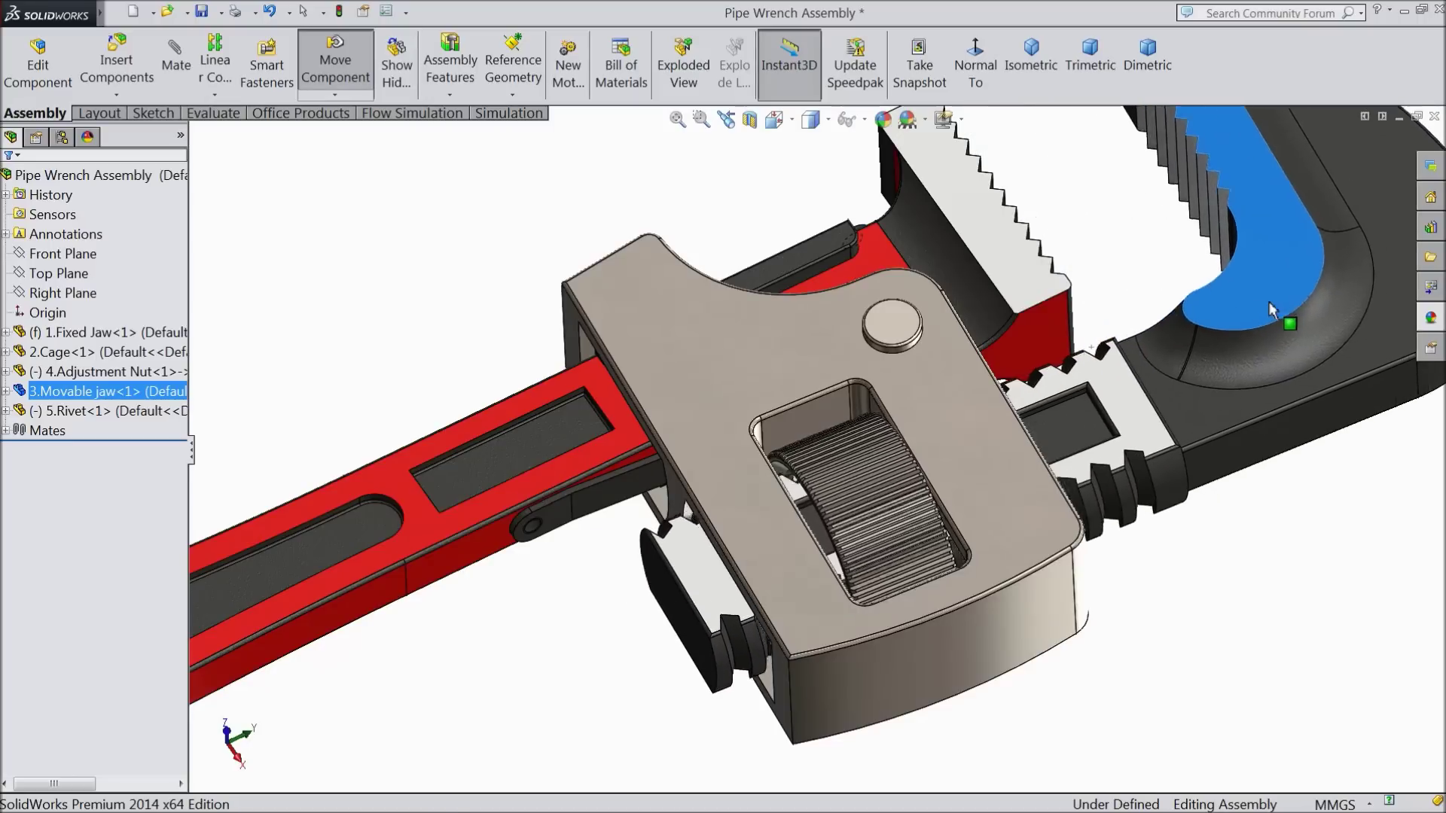
# - Examine the pipe wrench assembly from several views and try how the movable jaw travels through the cage
pyautogui.press('Escape')
pyautogui.click(1147, 285)
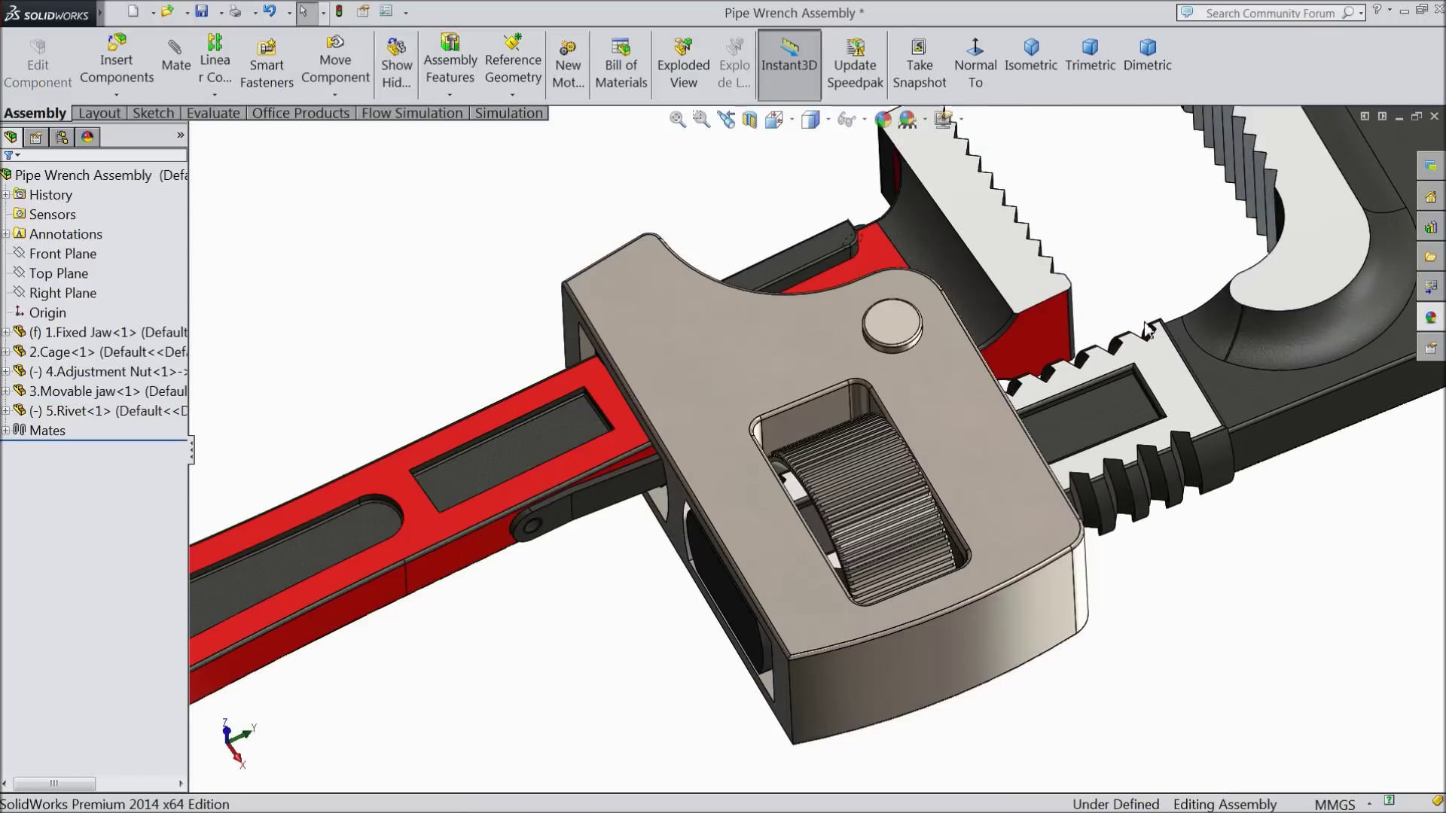
pyautogui.scroll(2, 1144, 323)
pyautogui.moveTo(1082, 327); pyautogui.dragTo(1105, 316, button='middle')
pyautogui.scroll(1, 1086, 324)
pyautogui.scroll(1, 949, 422)
pyautogui.scroll(-1, 840, 473)
pyautogui.moveTo(707, 592); pyautogui.dragTo(706, 555, button='middle')
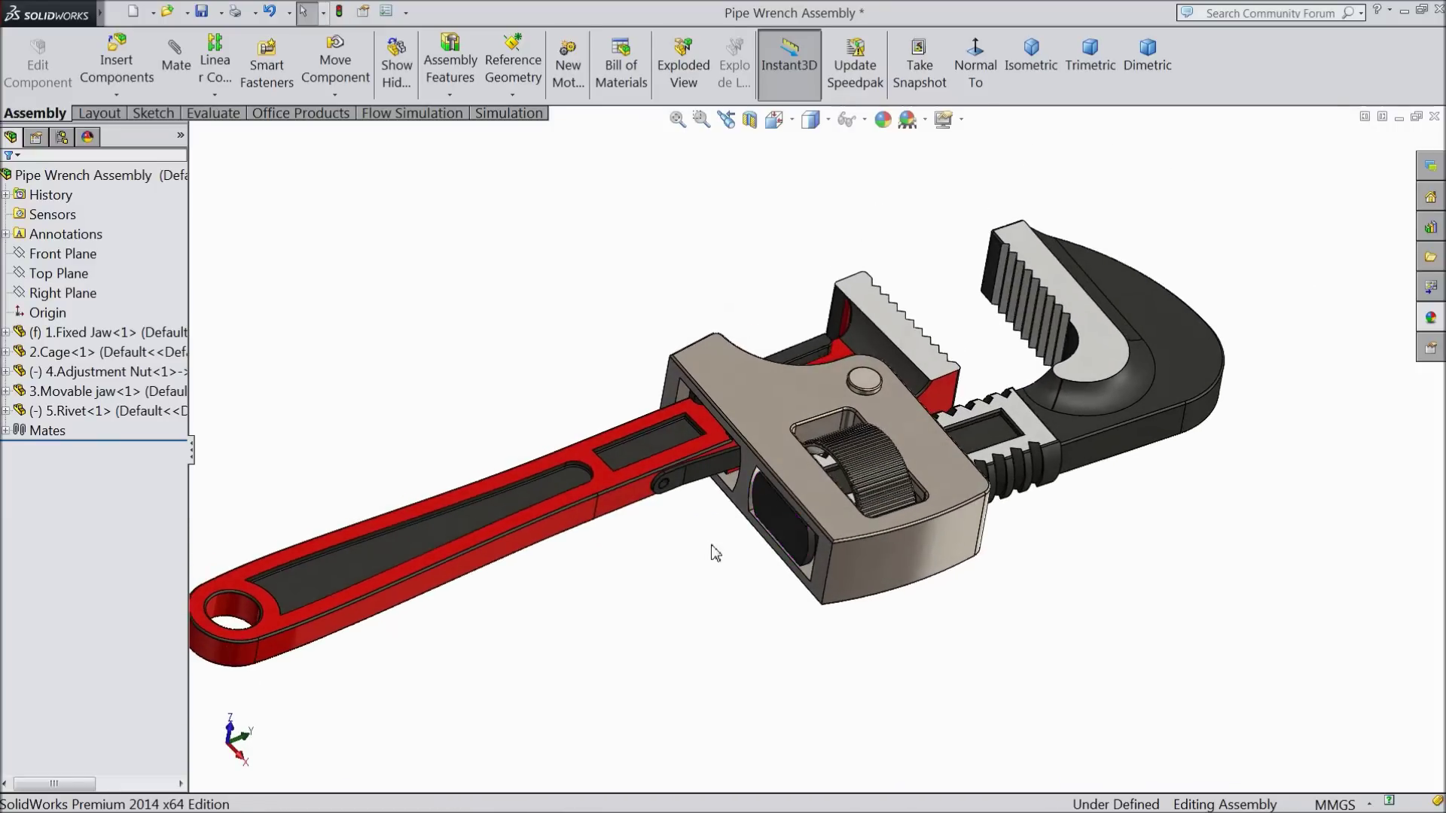
pyautogui.moveTo(1110, 359); pyautogui.dragTo(1165, 328)
pyautogui.click(645, 597)
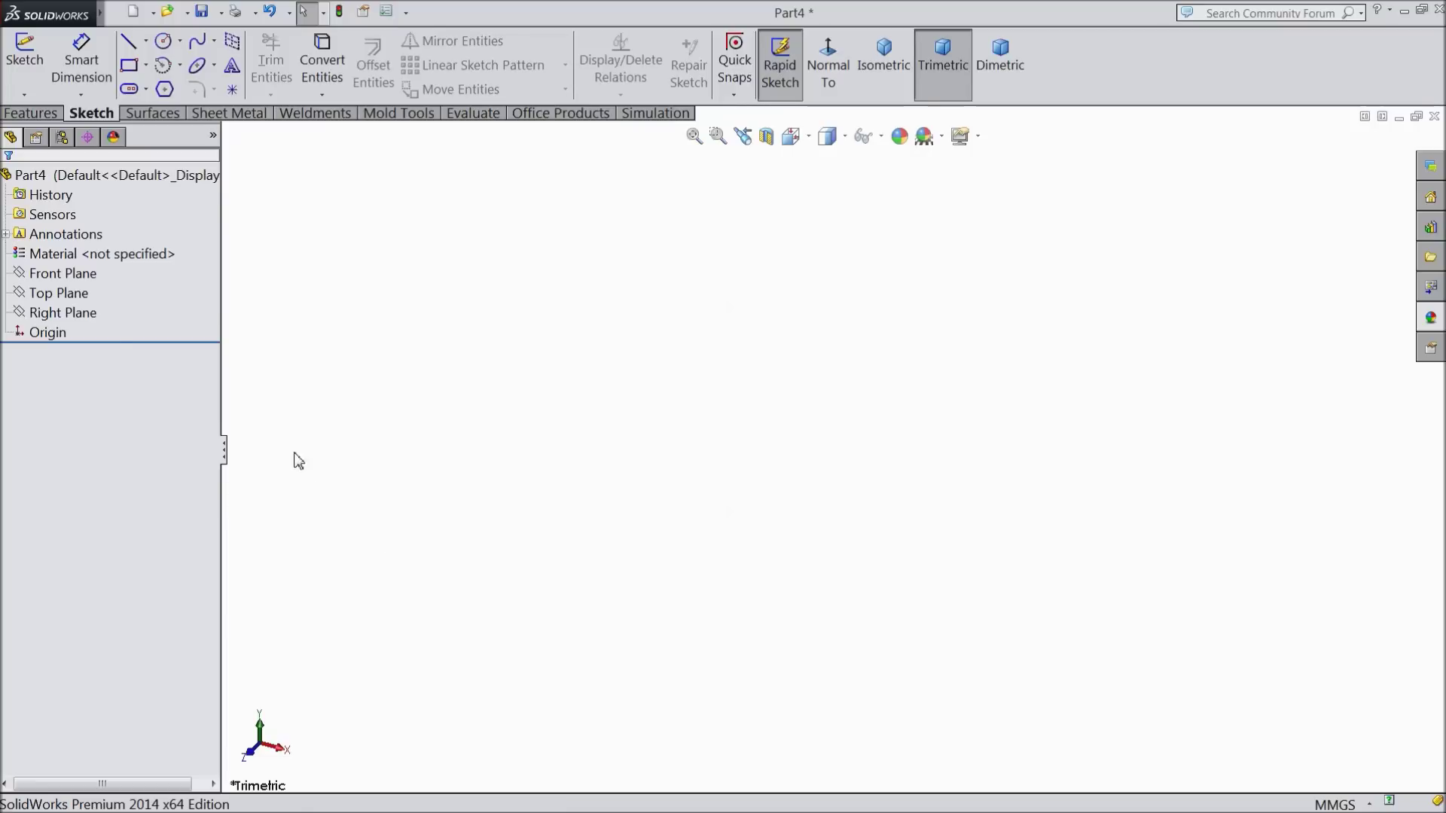
# - Start a sketch on the Front Plane and draw a vertical centerline through the origin, starting about 92 mm below it
pyautogui.click(69, 273)
pyautogui.click(76, 254)
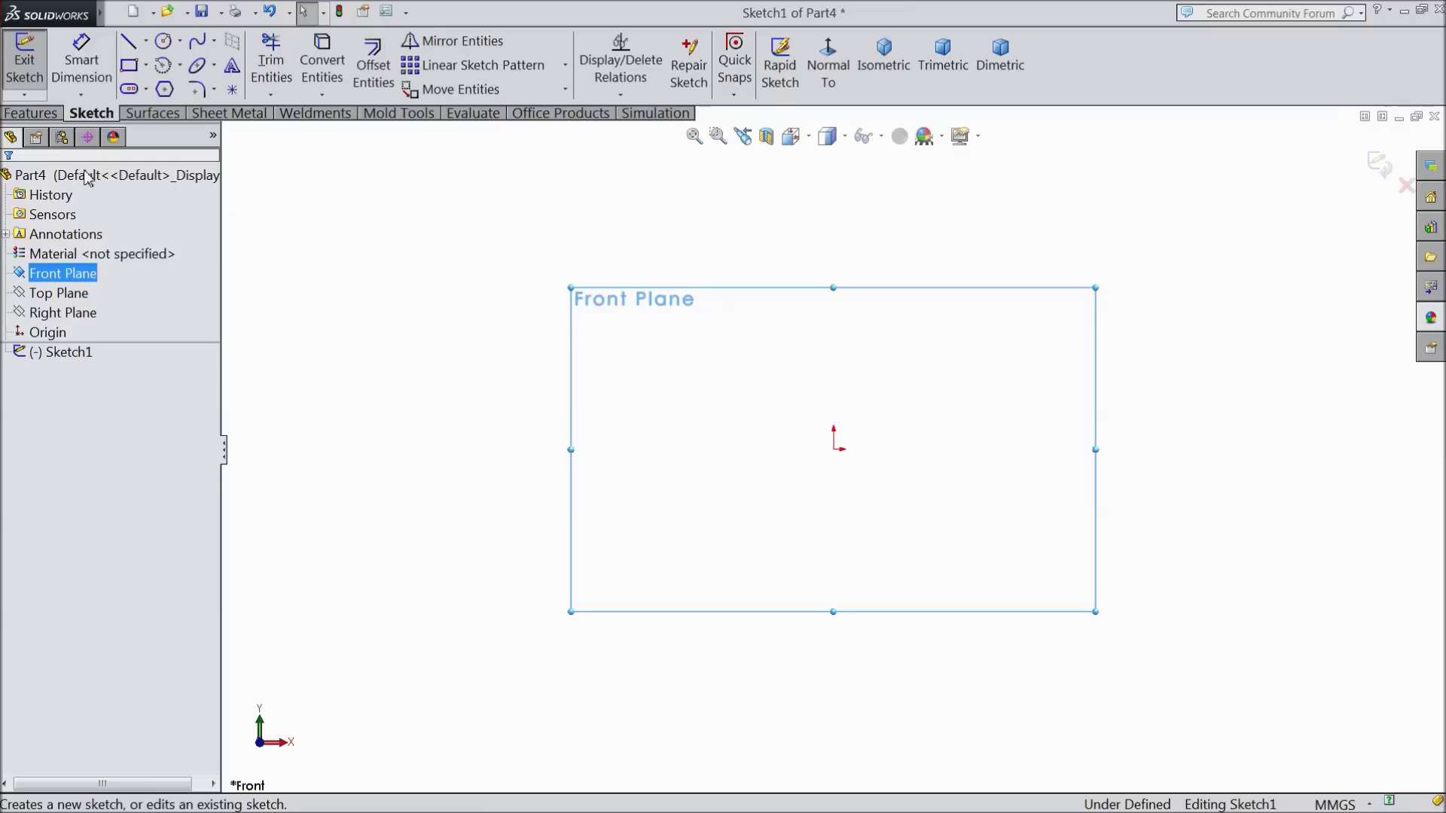
pyautogui.click(146, 43)
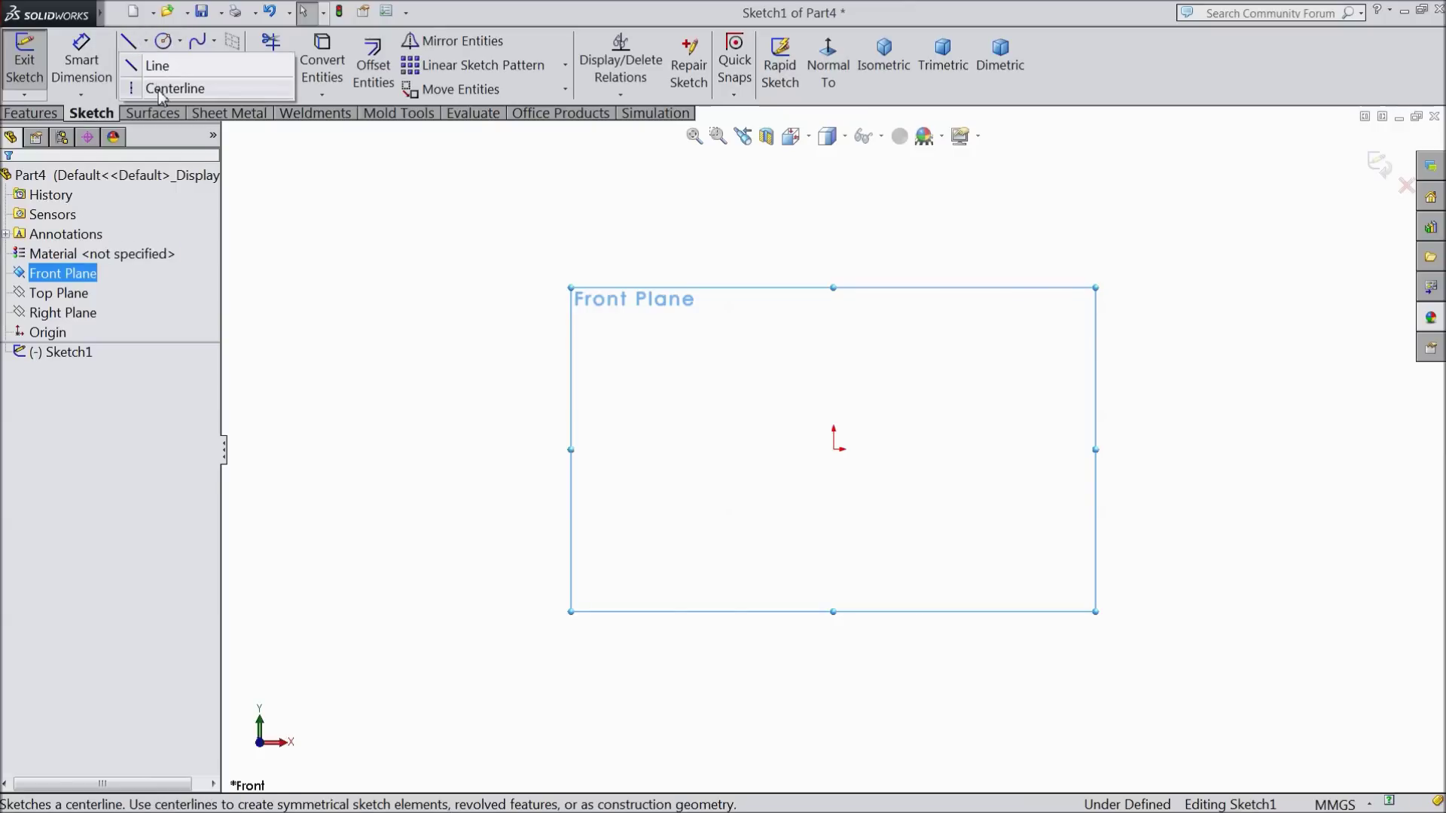
pyautogui.click(162, 85)
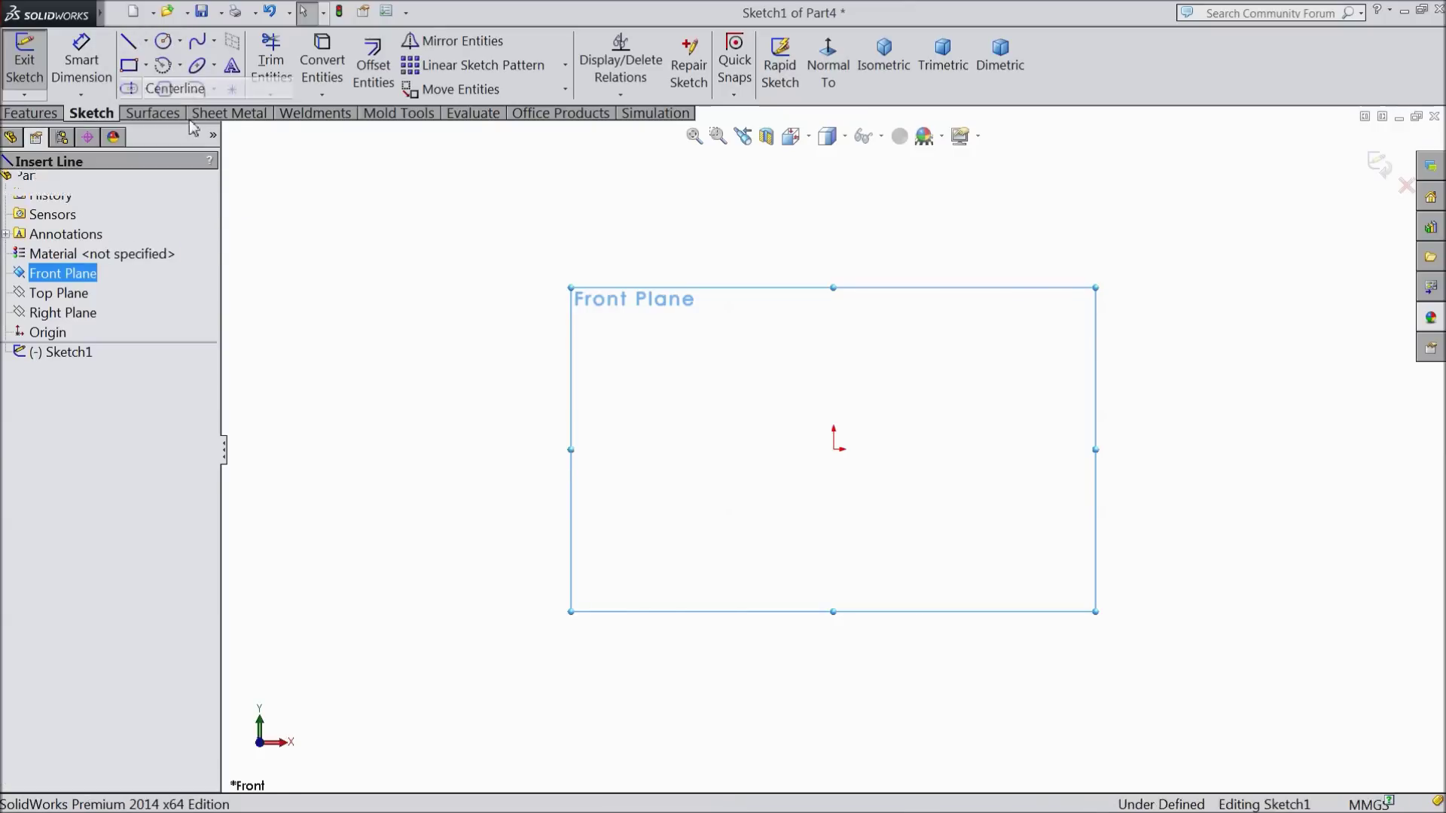
pyautogui.click(833, 723)
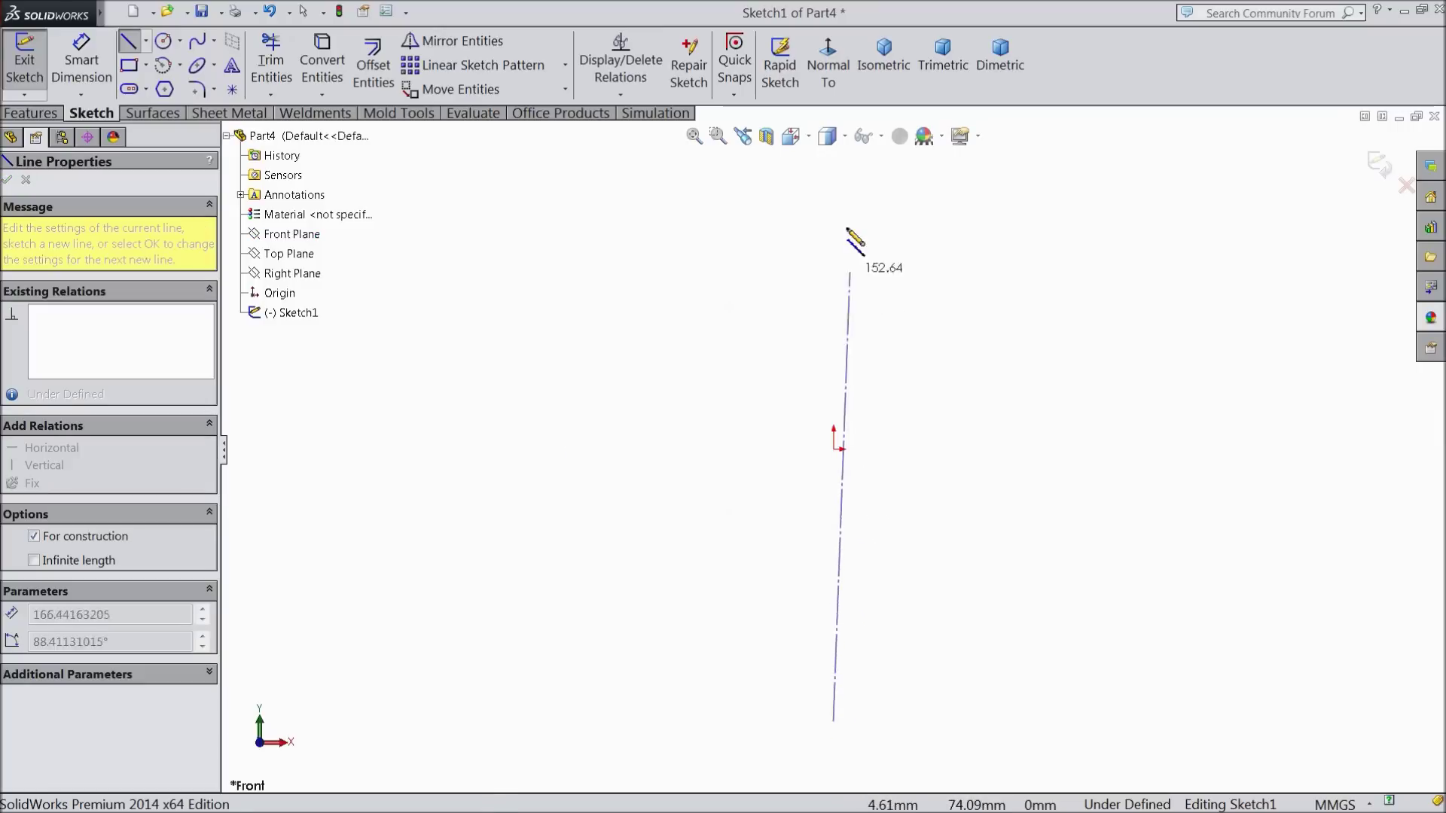
pyautogui.click(833, 153)
pyautogui.rightClick(914, 213)
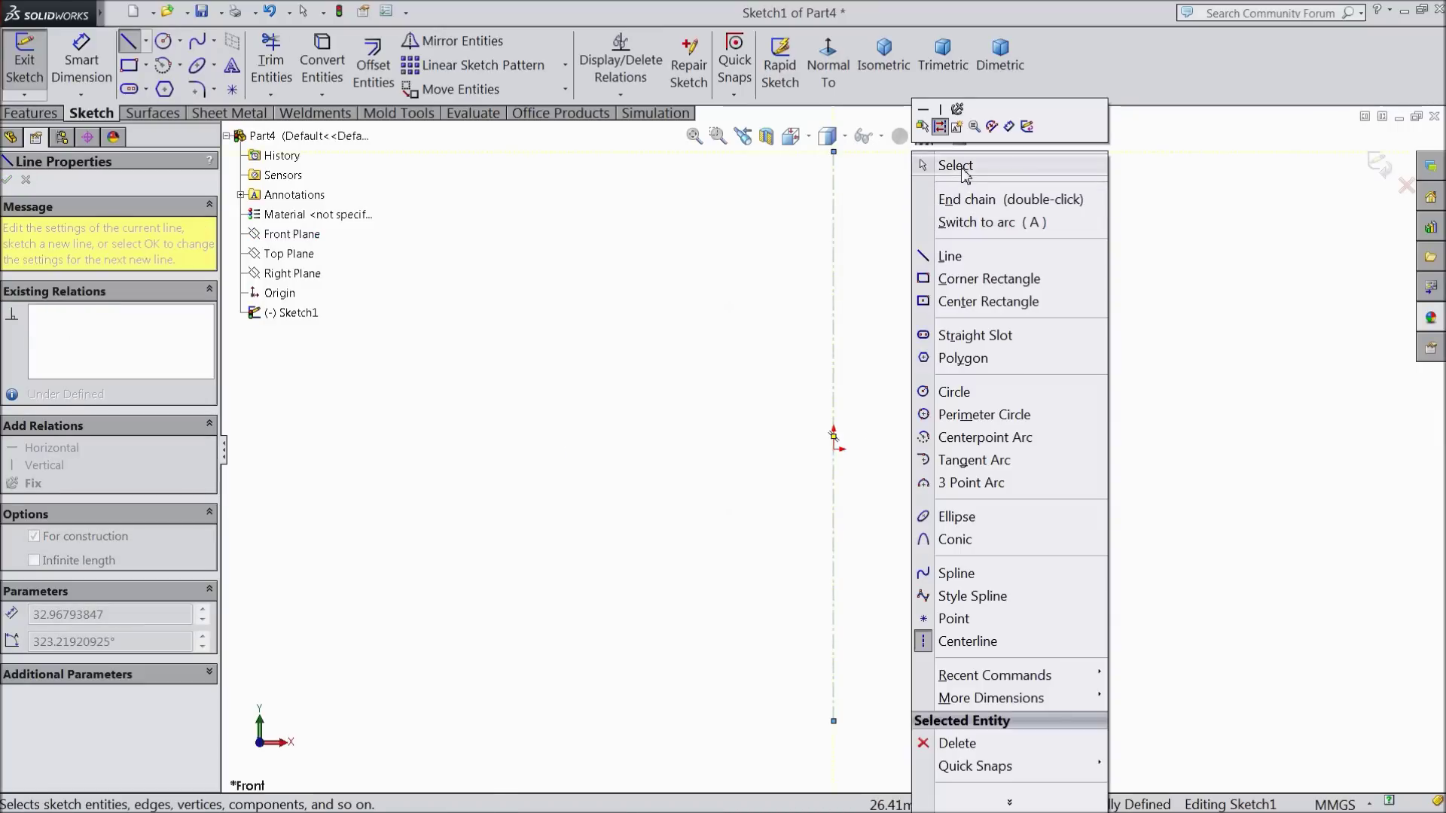
pyautogui.click(950, 120)
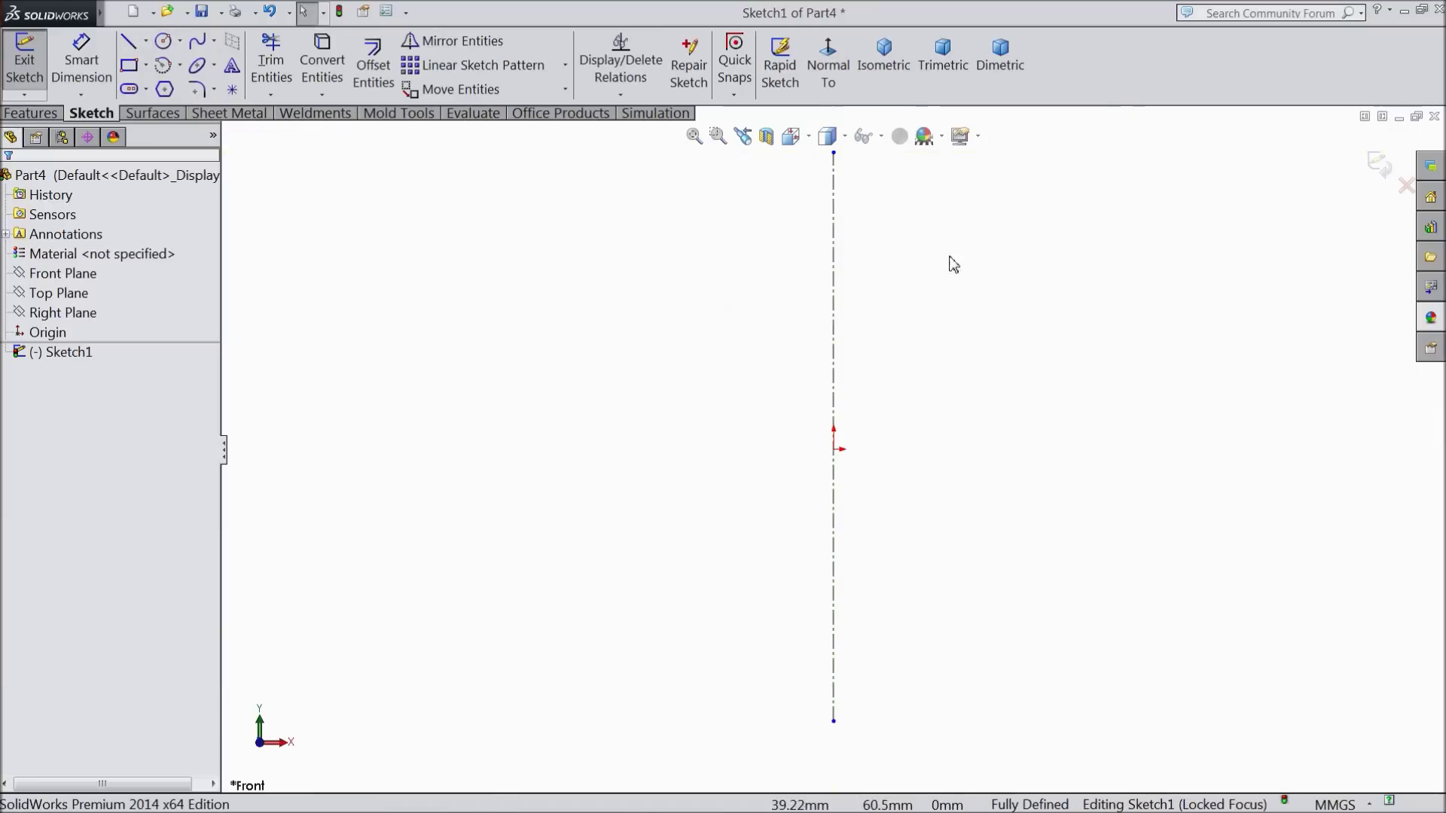
# - Draw a circle with a radius of about 19 mm centred on the centerline's lower endpoint
pyautogui.click(160, 42)
pyautogui.scroll(3, 590, 391)
pyautogui.scroll(-4, 964, 729)
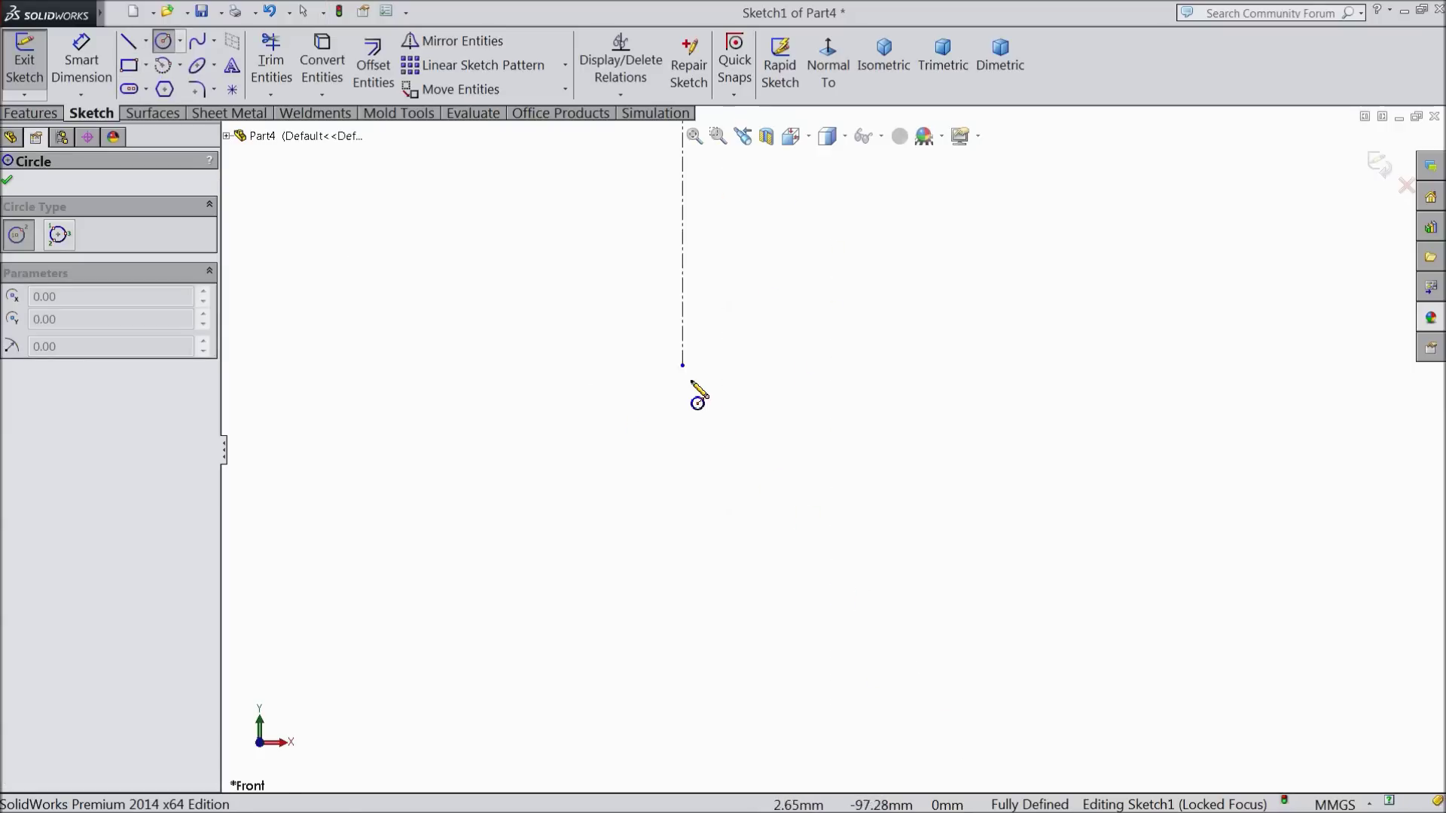
pyautogui.click(682, 366)
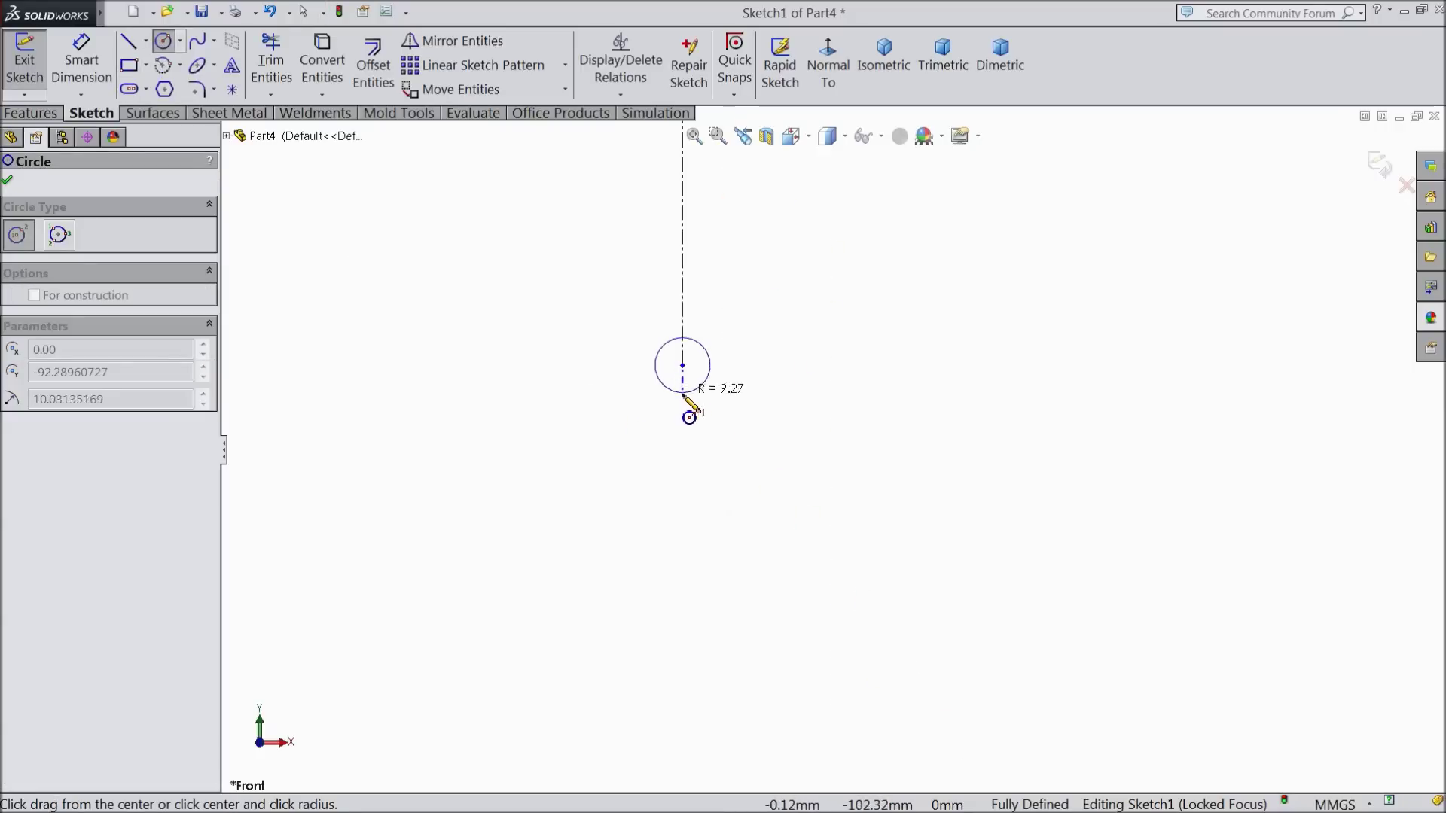
pyautogui.click(683, 424)
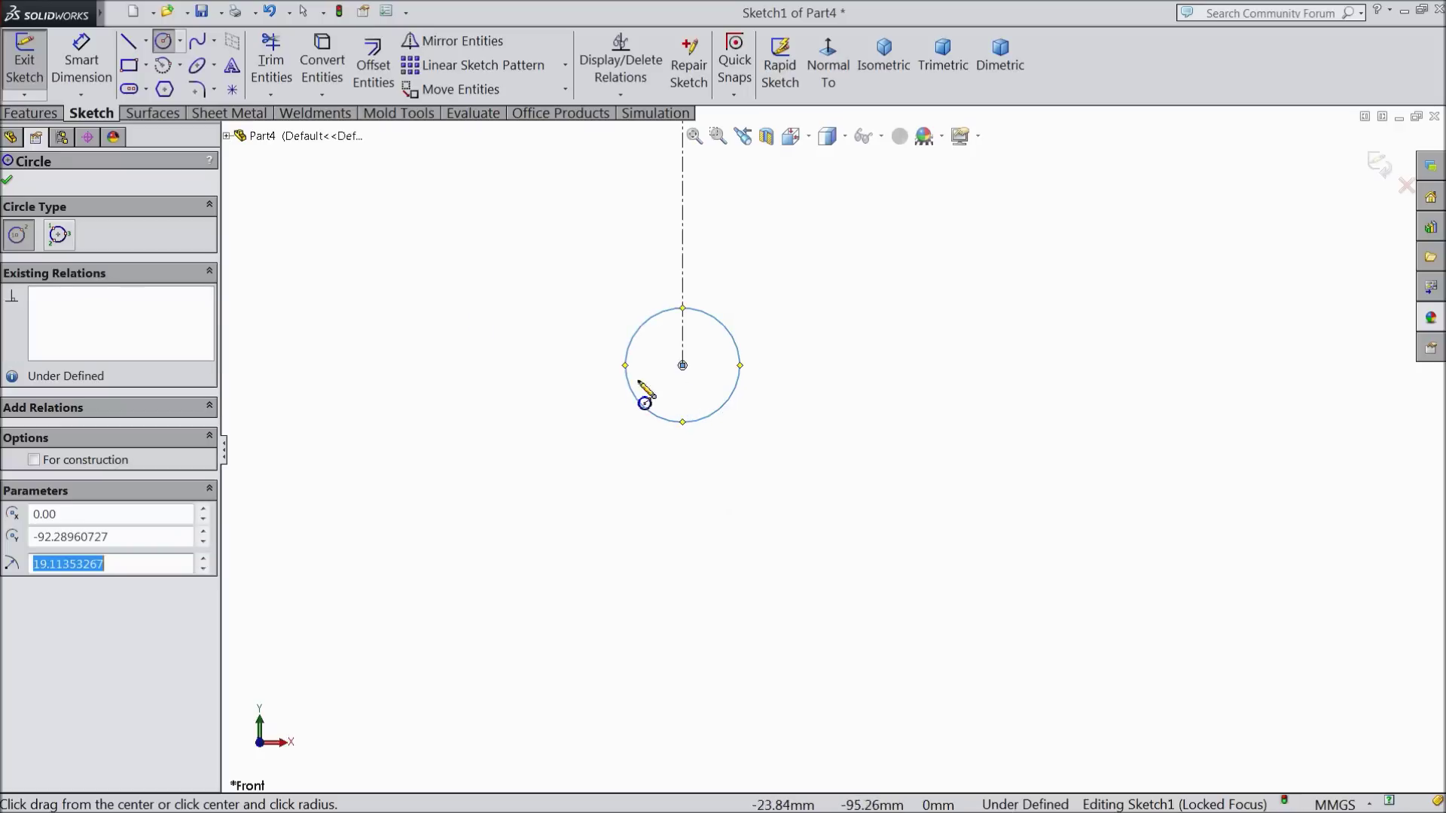
# - Draw a centerpoint arc of about 171° around the underside of the circle, sharing its centre
pyautogui.click(180, 66)
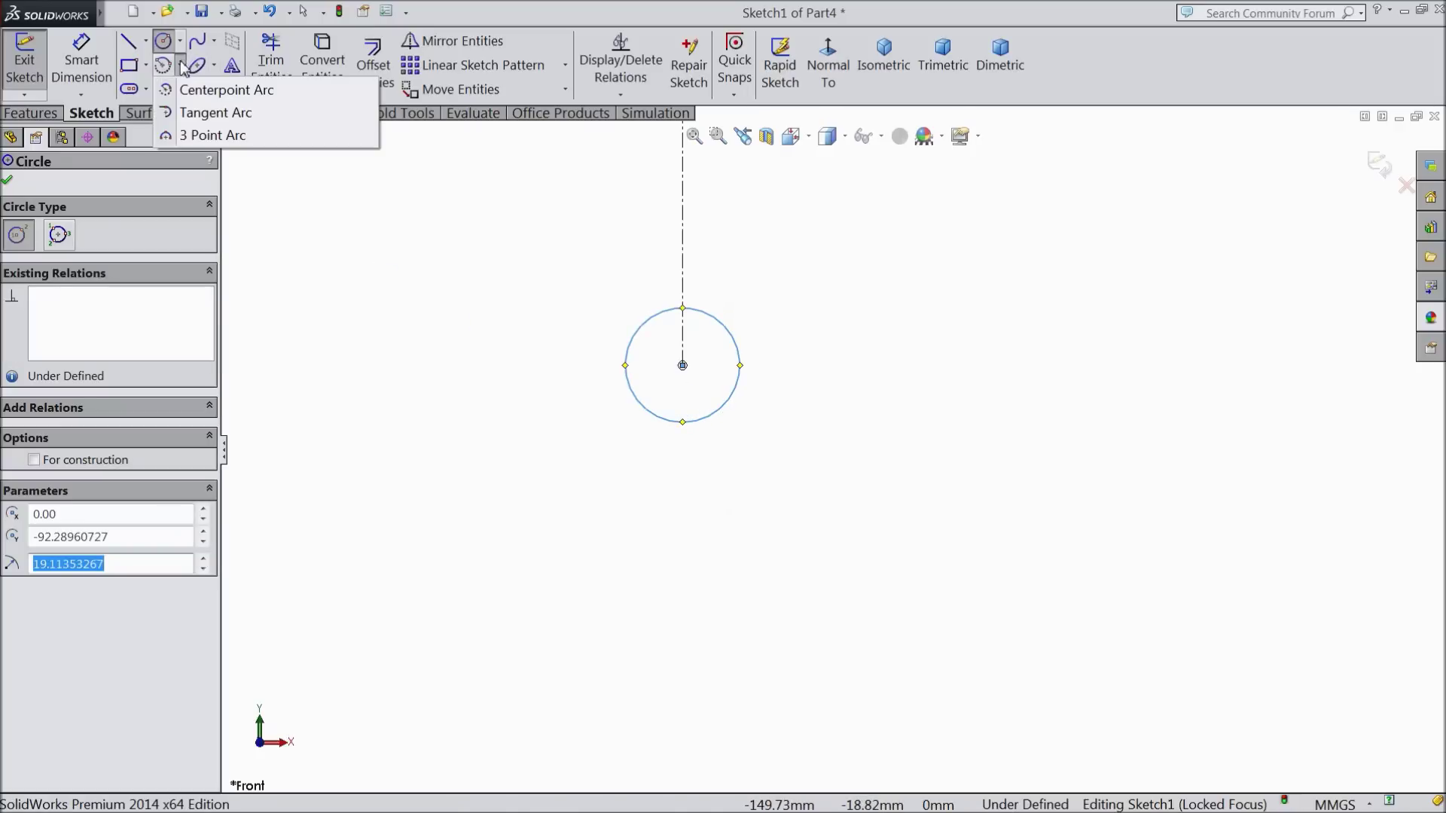
pyautogui.click(197, 111)
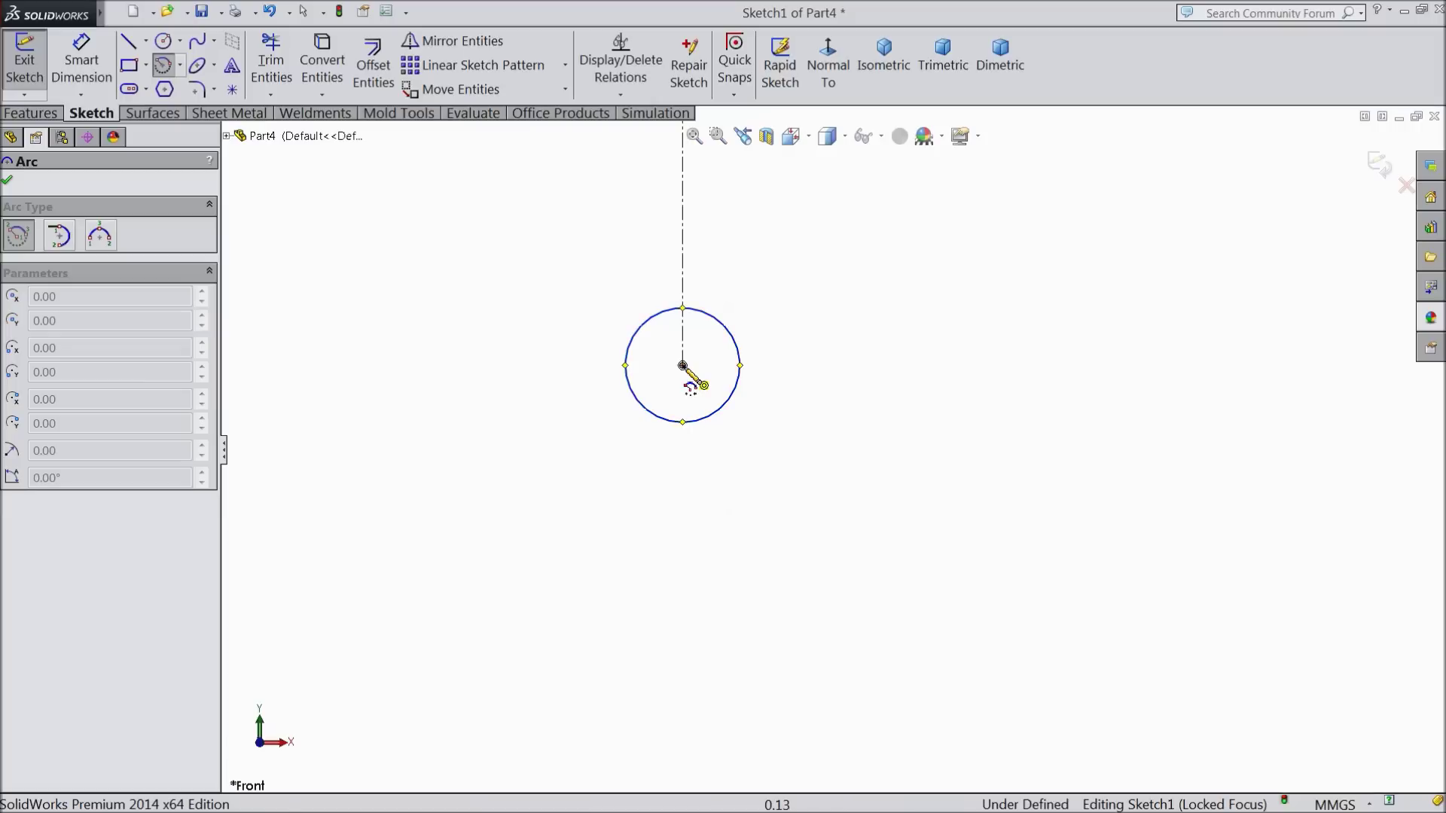
pyautogui.click(683, 366)
pyautogui.click(563, 378)
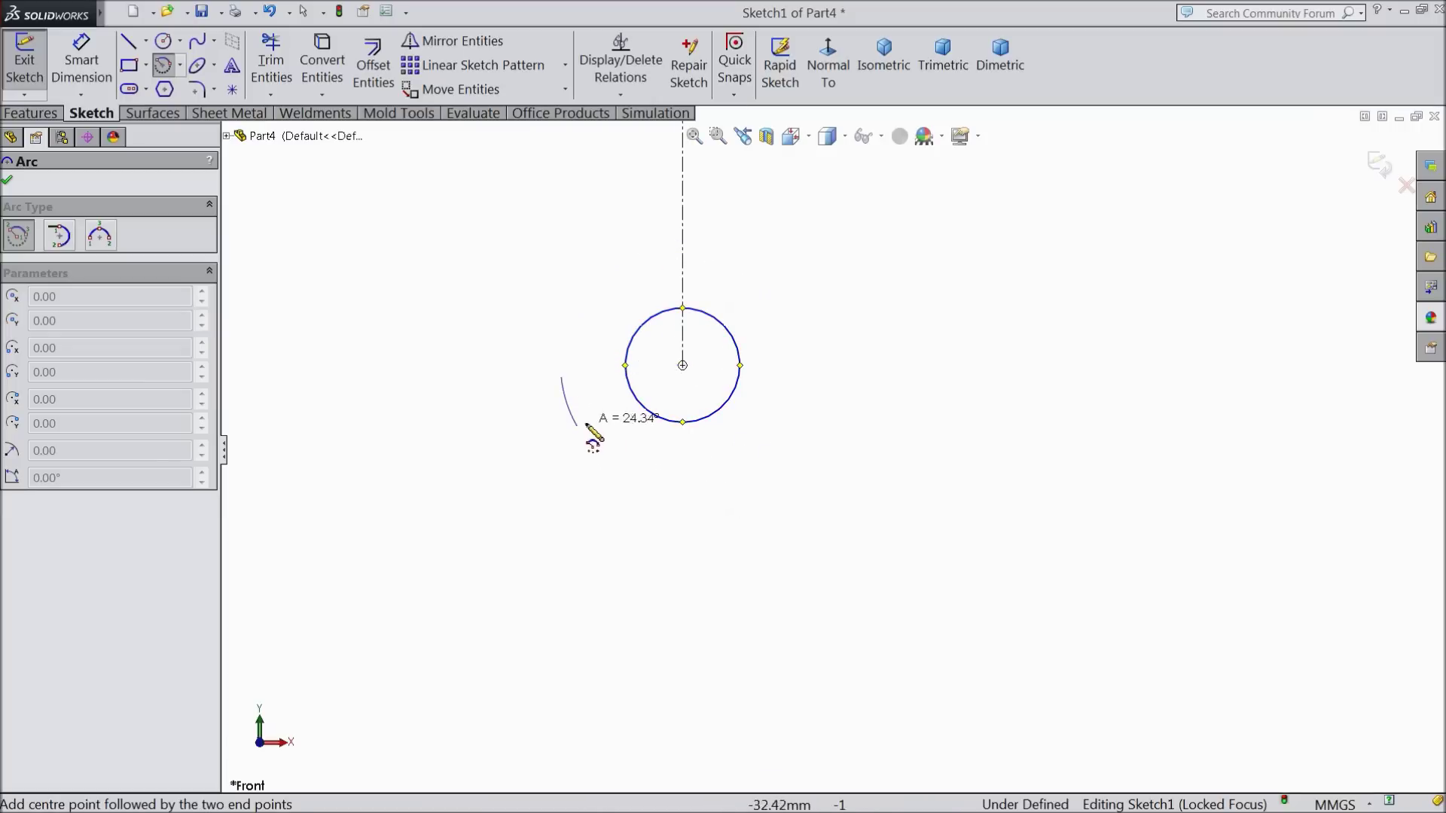
pyautogui.click(803, 376)
pyautogui.rightClick(838, 332)
pyautogui.click(875, 192)
pyautogui.scroll(5, 798, 297)
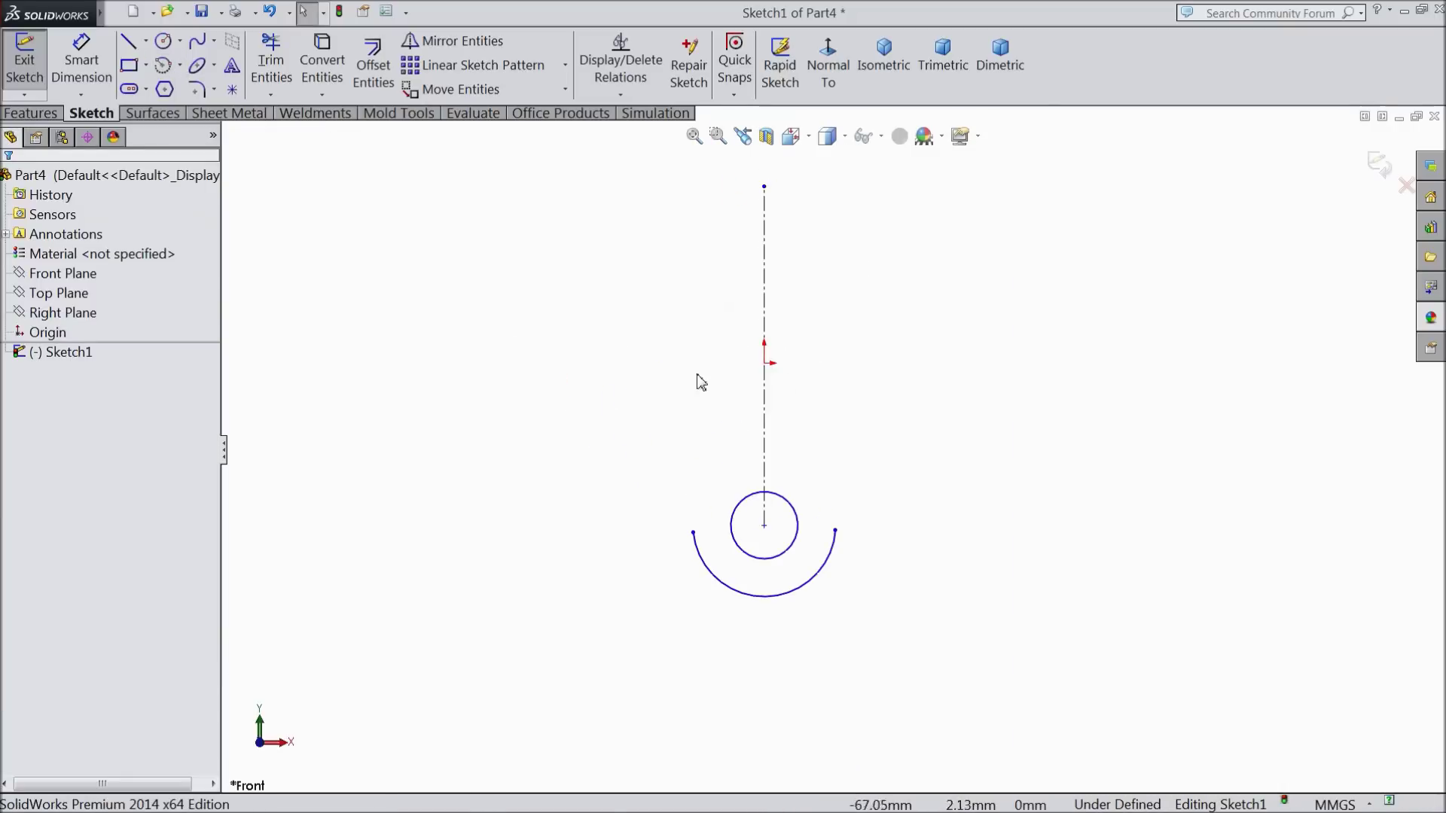
# - Dimension the circle's diameter as 12.7 mm
pyautogui.click(81, 60)
pyautogui.scroll(-3, 856, 588)
pyautogui.scroll(-3, 856, 587)
pyautogui.scroll(3, 791, 510)
pyautogui.scroll(-1, 759, 459)
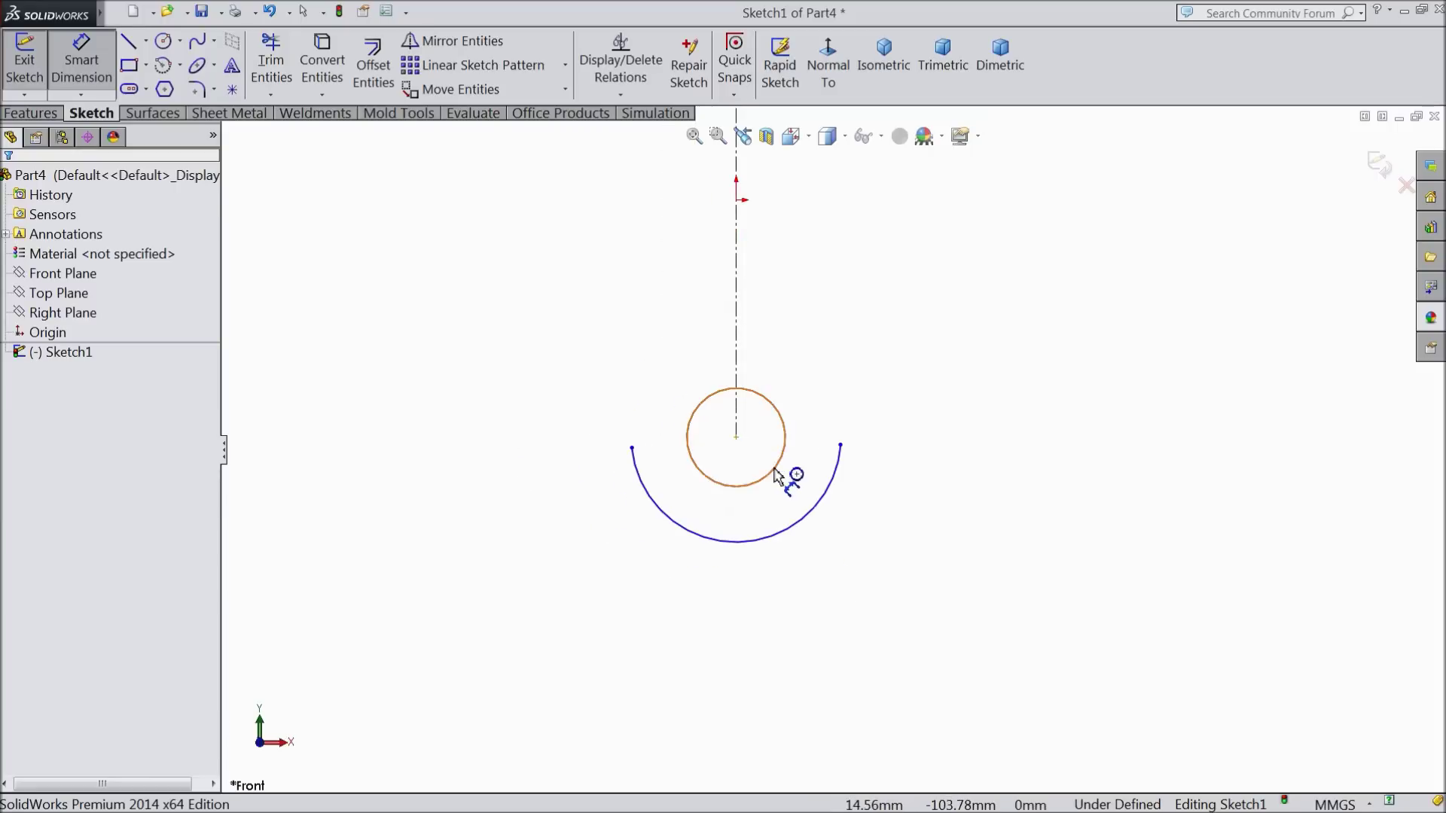
pyautogui.click(776, 470)
pyautogui.click(948, 467)
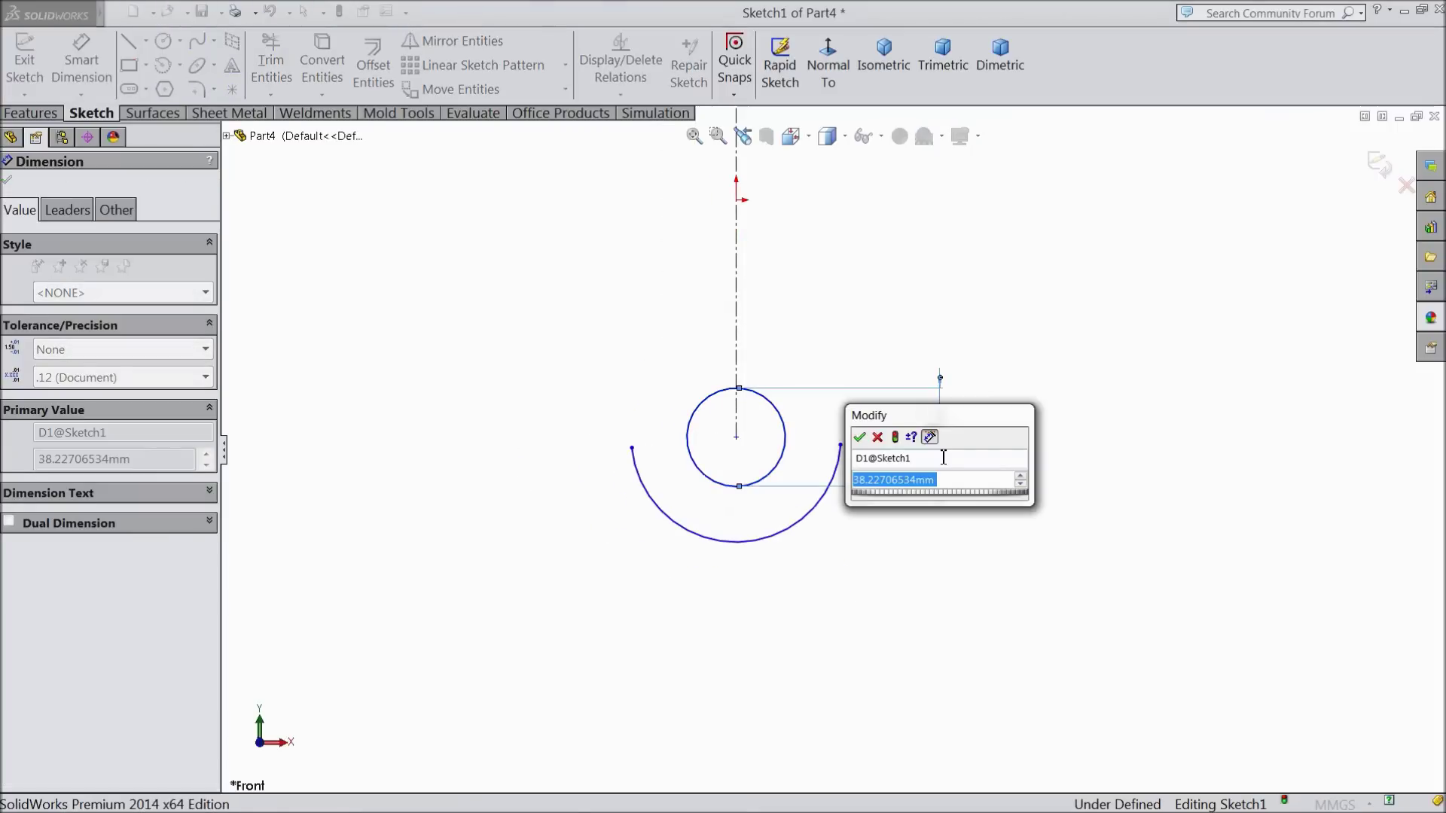
pyautogui.write('12.')
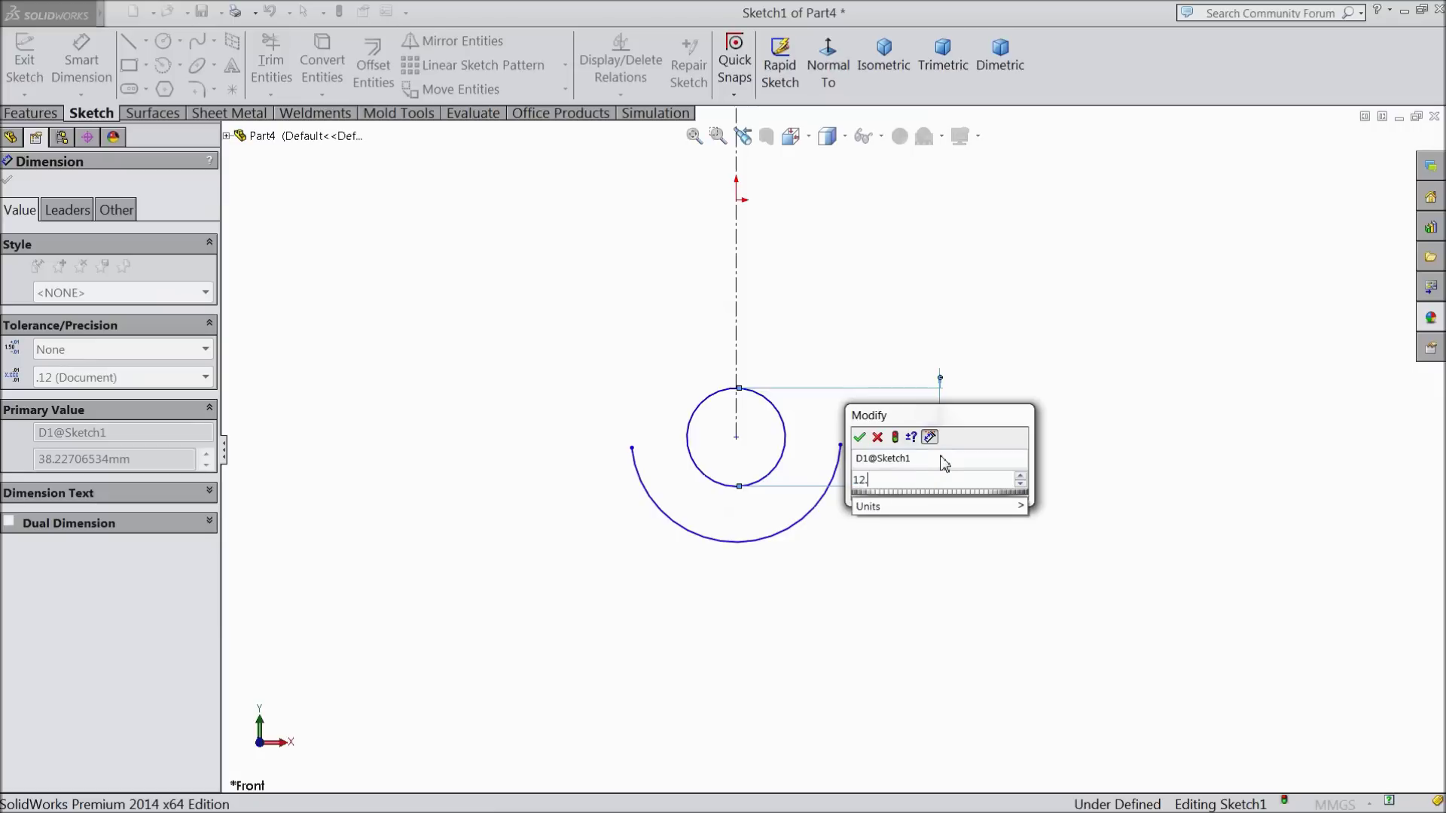
pyautogui.write('7')
pyautogui.press('Return')
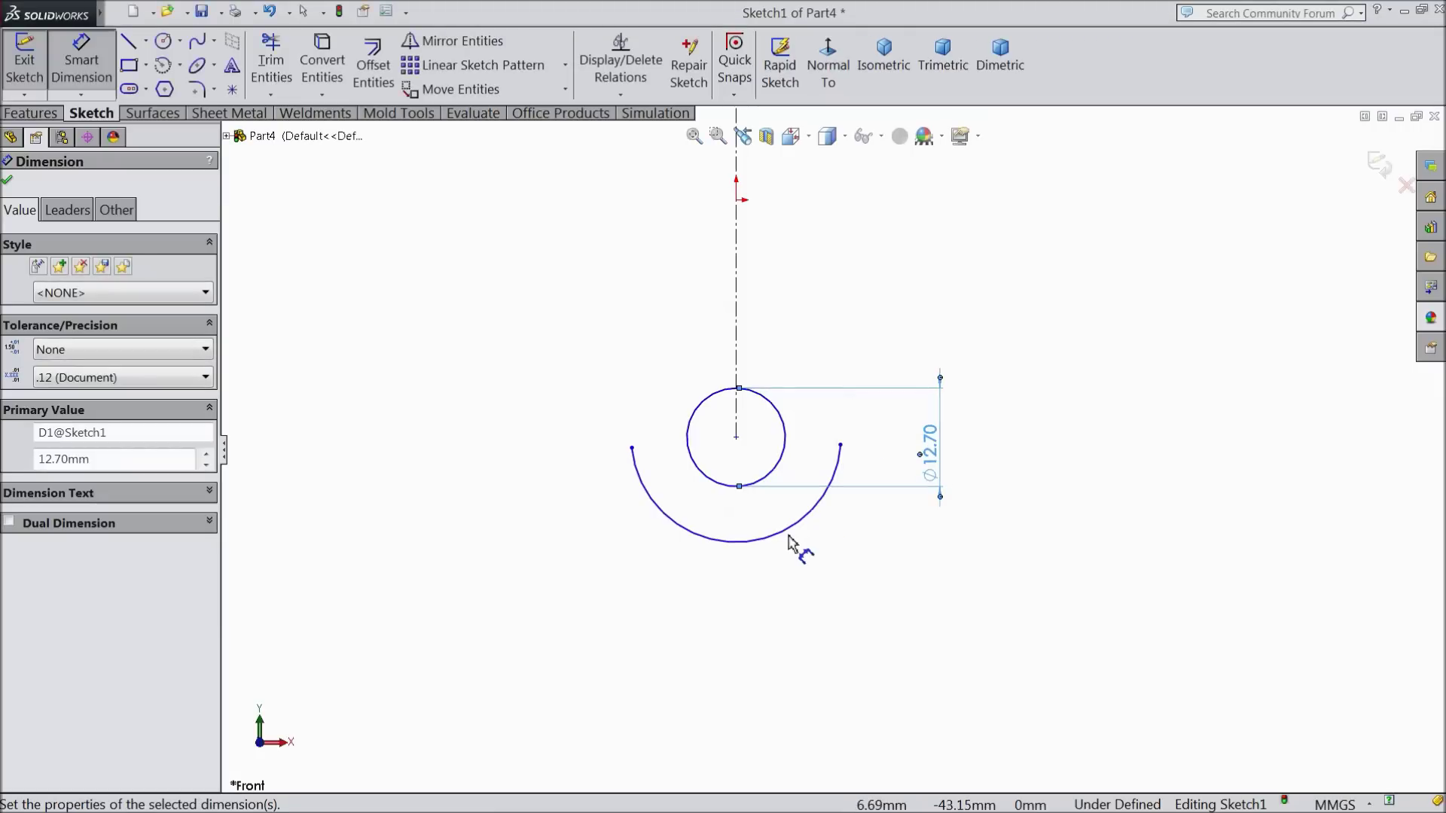
# - Dimension the arc's radius as 10.9 mm
pyautogui.click(751, 543)
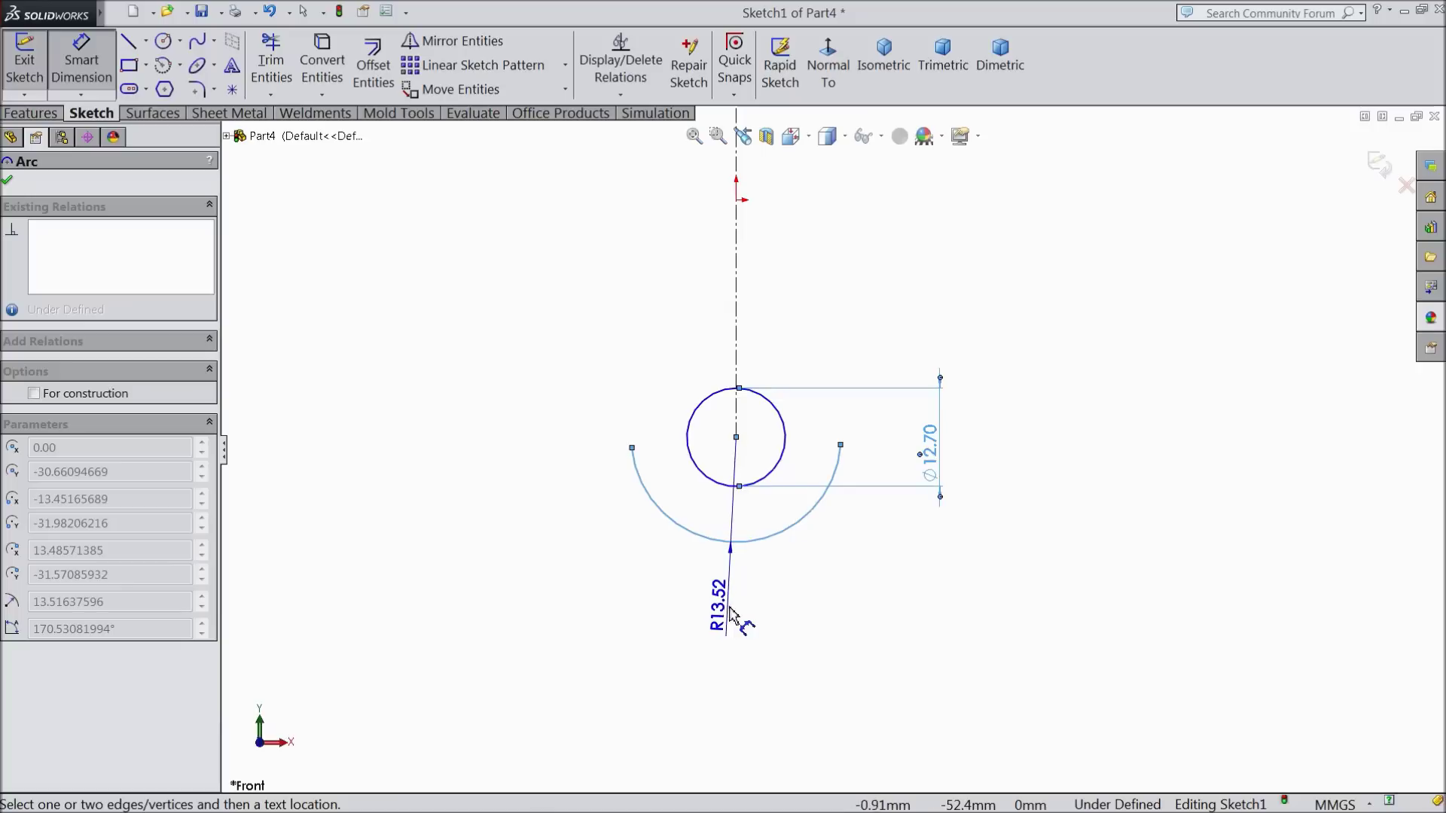
pyautogui.click(740, 616)
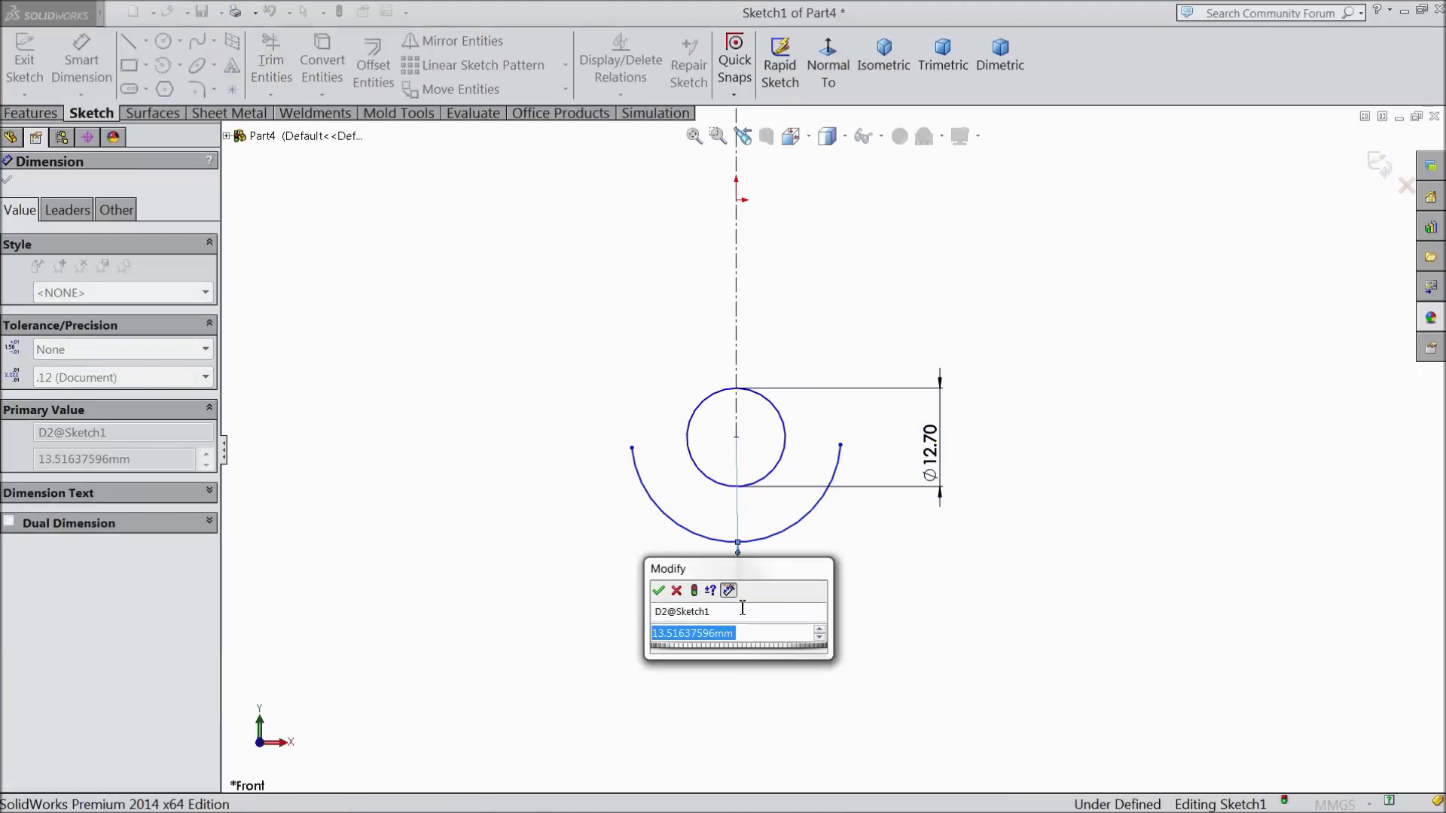
pyautogui.write('10.9')
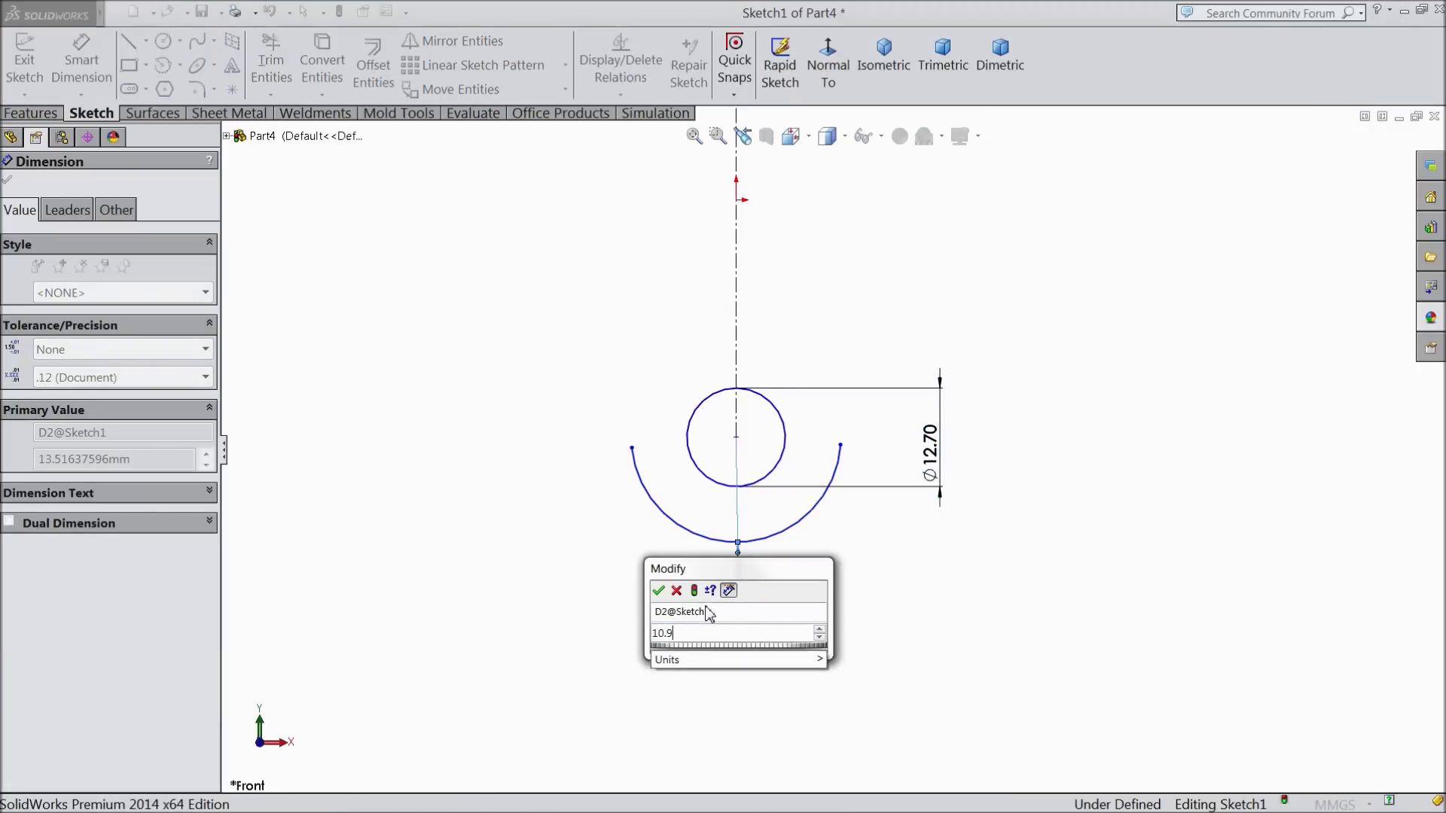
pyautogui.click(659, 591)
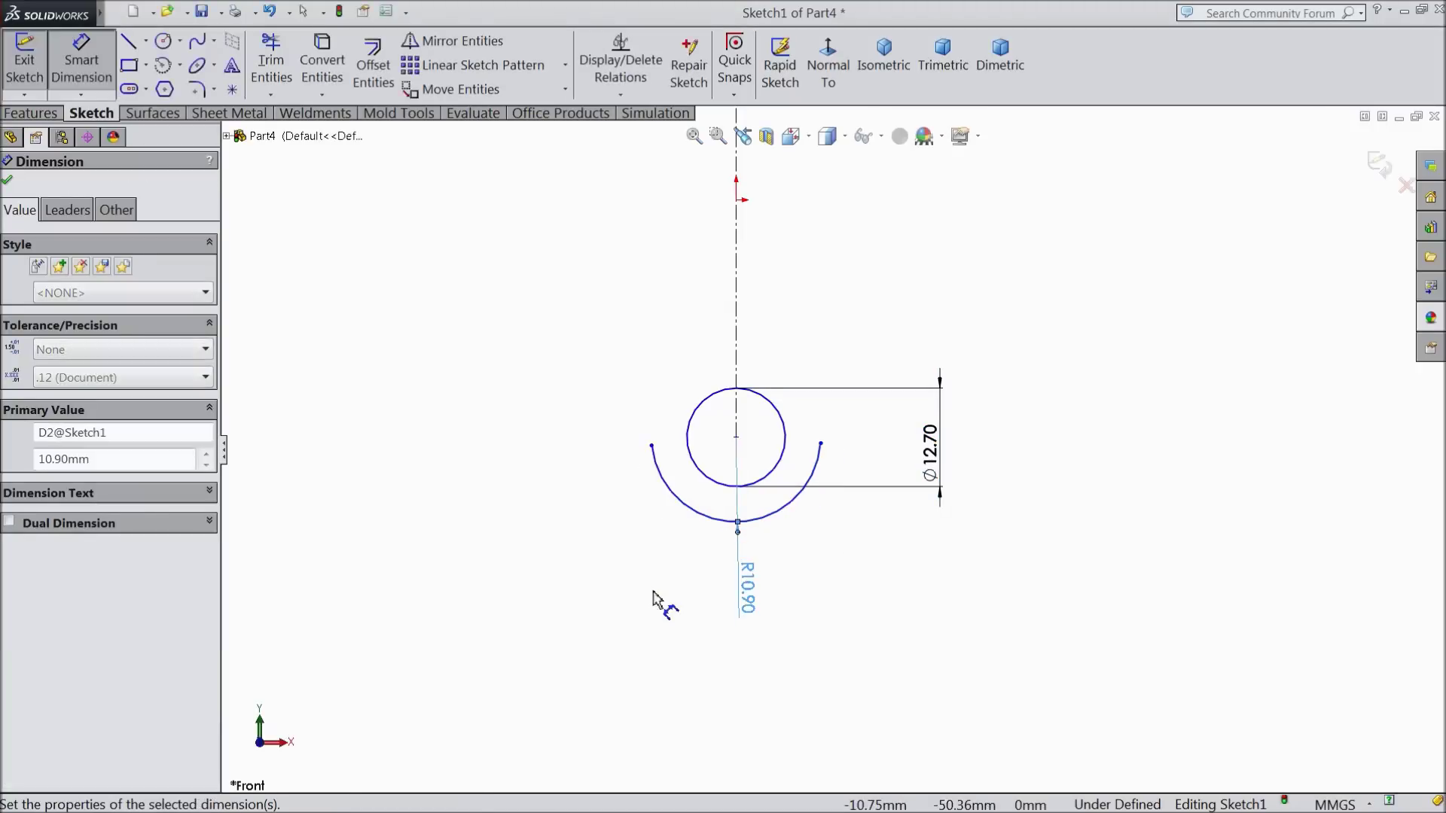
# - Dimension the vertical distance between the circle's centre and the origin as 97 mm
pyautogui.click(736, 438)
pyautogui.click(736, 200)
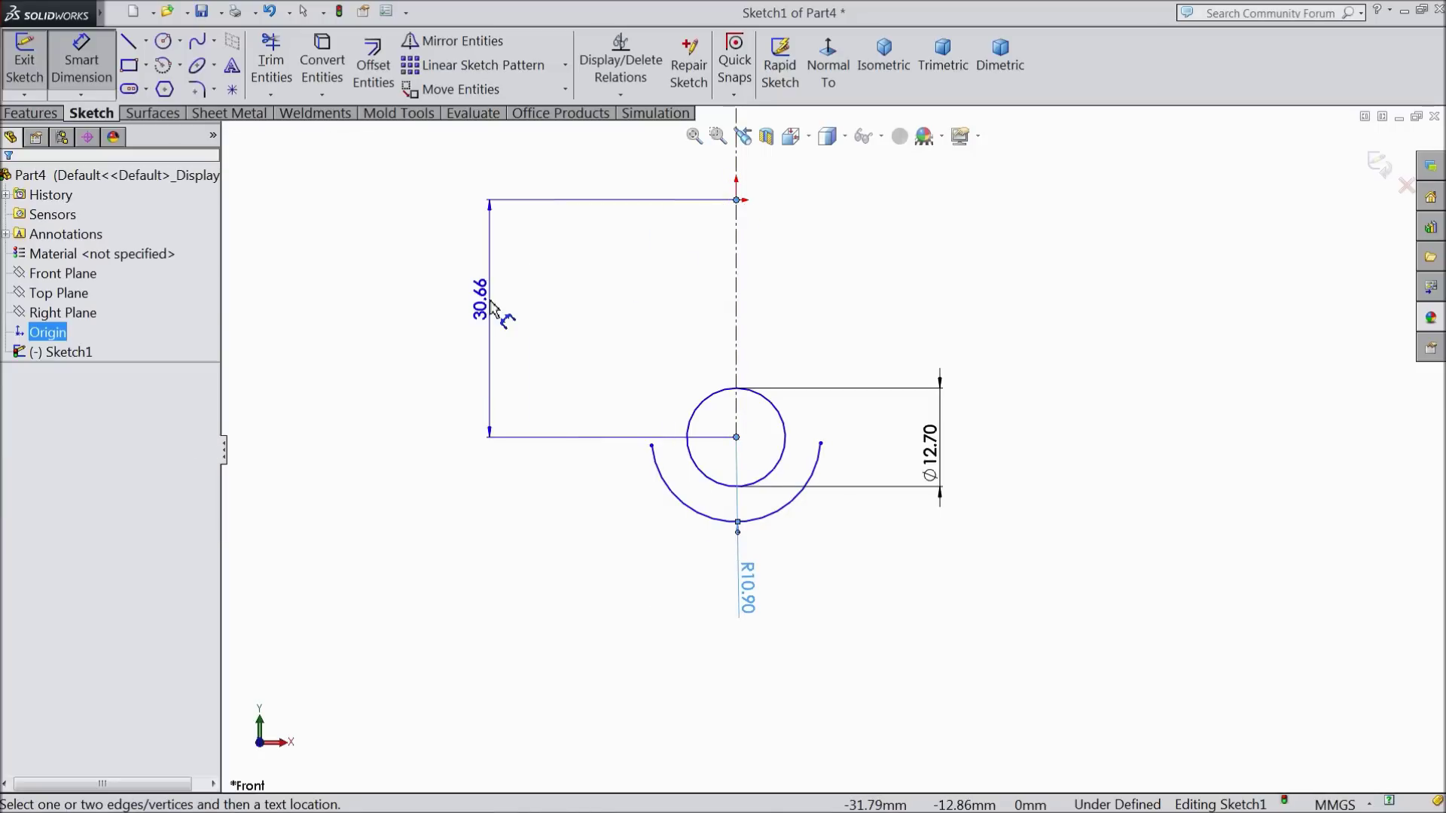
pyautogui.click(493, 309)
pyautogui.write('97')
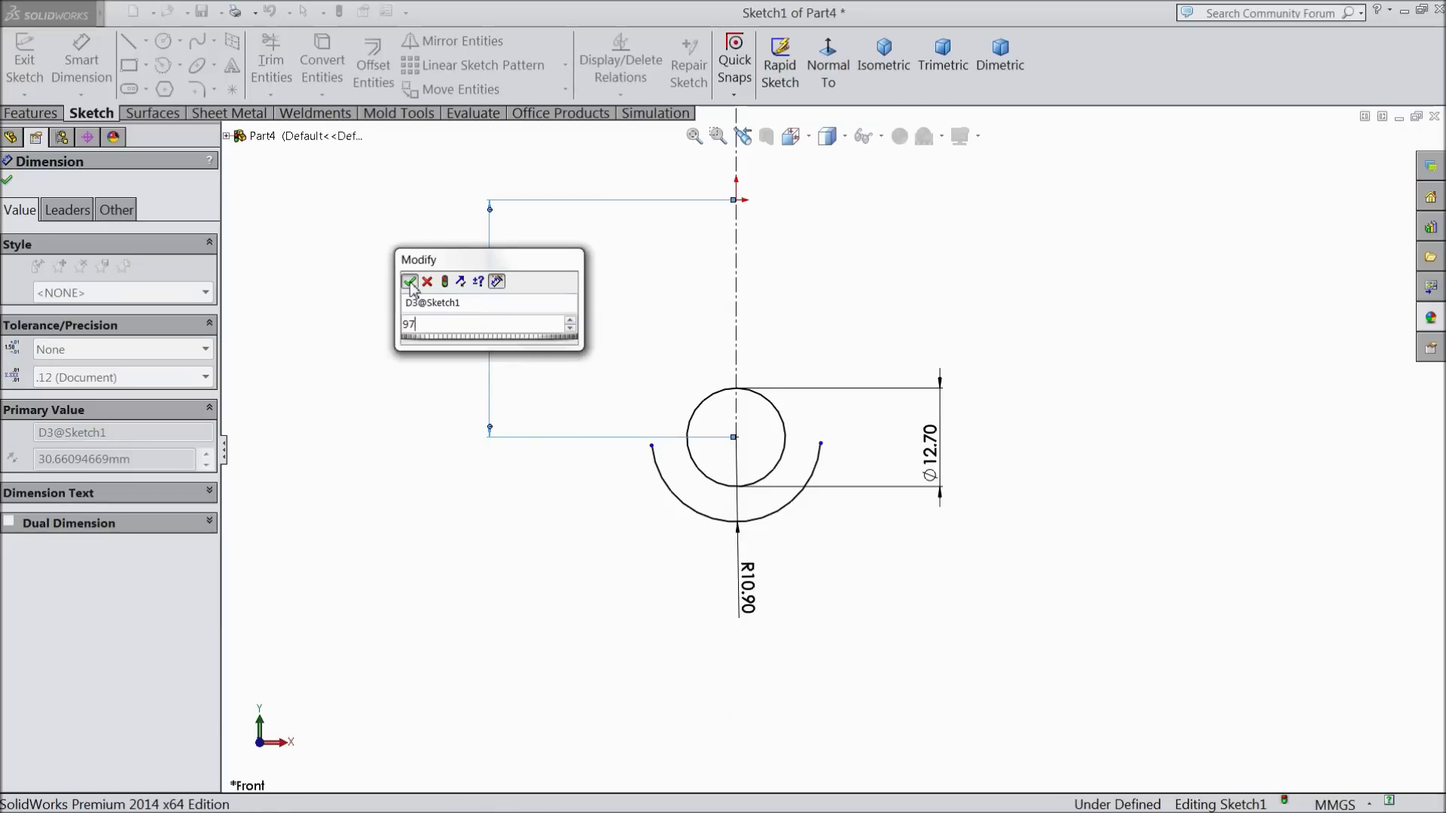
pyautogui.press('Return')
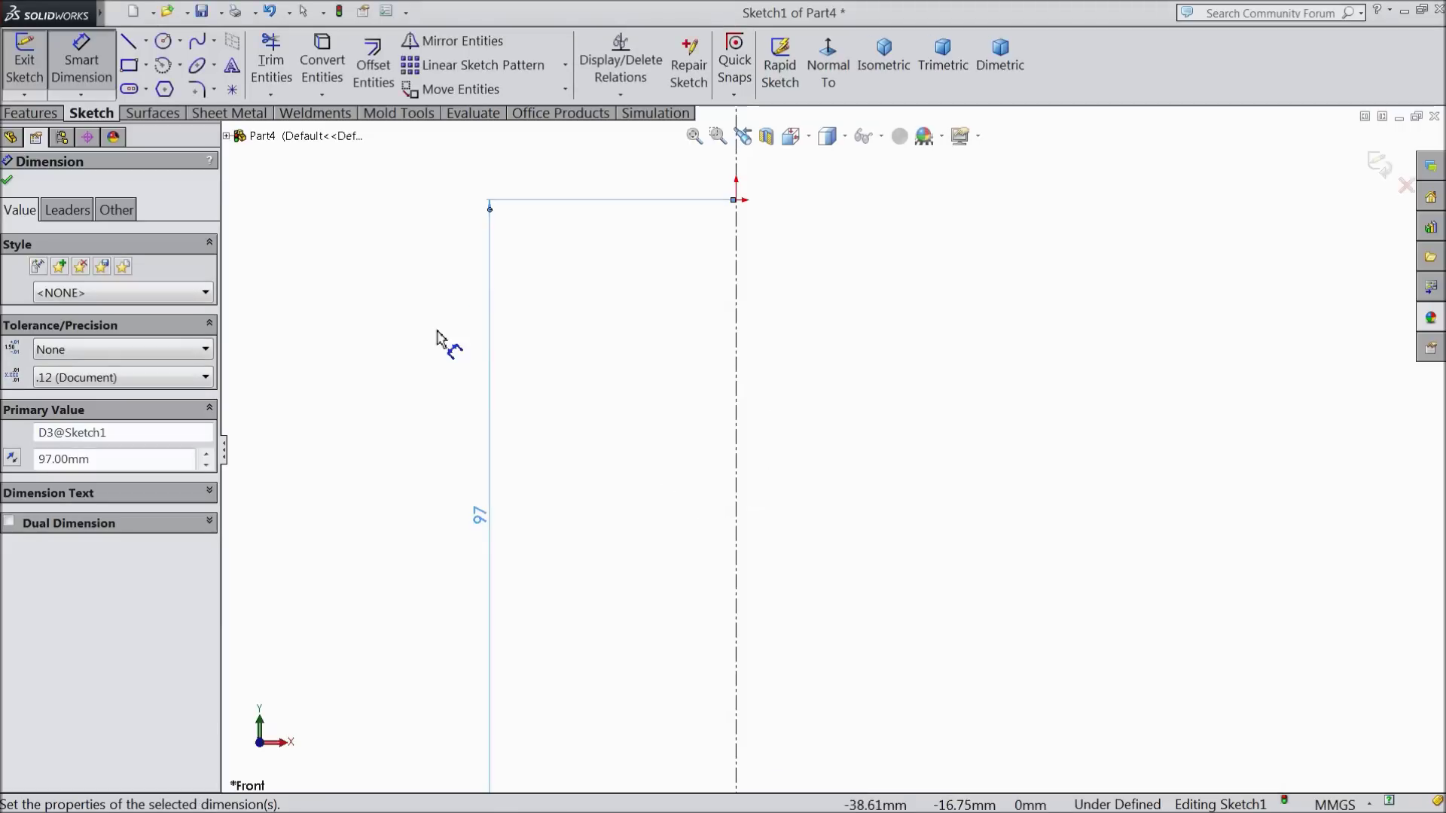
pyautogui.press('f')
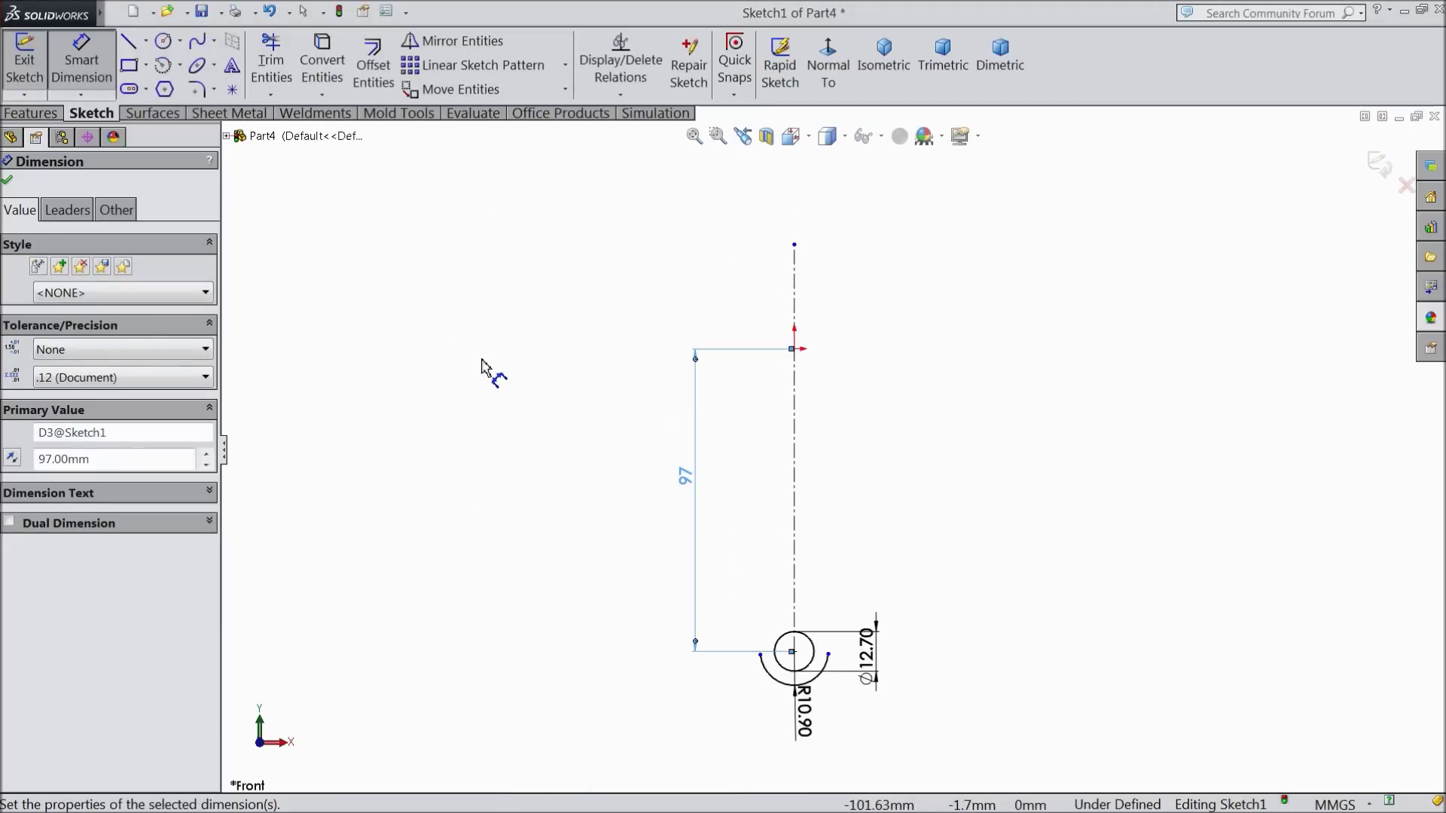
pyautogui.click(9, 182)
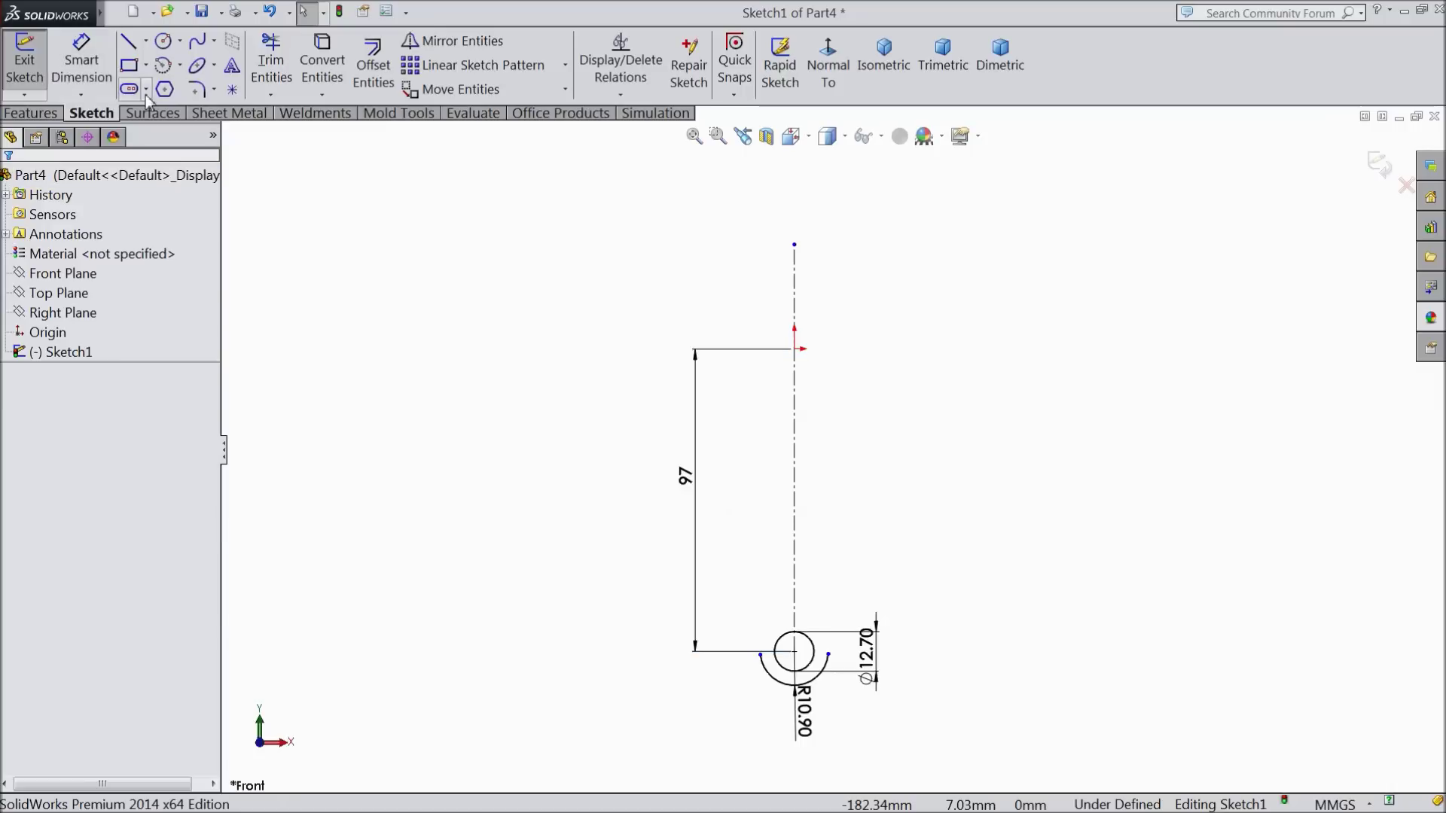
# - Draw a three-point spline from the arc's left endpoint up to just above the origin's level, left of the centerline
pyautogui.click(198, 43)
pyautogui.scroll(-3, 815, 689)
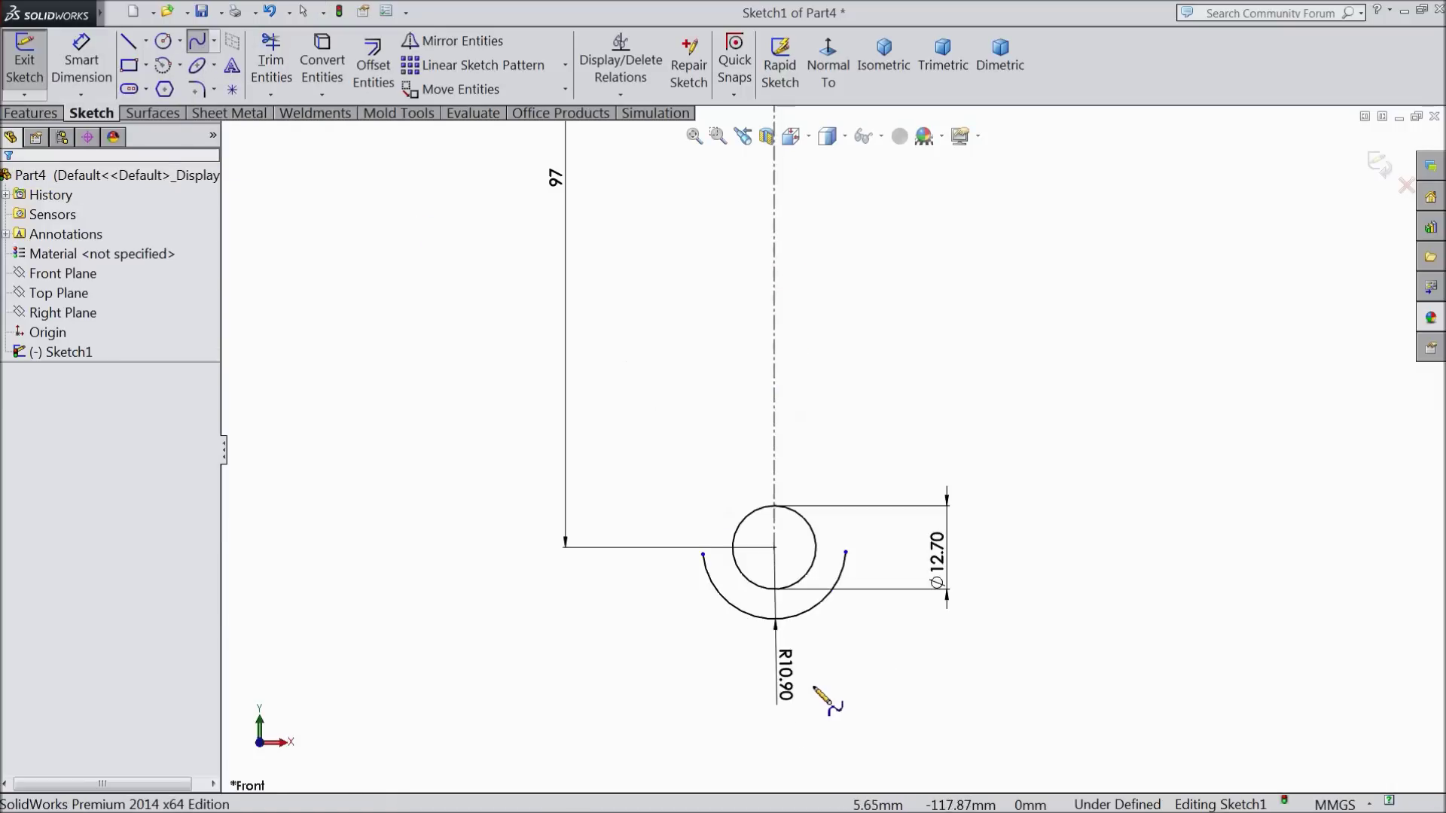
pyautogui.click(702, 555)
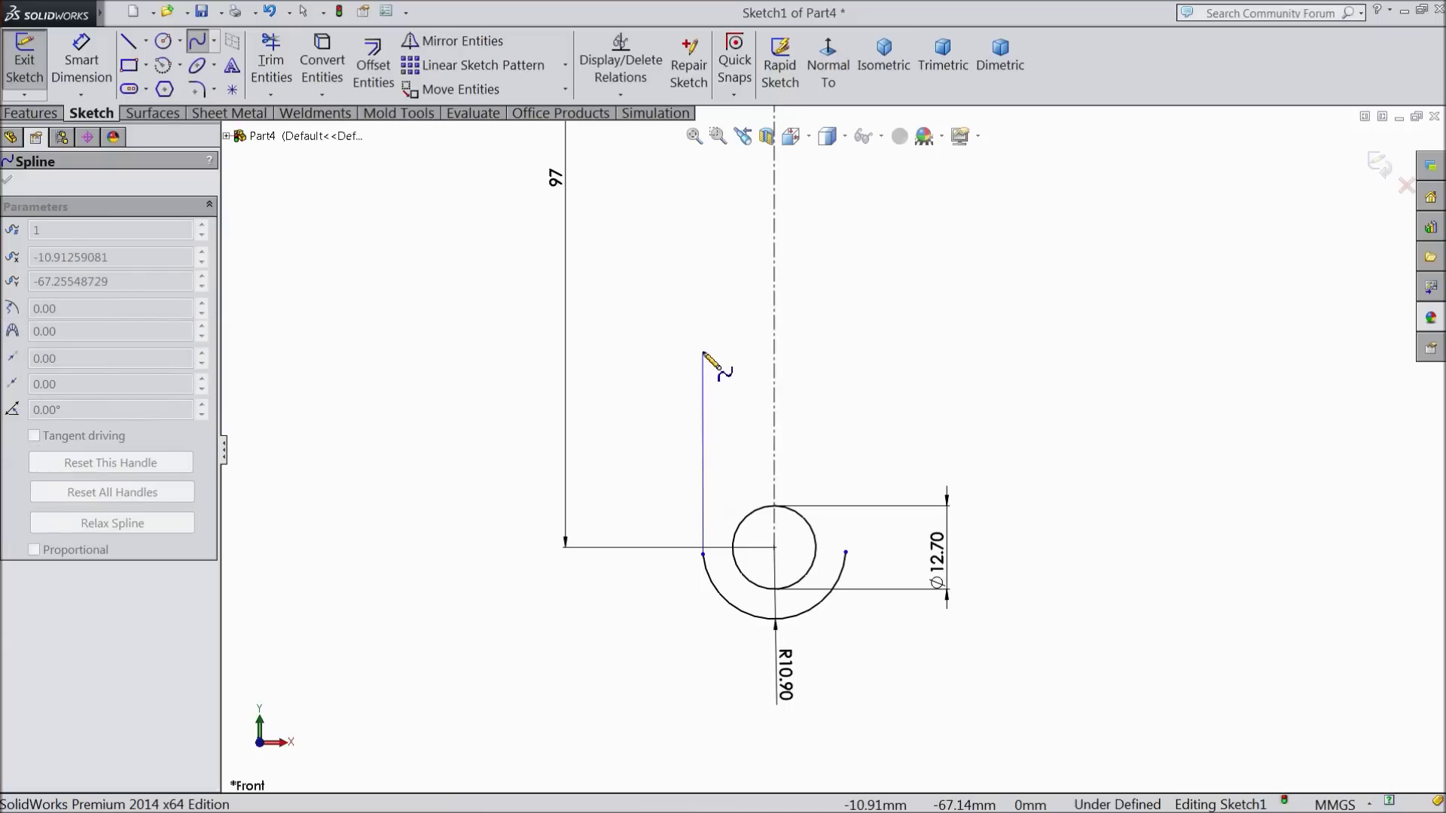
pyautogui.click(703, 341)
pyautogui.scroll(2, 729, 329)
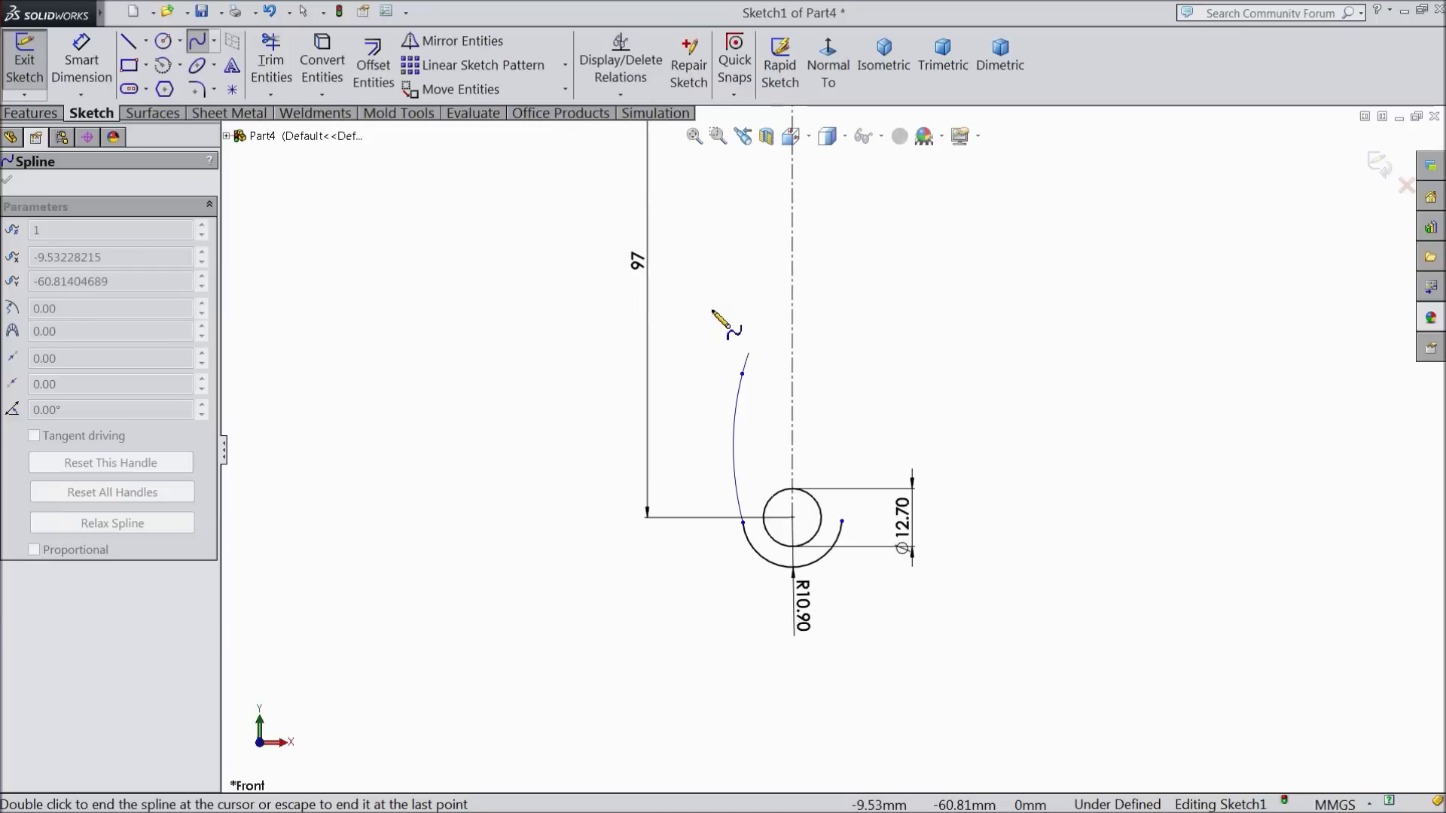
pyautogui.scroll(1, 738, 226)
pyautogui.scroll(2, 749, 233)
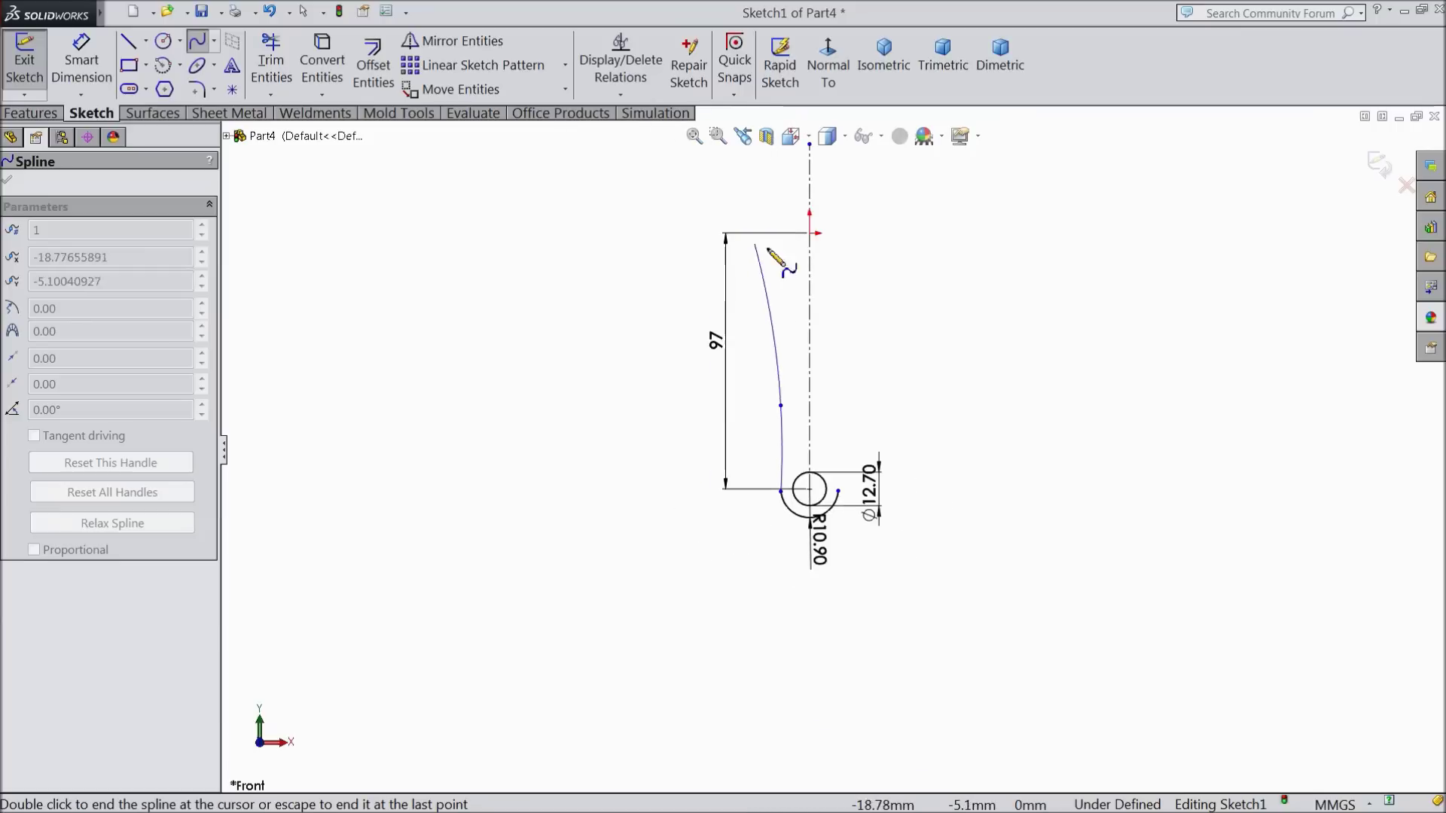
pyautogui.rightClick(793, 211)
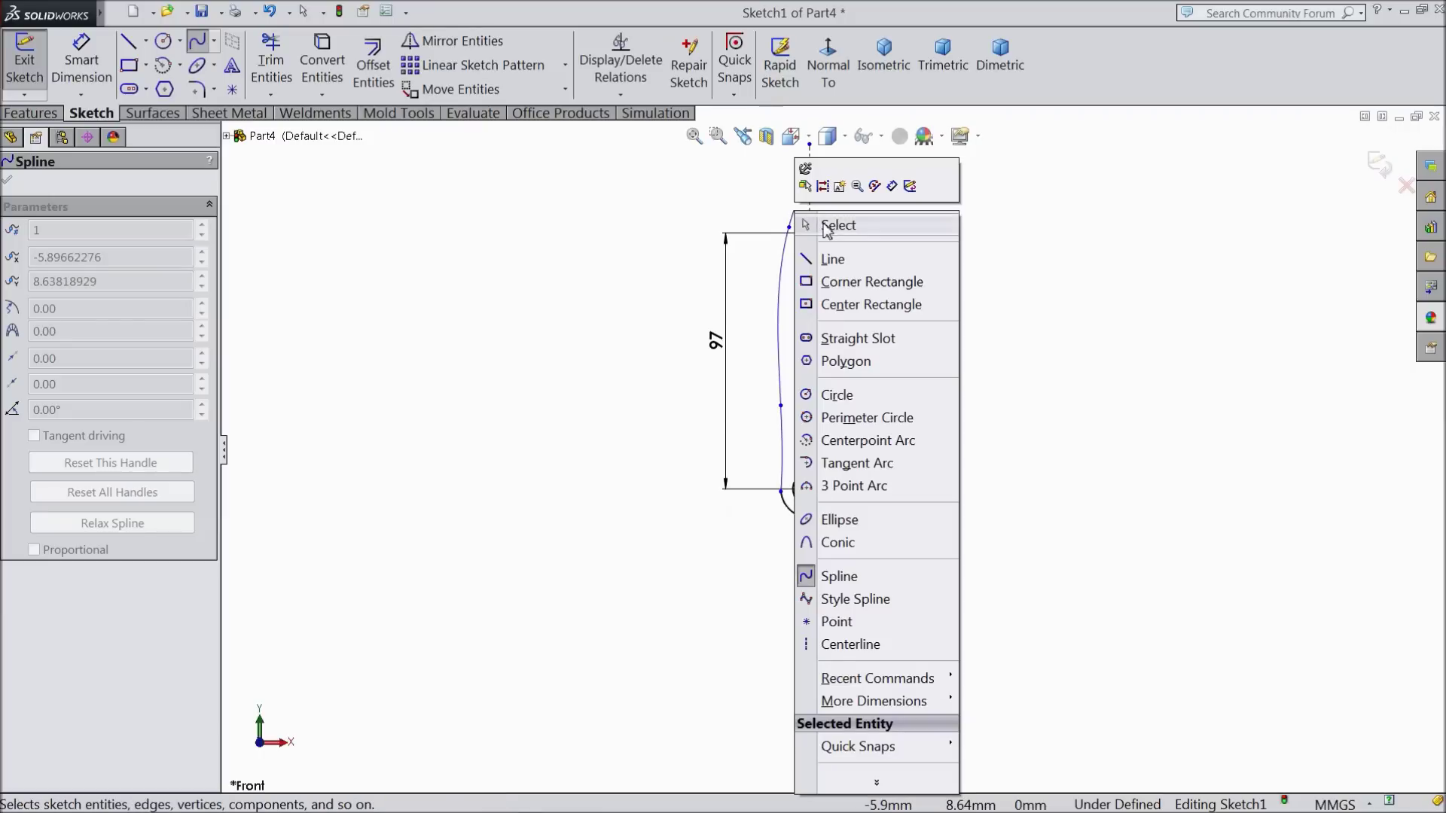
pyautogui.click(828, 227)
# - Dimension the horizontal distance between the left spline's middle point and the centerline as 11 mm
pyautogui.scroll(-1, 813, 417)
pyautogui.click(82, 60)
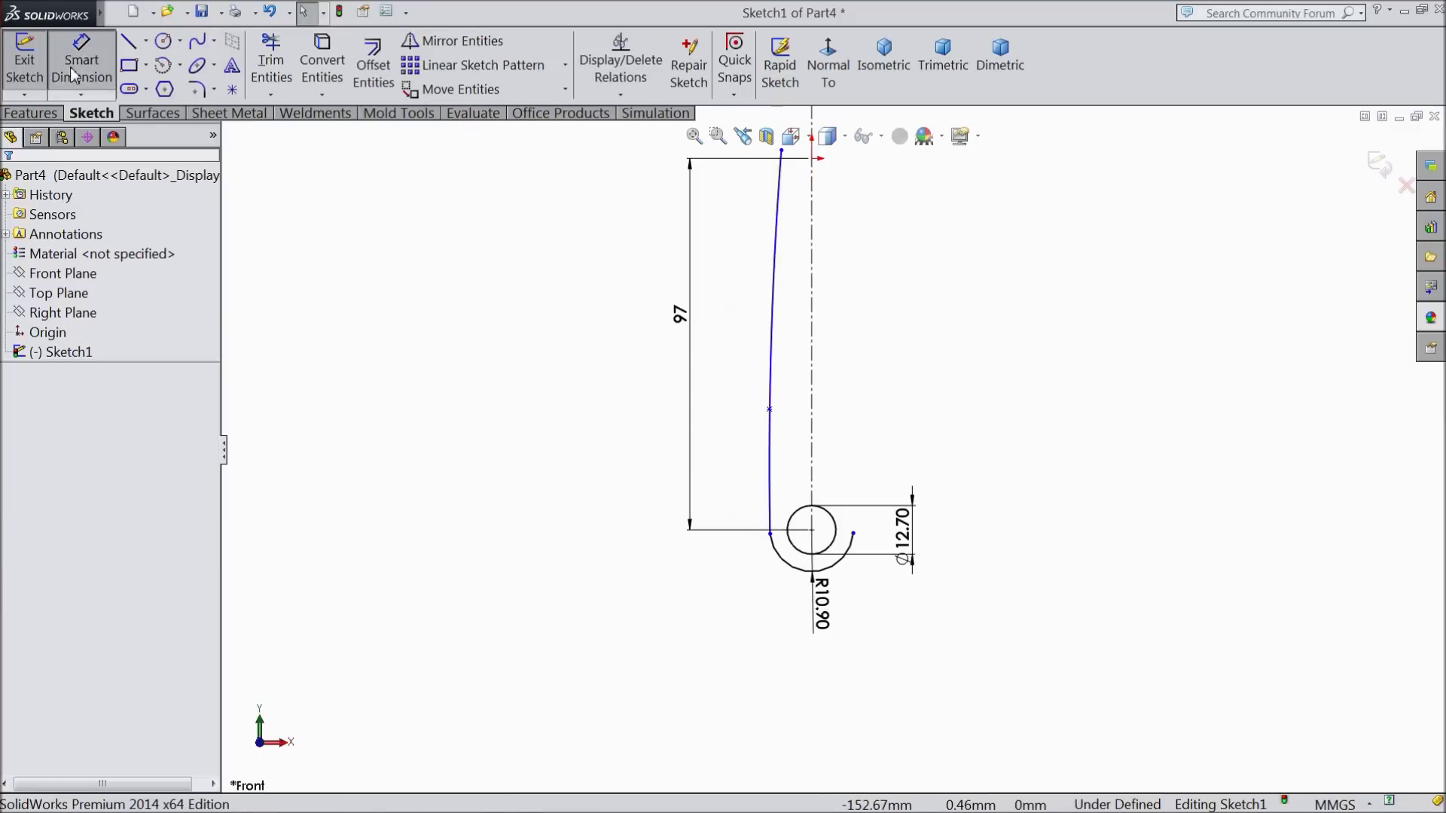
pyautogui.scroll(-3, 750, 444)
pyautogui.click(820, 358)
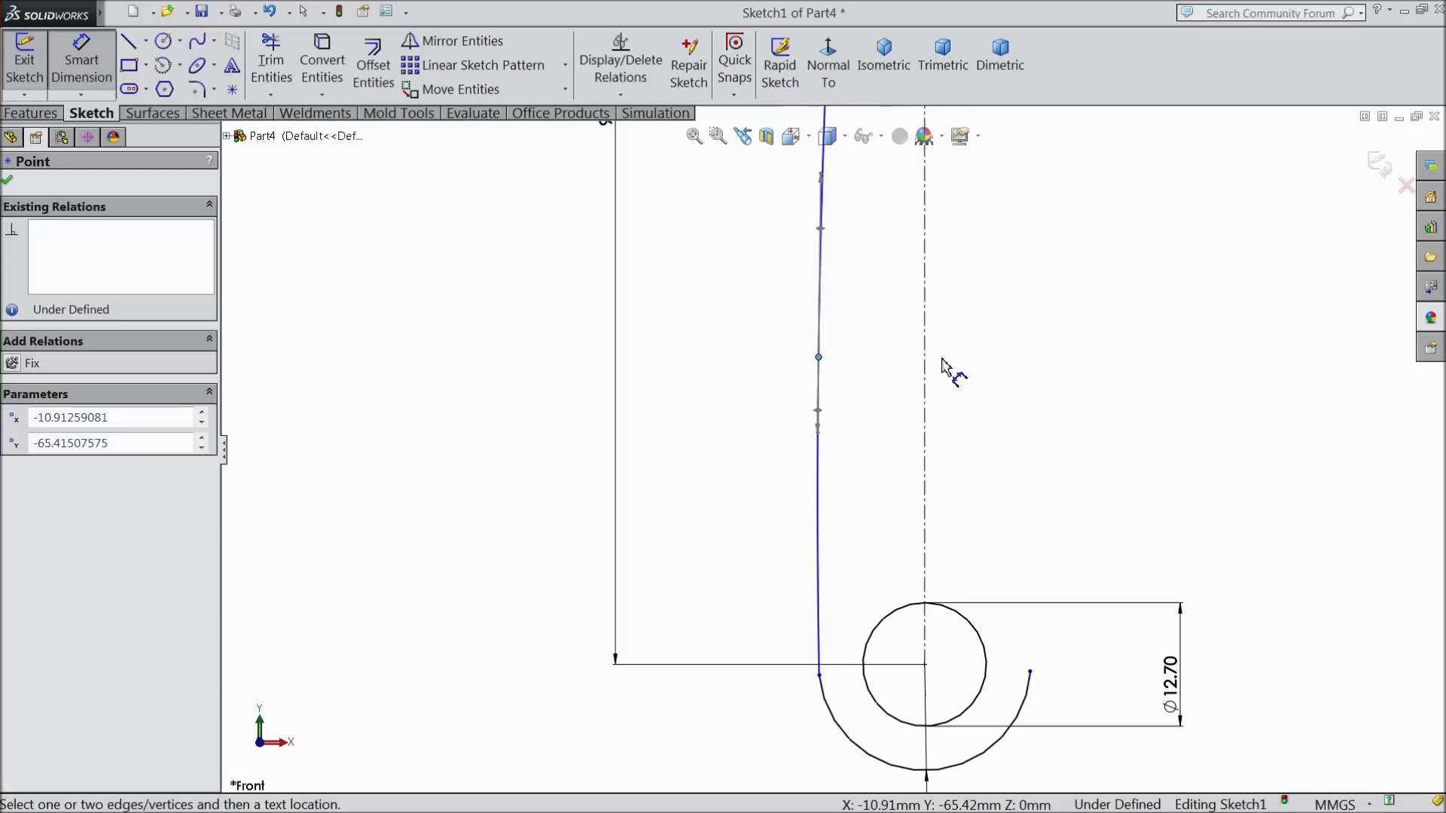
pyautogui.click(926, 368)
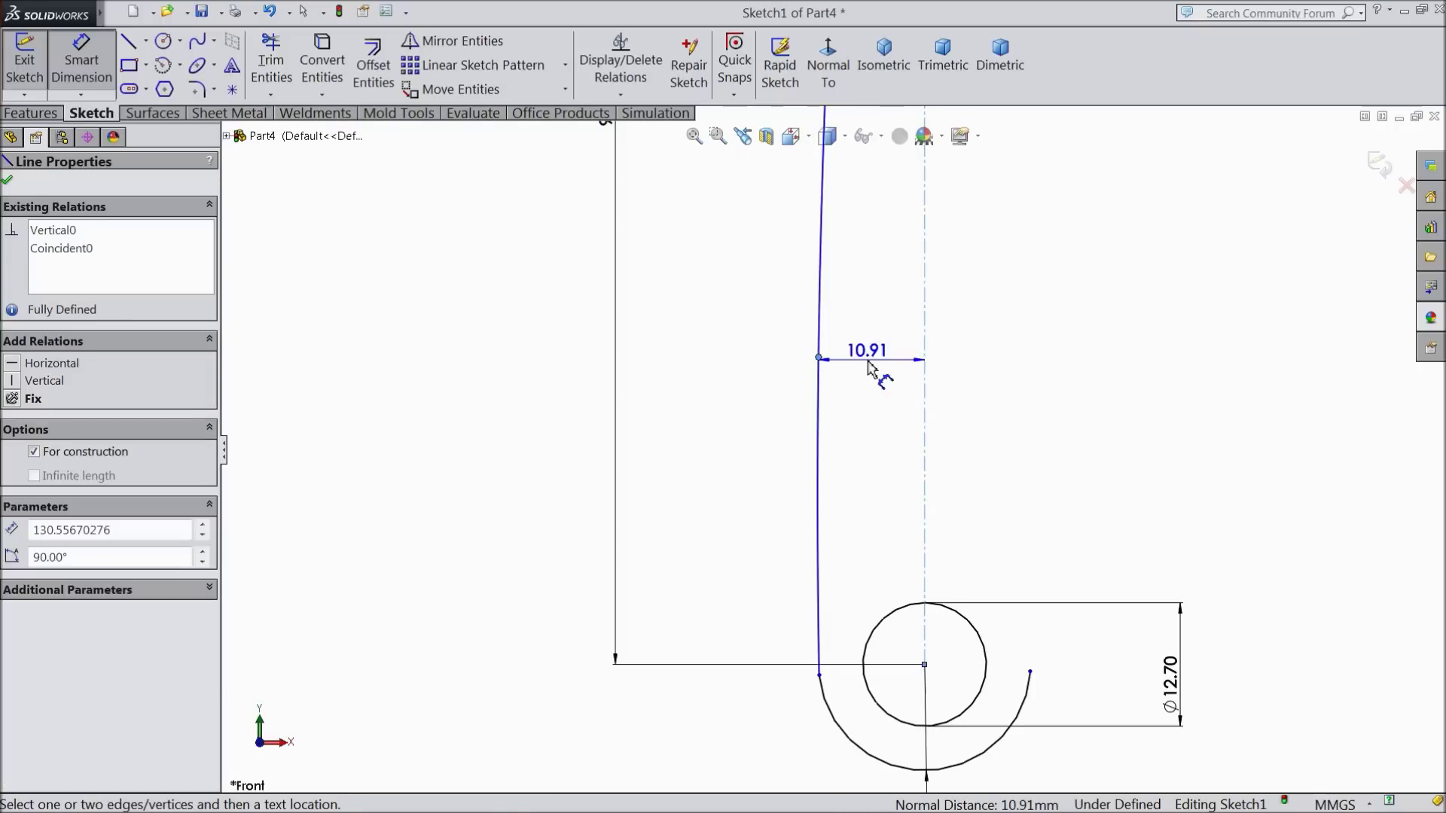
pyautogui.click(874, 372)
pyautogui.write('11')
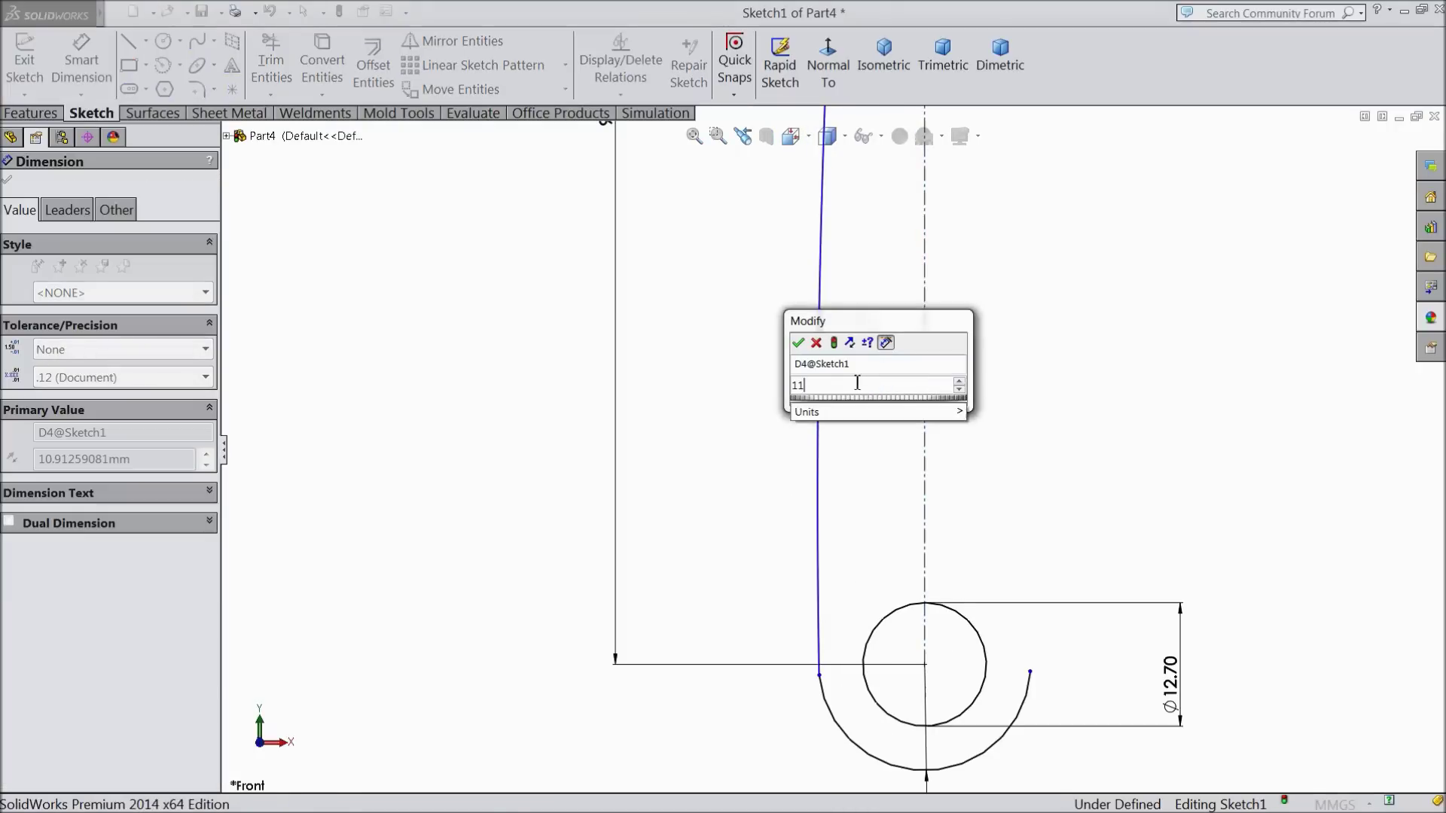
pyautogui.click(802, 344)
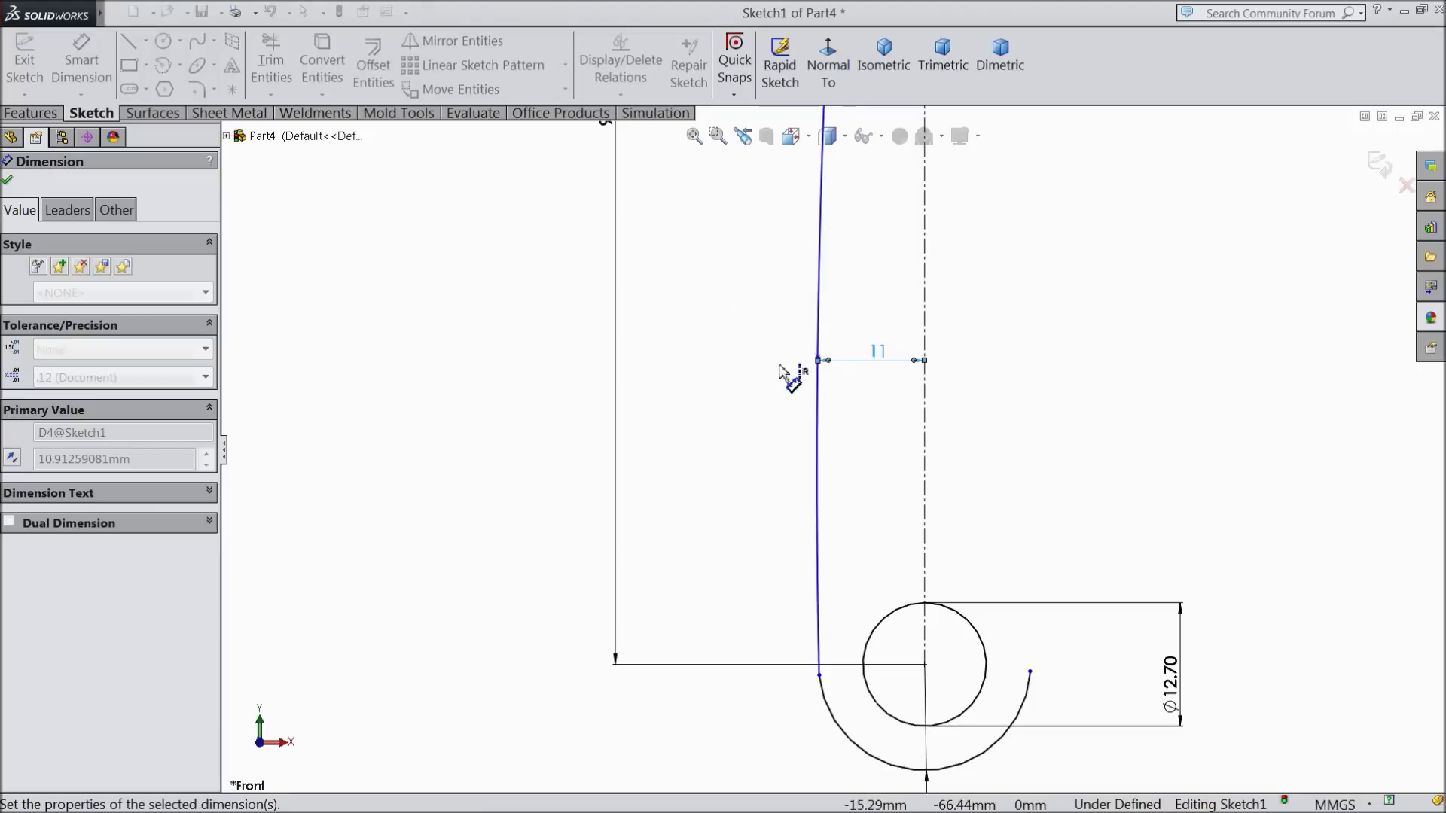
pyautogui.click(8, 181)
# - Add a tangent relation between the left spline and the arc around the circle
pyautogui.scroll(2, 636, 448)
pyautogui.scroll(-4, 837, 551)
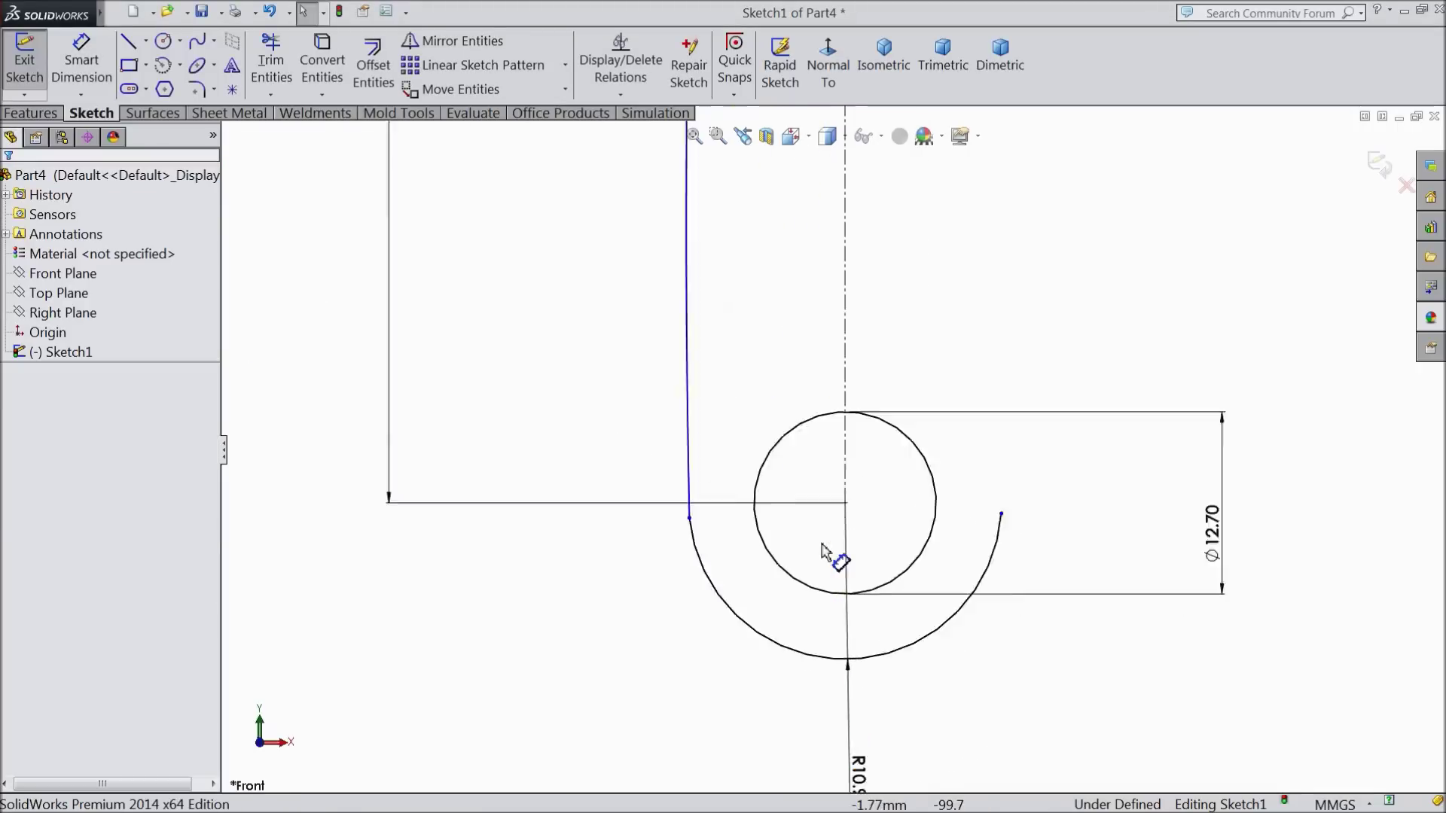
pyautogui.scroll(-2, 837, 552)
pyautogui.click(662, 443)
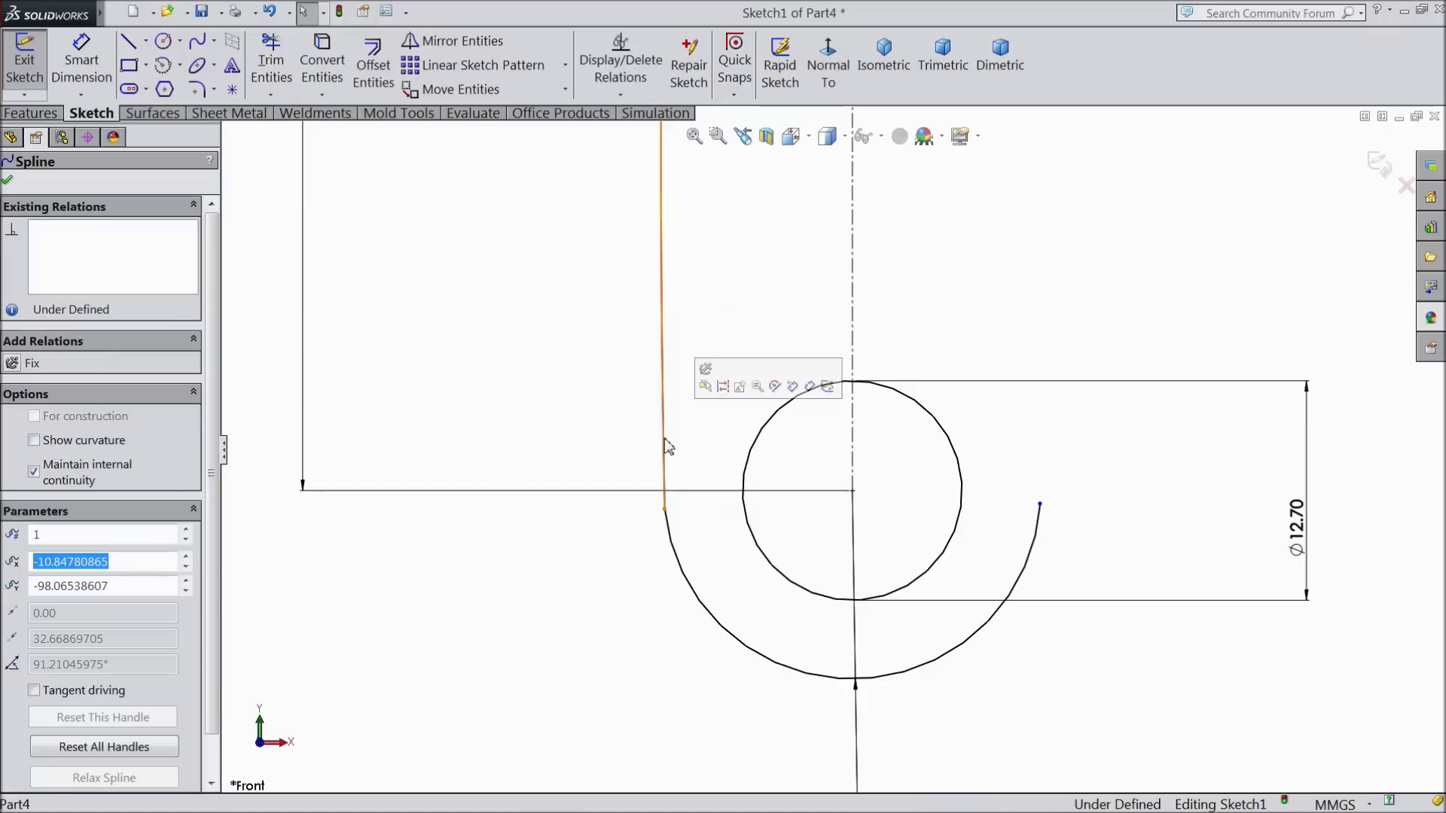
pyautogui.keyDown('ctrl'); pyautogui.click(690, 578); pyautogui.keyUp('ctrl')
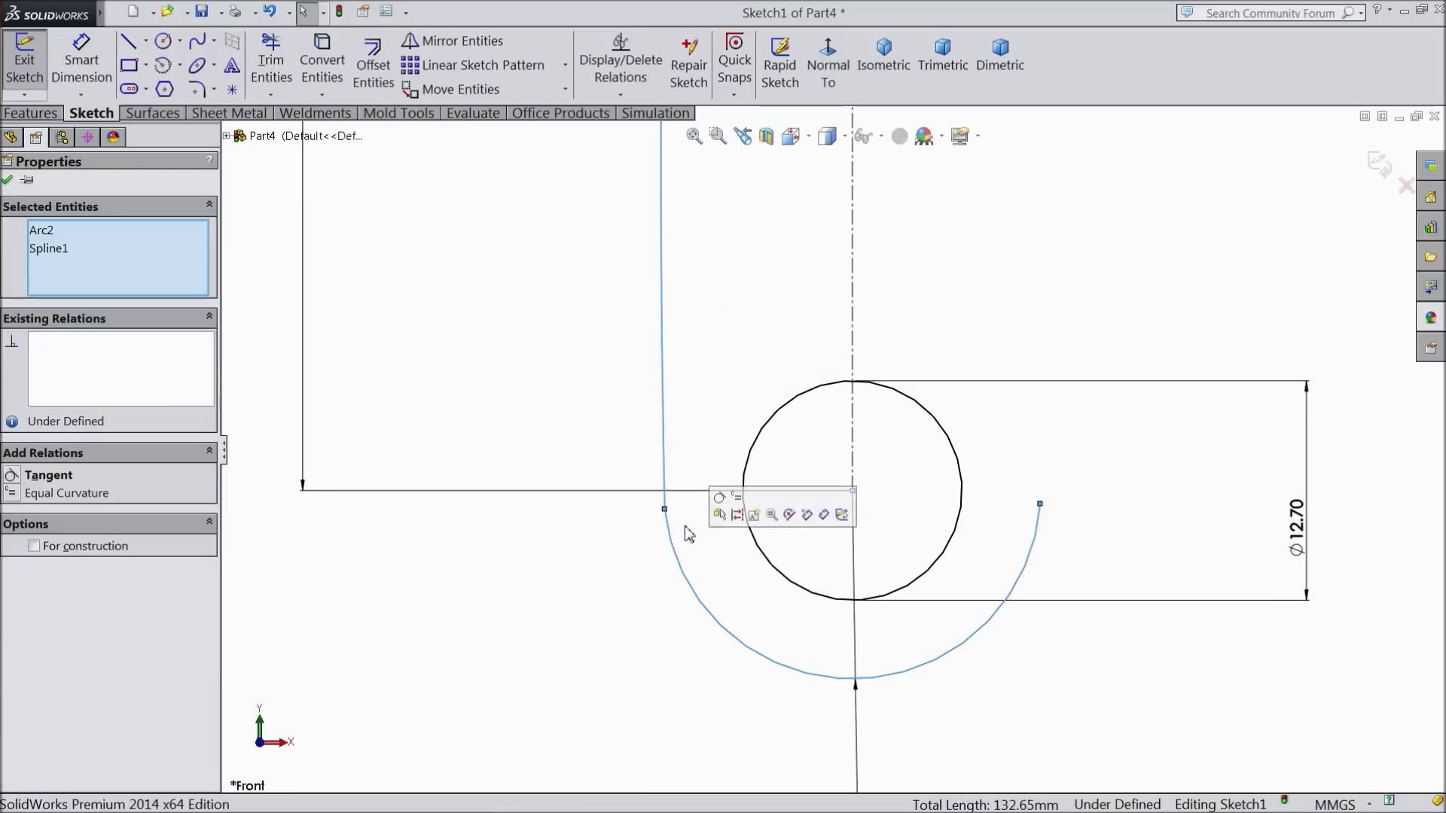
pyautogui.click(720, 497)
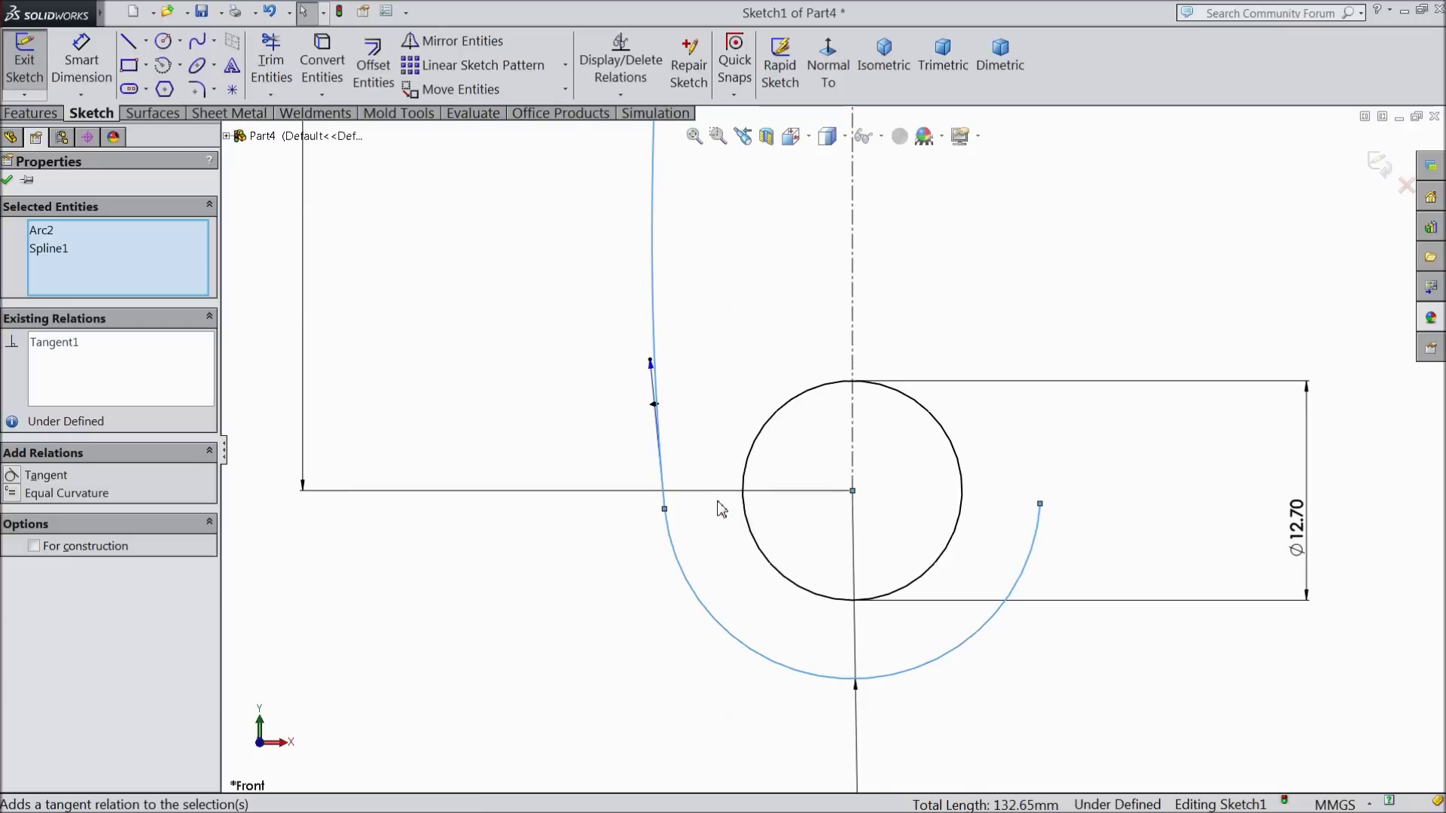
pyautogui.click(8, 181)
# - Dimension the horizontal distance between the left spline's upper endpoint and the centerline as 8 mm
pyautogui.scroll(5, 590, 342)
pyautogui.scroll(3, 636, 384)
pyautogui.scroll(-3, 839, 242)
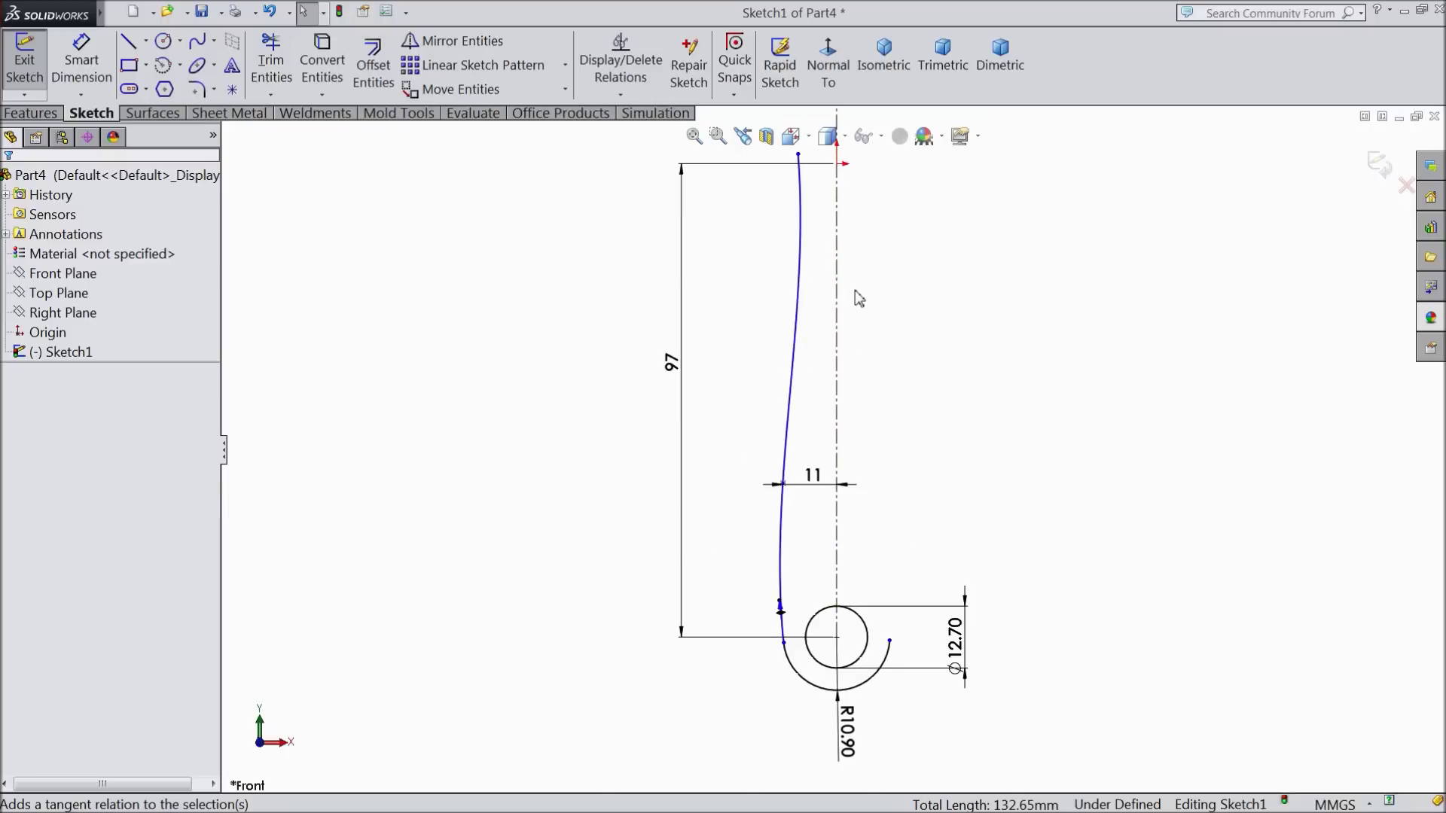
pyautogui.scroll(-2, 851, 293)
pyautogui.scroll(3, 826, 274)
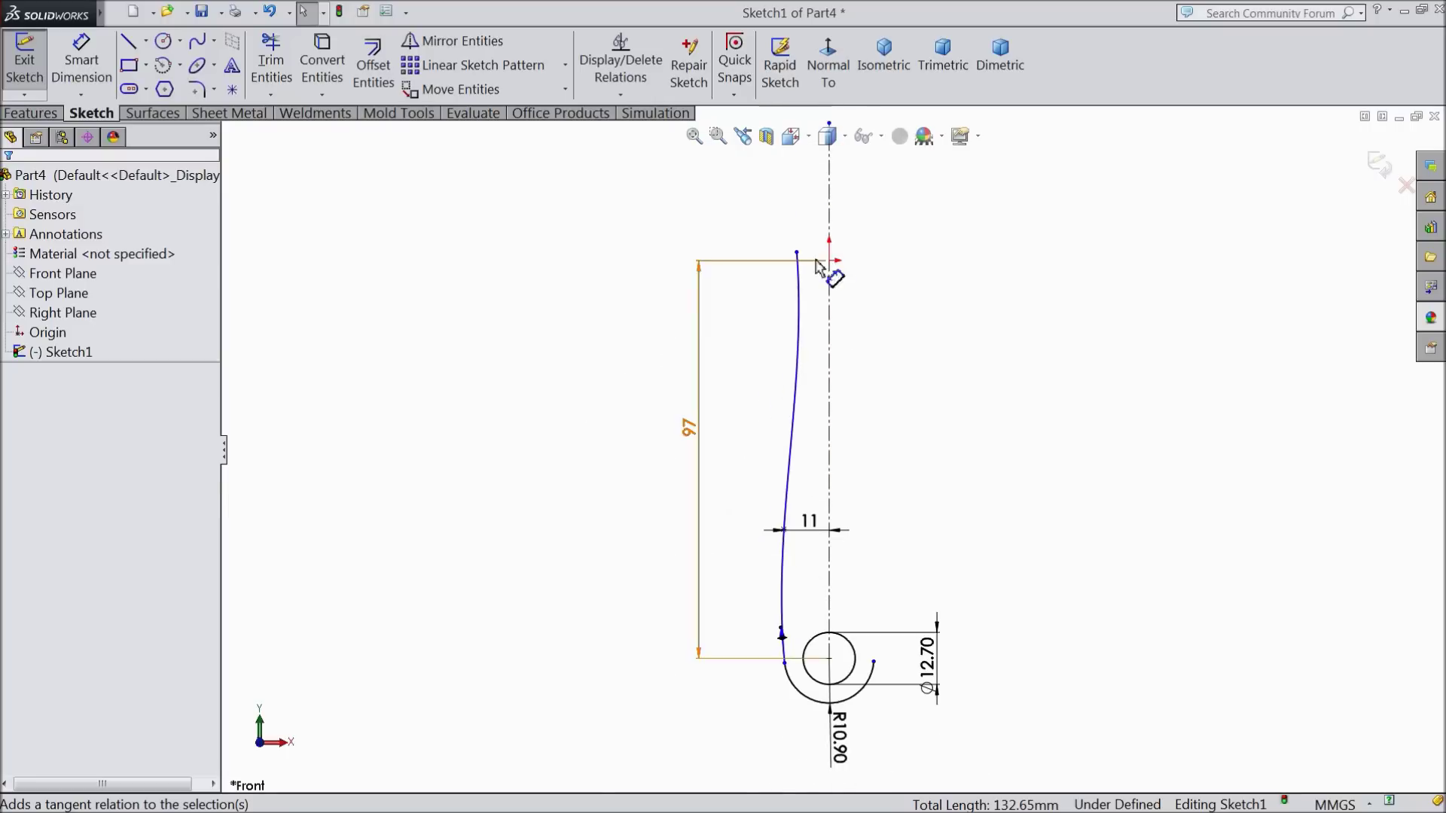
pyautogui.click(81, 60)
pyautogui.scroll(-4, 802, 279)
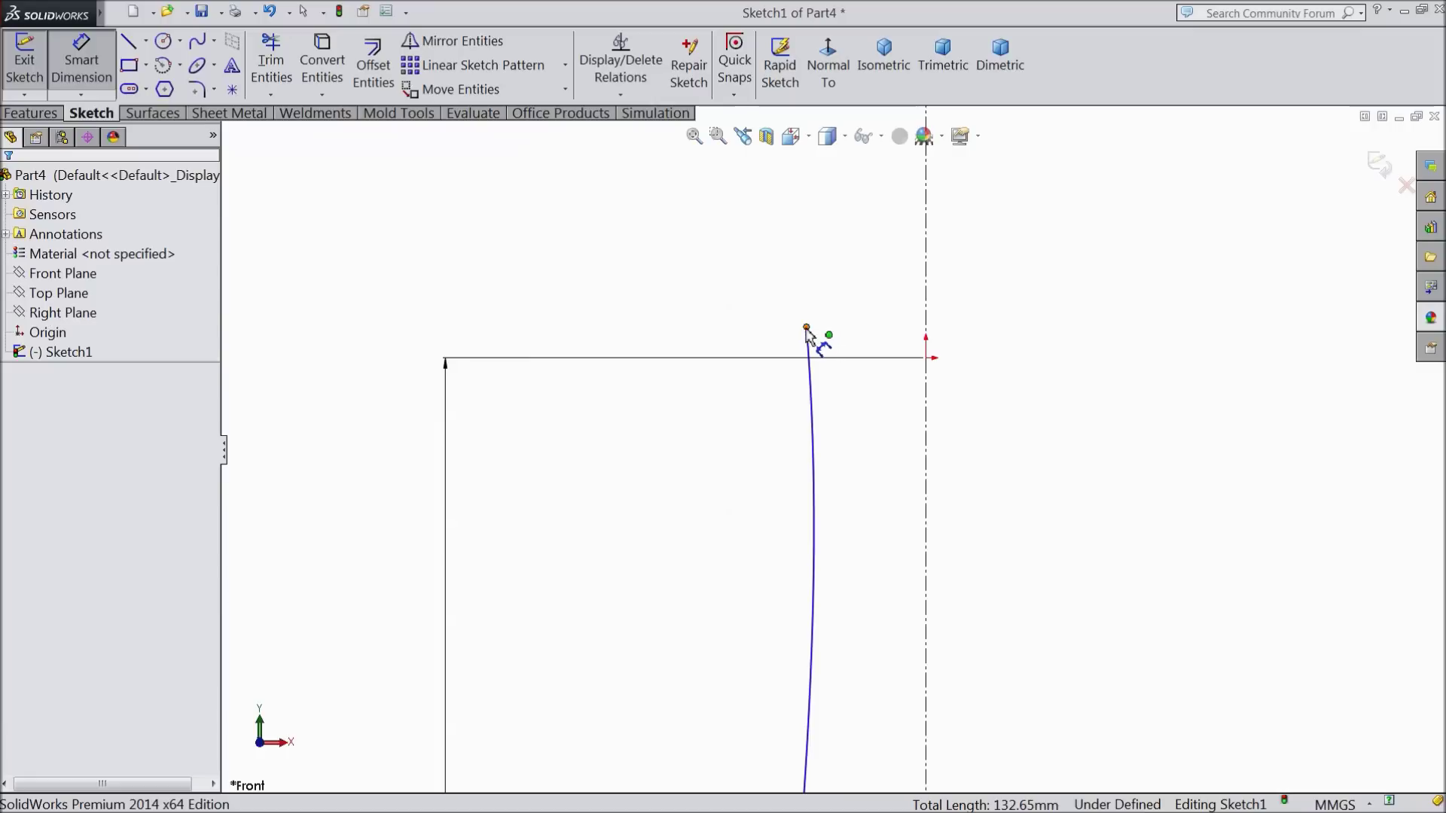
pyautogui.click(806, 328)
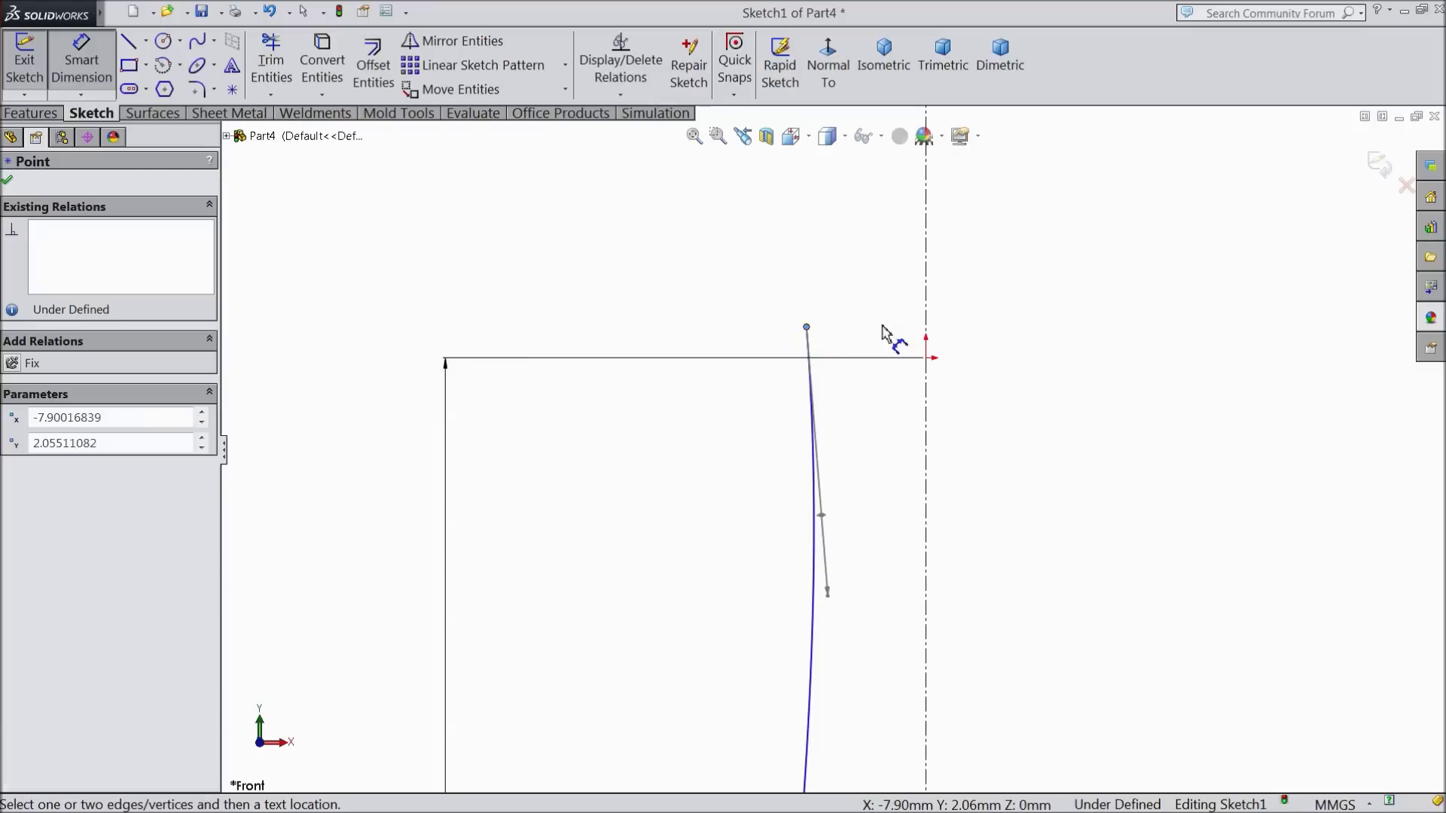
pyautogui.click(926, 328)
pyautogui.click(866, 305)
pyautogui.write('8')
pyautogui.click(780, 287)
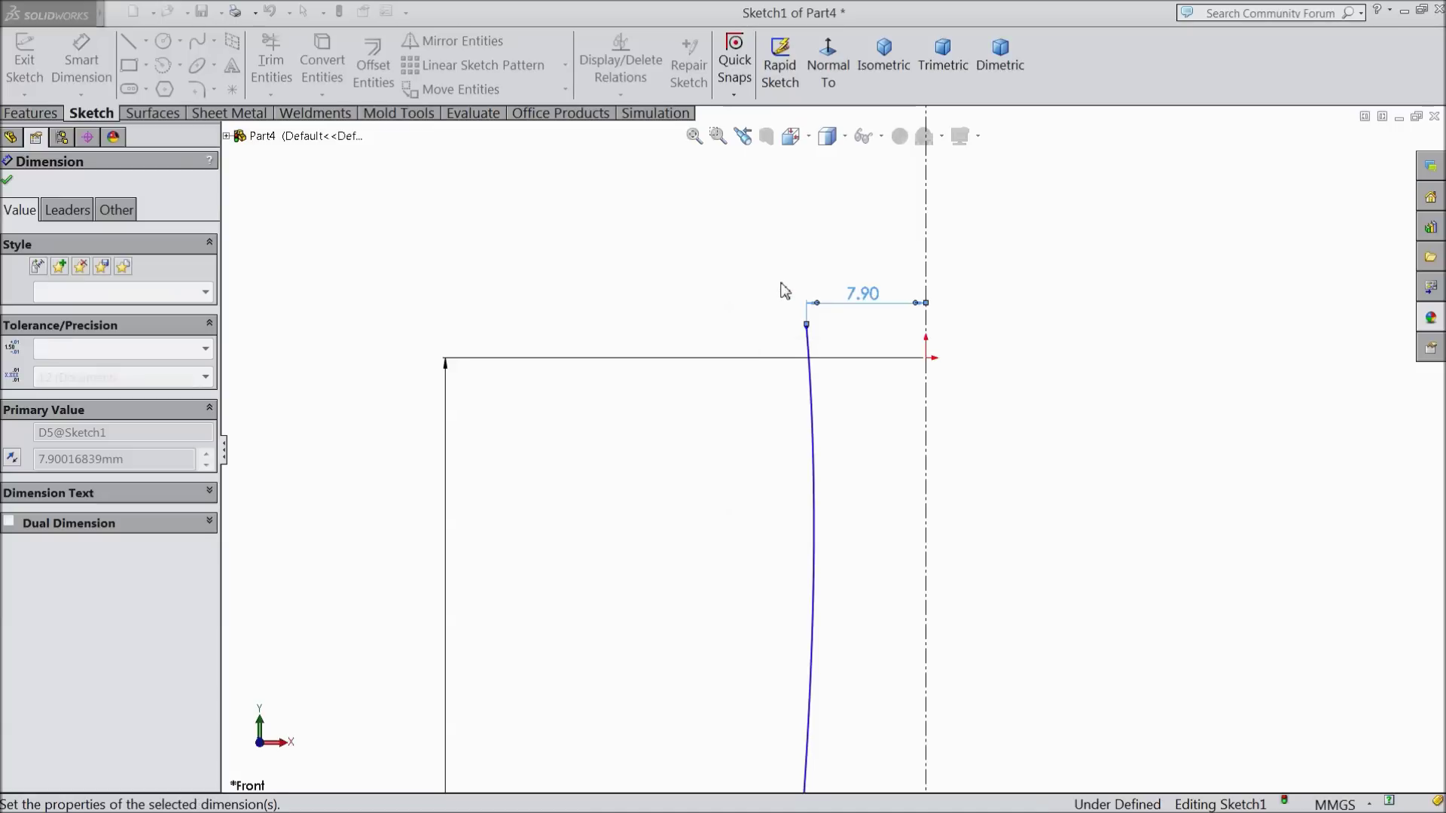
pyautogui.click(7, 181)
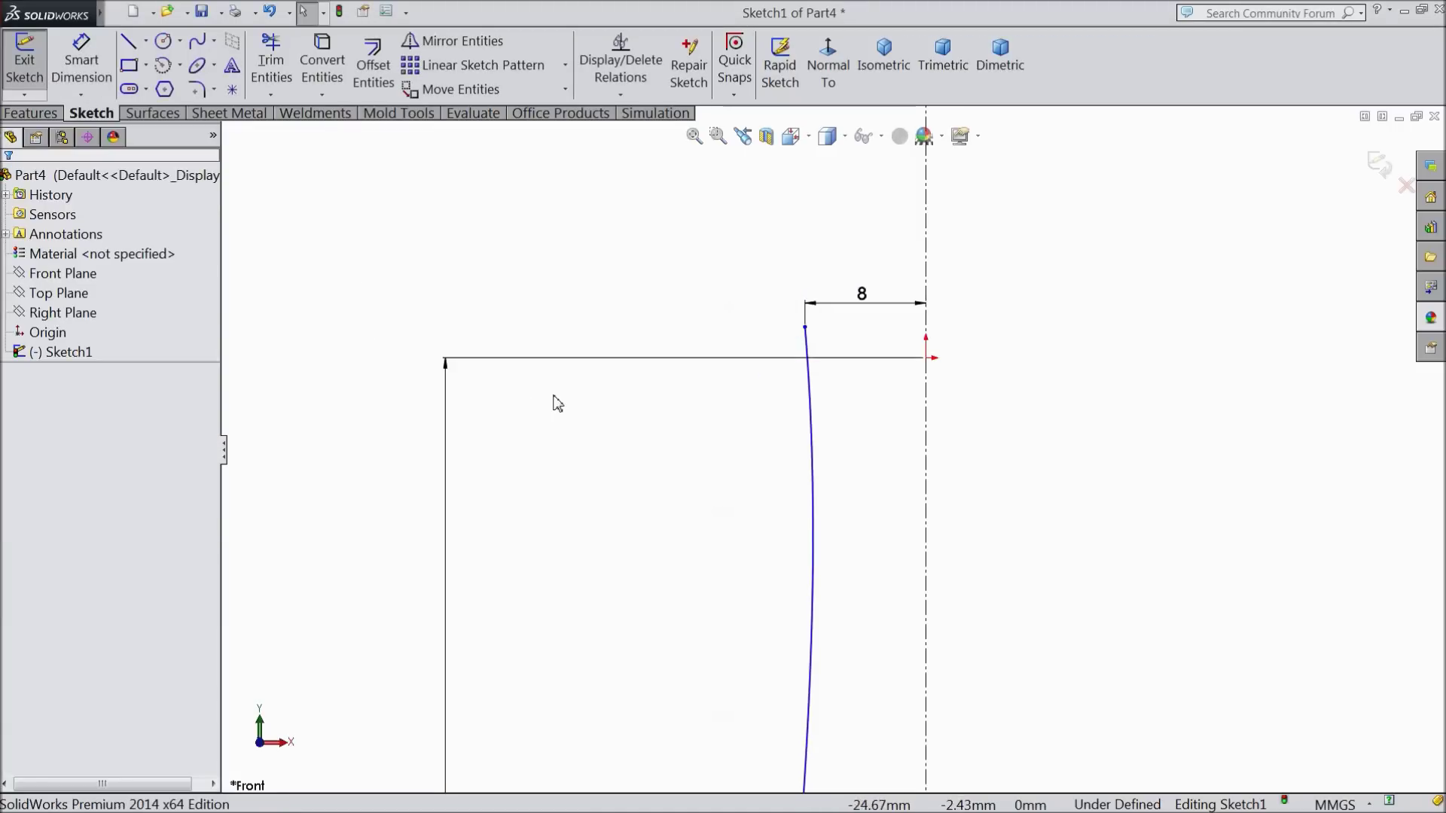
# - Make the tangent handle at the left spline's upper endpoint vertical
pyautogui.scroll(3, 836, 467)
pyautogui.click(825, 489)
pyautogui.scroll(-3, 836, 505)
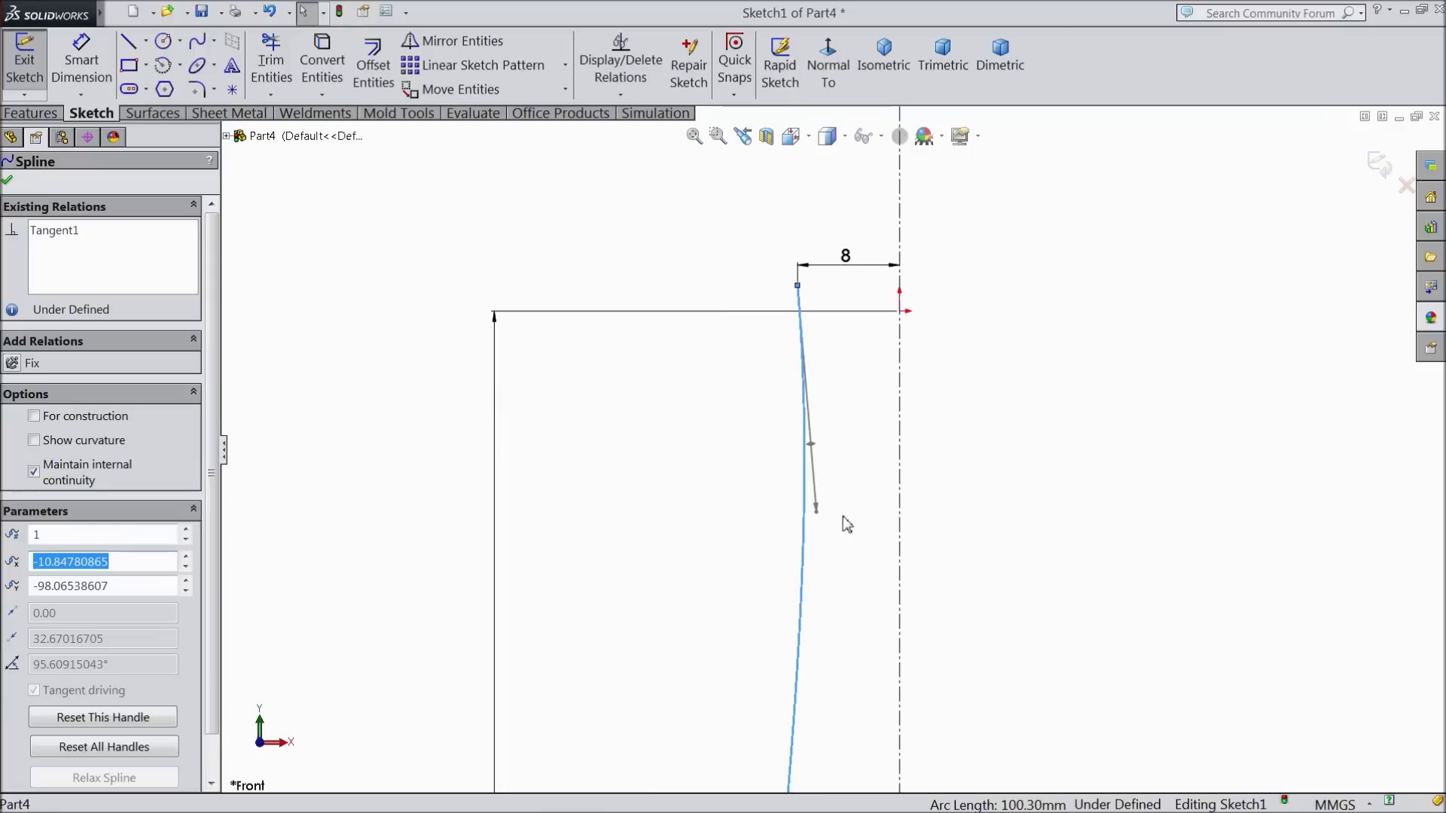
pyautogui.click(811, 446)
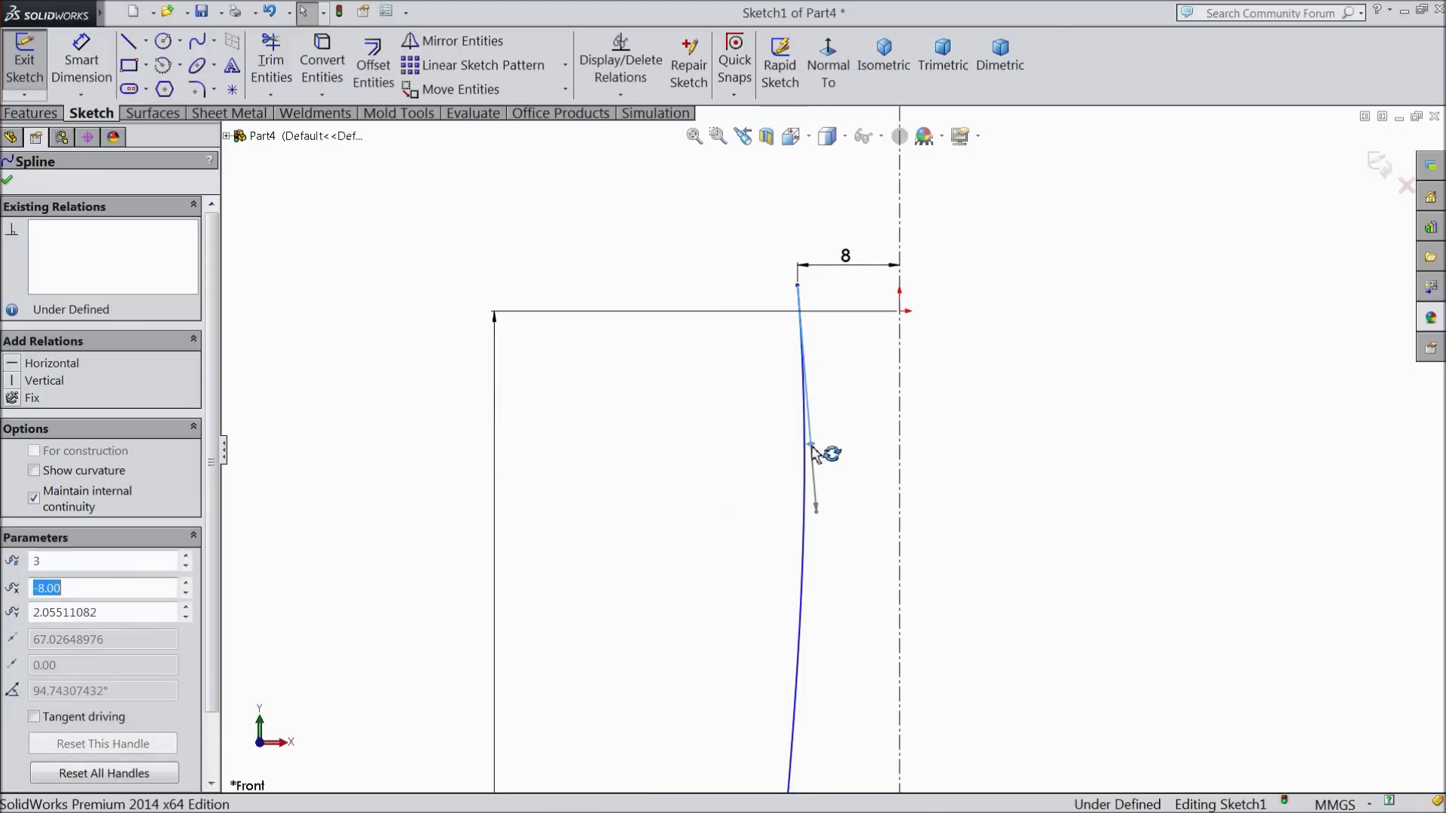
pyautogui.click(46, 383)
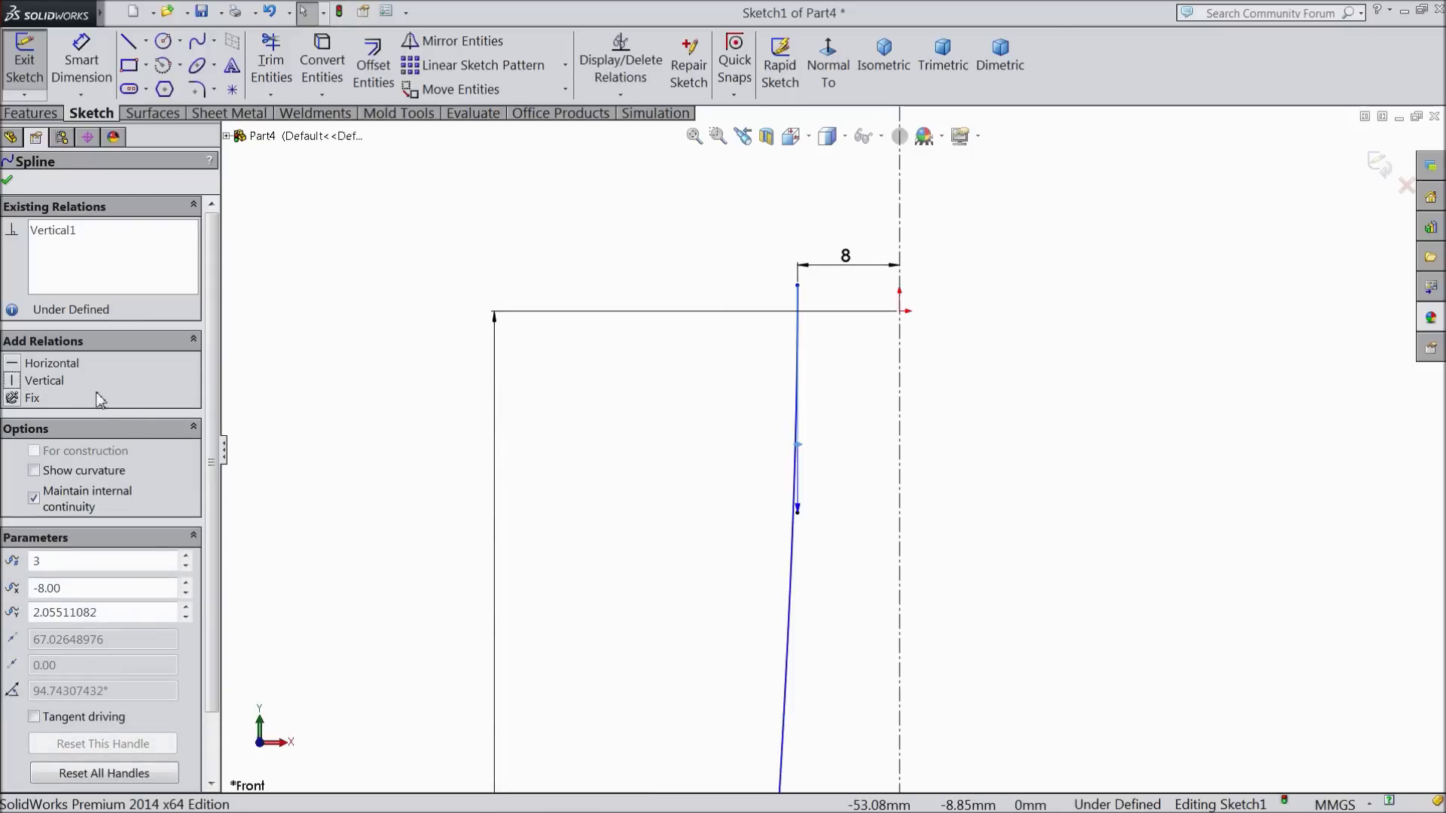
pyautogui.scroll(5, 600, 539)
pyautogui.scroll(-4, 903, 596)
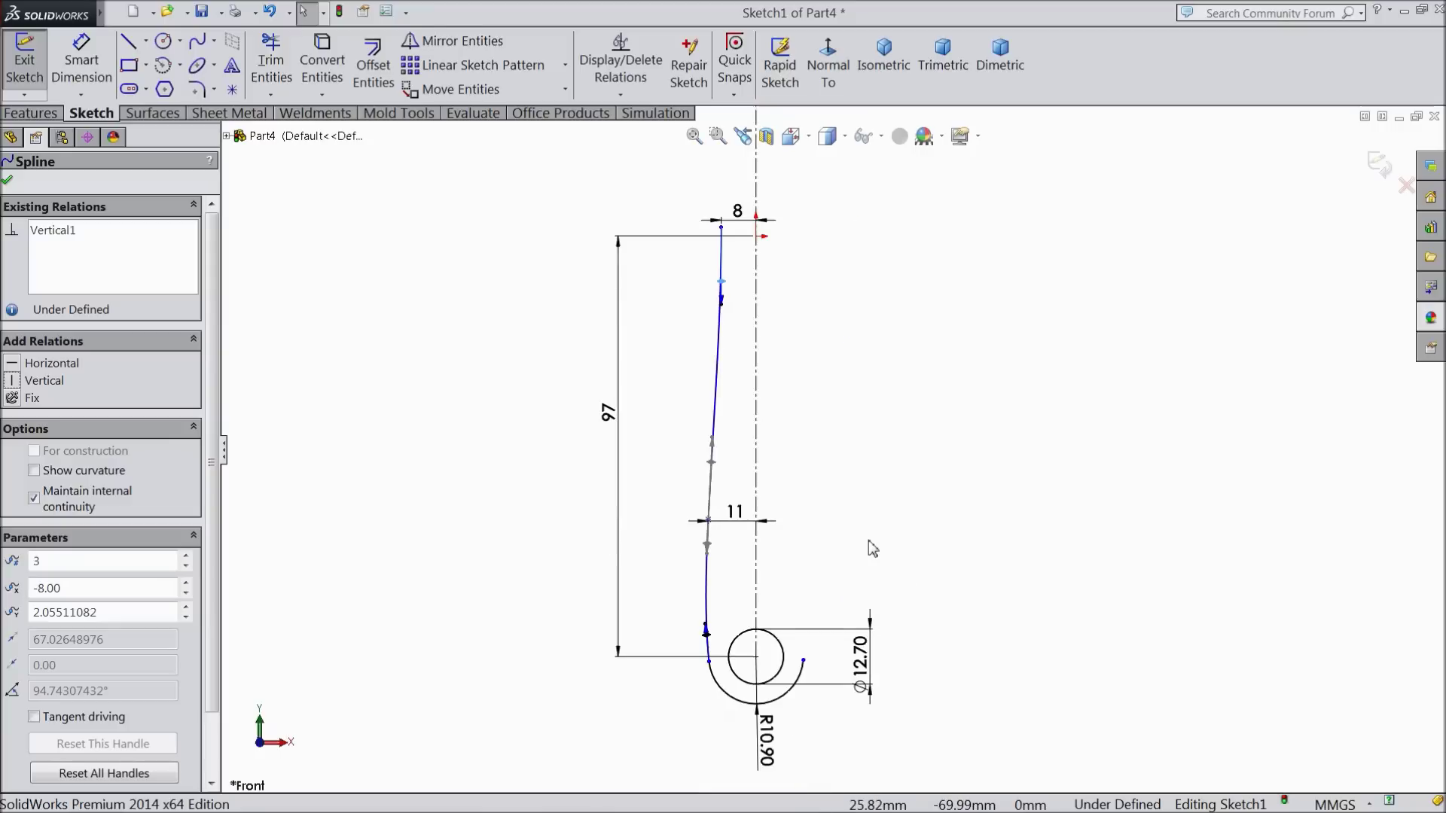
pyautogui.click(7, 180)
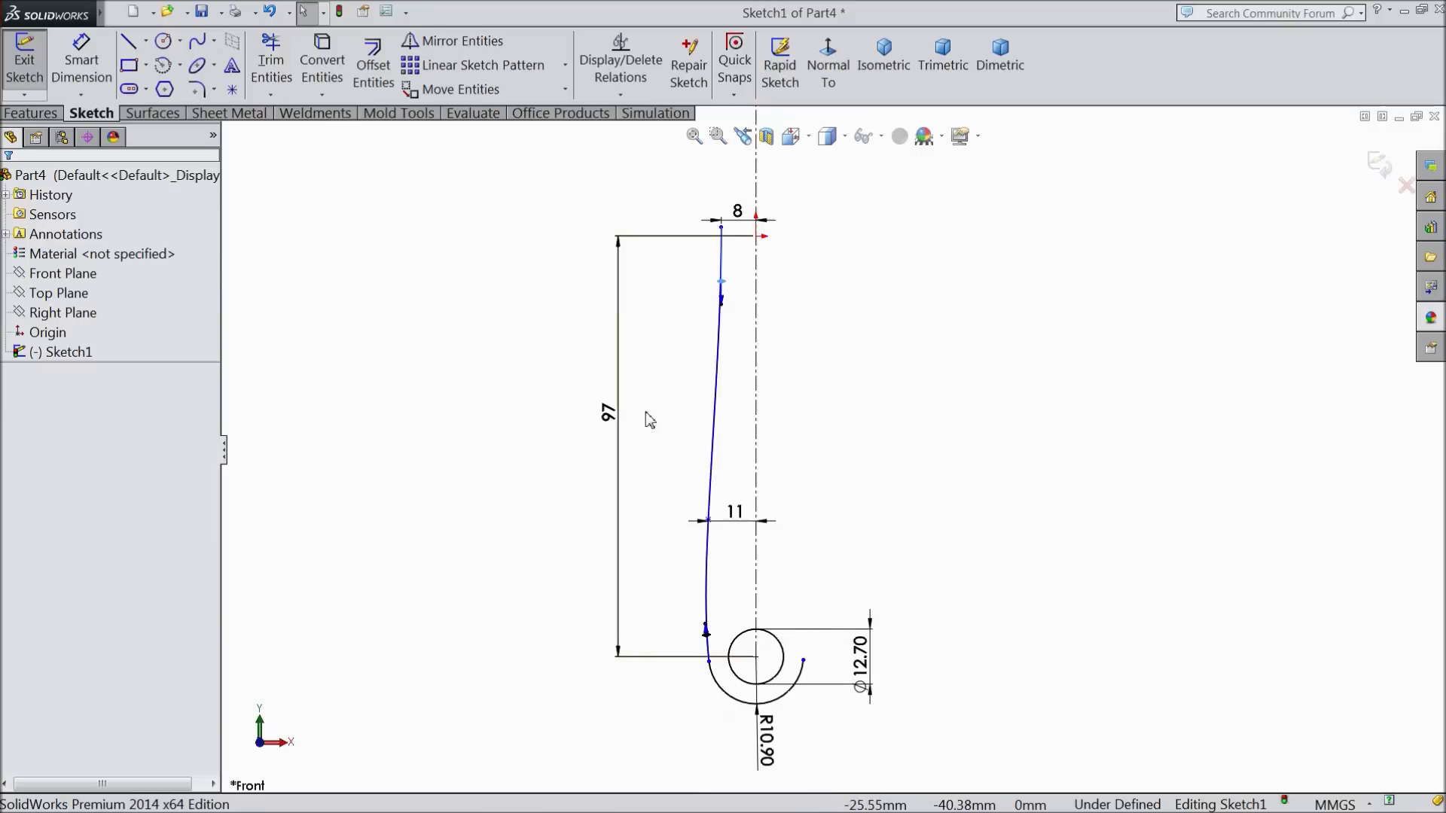
# - Draw a three-point spline from the arc's right endpoint up to the height of the left spline's upper endpoint, right of the centerline
pyautogui.scroll(2, 645, 430)
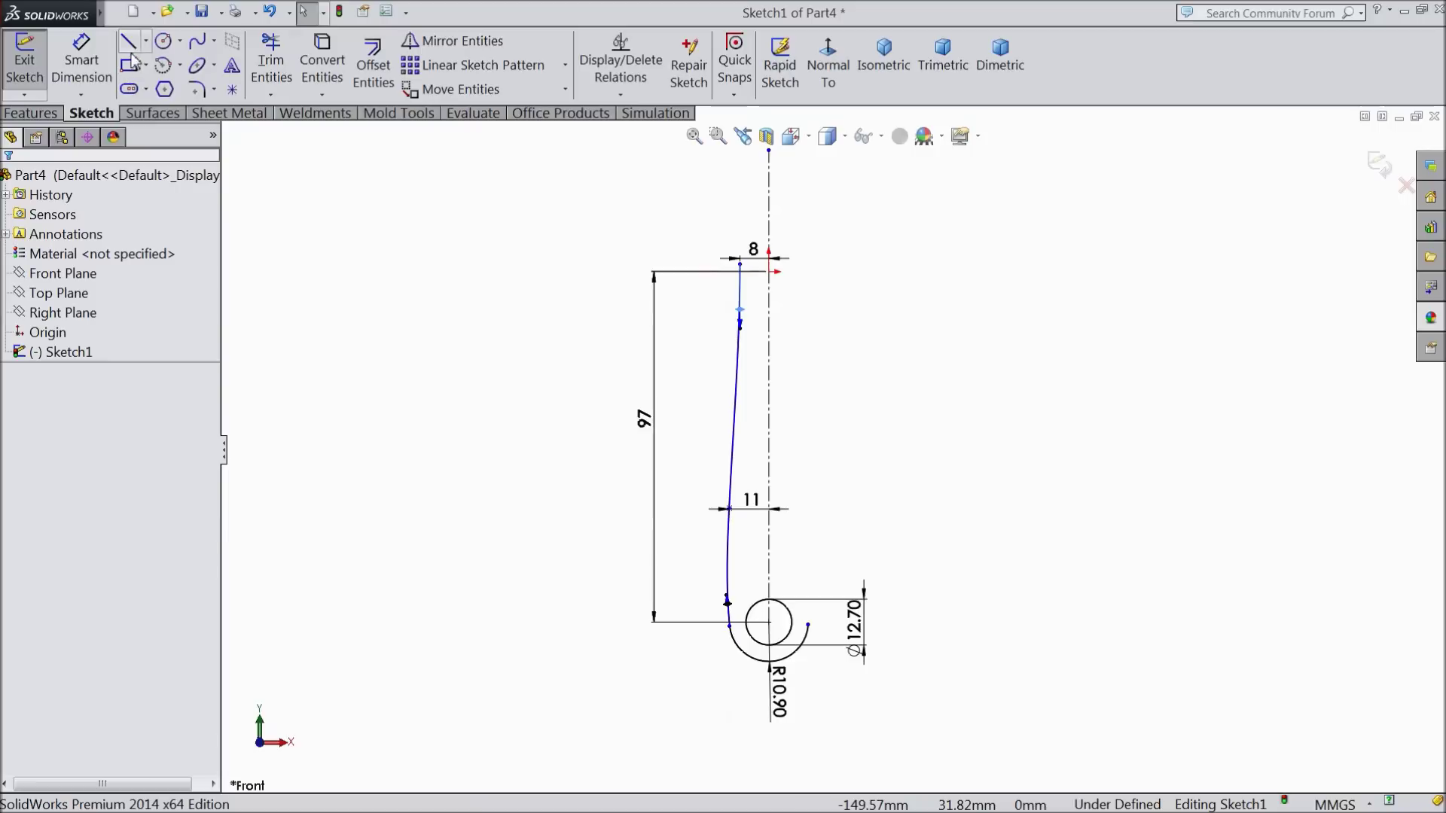
pyautogui.click(201, 43)
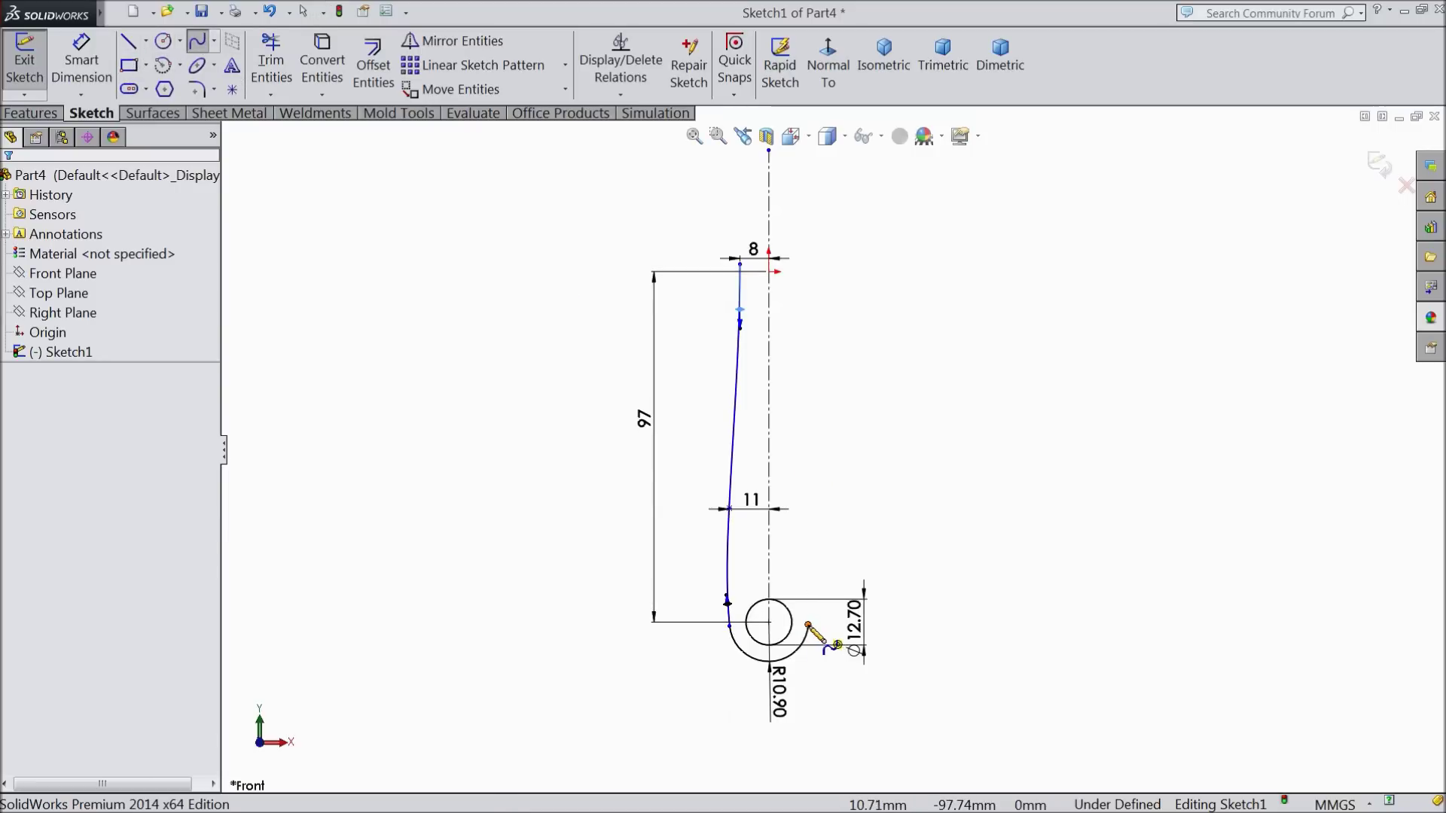
pyautogui.scroll(-3, 808, 625)
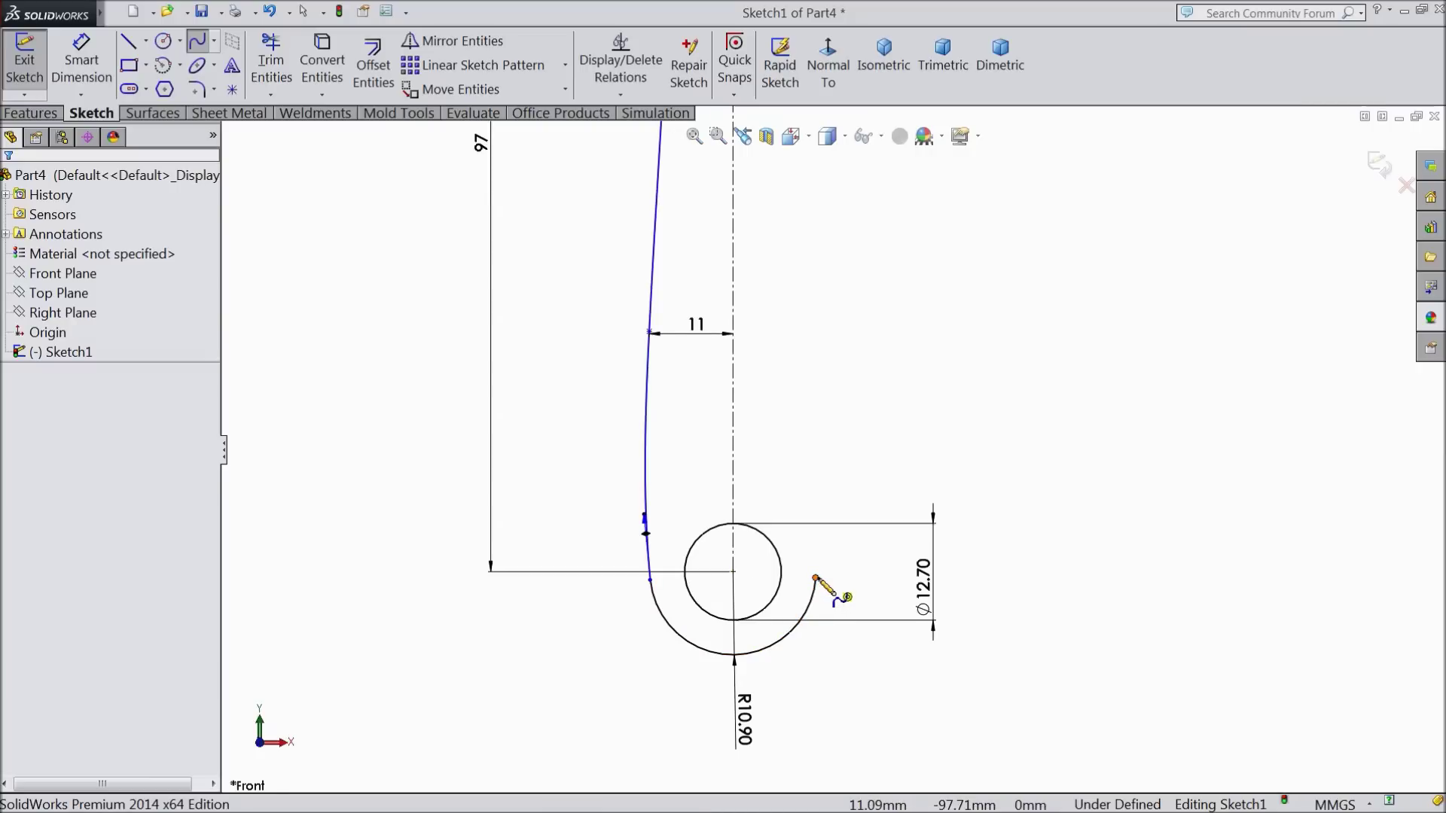
pyautogui.click(815, 578)
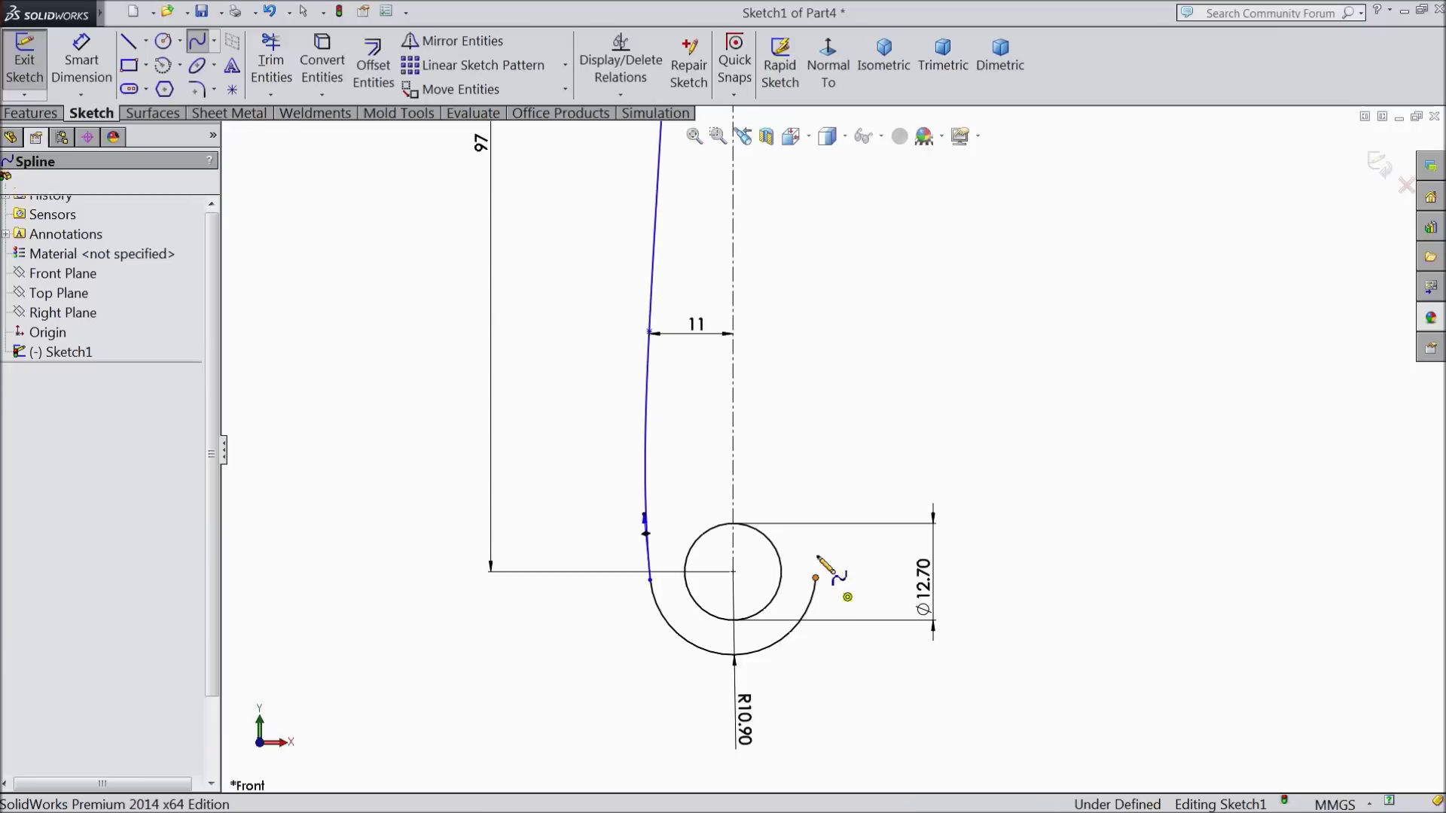
pyautogui.click(818, 332)
pyautogui.scroll(3, 821, 332)
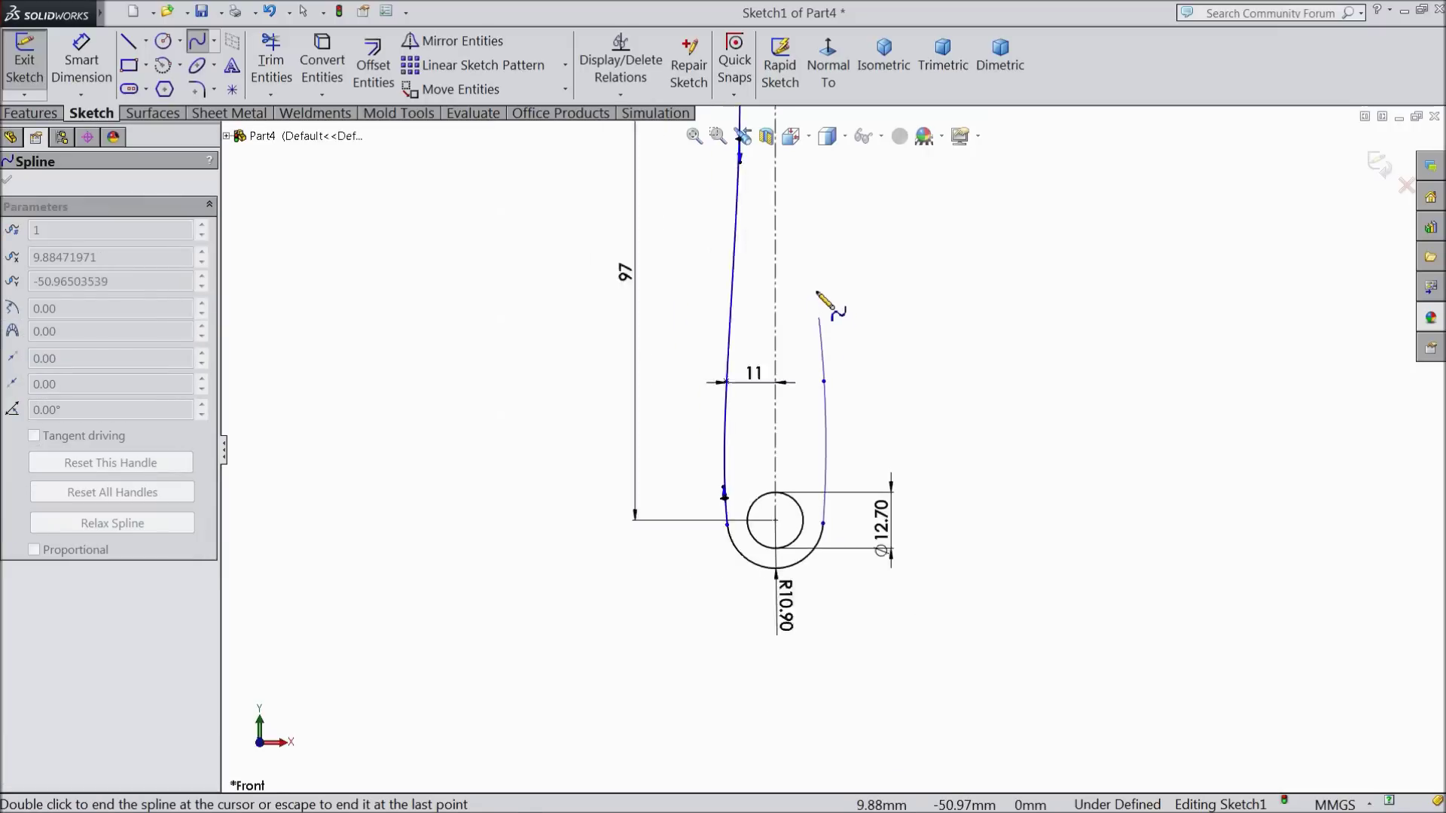
pyautogui.scroll(2, 825, 204)
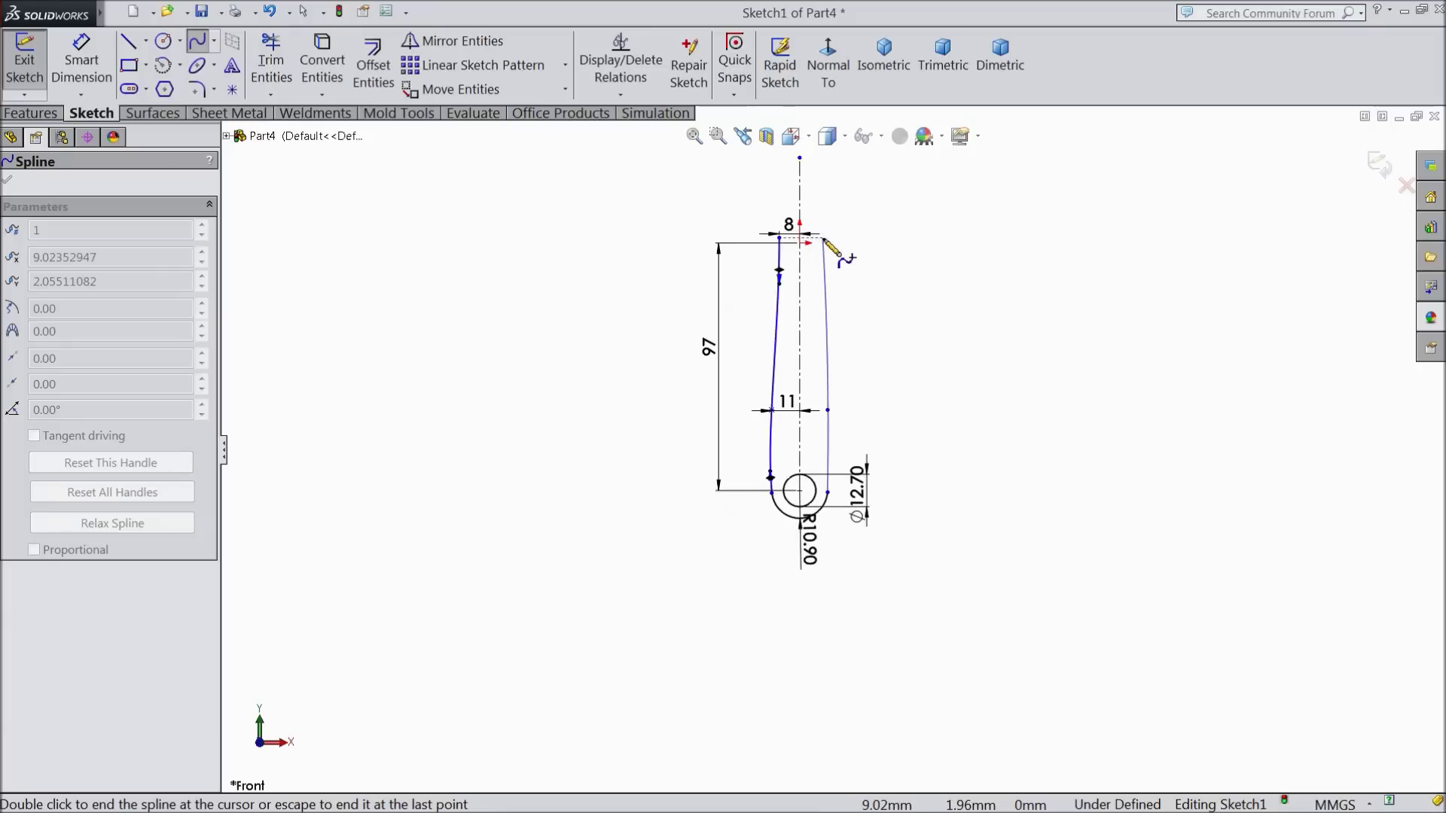
pyautogui.rightClick(873, 226)
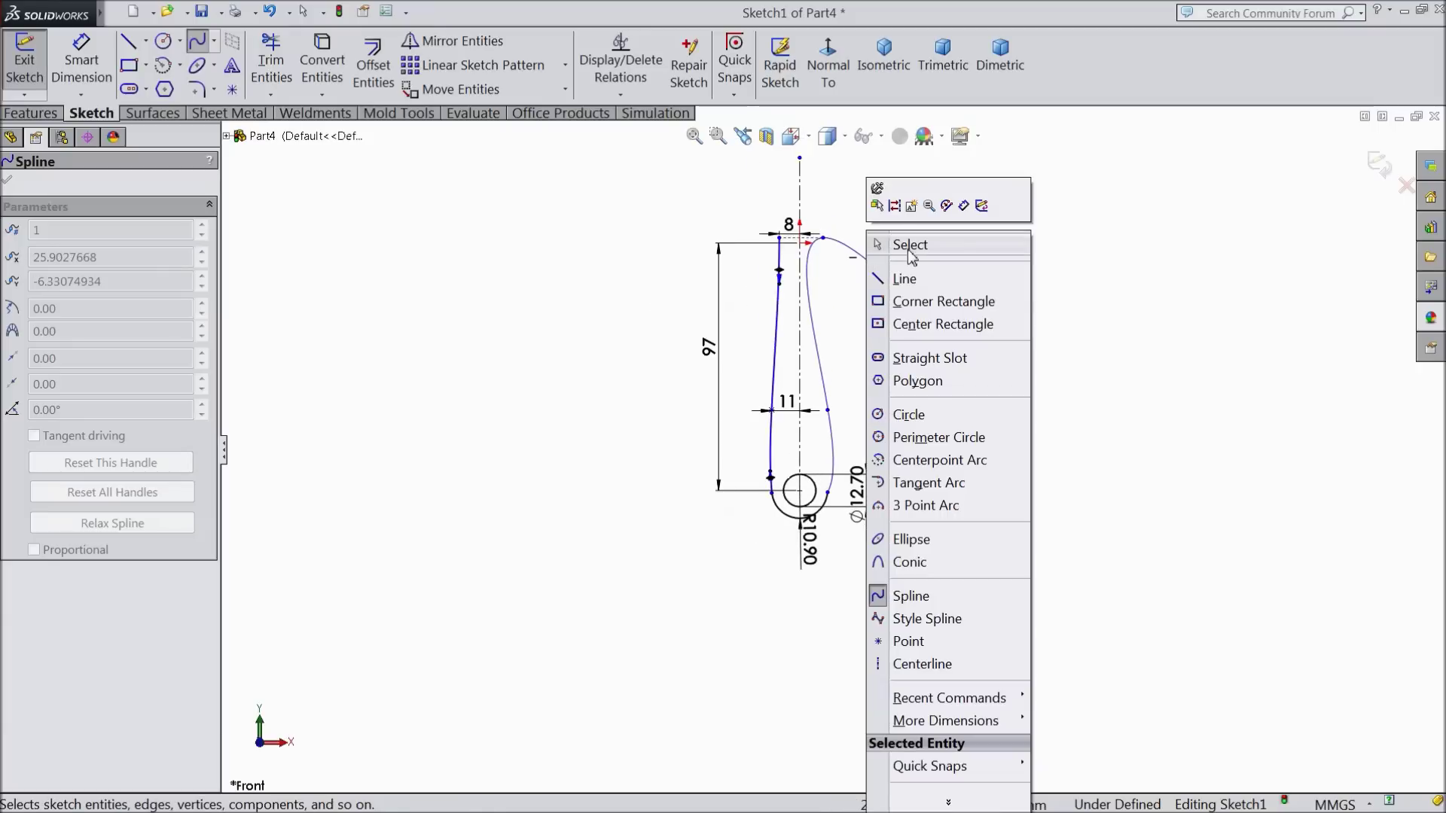
pyautogui.click(896, 242)
# - Dimension the horizontal distance between the right spline's middle point and the centerline as 11 mm
pyautogui.click(81, 61)
pyautogui.scroll(-4, 765, 429)
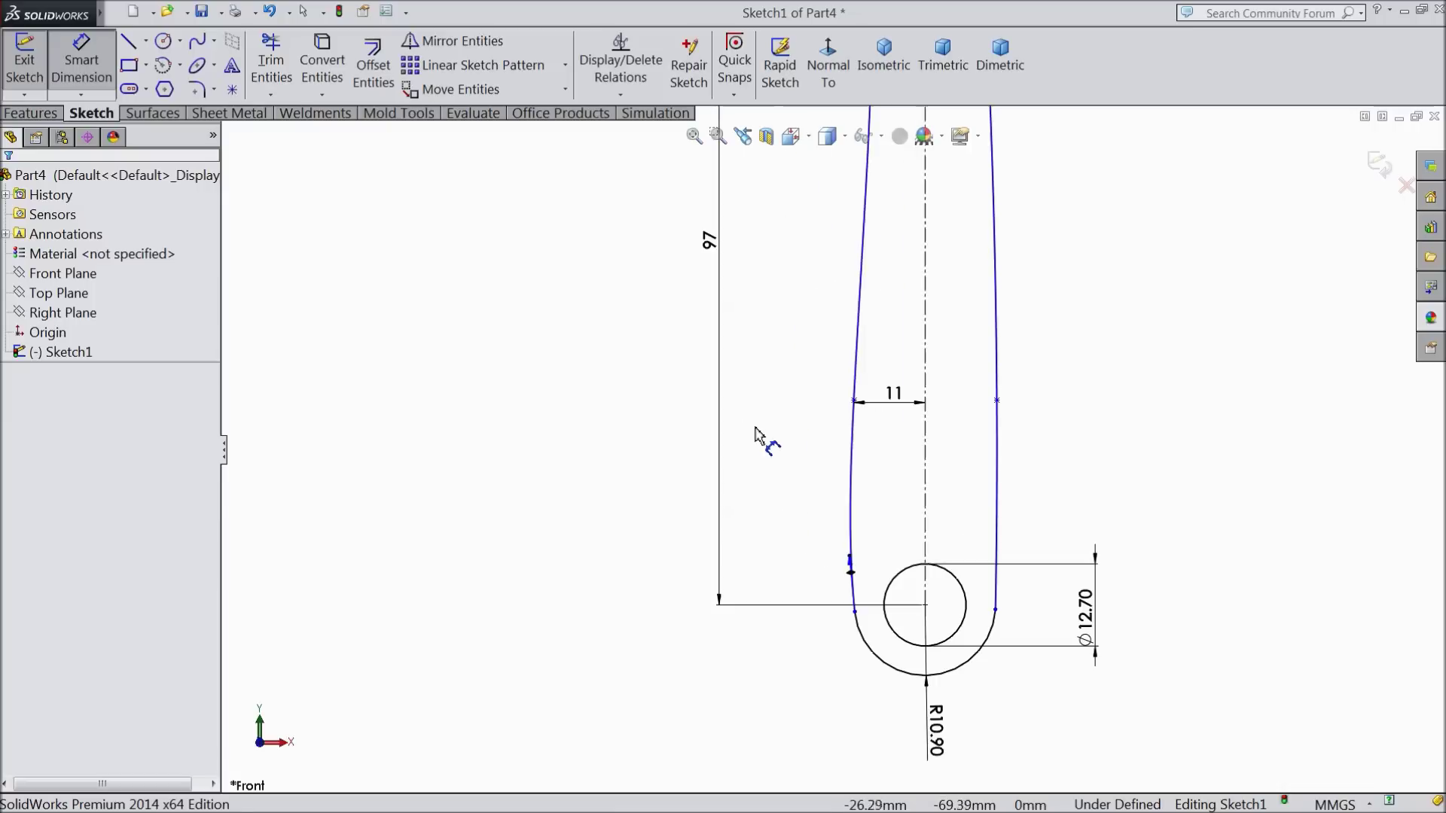
pyautogui.scroll(-1, 920, 443)
pyautogui.click(1033, 389)
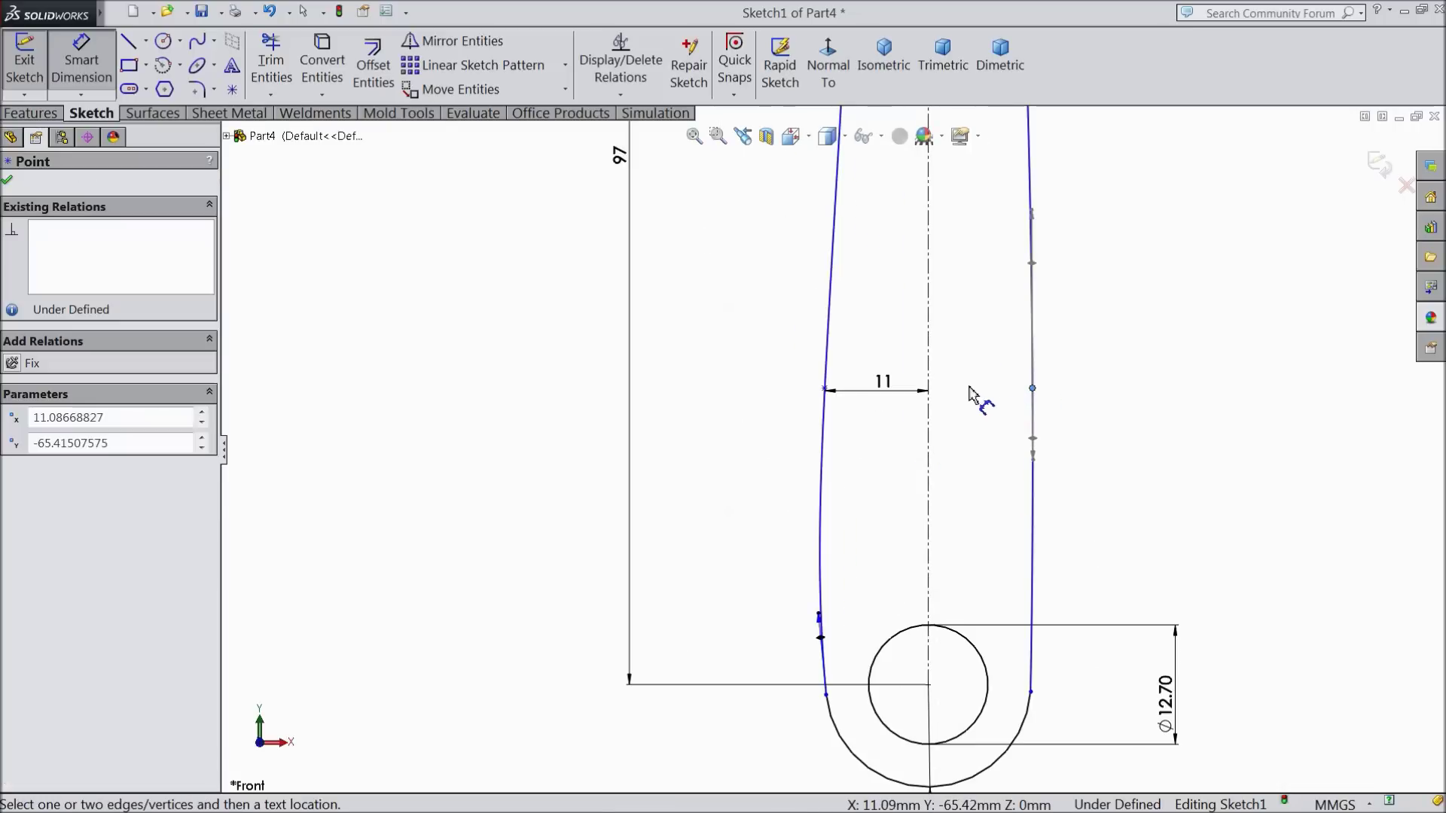
pyautogui.click(929, 391)
pyautogui.click(983, 402)
pyautogui.write('11')
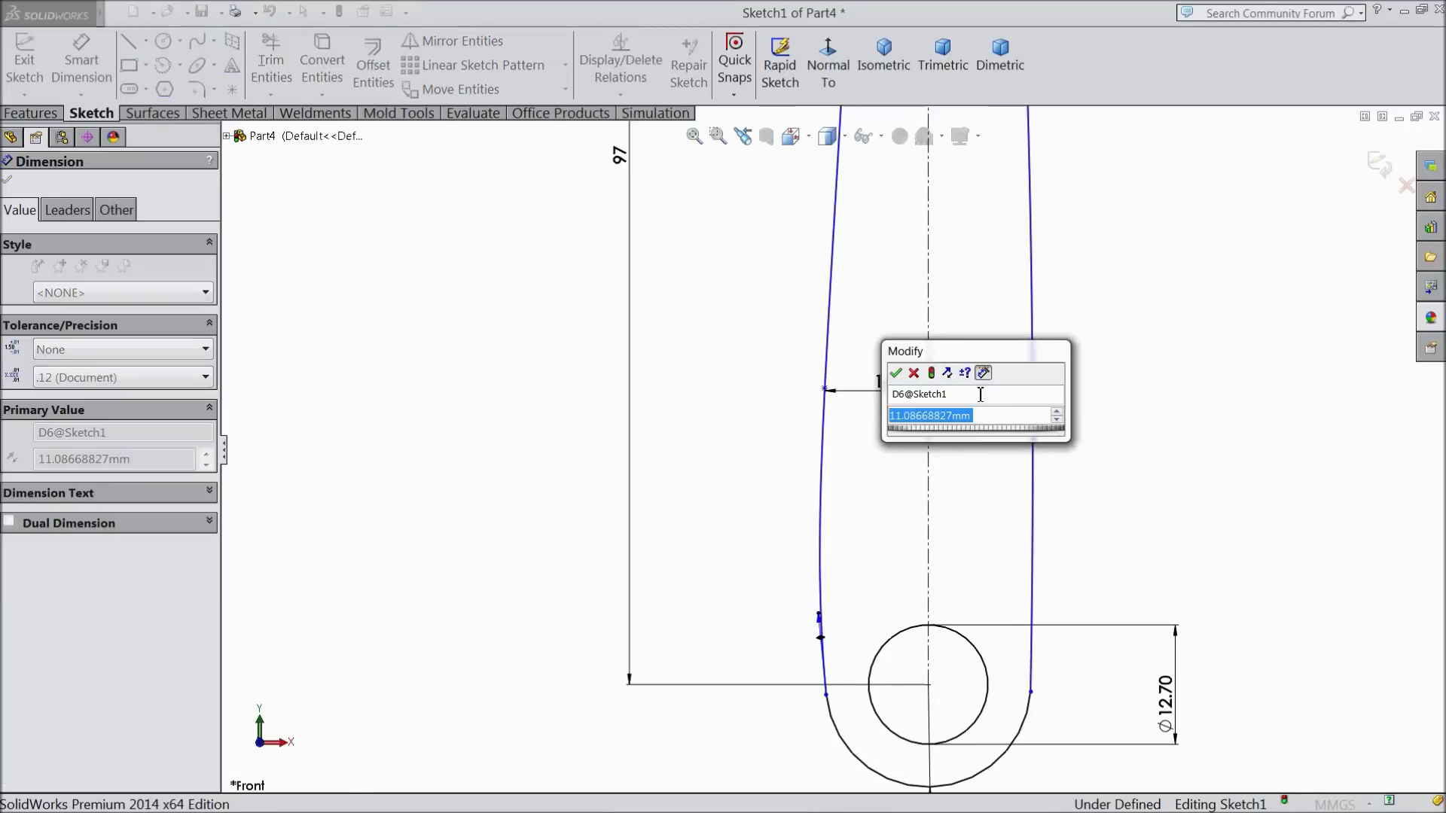
pyautogui.press('Return')
# - Dimension the horizontal distance between the centerline and the right spline's upper endpoint as 8.88 mm
pyautogui.scroll(5, 922, 369)
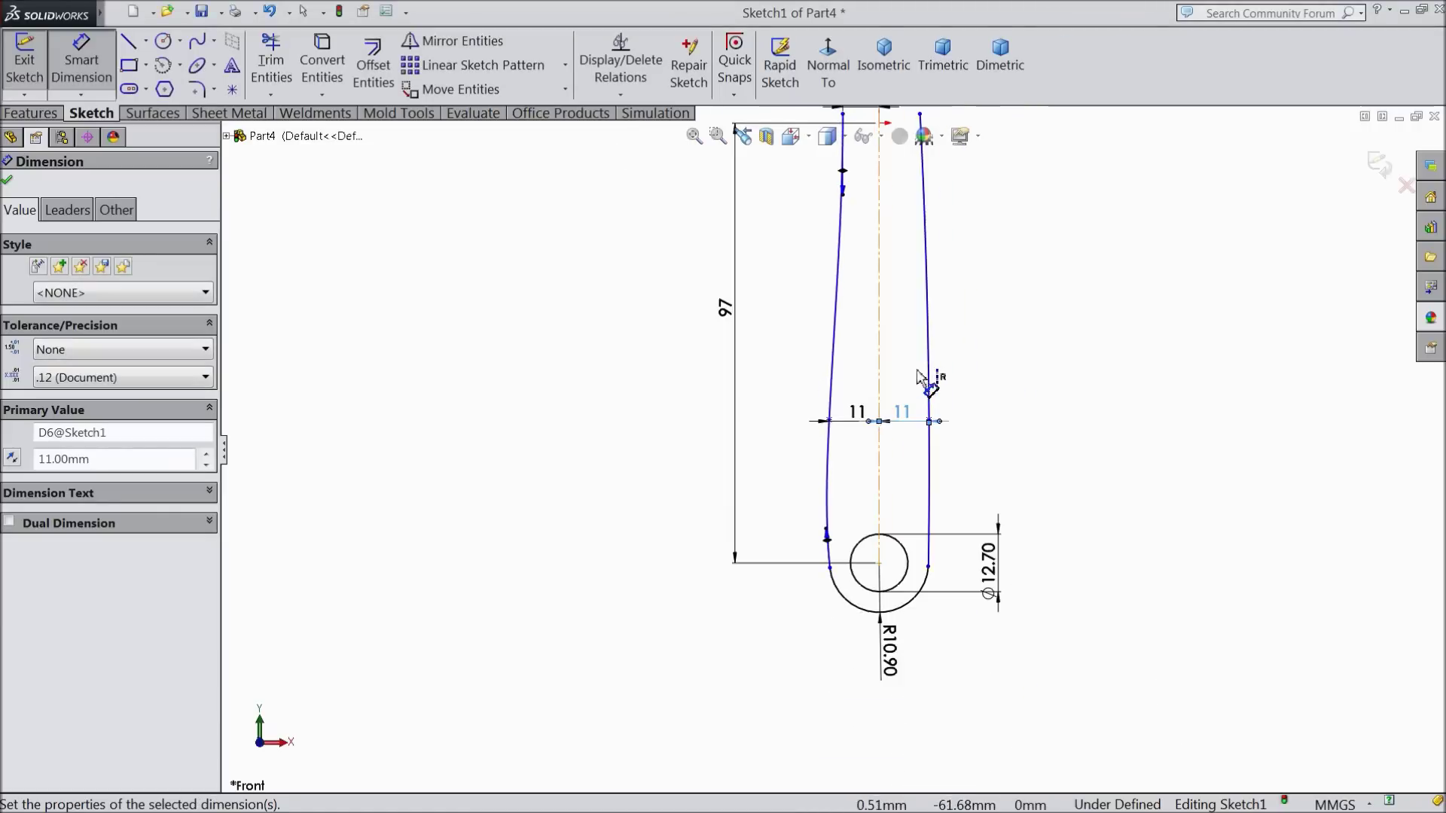
pyautogui.scroll(-5, 925, 349)
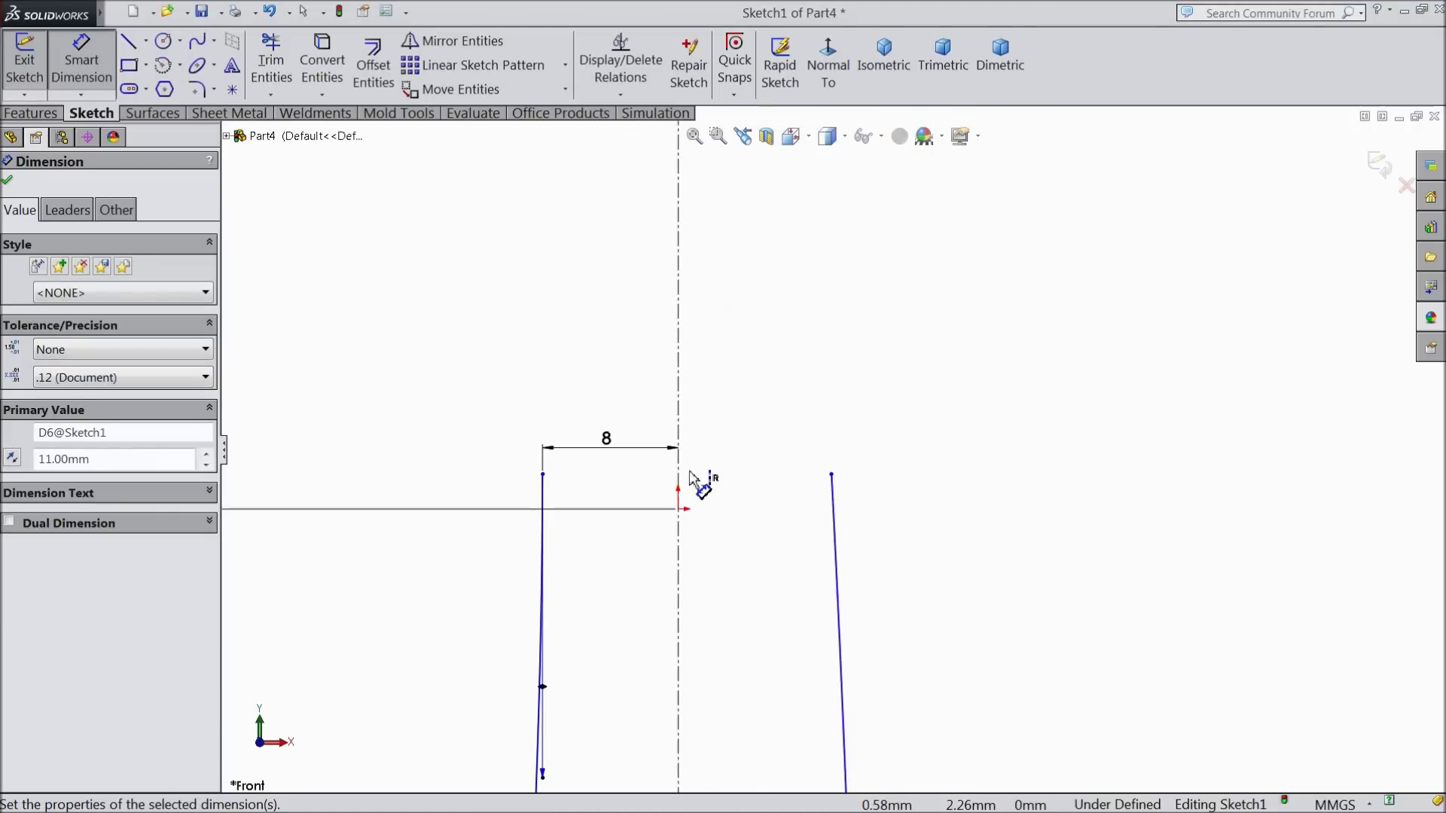
pyautogui.click(679, 478)
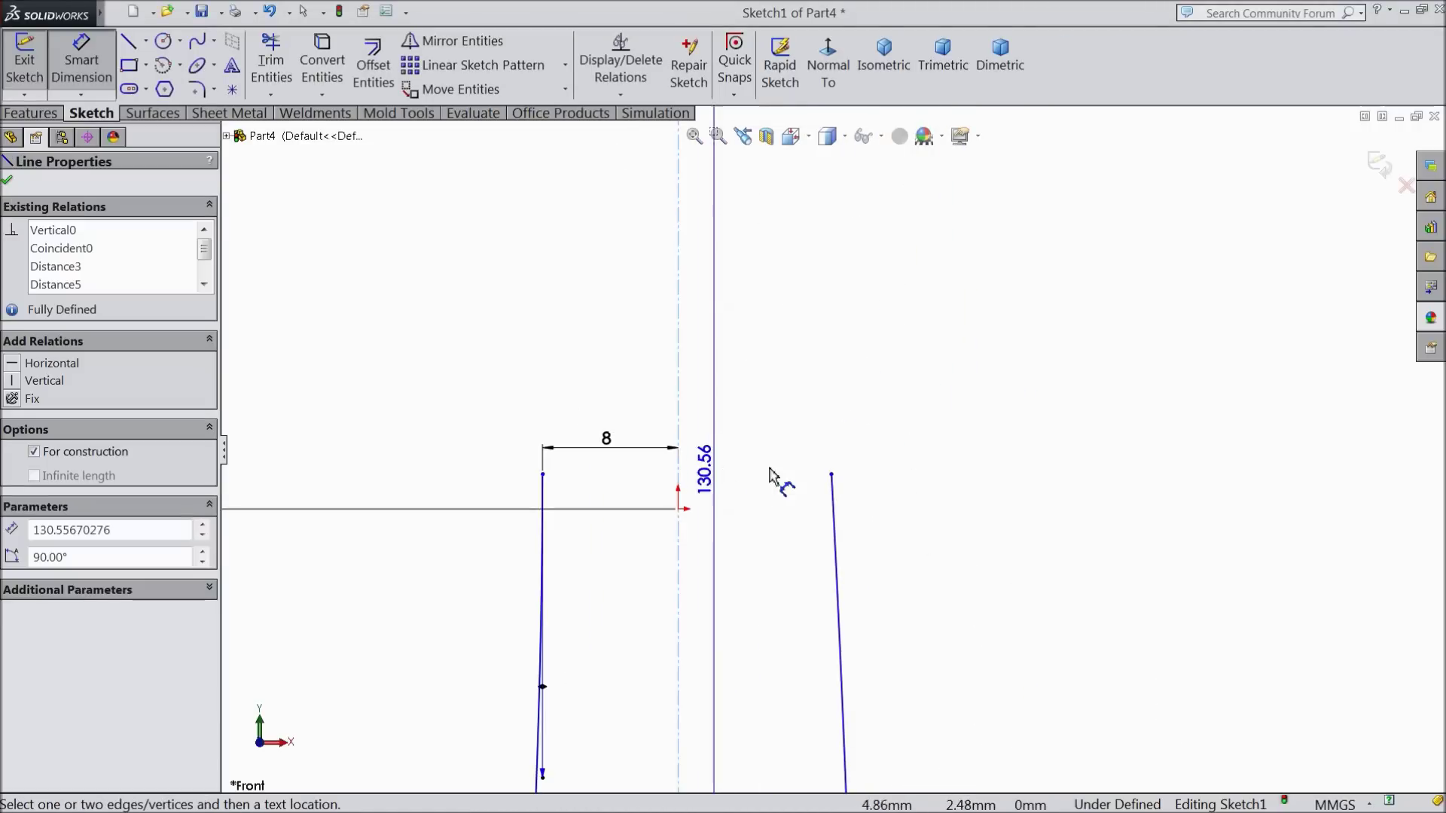
pyautogui.click(832, 475)
pyautogui.click(756, 446)
pyautogui.write('8.88')
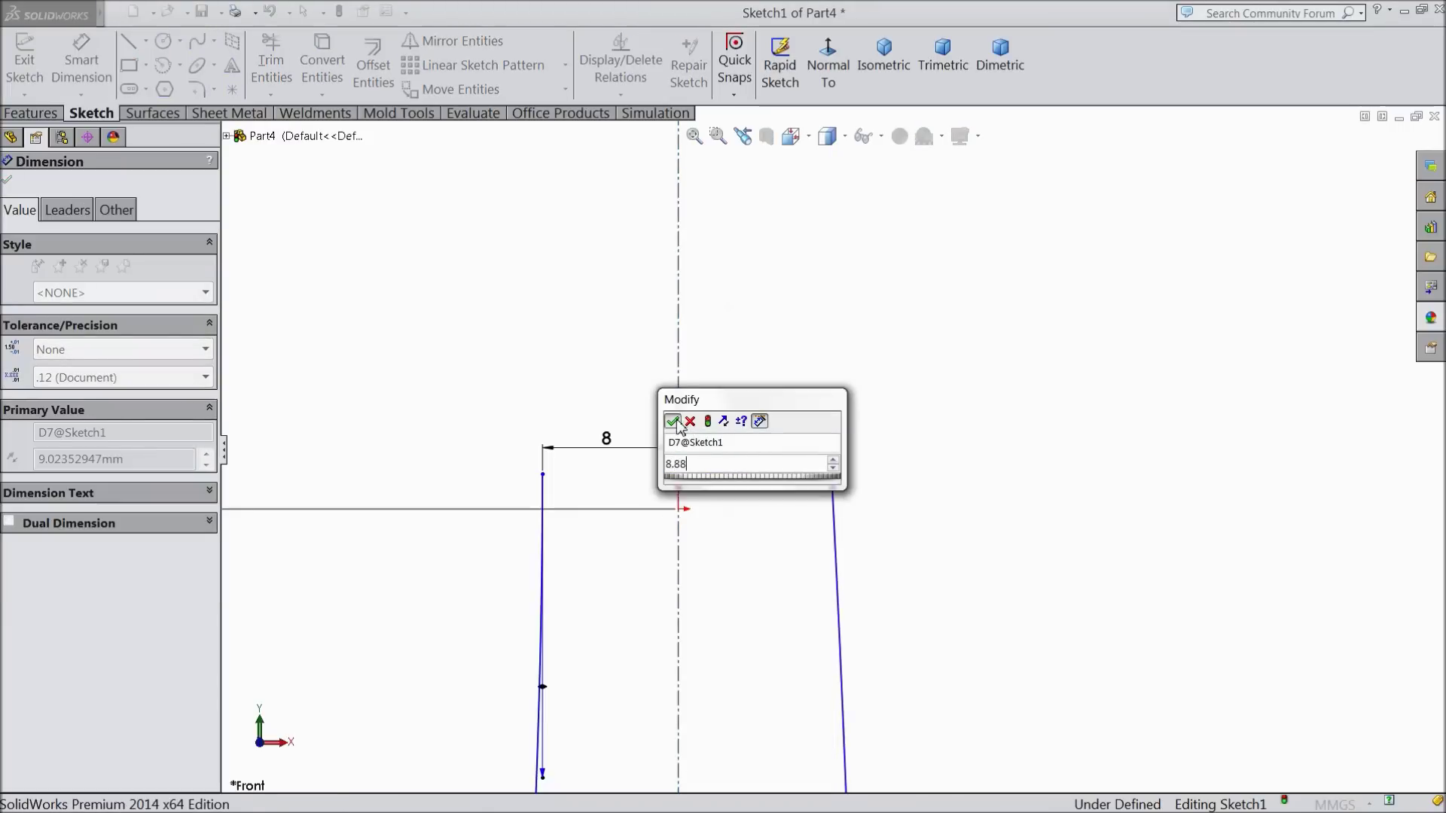
pyautogui.click(671, 421)
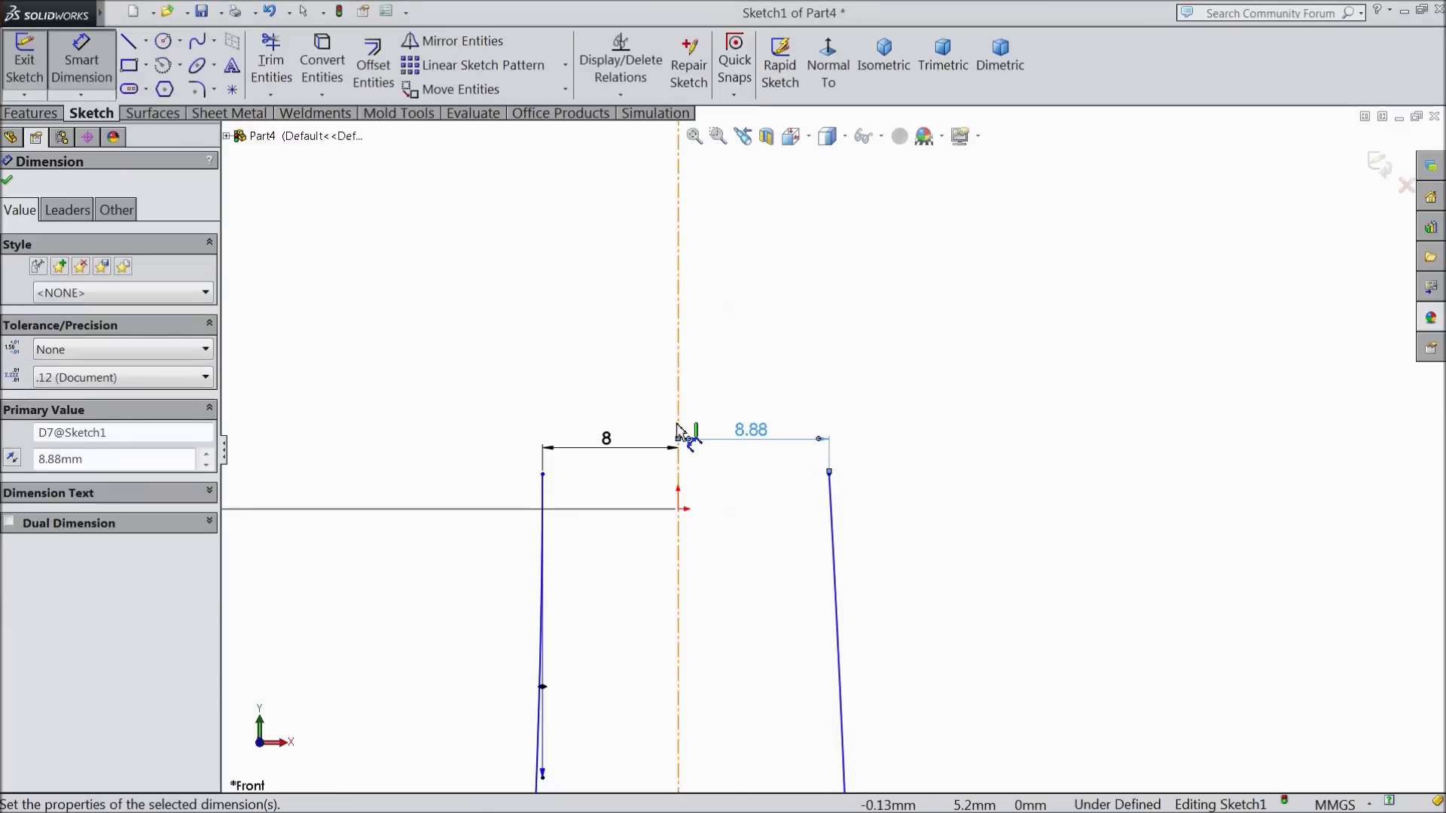
# - Make the right spline tangent to the bottom arc at their shared endpoint
pyautogui.click(6, 179)
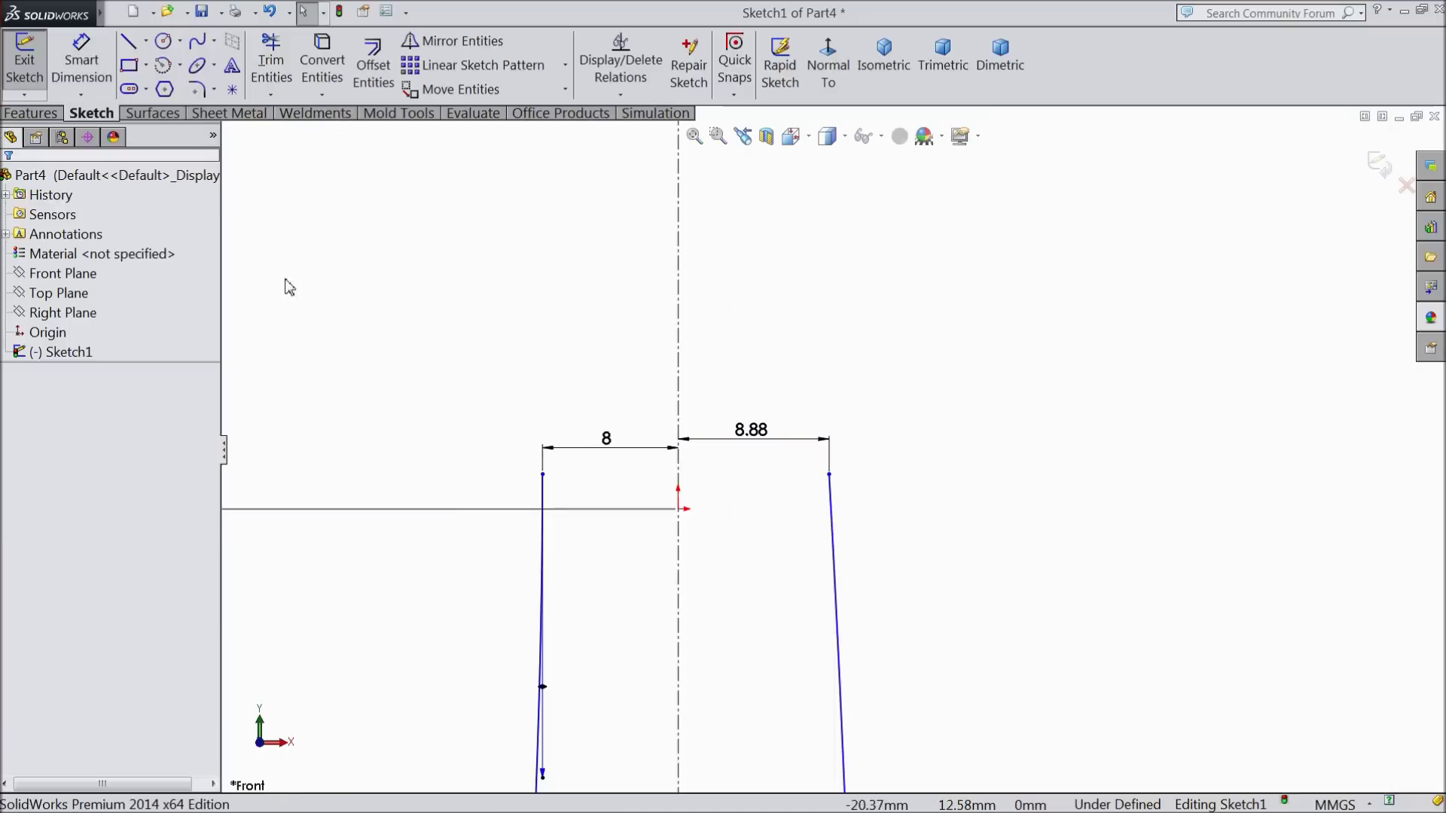
pyautogui.scroll(-6, 828, 467)
pyautogui.scroll(-8, 828, 512)
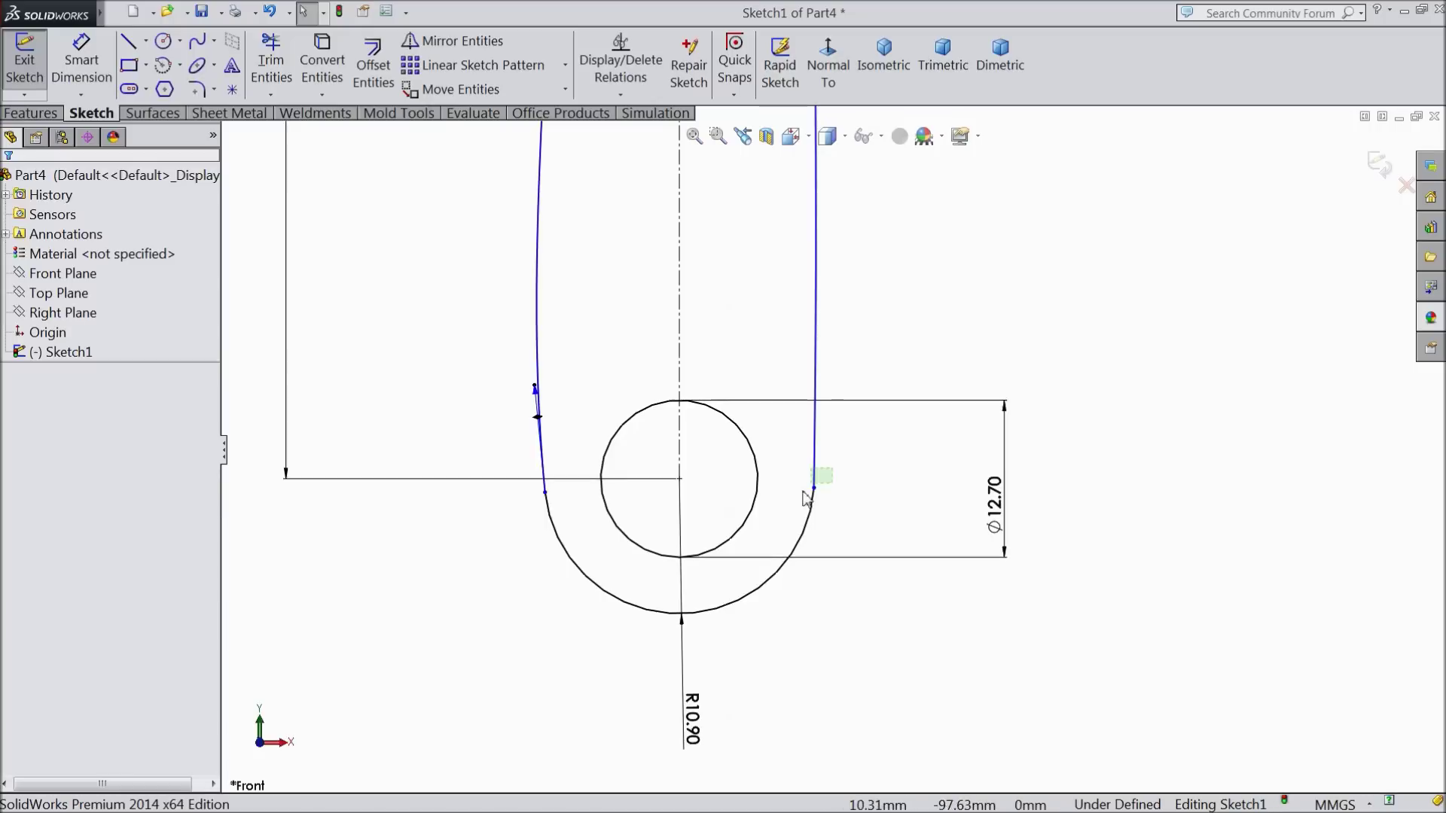
pyautogui.click(798, 498)
pyautogui.click(838, 438)
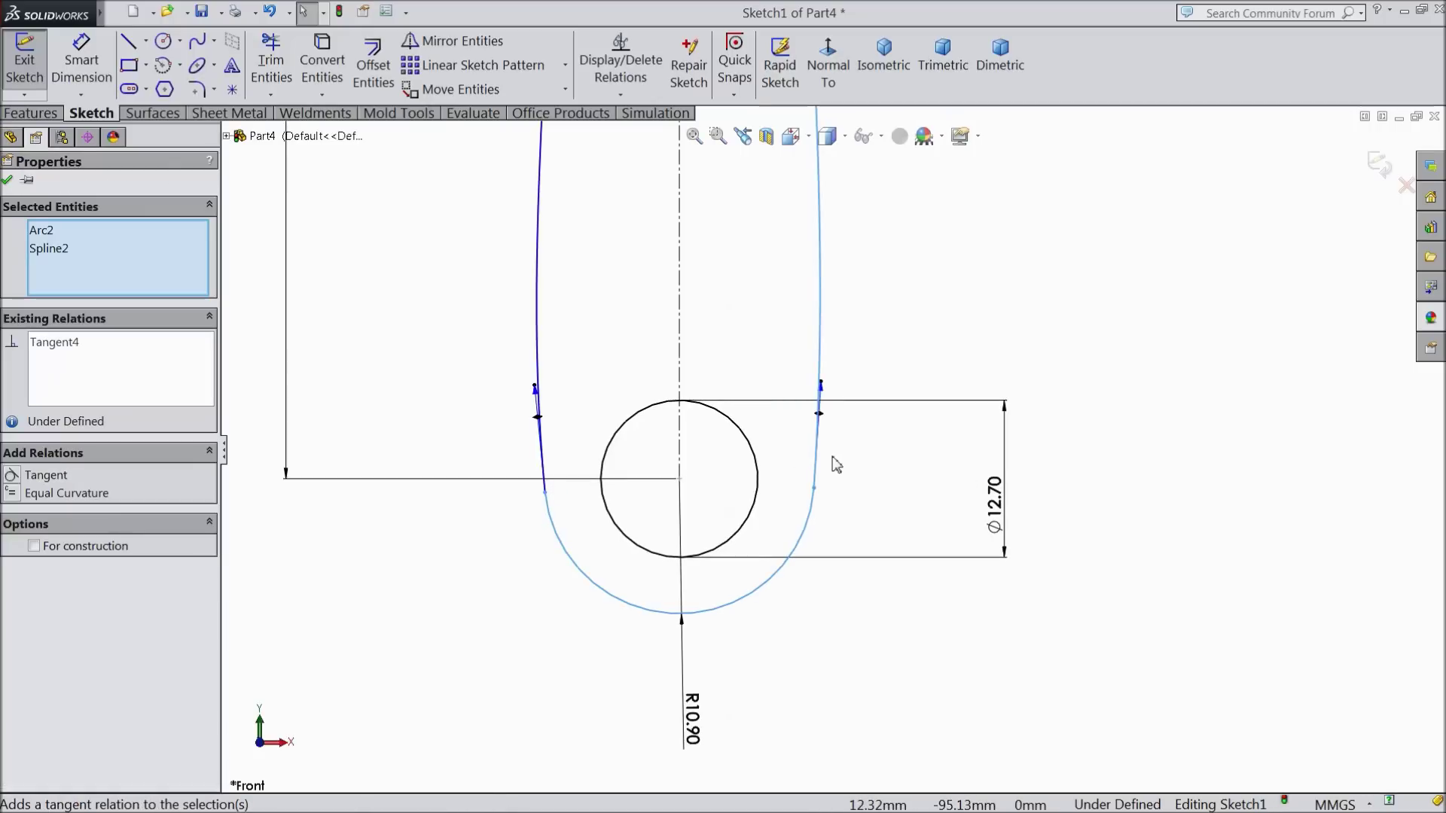
pyautogui.click(599, 404)
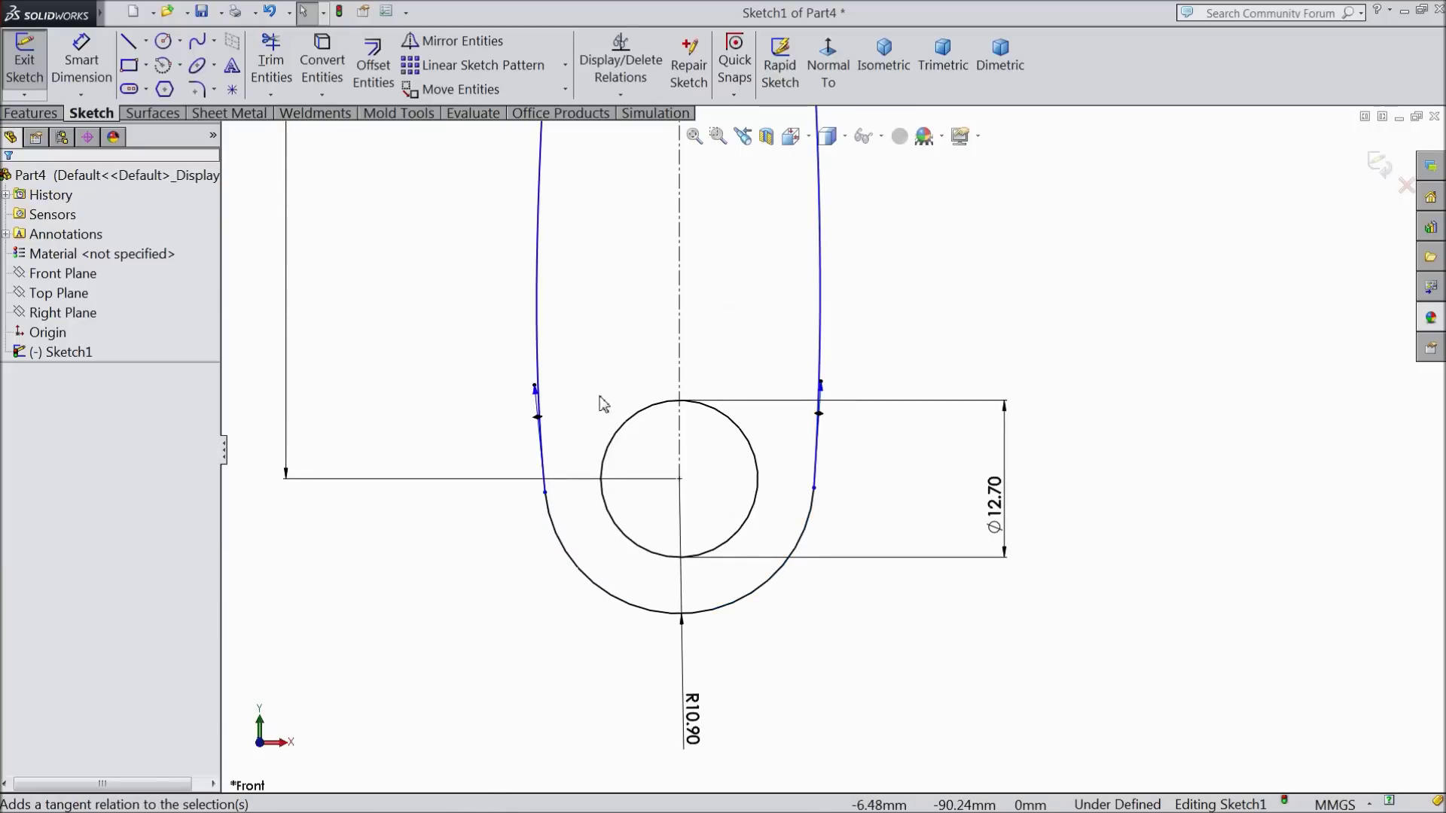
# - Make the tangent handle at the right spline's upper endpoint vertical
pyautogui.scroll(3, 608, 405)
pyautogui.scroll(4, 707, 414)
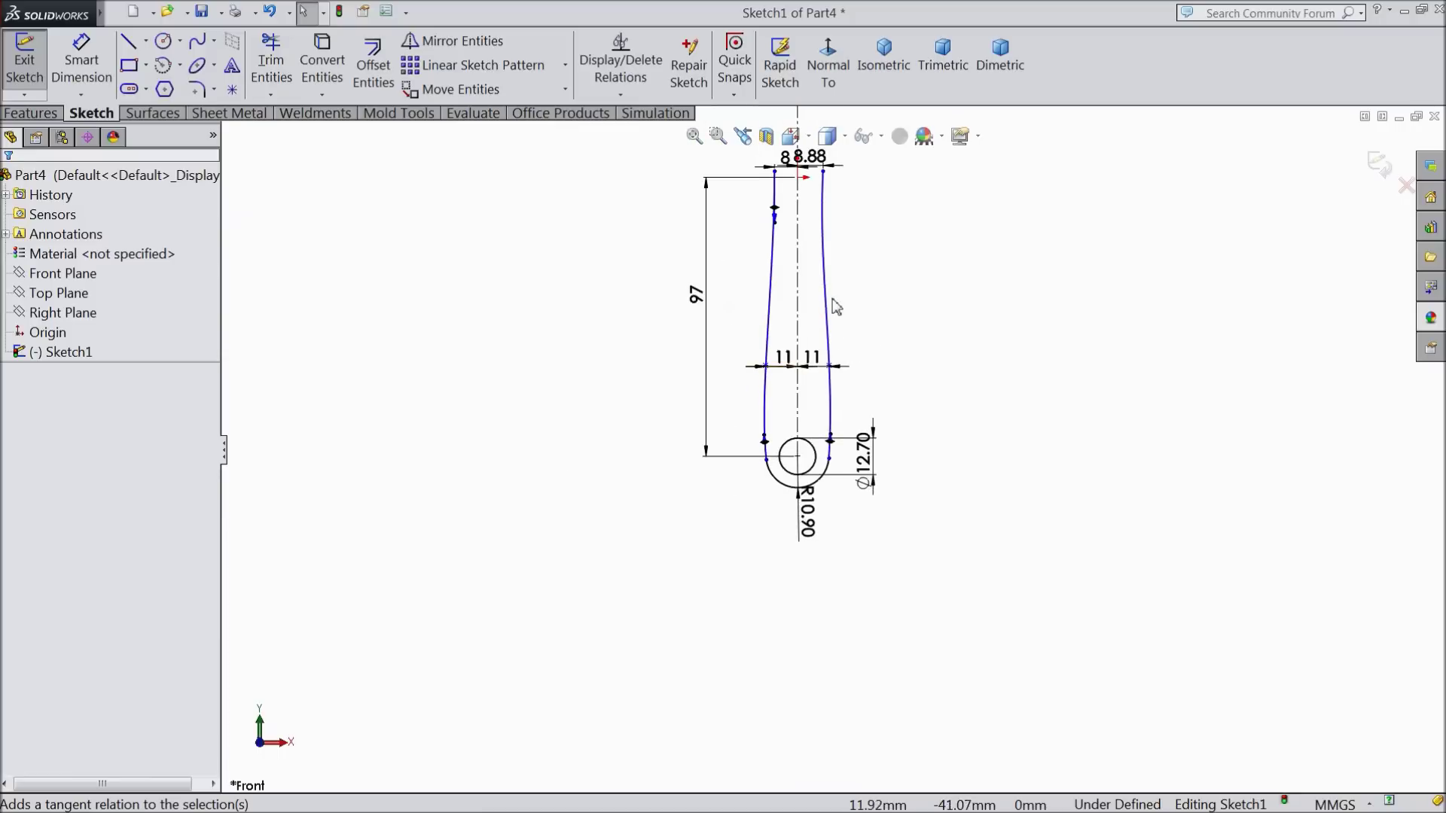
pyautogui.scroll(-4, 838, 241)
pyautogui.scroll(2, 838, 238)
pyautogui.scroll(-3, 820, 292)
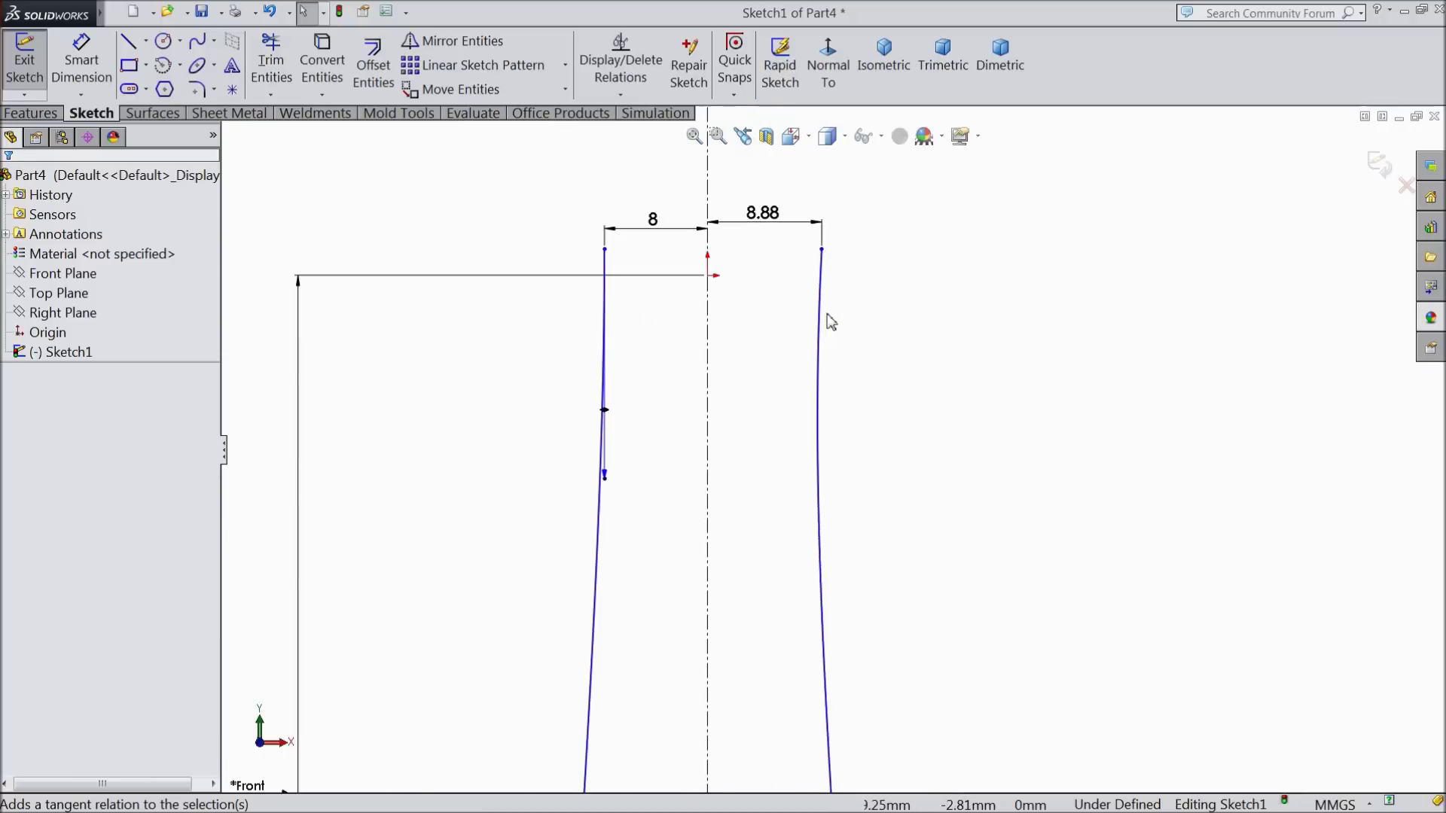
pyautogui.click(825, 302)
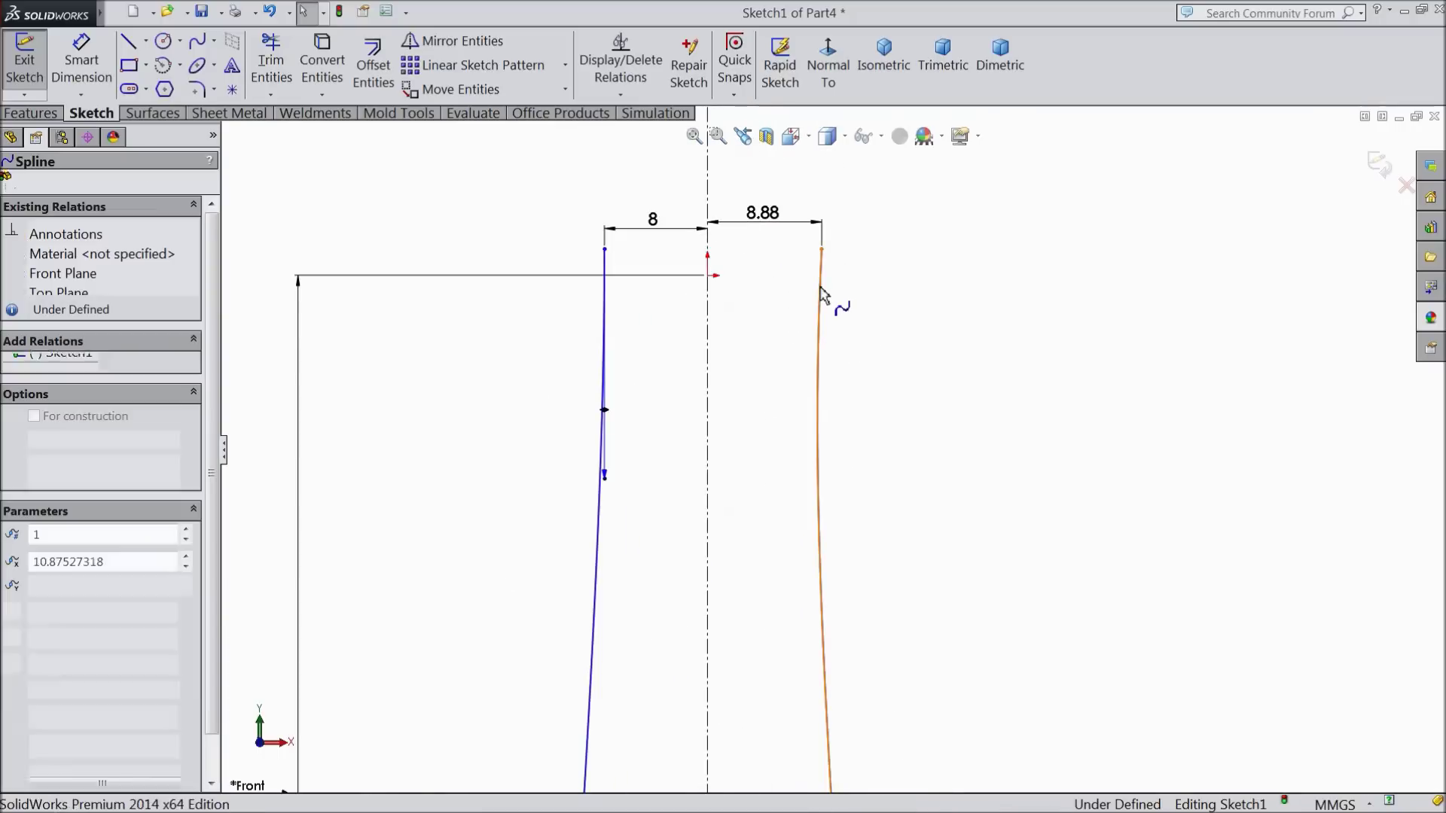
pyautogui.click(813, 410)
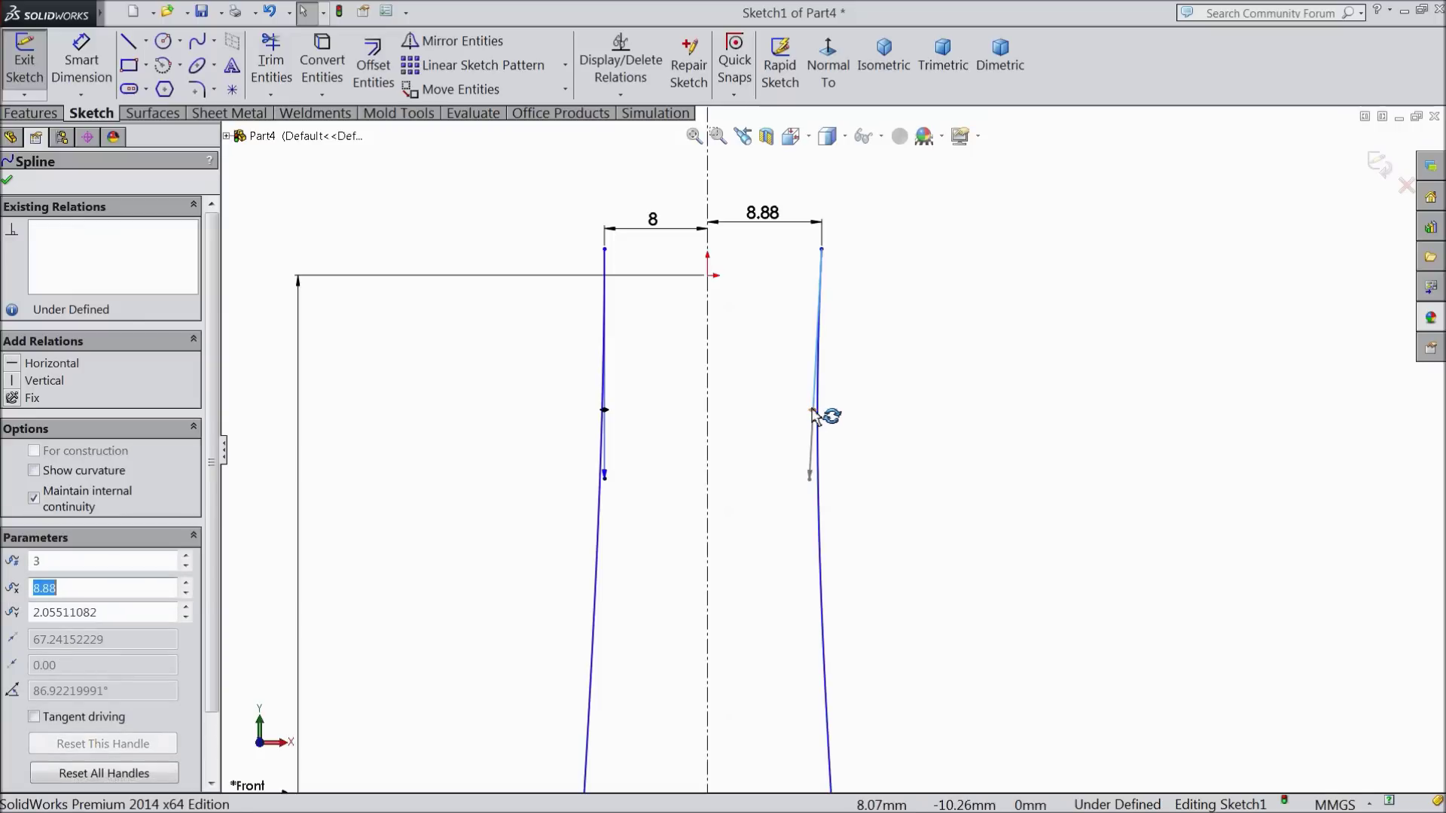
pyautogui.click(33, 381)
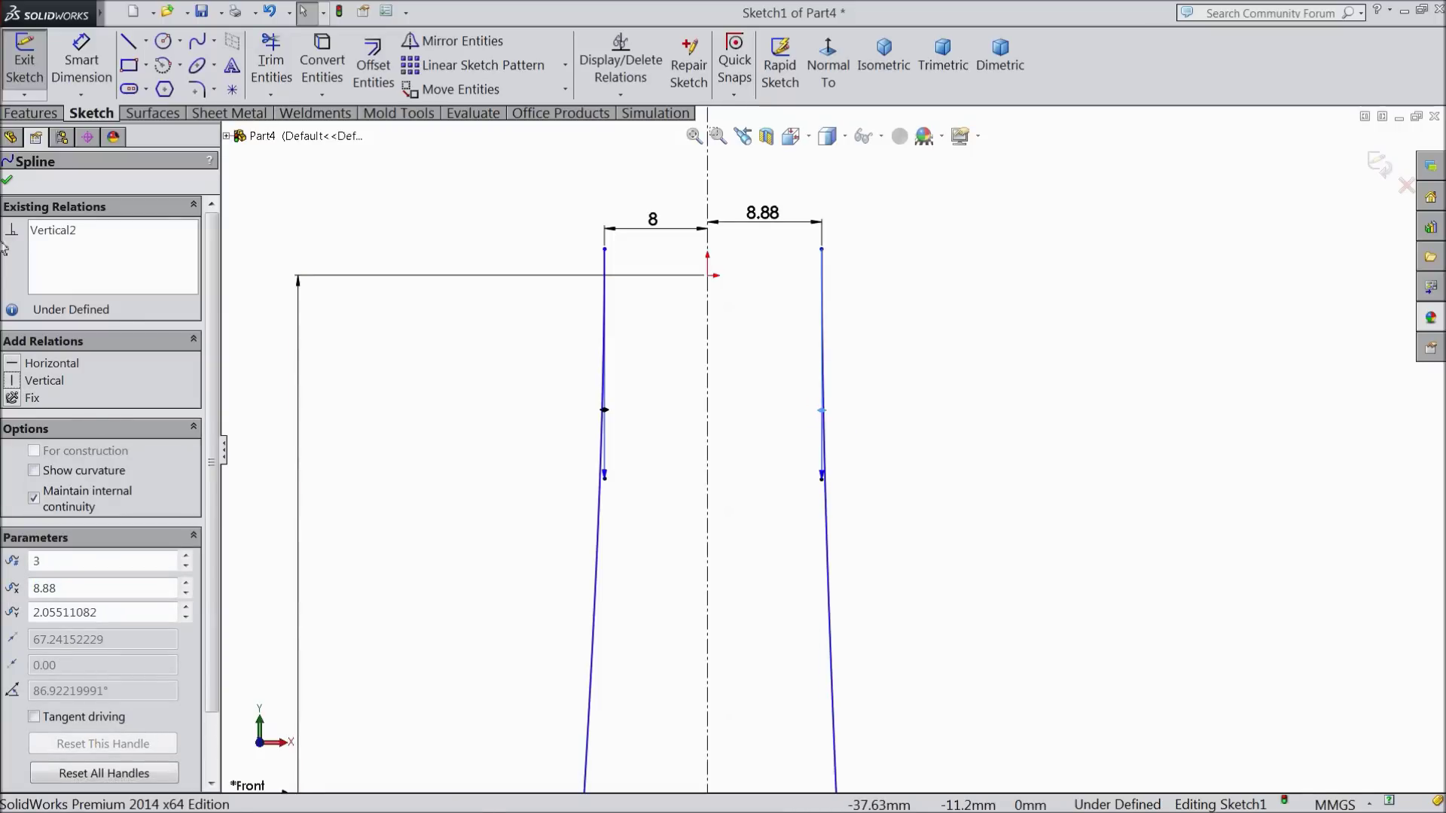
pyautogui.click(6, 183)
# - Draw a stepped head outline of connected horizontal and vertical lines between the splines' upper endpoints, overhanging about 22 mm left and 11 mm right
pyautogui.press('f')
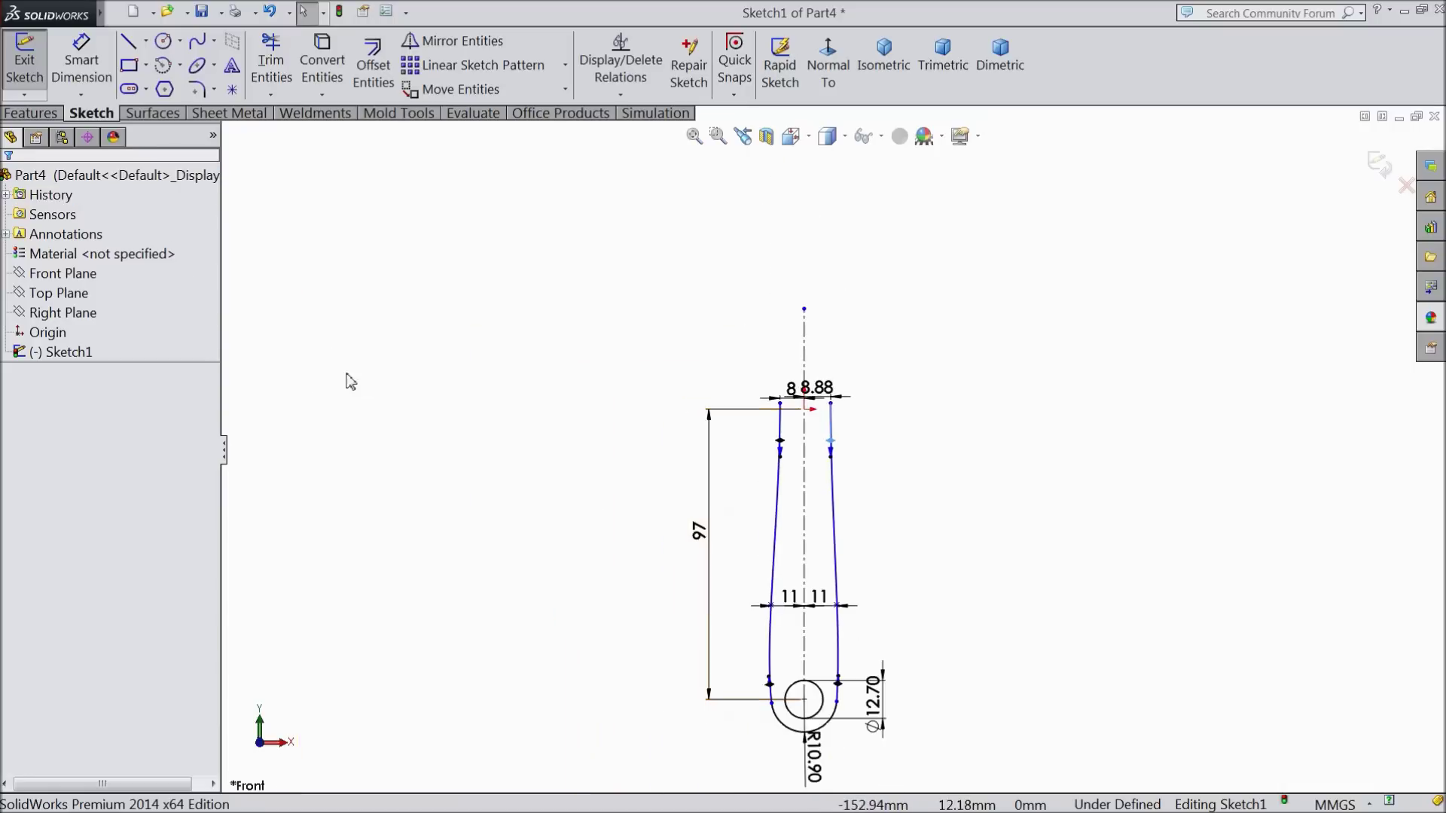
pyautogui.scroll(-2, 842, 549)
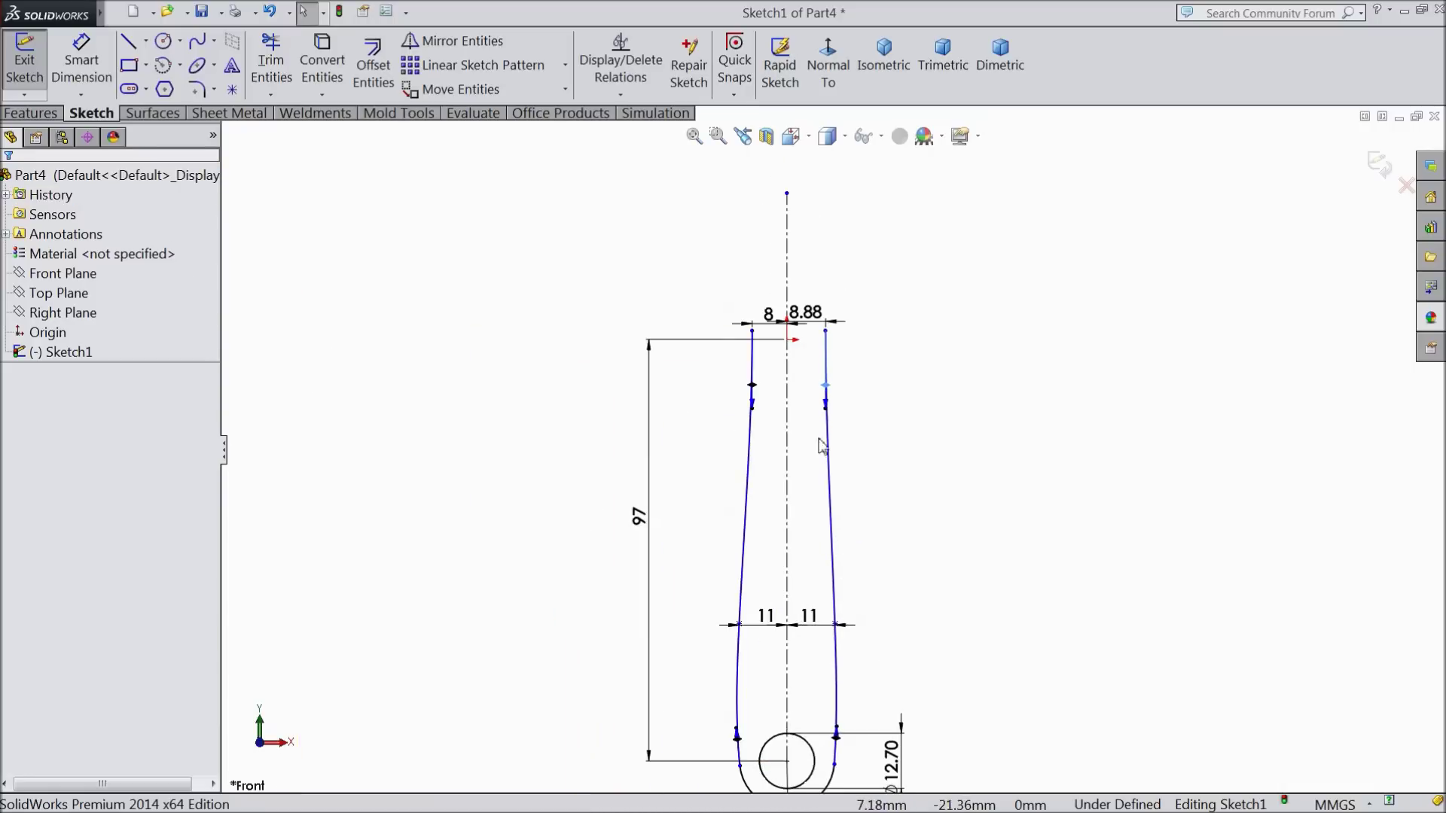
pyautogui.click(128, 41)
pyautogui.scroll(3, 787, 444)
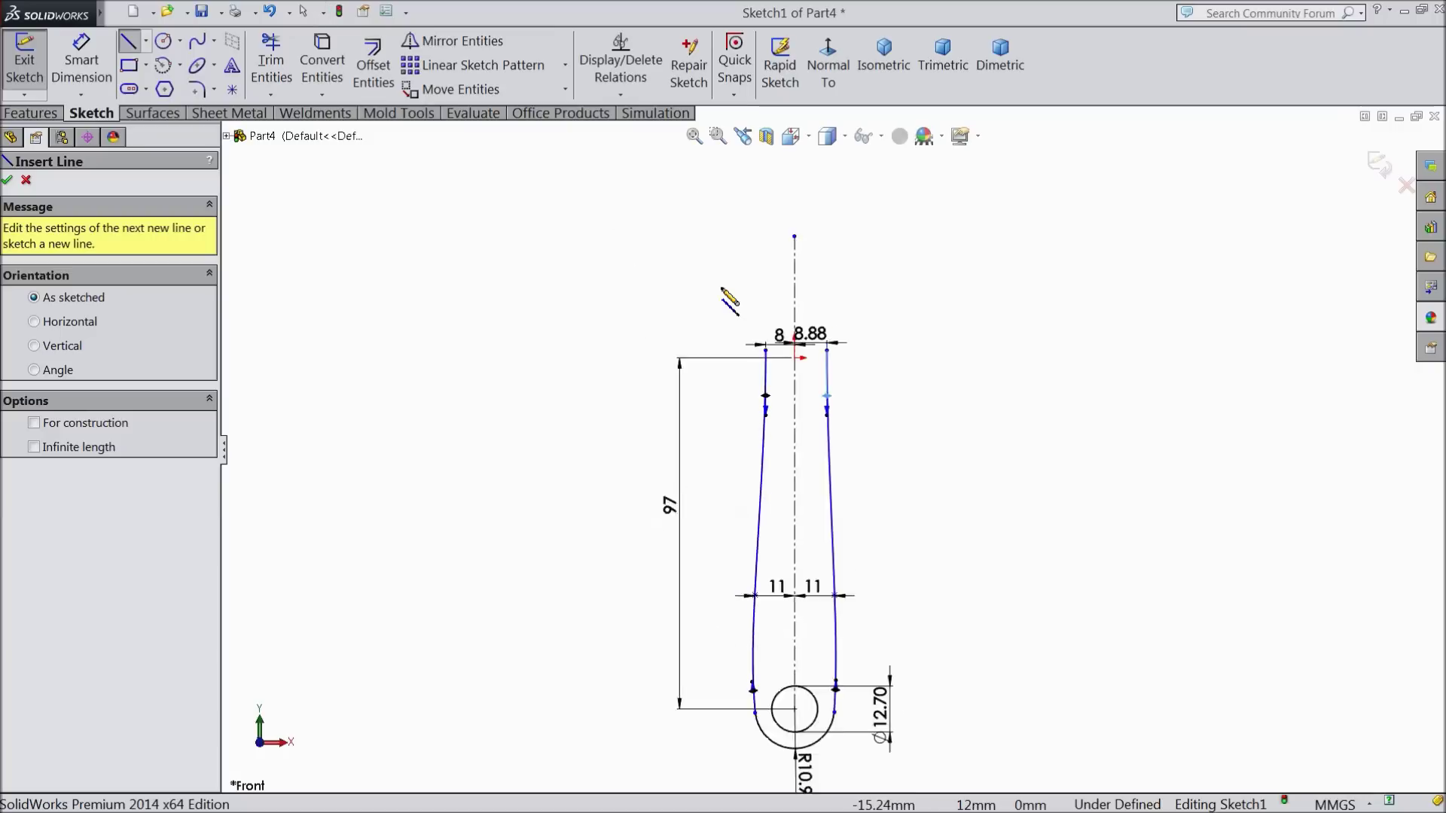
pyautogui.scroll(-3, 787, 444)
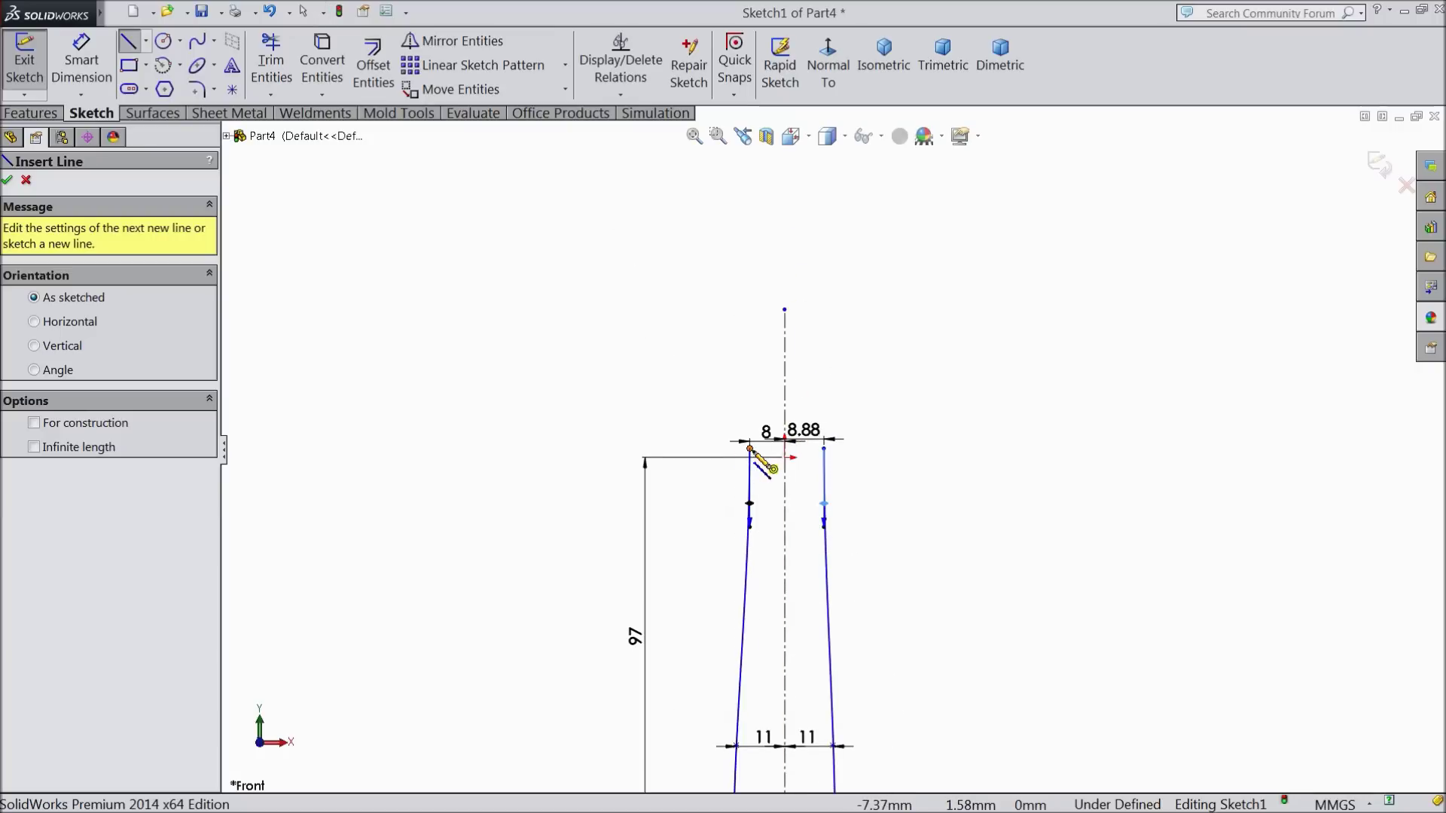
pyautogui.click(750, 449)
pyautogui.click(750, 182)
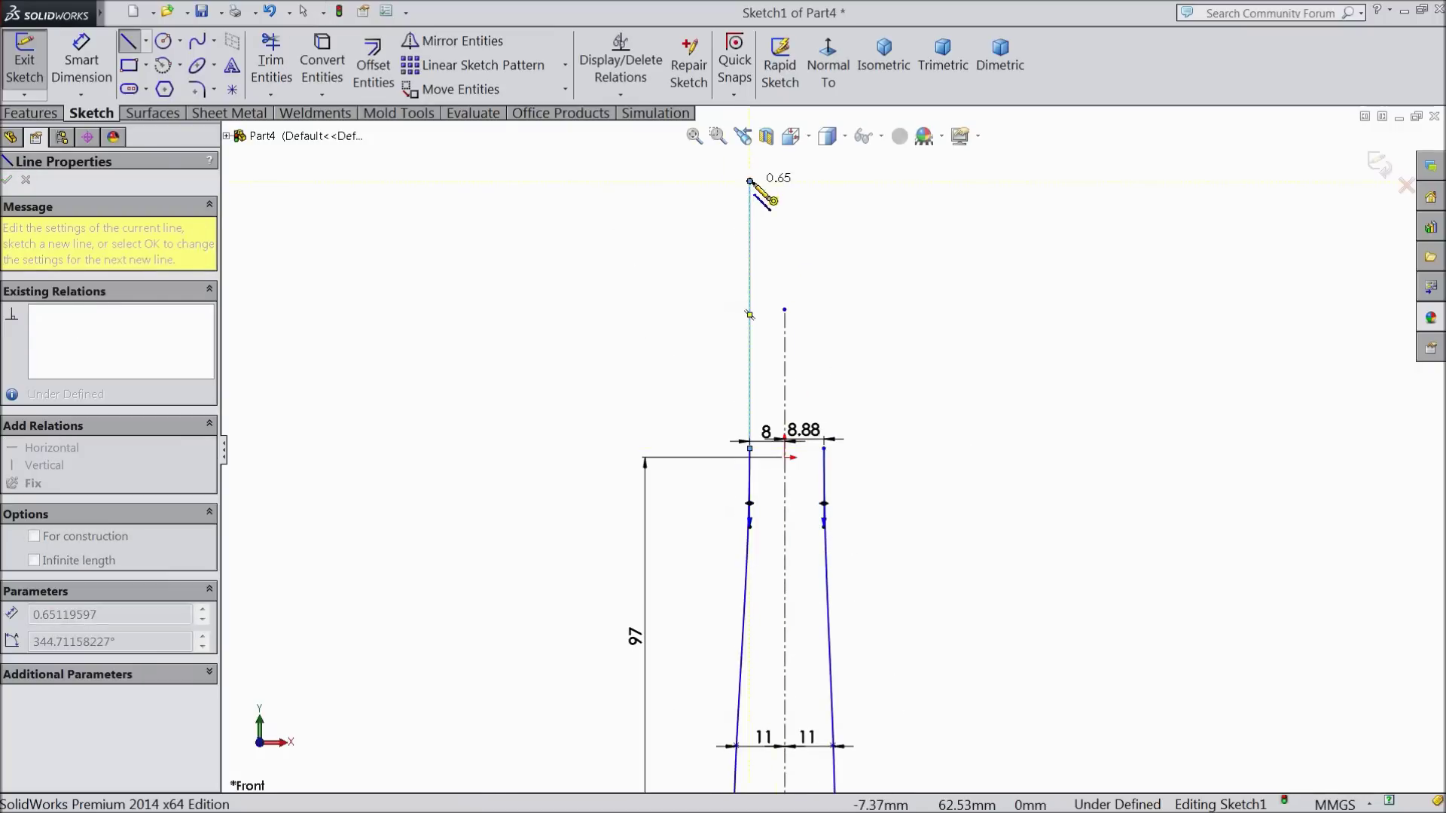
pyautogui.click(649, 181)
pyautogui.scroll(2, 831, 444)
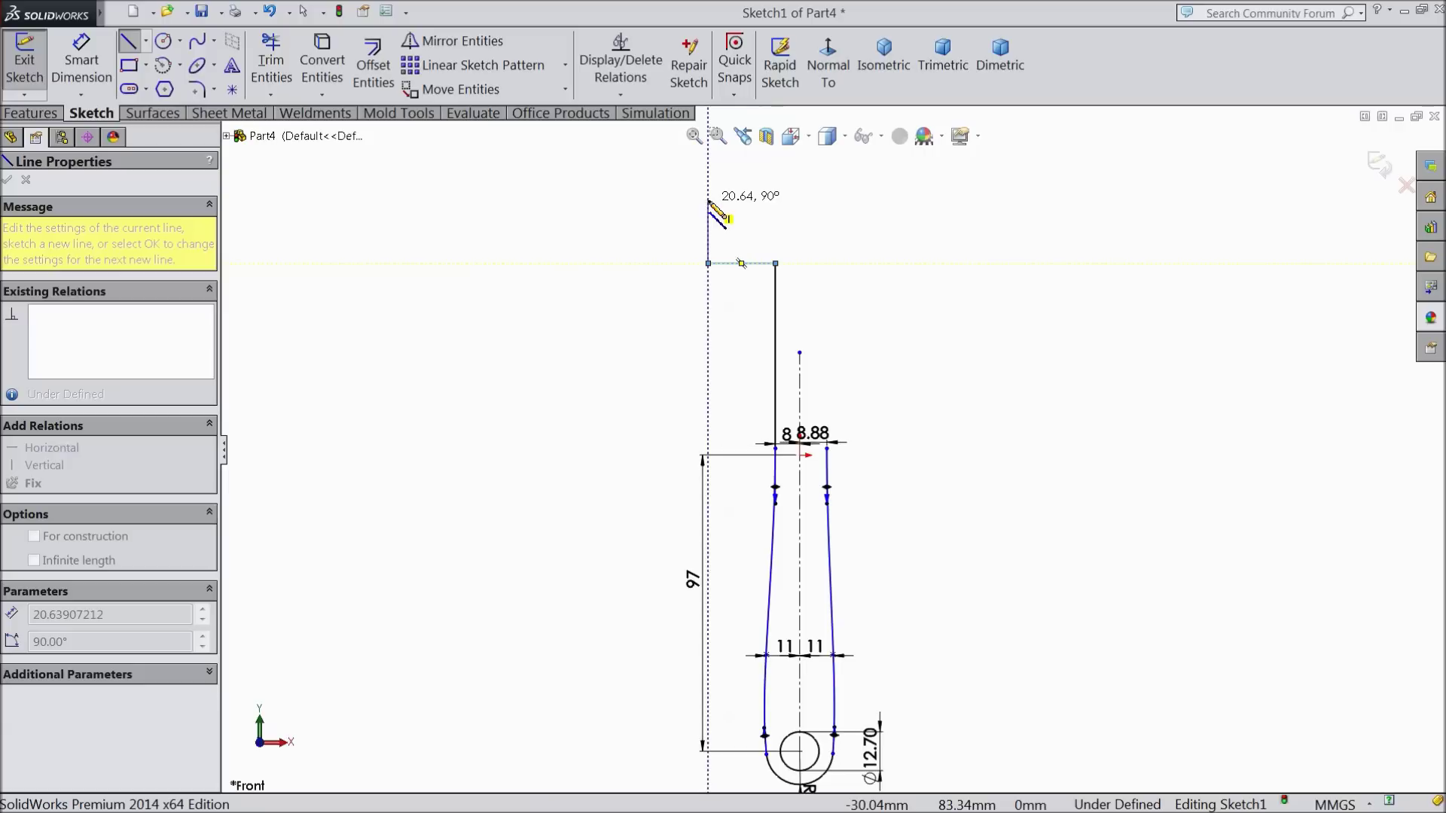
pyautogui.click(708, 200)
pyautogui.click(860, 199)
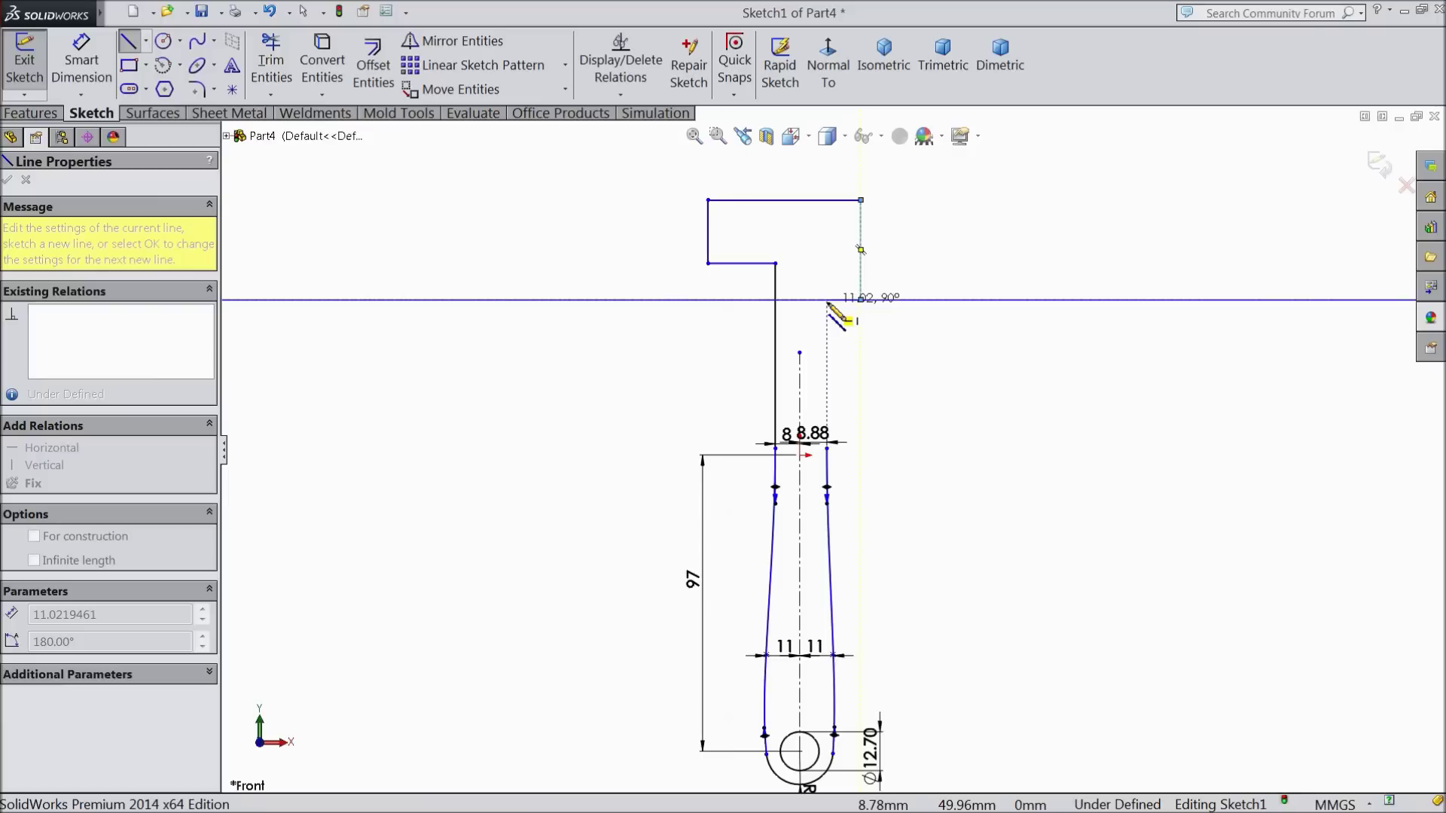
pyautogui.click(827, 299)
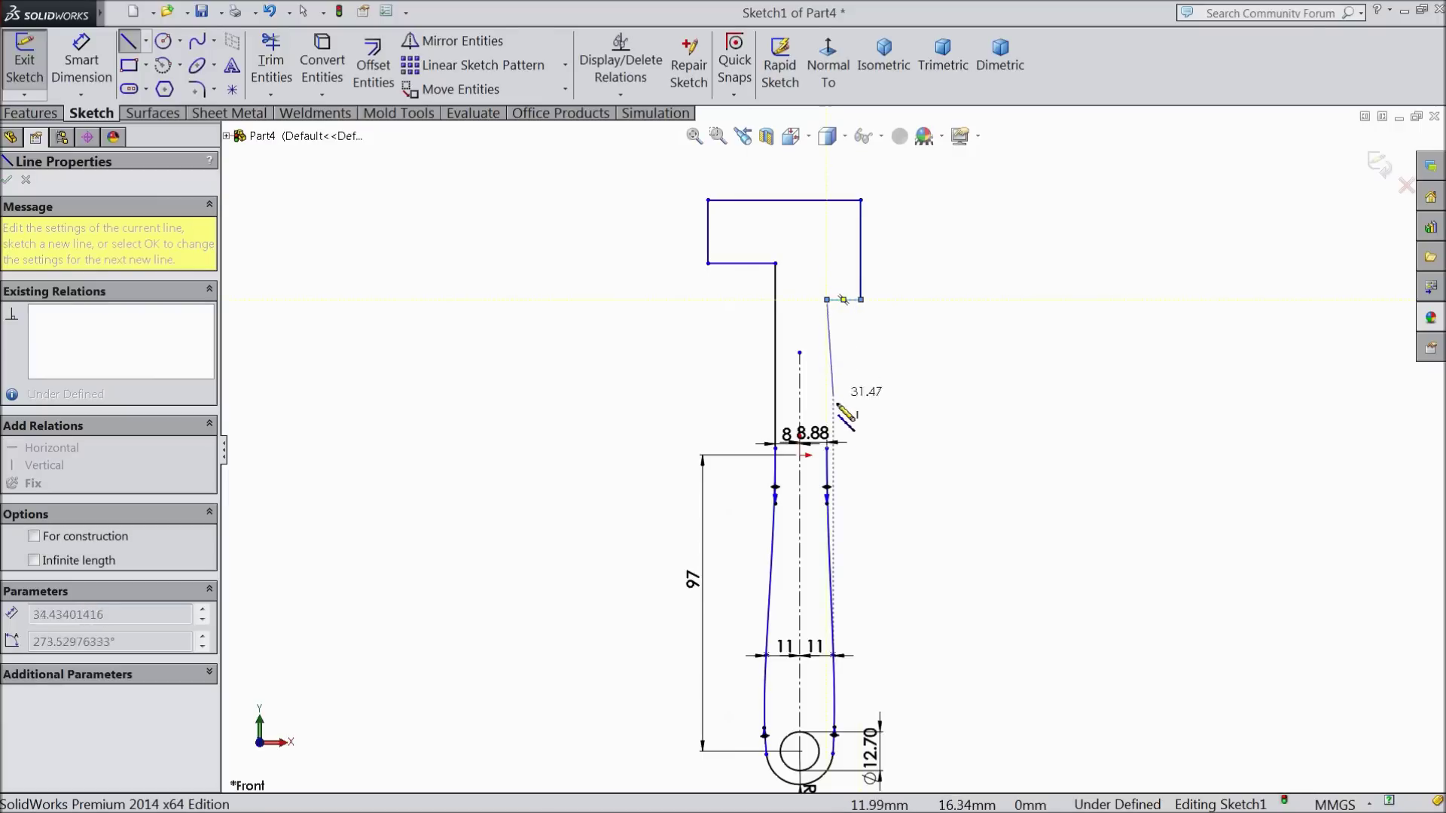
pyautogui.click(827, 446)
pyautogui.rightClick(865, 478)
pyautogui.click(923, 224)
# - Move the 8 mm and 8.88 mm dimension texts outside the handle outline, one to each side
pyautogui.scroll(-3, 870, 460)
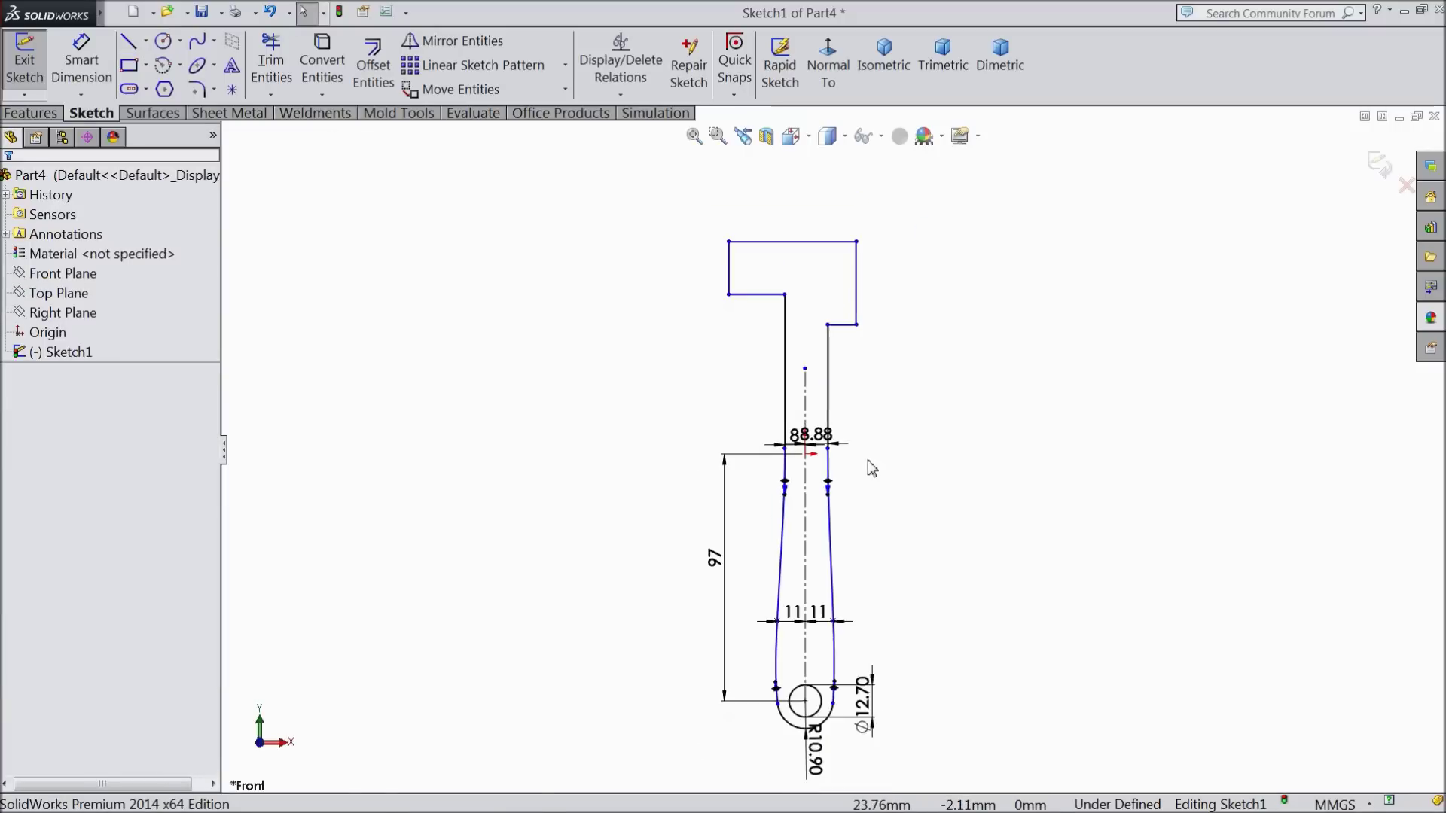
pyautogui.scroll(-2, 842, 452)
pyautogui.moveTo(745, 441); pyautogui.dragTo(896, 418)
pyautogui.moveTo(610, 442); pyautogui.dragTo(460, 415)
pyautogui.scroll(5, 462, 432)
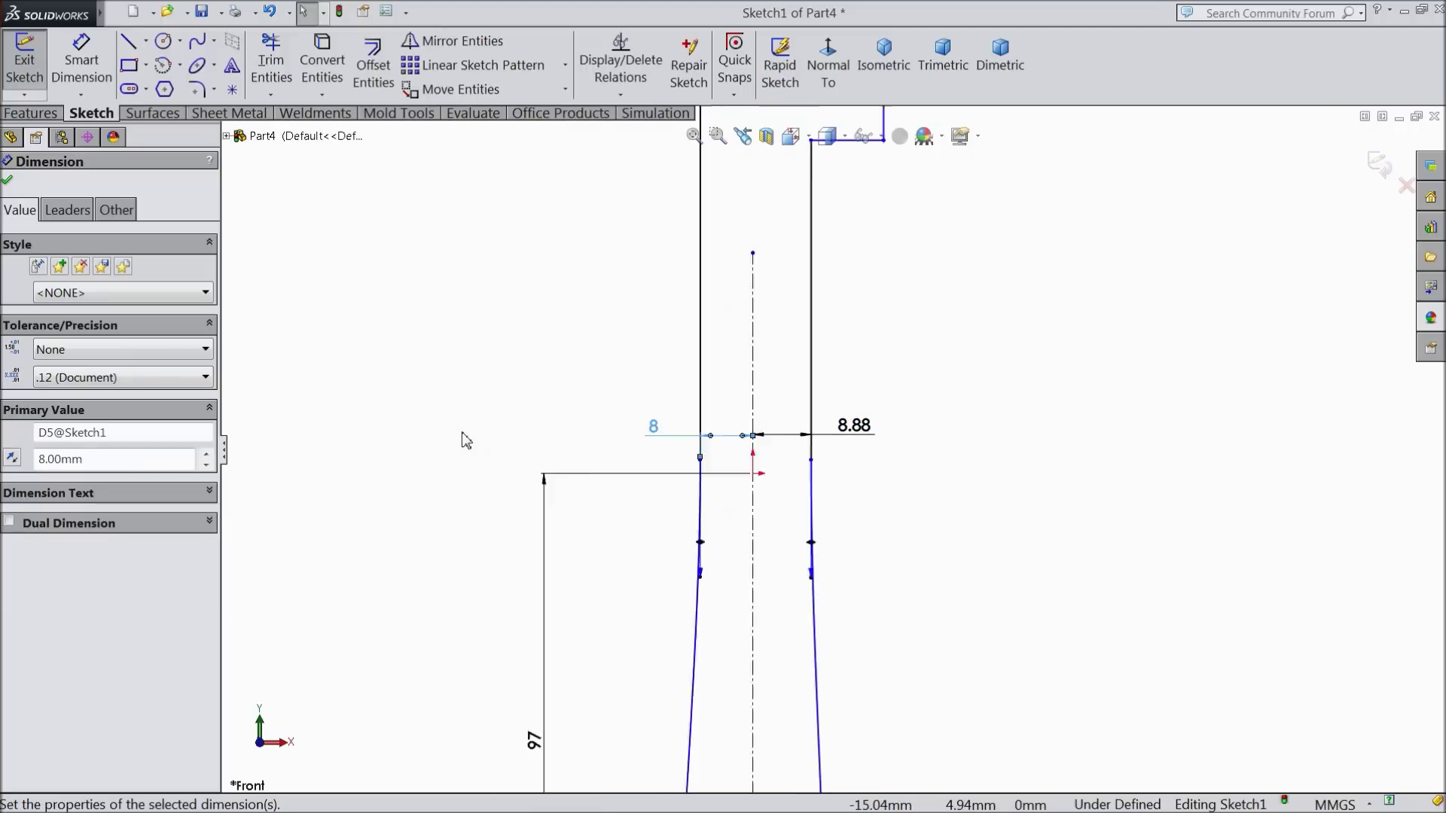
# - Dimension the vertical distance from the origin to the underside of the head's left overhang as 91 mm
pyautogui.scroll(-2, 781, 326)
pyautogui.click(82, 61)
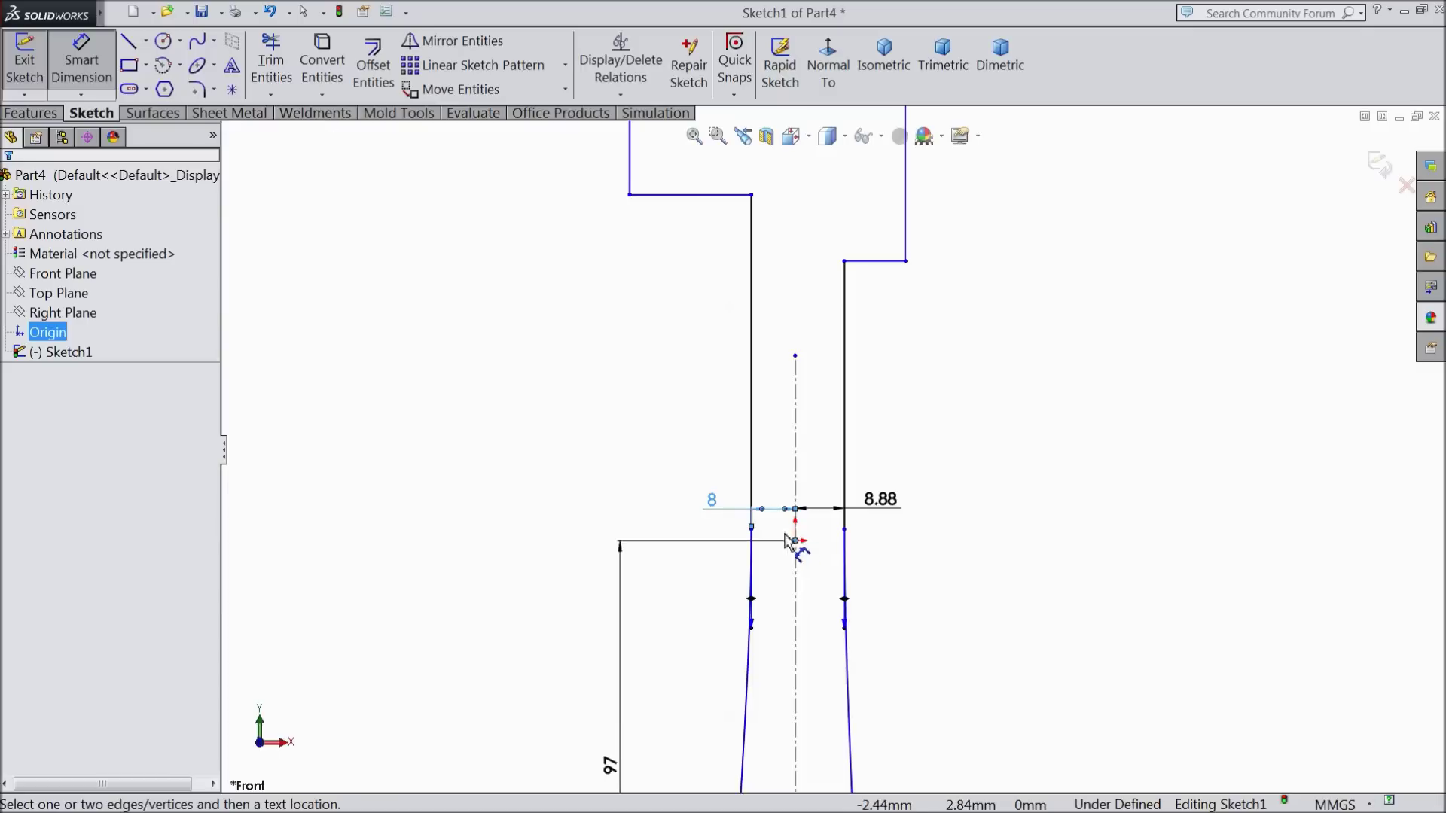
pyautogui.click(750, 225)
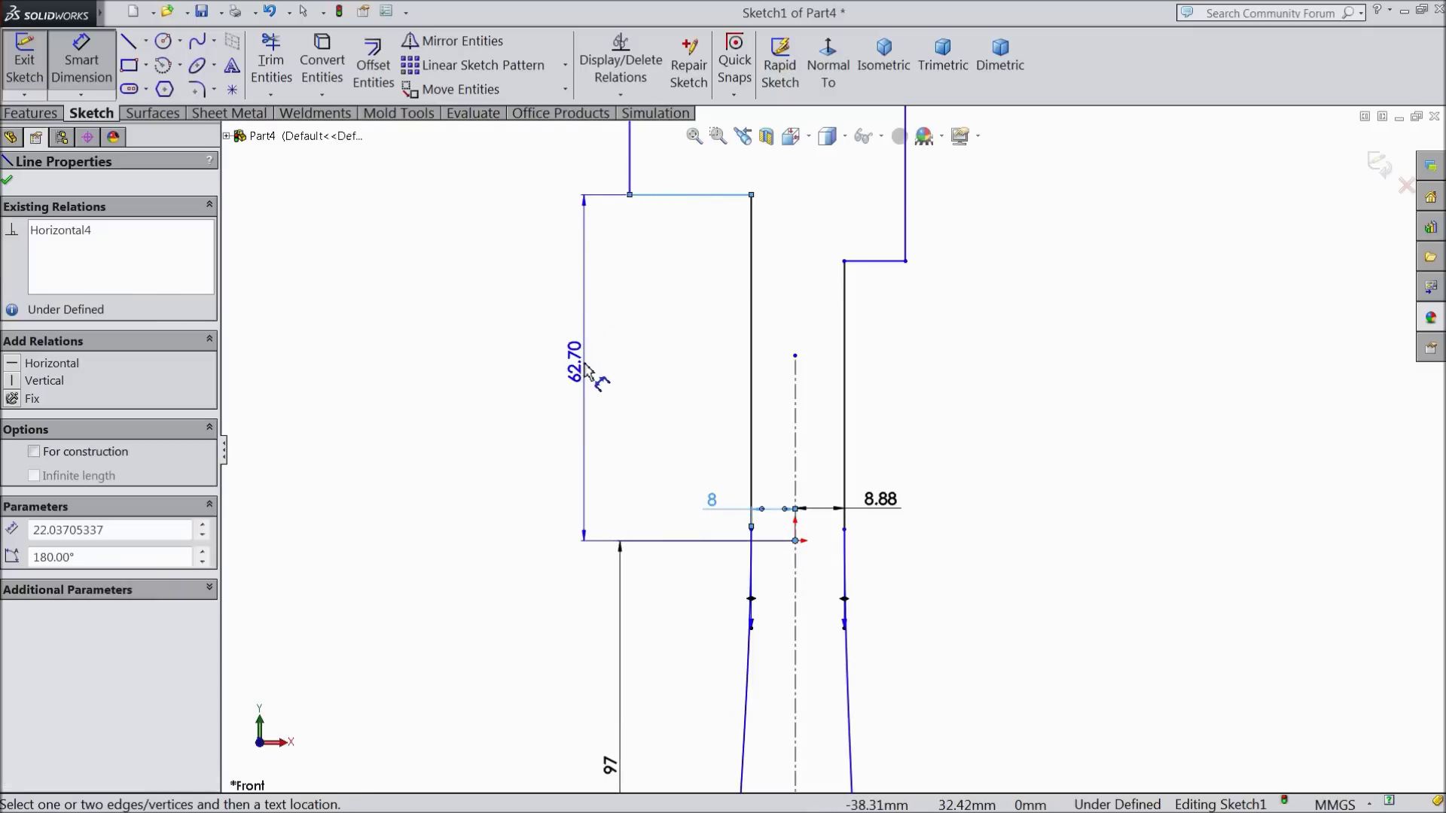
pyautogui.click(588, 372)
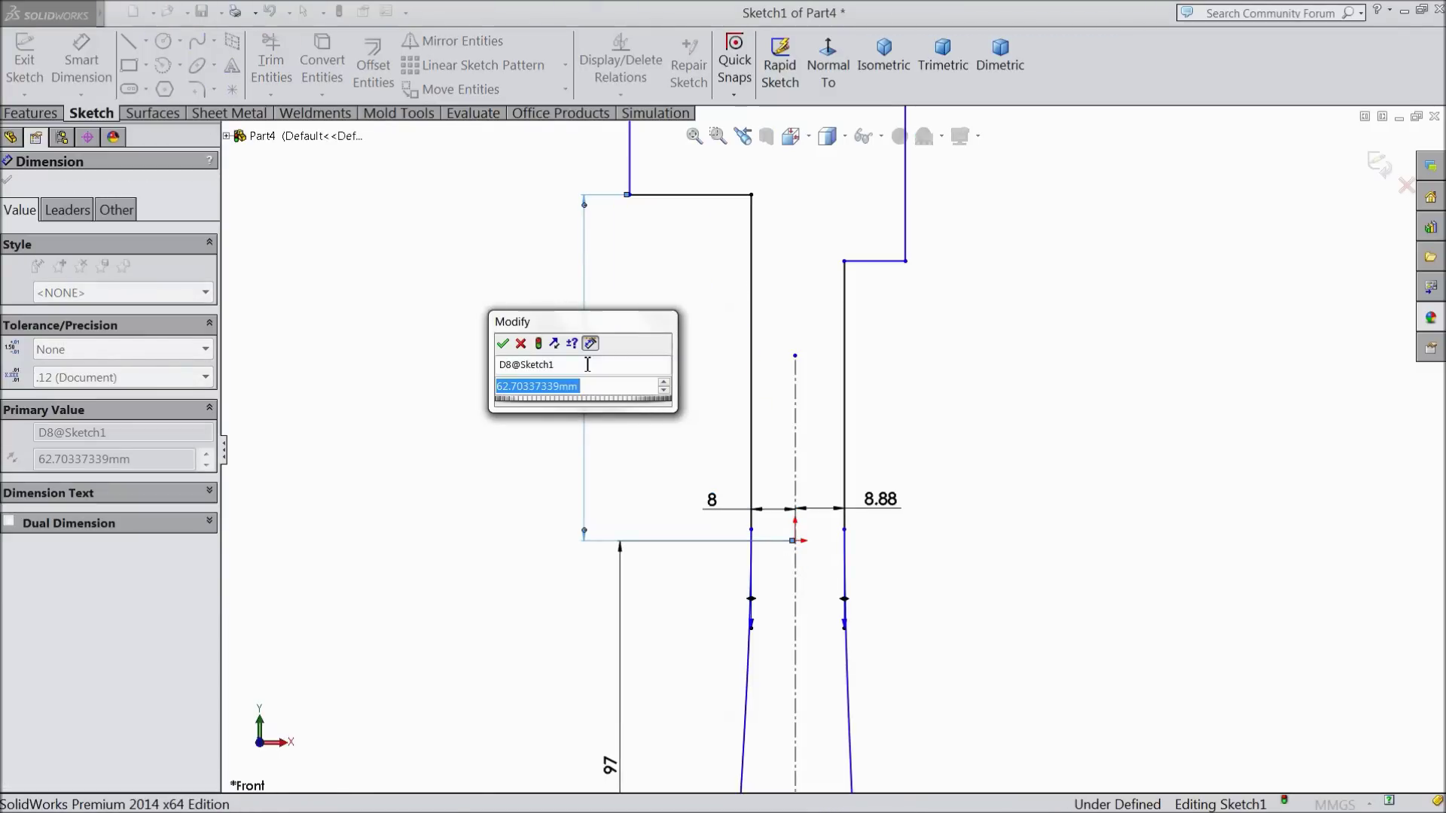
pyautogui.write('91')
pyautogui.press('Return')
# - Dimension the short vertical edge at the head's left end as 9 mm
pyautogui.press('f')
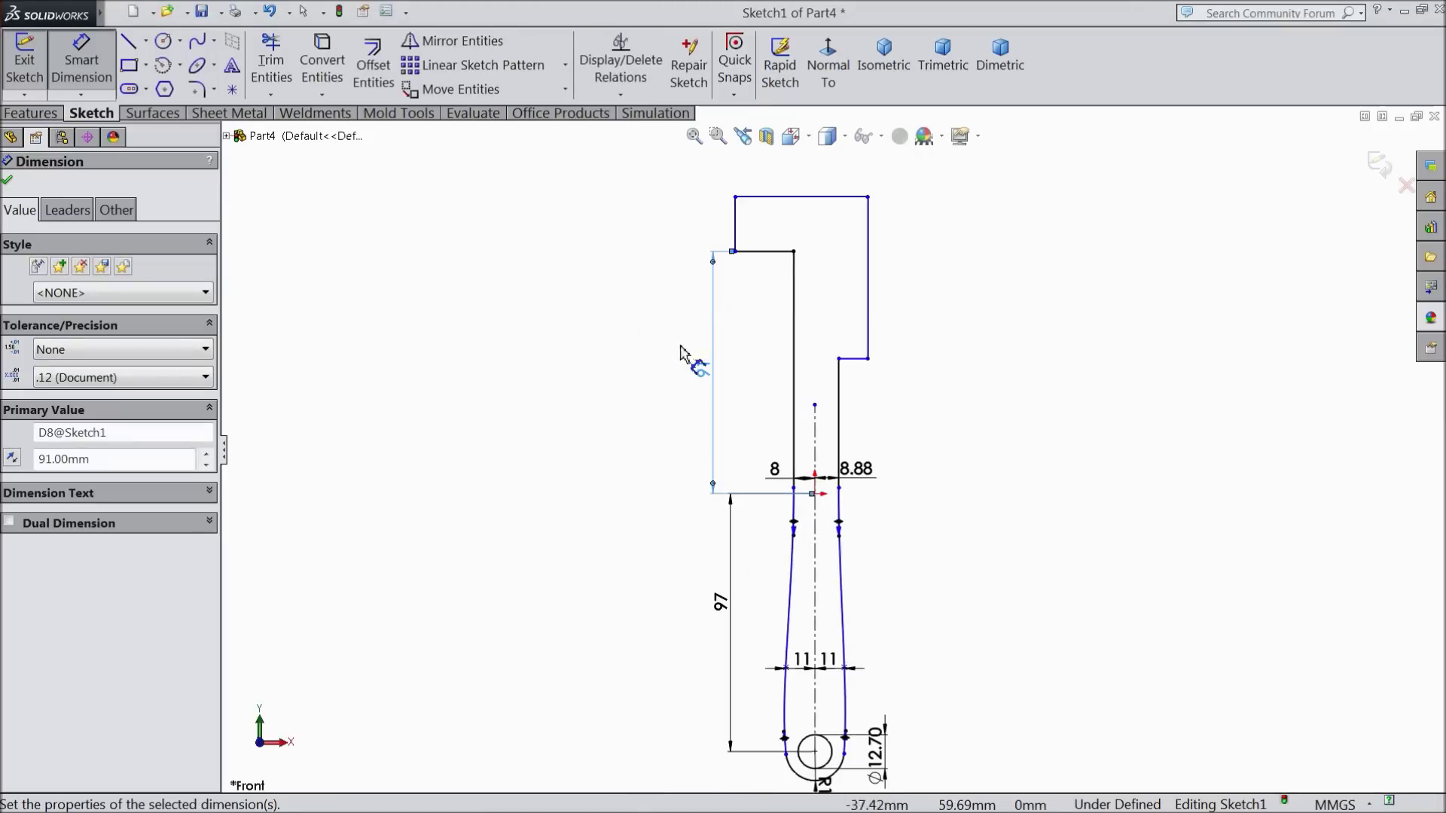
pyautogui.scroll(3, 812, 254)
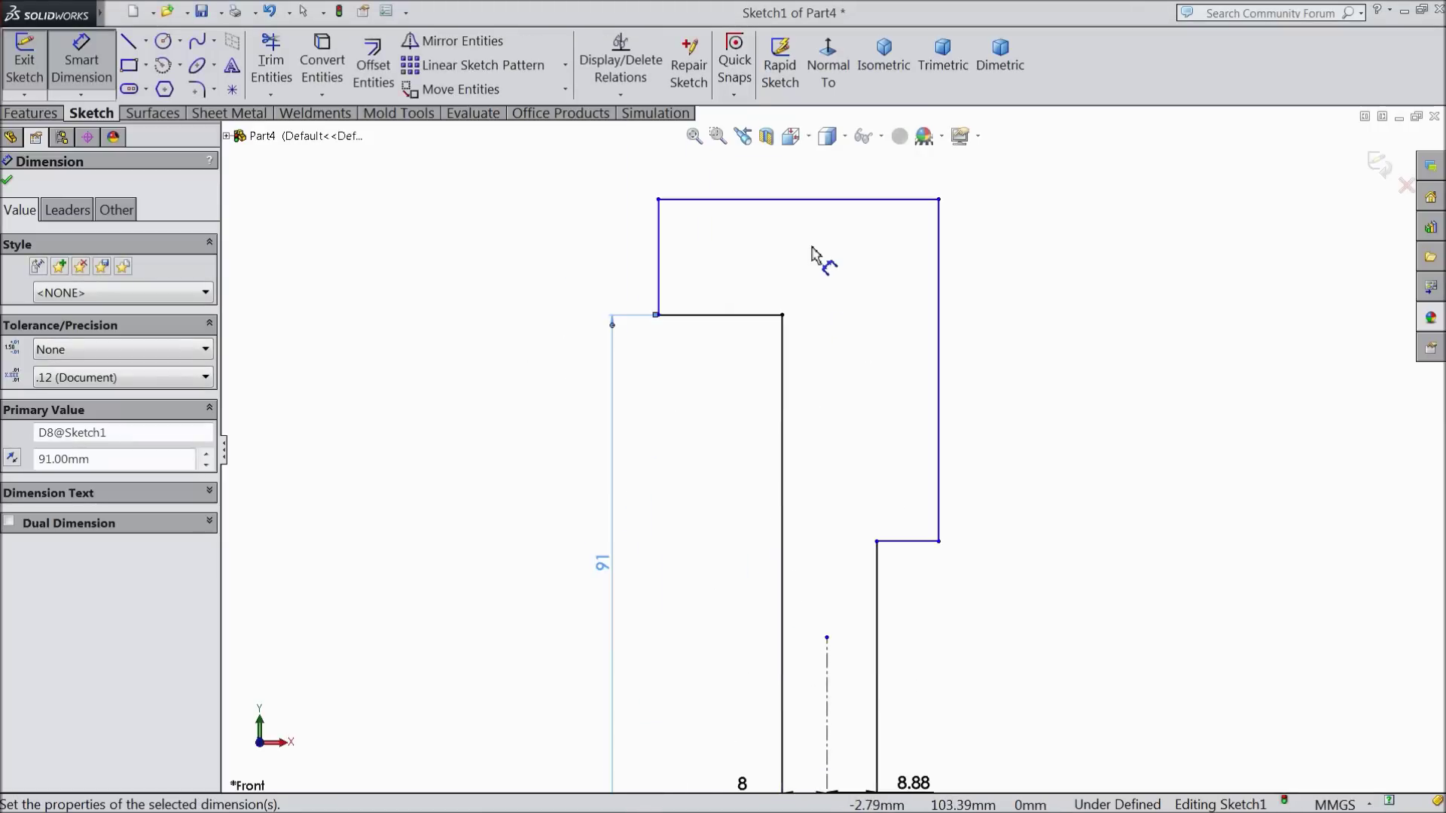
pyautogui.click(660, 270)
pyautogui.click(568, 268)
pyautogui.write('9')
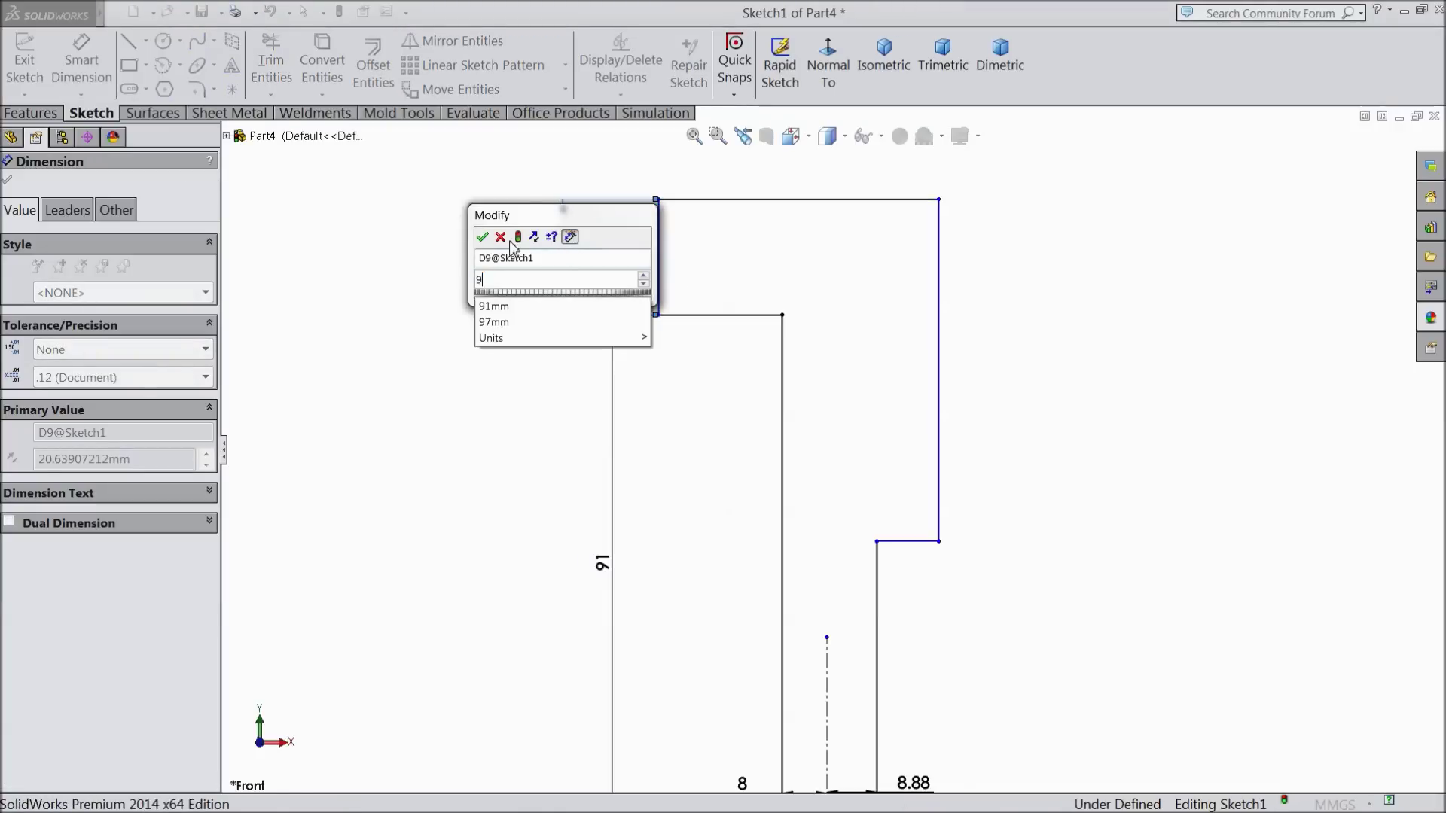
pyautogui.click(482, 238)
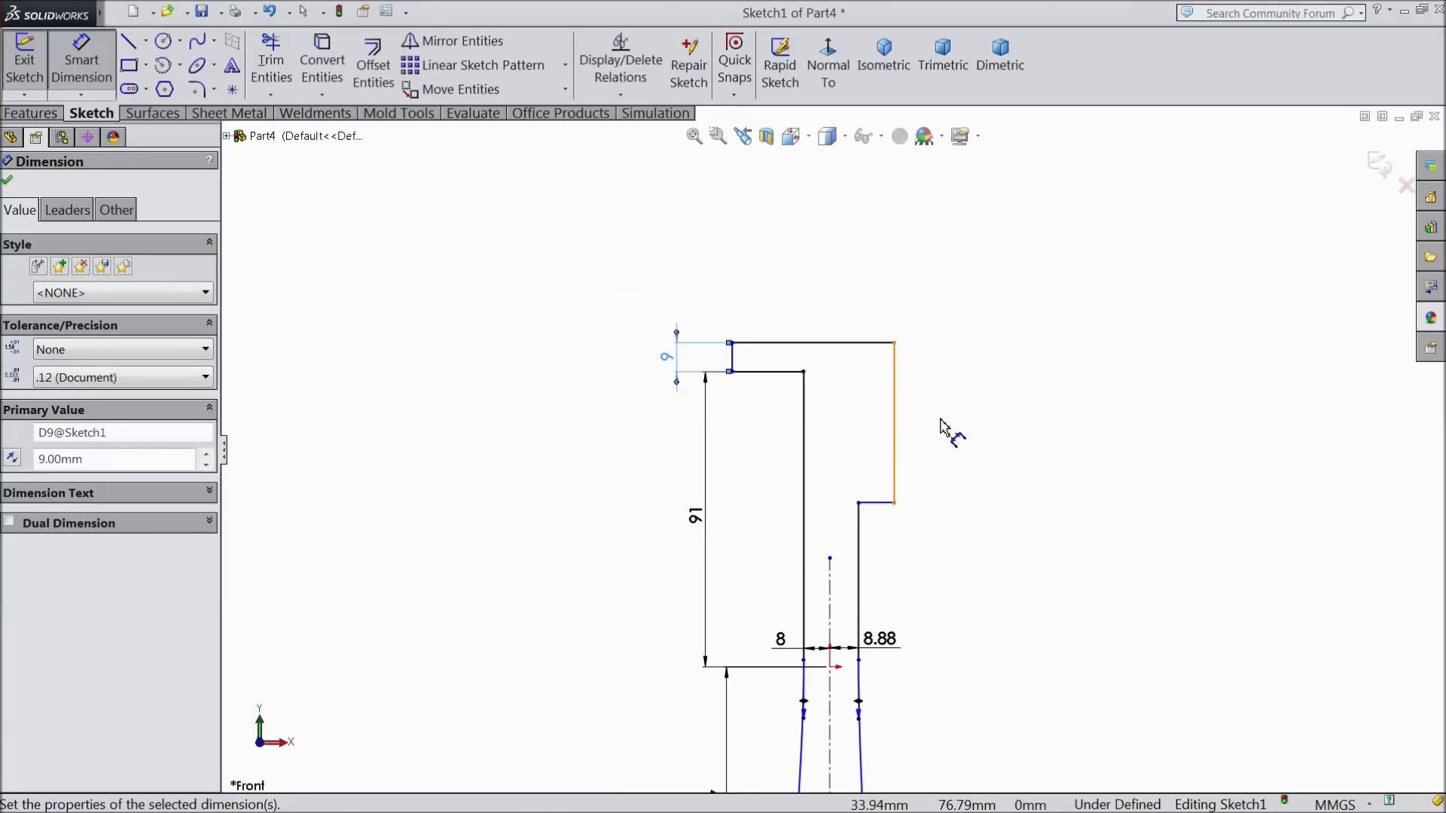
# - Dimension the head's right vertical edge as 30 mm
pyautogui.scroll(2, 875, 418)
pyautogui.click(820, 381)
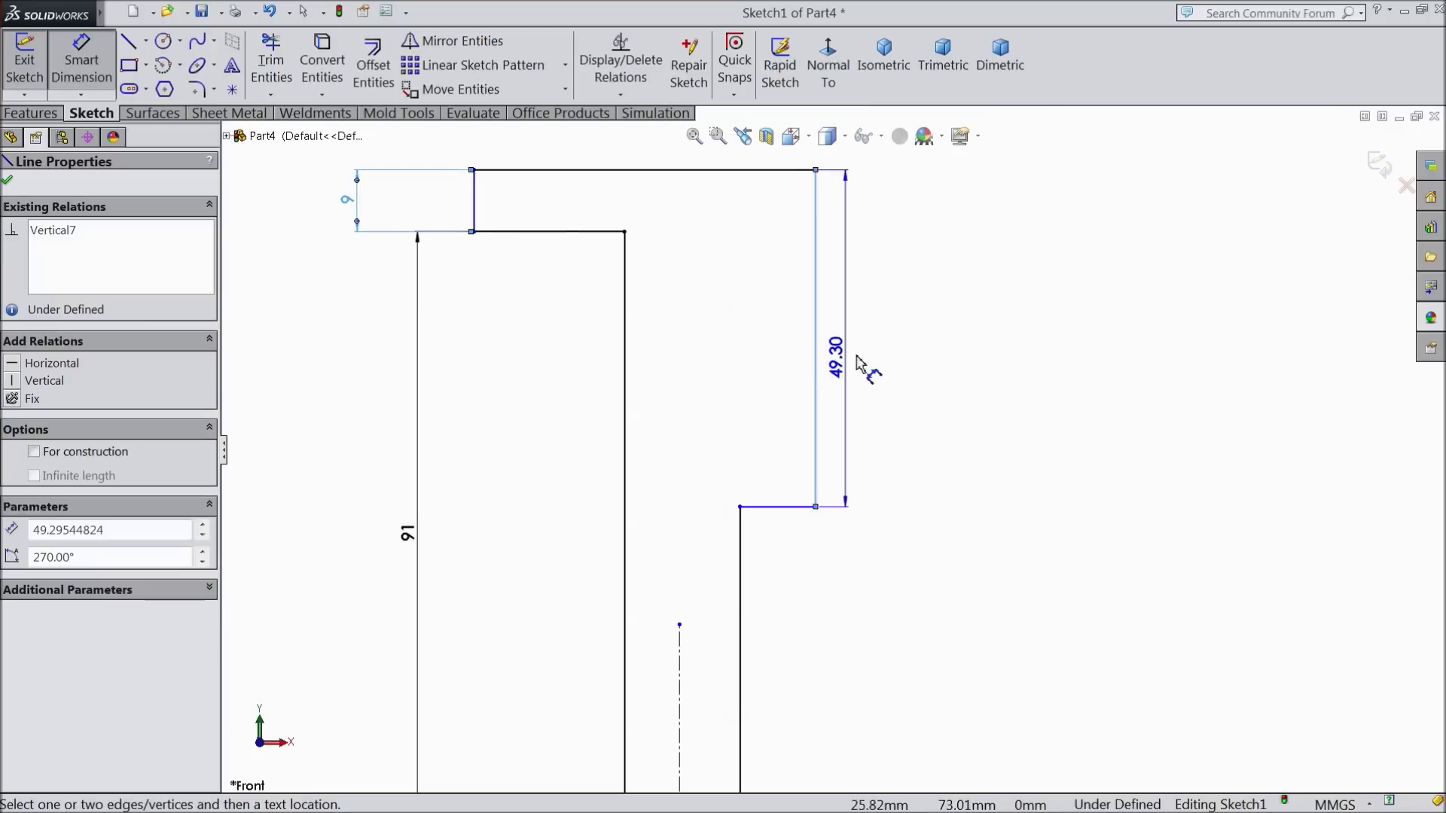
pyautogui.click(896, 356)
pyautogui.write('30')
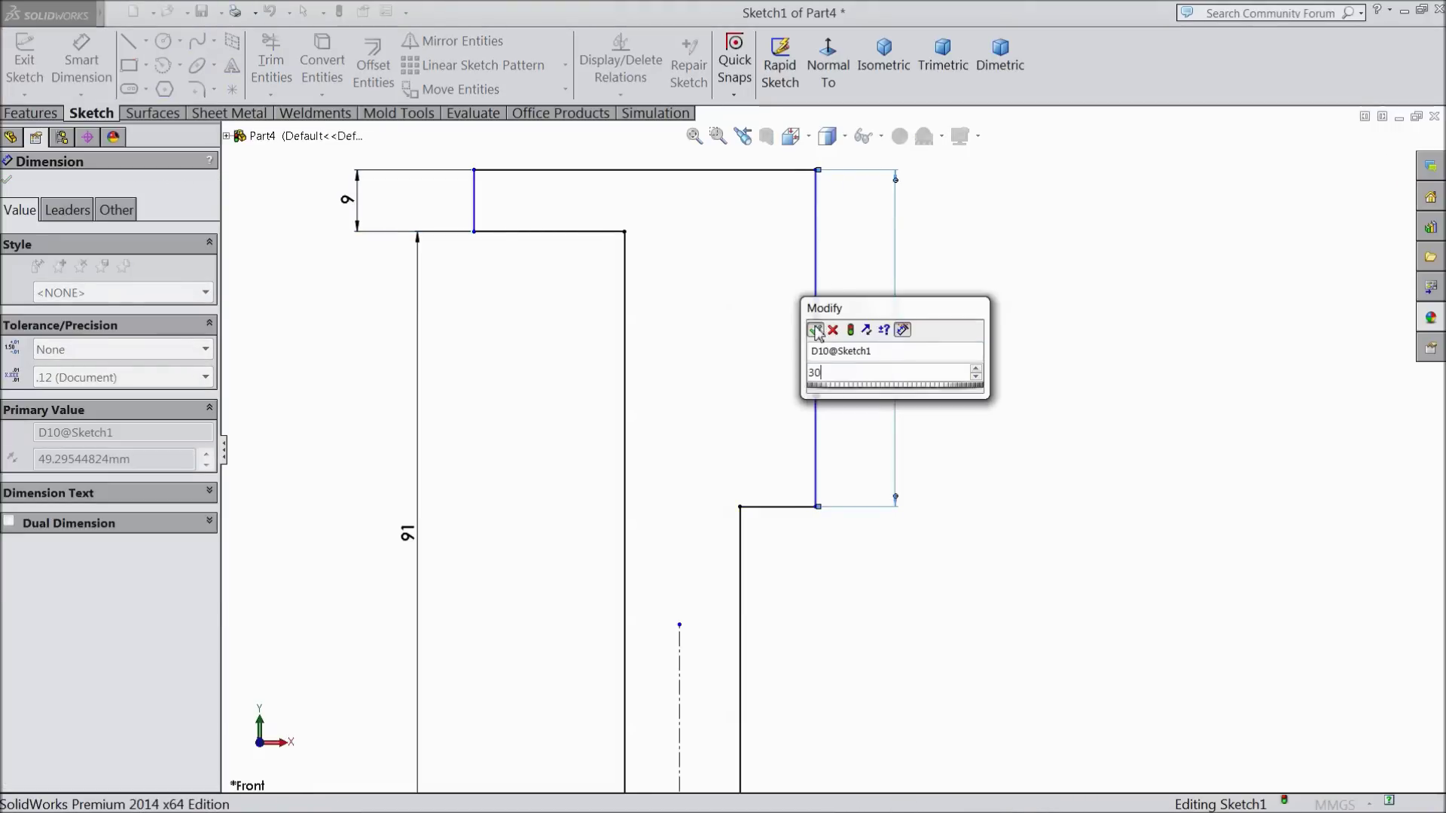
pyautogui.click(817, 326)
pyautogui.scroll(-2, 753, 314)
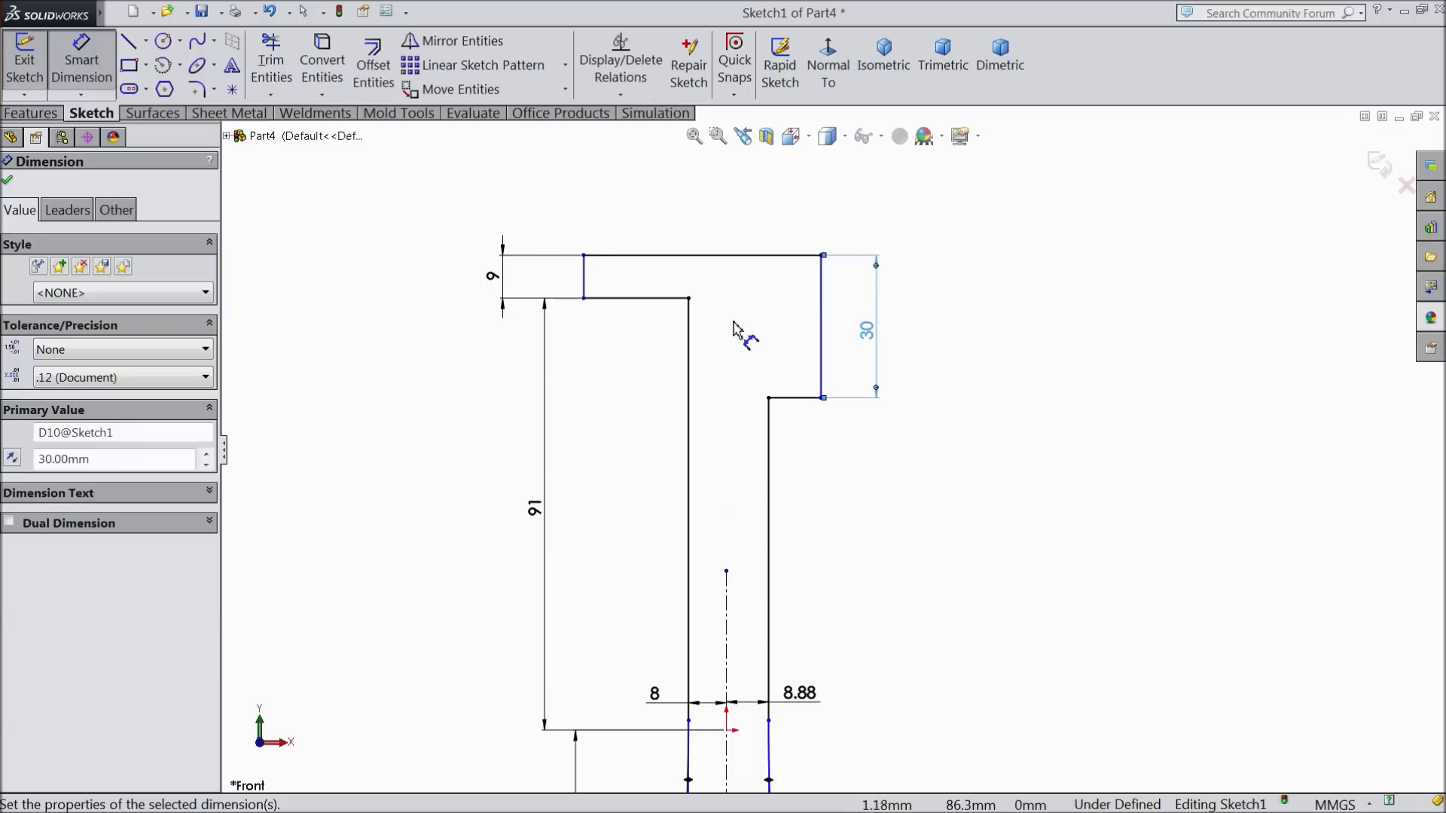
pyautogui.click(8, 183)
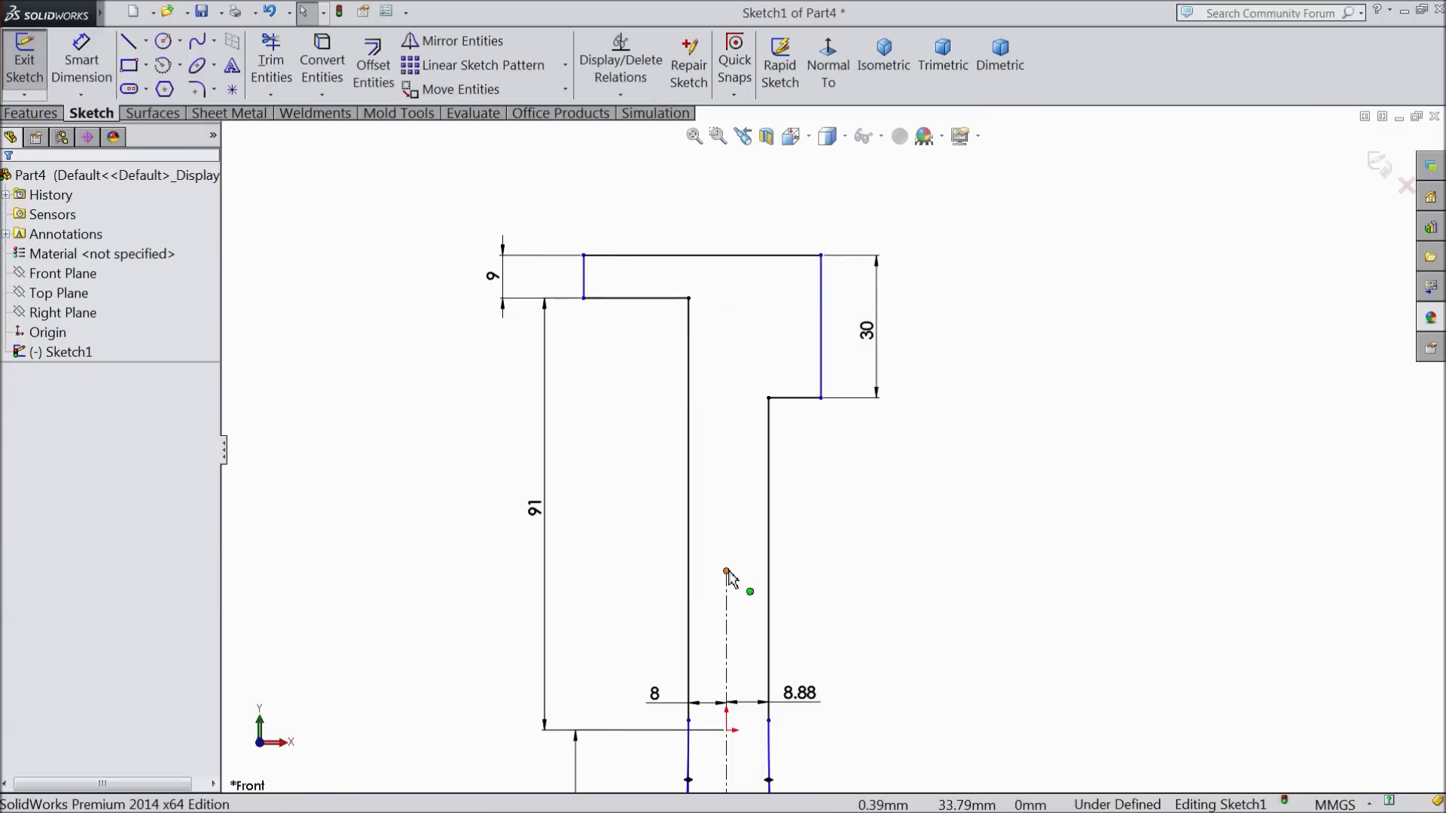
# - Extend the centerline's upper end above the head's top edge and dimension the head's right edge 18 mm from the centerline
pyautogui.moveTo(727, 572); pyautogui.dragTo(727, 198)
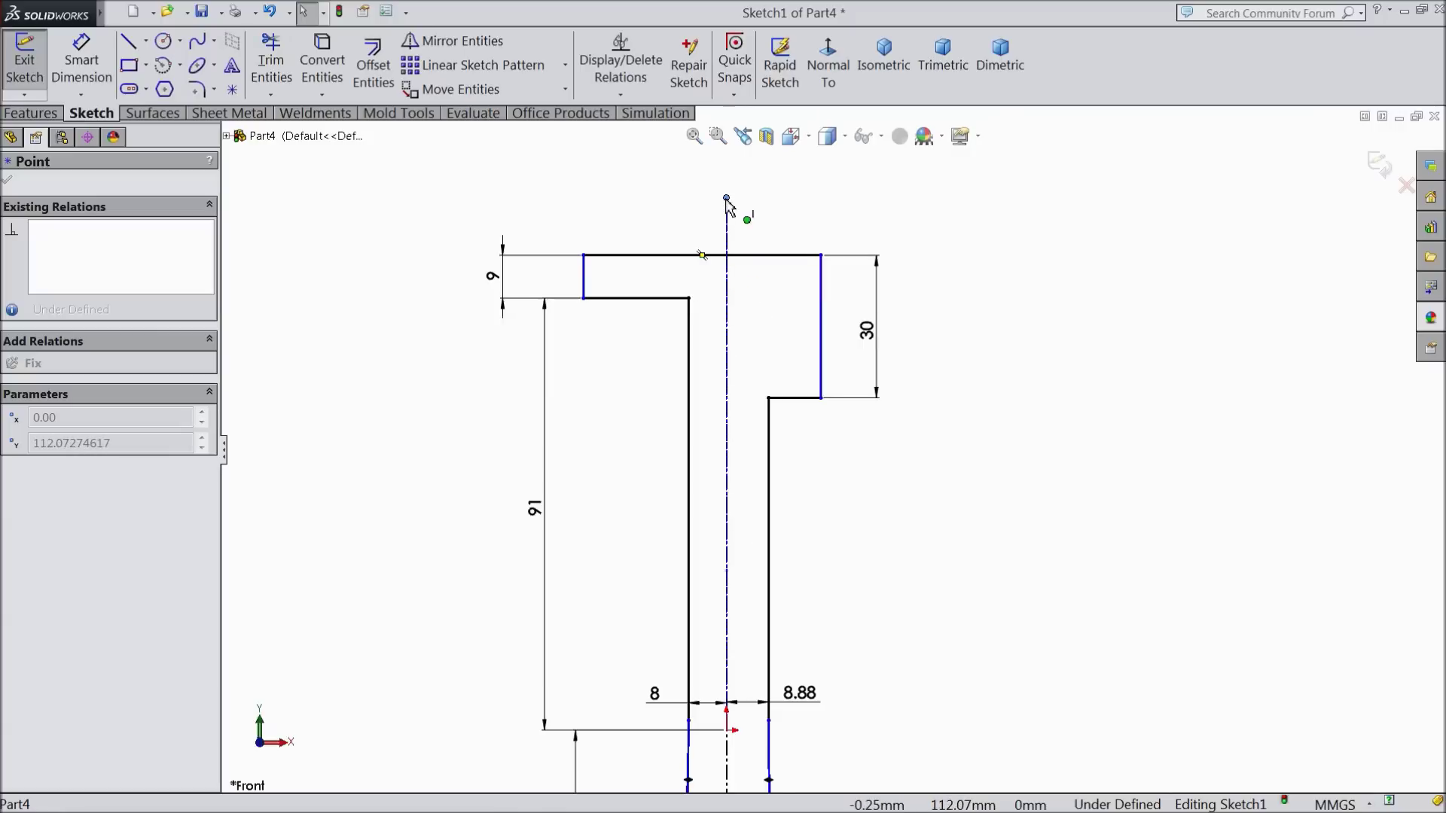
pyautogui.scroll(-4, 791, 226)
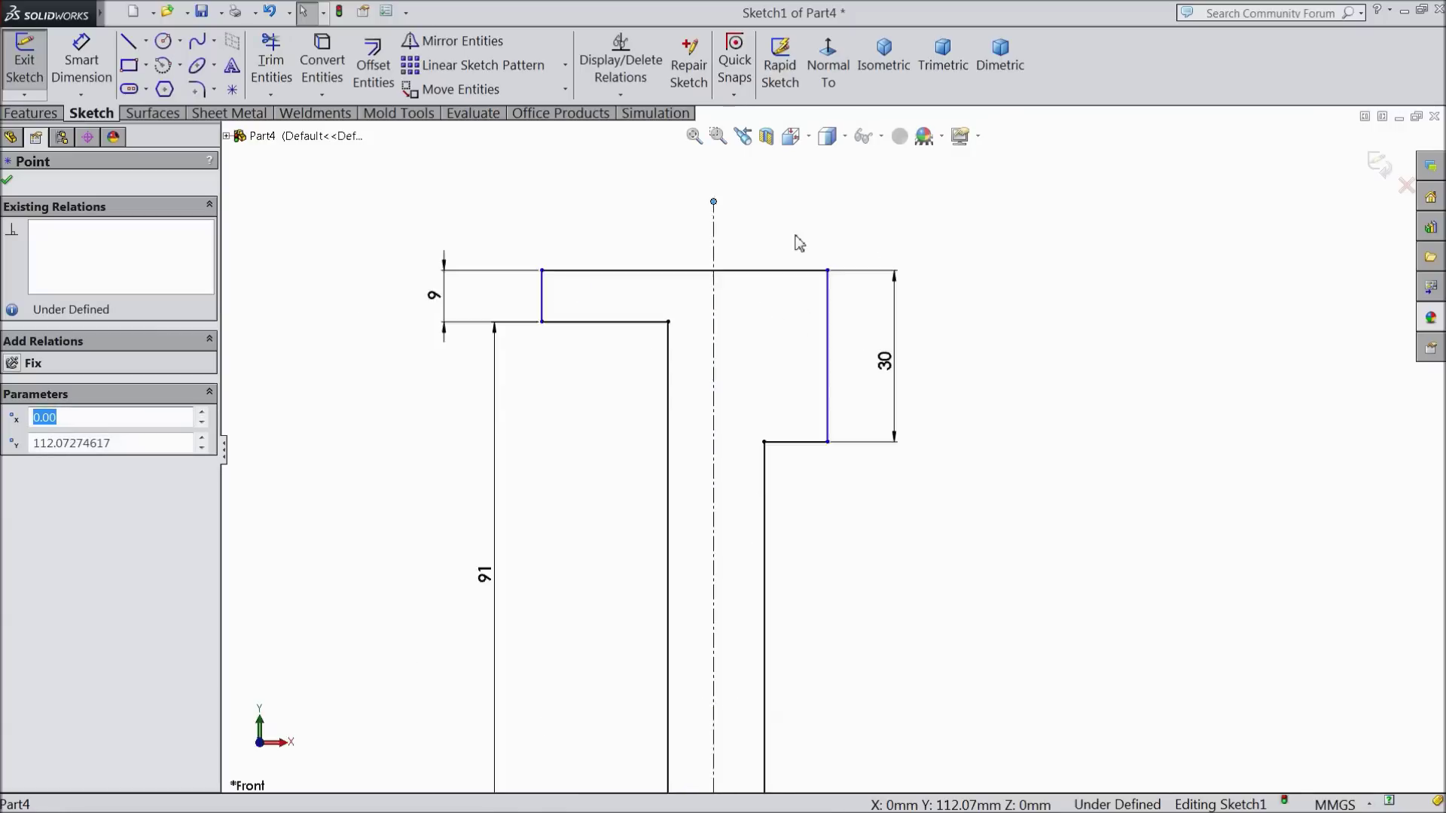
pyautogui.click(84, 73)
pyautogui.click(848, 354)
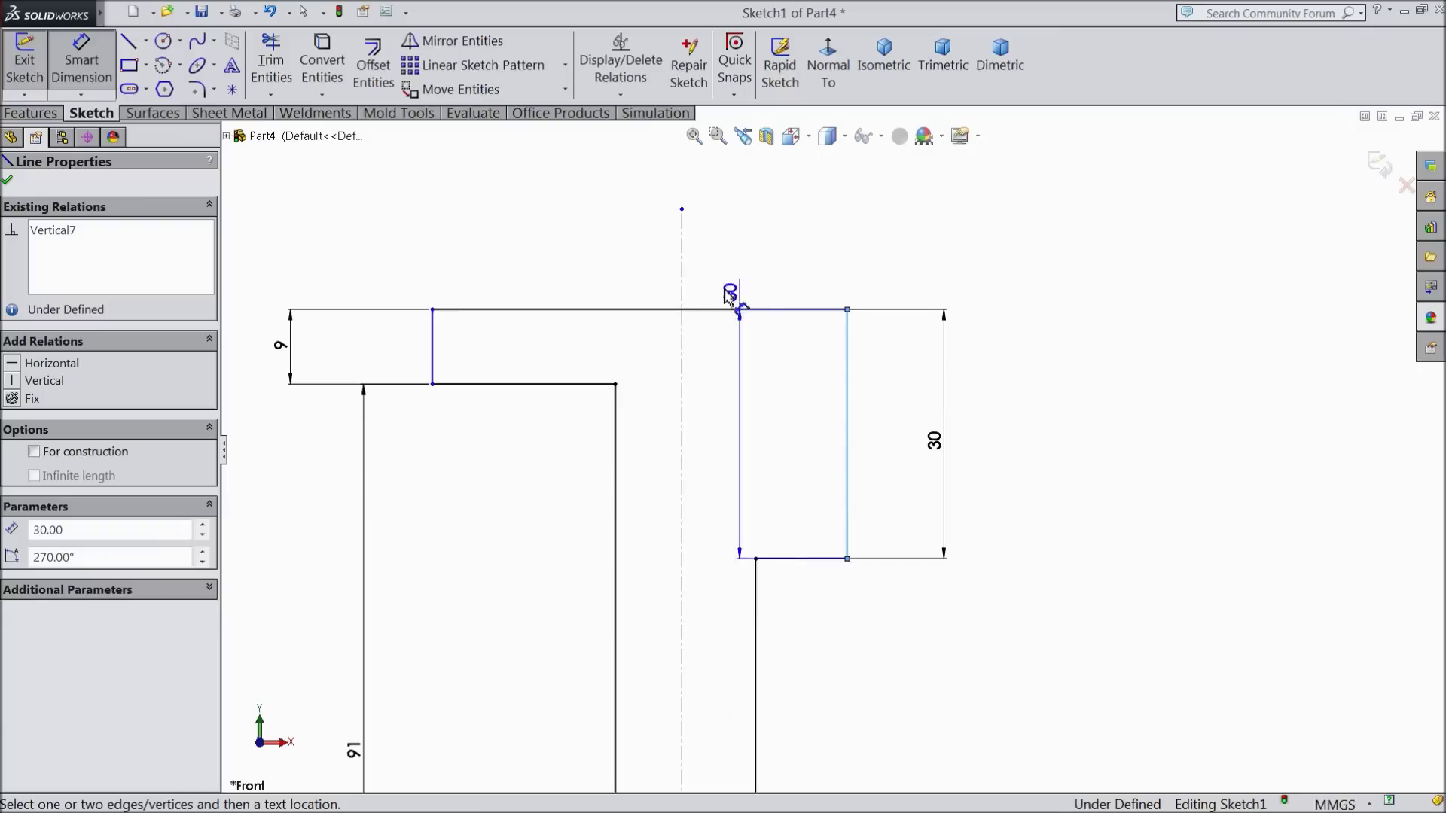
pyautogui.click(681, 285)
pyautogui.click(750, 257)
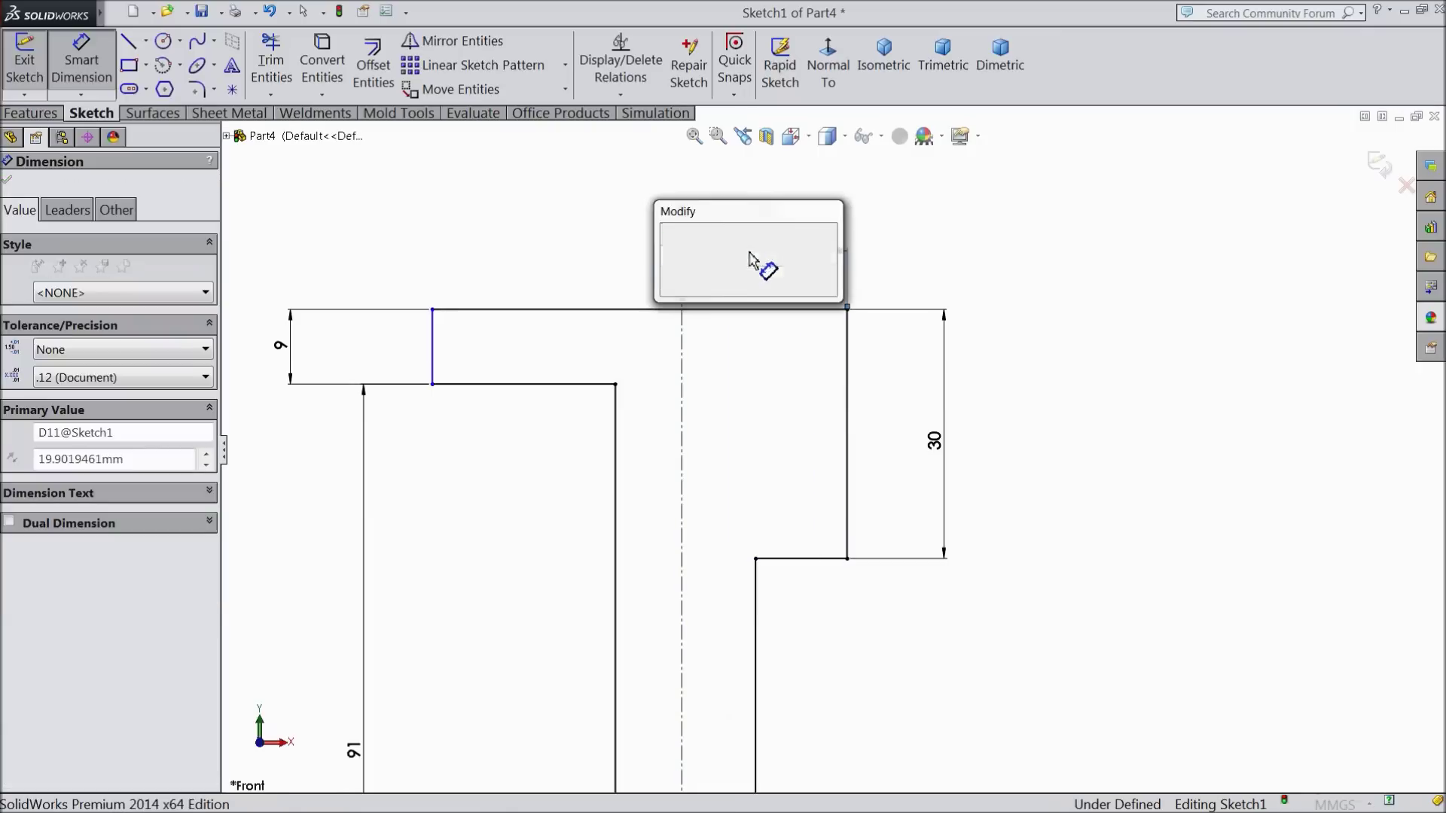
pyautogui.write('18')
pyautogui.click(668, 235)
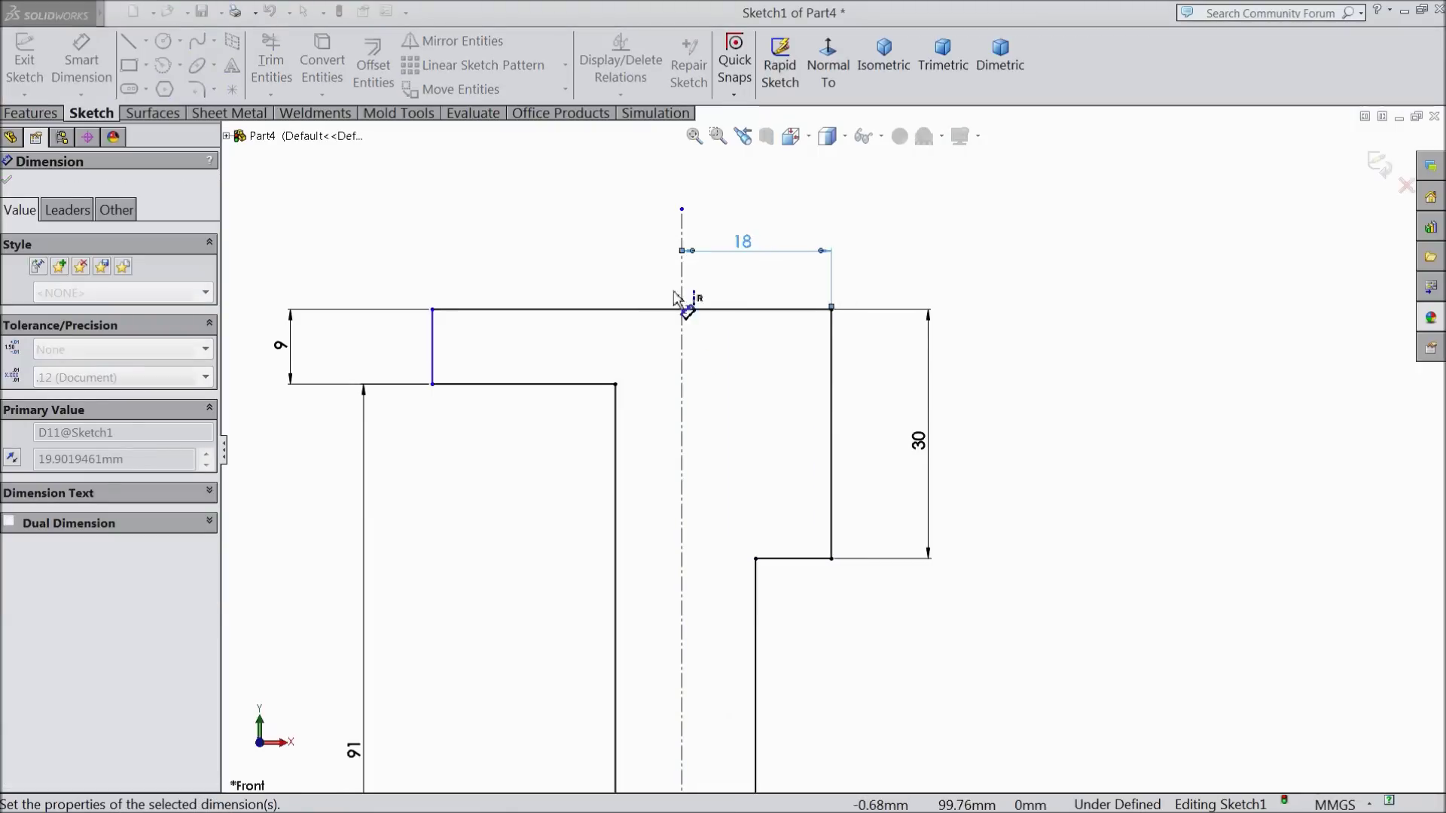
# - Dimension the head's left vertical edge 19.9 mm from the vertical centerline
pyautogui.click(681, 353)
pyautogui.click(432, 346)
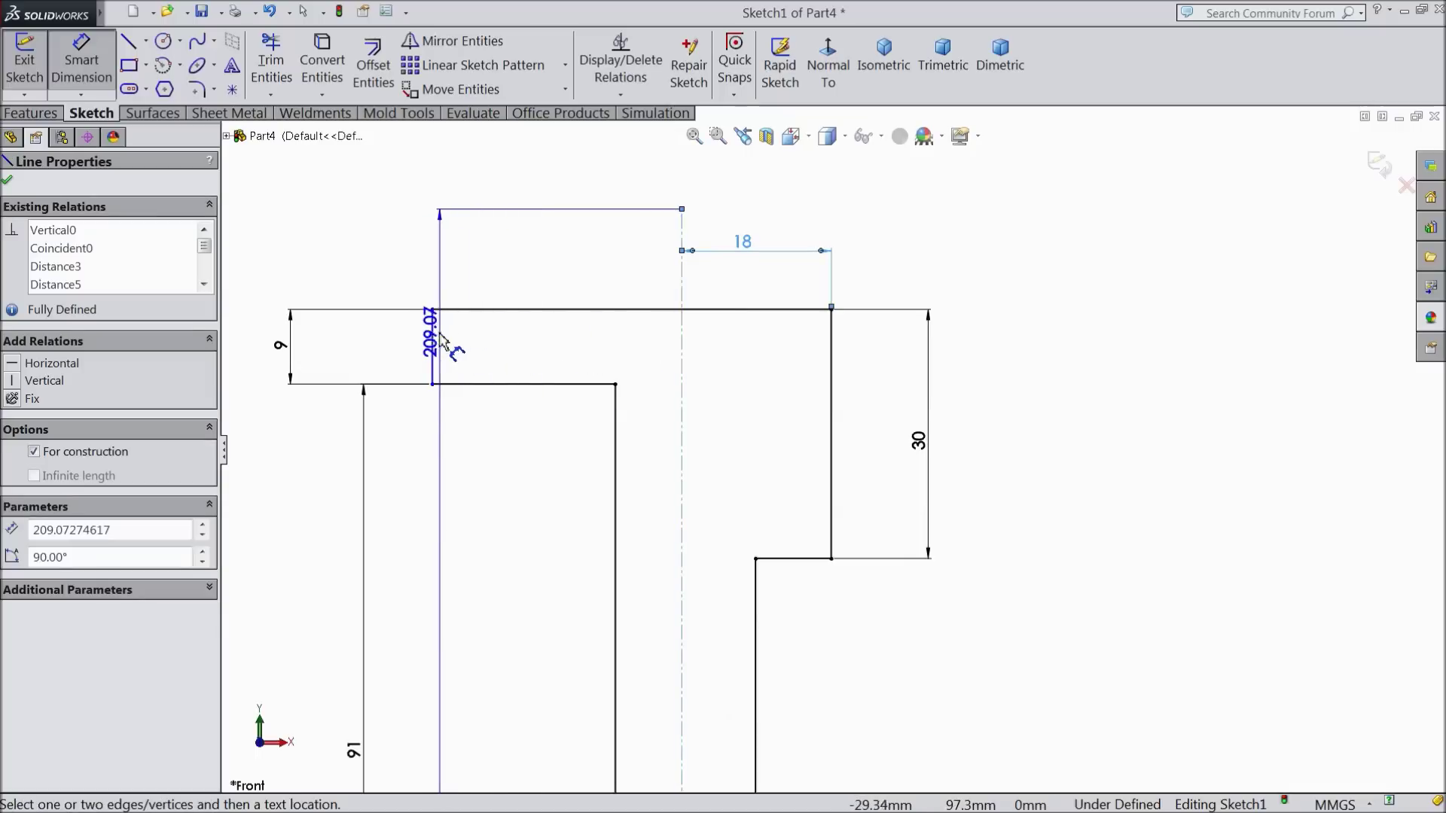
pyautogui.click(505, 271)
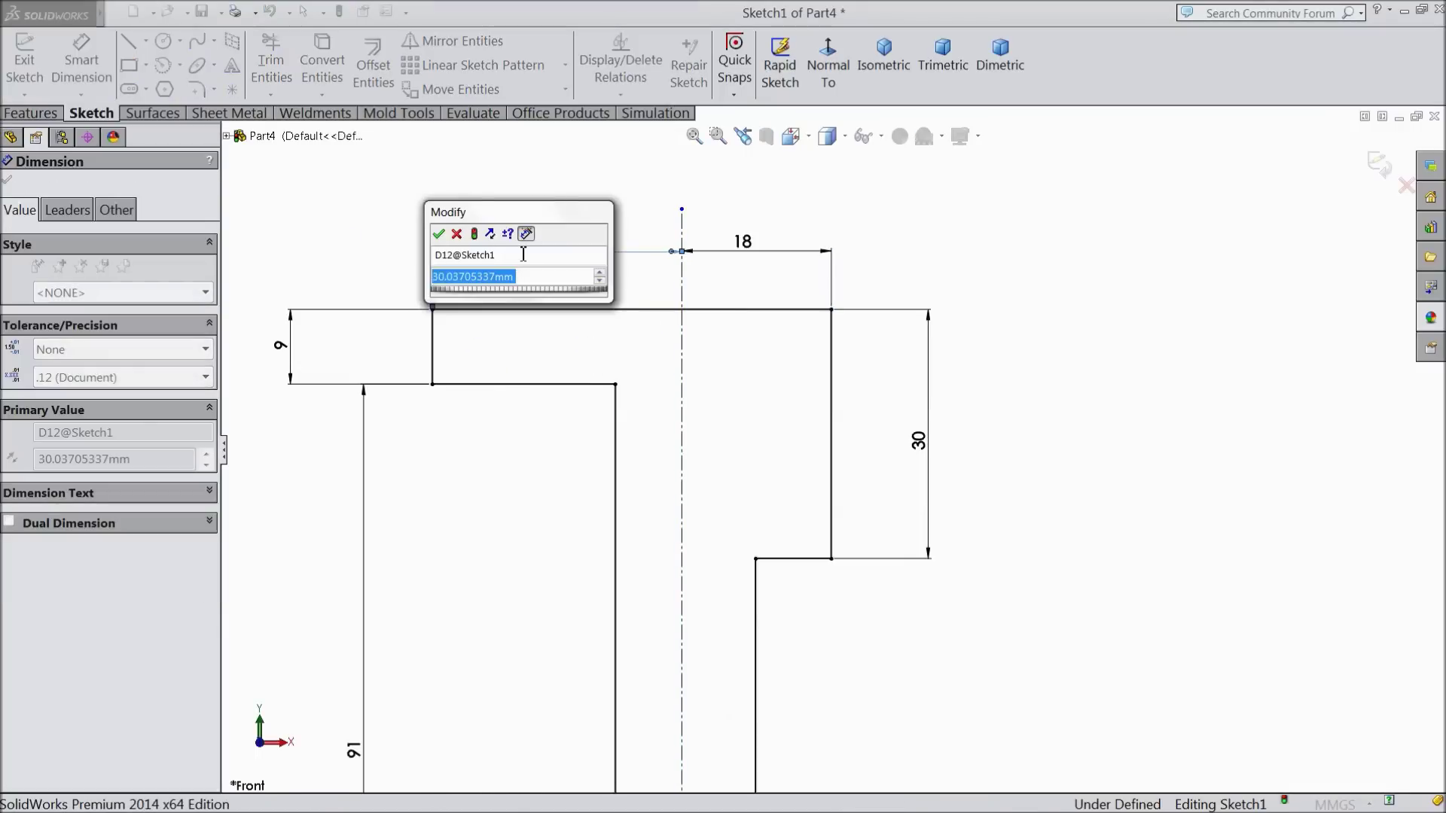
pyautogui.write('19.9')
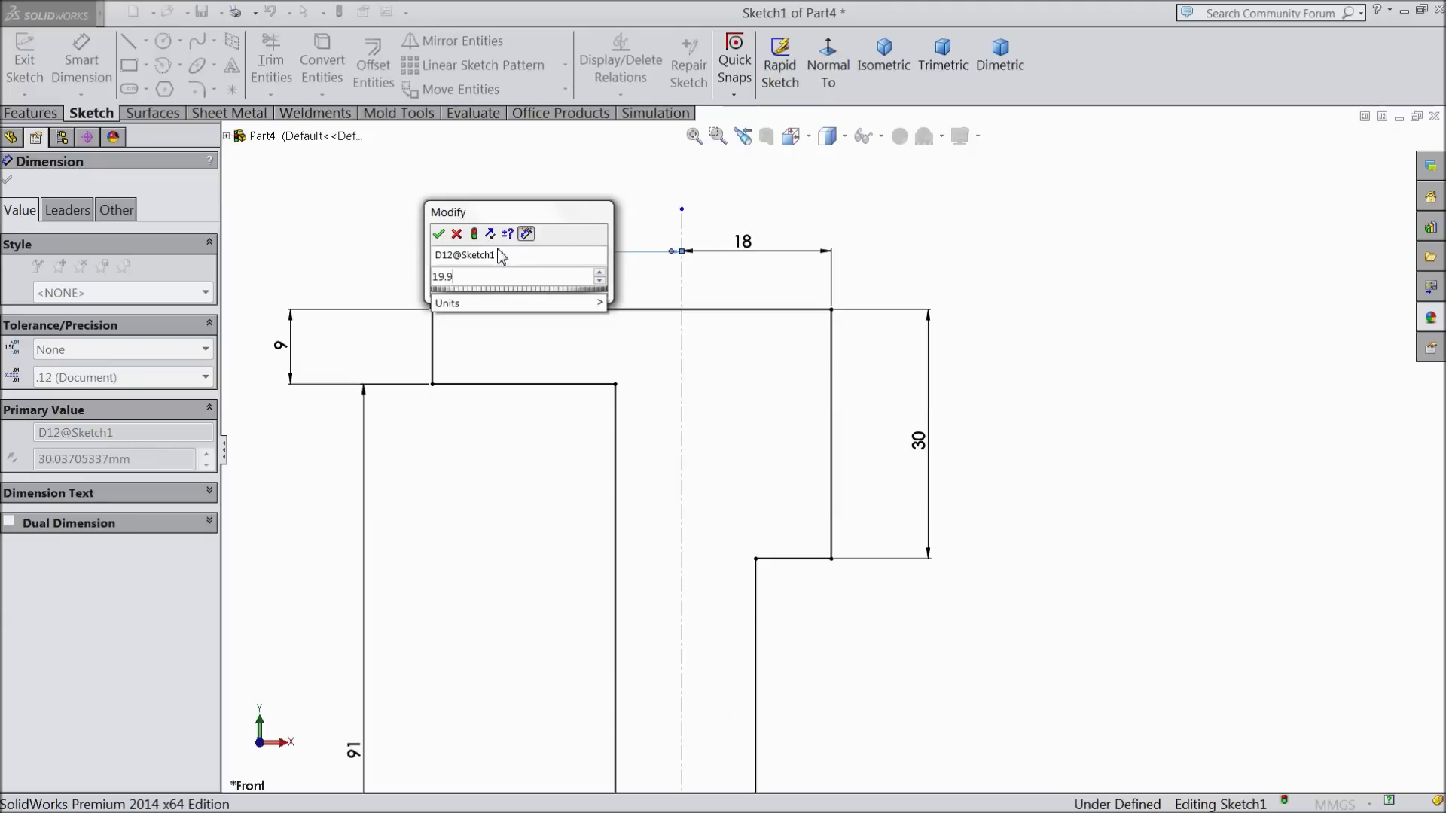
pyautogui.click(439, 234)
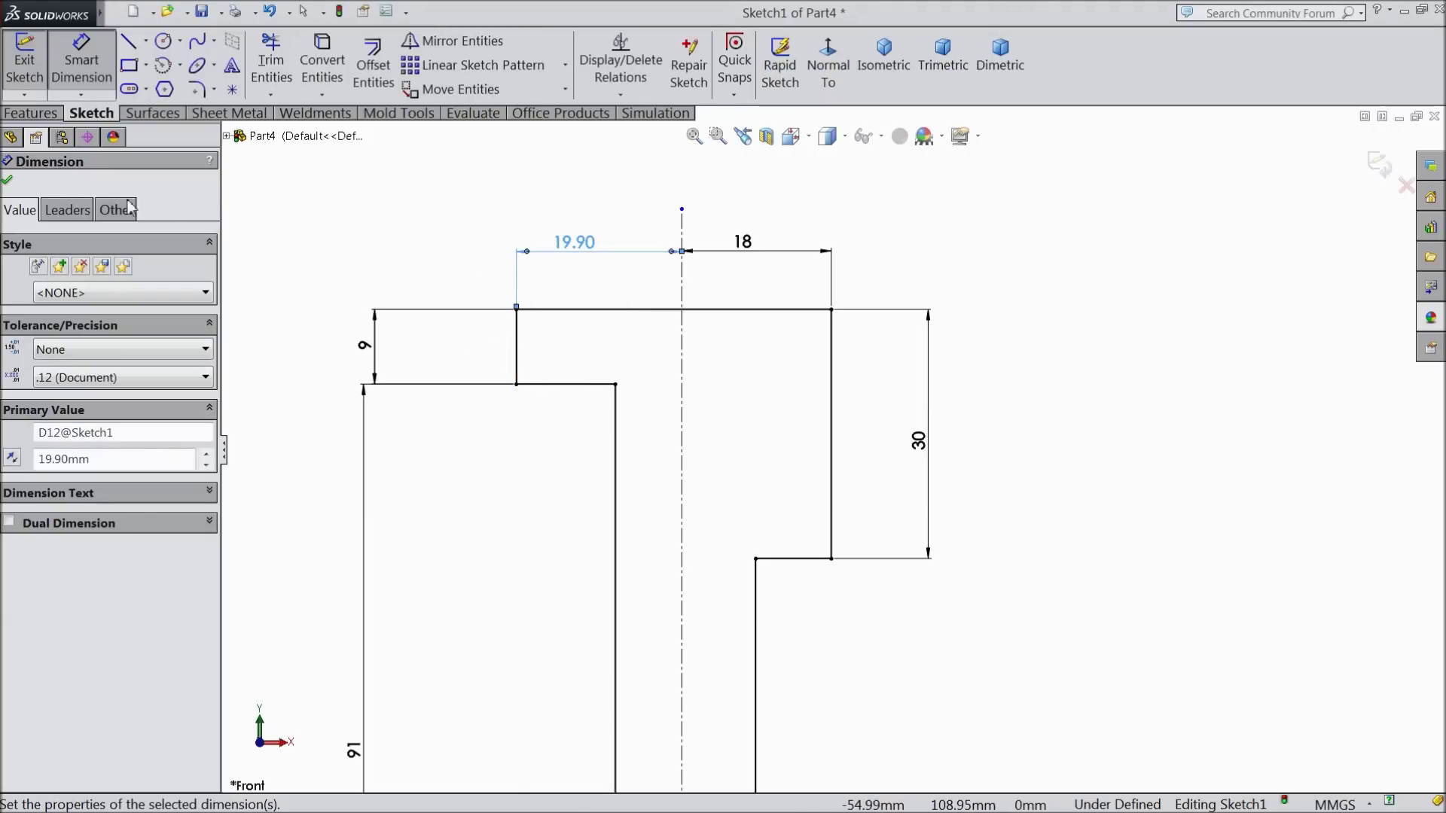
pyautogui.click(8, 181)
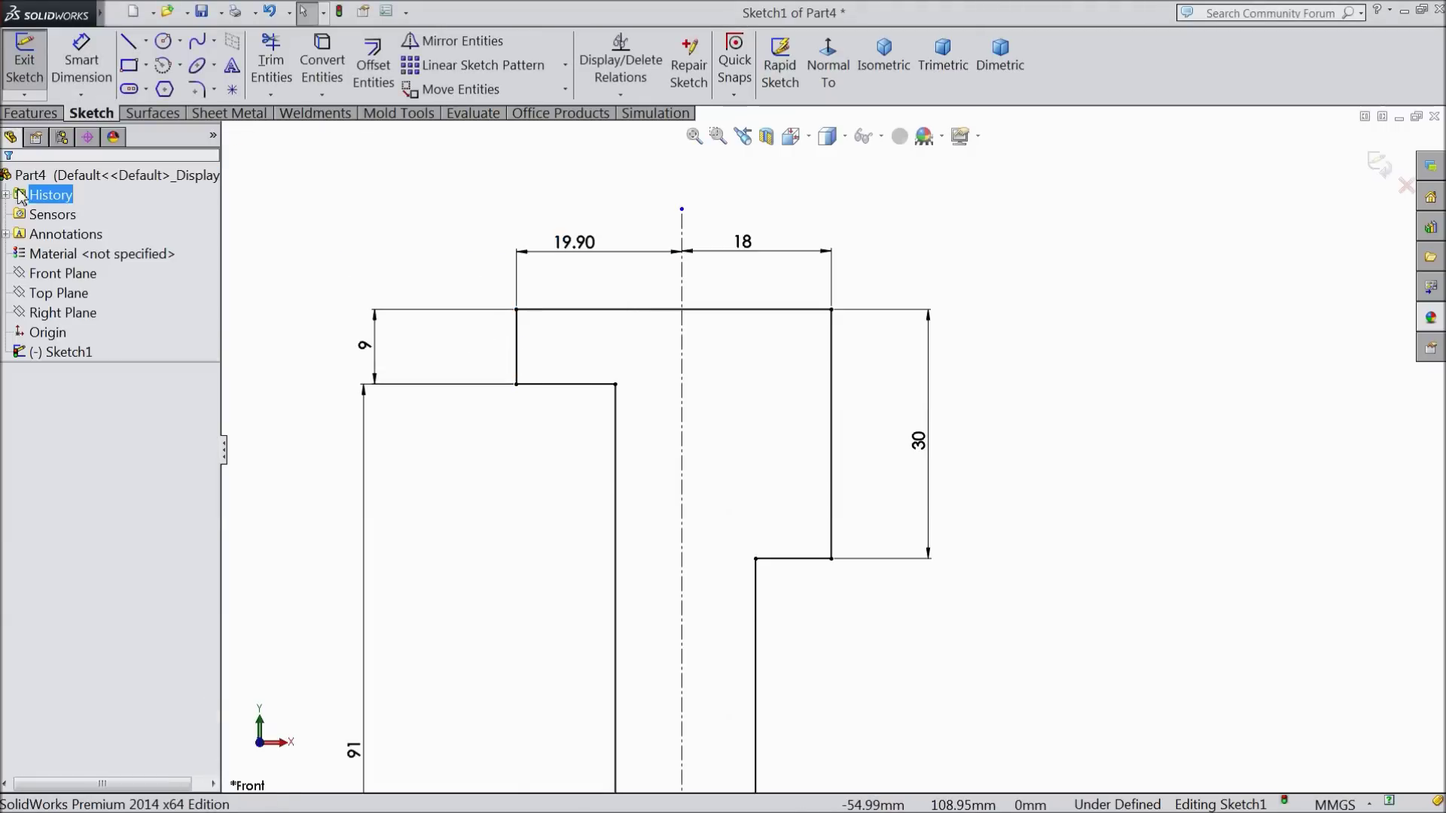
# - Round the inner corner between the left overhang's underside and the neck with a 7 mm sketch fillet
pyautogui.click(199, 90)
pyautogui.write('7')
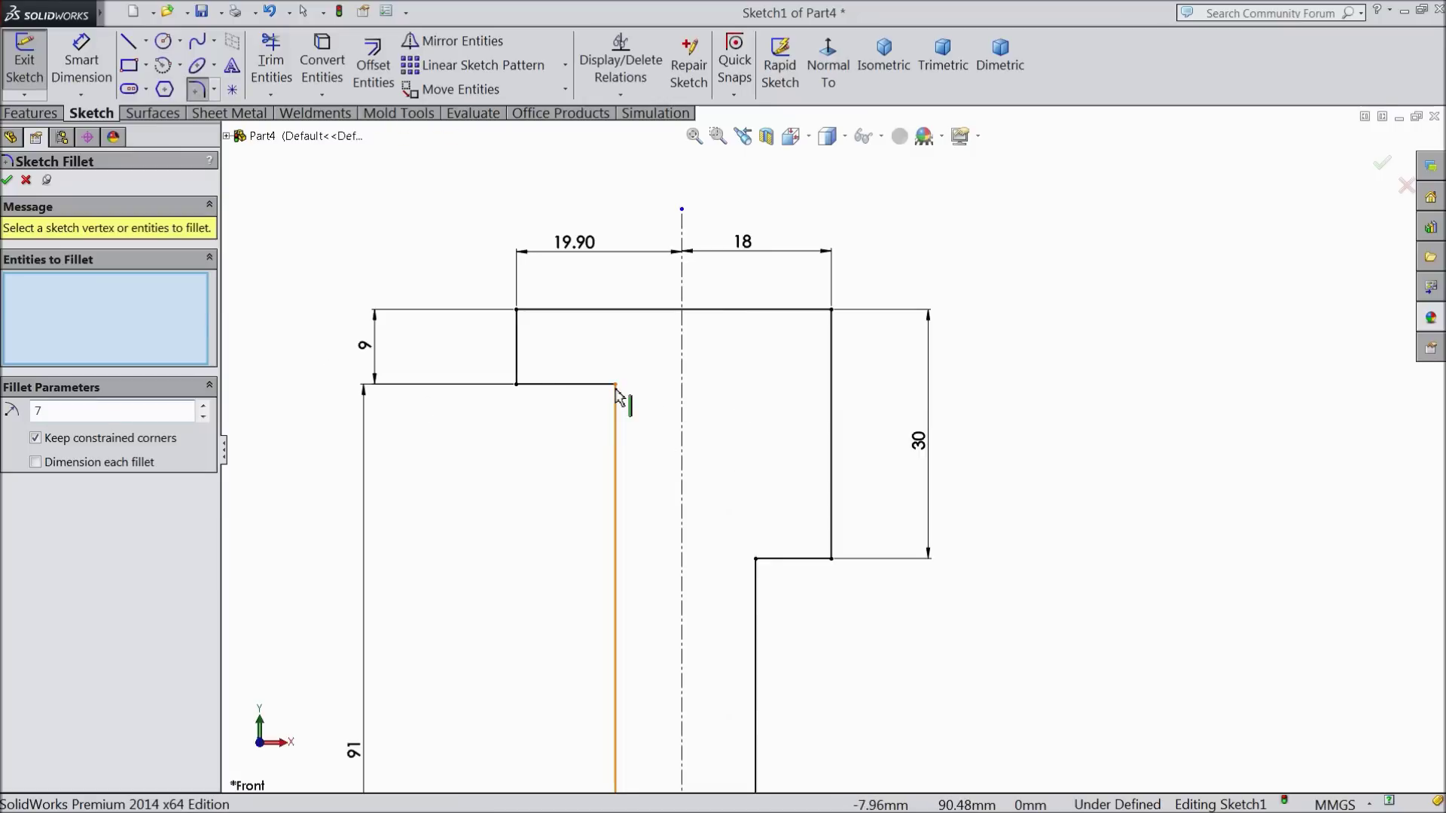
pyautogui.click(616, 467)
pyautogui.click(7, 182)
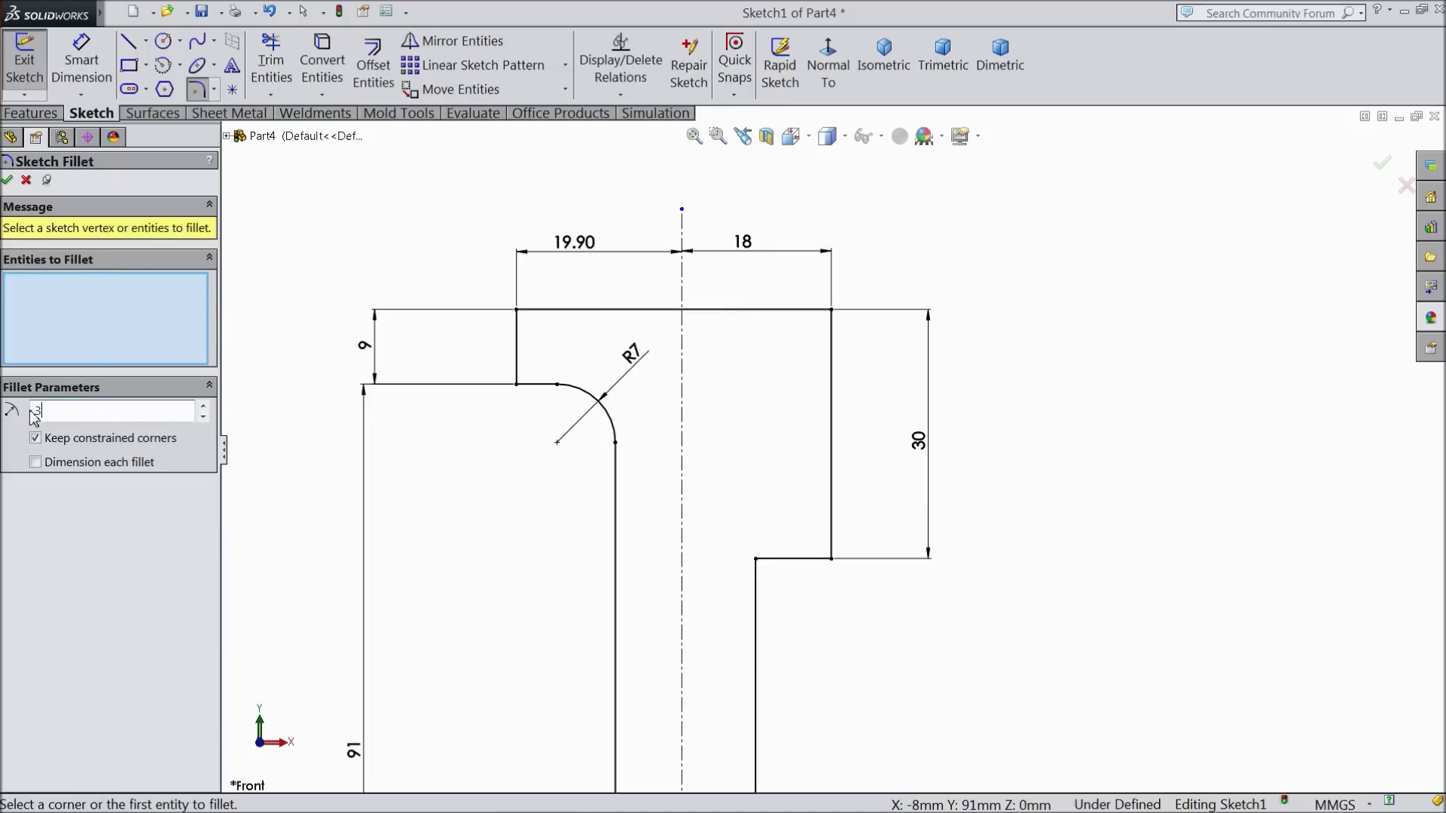
# - Add 3 mm sketch fillets to the inner and outer corners of the step on the head's right side
pyautogui.click(756, 560)
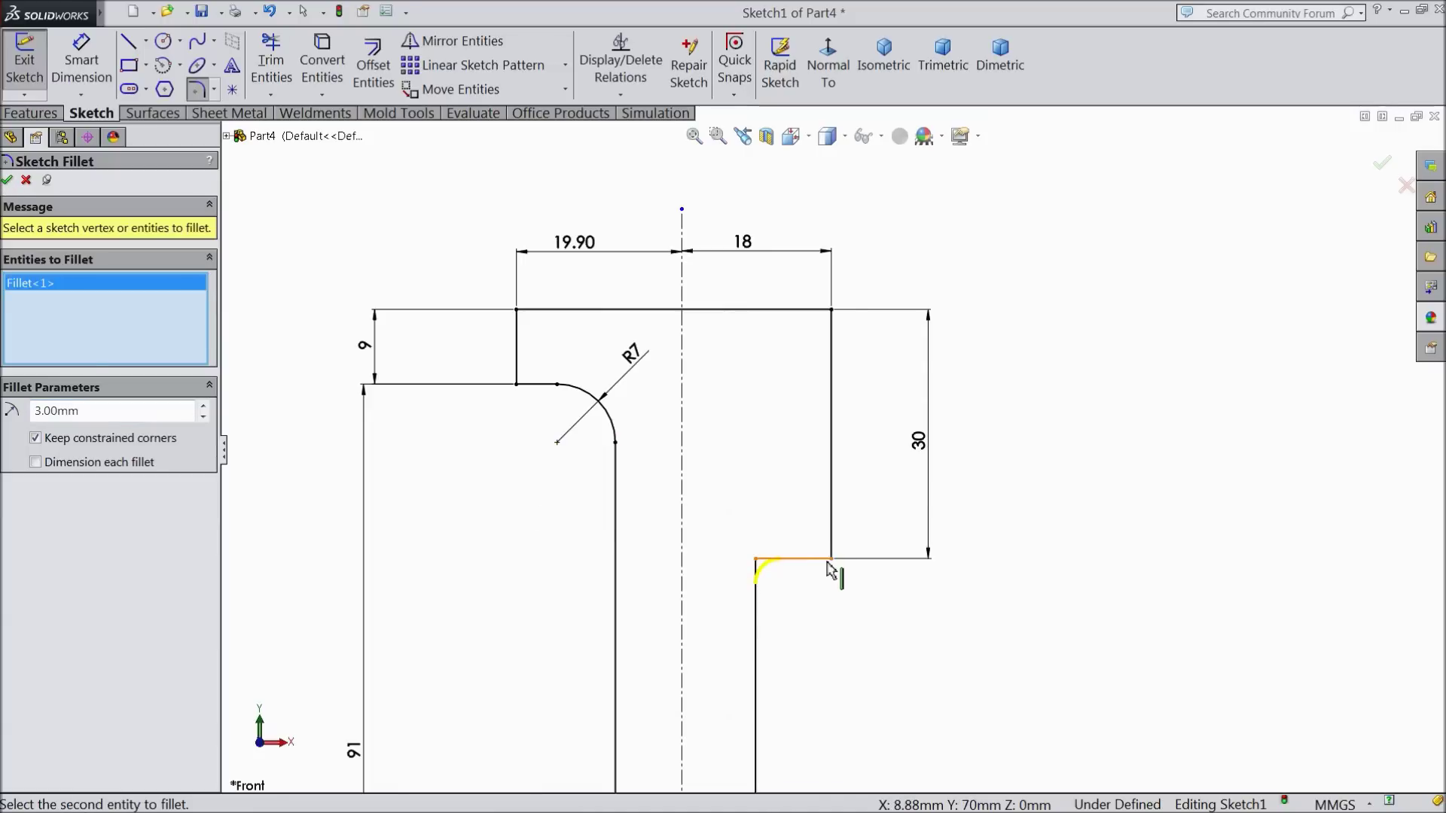
pyautogui.click(831, 558)
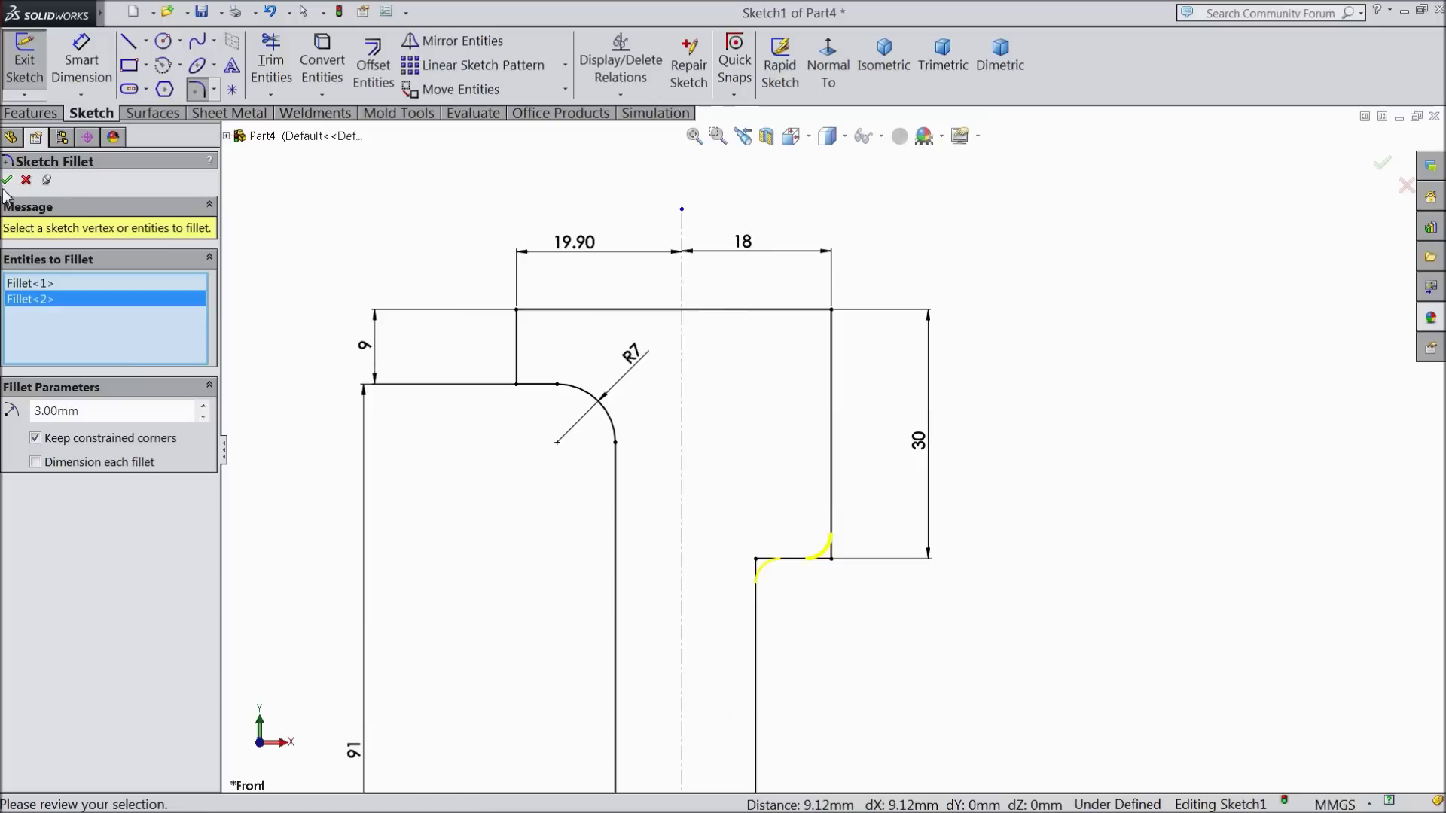
pyautogui.click(7, 181)
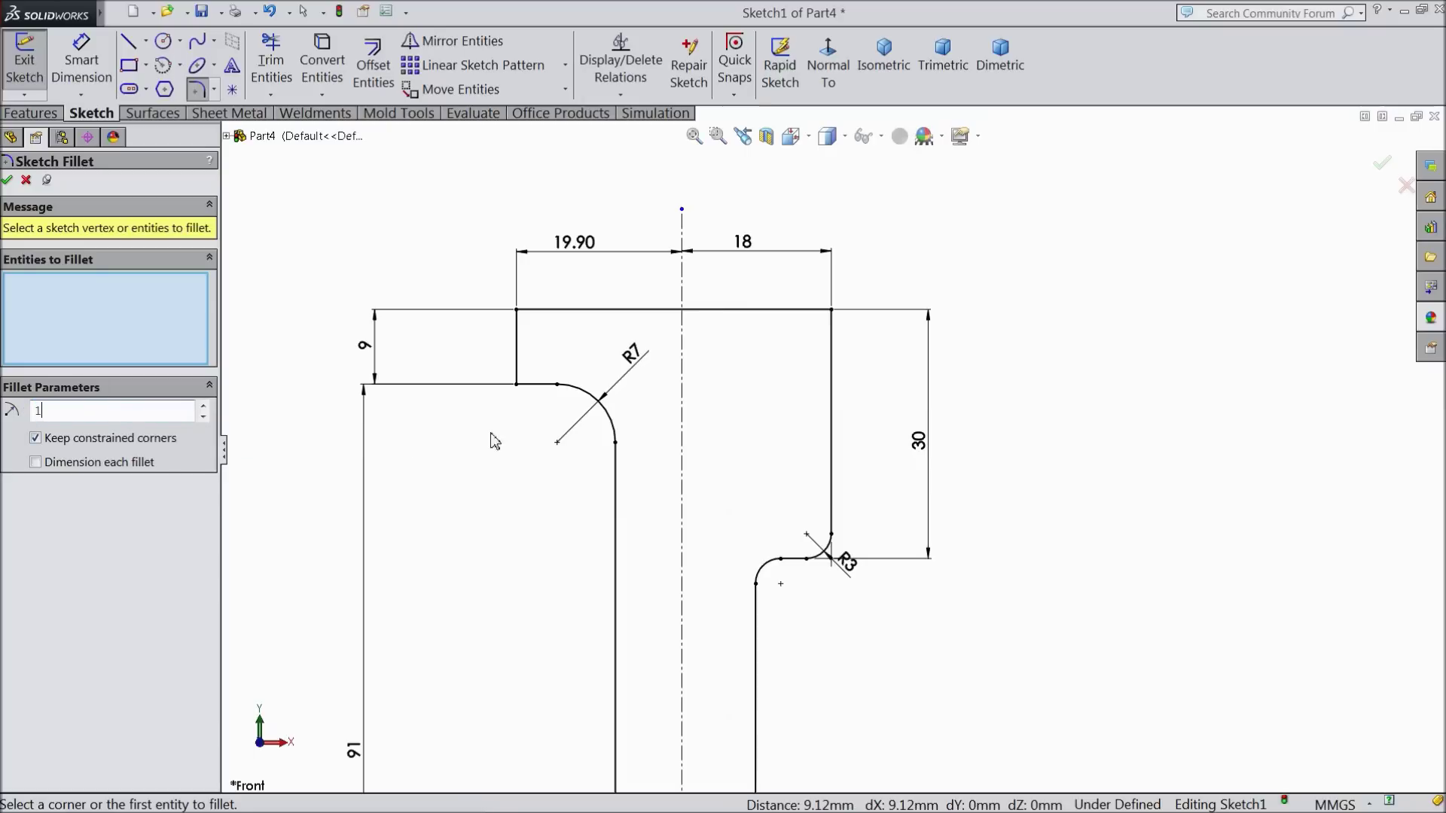
# - Add 1 mm sketch fillets to the upper and lower corners of the head's left end
pyautogui.click(517, 385)
pyautogui.click(518, 311)
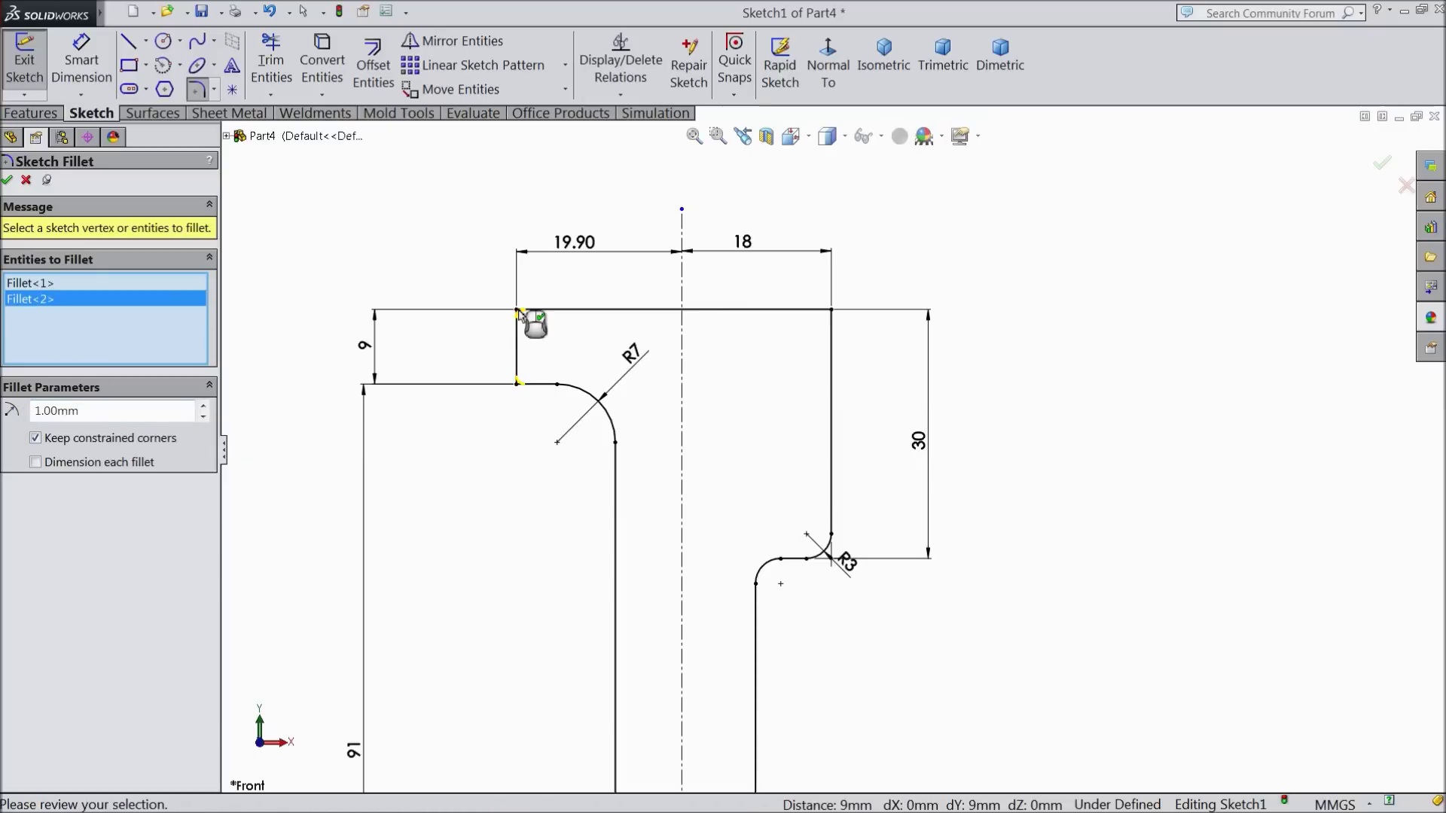
pyautogui.click(8, 181)
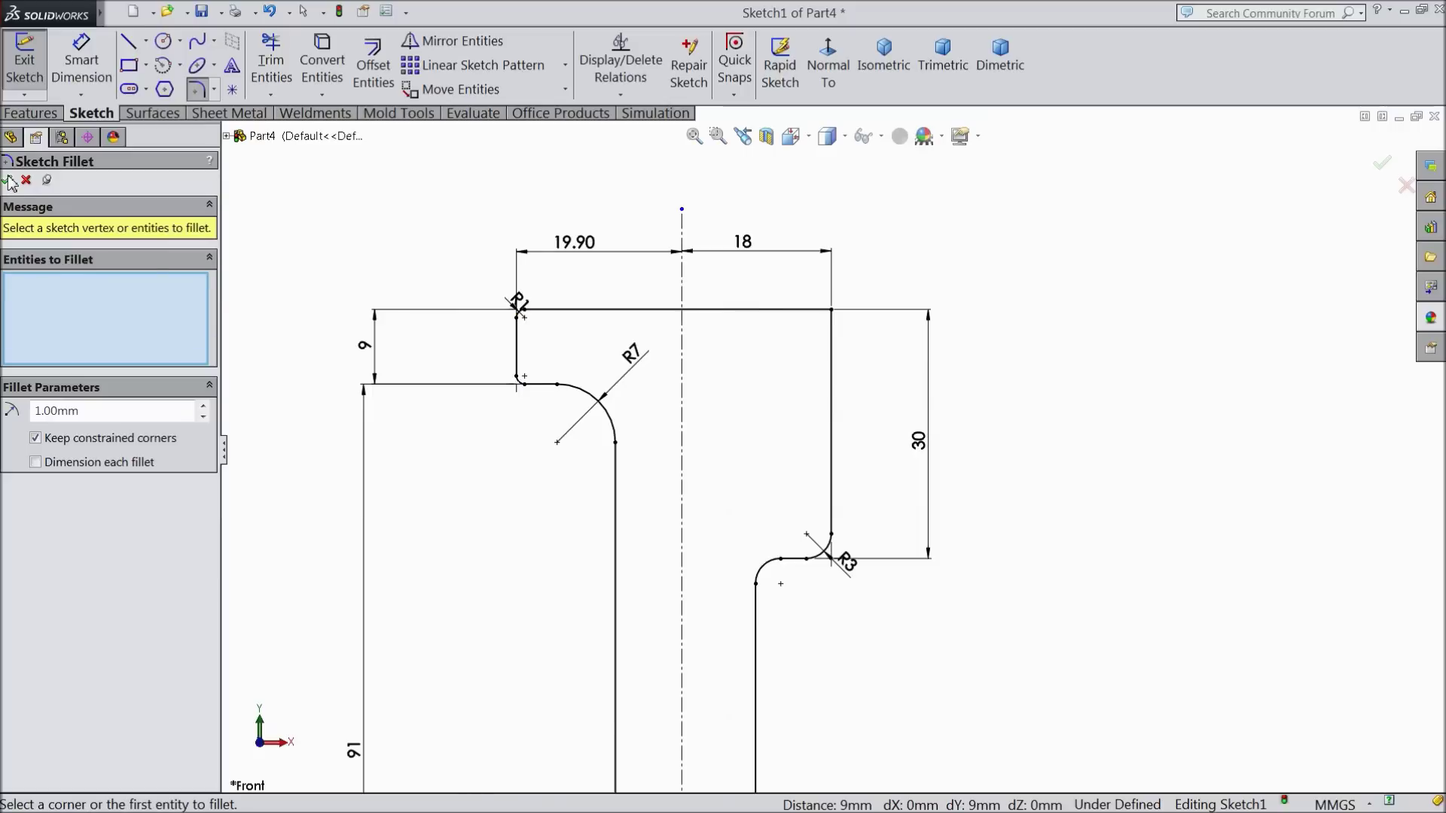
pyautogui.click(7, 181)
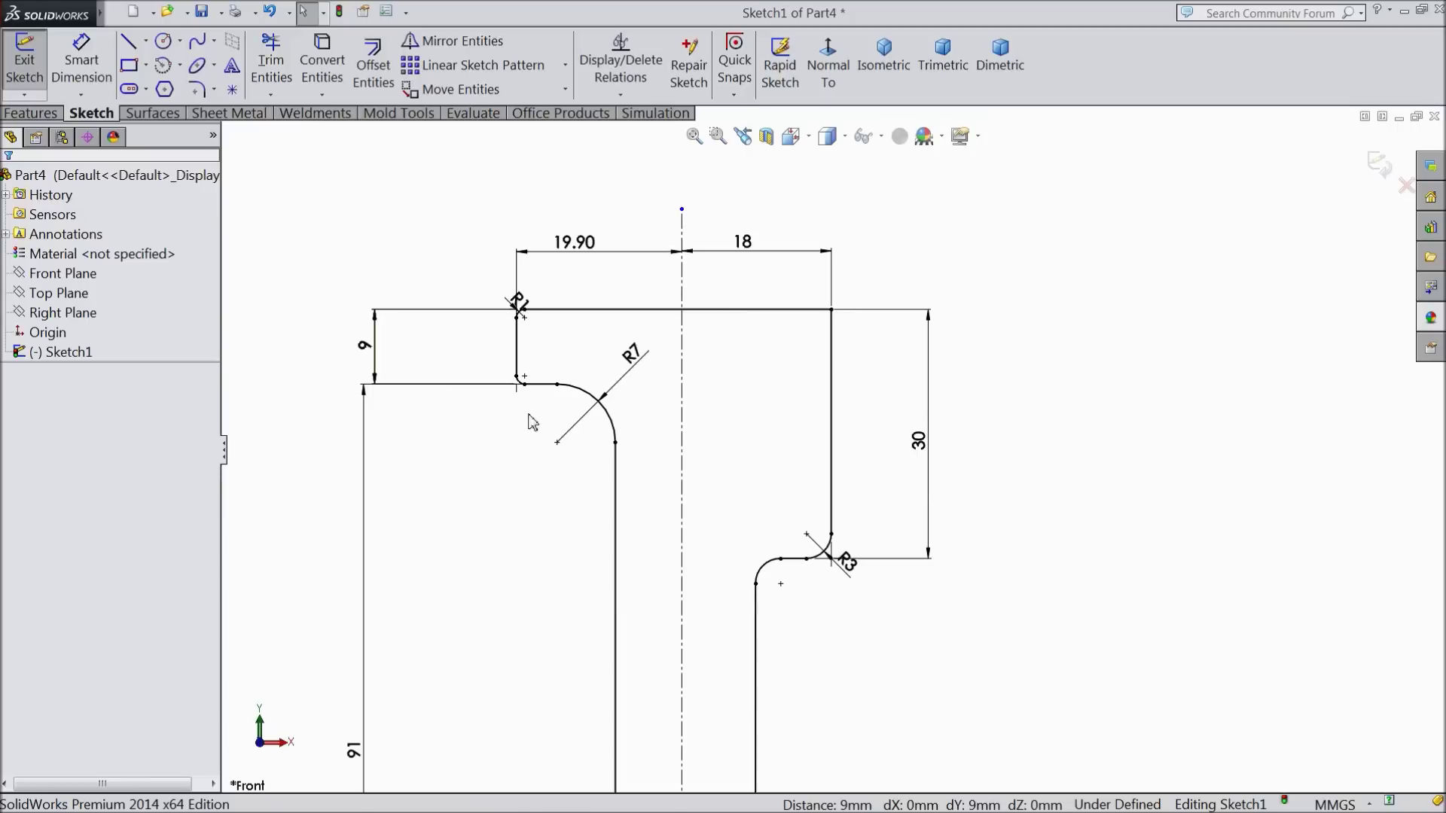
# - Draw a horizontal line across the head from the start of the 7 mm fillet to the right vertical edge
pyautogui.scroll(8, 625, 460)
pyautogui.scroll(-3, 850, 604)
pyautogui.scroll(-4, 819, 602)
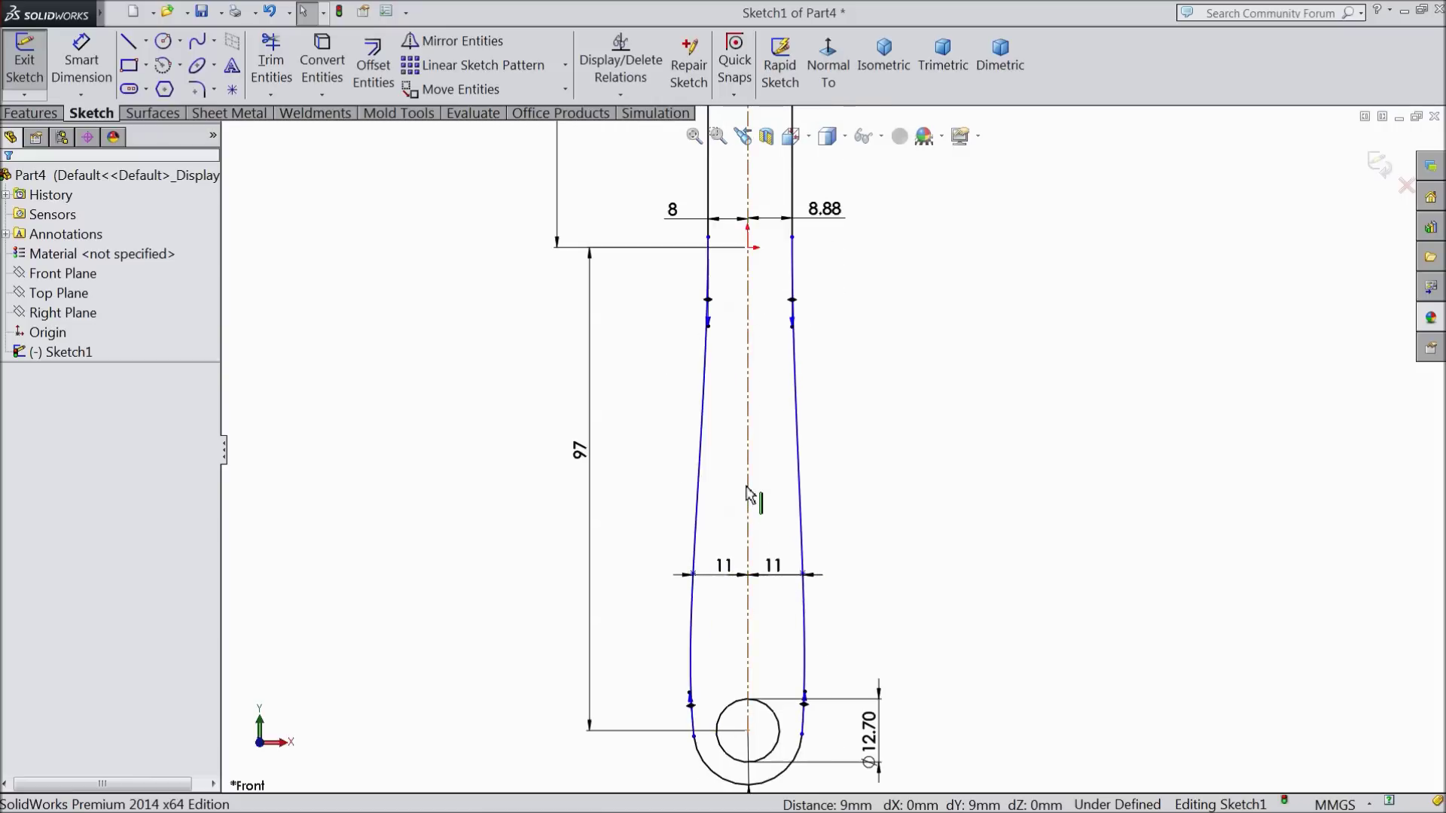
pyautogui.scroll(5, 750, 493)
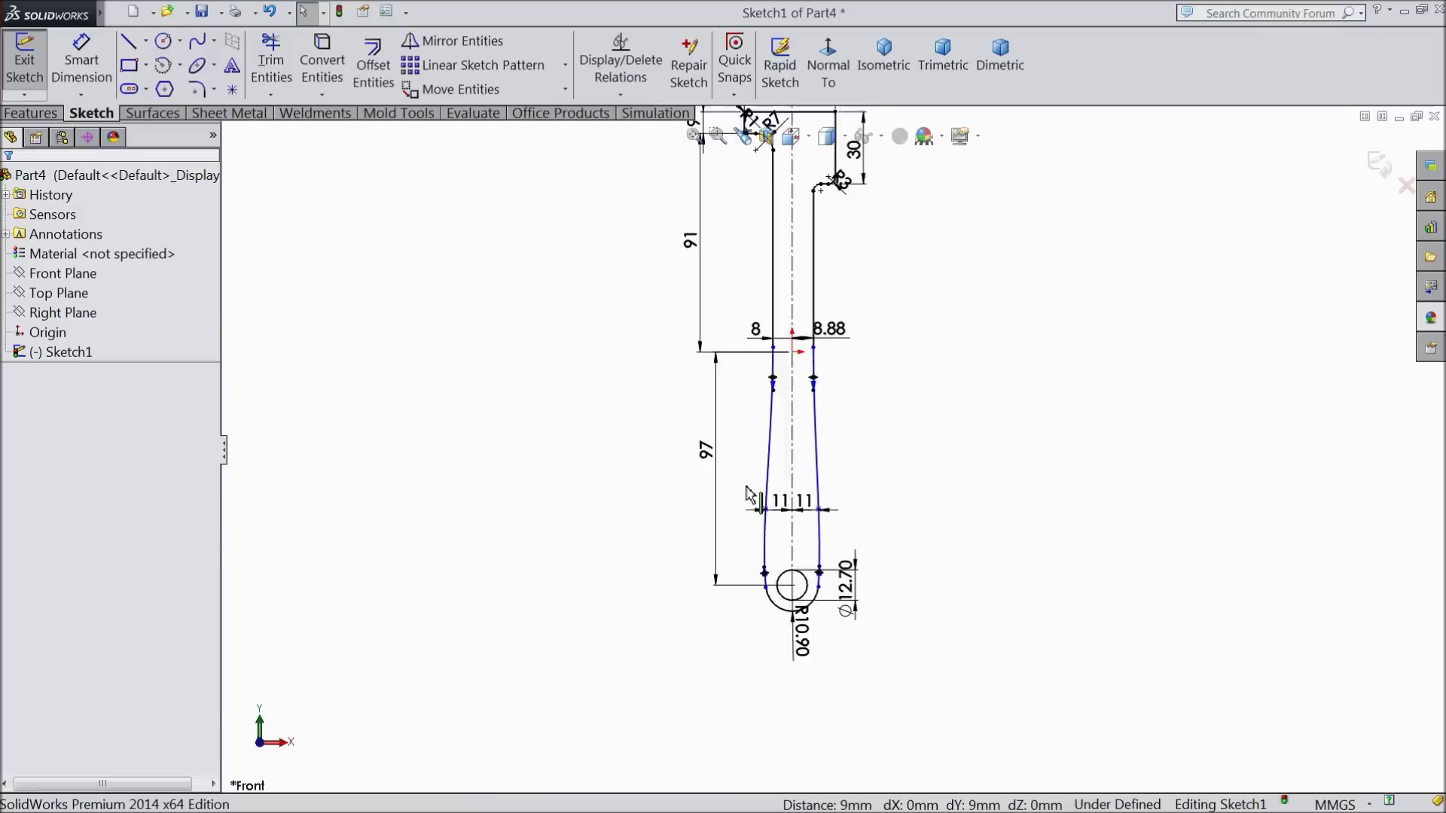
pyautogui.scroll(-3, 815, 339)
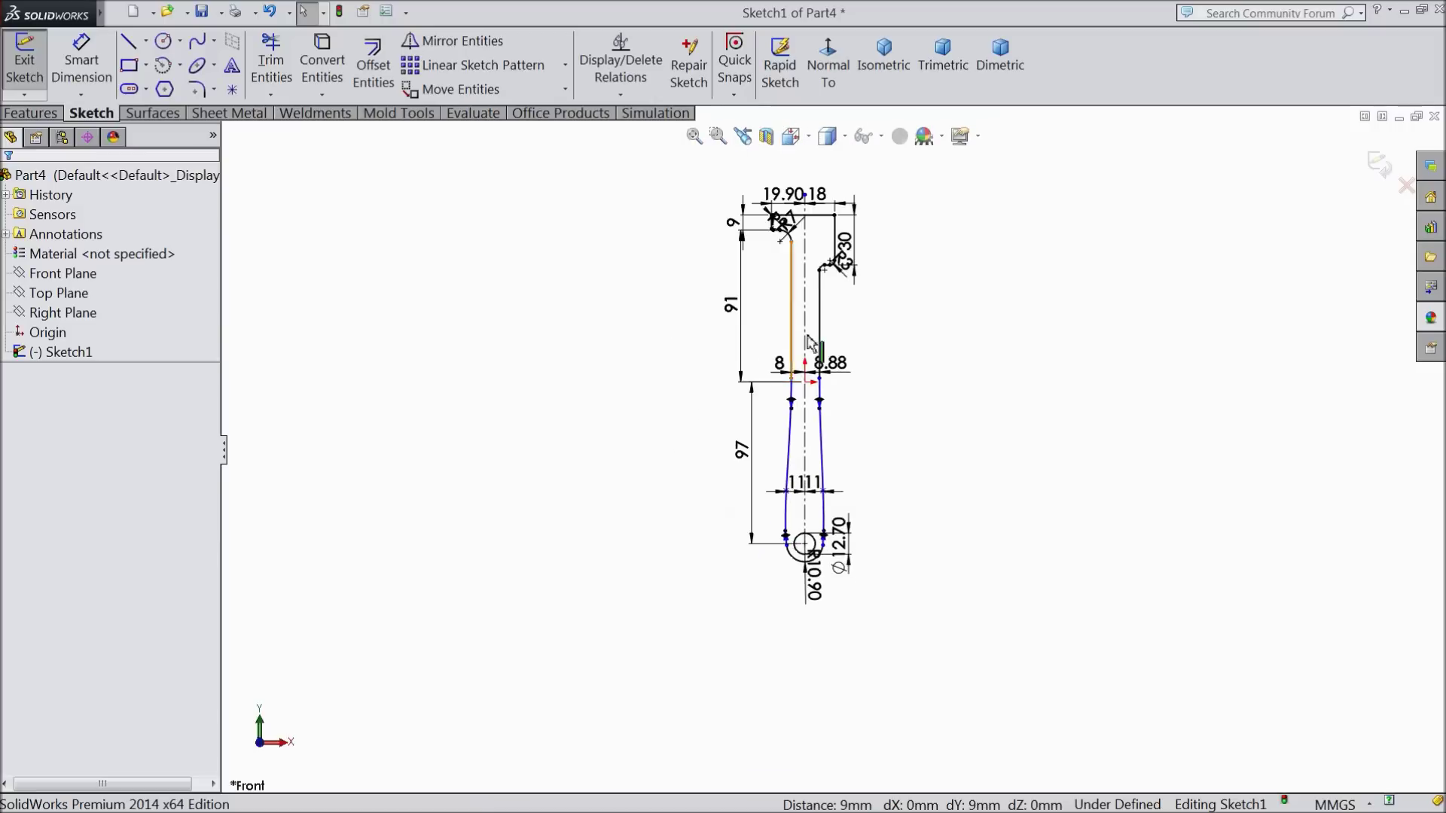
pyautogui.click(129, 42)
pyautogui.scroll(-5, 806, 173)
pyautogui.scroll(-3, 648, 317)
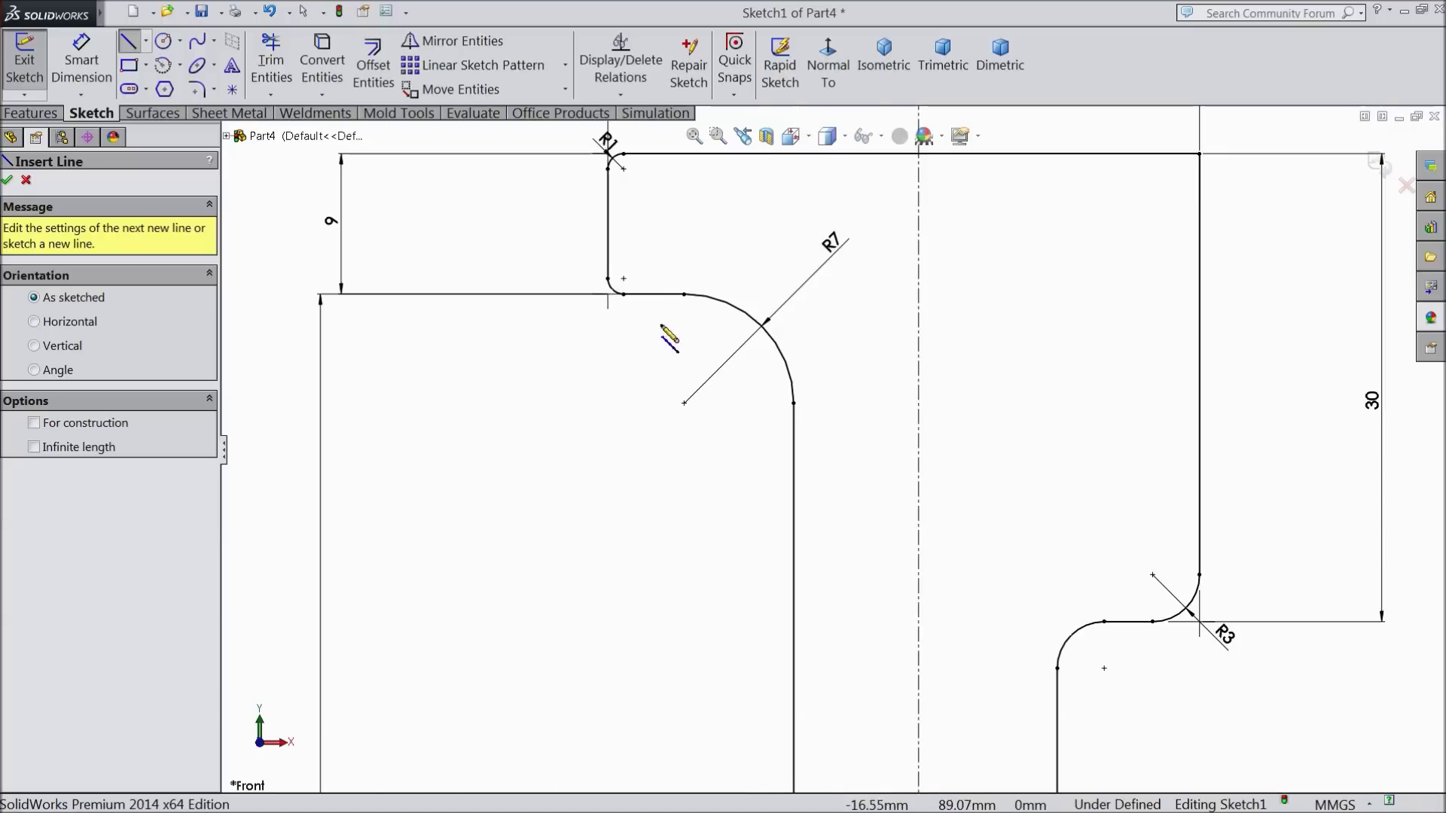
pyautogui.click(684, 293)
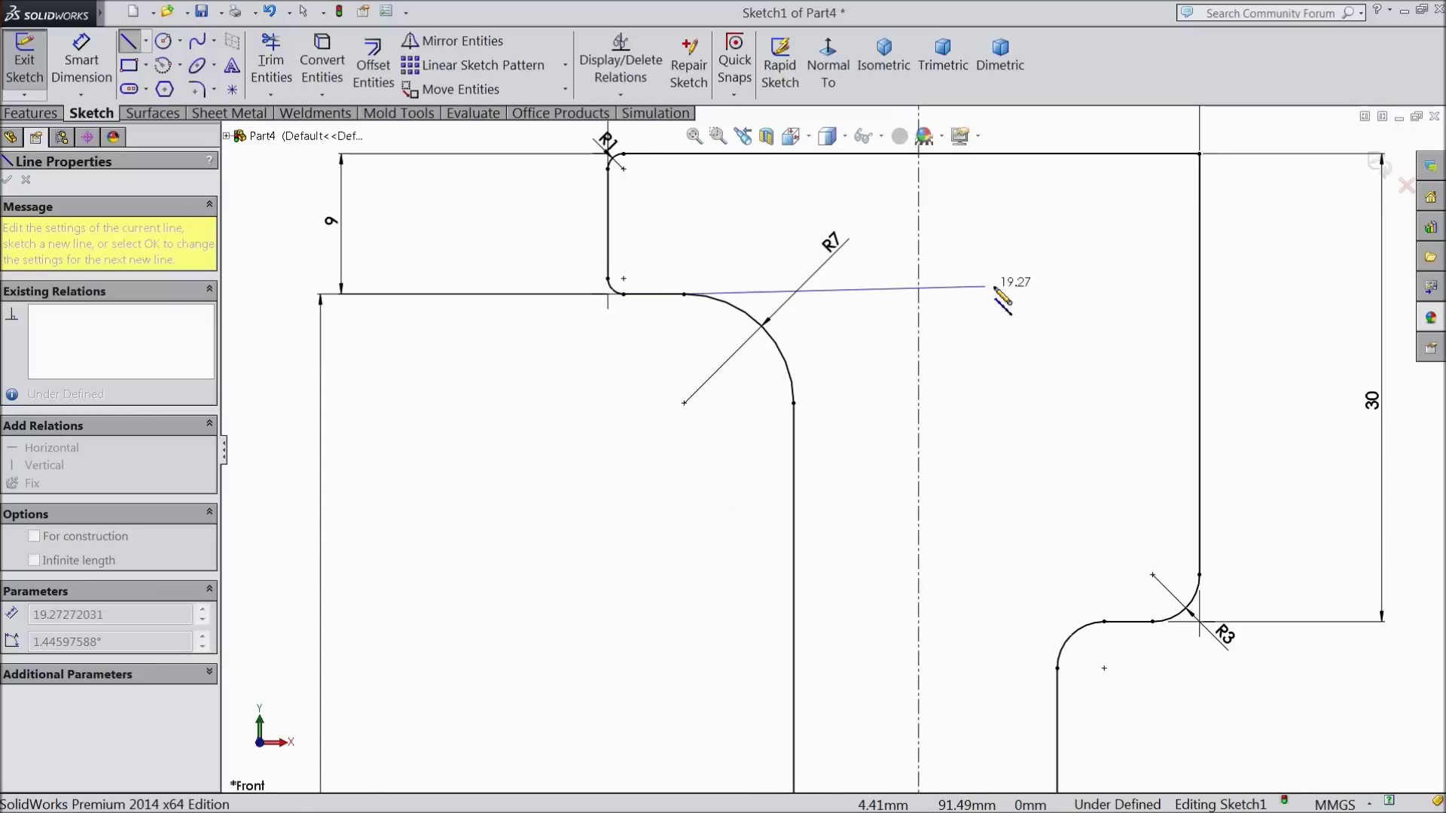
pyautogui.click(1200, 294)
pyautogui.rightClick(1226, 255)
pyautogui.click(1264, 140)
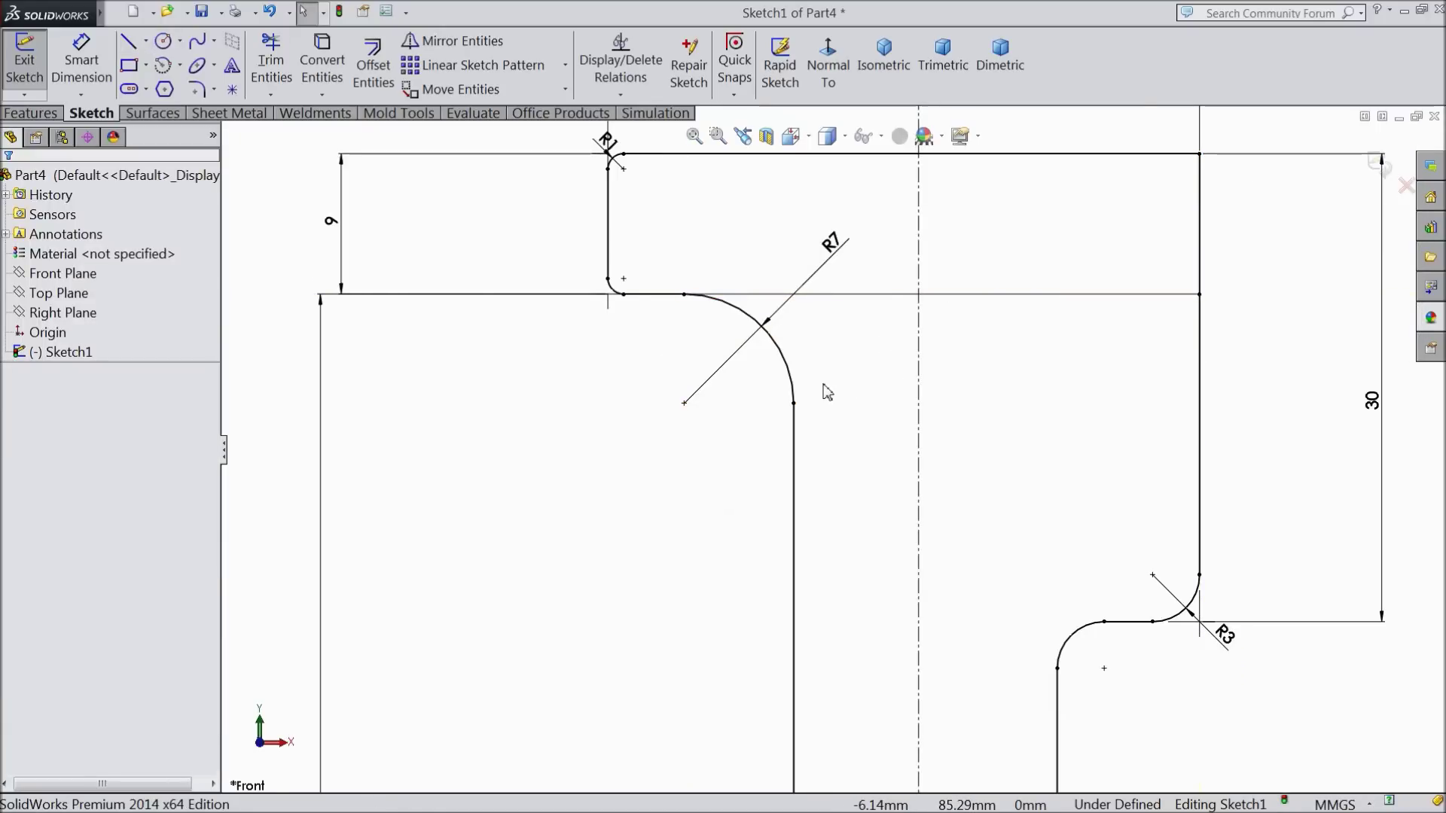
# - Extrude the handle and head region below the new dividing line 8 mm with the Mid Plane end condition
pyautogui.scroll(2, 828, 394)
pyautogui.scroll(-3, 843, 331)
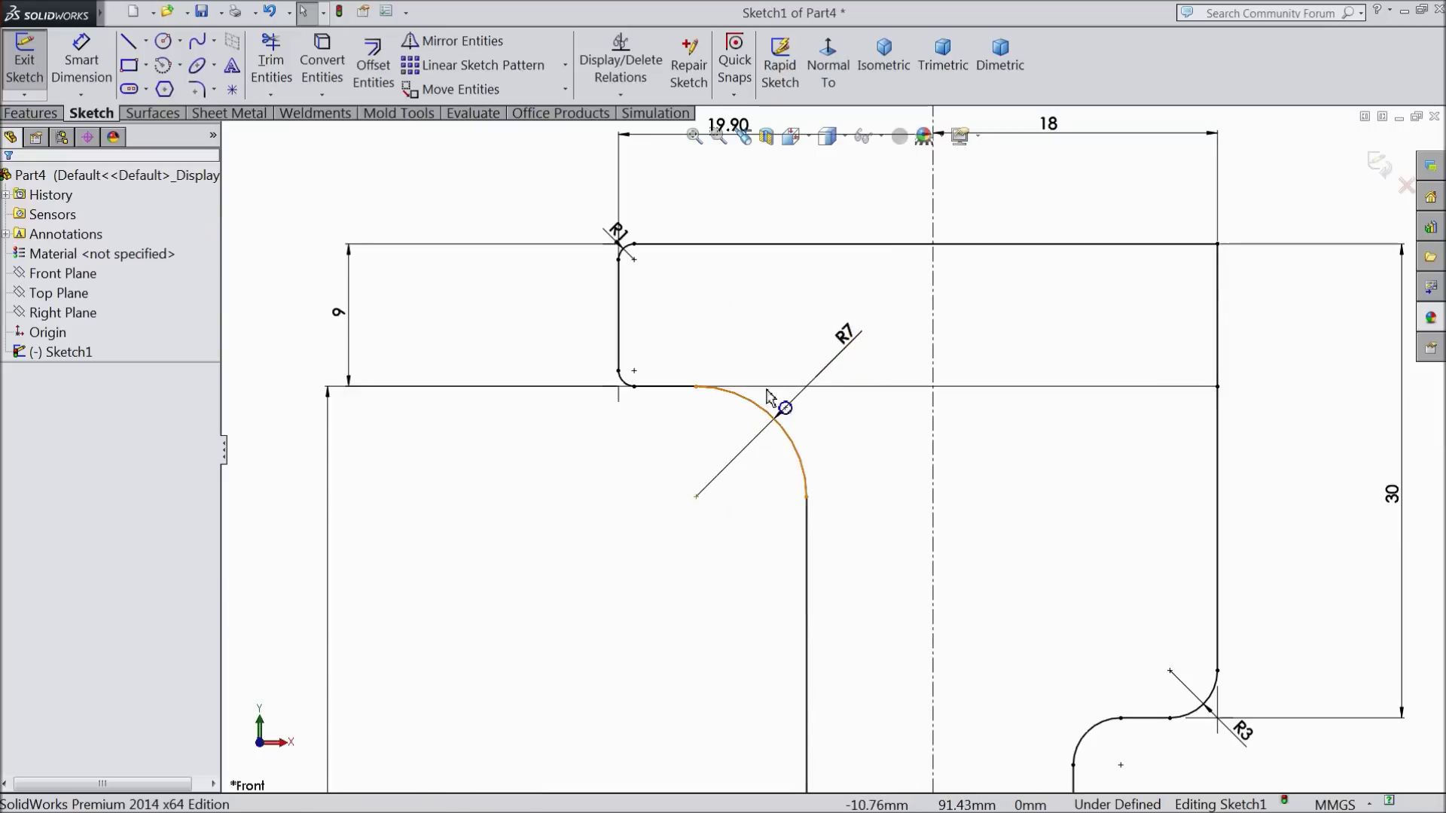
pyautogui.scroll(6, 820, 467)
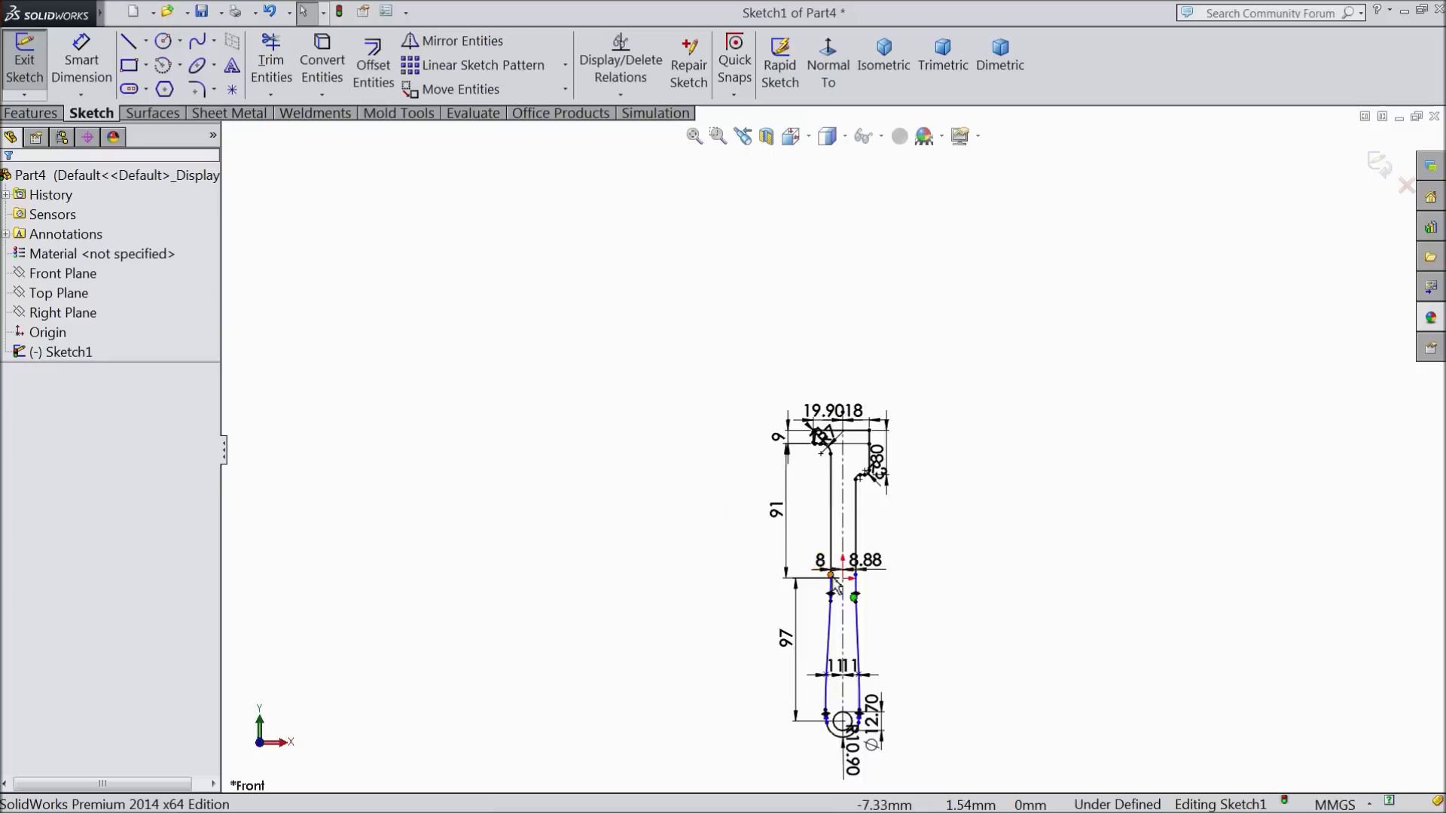
pyautogui.scroll(-1, 900, 652)
pyautogui.click(31, 113)
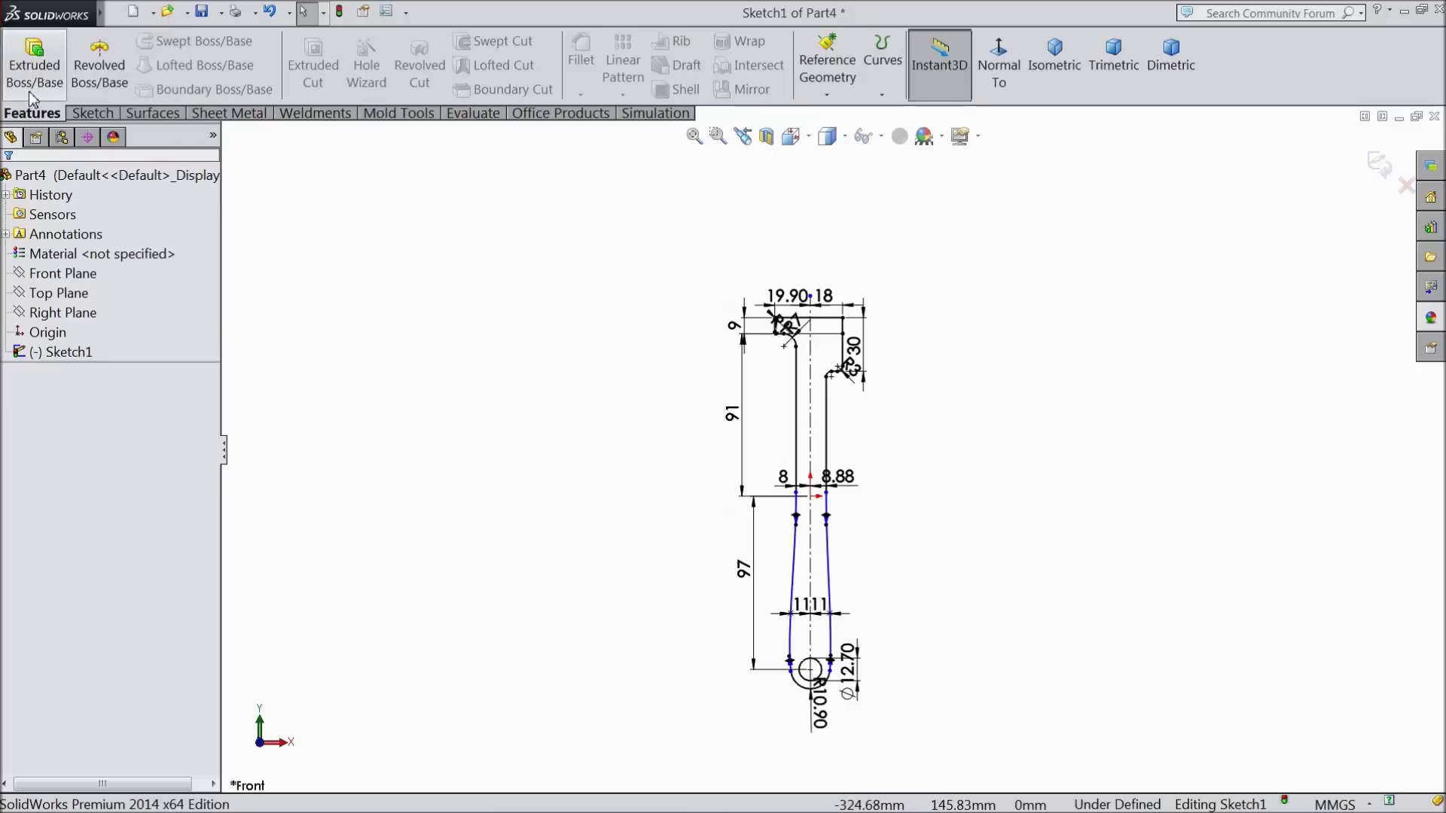
pyautogui.click(28, 79)
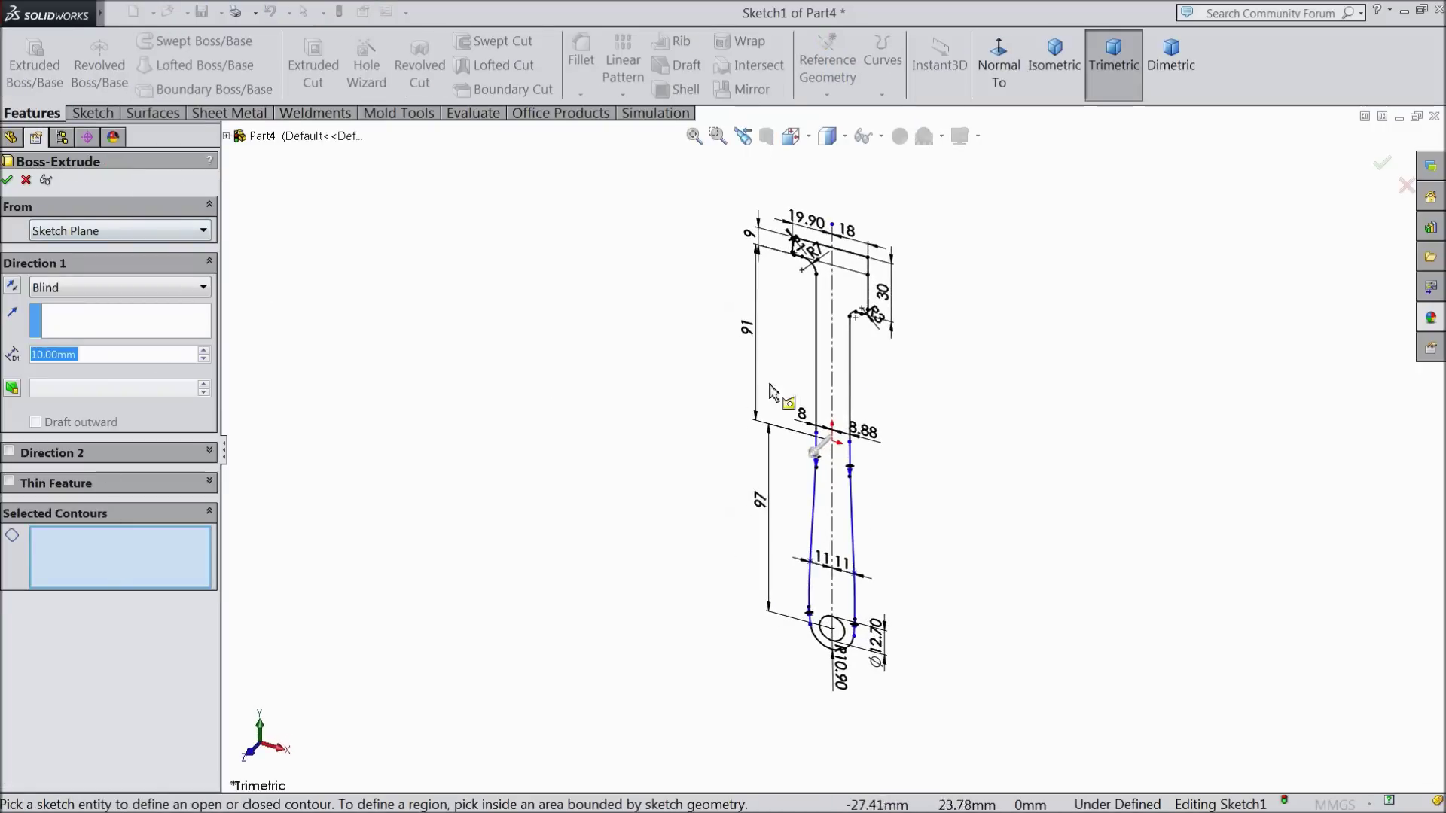
pyautogui.click(841, 375)
pyautogui.scroll(-2, 853, 391)
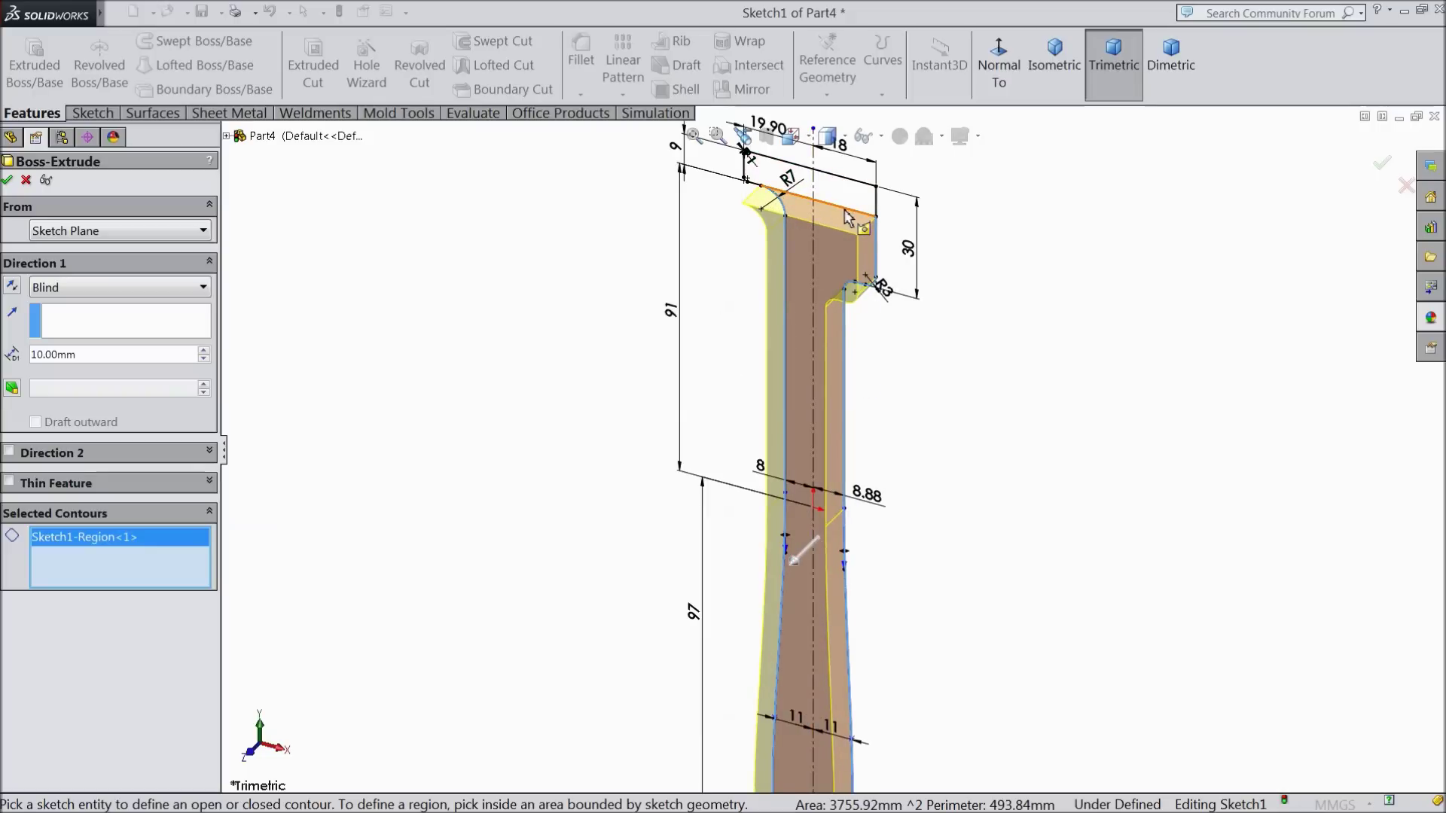
pyautogui.click(115, 298)
pyautogui.click(87, 383)
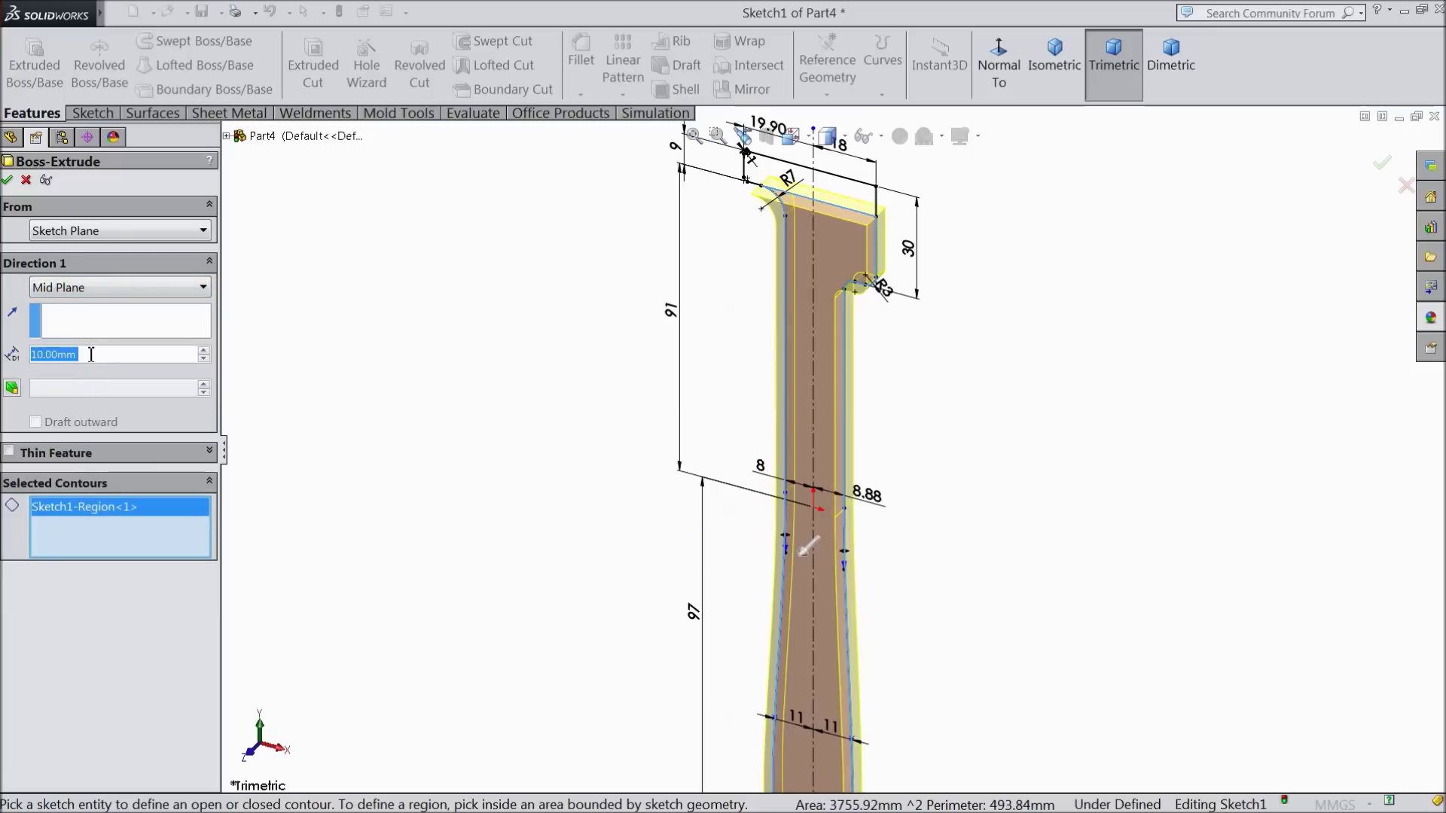
pyautogui.write('8')
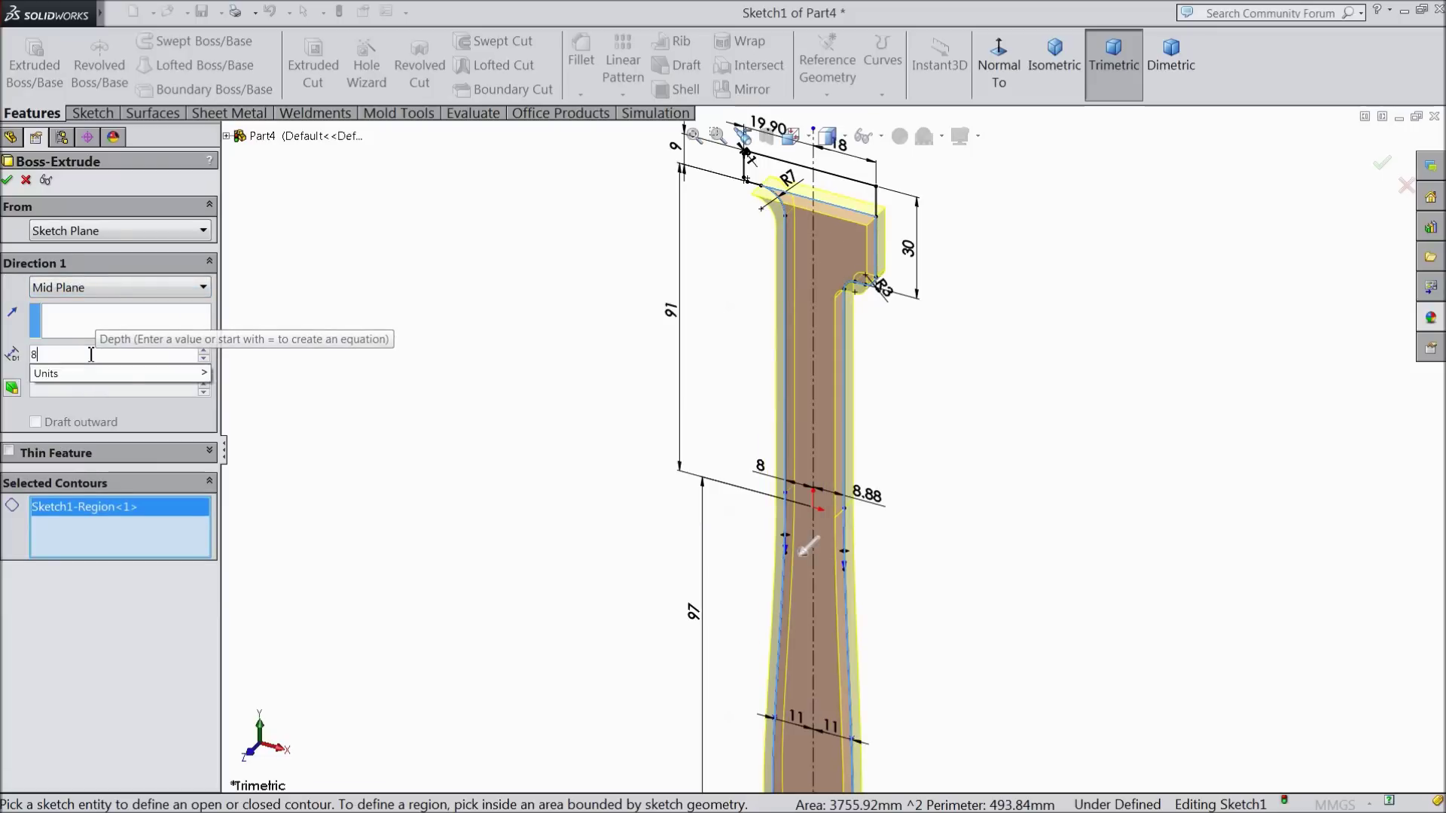
pyautogui.press('Return')
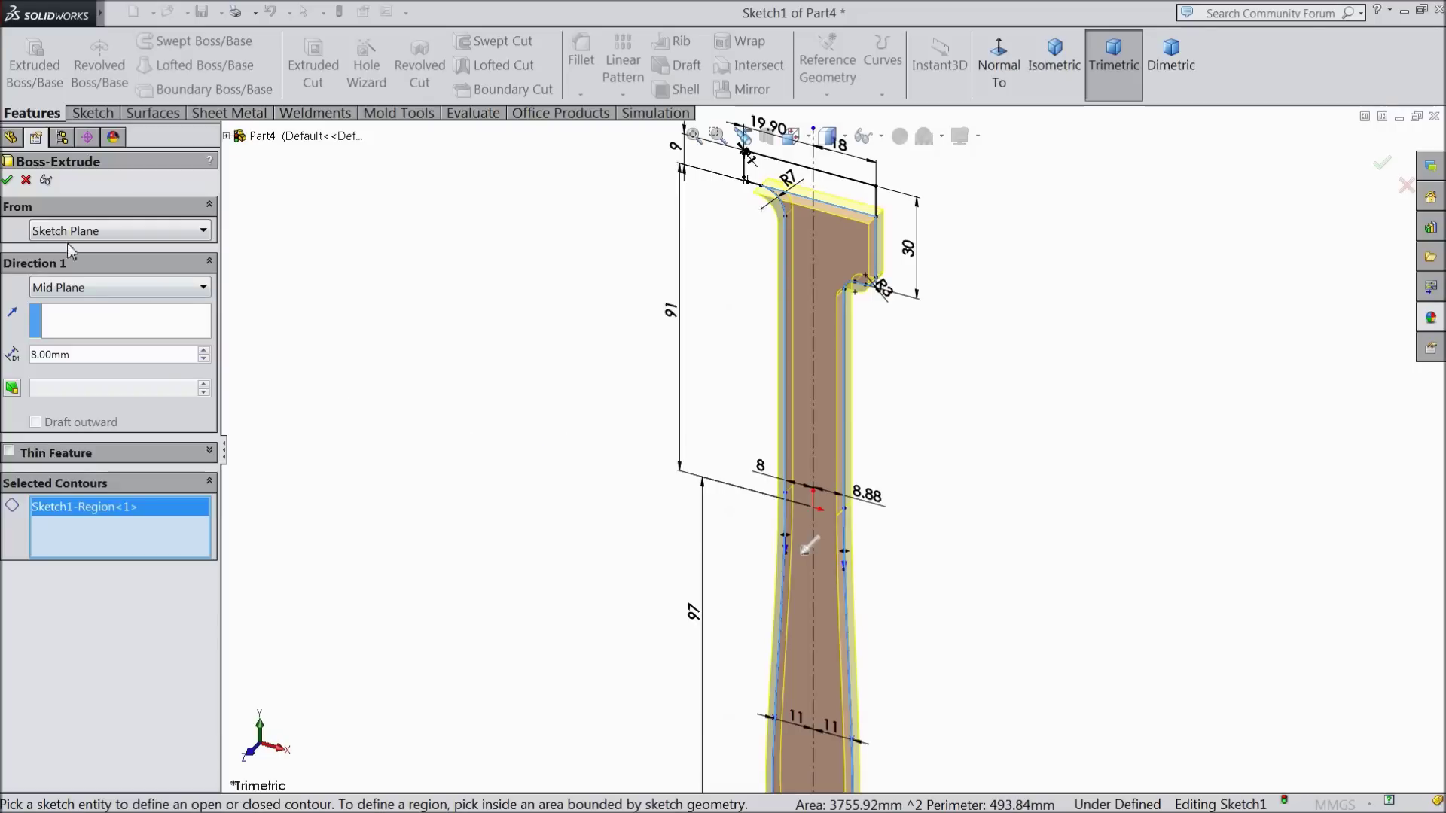
pyautogui.click(7, 180)
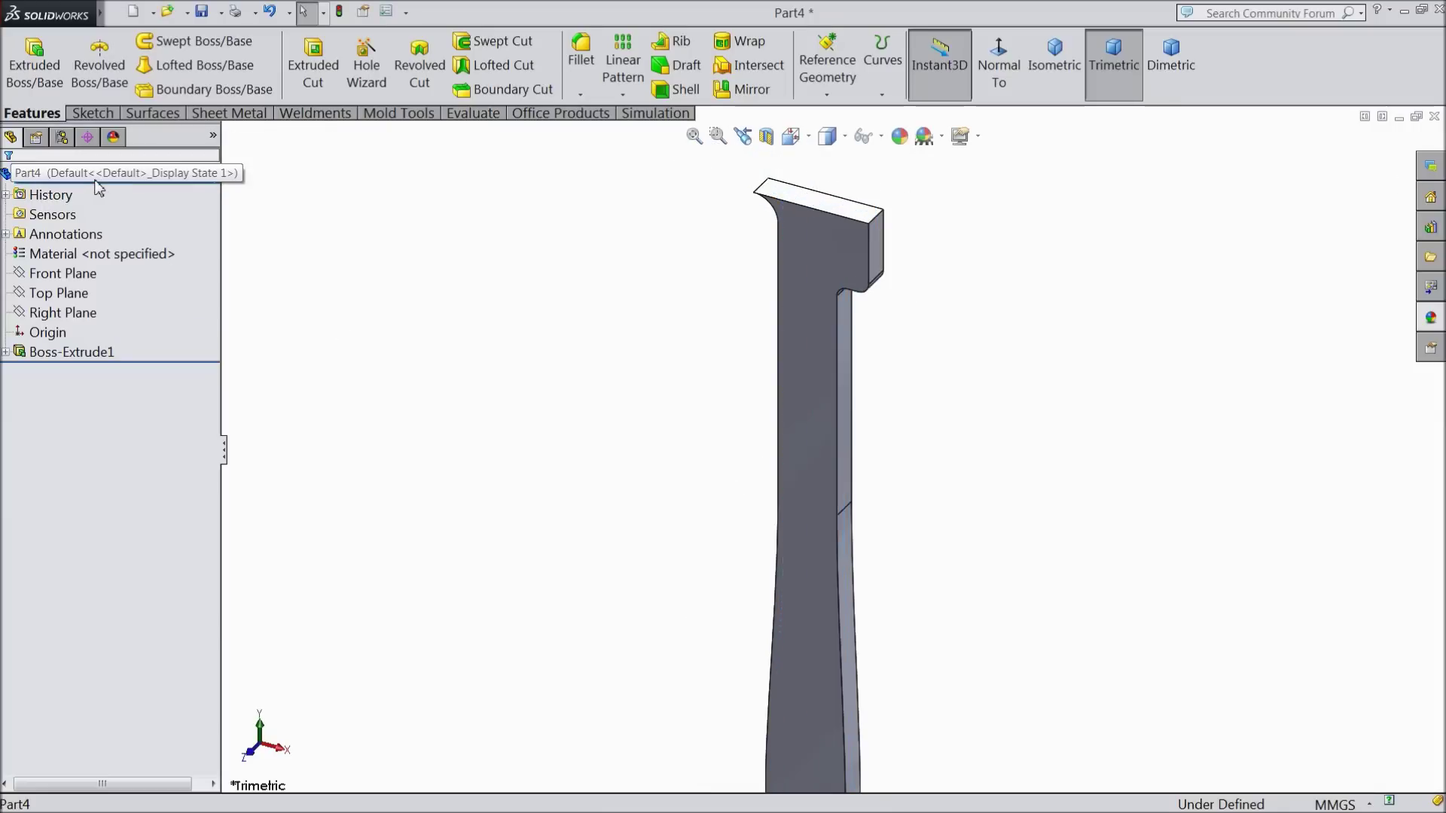
# - Apply the cast iron metal appearance to the whole part
pyautogui.click(166, 175)
pyautogui.click(1437, 324)
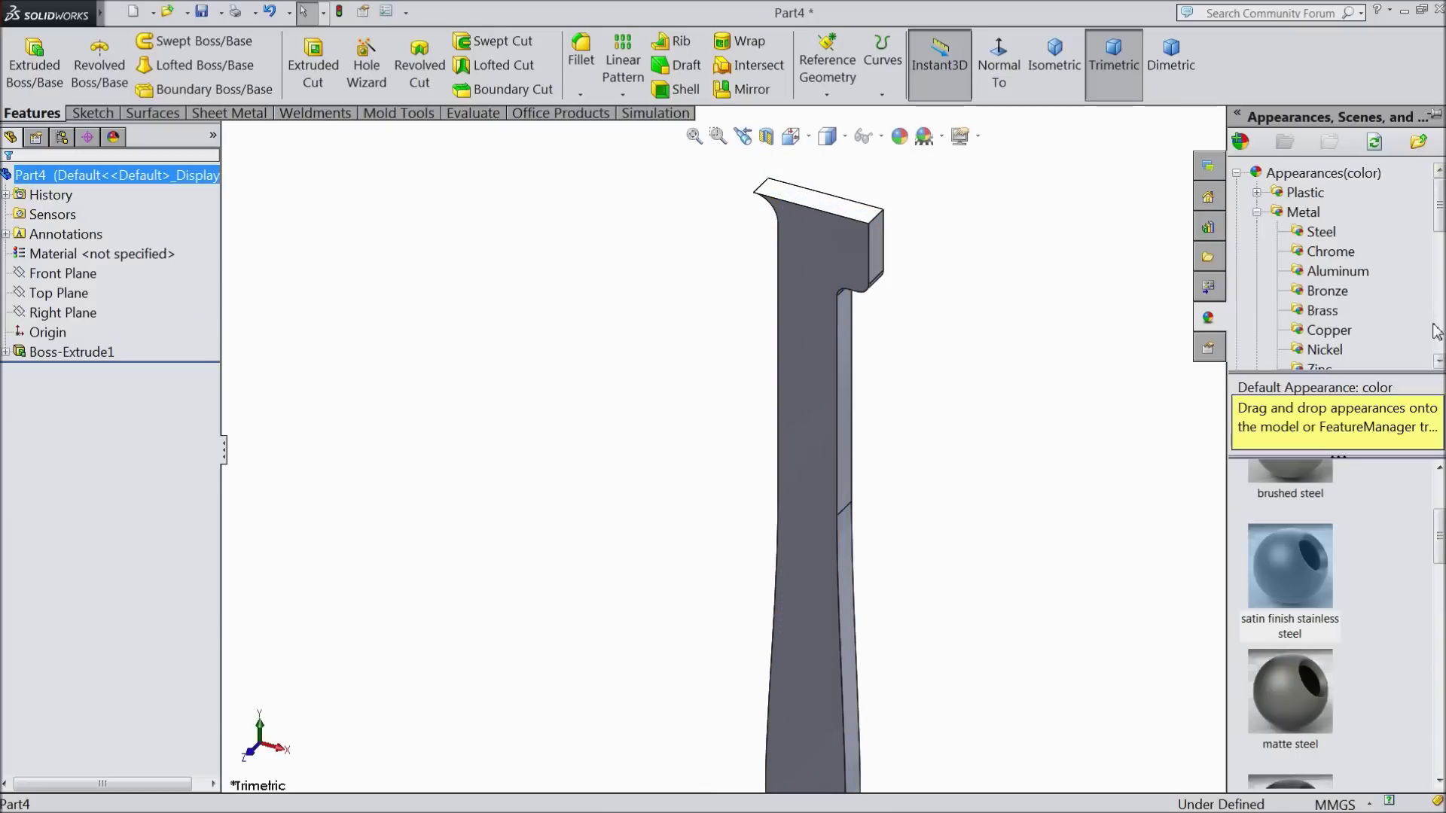
pyautogui.scroll(-2, 1314, 278)
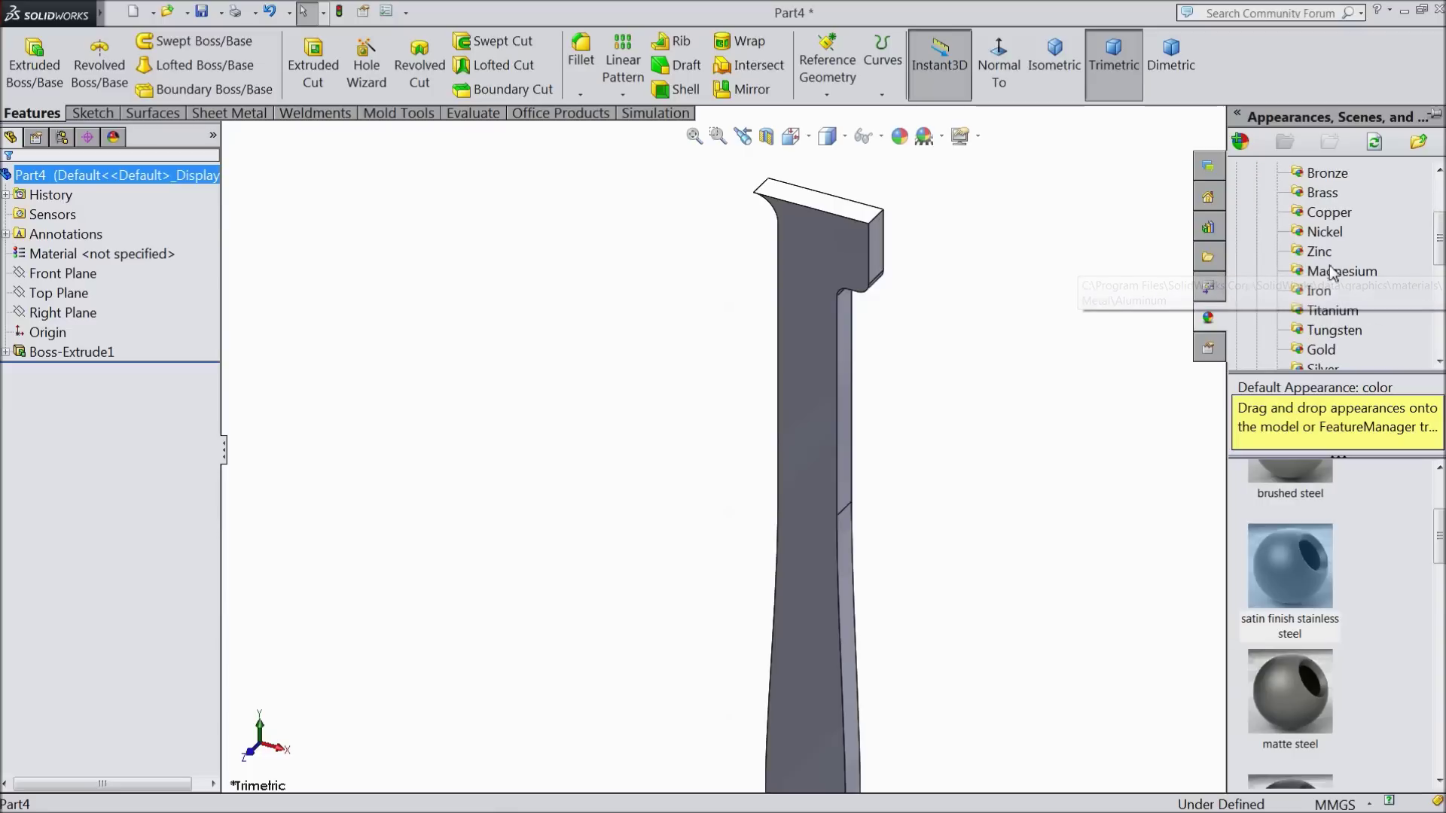
pyautogui.click(1323, 297)
pyautogui.scroll(-2, 1318, 659)
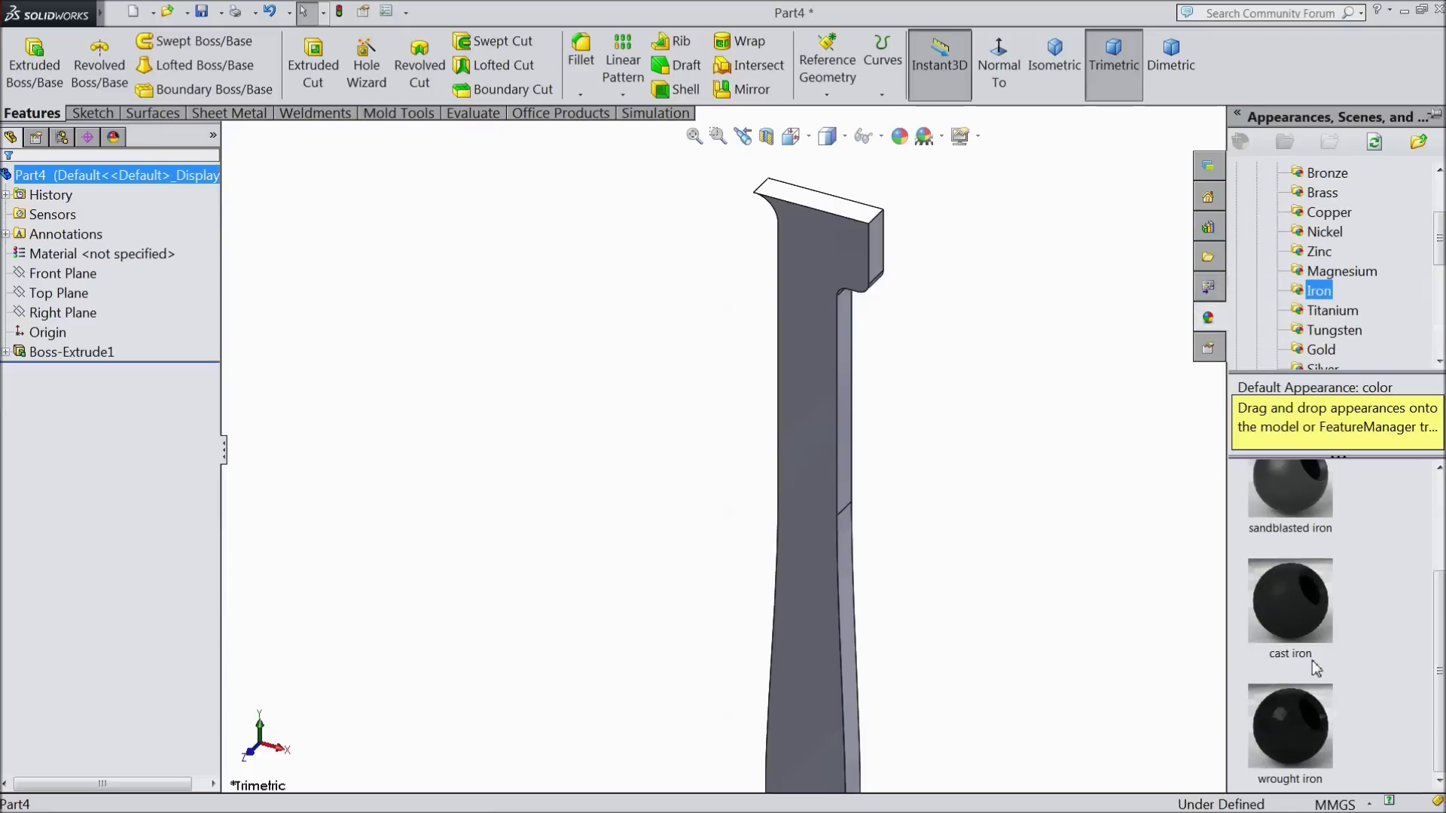
pyautogui.doubleClick(1305, 634)
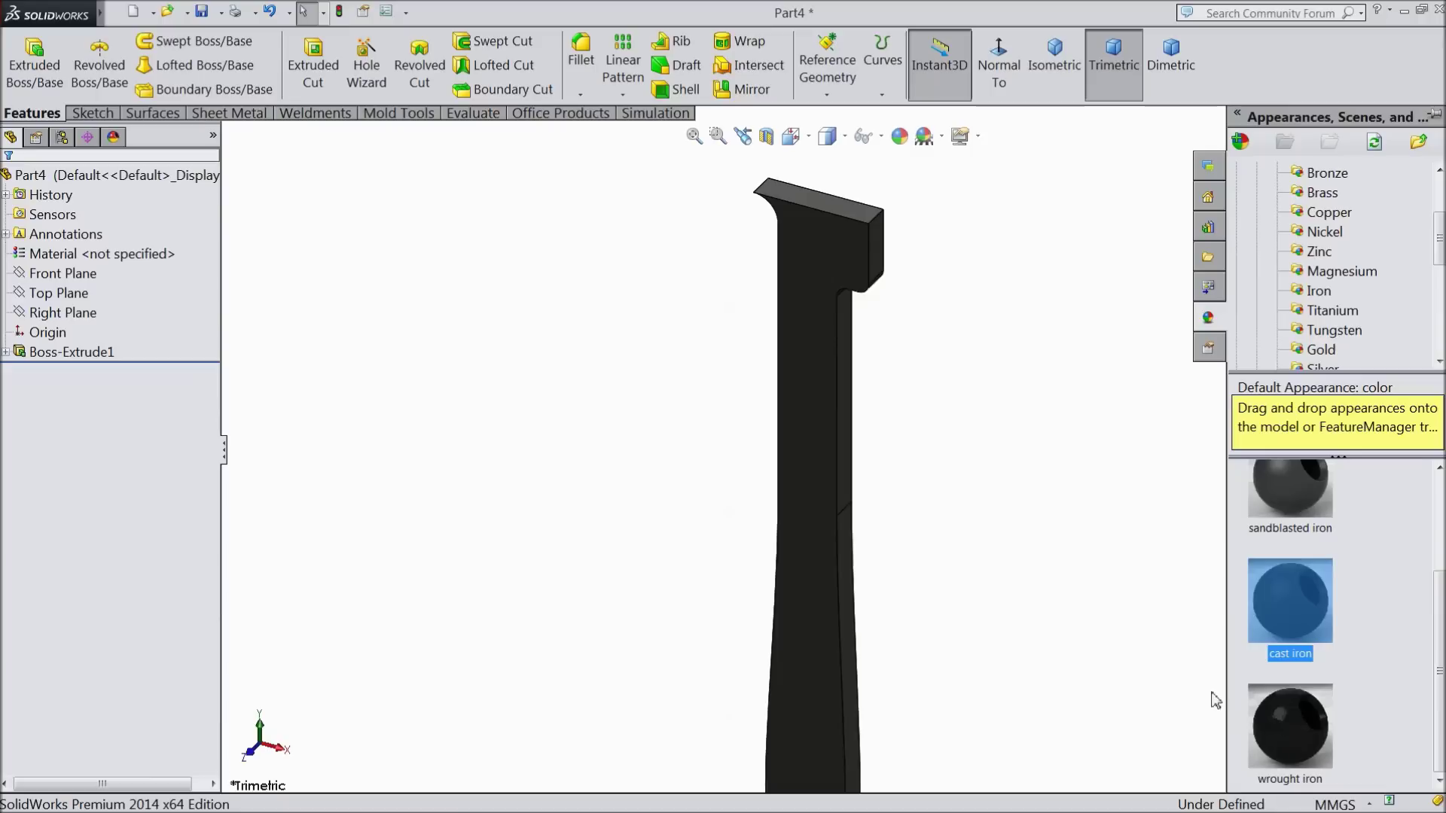
# - Colour the handle extrusion (Boss-Extrude1) red, RGB 255, 0, 0
pyautogui.moveTo(1065, 597)
pyautogui.mouseDown(button='middle')
pyautogui.moveTo(1058, 391)
pyautogui.moveTo(1068, 581)
pyautogui.mouseUp(button='middle')
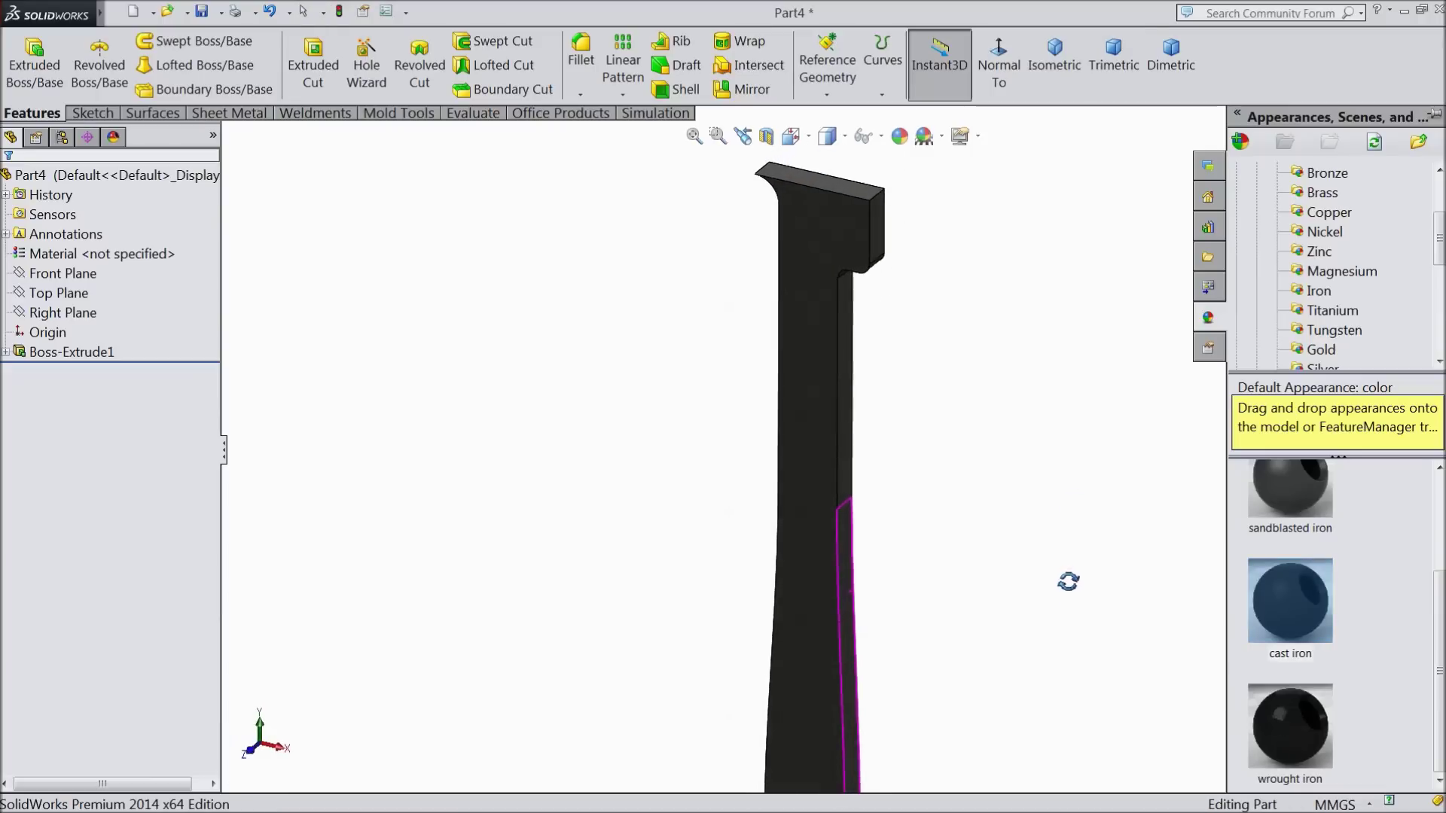
pyautogui.click(37, 353)
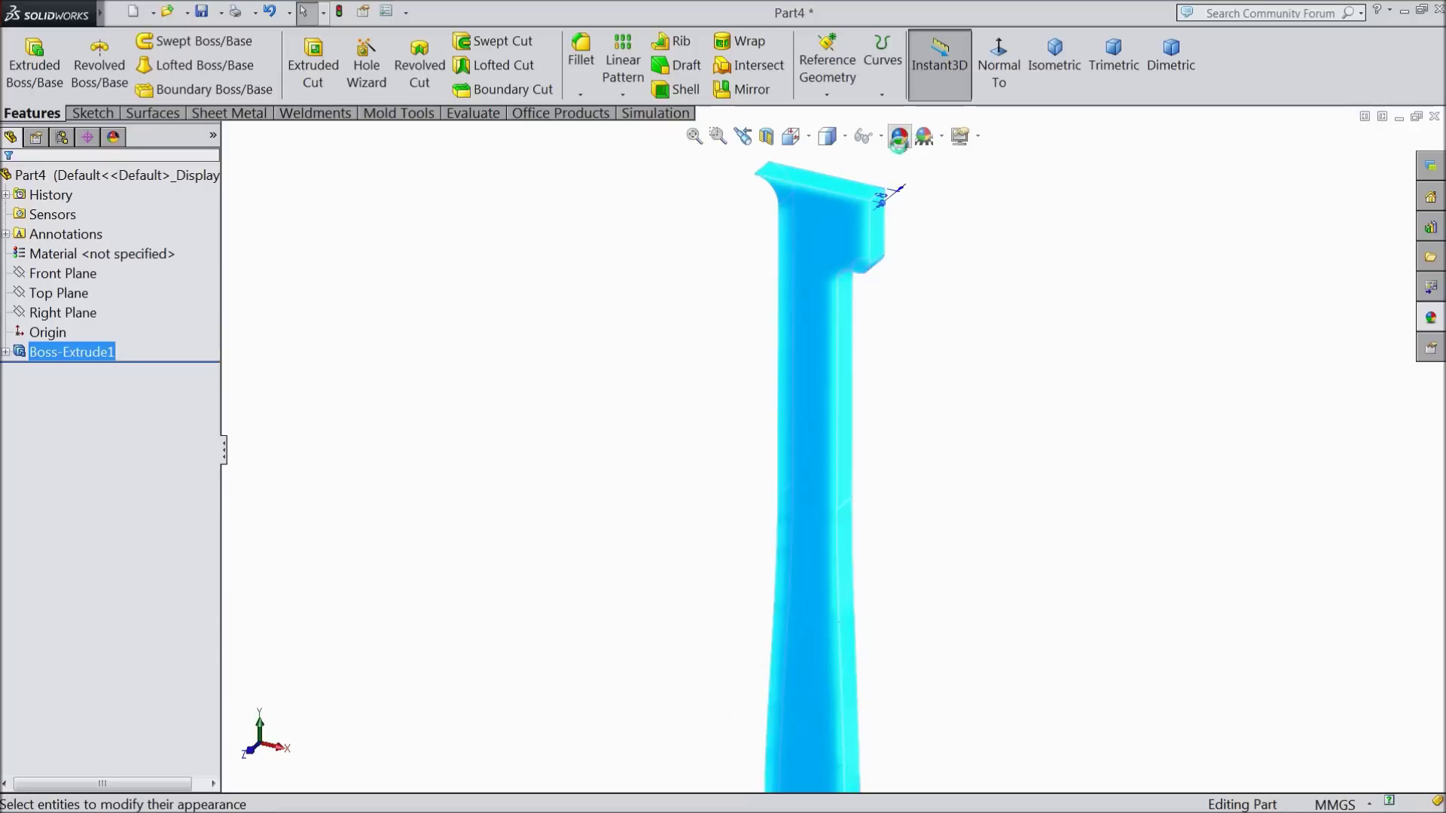
pyautogui.click(899, 137)
pyautogui.click(63, 572)
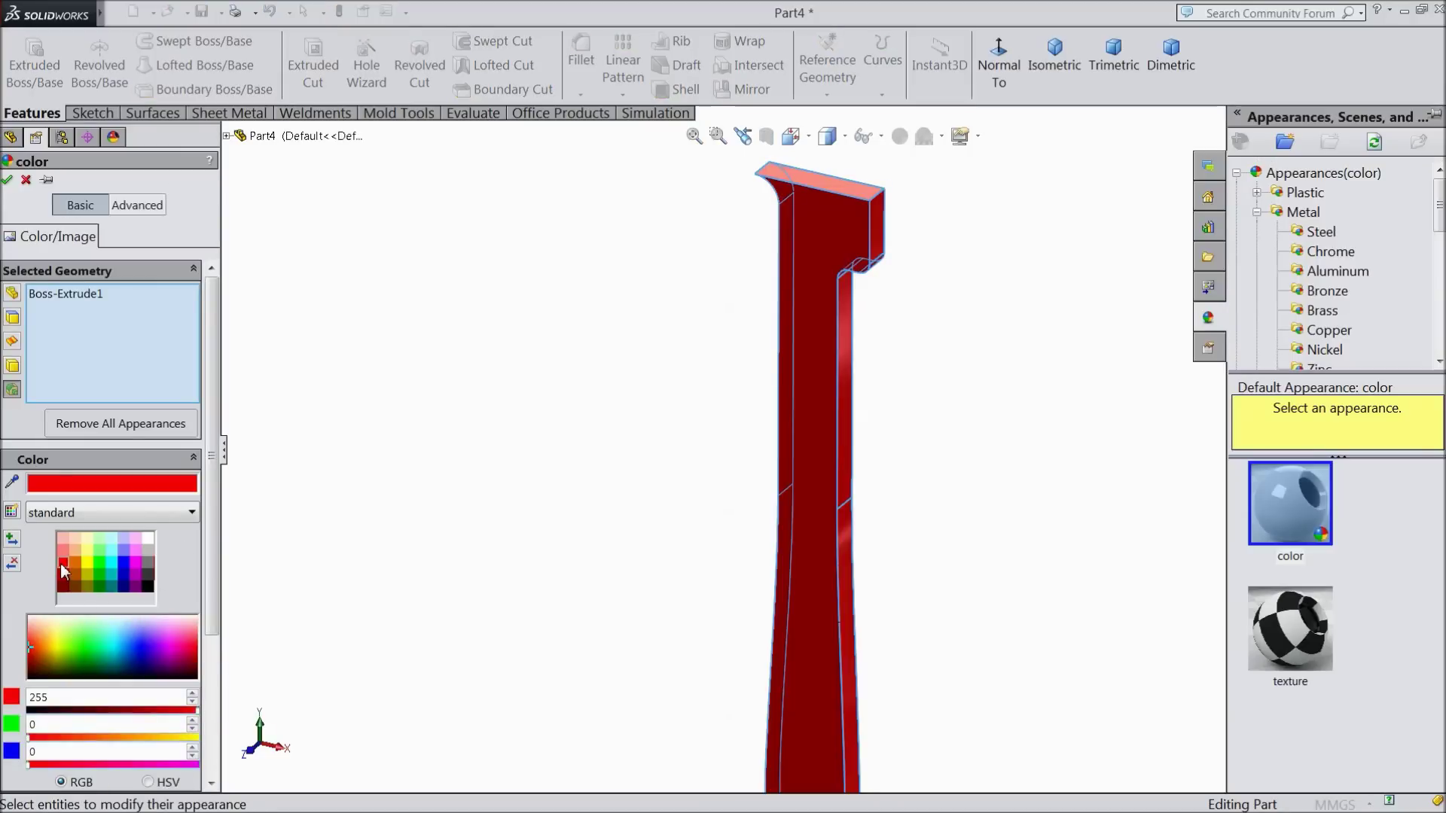
pyautogui.click(8, 181)
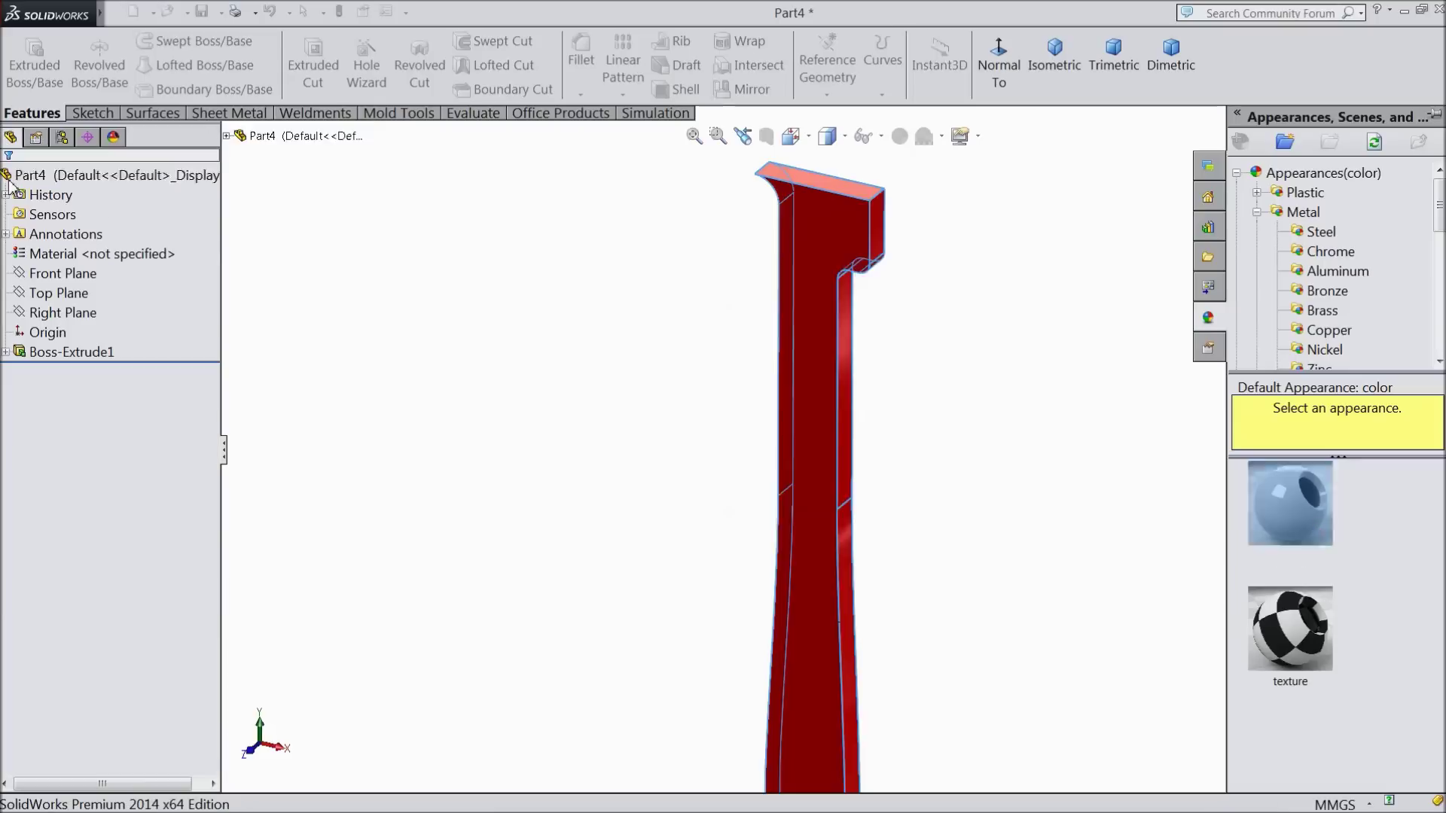
# - Extrude the head region of Sketch1 above the dividing line 16 mm with the Mid Plane end condition, merging the result
pyautogui.moveTo(520, 436)
pyautogui.mouseDown(button='middle')
pyautogui.moveTo(571, 313)
pyautogui.moveTo(621, 328)
pyautogui.moveTo(555, 436)
pyautogui.moveTo(481, 460)
pyautogui.mouseUp(button='middle')
pyautogui.click(6, 352)
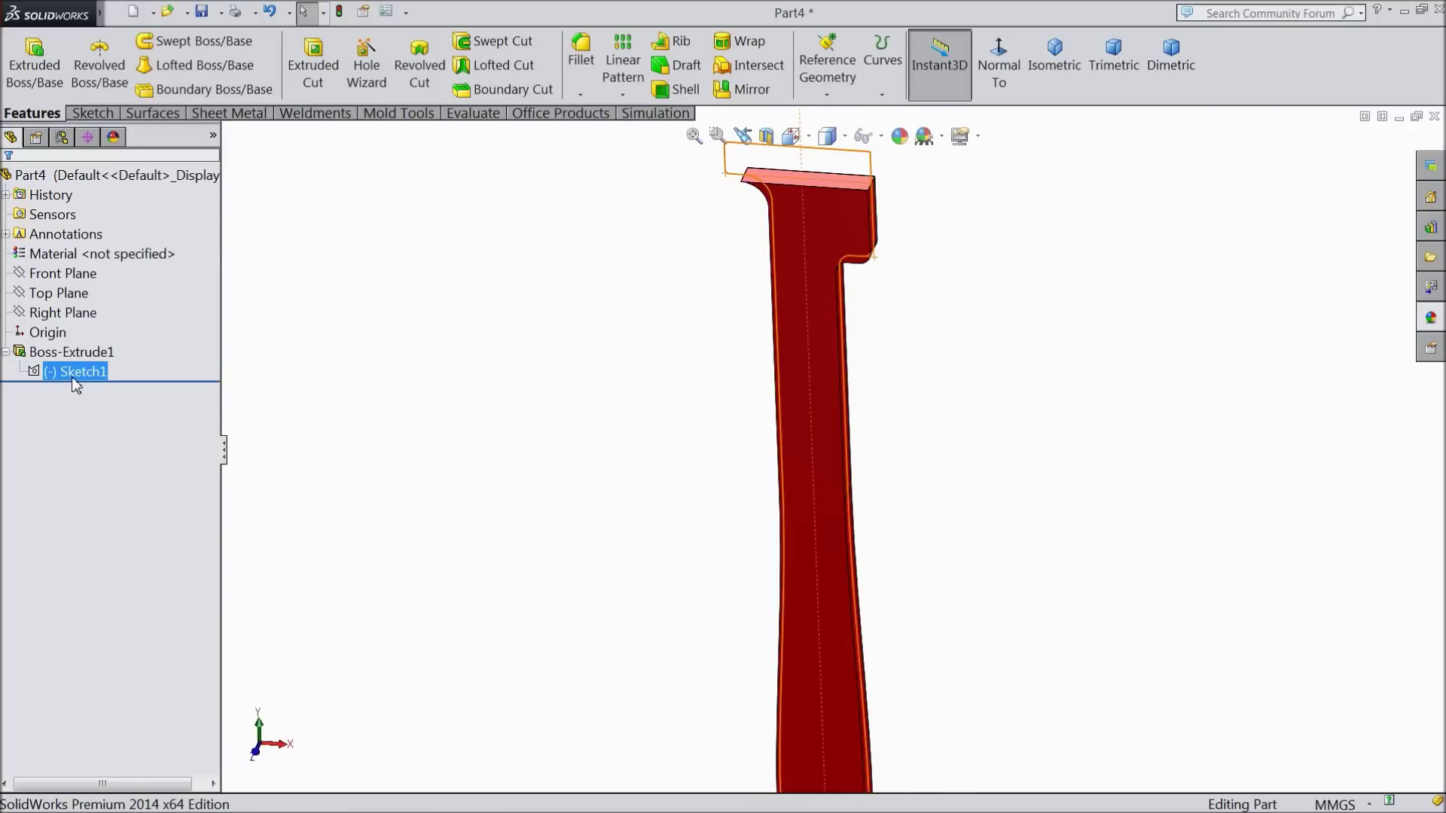
pyautogui.click(73, 372)
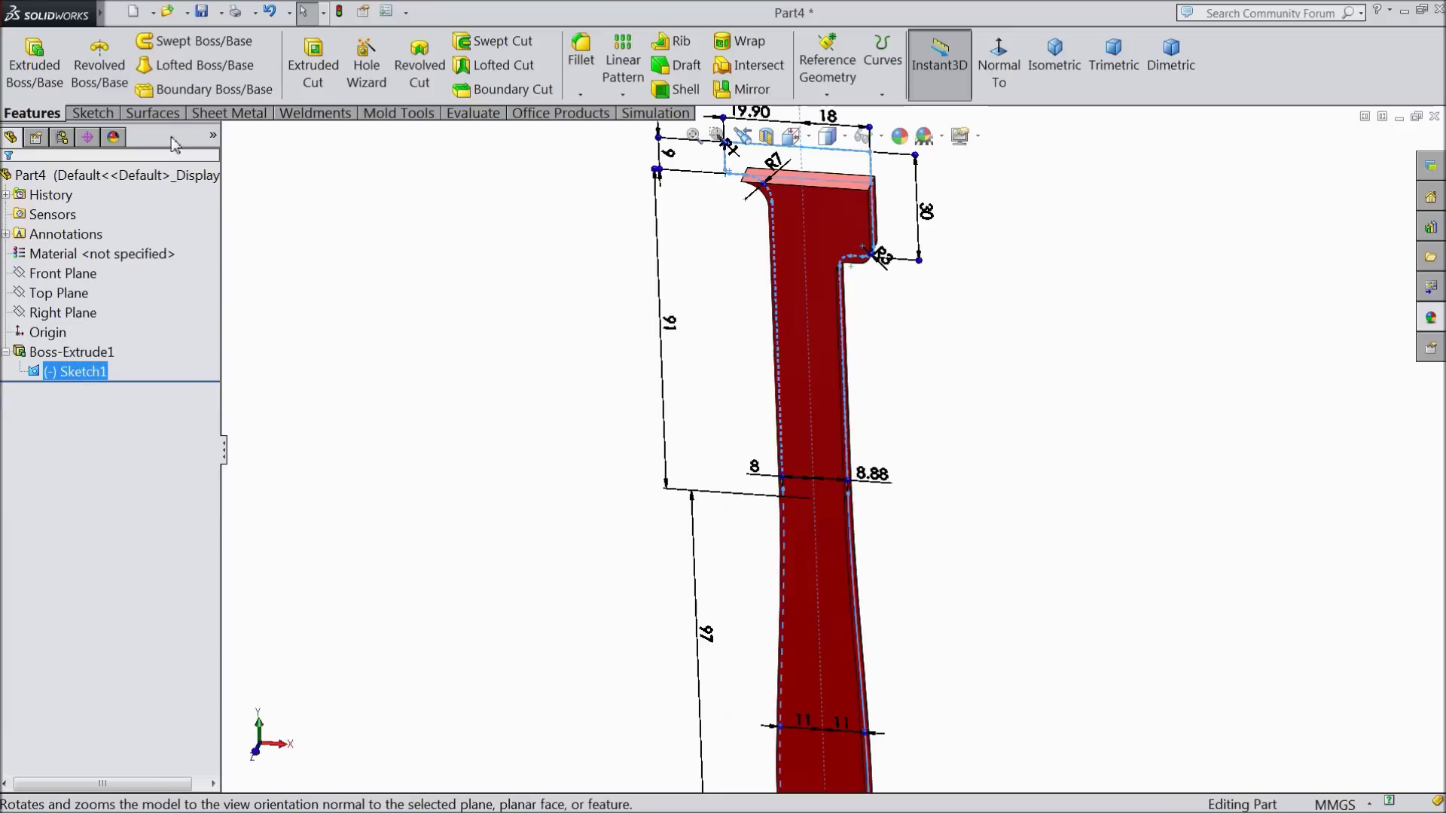
pyautogui.click(34, 64)
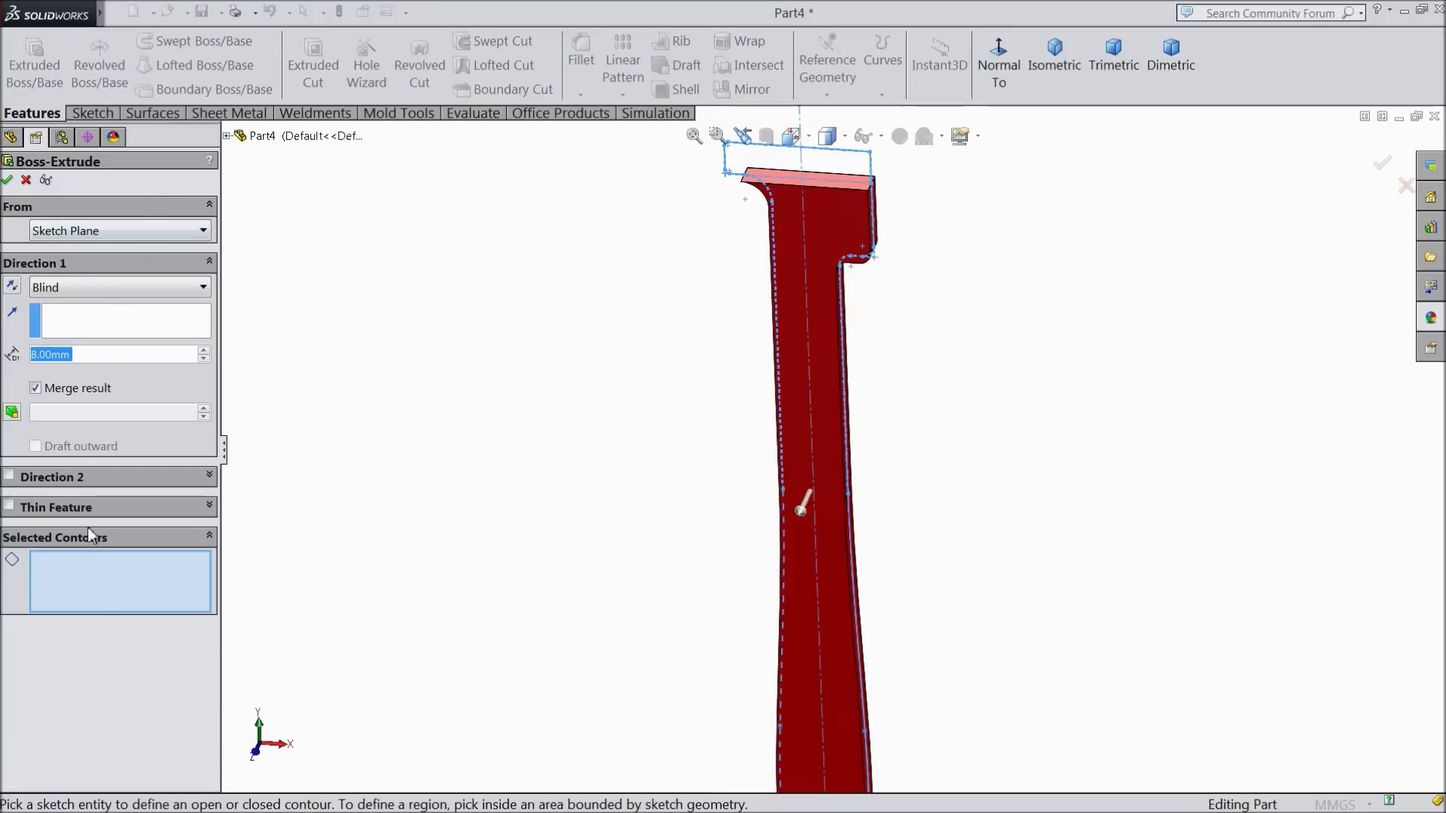
pyautogui.scroll(1, 847, 271)
pyautogui.scroll(-3, 864, 211)
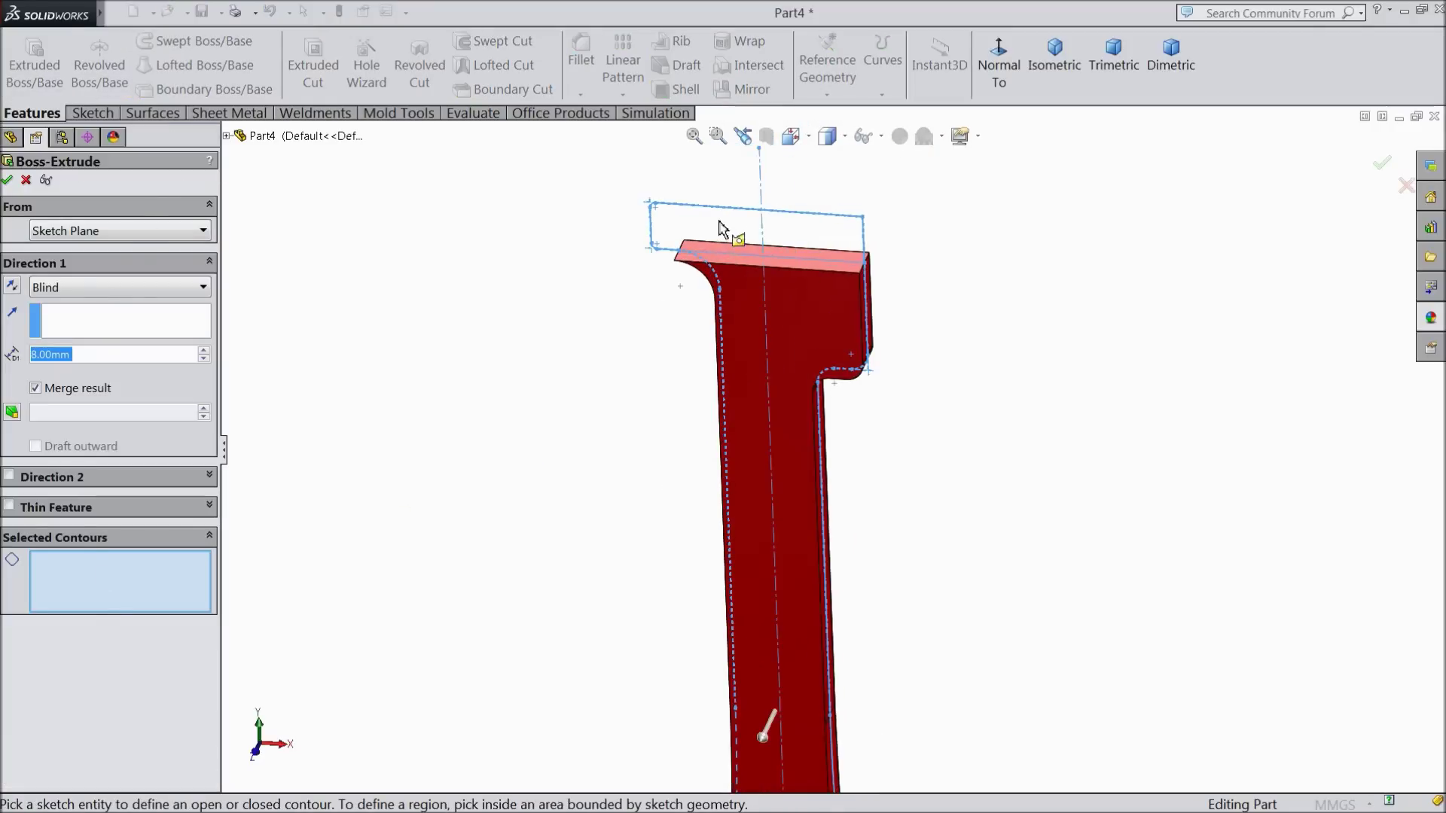
pyautogui.click(680, 254)
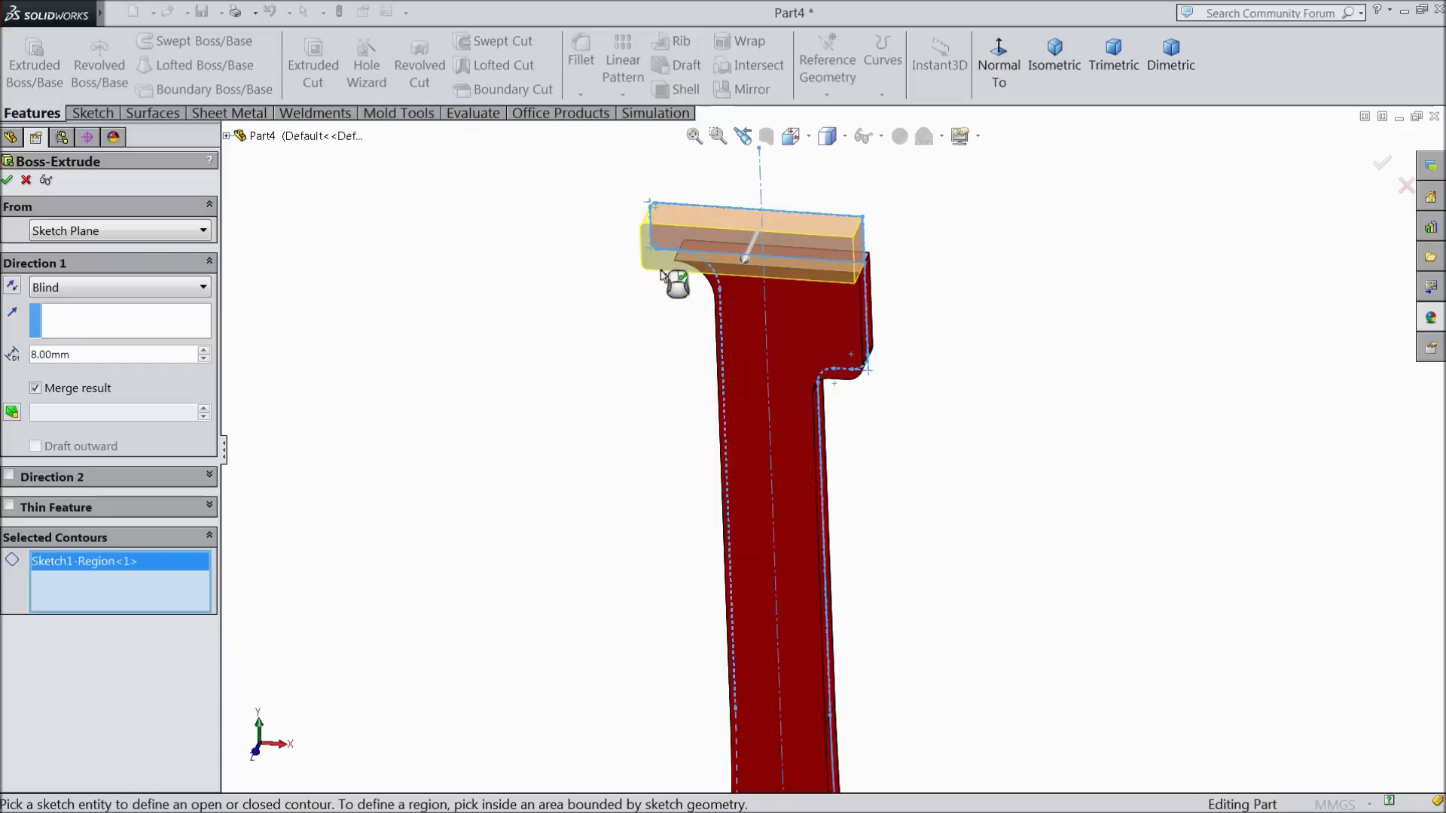
pyautogui.click(86, 294)
pyautogui.click(68, 403)
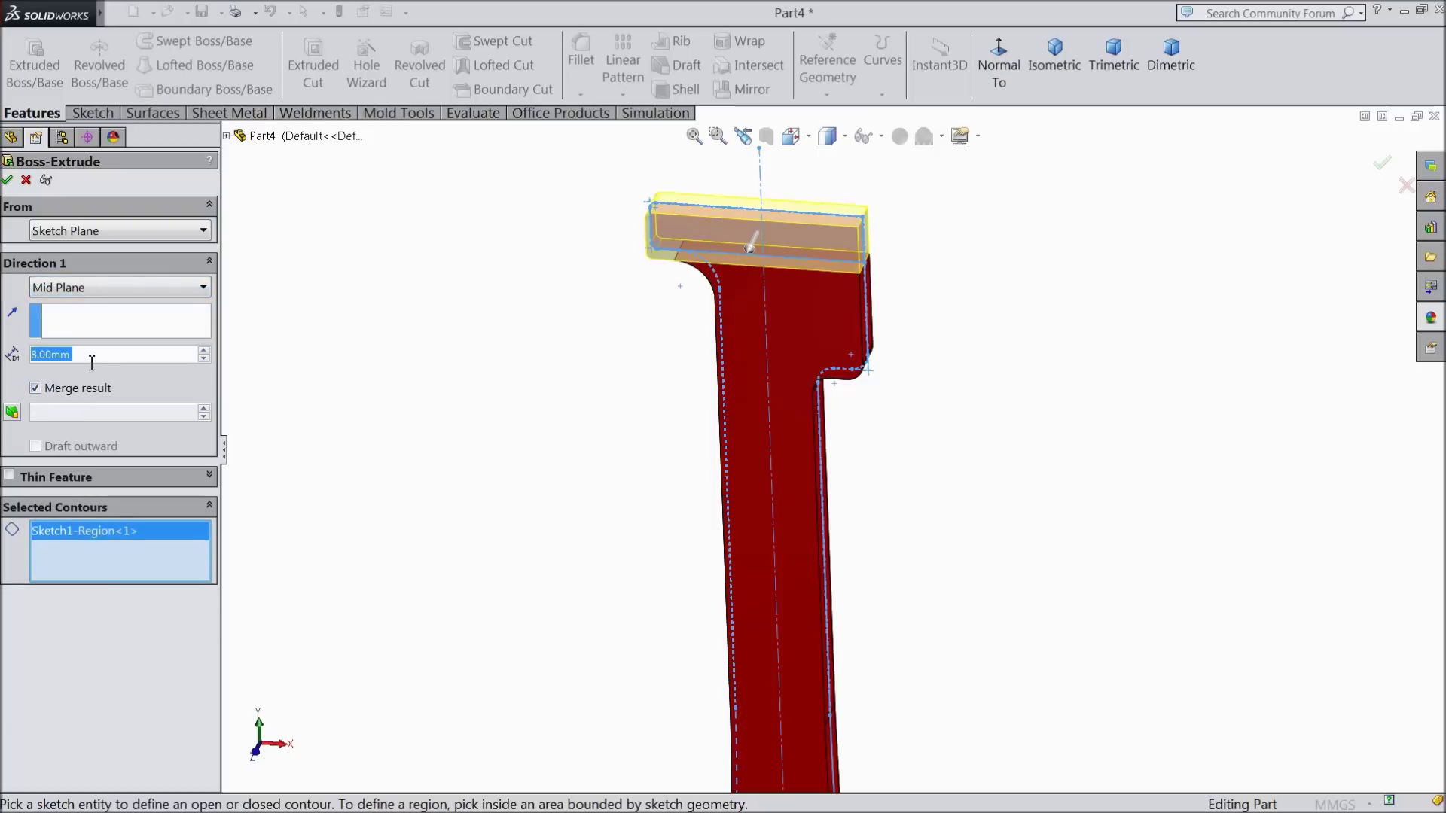
pyautogui.write('1')
pyautogui.write('6')
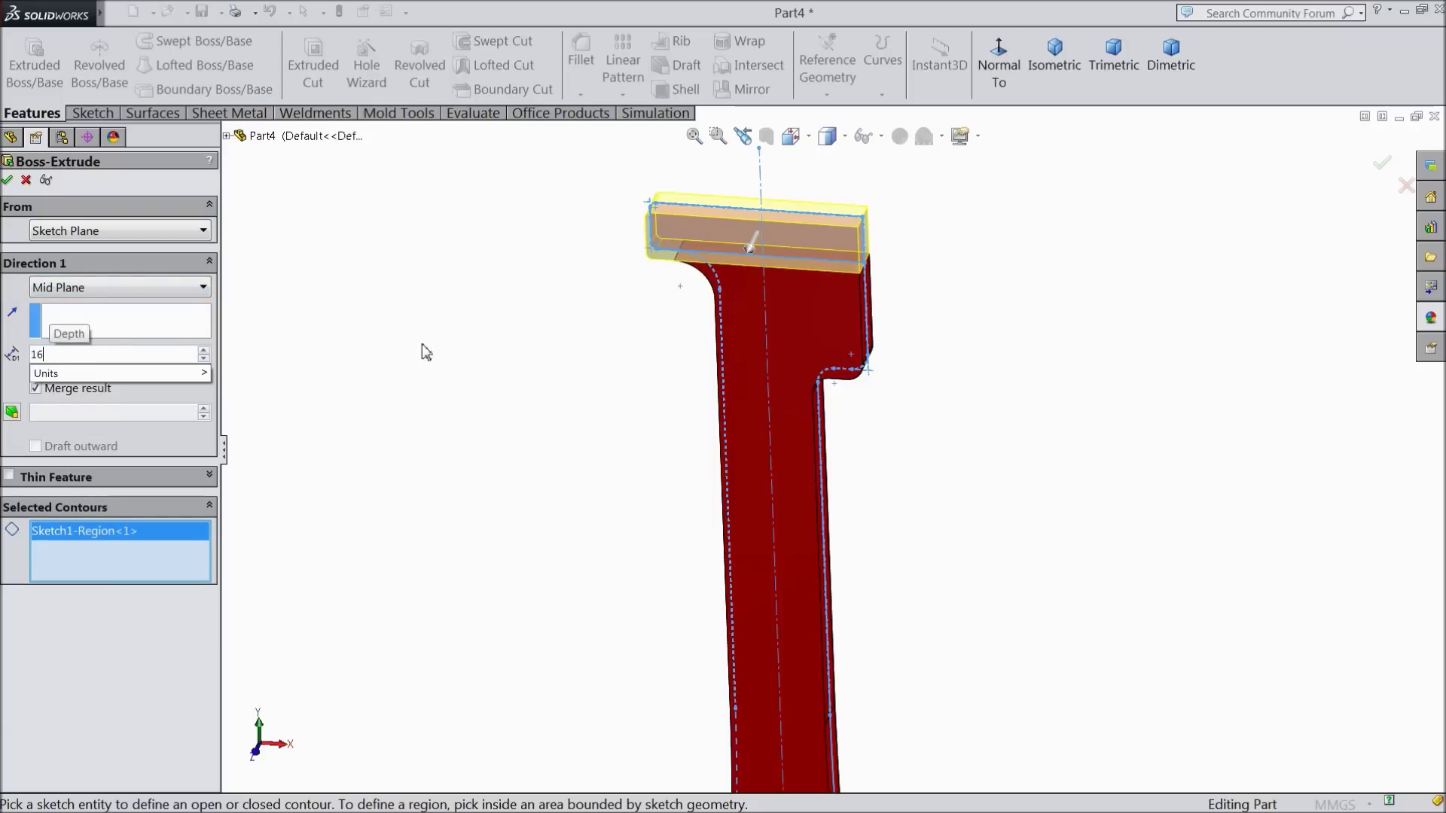
pyautogui.press('Return')
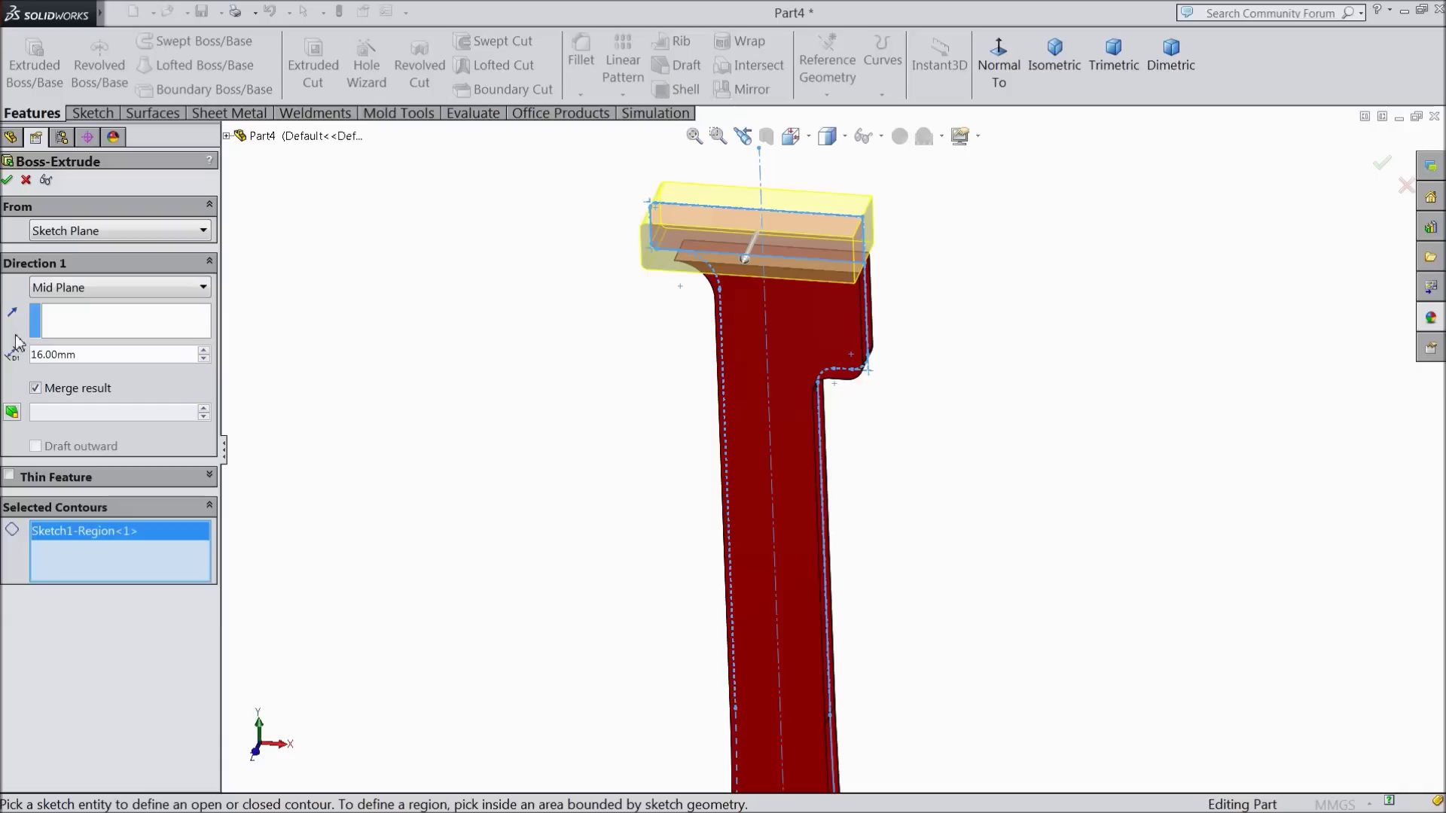
pyautogui.click(7, 182)
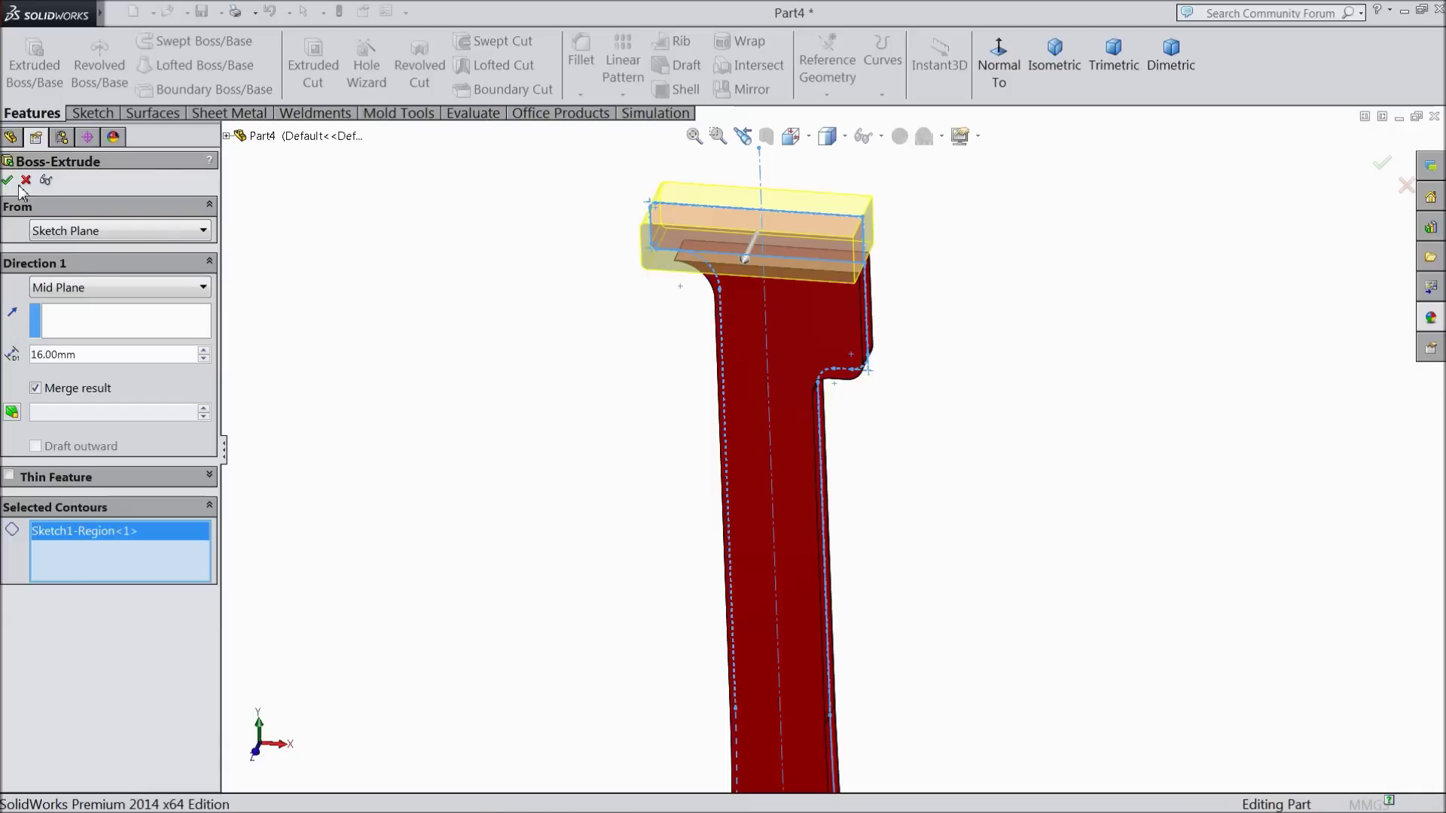
# - Colour the front and back faces of the thicker head block white, RGB 255, 255, 255
pyautogui.moveTo(469, 389)
pyautogui.mouseDown(button='middle')
pyautogui.moveTo(452, 326)
pyautogui.moveTo(454, 380)
pyautogui.mouseUp(button='middle')
pyautogui.click(531, 386)
pyautogui.click(756, 254)
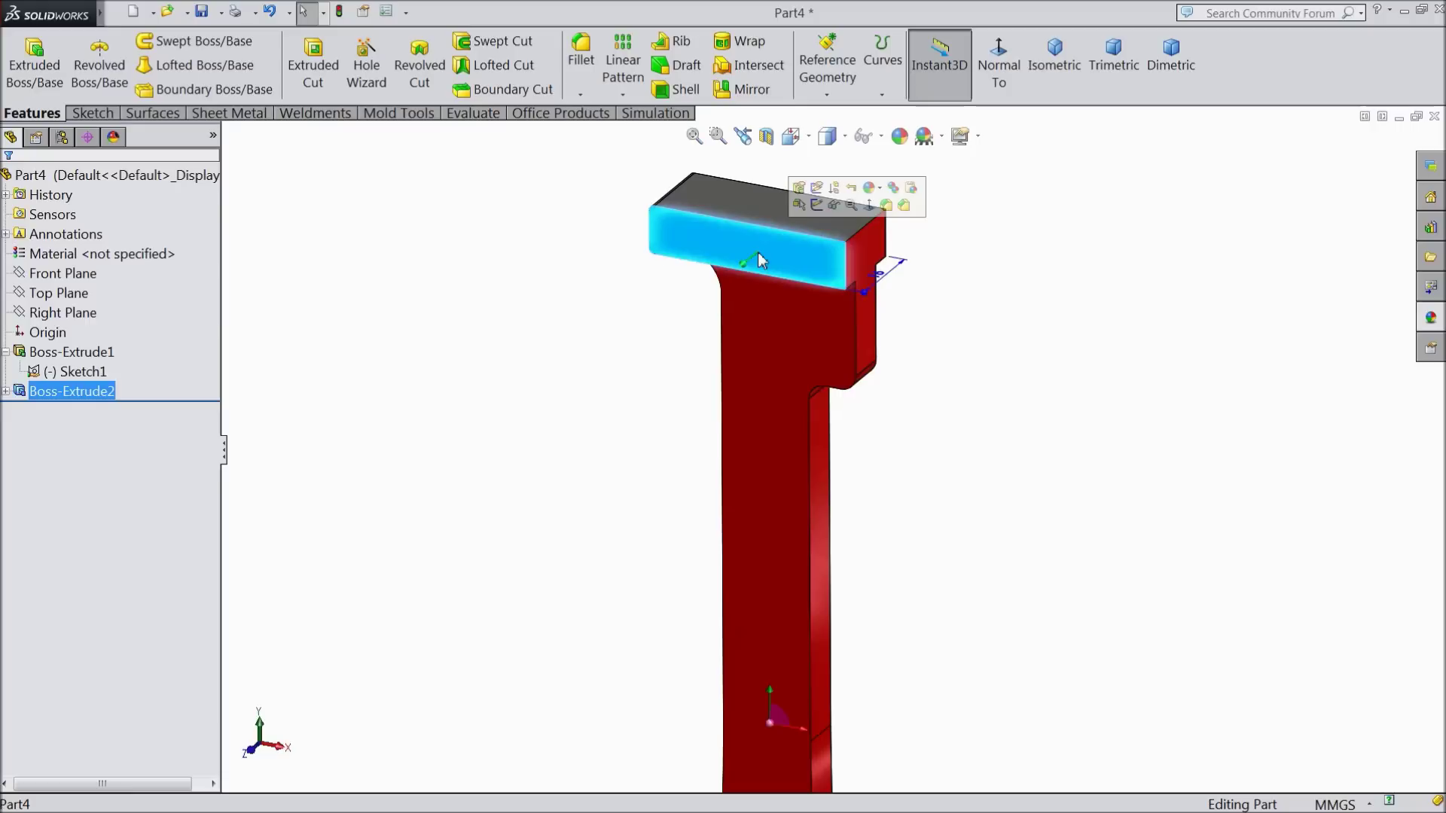
pyautogui.click(868, 189)
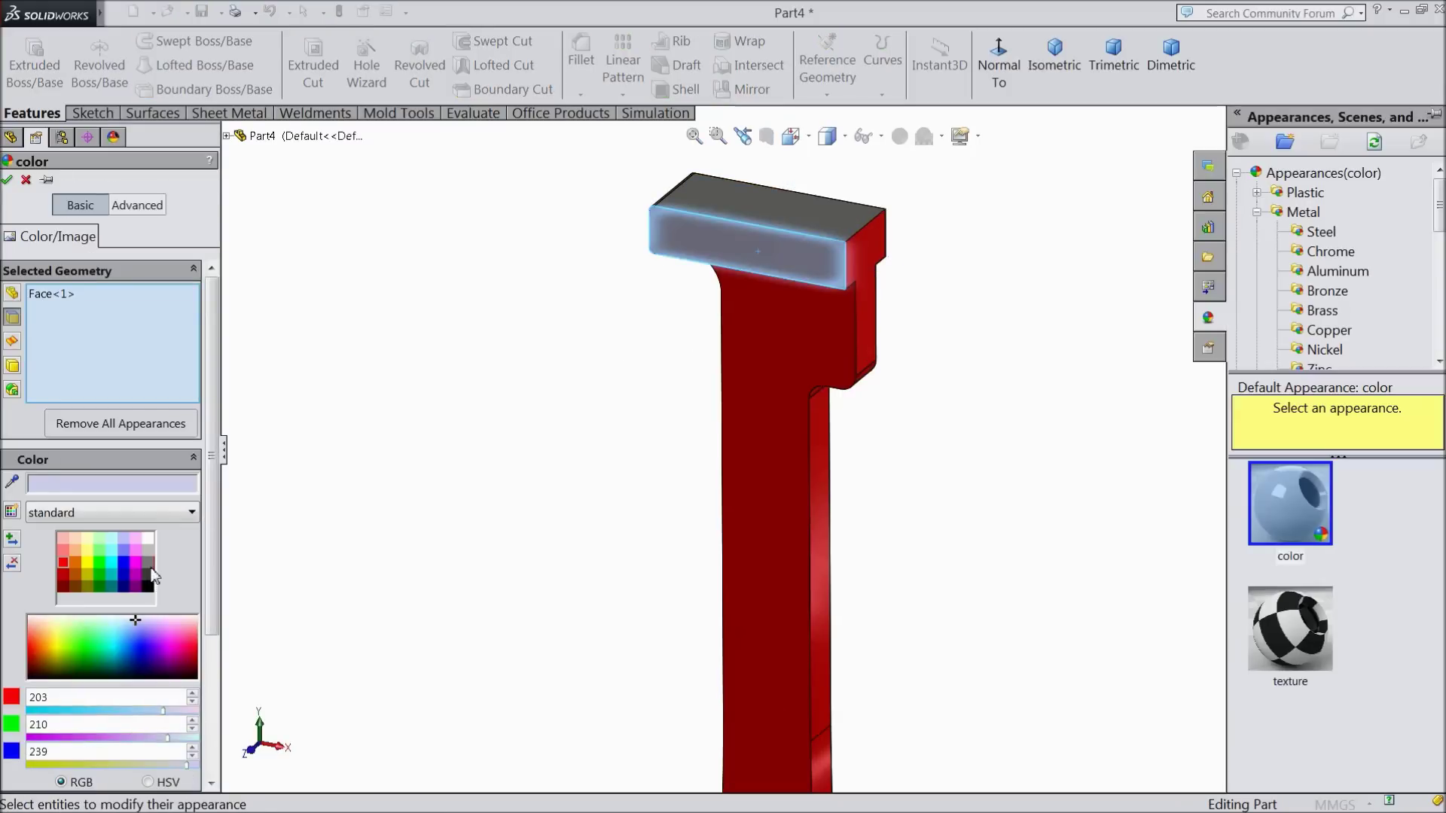
pyautogui.click(148, 544)
pyautogui.moveTo(439, 475); pyautogui.dragTo(527, 403, button='middle')
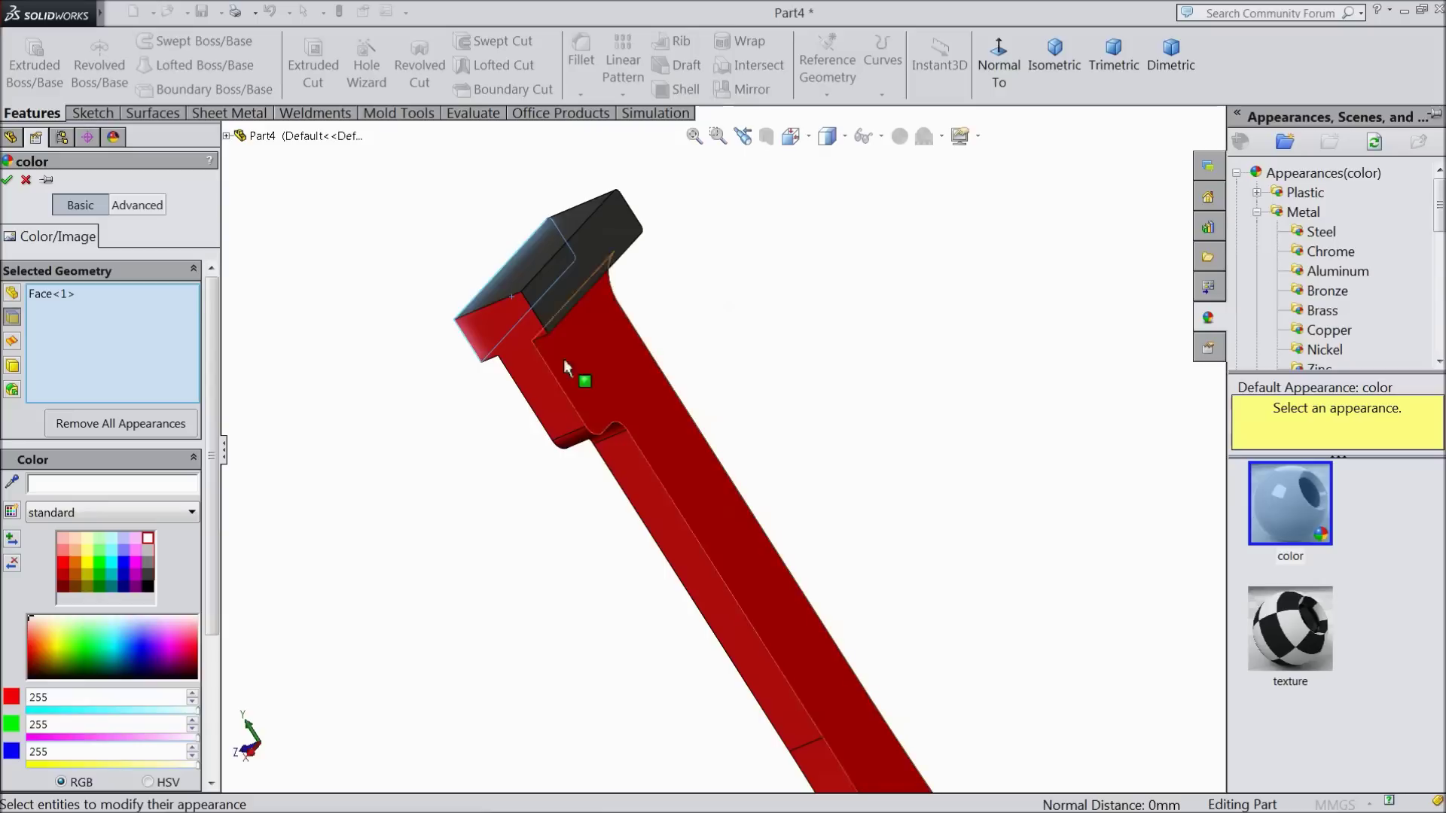
pyautogui.click(601, 252)
pyautogui.moveTo(601, 252); pyautogui.dragTo(663, 389, button='middle')
pyautogui.click(6, 181)
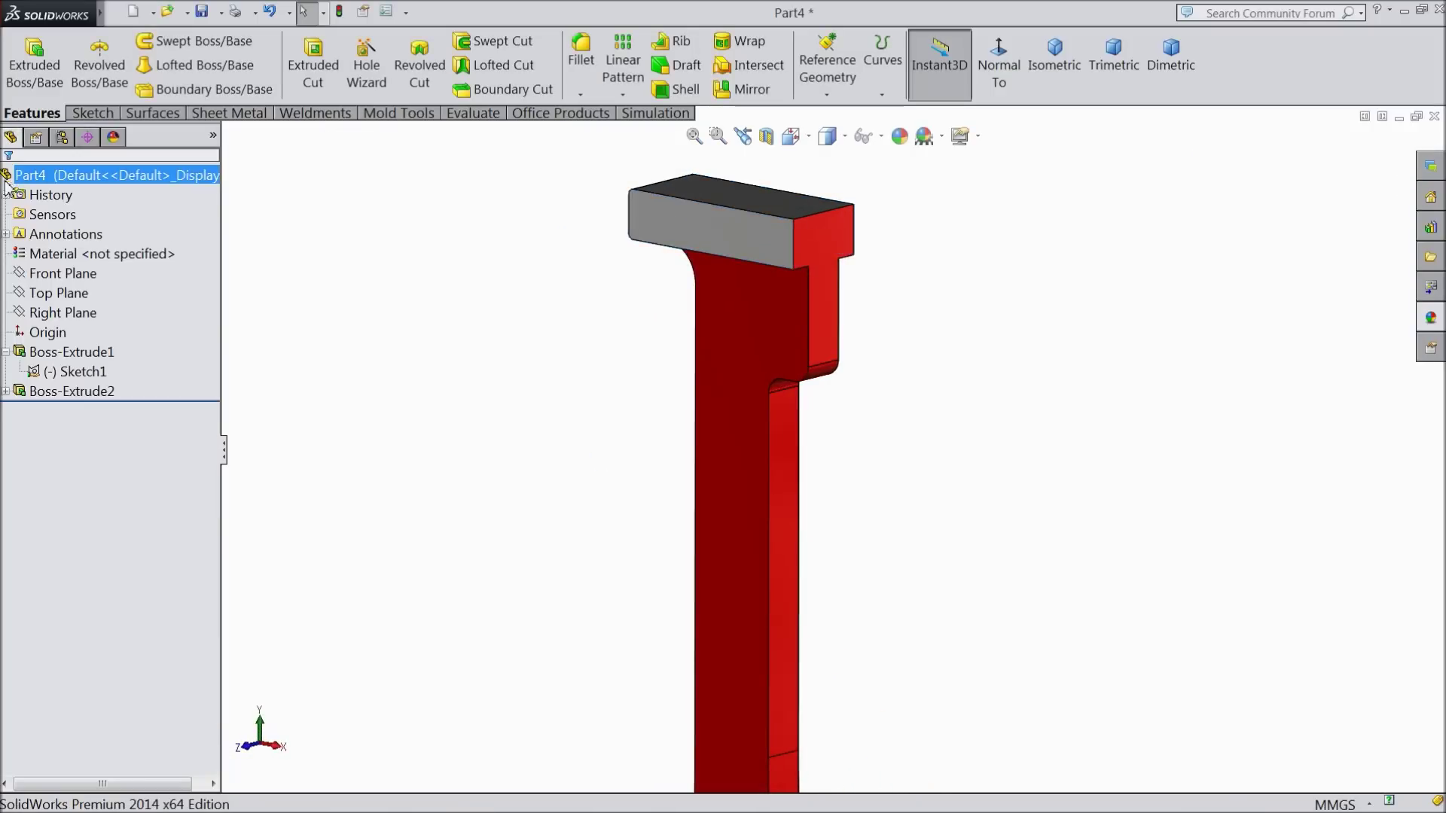
# - Add 8 mm constant-size fillets to the two inner edges where the head block's underside meets the handle's front and back faces
pyautogui.scroll(3, 572, 509)
pyautogui.moveTo(574, 547); pyautogui.dragTo(586, 490, button='middle')
pyautogui.click(584, 64)
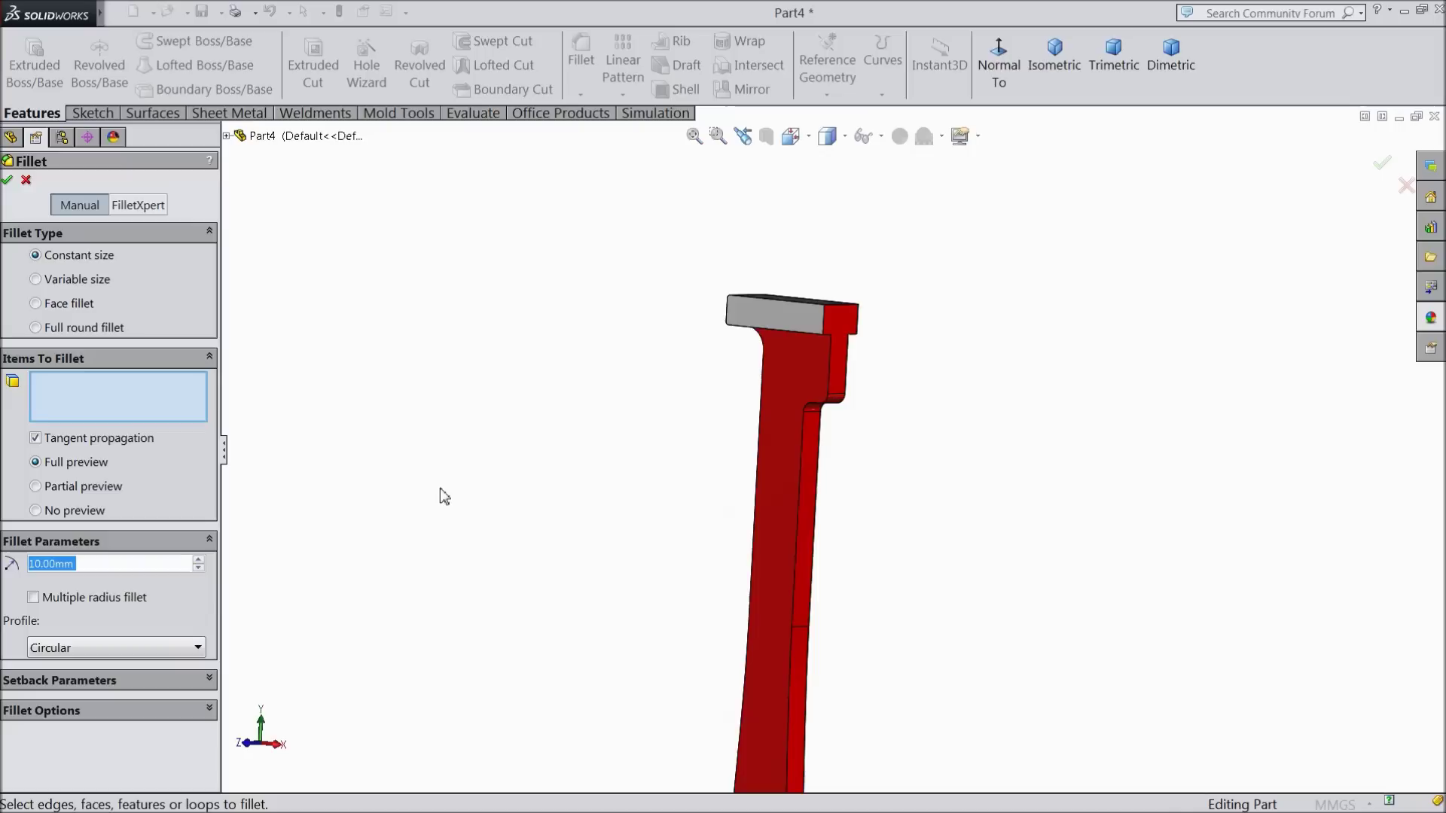
pyautogui.write('8')
pyautogui.moveTo(536, 509); pyautogui.dragTo(535, 361, button='middle')
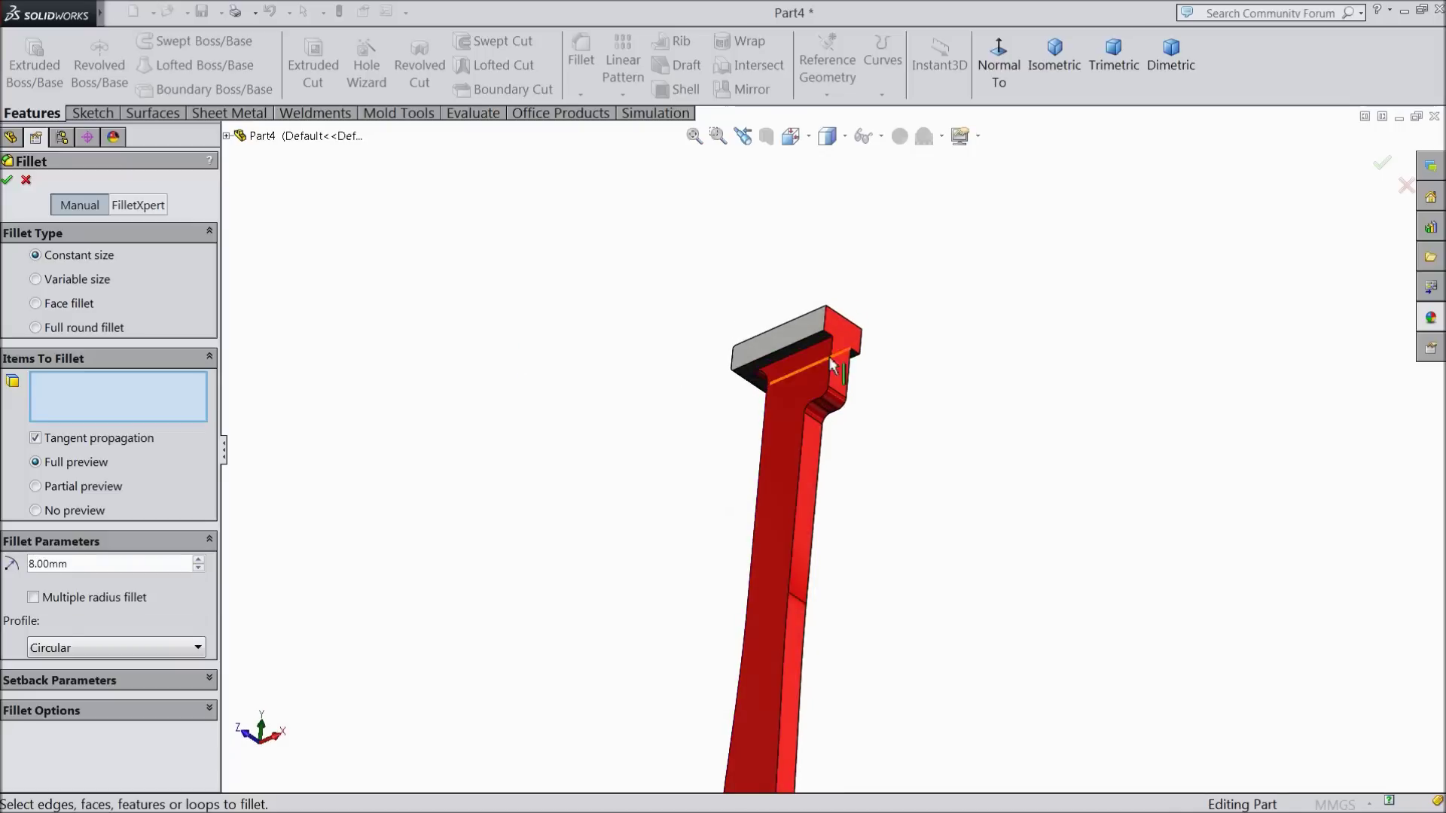
pyautogui.scroll(-5, 804, 398)
pyautogui.click(762, 365)
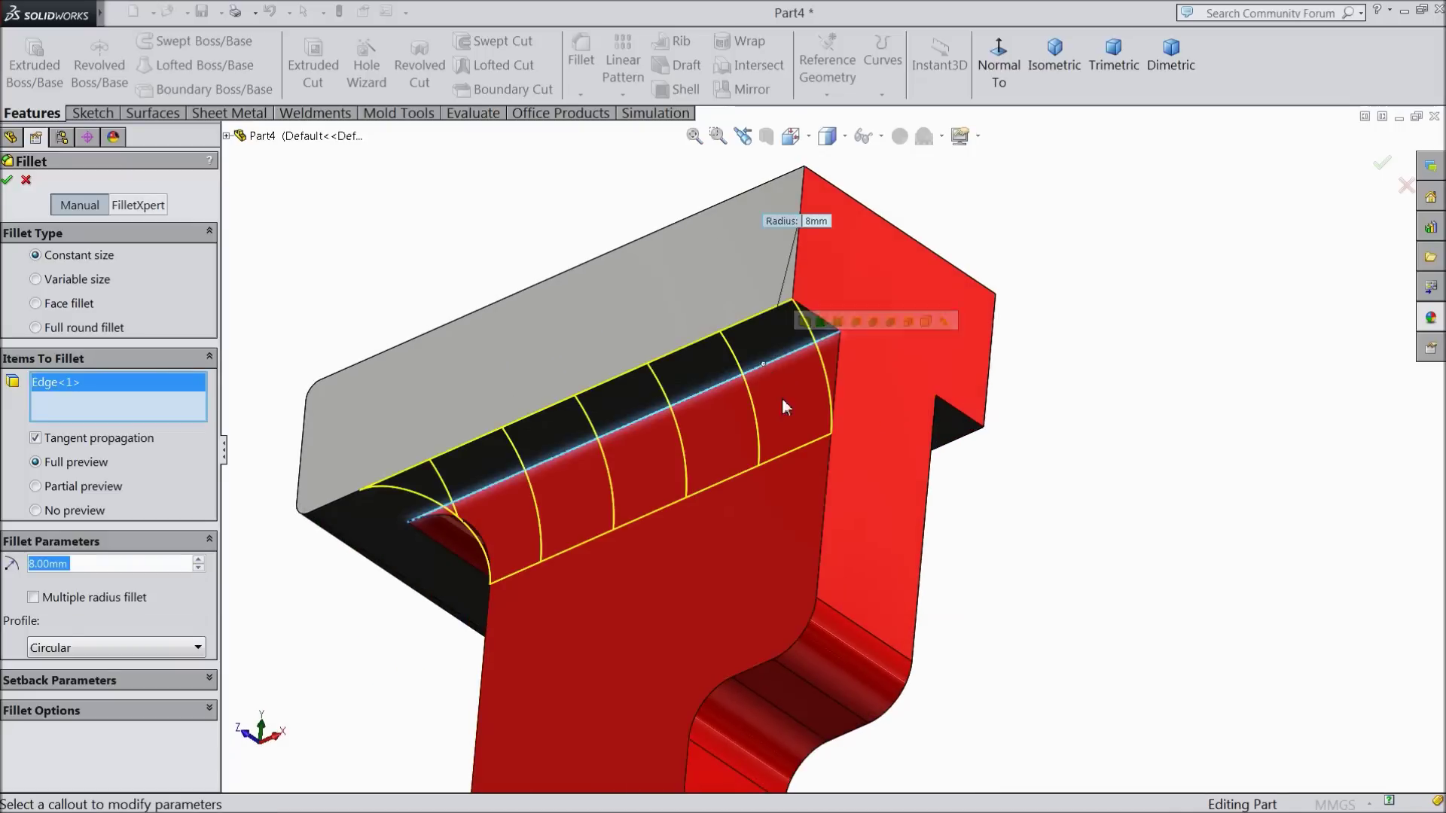
pyautogui.scroll(3, 783, 403)
pyautogui.moveTo(896, 513); pyautogui.dragTo(875, 471, button='middle')
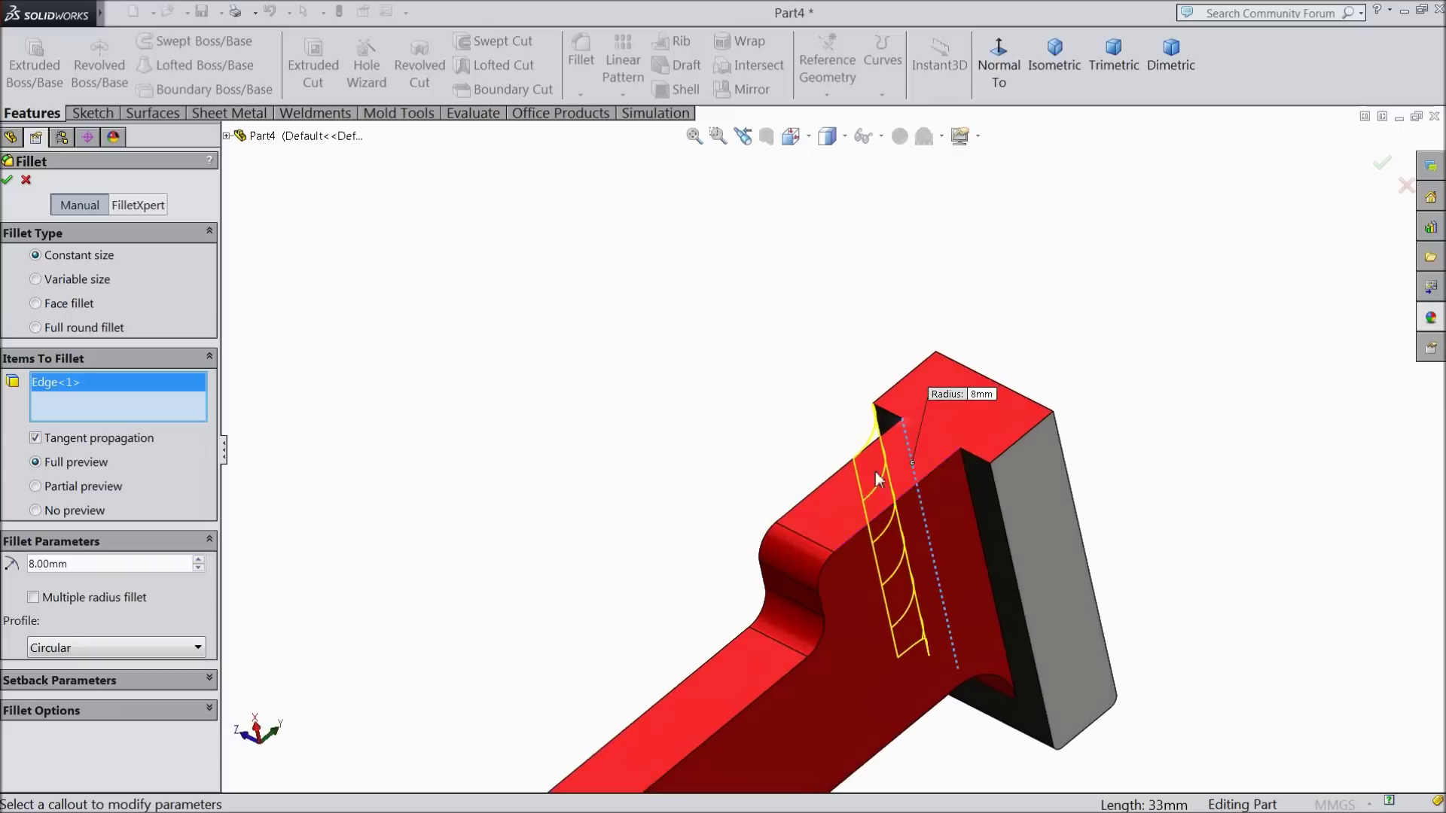
pyautogui.click(970, 498)
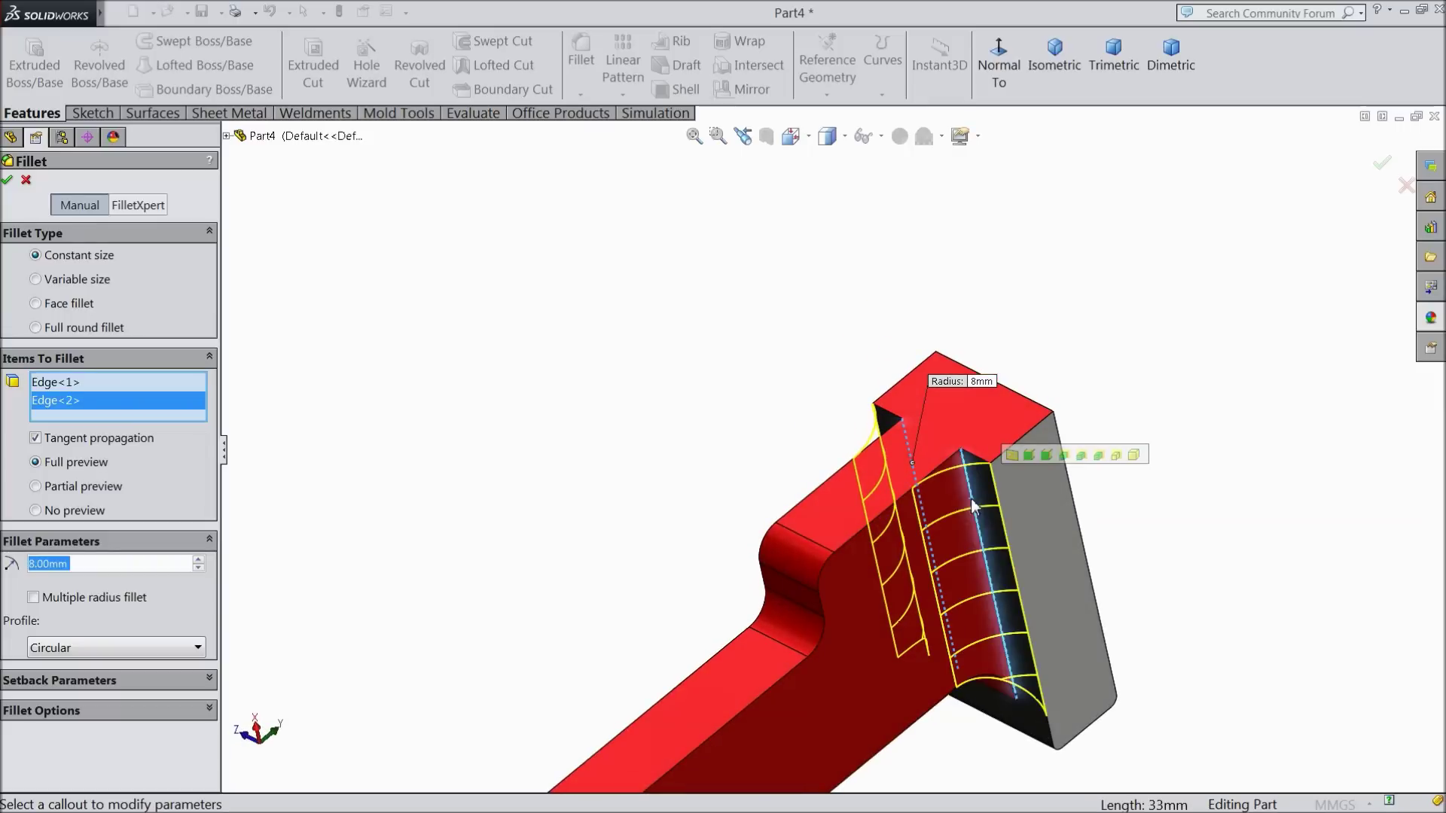
pyautogui.click(8, 182)
# - Start a new sketch on the handle's front face and view it face-on
pyautogui.moveTo(310, 403); pyautogui.dragTo(575, 588, button='middle')
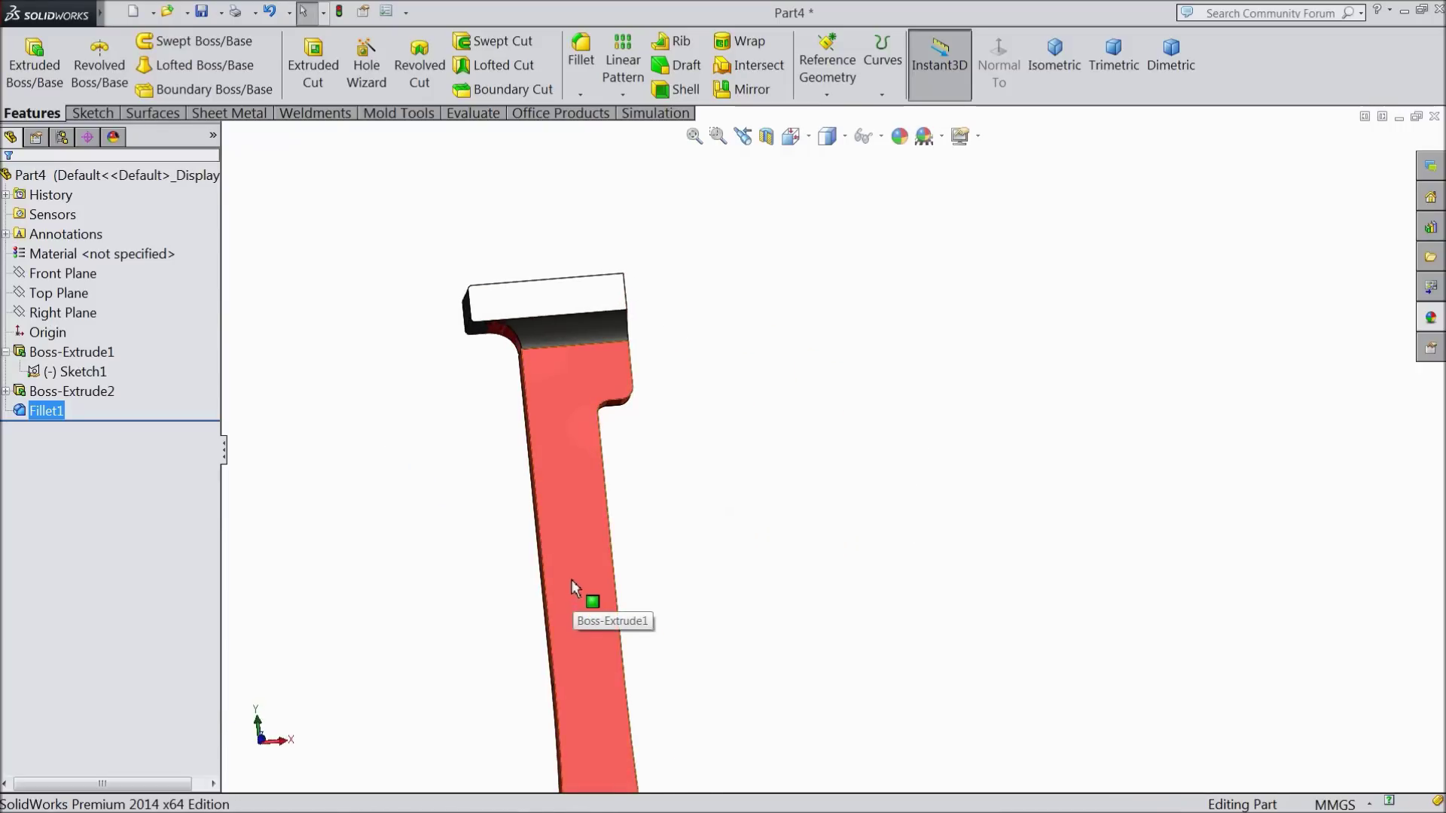
pyautogui.scroll(2, 572, 580)
pyautogui.click(1055, 66)
pyautogui.scroll(-5, 889, 527)
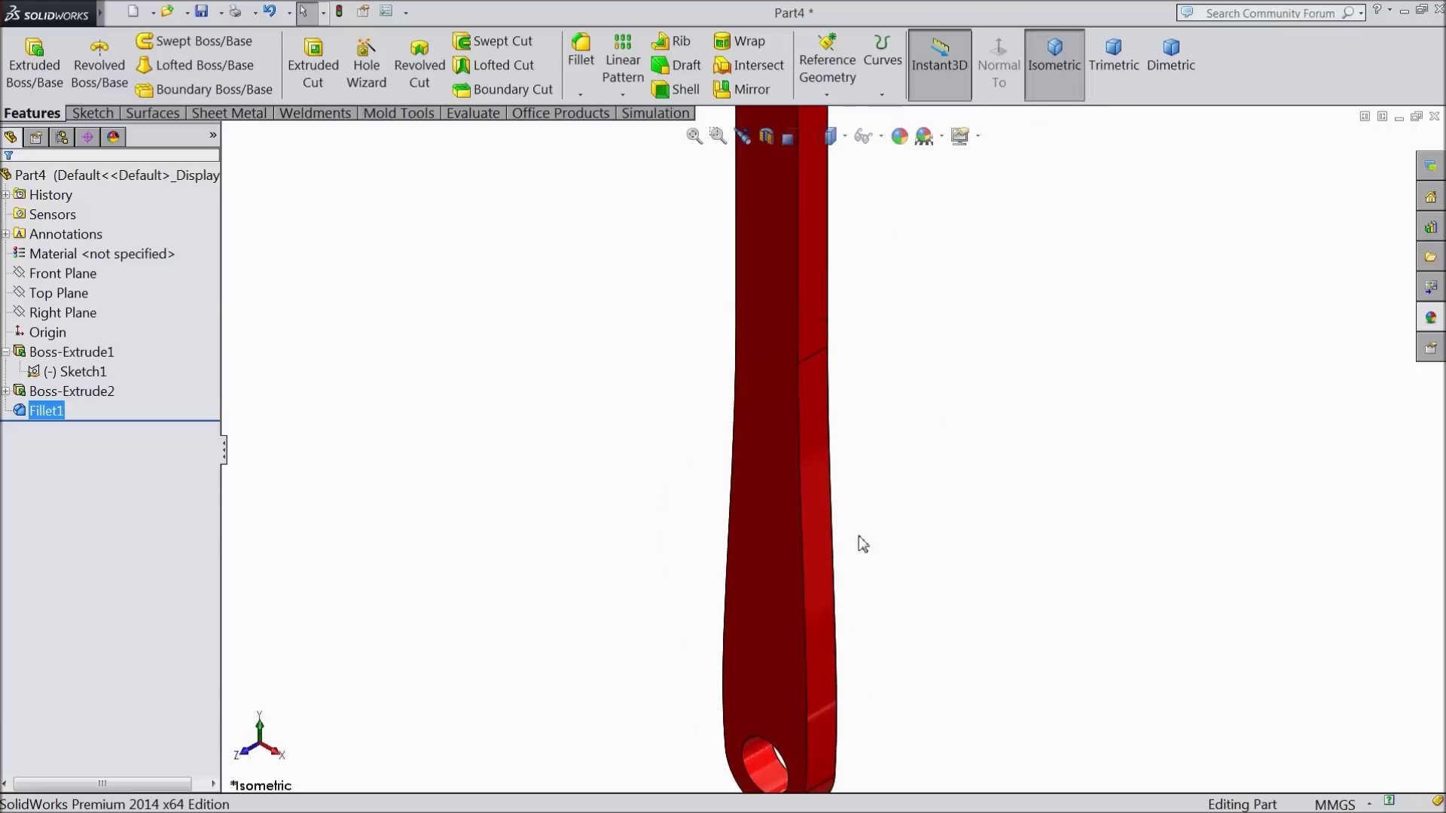
pyautogui.click(765, 511)
pyautogui.click(824, 470)
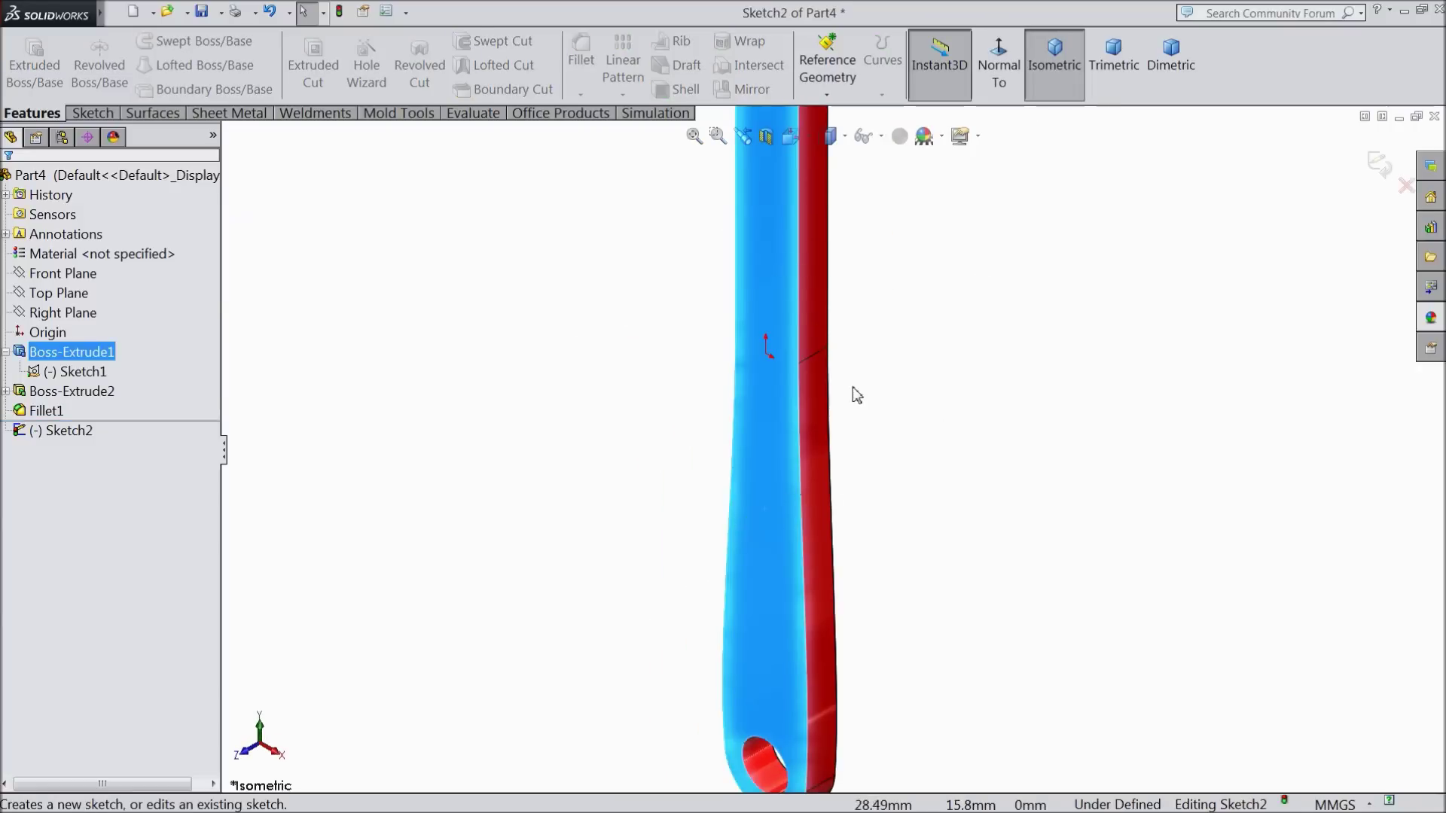
pyautogui.click(1002, 97)
pyautogui.scroll(-4, 843, 685)
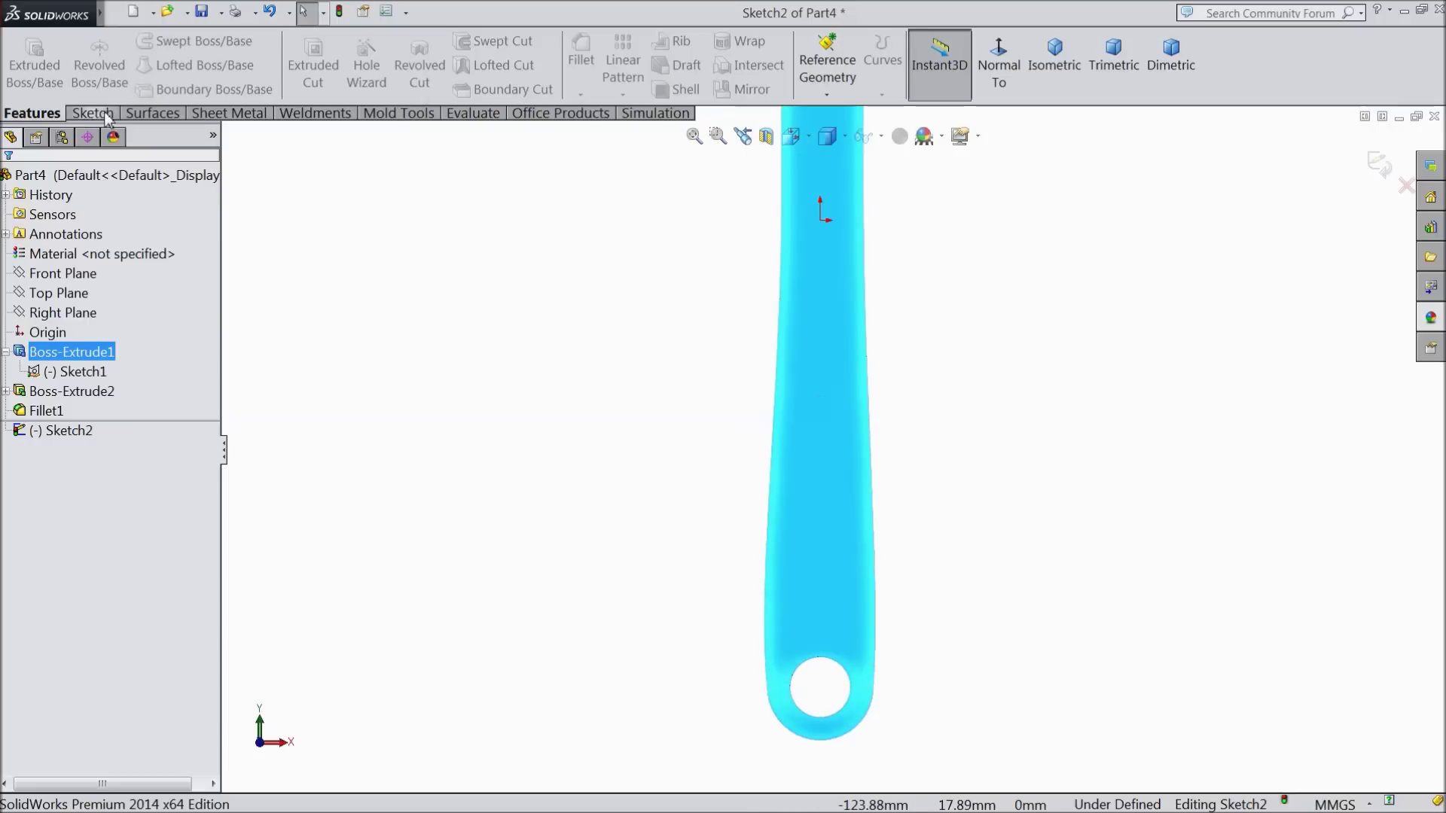
# - Draw a vertical centerline from the origin down to the centre of the handle's hanging hole
pyautogui.click(92, 113)
pyautogui.click(145, 40)
pyautogui.click(144, 87)
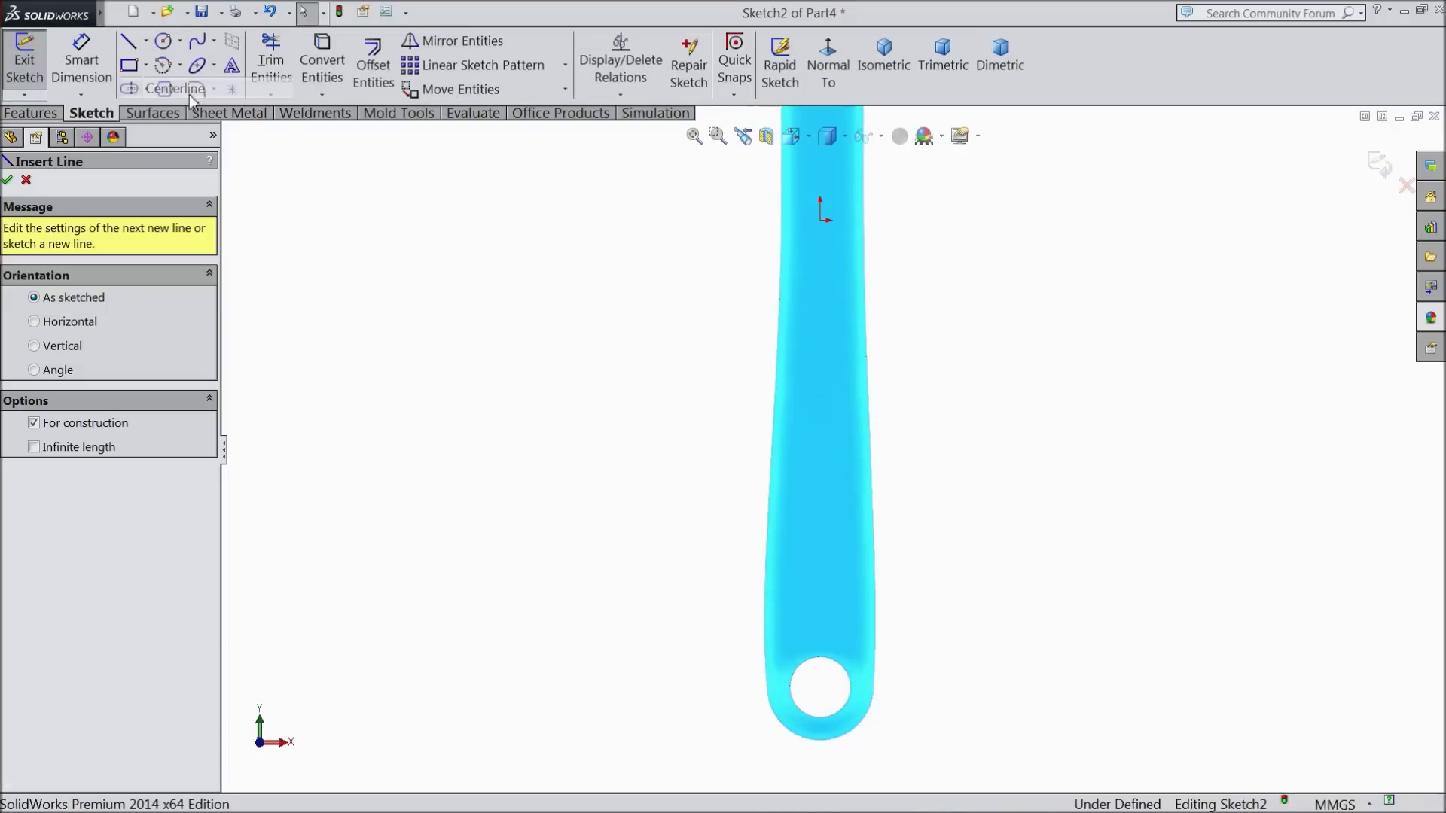
pyautogui.click(820, 219)
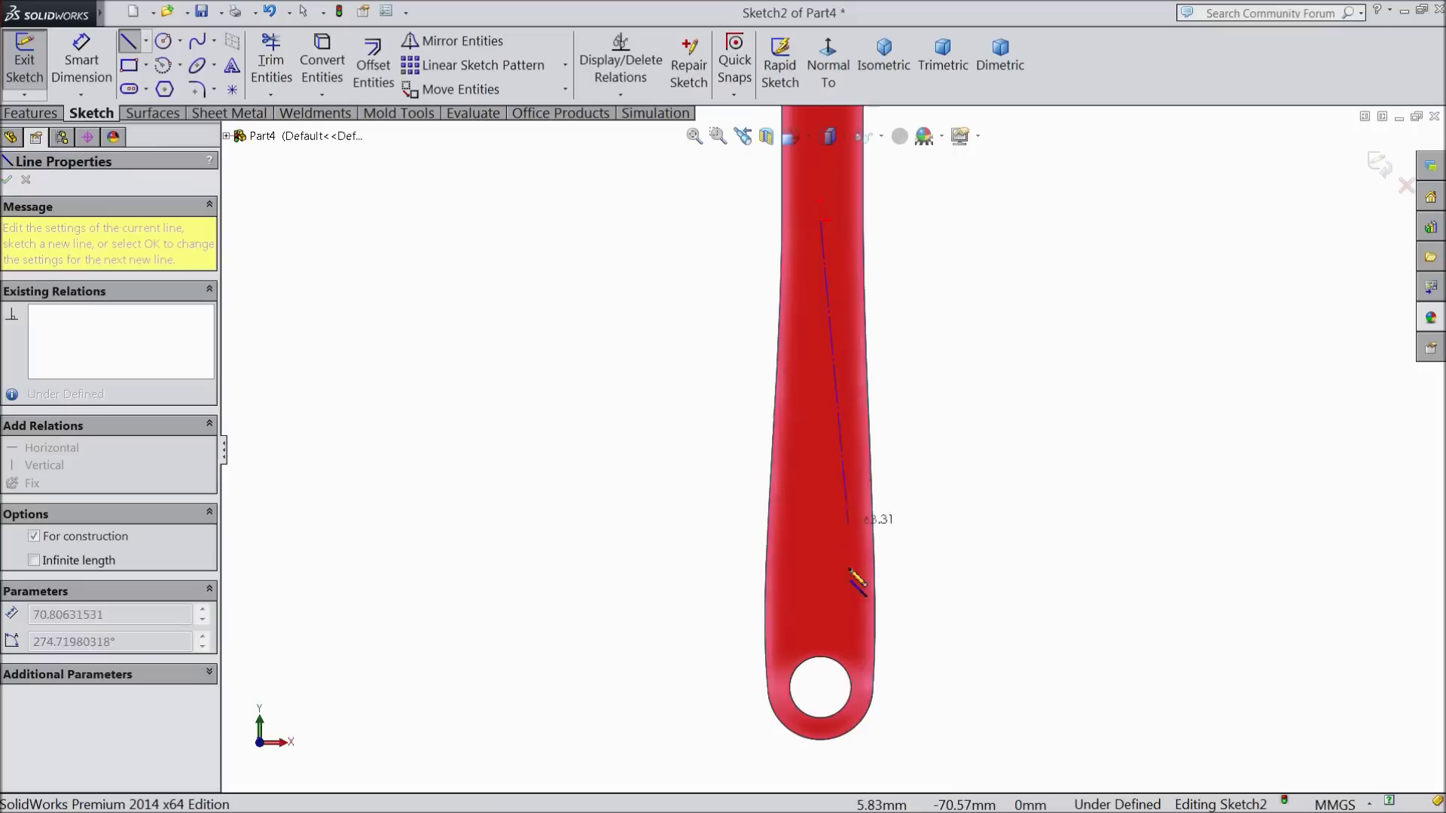
pyautogui.click(820, 687)
pyautogui.rightClick(588, 133)
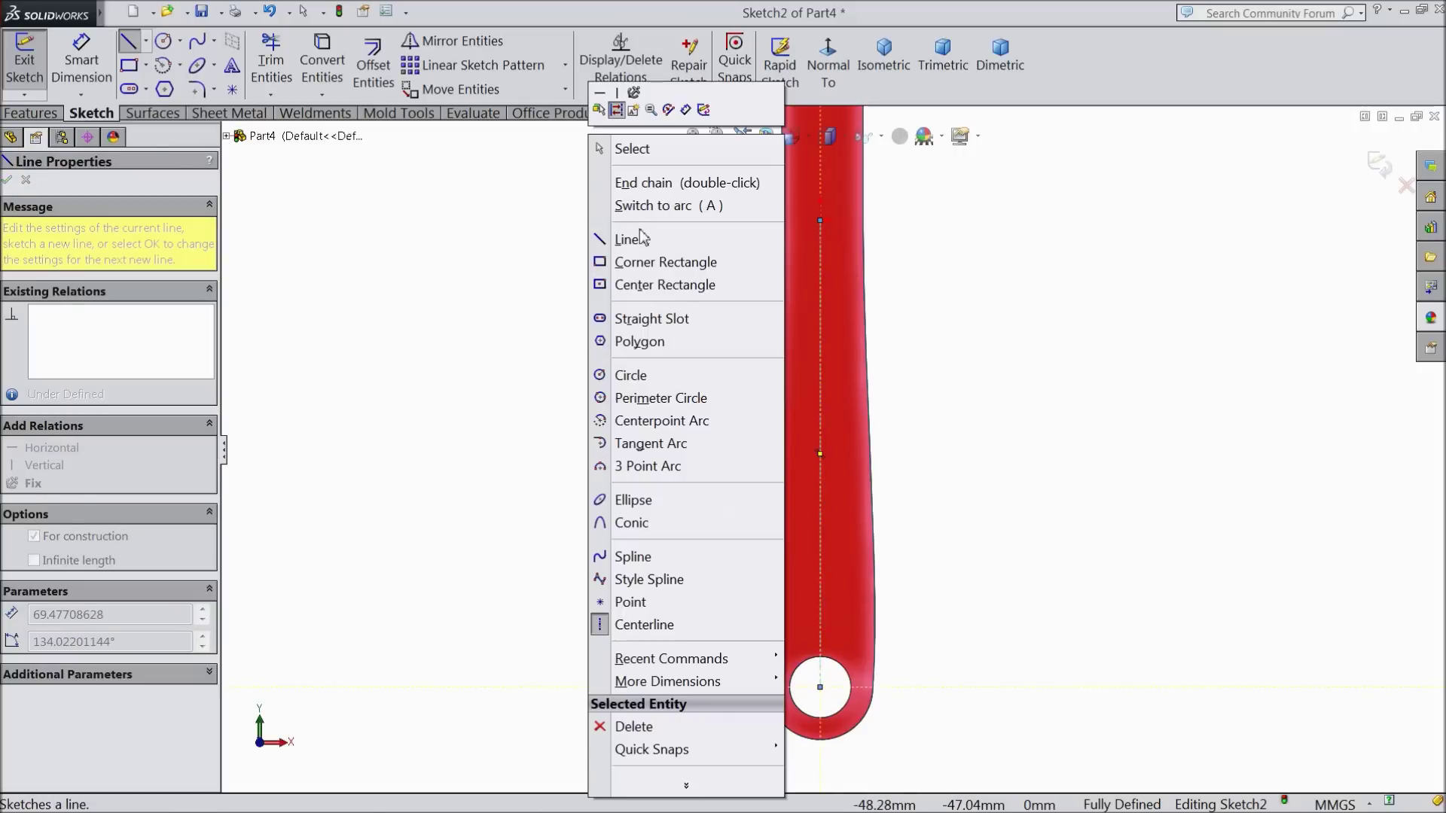
pyautogui.click(633, 149)
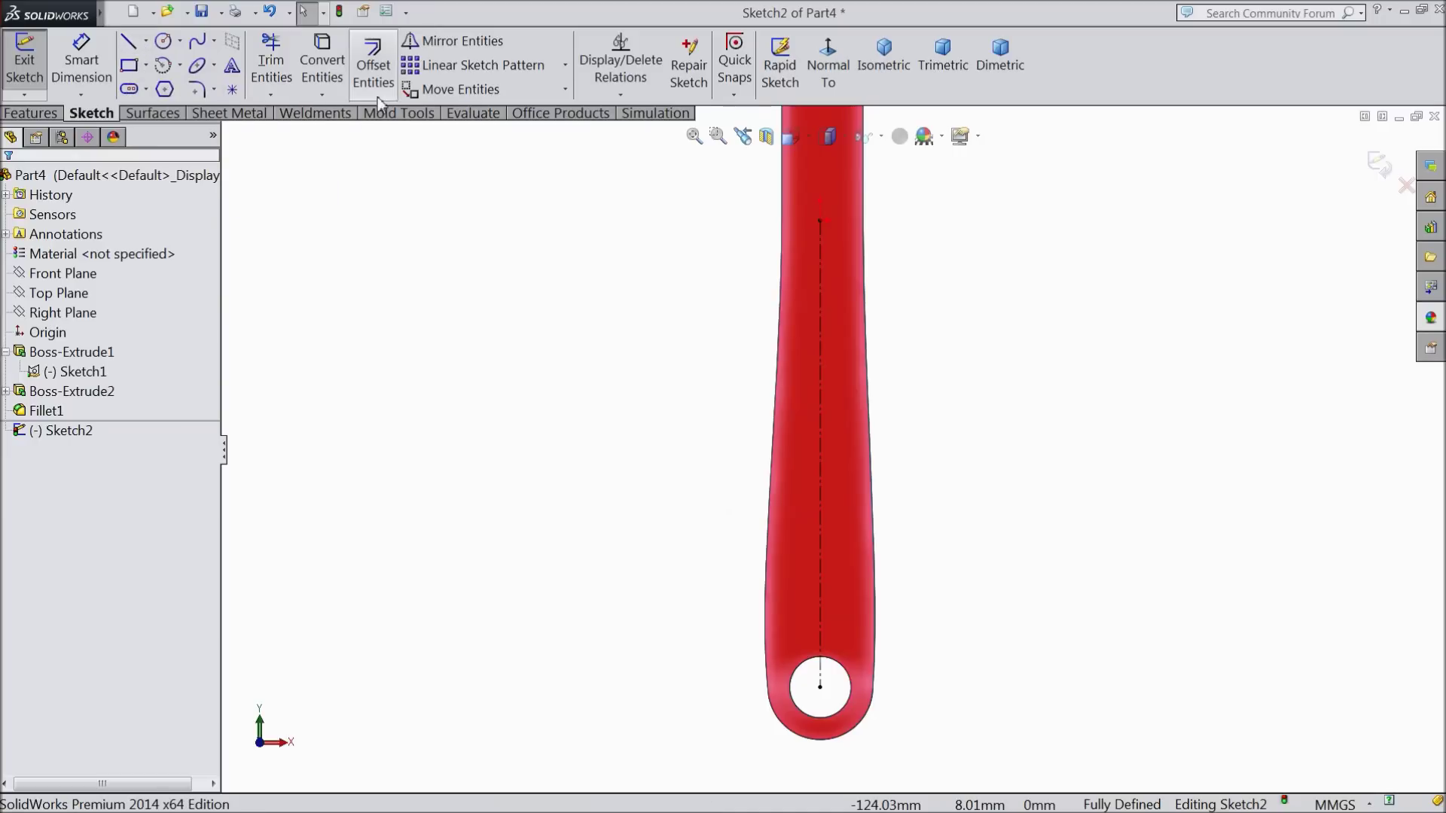
pyautogui.click(363, 74)
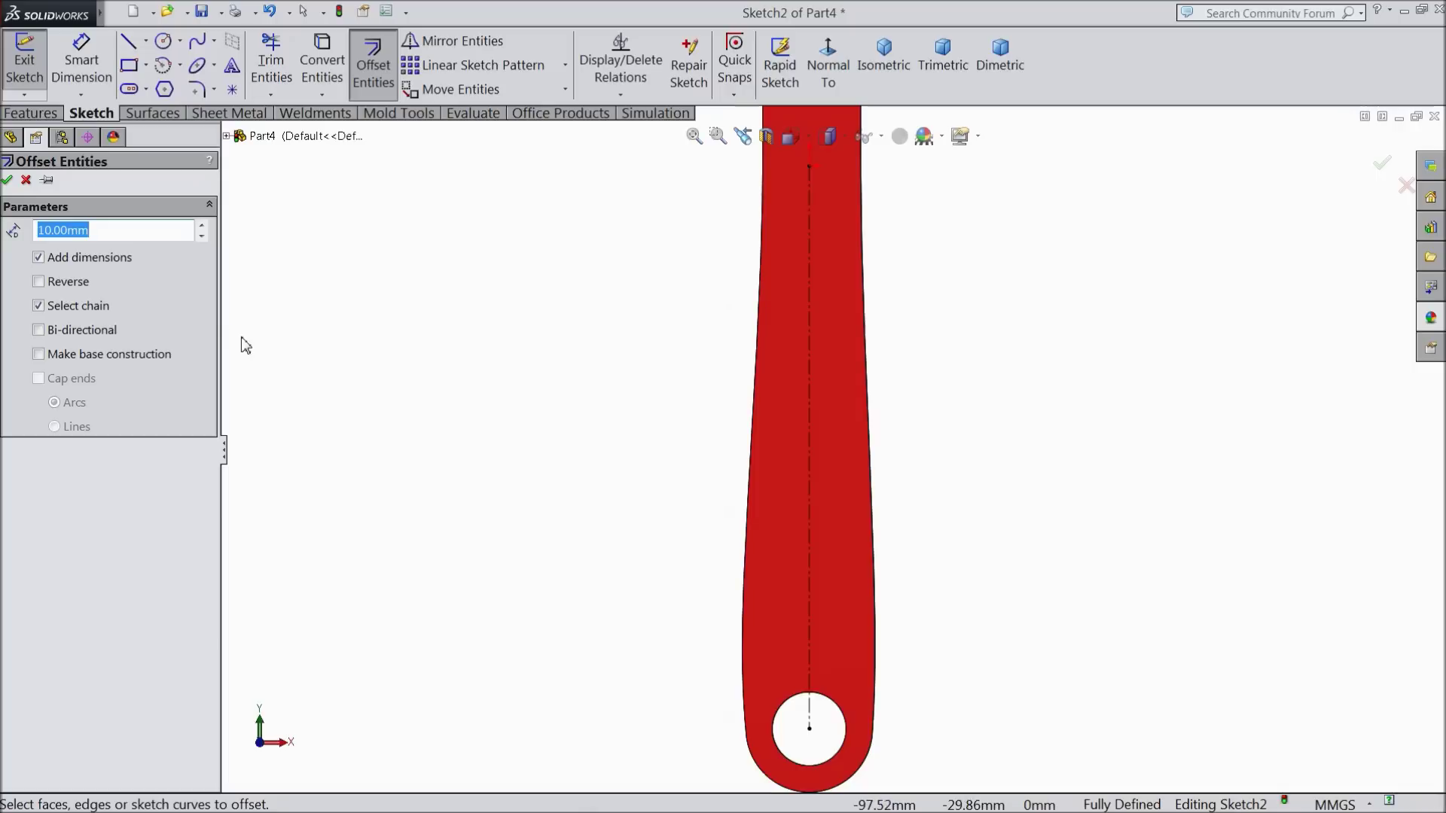
pyautogui.write('3')
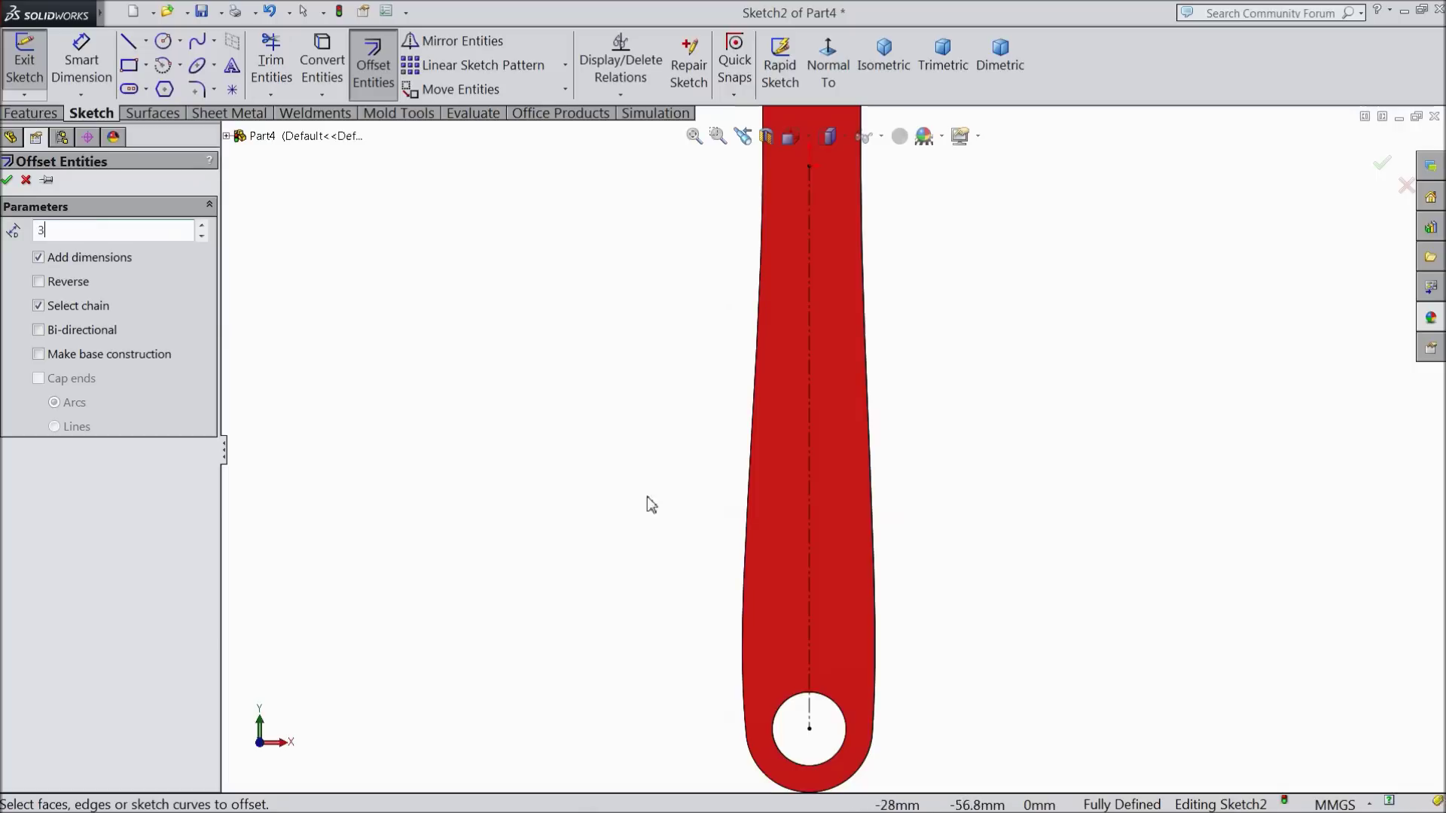
pyautogui.click(749, 520)
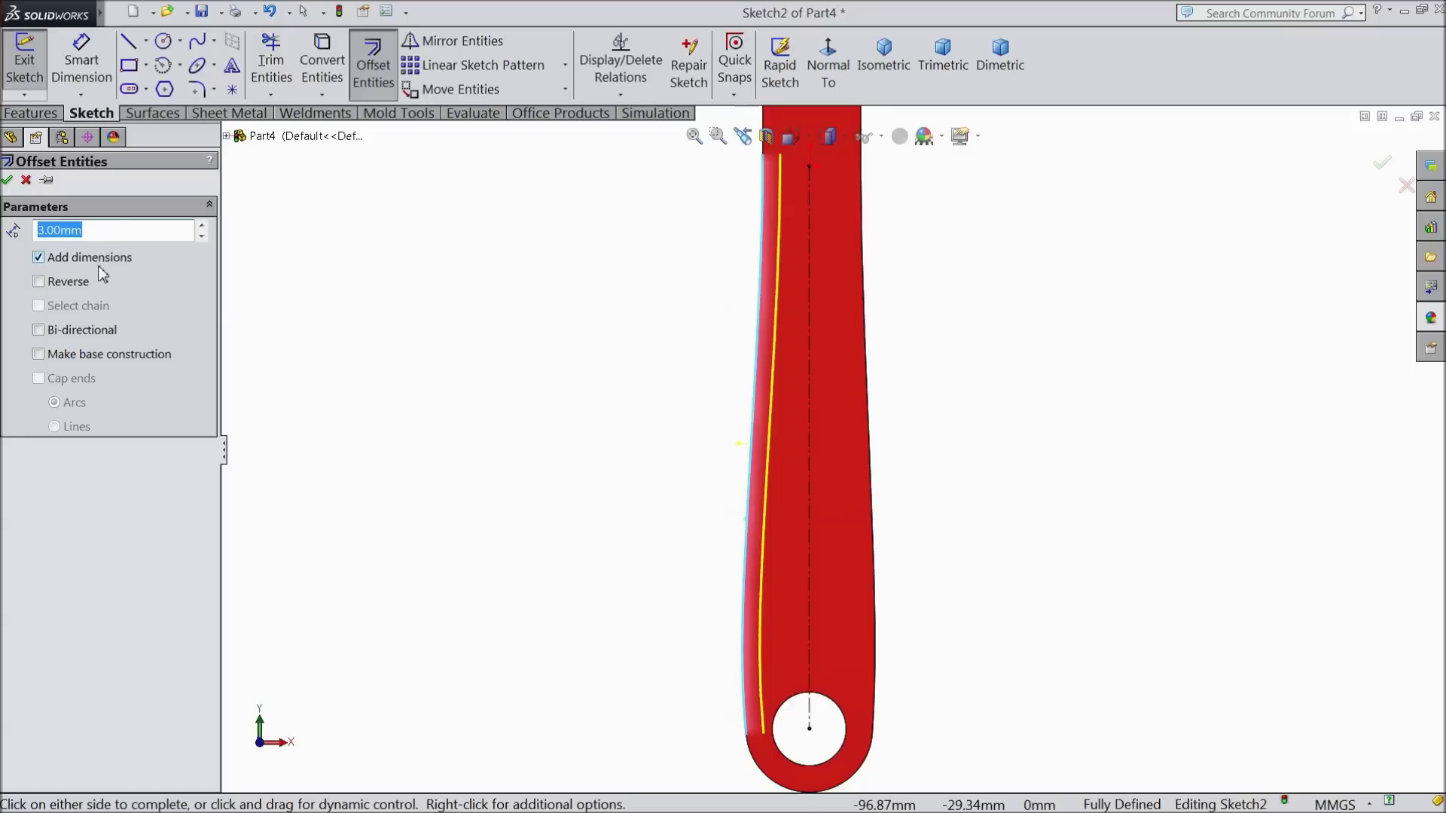
pyautogui.write('5')
pyautogui.press('Return')
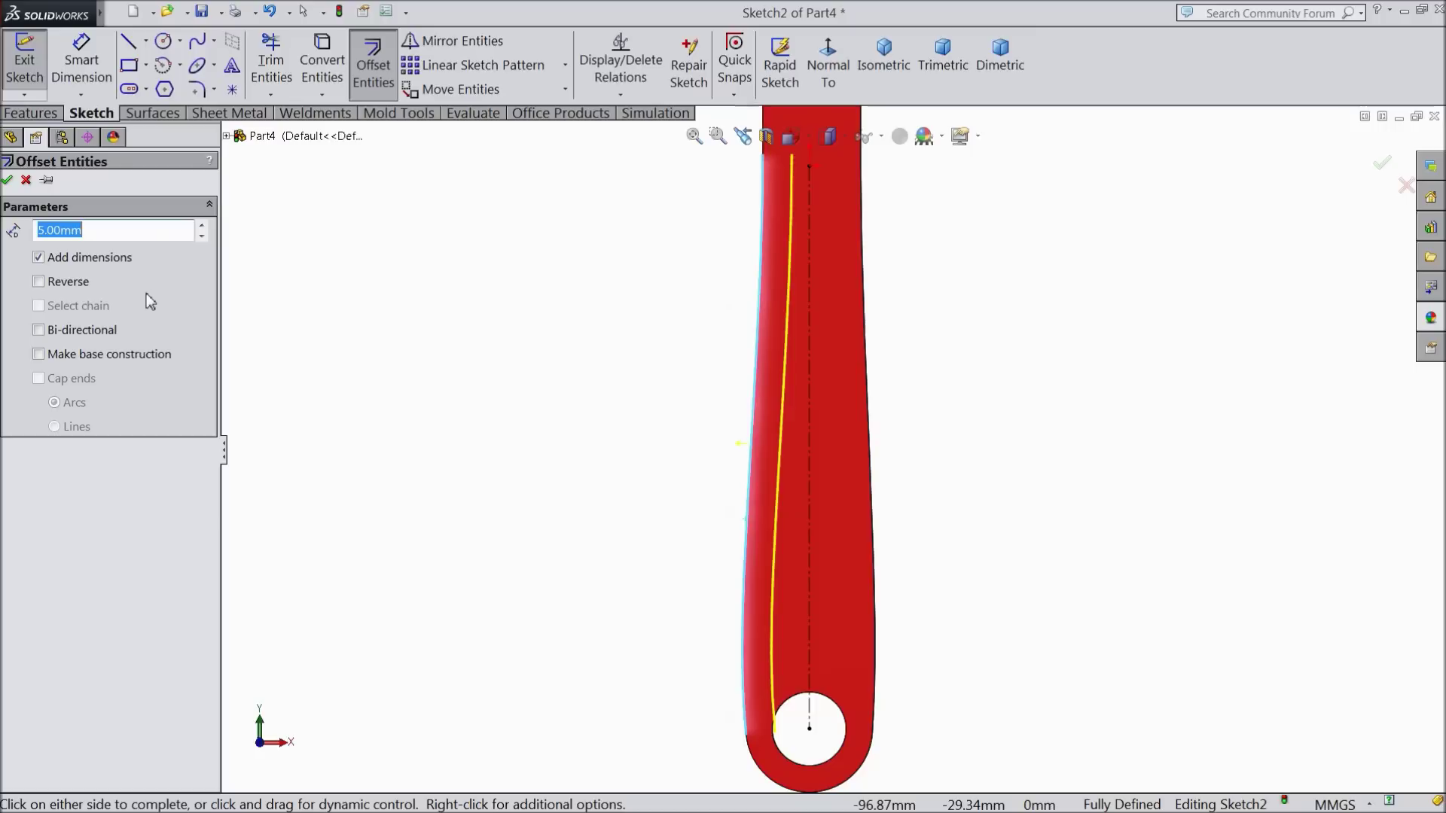
pyautogui.click(878, 494)
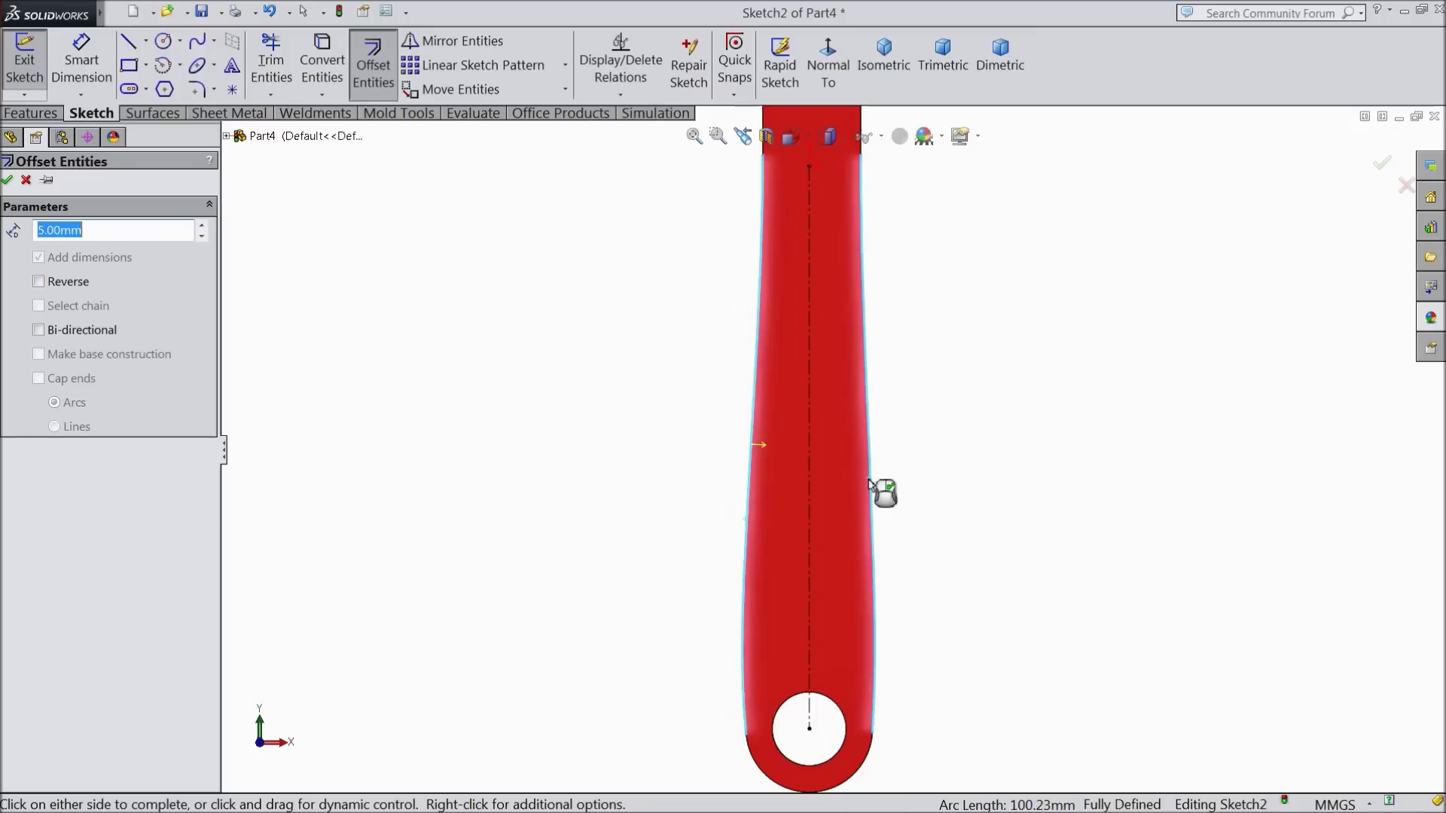
pyautogui.click(25, 181)
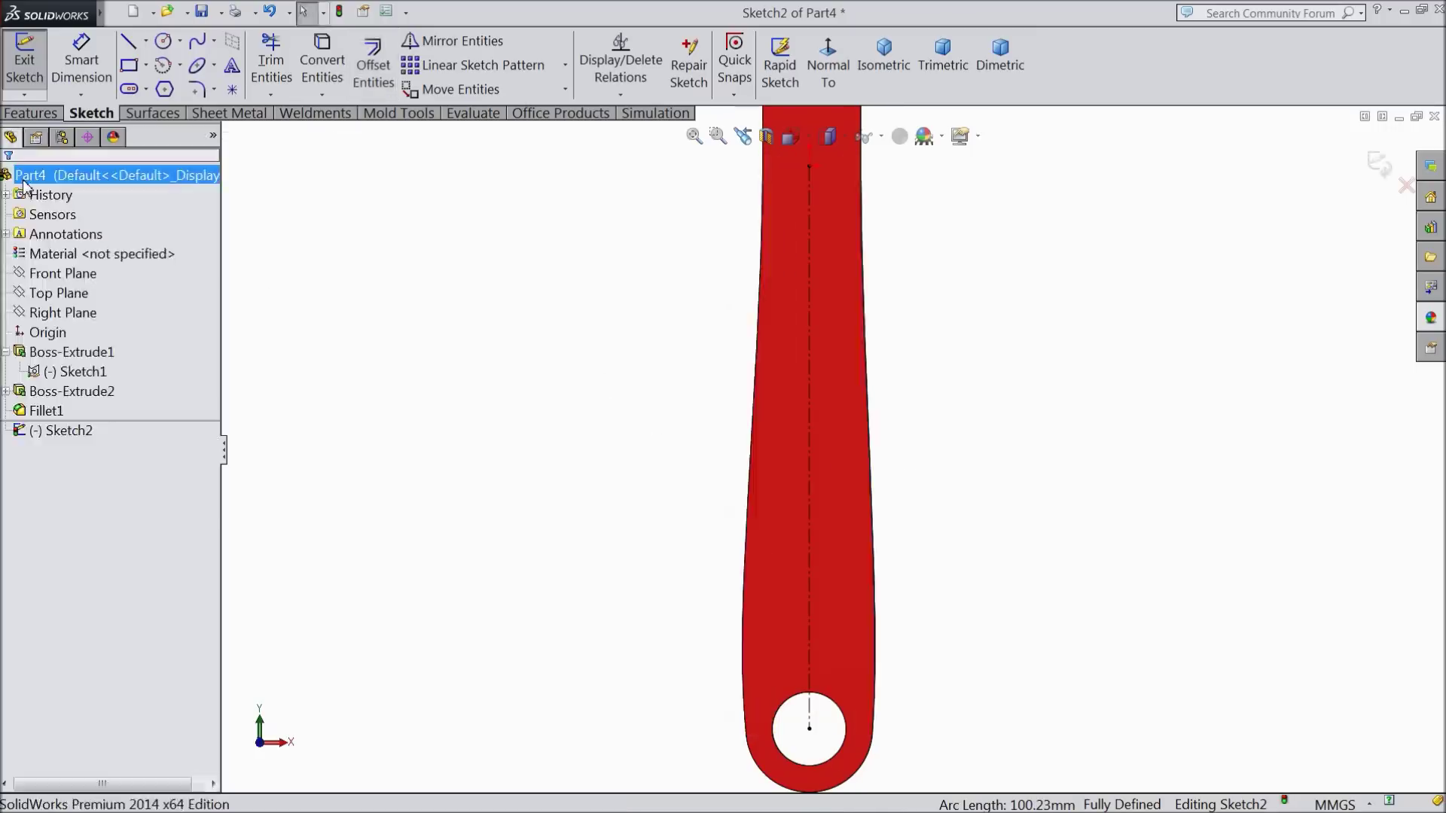
# - Offset the handle's two long curved side edges inward by 4.5 mm each, with dimensions added
pyautogui.click(372, 67)
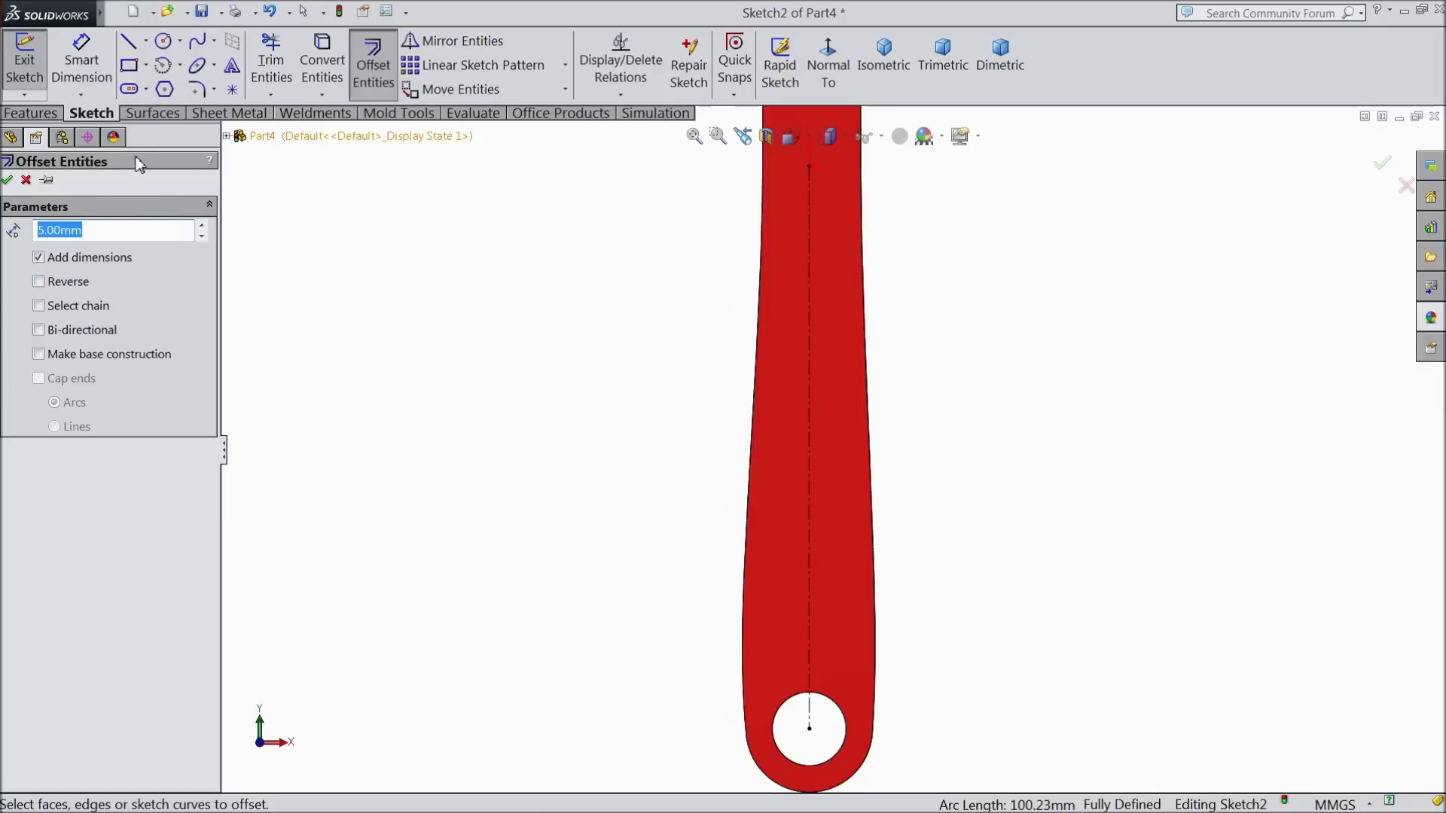
pyautogui.write('4.5')
pyautogui.click(751, 466)
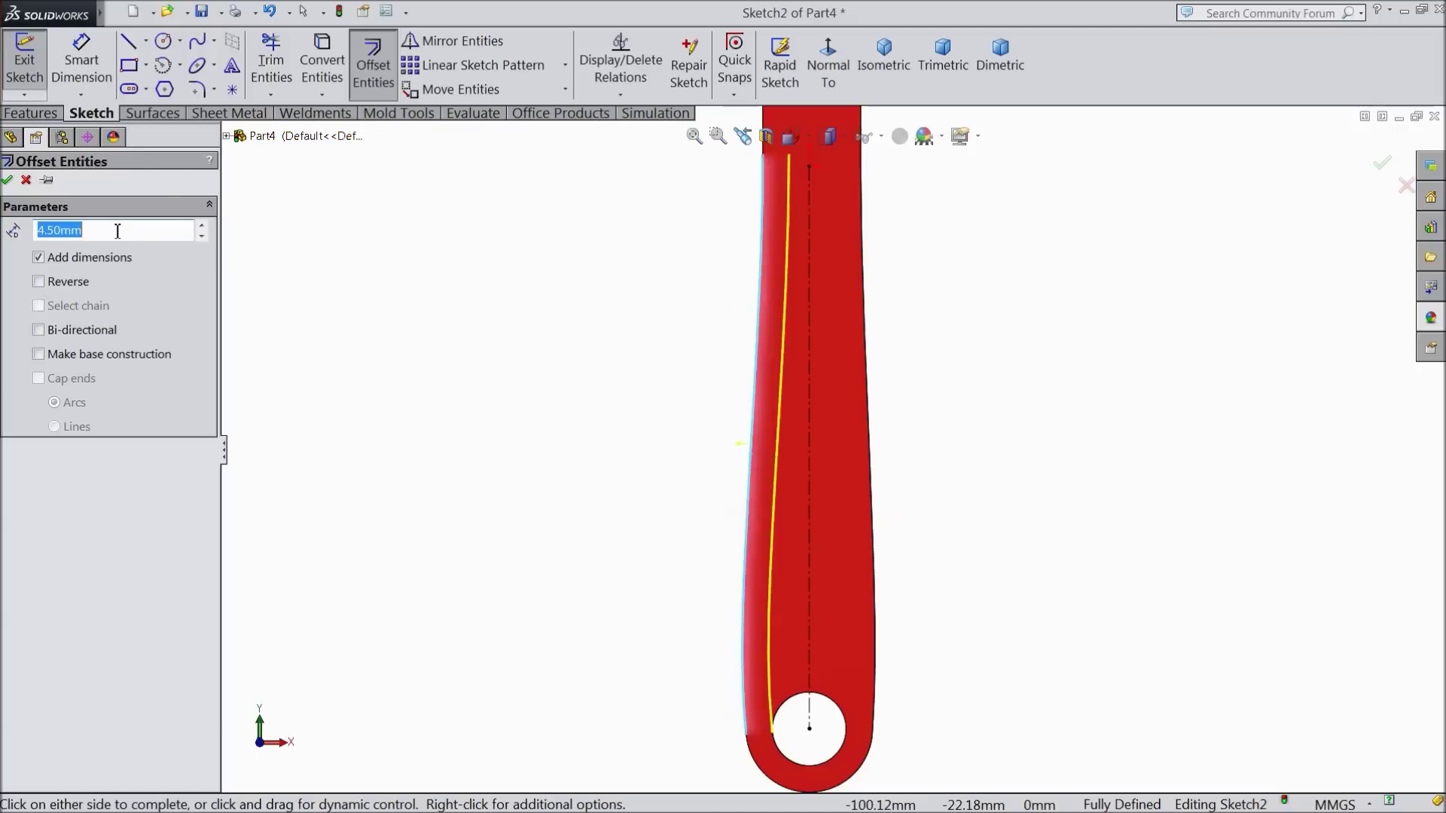
pyautogui.click(13, 181)
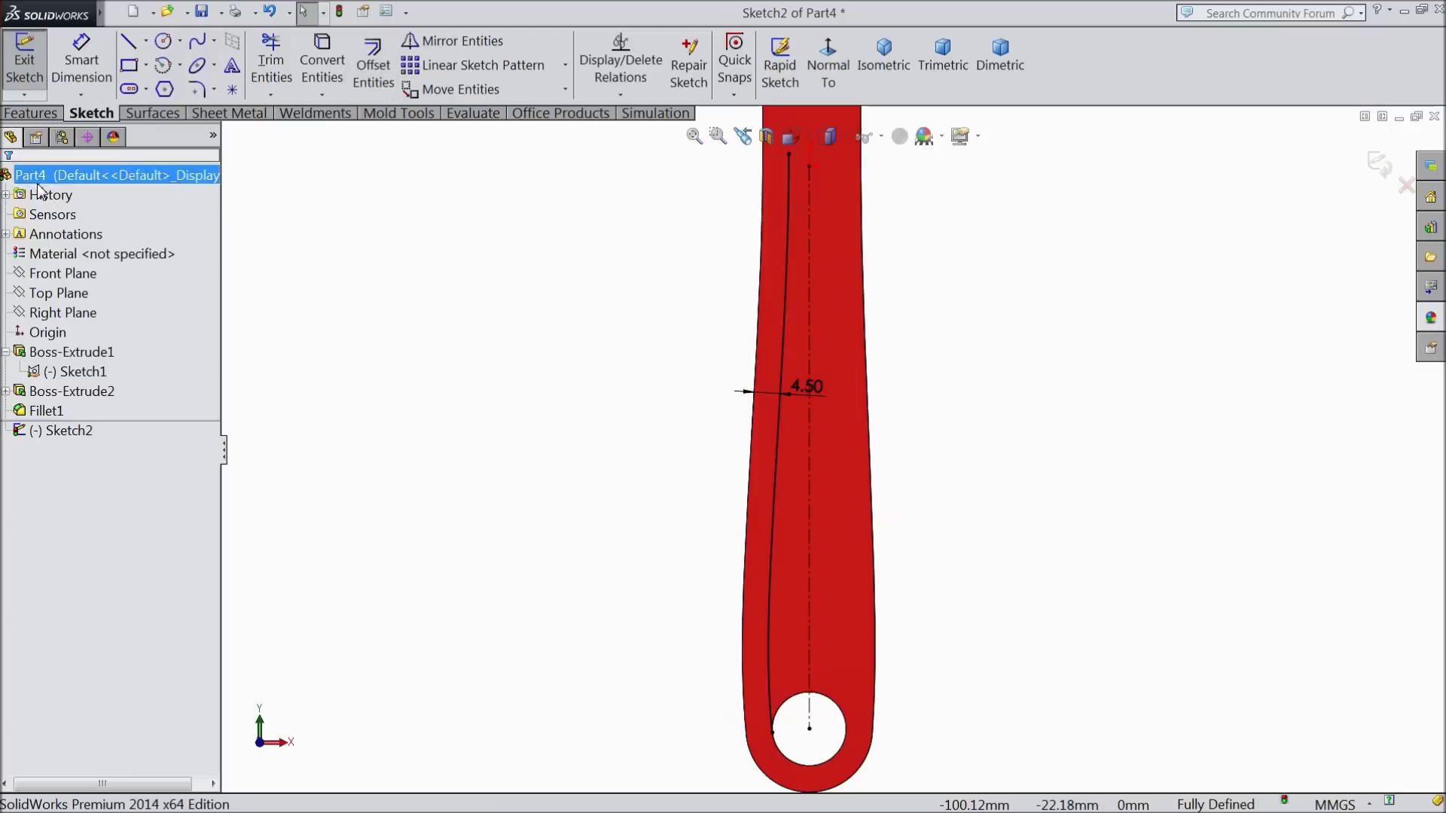
pyautogui.click(371, 73)
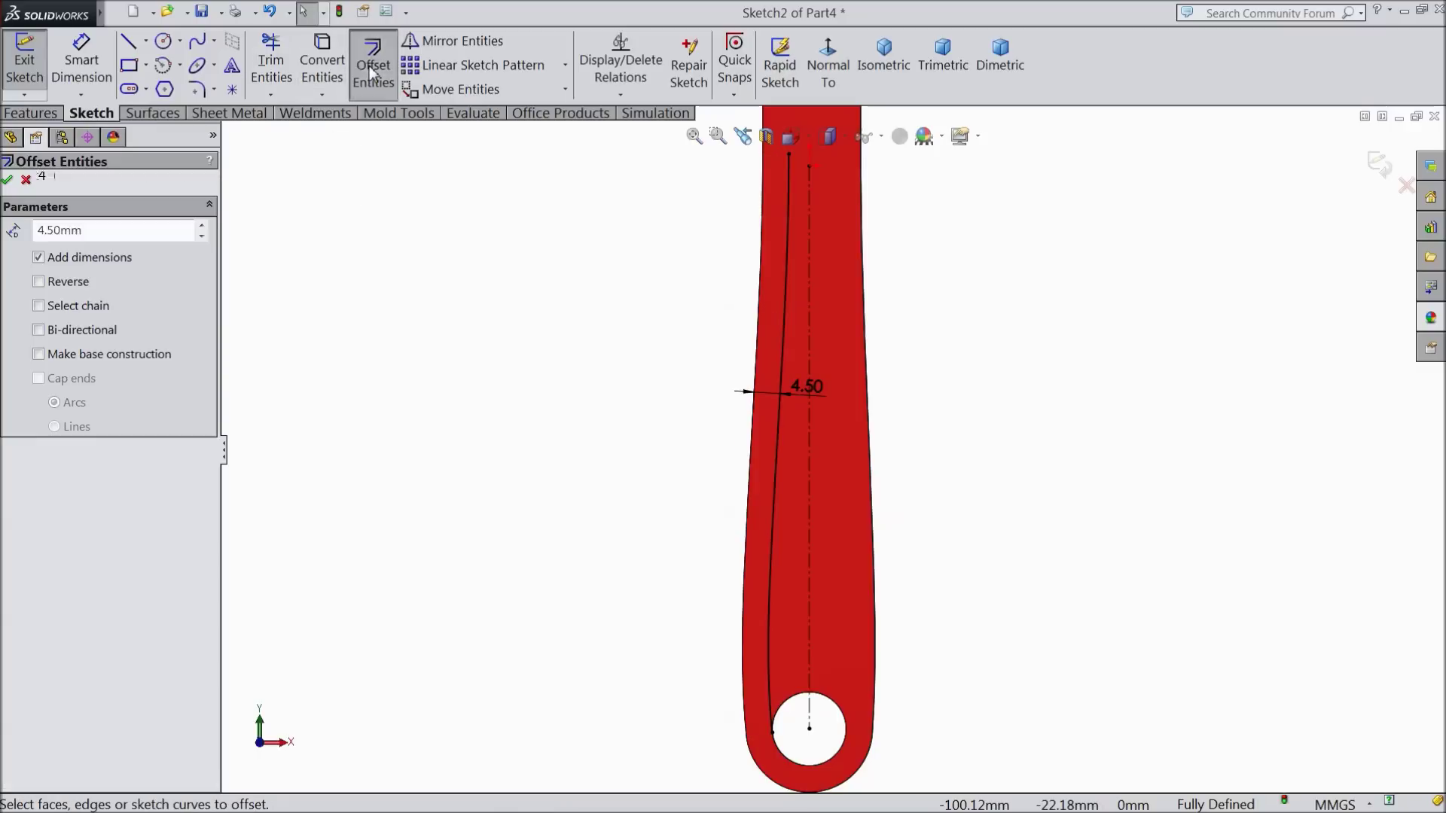
pyautogui.click(873, 483)
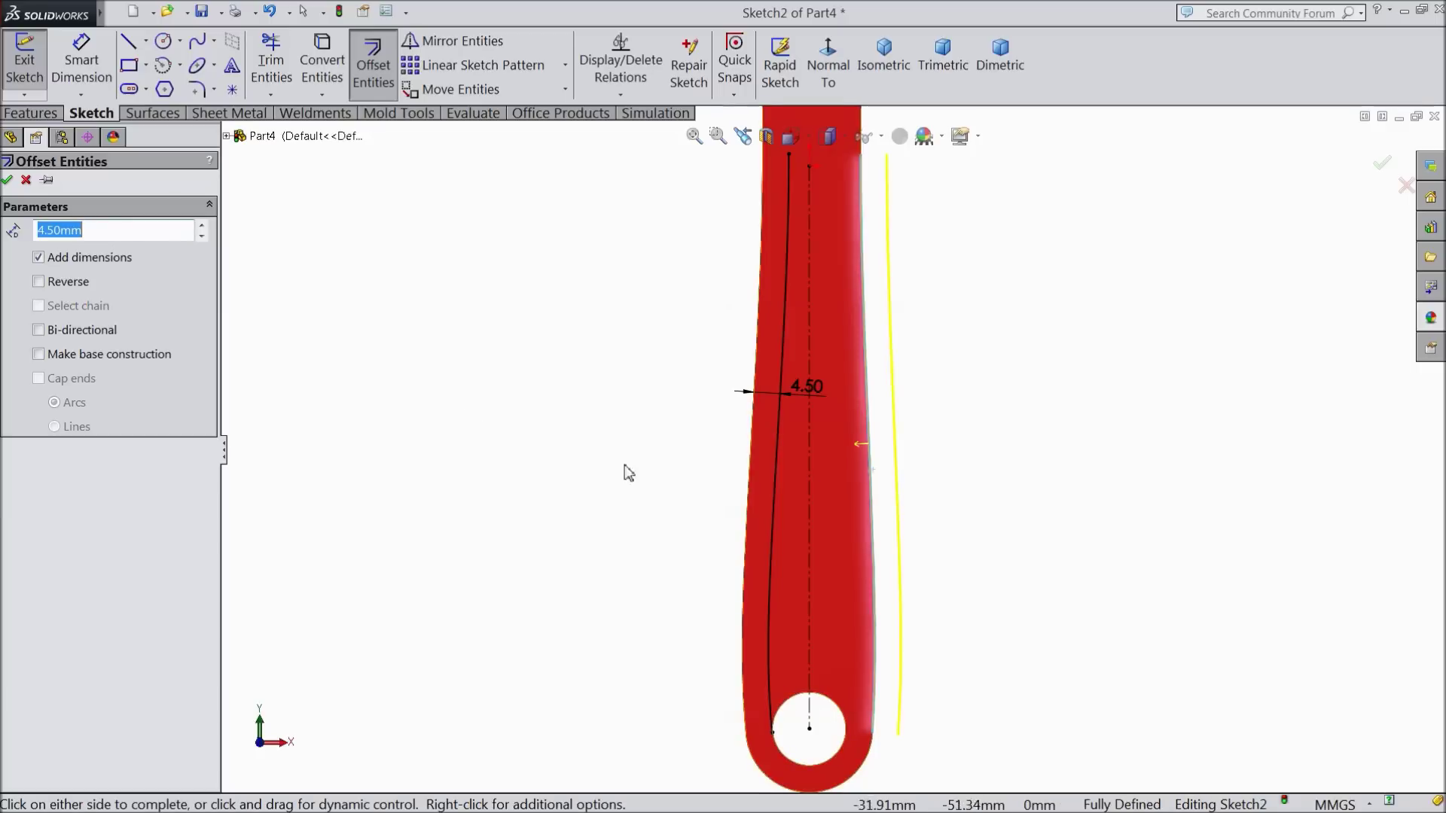
pyautogui.click(65, 288)
pyautogui.click(7, 180)
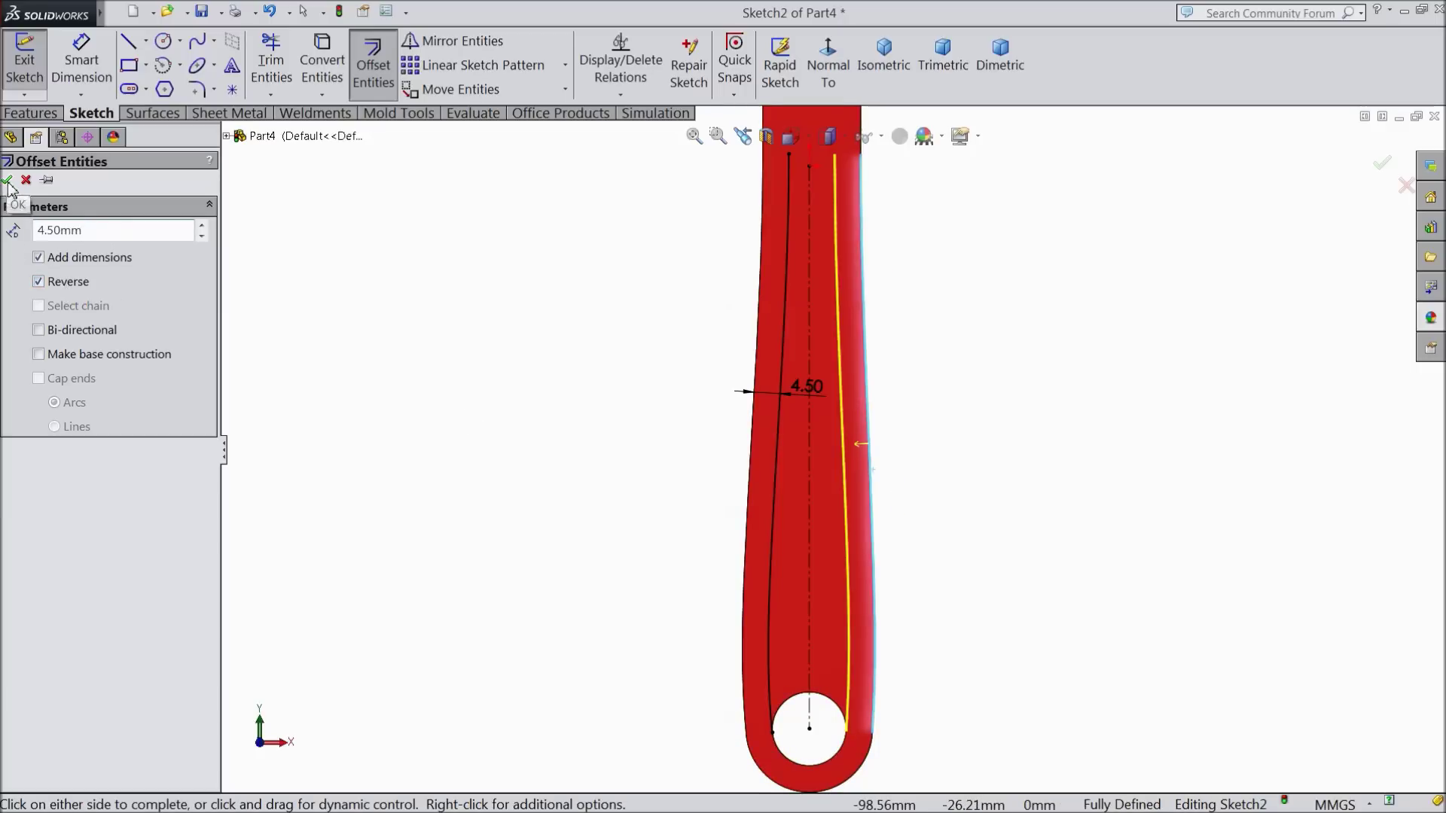
# - Sketch a circle with a radius of about 10.9 mm centred on the handle's hanging hole
pyautogui.click(165, 41)
pyautogui.click(808, 729)
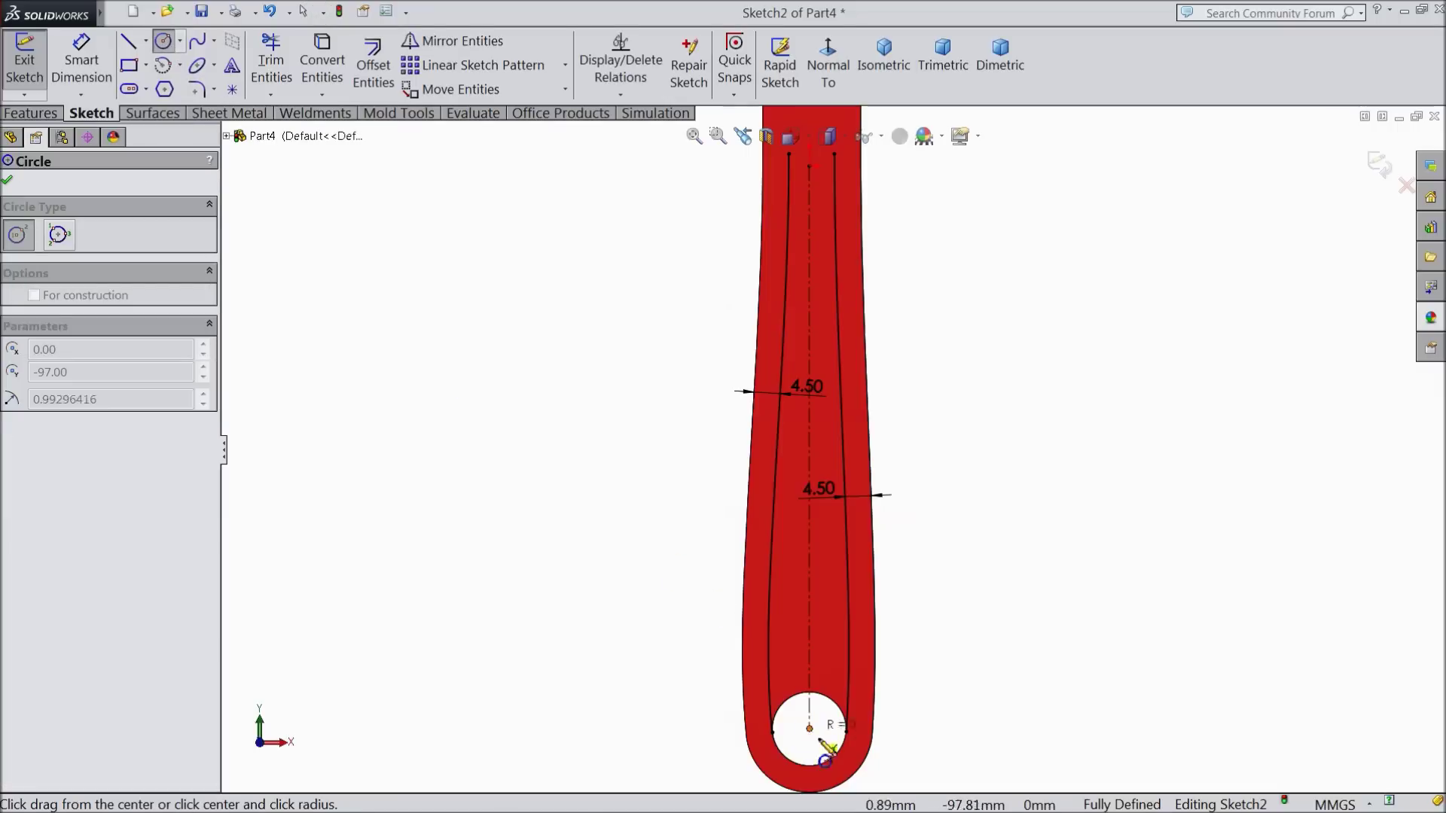
pyautogui.click(864, 785)
pyautogui.scroll(-3, 829, 646)
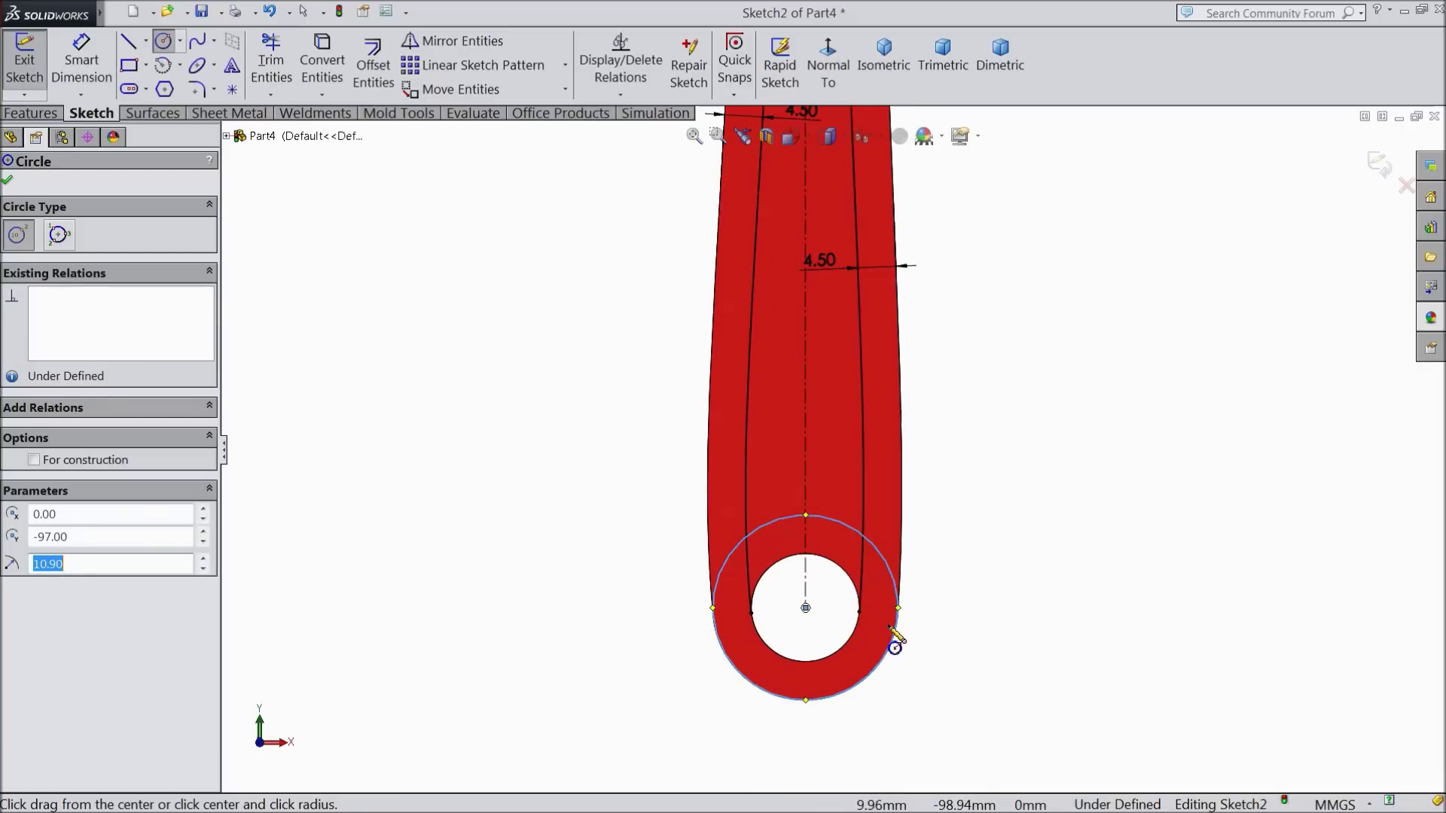
pyautogui.rightClick(428, 433)
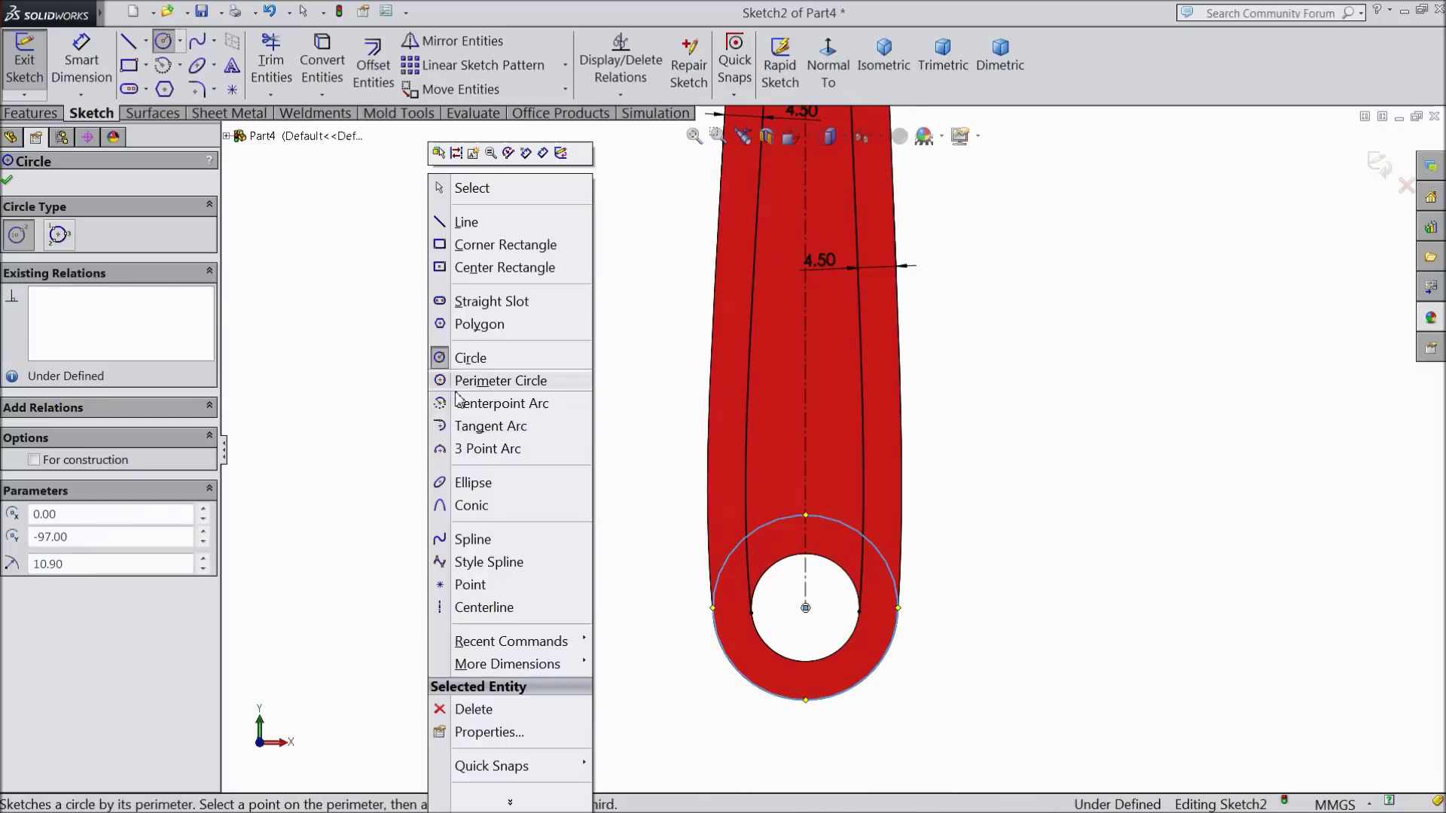
pyautogui.click(472, 189)
# - Trim the circle and the lower ends of the offset curves, leaving only the arc joining them above the hanging hole
pyautogui.click(271, 62)
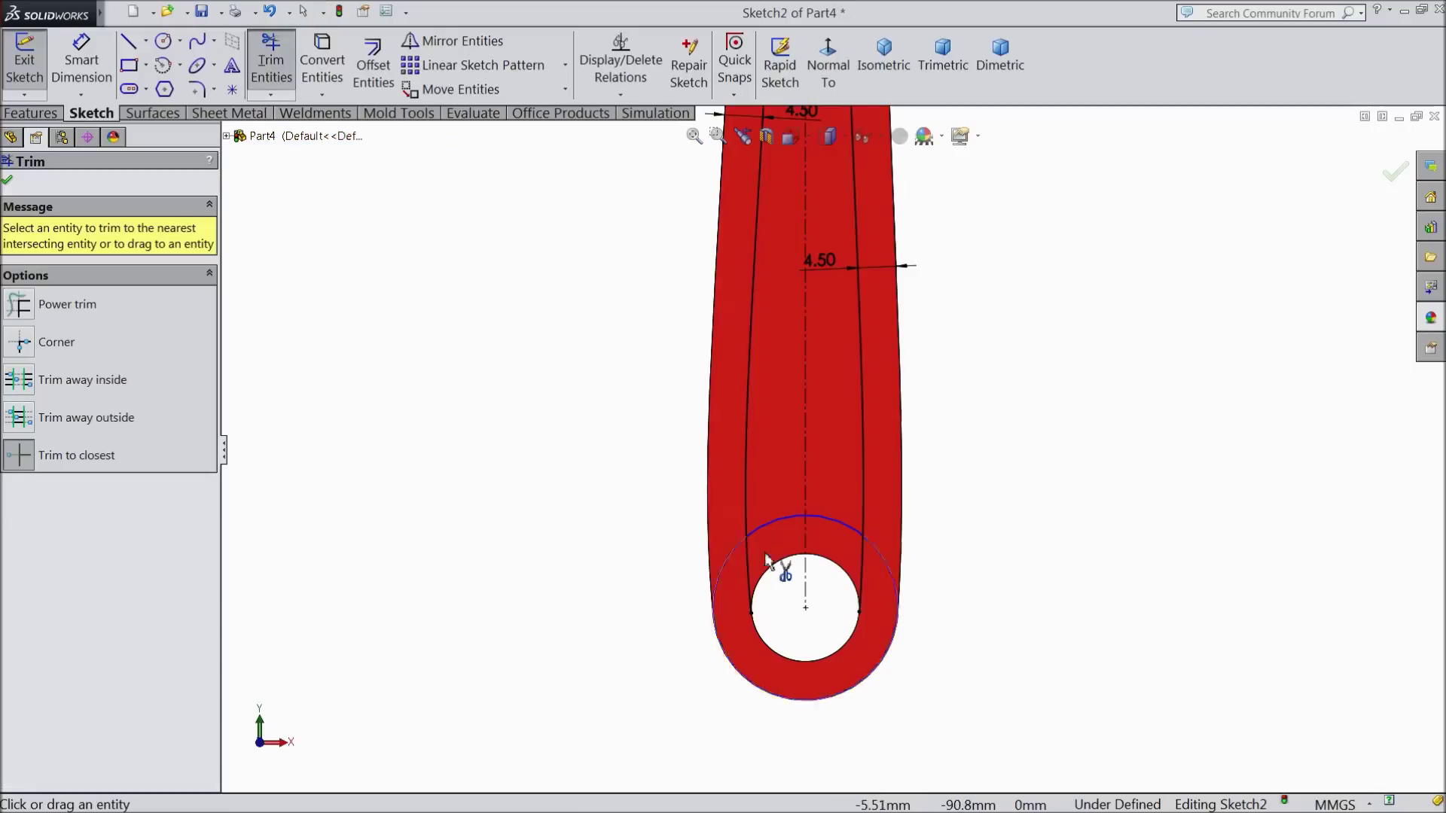
pyautogui.scroll(-3, 753, 557)
pyautogui.moveTo(745, 564); pyautogui.dragTo(700, 552)
pyautogui.click(945, 559)
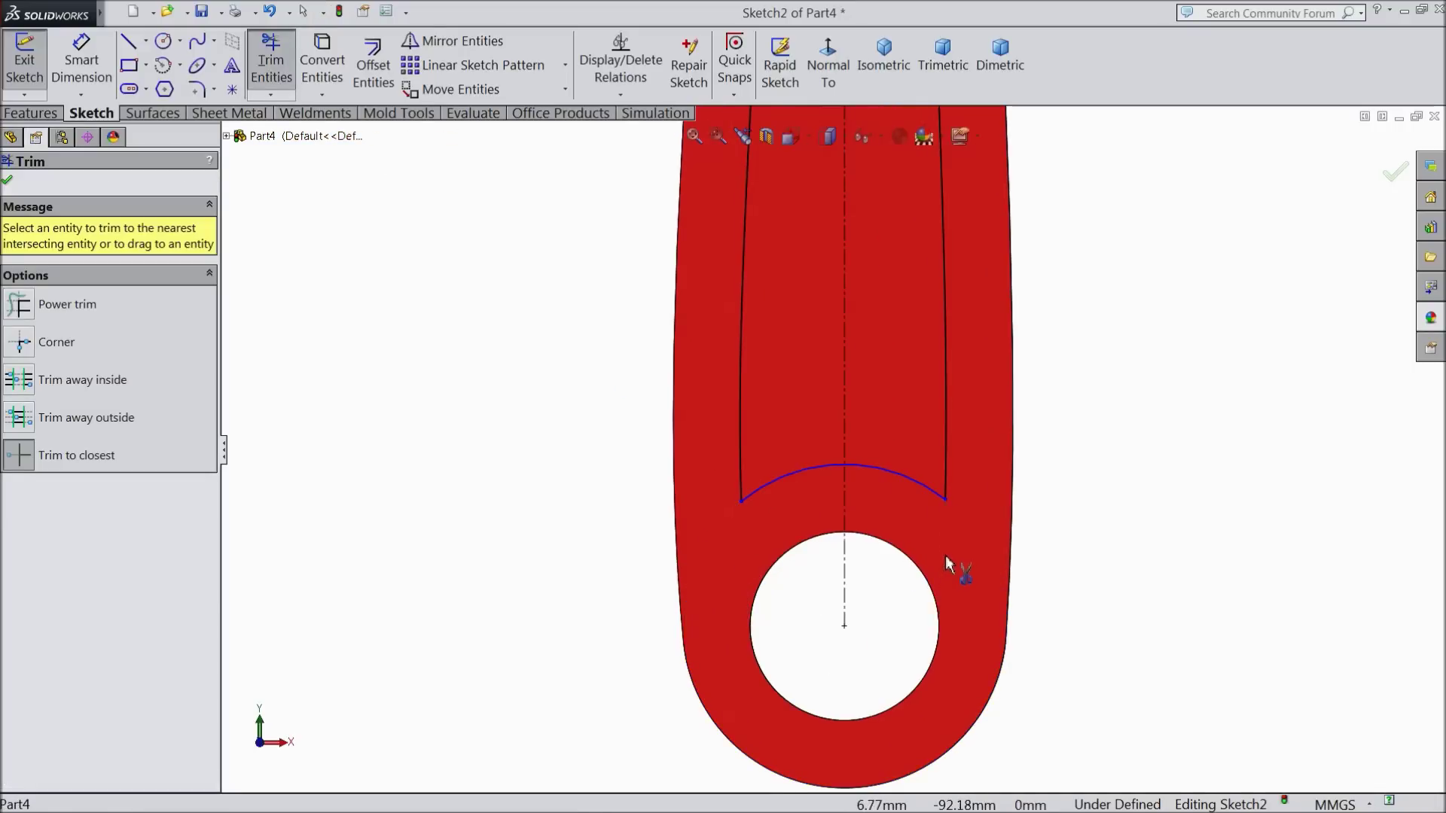
pyautogui.scroll(5, 833, 532)
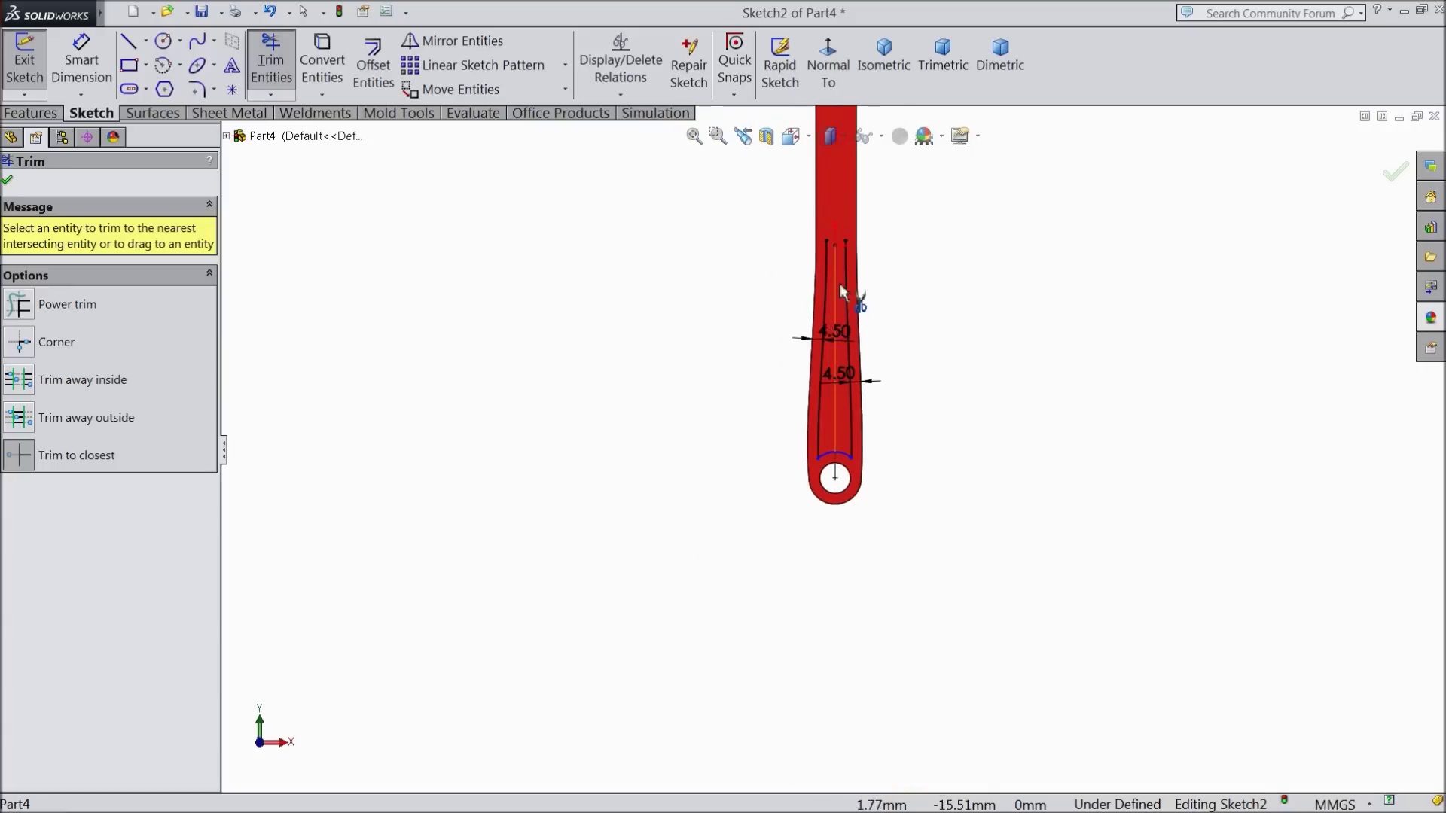
pyautogui.scroll(-6, 836, 284)
pyautogui.click(8, 179)
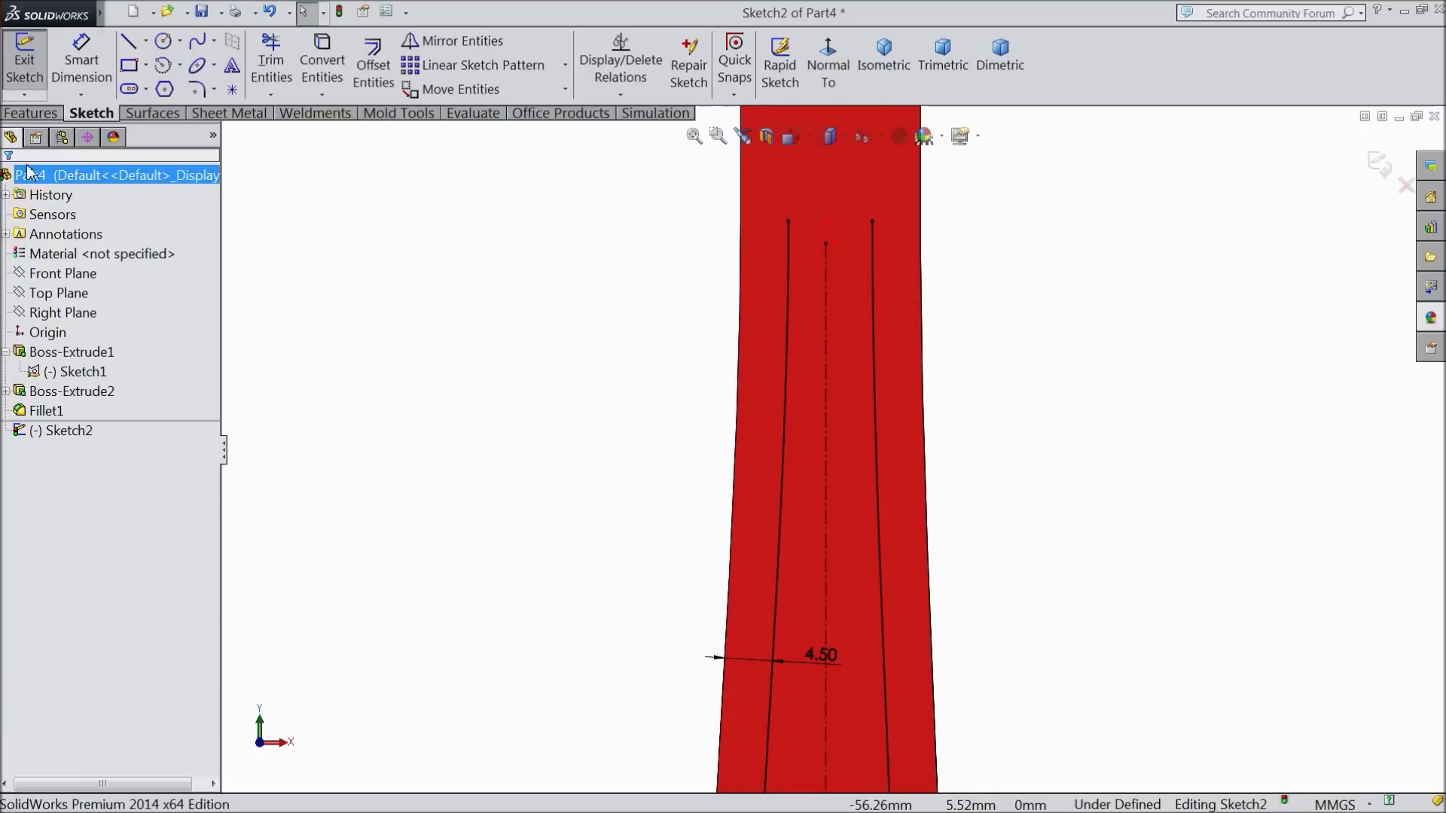
pyautogui.click(164, 42)
pyautogui.scroll(-3, 835, 296)
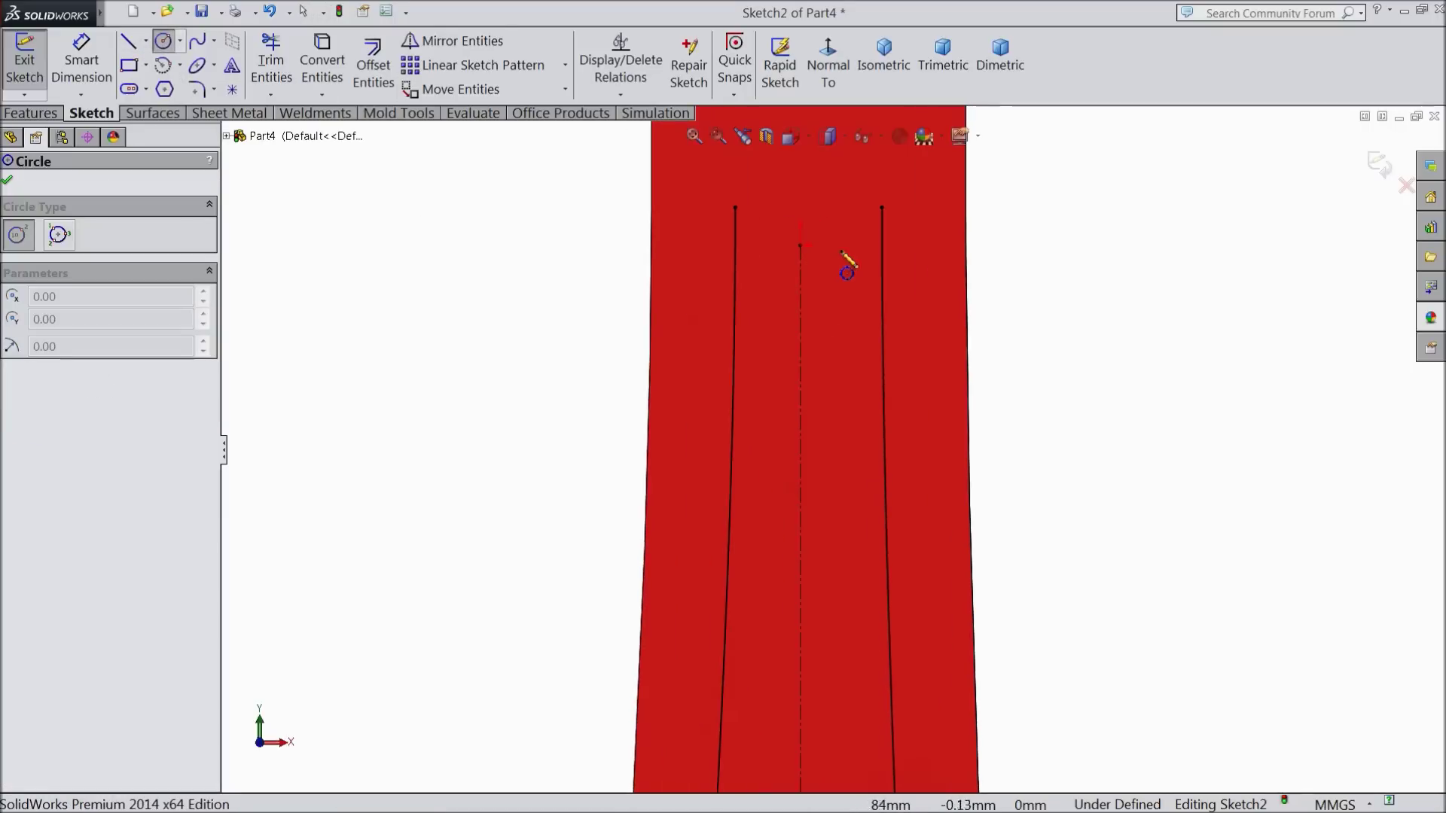
pyautogui.click(801, 246)
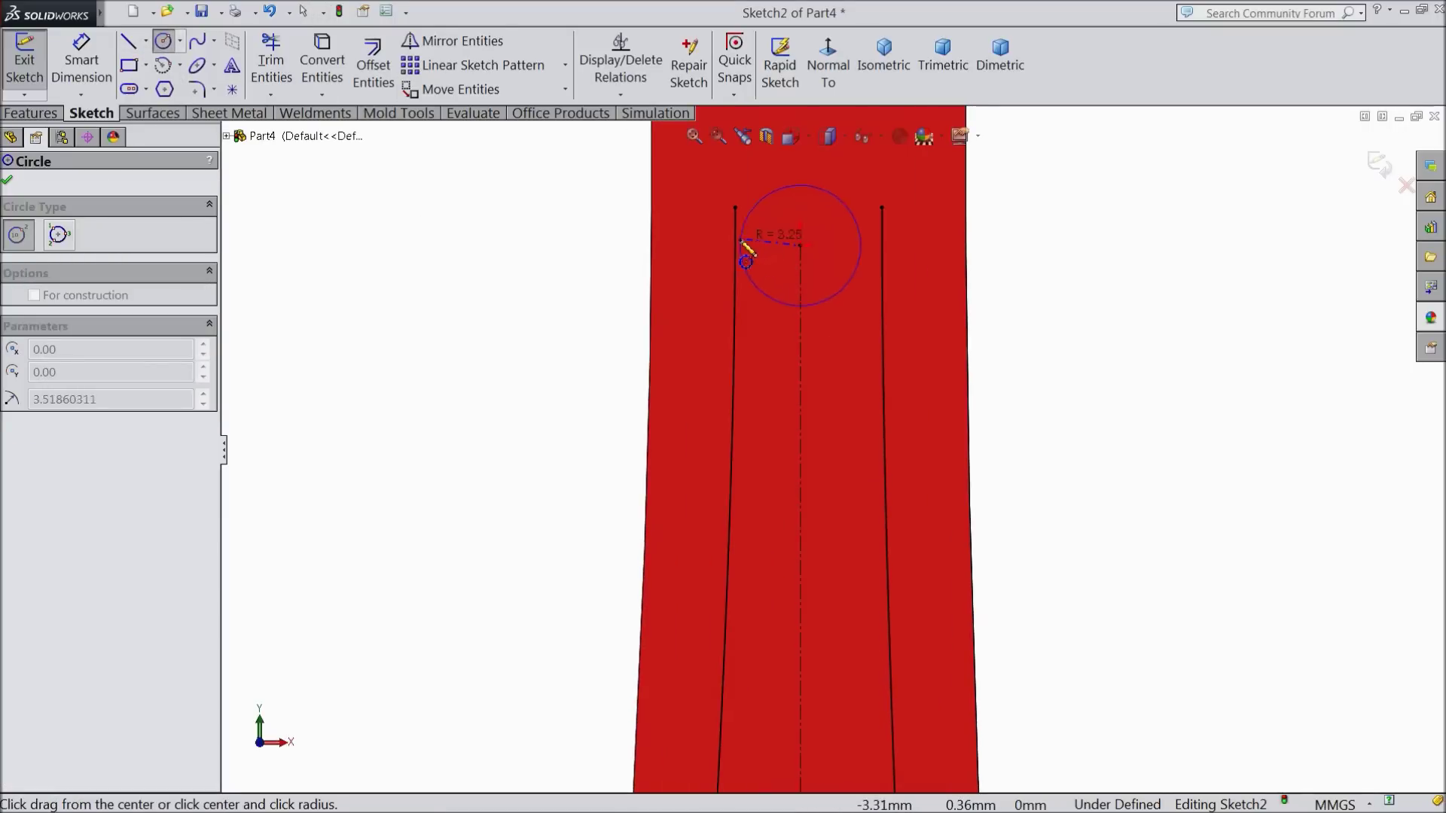
pyautogui.click(744, 252)
pyautogui.rightClick(554, 256)
pyautogui.click(595, 189)
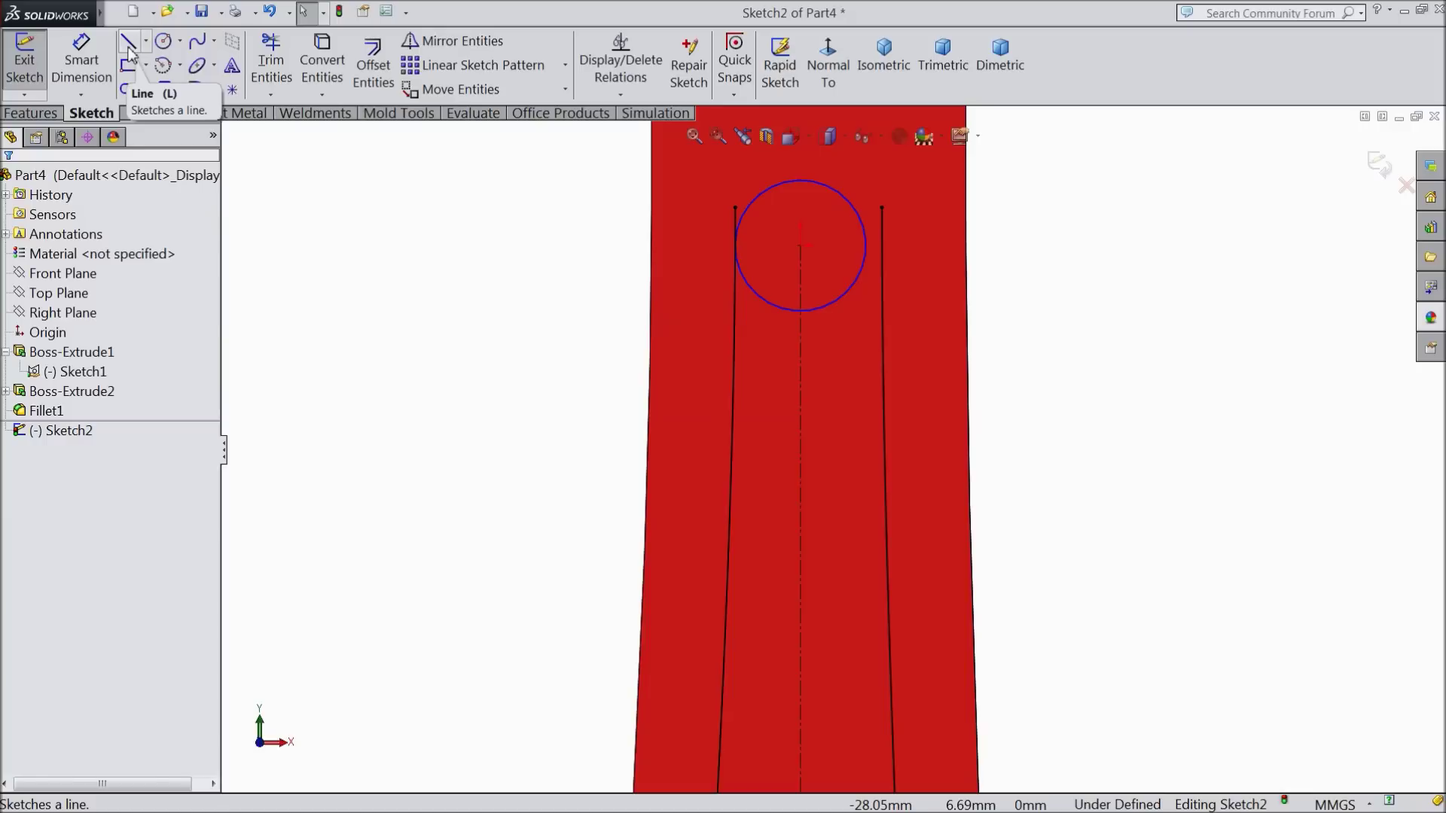
pyautogui.rightClick(836, 303)
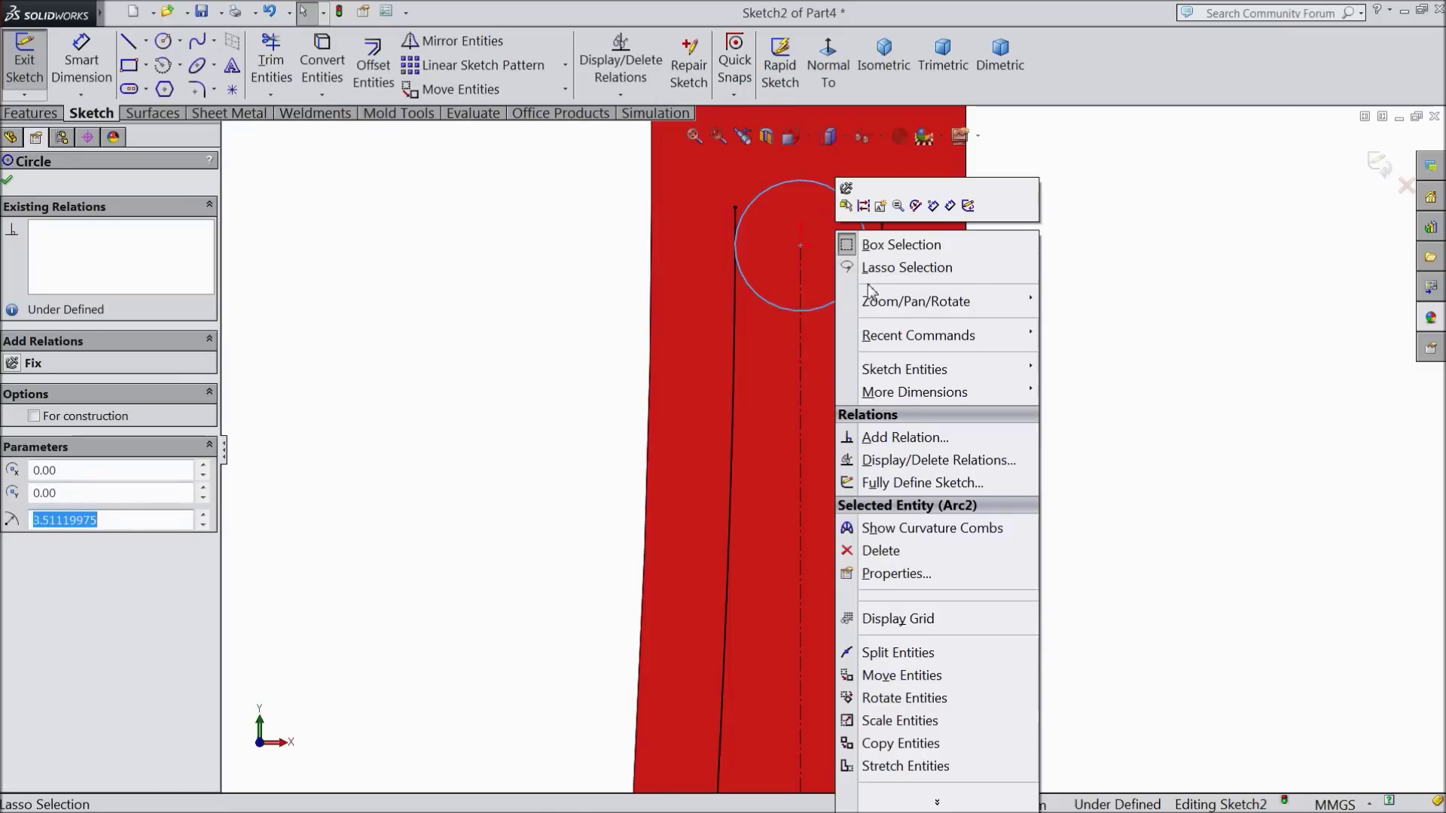
pyautogui.moveTo(857, 303)
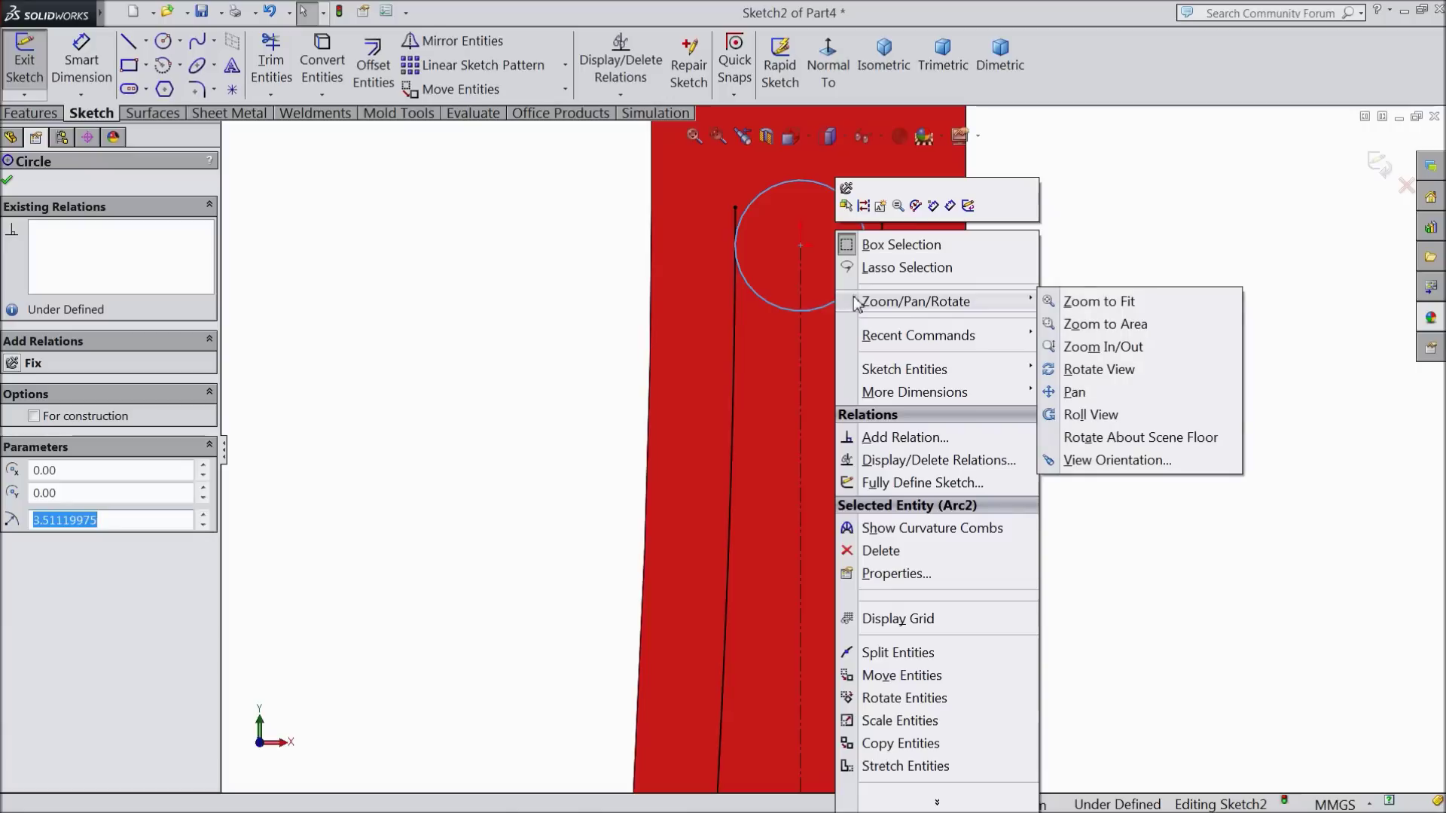
pyautogui.click(1096, 302)
pyautogui.press('Delete')
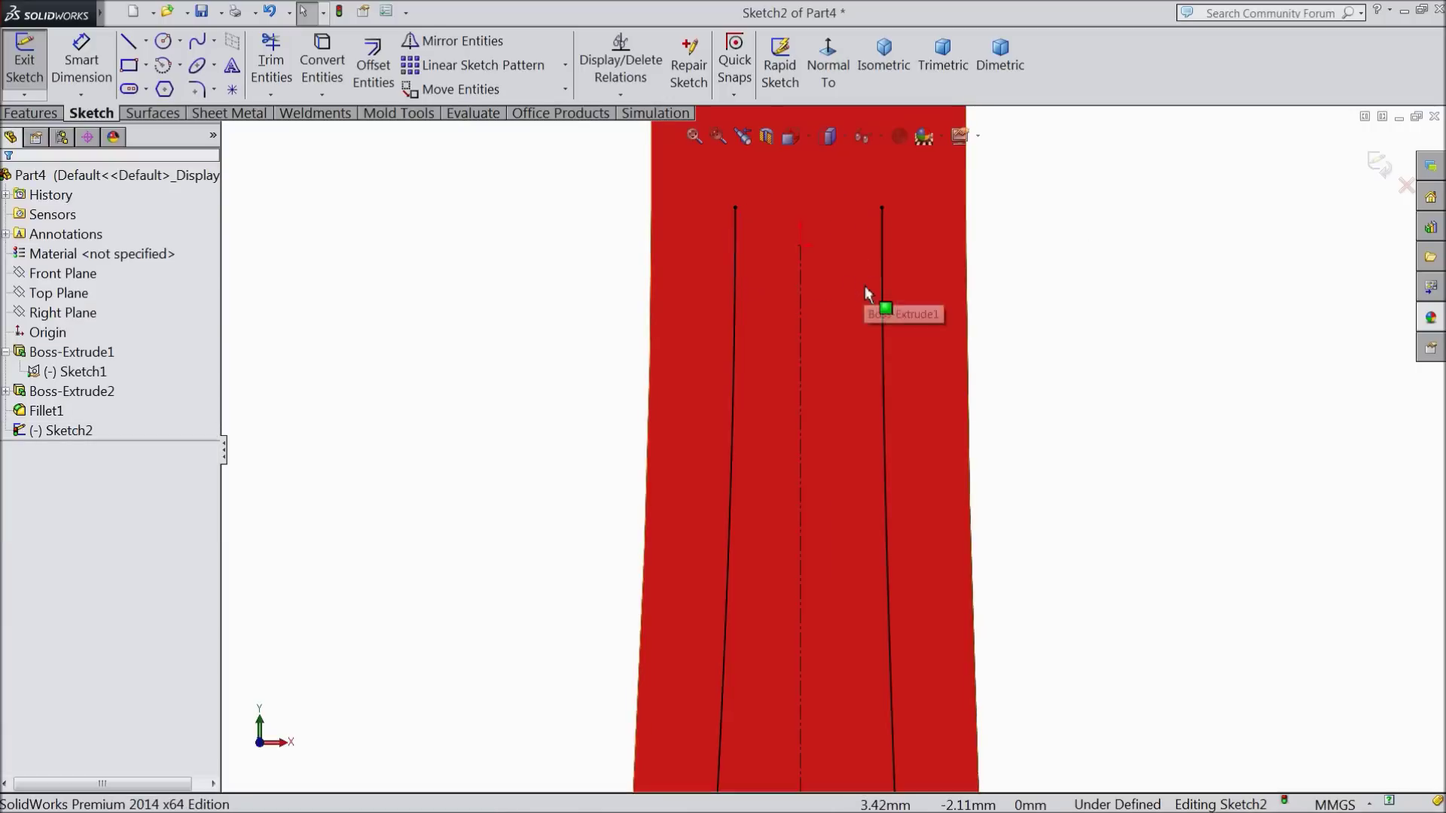
# - Draw a three-point arc with a radius of about 4.1 mm bridging the upper ends of the two offset curves
pyautogui.click(179, 64)
pyautogui.click(197, 137)
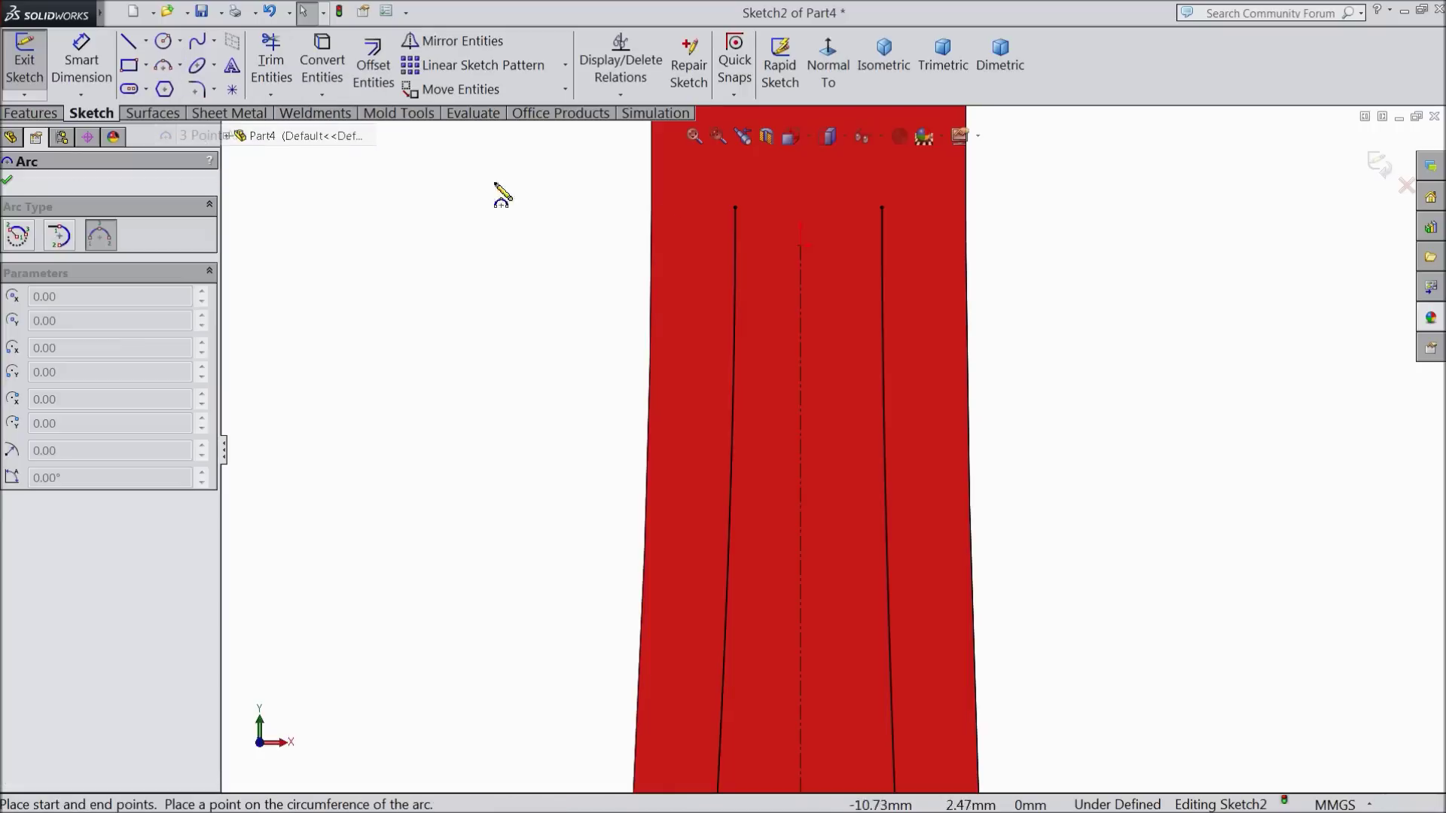
pyautogui.click(735, 208)
pyautogui.click(882, 208)
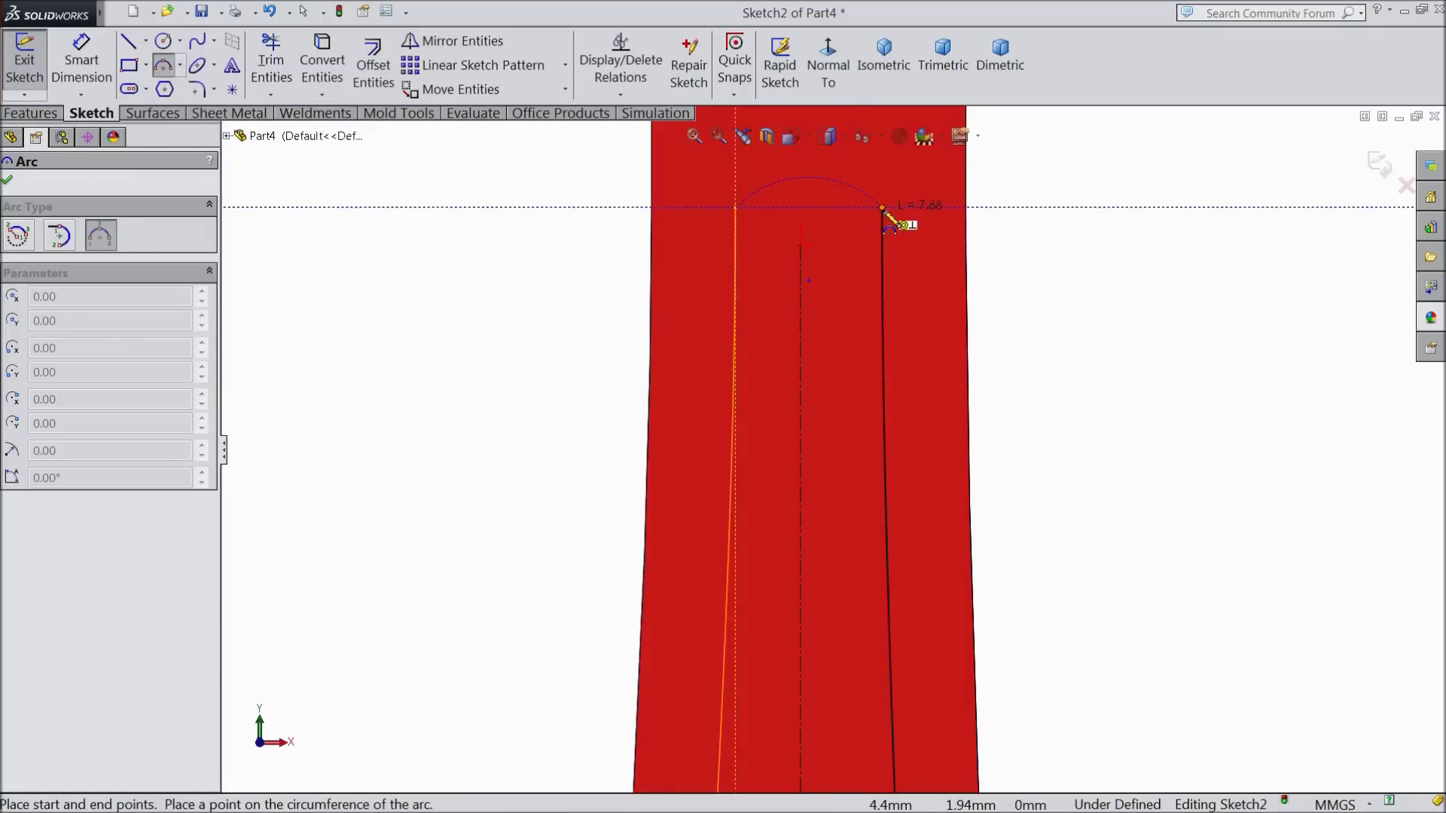
pyautogui.click(831, 167)
pyautogui.scroll(1, 826, 219)
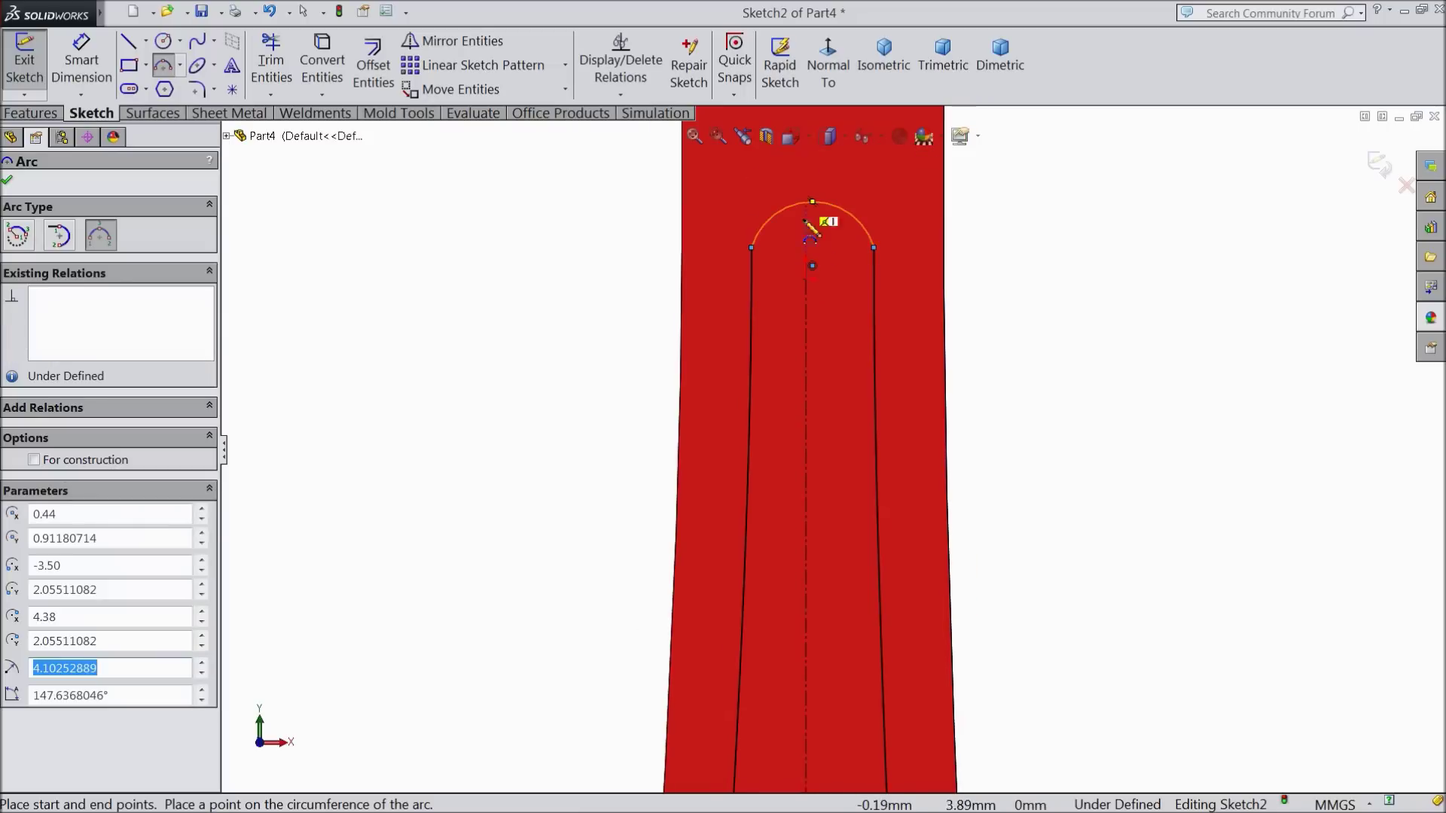
pyautogui.rightClick(316, 216)
pyautogui.click(360, 189)
# - Make the upper arc tangent to both offset curves
pyautogui.scroll(-2, 749, 224)
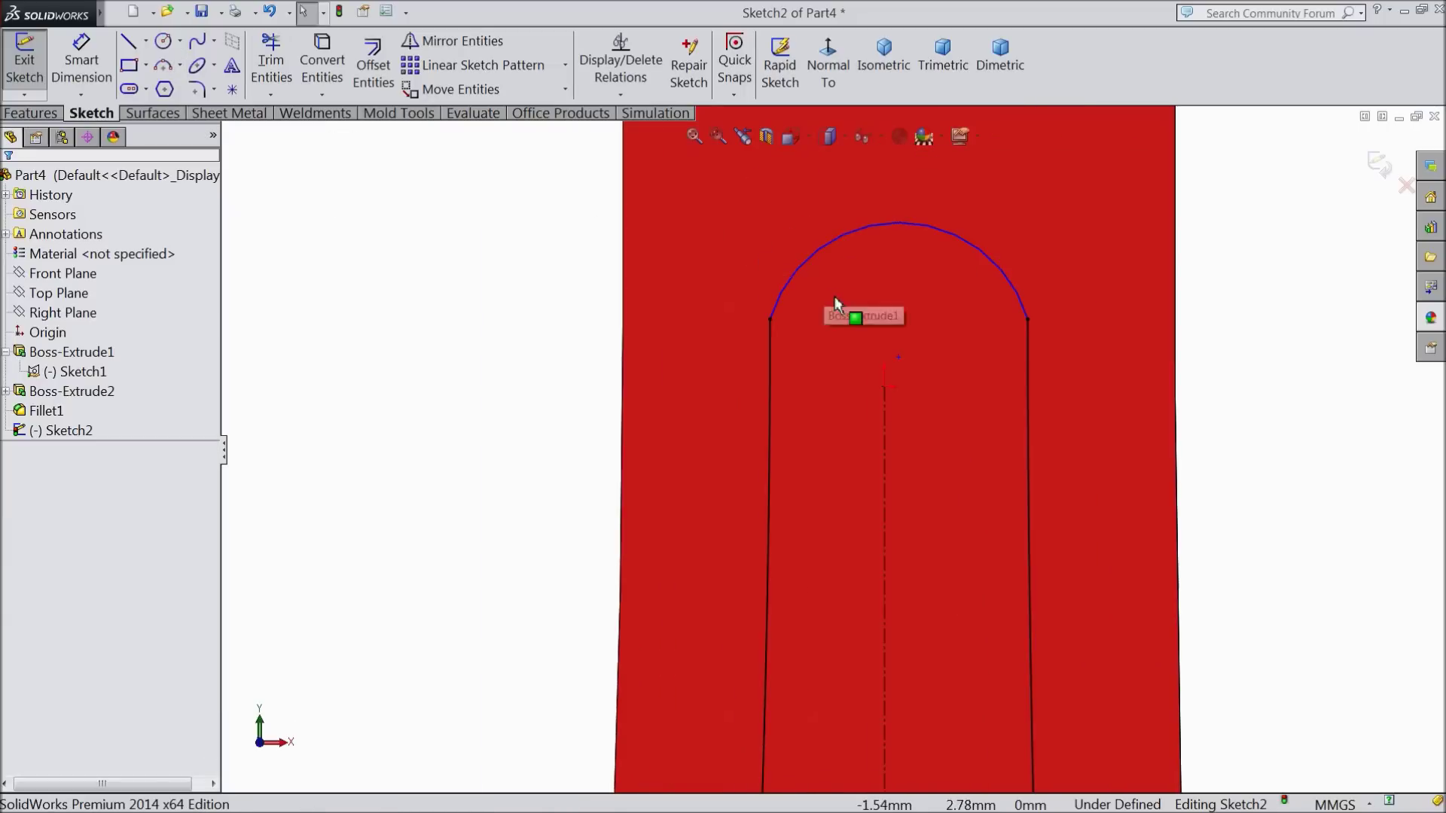
pyautogui.moveTo(762, 328); pyautogui.dragTo(739, 337)
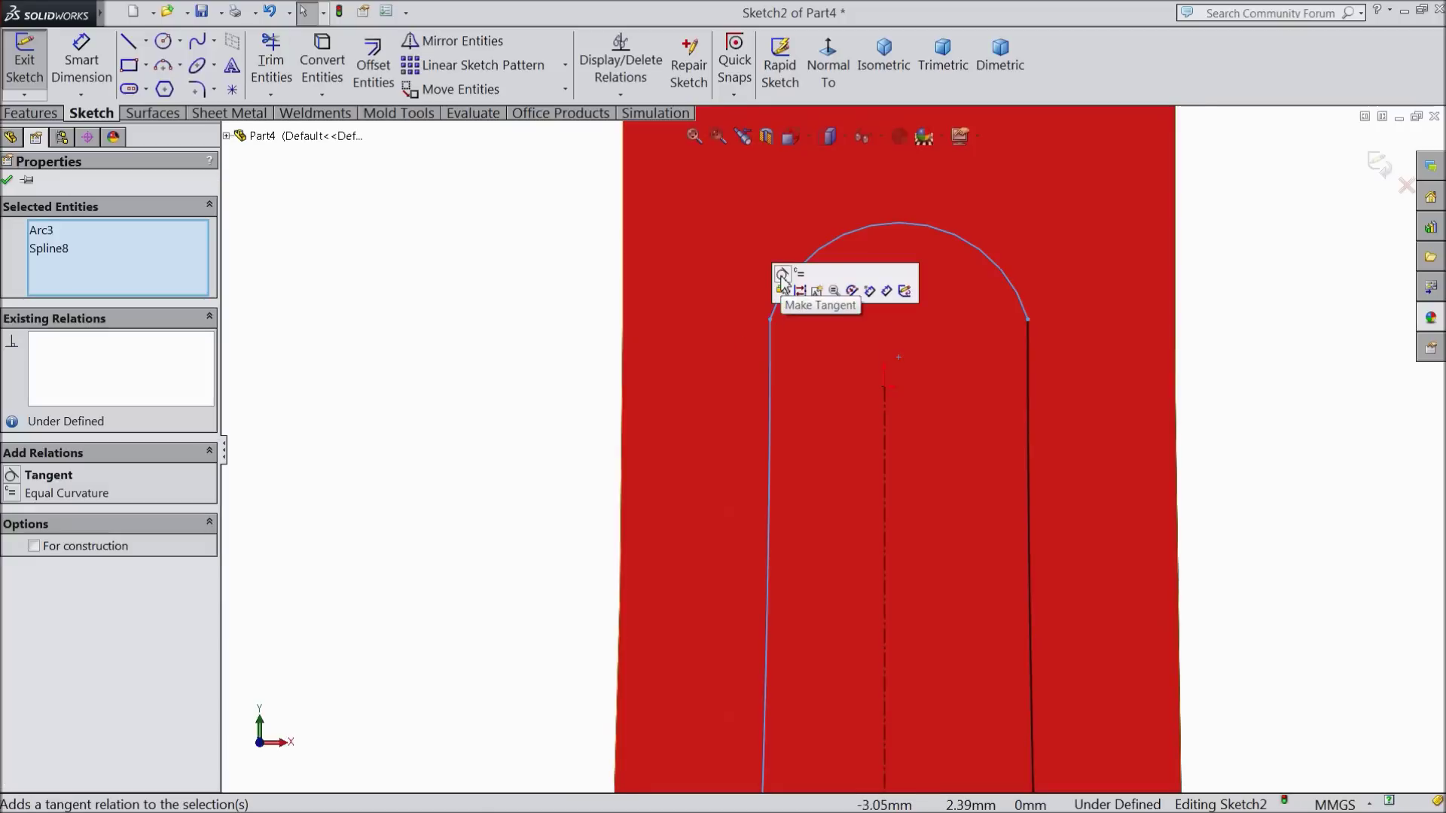
pyautogui.click(781, 278)
pyautogui.moveTo(1043, 291); pyautogui.dragTo(1008, 335)
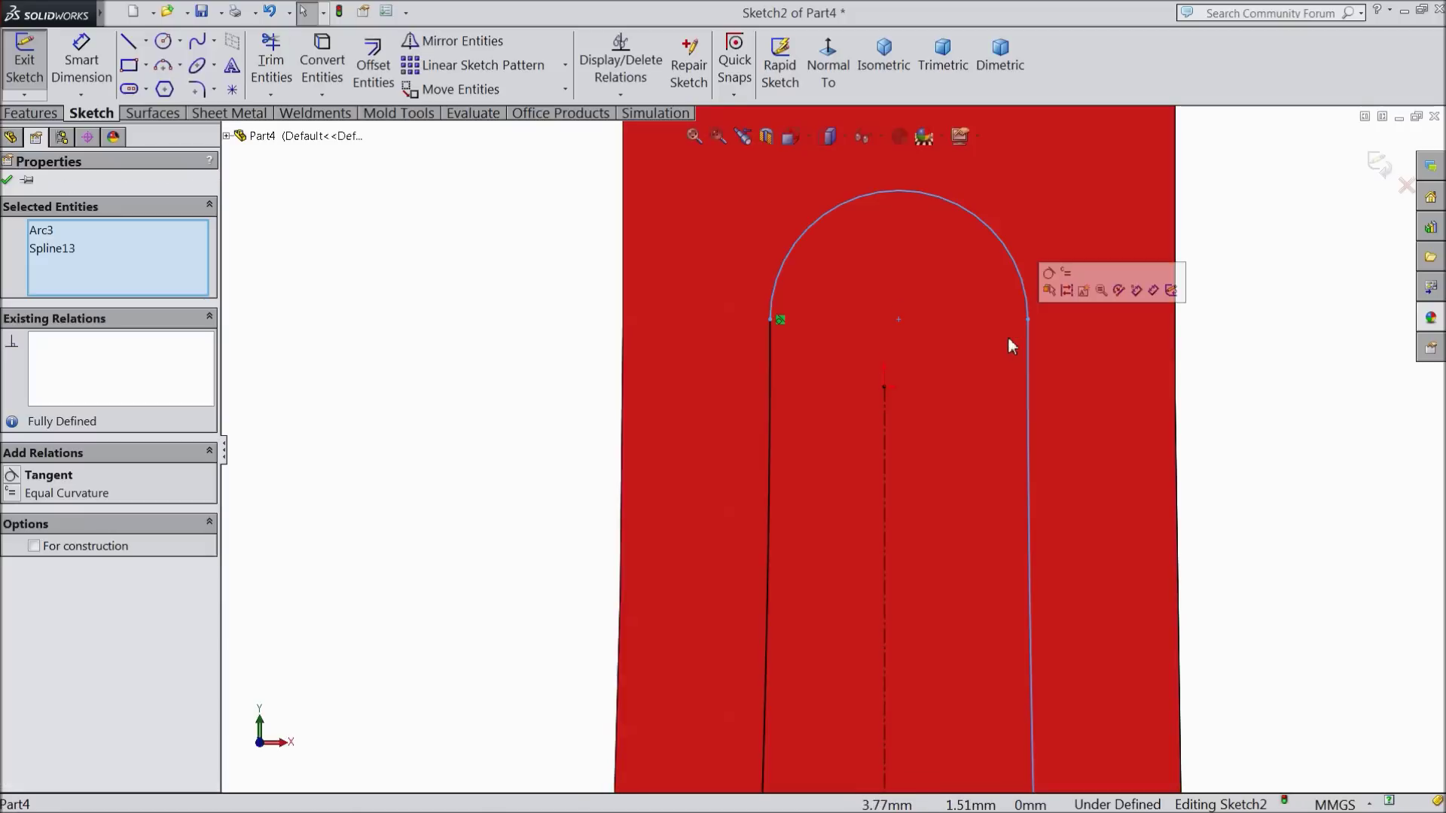
pyautogui.click(1048, 277)
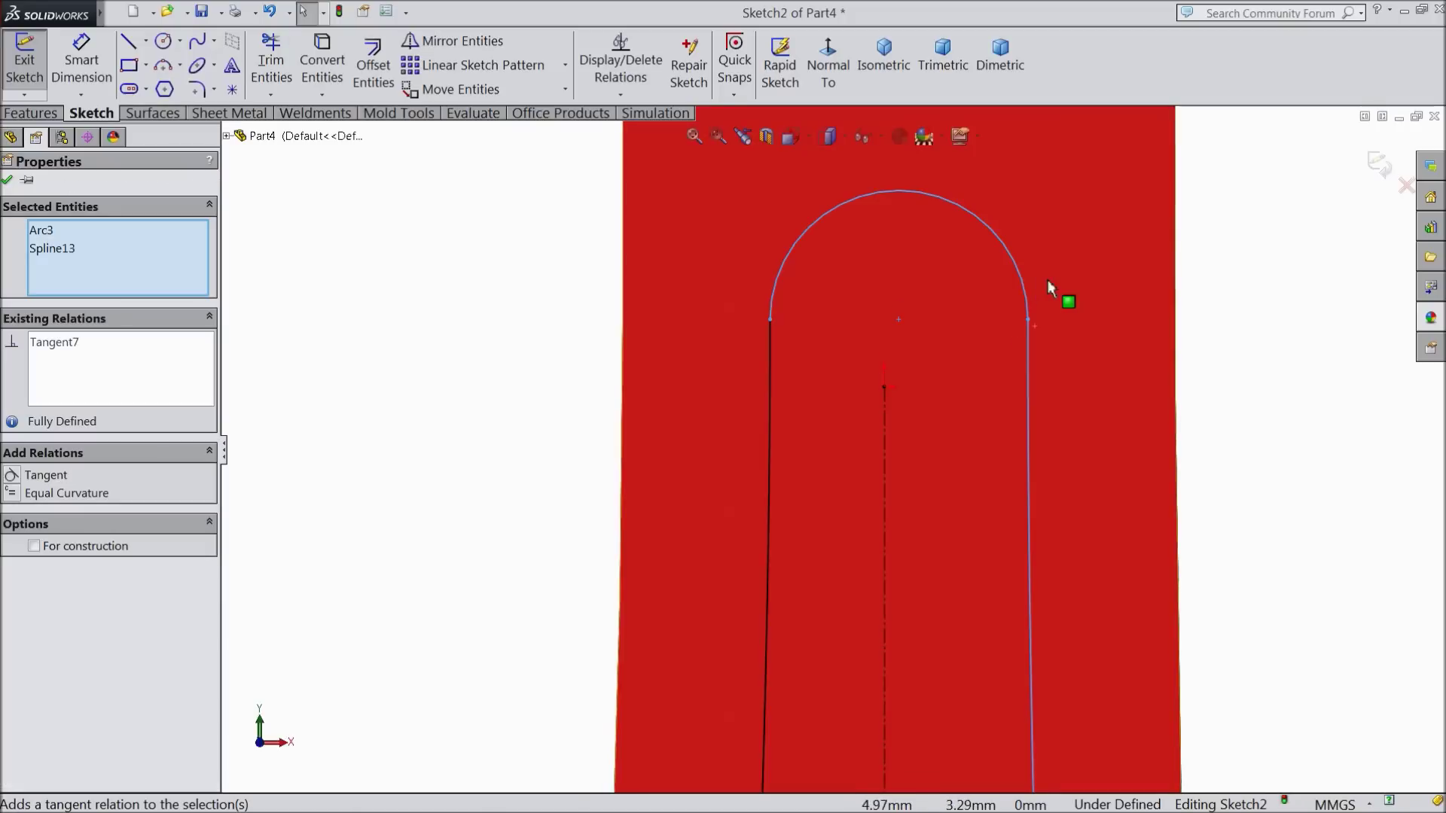
pyautogui.click(7, 180)
pyautogui.press('f')
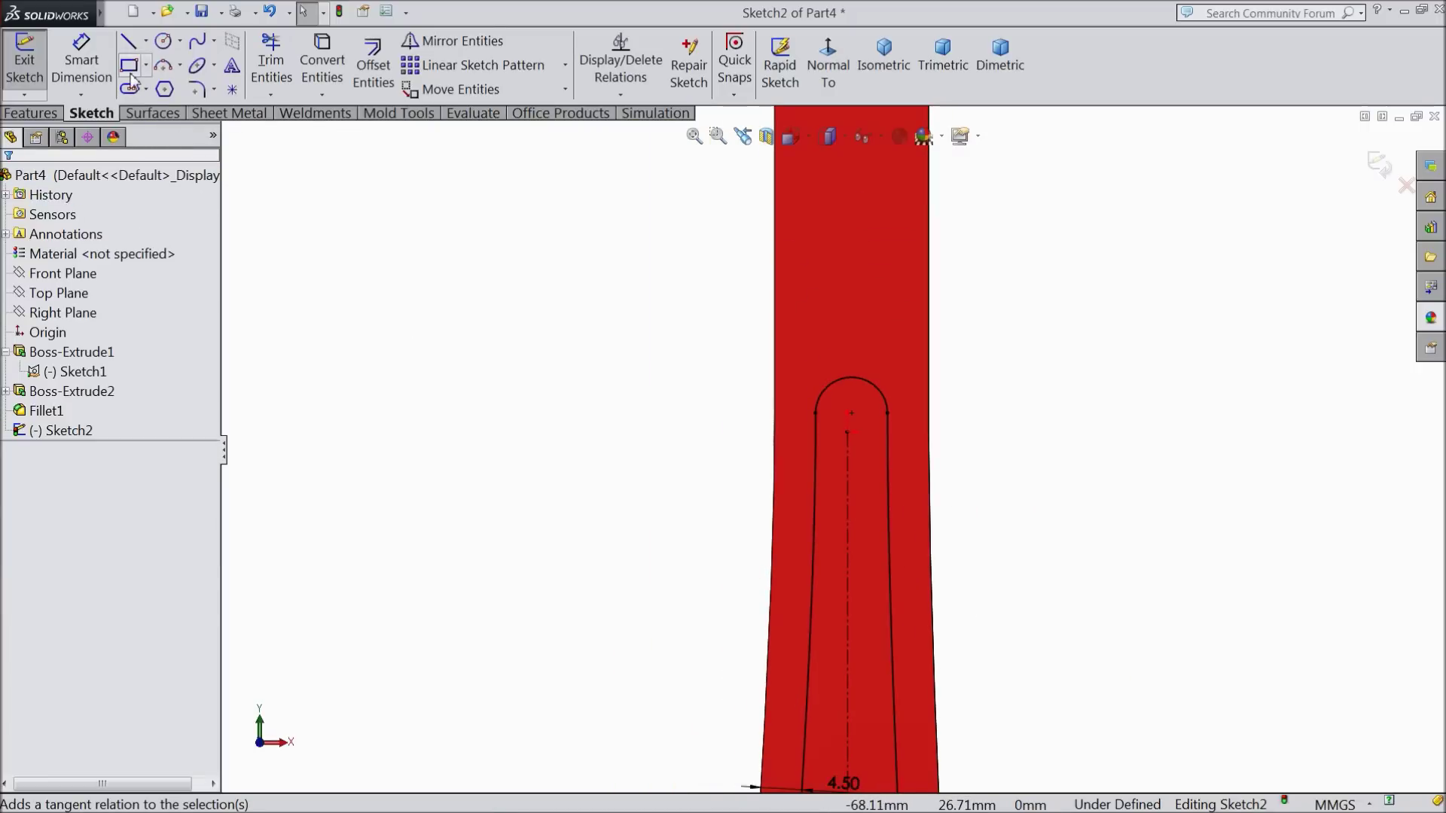
# - Draw a vertical construction centreline about 50 mm long up the handle from the upper end of the existing centreline
pyautogui.click(145, 40)
pyautogui.click(159, 84)
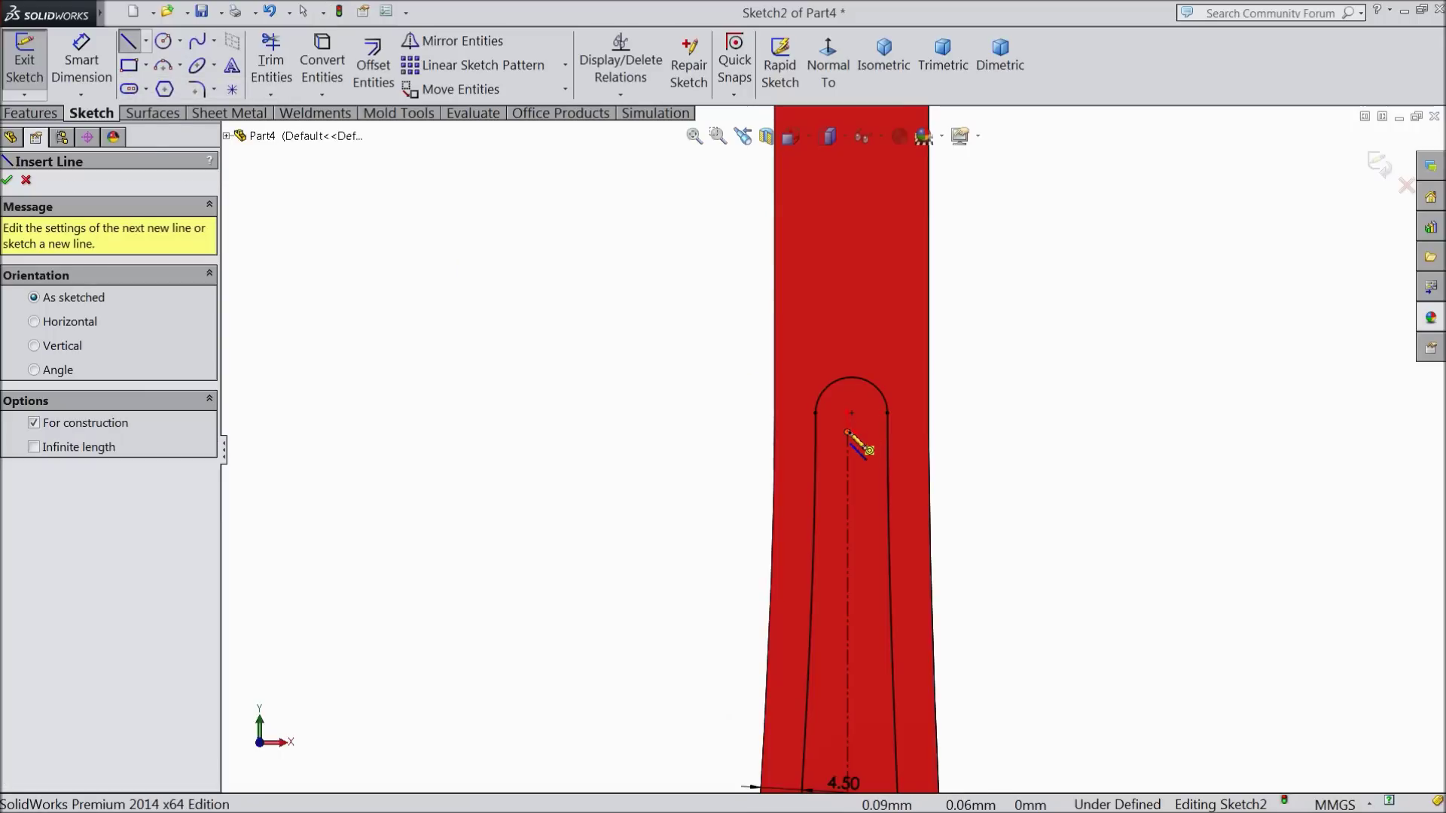
pyautogui.click(851, 413)
pyautogui.scroll(3, 864, 226)
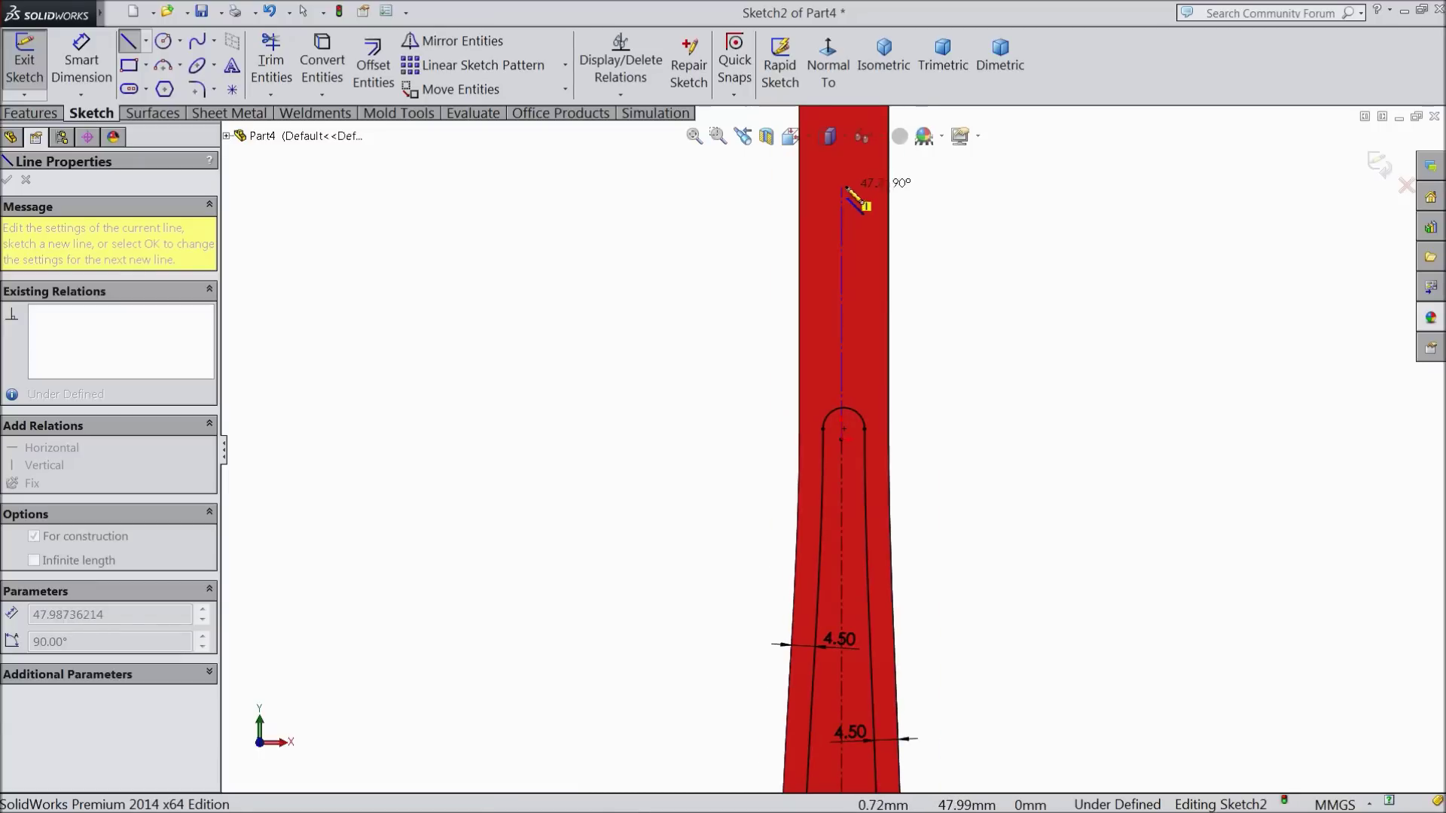
pyautogui.click(841, 177)
pyautogui.rightClick(866, 178)
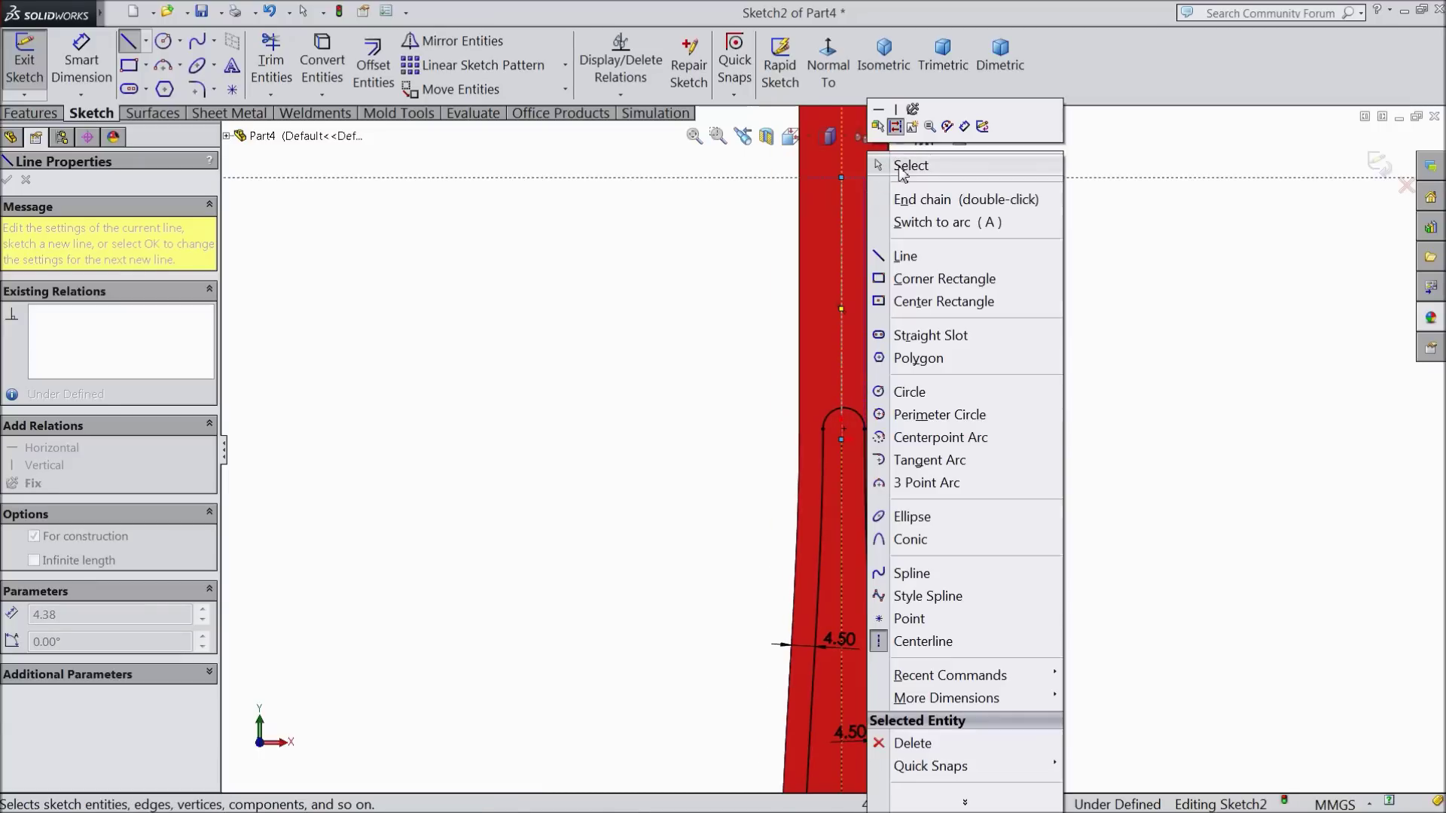
pyautogui.click(908, 166)
# - Sketch a corner rectangle about 6 mm wide and 21.9 mm tall across the centreline, above the rounded profile
pyautogui.click(129, 65)
pyautogui.scroll(-2, 752, 369)
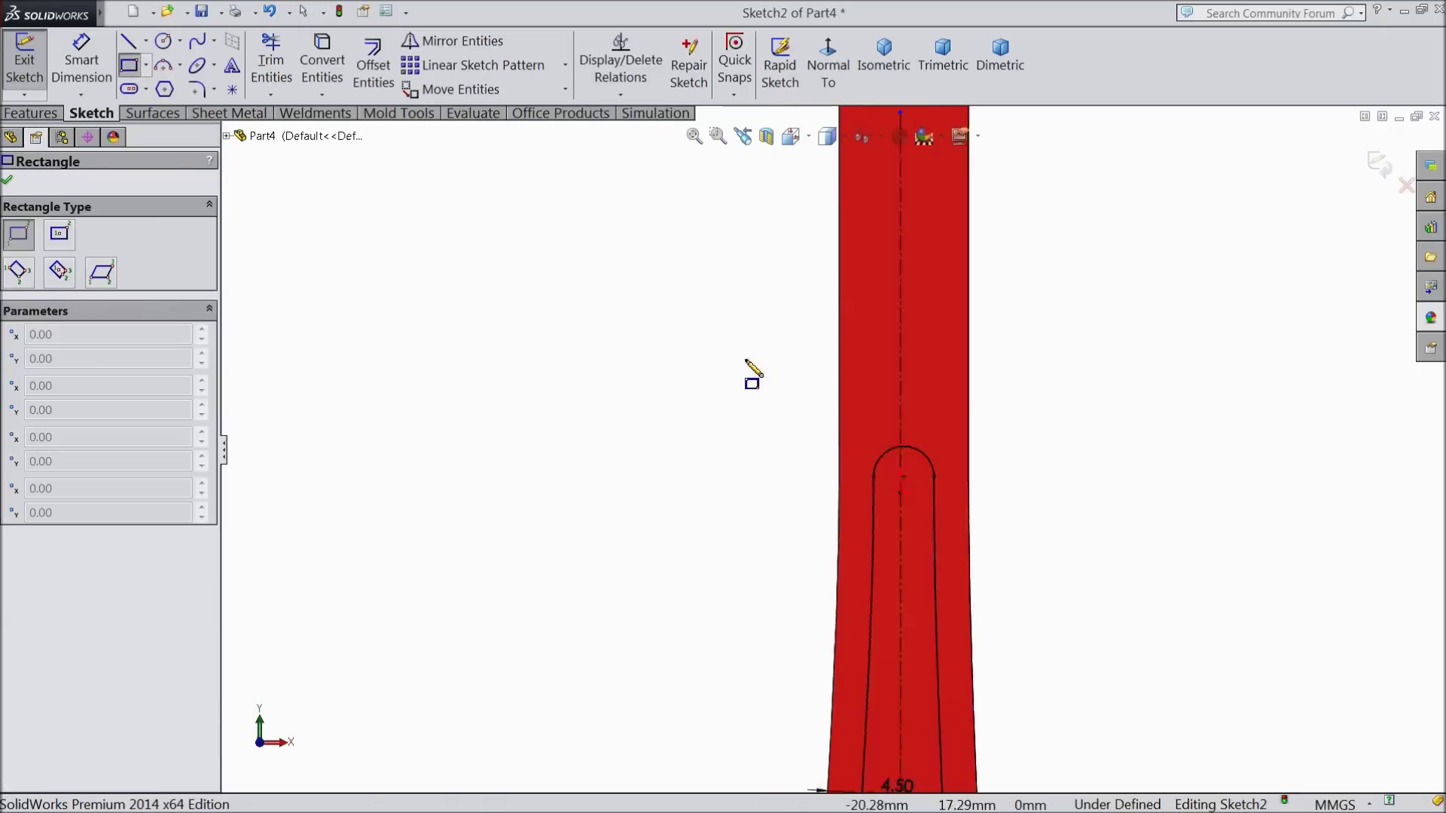
pyautogui.scroll(-1, 752, 369)
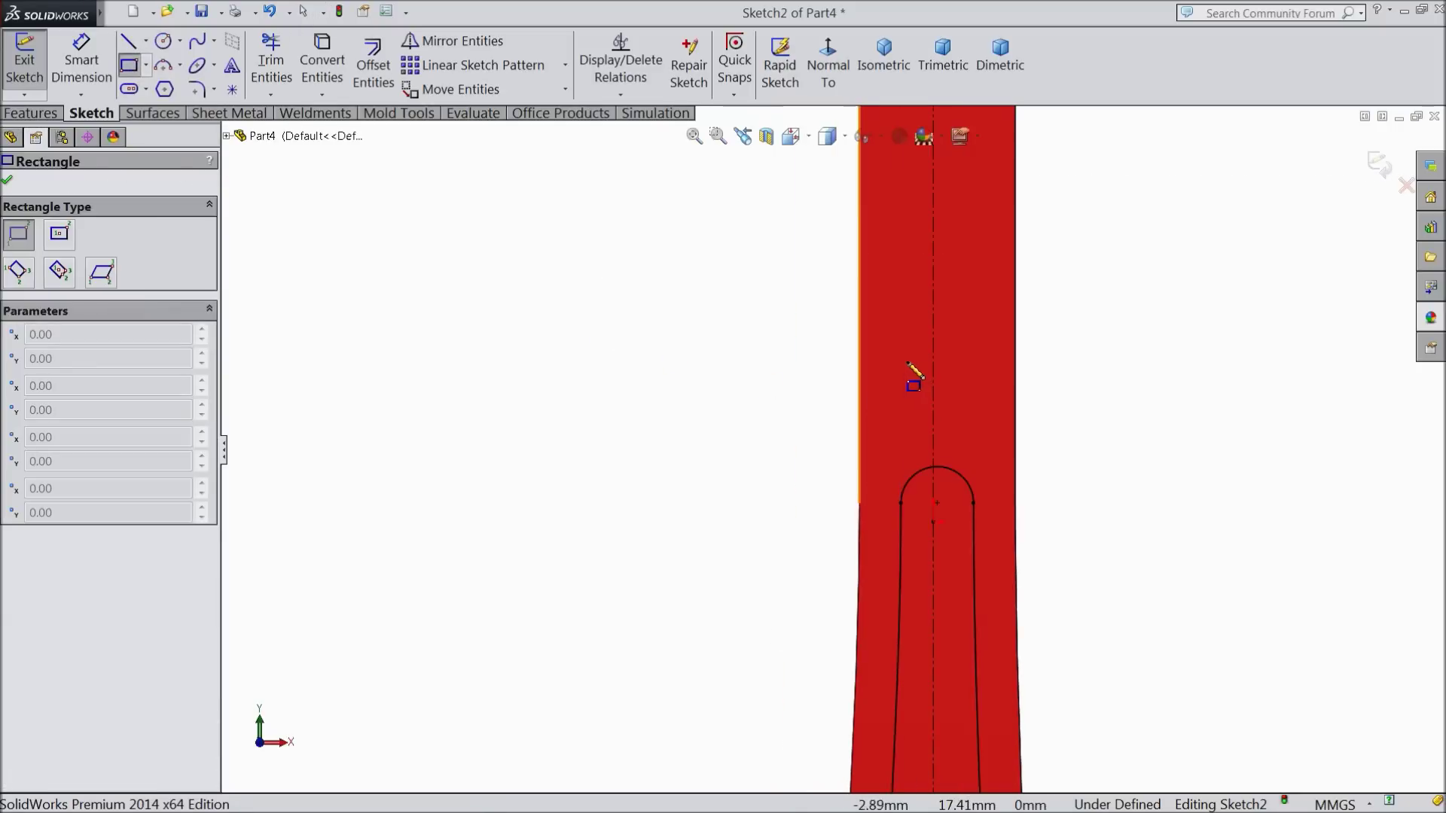
pyautogui.moveTo(909, 361)
pyautogui.mouseDown()
pyautogui.moveTo(962, 271)
pyautogui.moveTo(965, 159)
pyautogui.mouseUp()
# - Dimension the rectangle's long side to 27 mm
pyautogui.click(96, 83)
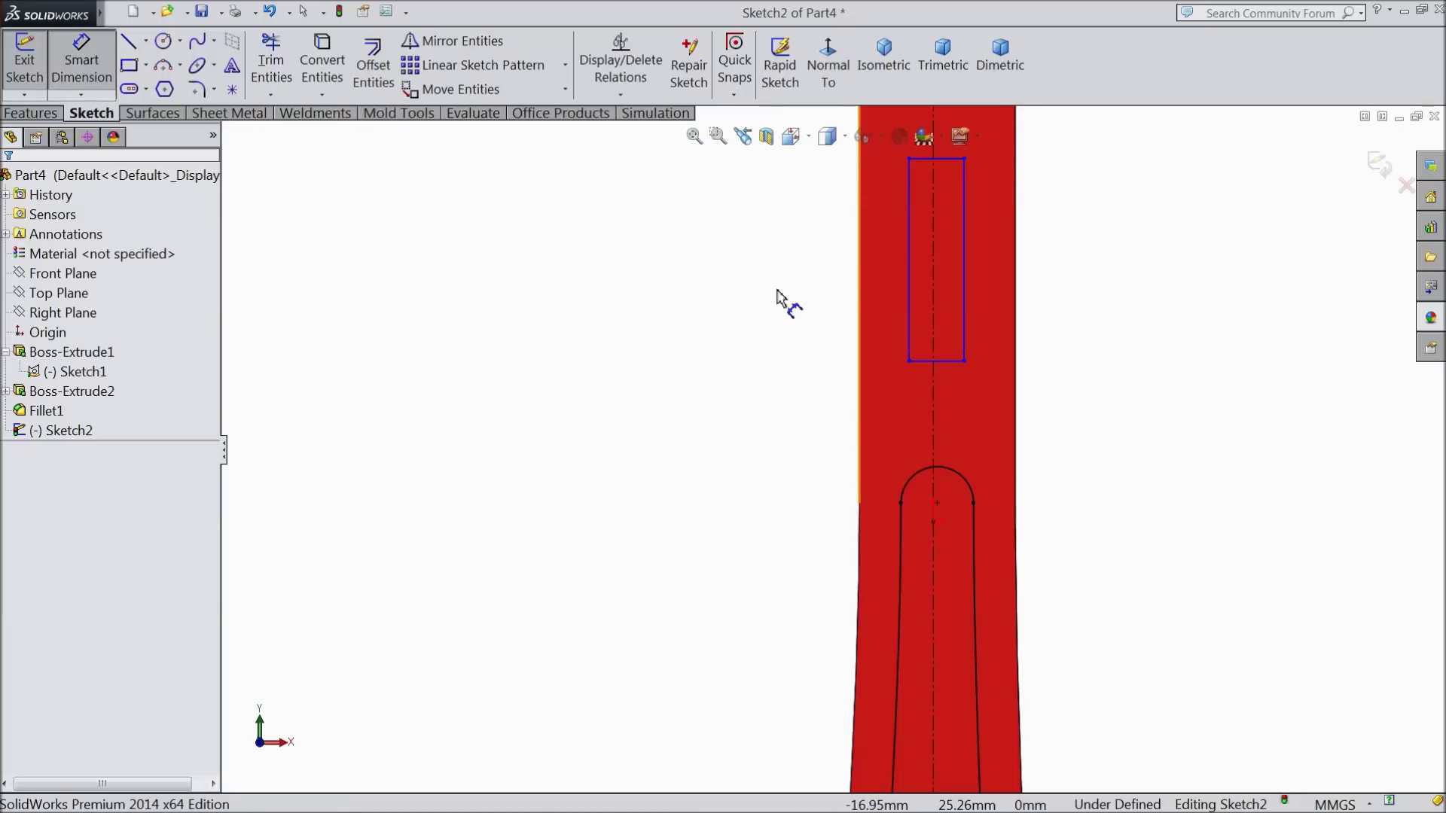
pyautogui.scroll(-3, 936, 336)
pyautogui.click(882, 335)
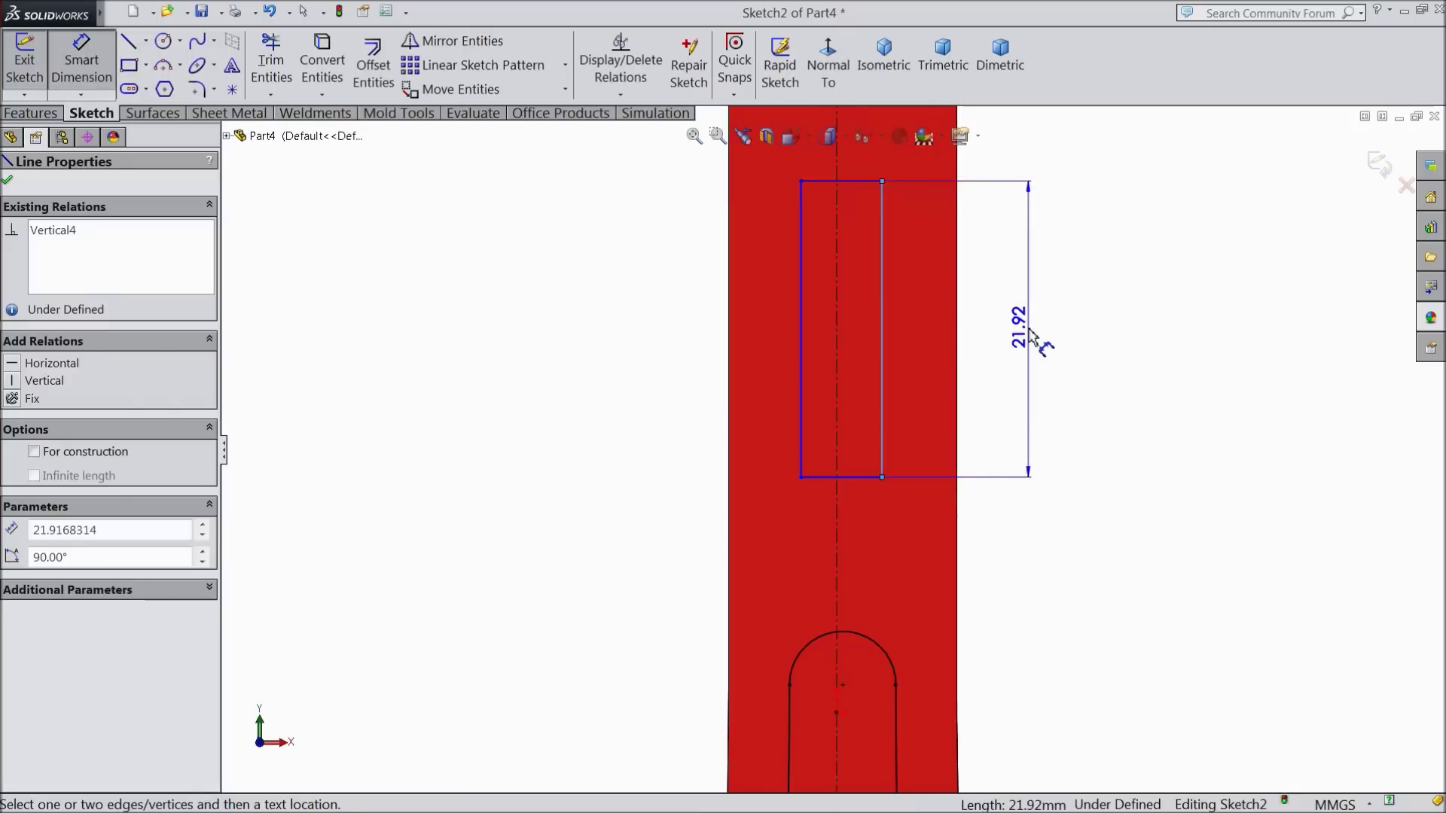
pyautogui.click(1029, 337)
pyautogui.write('27')
pyautogui.click(948, 310)
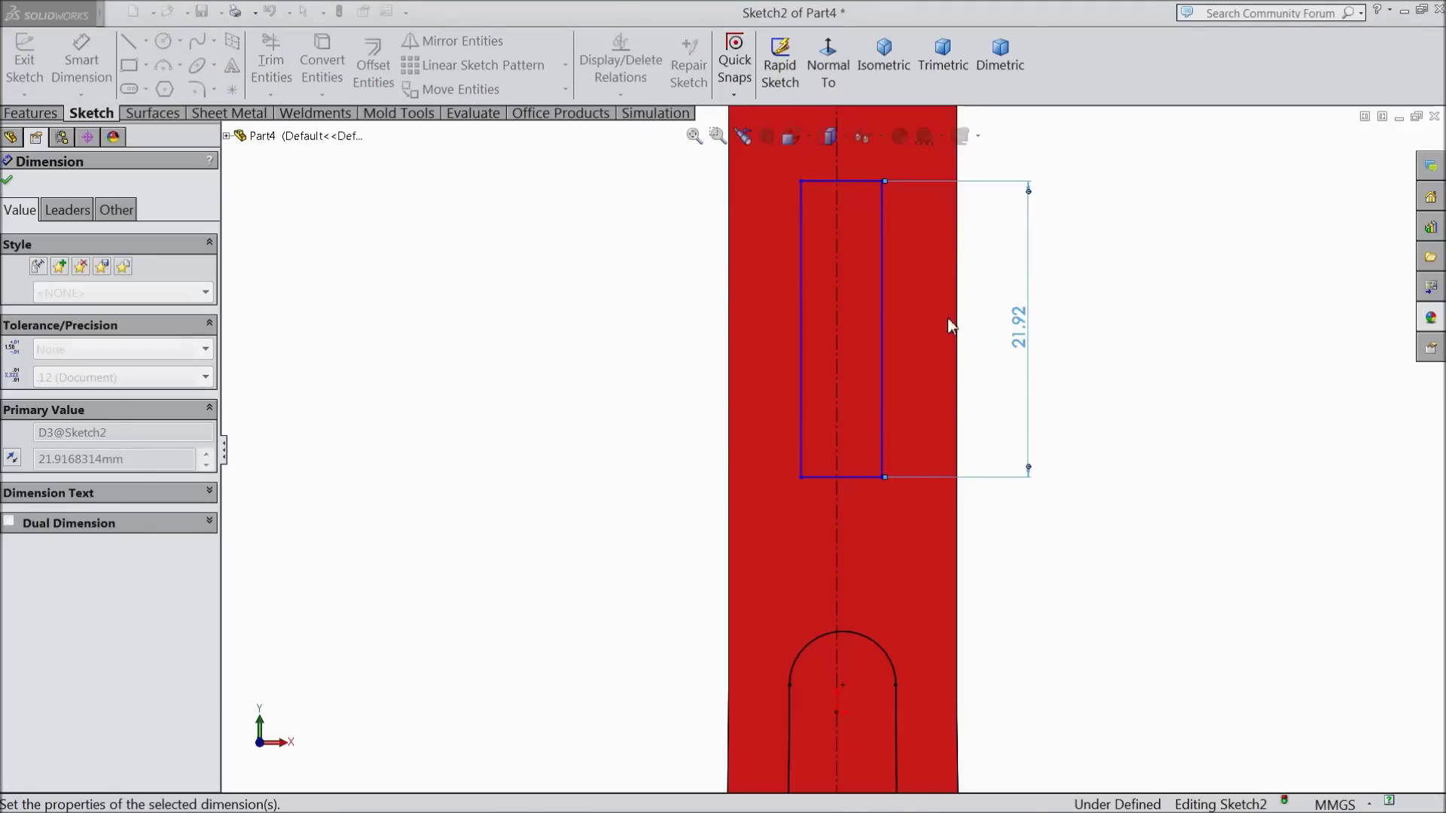
# - Set the distance between the rectangle's lower edge and the centreline endpoint inside the rounded profile to 10 mm
pyautogui.click(862, 478)
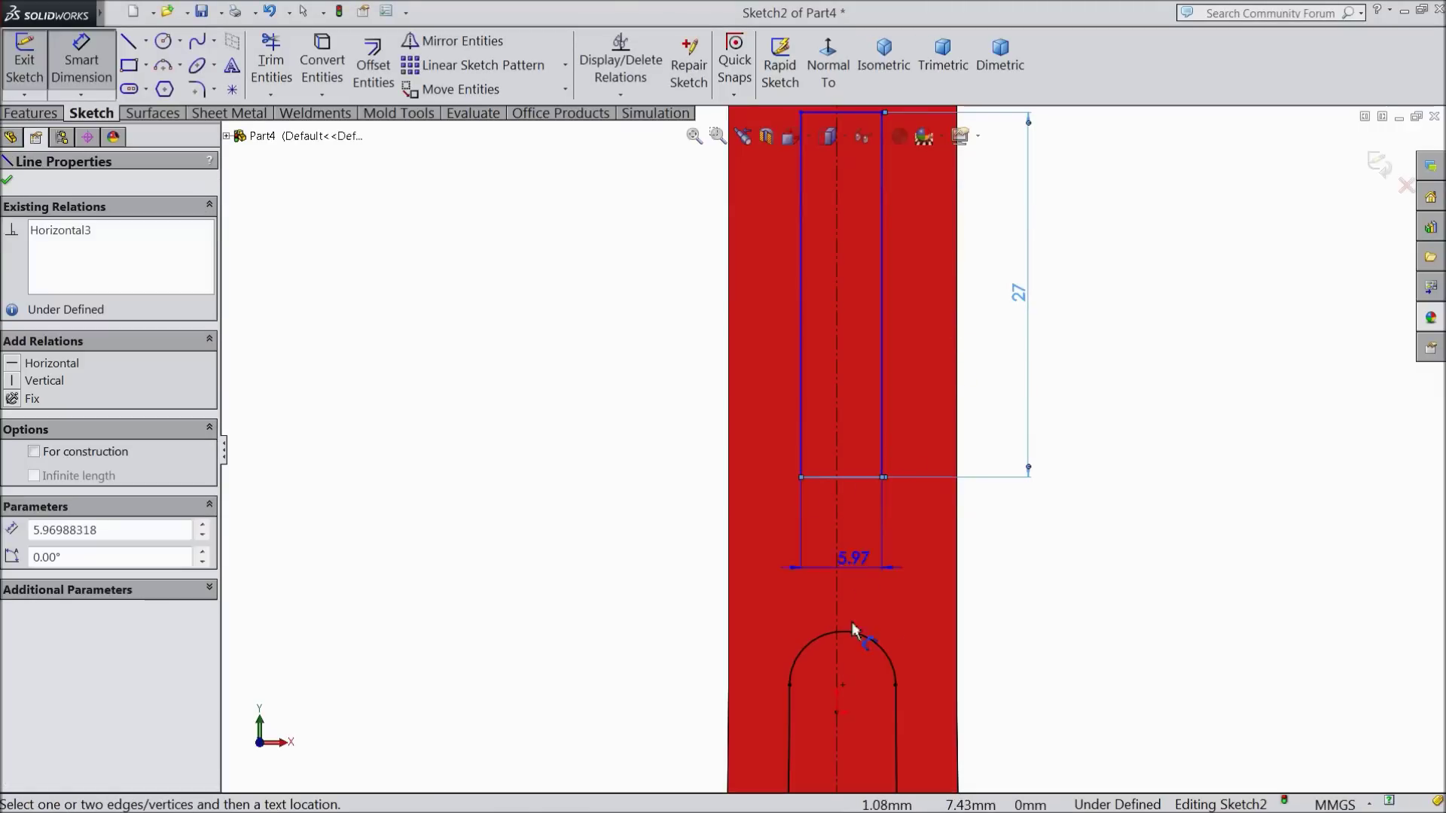
pyautogui.click(836, 712)
pyautogui.click(1058, 600)
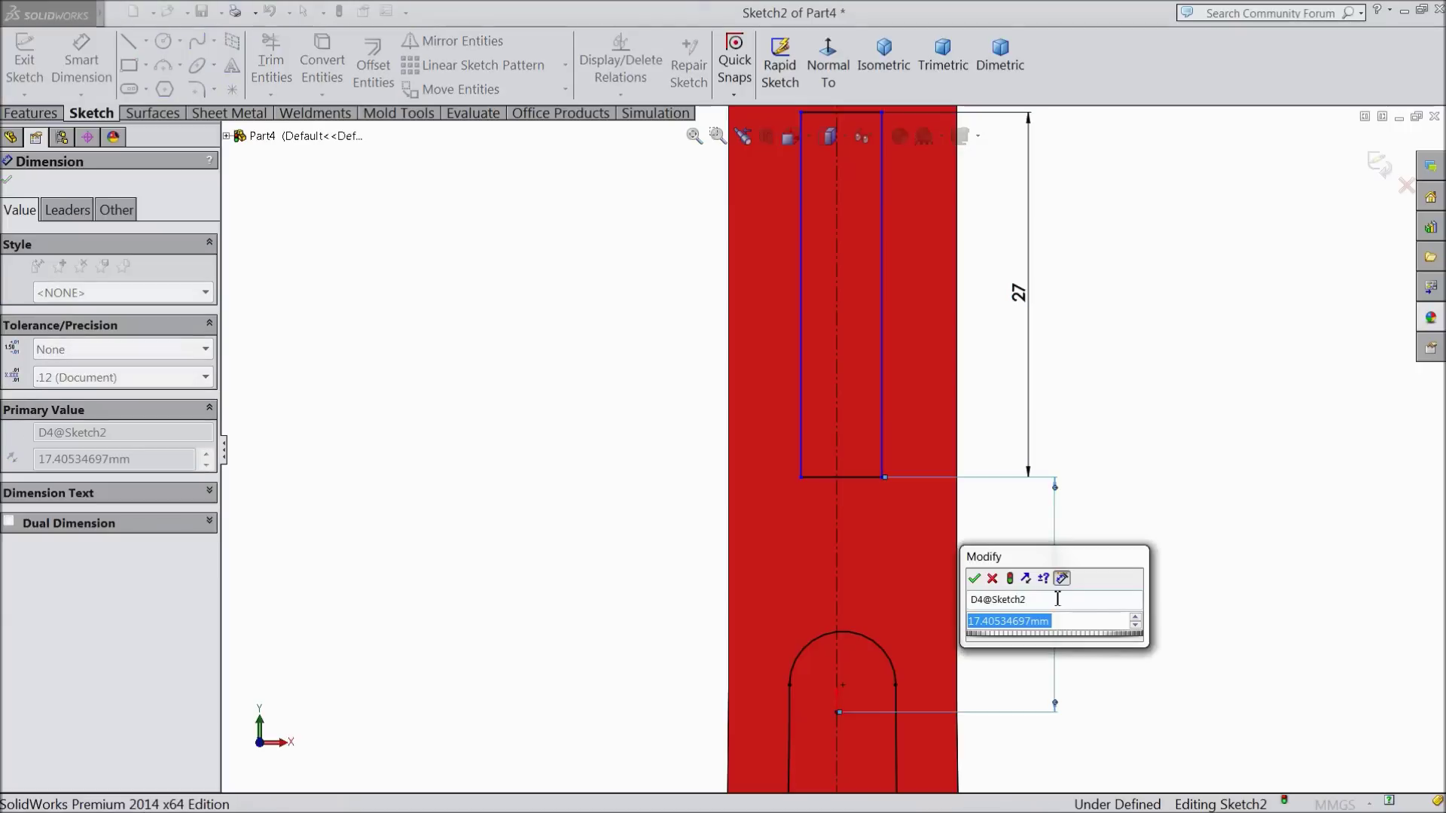
pyautogui.write('10')
pyautogui.click(975, 579)
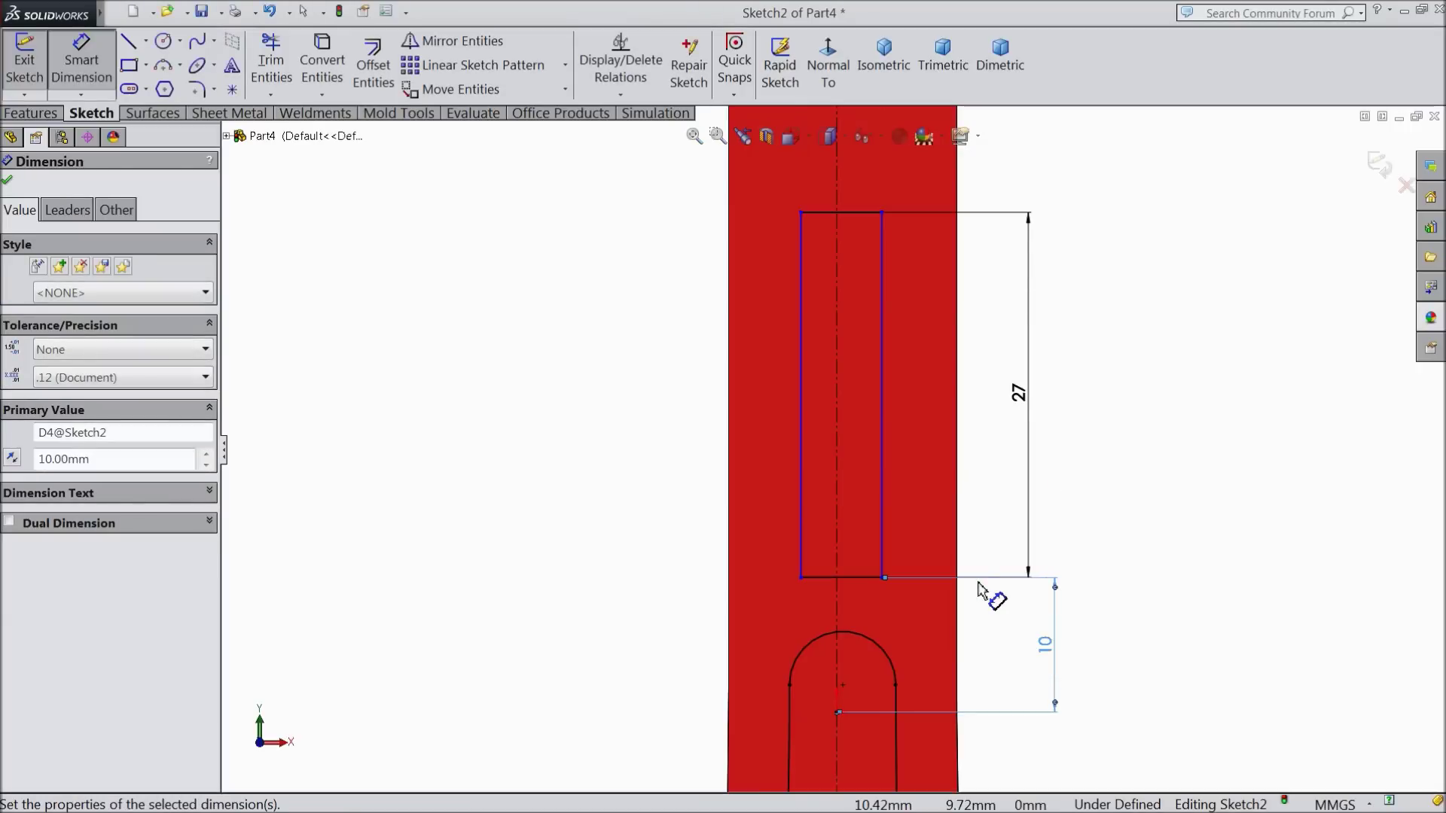
# - Dimension the gap between the rectangle's left side and the handle's left edge to 4 mm
pyautogui.click(801, 378)
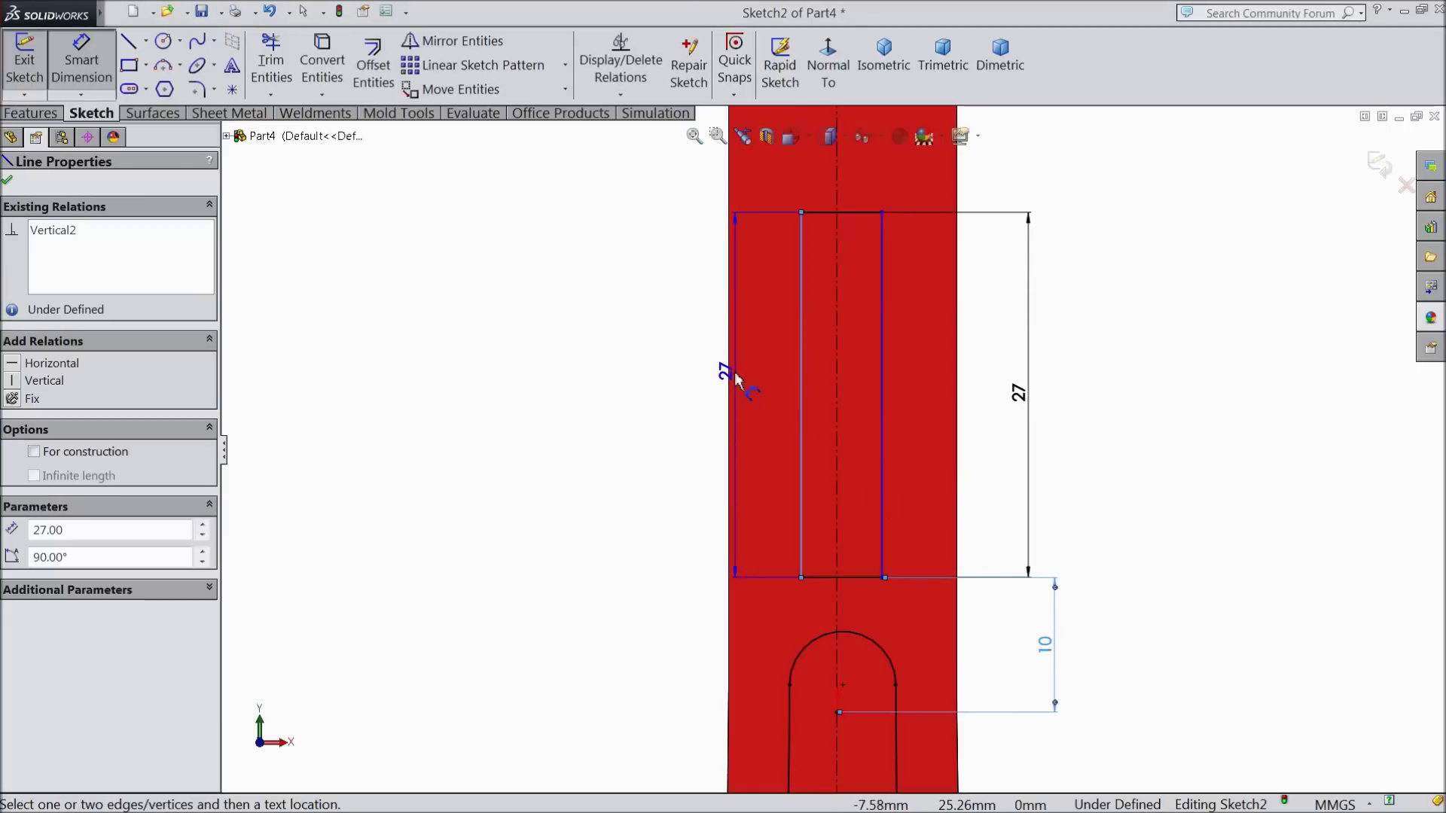
pyautogui.click(728, 372)
pyautogui.click(755, 375)
pyautogui.write('4')
pyautogui.click(670, 348)
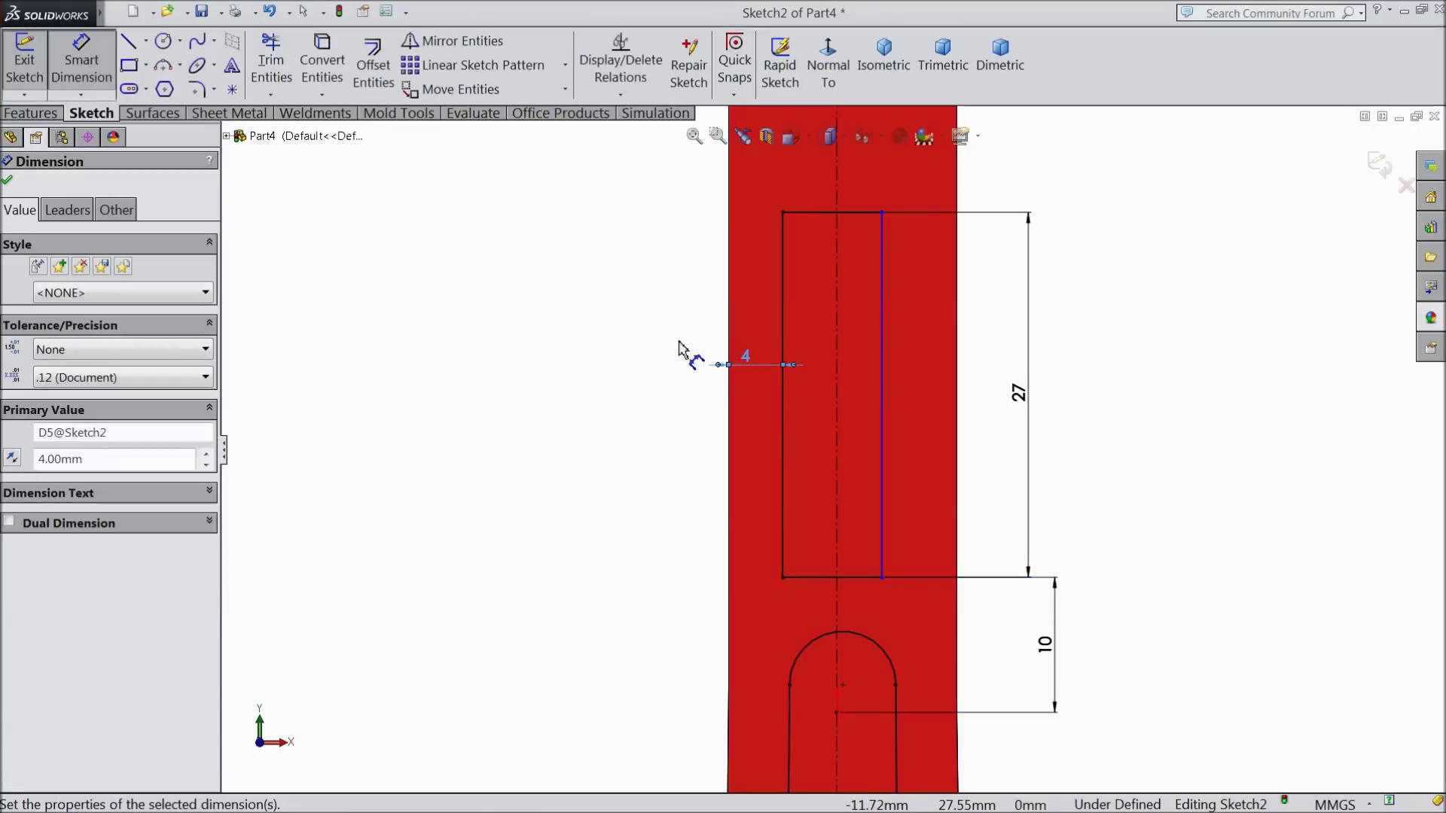
# - Set the rectangle's width to 8.22 mm and finish dimensioning
pyautogui.click(847, 211)
pyautogui.click(848, 184)
pyautogui.write('8.22')
pyautogui.click(768, 166)
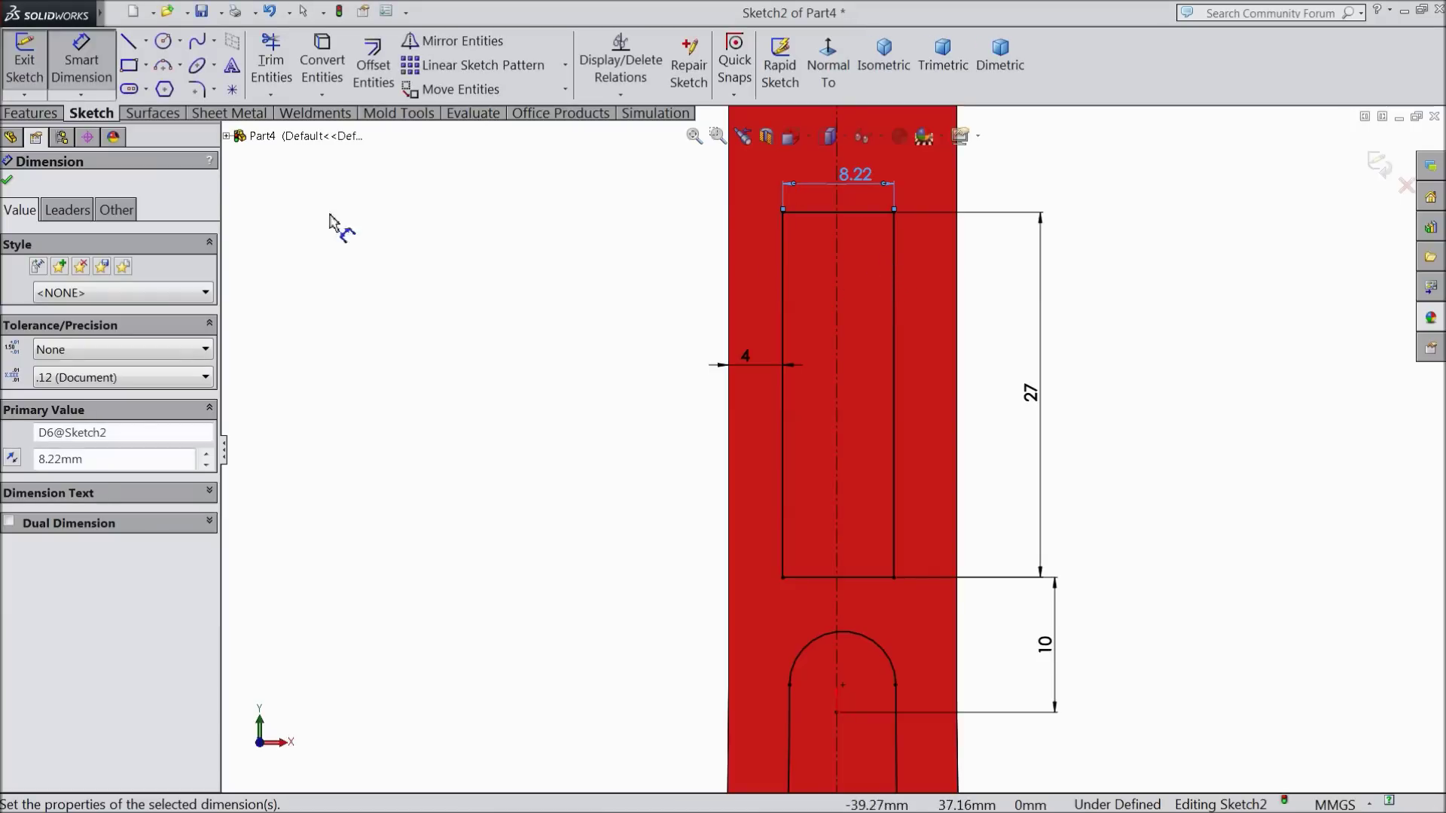
pyautogui.click(7, 182)
# - Cut both sketched handle profiles into the handle with a blind Extruded Cut 1.5 mm deep
pyautogui.press('f')
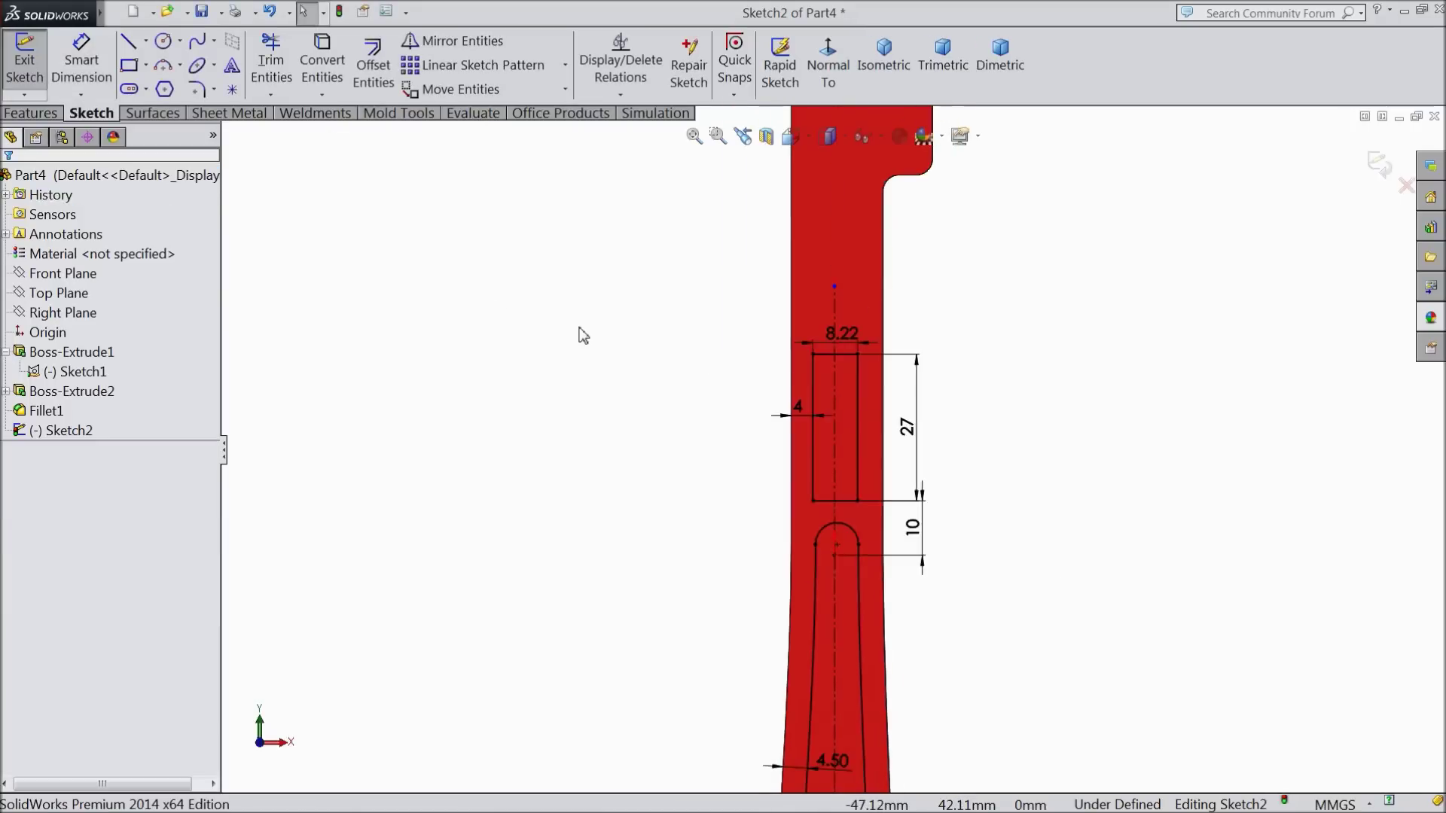
pyautogui.scroll(-3, 858, 595)
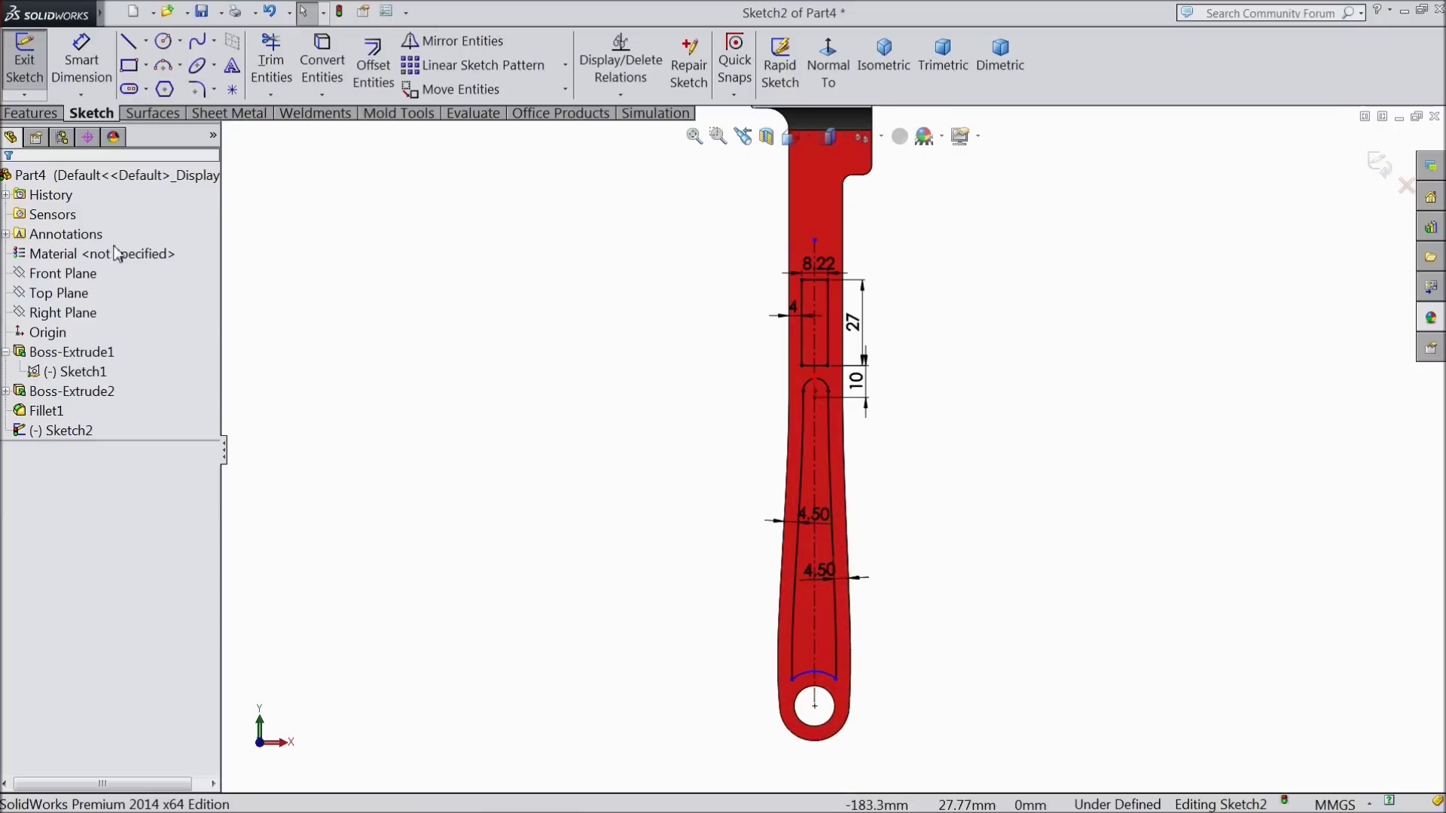
pyautogui.click(51, 110)
pyautogui.click(313, 64)
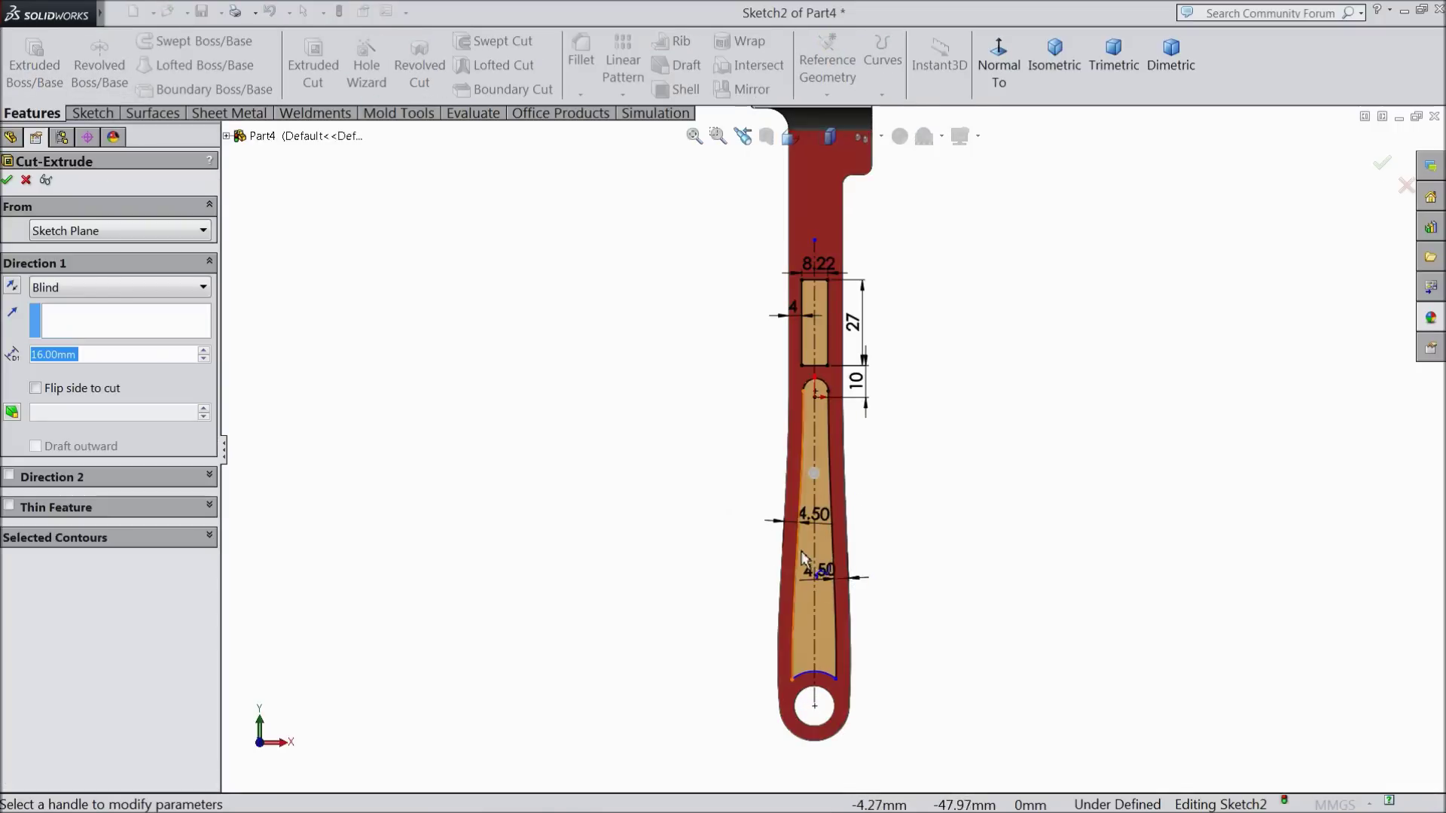
pyautogui.moveTo(694, 581)
pyautogui.mouseDown(button='middle')
pyautogui.moveTo(517, 313)
pyautogui.moveTo(623, 384)
pyautogui.moveTo(632, 465)
pyautogui.moveTo(613, 439)
pyautogui.mouseUp(button='middle')
pyautogui.scroll(-3, 848, 534)
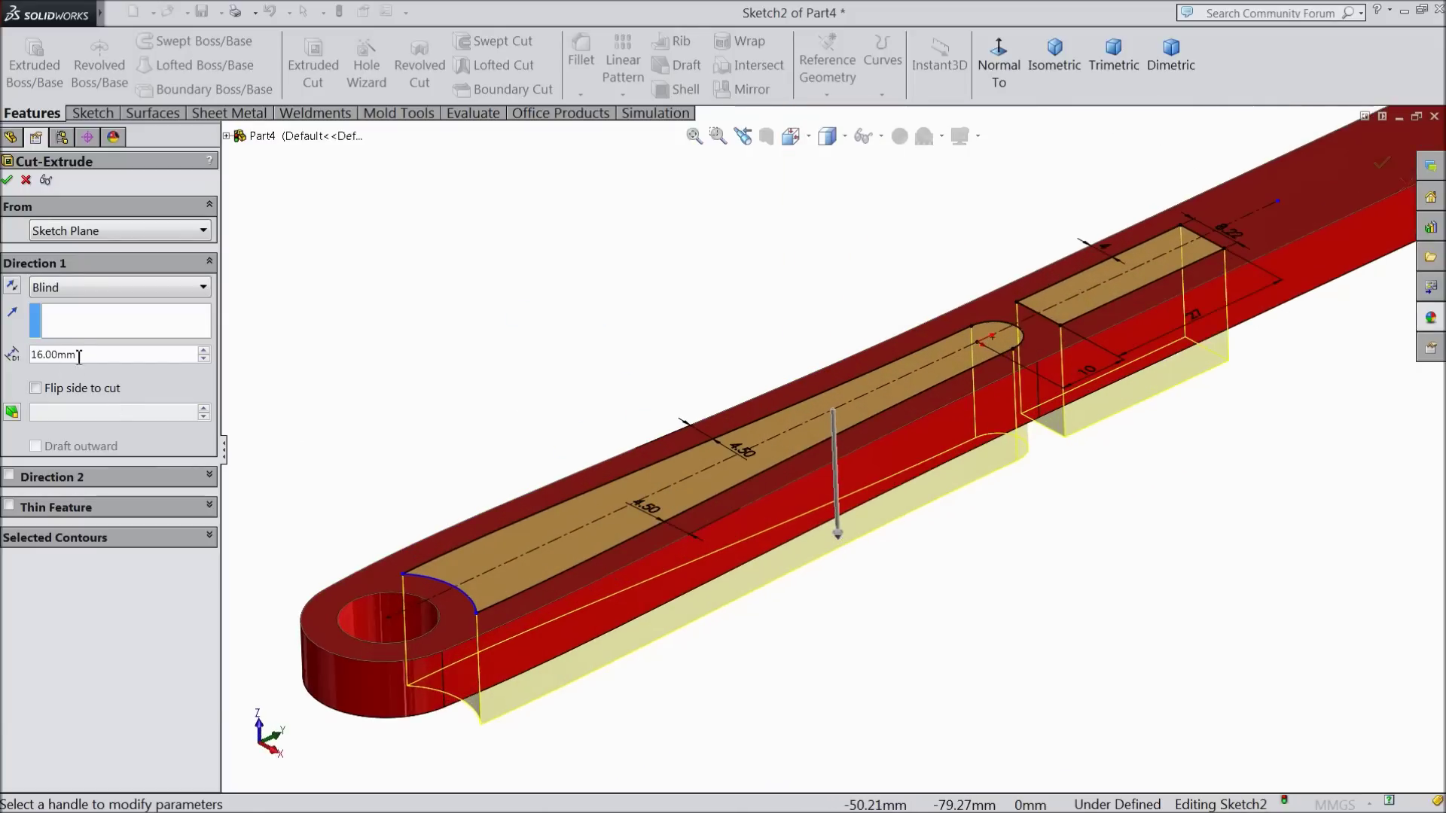
pyautogui.write('1.5')
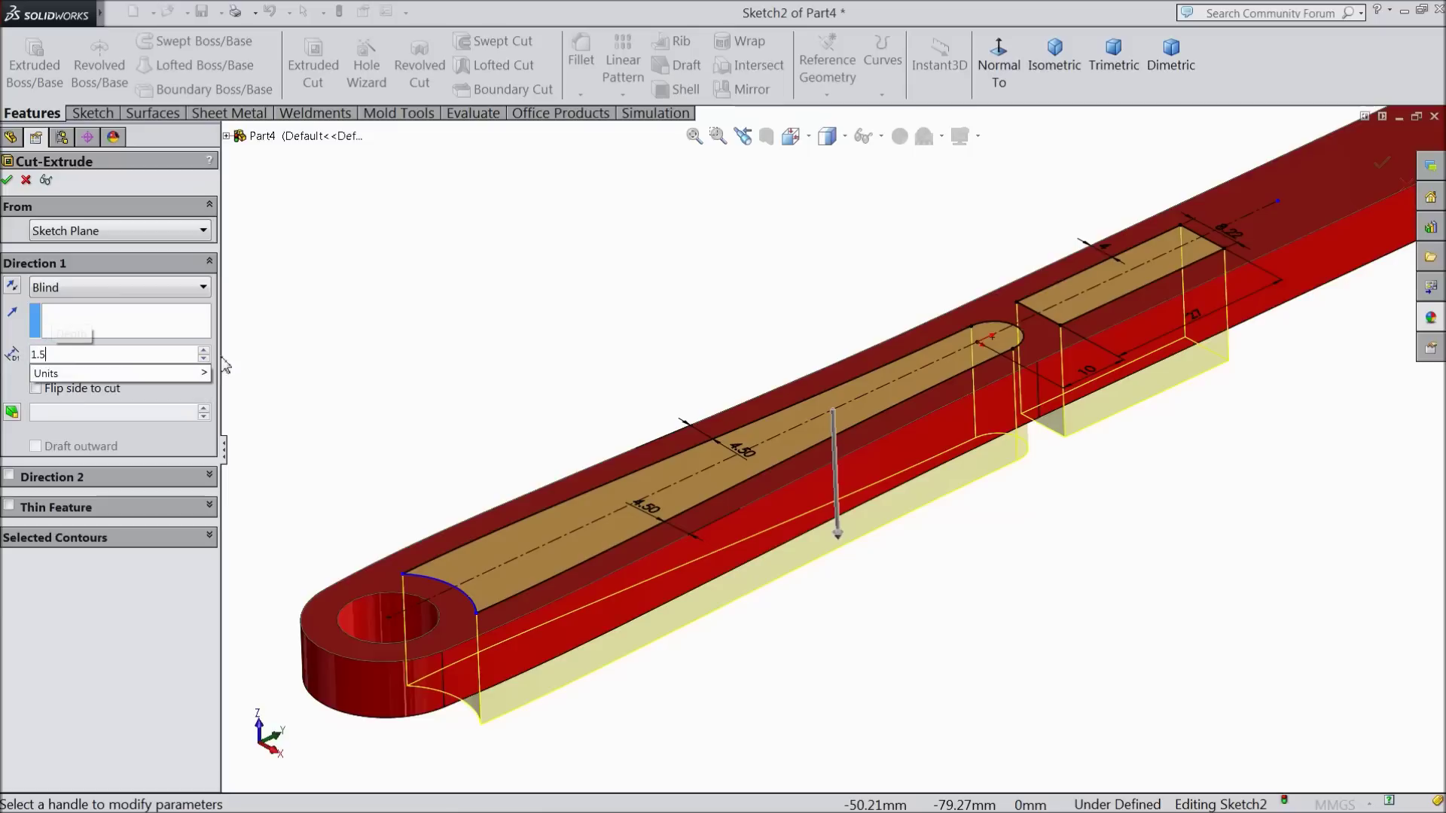
pyautogui.press('Return')
pyautogui.click(7, 180)
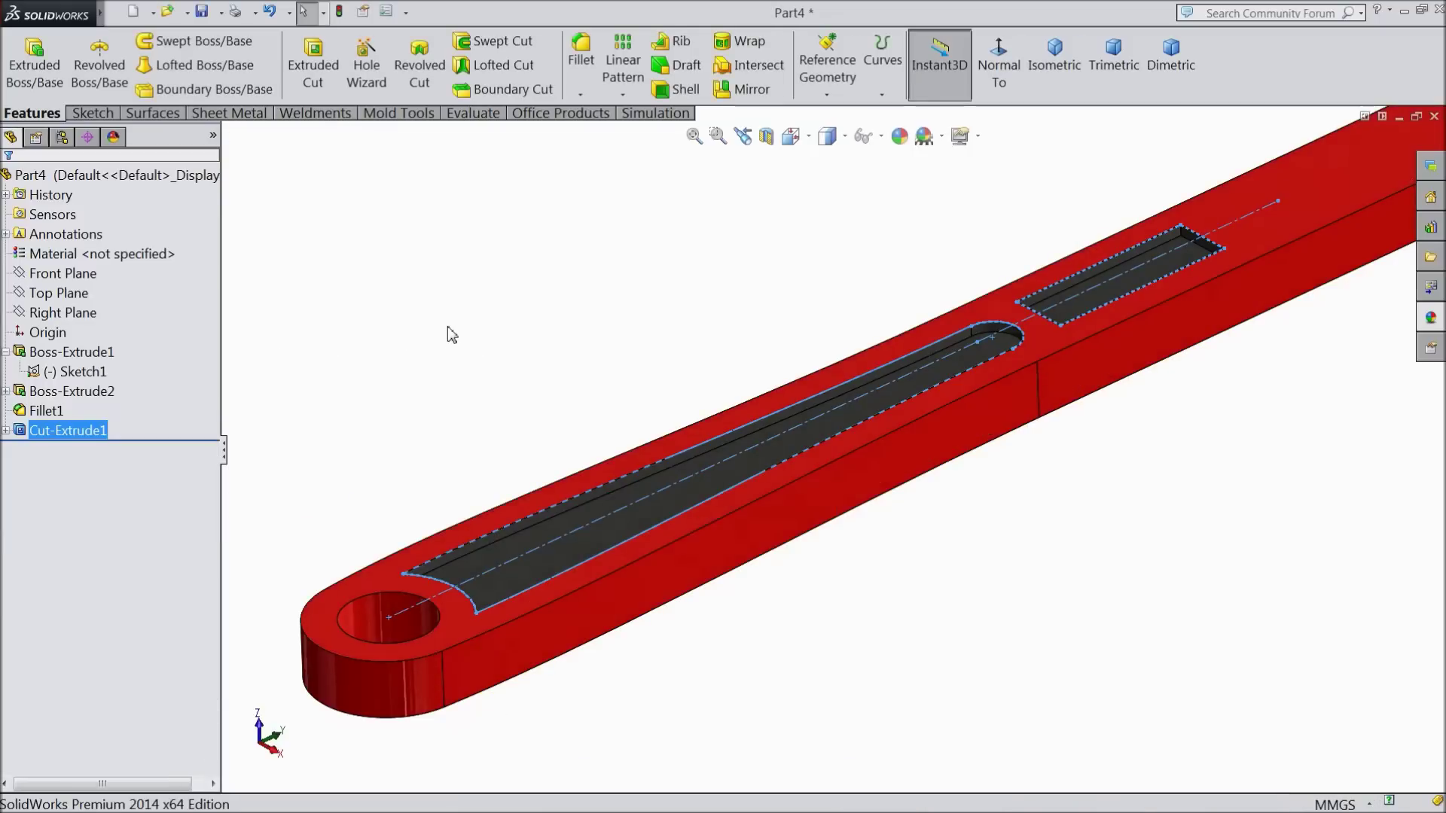
# - Mirror the Cut-Extrude1 recesses to the handle's opposite face about the Front Plane
pyautogui.click(452, 336)
pyautogui.moveTo(484, 320)
pyautogui.mouseDown(button='middle')
pyautogui.moveTo(532, 432)
pyautogui.moveTo(516, 336)
pyautogui.moveTo(467, 318)
pyautogui.mouseUp(button='middle')
pyautogui.click(60, 430)
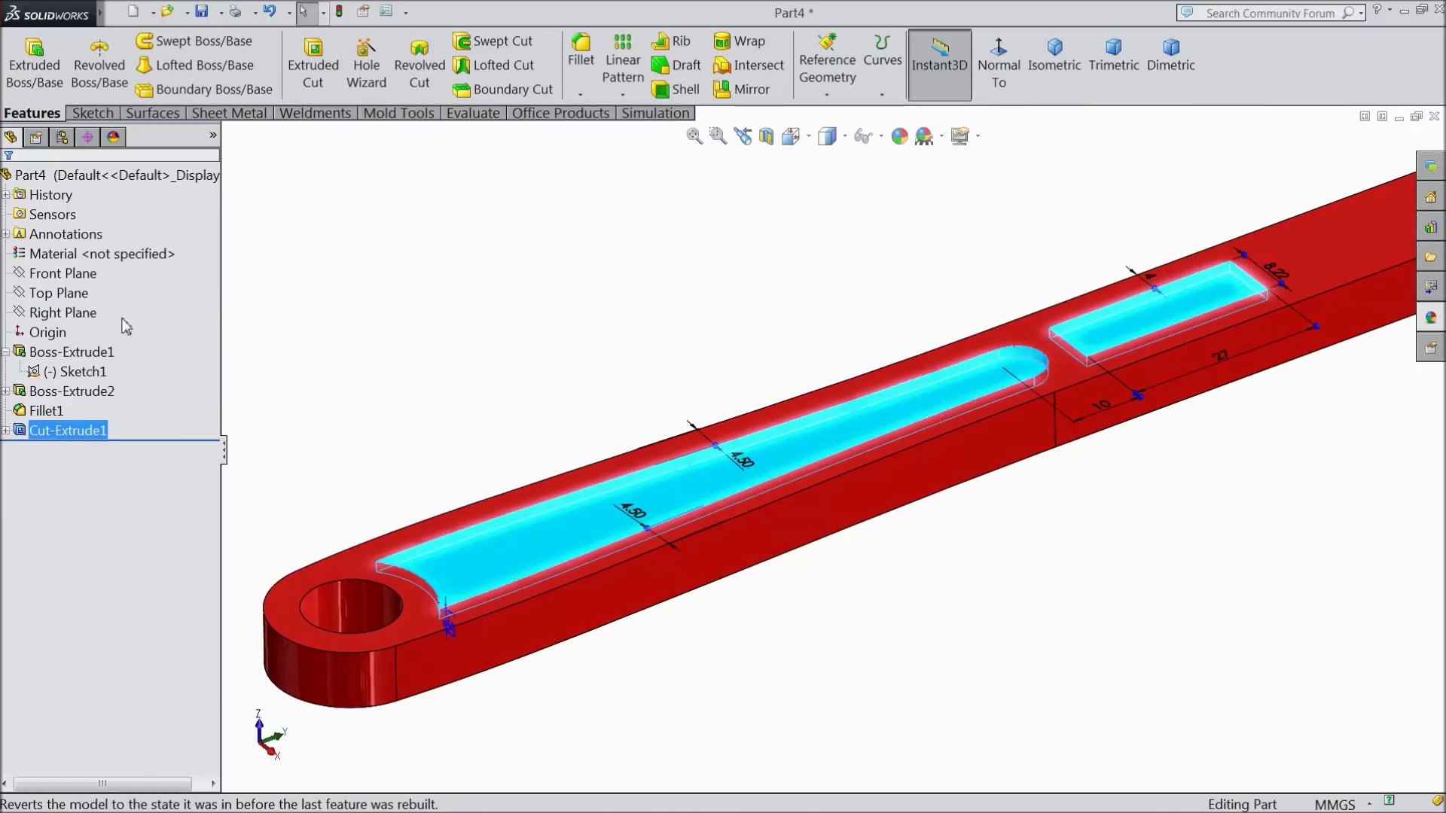
pyautogui.click(60, 273)
pyautogui.moveTo(490, 383); pyautogui.dragTo(454, 183, button='middle')
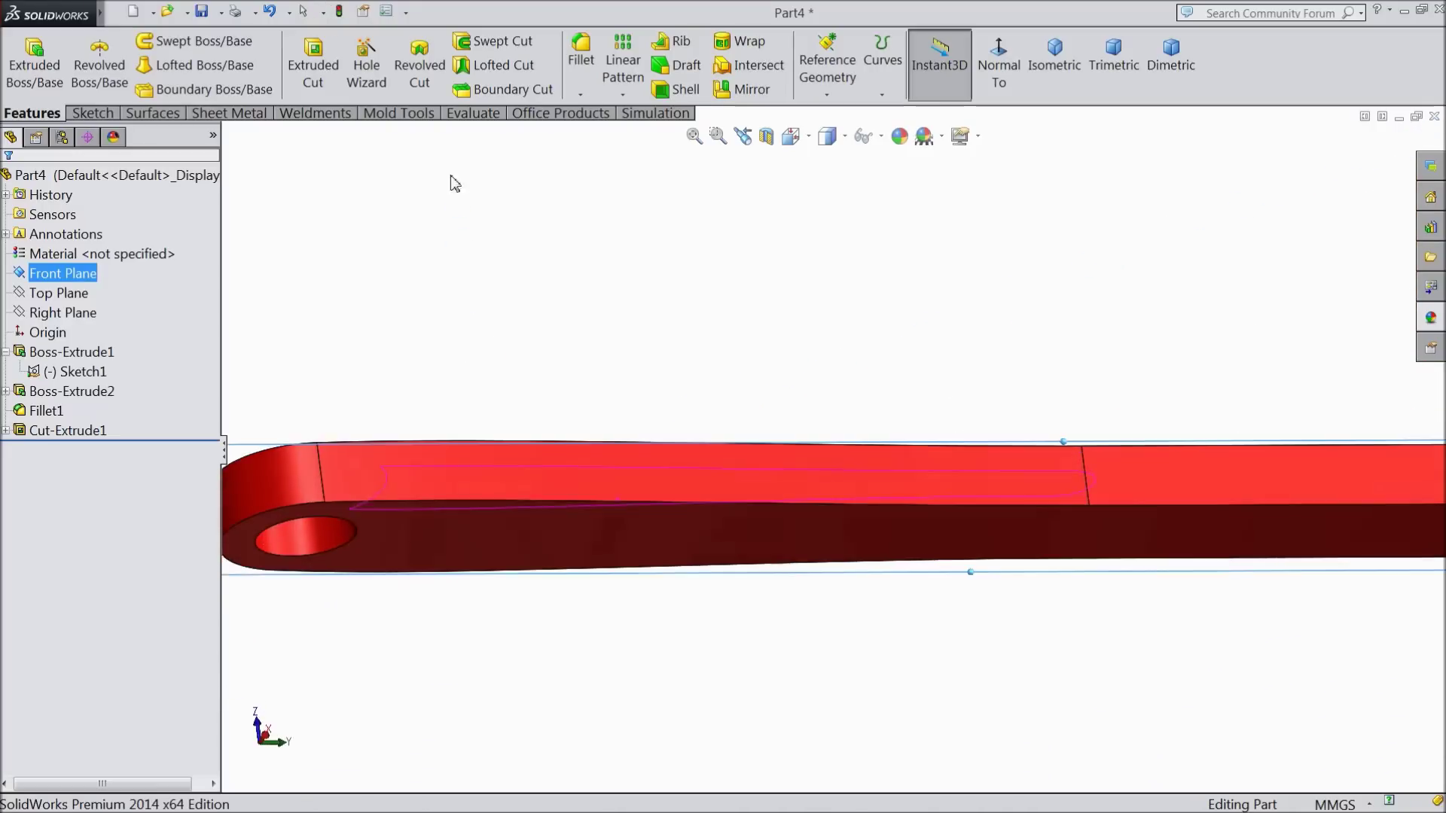
pyautogui.click(736, 98)
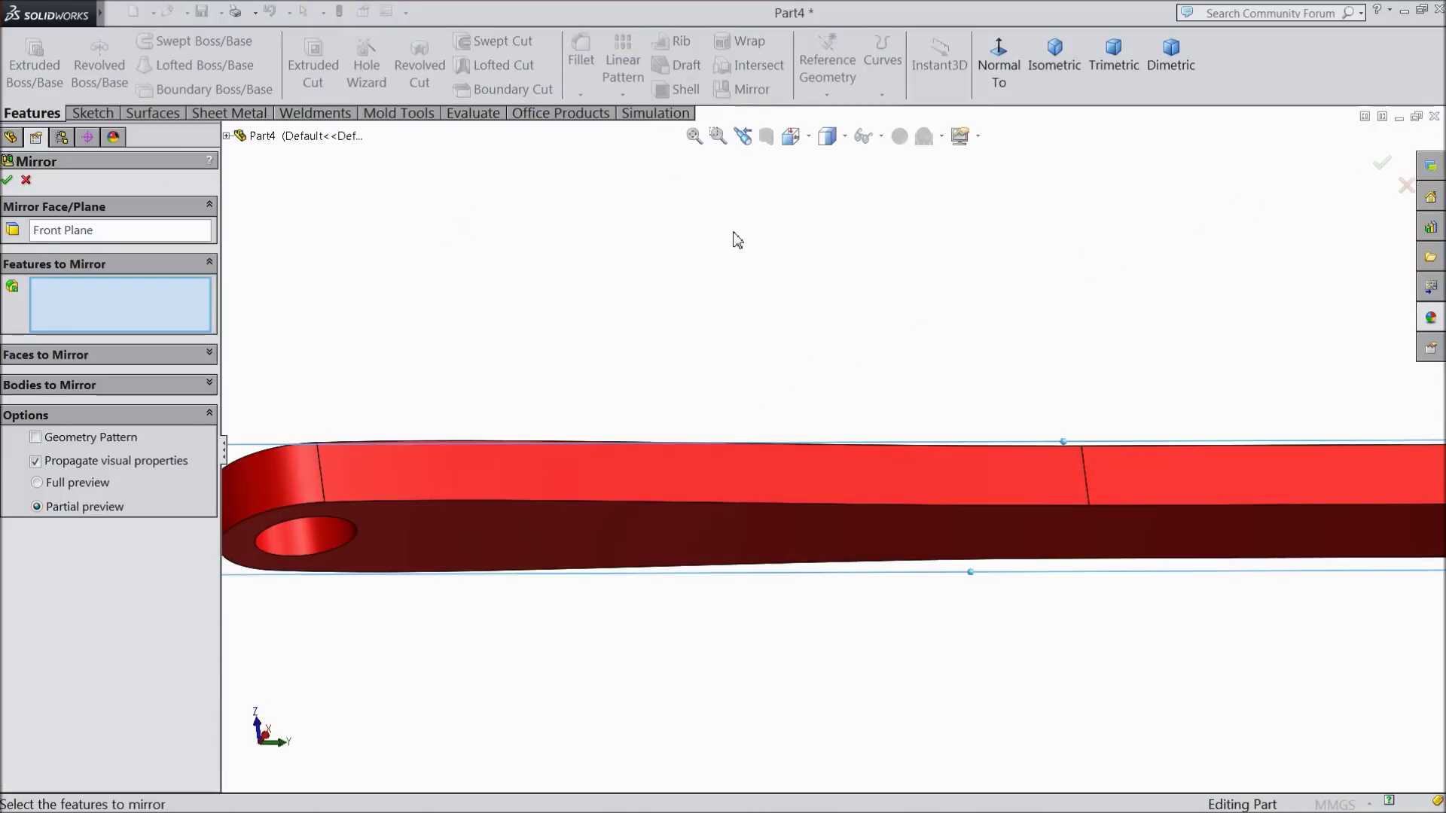
pyautogui.click(226, 137)
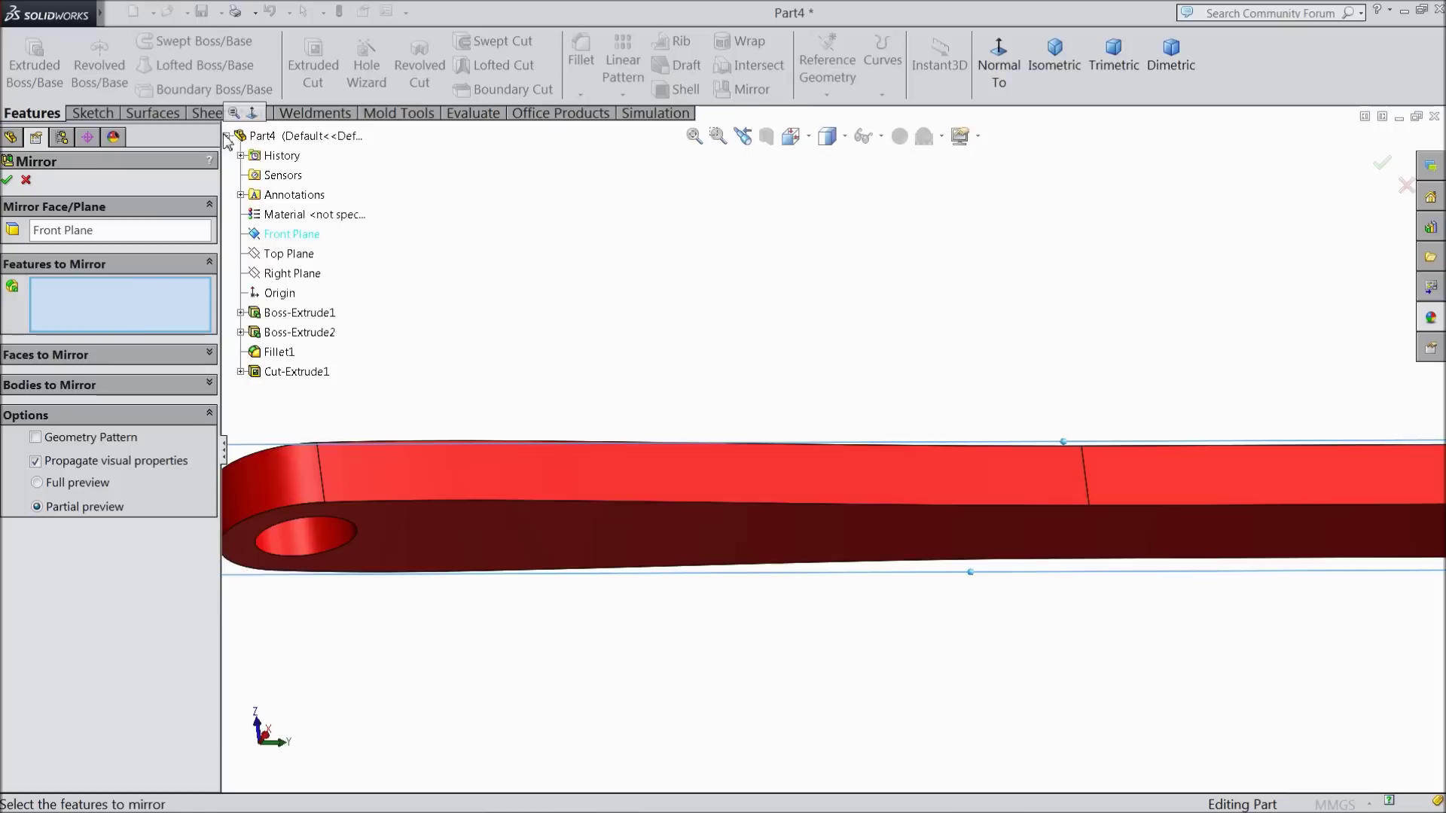
pyautogui.click(286, 372)
pyautogui.moveTo(588, 362); pyautogui.dragTo(516, 461, button='middle')
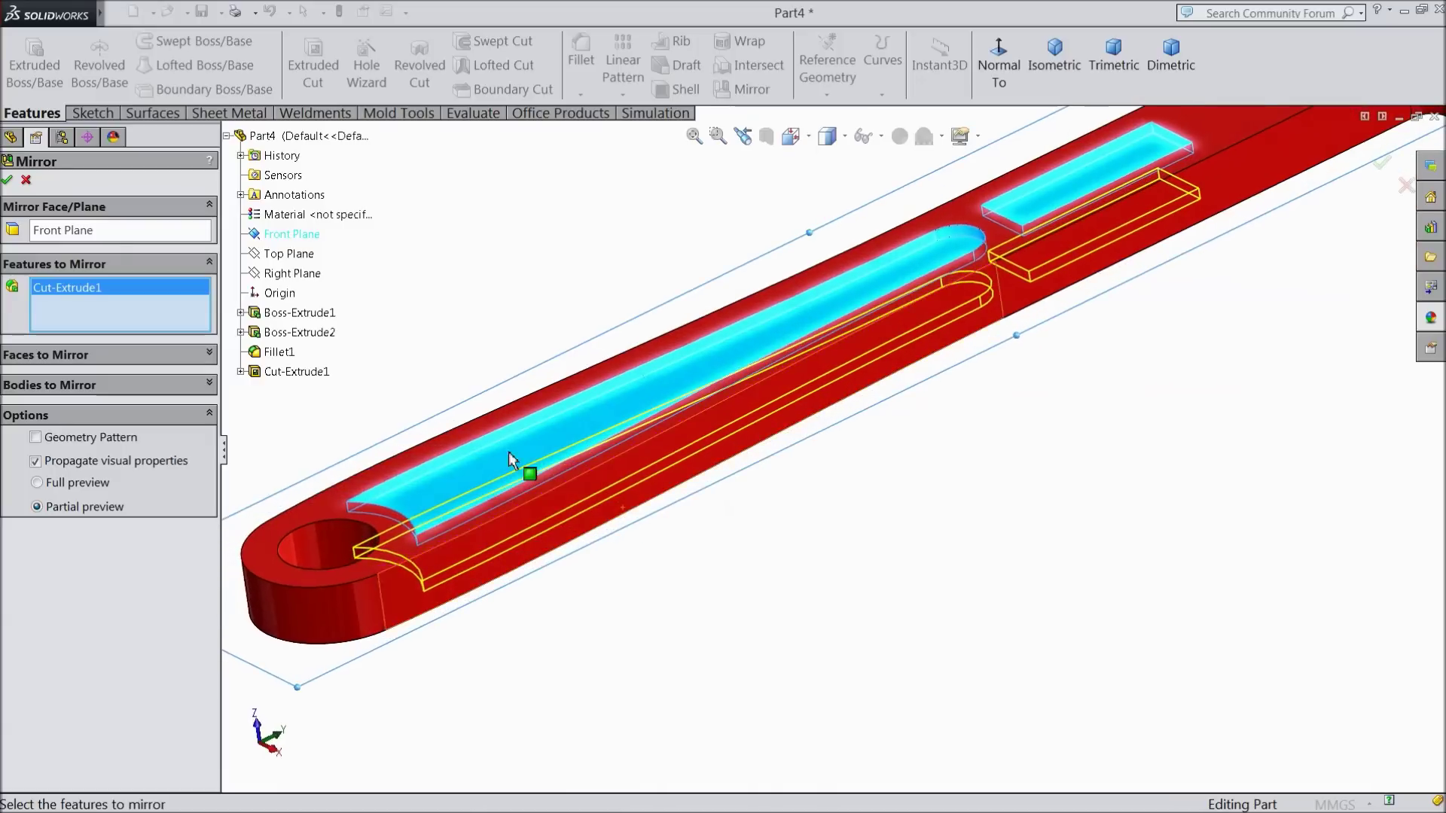
pyautogui.click(9, 180)
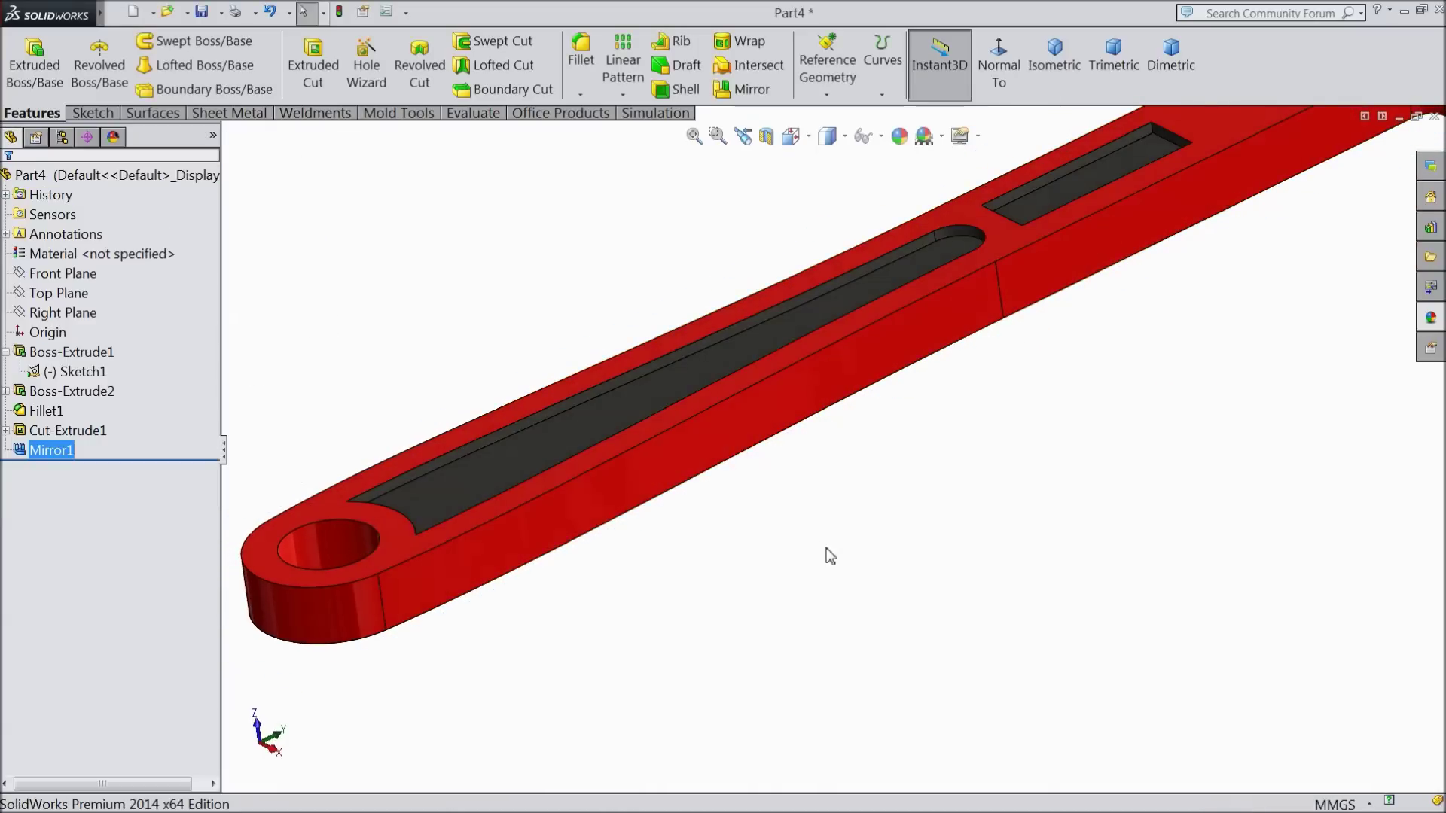
# - Examine the recesses on both faces of the handle and the overall wrench body from several angles
pyautogui.scroll(4, 828, 556)
pyautogui.moveTo(828, 555); pyautogui.dragTo(768, 181, button='middle')
pyautogui.scroll(-5, 865, 294)
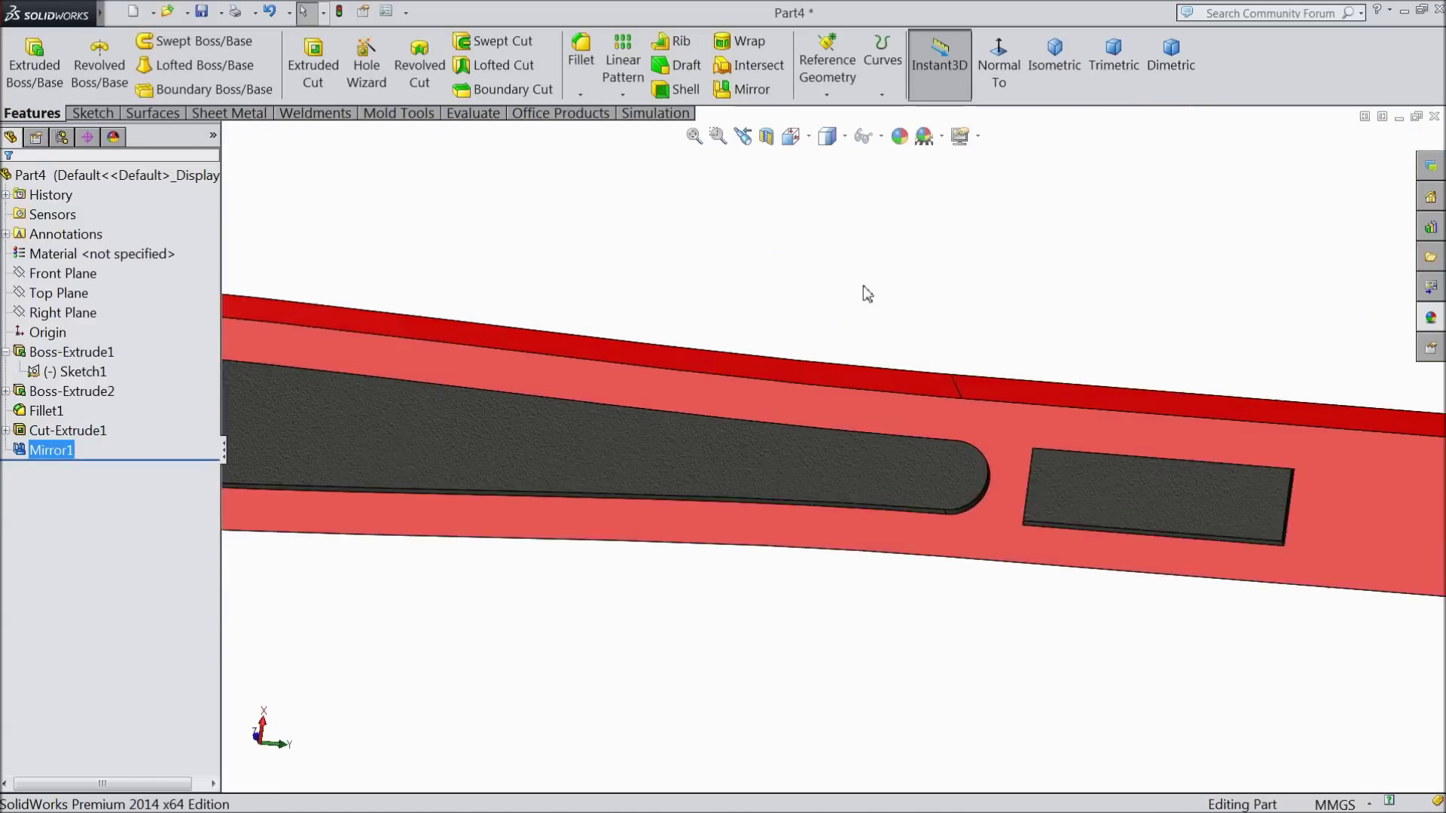
pyautogui.moveTo(818, 277); pyautogui.dragTo(945, 618, button='middle')
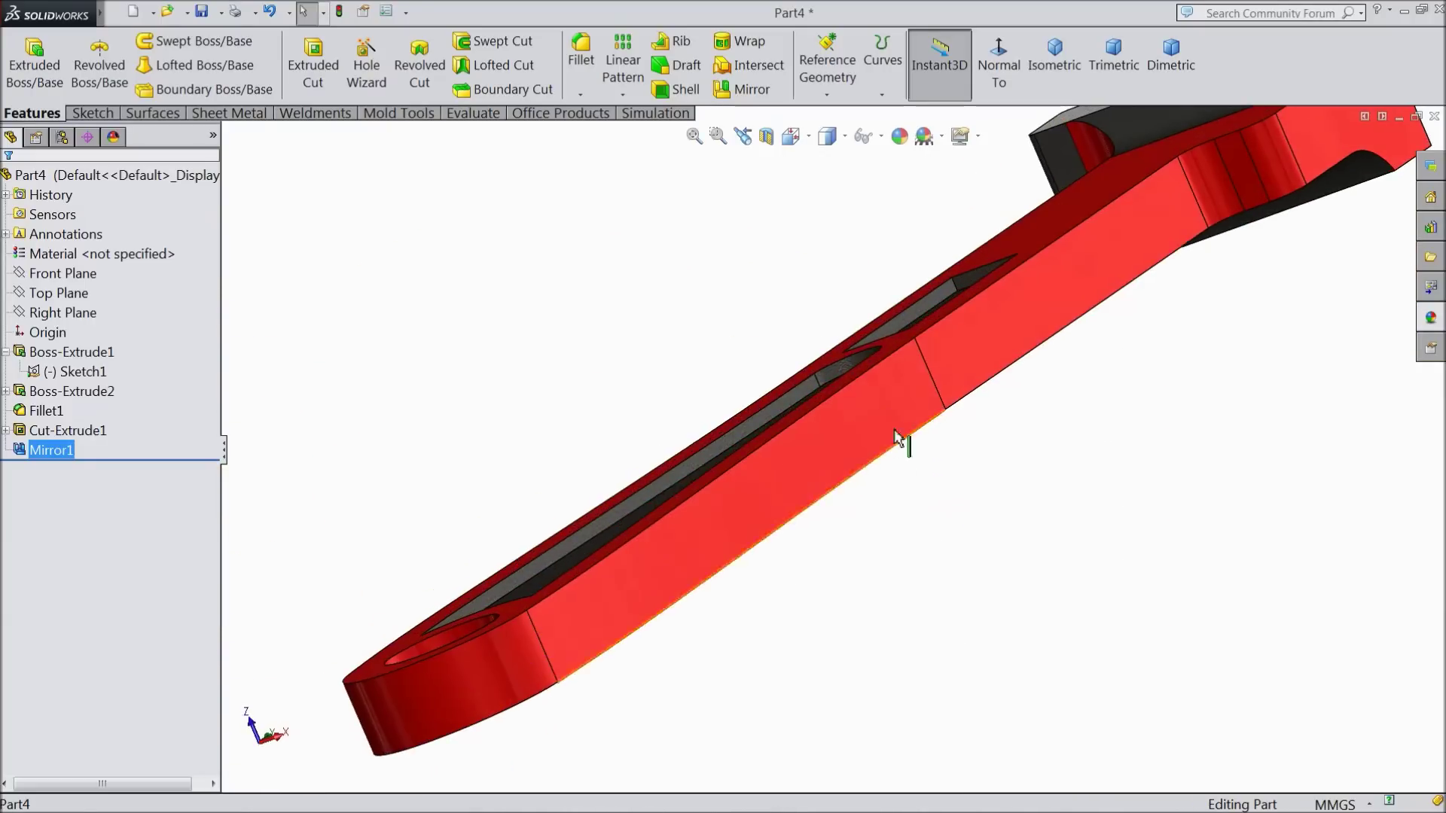
pyautogui.click(1039, 62)
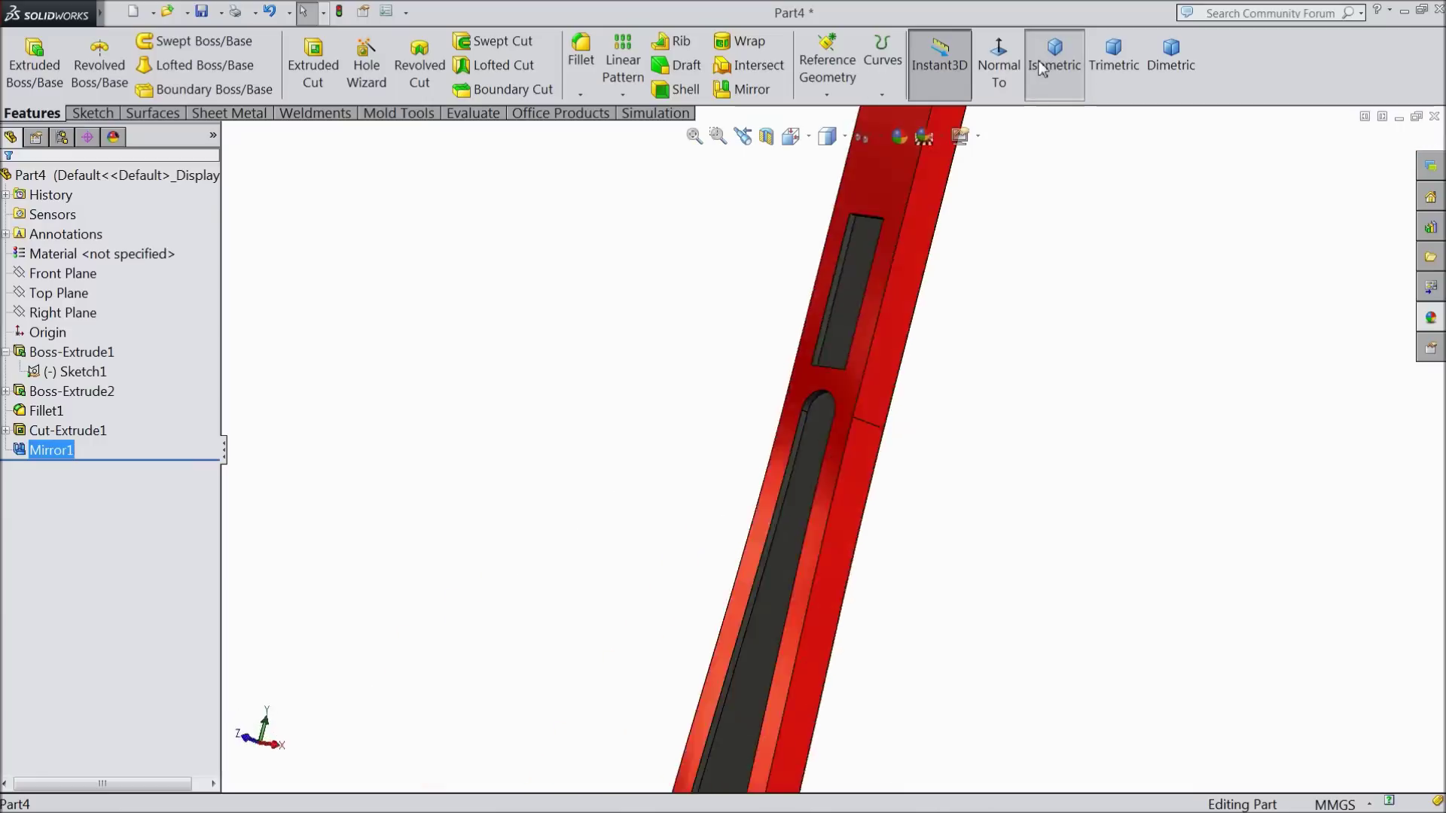
pyautogui.moveTo(1045, 365); pyautogui.dragTo(884, 503, button='middle')
pyautogui.scroll(-3, 929, 419)
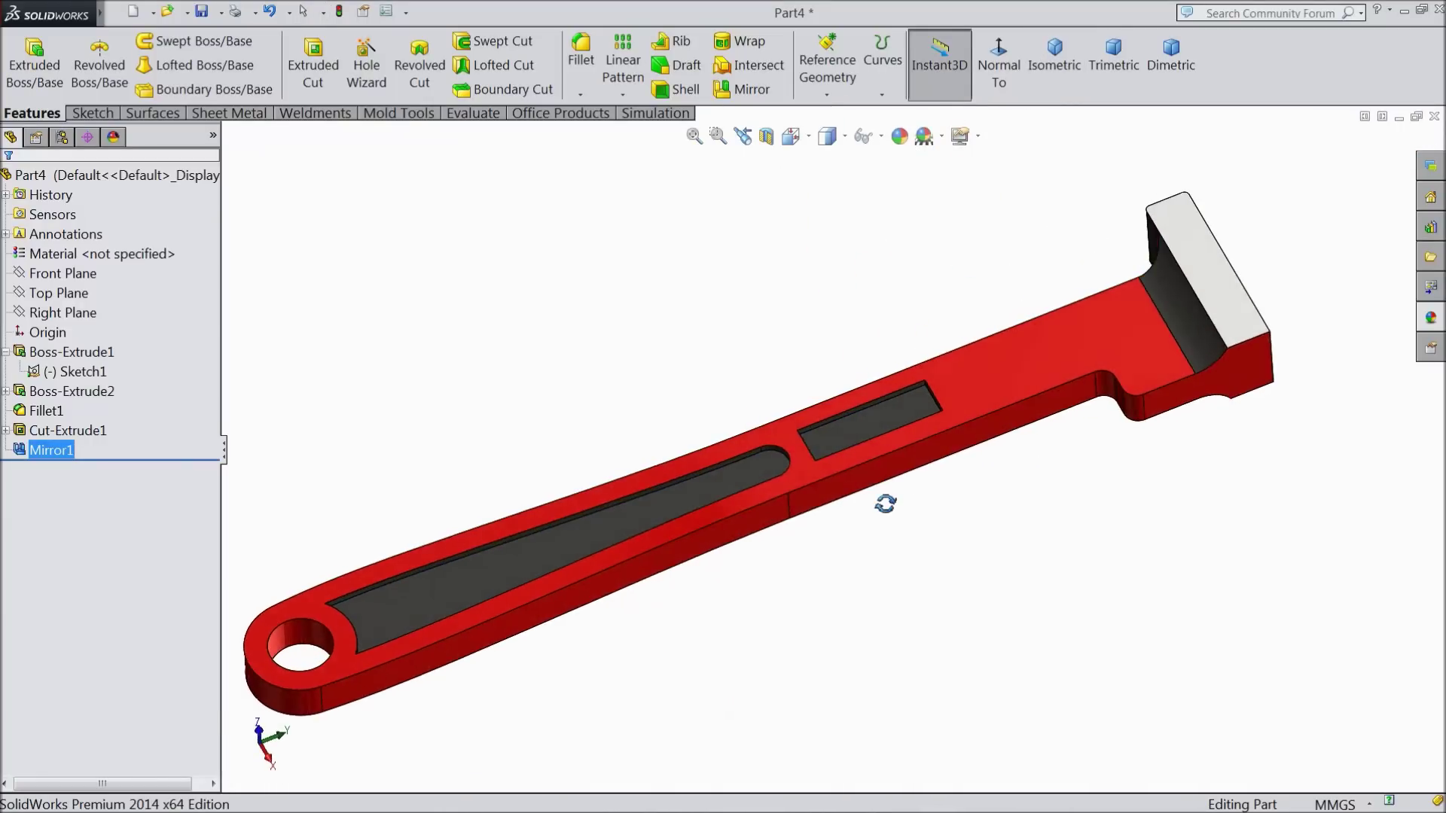
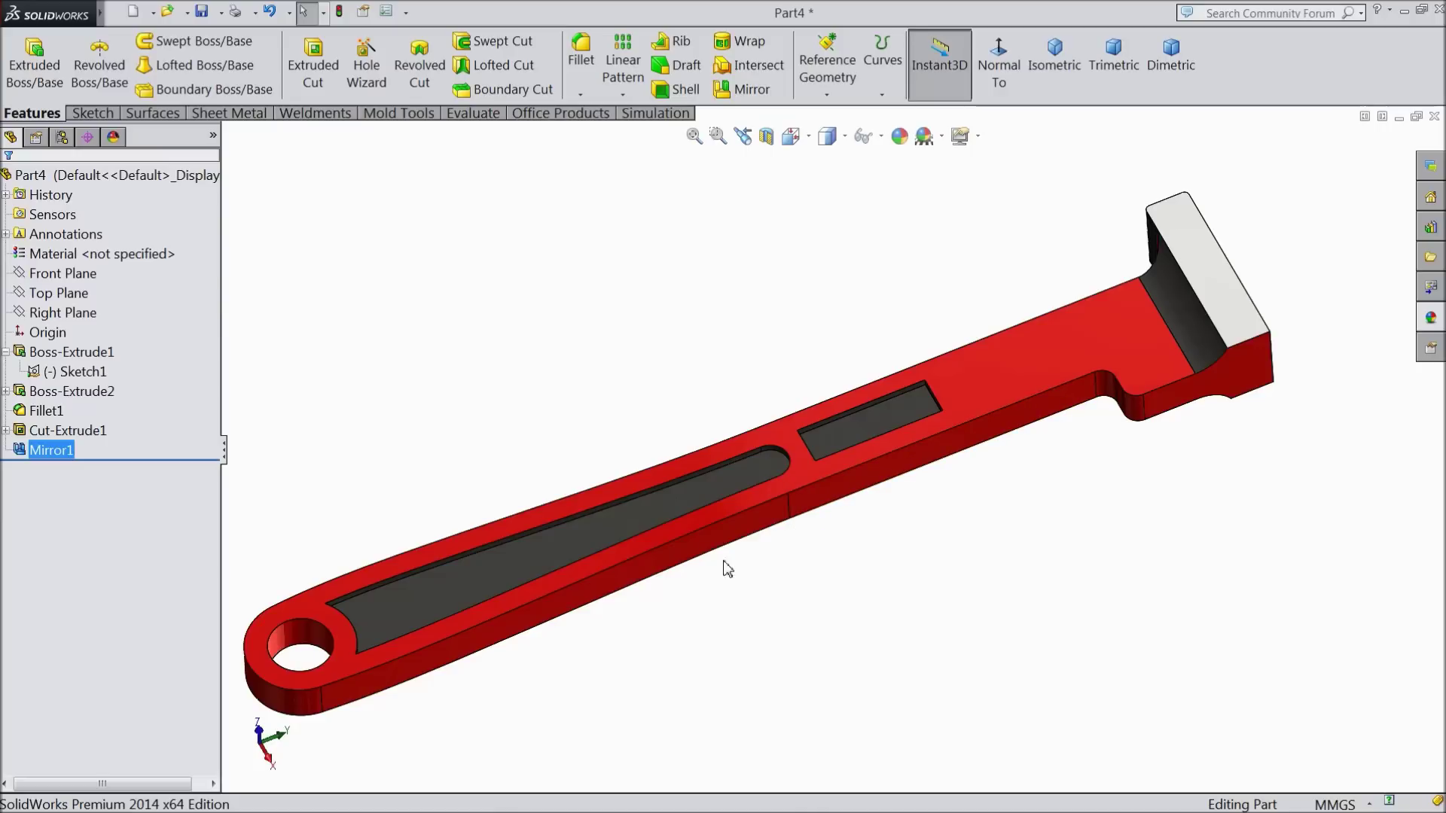
# - Open a new sketch on the flat grey face of the wrench head and view it face-on
pyautogui.click(1218, 290)
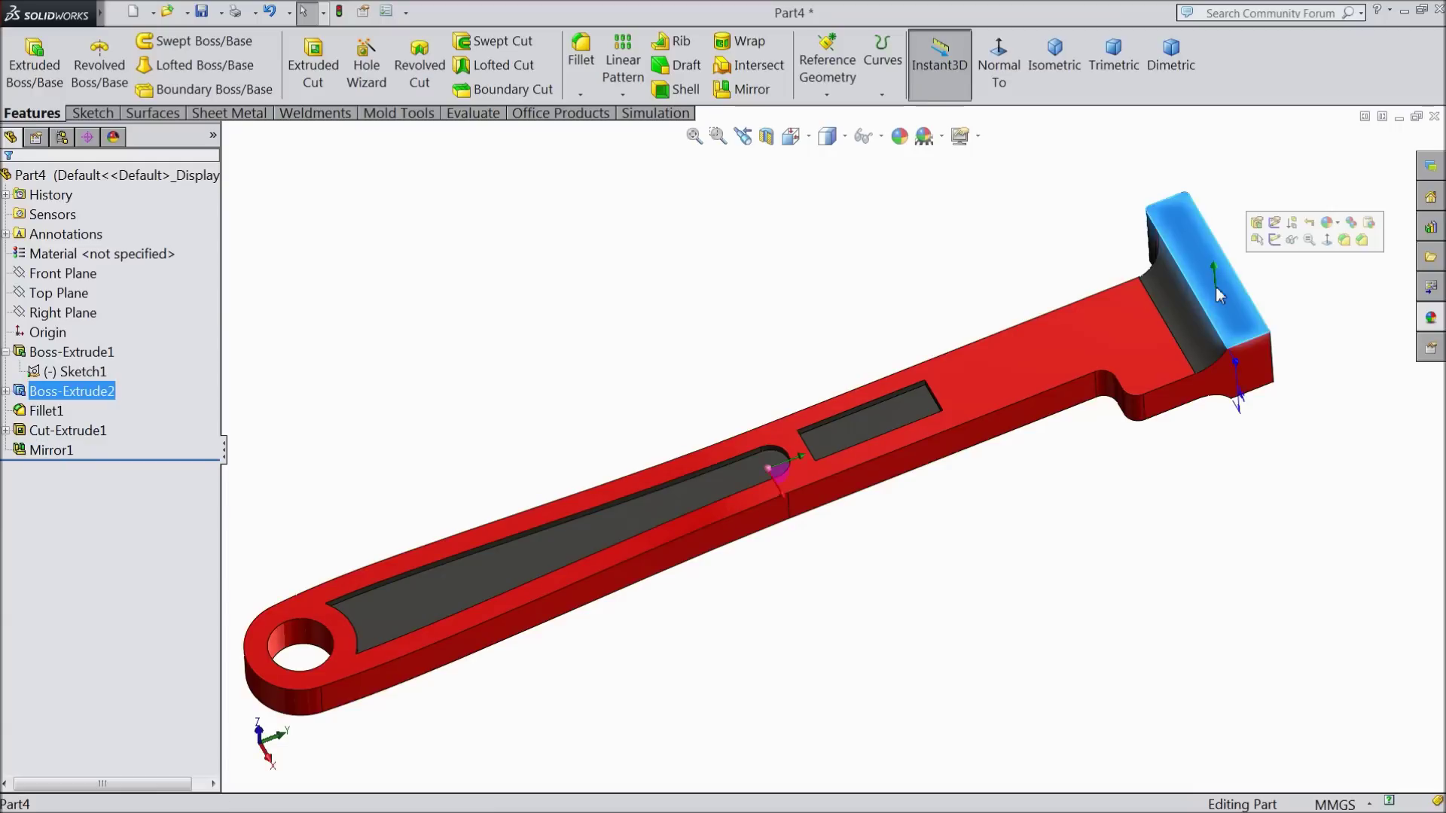
pyautogui.click(1276, 240)
pyautogui.click(998, 68)
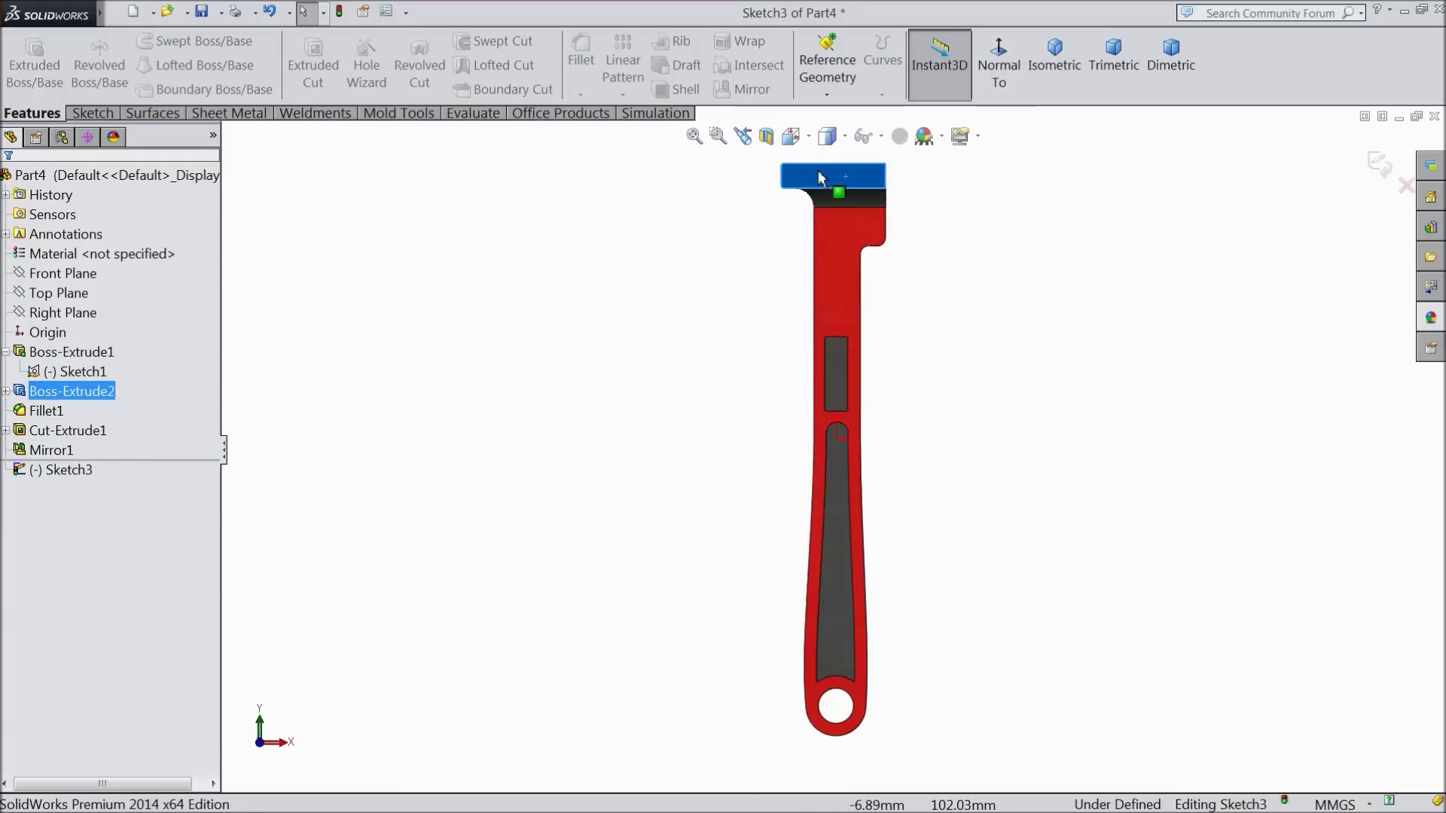
pyautogui.scroll(-10, 821, 178)
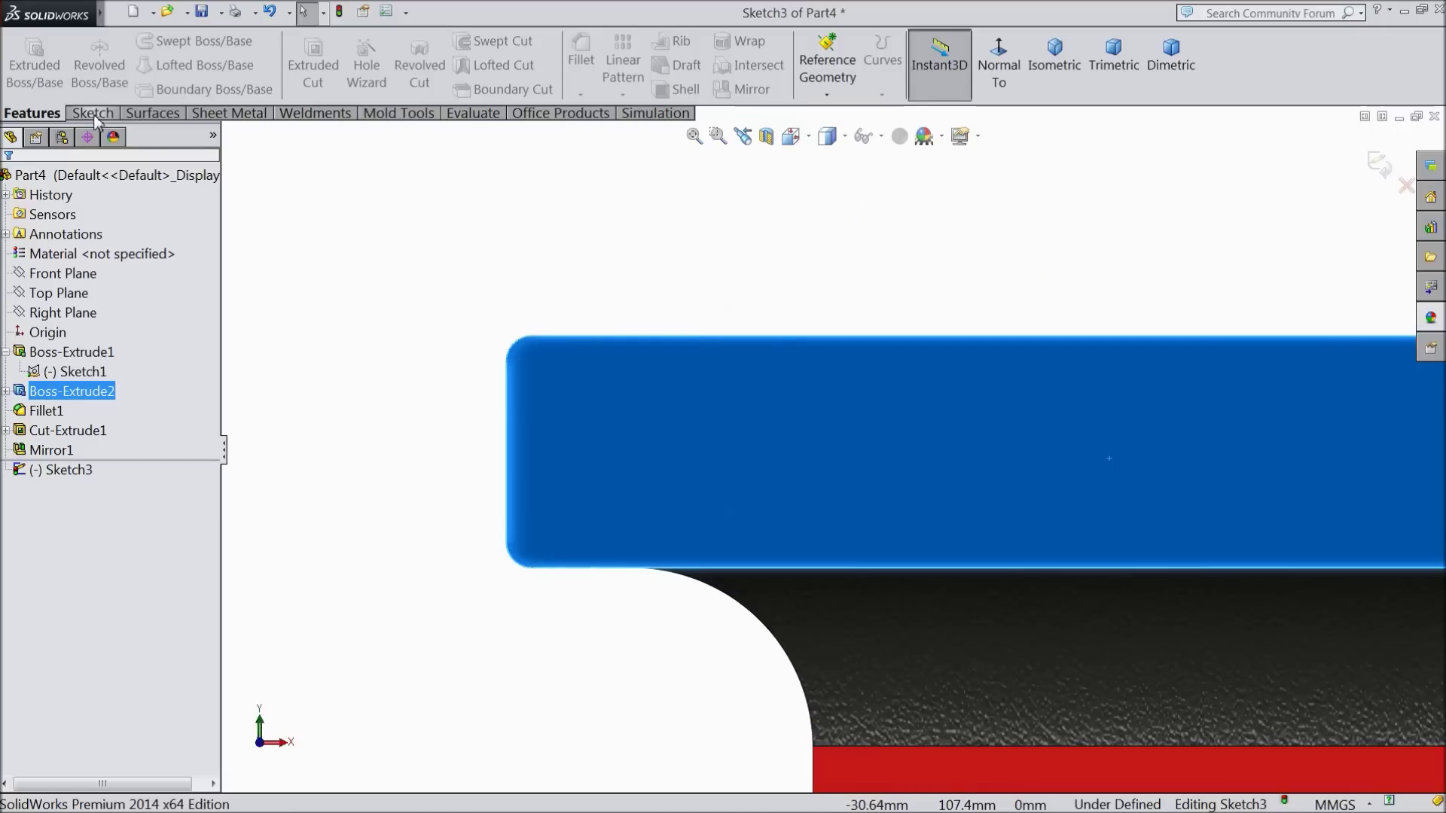
# - Sketch a closed triangular notch about 3.52 mm wide and 1.5 mm deep along the head face's upper edge
pyautogui.click(93, 114)
pyautogui.click(132, 47)
pyautogui.scroll(-3, 636, 391)
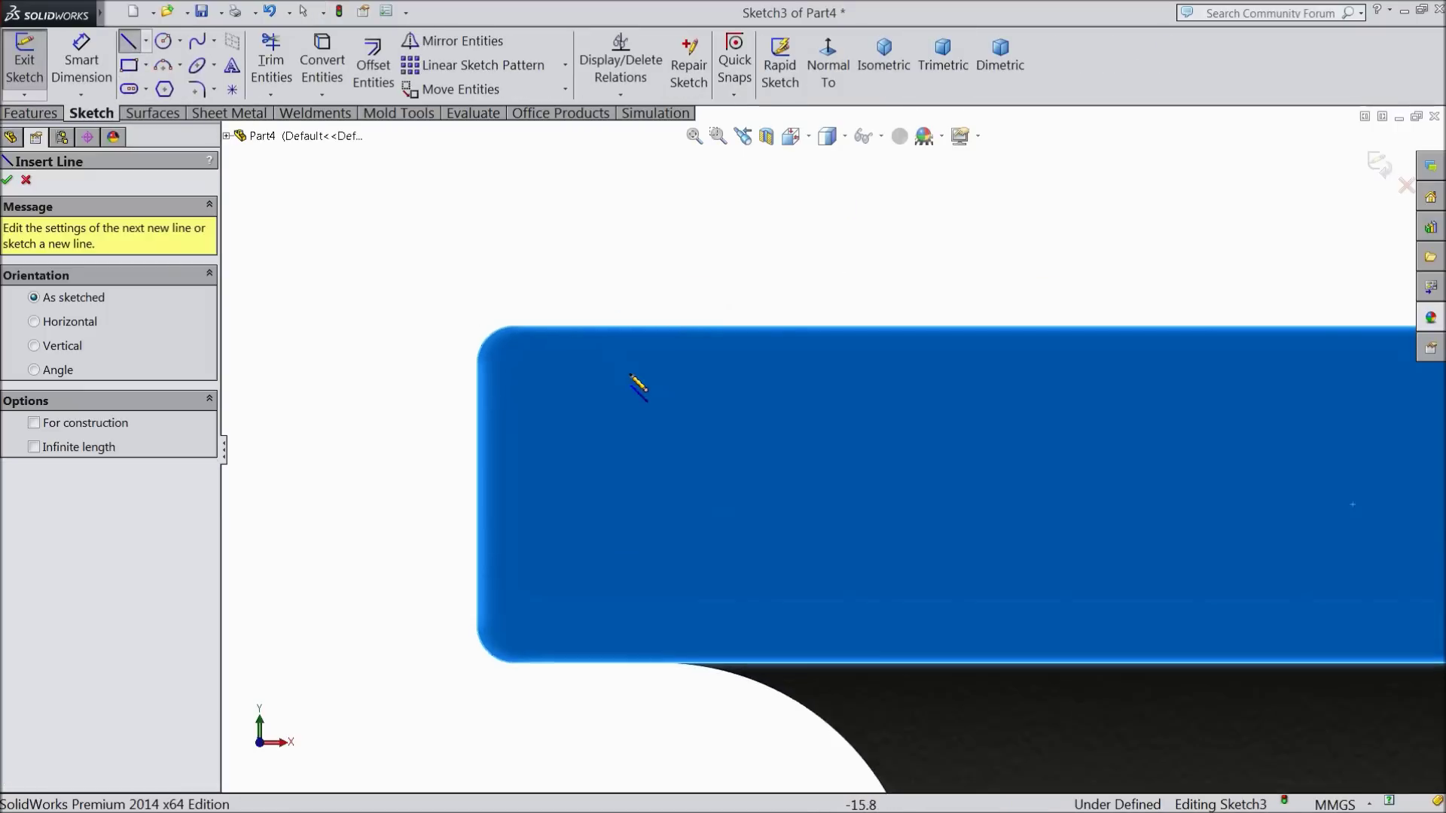
pyautogui.click(735, 323)
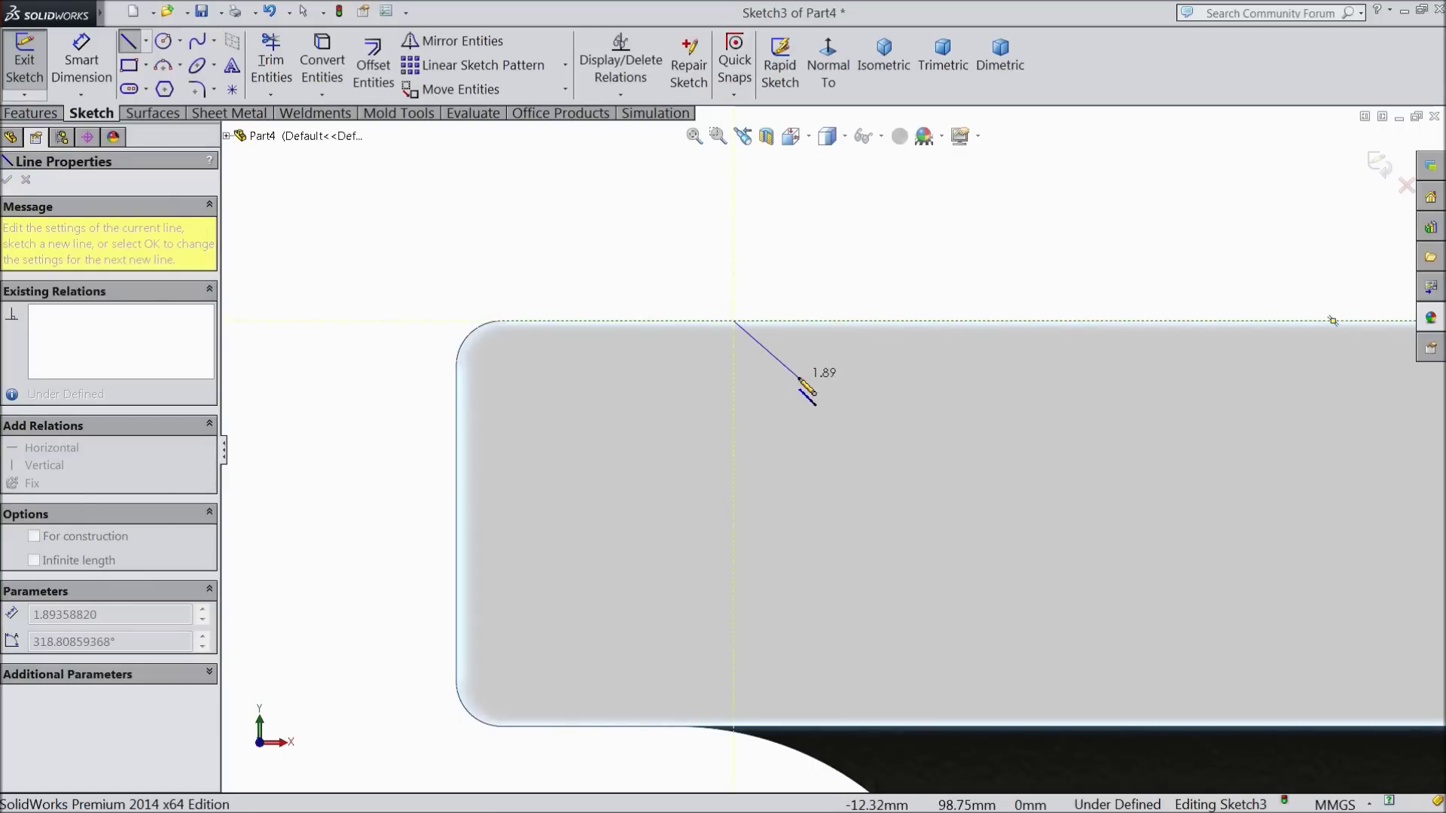
pyautogui.click(855, 388)
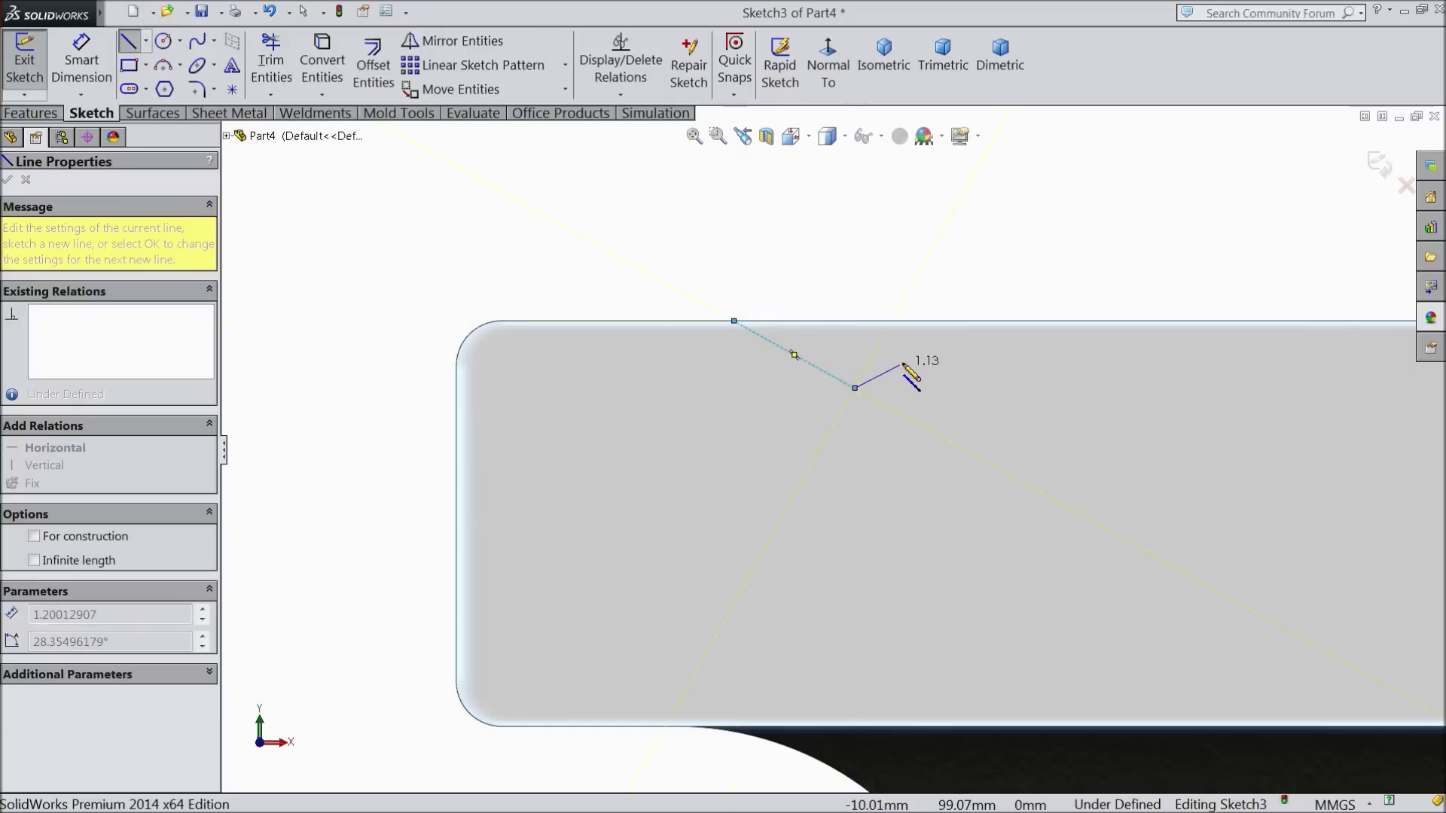
pyautogui.click(894, 322)
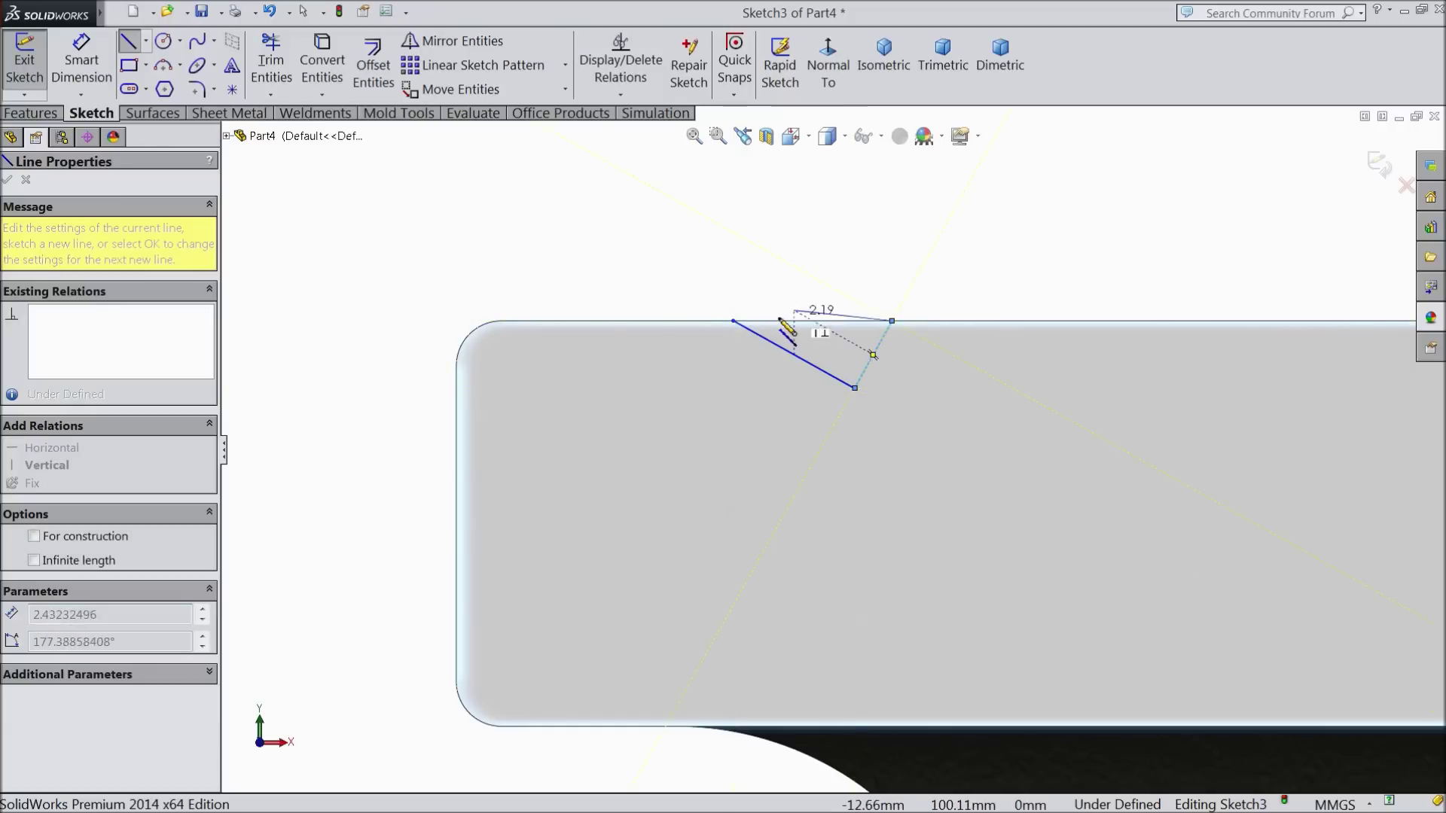
pyautogui.click(734, 321)
pyautogui.rightClick(757, 285)
pyautogui.click(783, 229)
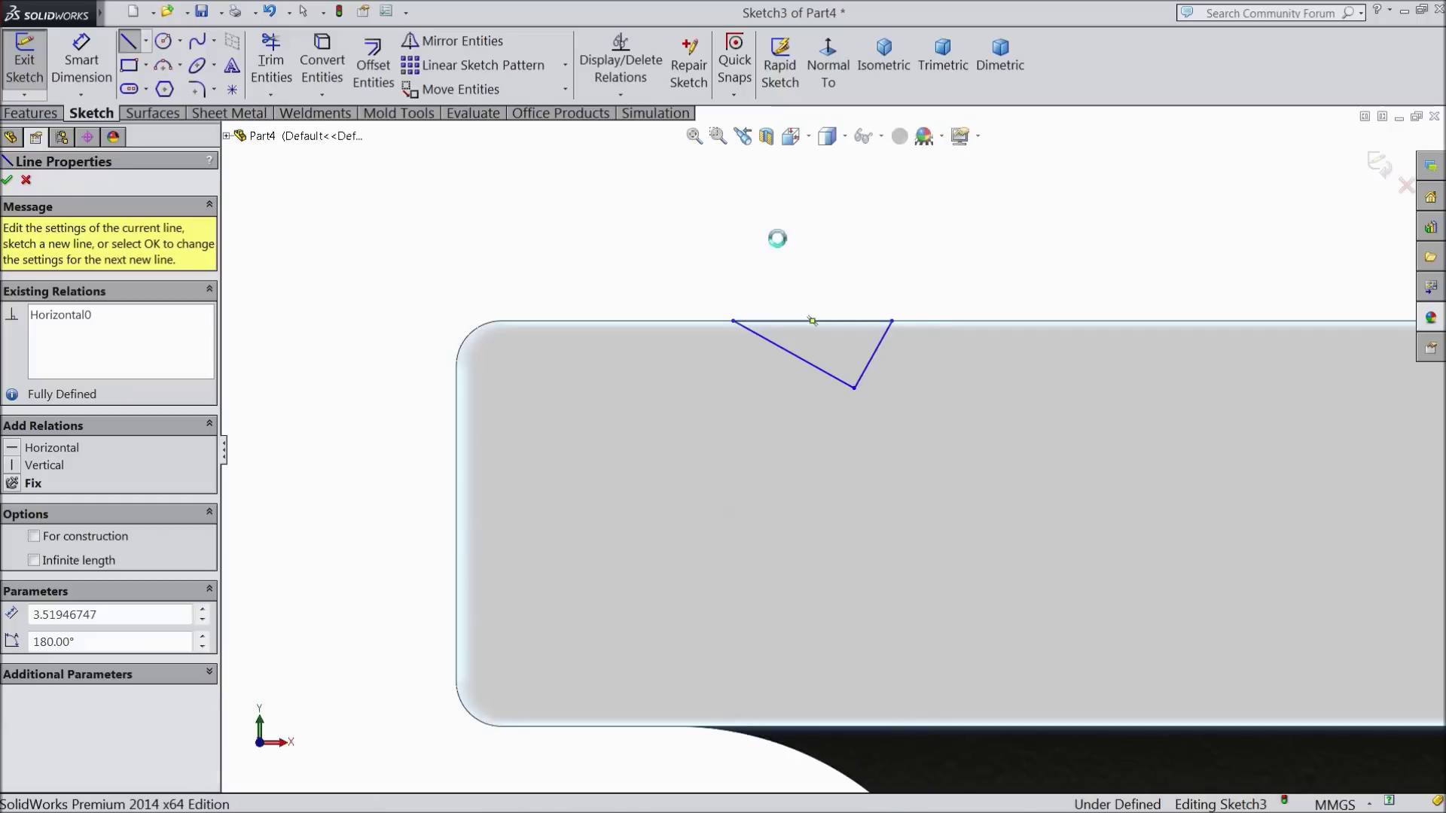
# - Dimension the triangle's depth from its apex to the head's upper edge as 1.5 mm
pyautogui.click(82, 61)
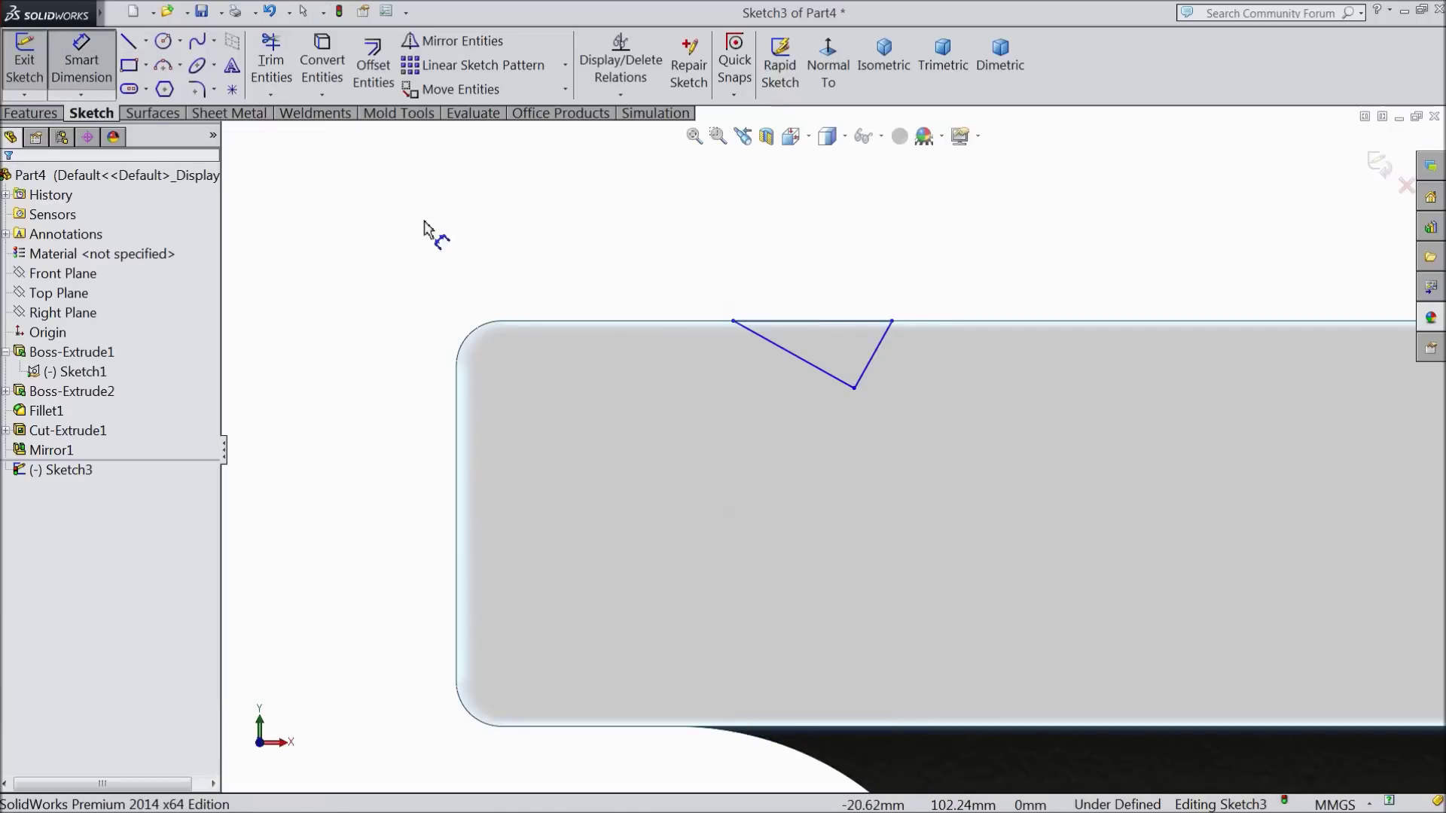
pyautogui.click(855, 388)
pyautogui.click(852, 322)
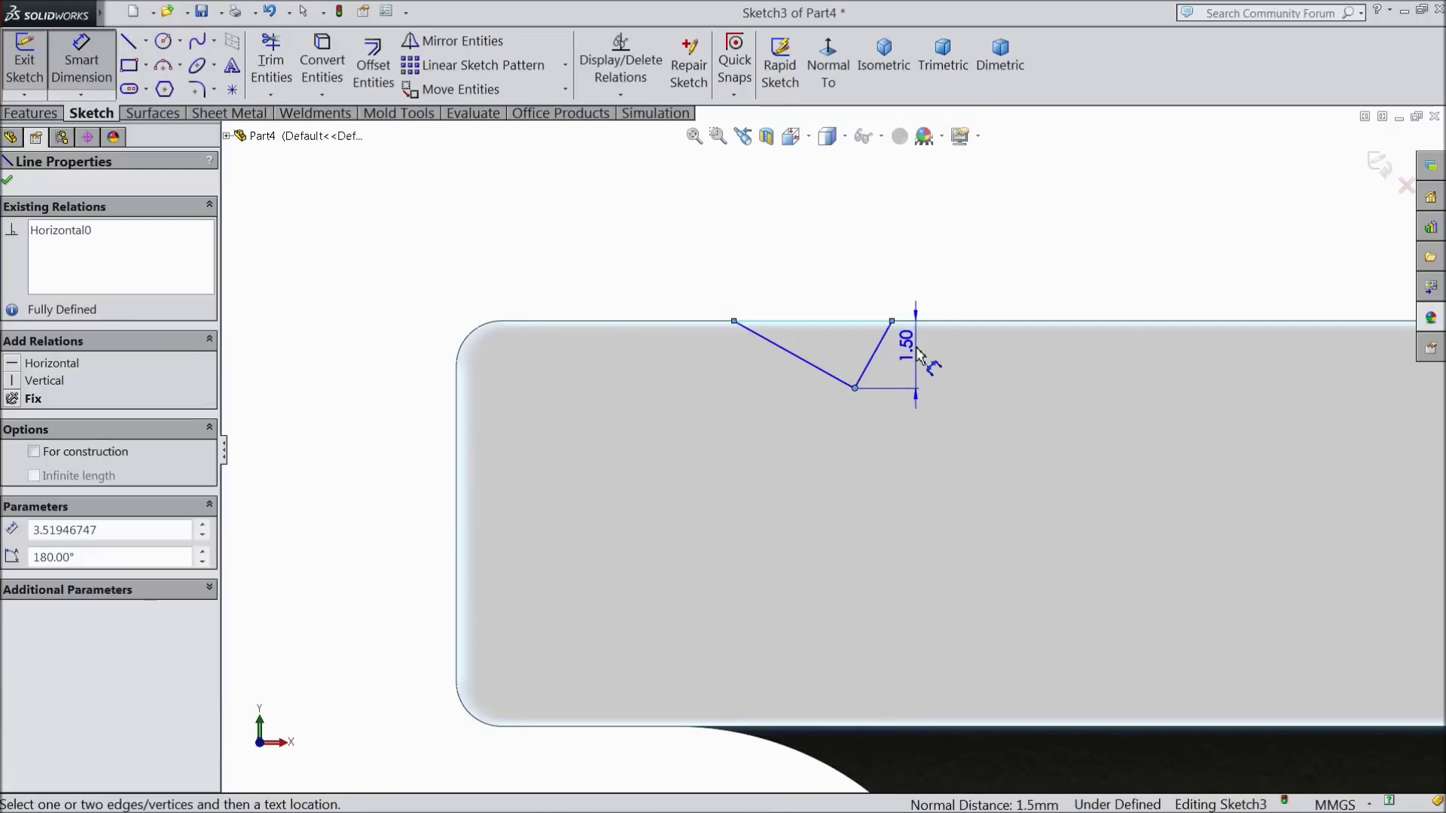
pyautogui.click(926, 354)
pyautogui.write('1.5')
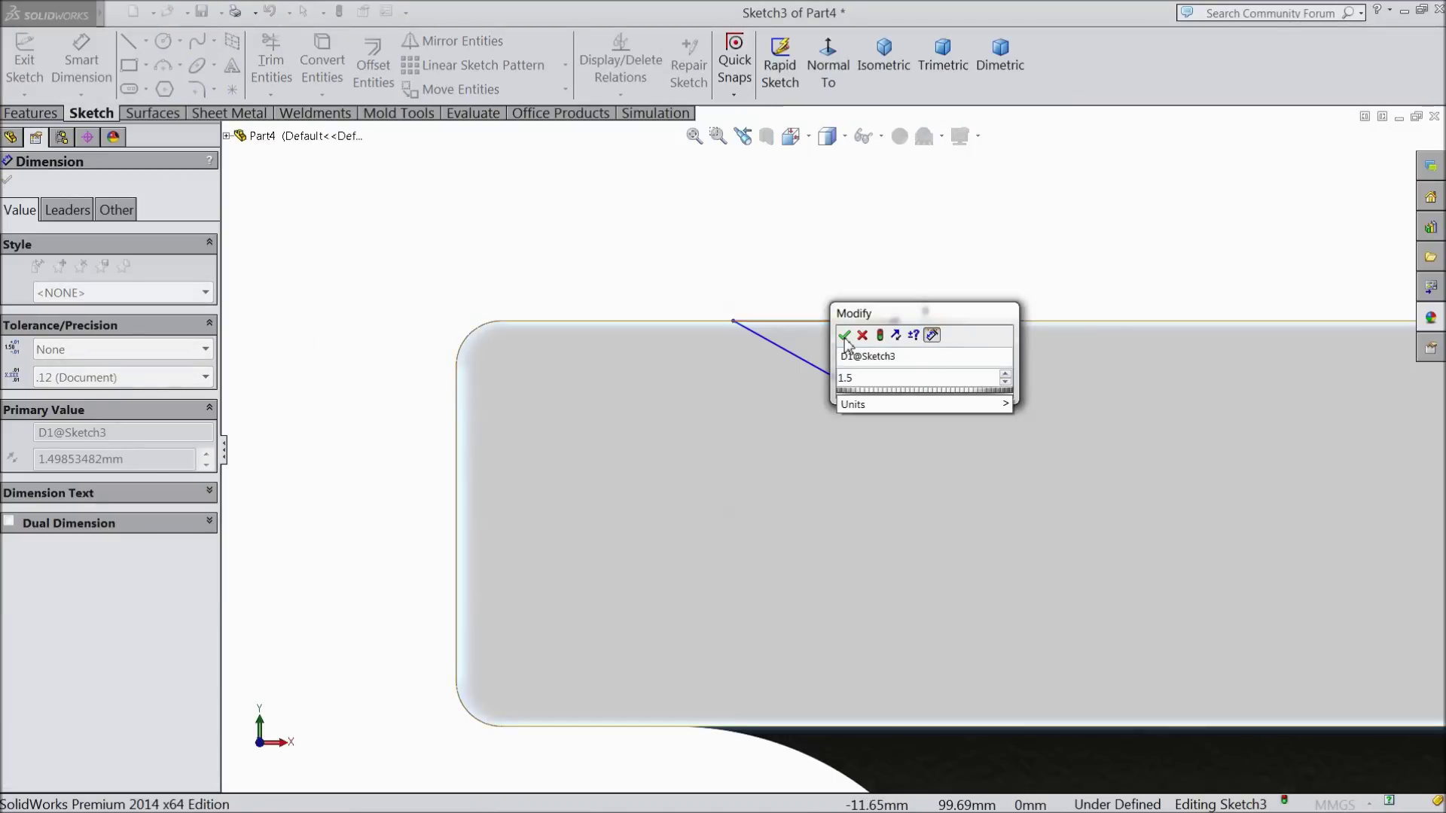
pyautogui.press('Return')
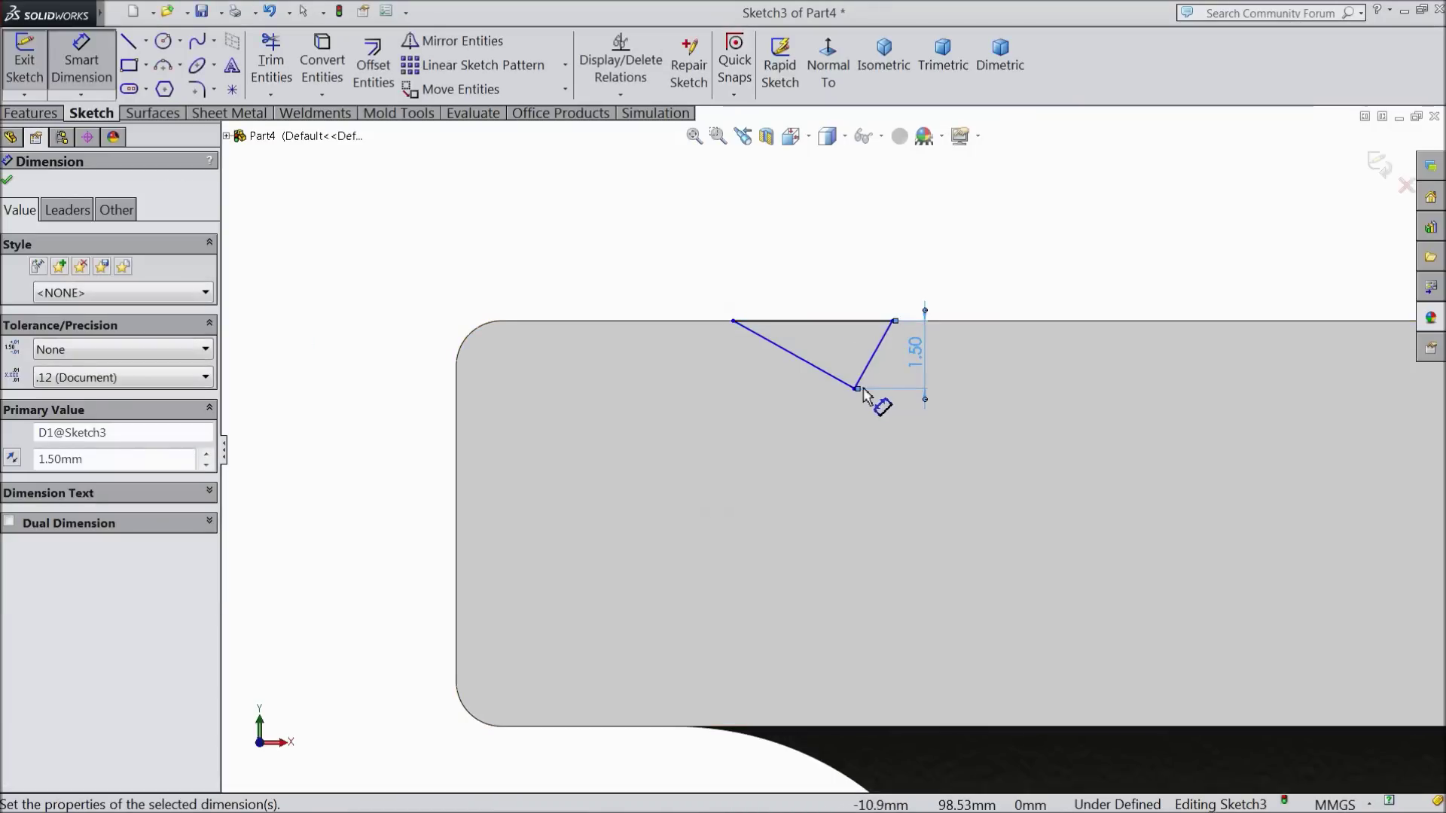
# - Dimension the triangle's horizontal side along the head's upper edge as 3.25 mm
pyautogui.click(845, 322)
pyautogui.click(832, 258)
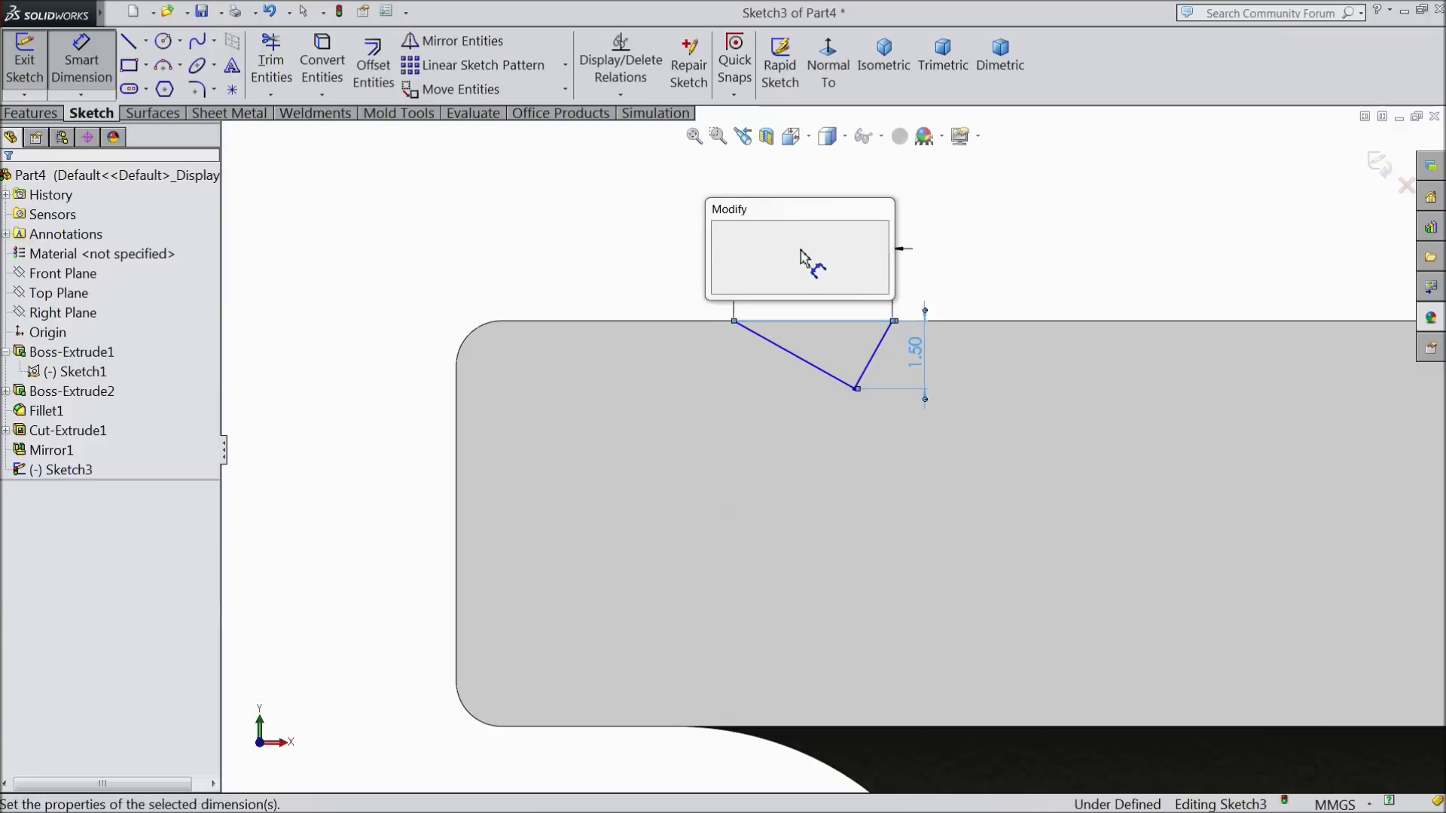
pyautogui.write('3.25')
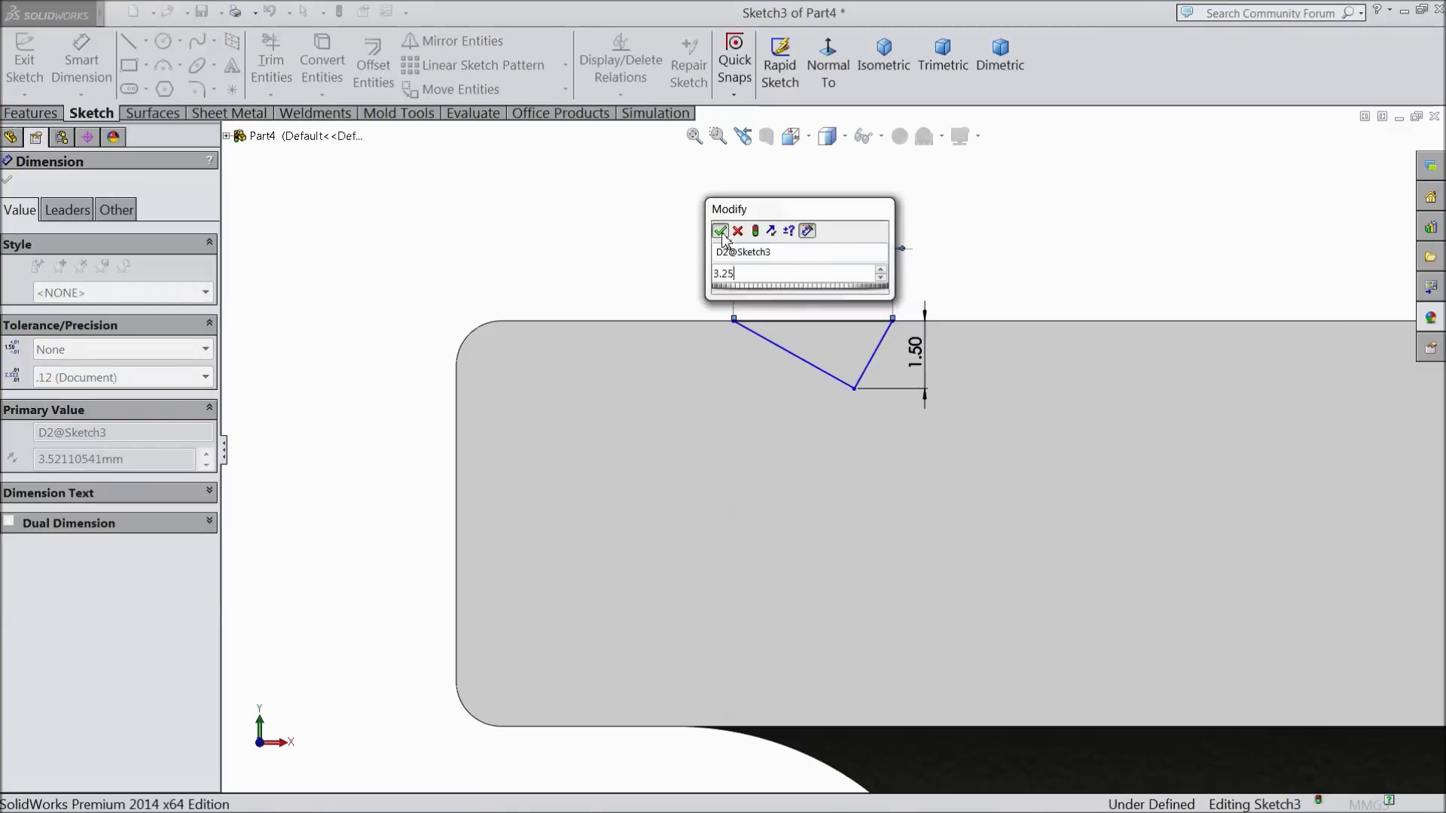
pyautogui.click(719, 230)
# - Add a driven horizontal dimension between the triangle's apex and its right corner
pyautogui.click(846, 390)
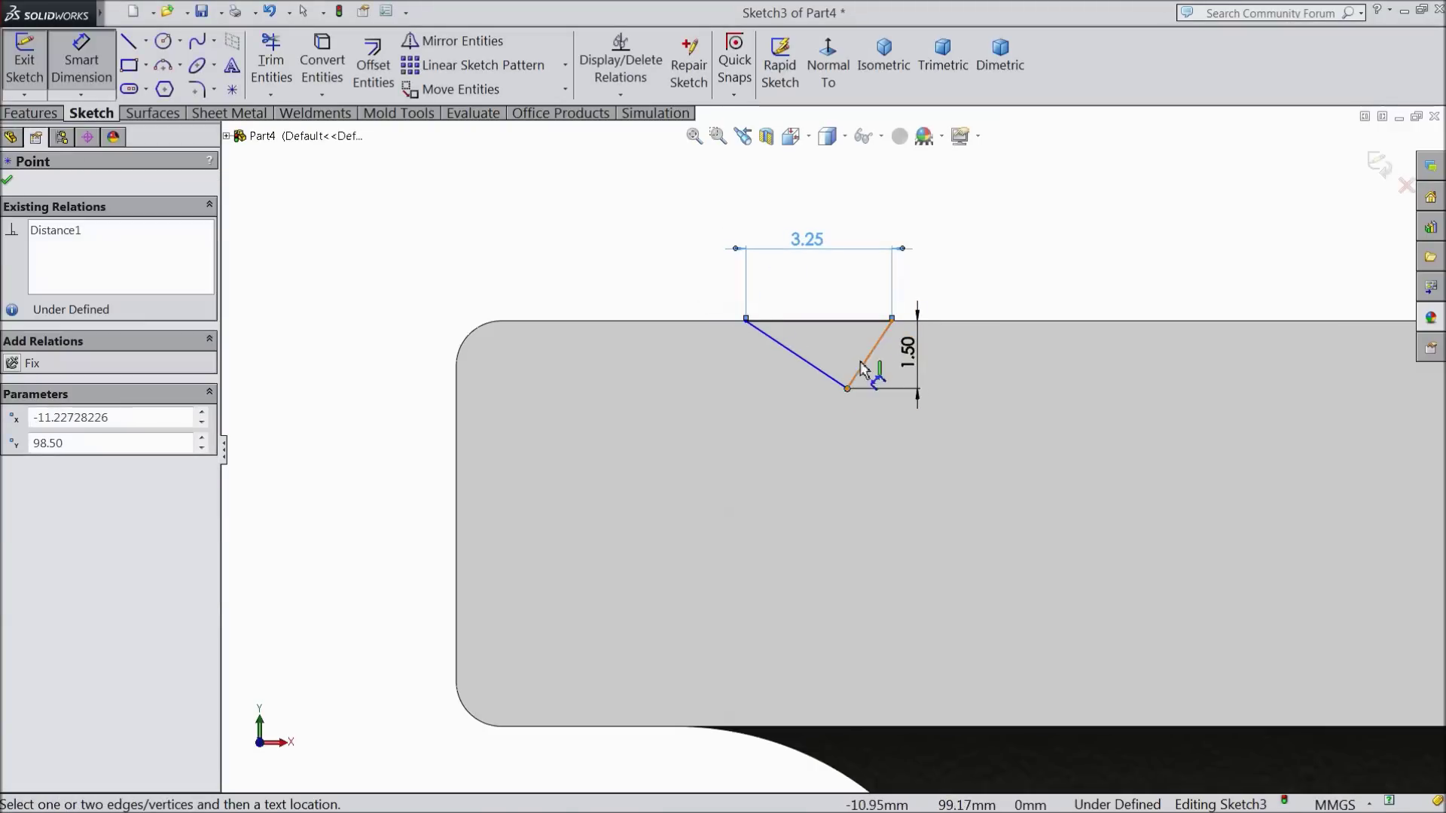
pyautogui.click(891, 319)
pyautogui.click(867, 292)
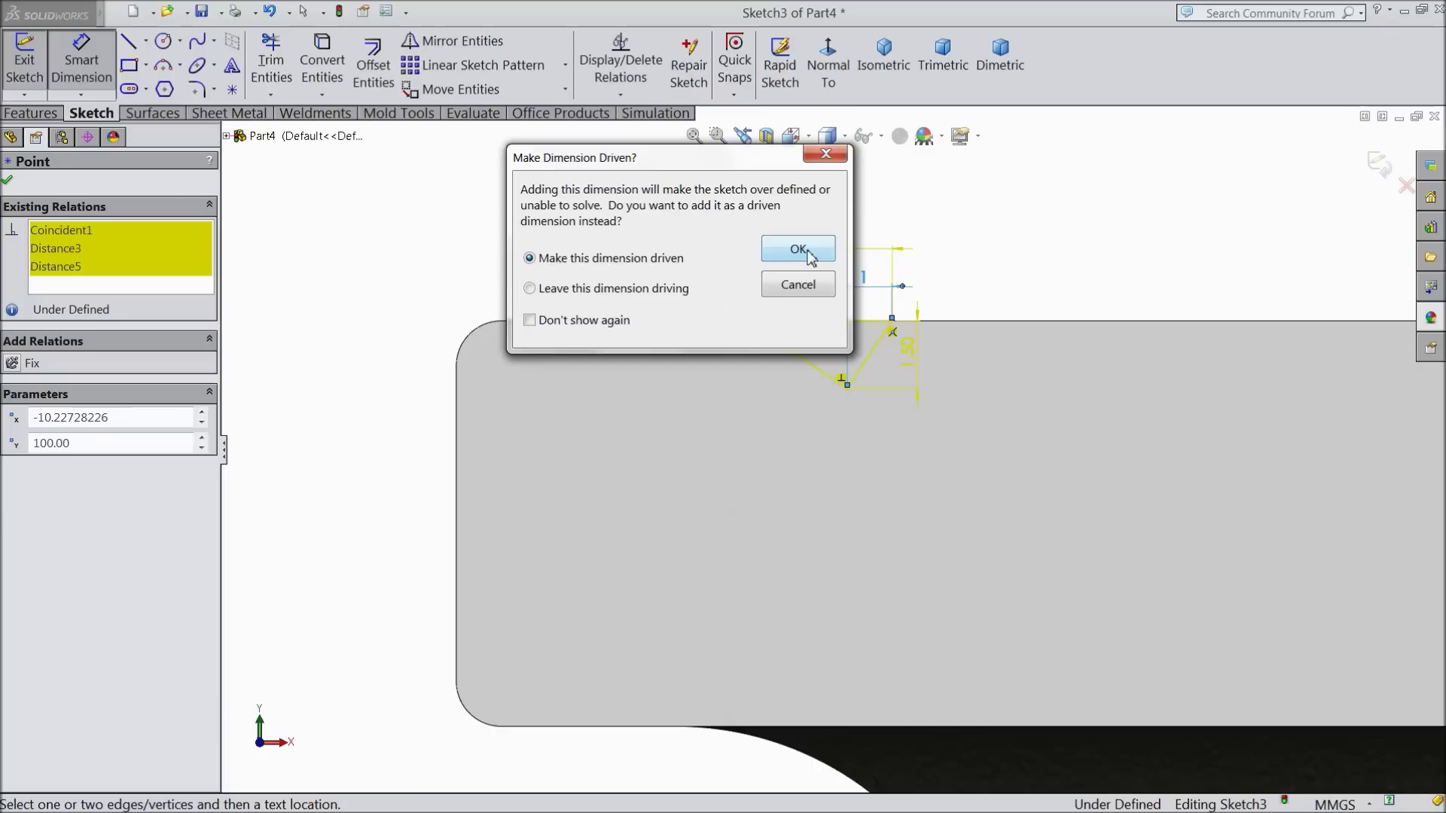
pyautogui.click(798, 248)
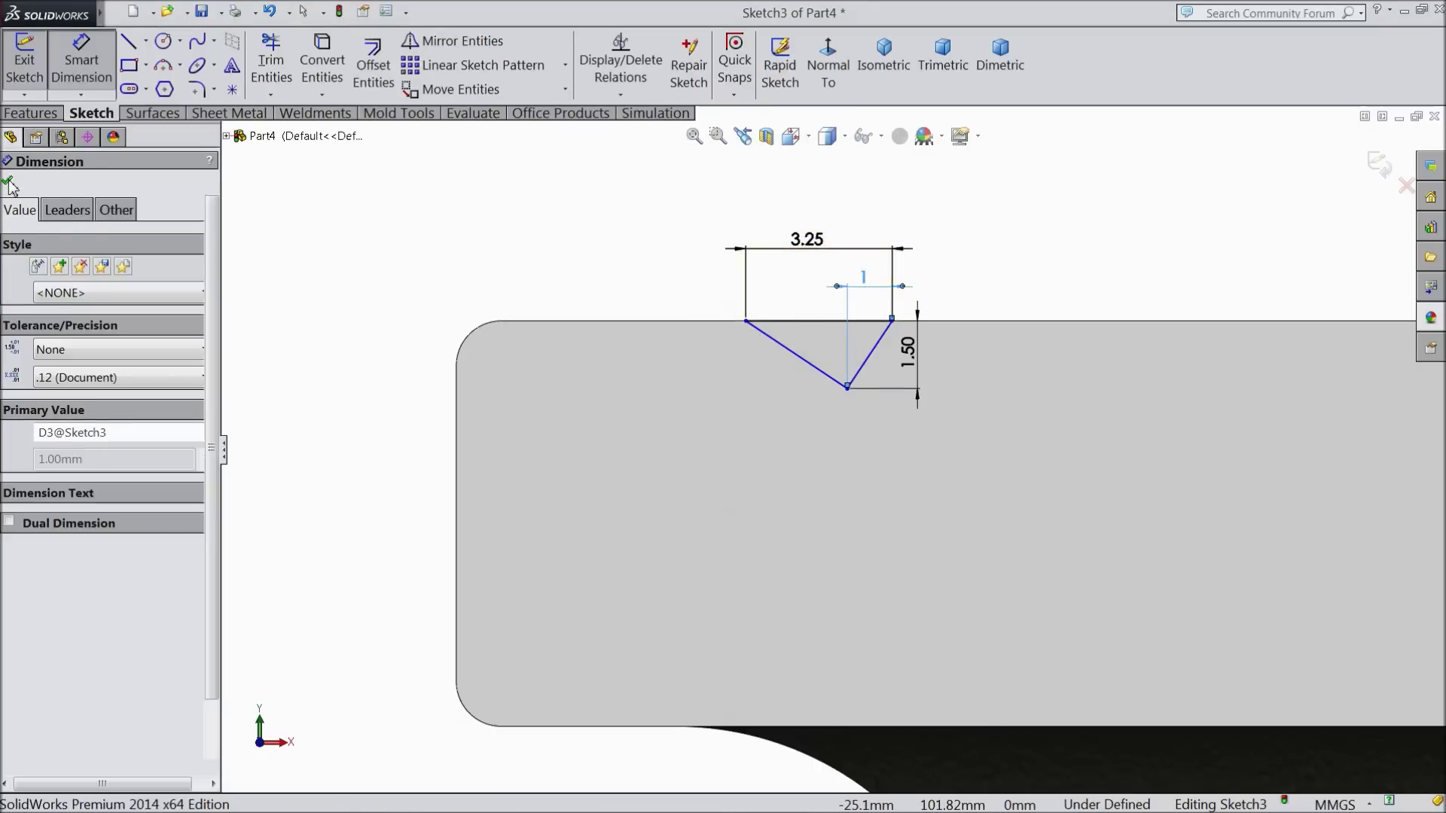
pyautogui.press('Escape')
# - Delete the perpendicular relation on the triangle's short right side and try to edit the driven horizontal dimension
pyautogui.click(893, 346)
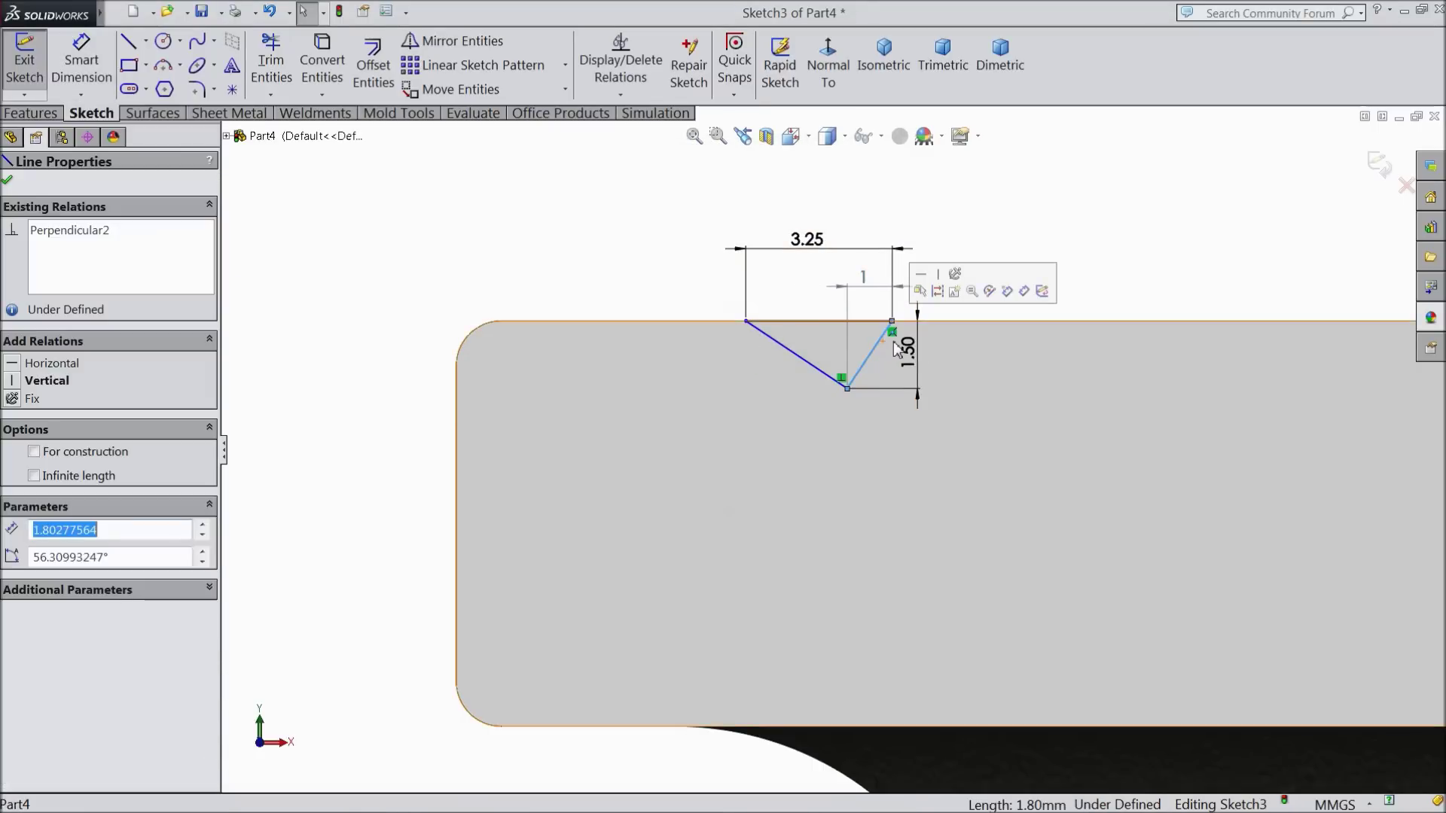
pyautogui.click(842, 378)
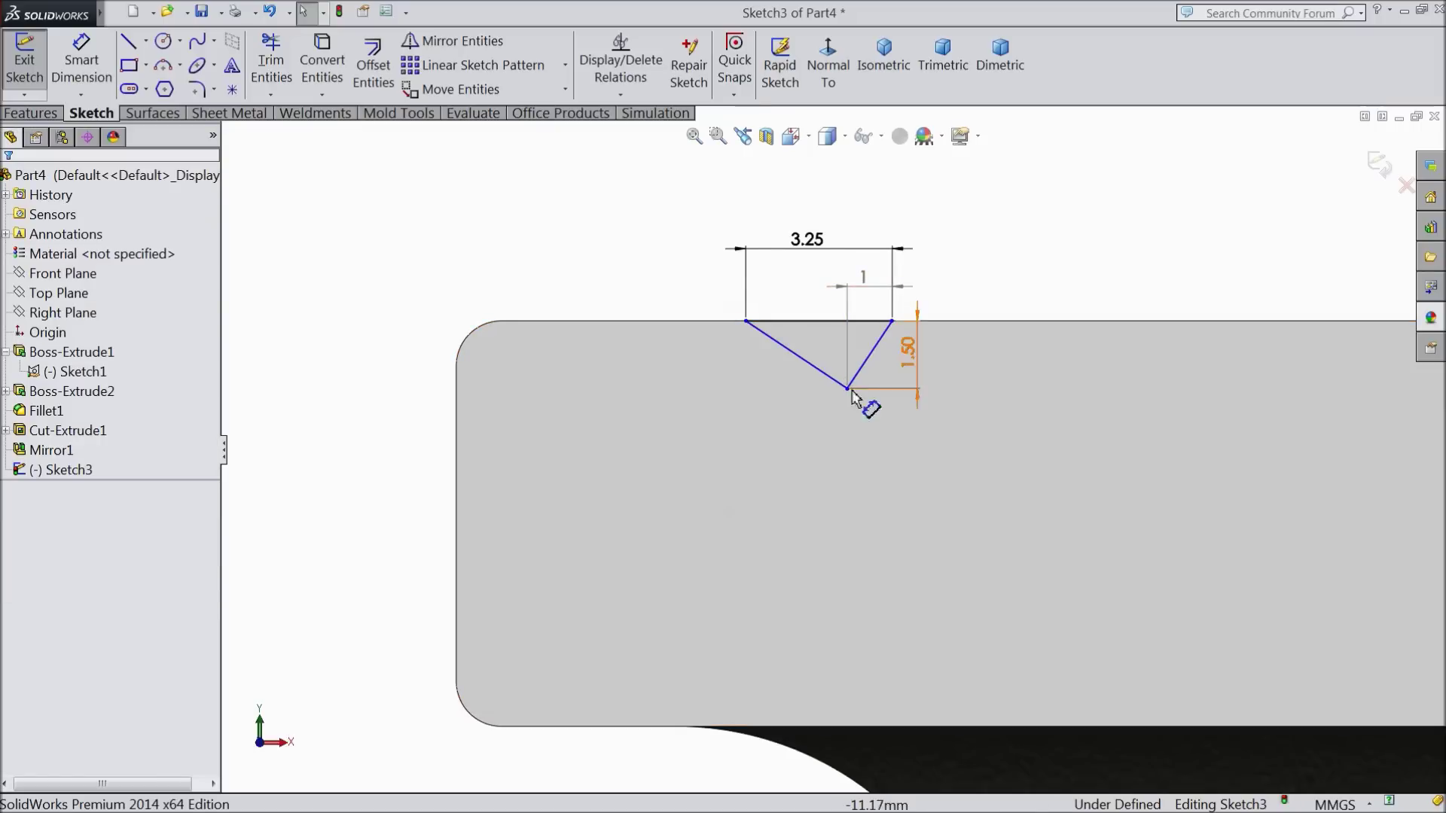
pyautogui.click(82, 60)
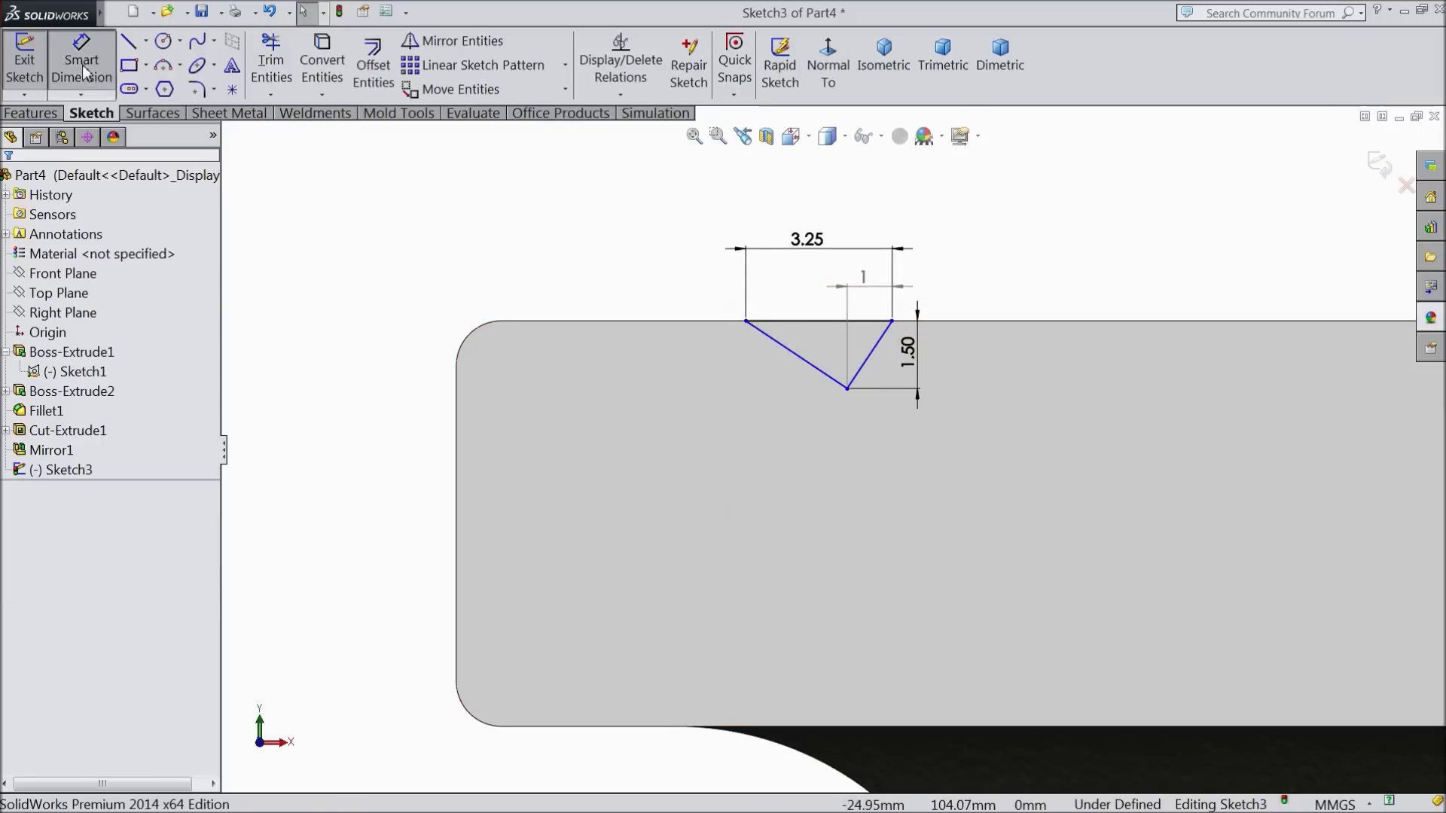
pyautogui.doubleClick(864, 279)
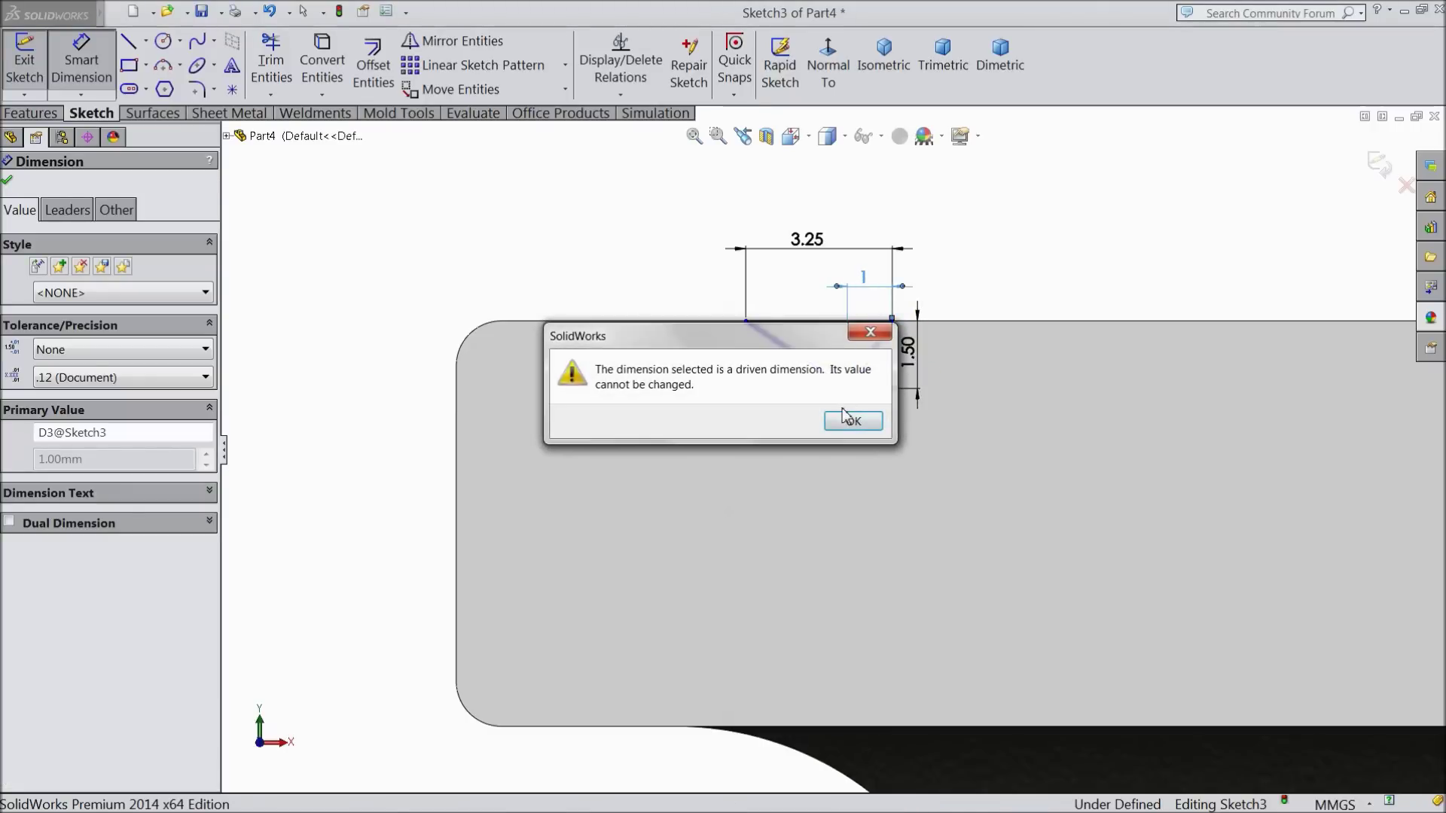
pyautogui.click(854, 424)
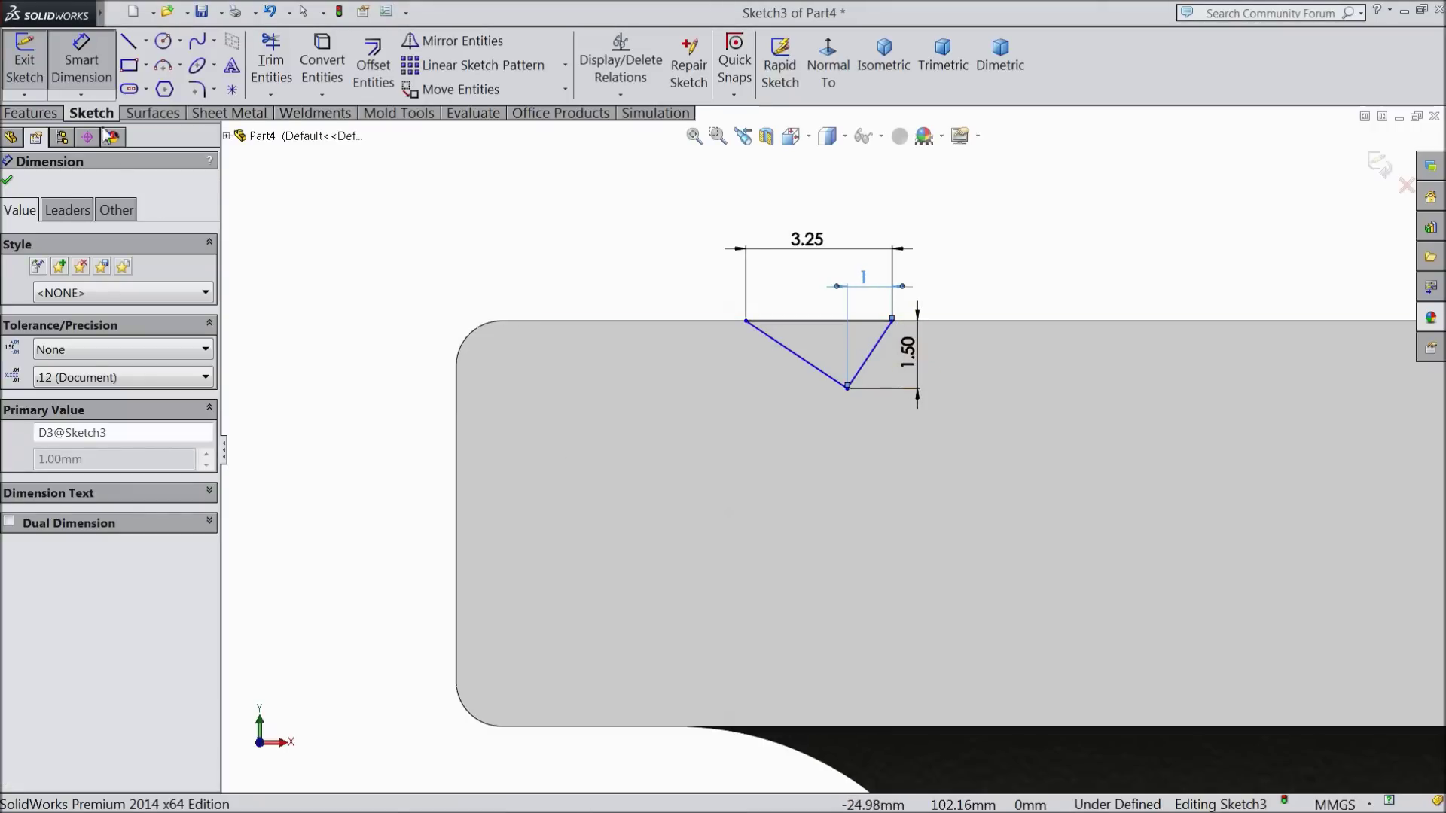
pyautogui.press('Escape')
# - Delete the coincident relation at the triangle's right corner and place the corner back on the head's upper edge
pyautogui.click(890, 335)
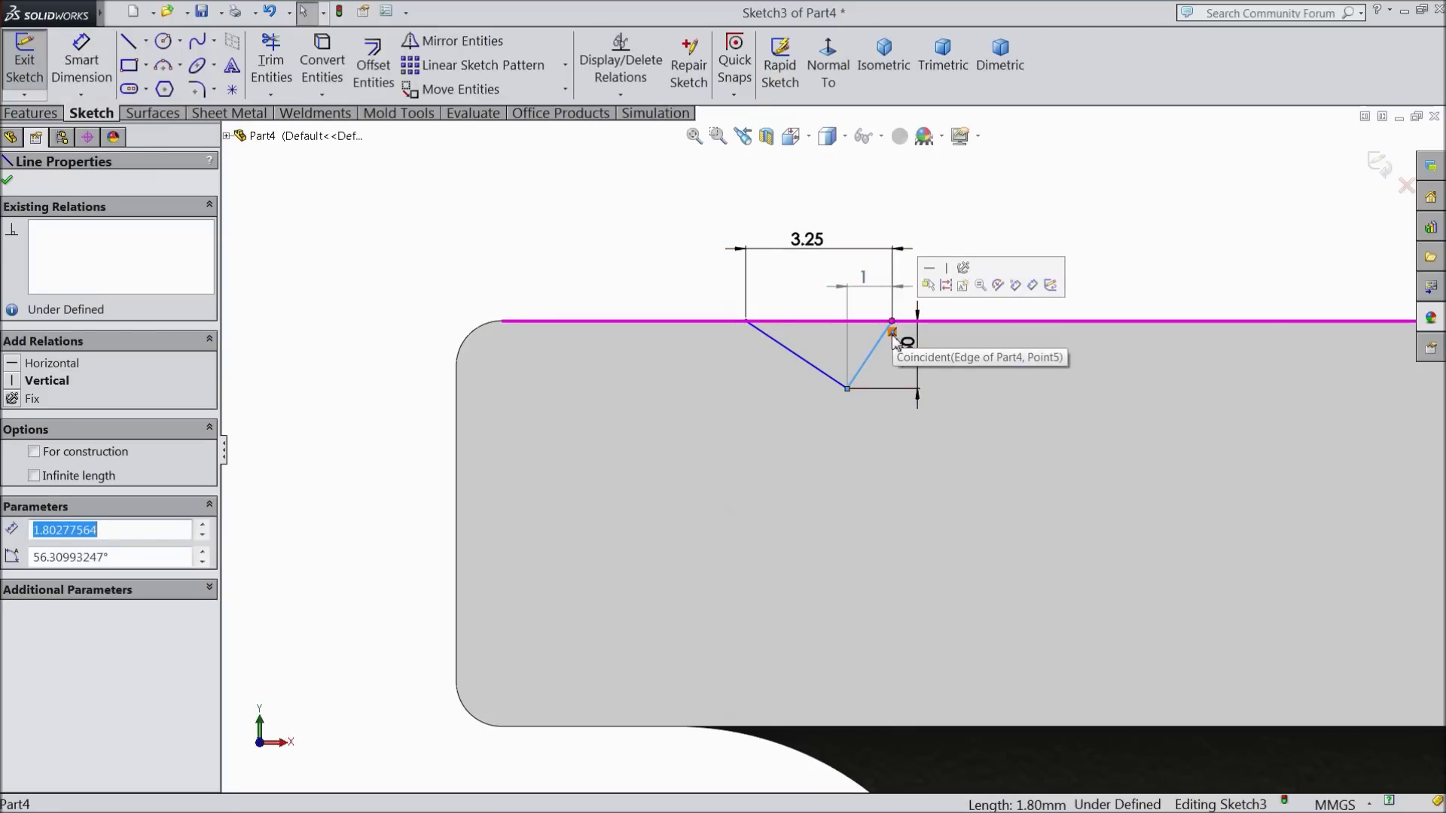
pyautogui.press('Escape')
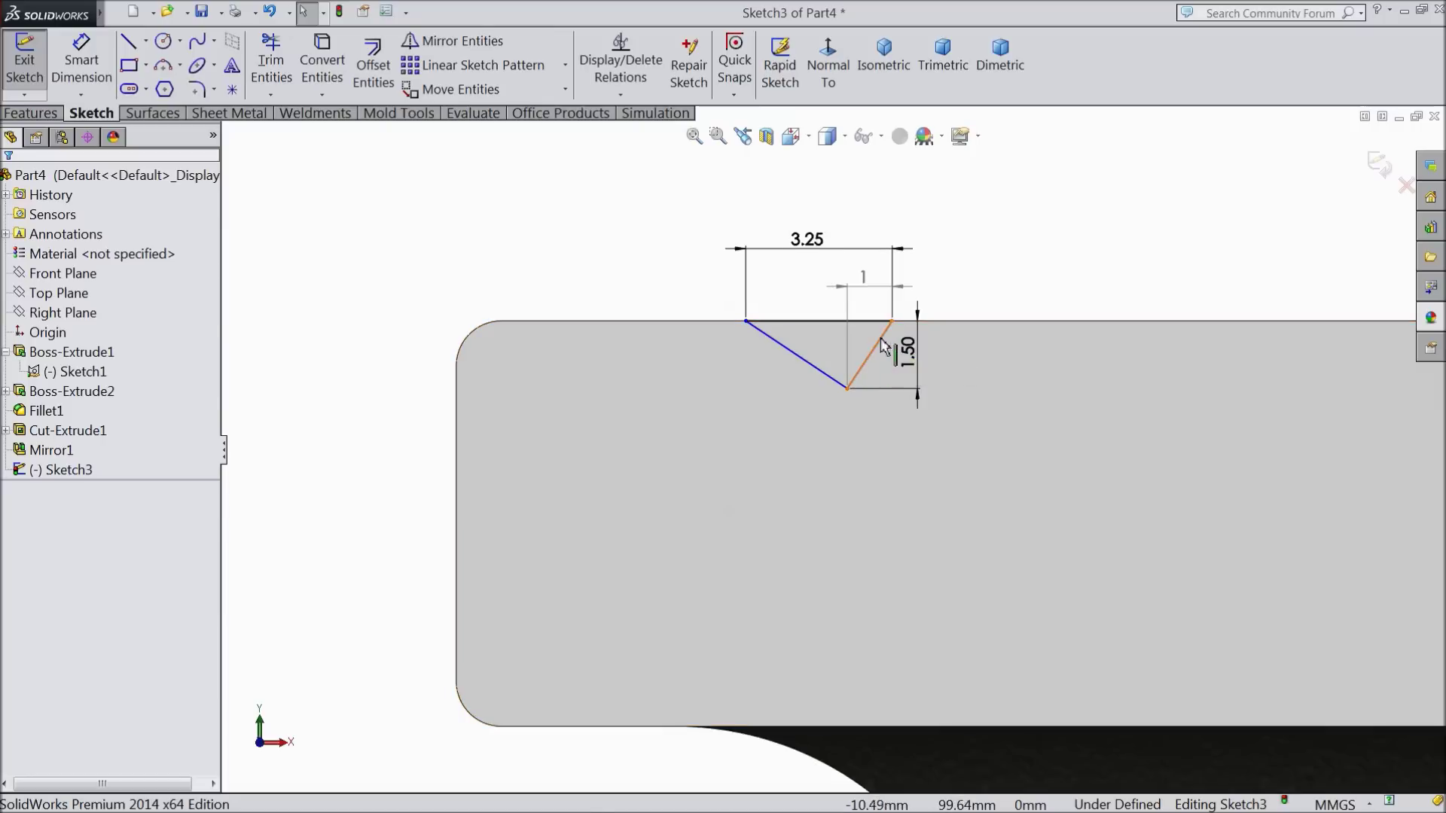
pyautogui.click(895, 323)
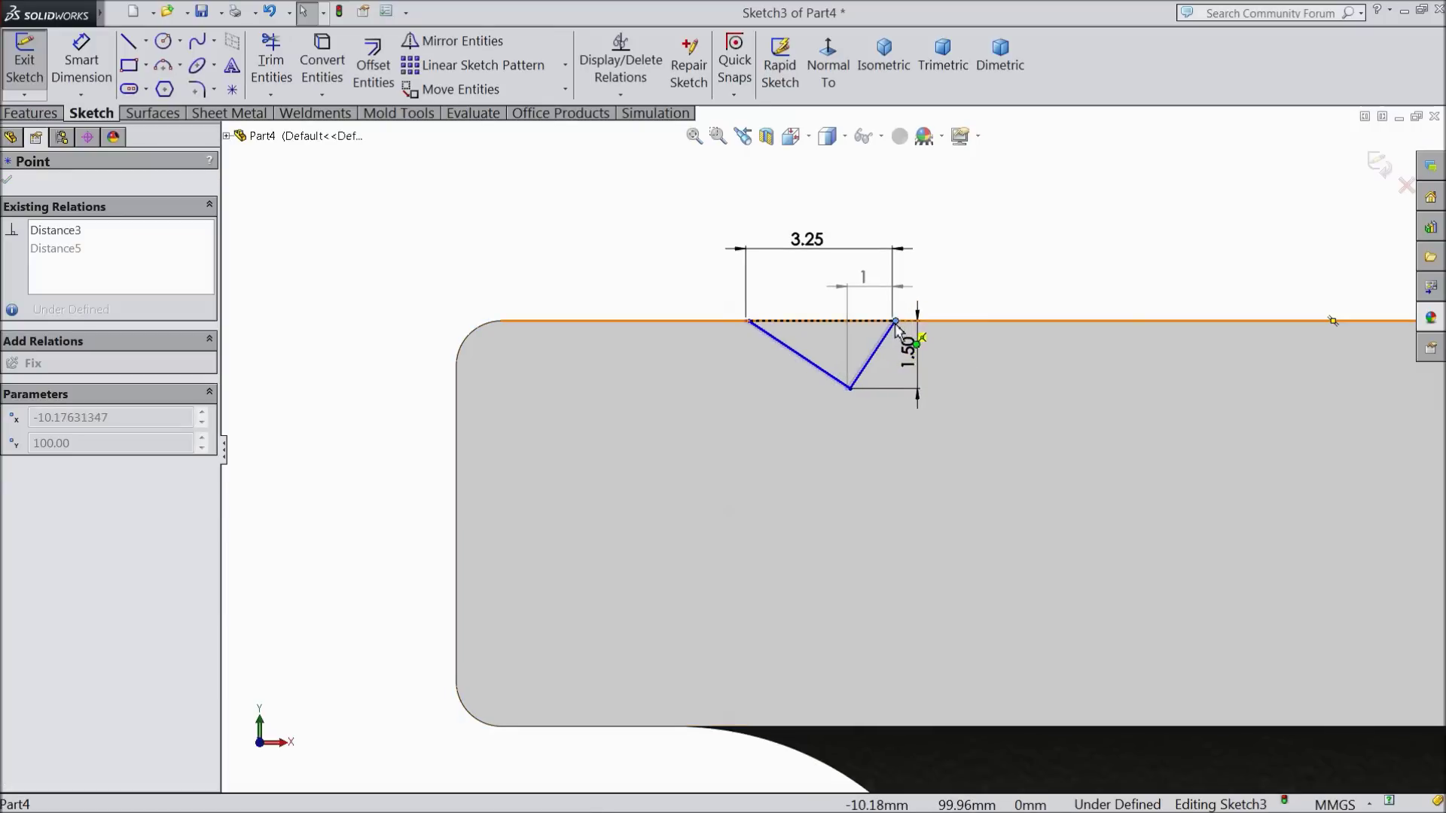
pyautogui.moveTo(896, 329); pyautogui.dragTo(894, 322)
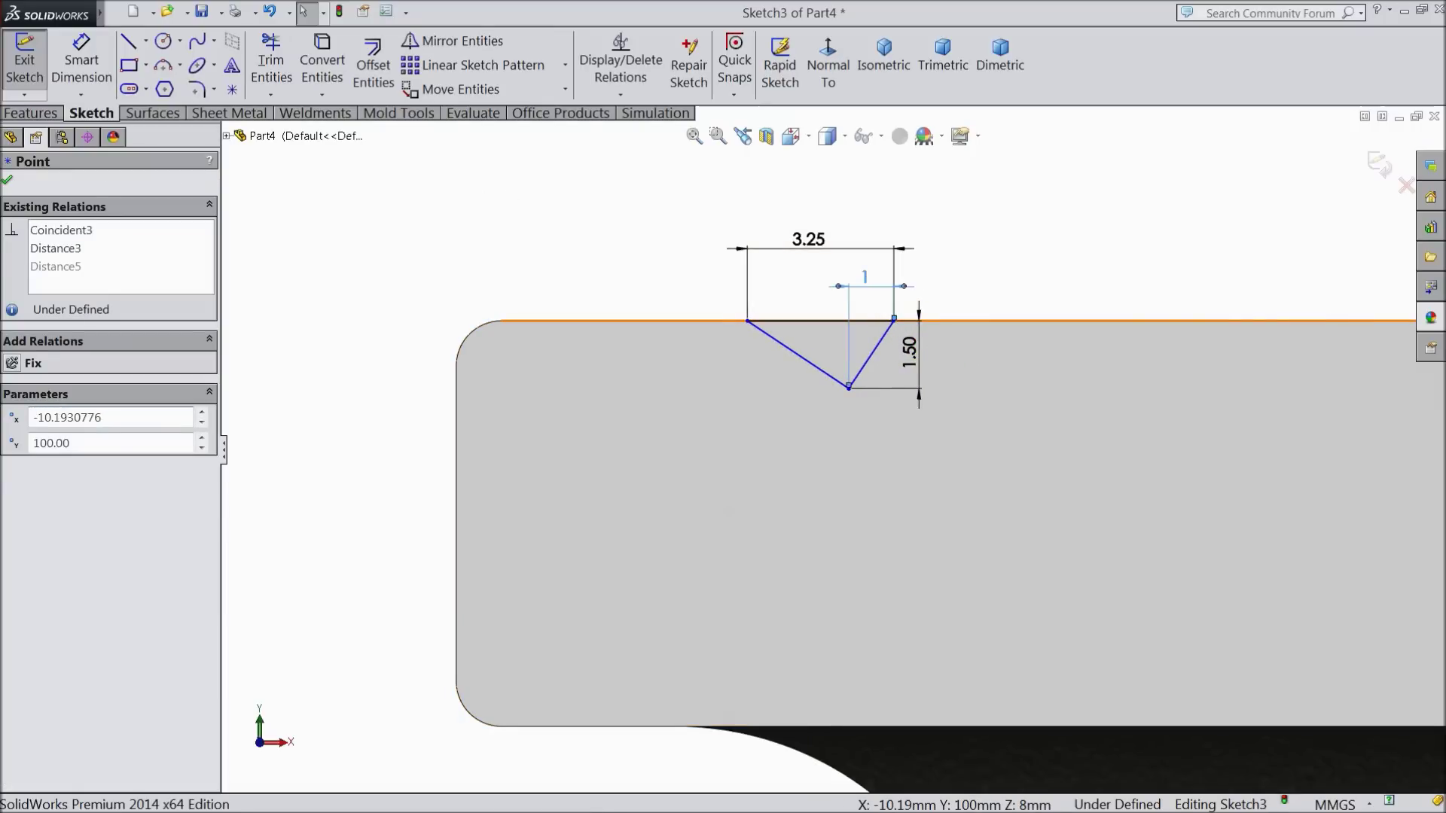
# - Try again to edit the driven horizontal dimension between the apex and the right corner
pyautogui.doubleClick(864, 278)
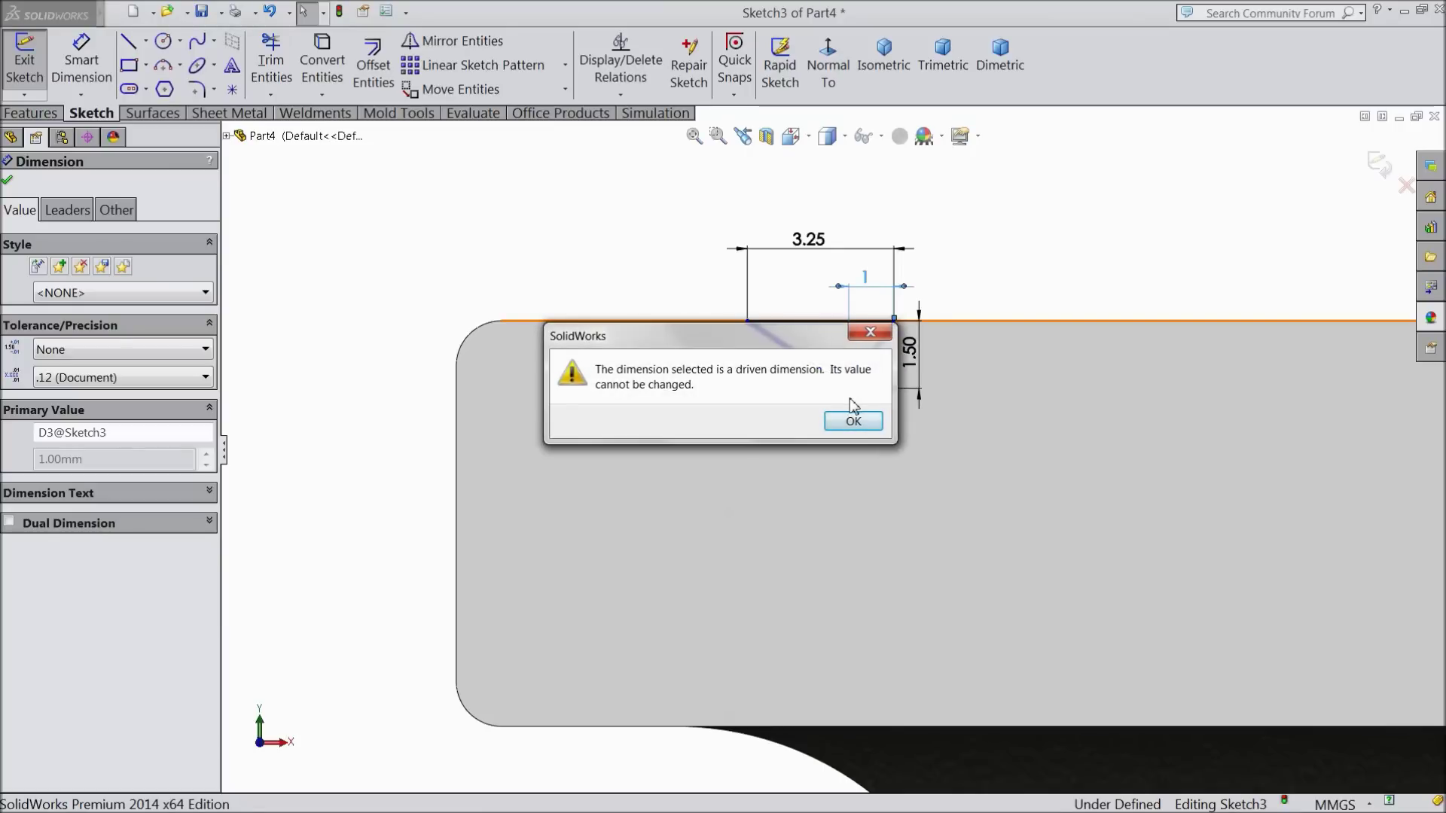
pyautogui.click(869, 332)
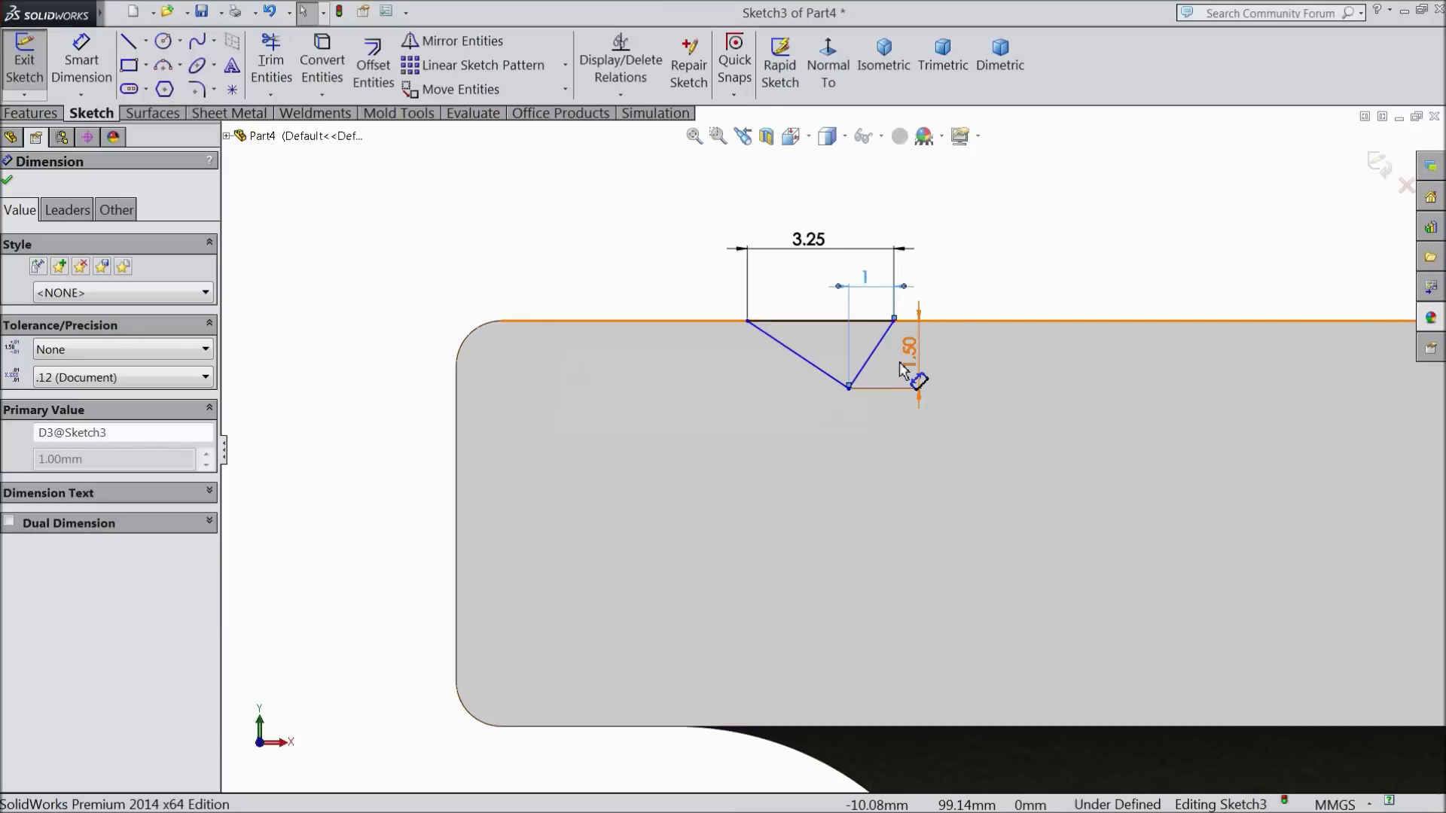
pyautogui.scroll(-3, 896, 376)
pyautogui.click(901, 367)
pyautogui.scroll(-1, 907, 365)
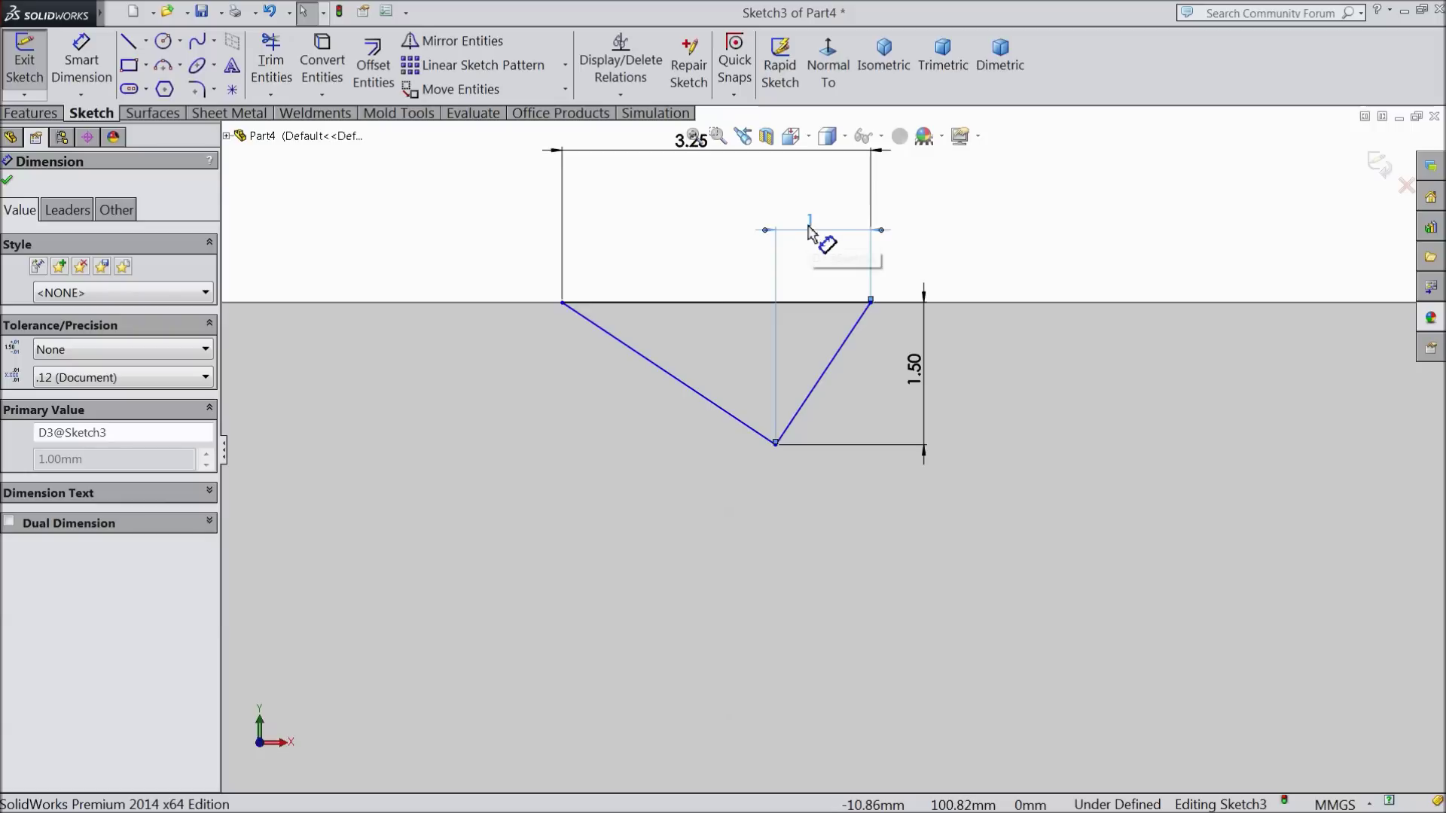
# - Delete the driven horizontal dimension and move the triangle's apex slightly to the left
pyautogui.press('Escape')
pyautogui.click(776, 446)
pyautogui.moveTo(777, 450); pyautogui.dragTo(772, 380)
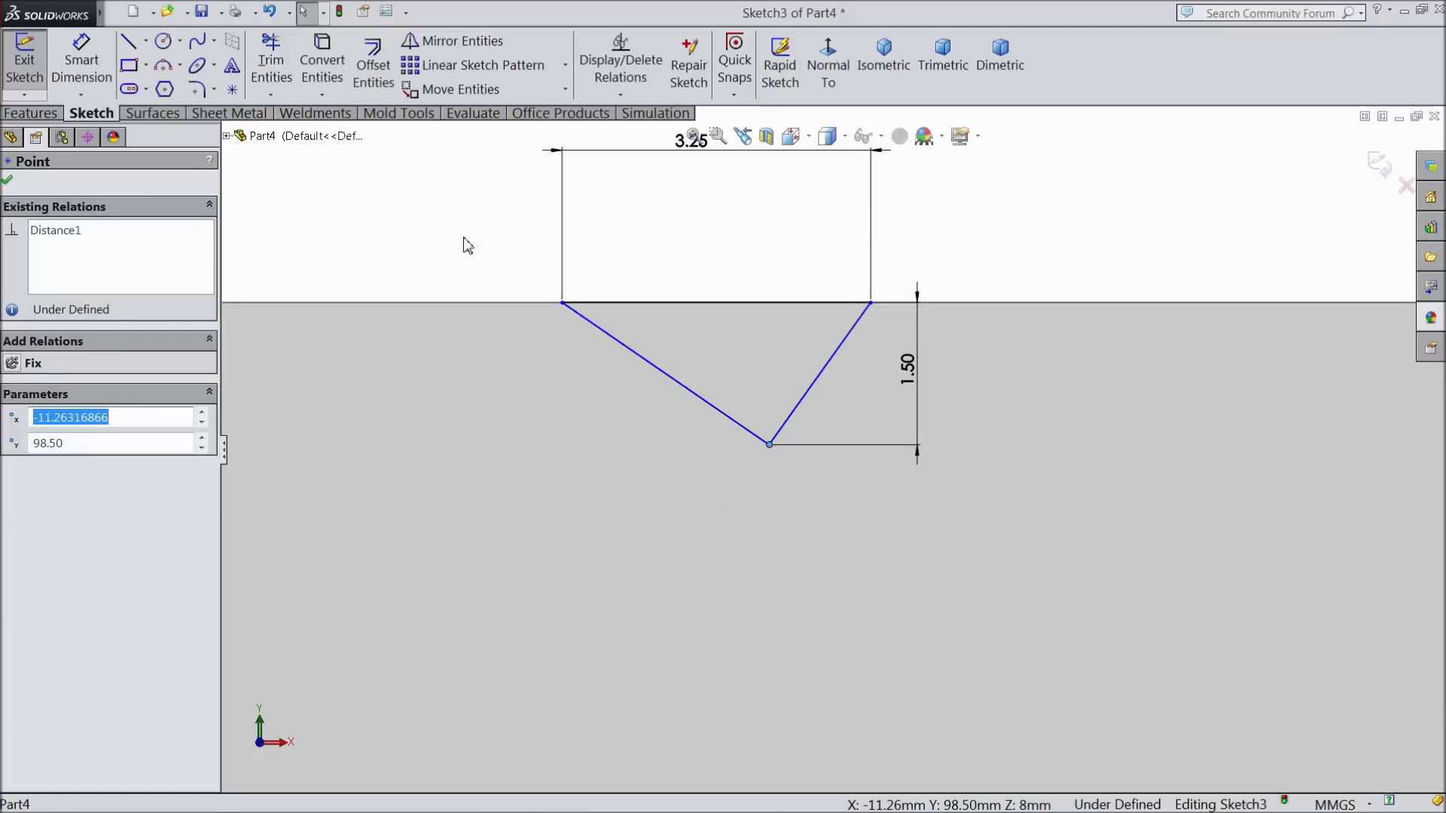
# - Dimension the horizontal distance between the triangle's apex and its right corner as 1.2 mm
pyautogui.click(81, 61)
pyautogui.click(769, 445)
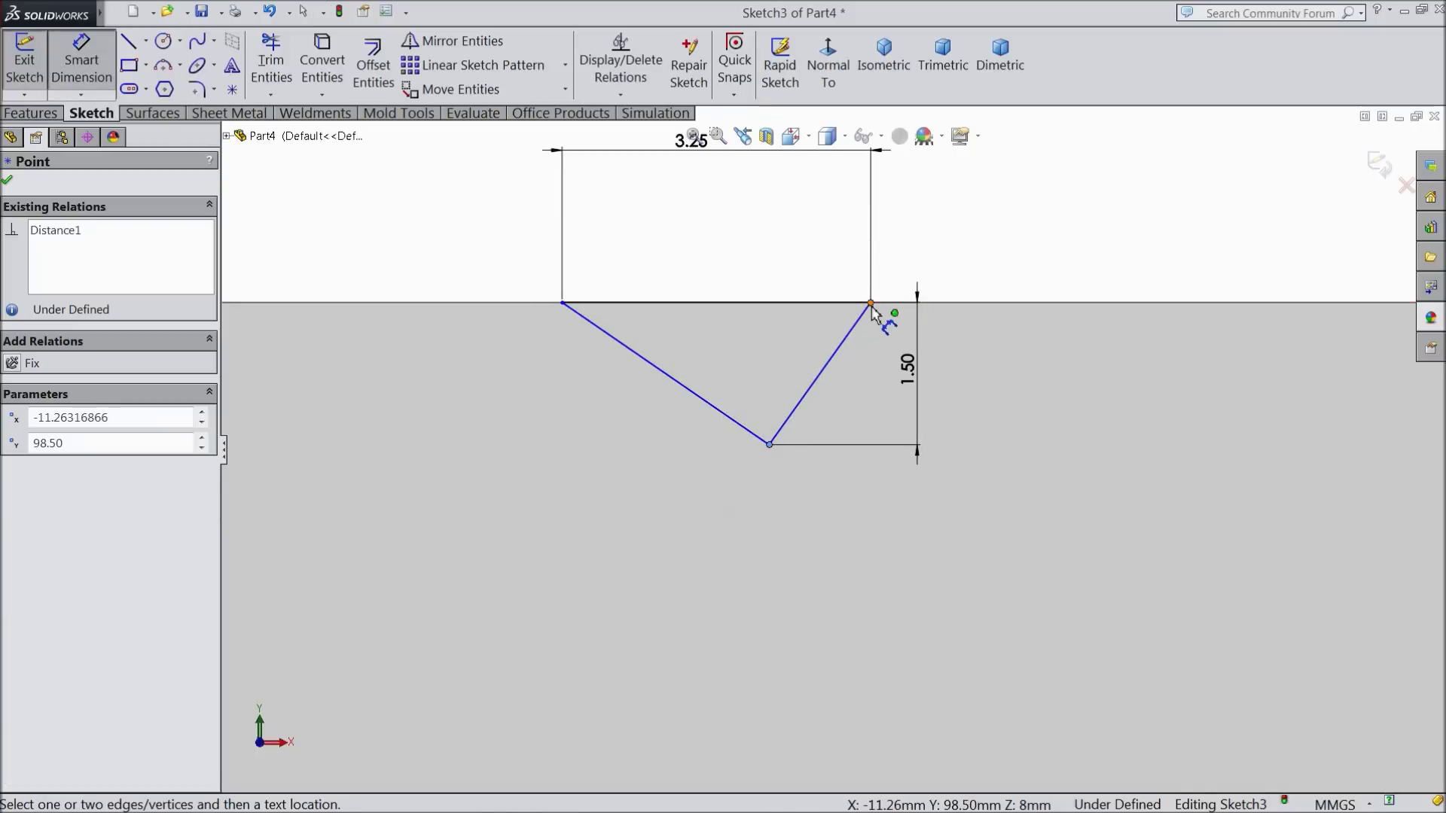
pyautogui.click(870, 303)
pyautogui.click(812, 260)
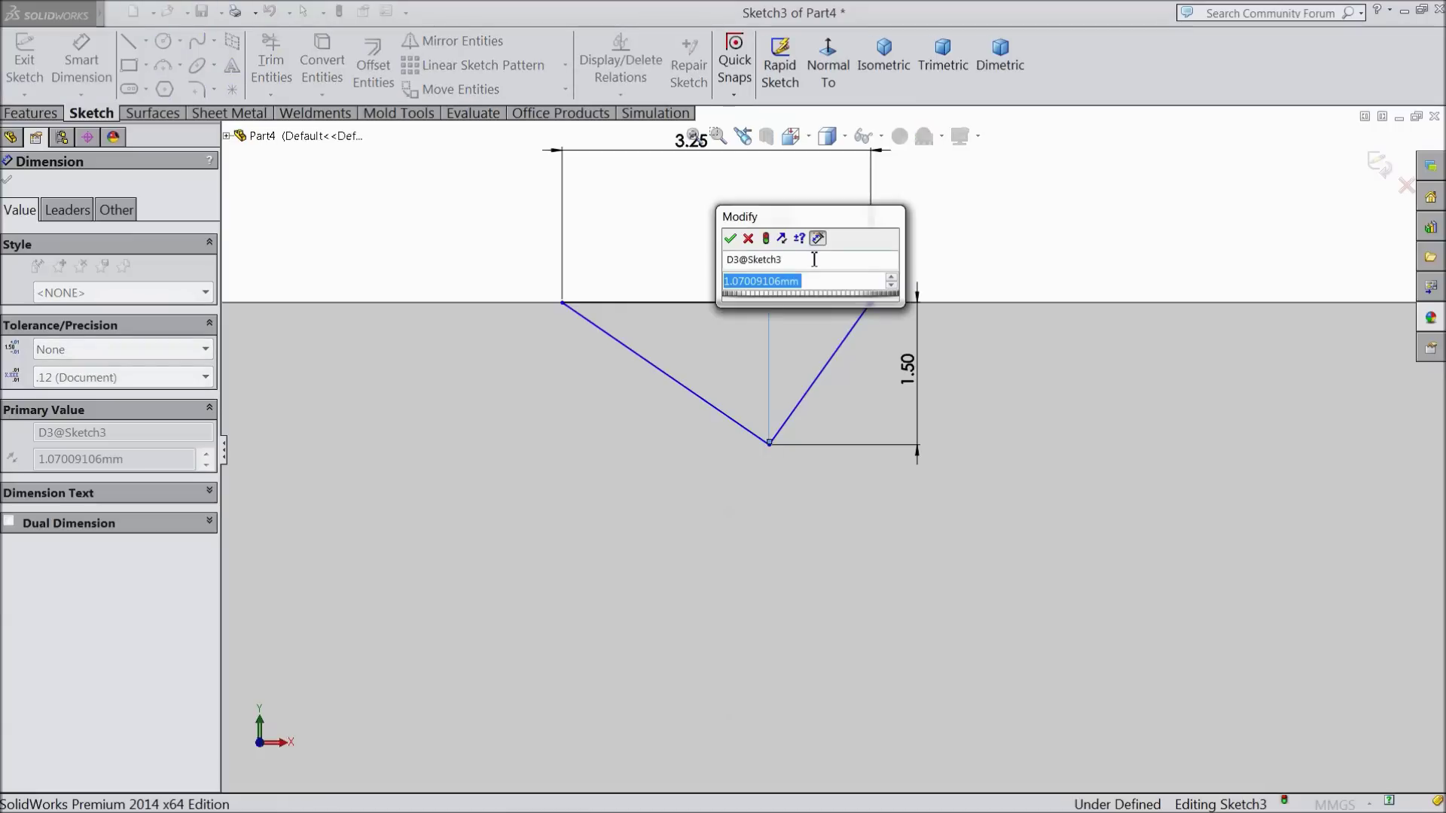
pyautogui.write('1.2')
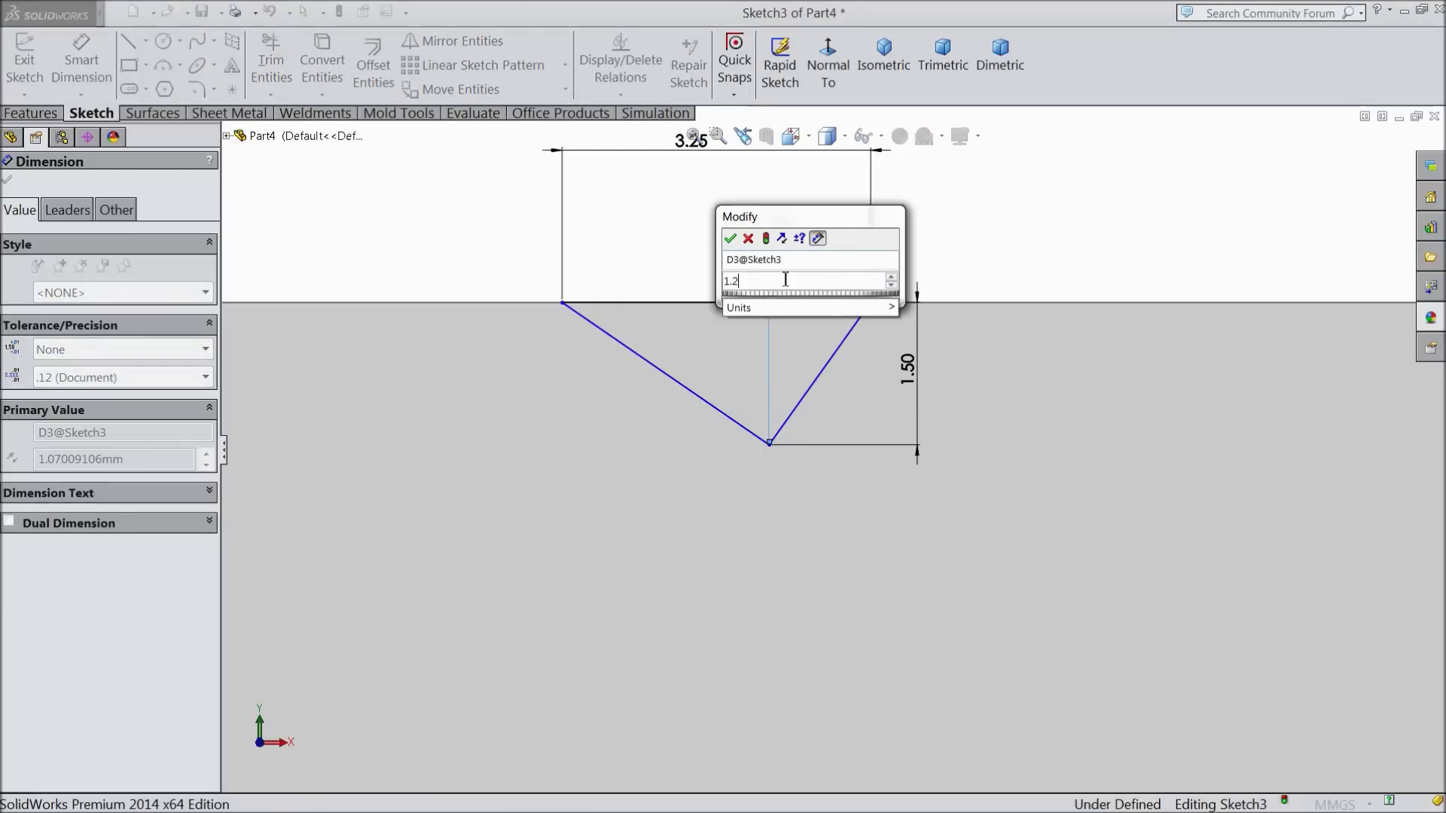
pyautogui.click(731, 239)
# - Dimension the horizontal distance from the head's left end to the triangle's apex as 5 mm
pyautogui.scroll(2, 778, 301)
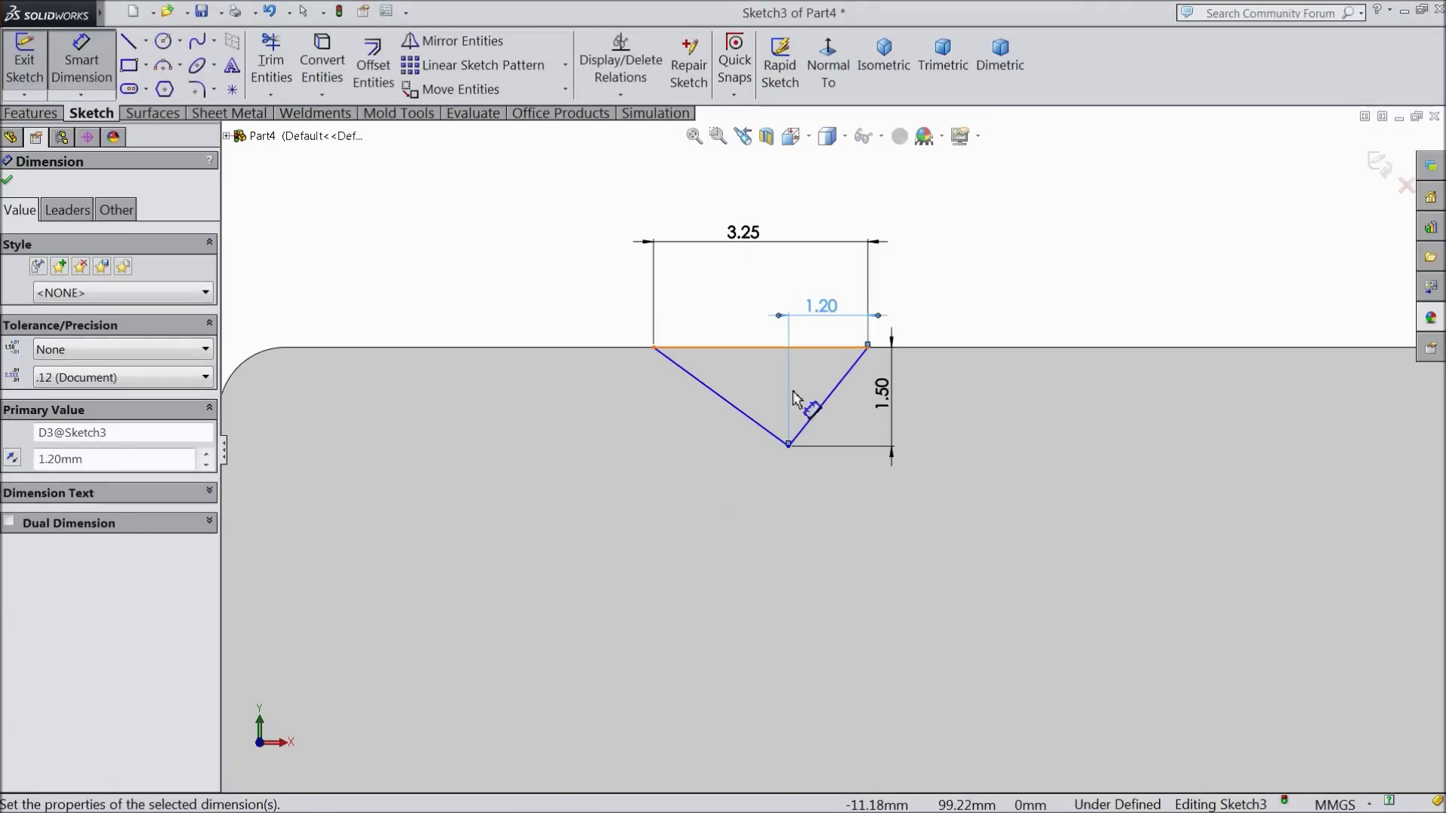
pyautogui.click(788, 446)
pyautogui.scroll(3, 628, 462)
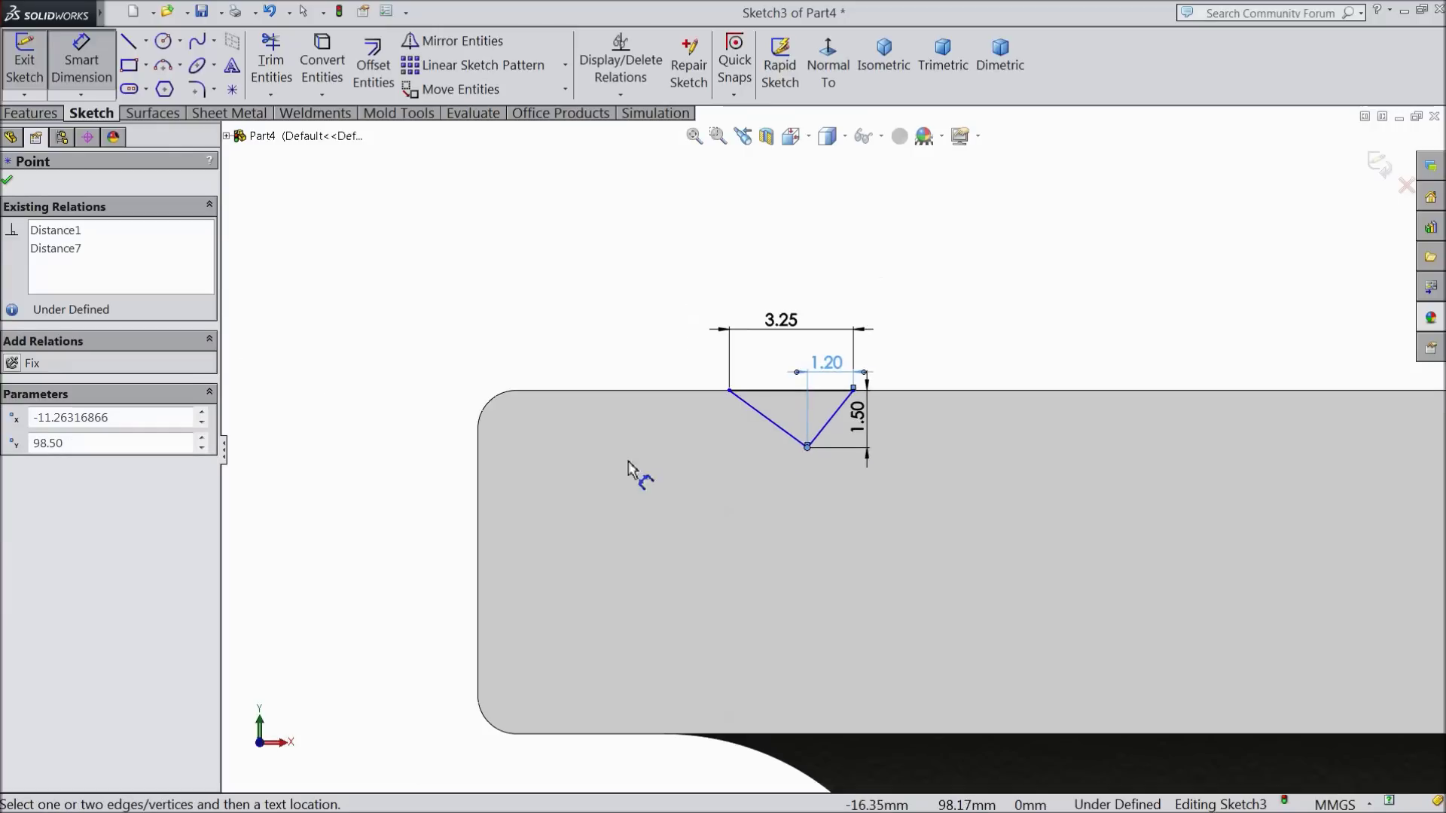
pyautogui.click(480, 452)
pyautogui.click(627, 280)
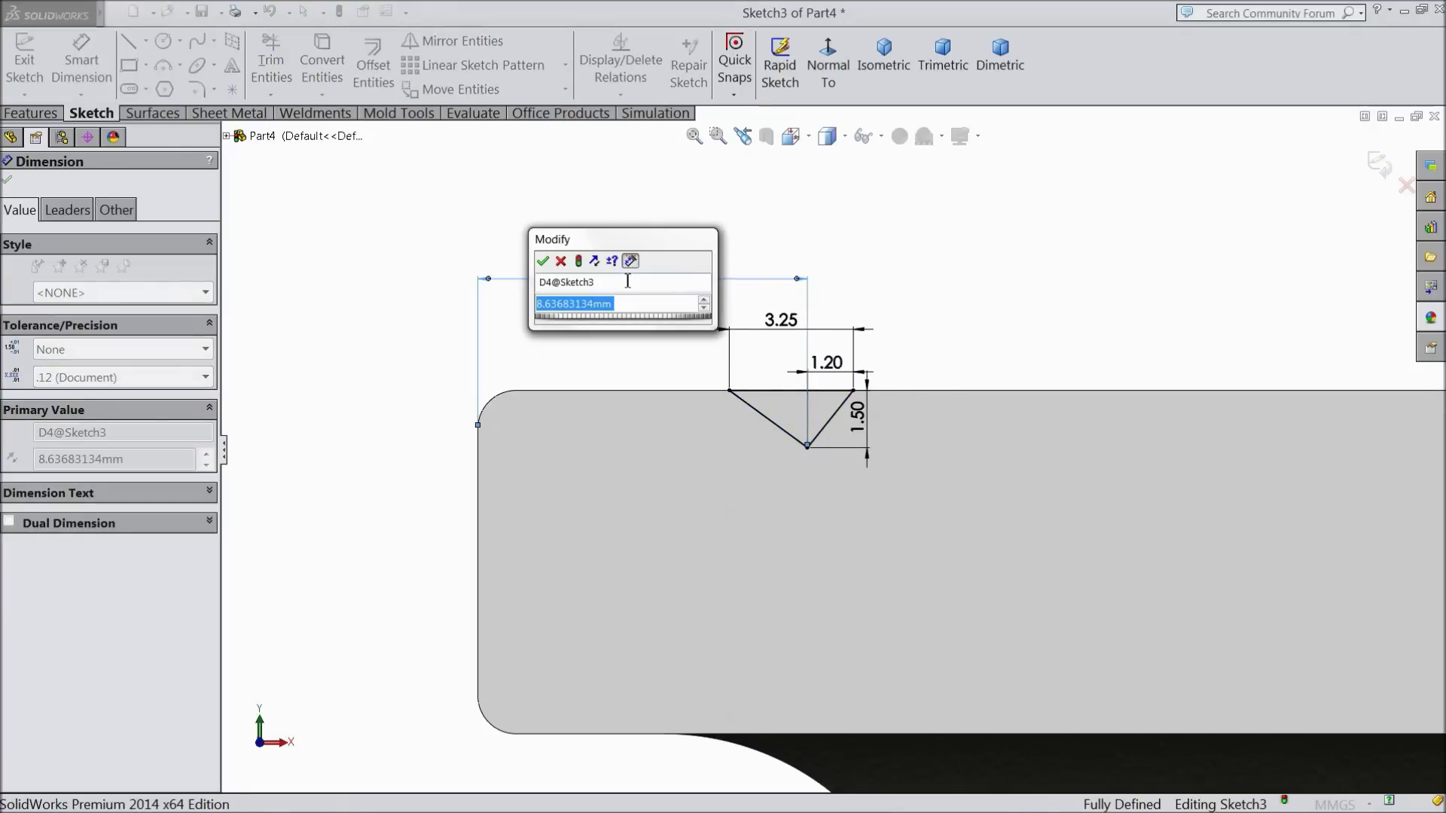
pyautogui.write('5')
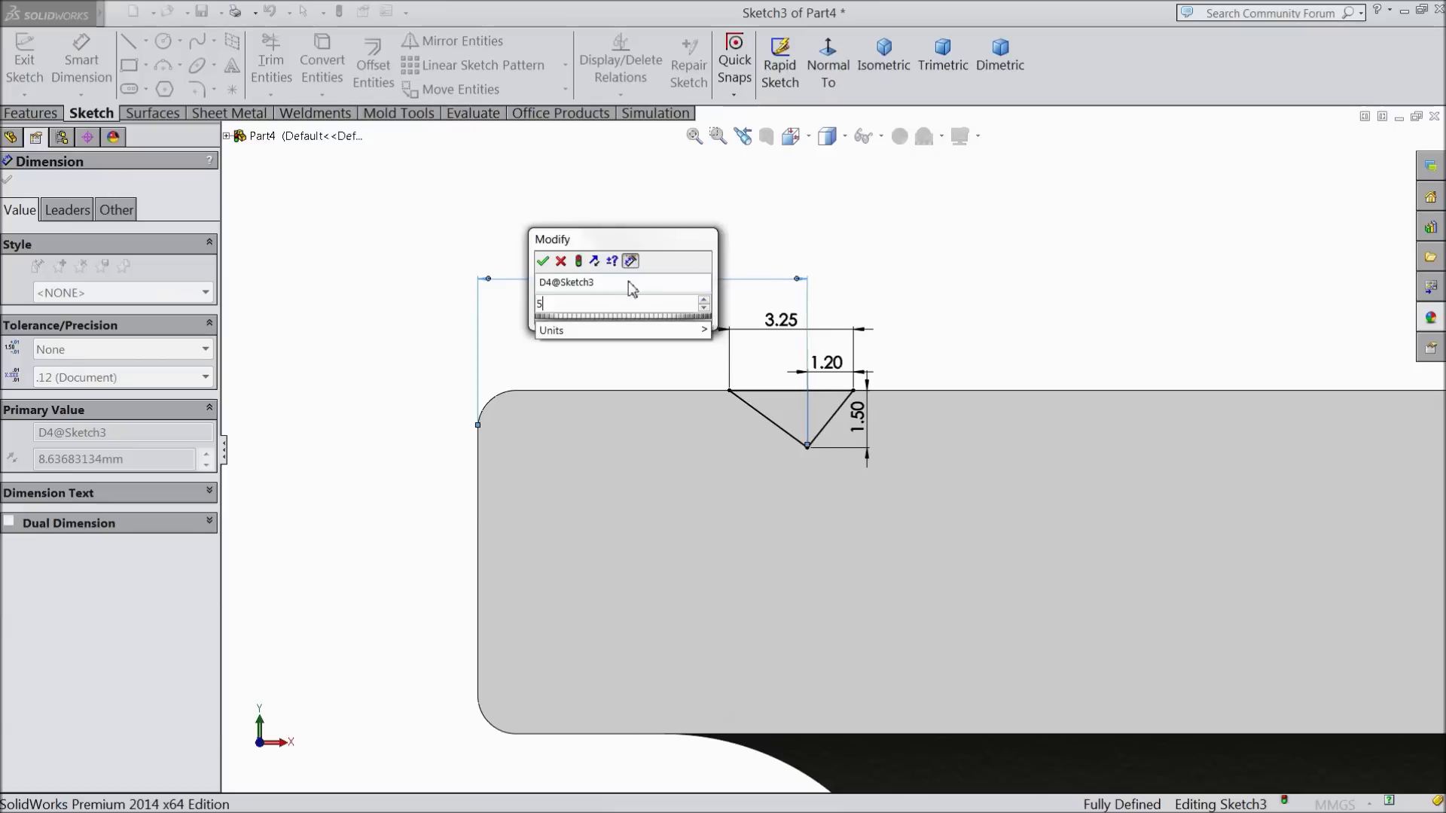
pyautogui.click(542, 261)
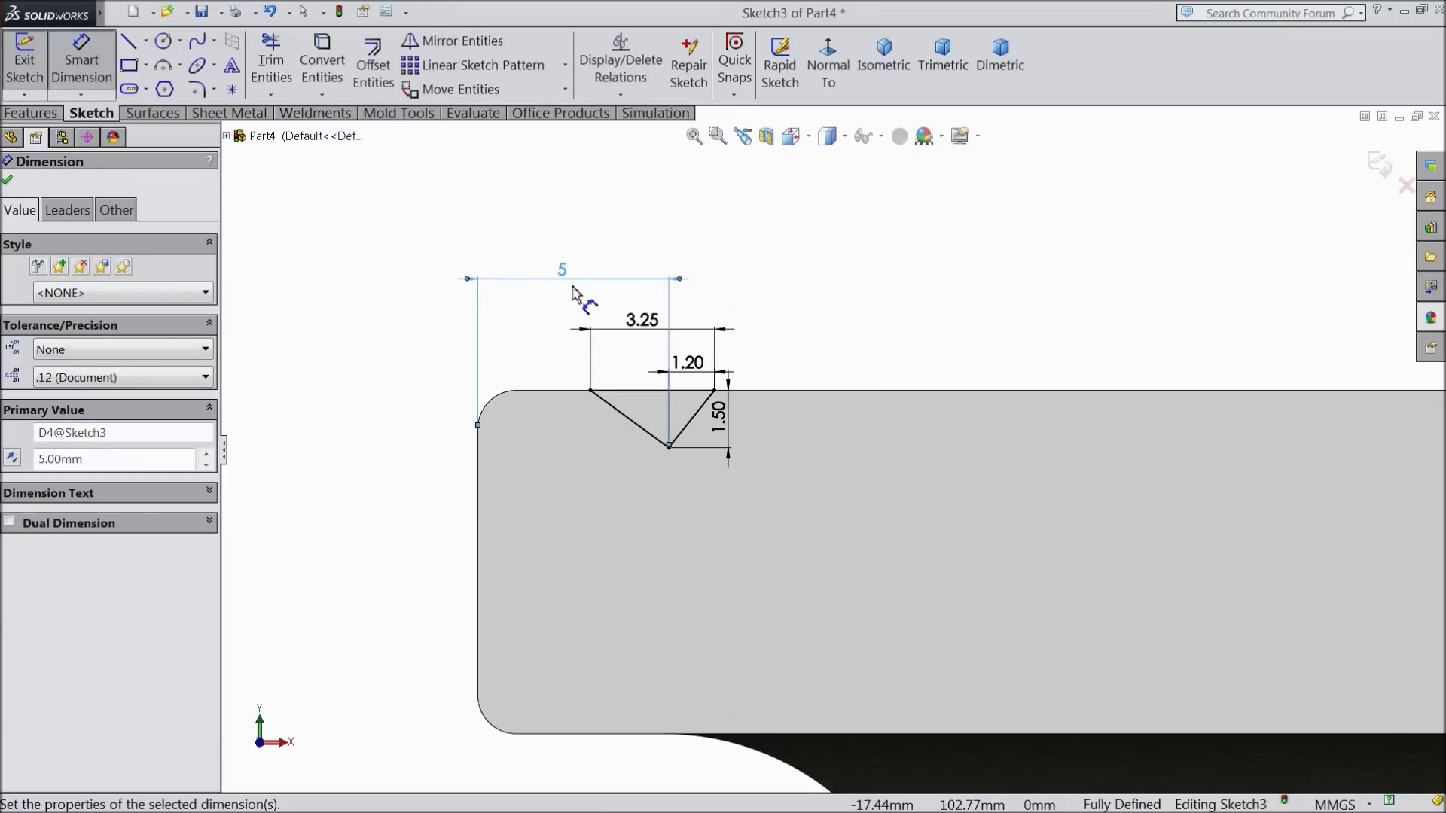
pyautogui.click(7, 181)
# - Cut the triangular notch sketch through the whole head with an Extruded Cut set to Through All
pyautogui.click(32, 113)
pyautogui.click(313, 65)
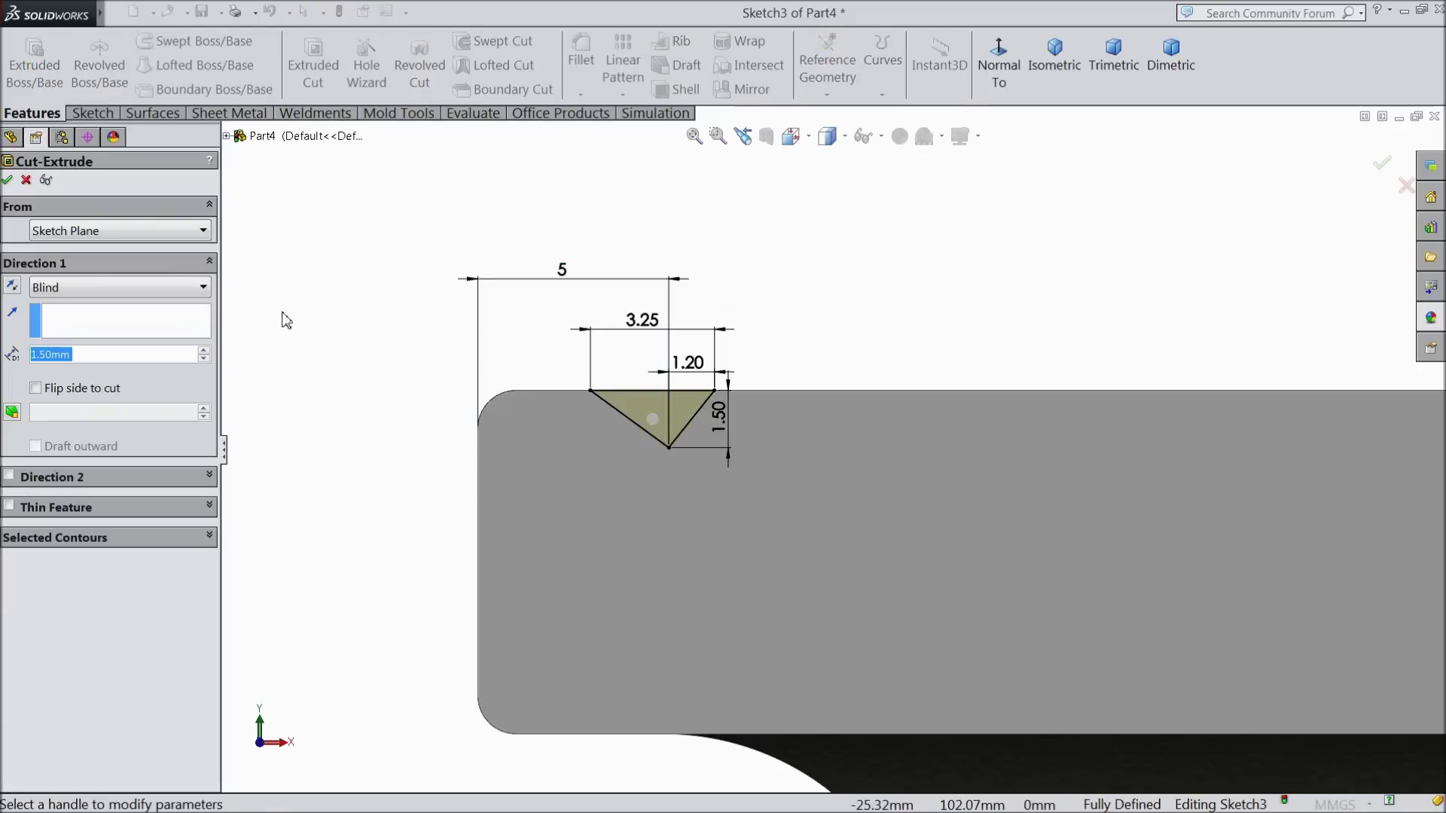
pyautogui.click(139, 287)
pyautogui.click(113, 324)
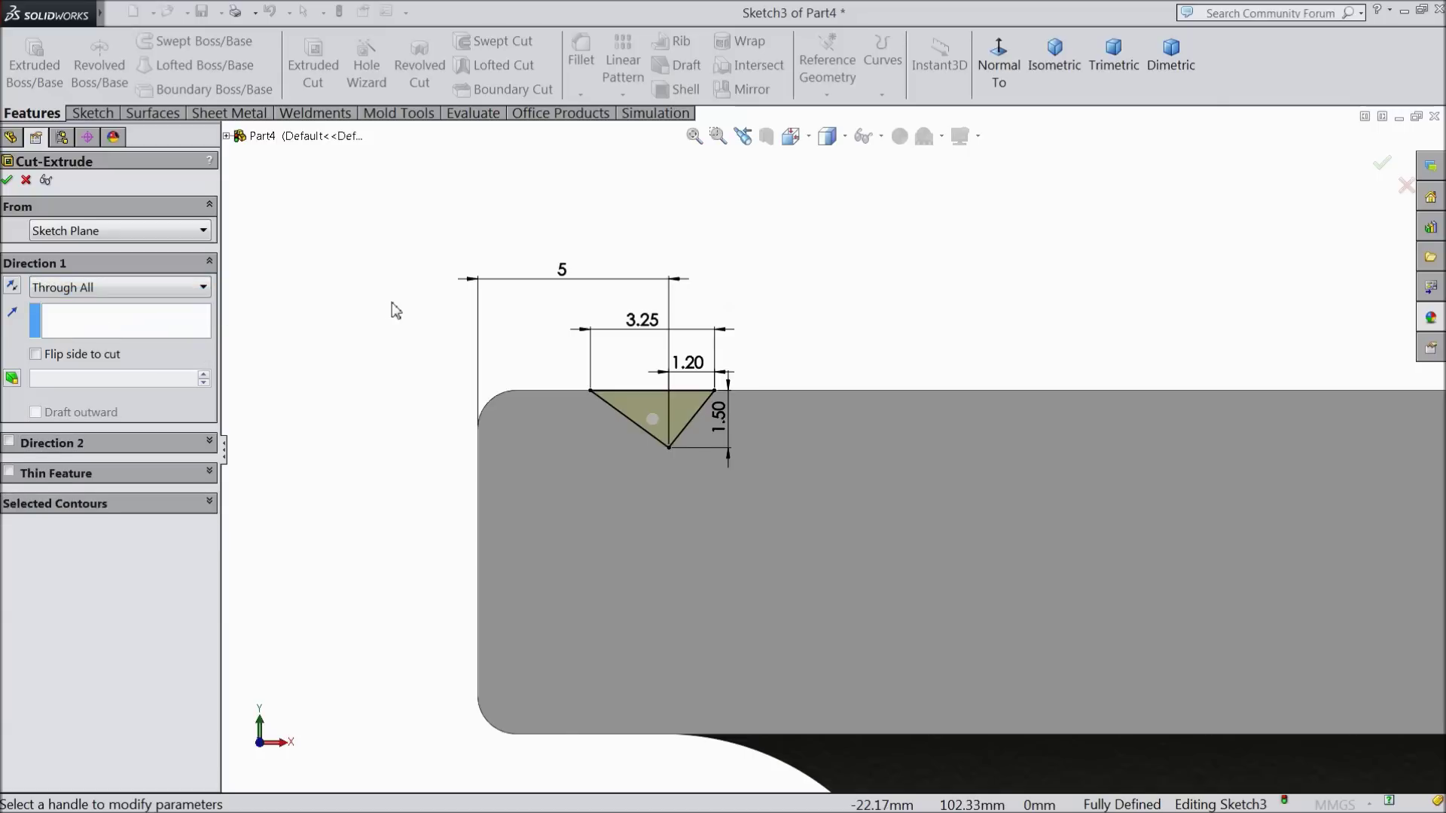
pyautogui.moveTo(448, 315); pyautogui.dragTo(710, 343, button='middle')
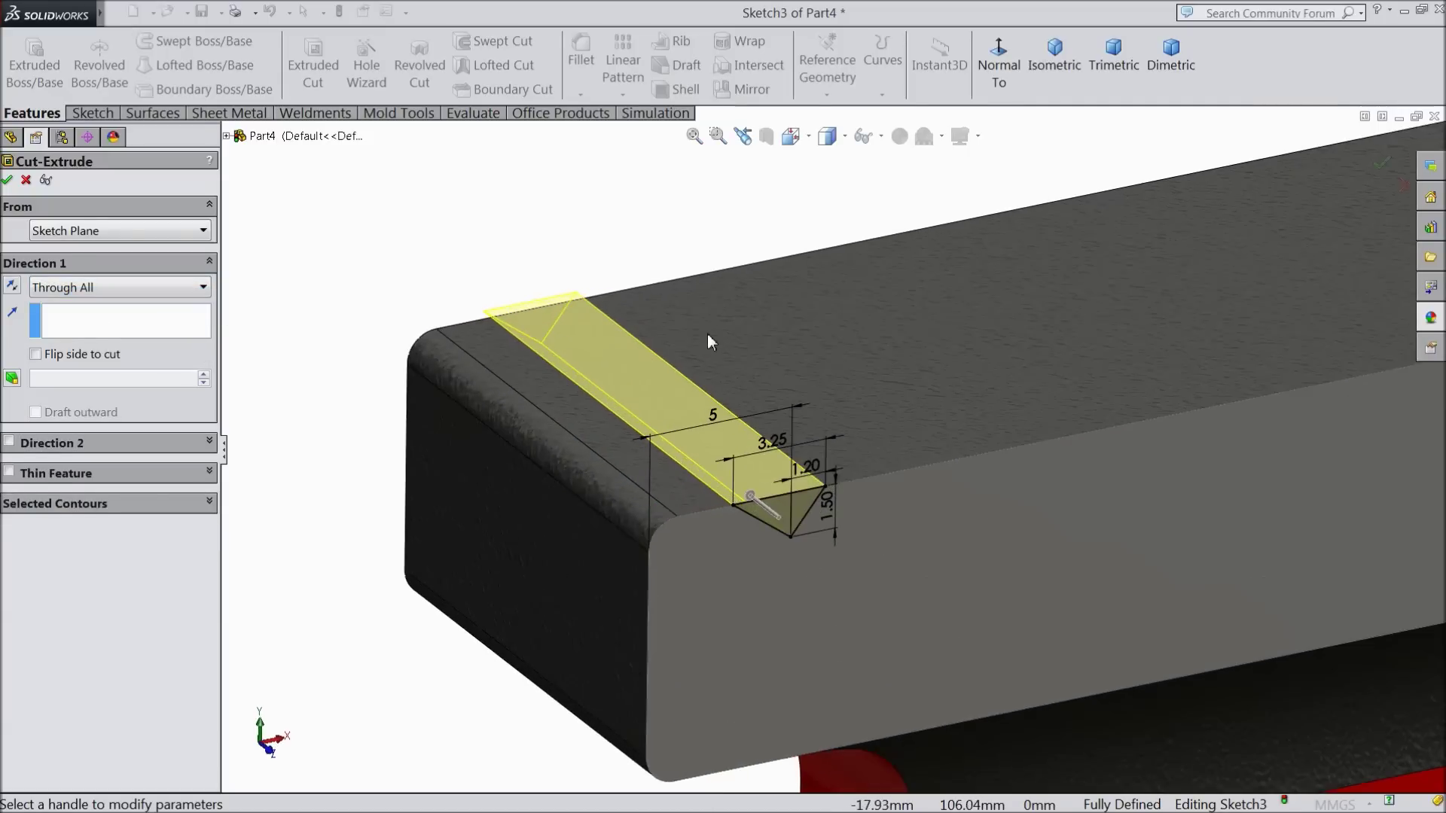
pyautogui.scroll(-2, 755, 433)
pyautogui.scroll(-2, 662, 440)
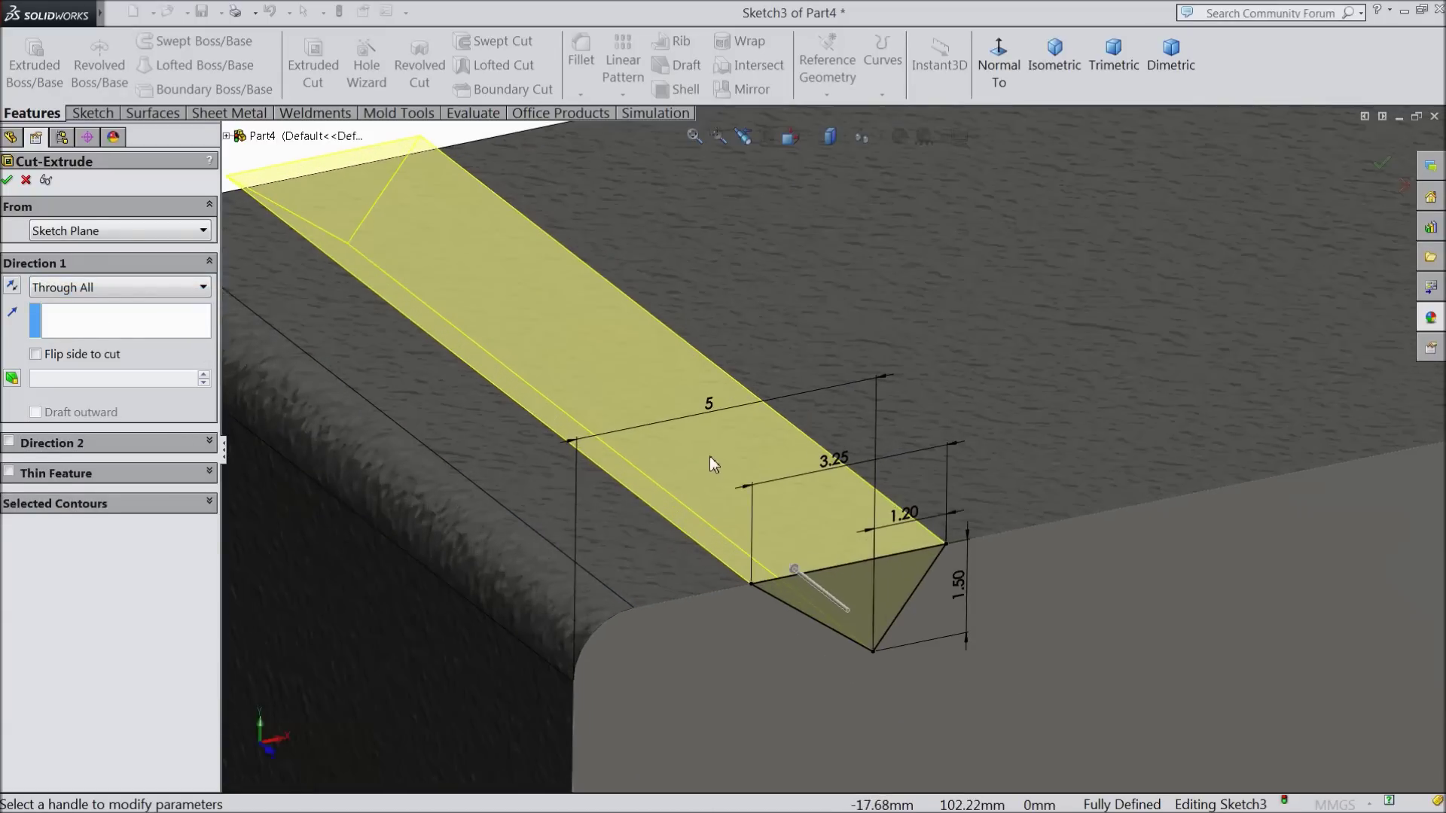
pyautogui.click(6, 180)
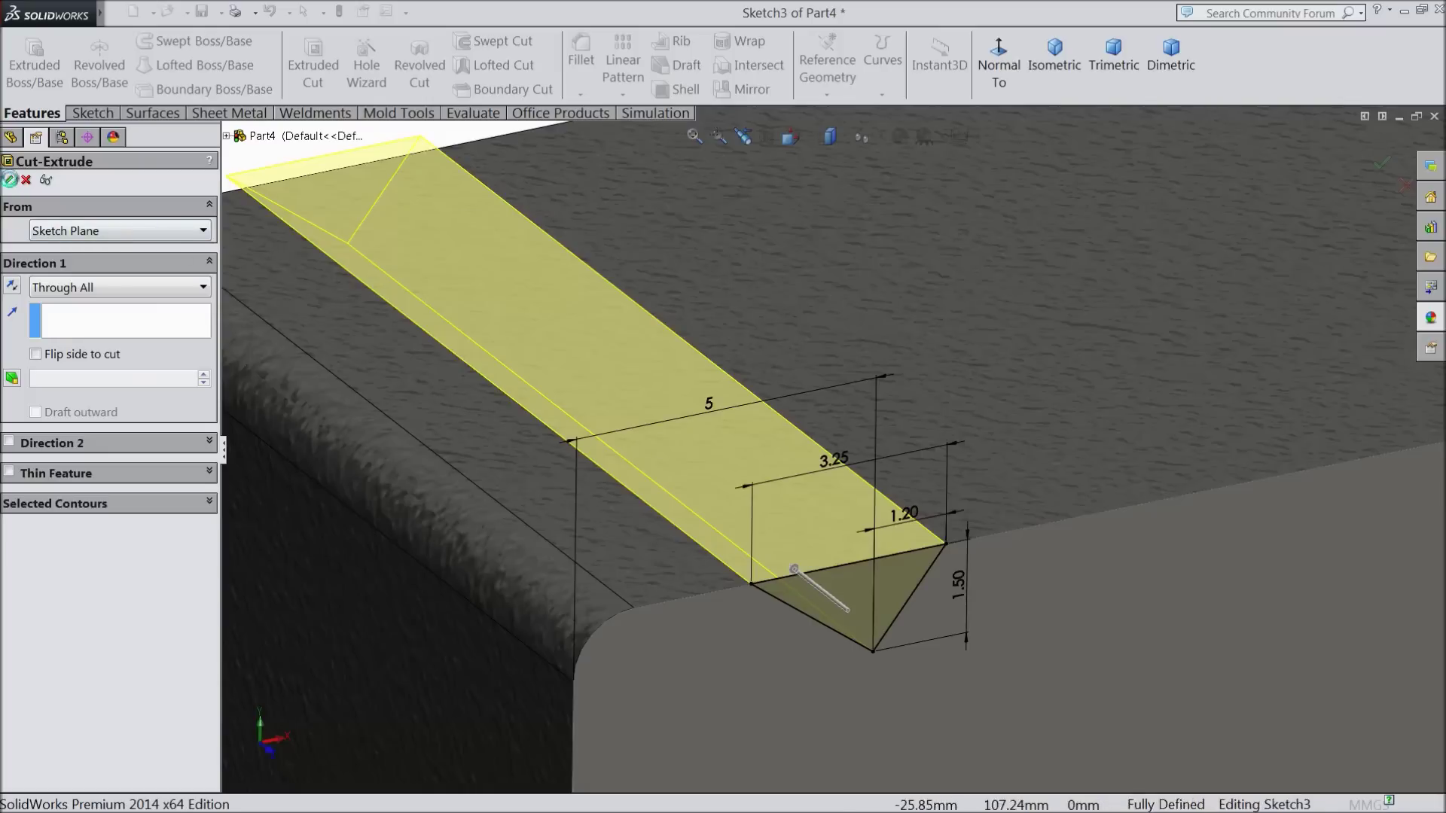
# - Create a linear pattern of the notch cut along the head's upper front edge with 3.25 mm spacing and 10 instances
pyautogui.scroll(3, 528, 434)
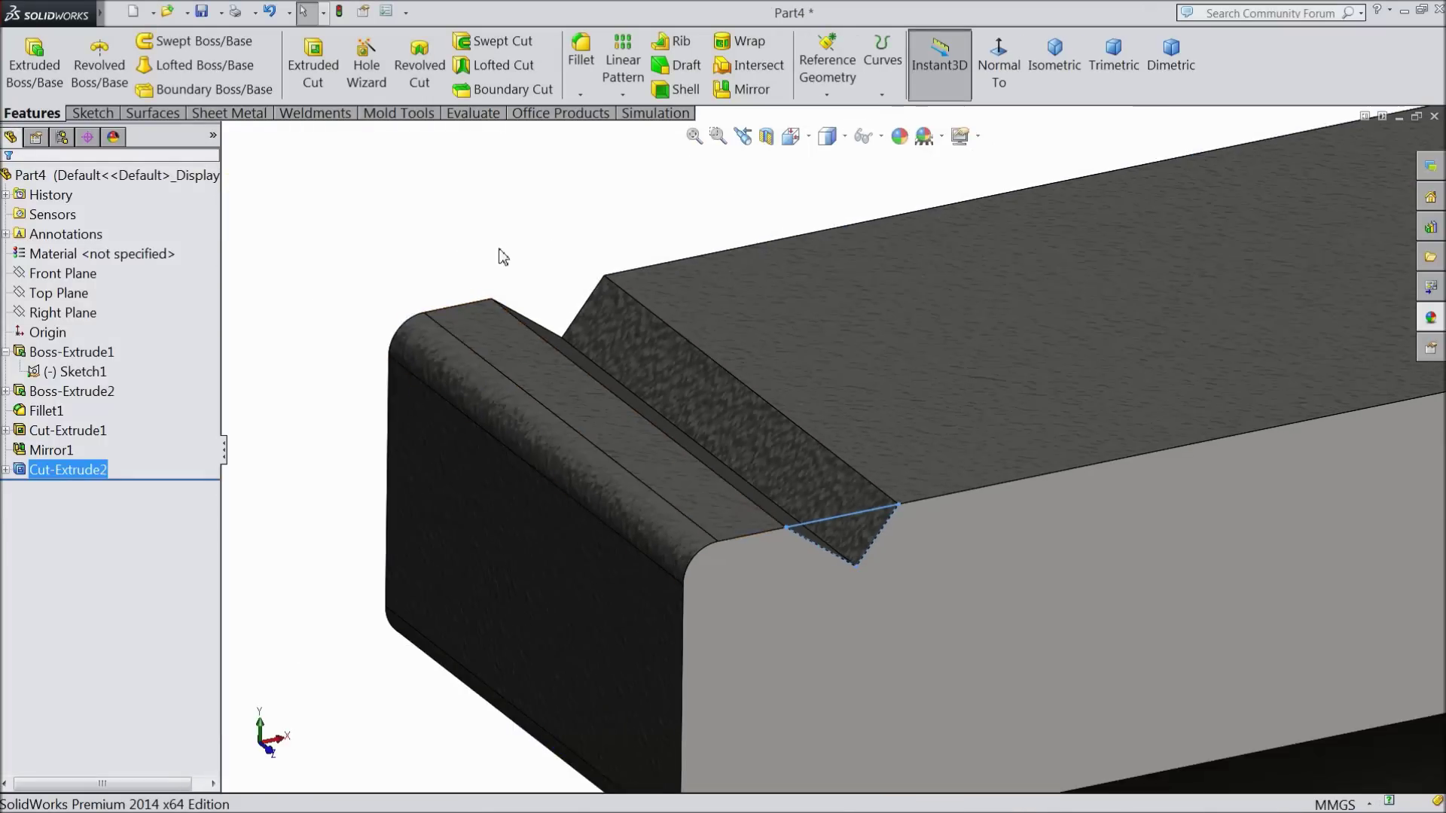
pyautogui.click(626, 88)
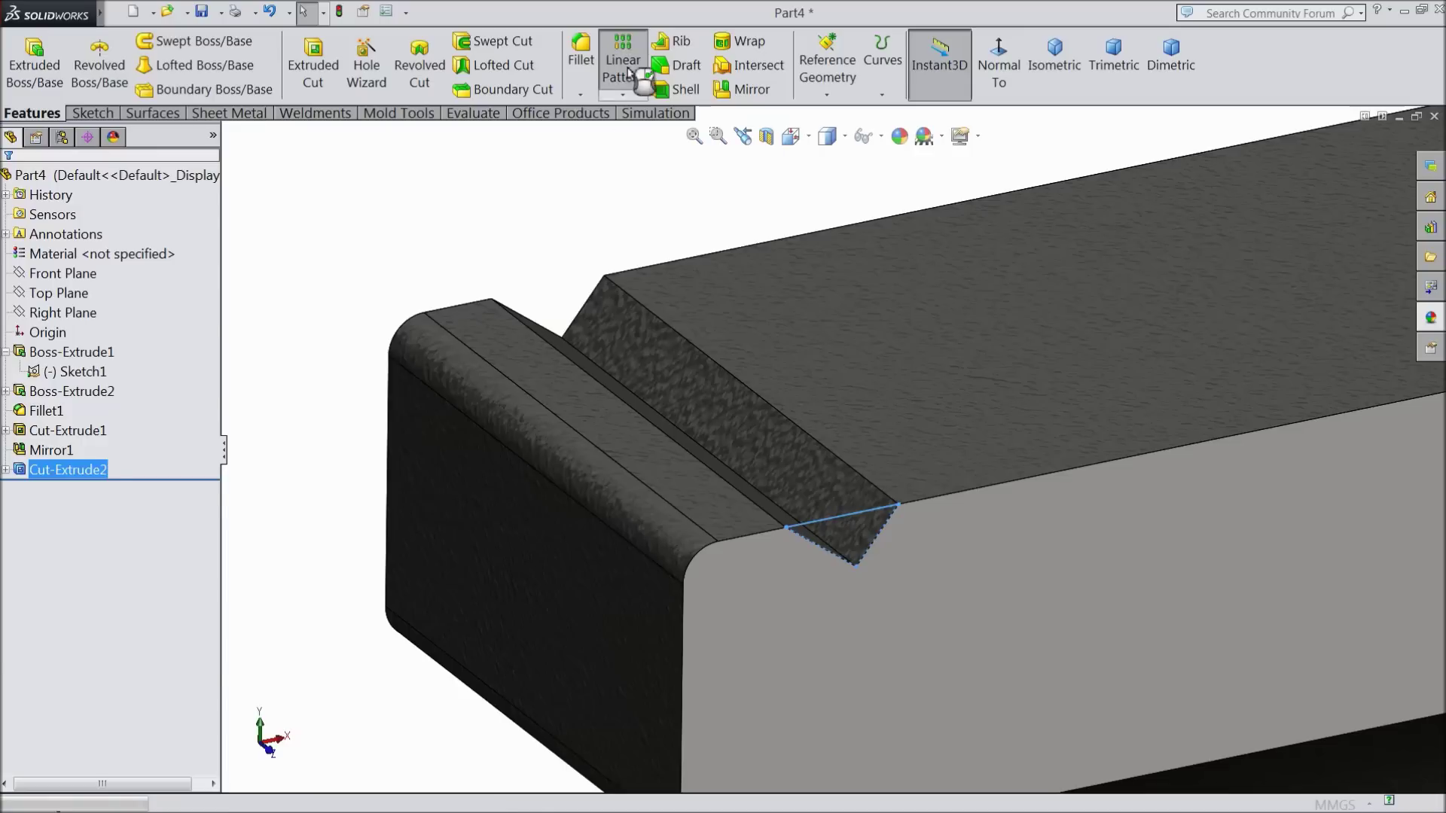
pyautogui.click(982, 488)
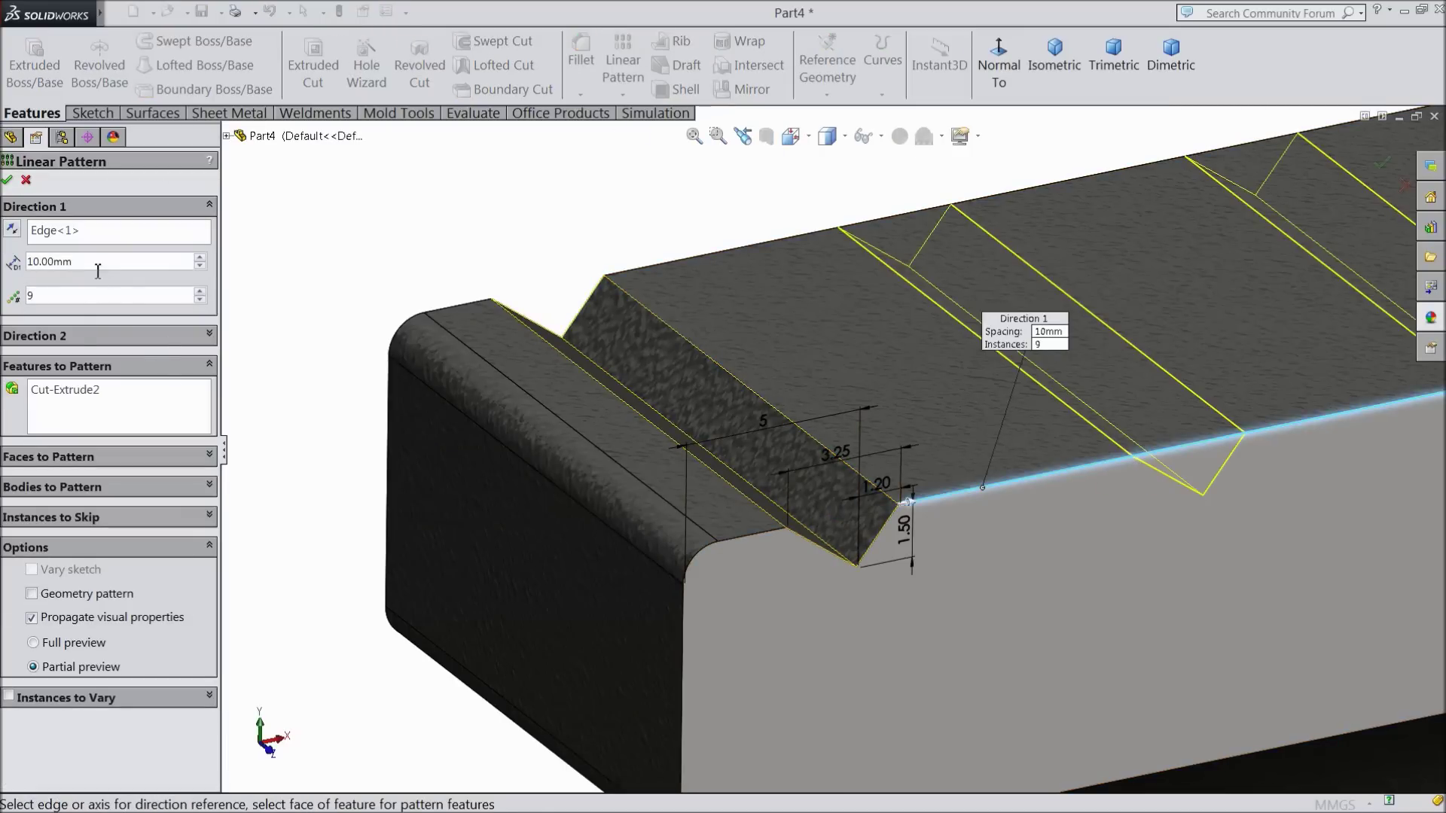
pyautogui.write('3.25')
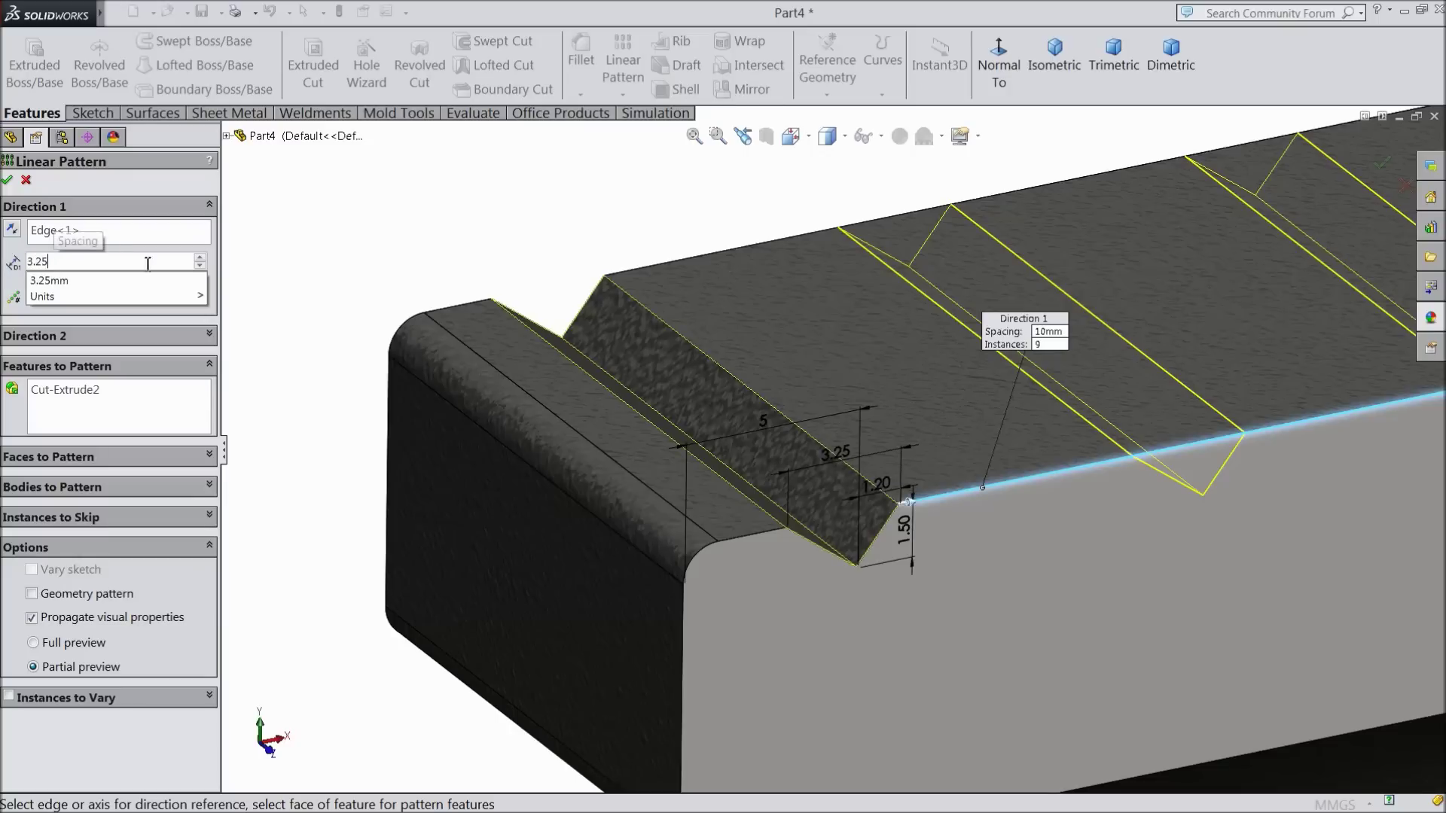
pyautogui.press('Return')
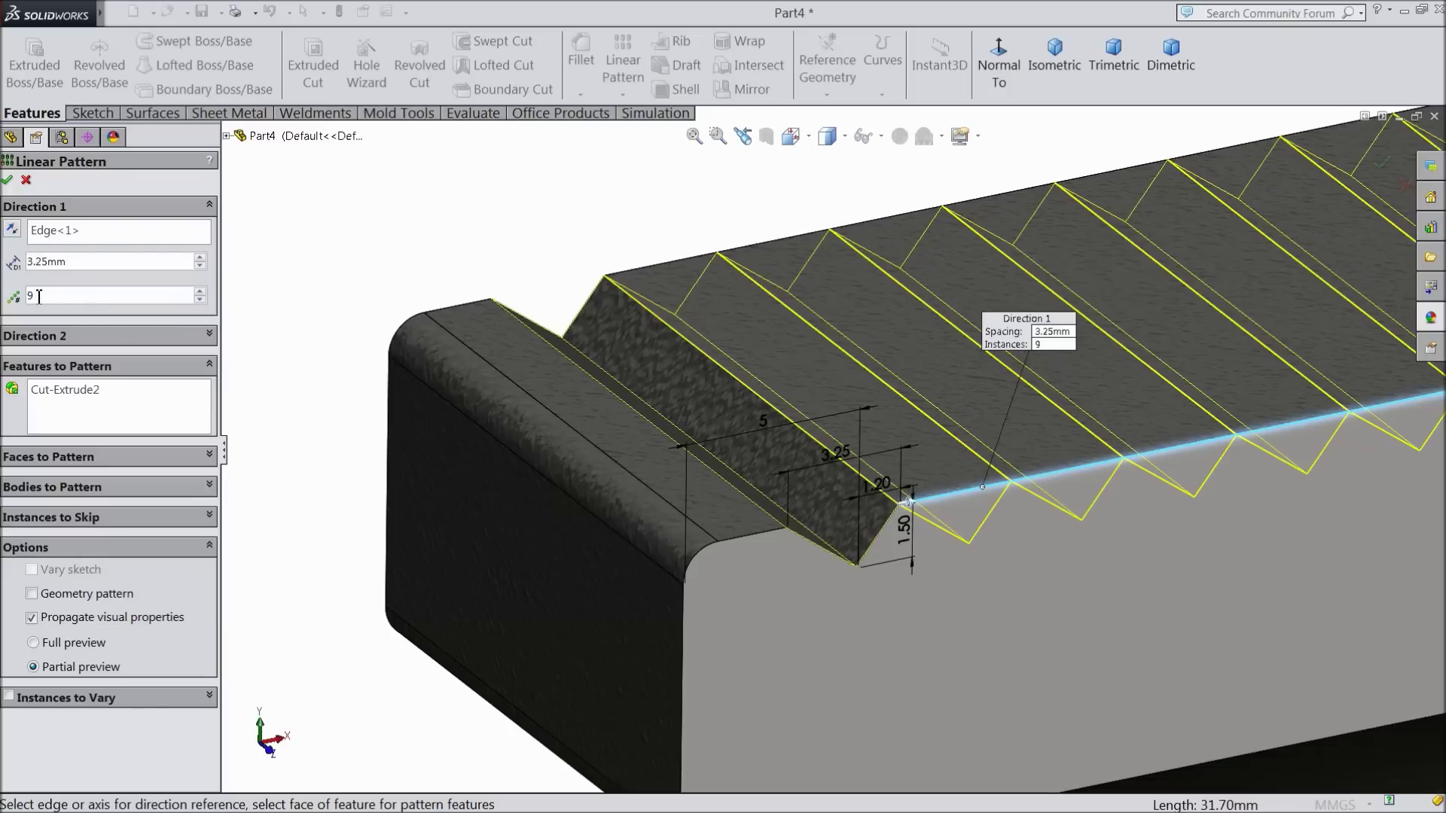
pyautogui.write('10')
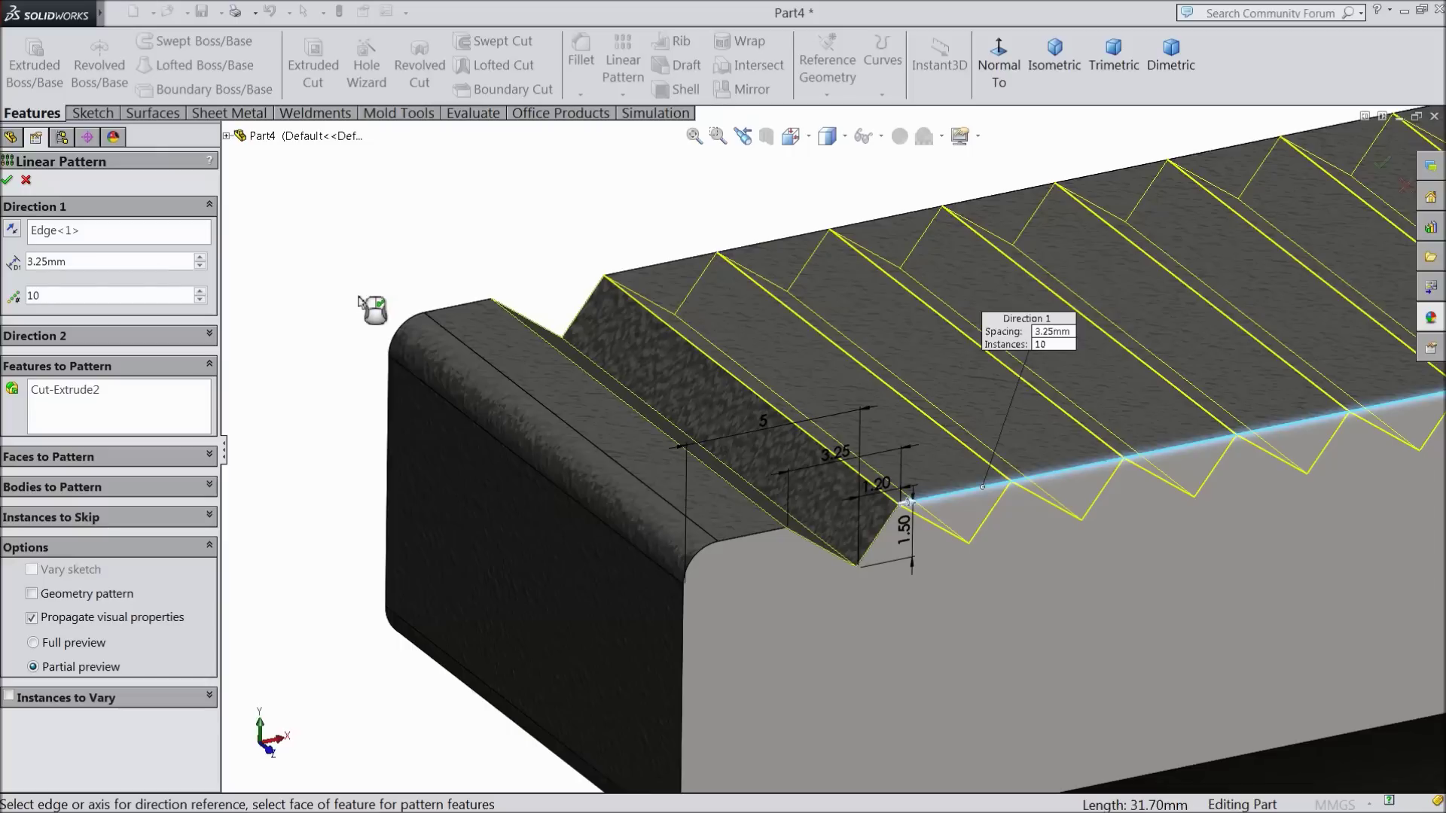
pyautogui.scroll(-3, 372, 319)
pyautogui.scroll(4, 1220, 410)
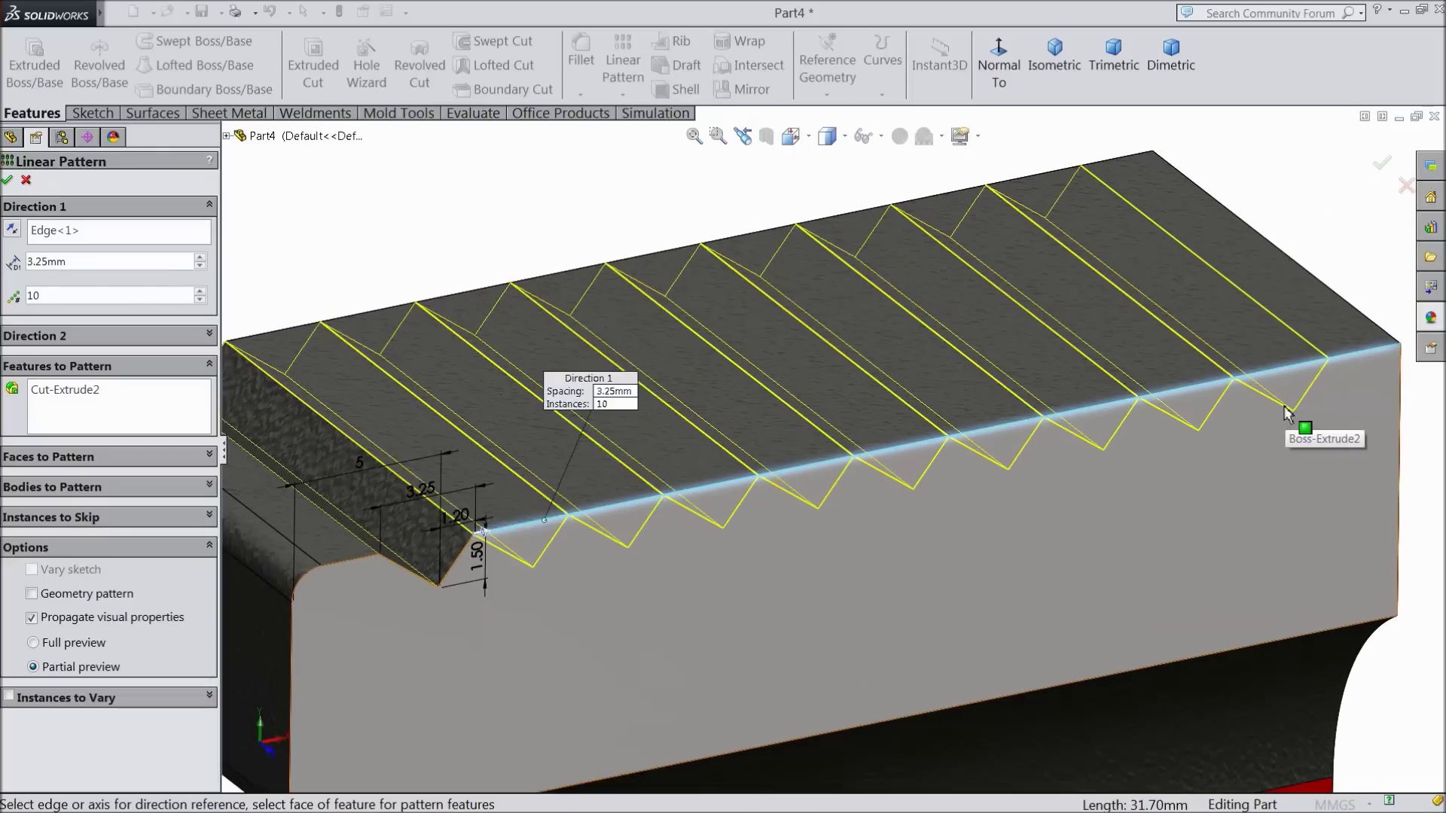
pyautogui.click(11, 181)
# - Start a new sketch on the Front Plane and orient the view normal to it
pyautogui.moveTo(561, 278)
pyautogui.mouseDown(button='middle')
pyautogui.moveTo(511, 203)
pyautogui.moveTo(552, 294)
pyautogui.moveTo(516, 284)
pyautogui.moveTo(527, 227)
pyautogui.moveTo(555, 281)
pyautogui.mouseUp(button='middle')
pyautogui.scroll(5, 552, 301)
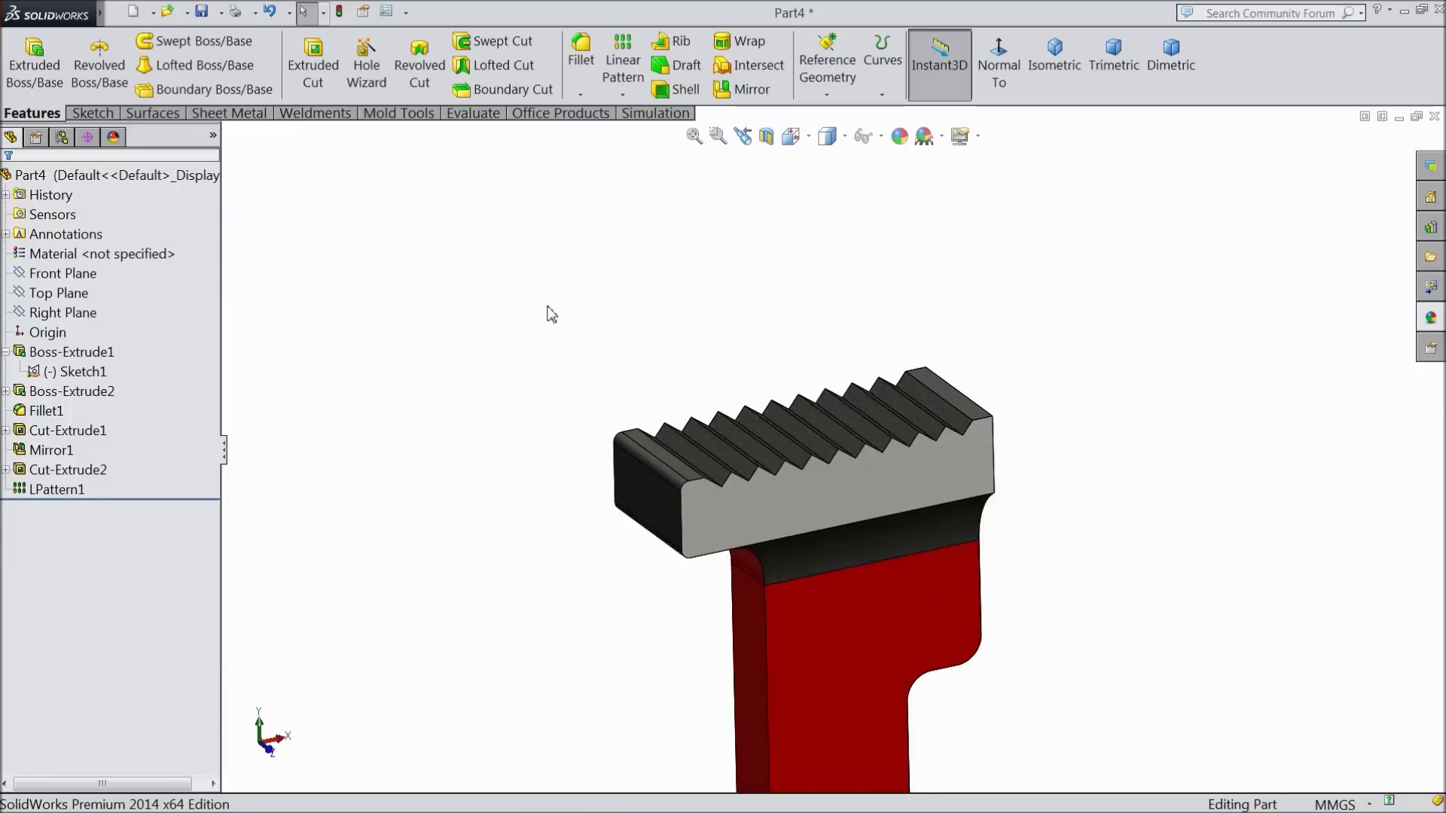
pyautogui.scroll(3, 758, 602)
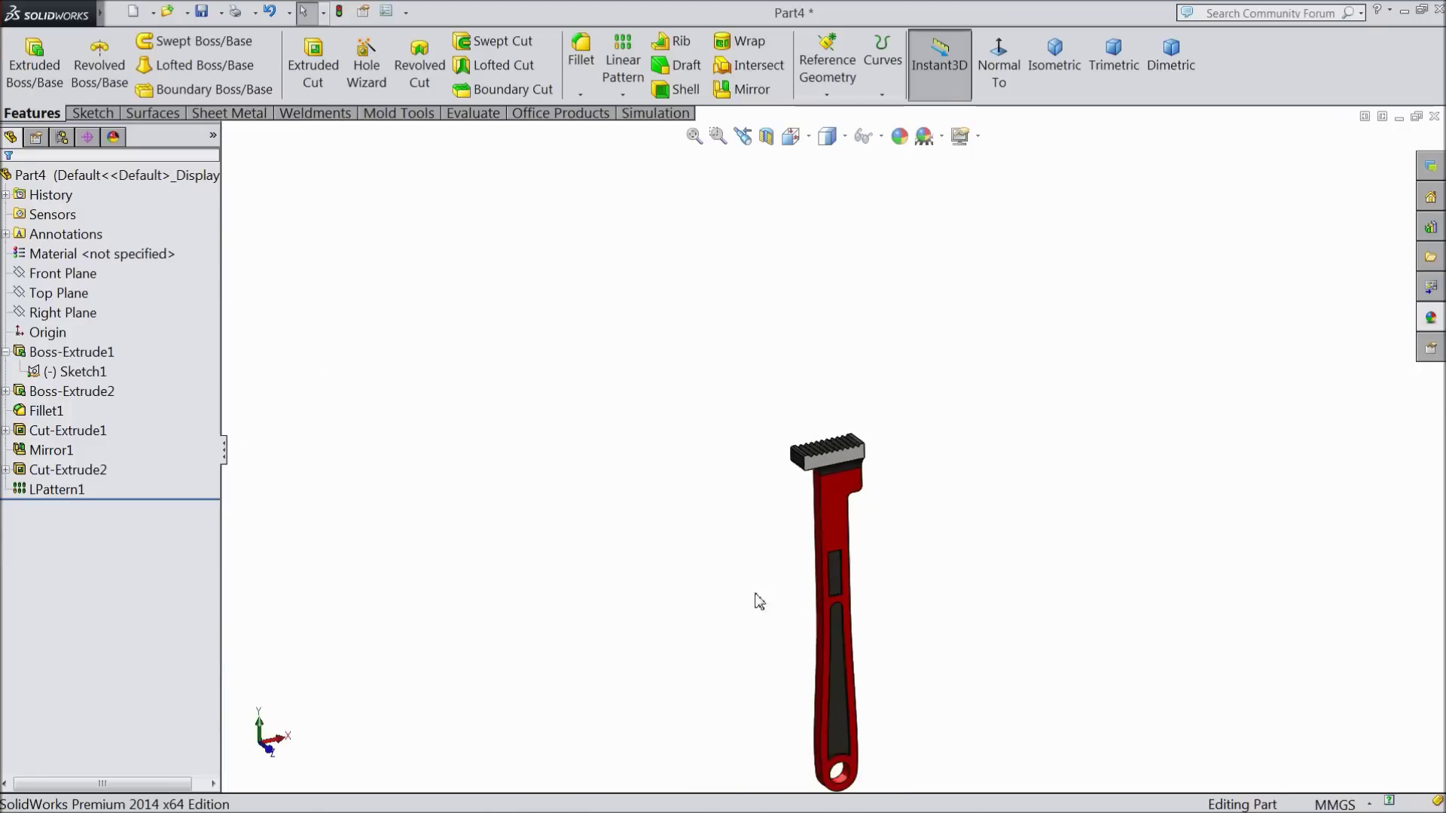
pyautogui.click(62, 275)
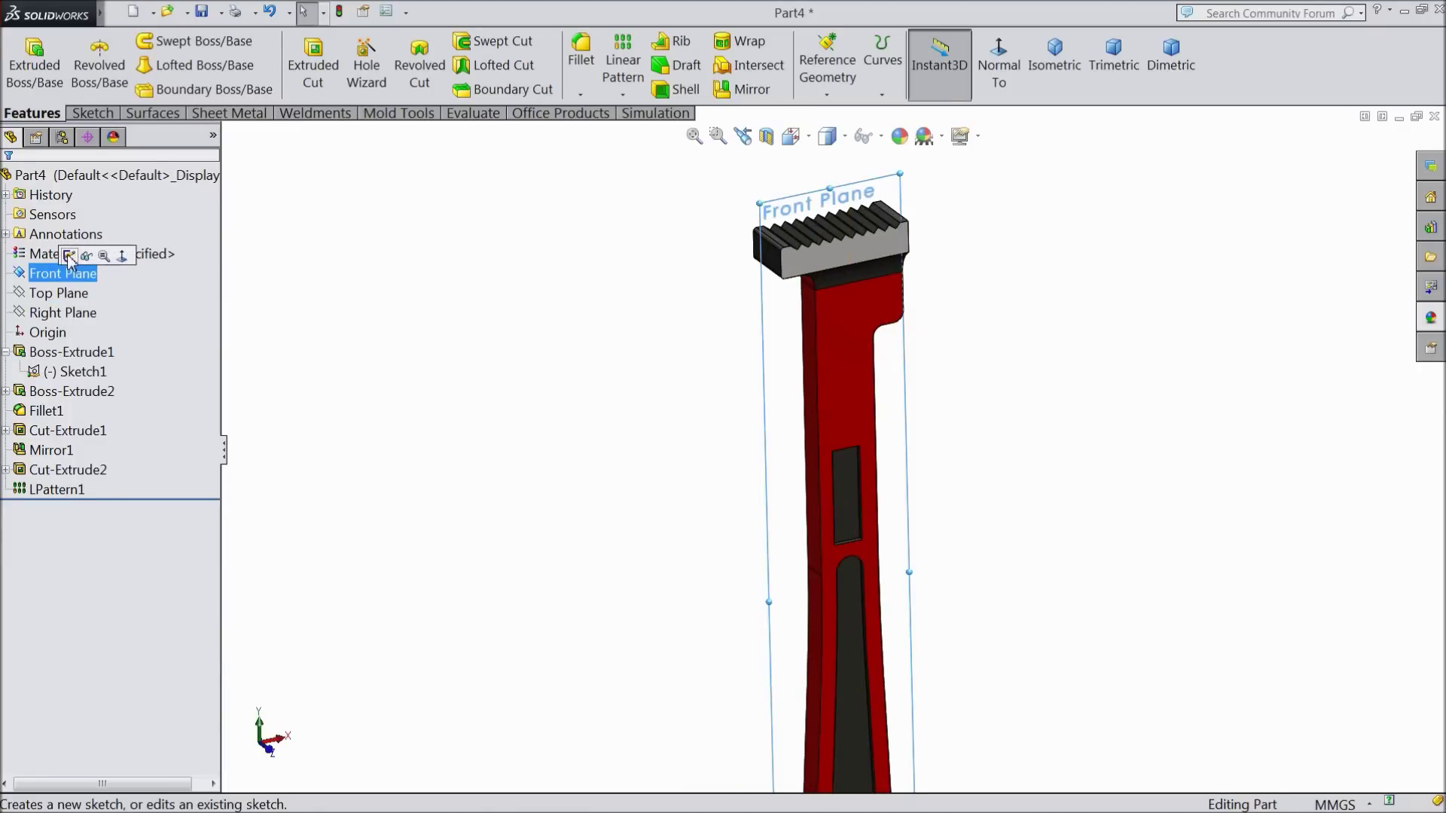
pyautogui.click(69, 259)
pyautogui.click(998, 76)
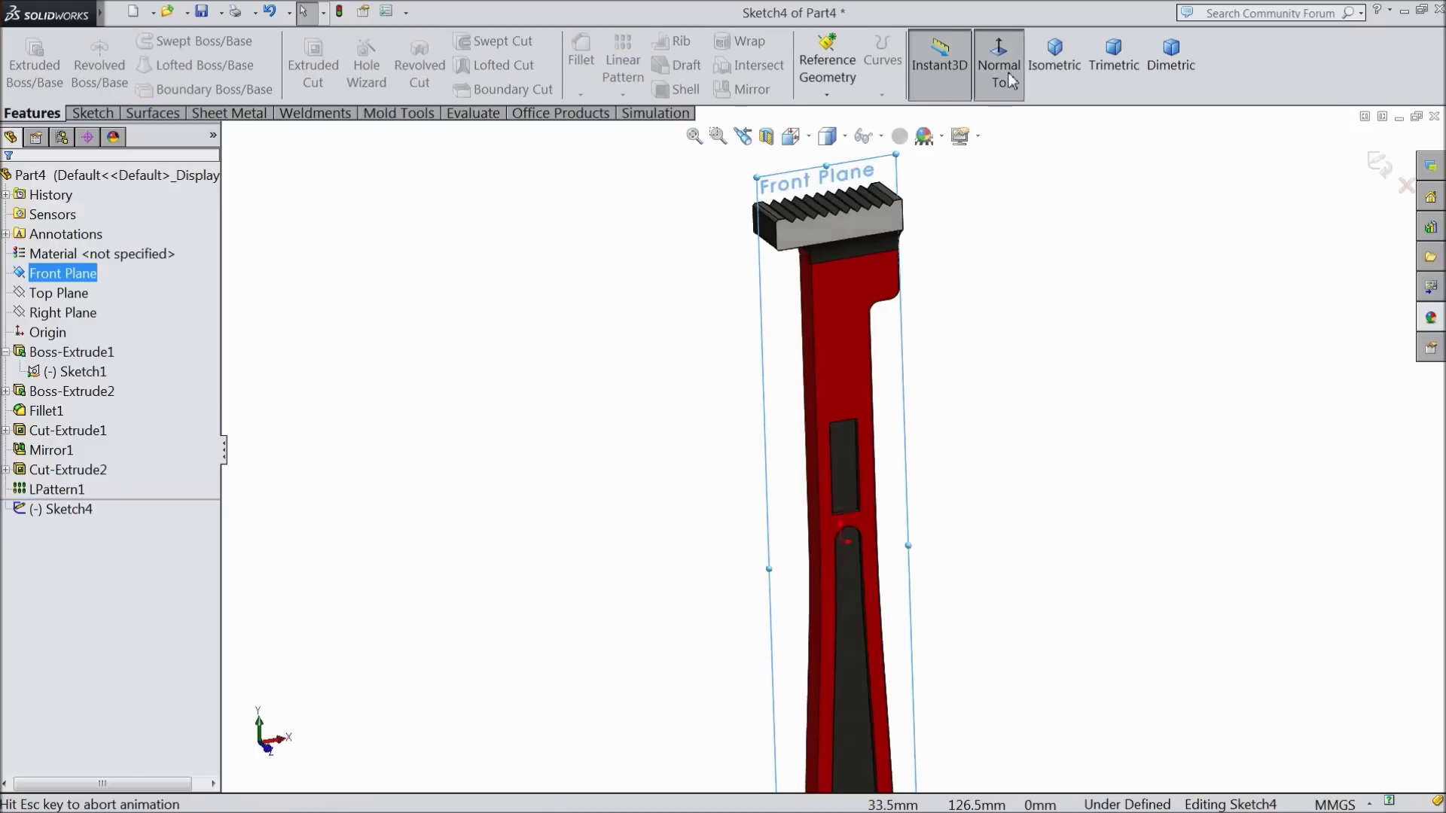
# - From the handle's upper left corner, sketch a horizontal line about 1 mm outward, a vertical line about 7 mm down, and a line slanting down-left
pyautogui.click(91, 113)
pyautogui.click(128, 41)
pyautogui.scroll(-4, 845, 184)
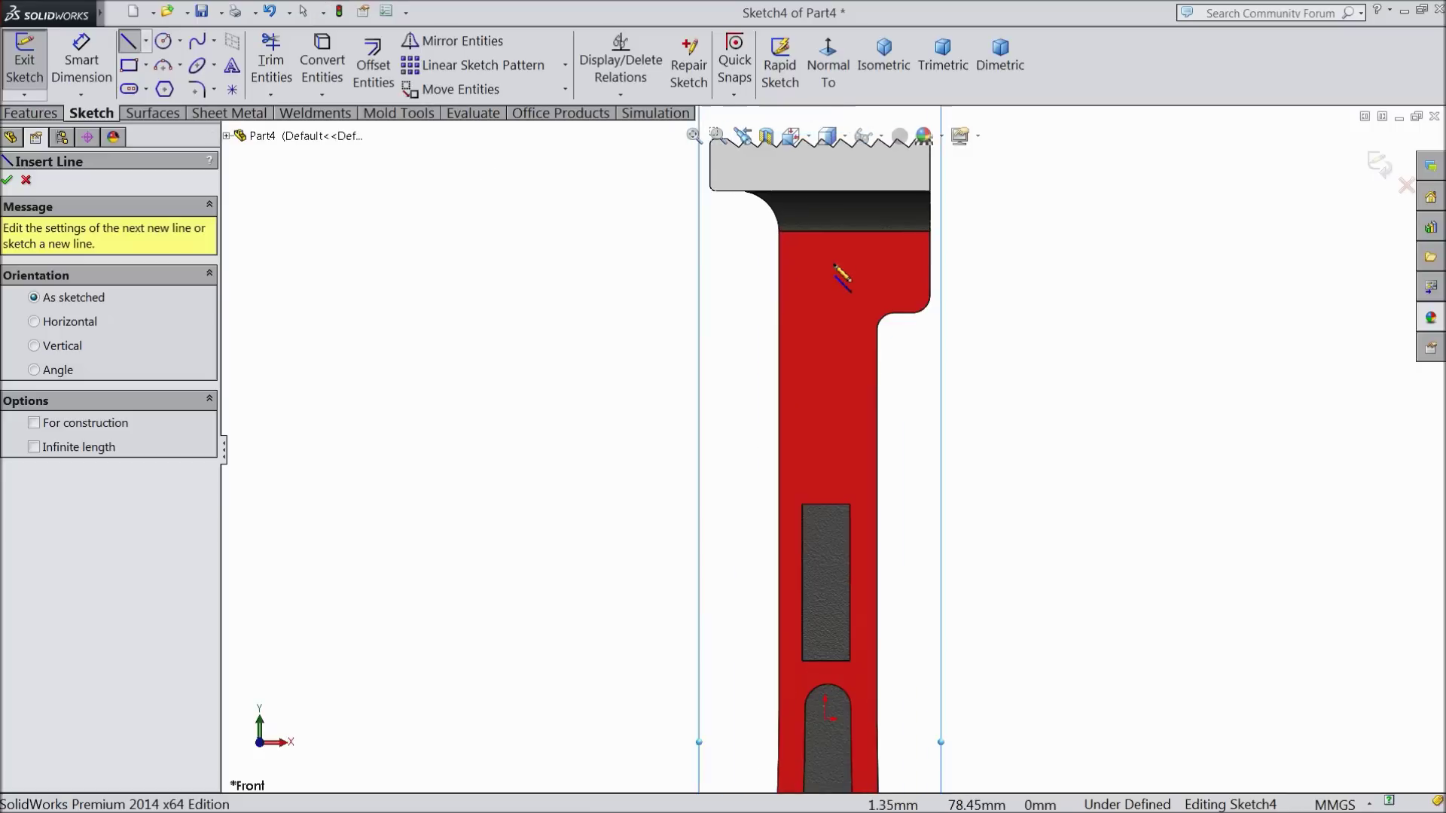
pyautogui.scroll(-4, 813, 290)
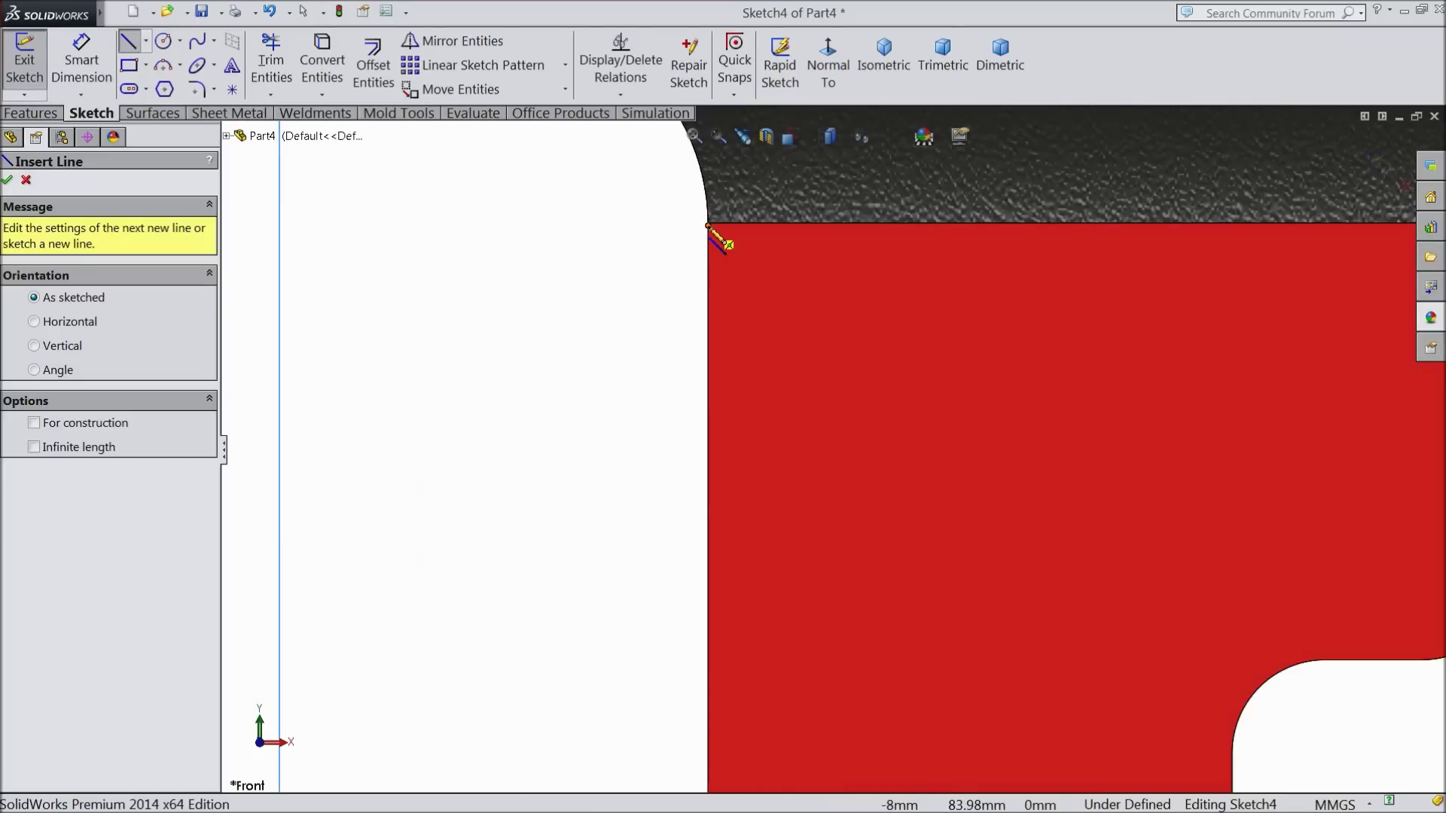
pyautogui.scroll(-3, 722, 236)
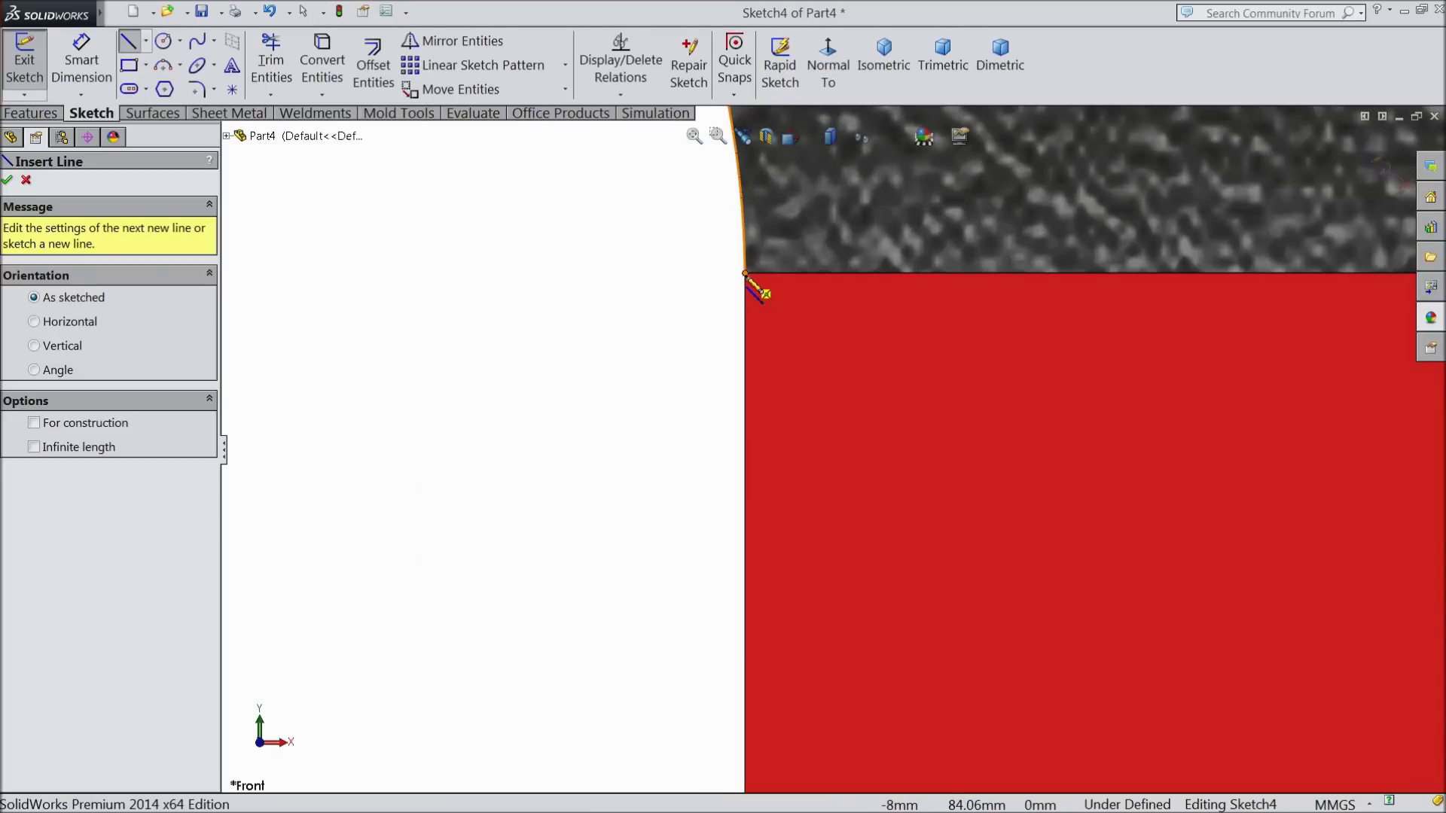
pyautogui.click(745, 274)
pyautogui.click(598, 274)
pyautogui.scroll(5, 601, 481)
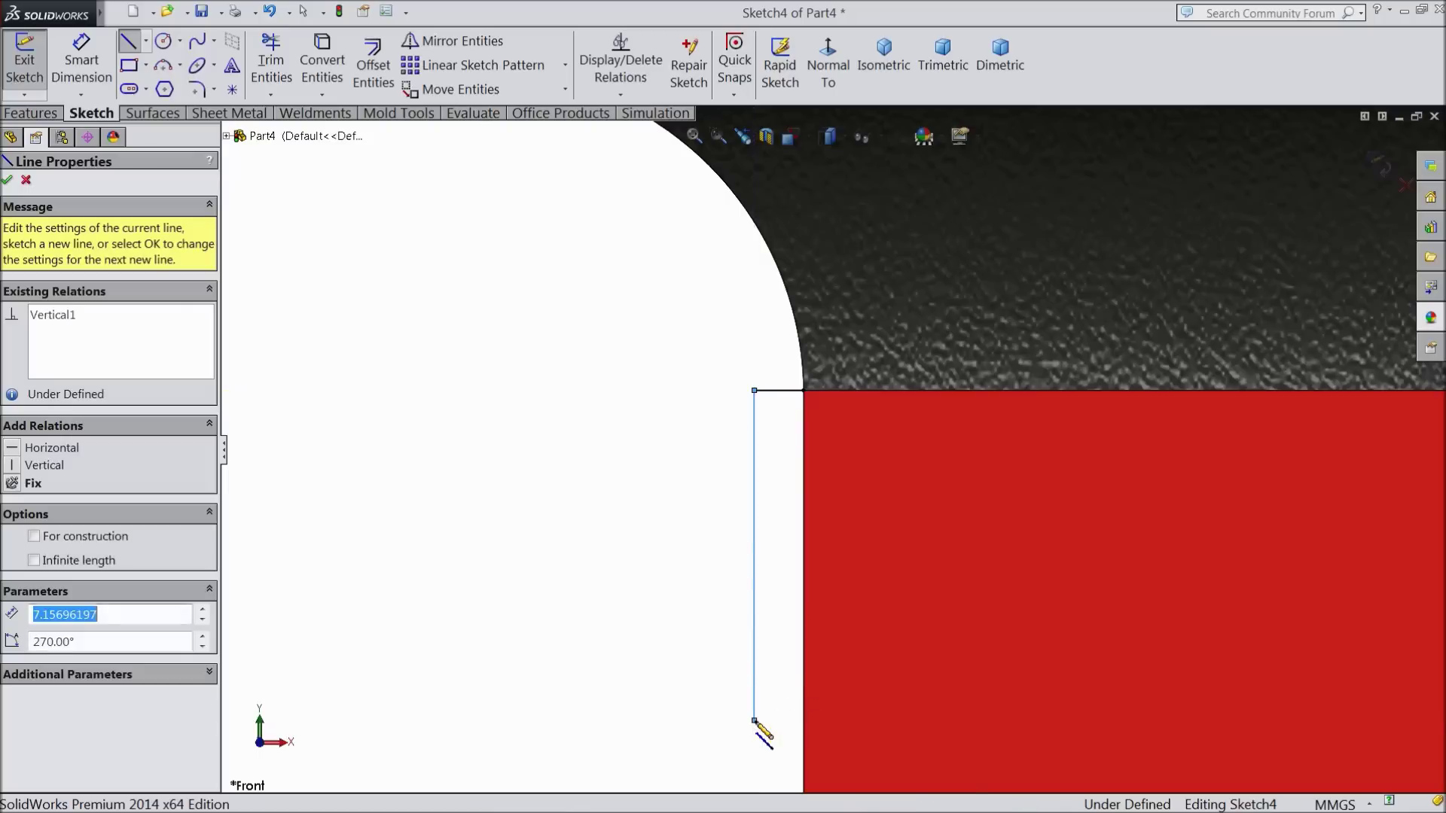
pyautogui.scroll(6, 761, 708)
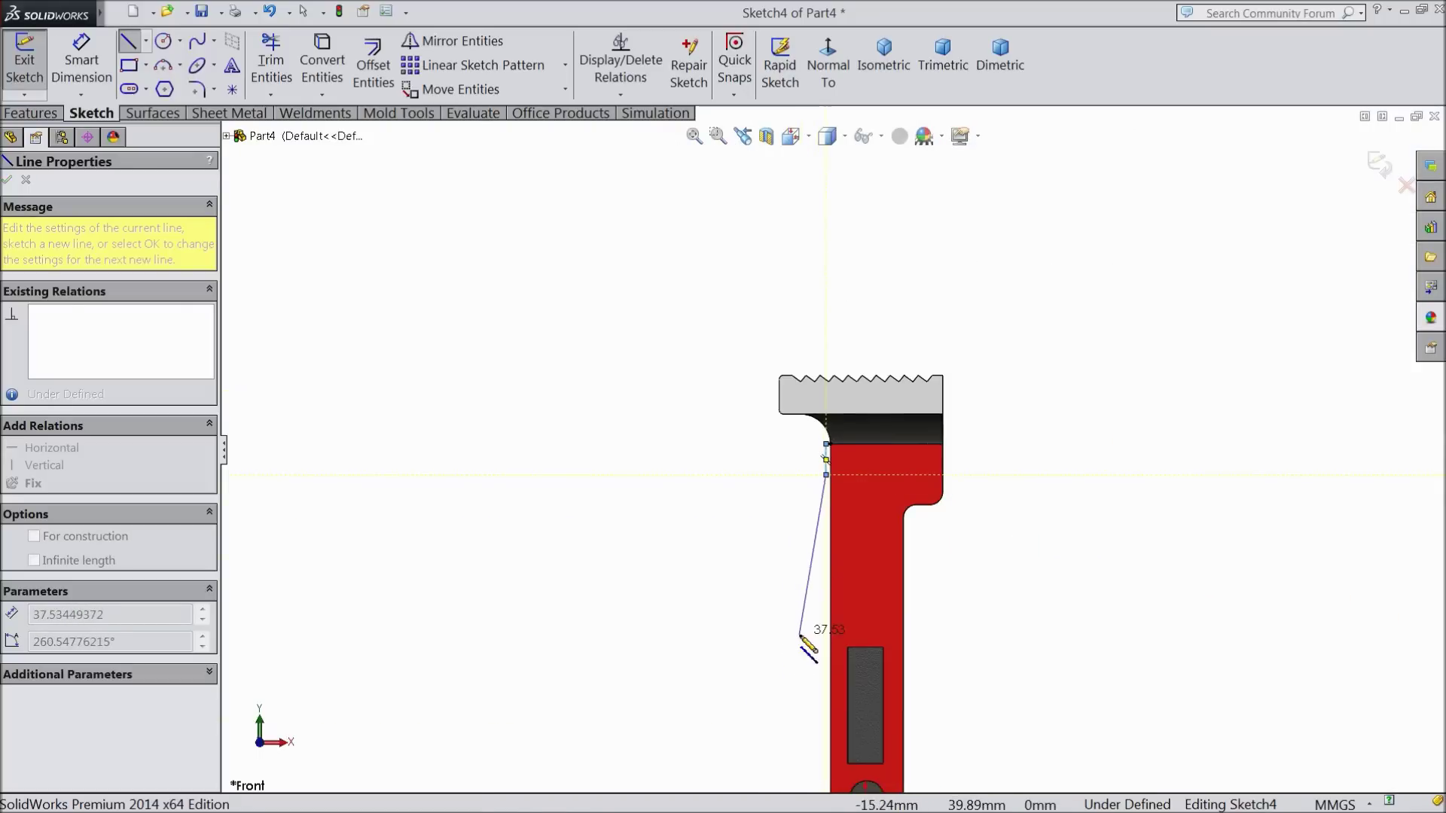
pyautogui.click(798, 652)
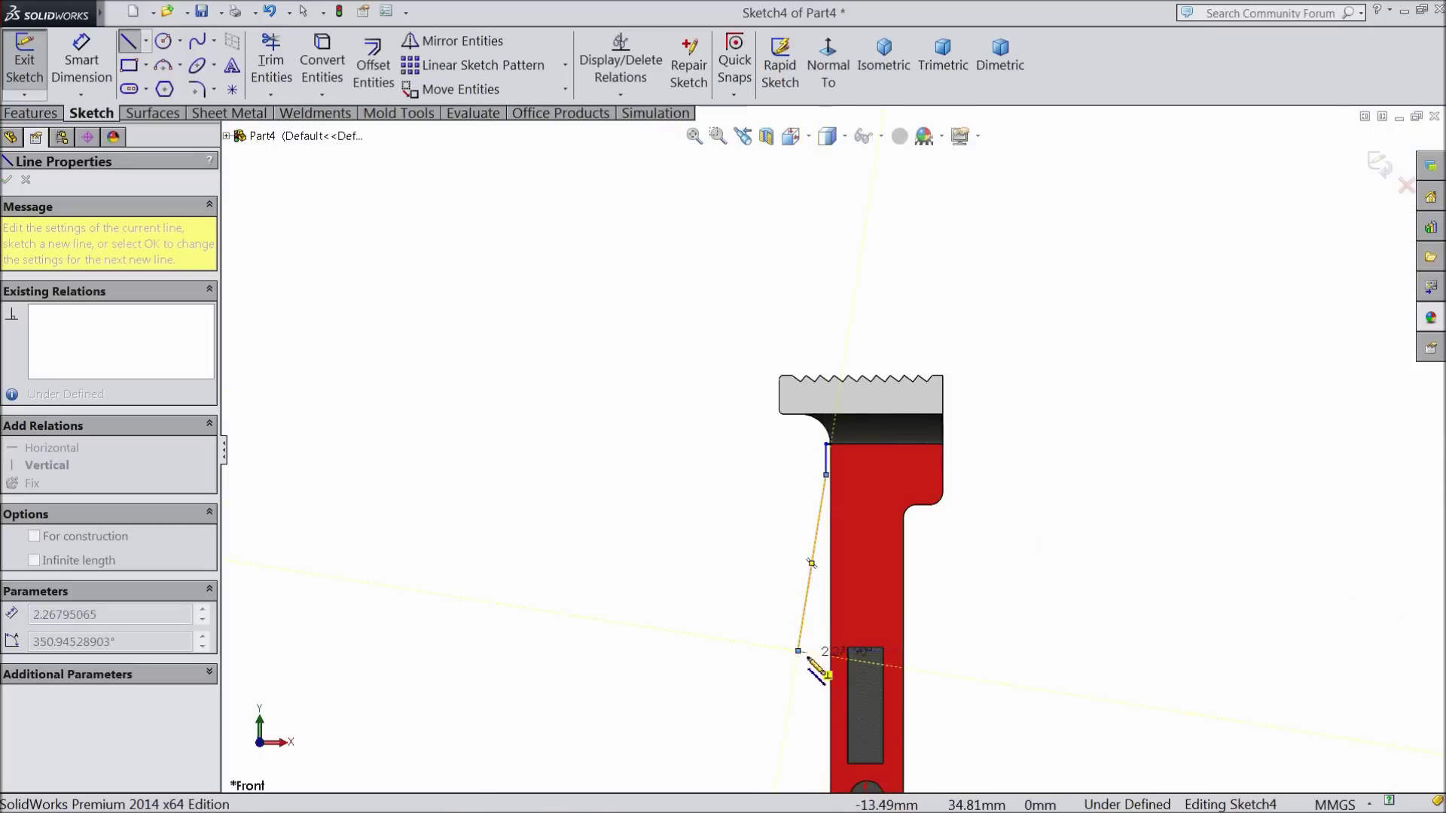
# - Close the profile with a short end line, a slanted line back to the handle's left edge, and a vertical line up to the starting corner
pyautogui.scroll(-5, 812, 666)
pyautogui.scroll(-5, 825, 607)
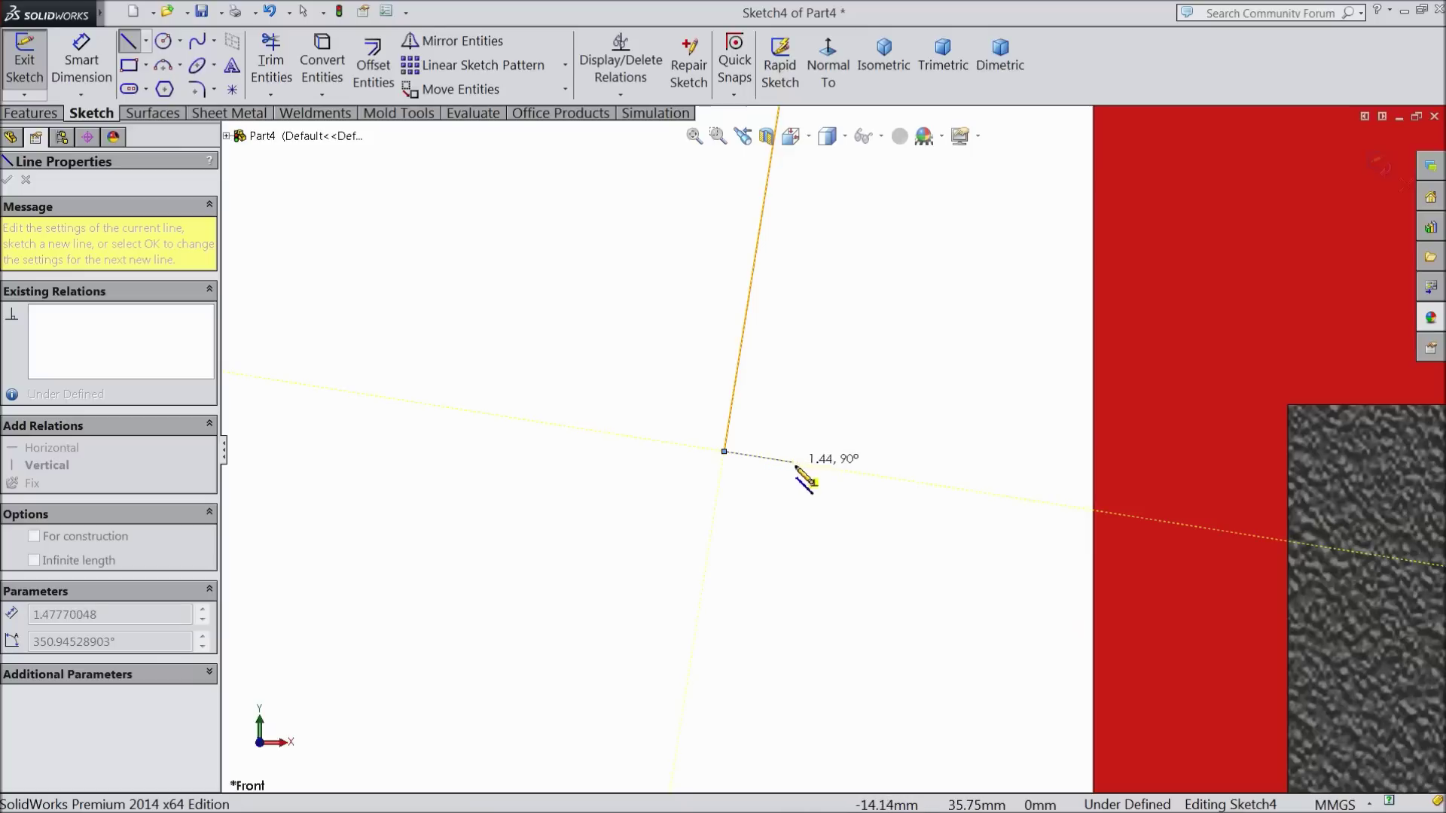
pyautogui.scroll(5, 832, 436)
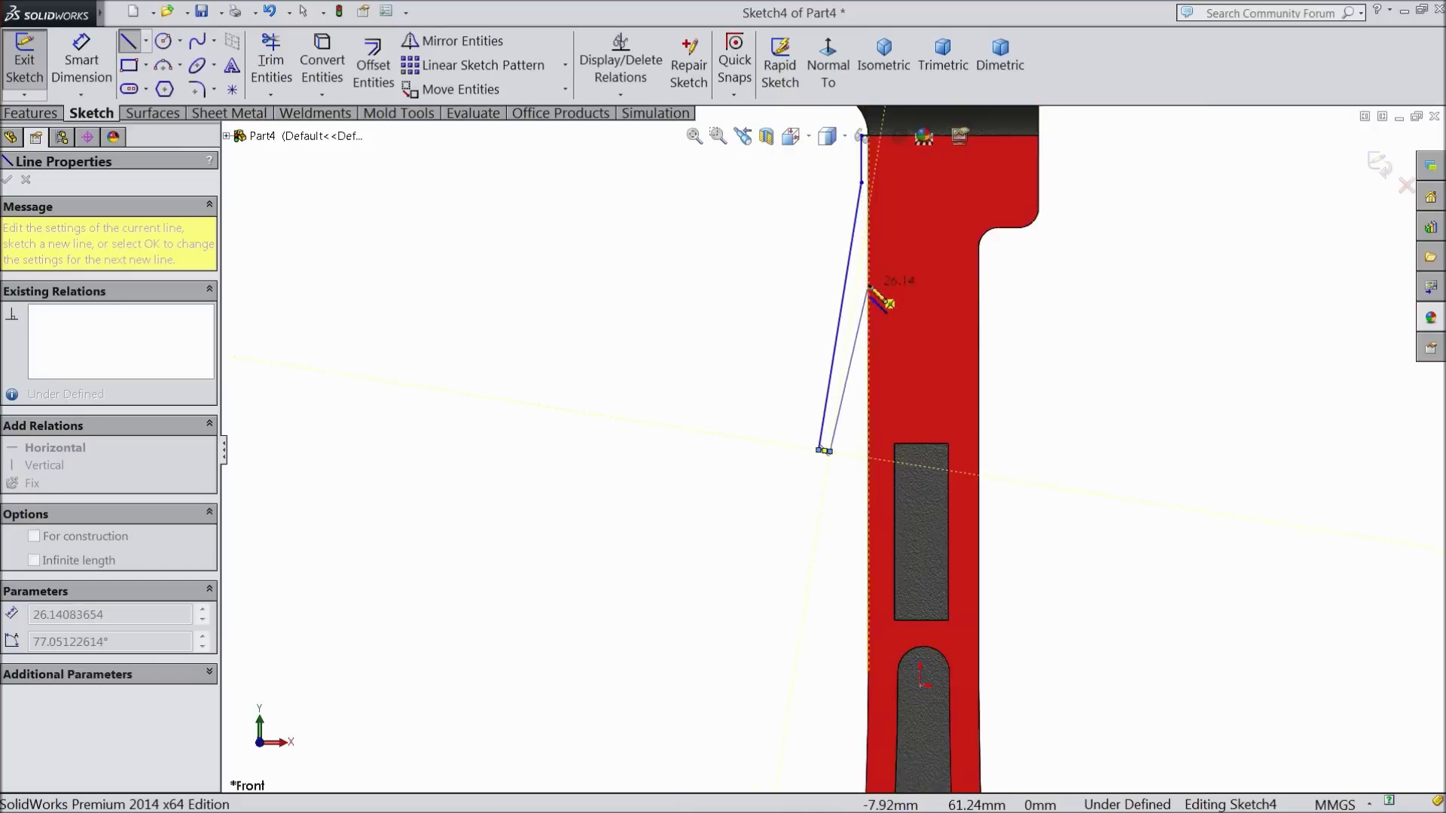
pyautogui.scroll(-7, 867, 293)
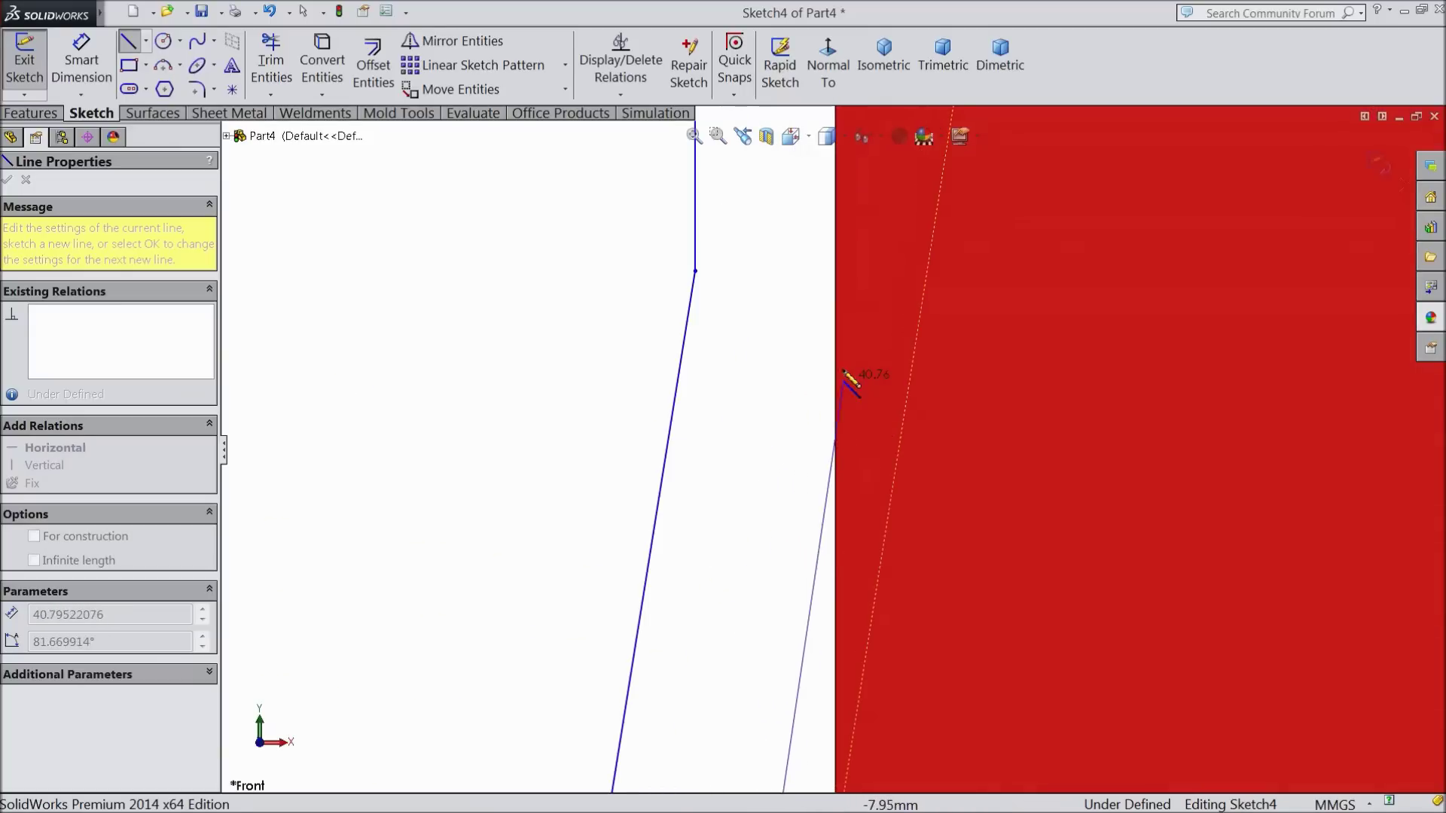
pyautogui.click(836, 296)
pyautogui.scroll(4, 828, 265)
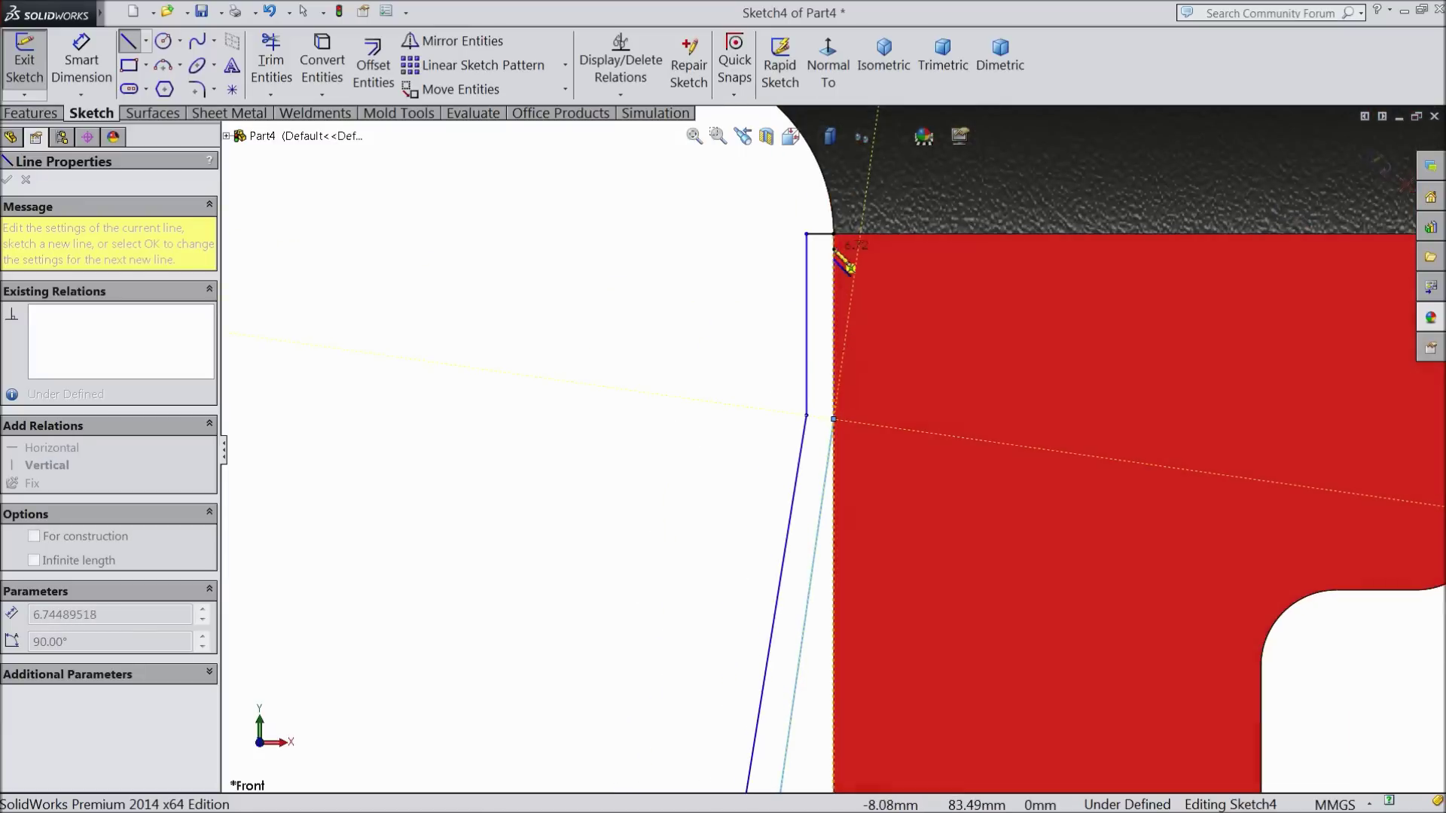
pyautogui.click(835, 235)
pyautogui.rightClick(701, 202)
pyautogui.click(744, 220)
# - Dimension the short horizontal line at the profile's upper end as 1 mm
pyautogui.scroll(-10, 837, 264)
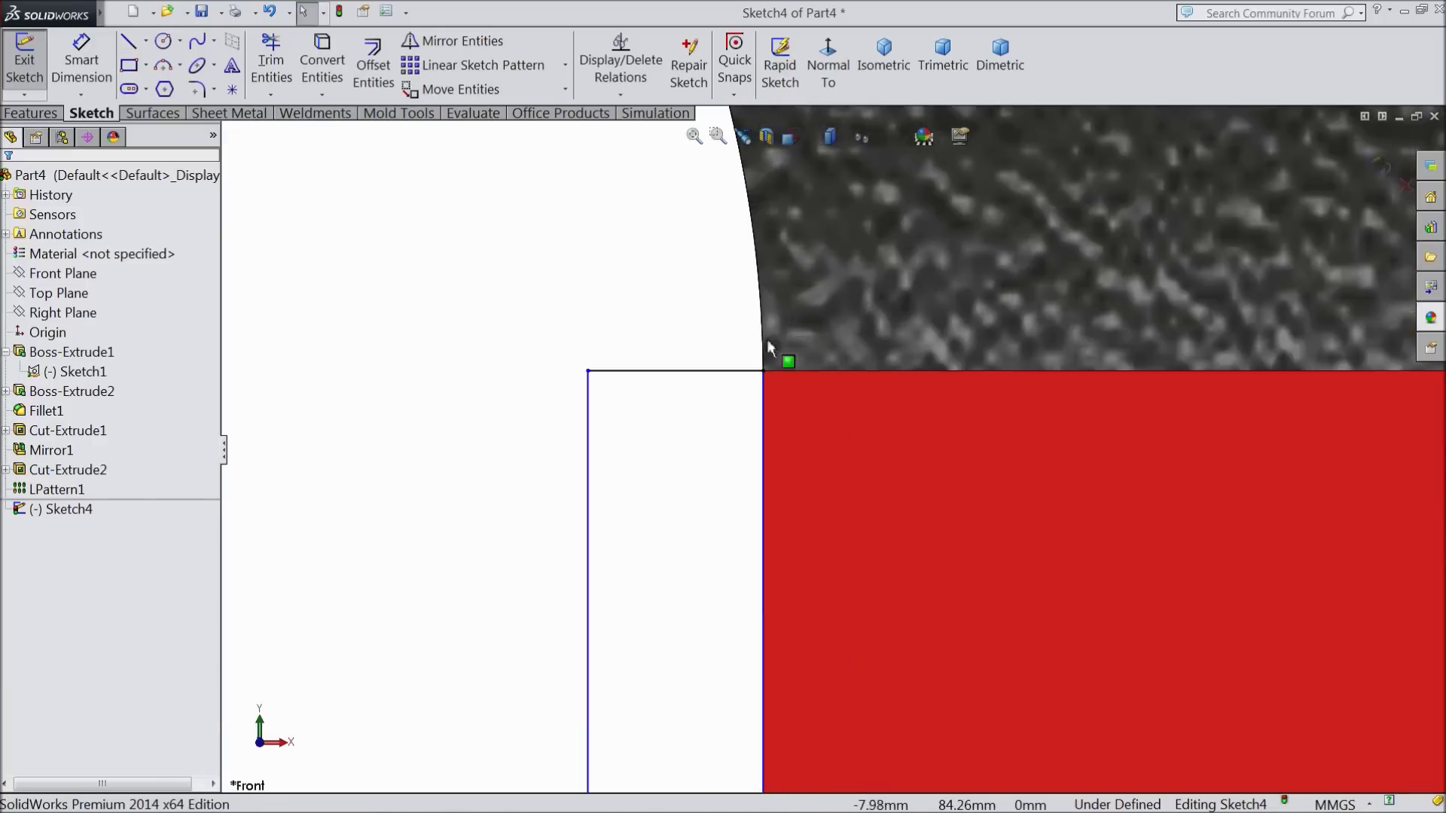
pyautogui.scroll(5, 784, 419)
pyautogui.press('d')
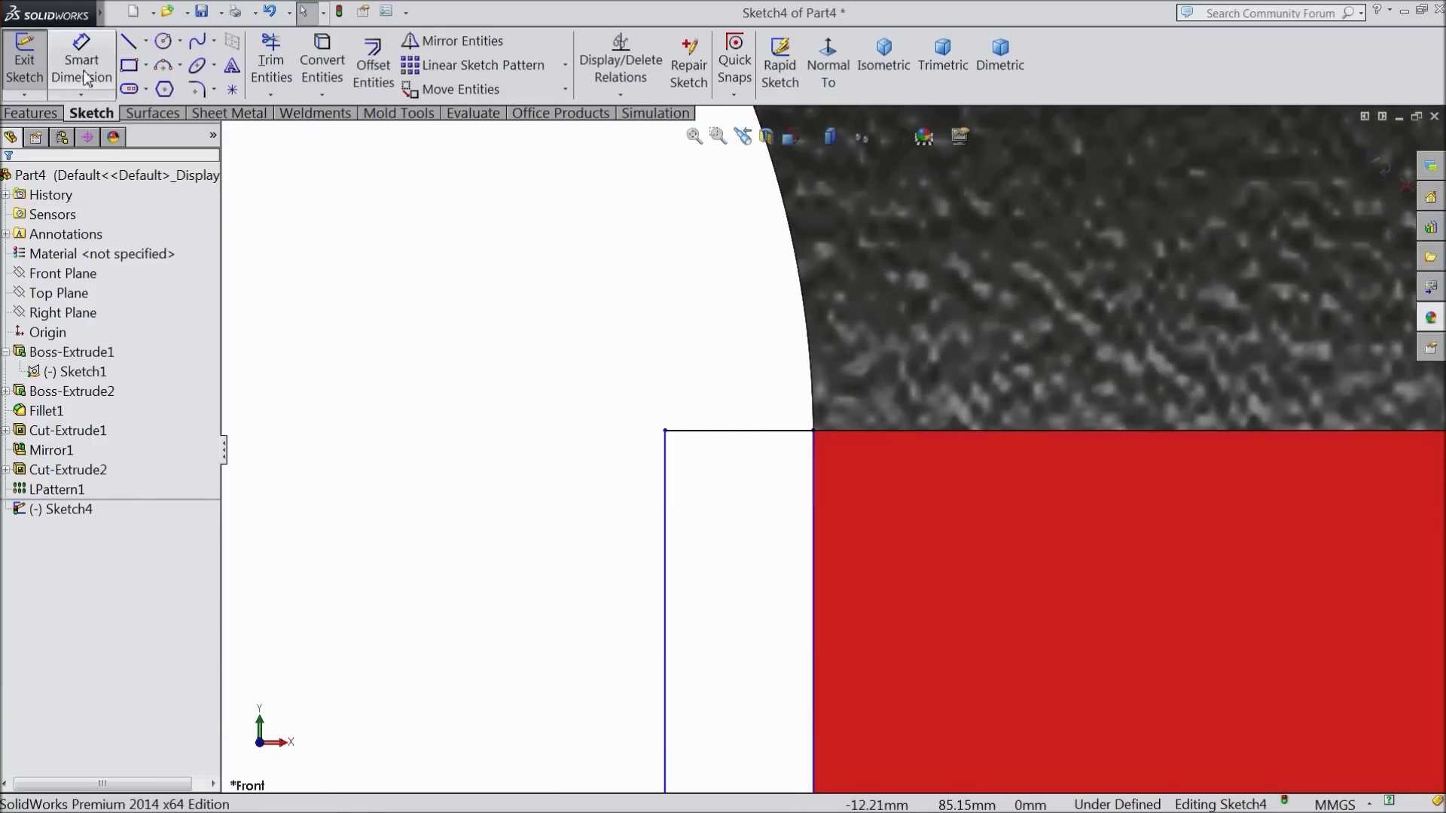
pyautogui.click(735, 436)
pyautogui.click(734, 403)
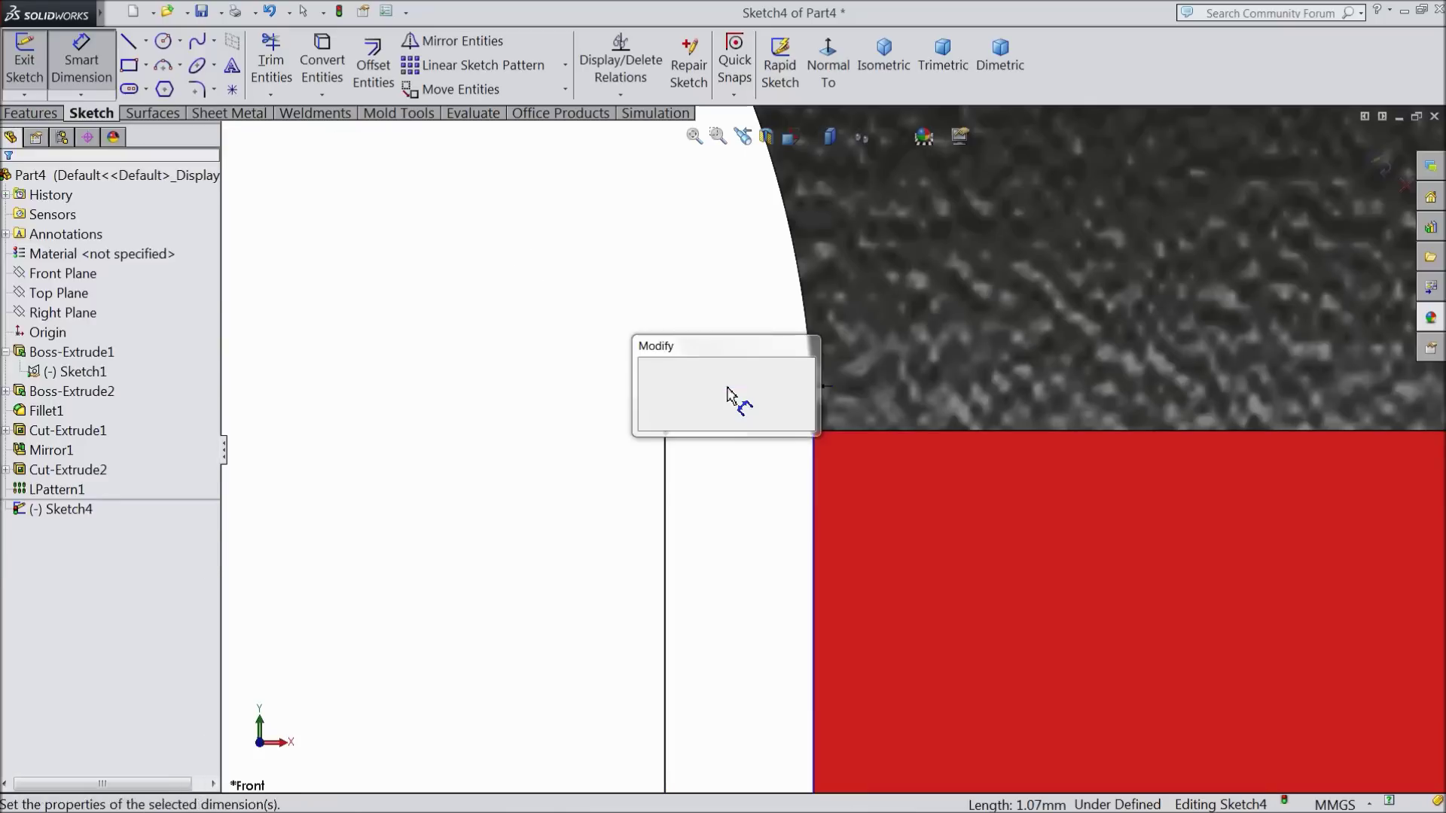
pyautogui.write('1')
pyautogui.click(646, 368)
pyautogui.scroll(3, 694, 500)
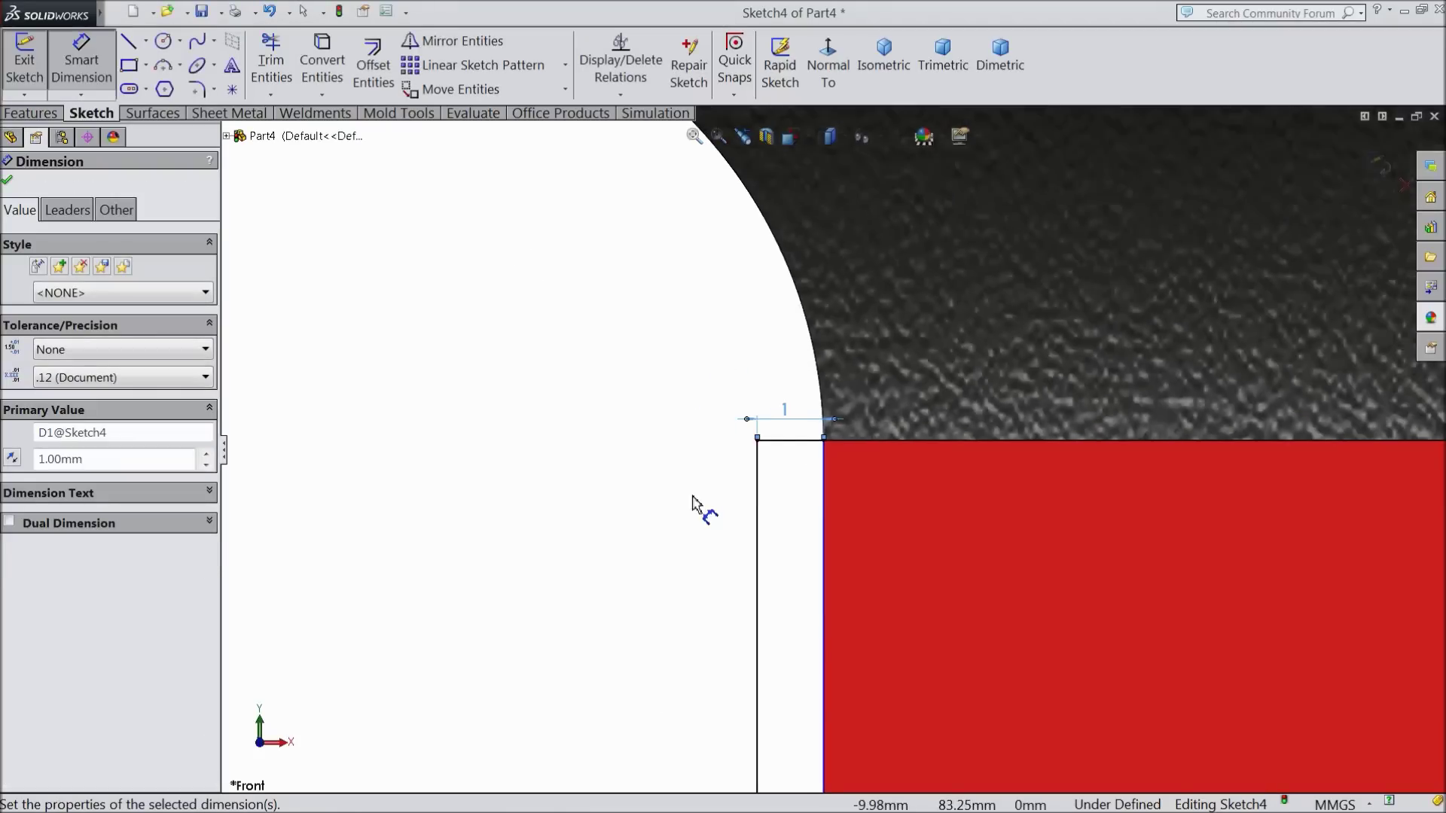
# - Dimension the profile's outer vertical line as 8.58 mm
pyautogui.scroll(-4, 867, 512)
pyautogui.scroll(-3, 868, 512)
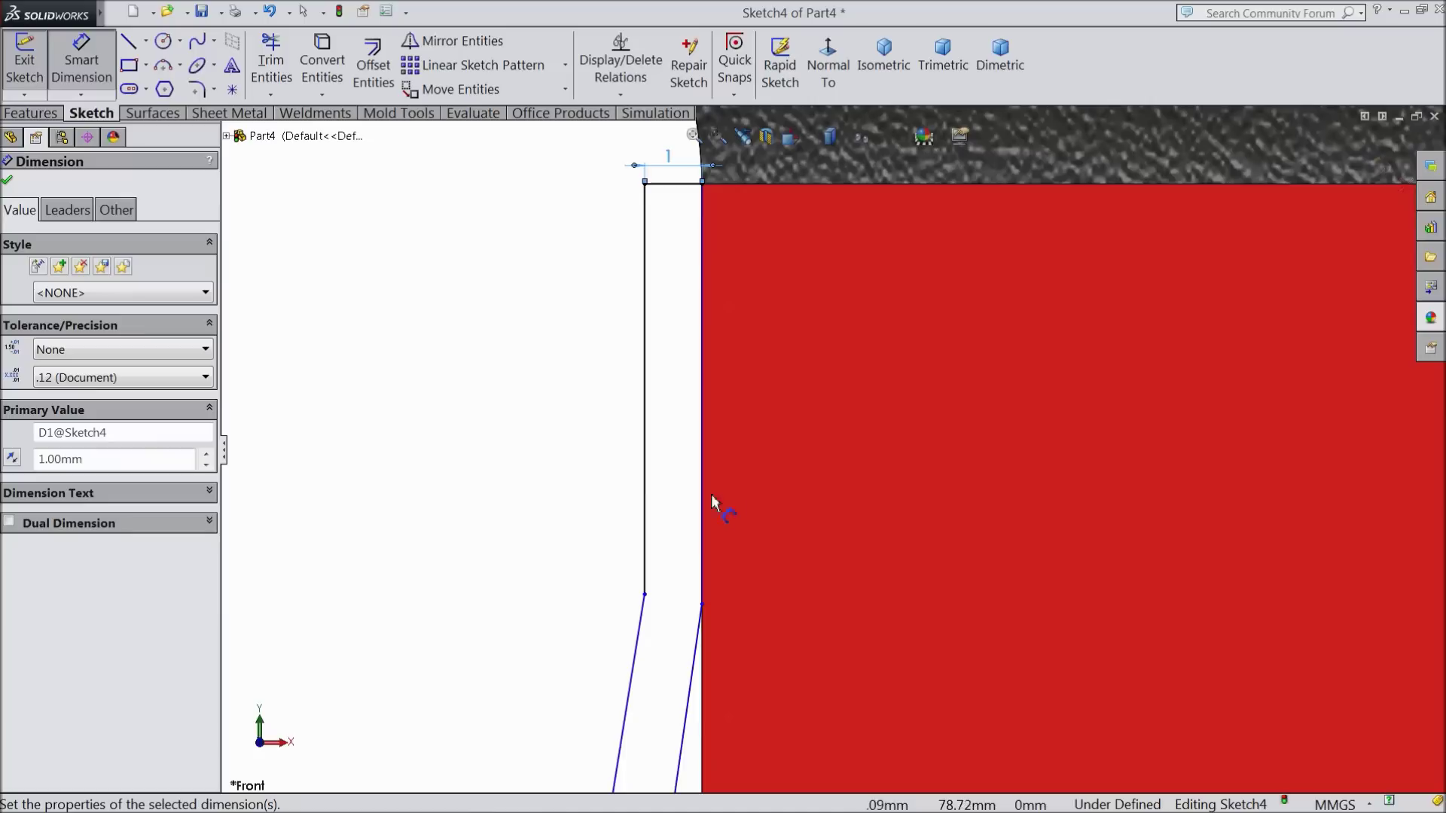
pyautogui.click(643, 467)
pyautogui.click(626, 467)
pyautogui.write('8.58')
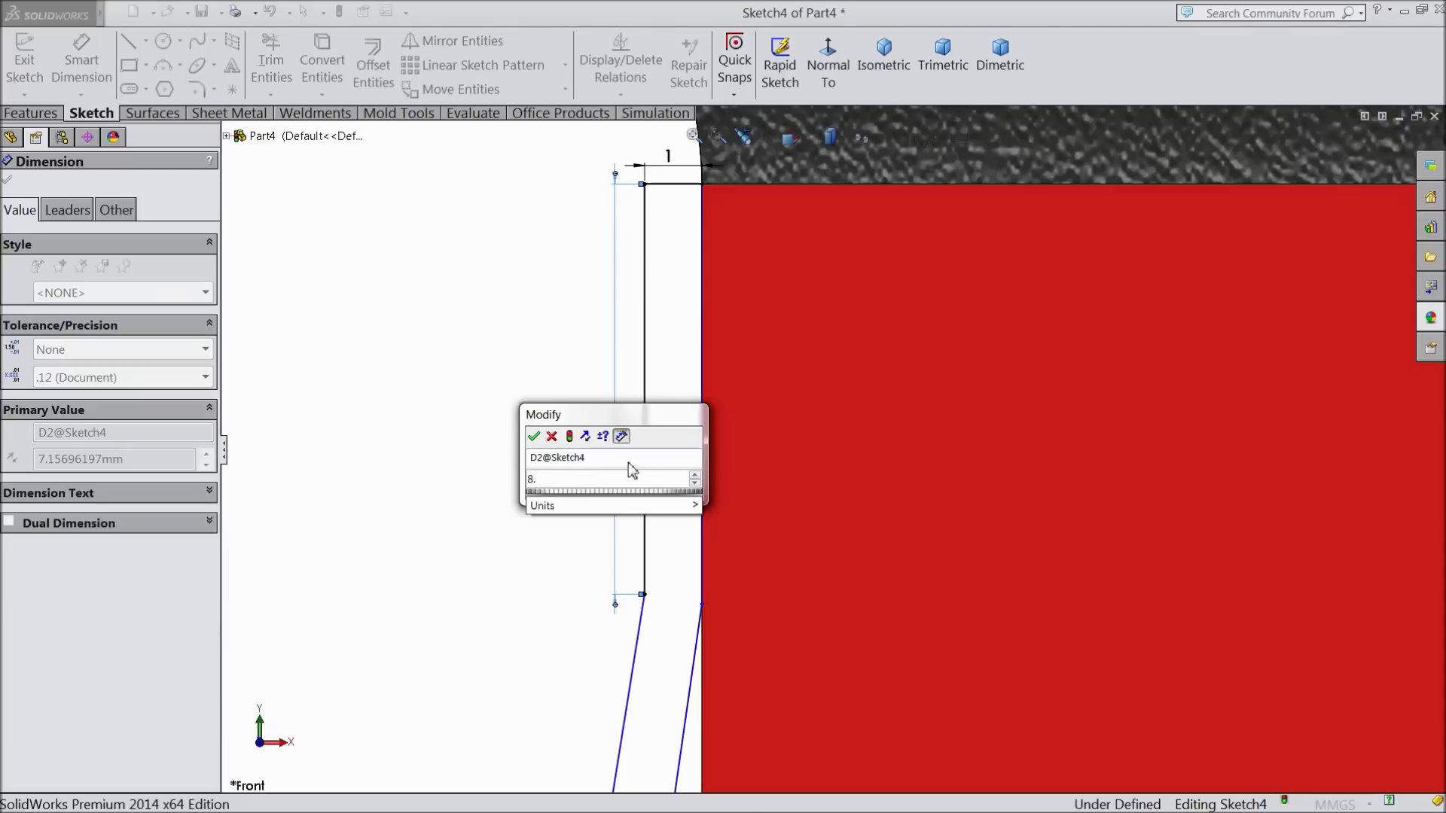
pyautogui.click(535, 437)
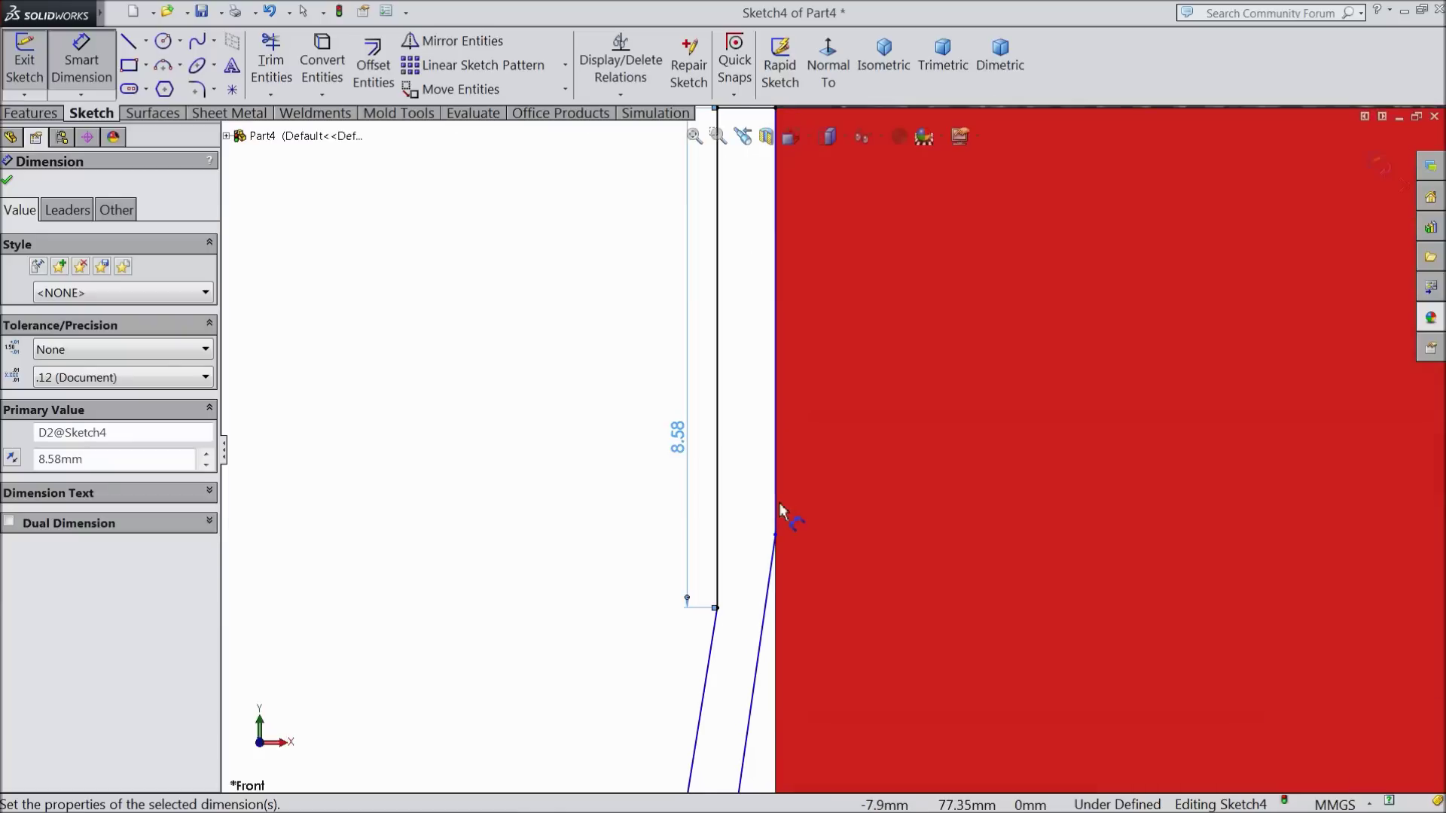
pyautogui.click(783, 427)
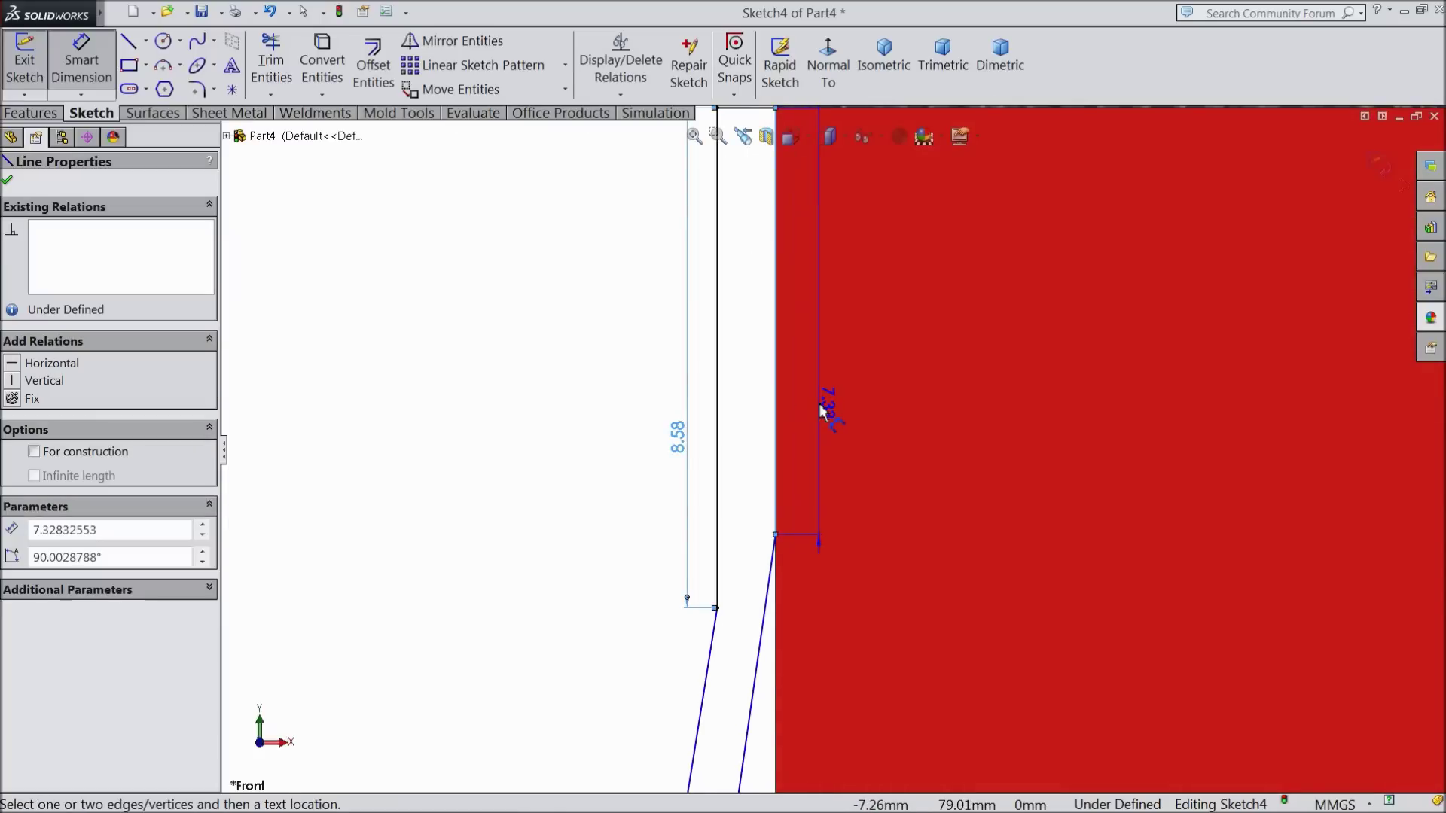
pyautogui.press('Escape')
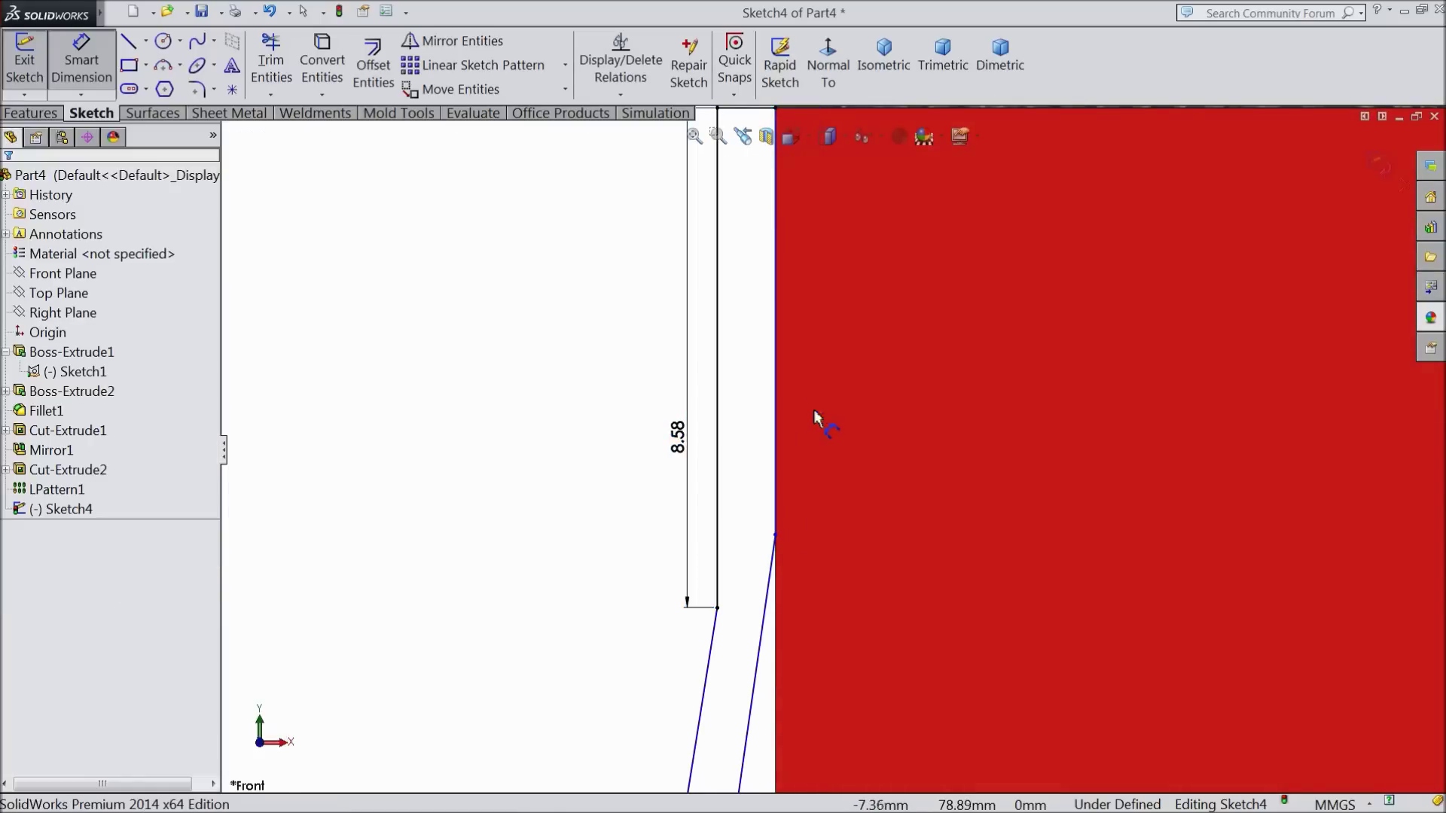
# - Dimension the short end line at the lower end of the slanted profile as 1 mm
pyautogui.scroll(5, 753, 549)
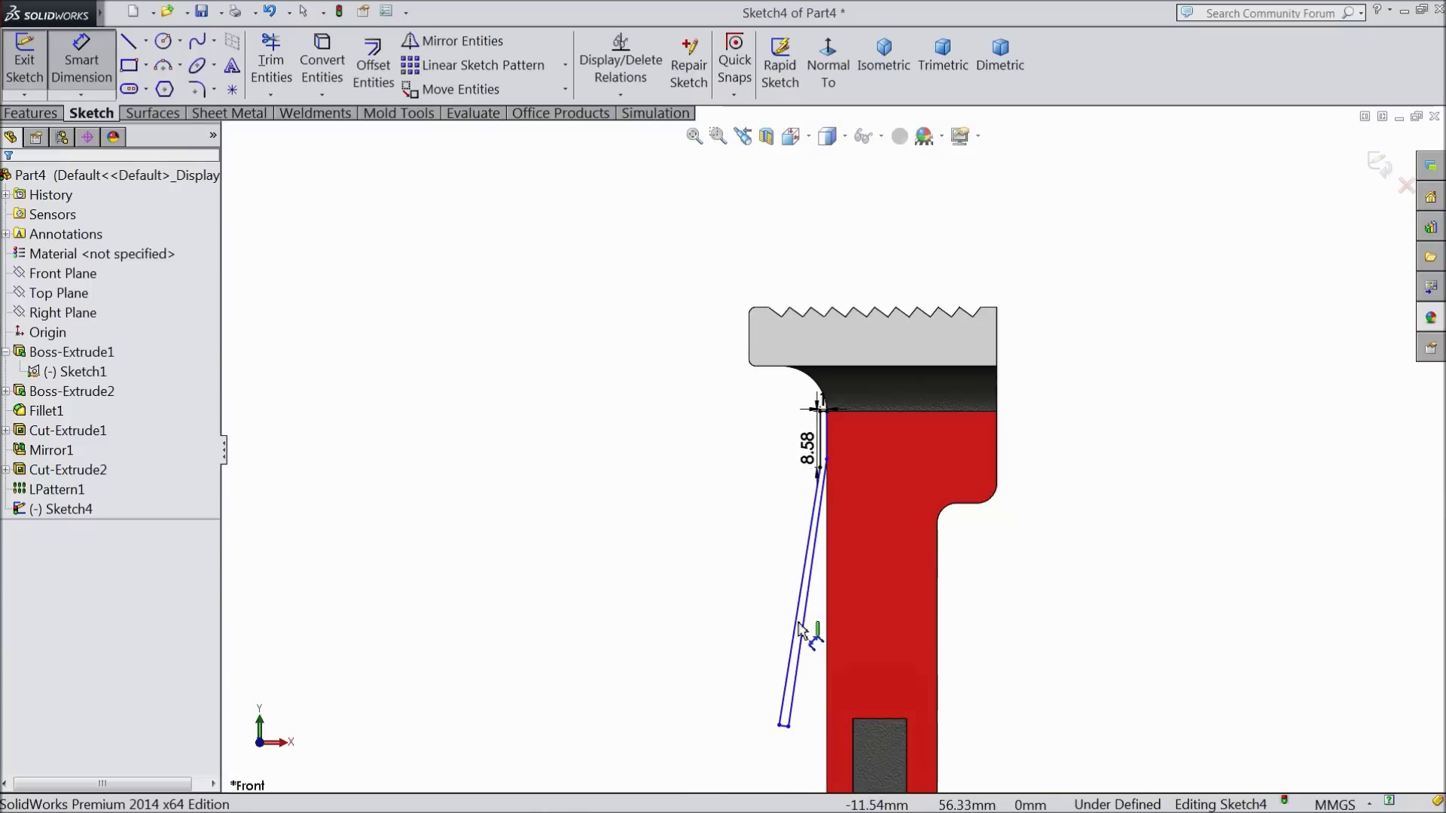
pyautogui.scroll(-5, 806, 715)
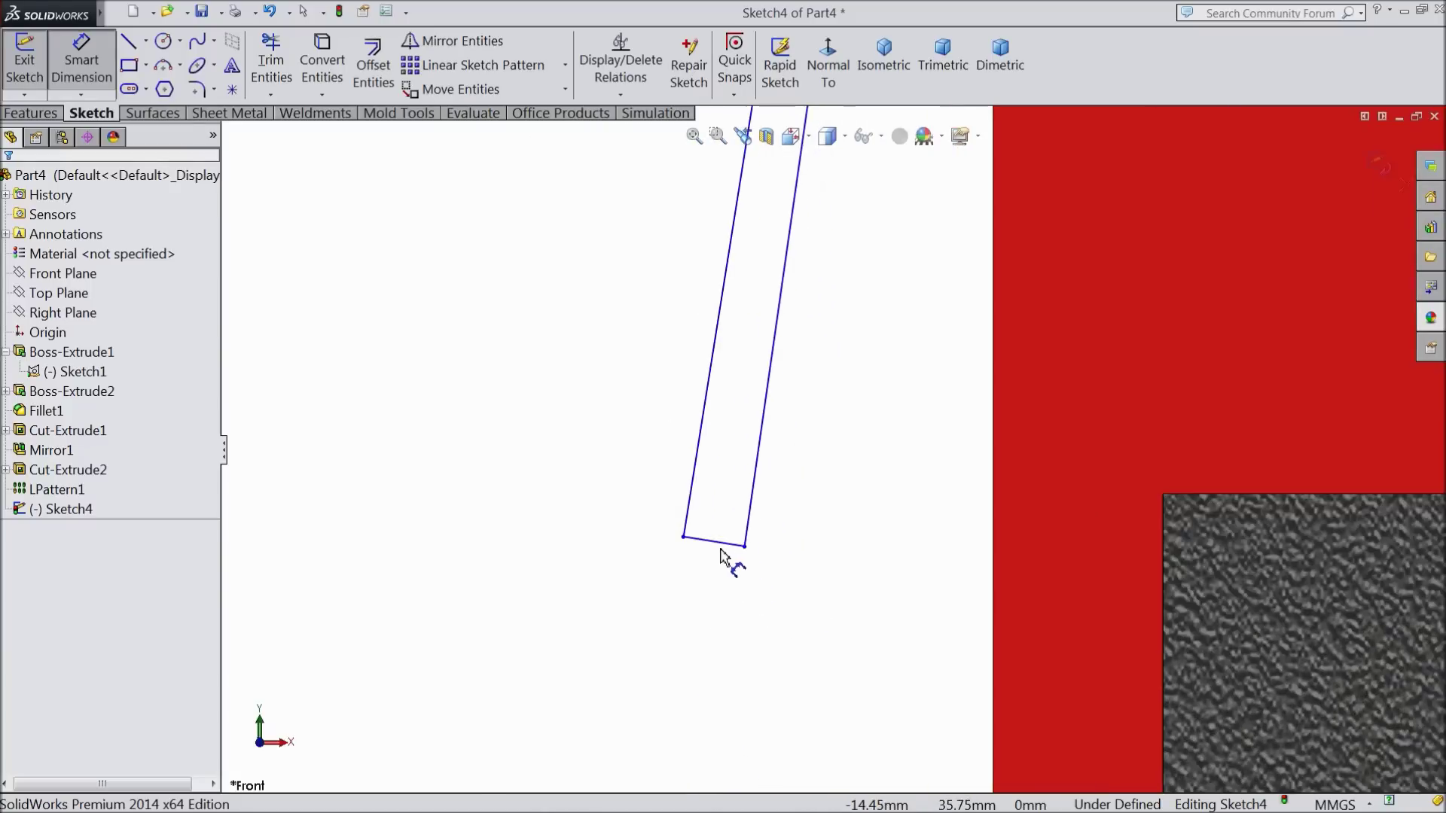
pyautogui.click(719, 543)
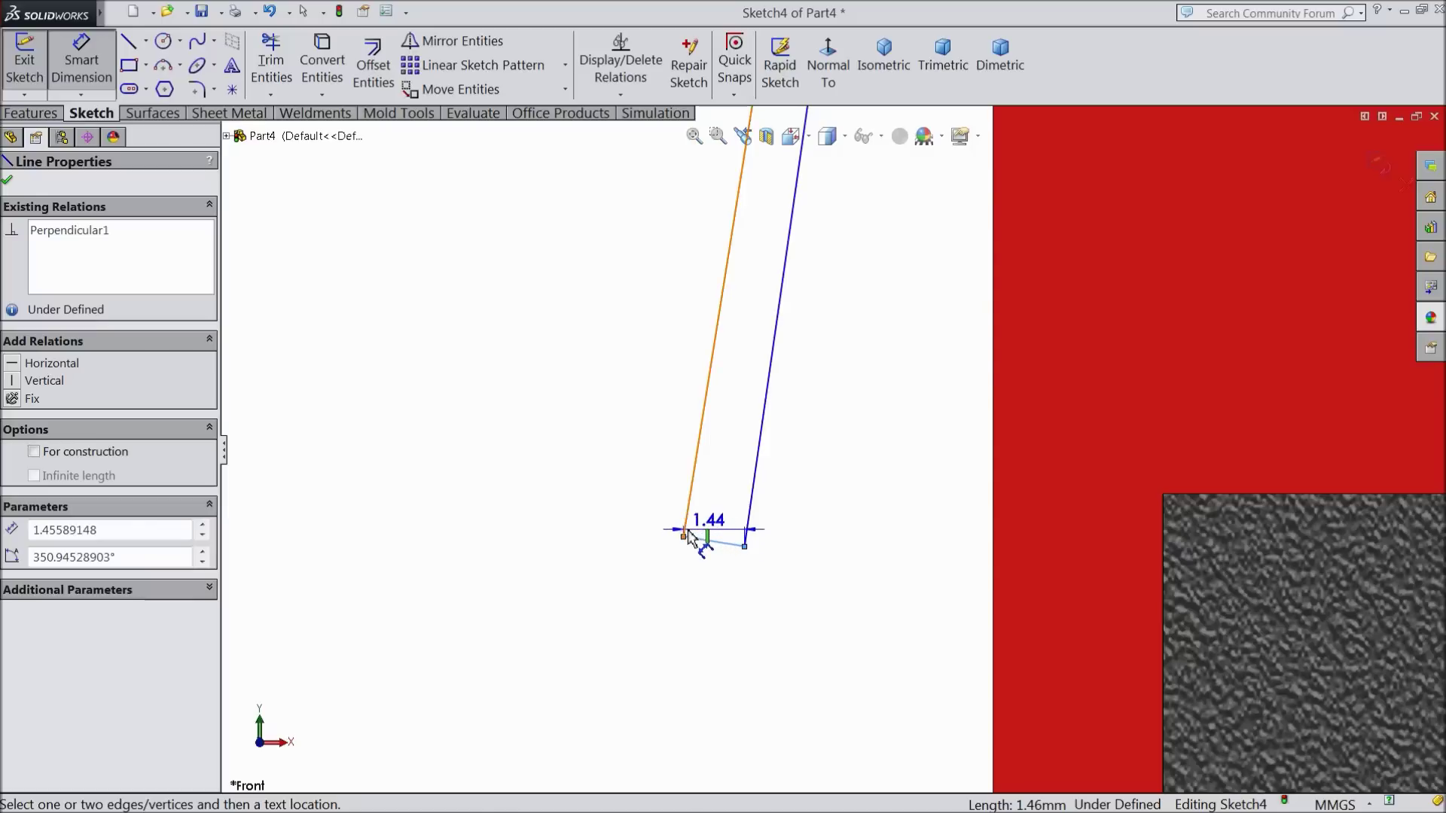
pyautogui.click(768, 532)
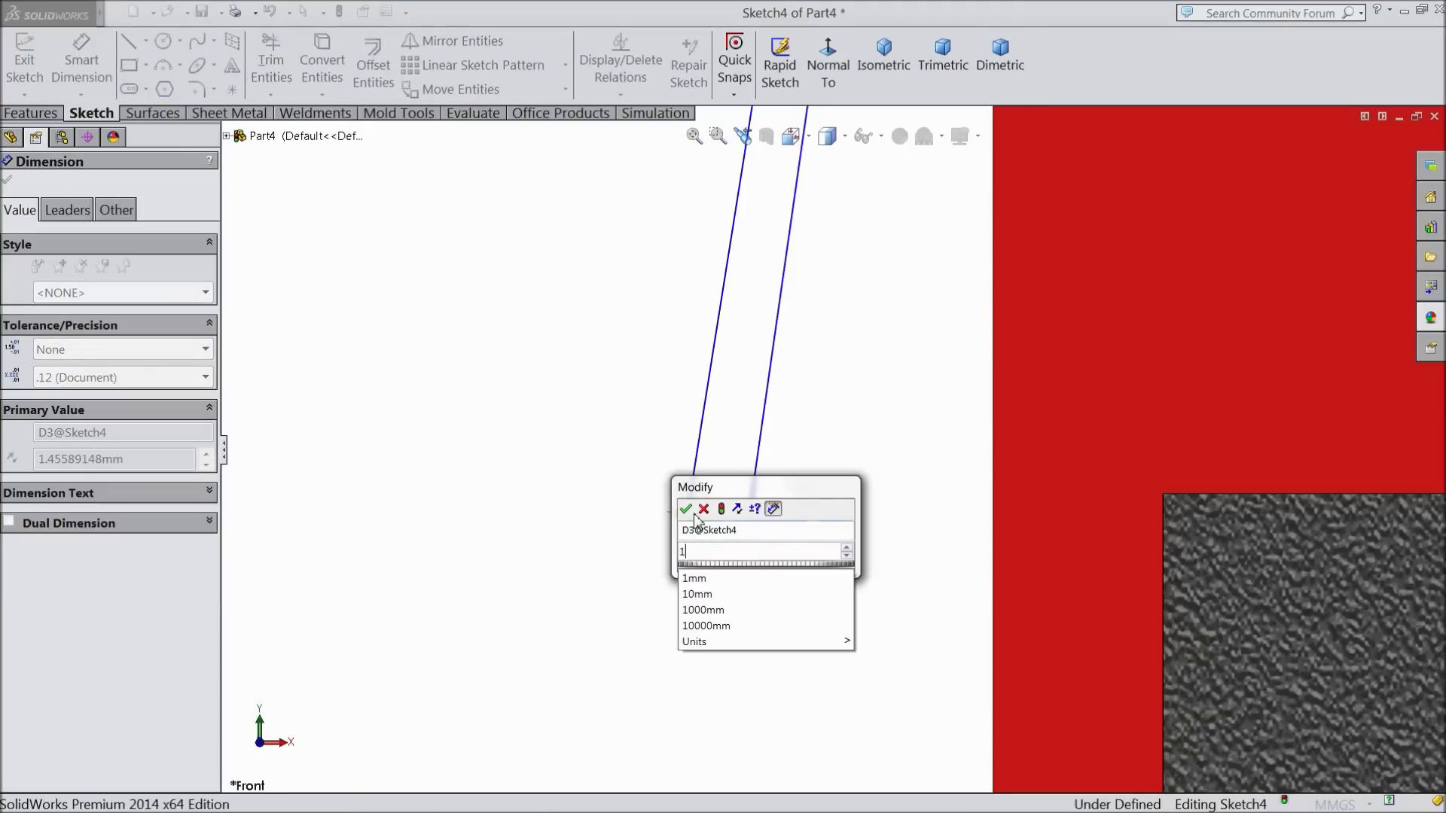
pyautogui.click(697, 512)
# - Try a 4° angle dimension between the profile's inner slanted line and the handle's left edge
pyautogui.scroll(8, 712, 489)
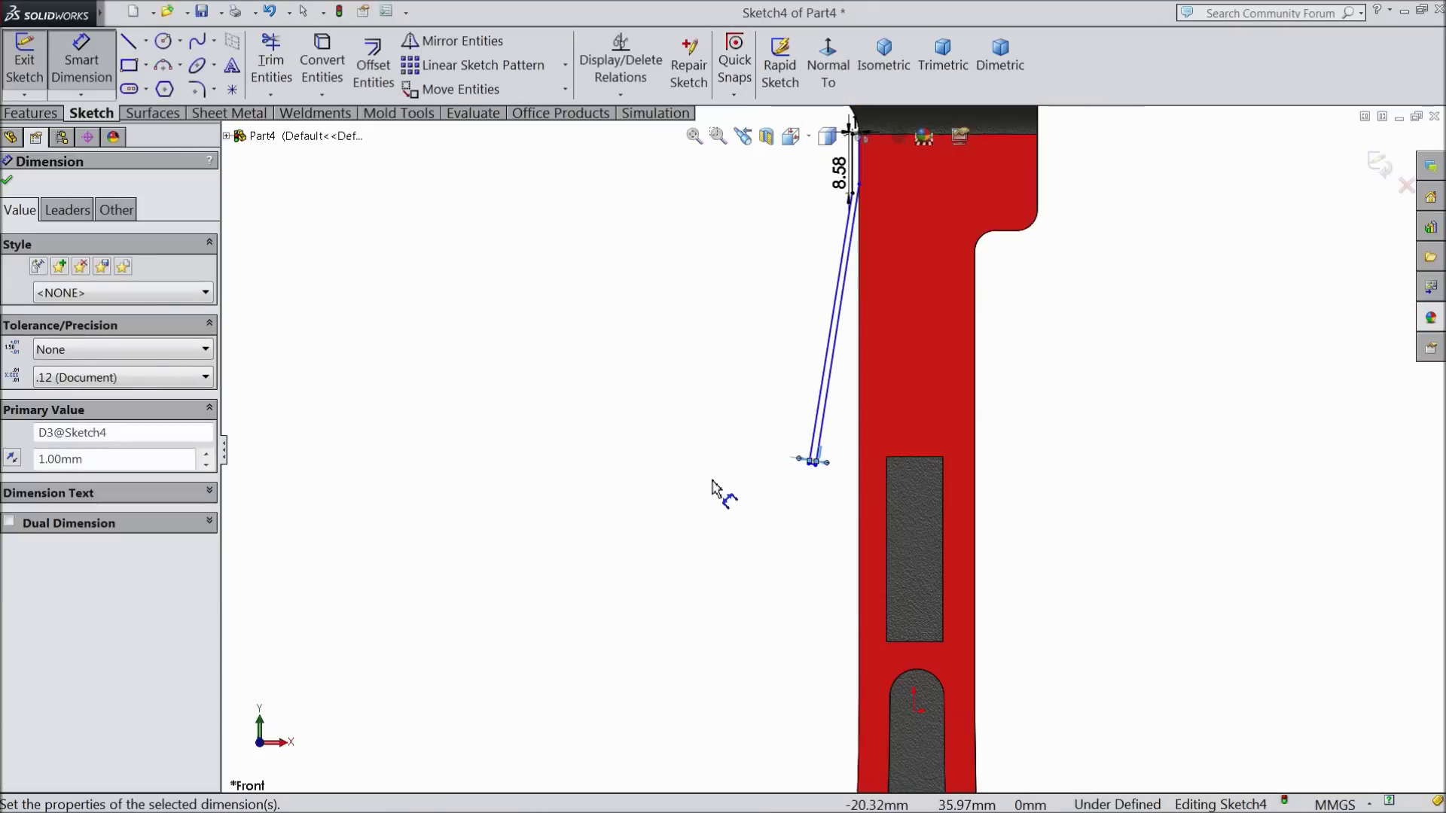
pyautogui.scroll(-5, 835, 388)
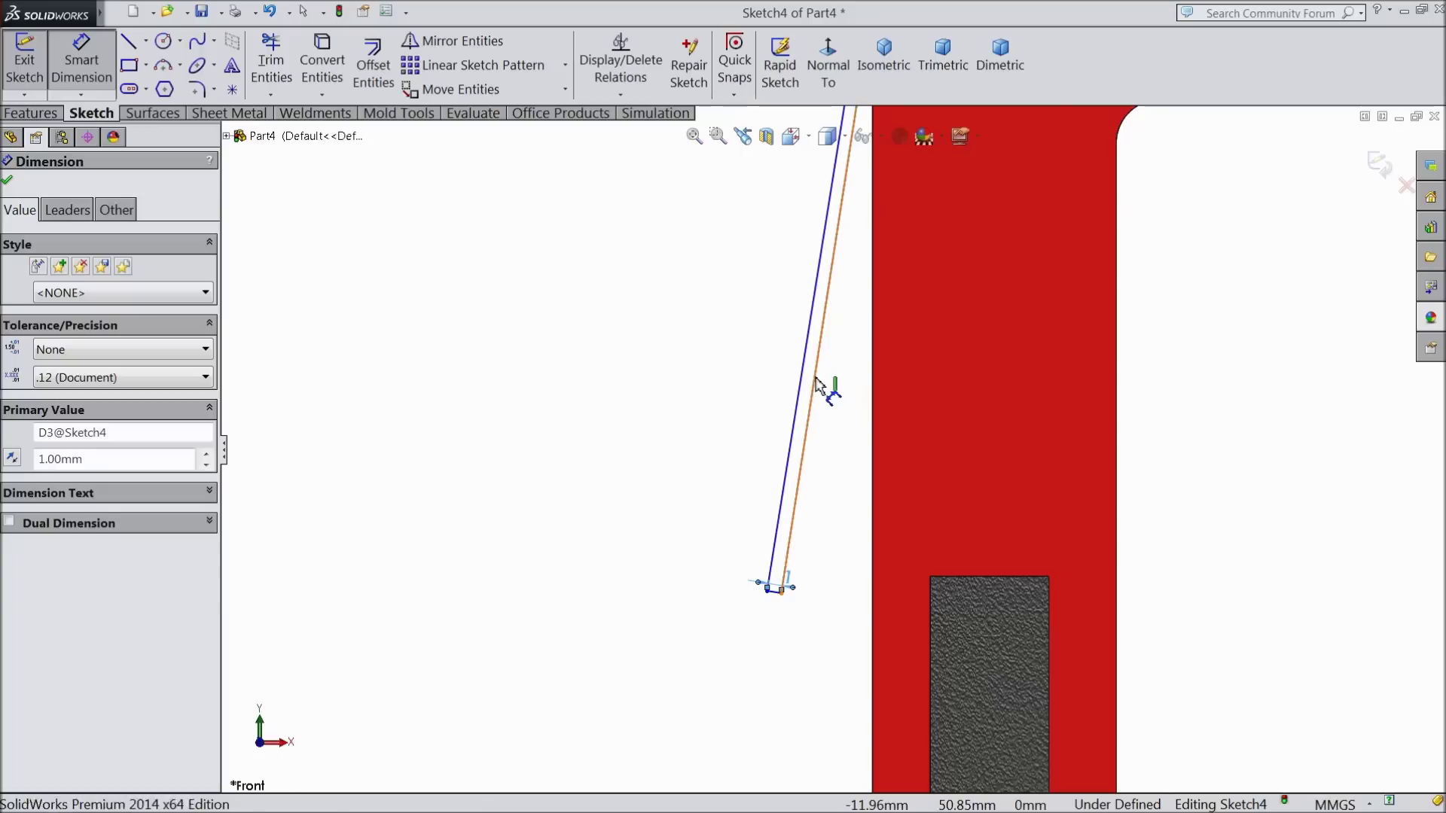
pyautogui.click(820, 387)
pyautogui.click(872, 382)
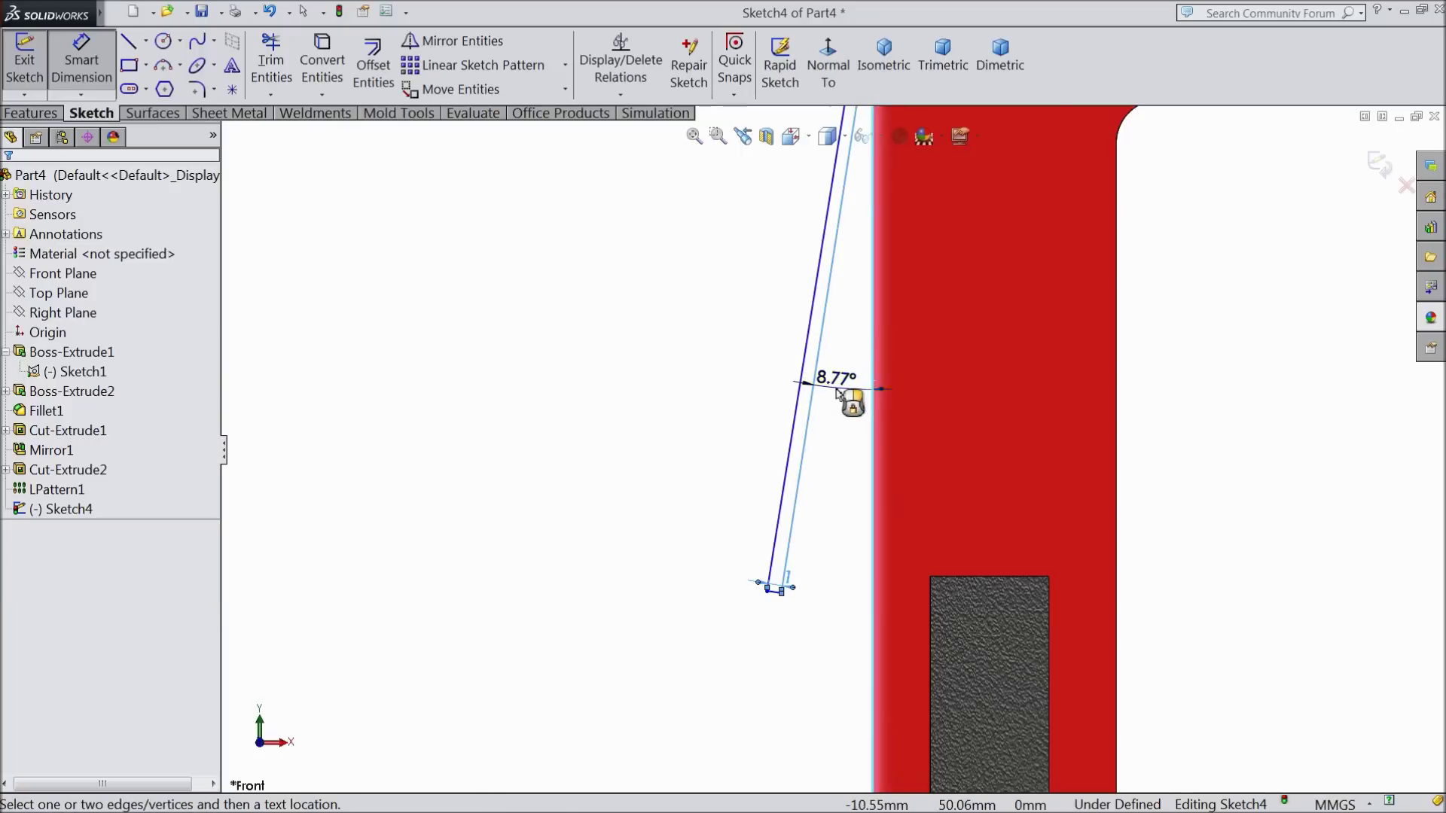
pyautogui.click(841, 383)
pyautogui.write('4')
pyautogui.click(756, 370)
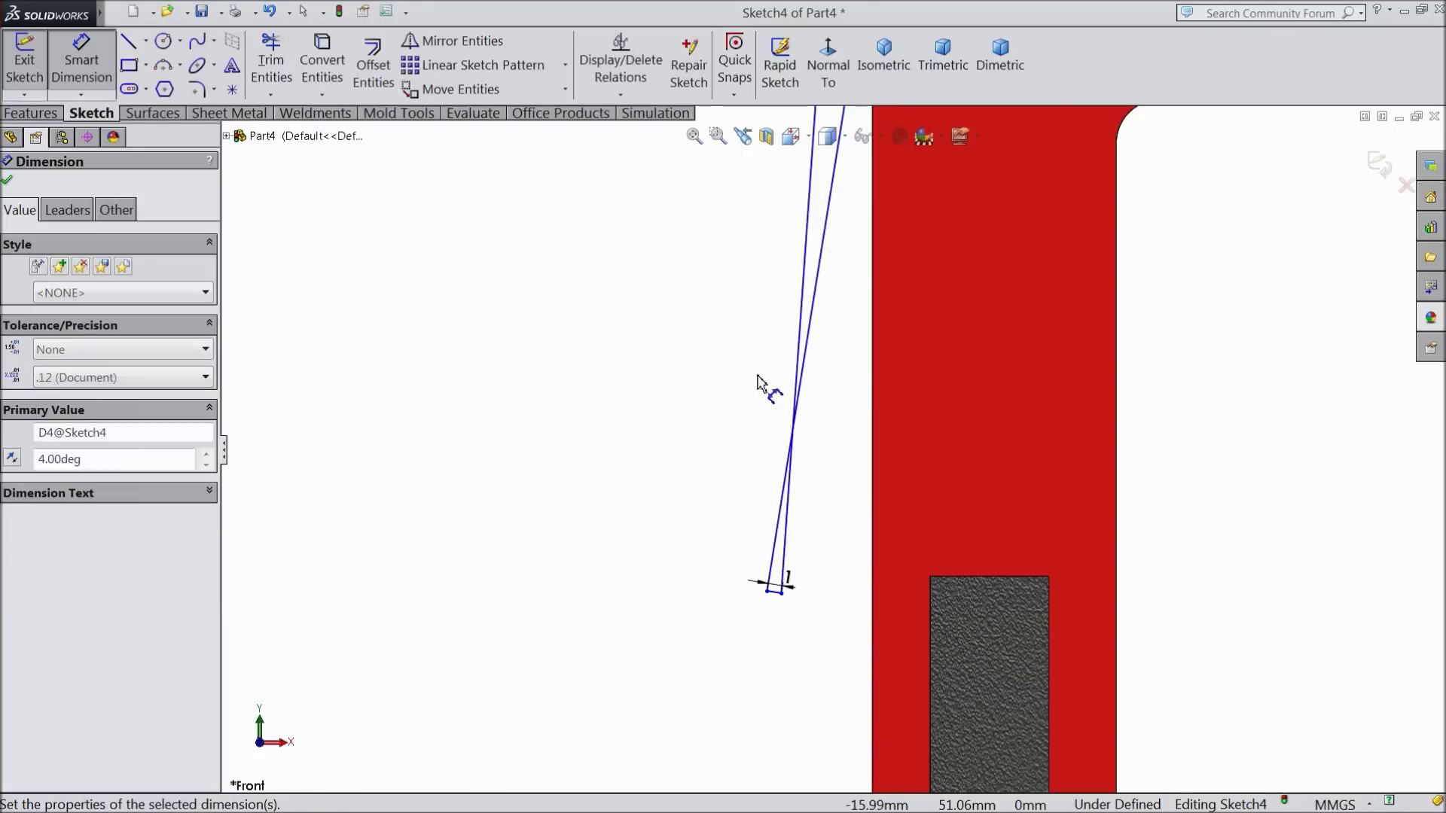
# - Undo the 4° angle change and delete the angle dimension between the slanted line and the handle
pyautogui.scroll(3, 776, 403)
pyautogui.scroll(2, 796, 412)
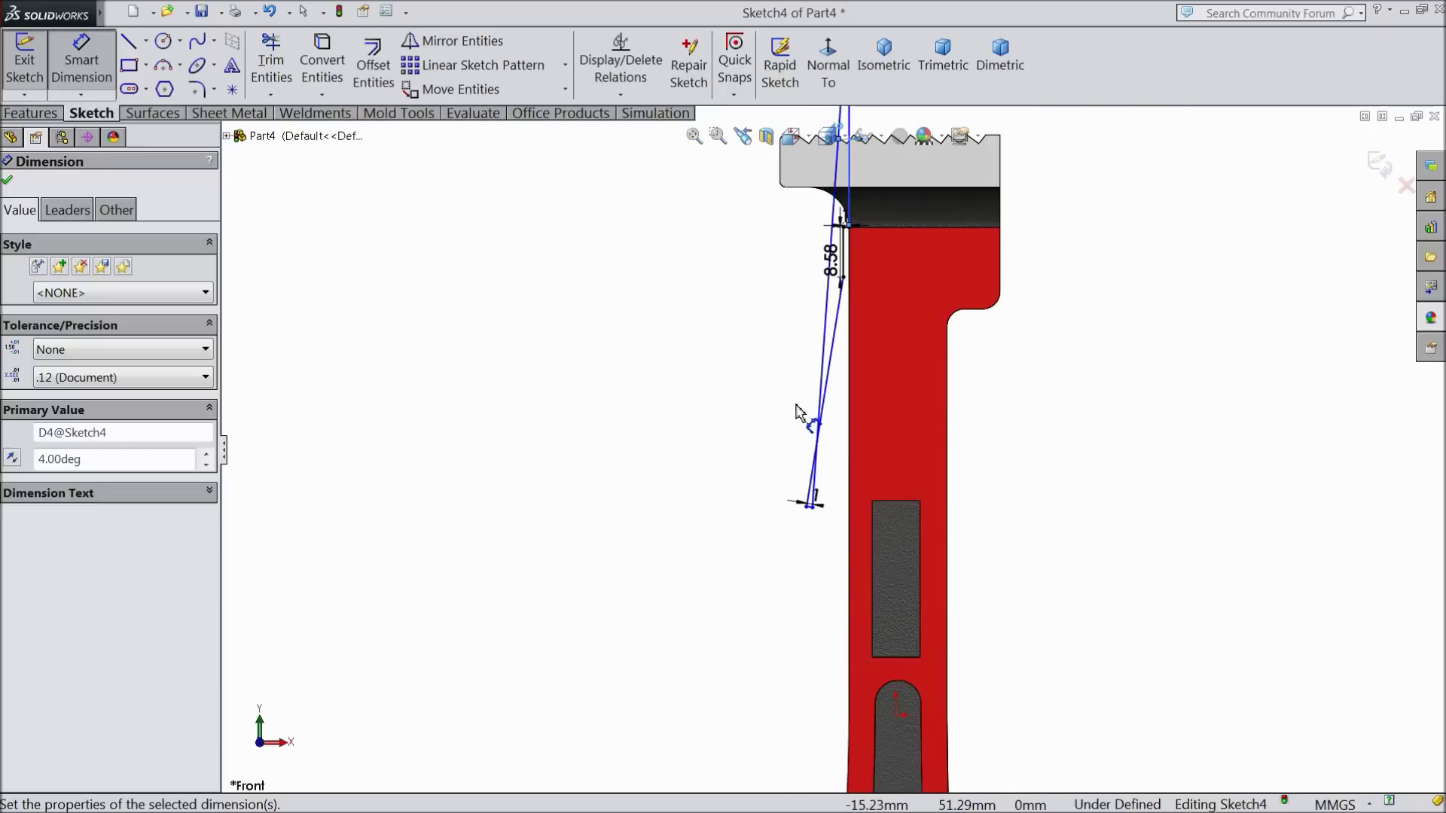
pyautogui.scroll(2, 800, 412)
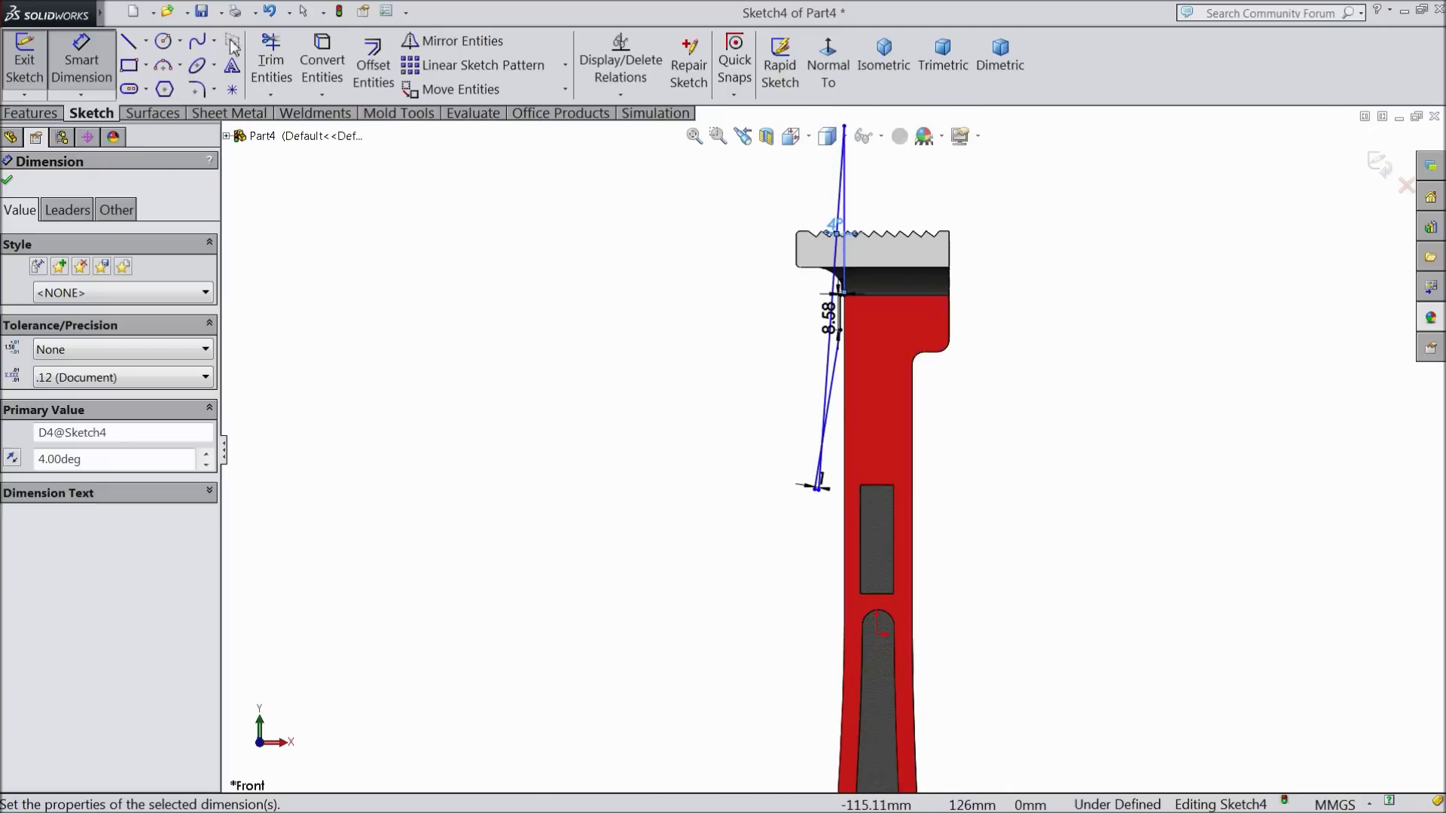
pyautogui.click(271, 12)
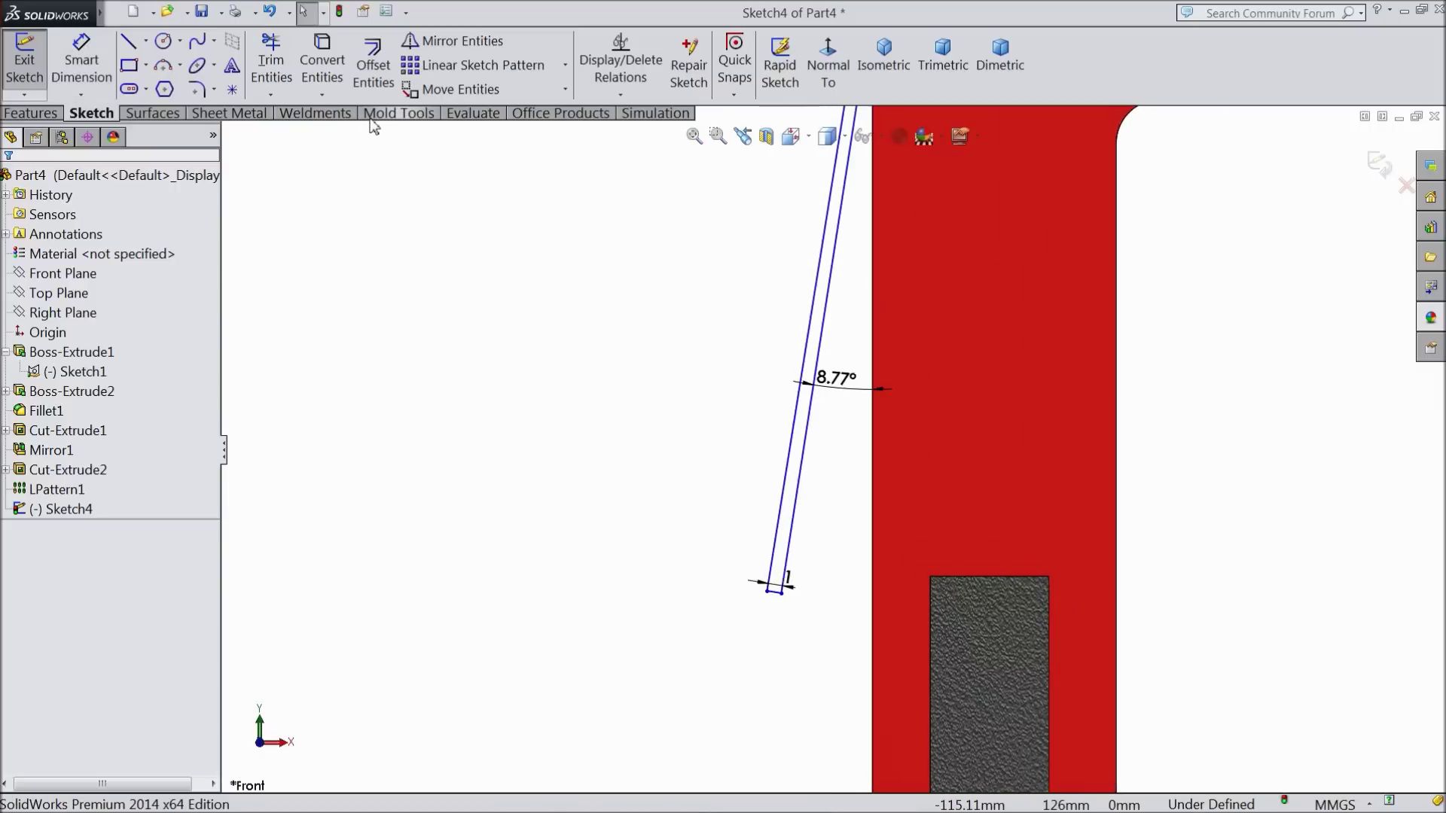
pyautogui.scroll(3, 781, 399)
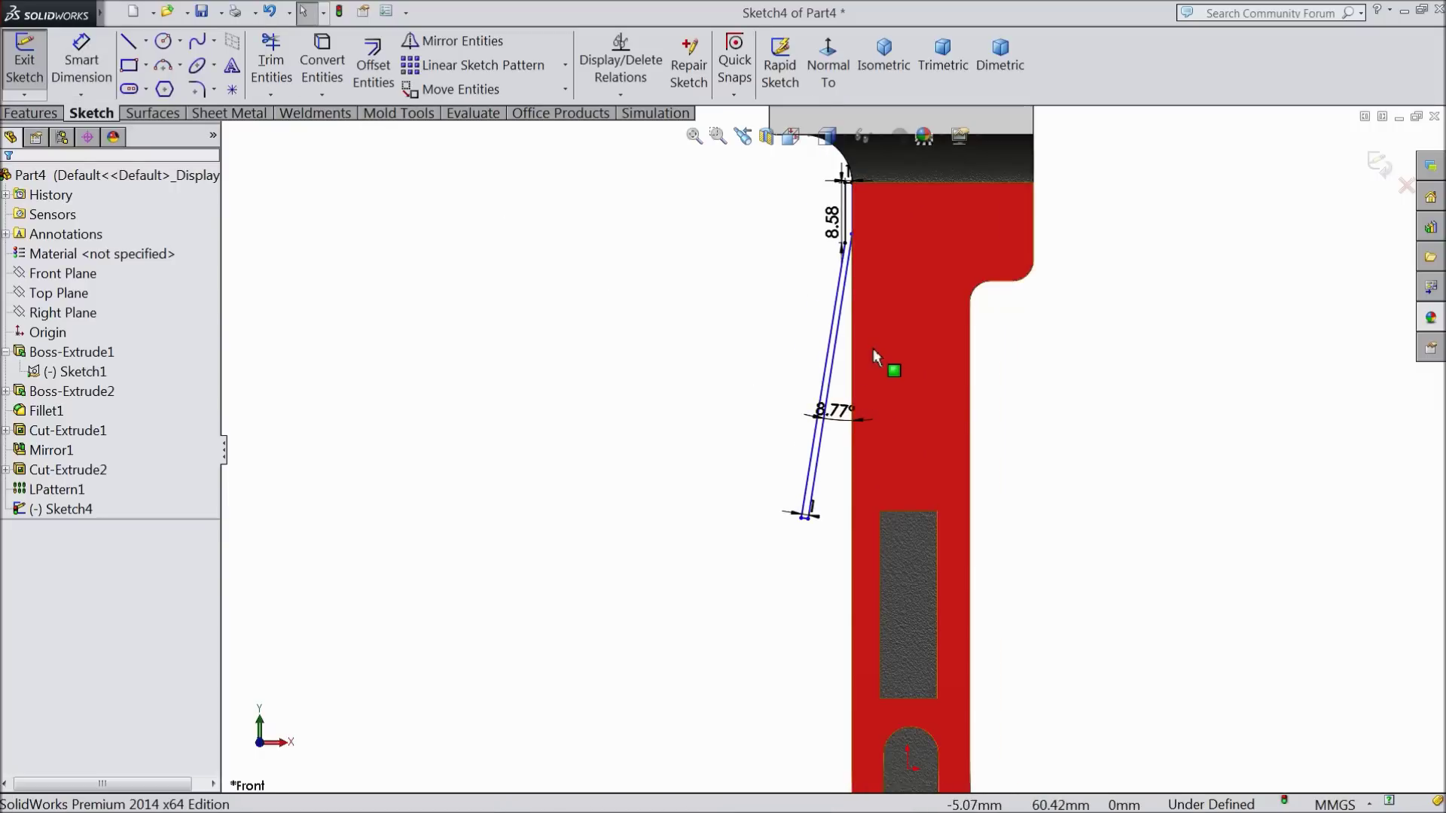
pyautogui.scroll(-1, 858, 407)
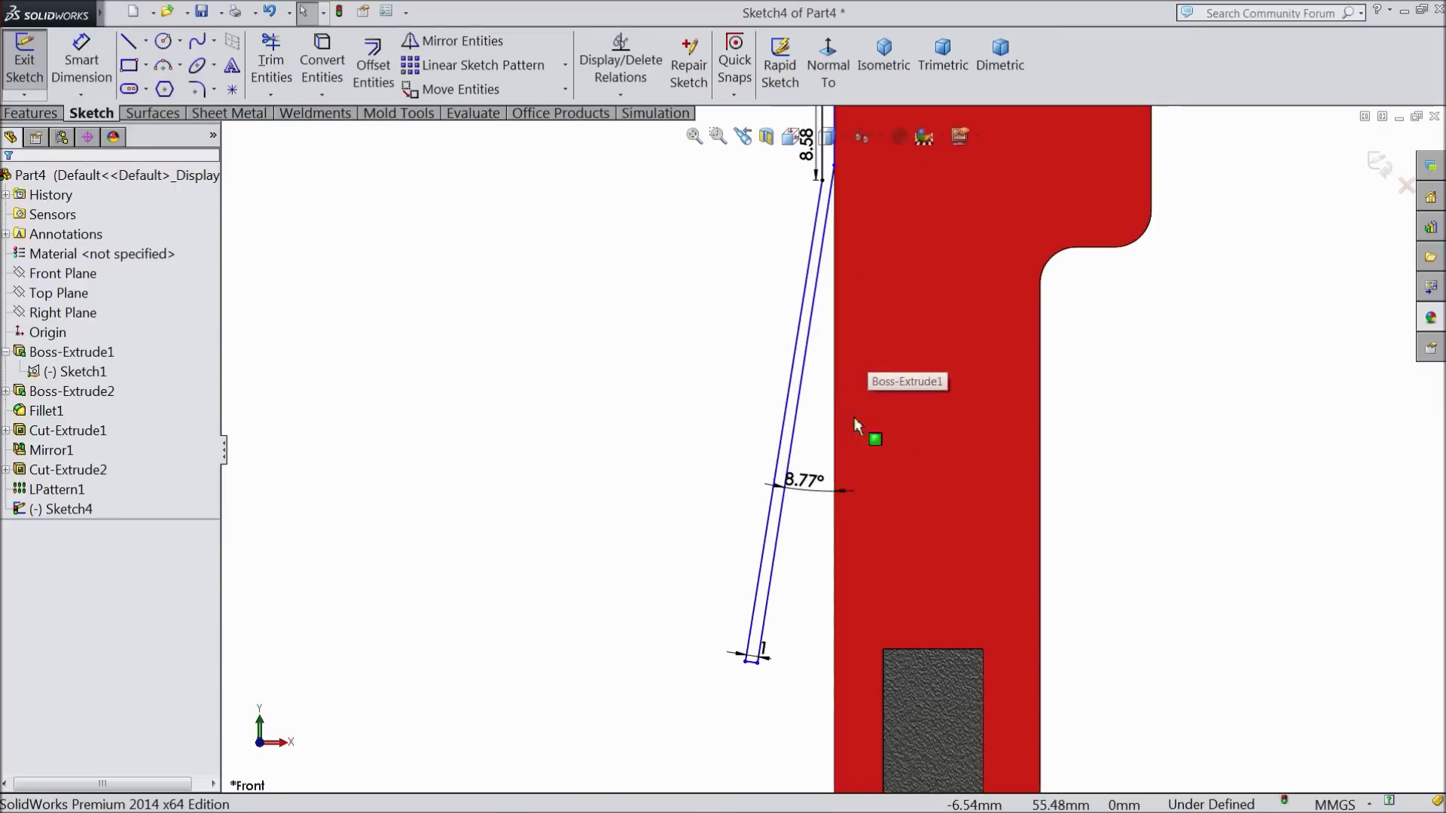
pyautogui.click(807, 482)
pyautogui.press('Delete')
pyautogui.scroll(4, 798, 528)
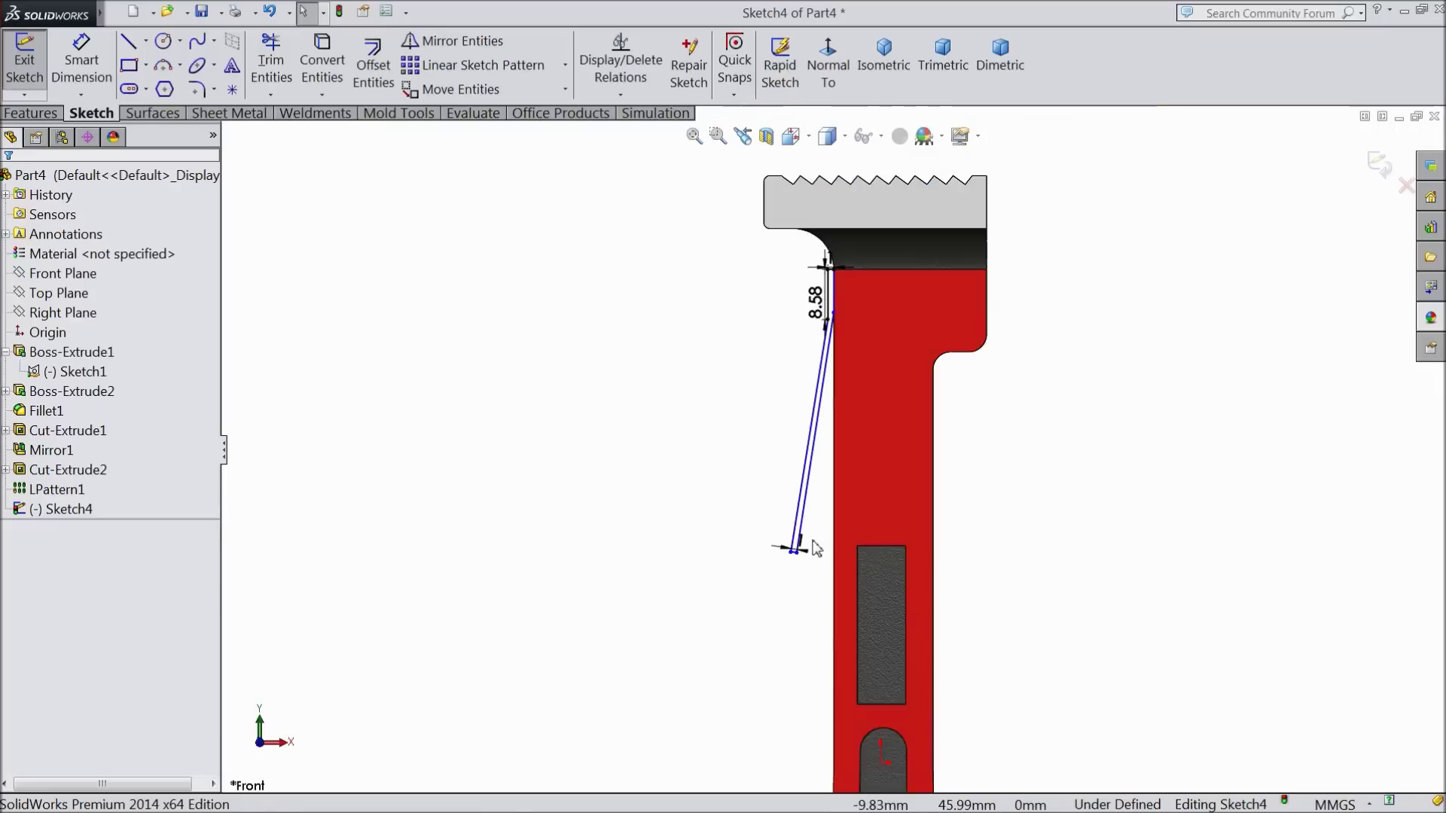
pyautogui.scroll(-2, 909, 636)
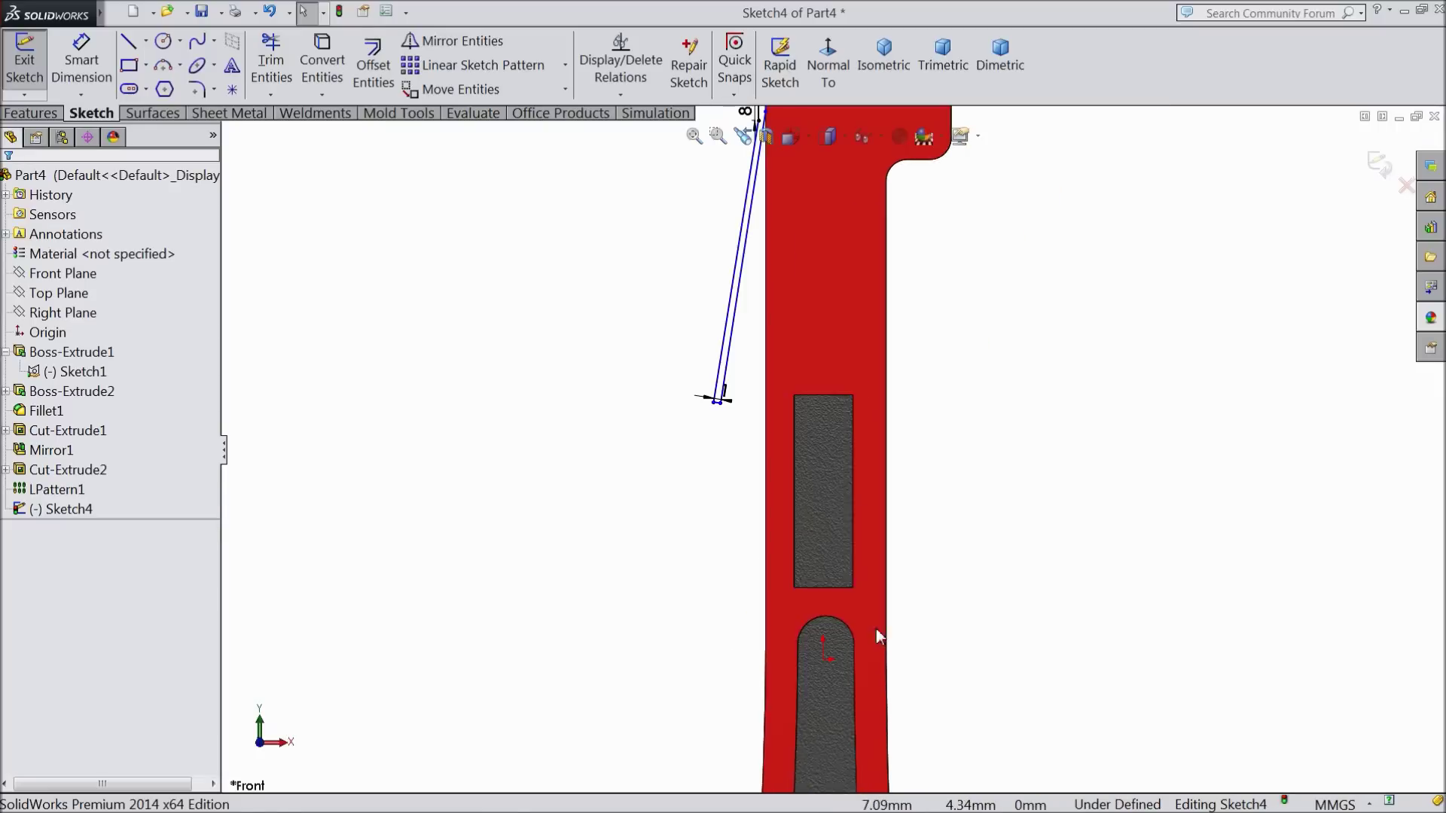
pyautogui.click(826, 660)
pyautogui.click(722, 407)
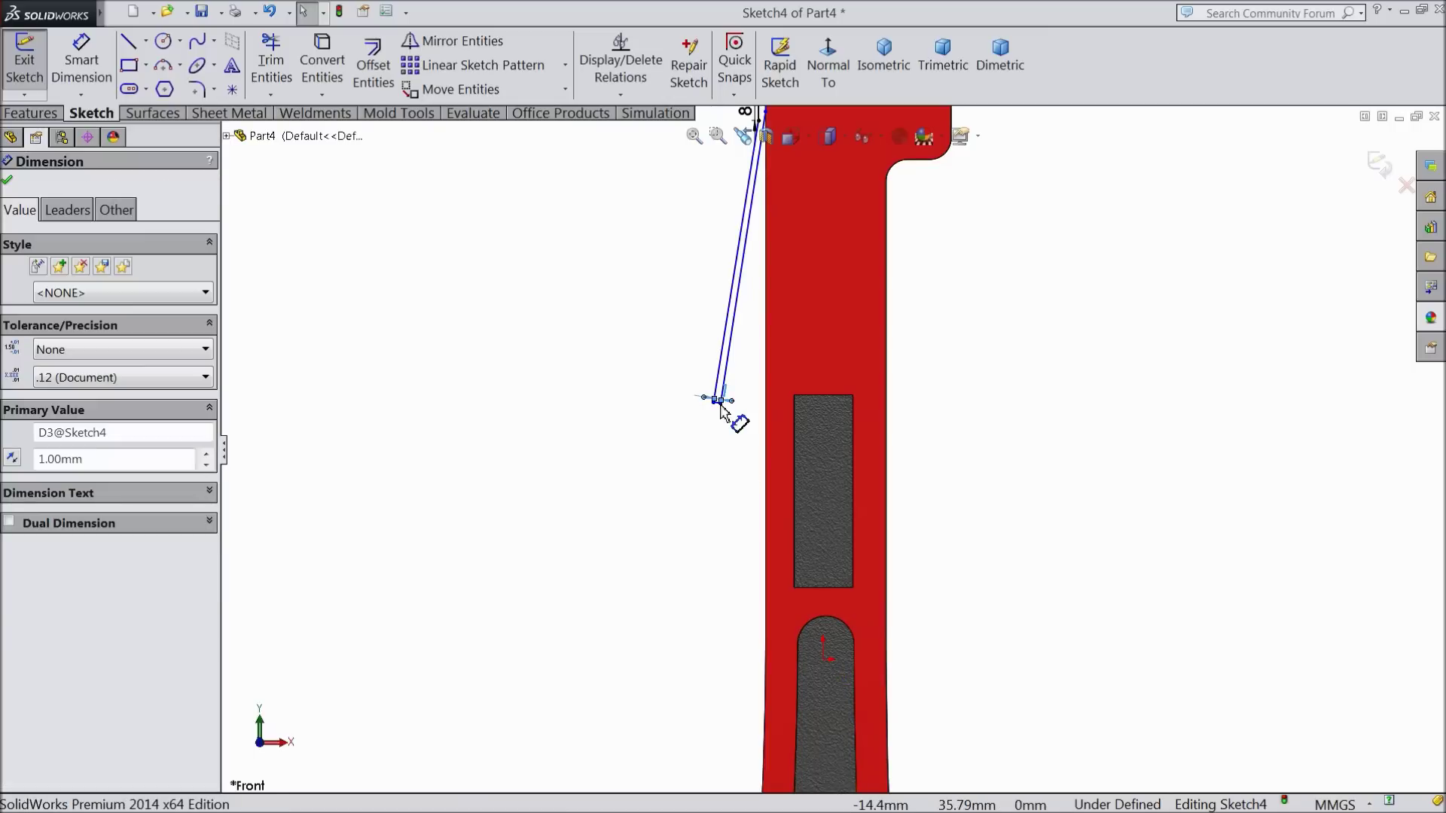
pyautogui.click(720, 405)
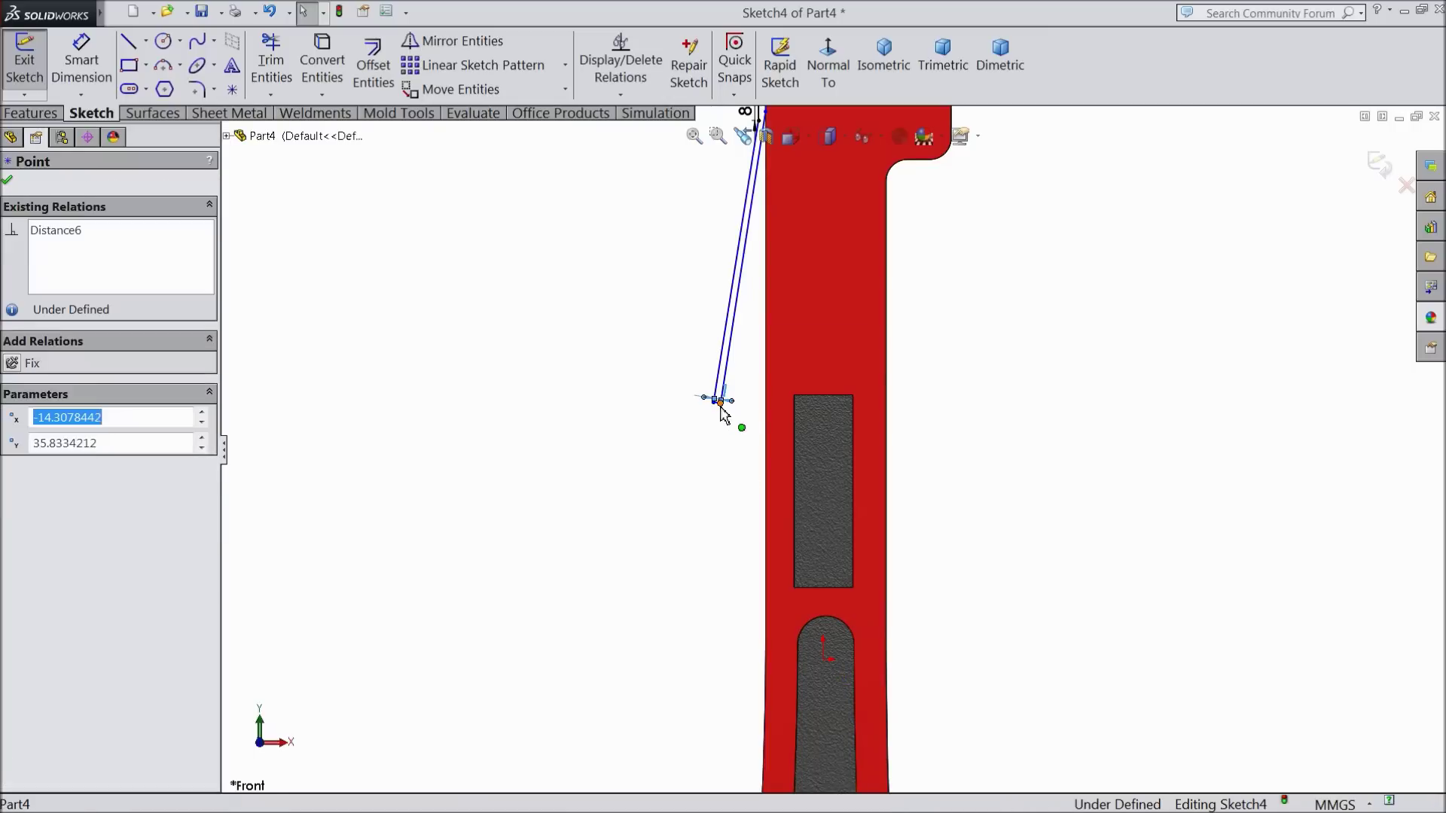
pyautogui.keyDown('ctrl'); pyautogui.click(823, 662); pyautogui.keyUp('ctrl')
# - Dimension the horizontal distance between the origin and the inner corner of the profile's lower end as 10.2 mm
pyautogui.click(83, 64)
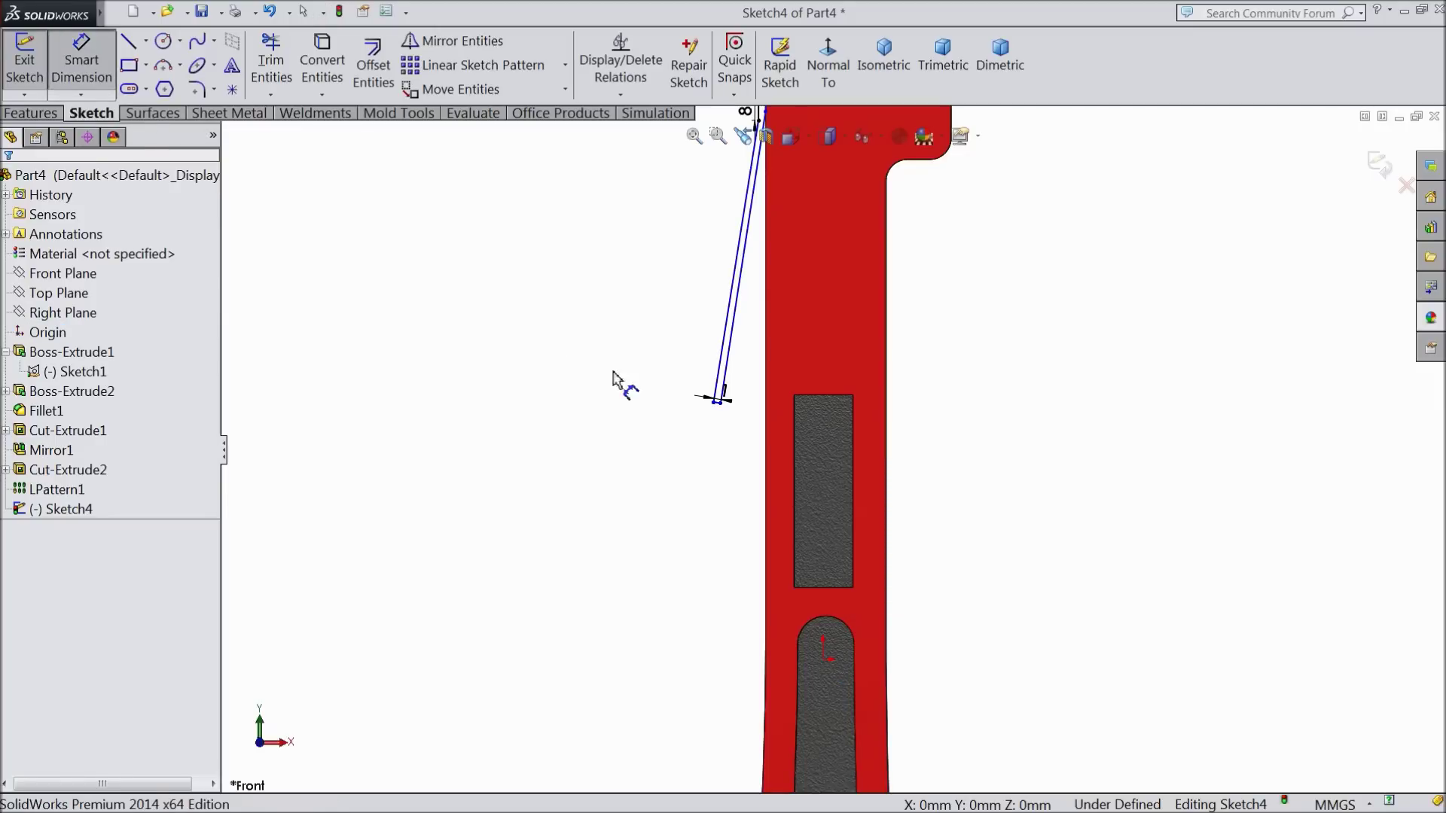
pyautogui.click(720, 404)
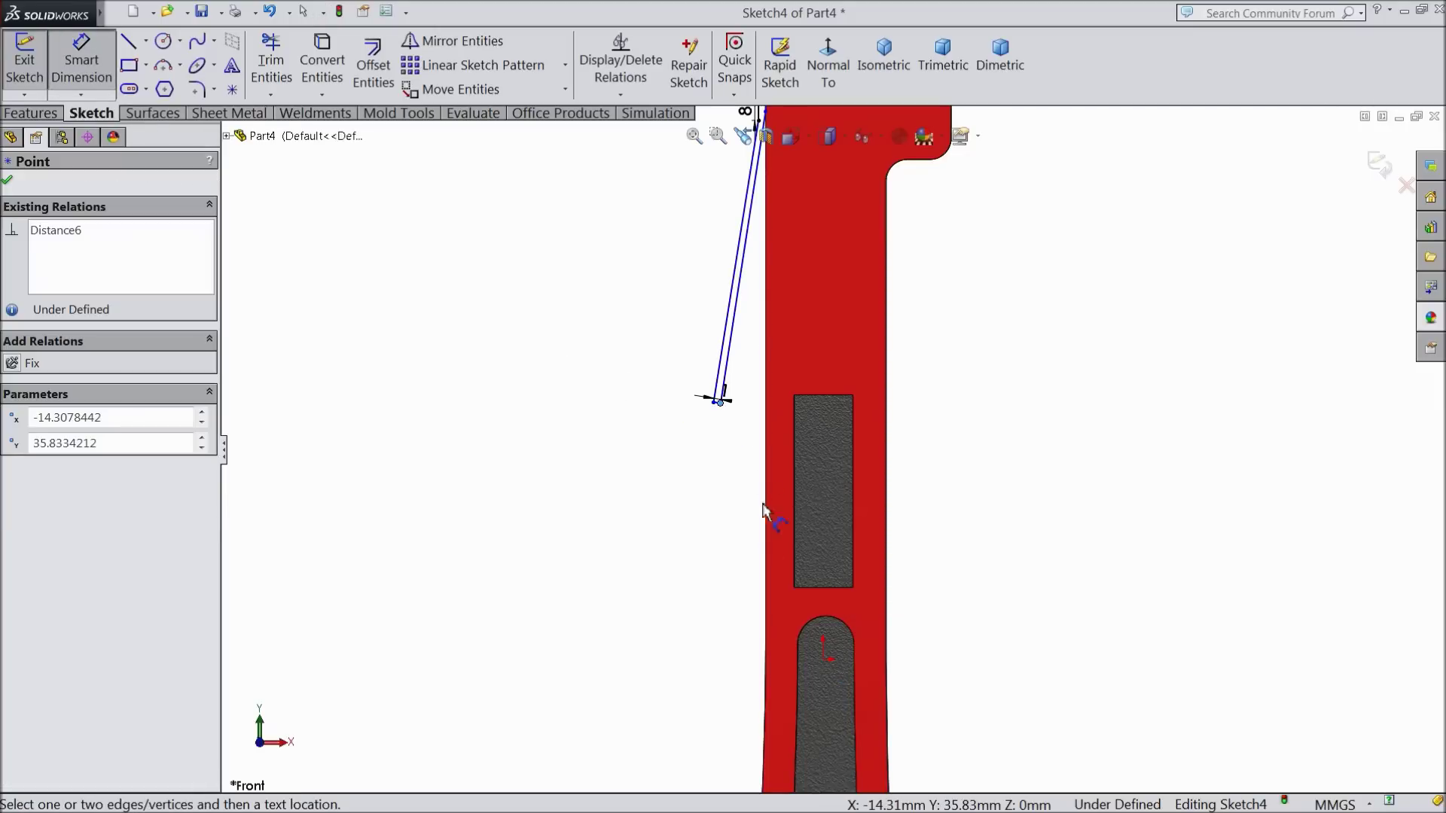
pyautogui.click(823, 661)
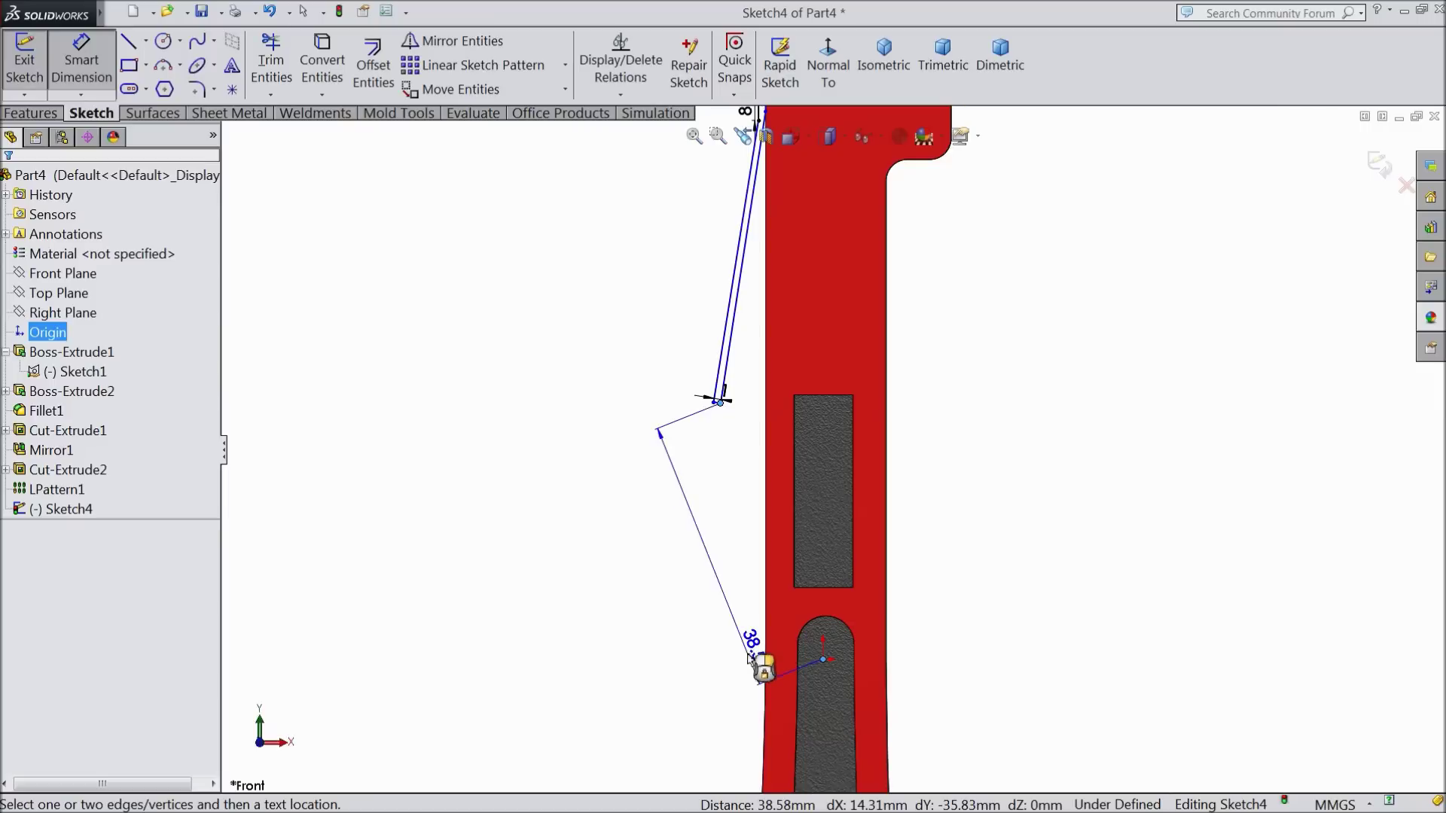
pyautogui.click(727, 663)
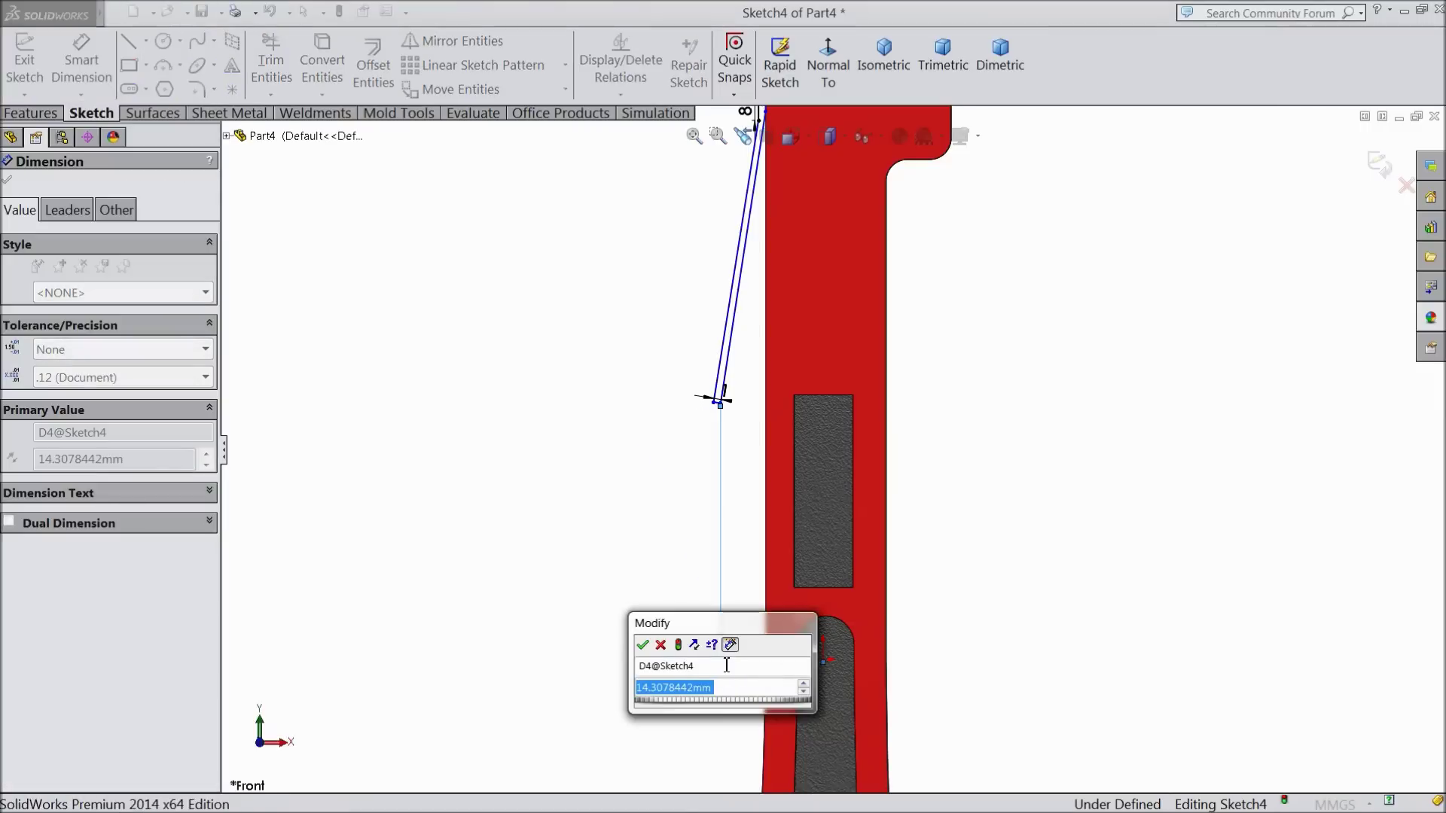
pyautogui.write('10.2')
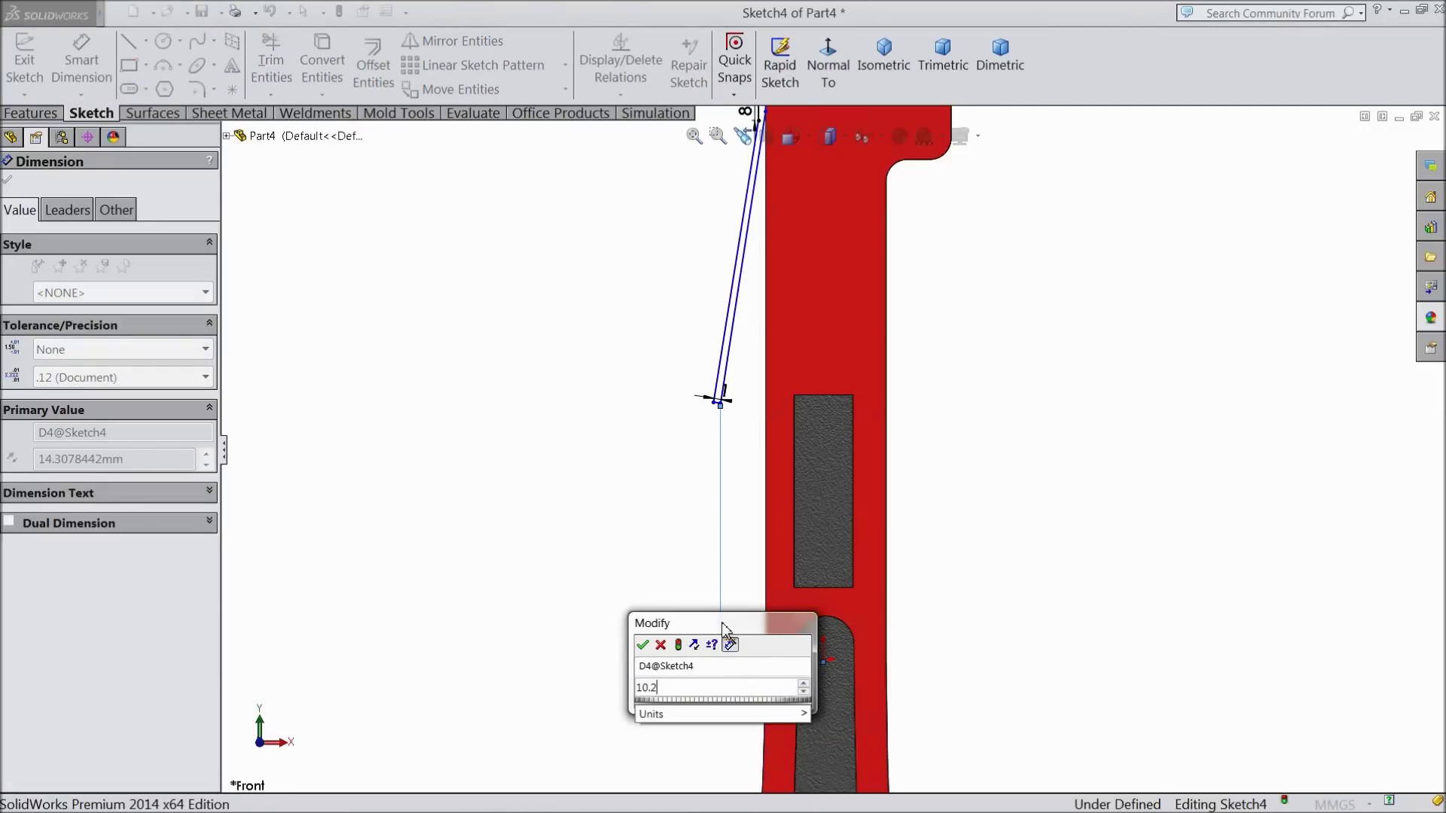
# - Set the horizontal distance from the clip profile's lower end to the origin to 10.2 mm
pyautogui.press('Return')
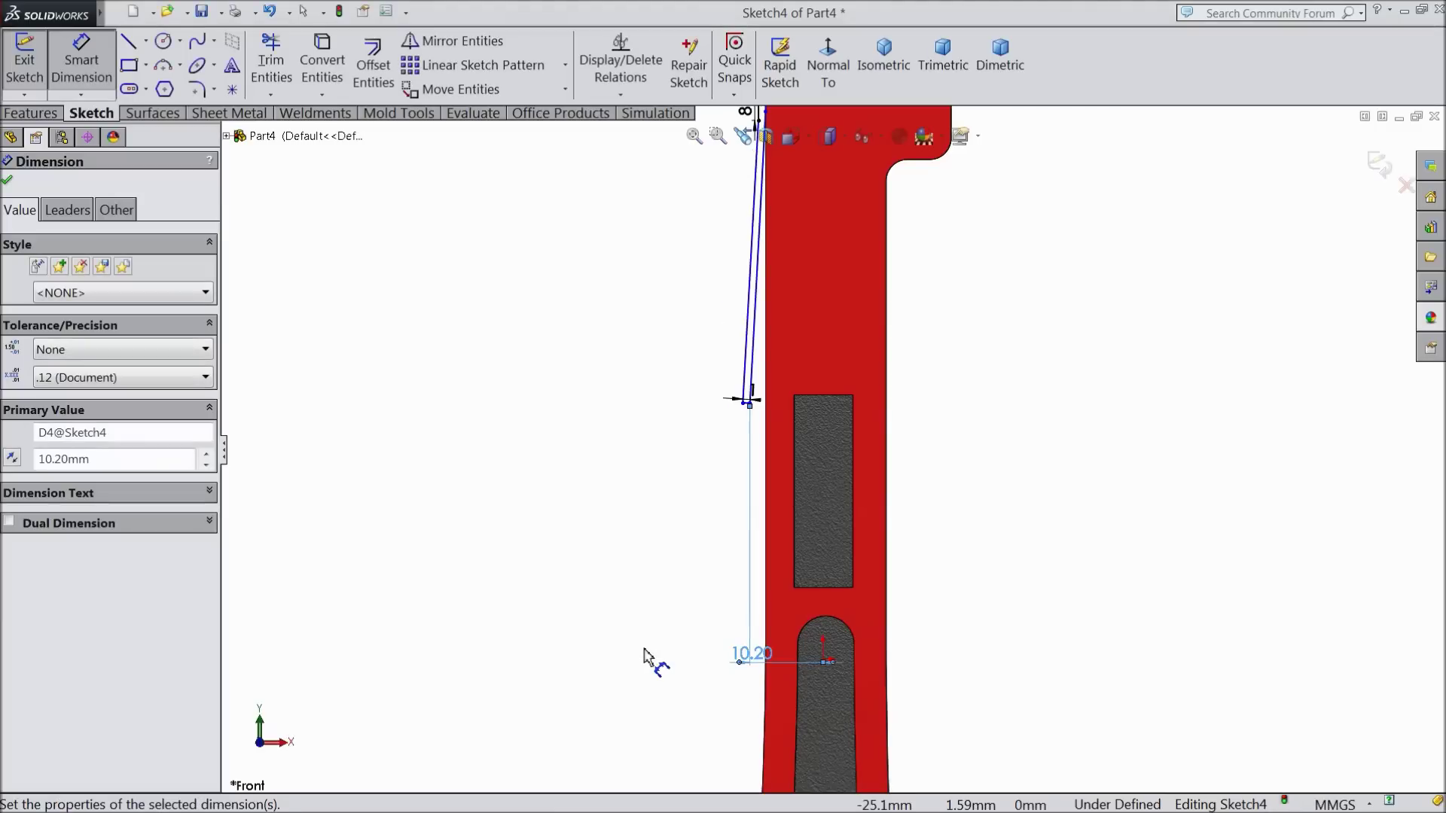
pyautogui.scroll(2, 816, 395)
pyautogui.scroll(-6, 803, 241)
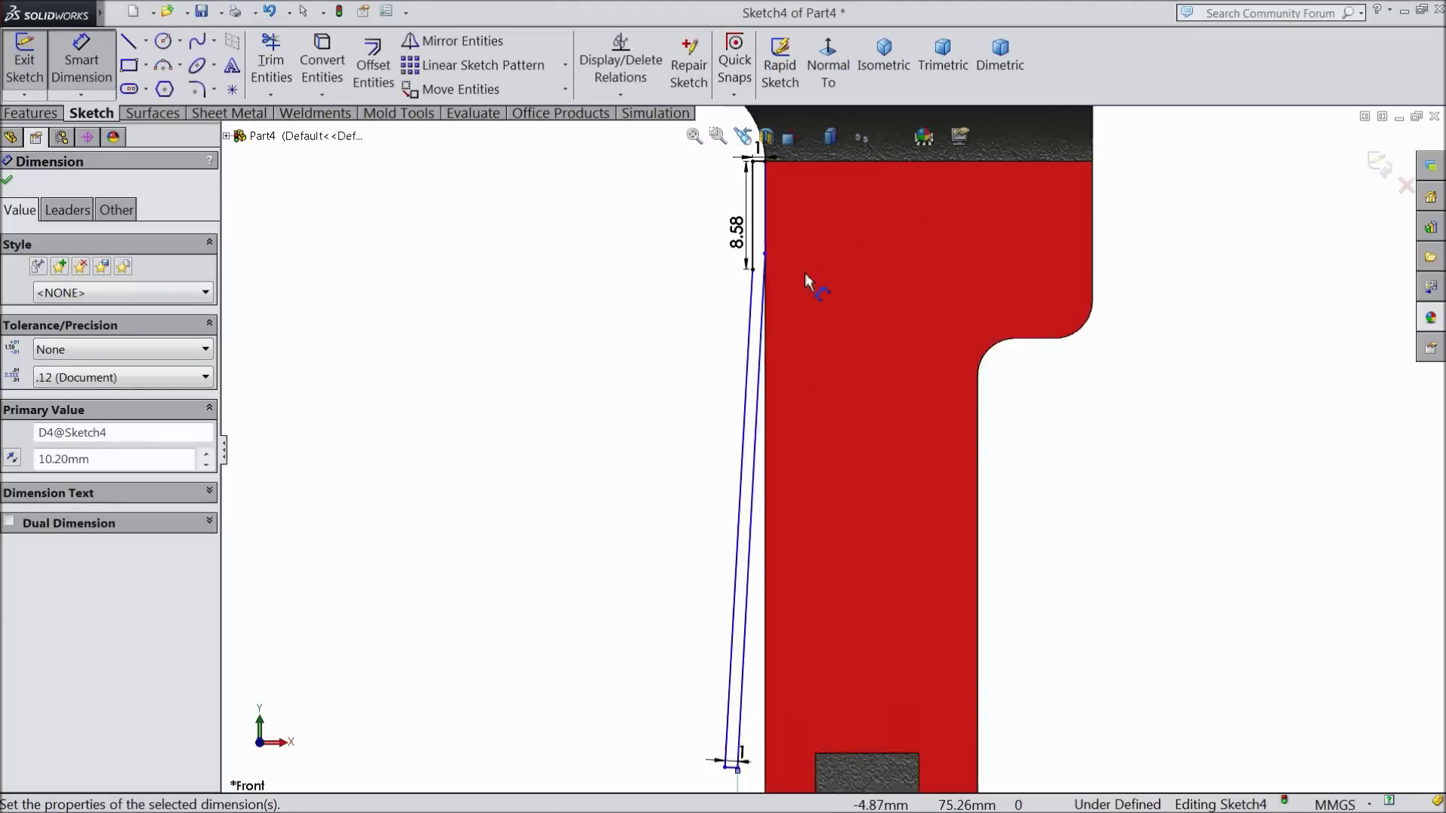
pyautogui.click(8, 181)
# - Add an Equal relation between the two short vertical lines at the upper end of the clip profile
pyautogui.scroll(-3, 755, 278)
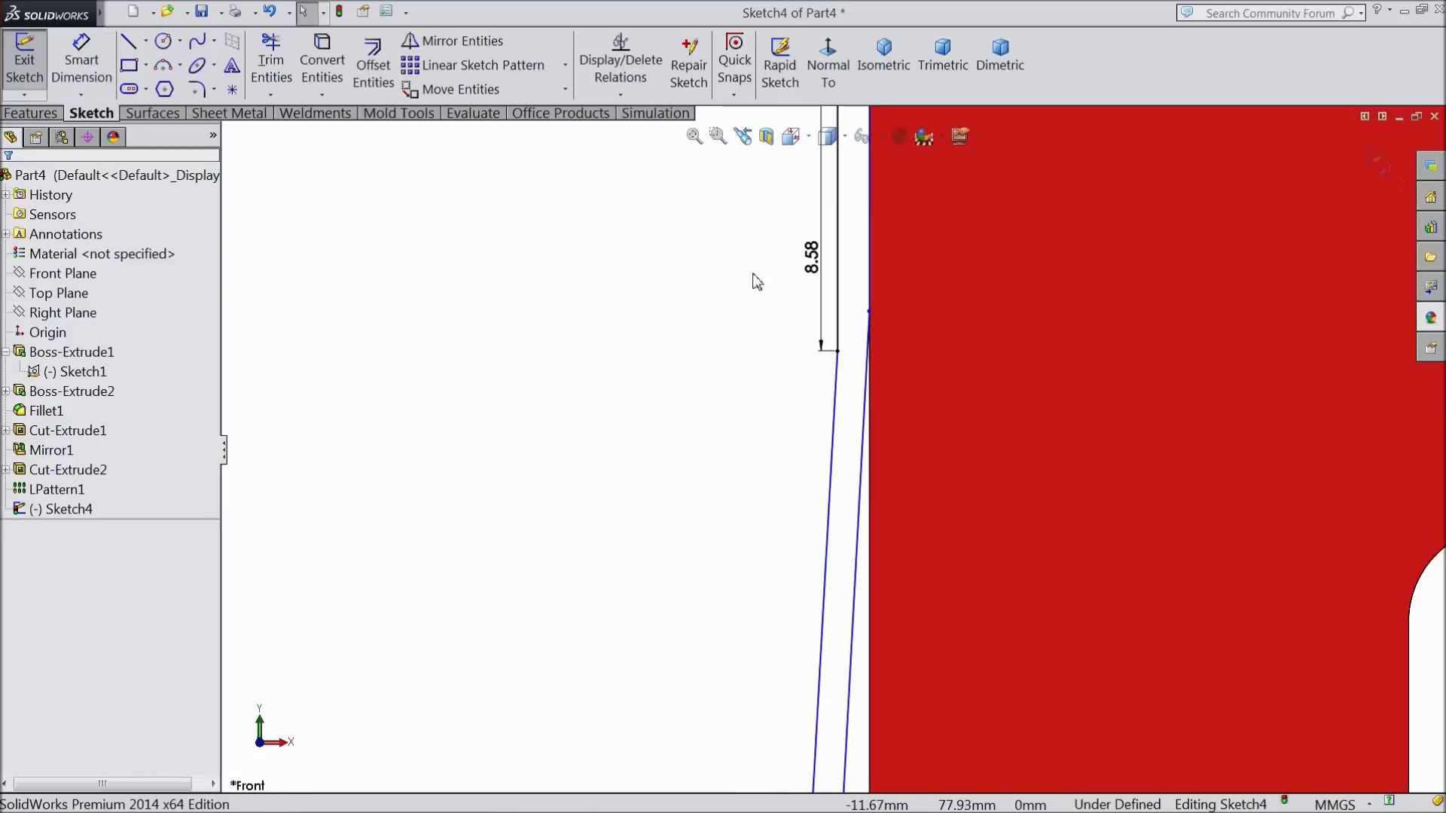
pyautogui.click(872, 286)
pyautogui.scroll(2, 871, 290)
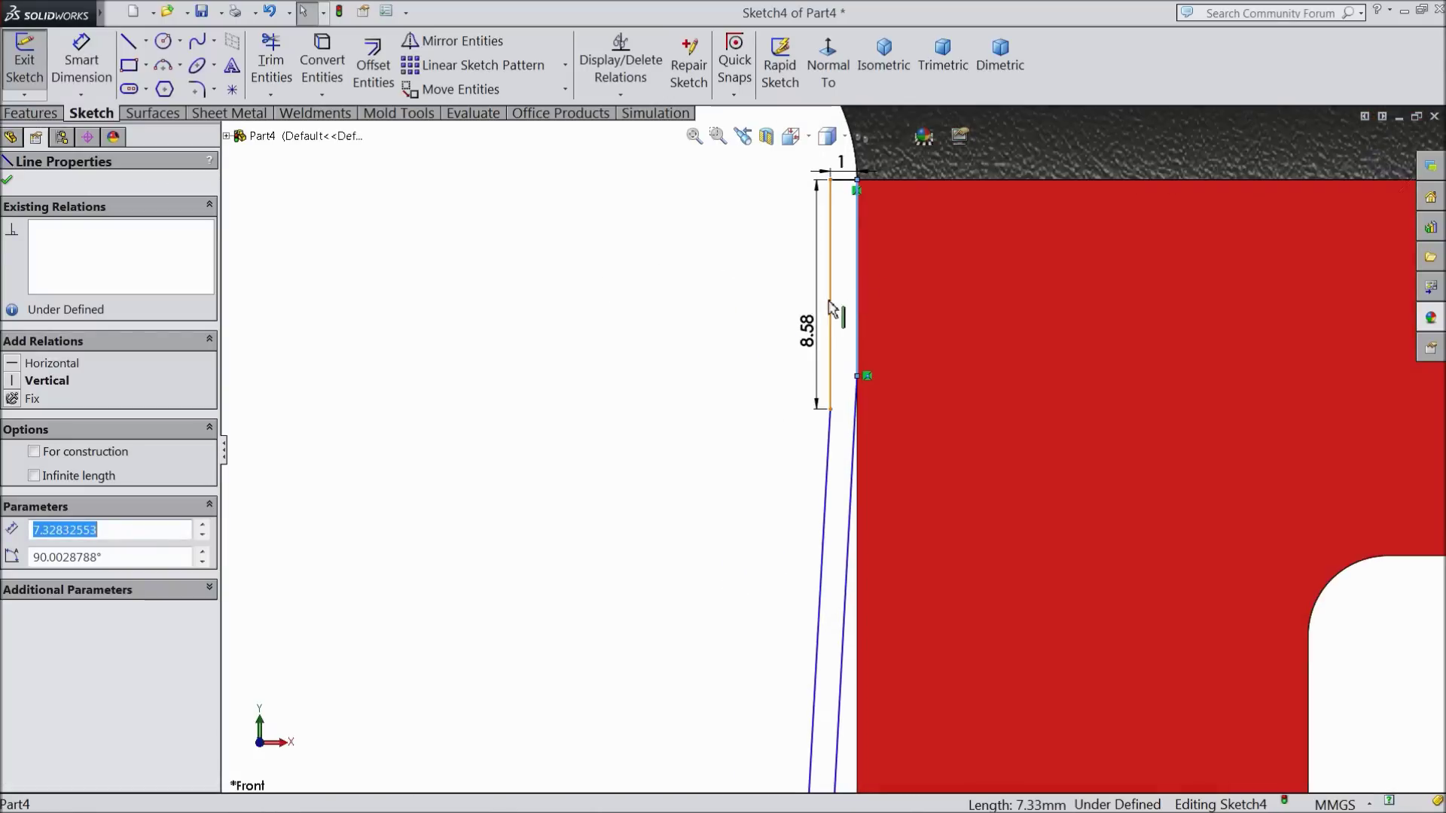
pyautogui.click(831, 343)
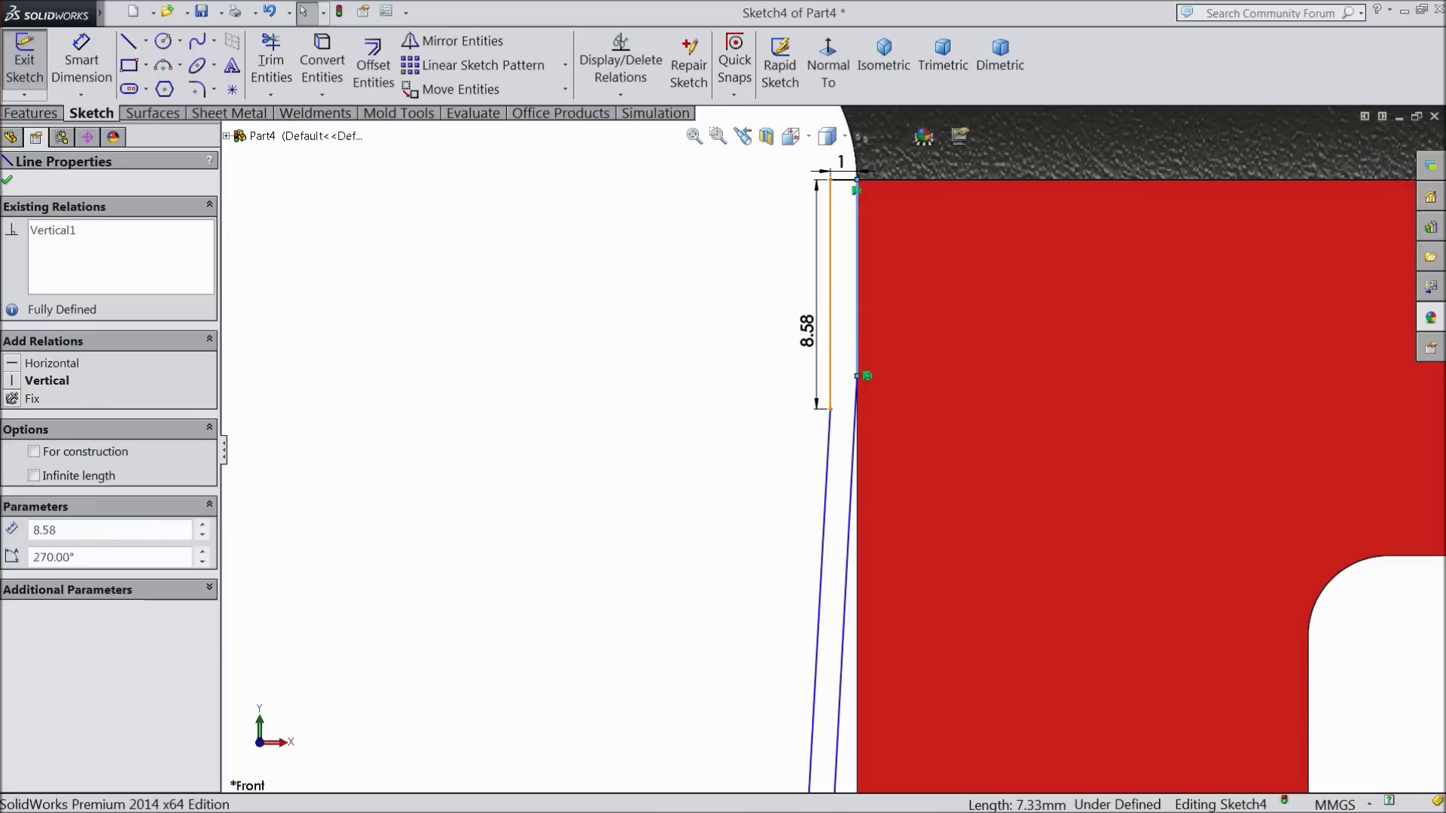
pyautogui.keyDown('ctrl'); pyautogui.click(857, 286); pyautogui.keyUp('ctrl')
pyautogui.click(960, 273)
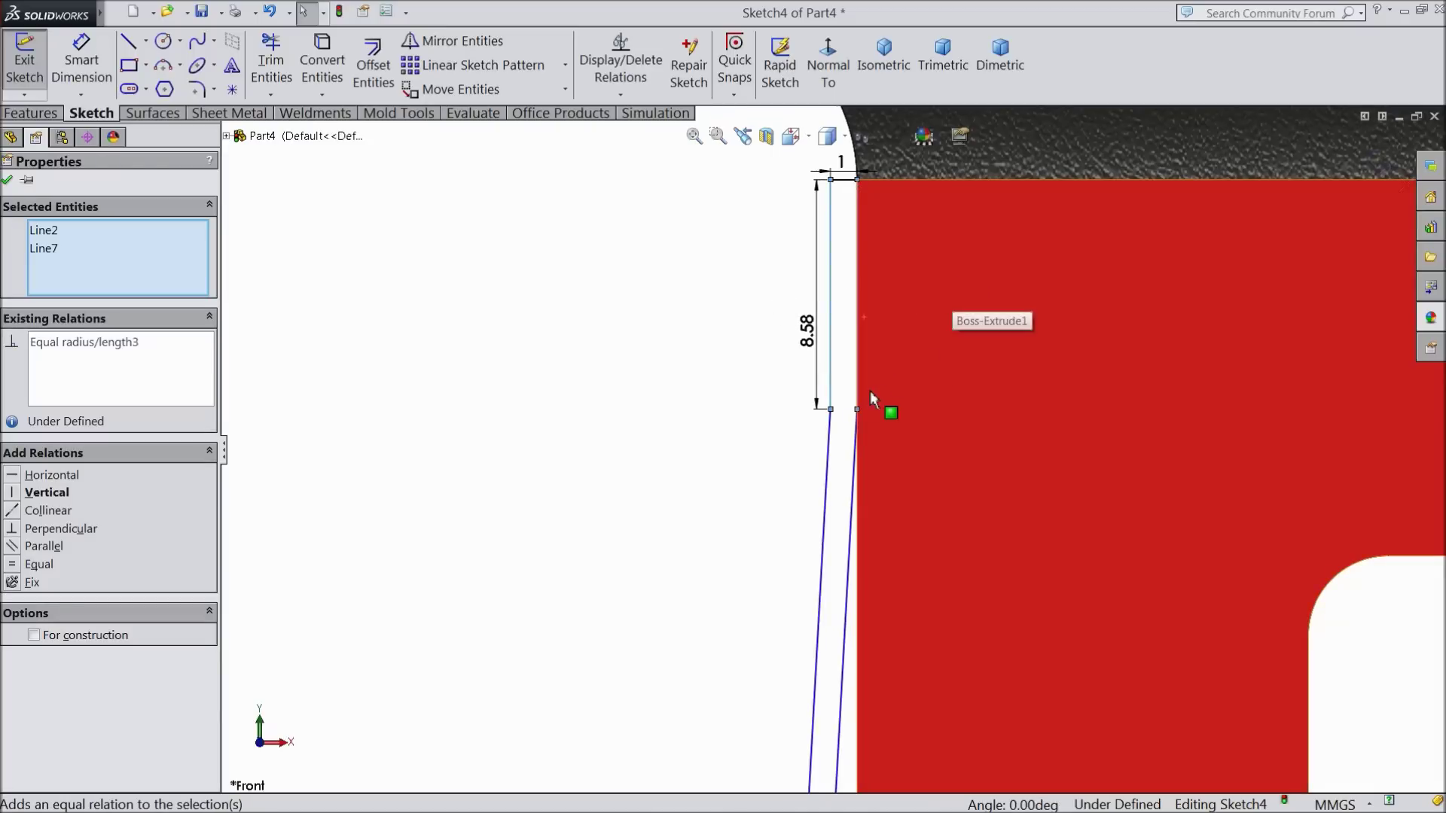
pyautogui.scroll(4, 870, 390)
pyautogui.scroll(-2, 897, 639)
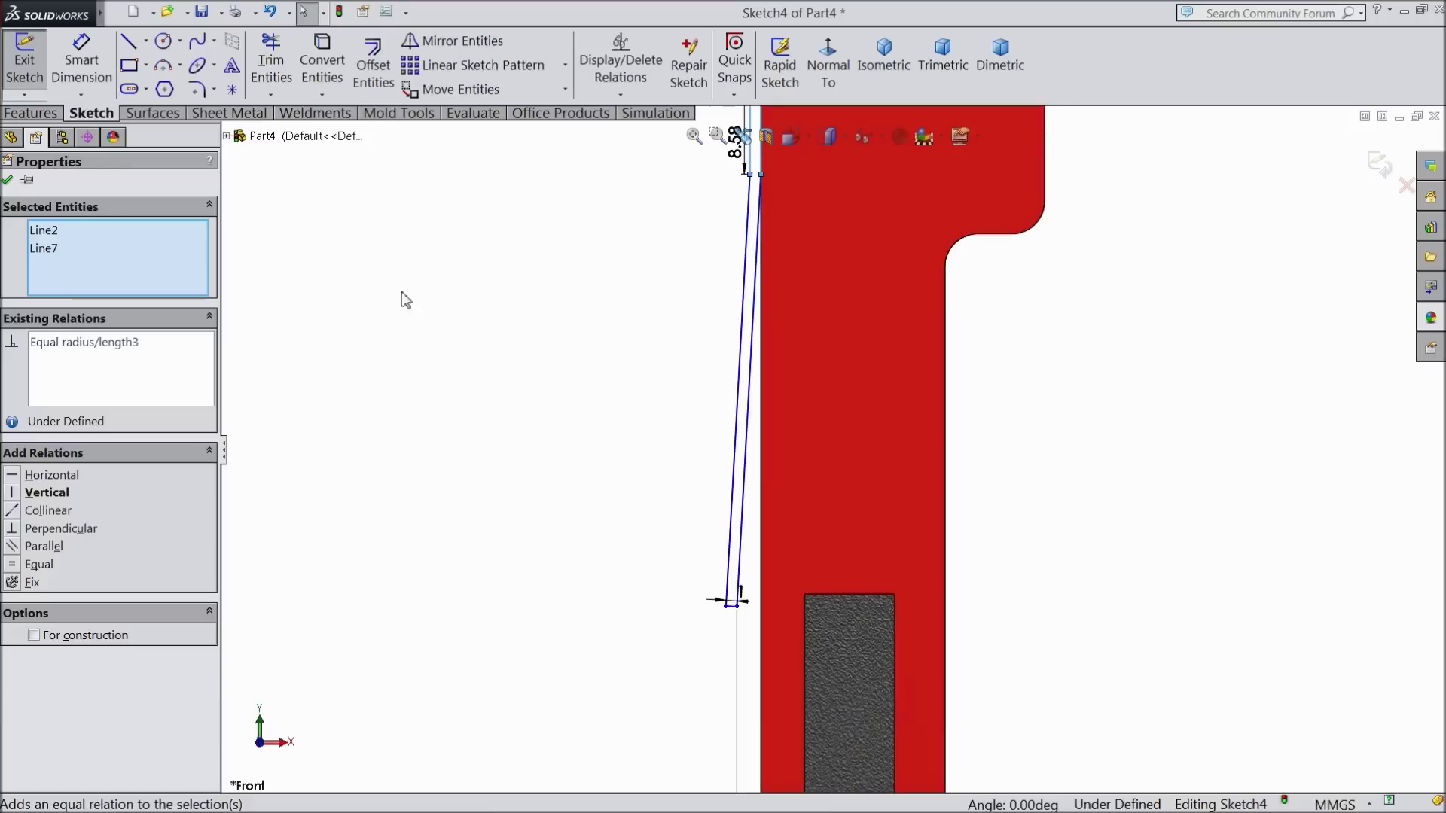
pyautogui.click(10, 181)
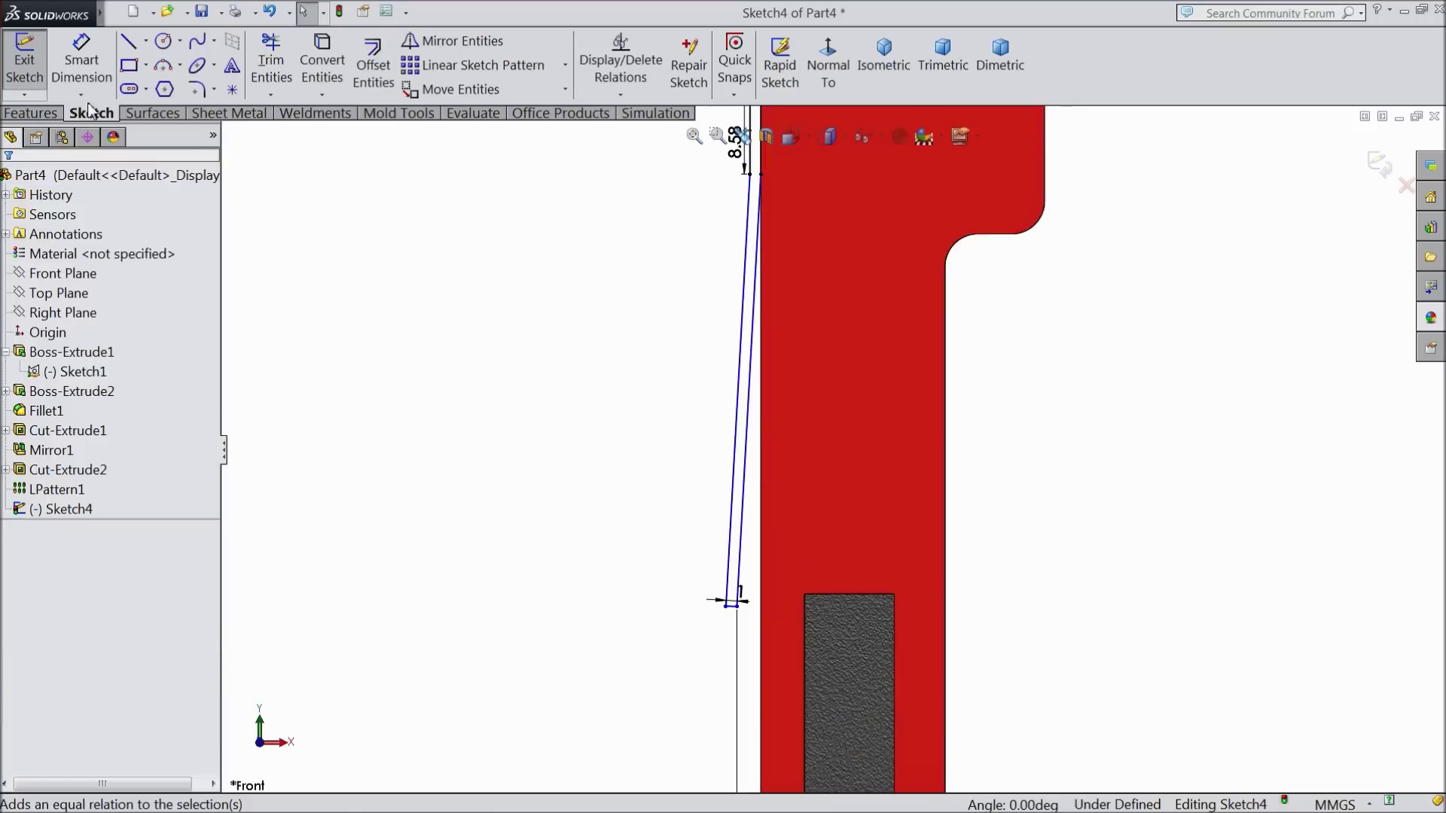
# - Dimension the angle between the profile's inner slanted line and the handle's vertical edge as 4 degrees
pyautogui.click(85, 68)
pyautogui.scroll(-3, 862, 536)
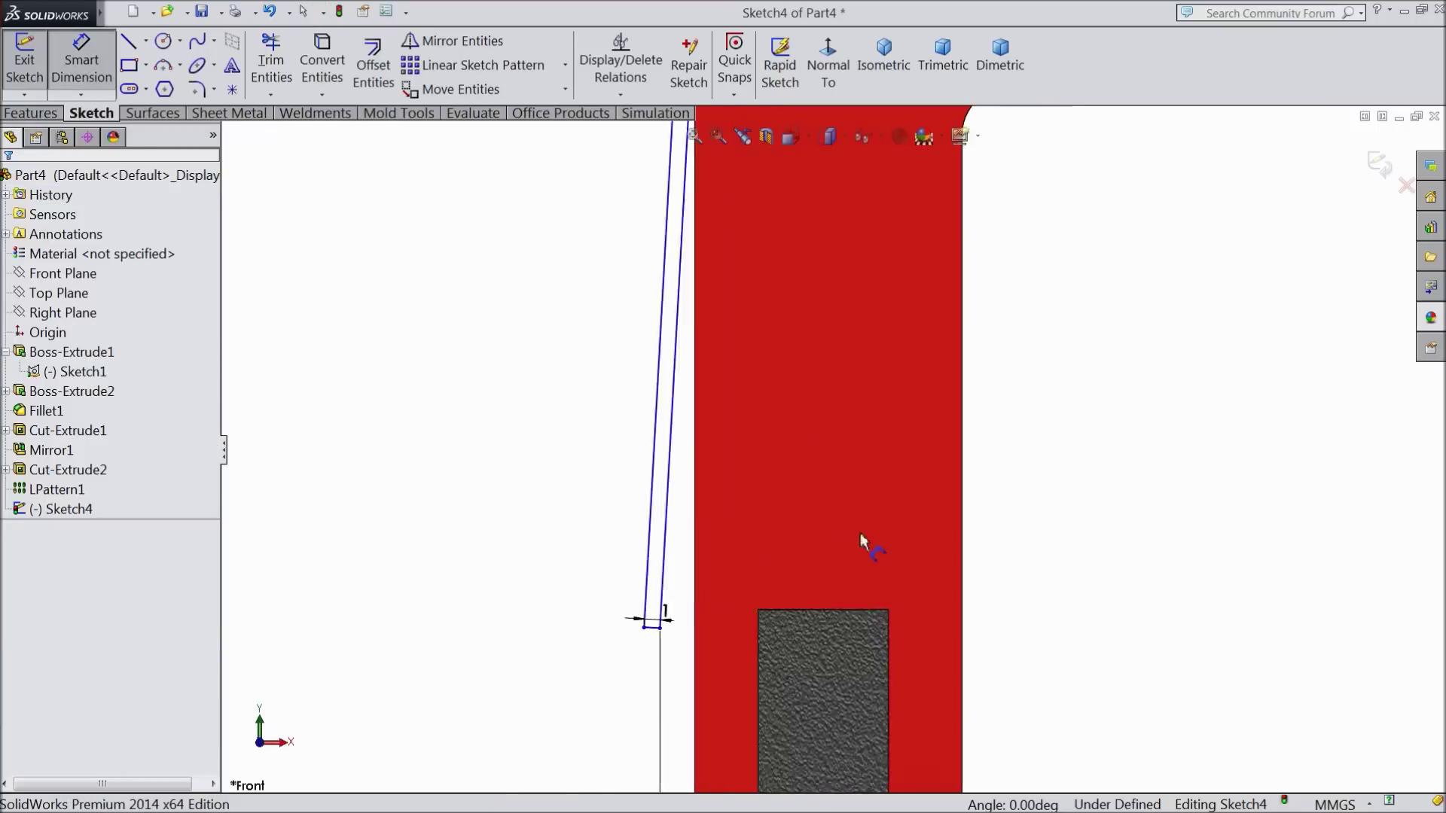
pyautogui.click(525, 483)
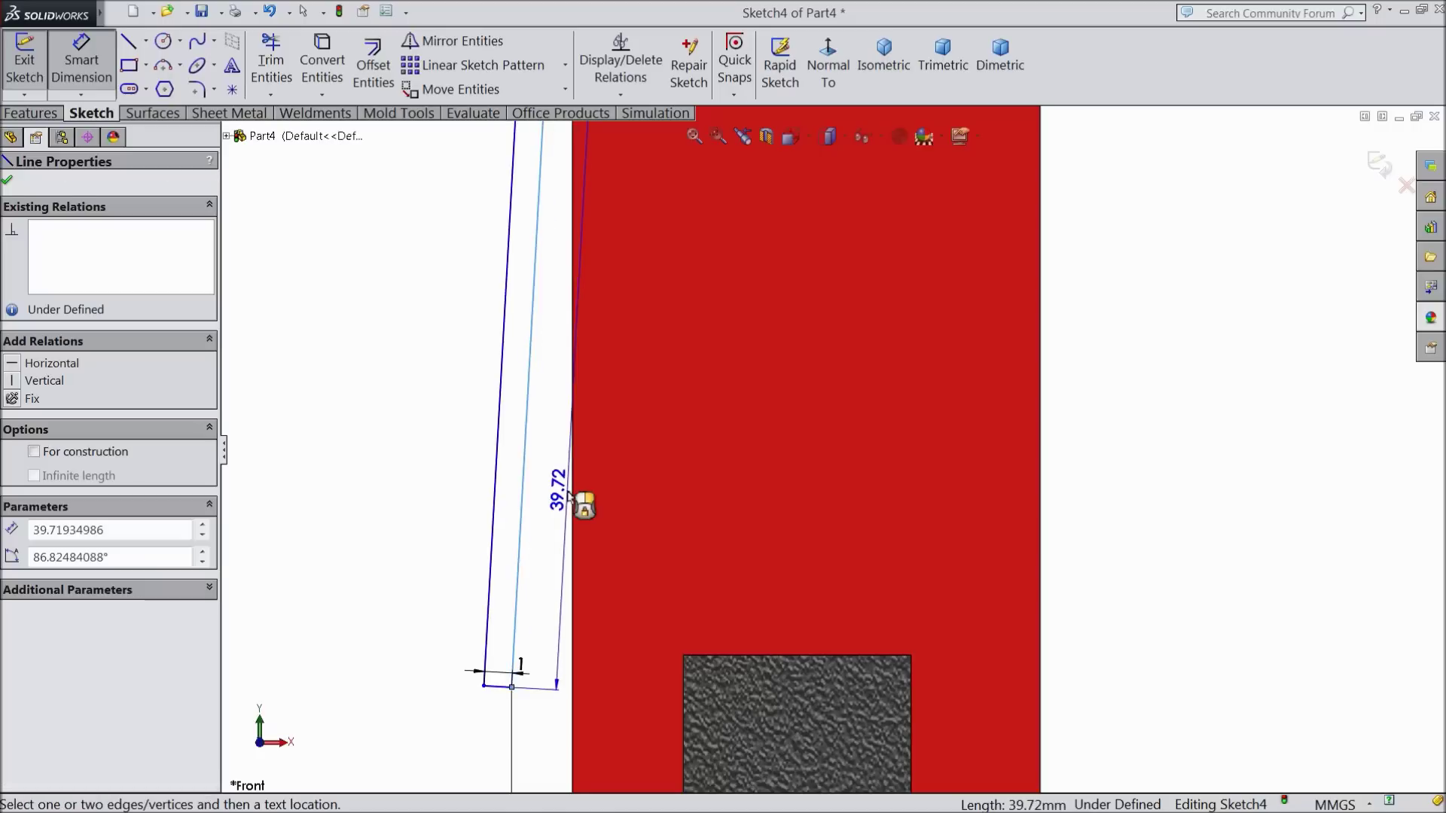
pyautogui.click(576, 503)
pyautogui.click(560, 500)
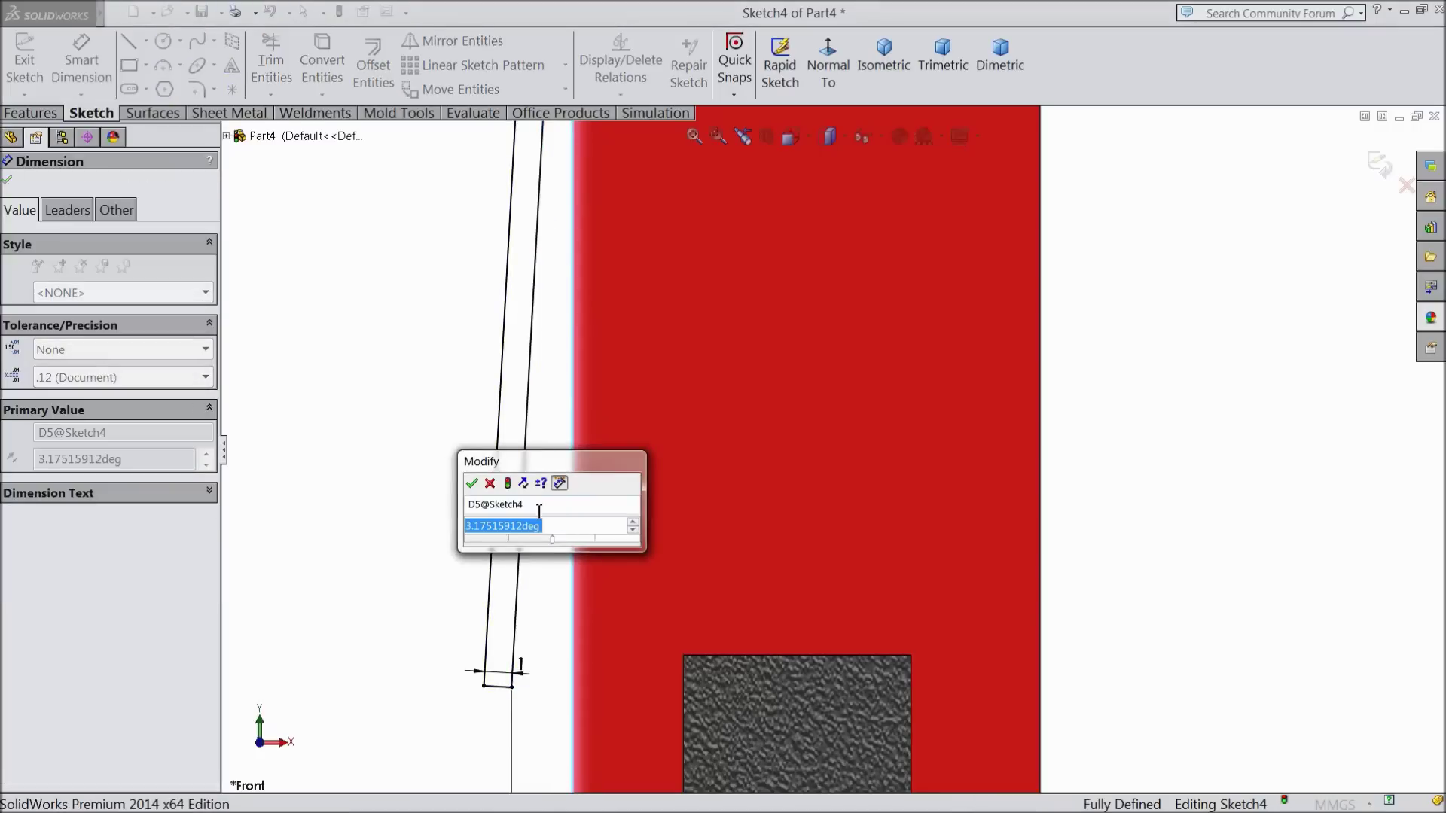
pyautogui.write('4')
pyautogui.click(472, 483)
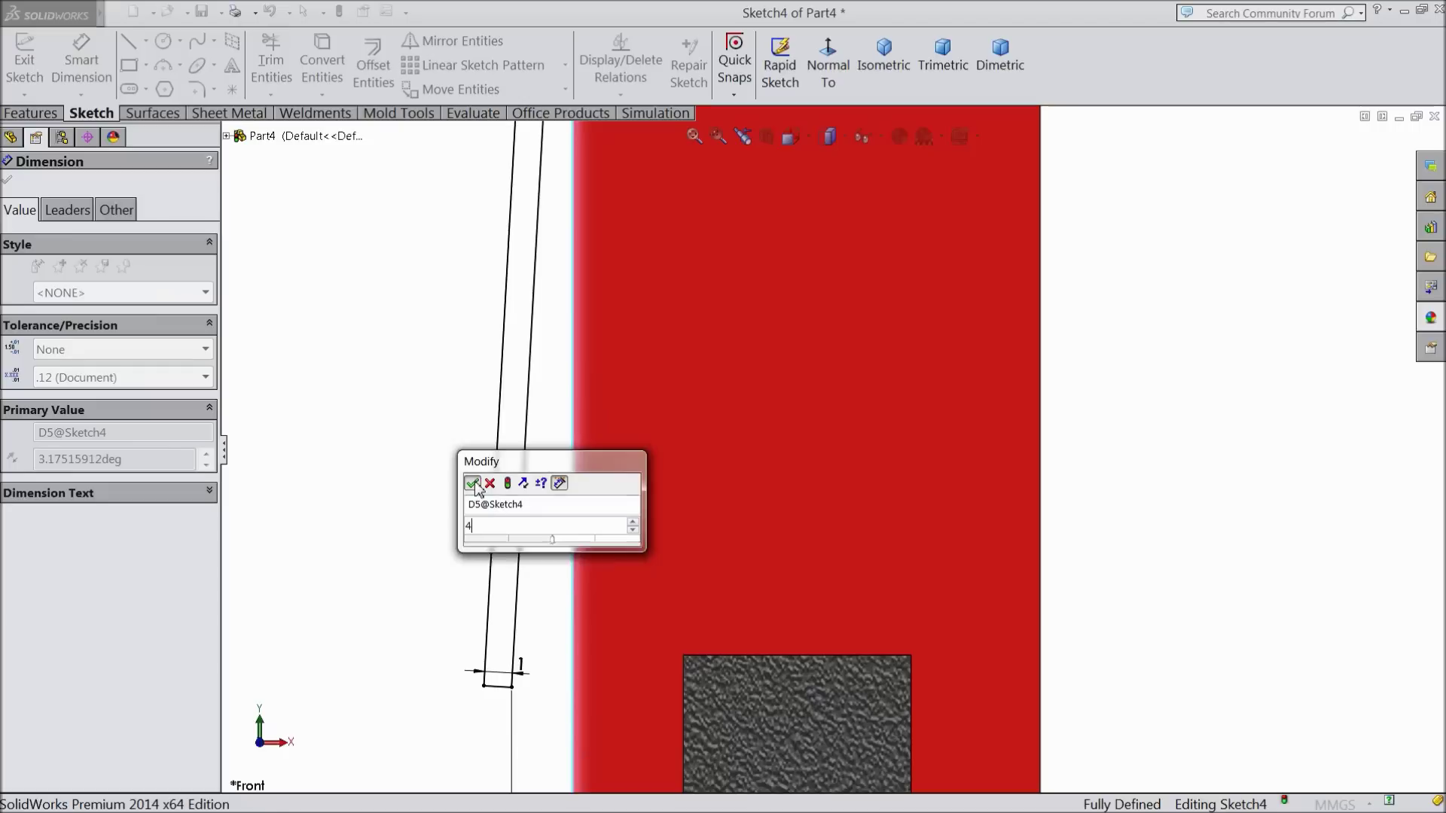
pyautogui.scroll(6, 464, 466)
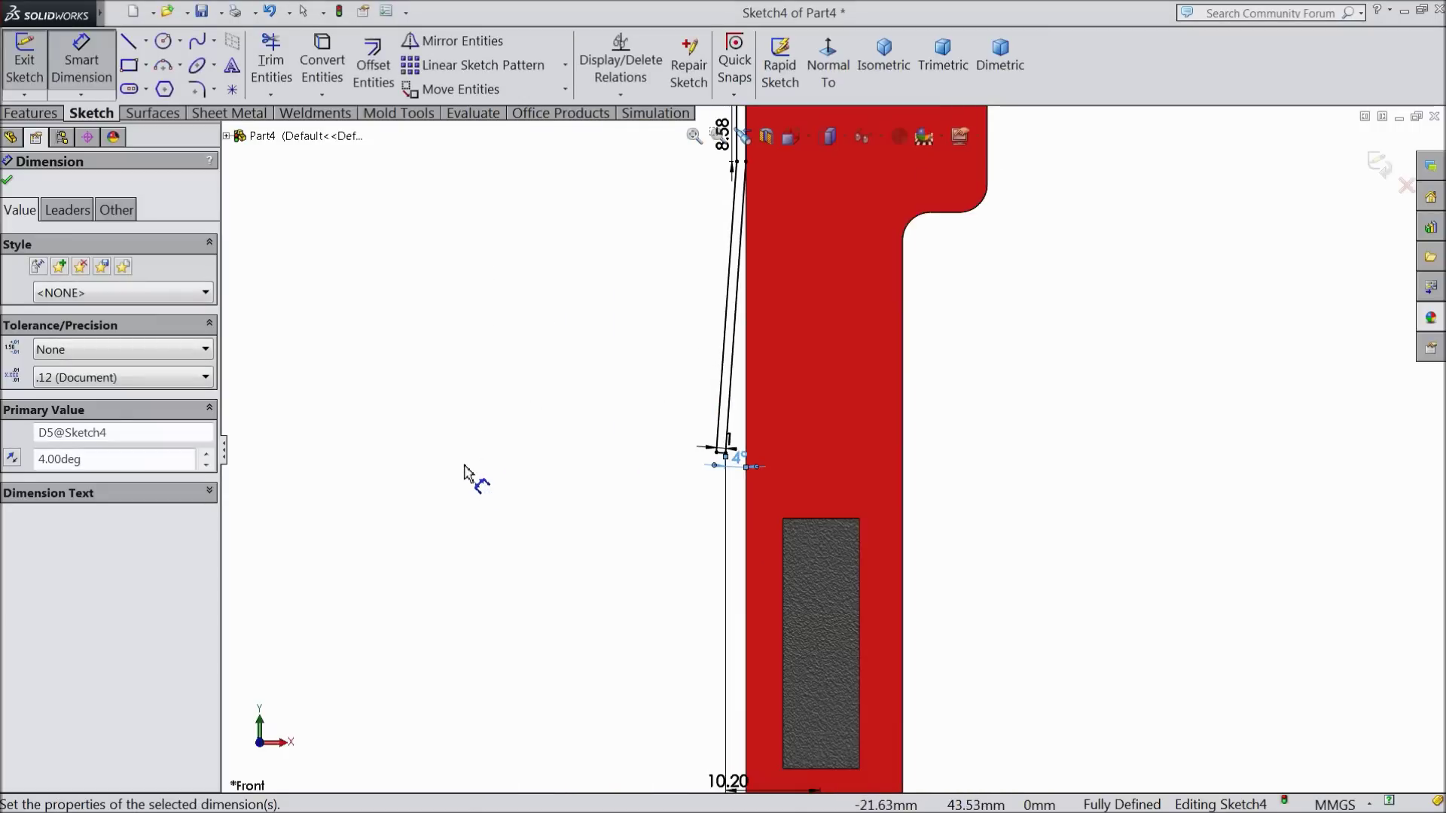
pyautogui.scroll(3, 659, 418)
pyautogui.scroll(-2, 812, 335)
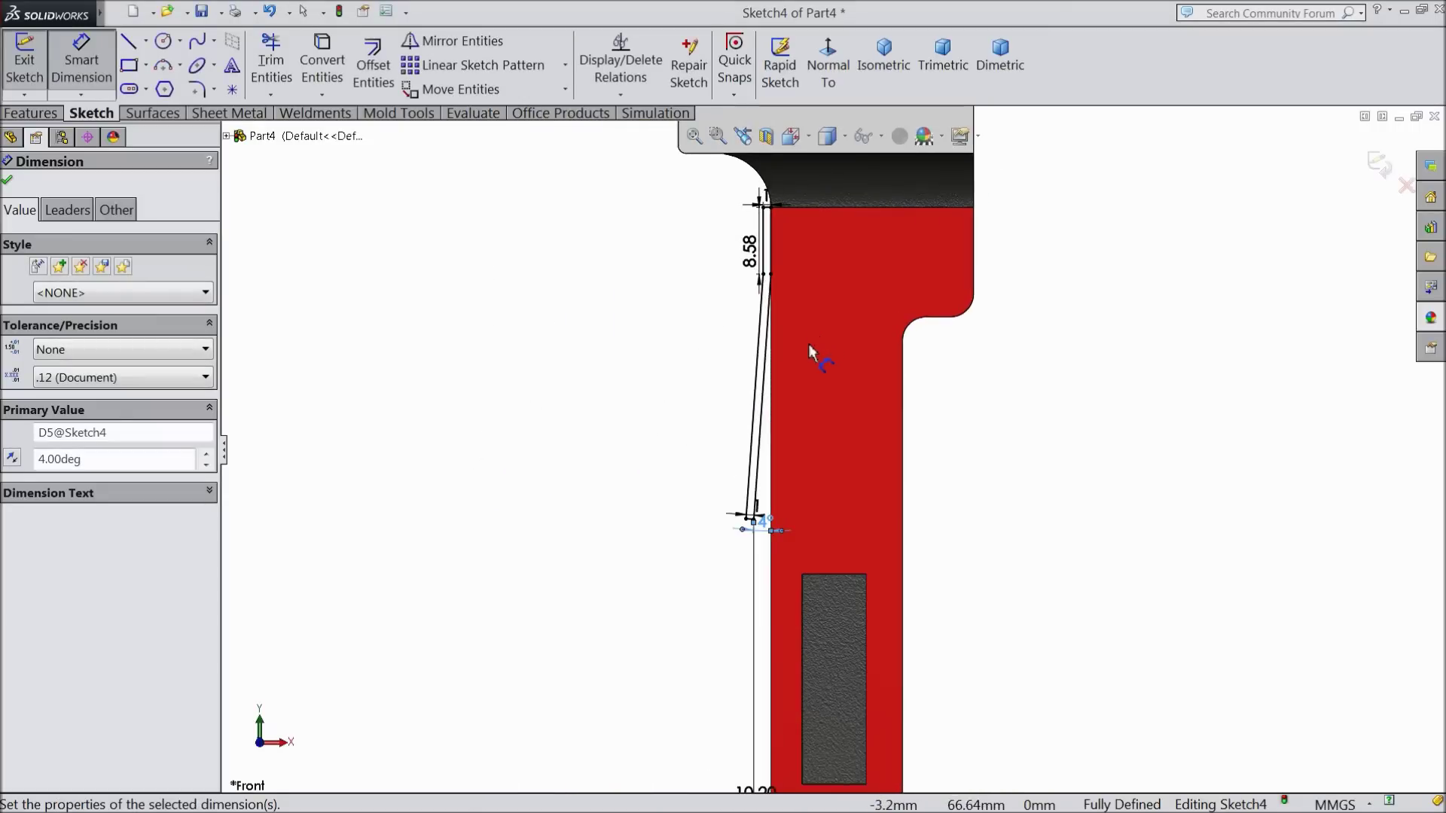
pyautogui.scroll(-2, 806, 322)
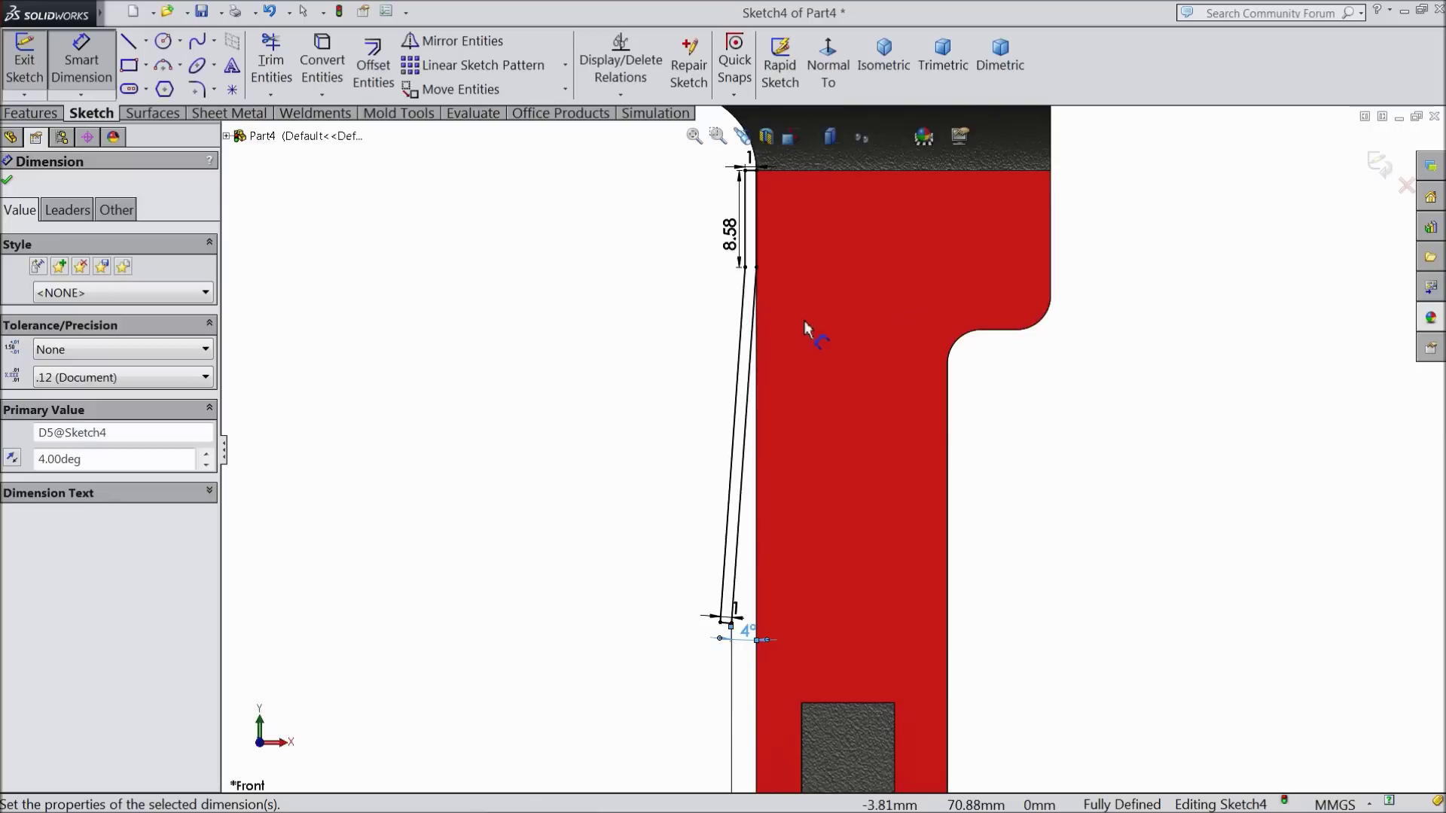
pyautogui.click(9, 182)
# - Add 10 mm sketch fillets to both bend corners where the vertical lines meet the slanted lines, accepting possible geometry movement
pyautogui.click(199, 88)
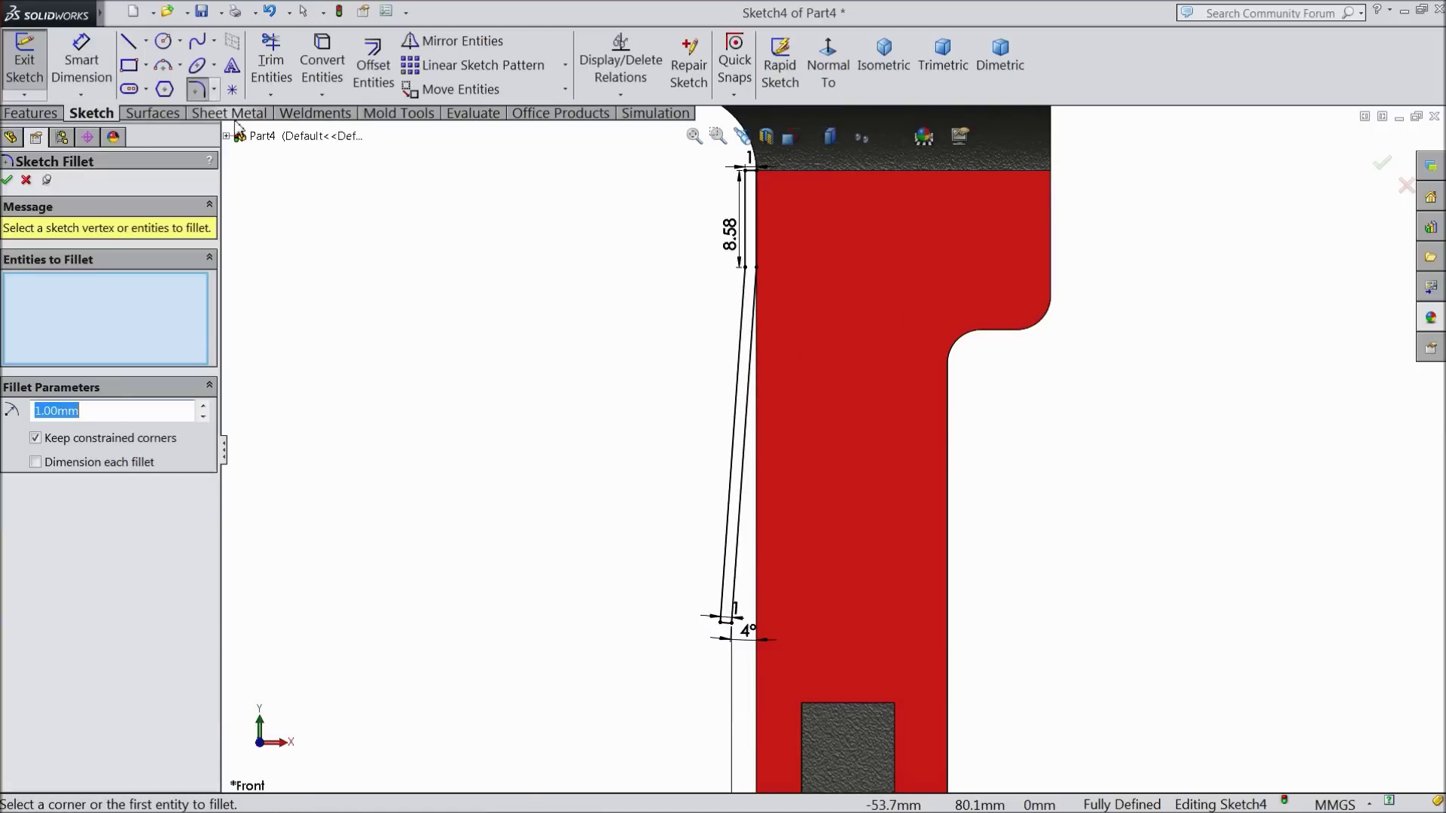
pyautogui.write('10')
pyautogui.scroll(-4, 800, 284)
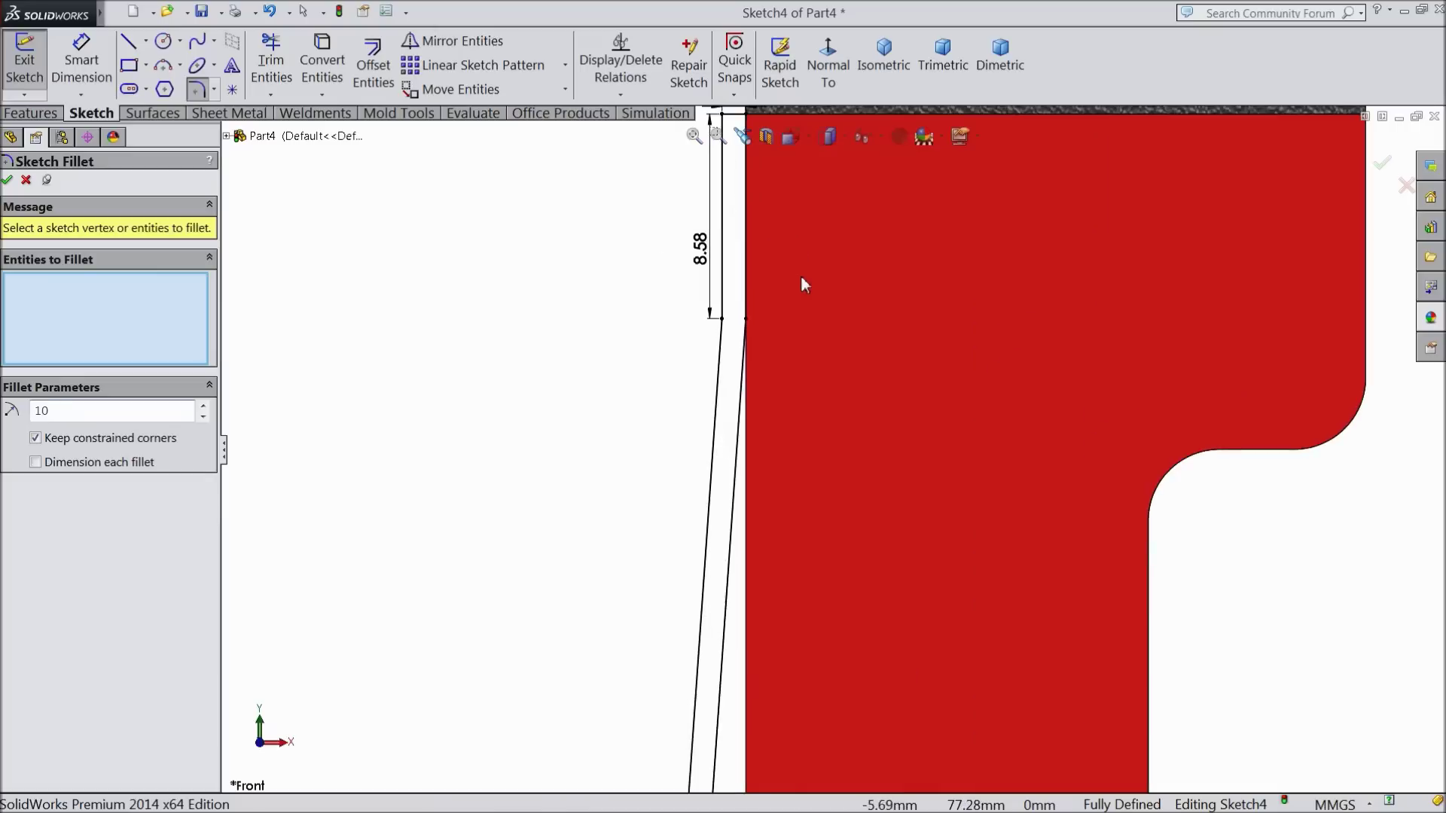
pyautogui.click(677, 362)
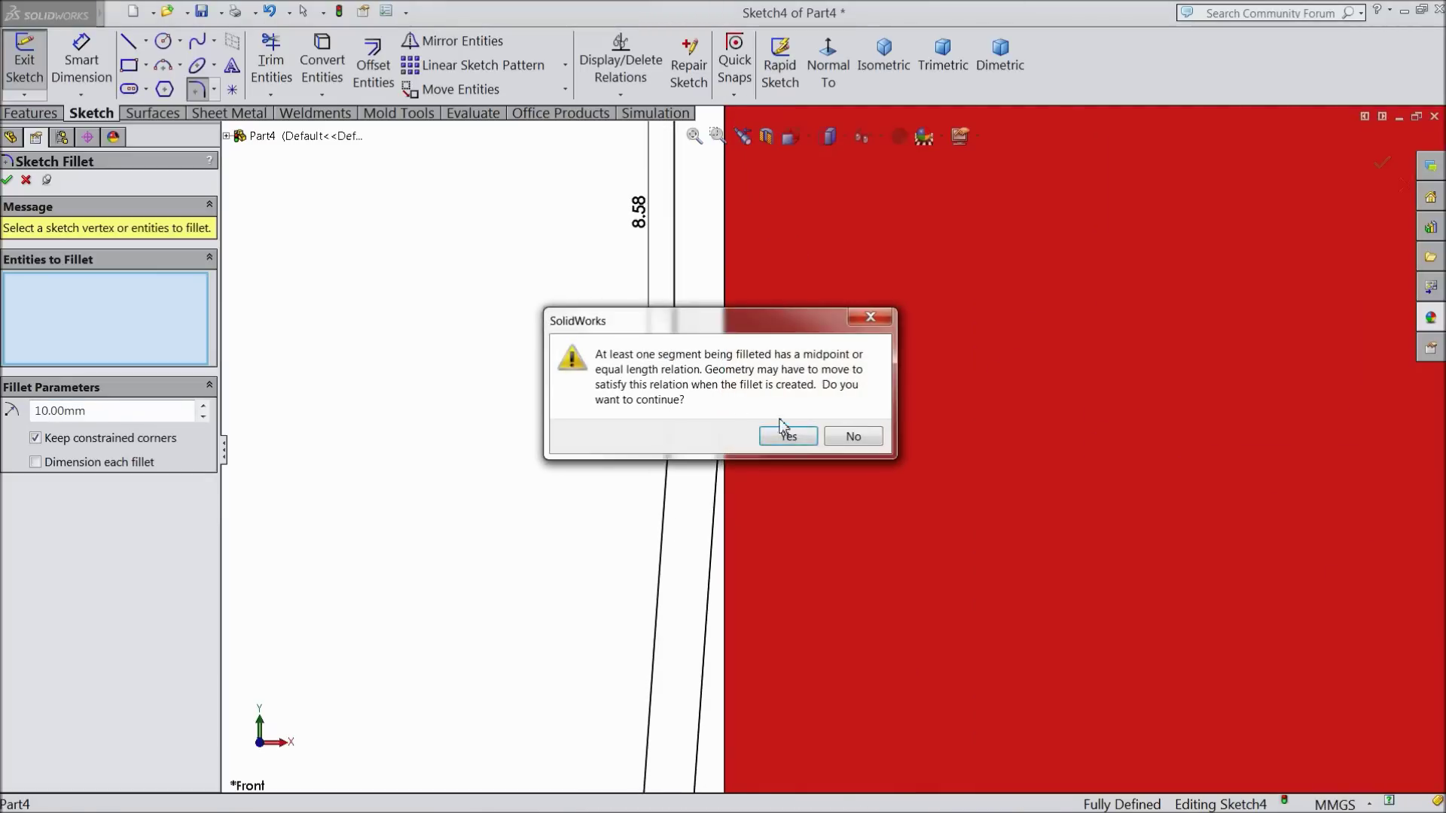
pyautogui.click(788, 437)
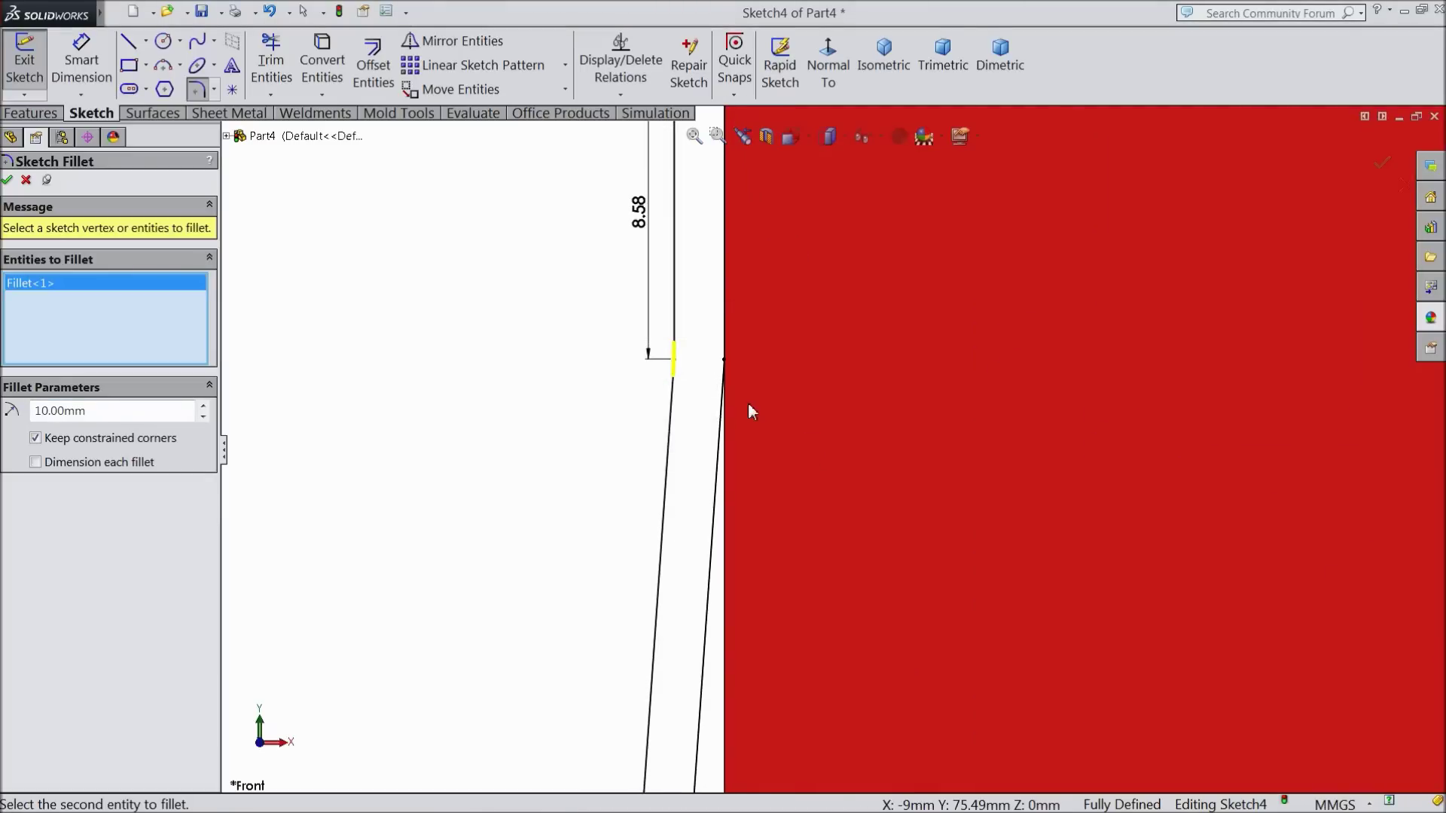
pyautogui.click(724, 357)
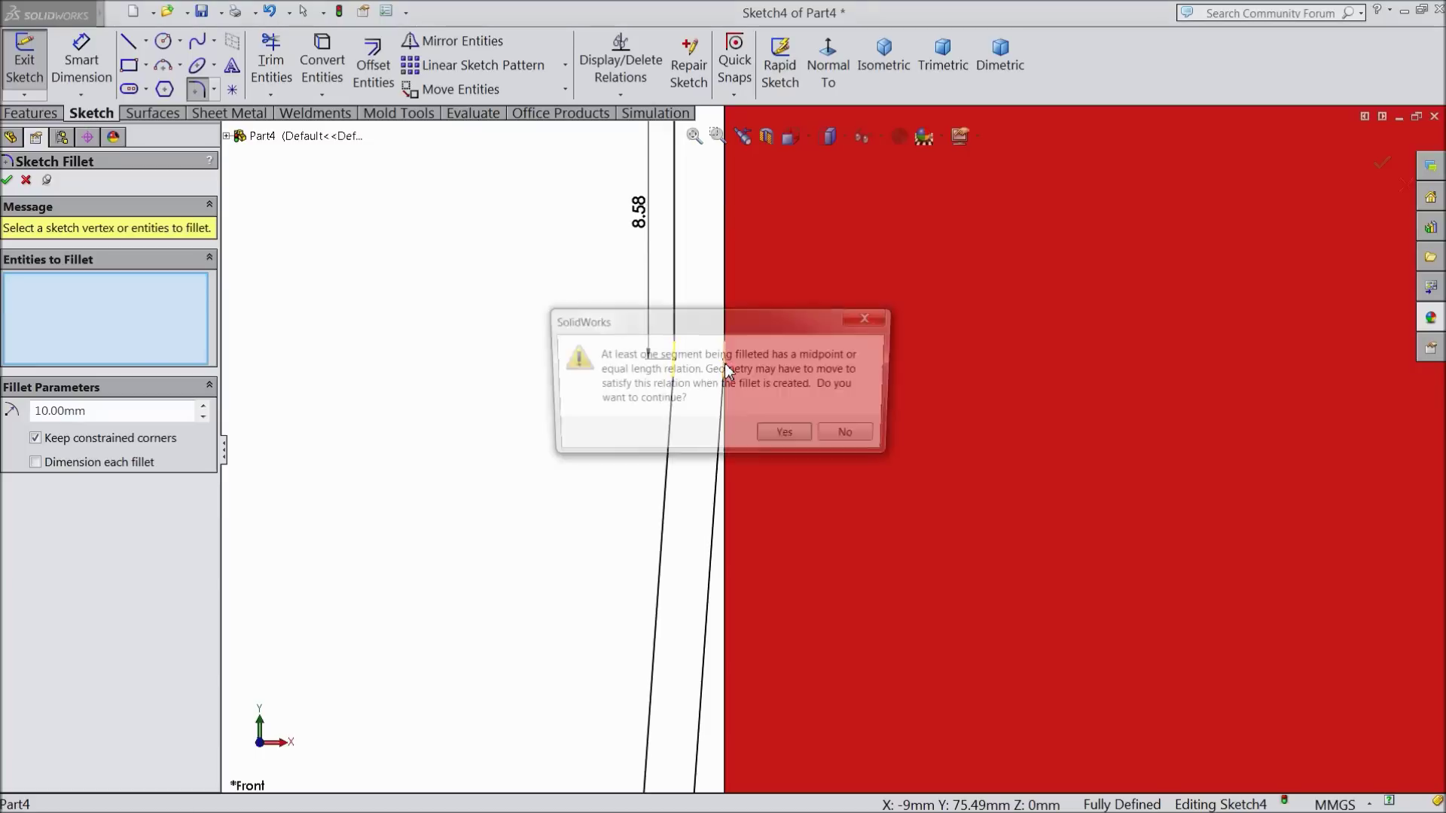
pyautogui.click(788, 437)
pyautogui.click(9, 181)
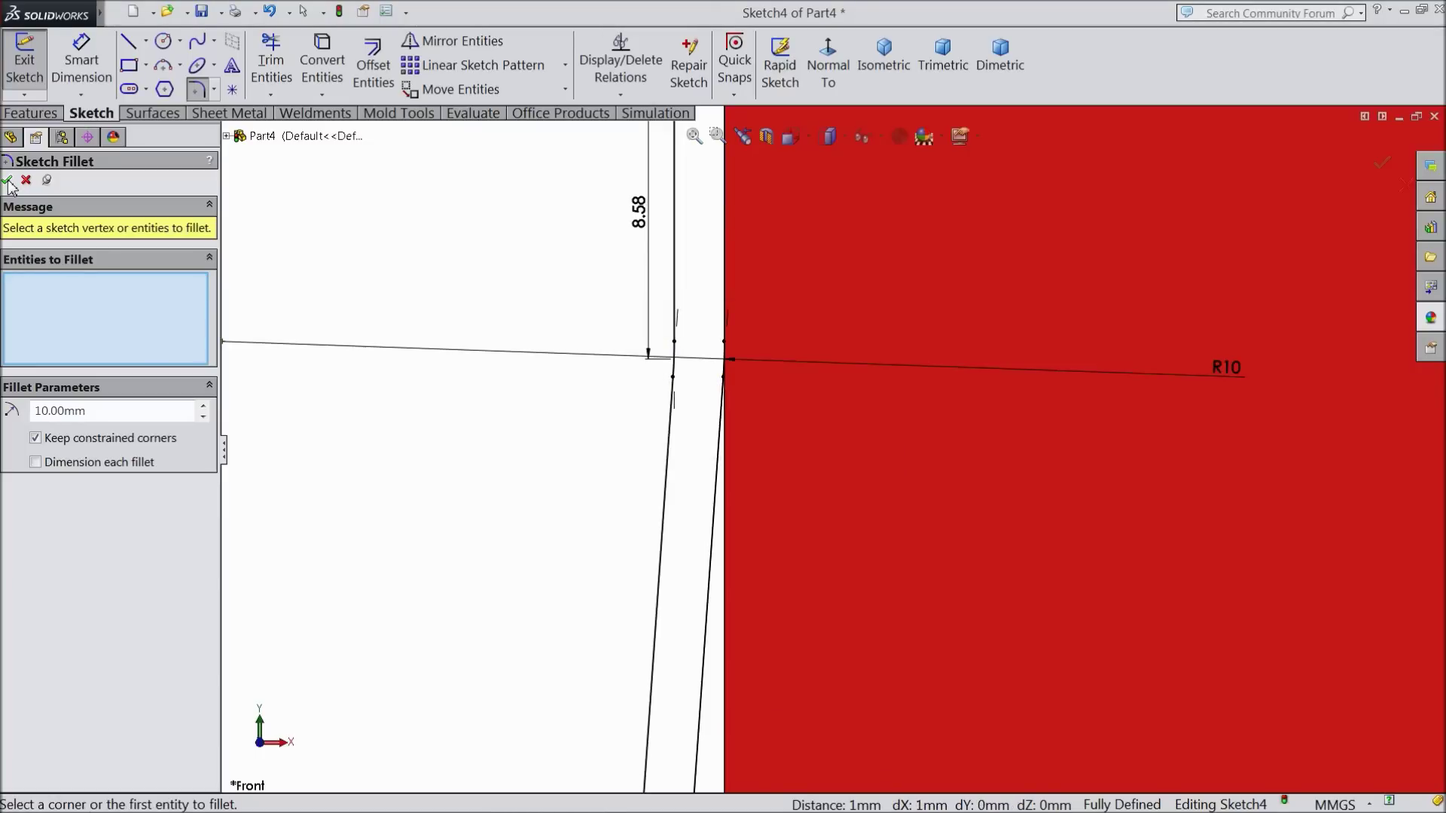
pyautogui.click(8, 181)
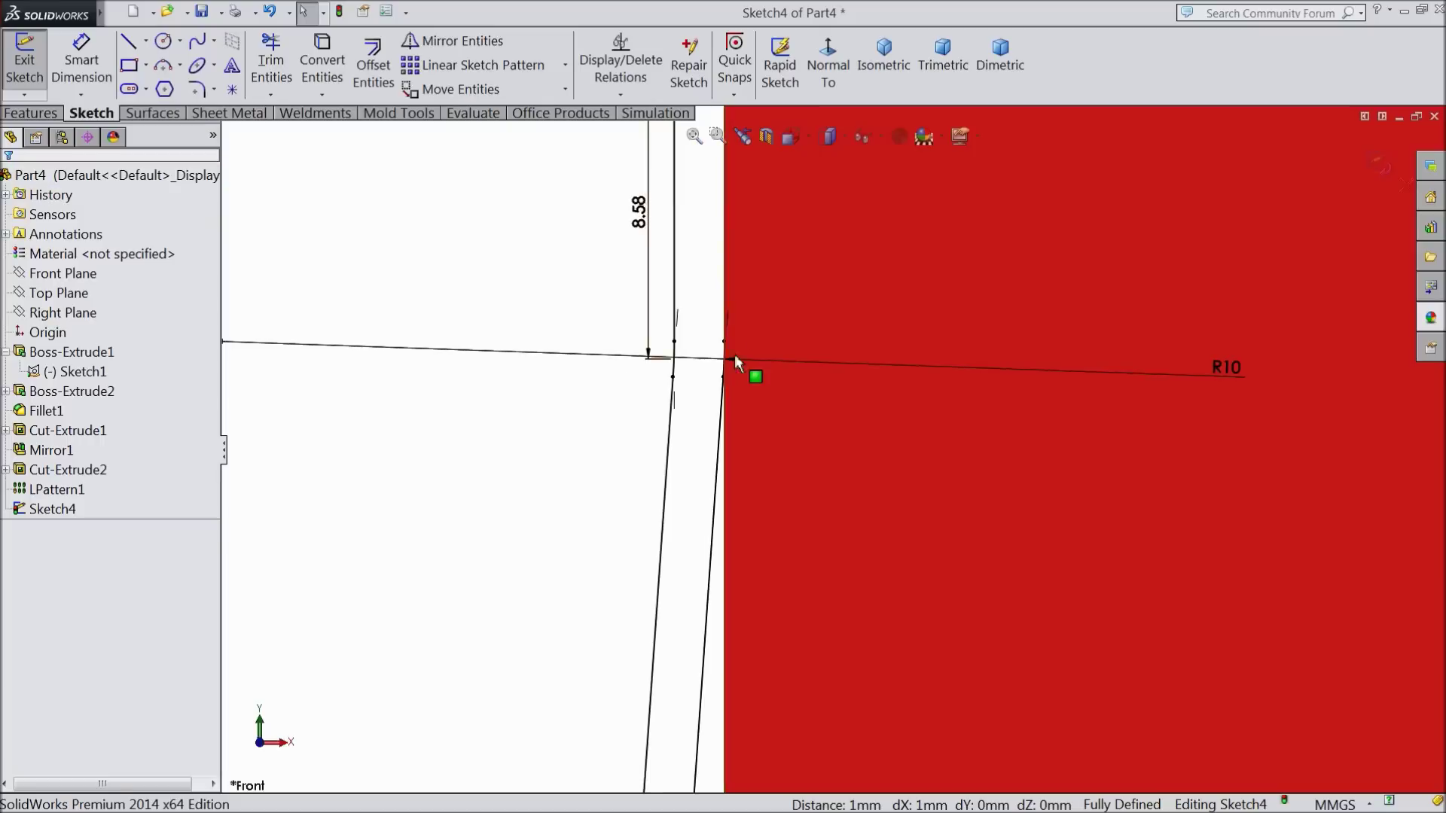
# - Extrude the clip profile as a boss, Mid Plane, 6 mm deep, with Merge result enabled
pyautogui.scroll(5, 729, 365)
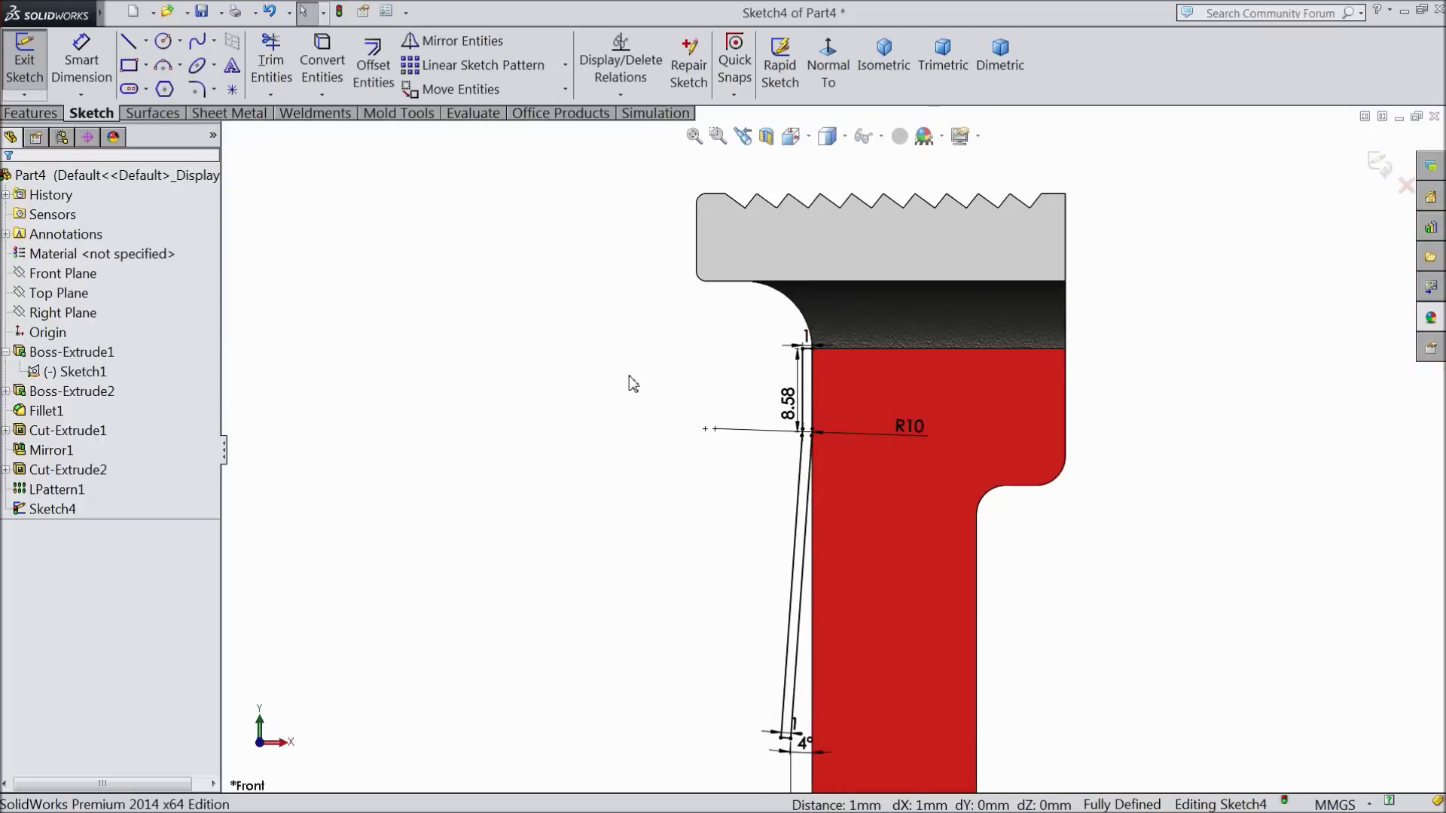
pyautogui.scroll(-2, 924, 555)
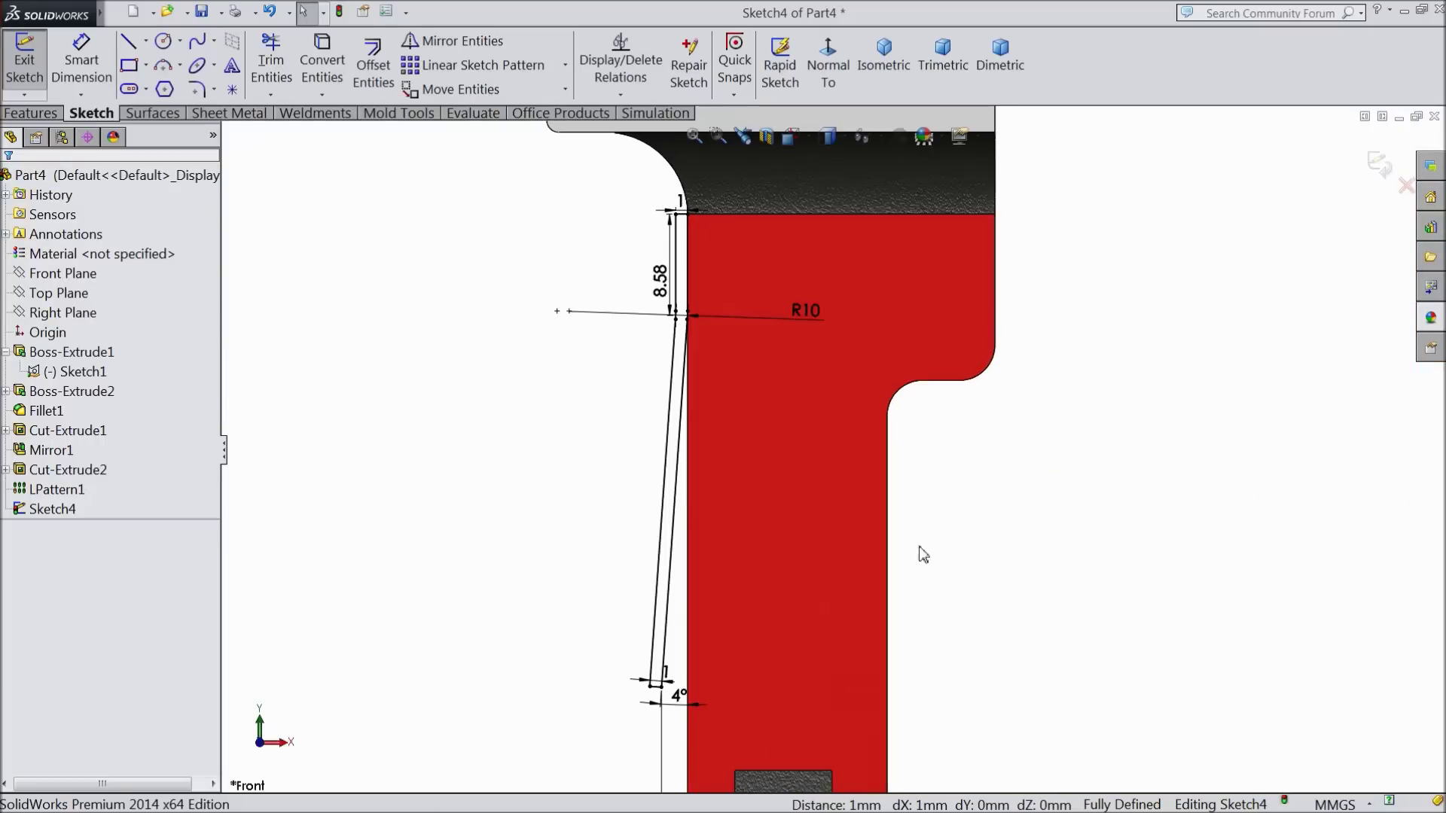
pyautogui.click(30, 113)
pyautogui.click(34, 64)
pyautogui.click(997, 67)
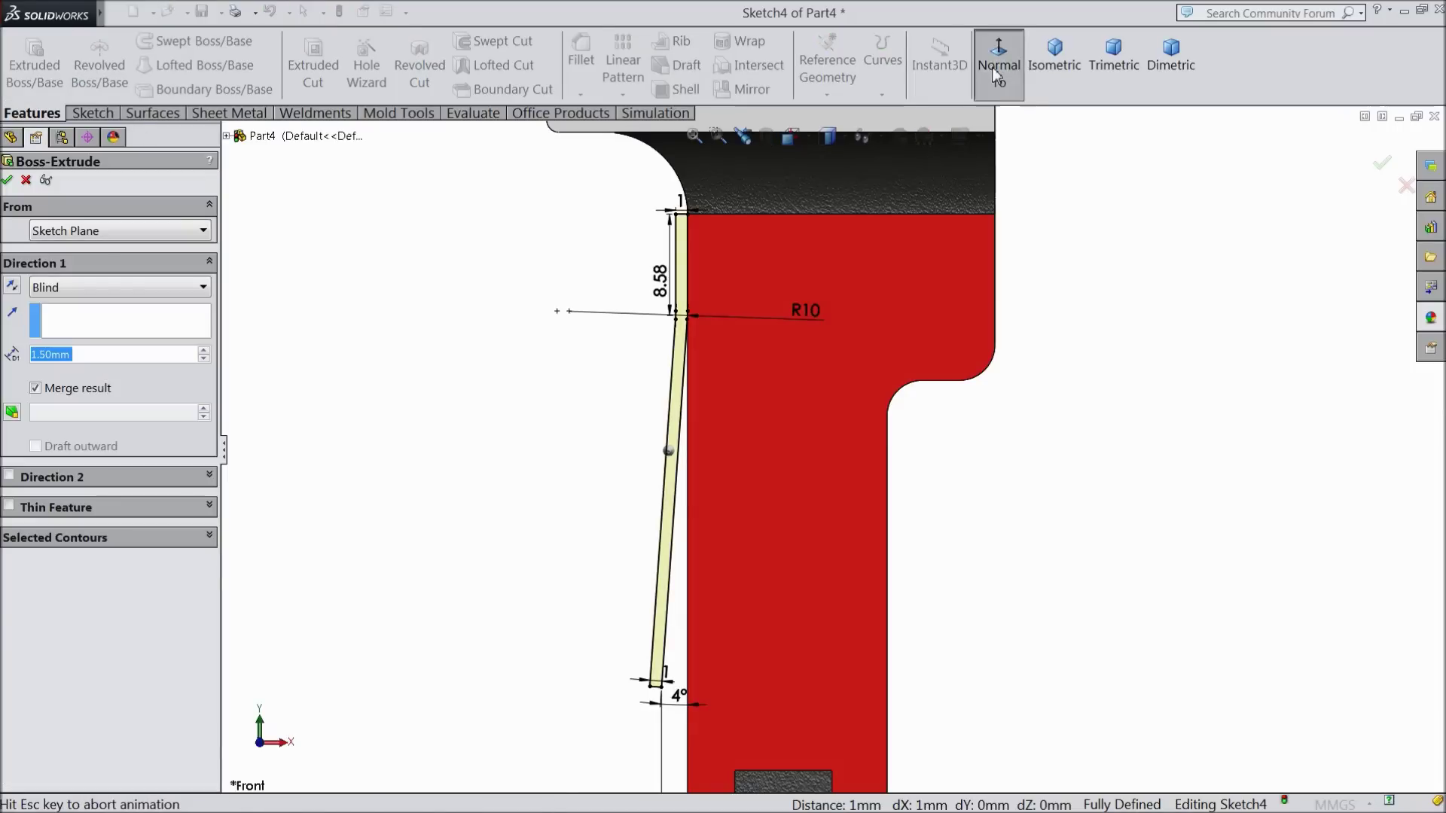
pyautogui.click(1056, 68)
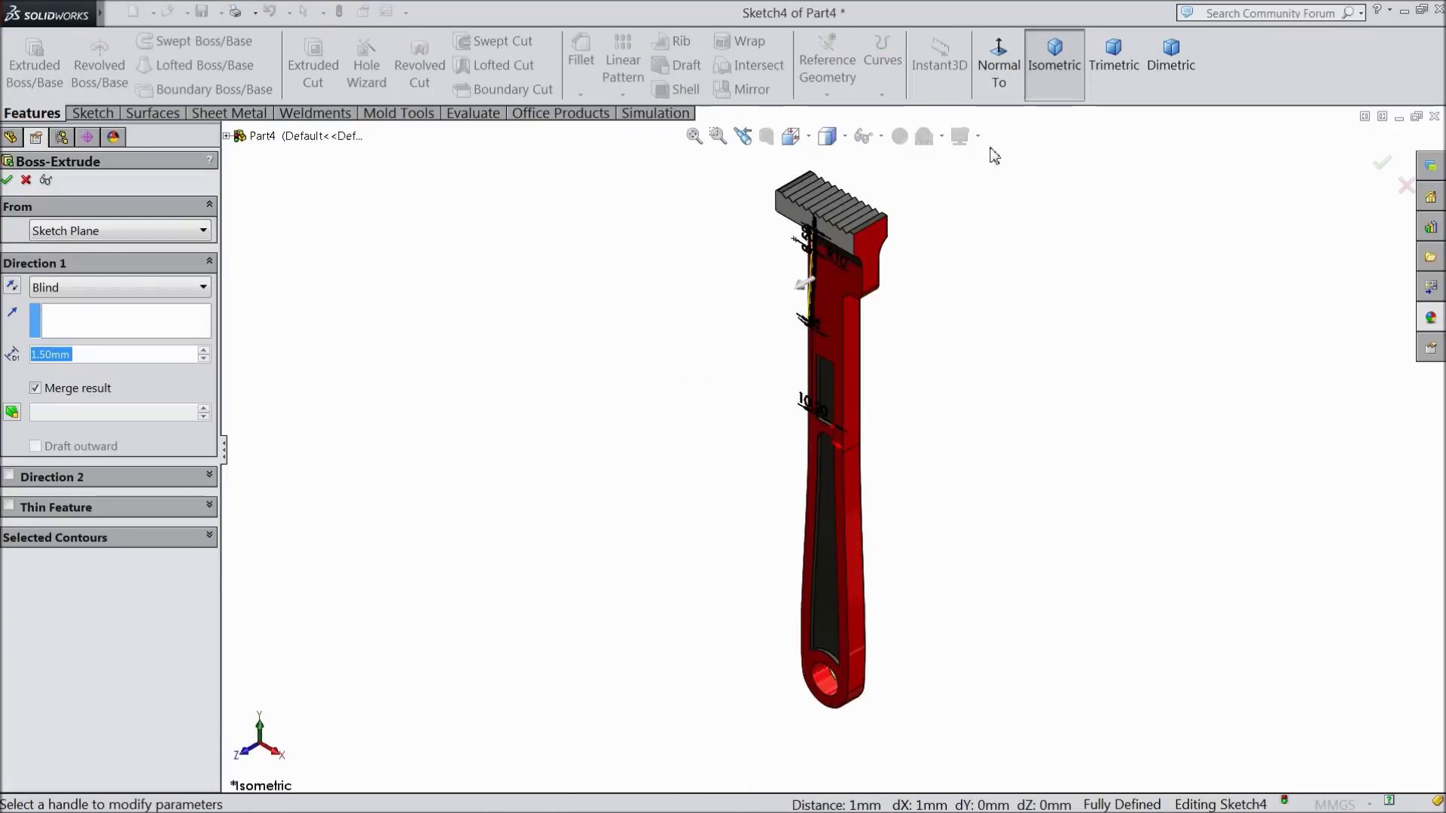
pyautogui.scroll(-8, 994, 156)
pyautogui.moveTo(875, 359); pyautogui.dragTo(784, 465, button='middle')
pyautogui.scroll(-2, 784, 465)
pyautogui.click(65, 293)
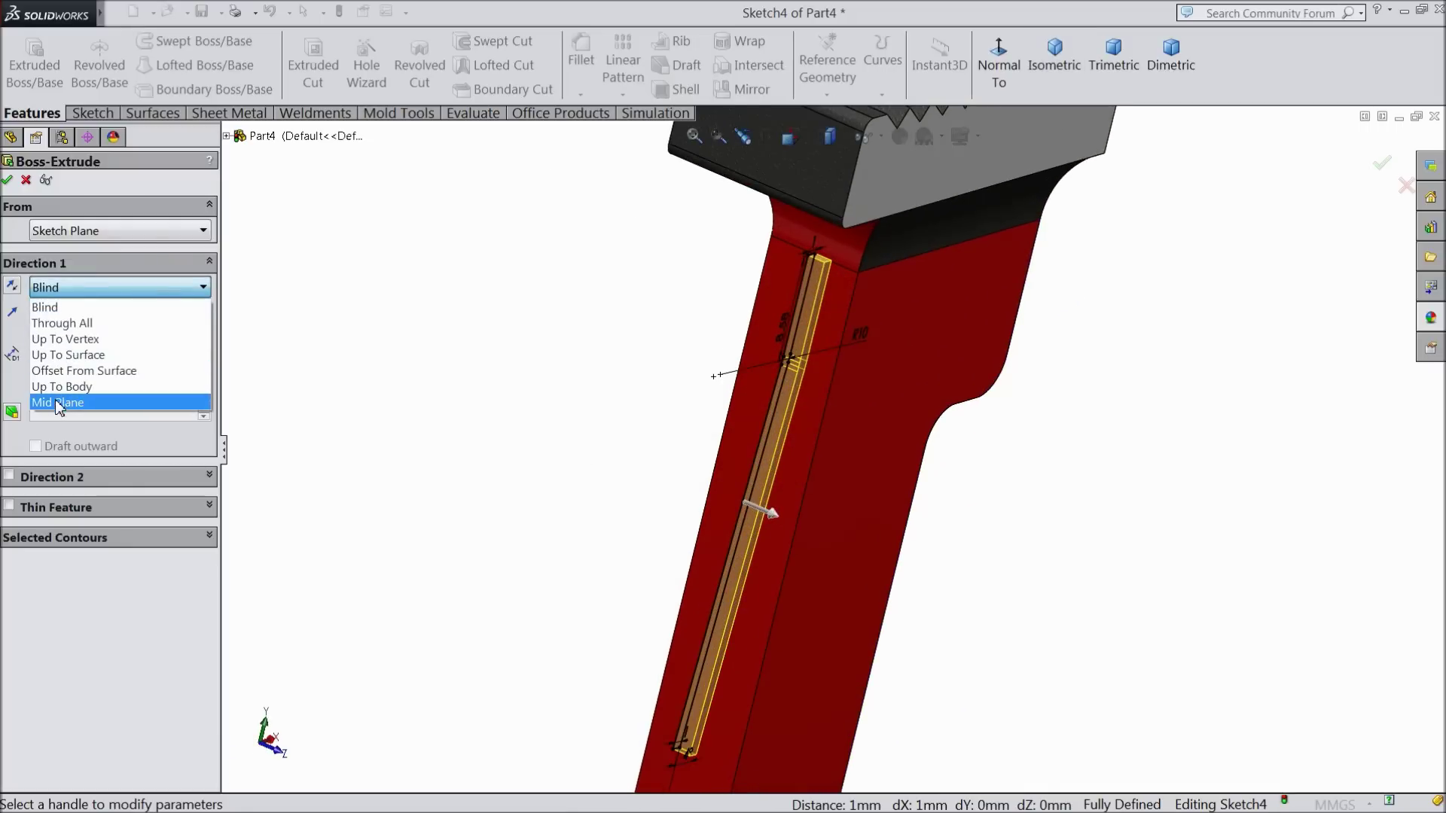
pyautogui.click(58, 399)
pyautogui.click(74, 357)
pyautogui.write('6')
pyautogui.press('Return')
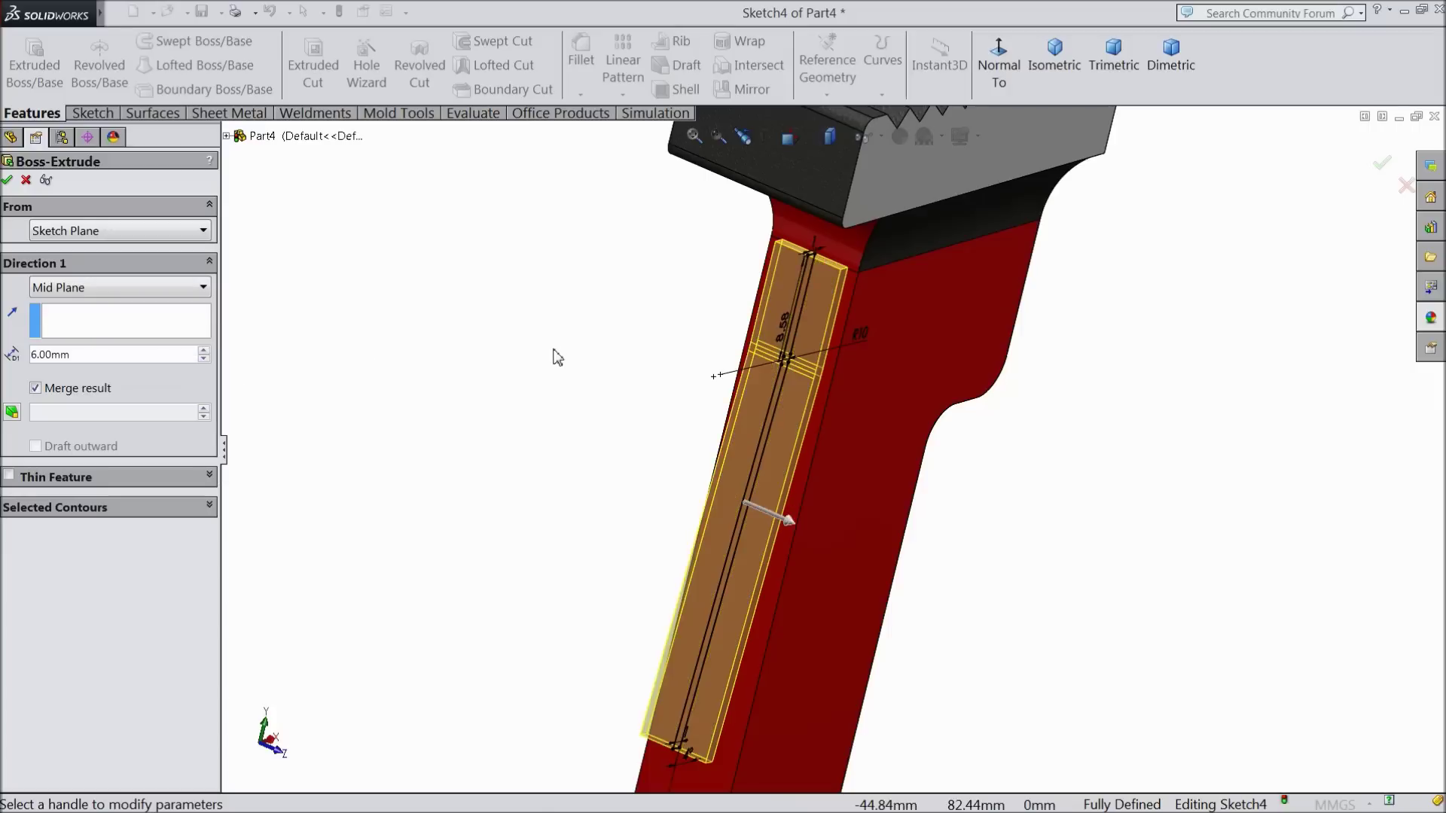
pyautogui.click(7, 182)
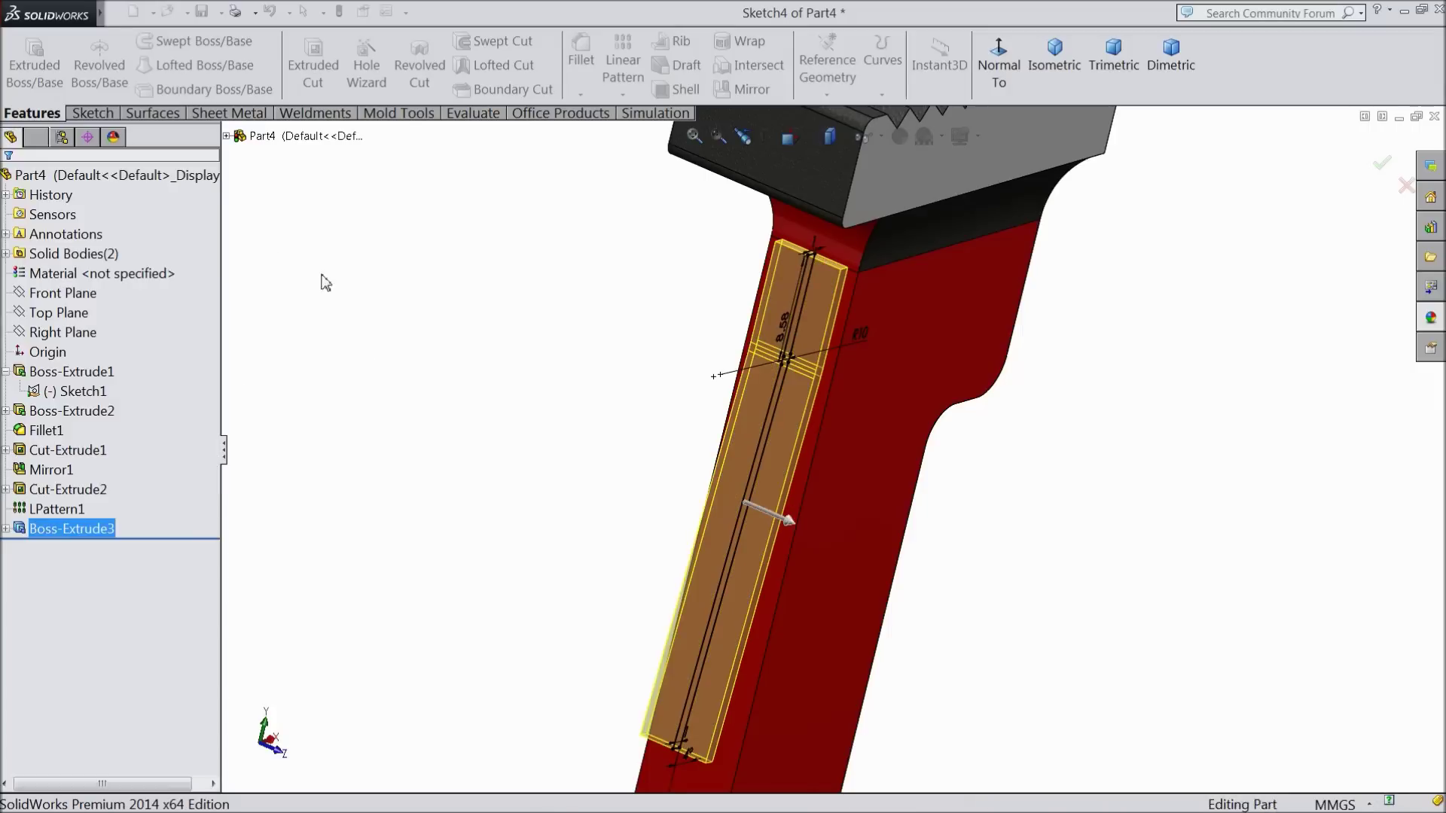
# - Apply a full round fillet to the clip strip's upper end, using its two long side faces and the end face as center
pyautogui.click(580, 54)
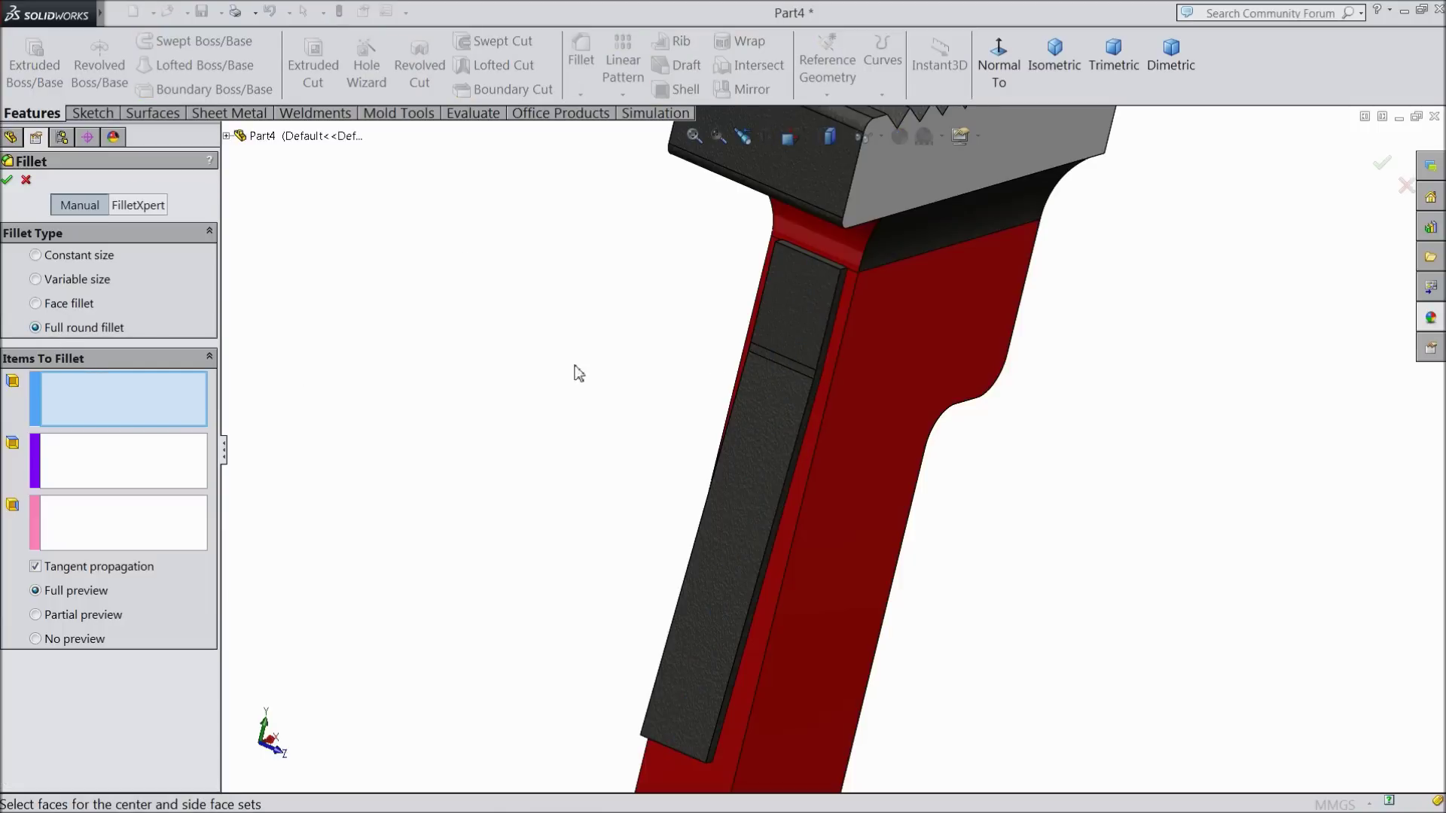
pyautogui.scroll(-4, 854, 324)
pyautogui.click(811, 296)
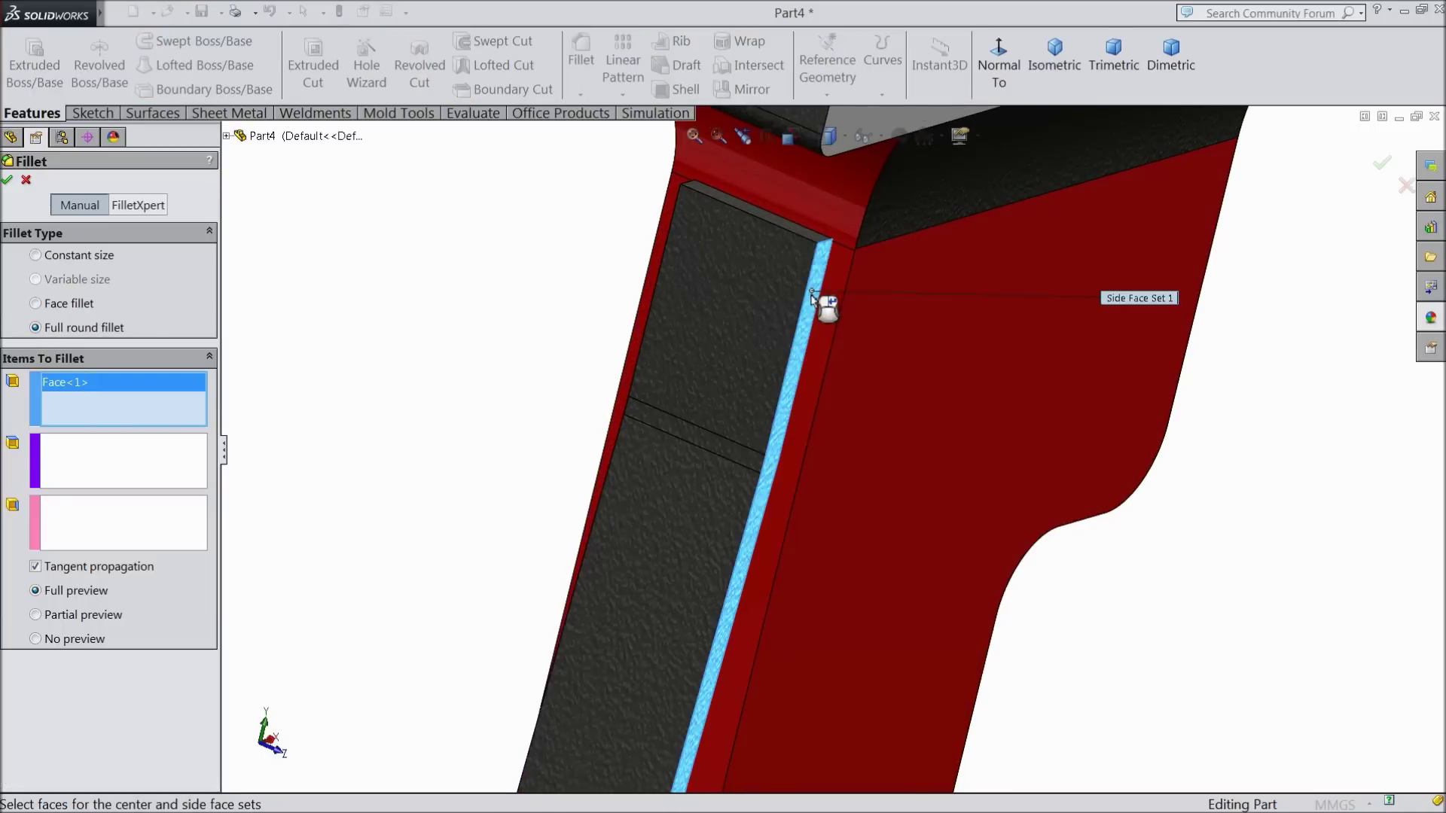
pyautogui.click(67, 473)
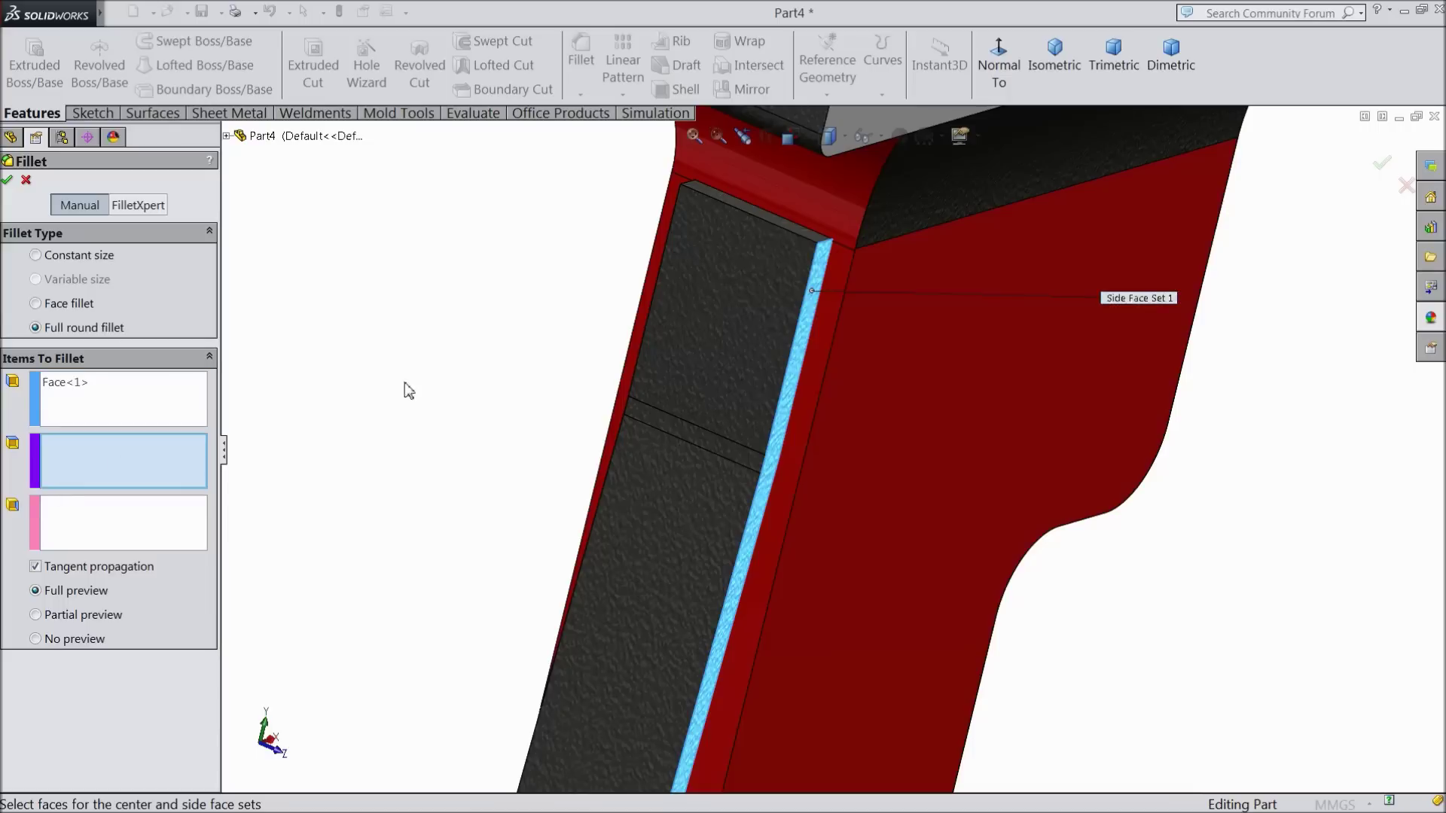
pyautogui.click(753, 230)
pyautogui.moveTo(753, 230); pyautogui.dragTo(832, 335, button='middle')
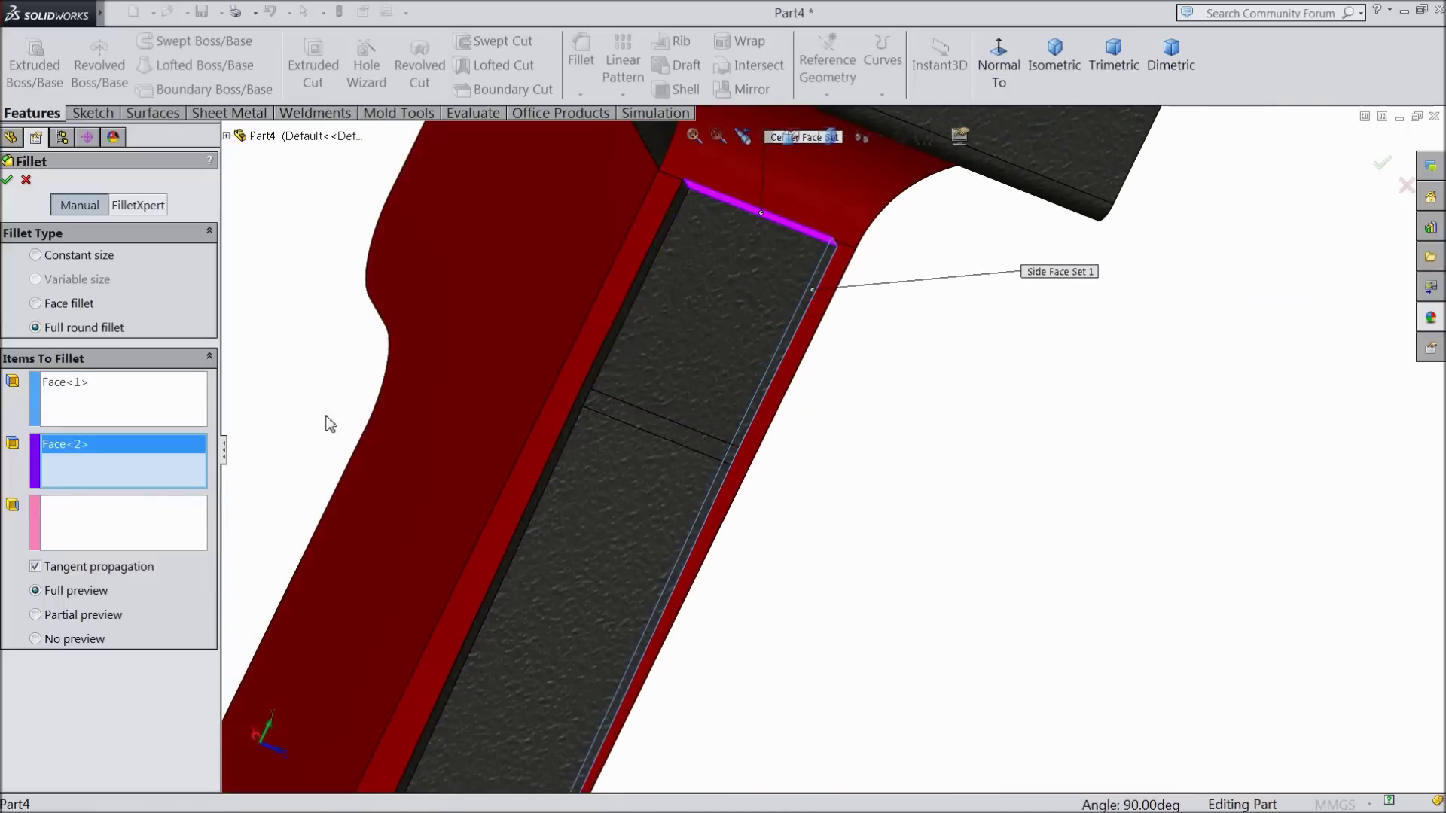
pyautogui.click(135, 516)
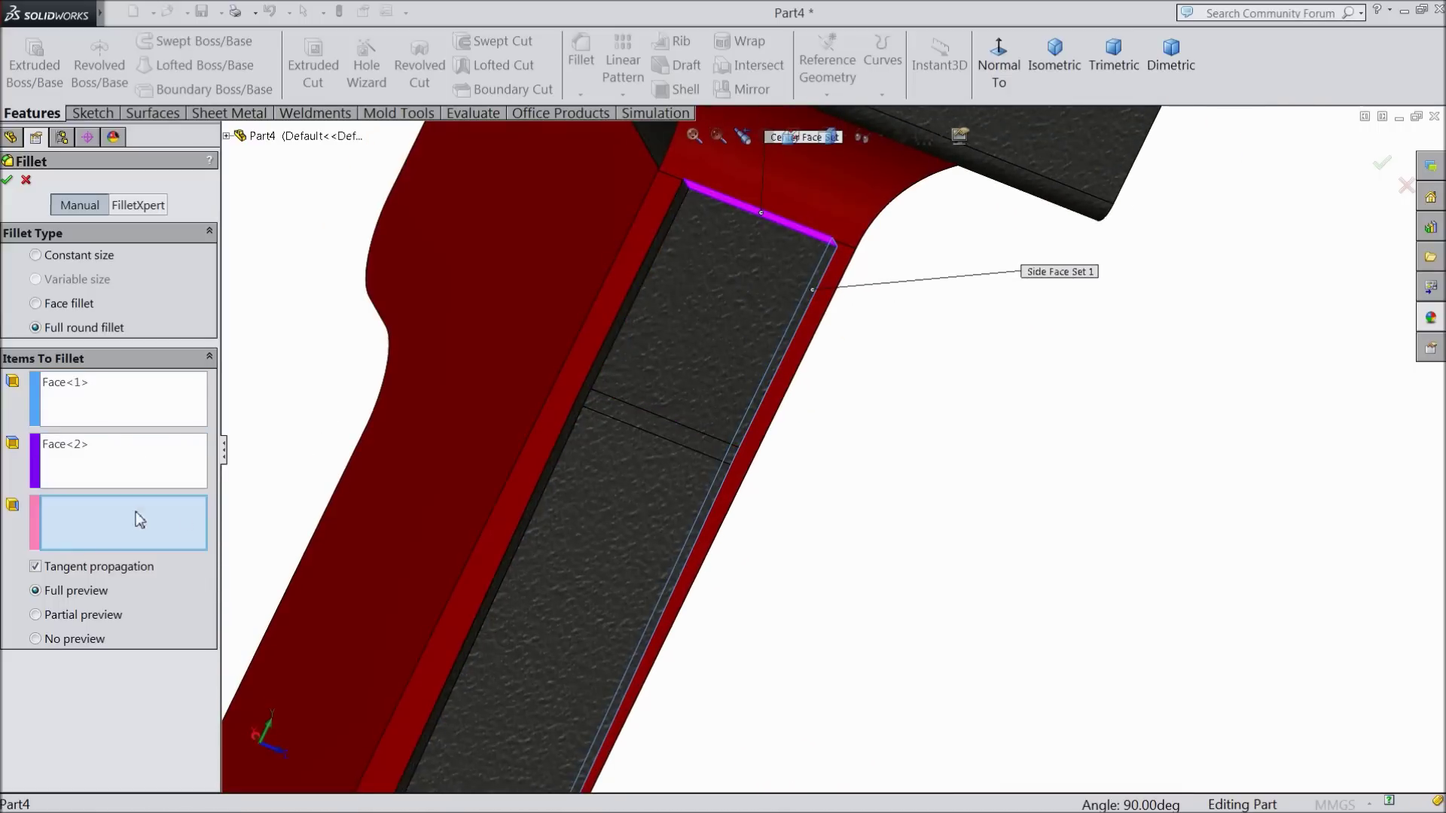
pyautogui.click(653, 283)
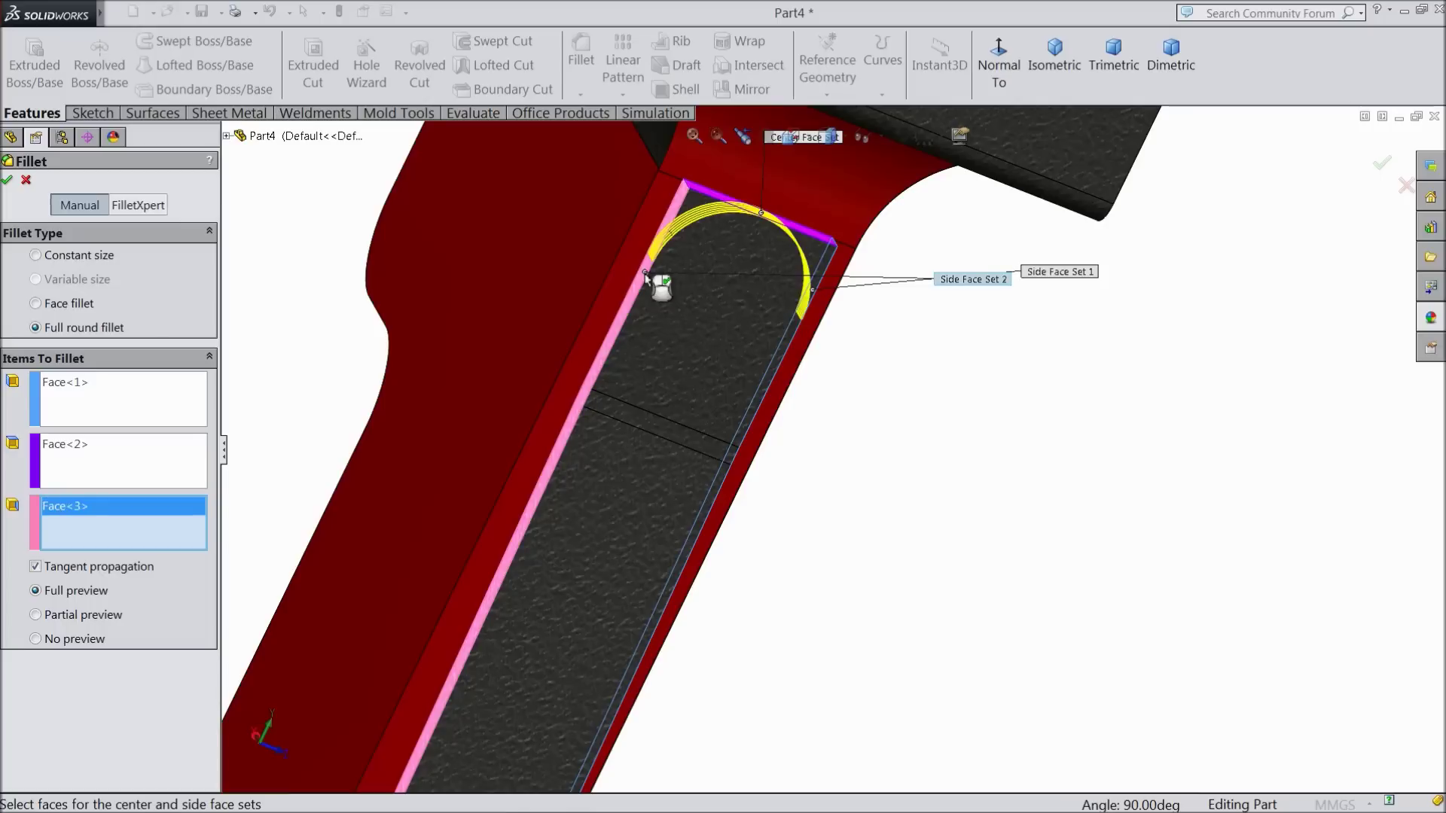
pyautogui.click(9, 180)
pyautogui.scroll(5, 691, 295)
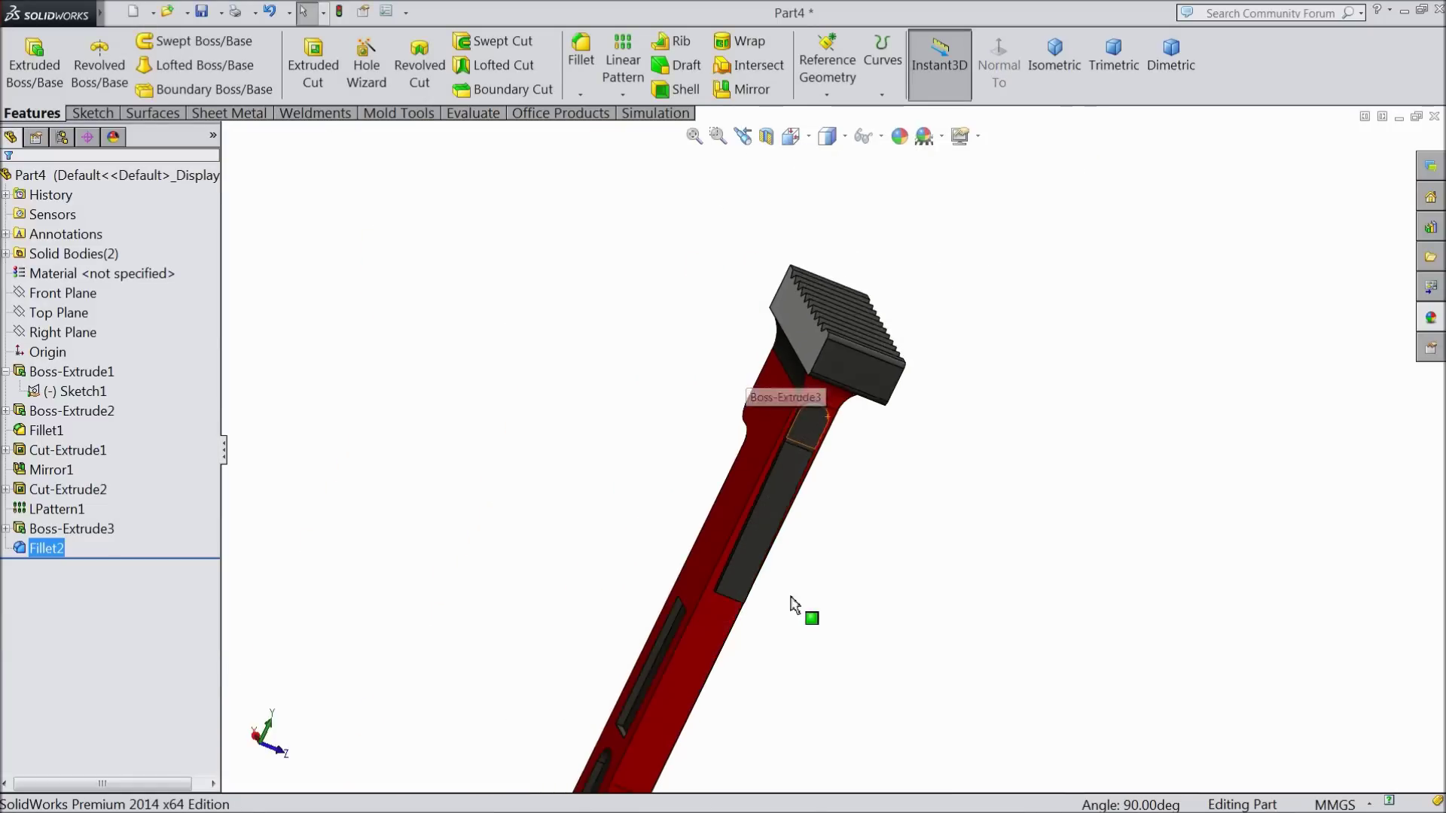
# - Apply a full round fillet to the clip strip's lower free end, with the end face as center between both side faces
pyautogui.scroll(-5, 702, 491)
pyautogui.click(581, 55)
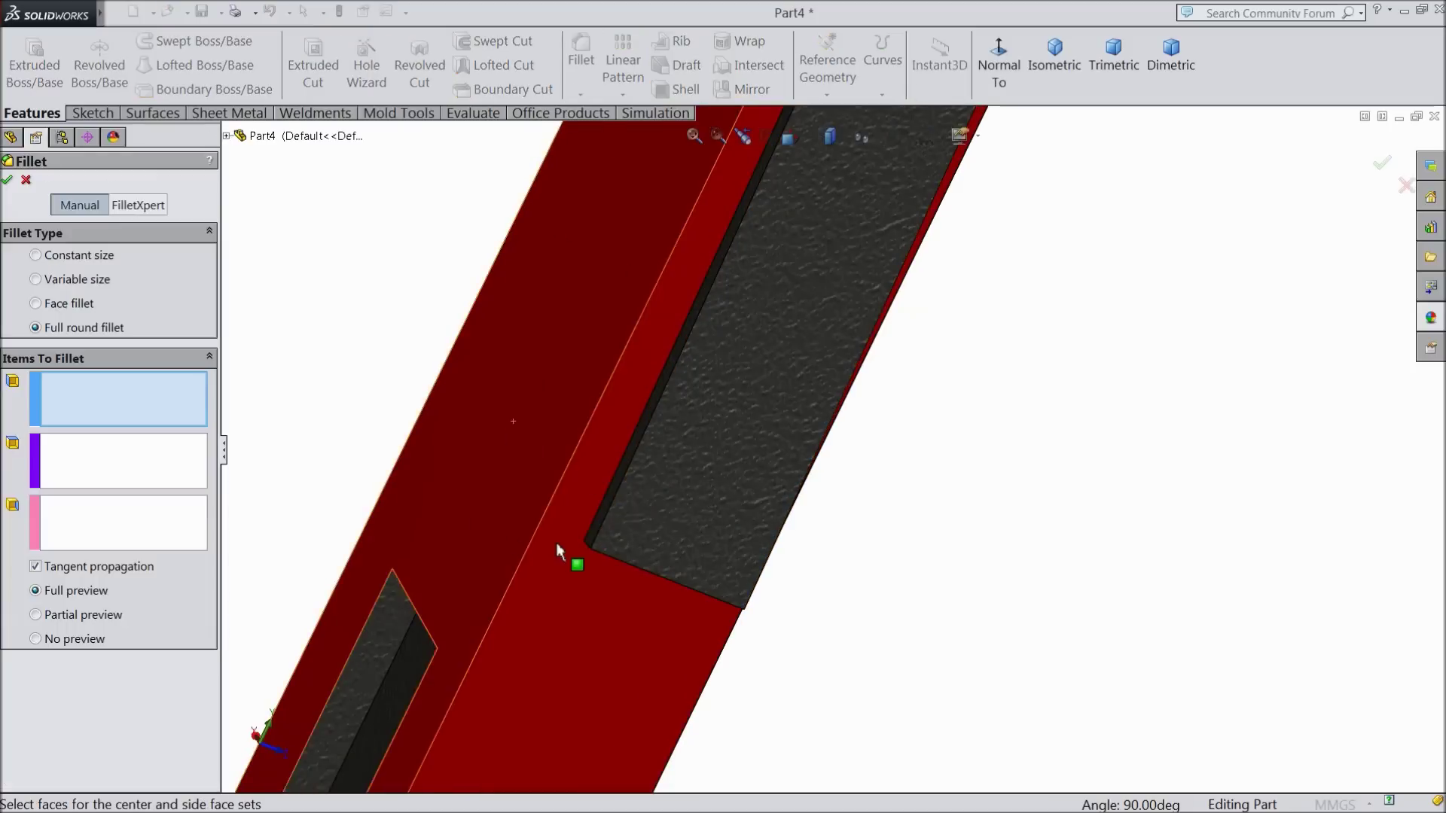
pyautogui.click(608, 503)
pyautogui.moveTo(657, 566); pyautogui.dragTo(704, 608, button='middle')
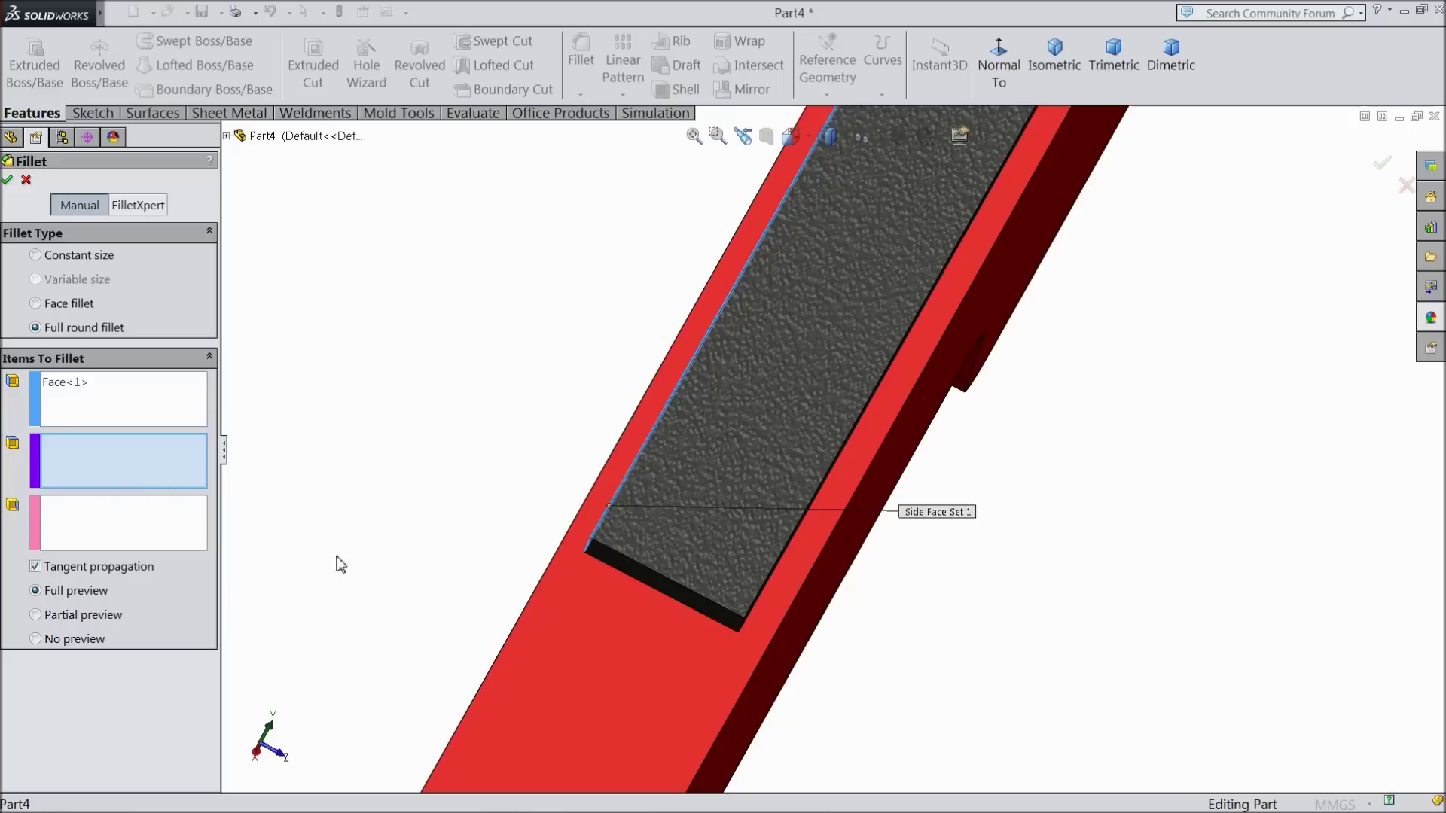
pyautogui.moveTo(680, 606); pyautogui.dragTo(617, 563, button='middle')
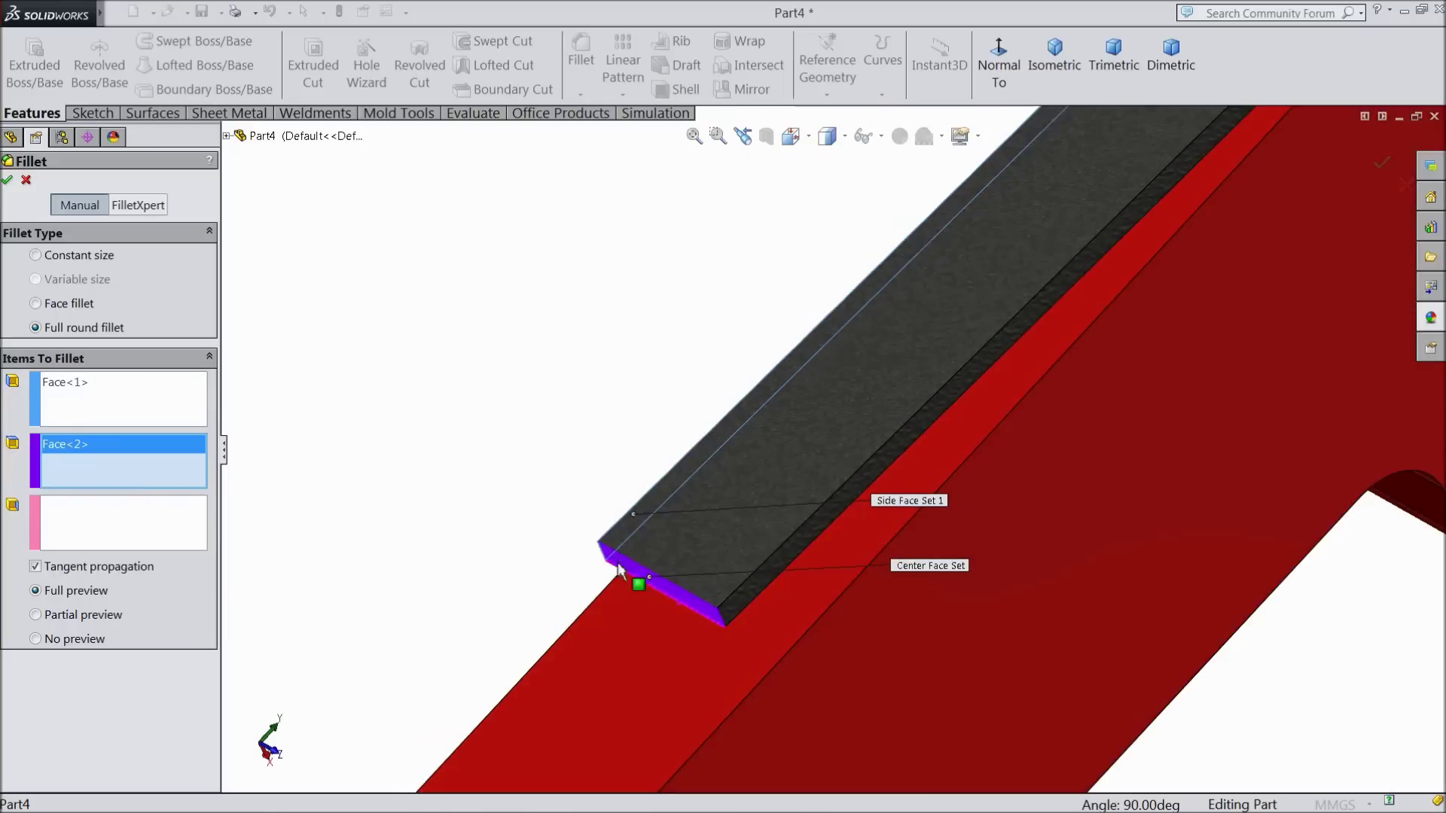
pyautogui.click(112, 513)
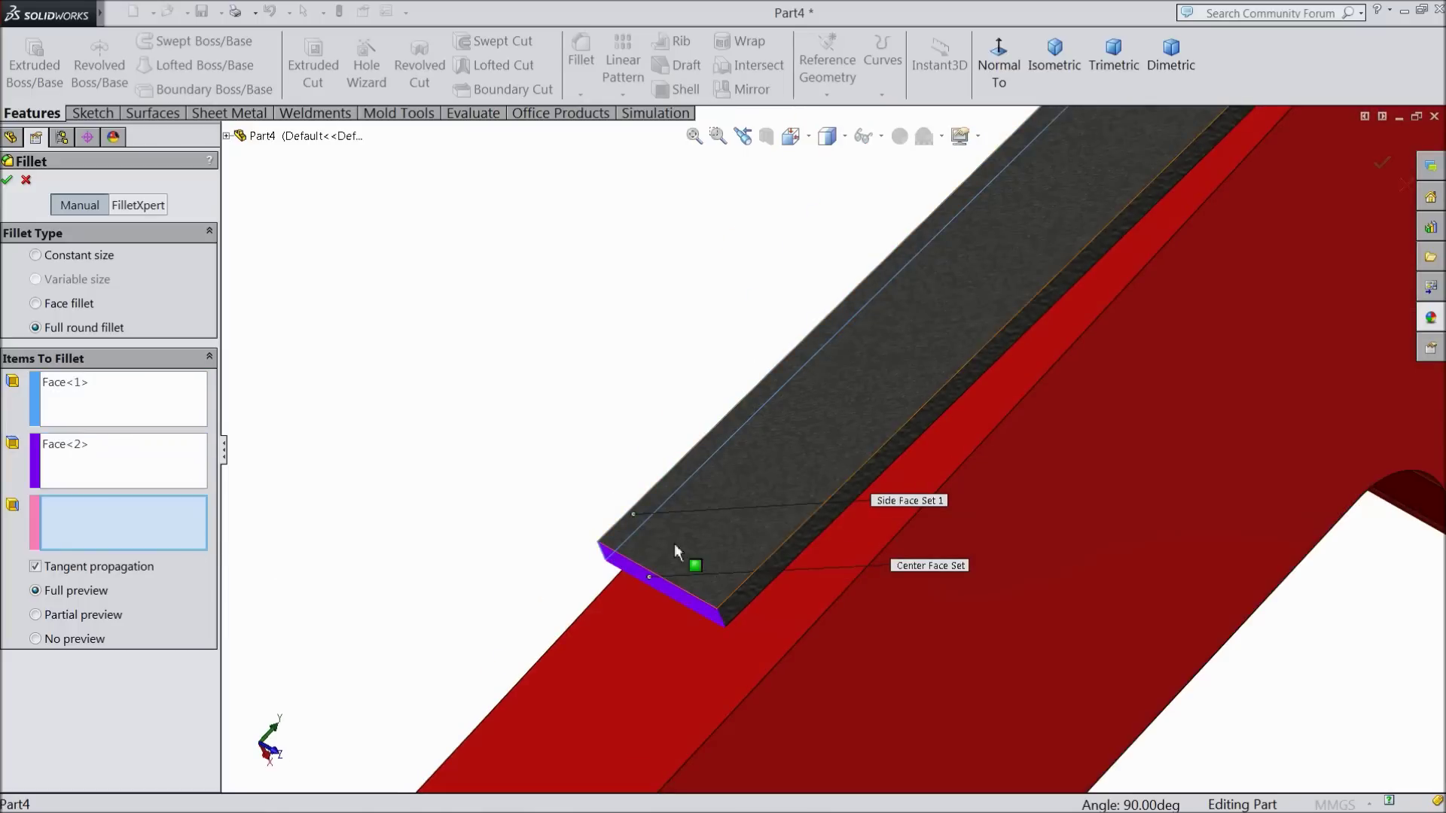
pyautogui.click(757, 581)
pyautogui.click(8, 182)
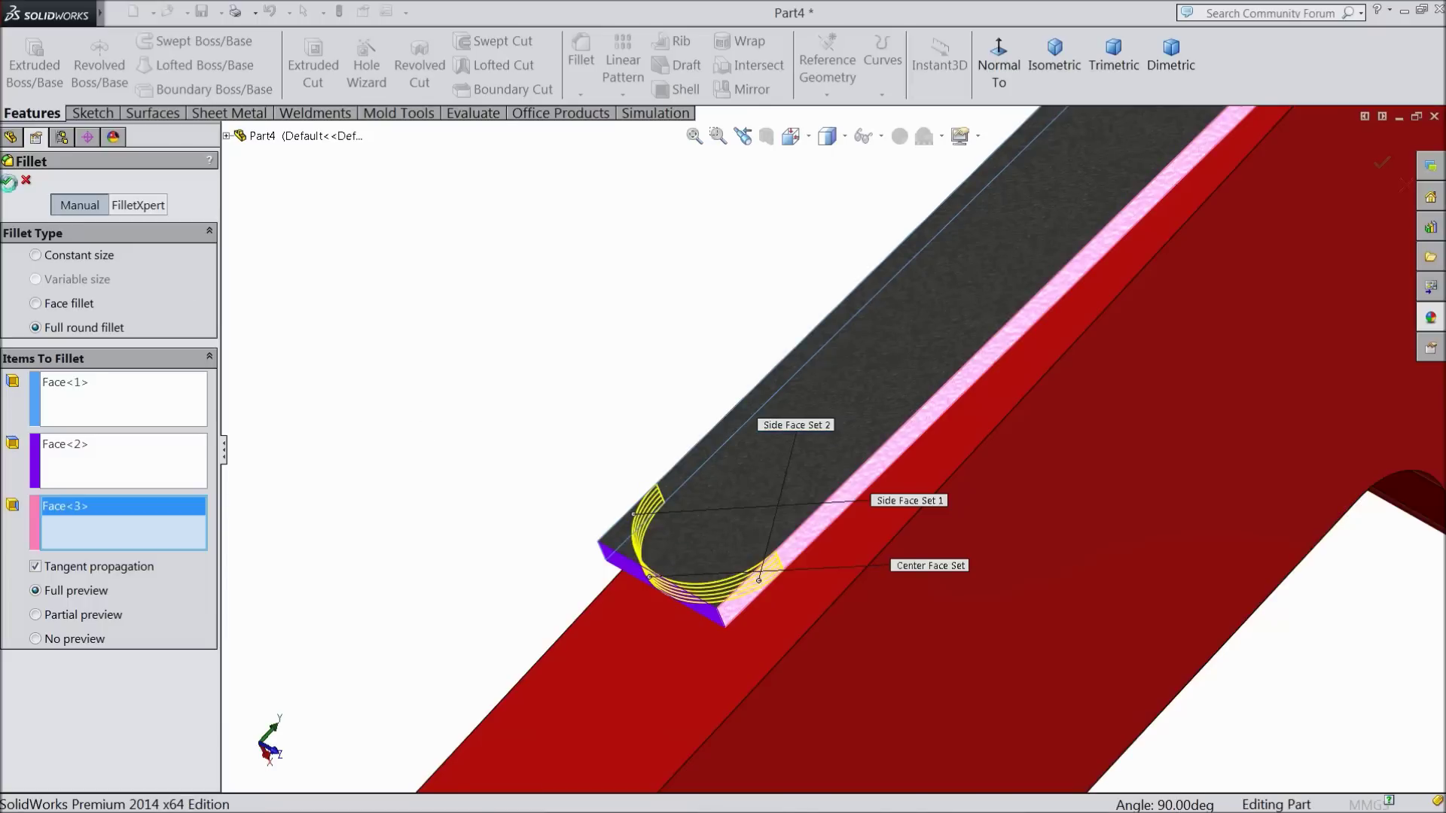
pyautogui.scroll(-5, 636, 488)
pyautogui.moveTo(635, 483); pyautogui.dragTo(727, 501, button='middle')
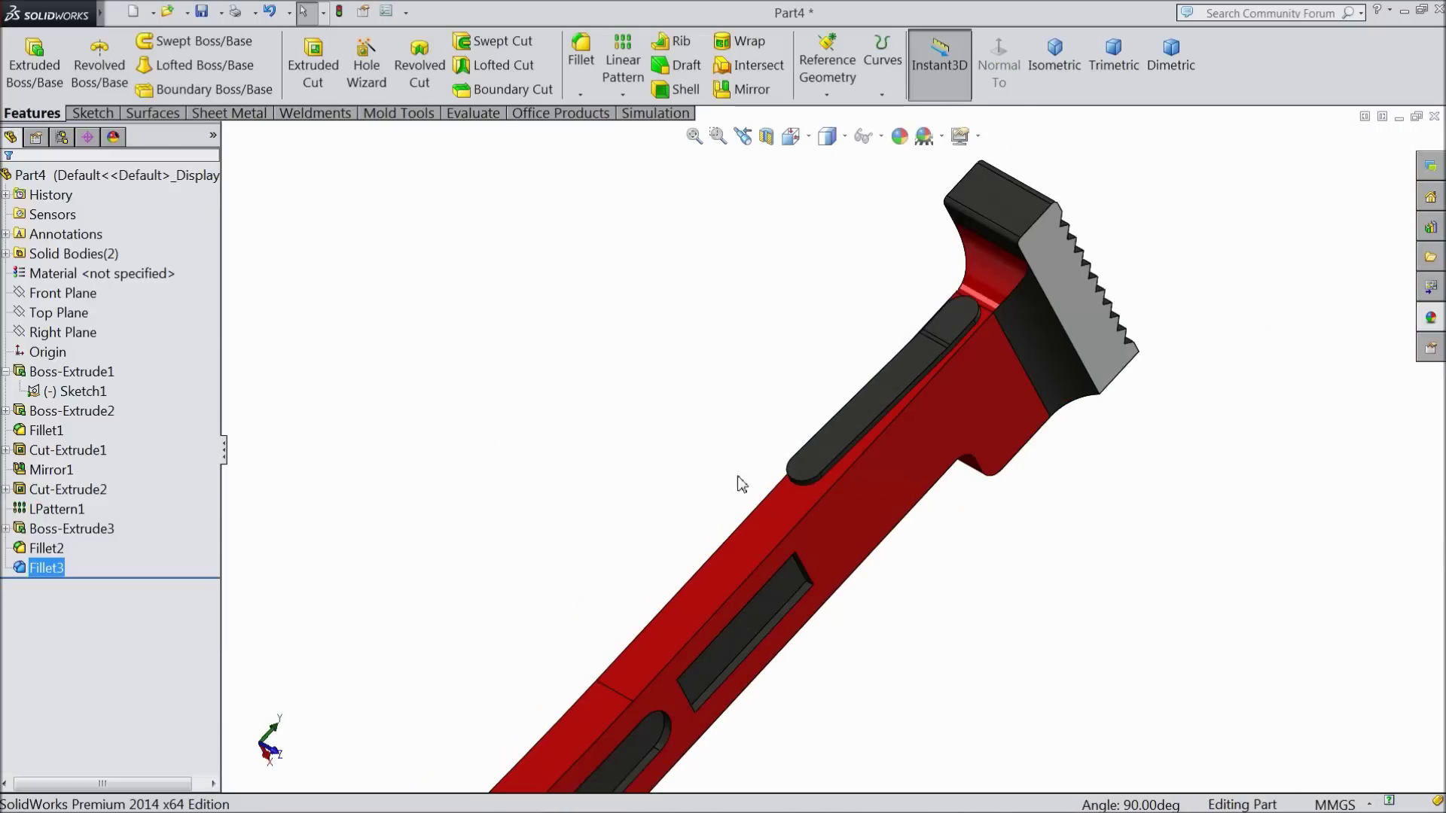
# - Start a new sketch on the Front Plane and view it normal to the plane
pyautogui.click(60, 294)
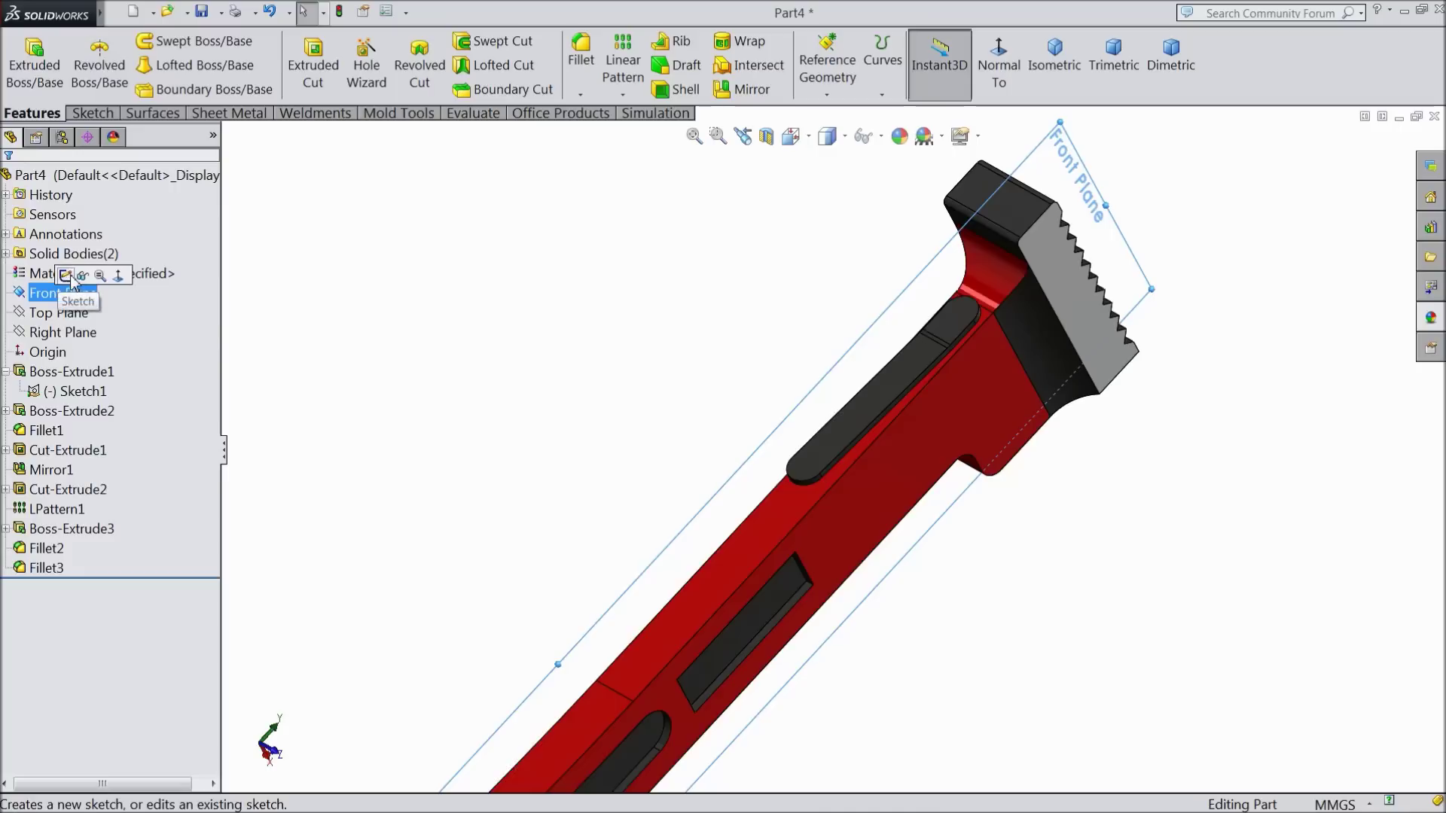
pyautogui.click(71, 278)
pyautogui.click(996, 68)
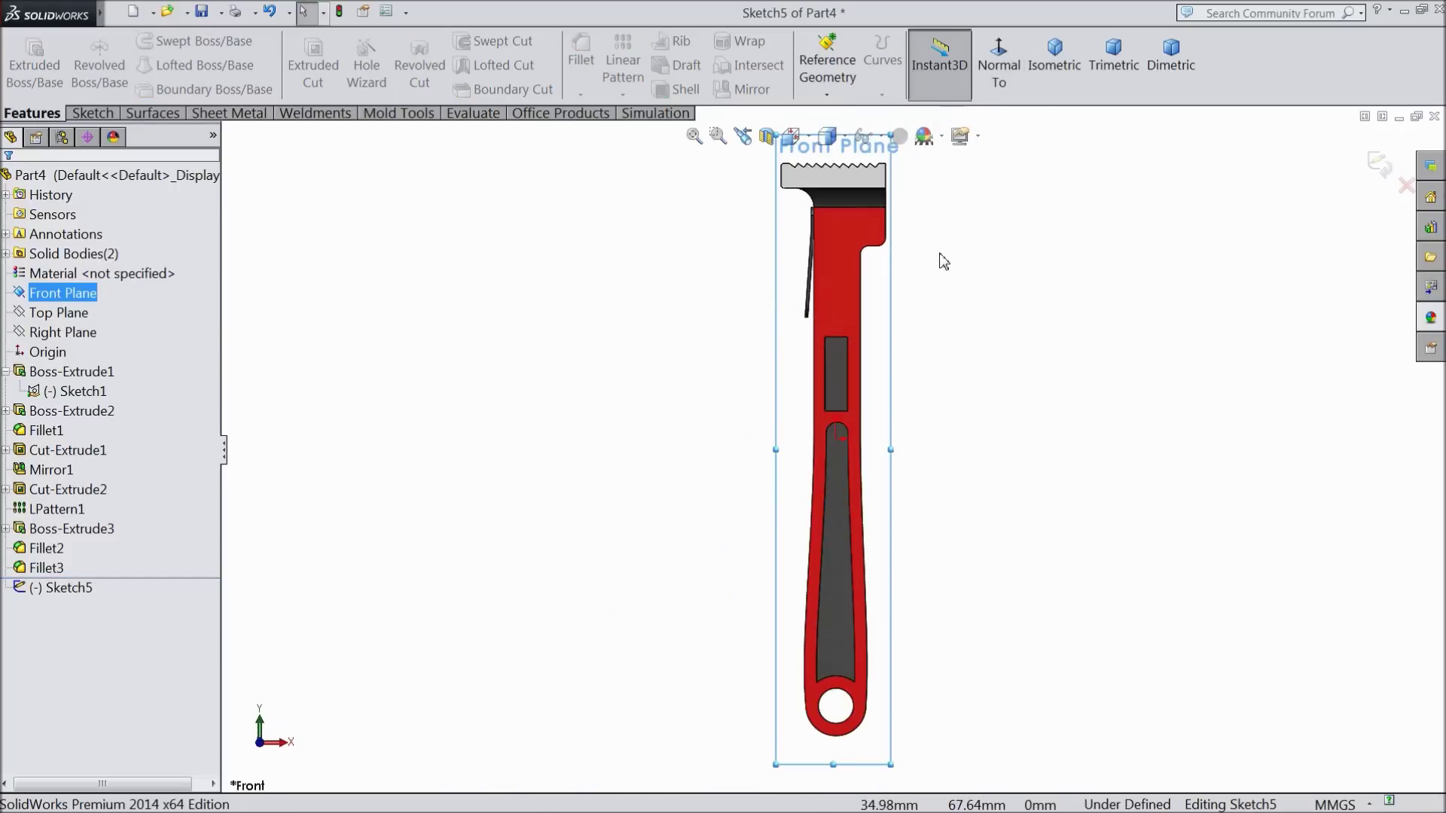
pyautogui.scroll(-5, 943, 261)
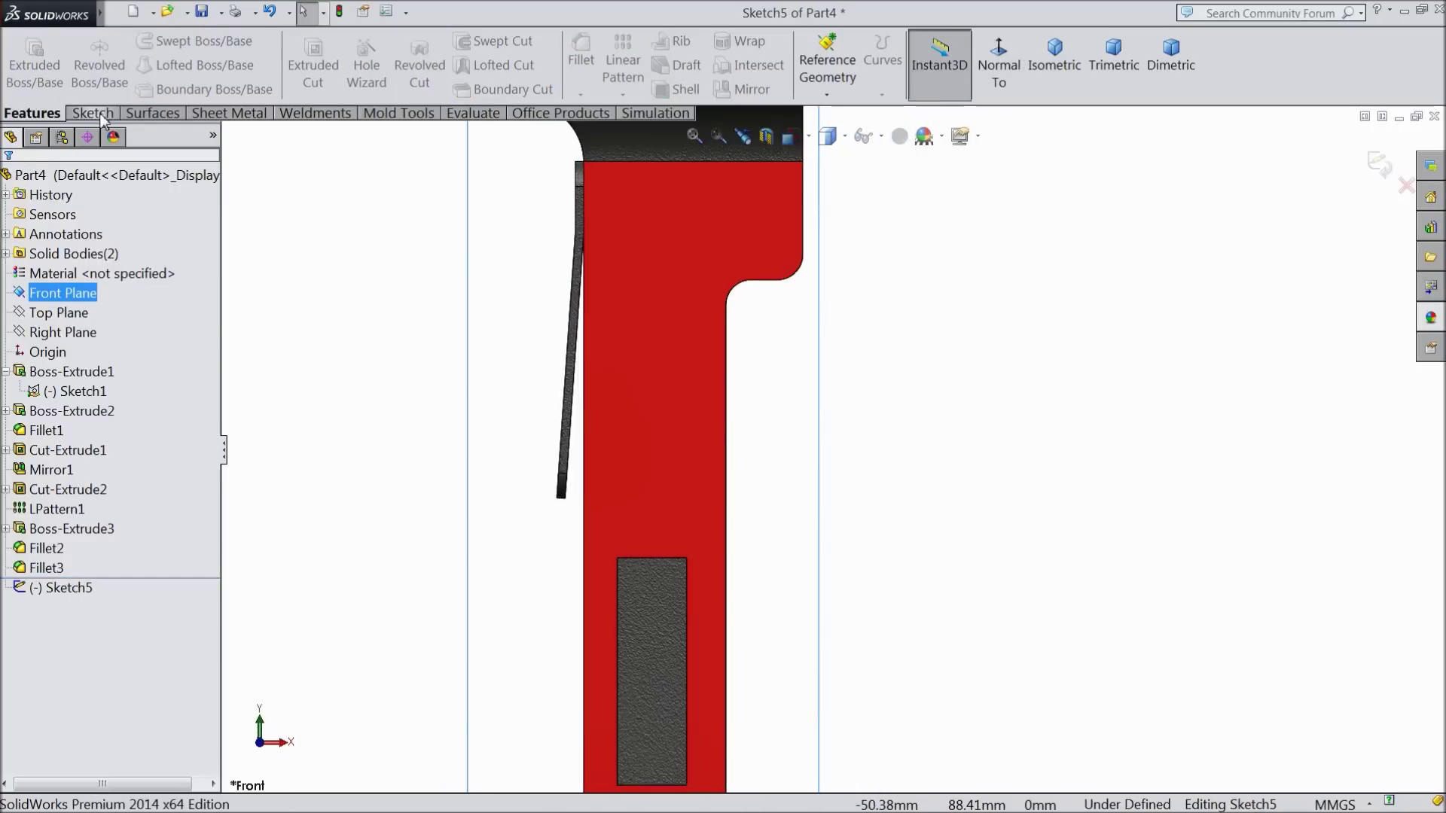
# - Sketch a closed line profile on the handle's edge opposite the clip, with a vertical section about 12 mm long and an outward-slanting upper section
pyautogui.click(95, 113)
pyautogui.click(128, 42)
pyautogui.scroll(2, 704, 418)
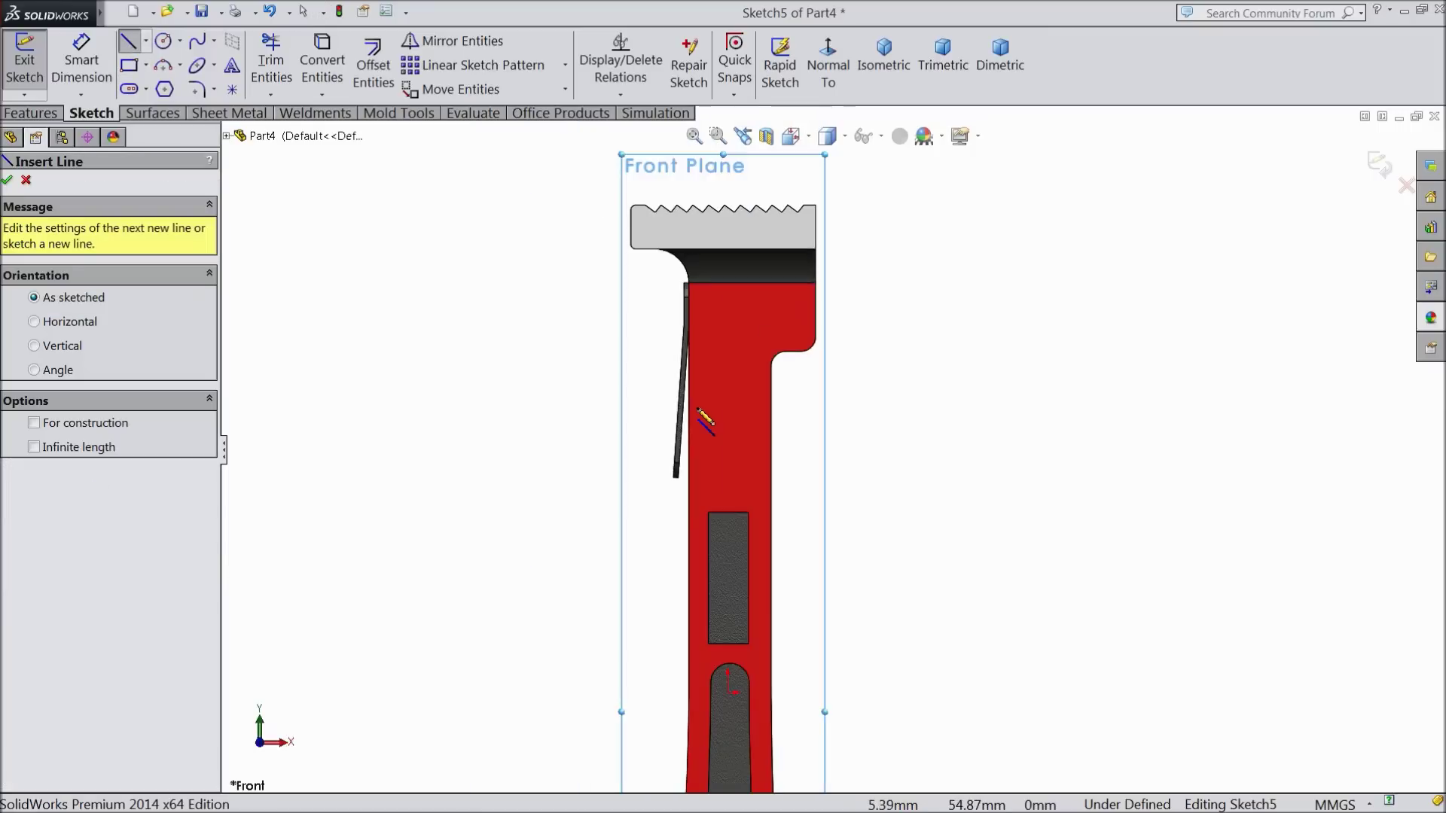
pyautogui.scroll(-2, 819, 611)
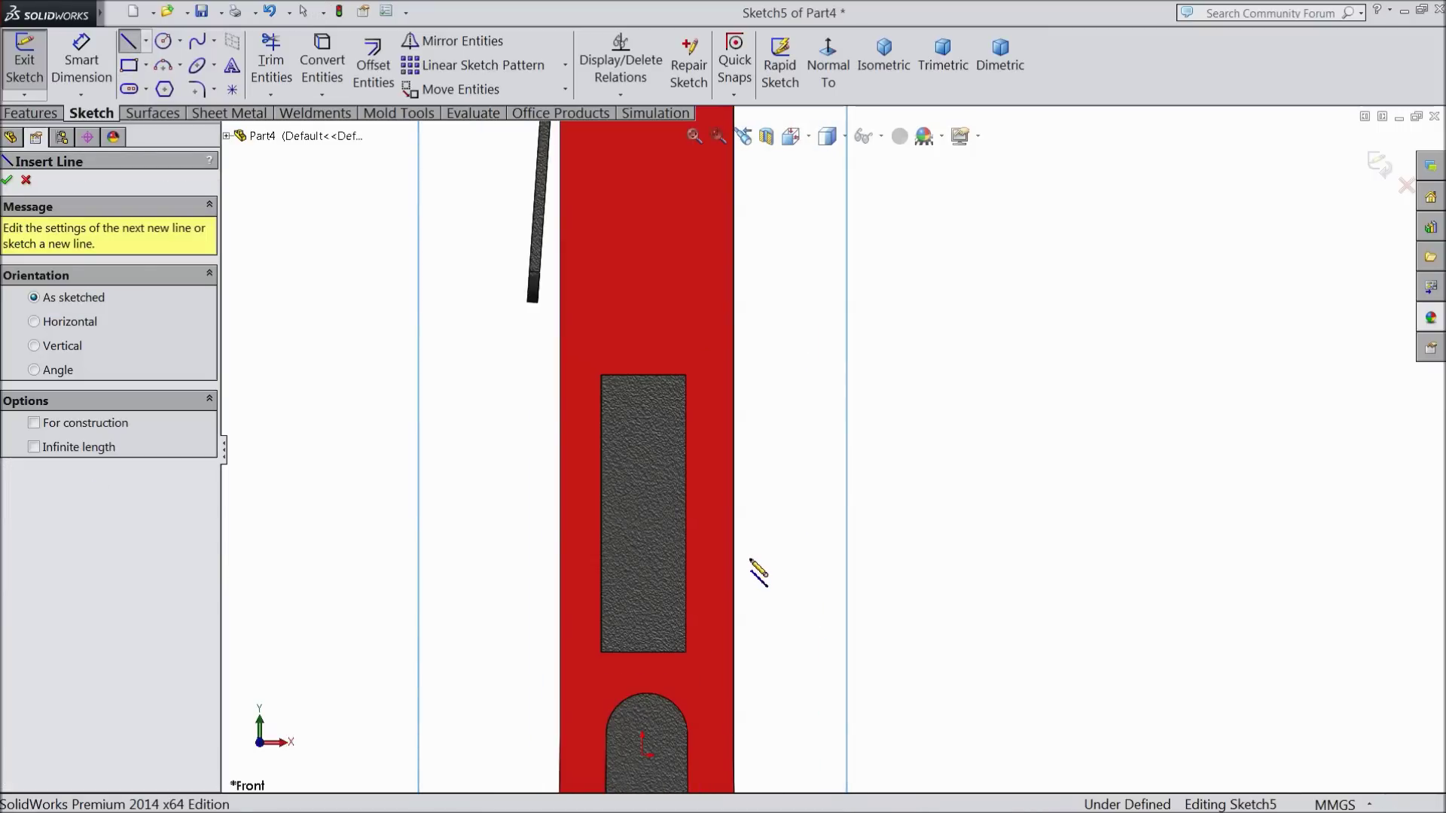
pyautogui.click(749, 560)
pyautogui.click(734, 558)
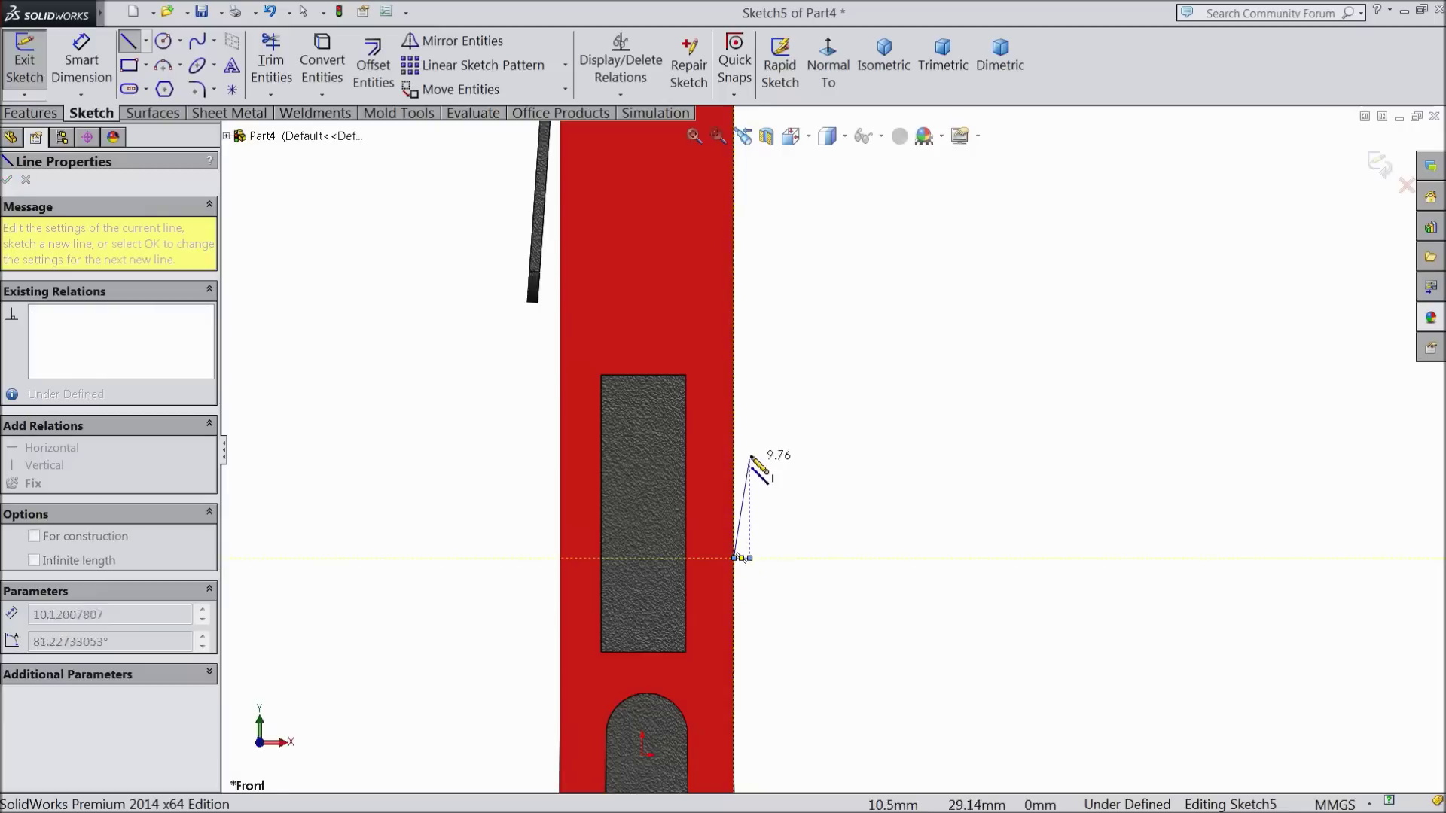
pyautogui.click(734, 431)
pyautogui.click(776, 172)
pyautogui.click(796, 173)
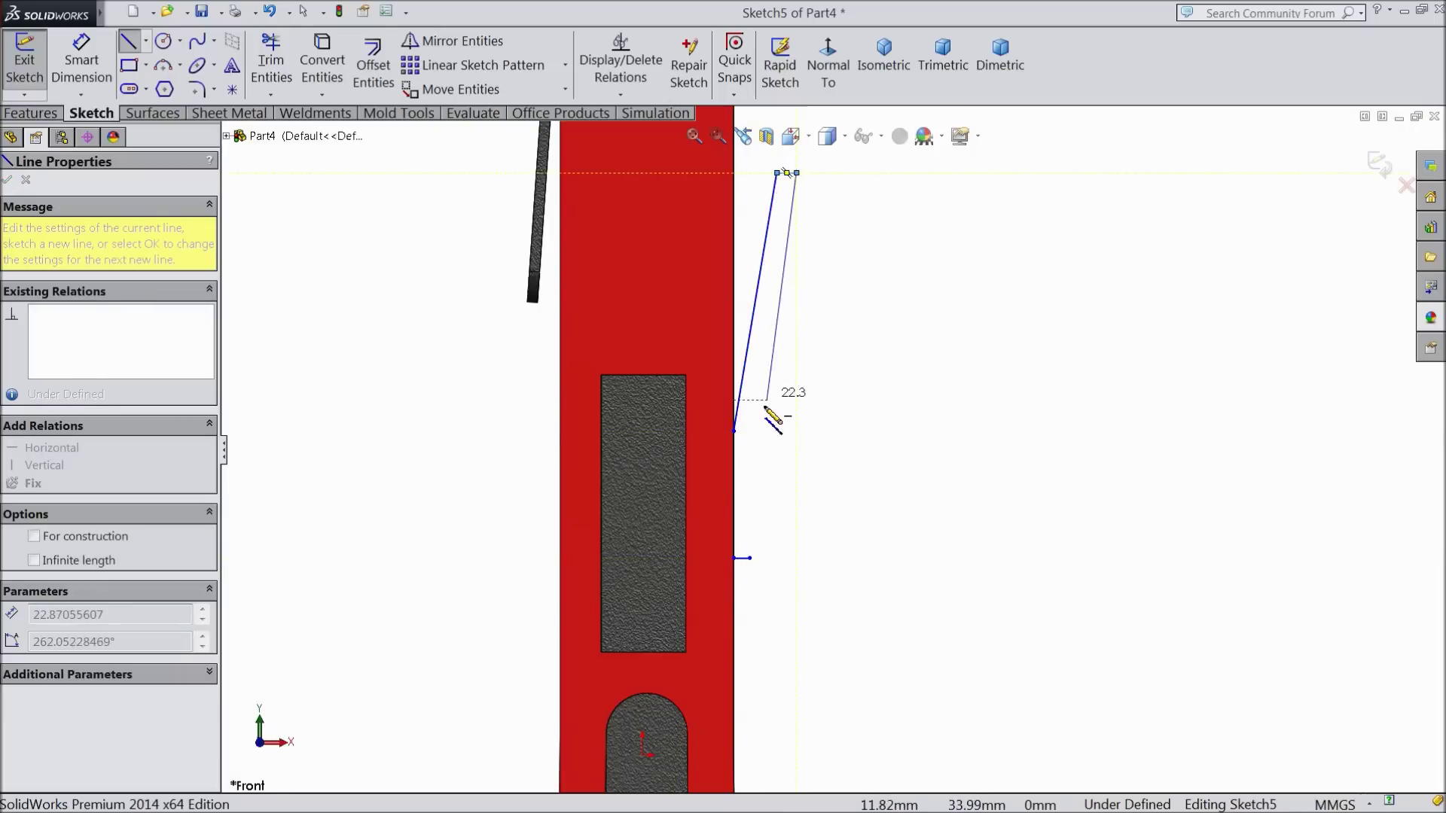
pyautogui.click(753, 434)
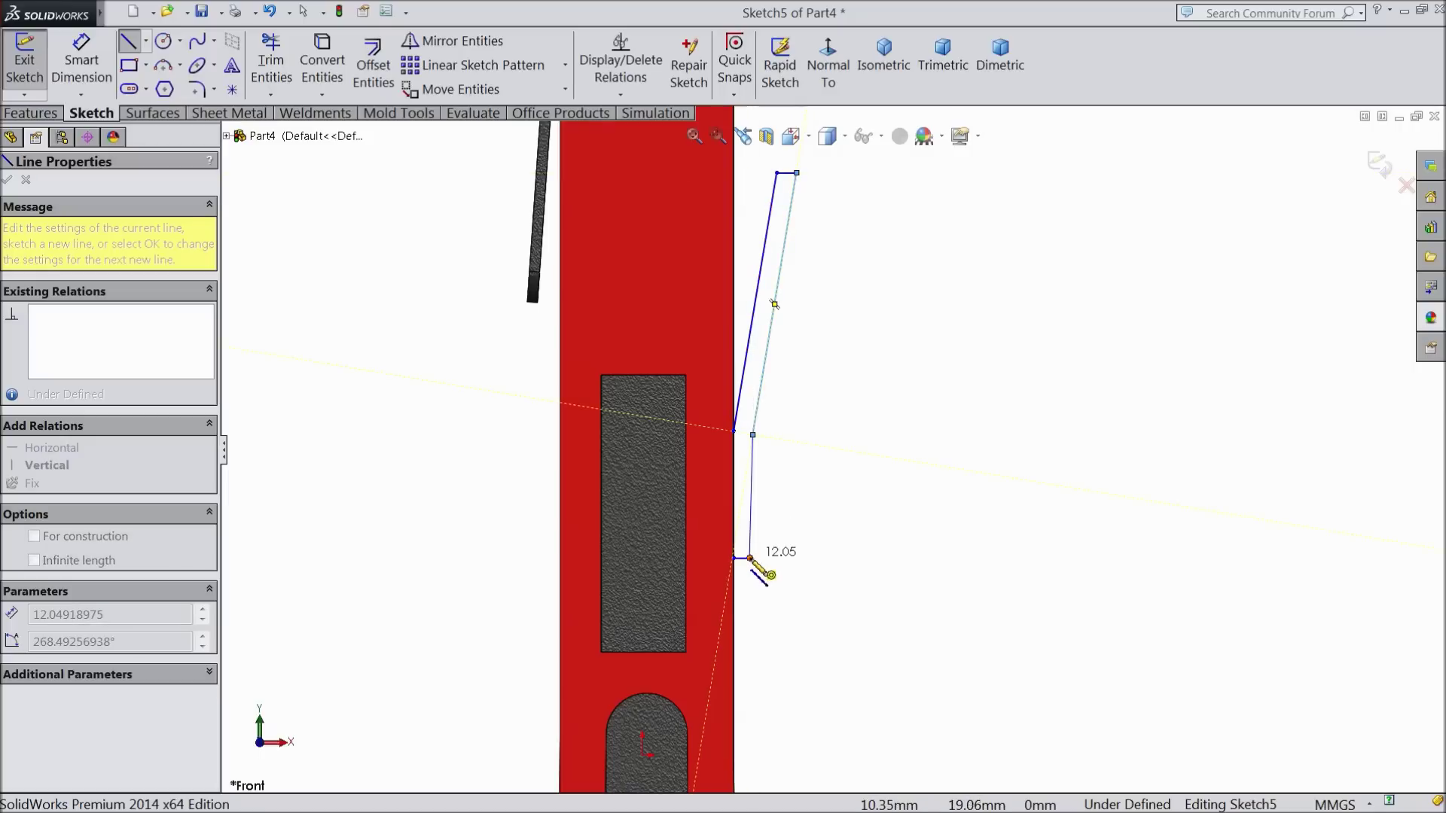
pyautogui.click(750, 558)
pyautogui.rightClick(783, 497)
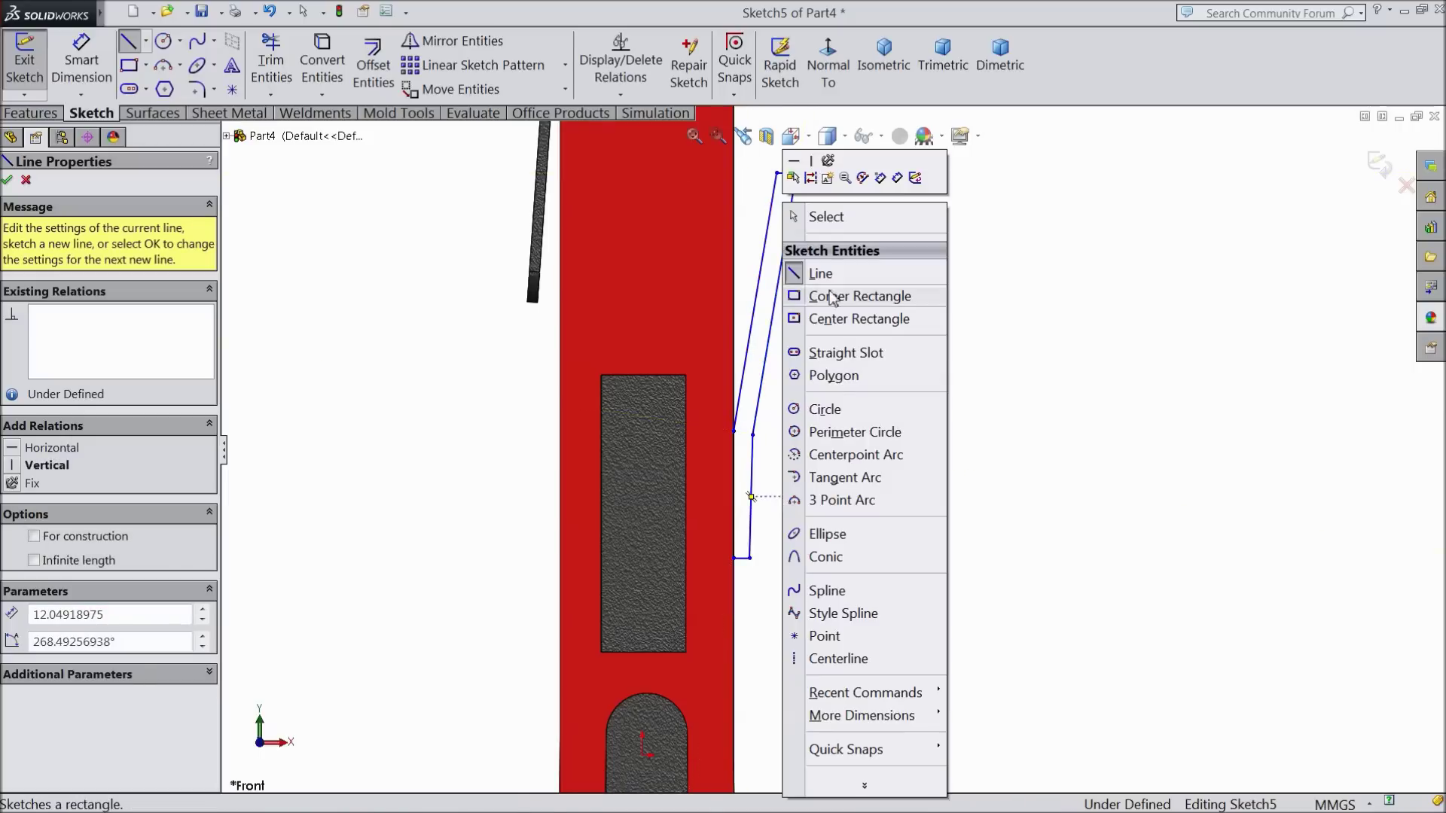
pyautogui.click(813, 214)
# - Add Equal and Parallel relations between the two long lines of the new profile's lower section
pyautogui.scroll(-4, 763, 497)
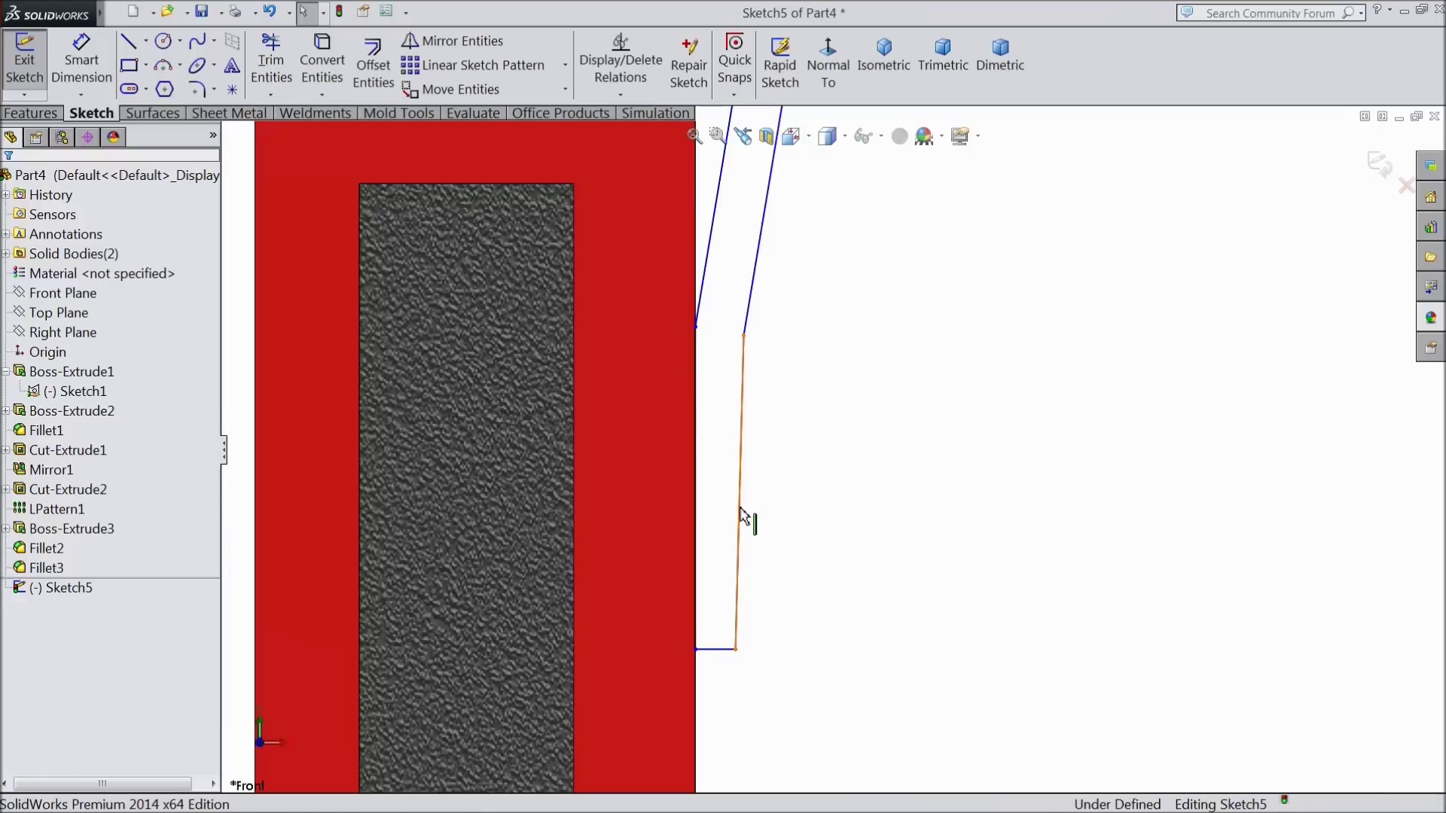
pyautogui.click(740, 516)
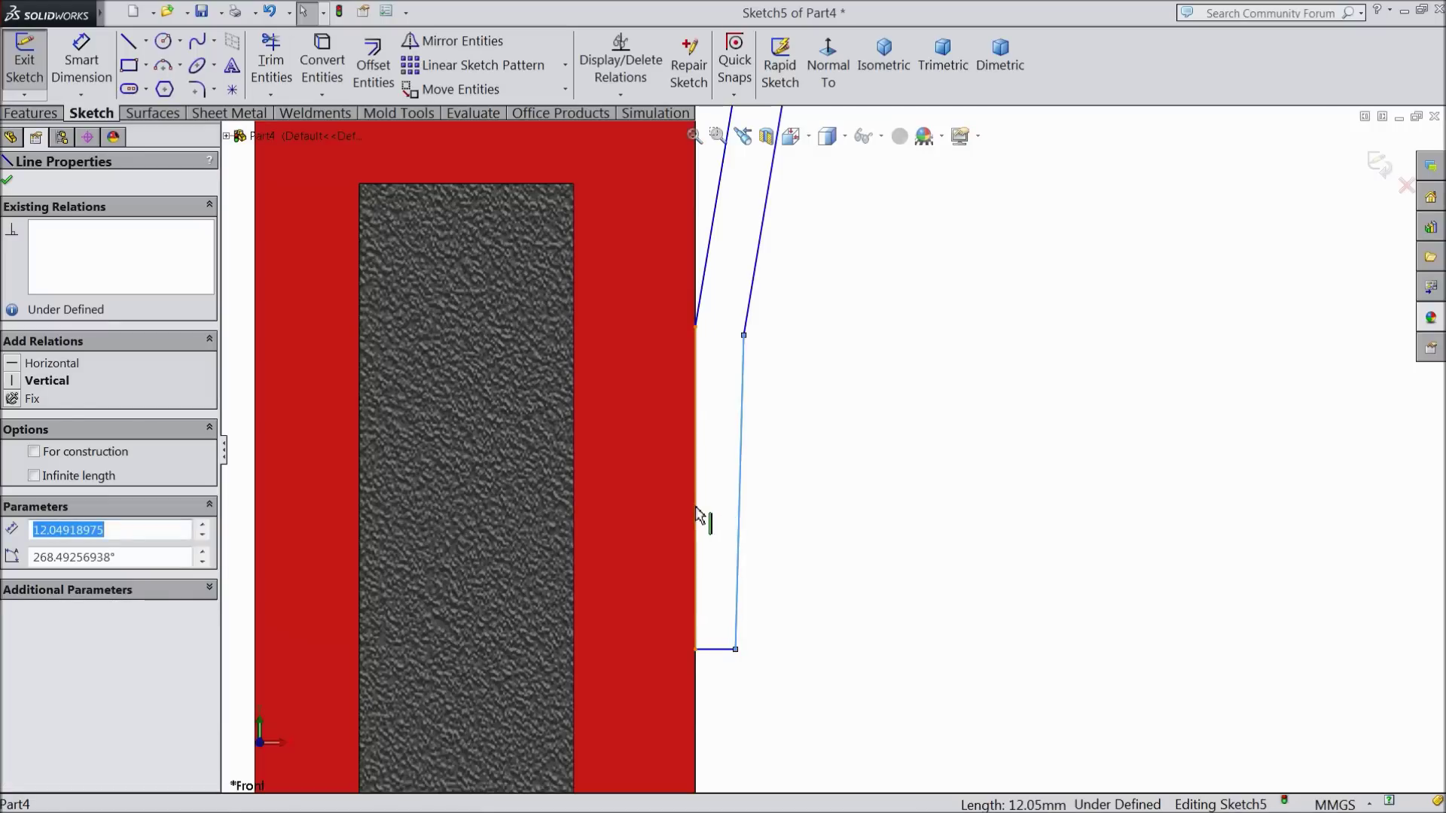
pyautogui.keyDown('ctrl'); pyautogui.click(696, 517); pyautogui.keyUp('ctrl')
pyautogui.click(823, 443)
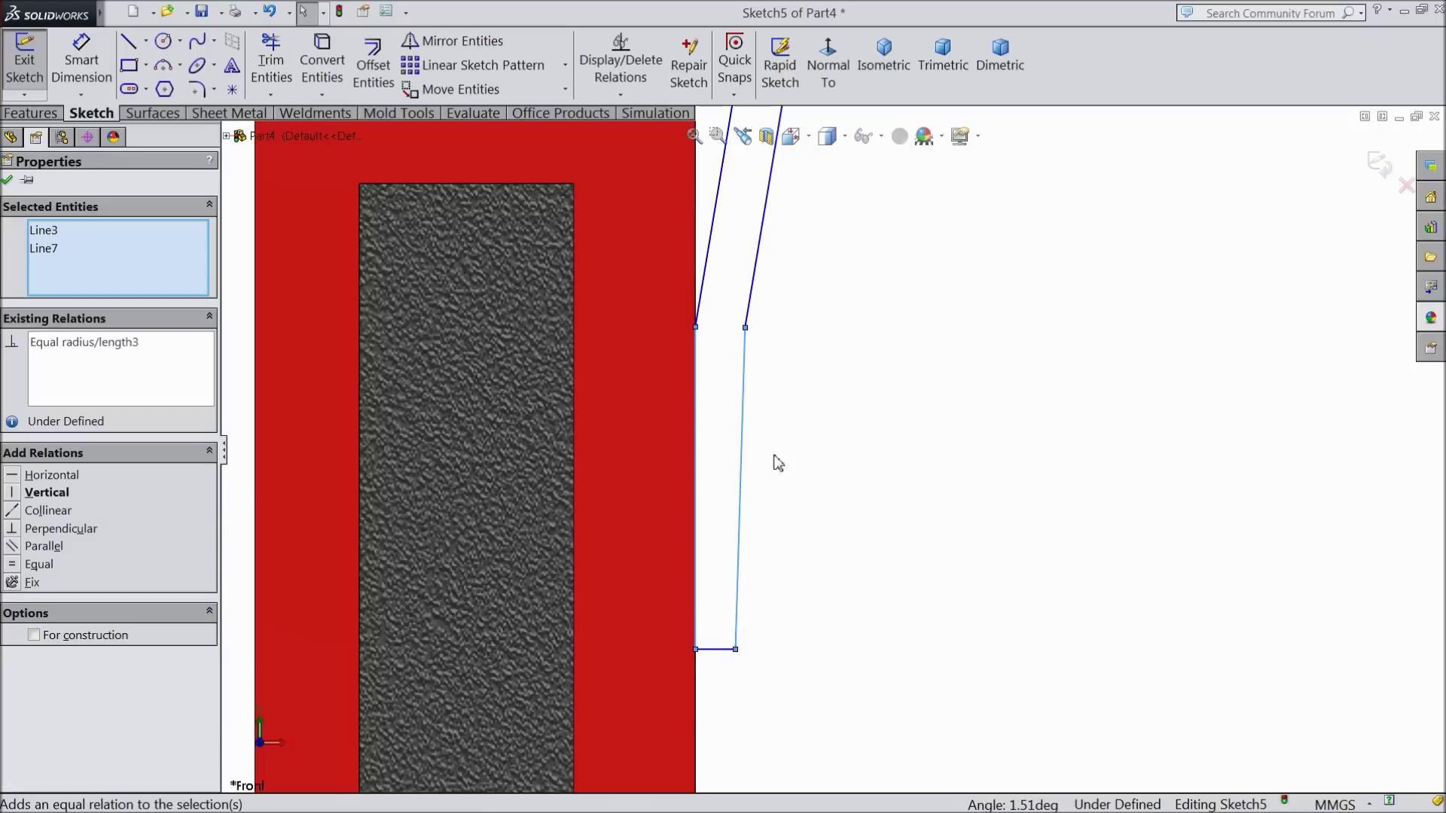
pyautogui.click(52, 552)
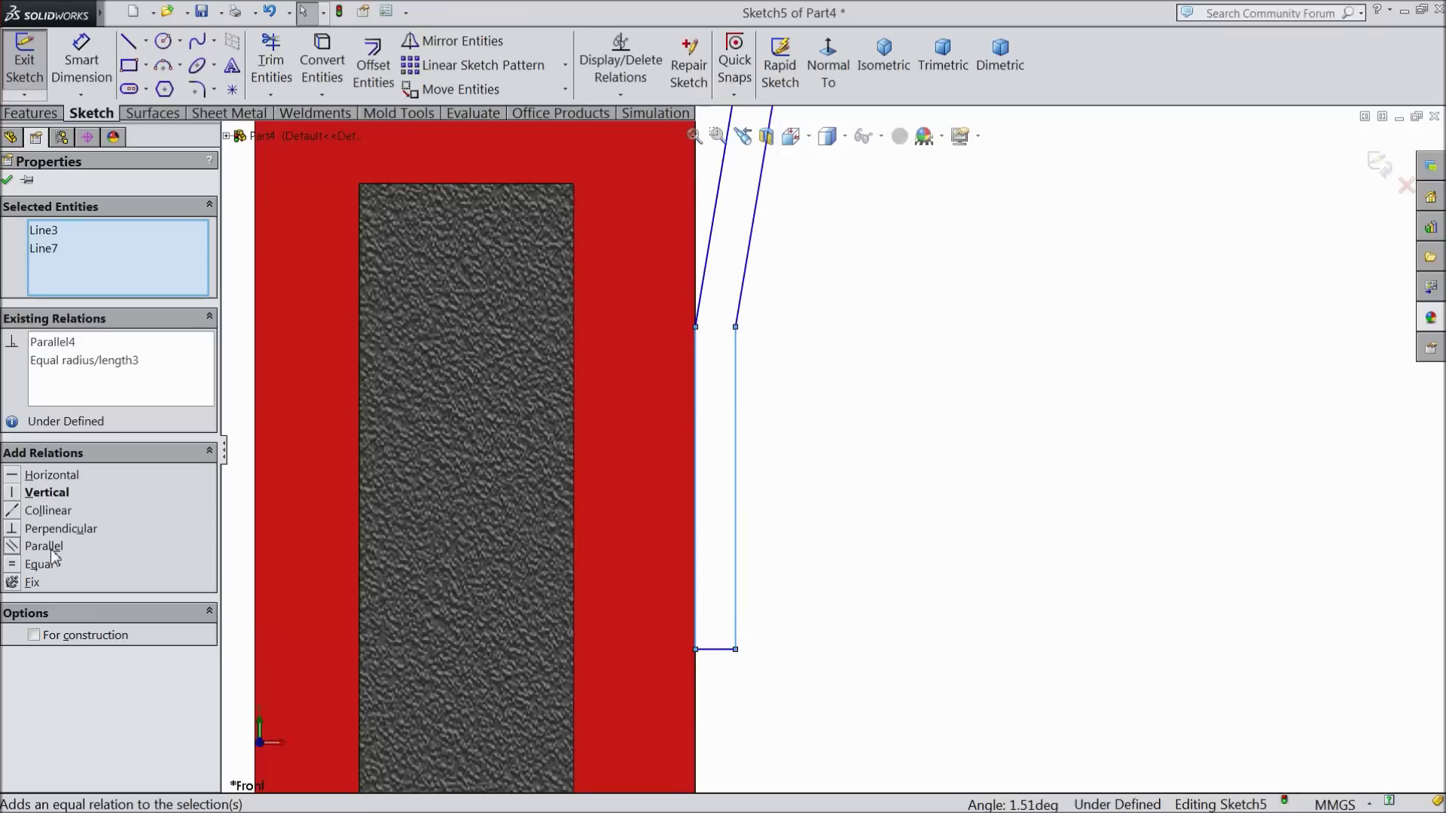
pyautogui.click(7, 181)
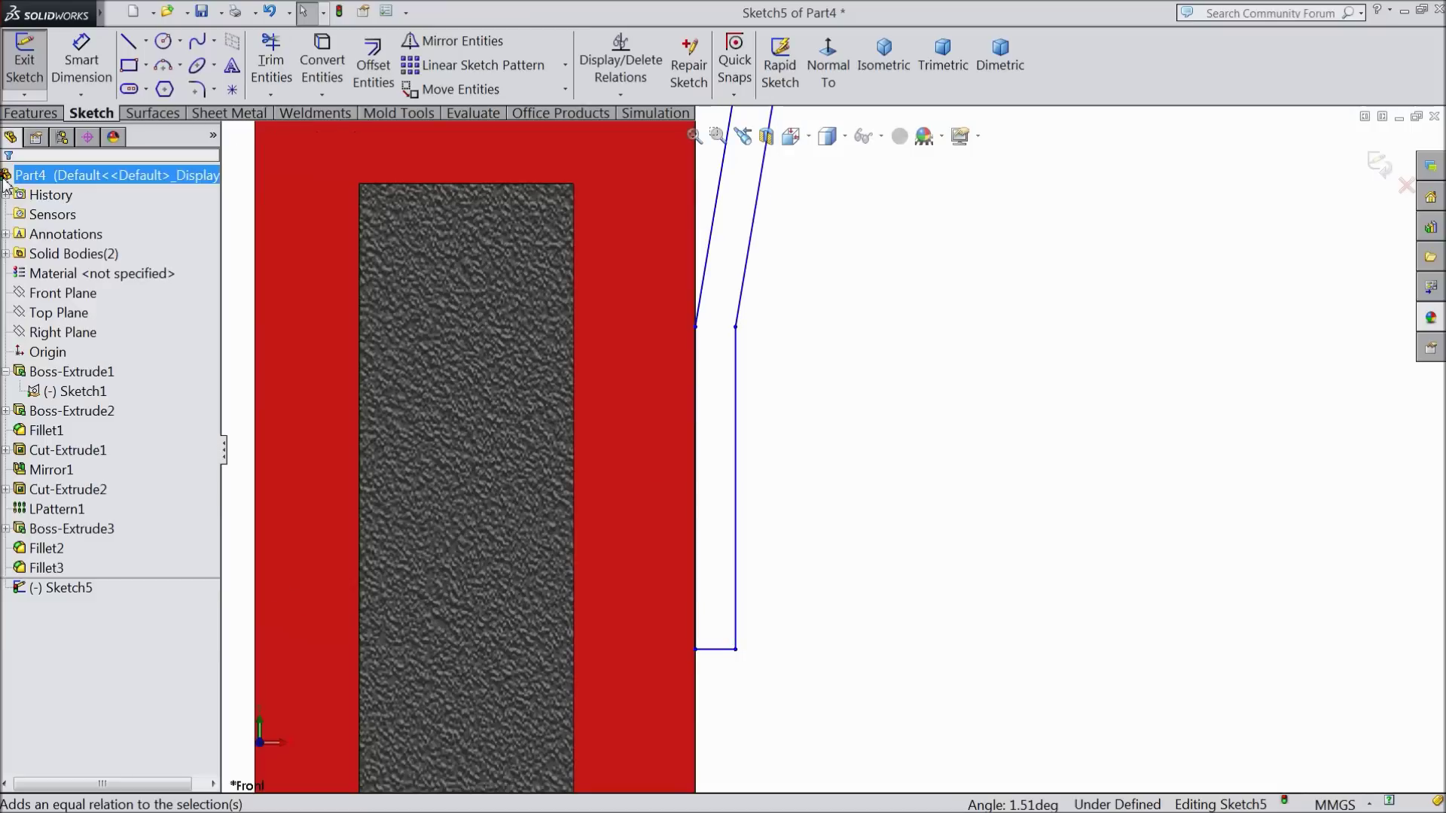
# - Dimension the short bottom line of the new profile as 1 mm
pyautogui.click(82, 60)
pyautogui.scroll(5, 811, 619)
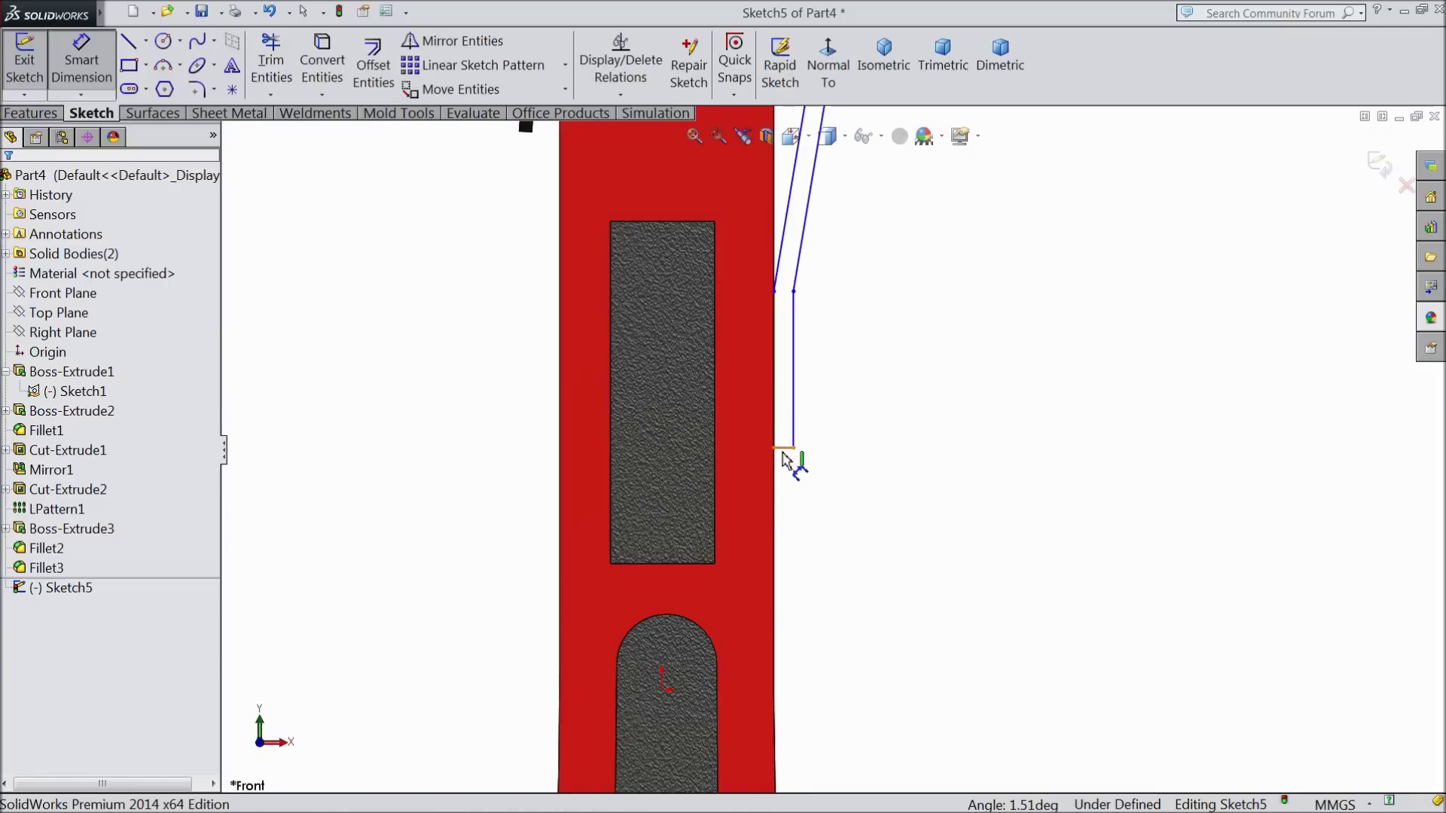
pyautogui.click(783, 450)
pyautogui.click(787, 482)
pyautogui.write('1')
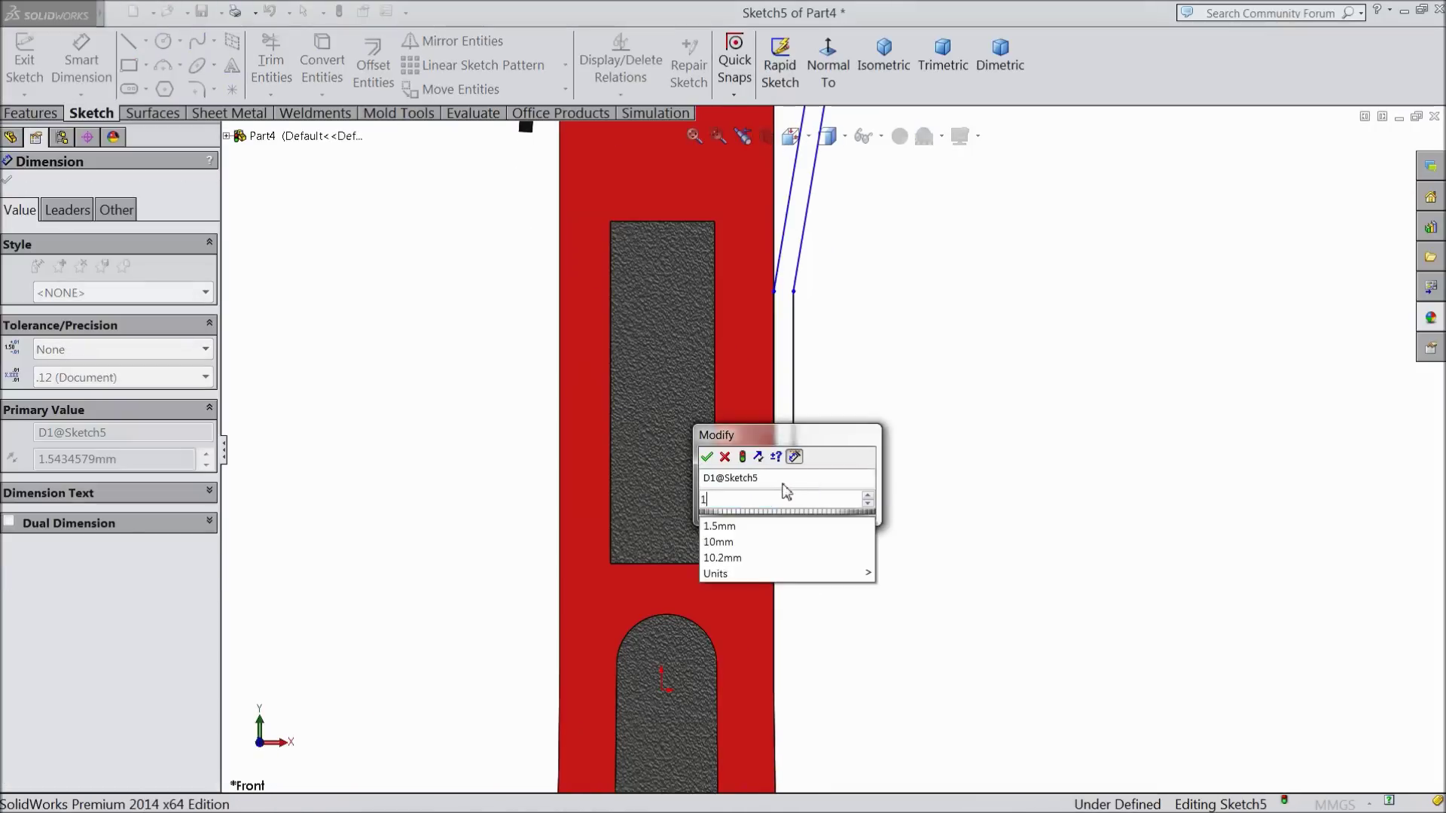
pyautogui.click(708, 457)
# - Dimension the vertical distance from the origin to the profile's bottom line as 18 mm
pyautogui.scroll(-3, 597, 694)
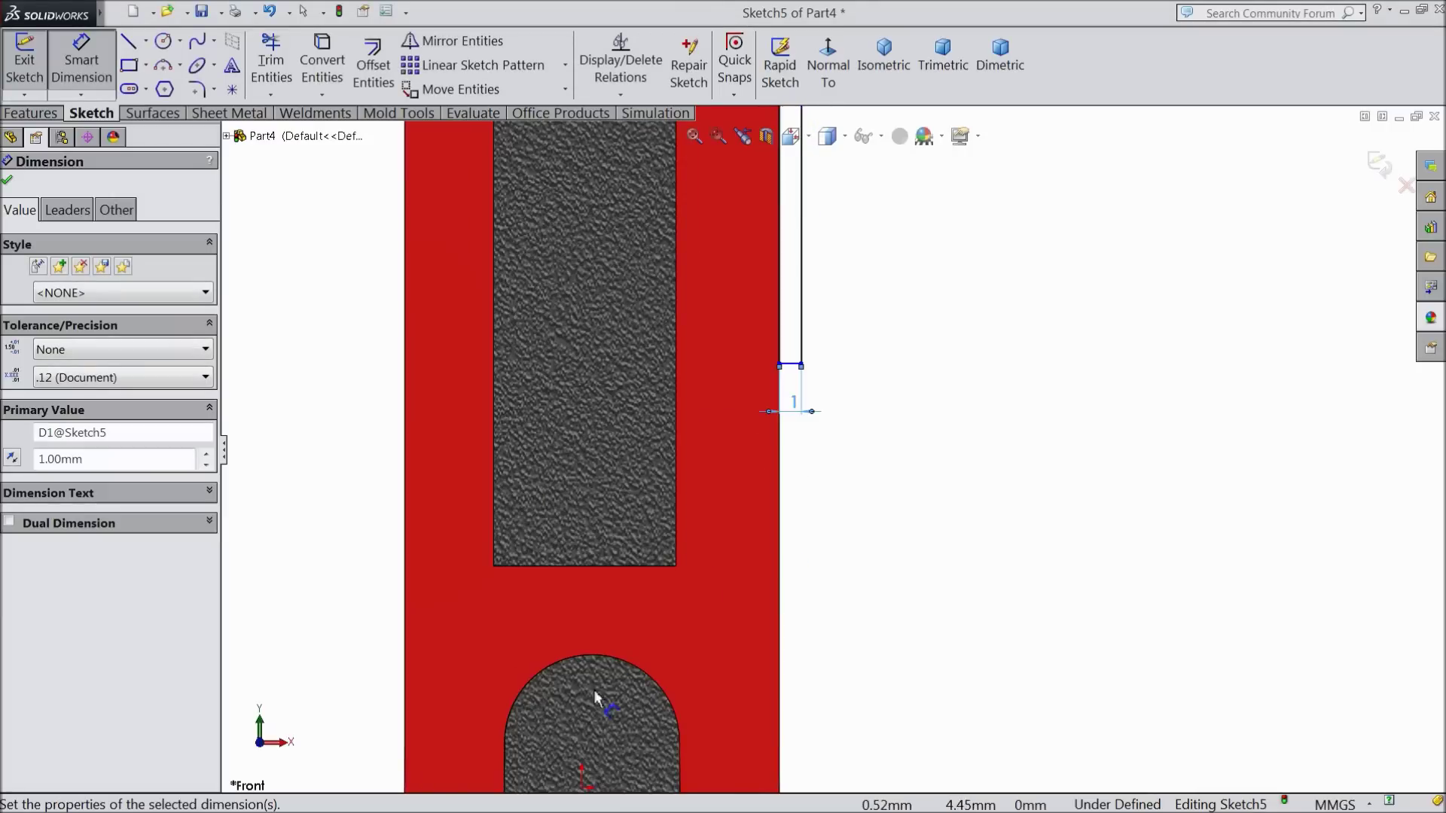
pyautogui.click(659, 686)
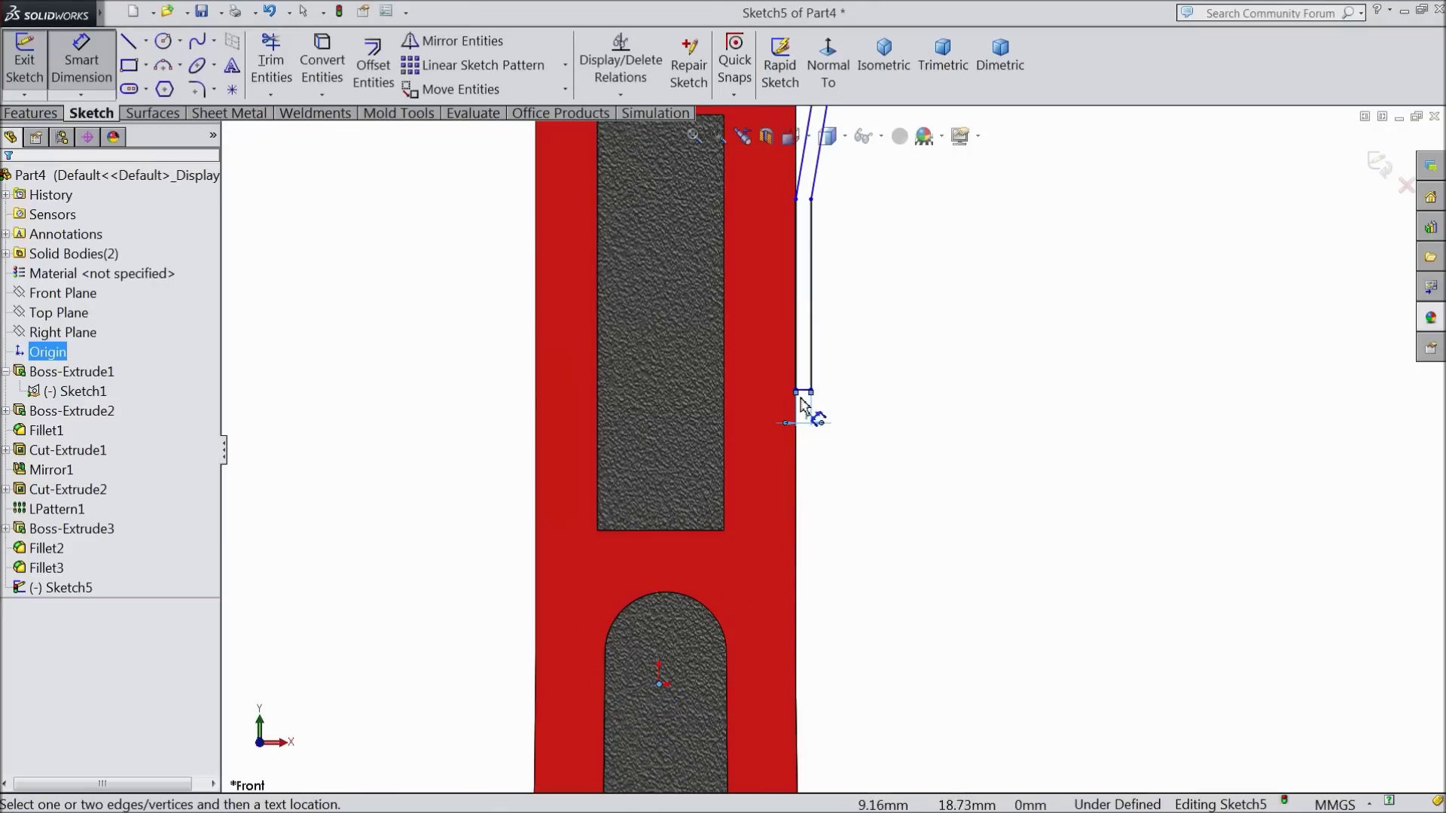
pyautogui.click(802, 392)
pyautogui.click(856, 532)
pyautogui.write('18')
pyautogui.click(774, 506)
pyautogui.scroll(3, 836, 444)
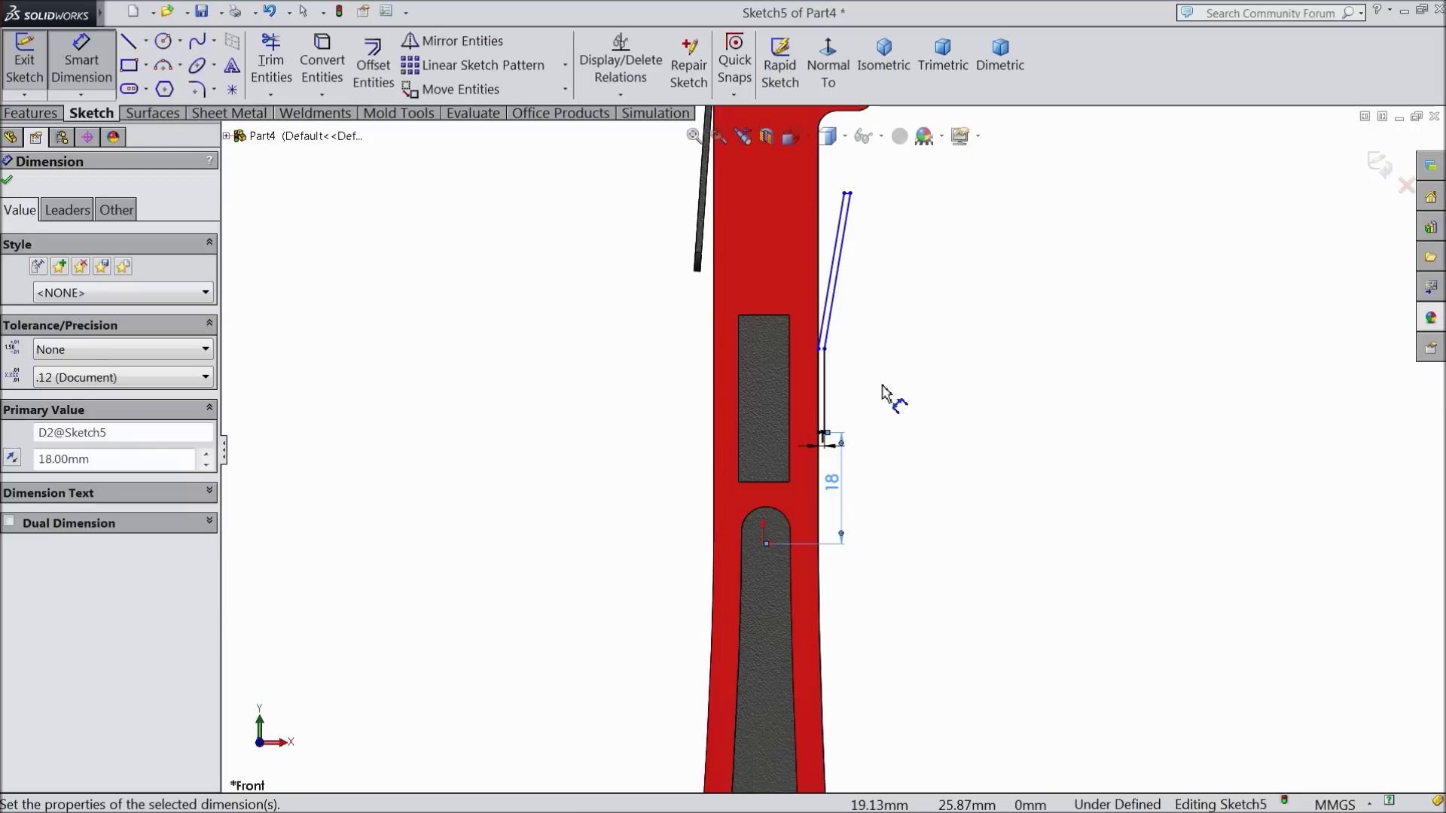
# - Dimension the outer vertical line of the profile's lower section as 9 mm
pyautogui.scroll(-5, 828, 406)
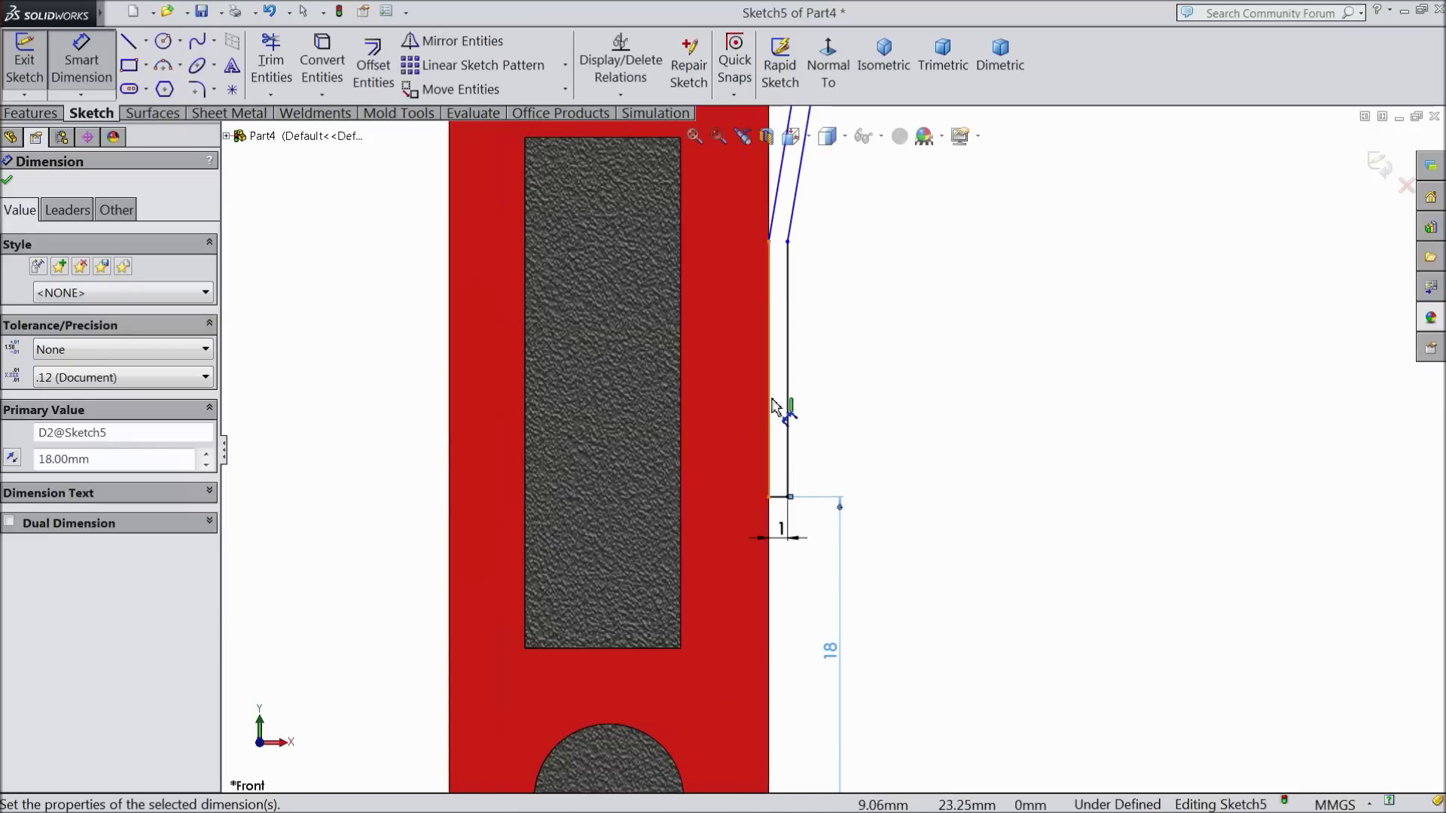
pyautogui.click(789, 399)
pyautogui.click(822, 375)
pyautogui.write('9')
pyautogui.click(752, 366)
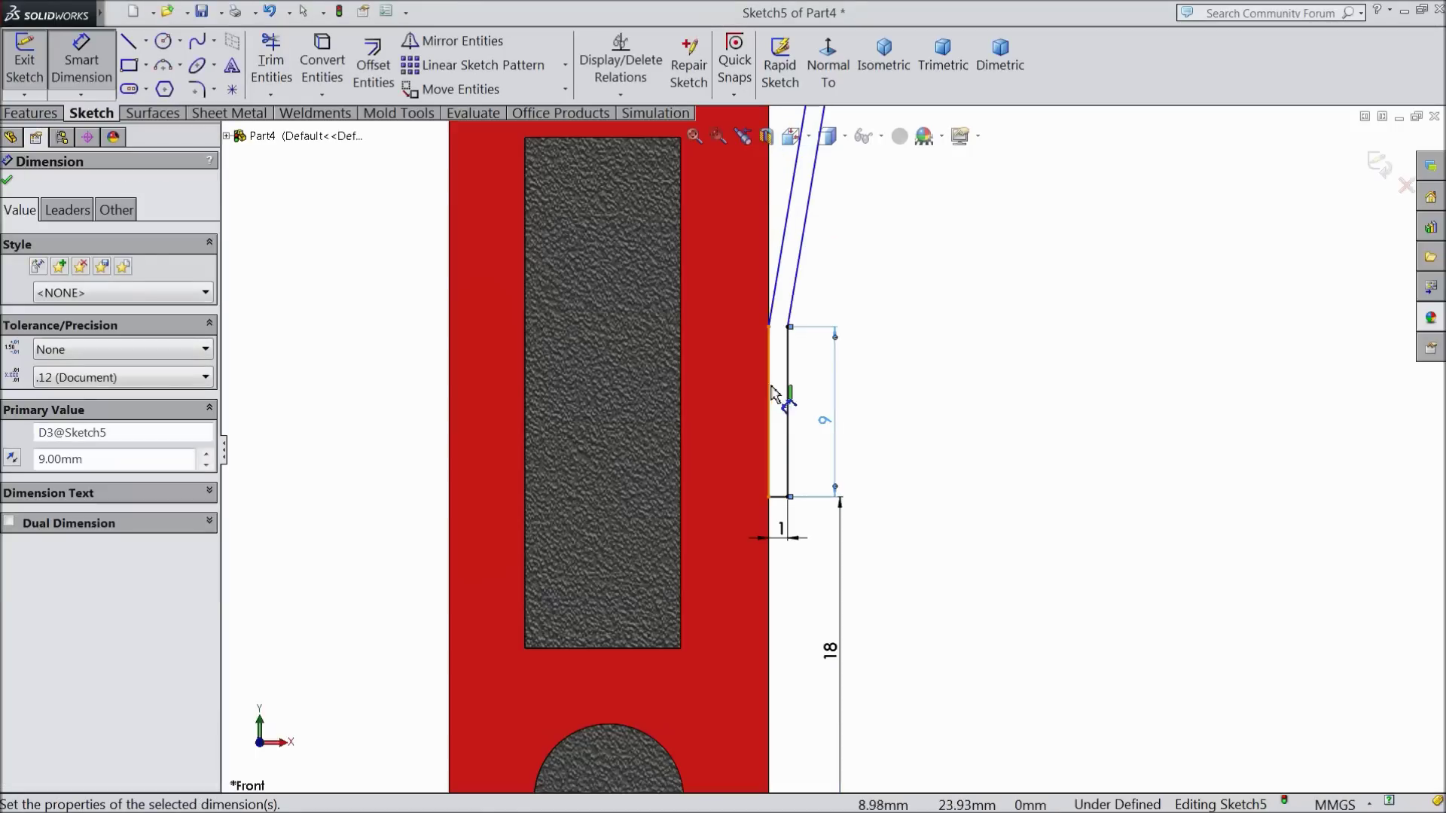
pyautogui.scroll(2, 866, 363)
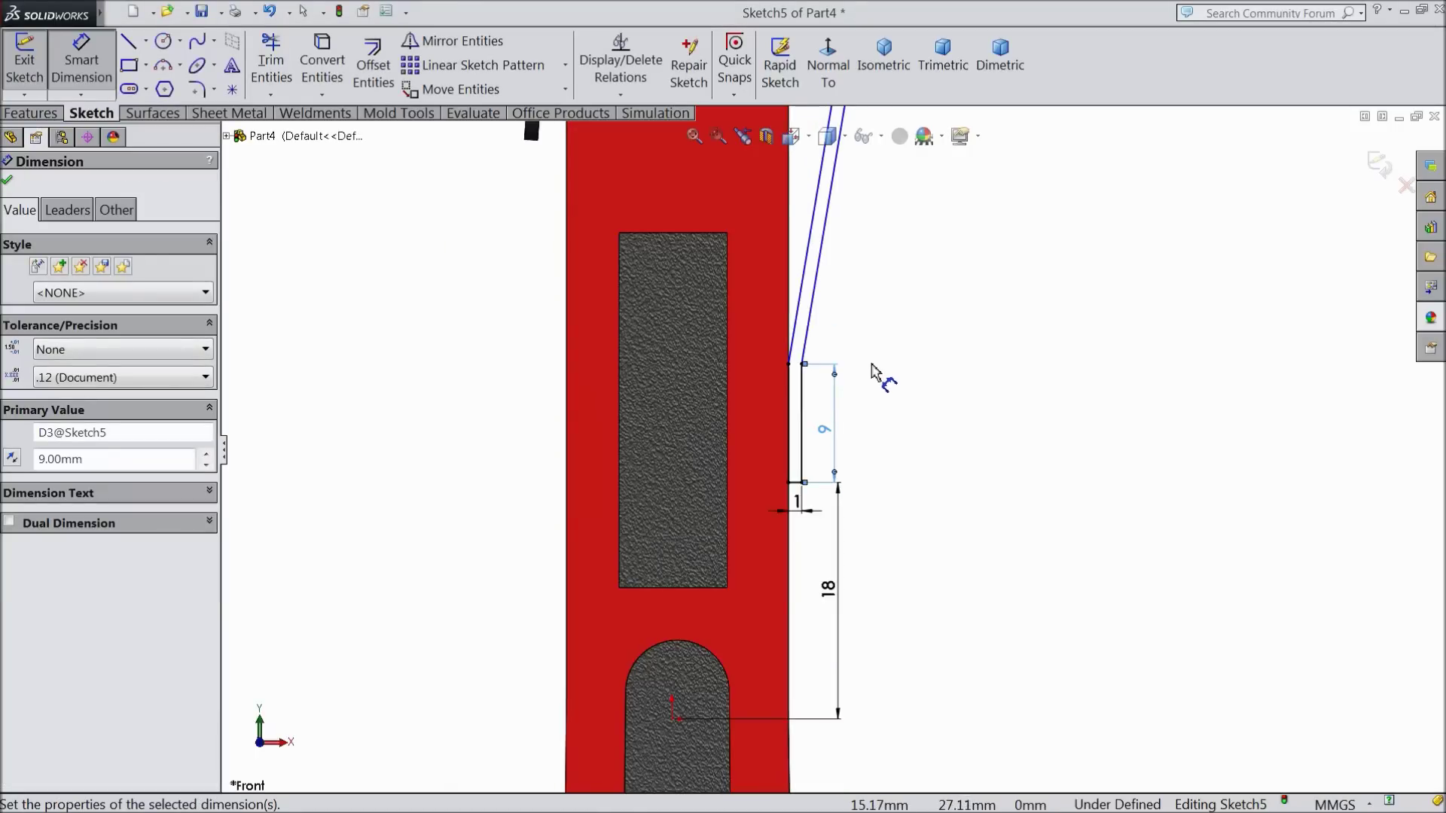
# - Dimension the vertical height of the profile's angled upper section as 30 mm
pyautogui.scroll(2, 911, 192)
pyautogui.scroll(-3, 869, 218)
pyautogui.scroll(2, 846, 190)
pyautogui.scroll(-1, 838, 248)
pyautogui.click(831, 228)
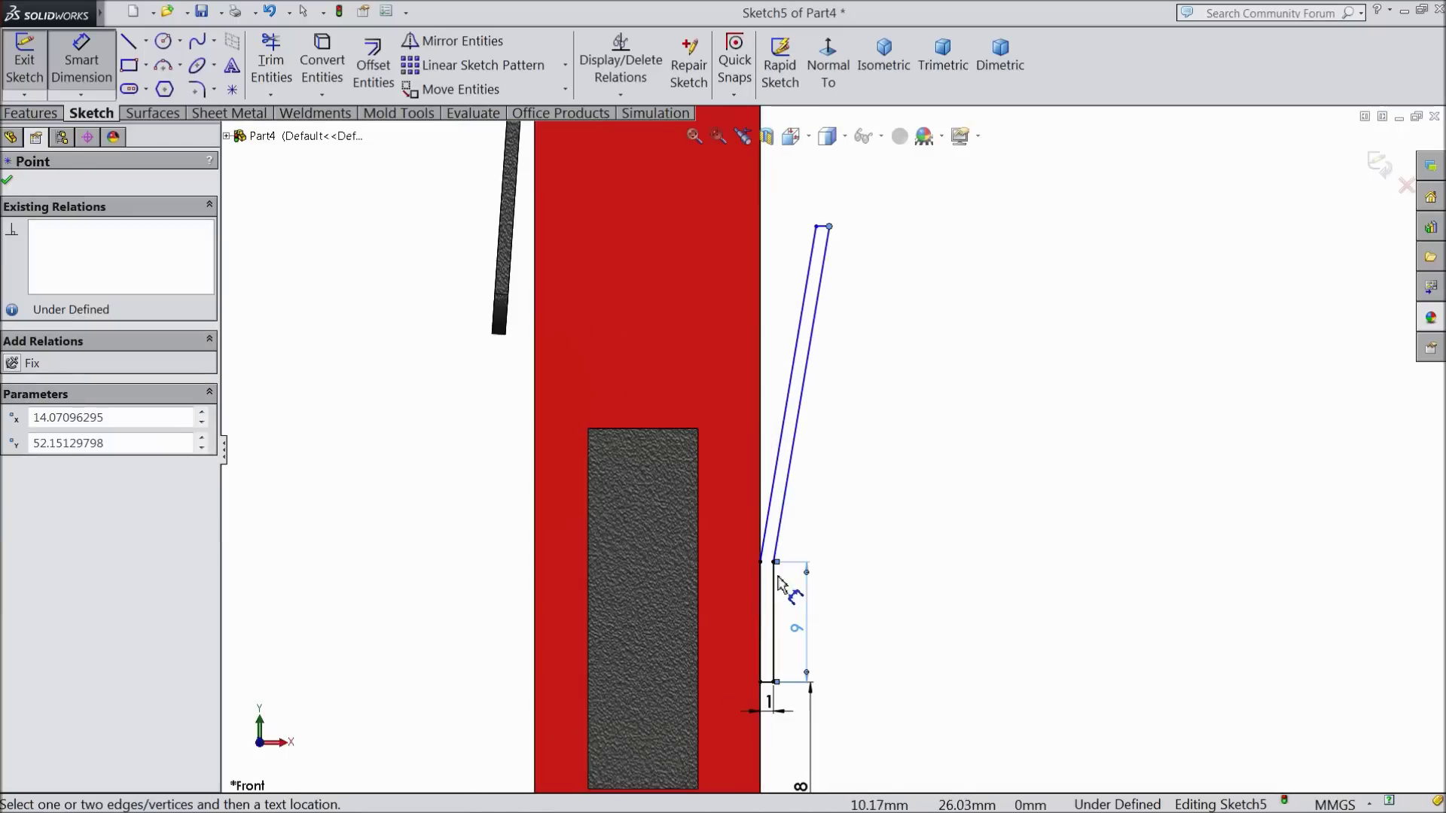
pyautogui.click(775, 563)
pyautogui.click(914, 437)
pyautogui.write('30')
pyautogui.click(819, 408)
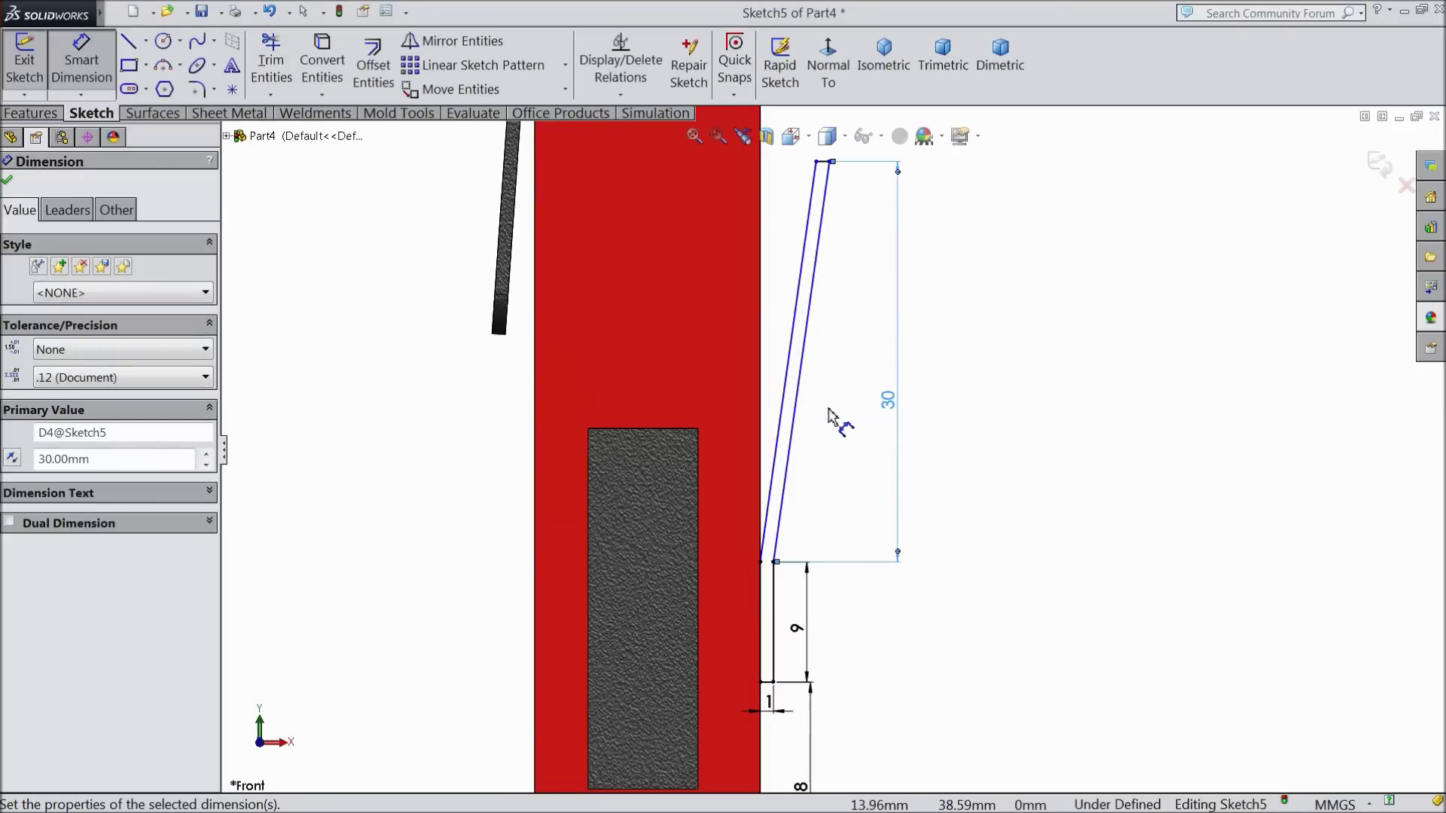
# - Dimension the angle between the slanted inner line and the vertical inner line of the profile as 5 degrees
pyautogui.click(797, 311)
pyautogui.click(761, 617)
pyautogui.click(776, 275)
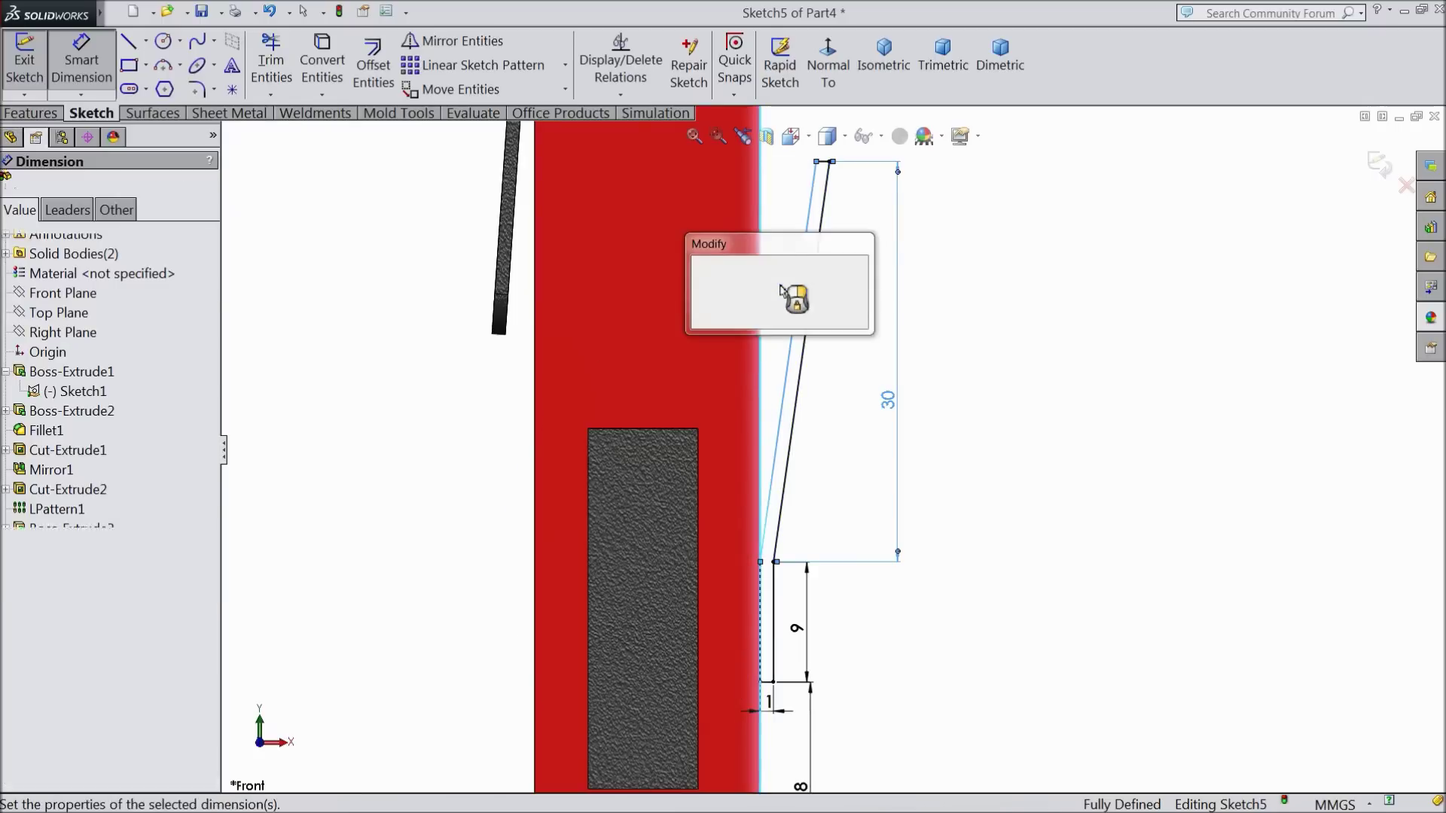
pyautogui.write('5')
pyautogui.click(699, 267)
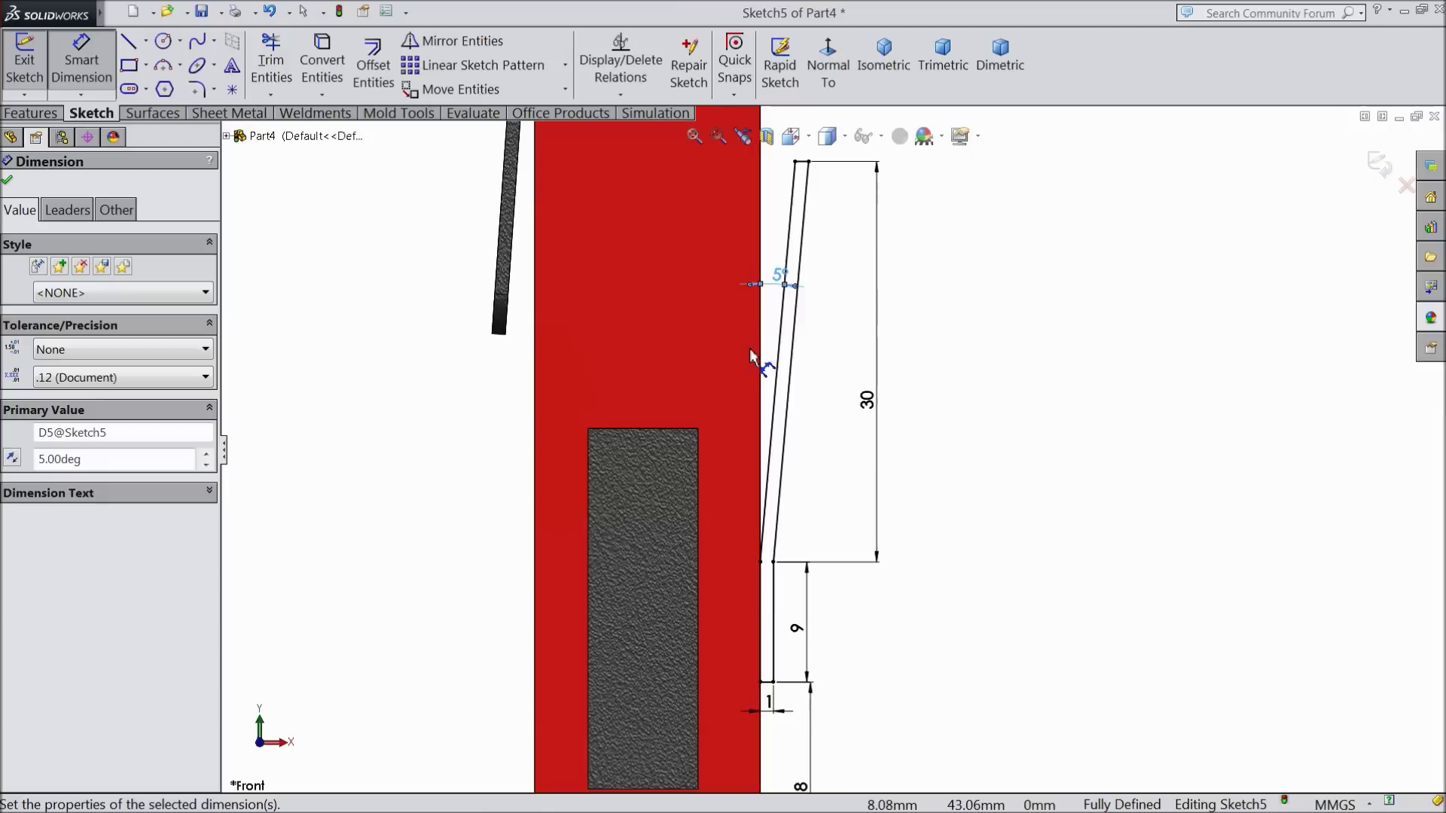
pyautogui.click(7, 180)
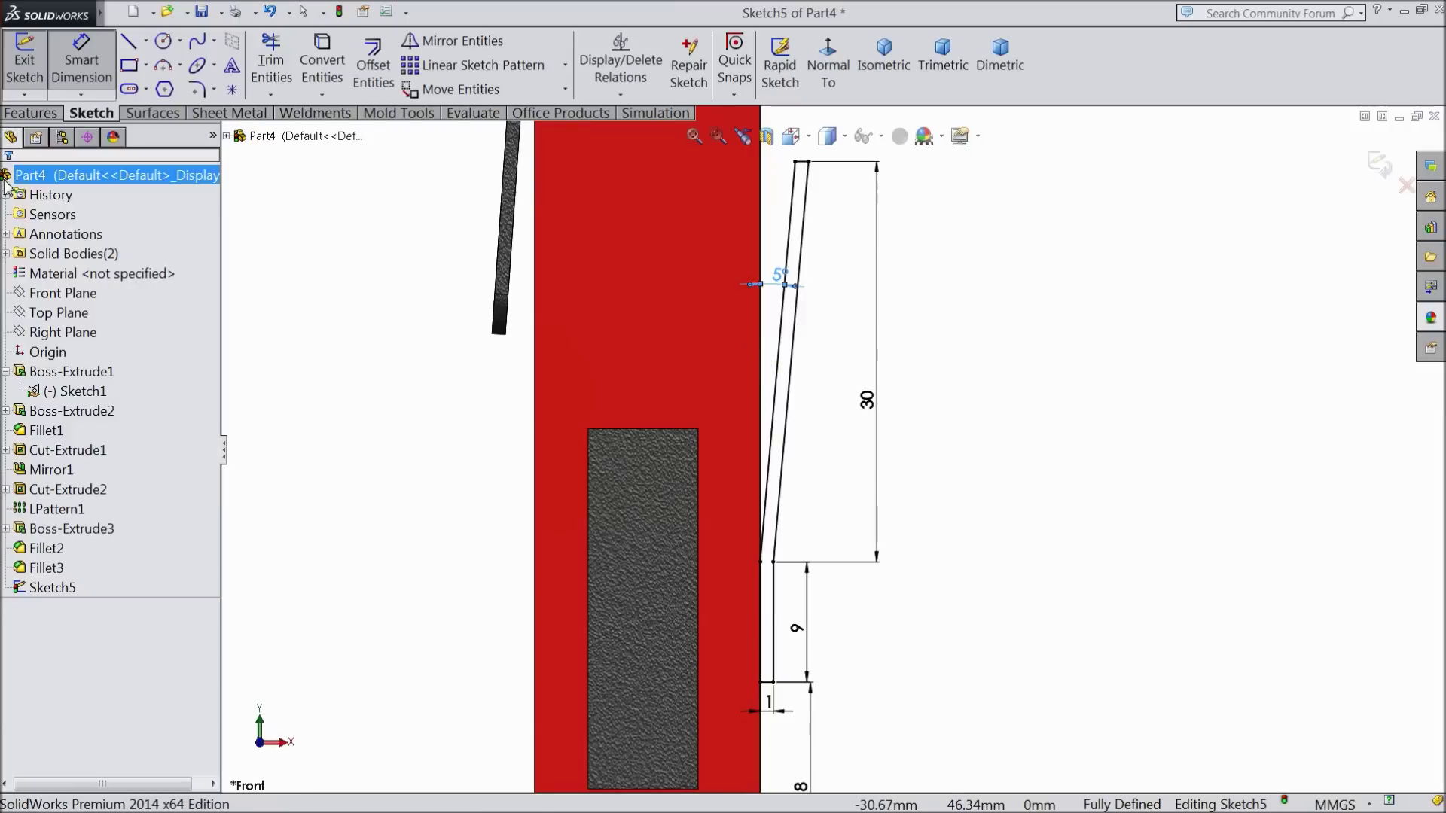
# - Extrude the second strip profile 6 mm with the Mid Plane end condition
pyautogui.press('f')
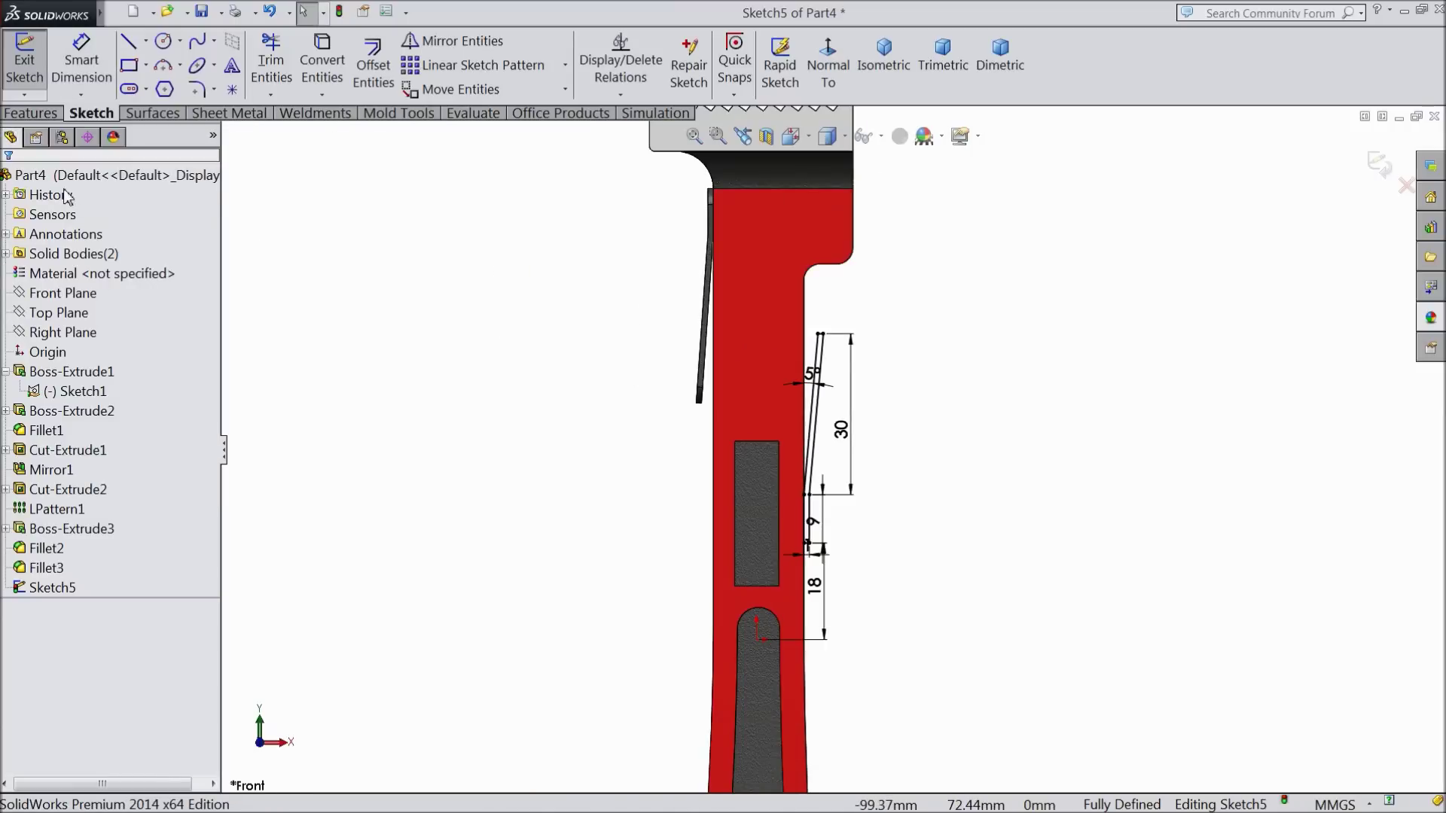
pyautogui.click(31, 113)
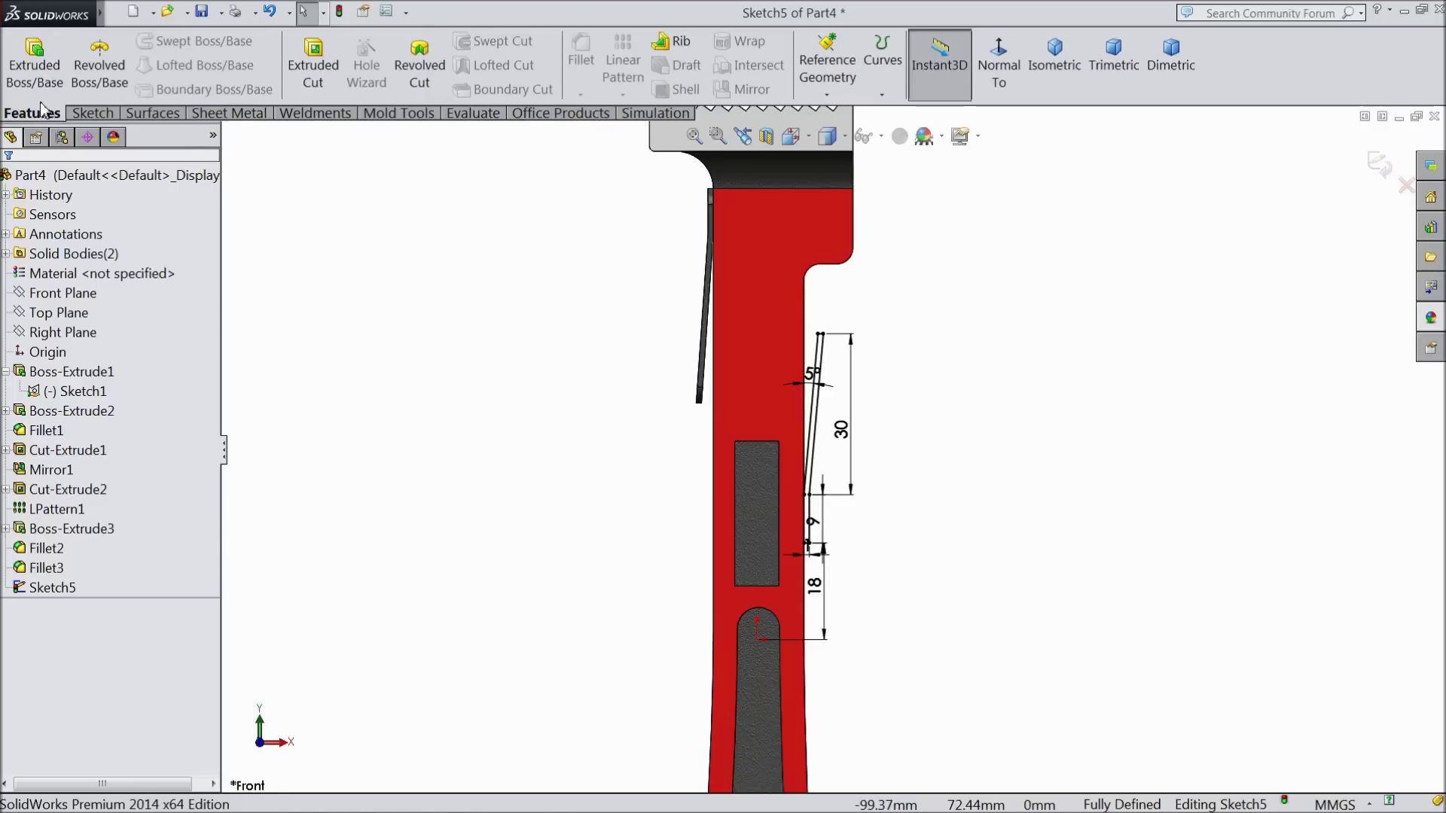
pyautogui.click(39, 79)
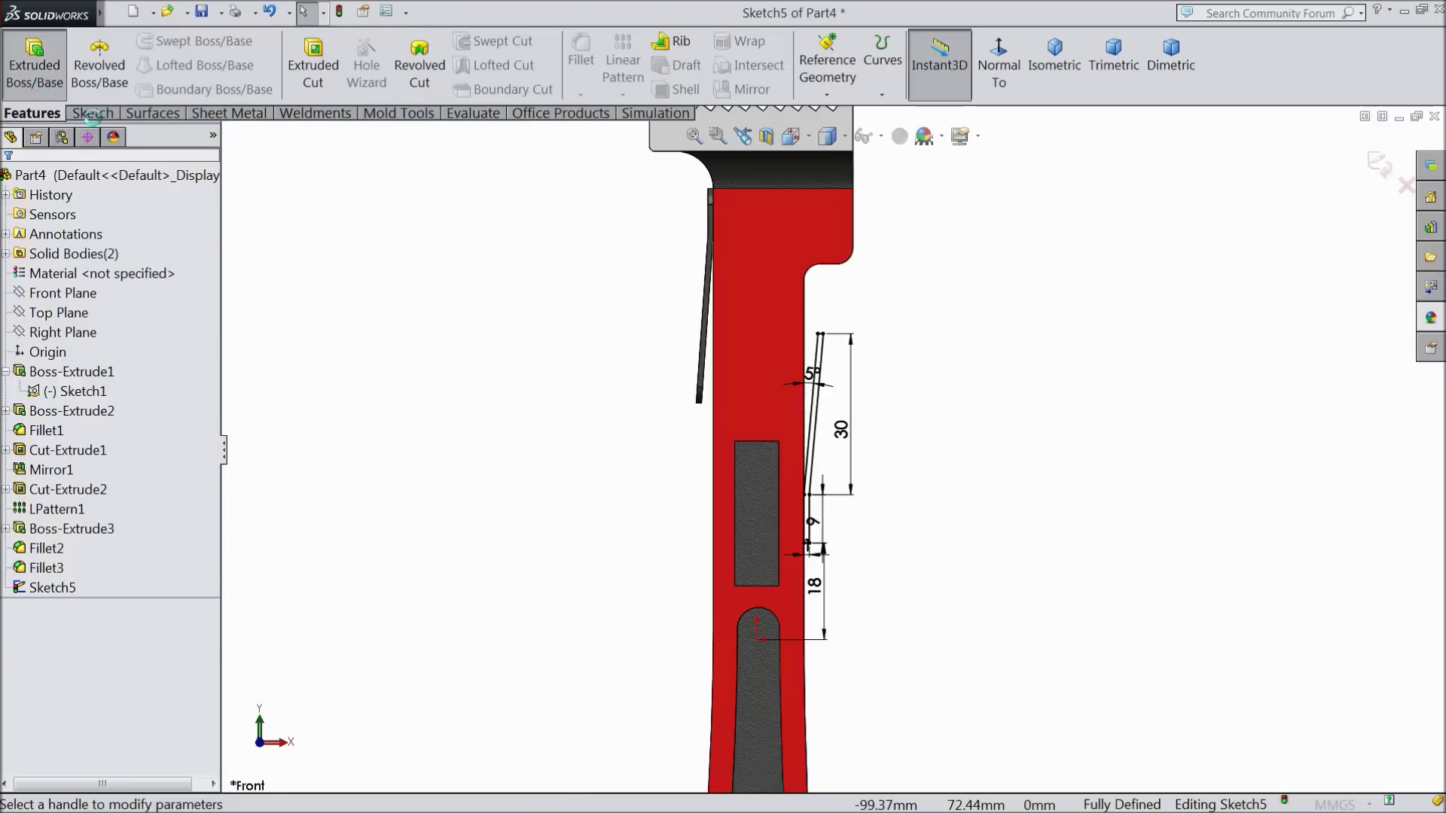
pyautogui.moveTo(513, 385); pyautogui.dragTo(500, 430, button='middle')
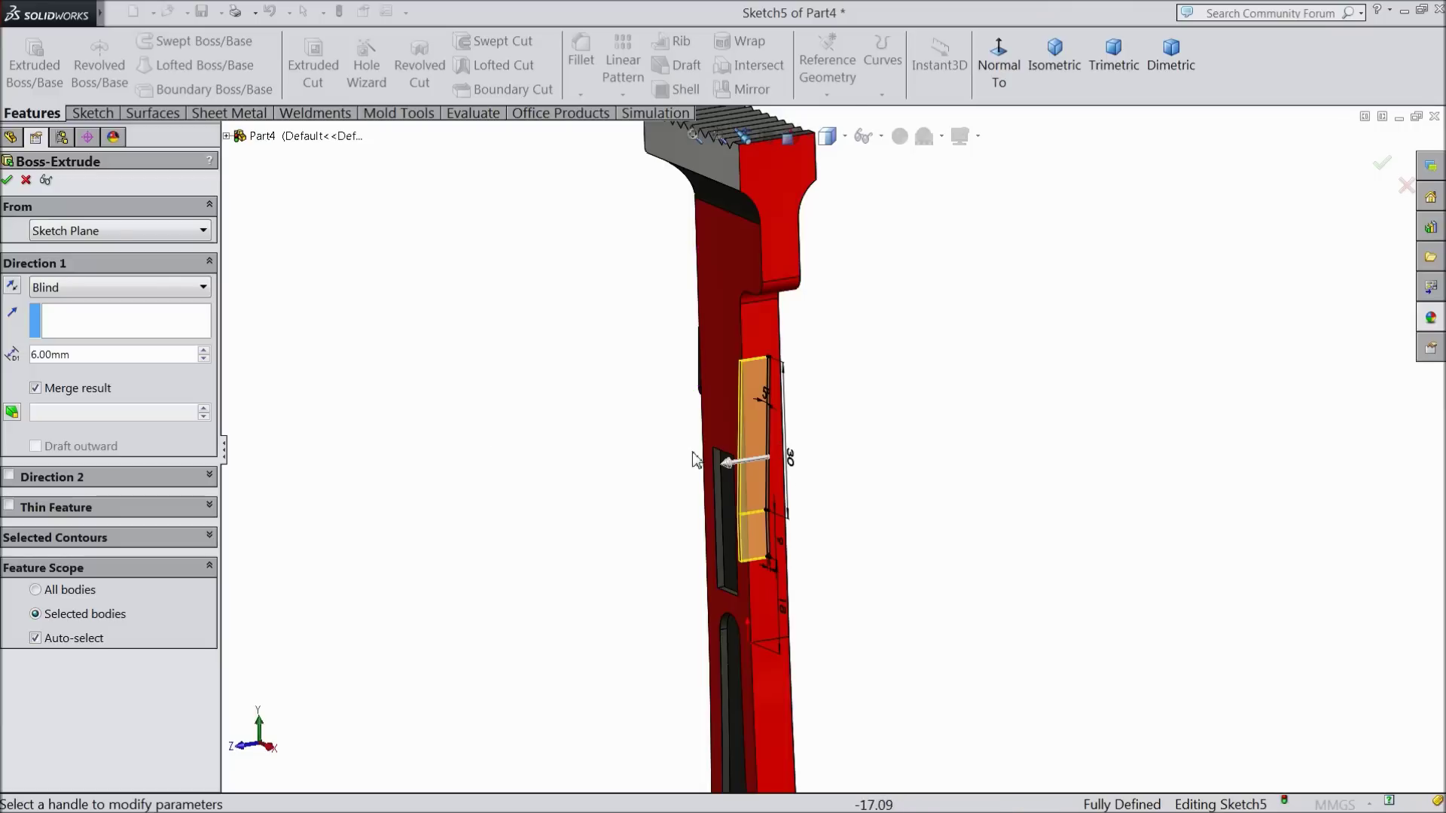
pyautogui.scroll(-2, 697, 458)
pyautogui.click(121, 286)
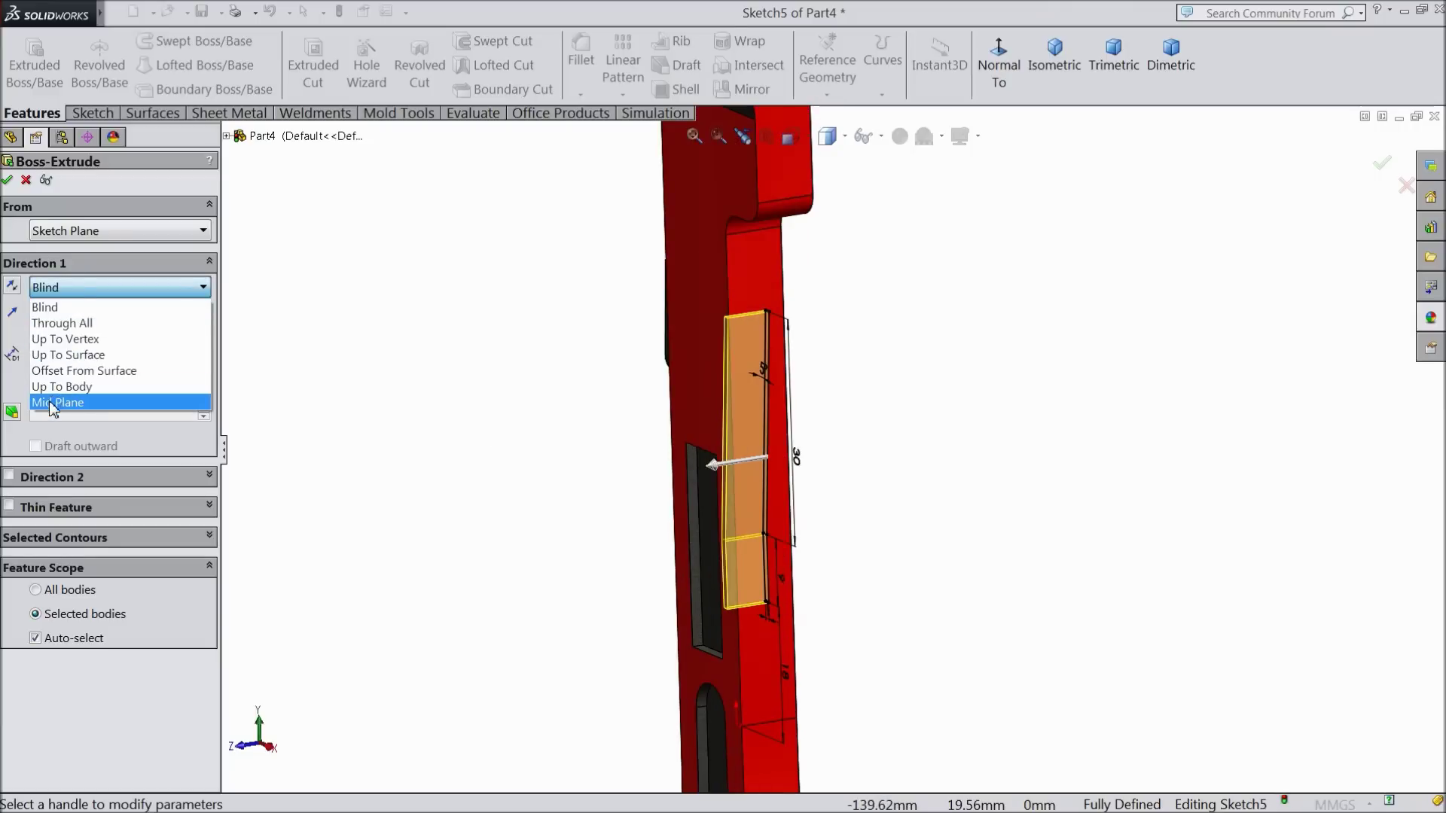
pyautogui.click(91, 404)
pyautogui.click(7, 180)
# - Add a full round fillet to the upper end of the second strip, using its two side faces and top face
pyautogui.moveTo(524, 394); pyautogui.dragTo(558, 397, button='middle')
pyautogui.moveTo(635, 420); pyautogui.dragTo(613, 455, button='middle')
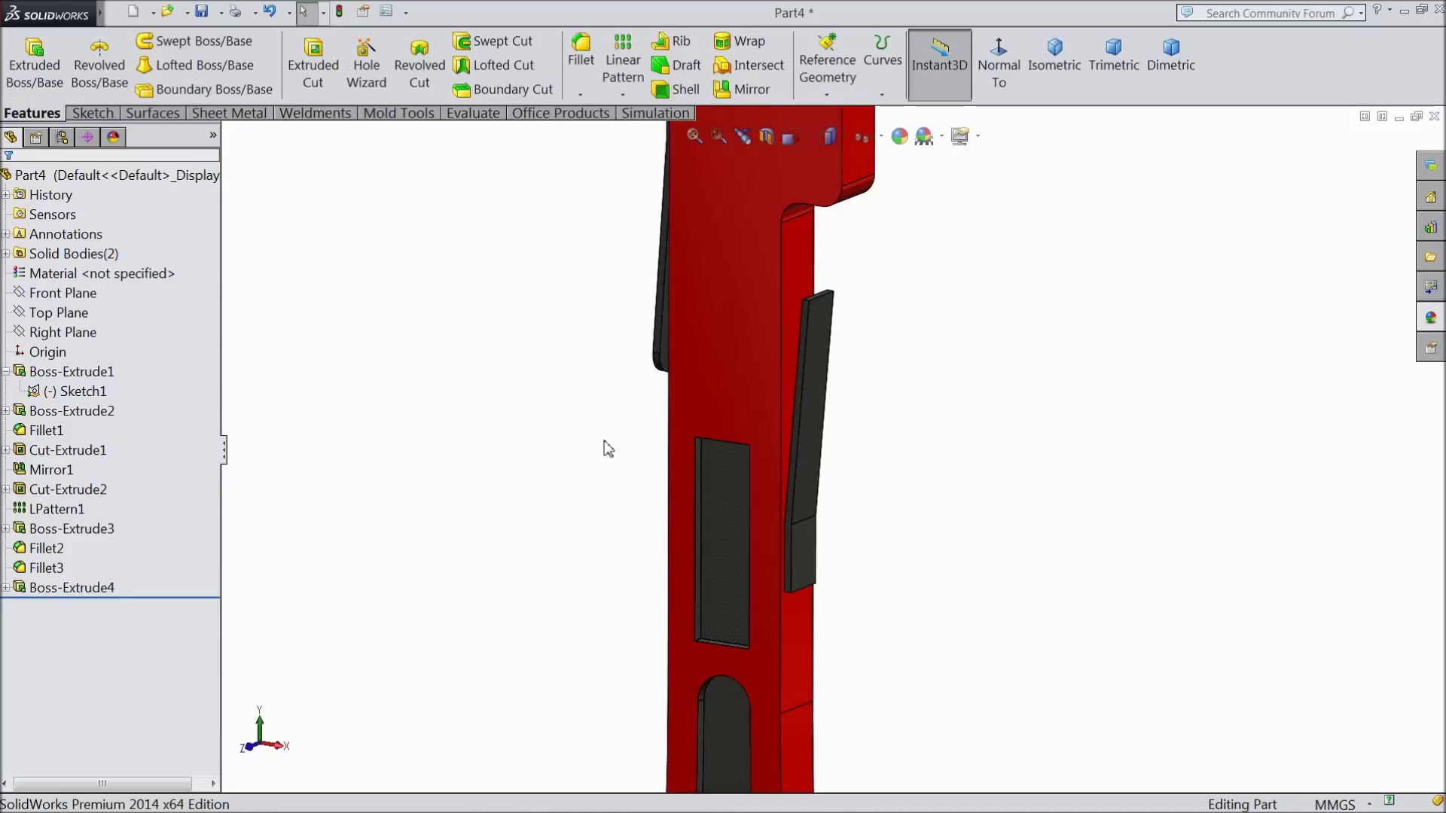
pyautogui.moveTo(605, 448); pyautogui.dragTo(569, 456, button='middle')
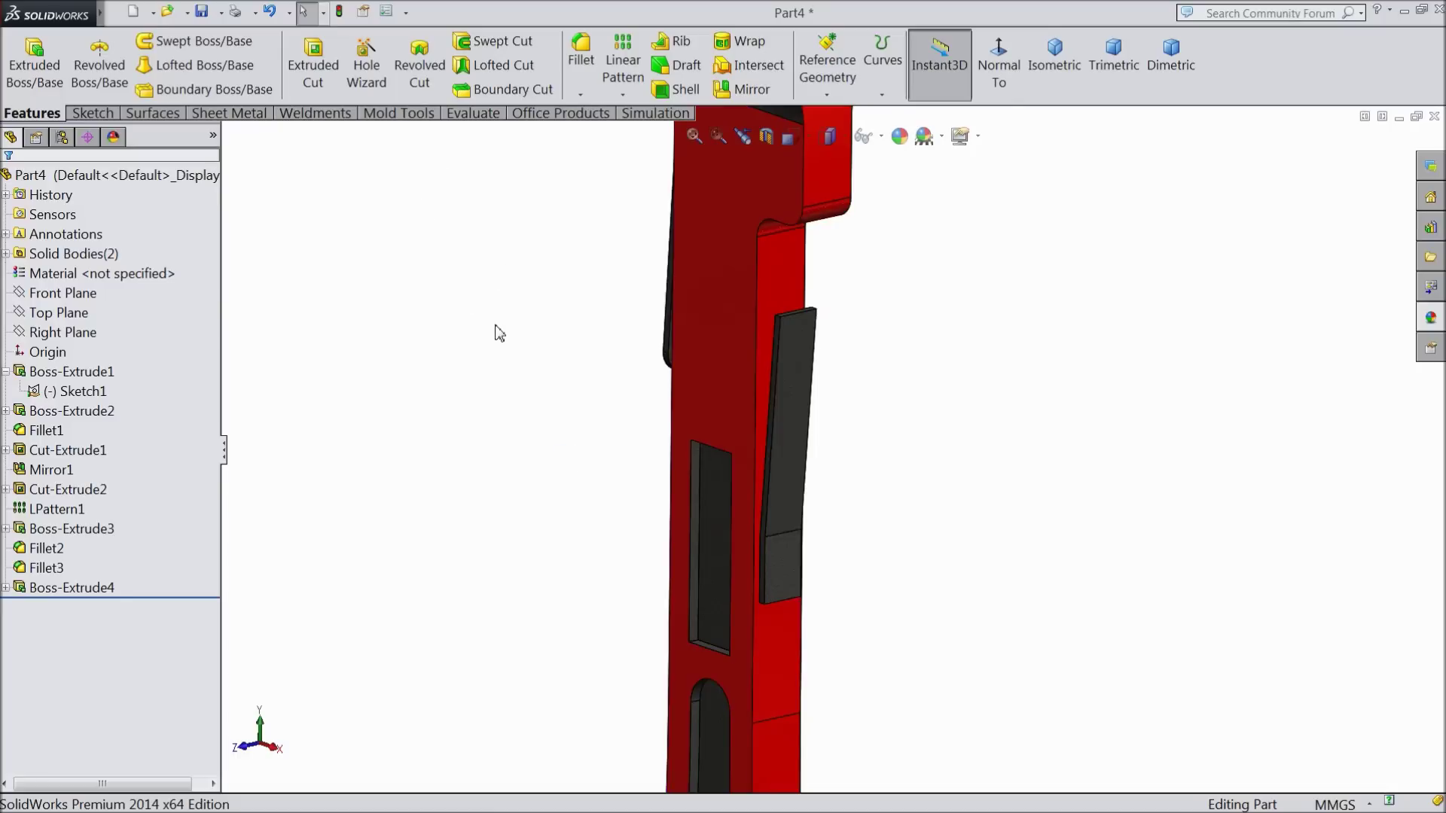
pyautogui.moveTo(502, 296); pyautogui.dragTo(531, 317, button='middle')
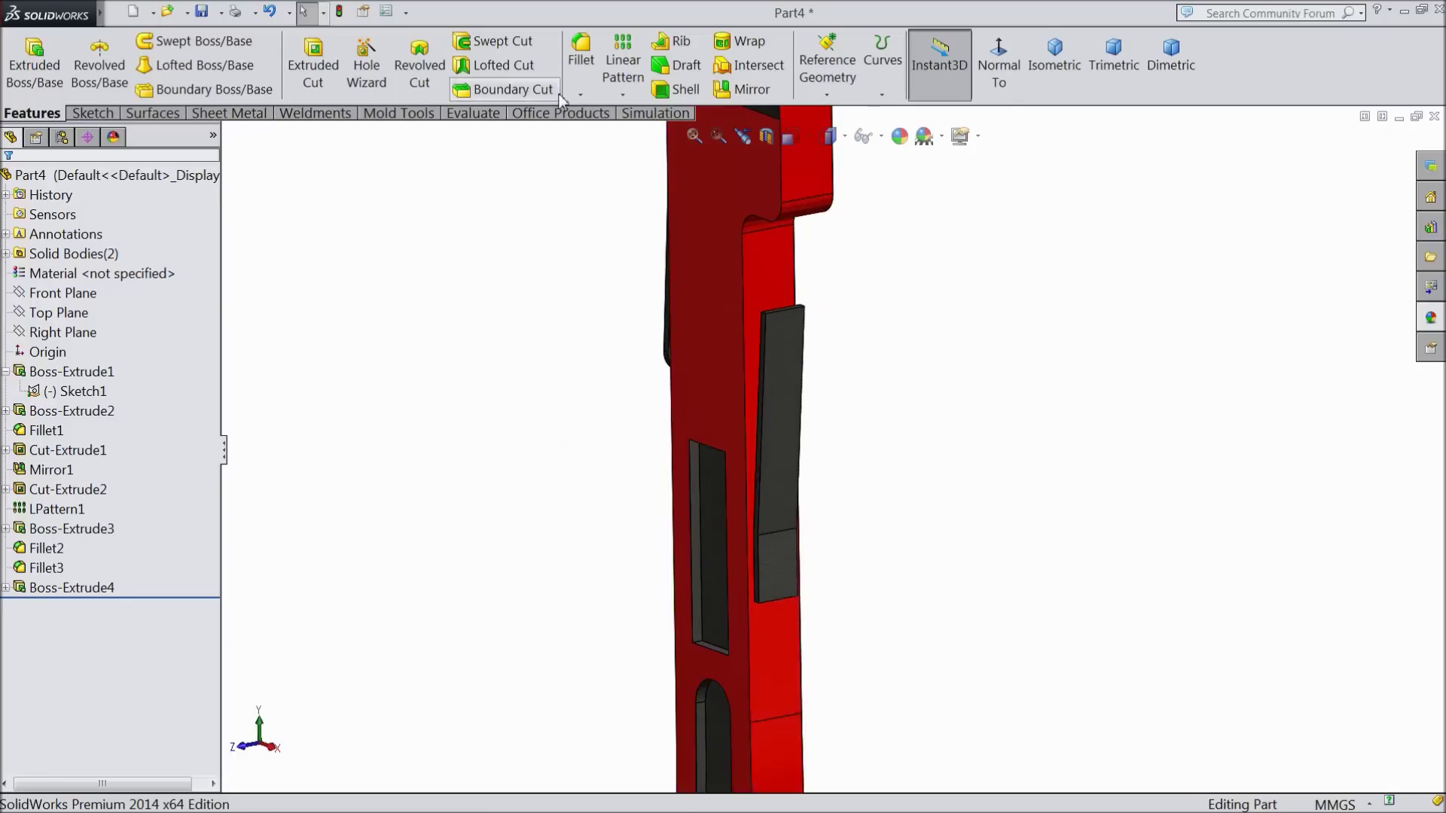
pyautogui.click(582, 64)
pyautogui.scroll(-5, 796, 355)
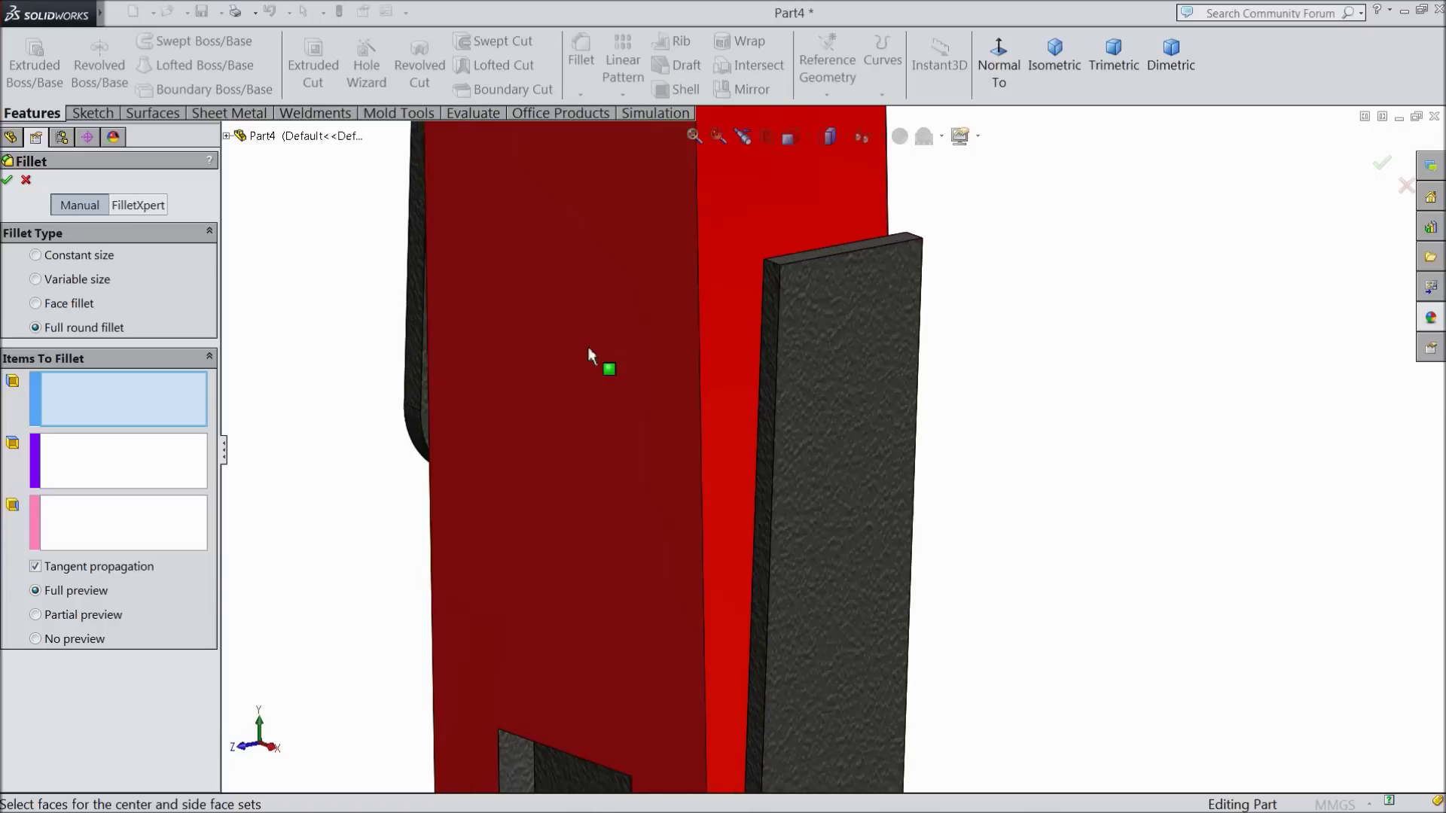
pyautogui.scroll(-3, 904, 303)
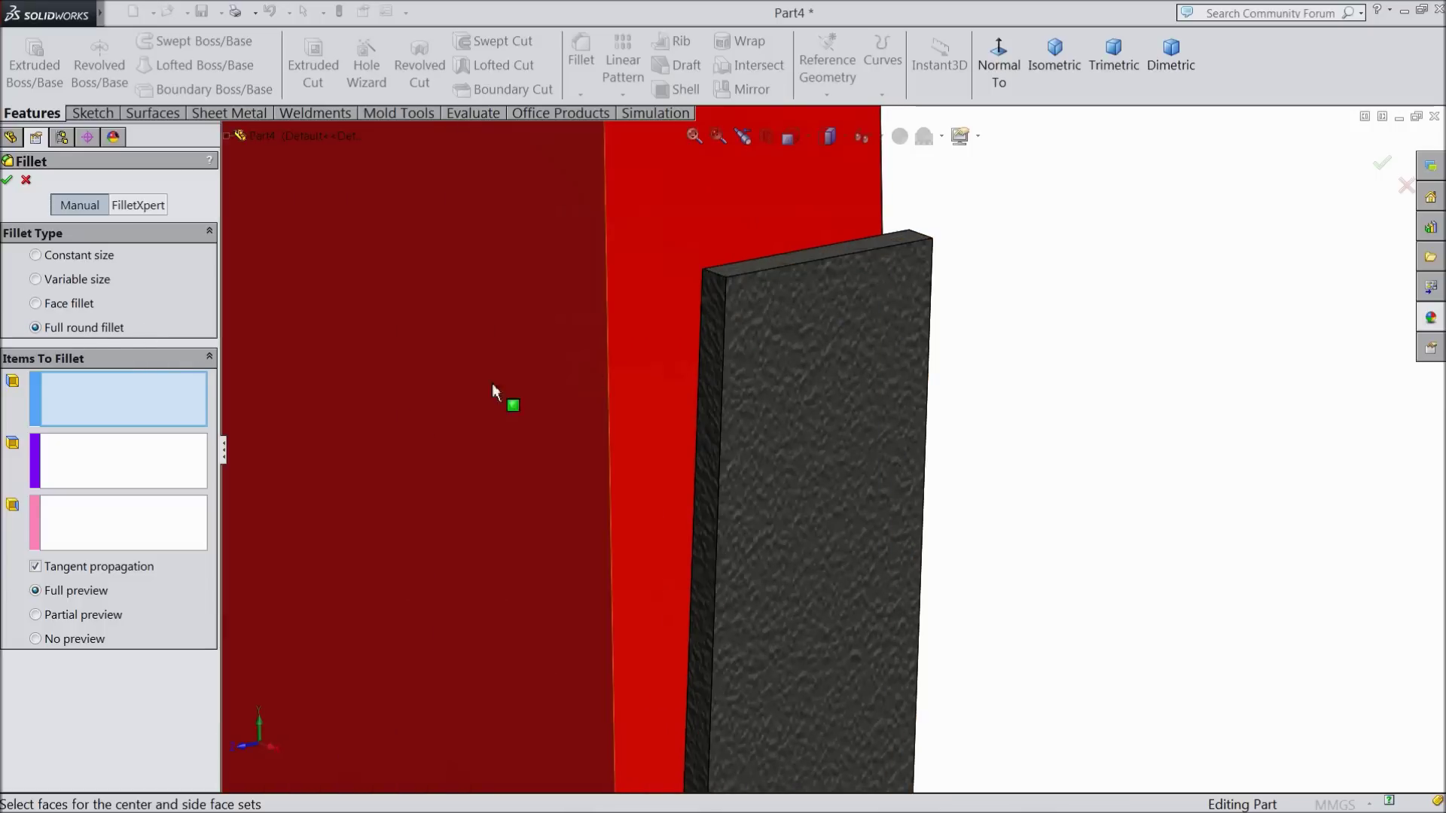
pyautogui.click(710, 316)
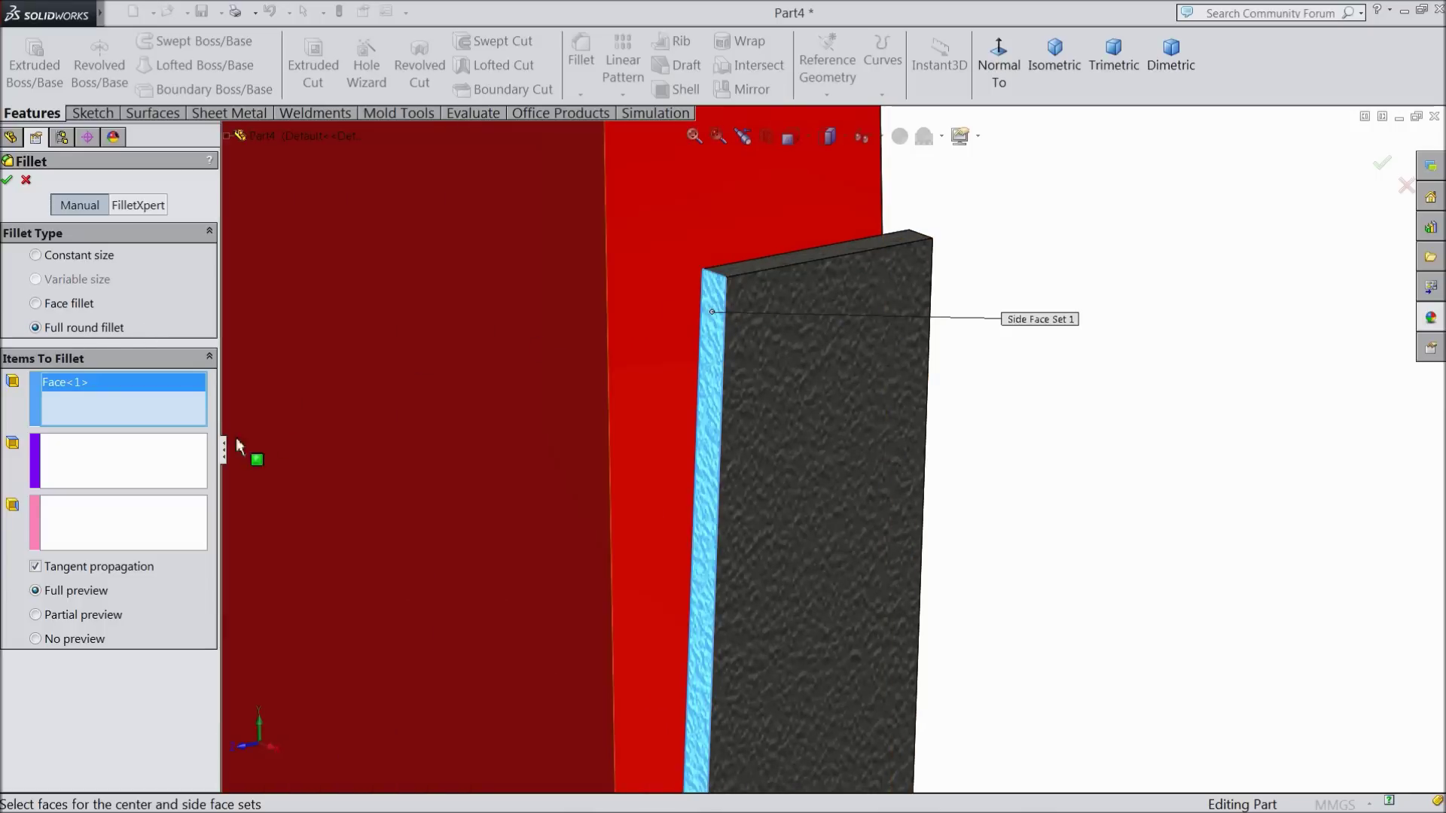
pyautogui.click(147, 461)
pyautogui.click(842, 249)
pyautogui.moveTo(874, 283); pyautogui.dragTo(821, 354, button='middle')
pyautogui.click(121, 522)
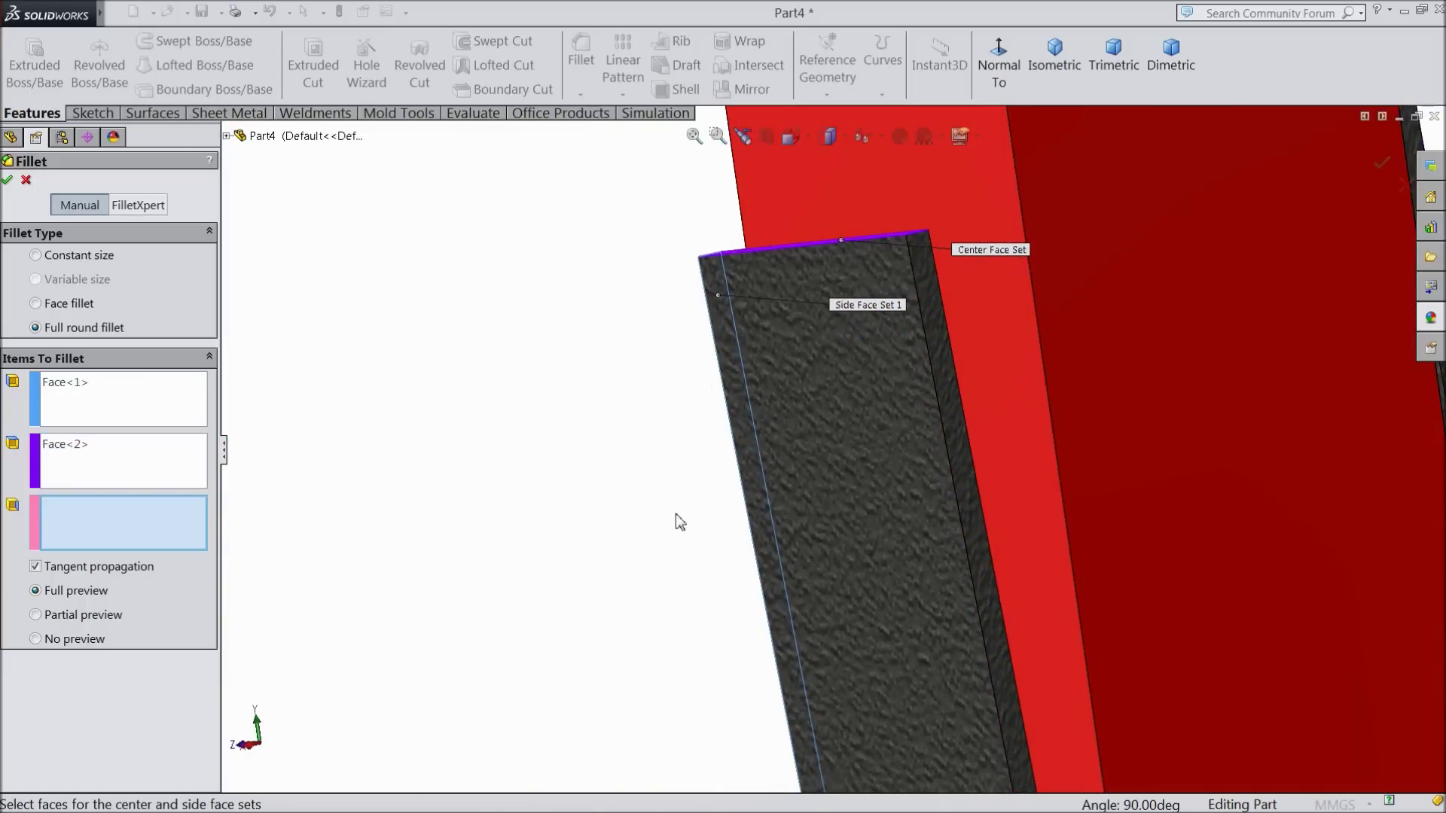
pyautogui.click(951, 386)
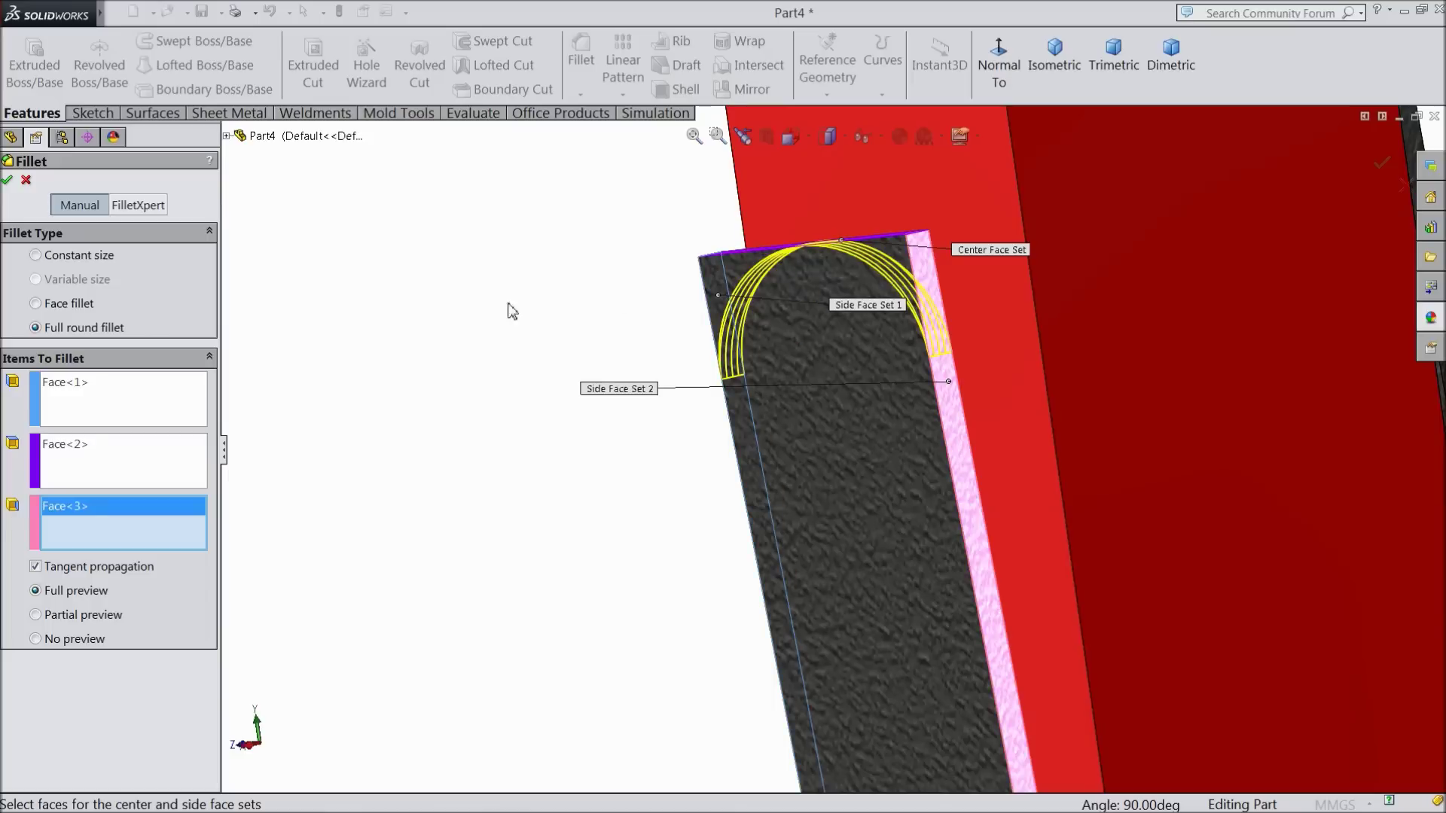
pyautogui.click(9, 180)
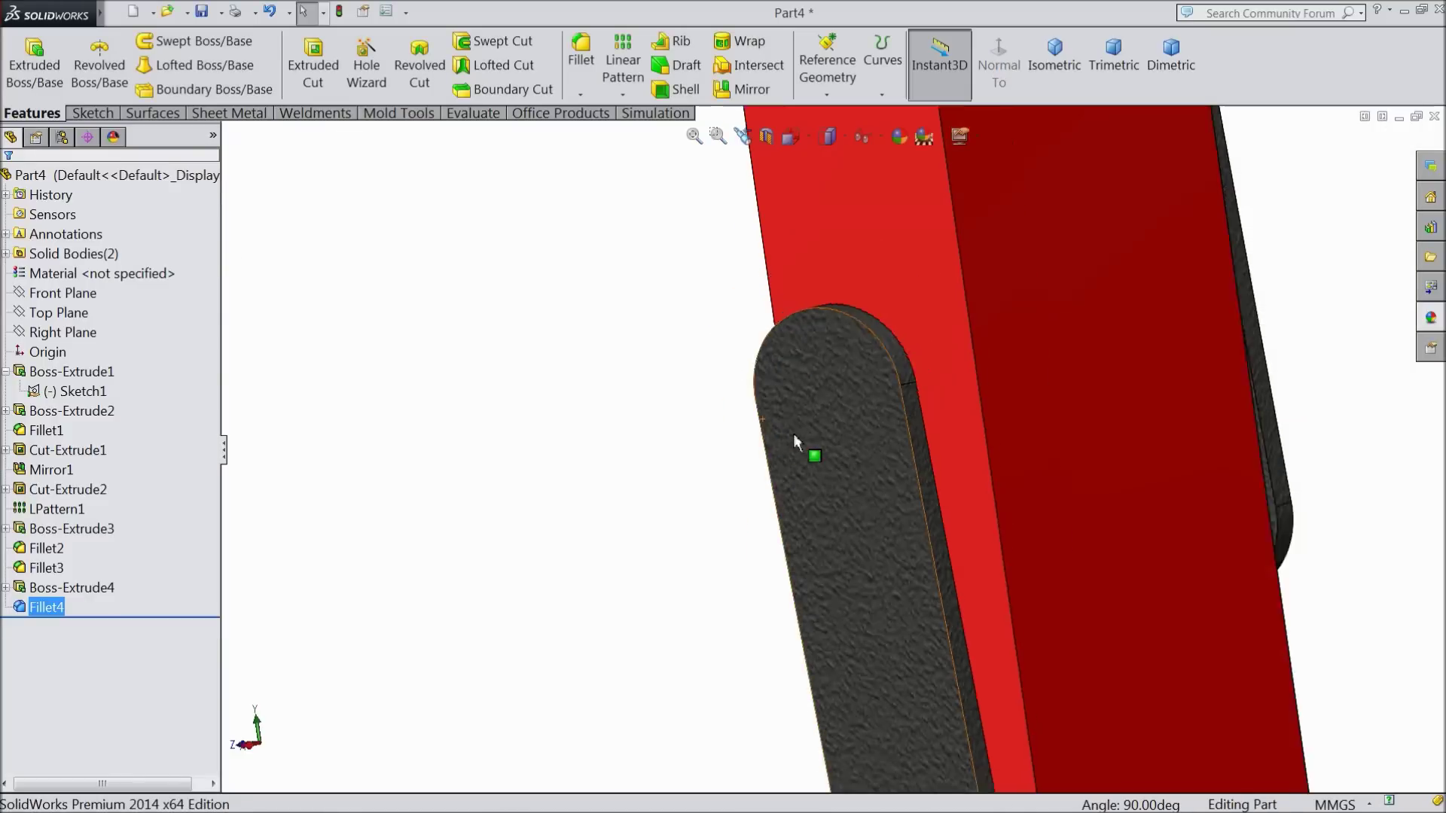
# - Add a full round fillet to the lower end of the second strip, using its two side faces and bottom face
pyautogui.scroll(3, 793, 432)
pyautogui.scroll(-3, 796, 455)
pyautogui.scroll(-3, 866, 618)
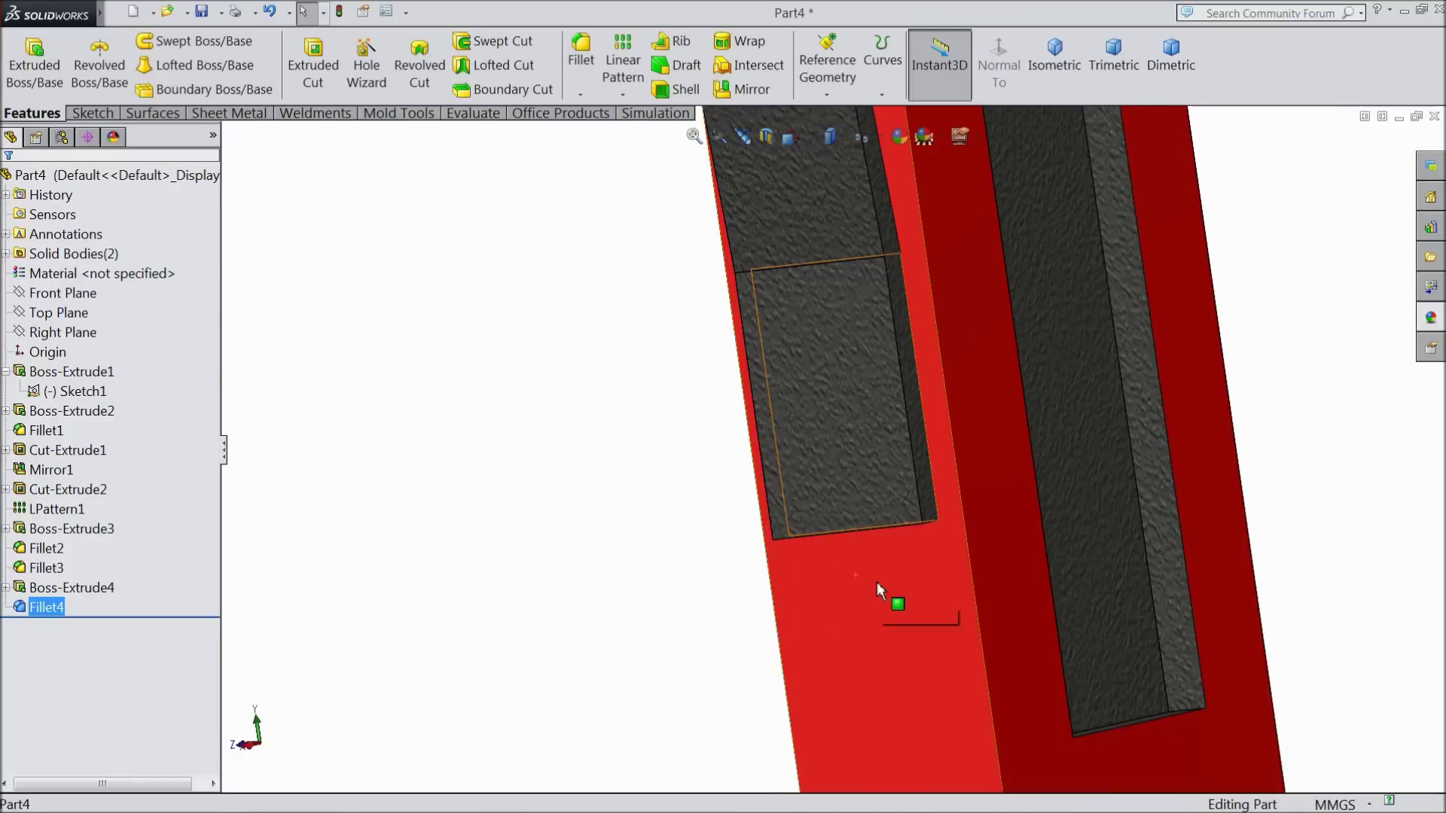
pyautogui.scroll(-3, 877, 581)
pyautogui.scroll(-2, 943, 496)
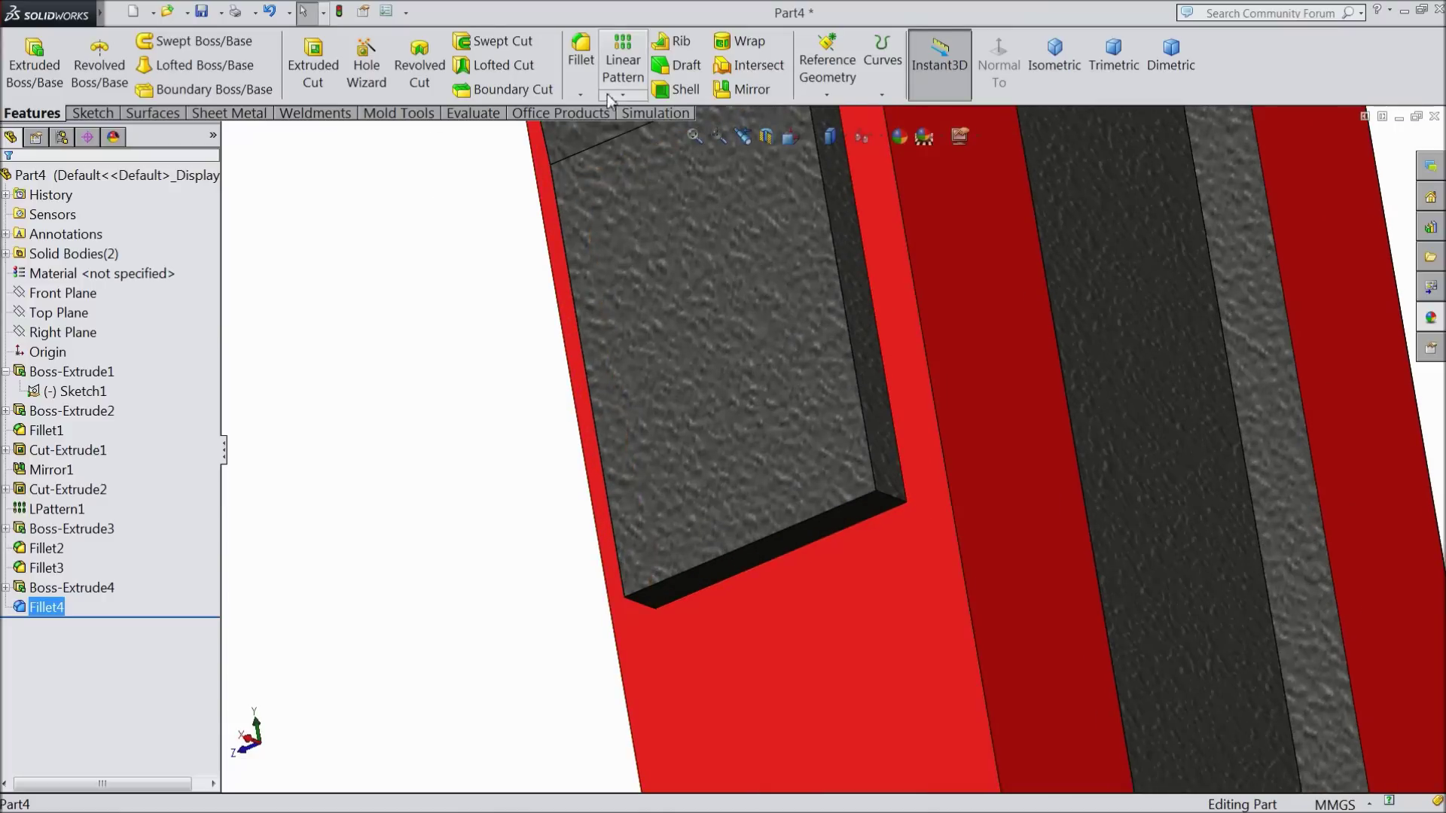
pyautogui.click(589, 74)
pyautogui.click(874, 435)
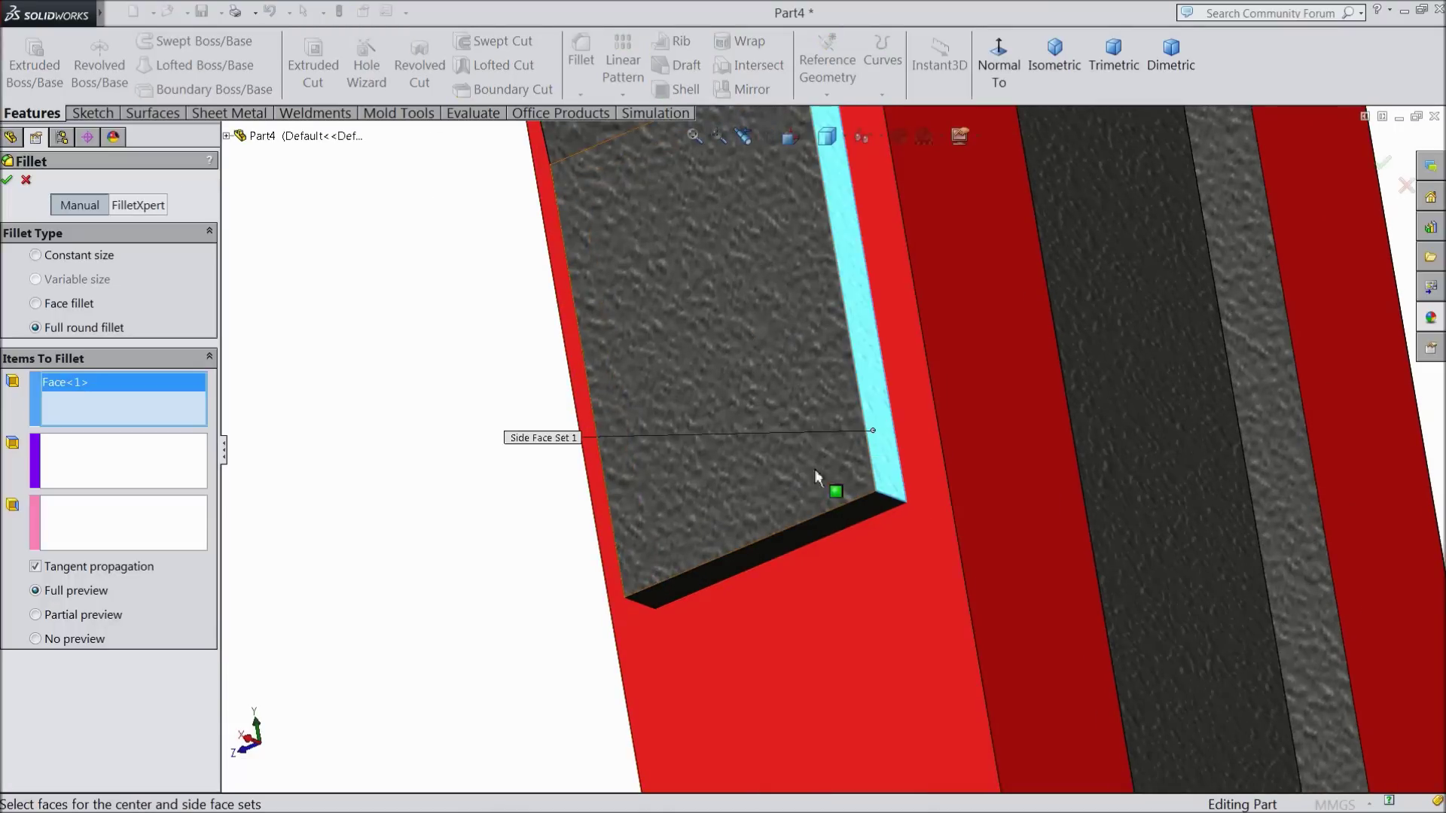
pyautogui.click(116, 485)
pyautogui.click(727, 564)
pyautogui.moveTo(776, 558); pyautogui.dragTo(866, 561, button='middle')
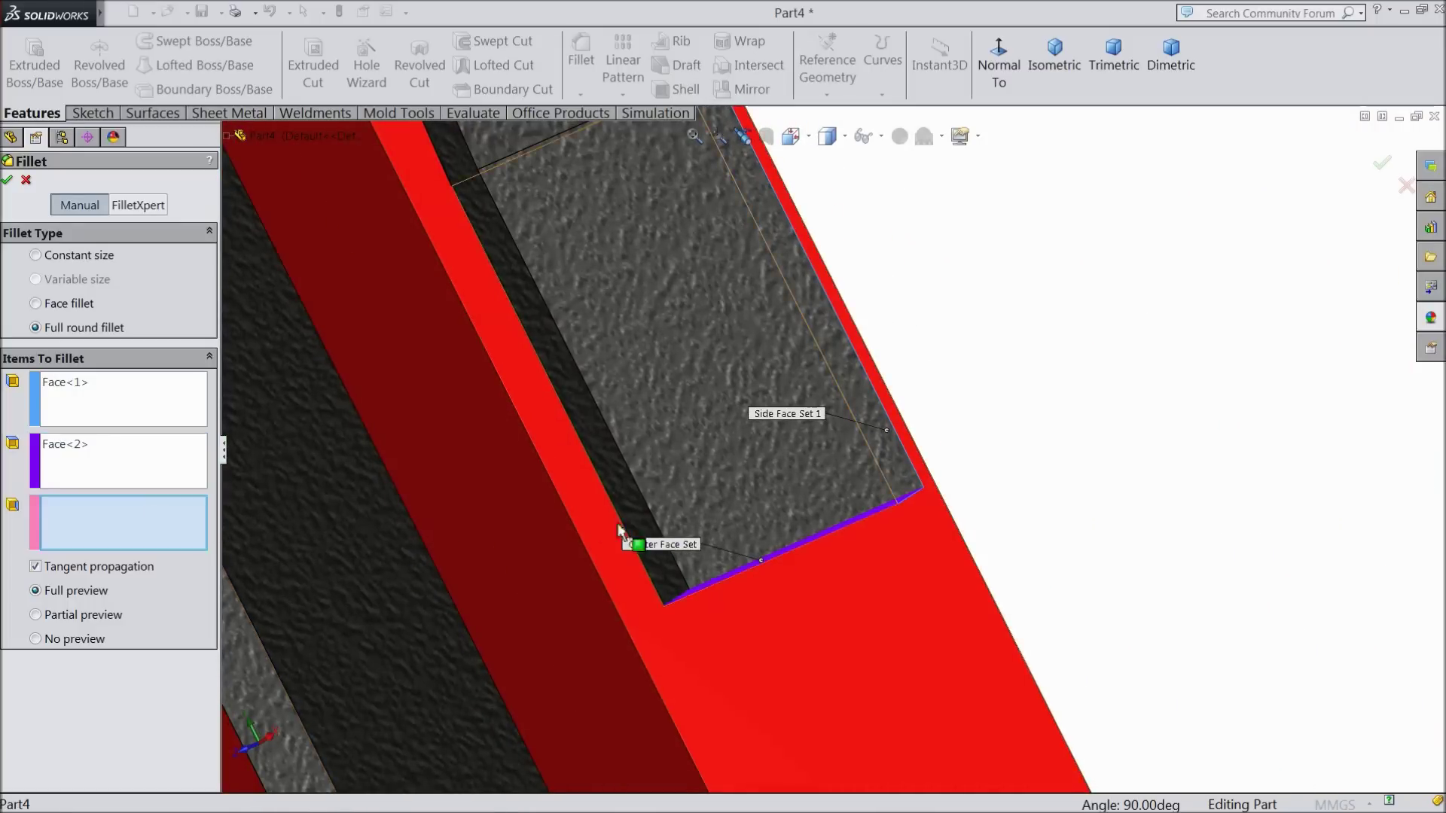
pyautogui.click(642, 525)
pyautogui.click(8, 180)
# - Start a new sketch on the flat front face of the red handle body
pyautogui.scroll(5, 880, 398)
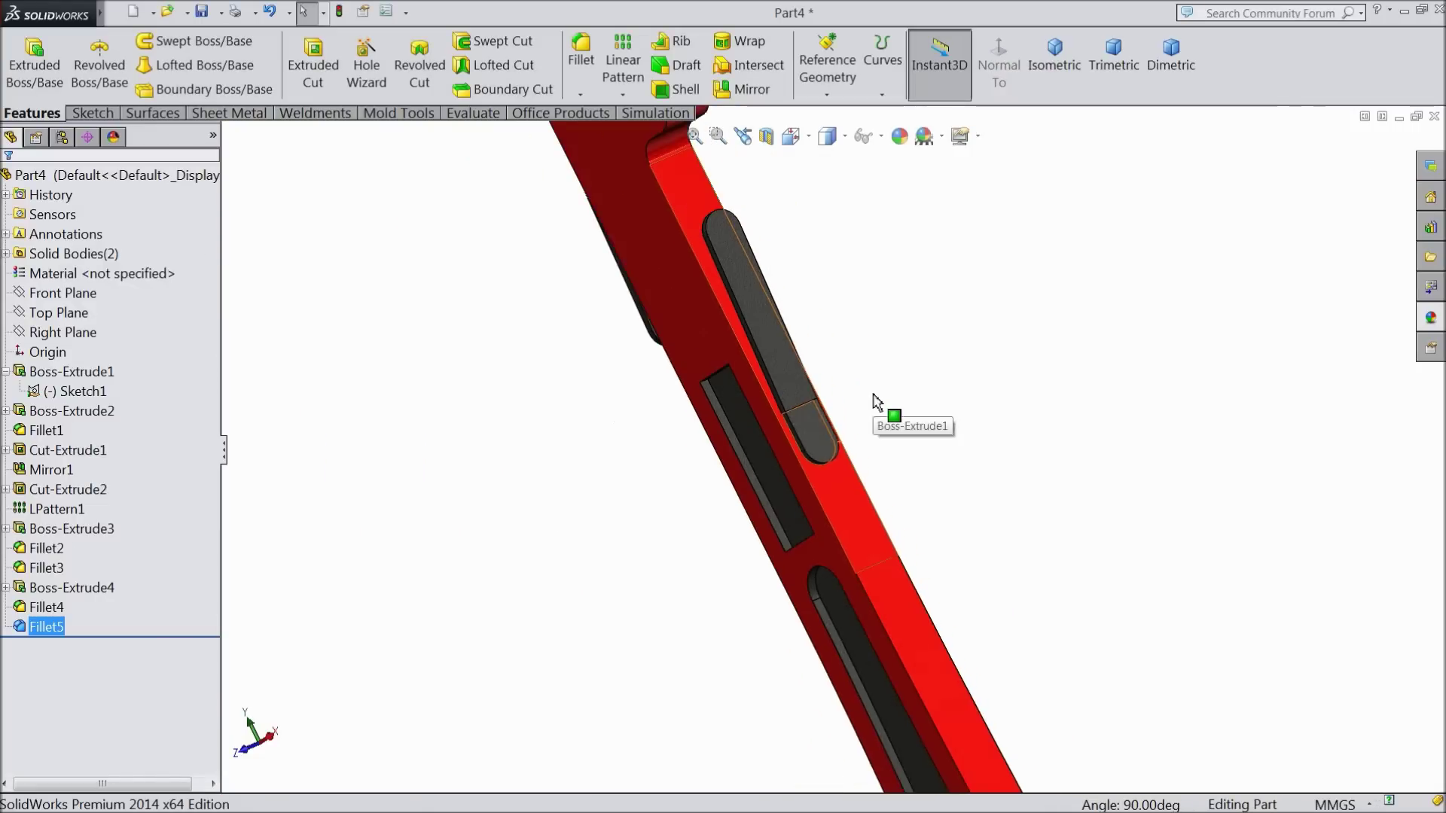
pyautogui.moveTo(933, 244); pyautogui.dragTo(971, 281, button='middle')
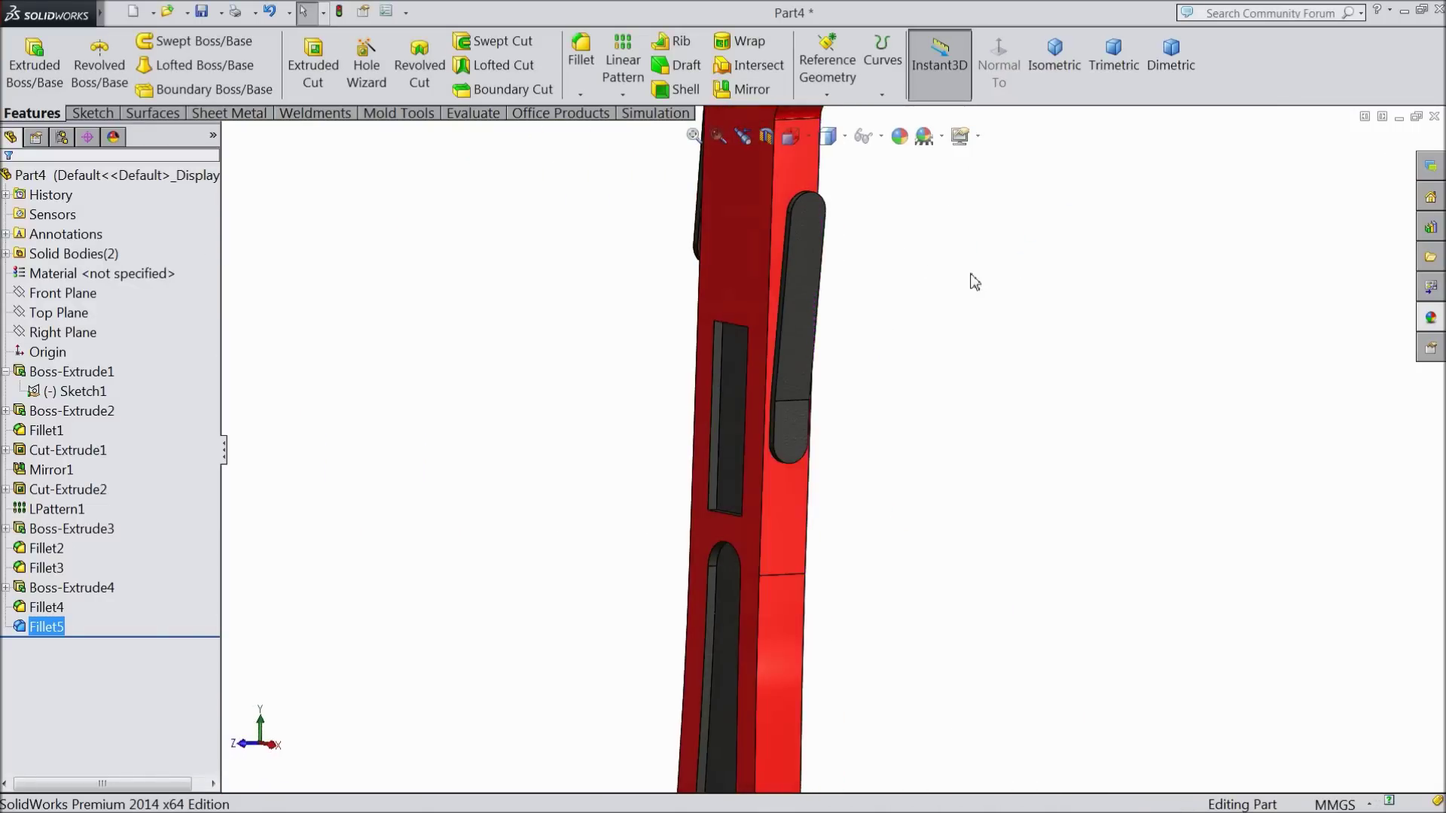
pyautogui.click(1054, 57)
pyautogui.scroll(-3, 902, 314)
pyautogui.moveTo(902, 315)
pyautogui.mouseDown(button='middle')
pyautogui.moveTo(997, 365)
pyautogui.moveTo(1052, 358)
pyautogui.moveTo(884, 310)
pyautogui.moveTo(910, 345)
pyautogui.moveTo(894, 342)
pyautogui.mouseUp(button='middle')
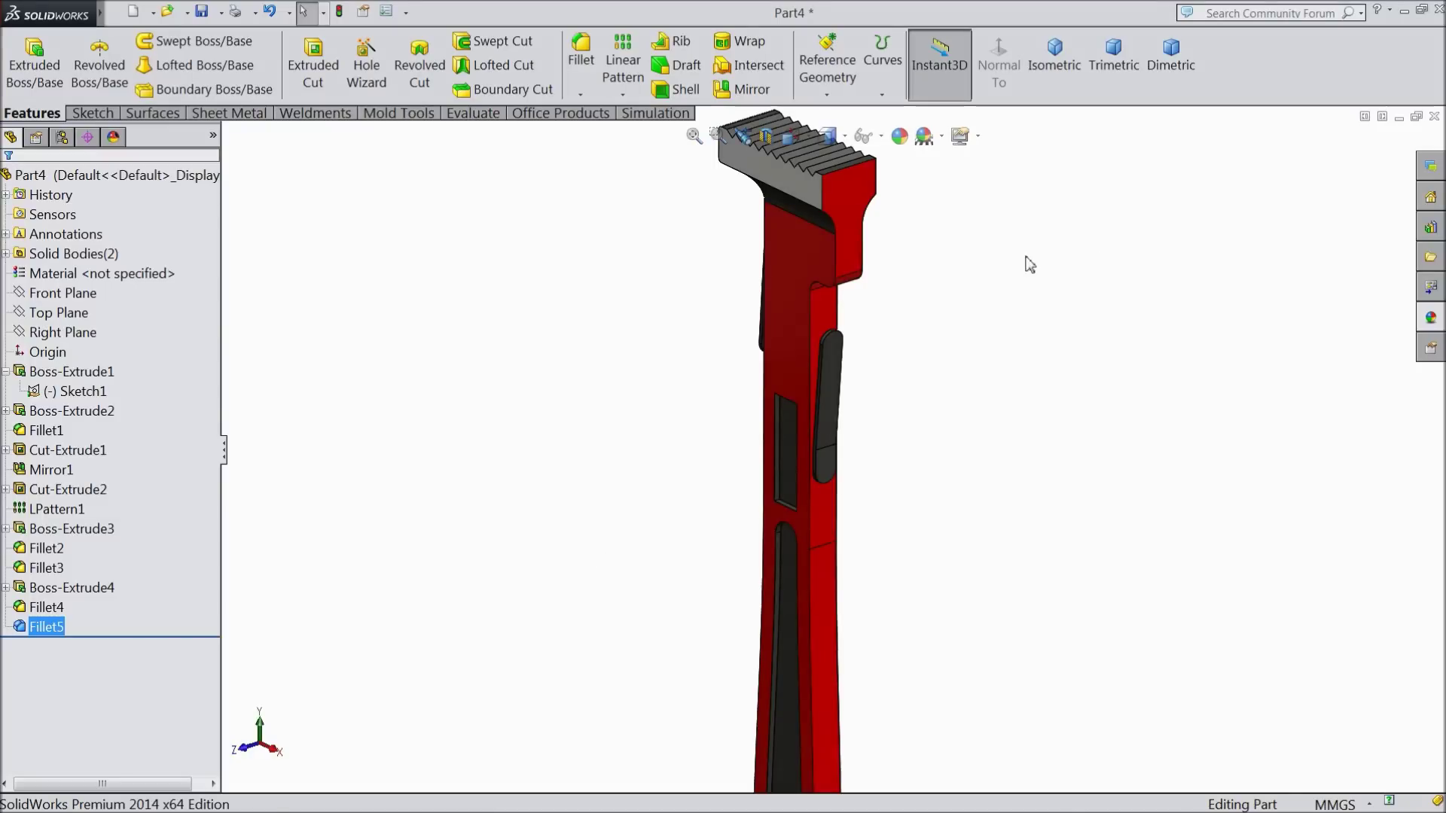
pyautogui.scroll(-4, 939, 274)
pyautogui.click(678, 329)
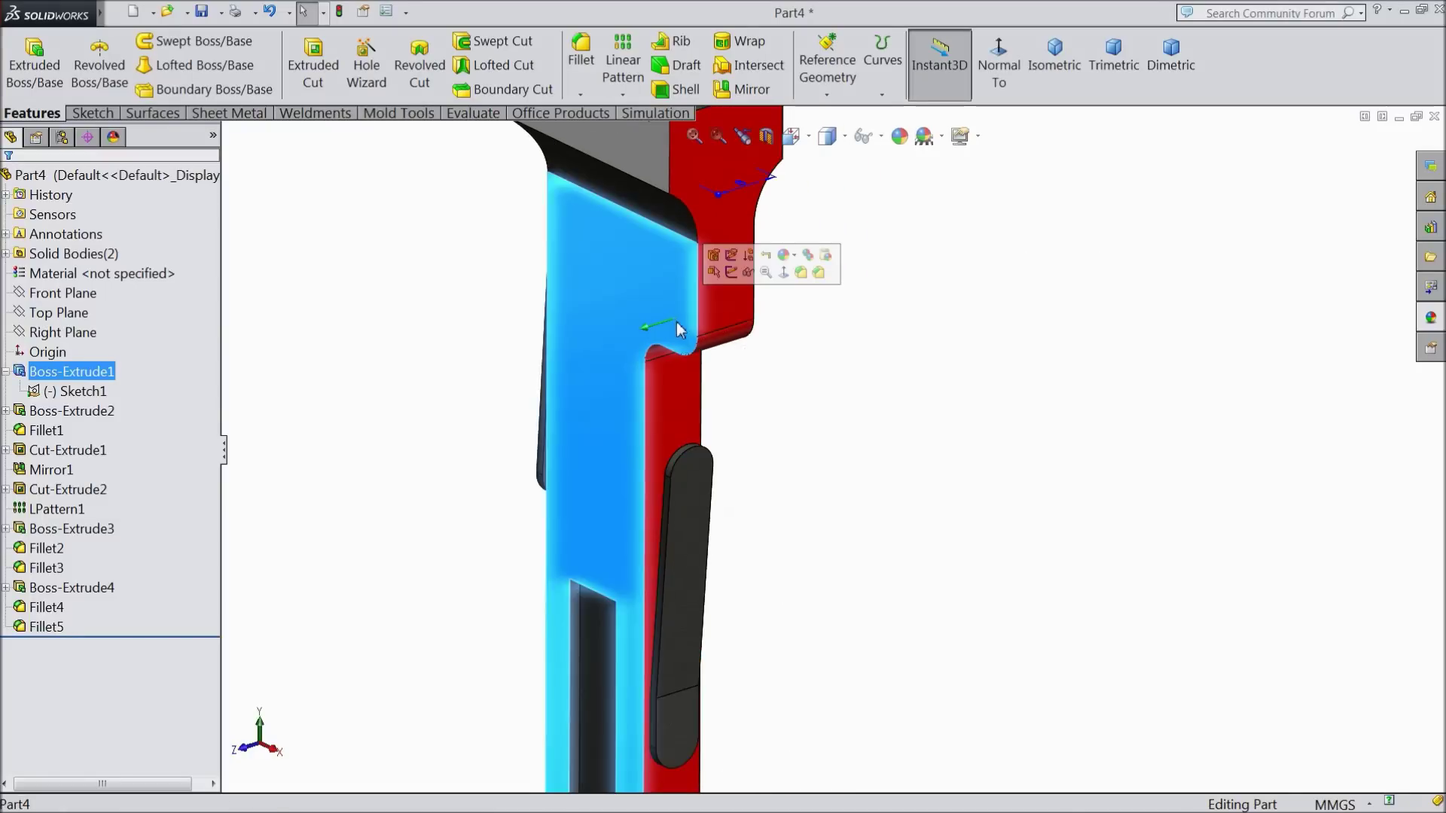
pyautogui.click(731, 273)
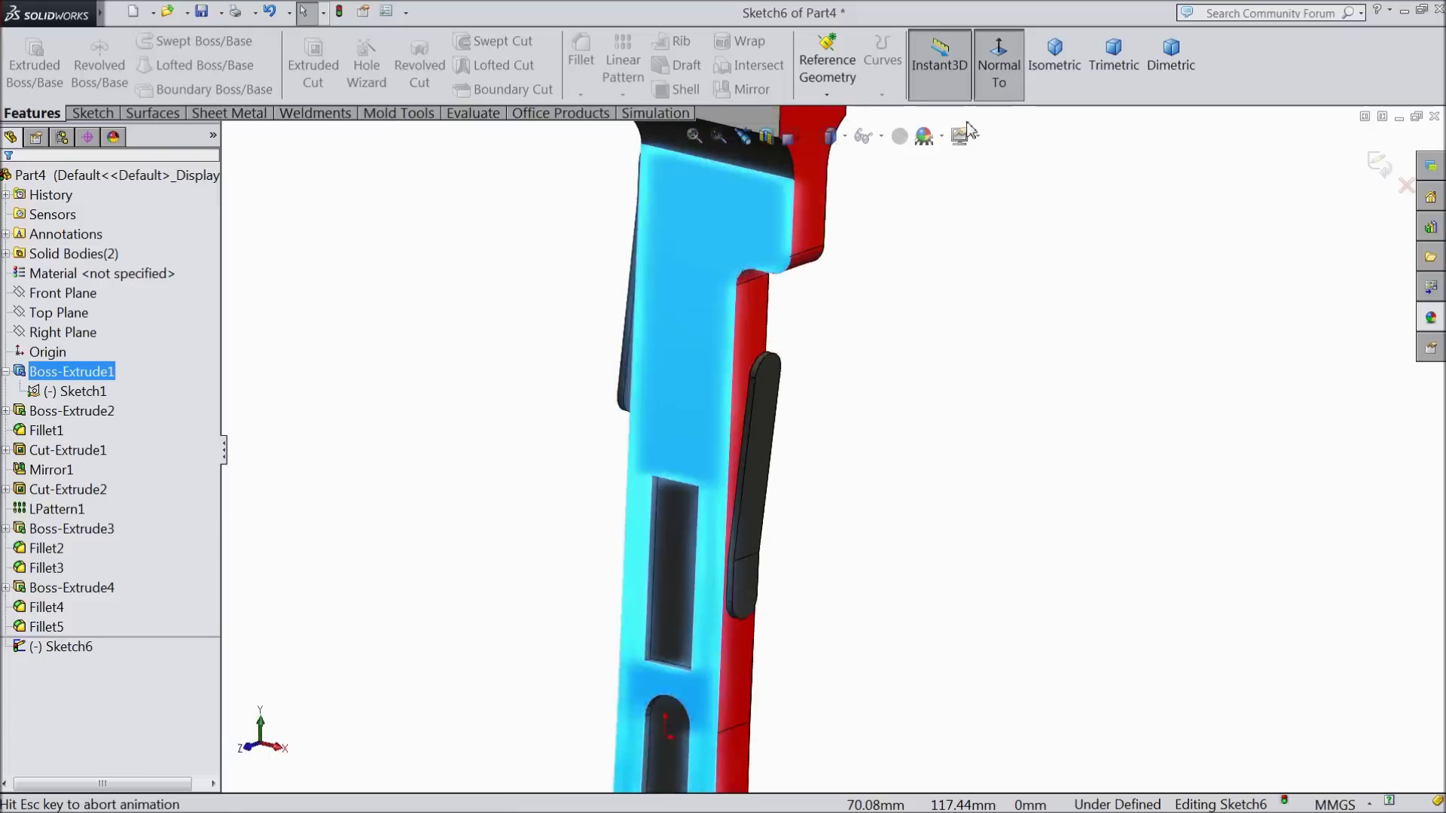
# - Sketch a circle about 5 mm in diameter on the head's overhang, just above its rounded lower corner
pyautogui.scroll(-3, 930, 339)
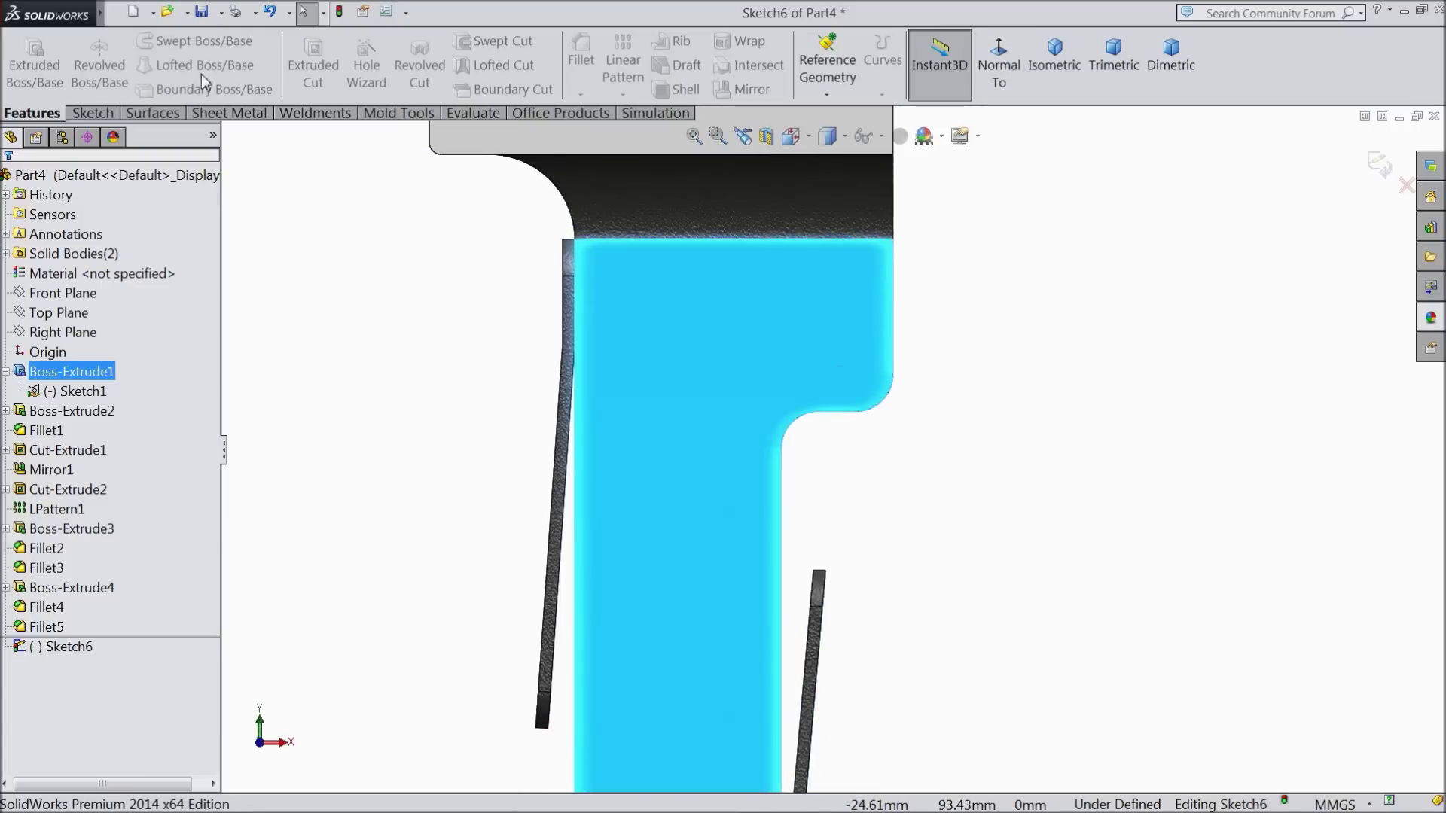
pyautogui.click(93, 113)
pyautogui.click(164, 42)
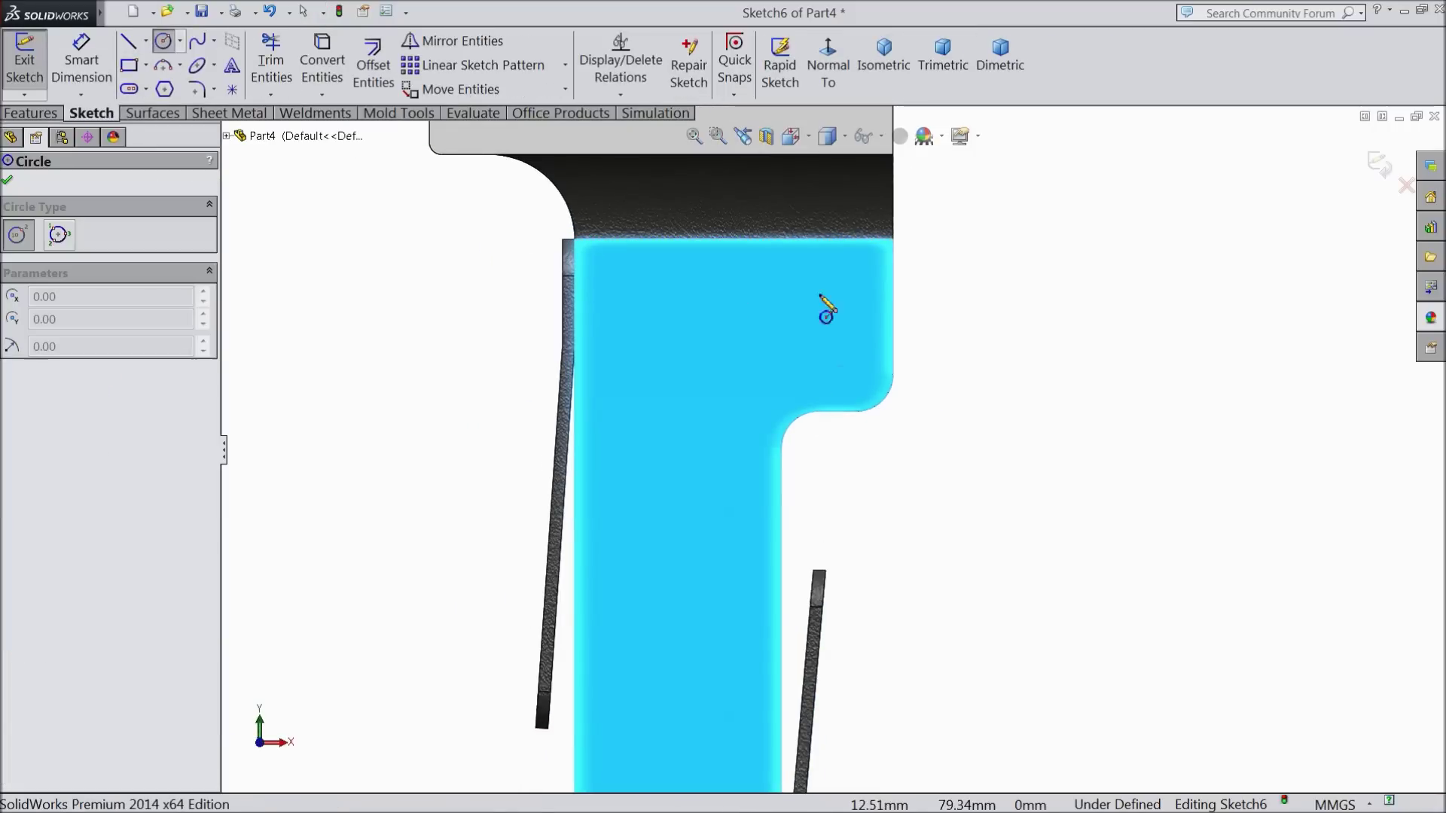
pyautogui.click(840, 351)
pyautogui.click(865, 393)
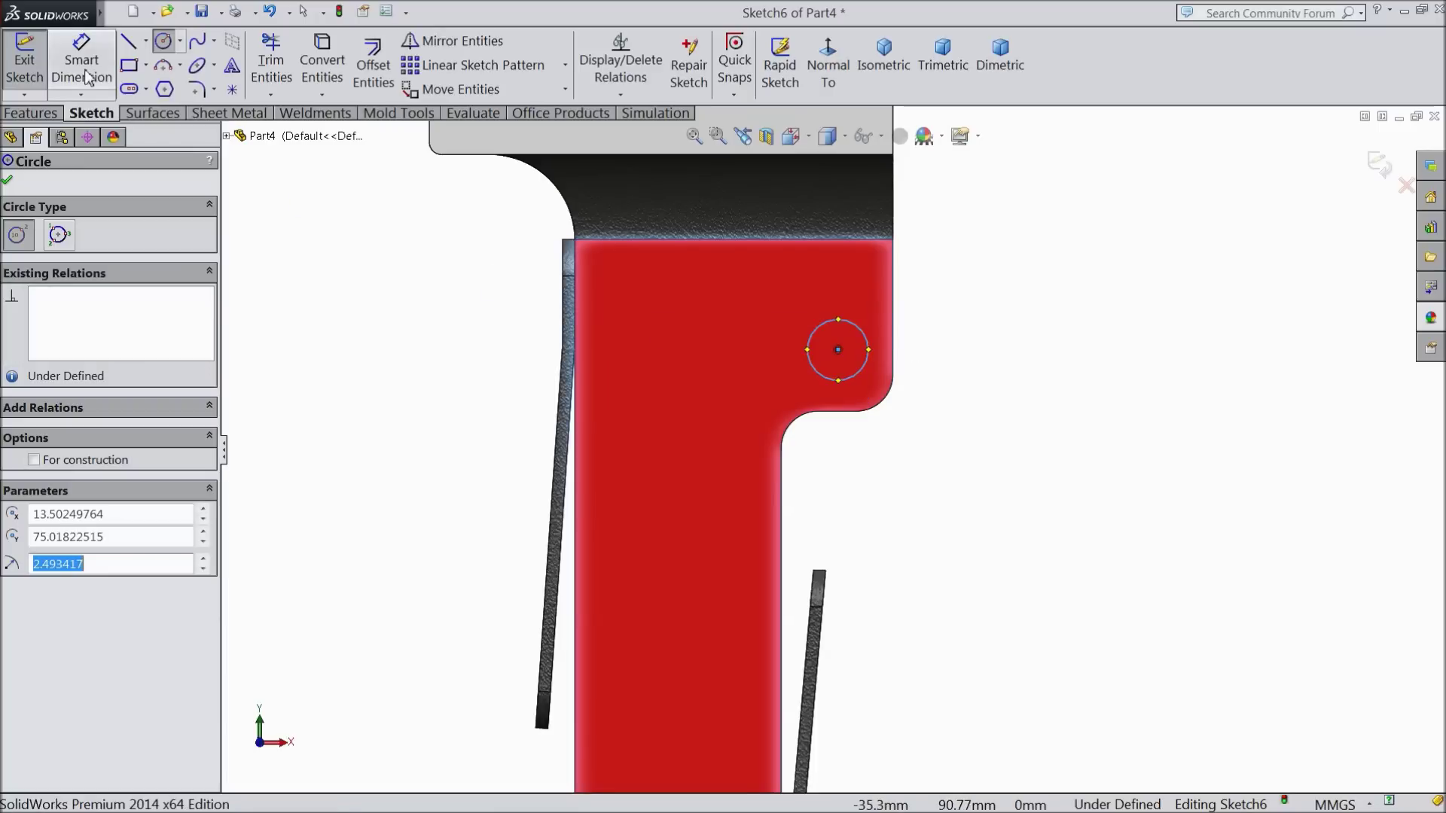
# - Set the circle's diameter to 3 mm
pyautogui.click(81, 60)
pyautogui.scroll(-4, 877, 403)
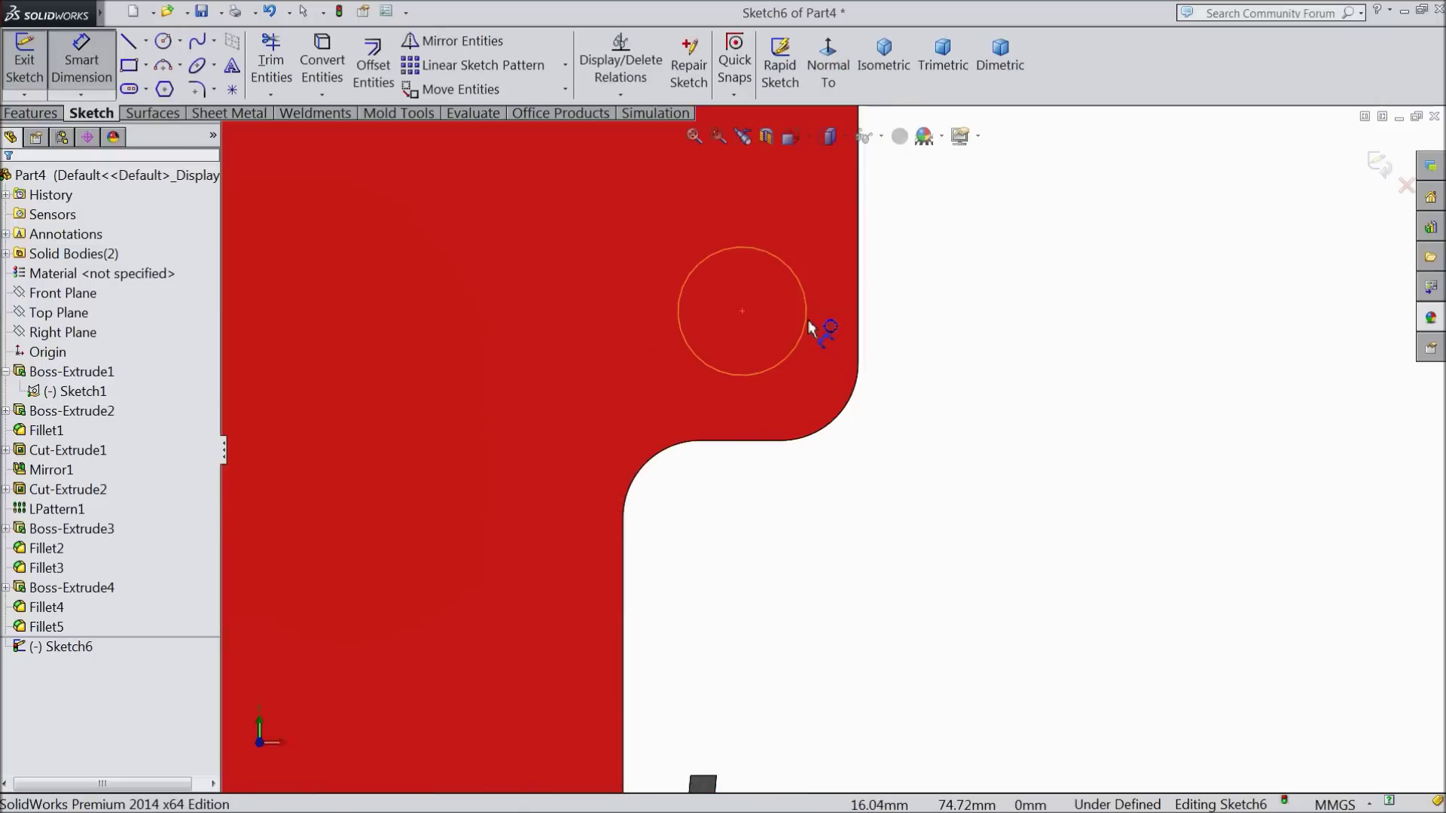
pyautogui.click(807, 319)
pyautogui.click(590, 221)
pyautogui.write('5')
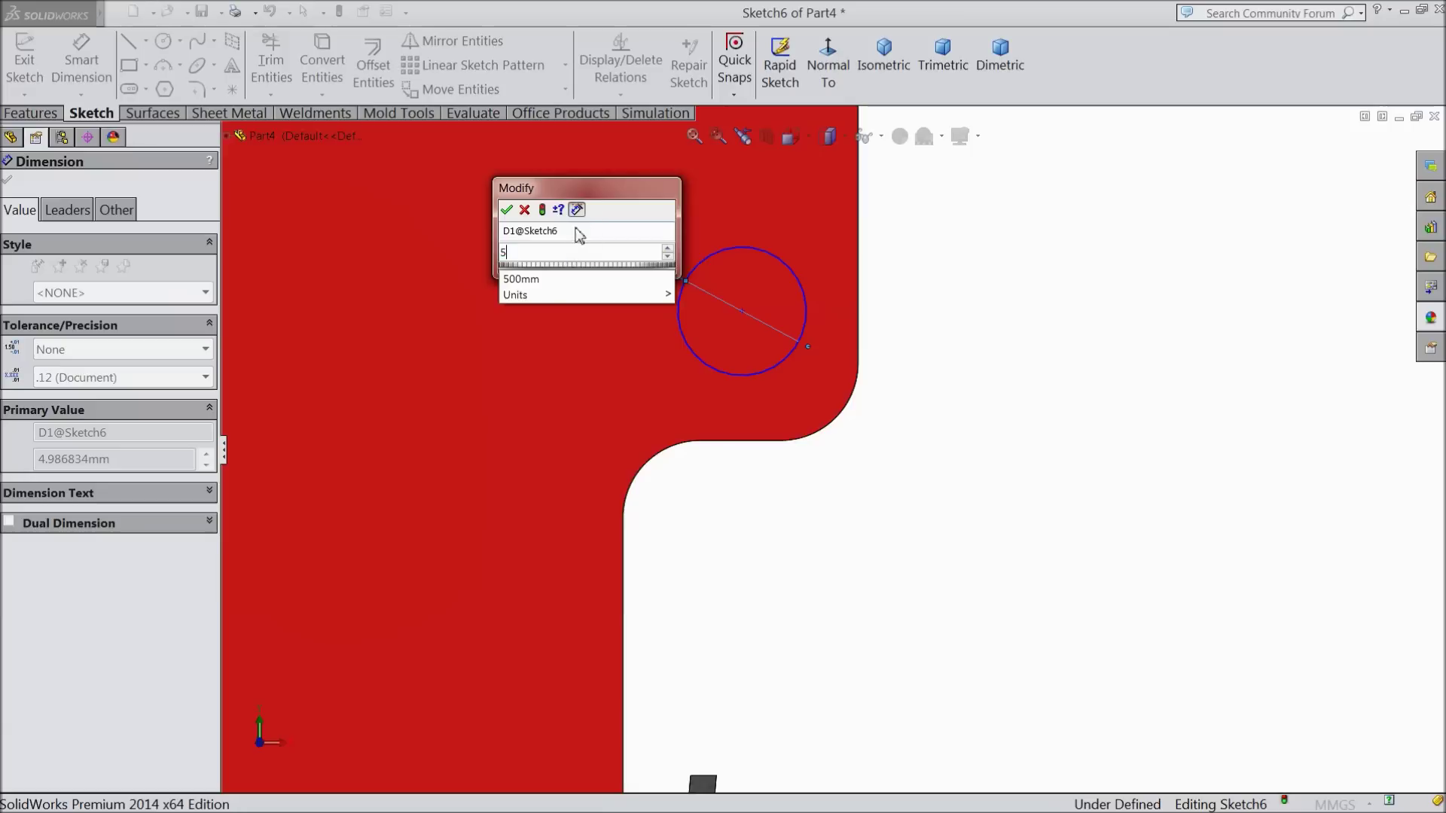
pyautogui.press('BackSpace')
pyautogui.write('3')
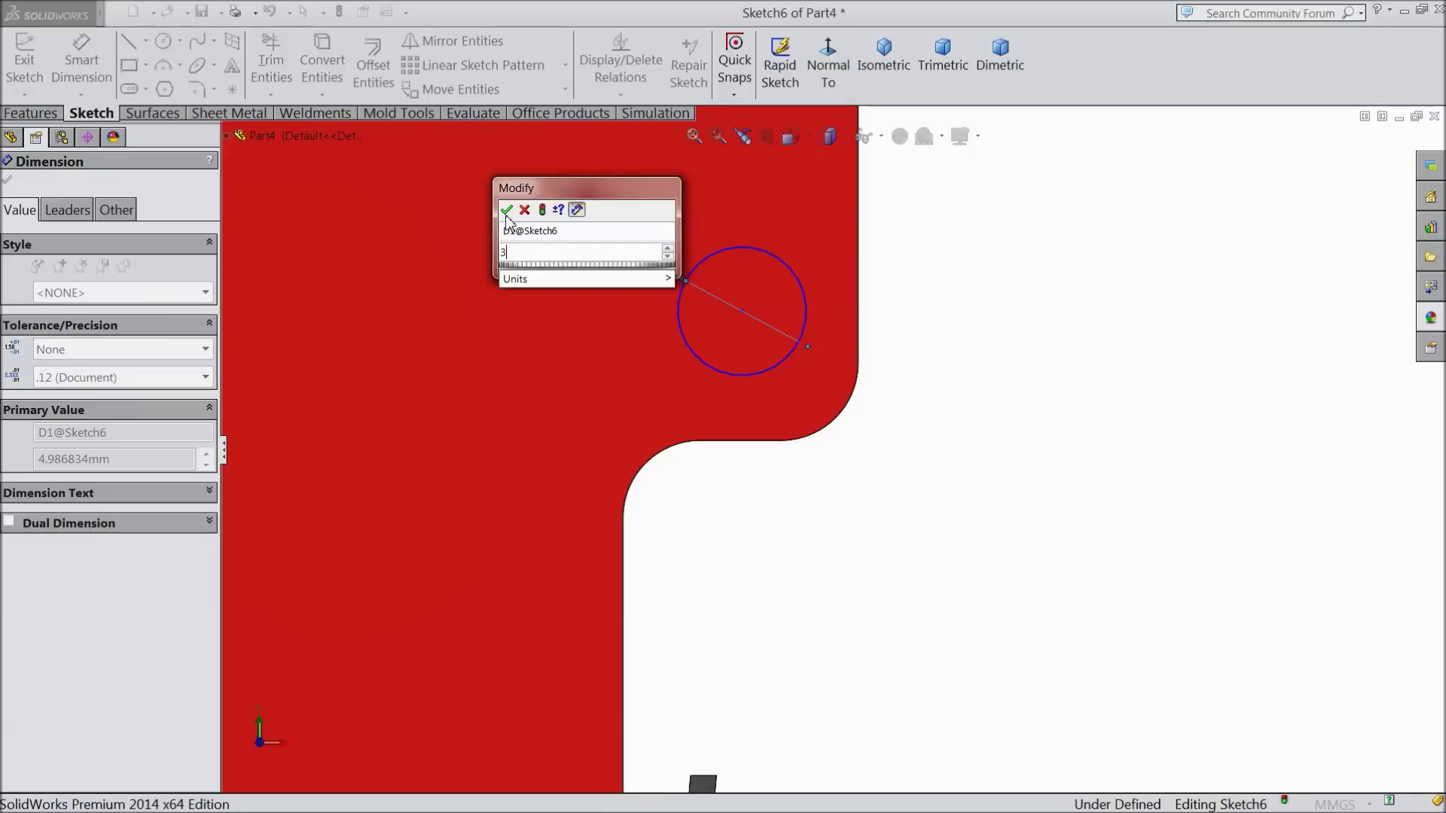
pyautogui.press('Return')
# - Dimension the circle's centre 5 mm horizontally from the head's vertical outer edge
pyautogui.click(779, 309)
pyautogui.click(858, 313)
pyautogui.click(783, 535)
pyautogui.write('5')
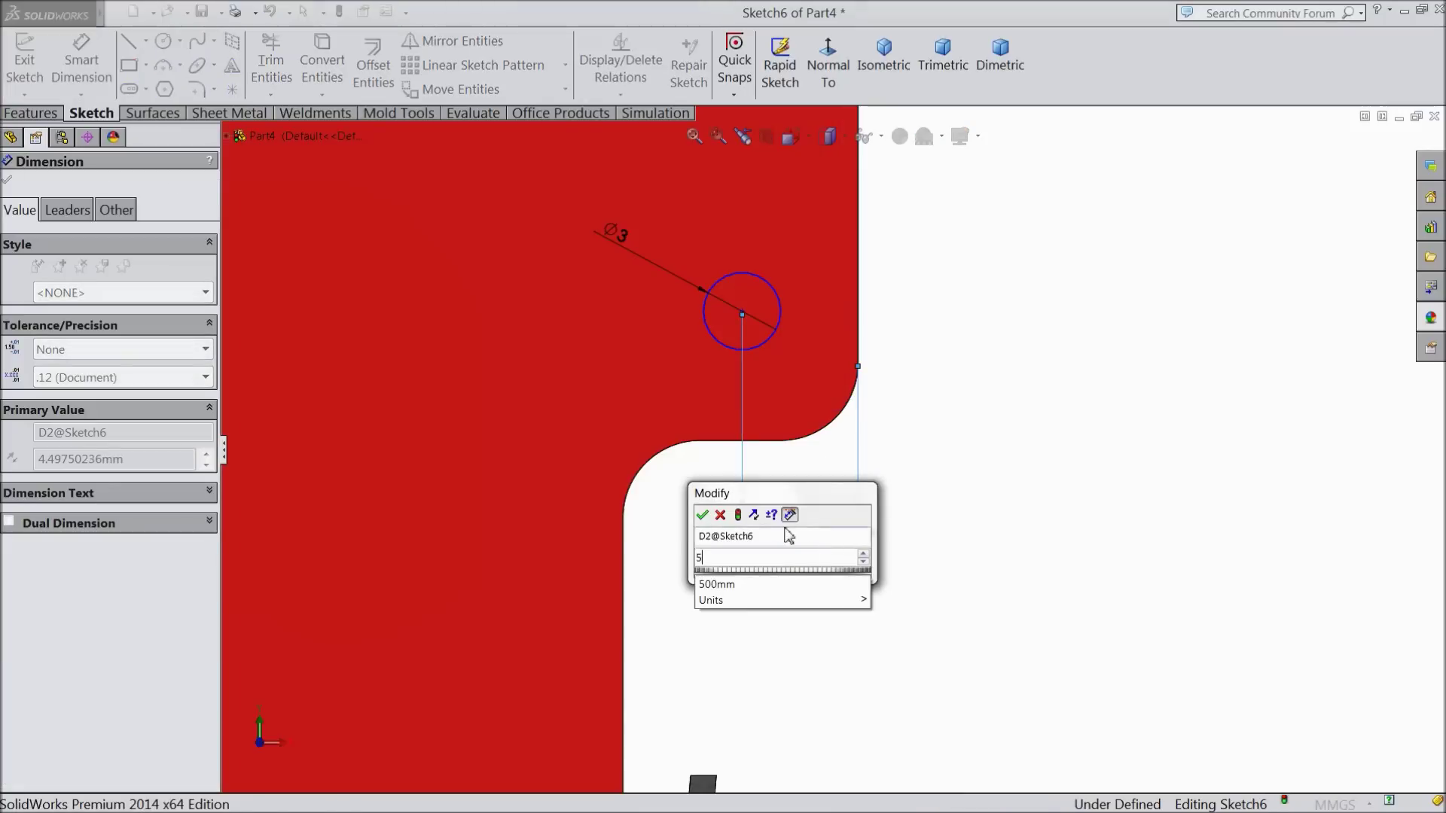
pyautogui.click(702, 514)
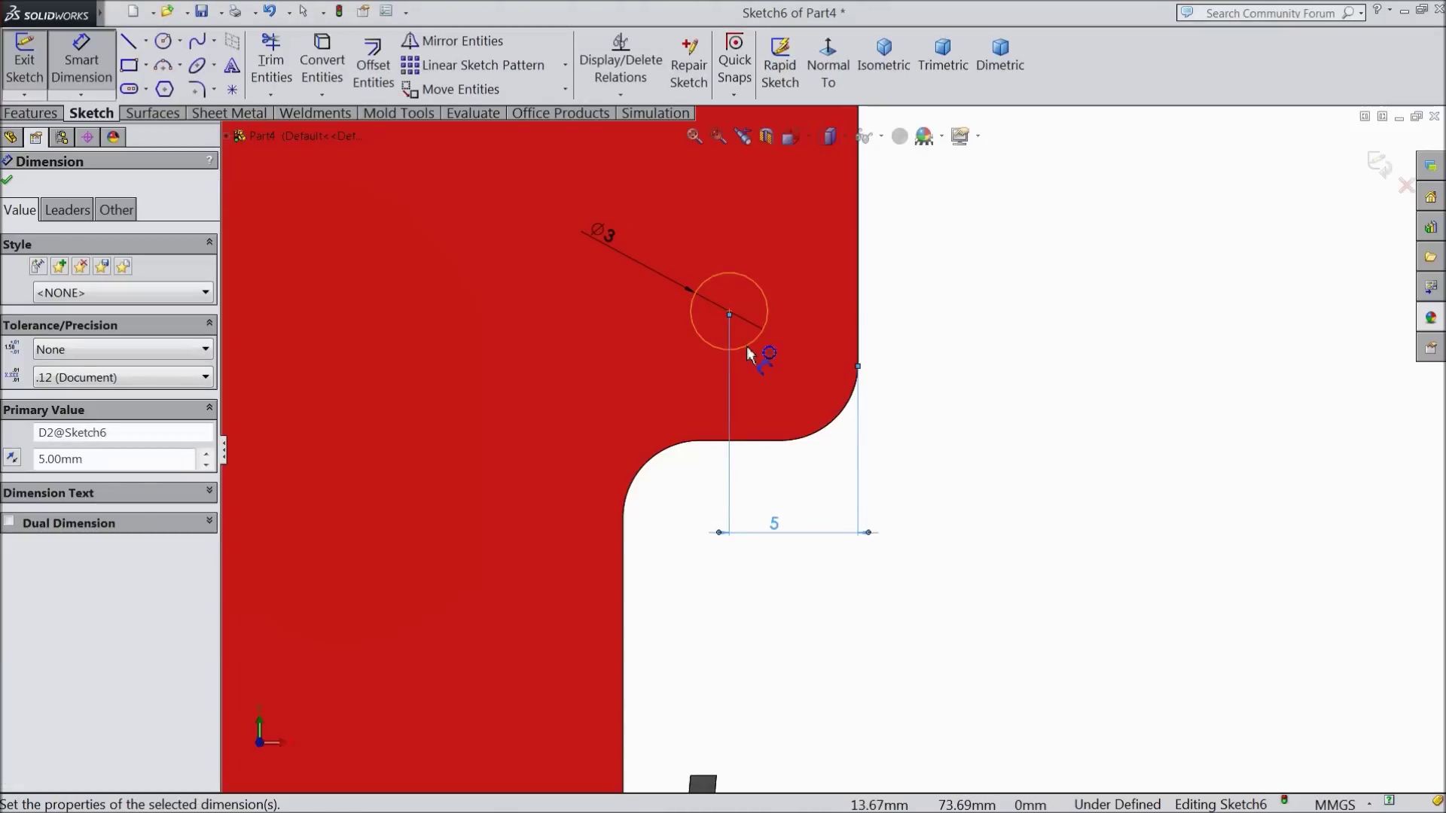
# - Dimension the circle's centre 5 mm vertically above the overhang's horizontal lower edge
pyautogui.click(747, 345)
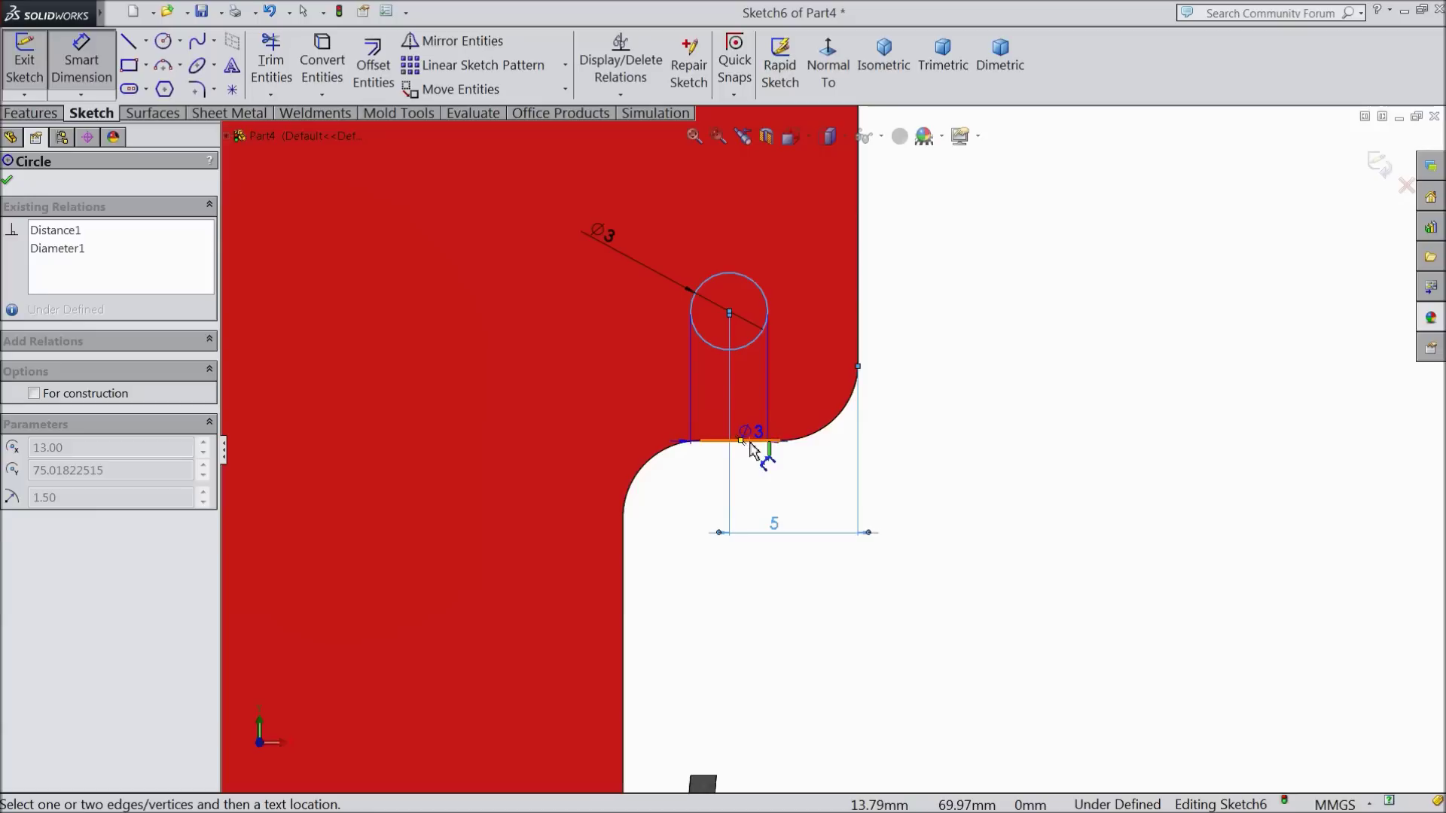
pyautogui.click(750, 444)
pyautogui.click(903, 392)
pyautogui.write('5')
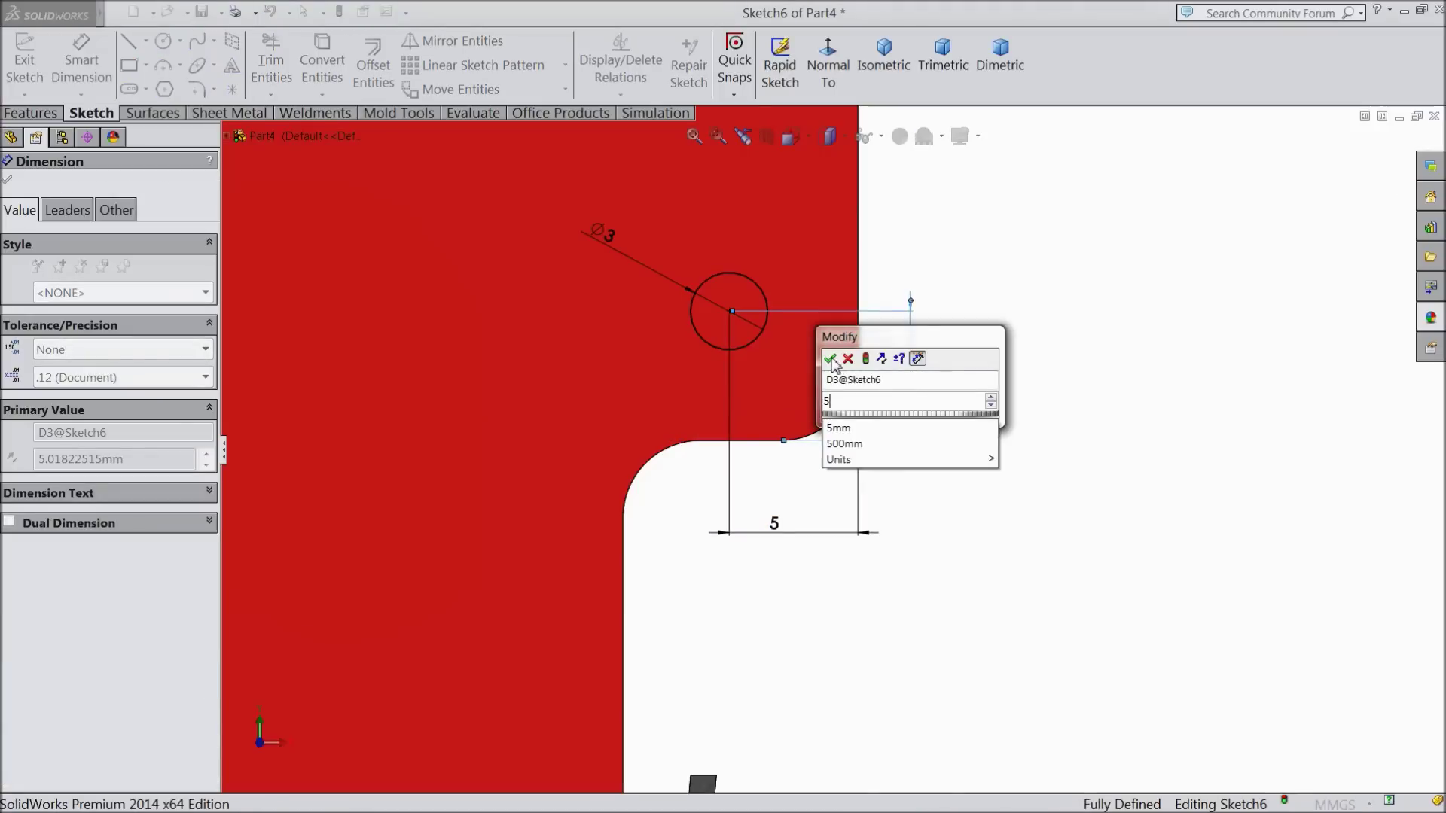
pyautogui.click(830, 359)
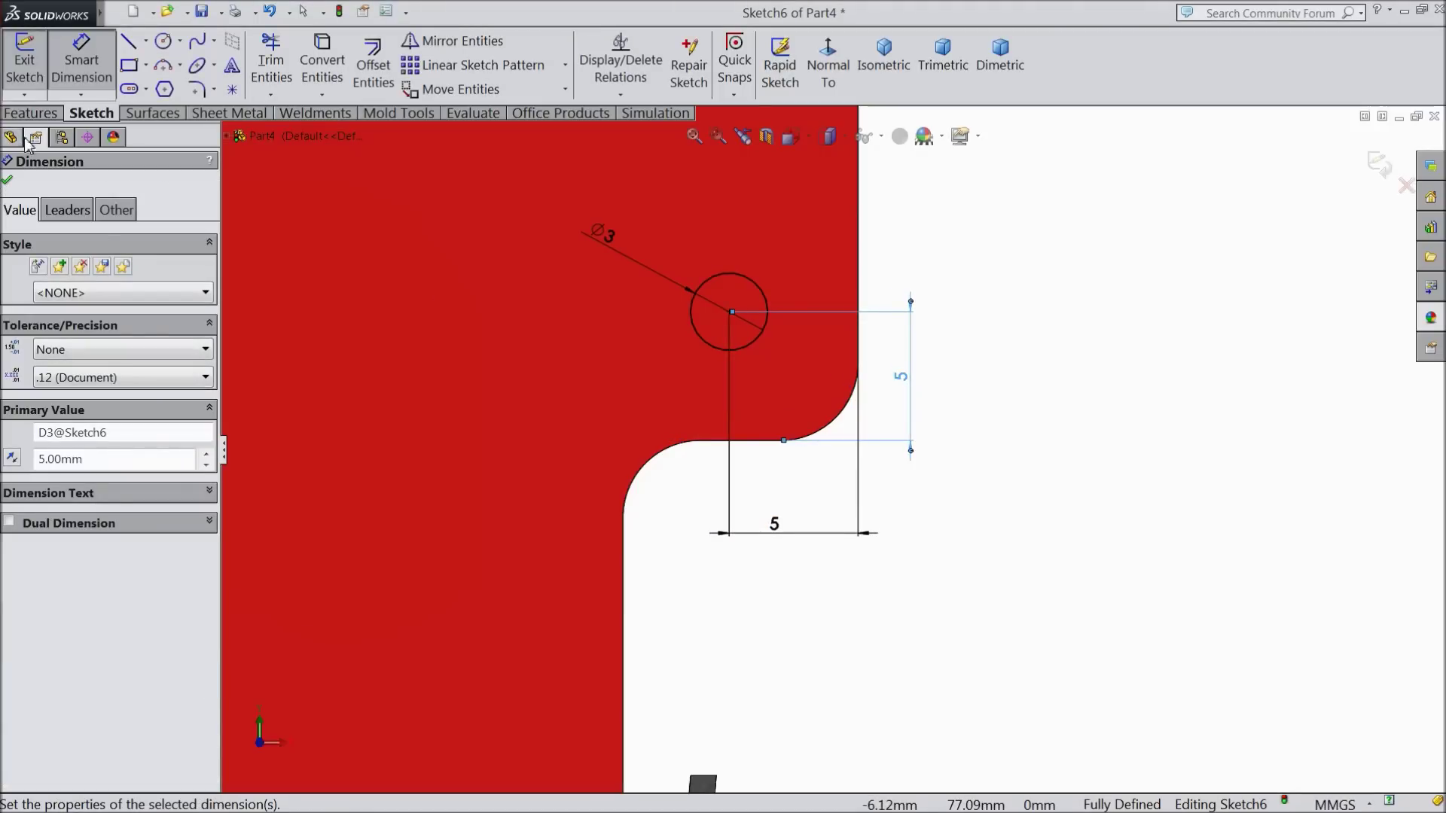
# - Cut-extrude the circle completely through the head to make a round hole
pyautogui.click(37, 113)
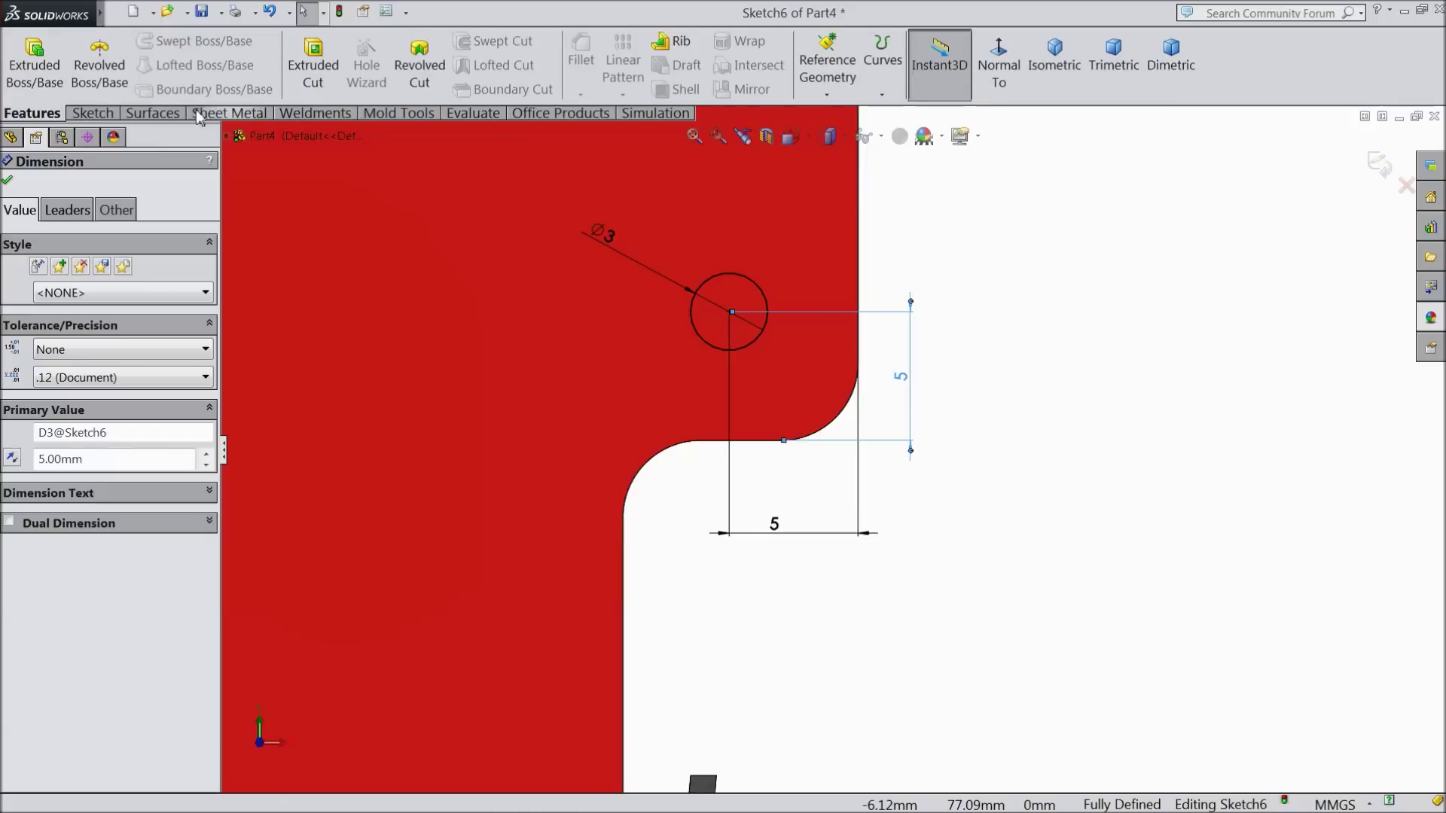
pyautogui.click(313, 68)
pyautogui.click(70, 291)
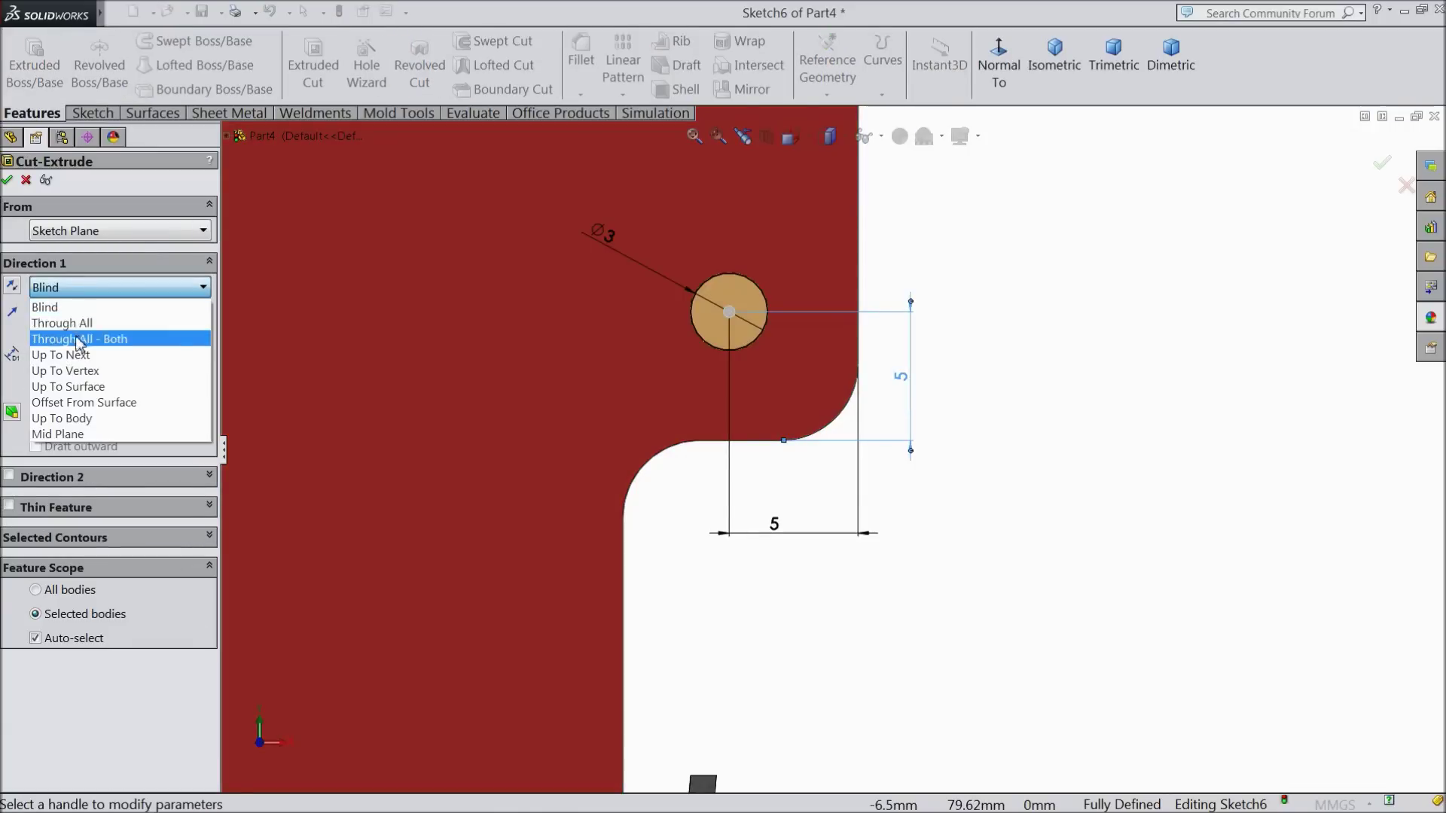
pyautogui.click(71, 311)
pyautogui.click(10, 179)
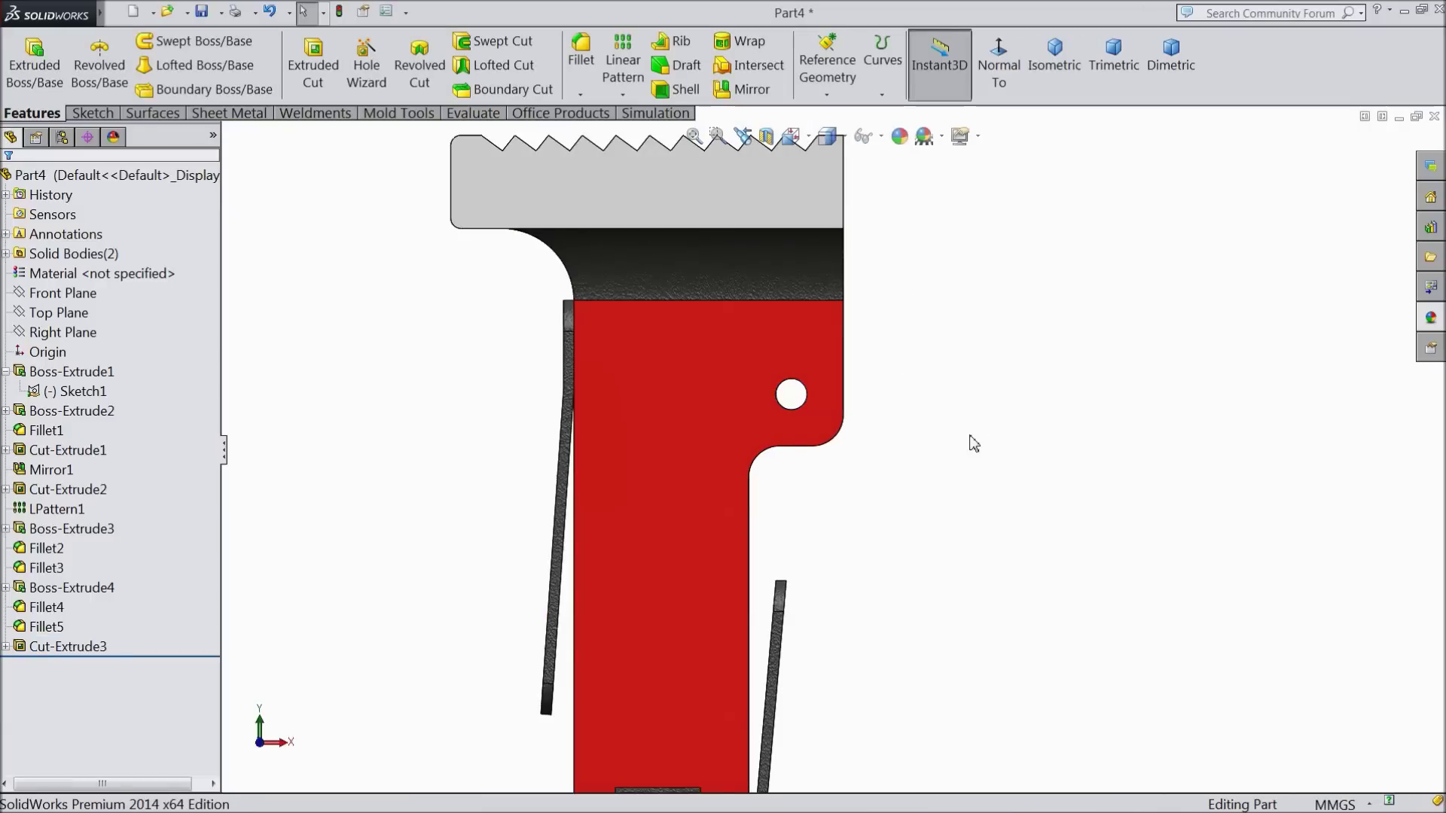
# - Start a new sketch on the red body's front face and view it straight on
pyautogui.scroll(4, 969, 440)
pyautogui.moveTo(933, 484)
pyautogui.mouseDown(button='middle')
pyautogui.moveTo(888, 490)
pyautogui.moveTo(916, 506)
pyautogui.mouseUp(button='middle')
pyautogui.scroll(-3, 893, 512)
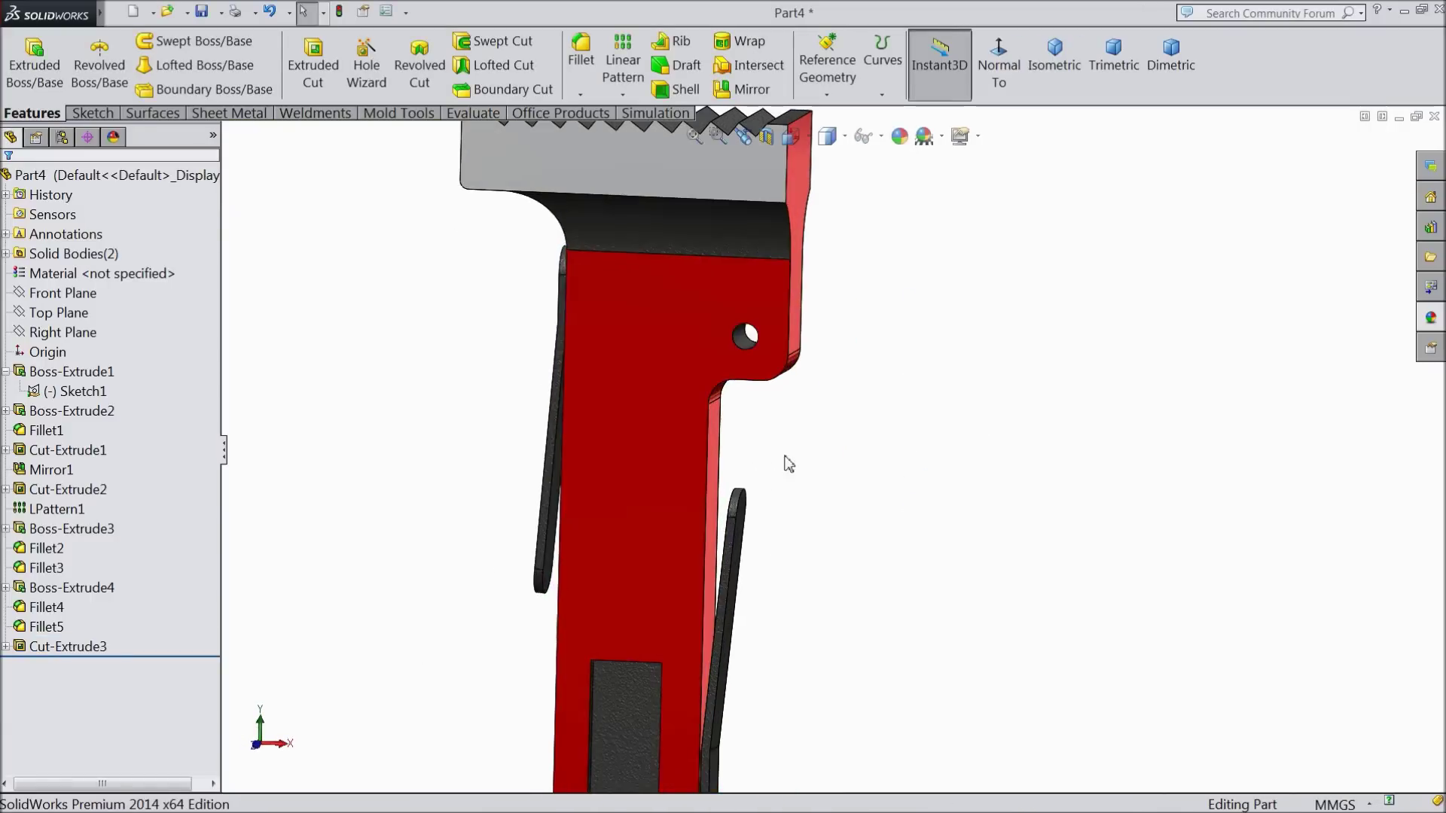
pyautogui.click(655, 376)
pyautogui.click(717, 332)
pyautogui.click(995, 66)
pyautogui.scroll(-6, 873, 274)
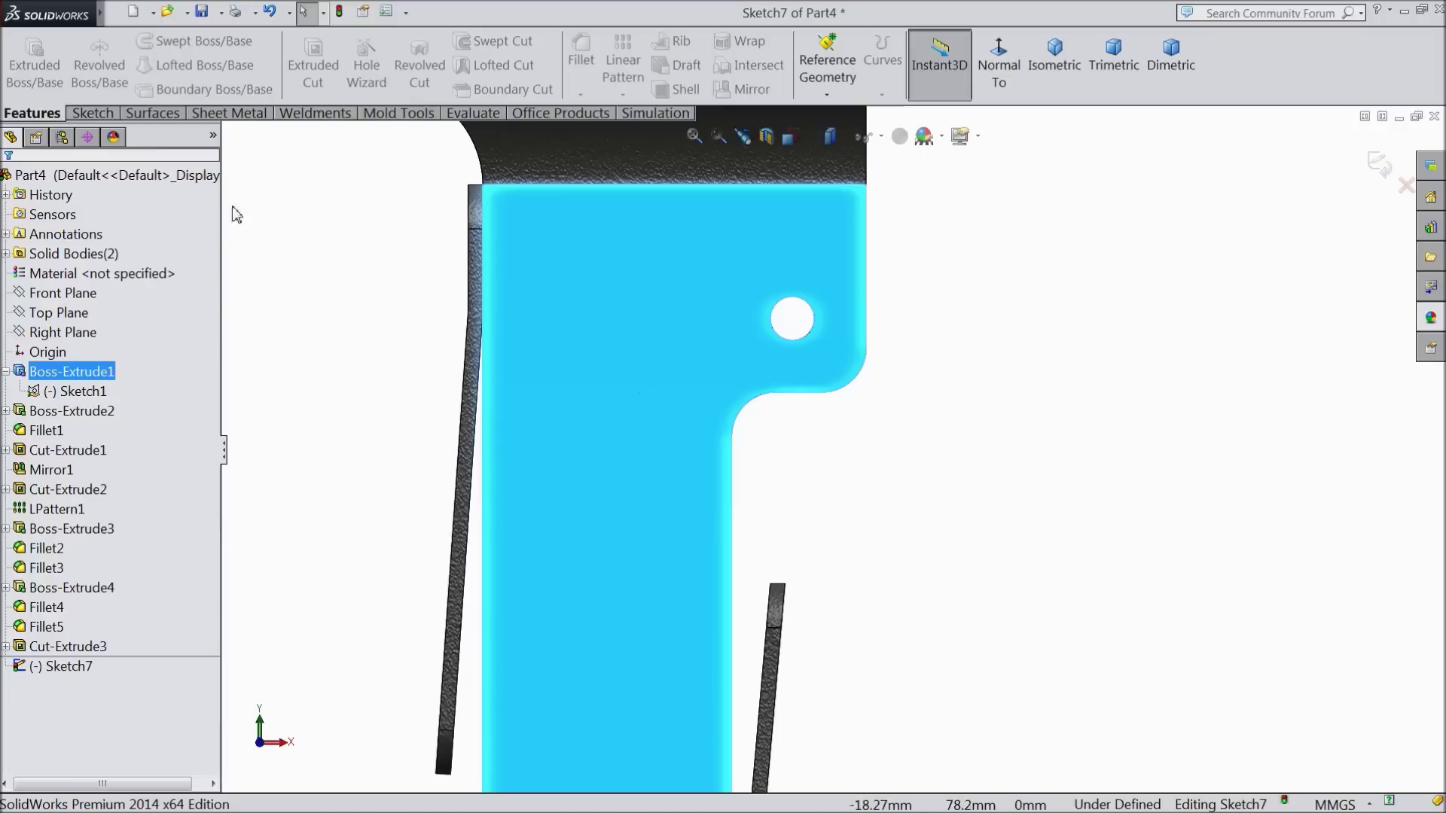
# - Convert the red body's right-side edges to sketch entities, from the long vertical edge around both overhang arcs to the outer edge
pyautogui.click(730, 509)
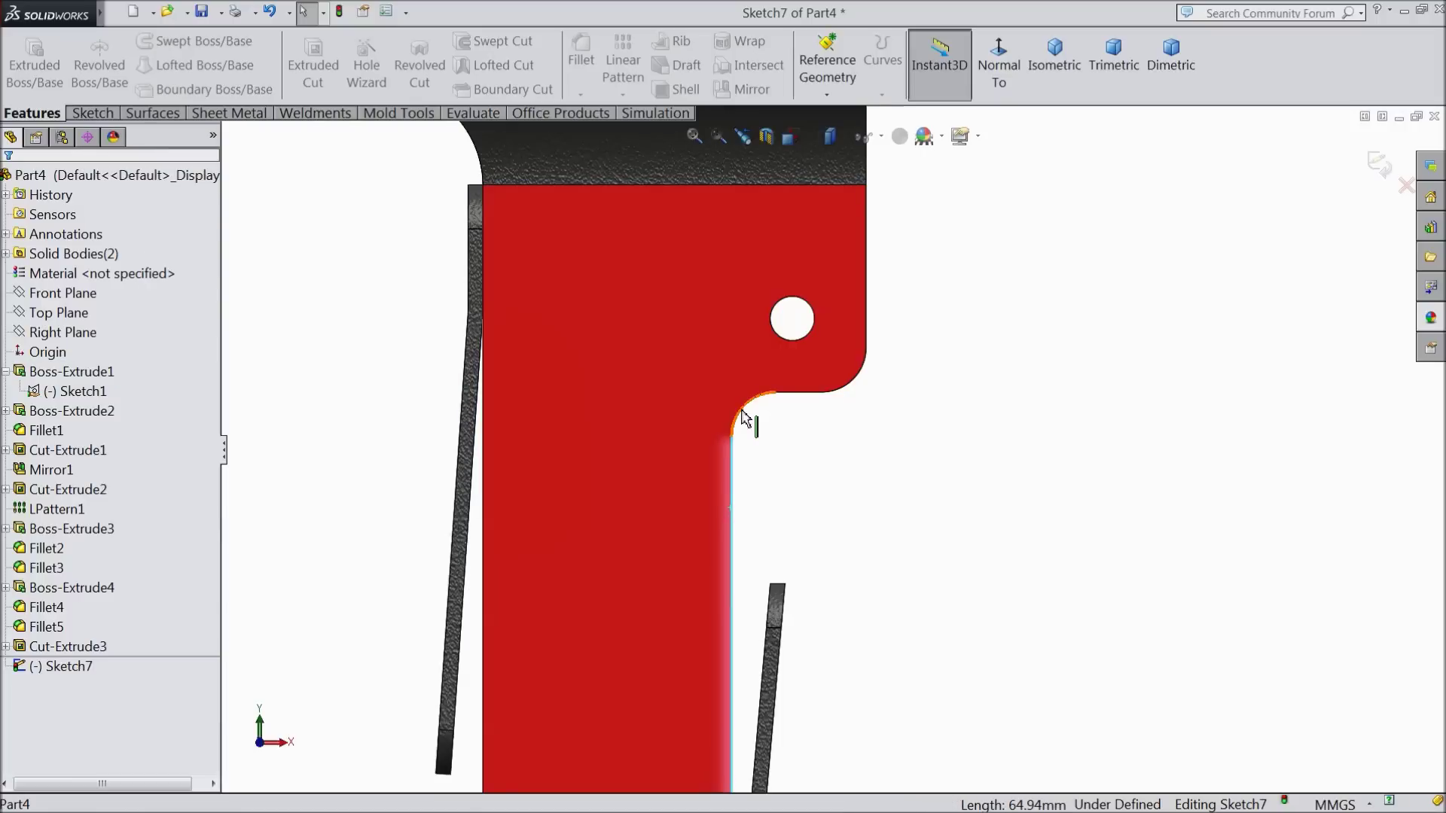
pyautogui.keyDown('ctrl'); pyautogui.click(843, 390); pyautogui.keyUp('ctrl')
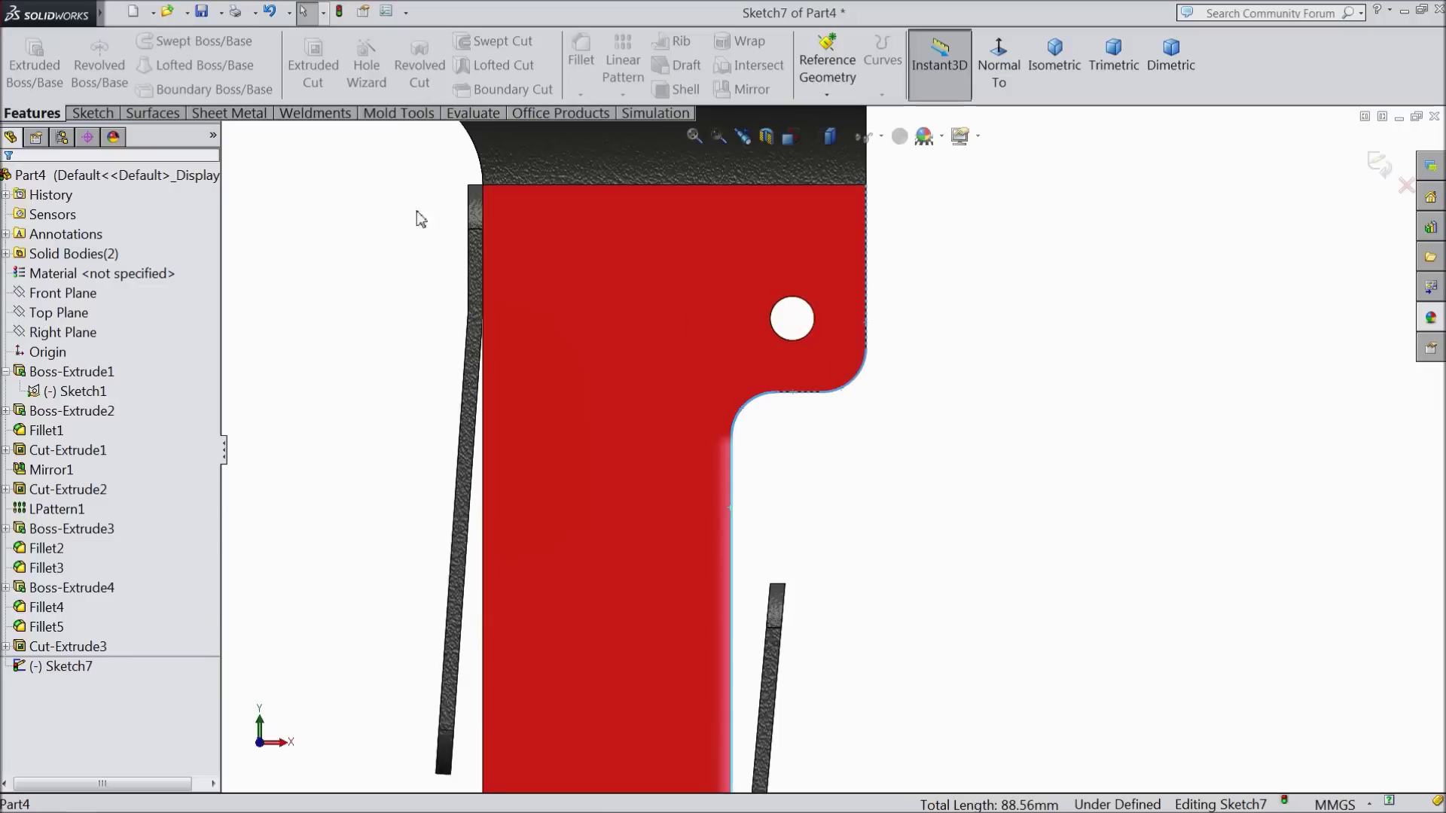
pyautogui.click(106, 114)
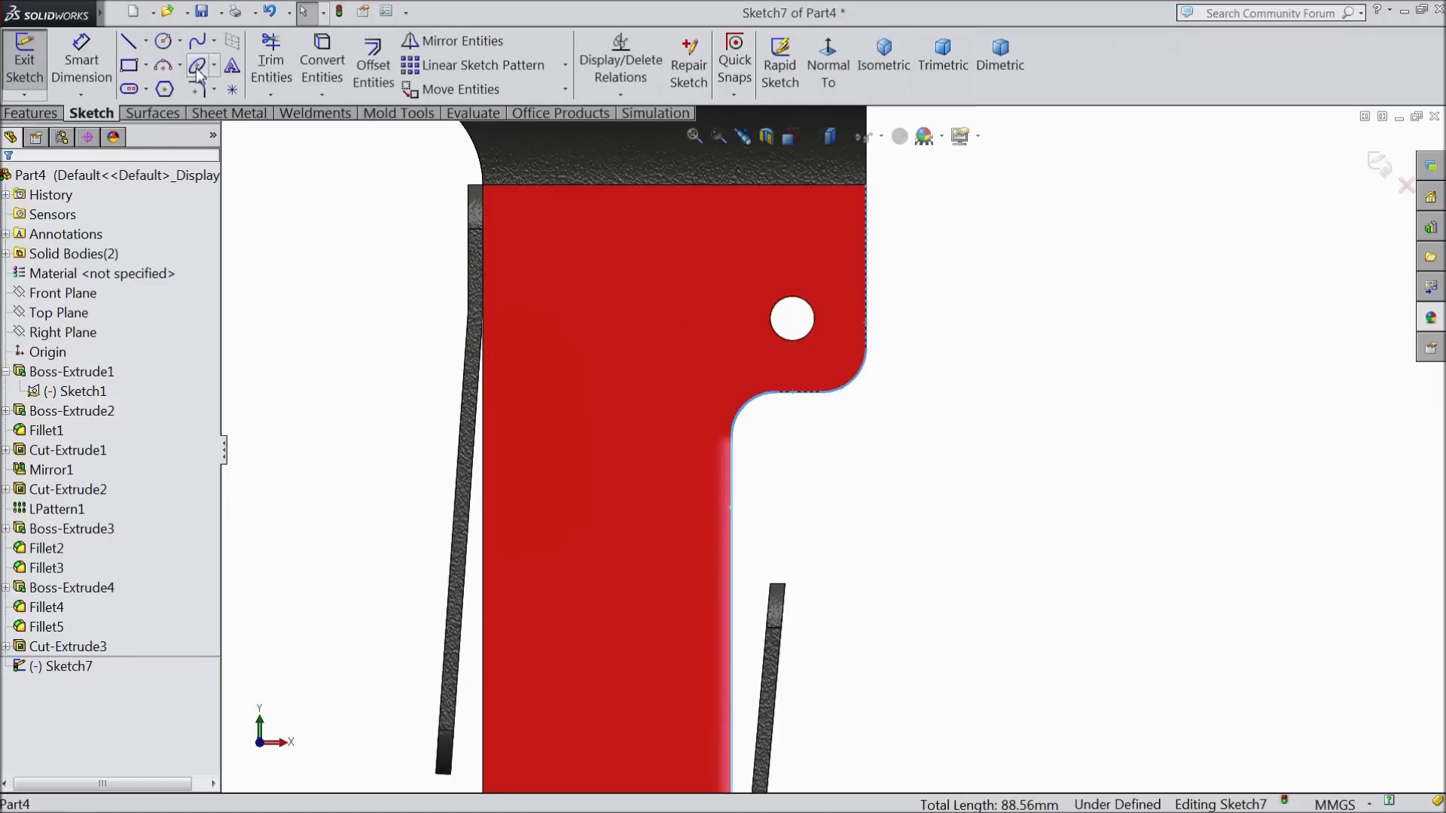
pyautogui.click(322, 66)
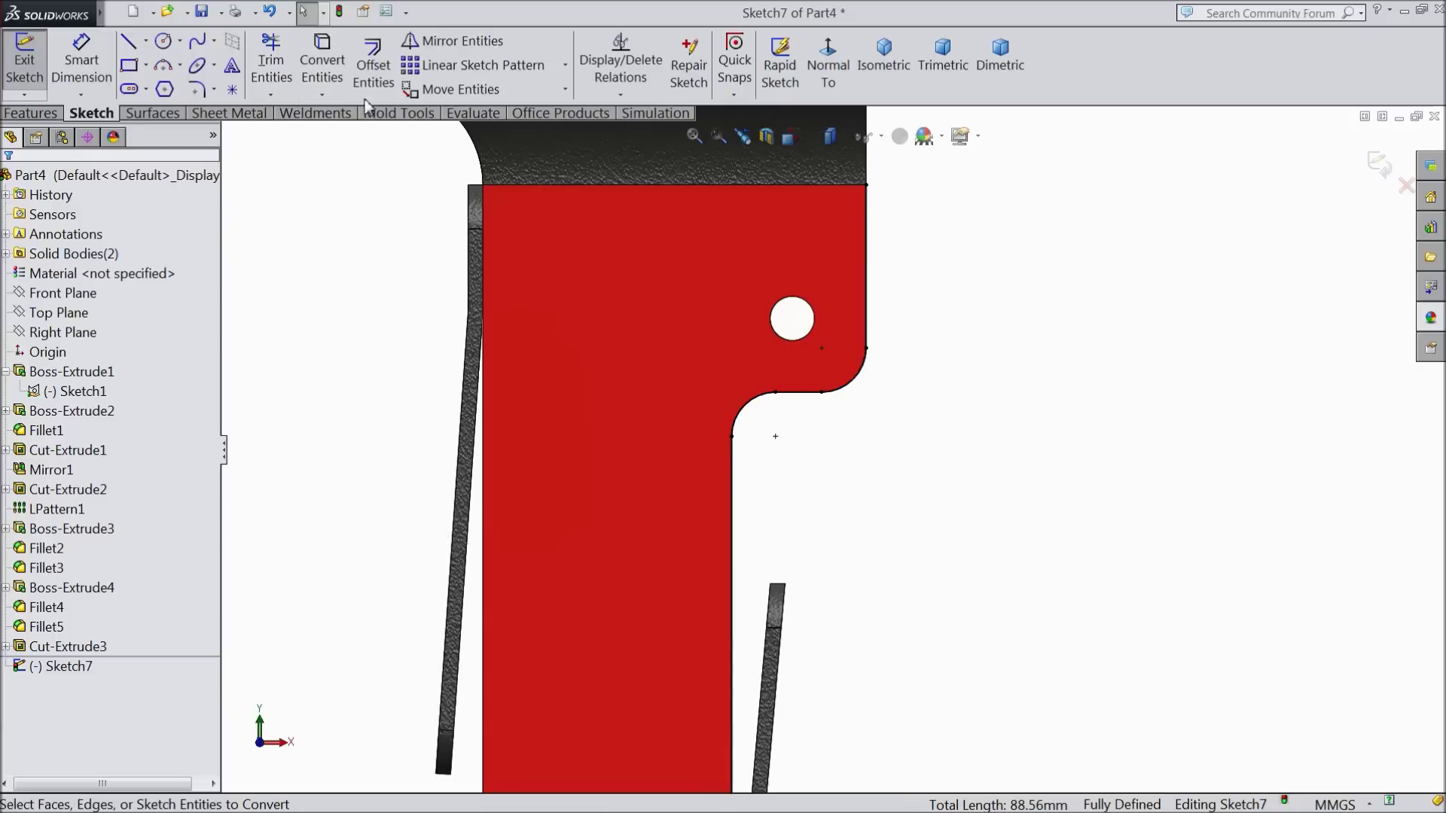
# - Draw three connected lines enclosing the hole against the converted edges: about 14 mm across, 34 mm down and 5 mm back to the edge
pyautogui.click(128, 41)
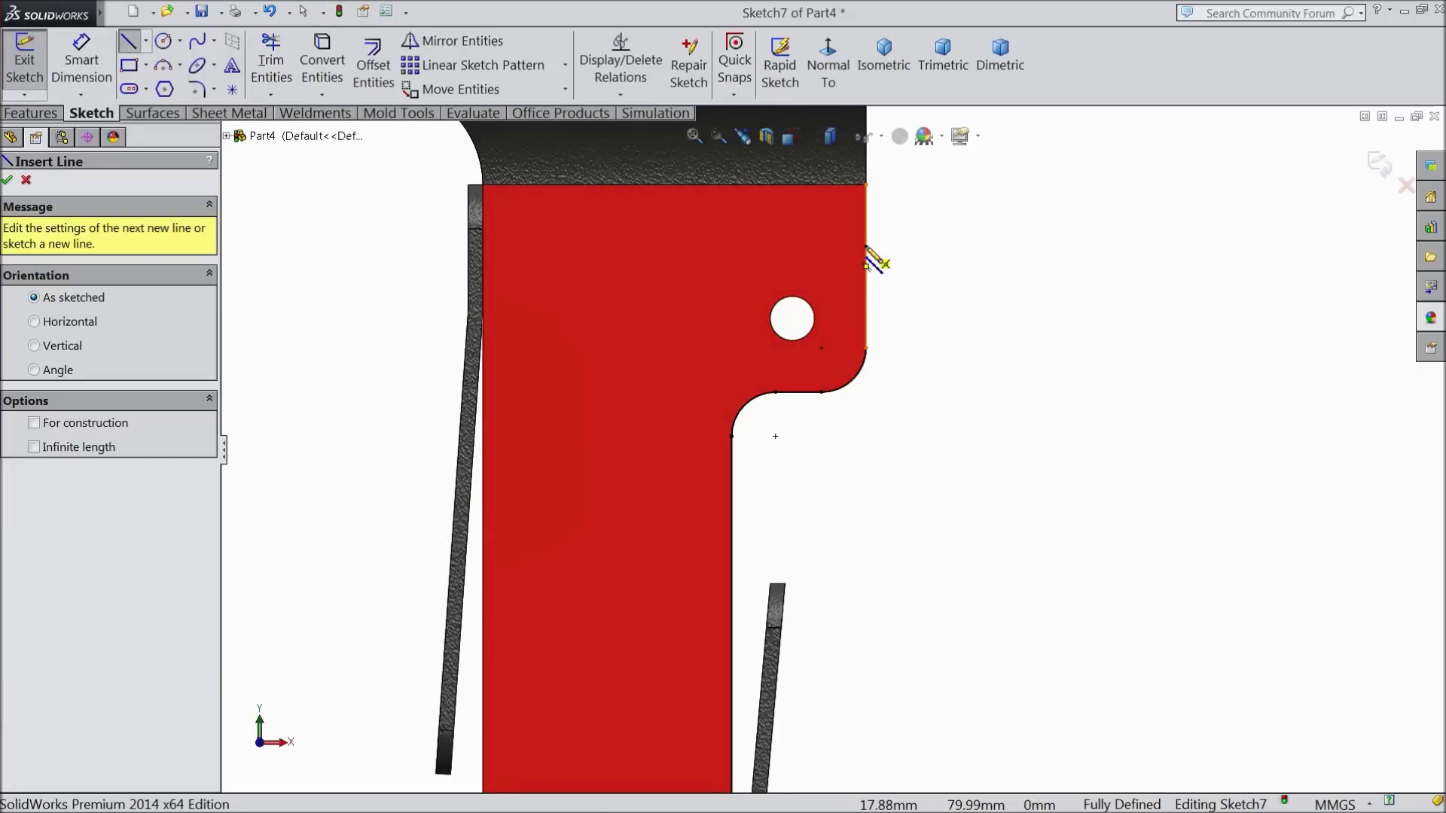
pyautogui.click(866, 265)
pyautogui.click(664, 244)
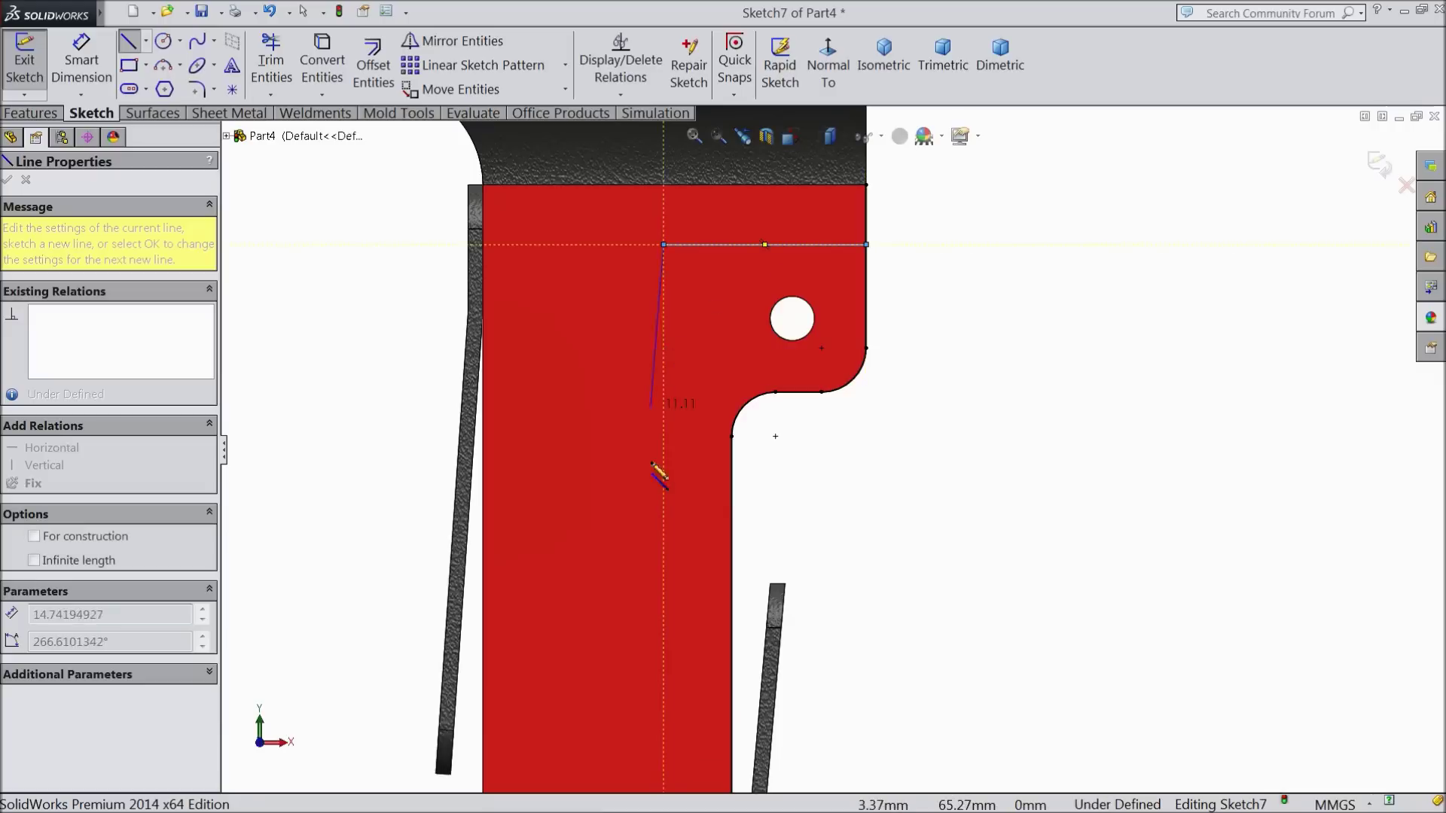
pyautogui.scroll(3, 685, 617)
pyautogui.click(751, 590)
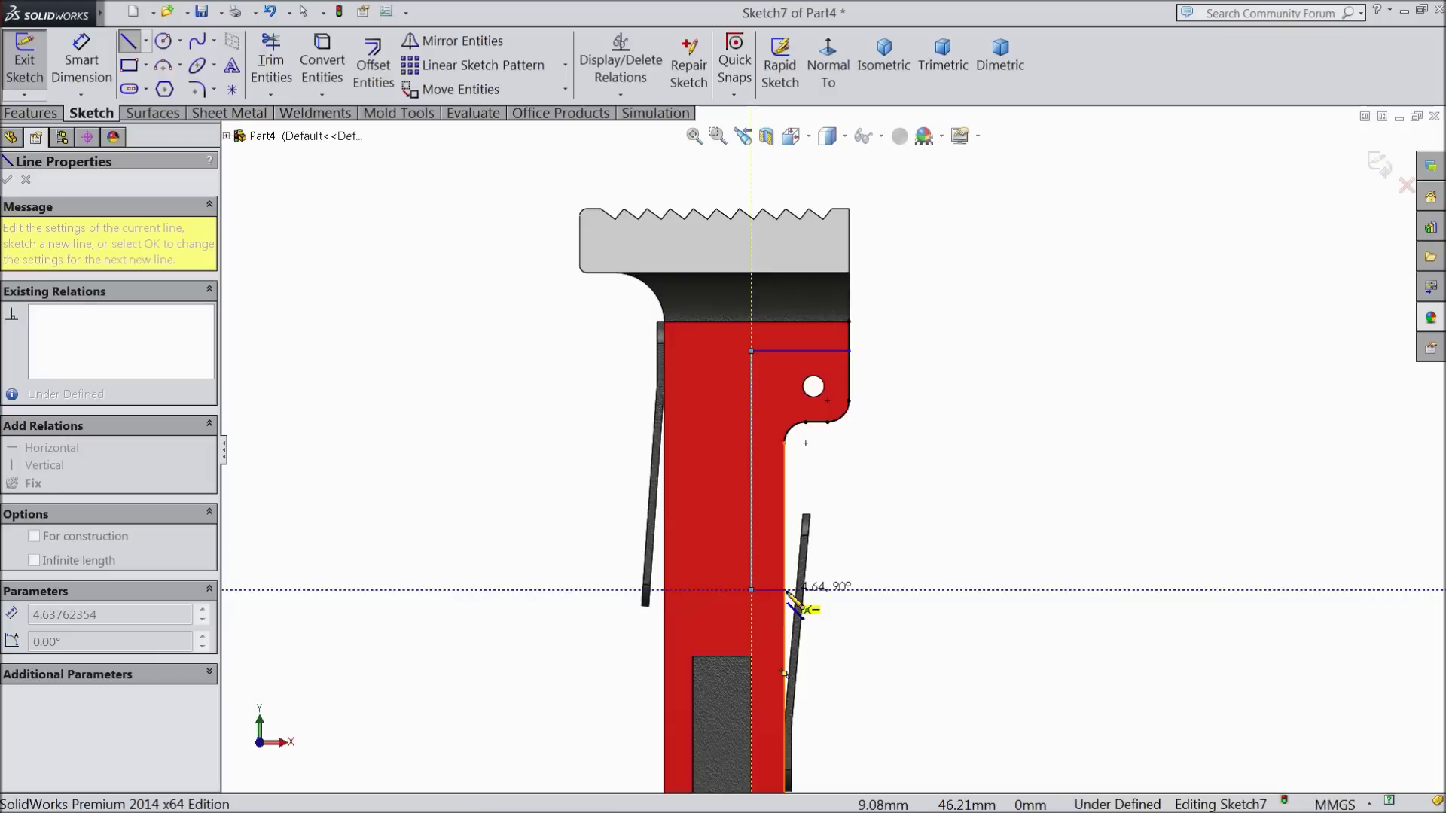
pyautogui.click(786, 591)
pyautogui.rightClick(907, 448)
pyautogui.click(930, 136)
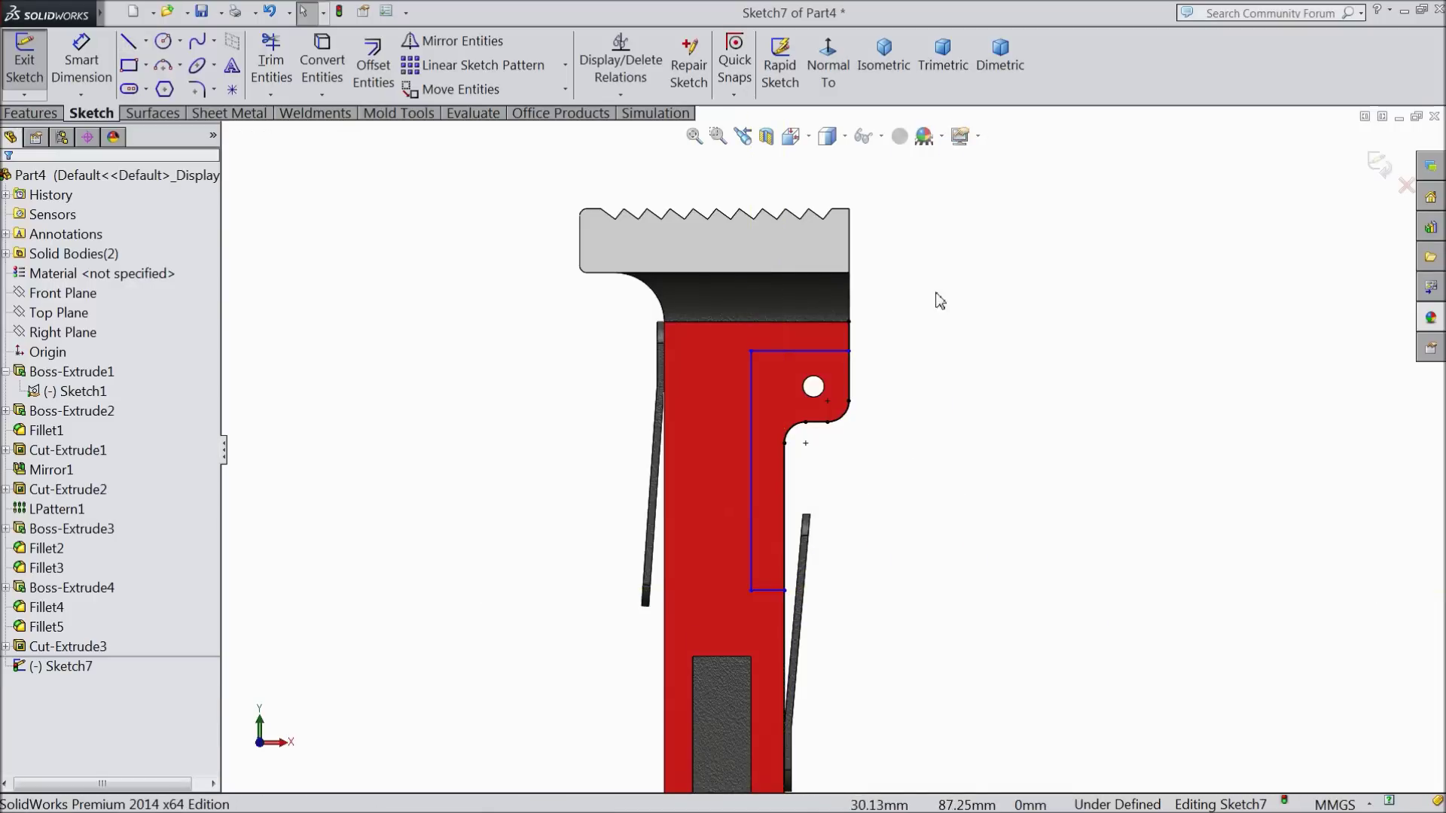
# - Dimension the profile's upper horizontal line 4 mm below the red face's top edge
pyautogui.scroll(2, 859, 572)
pyautogui.scroll(-4, 711, 426)
pyautogui.click(82, 60)
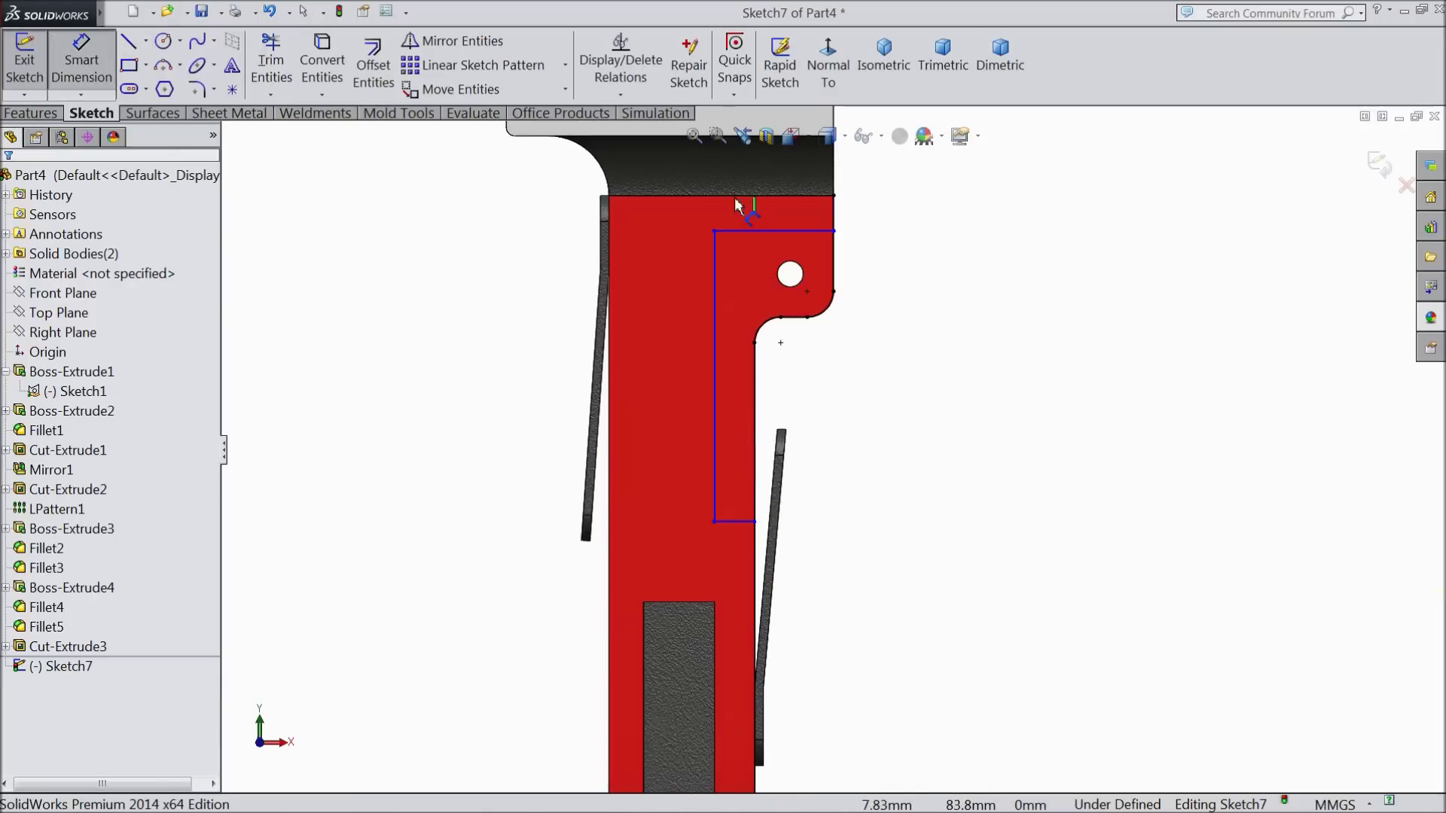
pyautogui.scroll(-3, 775, 226)
pyautogui.click(806, 294)
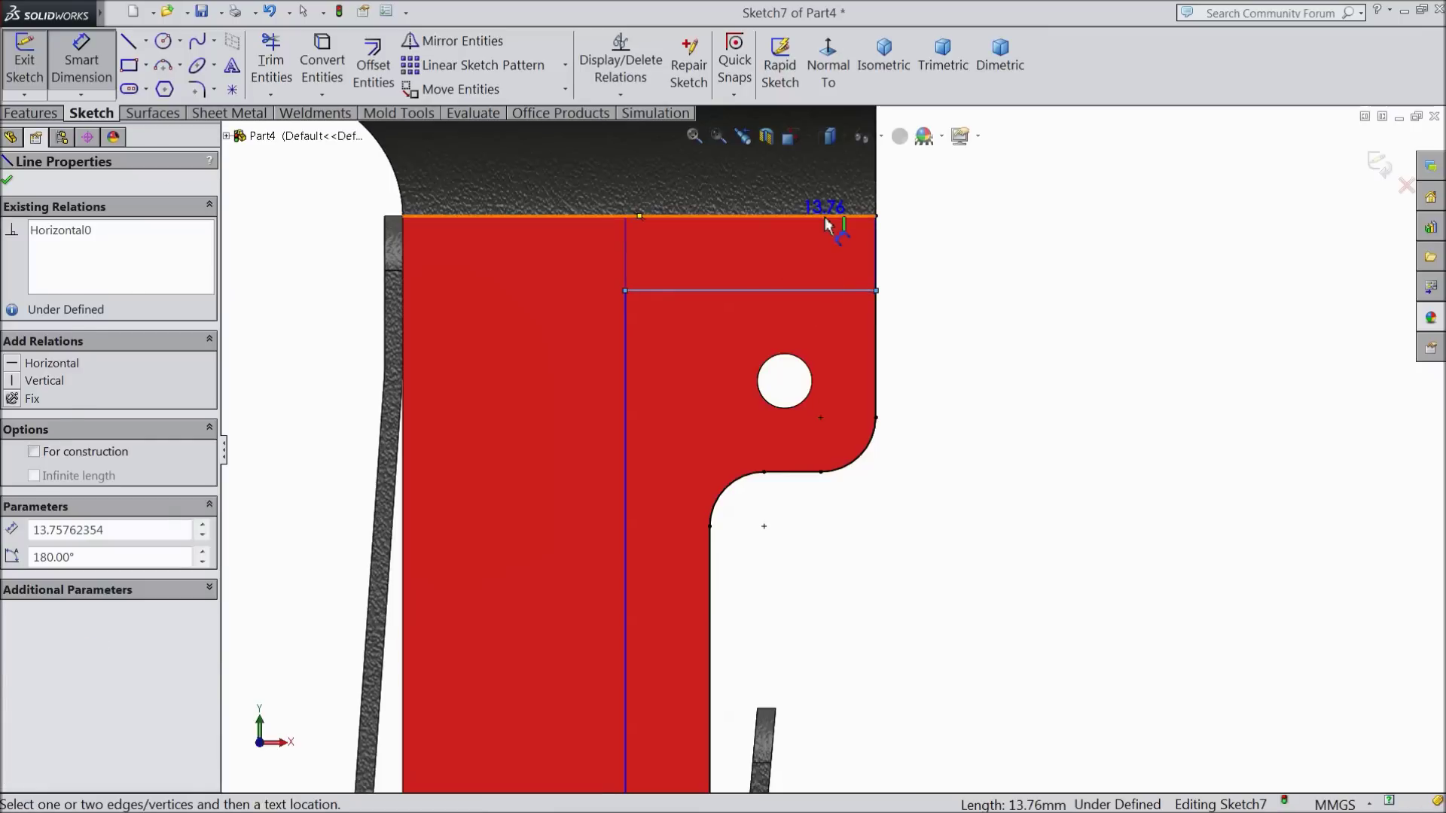
pyautogui.click(826, 218)
pyautogui.click(917, 251)
pyautogui.write('4')
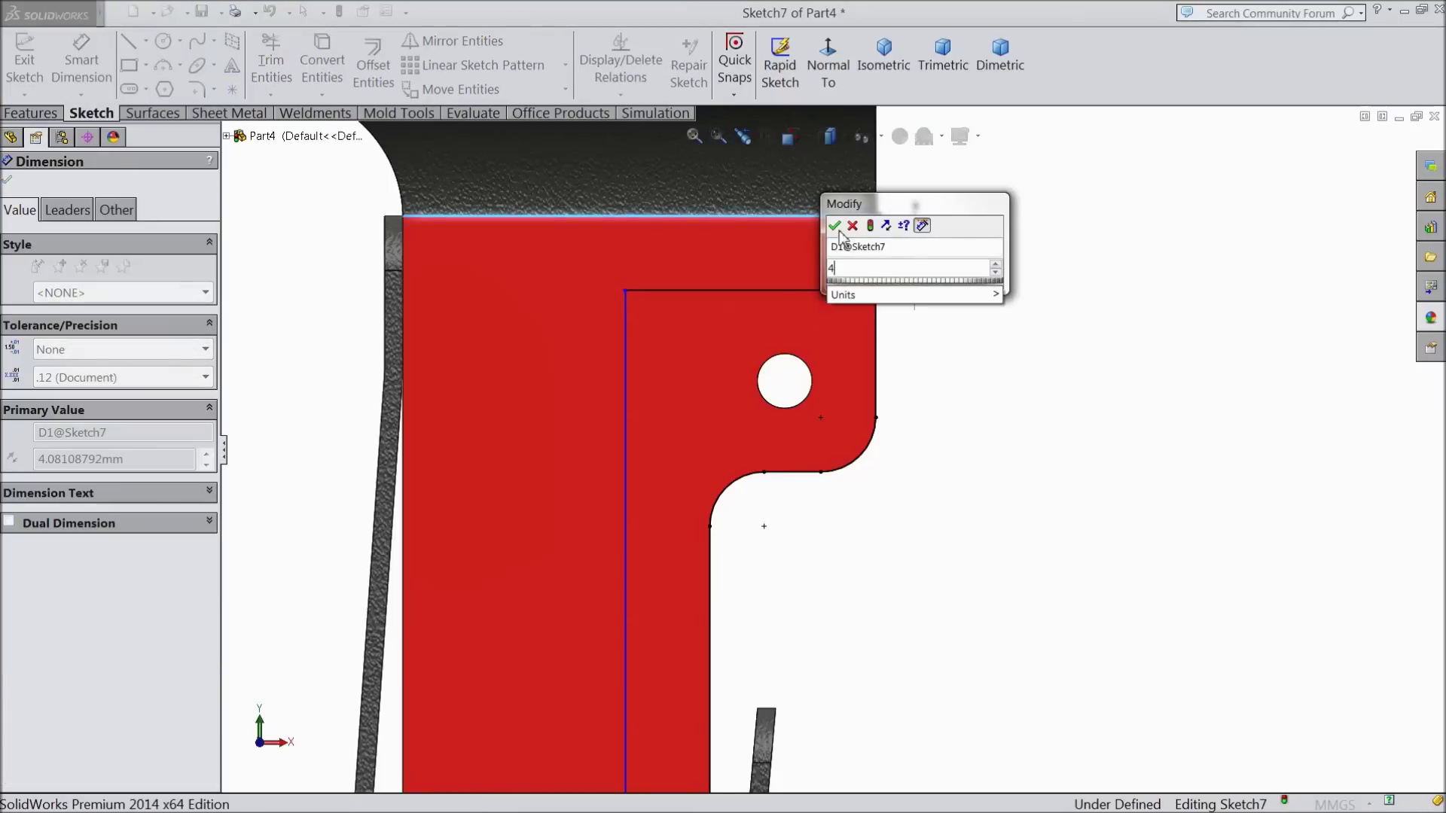
pyautogui.click(834, 225)
# - Dimension the profile's long vertical line 4 mm from the handle's right edge
pyautogui.scroll(-2, 736, 595)
pyautogui.click(753, 544)
pyautogui.click(630, 527)
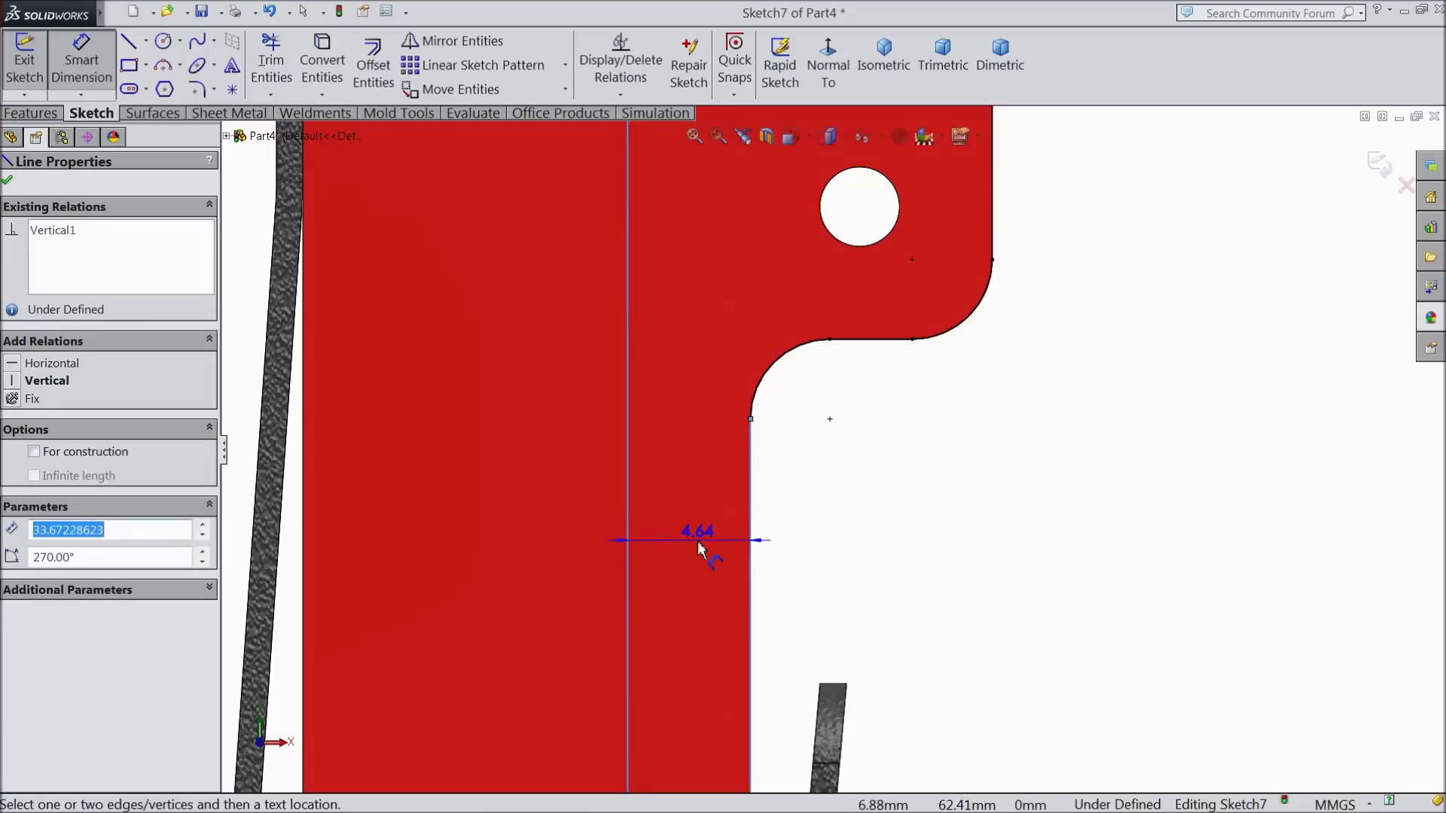
pyautogui.click(702, 541)
pyautogui.write('4')
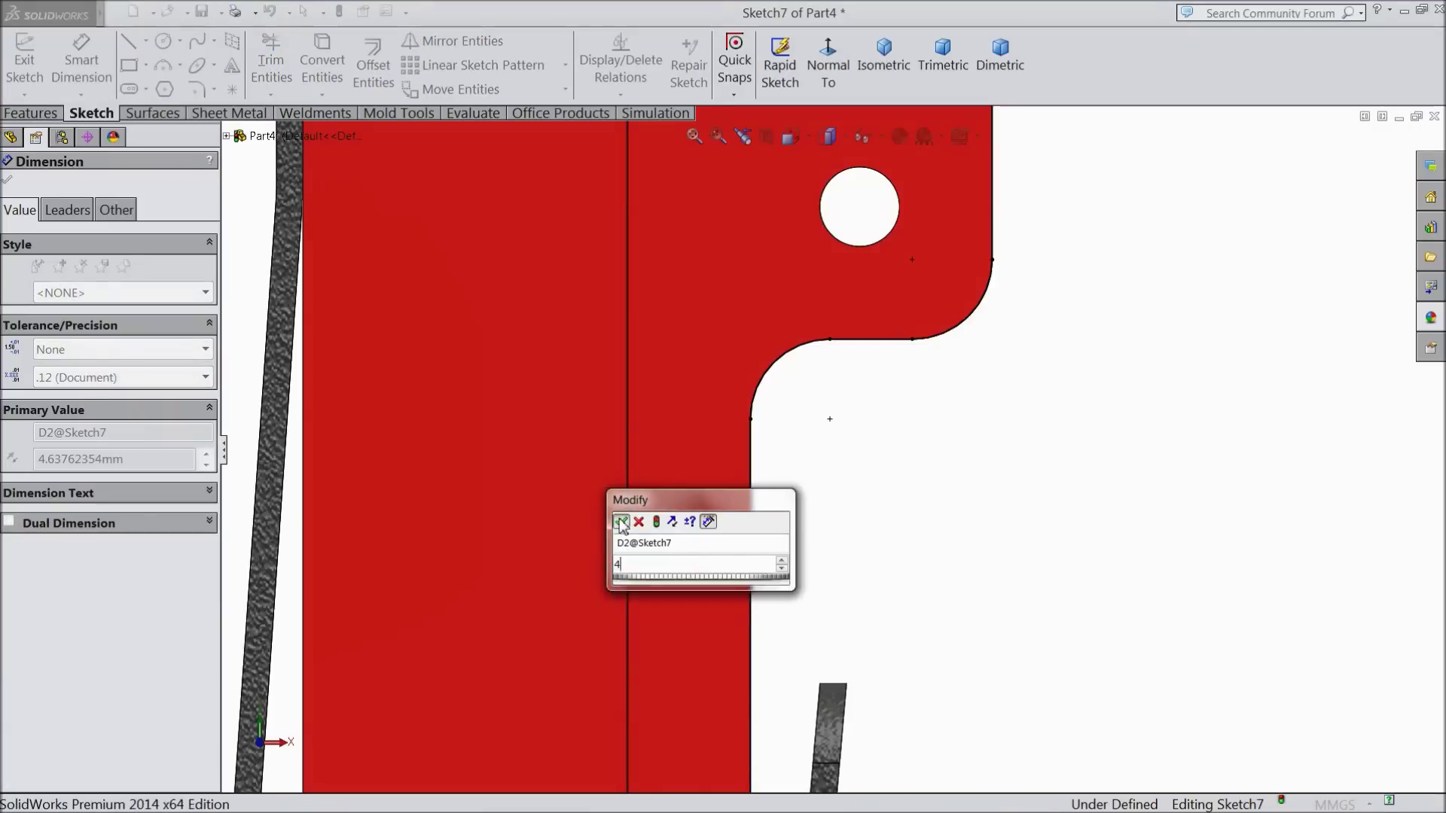
pyautogui.click(621, 521)
pyautogui.click(9, 182)
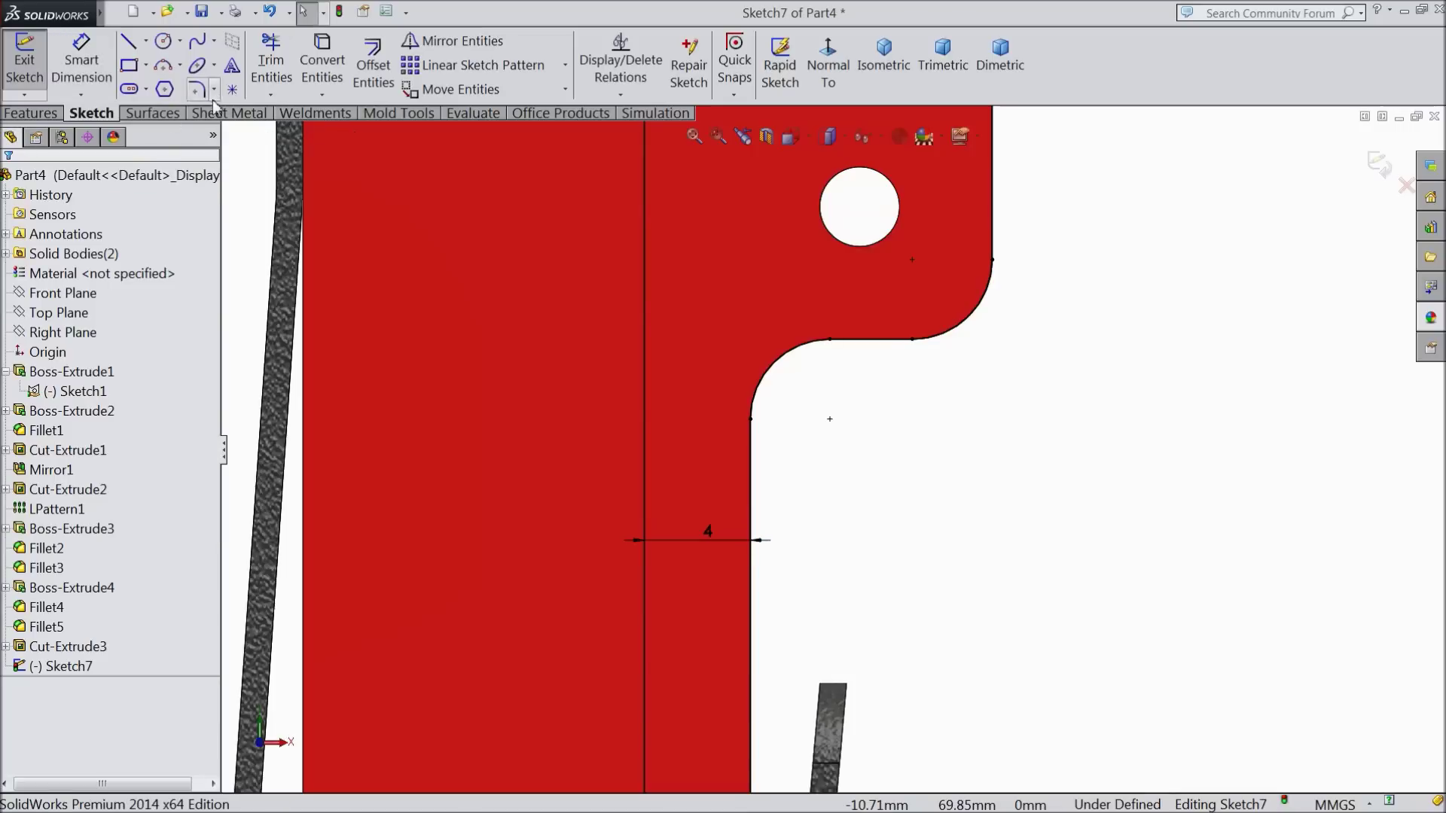
# - Trim the converted edges beyond the profile's upper and lower lines, and convert the hole's edge into the sketch
pyautogui.click(200, 91)
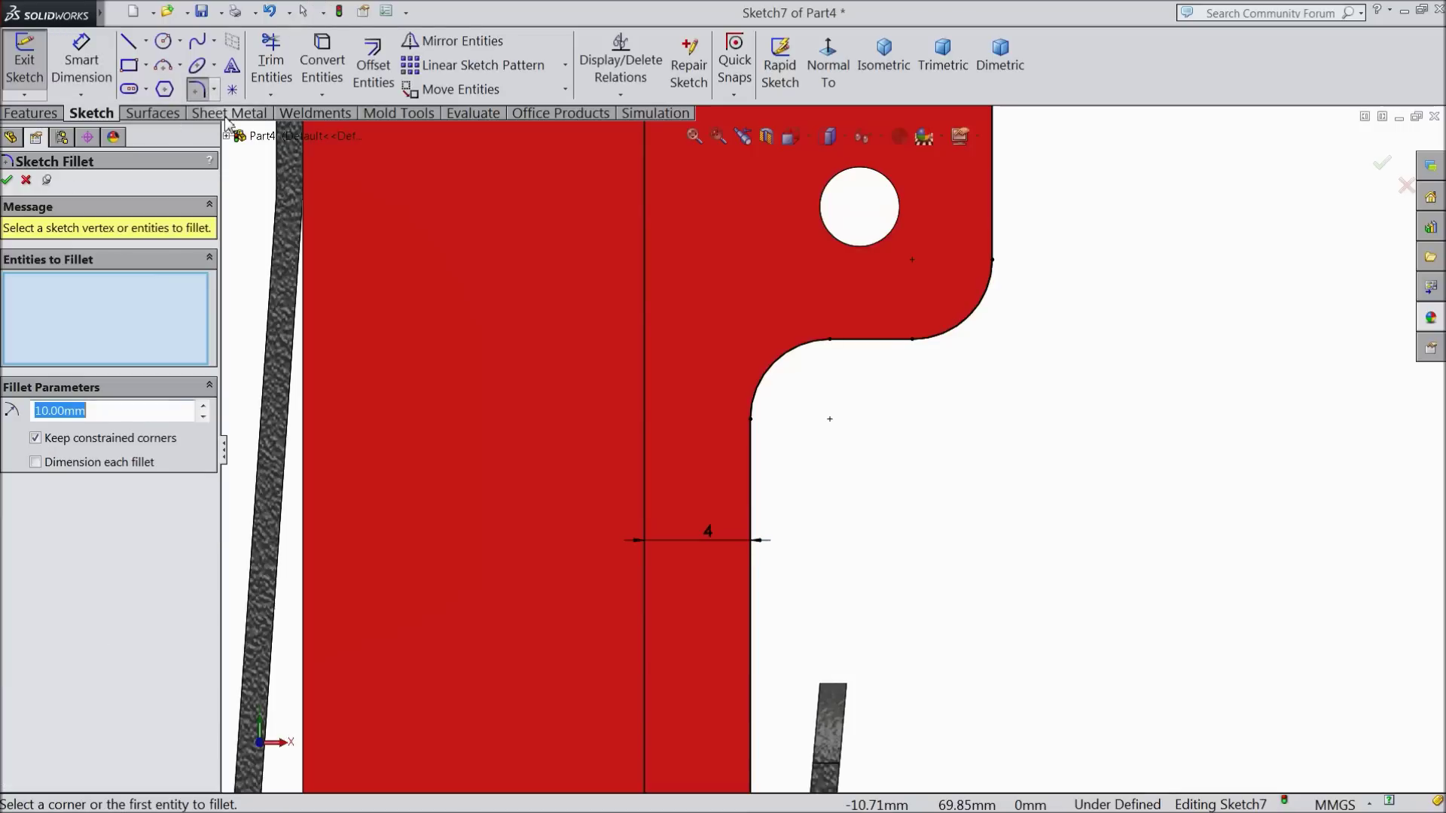
pyautogui.click(271, 61)
pyautogui.scroll(3, 629, 448)
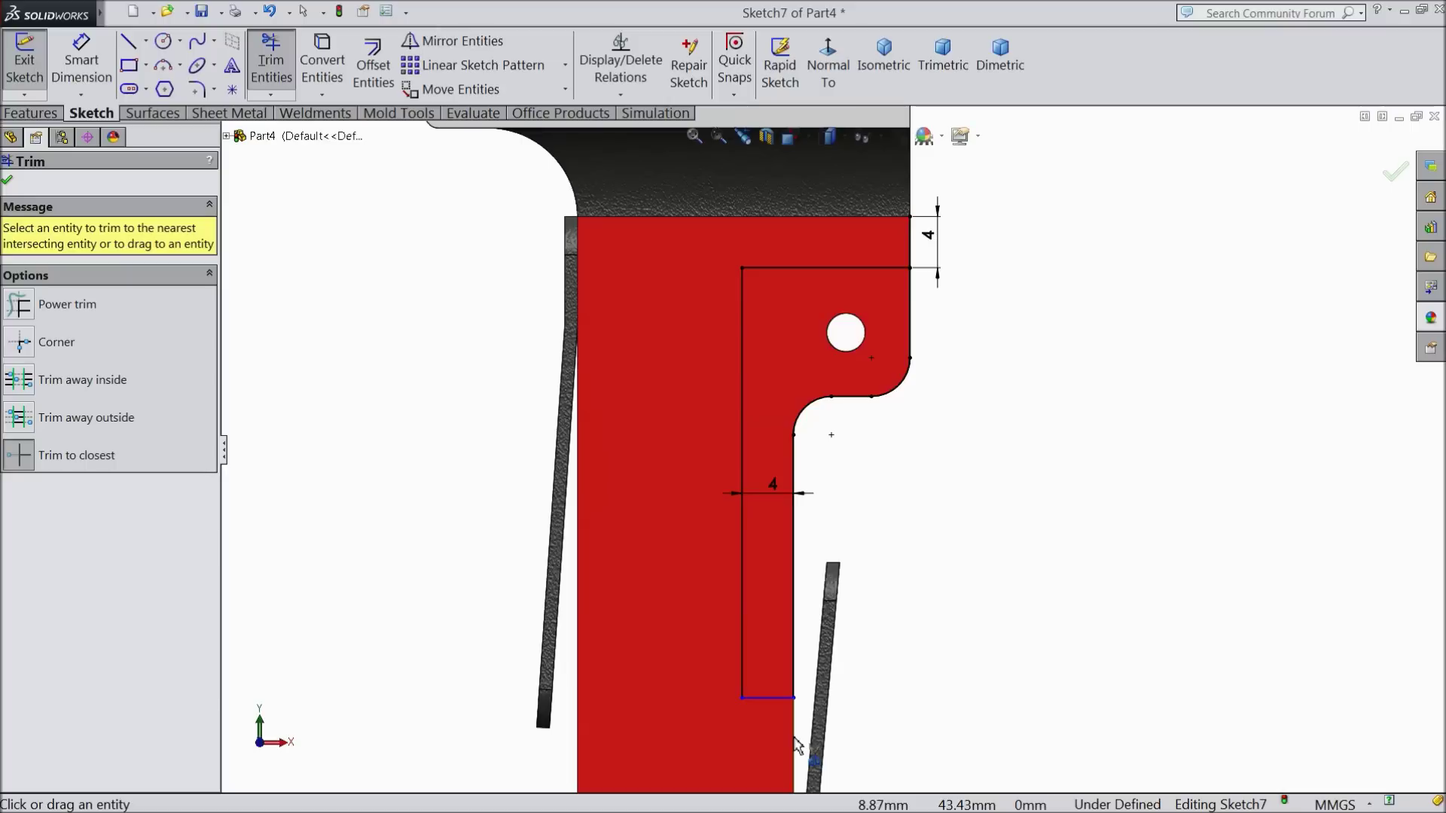
pyautogui.scroll(-5, 915, 286)
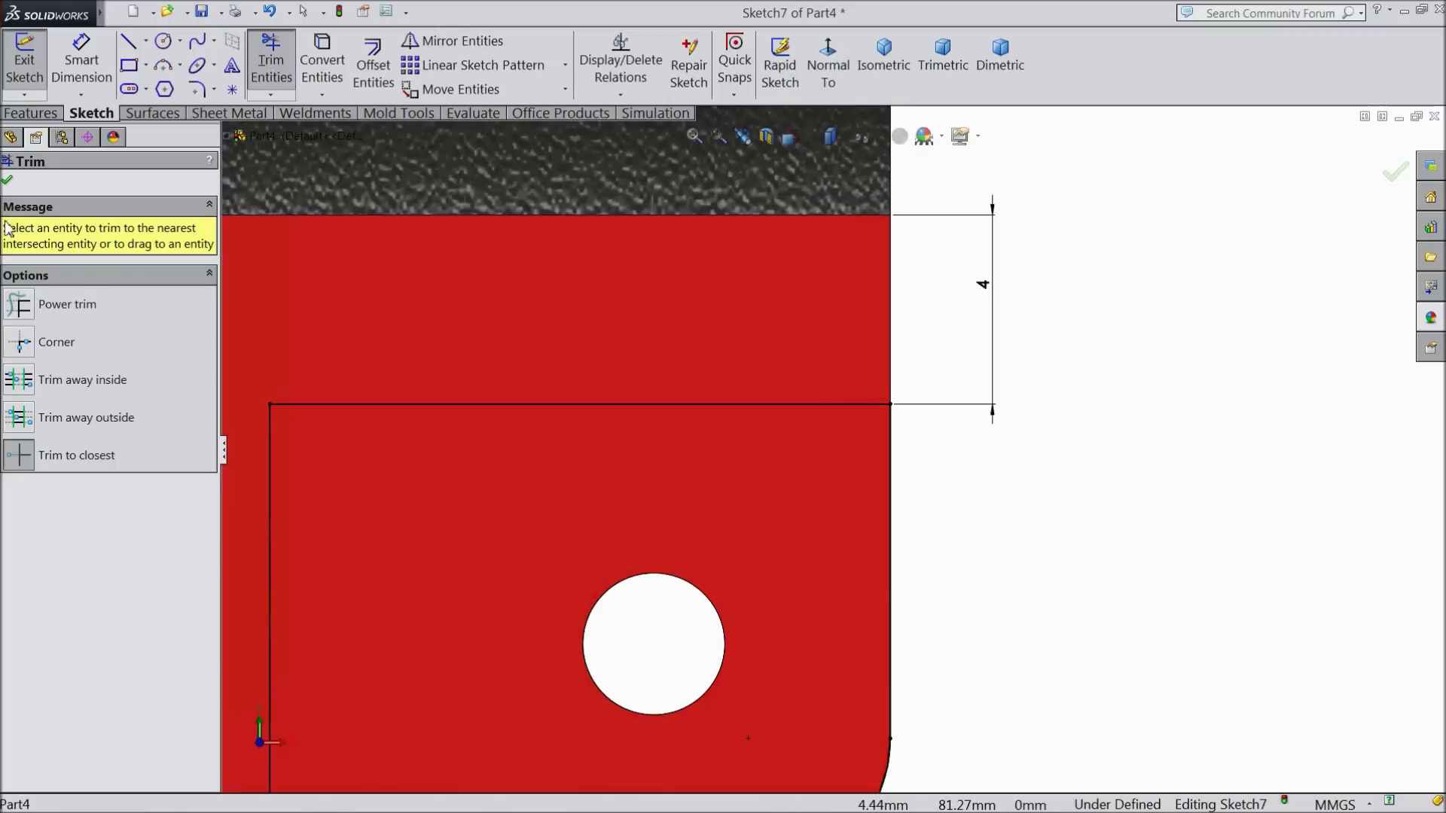
pyautogui.click(8, 182)
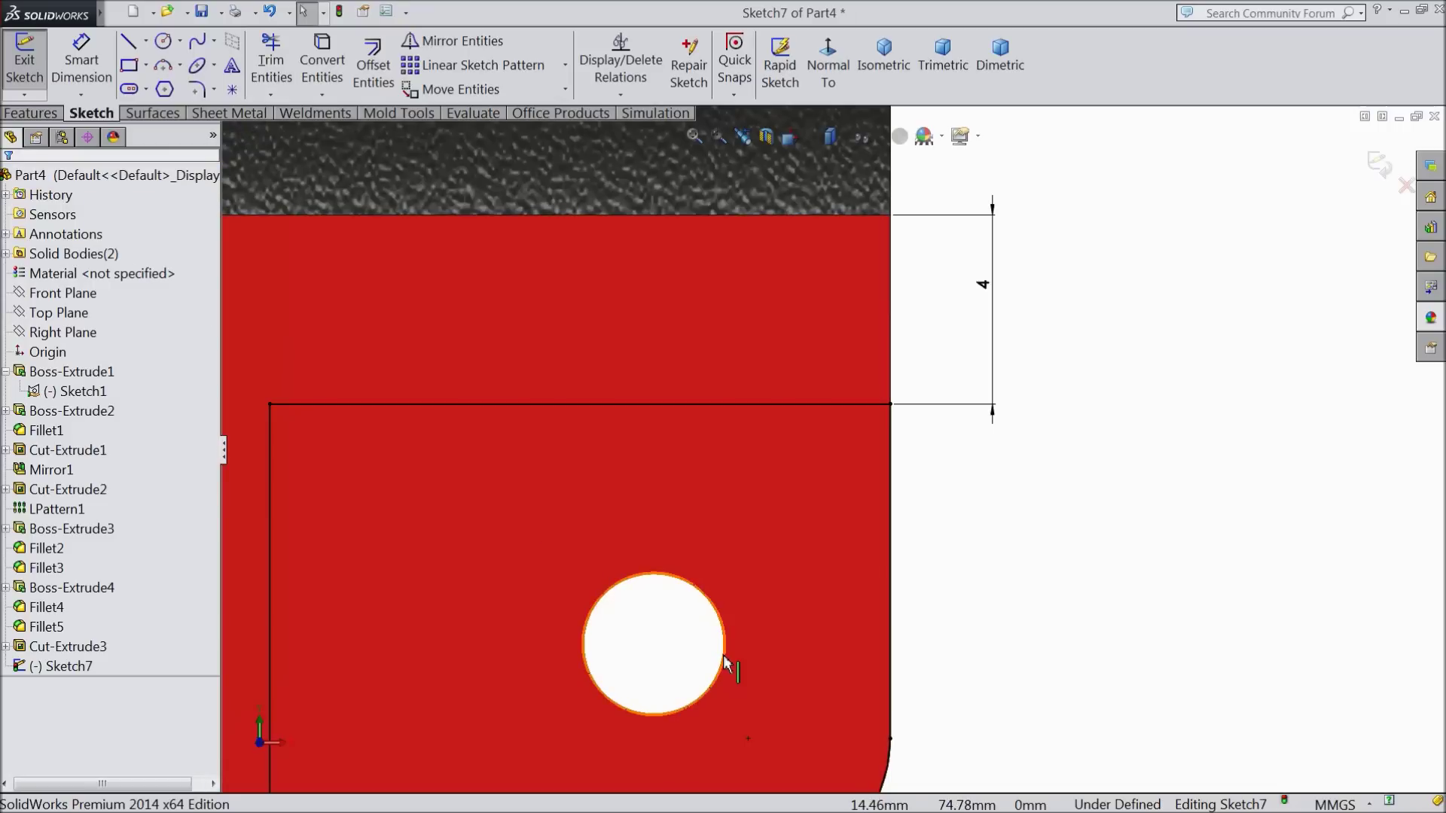
pyautogui.click(322, 64)
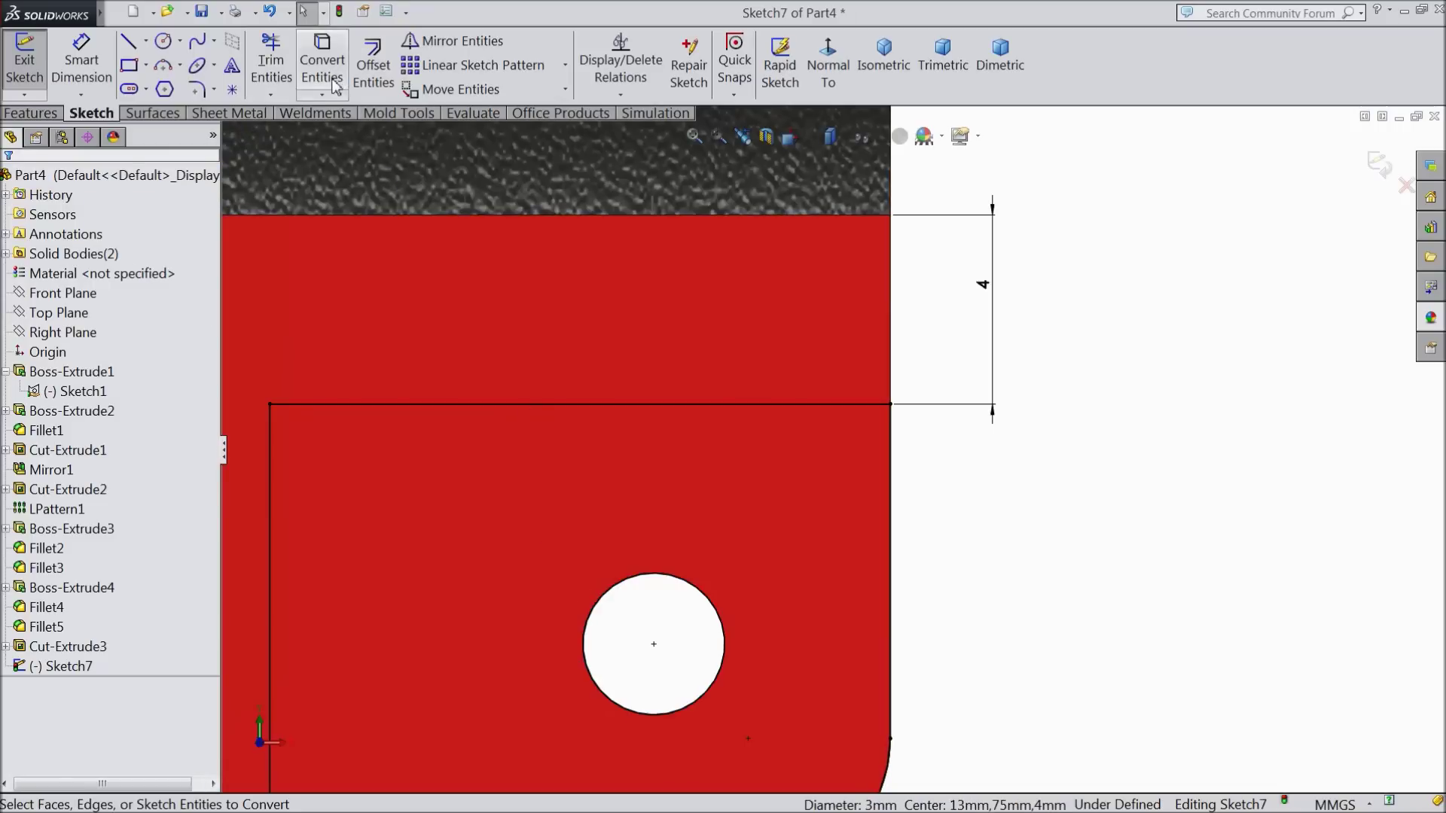
# - Add sketch fillets of 3 mm at the profile's upper right corner and 4 mm at its upper left corner
pyautogui.click(197, 89)
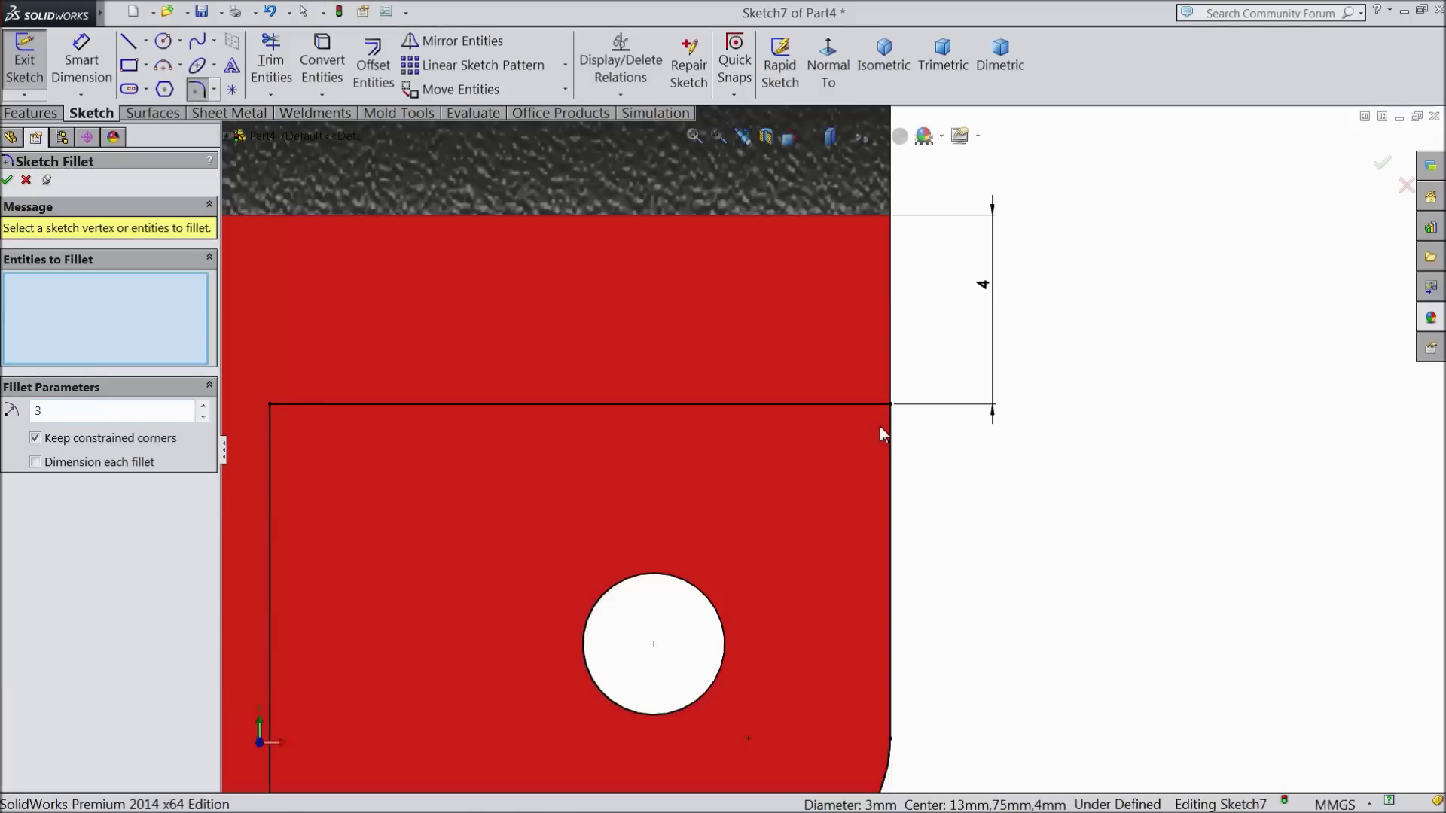
pyautogui.click(891, 404)
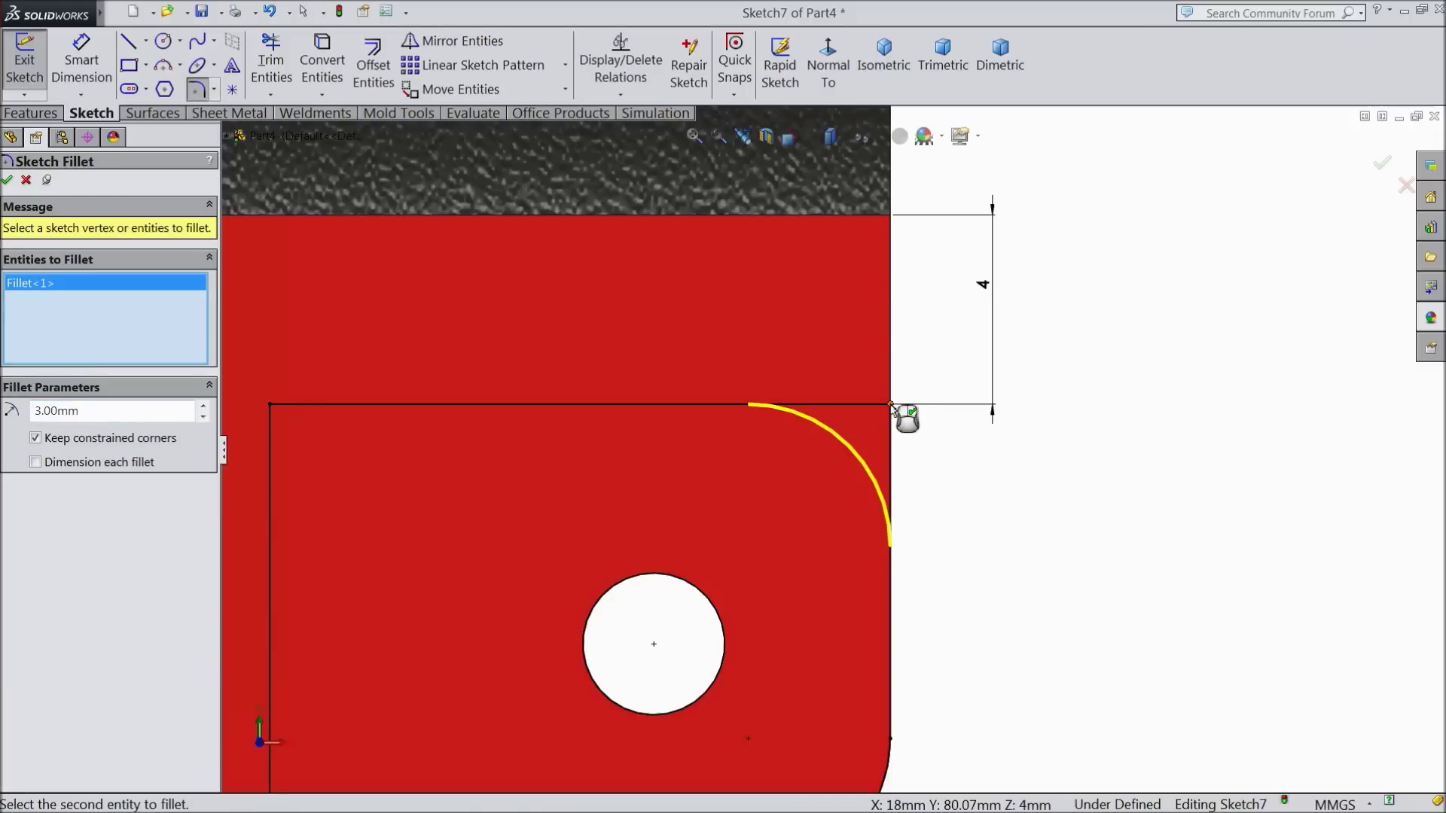
pyautogui.click(8, 181)
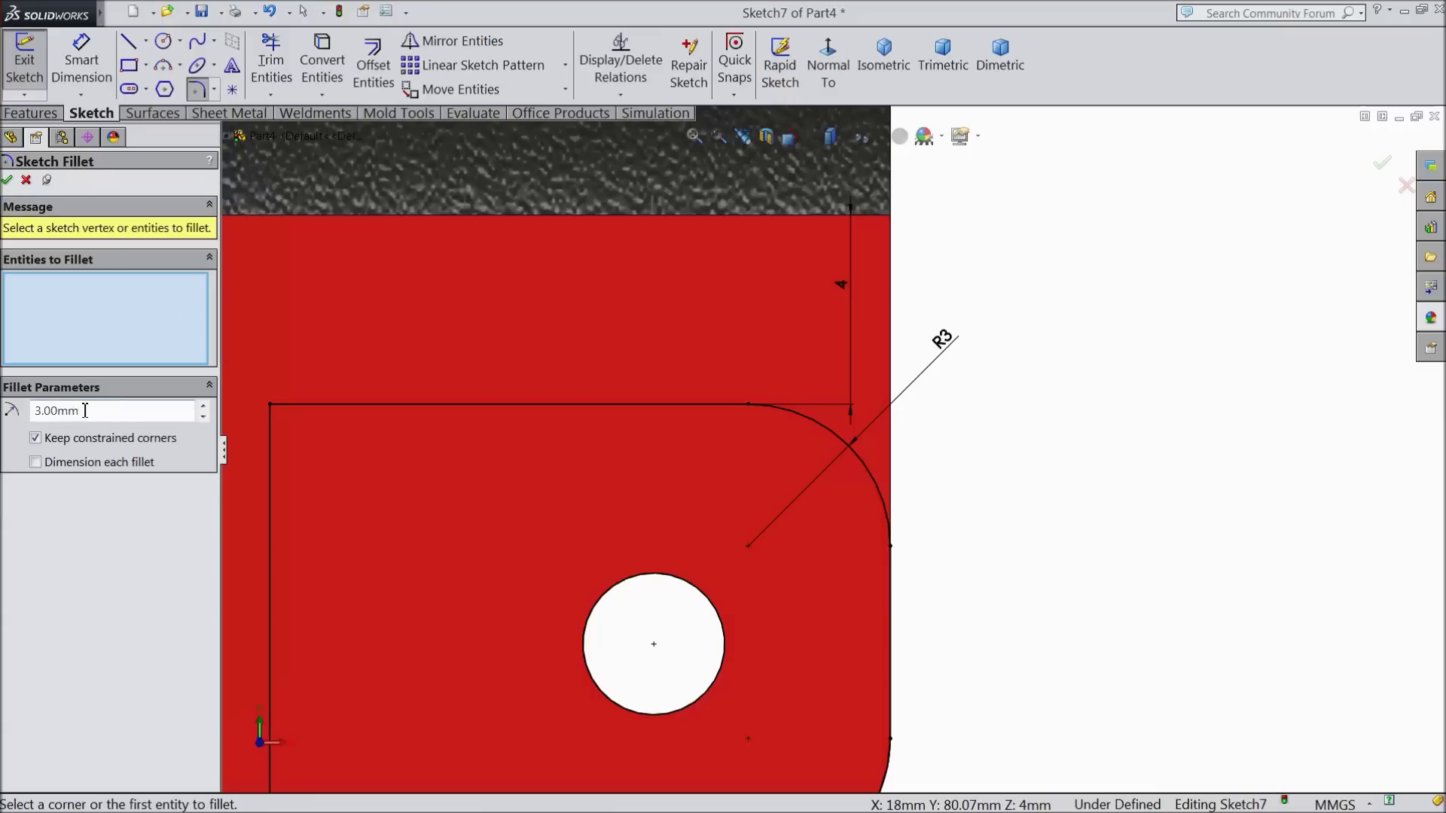
pyautogui.click(270, 406)
pyautogui.click(7, 181)
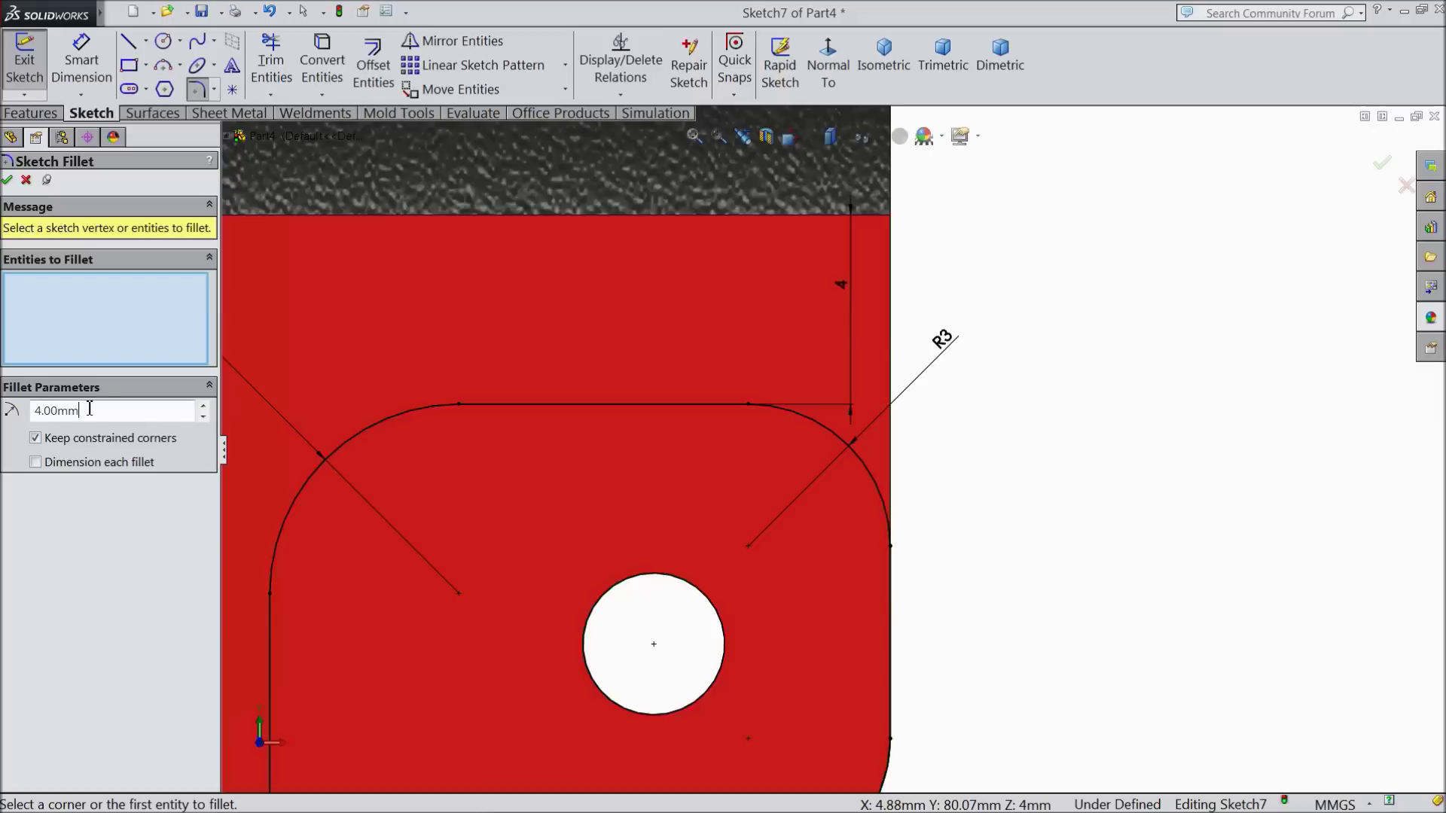
# - Add a 2 mm sketch fillet at the profile's lower left corner
pyautogui.scroll(8, 549, 611)
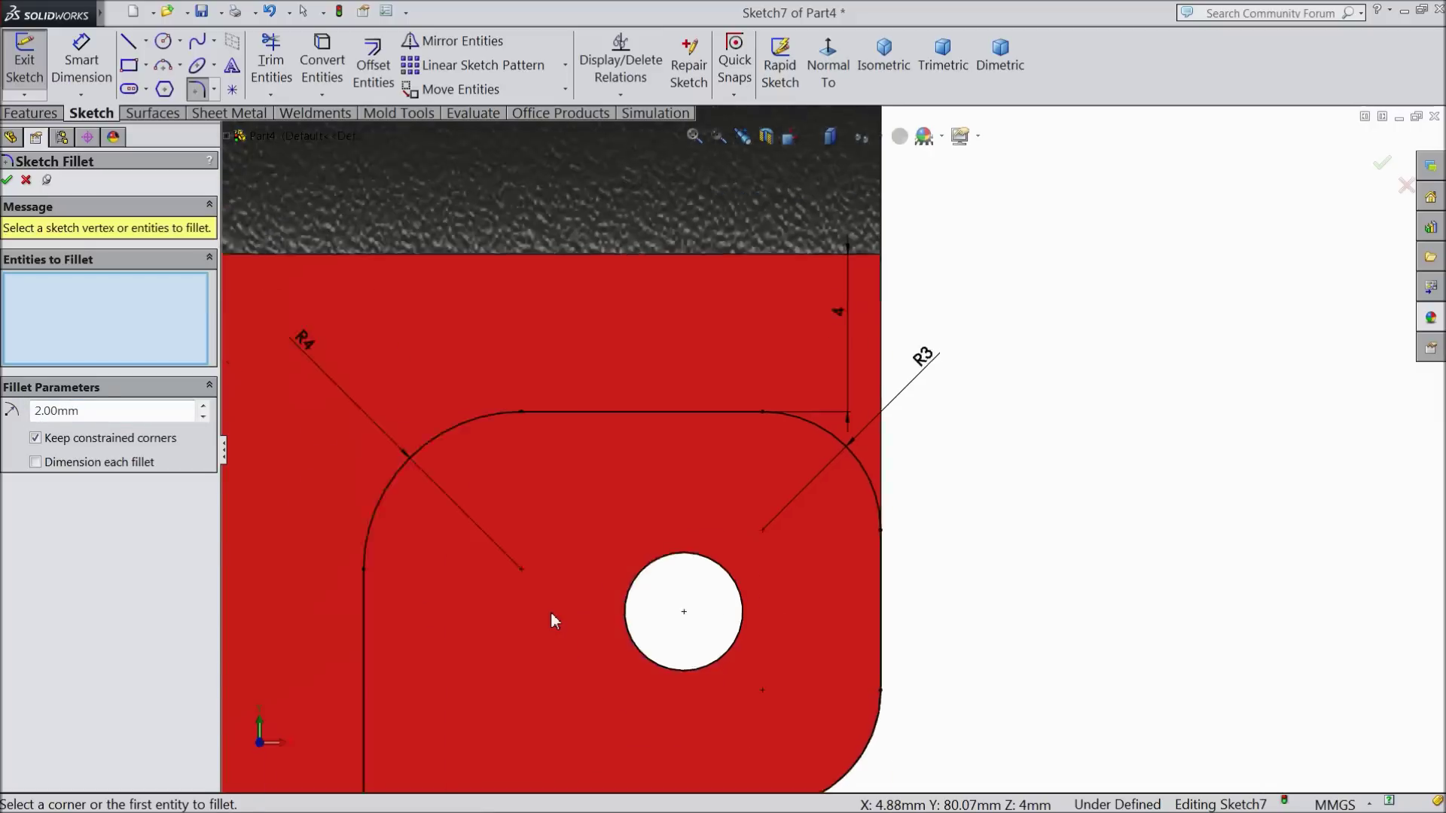
pyautogui.scroll(-2, 775, 640)
pyautogui.scroll(-5, 832, 530)
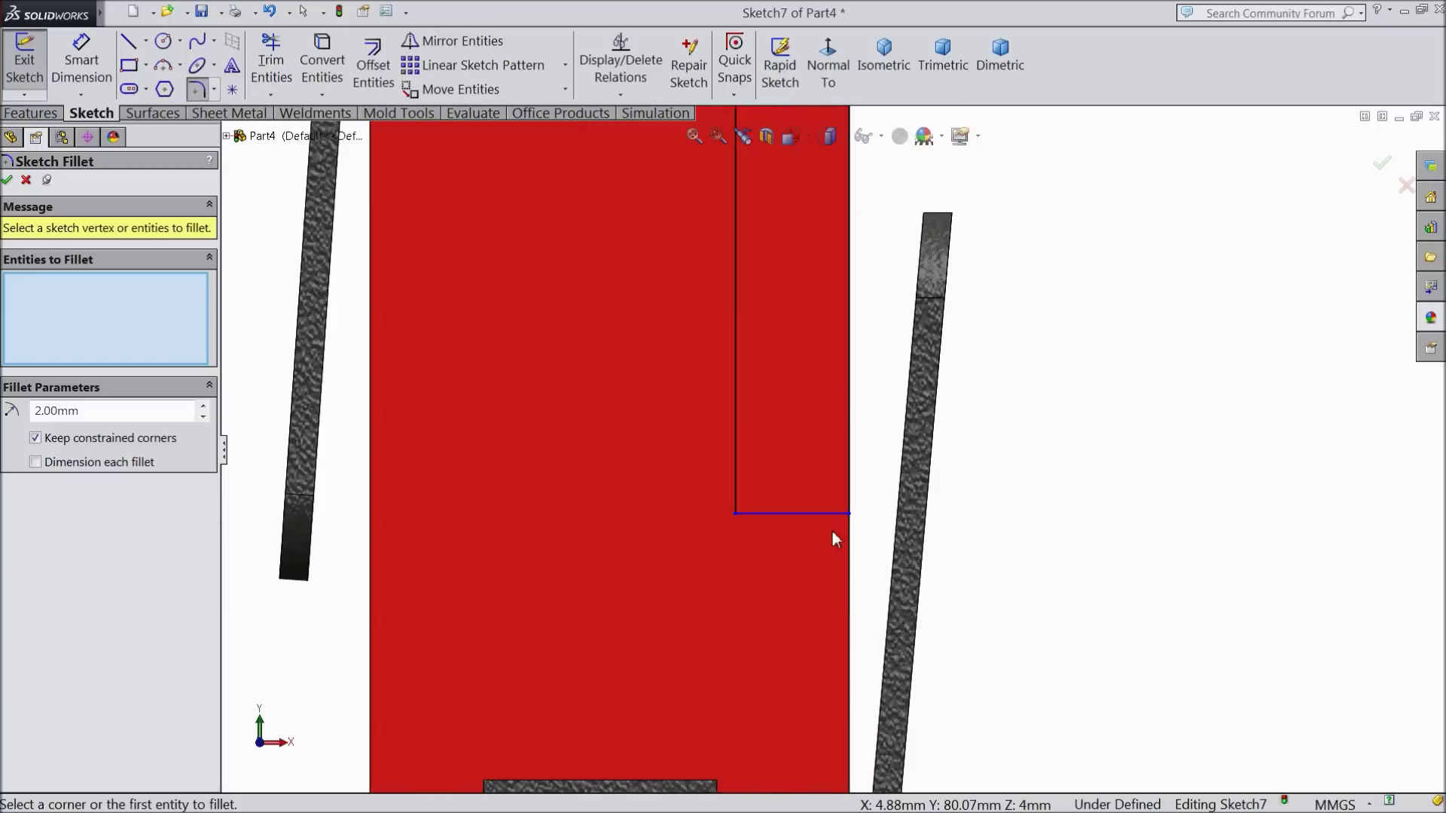
pyautogui.click(631, 473)
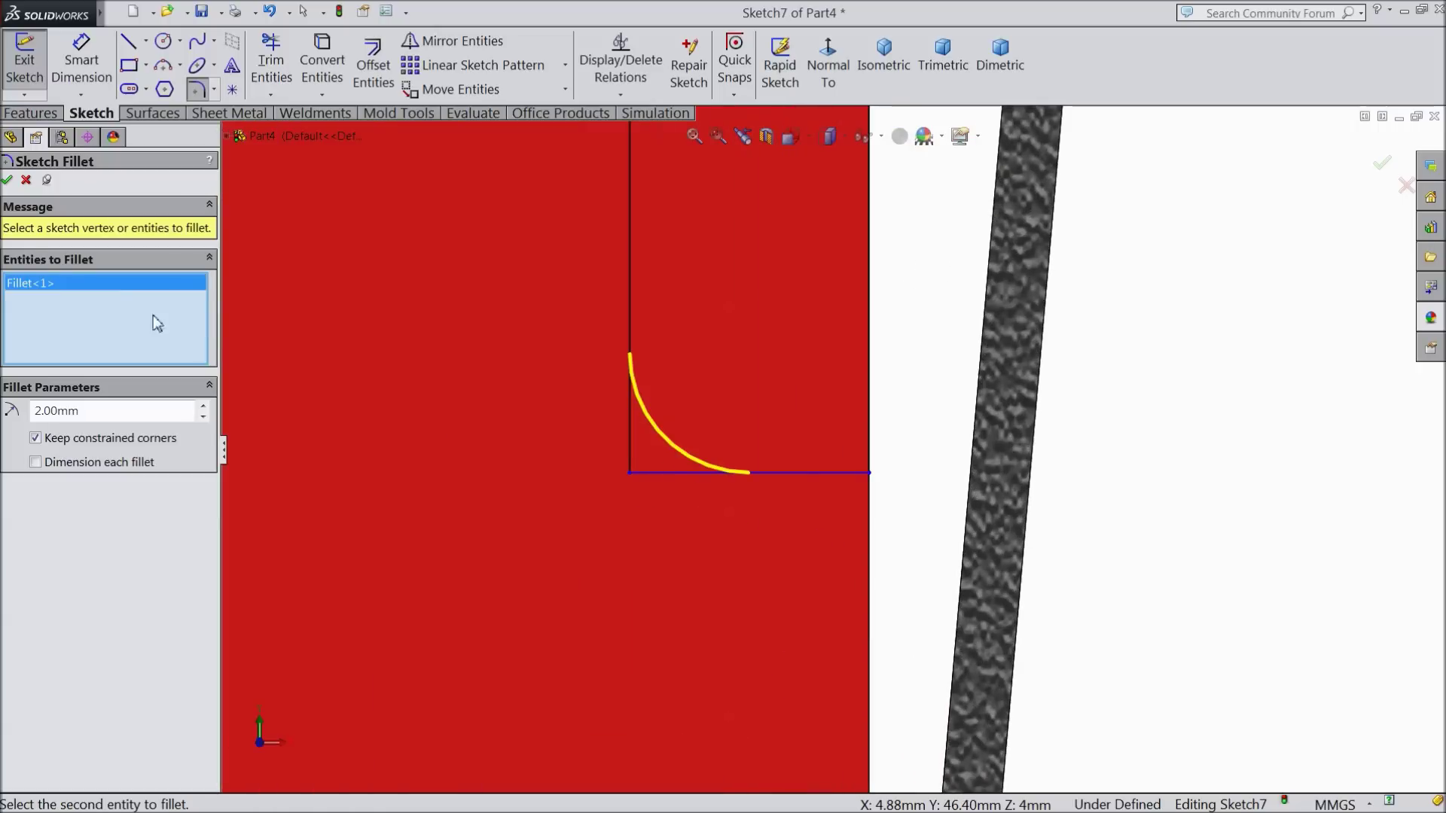
pyautogui.click(8, 180)
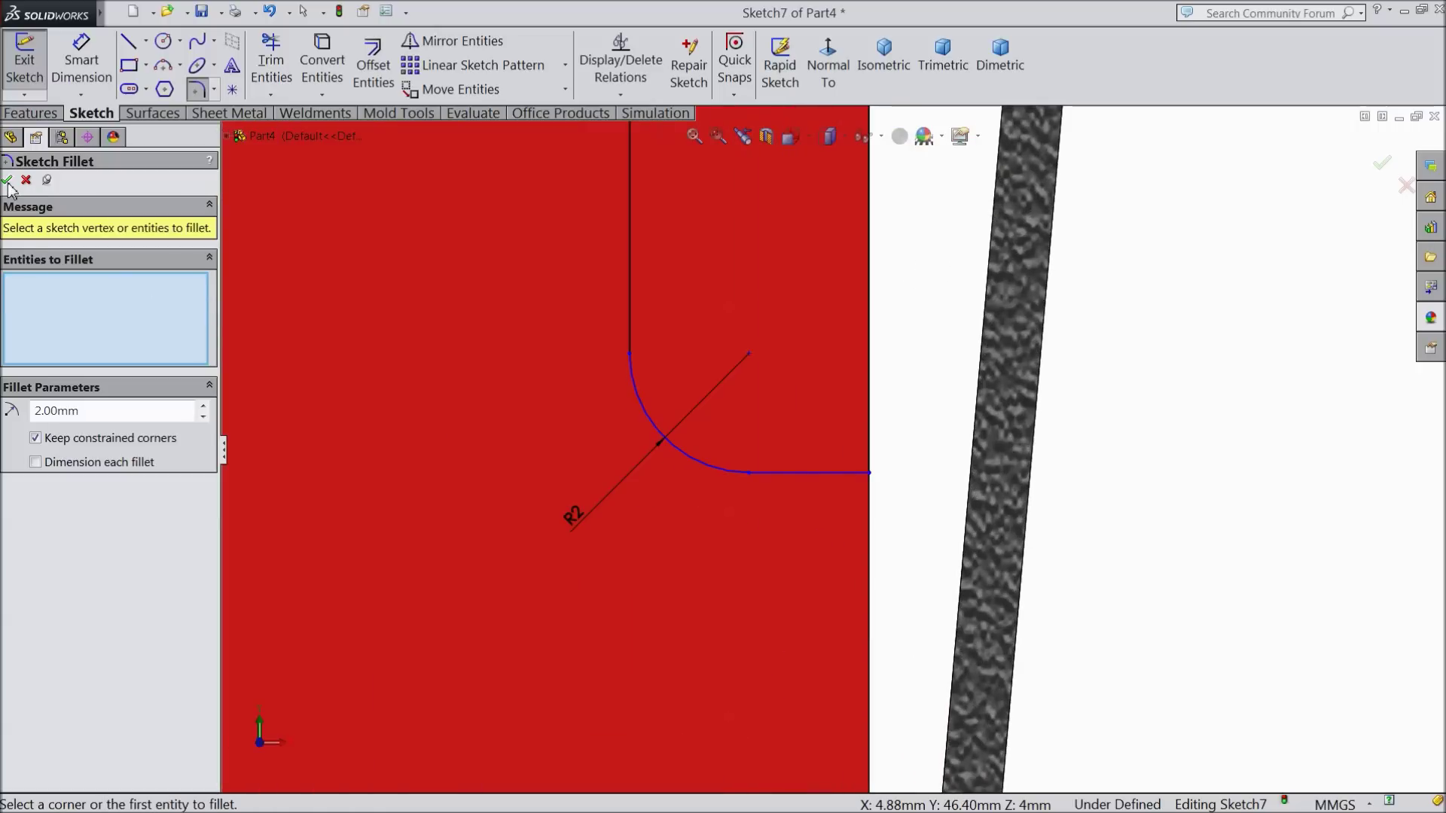
pyautogui.click(8, 181)
# - Dimension the profile's lower horizontal line 4 mm above the top edge of the textured rectangular pad
pyautogui.click(81, 64)
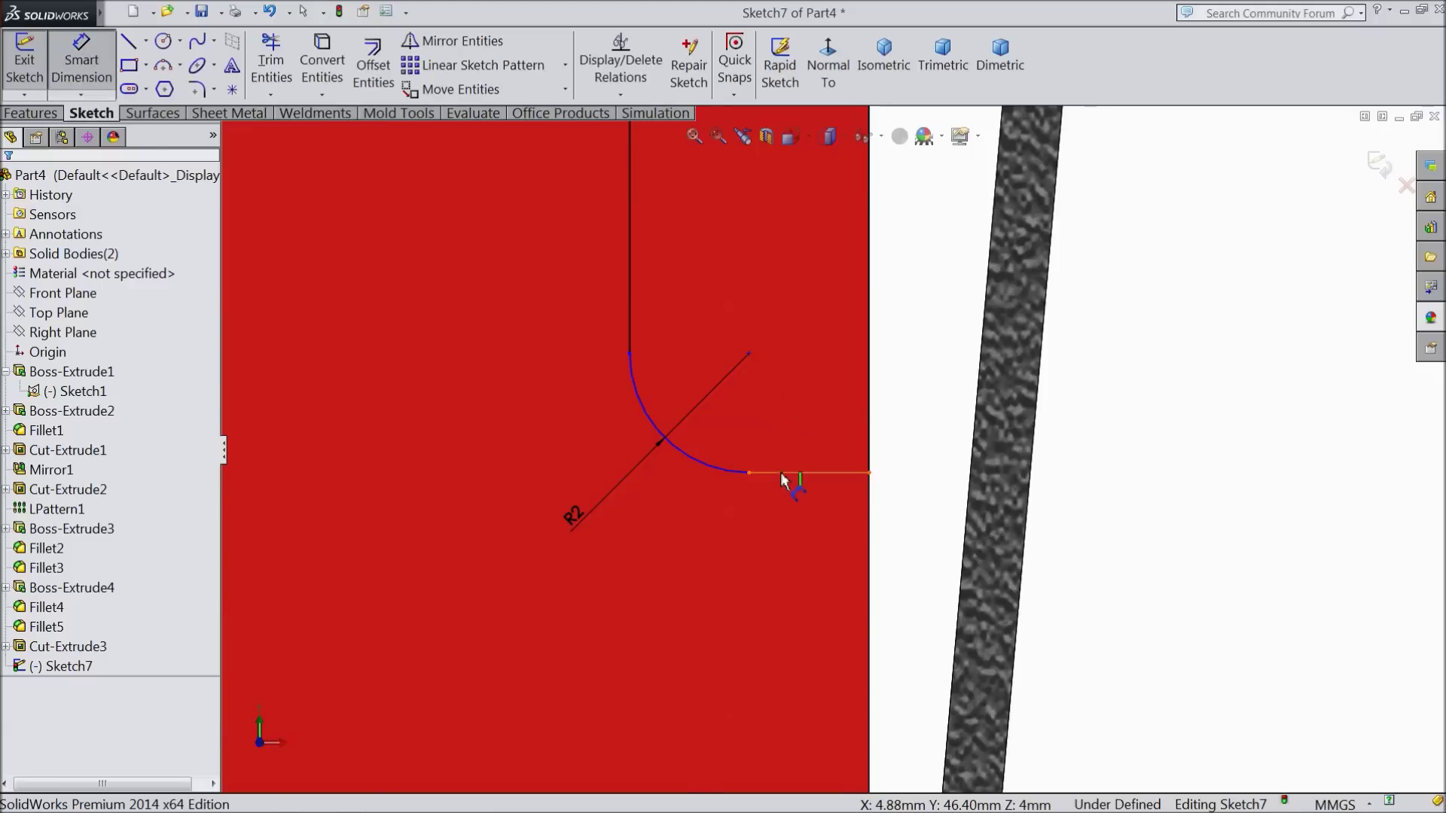
pyautogui.scroll(3, 798, 494)
pyautogui.click(822, 466)
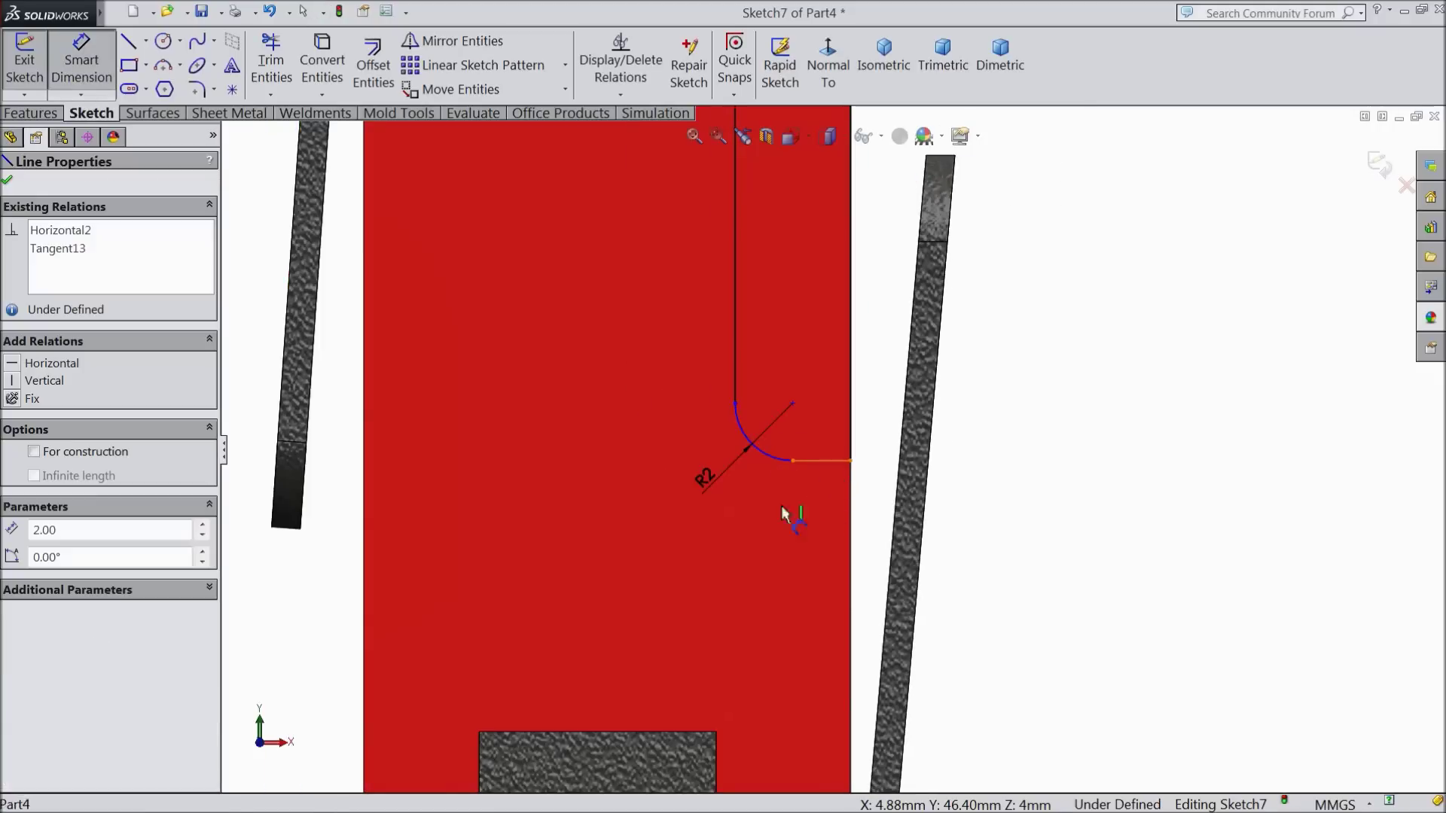
pyautogui.click(671, 731)
pyautogui.click(1018, 613)
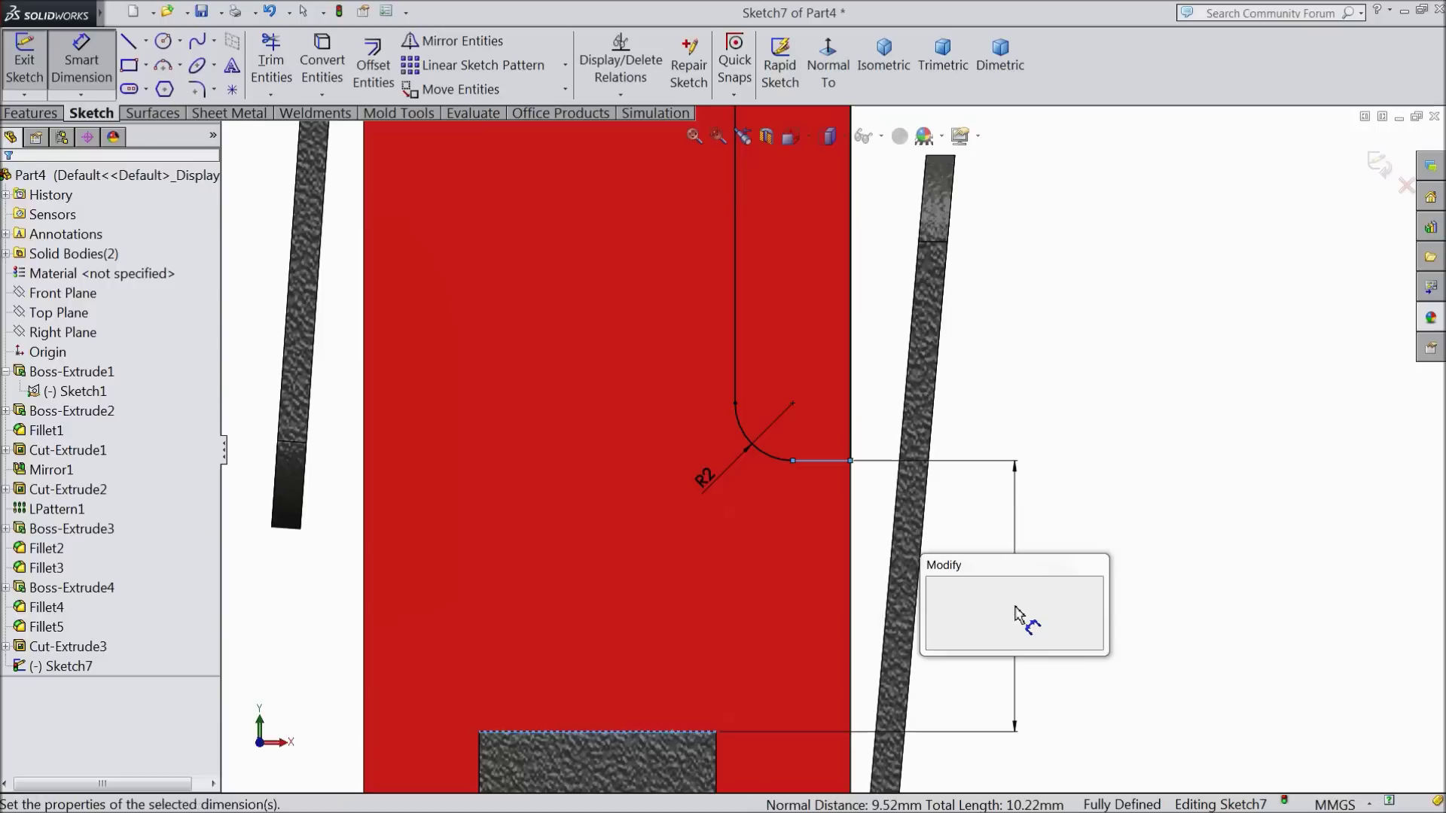
pyautogui.write('4')
pyautogui.click(934, 588)
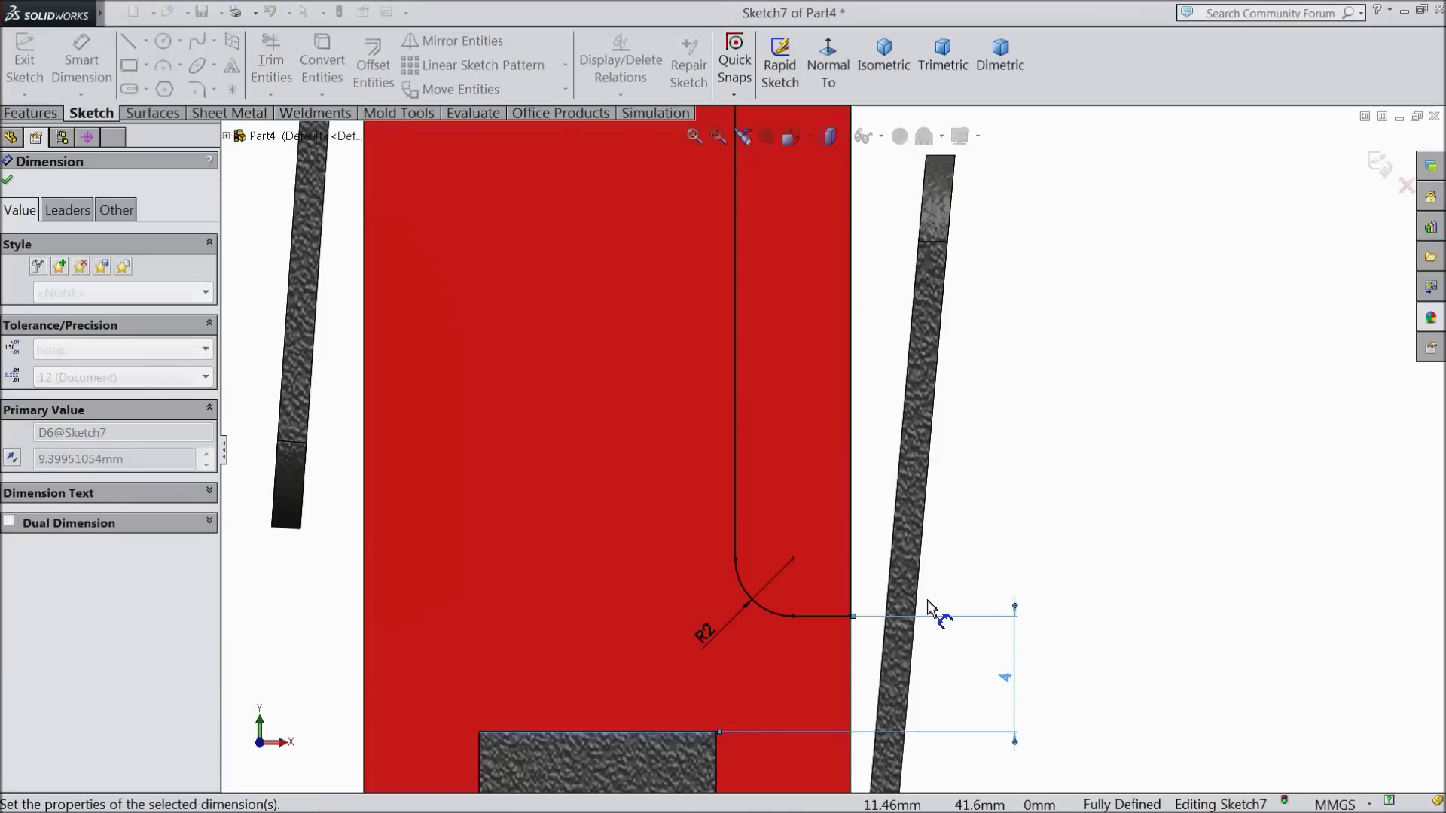
pyautogui.click(10, 182)
# - Sketch a closed rectangle of lines about 5.35 mm wide and 39 mm tall along the red face's left edge, level with the profile's ends
pyautogui.scroll(6, 712, 444)
pyautogui.click(833, 312)
pyautogui.click(128, 46)
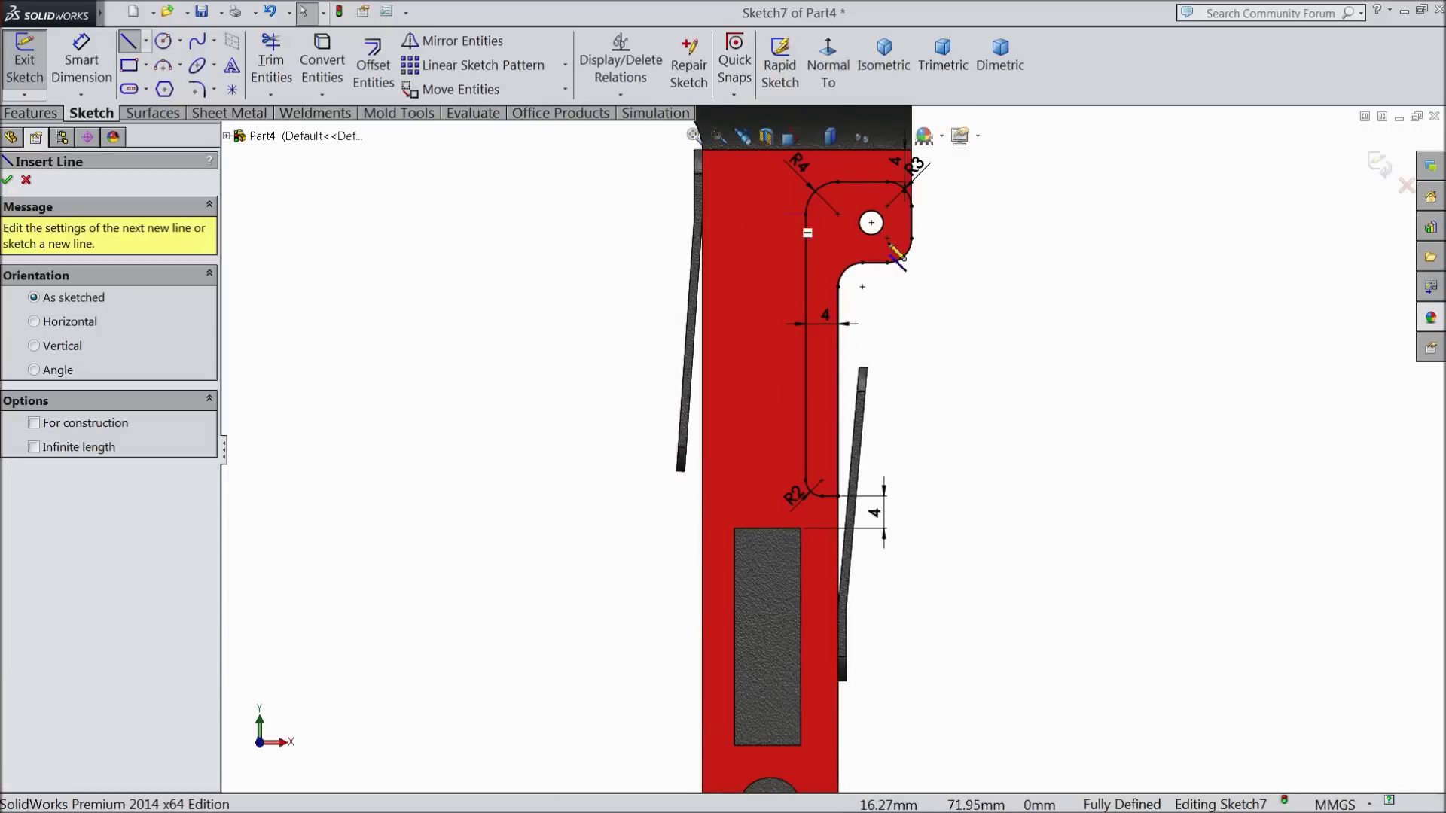
pyautogui.scroll(-3, 915, 247)
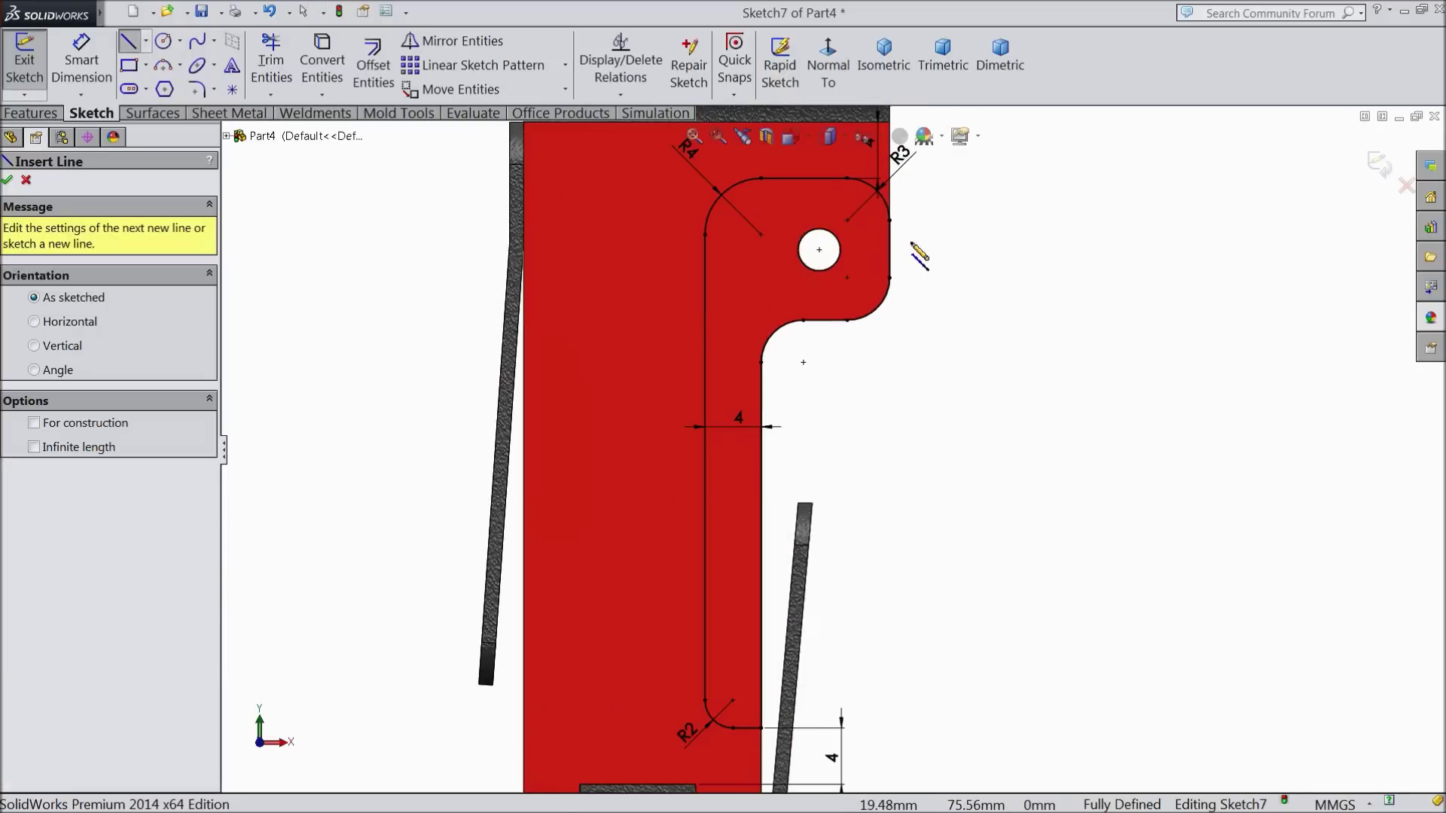
pyautogui.click(525, 180)
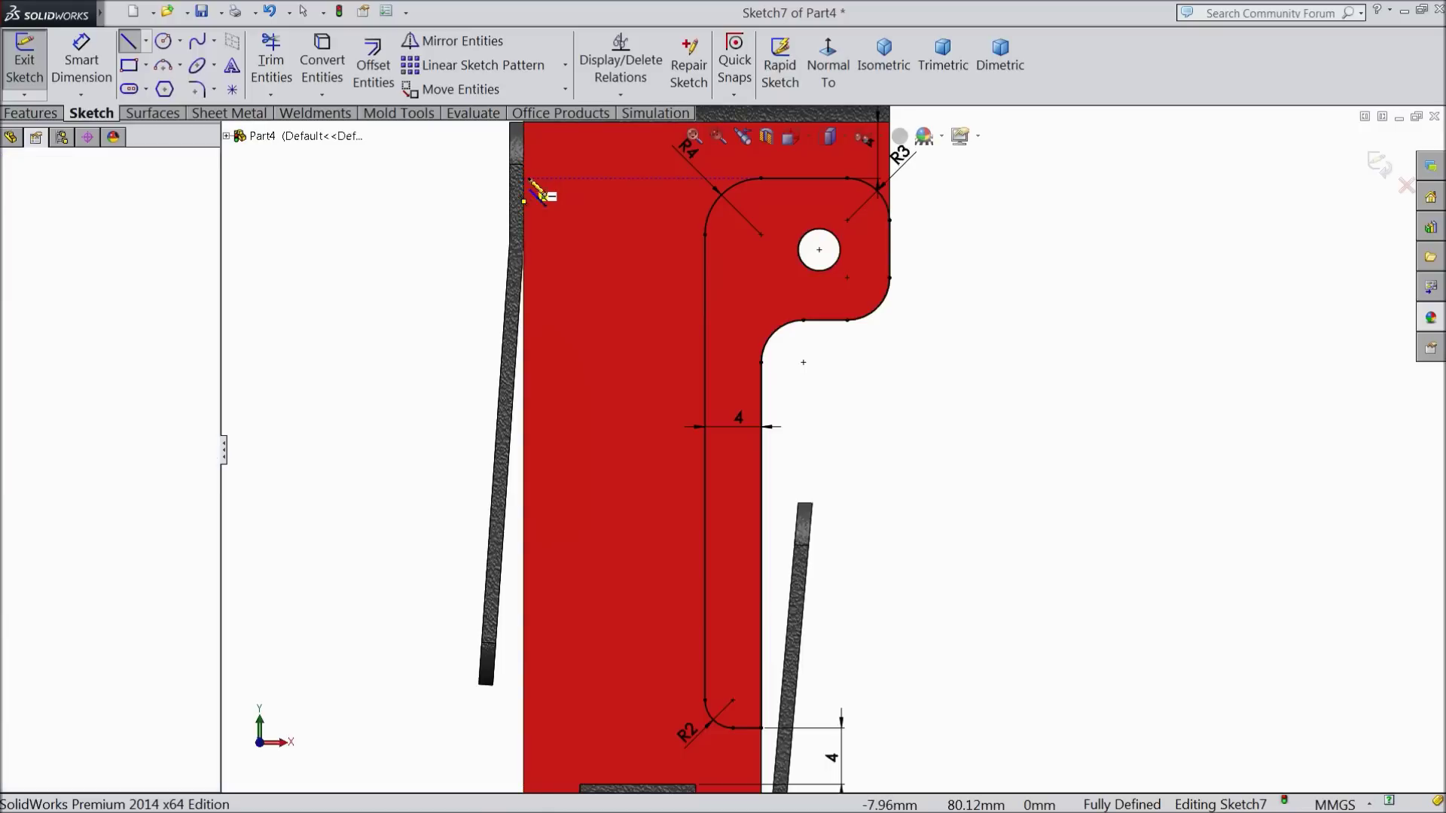
pyautogui.click(599, 179)
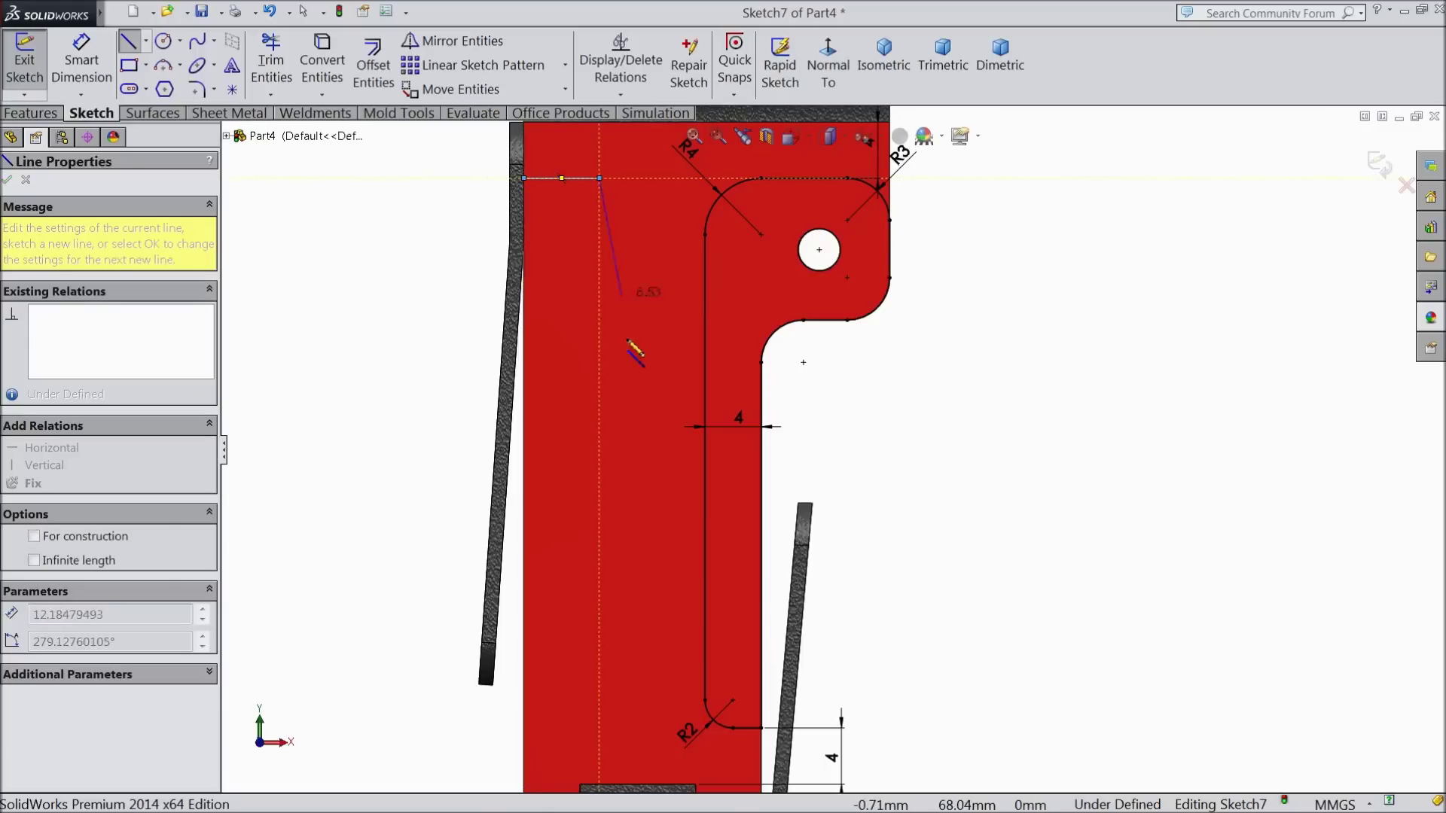
pyautogui.click(600, 728)
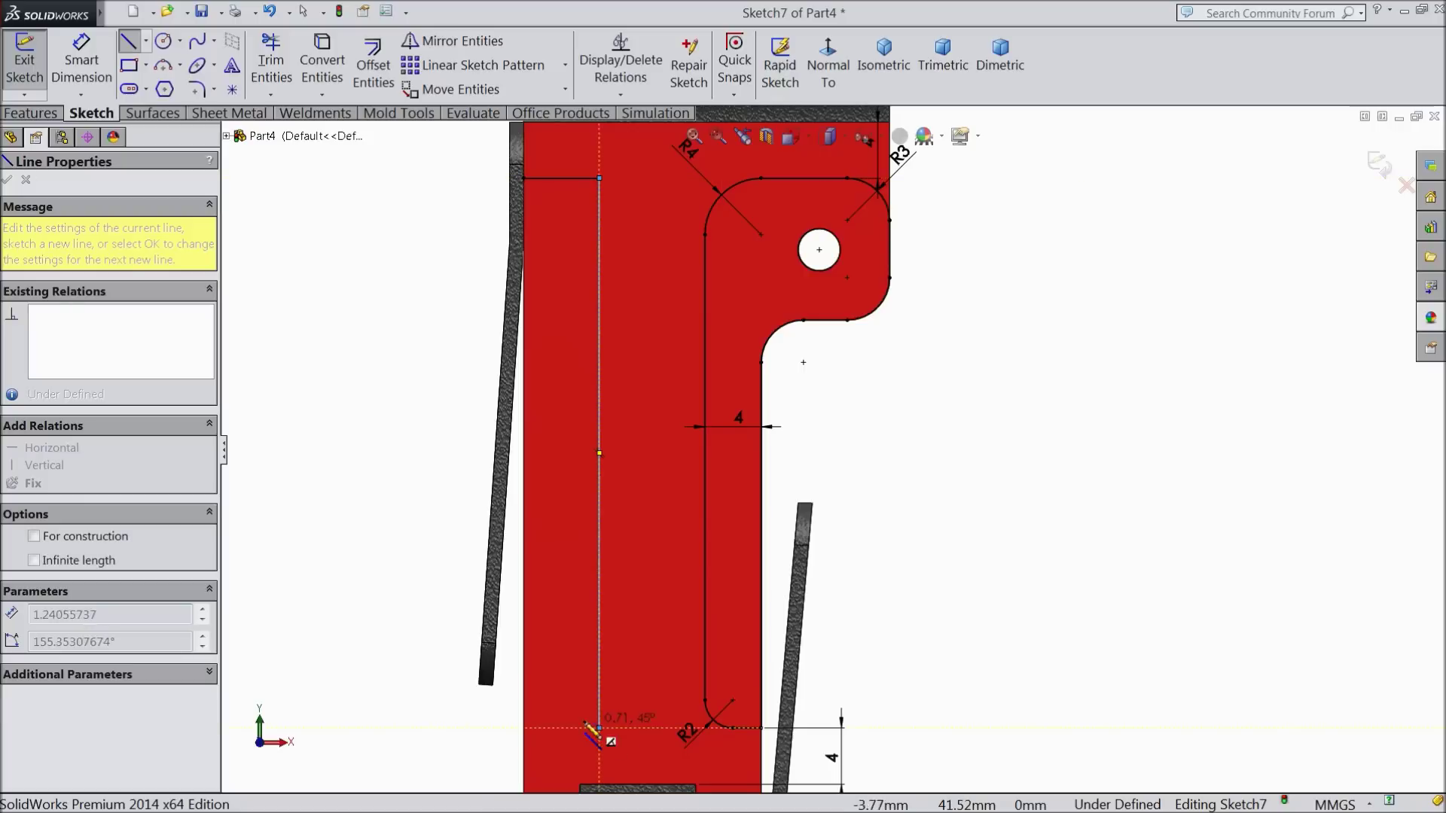
pyautogui.click(524, 729)
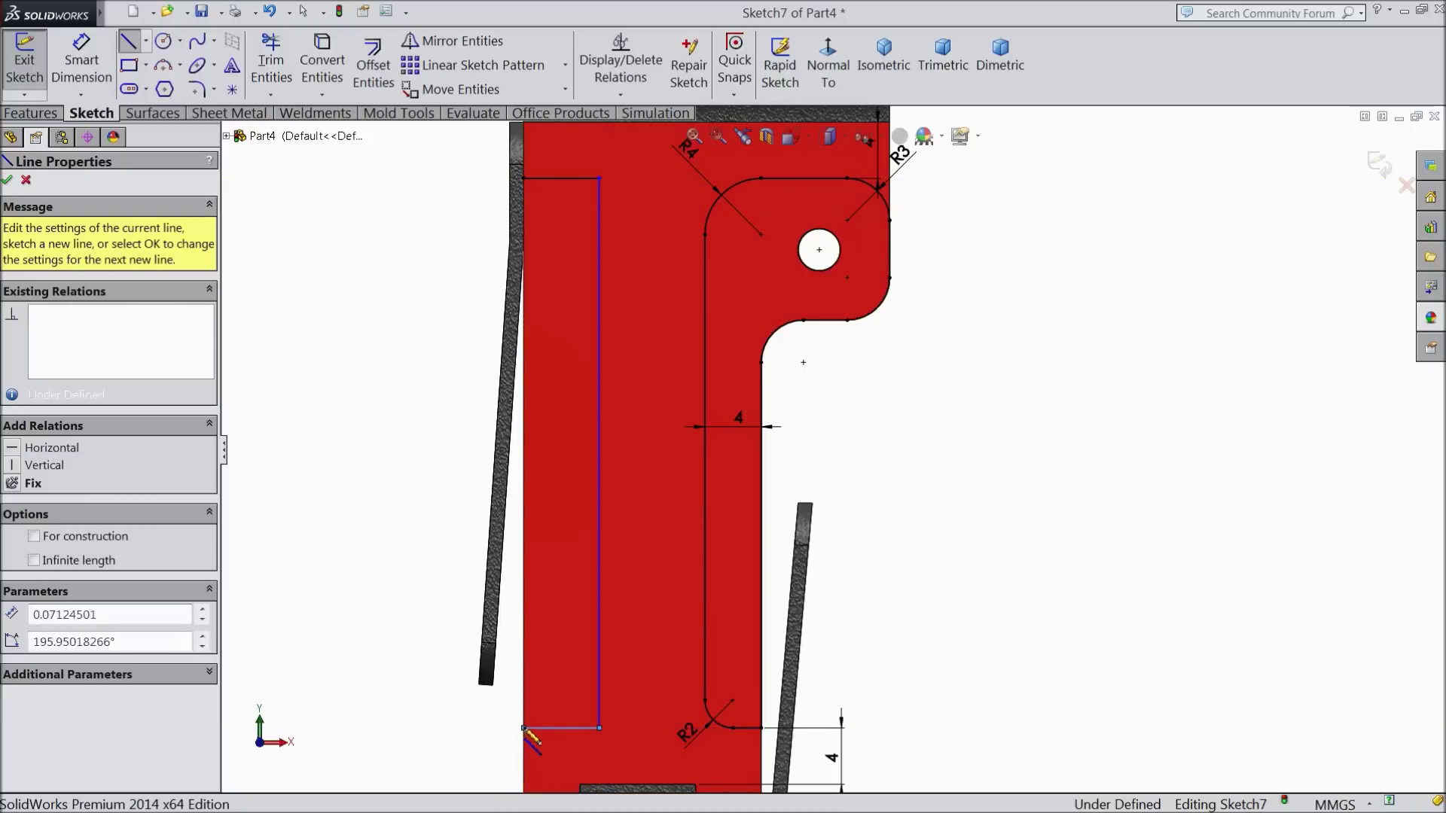
pyautogui.click(524, 179)
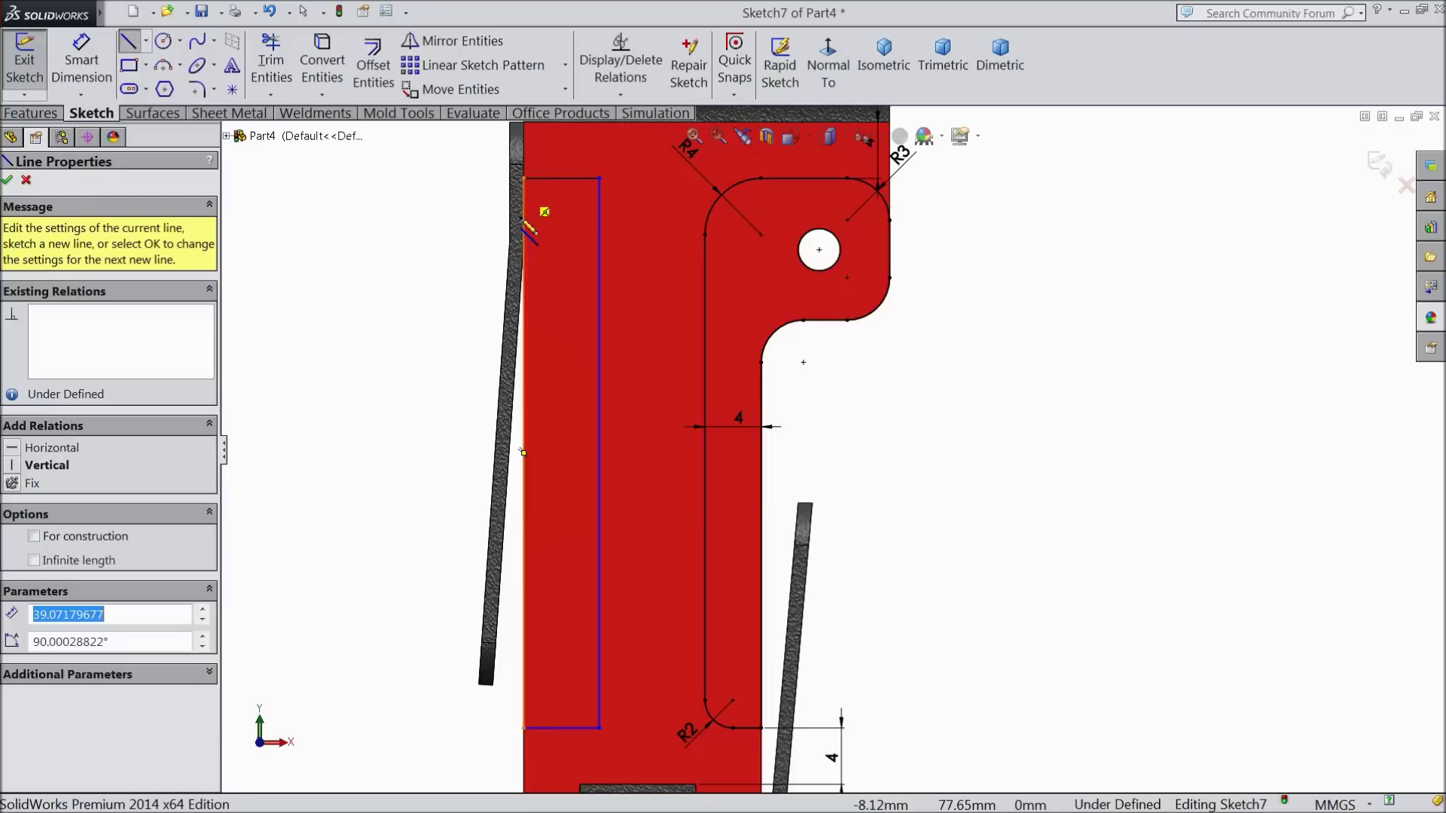
pyautogui.rightClick(407, 251)
pyautogui.click(435, 233)
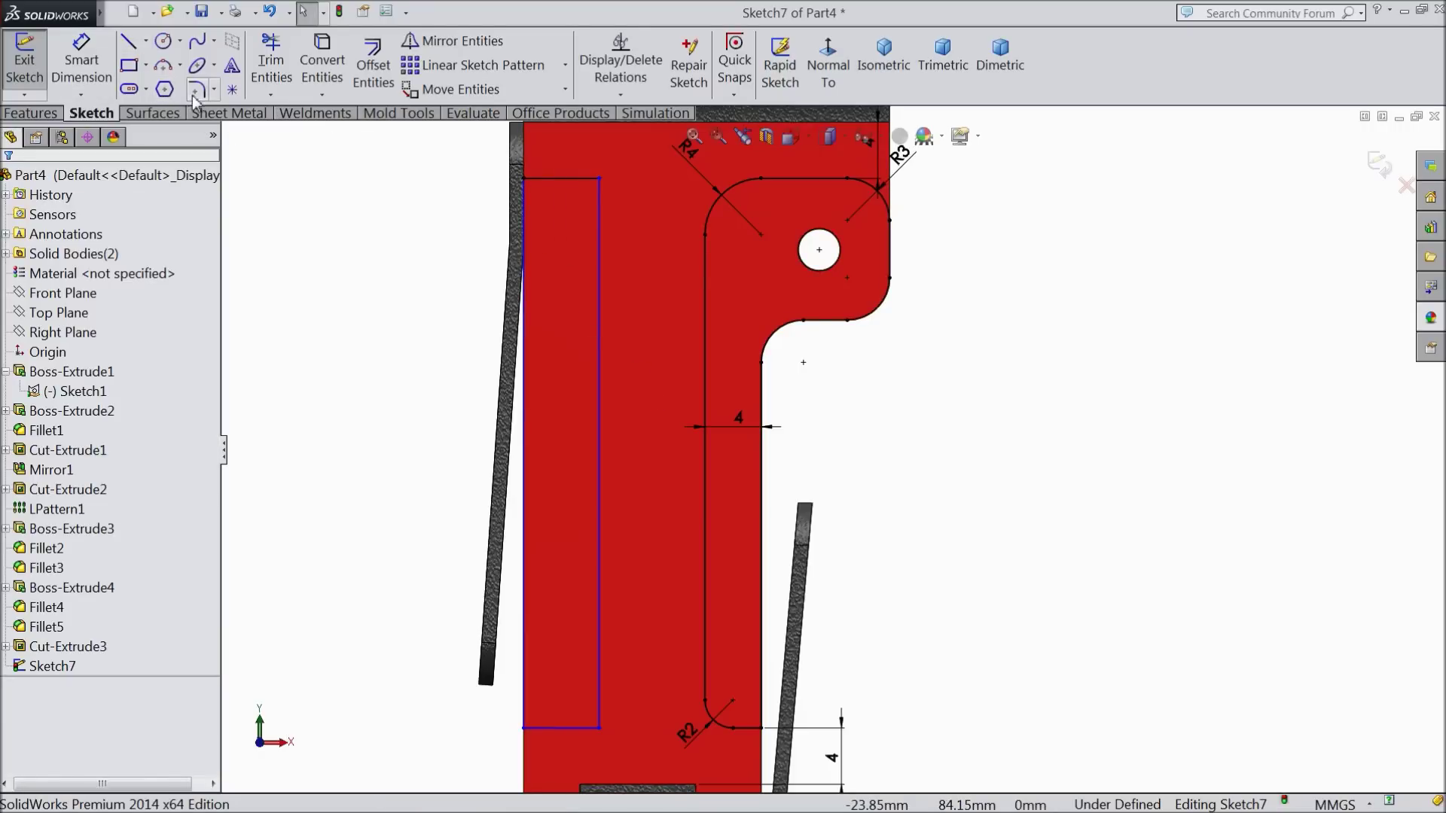
# - Try to dimension the rectangle's width between its two vertical lines
pyautogui.click(82, 61)
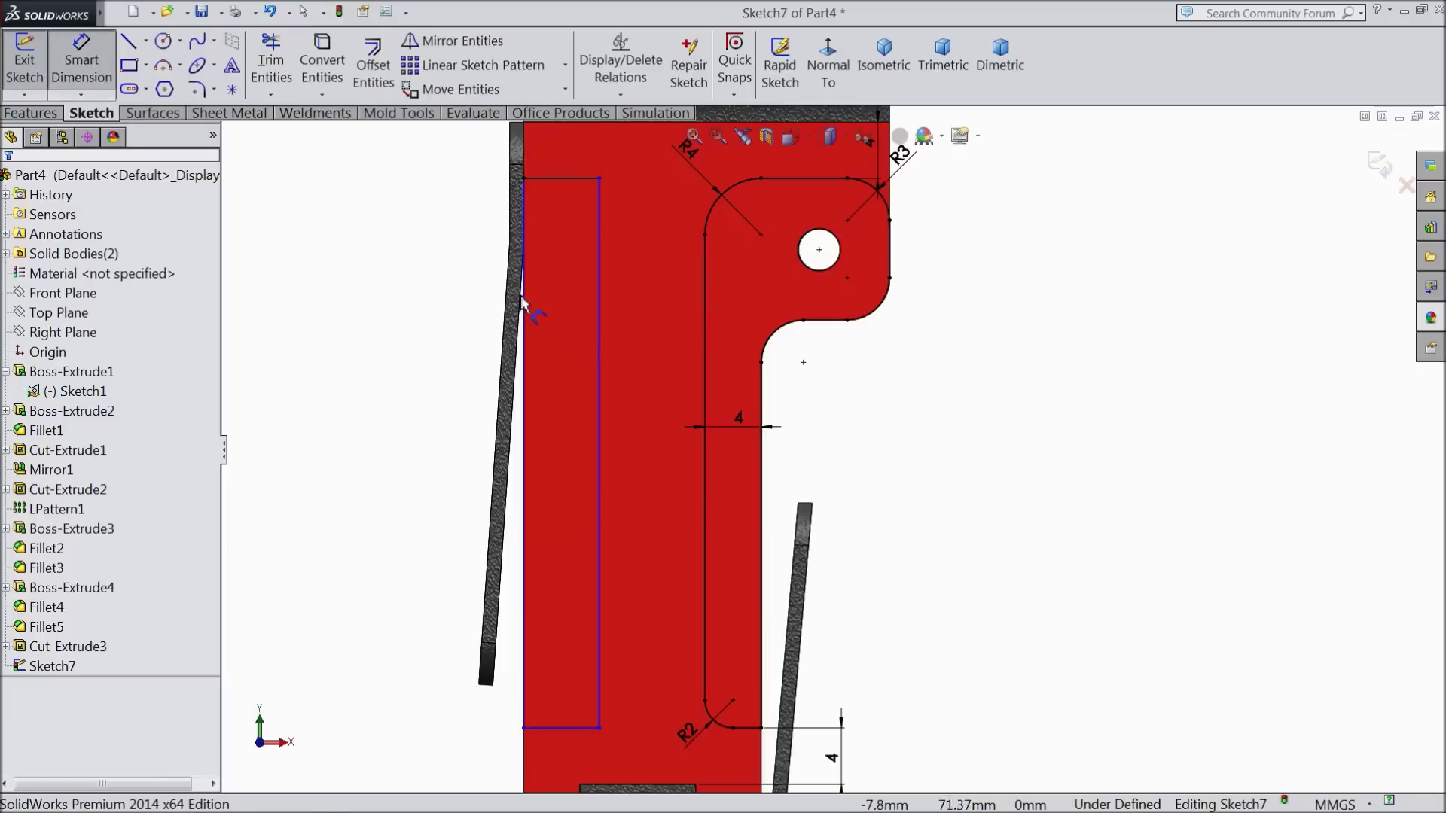
pyautogui.click(600, 342)
pyautogui.click(524, 358)
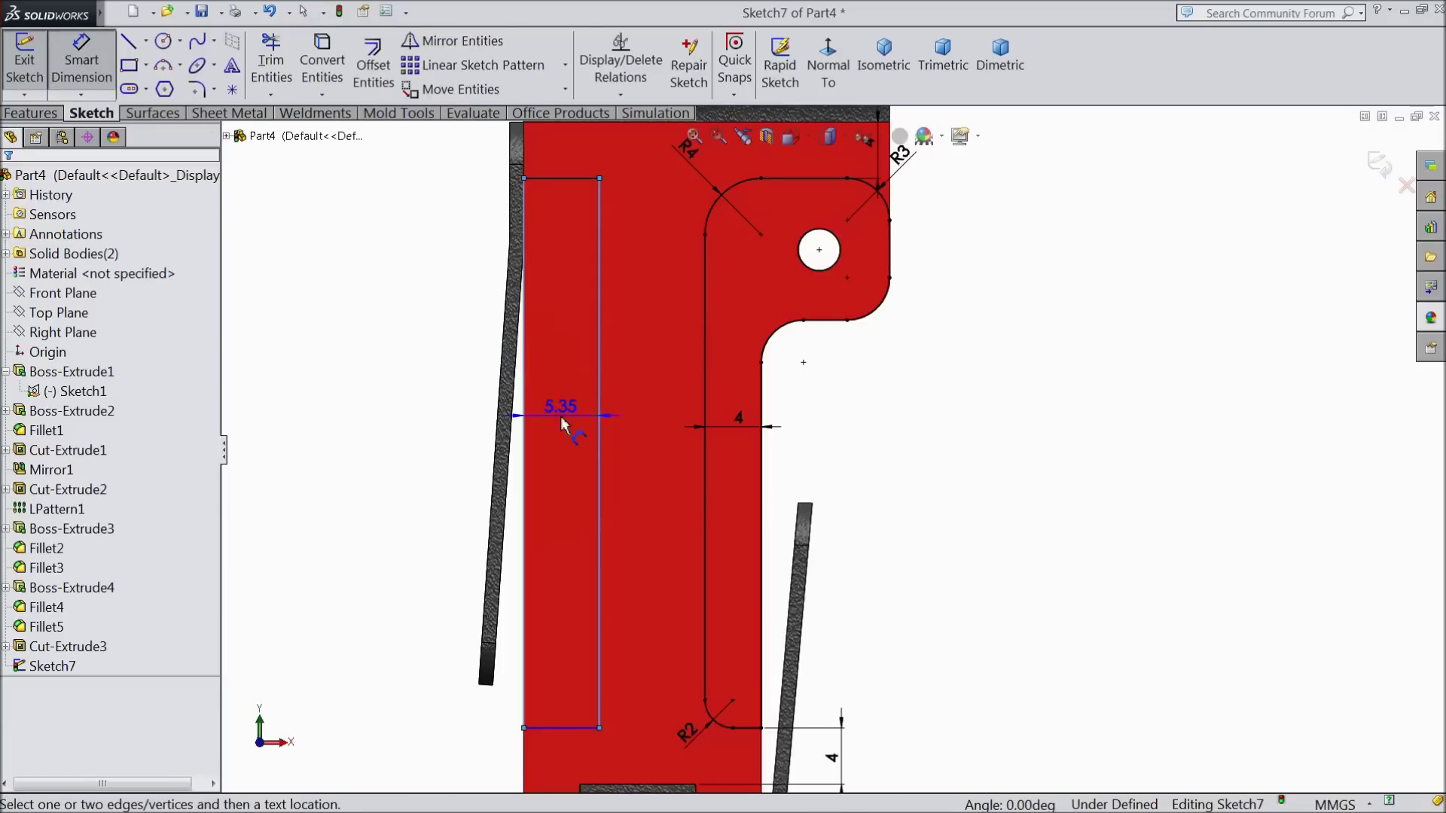
pyautogui.click(561, 415)
pyautogui.click(791, 287)
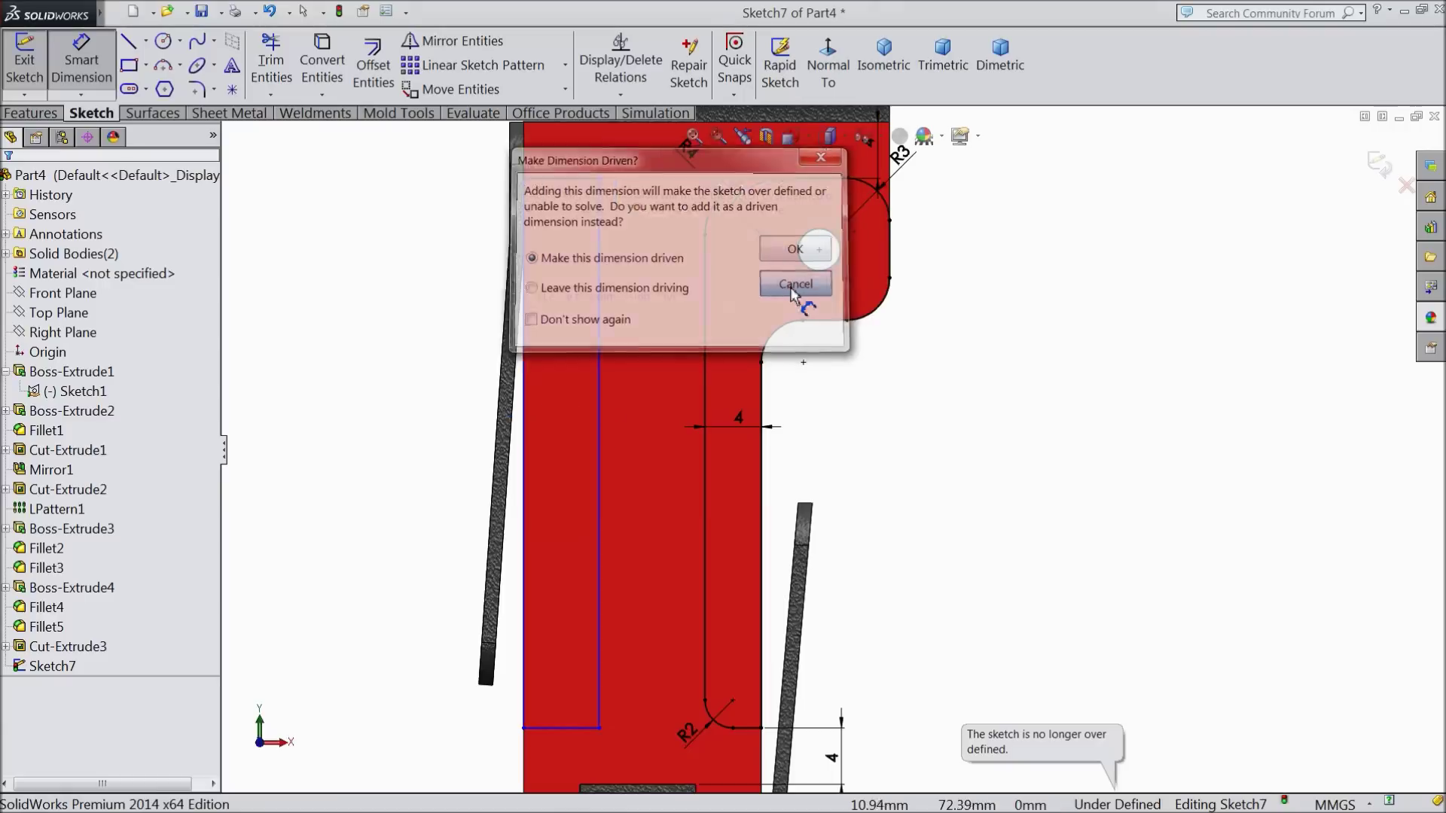
pyautogui.click(600, 396)
pyautogui.click(524, 410)
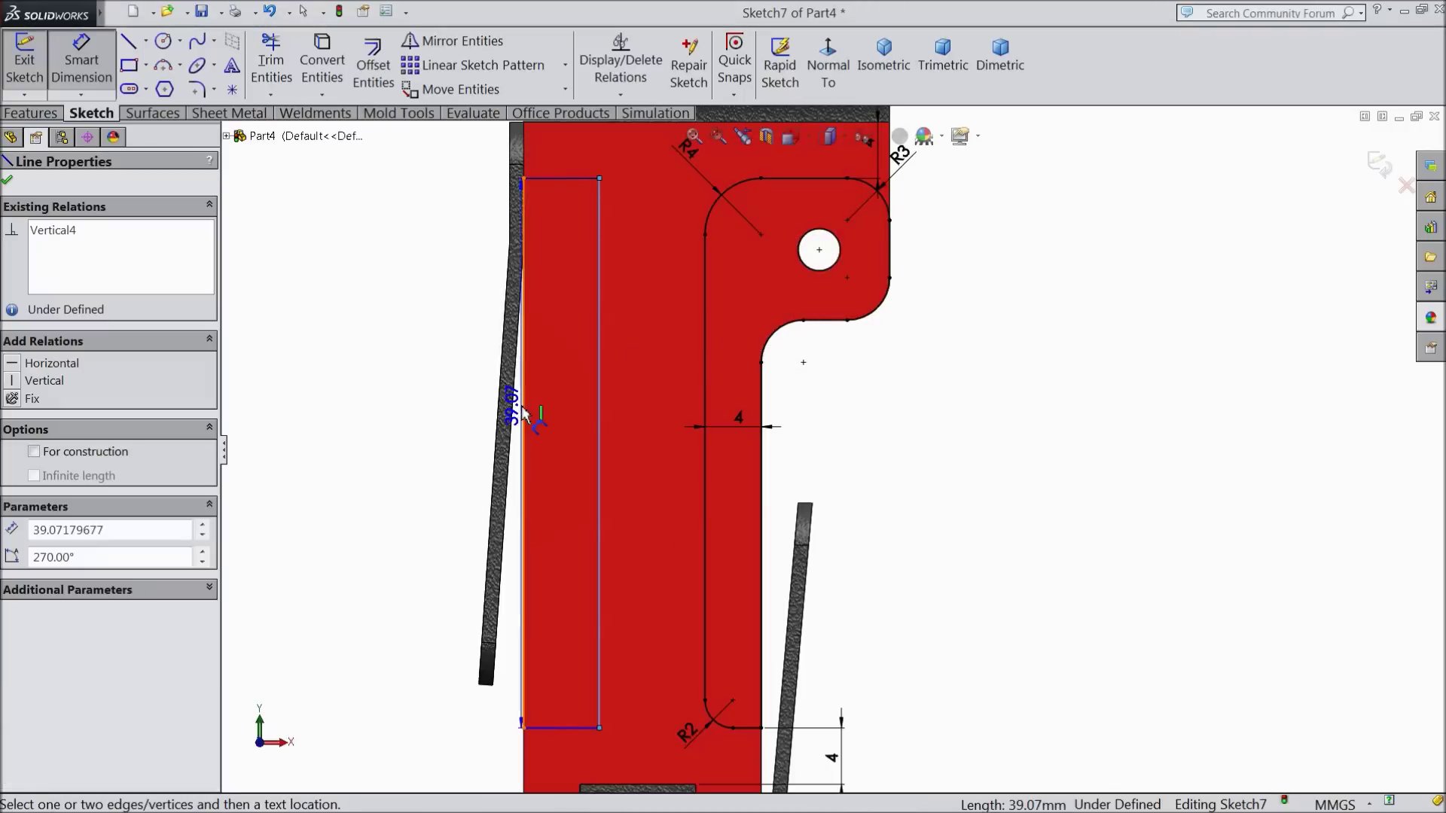
pyautogui.click(559, 426)
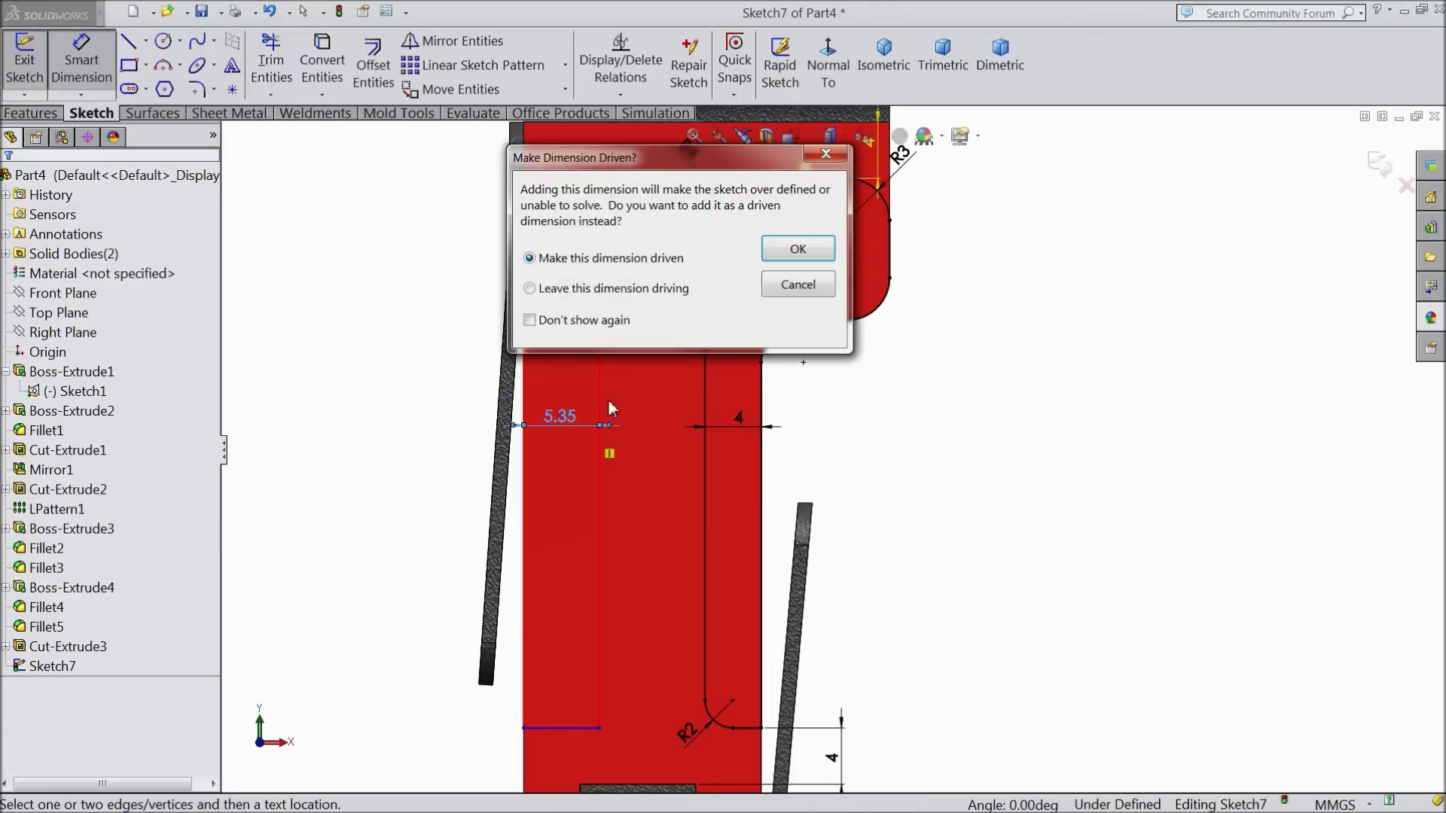
pyautogui.click(797, 287)
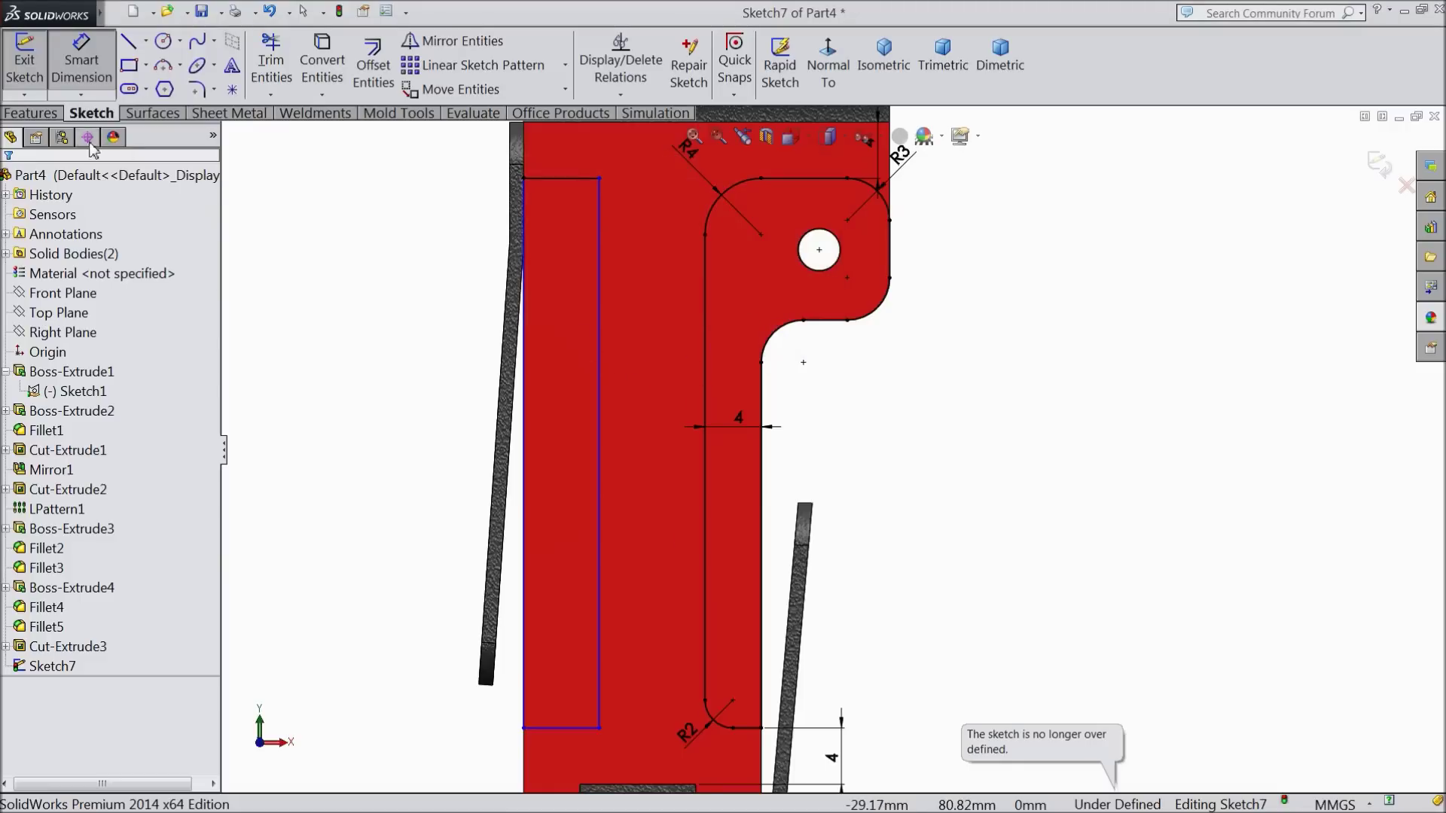
pyautogui.click(75, 77)
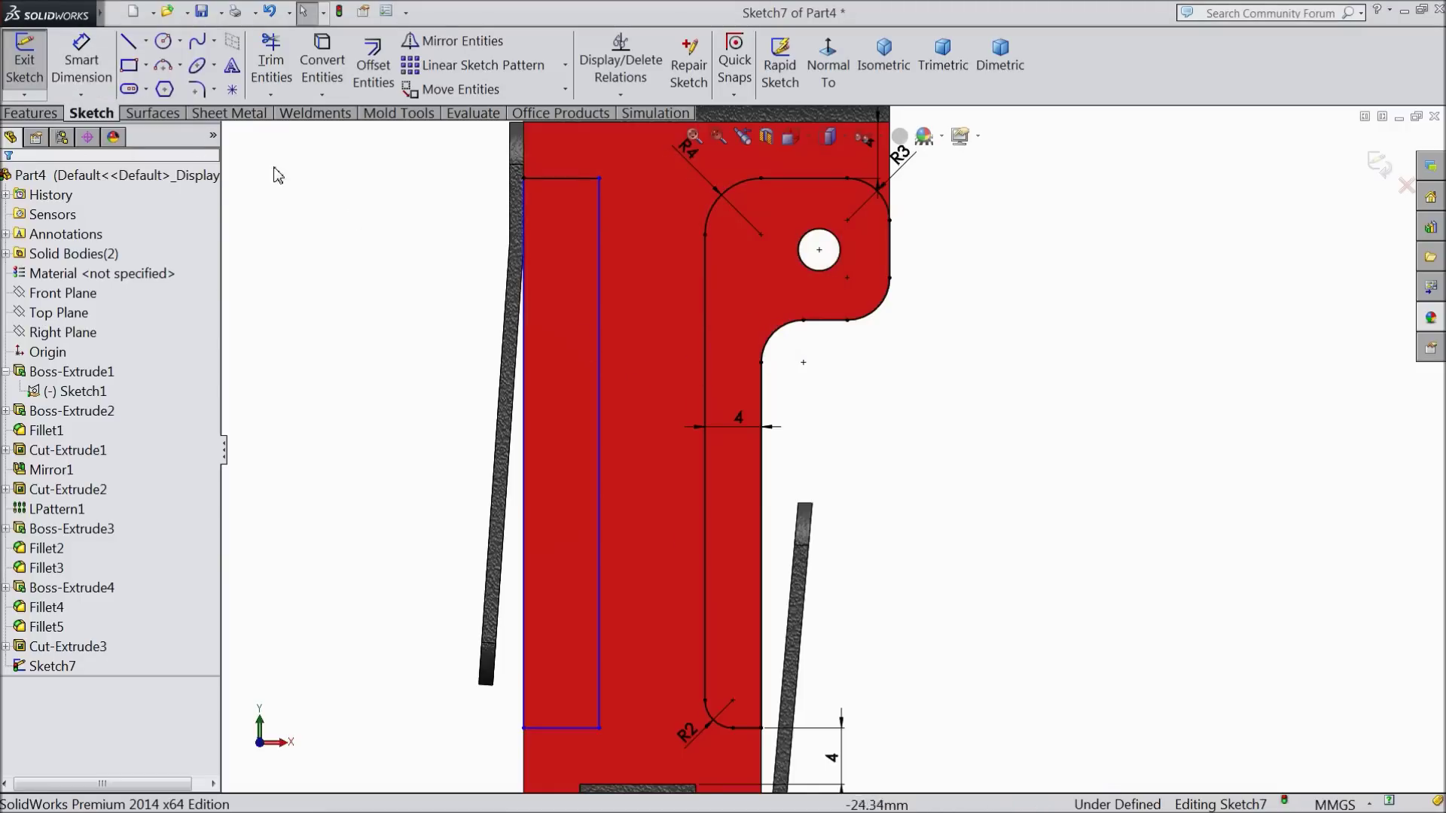
# - Delete the vertical relation of the rectangle's right line and move its lower right corner up and inward
pyautogui.click(603, 473)
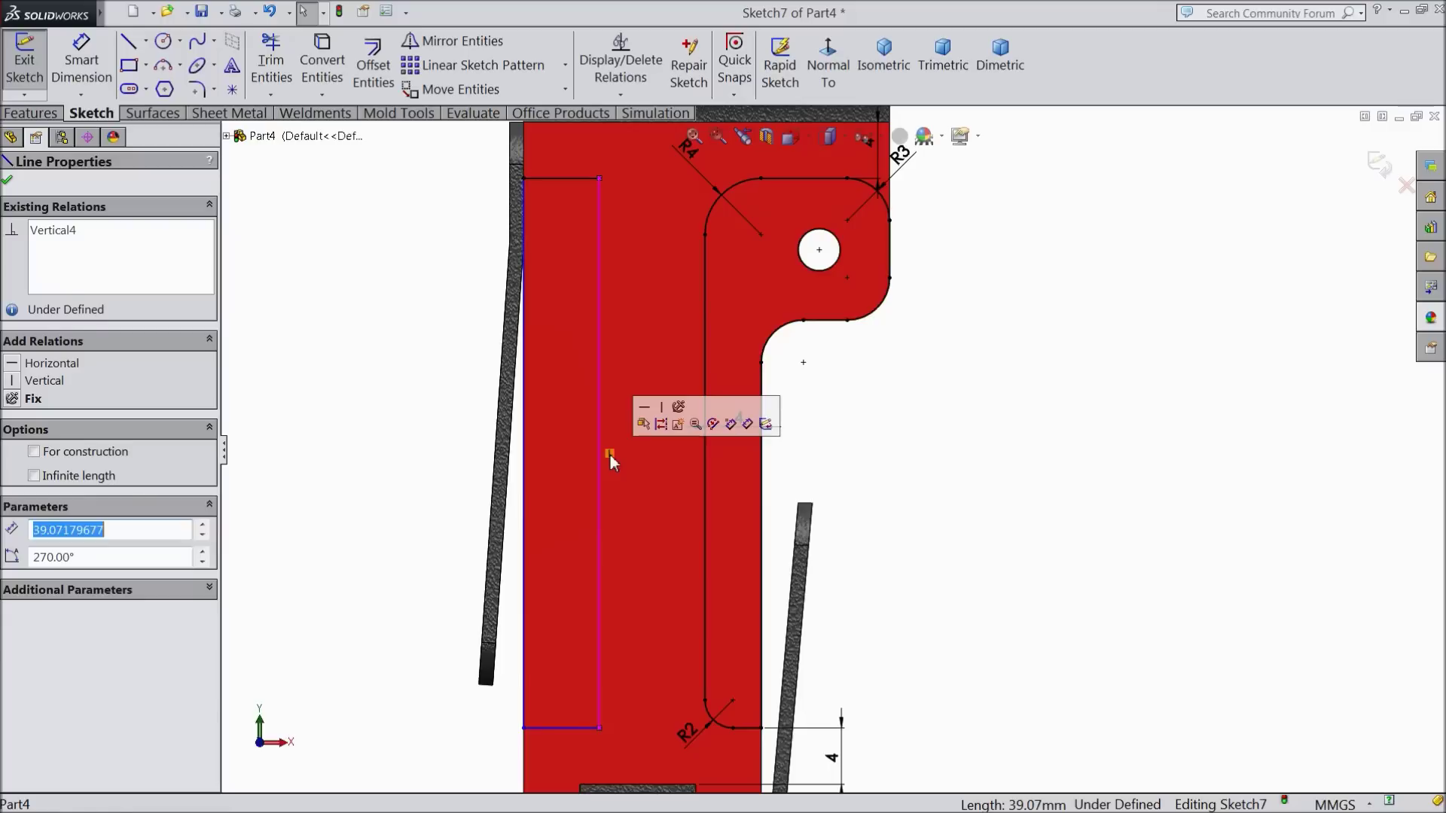
pyautogui.click(610, 455)
pyautogui.moveTo(601, 177)
pyautogui.mouseDown()
pyautogui.moveTo(584, 179)
pyautogui.moveTo(600, 183)
pyautogui.mouseUp()
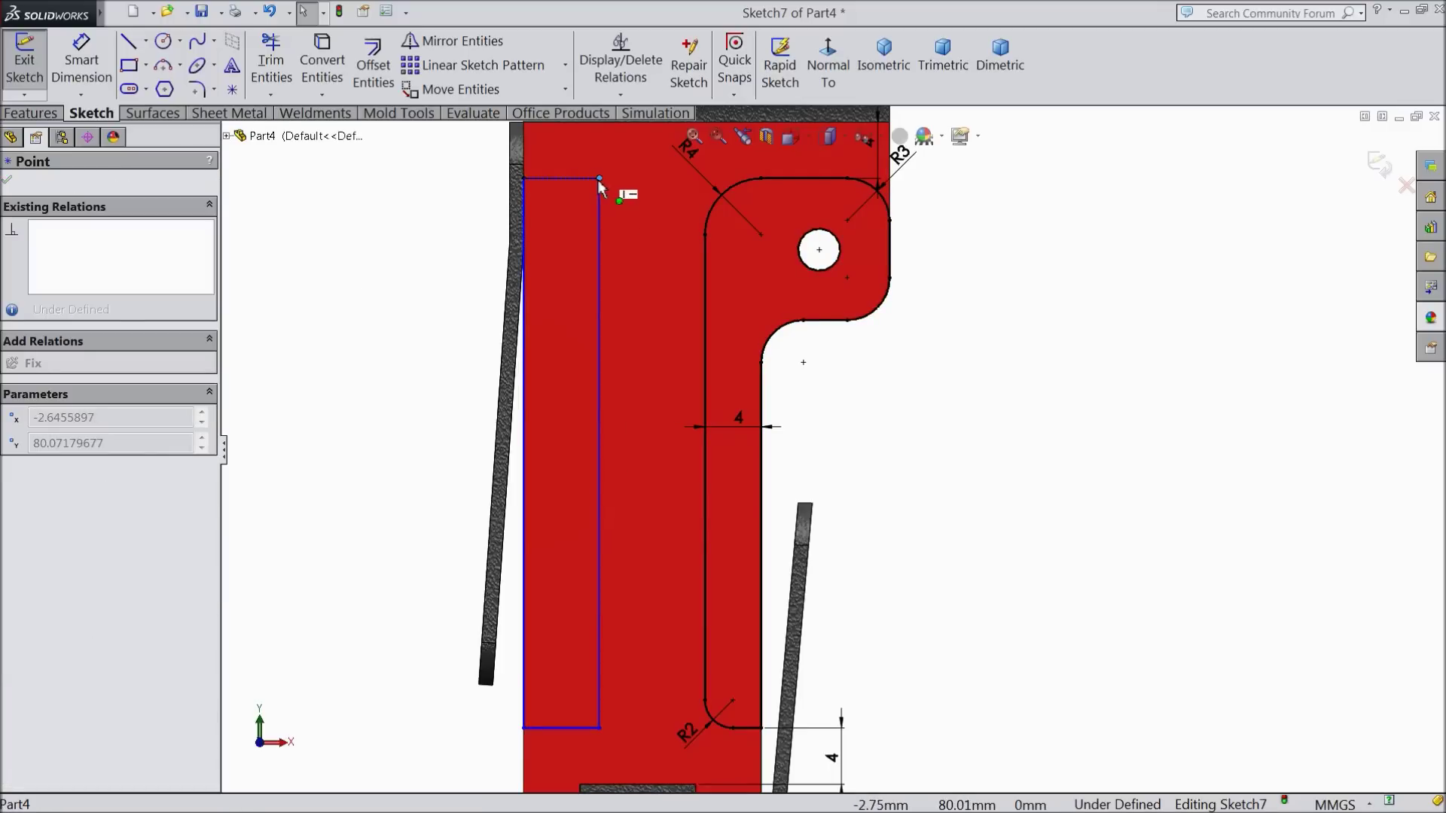
pyautogui.click(600, 729)
pyautogui.moveTo(599, 729); pyautogui.dragTo(583, 685)
# - Make the rectangle's slanted right line parallel to its left line
pyautogui.scroll(-2, 579, 671)
pyautogui.scroll(-1, 578, 647)
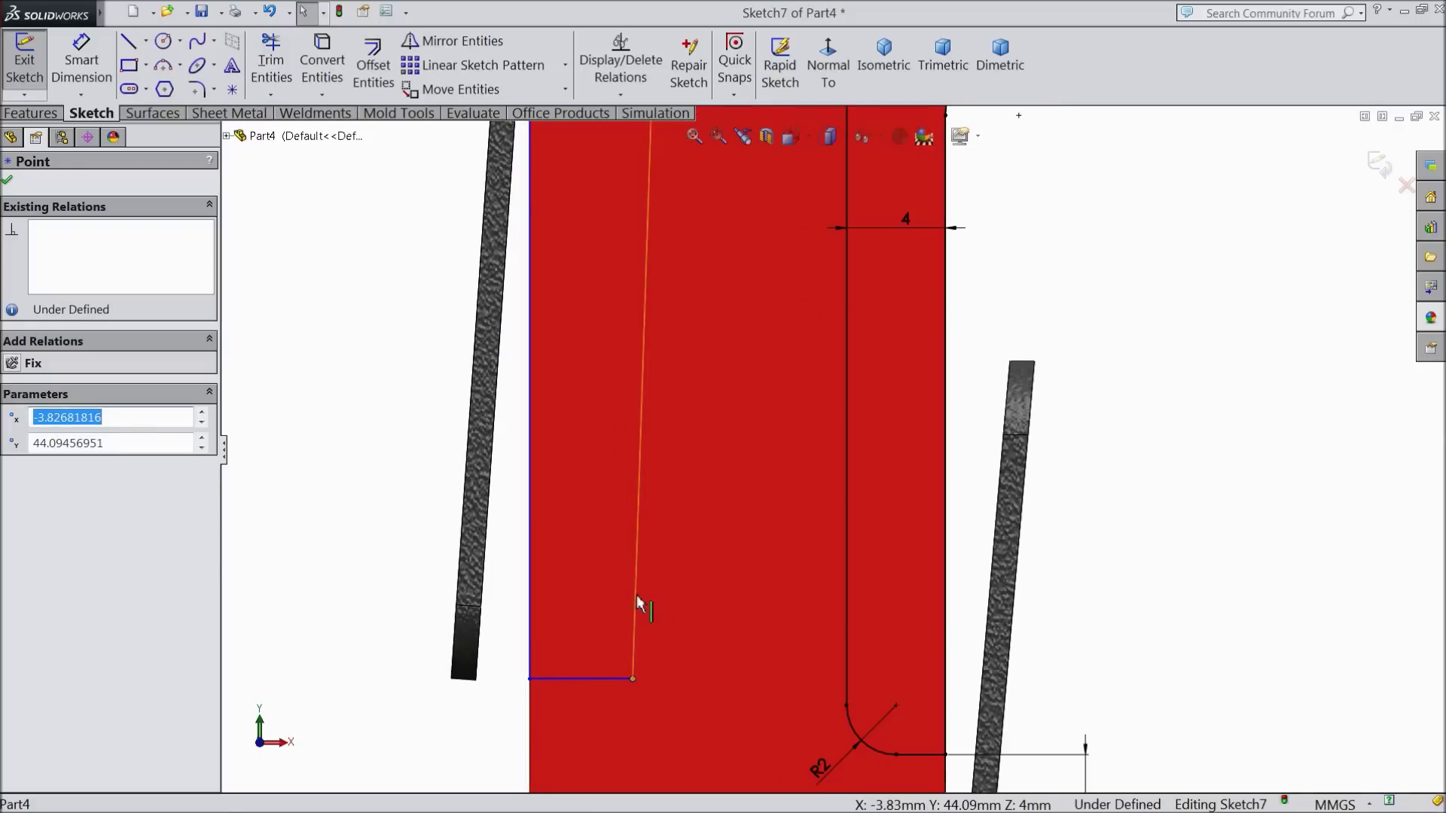
pyautogui.click(637, 596)
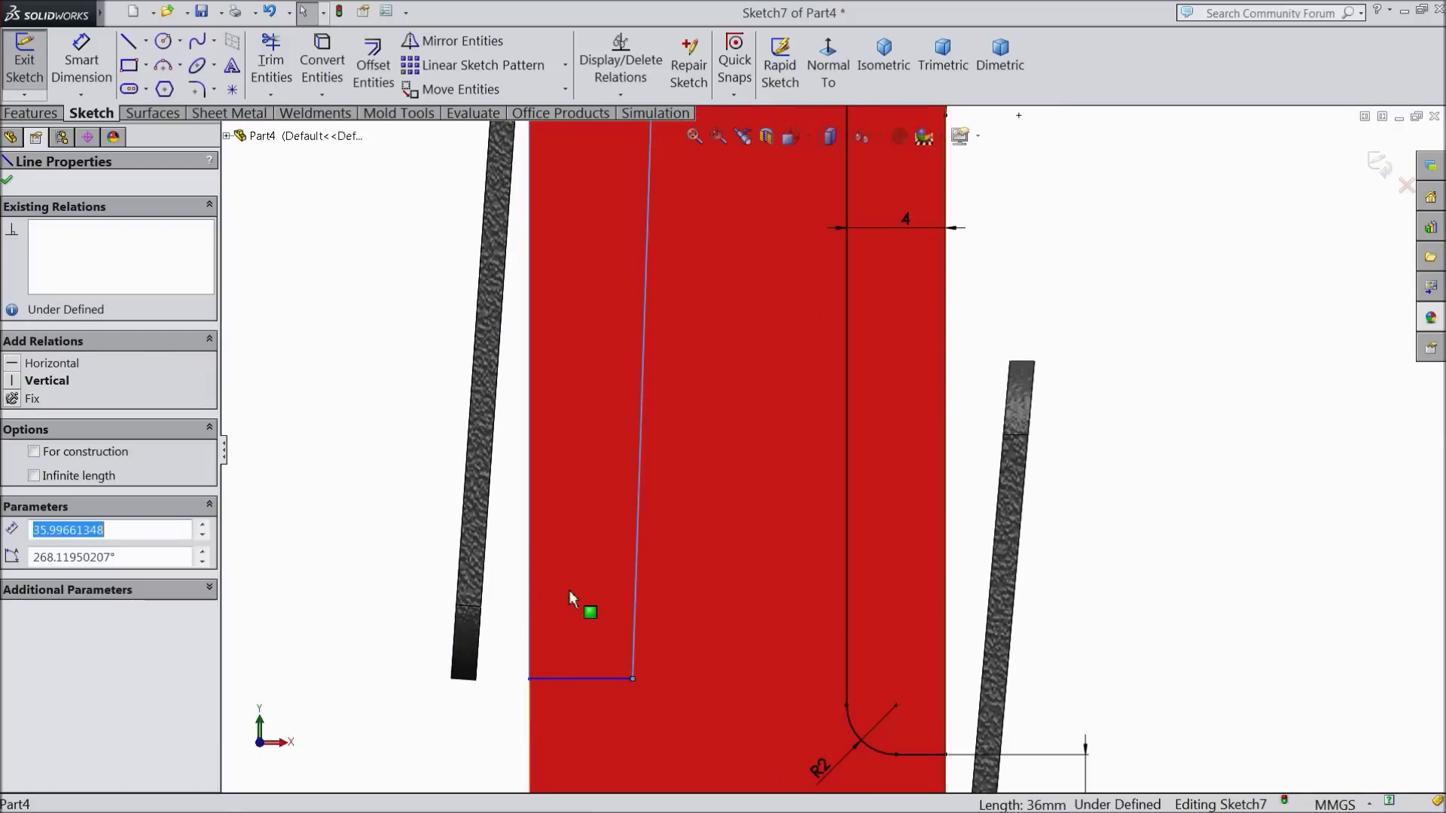
pyautogui.keyDown('ctrl'); pyautogui.click(530, 582); pyautogui.keyUp('ctrl')
pyautogui.click(641, 523)
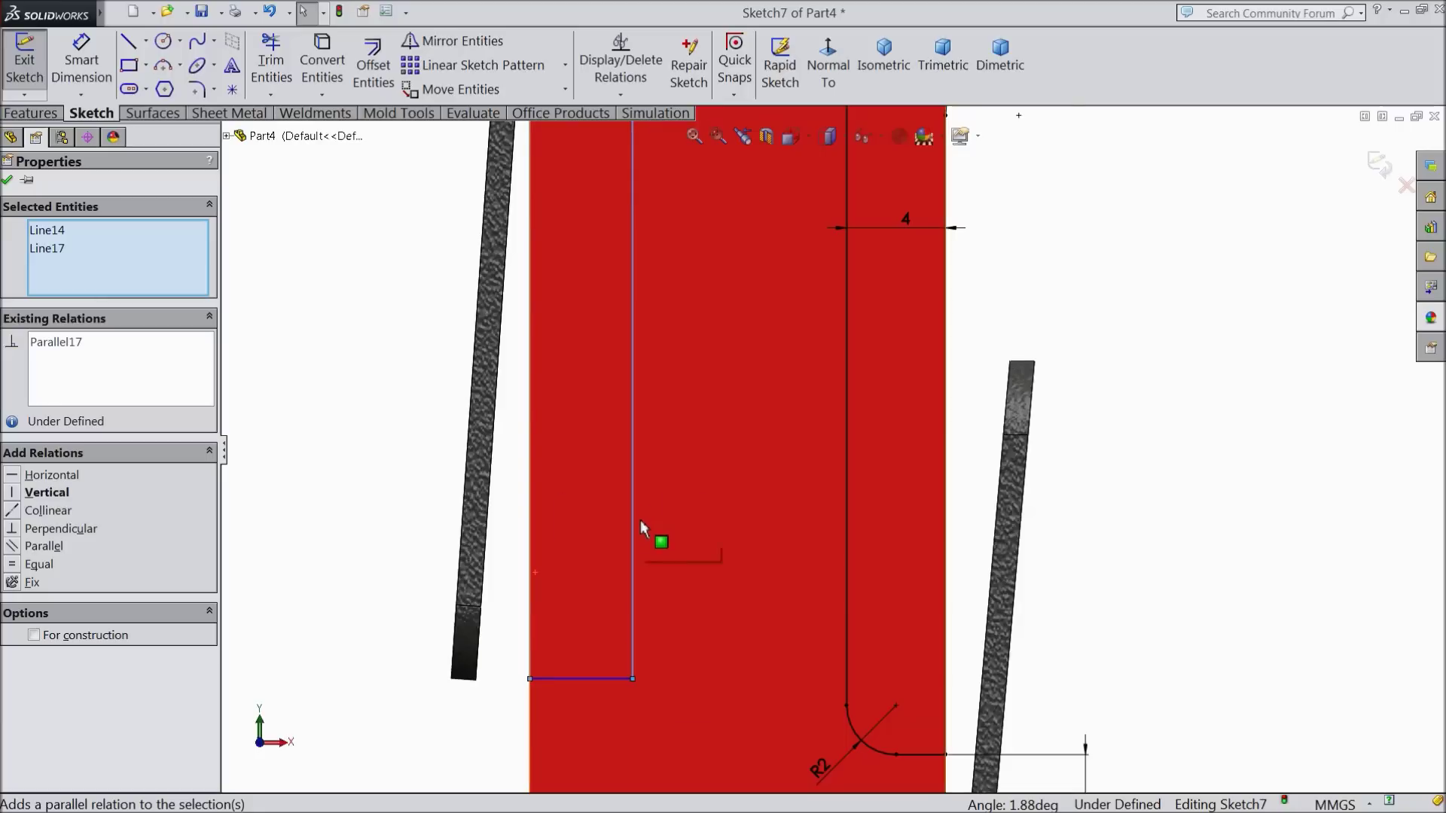
# - Make the rectangle's upper line collinear with the rounded profile's upper horizontal line
pyautogui.scroll(5, 640, 520)
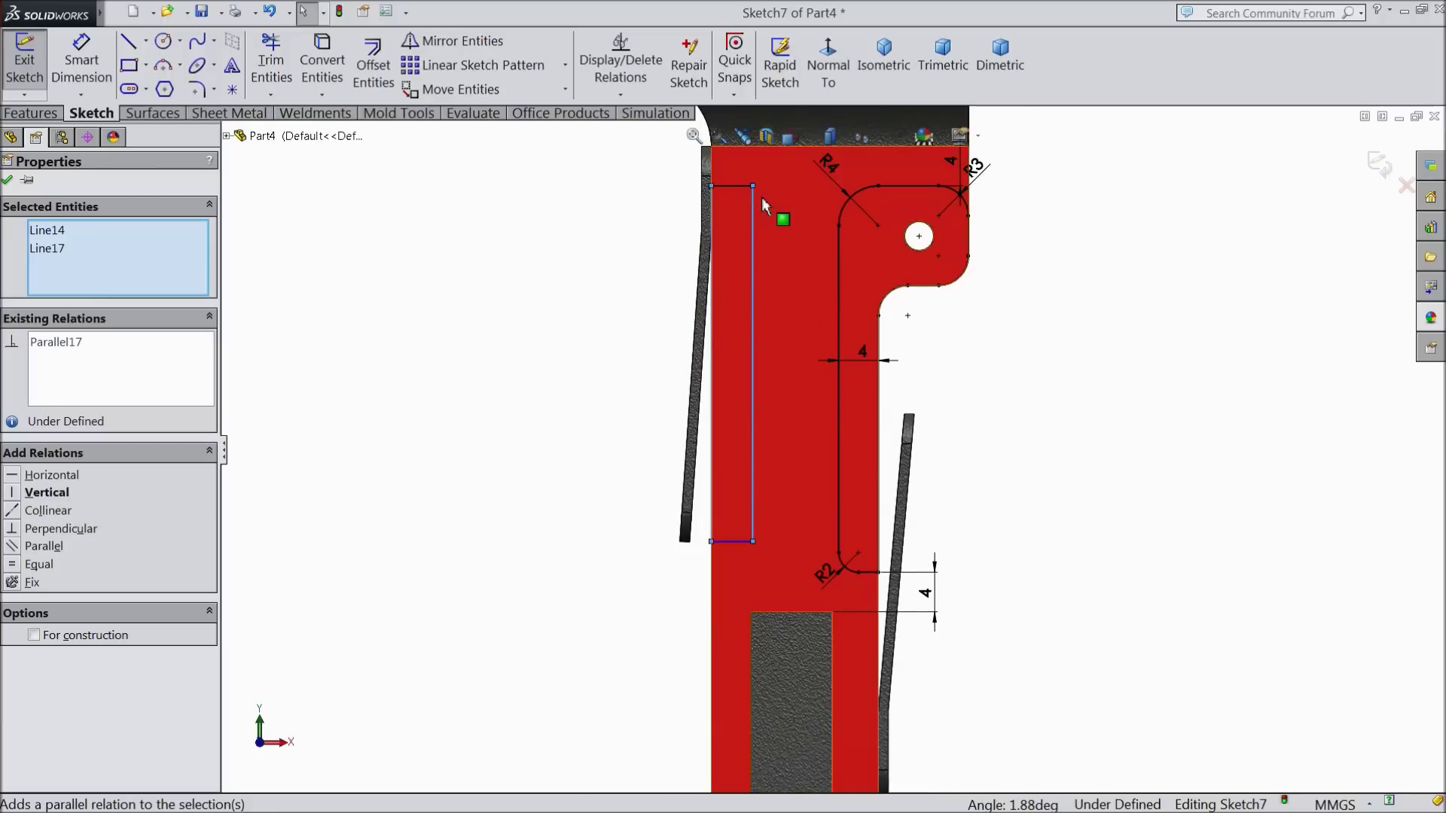
pyautogui.scroll(-5, 761, 197)
pyautogui.click(742, 239)
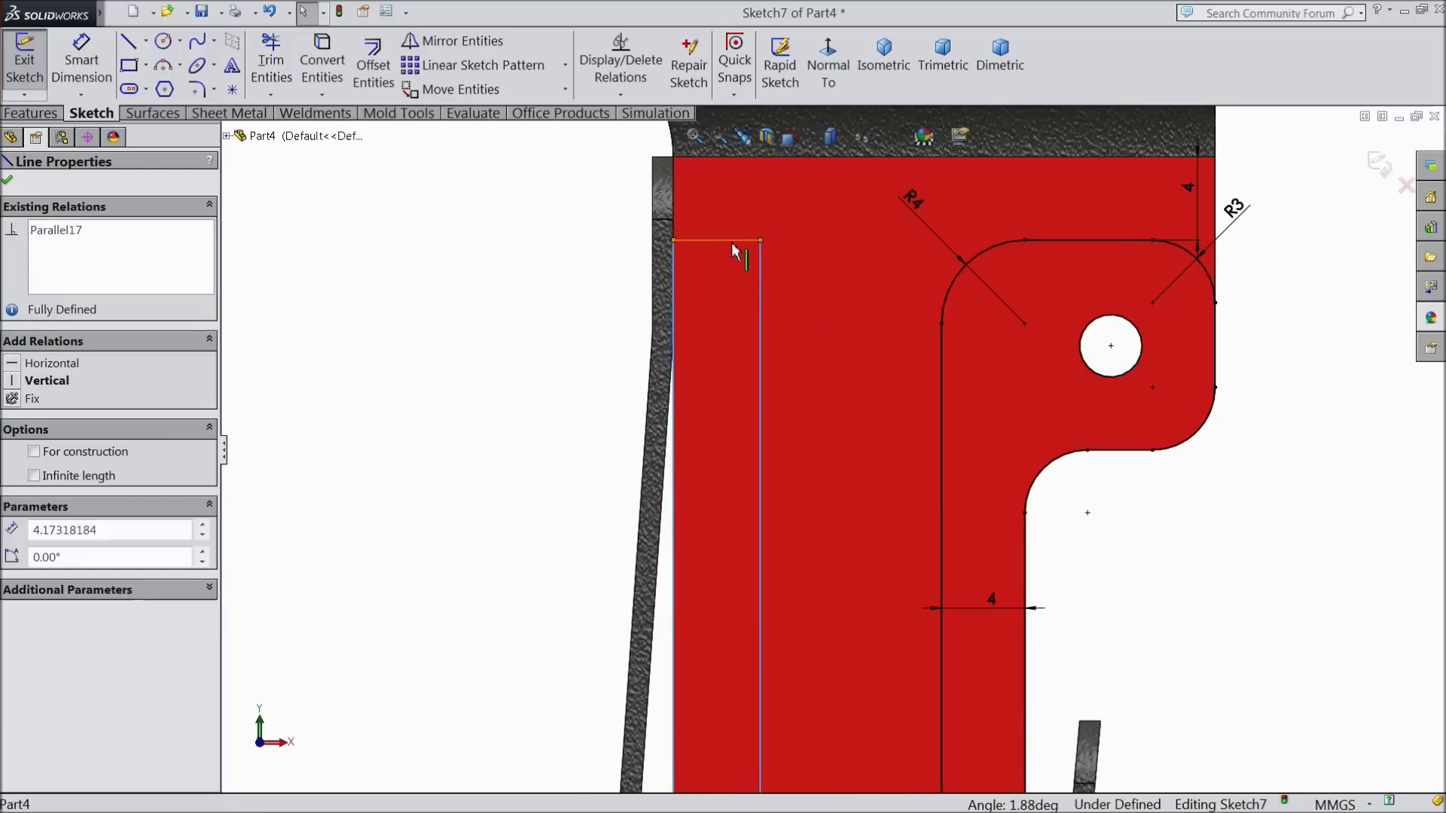
pyautogui.keyDown('ctrl'); pyautogui.click(1064, 241); pyautogui.keyUp('ctrl')
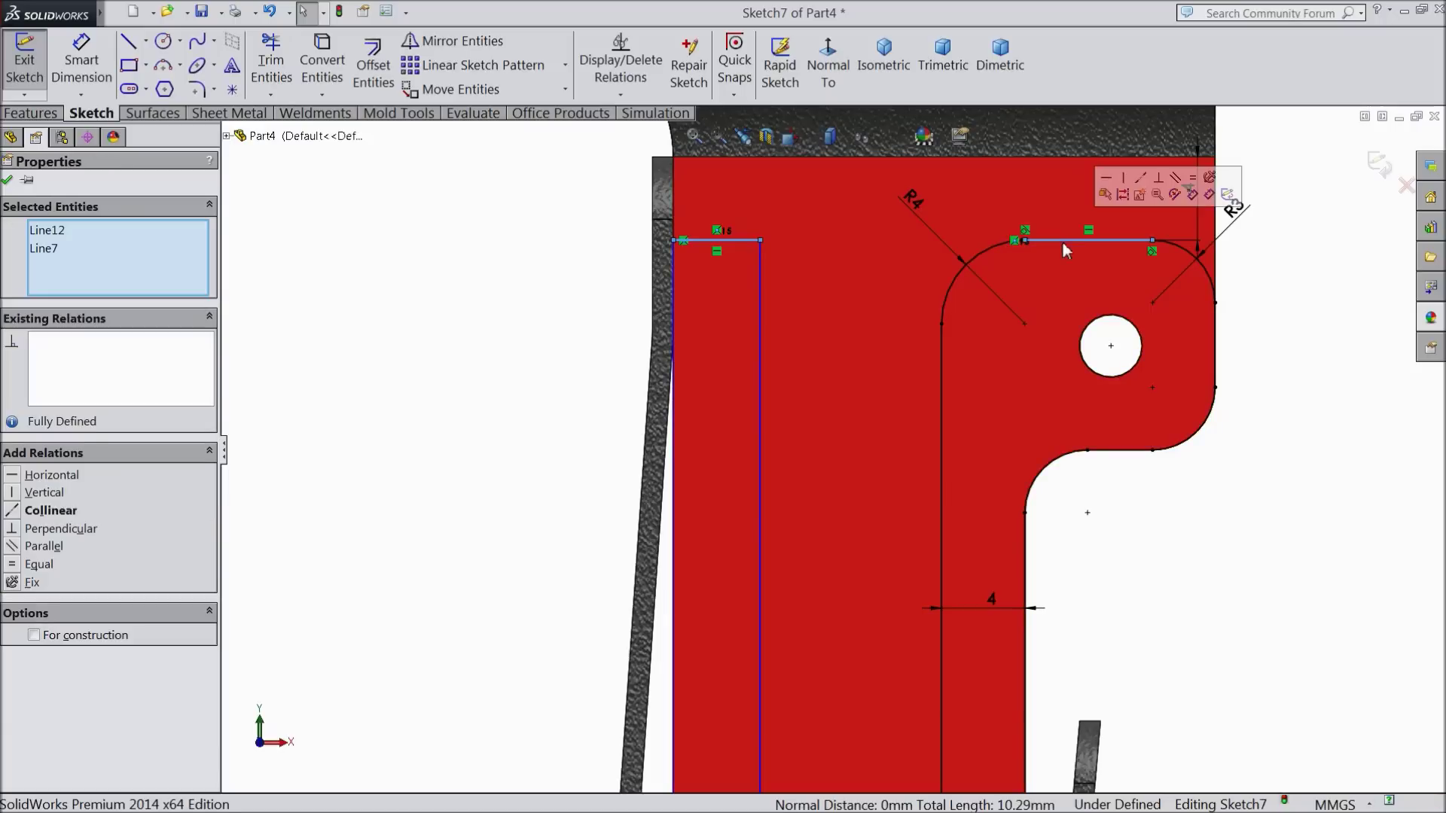
pyautogui.click(1142, 178)
# - Make the rectangle's lower line collinear with the rounded profile's lower horizontal line
pyautogui.scroll(4, 888, 328)
pyautogui.scroll(-5, 863, 619)
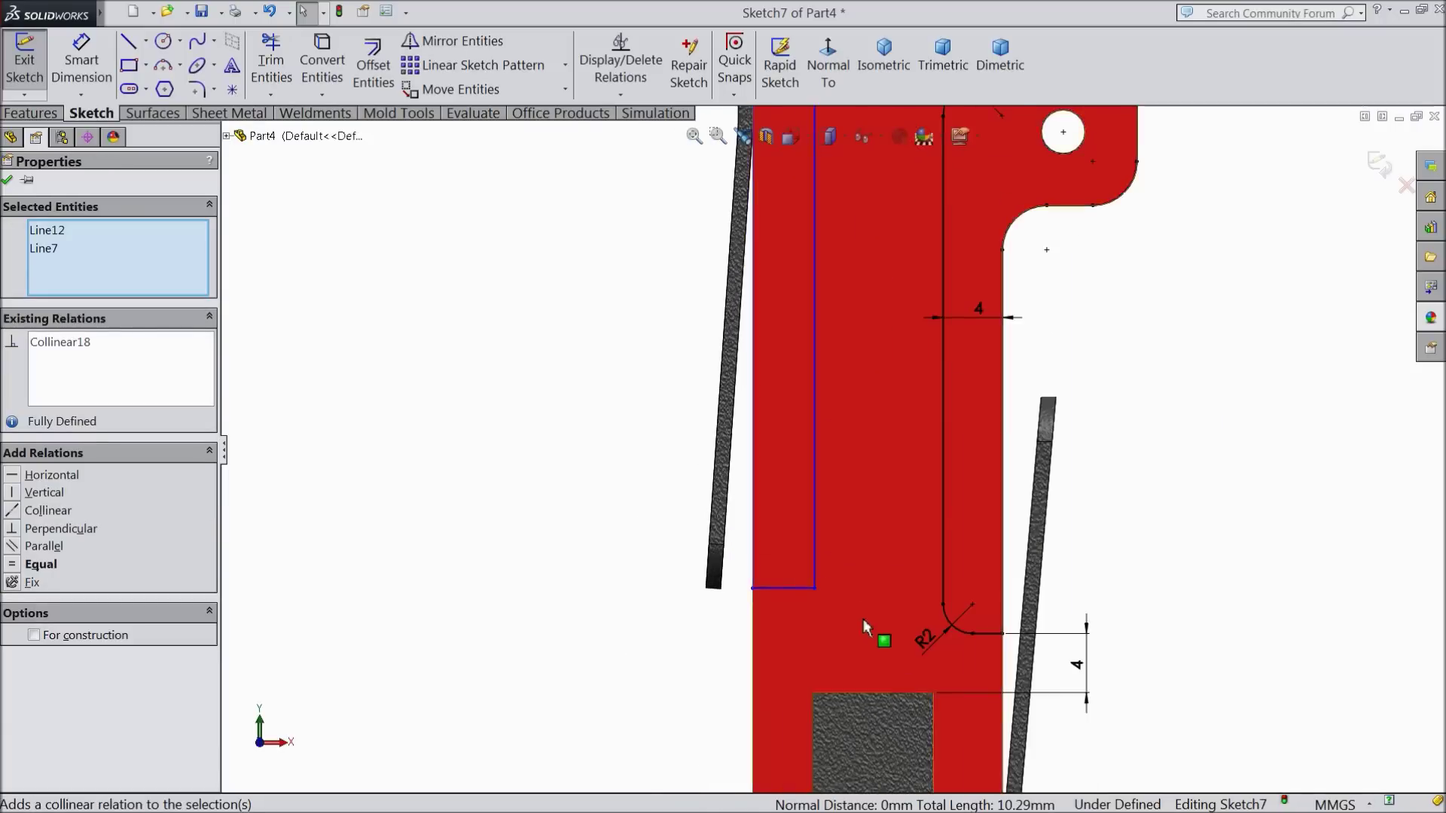
pyautogui.scroll(-4, 863, 619)
pyautogui.click(702, 508)
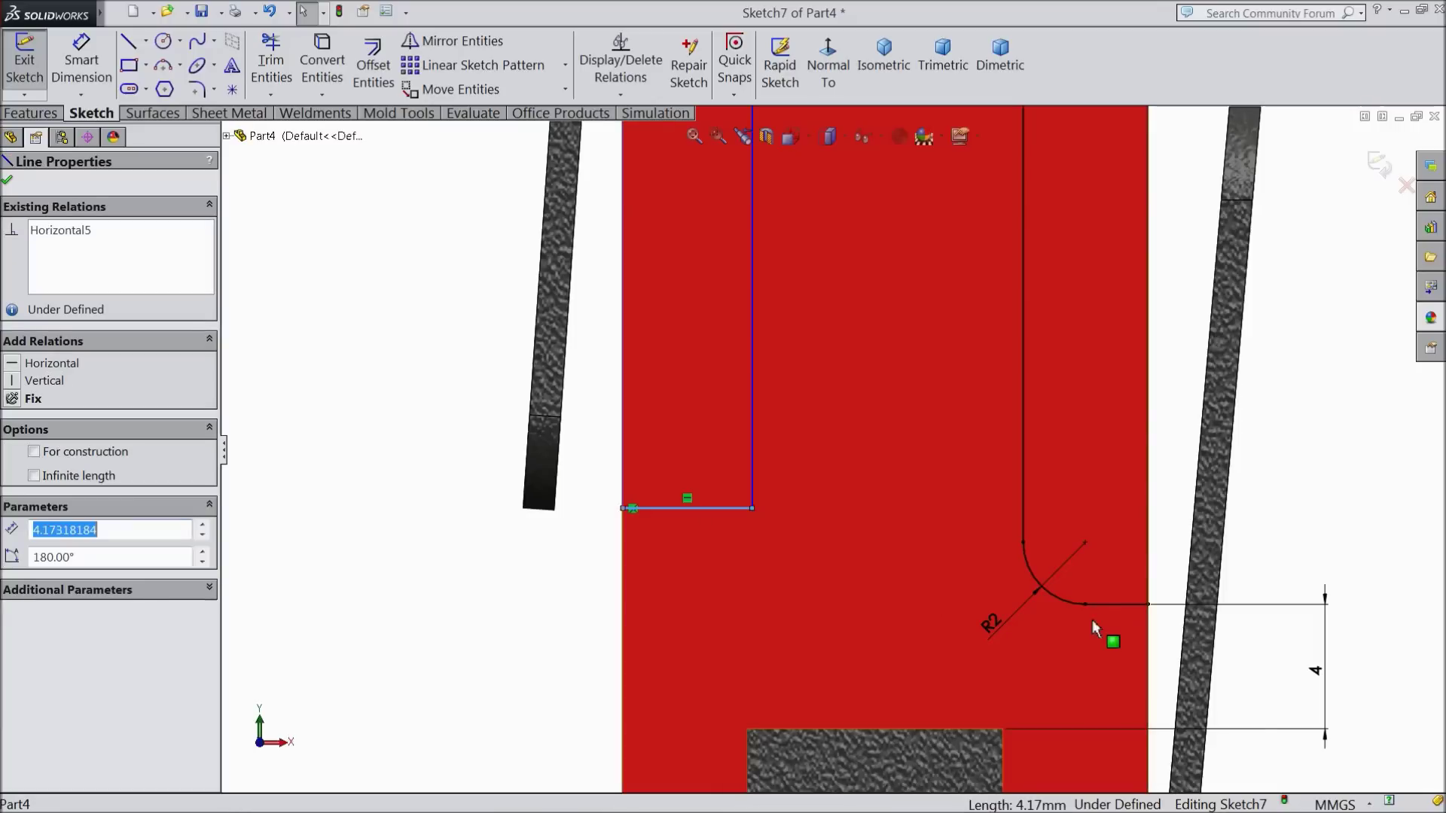
pyautogui.keyDown('ctrl'); pyautogui.click(1107, 604); pyautogui.keyUp('ctrl')
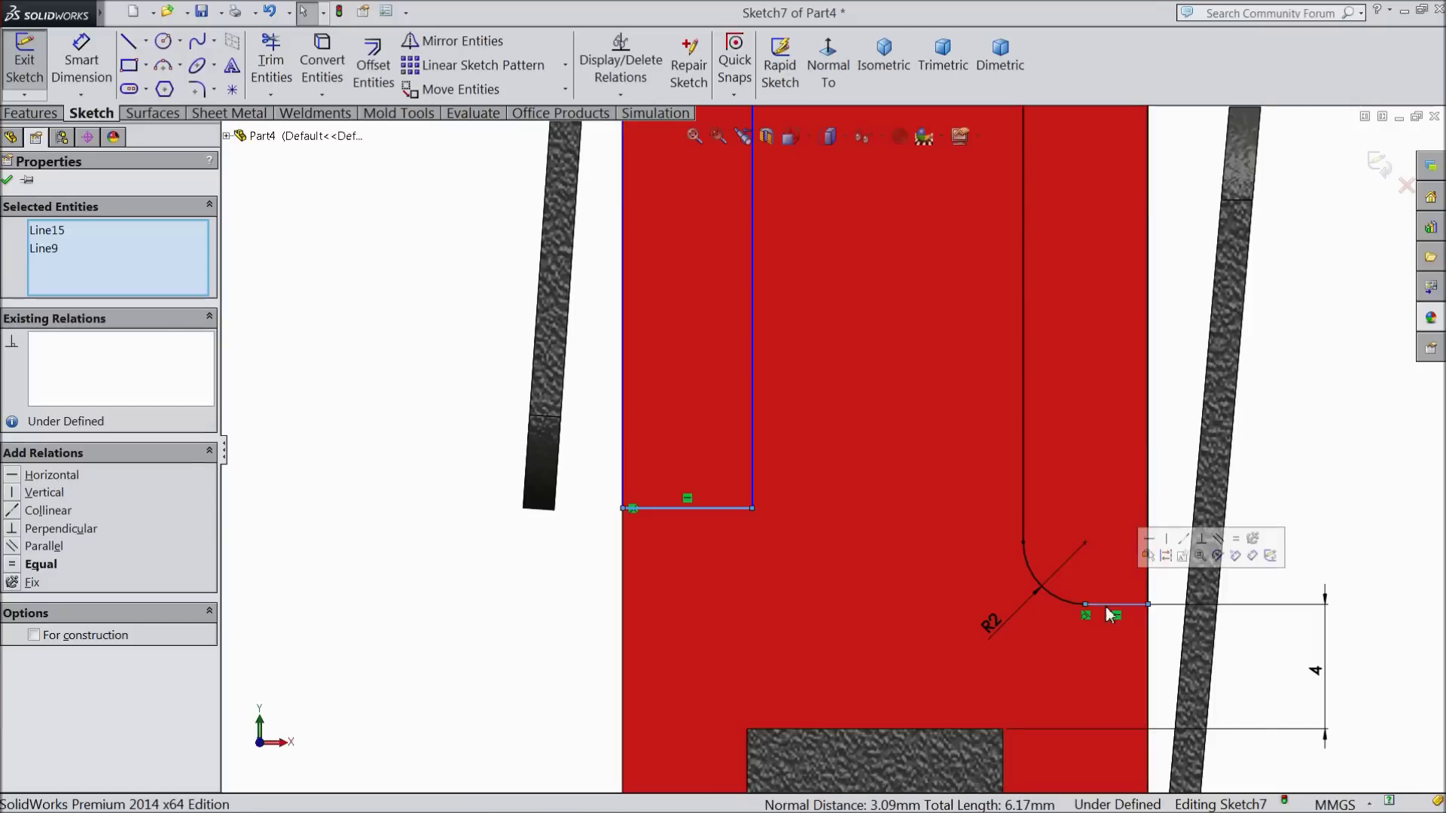
pyautogui.click(1190, 542)
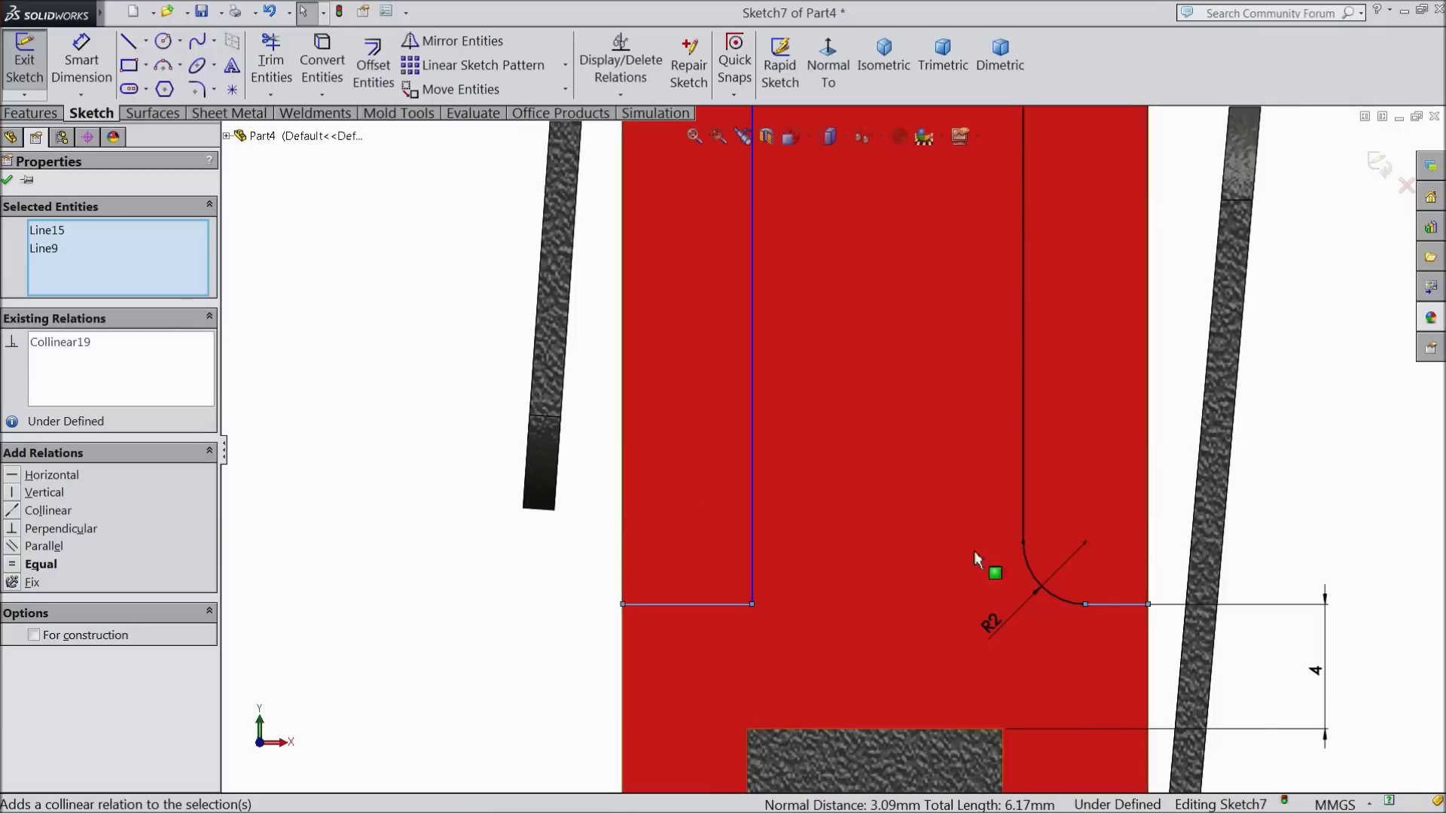
# - Dimension the distance between the rectangle's two vertical lines as 4 mm
pyautogui.click(81, 75)
pyautogui.click(625, 452)
pyautogui.click(751, 459)
pyautogui.click(672, 463)
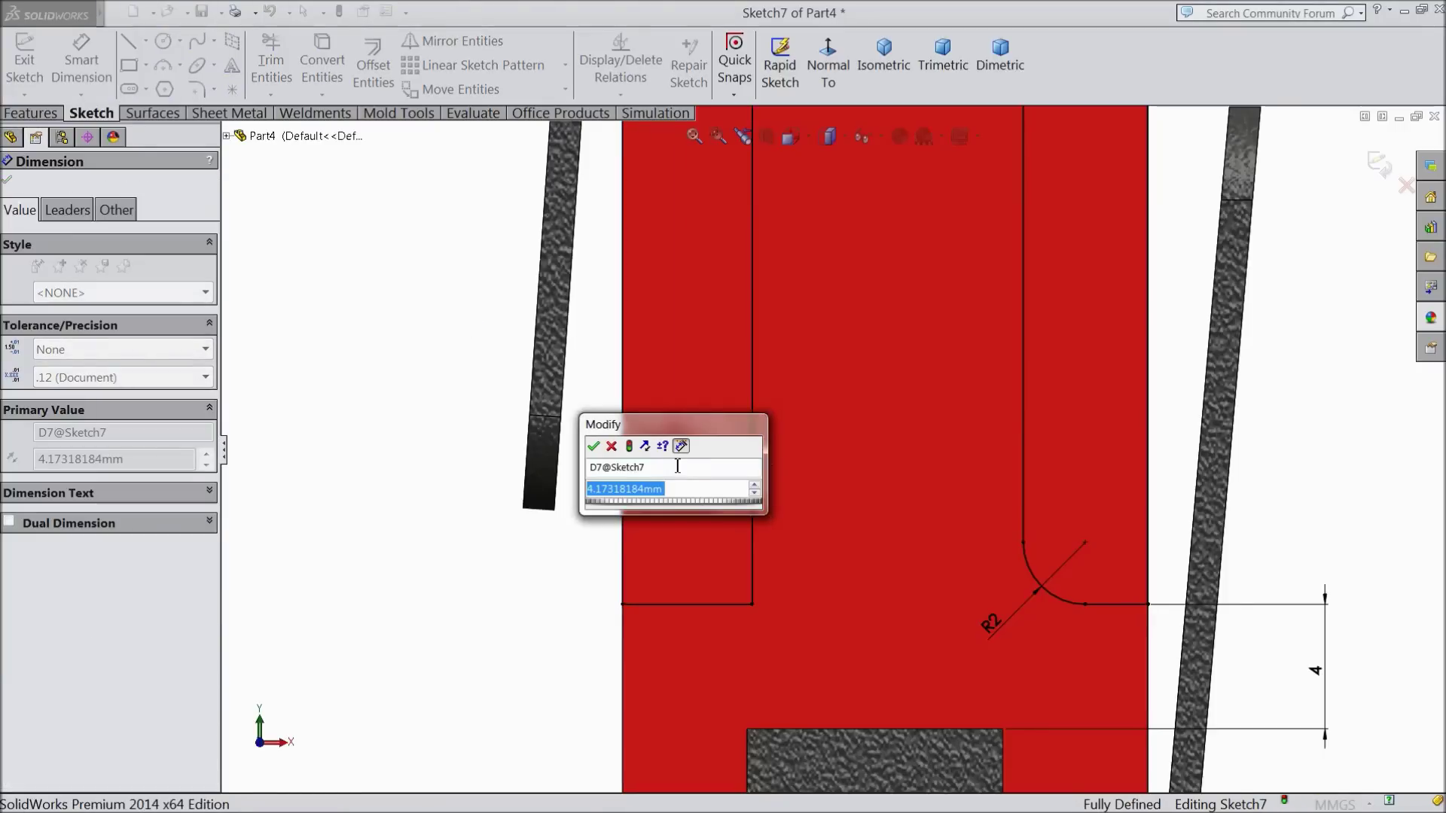
pyautogui.write('4')
pyautogui.click(594, 445)
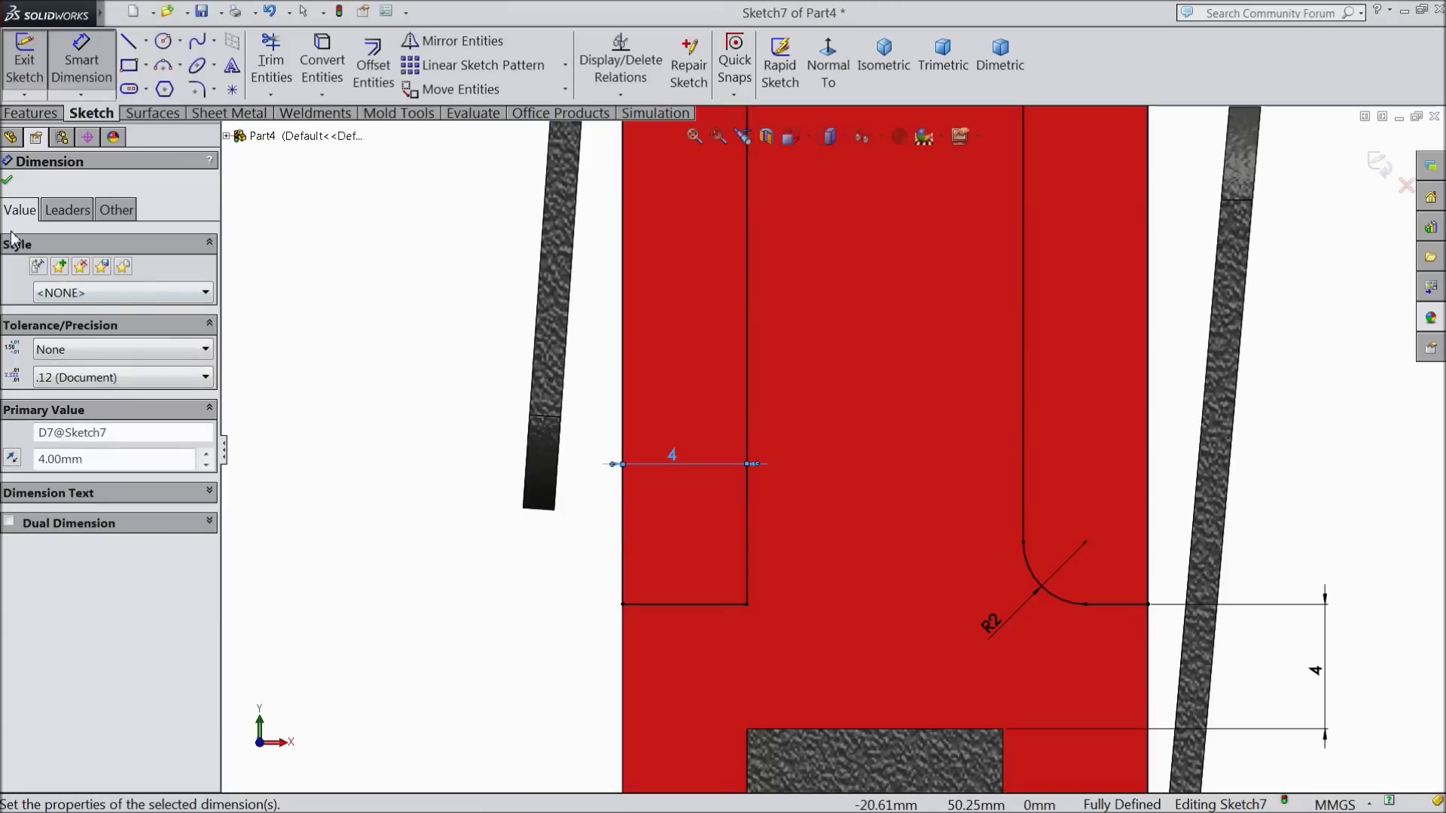
pyautogui.click(8, 182)
# - Round the rectangle's two inner corners with 2 mm sketch fillets
pyautogui.click(196, 89)
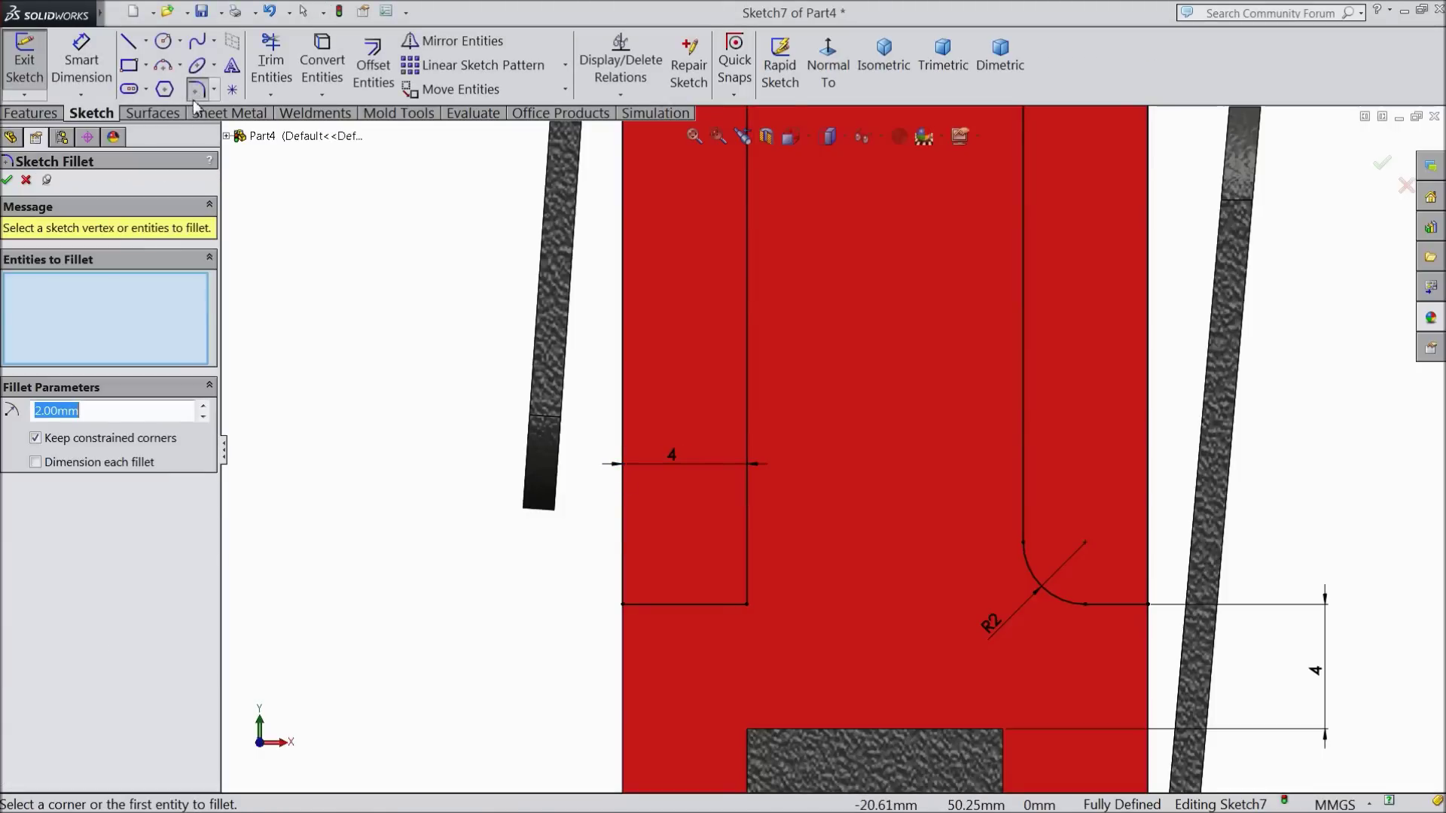
pyautogui.click(748, 603)
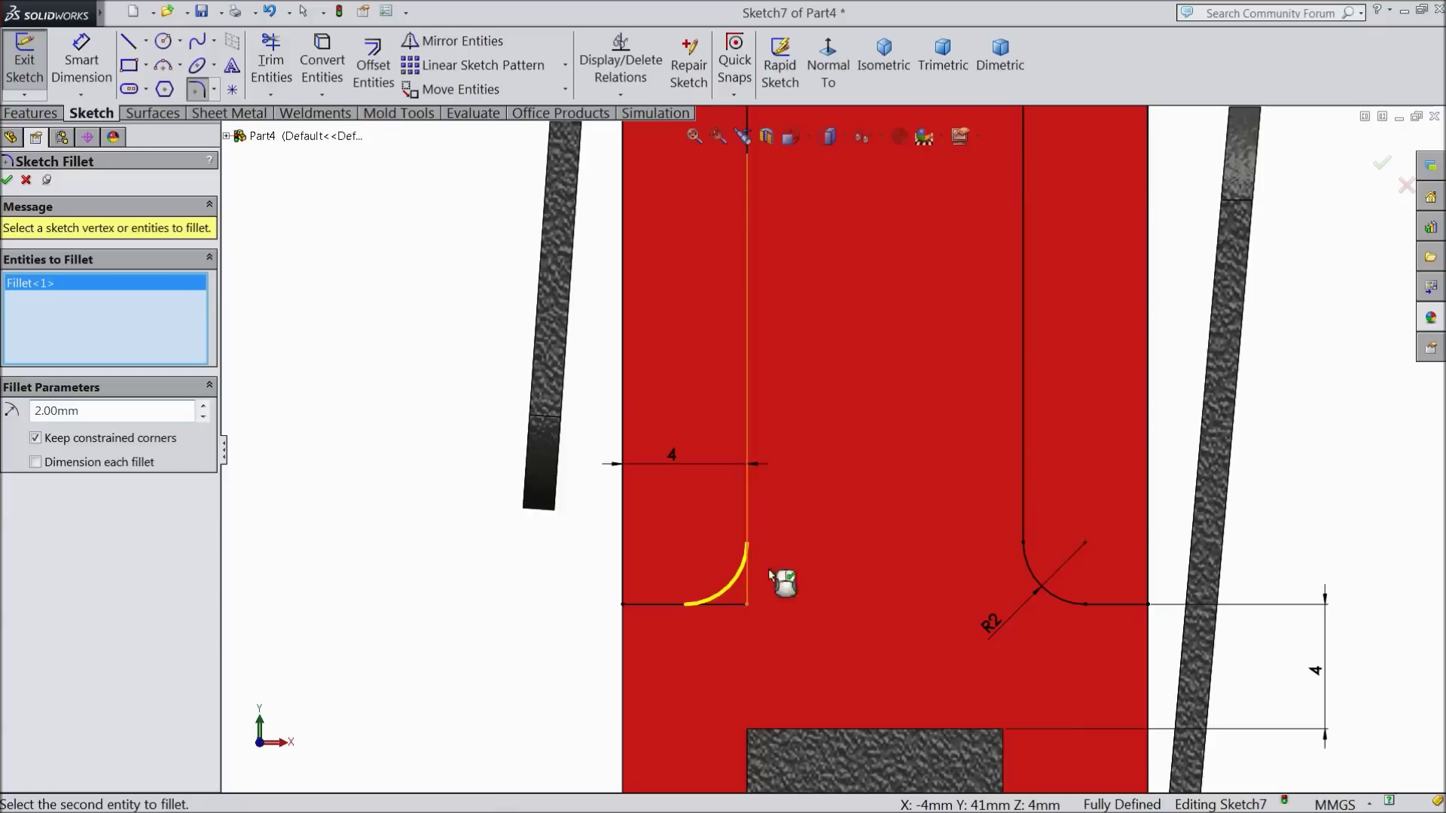
pyautogui.scroll(5, 833, 451)
pyautogui.scroll(2, 795, 256)
pyautogui.scroll(-5, 798, 250)
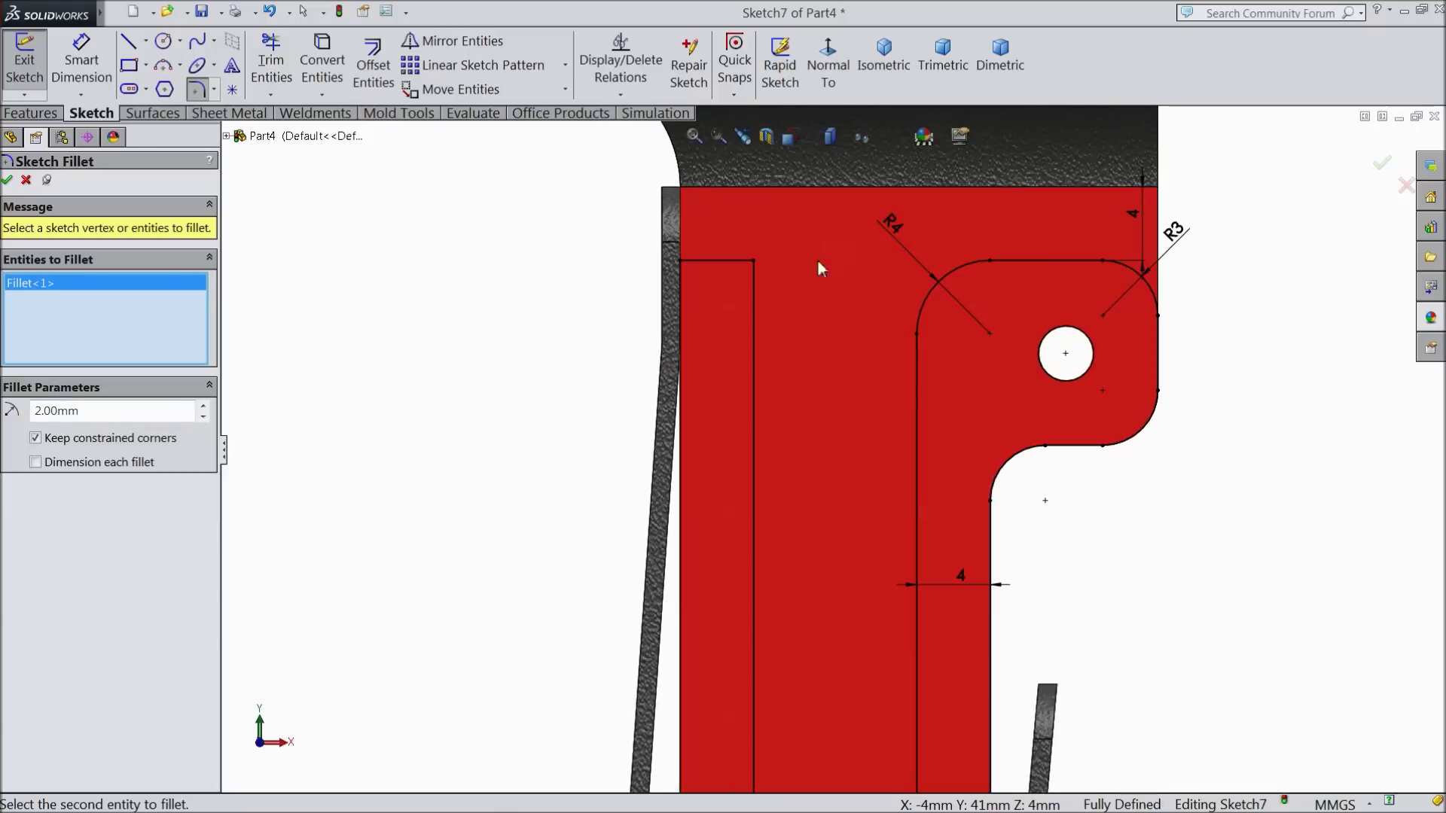
pyautogui.click(751, 260)
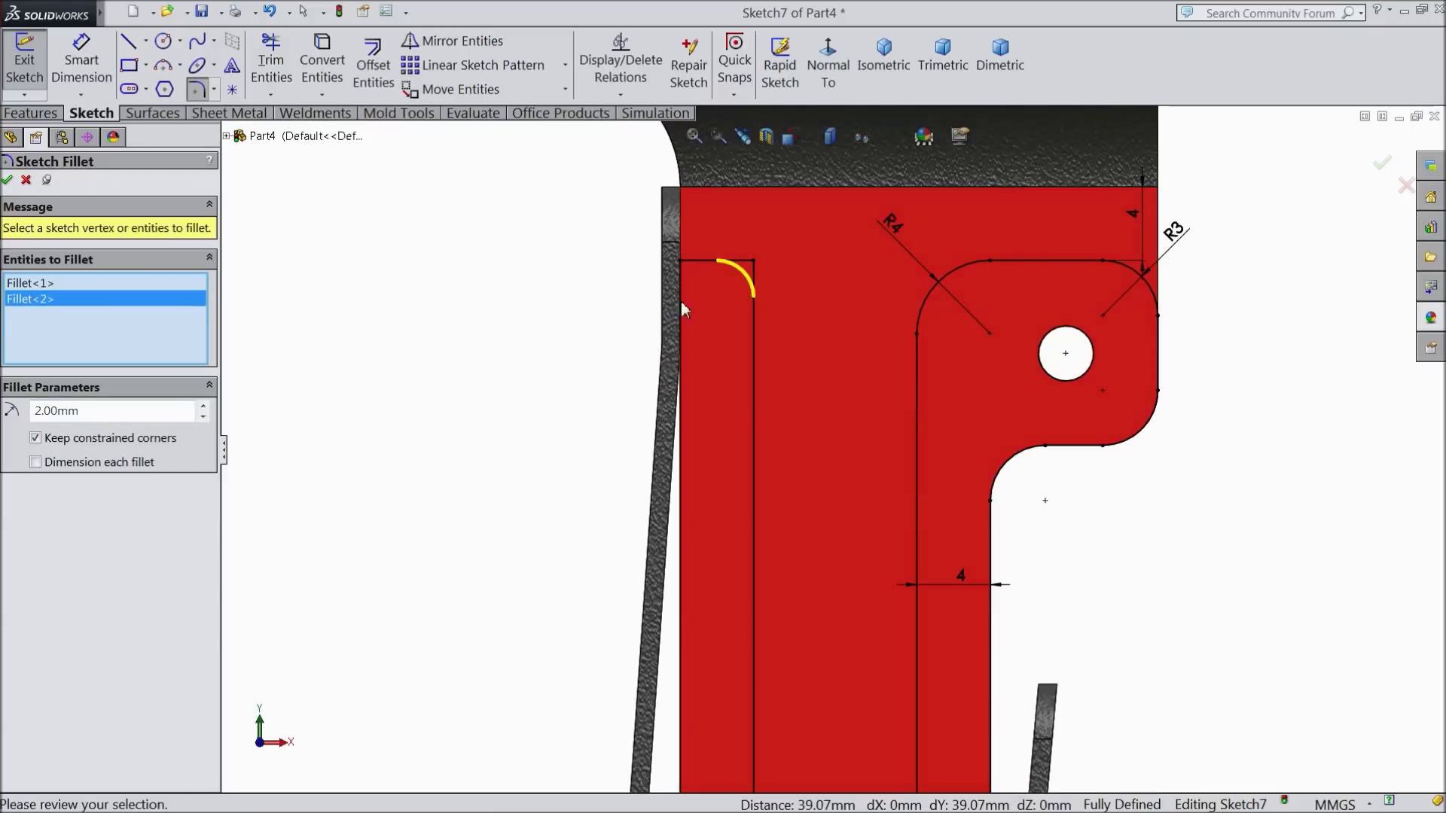
pyautogui.click(7, 180)
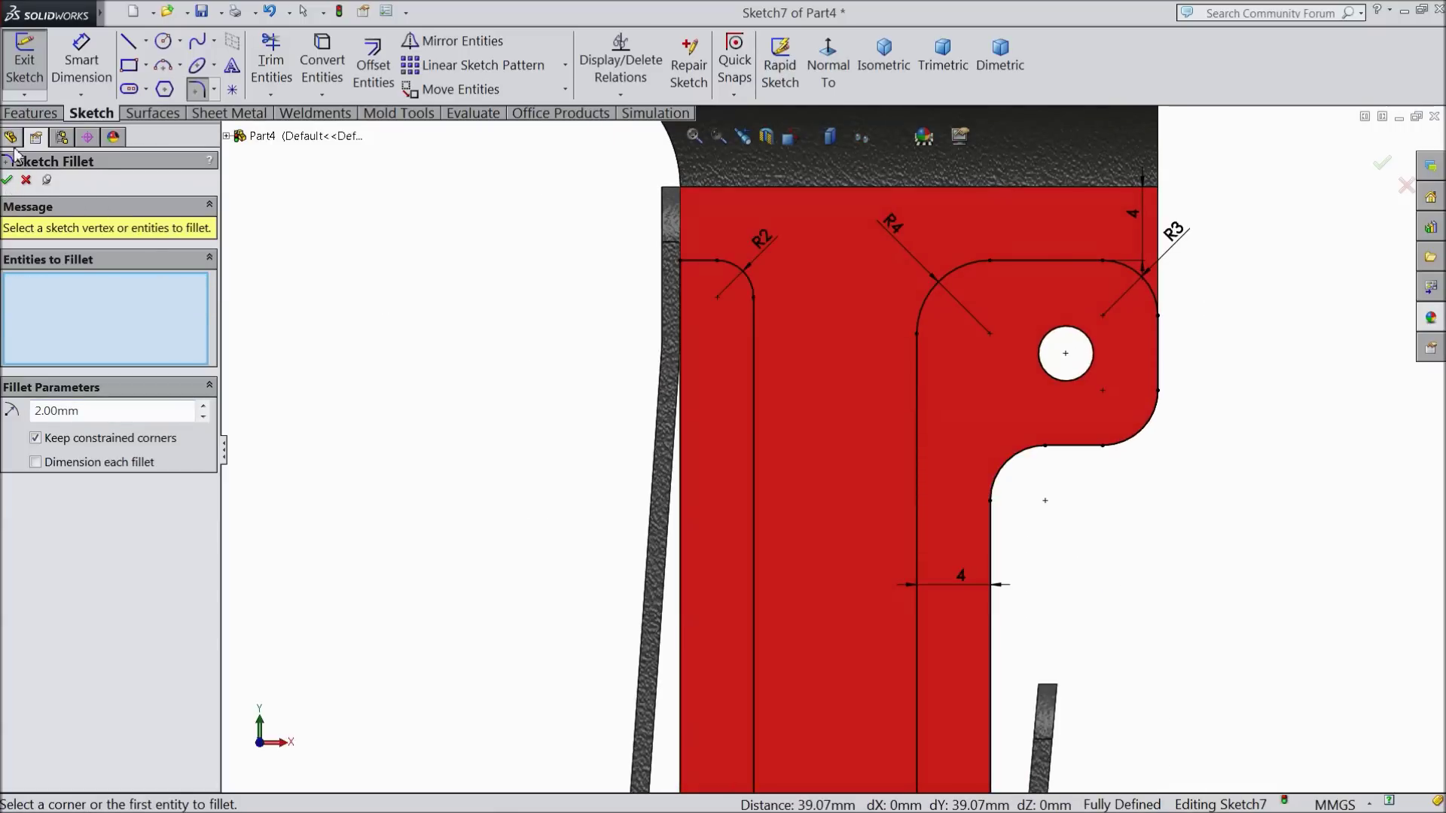
# - Extrude the rounded profile and the filleted rectangle as a blind boss 2.95 mm deep
pyautogui.click(31, 113)
pyautogui.click(34, 64)
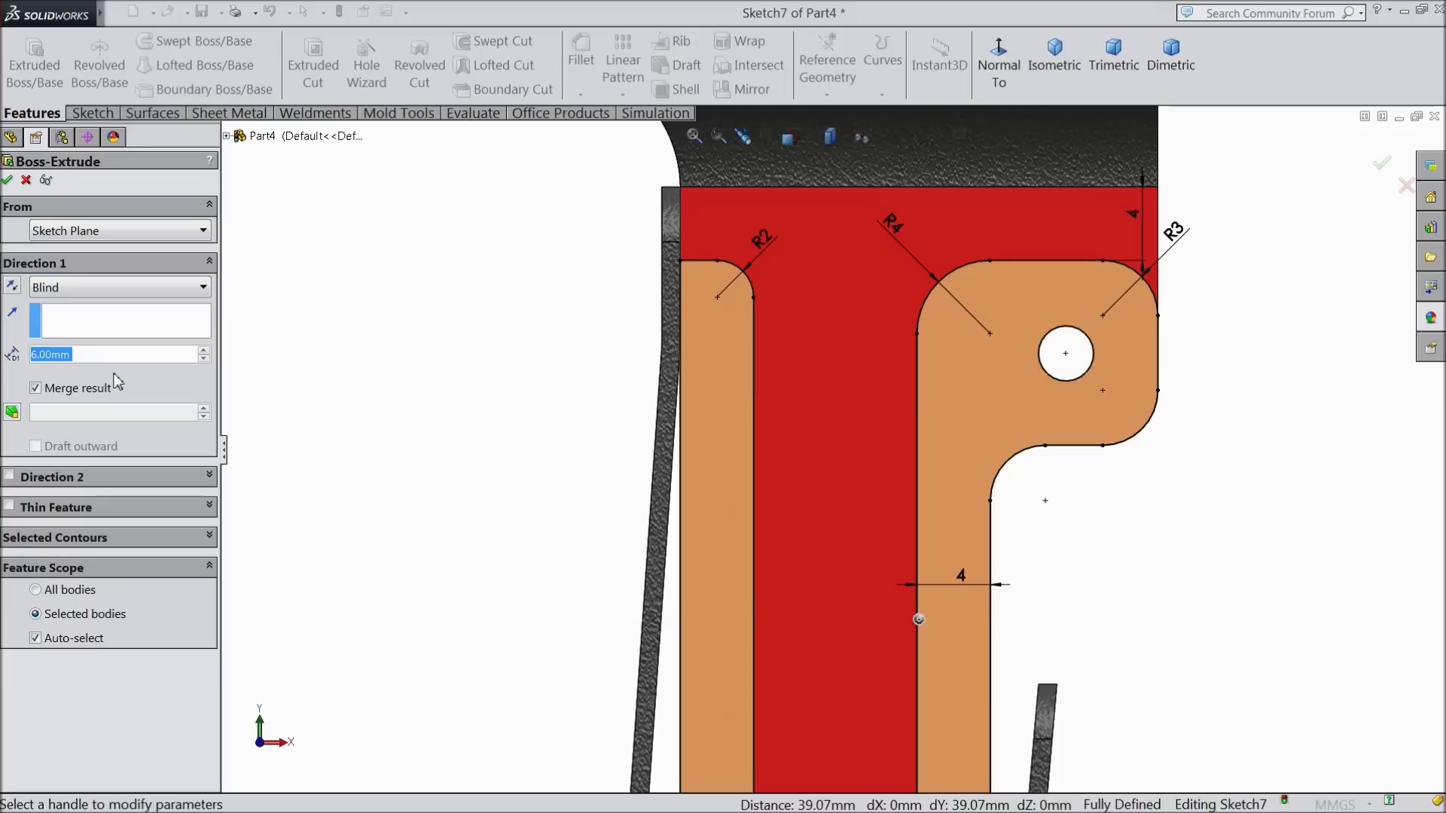
pyautogui.write('2.95')
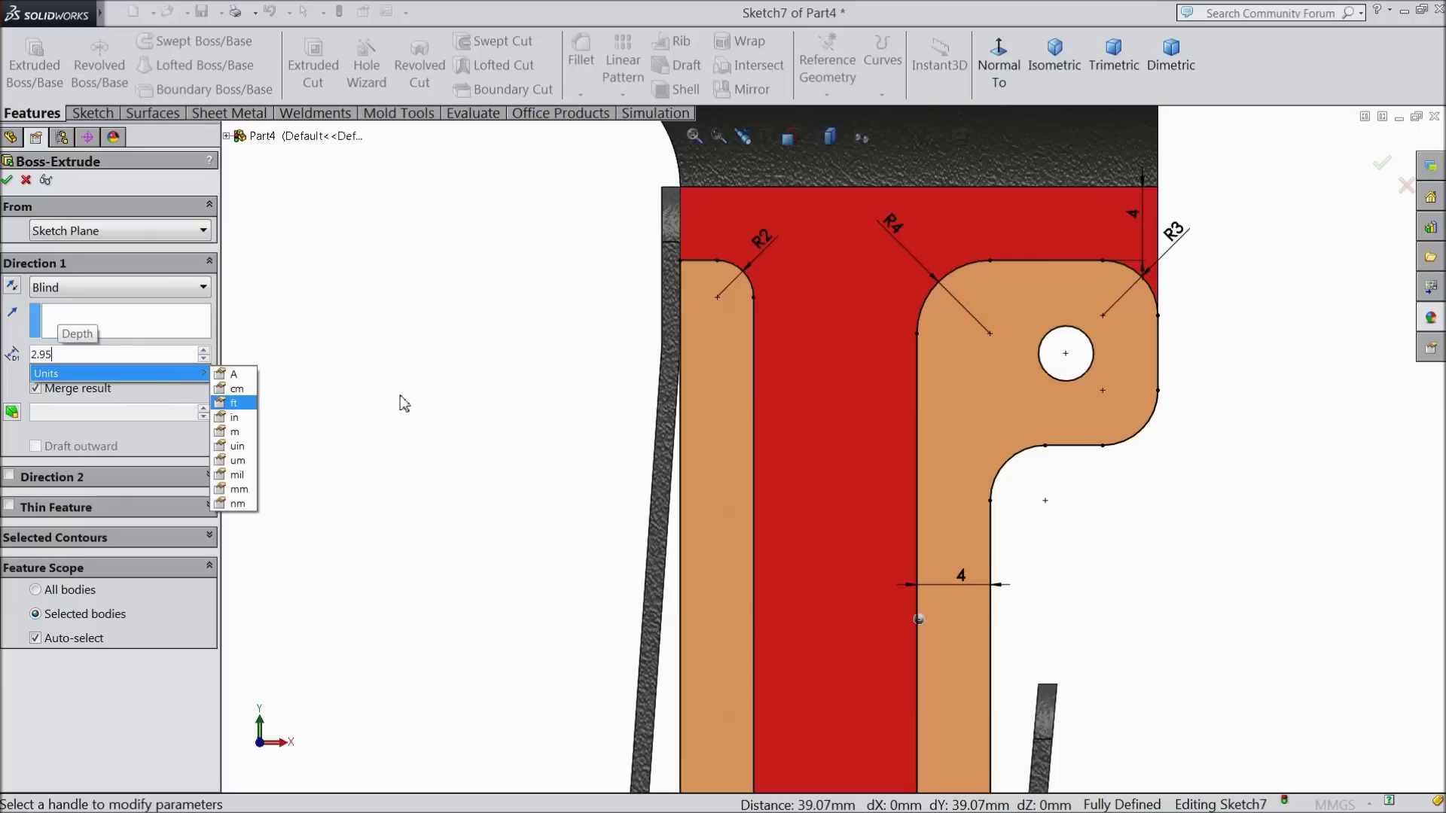
pyautogui.press('Return')
pyautogui.moveTo(506, 511); pyautogui.dragTo(555, 433, button='middle')
pyautogui.scroll(-3, 917, 540)
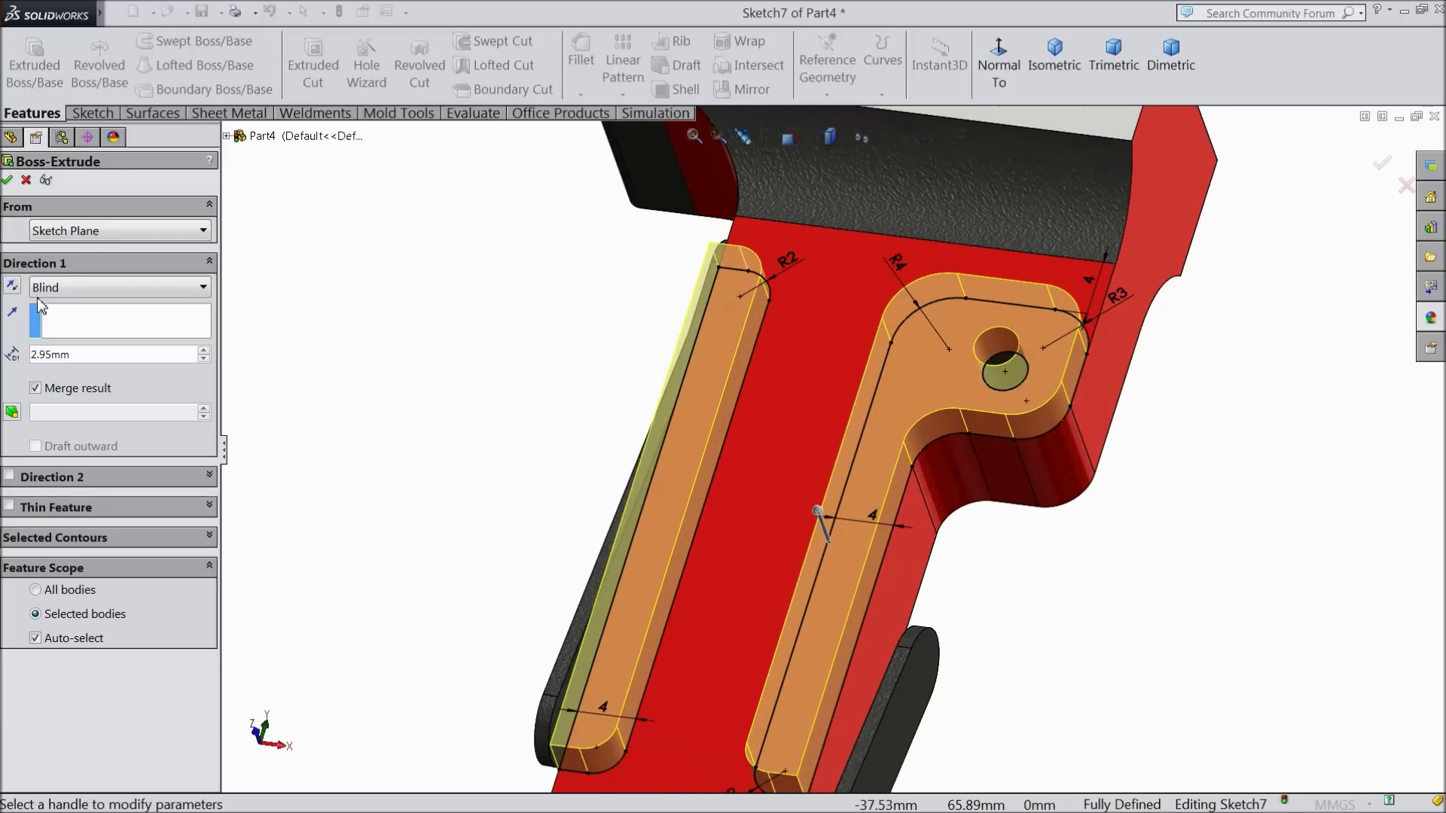
pyautogui.click(7, 180)
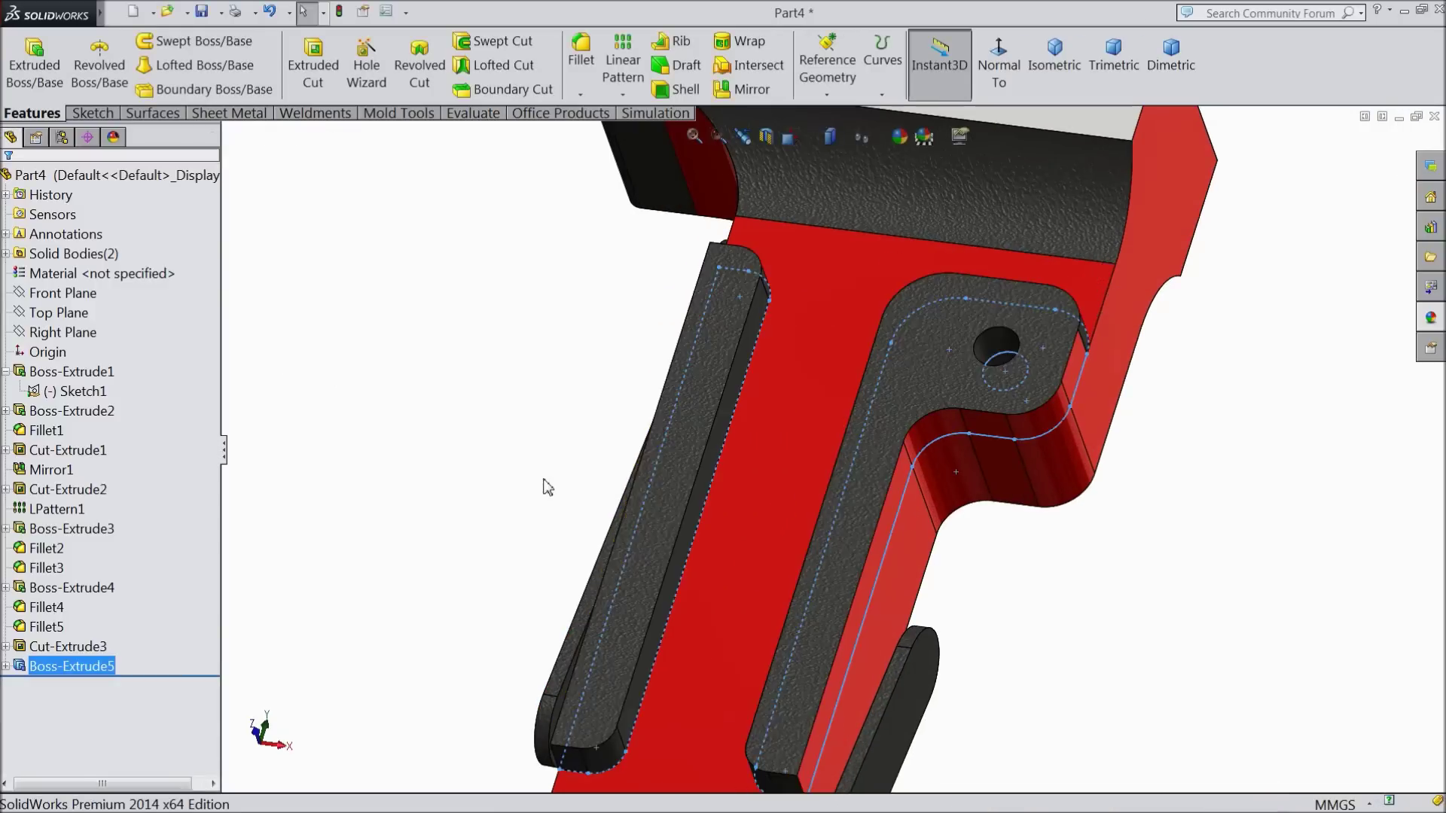
# - Mirror the new boss extrusion about the Front Plane onto the opposite face of the handle
pyautogui.moveTo(528, 467); pyautogui.dragTo(509, 444, button='middle')
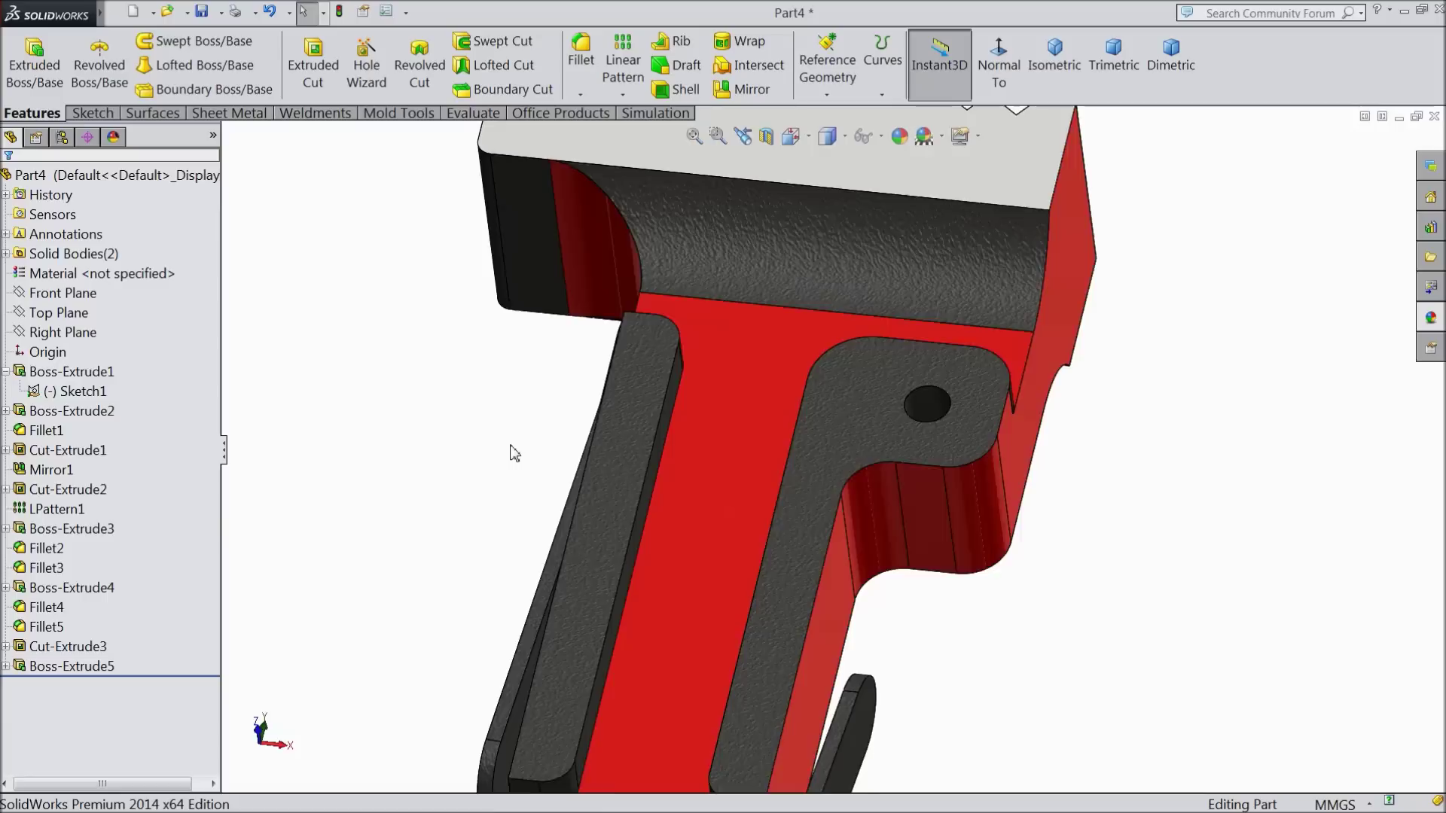
pyautogui.scroll(4, 509, 444)
pyautogui.moveTo(534, 506); pyautogui.dragTo(509, 462, button='middle')
pyautogui.click(59, 510)
pyautogui.click(80, 295)
pyautogui.moveTo(542, 500); pyautogui.dragTo(535, 463, button='middle')
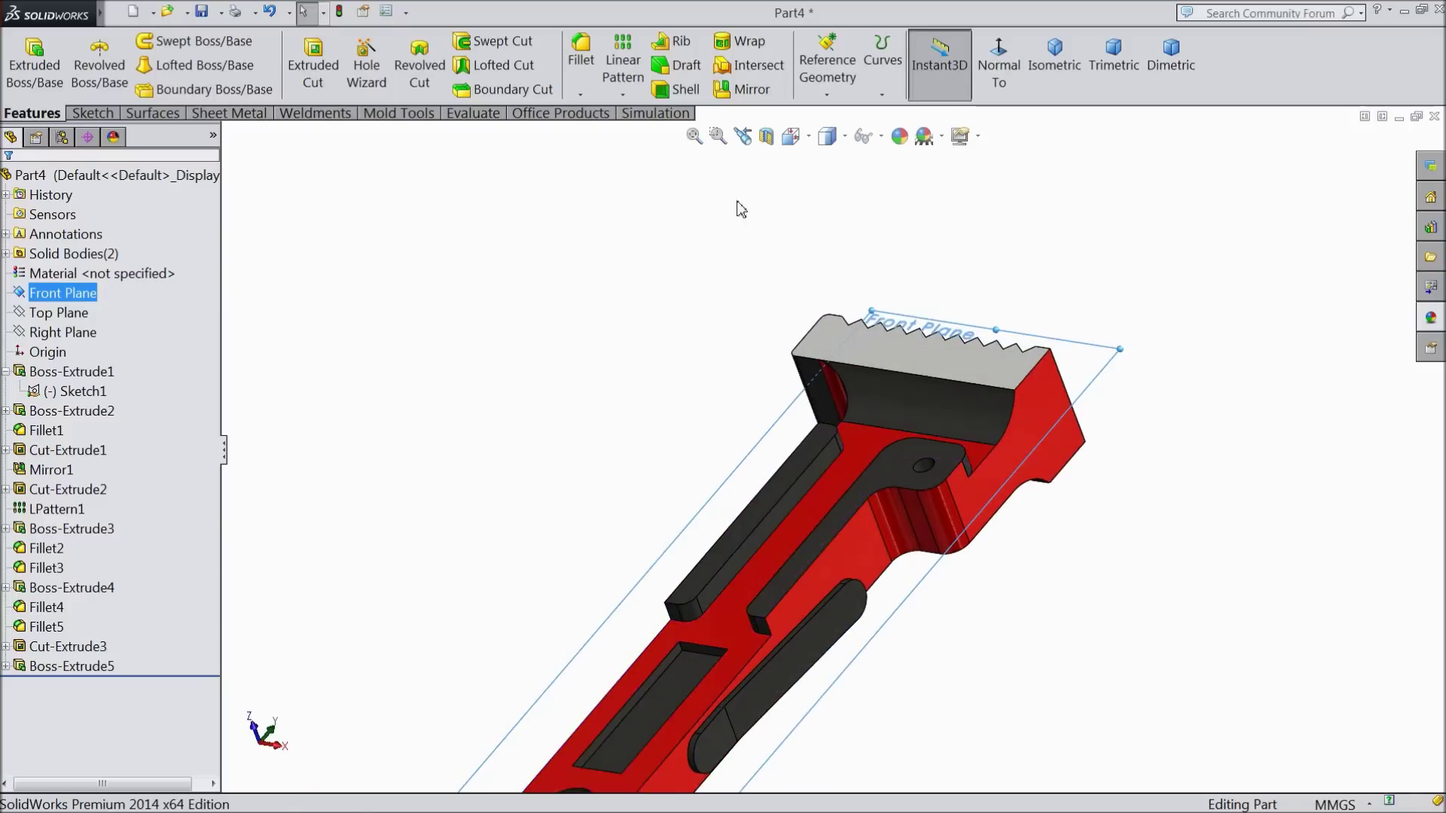
pyautogui.click(751, 91)
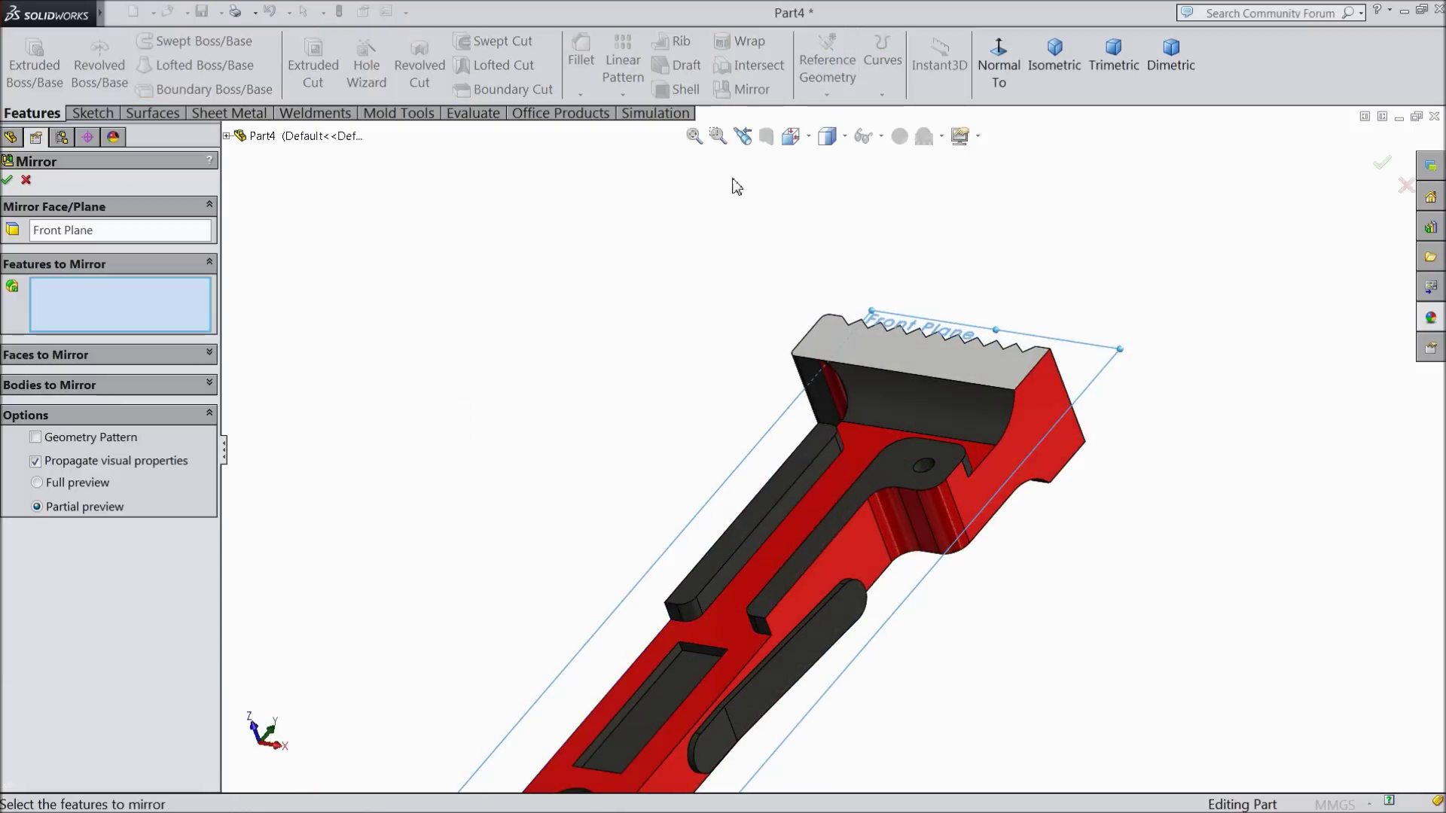
pyautogui.click(226, 136)
pyautogui.click(297, 608)
pyautogui.moveTo(545, 588); pyautogui.dragTo(863, 649, button='middle')
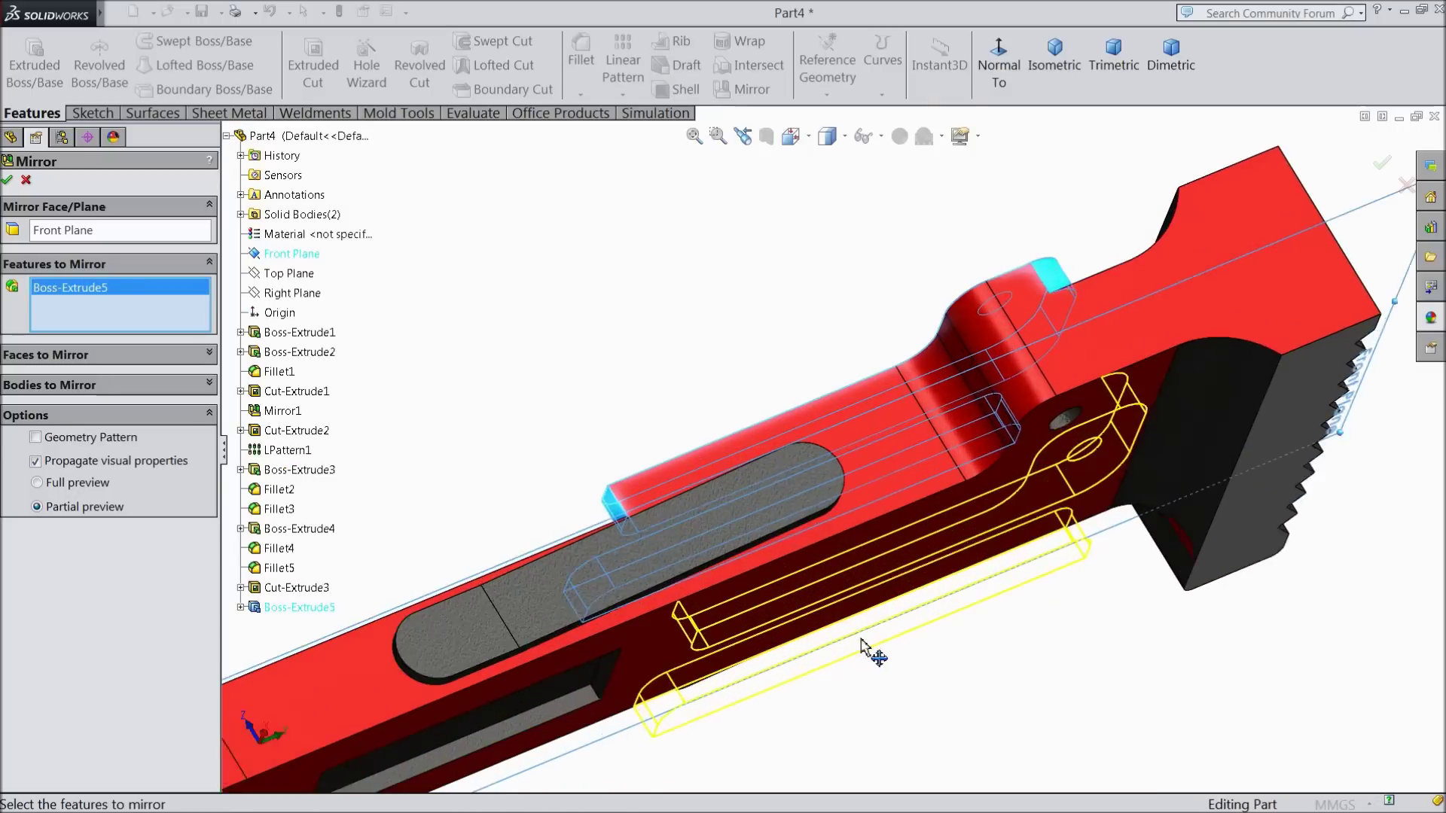
pyautogui.scroll(-2, 864, 649)
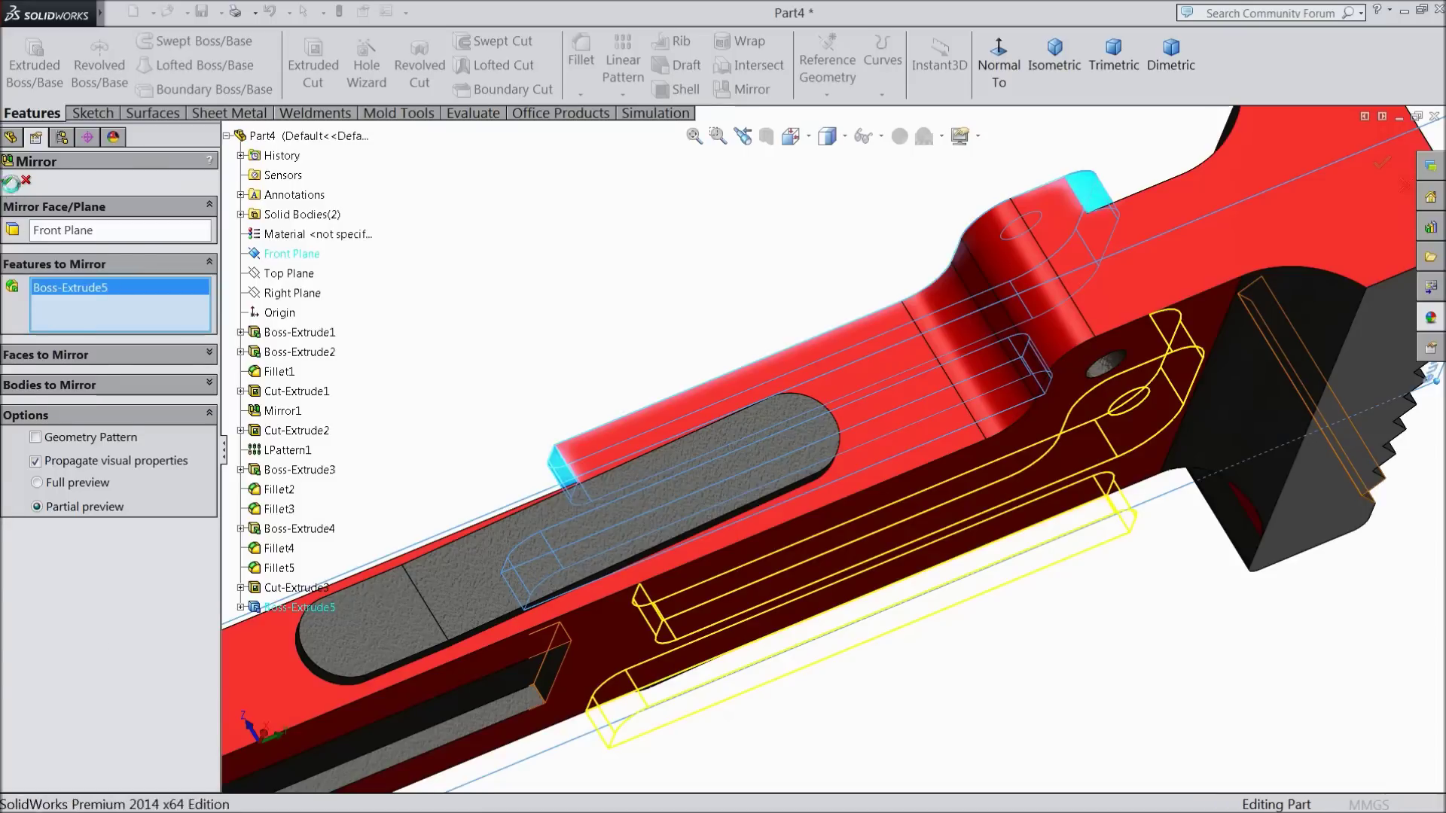
pyautogui.click(8, 179)
# - Set up a Hole Wizard tapped hole, size M3x0.5 with a Blind end condition, on the side strip's rounded upper end face
pyautogui.moveTo(566, 348); pyautogui.dragTo(657, 427, button='middle')
pyautogui.scroll(4, 604, 468)
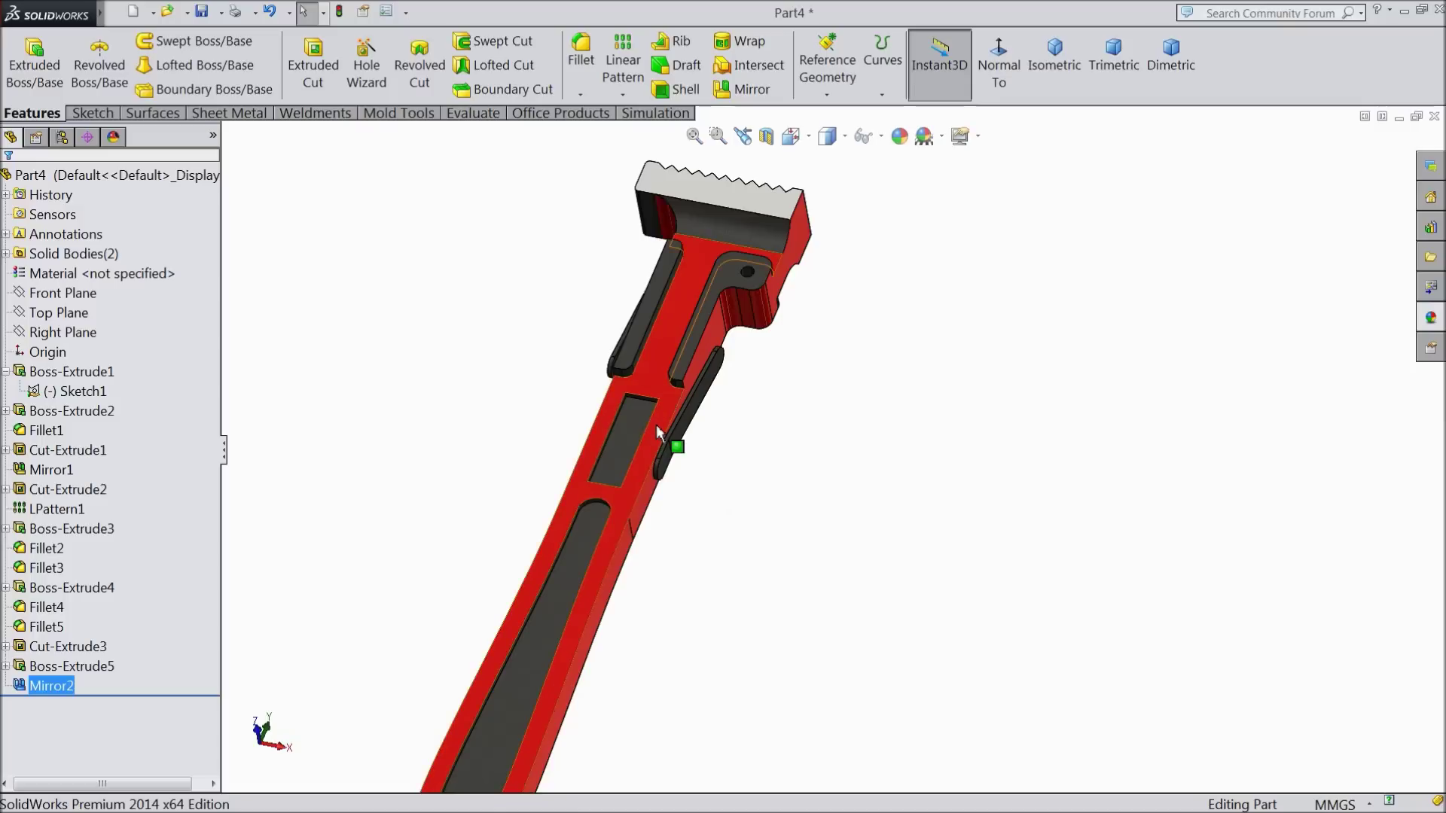
pyautogui.moveTo(657, 419); pyautogui.dragTo(717, 375, button='middle')
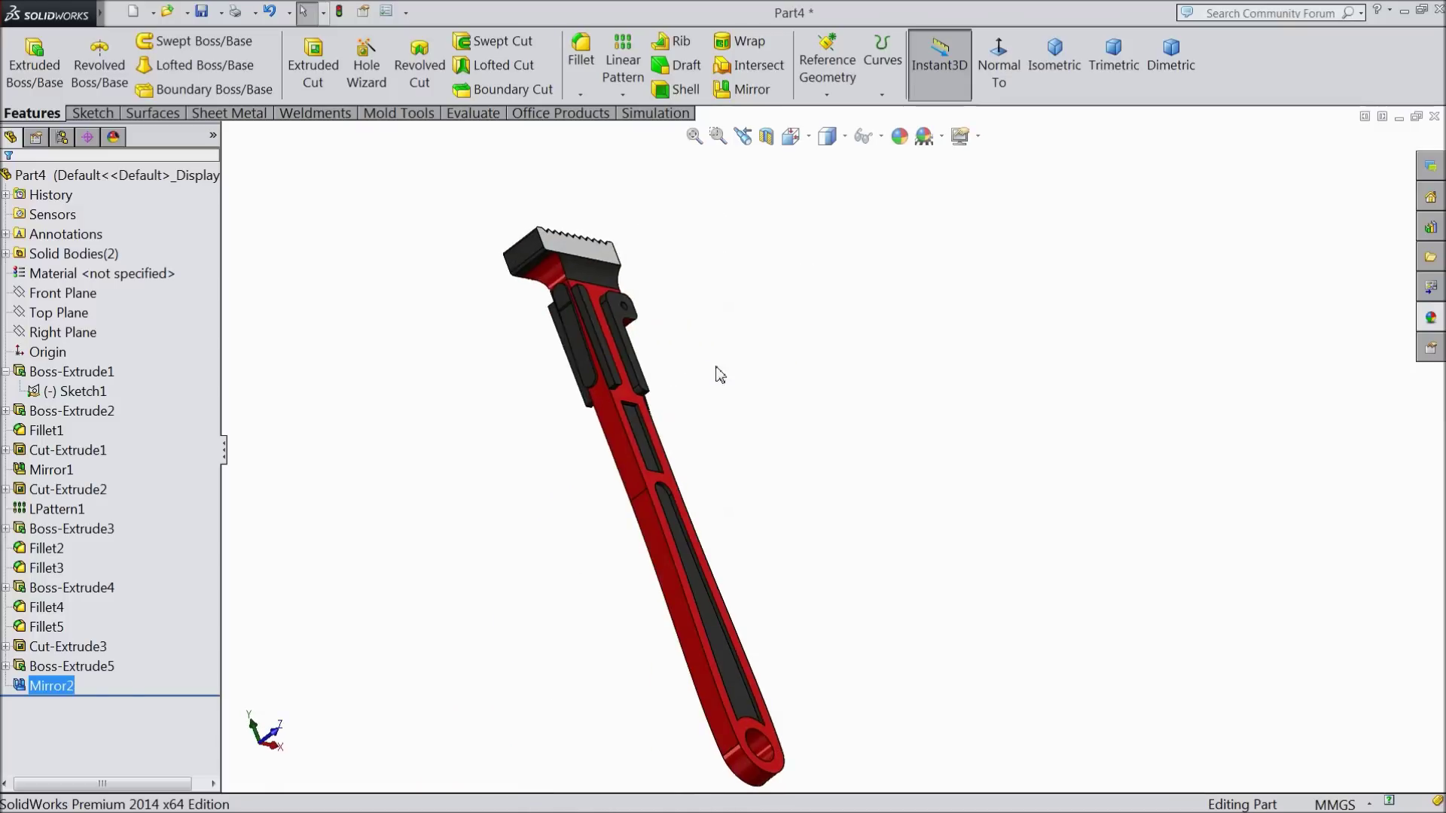
pyautogui.scroll(-8, 595, 391)
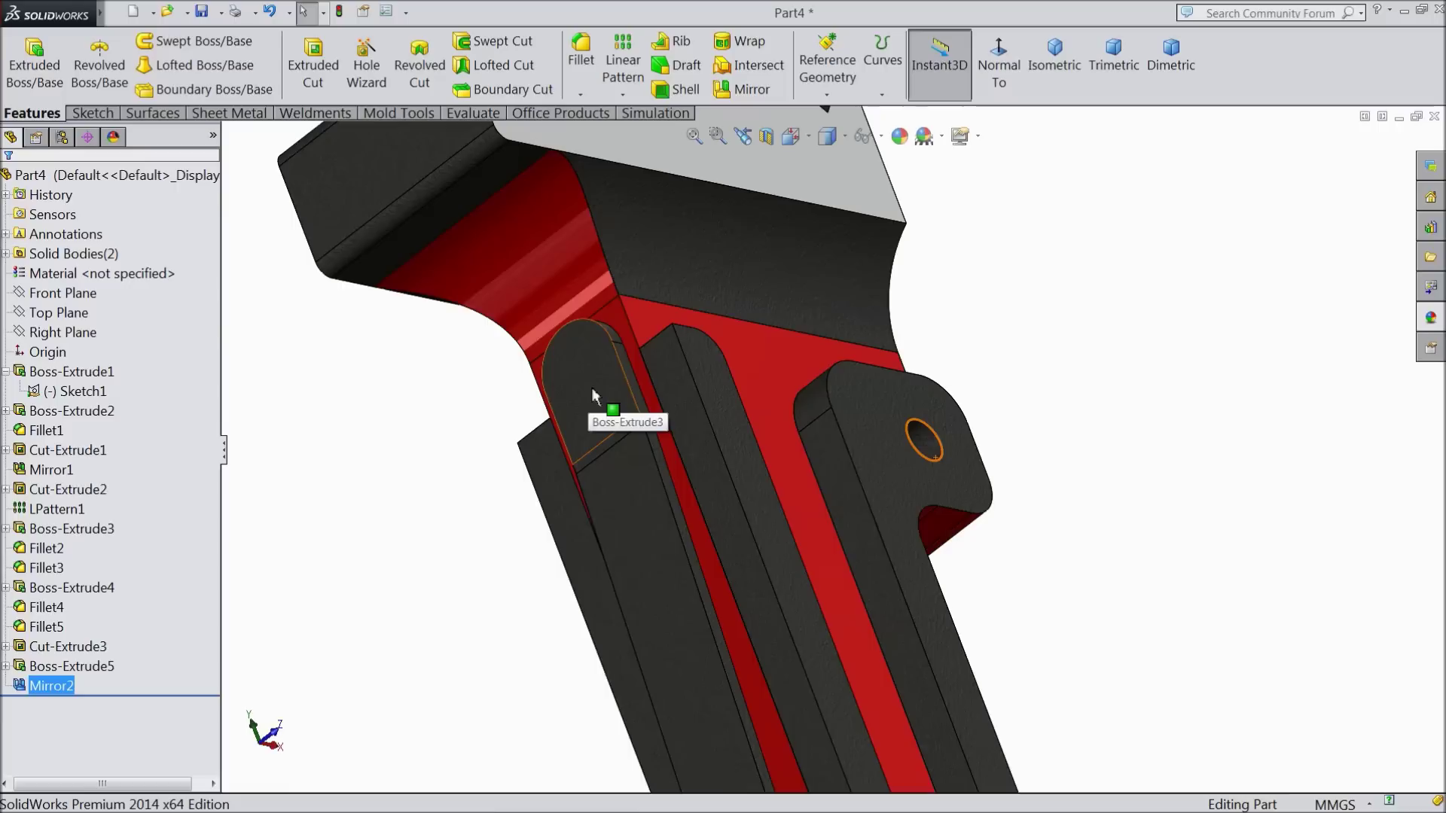
pyautogui.click(593, 395)
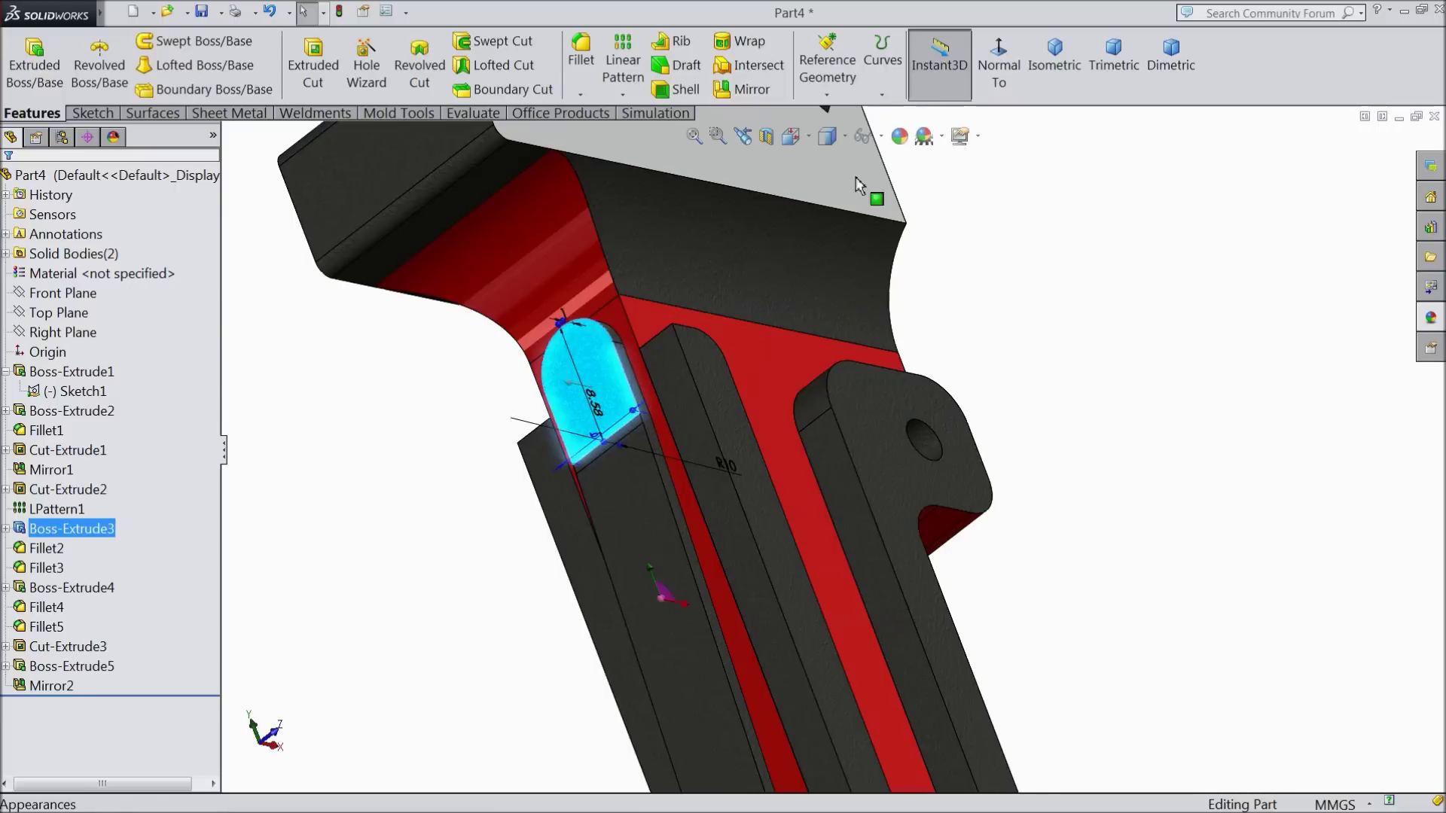
pyautogui.click(998, 64)
pyautogui.click(366, 66)
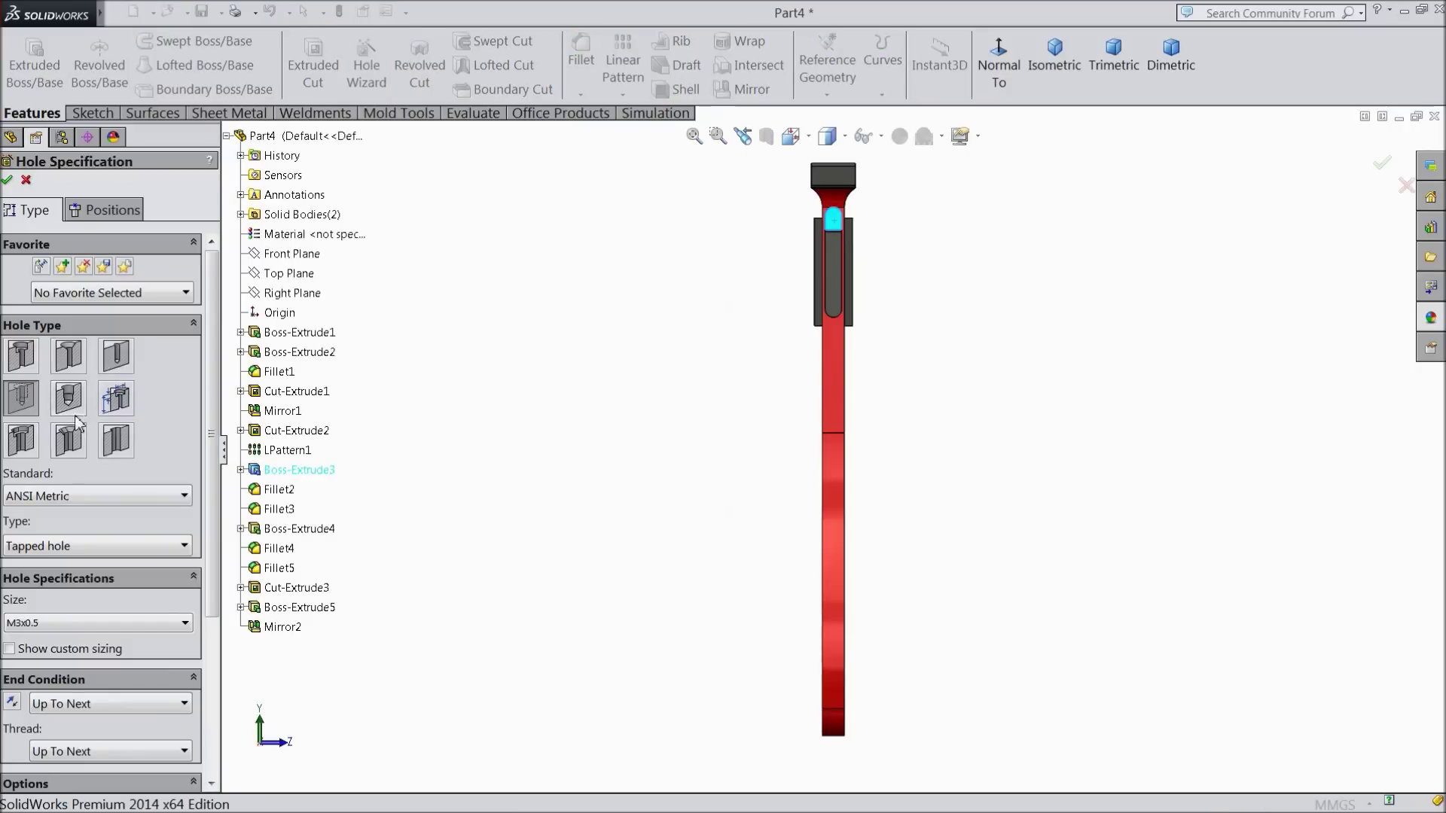
pyautogui.click(31, 624)
pyautogui.click(48, 634)
pyautogui.click(60, 709)
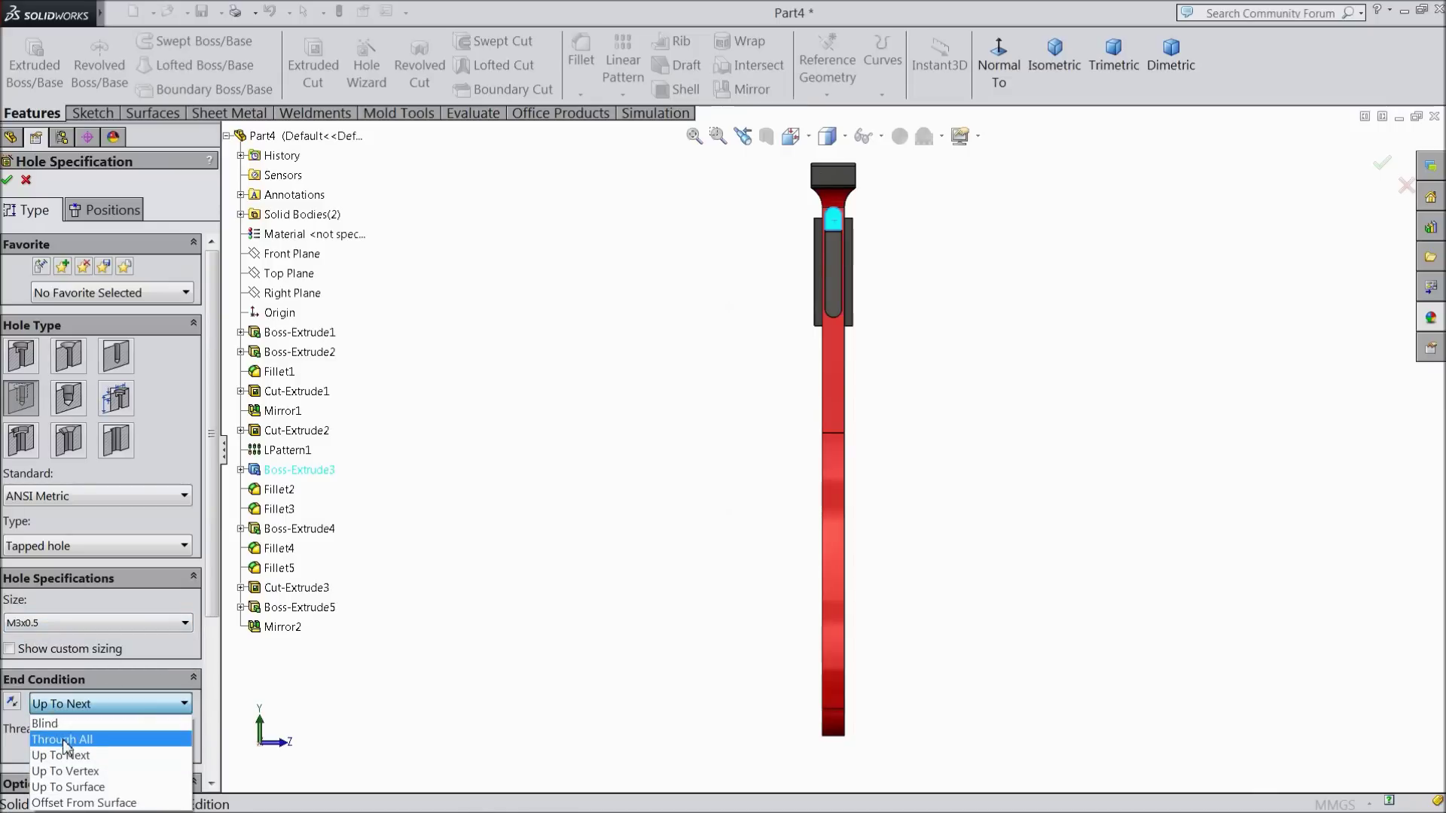
pyautogui.click(60, 719)
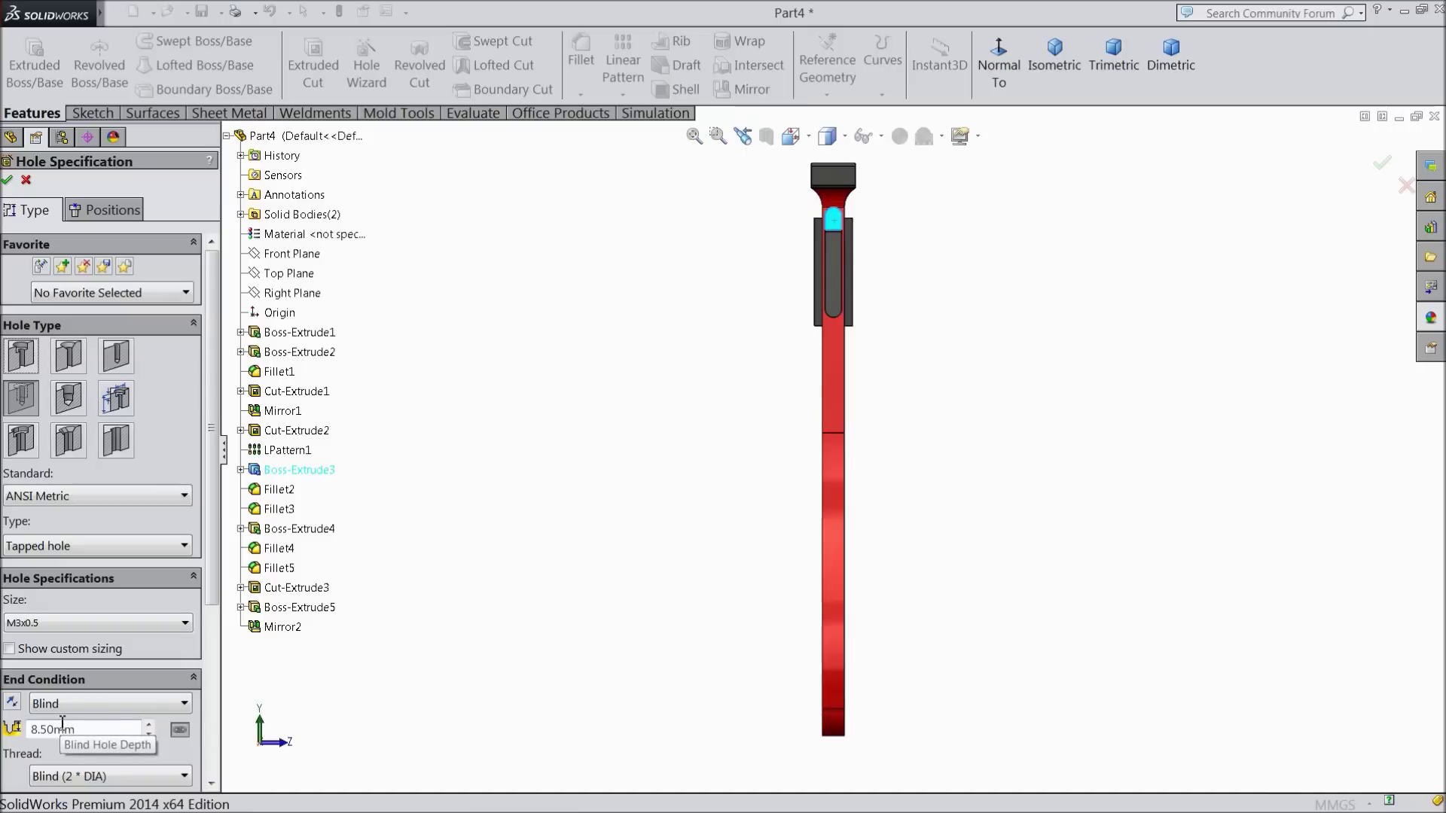
pyautogui.scroll(-1, 209, 617)
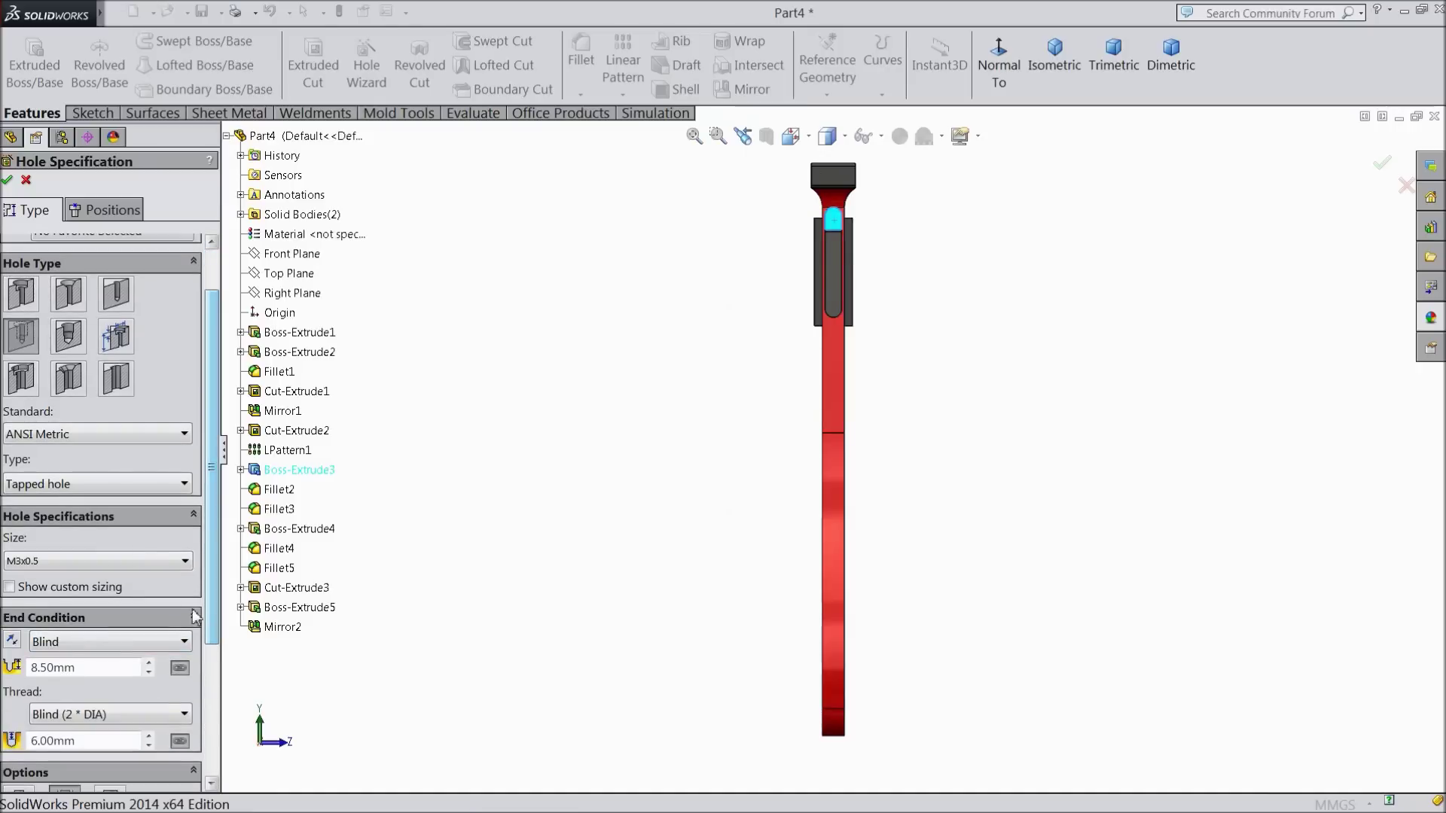
# - Position the tapped hole at the arc centre of the strip's rounded upper end
pyautogui.click(111, 211)
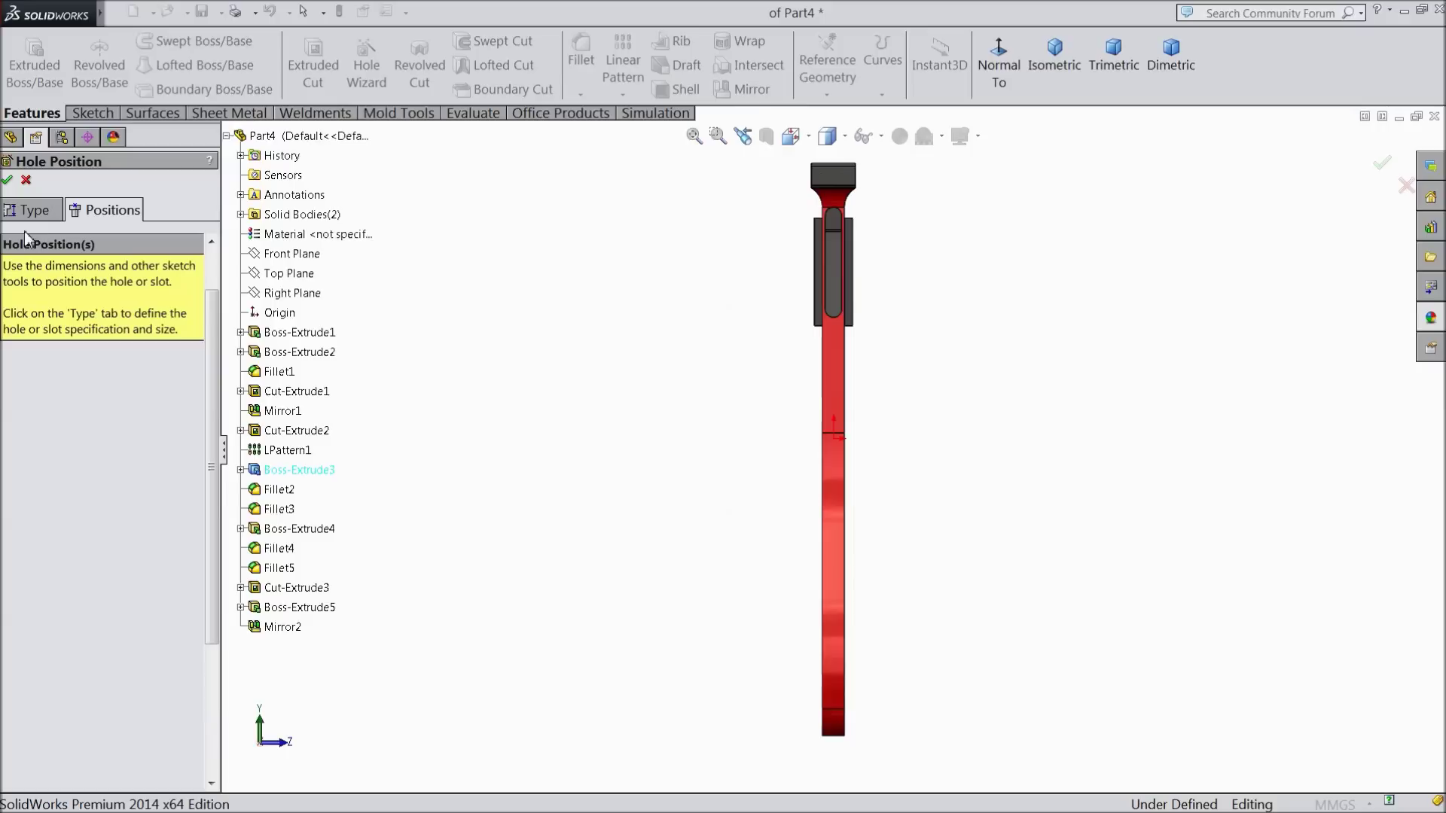
pyautogui.scroll(-6, 846, 242)
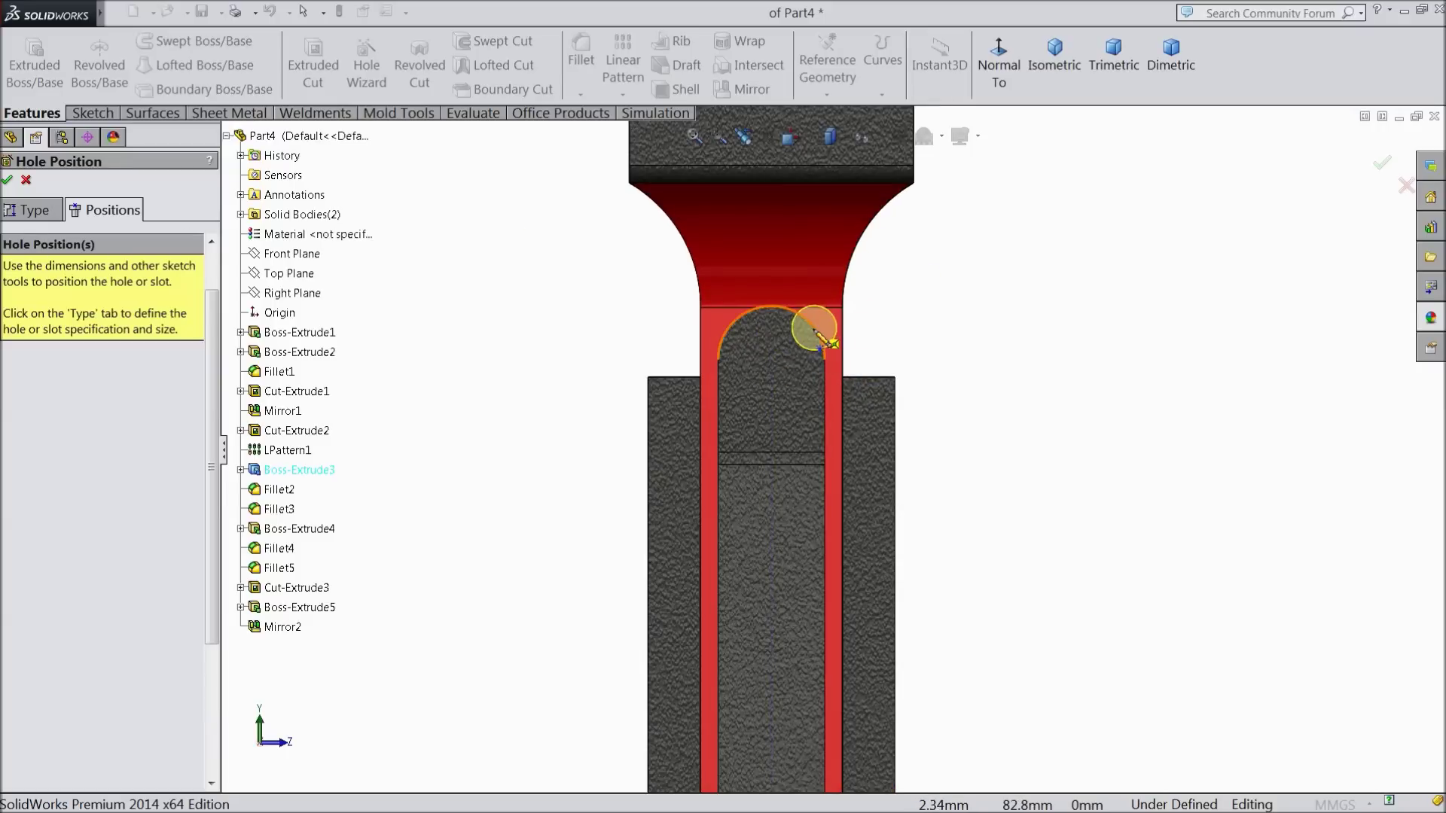
pyautogui.click(771, 360)
# - Try to place a second tapped hole on the lower rounded end of the strip on the handle's opposite side
pyautogui.scroll(3, 919, 463)
pyautogui.moveTo(918, 463); pyautogui.dragTo(606, 528, button='middle')
pyautogui.scroll(-5, 926, 714)
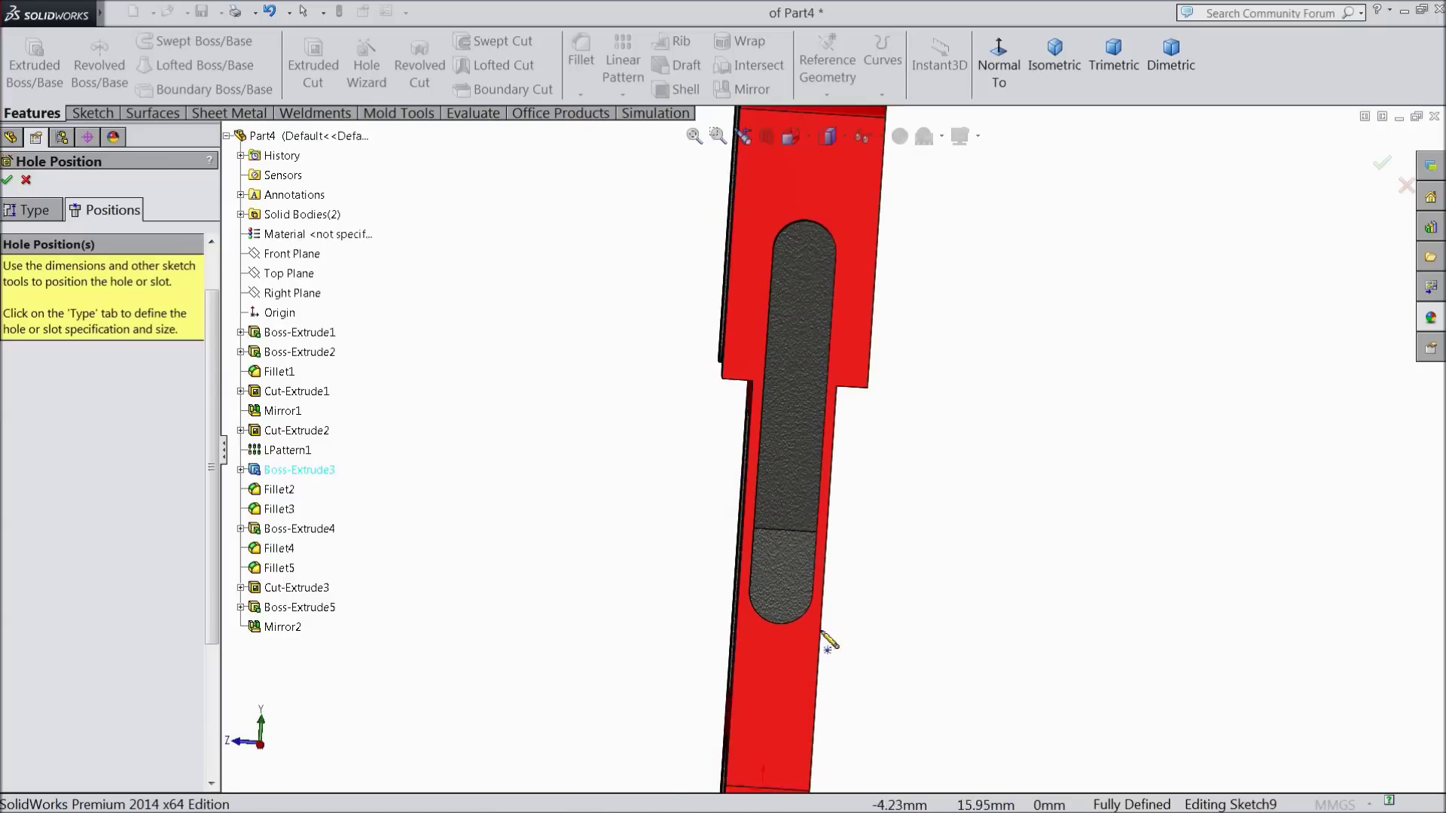
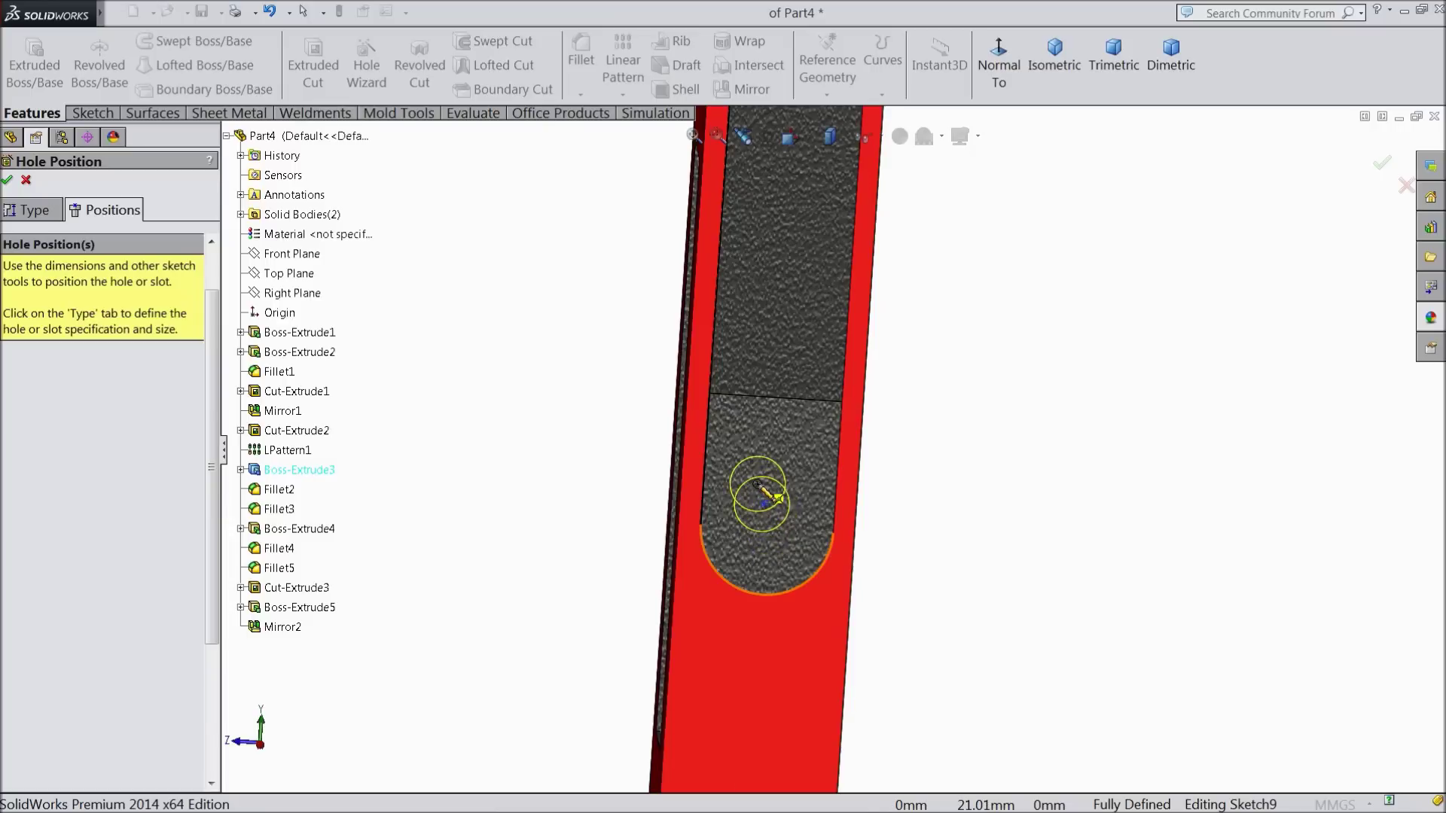
pyautogui.click(757, 485)
pyautogui.moveTo(914, 543)
pyautogui.mouseDown(button='middle')
pyautogui.moveTo(920, 512)
pyautogui.moveTo(1010, 580)
pyautogui.moveTo(1101, 583)
pyautogui.mouseUp(button='middle')
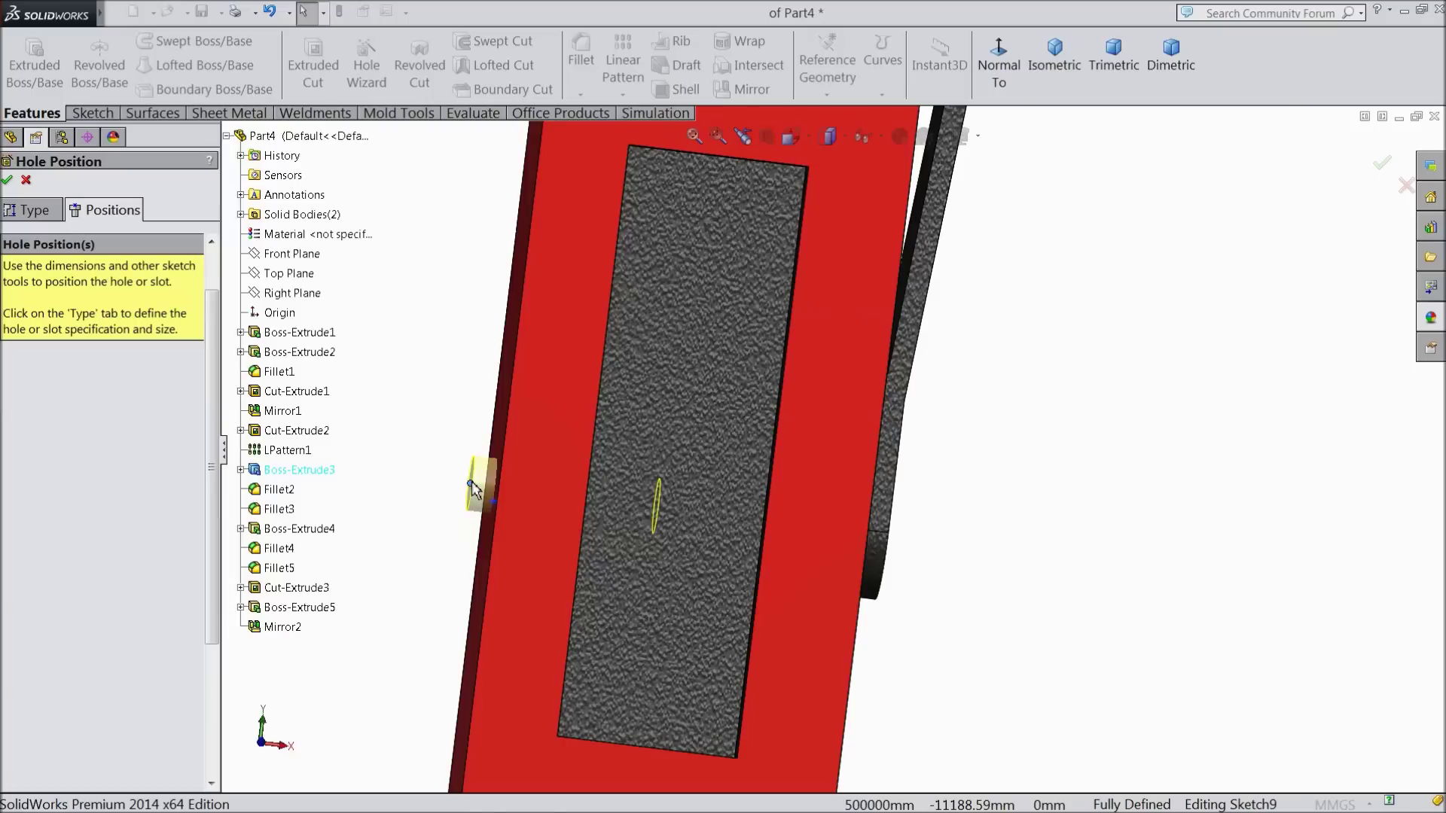
# - Finish the M3x0.5 tapped hole in the strip's rounded upper end
pyautogui.scroll(6, 645, 500)
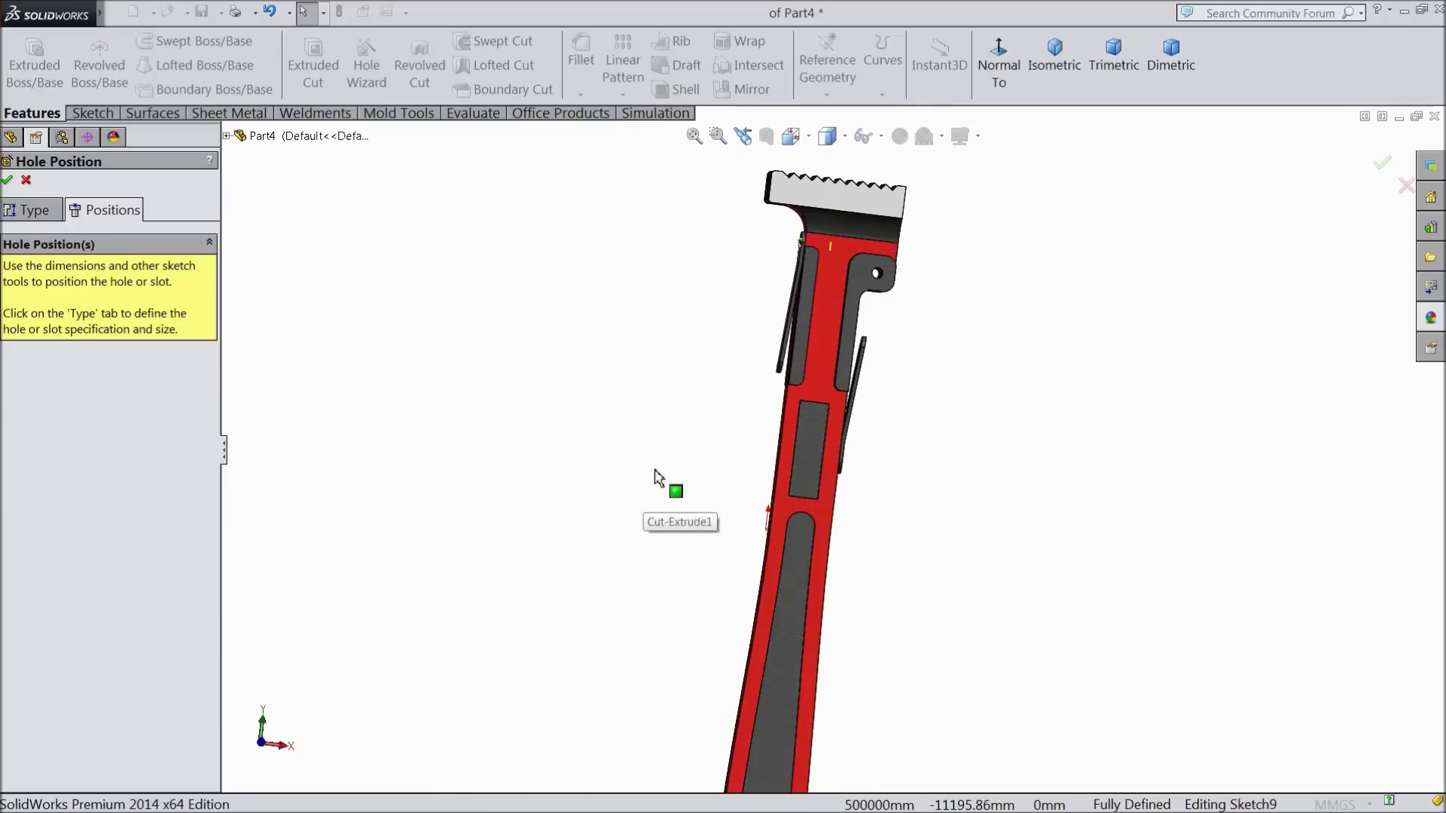
pyautogui.moveTo(759, 295); pyautogui.dragTo(849, 326, button='middle')
pyautogui.scroll(-10, 753, 301)
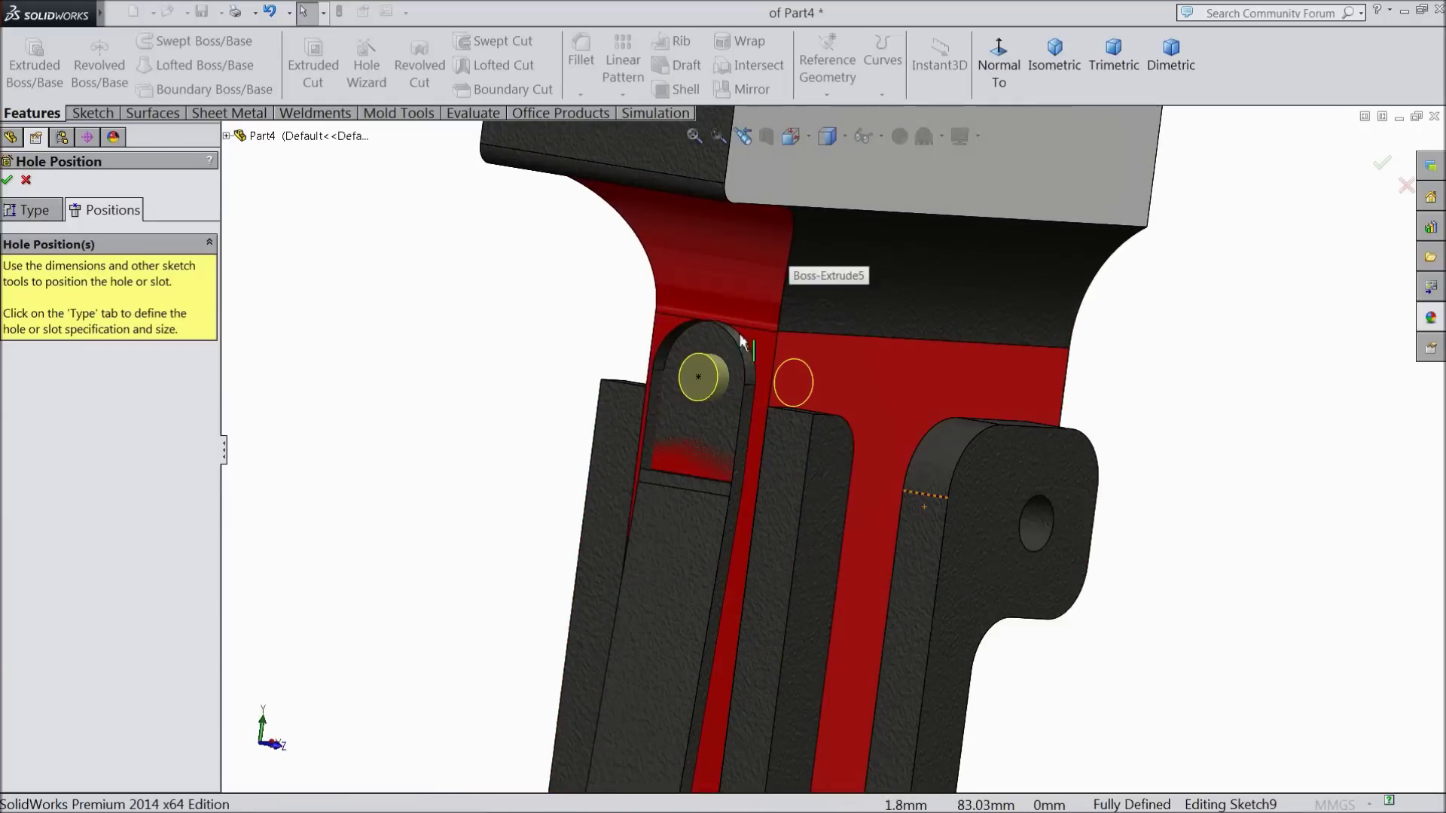
pyautogui.click(8, 180)
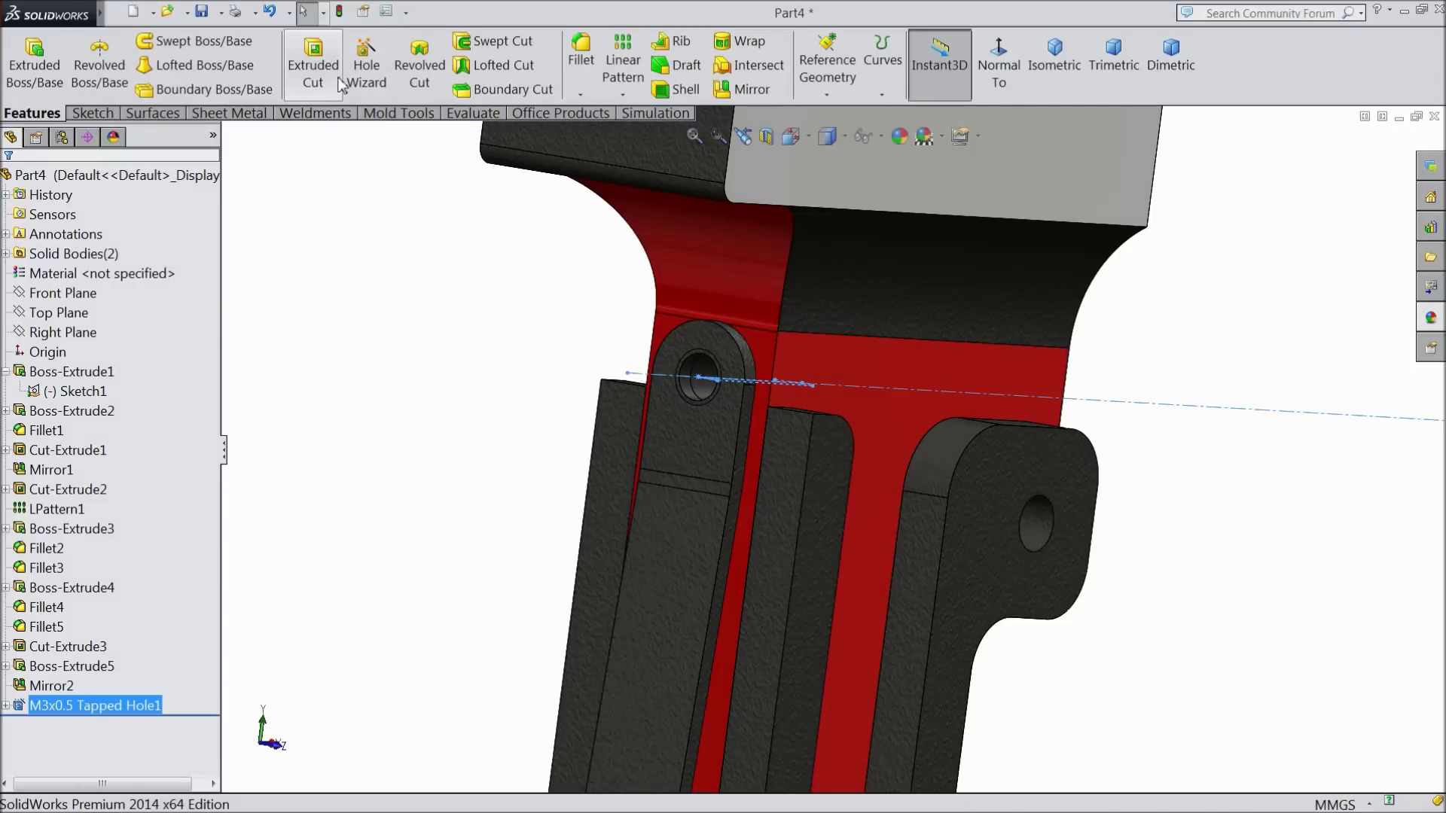
# - Set up a second Hole Wizard tapped hole, size M3x0.5 with a Blind end condition, on the opposite strip's lower rounded end face
pyautogui.scroll(-8, 461, 236)
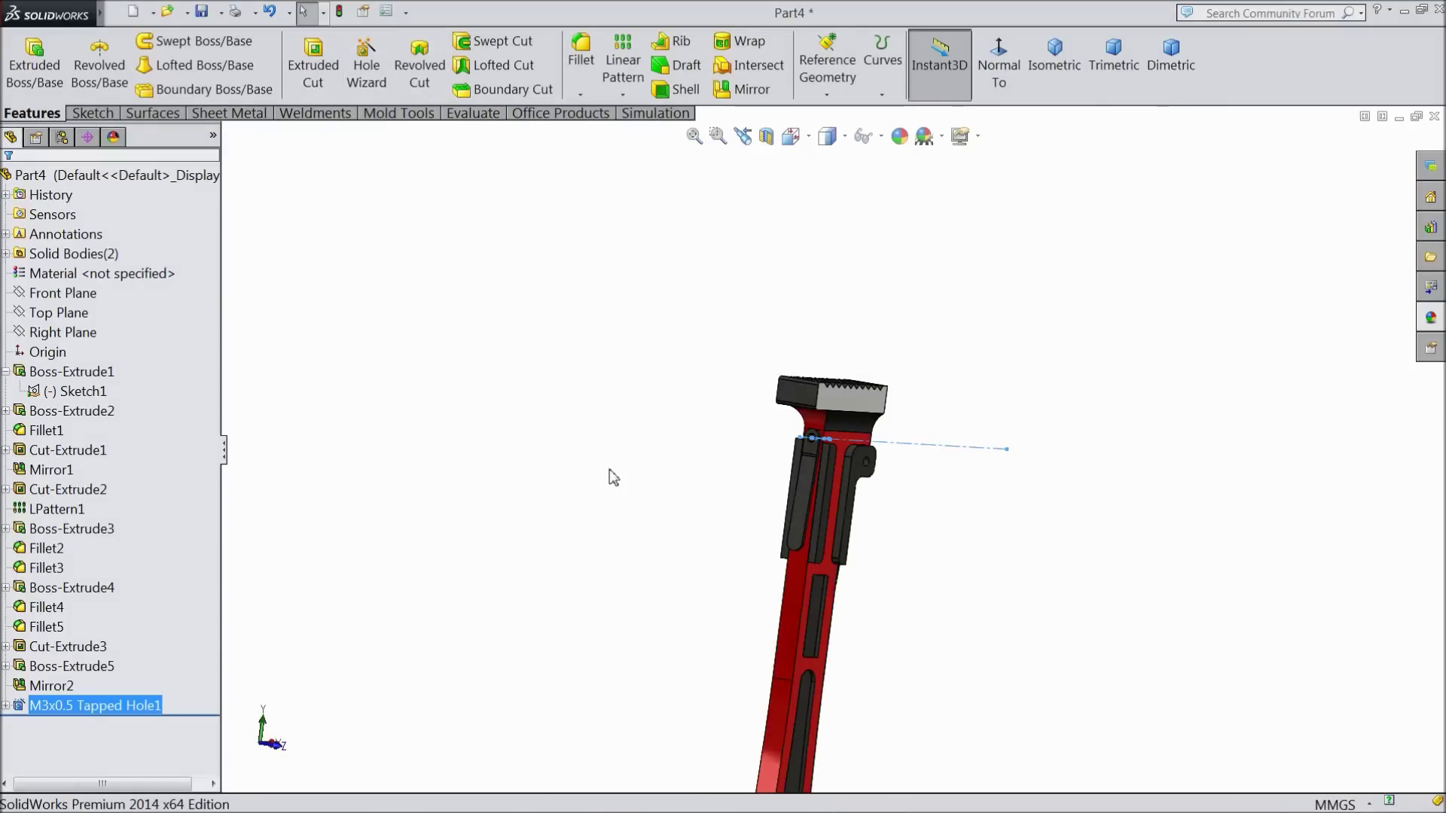
pyautogui.moveTo(607, 478); pyautogui.dragTo(445, 399, button='middle')
pyautogui.scroll(5, 849, 606)
pyautogui.click(768, 577)
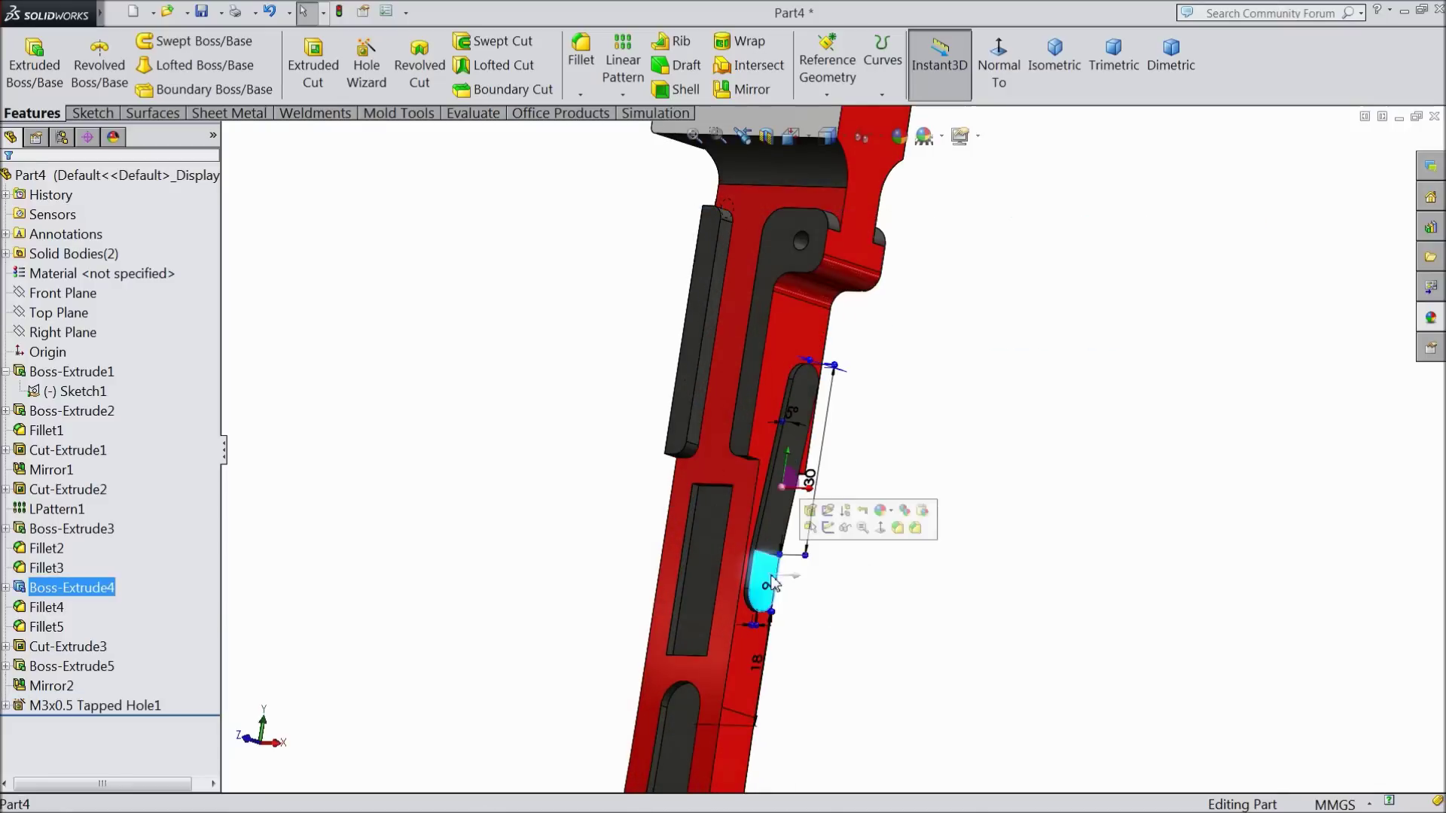
pyautogui.click(999, 68)
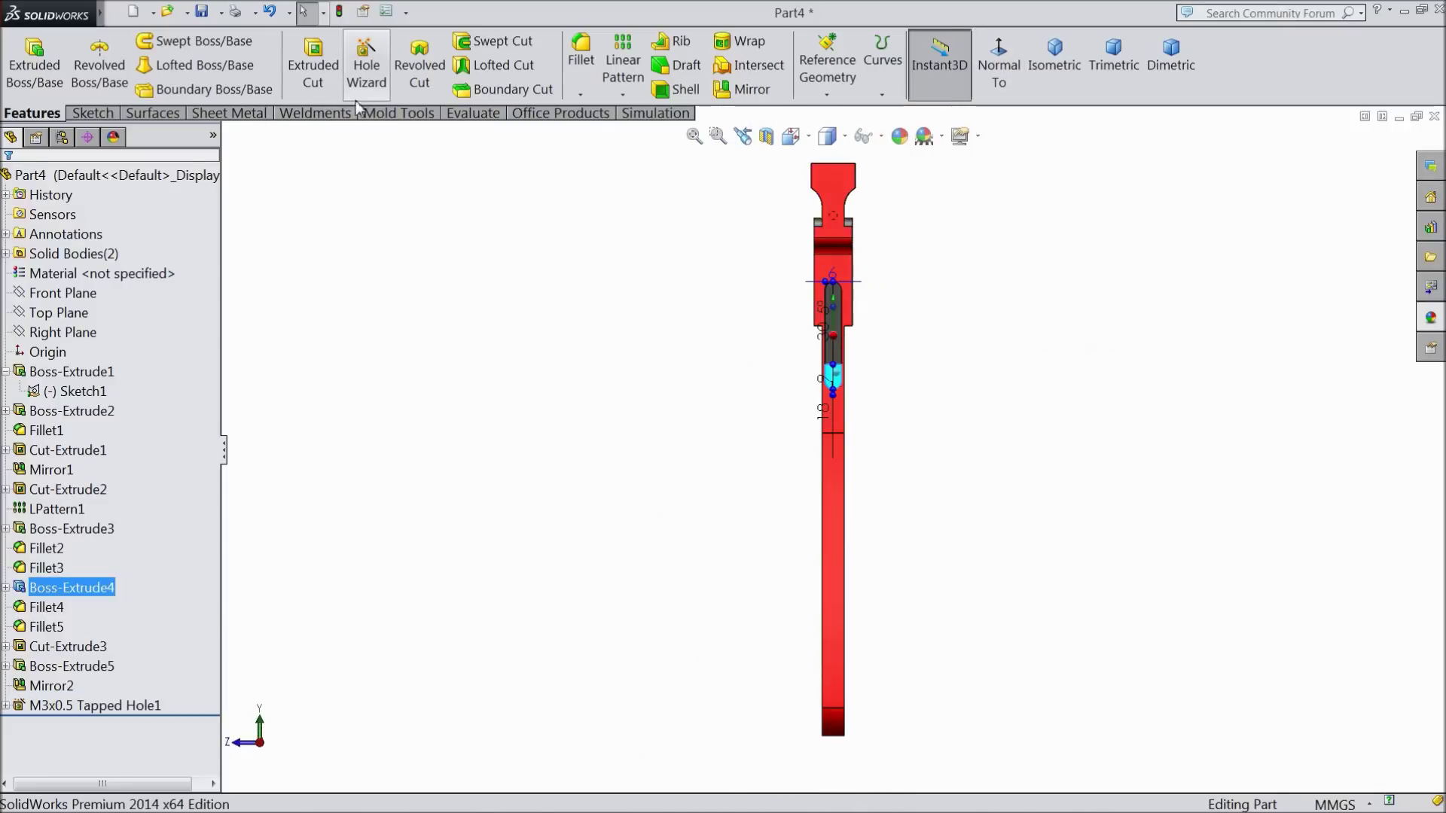
pyautogui.click(366, 67)
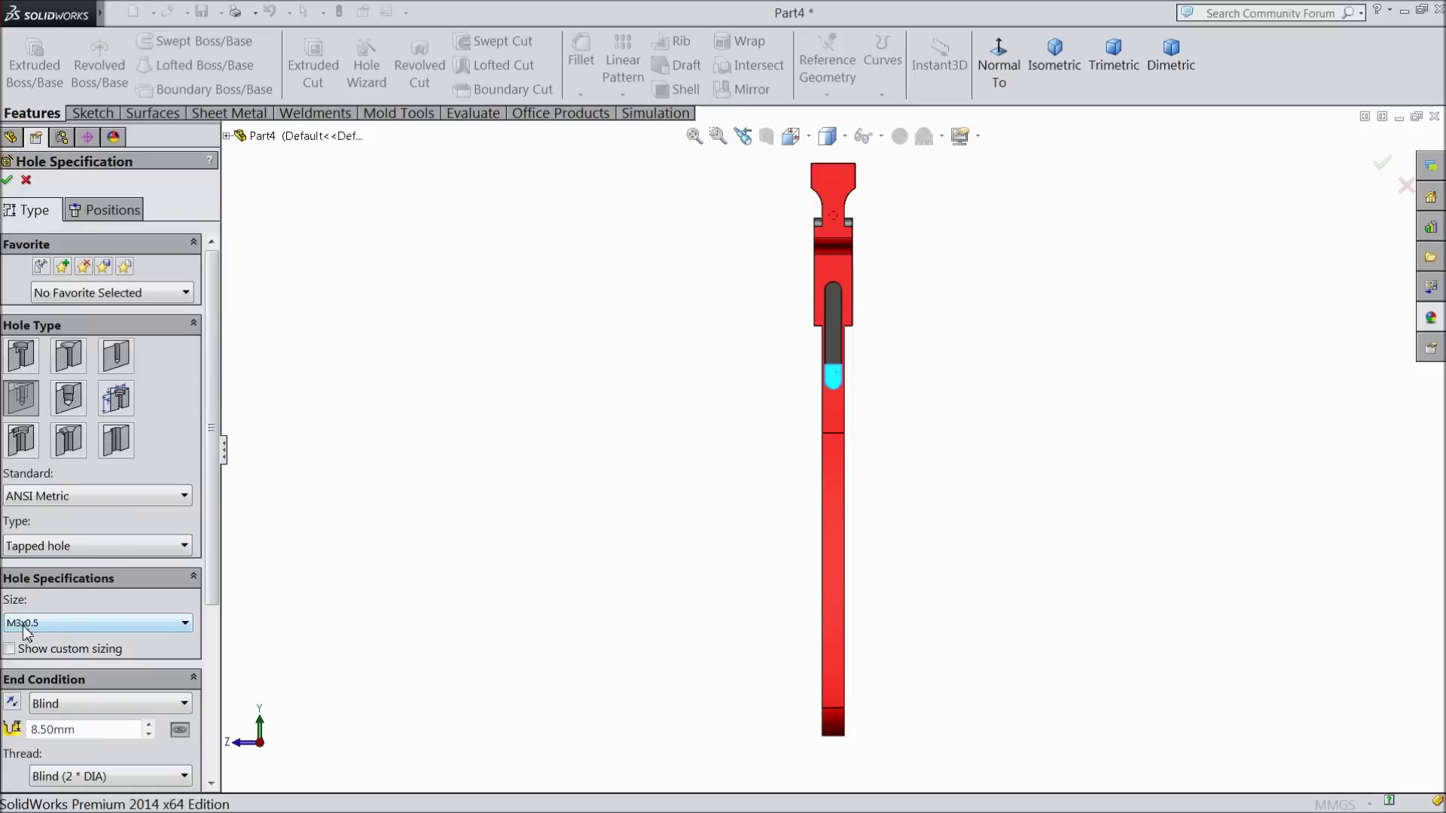
pyautogui.click(79, 549)
pyautogui.click(89, 596)
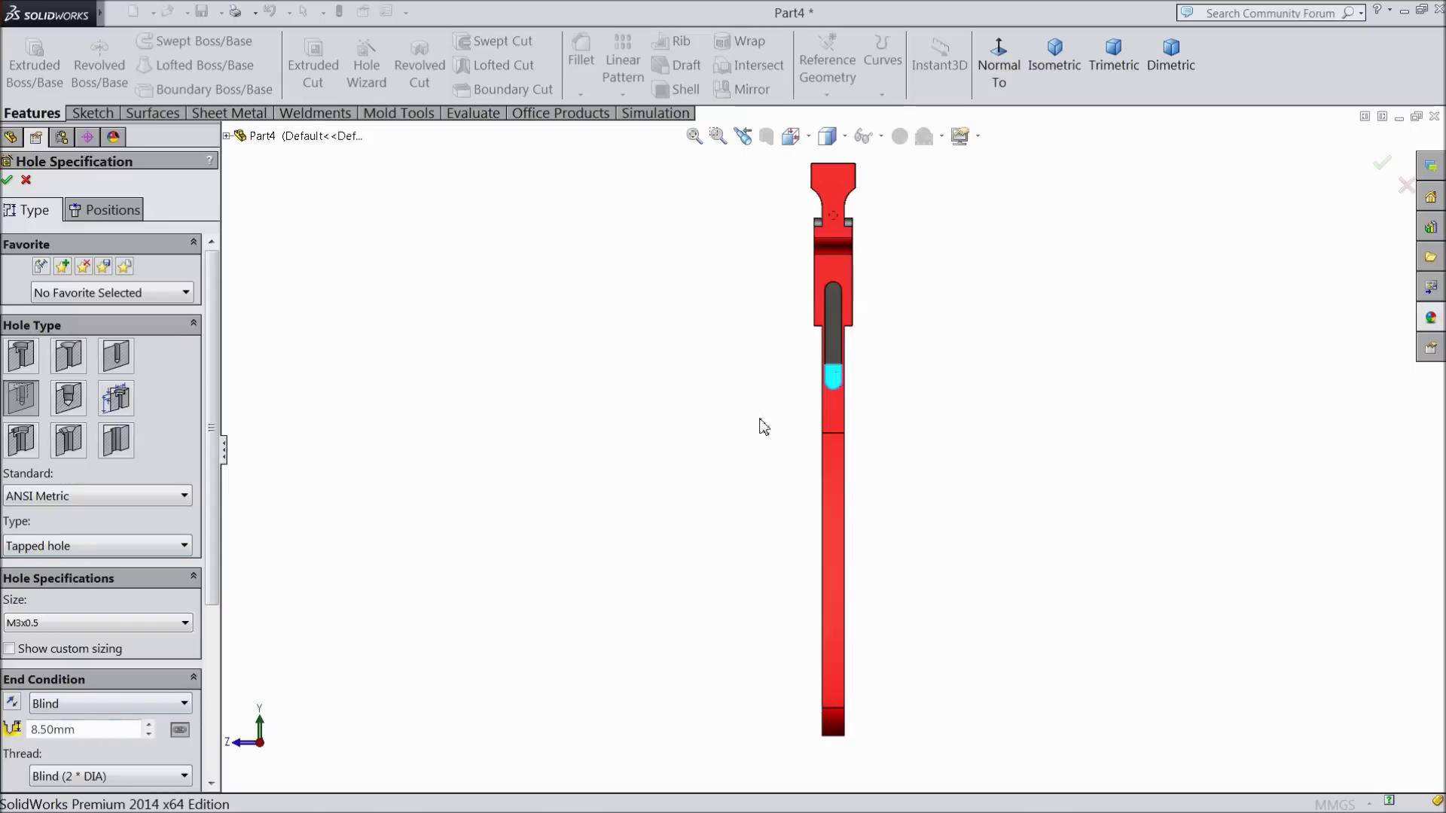
pyautogui.scroll(-4, 746, 435)
# - Position the tapped hole at the arc centre of the strip's rounded lower end and finish the hole
pyautogui.click(110, 213)
pyautogui.scroll(-6, 765, 410)
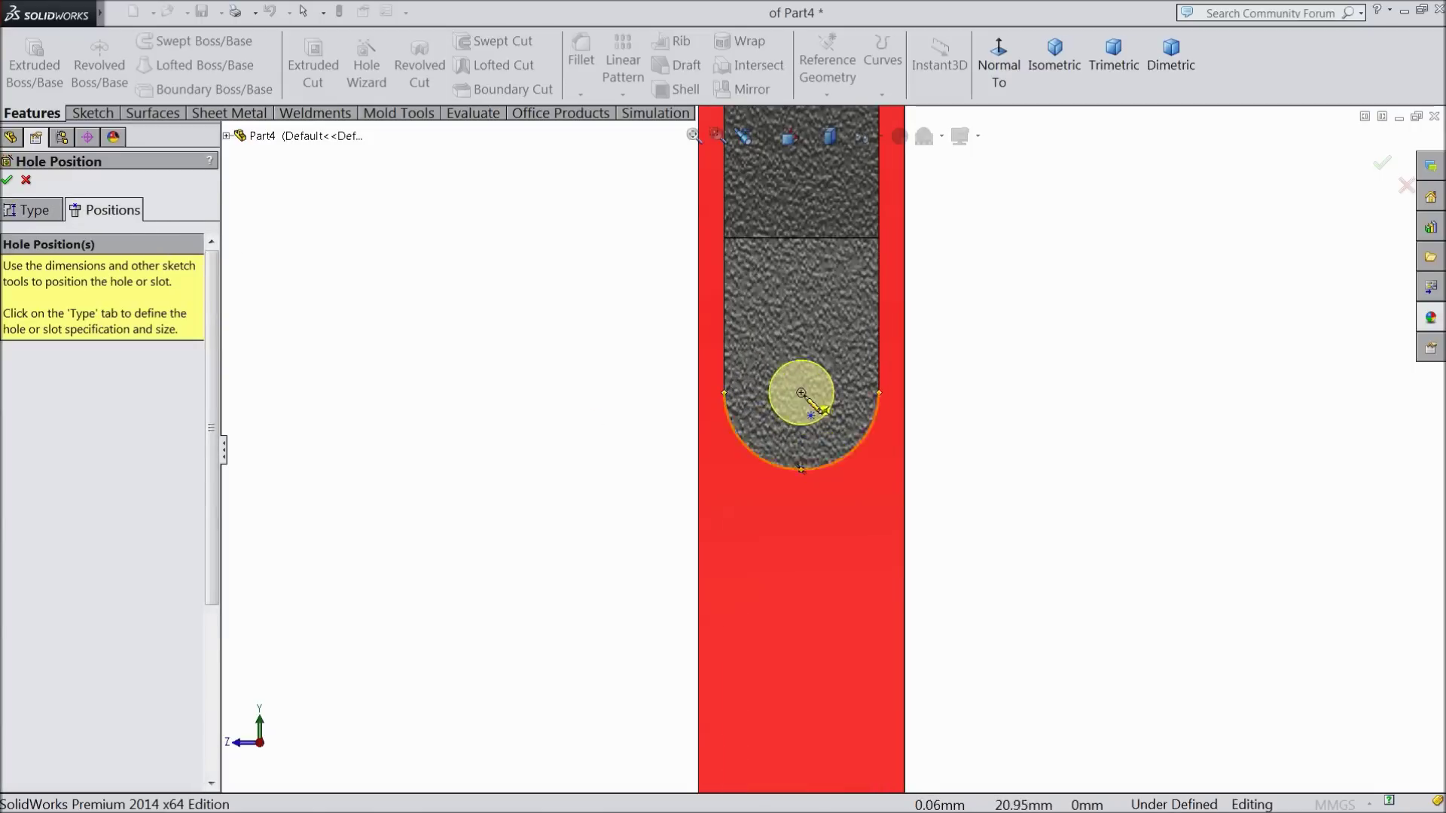
pyautogui.click(801, 393)
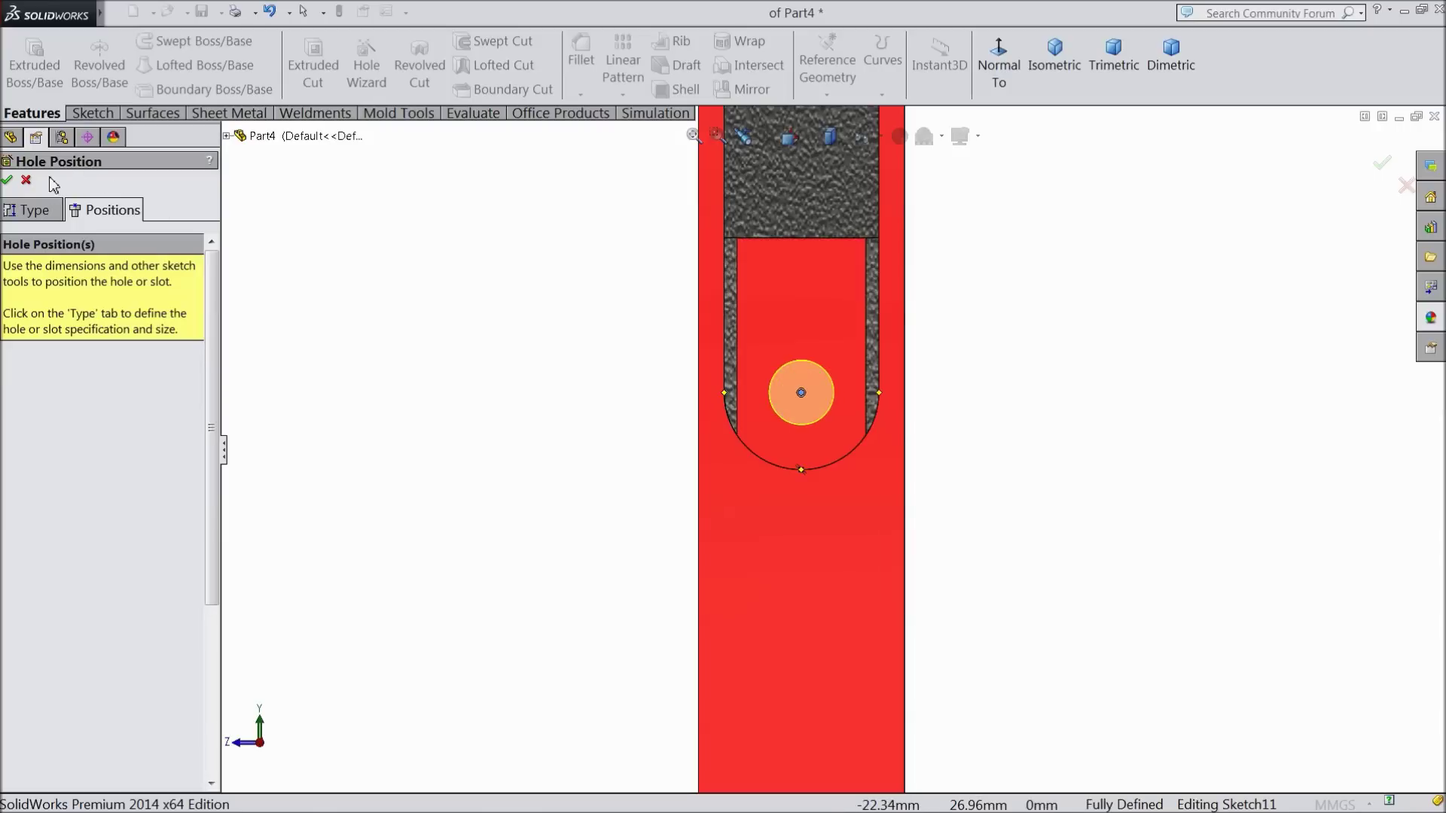
pyautogui.click(7, 180)
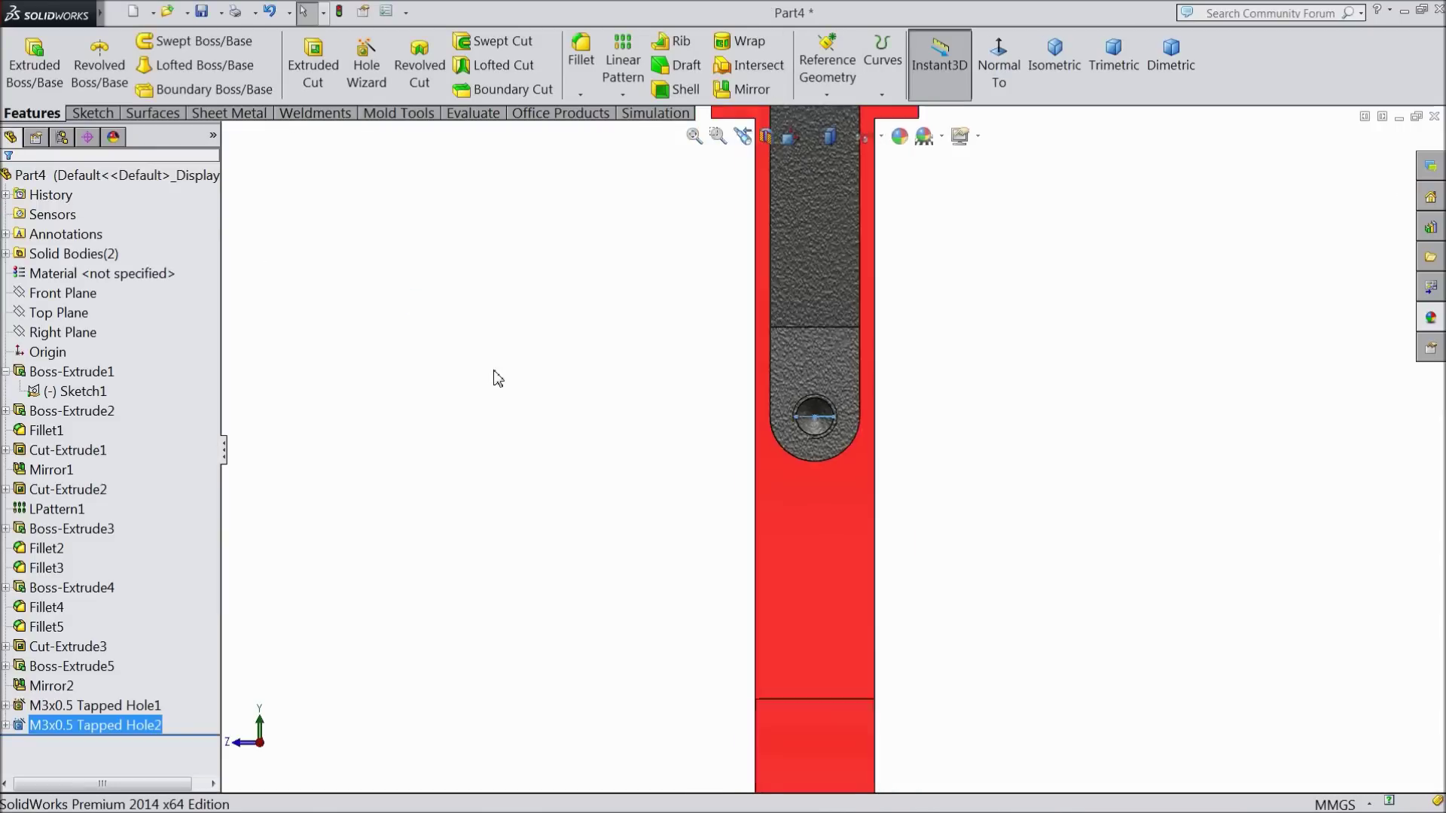
# - Try to fillet all edges of the handle's large flat red face with a 0.3 mm constant radius
pyautogui.moveTo(530, 422); pyautogui.dragTo(586, 432, button='middle')
pyautogui.click(581, 52)
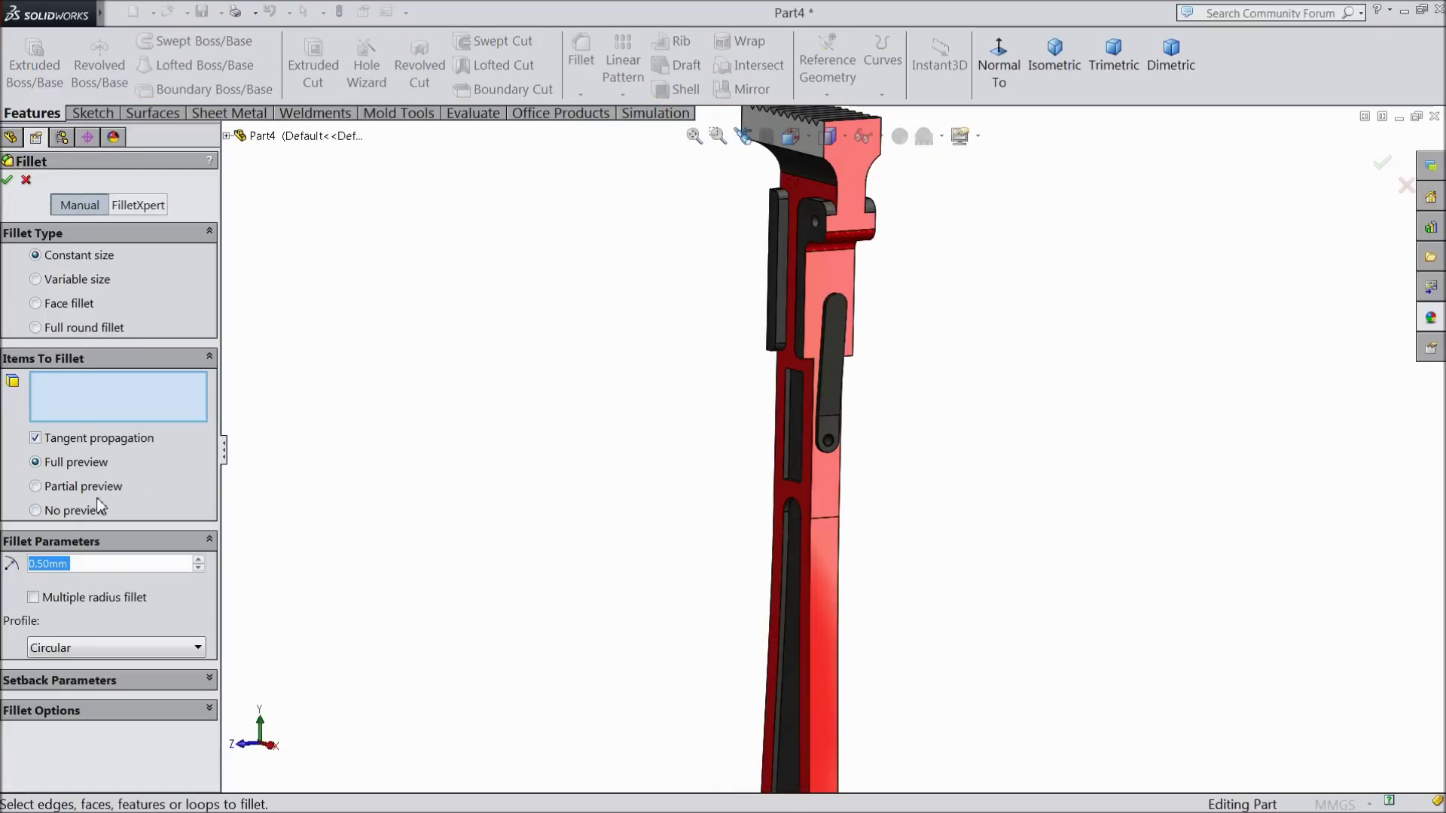
pyautogui.moveTo(422, 576); pyautogui.dragTo(529, 542, button='middle')
pyautogui.scroll(-3, 871, 515)
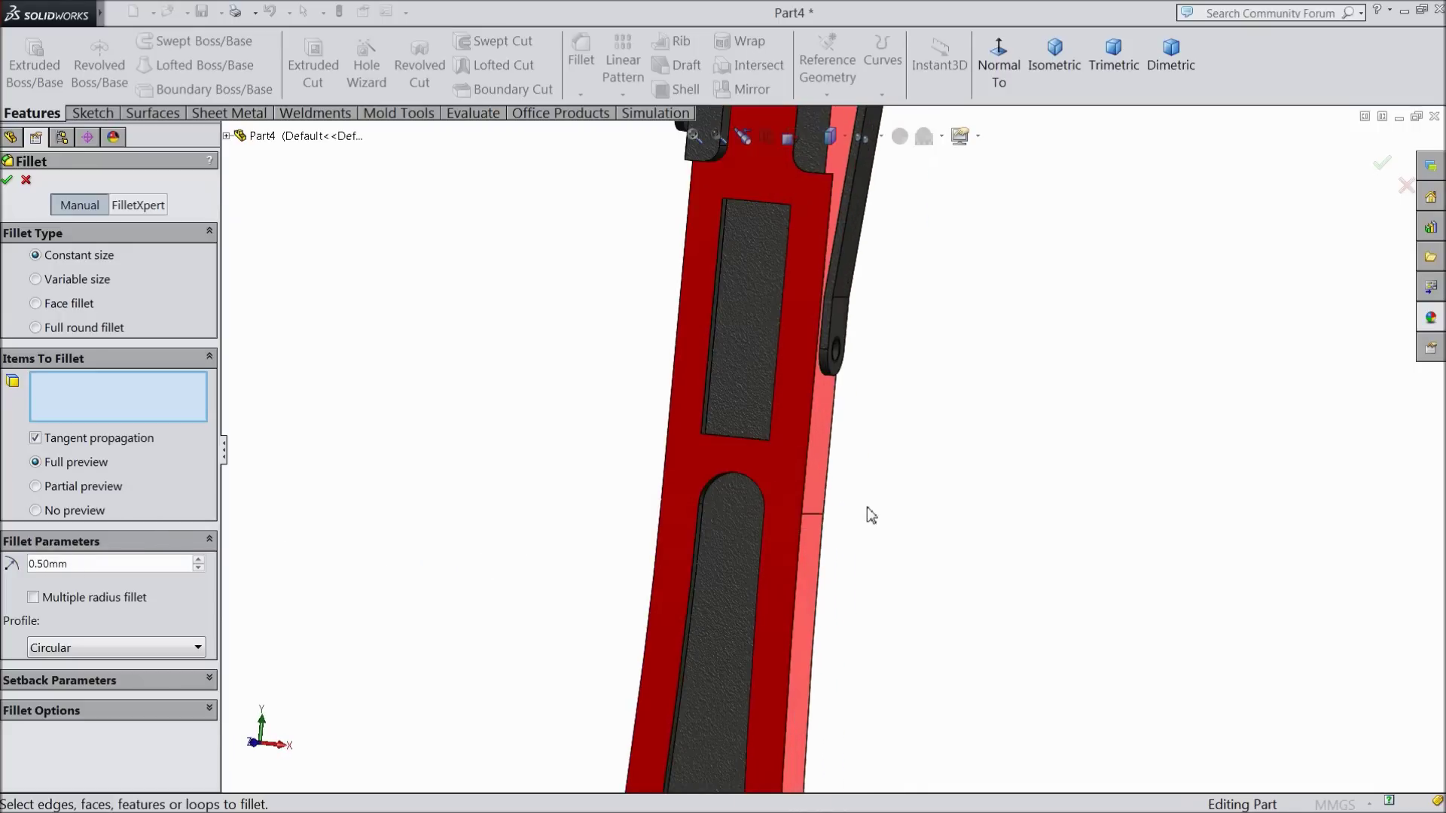
pyautogui.click(780, 469)
pyautogui.scroll(3, 402, 503)
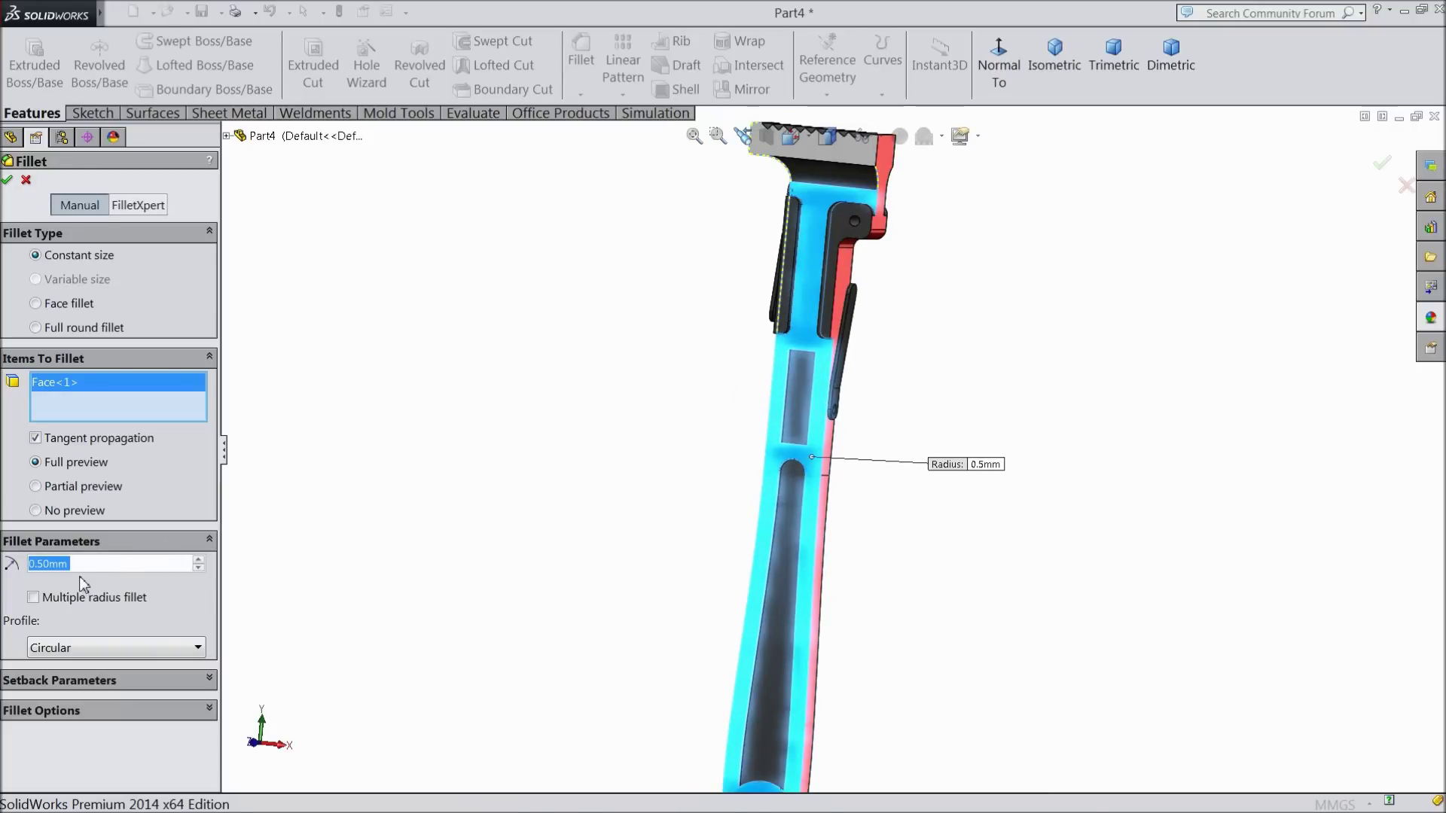
pyautogui.write('0.3')
pyautogui.press('Return')
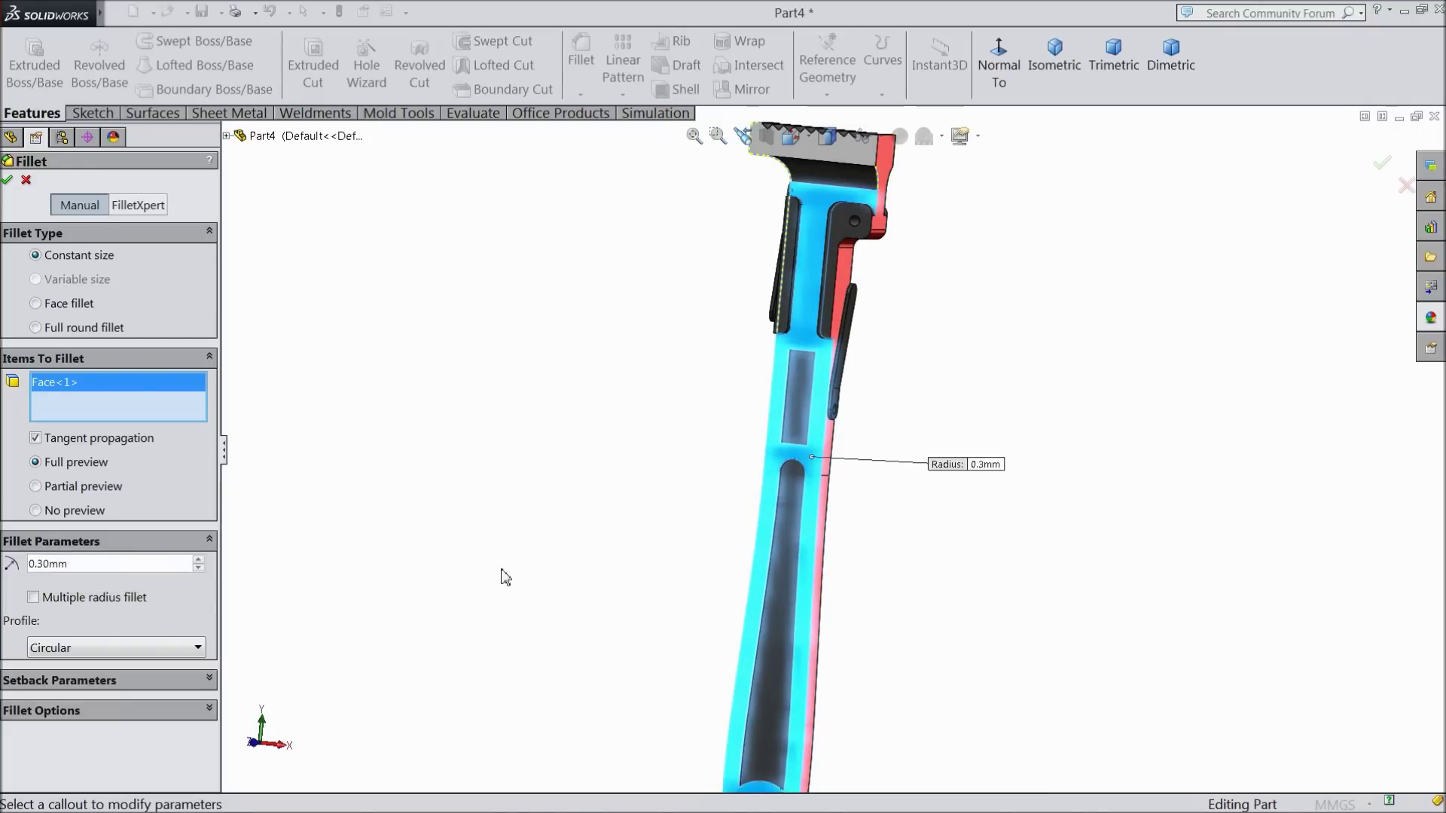
pyautogui.moveTo(500, 575); pyautogui.dragTo(564, 518, button='middle')
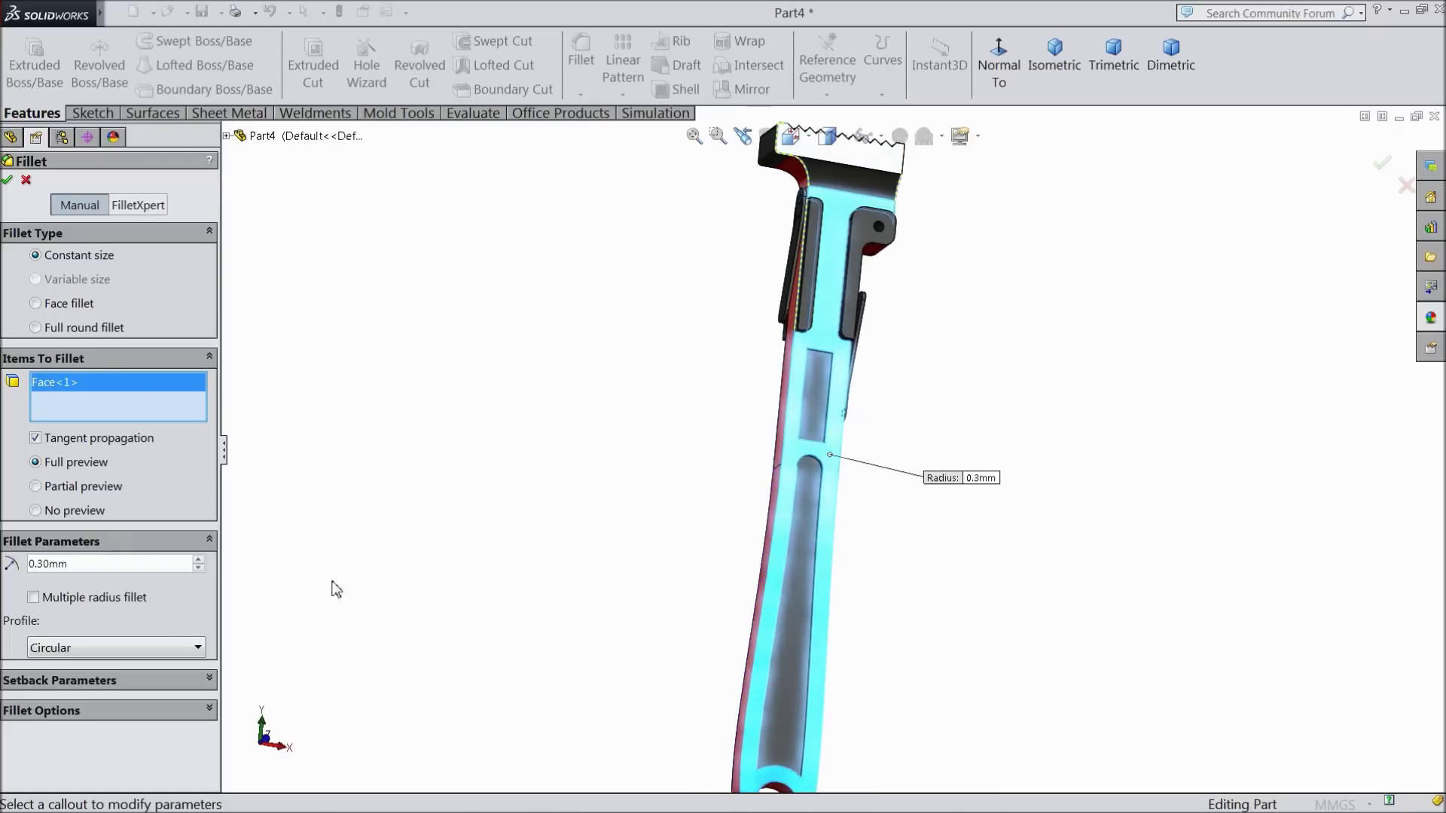
pyautogui.click(7, 180)
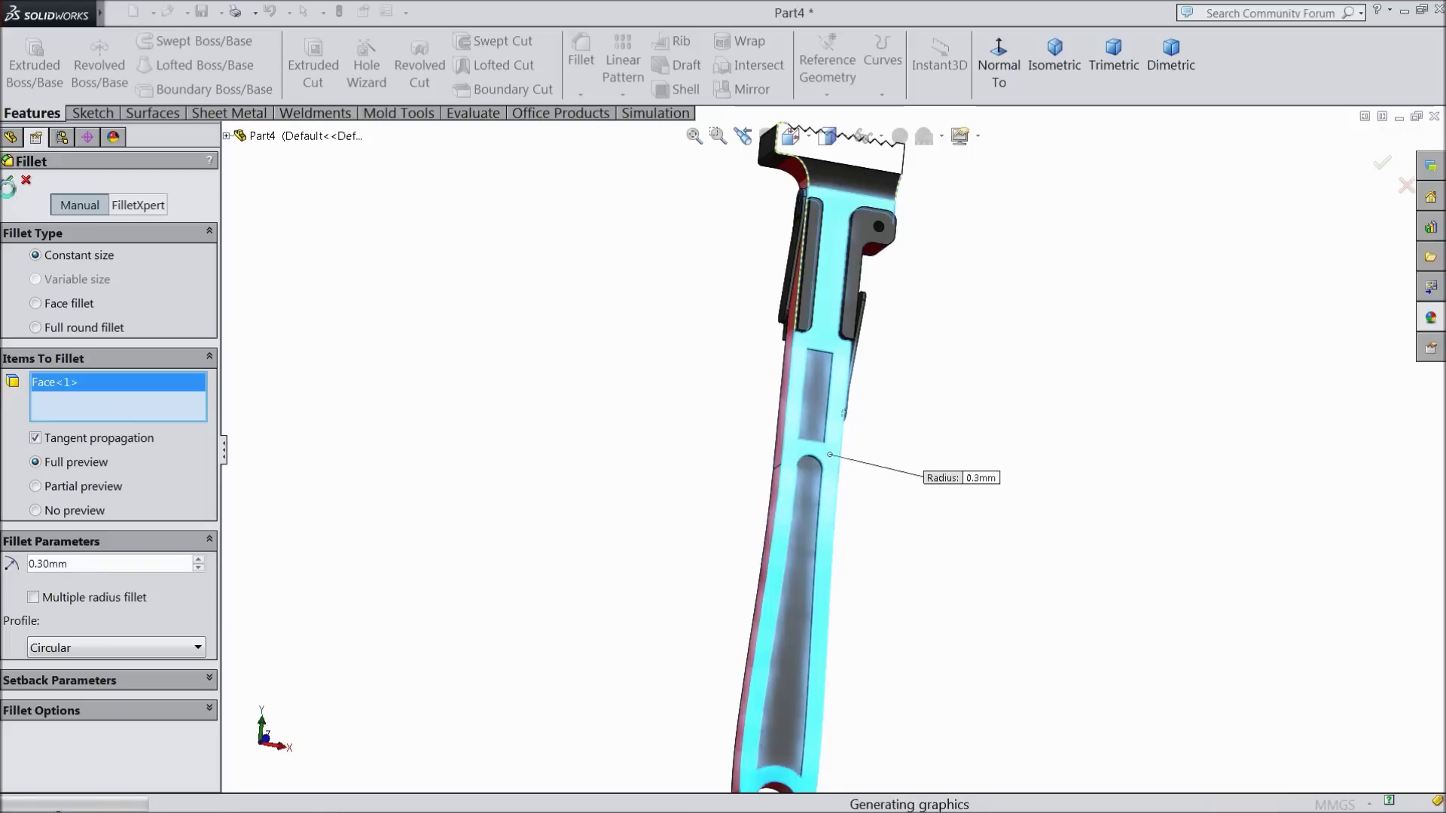
pyautogui.click(938, 448)
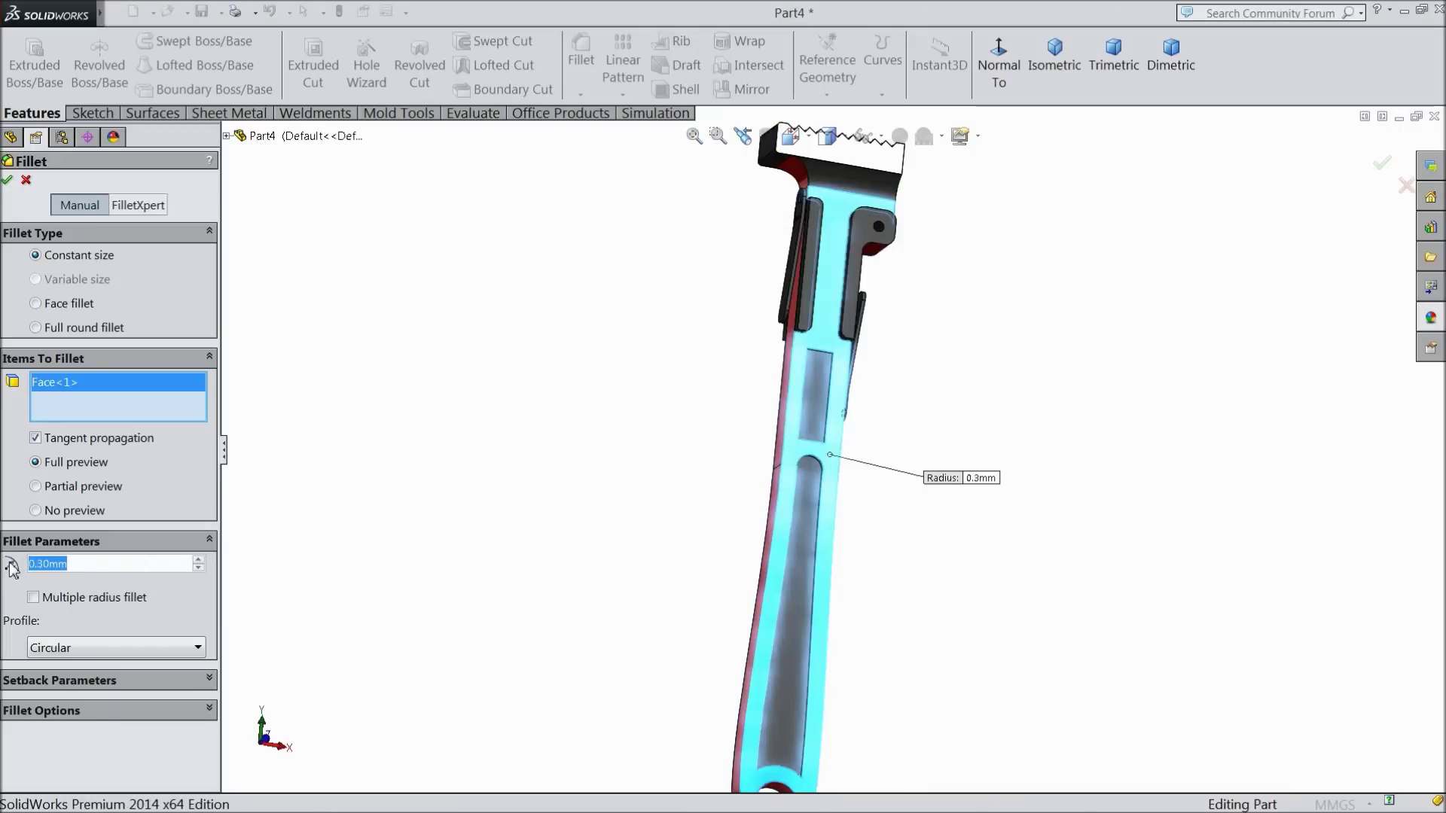
# - Try radii of 0.2, 0.1 and 0.5 mm for the fillet on the handle's flat face
pyautogui.write('0.2')
pyautogui.press('Return')
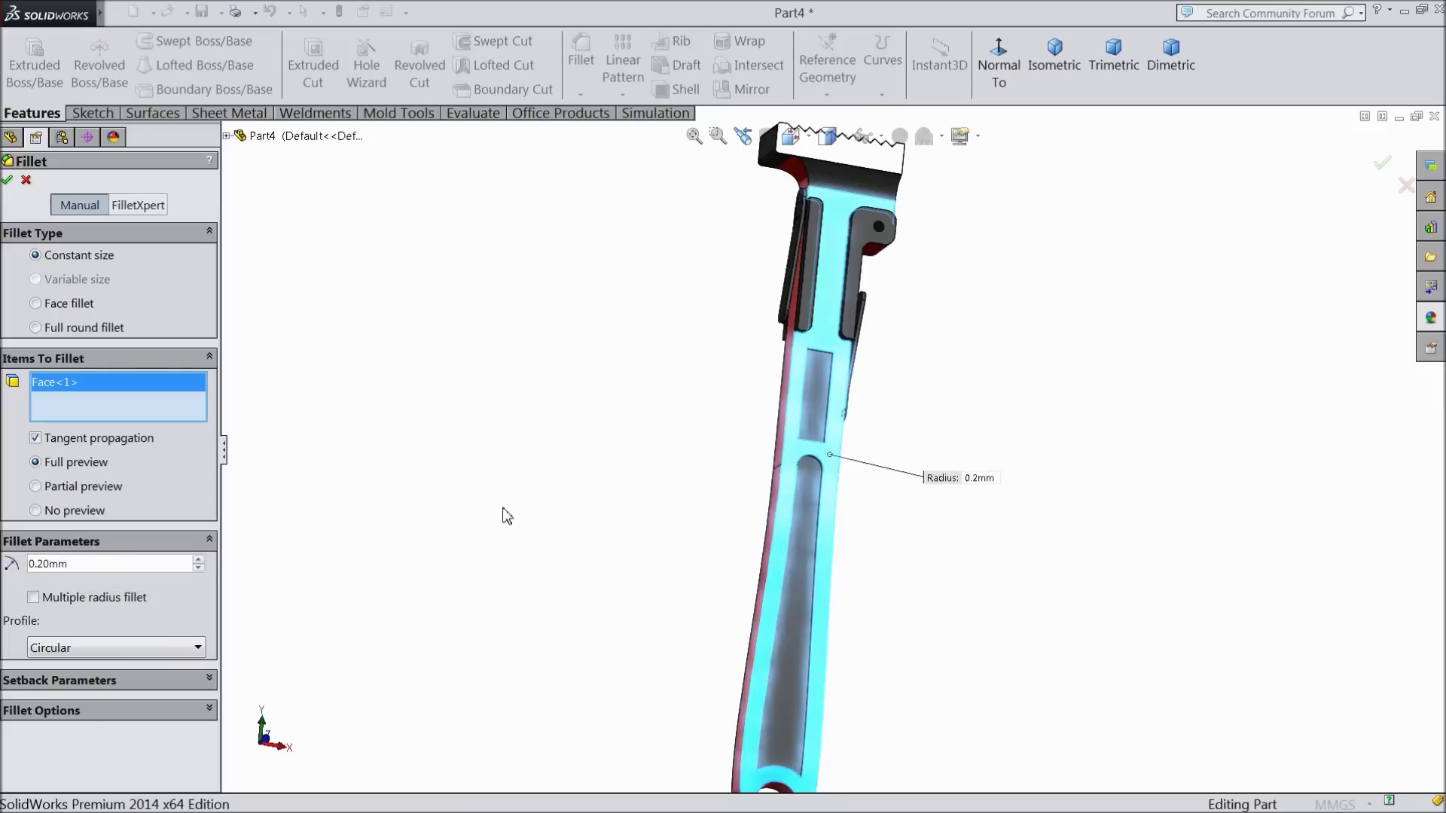
pyautogui.write('0.1')
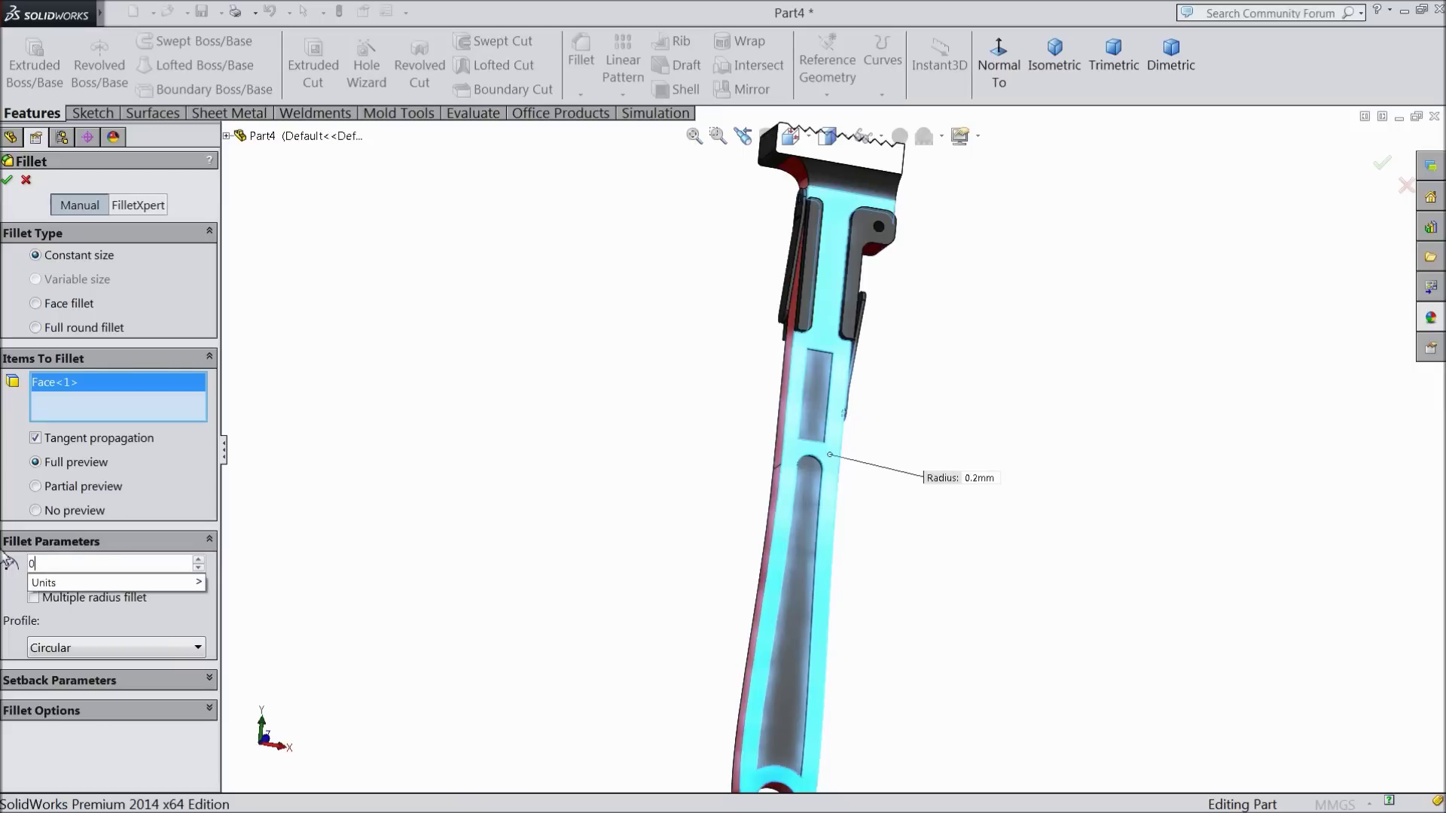
pyautogui.press('Return')
pyautogui.click(88, 562)
pyautogui.write('0.5')
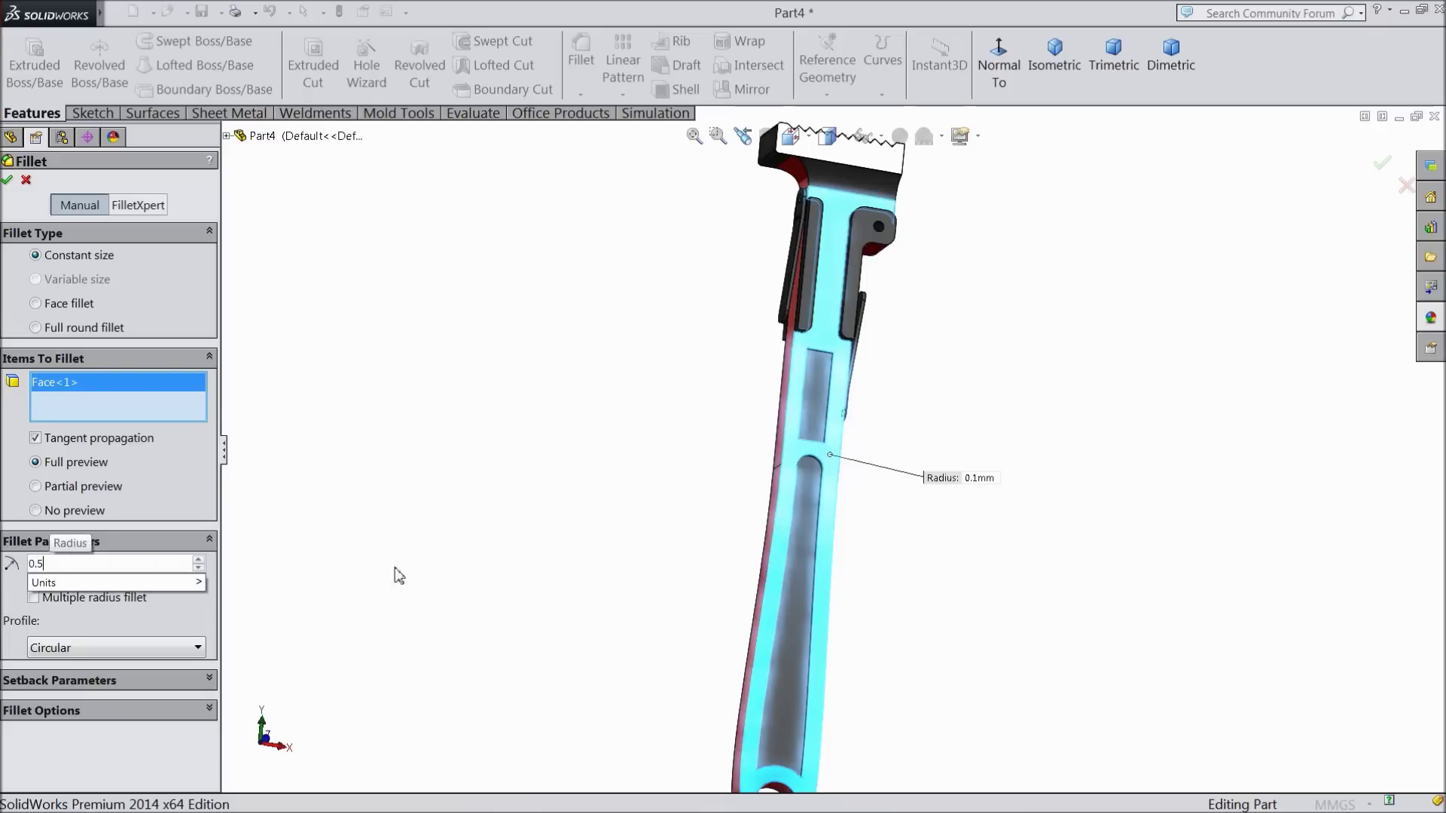
pyautogui.press('Return')
# - Replace the fillet's face selection with the long curved side edge of the handle's grip
pyautogui.rightClick(96, 385)
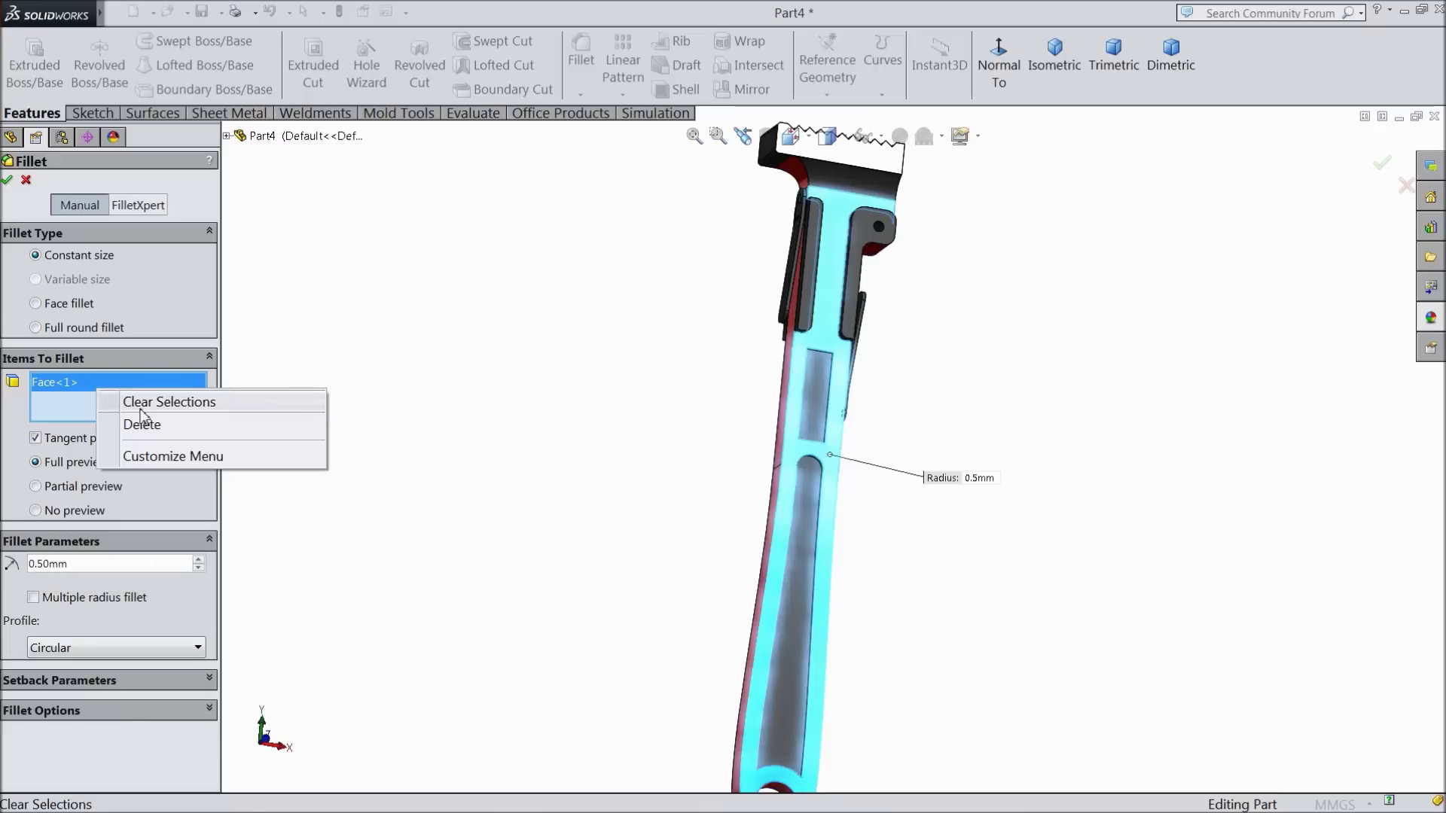
pyautogui.click(140, 408)
pyautogui.scroll(-5, 792, 558)
pyautogui.click(752, 576)
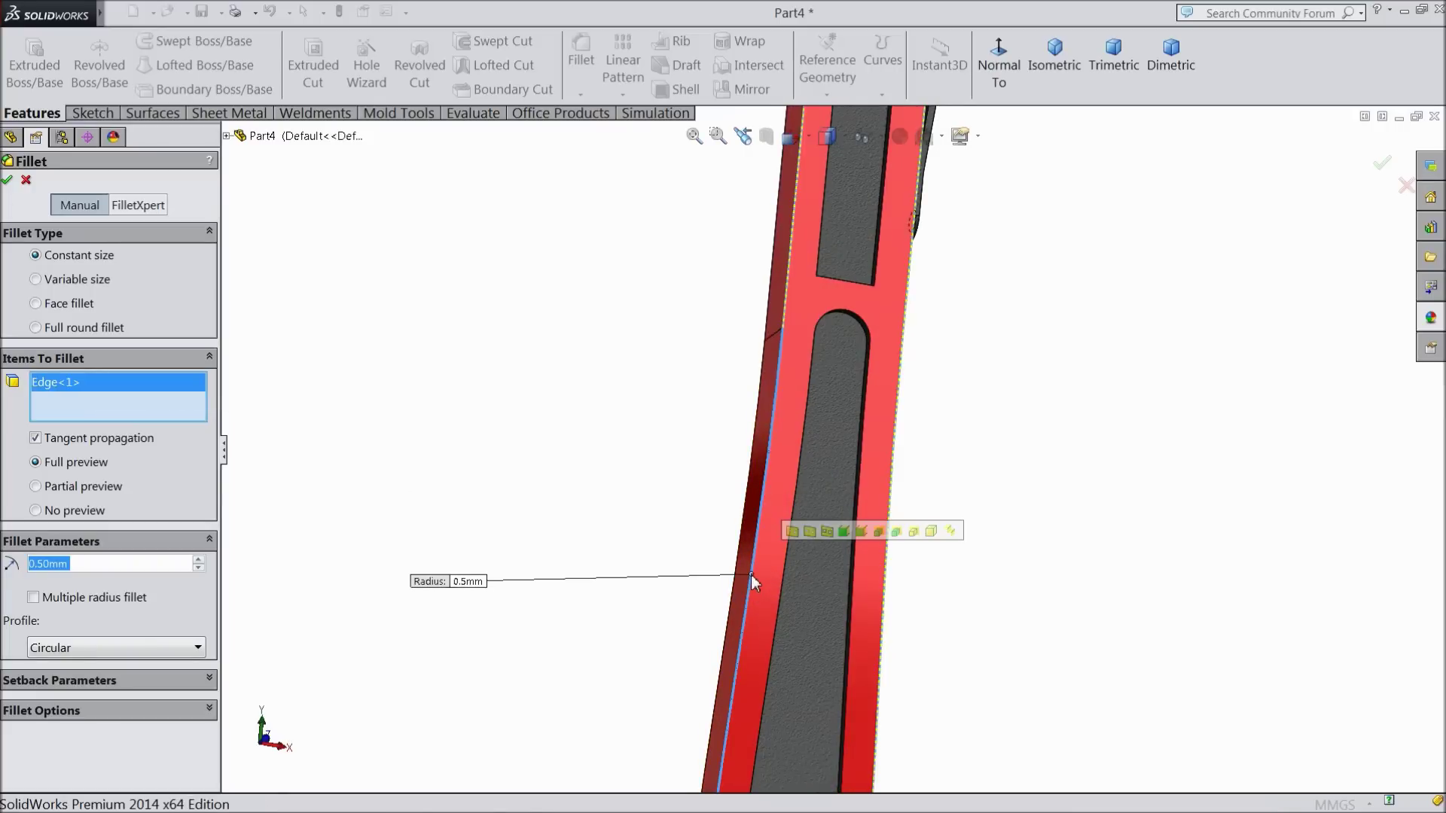
pyautogui.scroll(5, 878, 577)
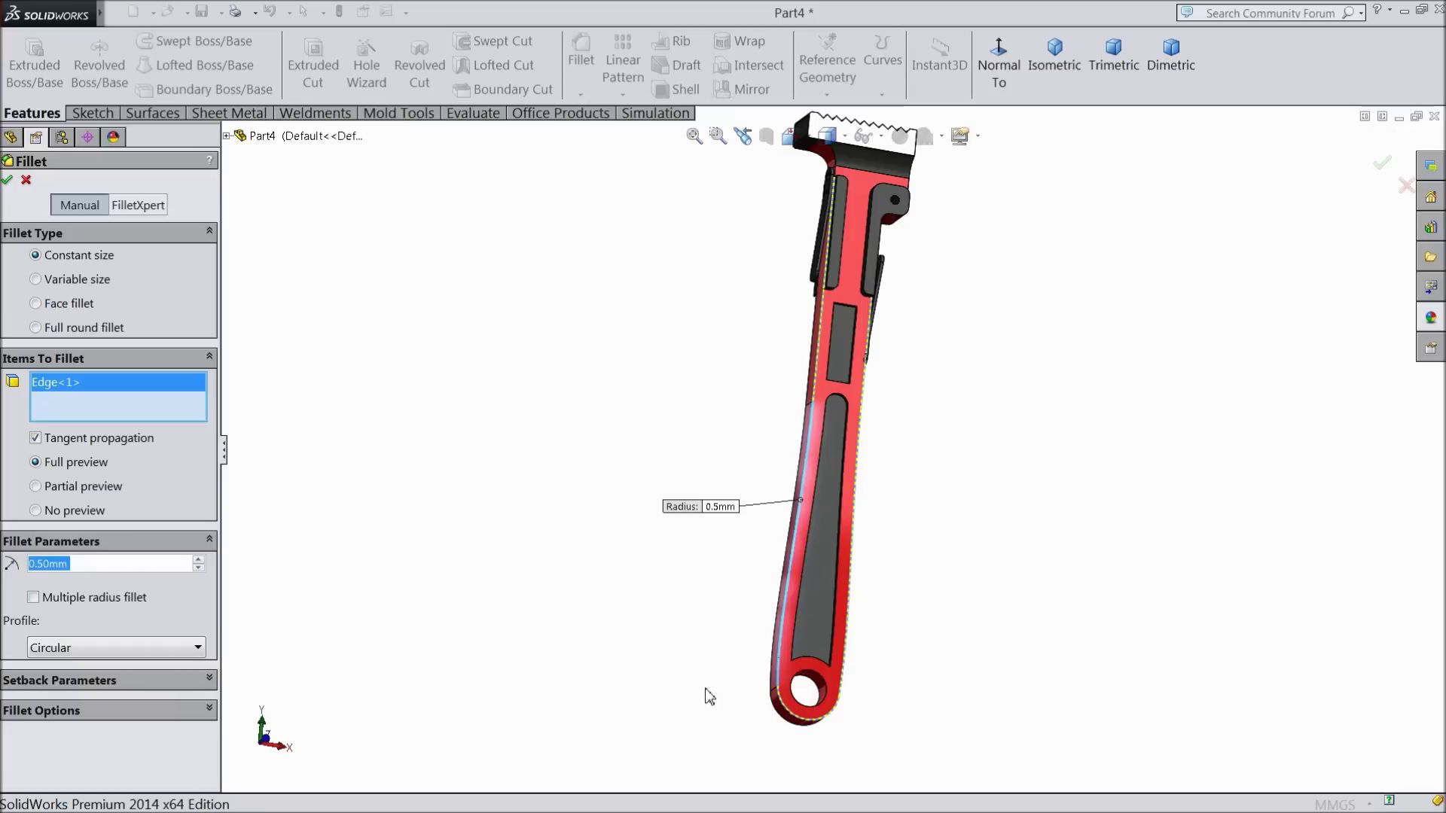
pyautogui.moveTo(700, 684)
pyautogui.mouseDown(button='middle')
pyautogui.moveTo(684, 668)
pyautogui.moveTo(706, 680)
pyautogui.mouseUp(button='middle')
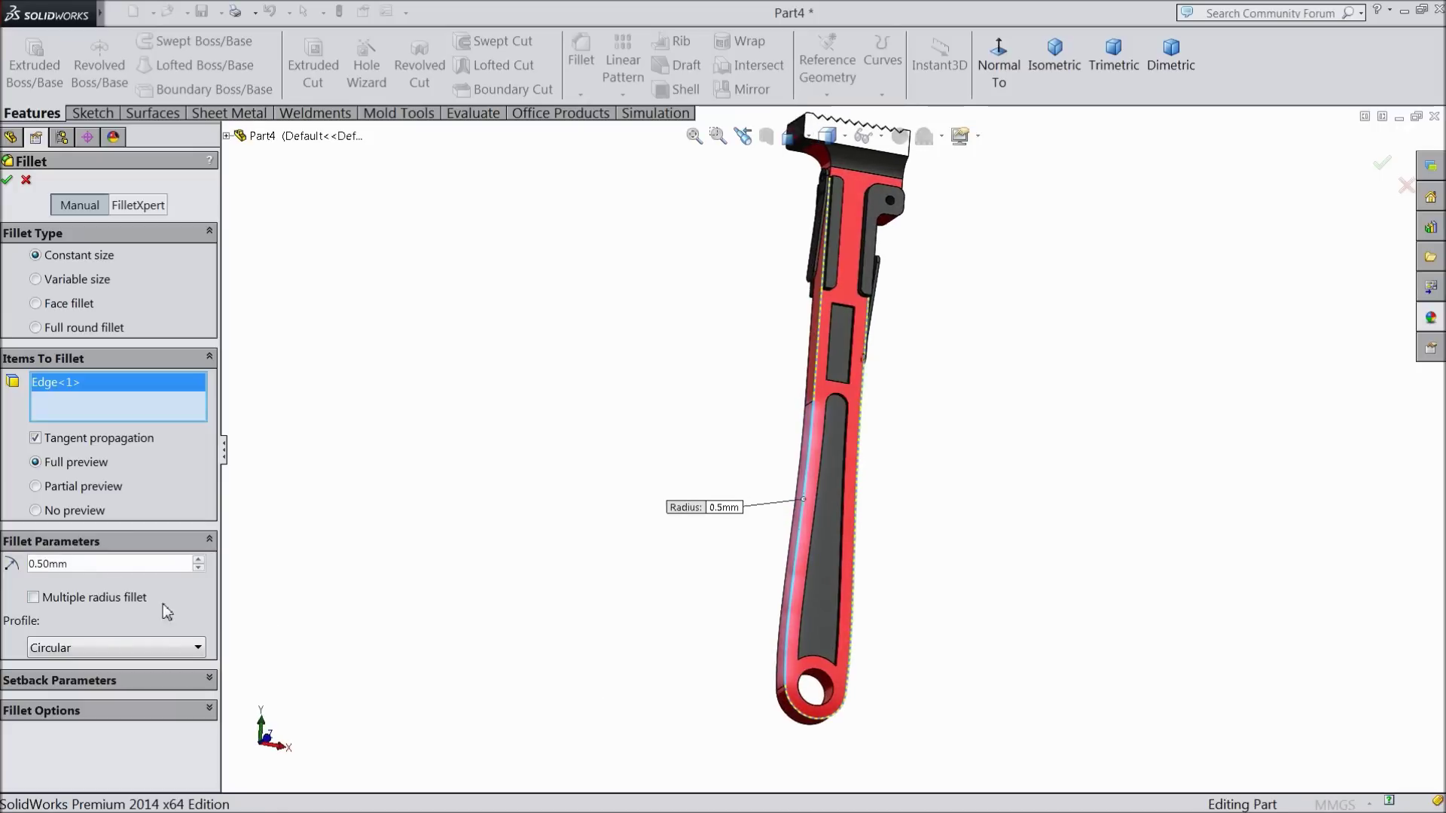
# - Try to fillet the grip's long curved edge with a 1 mm radius, and cancel the fillet
pyautogui.write('1')
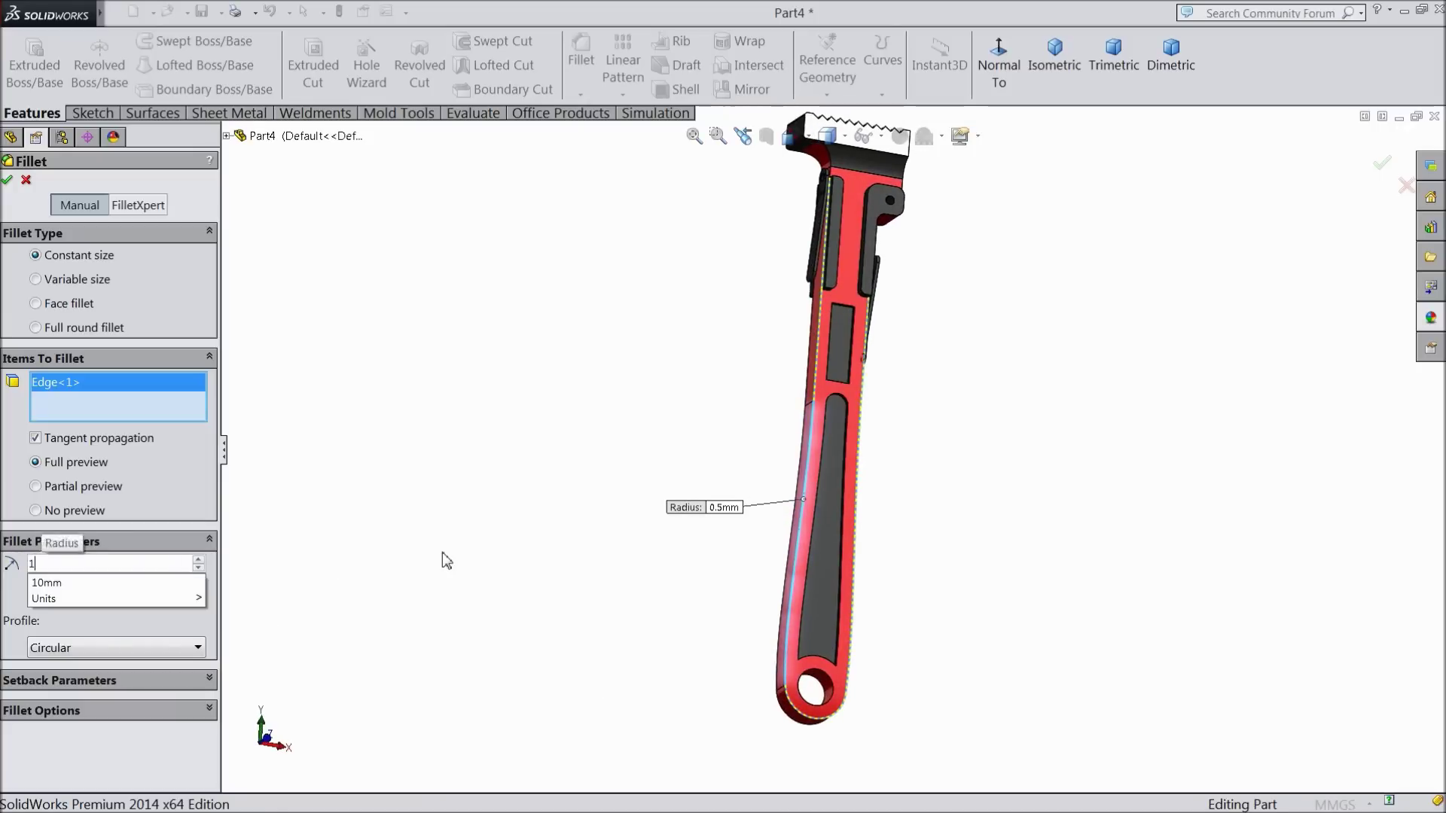
pyautogui.press('Return')
pyautogui.scroll(-8, 764, 675)
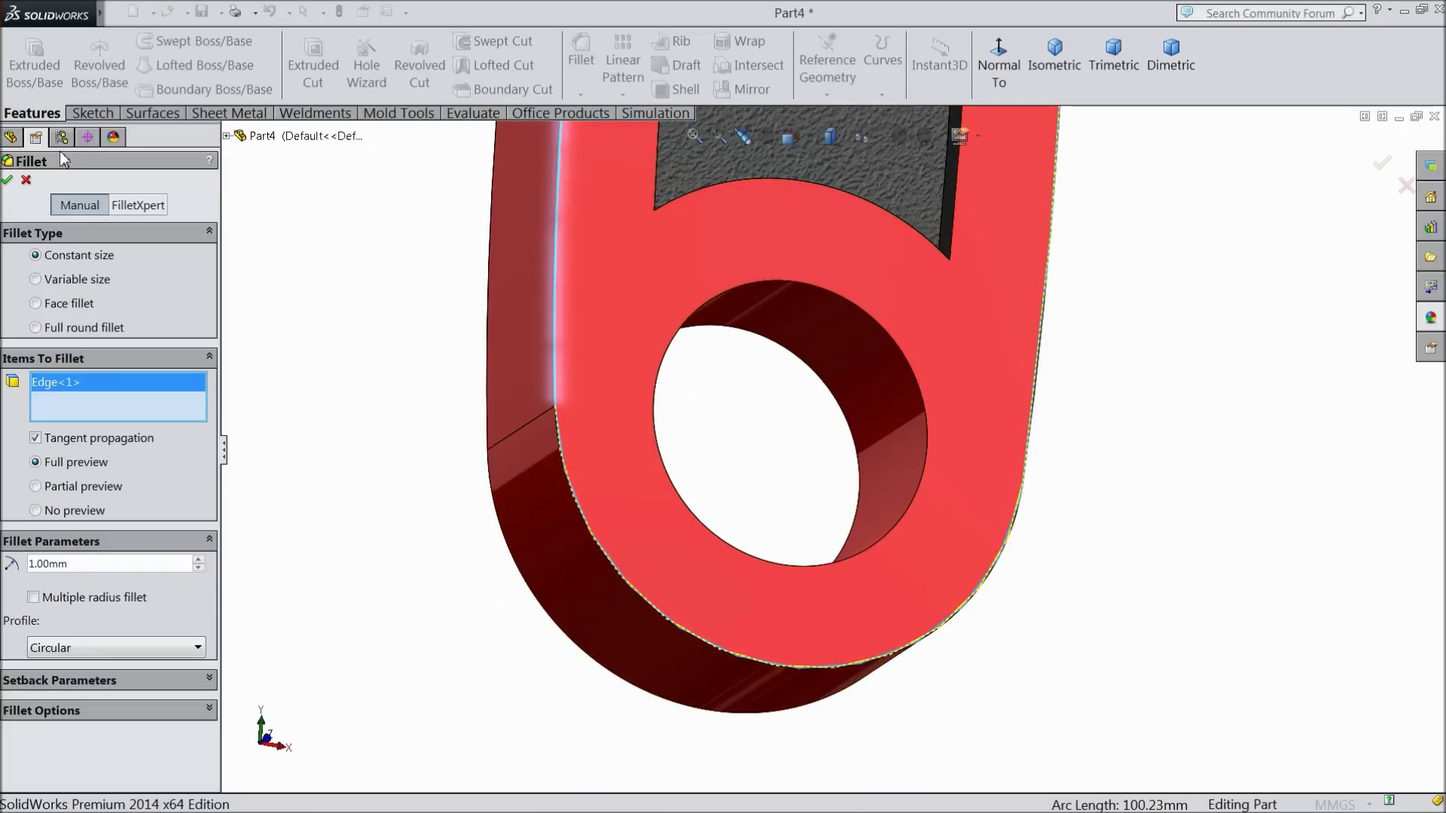
pyautogui.click(6, 182)
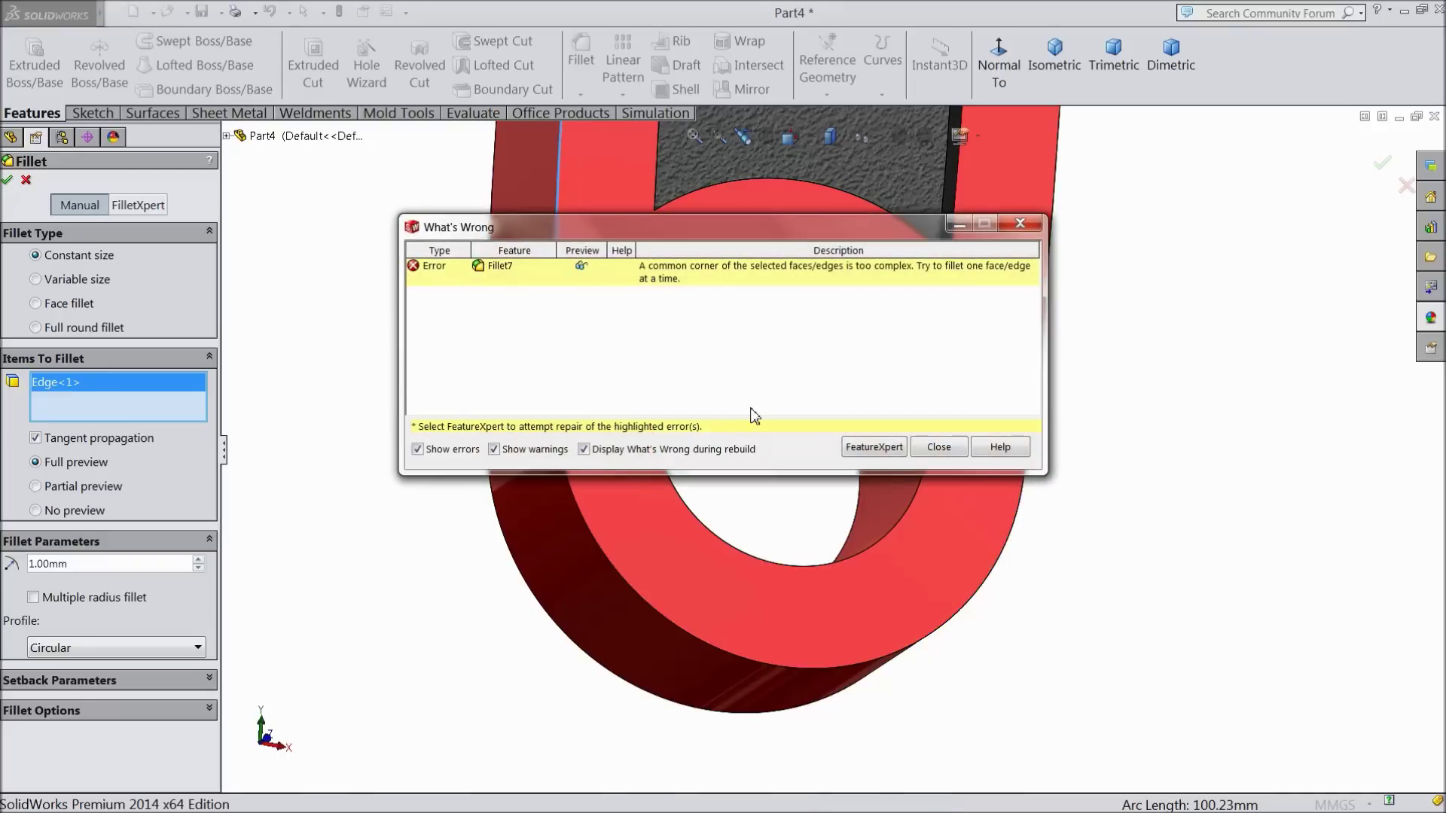
pyautogui.click(938, 447)
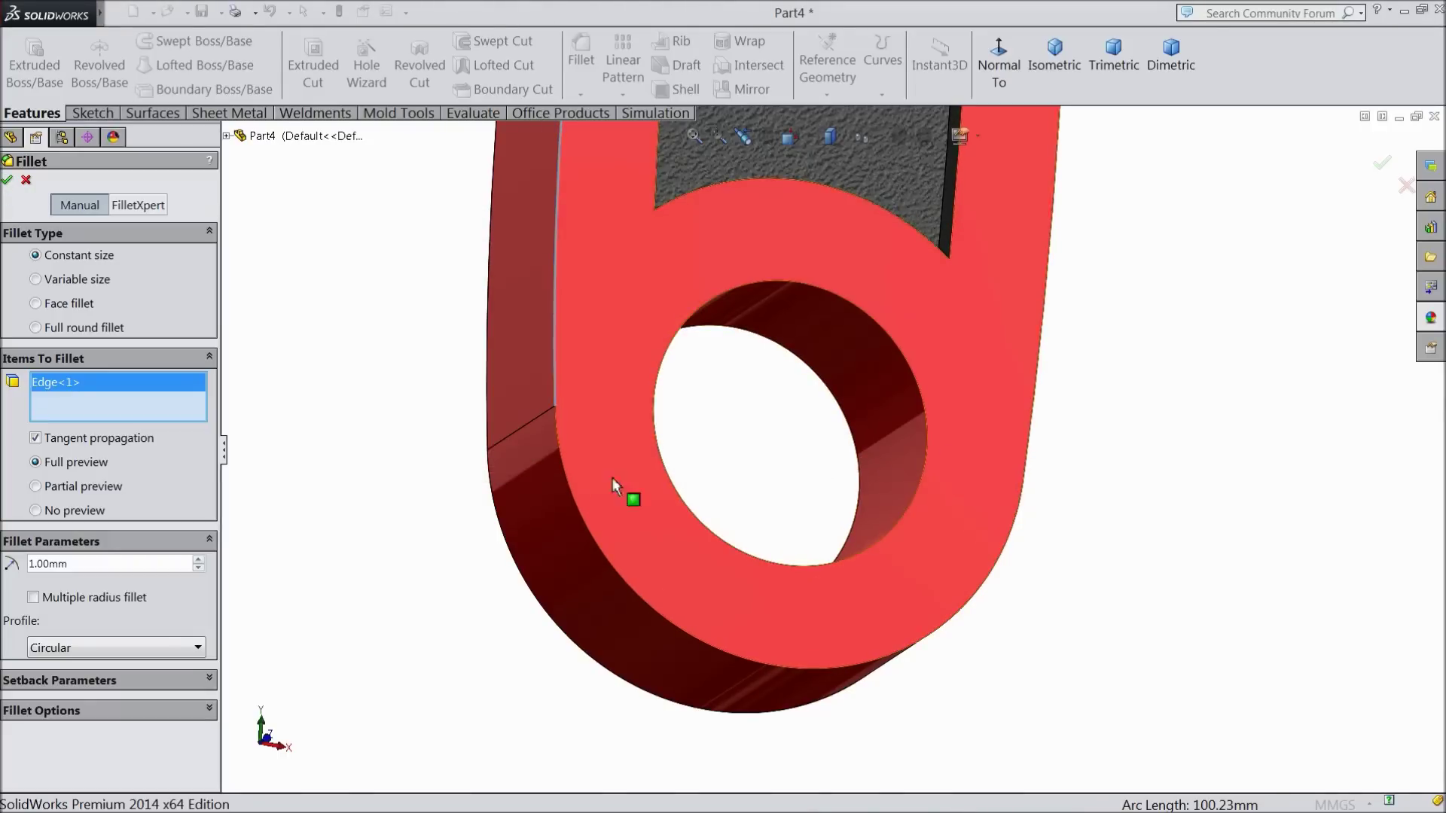
pyautogui.scroll(-2, 474, 481)
pyautogui.scroll(2, 474, 481)
pyautogui.scroll(2, 571, 445)
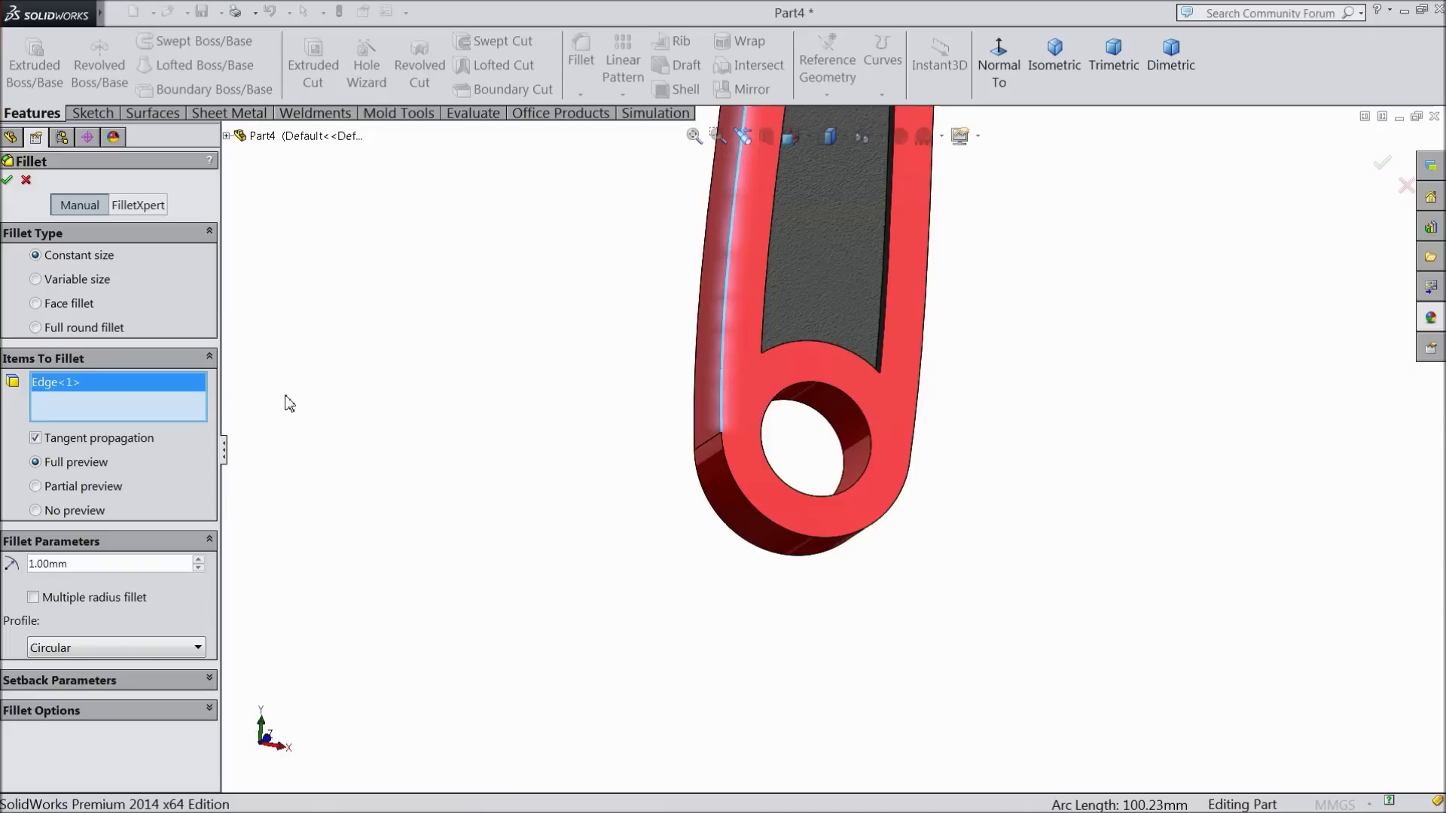
pyautogui.click(25, 182)
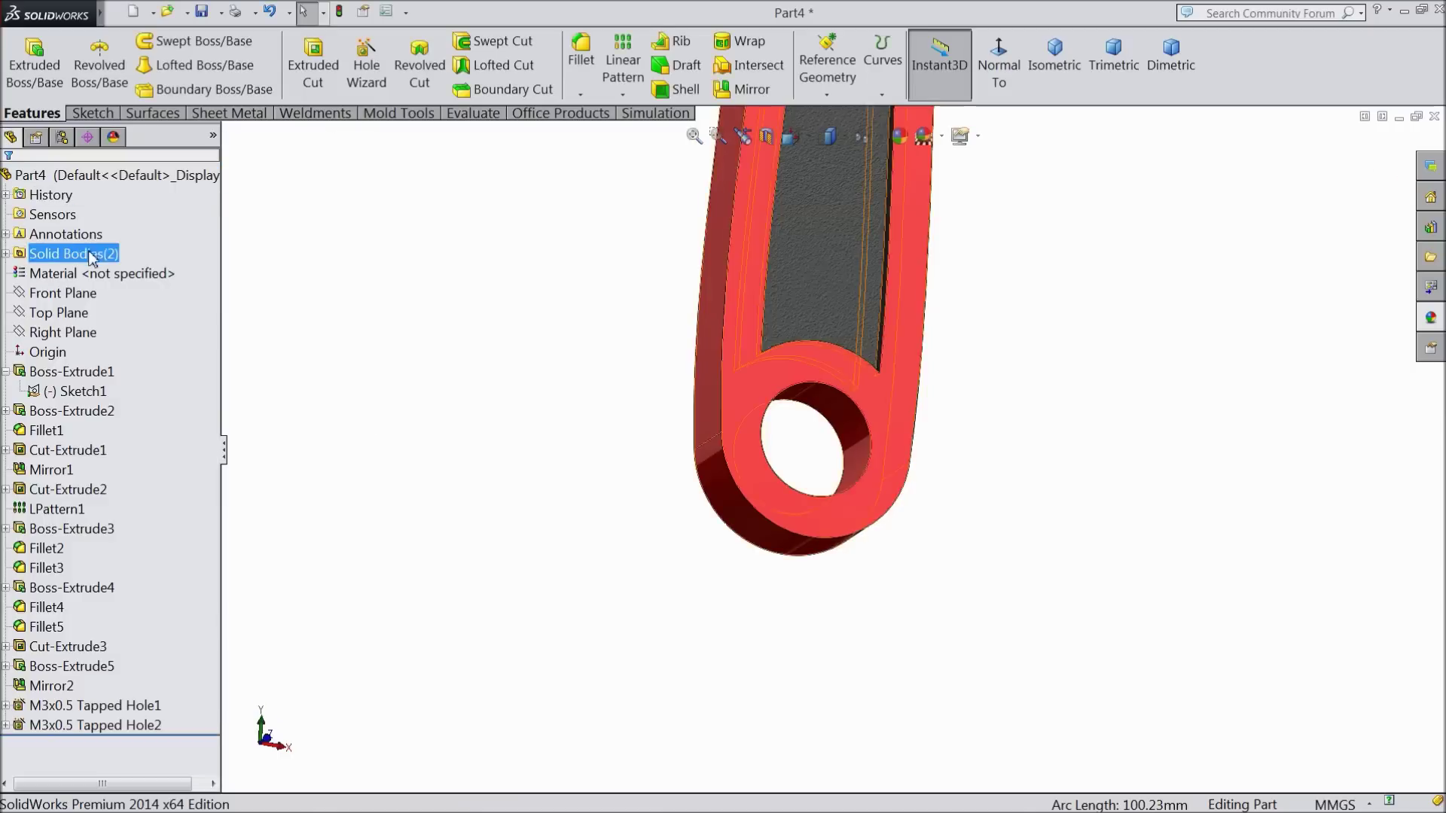
# - Fillet the upper edge of the serrated head's red end face with a 1 mm constant radius
pyautogui.click(587, 61)
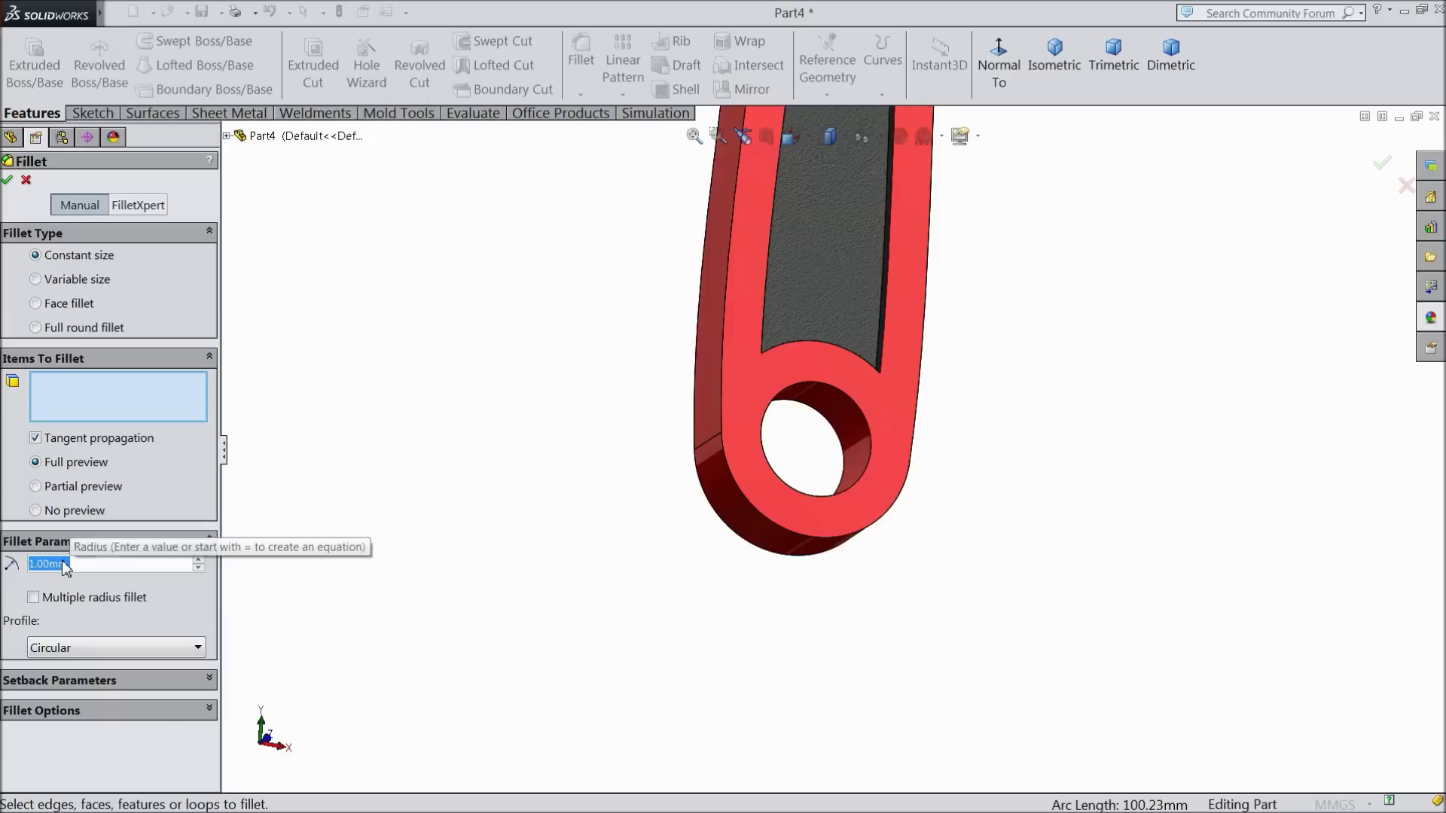
pyautogui.write('0.5')
pyautogui.press('BackSpace')
pyautogui.press('BackSpace')
pyautogui.press('BackSpace')
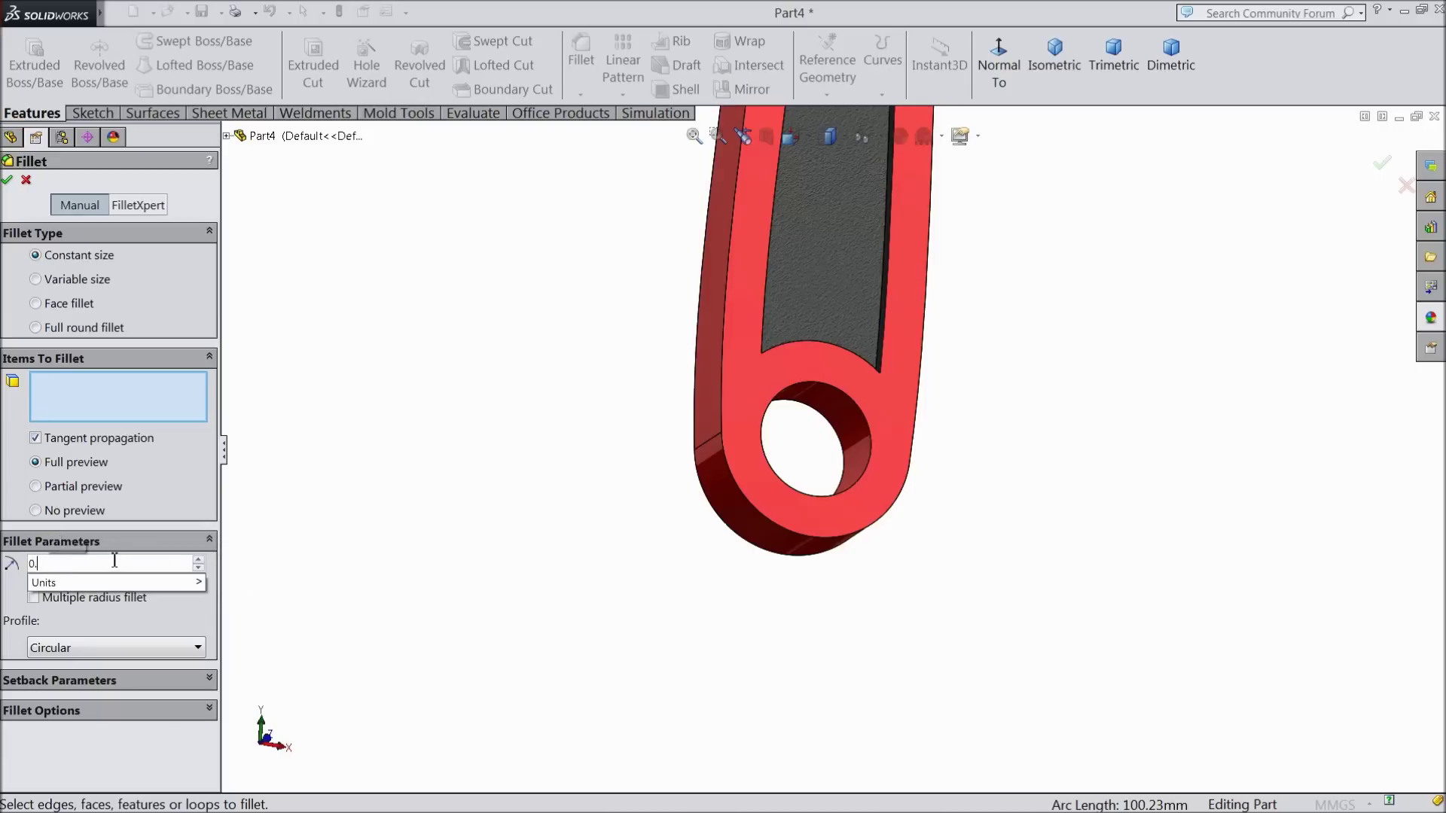
pyautogui.write('1.00mm')
pyautogui.scroll(3, 451, 527)
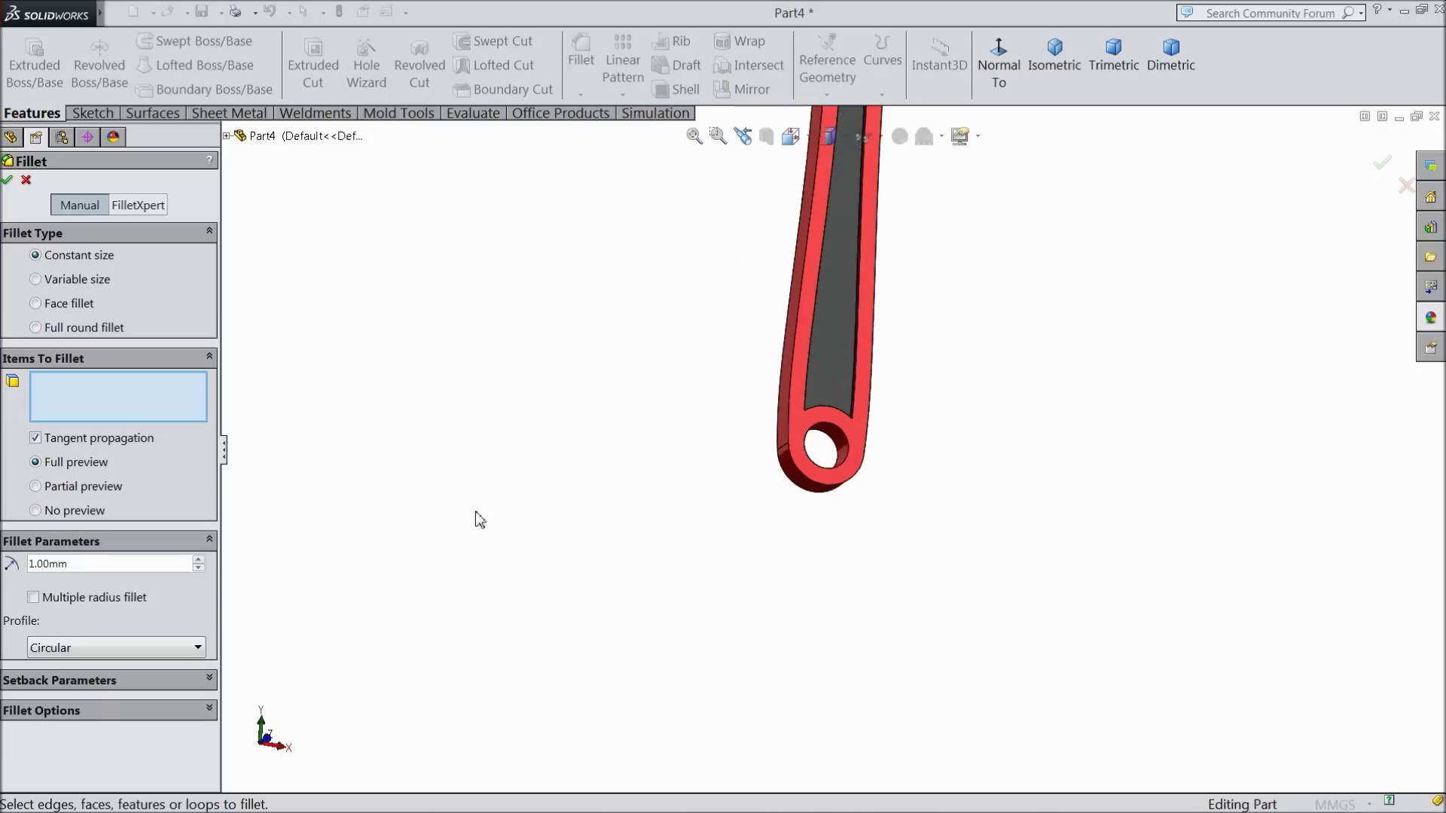
pyautogui.scroll(-5, 884, 246)
pyautogui.moveTo(837, 331); pyautogui.dragTo(806, 321, button='middle')
pyautogui.scroll(-5, 806, 321)
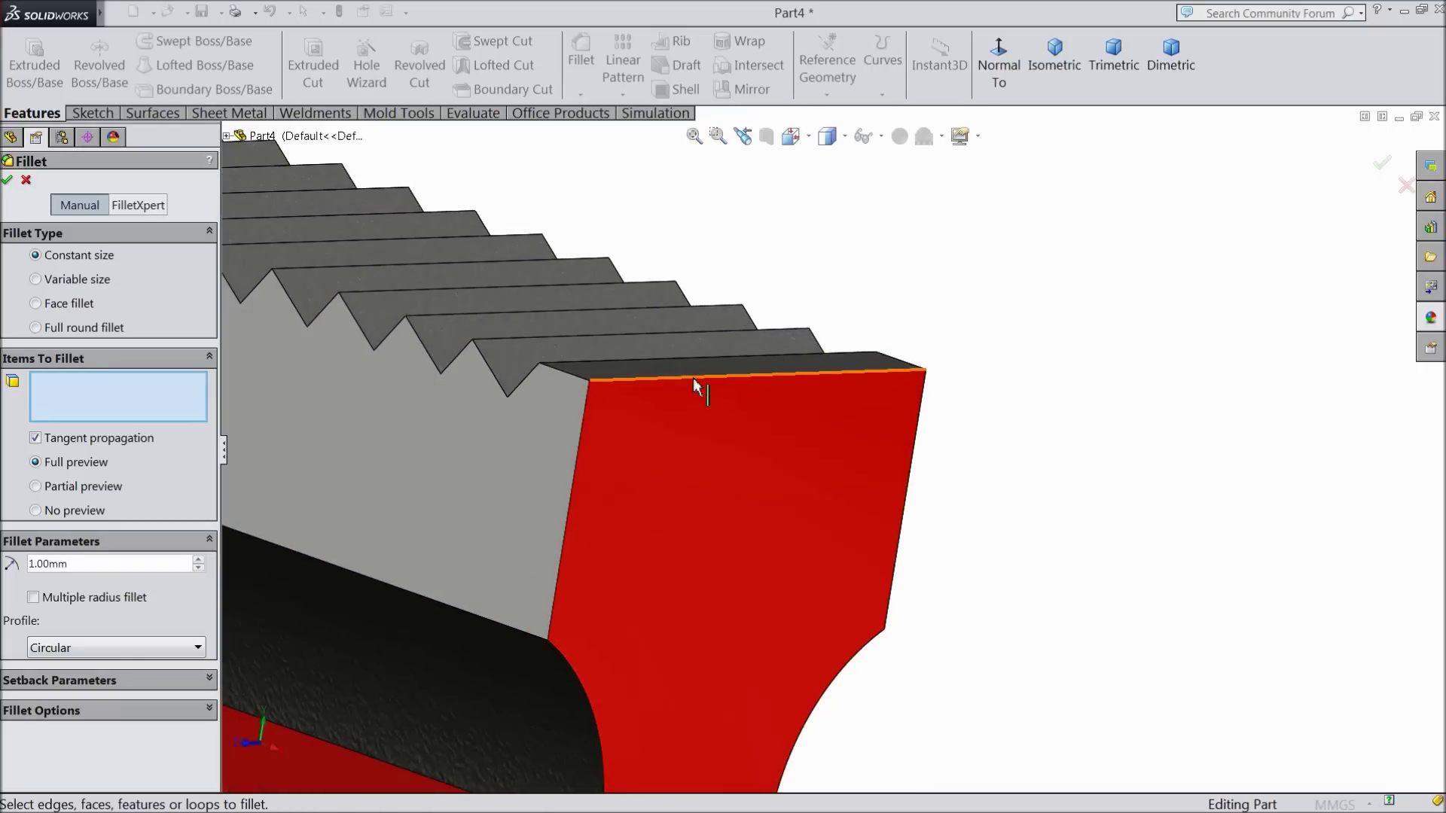
pyautogui.click(693, 379)
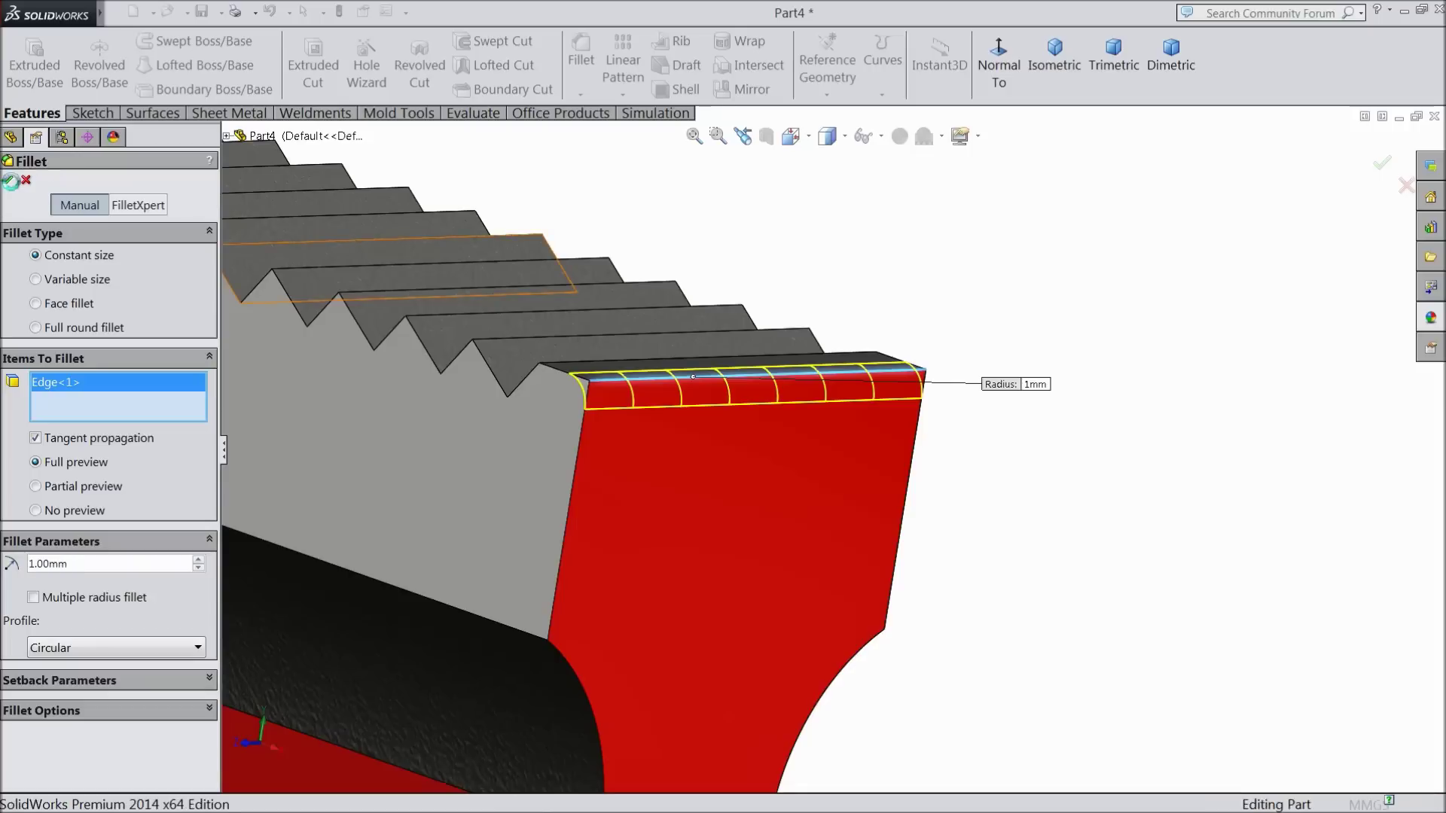
pyautogui.click(7, 181)
# - Start a 0.3 mm constant-size fillet on the outer faces of the black hooked plate and the adjacent straight strip
pyautogui.scroll(5, 683, 426)
pyautogui.scroll(3, 683, 425)
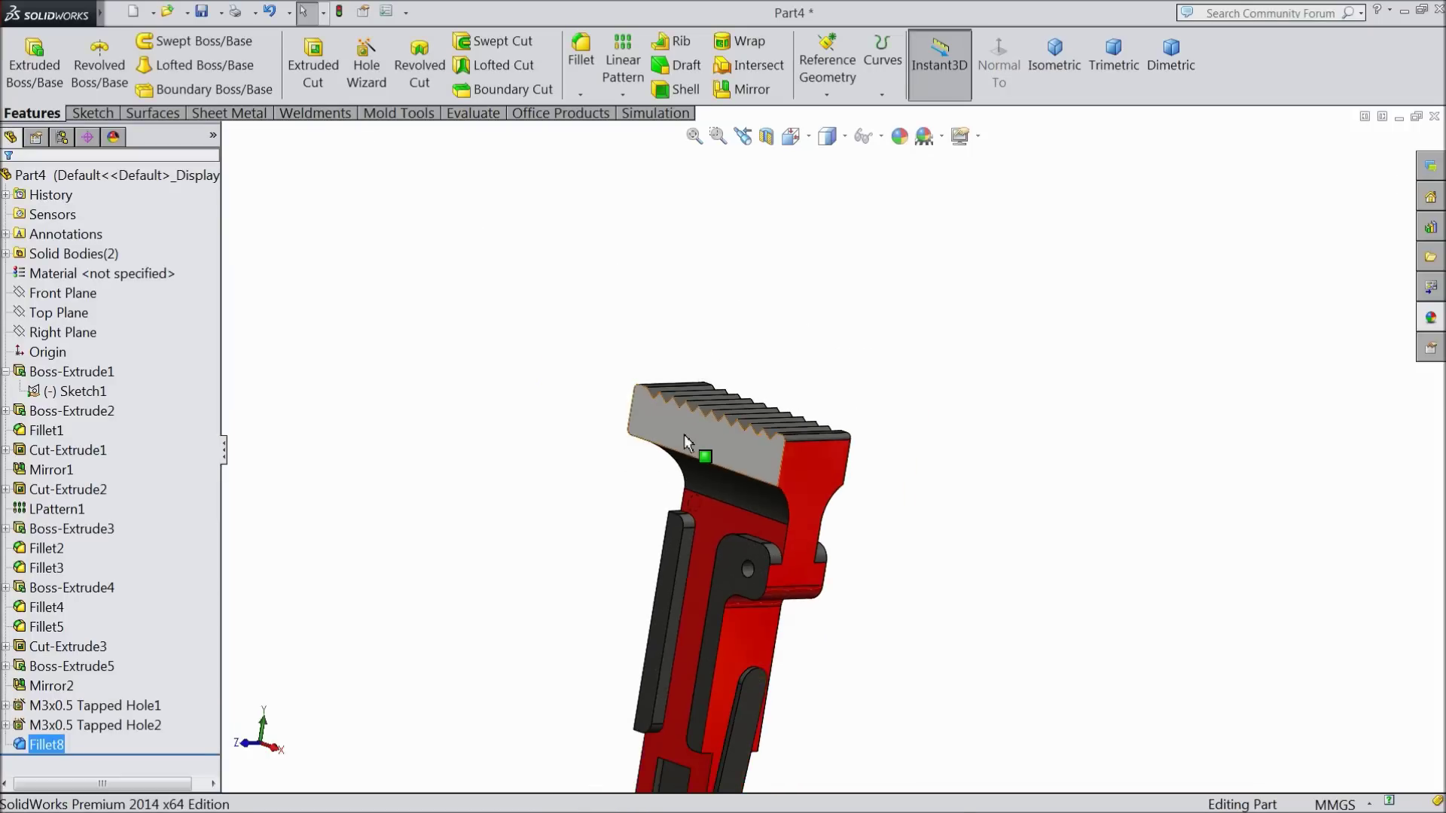
pyautogui.click(588, 57)
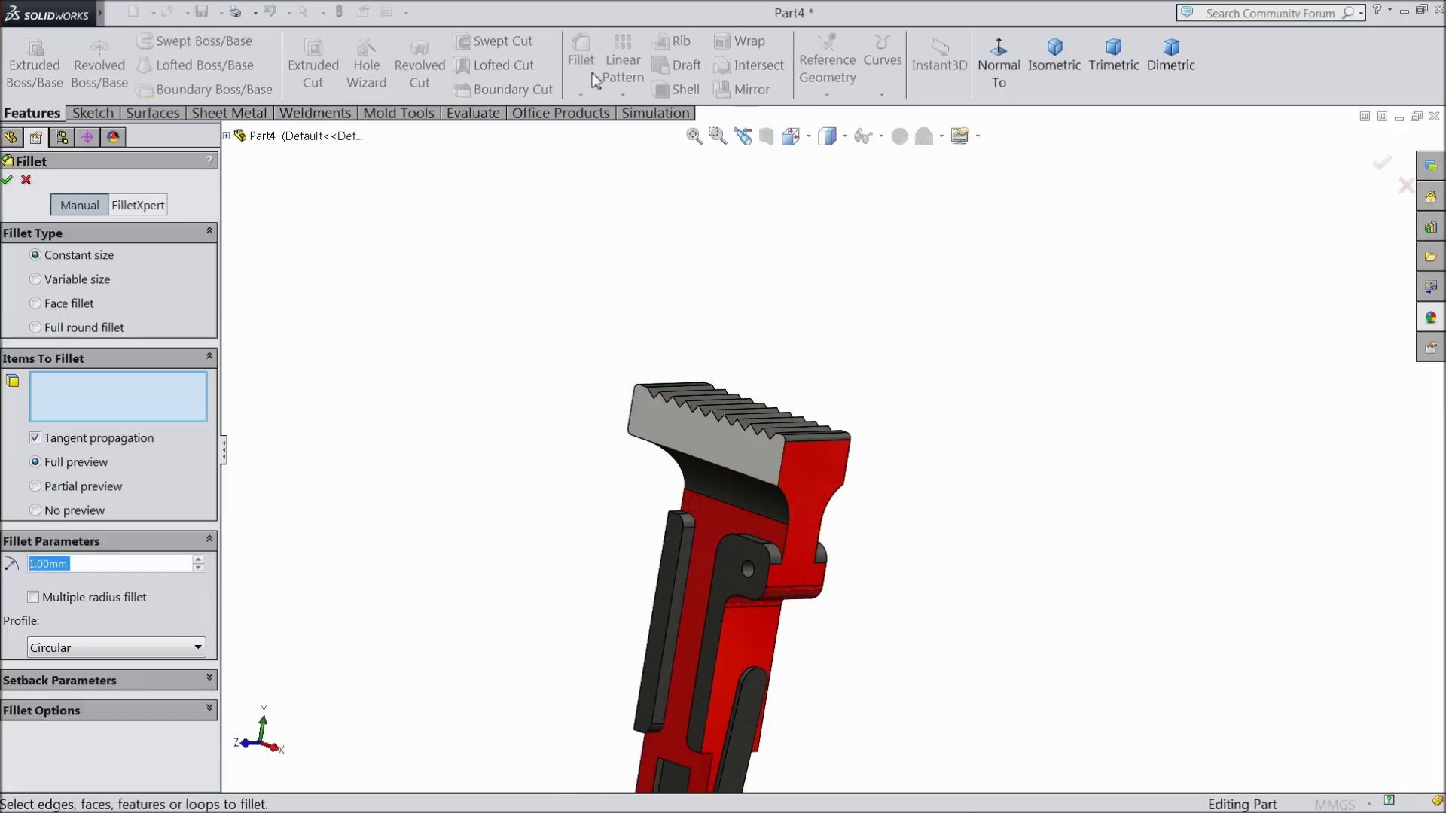
pyautogui.write('0.3')
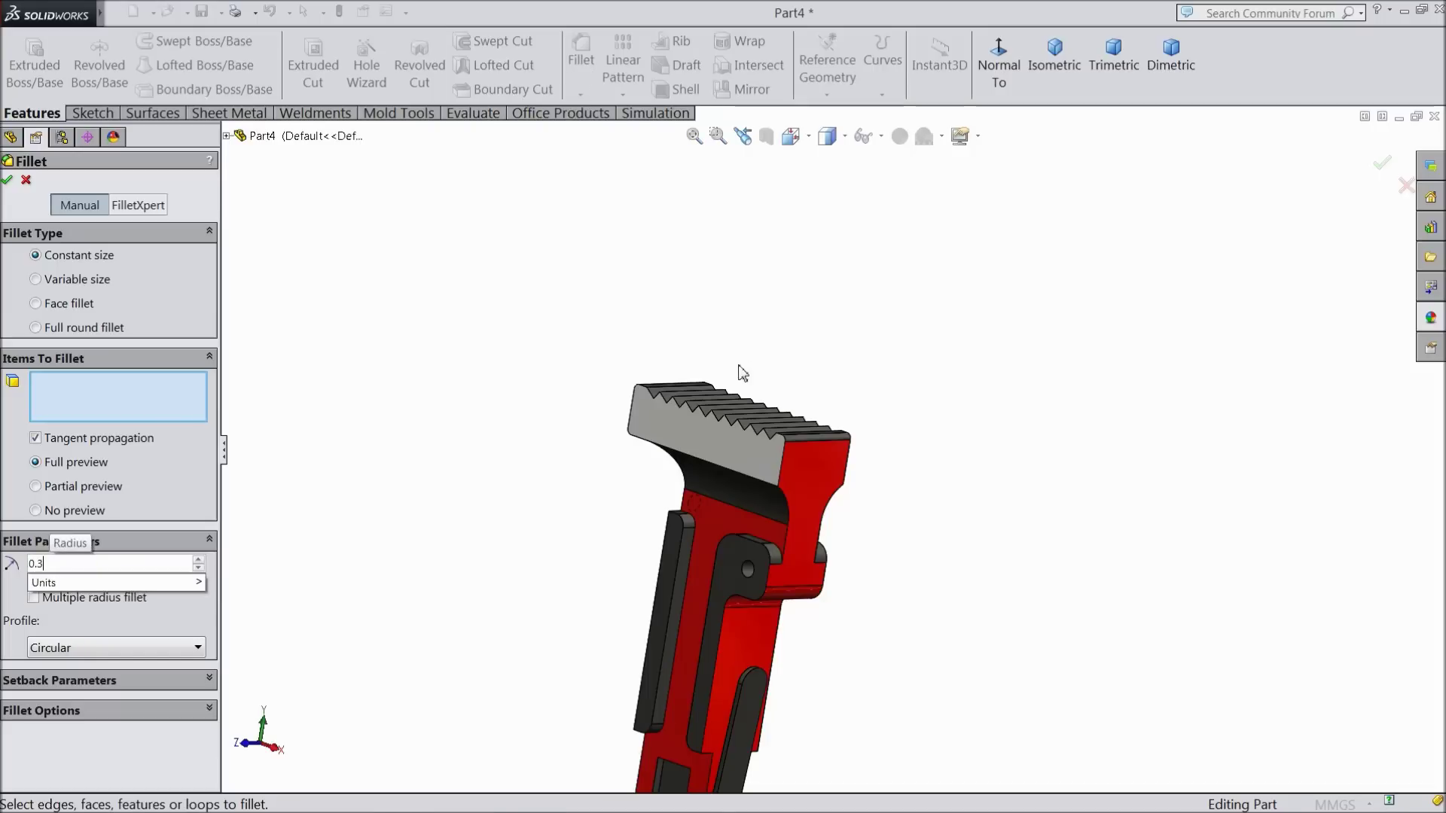
pyautogui.scroll(-4, 806, 517)
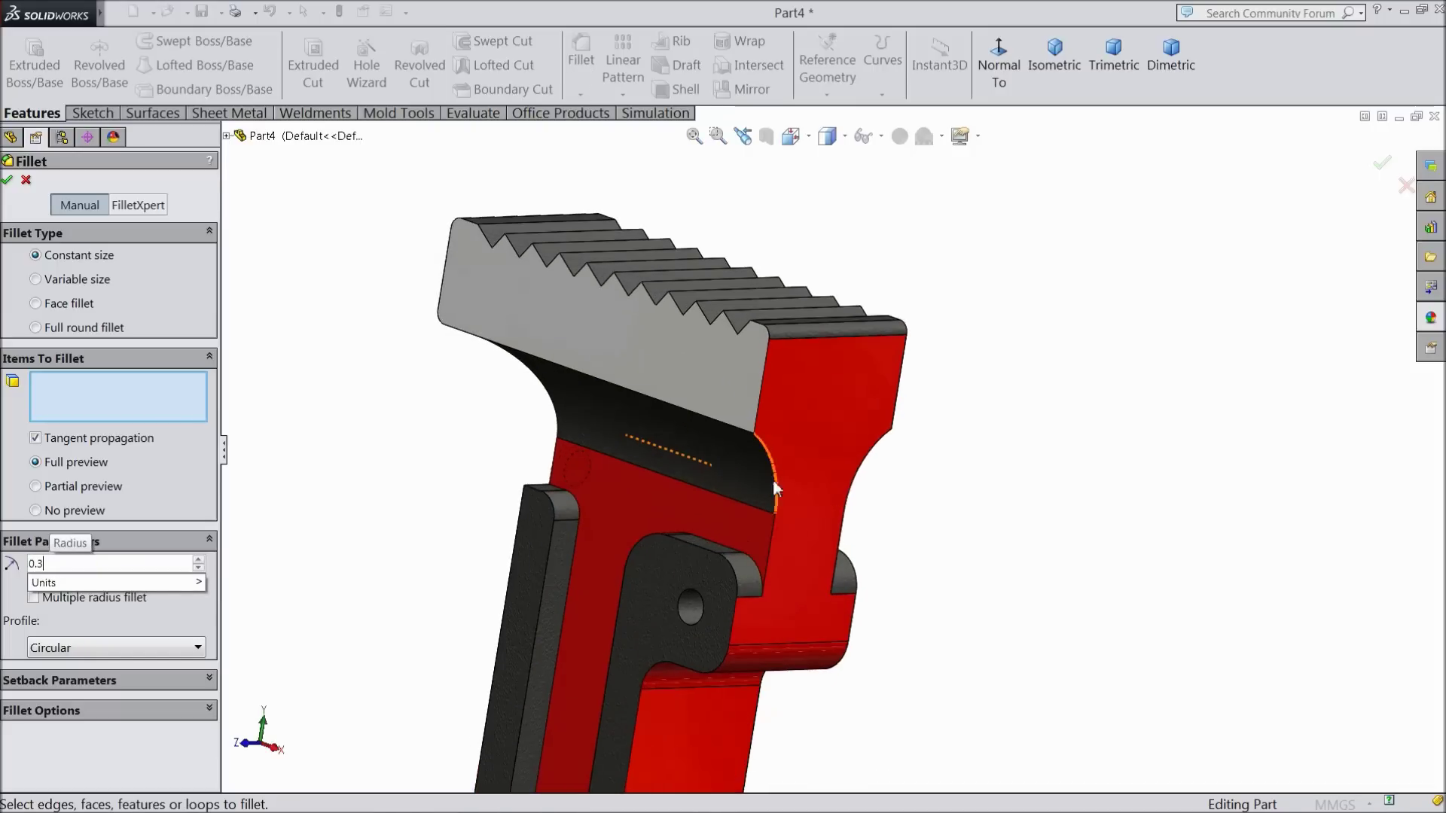
pyautogui.scroll(5, 803, 574)
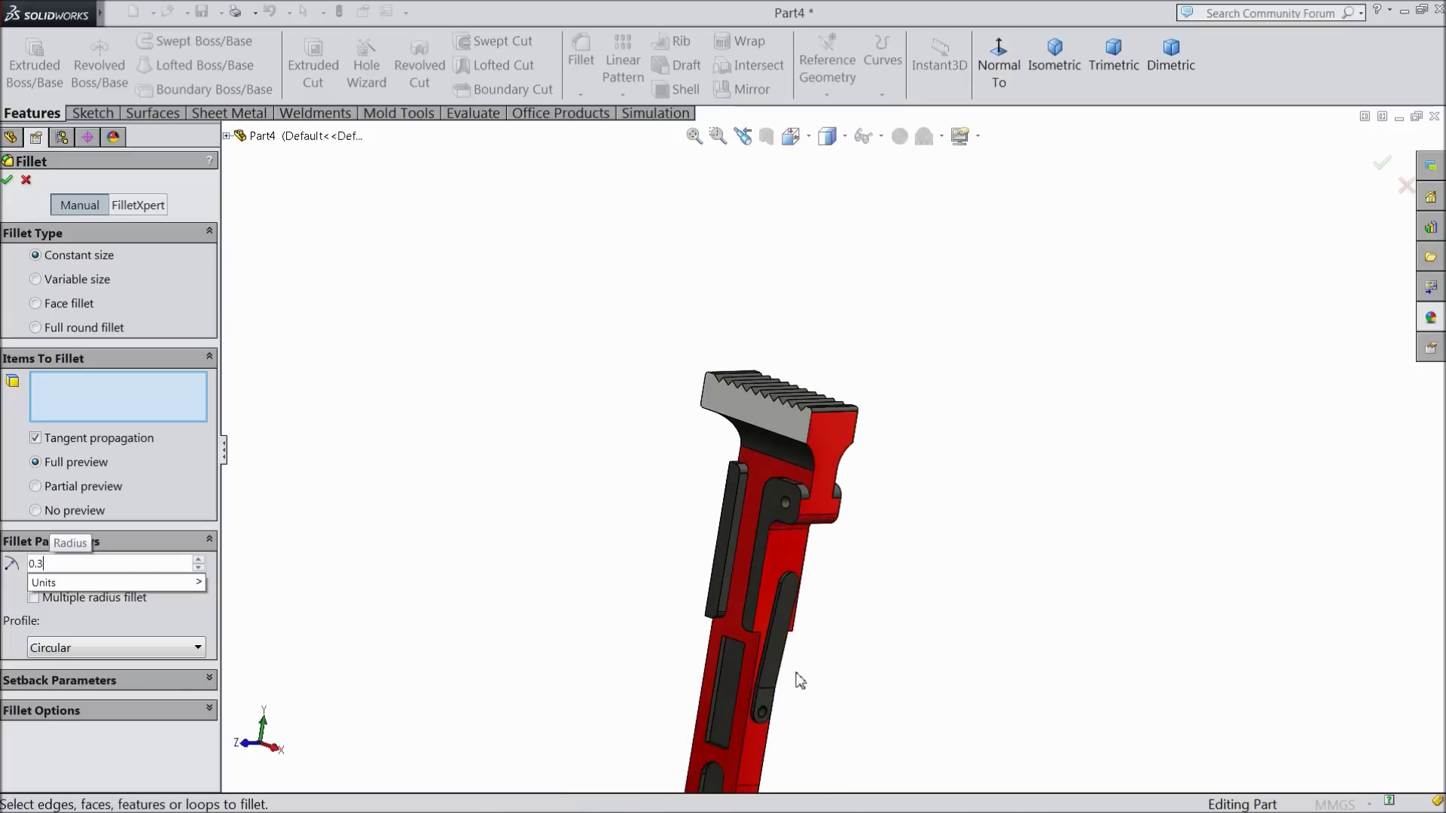
pyautogui.scroll(-8, 765, 621)
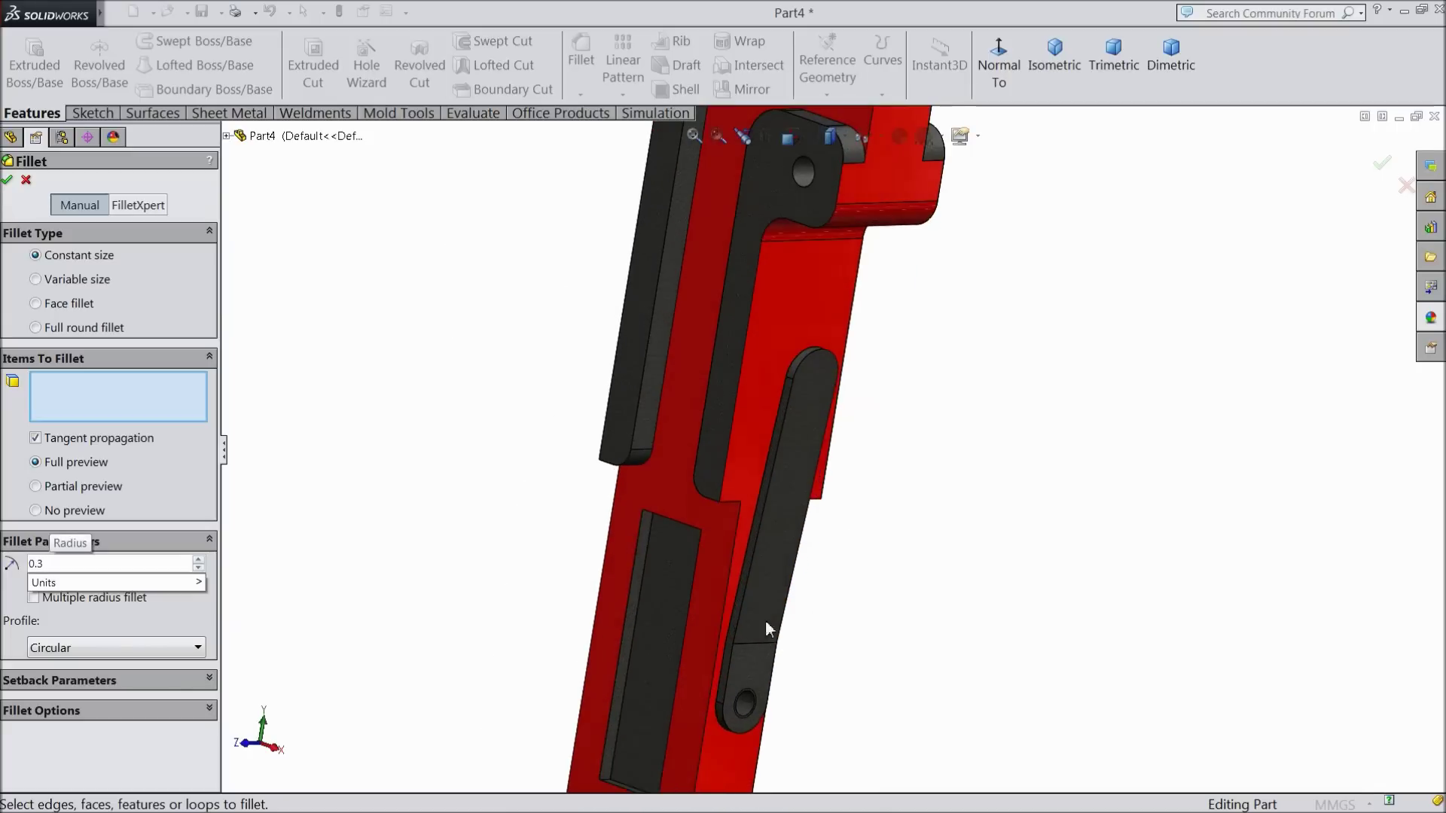
pyautogui.click(719, 429)
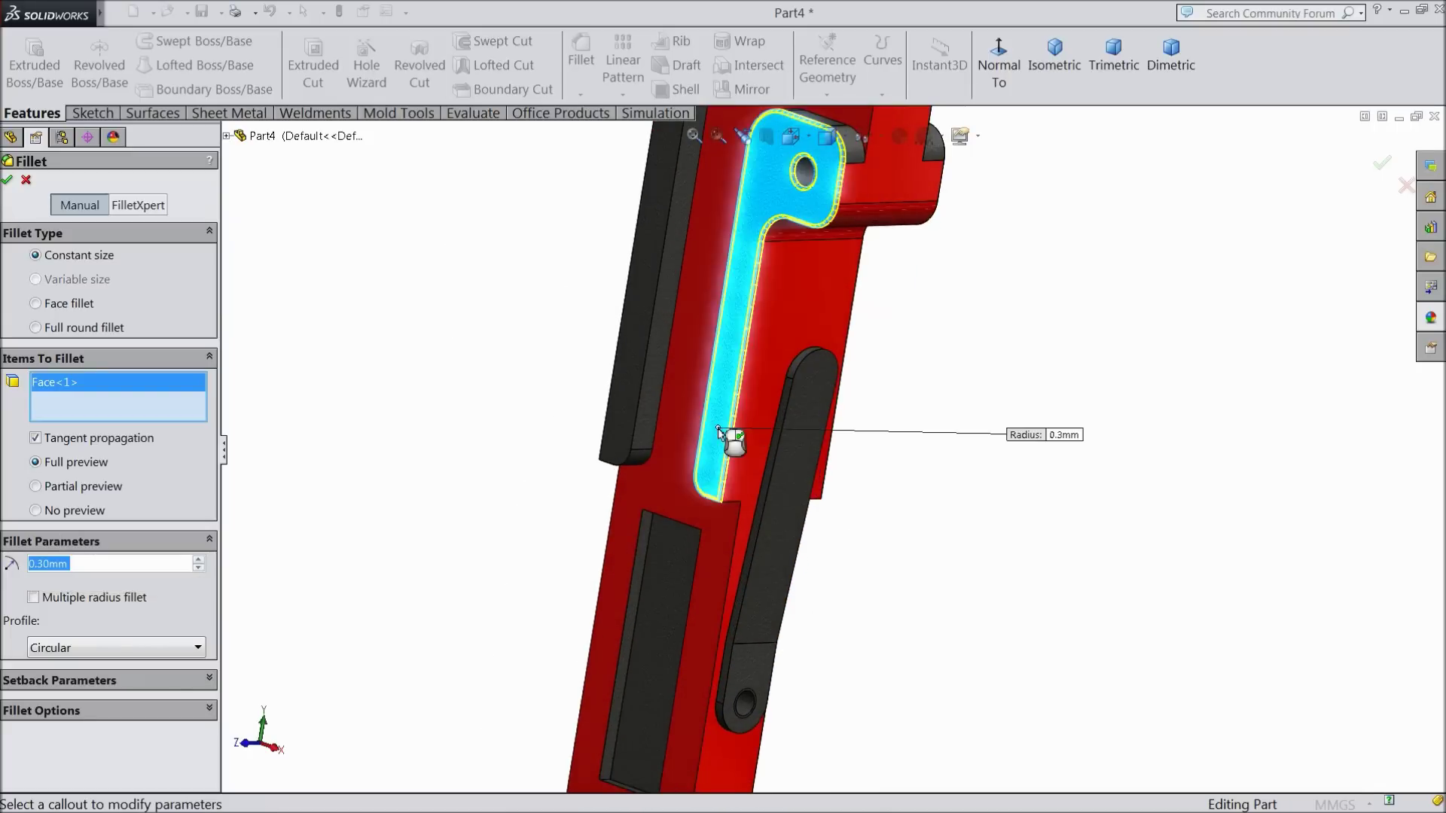
pyautogui.click(629, 386)
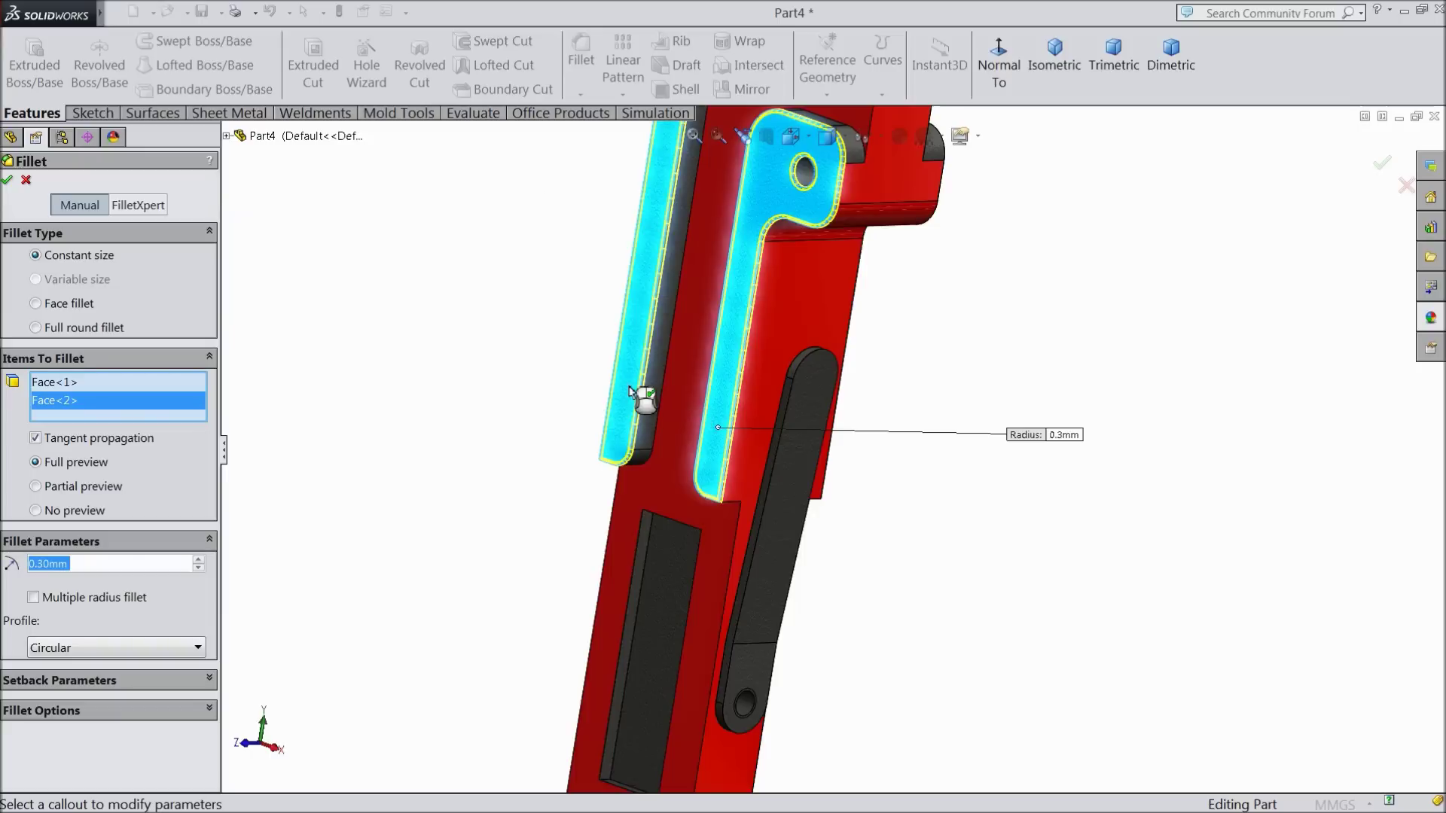
# - Add the outer faces of the matching hooked plate and straight strip on the handle's opposite side to the fillet
pyautogui.scroll(5, 843, 459)
pyautogui.moveTo(889, 491); pyautogui.dragTo(746, 392, button='middle')
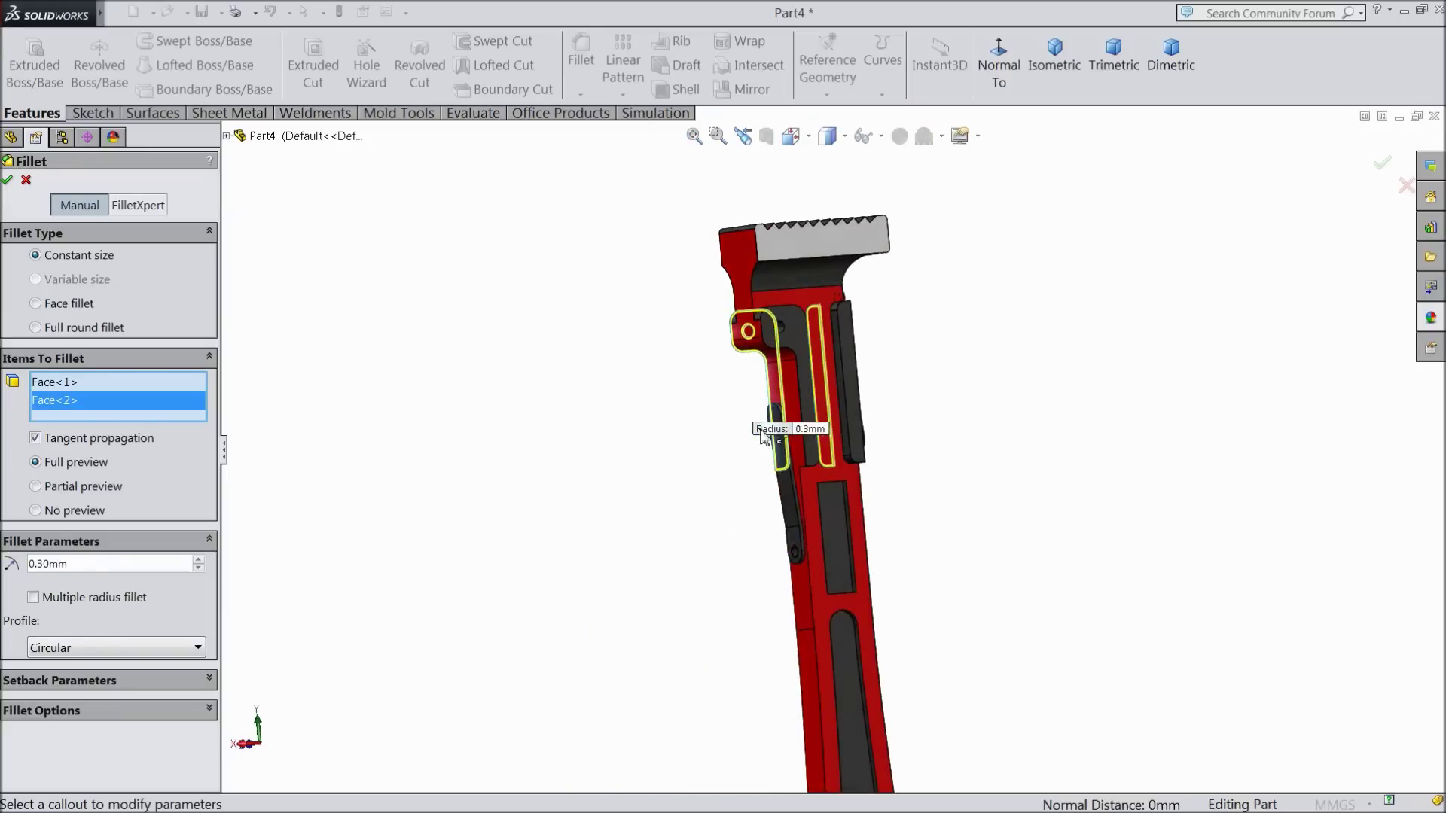
pyautogui.scroll(-5, 738, 369)
pyautogui.click(733, 340)
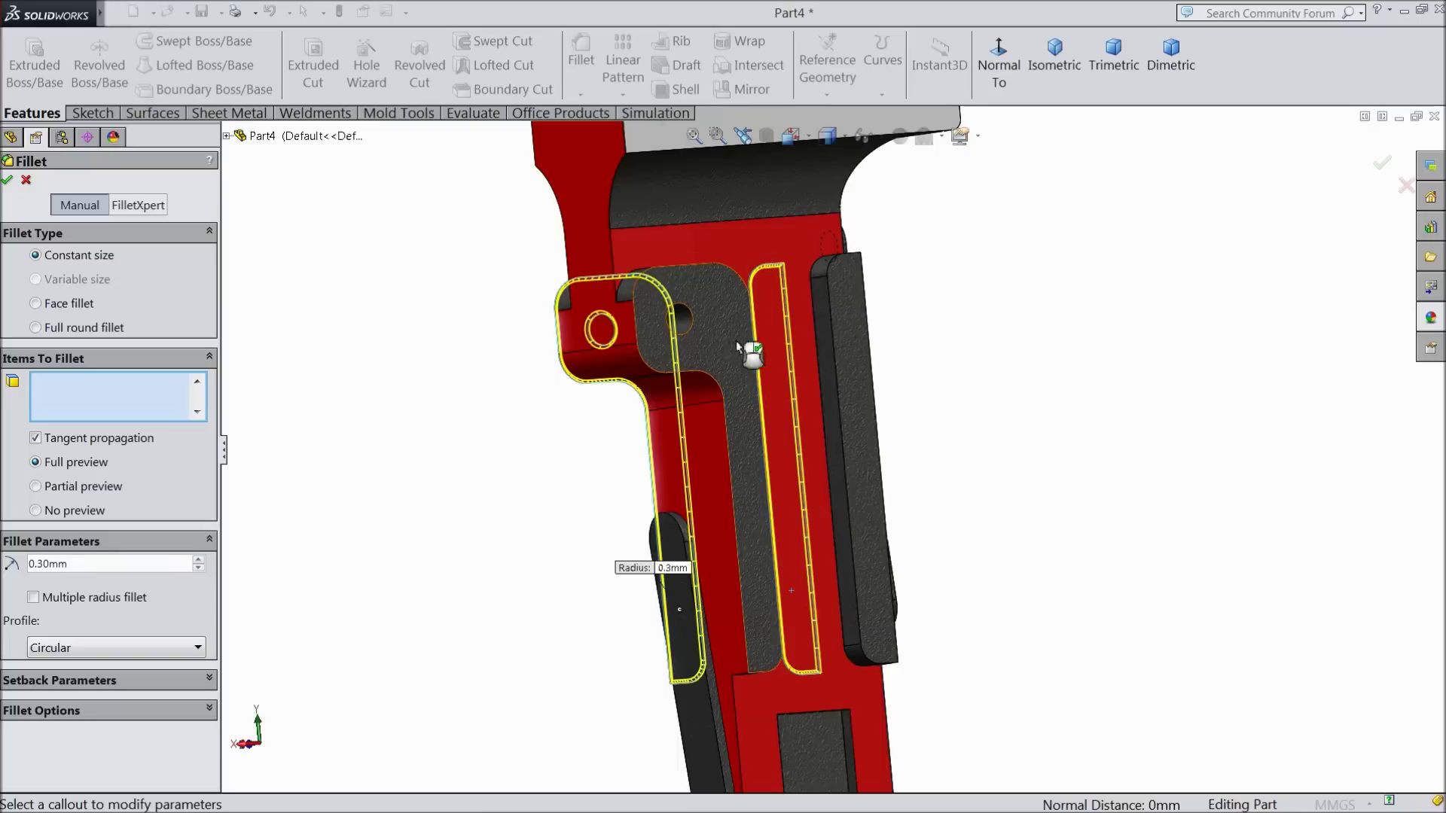
pyautogui.click(841, 327)
pyautogui.click(790, 247)
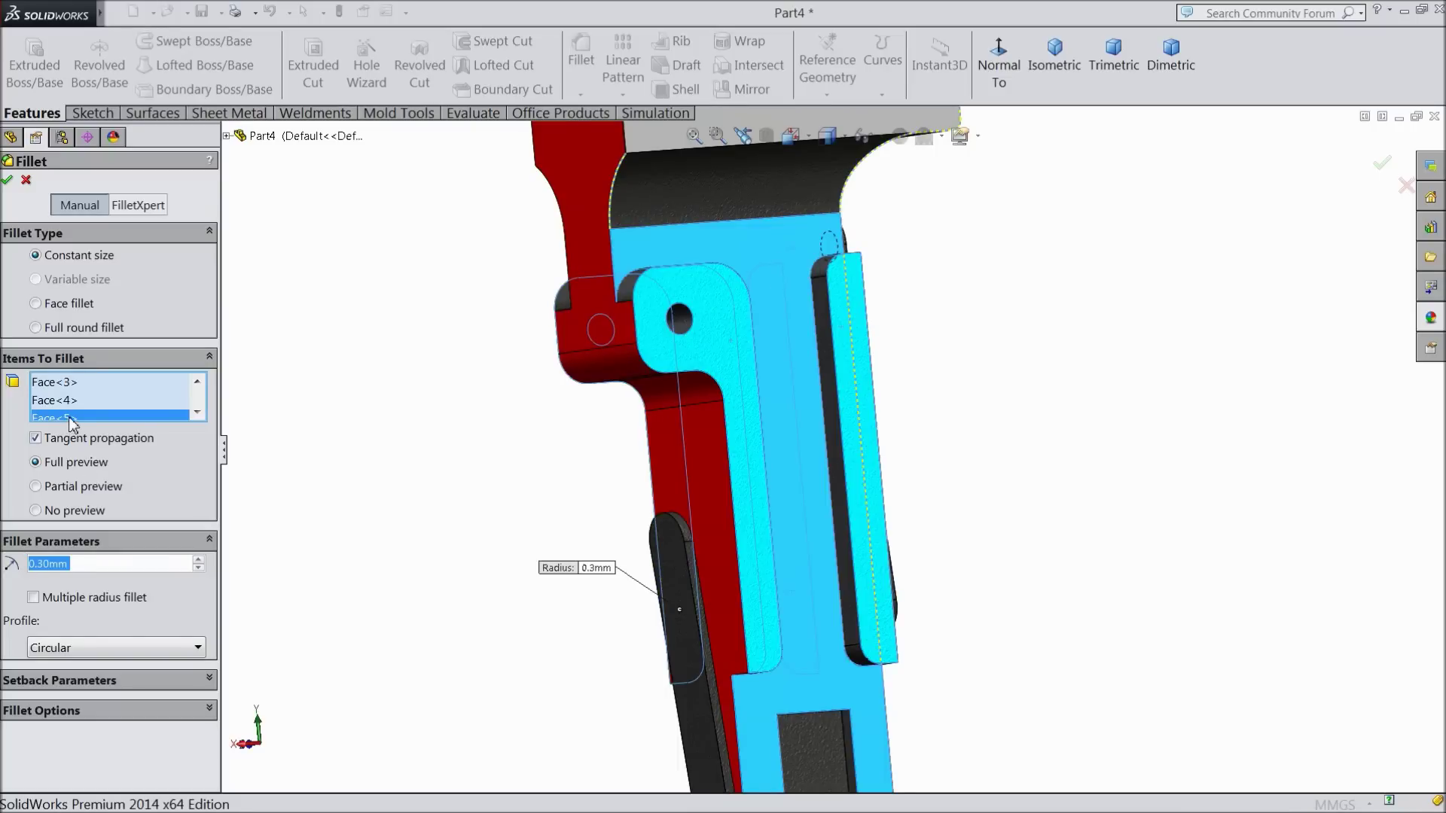
pyautogui.click(198, 412)
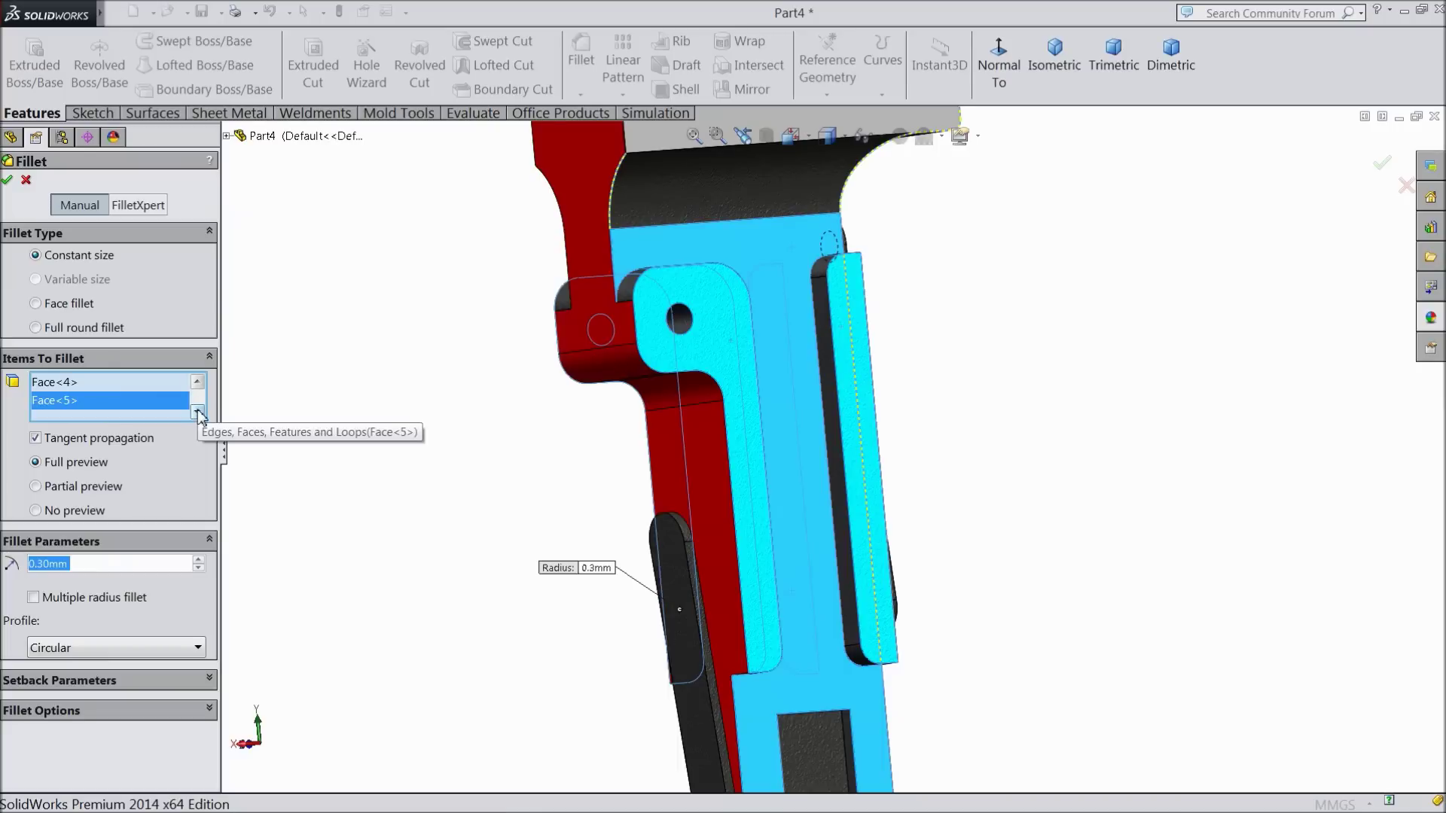
pyautogui.rightClick(70, 403)
pyautogui.click(143, 430)
# - Add the floor faces of the long tapered pocket and the rectangular pocket on this side to the fillet
pyautogui.scroll(5, 657, 497)
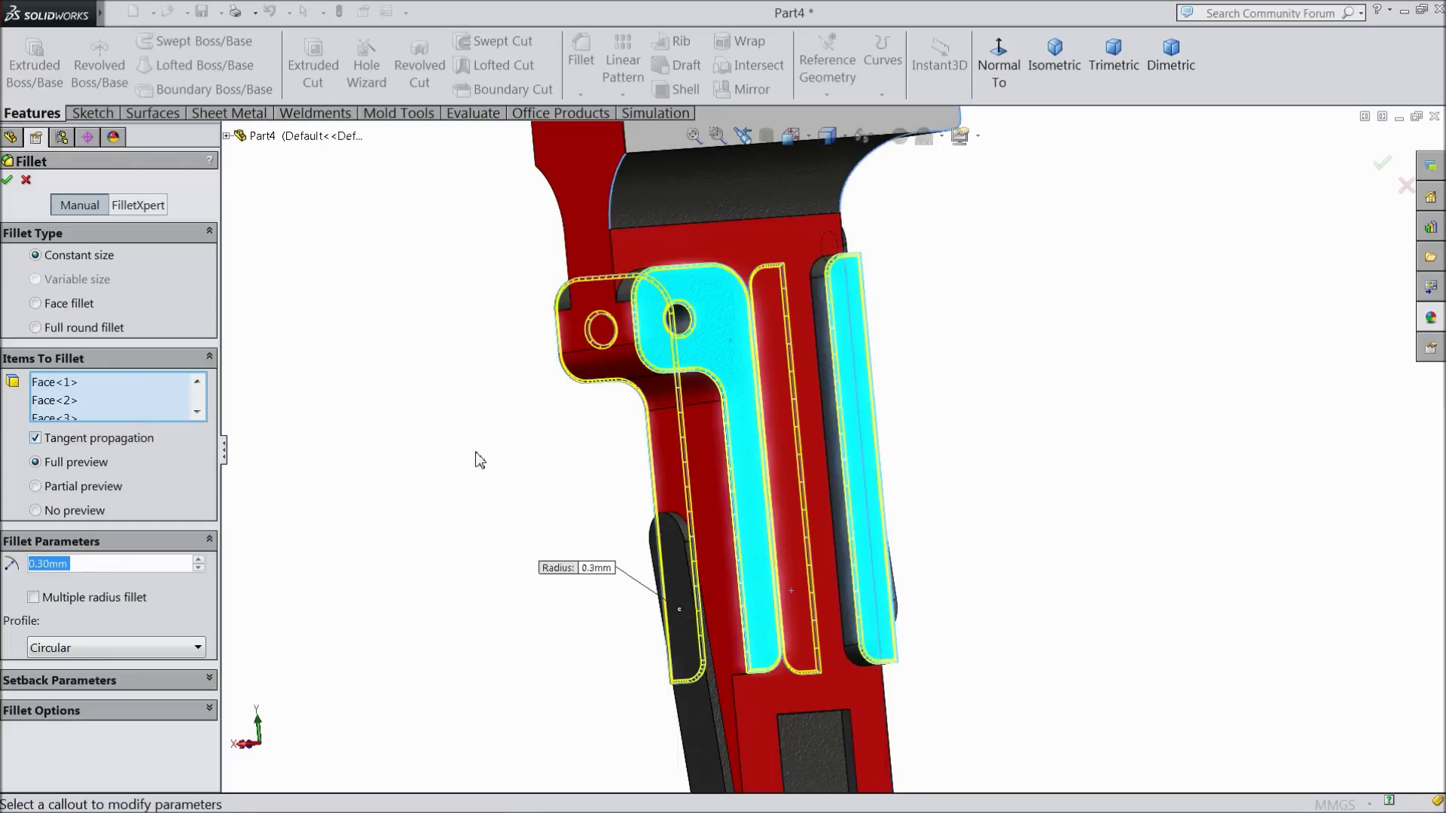
pyautogui.scroll(2, 663, 505)
pyautogui.scroll(-8, 847, 638)
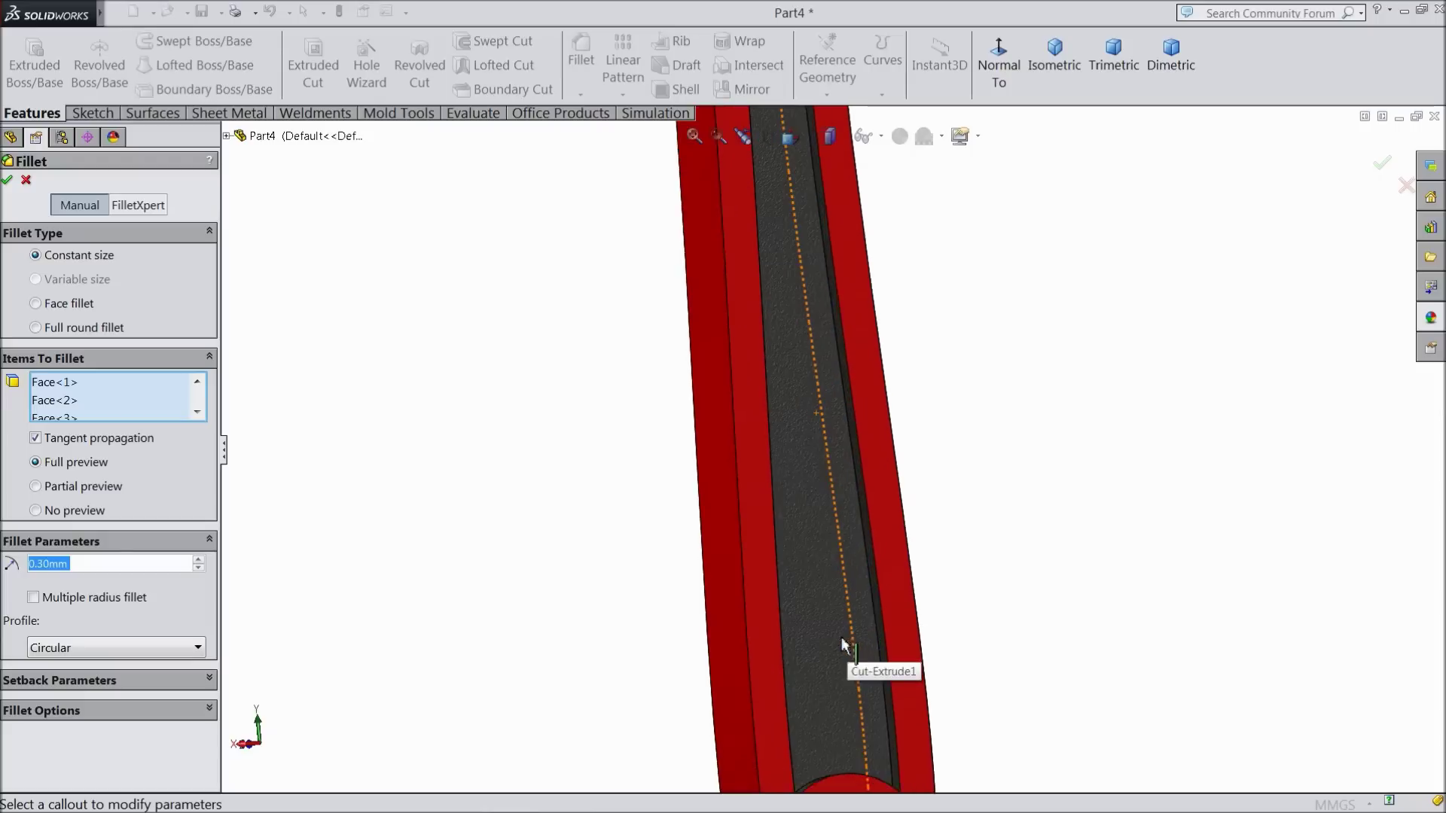
pyautogui.click(816, 607)
pyautogui.scroll(5, 823, 613)
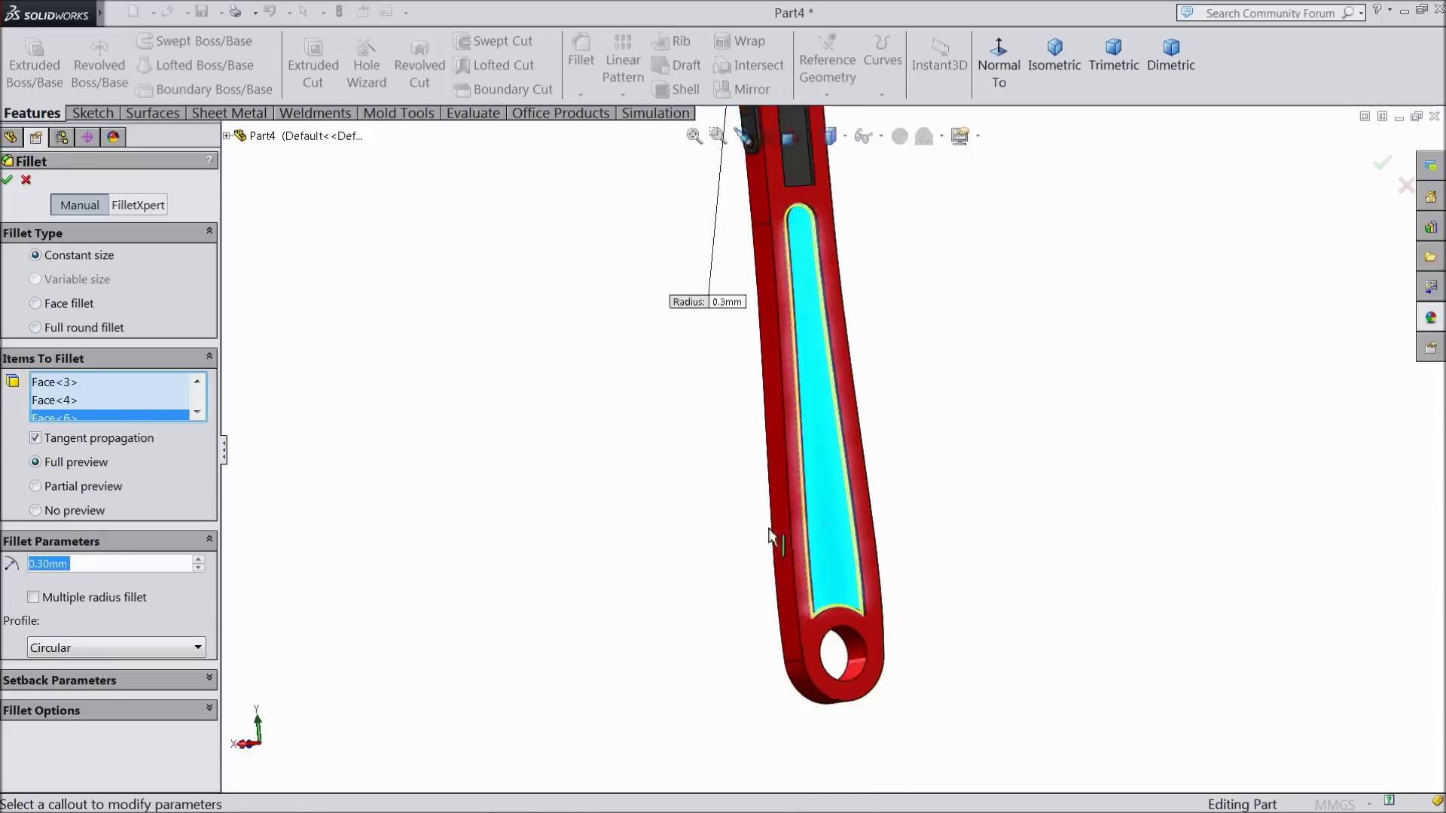
pyautogui.scroll(-5, 813, 224)
pyautogui.click(786, 318)
# - Add the rectangular and long pocket floors on the handle's other side and apply the 0.3 mm fillet
pyautogui.moveTo(775, 411); pyautogui.dragTo(861, 440, button='middle')
pyautogui.scroll(-5, 746, 399)
pyautogui.click(721, 400)
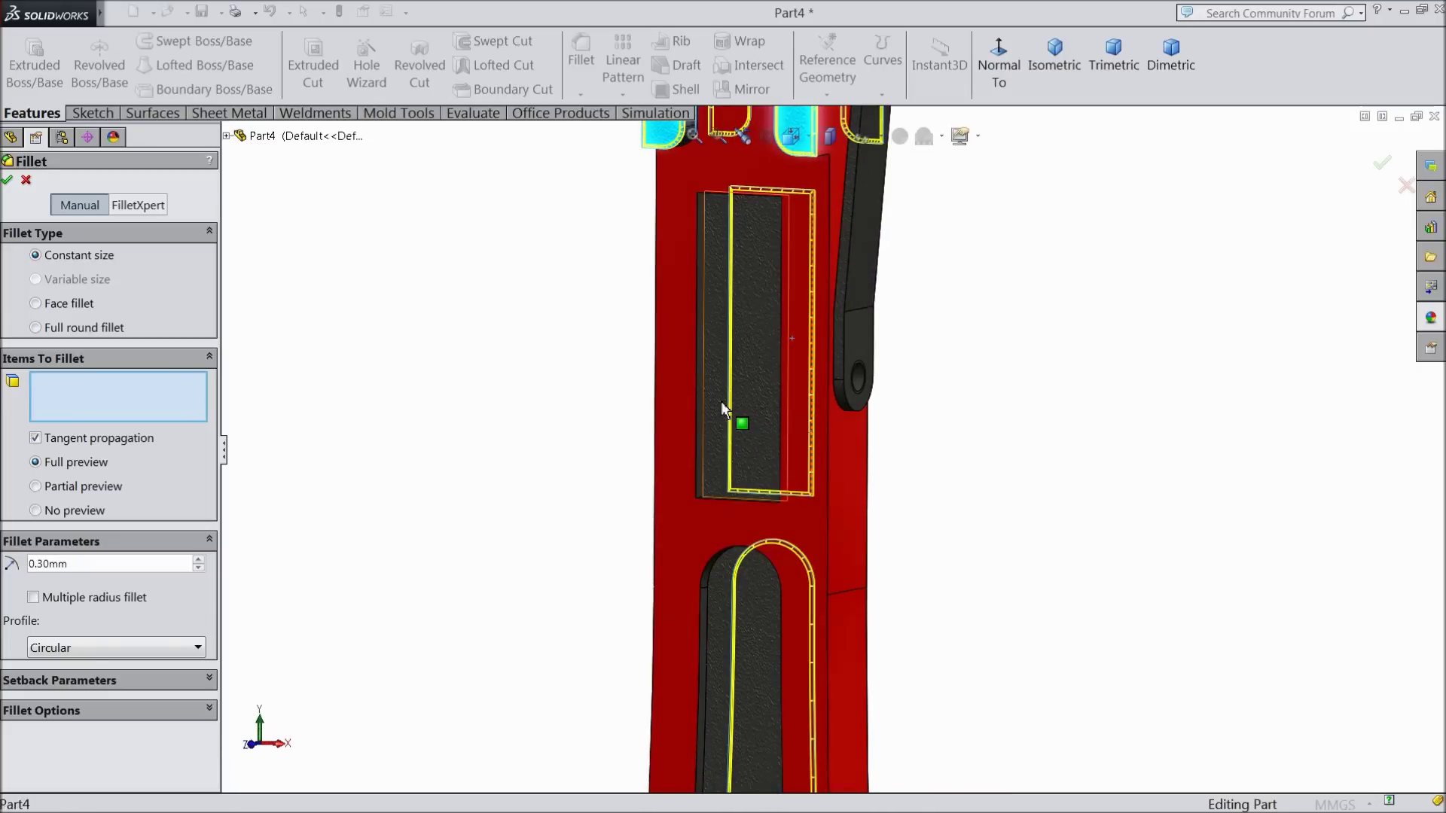
pyautogui.click(724, 591)
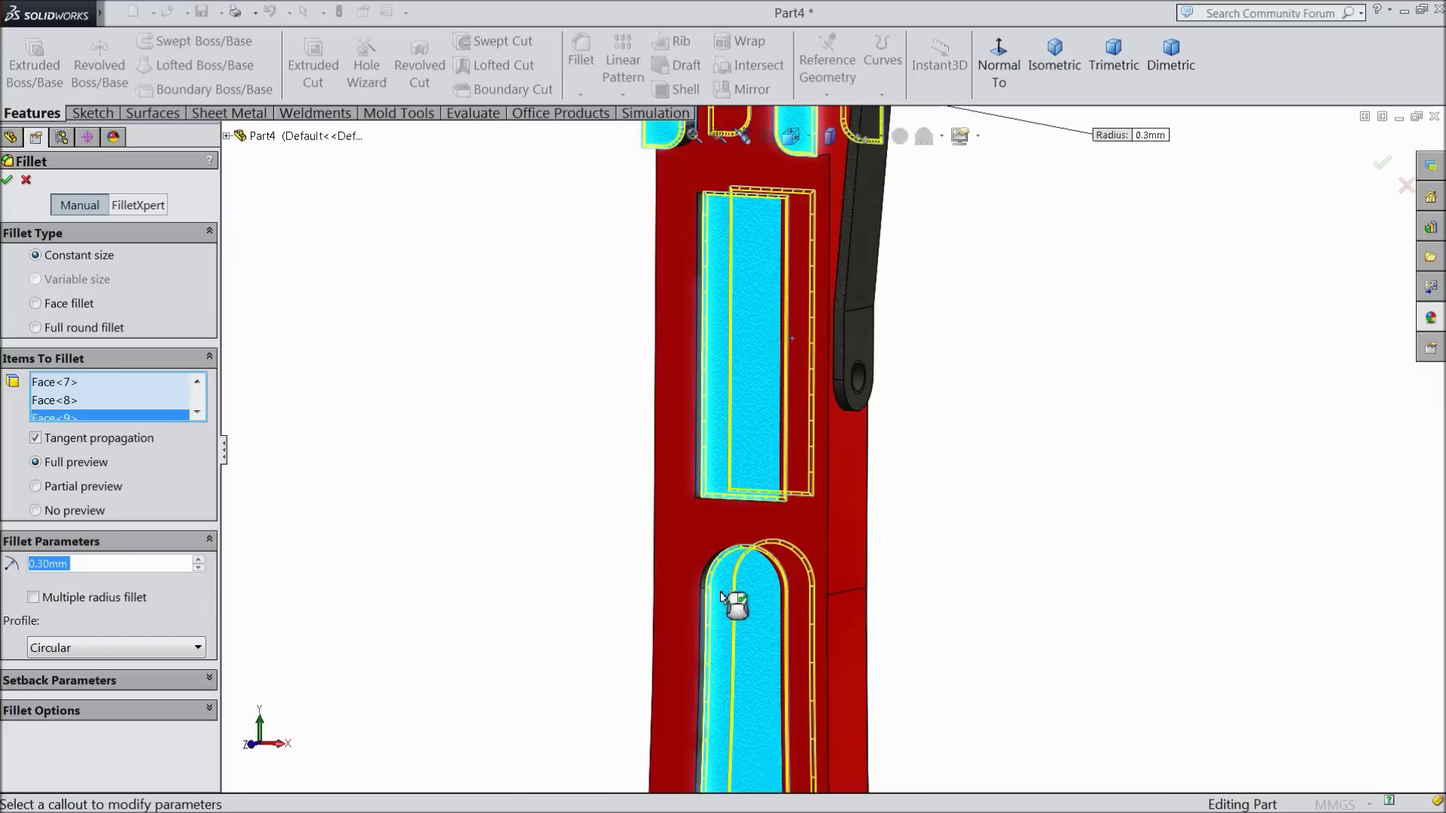
pyautogui.click(8, 181)
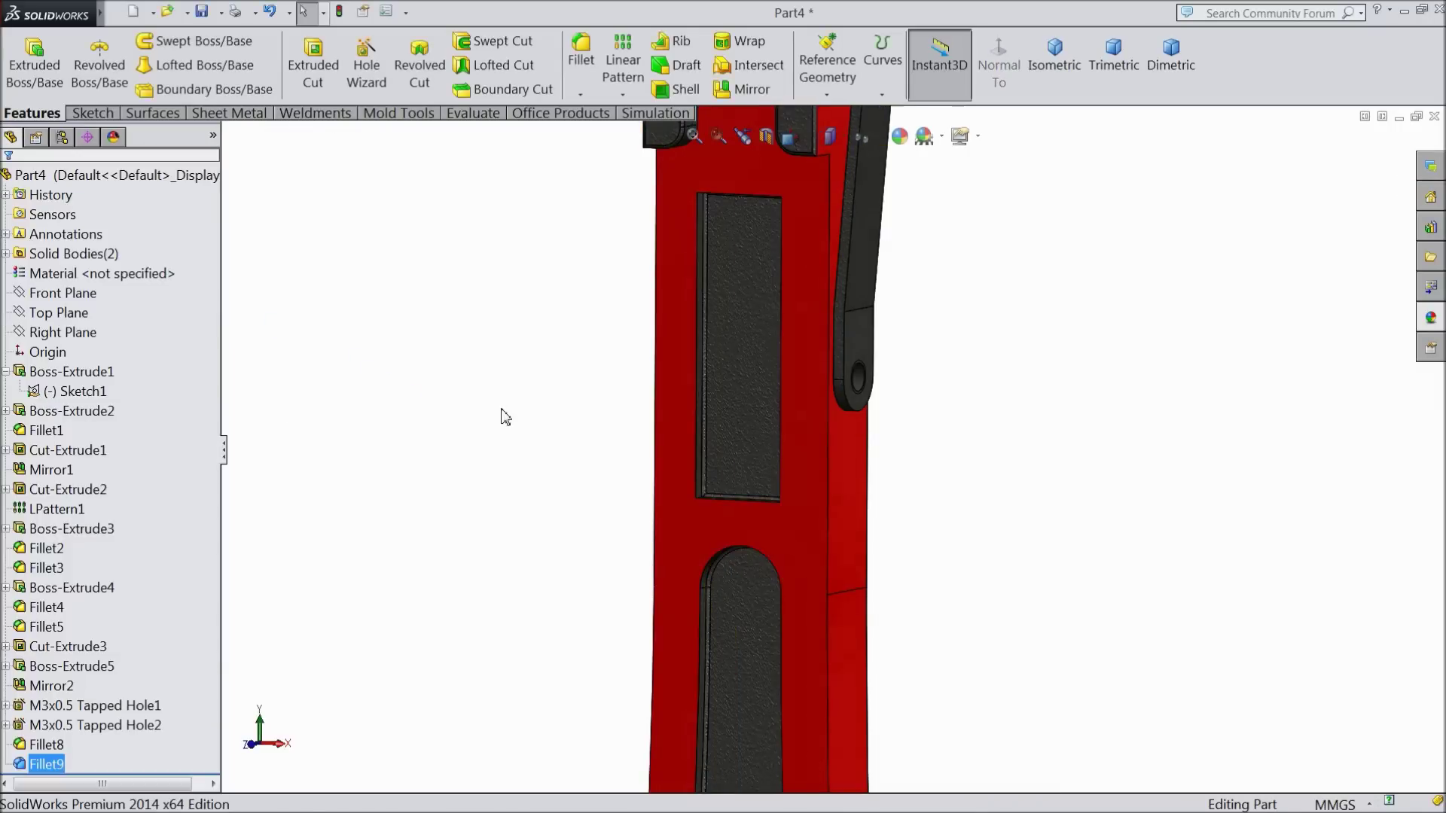
# - Try a 0.3 mm fillet on the handle's long straight side edge, and clear that edge from the selection
pyautogui.scroll(2, 502, 408)
pyautogui.moveTo(582, 426); pyautogui.dragTo(583, 274, button='middle')
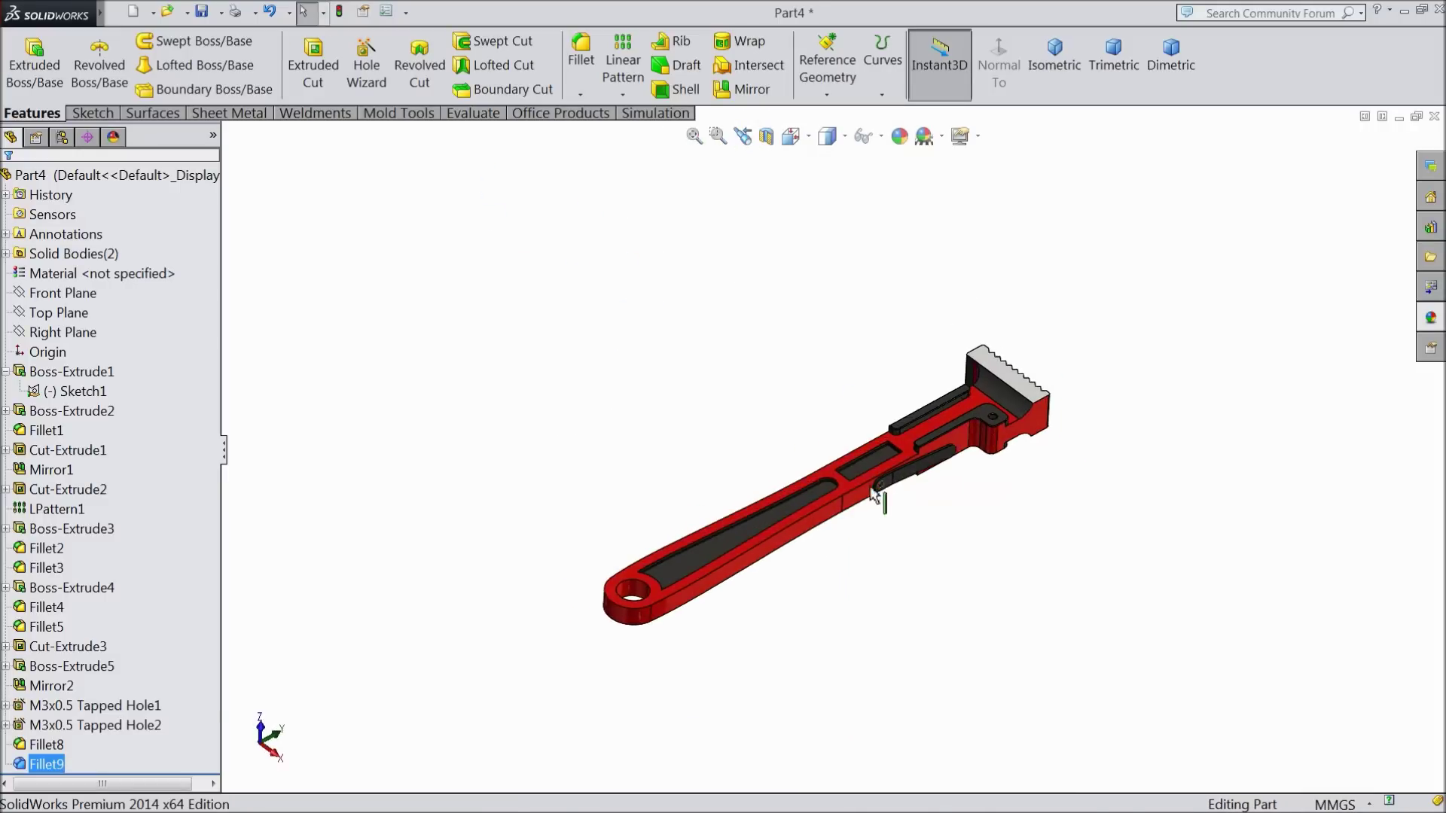
pyautogui.scroll(-6, 828, 520)
pyautogui.click(581, 77)
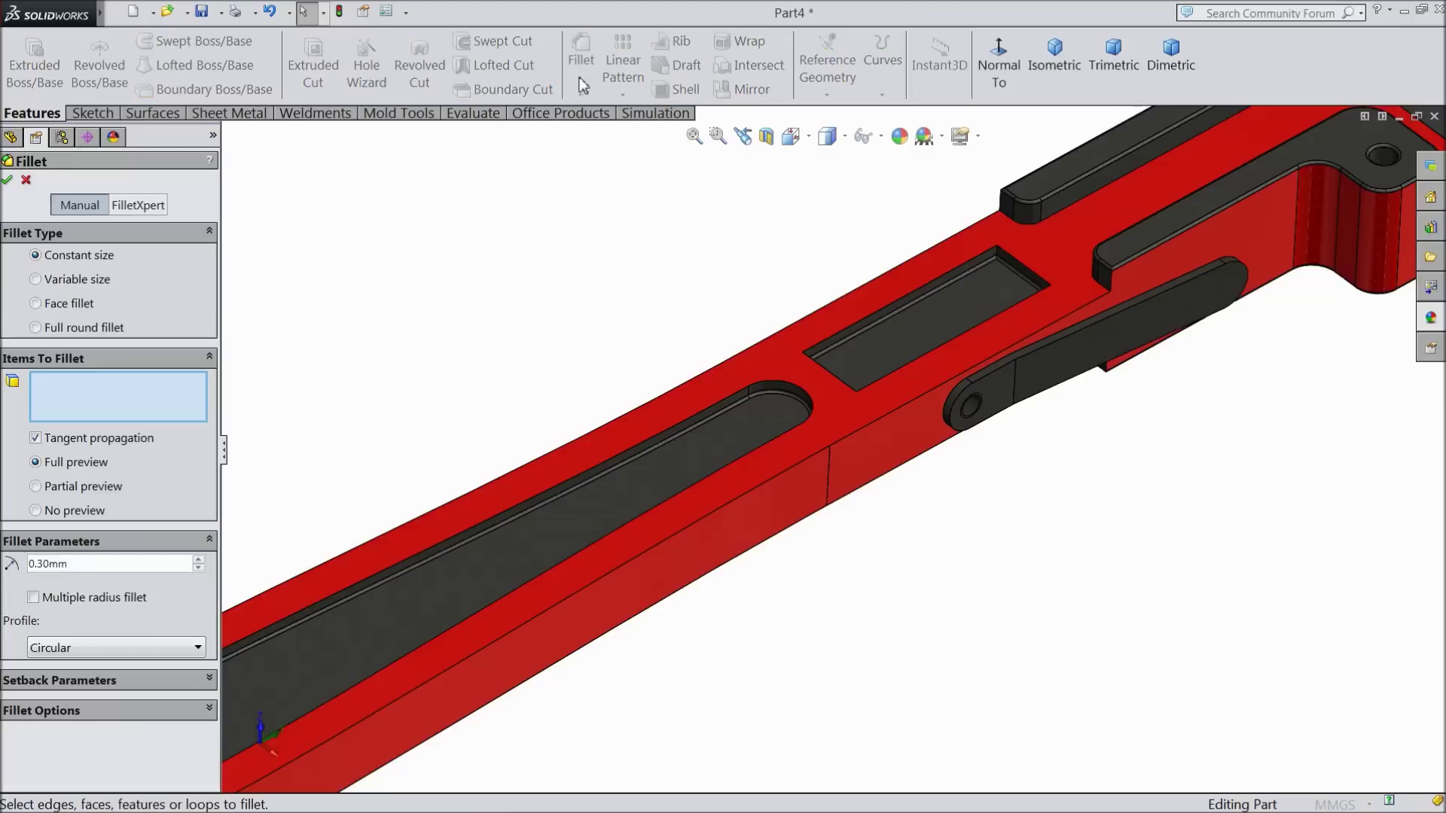
pyautogui.click(695, 524)
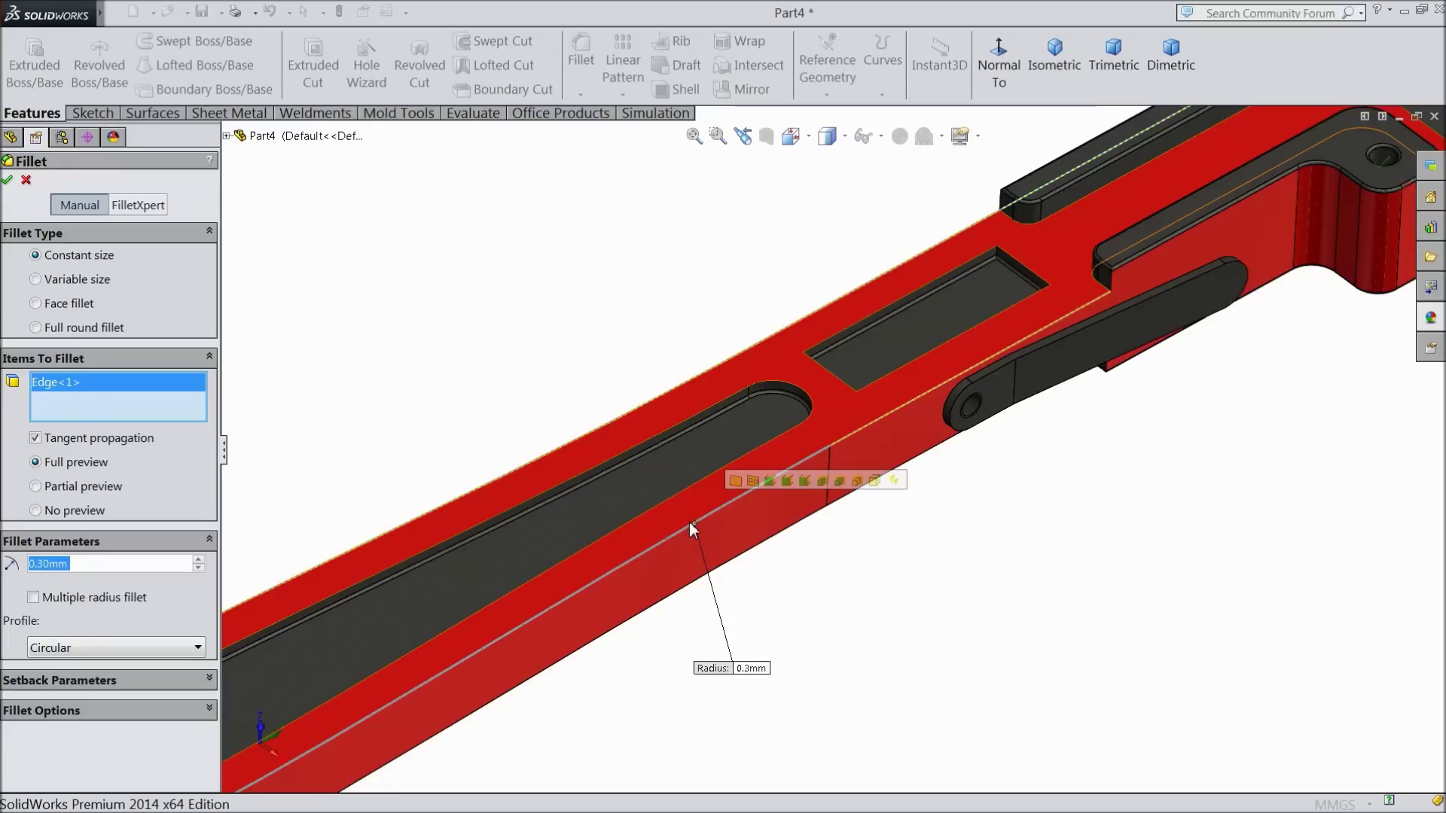
pyautogui.scroll(-5, 689, 522)
pyautogui.moveTo(657, 548); pyautogui.dragTo(722, 512, button='middle')
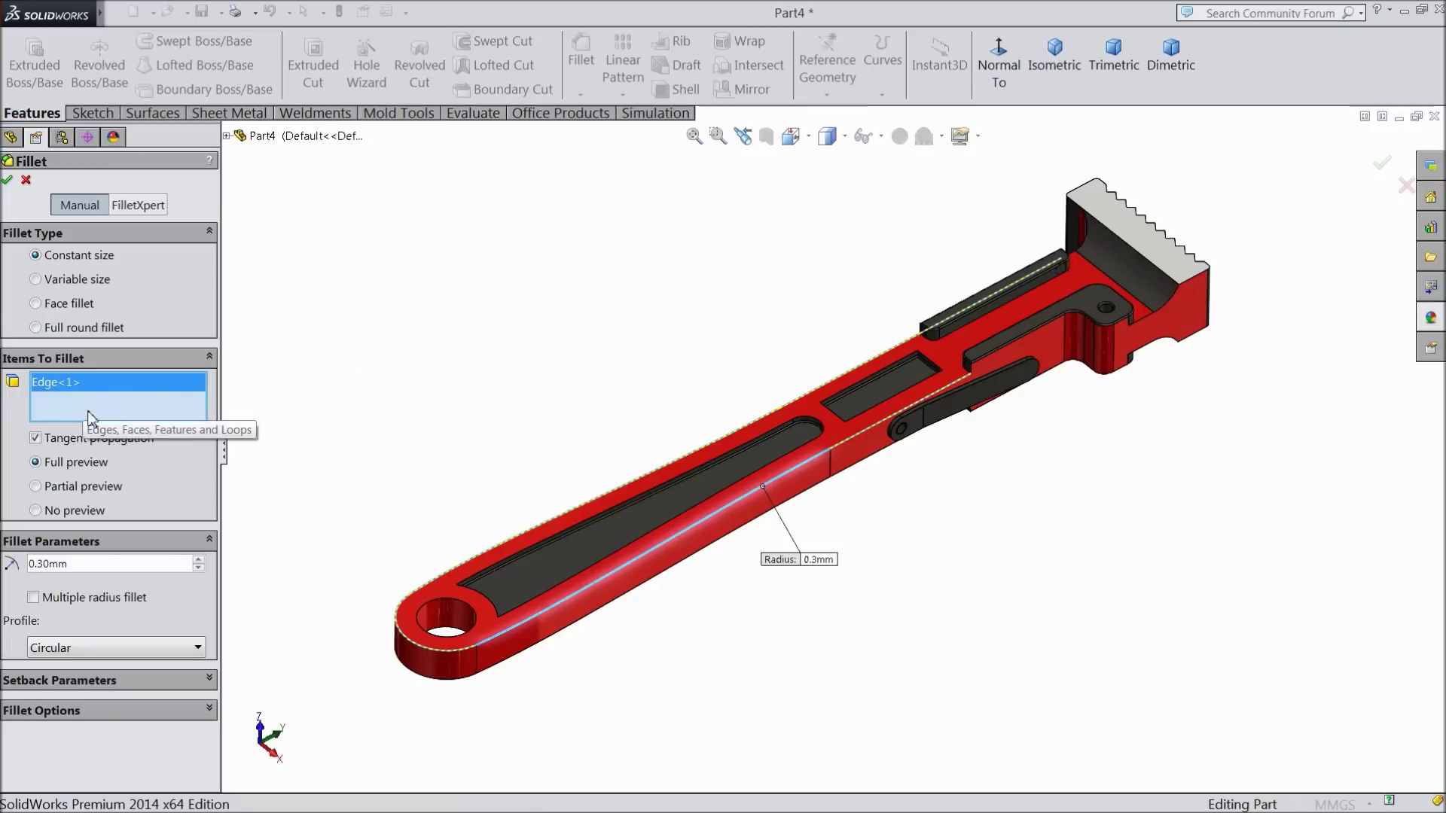
pyautogui.rightClick(50, 386)
pyautogui.click(90, 400)
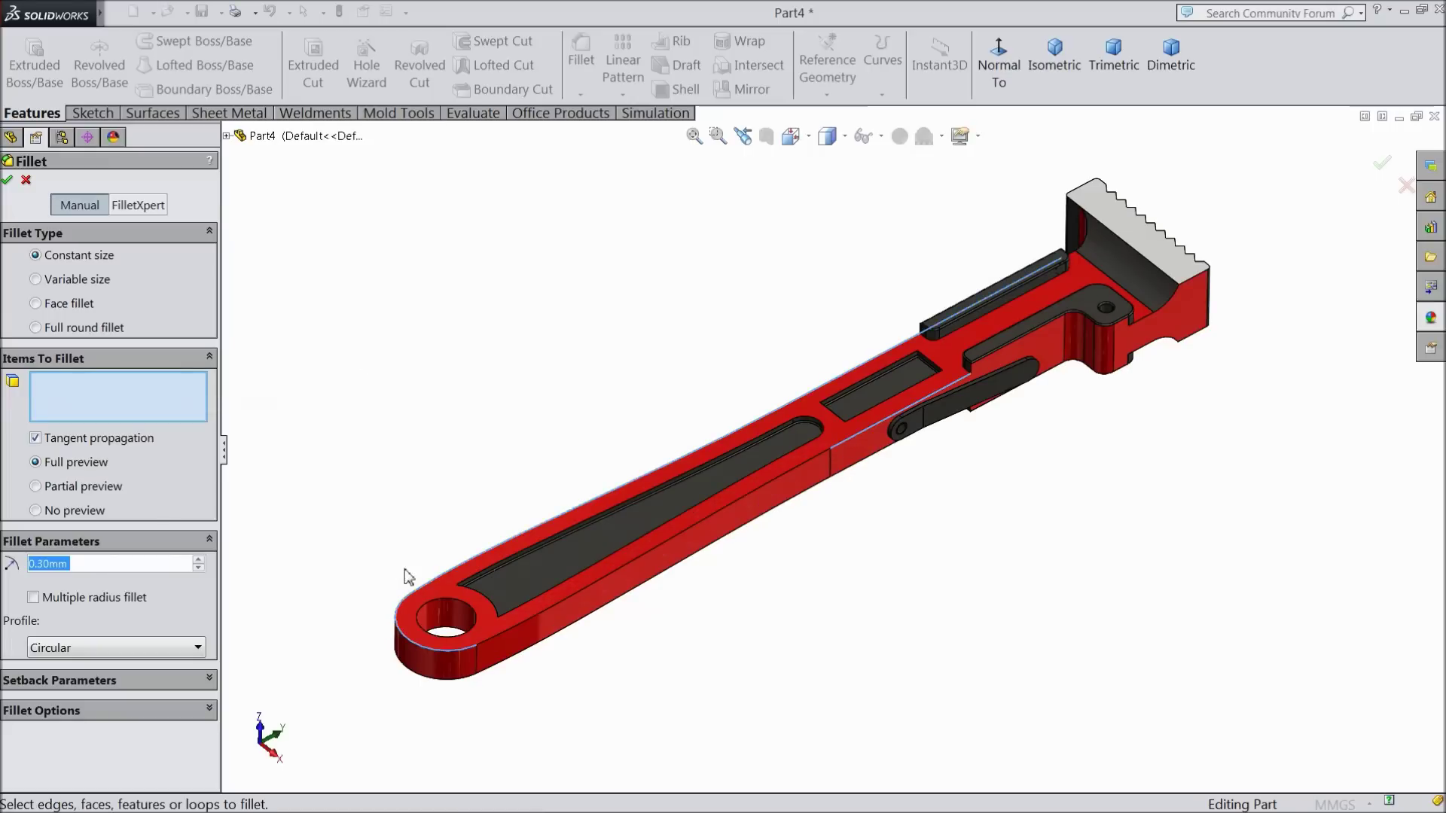
# - Try selecting the end hole's rim, its inner face and the handle's rounded end edge for the fillet, and clear the selection
pyautogui.click(465, 638)
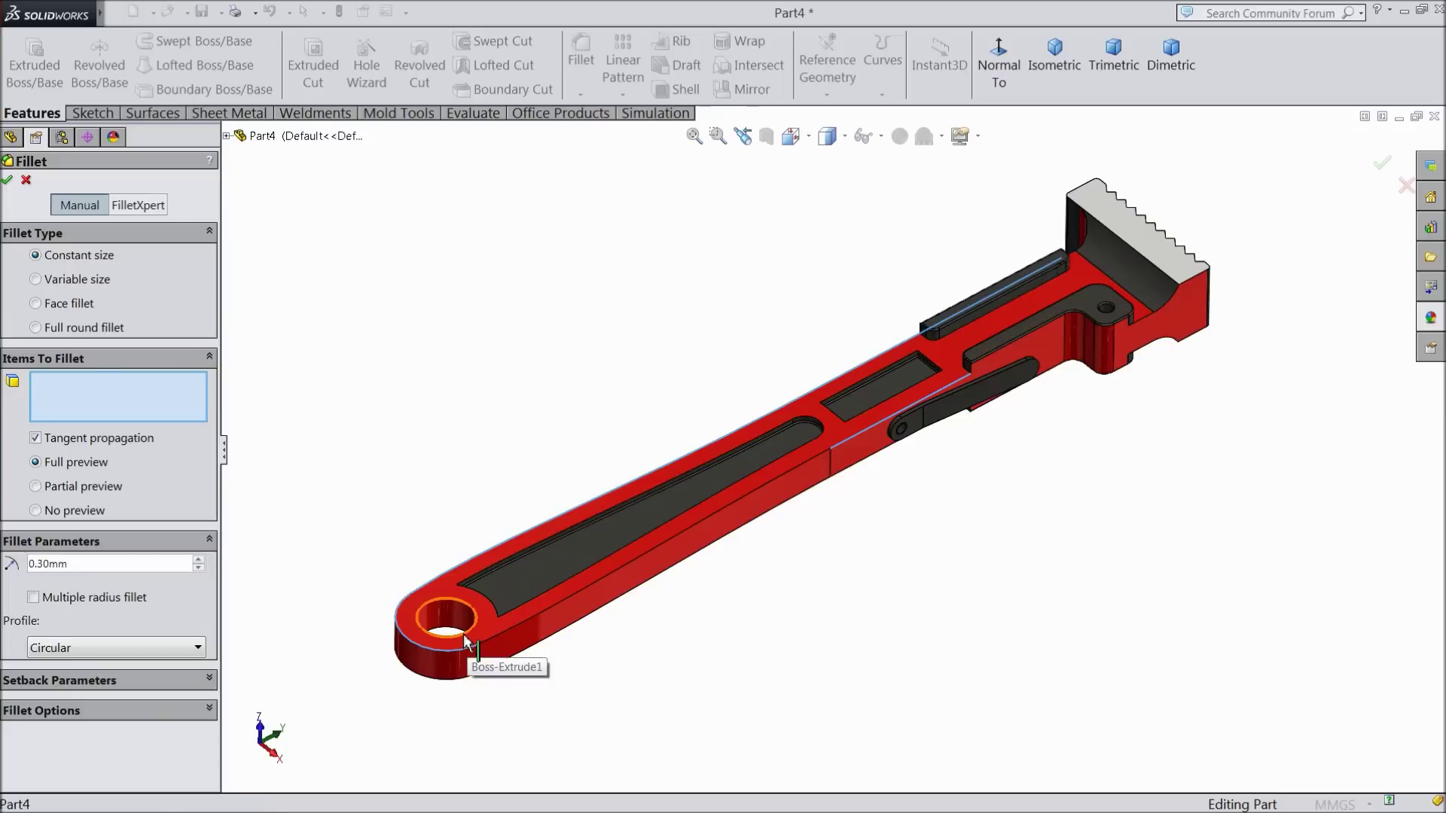
pyautogui.scroll(-8, 465, 639)
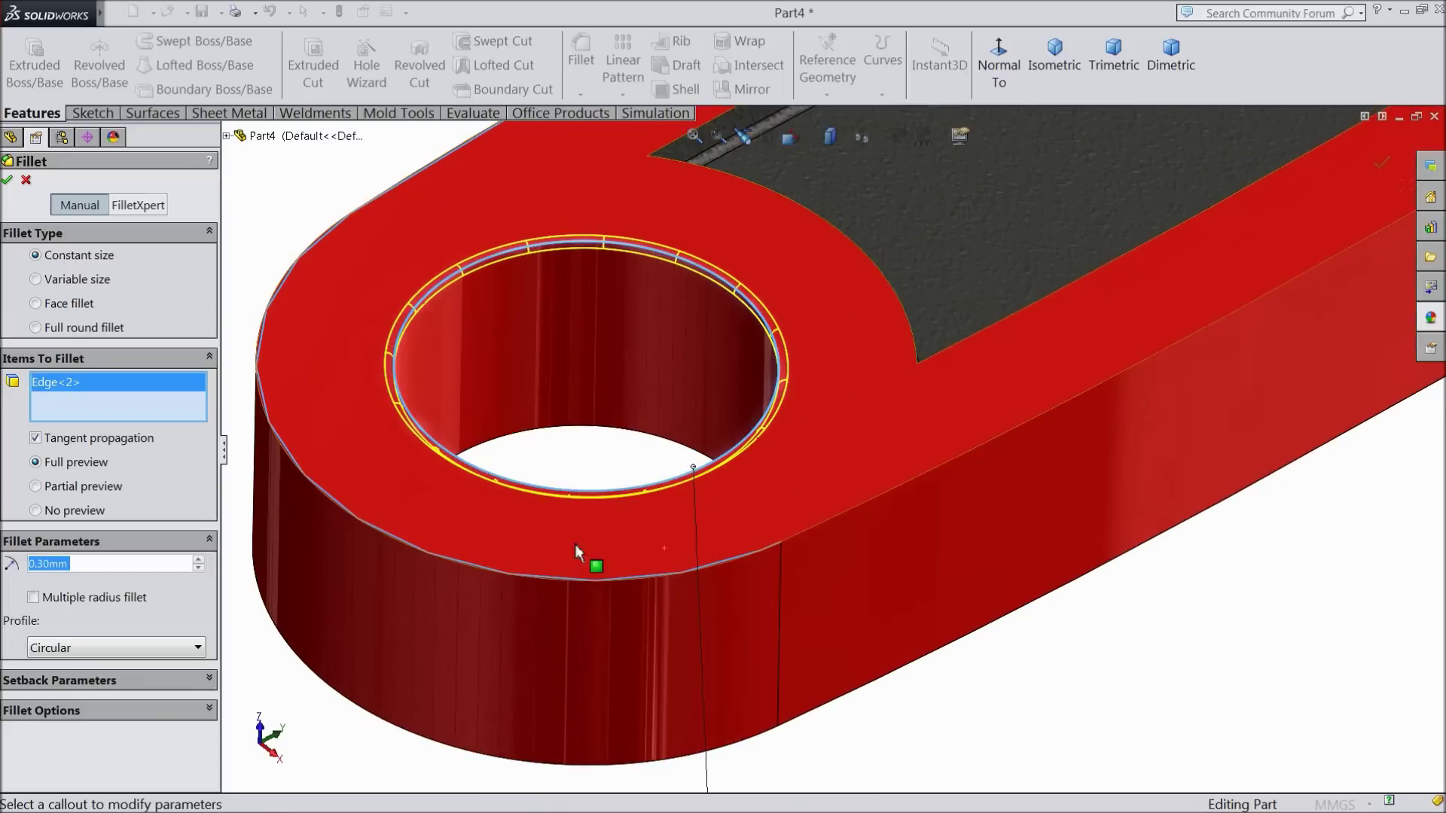
pyautogui.click(504, 353)
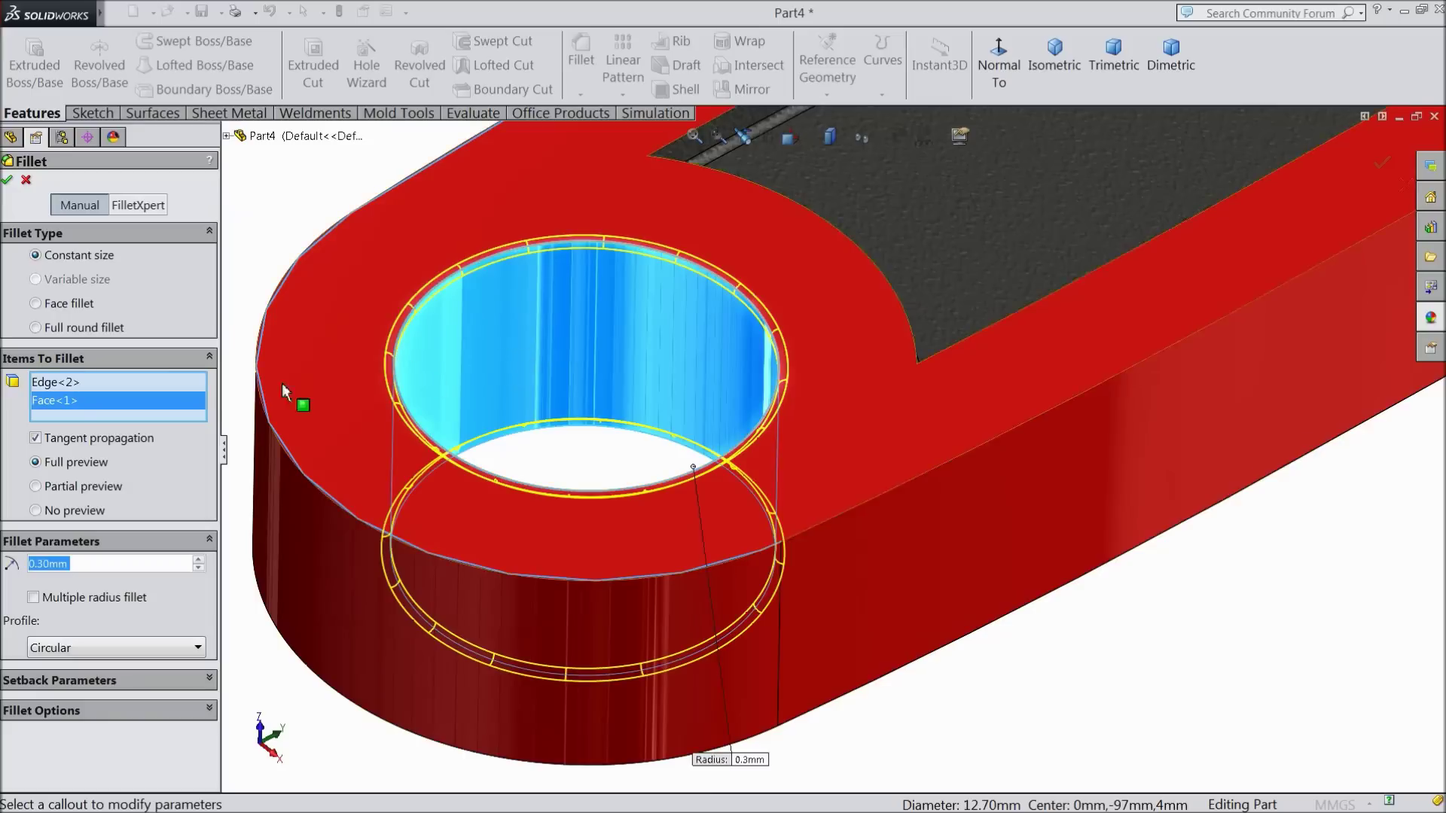
pyautogui.click(437, 555)
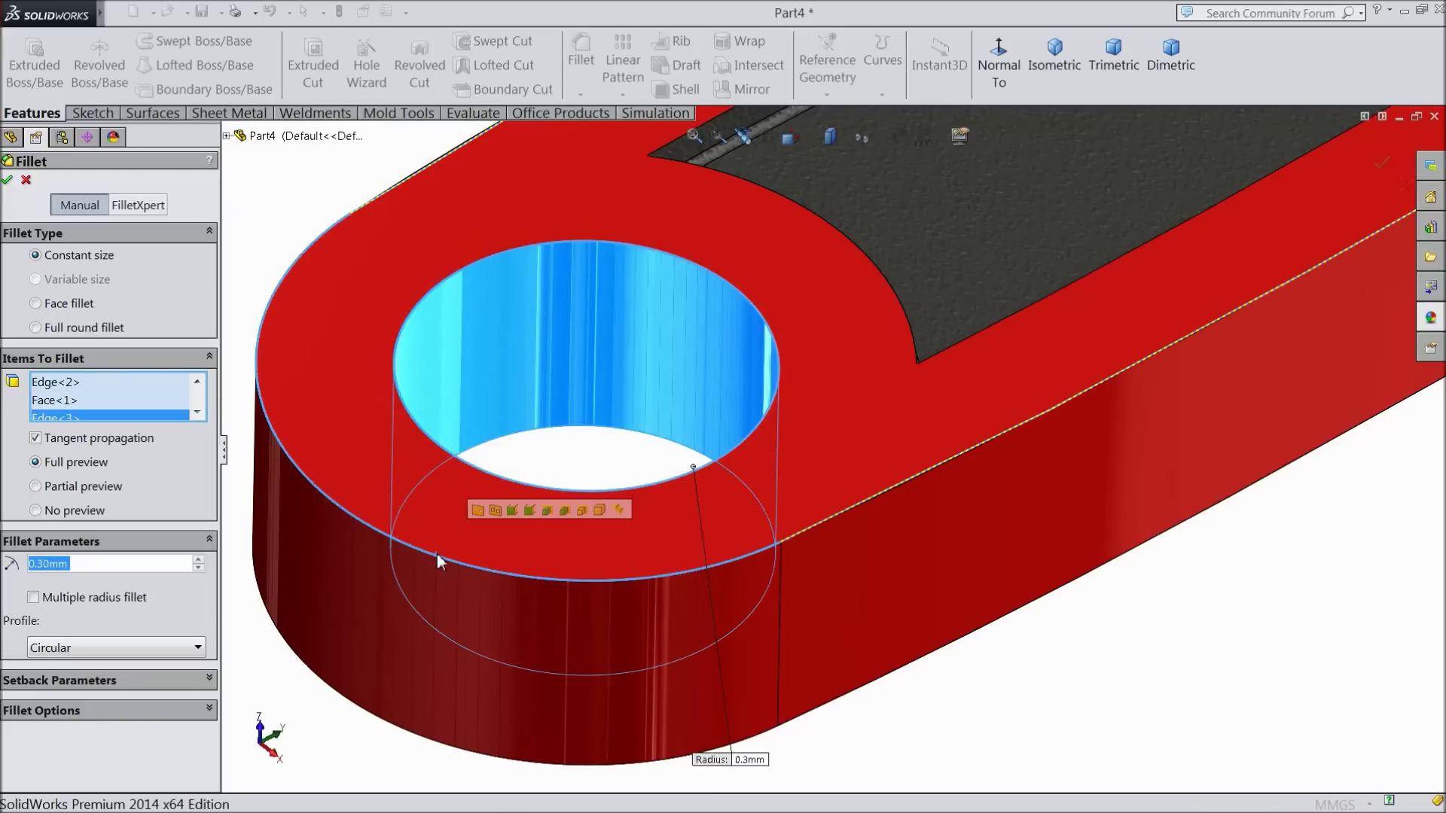
pyautogui.rightClick(82, 409)
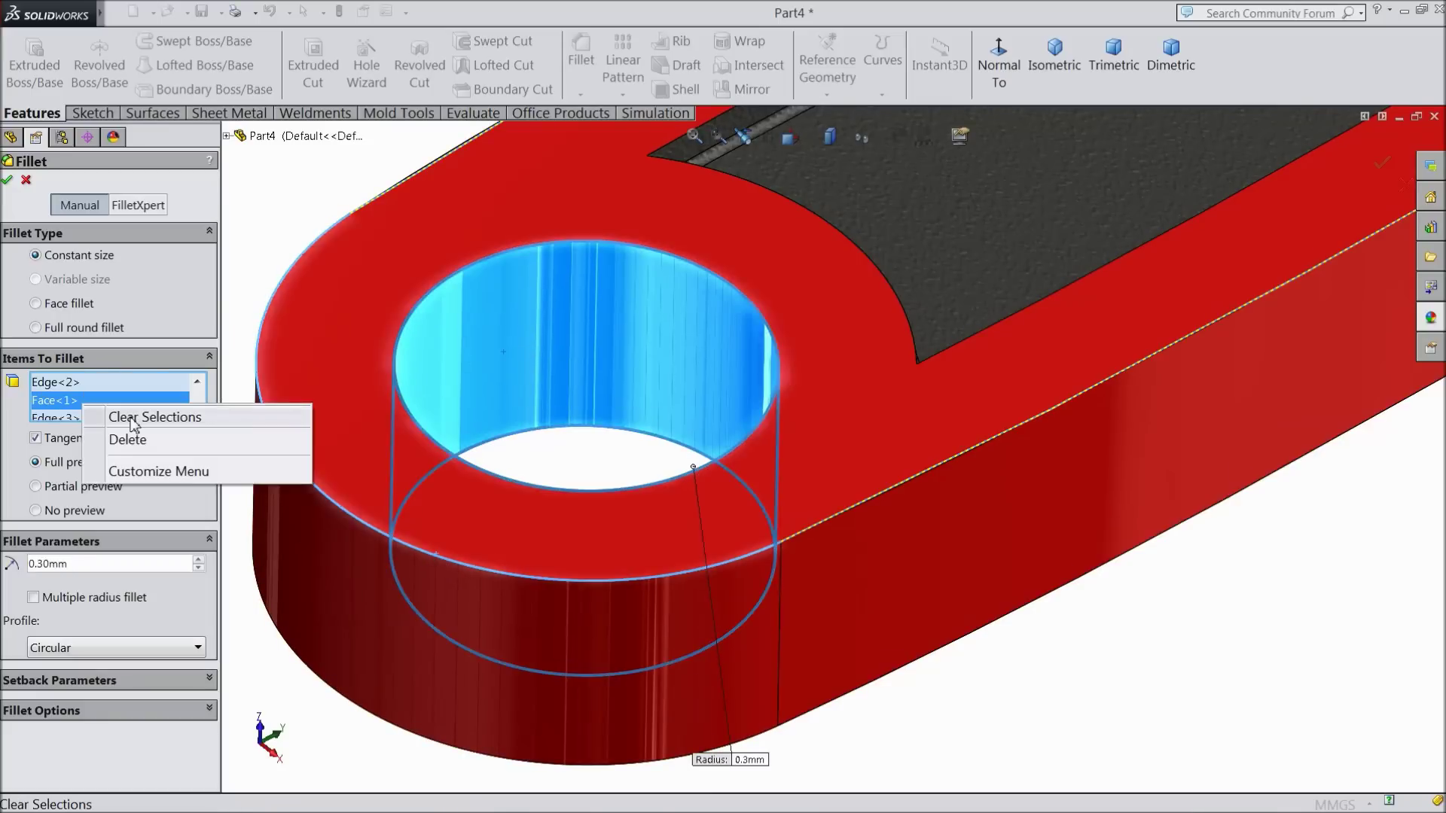
pyautogui.click(332, 414)
# - Fillet the inner face of the handle's end hole with a 0.5 mm radius
pyautogui.click(516, 367)
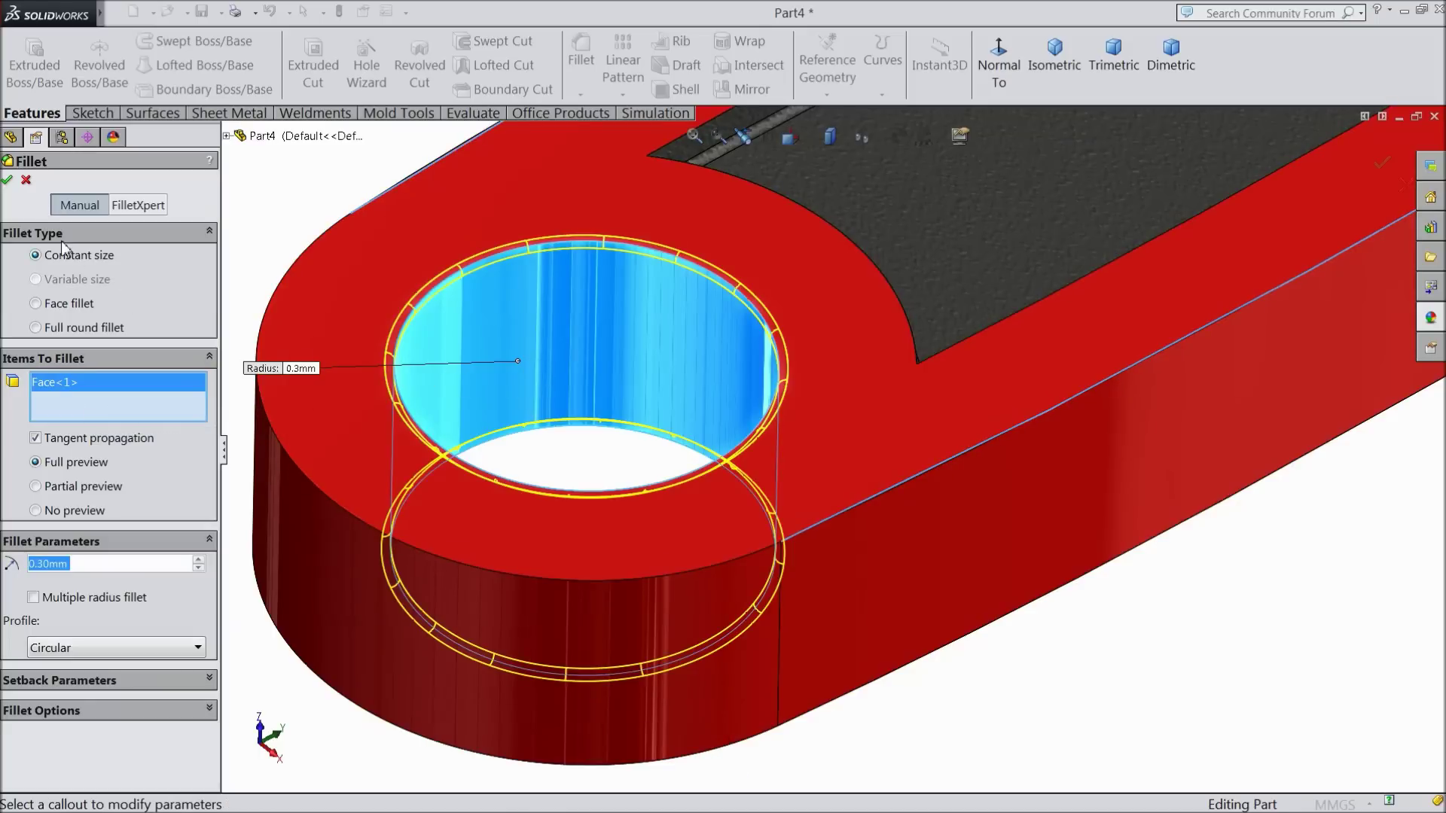
pyautogui.write('0.5')
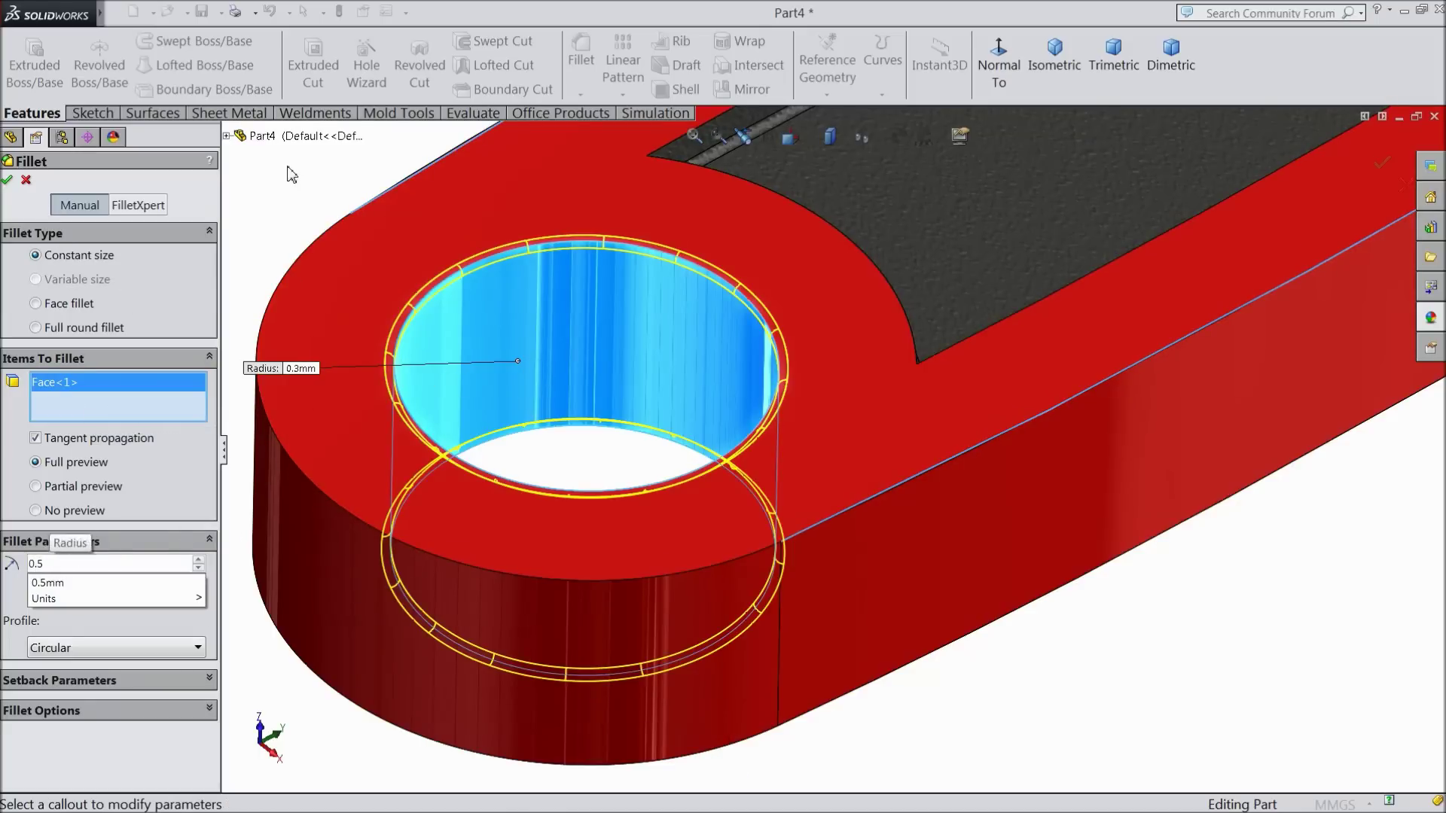
pyautogui.press('Return')
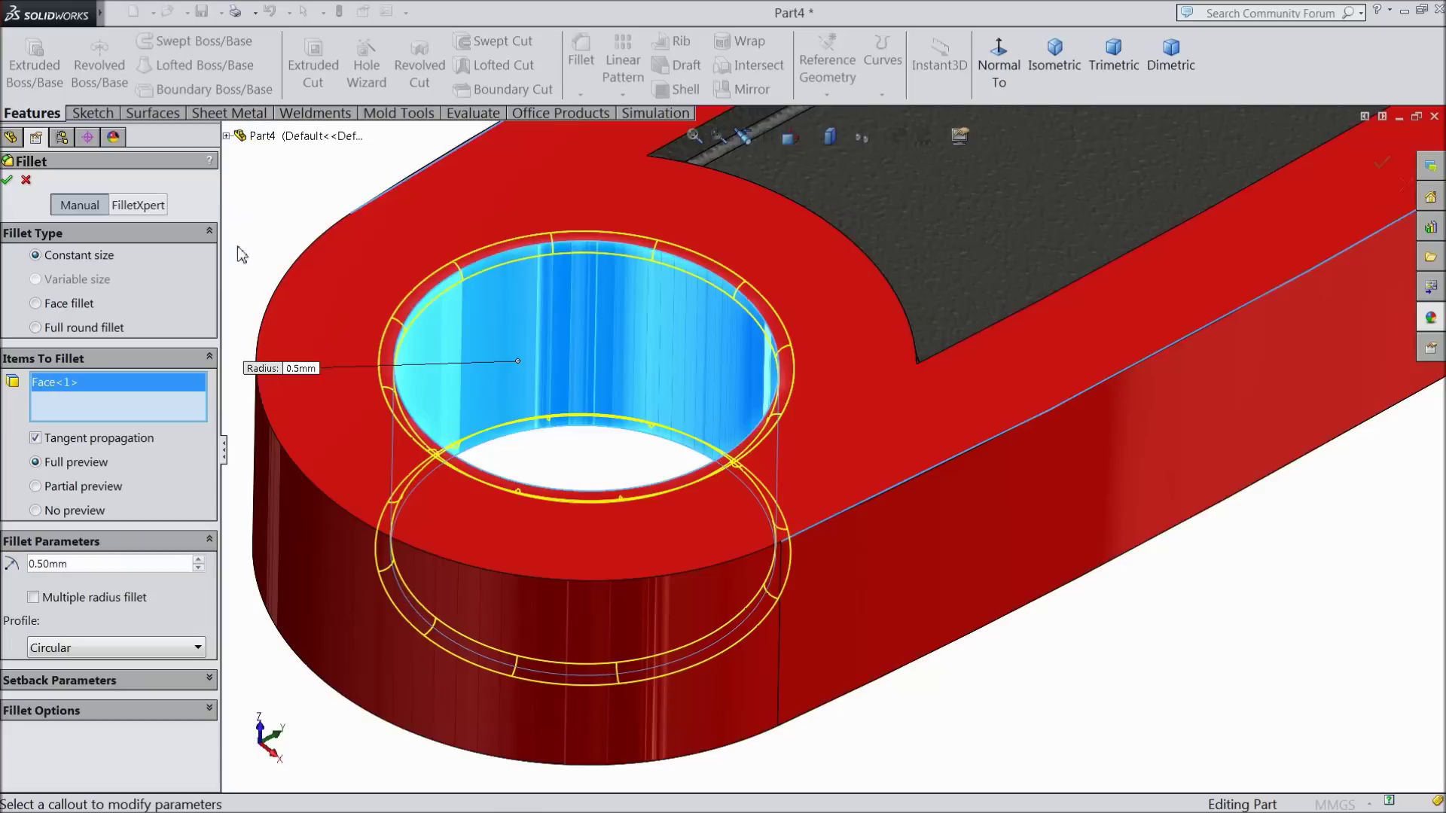
pyautogui.click(8, 181)
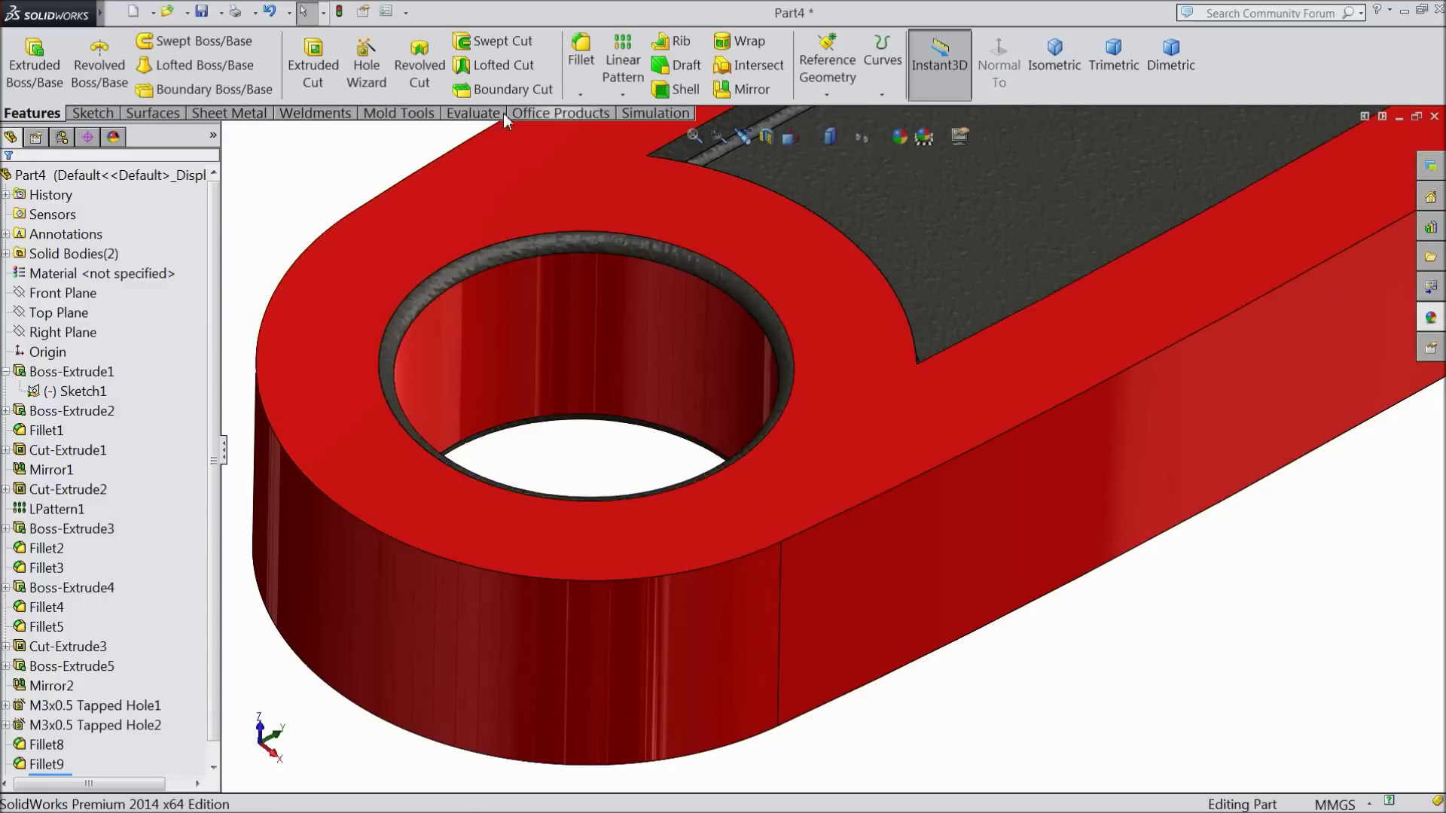
# - Try a 0.5 mm constant-size fillet on the handle's rounded end edge
pyautogui.click(581, 52)
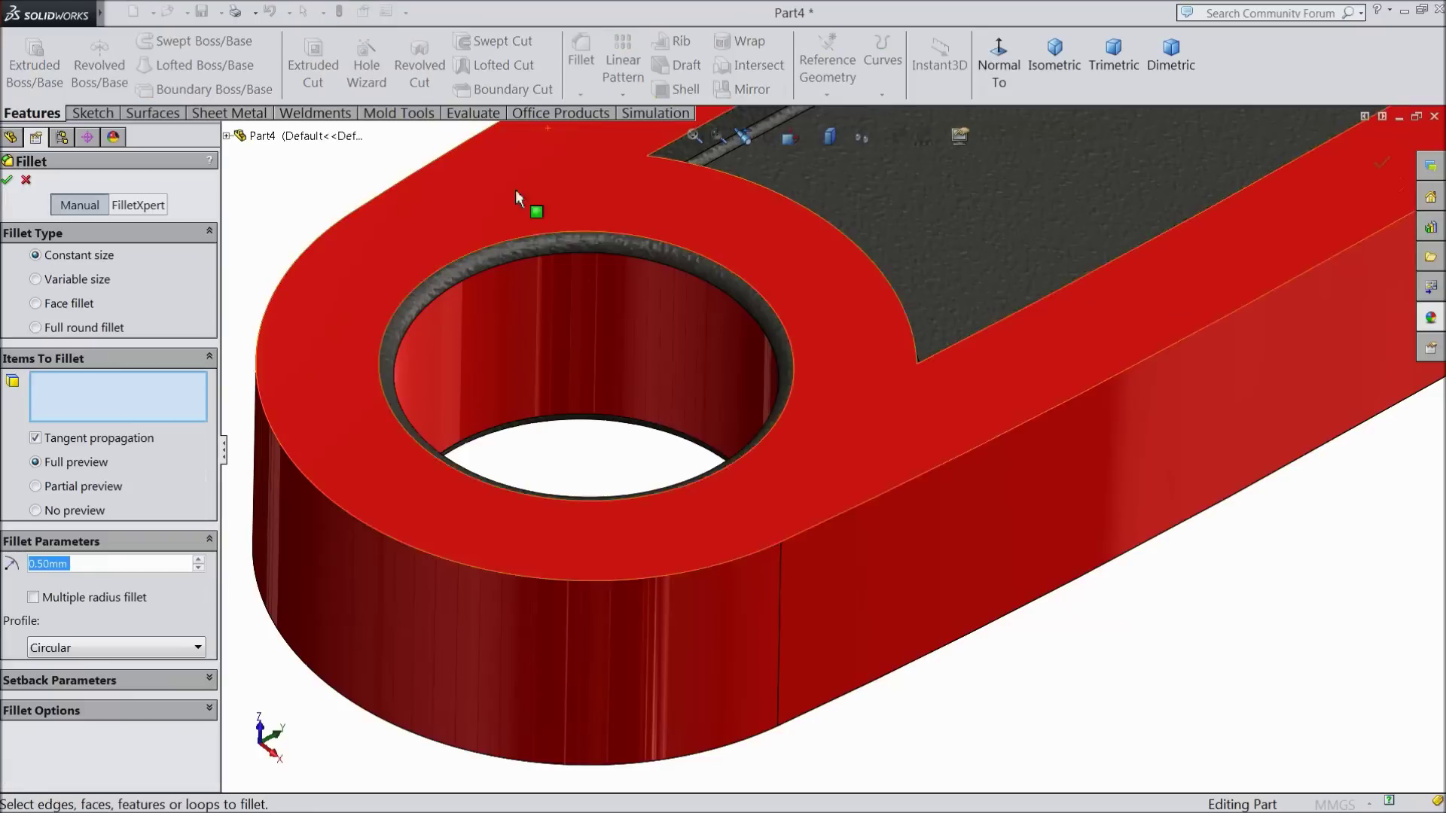
pyautogui.click(405, 549)
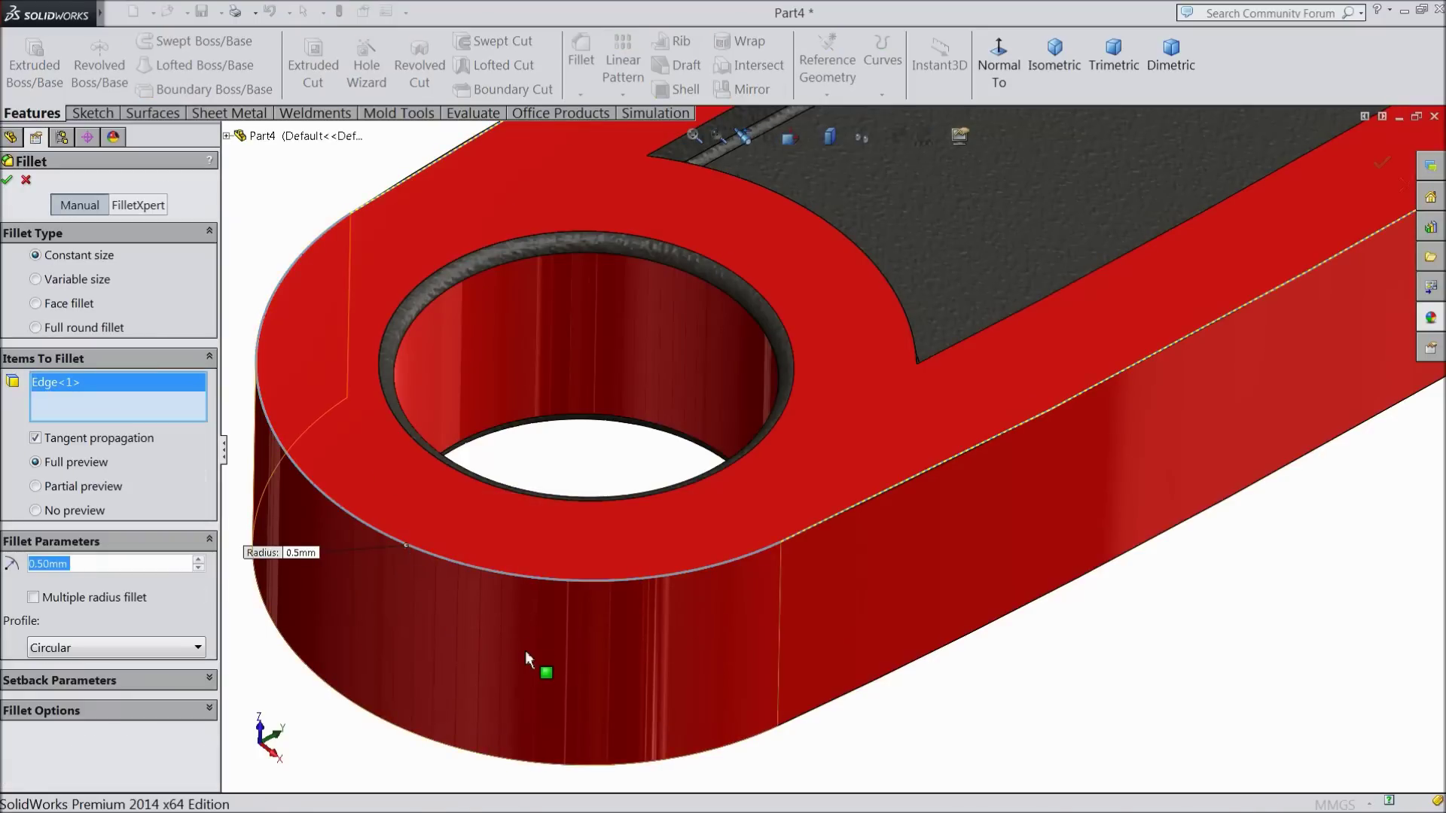
pyautogui.click(526, 654)
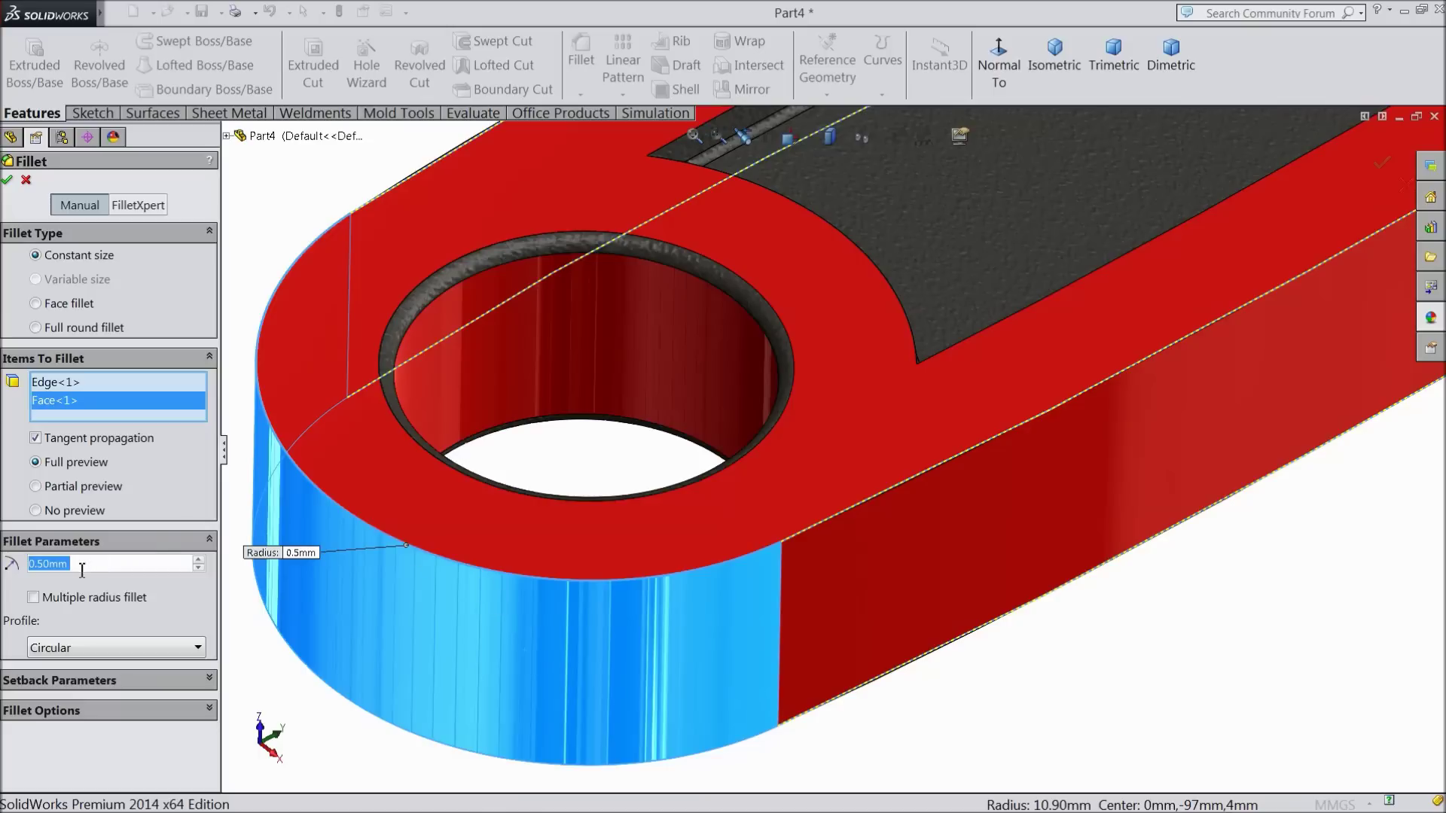
pyautogui.rightClick(71, 398)
pyautogui.click(118, 411)
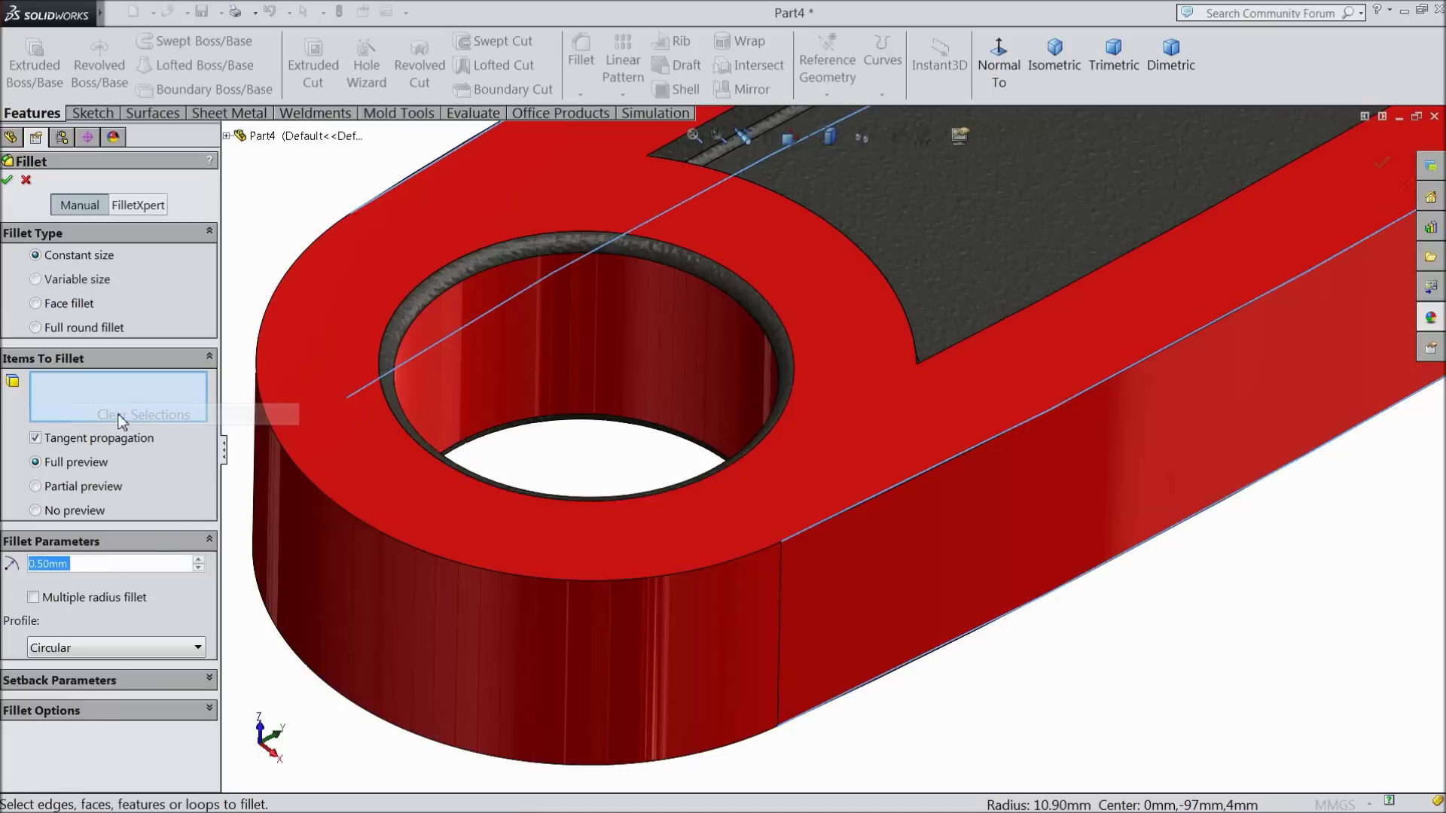
pyautogui.scroll(3, 473, 514)
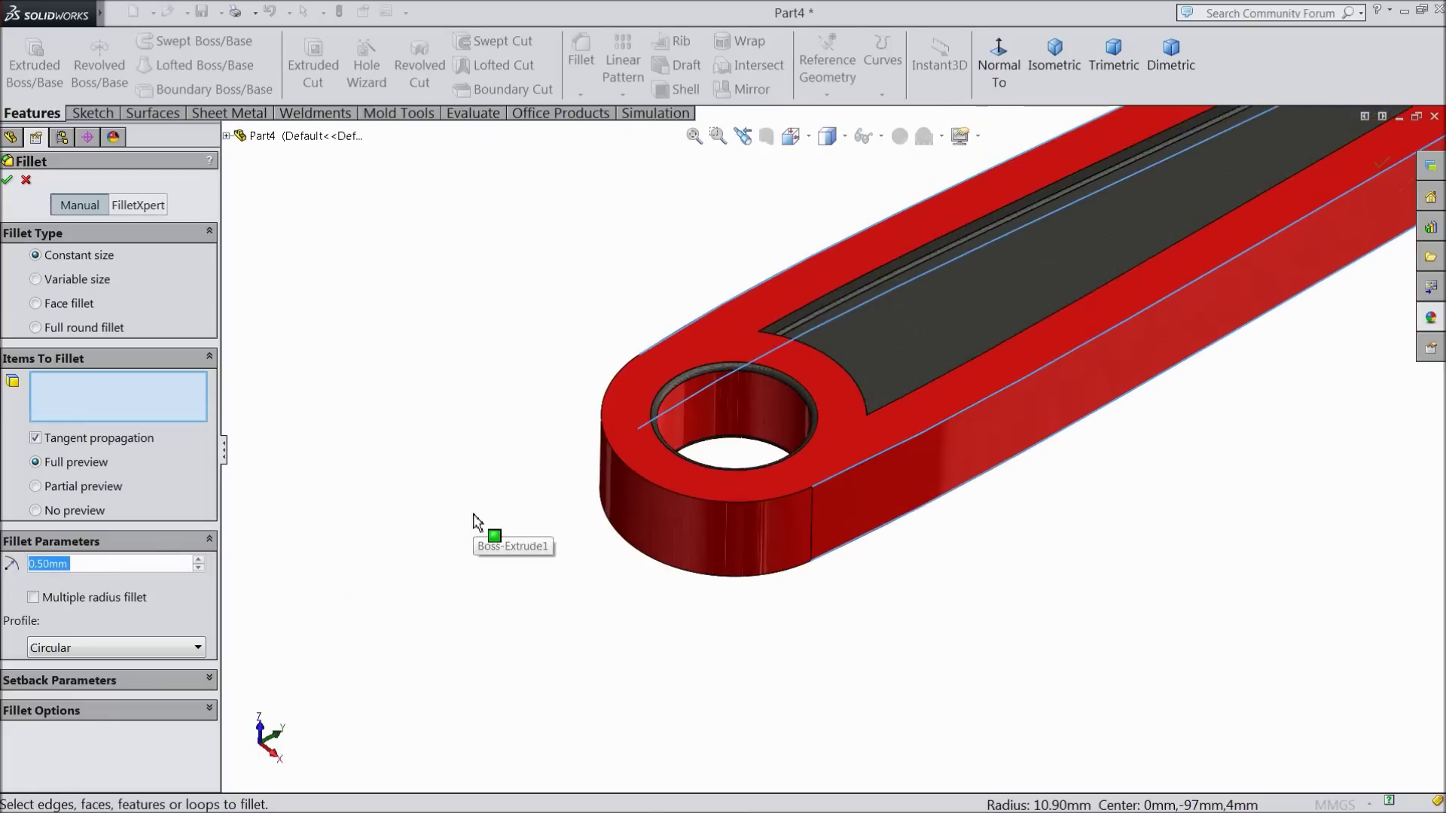
pyautogui.click(707, 503)
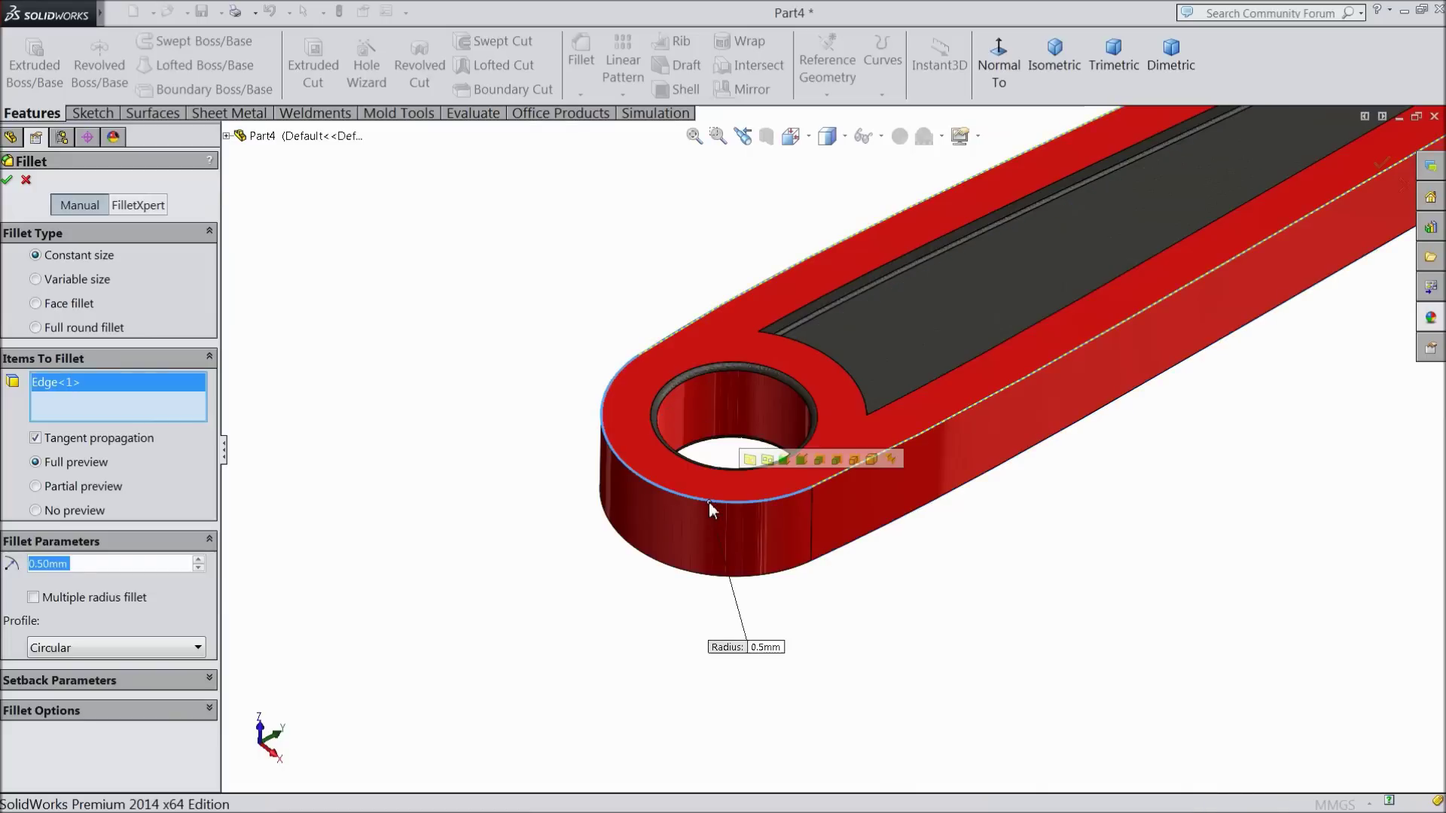
pyautogui.click(8, 180)
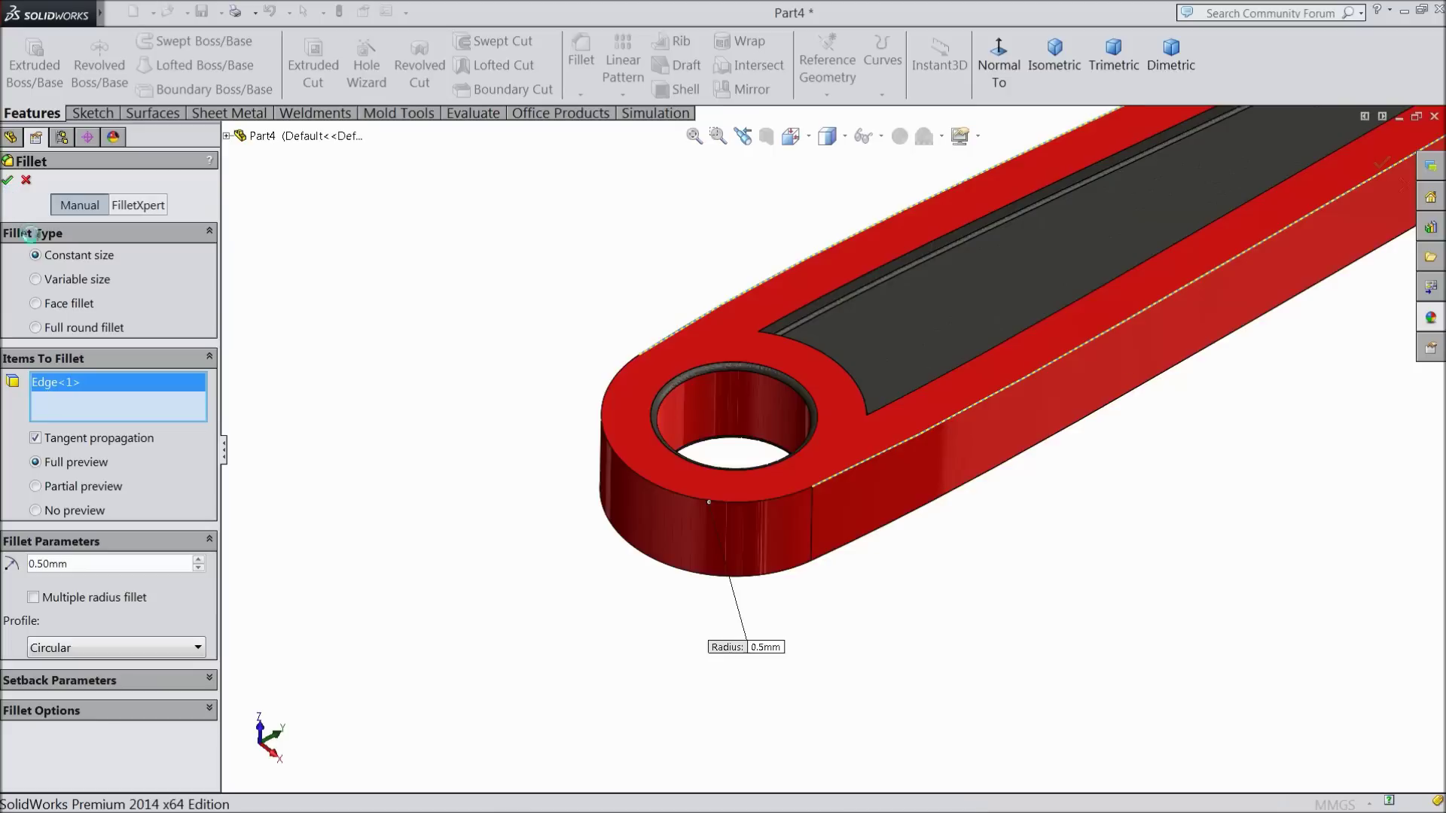
pyautogui.click(937, 446)
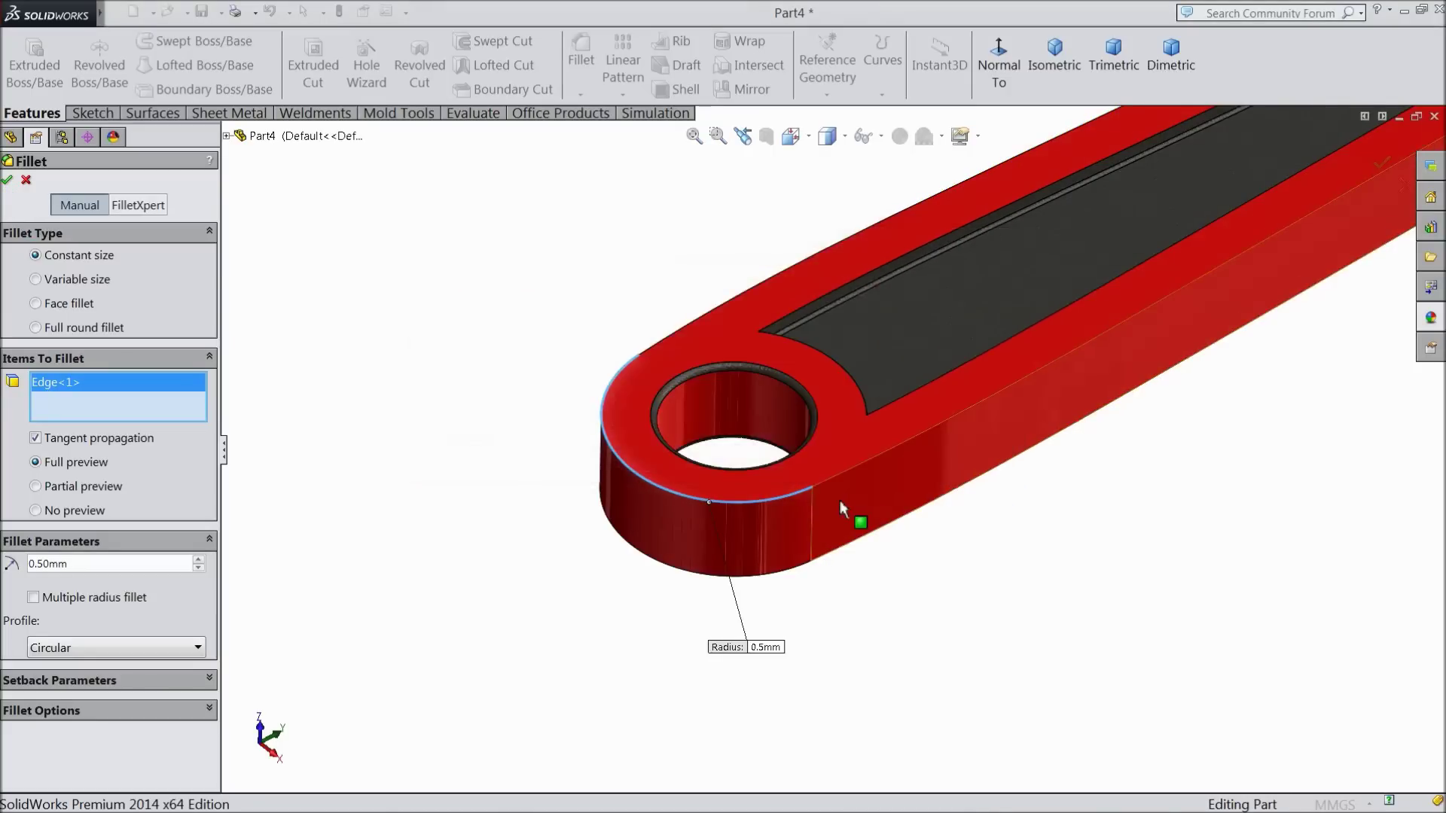
pyautogui.click(28, 182)
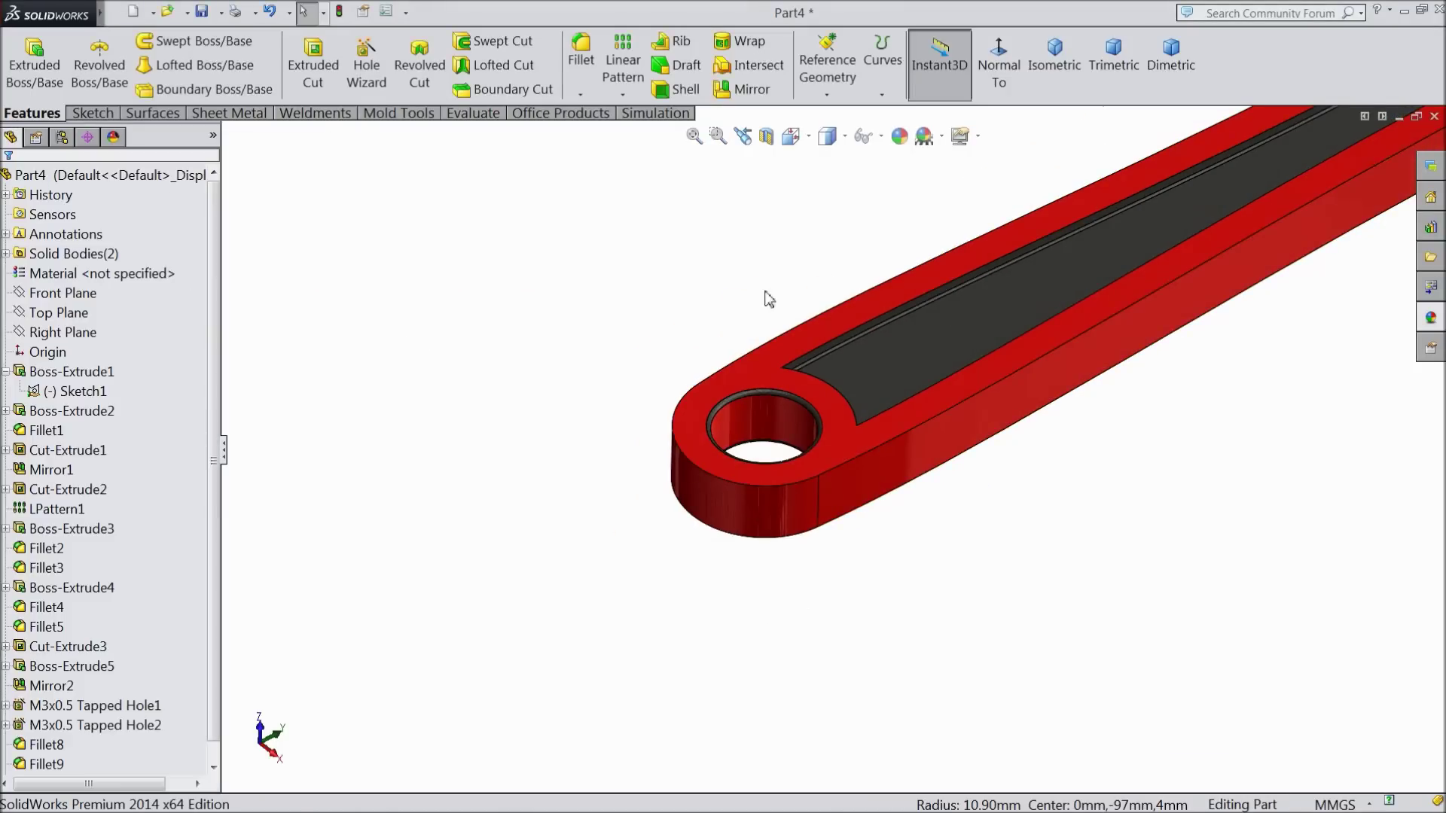
# - Examine the whole part from side, isometric and rotated views, checking the handle, side plates and toothed head
pyautogui.click(997, 71)
pyautogui.click(1058, 71)
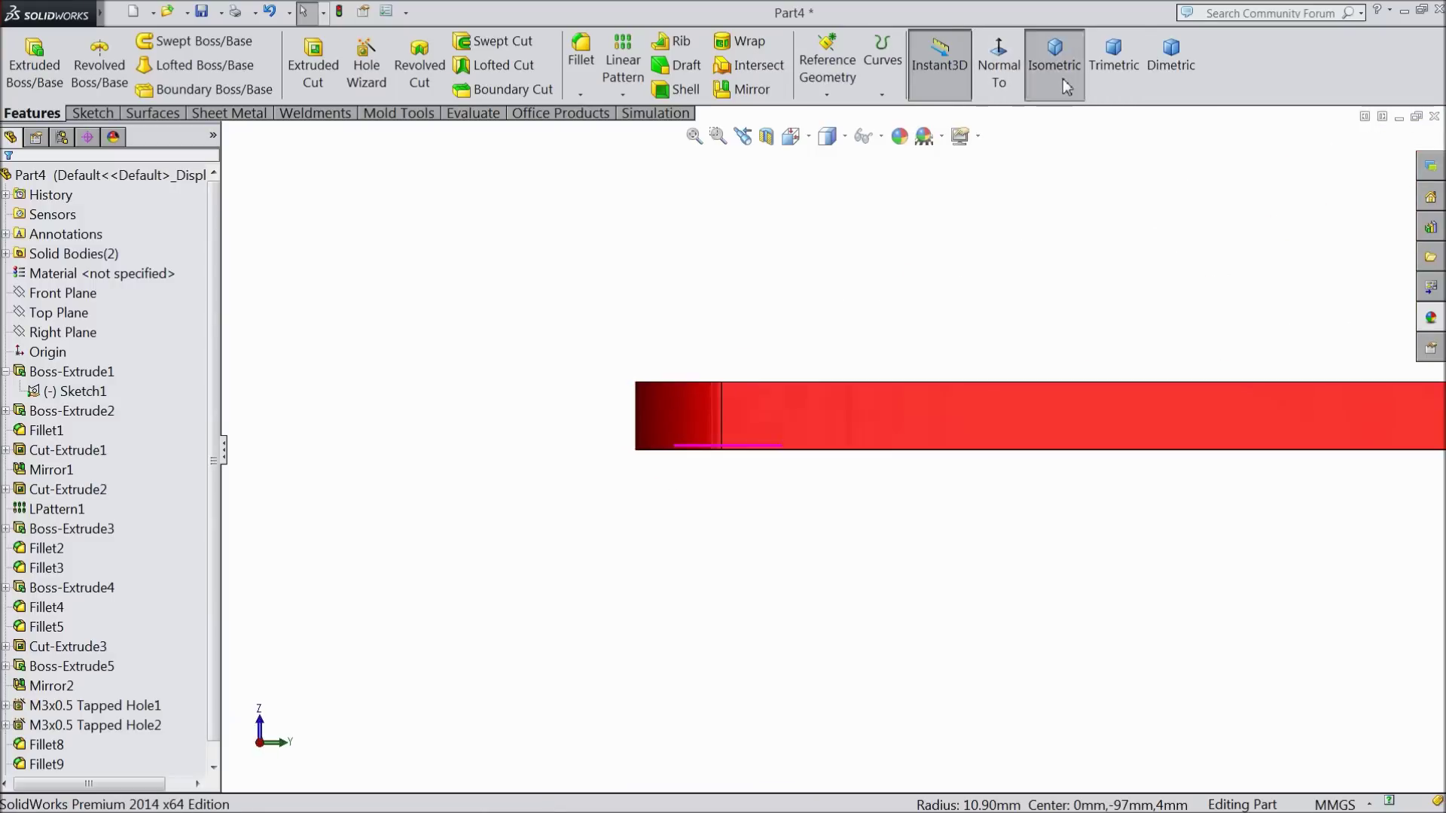
pyautogui.moveTo(937, 442); pyautogui.dragTo(555, 515, button='middle')
pyautogui.moveTo(950, 459); pyautogui.dragTo(704, 462, button='middle')
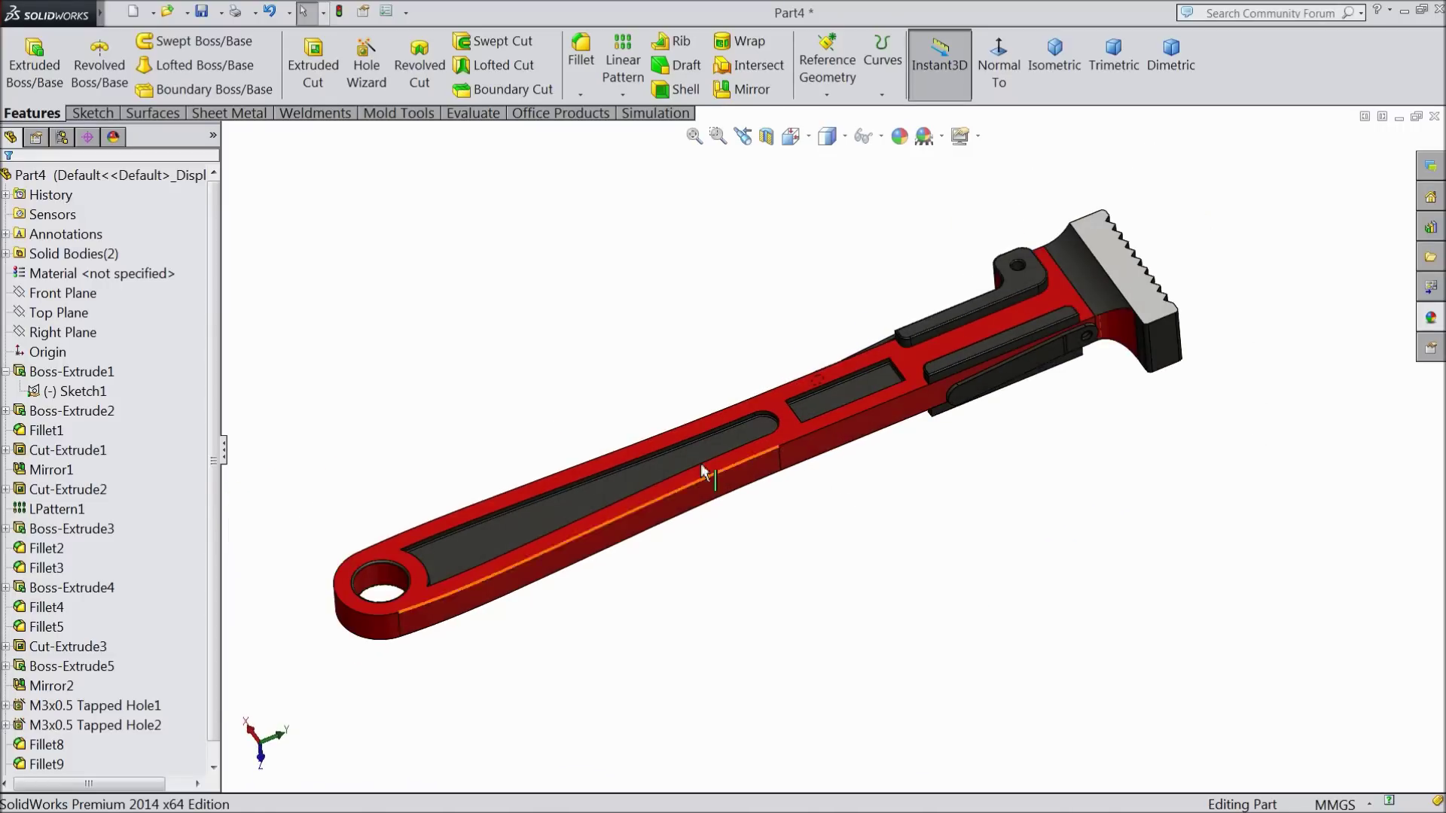
pyautogui.click(5, 371)
pyautogui.moveTo(628, 388)
pyautogui.mouseDown(button='middle')
pyautogui.moveTo(633, 357)
pyautogui.moveTo(645, 409)
pyautogui.mouseUp(button='middle')
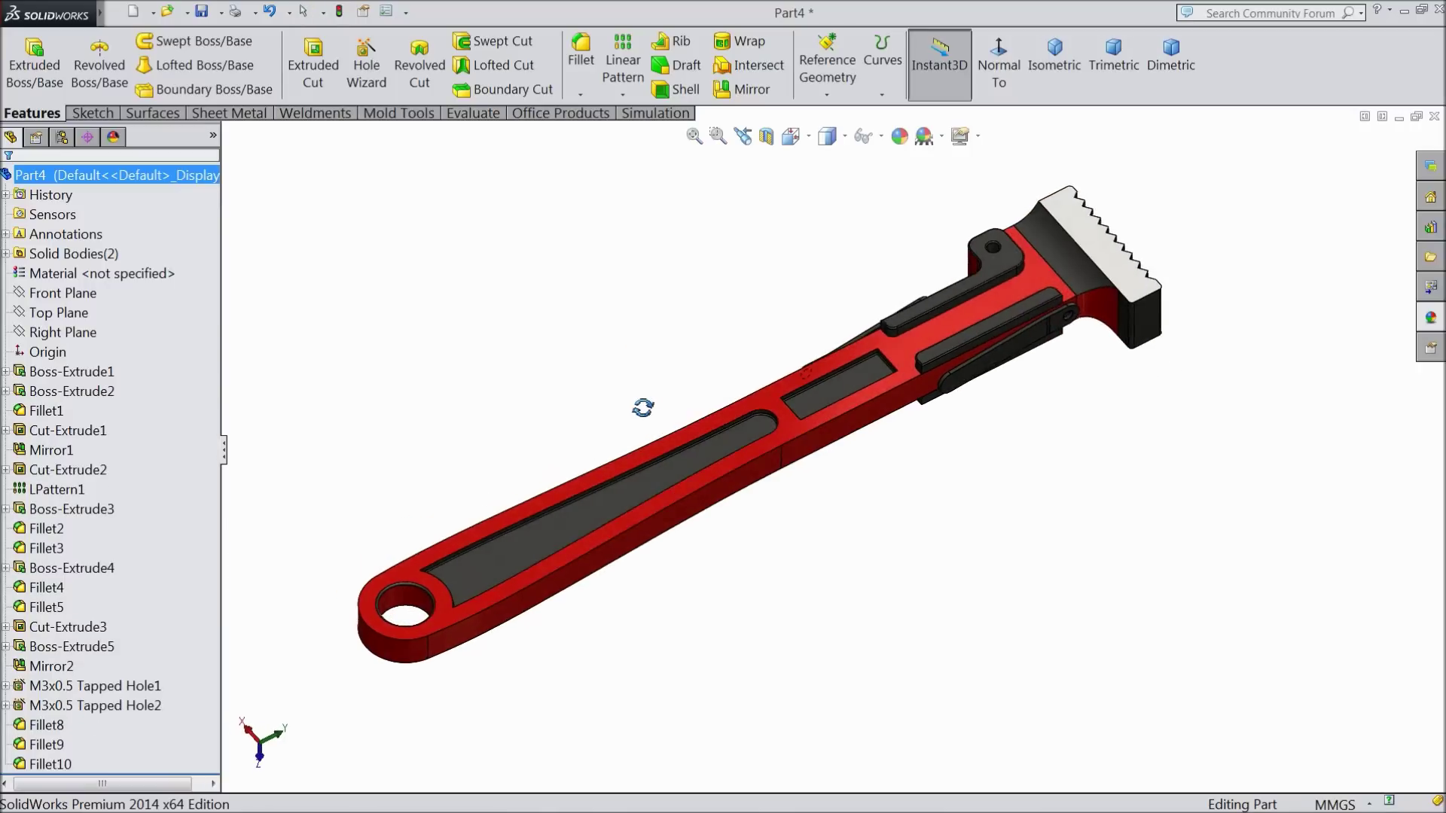
pyautogui.scroll(-3, 790, 423)
pyautogui.moveTo(862, 478); pyautogui.dragTo(865, 455, button='middle')
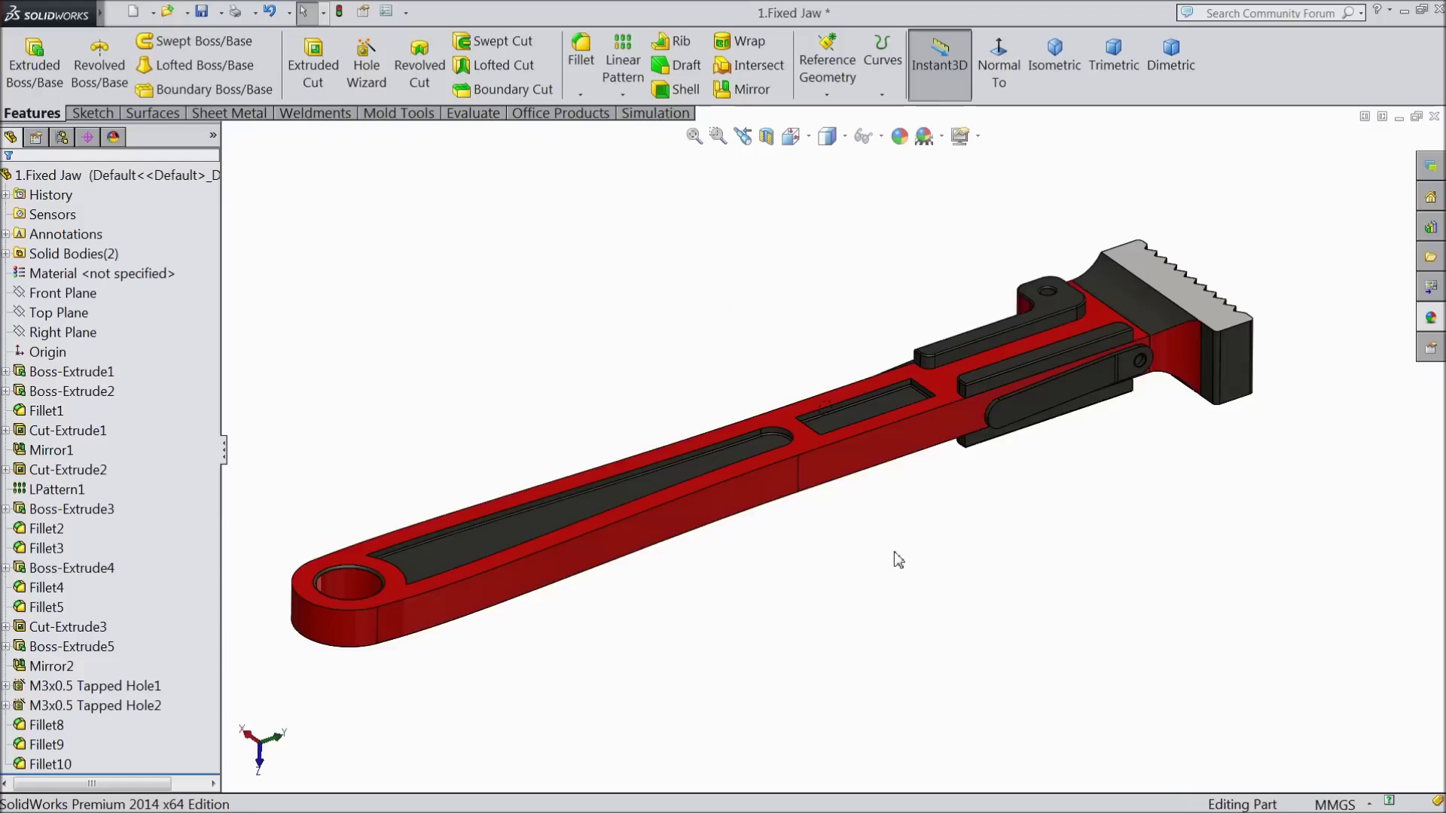
pyautogui.moveTo(893, 557); pyautogui.dragTo(901, 558, button='middle')
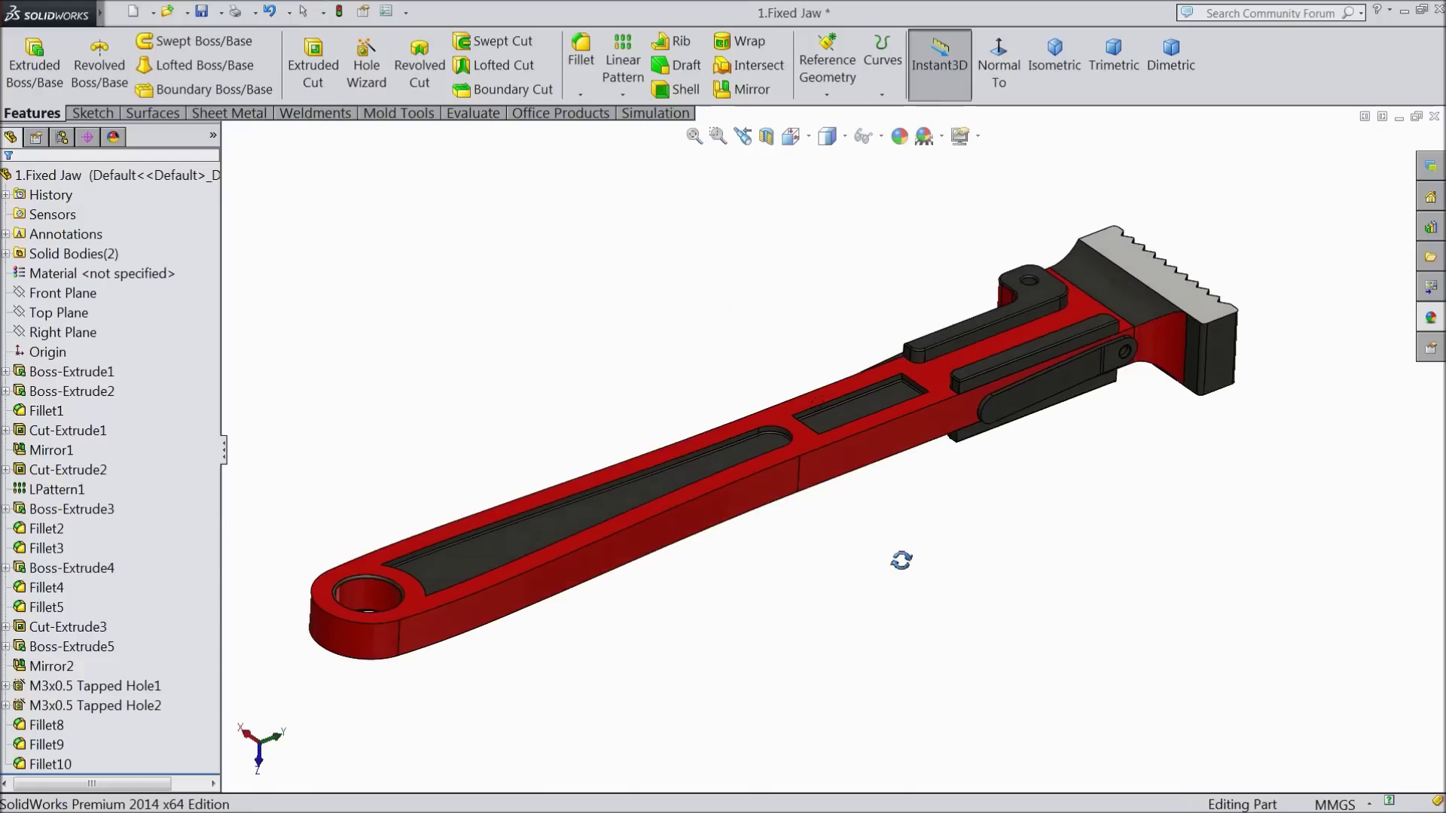
pyautogui.scroll(-2, 666, 576)
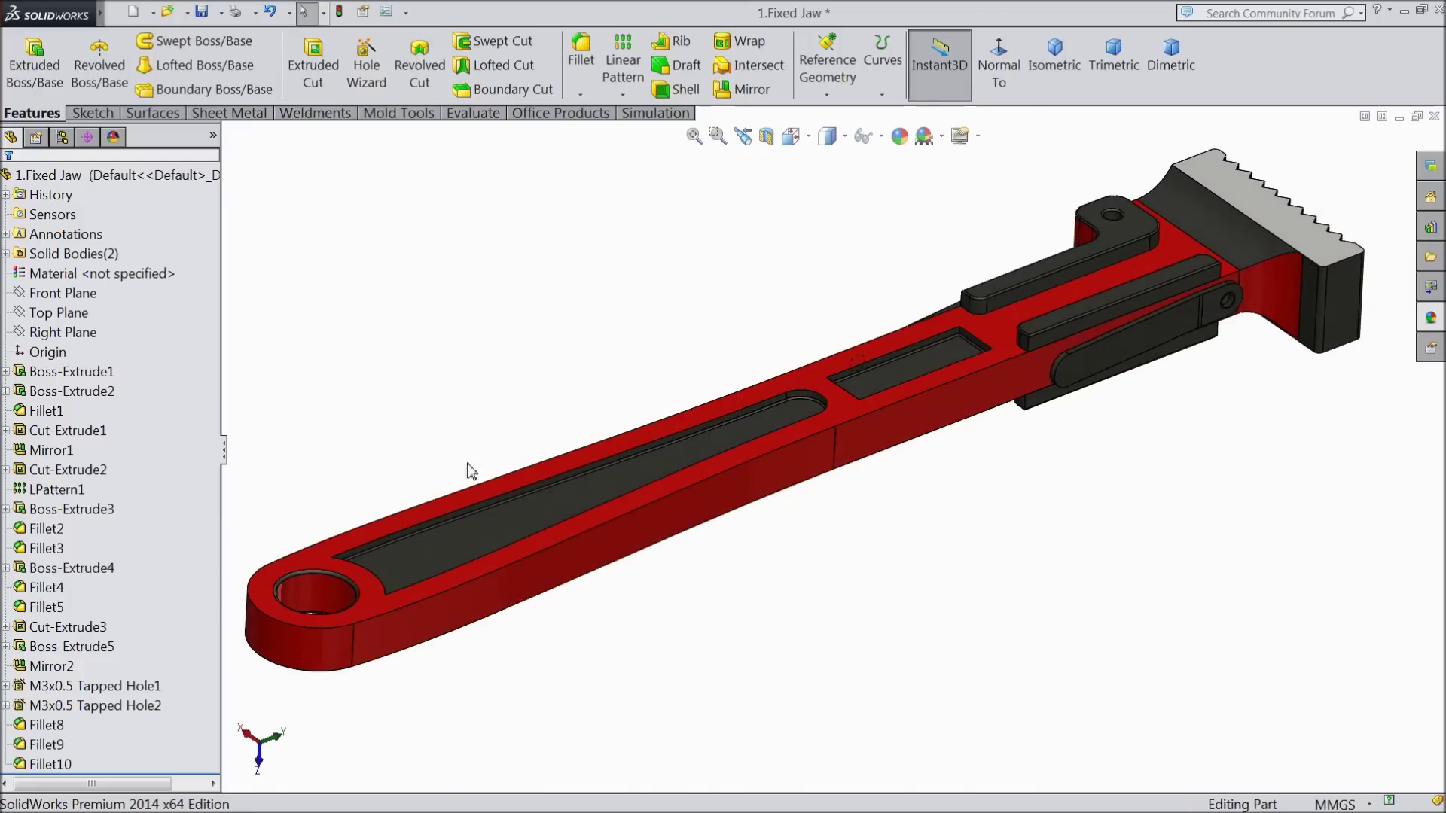
# - Set up a variable-size fillet on two long handle side edges and three curved neck edges, assigning a 0.5 mm radius
pyautogui.click(581, 49)
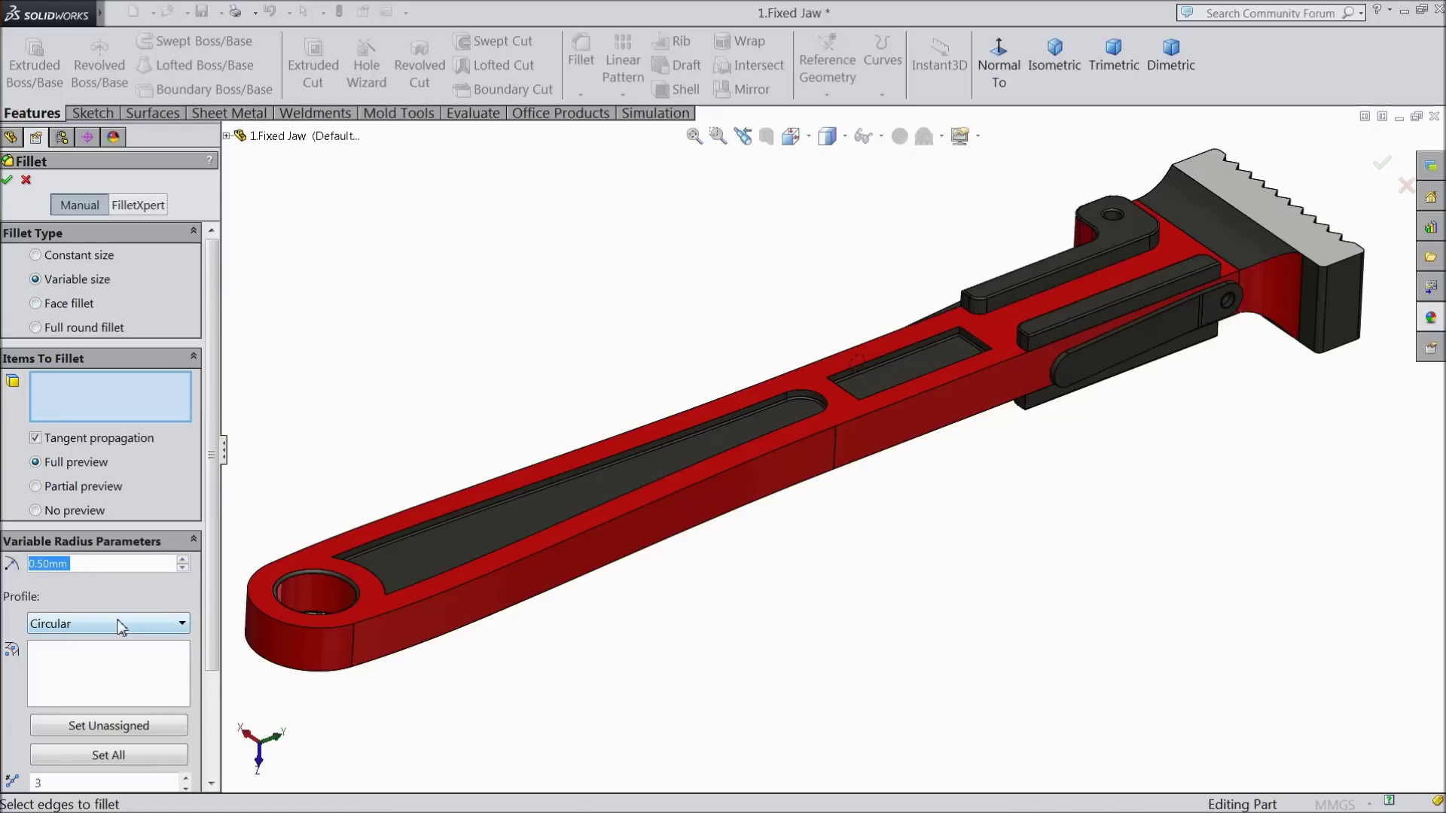
pyautogui.click(579, 536)
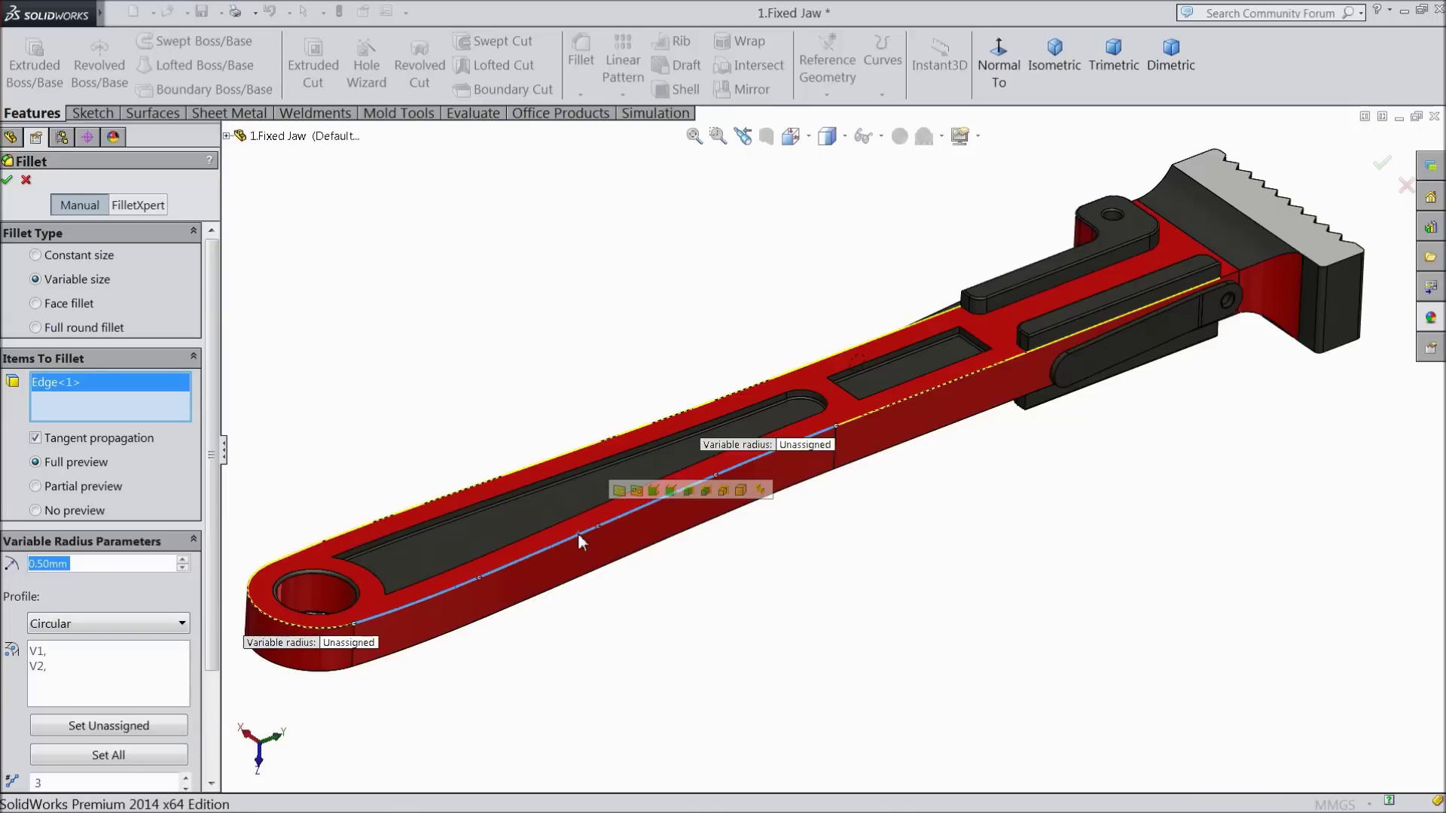
pyautogui.click(591, 581)
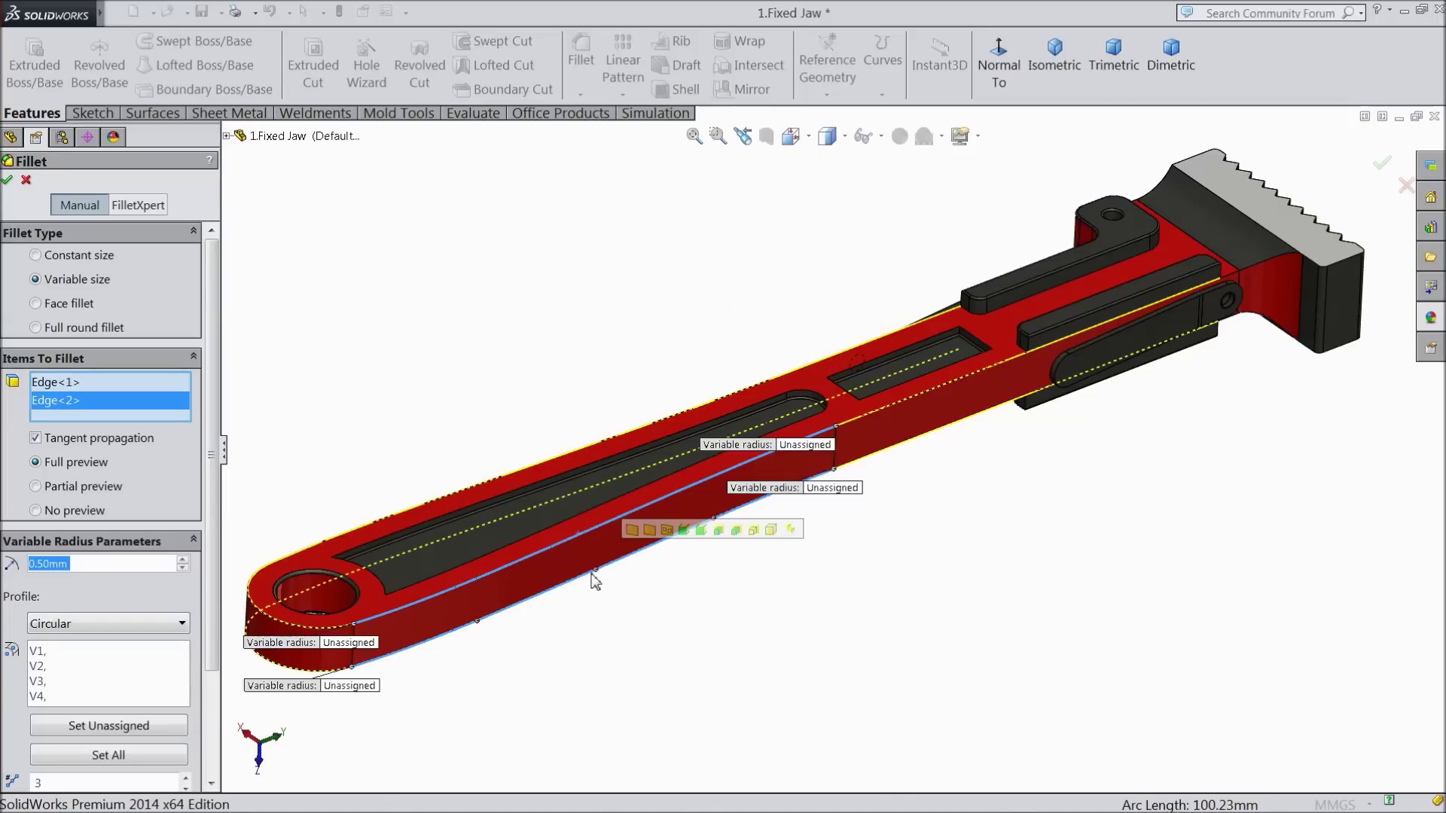
pyautogui.click(1270, 272)
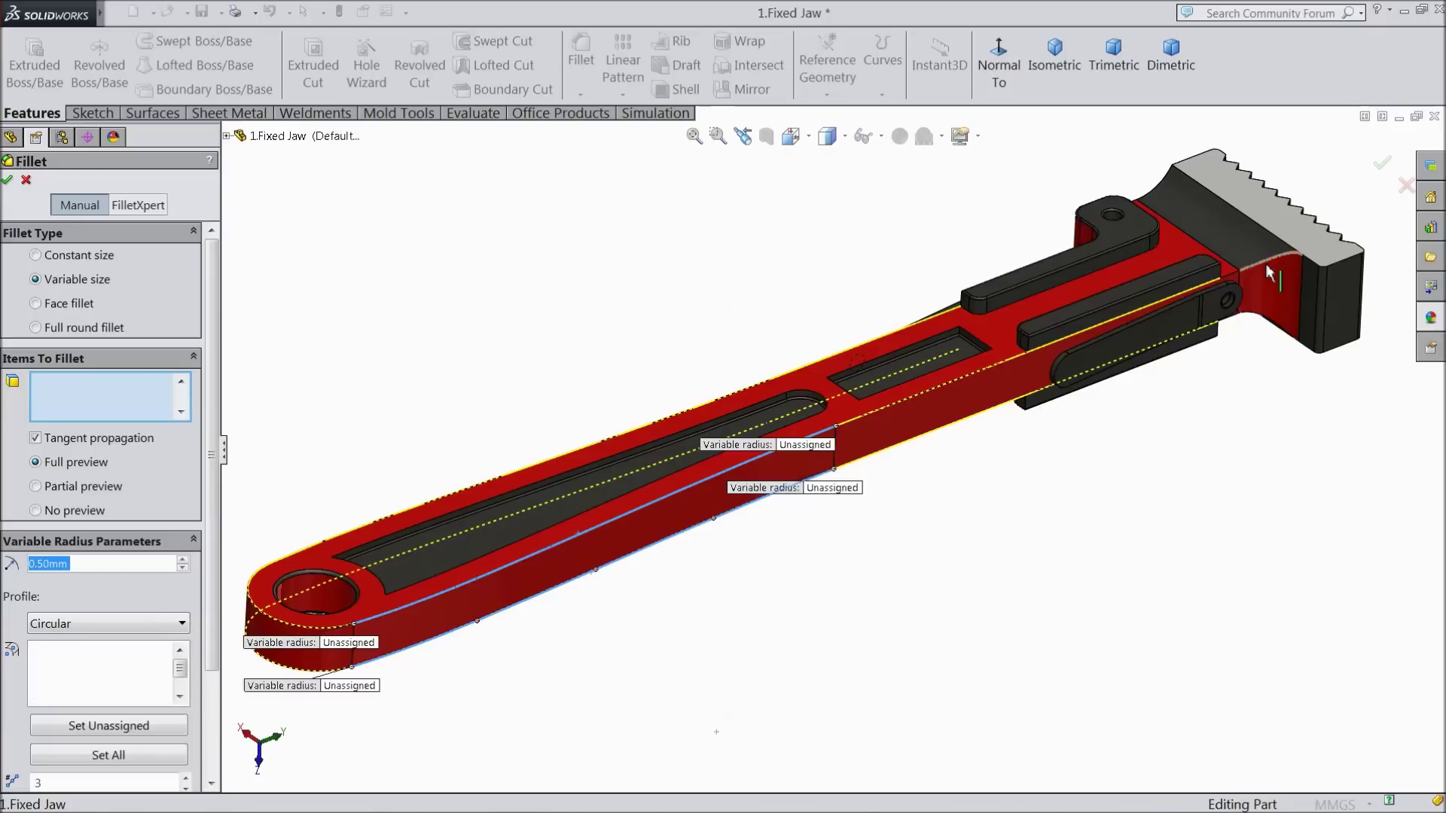
pyautogui.click(1159, 197)
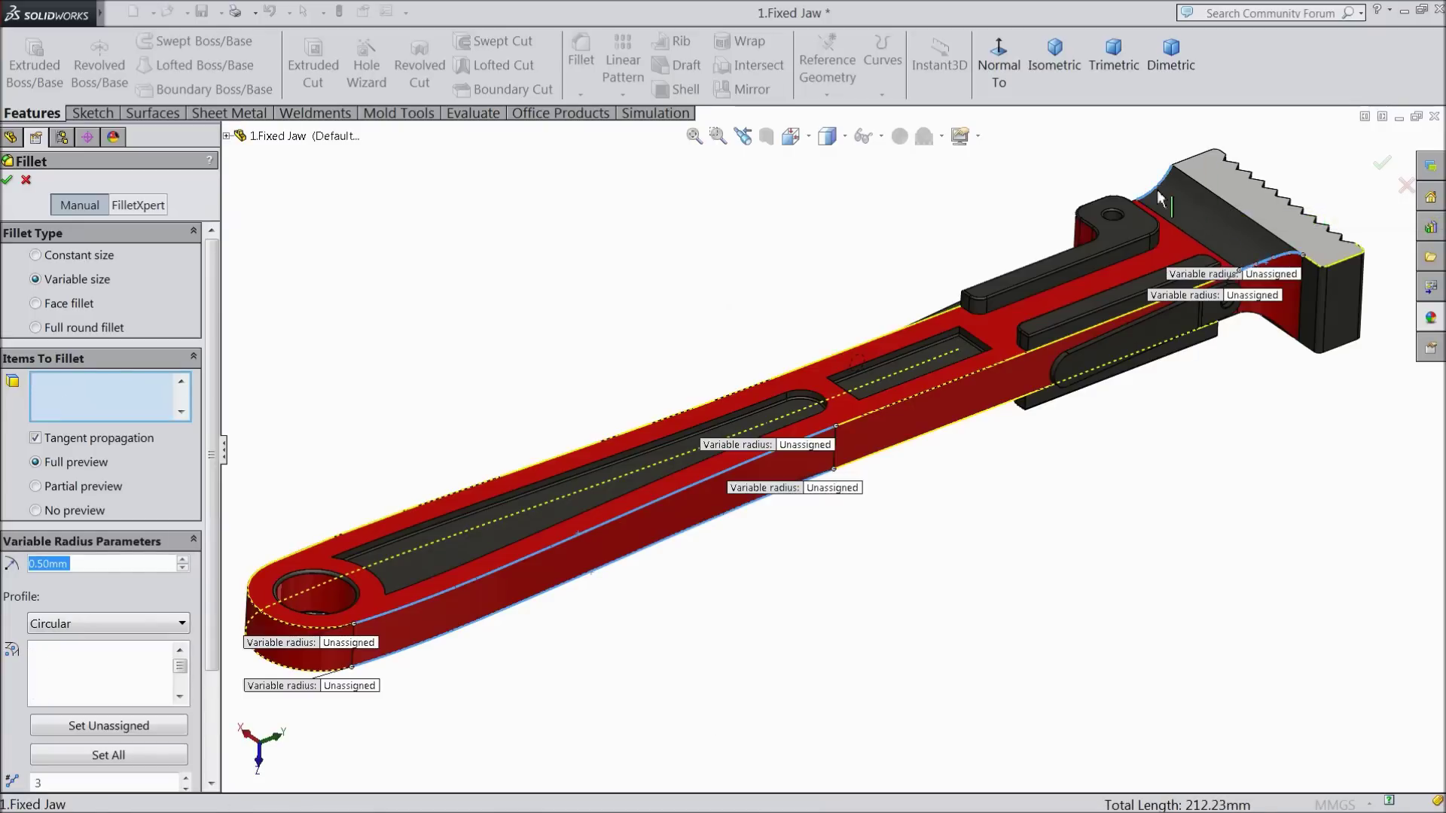
pyautogui.click(1251, 323)
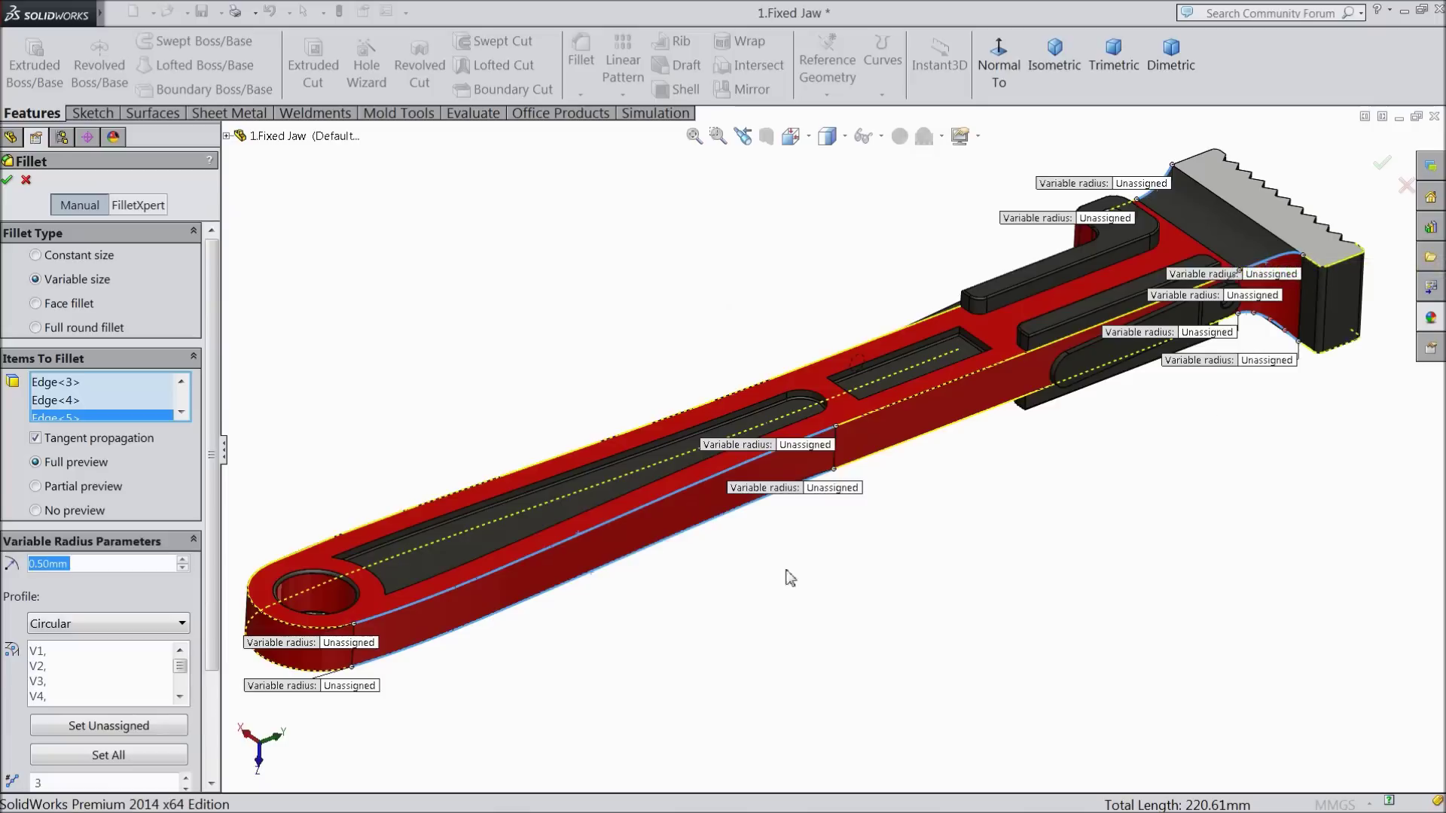
pyautogui.click(113, 729)
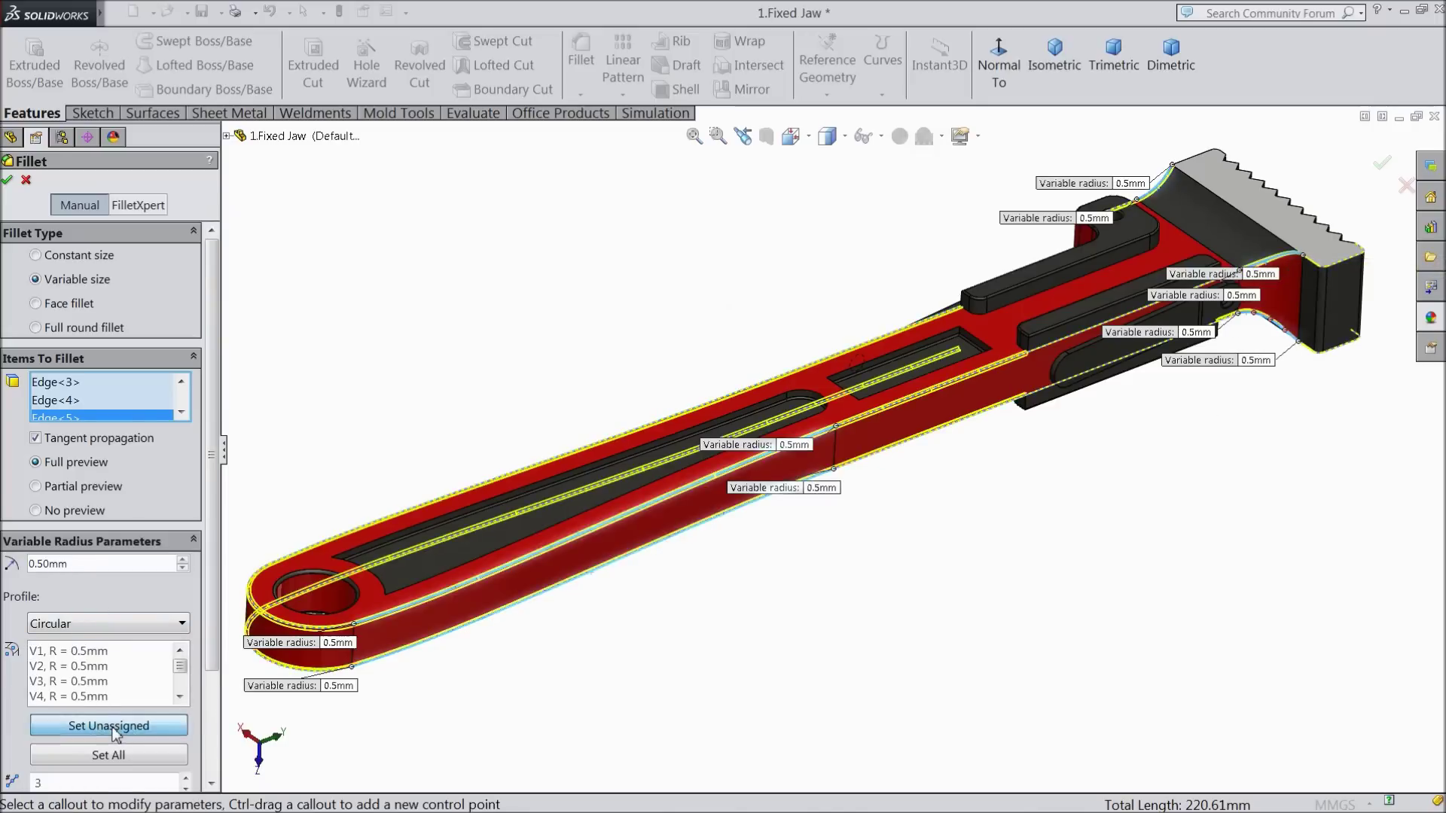
# - Add the remaining curved neck edge by the toothed head, assign it 0.5 mm, and apply the variable-size fillet
pyautogui.scroll(-2, 981, 293)
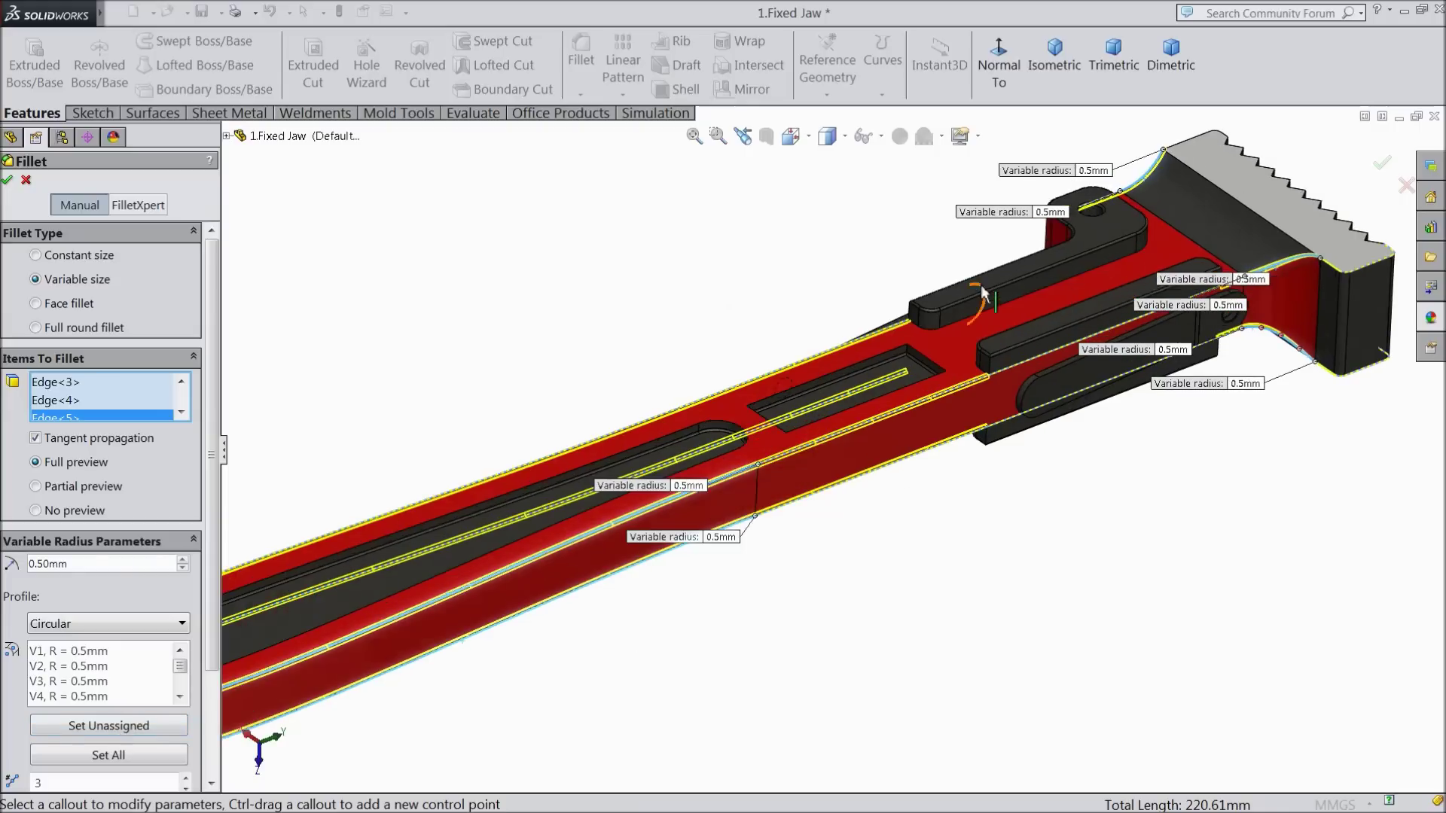
pyautogui.moveTo(1218, 488); pyautogui.dragTo(1066, 25, button='middle')
pyautogui.moveTo(982, 258); pyautogui.dragTo(974, 185, button='middle')
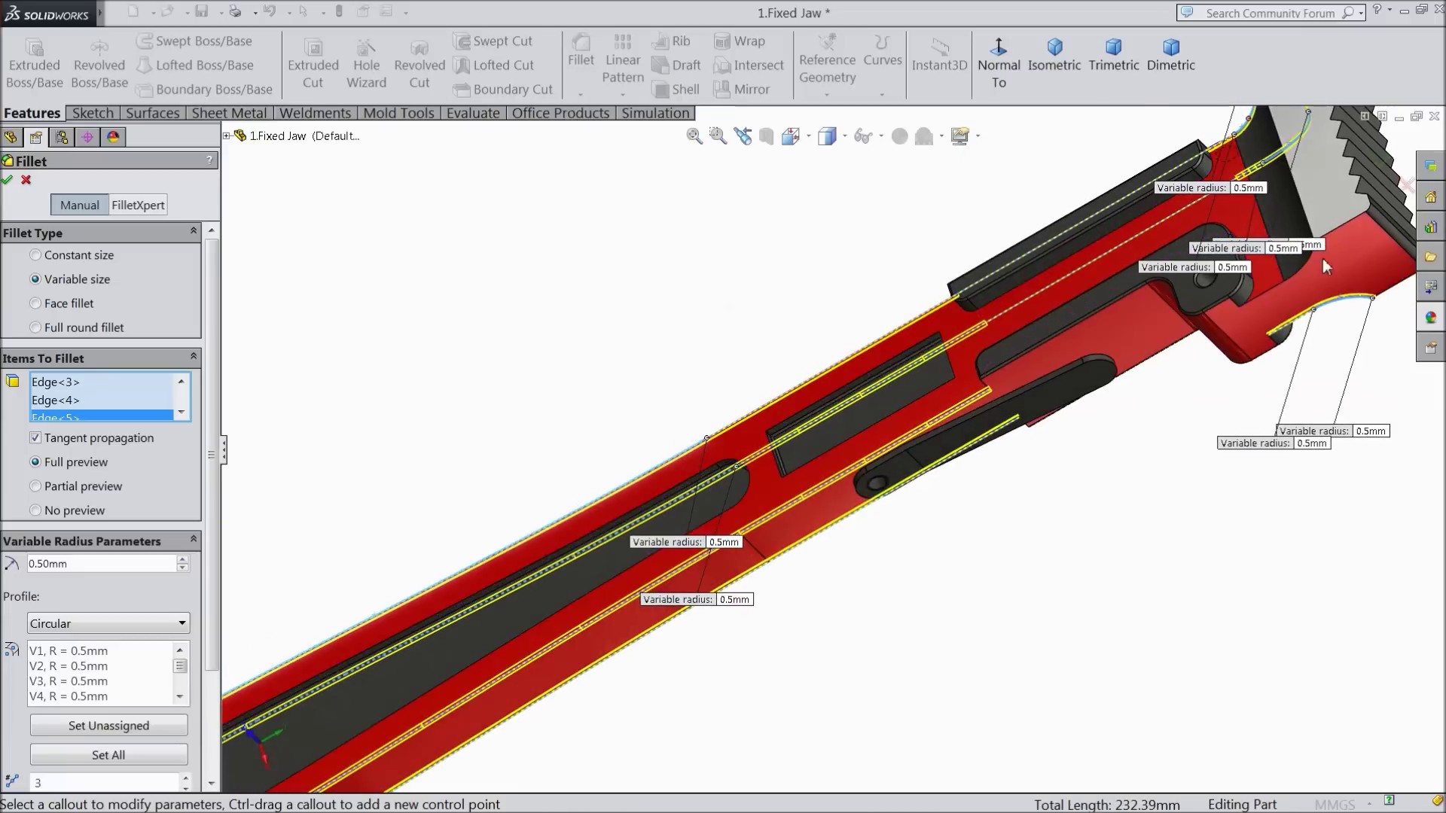
pyautogui.scroll(-2, 1311, 265)
pyautogui.click(1247, 293)
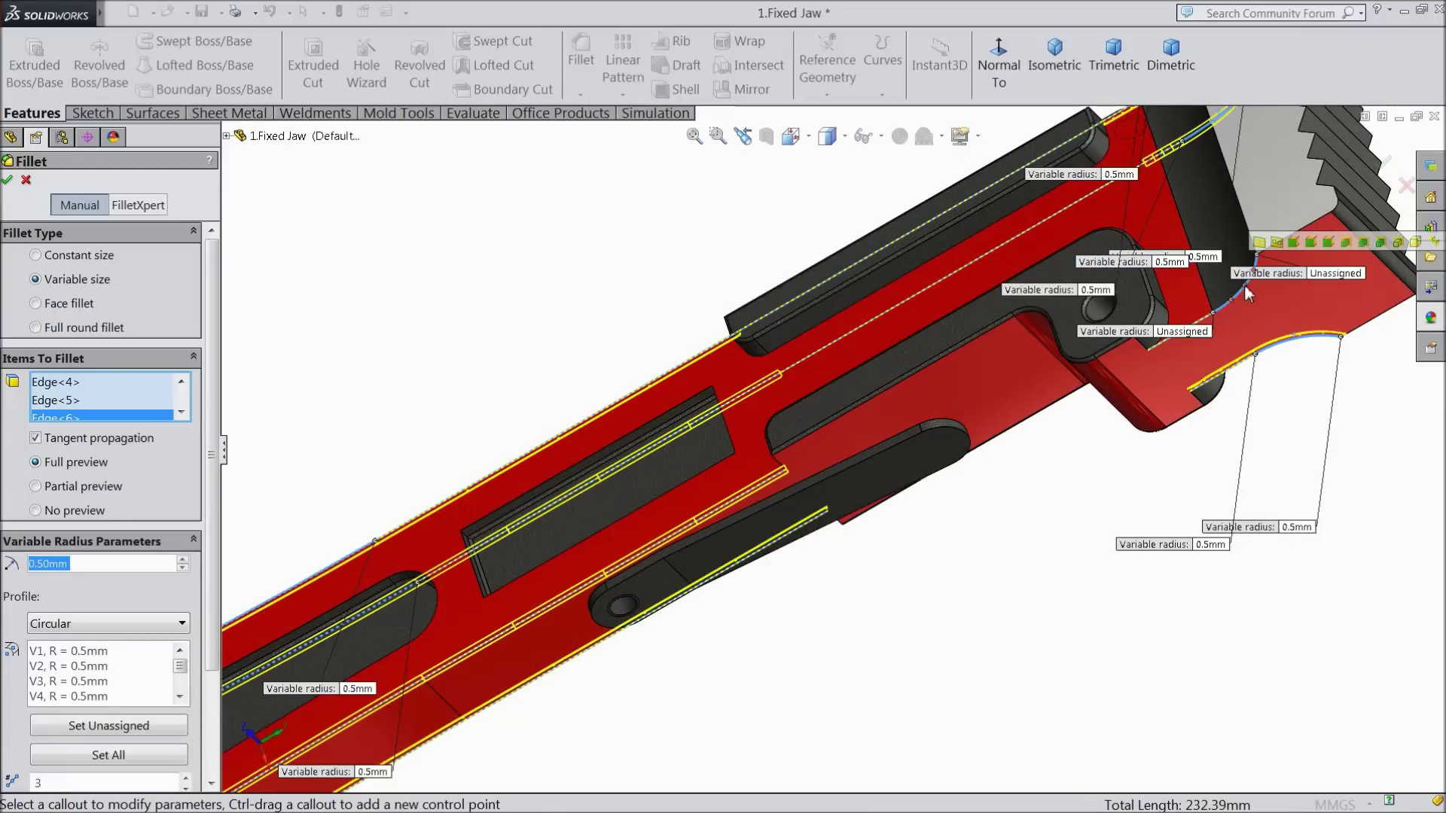
pyautogui.scroll(2, 800, 552)
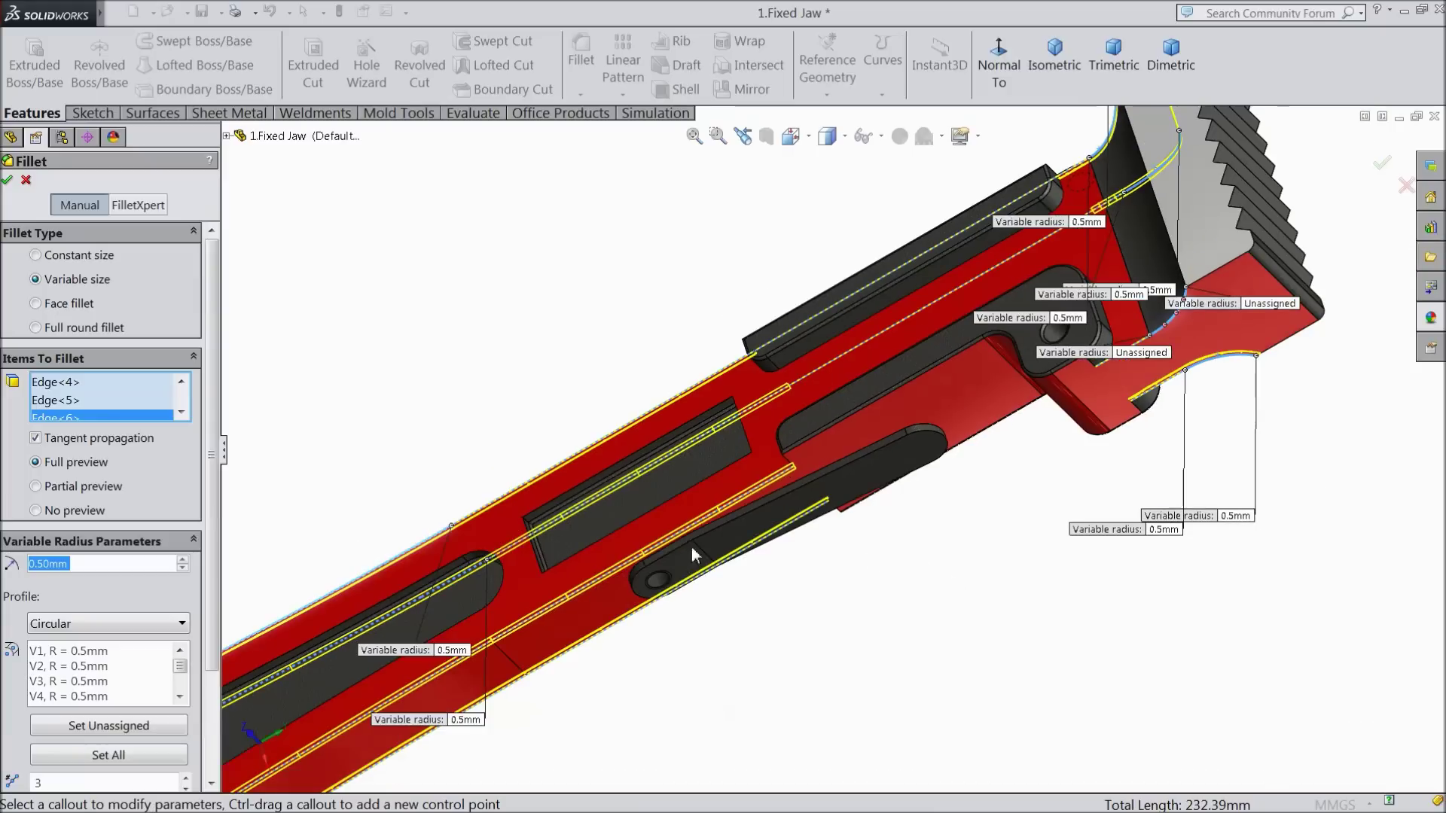
pyautogui.scroll(2, 482, 504)
pyautogui.scroll(2, 504, 497)
pyautogui.scroll(2, 508, 497)
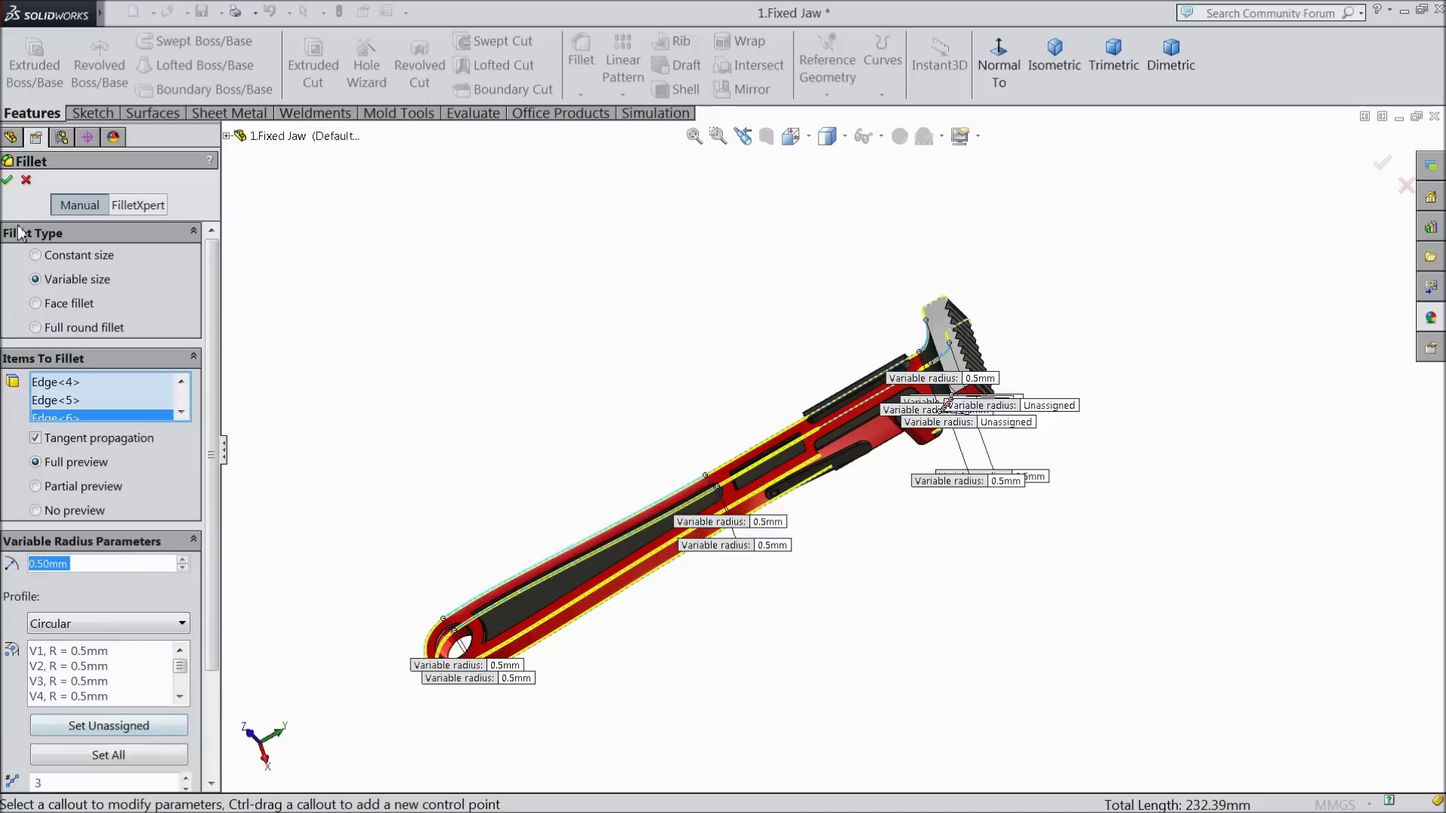
pyautogui.click(8, 182)
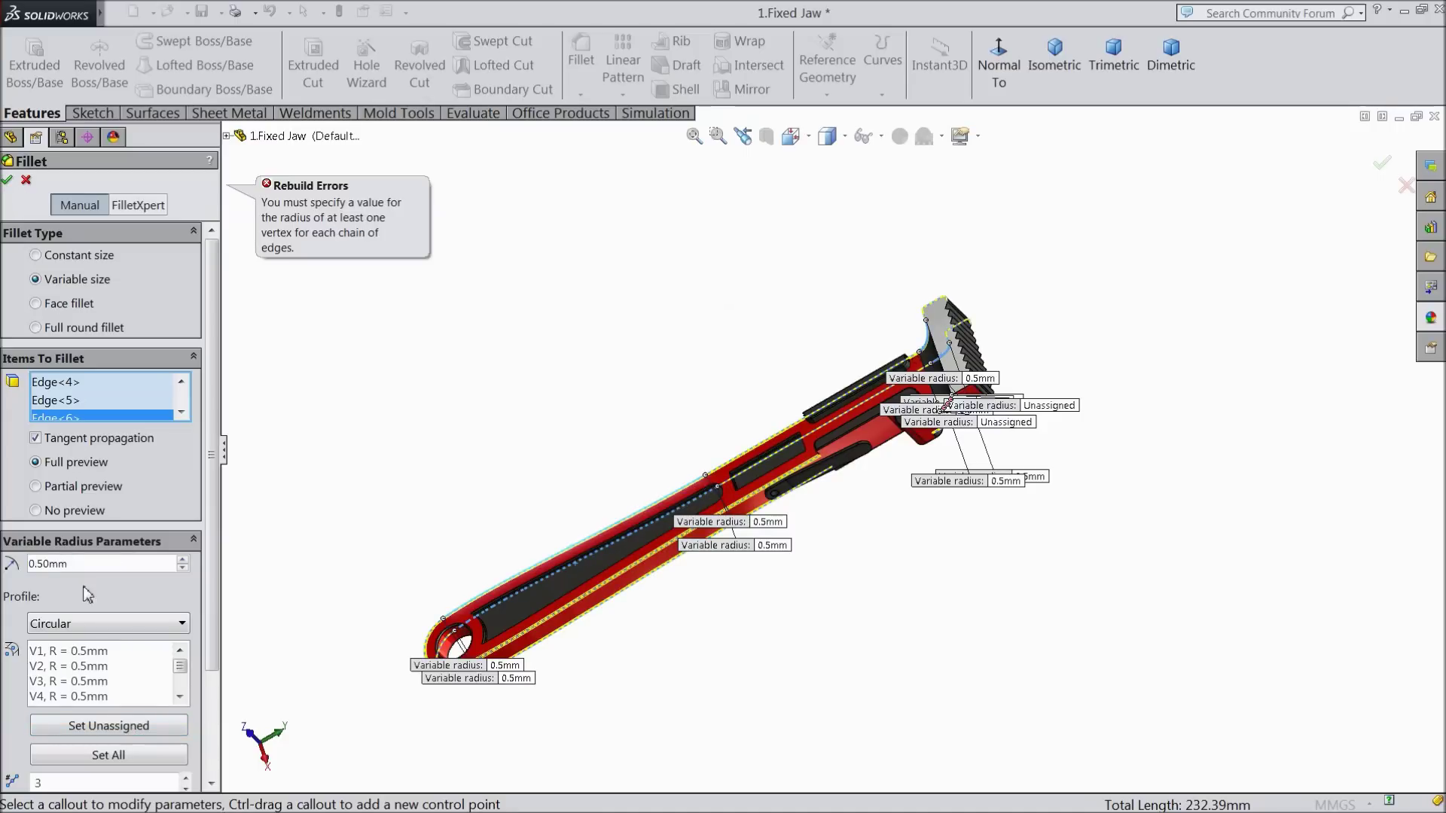
pyautogui.click(100, 727)
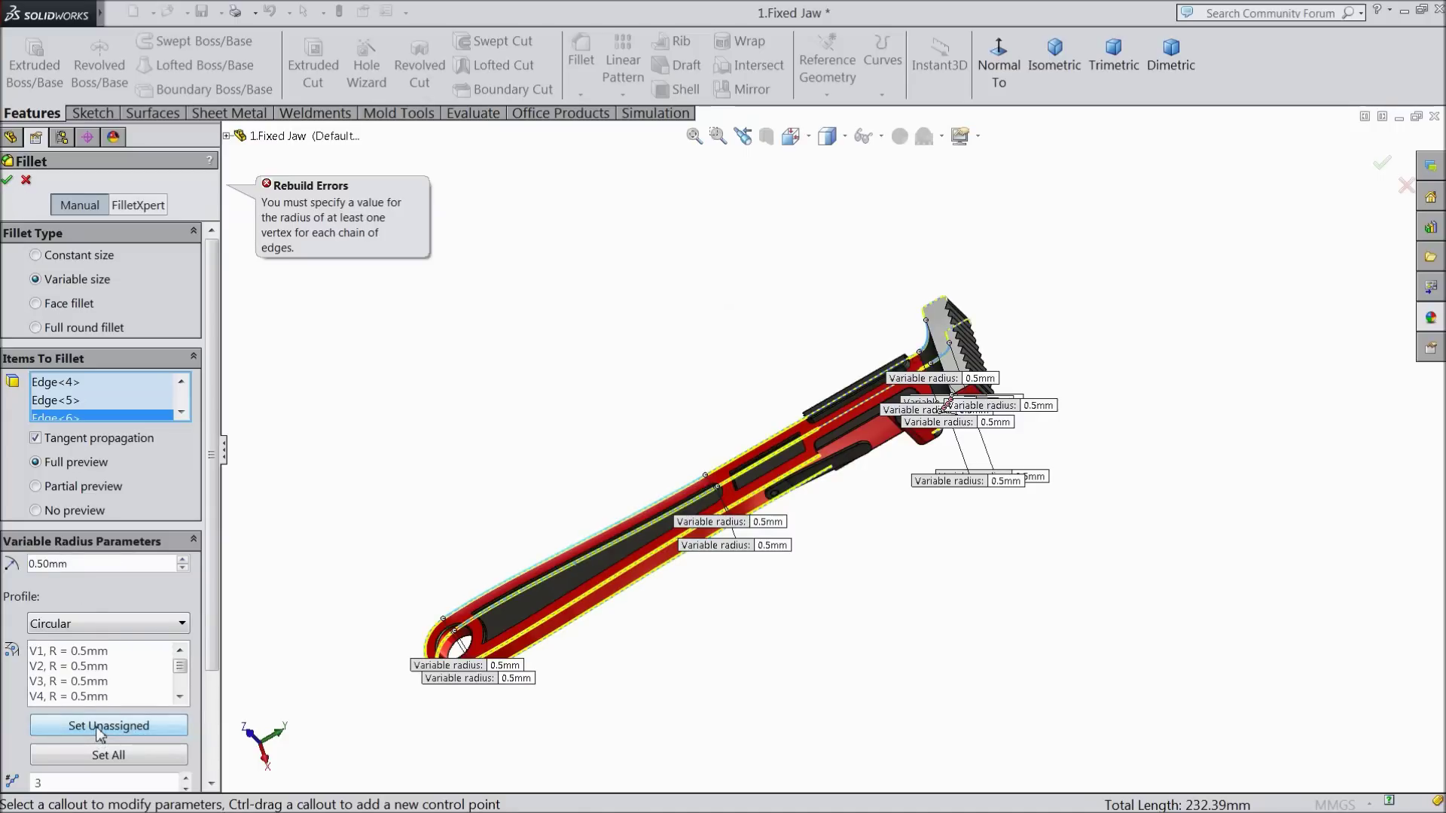
pyautogui.click(9, 182)
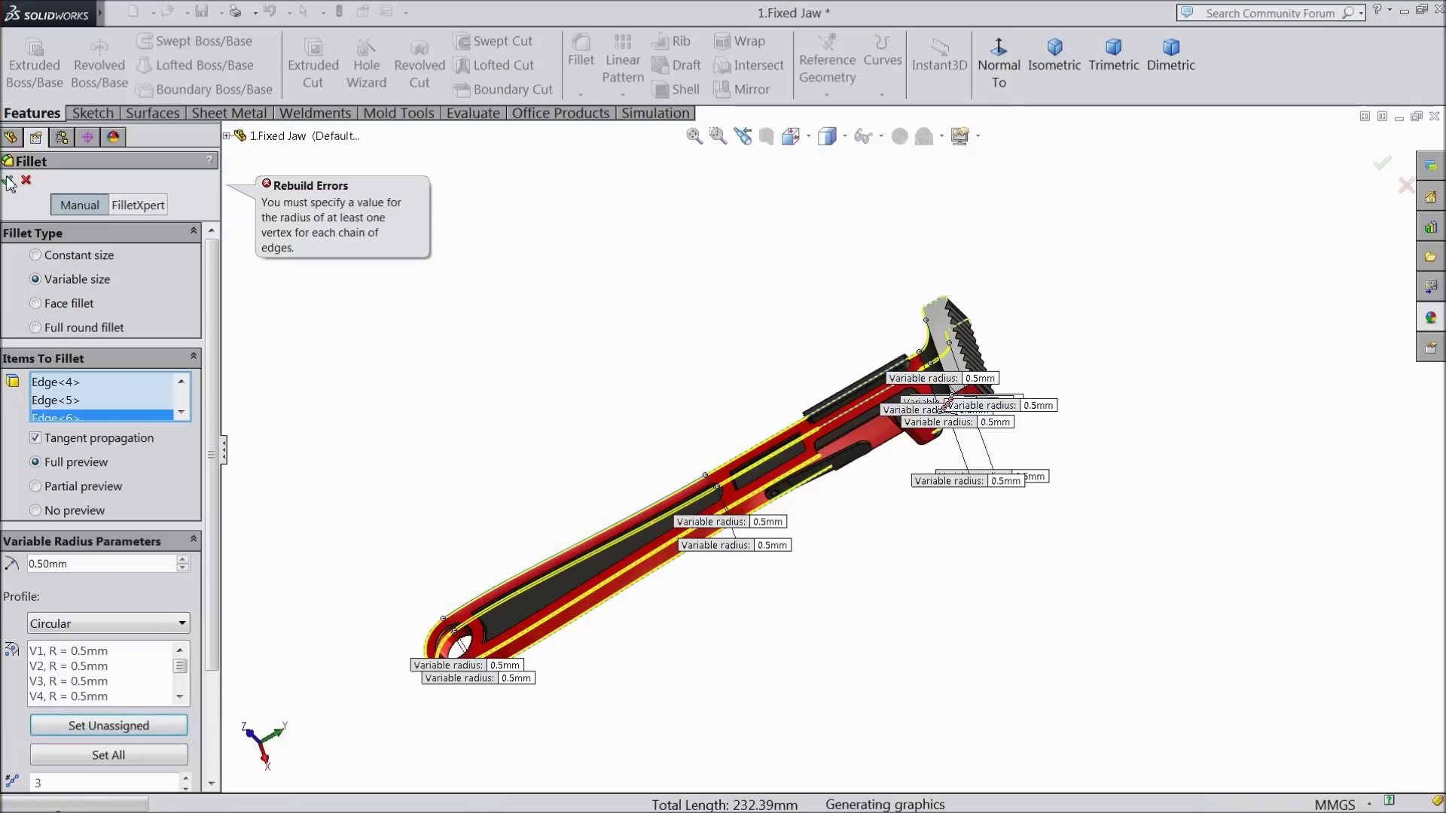
# - Save the finished fixed jaw part
pyautogui.moveTo(539, 415); pyautogui.dragTo(604, 354, button='middle')
pyautogui.scroll(-3, 614, 558)
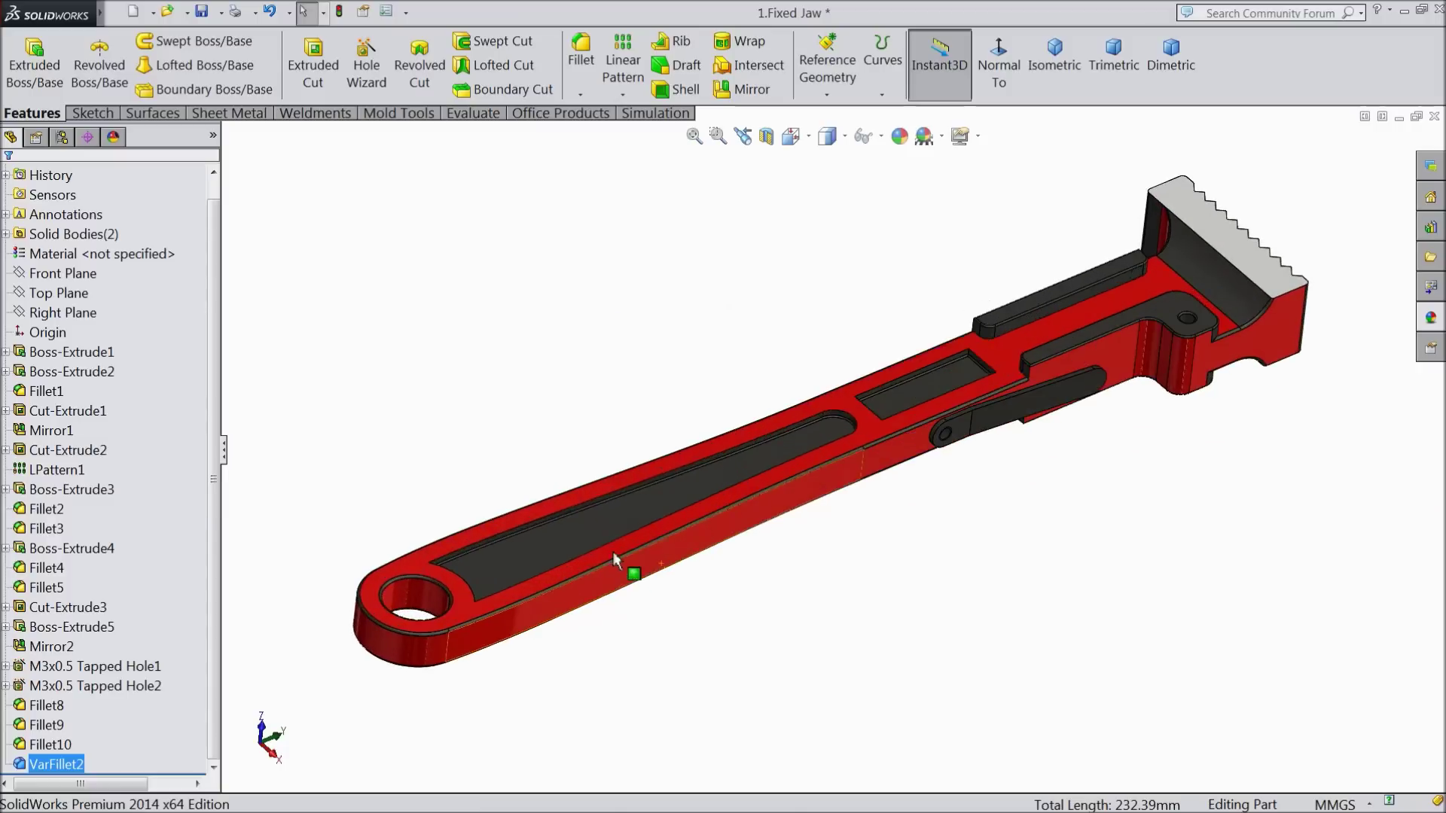
pyautogui.scroll(-2, 613, 559)
pyautogui.moveTo(745, 594)
pyautogui.mouseDown(button='middle')
pyautogui.moveTo(721, 679)
pyautogui.moveTo(748, 668)
pyautogui.moveTo(723, 594)
pyautogui.moveTo(739, 565)
pyautogui.moveTo(751, 607)
pyautogui.mouseUp(button='middle')
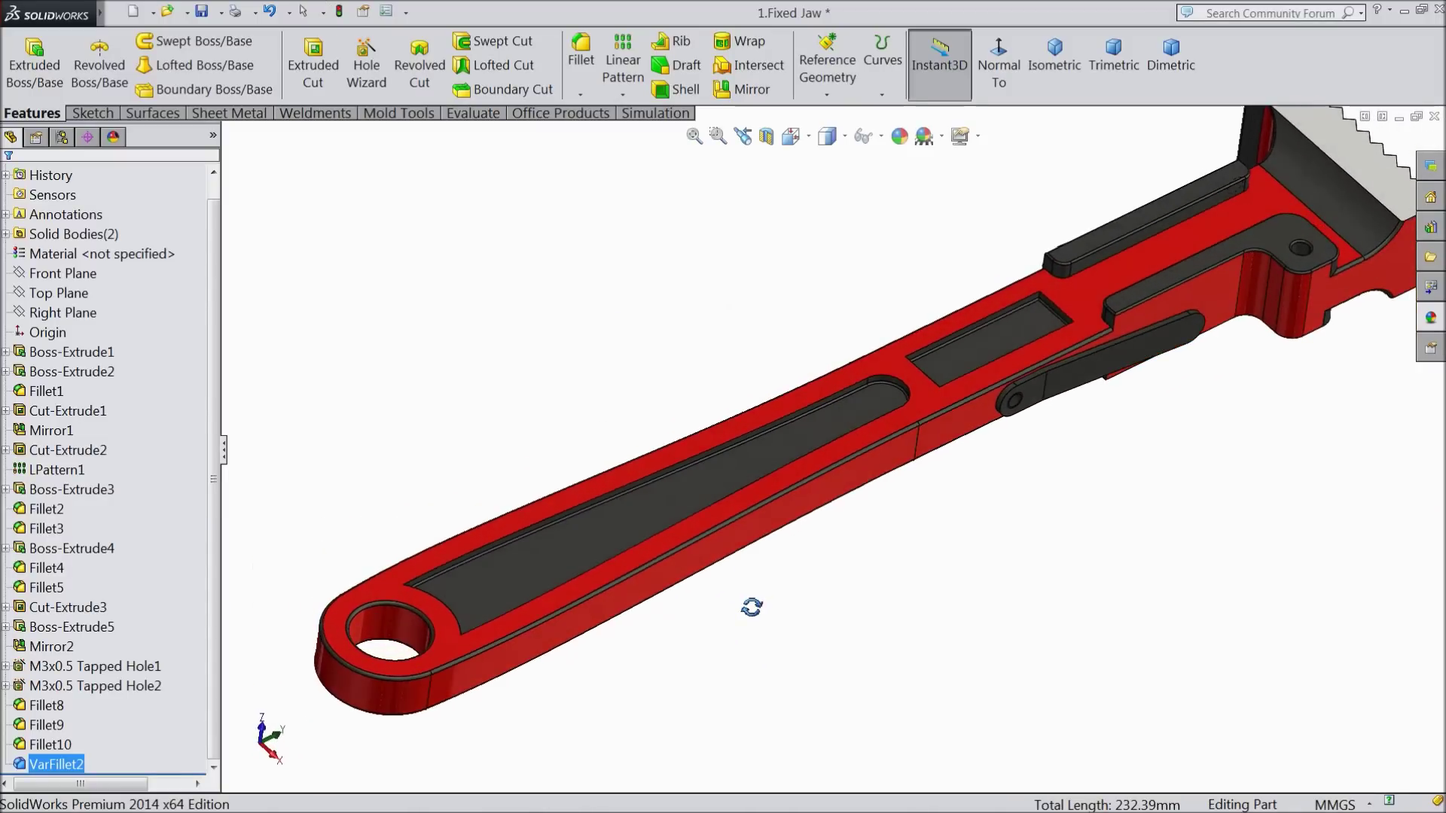
pyautogui.scroll(3, 752, 612)
pyautogui.scroll(-2, 1062, 400)
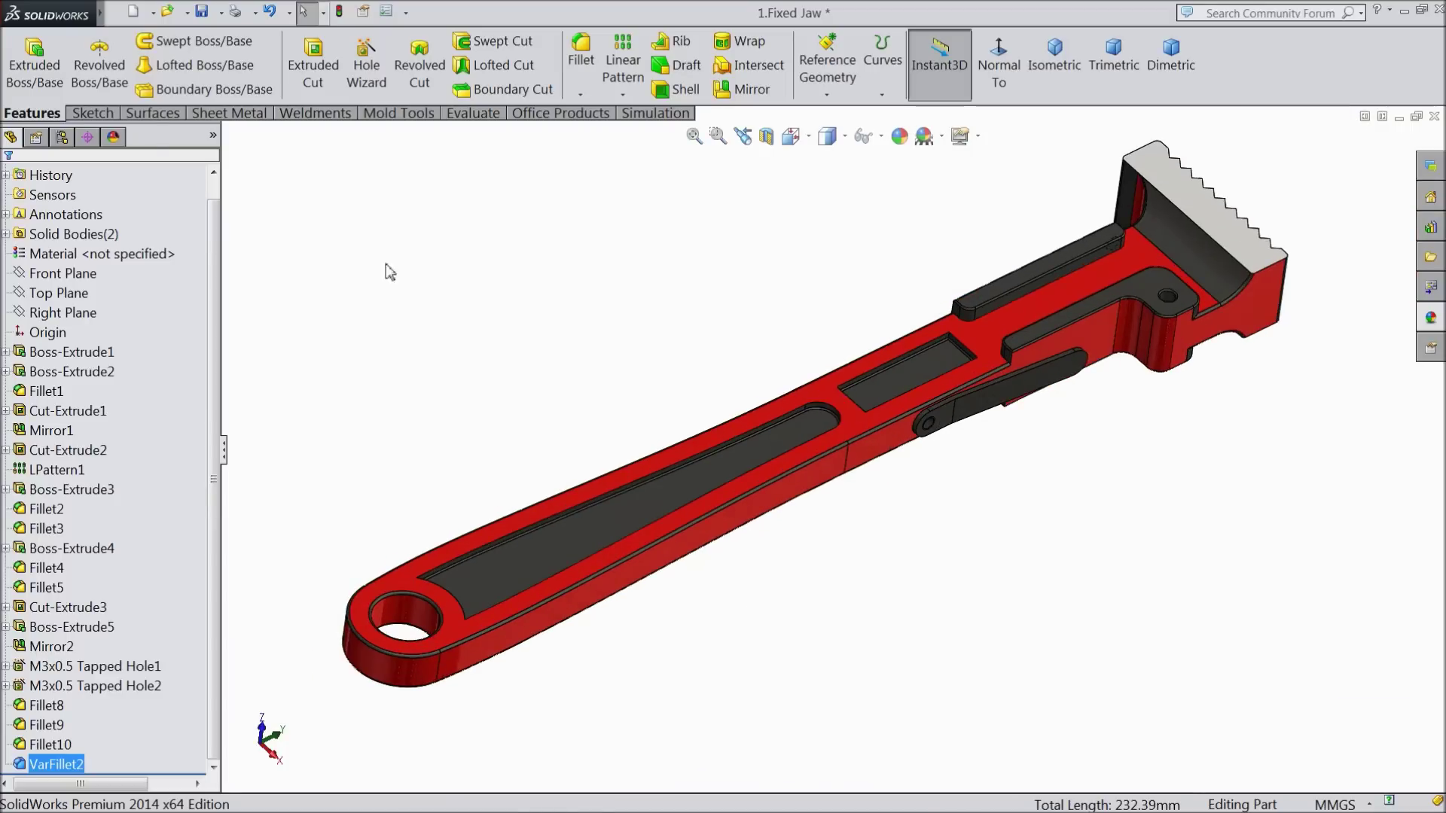
pyautogui.click(201, 12)
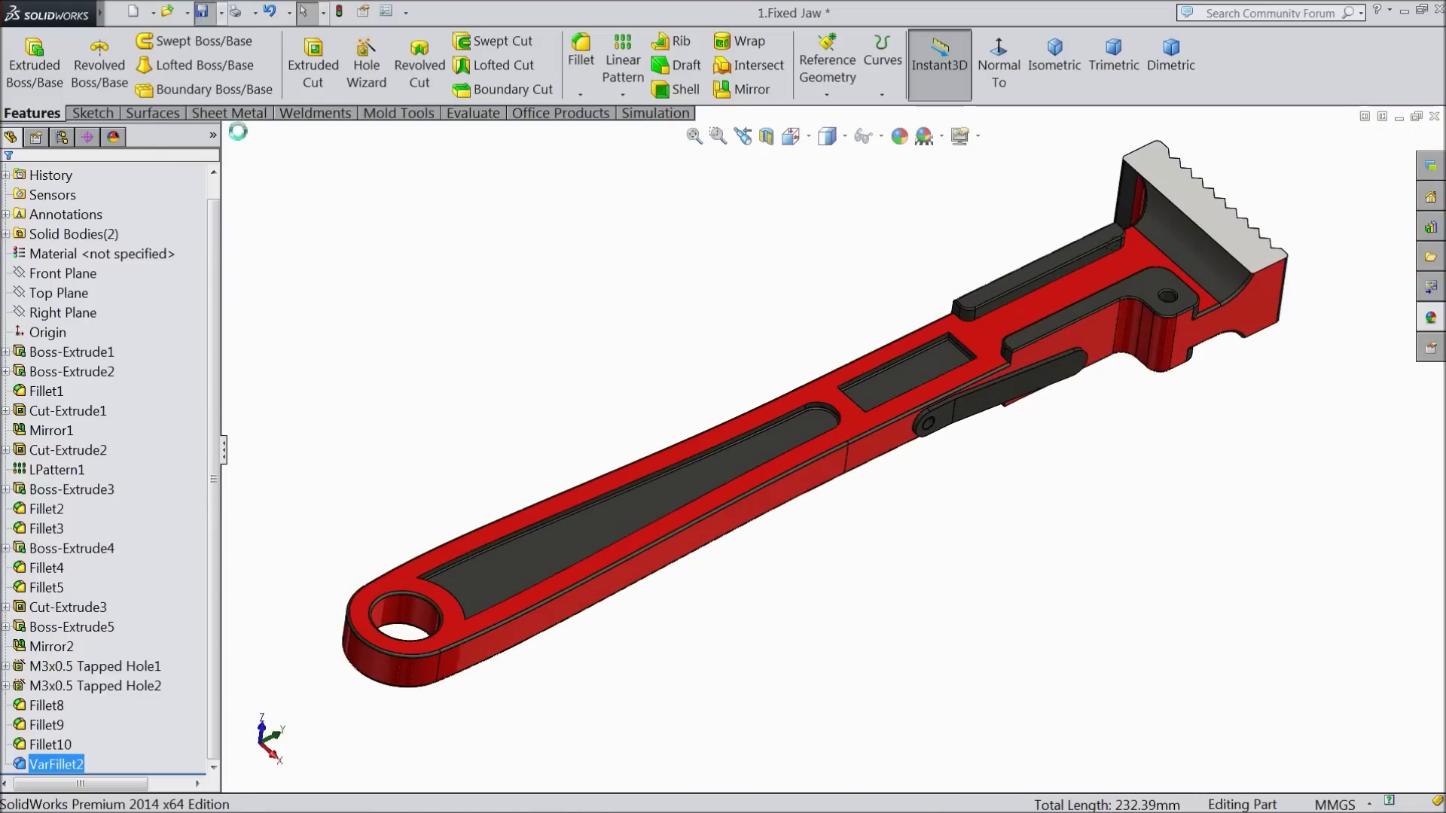
pyautogui.click(483, 342)
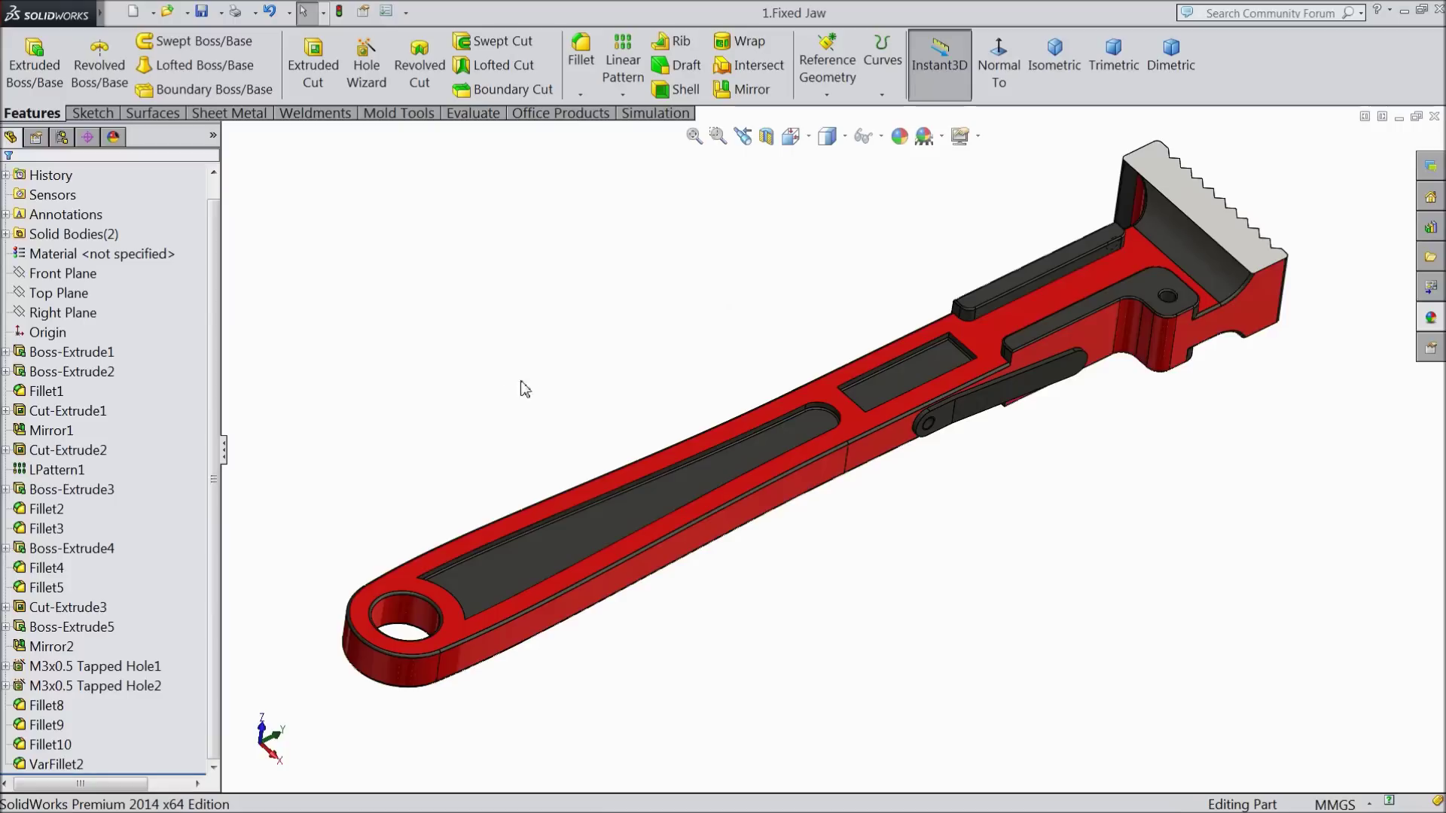
# - Start saving the part under a new location and create a folder named Pipe Wrench on the Desktop
pyautogui.moveTo(841, 322); pyautogui.dragTo(729, 314, button='middle')
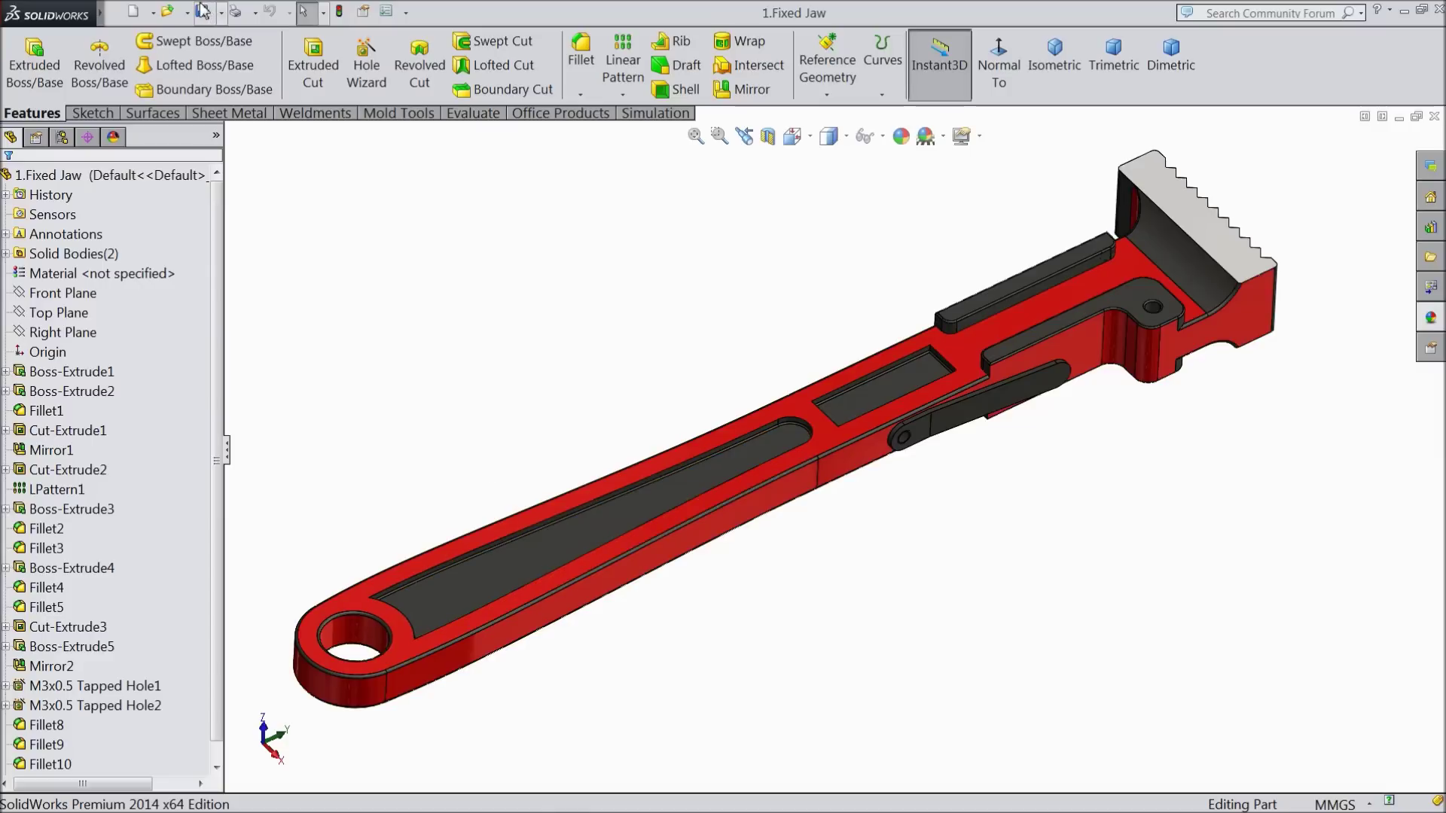
pyautogui.click(222, 13)
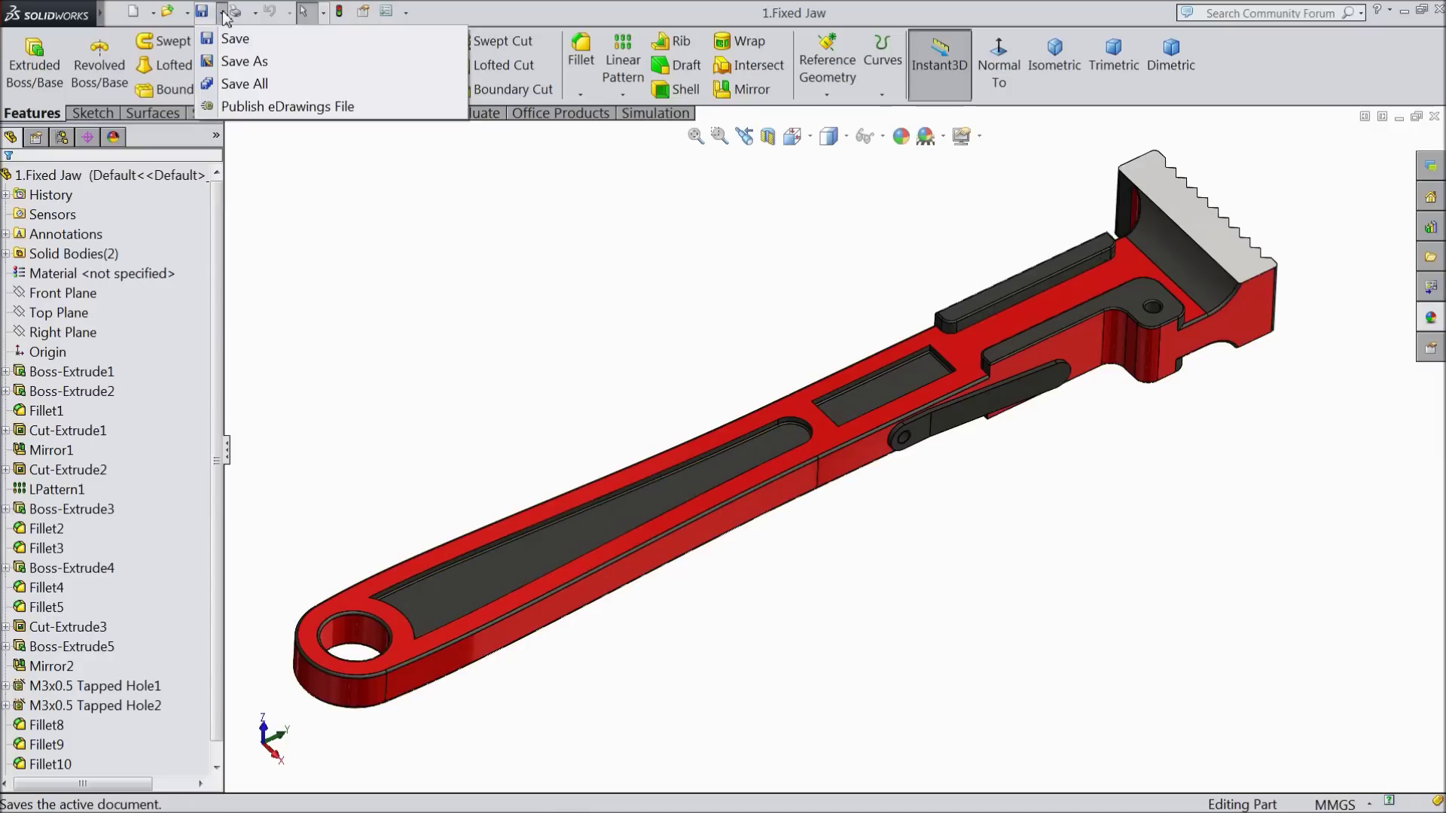
pyautogui.click(250, 62)
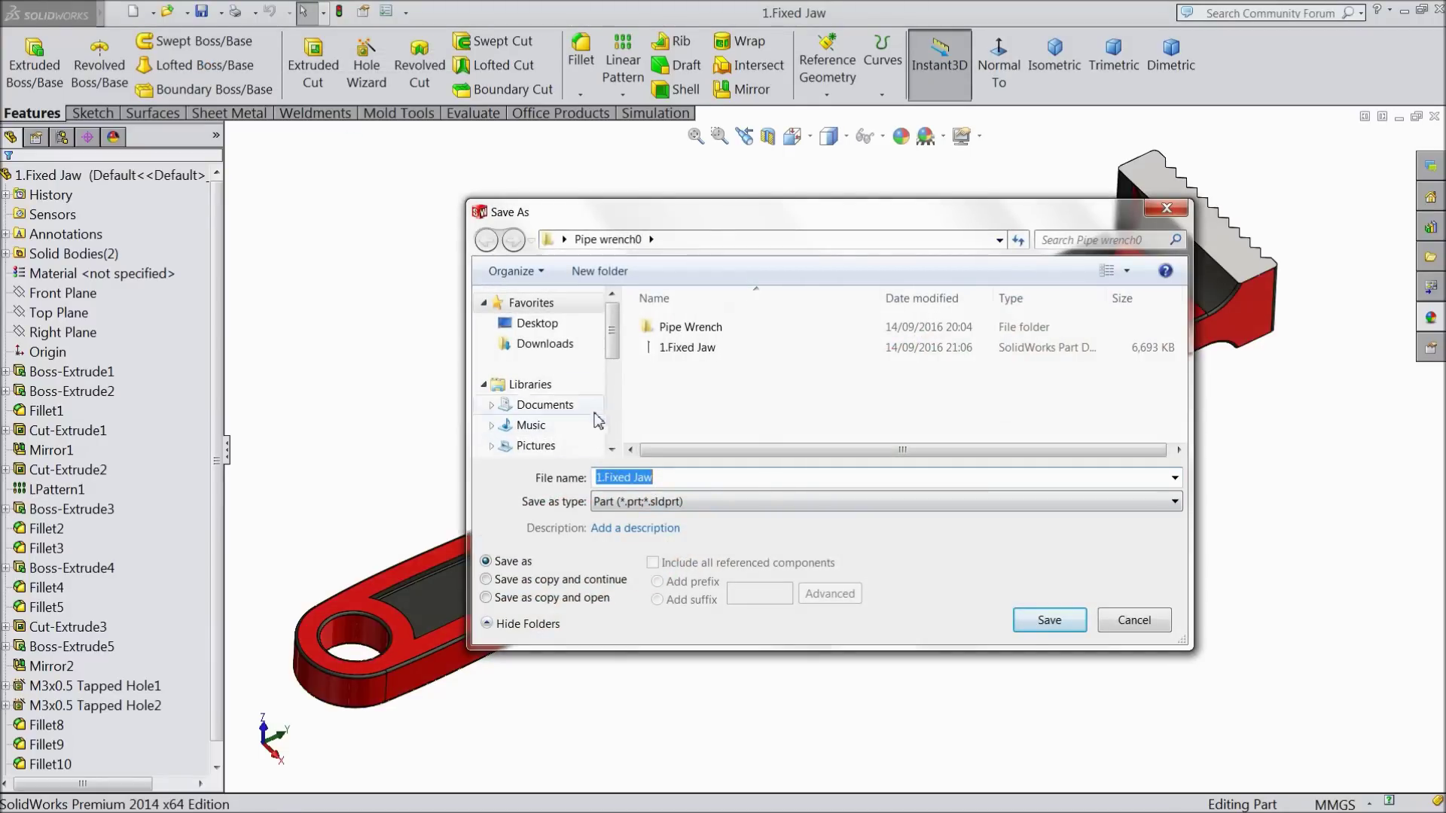
pyautogui.click(540, 323)
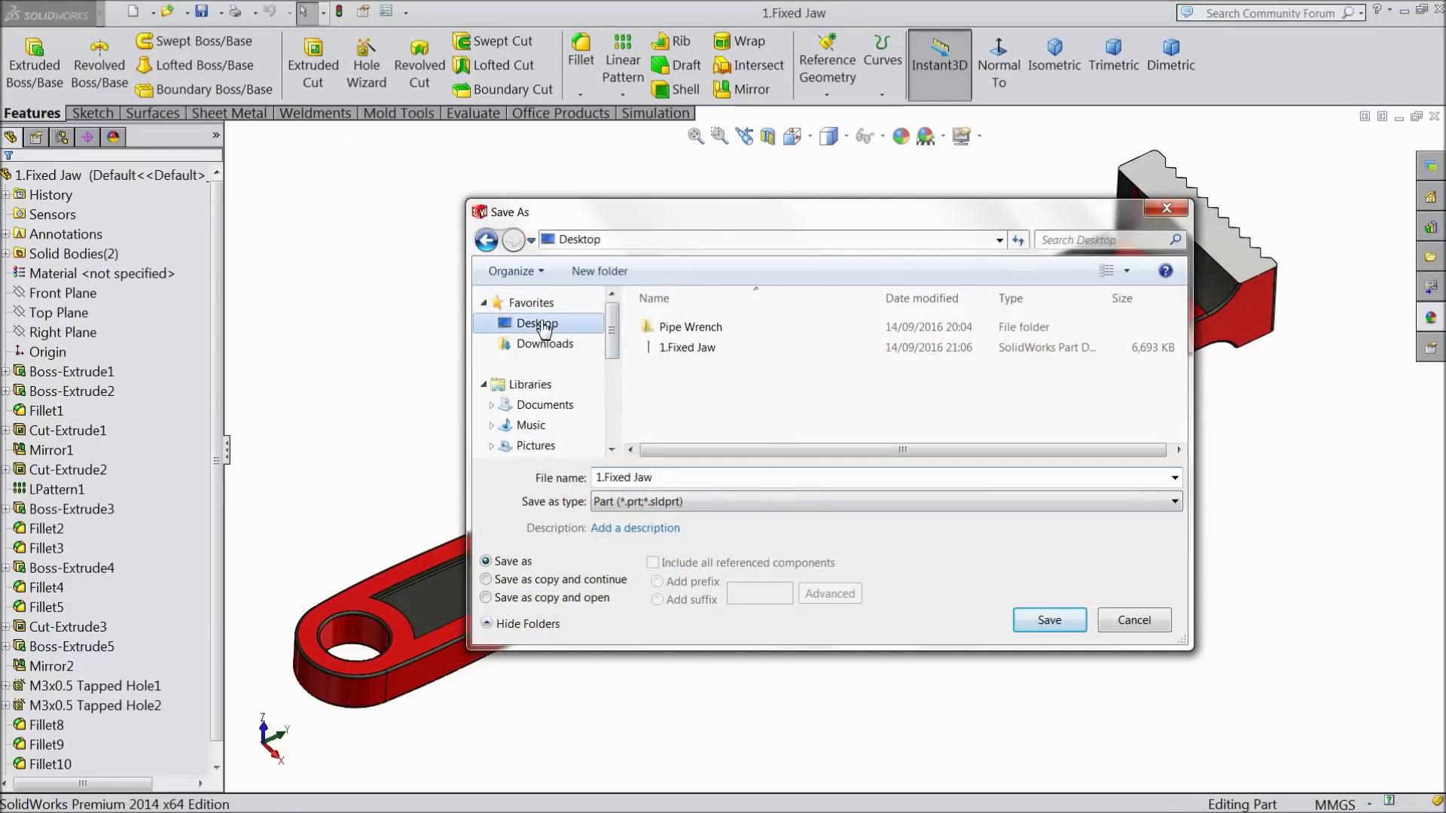
pyautogui.click(601, 272)
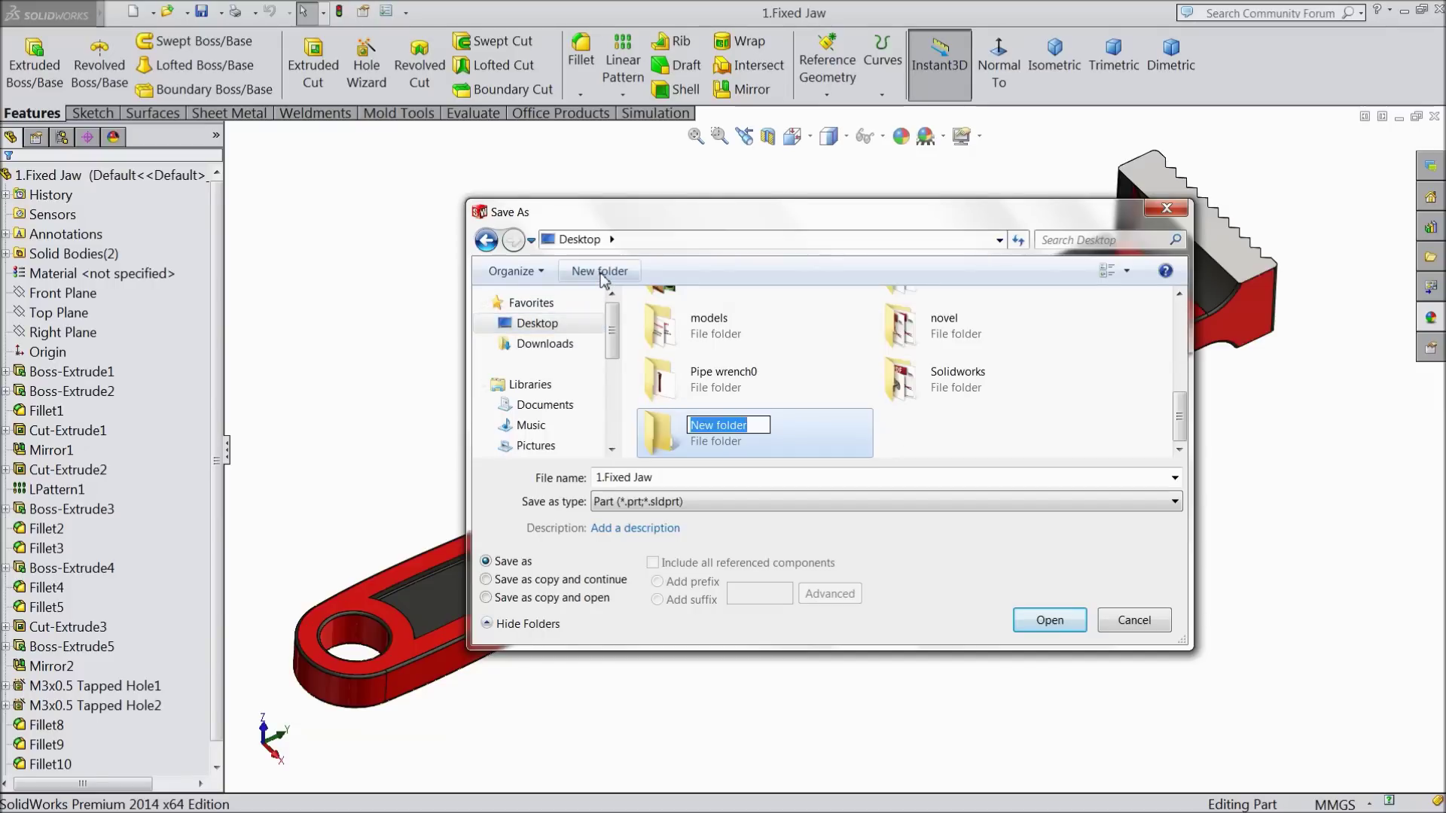
pyautogui.write('Pipe')
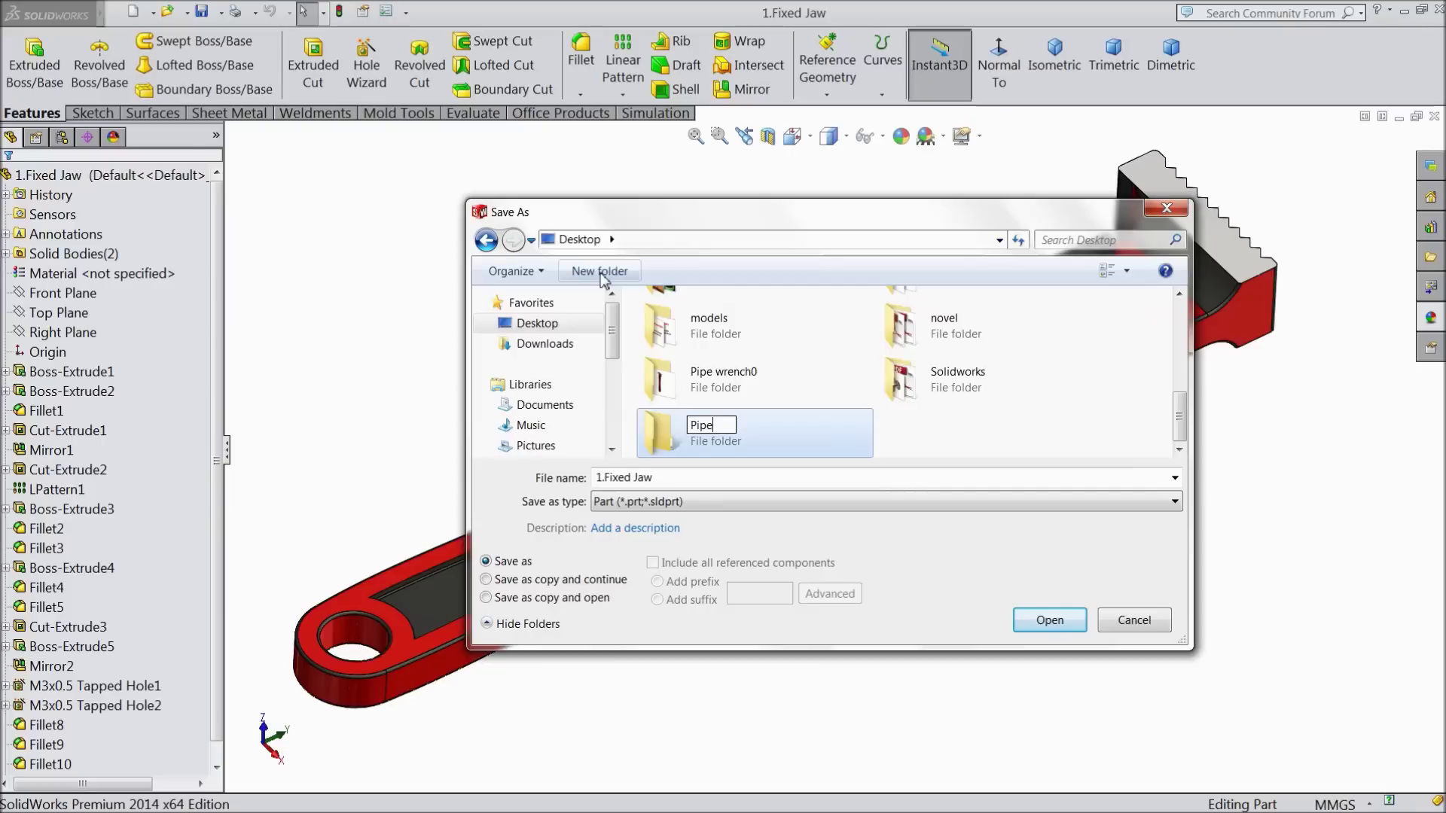
pyautogui.write(' Wr')
pyautogui.press('Return')
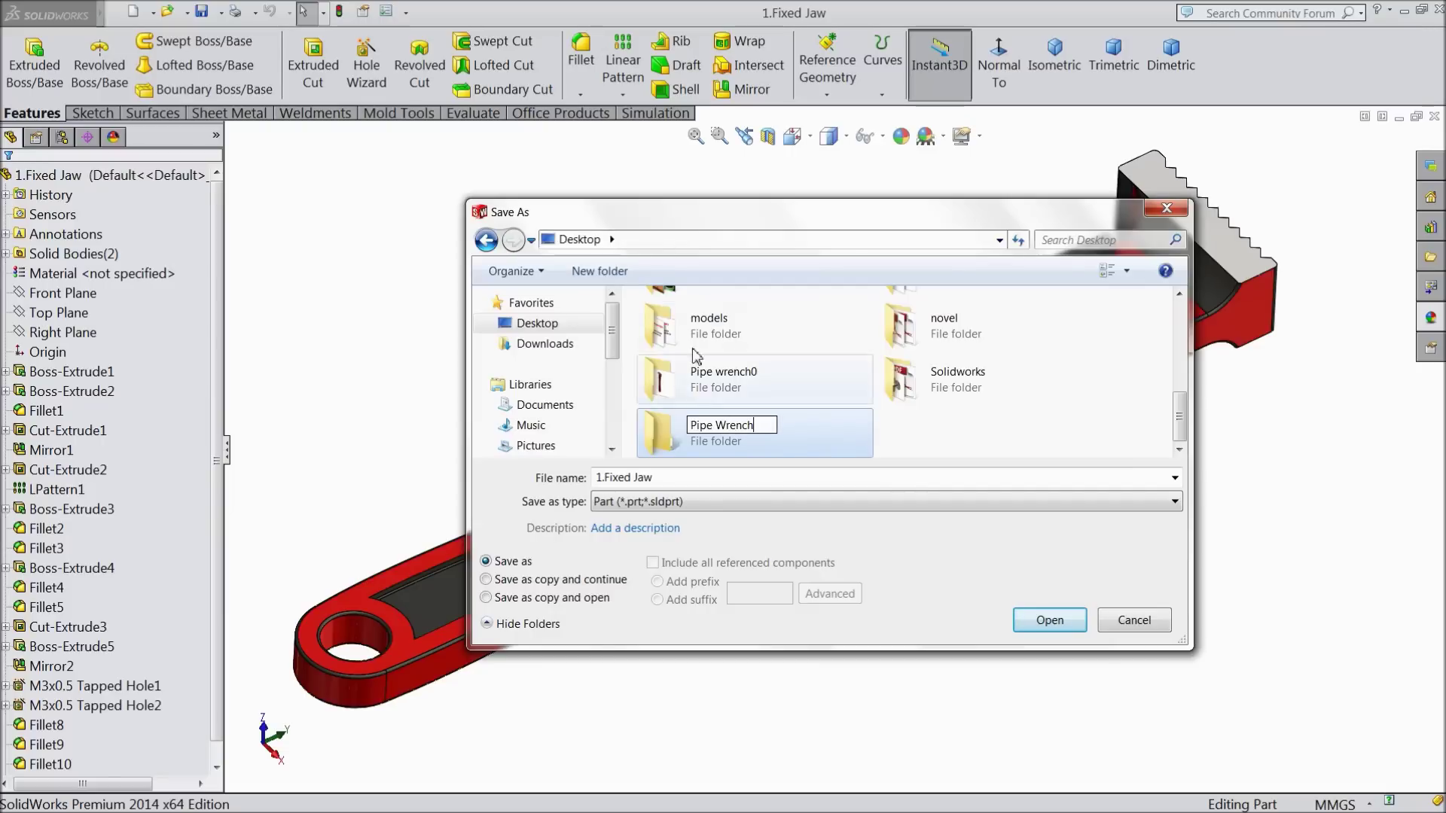
# - Save the part as 1.Fixed Jaw inside the Pipe Wrench folder
pyautogui.doubleClick(679, 436)
pyautogui.click(662, 479)
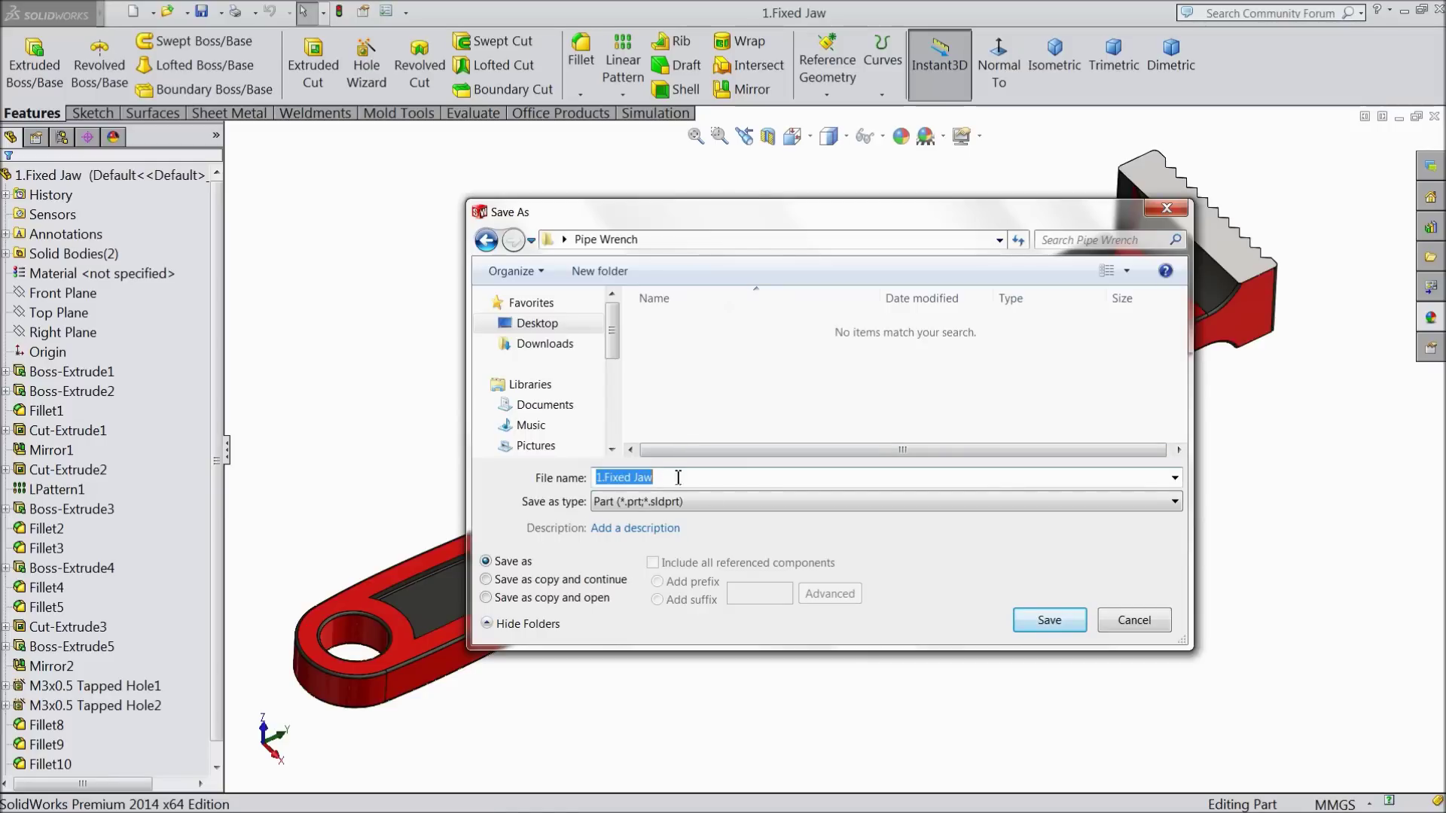
pyautogui.click(1050, 631)
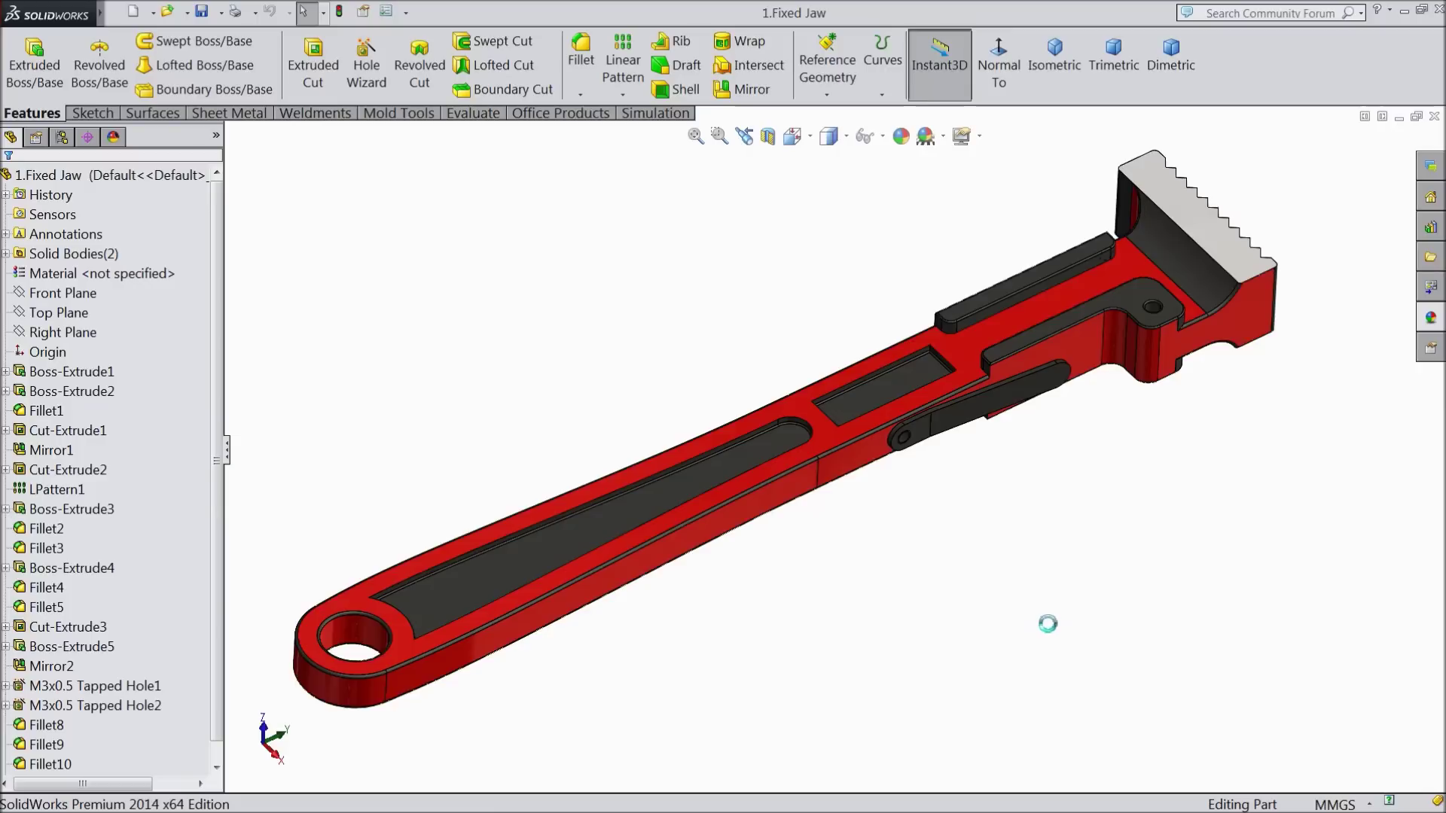
pyautogui.moveTo(879, 604); pyautogui.dragTo(849, 584, button='middle')
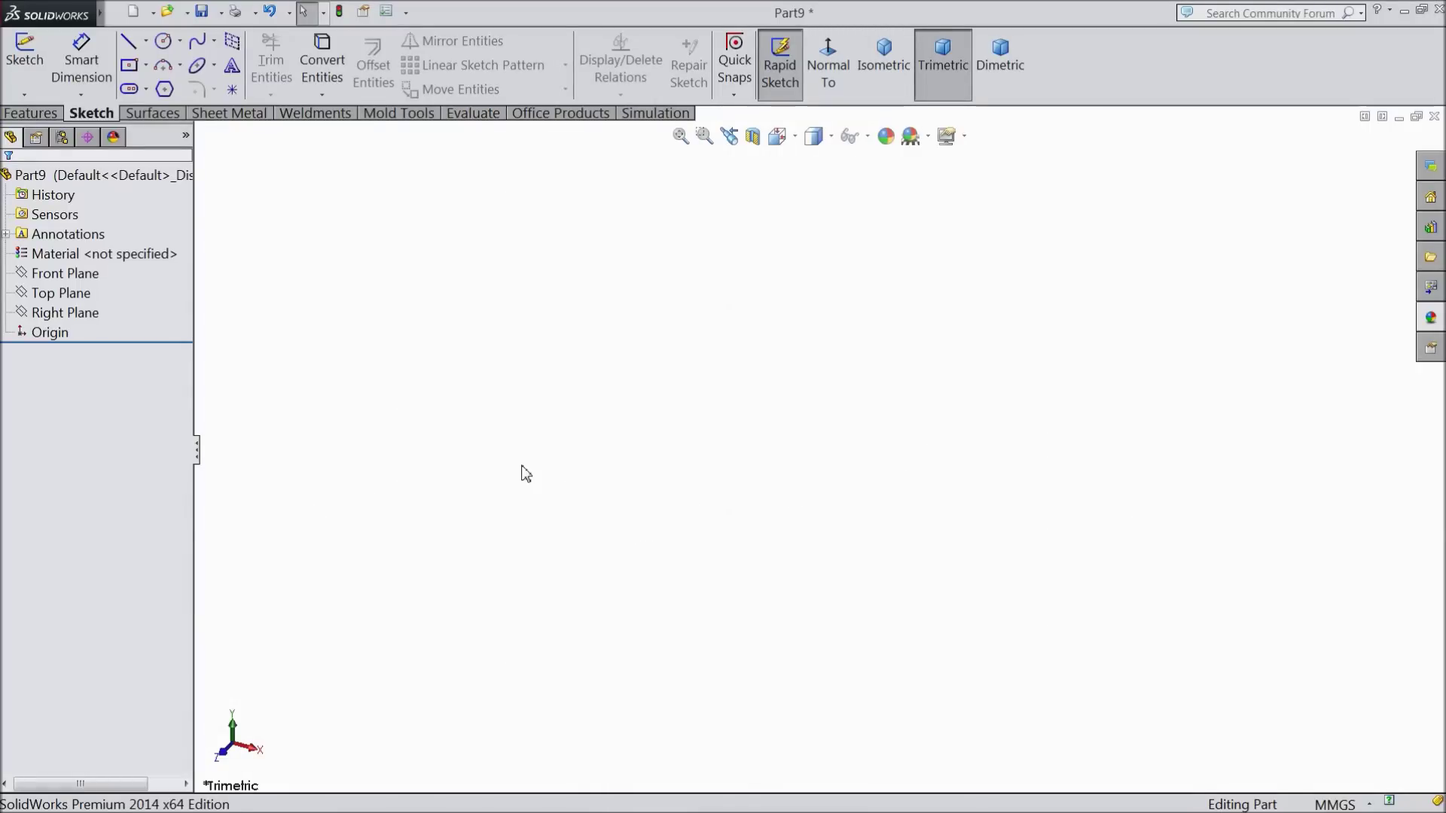
# - Start a sketch on the Front Plane and draw a horizontal line about 97 mm long ending at the origin
pyautogui.click(68, 274)
pyautogui.click(96, 253)
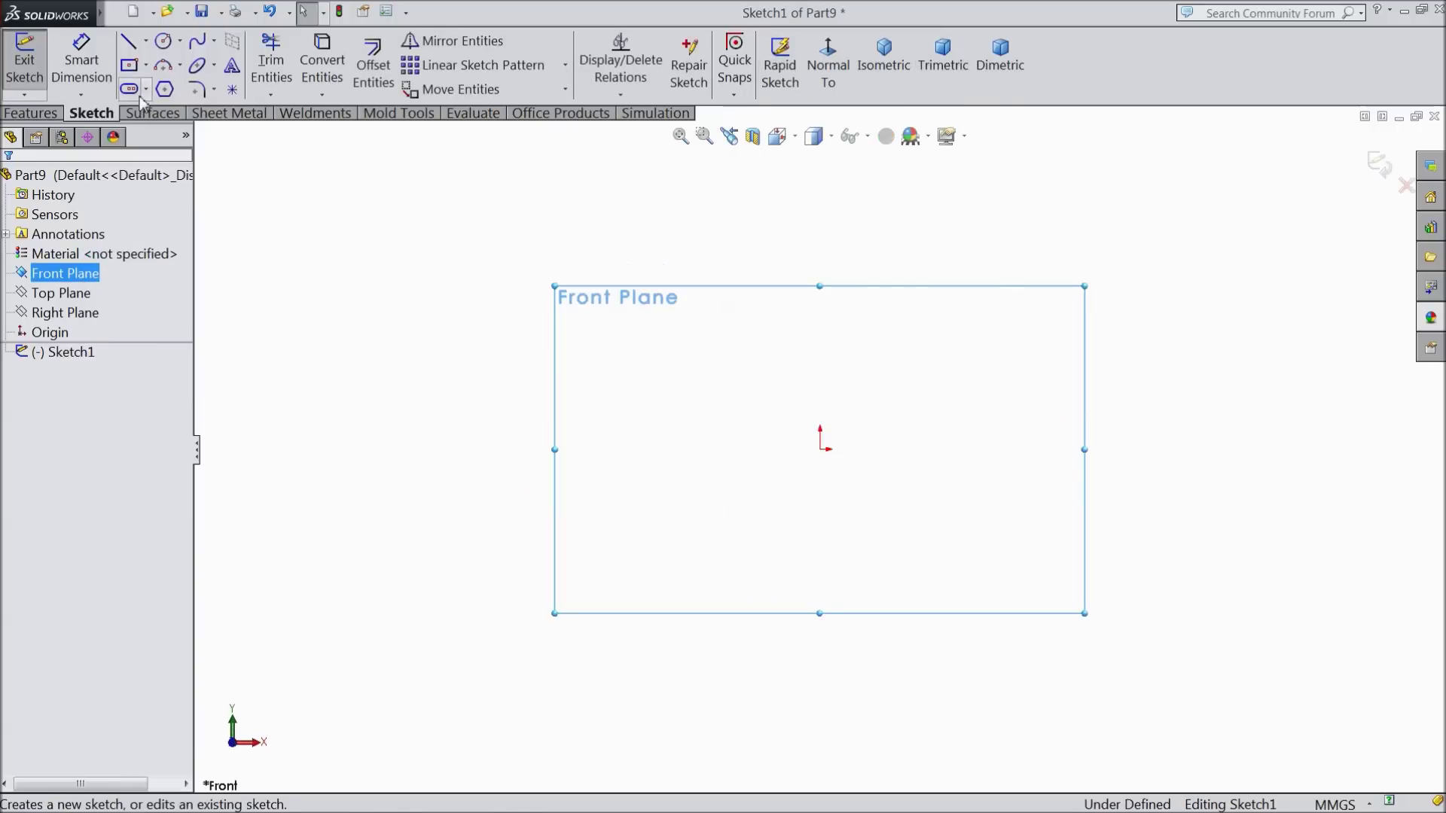
pyautogui.click(136, 46)
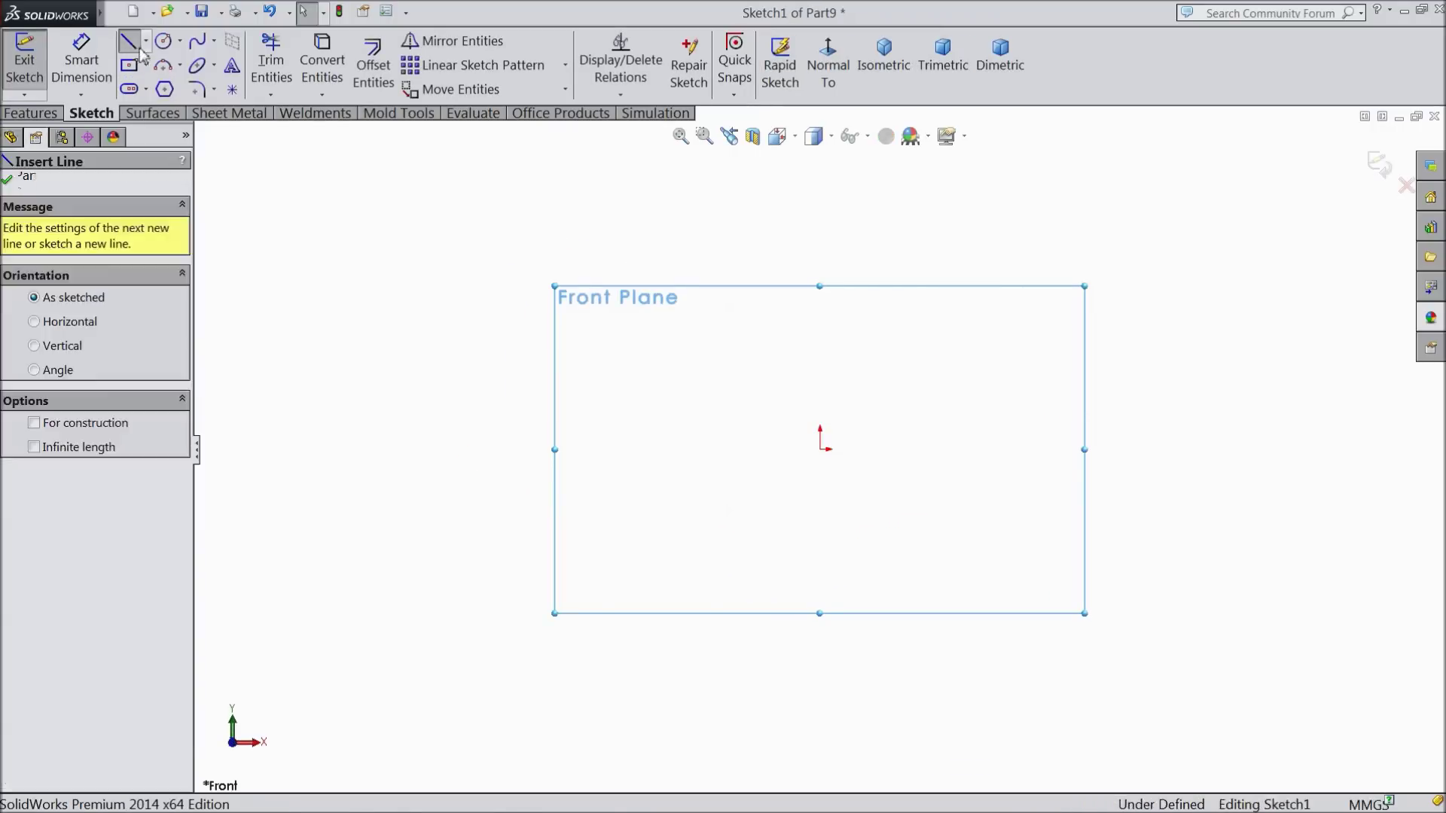
pyautogui.click(1109, 450)
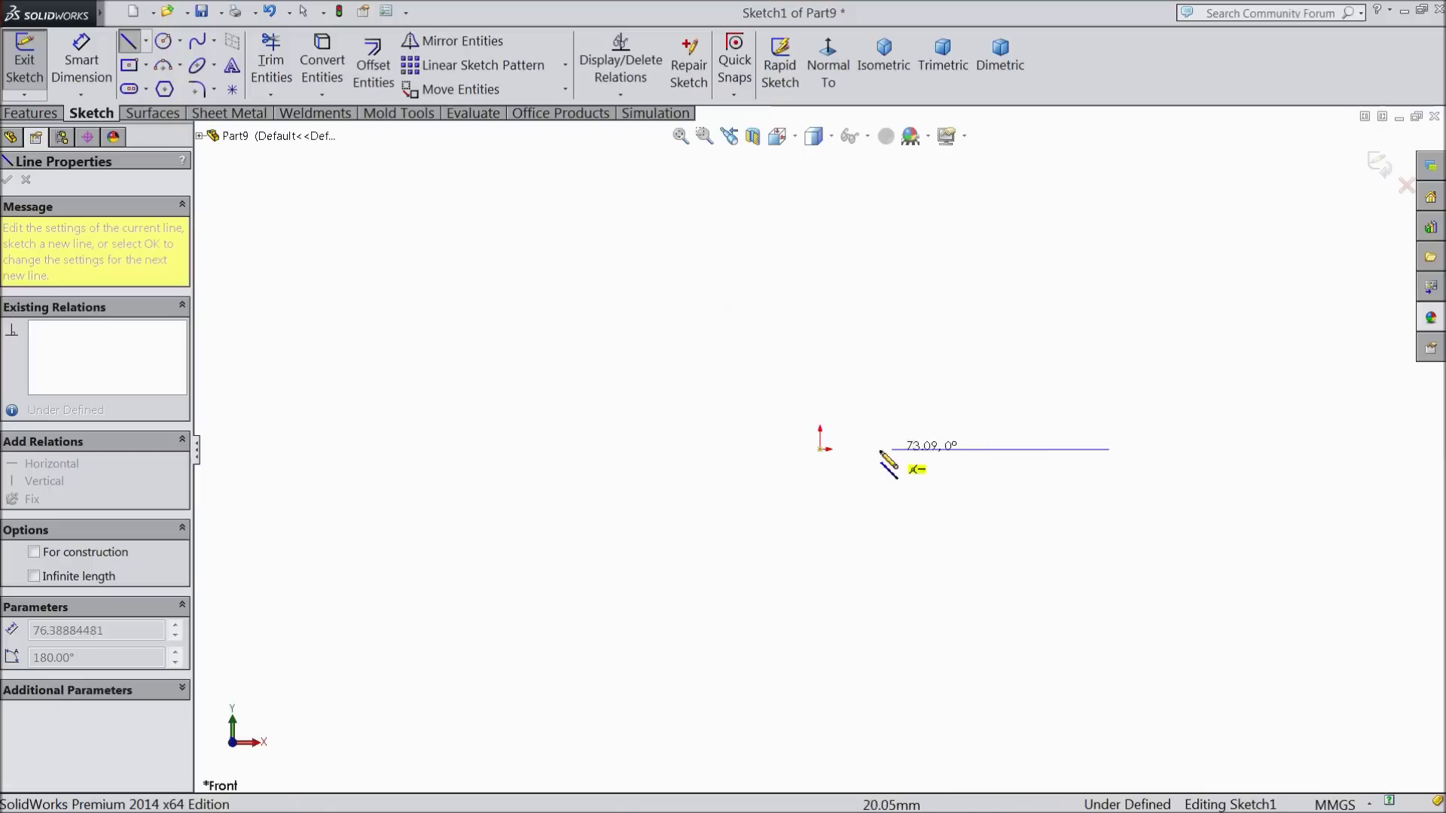
pyautogui.click(820, 449)
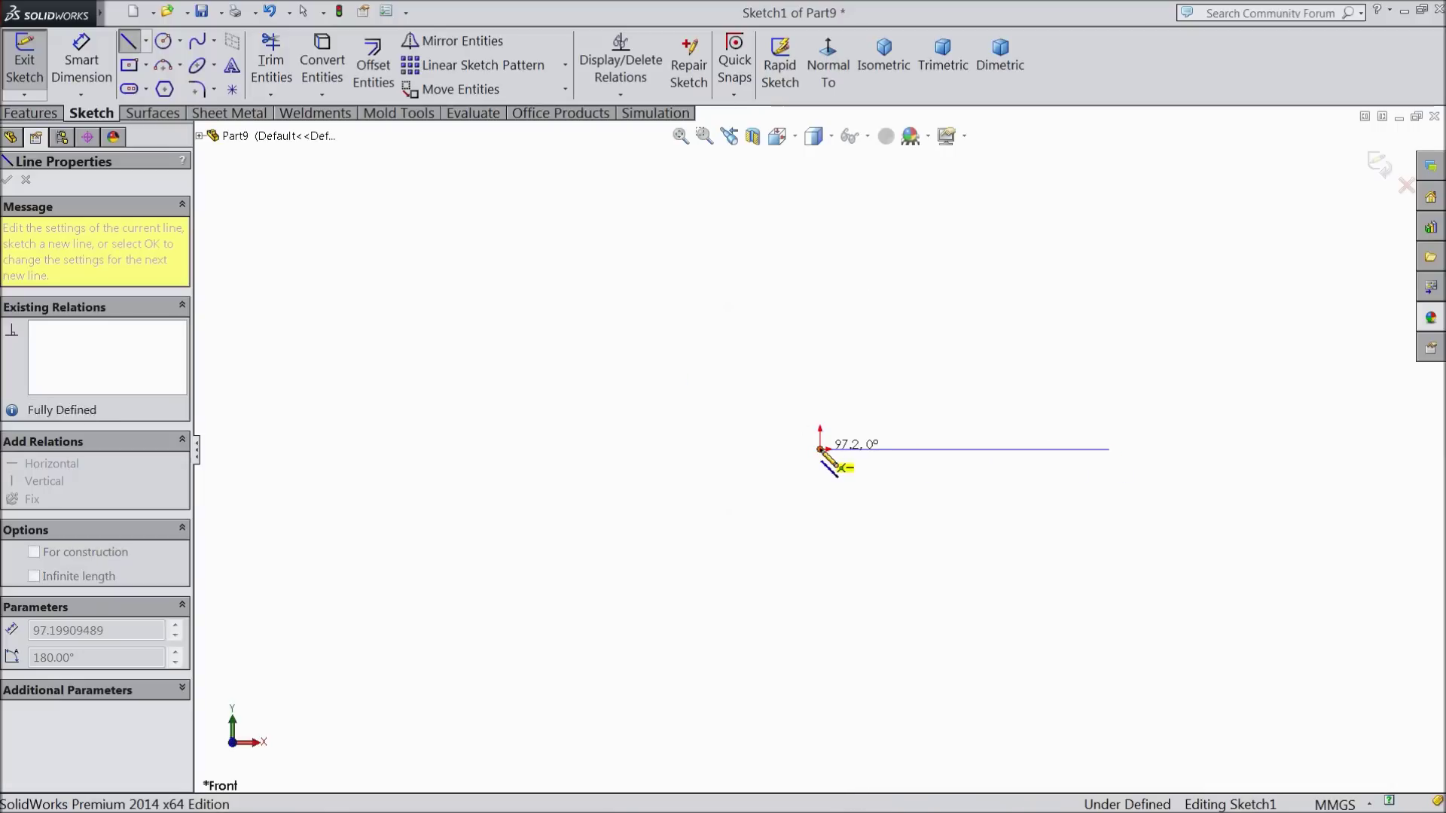
# - Continue from the origin with a slanted line about 23 mm, an arc of about 40 mm radius, a 15 mm vertical and a 77 mm horizontal line
pyautogui.click(799, 384)
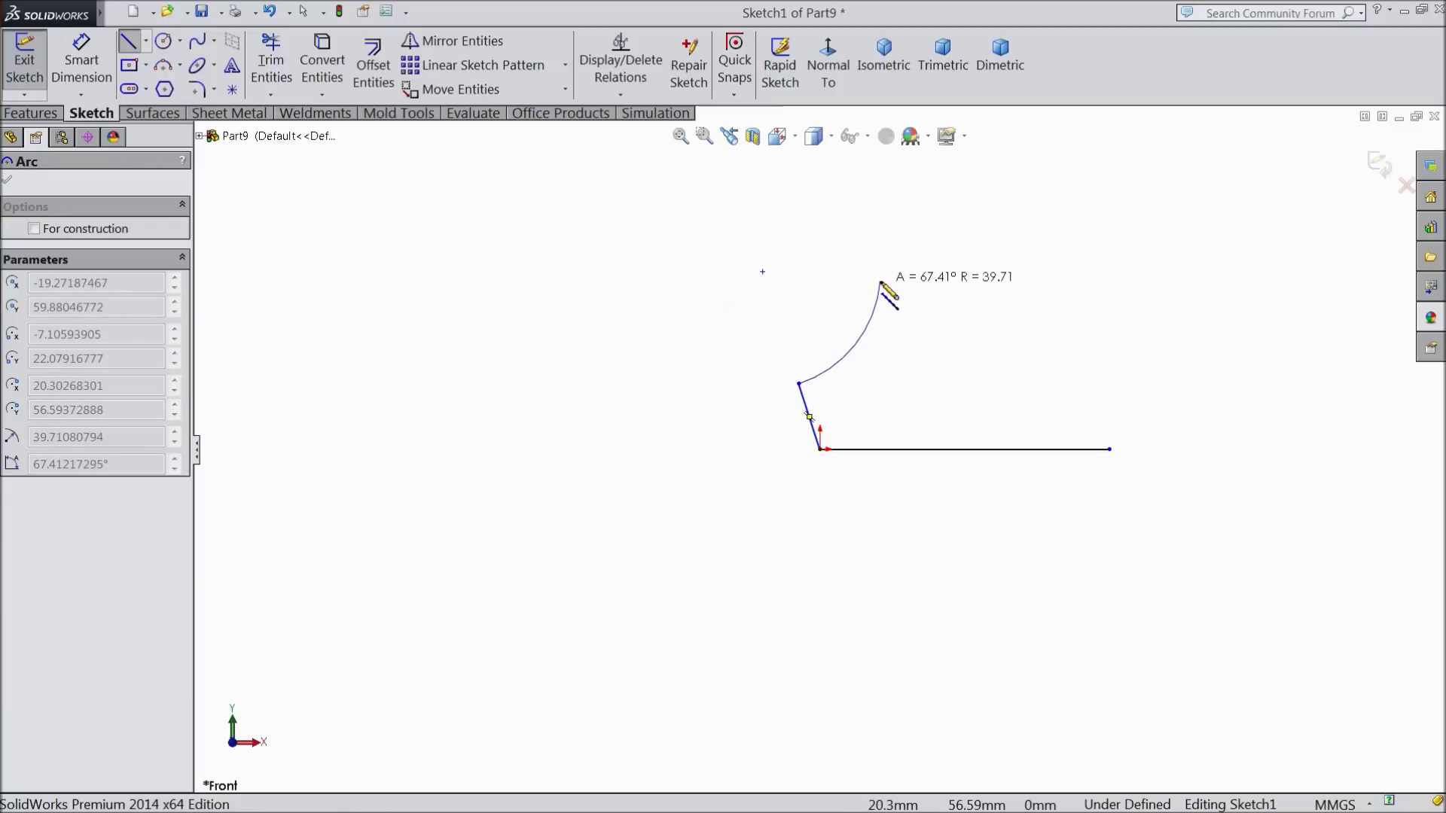
pyautogui.click(881, 283)
pyautogui.click(881, 235)
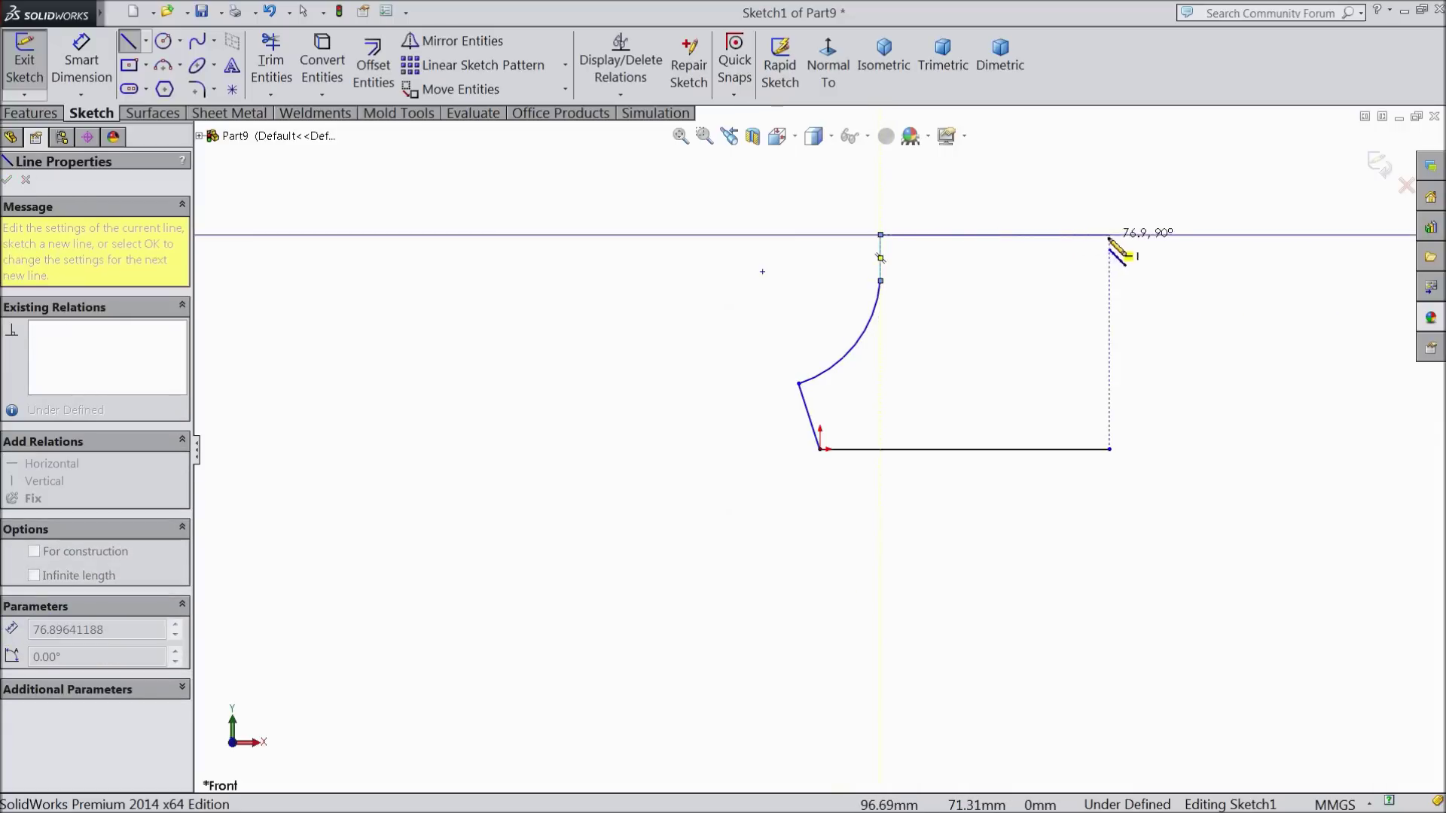
pyautogui.click(1111, 237)
pyautogui.rightClick(1113, 241)
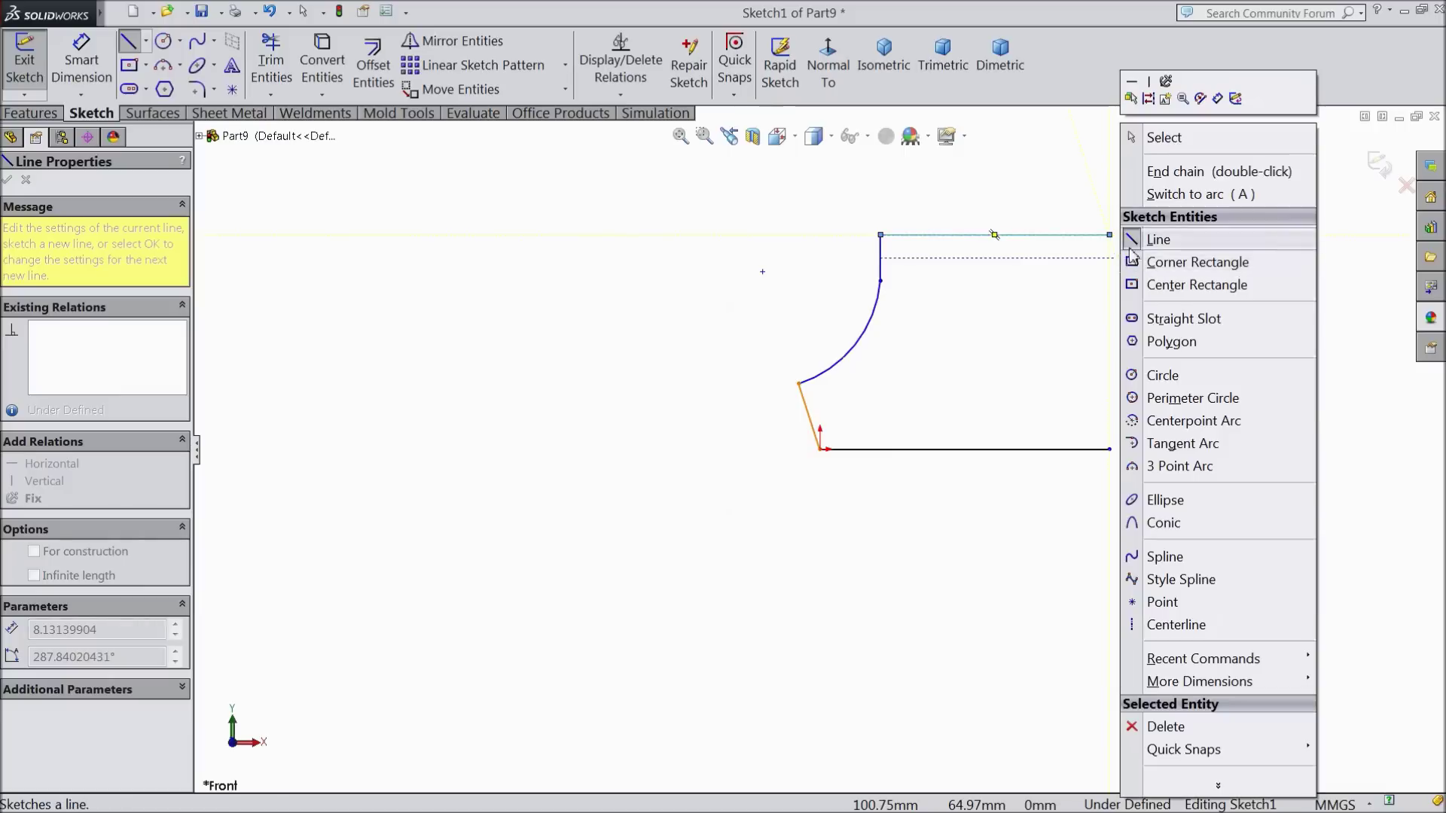
pyautogui.click(1153, 135)
pyautogui.scroll(-3, 1154, 219)
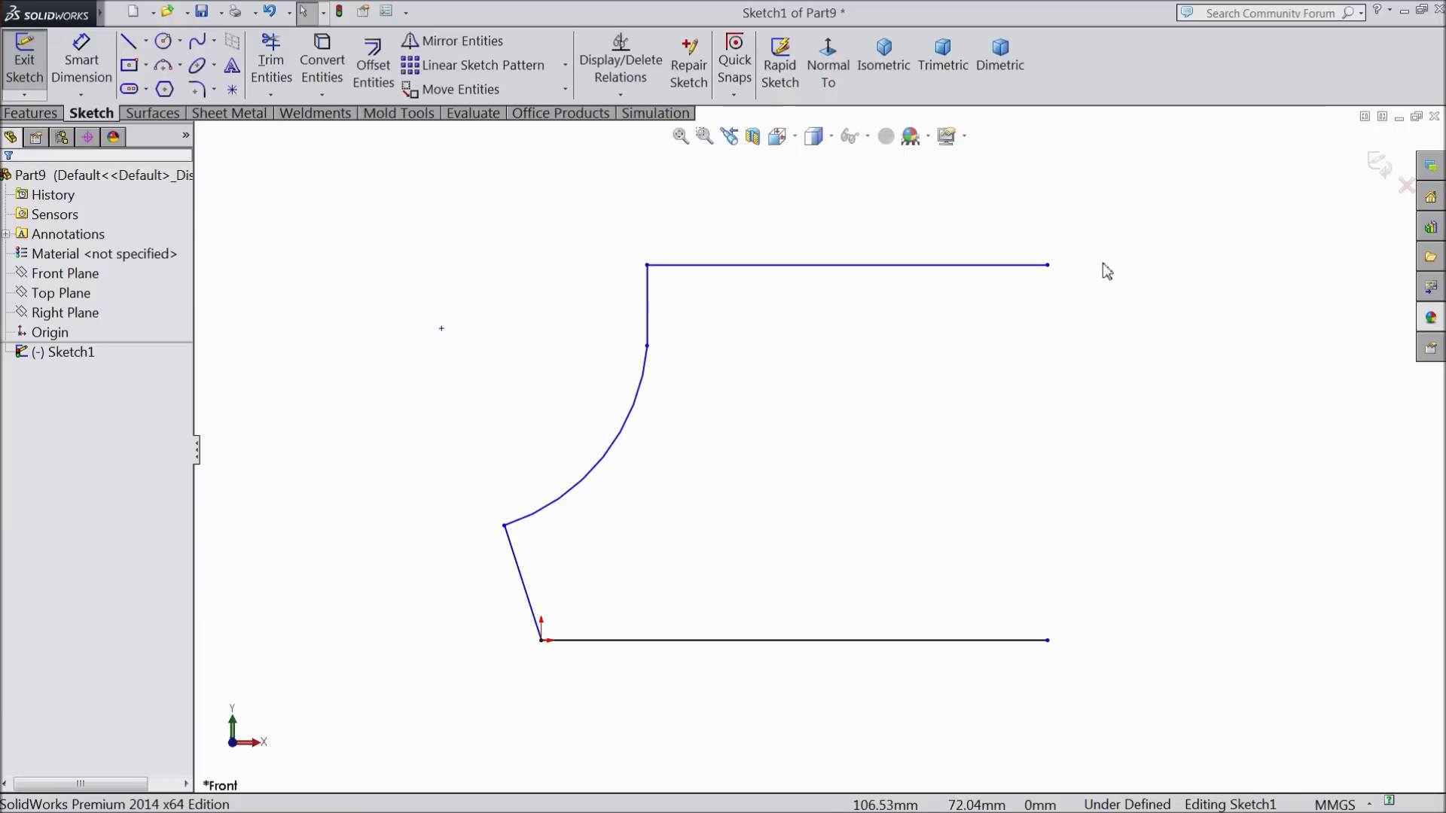
# - Close the profile with a three-point arc of about 67 mm radius bulging outward between the two horizontal lines' open ends
pyautogui.click(181, 66)
pyautogui.click(203, 133)
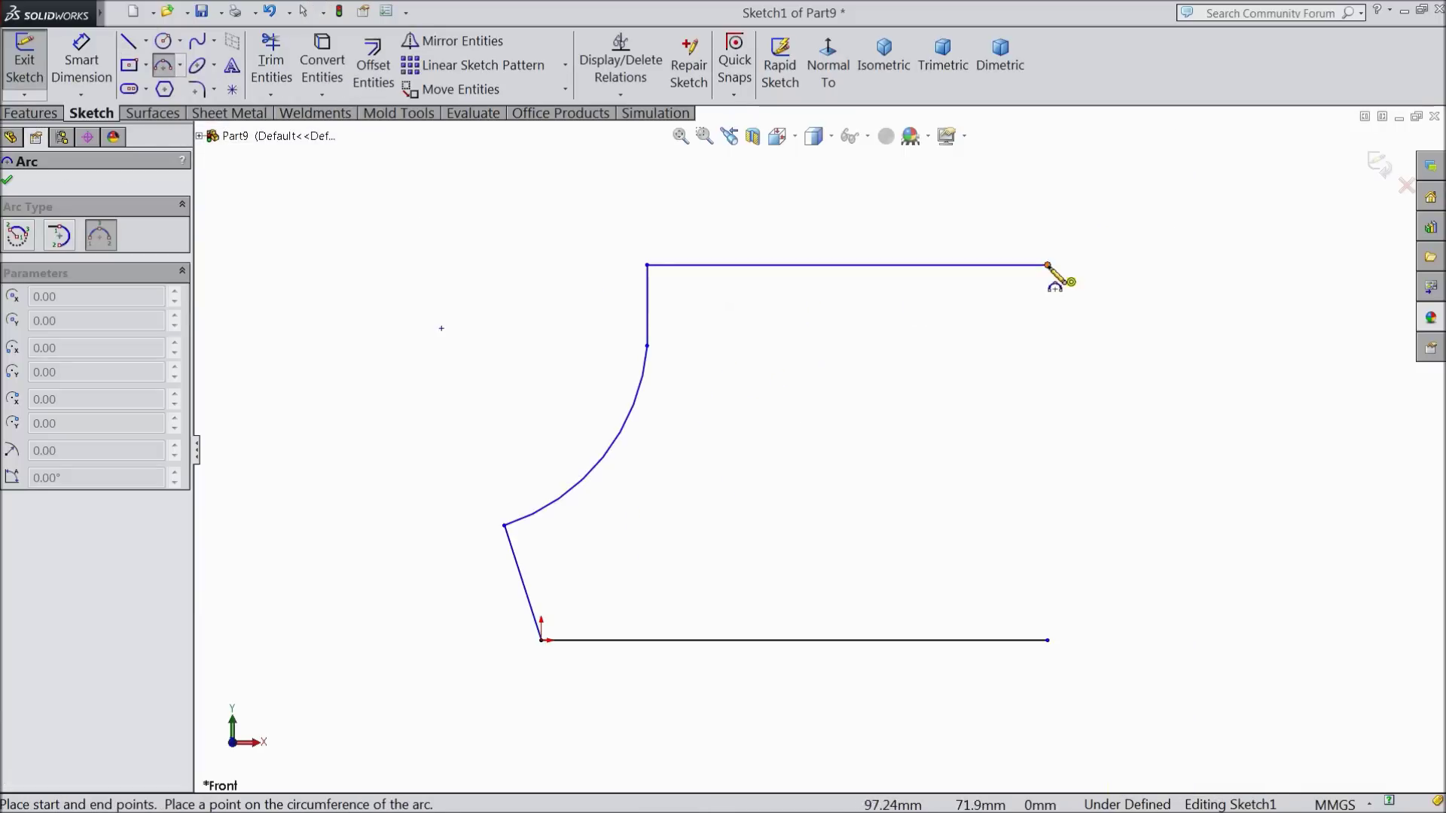
pyautogui.click(1049, 266)
pyautogui.click(1048, 641)
pyautogui.click(1113, 477)
pyautogui.rightClick(956, 308)
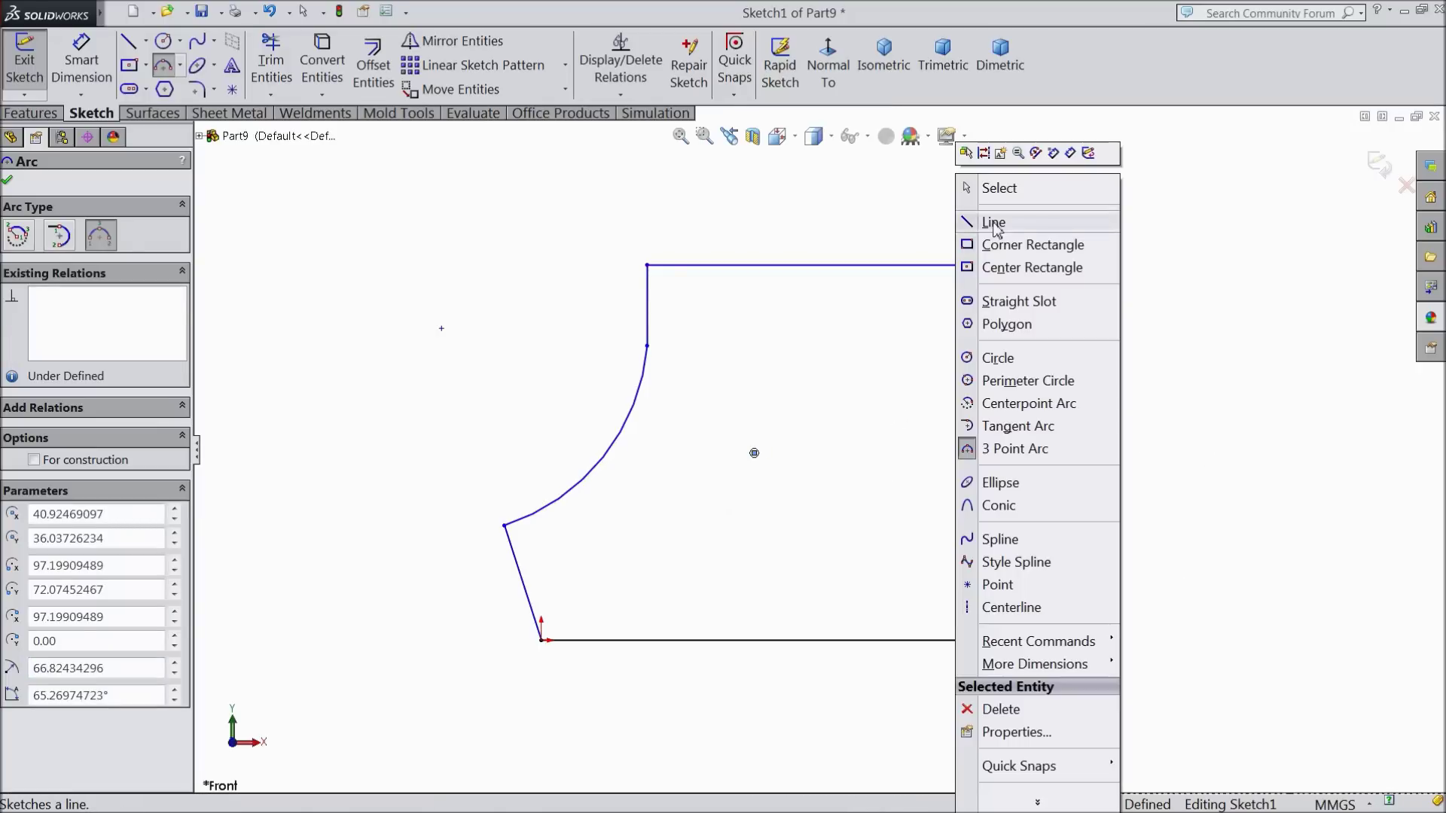
pyautogui.click(999, 187)
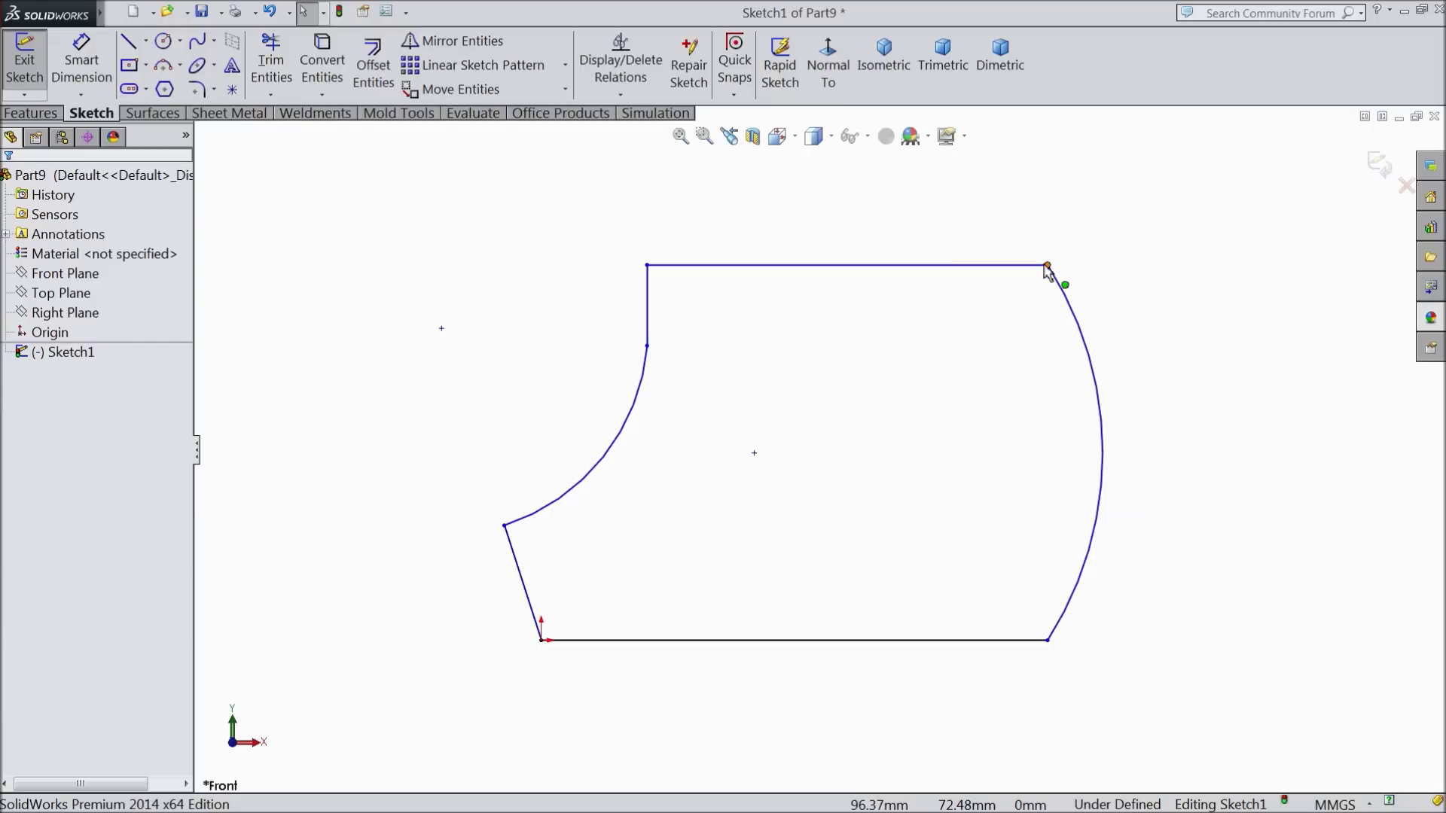
# - Add a vertical relation between the closing arc's two endpoints and place a sketch point at the arc's midpoint
pyautogui.click(1048, 266)
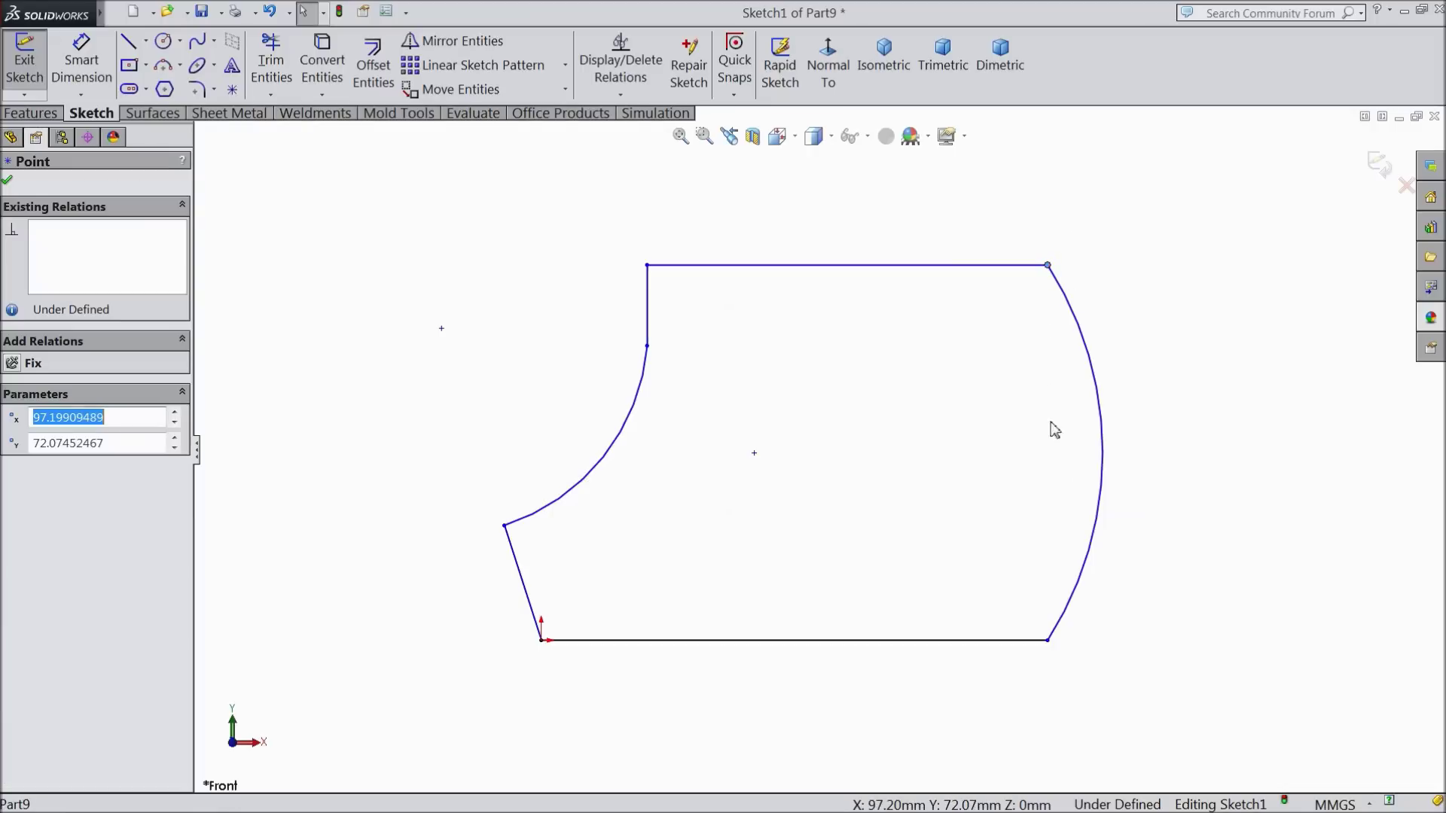
pyautogui.keyDown('ctrl'); pyautogui.click(1047, 641); pyautogui.keyUp('ctrl')
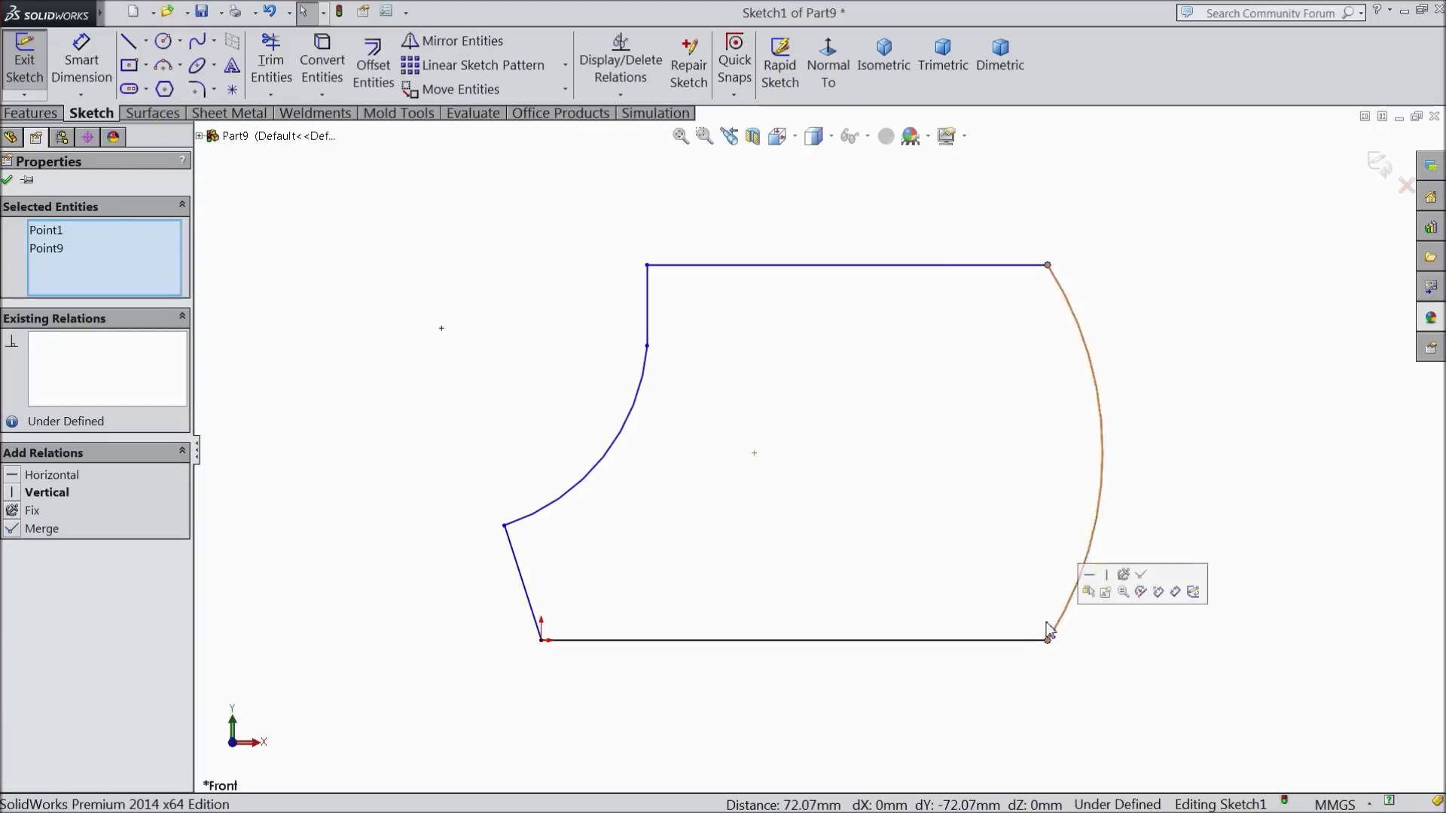
pyautogui.click(1106, 577)
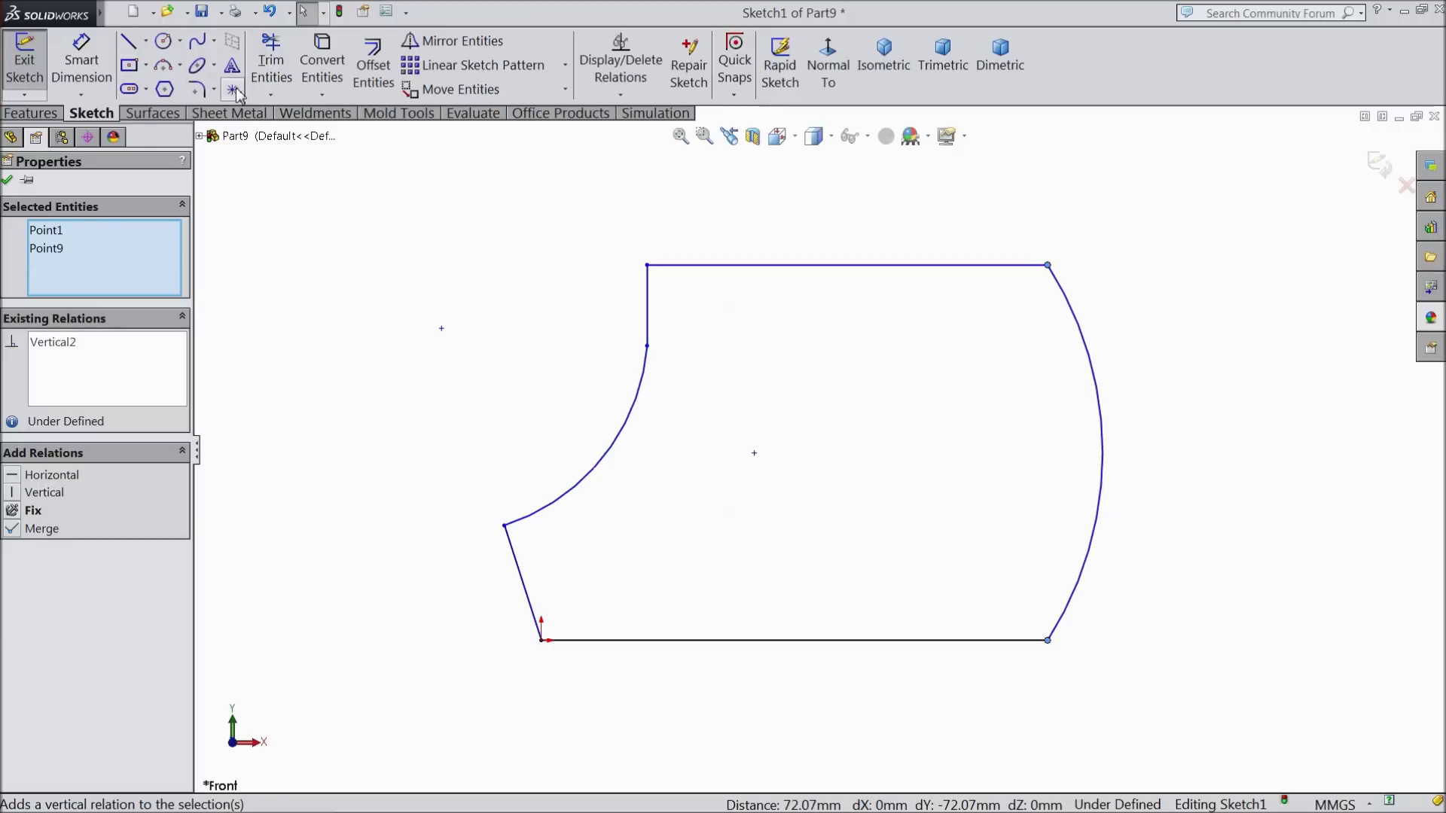
pyautogui.click(1101, 453)
pyautogui.rightClick(1148, 329)
pyautogui.click(1178, 168)
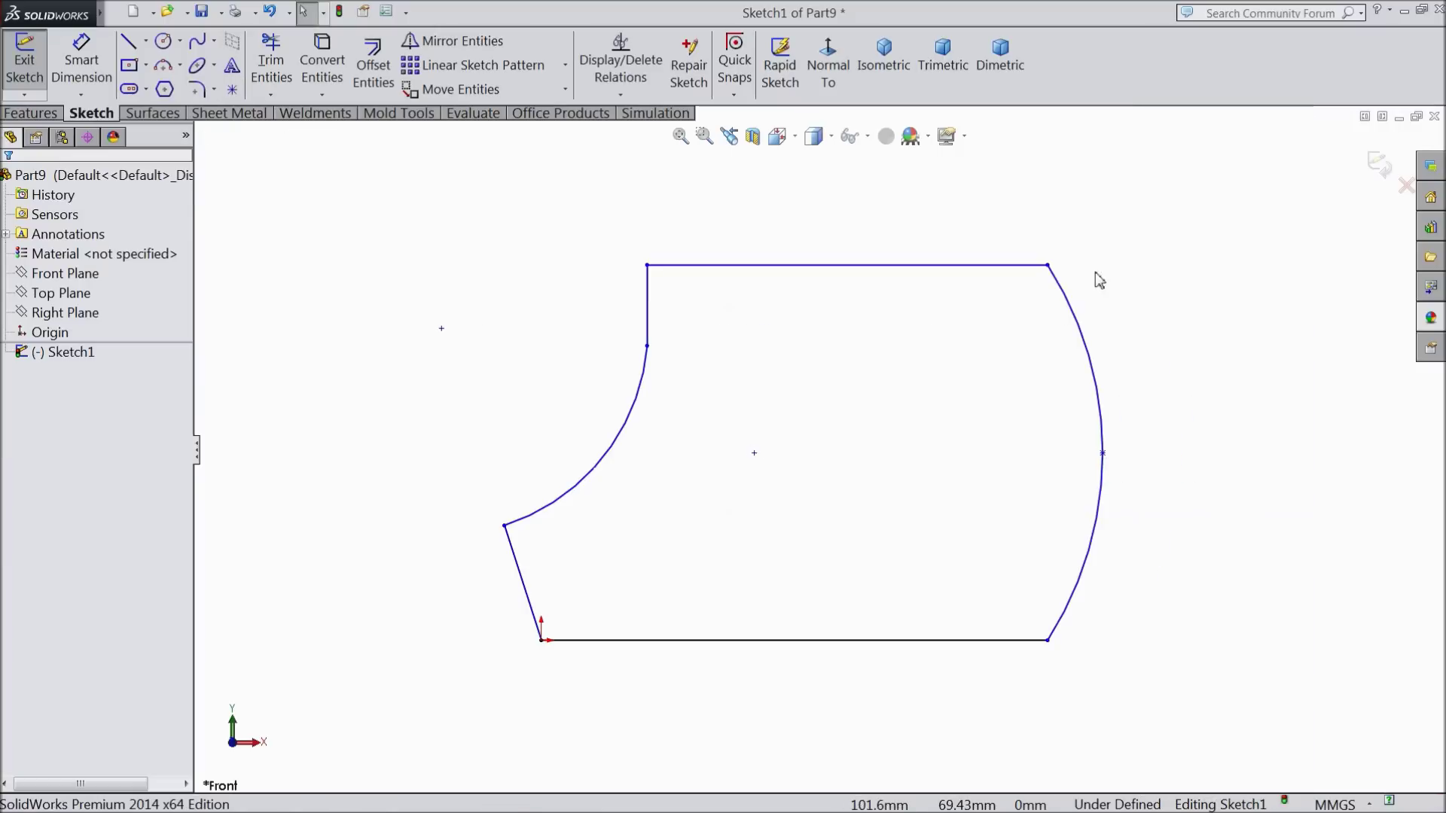
# - Start a center rectangle in the profile sketch
pyautogui.click(129, 65)
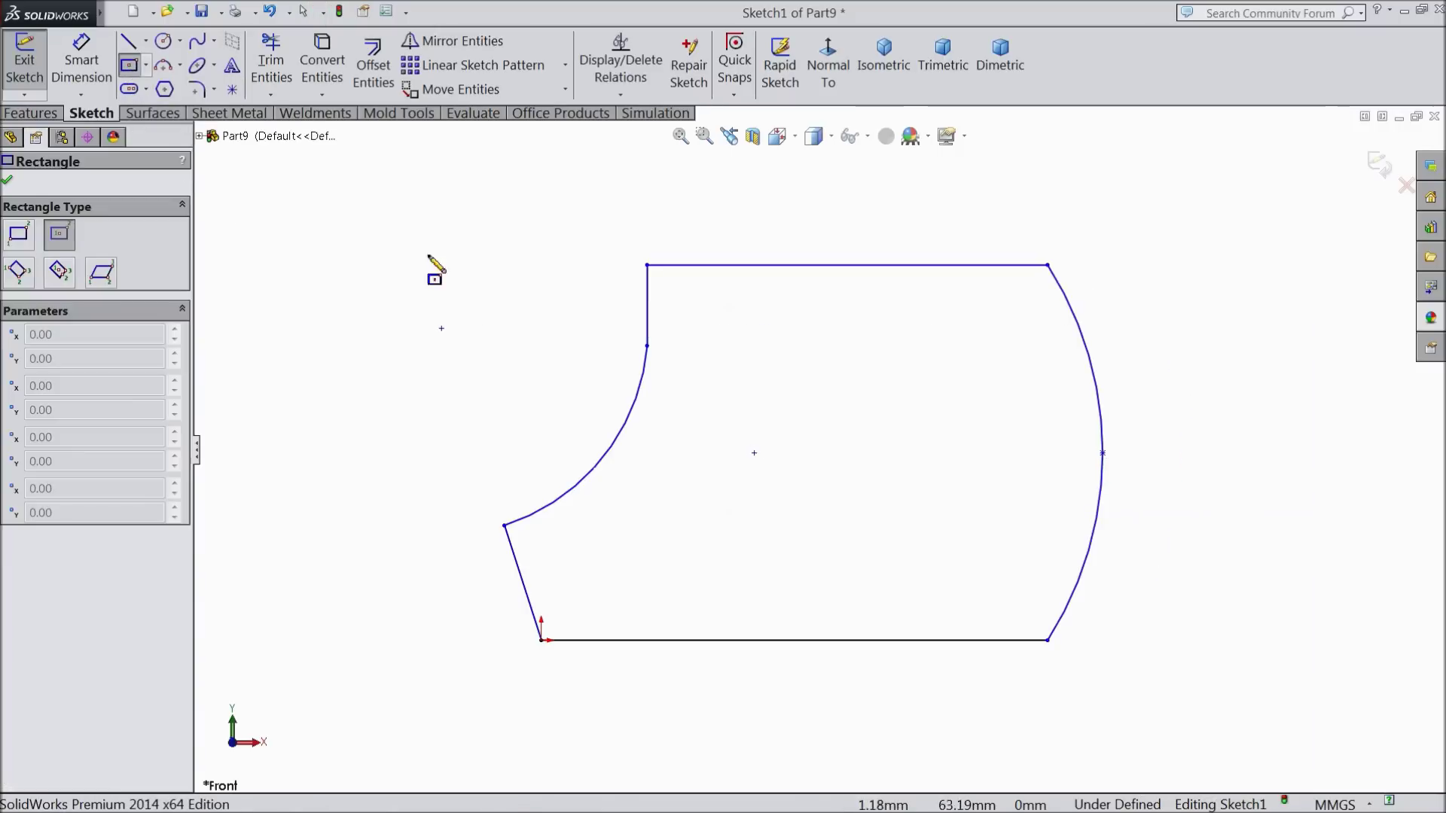
# - Sketch a center rectangle inside the profile, toward its curved right-hand edge
pyautogui.click(911, 465)
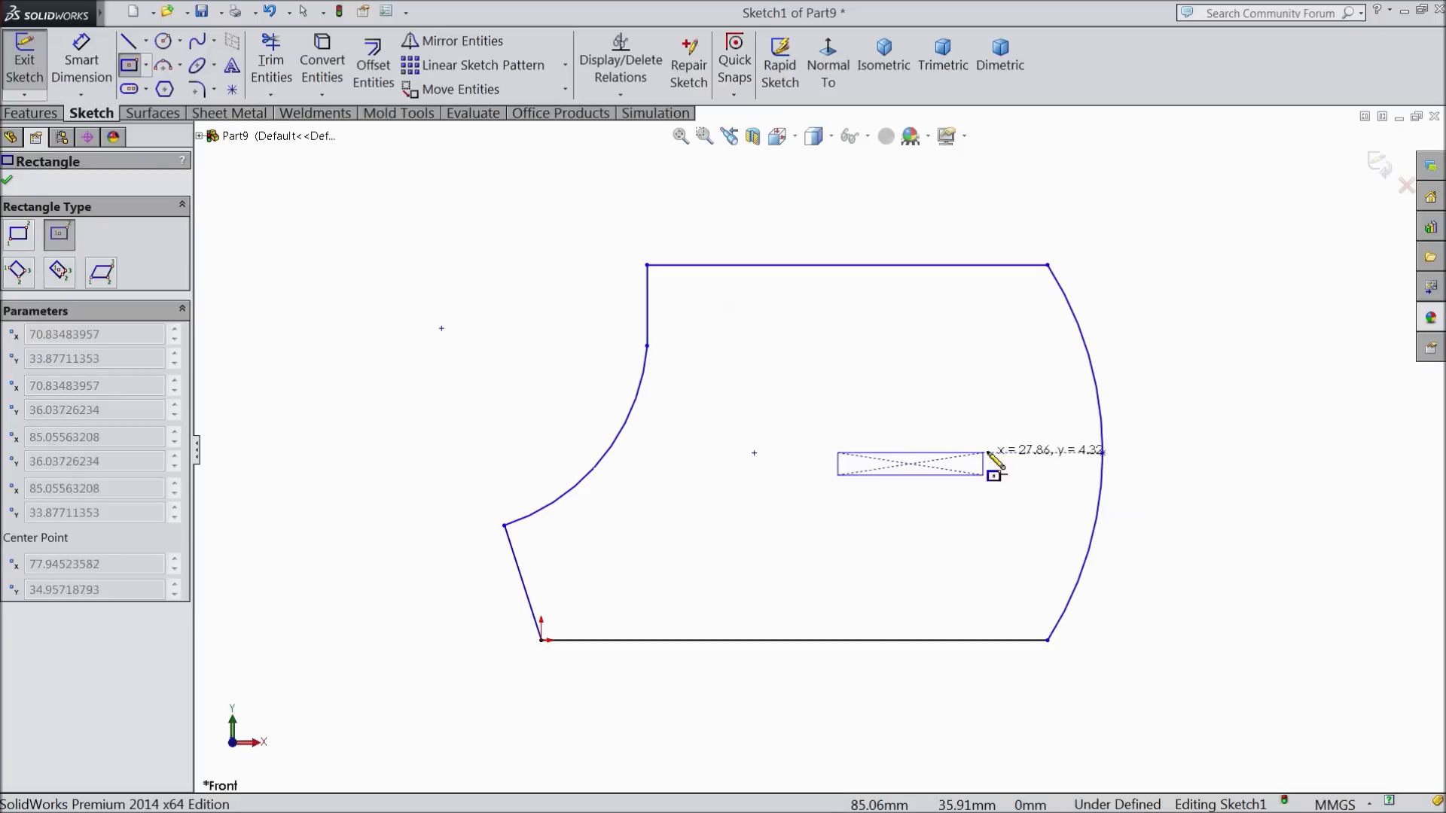
pyautogui.click(1022, 398)
pyautogui.scroll(-2, 837, 575)
# - Dimension the distance between the profile's bottom and top horizontal lines as 45 mm
pyautogui.click(81, 60)
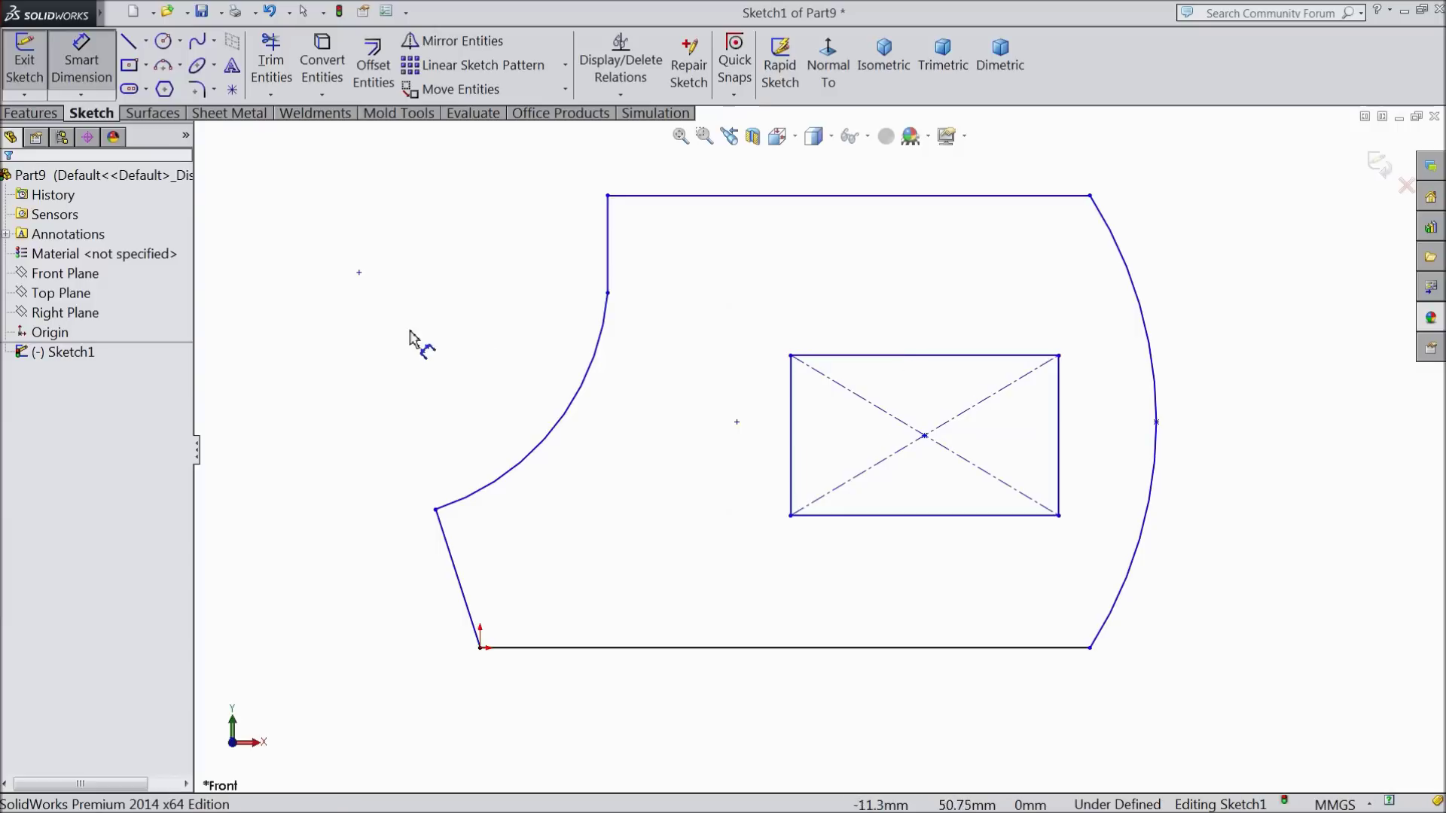
pyautogui.scroll(1, 873, 667)
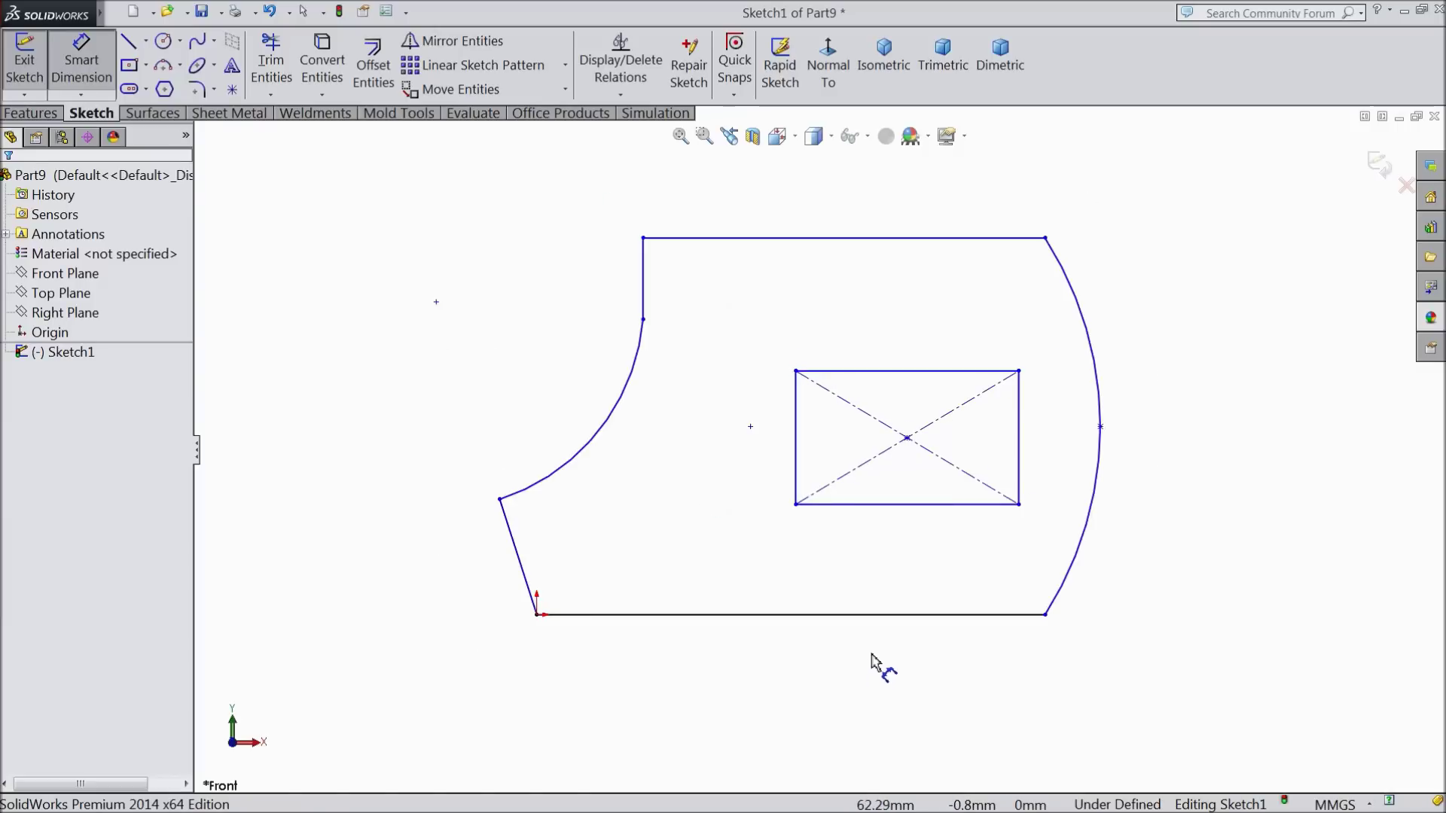
pyautogui.click(1022, 619)
pyautogui.click(1004, 239)
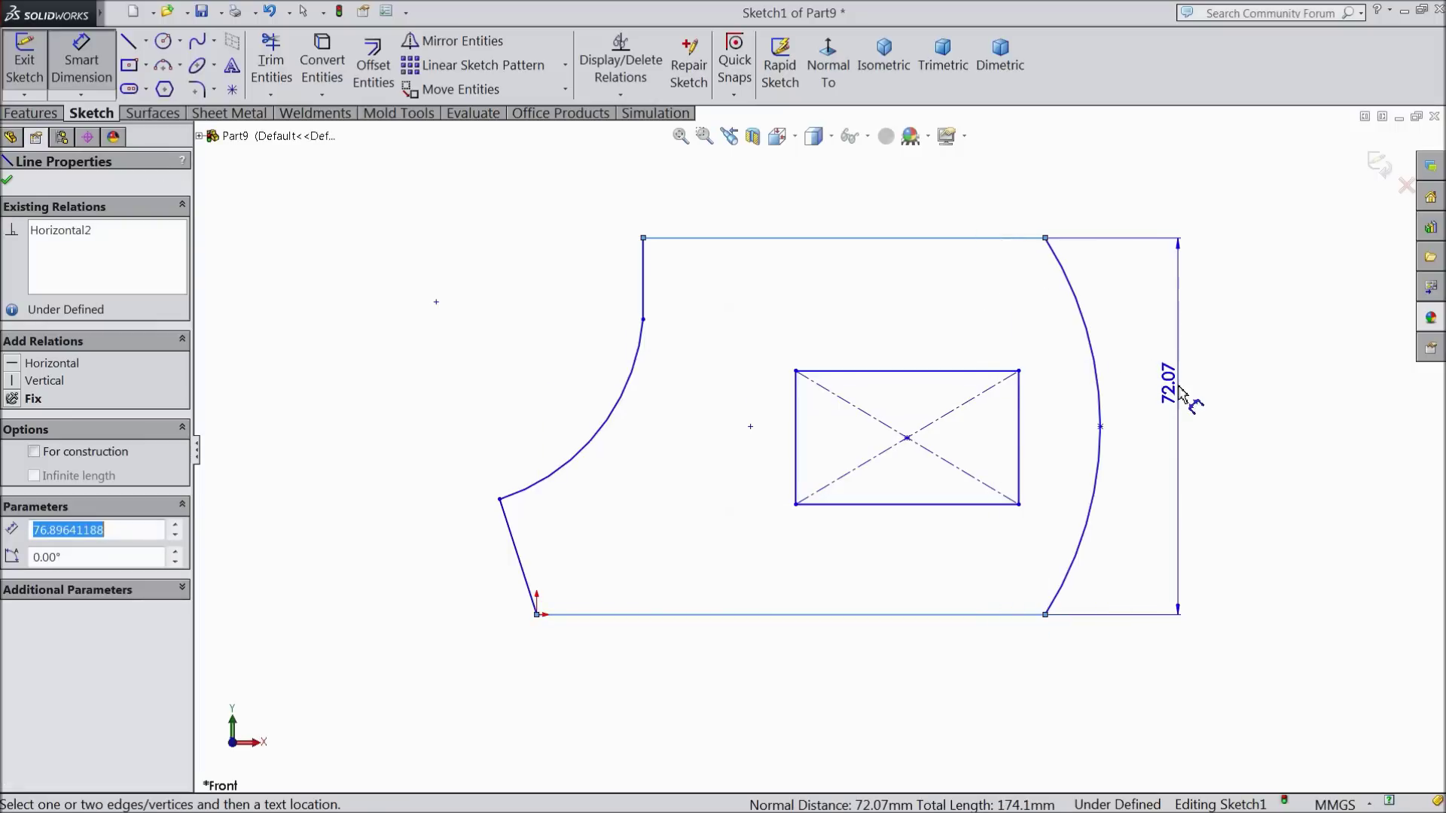
pyautogui.click(1179, 394)
pyautogui.write('45')
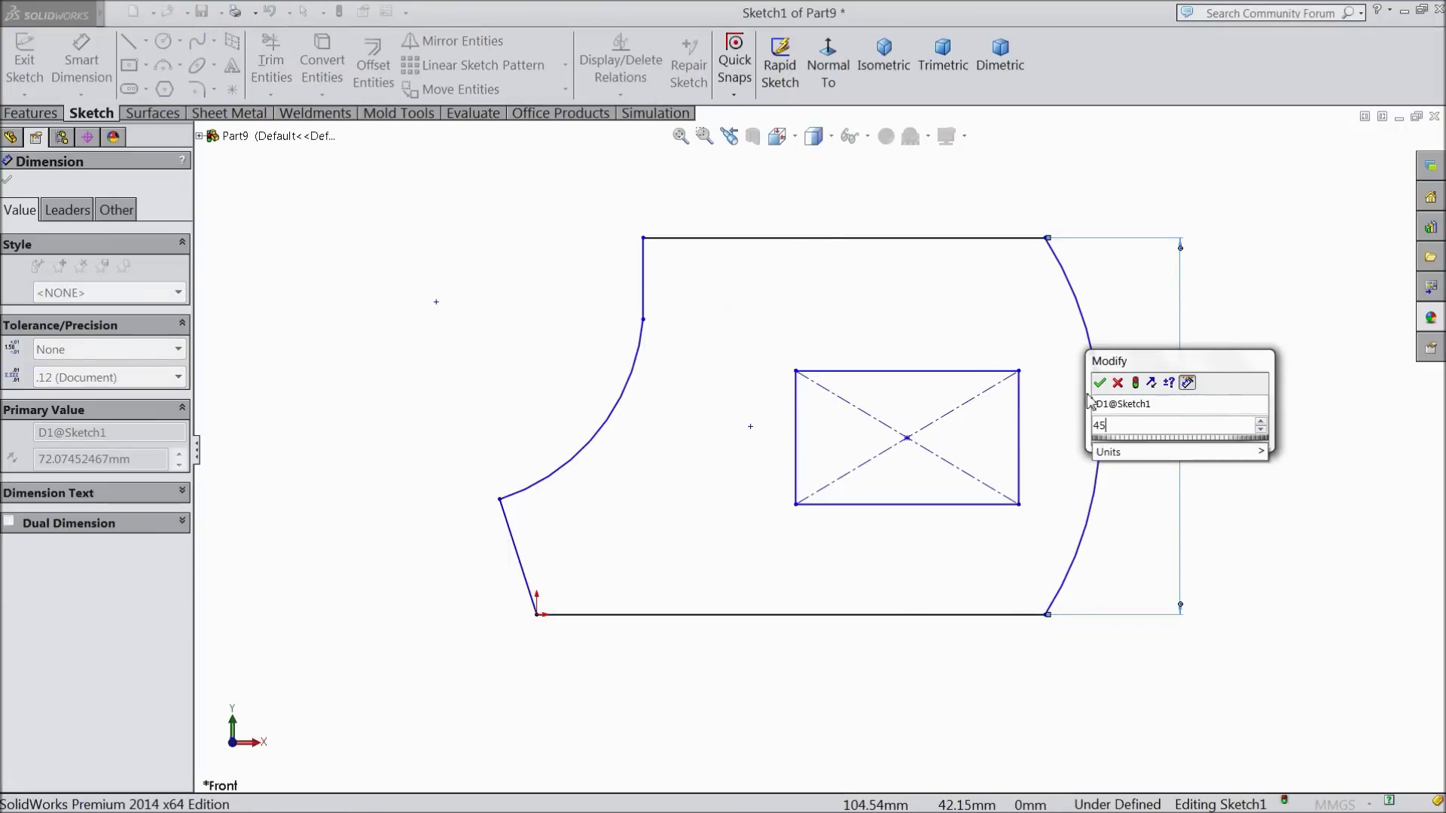
pyautogui.click(1099, 383)
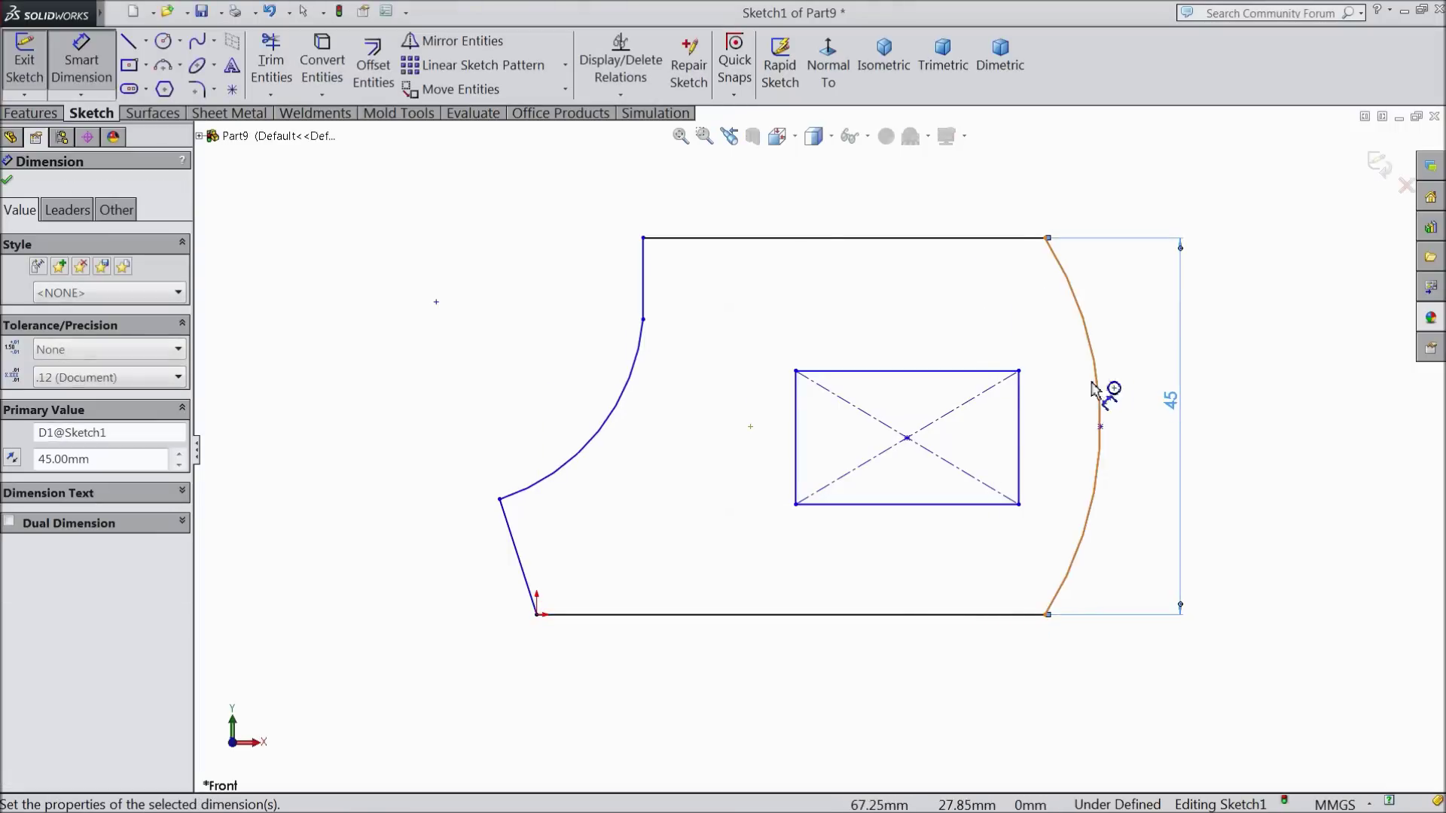
# - Dimension the bottom line between the origin and the large arc's lower endpoint as 70 mm
pyautogui.click(1045, 616)
pyautogui.click(535, 616)
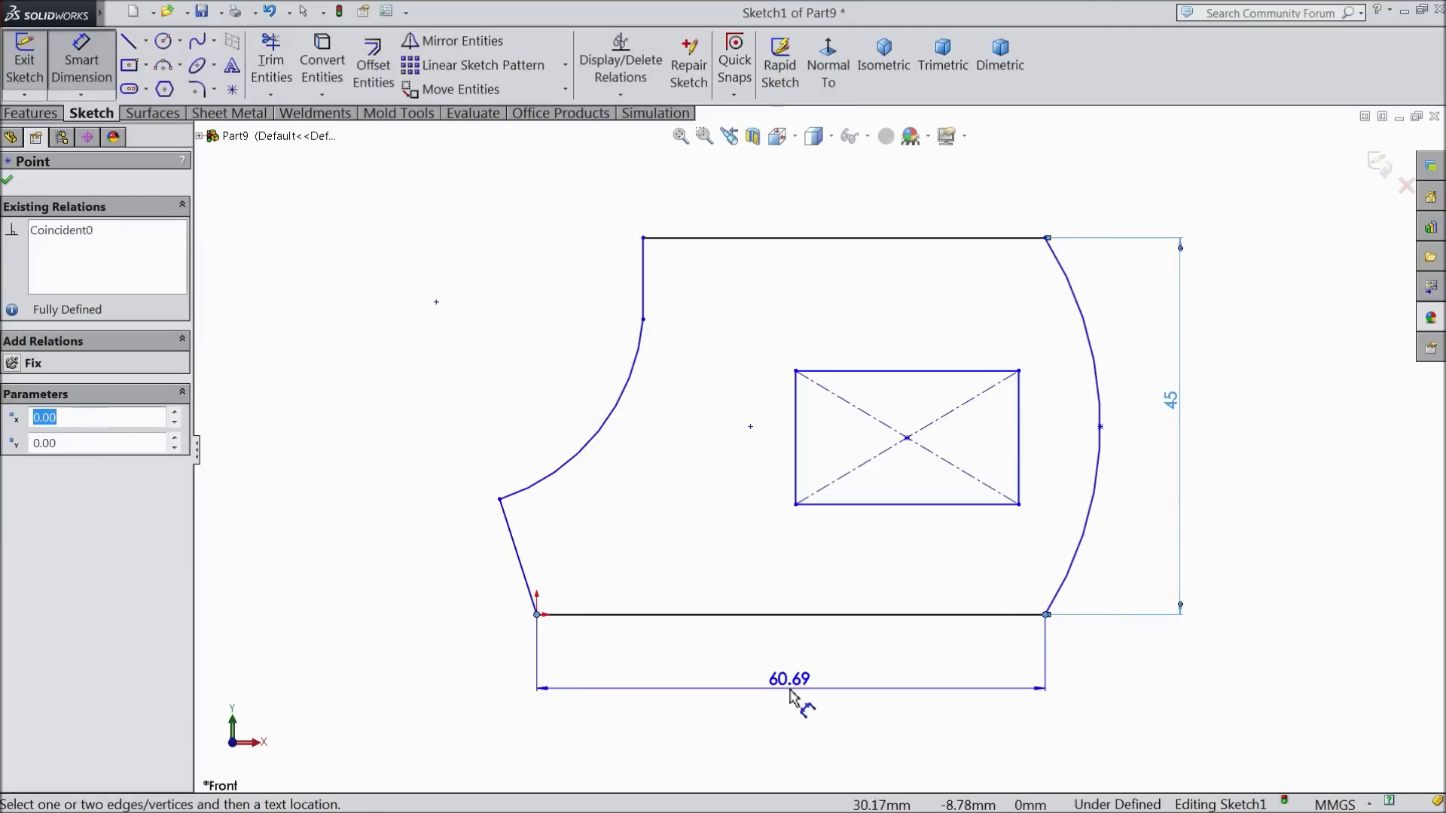
pyautogui.click(783, 687)
pyautogui.write('70')
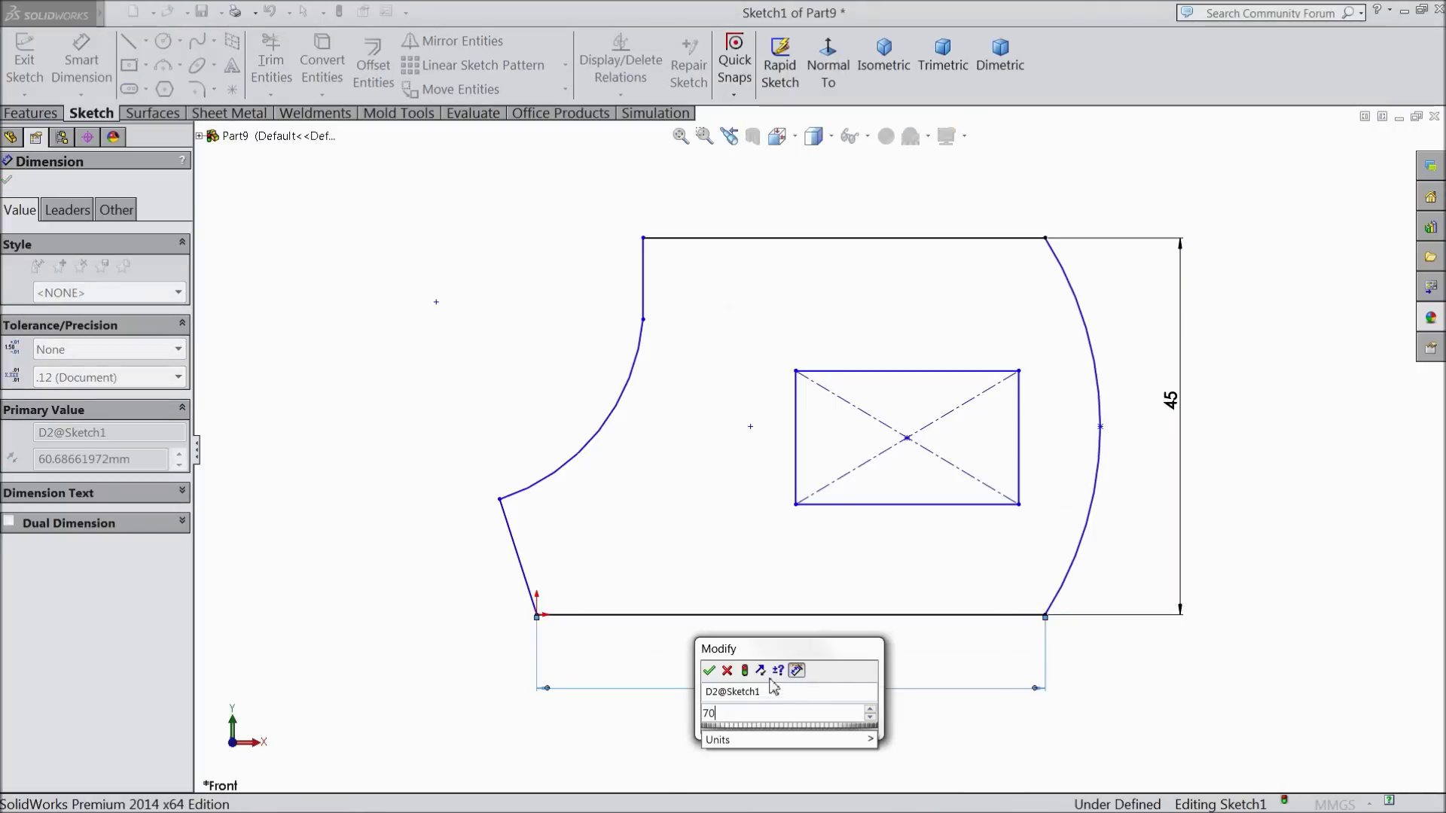
pyautogui.click(708, 670)
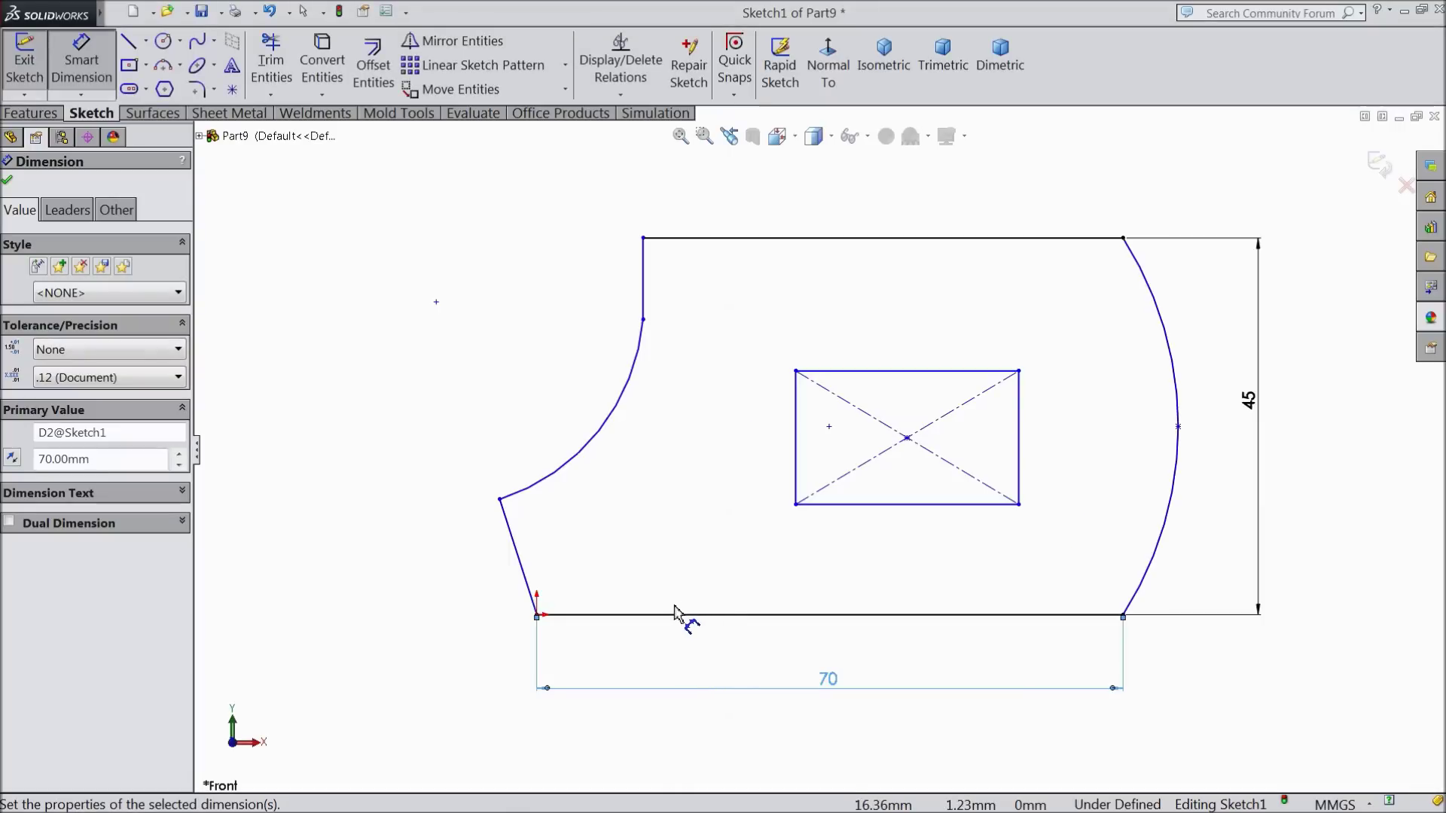
# - Dimension the angle between the short slanted line at the origin and the bottom line as 100°
pyautogui.click(527, 587)
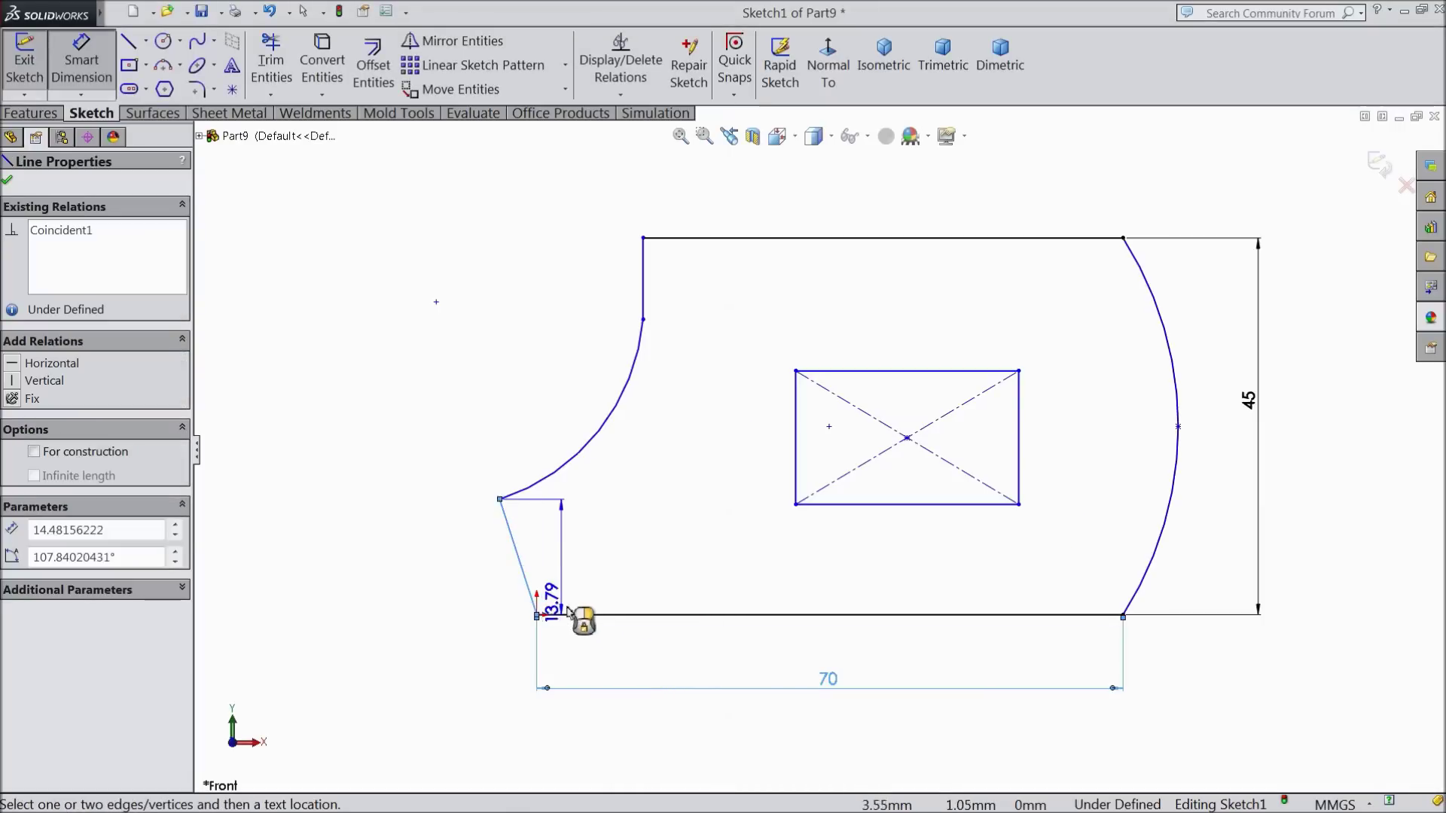
pyautogui.click(563, 615)
pyautogui.click(578, 587)
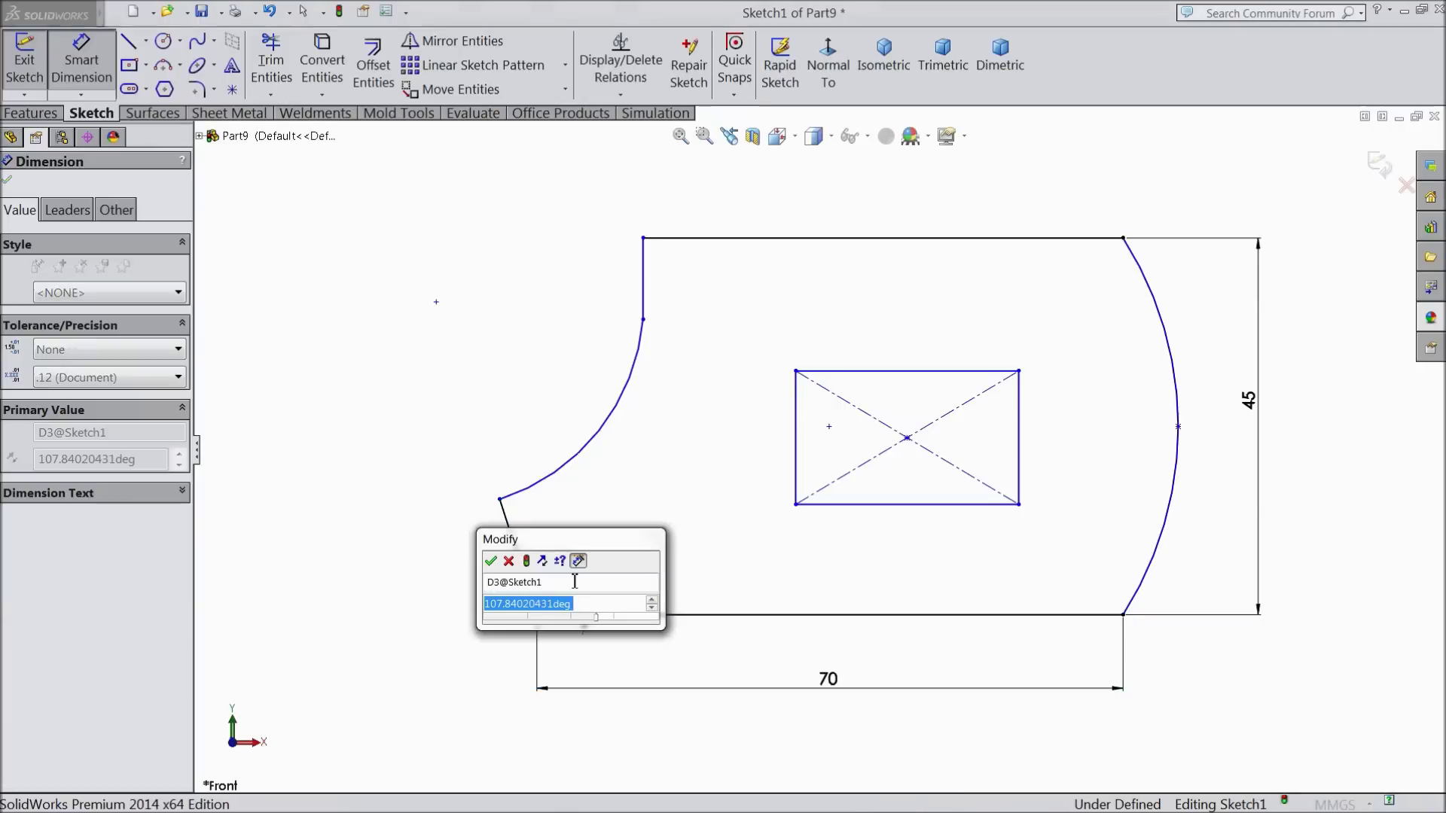
pyautogui.write('100')
pyautogui.click(493, 563)
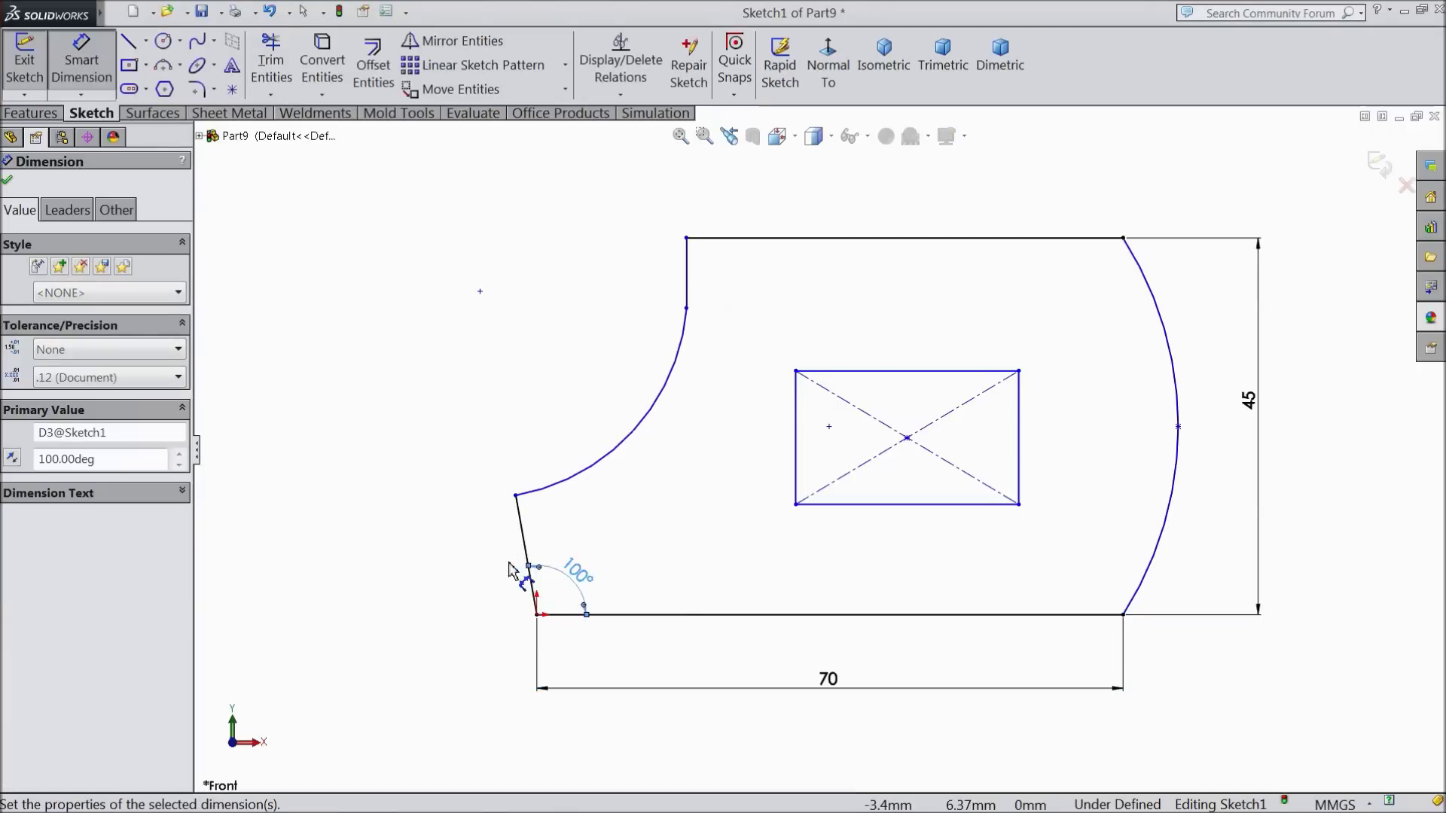
# - Dimension the length of the short vertical line at the profile's upper left as 11 mm
pyautogui.click(689, 283)
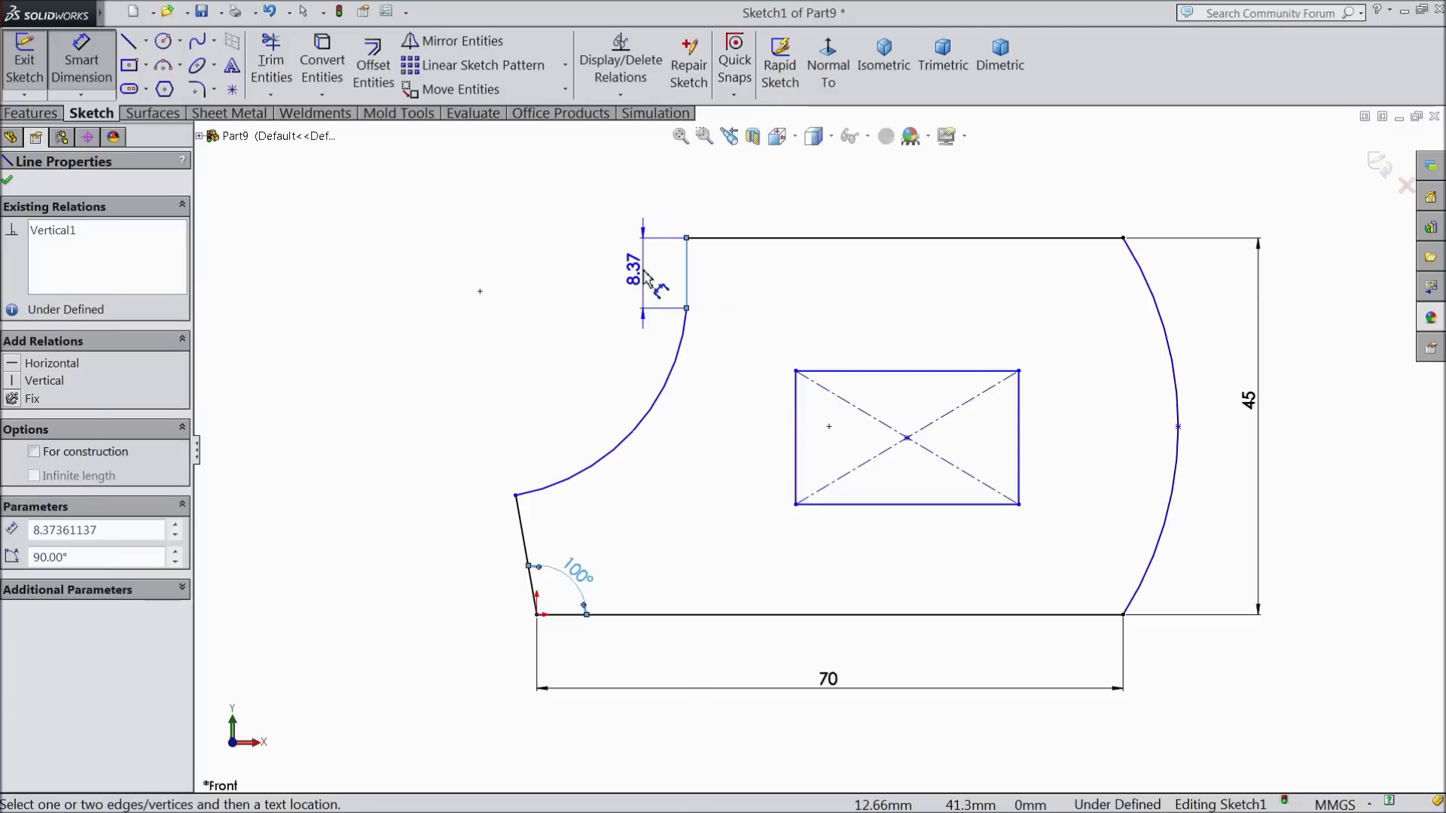
pyautogui.click(643, 290)
pyautogui.write('11')
pyautogui.click(562, 251)
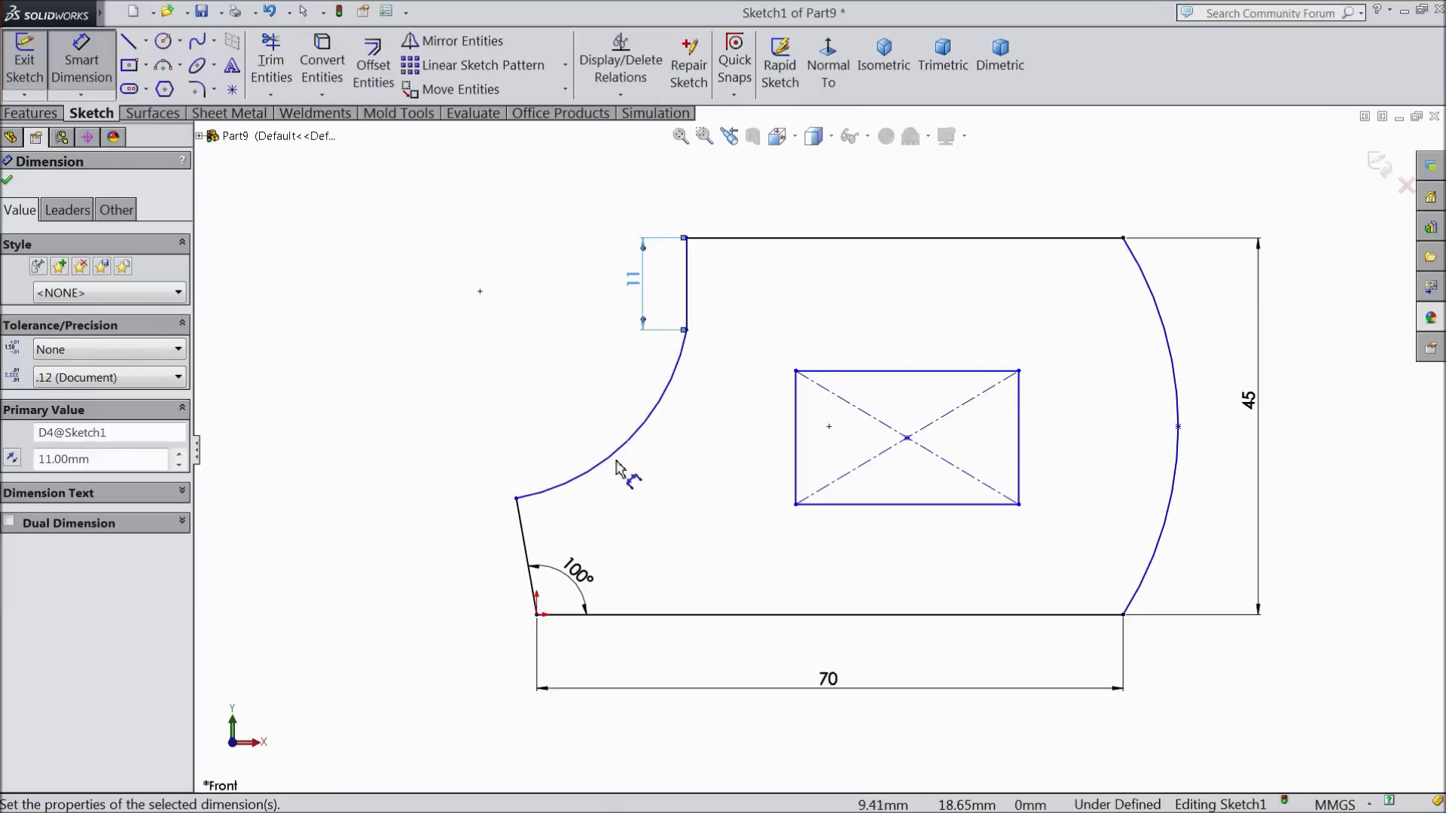
# - Set the radius of the concave arc on the profile's left side to 20 mm
pyautogui.click(616, 455)
pyautogui.click(548, 367)
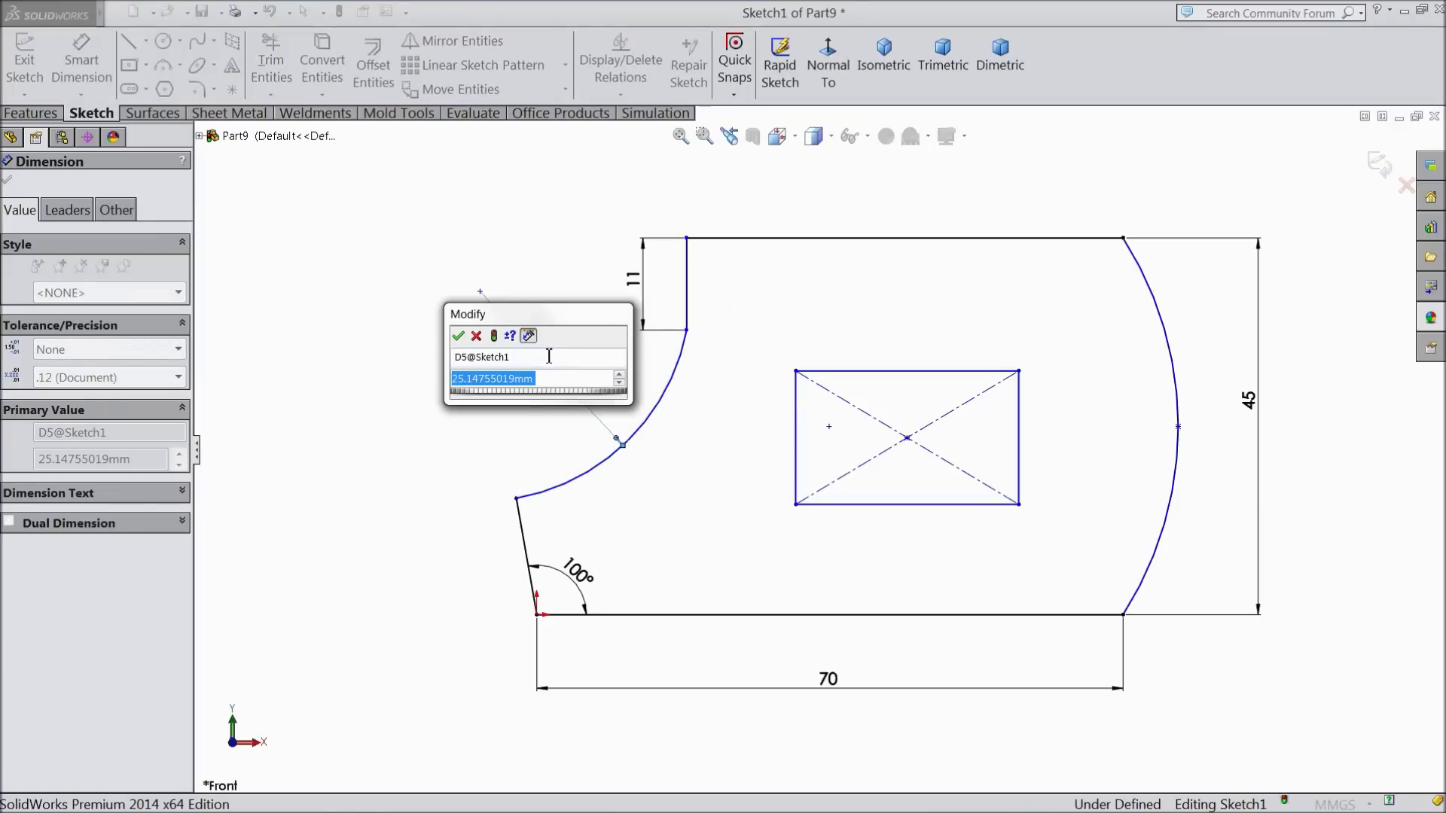
pyautogui.write('20')
pyautogui.click(458, 336)
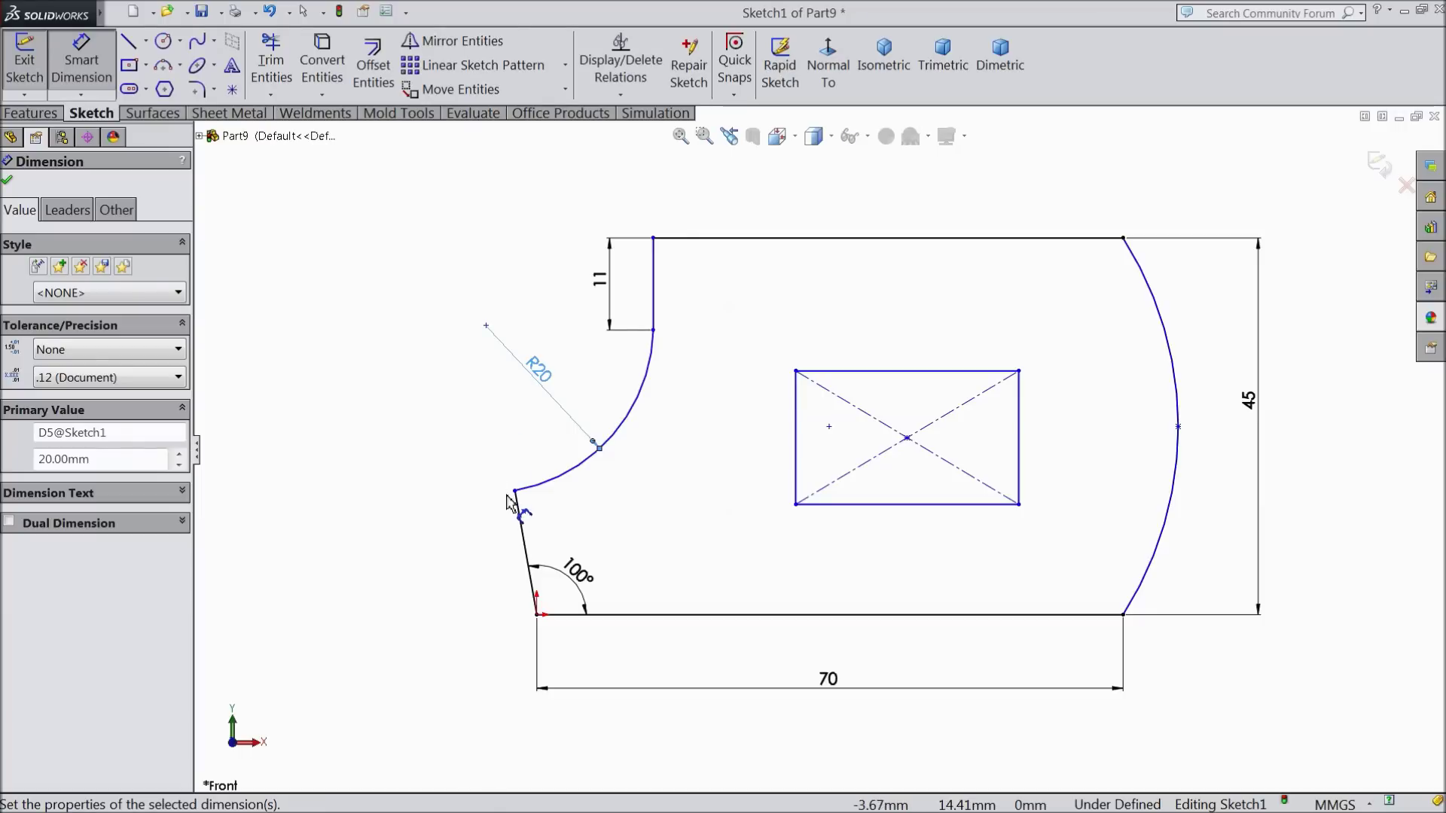
# - Add a 2 mm sketch fillet at the corner between the concave arc and the slanted line
pyautogui.click(196, 92)
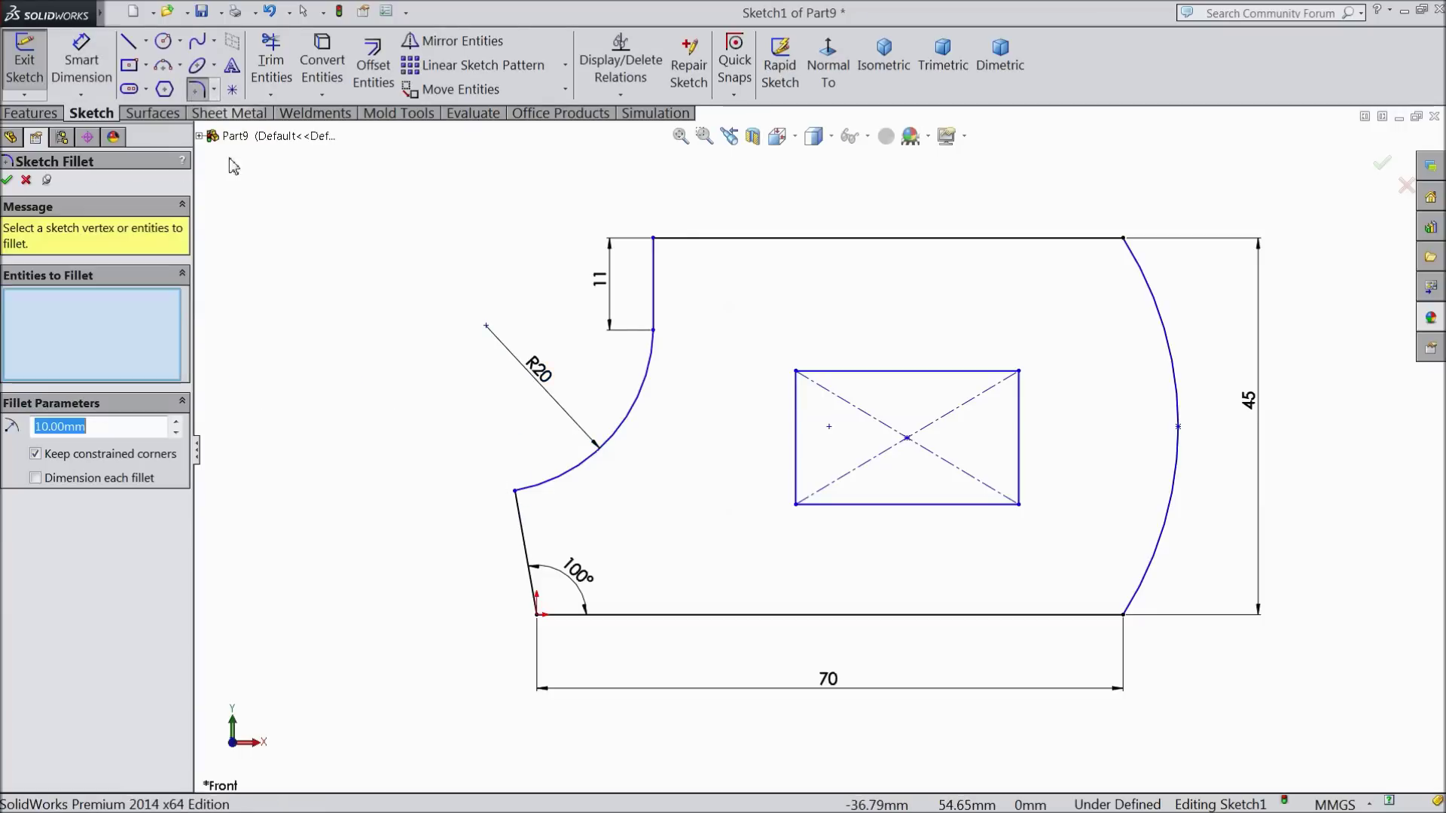
pyautogui.click(516, 493)
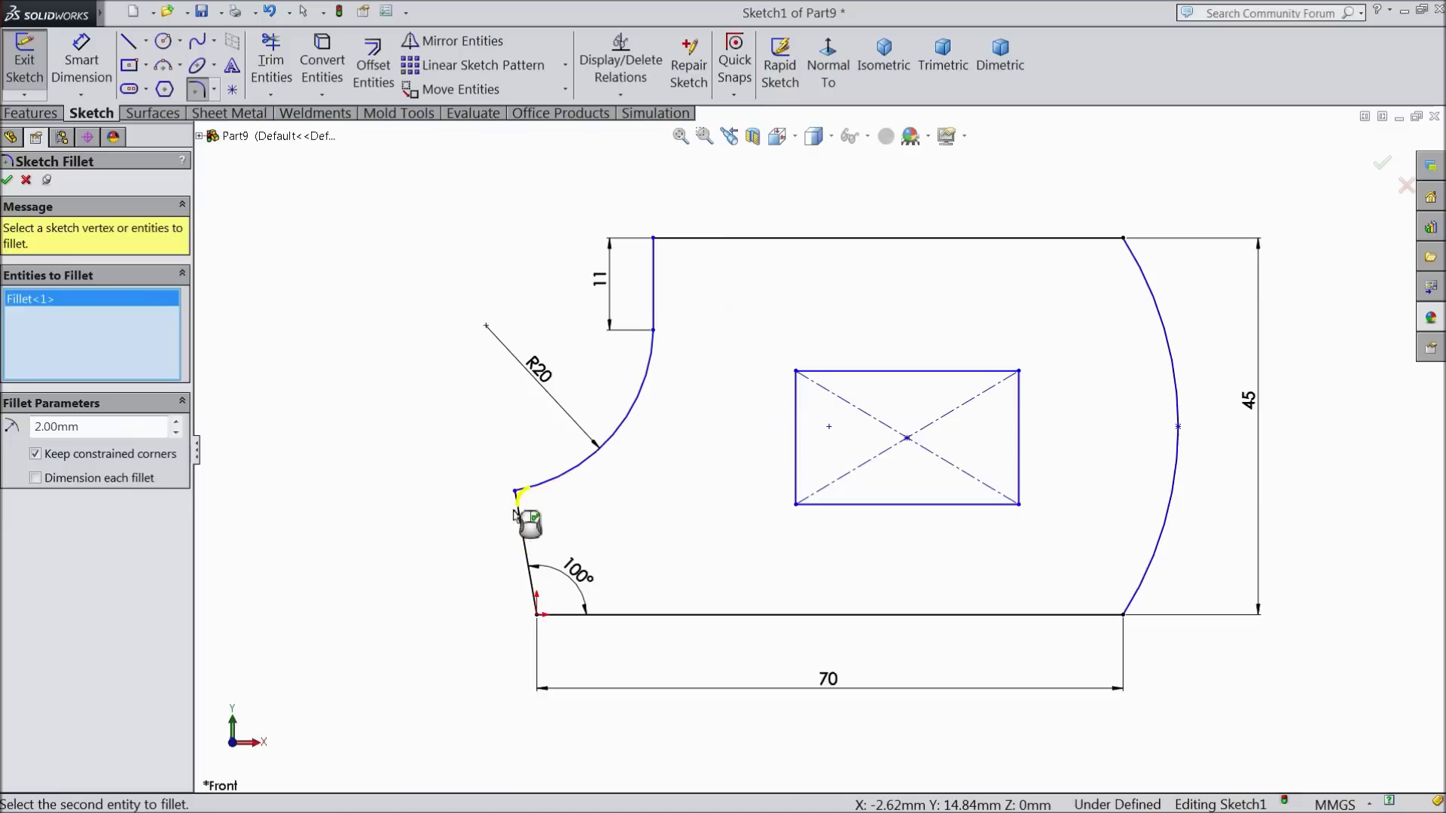
pyautogui.click(9, 180)
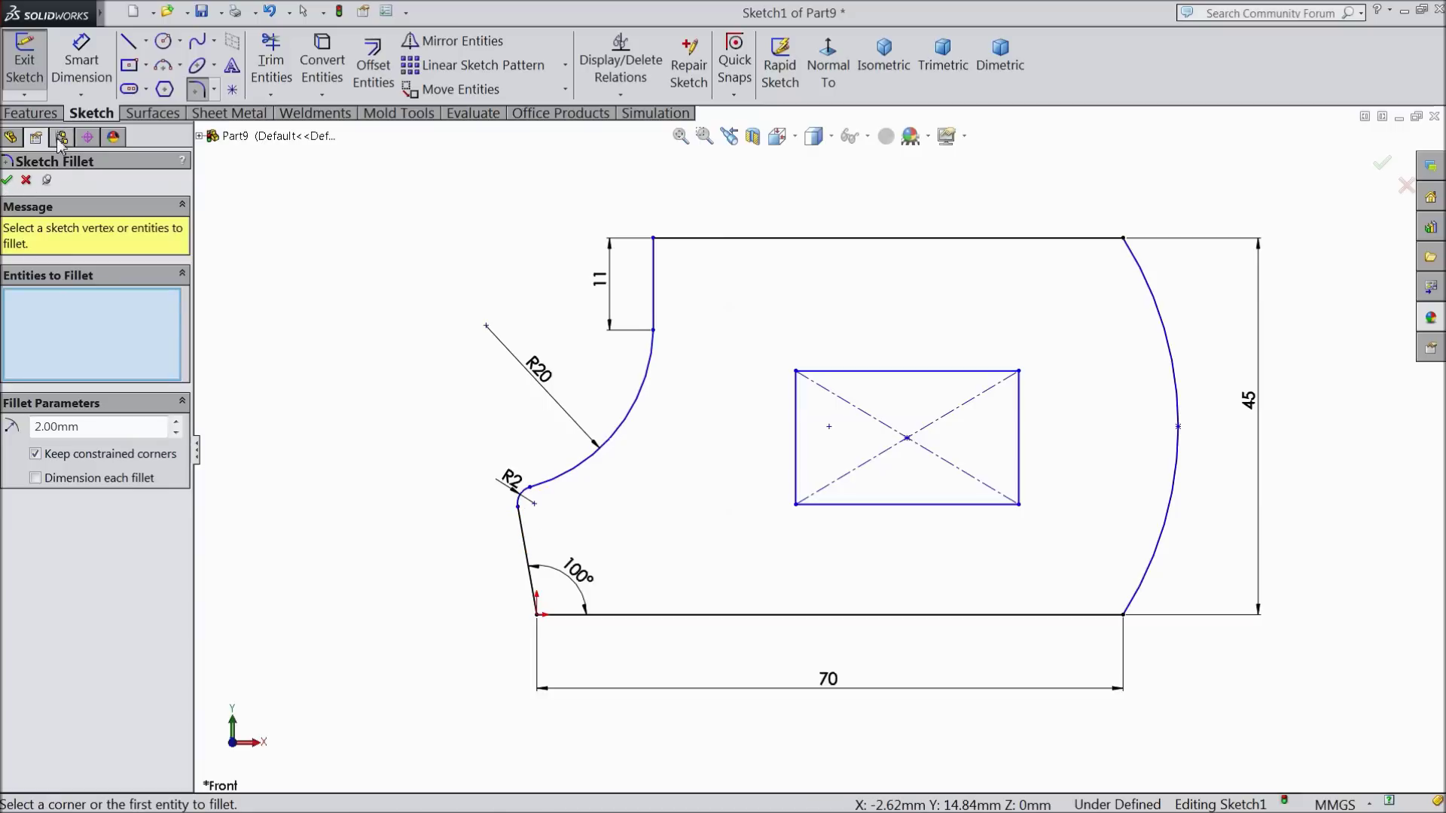
pyautogui.click(9, 181)
# - Dimension the vertical distance from the fillet's lower endpoint to the bottom line as 12.78 mm
pyautogui.click(81, 60)
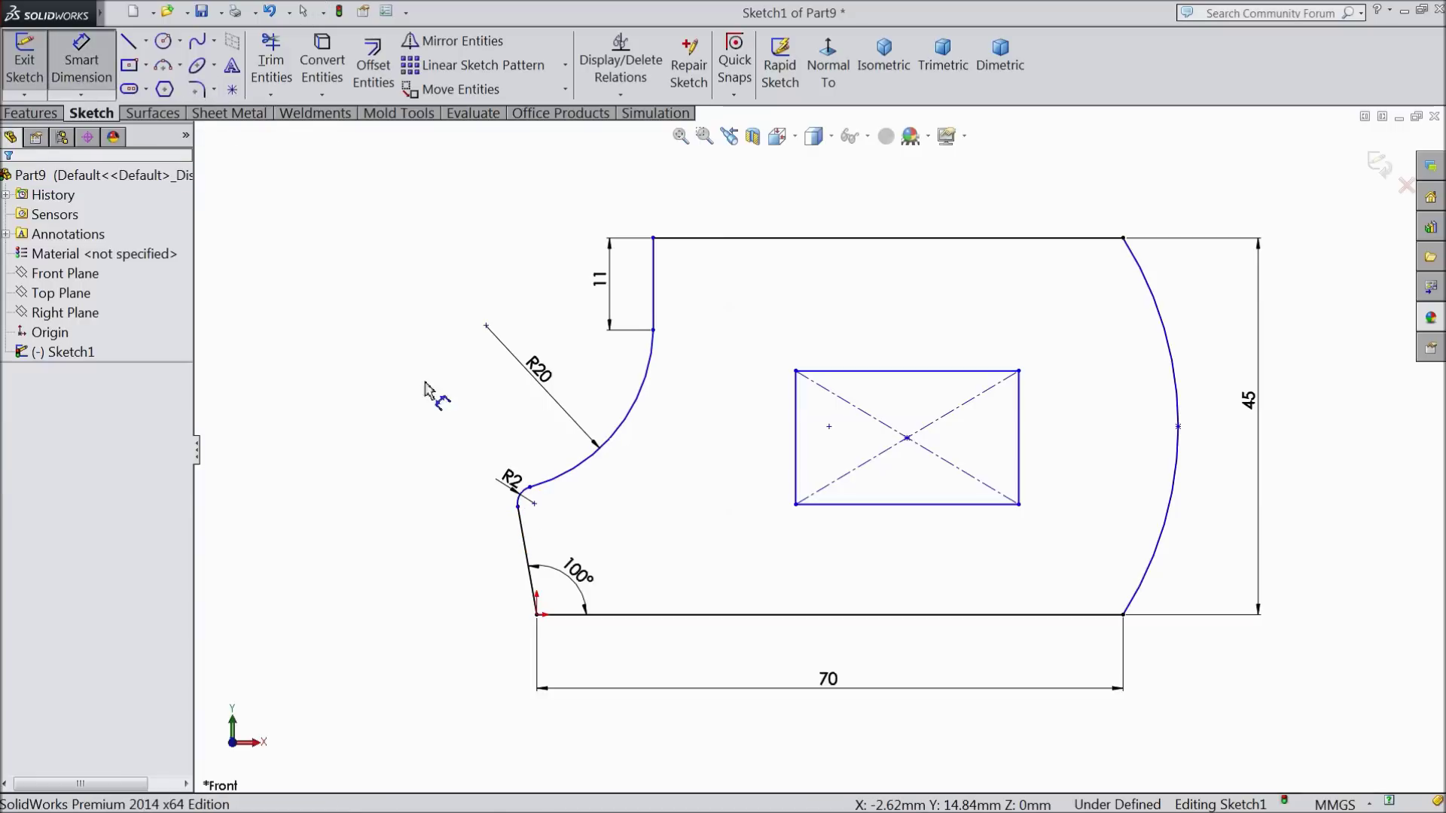
pyautogui.click(518, 507)
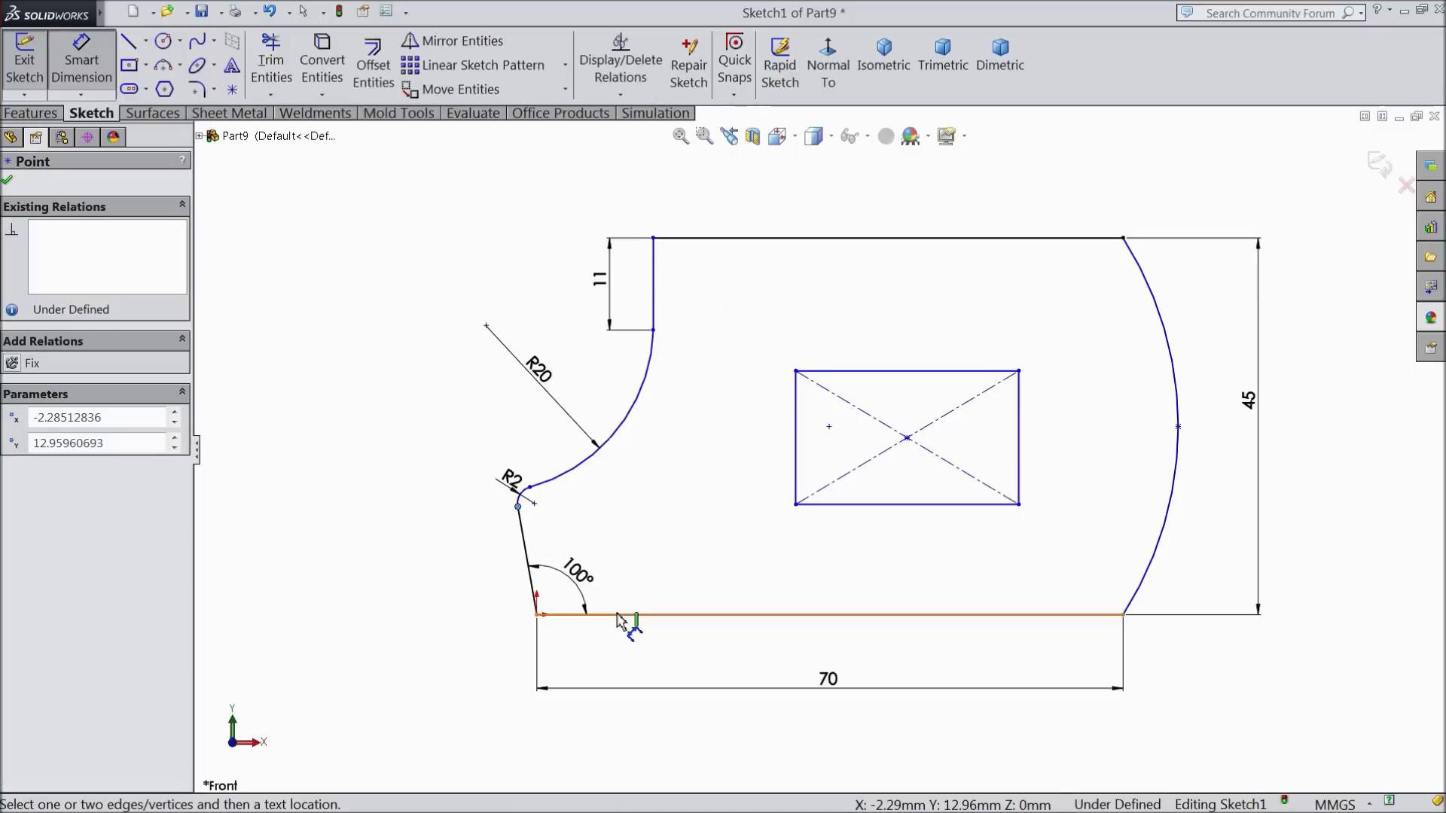
pyautogui.click(631, 615)
pyautogui.click(477, 583)
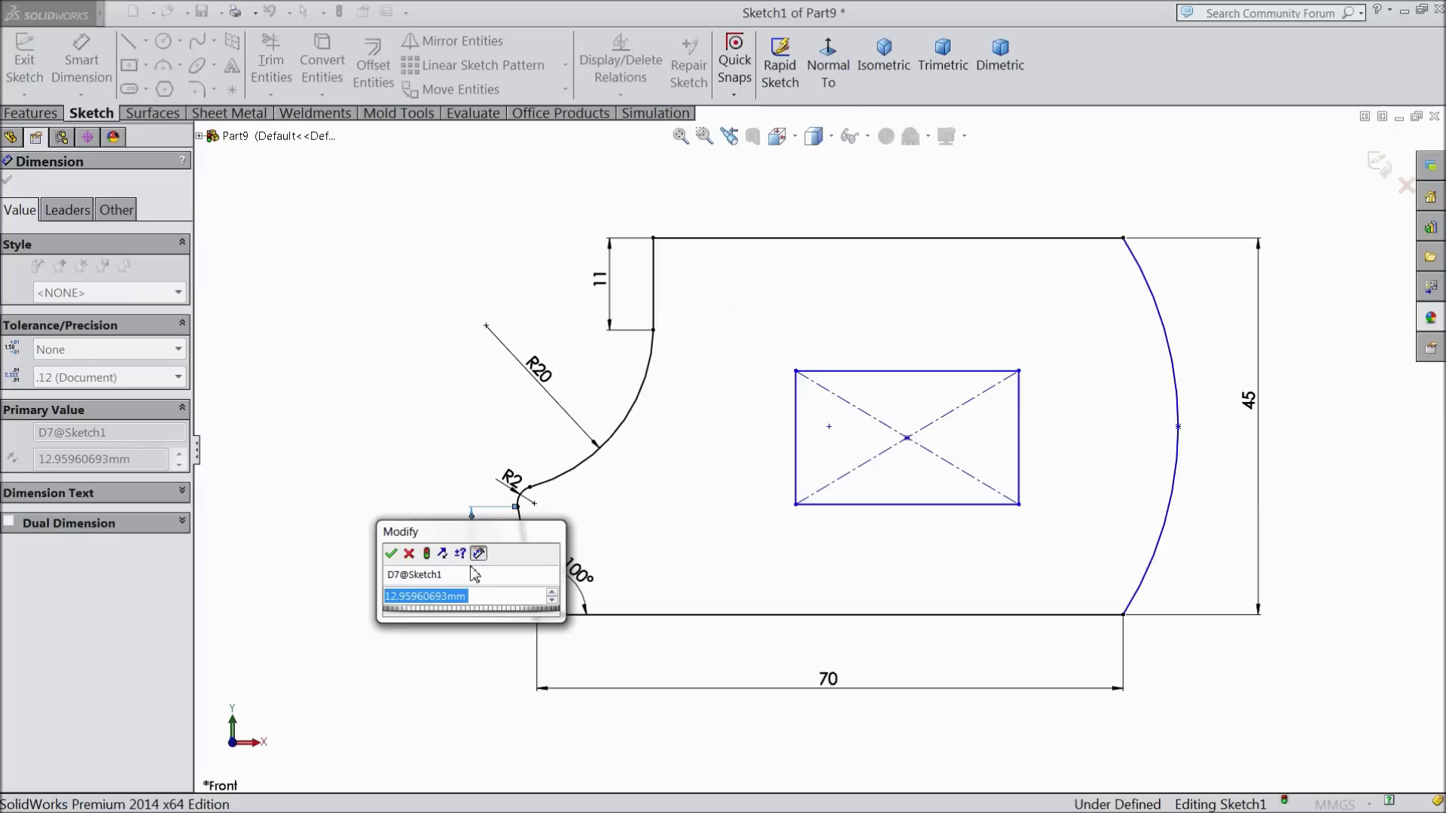
pyautogui.write('1')
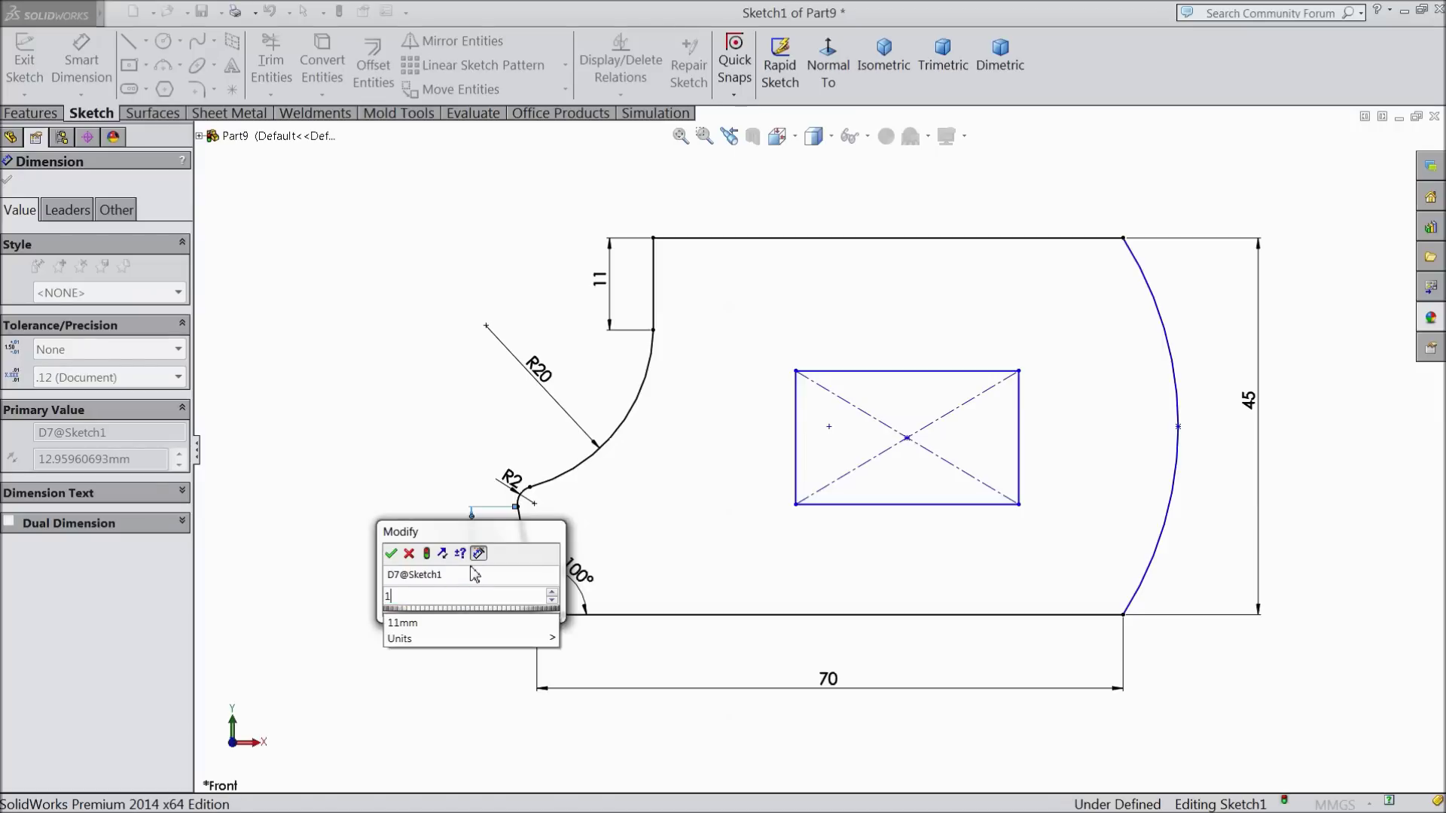
pyautogui.write('2.78')
pyautogui.click(392, 555)
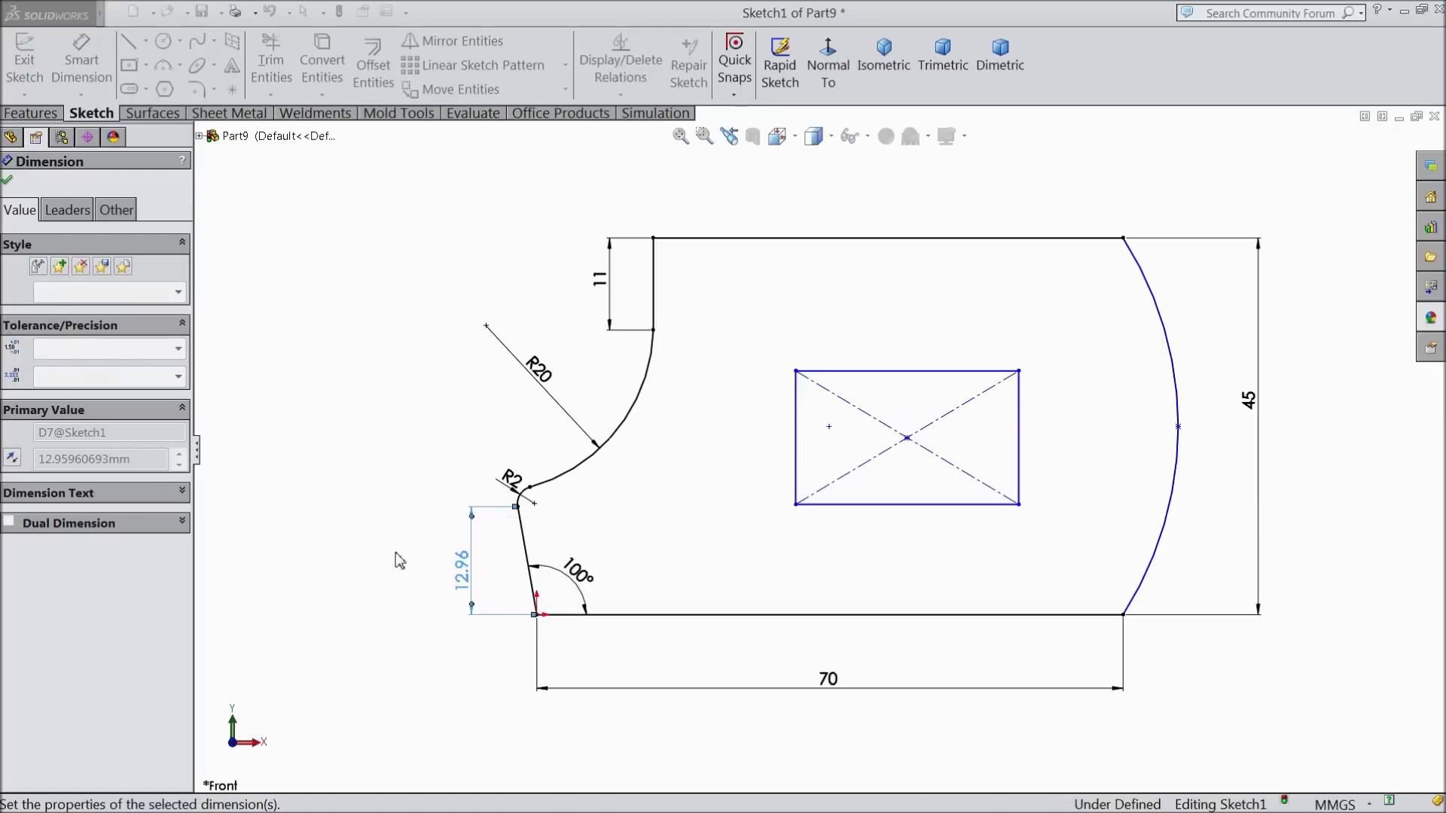
# - Add a driven horizontal dimension between the upper-left vertical line and the origin
pyautogui.click(654, 320)
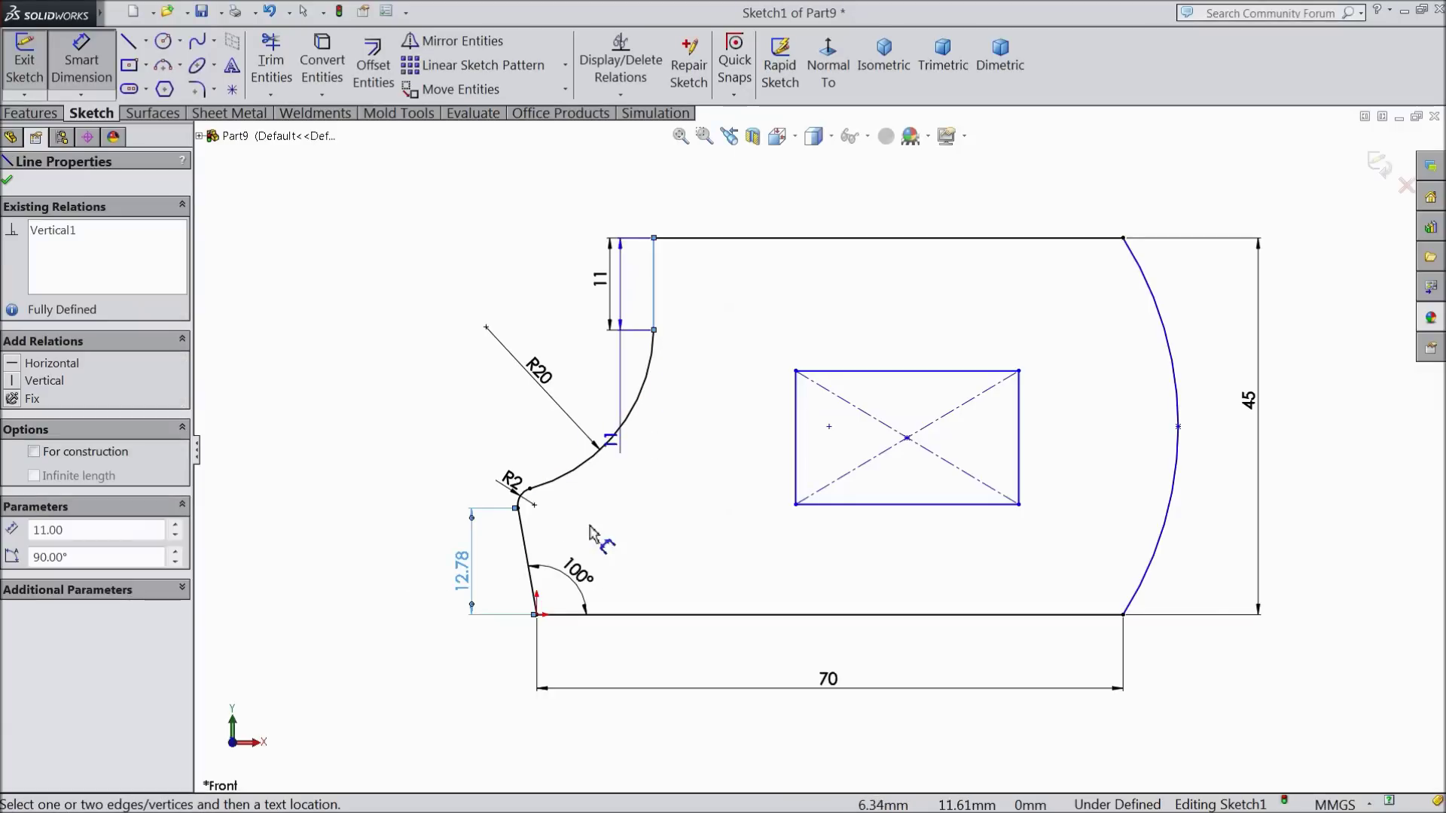
pyautogui.click(536, 615)
pyautogui.click(595, 661)
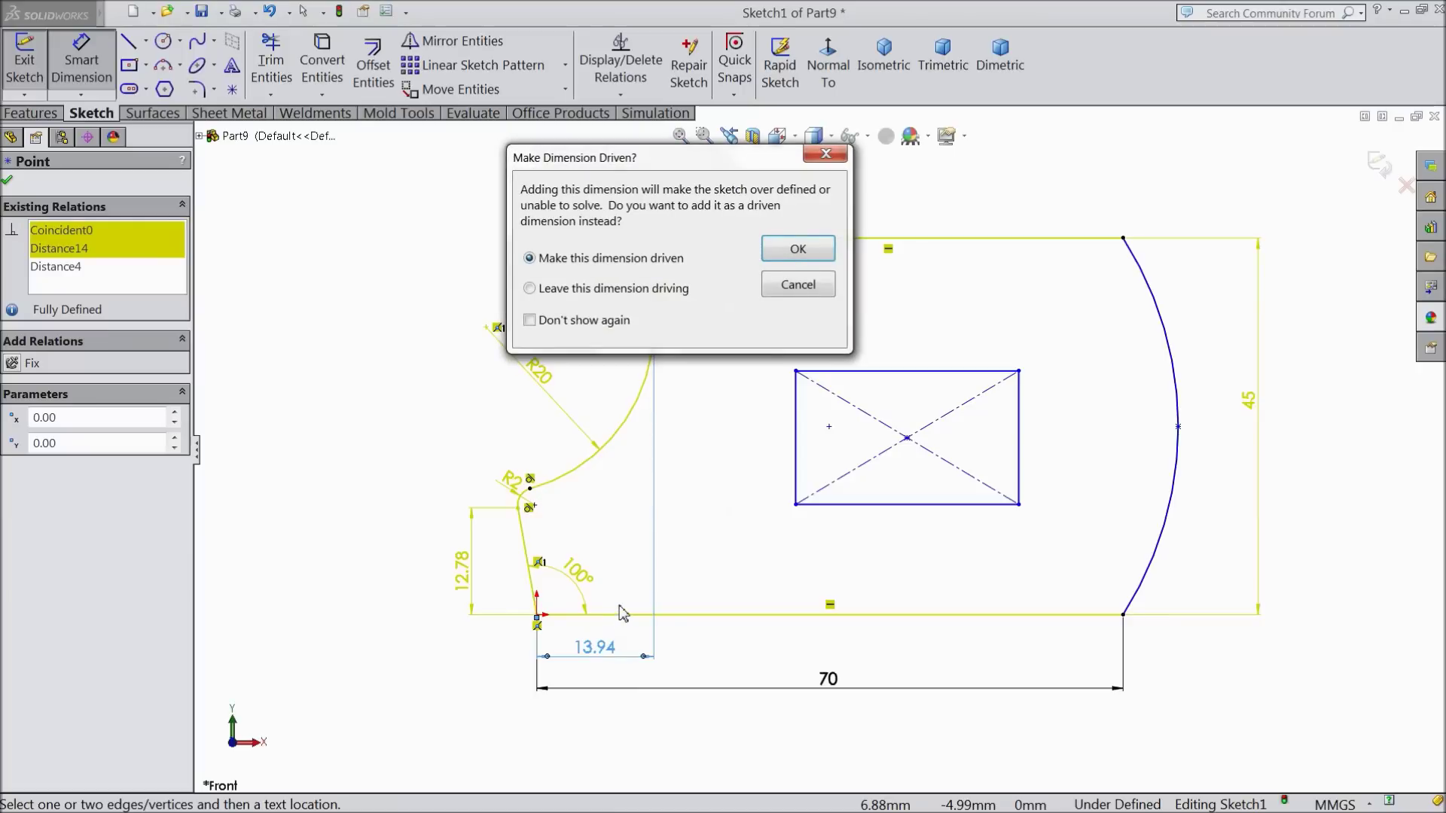
pyautogui.click(798, 250)
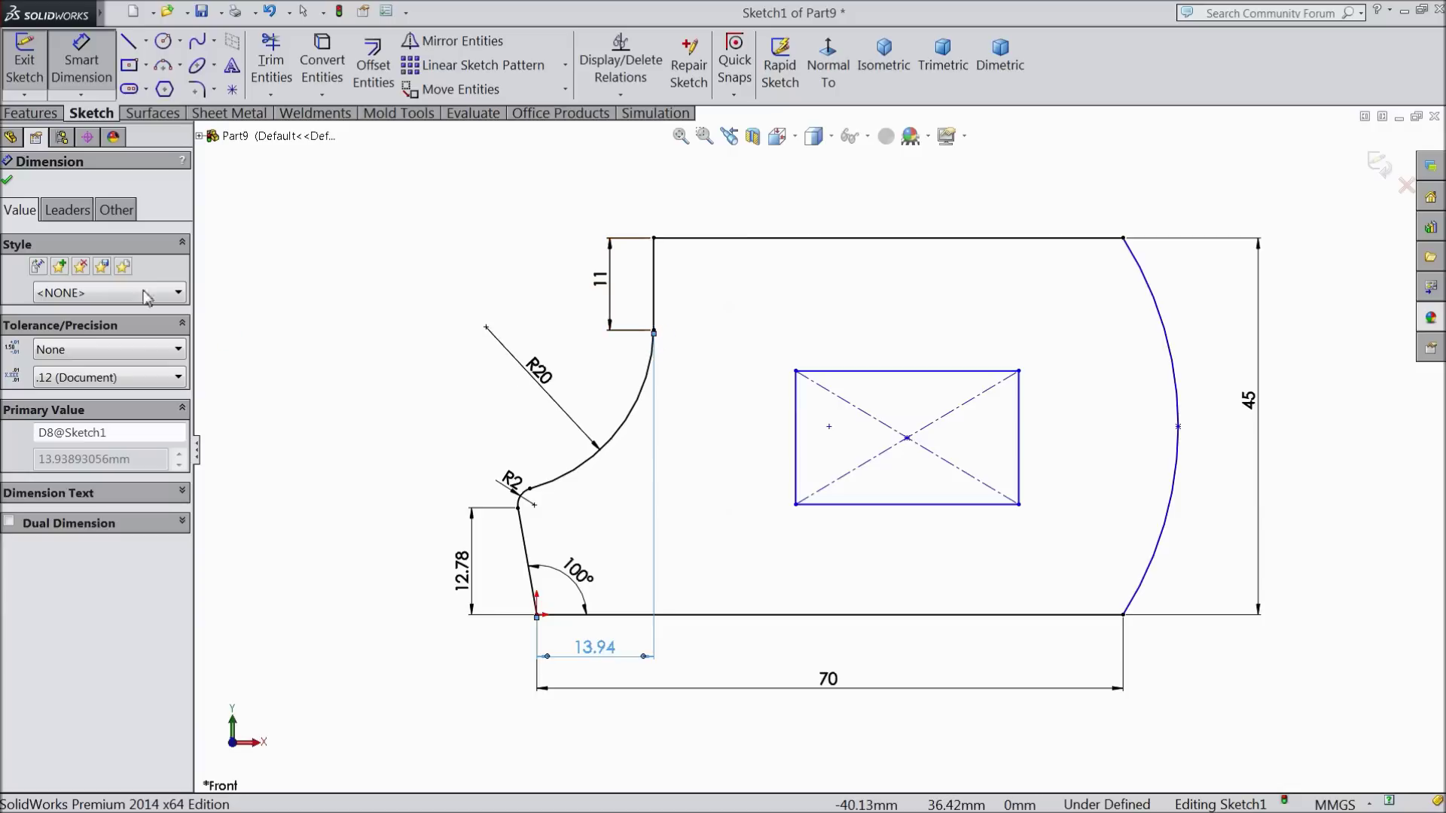
pyautogui.click(106, 96)
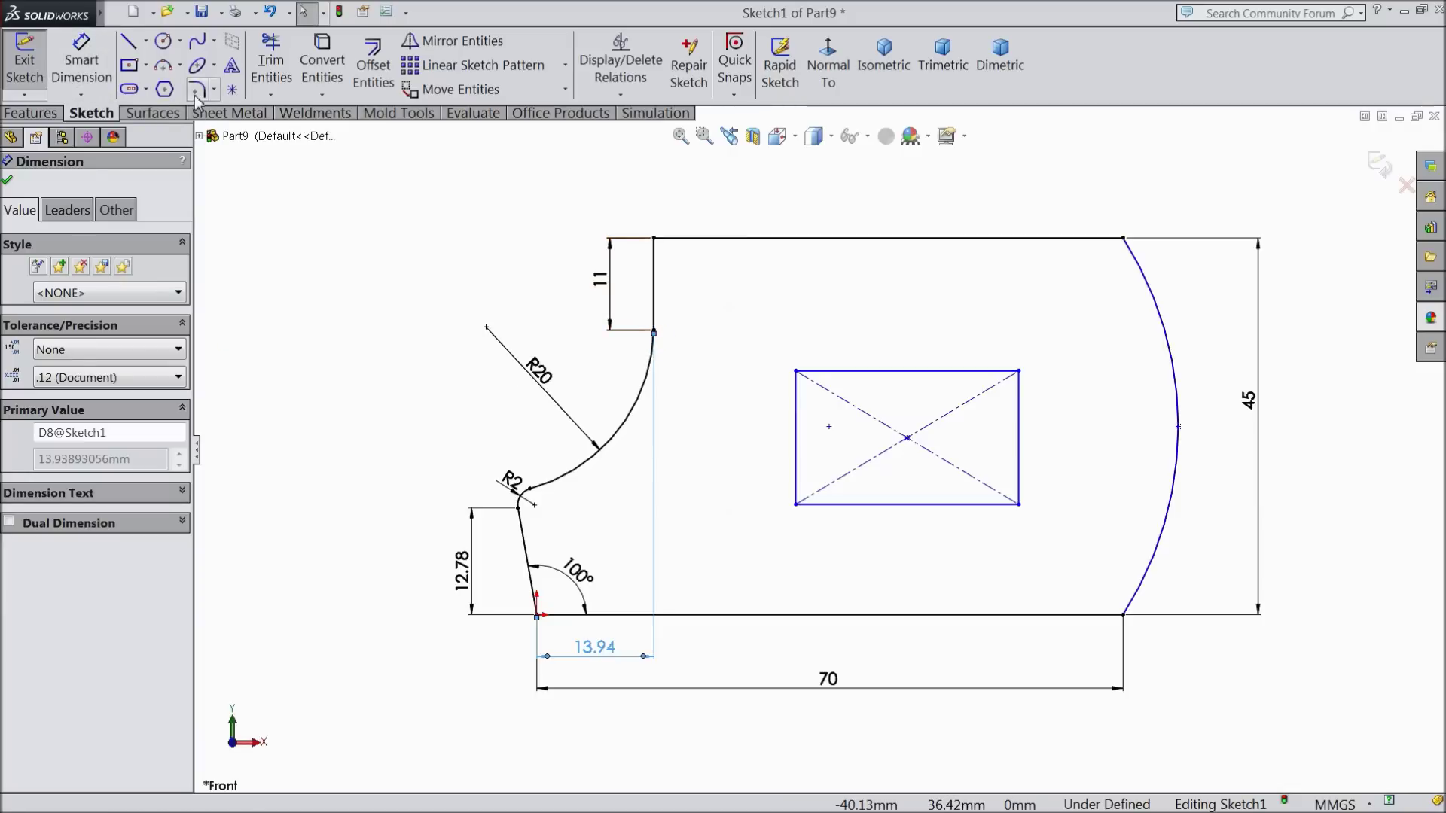
# - Dimension the inner rectangle with a width of 34 mm and a height of 17 mm
pyautogui.click(81, 60)
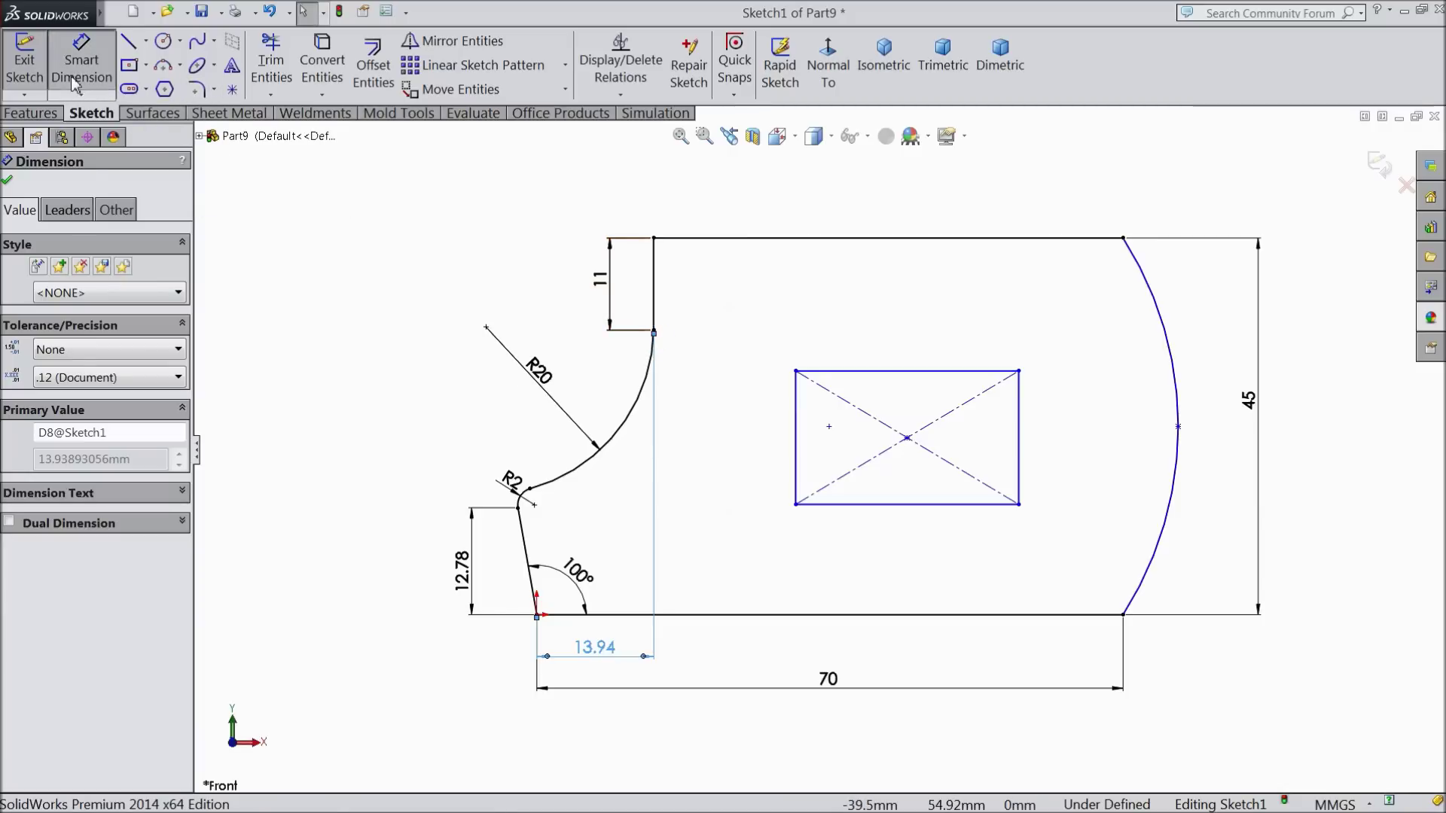
pyautogui.click(890, 373)
pyautogui.click(896, 348)
pyautogui.write('34')
pyautogui.click(814, 326)
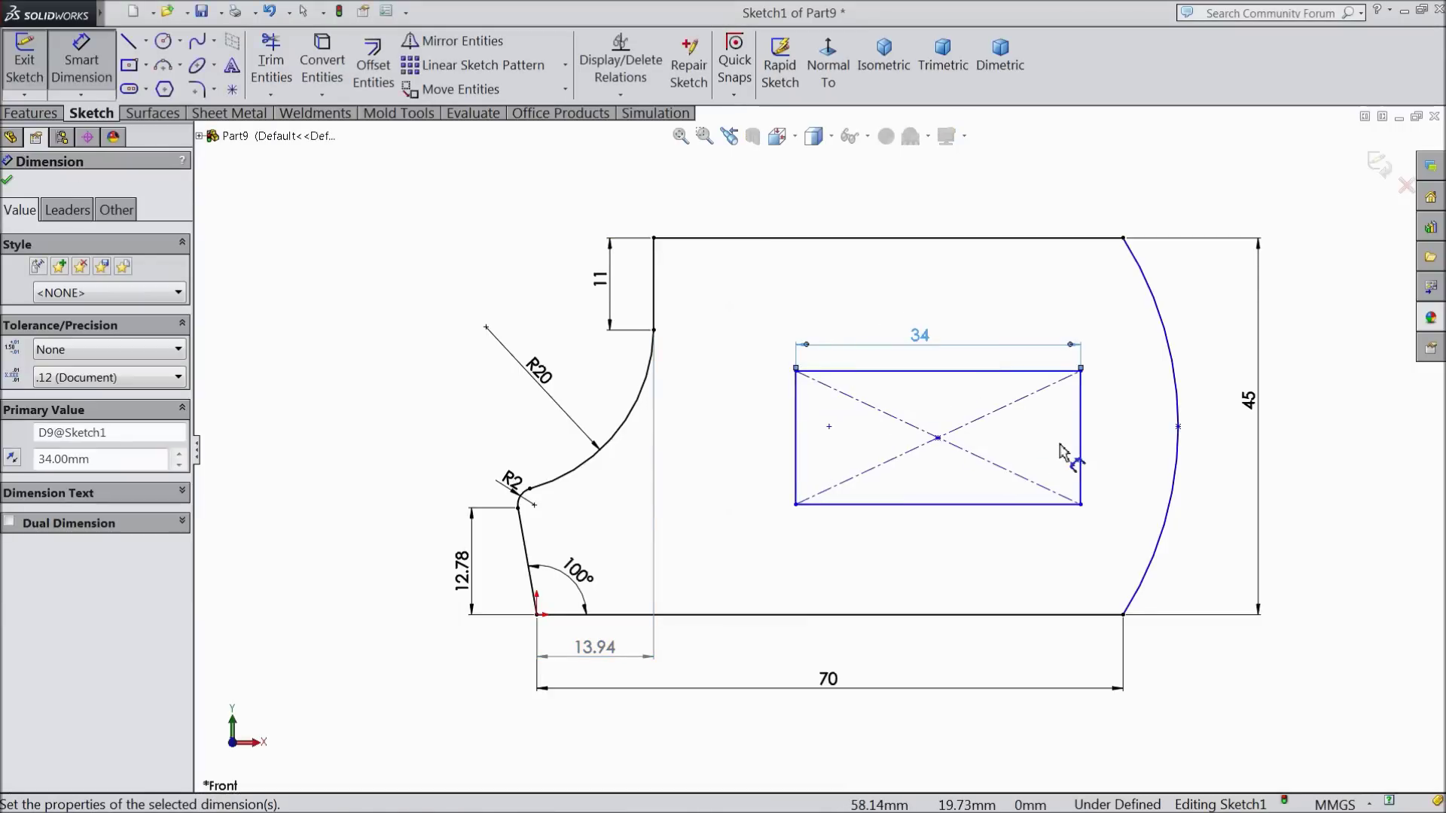
pyautogui.click(1081, 446)
pyautogui.click(1099, 444)
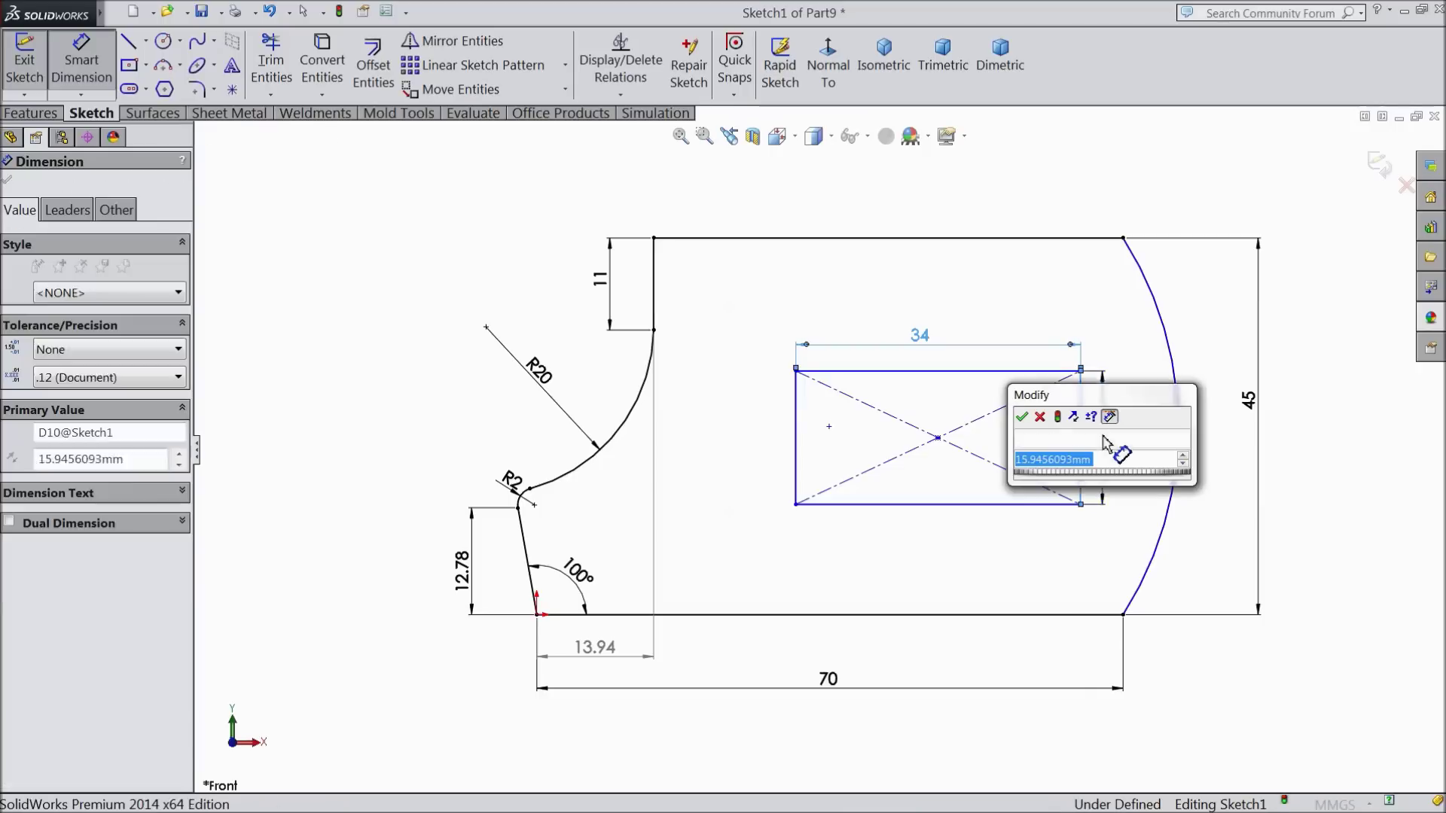
pyautogui.write('17')
pyautogui.click(1021, 416)
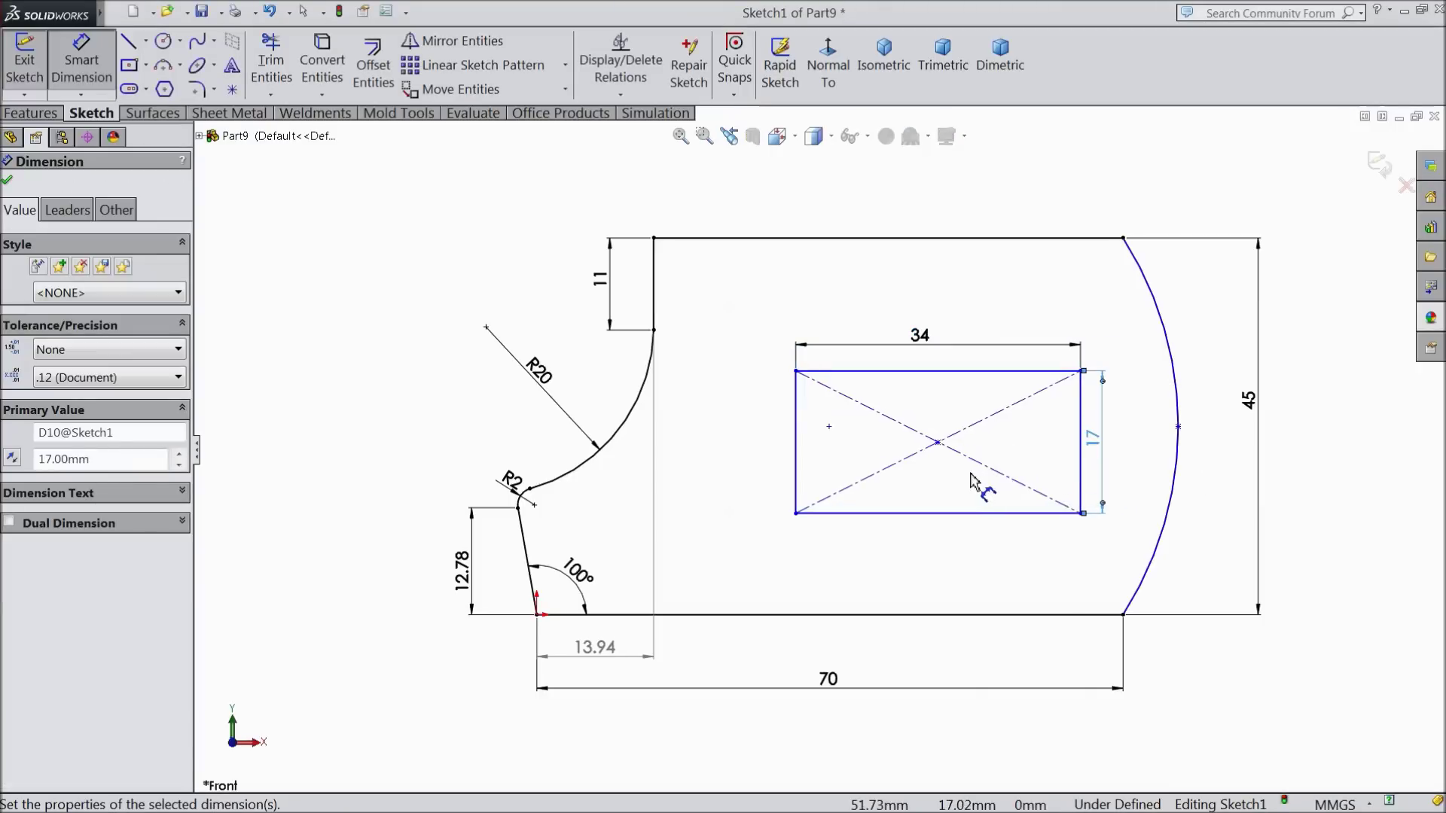
# - Dimension the distance between the inner rectangle's lower edge and the profile's bottom line as 12 mm
pyautogui.click(896, 527)
pyautogui.click(927, 616)
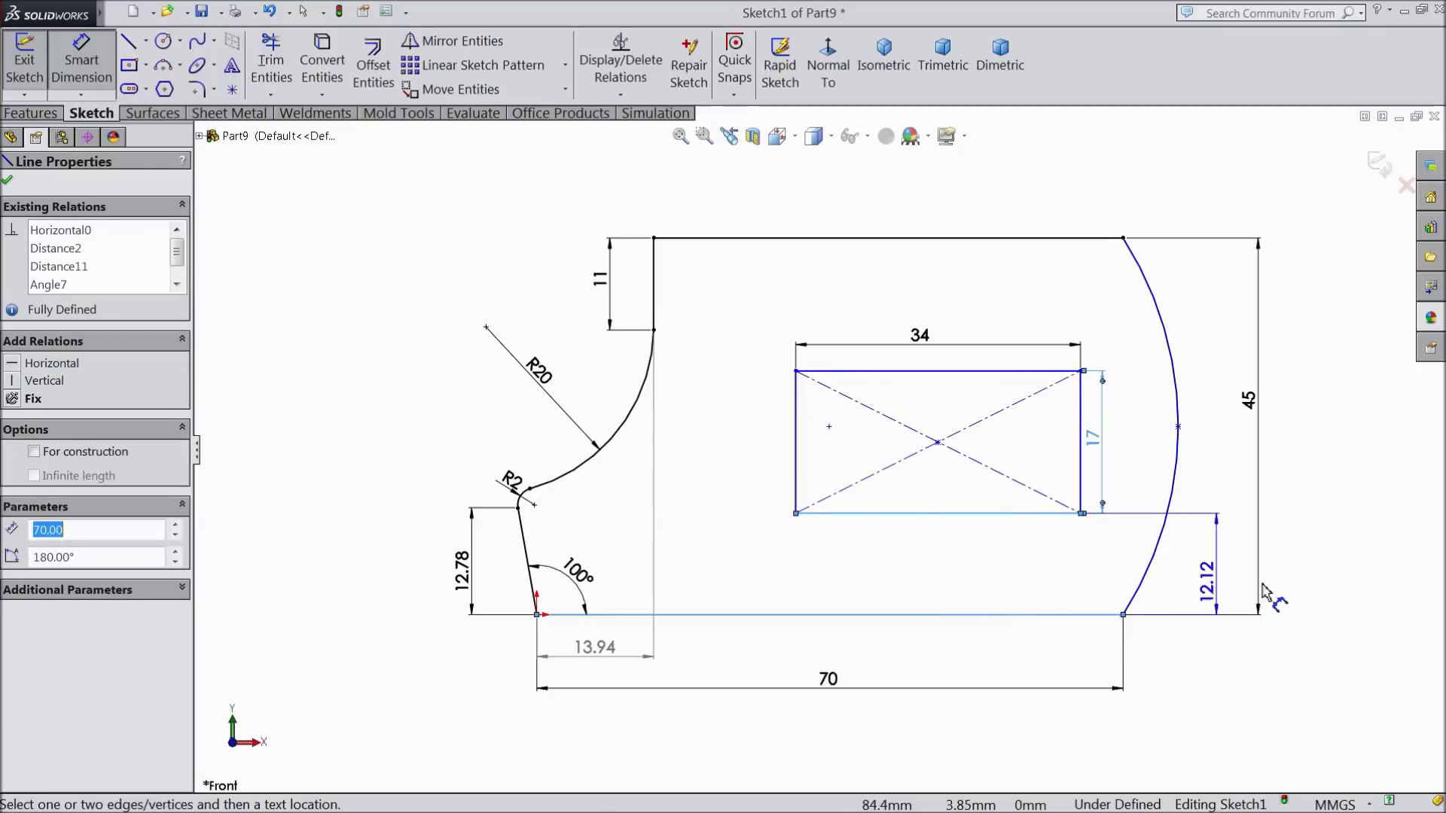
pyautogui.click(1336, 580)
pyautogui.write('12')
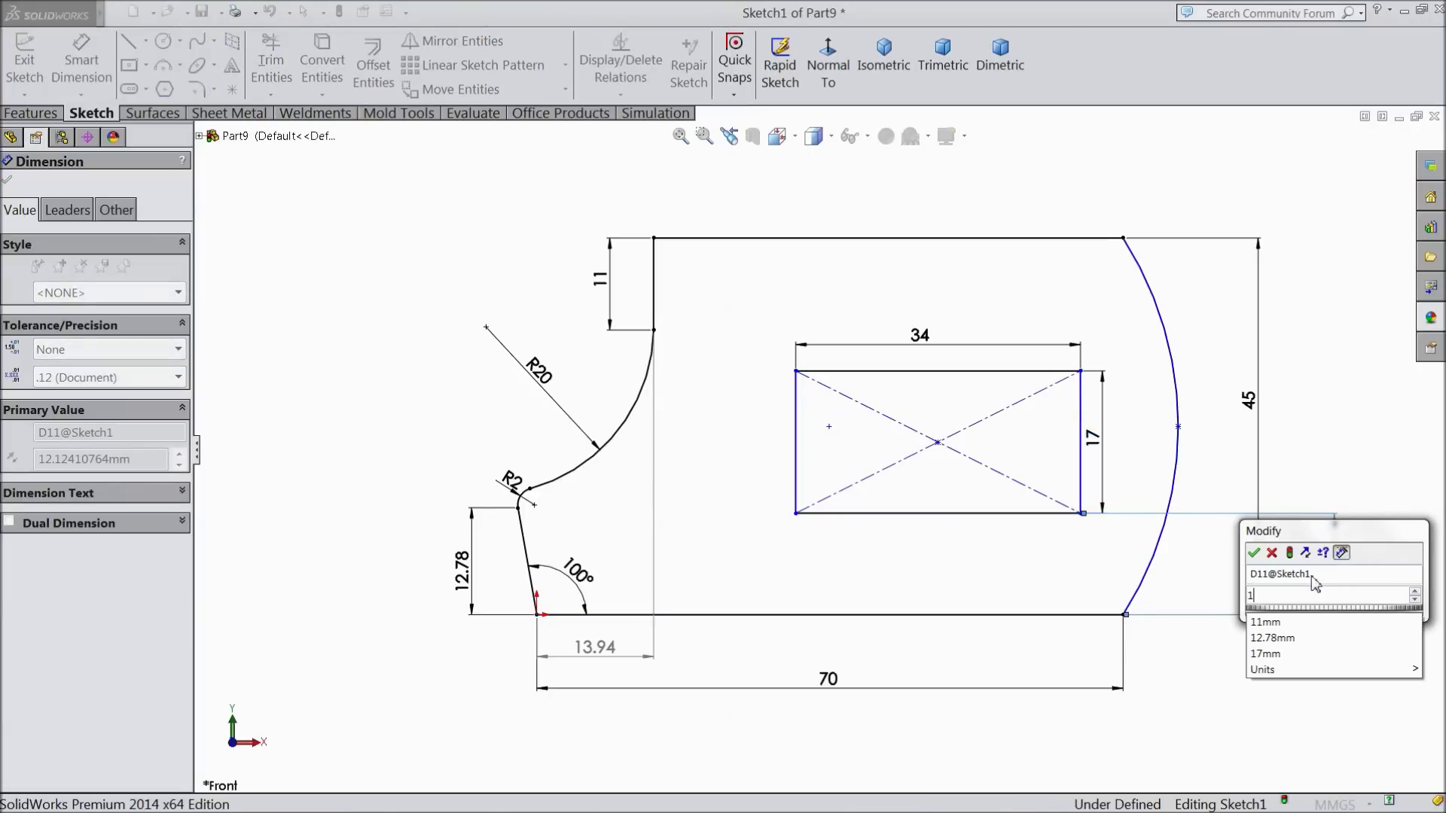
pyautogui.click(1253, 555)
pyautogui.click(1093, 460)
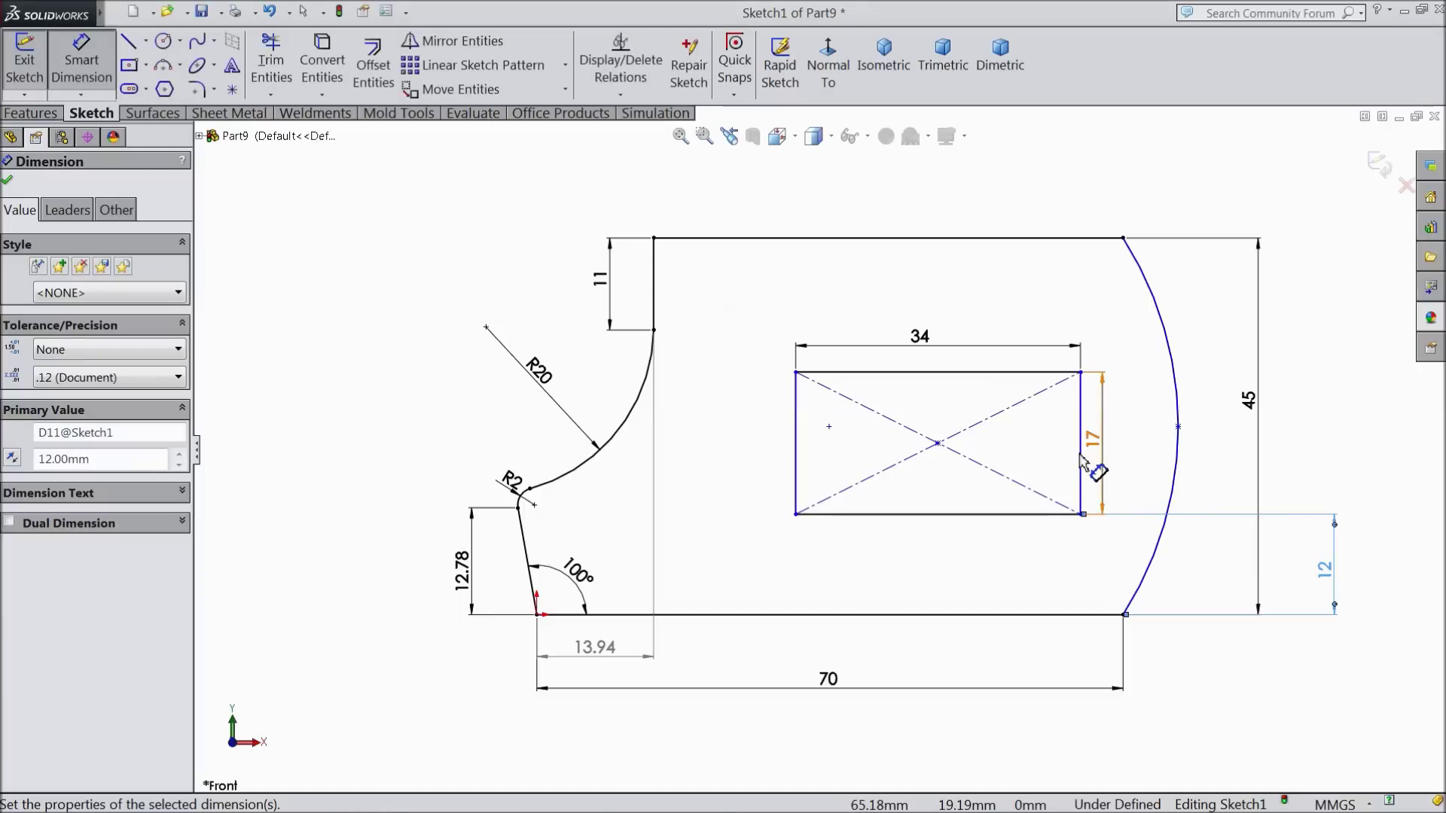
pyautogui.click(1178, 427)
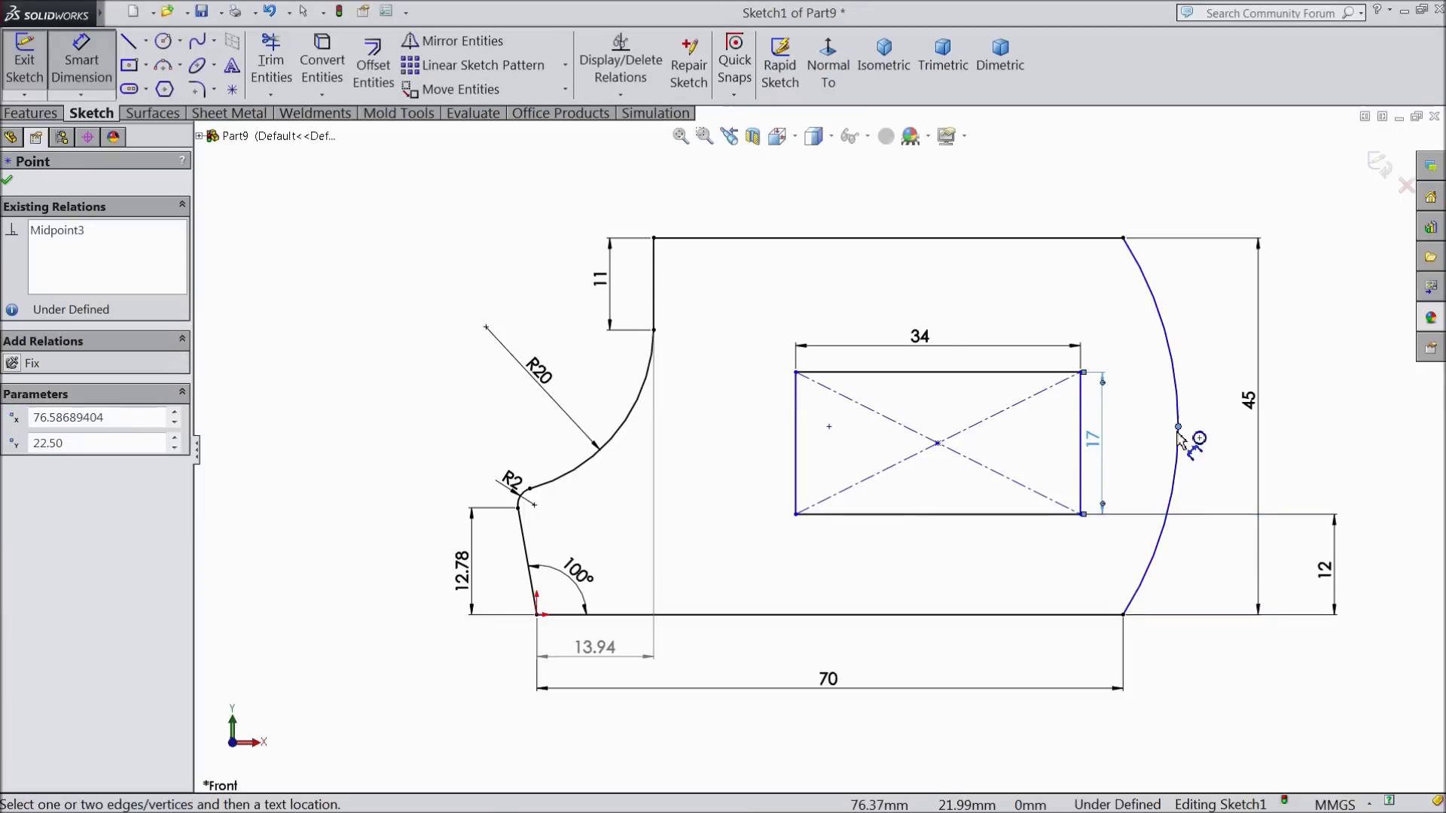
pyautogui.click(10, 182)
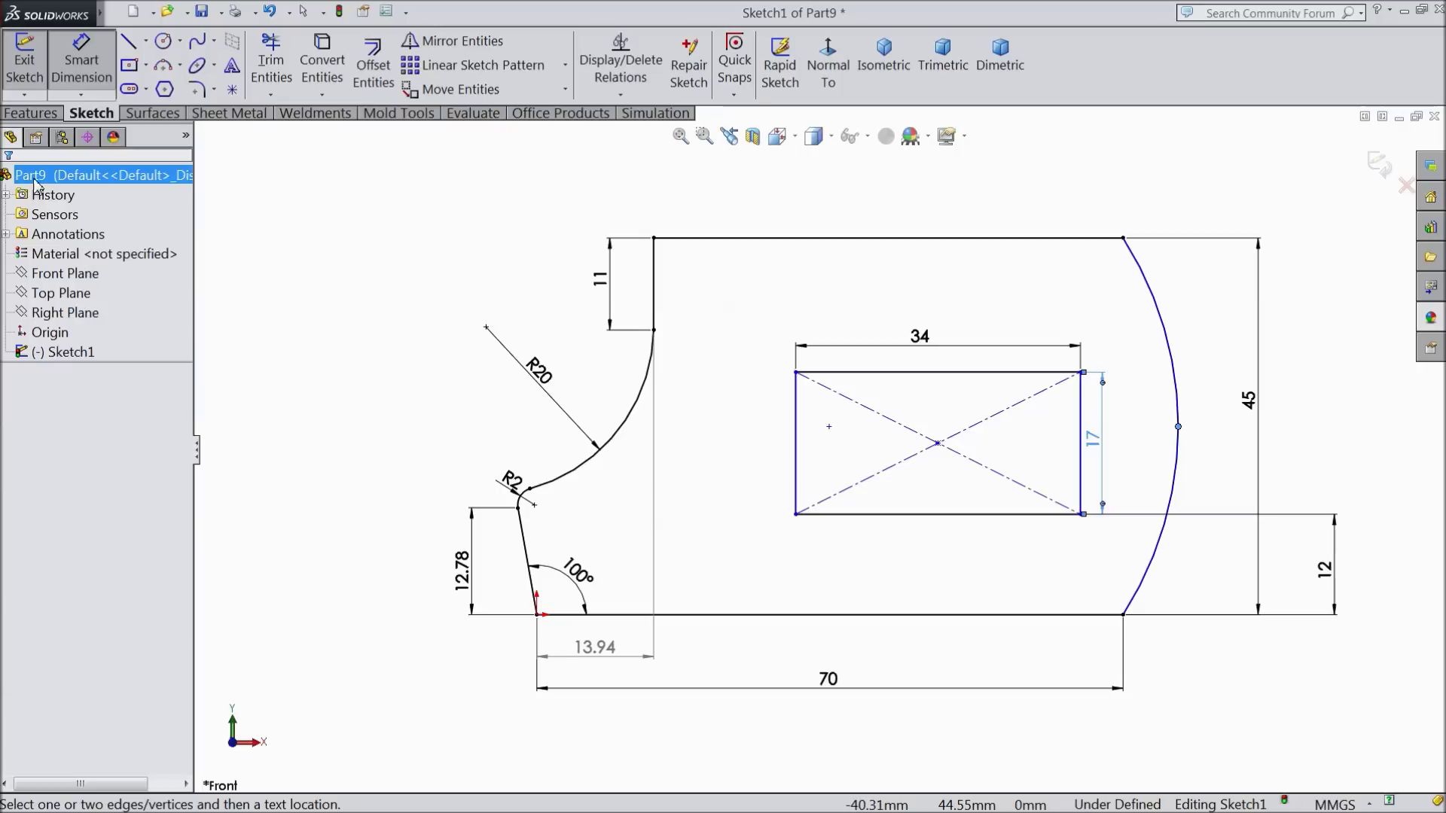
pyautogui.click(1179, 428)
pyautogui.click(1082, 433)
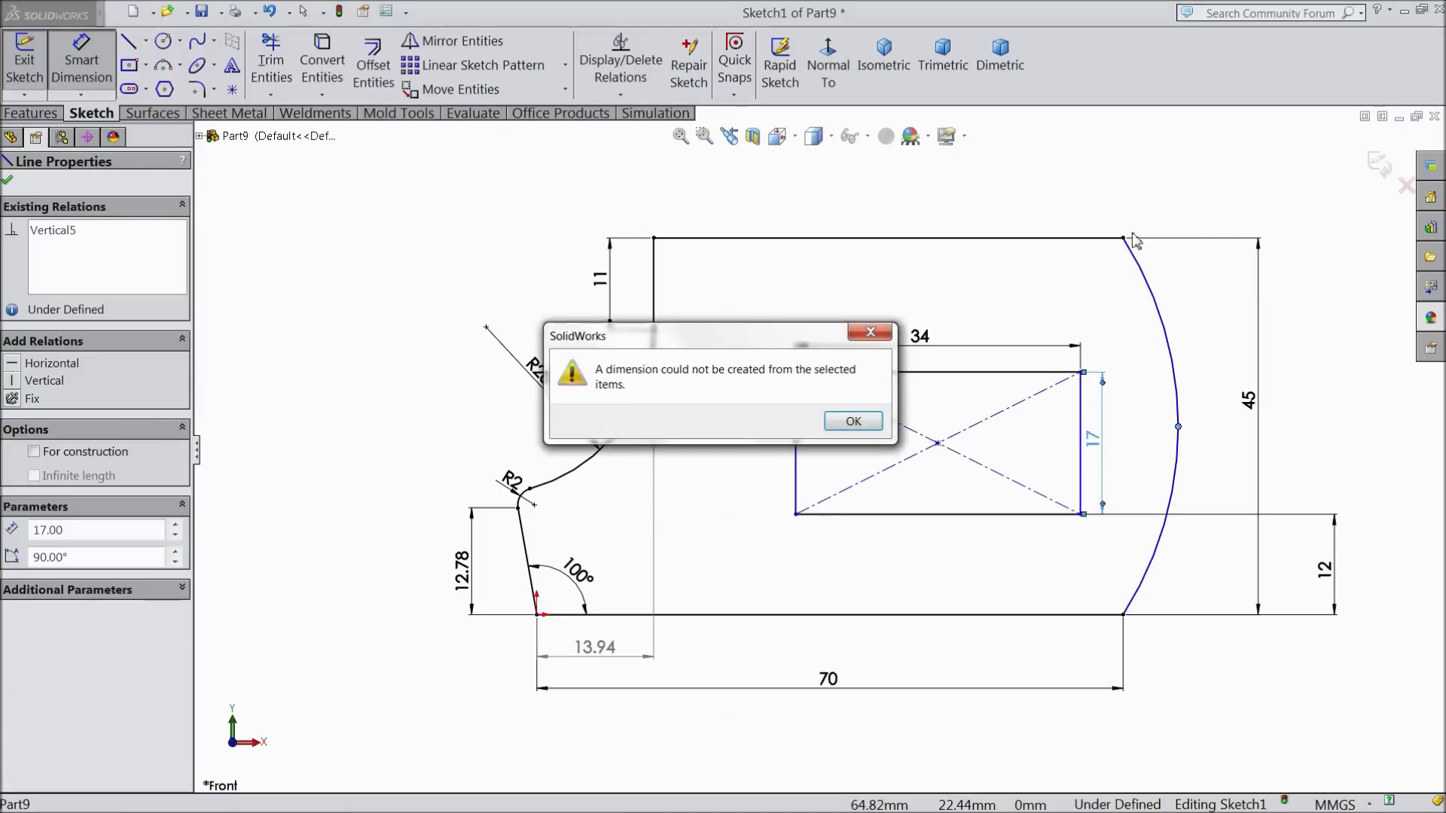
pyautogui.click(832, 424)
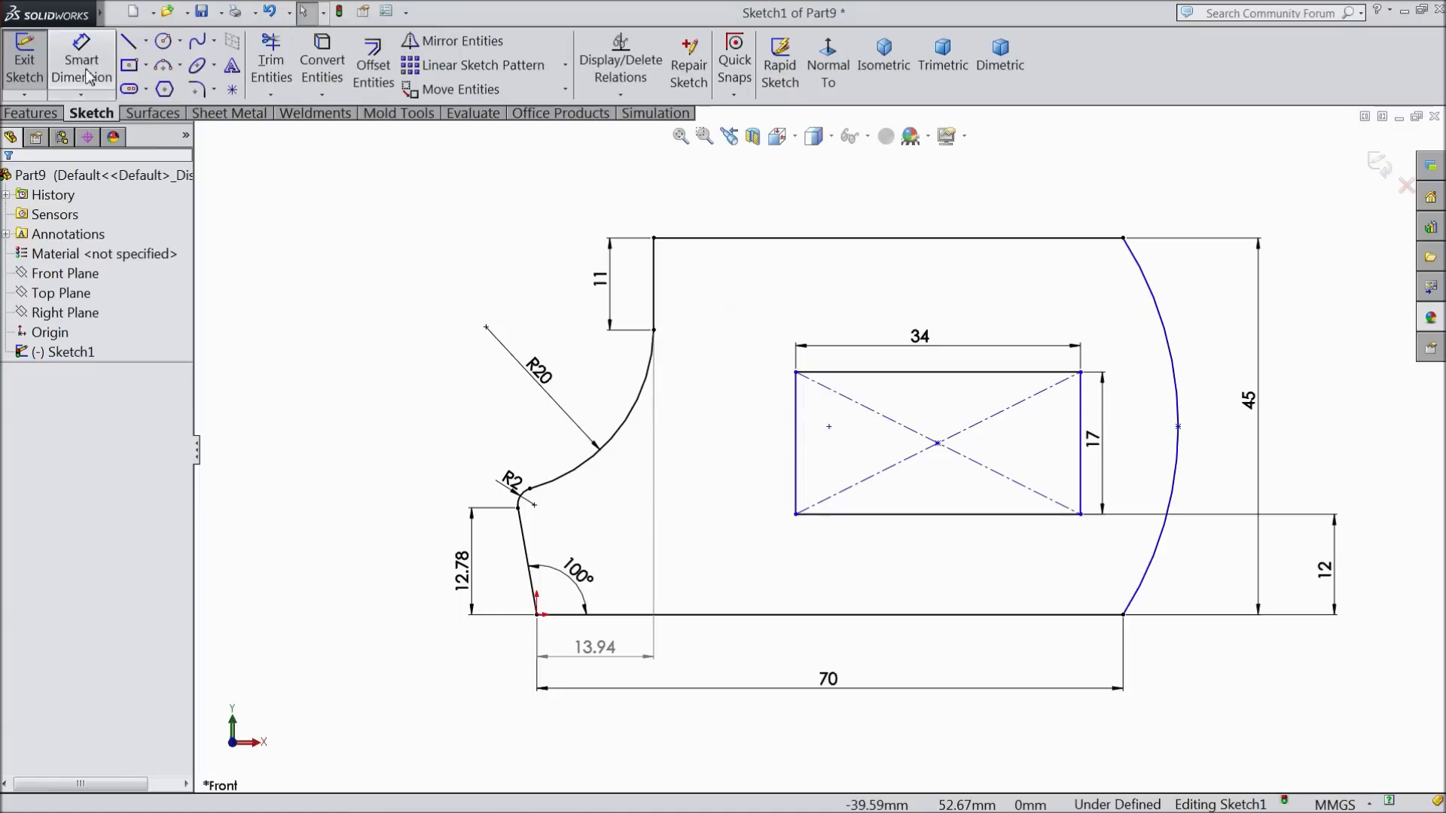
# - Dimension the horizontal distance from the inner rectangle's right edge to the right arc's midpoint as 6 mm
pyautogui.click(1081, 431)
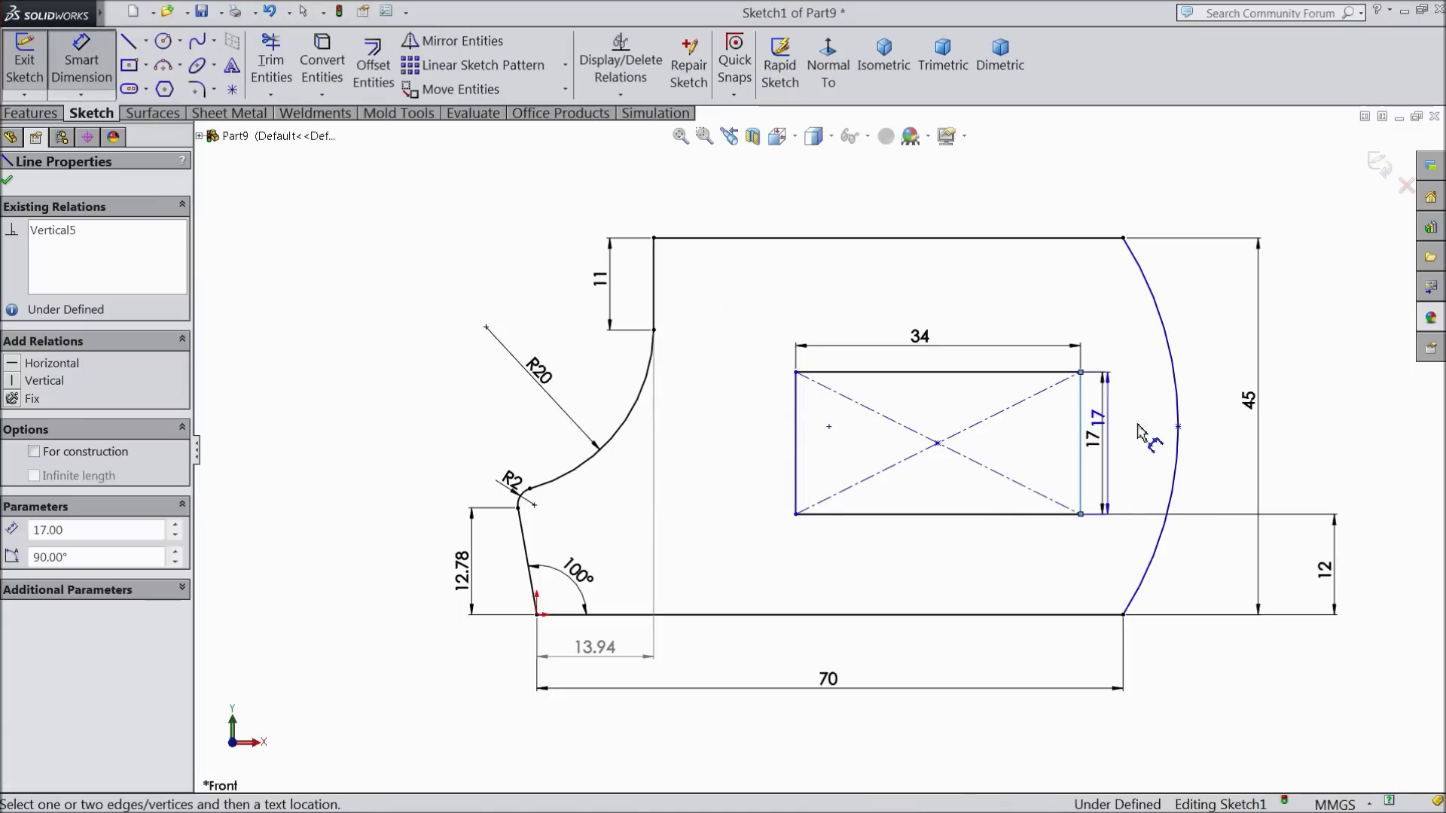
pyautogui.click(1177, 428)
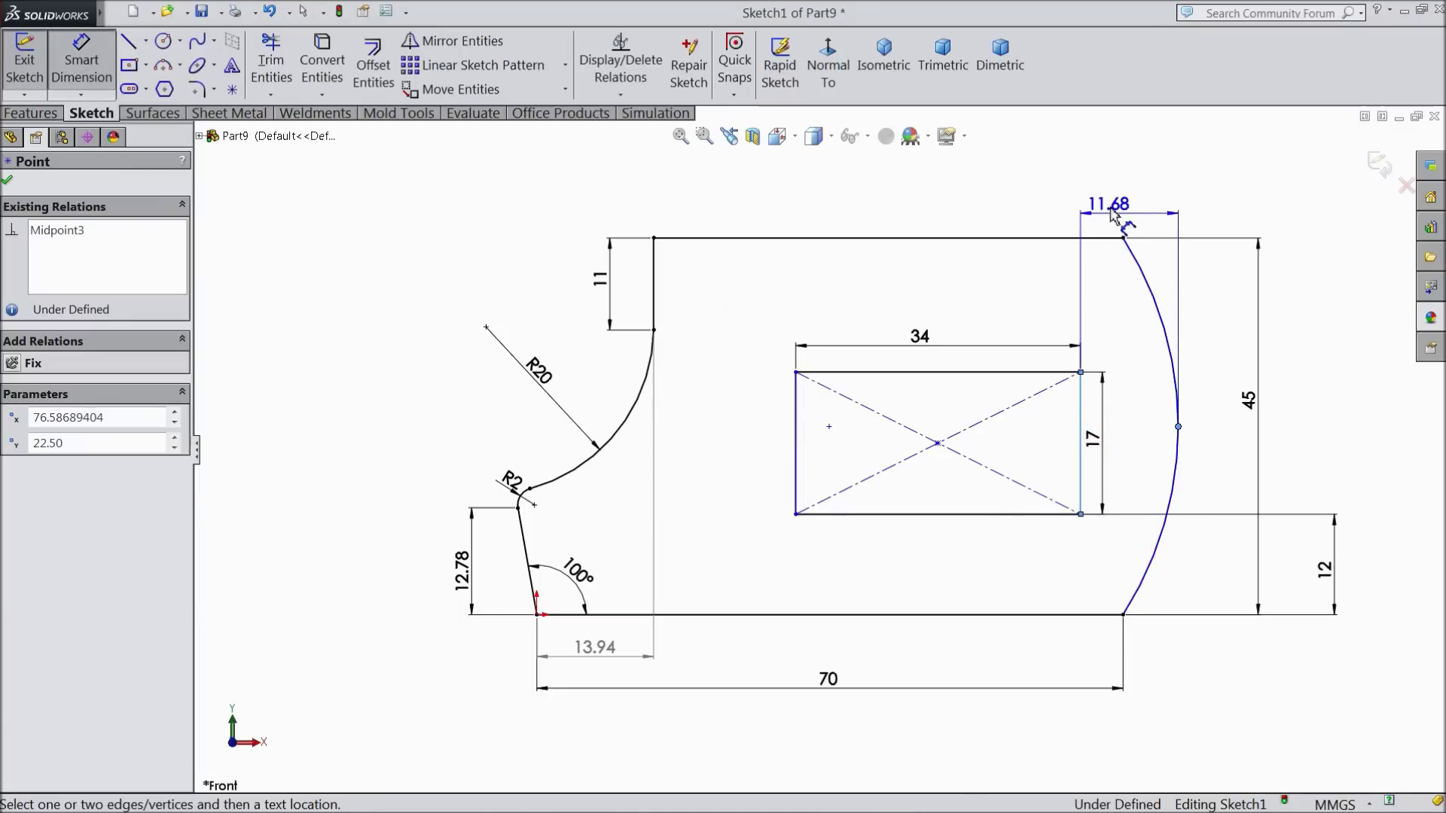
pyautogui.click(1114, 191)
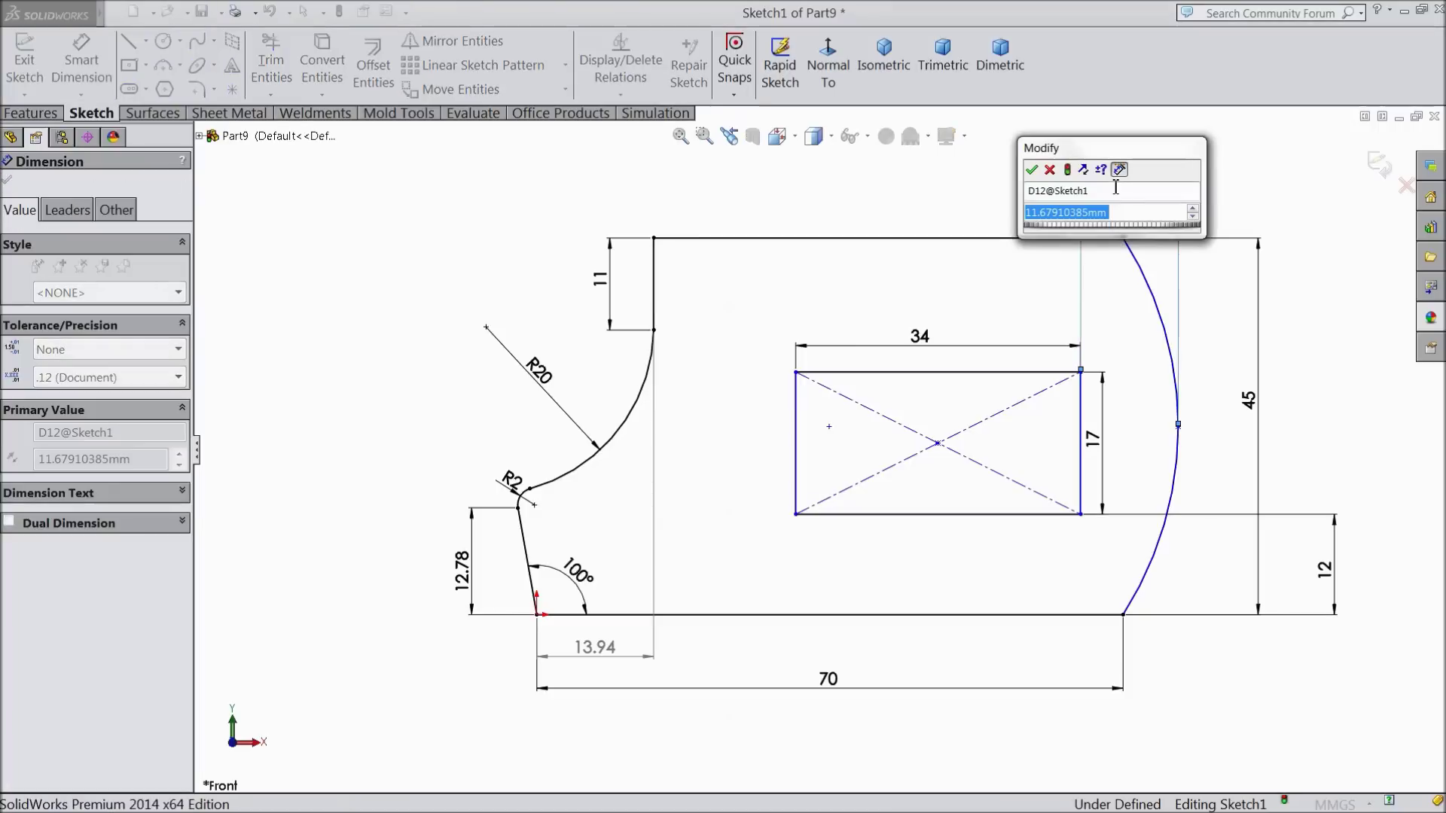
pyautogui.click(1038, 180)
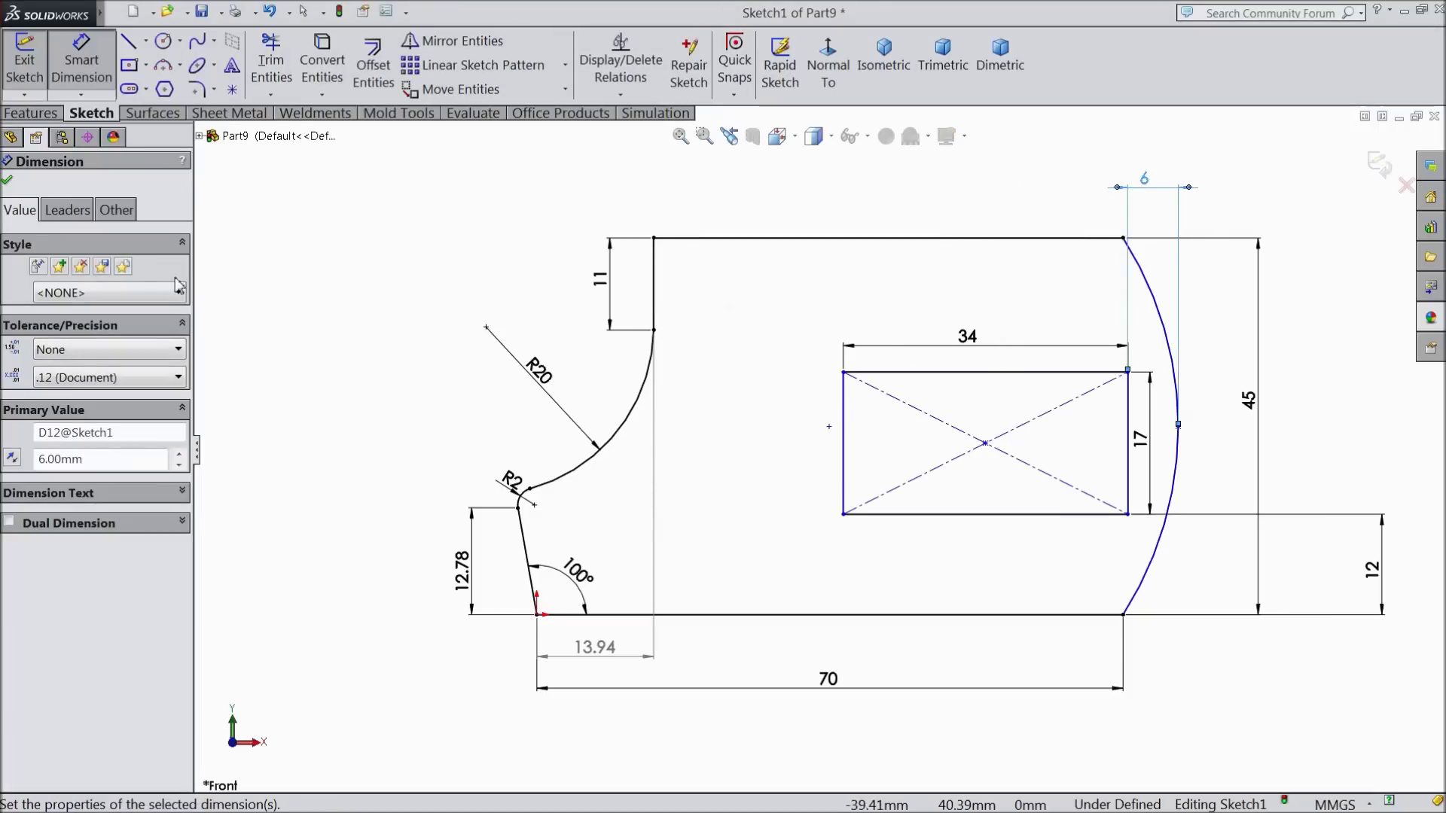
pyautogui.click(6, 180)
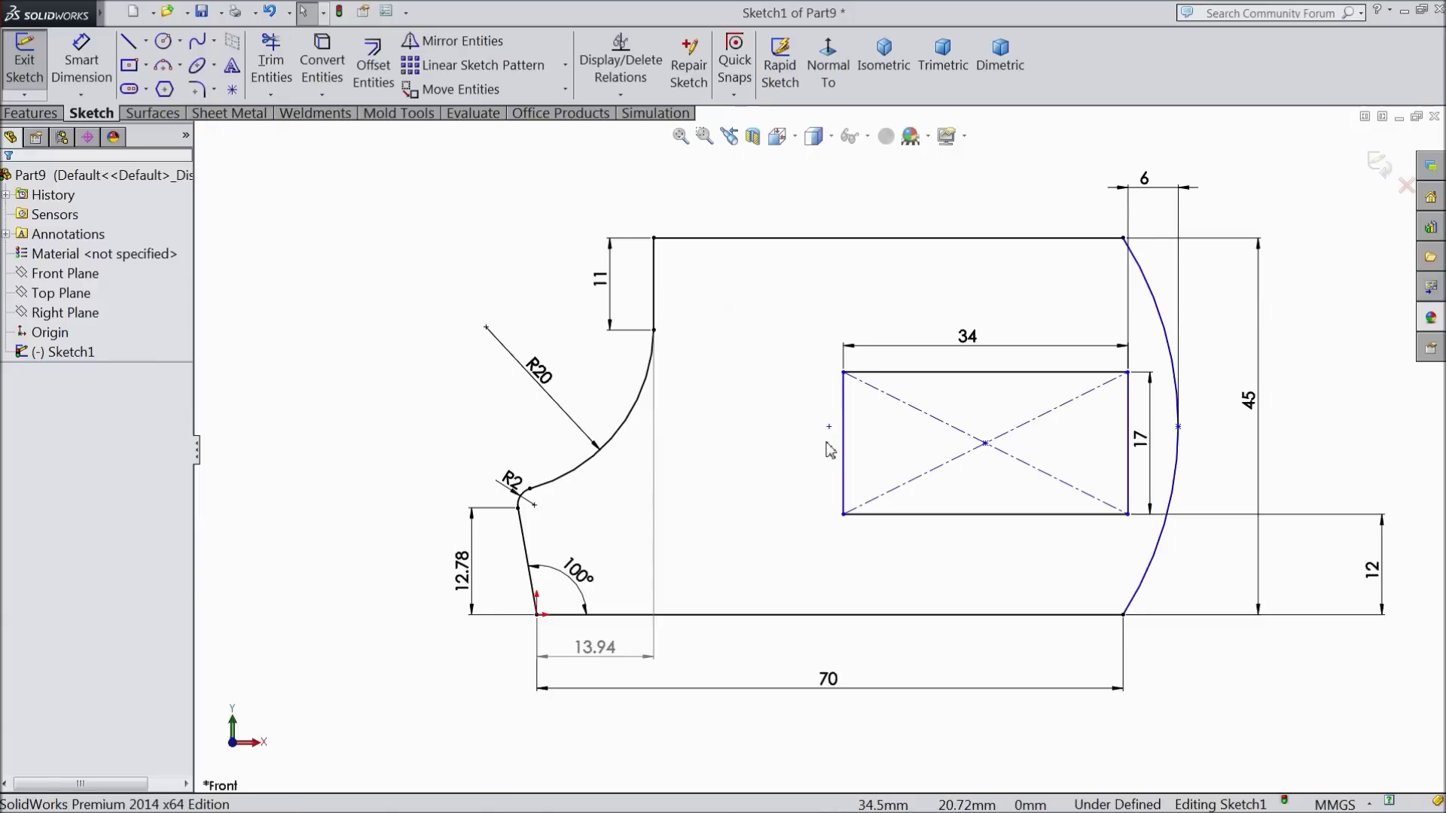
# - Dimension the profile's right-hand arc with a radius of 100 mm
pyautogui.click(81, 62)
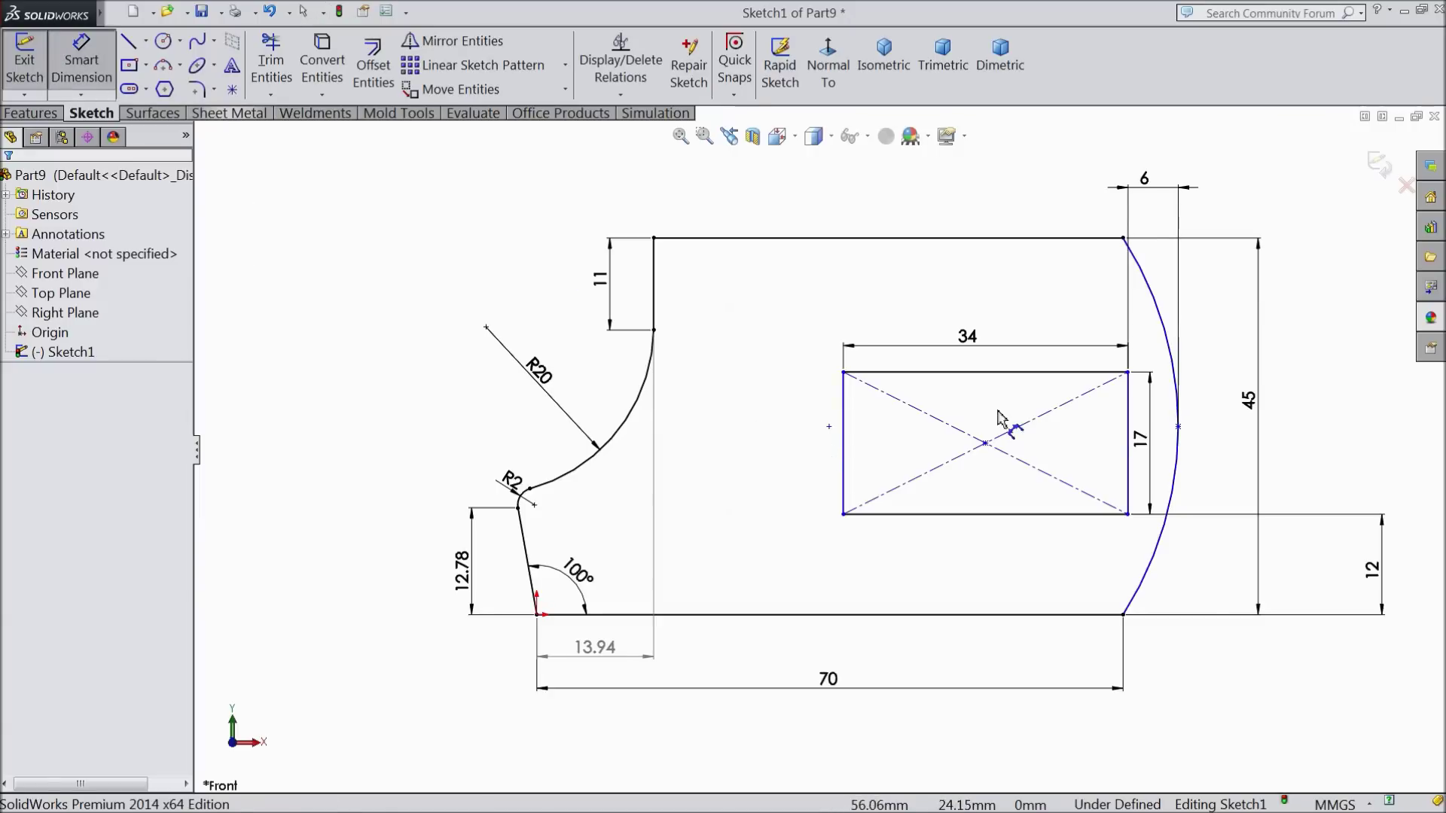
pyautogui.click(1166, 343)
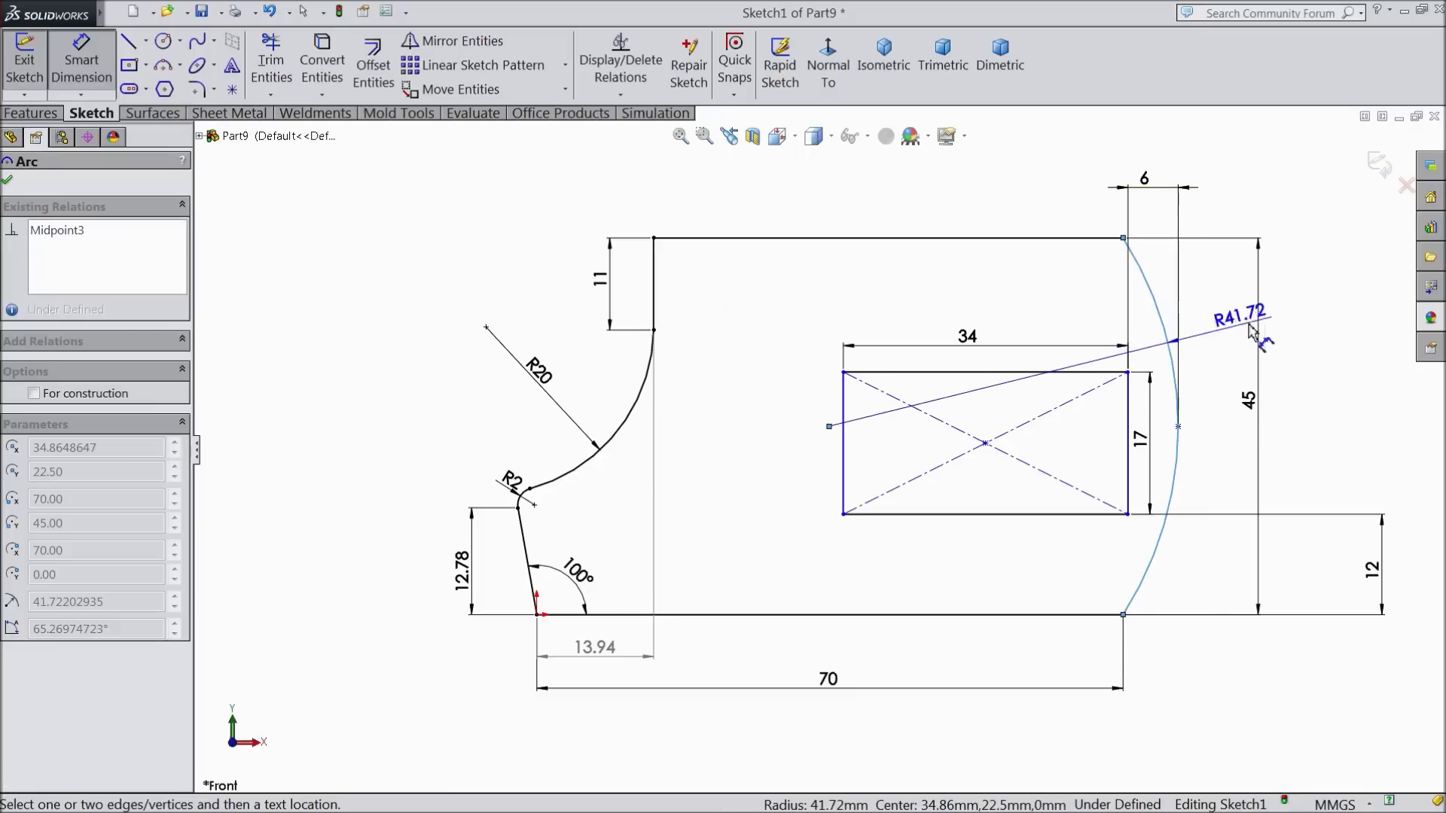
pyautogui.click(1337, 331)
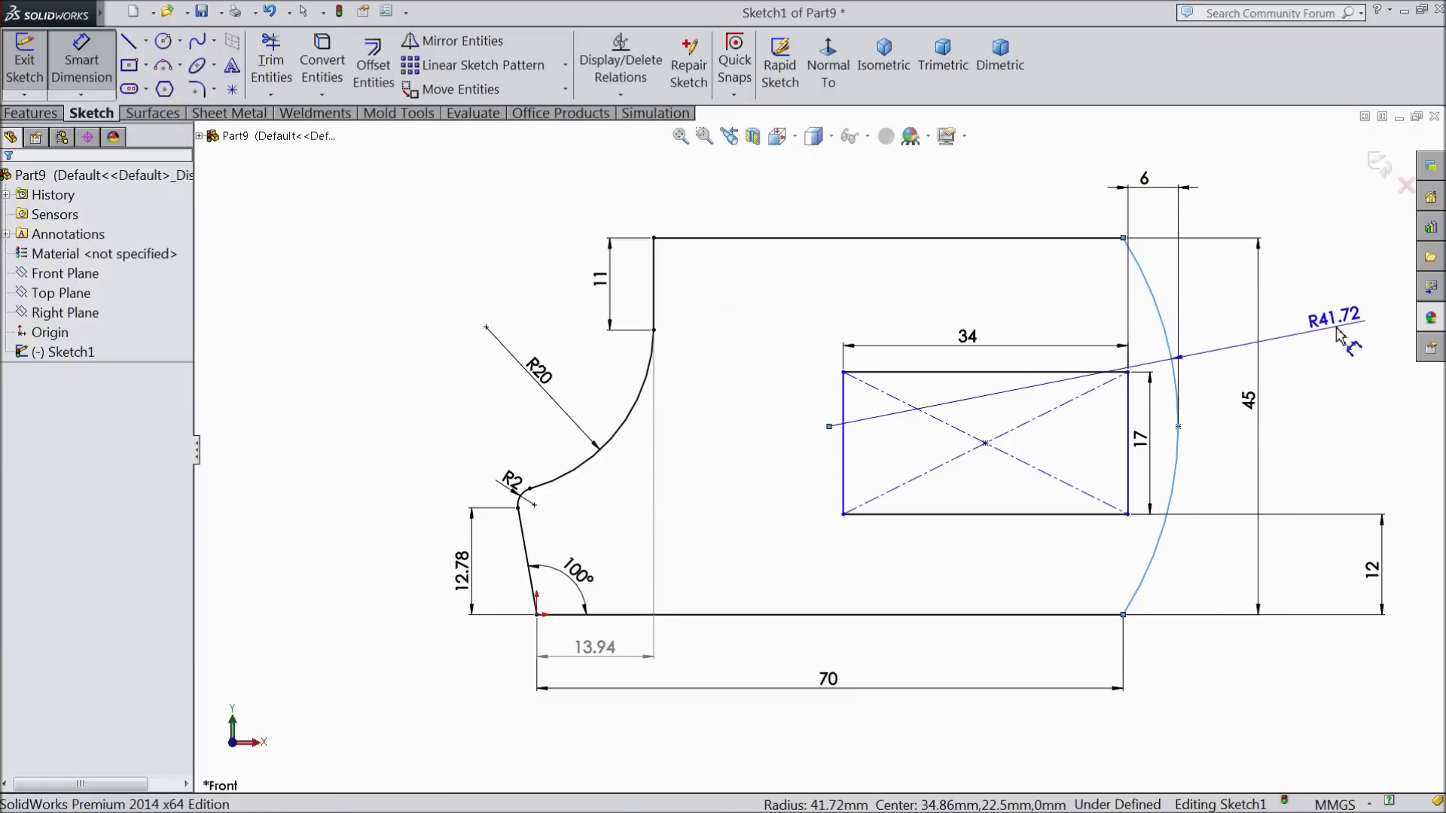
pyautogui.write('100')
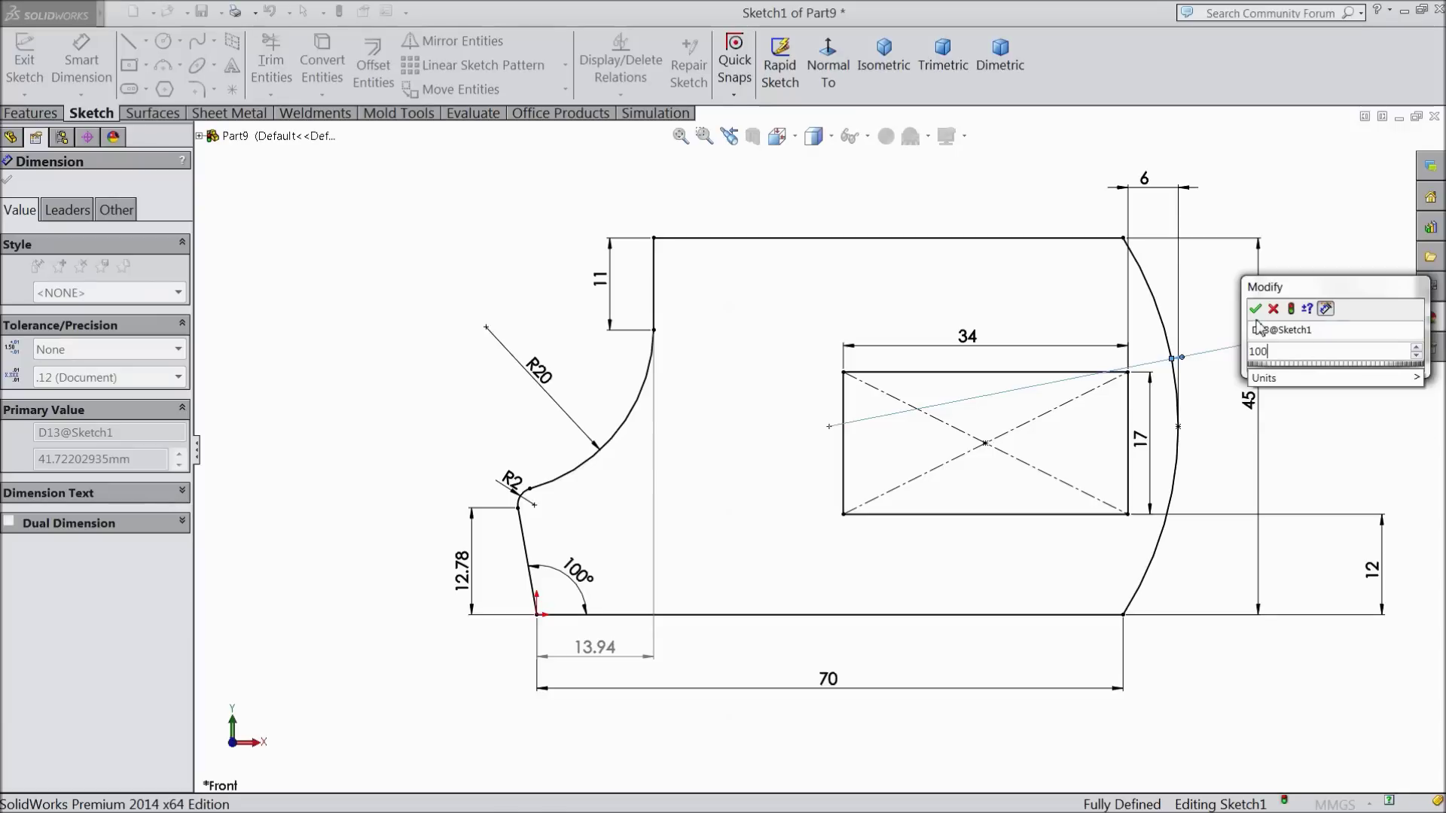
pyautogui.click(1254, 309)
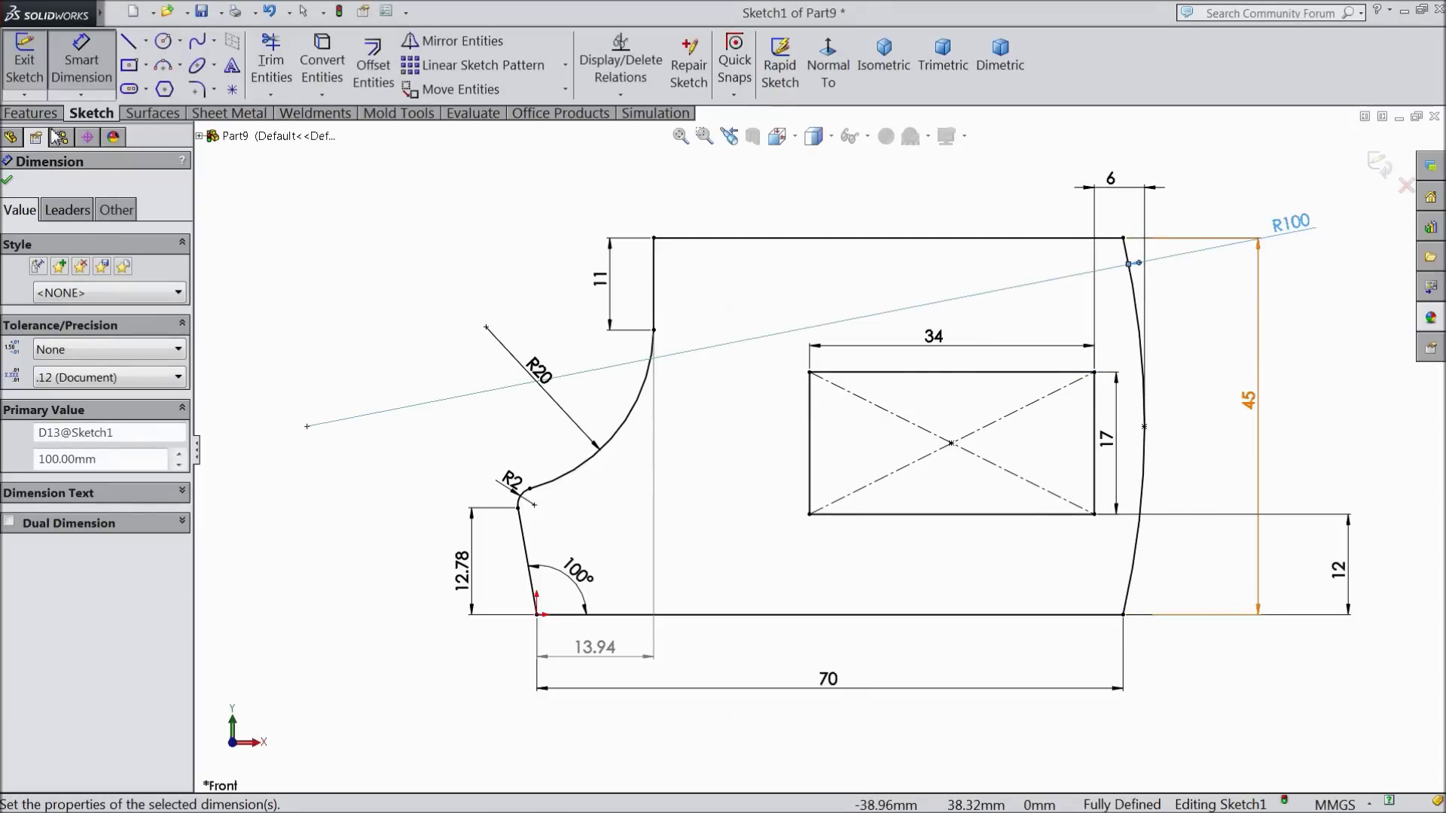
# - Add a driven vertical dimension between the centre of the R100 arc and the profile's bottom line
pyautogui.press('f')
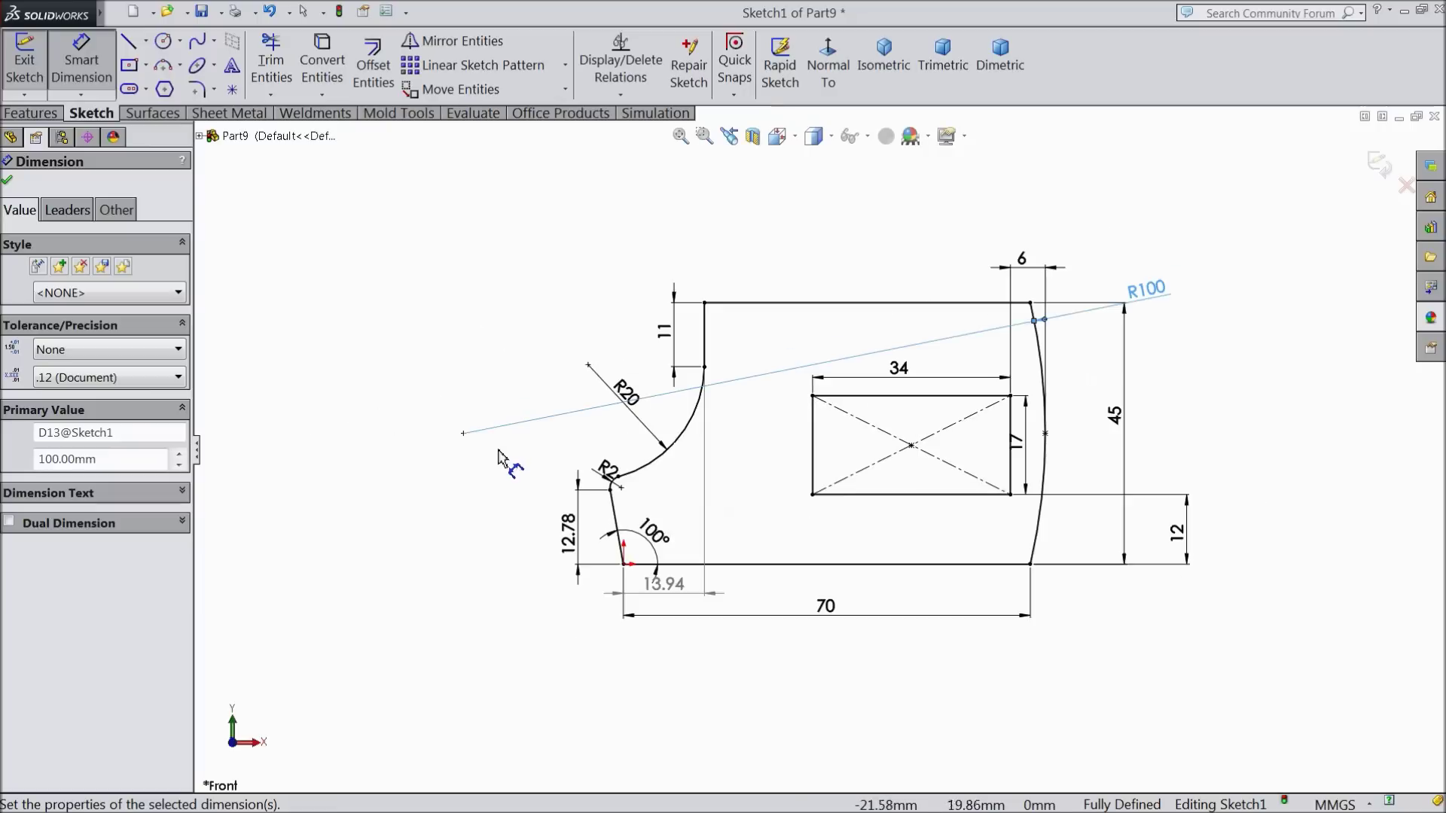
pyautogui.click(463, 433)
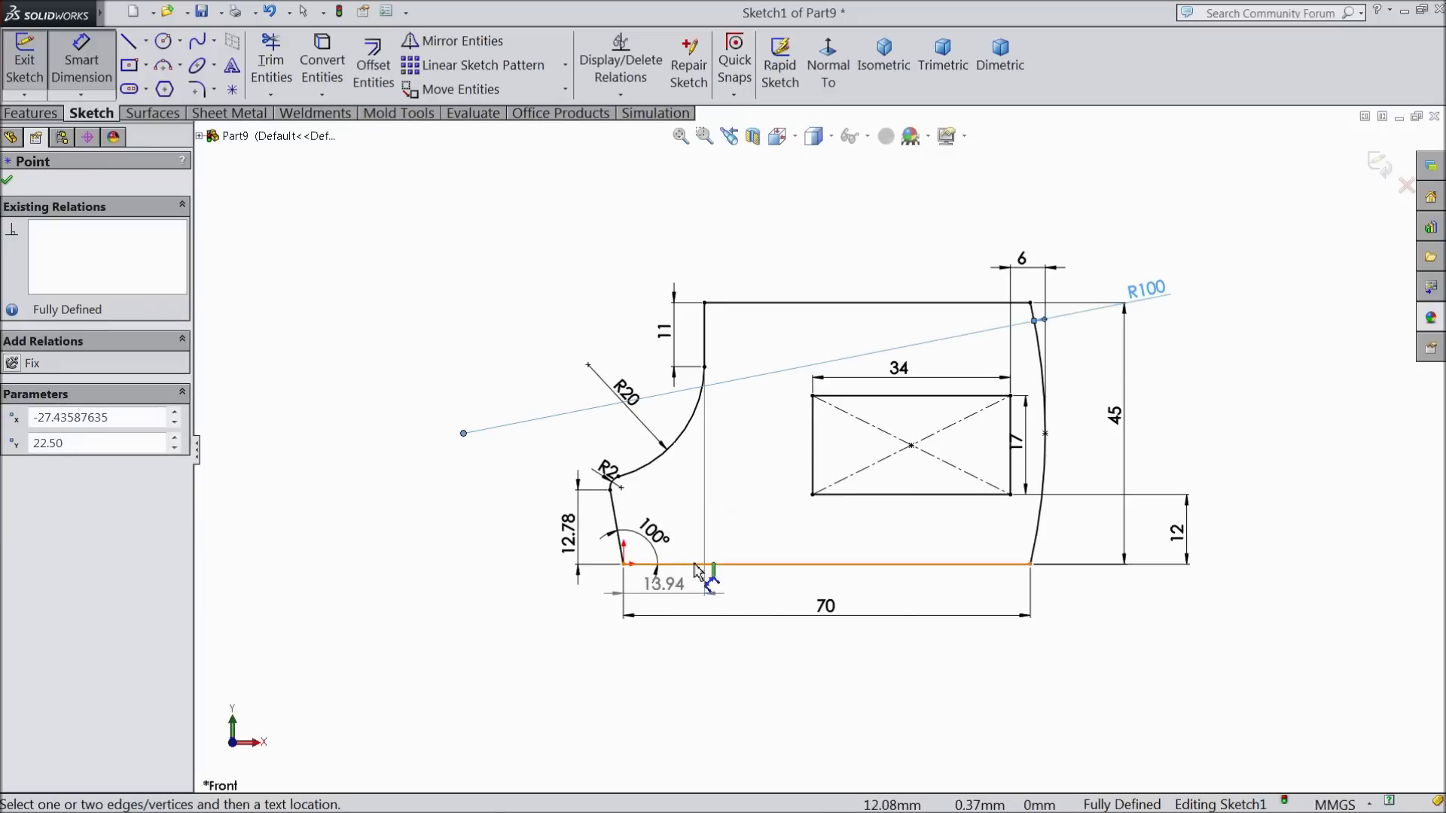
pyautogui.click(662, 574)
pyautogui.click(430, 524)
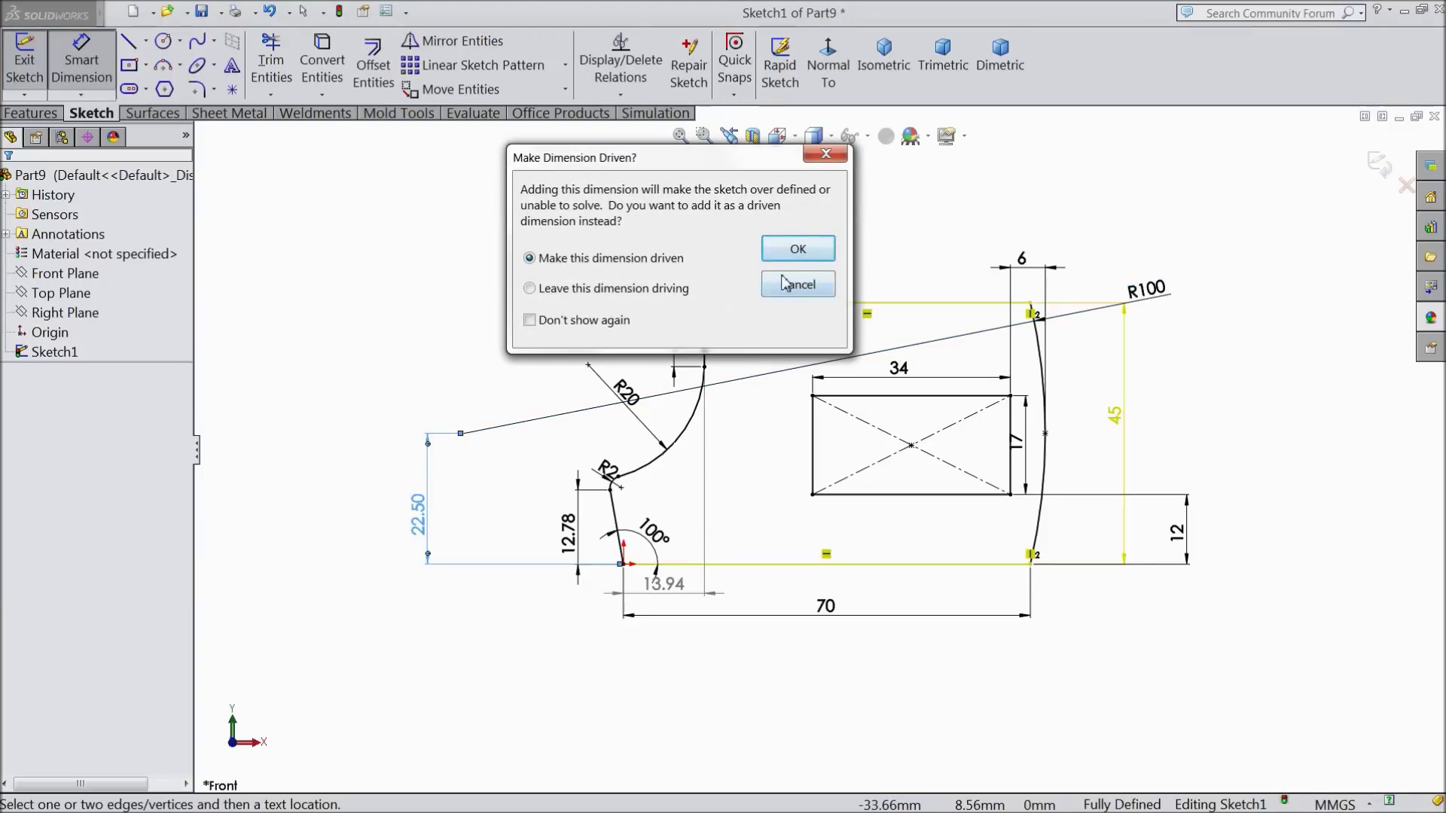
pyautogui.click(796, 252)
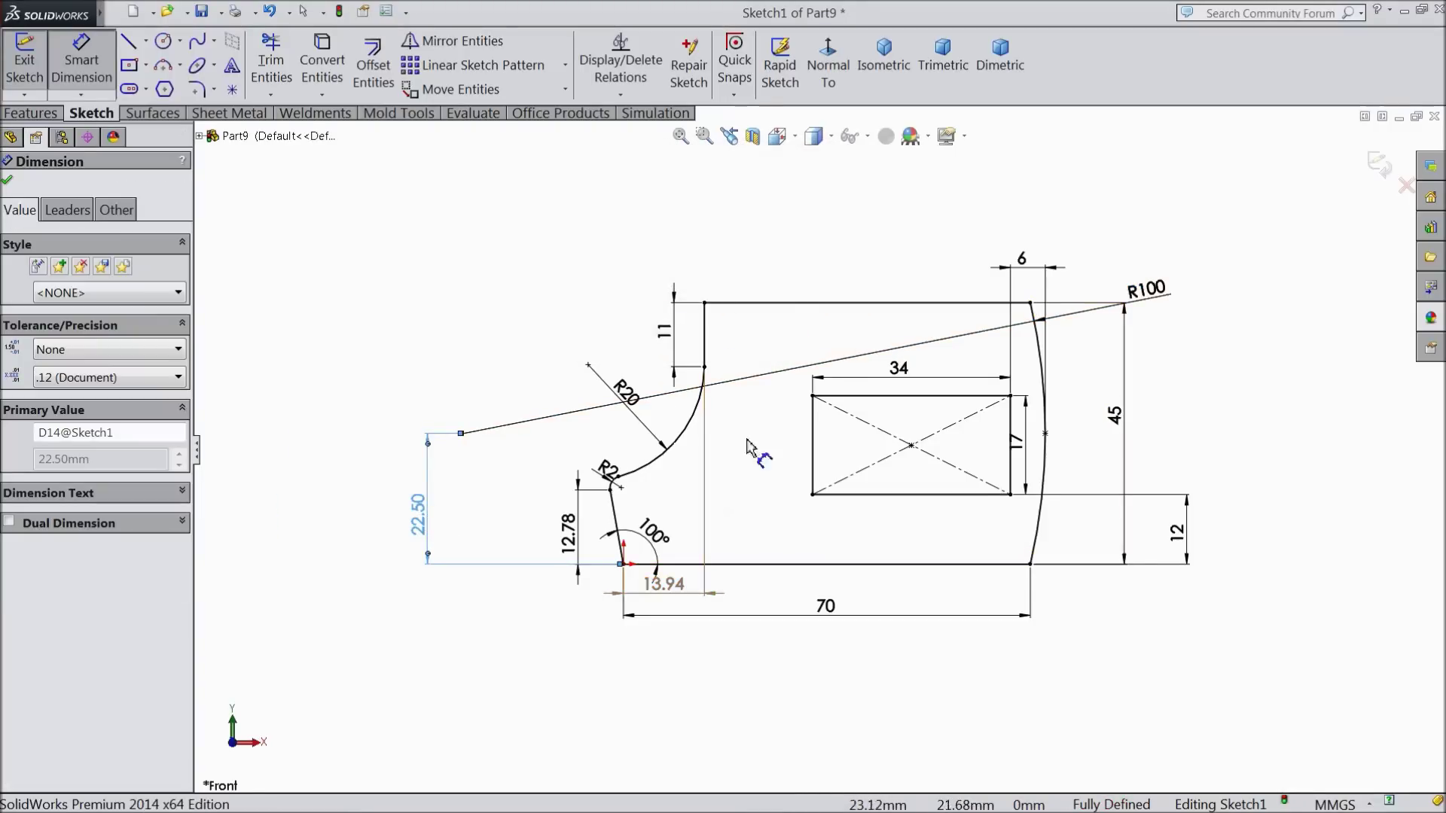
# - Fillet all four corners of the inner rectangle with a 2 mm radius
pyautogui.click(197, 88)
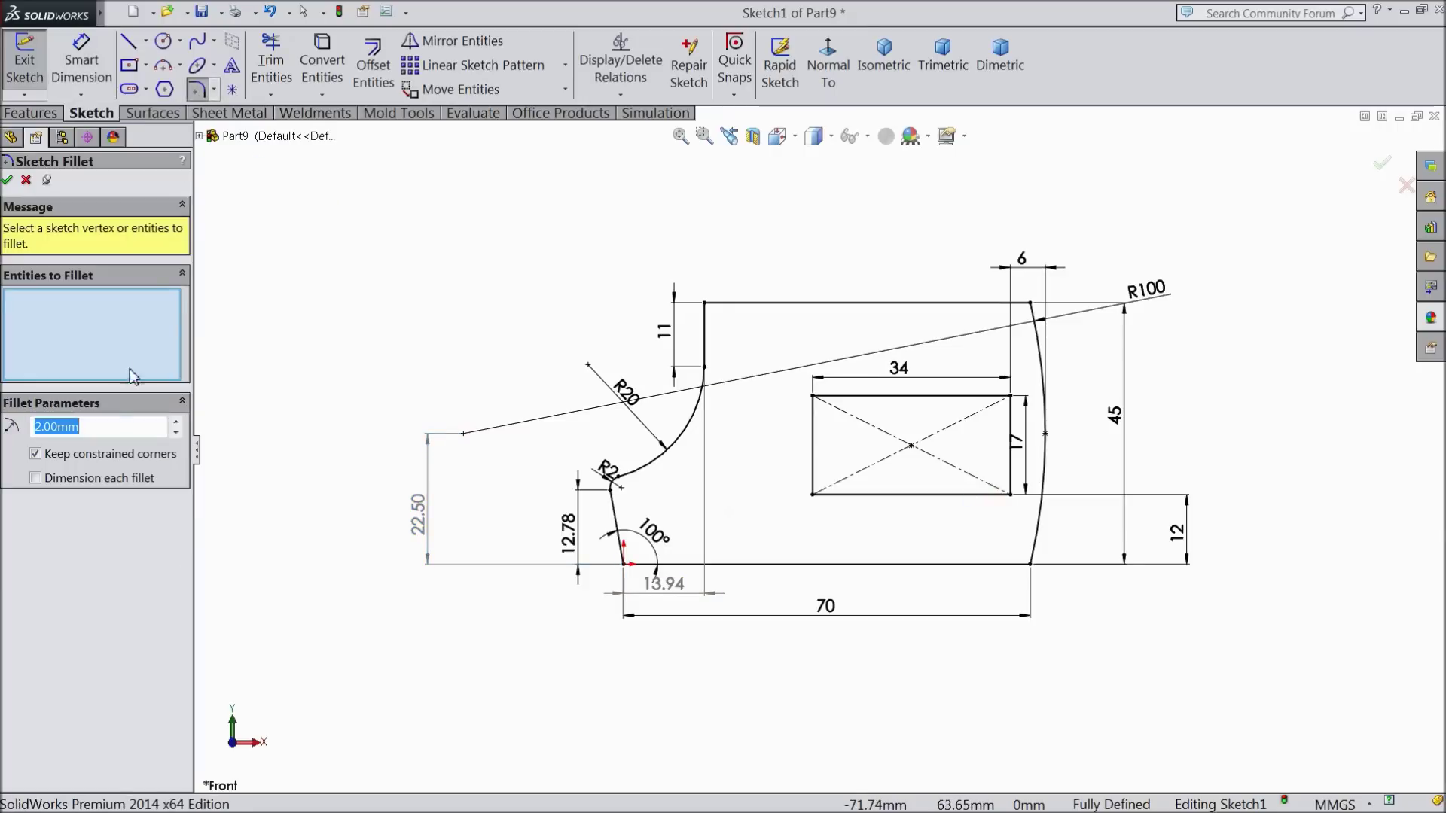
pyautogui.scroll(-3, 1137, 594)
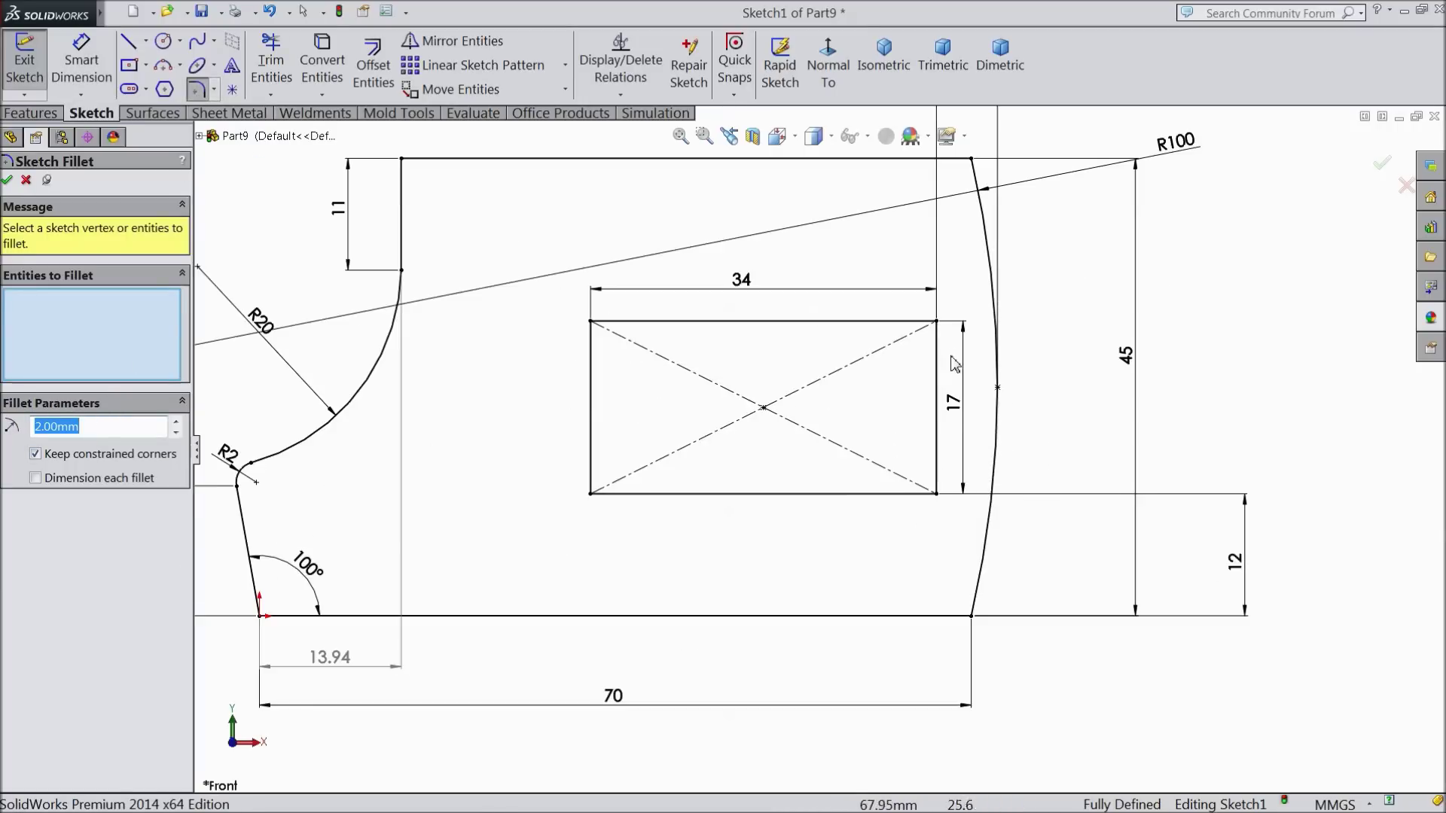
pyautogui.moveTo(558, 298); pyautogui.dragTo(963, 531)
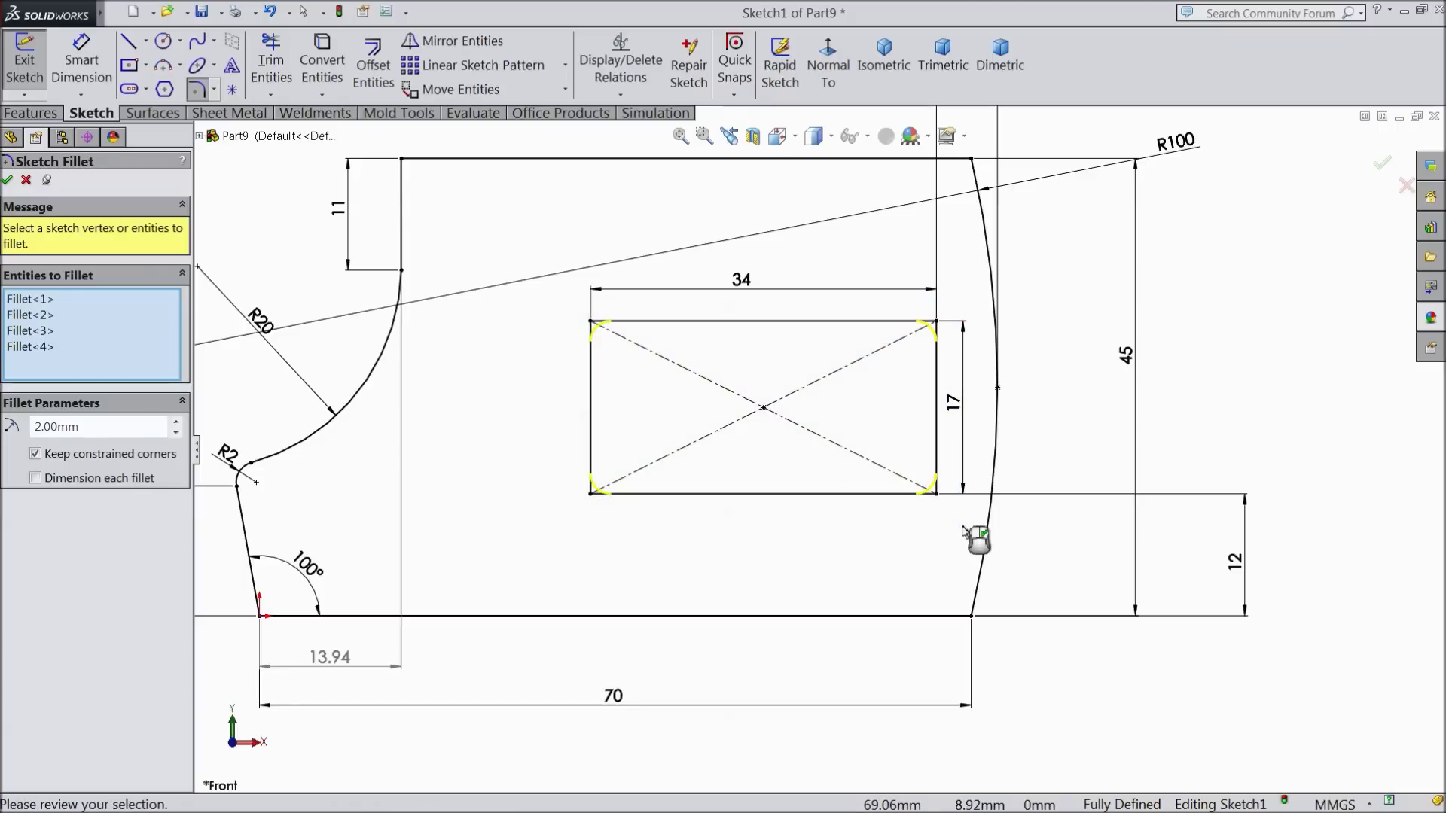
pyautogui.click(8, 182)
pyautogui.click(8, 181)
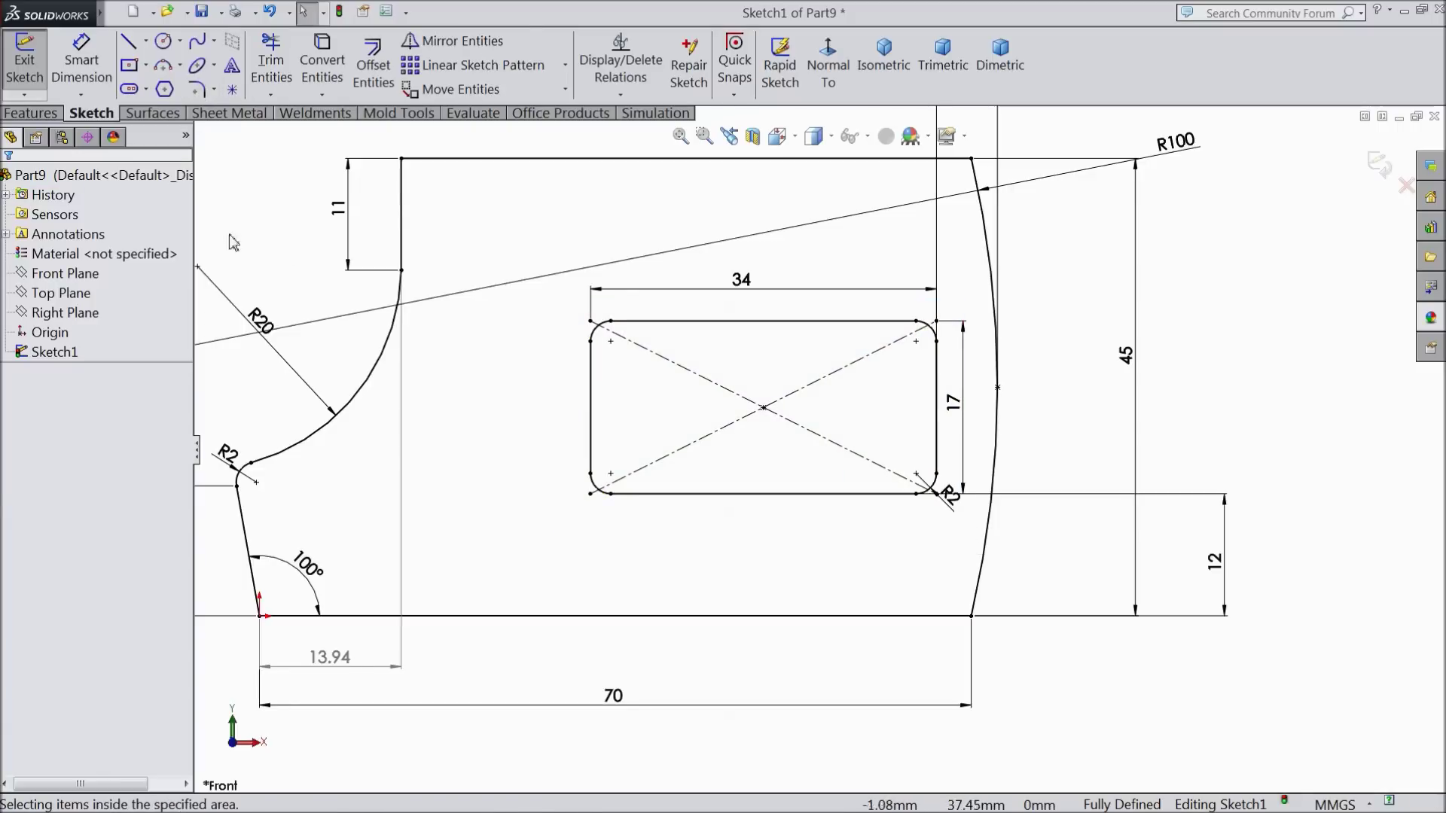
# - Fillet the profile's upper-left corner with a 7 mm radius
pyautogui.click(205, 89)
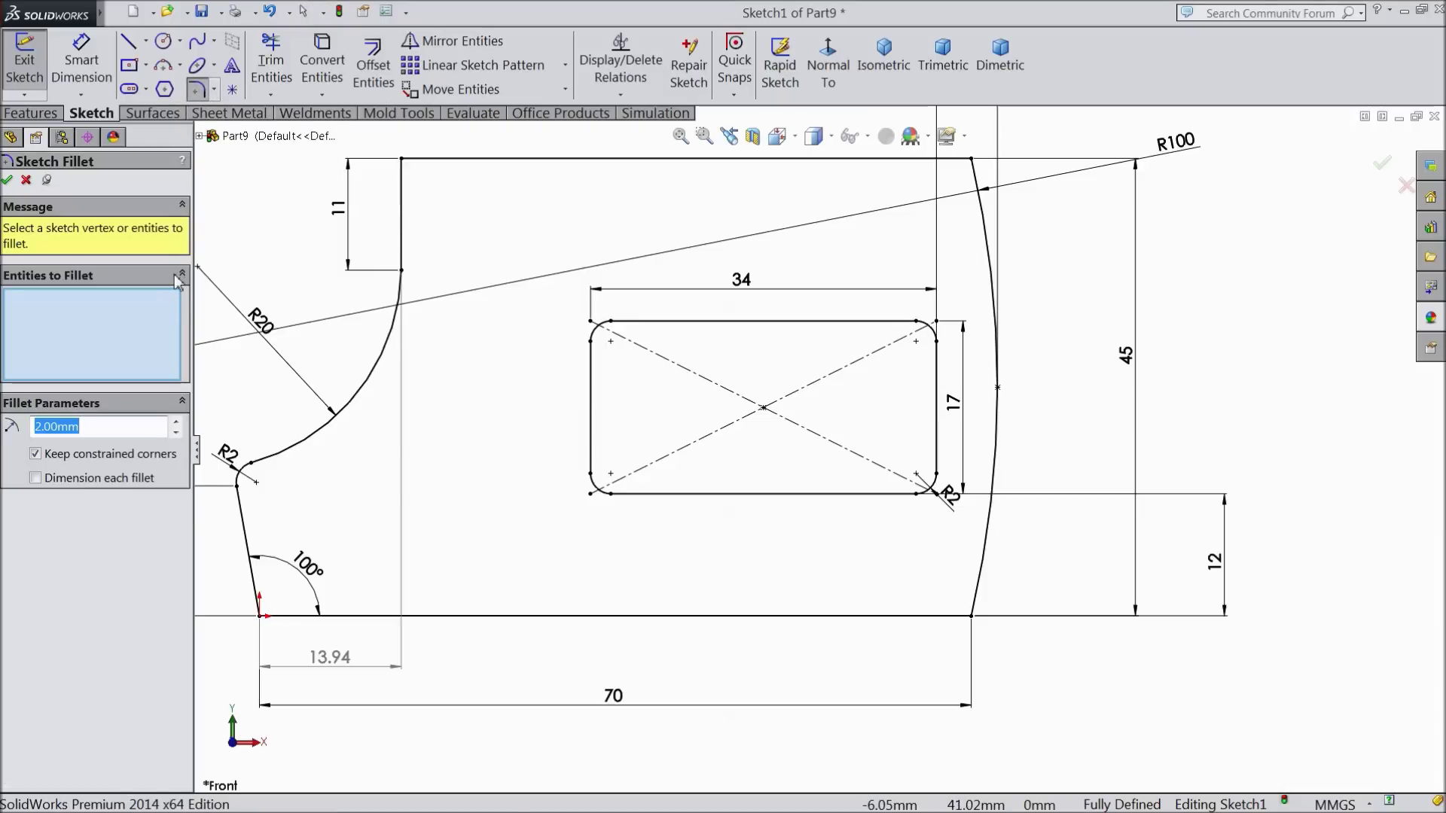
pyautogui.click(402, 161)
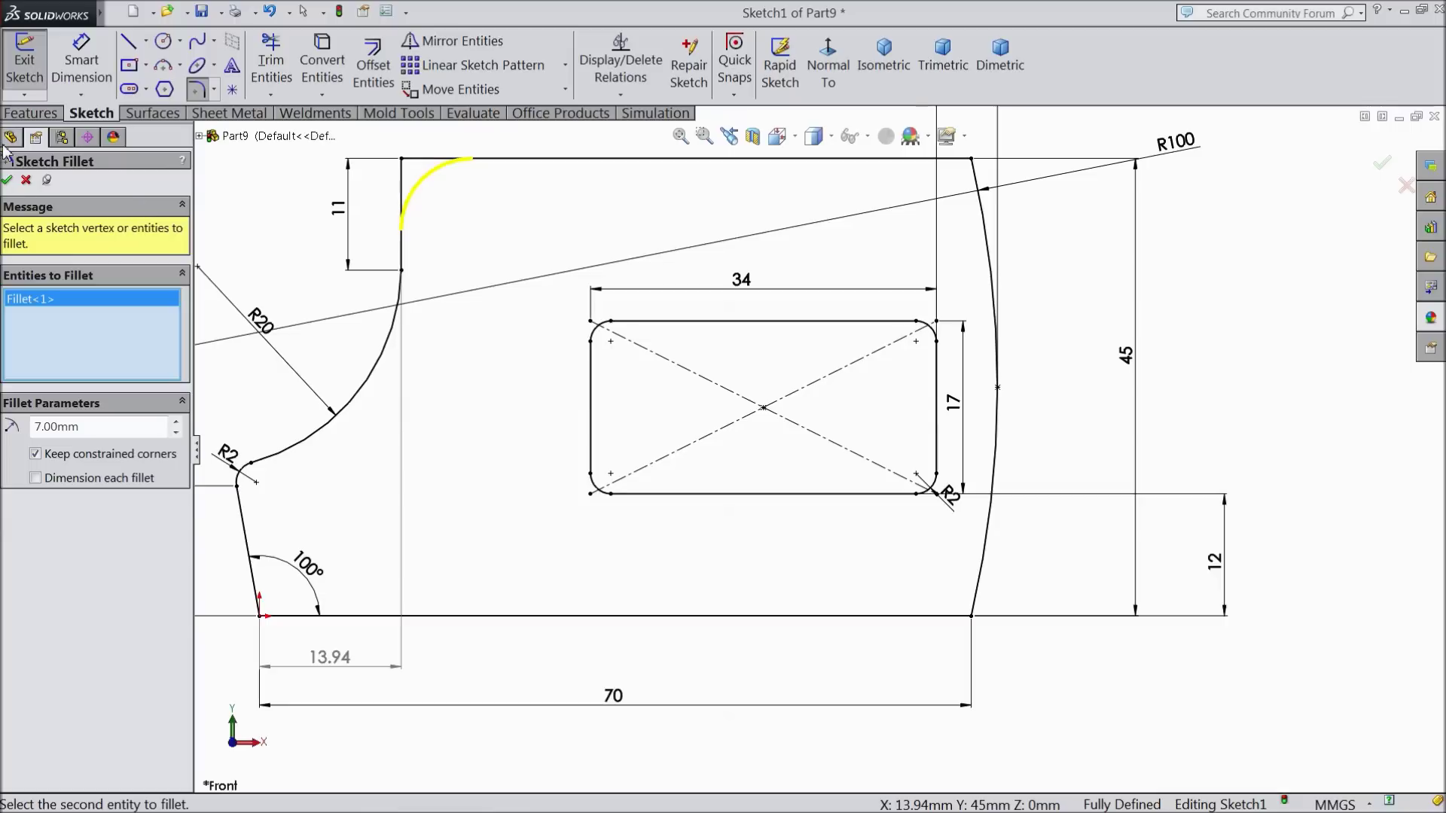
pyautogui.click(7, 183)
pyautogui.click(6, 180)
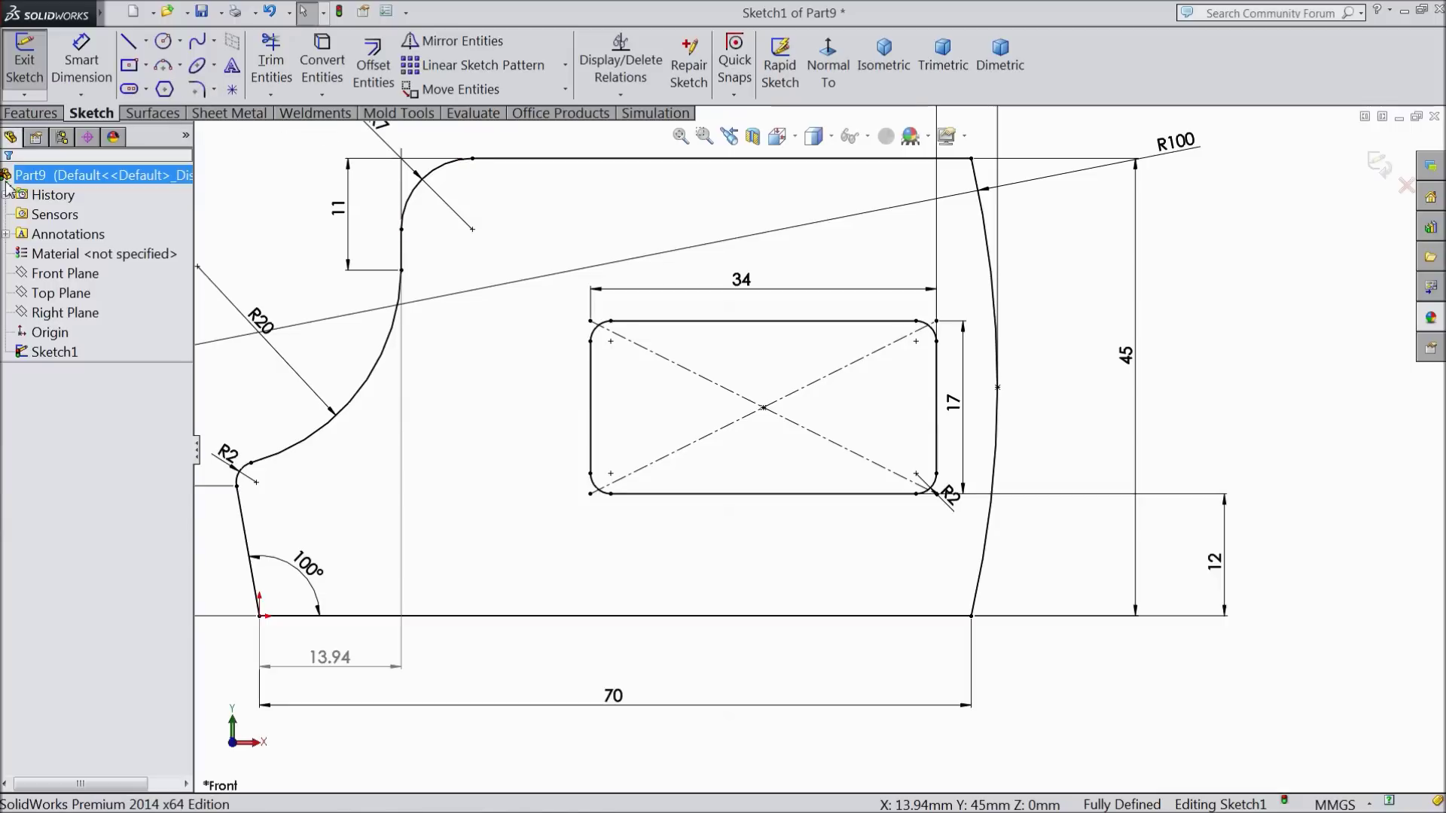
# - Delete the vertical dimension between the R2 fillet's lower endpoint and the profile's bottom line
pyautogui.press('f')
pyautogui.scroll(-2, 582, 576)
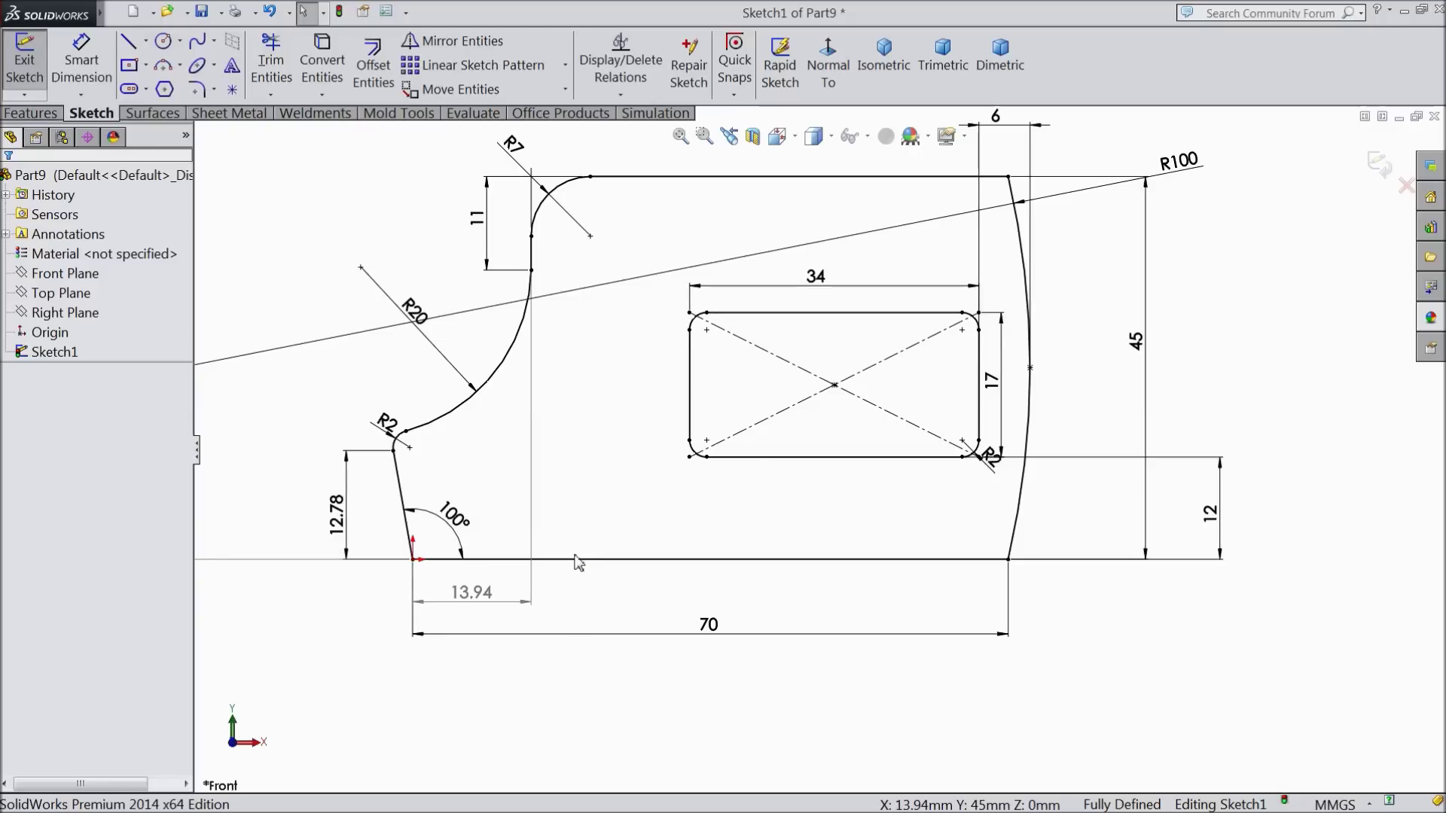
pyautogui.click(339, 527)
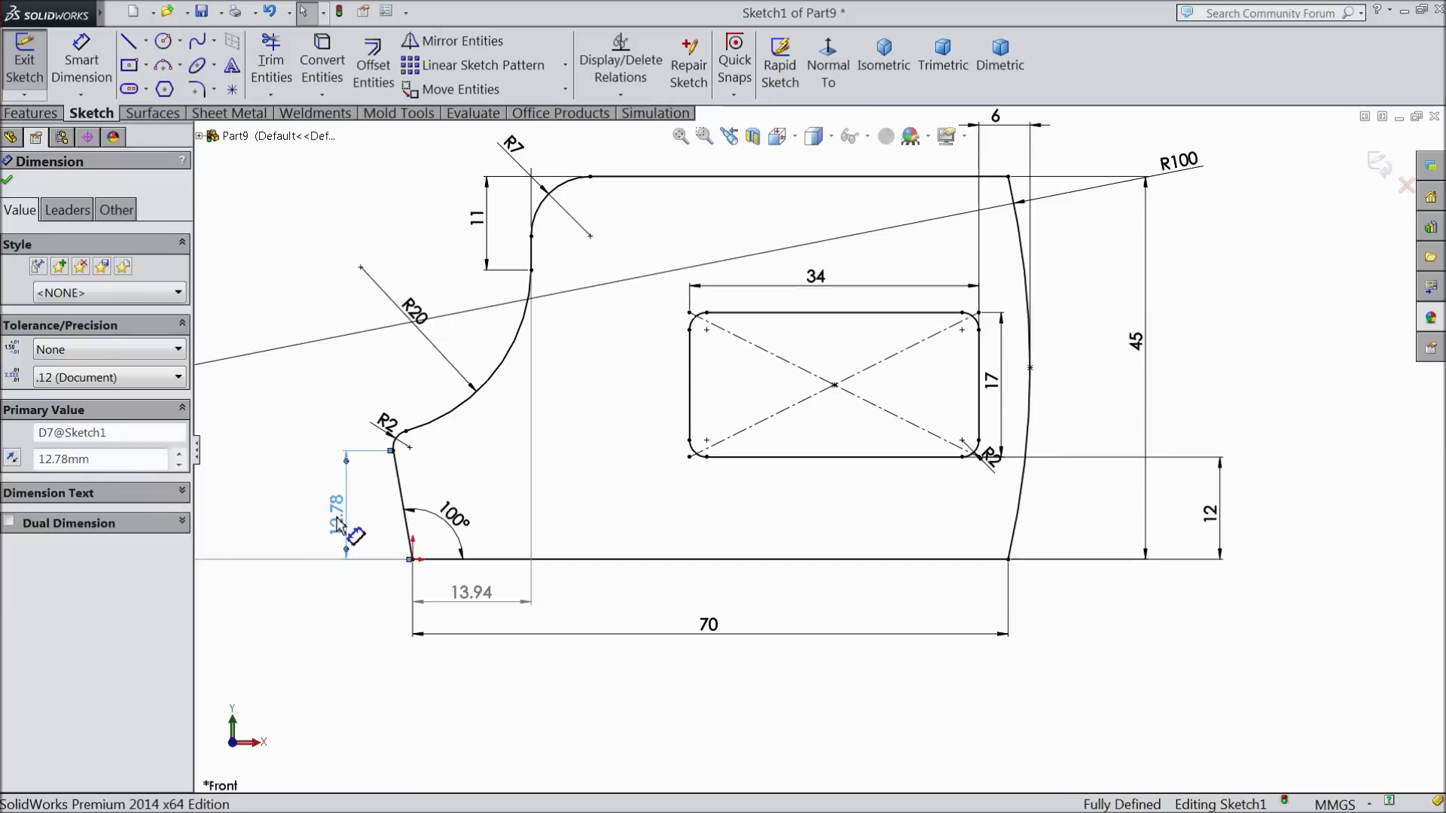
pyautogui.press('Delete')
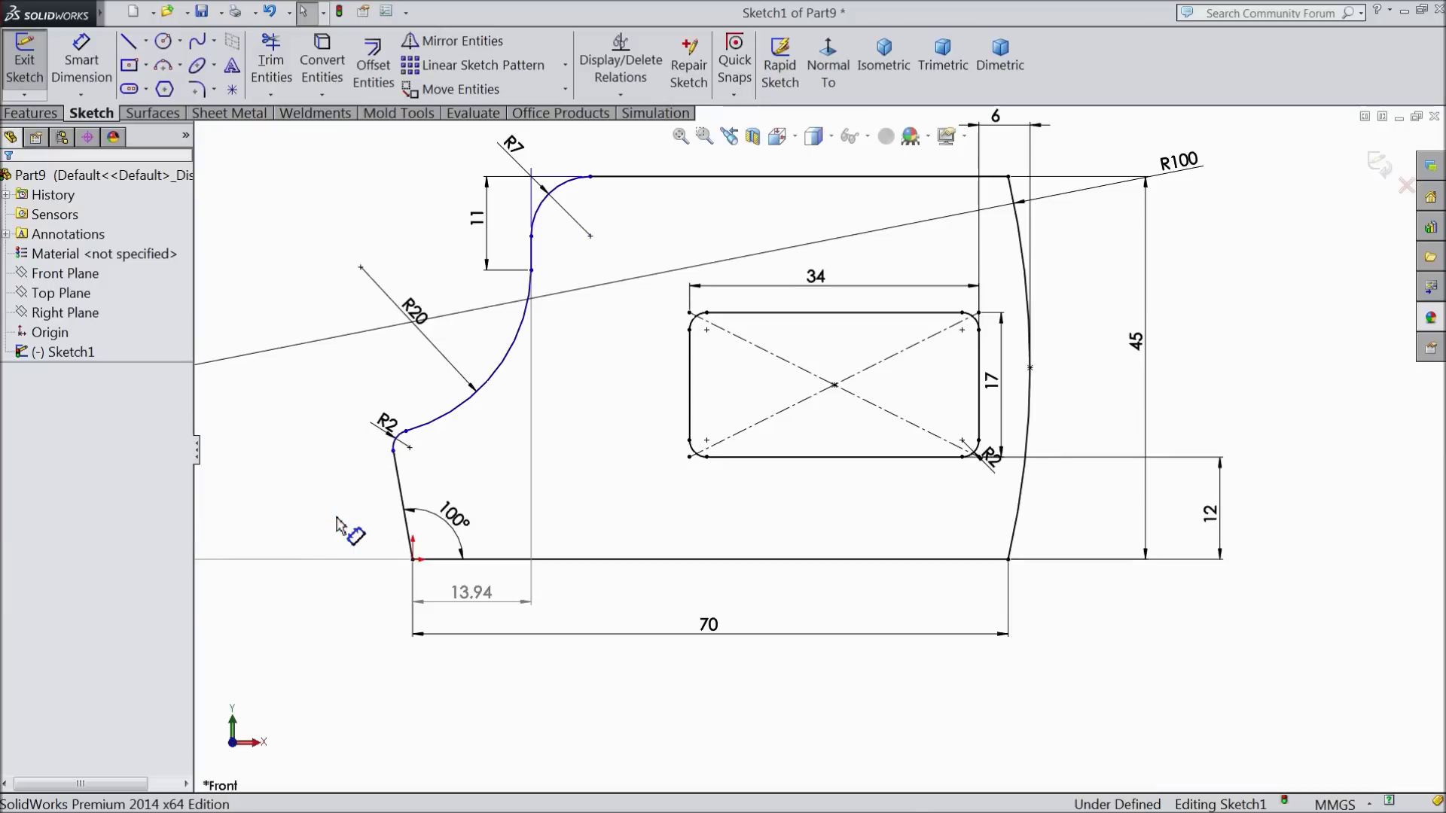
pyautogui.click(81, 61)
pyautogui.click(532, 256)
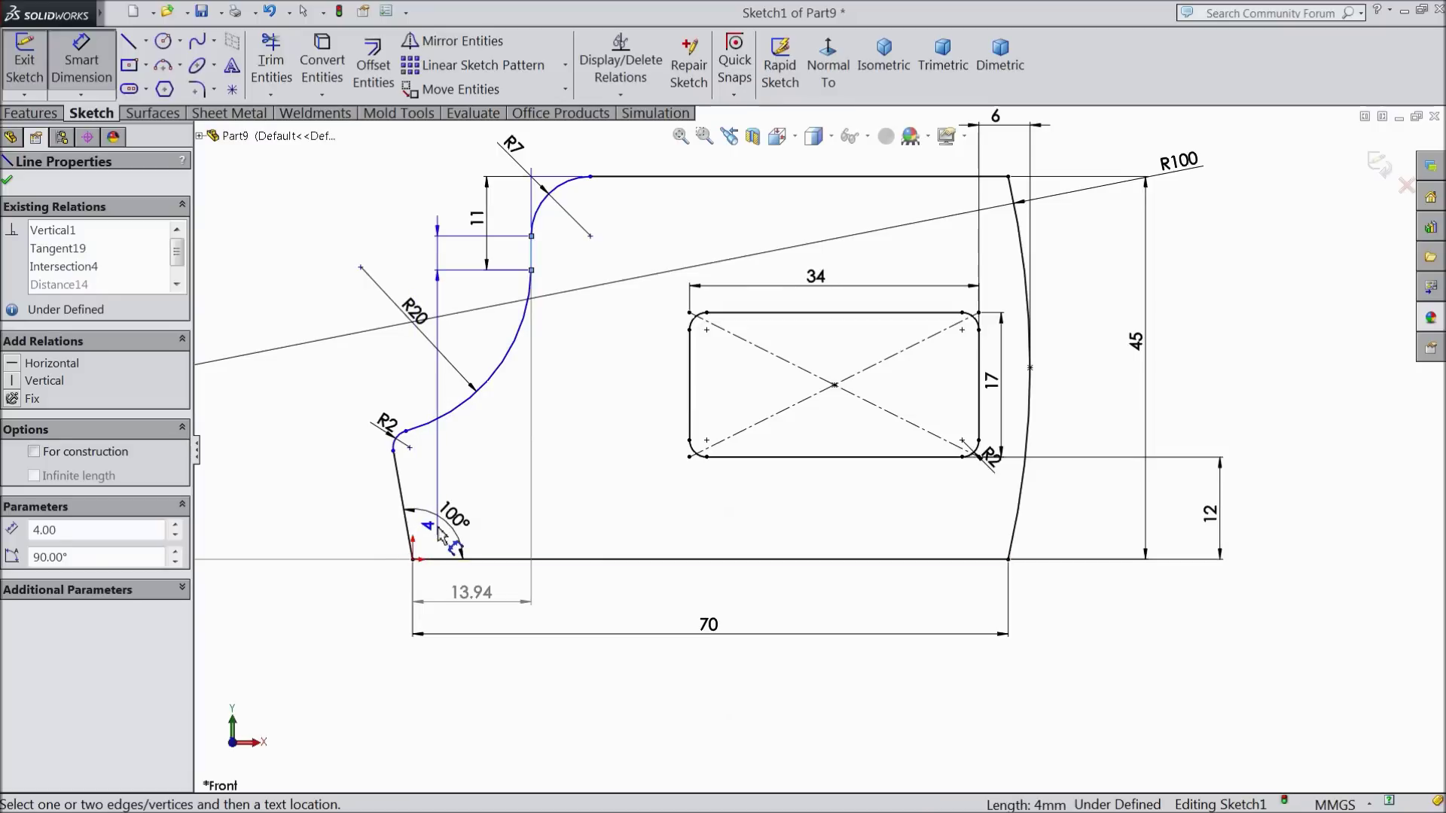
pyautogui.press('Escape')
# - Delete the driven horizontal dimension between the upper-left vertical line and the origin
pyautogui.click(482, 595)
pyautogui.doubleClick(472, 593)
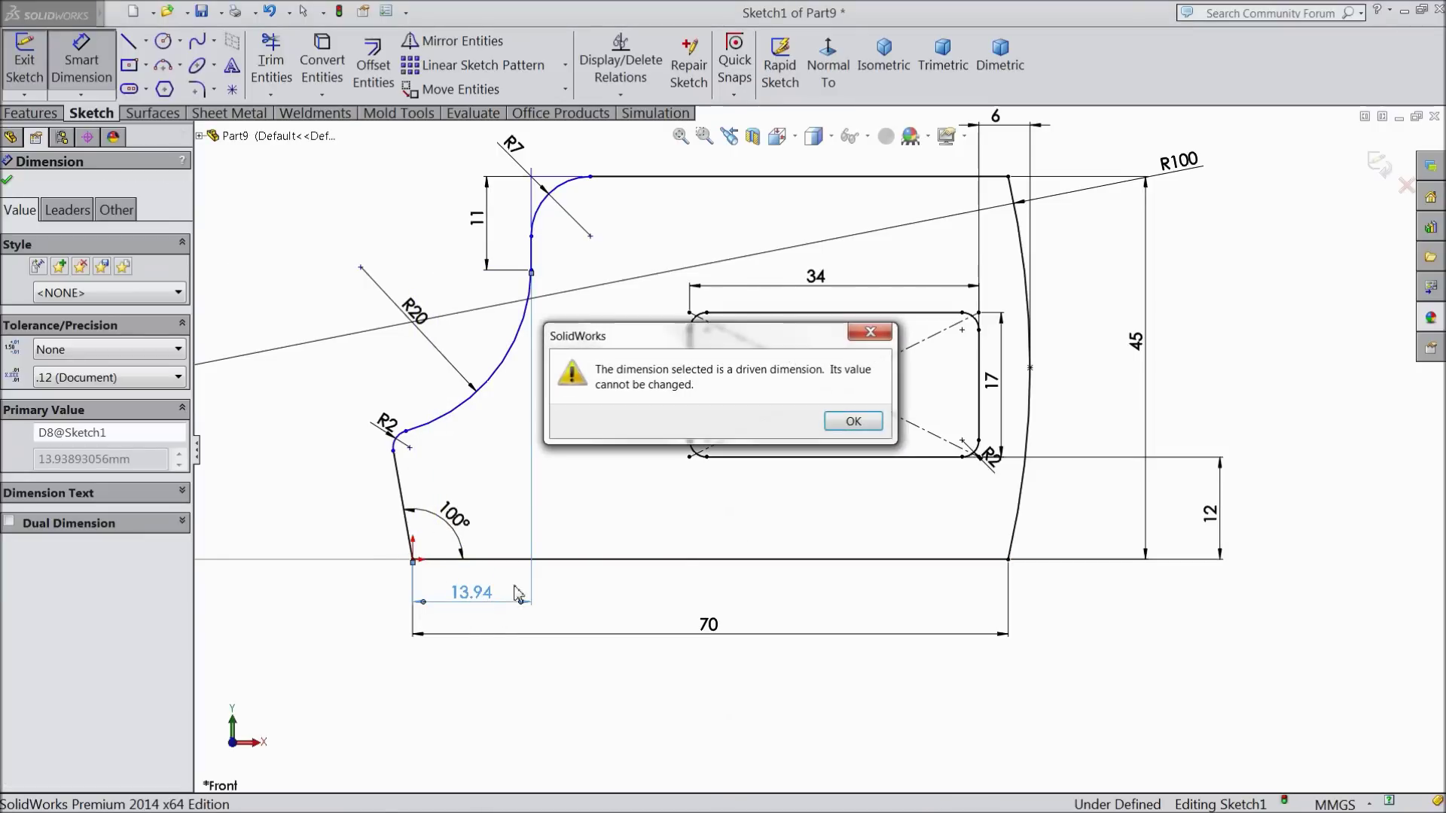
pyautogui.click(850, 428)
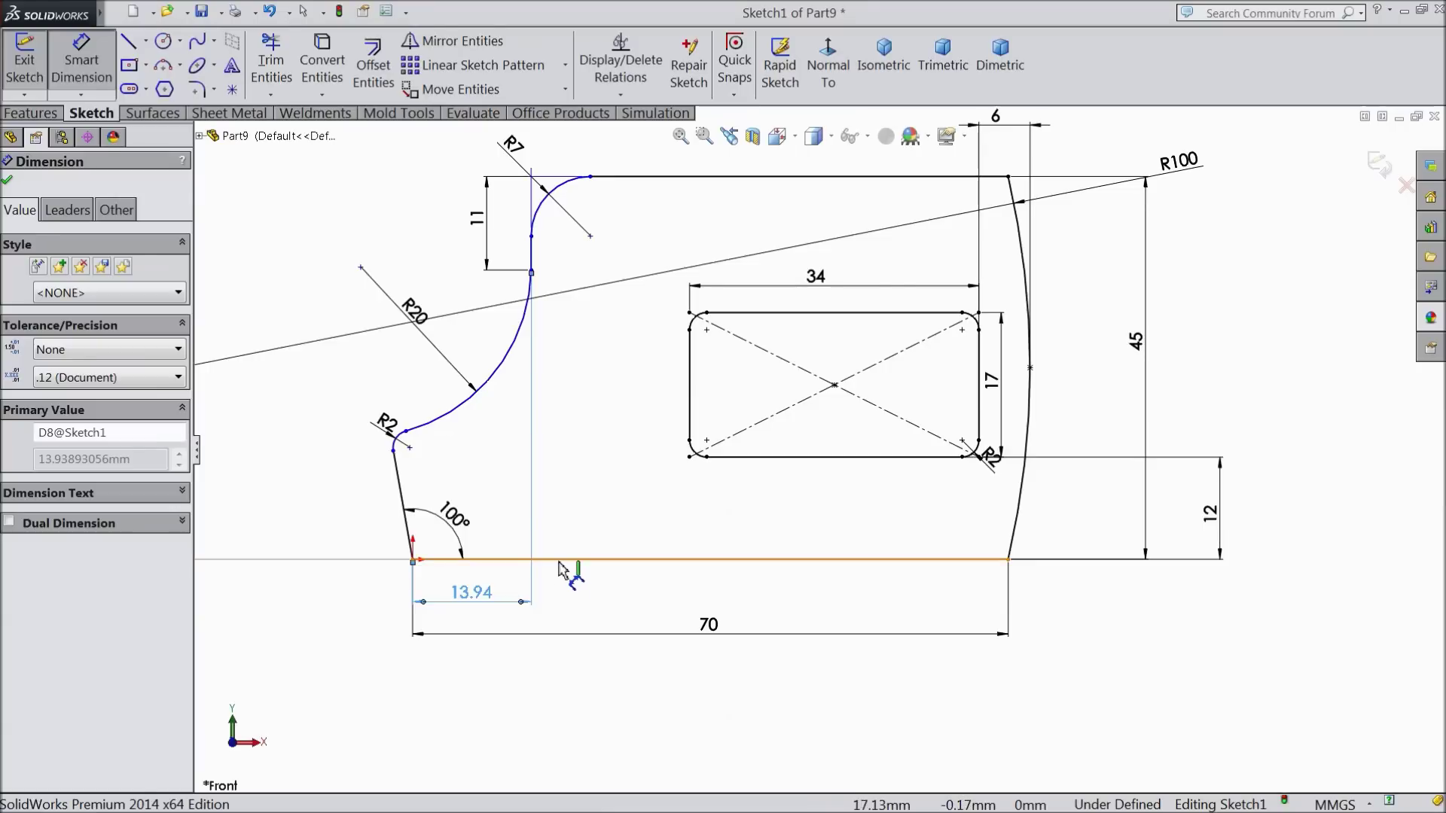
pyautogui.press('Delete')
# - Delete the coincident relation between the R20 arc's centre point and the slanted left line
pyautogui.scroll(1, 420, 450)
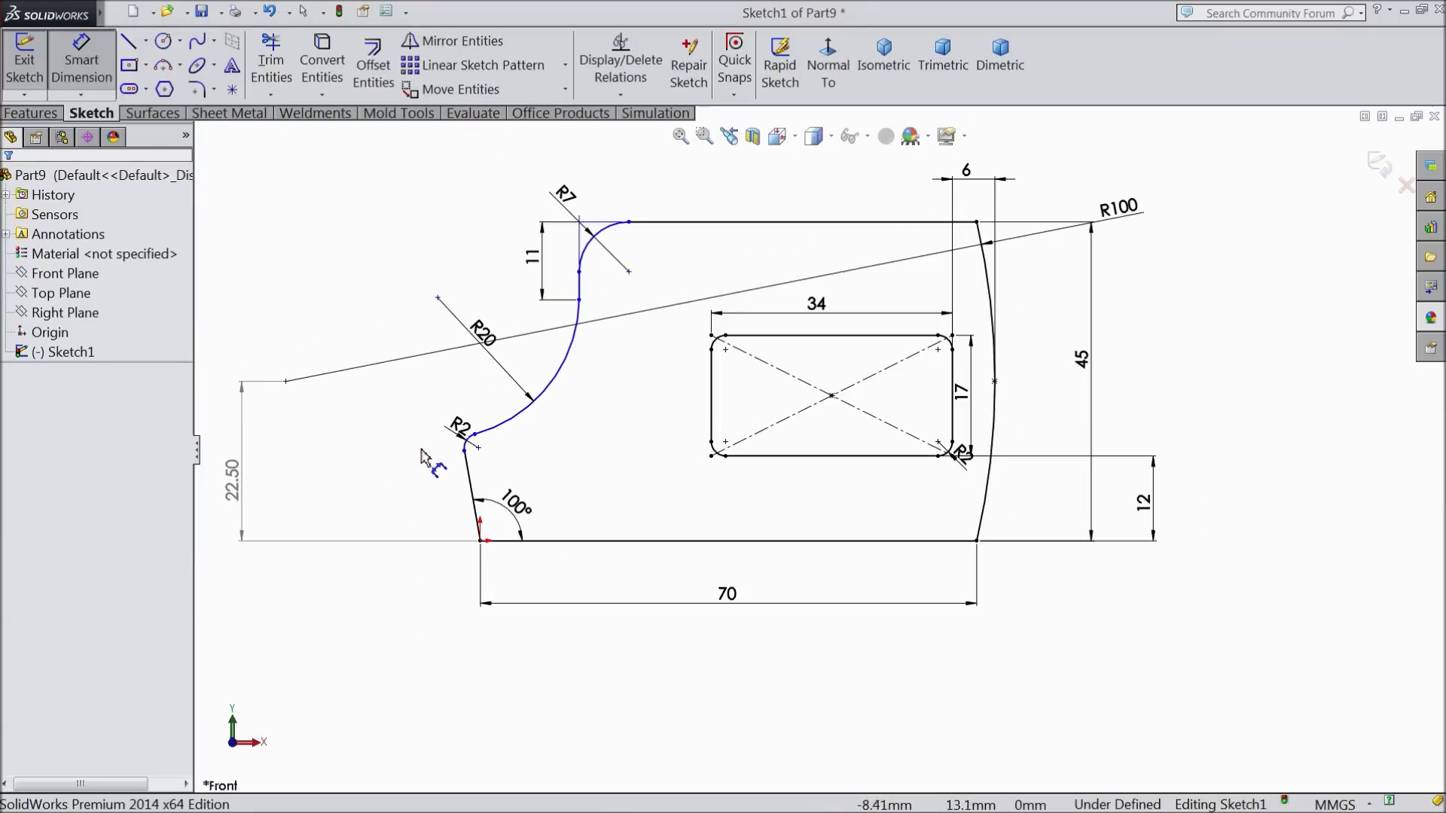
pyautogui.scroll(-1, 519, 404)
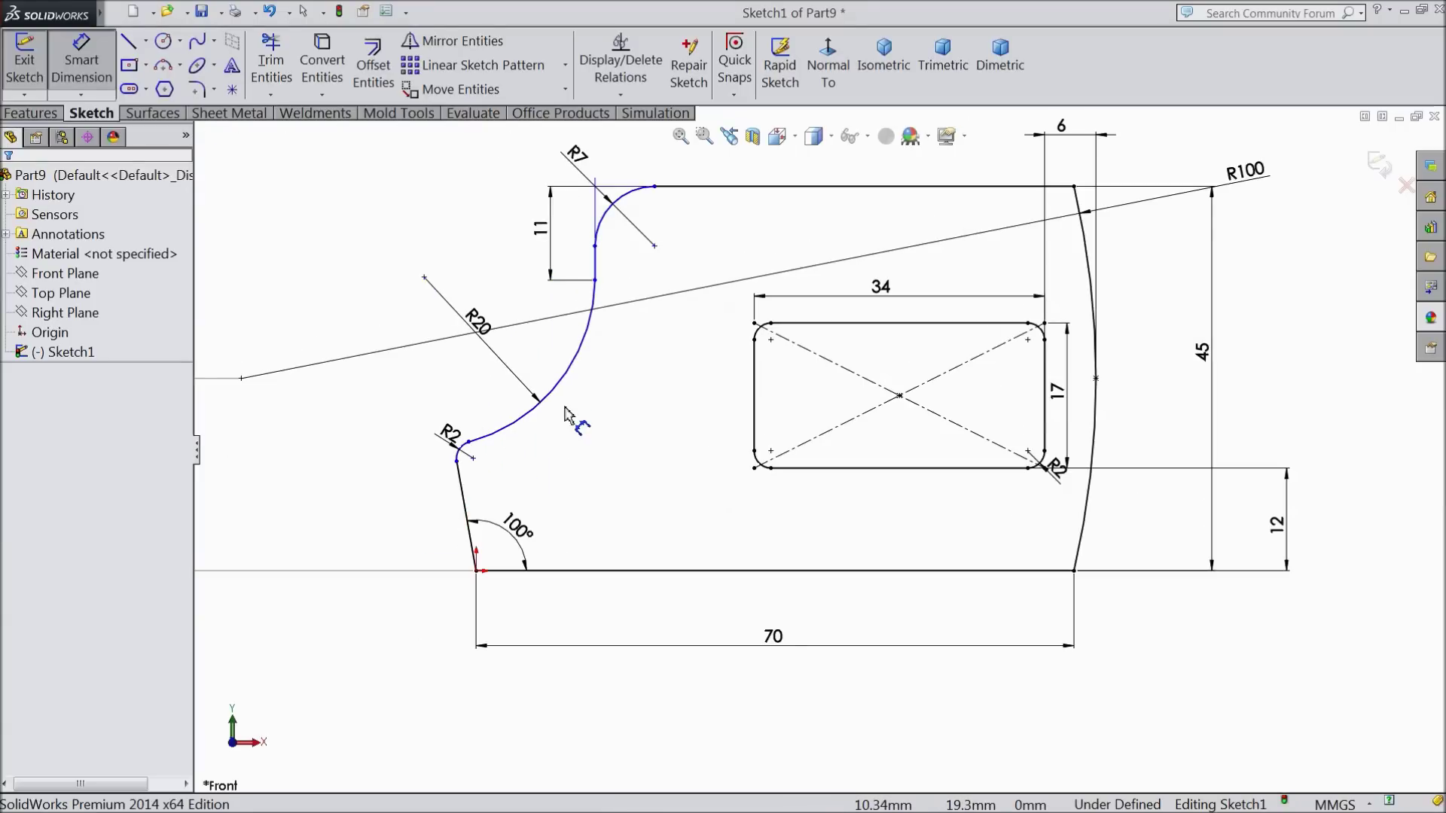
pyautogui.press('Escape')
pyautogui.click(425, 278)
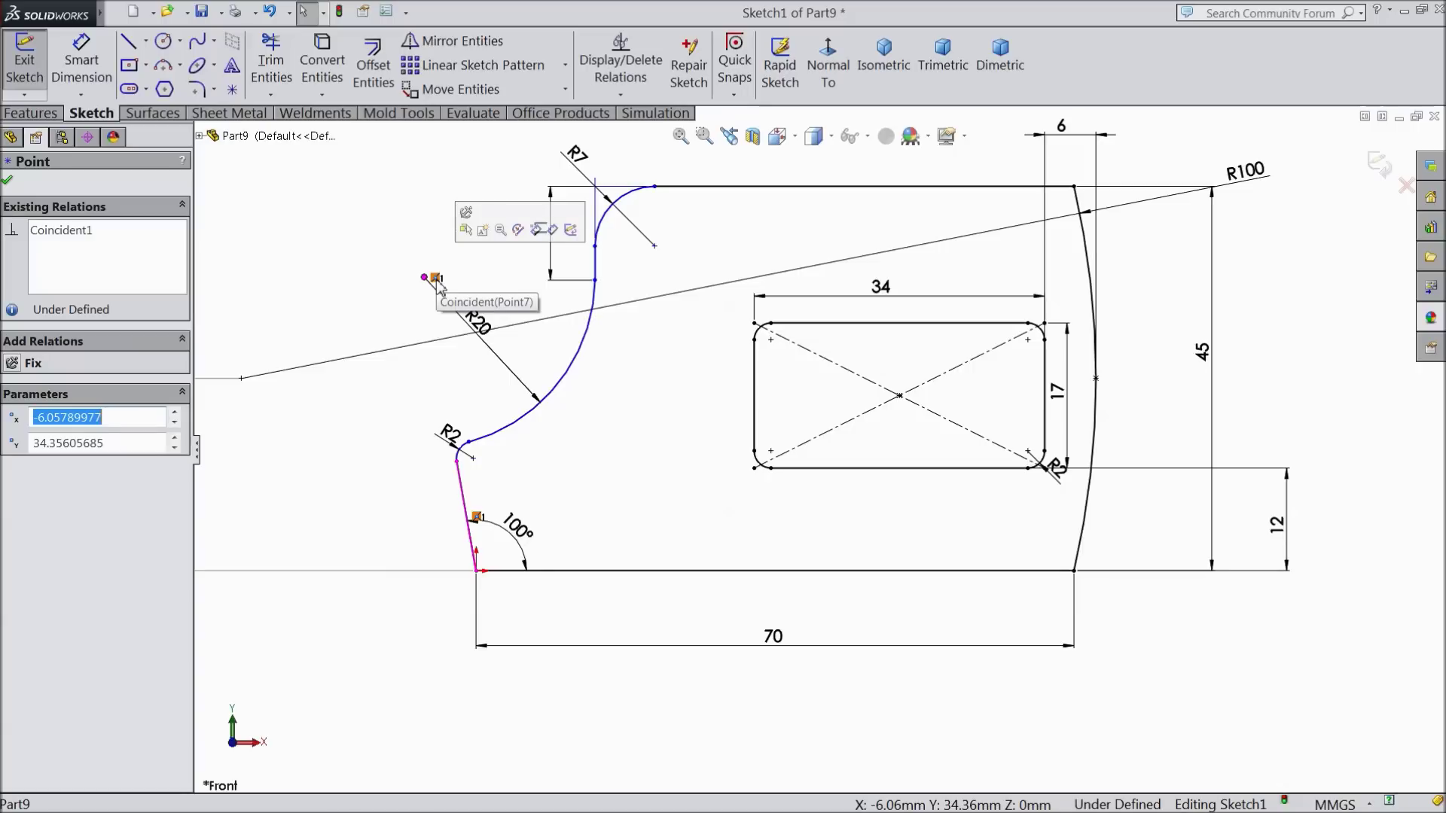
pyautogui.click(437, 281)
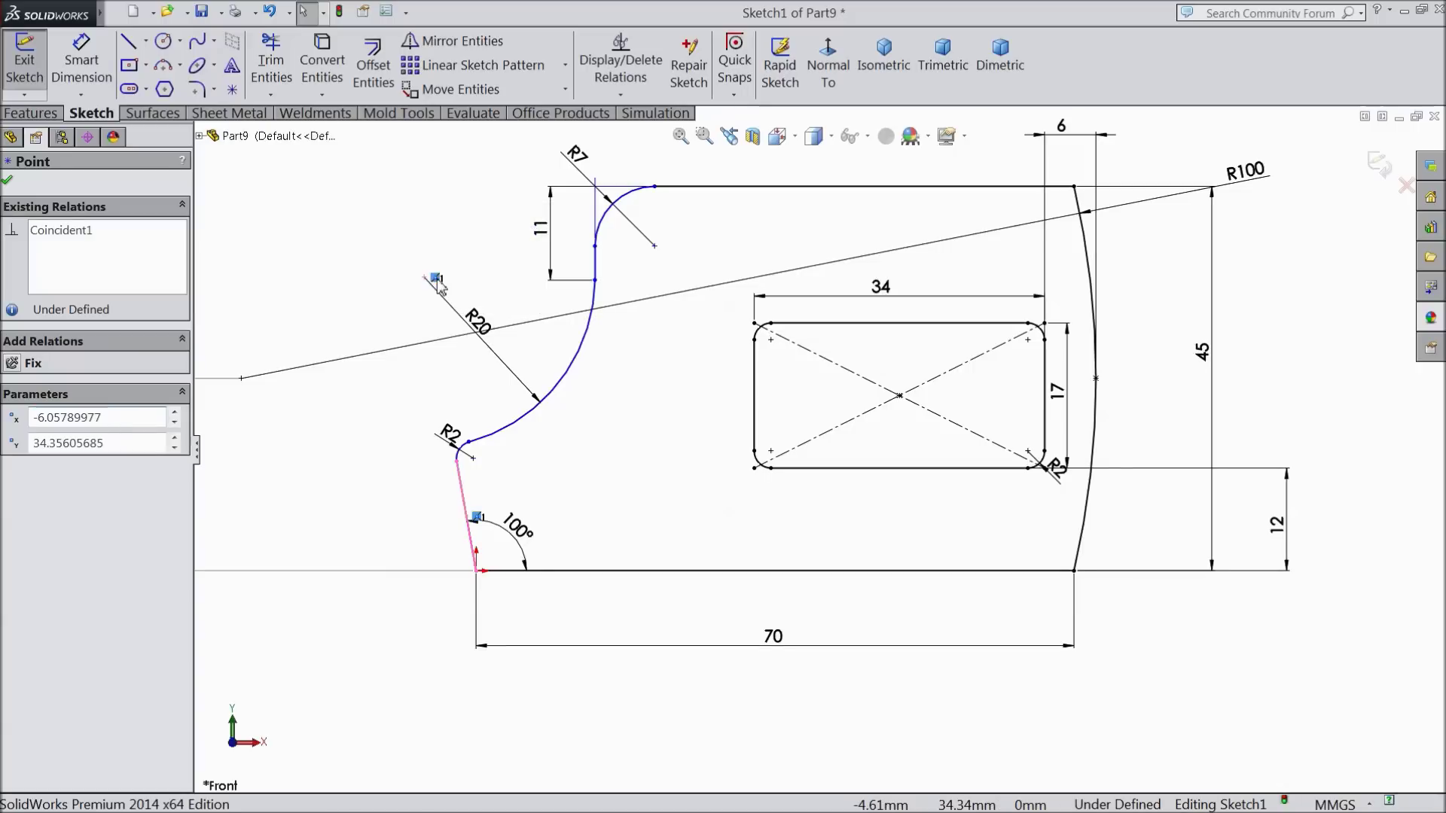
pyautogui.press('Delete')
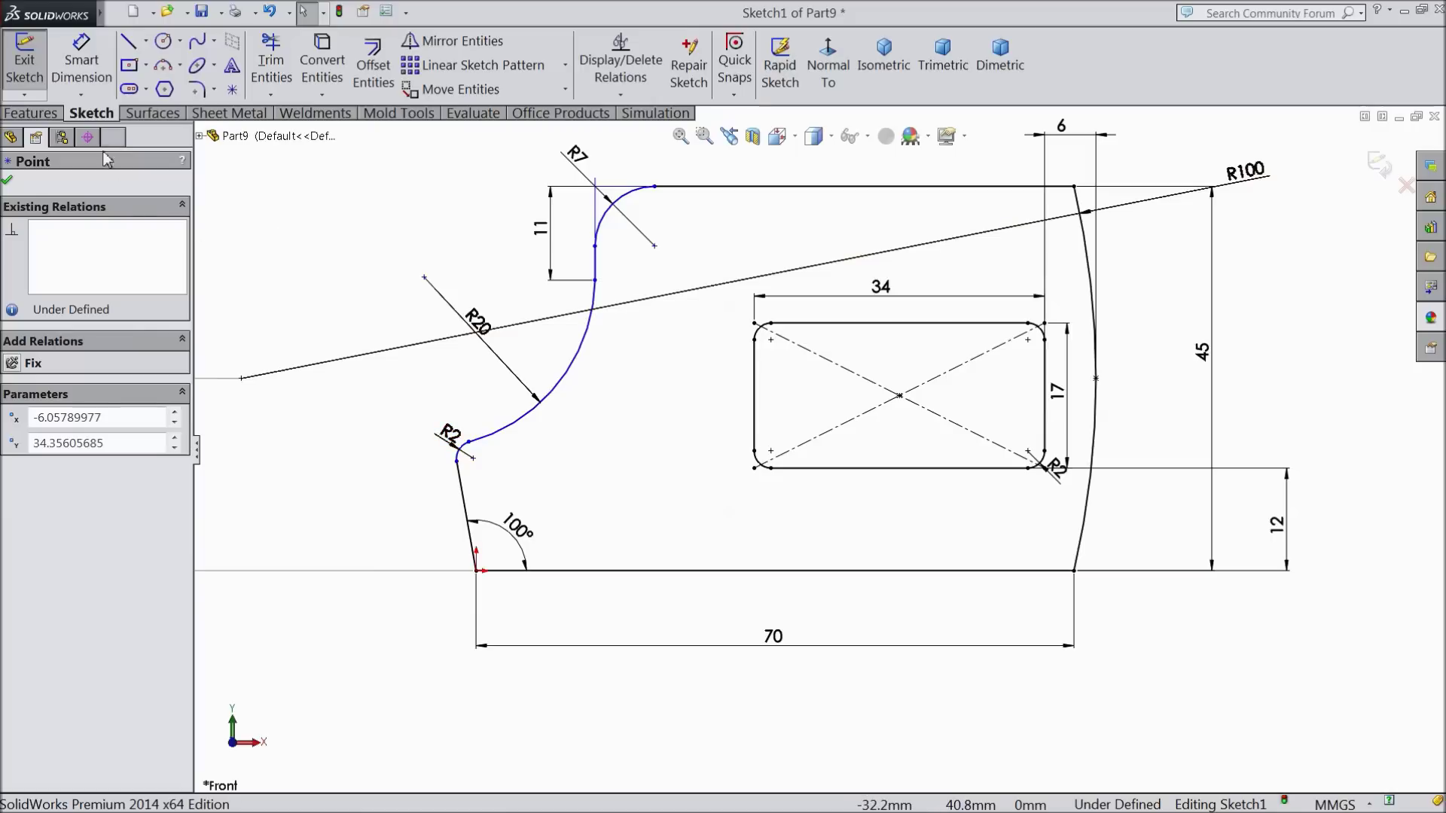
# - Dimension the horizontal distance between the upper-left vertical line and the origin as 17.355 mm
pyautogui.click(82, 60)
pyautogui.click(595, 263)
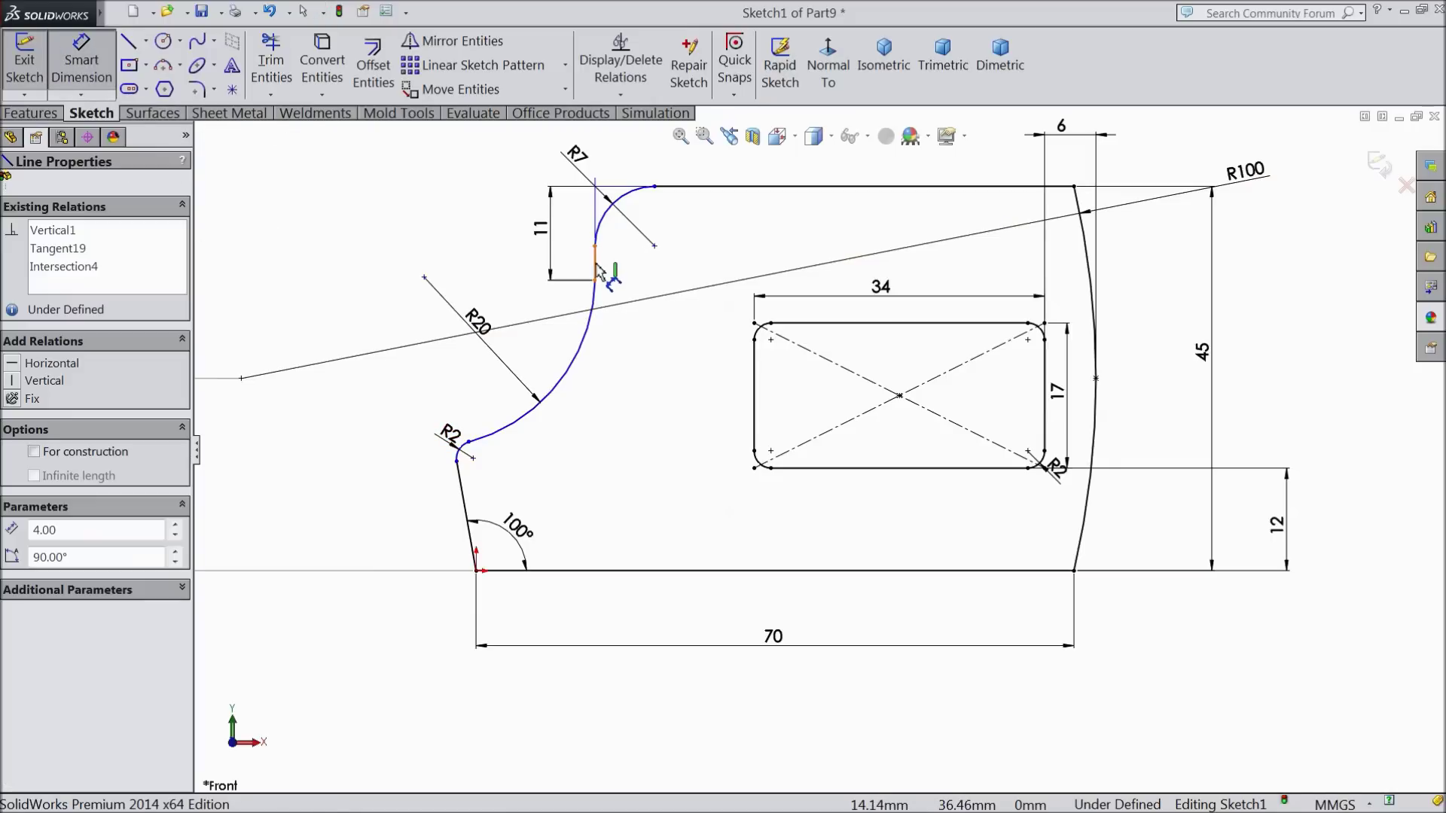
pyautogui.click(477, 574)
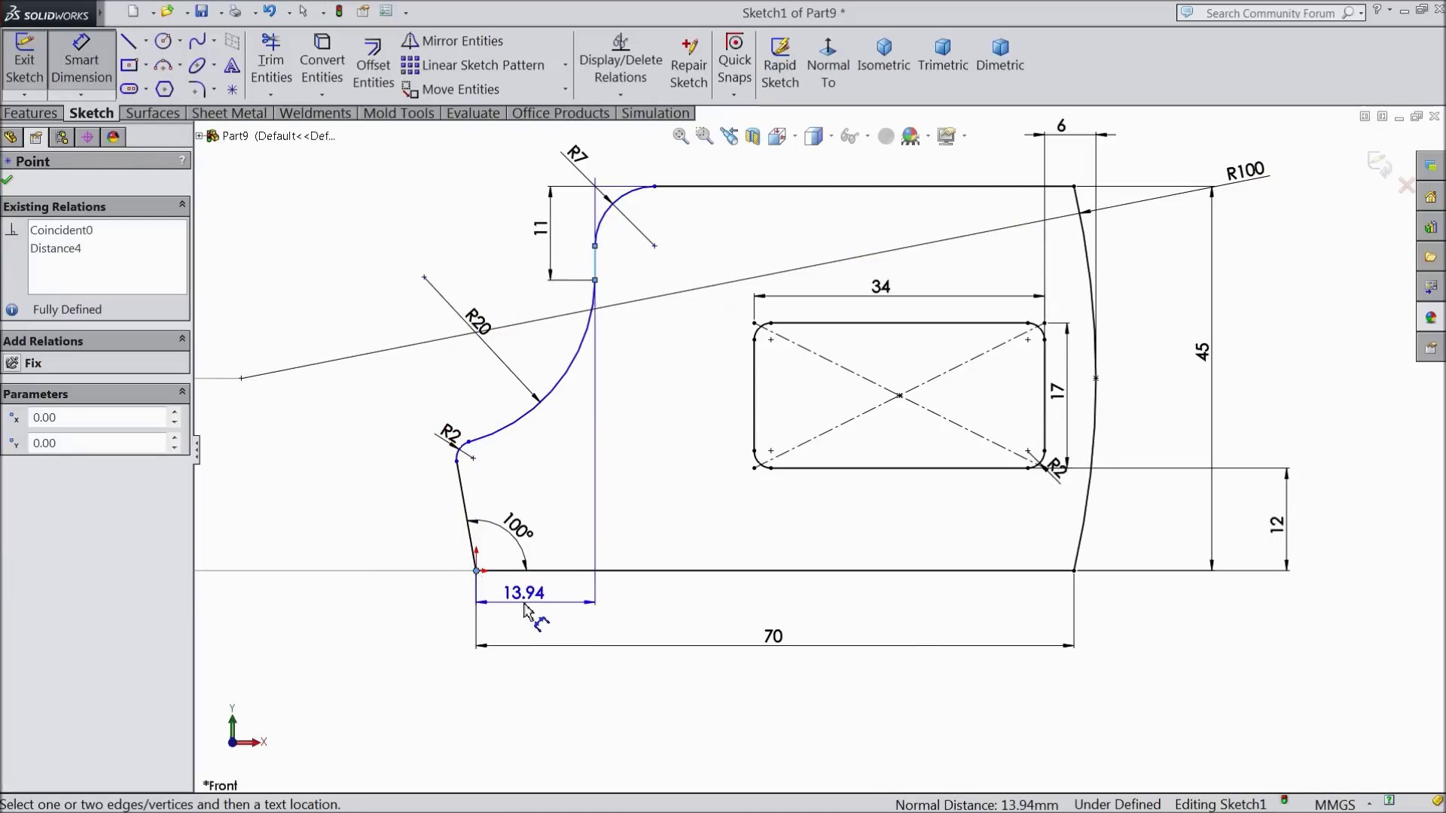
pyautogui.click(520, 599)
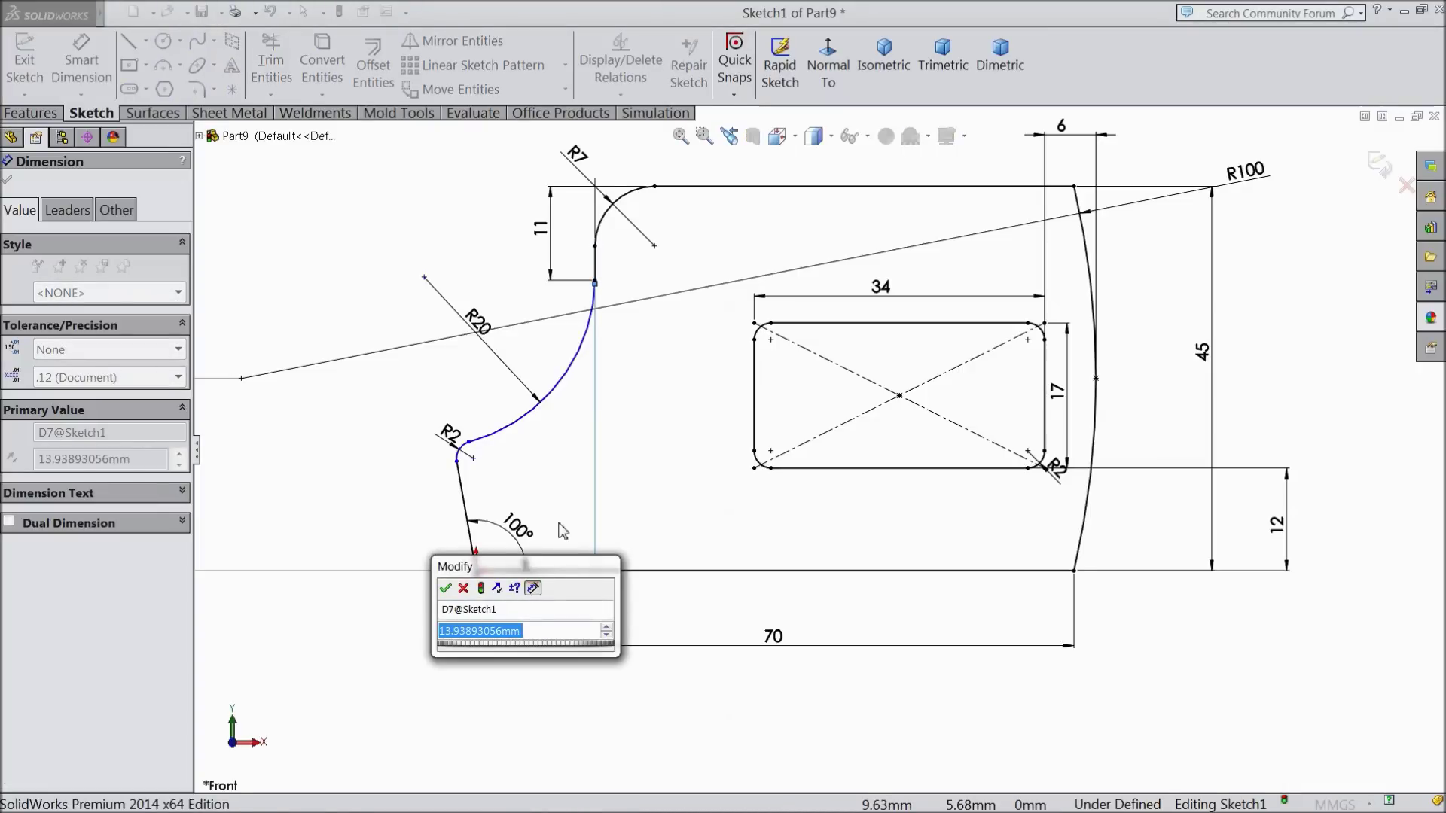
pyautogui.write('17.35')
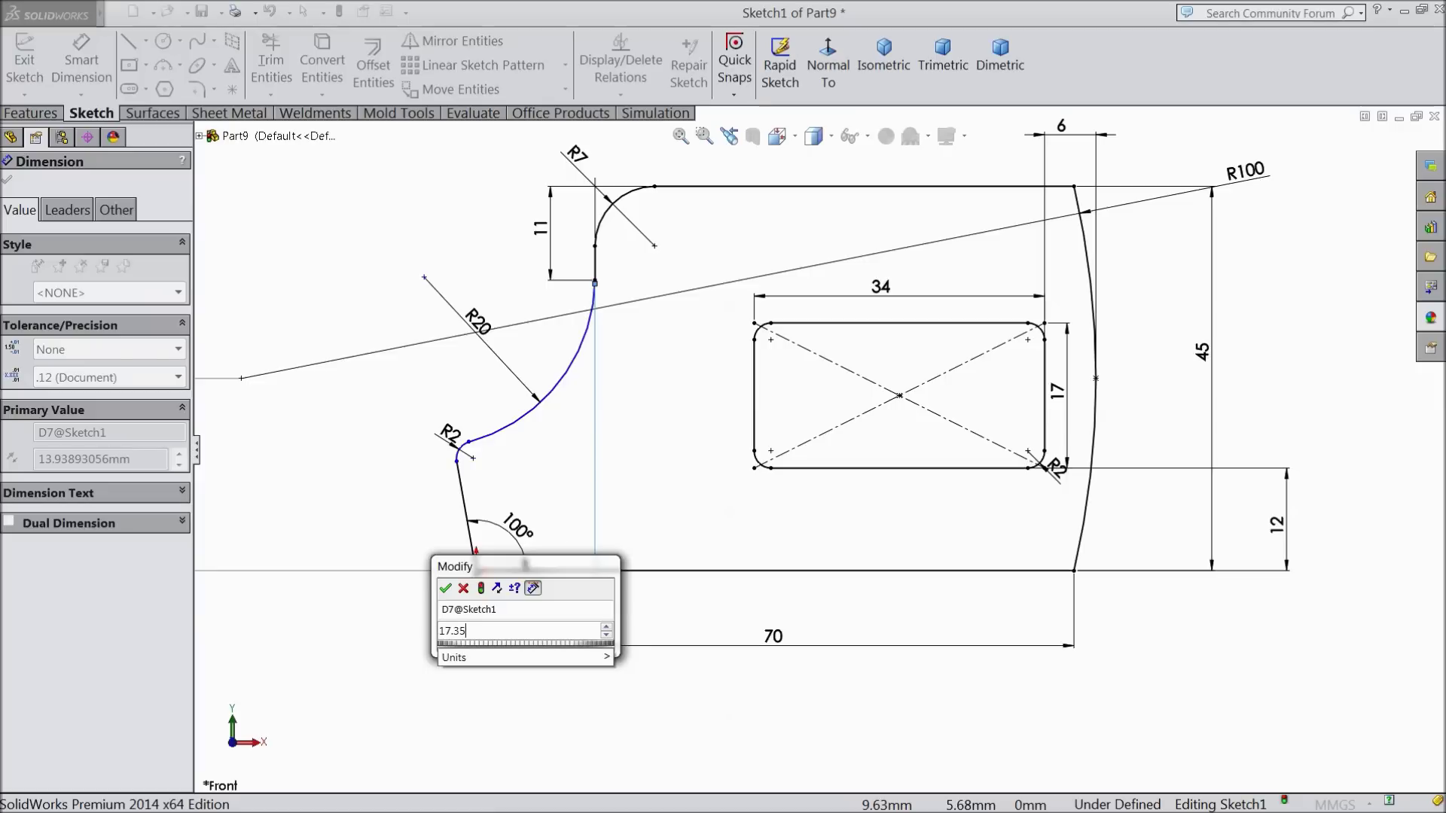
pyautogui.write('5')
pyautogui.press('Return')
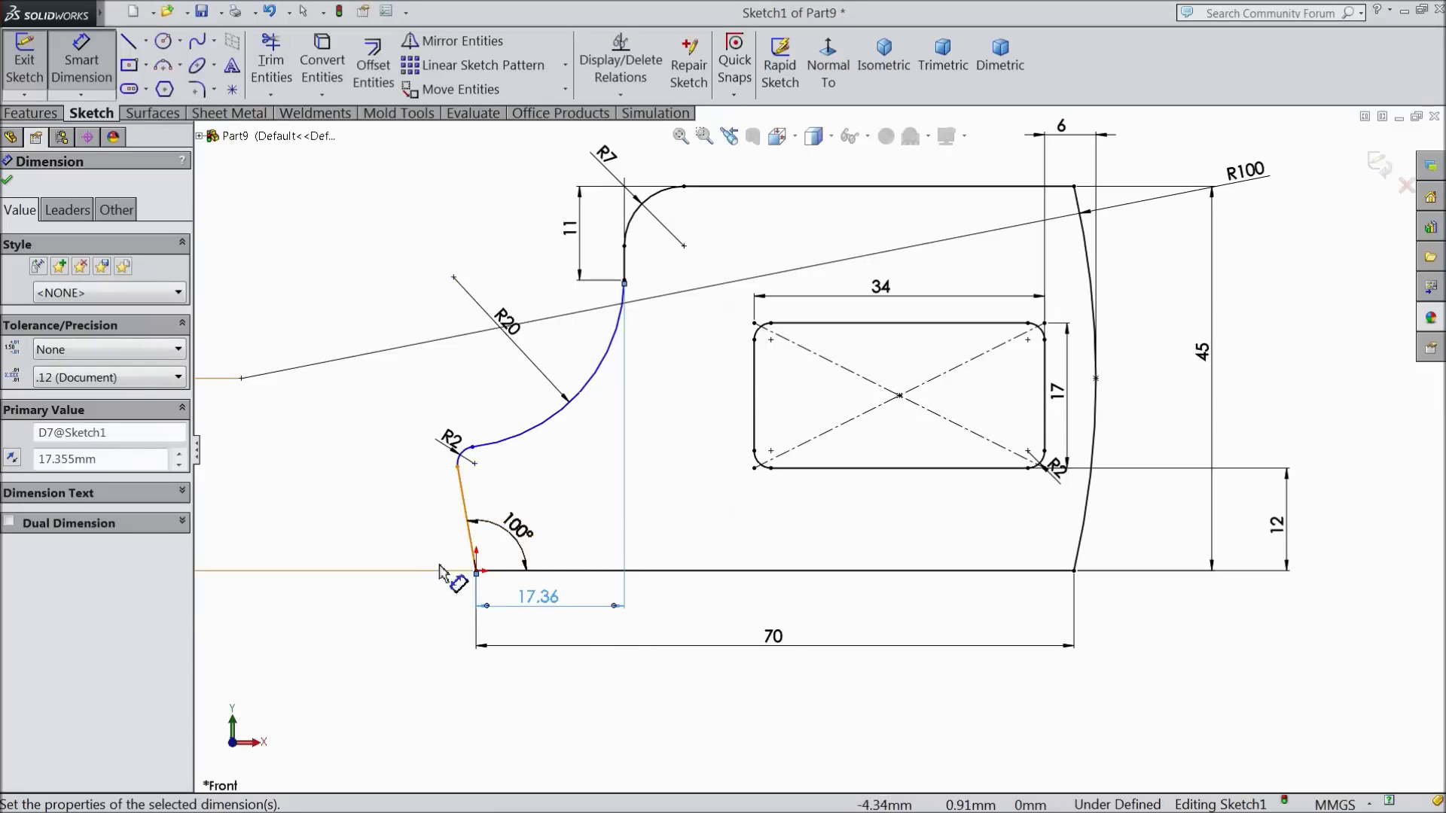
pyautogui.click(9, 182)
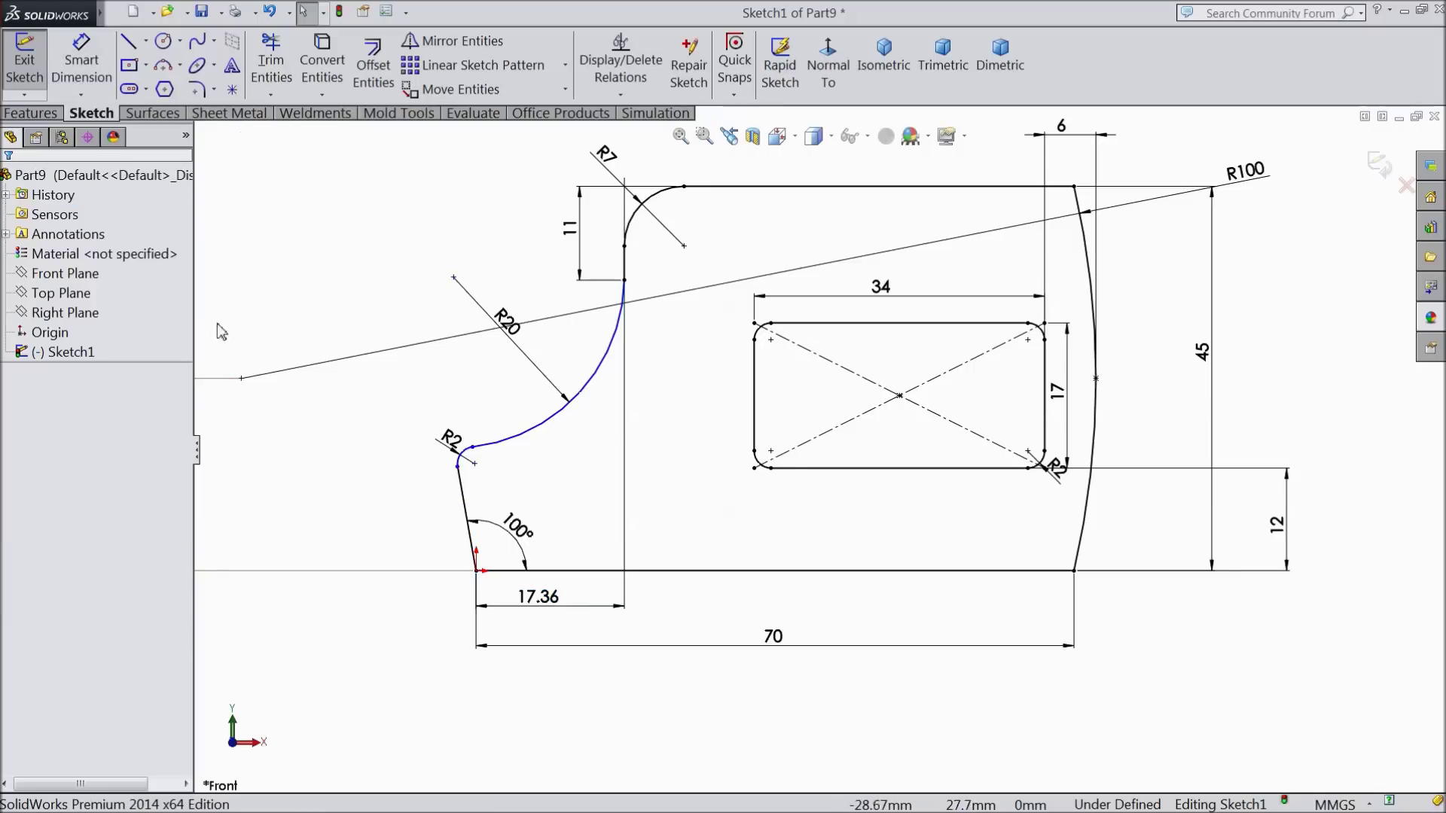
# - Dimension the vertical distance from the origin to the R2 fillet's lower endpoint as 12.78 mm
pyautogui.click(88, 72)
pyautogui.click(458, 467)
pyautogui.click(476, 571)
pyautogui.click(409, 526)
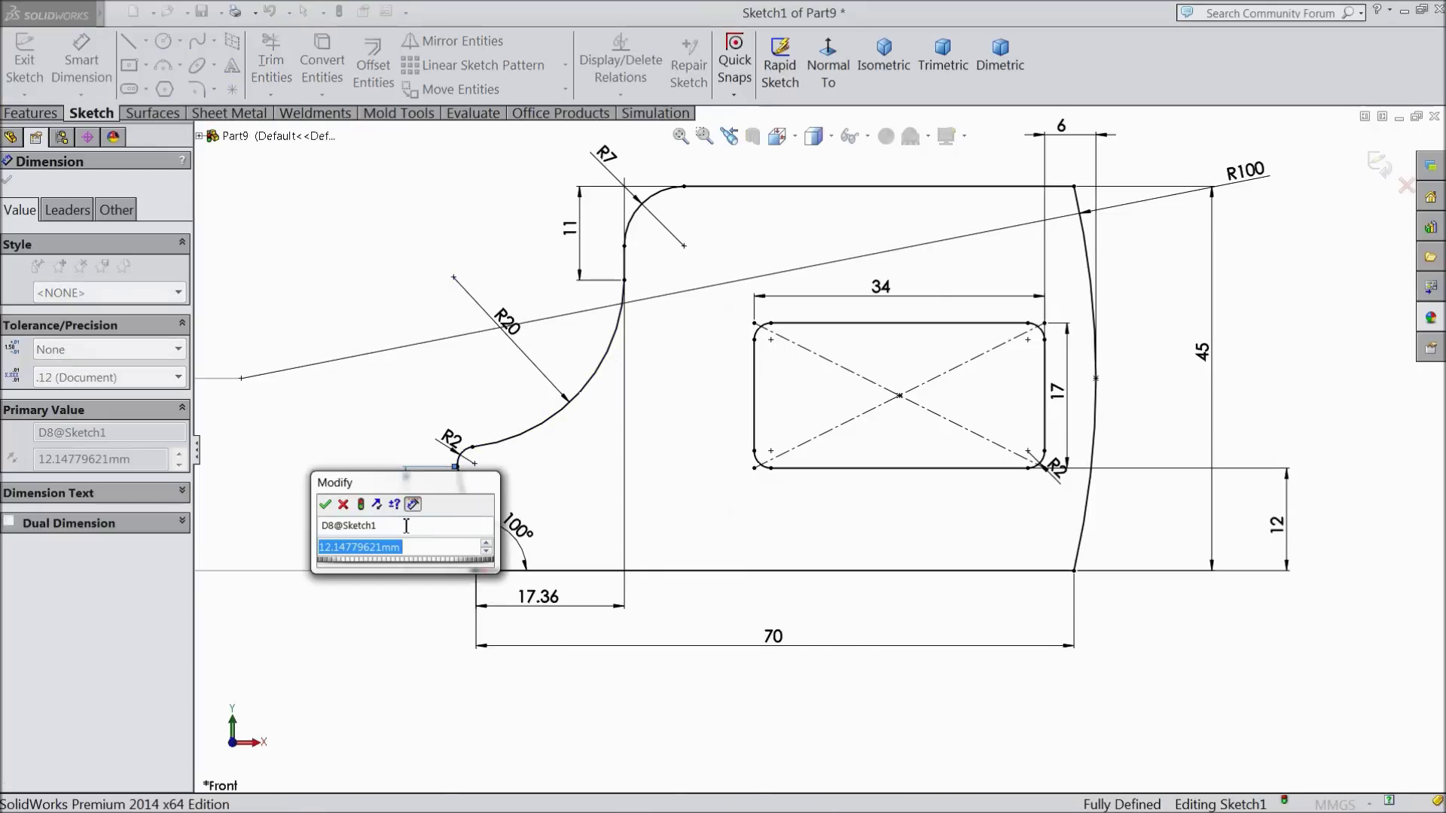
pyautogui.write('12.78')
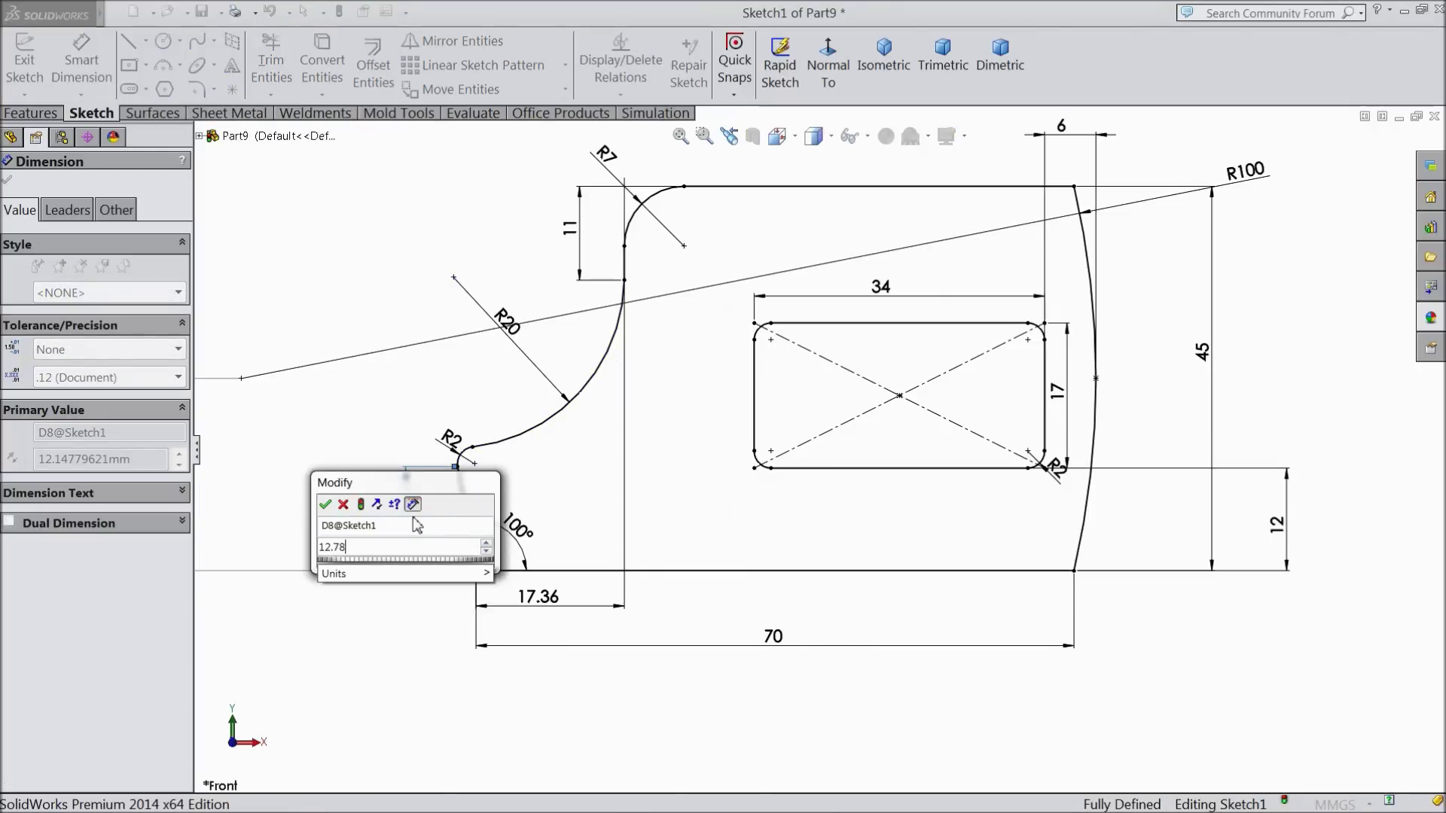
pyautogui.click(326, 504)
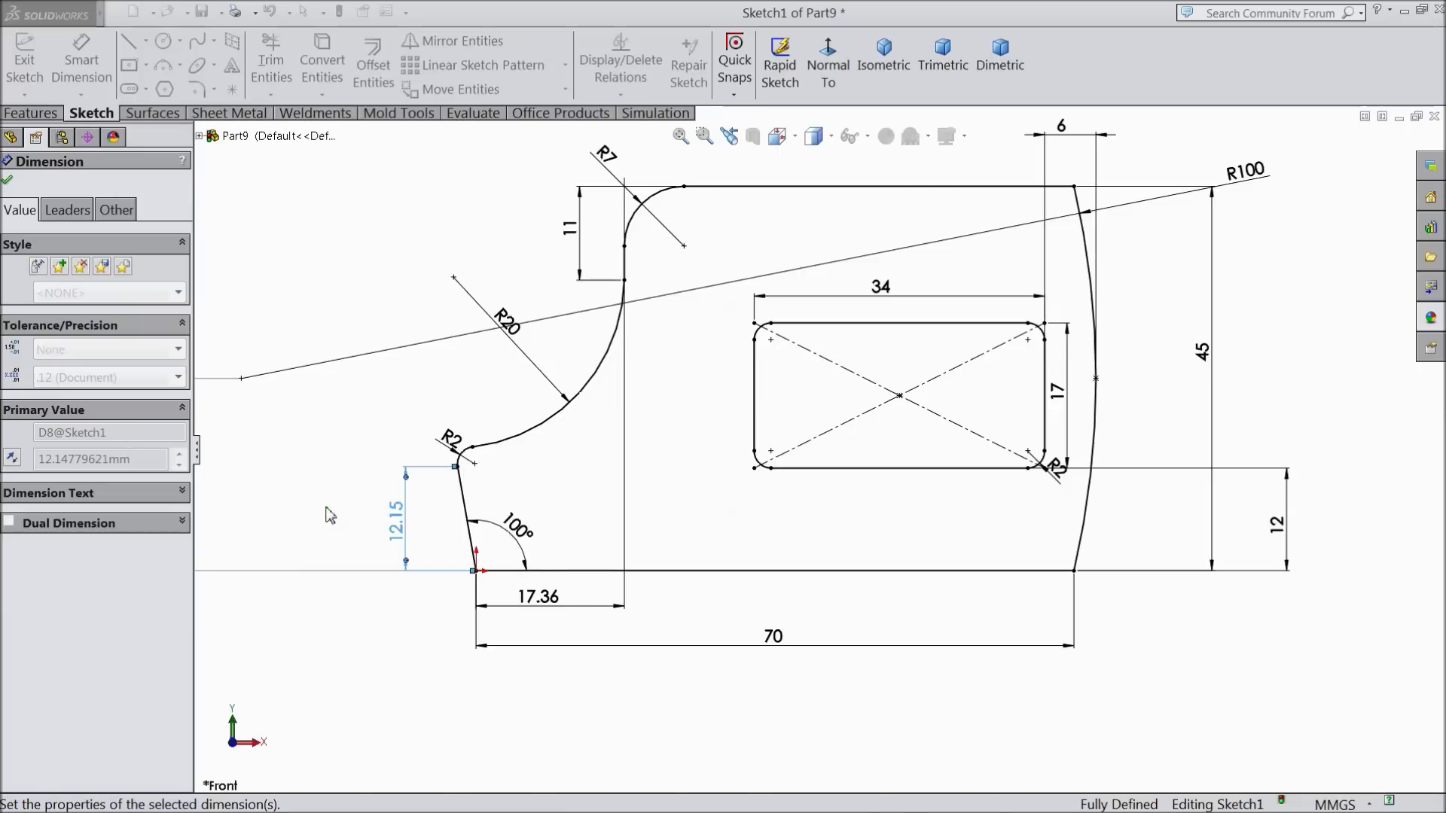
pyautogui.click(9, 183)
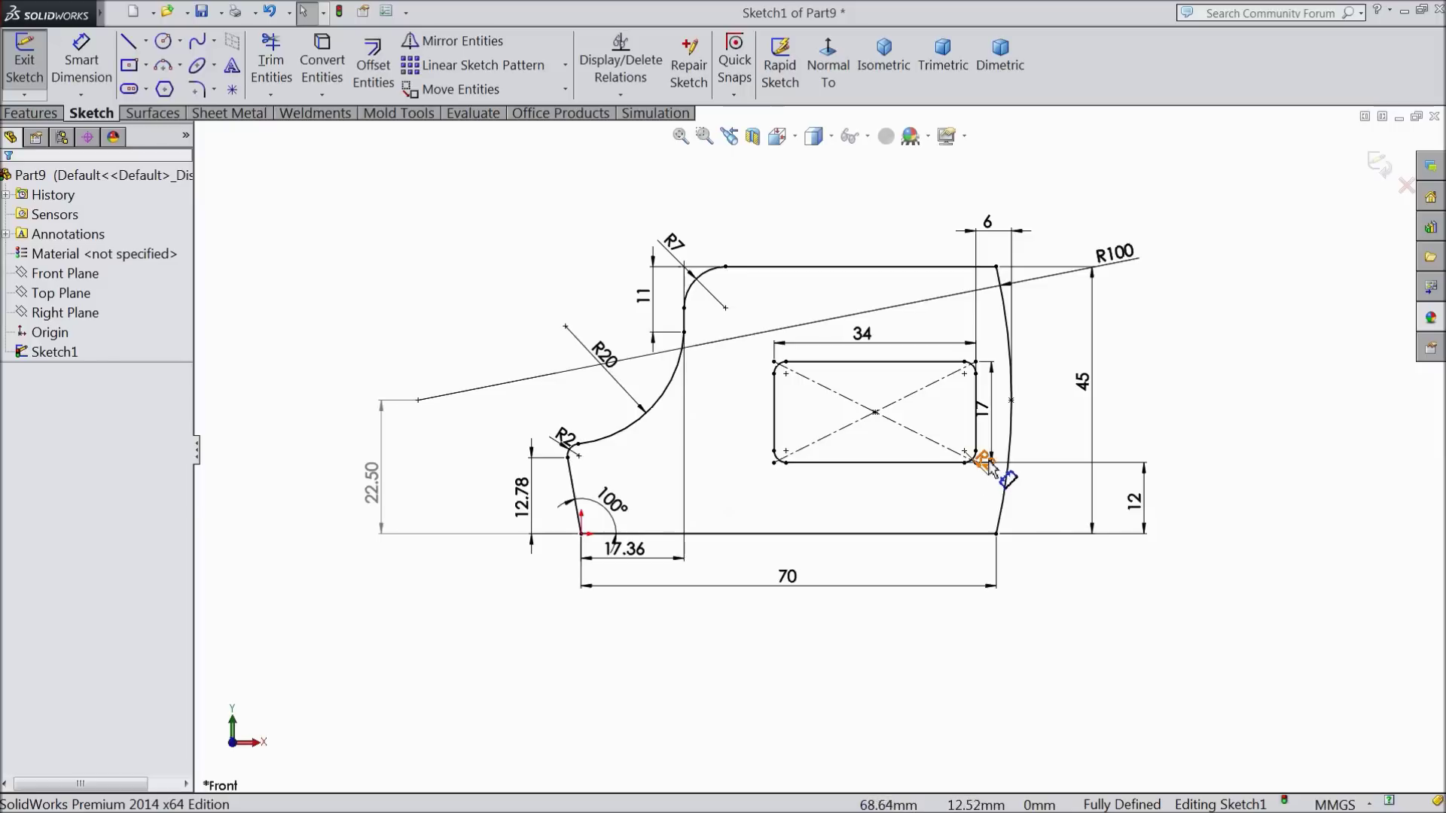
# - Move the inner rectangle's R2 and 17 mm dimensions and the profile's 45 mm height dimension outside the profile, clear of the geometry
pyautogui.moveTo(984, 459); pyautogui.dragTo(1094, 595)
pyautogui.moveTo(1003, 421); pyautogui.dragTo(1188, 422)
pyautogui.moveTo(1085, 385); pyautogui.dragTo(1247, 418)
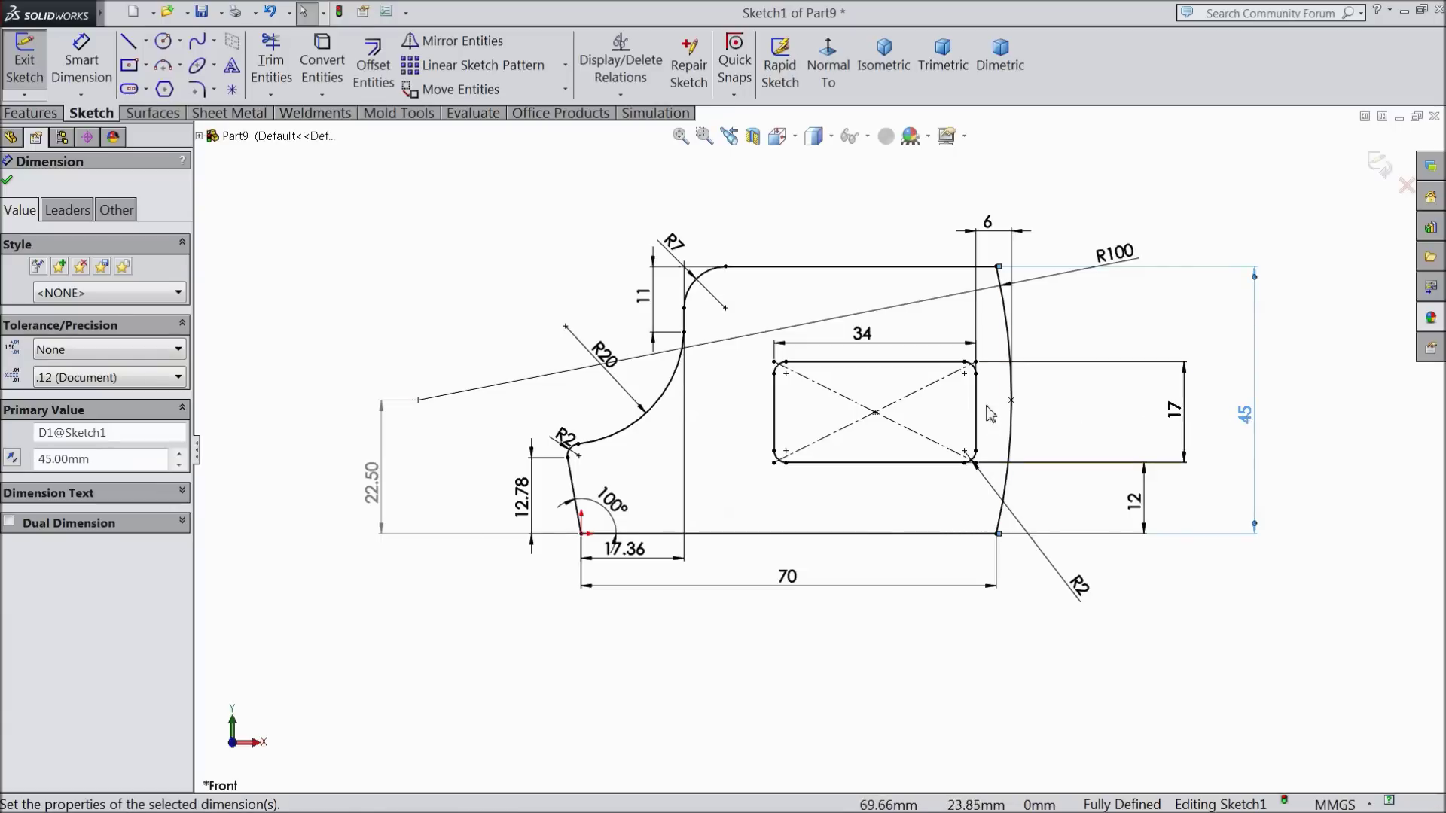
pyautogui.click(7, 181)
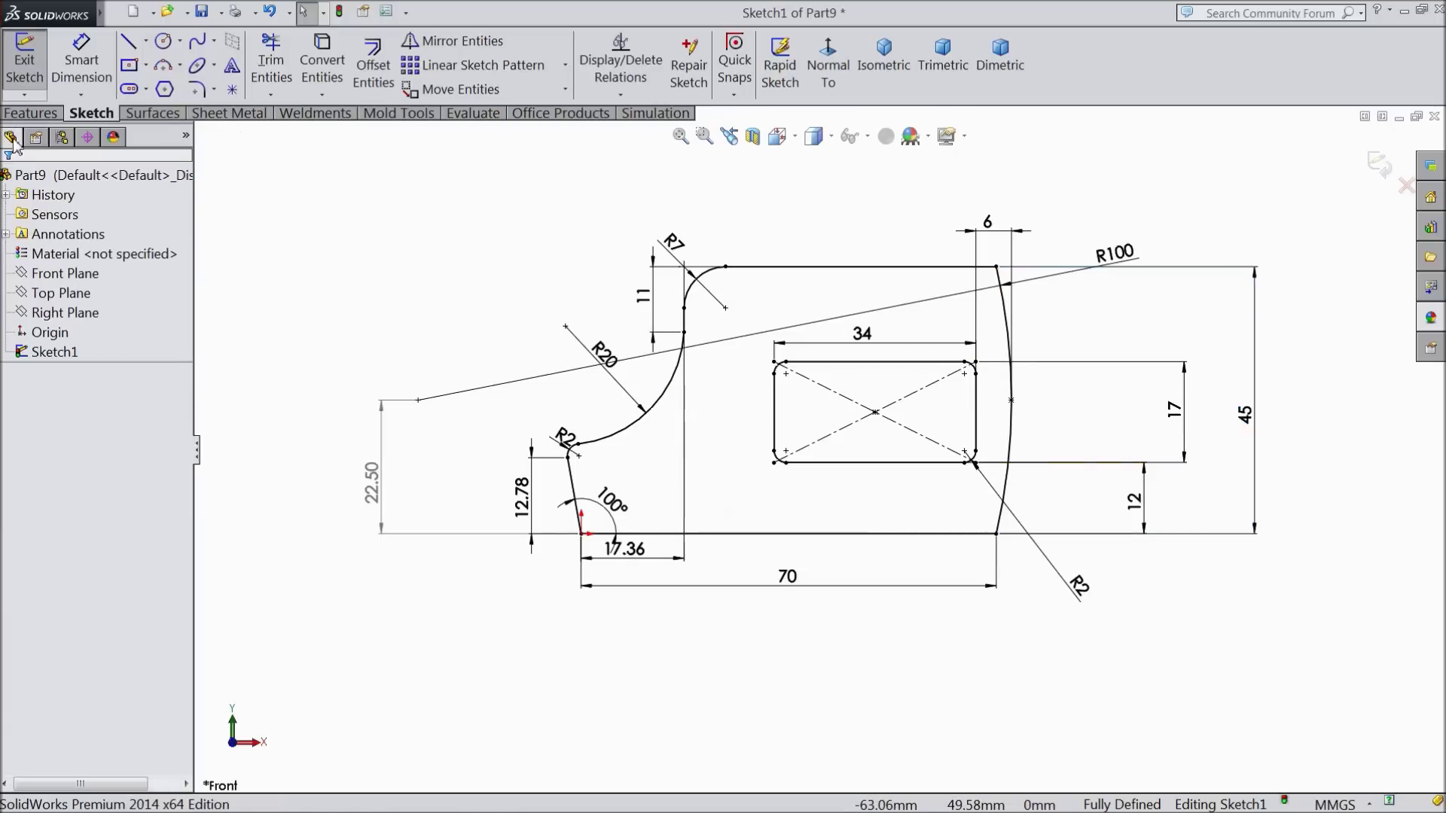
# - Extrude the profile sketch 20 mm with the Mid Plane end condition
pyautogui.click(17, 114)
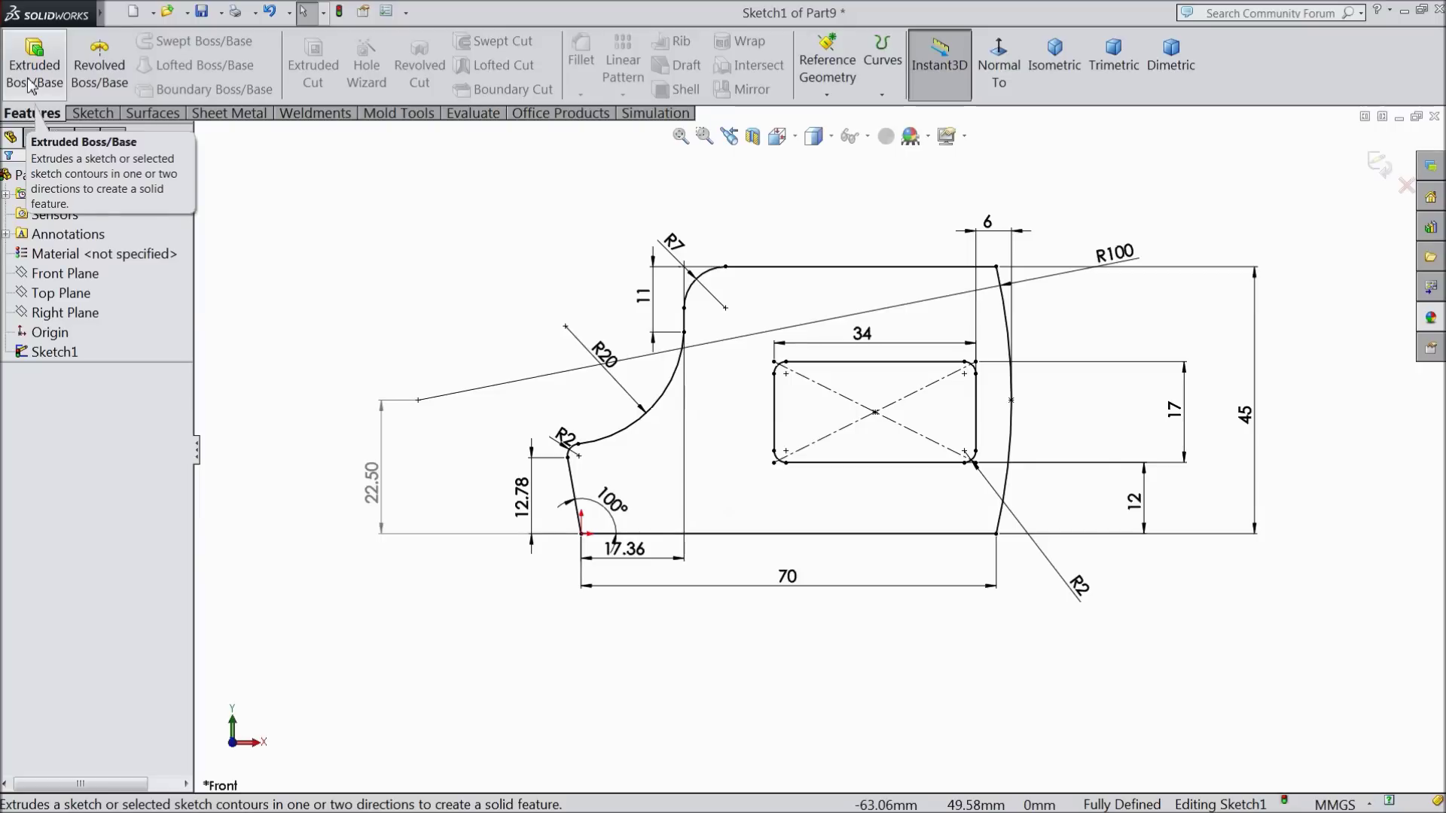
pyautogui.click(30, 79)
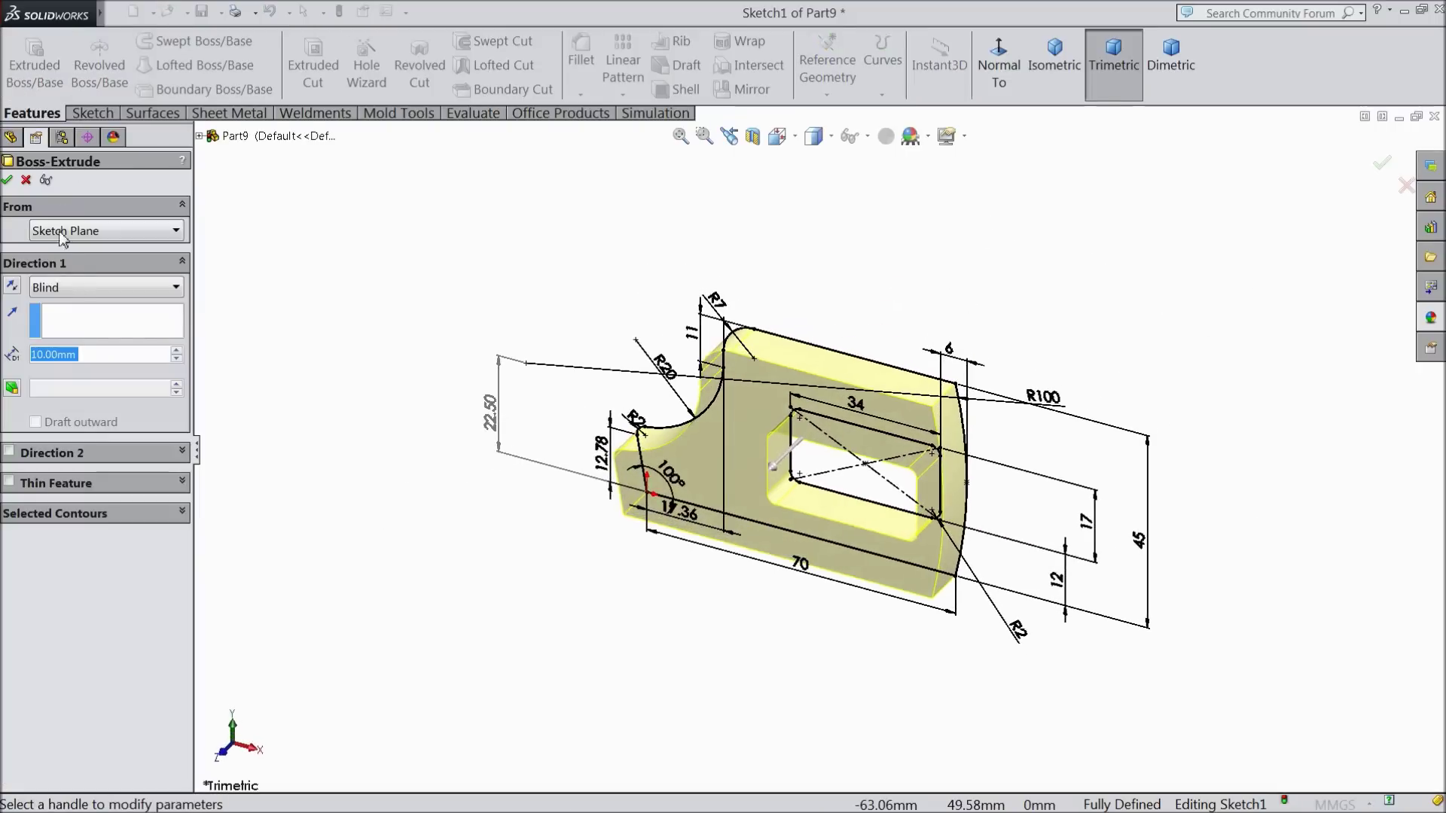
pyautogui.click(66, 288)
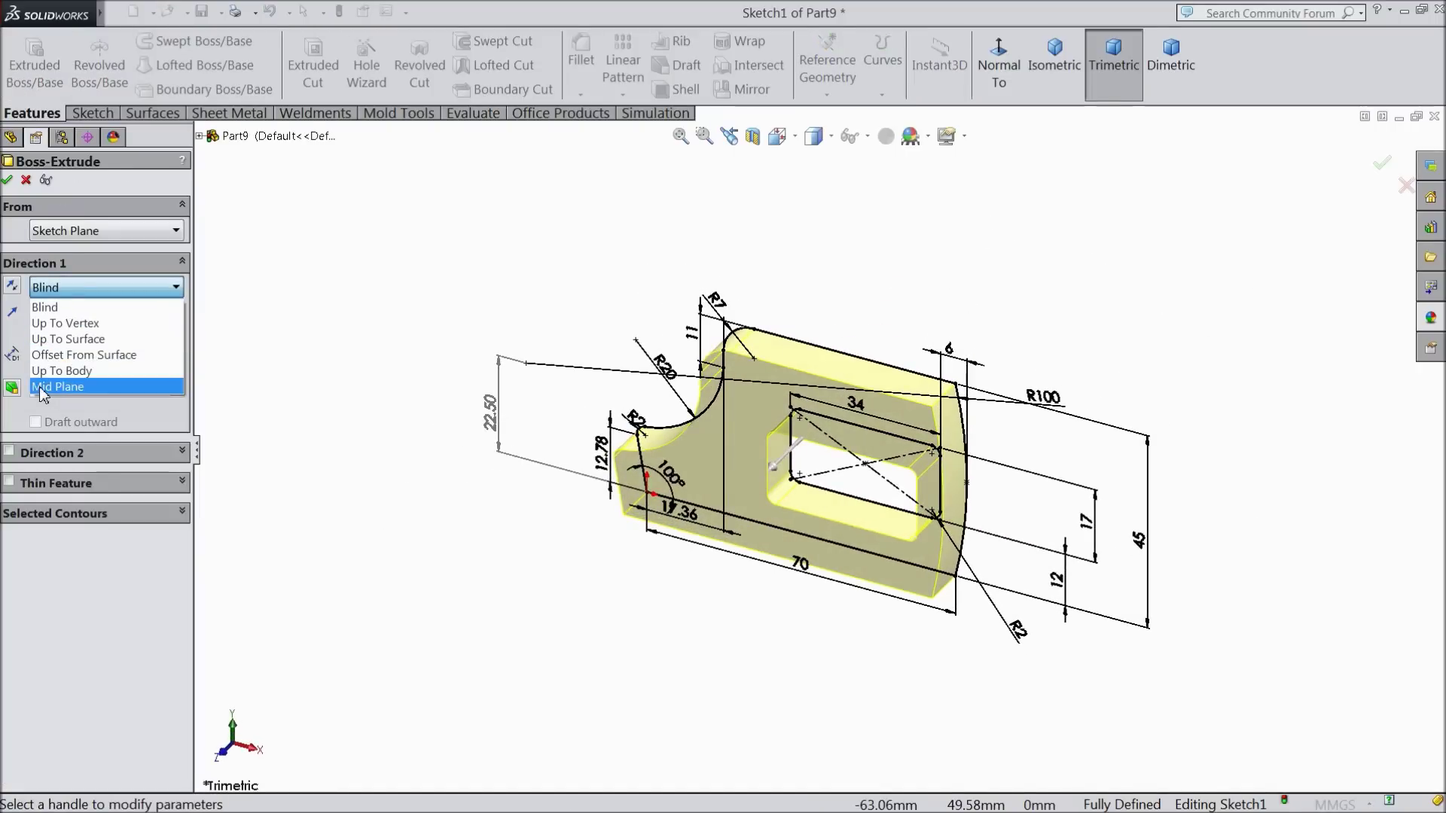
pyautogui.click(43, 387)
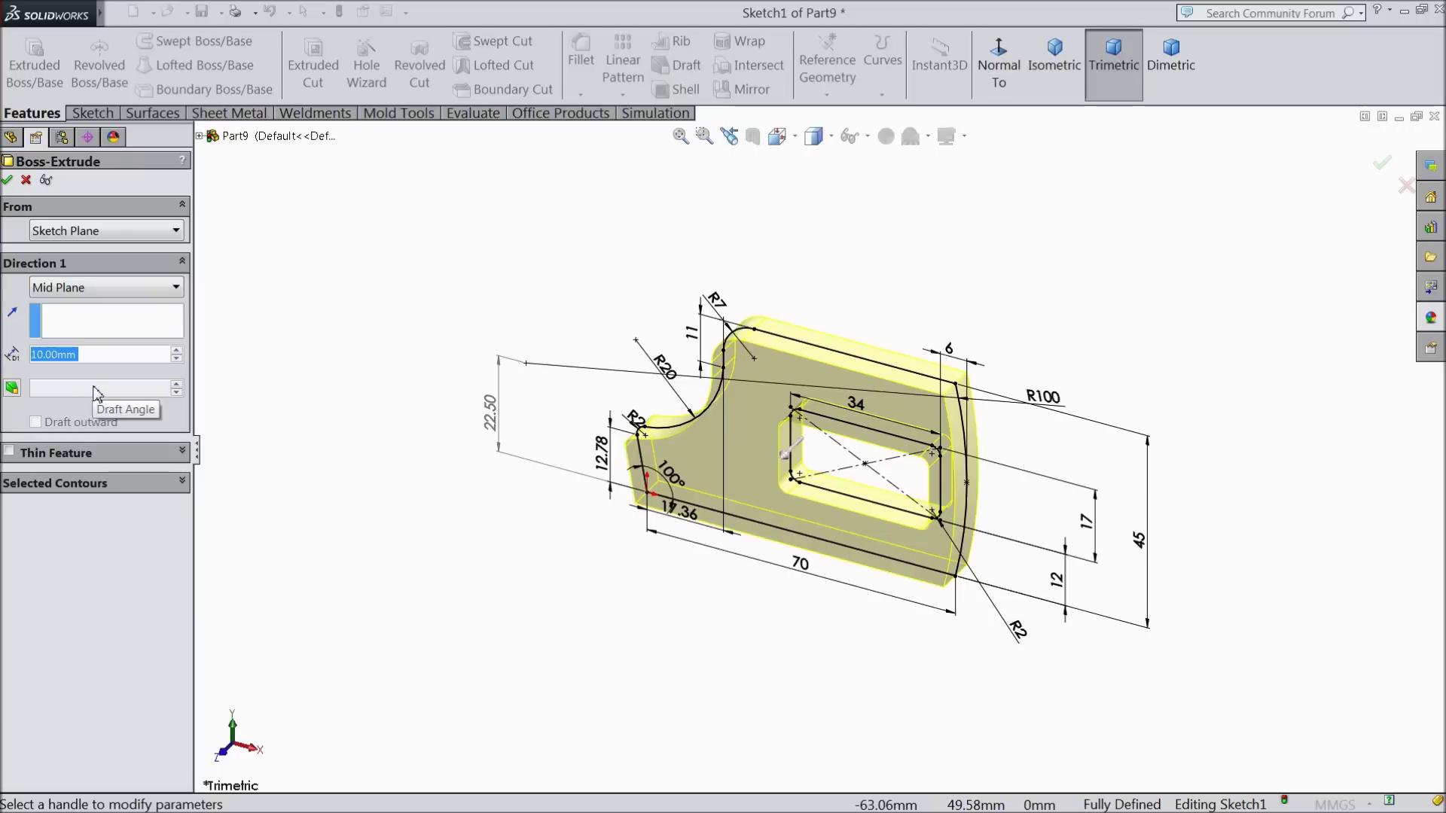
pyautogui.write('20')
pyautogui.press('Return')
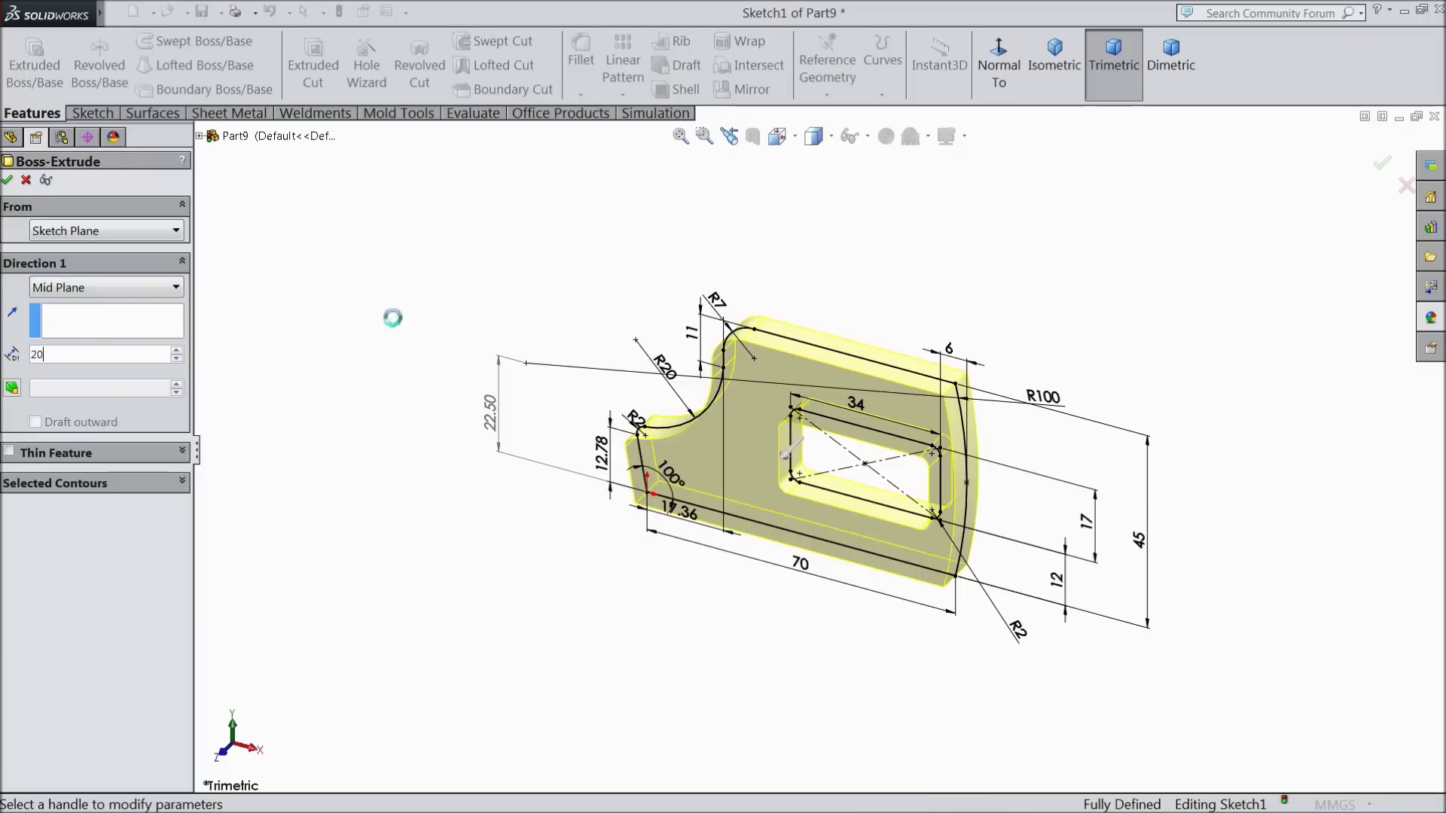
pyautogui.scroll(-2, 836, 473)
pyautogui.scroll(-1, 836, 473)
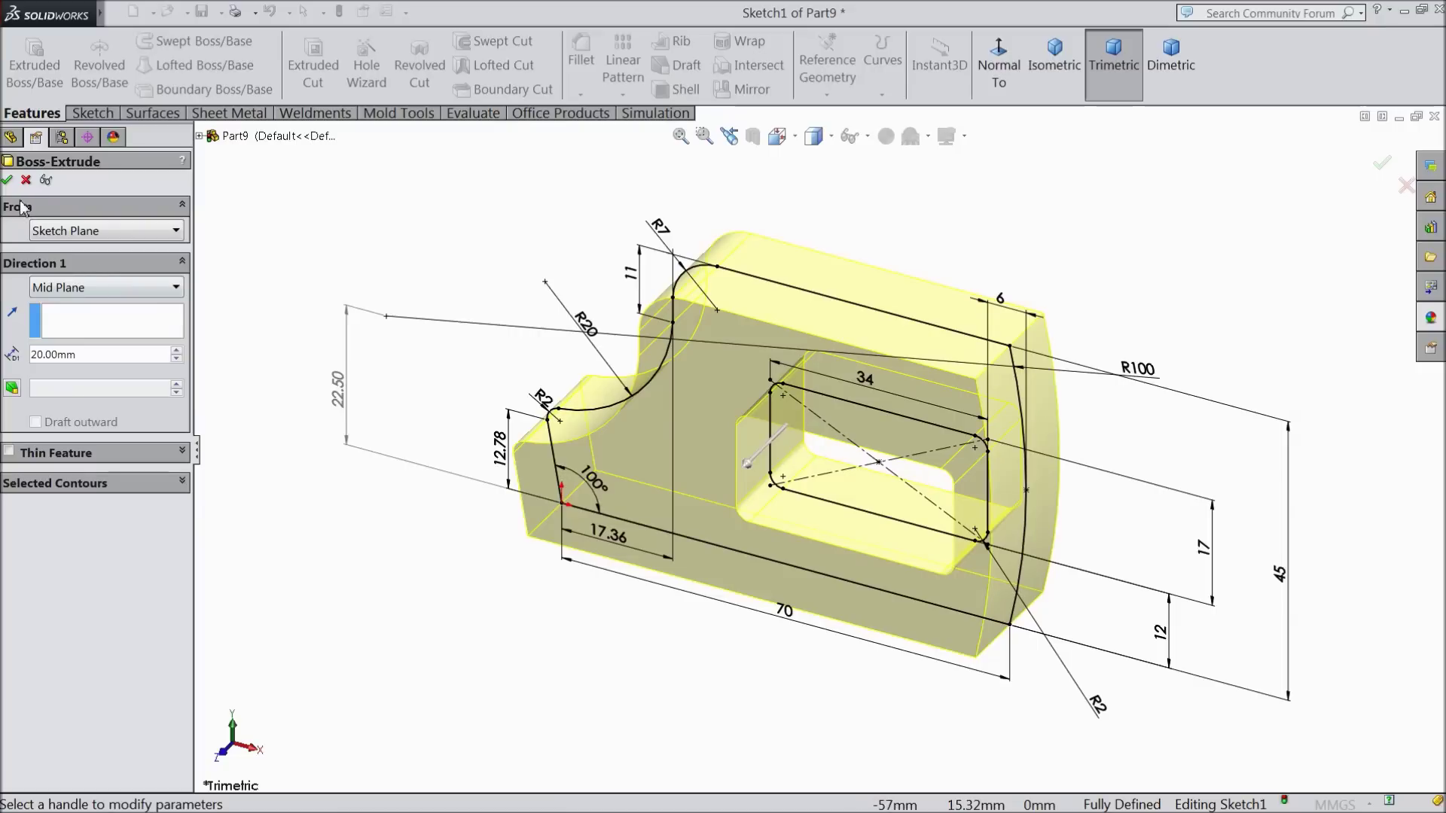
pyautogui.click(8, 181)
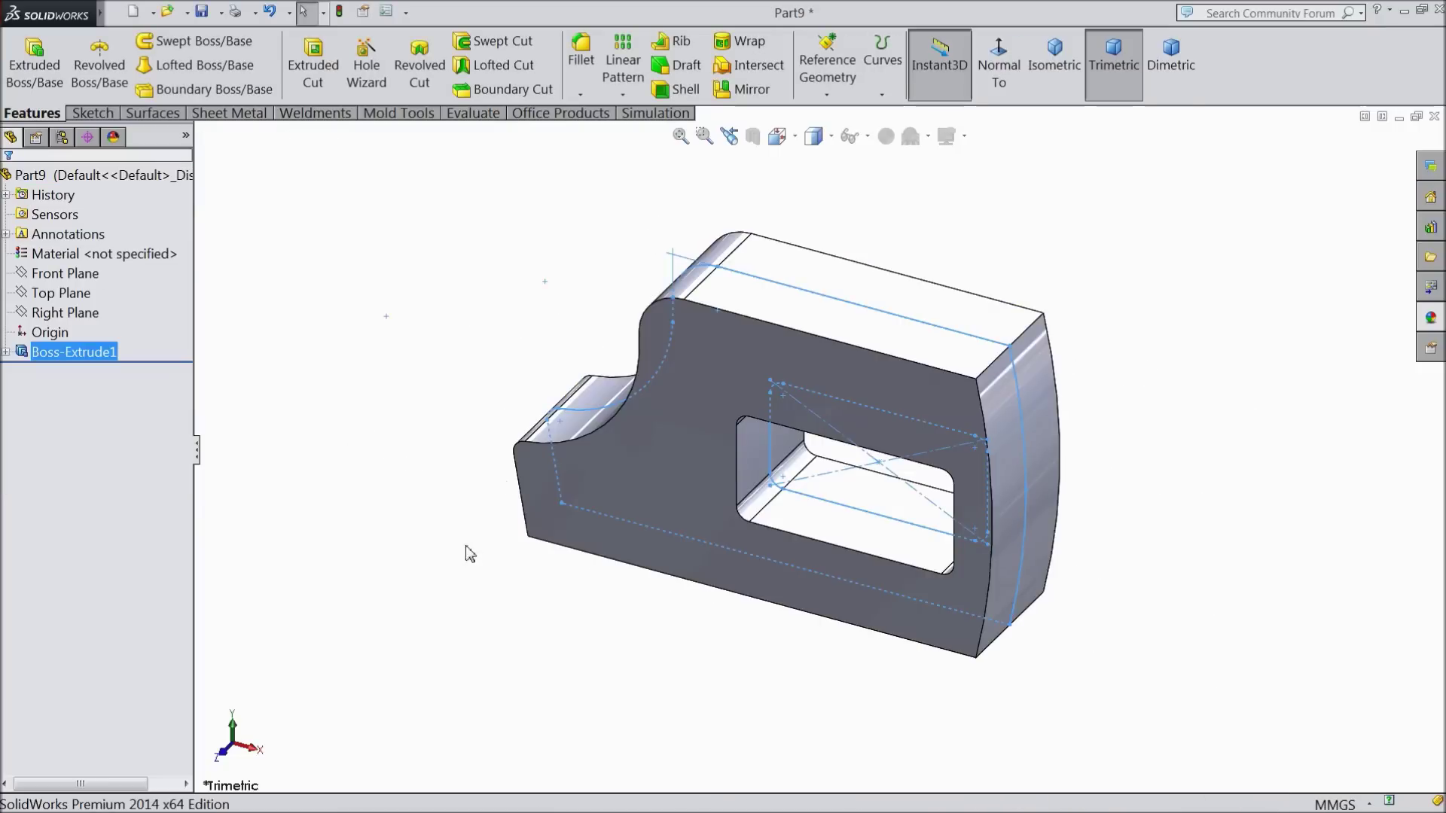
# - Start a new sketch on the flat bottom face of the extruded body and view it face-on
pyautogui.moveTo(486, 622); pyautogui.dragTo(517, 254, button='middle')
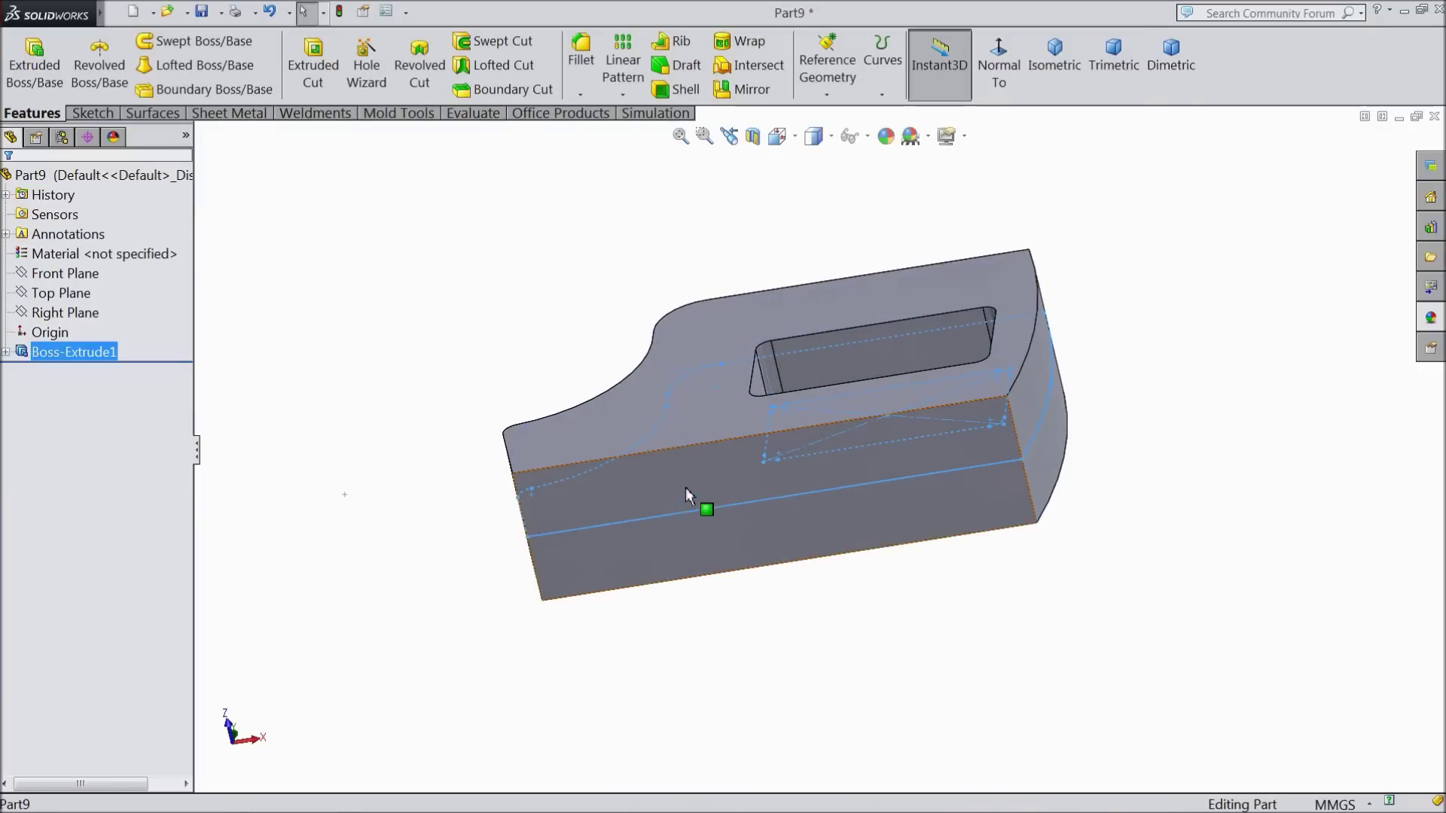
pyautogui.click(682, 488)
pyautogui.click(744, 440)
pyautogui.click(999, 64)
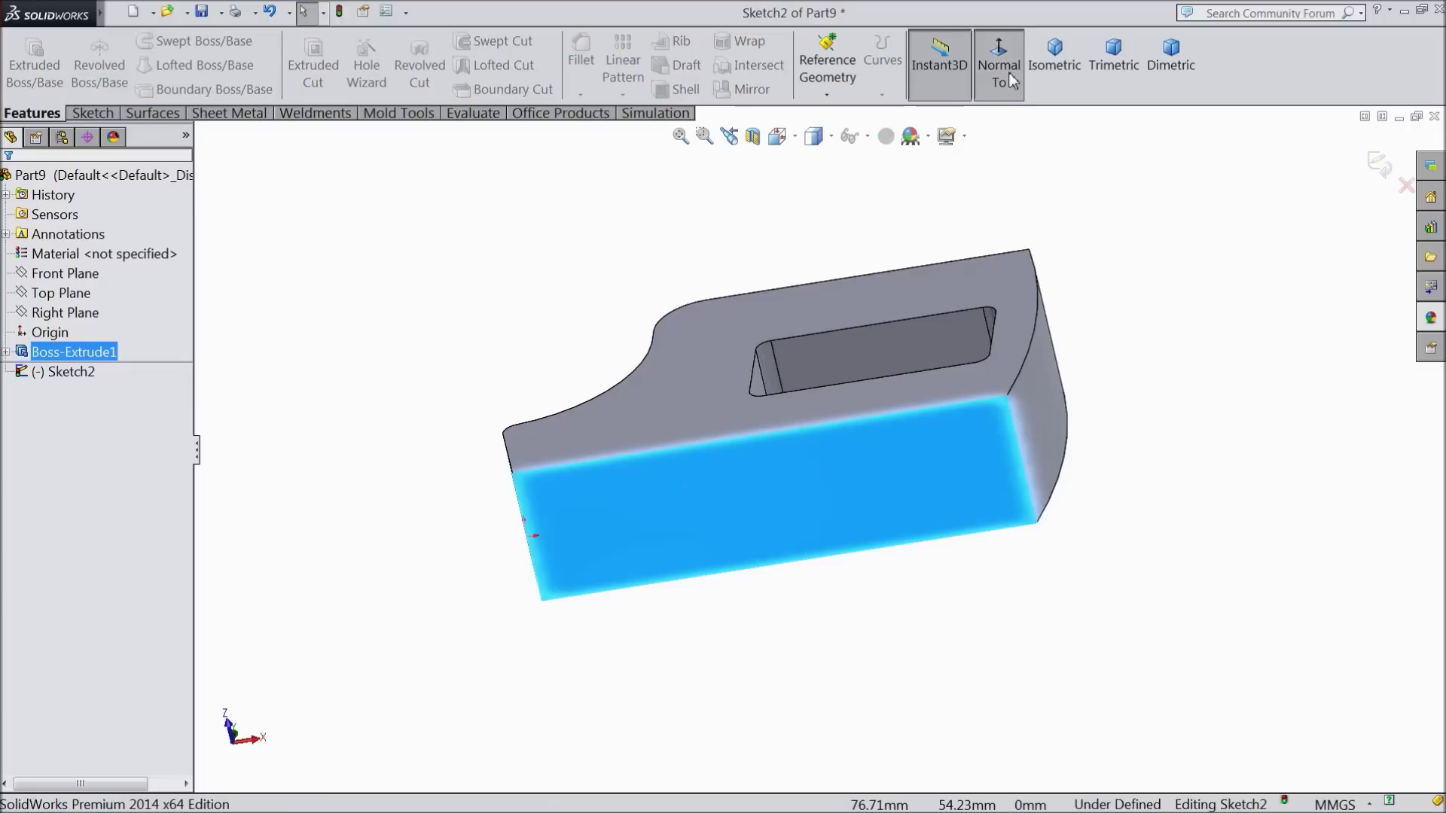
# - Sketch a horizontal centerline about 76 mm long from the origin to just beyond the far end of the body
pyautogui.click(92, 114)
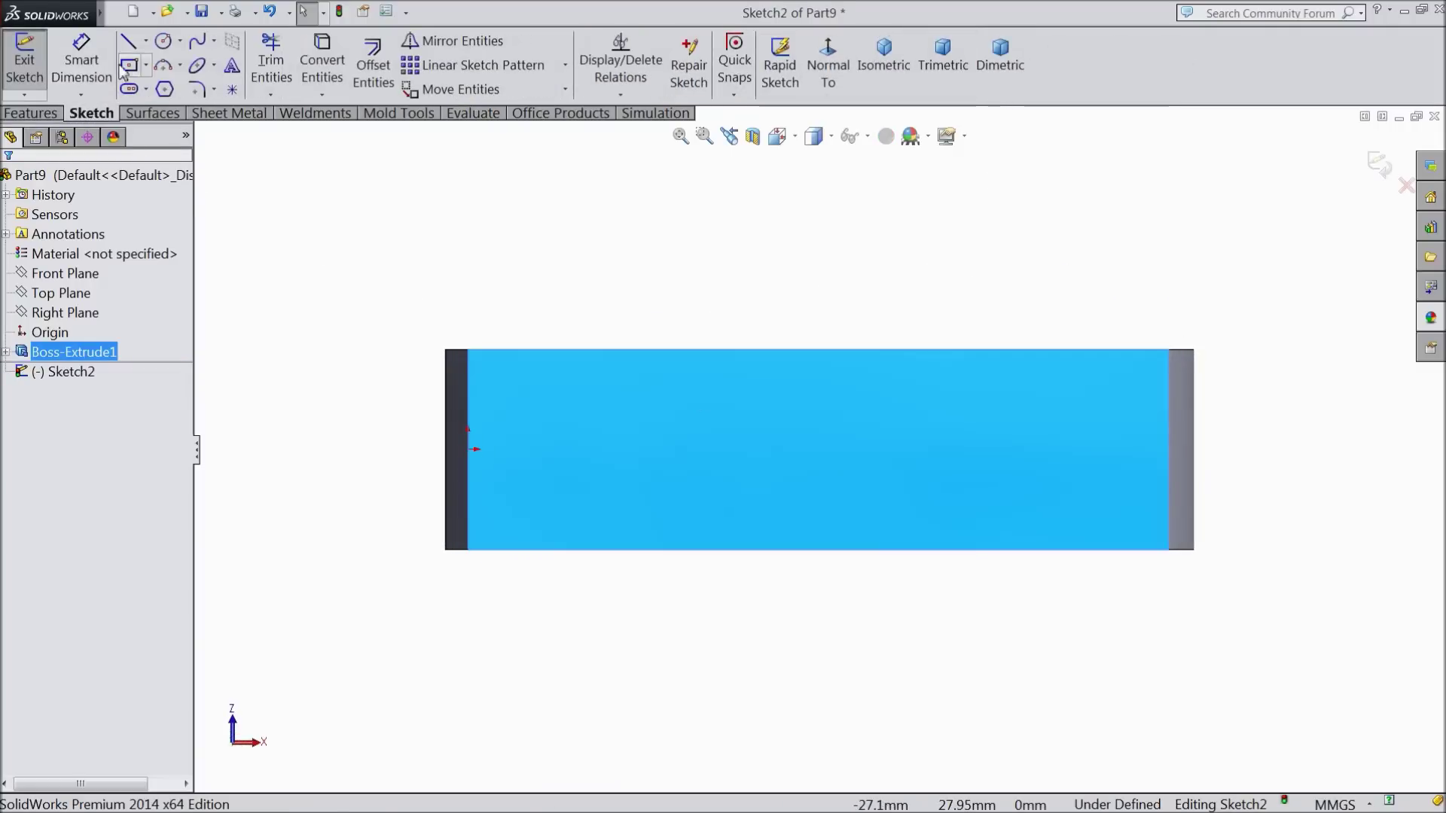
pyautogui.click(146, 41)
pyautogui.click(166, 88)
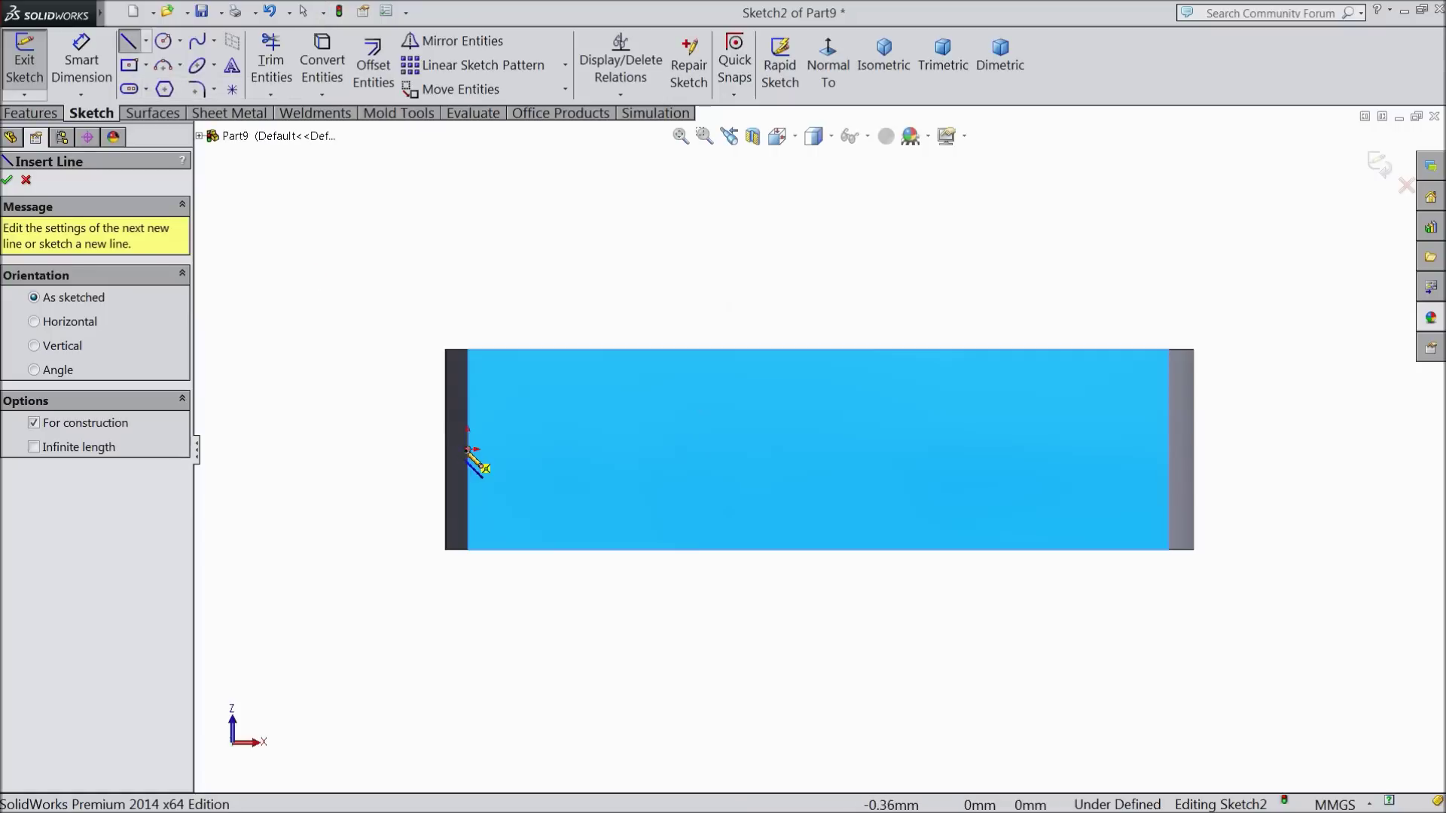
pyautogui.click(468, 450)
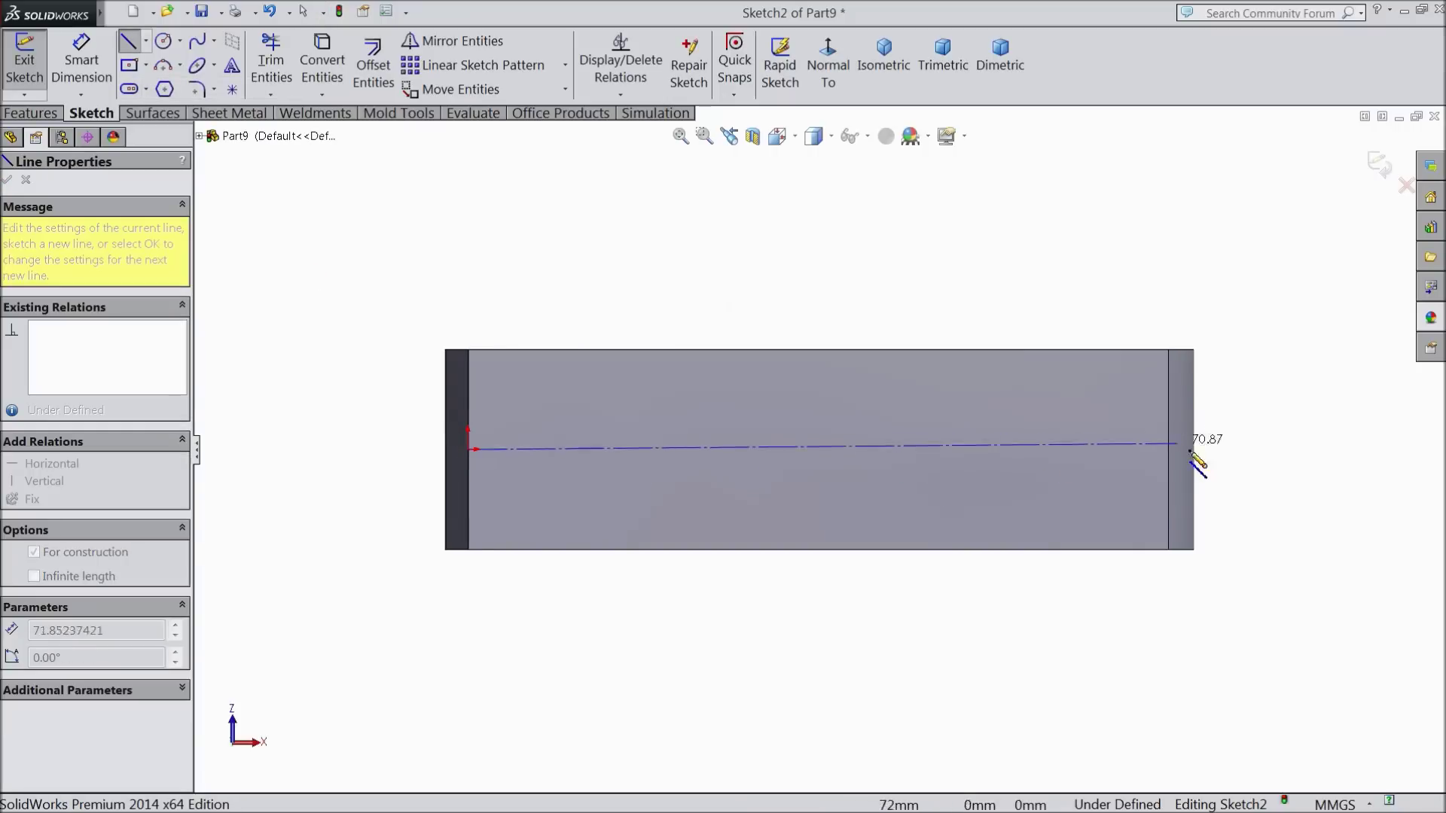
pyautogui.click(1232, 450)
pyautogui.rightClick(1232, 452)
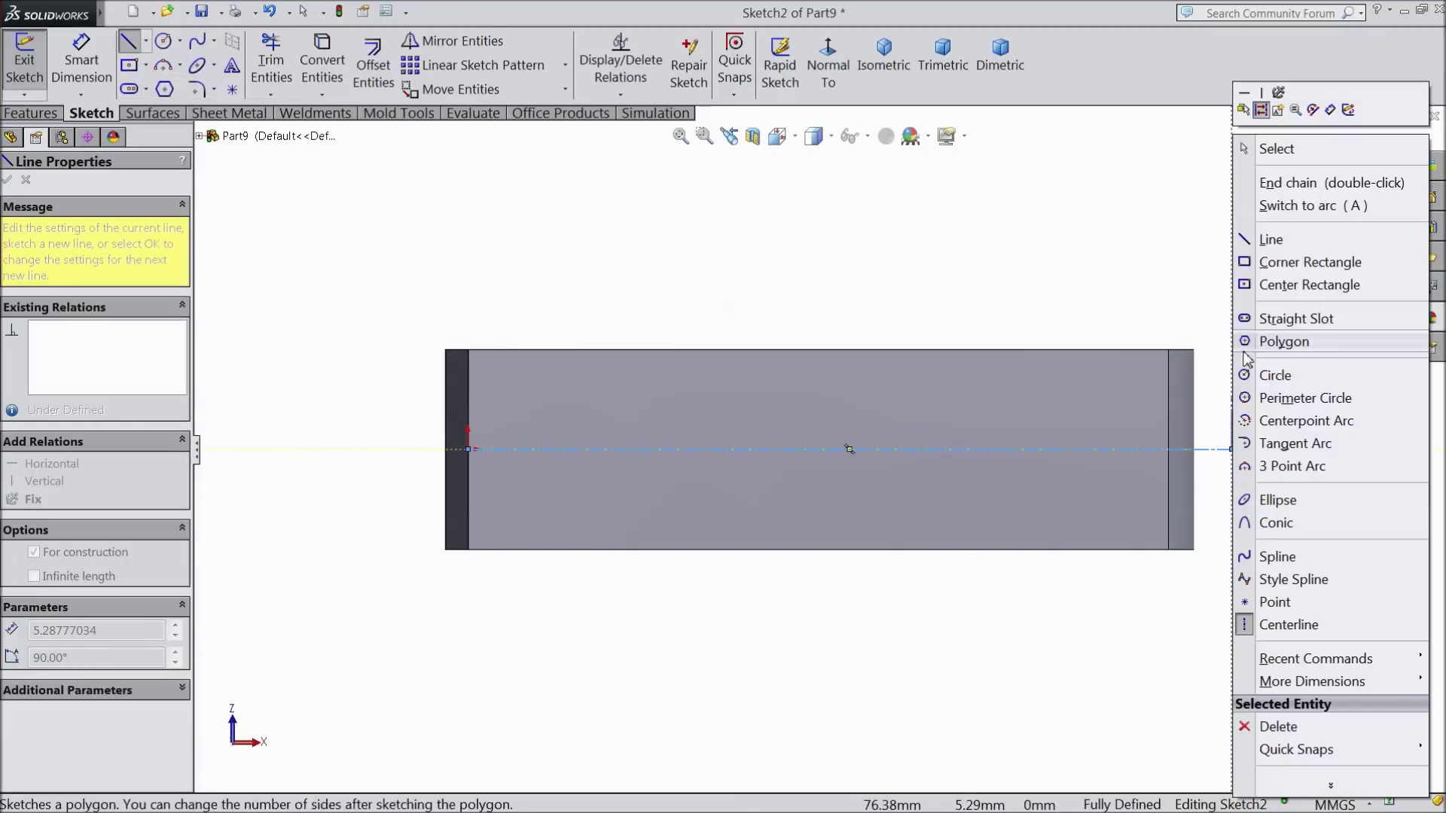
pyautogui.click(1275, 146)
pyautogui.click(1047, 451)
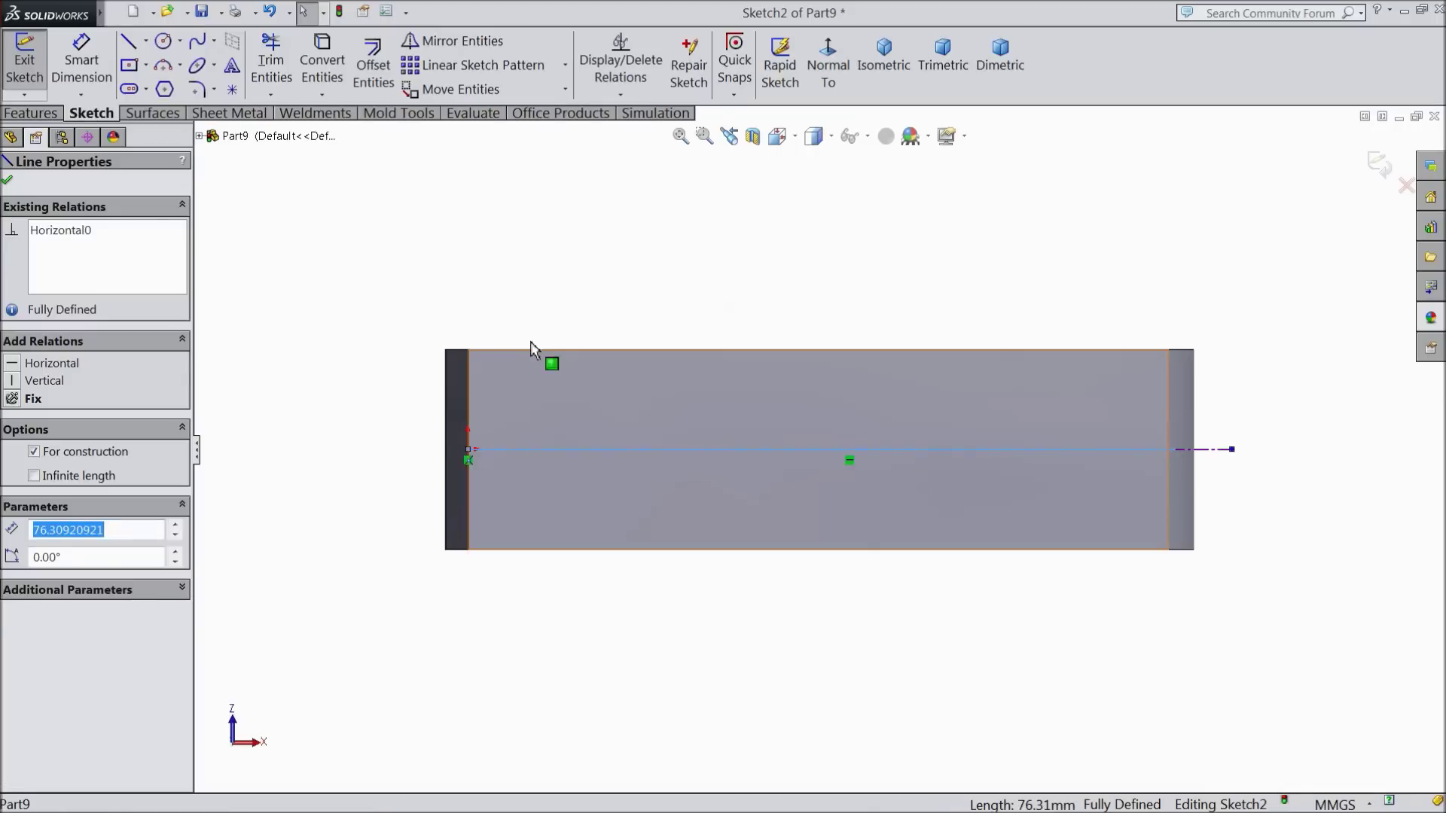
# - Sketch a corner rectangle inside the bottom face, spanning both sides of the centerline
pyautogui.click(146, 64)
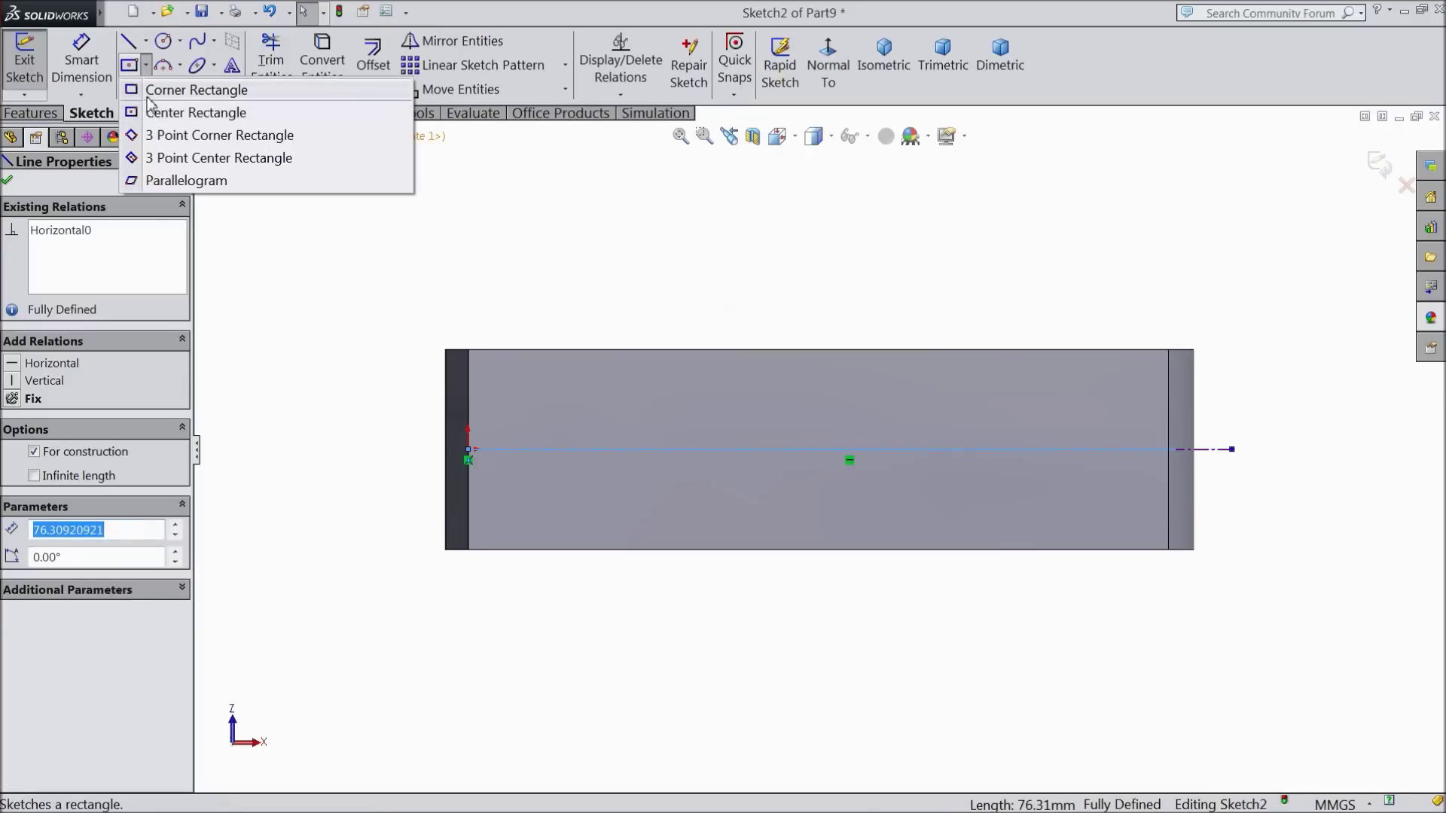
pyautogui.click(165, 87)
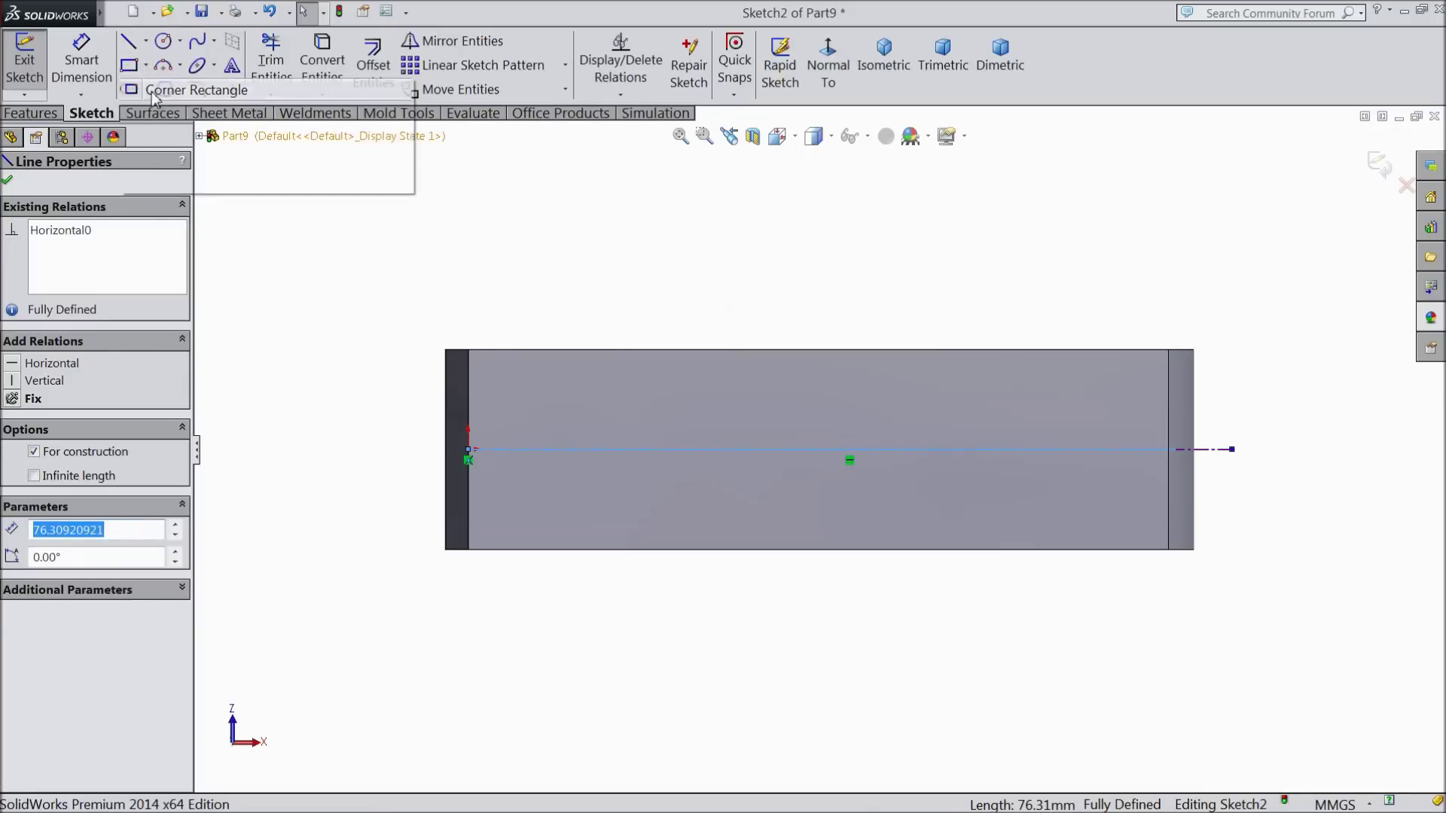
pyautogui.click(517, 390)
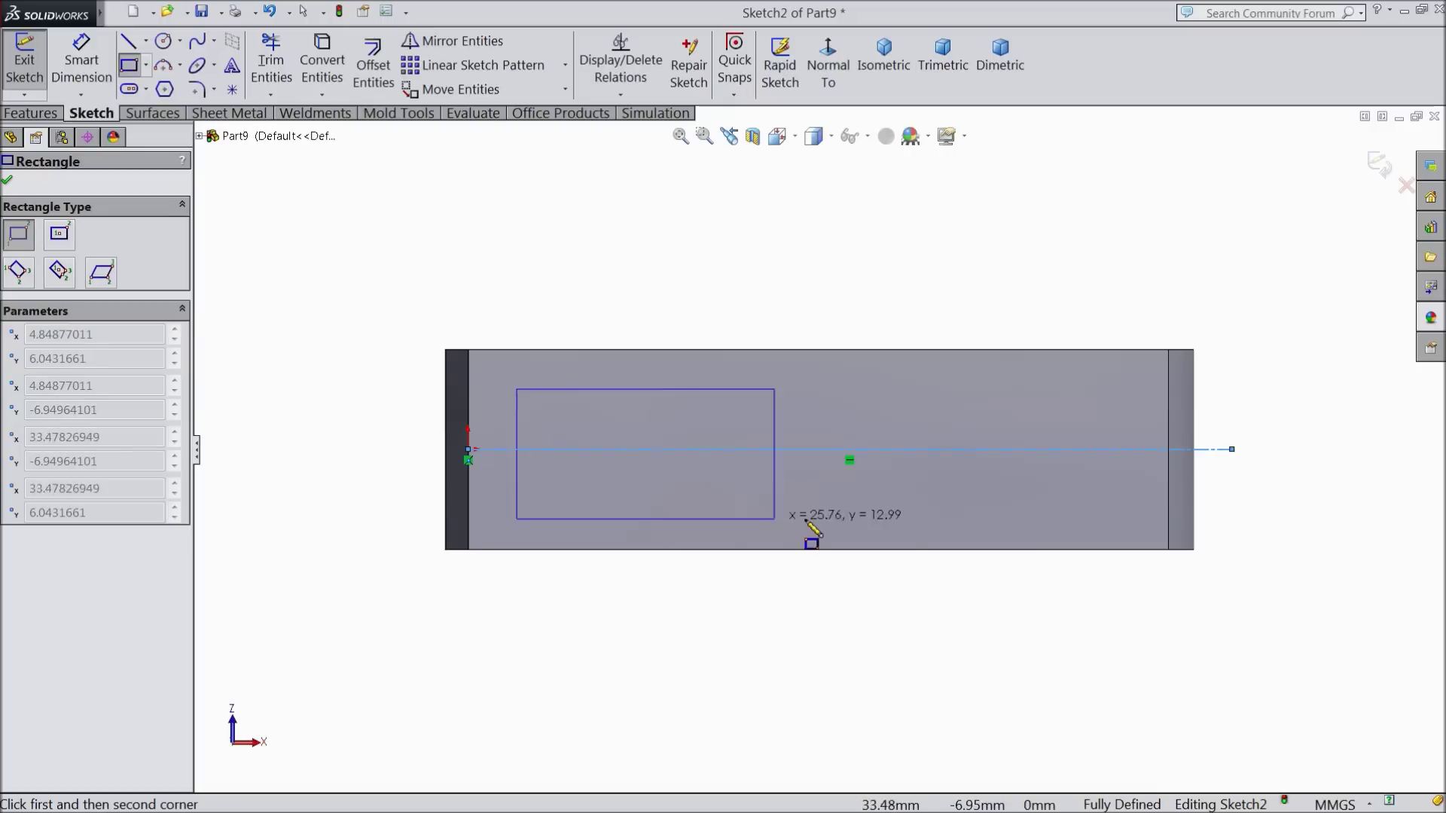
pyautogui.click(1114, 511)
pyautogui.click(81, 60)
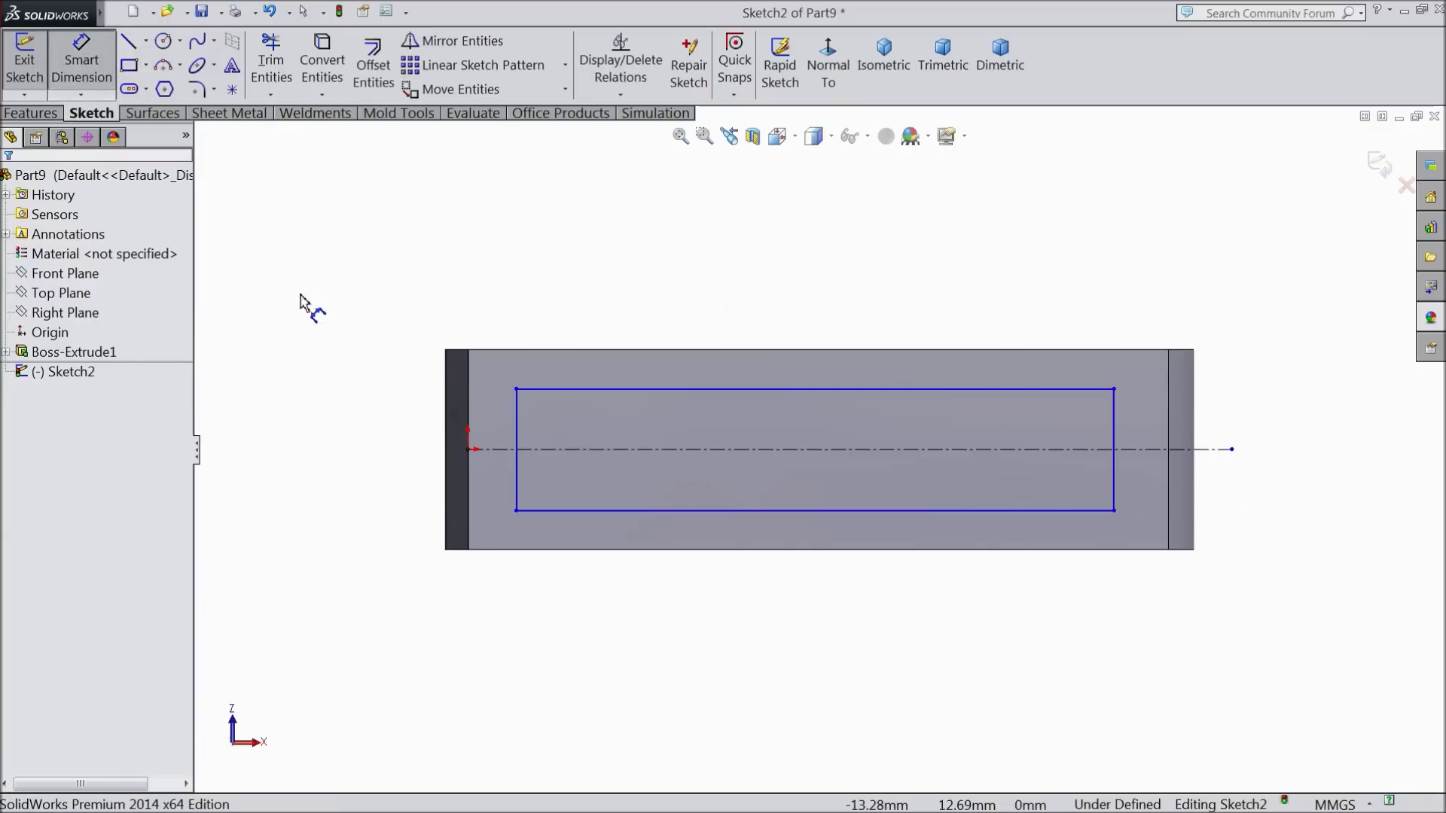
# - Dimension the rectangle's short side nearest the origin 5 mm from the adjacent edge of the bottom face
pyautogui.click(517, 410)
pyautogui.click(469, 397)
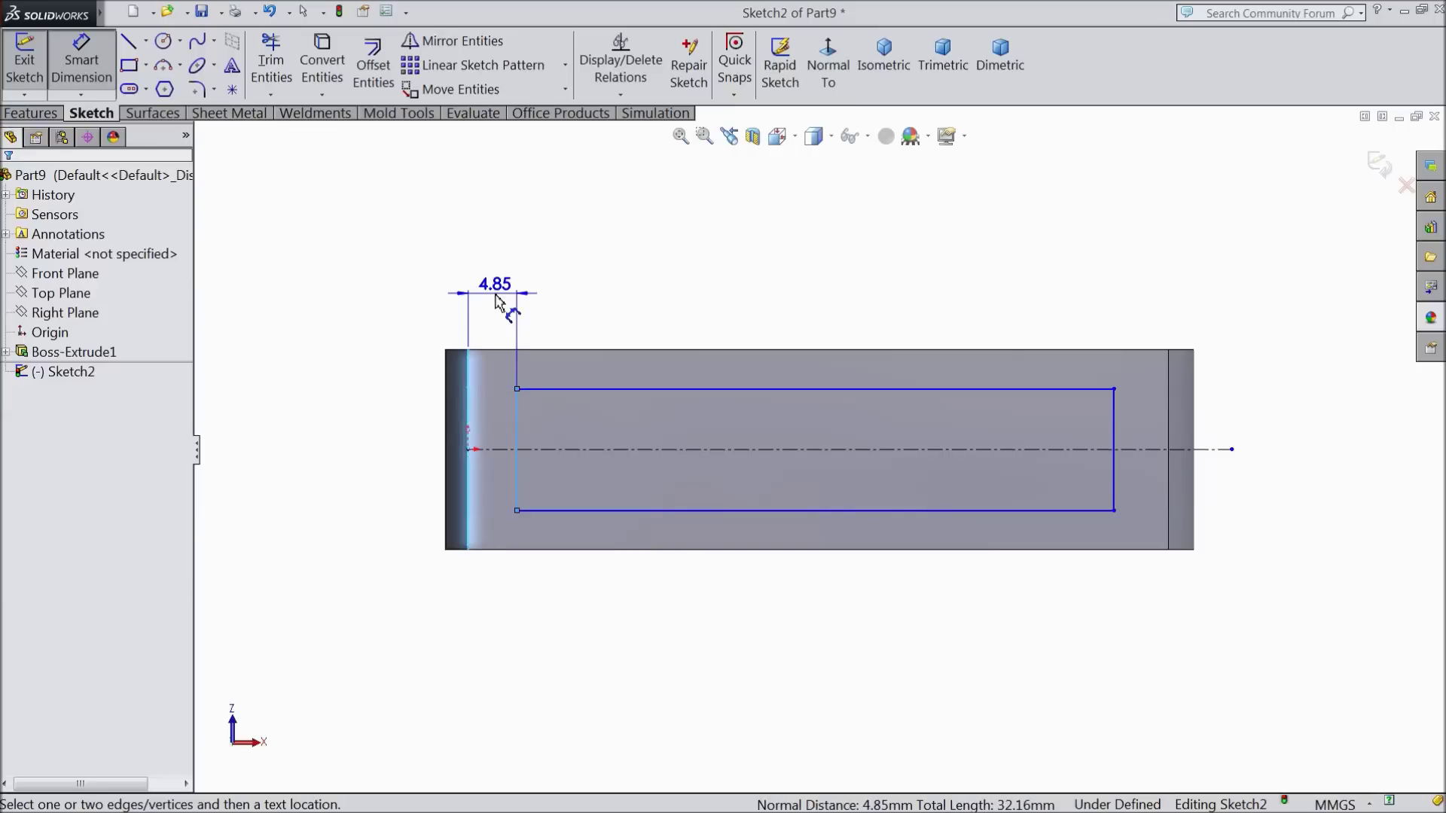
pyautogui.click(496, 302)
pyautogui.write('5')
pyautogui.click(414, 276)
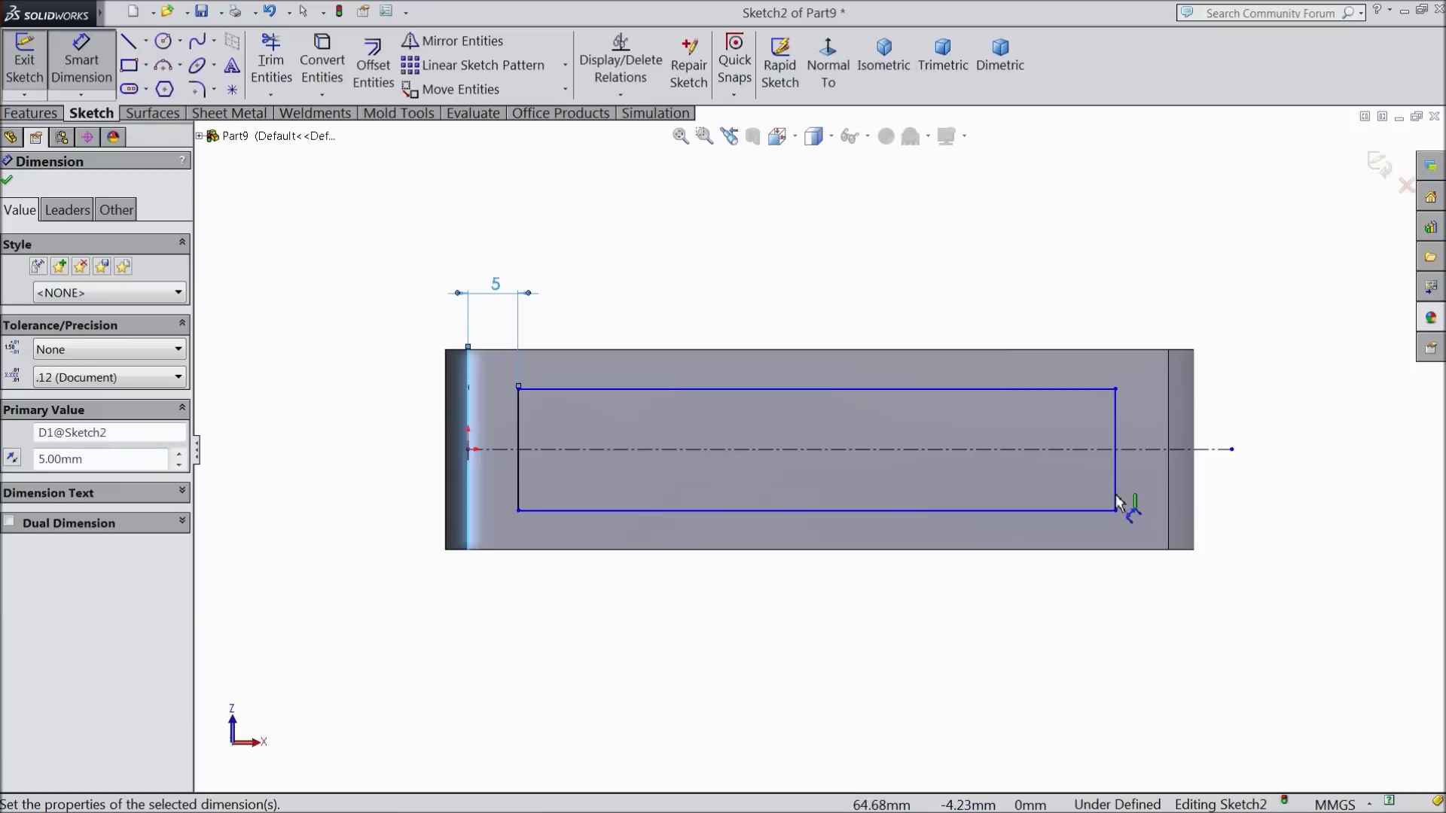
# - Dimension both long sides of the rectangle 3 mm from the adjacent long edges of the bottom face
pyautogui.click(962, 389)
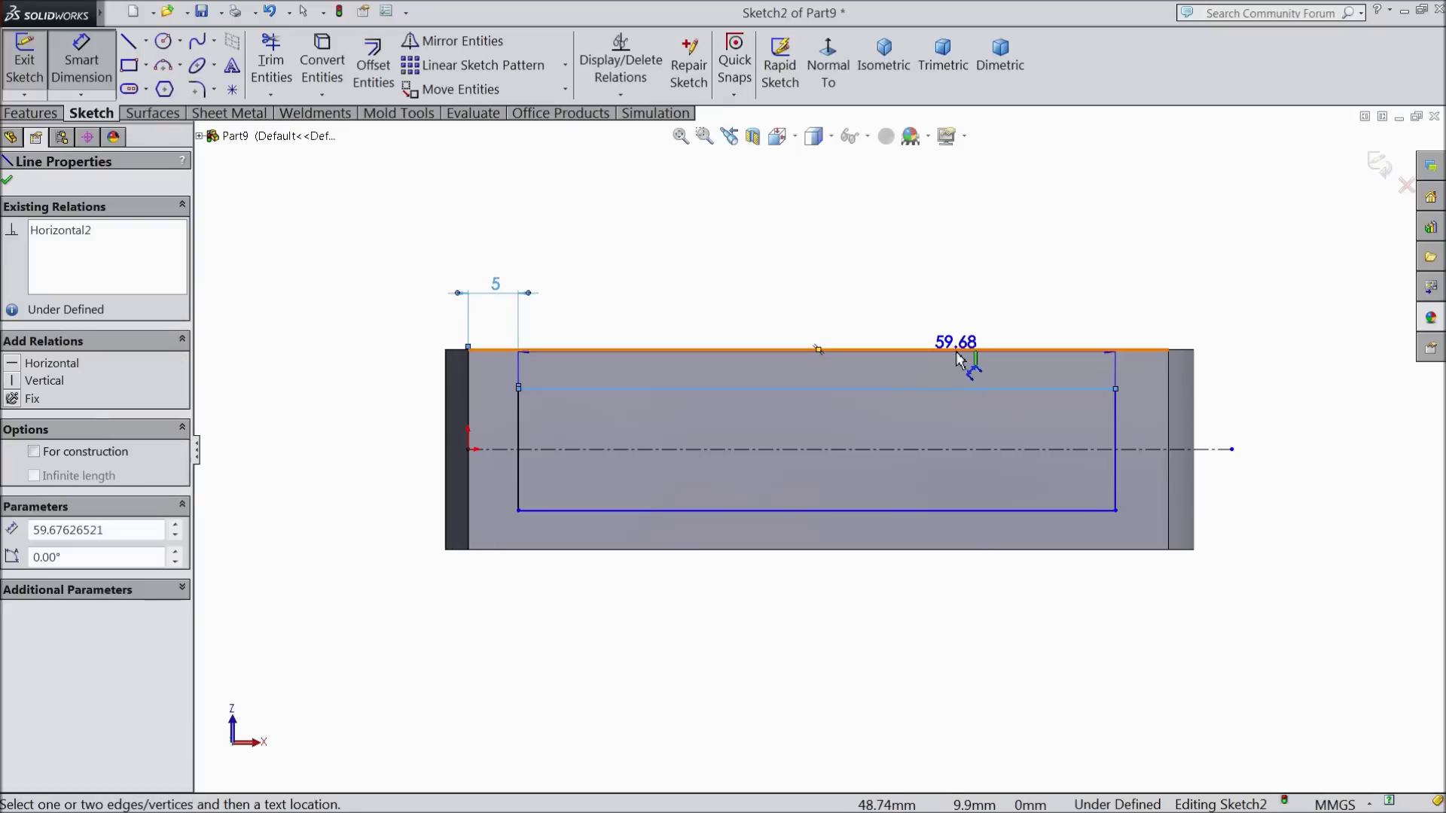
pyautogui.click(958, 352)
pyautogui.click(972, 318)
pyautogui.write('3.00mm')
pyautogui.click(889, 291)
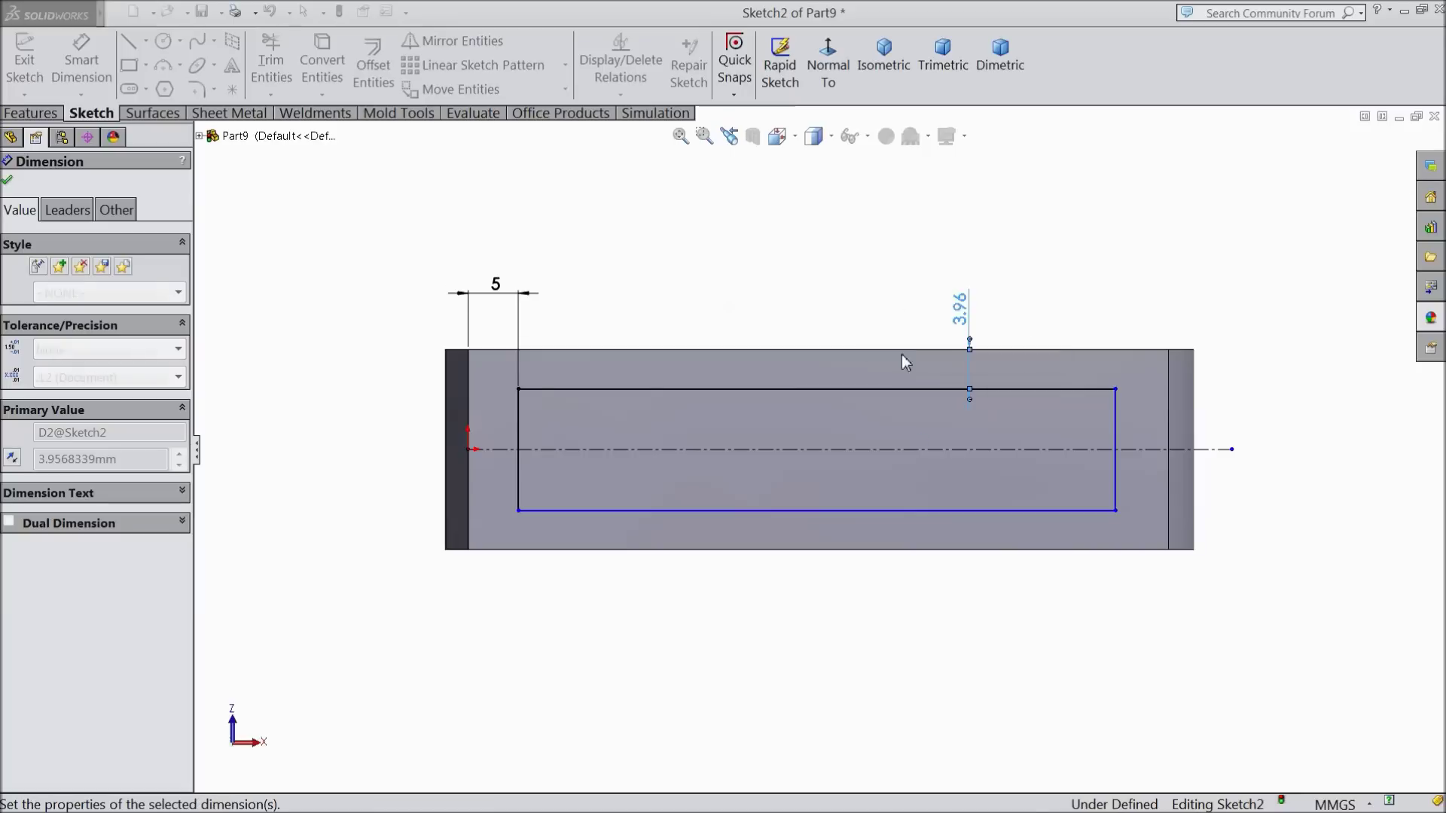
pyautogui.click(912, 517)
pyautogui.click(909, 549)
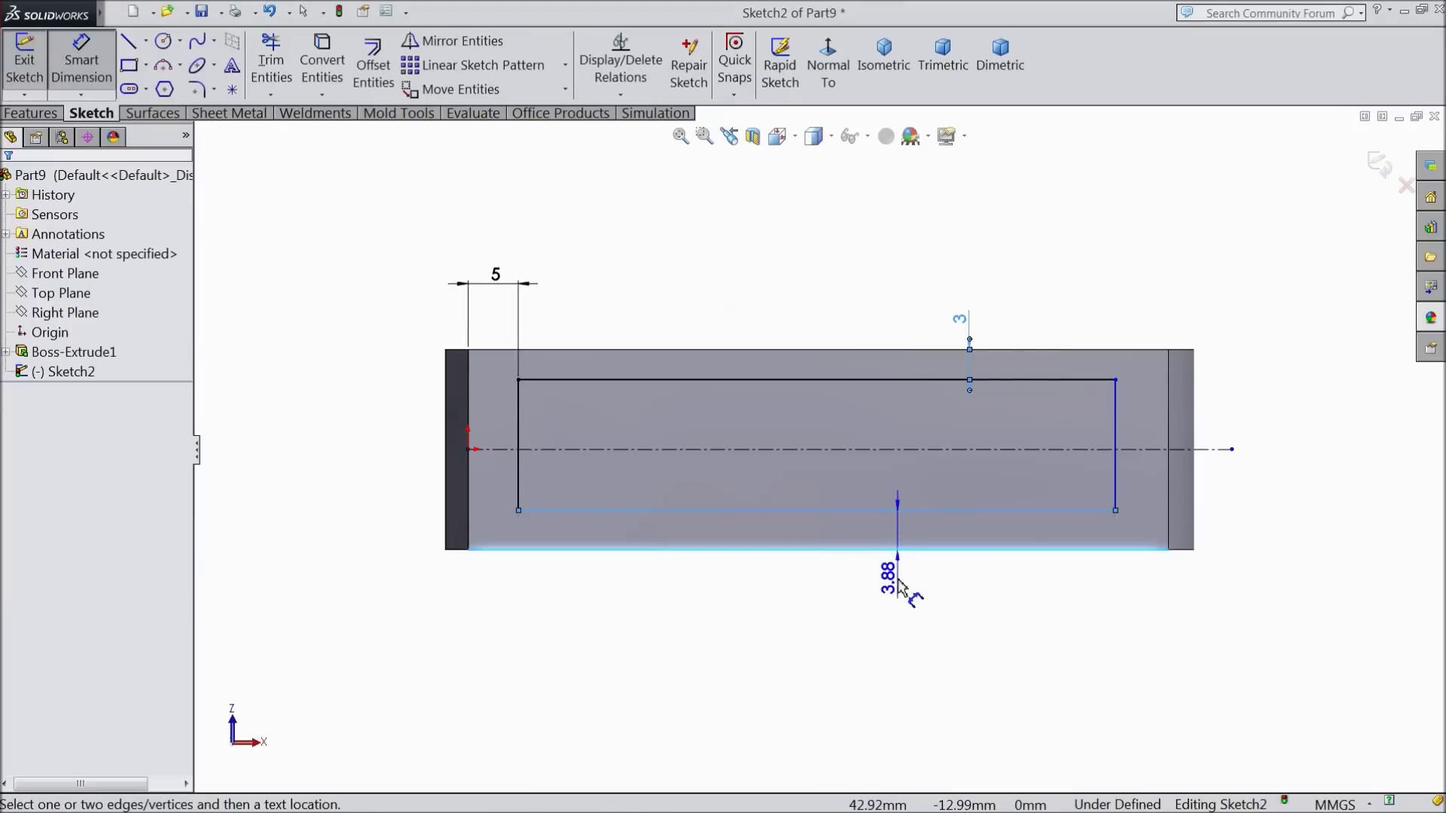
pyautogui.click(903, 588)
pyautogui.click(820, 568)
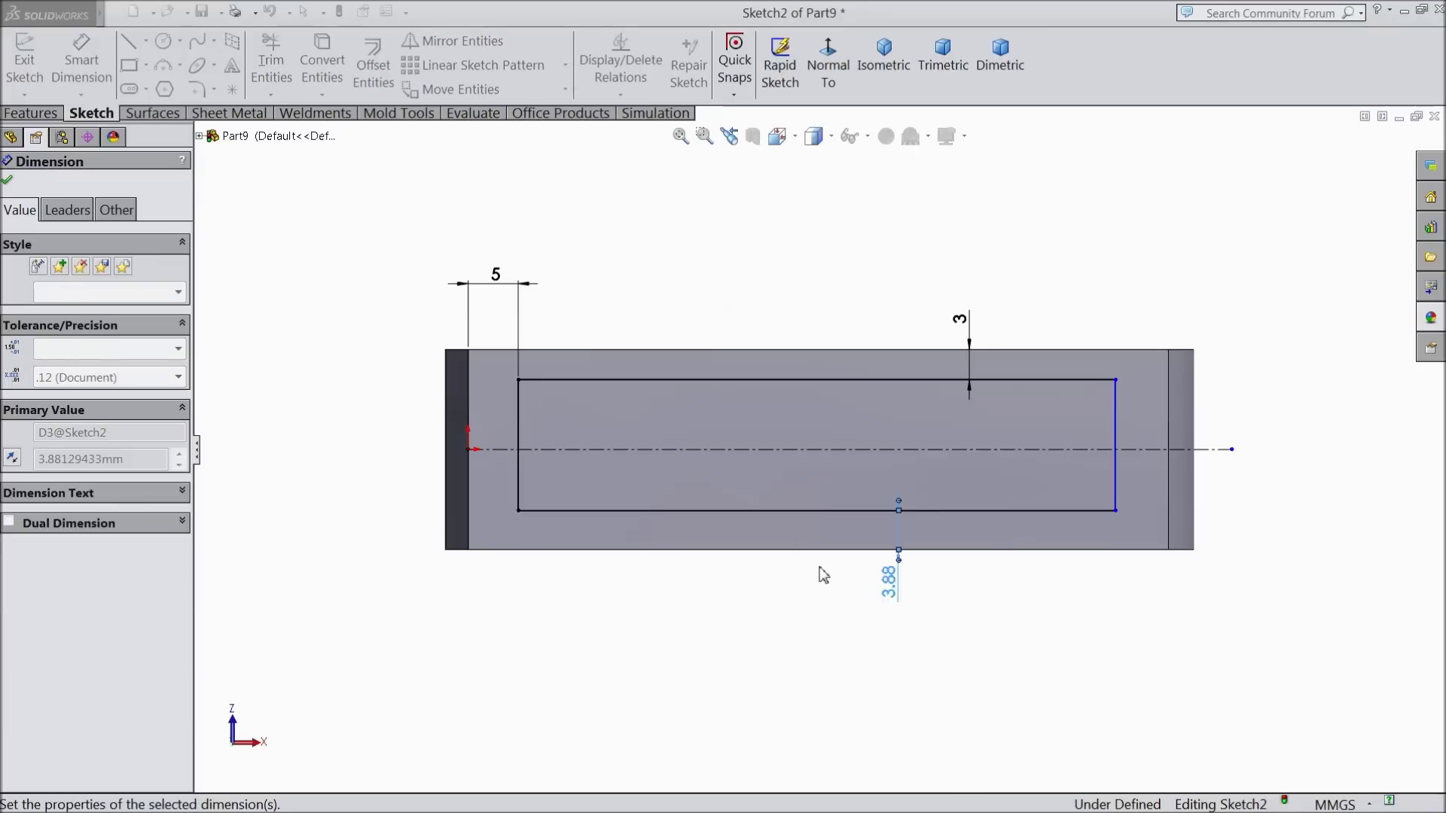
# - Dimension the rectangle's far short side 8 mm from the outermost end edge of the body
pyautogui.click(1115, 495)
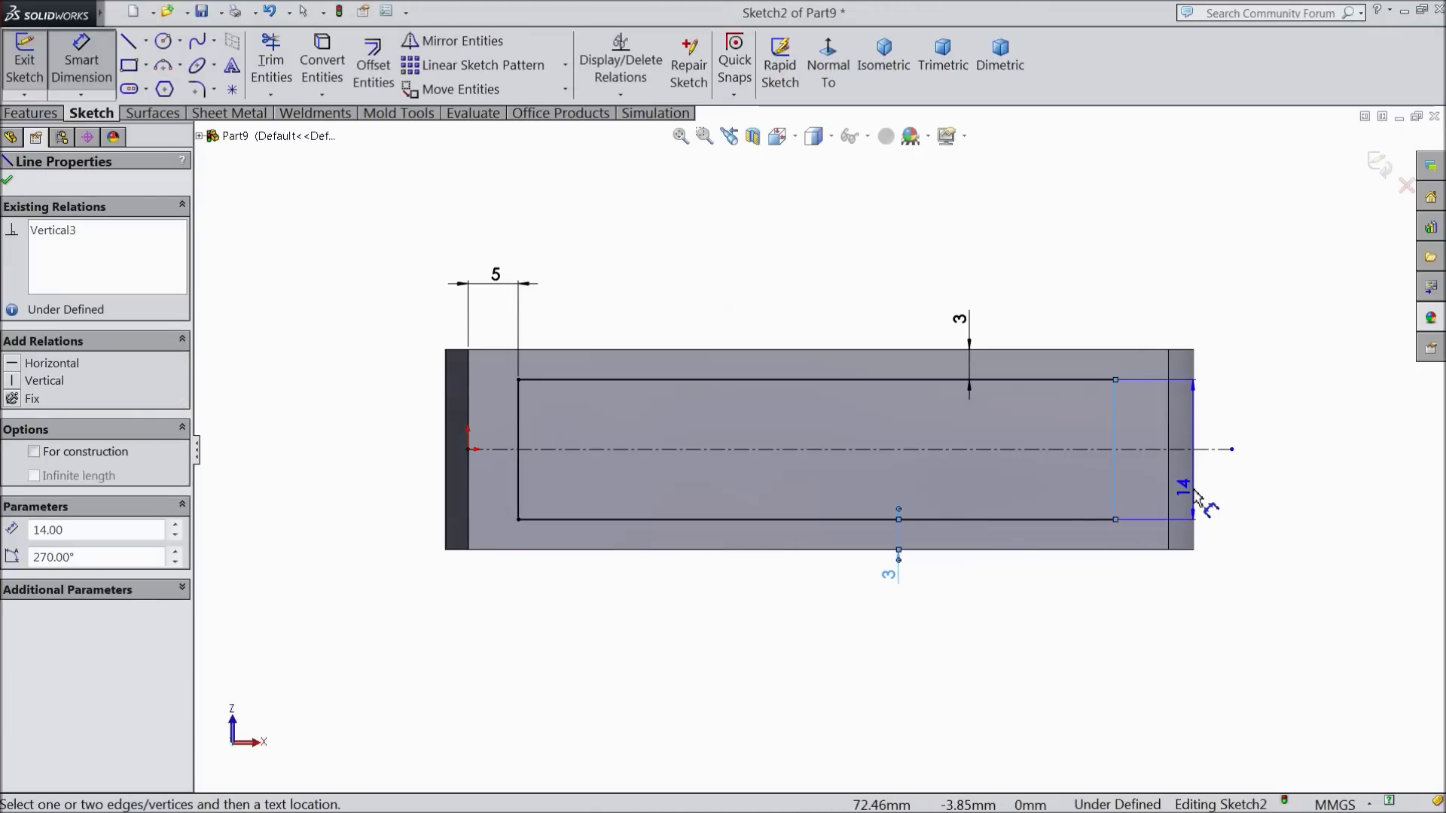
pyautogui.click(1194, 495)
pyautogui.click(1168, 602)
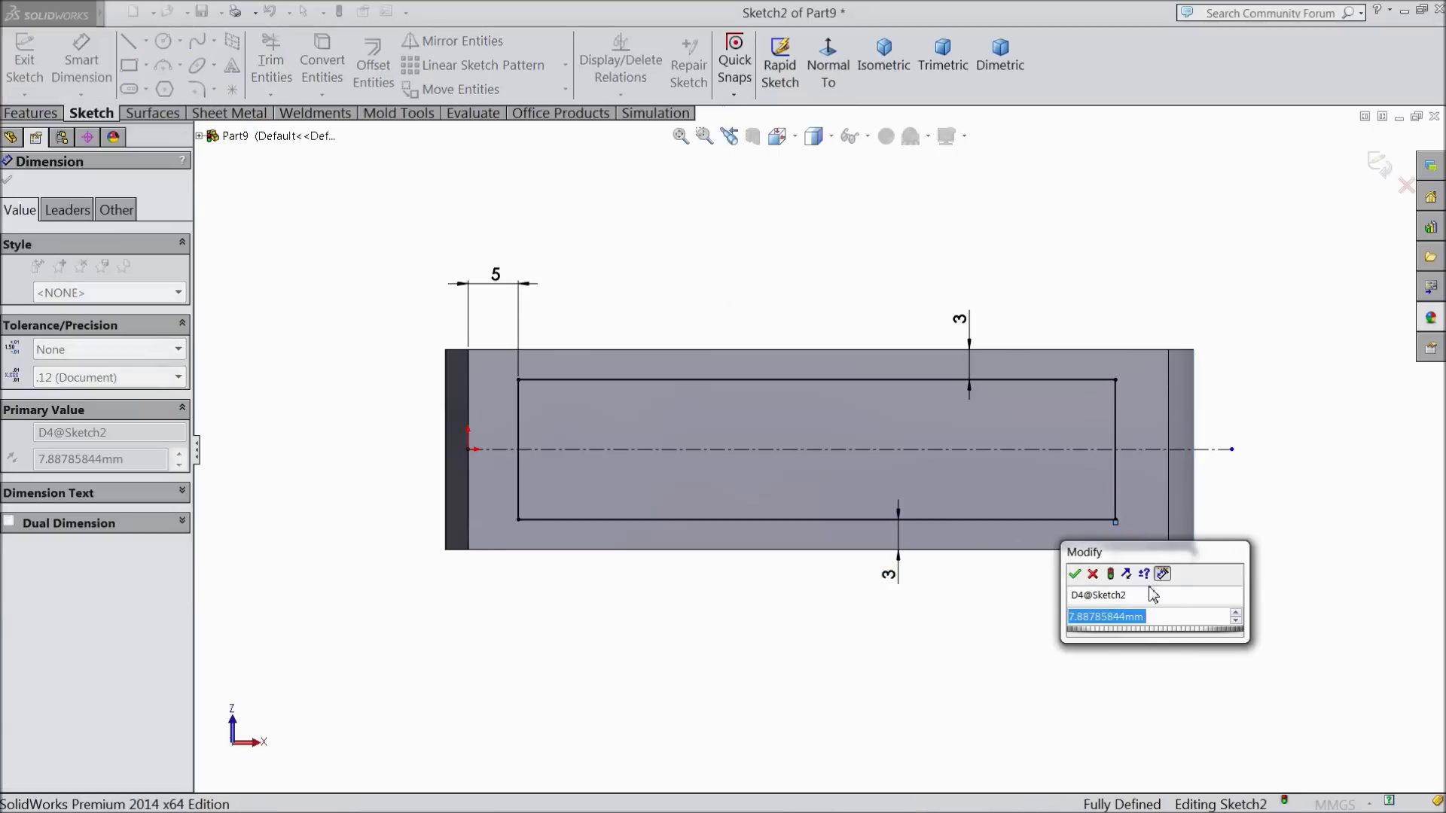
pyautogui.write('8')
pyautogui.click(1082, 575)
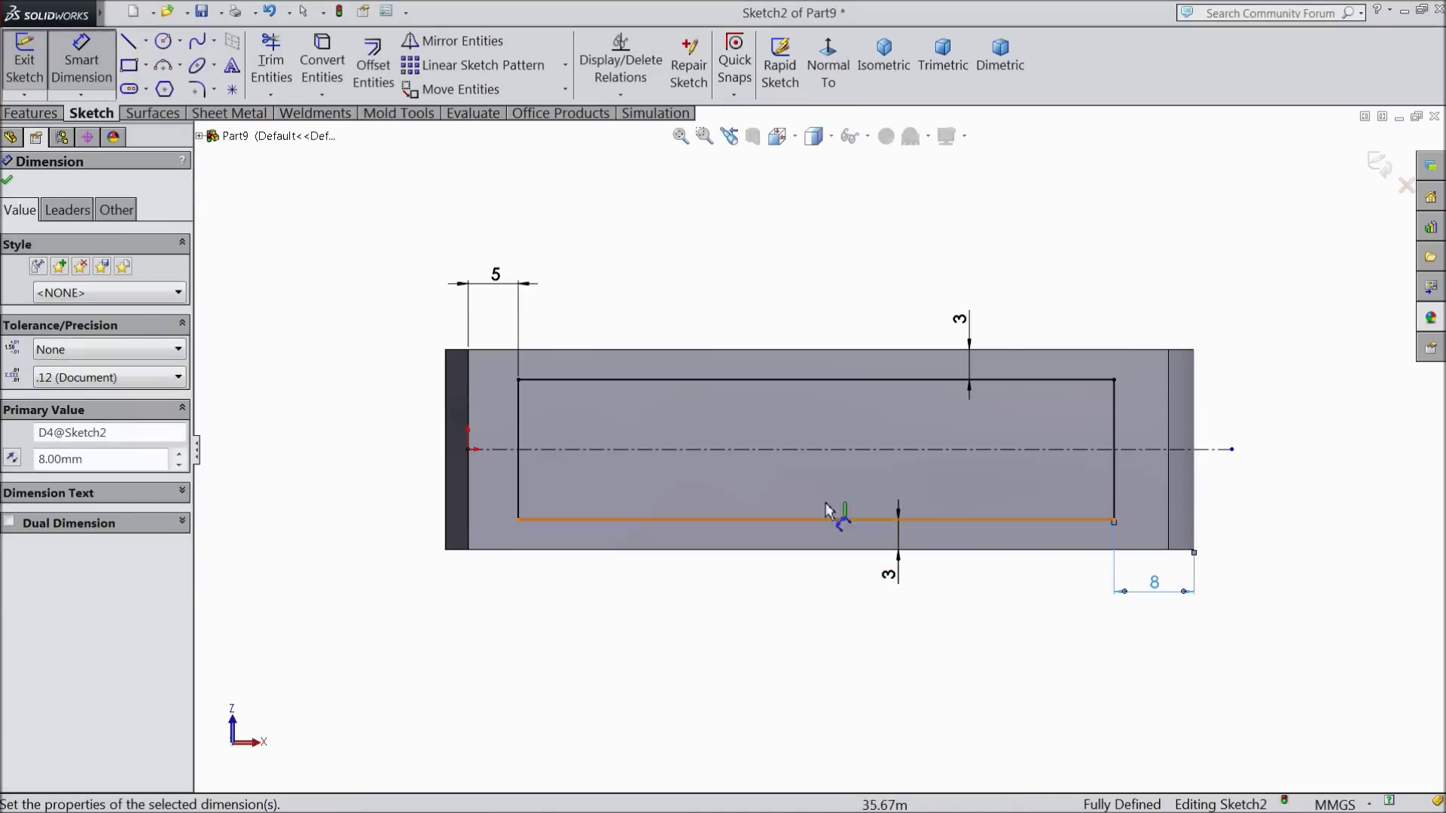
pyautogui.click(8, 182)
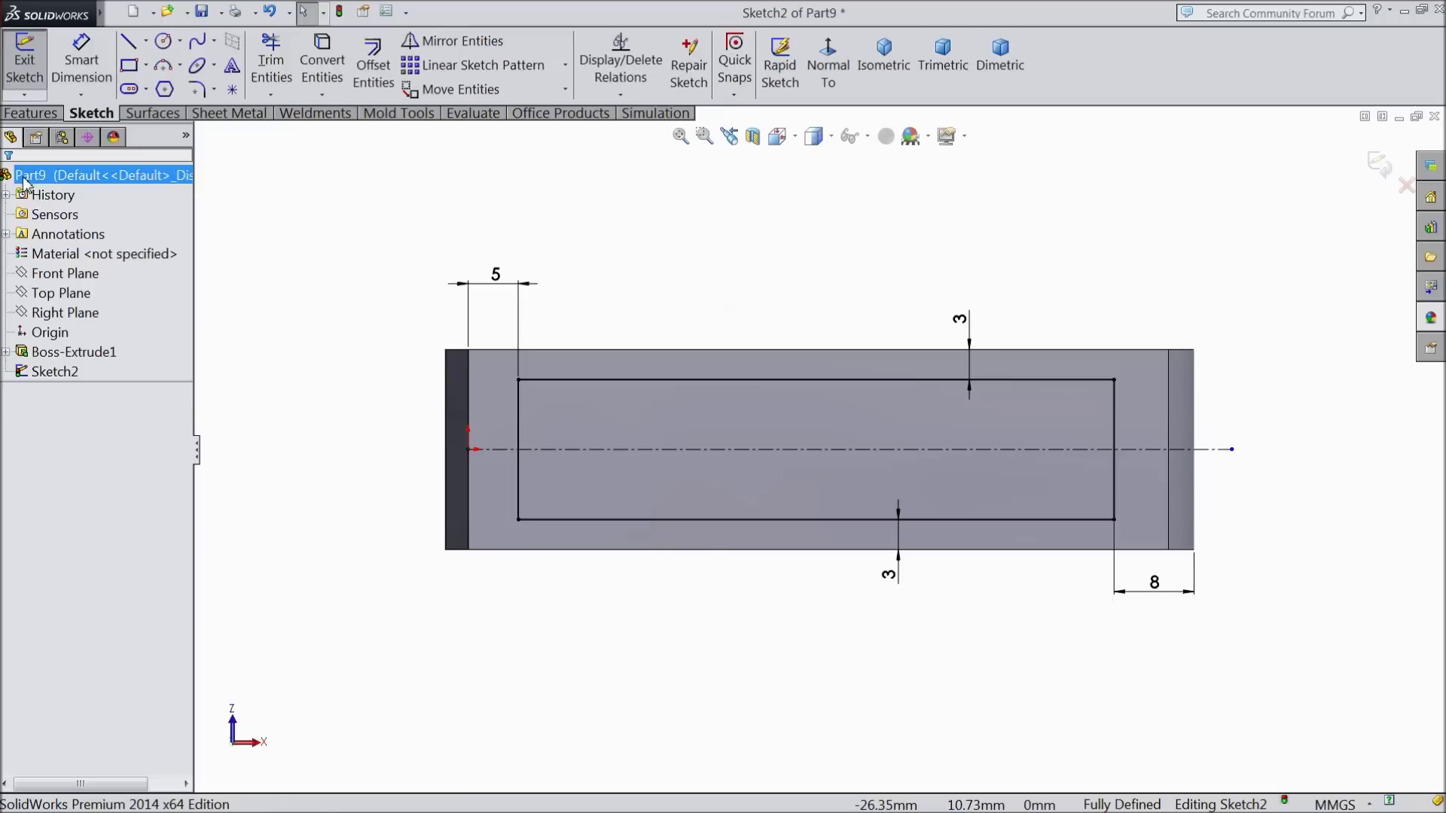
# - Sketch a three-point arc of about 11.9 mm radius between the rectangle's long sides, bulging away from the origin
pyautogui.click(166, 67)
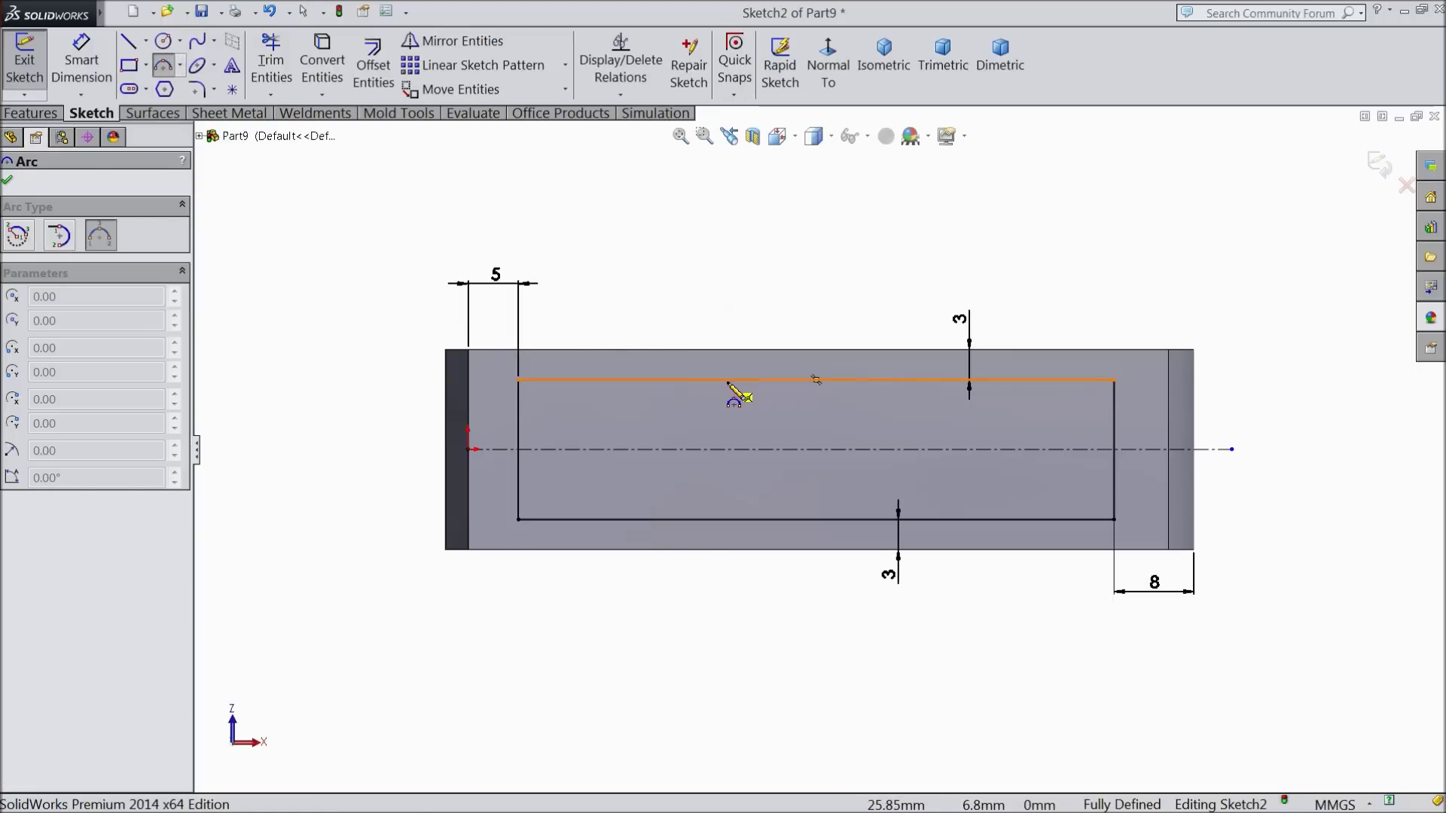
pyautogui.click(736, 380)
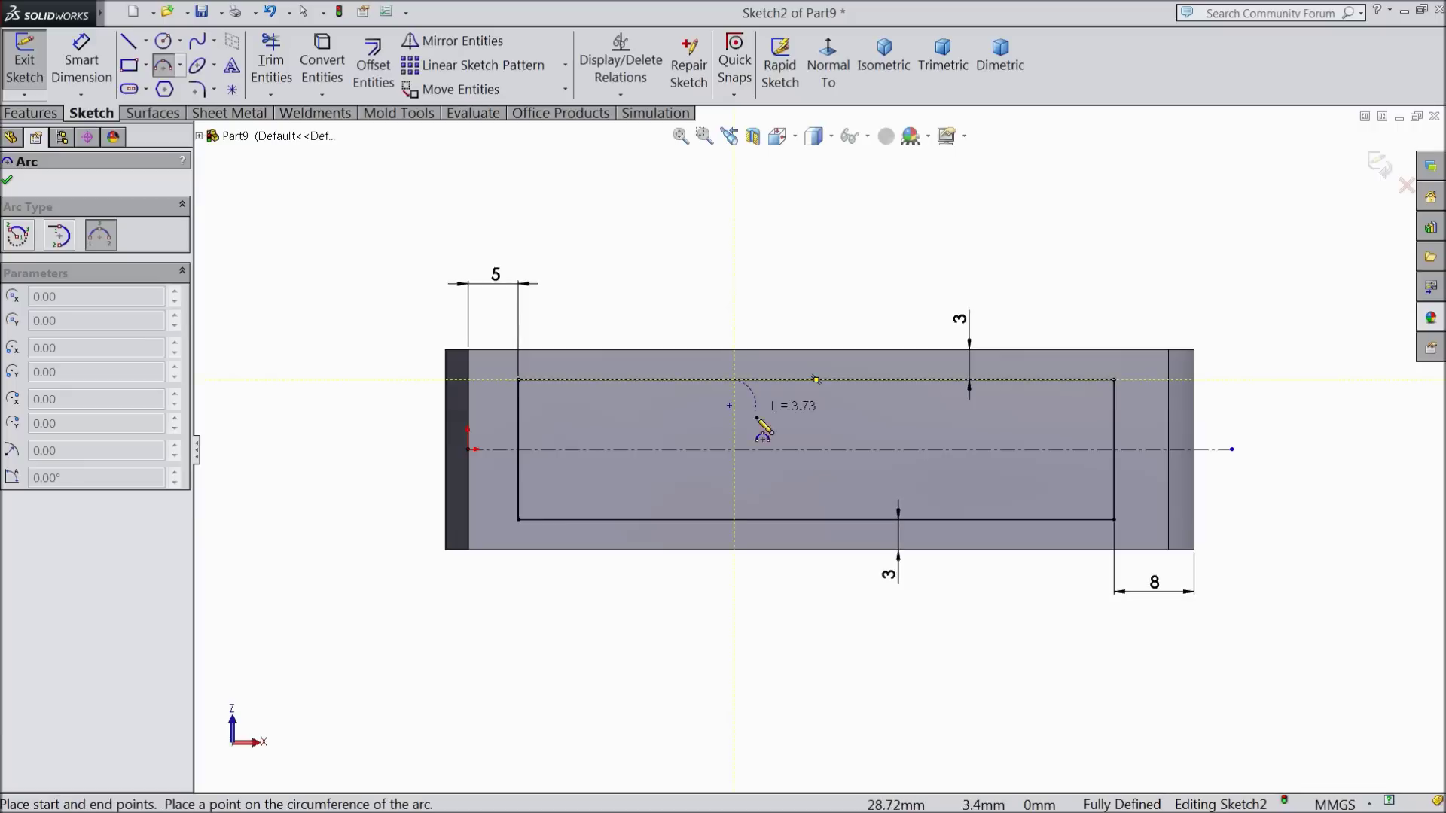
pyautogui.click(736, 519)
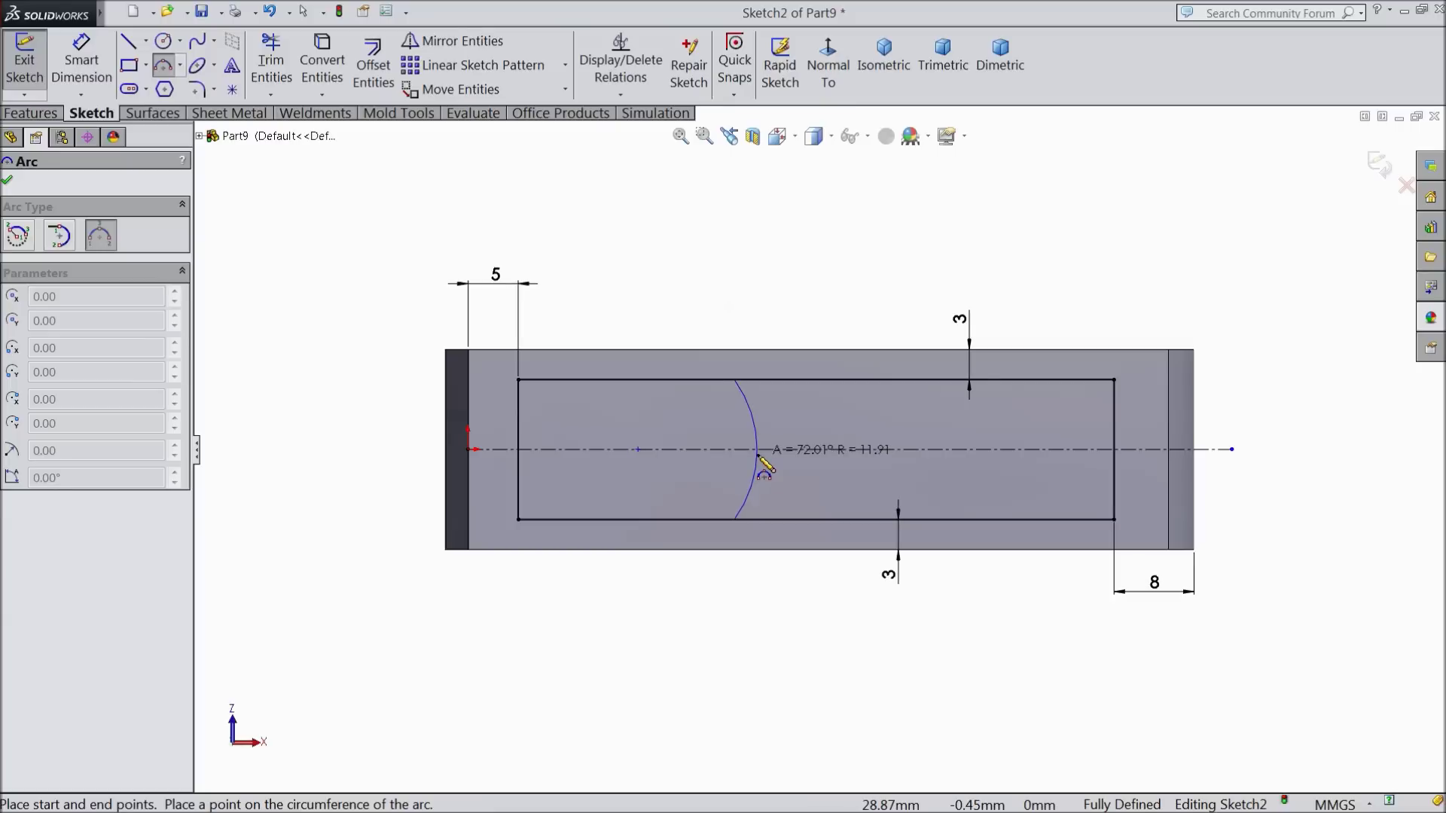
pyautogui.click(758, 456)
pyautogui.rightClick(696, 258)
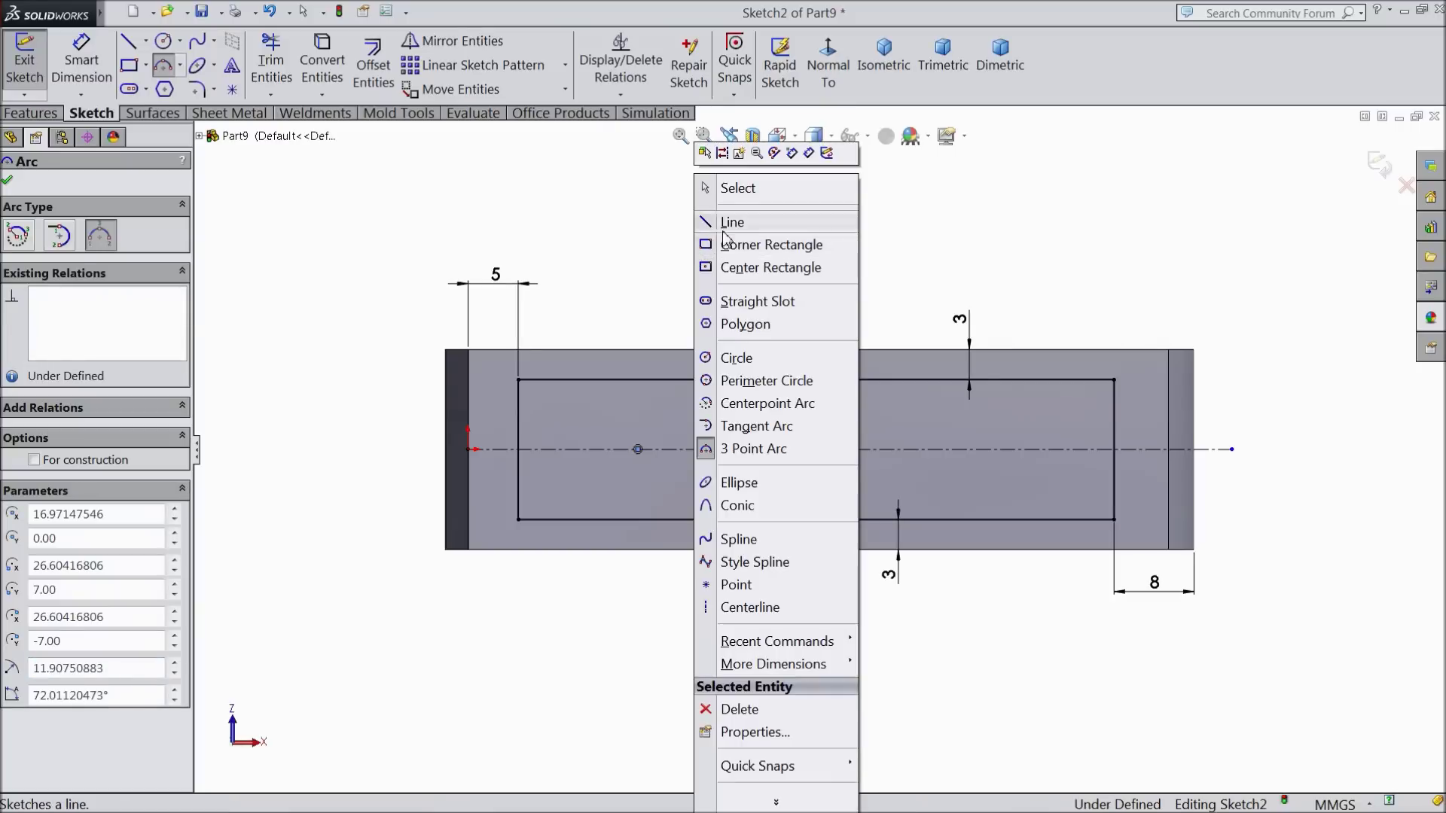
pyautogui.click(737, 188)
# - Dimension the arc's lower endpoint 26 mm from the rectangle's lower corner nearest the origin
pyautogui.click(81, 60)
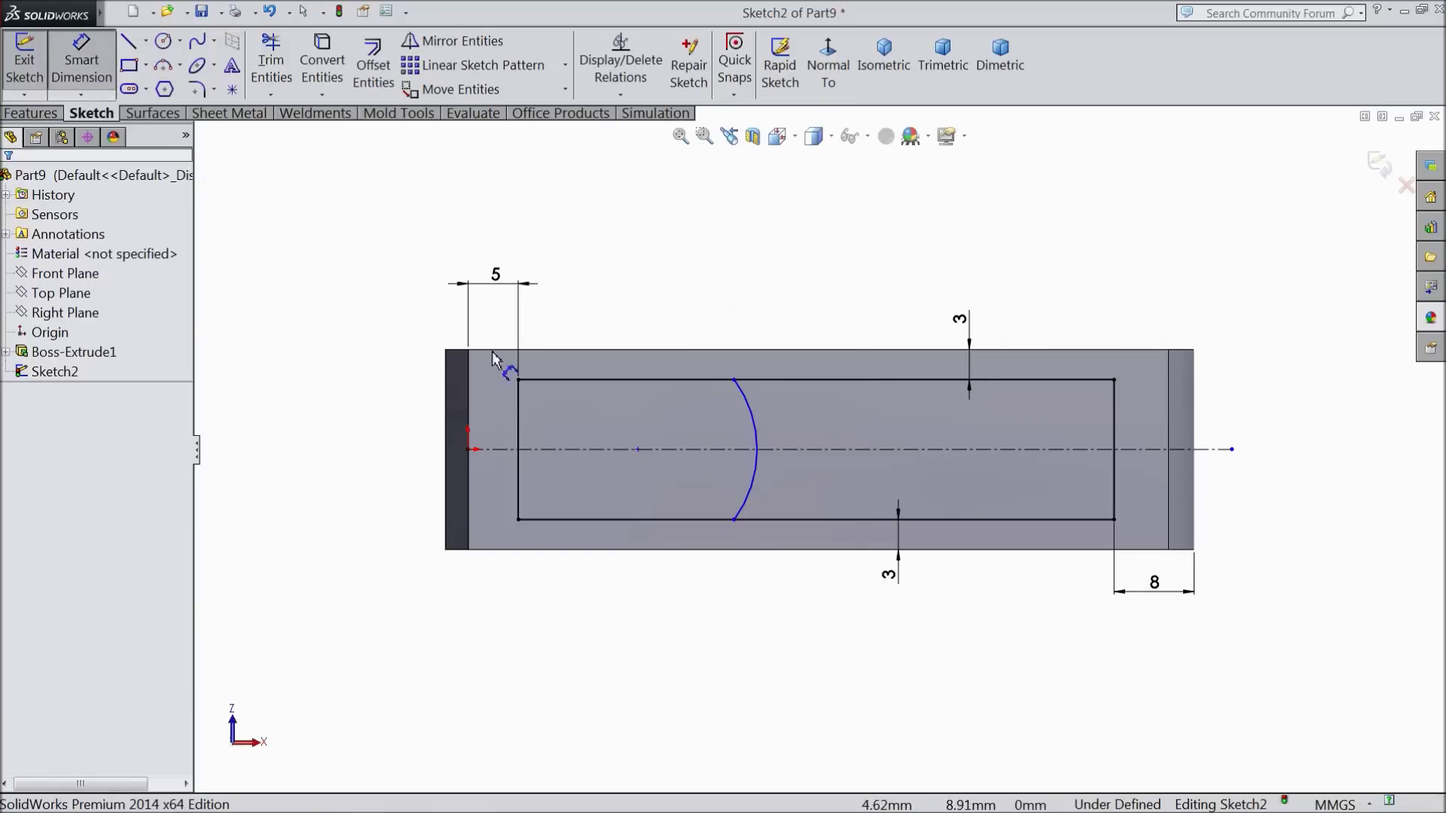
pyautogui.click(734, 519)
pyautogui.click(518, 519)
pyautogui.click(600, 610)
pyautogui.write('26')
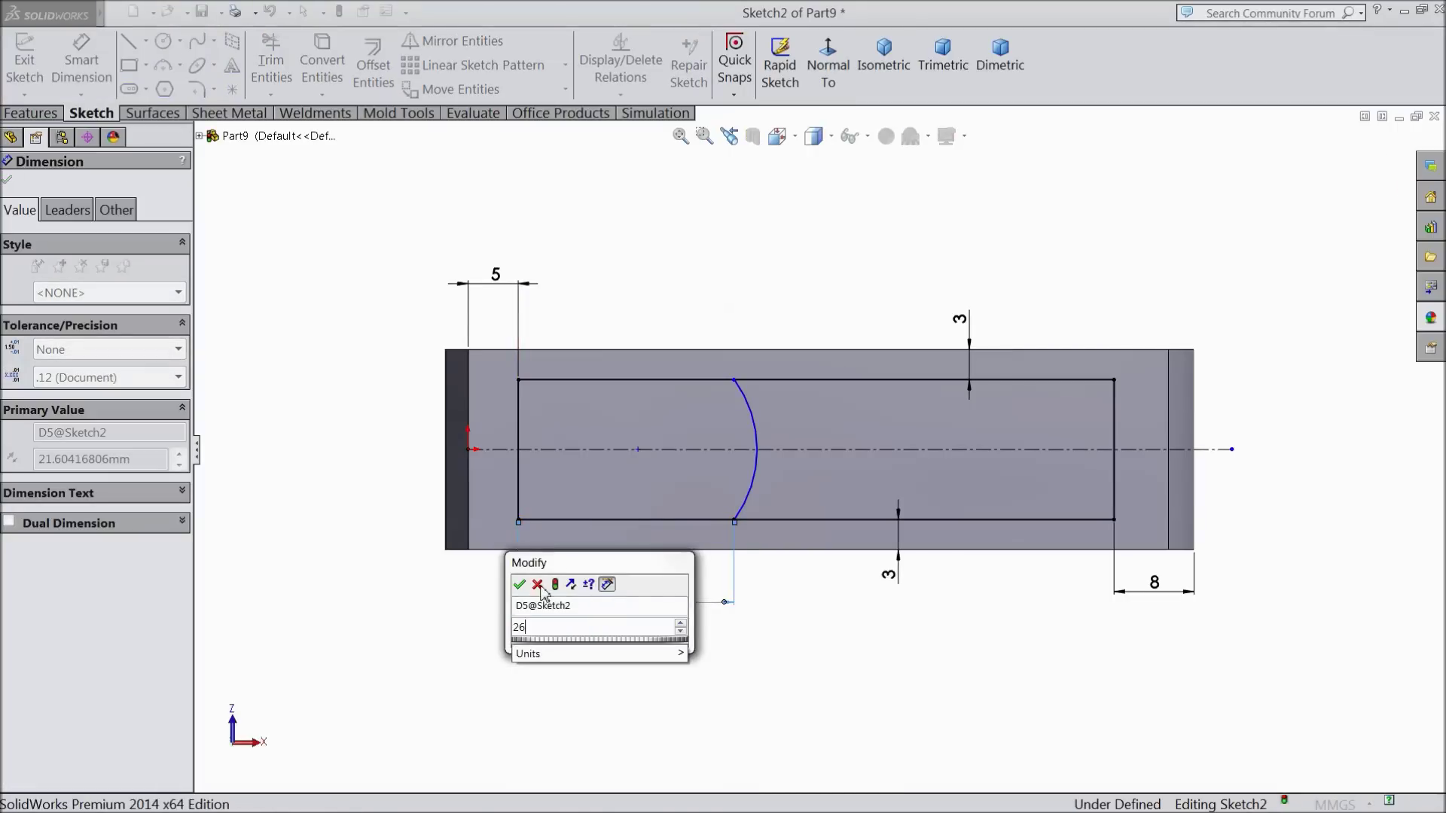
pyautogui.click(519, 584)
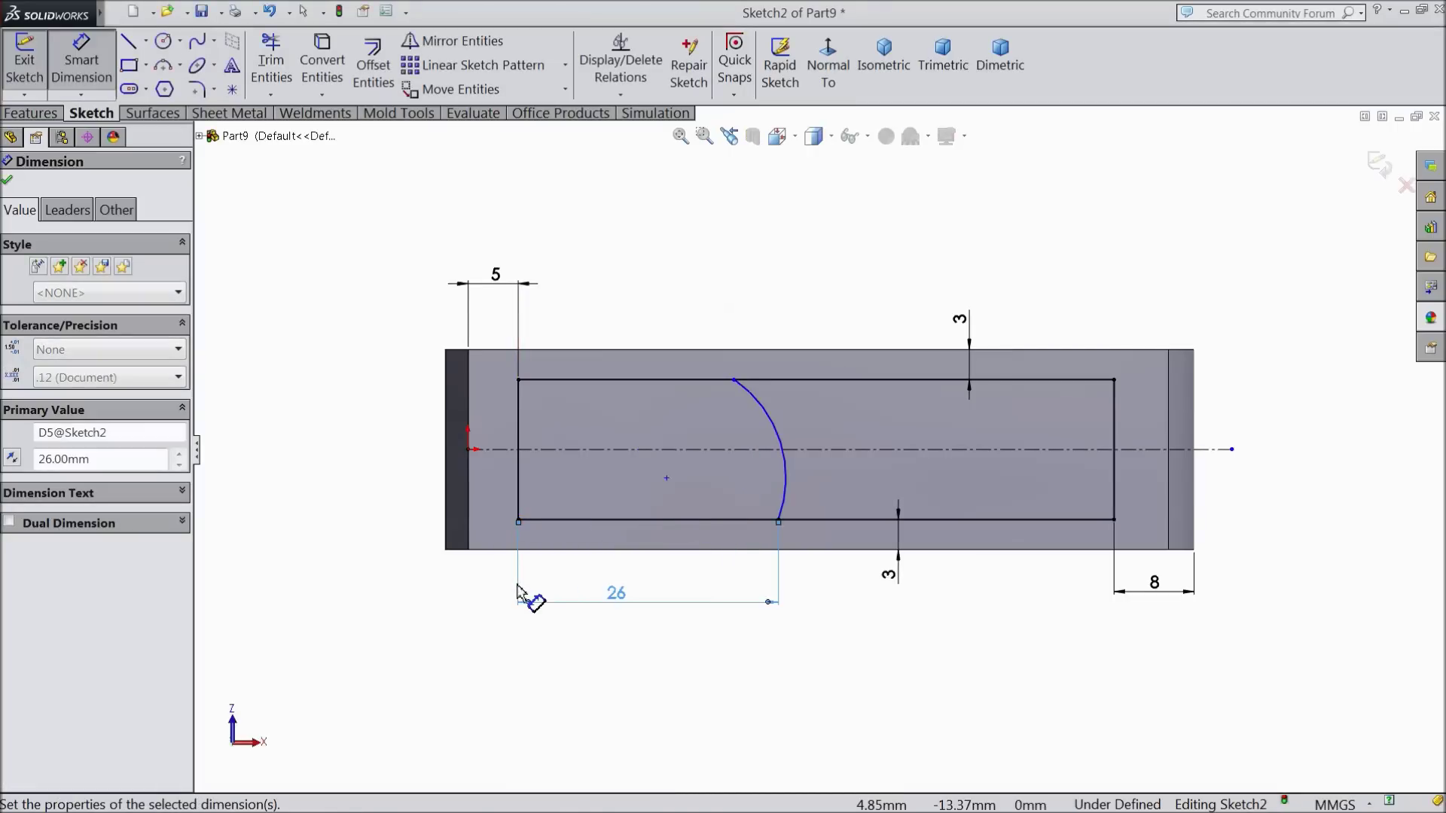
# - Dimension the arc's upper endpoint 26 mm from the rectangle's upper corner nearest the origin
pyautogui.click(734, 382)
pyautogui.click(518, 380)
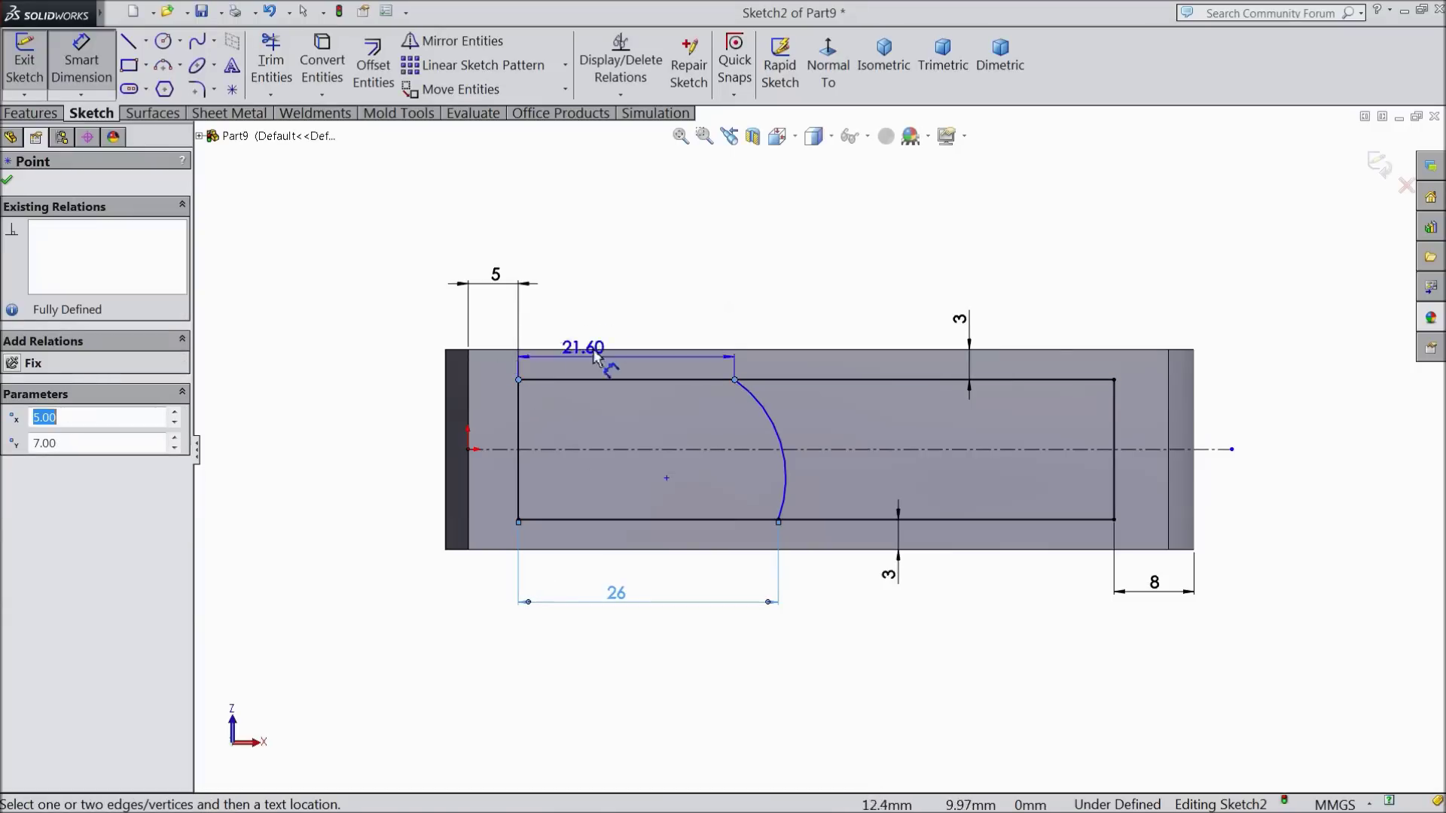
pyautogui.click(599, 325)
pyautogui.write('26')
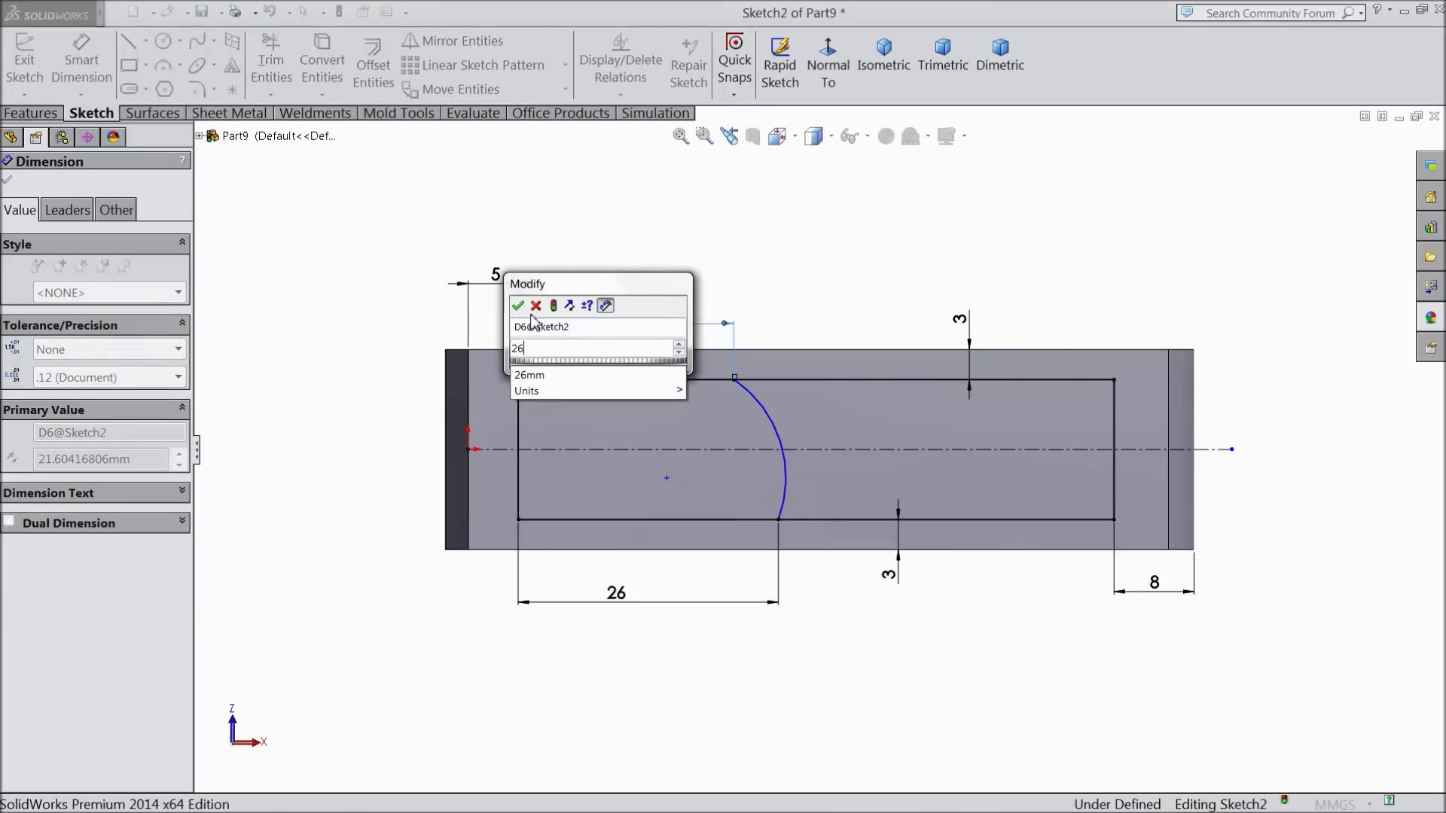
pyautogui.click(518, 305)
pyautogui.click(8, 179)
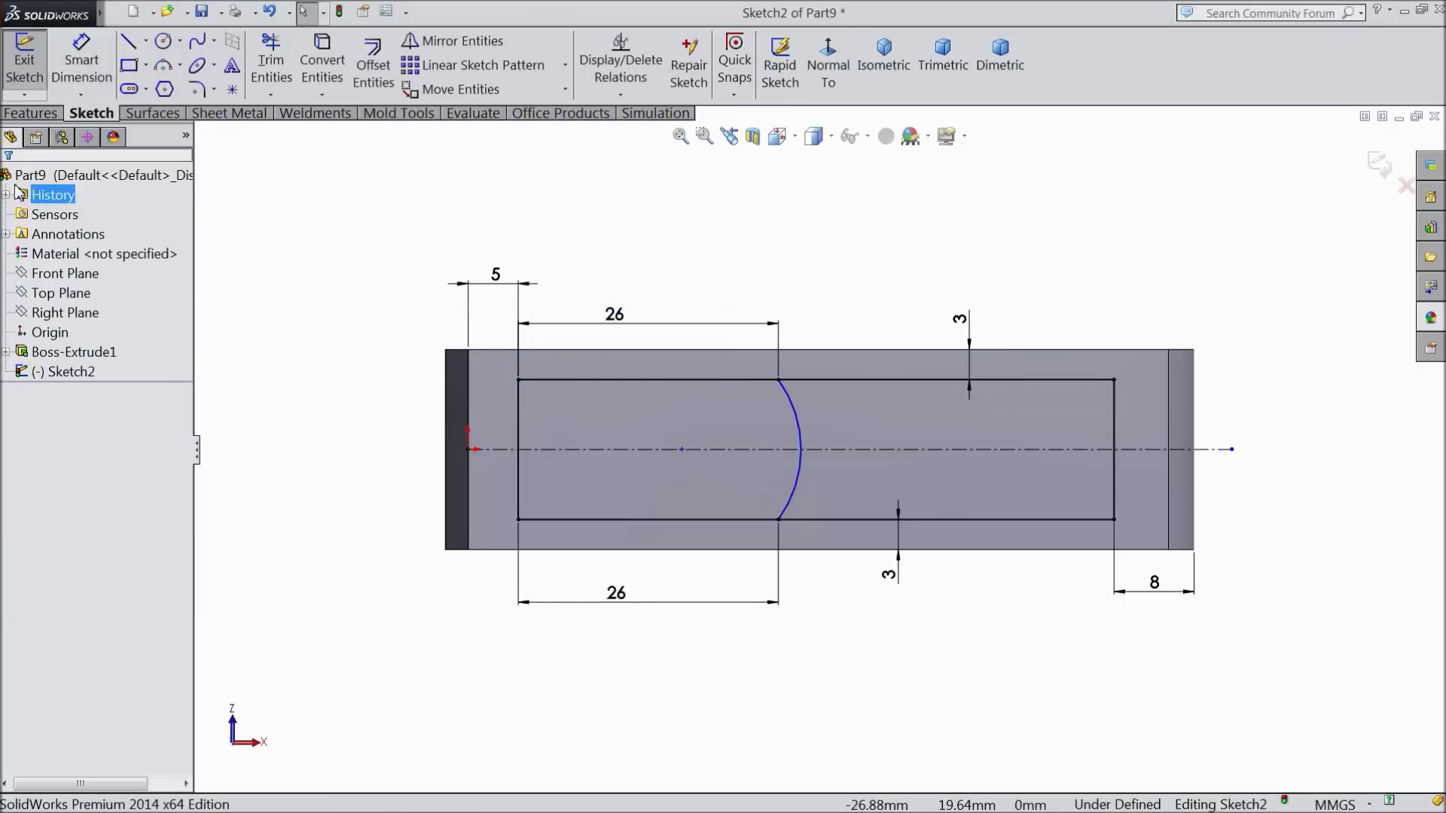
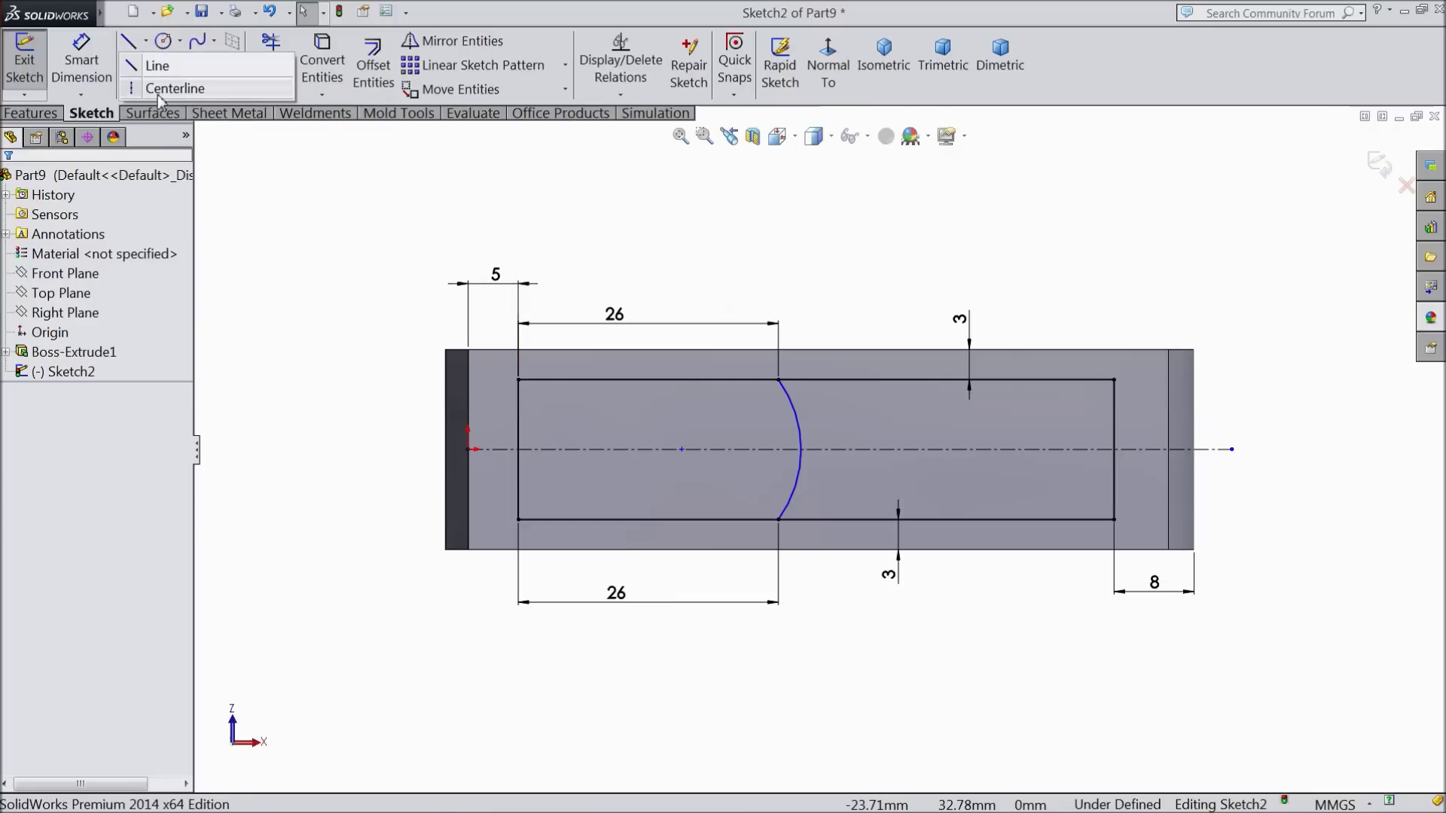
# - Sketch a vertical centerline 14 mm long joining the midpoints of the rectangle's long sides
pyautogui.click(816, 520)
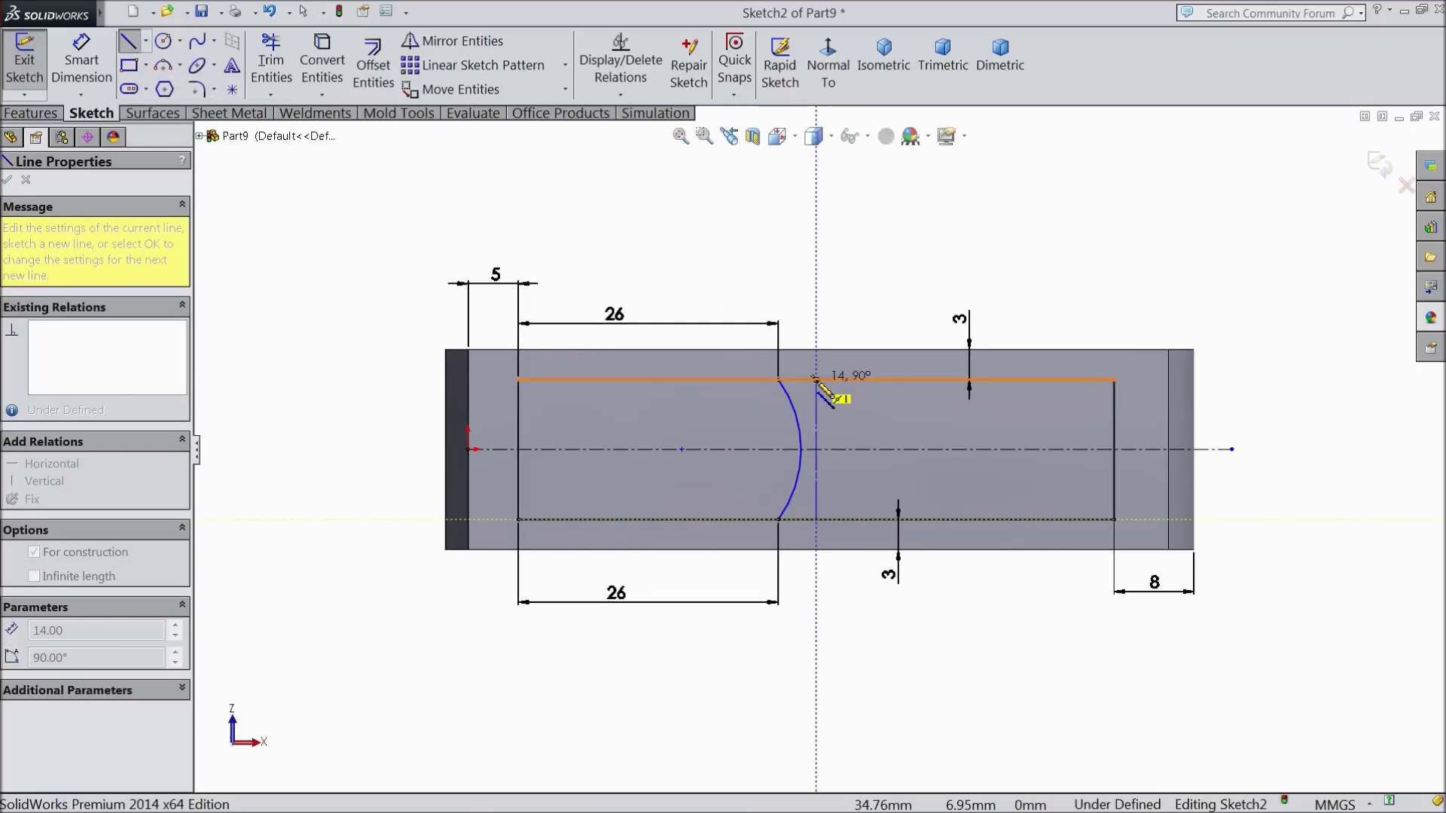
pyautogui.rightClick(825, 323)
pyautogui.click(859, 146)
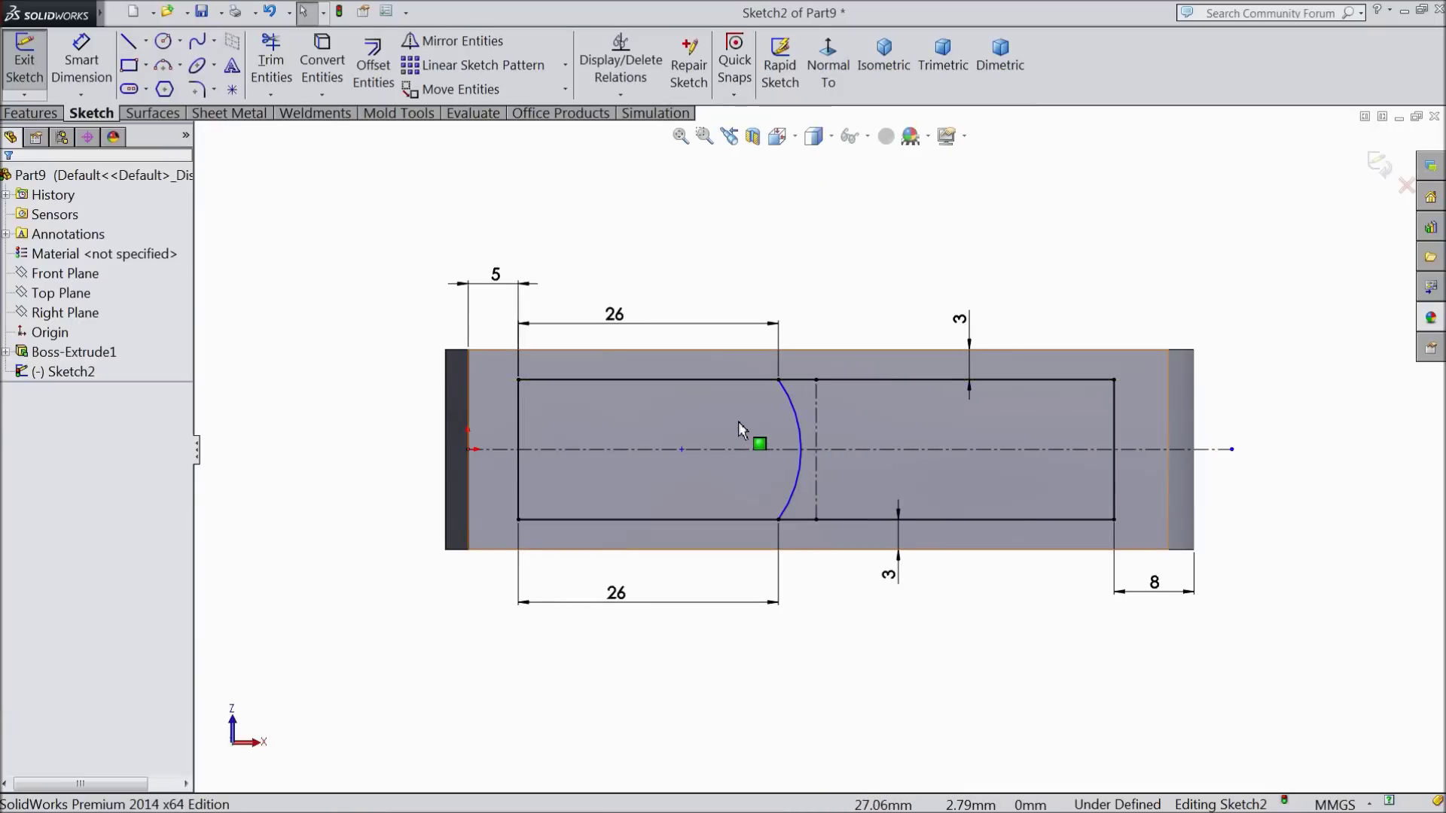
# - Sketch a second three-point arc of about 23.5 mm radius beyond the vertical centerline, bulging back toward the first arc
pyautogui.click(164, 66)
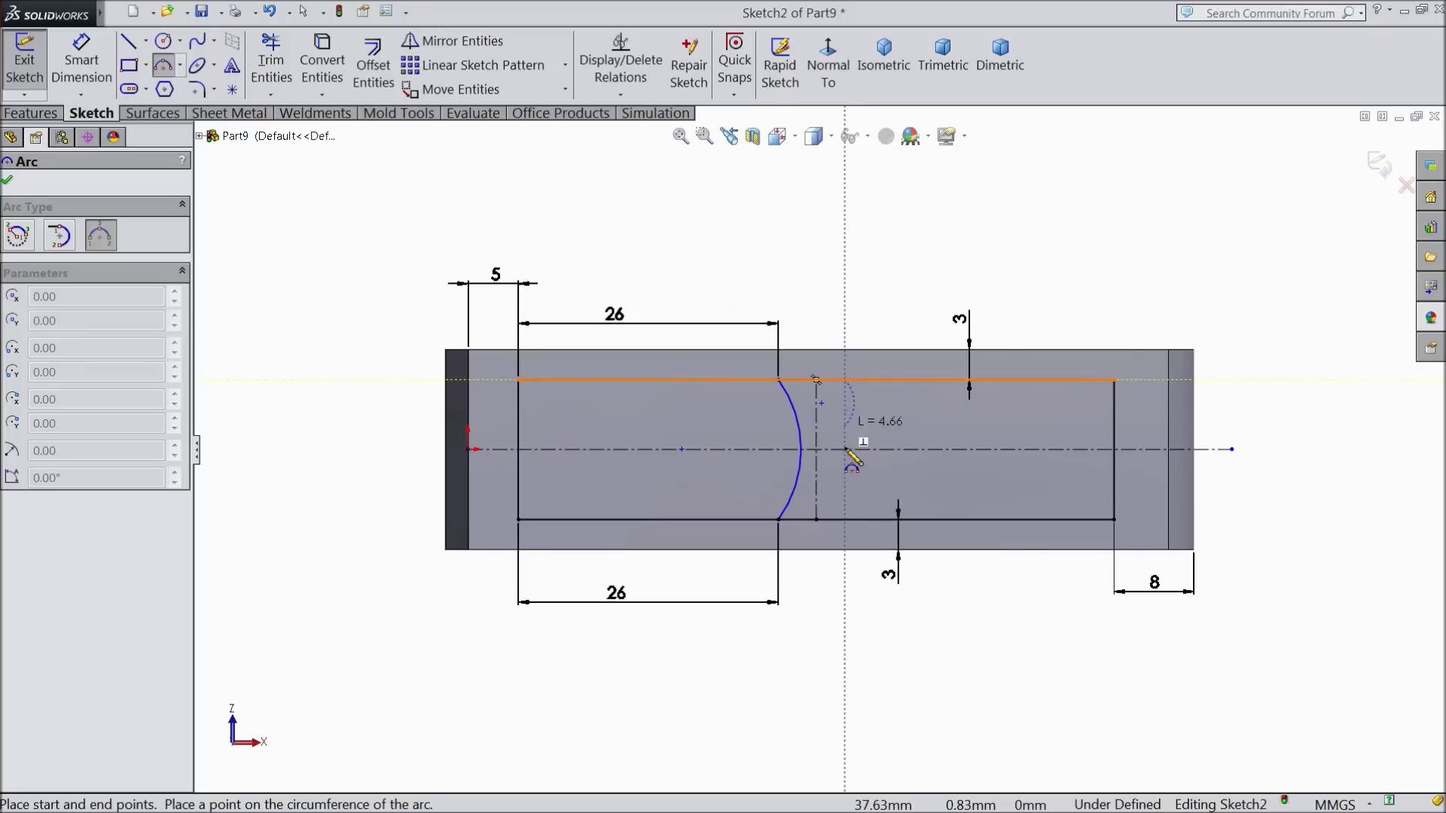
pyautogui.click(845, 521)
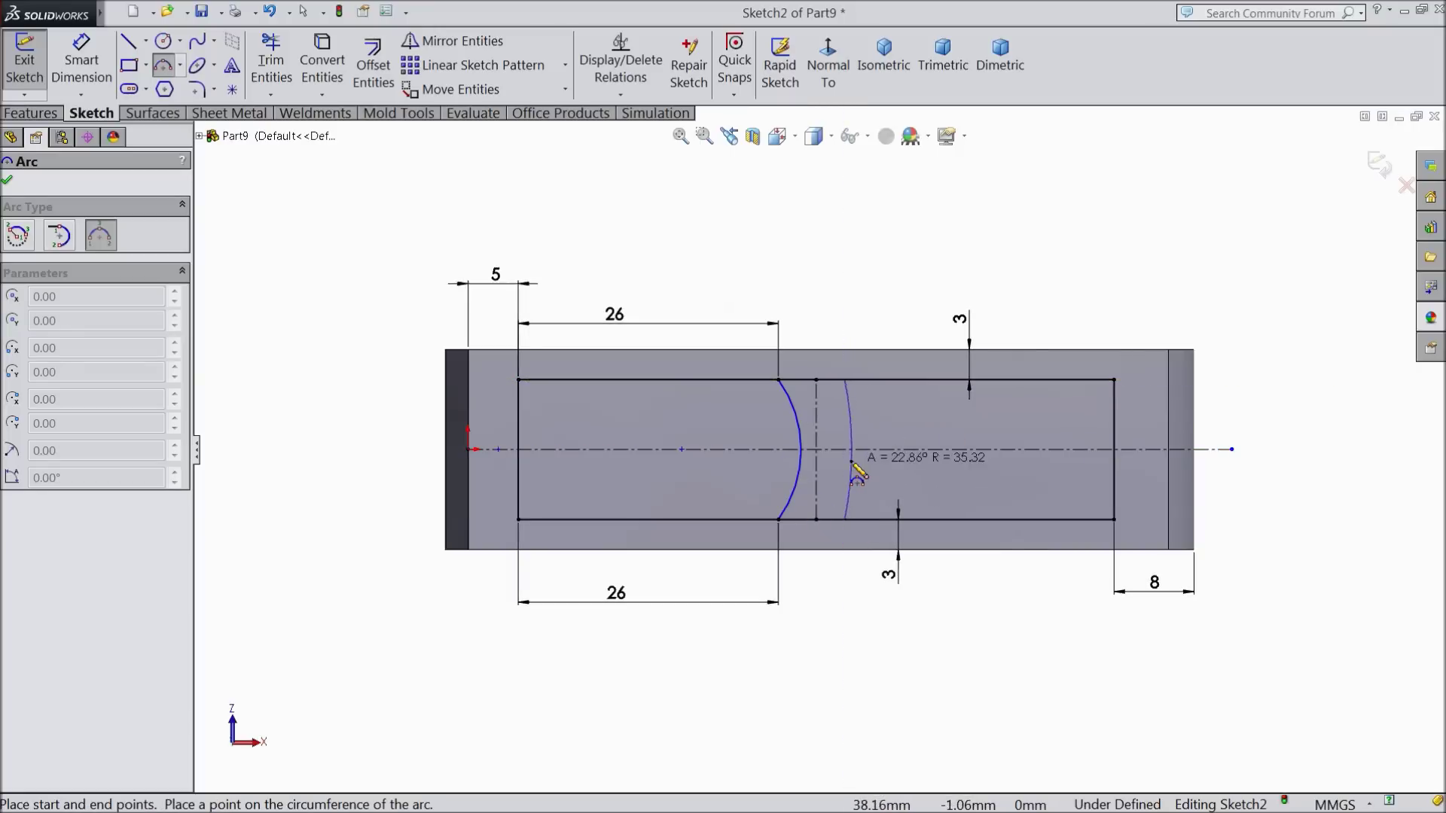
pyautogui.click(835, 456)
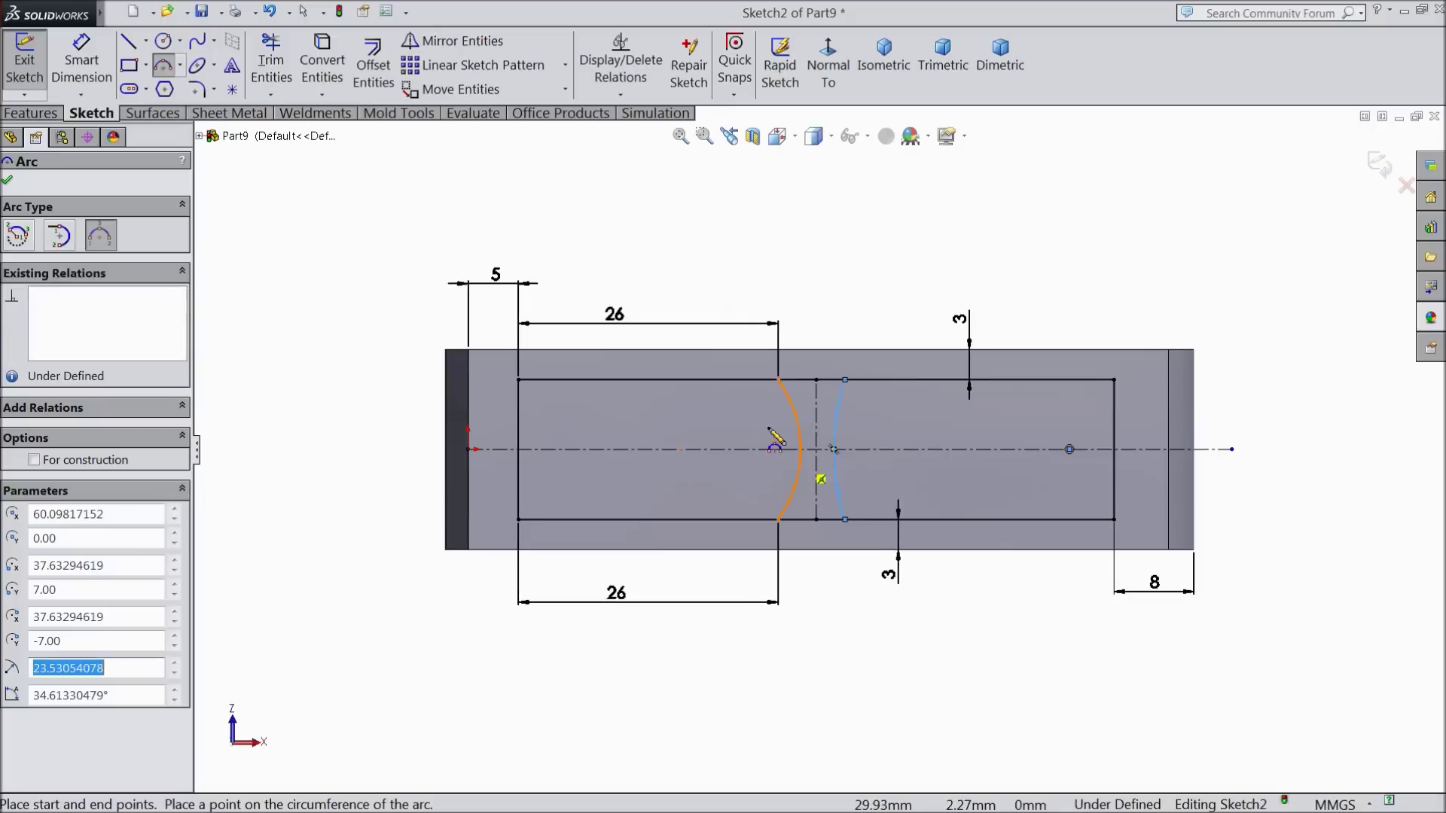
pyautogui.rightClick(764, 140)
pyautogui.click(787, 184)
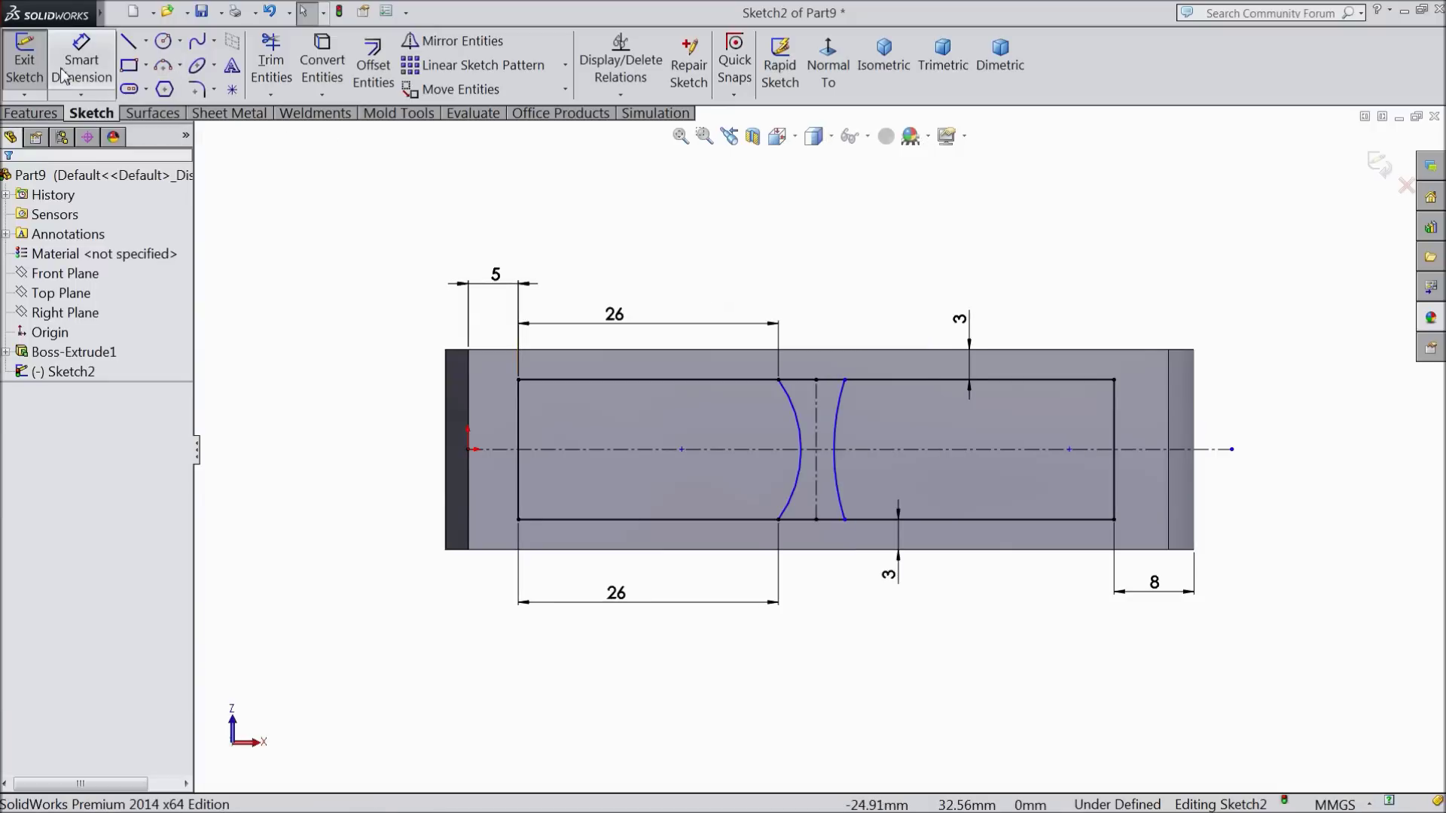
# - Dimension the first arc, on the origin side of the vertical centerline, with a 20 mm radius
pyautogui.click(799, 421)
pyautogui.click(802, 420)
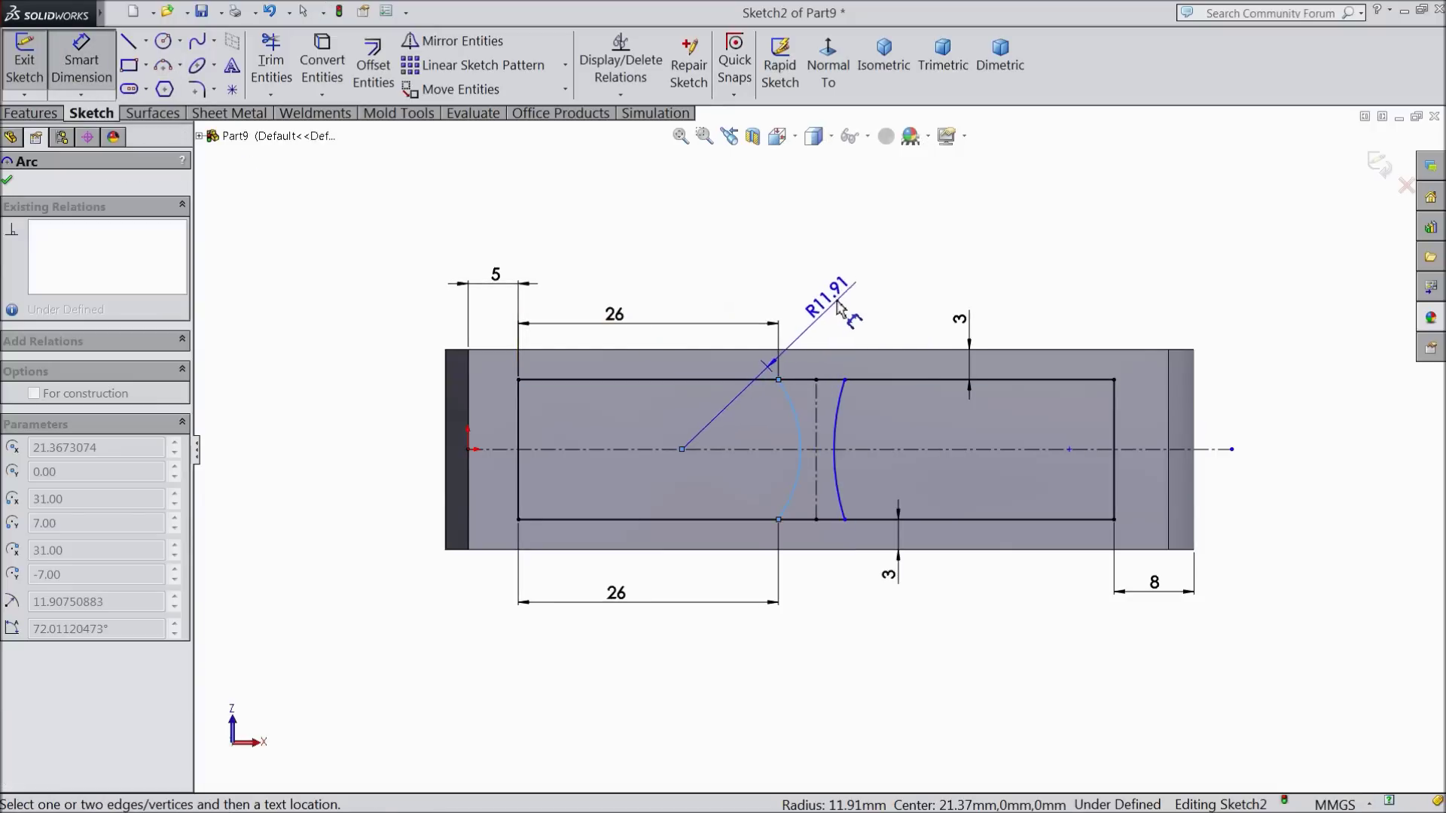
pyautogui.click(843, 305)
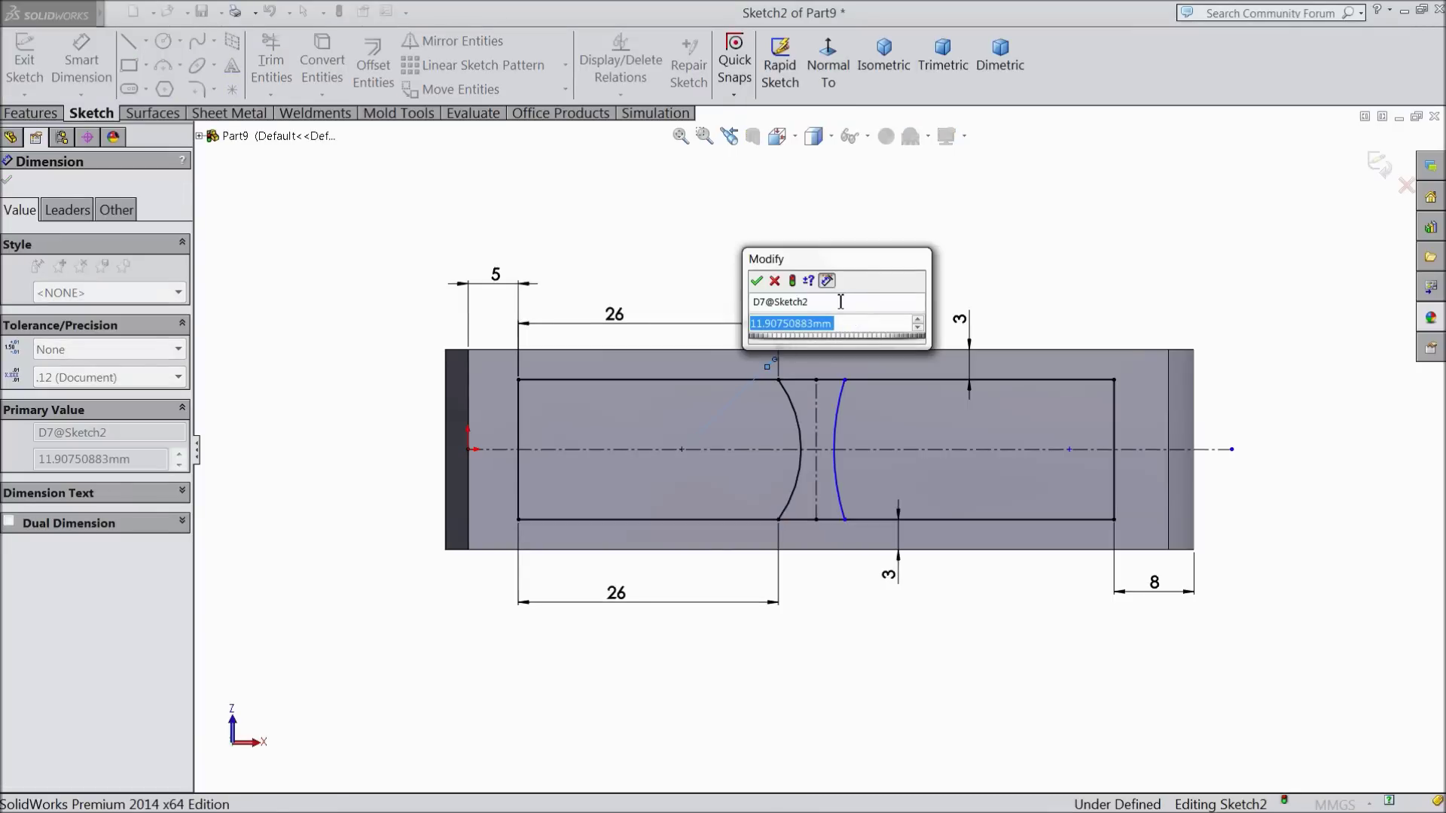
pyautogui.write('20')
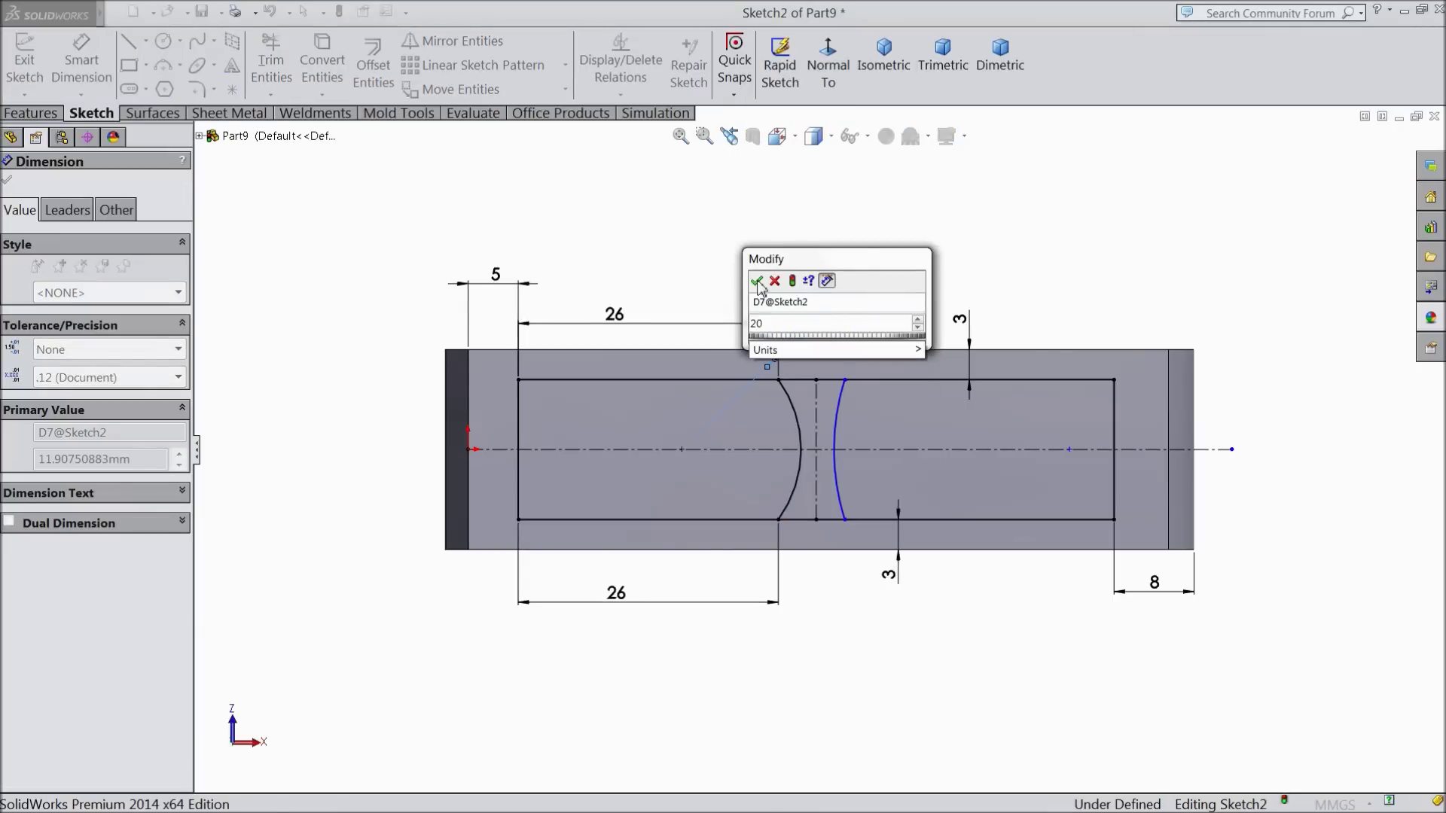
pyautogui.click(756, 282)
# - Dimension the second arc, on the far side of the vertical centerline, with a 20 mm radius
pyautogui.click(838, 436)
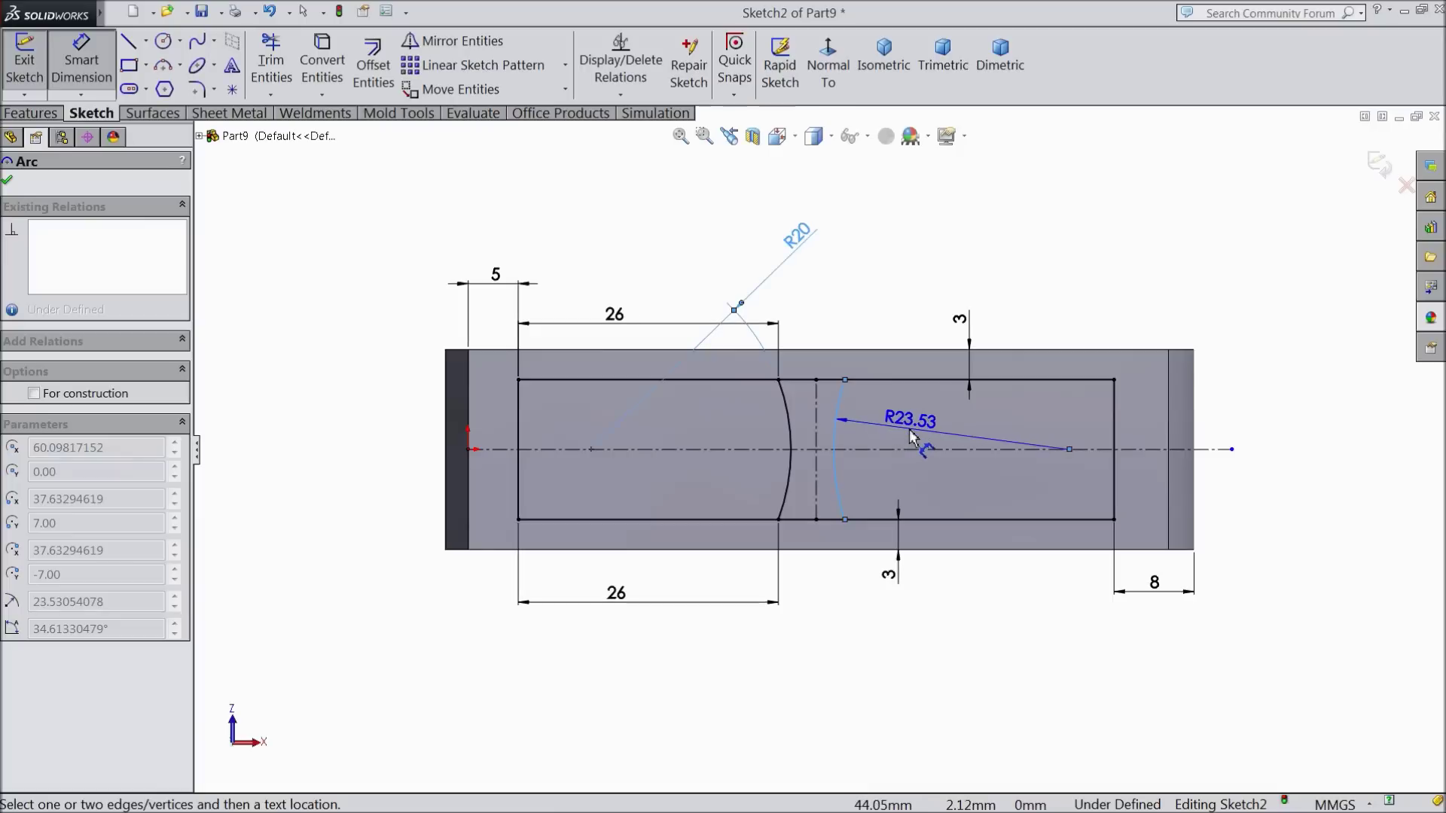
pyautogui.click(911, 436)
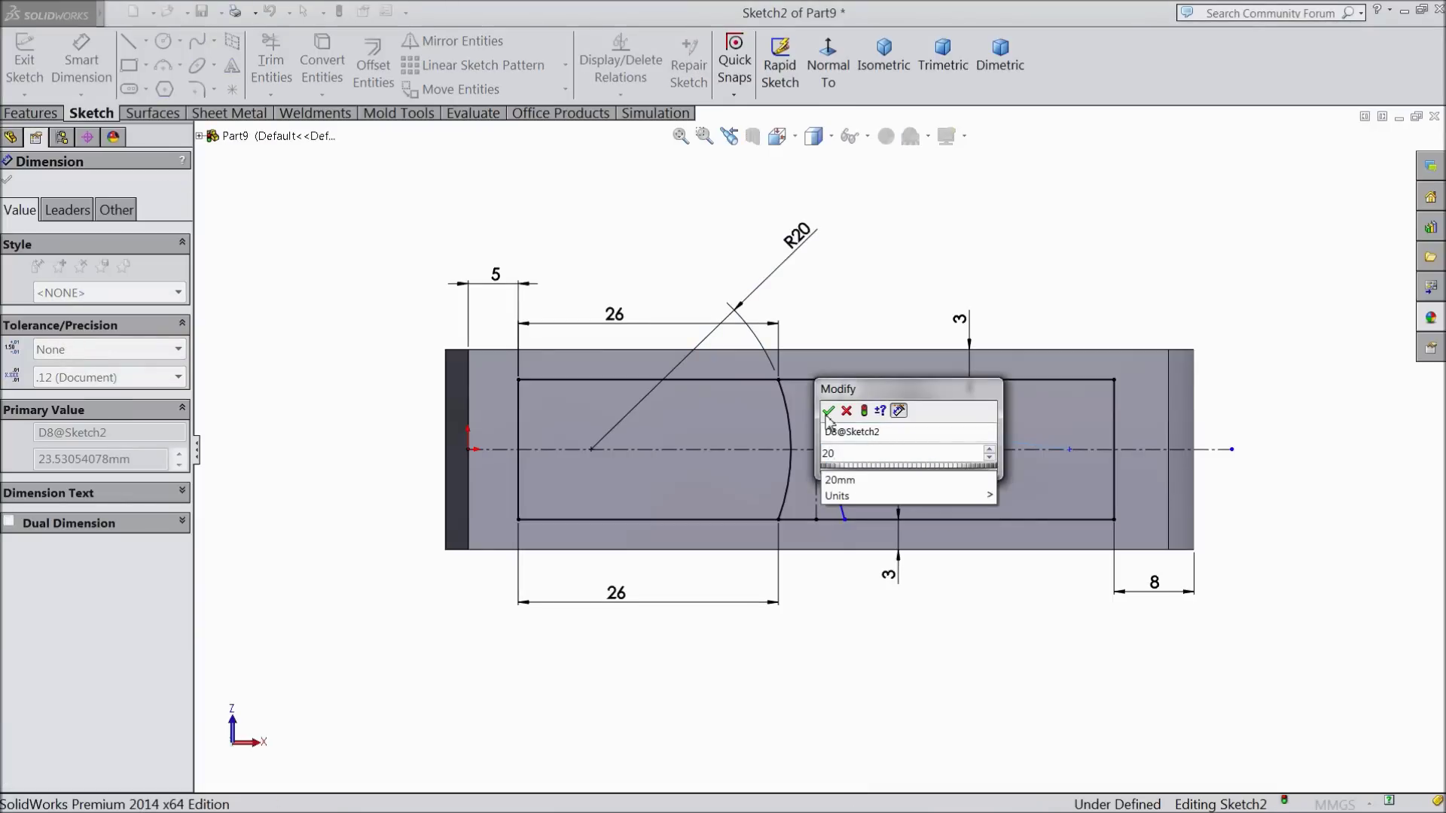
pyautogui.click(827, 411)
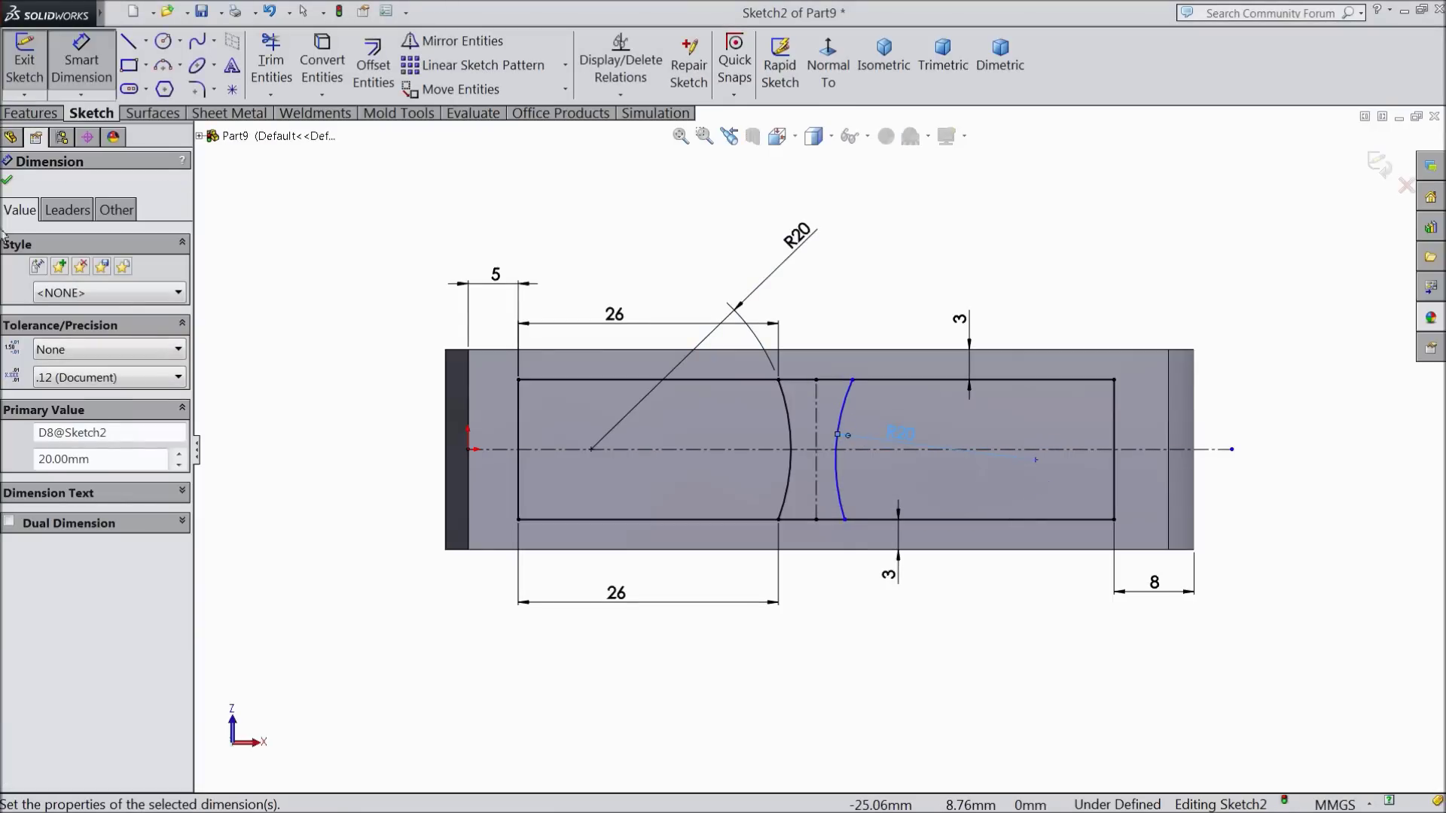
pyautogui.click(9, 182)
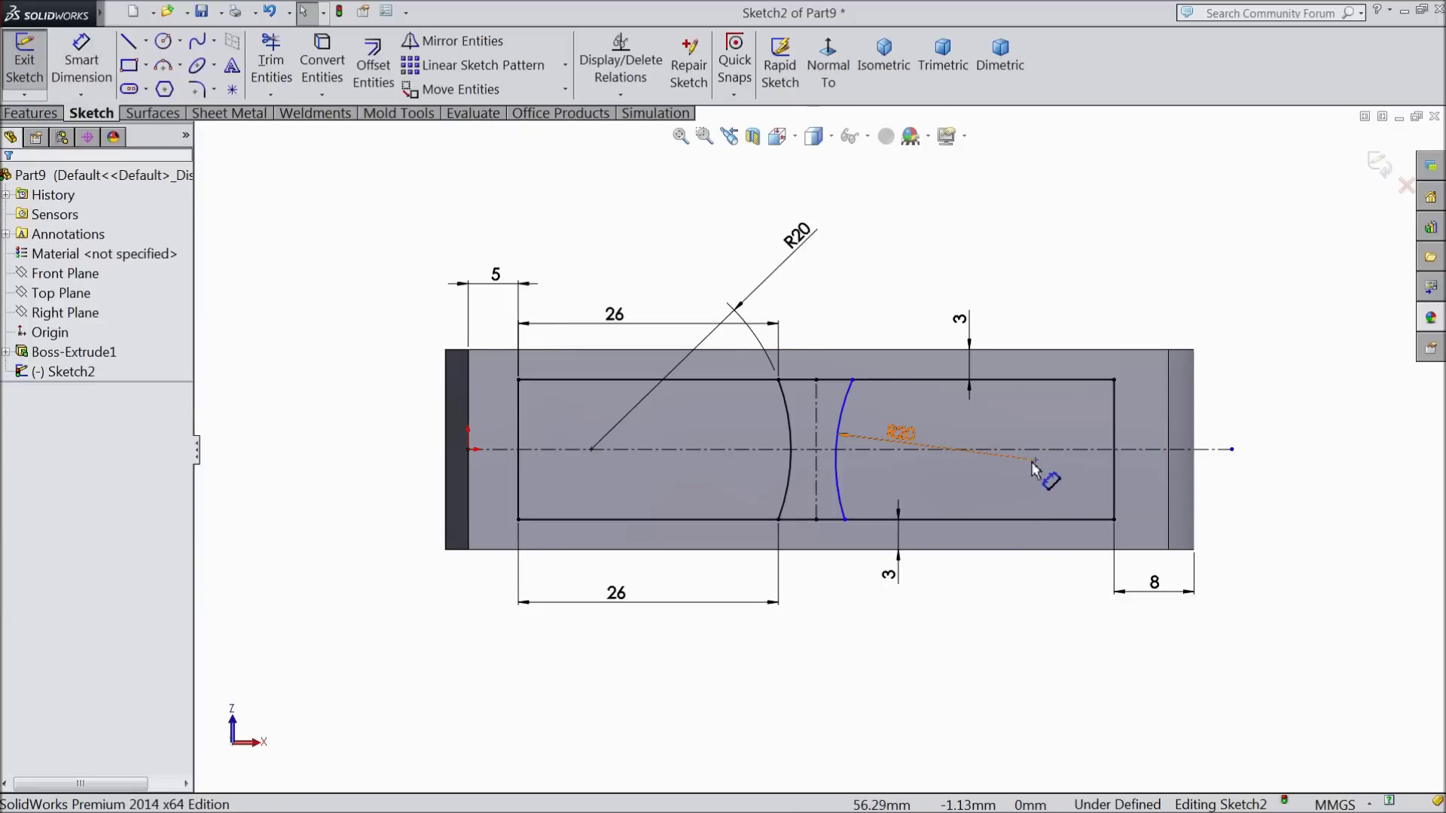
# - Make the center point of the second arc coincident with the horizontal centerline
pyautogui.click(1052, 452)
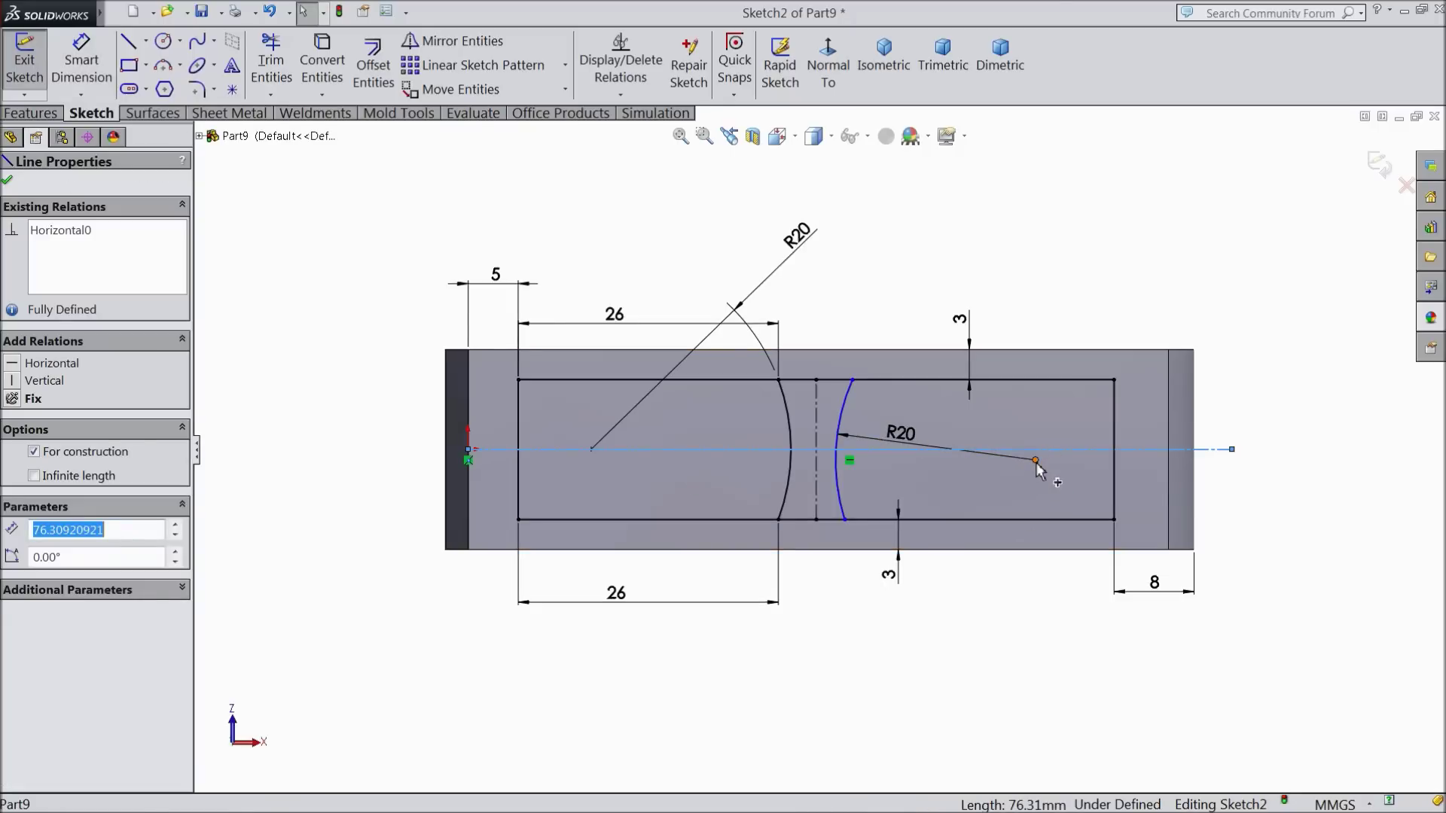
pyautogui.click(1035, 459)
pyautogui.keyDown('ctrl'); pyautogui.click(1033, 450); pyautogui.keyUp('ctrl')
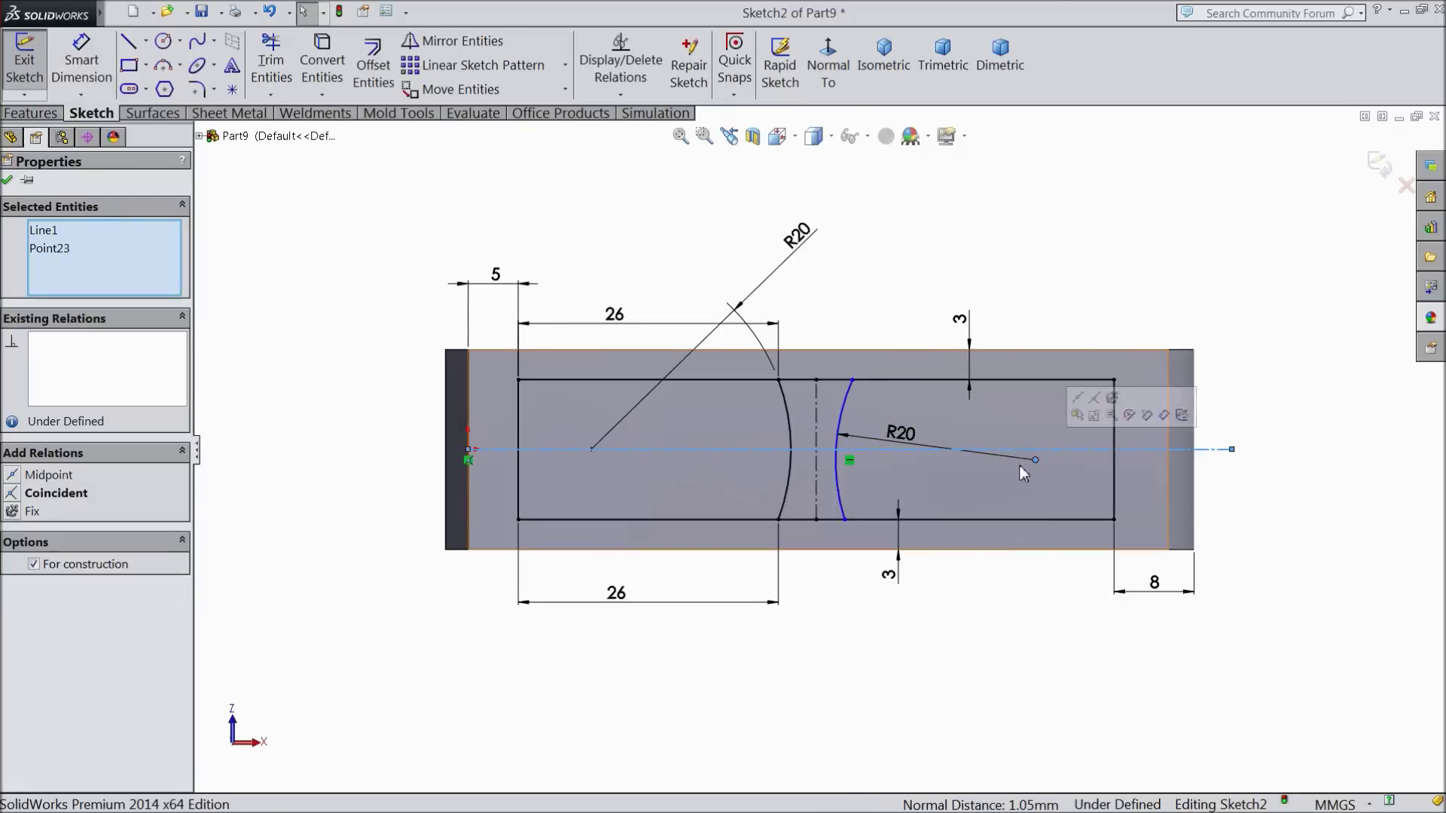
pyautogui.click(57, 493)
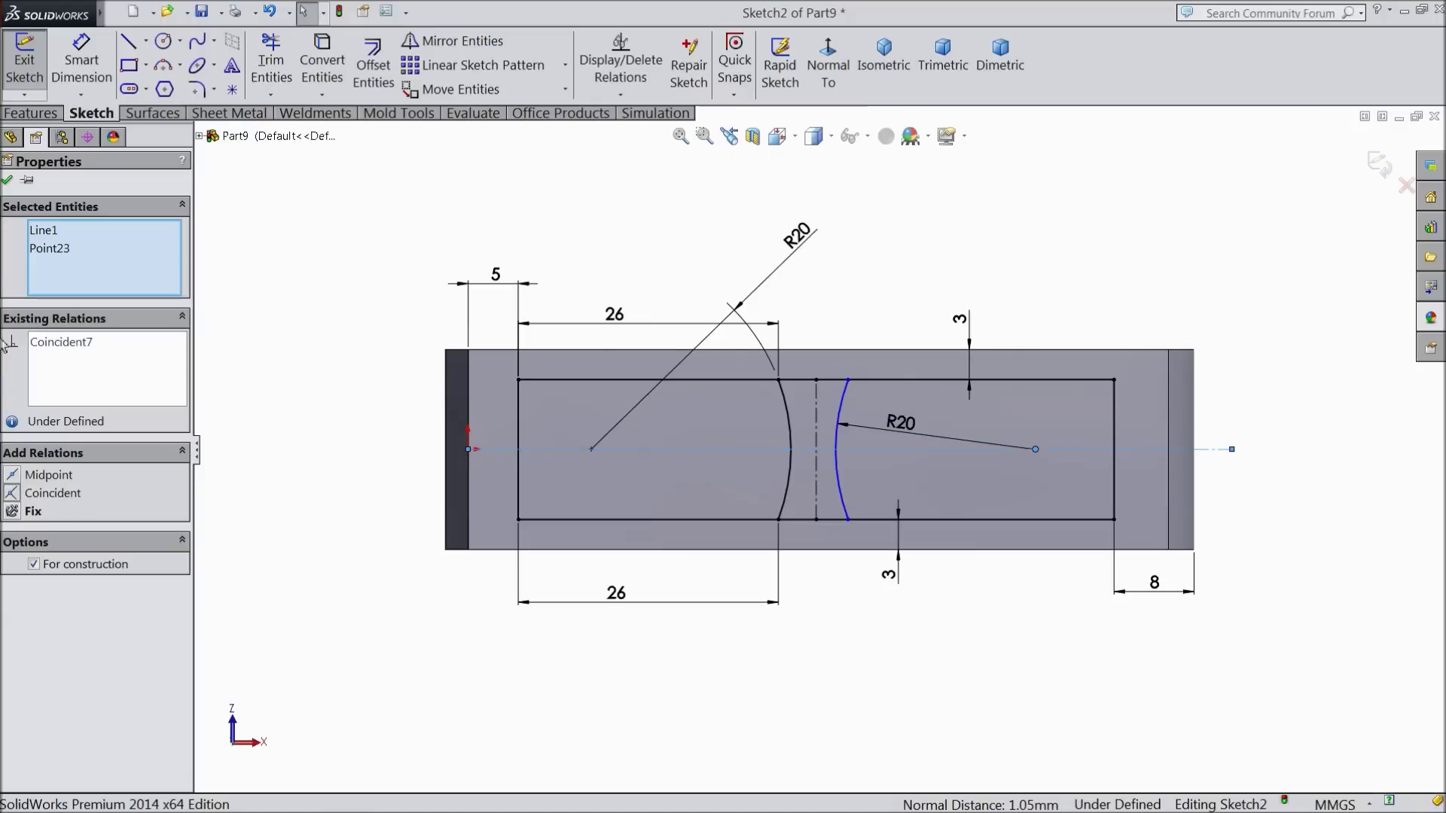
pyautogui.click(8, 179)
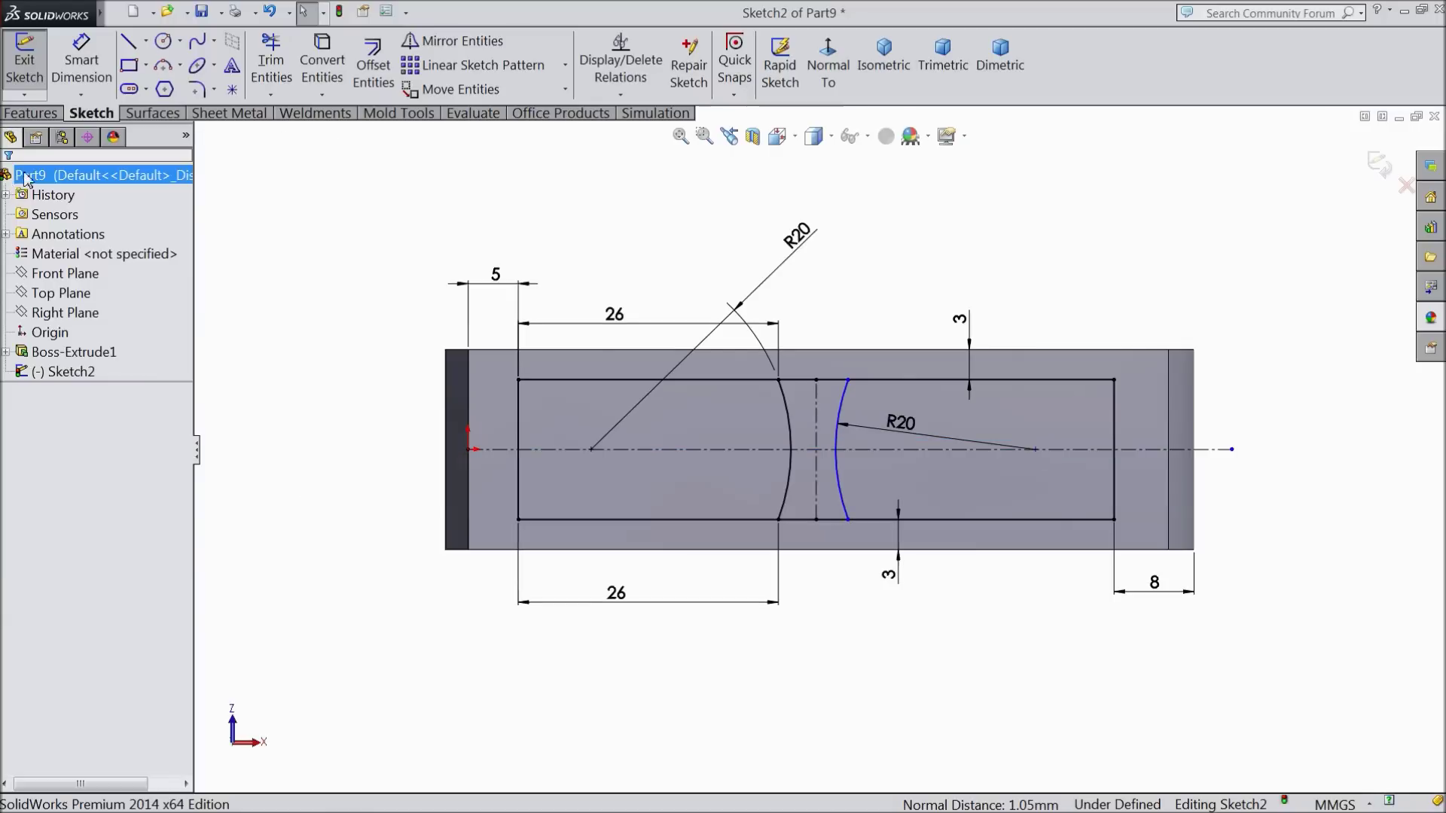
# - Dimension the second arc's center 22 mm from the vertical centerline
pyautogui.click(81, 60)
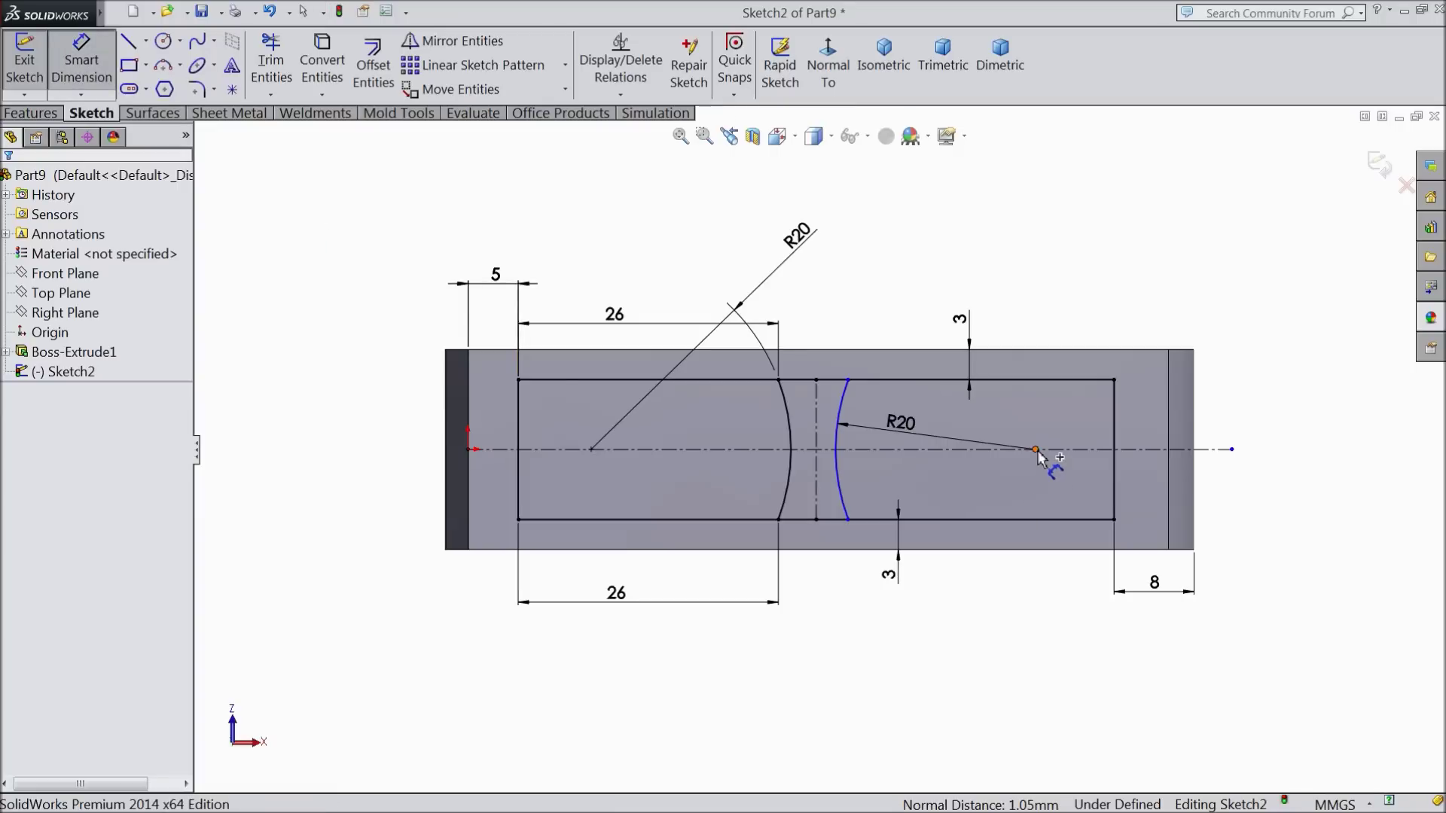
pyautogui.click(1035, 450)
pyautogui.click(815, 497)
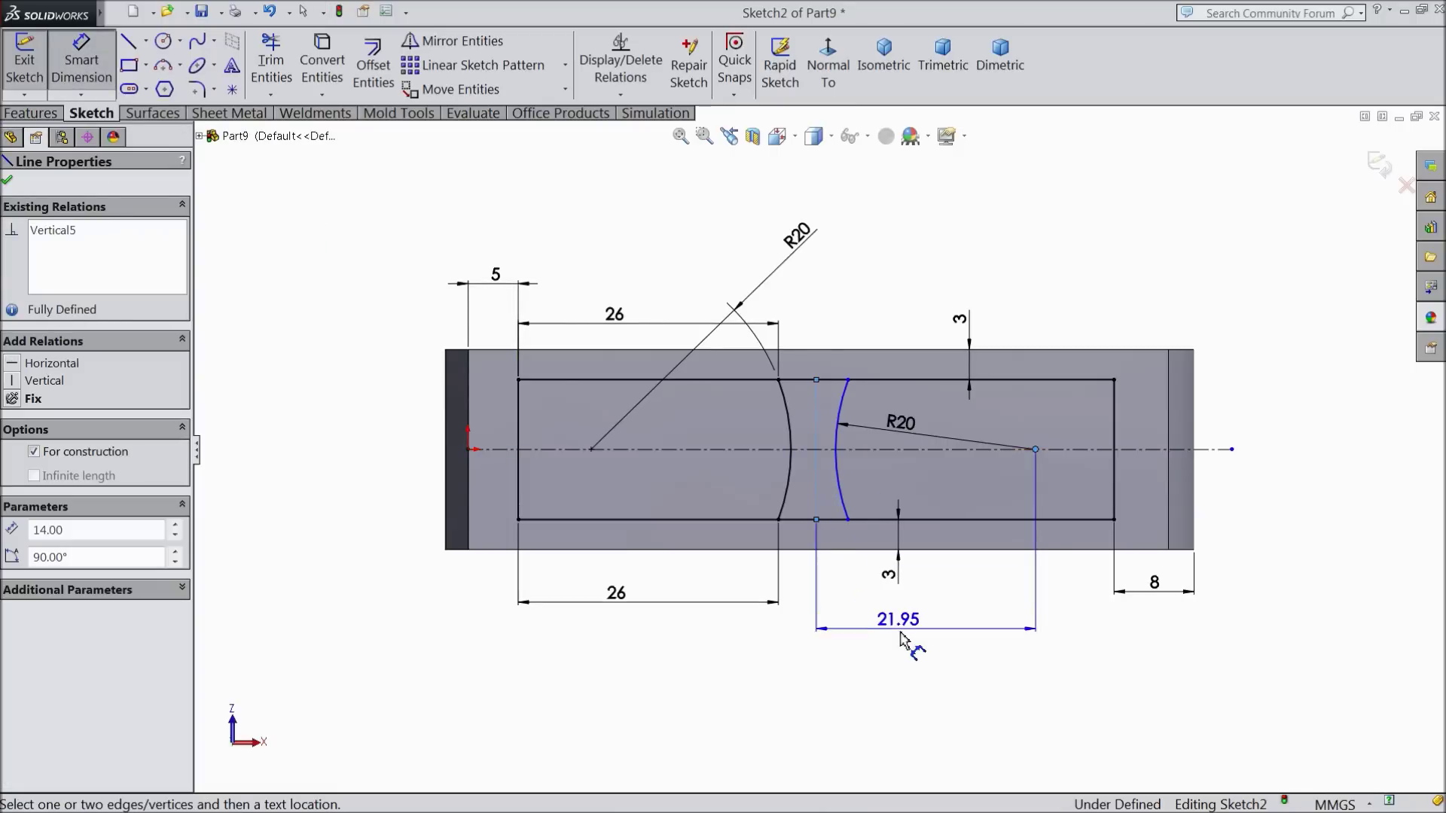
pyautogui.click(915, 636)
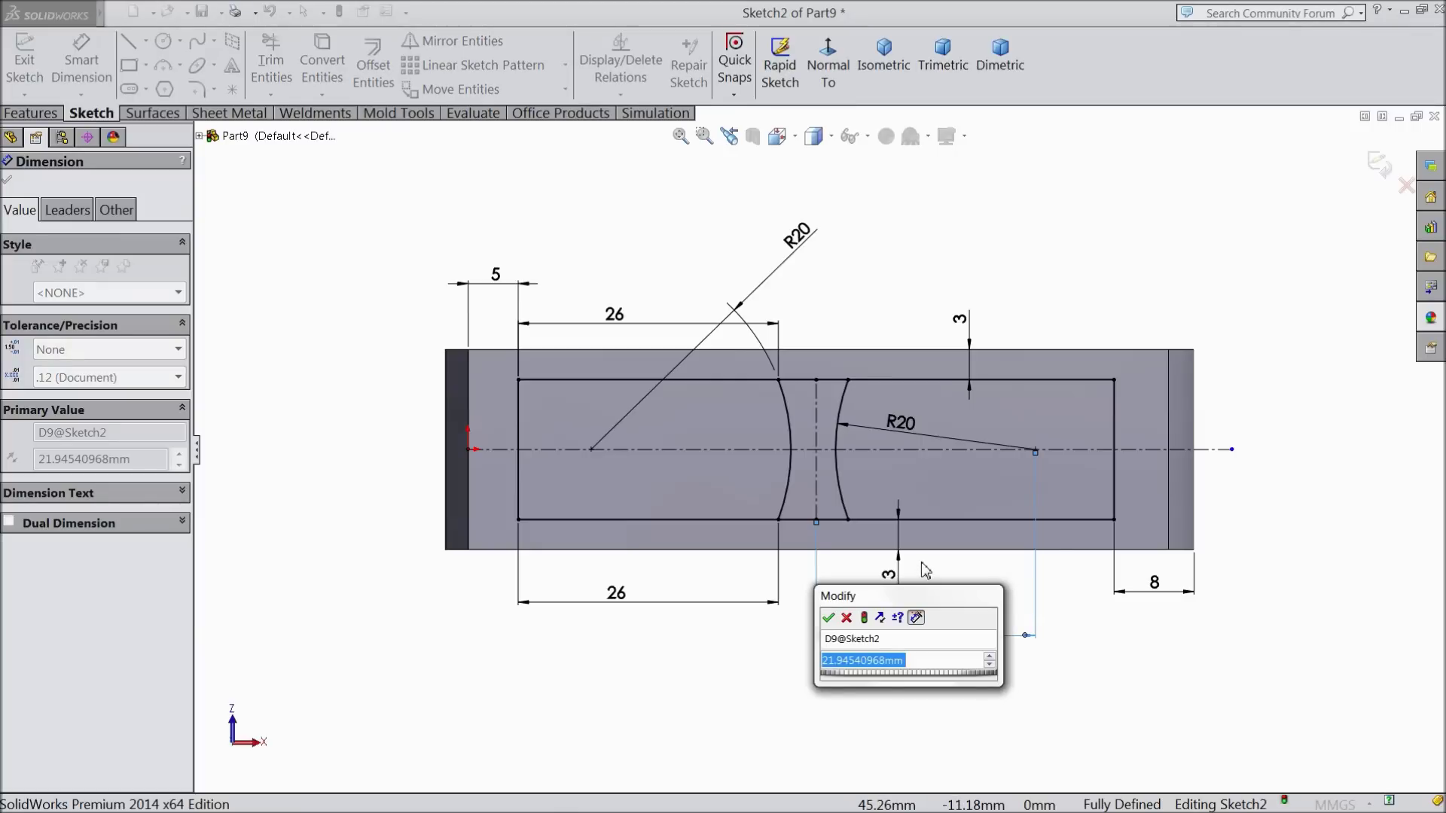
pyautogui.click(828, 618)
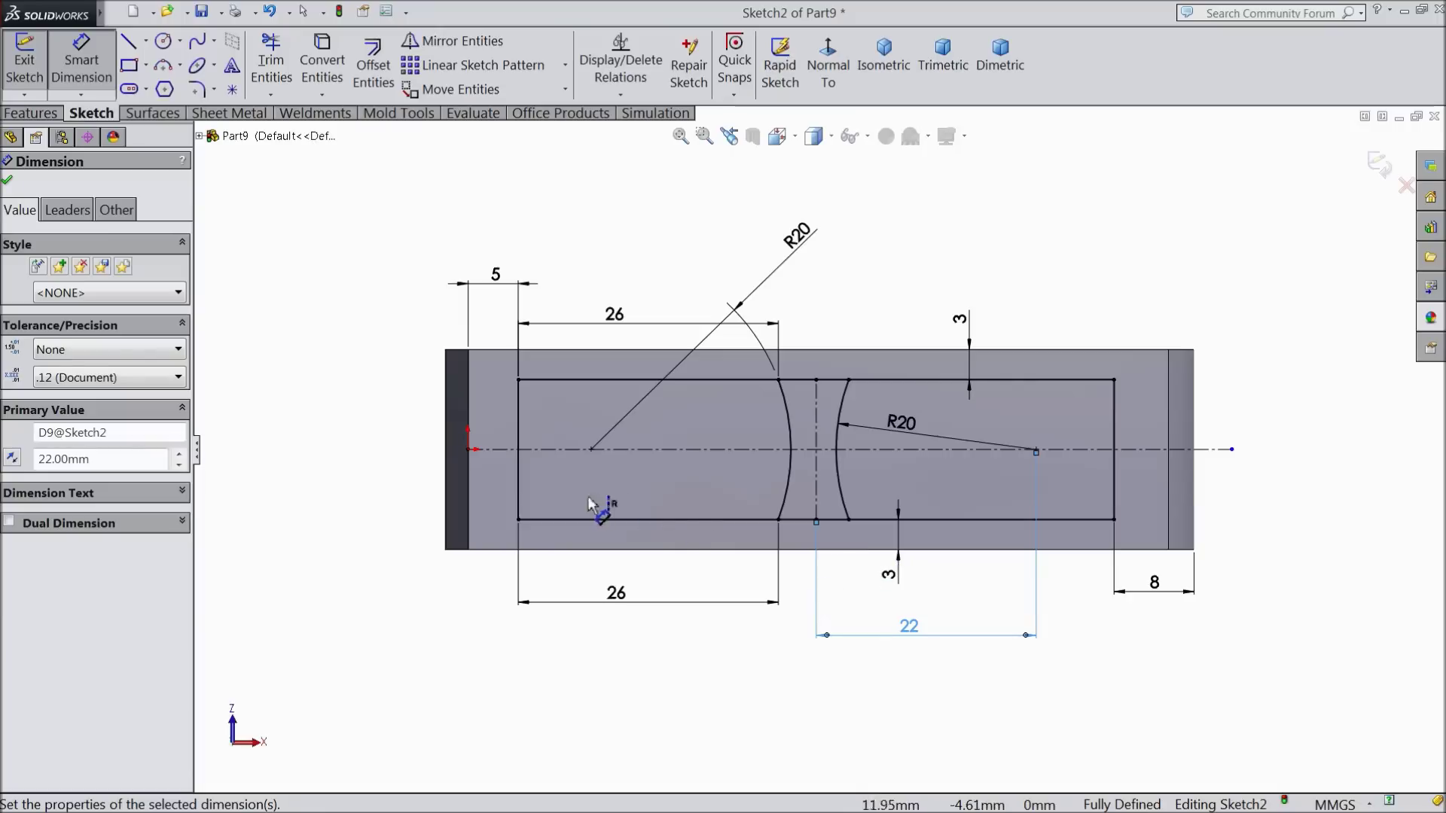
pyautogui.click(9, 183)
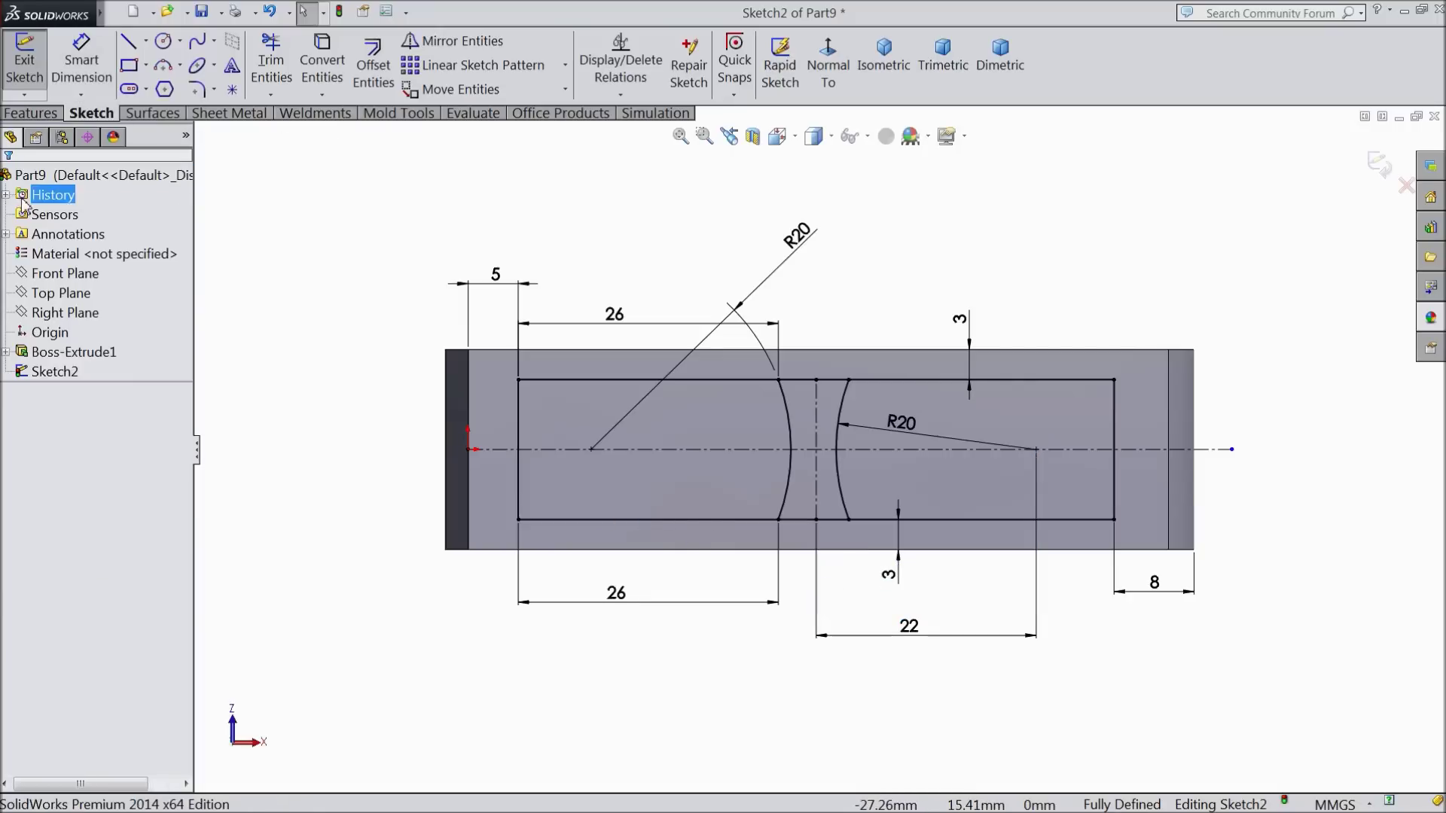
# - Cut the two sketch regions outside the facing arcs with an Extruded Cut set to Through All
pyautogui.press('z')
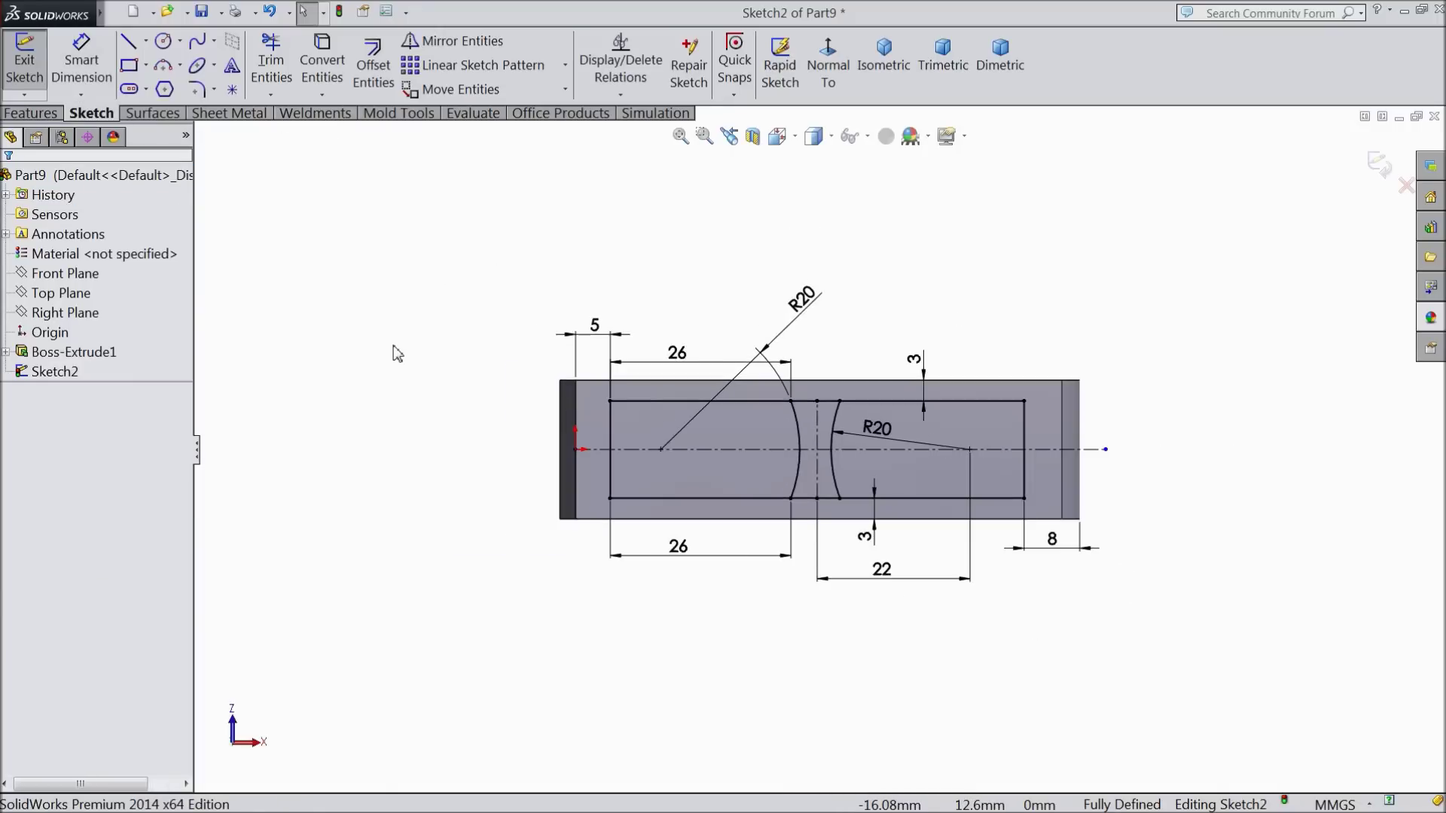
pyautogui.click(48, 114)
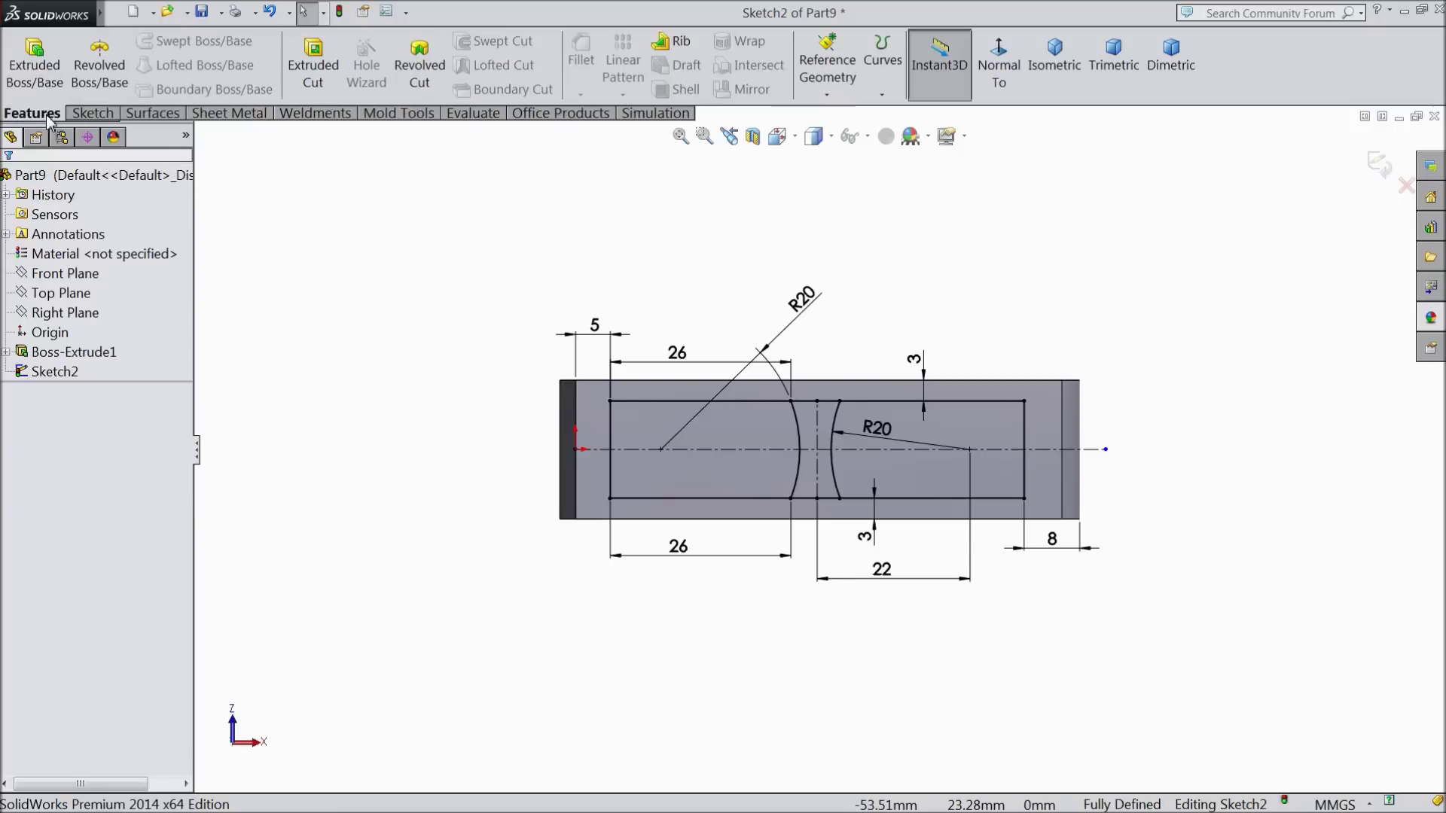
pyautogui.click(313, 73)
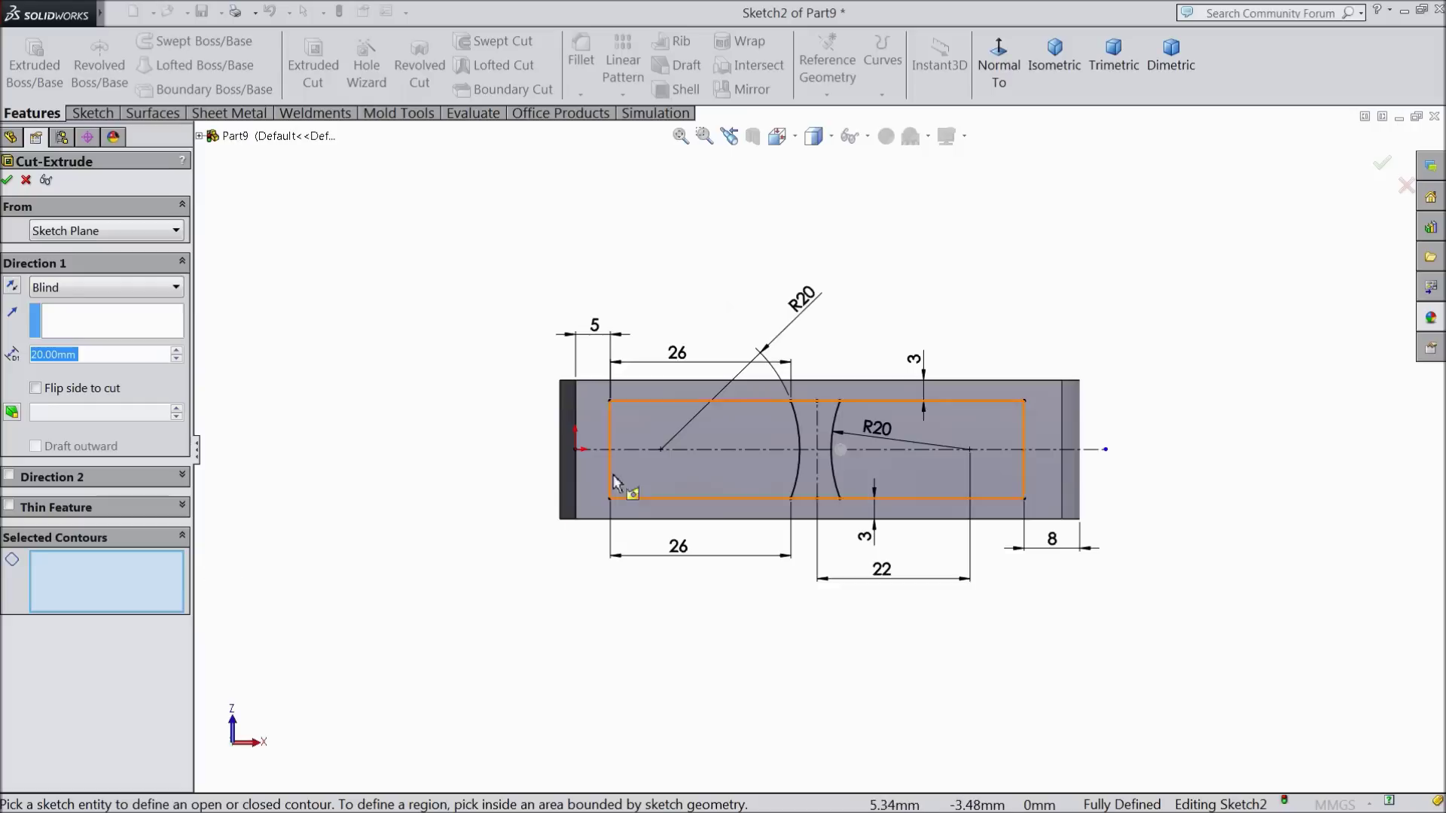
pyautogui.click(735, 431)
pyautogui.click(962, 431)
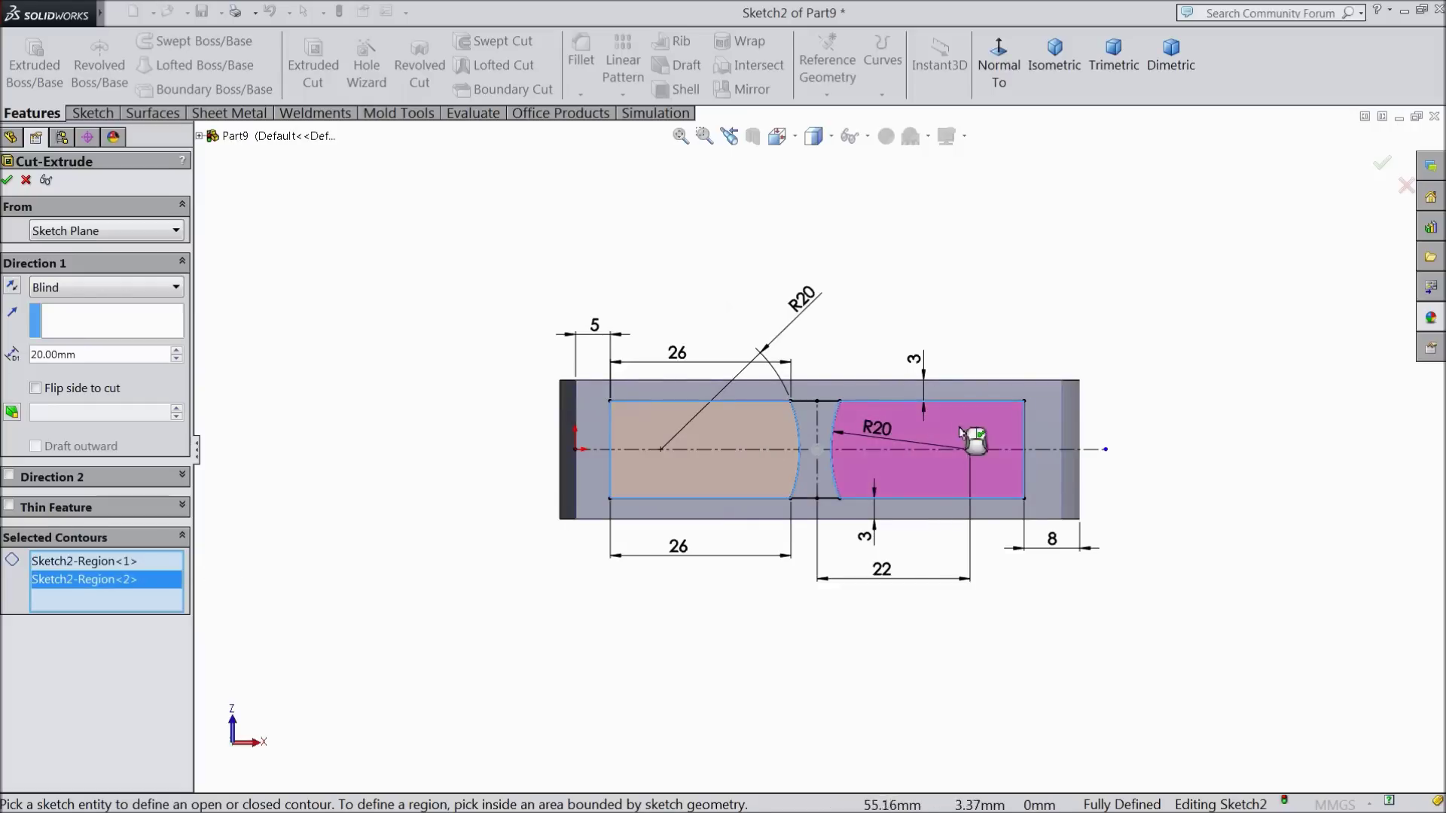
pyautogui.scroll(3, 598, 305)
pyautogui.moveTo(583, 266)
pyautogui.mouseDown(button='middle')
pyautogui.moveTo(622, 535)
pyautogui.moveTo(618, 616)
pyautogui.moveTo(591, 623)
pyautogui.moveTo(574, 607)
pyautogui.moveTo(587, 620)
pyautogui.moveTo(598, 595)
pyautogui.moveTo(587, 621)
pyautogui.mouseUp(button='middle')
pyautogui.click(81, 291)
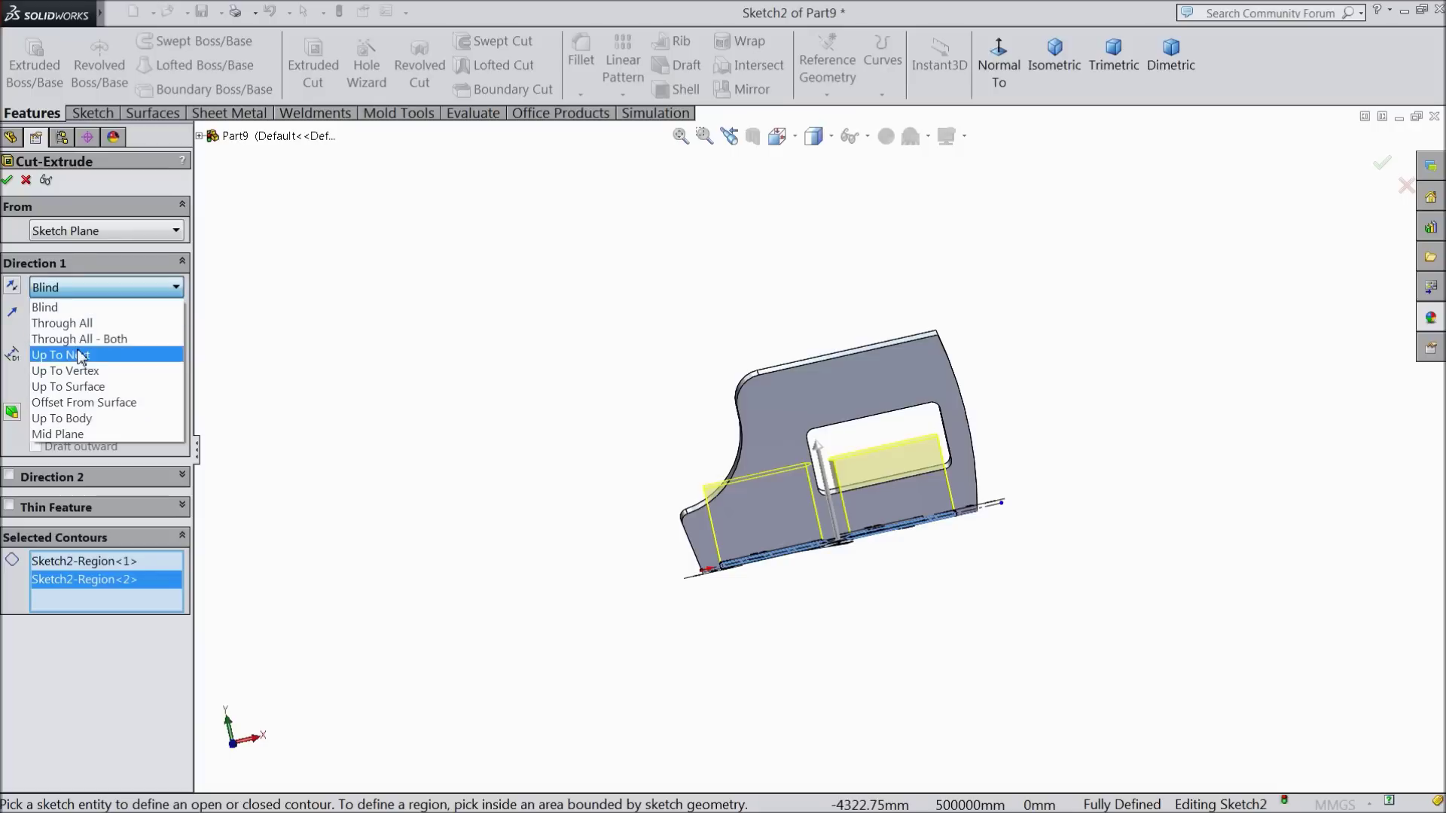
pyautogui.click(75, 323)
pyautogui.moveTo(484, 474)
pyautogui.mouseDown(button='middle')
pyautogui.moveTo(484, 445)
pyautogui.moveTo(508, 590)
pyautogui.mouseUp(button='middle')
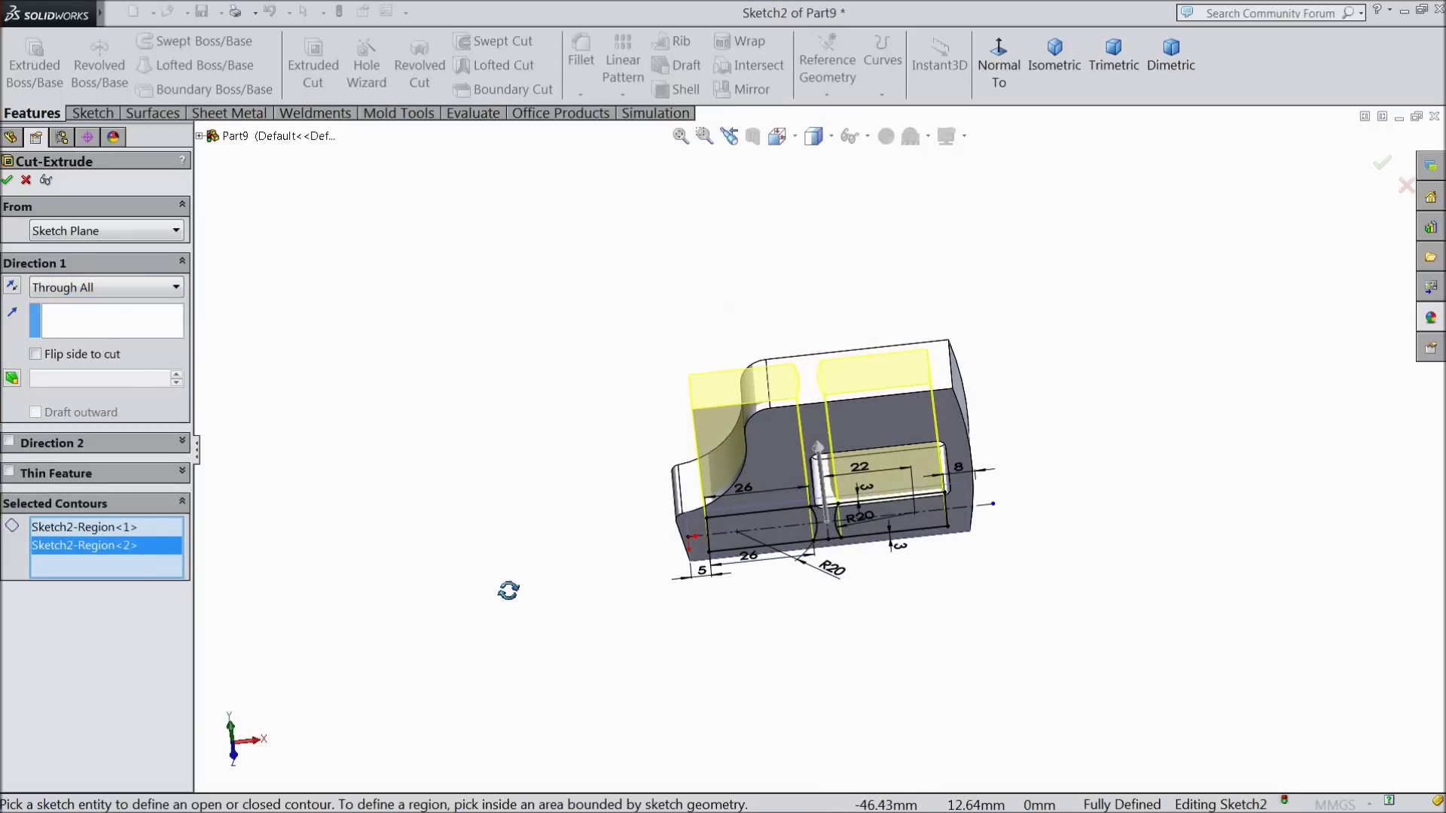
pyautogui.click(6, 180)
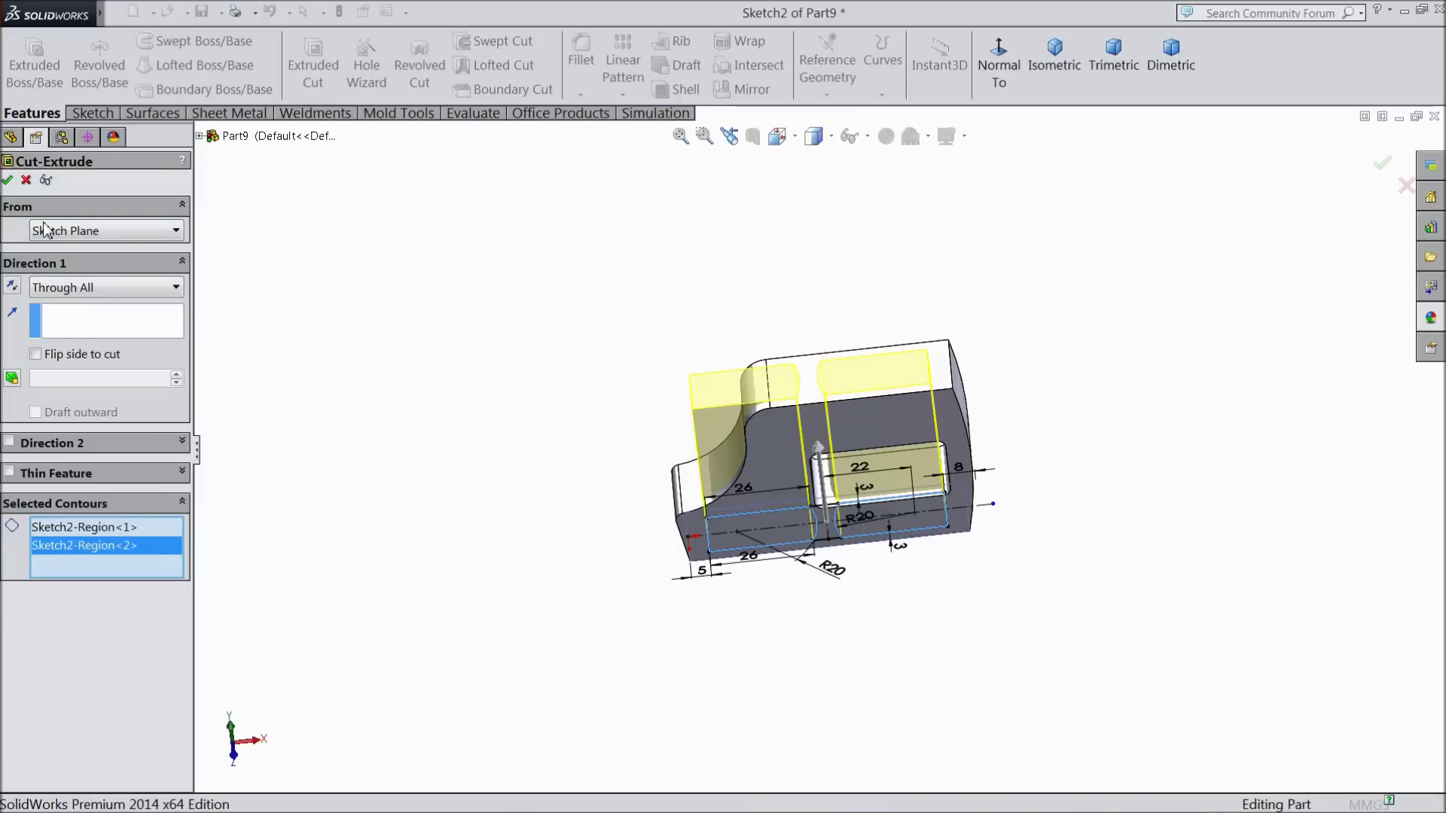
# - Fillet the edges of both flat side faces with a constant 0.5 mm radius
pyautogui.moveTo(491, 400); pyautogui.dragTo(680, 405, button='middle')
pyautogui.scroll(-3, 680, 405)
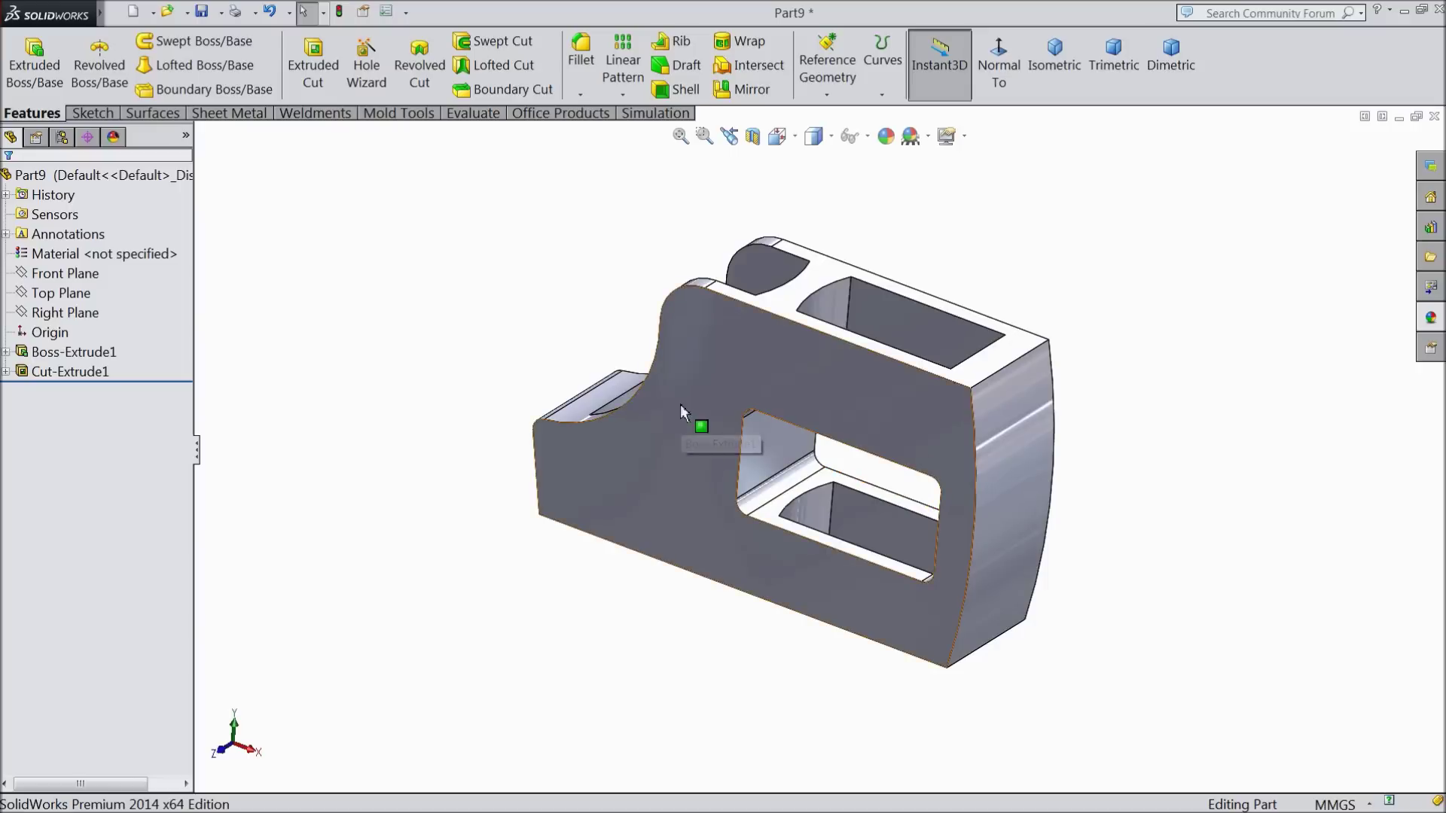
pyautogui.click(680, 405)
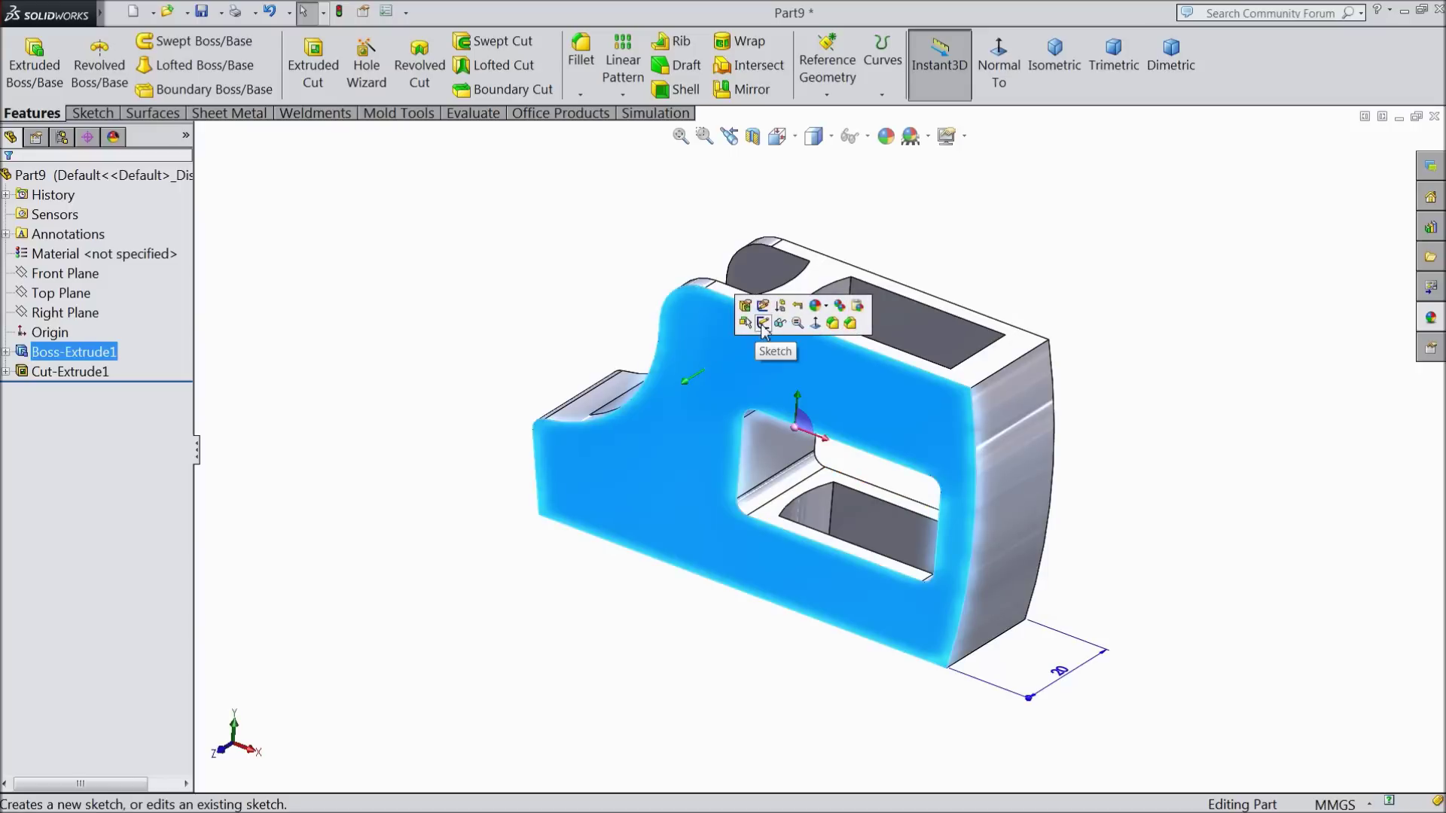
pyautogui.click(495, 307)
pyautogui.click(582, 67)
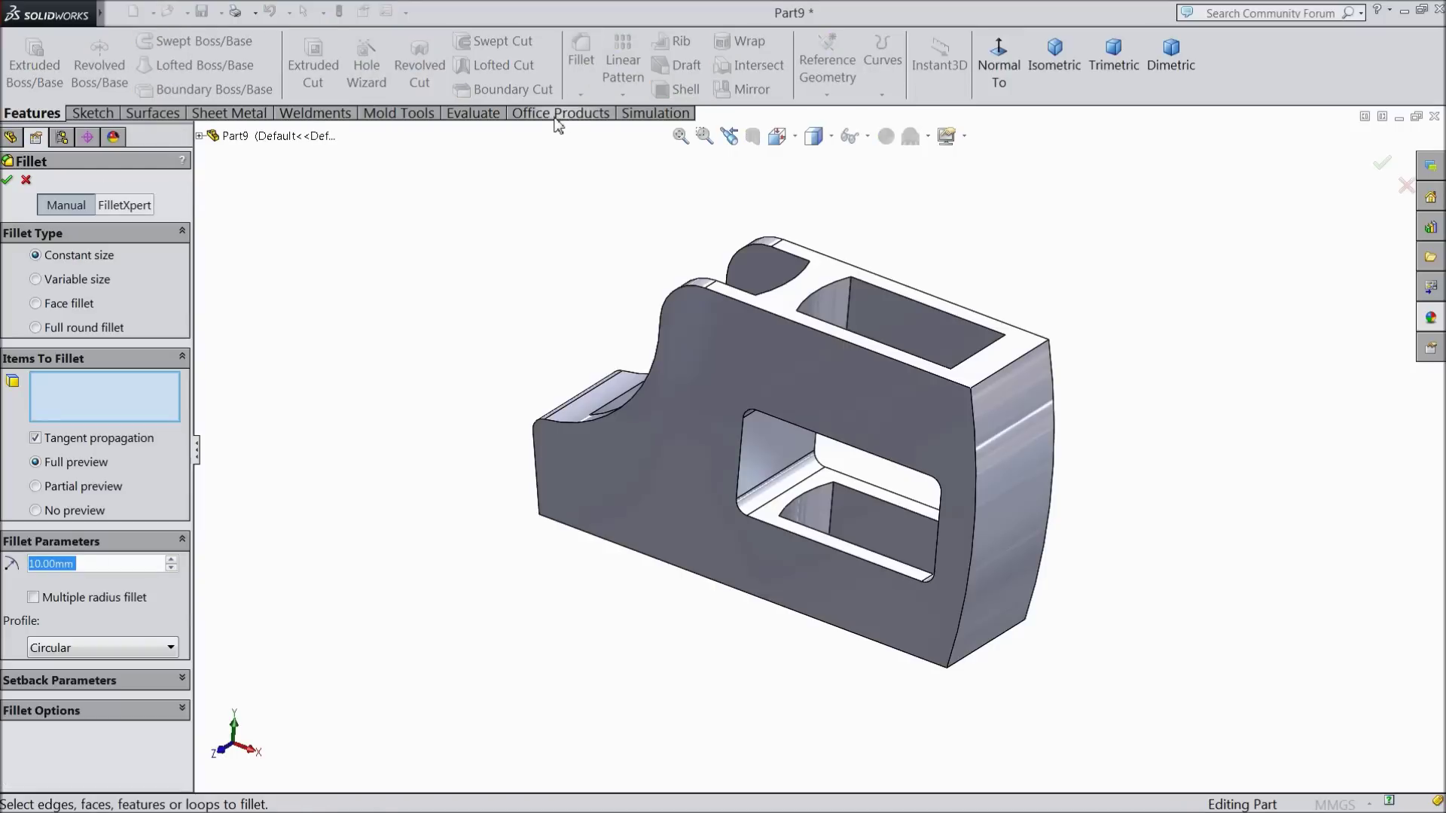
pyautogui.write('0.5')
pyautogui.press('Return')
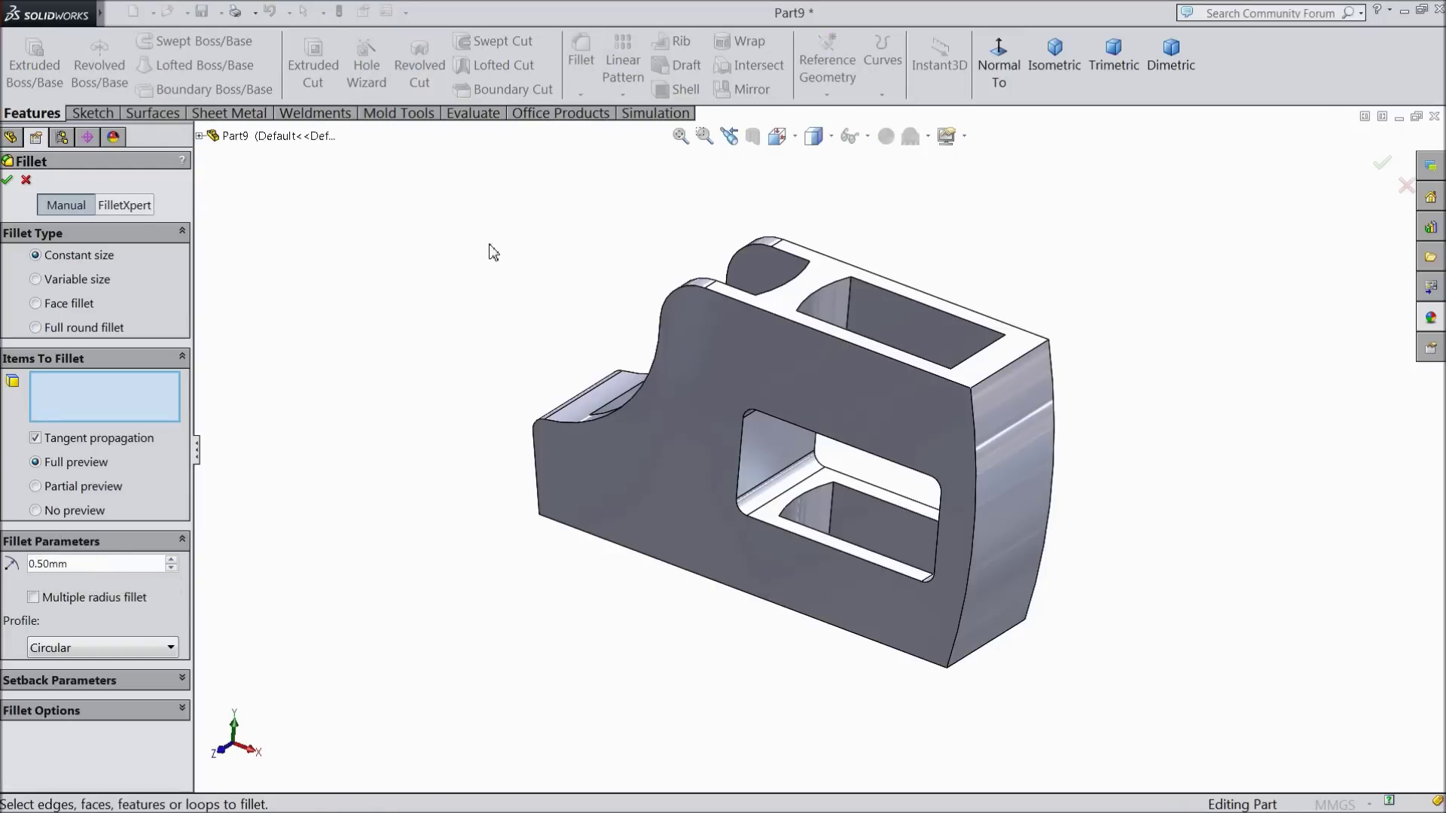
pyautogui.click(813, 386)
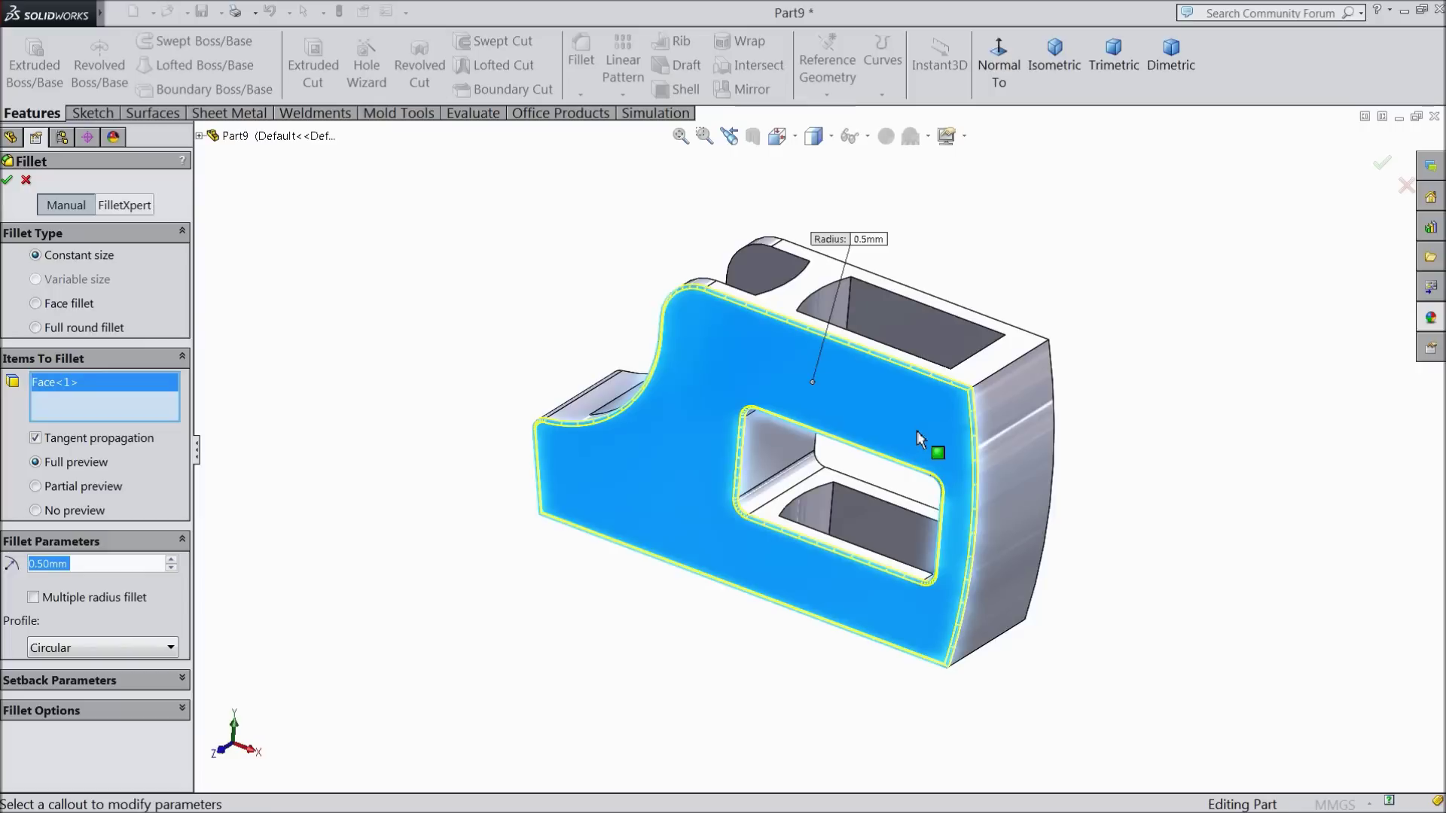
pyautogui.moveTo(933, 452); pyautogui.dragTo(707, 487, button='middle')
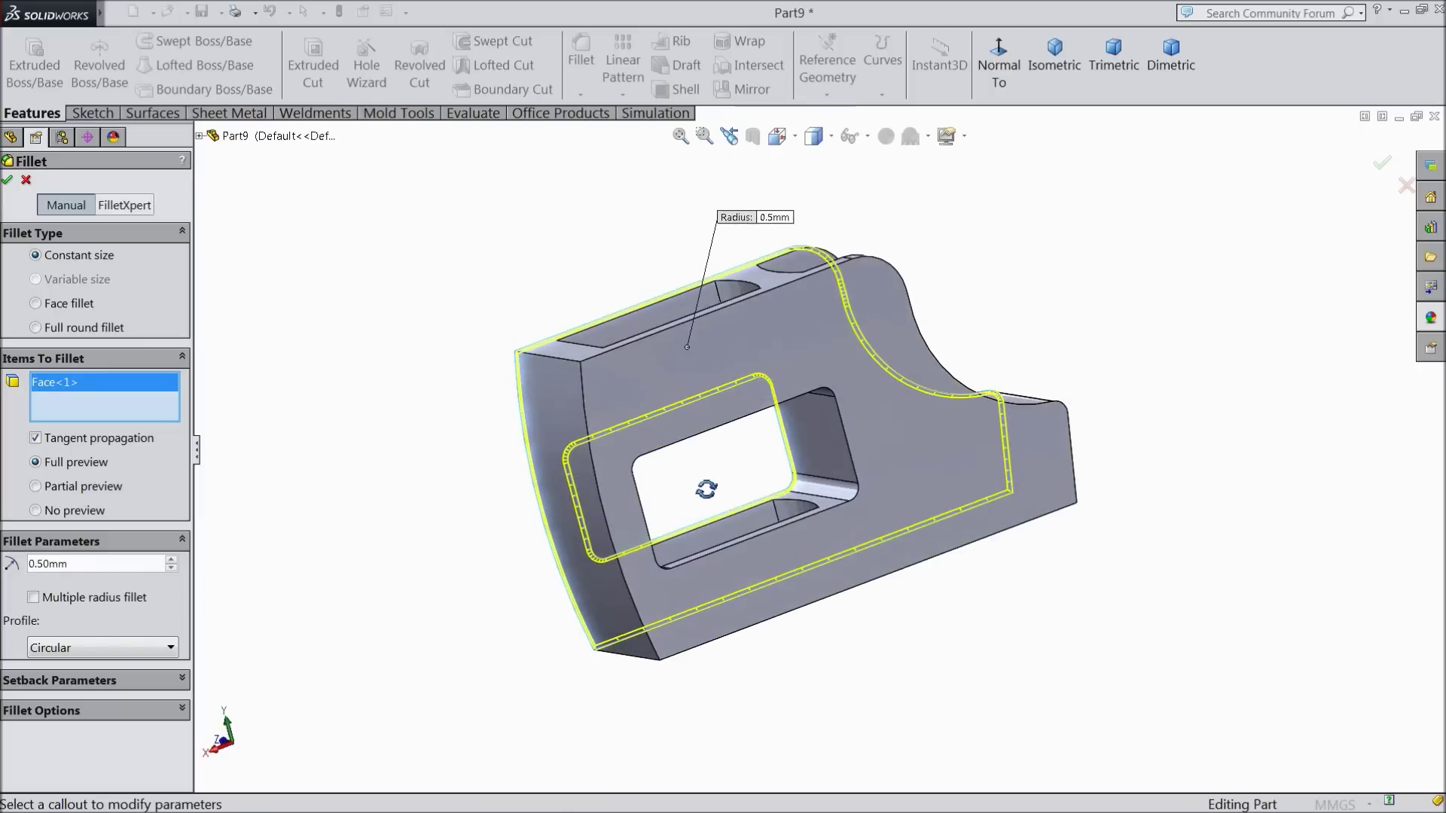
pyautogui.click(943, 457)
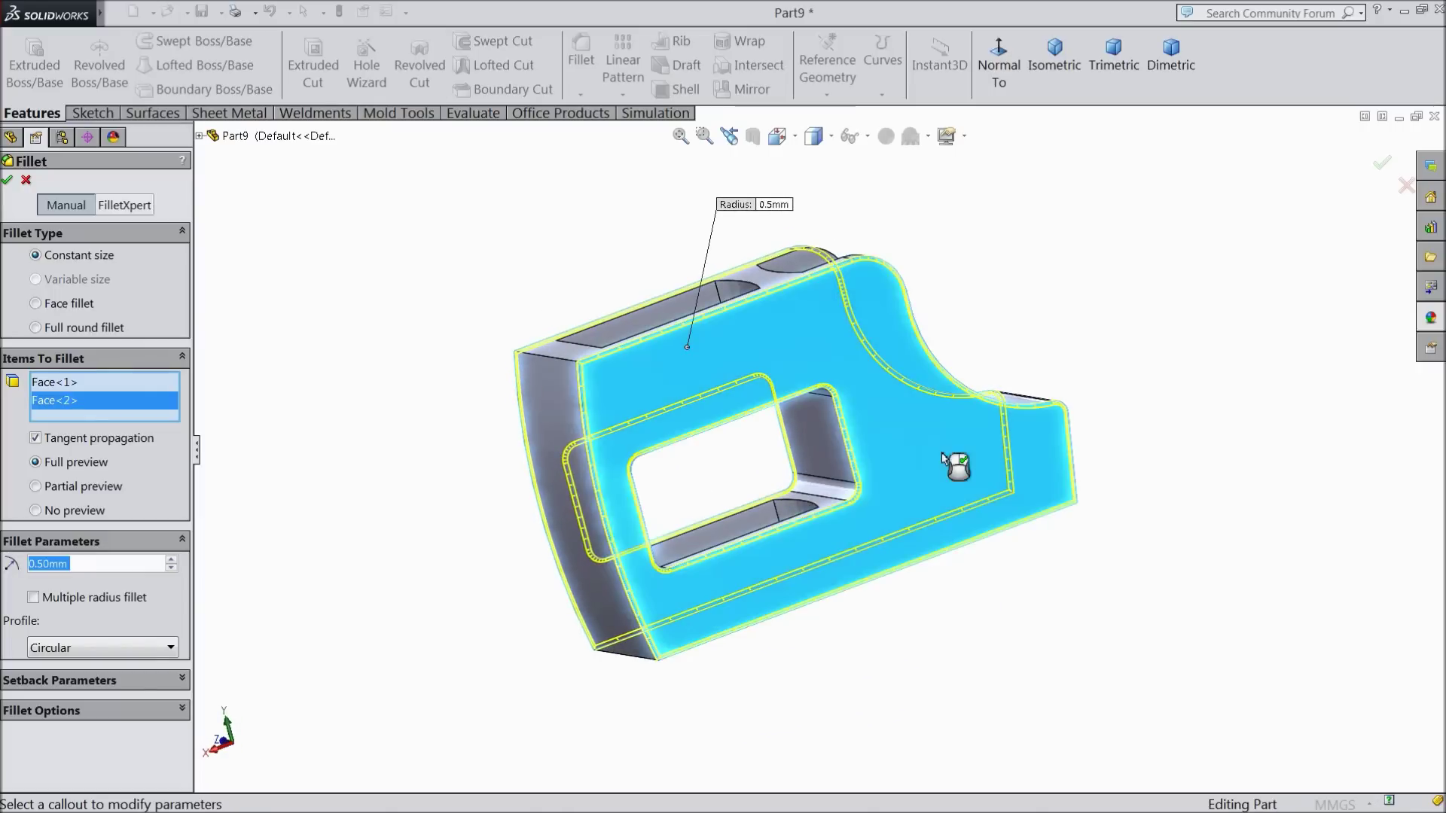
pyautogui.click(9, 183)
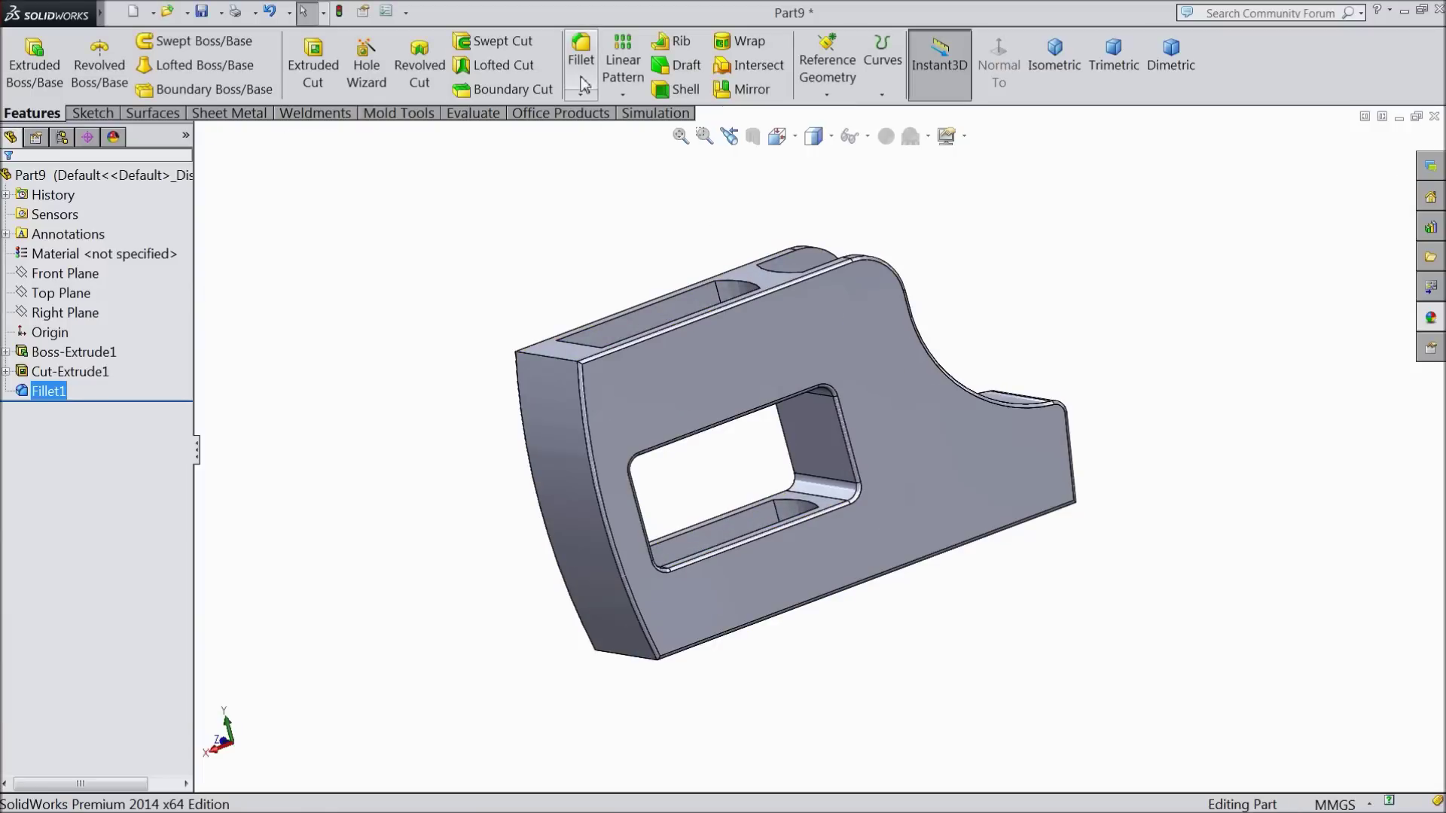
# - Fillet the edge between the top face and the curved end face with a 4 mm radius
pyautogui.click(585, 75)
pyautogui.write('4')
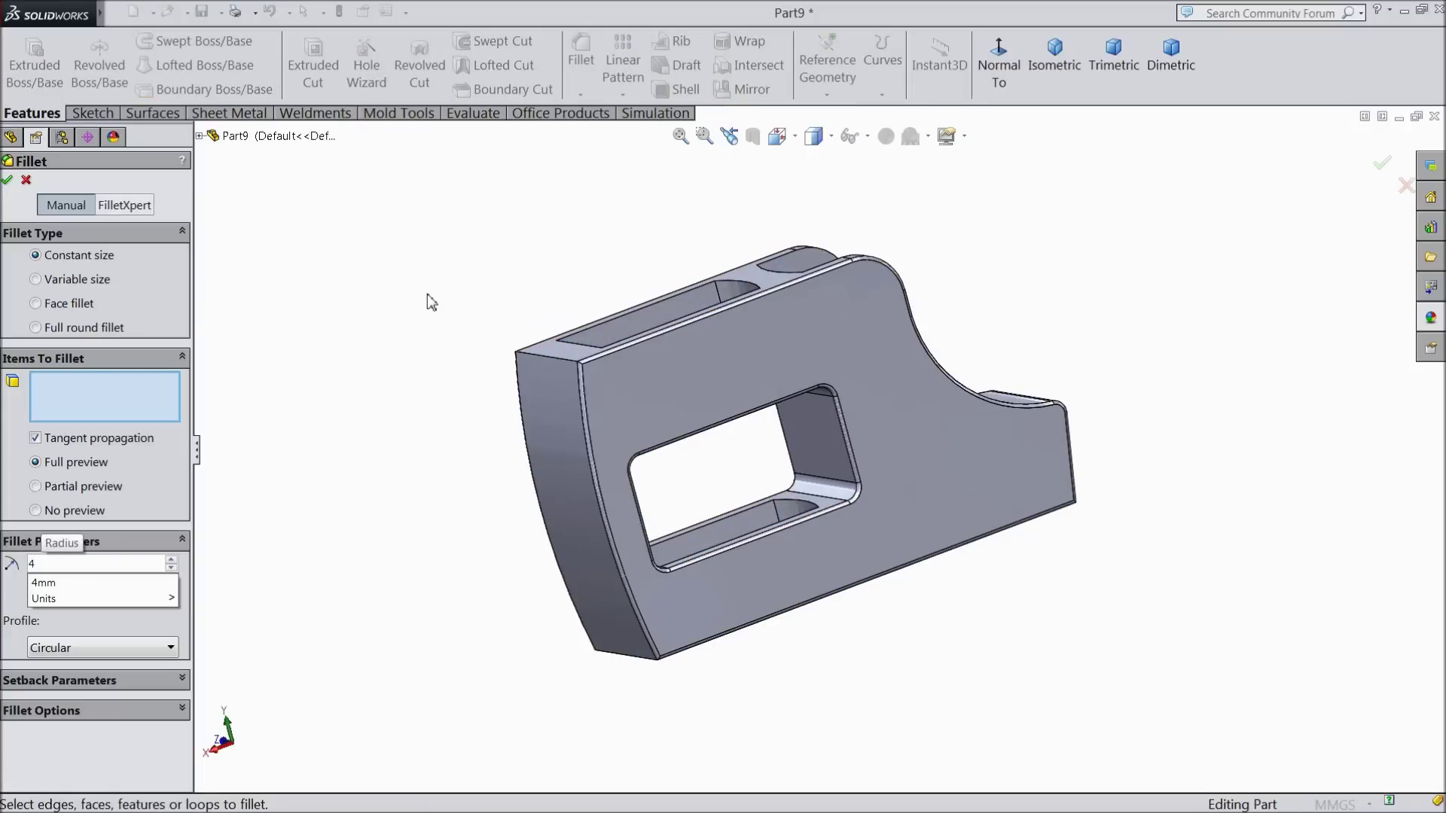
pyautogui.moveTo(494, 346); pyautogui.dragTo(640, 377, button='middle')
pyautogui.click(967, 423)
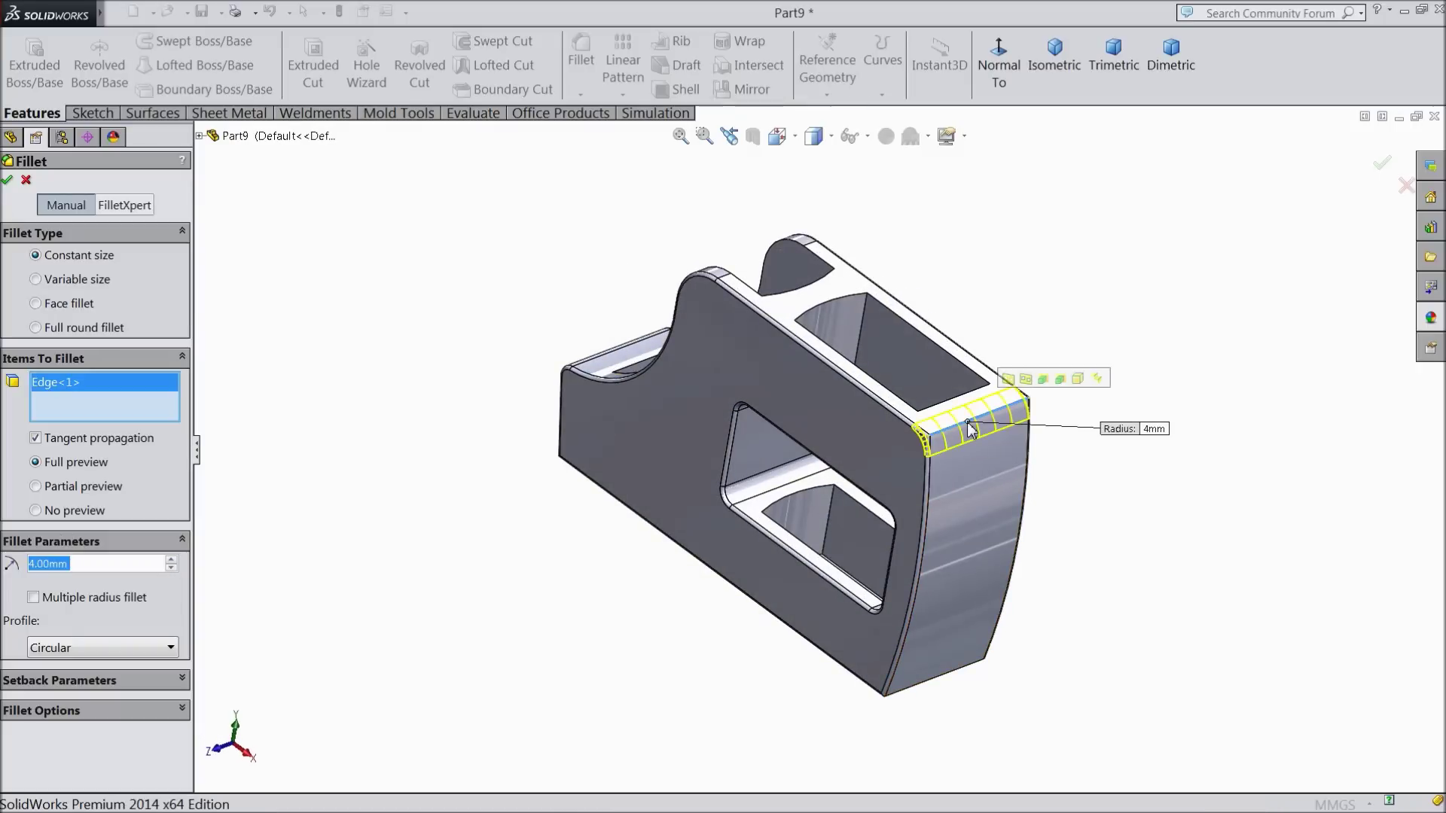
pyautogui.click(8, 182)
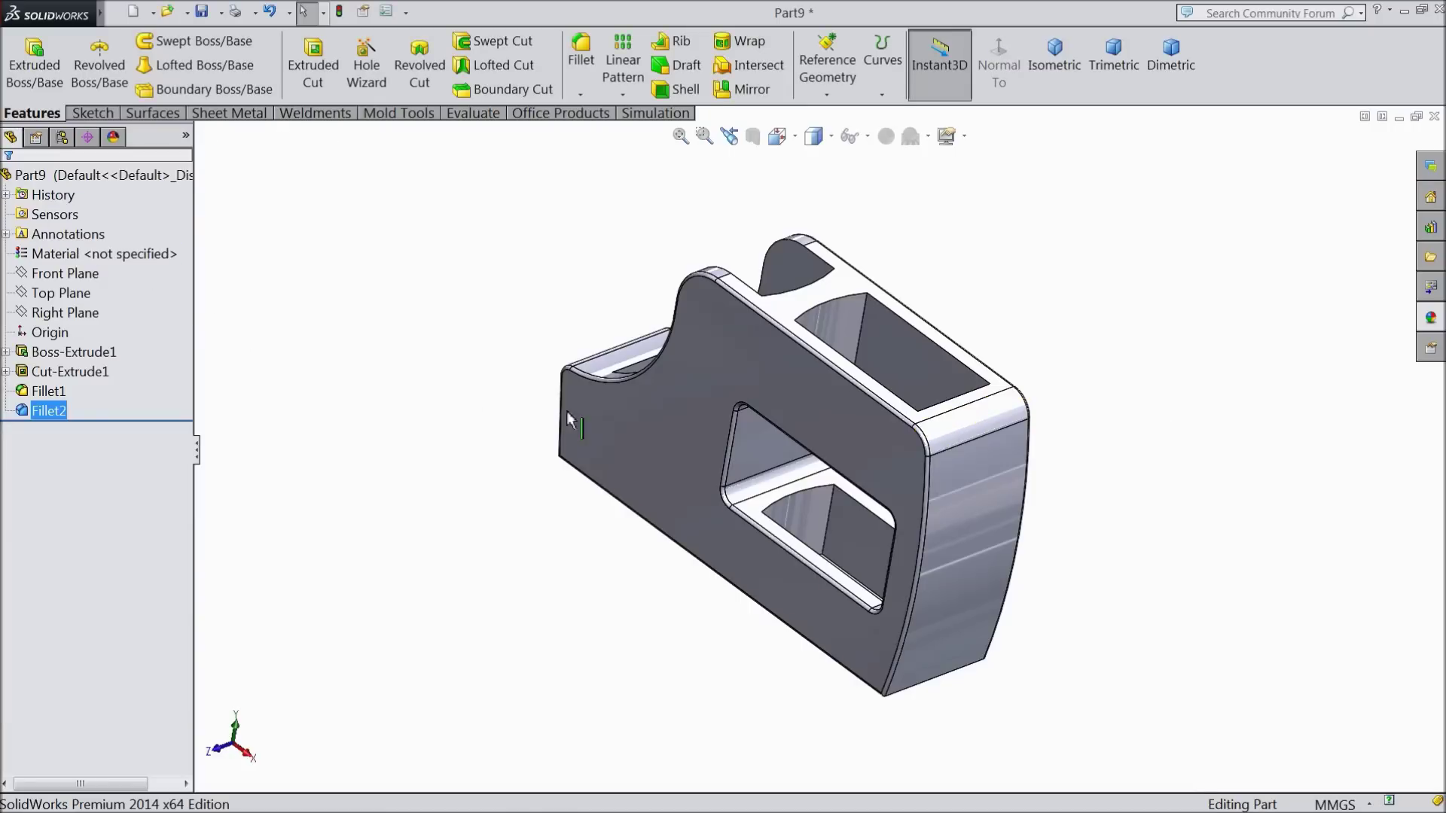
# - Start a sketch on the front side face and draw a circle of about 2.6 mm radius near its rounded upper corner above the concave curve
pyautogui.click(706, 372)
pyautogui.click(768, 331)
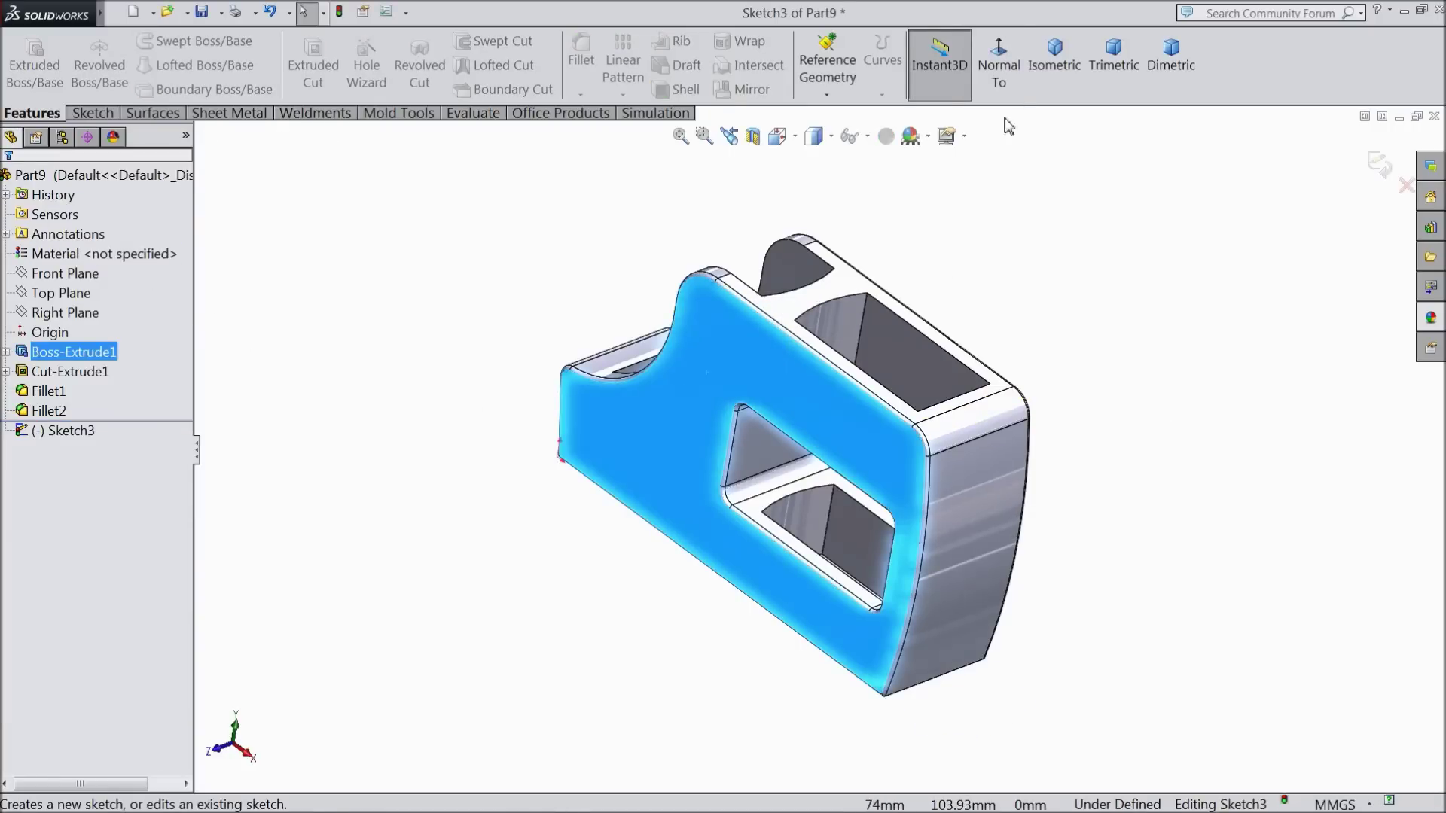
pyautogui.click(999, 64)
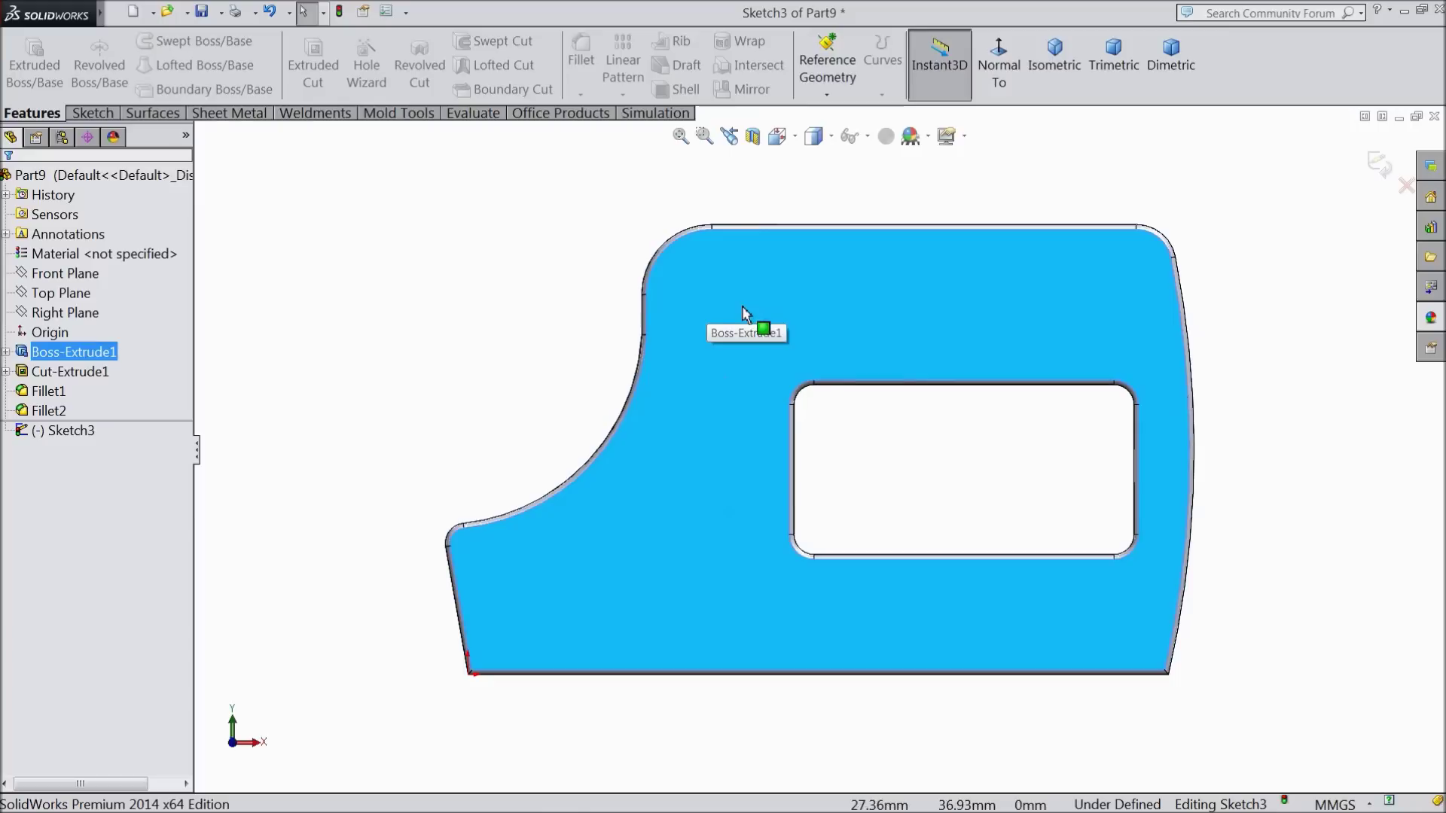
pyautogui.click(93, 114)
pyautogui.click(163, 41)
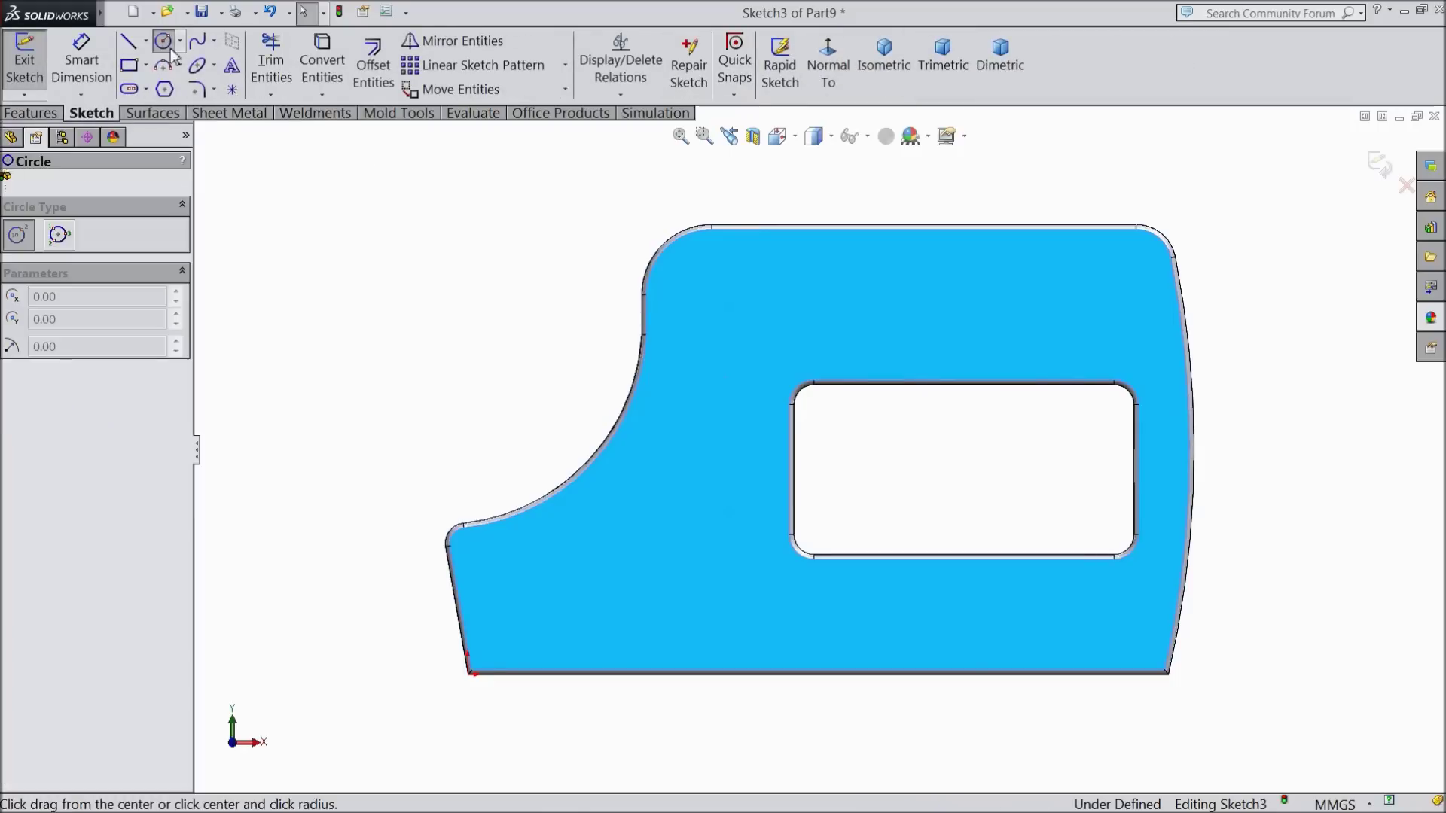
pyautogui.click(745, 315)
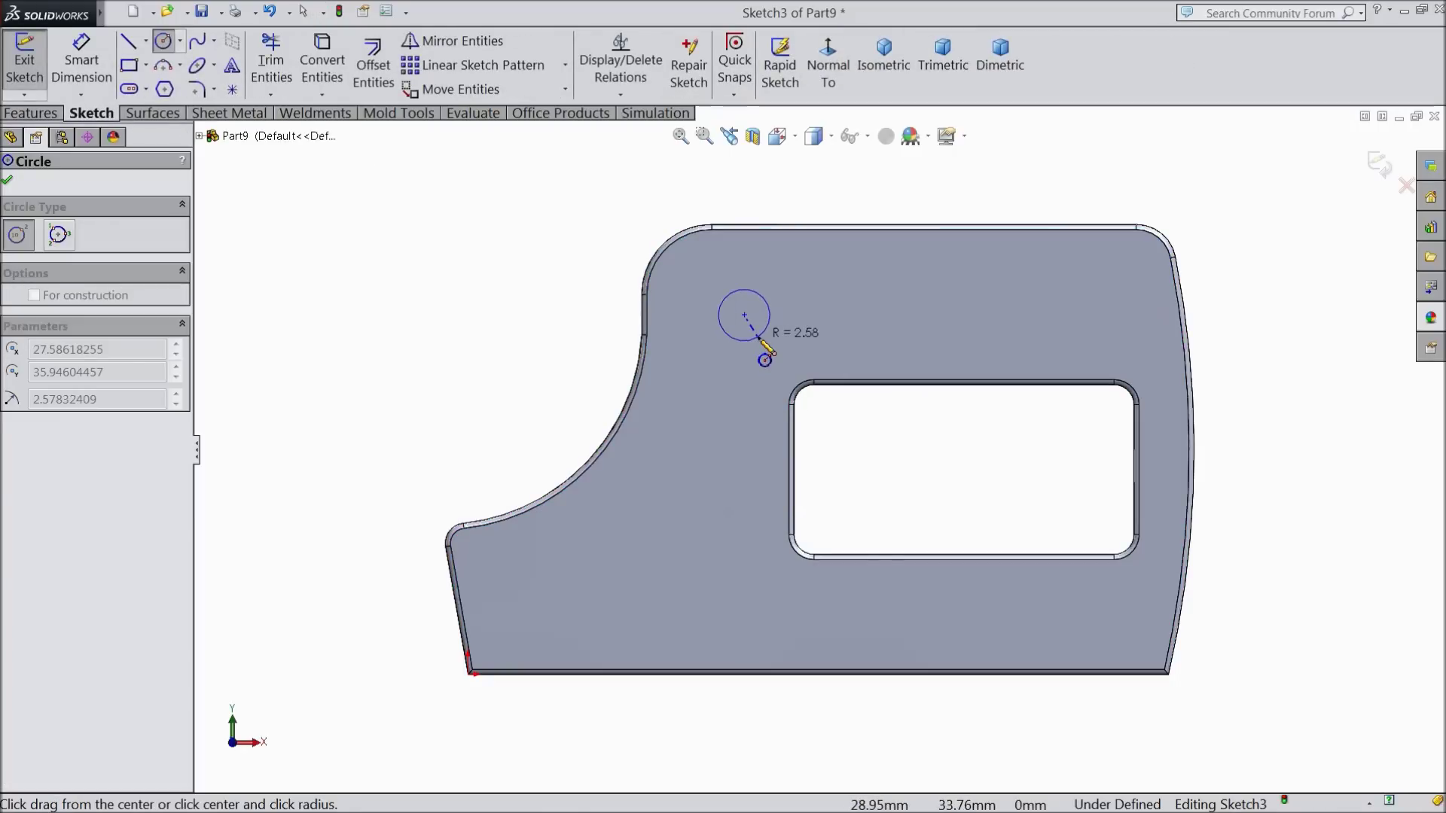
pyautogui.click(760, 333)
# - Dimension the circle with a 3 mm diameter
pyautogui.click(73, 68)
pyautogui.scroll(-3, 738, 332)
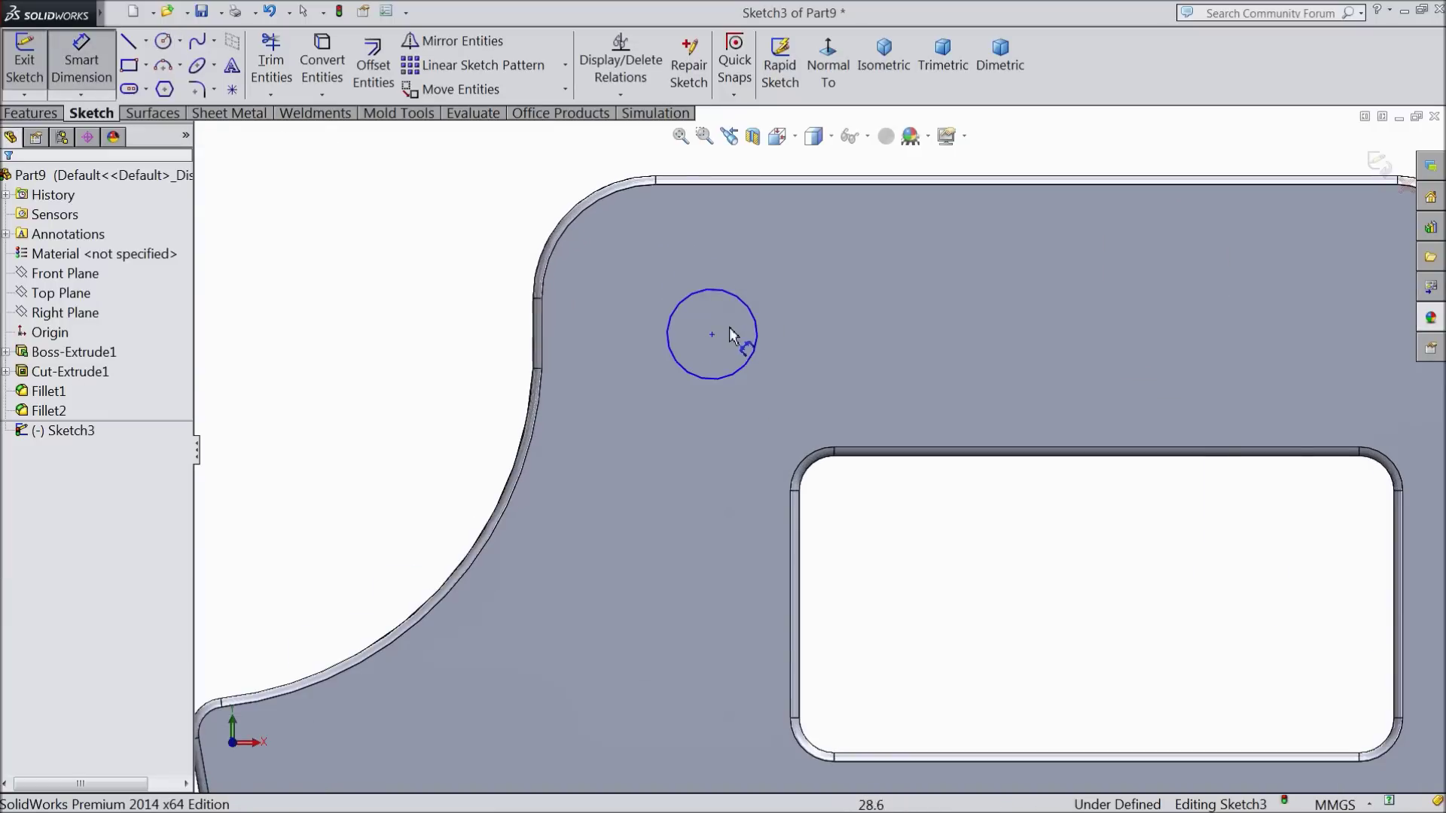
pyautogui.click(756, 345)
pyautogui.click(882, 345)
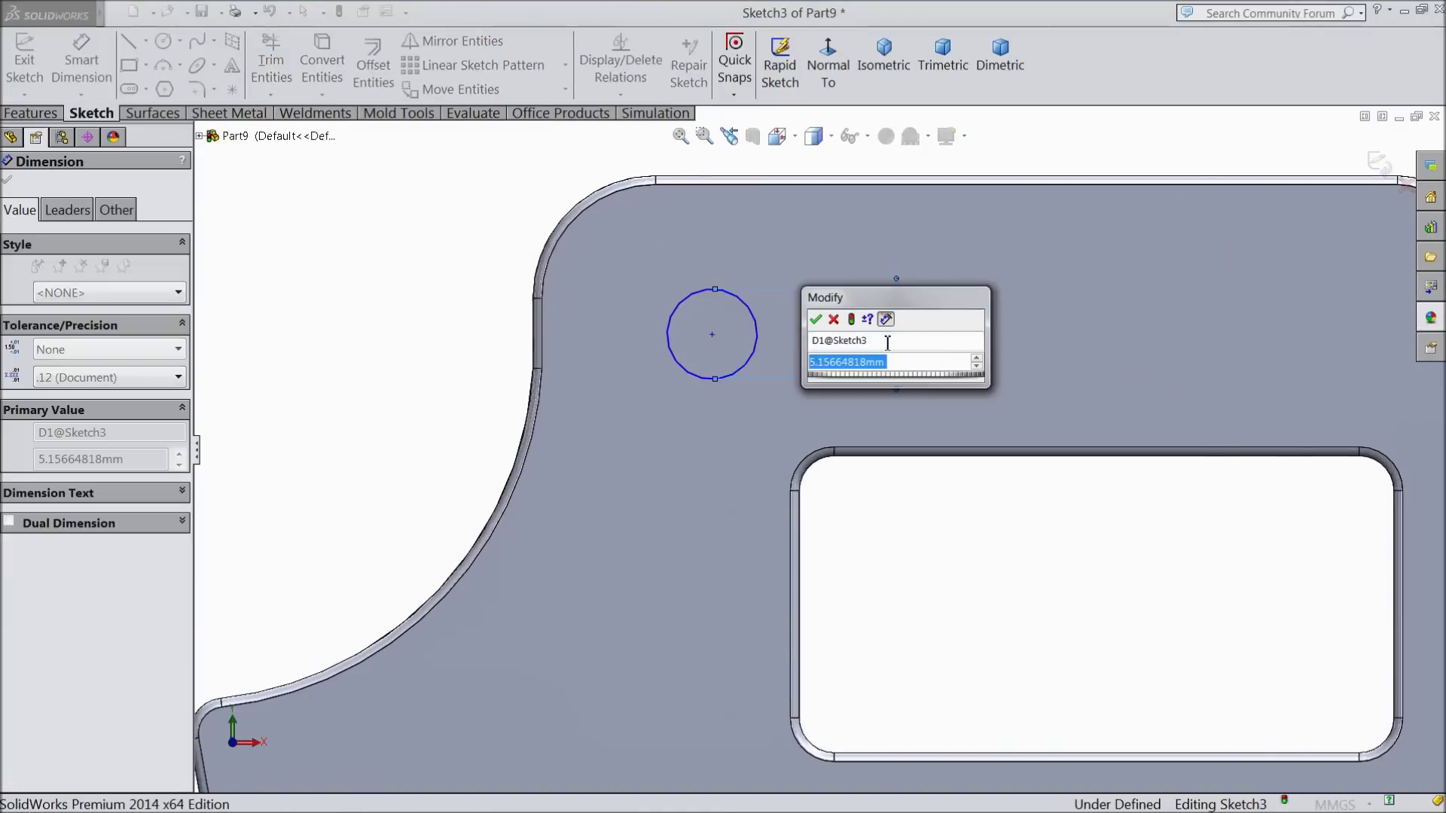
pyautogui.press('Return')
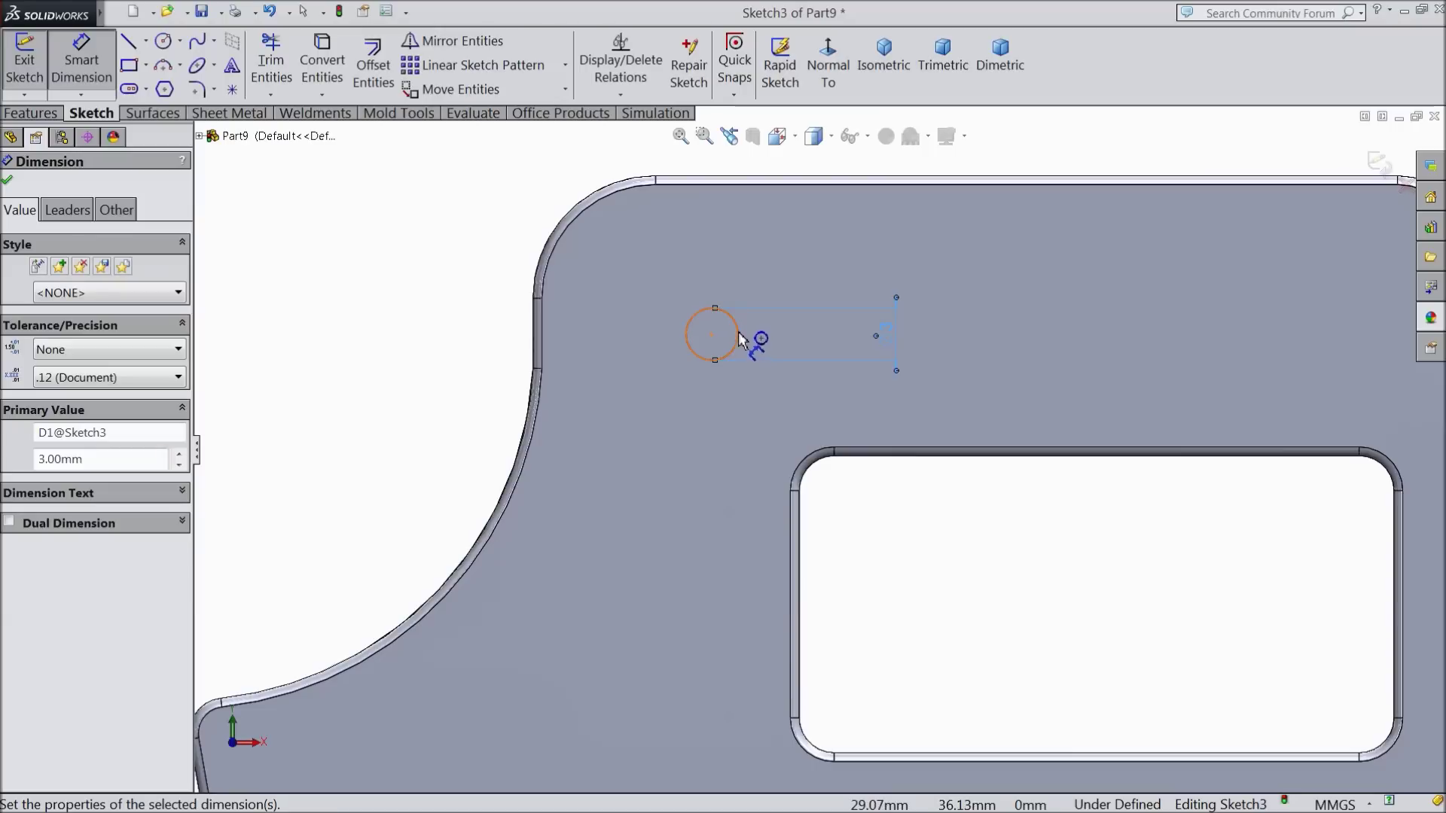
# - Dimension the circle's centre 9 mm below the top edge of the side face
pyautogui.click(745, 340)
pyautogui.click(723, 179)
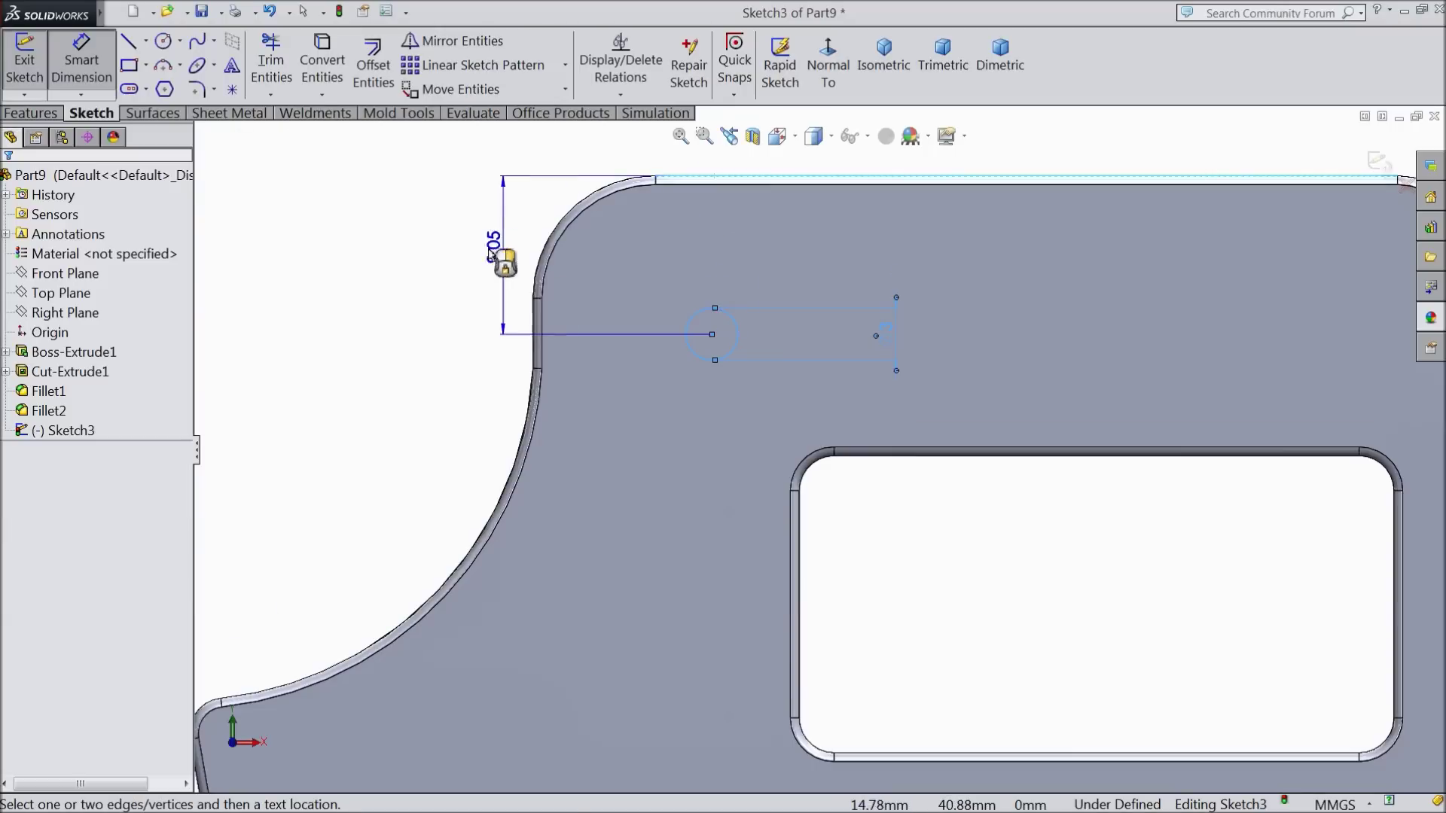
pyautogui.click(490, 264)
pyautogui.write('9')
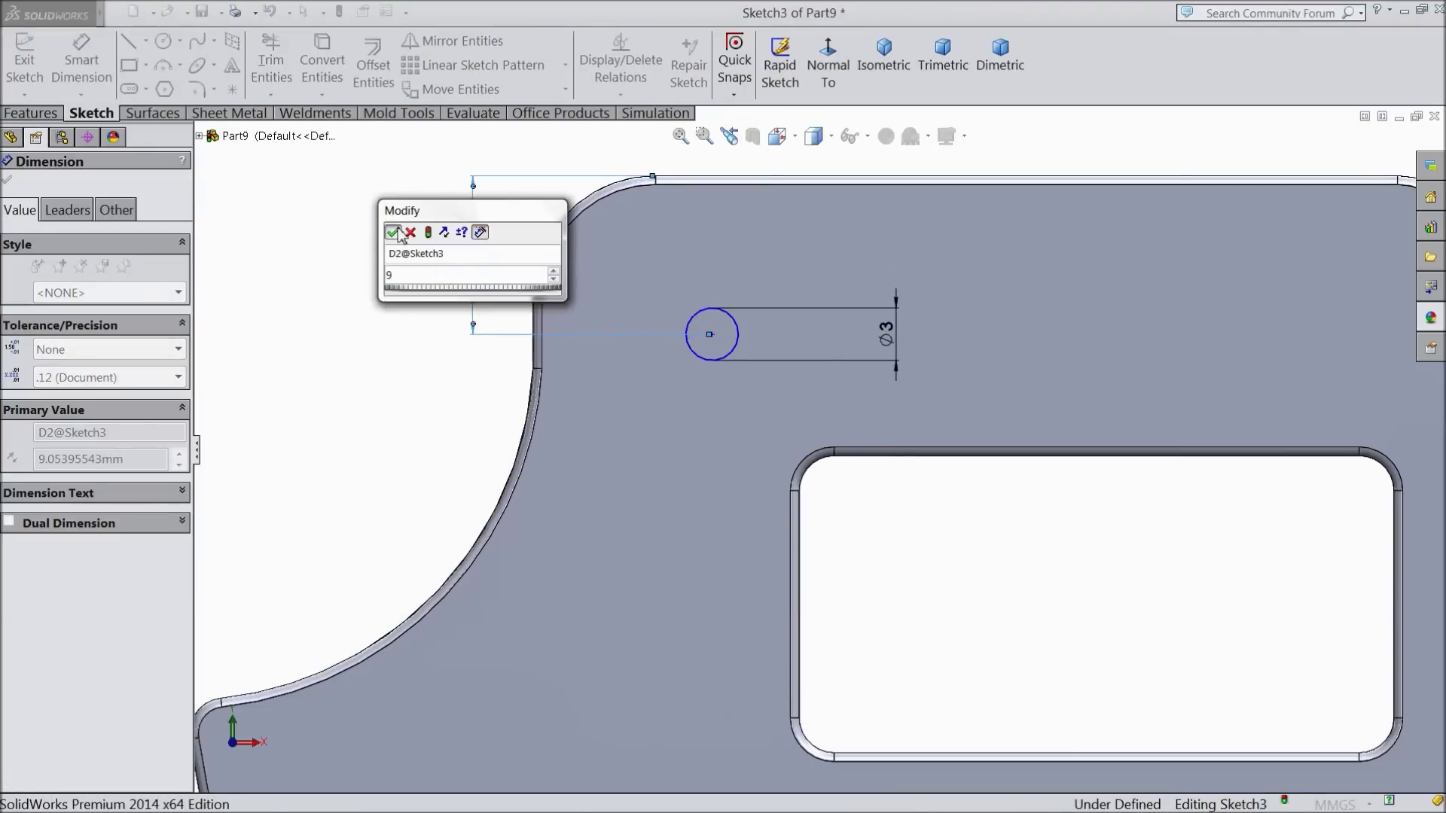
pyautogui.click(392, 232)
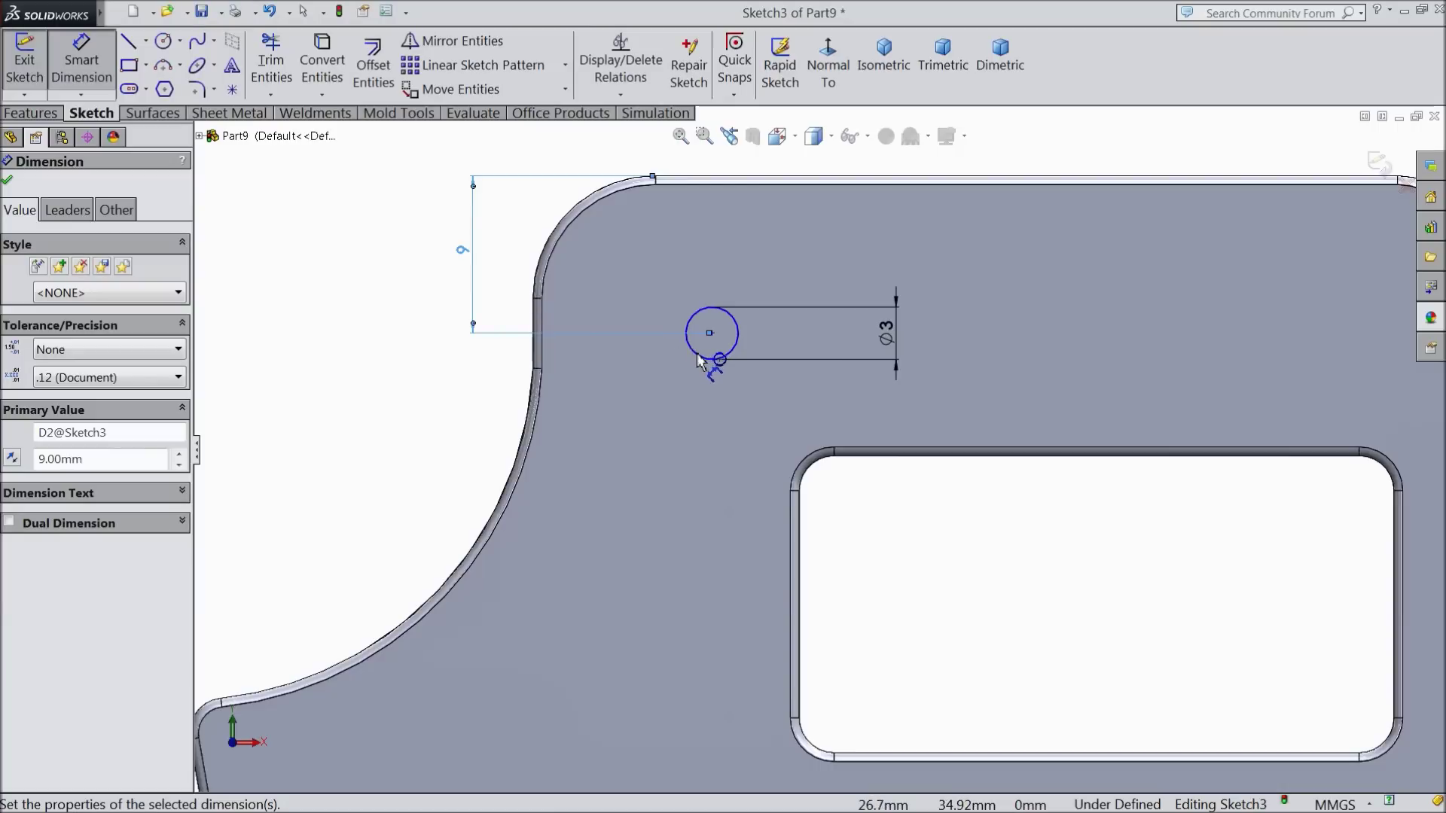
# - Dimension the circle's centre 10 mm horizontally from the short vertical edge above the concave curve
pyautogui.click(727, 354)
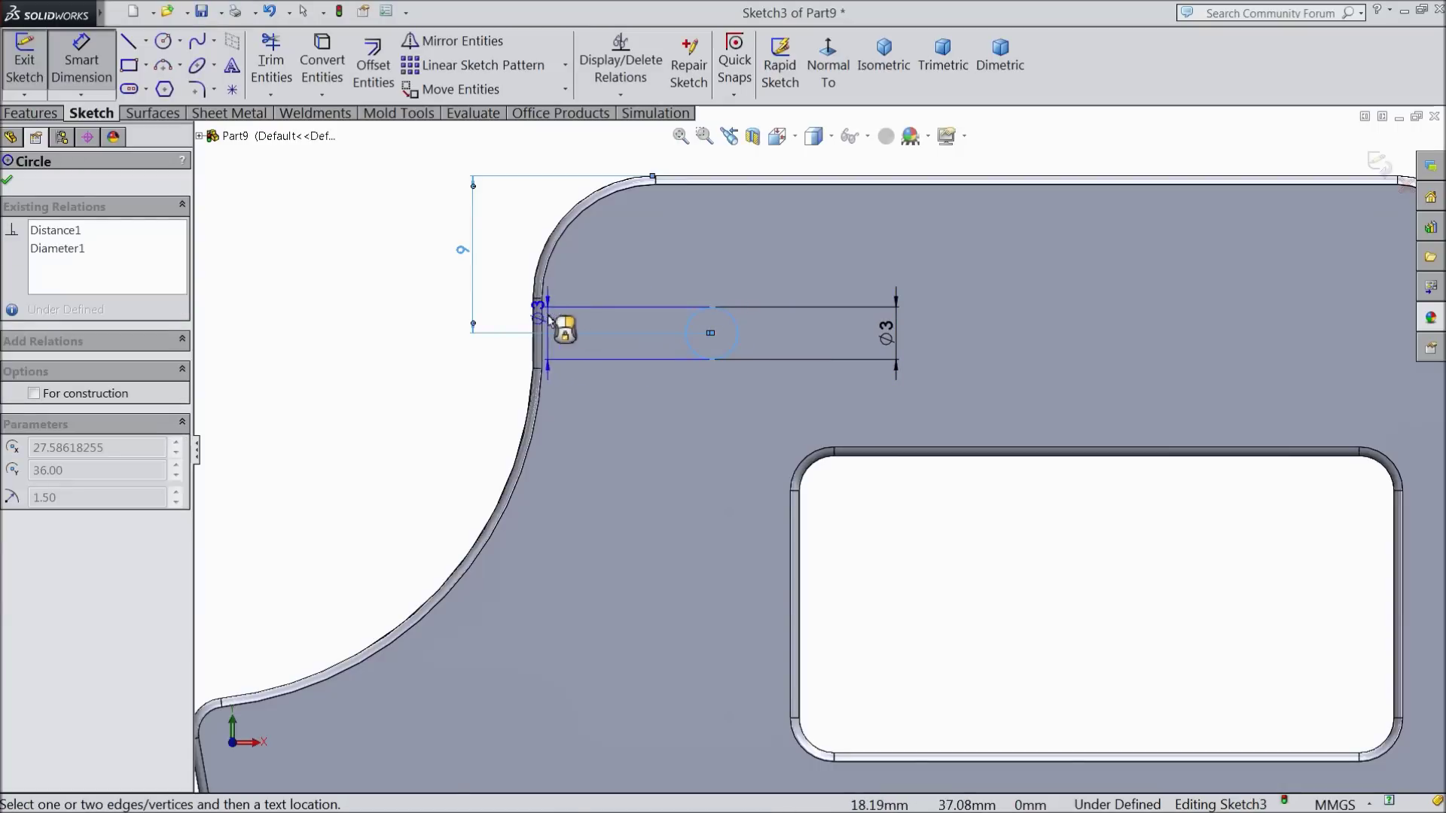
pyautogui.click(533, 330)
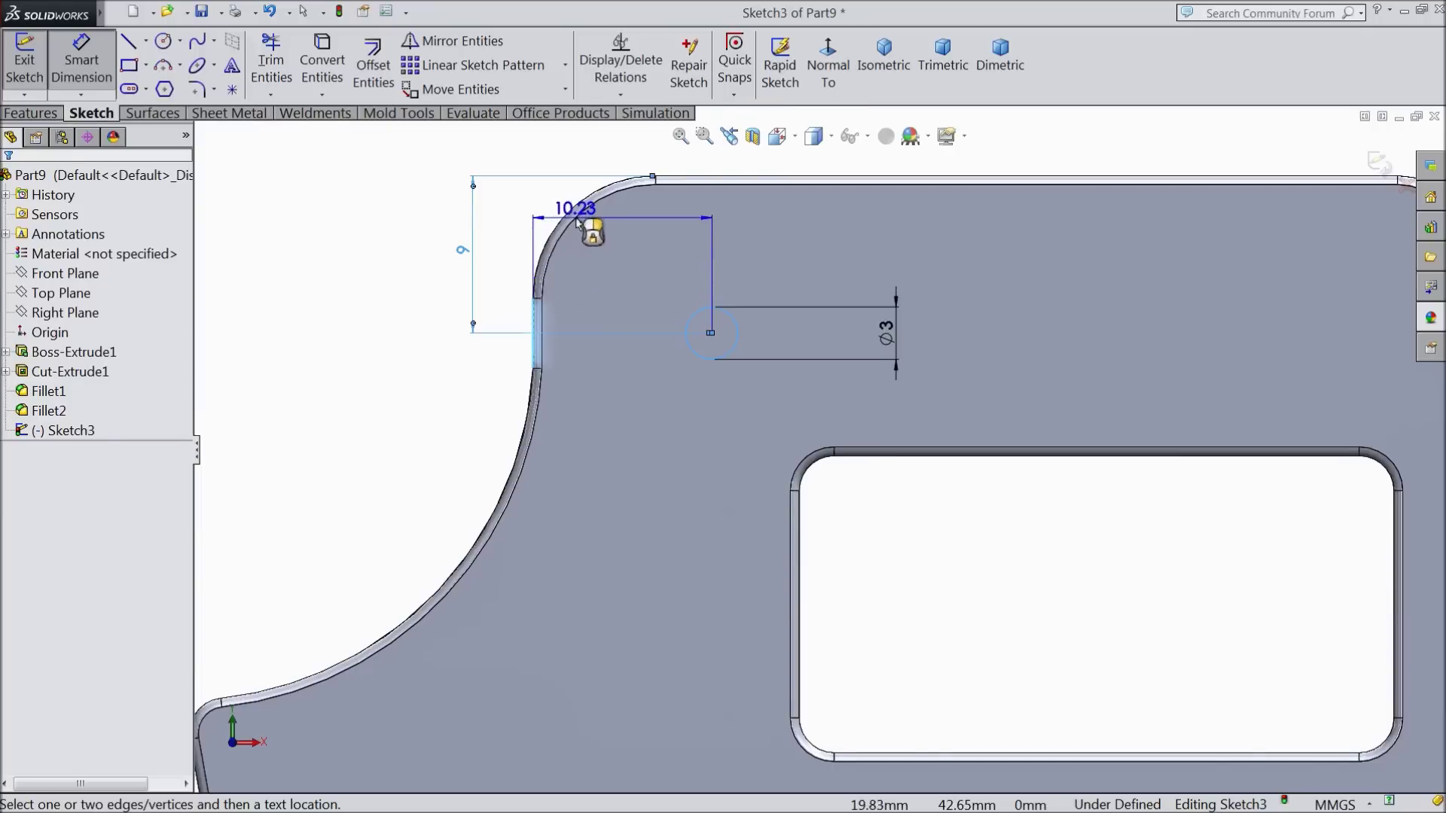
pyautogui.press('z')
pyautogui.click(654, 223)
pyautogui.write('10')
pyautogui.click(584, 219)
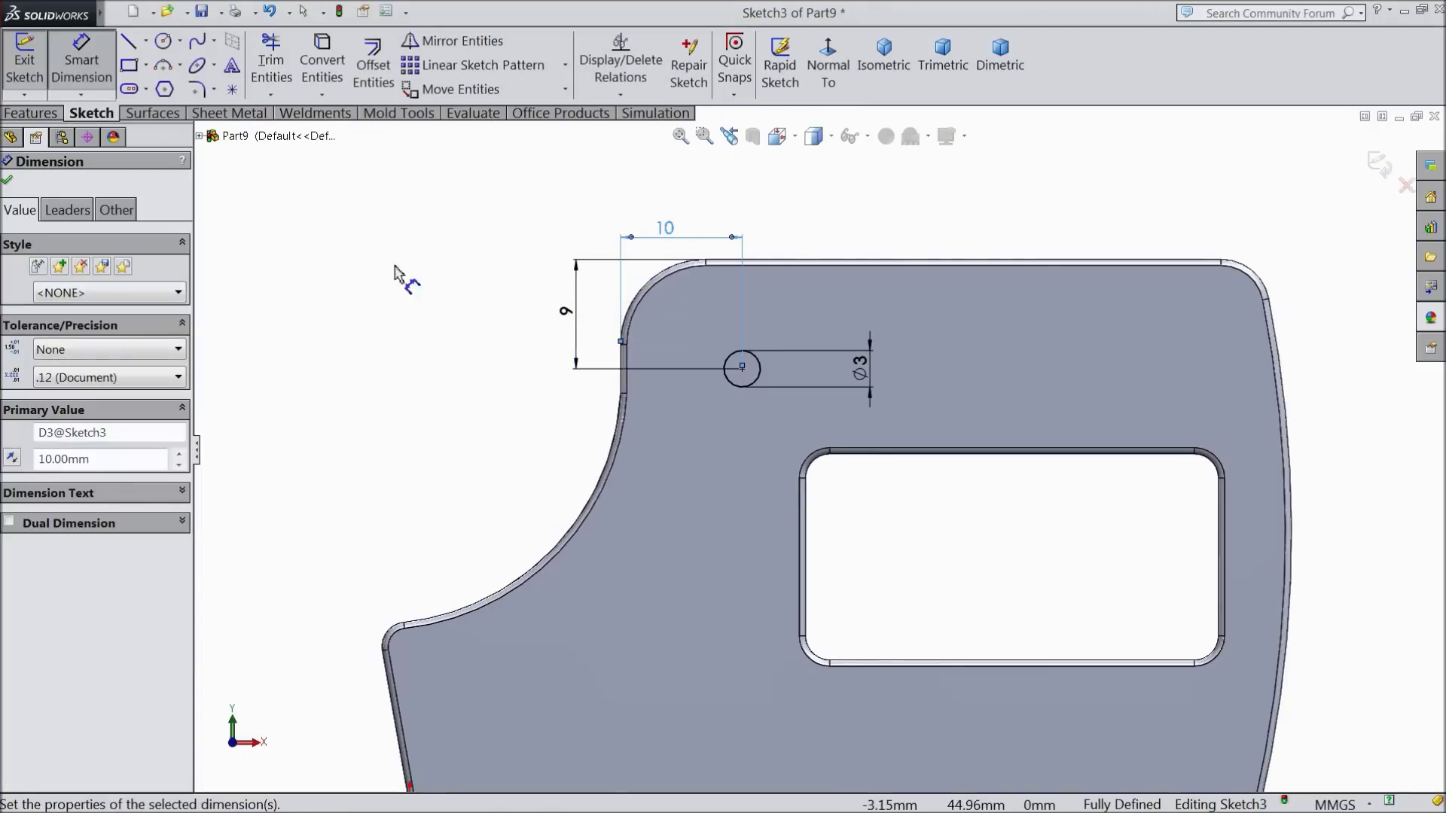
# - Close the dimensioning and cut the 3 mm circle through the whole part with an Extruded Cut set to Through All
pyautogui.click(8, 183)
pyautogui.click(32, 113)
pyautogui.click(322, 75)
pyautogui.click(105, 287)
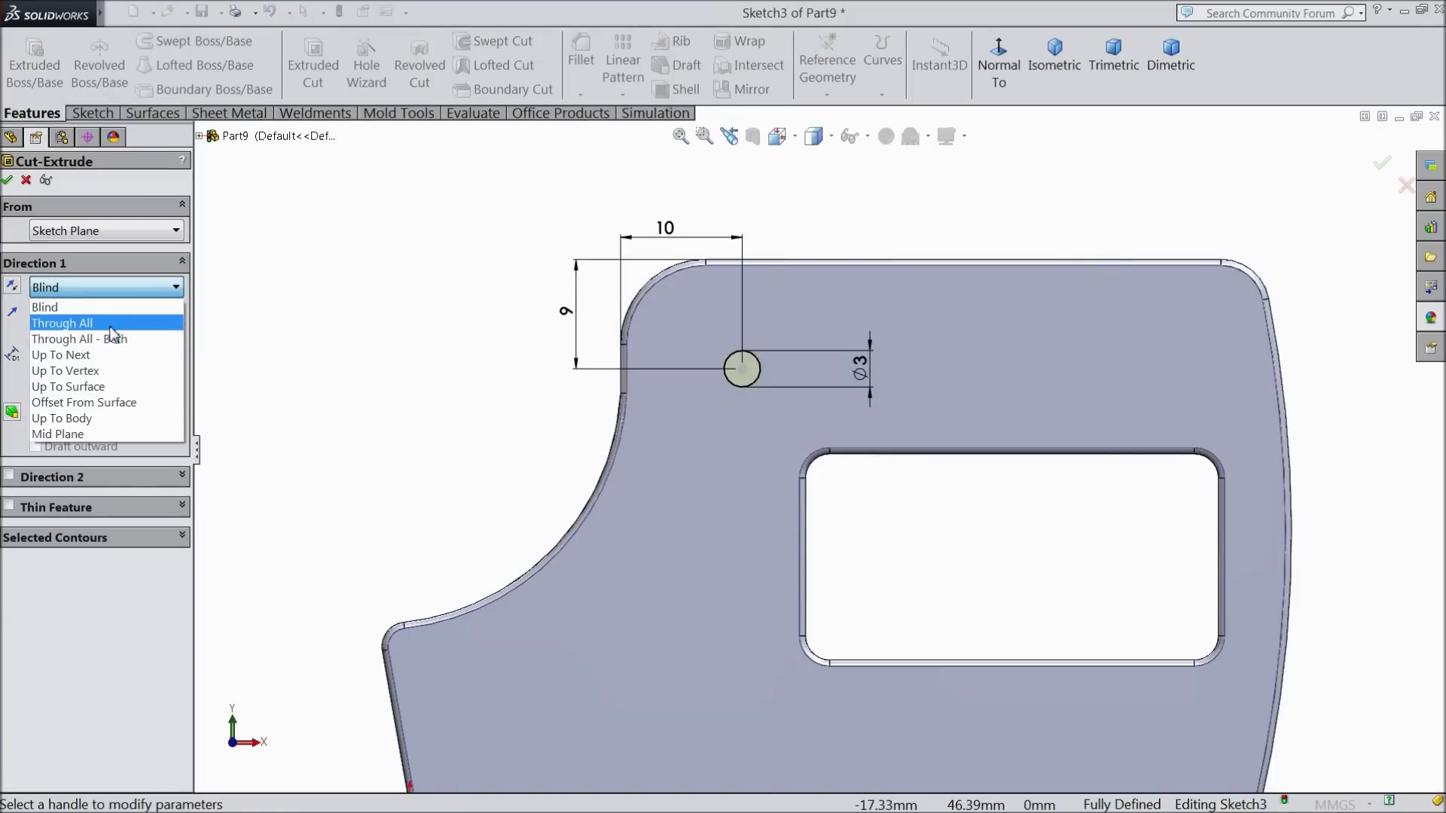
pyautogui.click(130, 325)
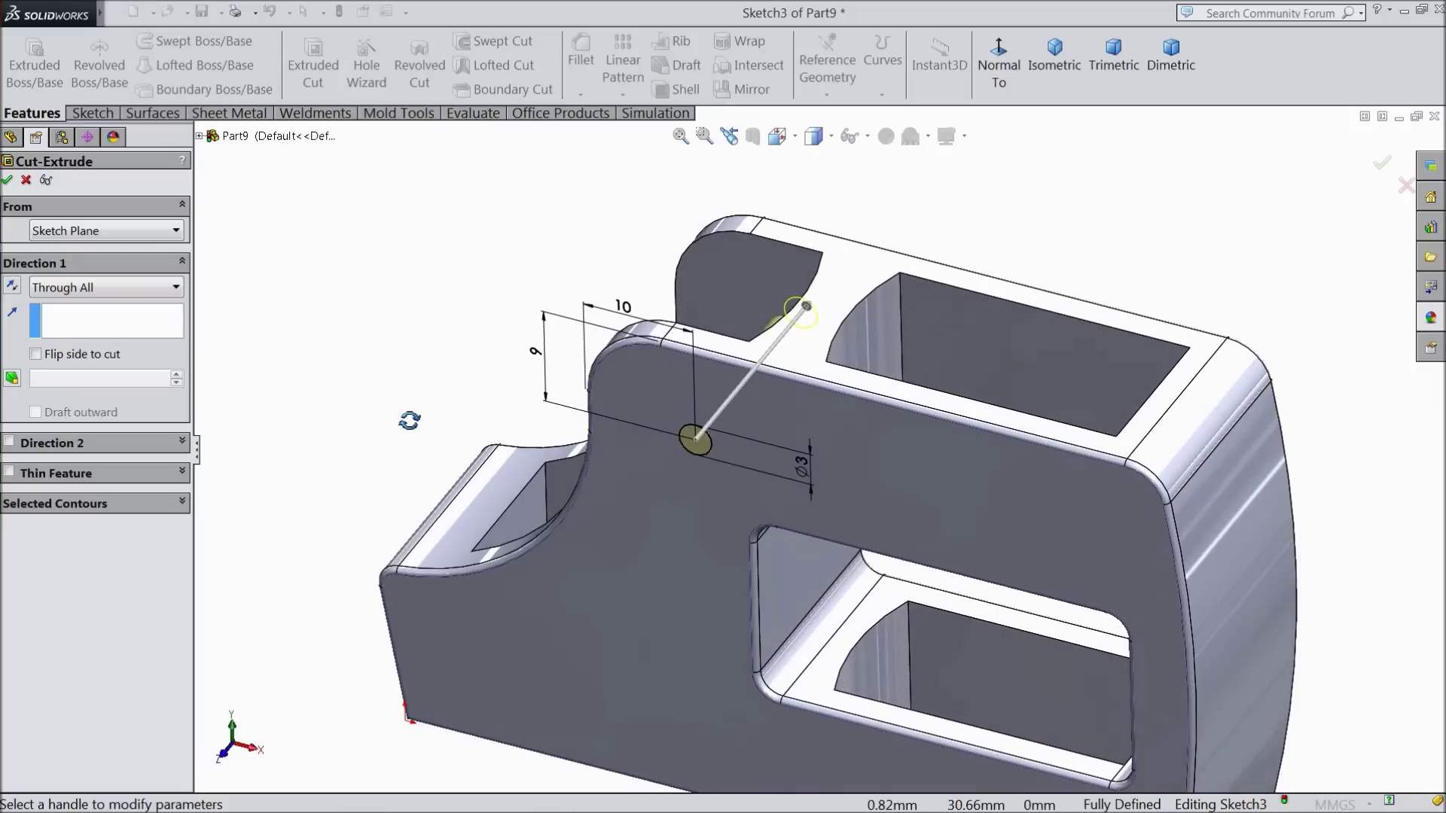
pyautogui.click(8, 180)
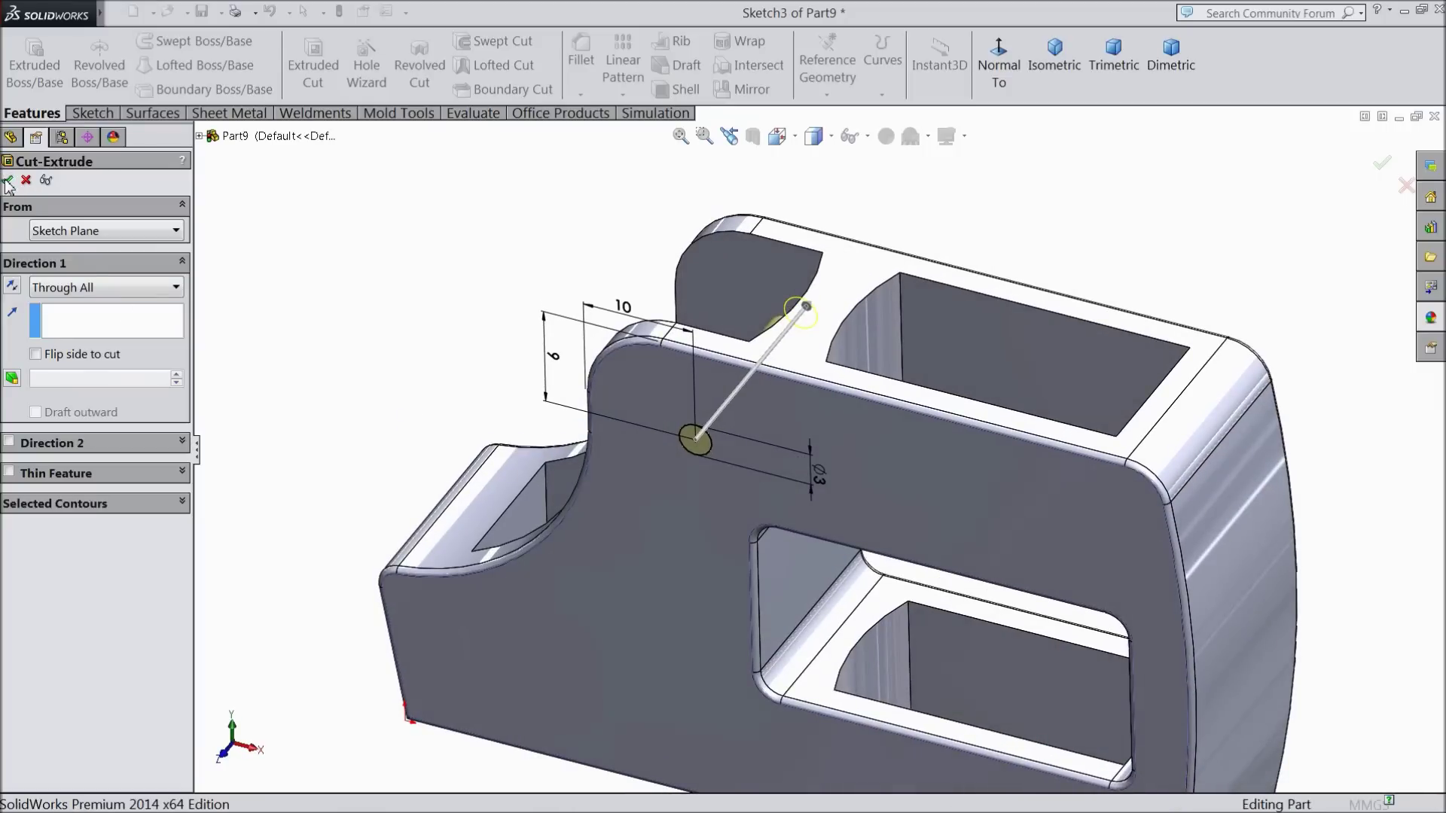
pyautogui.moveTo(525, 435); pyautogui.dragTo(1098, 499, button='middle')
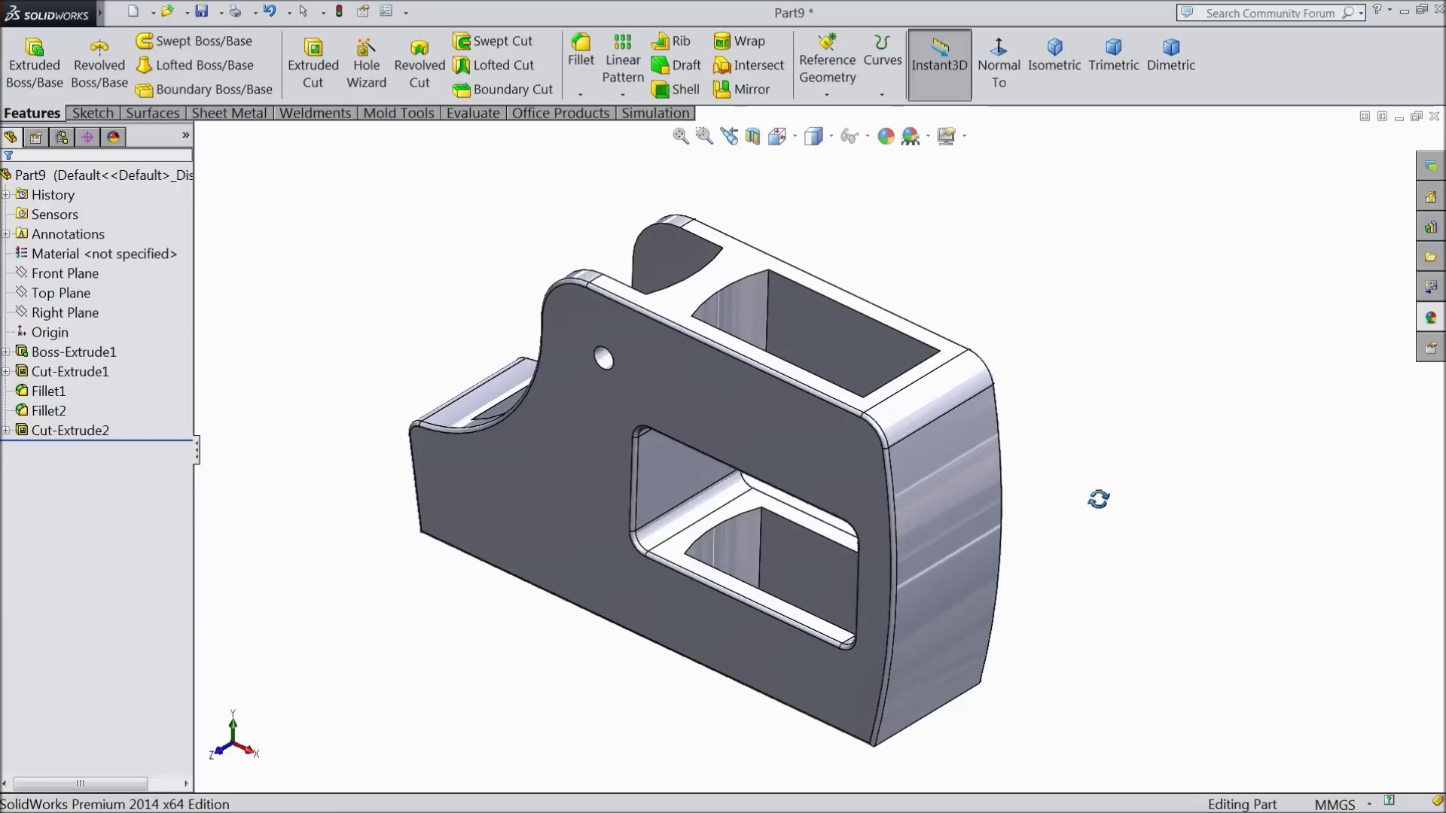
pyautogui.moveTo(1098, 500)
pyautogui.mouseDown(button='middle')
pyautogui.moveTo(1110, 468)
pyautogui.moveTo(1091, 481)
pyautogui.mouseUp(button='middle')
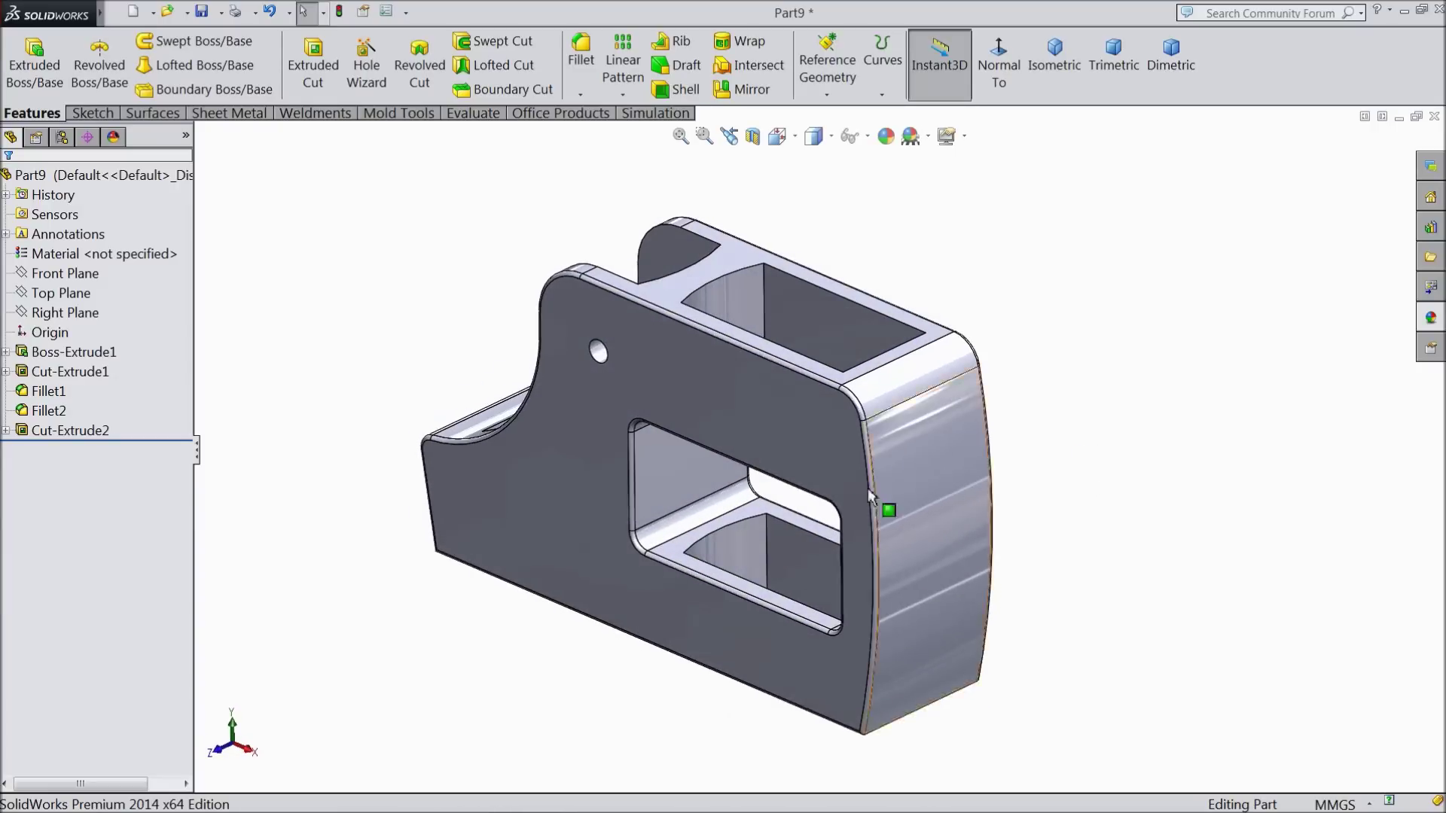
# - Apply the satin finish stainless steel appearance from the Metal > Steel library to the whole part
pyautogui.click(45, 175)
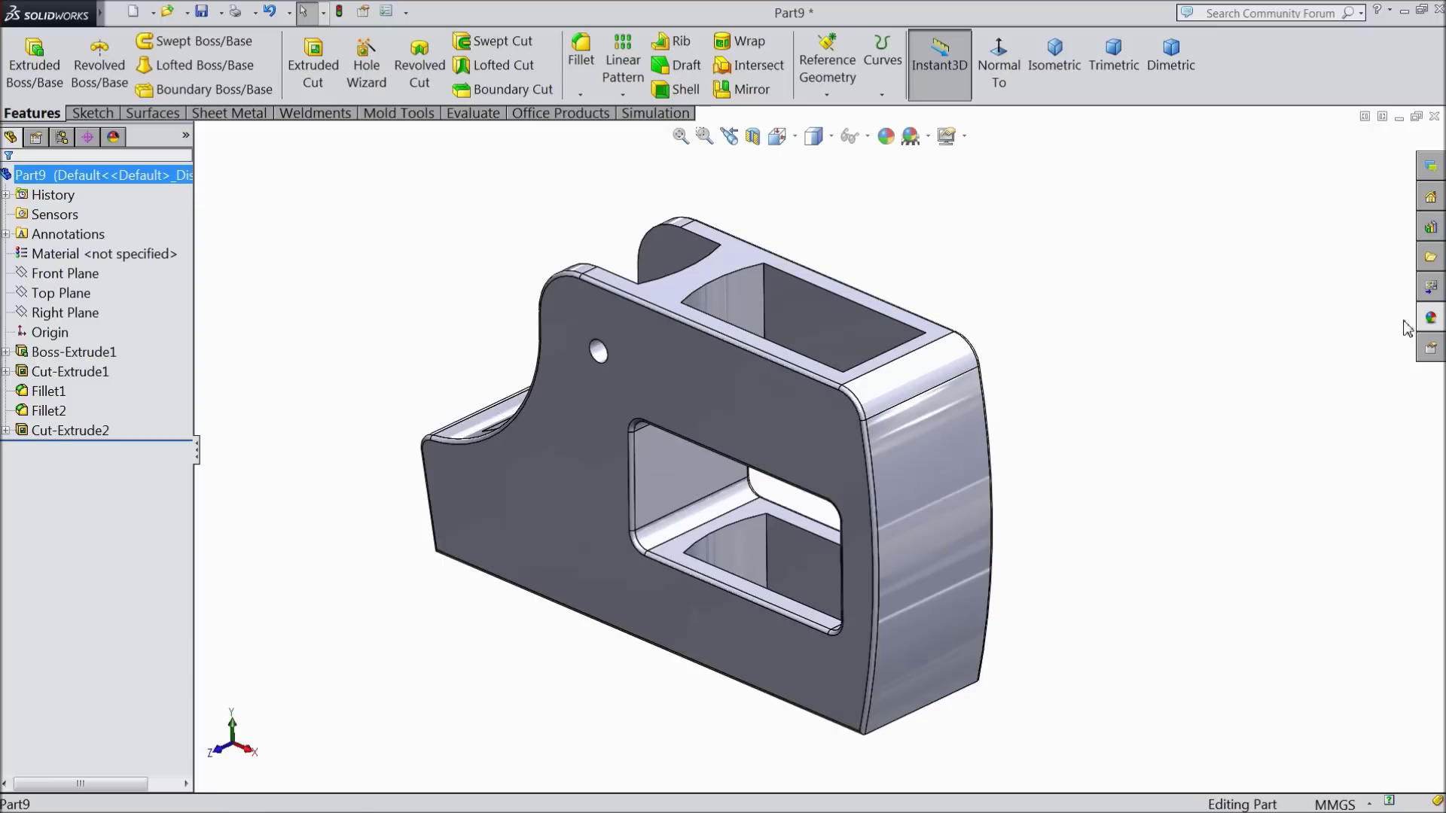
pyautogui.click(1433, 319)
pyautogui.click(1321, 231)
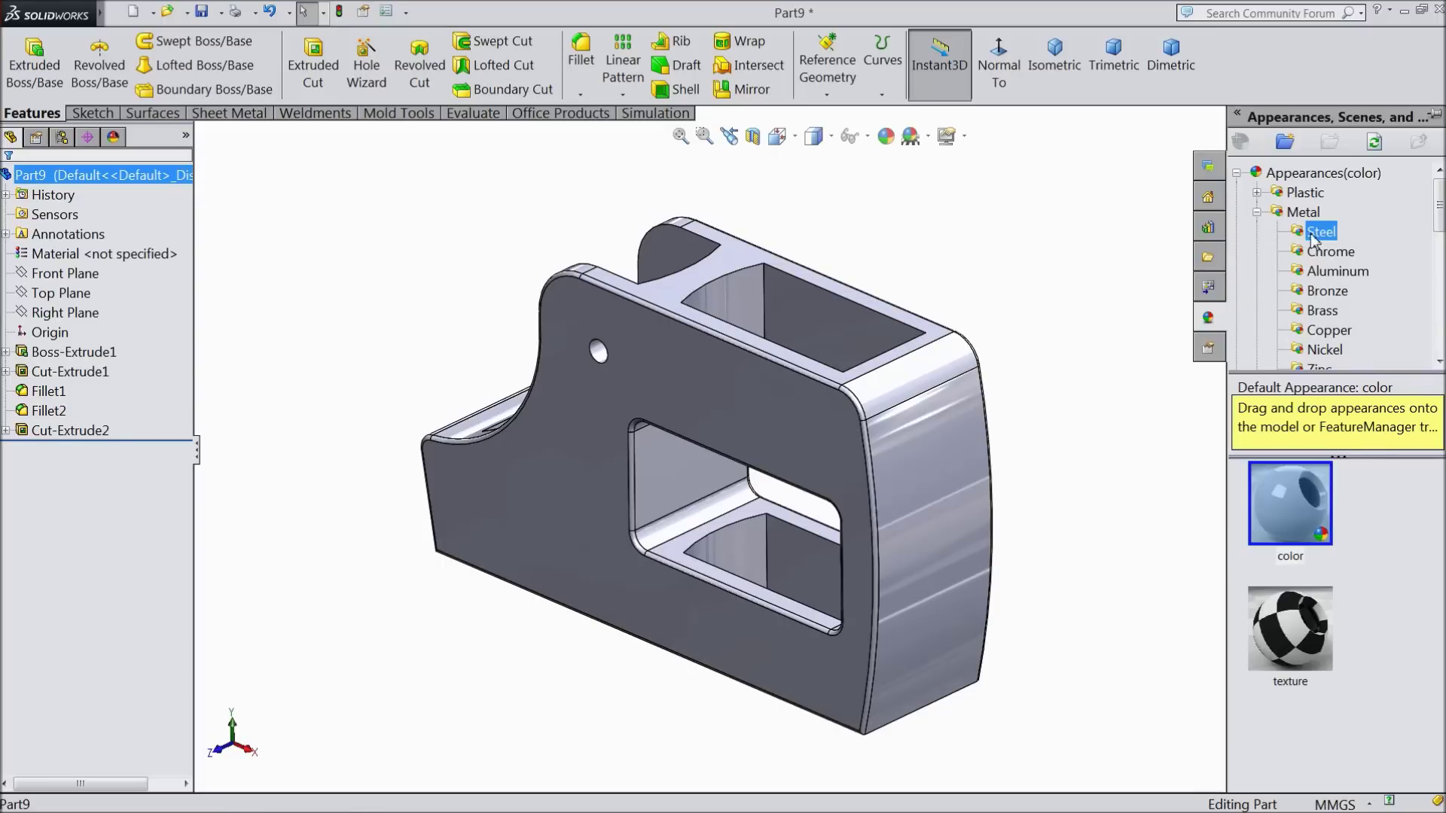
pyautogui.moveTo(1440, 503); pyautogui.dragTo(1441, 527)
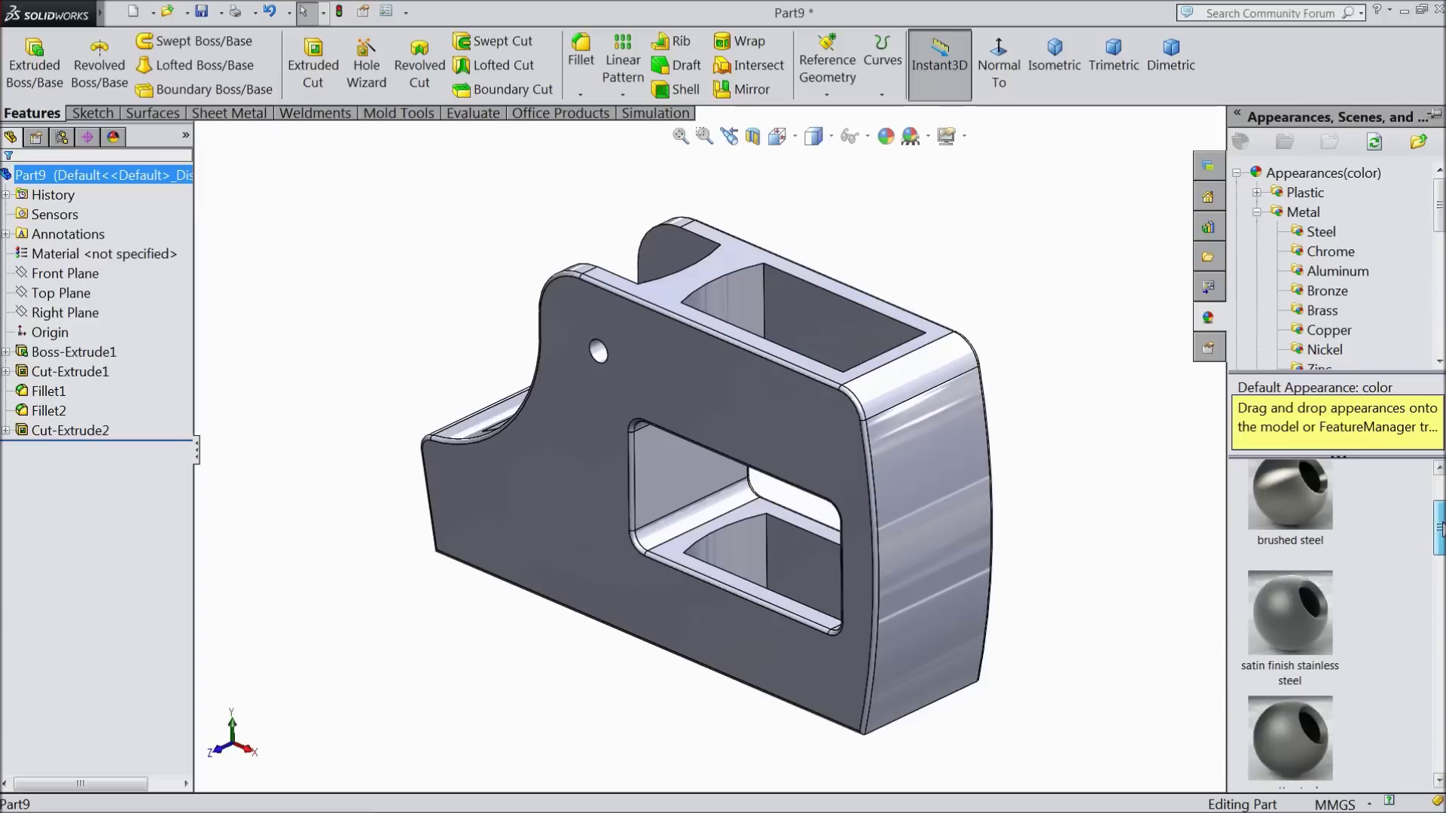
pyautogui.doubleClick(1305, 642)
pyautogui.moveTo(1160, 603); pyautogui.dragTo(1121, 552, button='middle')
pyautogui.moveTo(1062, 123); pyautogui.dragTo(1064, 475, button='middle')
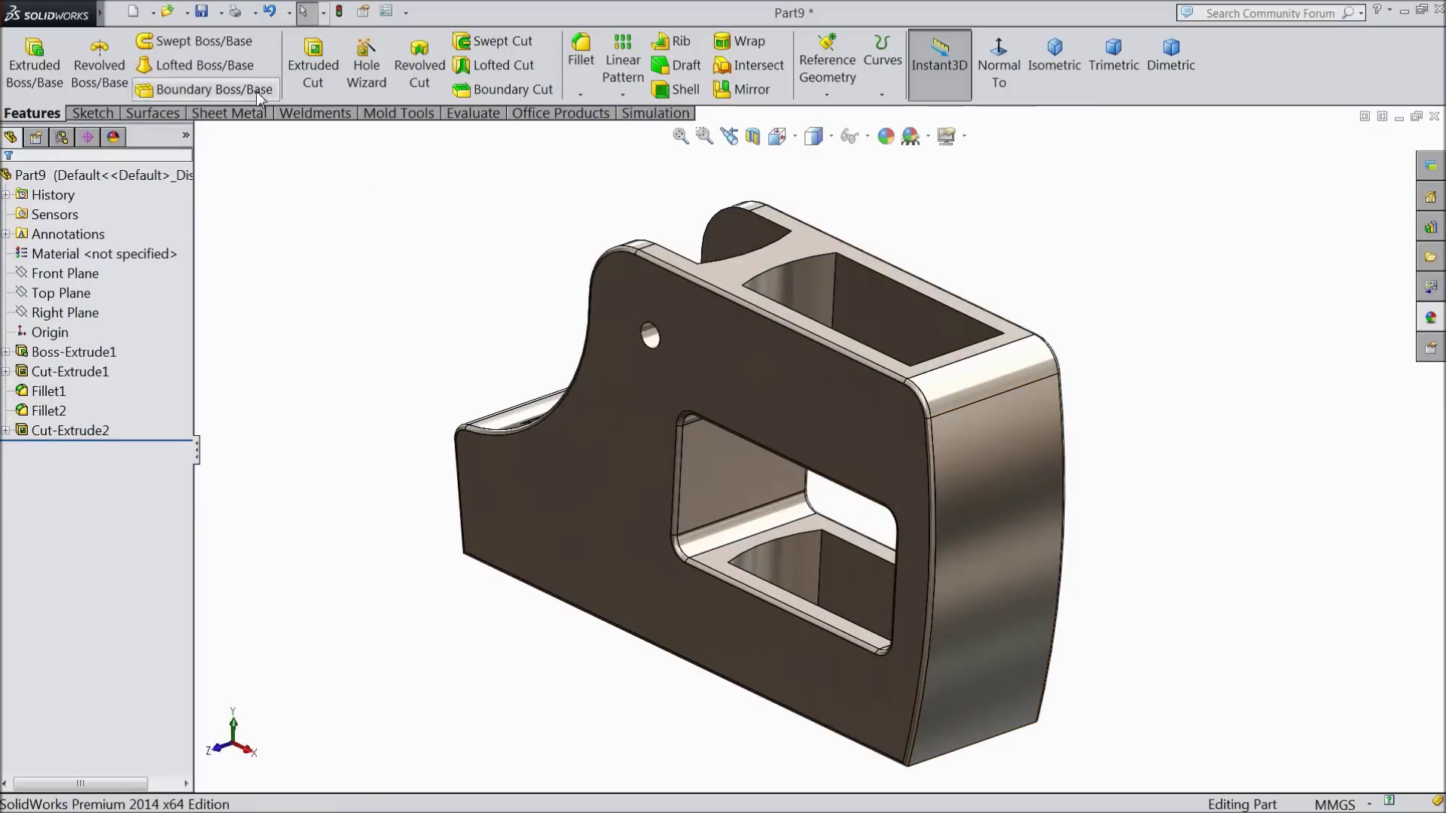
# - Save the part as 2.Cage in the Pipe Wrench folder on the Desktop
pyautogui.click(202, 15)
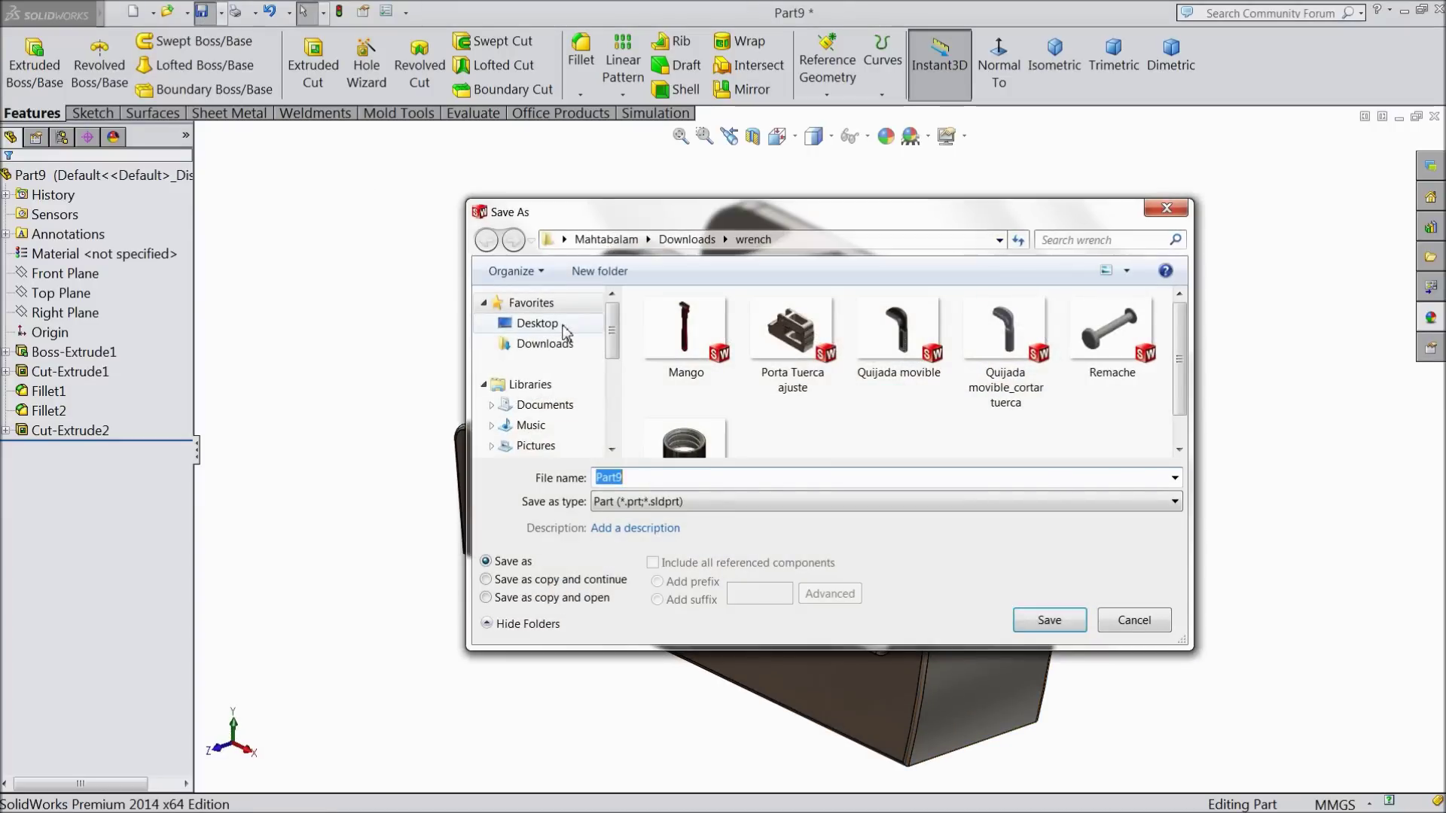
pyautogui.click(537, 323)
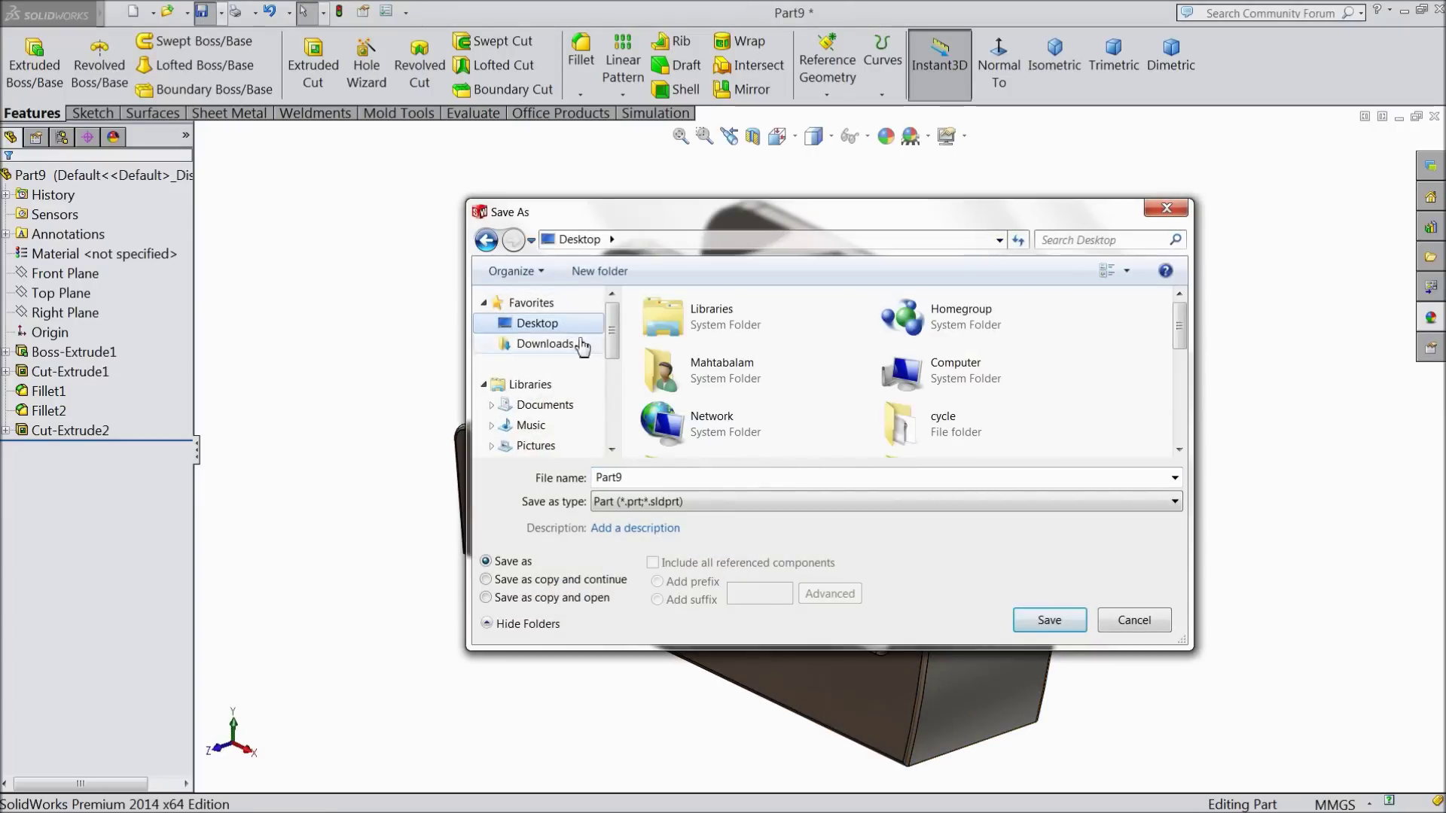
pyautogui.click(1181, 380)
pyautogui.moveTo(1185, 380); pyautogui.dragTo(1184, 426)
pyautogui.doubleClick(946, 377)
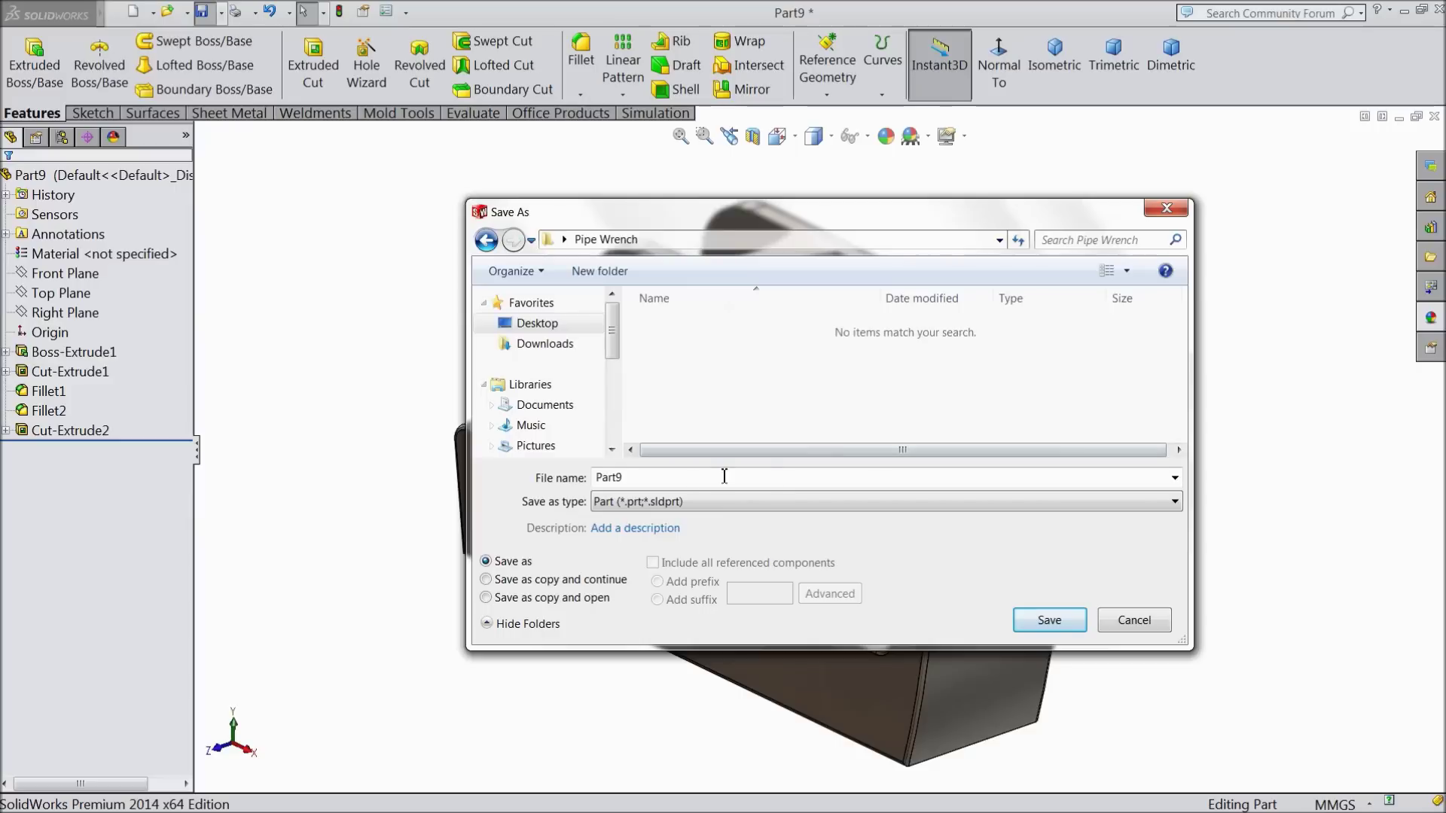
pyautogui.click(663, 483)
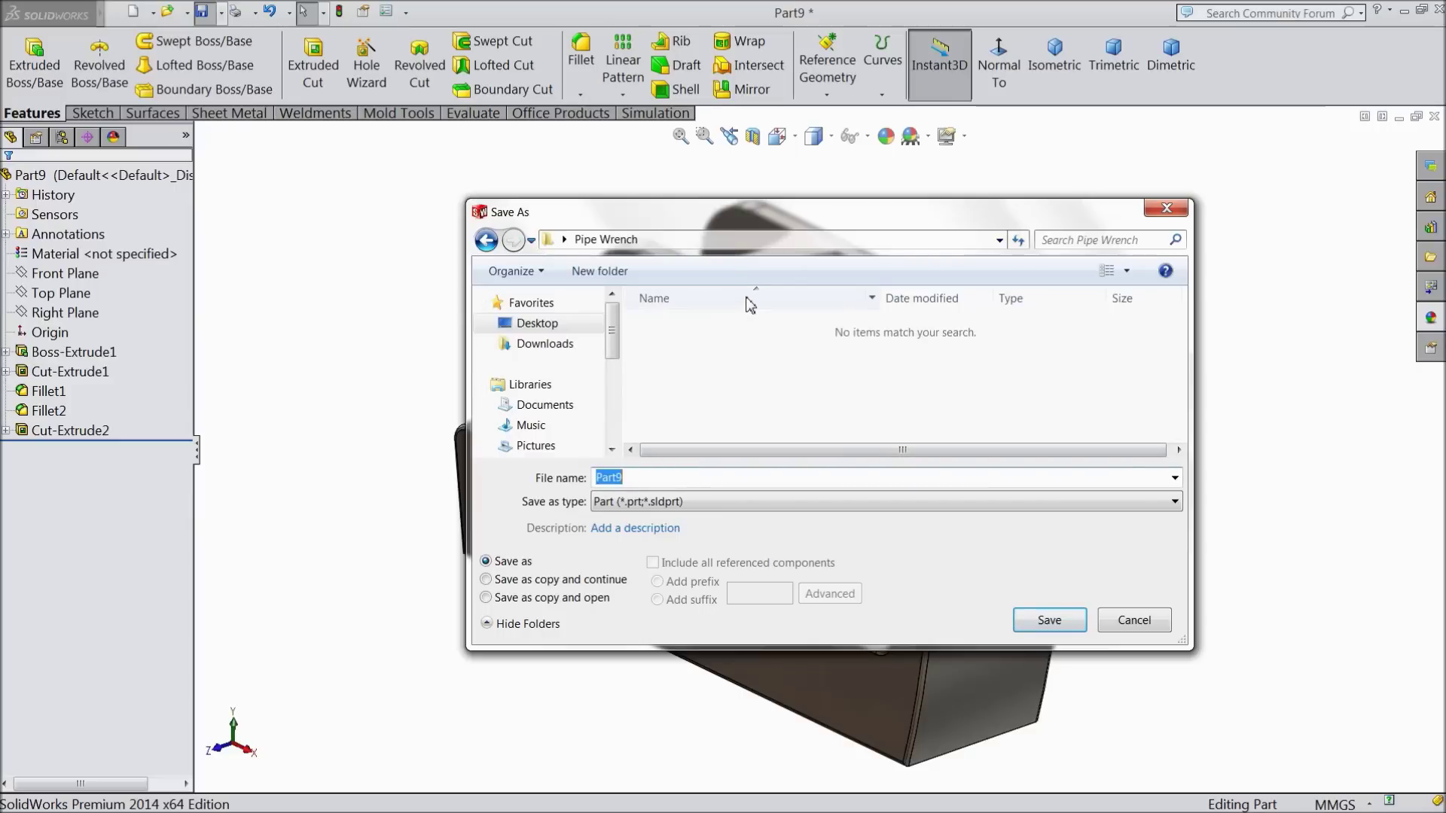
pyautogui.write('2.Cage')
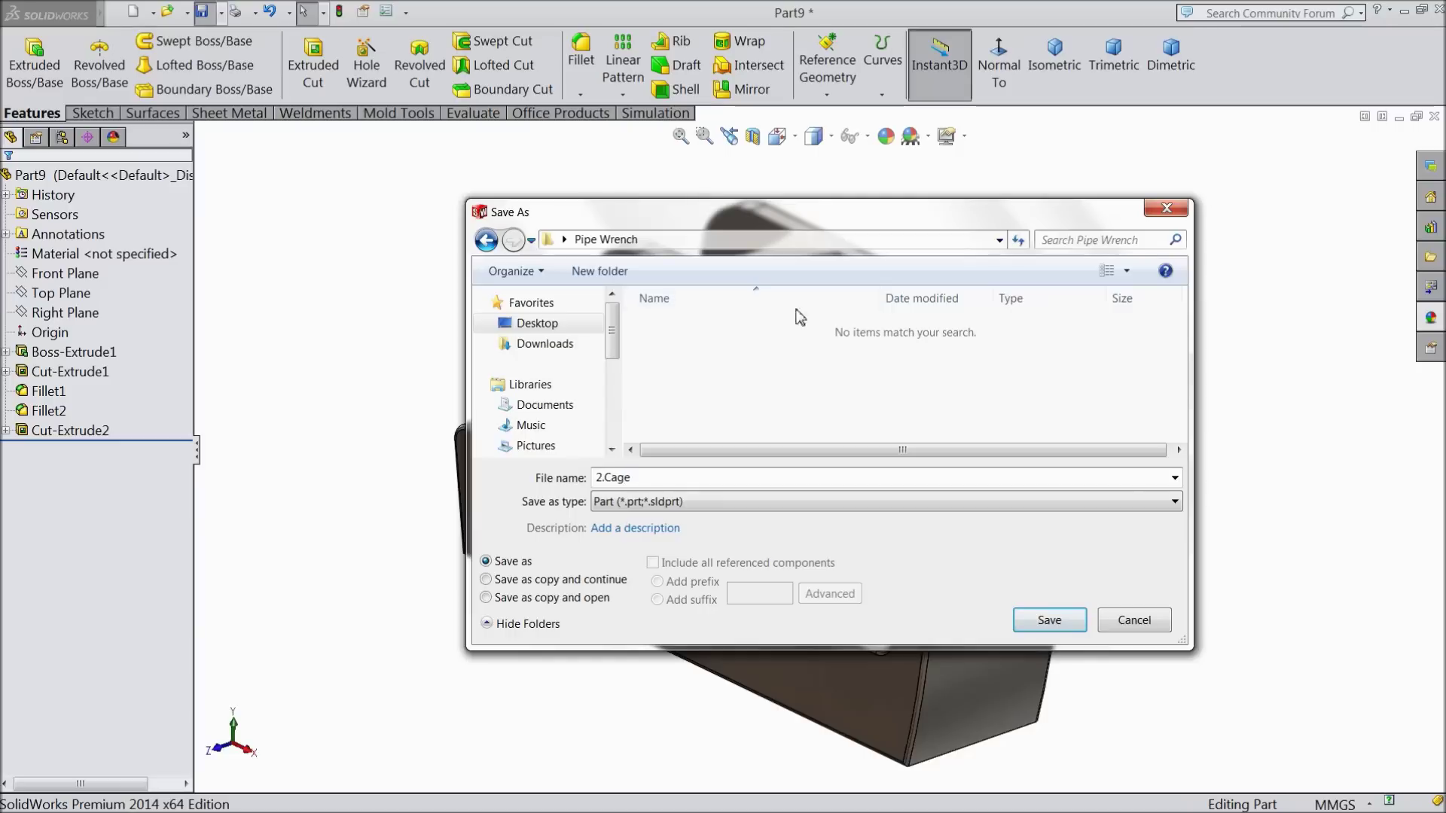
pyautogui.click(1047, 621)
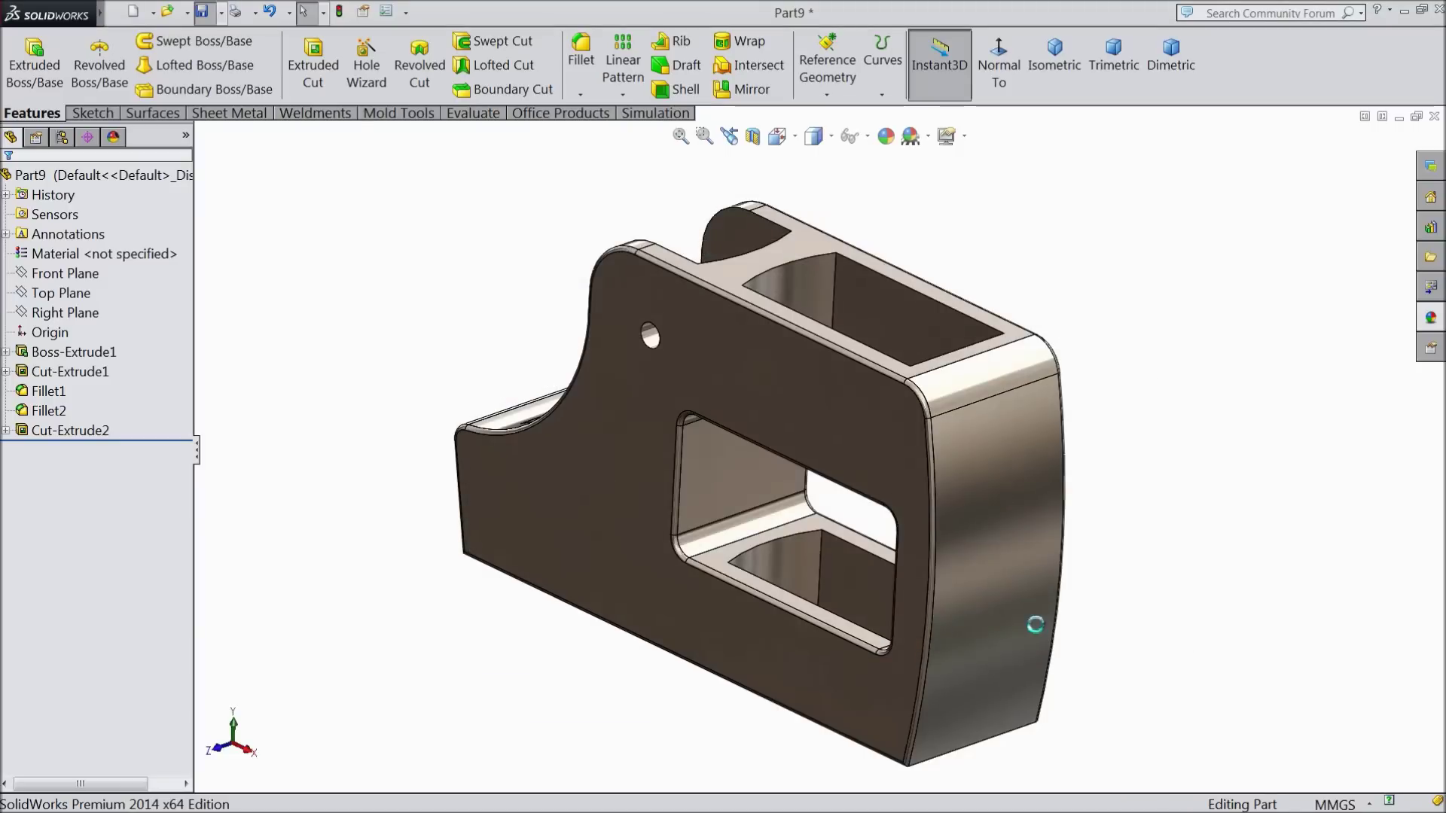
pyautogui.moveTo(1139, 533)
pyautogui.mouseDown(button='middle')
pyautogui.moveTo(1168, 503)
pyautogui.moveTo(1230, 535)
pyautogui.moveTo(1173, 491)
pyautogui.moveTo(1191, 523)
pyautogui.moveTo(1155, 517)
pyautogui.mouseUp(button='middle')
pyautogui.scroll(-2, 840, 567)
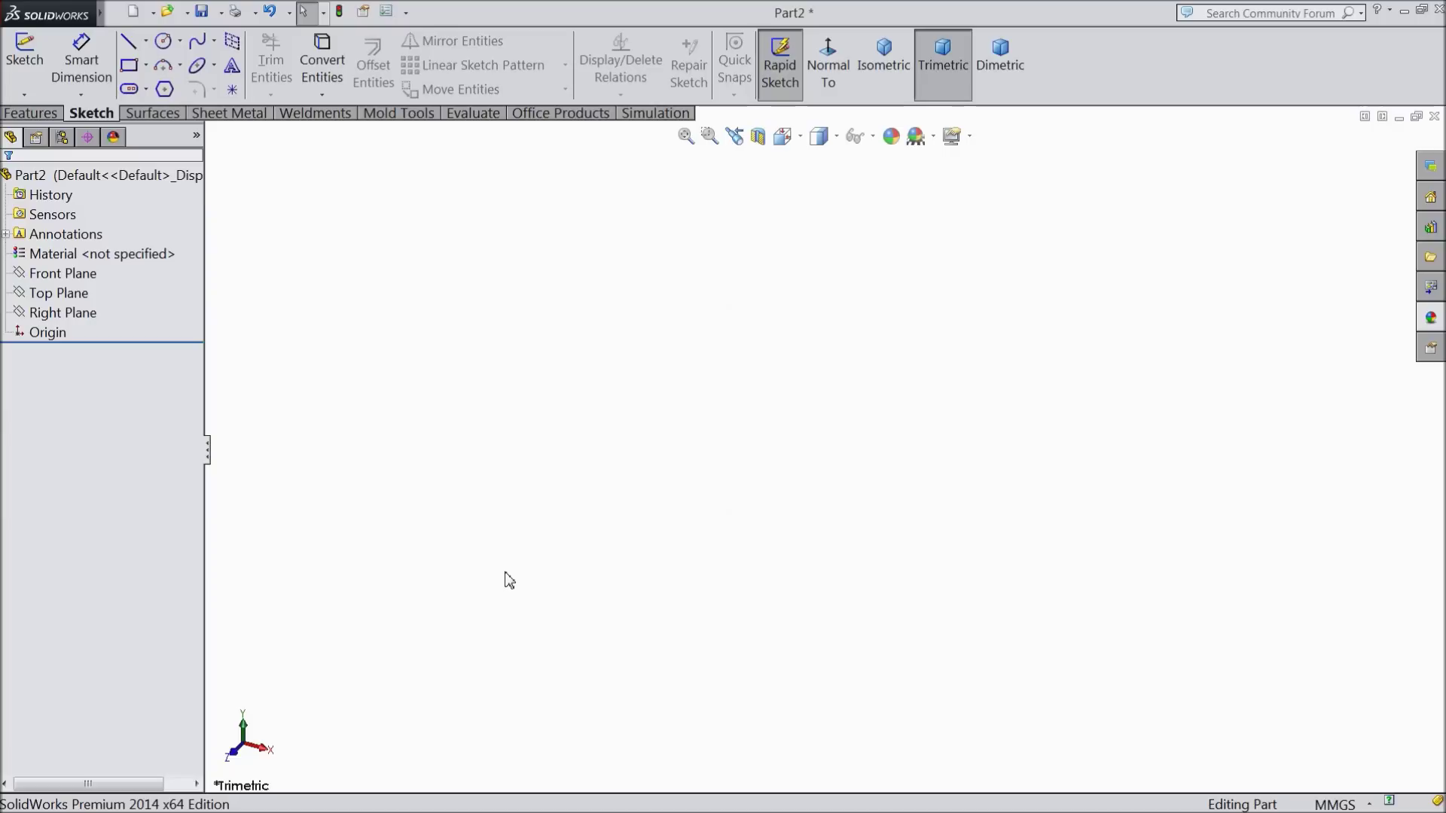
# - Start a sketch on the Front Plane and draw a vertical line down to the origin, a base line about 28 mm long and a vertical line about 125 mm high
pyautogui.click(83, 273)
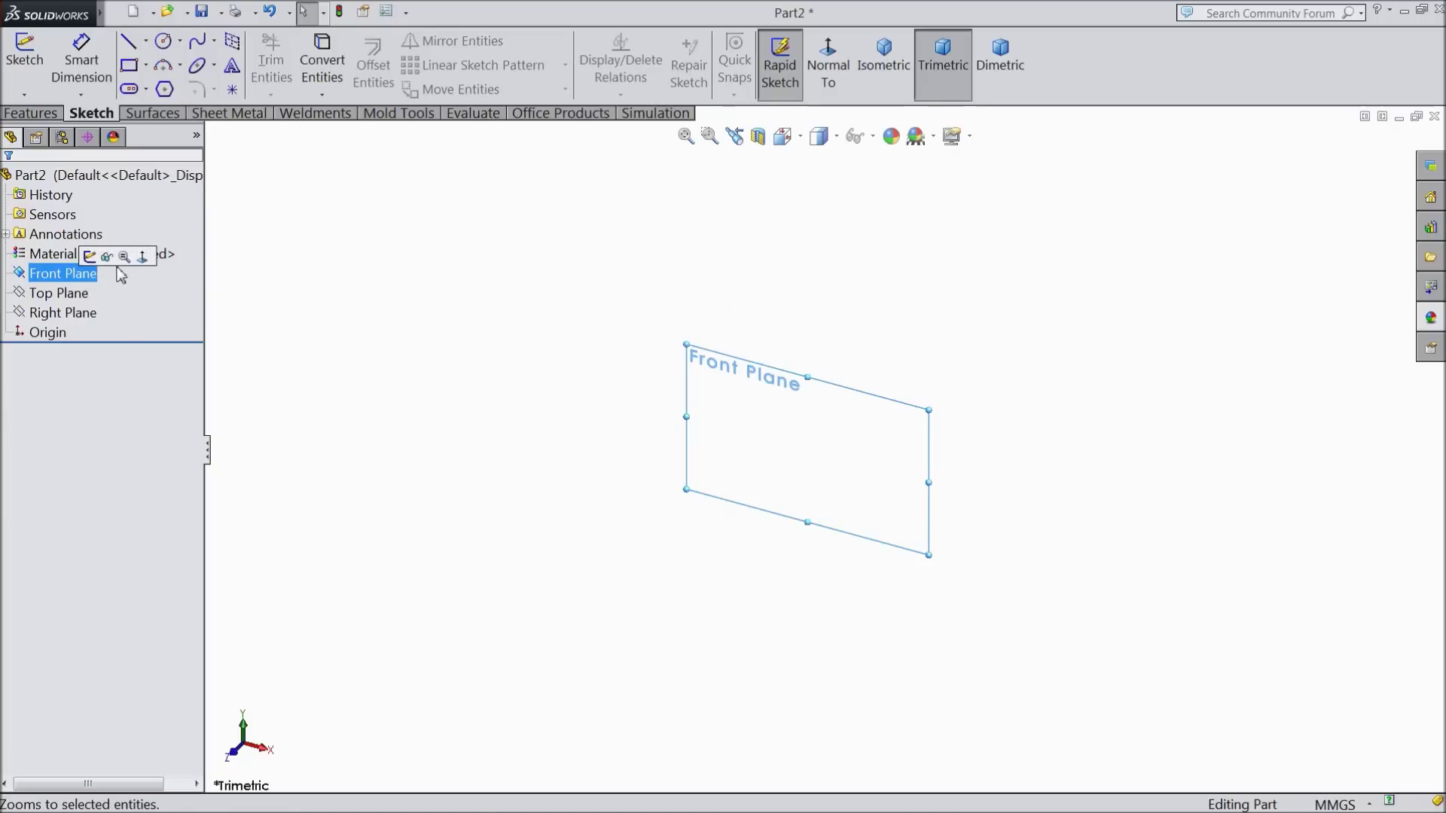
pyautogui.click(90, 257)
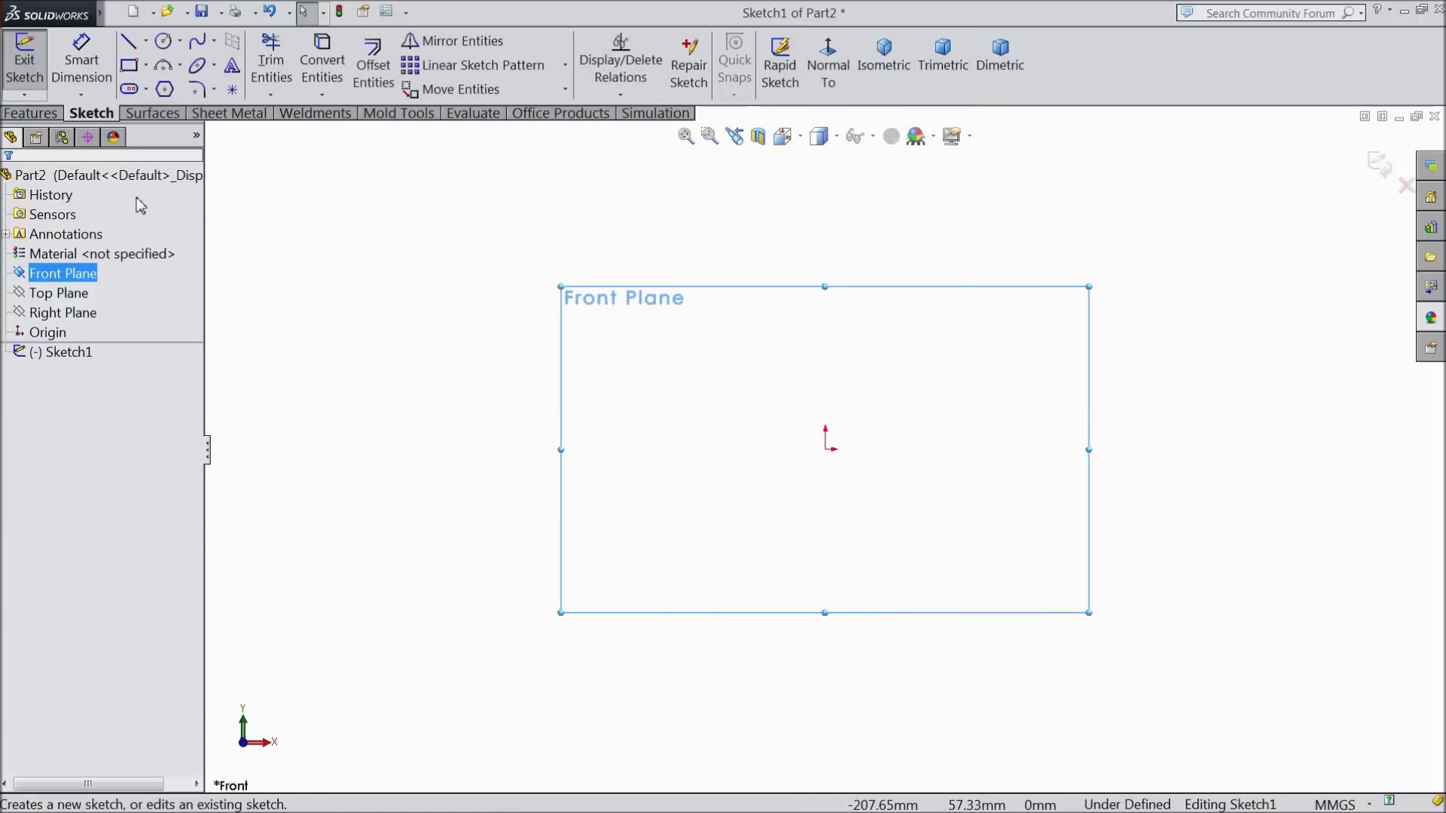
pyautogui.click(131, 46)
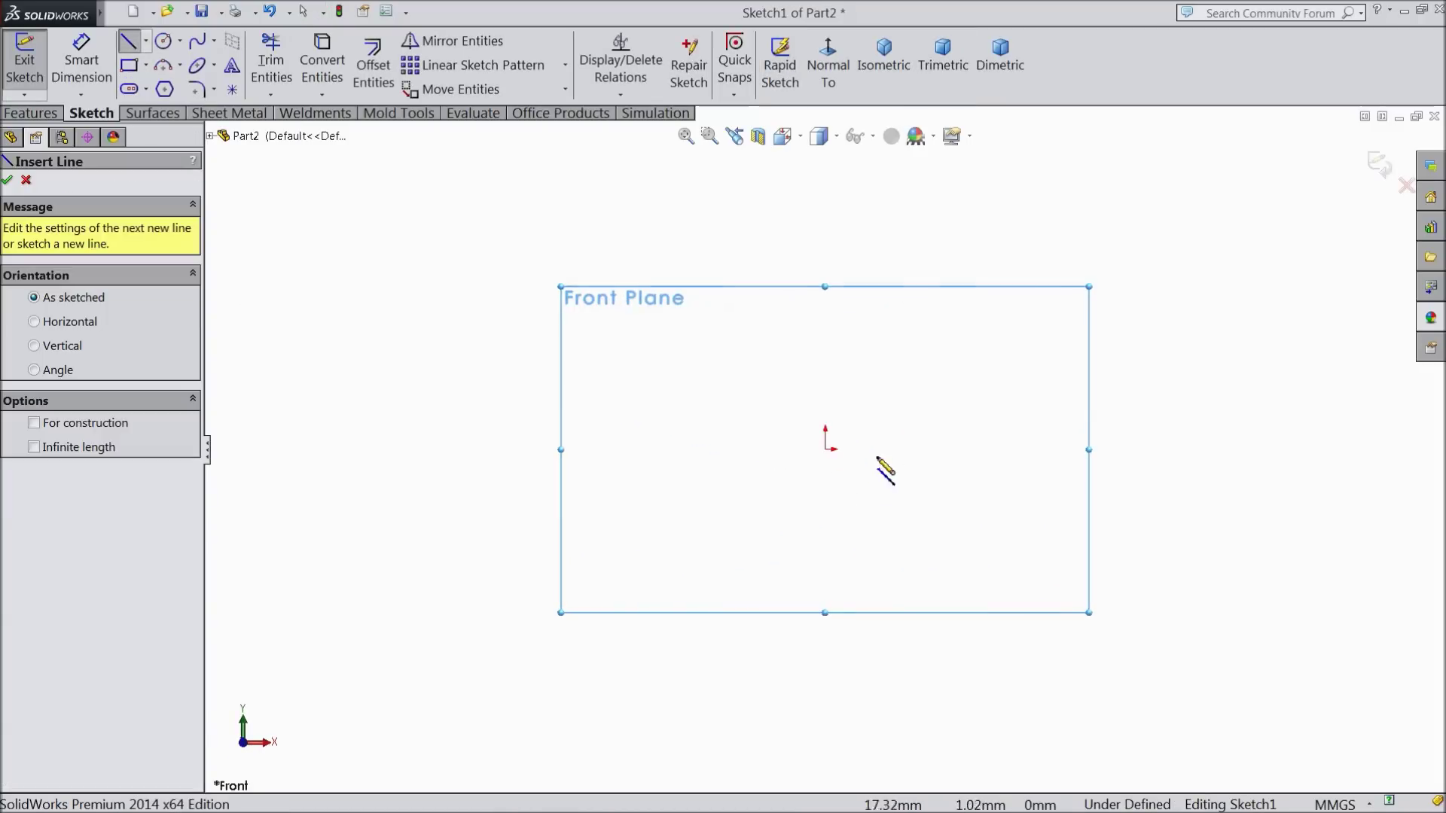
pyautogui.click(825, 176)
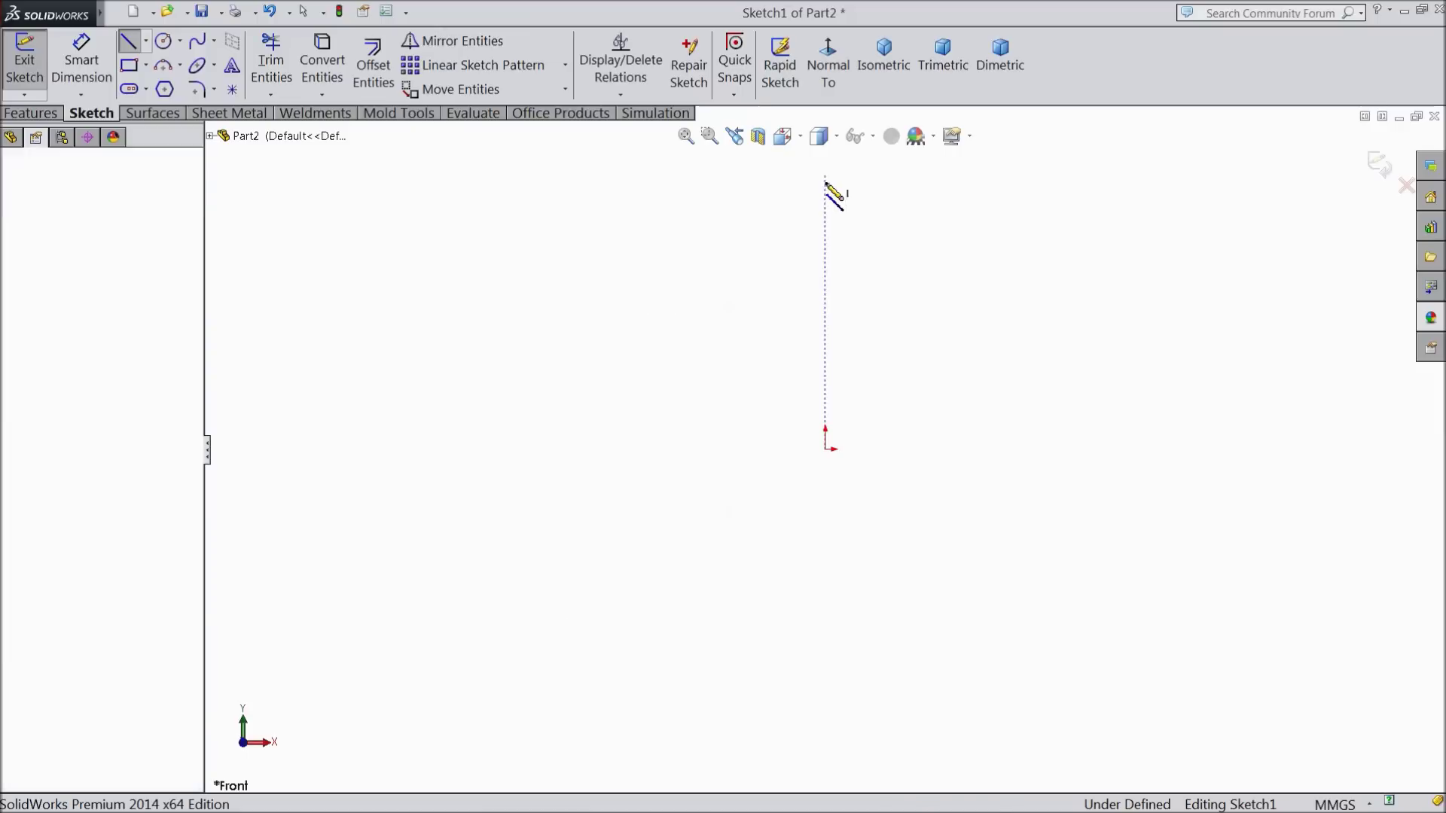
pyautogui.click(826, 450)
pyautogui.click(864, 449)
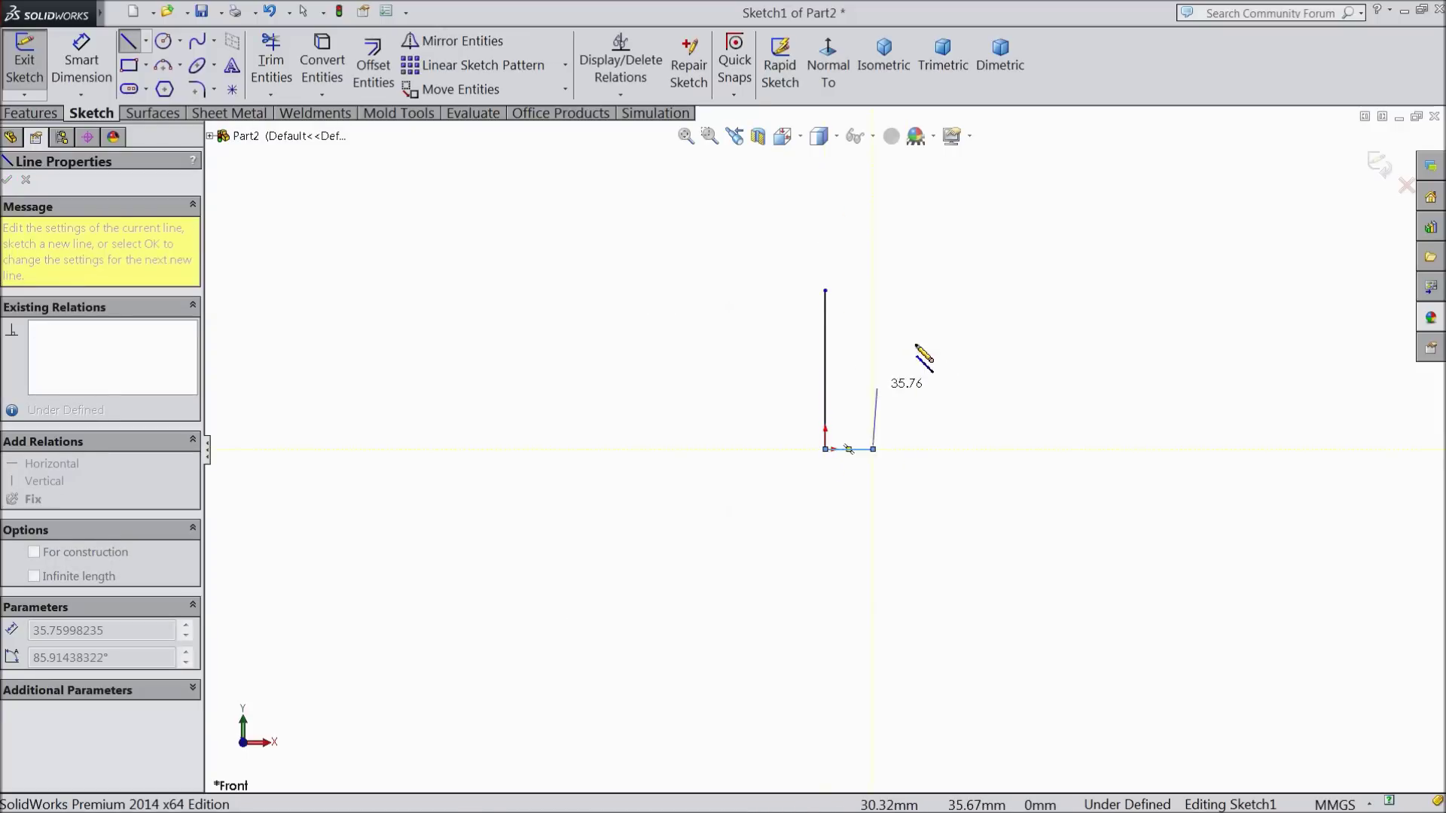
pyautogui.click(865, 274)
pyautogui.scroll(-4, 865, 277)
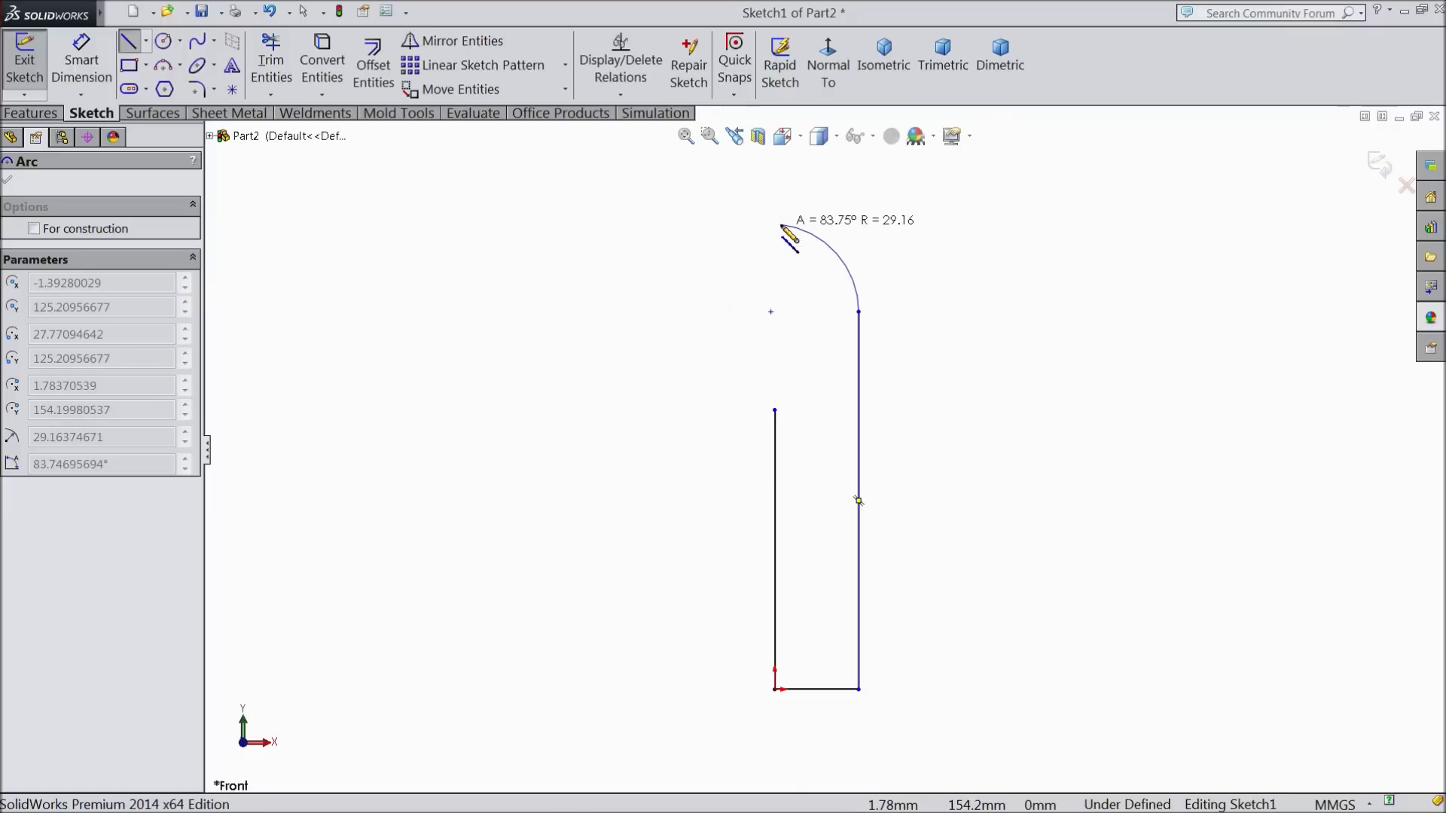
# - Complete the hook-shaped outline with tangent arcs of about 29 mm and 69 mm radius, a short vertical line and a closing horizontal line
pyautogui.click(781, 225)
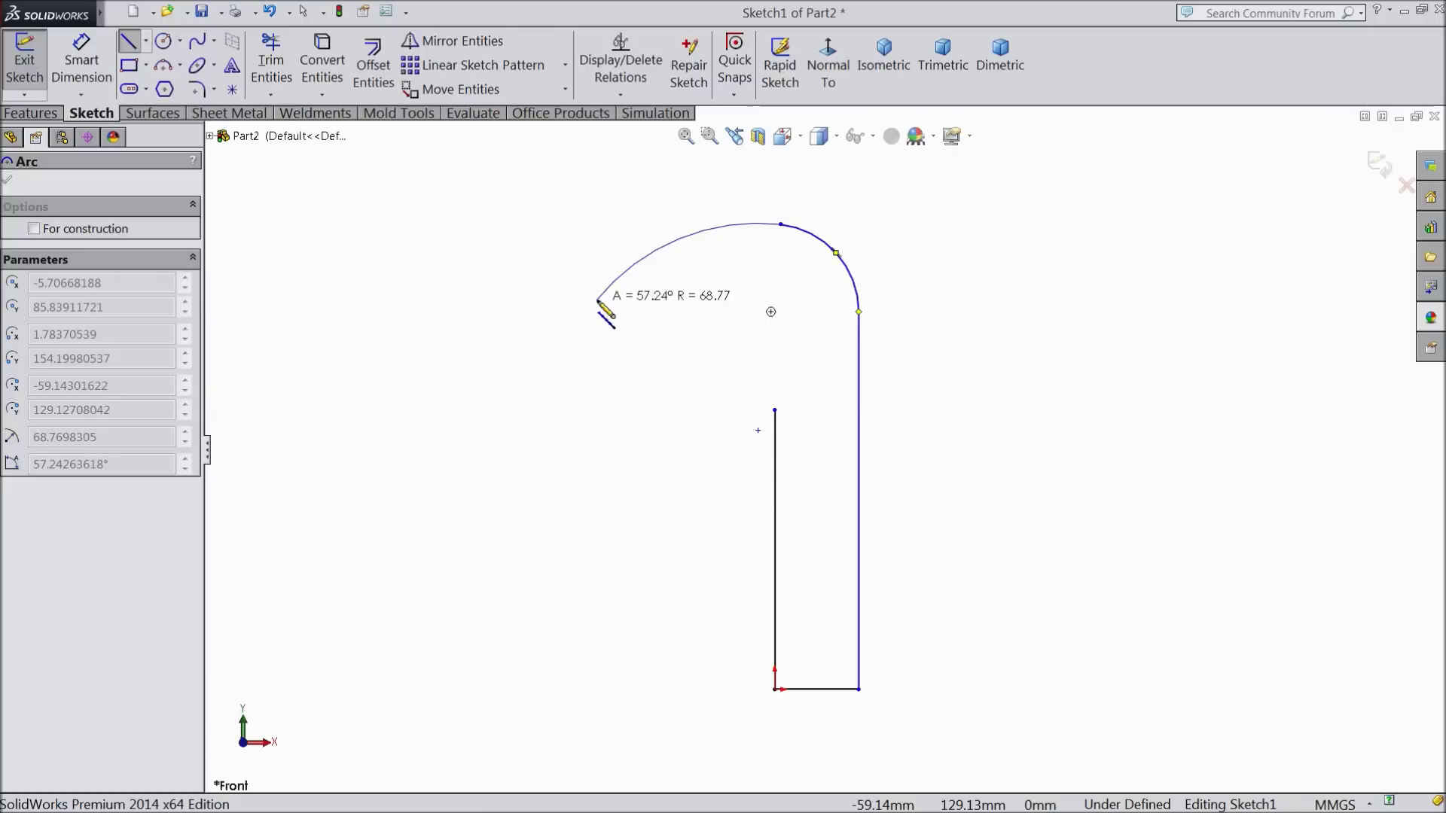
pyautogui.click(597, 300)
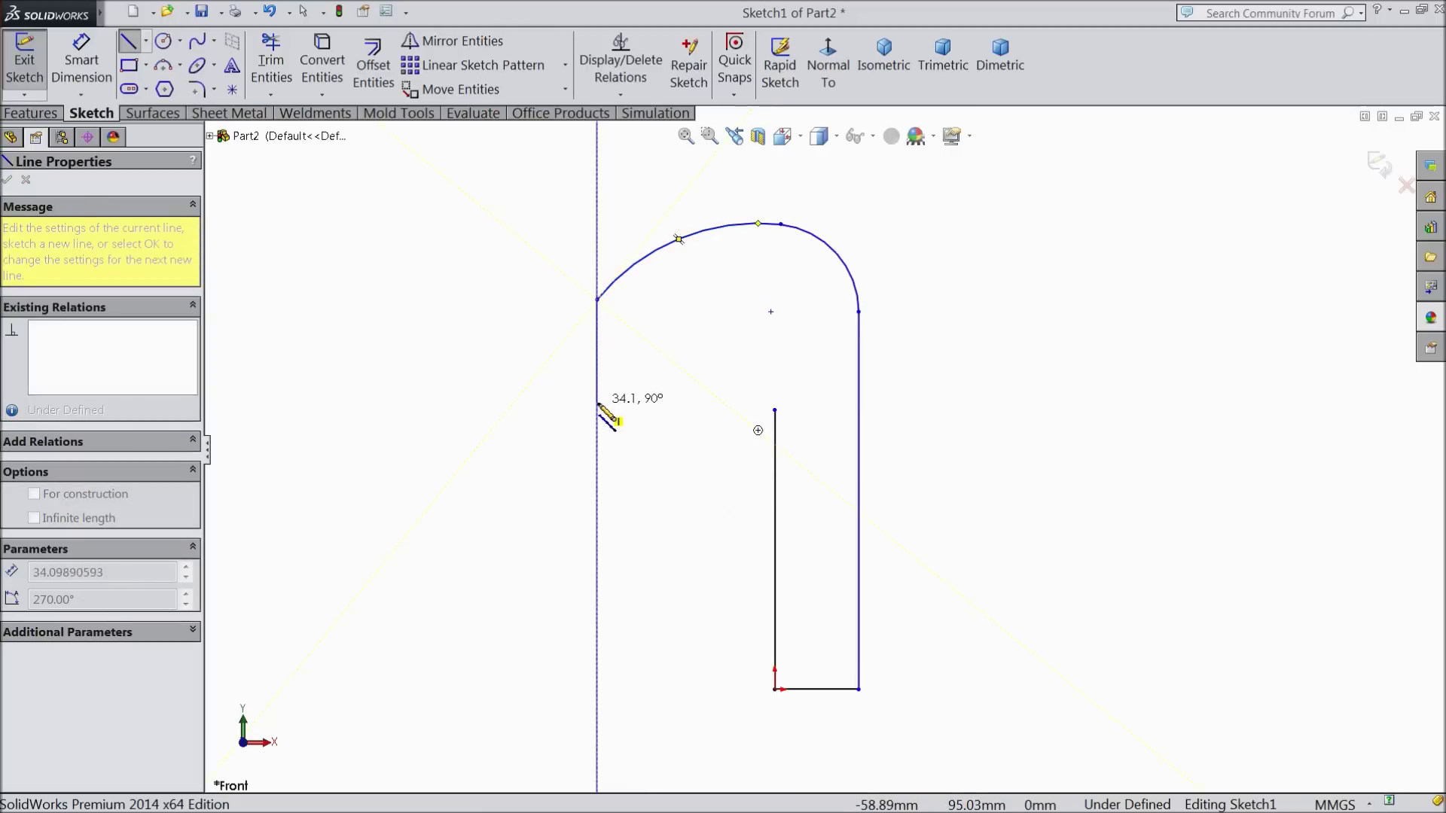
pyautogui.click(597, 409)
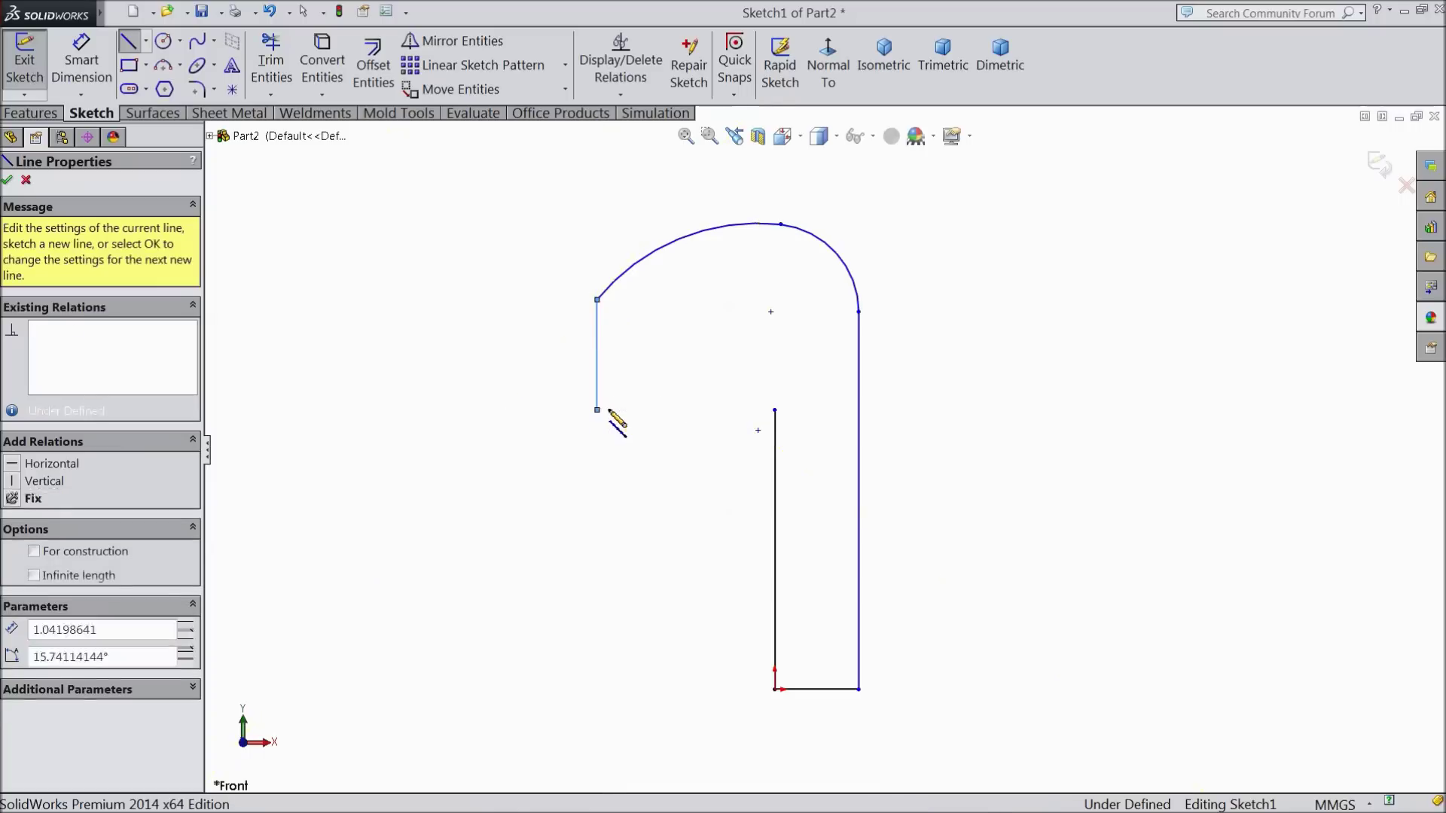
pyautogui.click(775, 410)
pyautogui.rightClick(945, 301)
pyautogui.click(994, 224)
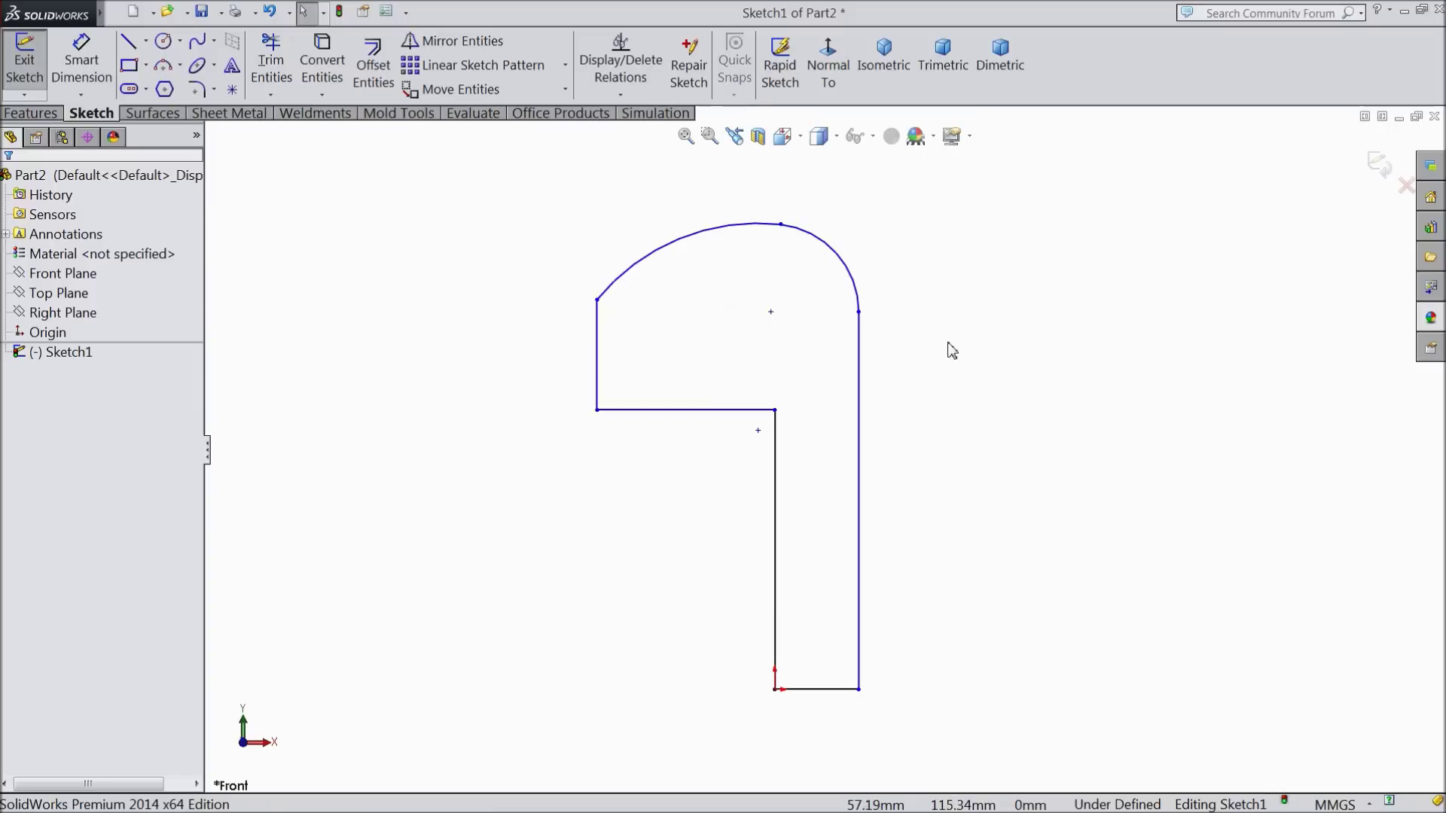
# - Dimension the base line at the origin with a length of 20 mm
pyautogui.click(82, 60)
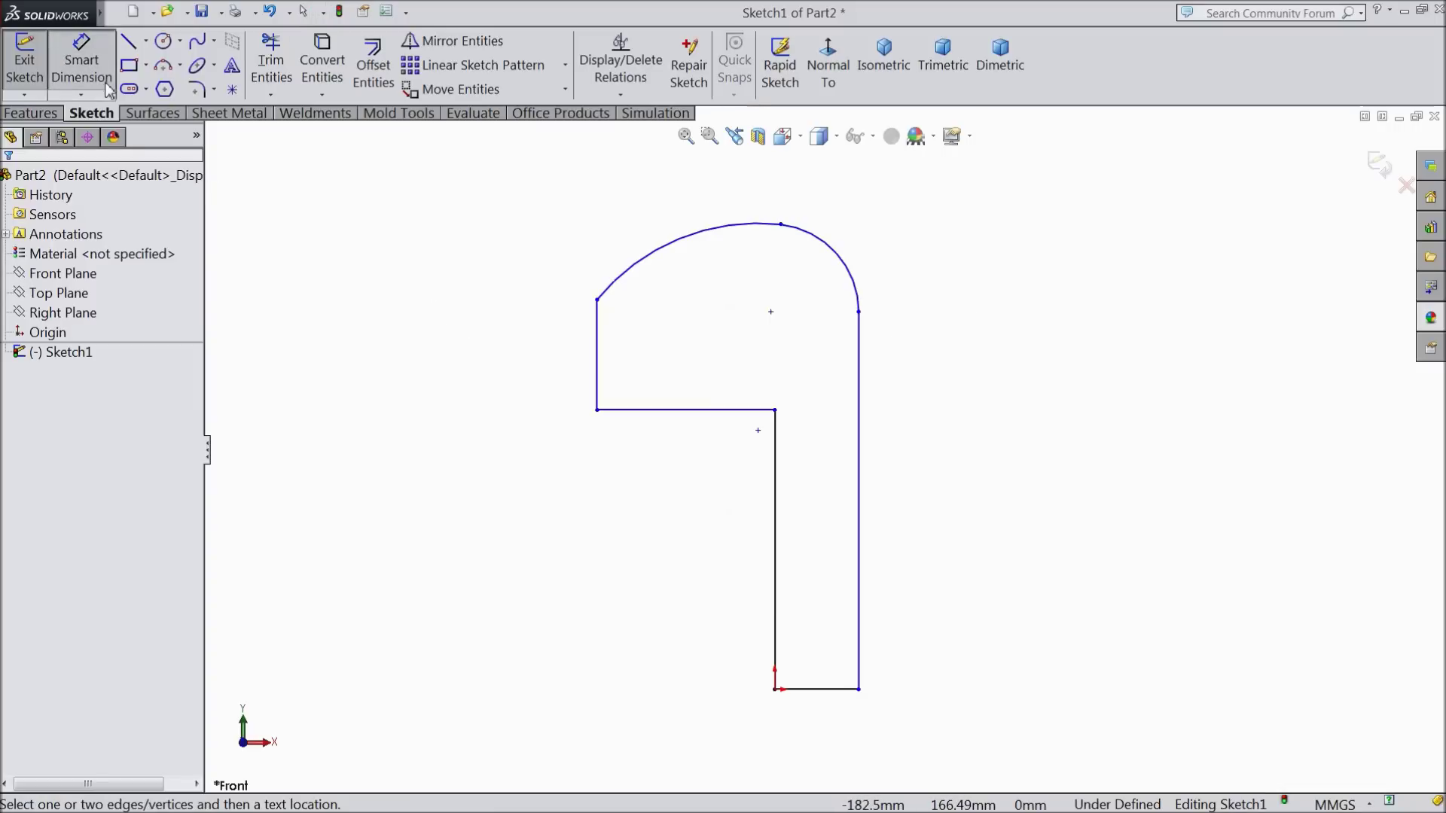
pyautogui.scroll(1, 838, 643)
pyautogui.scroll(-2, 838, 643)
pyautogui.click(825, 640)
pyautogui.click(817, 685)
pyautogui.write('20')
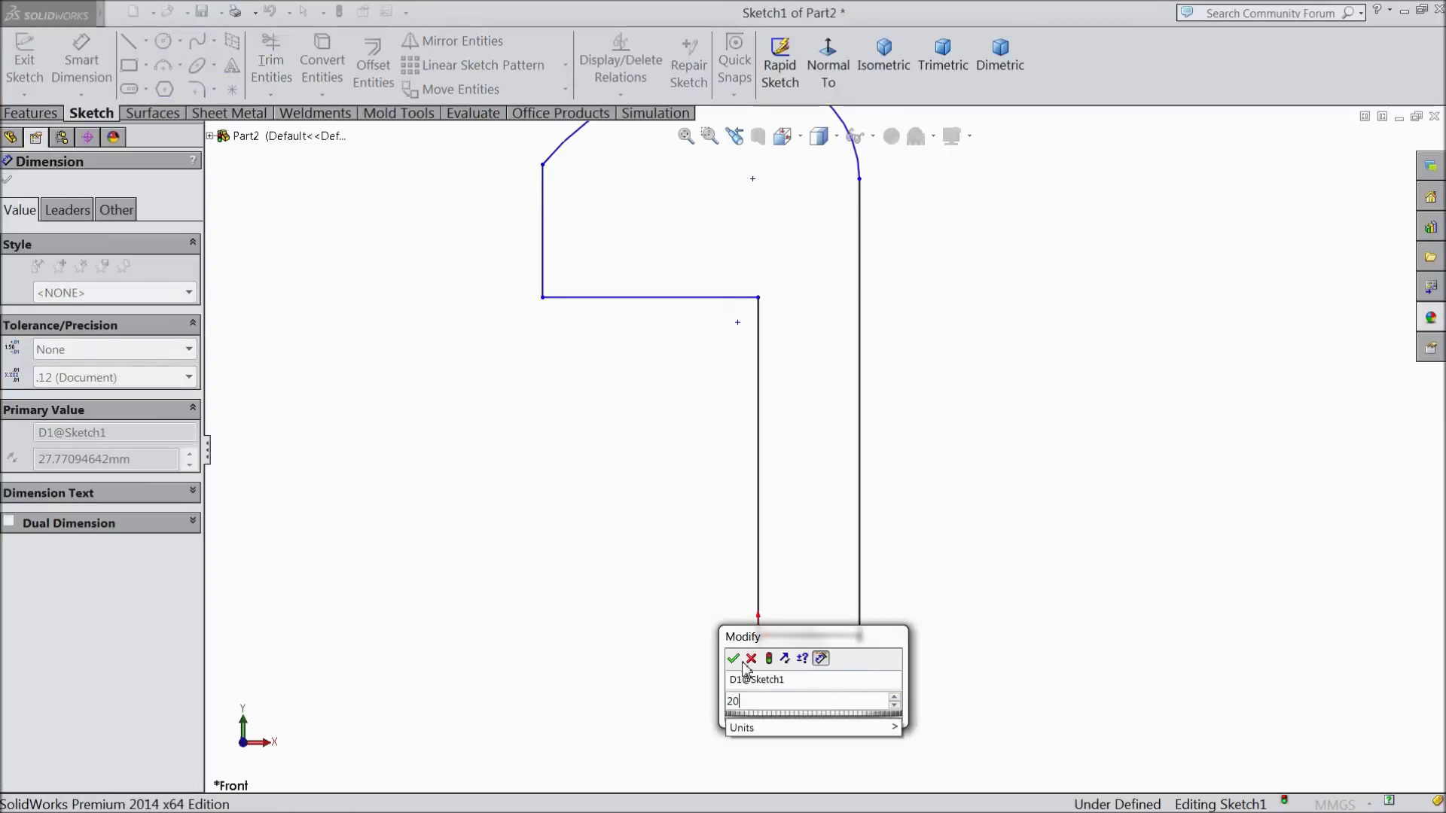
pyautogui.press('Return')
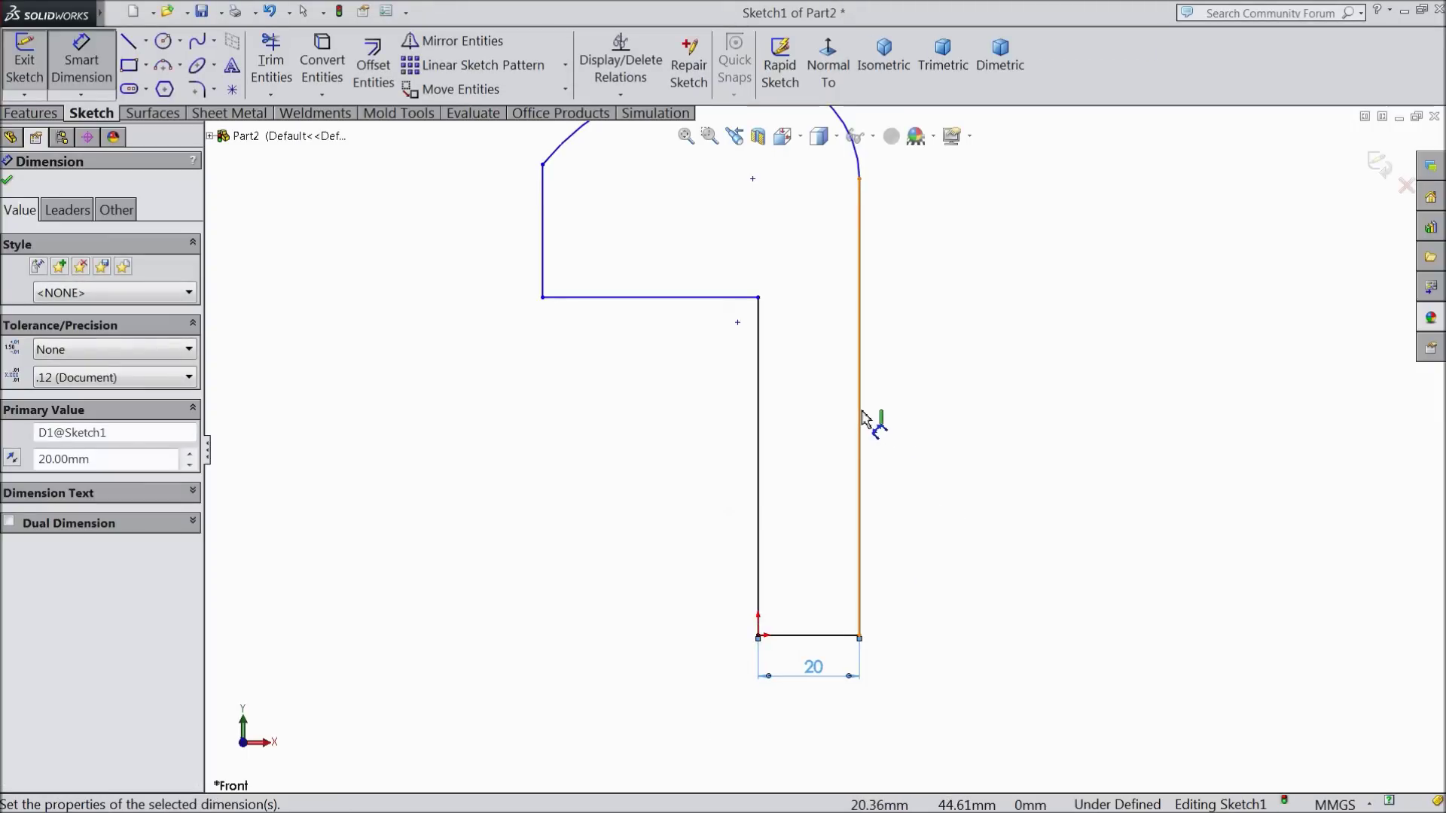
# - Dimension the profile's outer vertical line with a length of 105 mm and the inner vertical line with a length of 92 mm
pyautogui.click(862, 419)
pyautogui.click(931, 414)
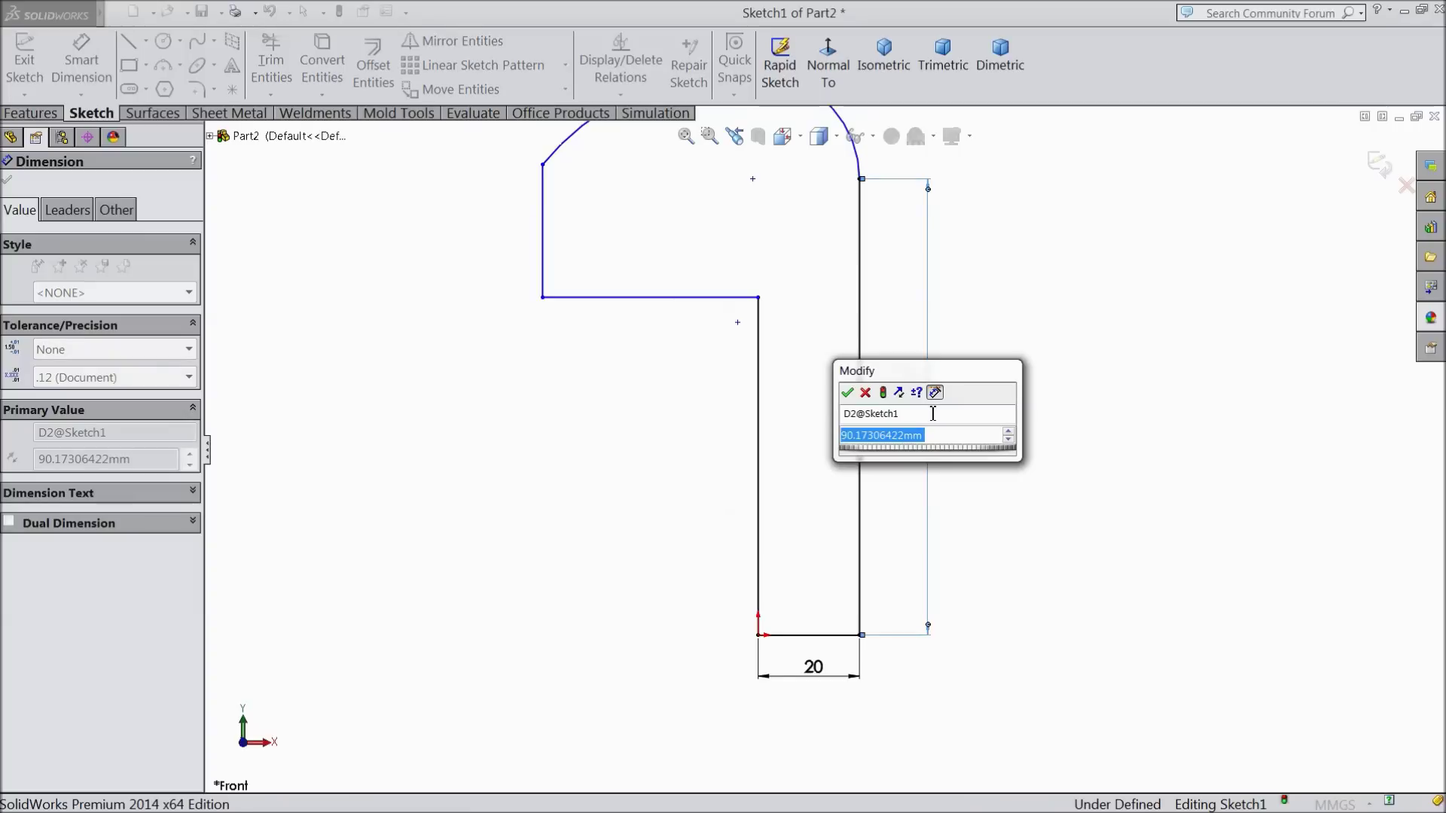
pyautogui.write('105')
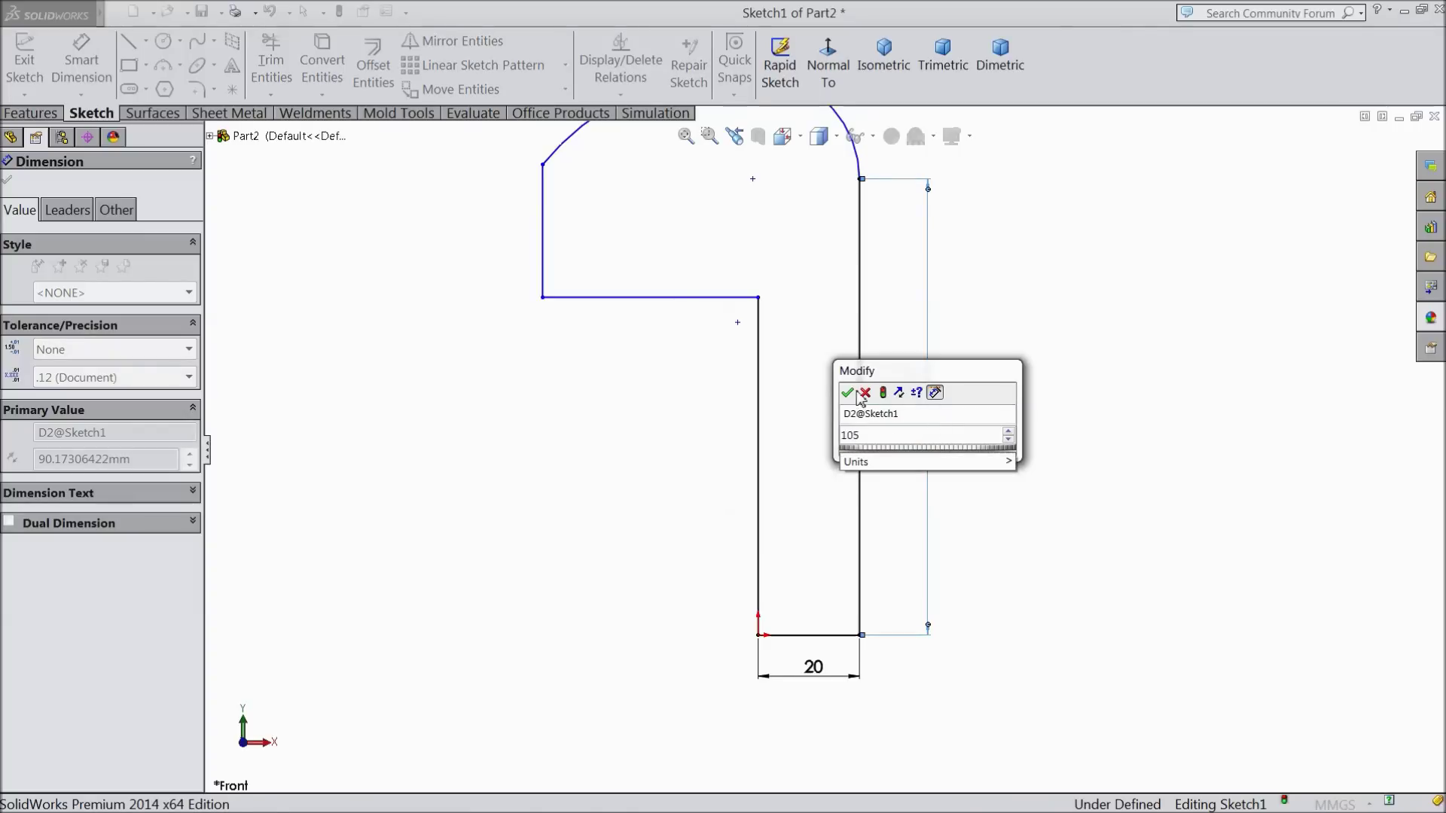
pyautogui.press('Return')
pyautogui.click(758, 455)
pyautogui.click(694, 444)
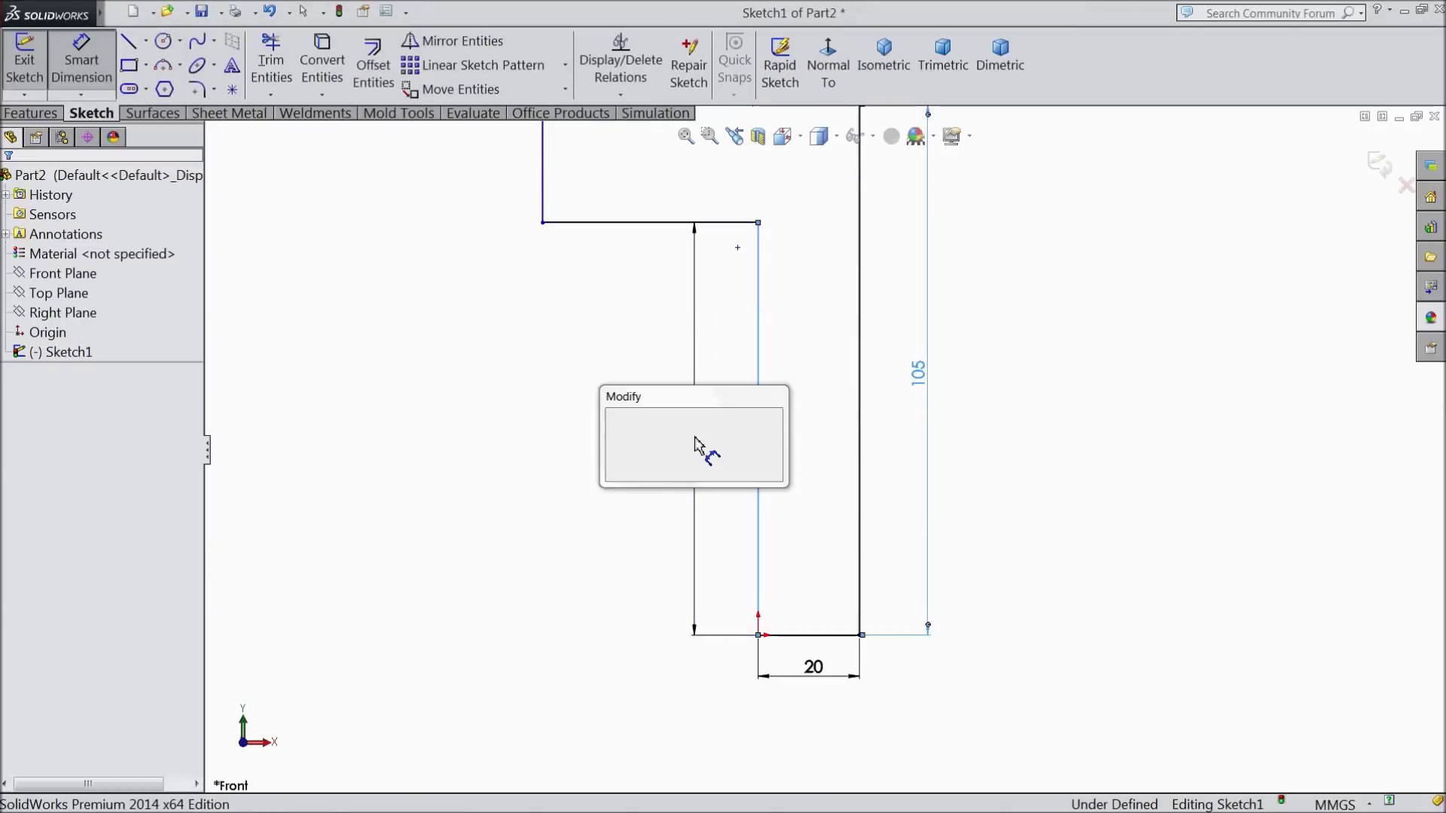
pyautogui.write('92')
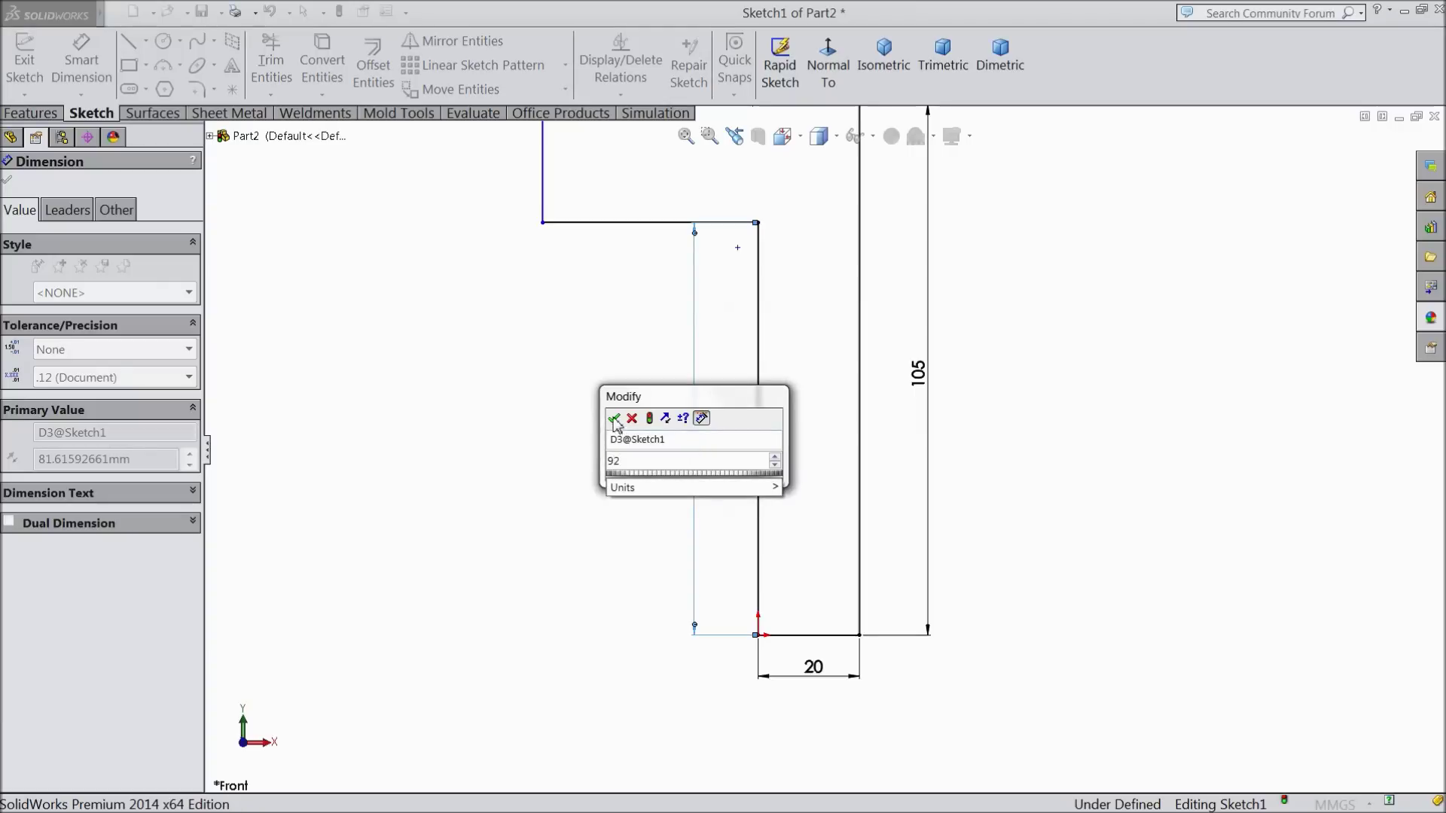
pyautogui.click(614, 420)
# - Dimension the horizontal distance between the hook's short vertical line and the inner vertical line as 45.06 mm
pyautogui.scroll(3, 735, 341)
pyautogui.scroll(-4, 774, 310)
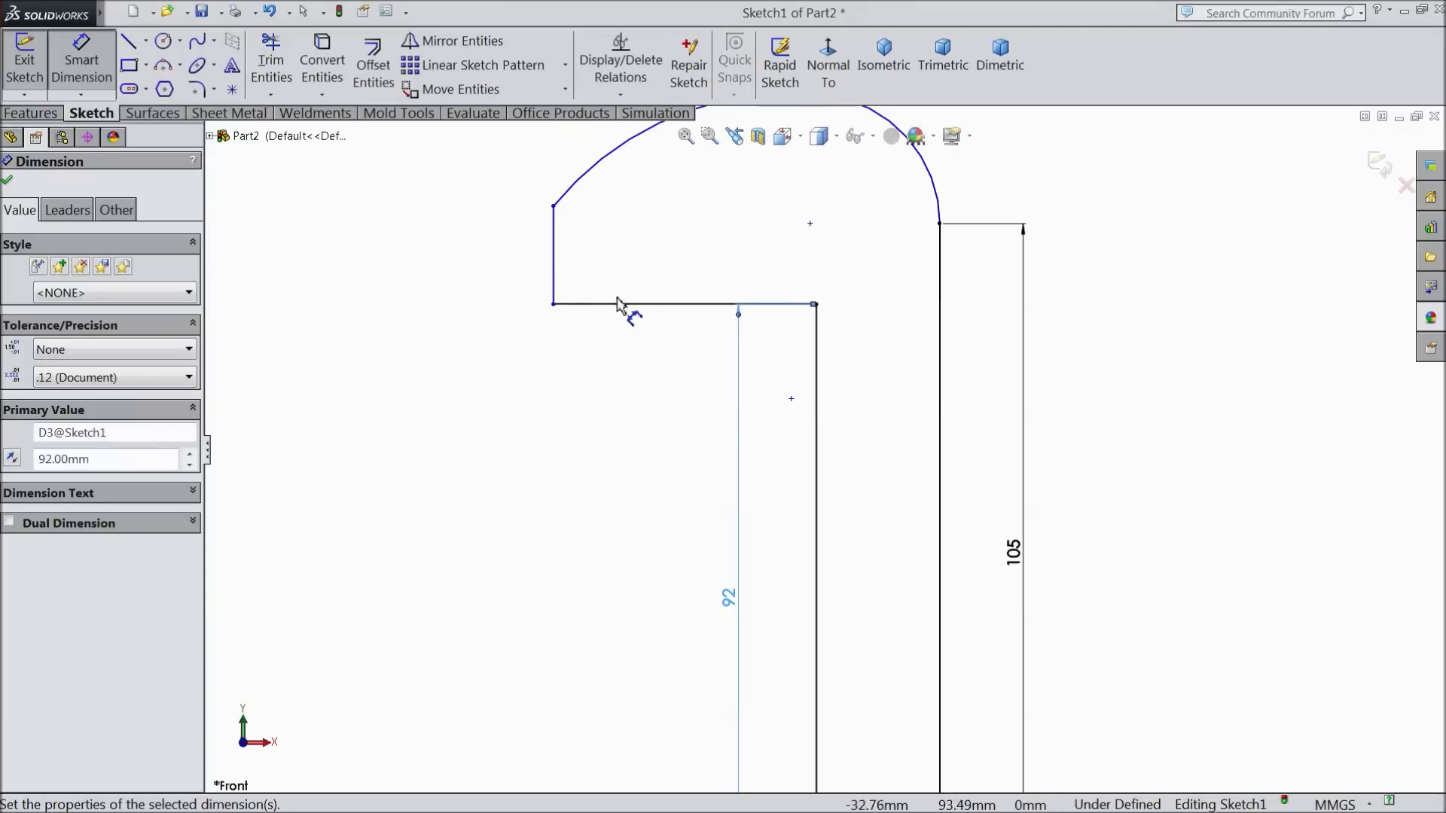
pyautogui.click(555, 267)
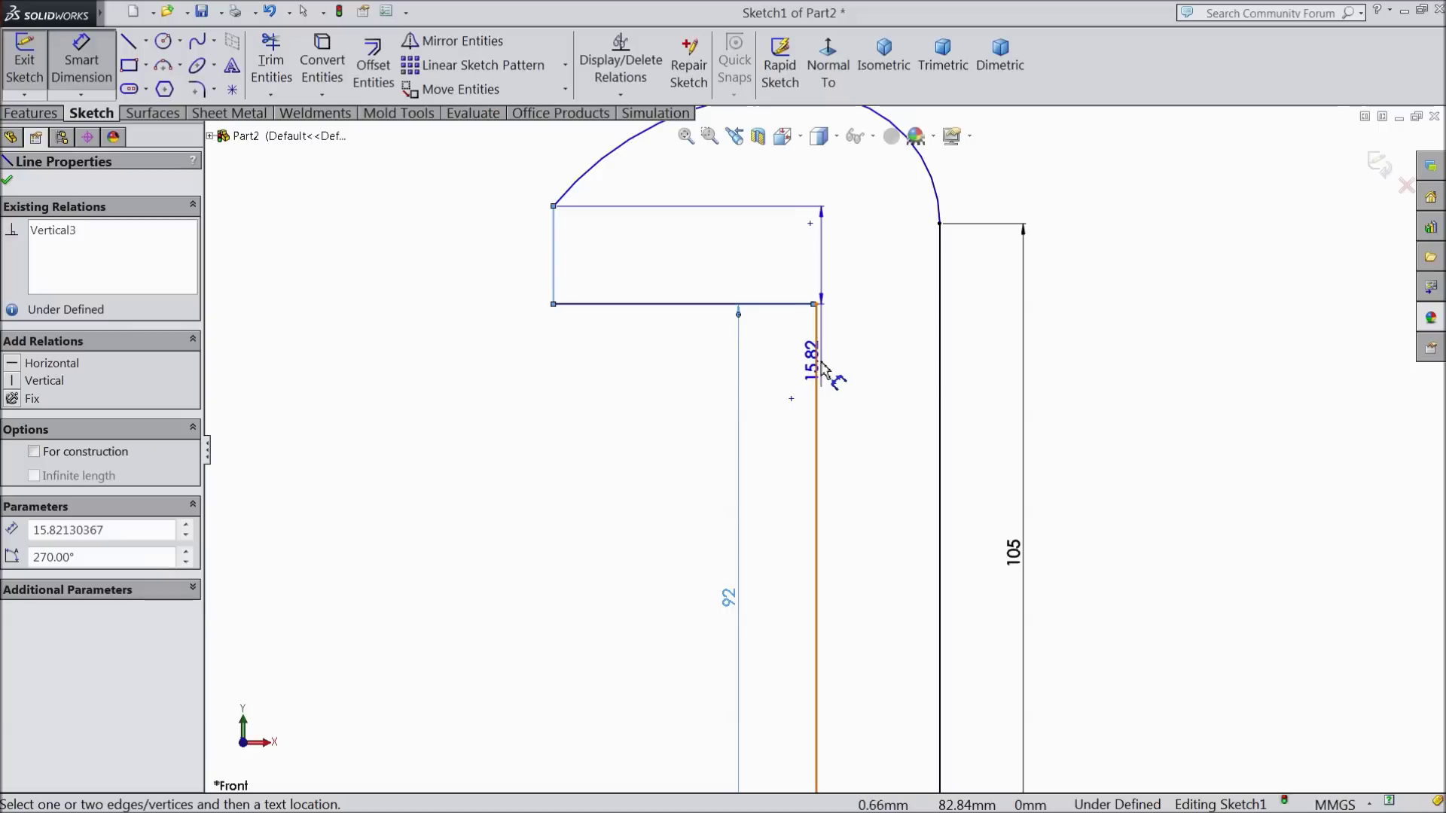
pyautogui.click(819, 368)
pyautogui.click(694, 452)
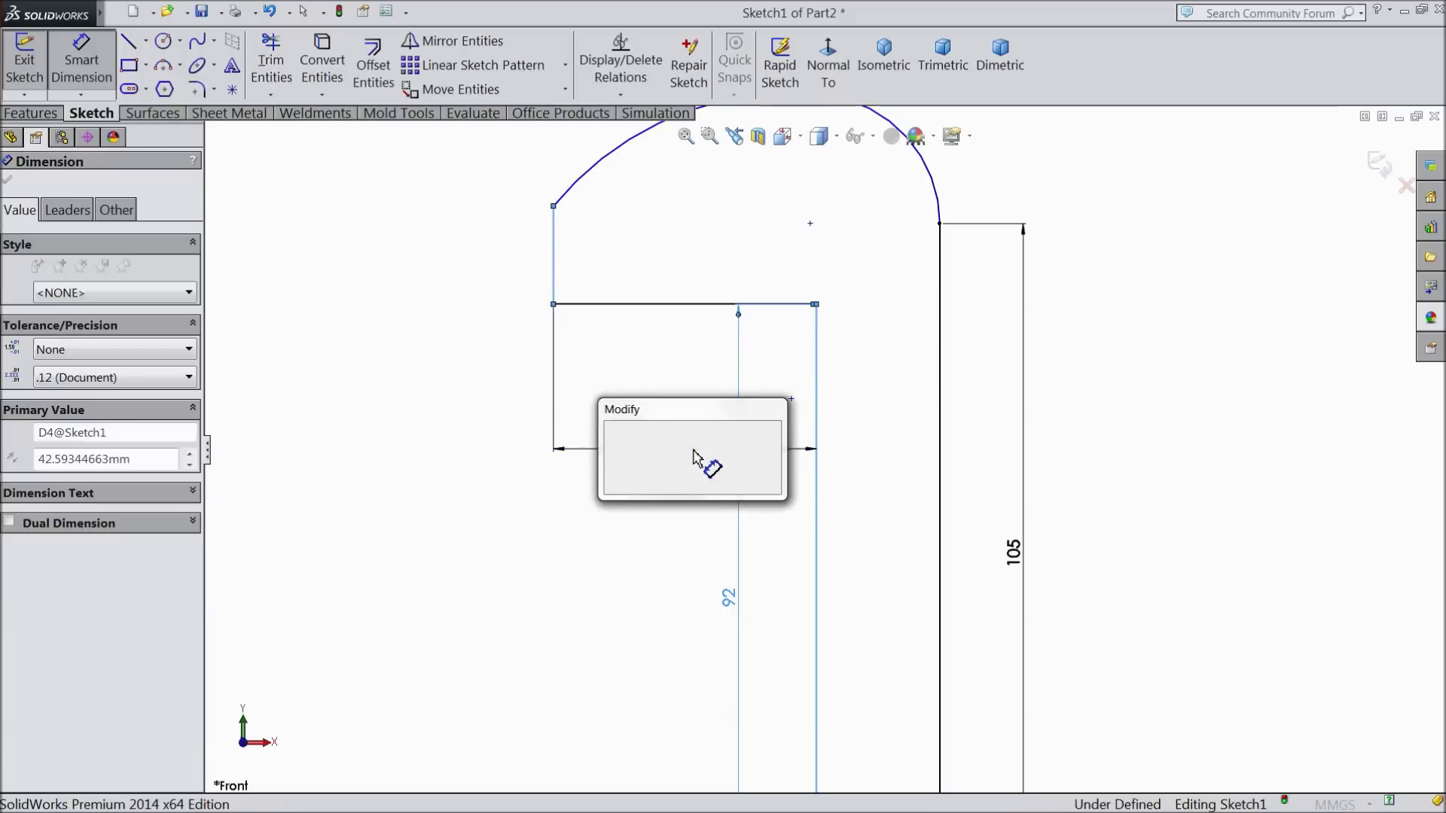
pyautogui.write('46')
pyautogui.press('BackSpace')
pyautogui.write('5.06')
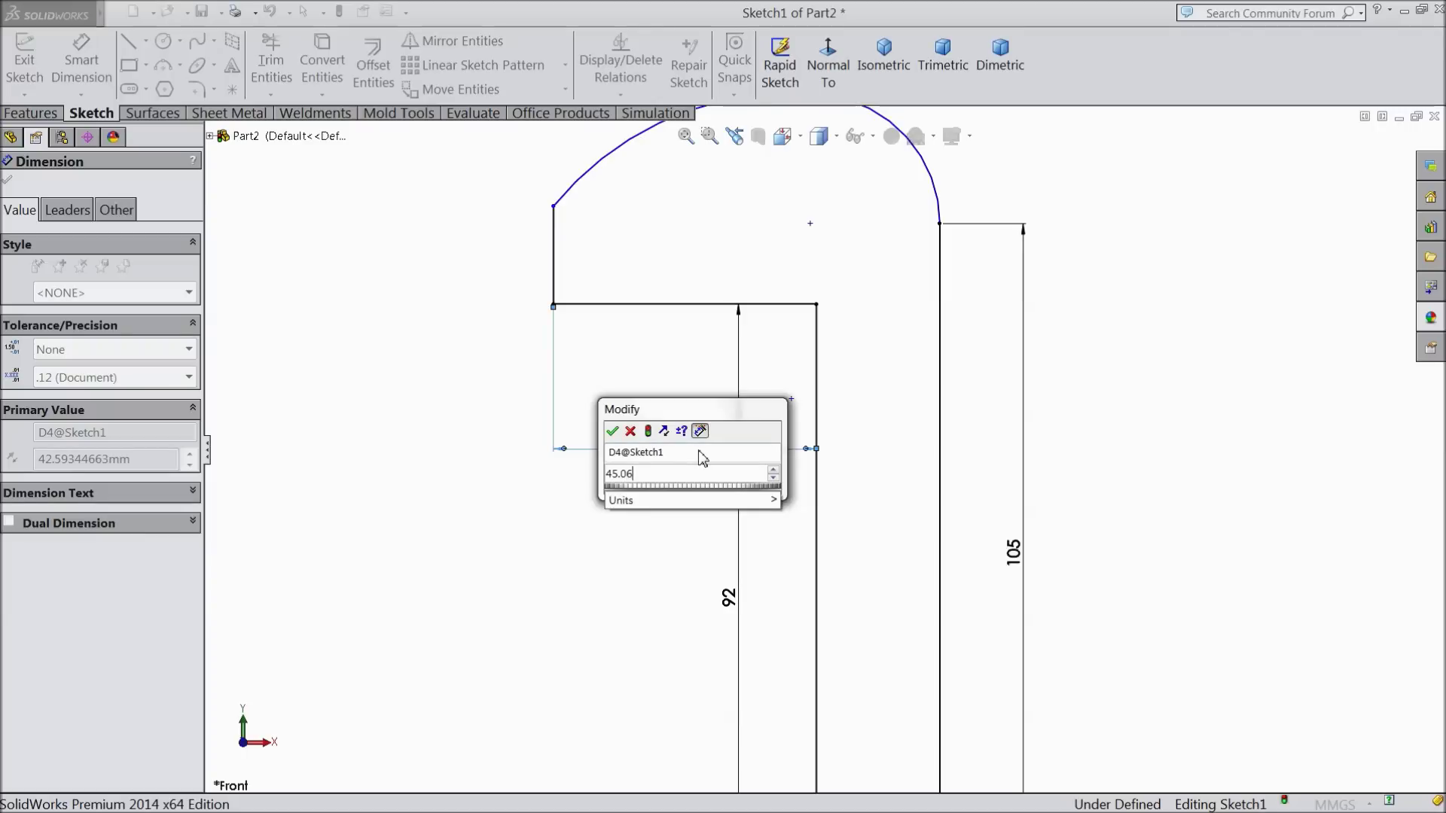
pyautogui.click(613, 432)
pyautogui.scroll(2, 679, 321)
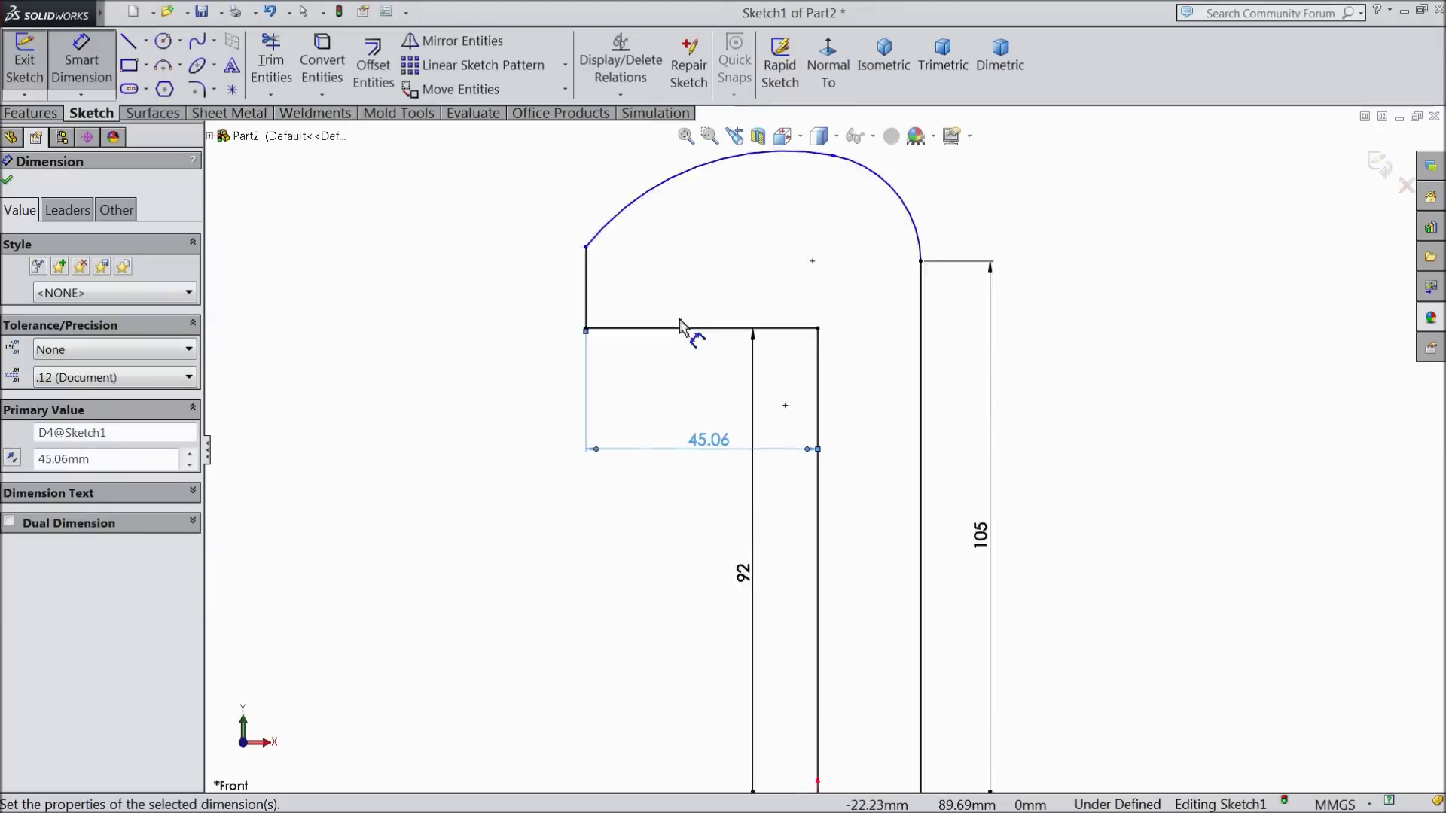
pyautogui.scroll(-2, 769, 305)
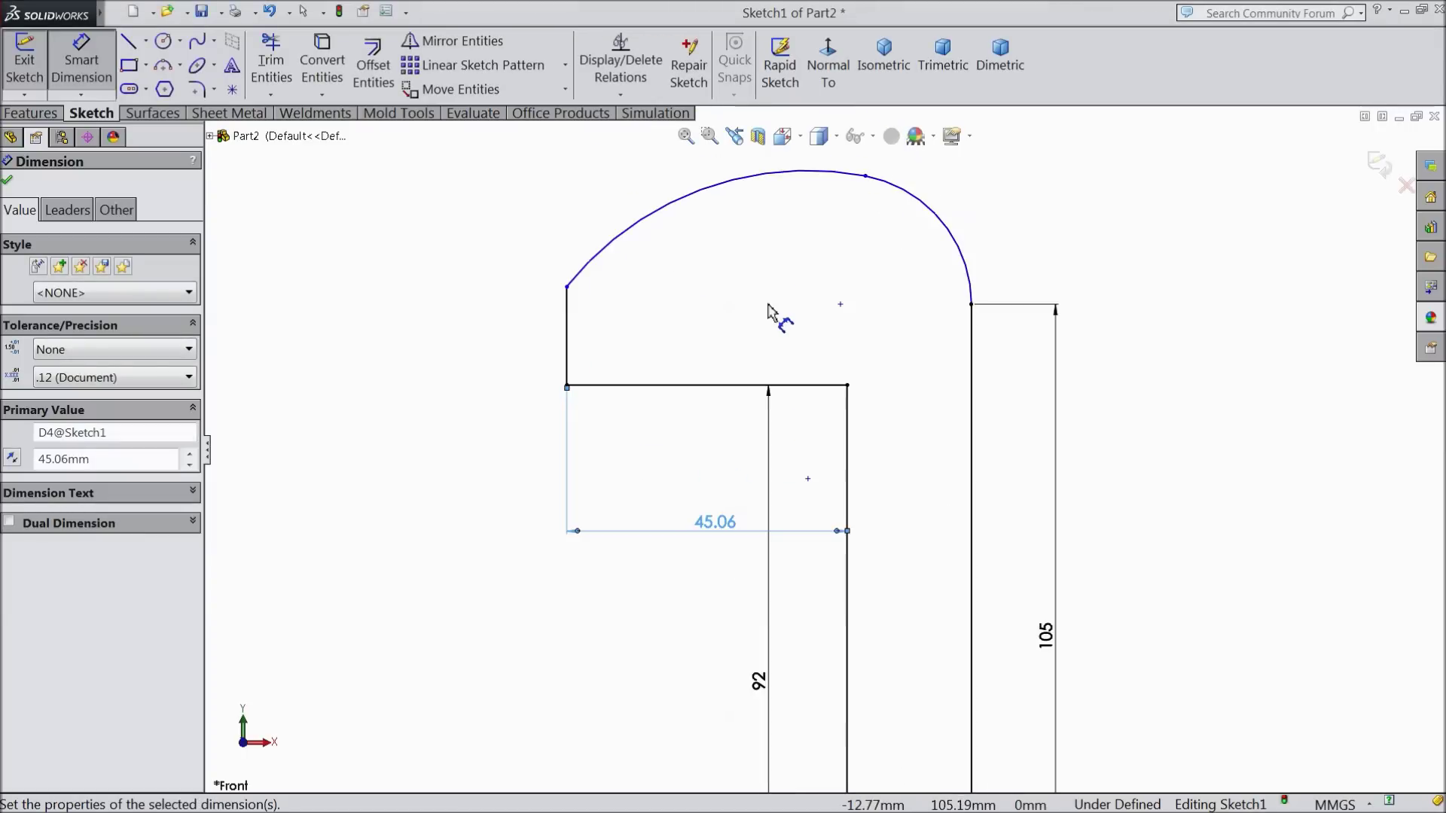
pyautogui.click(7, 182)
# - Round both ends of the hook's short vertical line with 1 mm sketch fillets
pyautogui.click(197, 90)
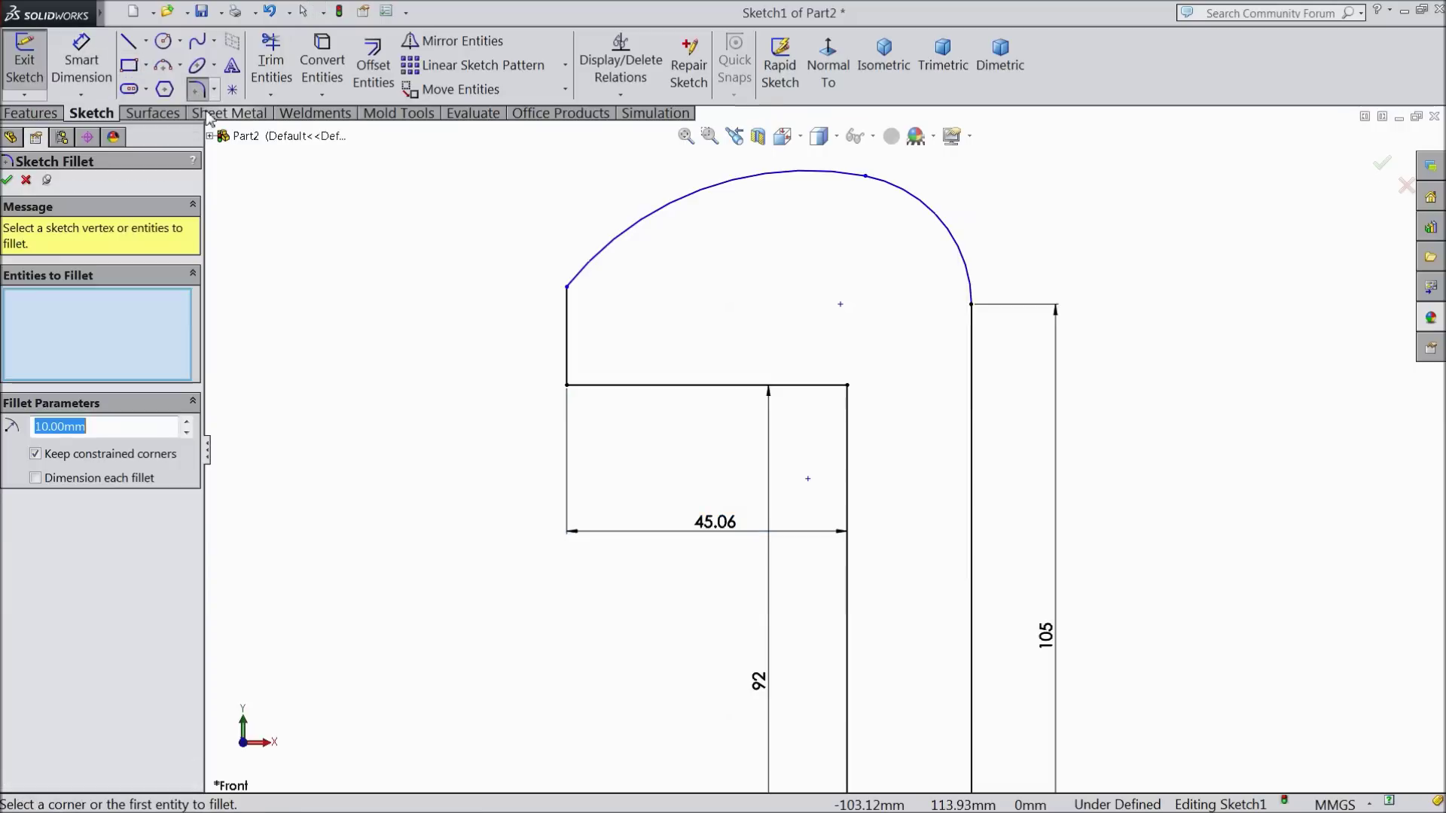
pyautogui.write('1')
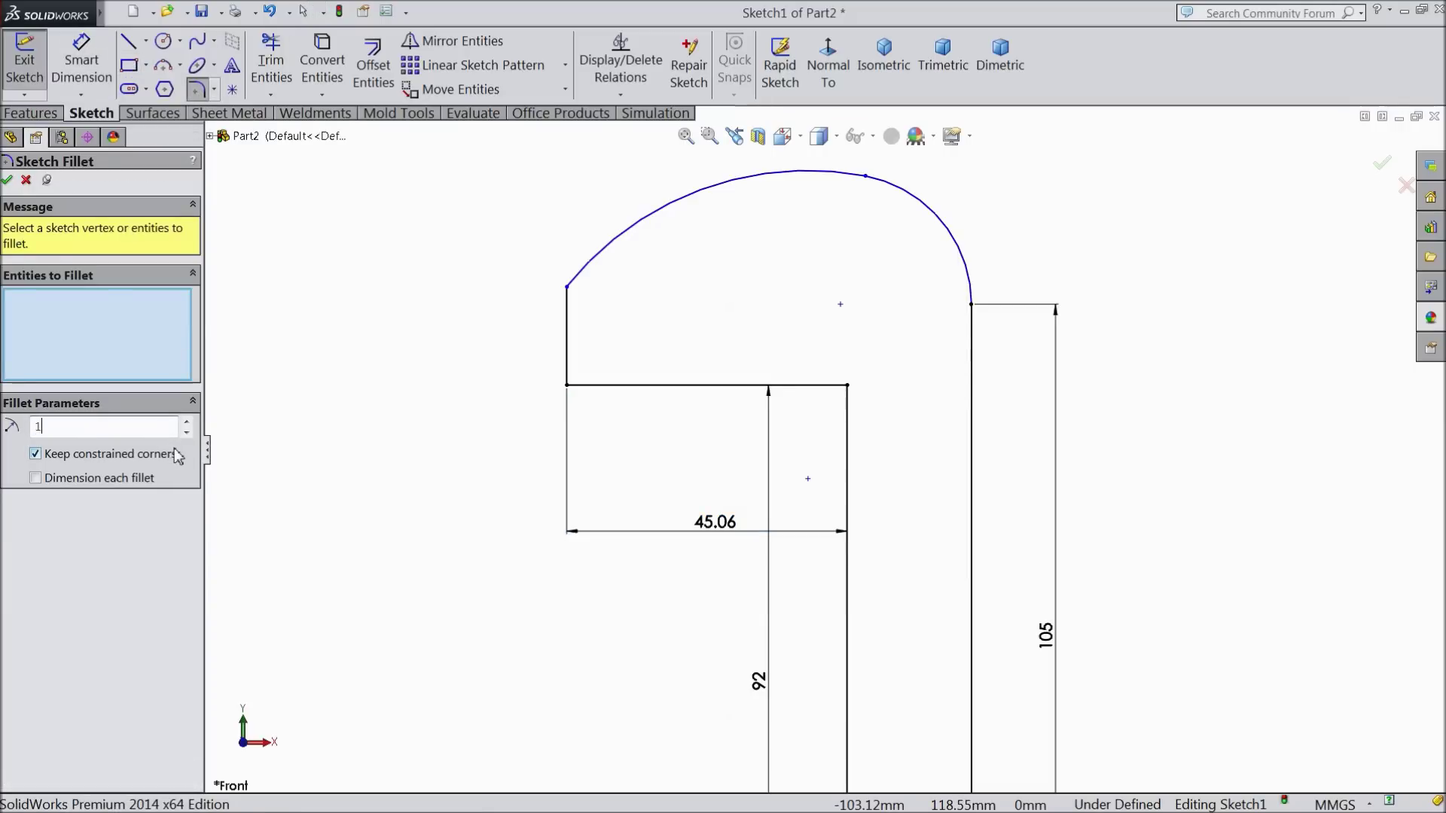
pyautogui.click(567, 386)
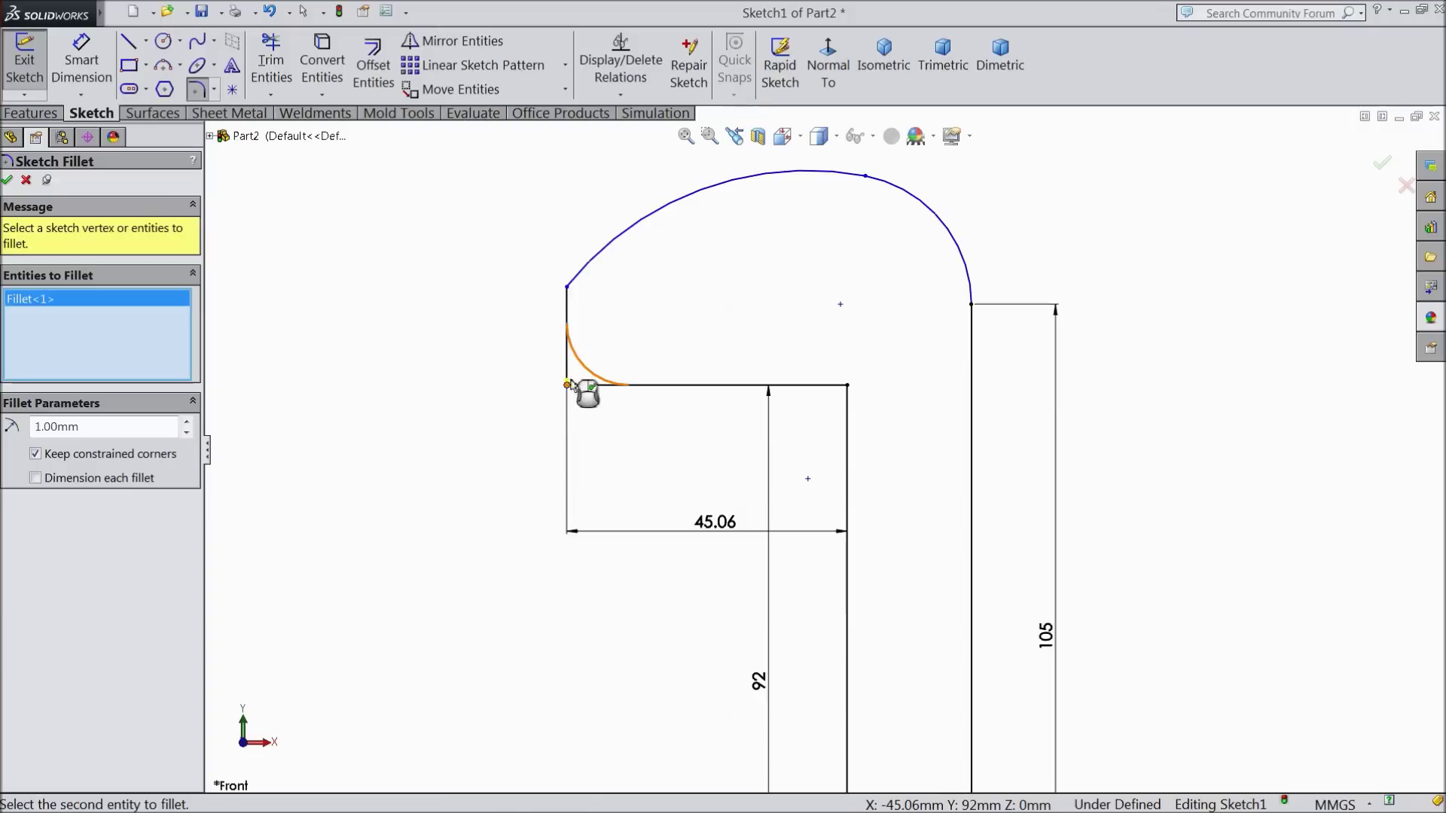
pyautogui.click(567, 299)
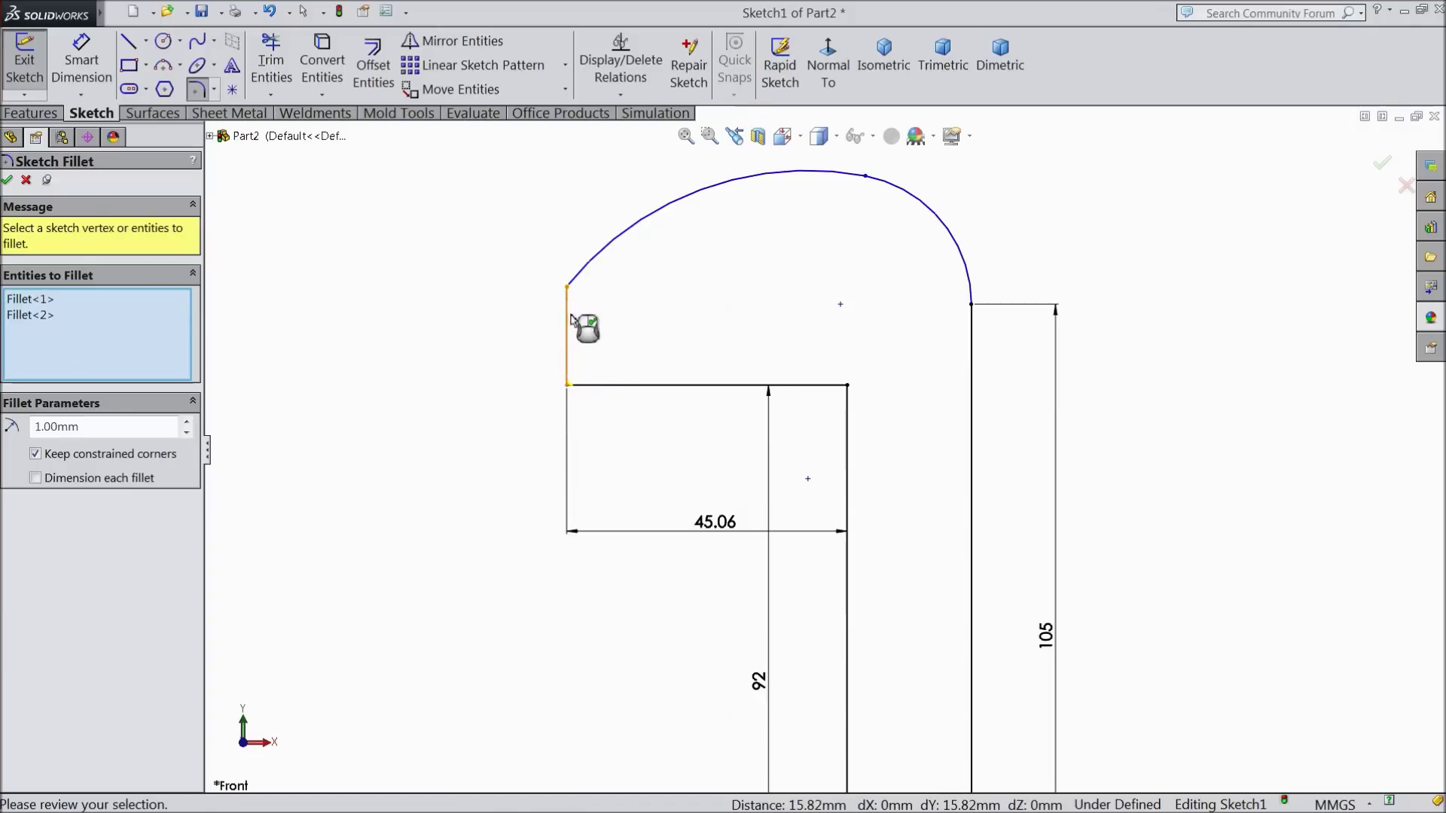
pyautogui.click(7, 180)
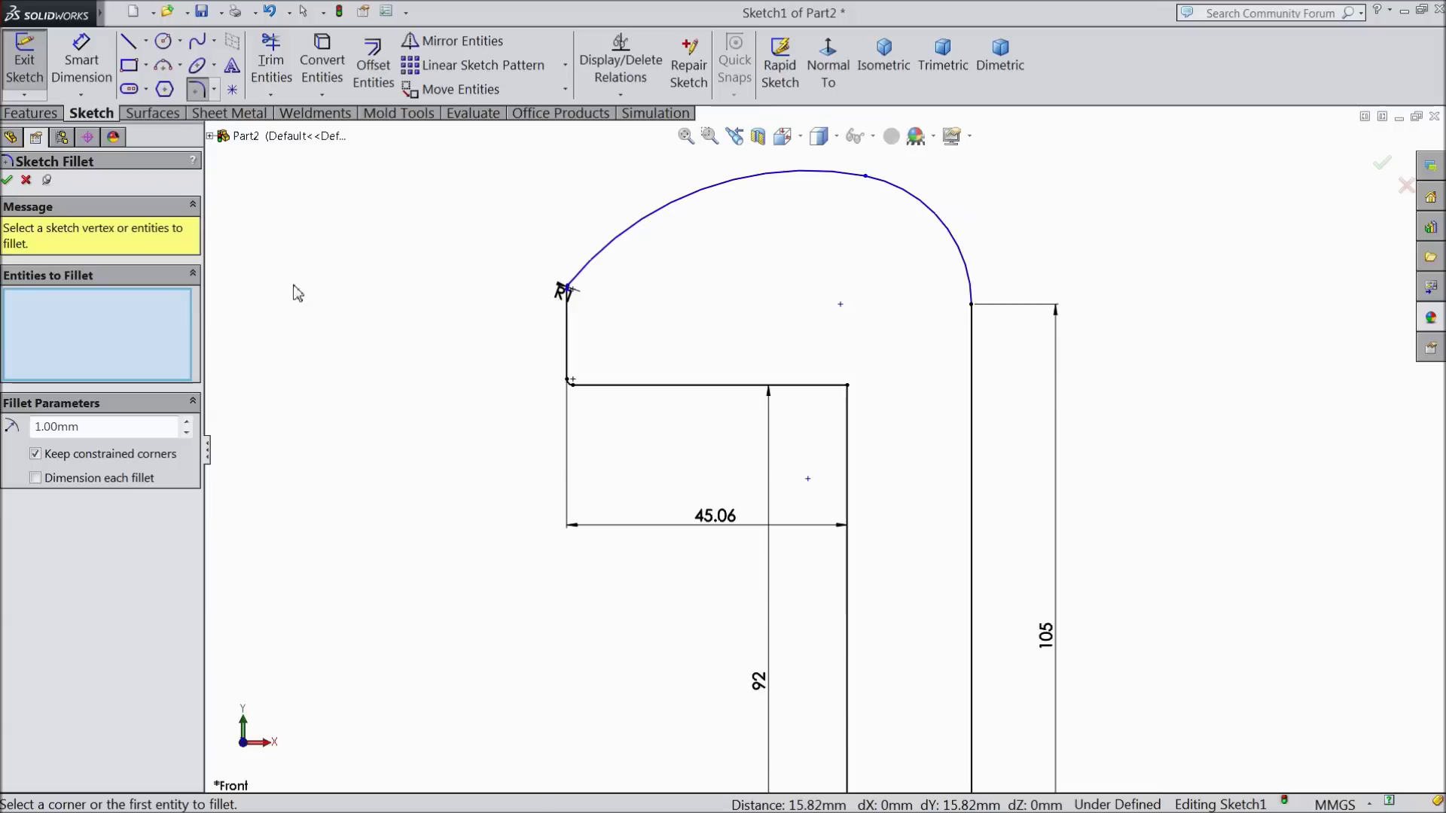
pyautogui.click(9, 180)
# - Dimension the hook's short vertical line between the two fillets with a length of 10 mm
pyautogui.click(82, 60)
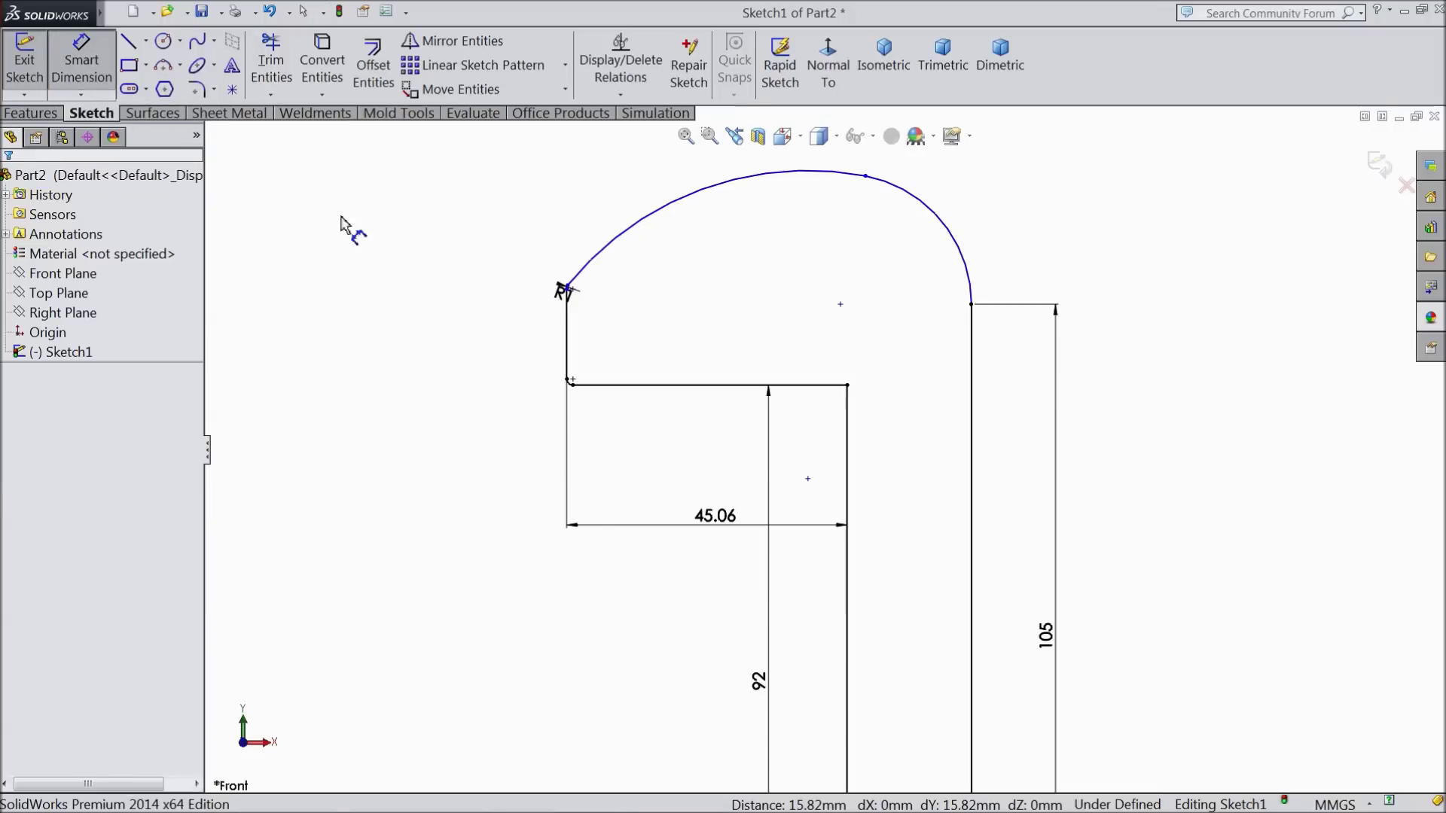
pyautogui.scroll(-6, 520, 339)
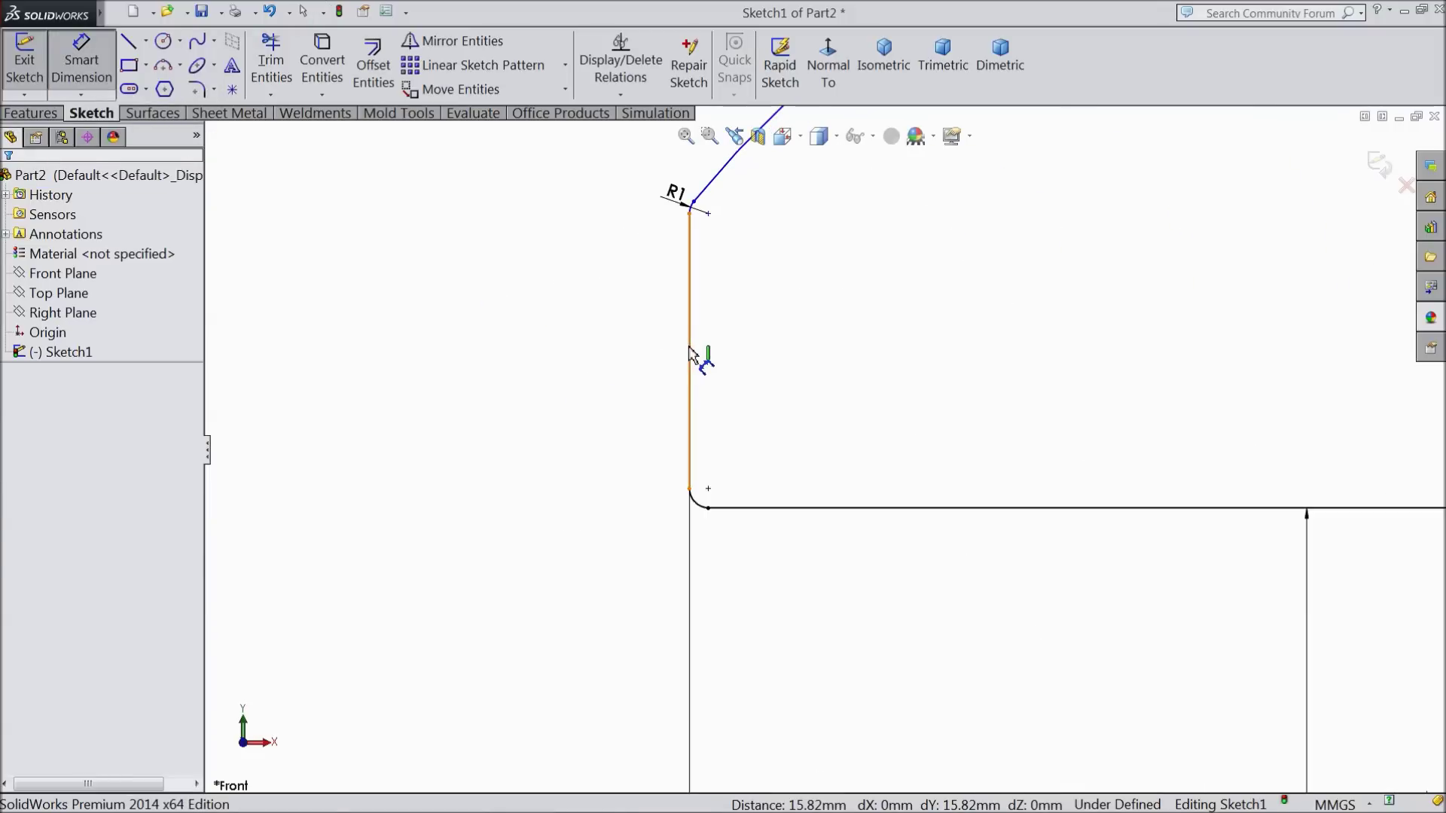
pyautogui.click(690, 354)
pyautogui.click(603, 370)
pyautogui.write('10')
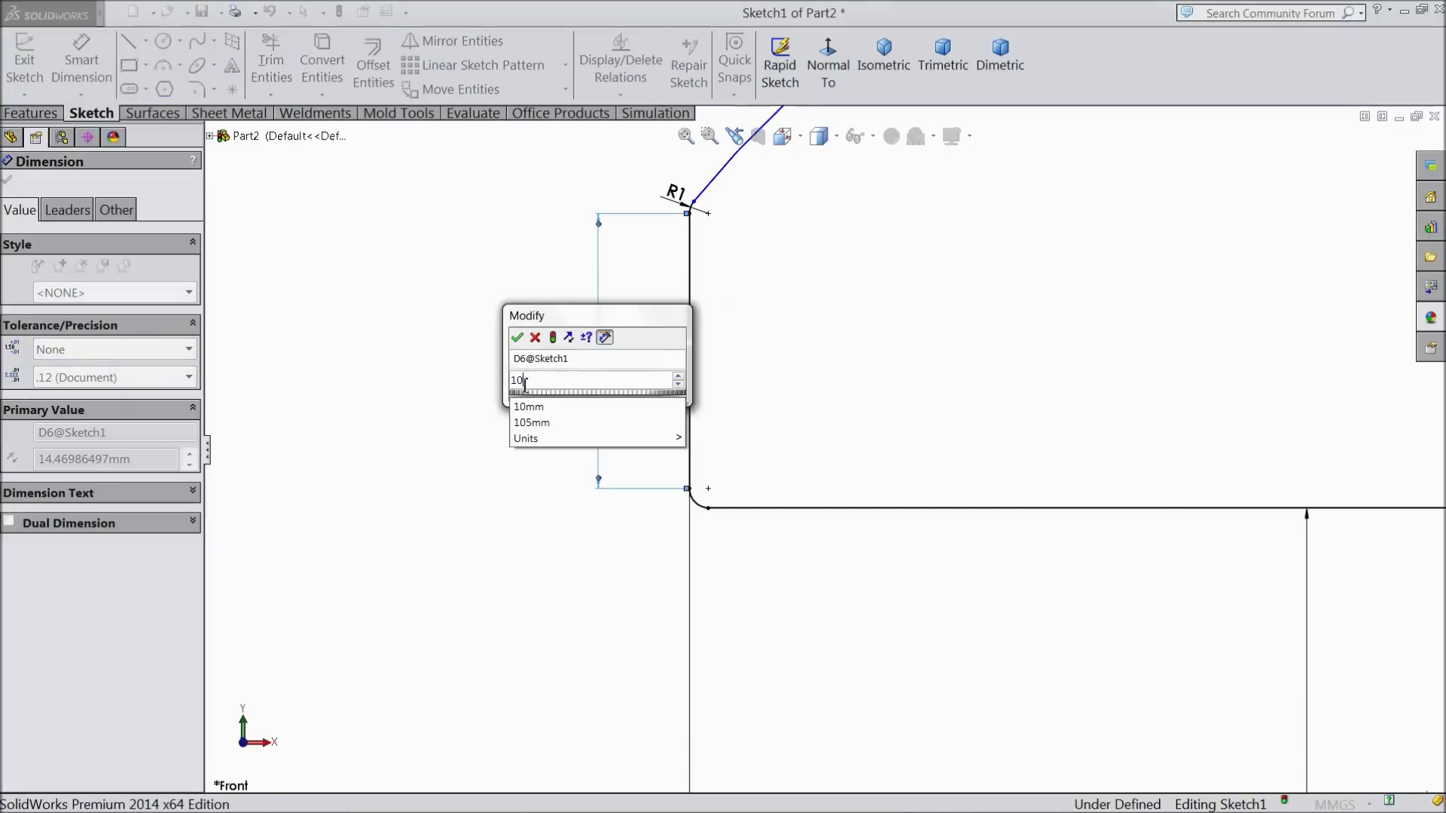
pyautogui.press('Return')
# - Dimension the smaller arc that meets the outer vertical line with a radius of 19.44 mm
pyautogui.scroll(3, 516, 399)
pyautogui.scroll(3, 527, 411)
pyautogui.scroll(-4, 937, 573)
pyautogui.scroll(2, 1084, 415)
pyautogui.scroll(-3, 1032, 332)
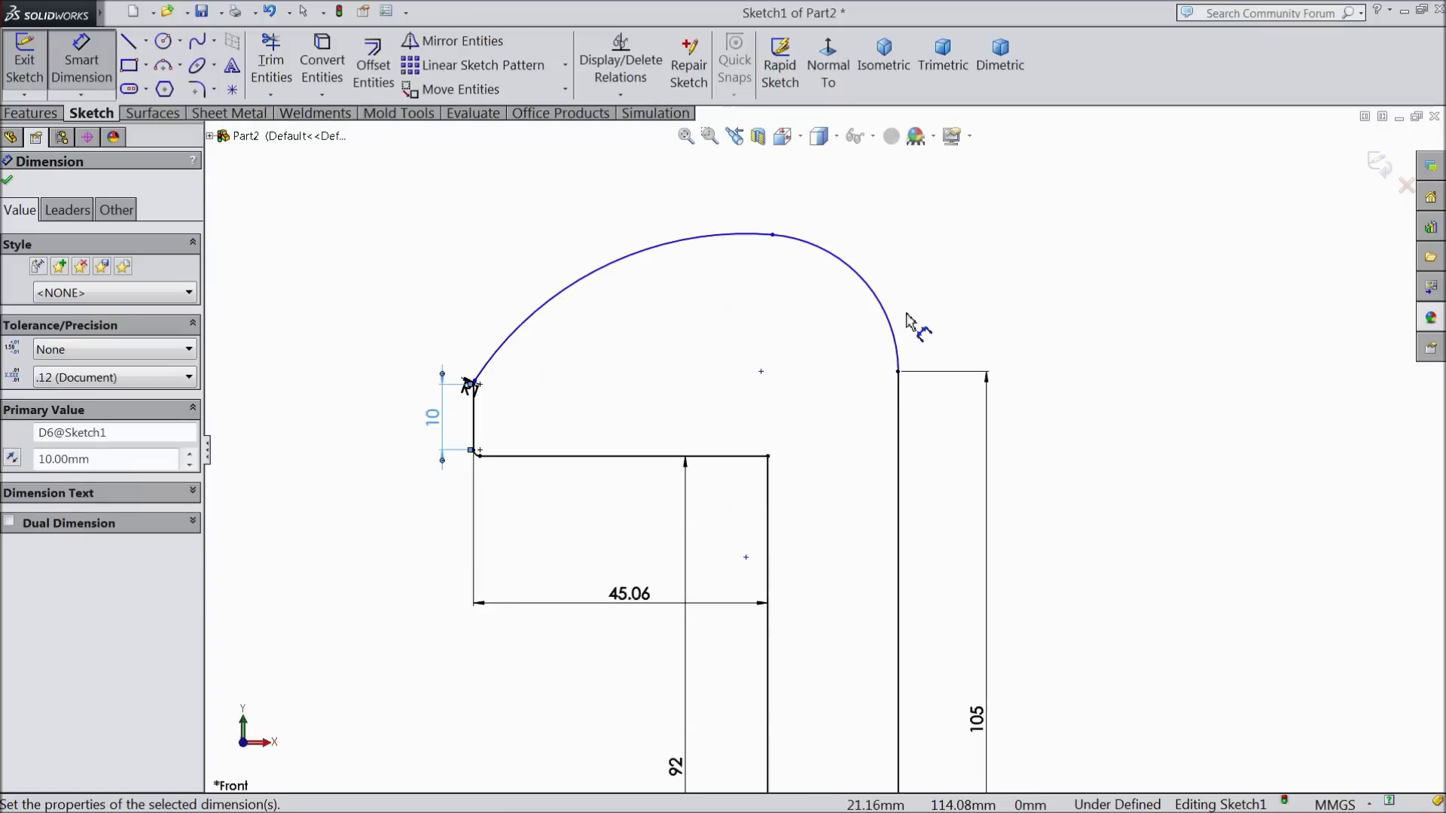
pyautogui.scroll(2, 851, 320)
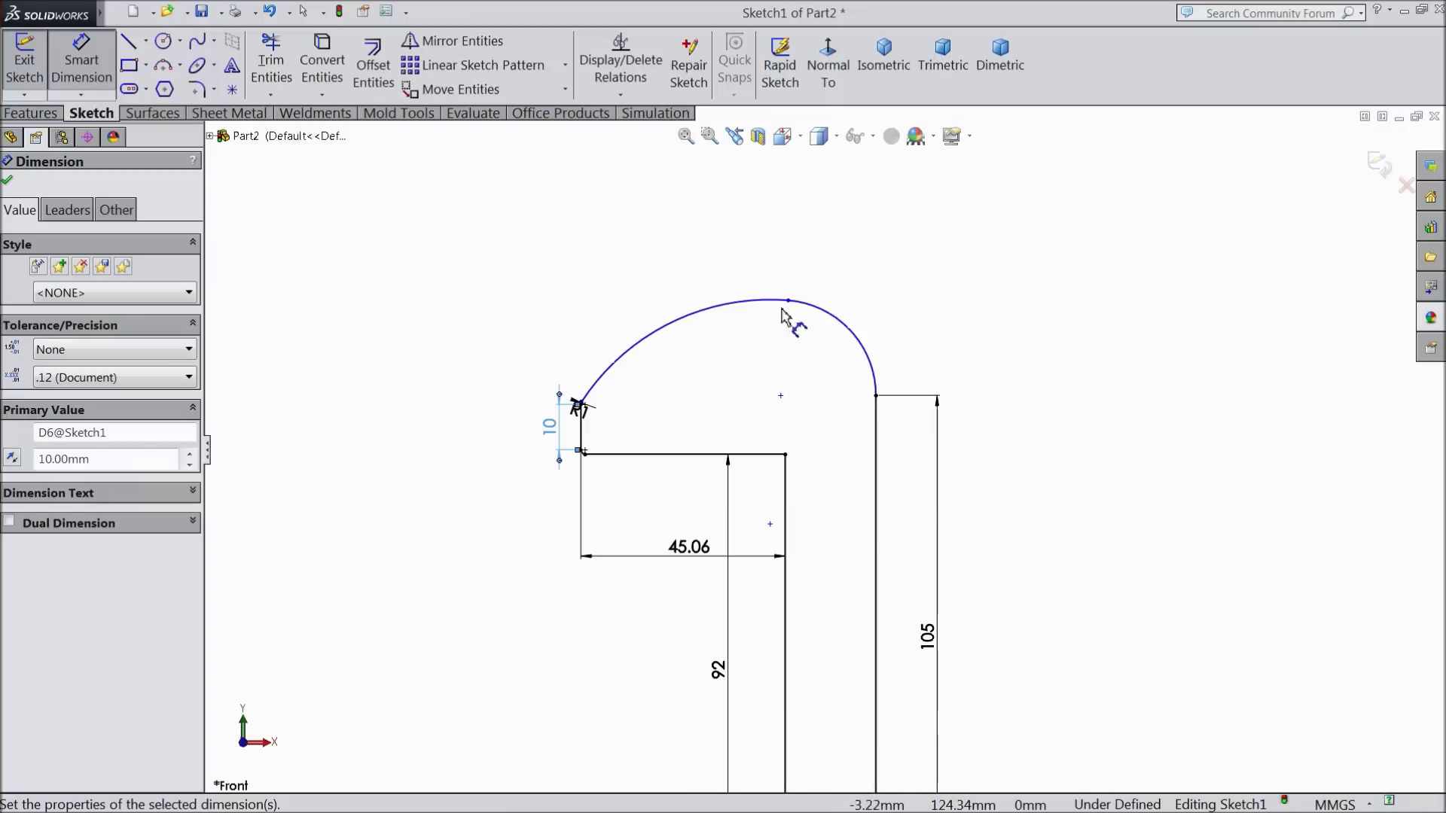
pyautogui.click(840, 321)
pyautogui.click(903, 303)
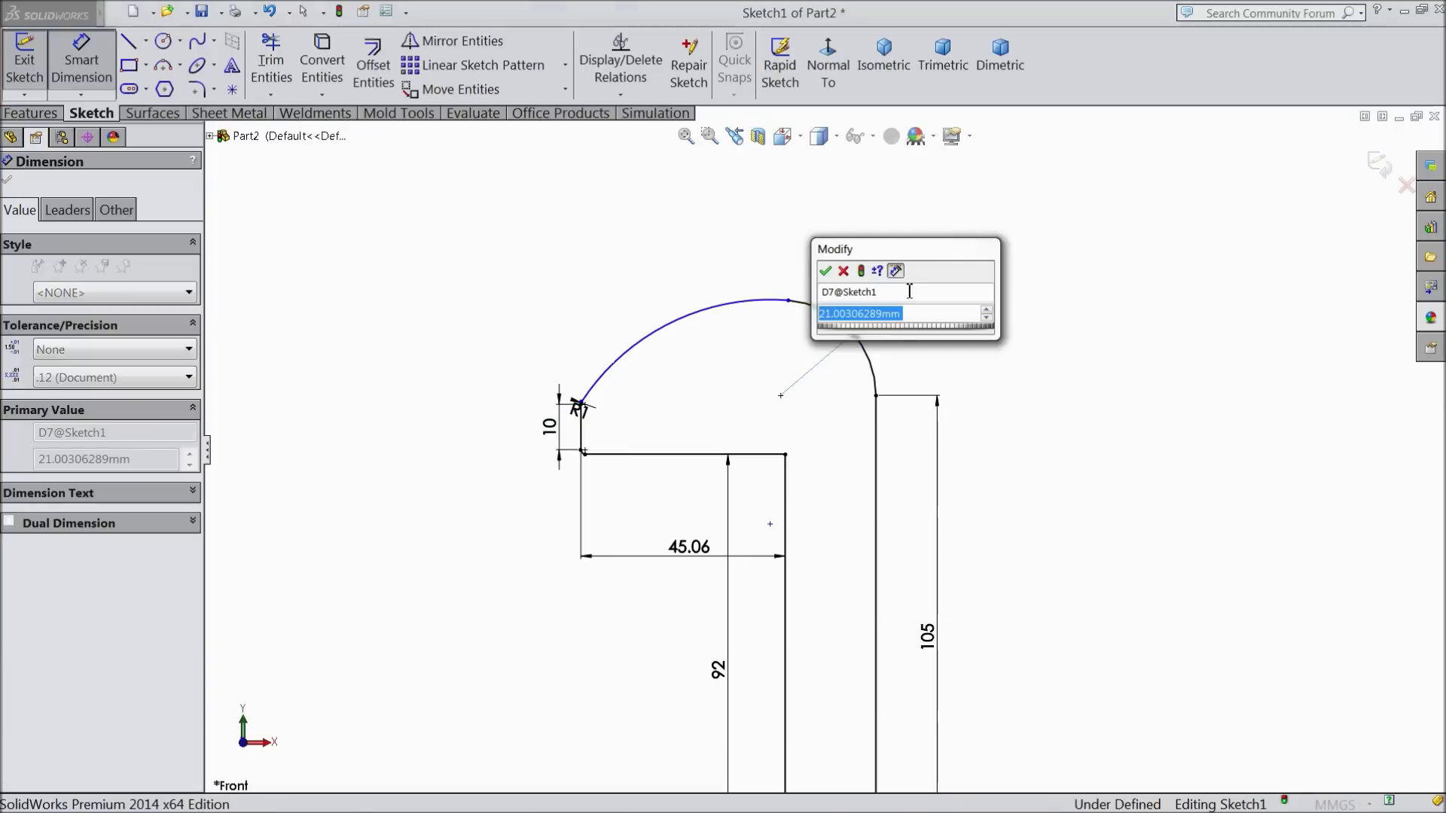
pyautogui.write('19')
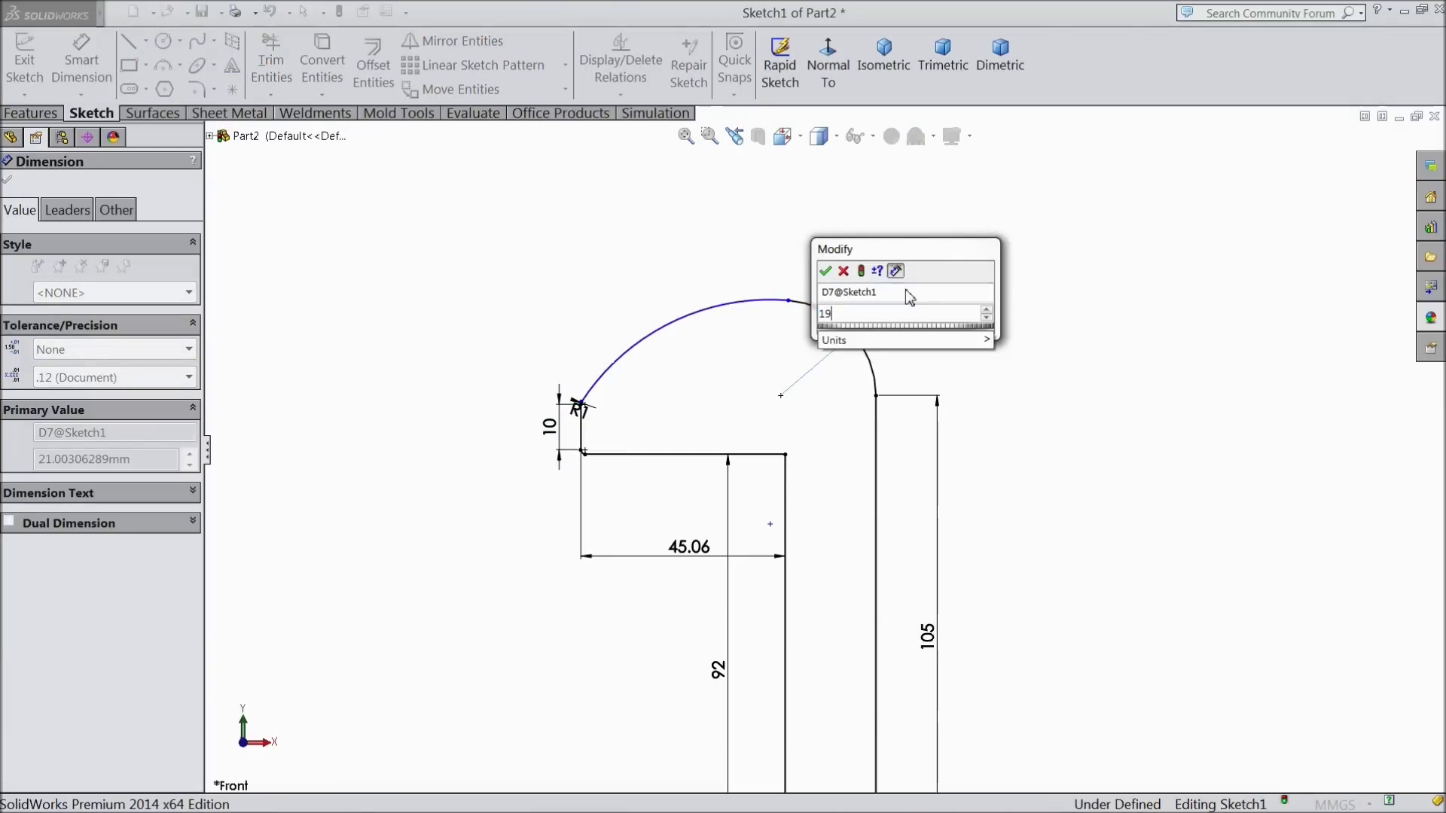
pyautogui.write('.44')
pyautogui.click(826, 271)
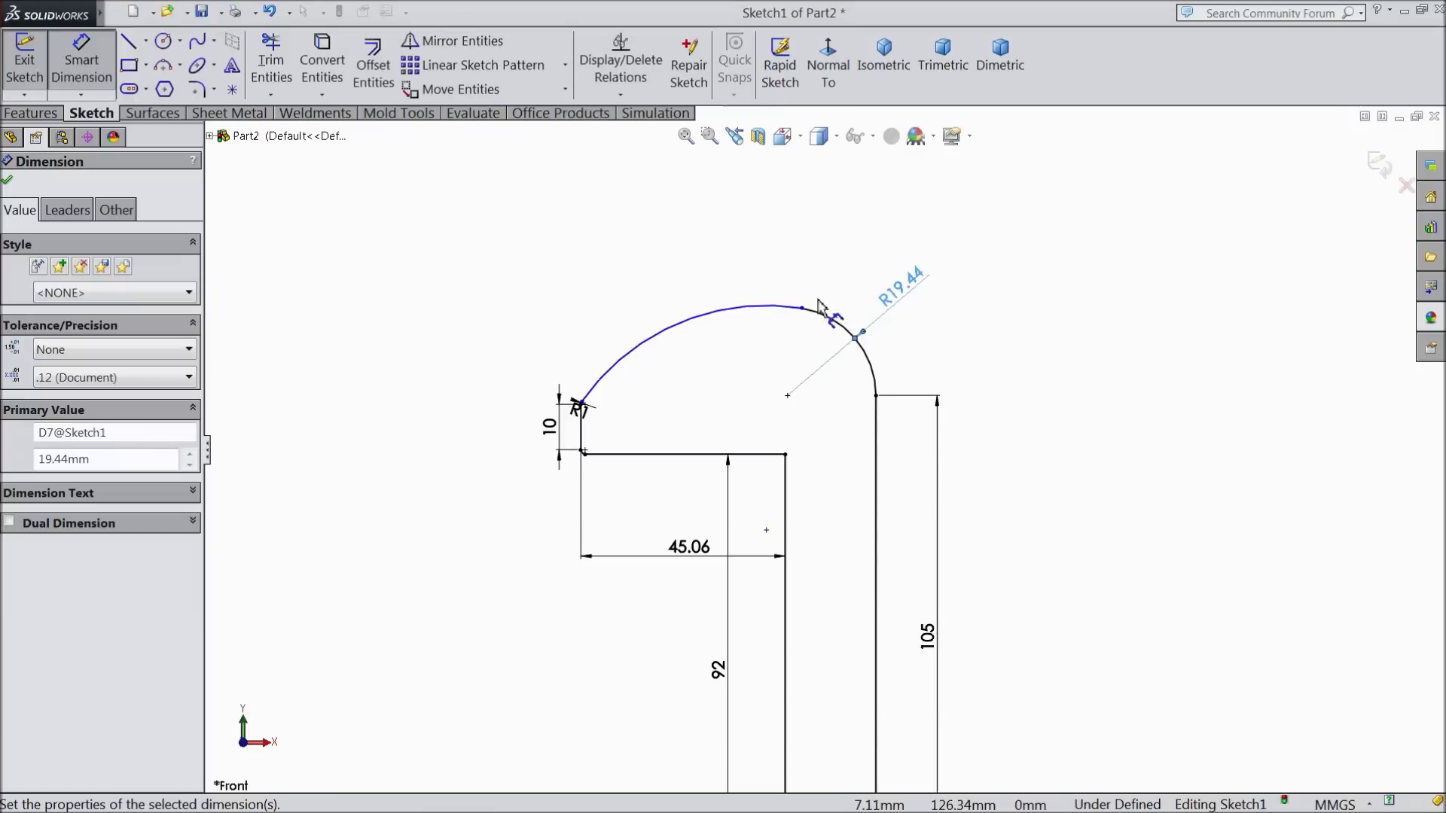
pyautogui.click(700, 315)
pyautogui.click(639, 292)
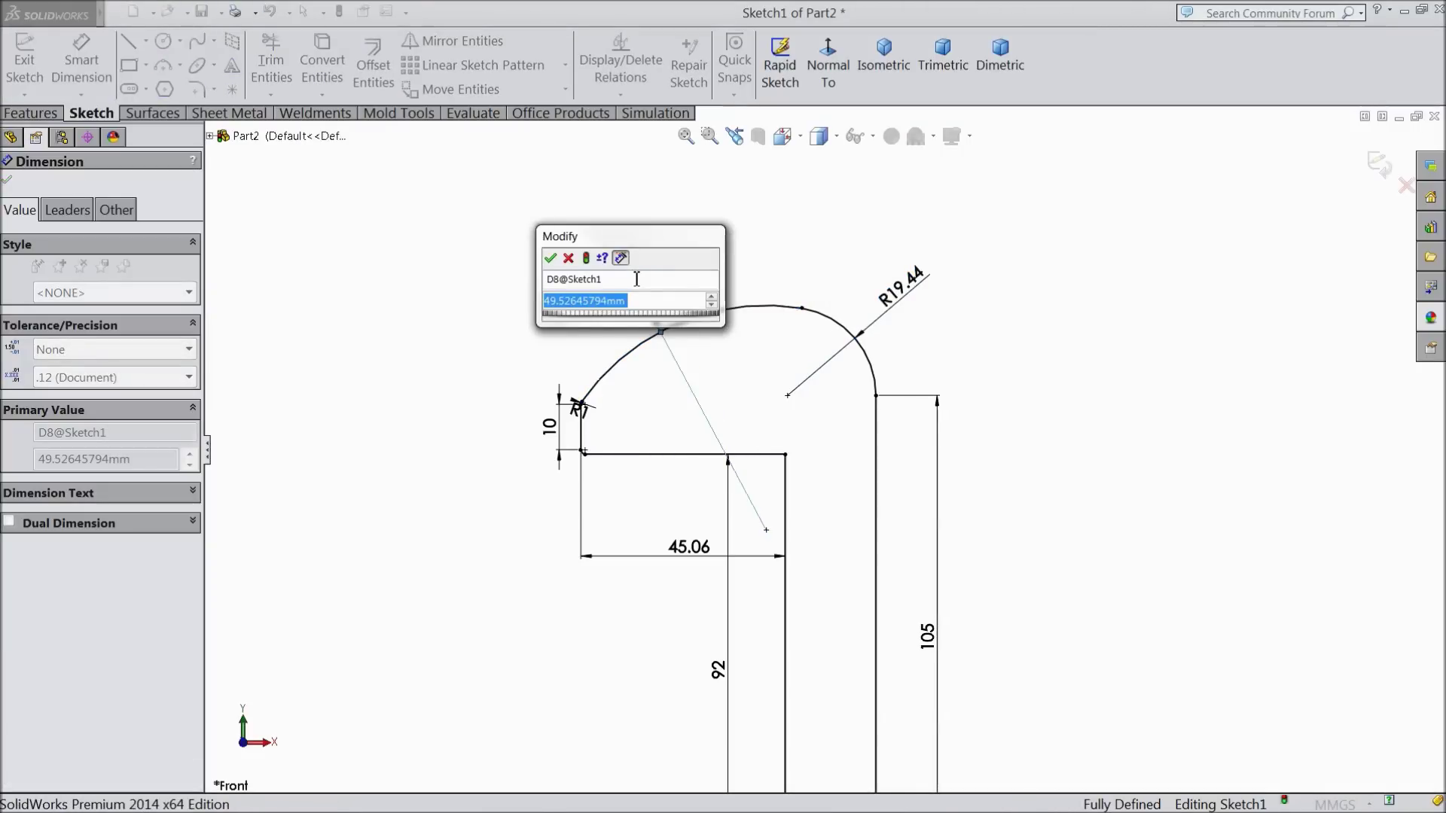
pyautogui.click(568, 258)
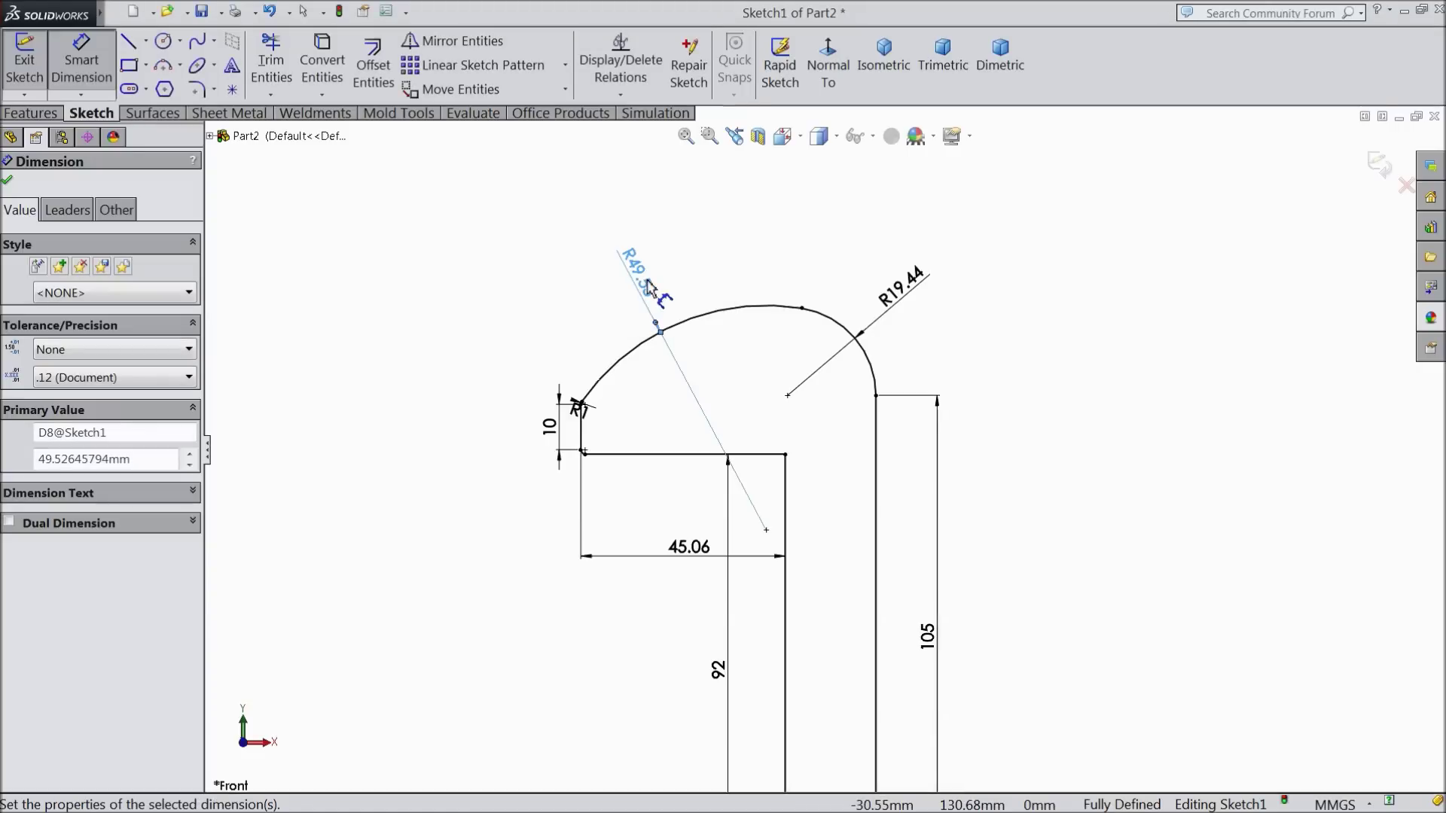
pyautogui.press('Delete')
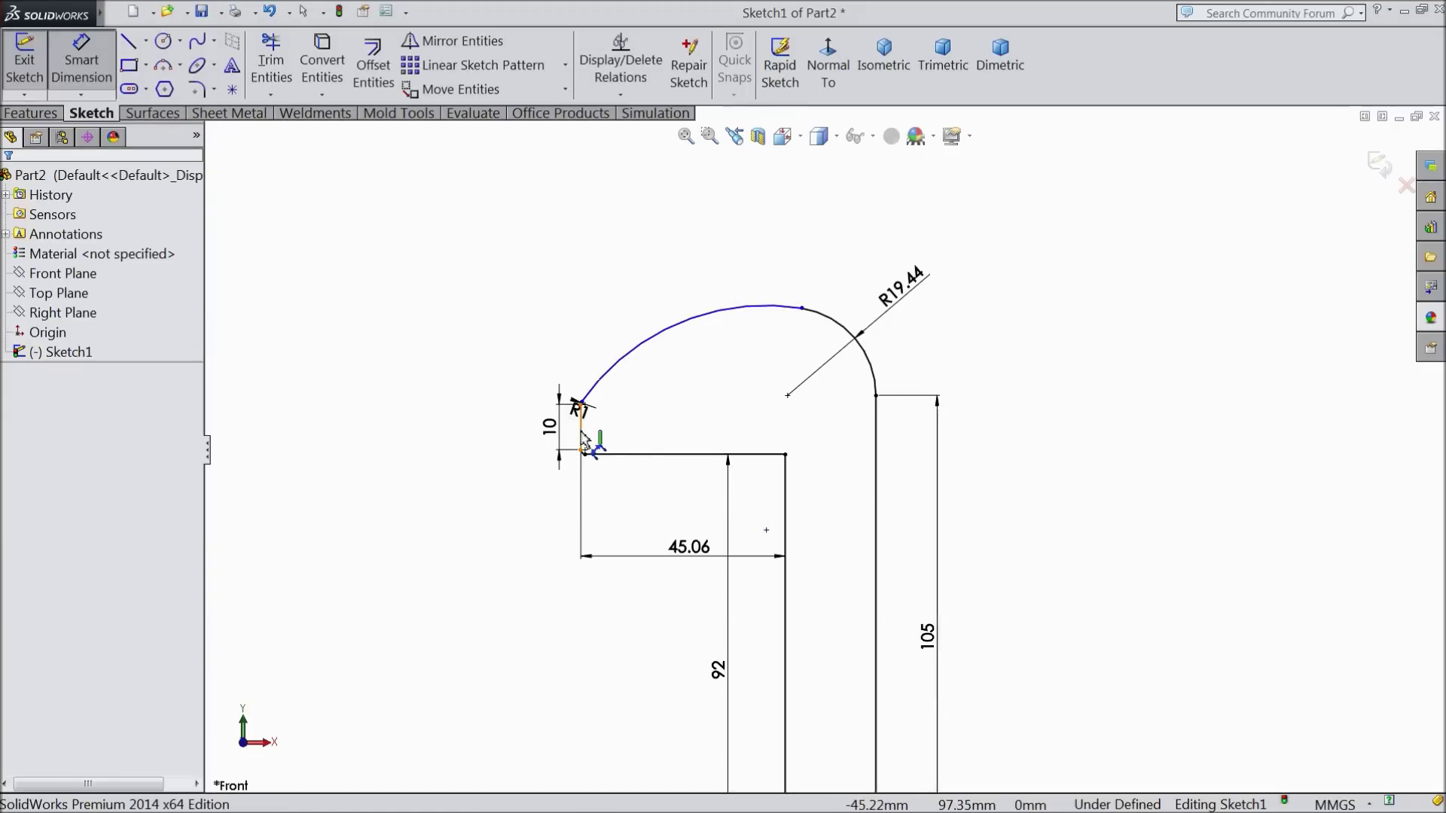
# - Add a driven dimension across the head's overall width, from the short vertical line to the outer vertical line
pyautogui.click(581, 431)
pyautogui.click(876, 421)
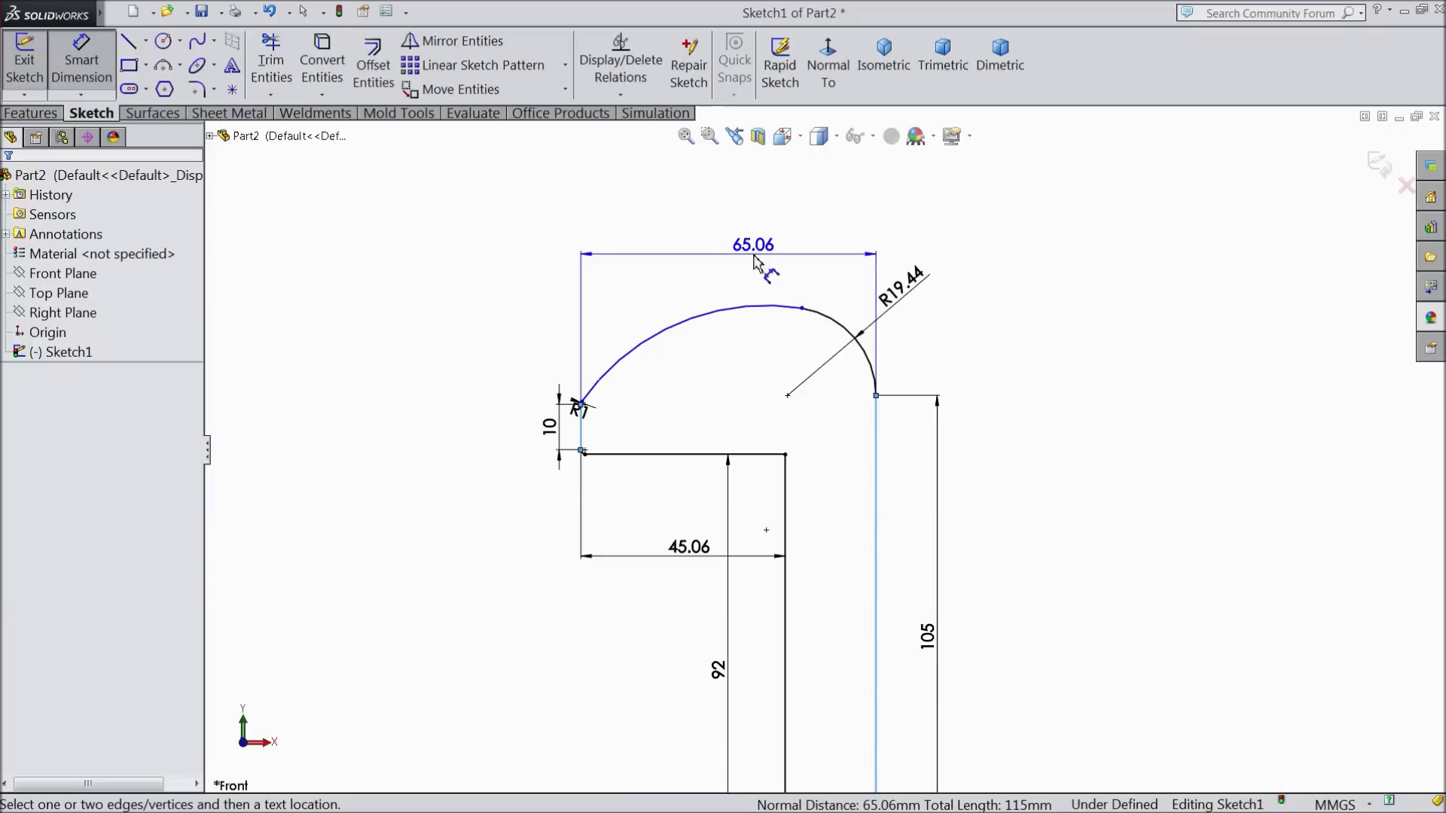
pyautogui.click(765, 274)
pyautogui.click(800, 251)
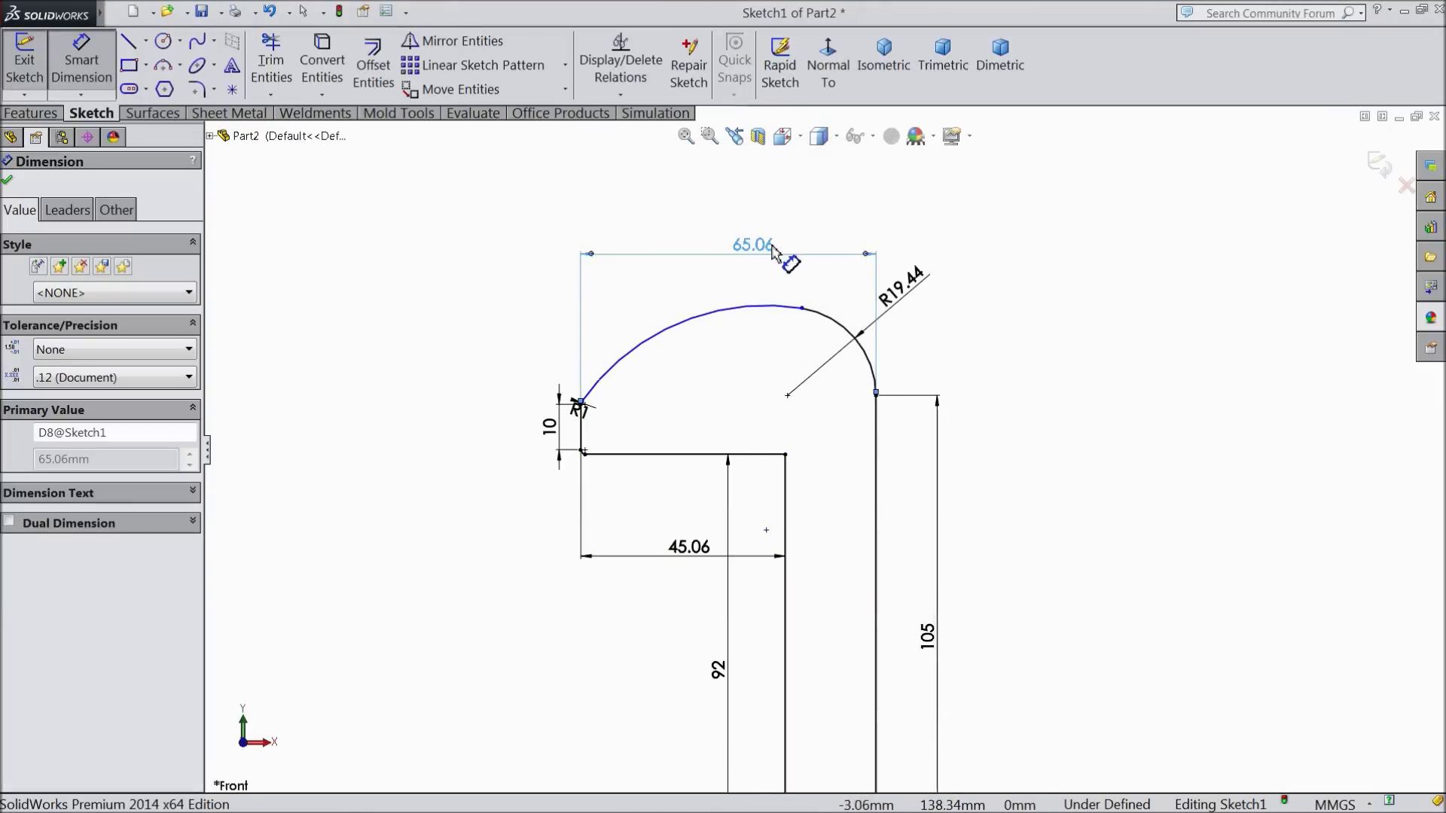
# - Dimension the larger arc along the top of the hook with a radius of 62.5 mm
pyautogui.click(670, 330)
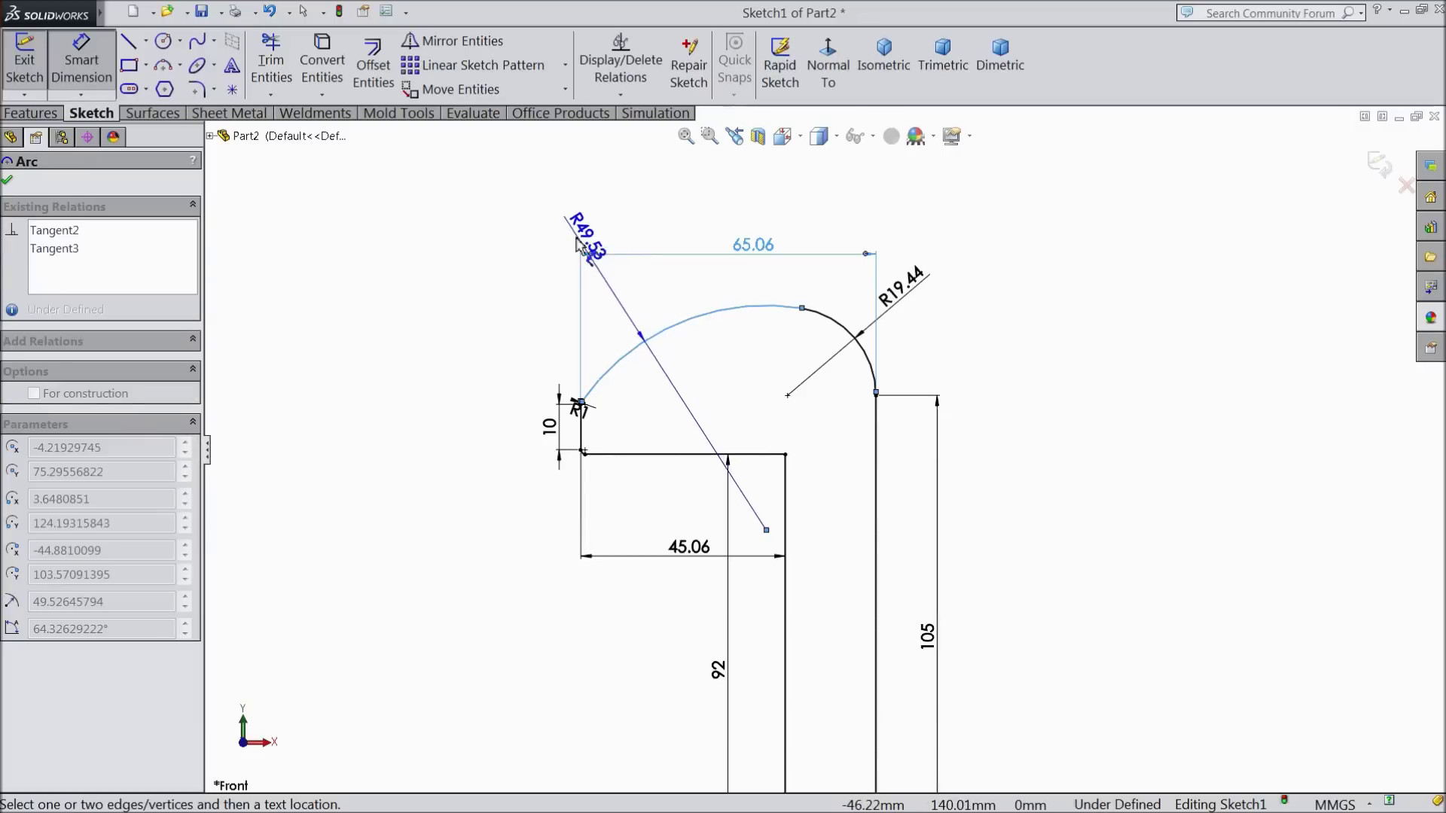
pyautogui.click(583, 297)
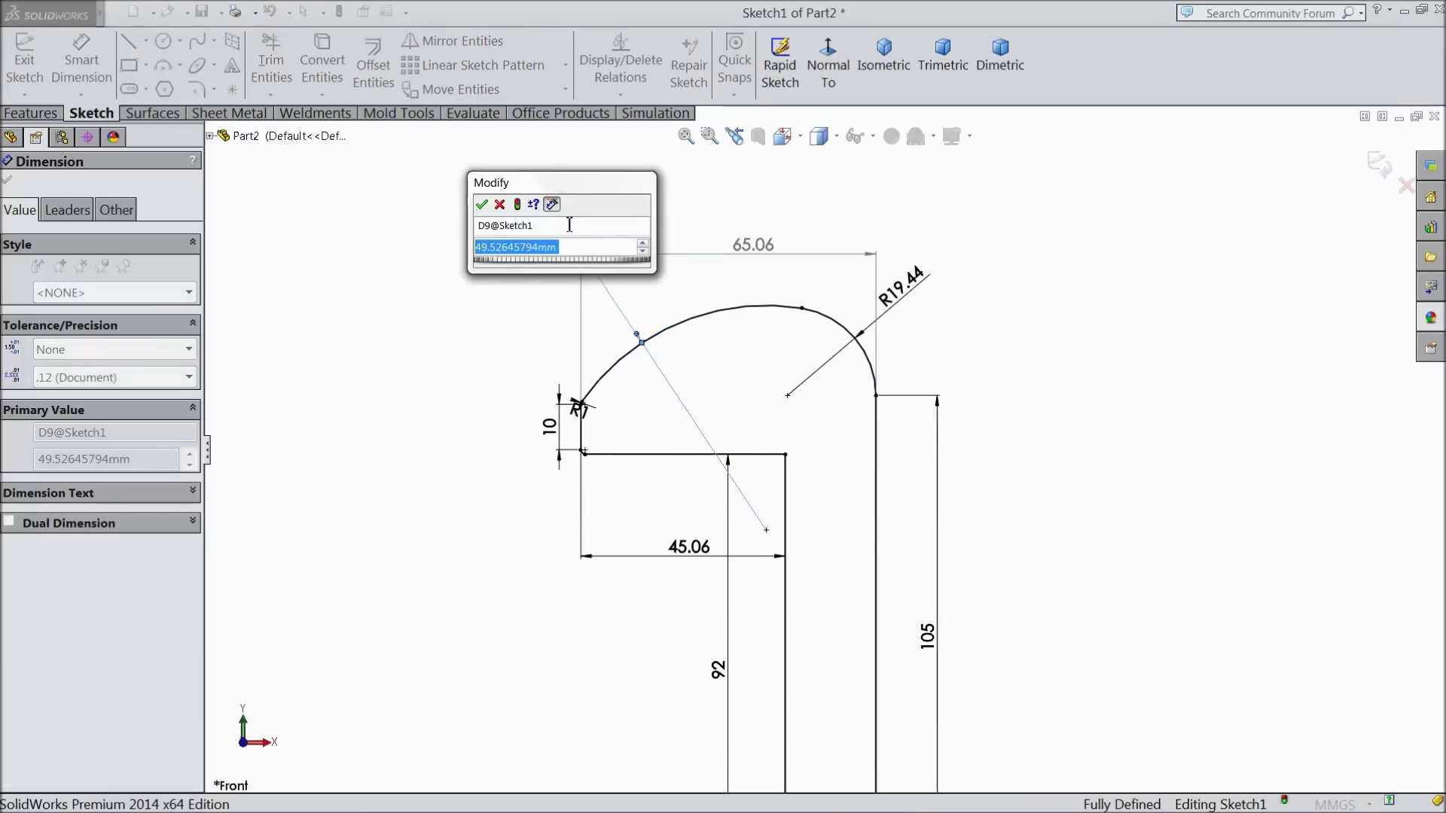
pyautogui.write('62.5')
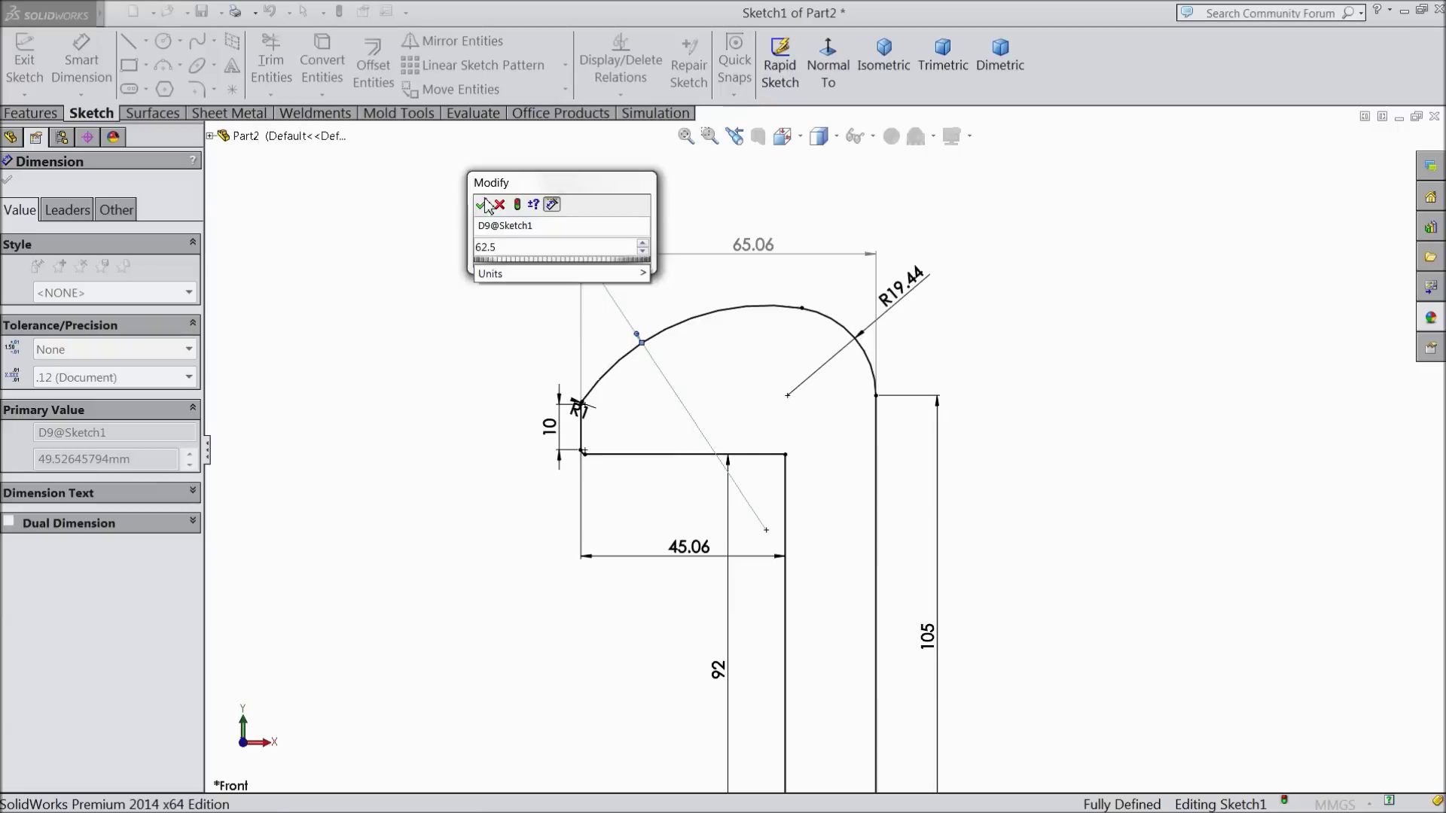
pyautogui.click(485, 205)
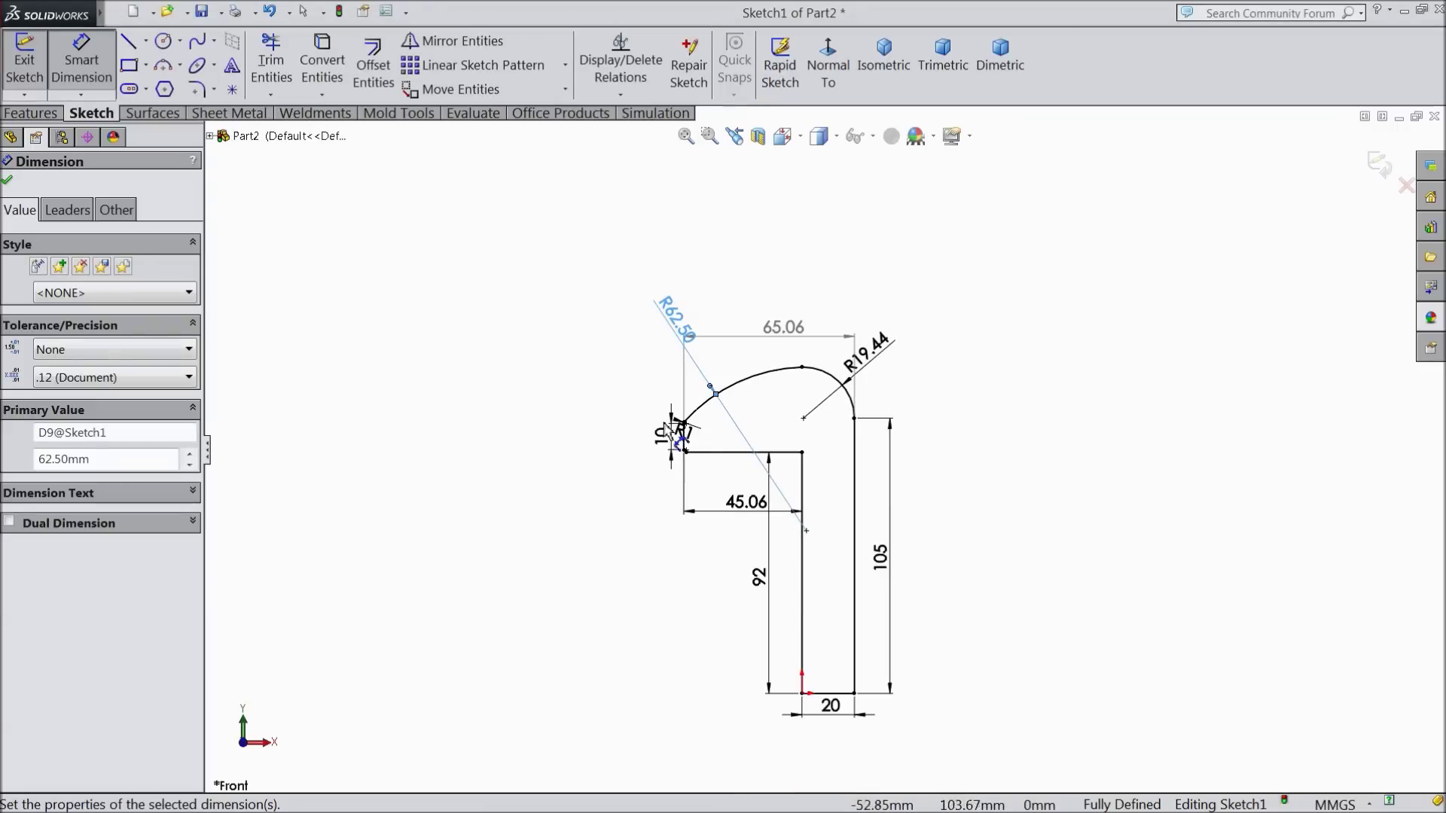
# - Fillet the sketch's inner corner between the horizontal jaw line and the inner vertical line with a 10 mm radius
pyautogui.scroll(-2, 651, 327)
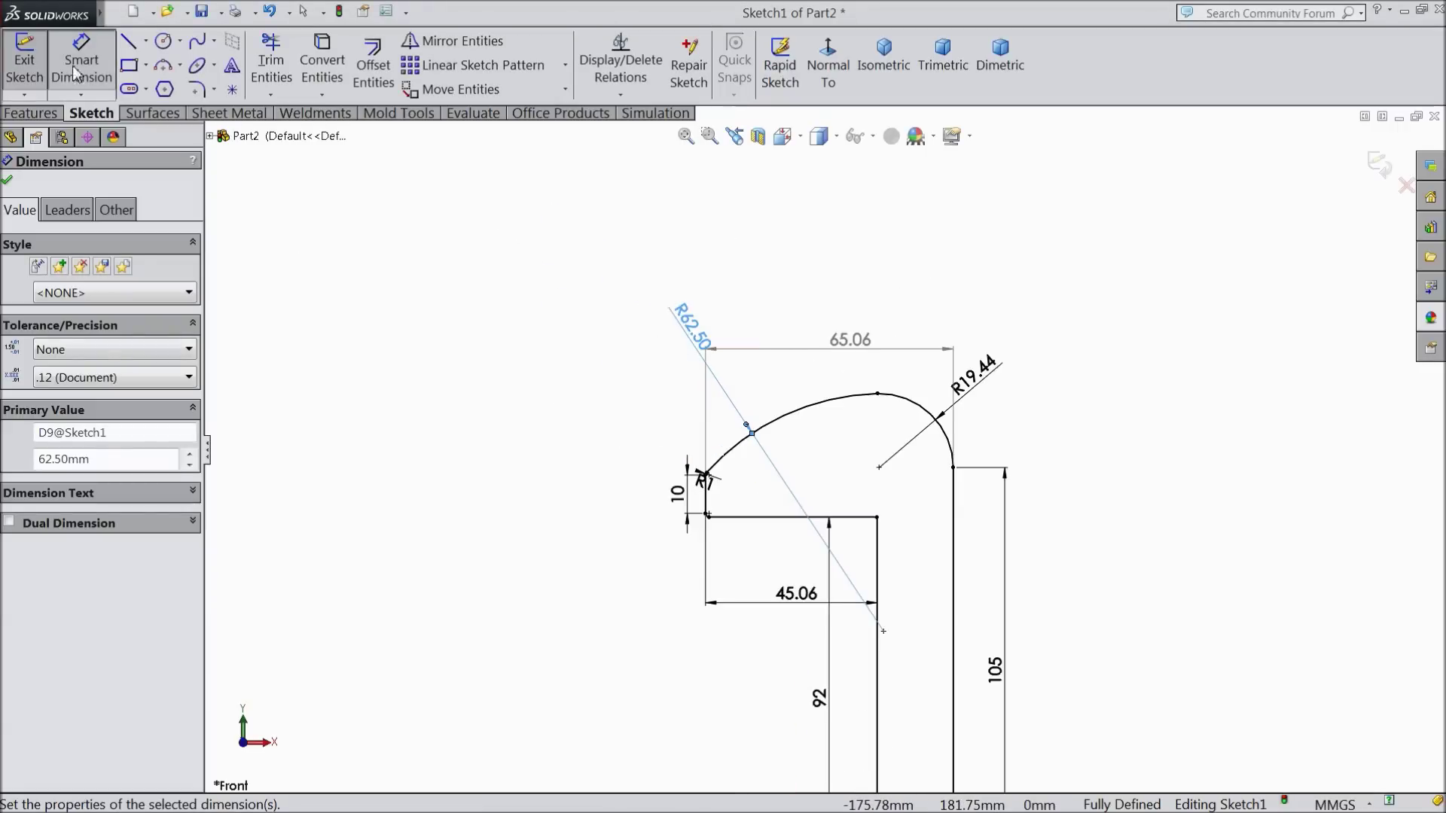
pyautogui.click(197, 89)
pyautogui.scroll(-2, 821, 510)
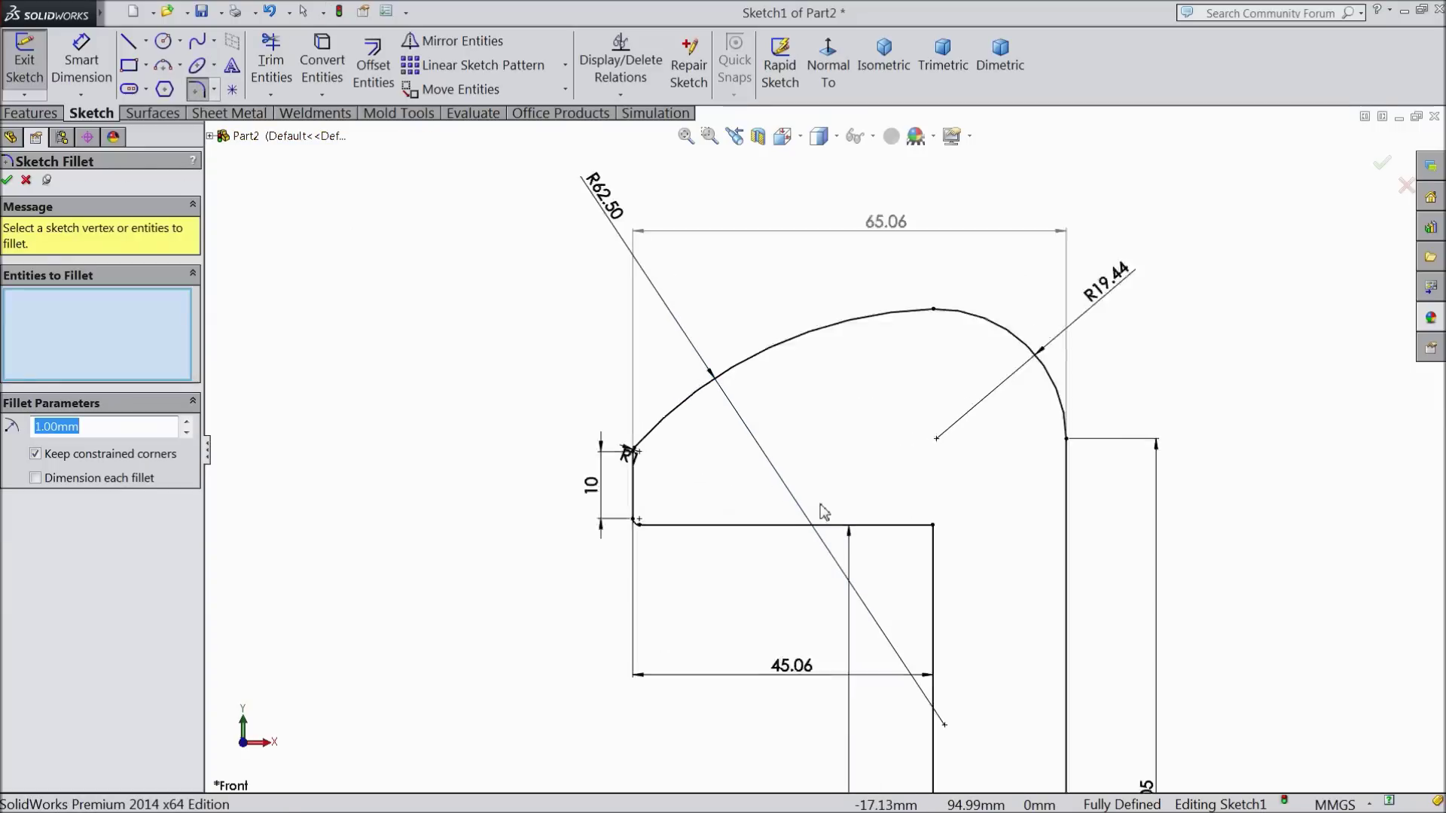
pyautogui.scroll(-2, 821, 510)
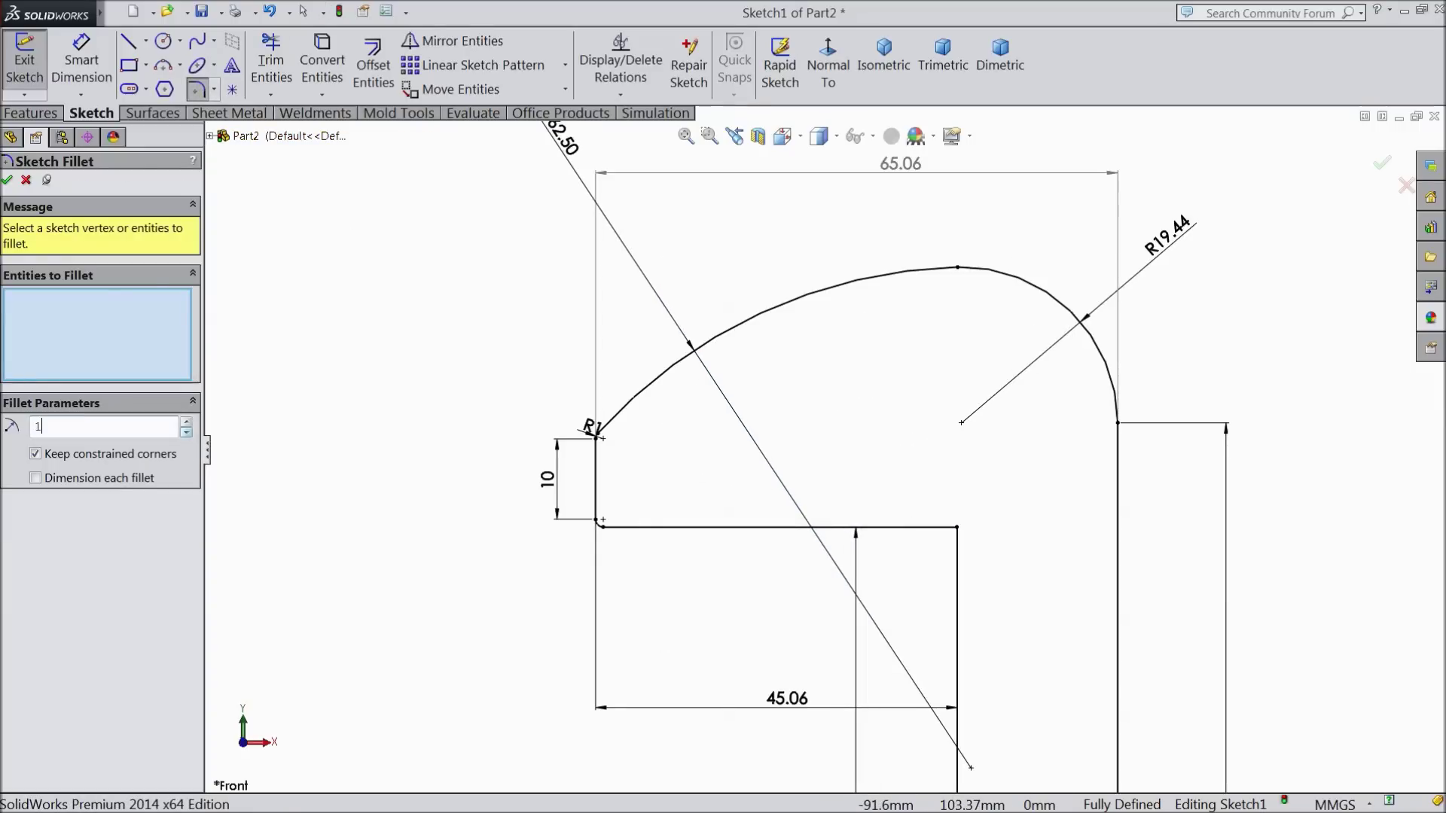
pyautogui.scroll(-2, 991, 638)
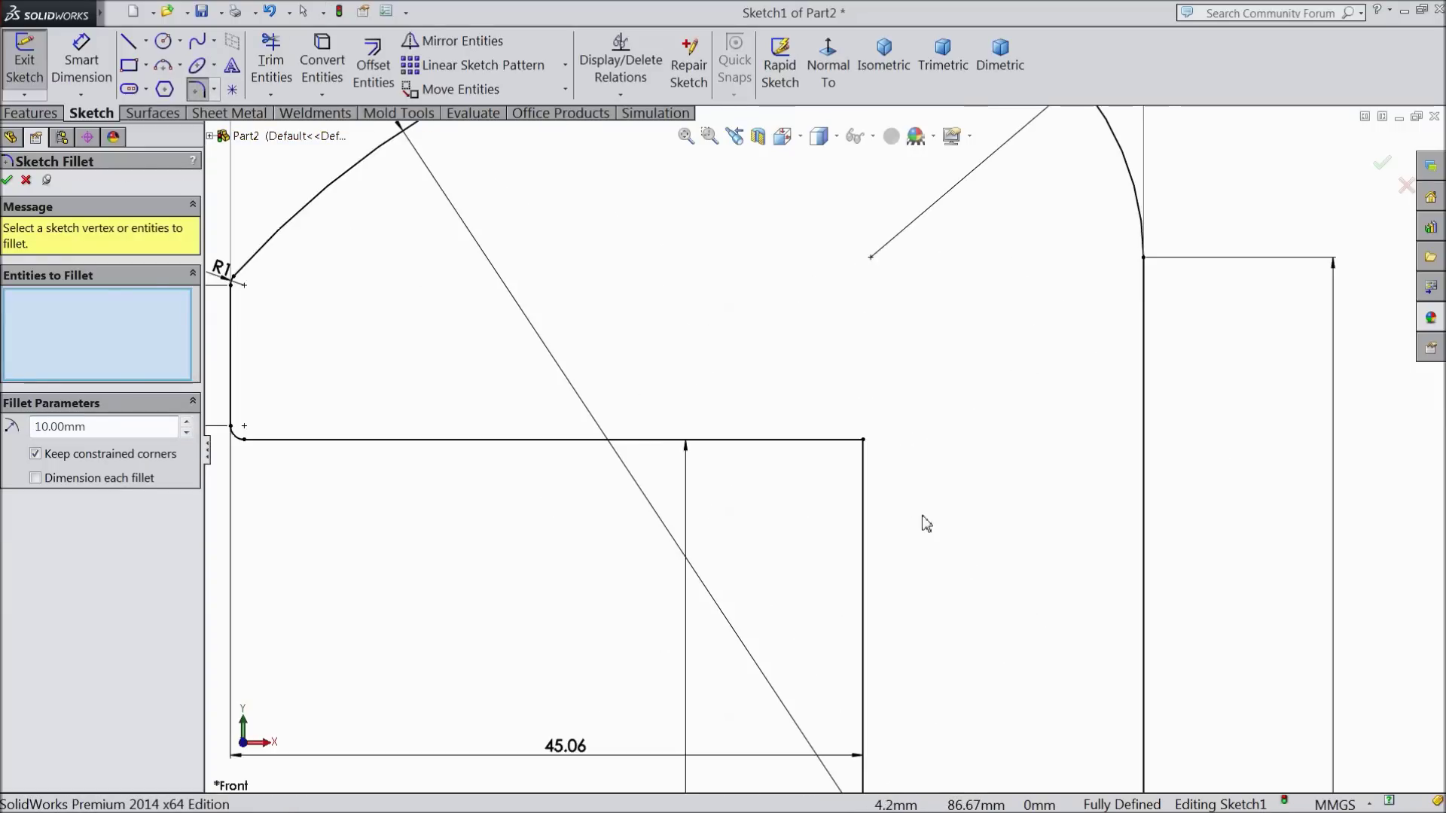
pyautogui.click(872, 446)
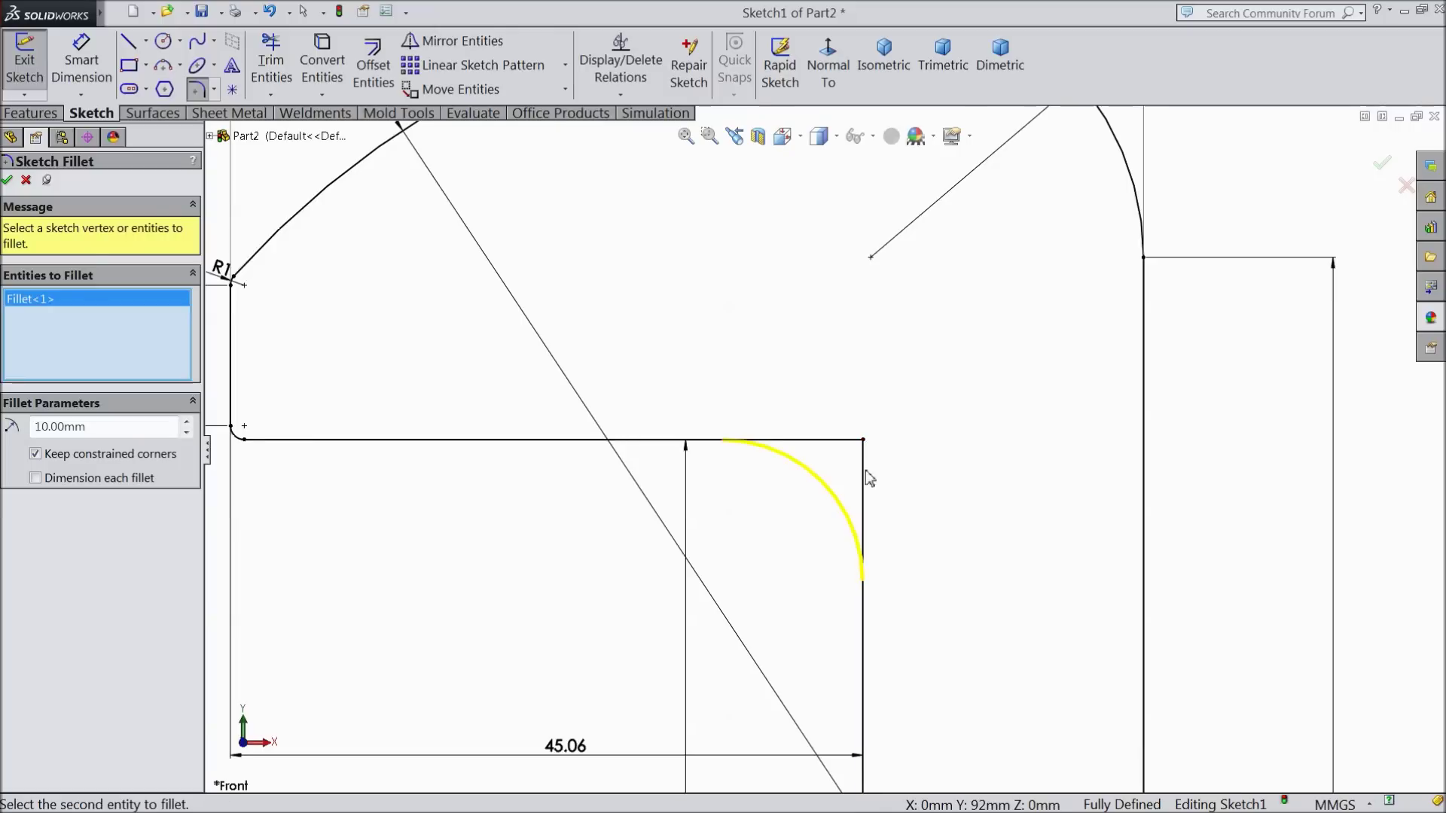
pyautogui.click(8, 182)
pyautogui.click(8, 181)
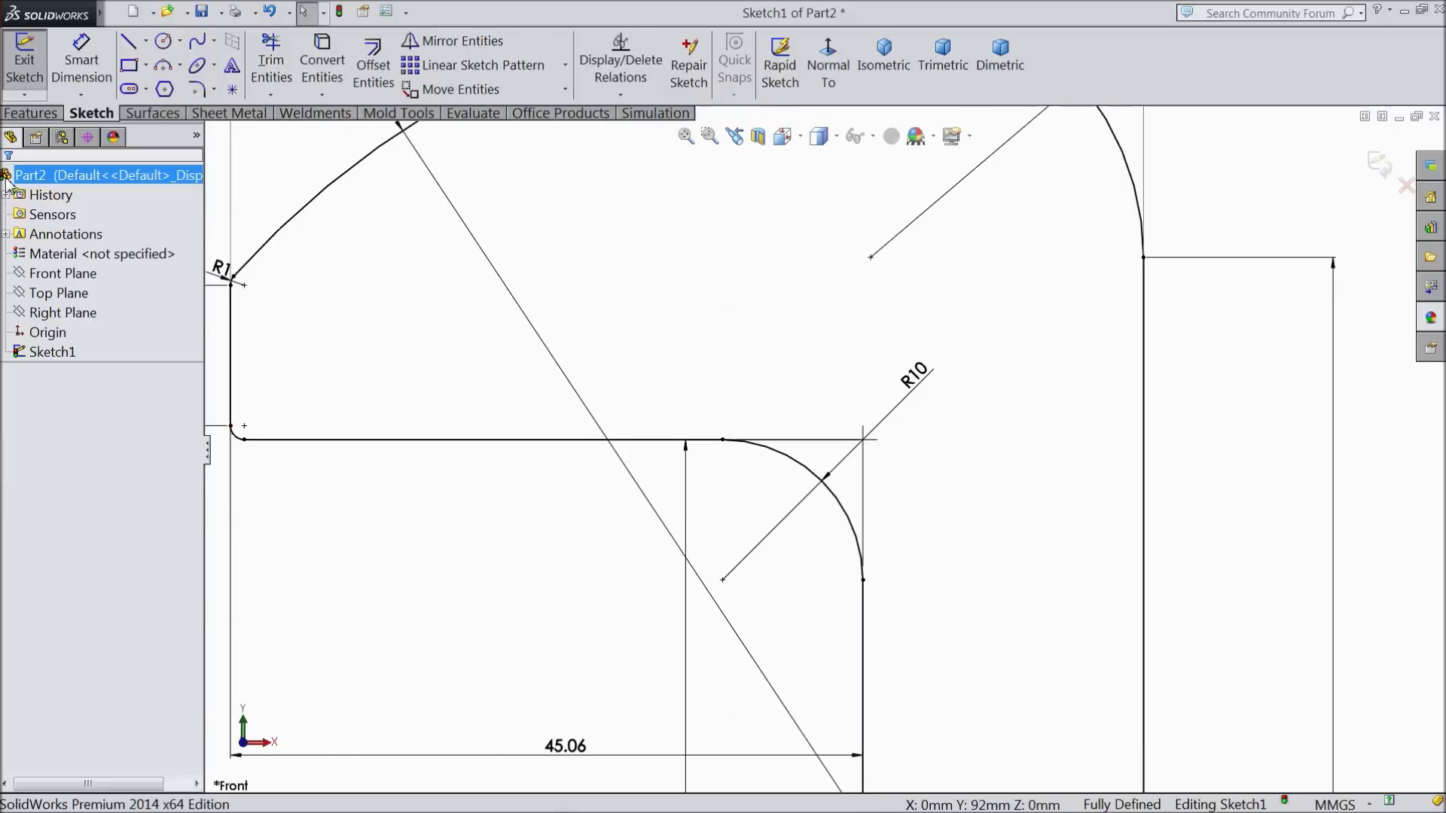
# - Extrude the hook-shaped profile 10 mm symmetrically about the sketch plane, using the Mid Plane end condition
pyautogui.press('f')
pyautogui.scroll(-3, 866, 520)
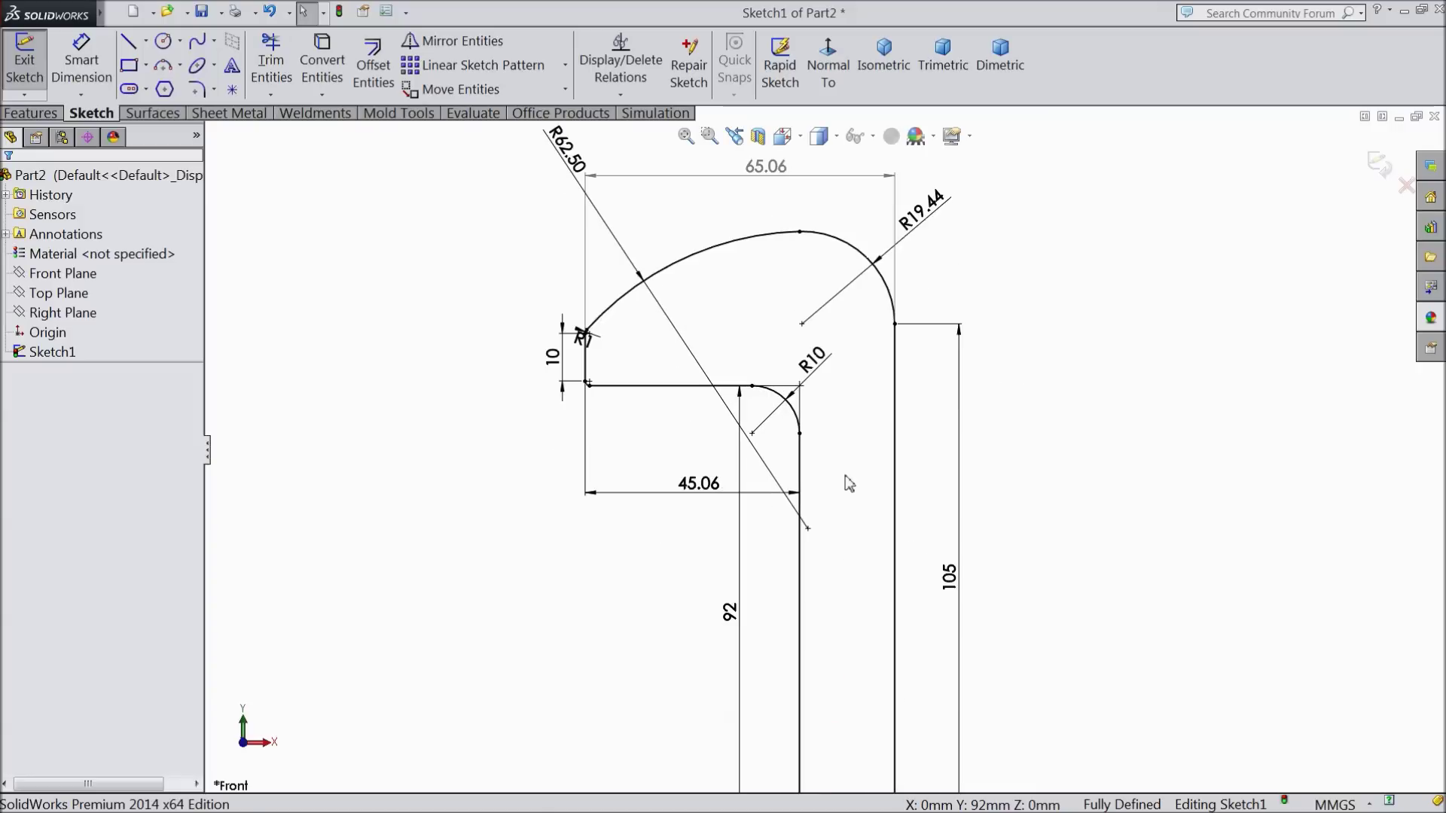
pyautogui.scroll(2, 842, 350)
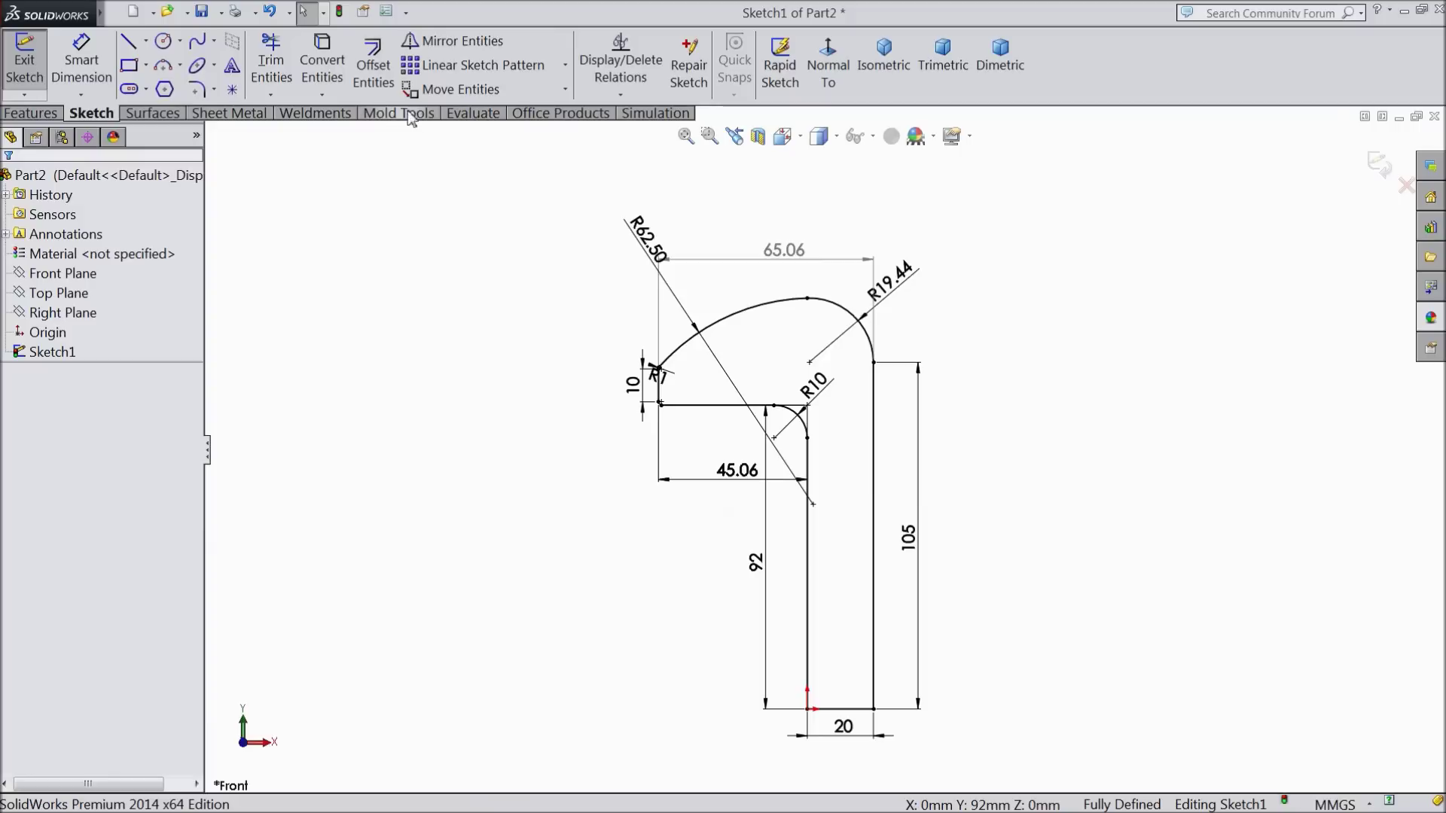
pyautogui.scroll(-3, 824, 421)
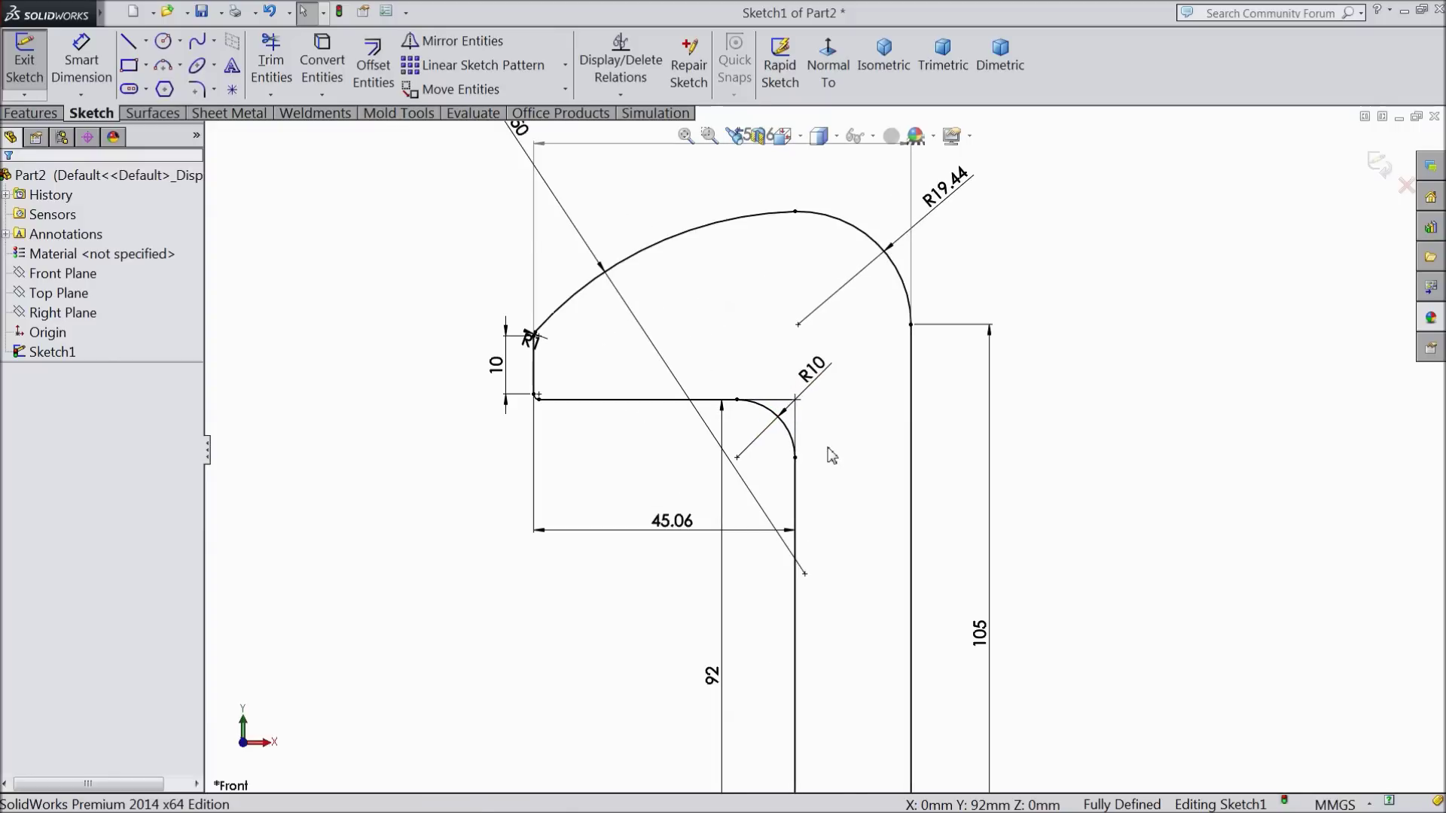
pyautogui.scroll(4, 831, 456)
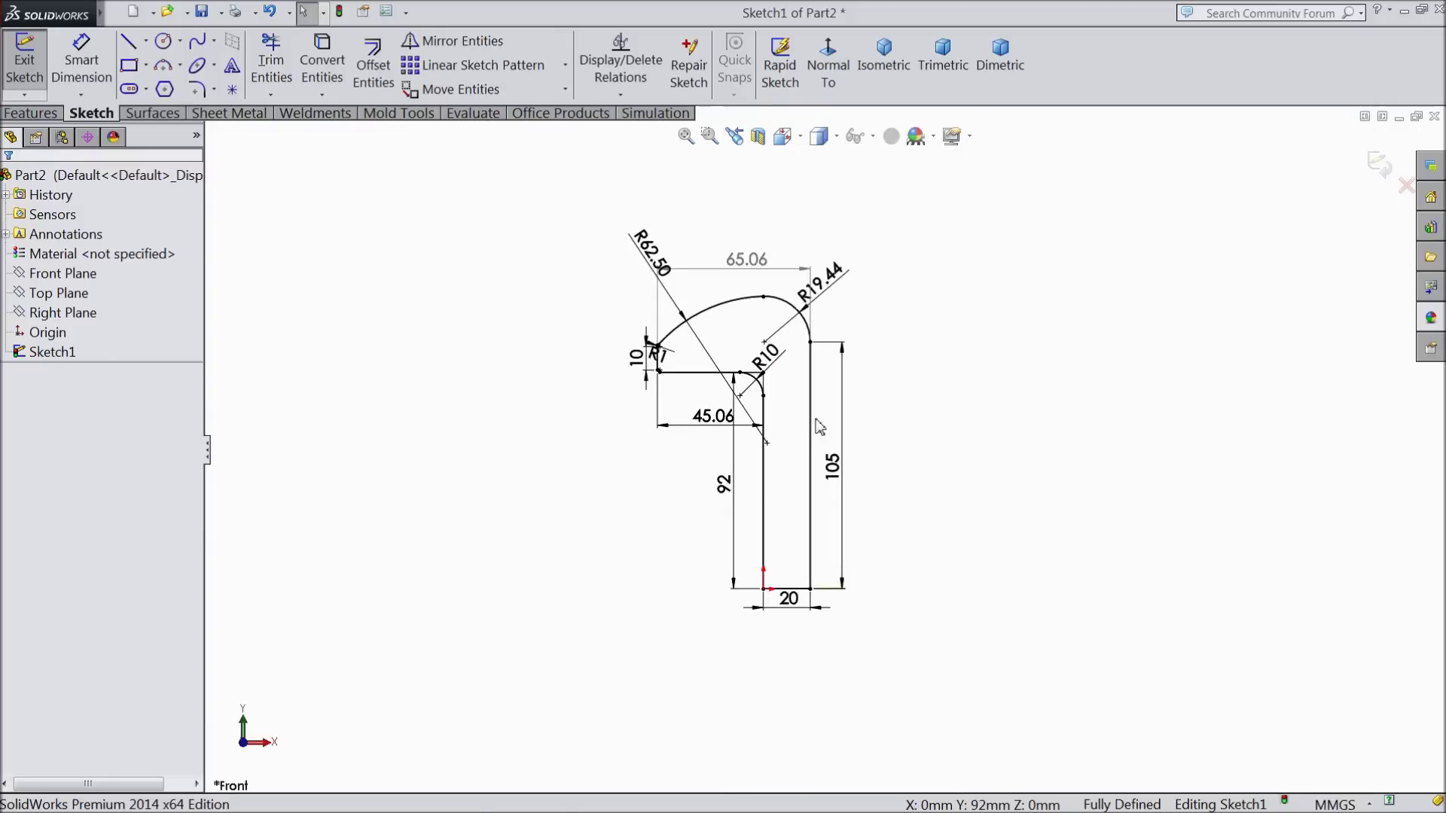
pyautogui.scroll(-1, 819, 426)
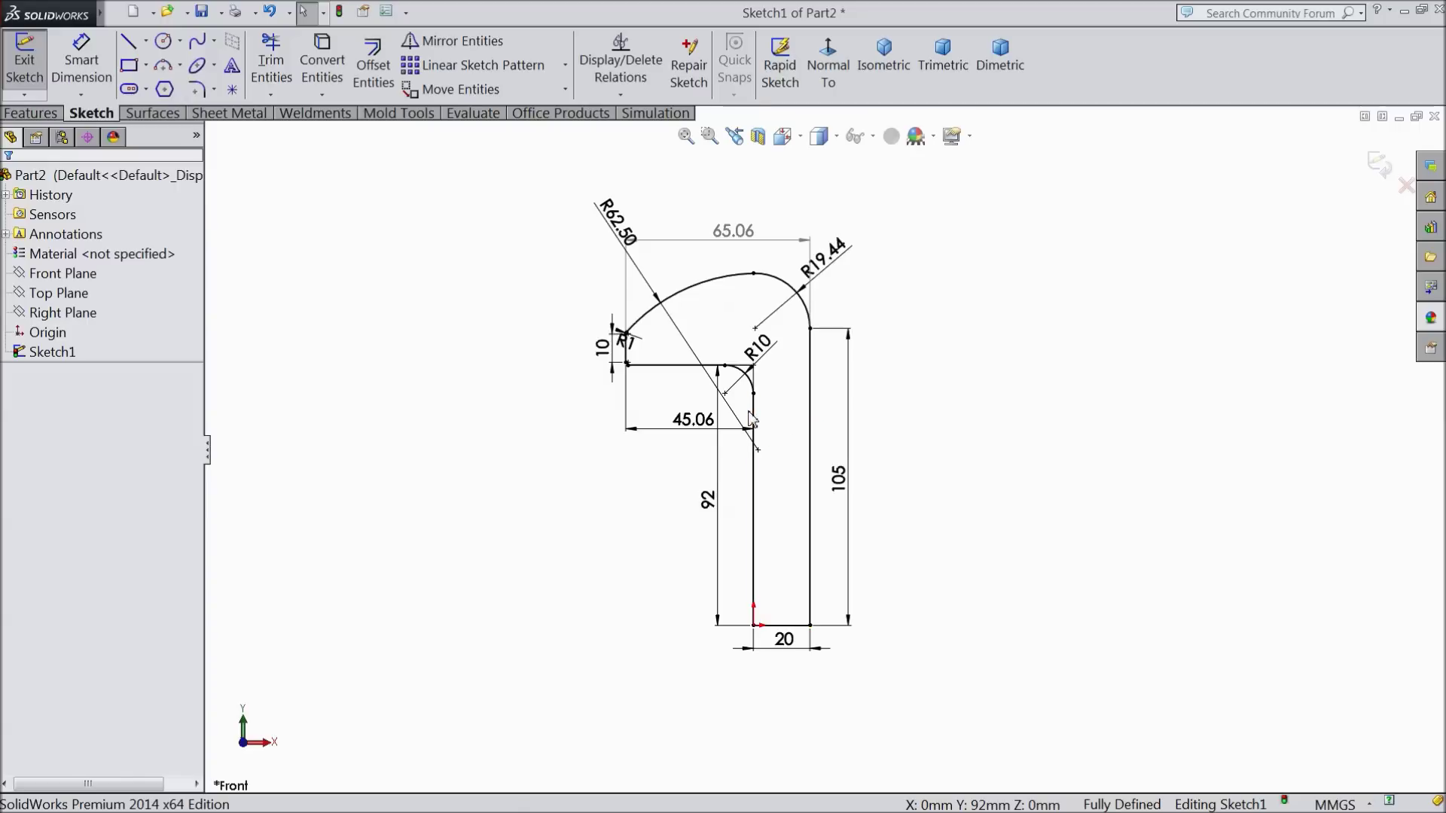
pyautogui.click(29, 113)
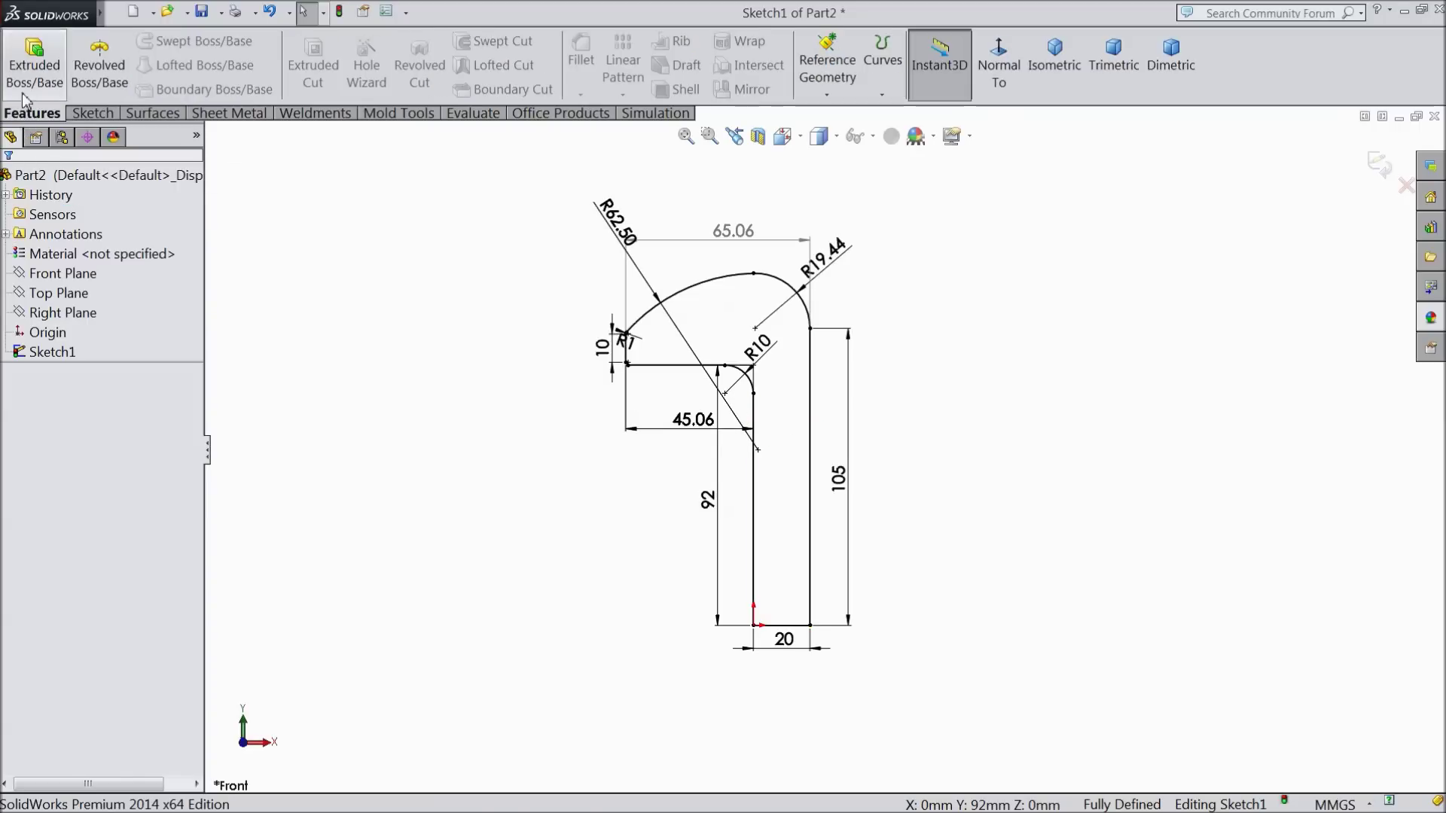
pyautogui.click(34, 66)
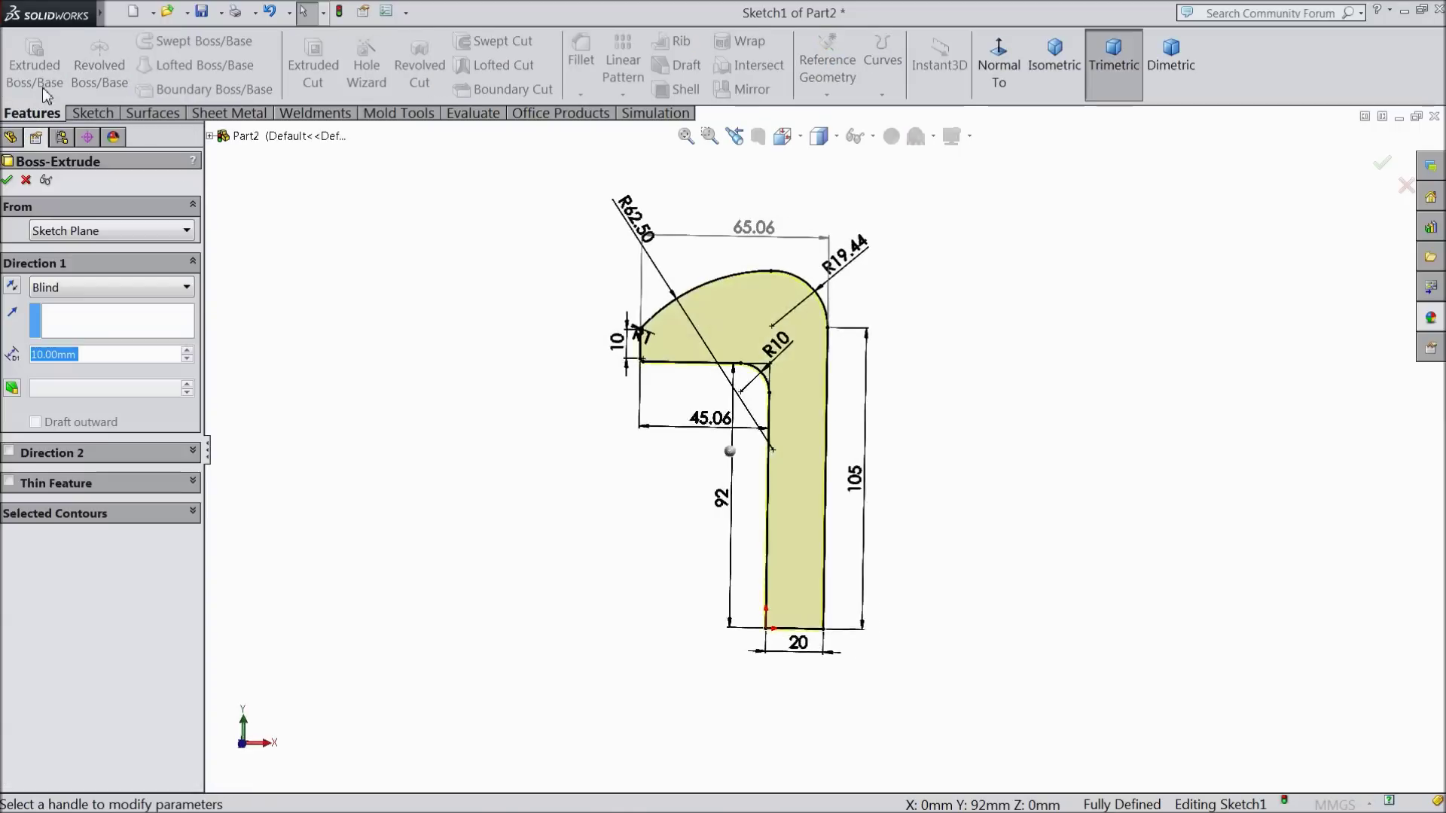
pyautogui.click(111, 288)
pyautogui.click(105, 392)
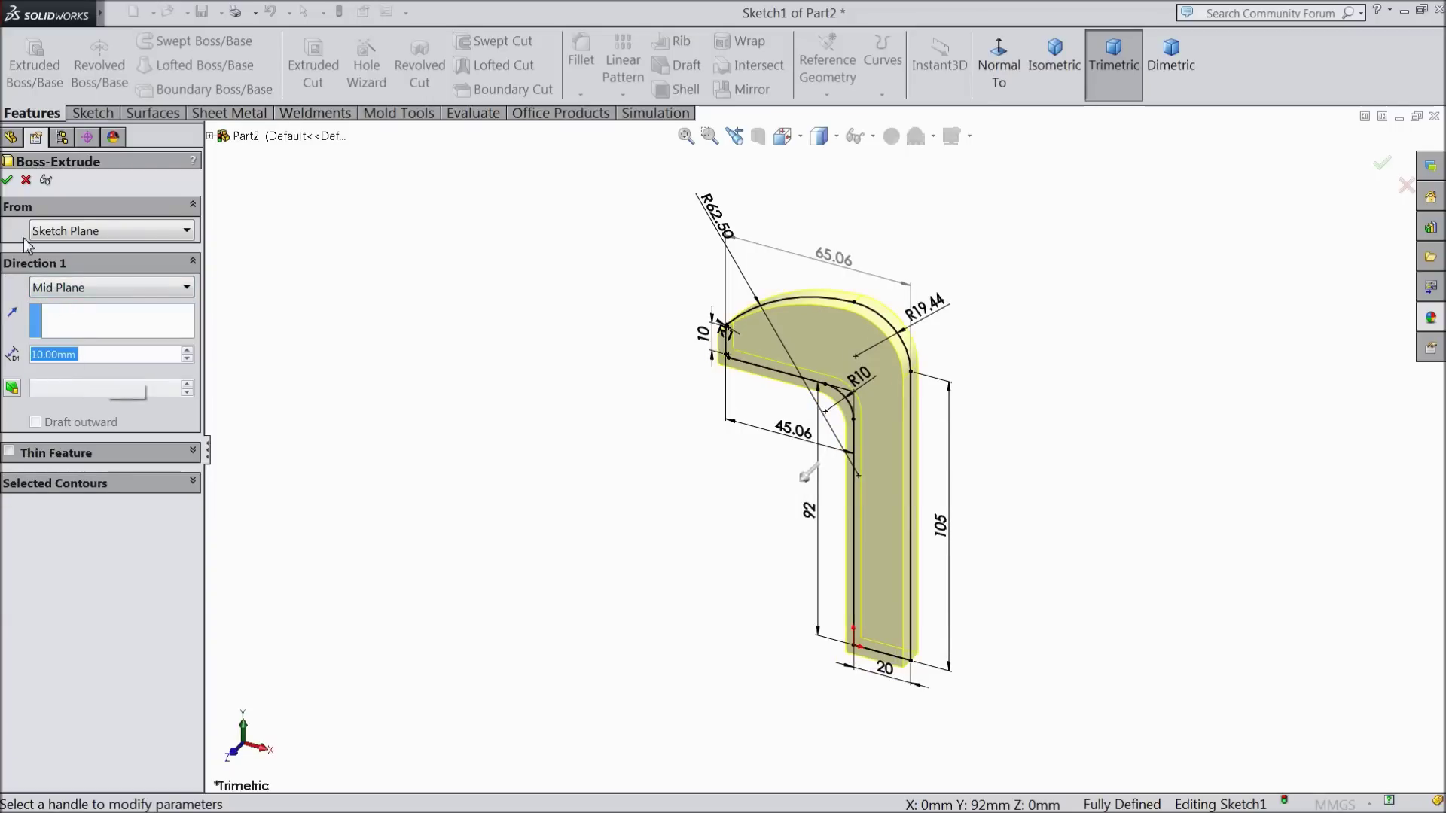
pyautogui.click(8, 180)
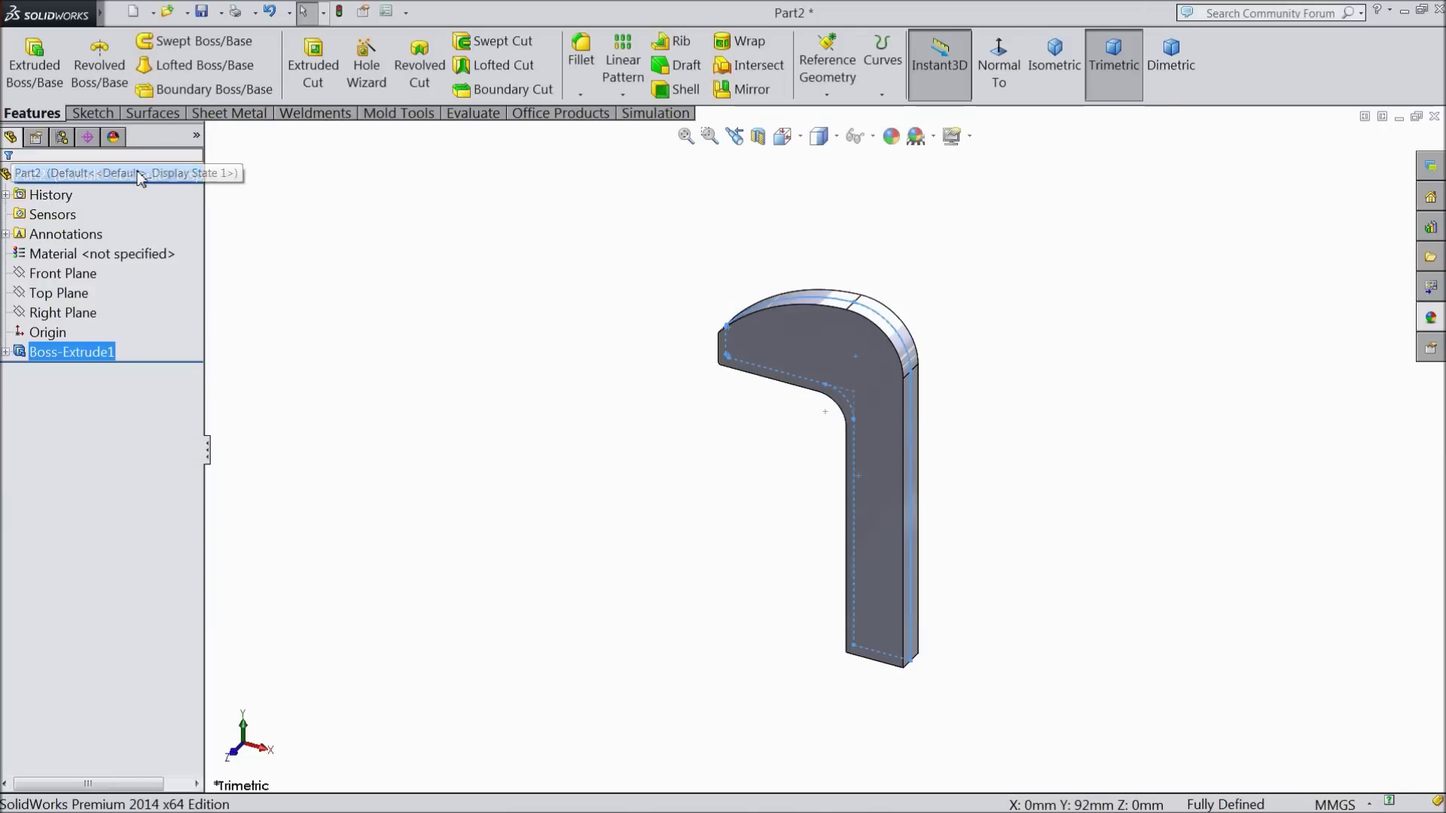
# - Apply the cast iron appearance from the iron metals to the whole part
pyautogui.click(1430, 319)
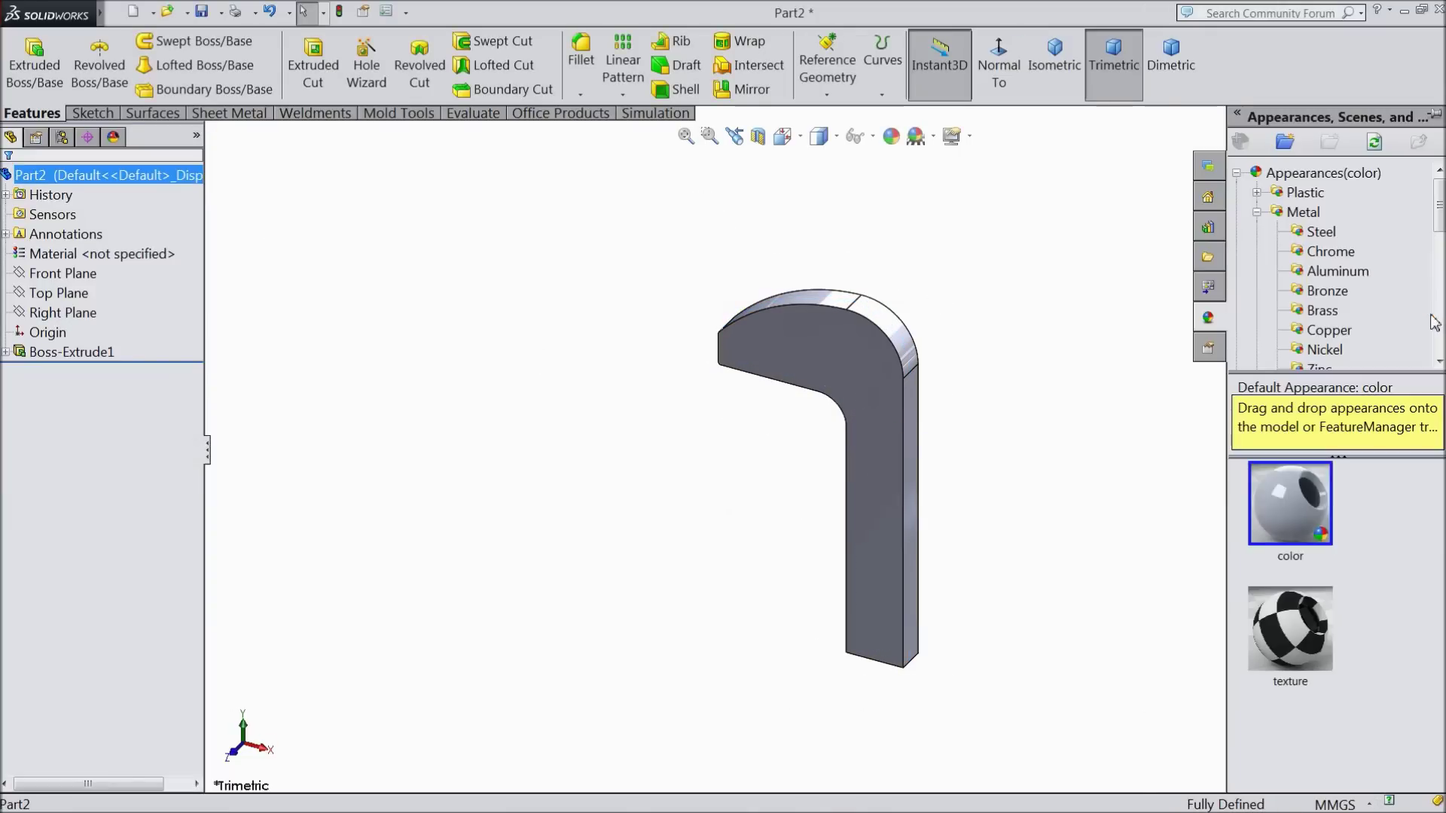
pyautogui.click(1303, 212)
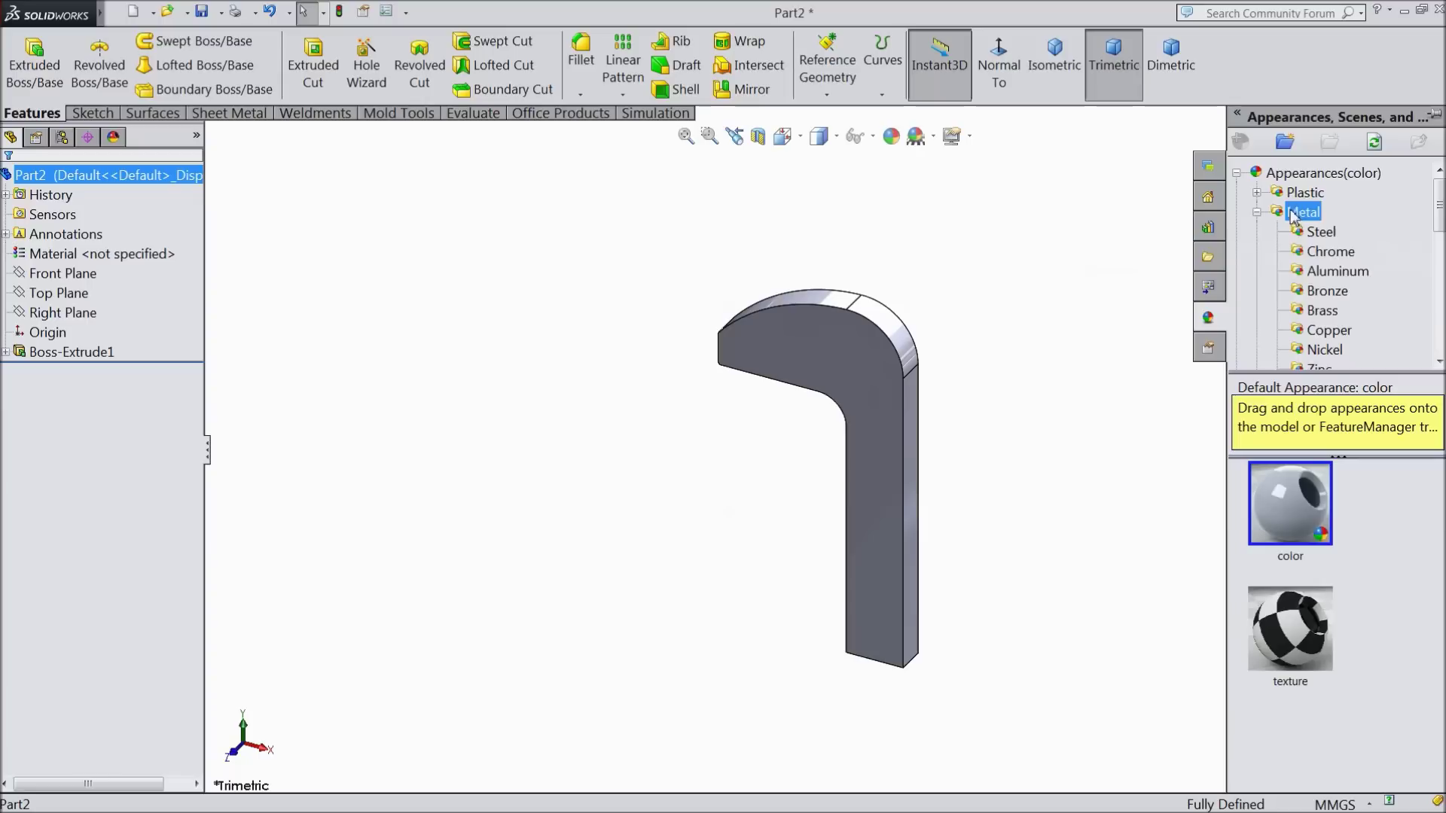
pyautogui.scroll(-1, 1339, 340)
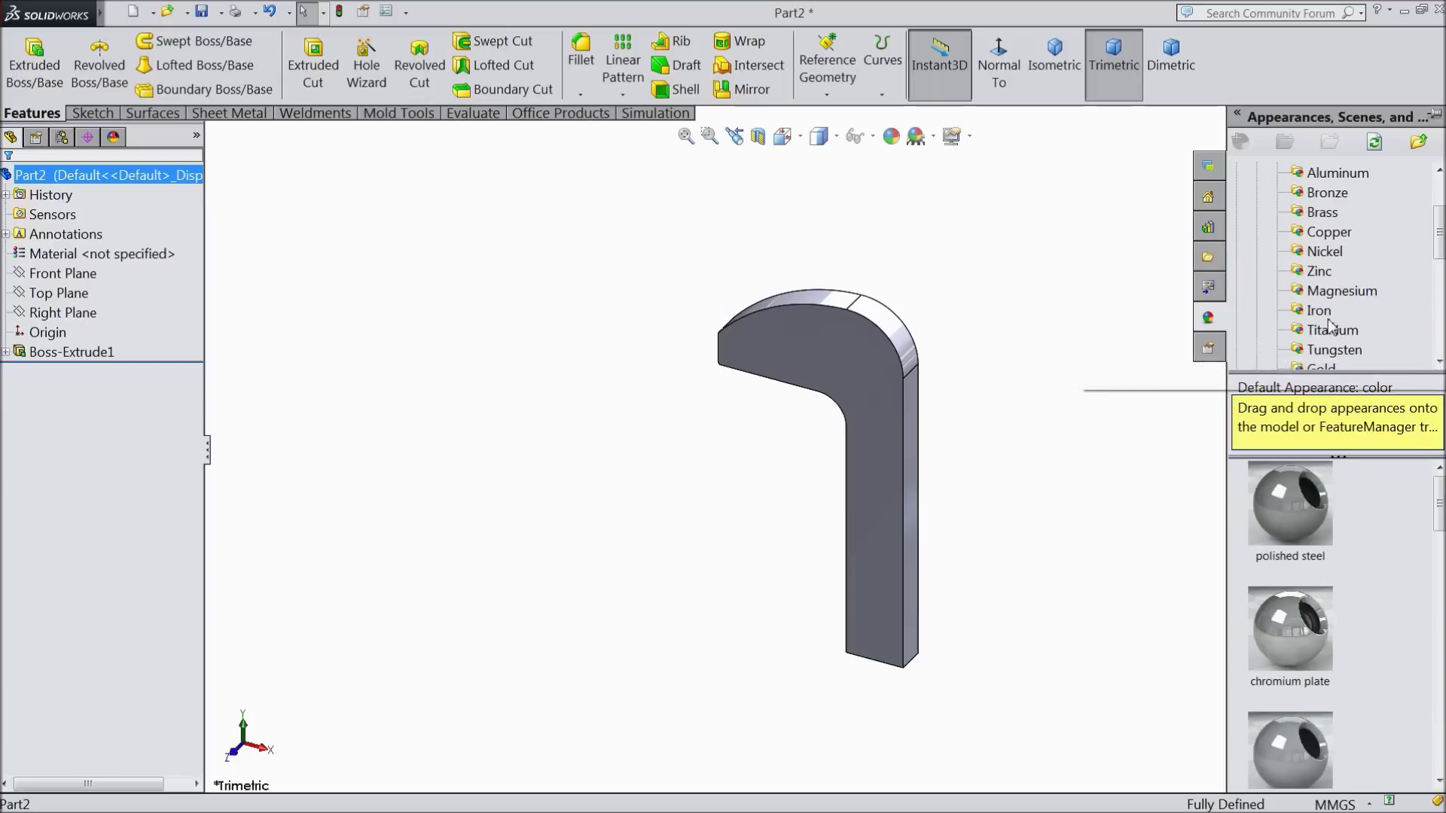
pyautogui.click(1320, 310)
pyautogui.scroll(-1, 1325, 508)
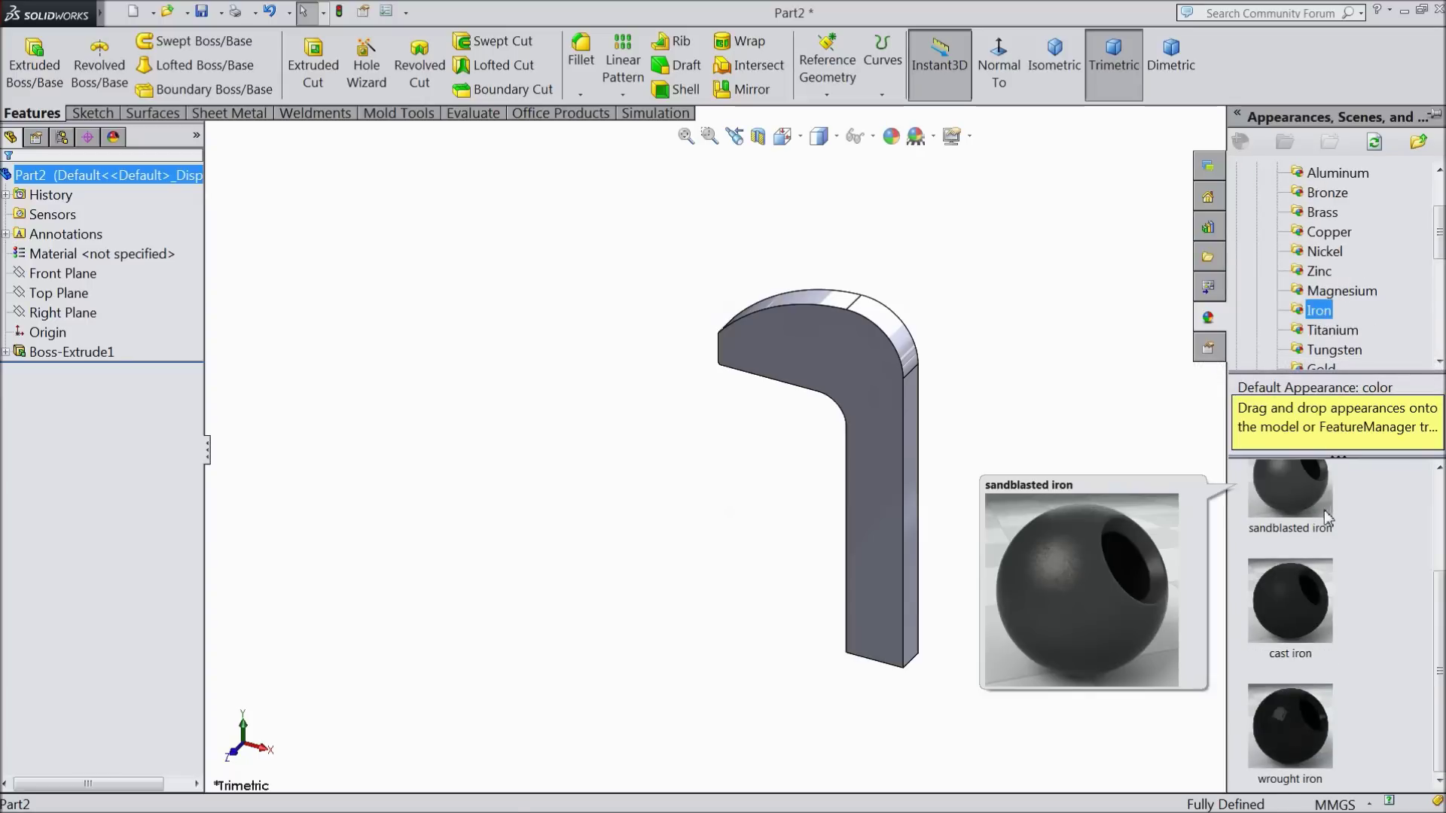
pyautogui.doubleClick(1287, 617)
# - Start a new sketch on the hook's flat front face and orient the view normal to it
pyautogui.moveTo(1038, 542); pyautogui.dragTo(1069, 326, button='middle')
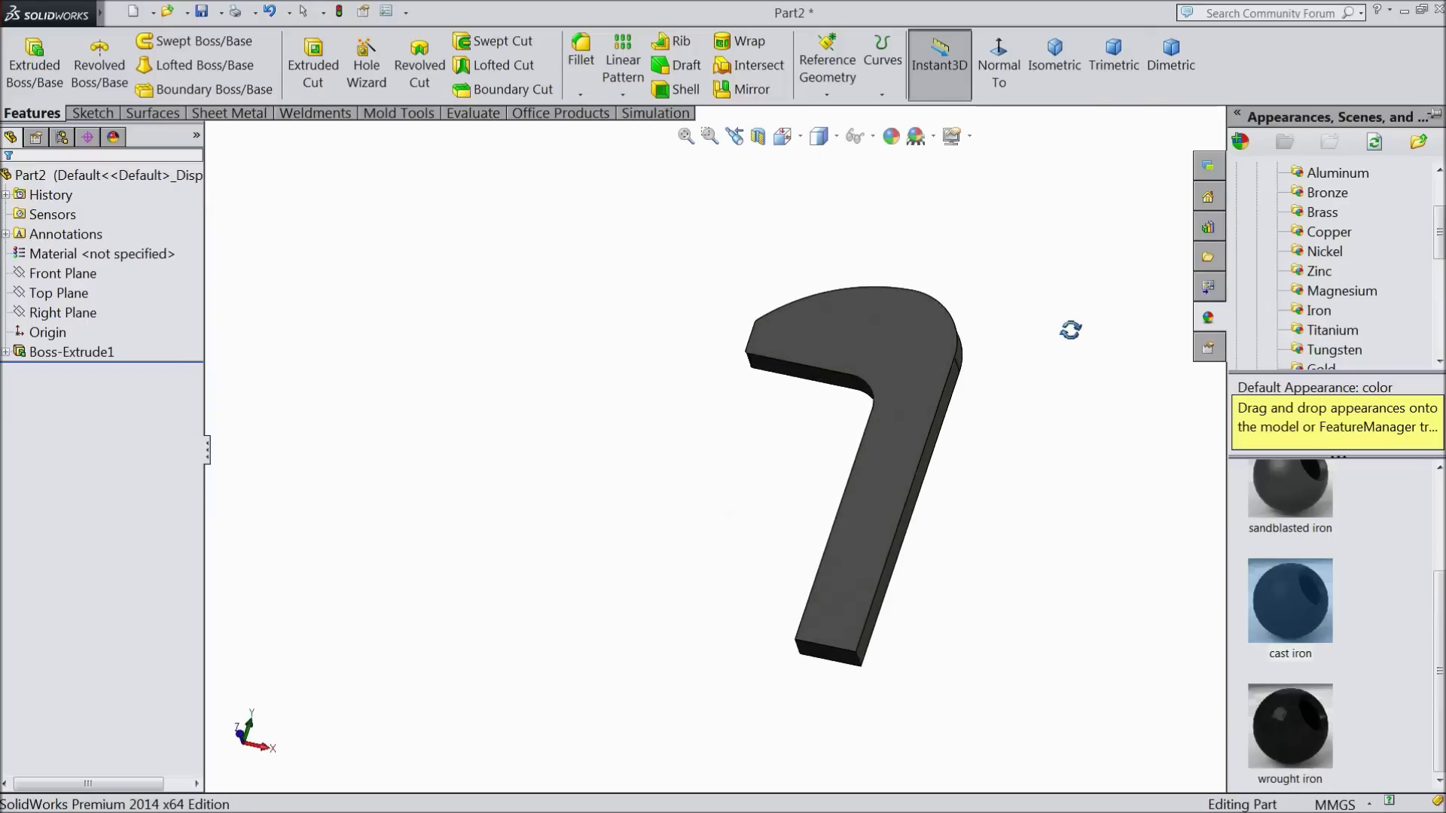
pyautogui.scroll(-5, 904, 437)
pyautogui.moveTo(900, 431); pyautogui.dragTo(884, 455, button='middle')
pyautogui.scroll(4, 885, 460)
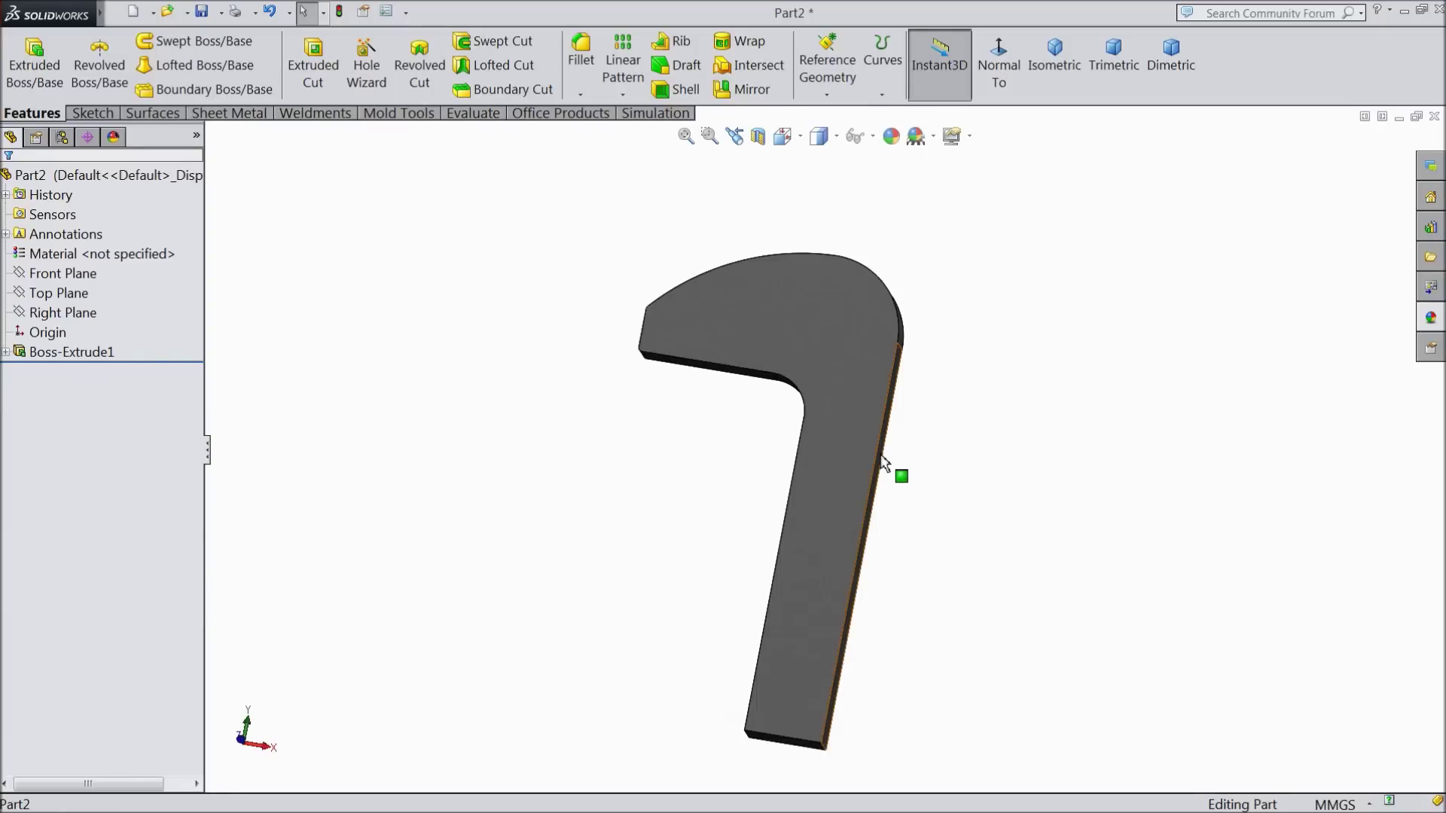
pyautogui.moveTo(881, 419); pyautogui.dragTo(852, 504, button='middle')
pyautogui.scroll(-3, 770, 397)
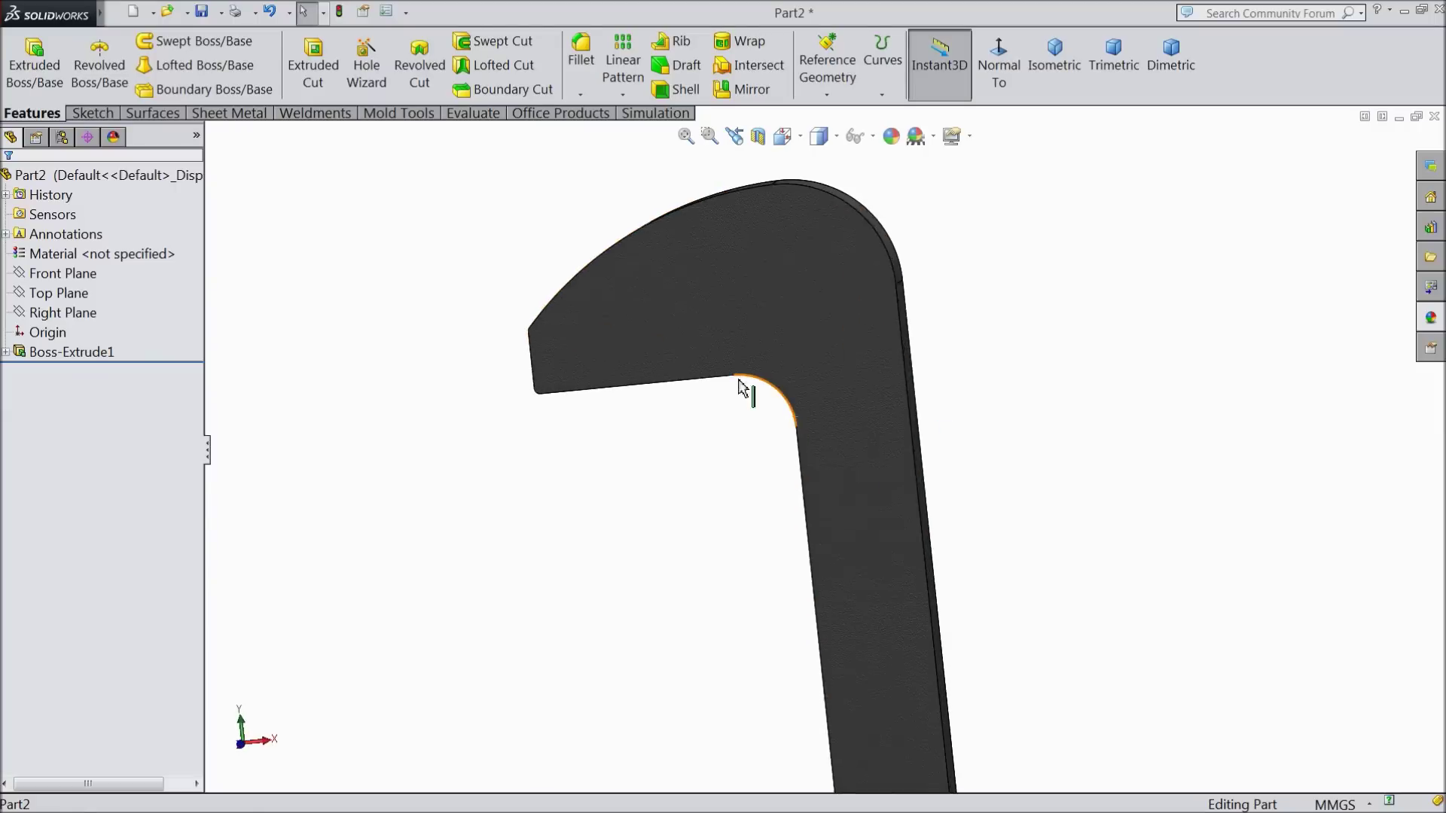
pyautogui.click(706, 342)
pyautogui.click(757, 309)
pyautogui.click(999, 66)
pyautogui.scroll(-5, 836, 298)
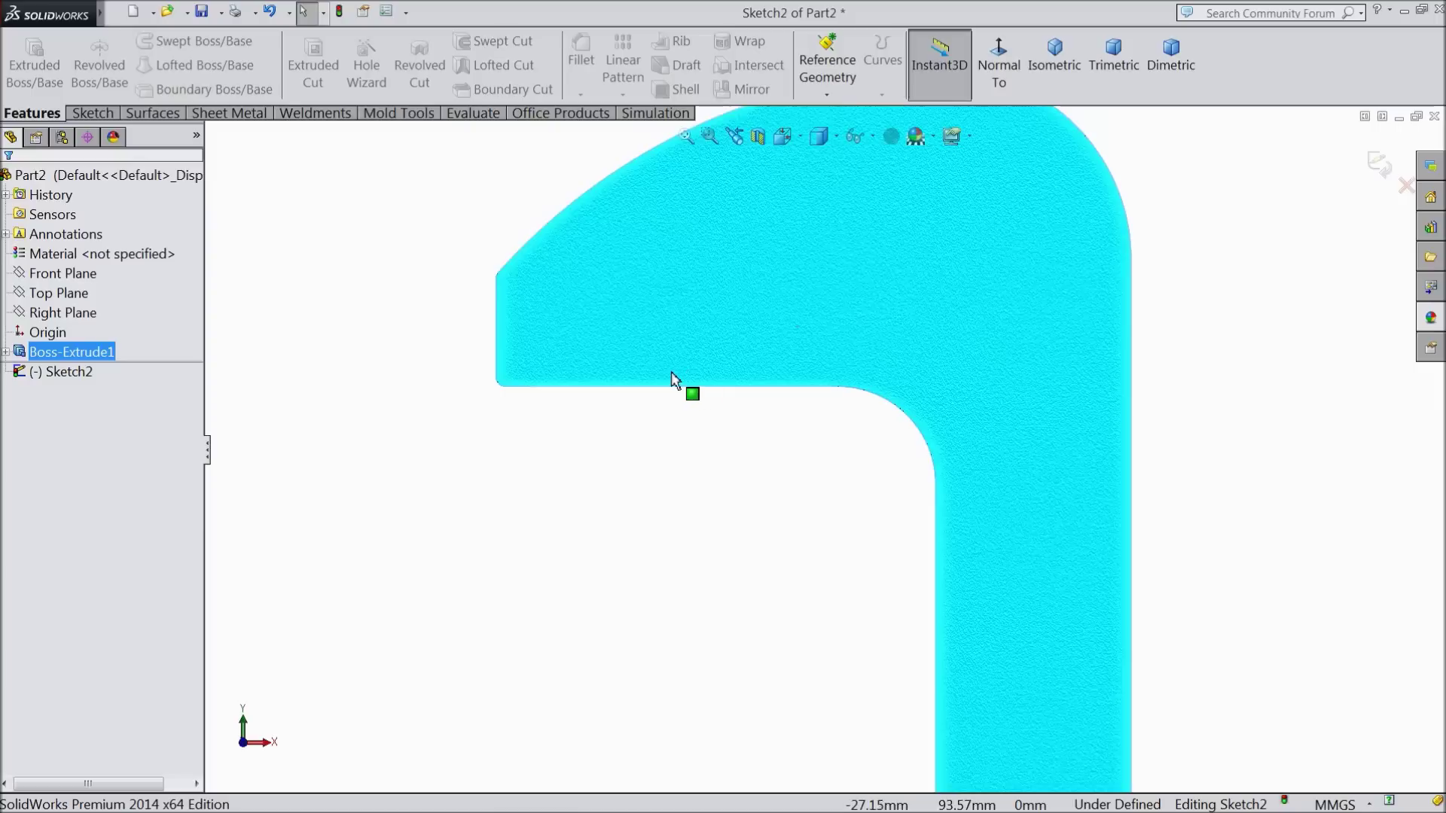
pyautogui.scroll(-1, 678, 375)
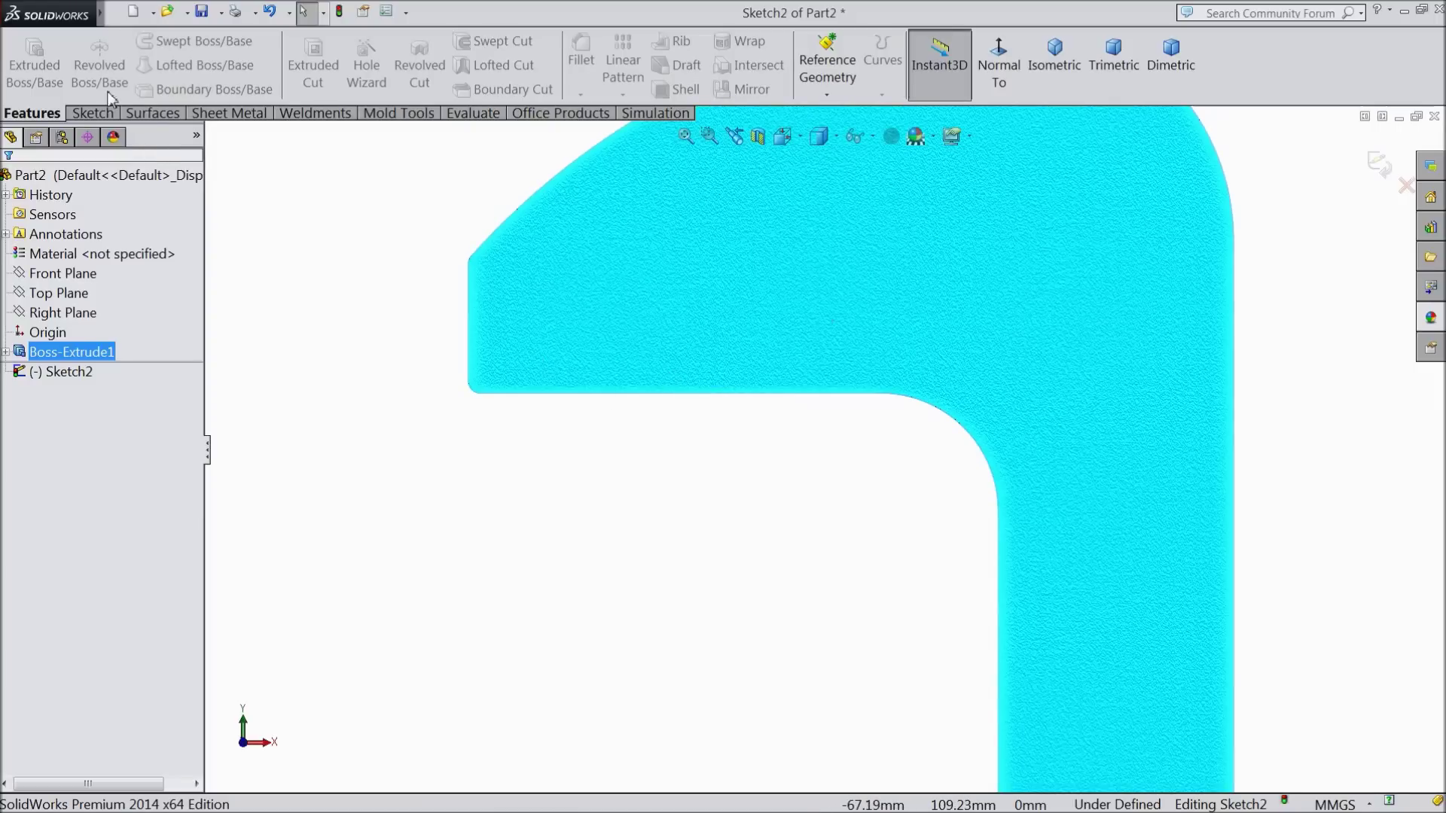
# - Convert the jaw's lower horizontal edge, the inner fillet edge, the small tip corner edge and the vertical tip edge into sketch entities
pyautogui.click(94, 114)
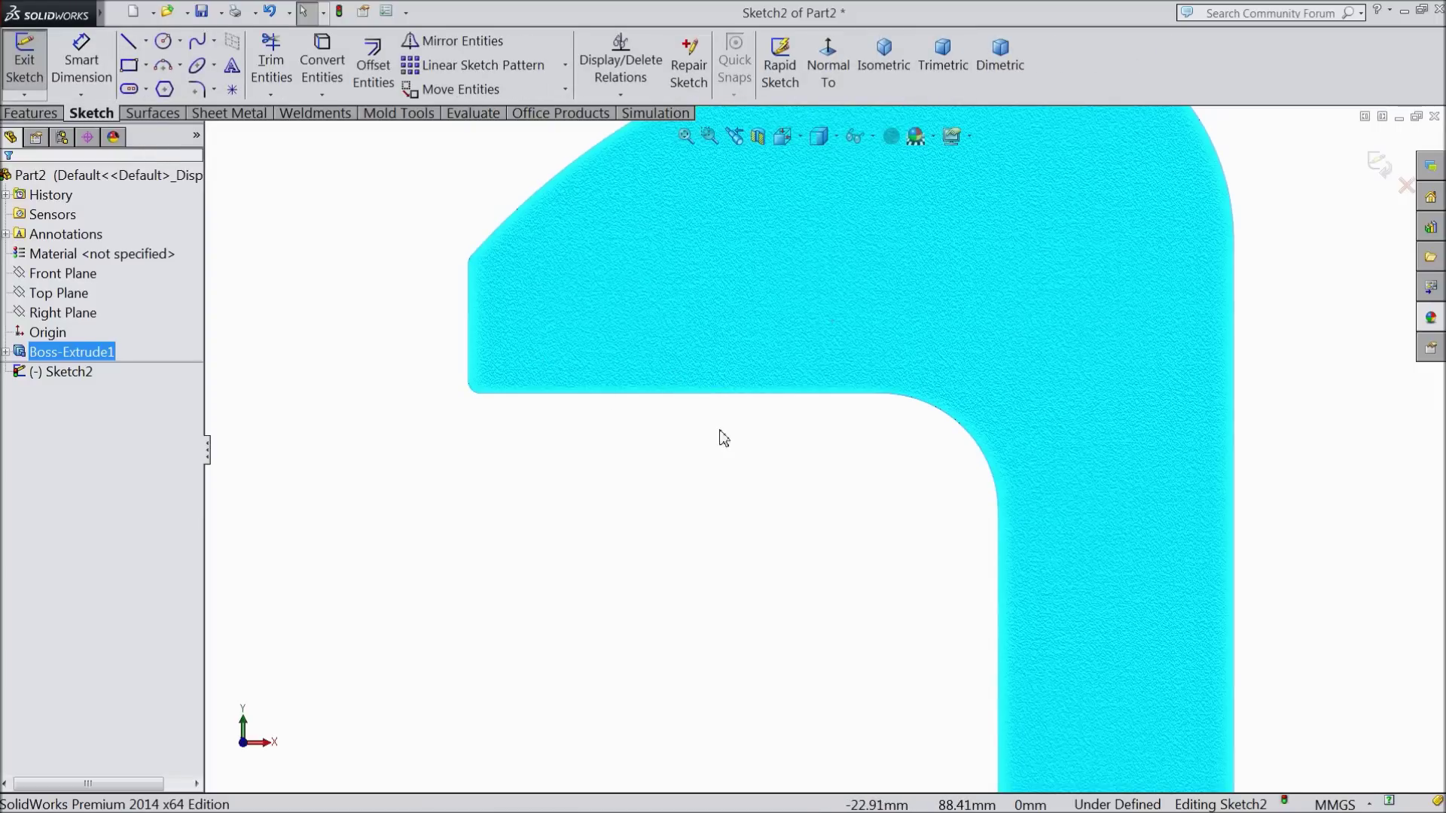
pyautogui.click(717, 392)
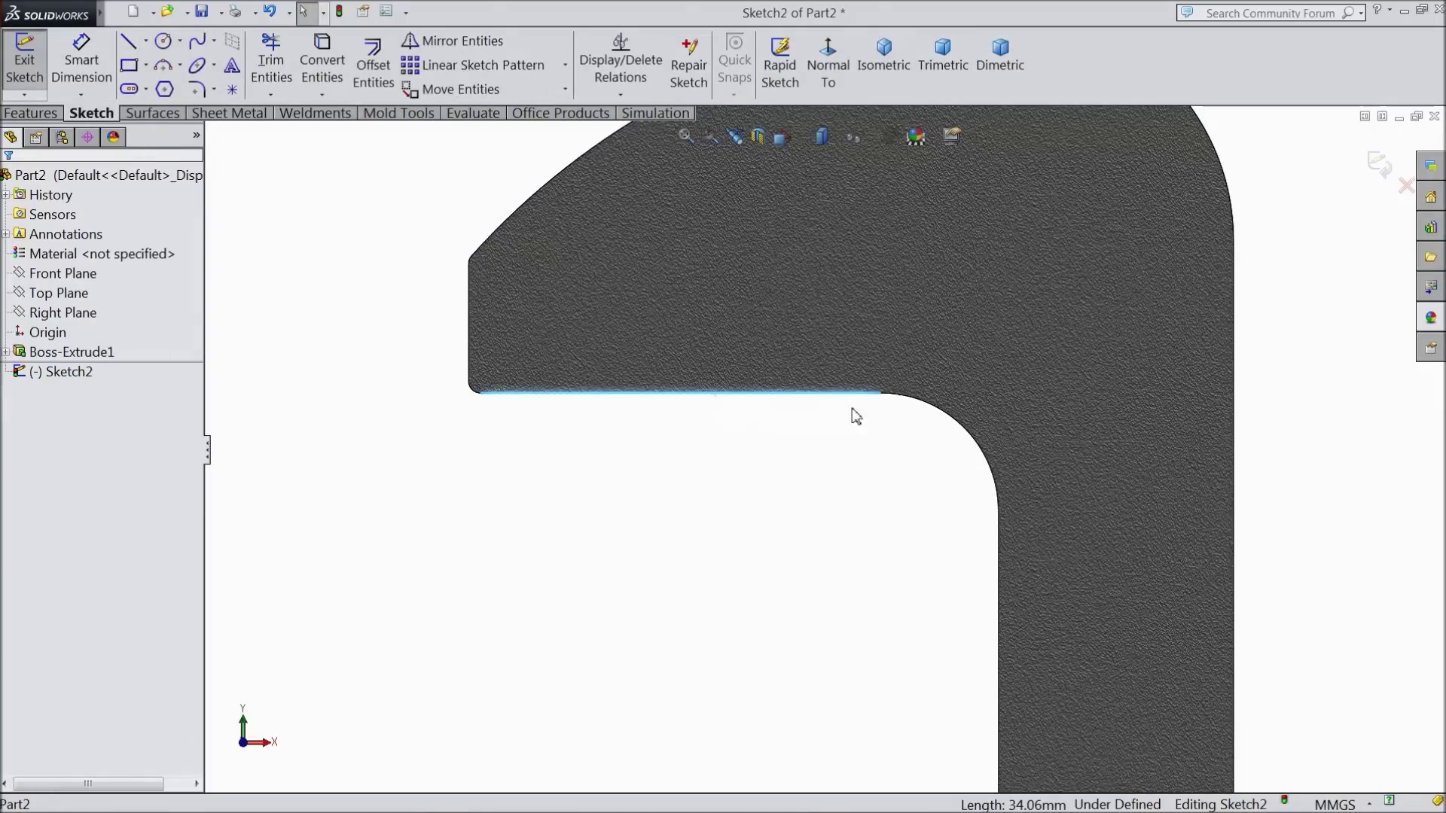
pyautogui.keyDown('ctrl'); pyautogui.click(970, 439); pyautogui.keyUp('ctrl')
pyautogui.click(322, 61)
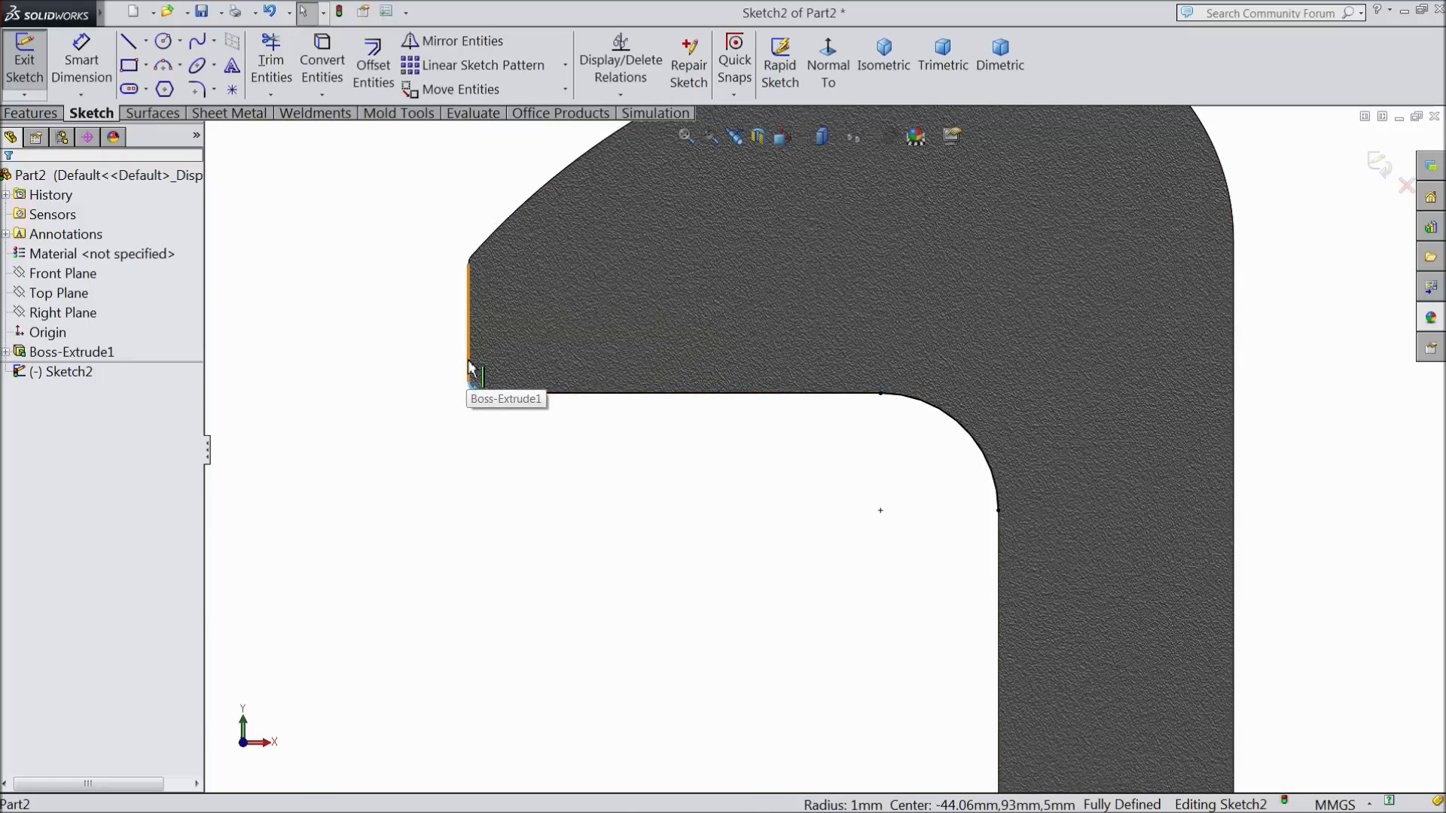
pyautogui.click(469, 367)
pyautogui.click(322, 61)
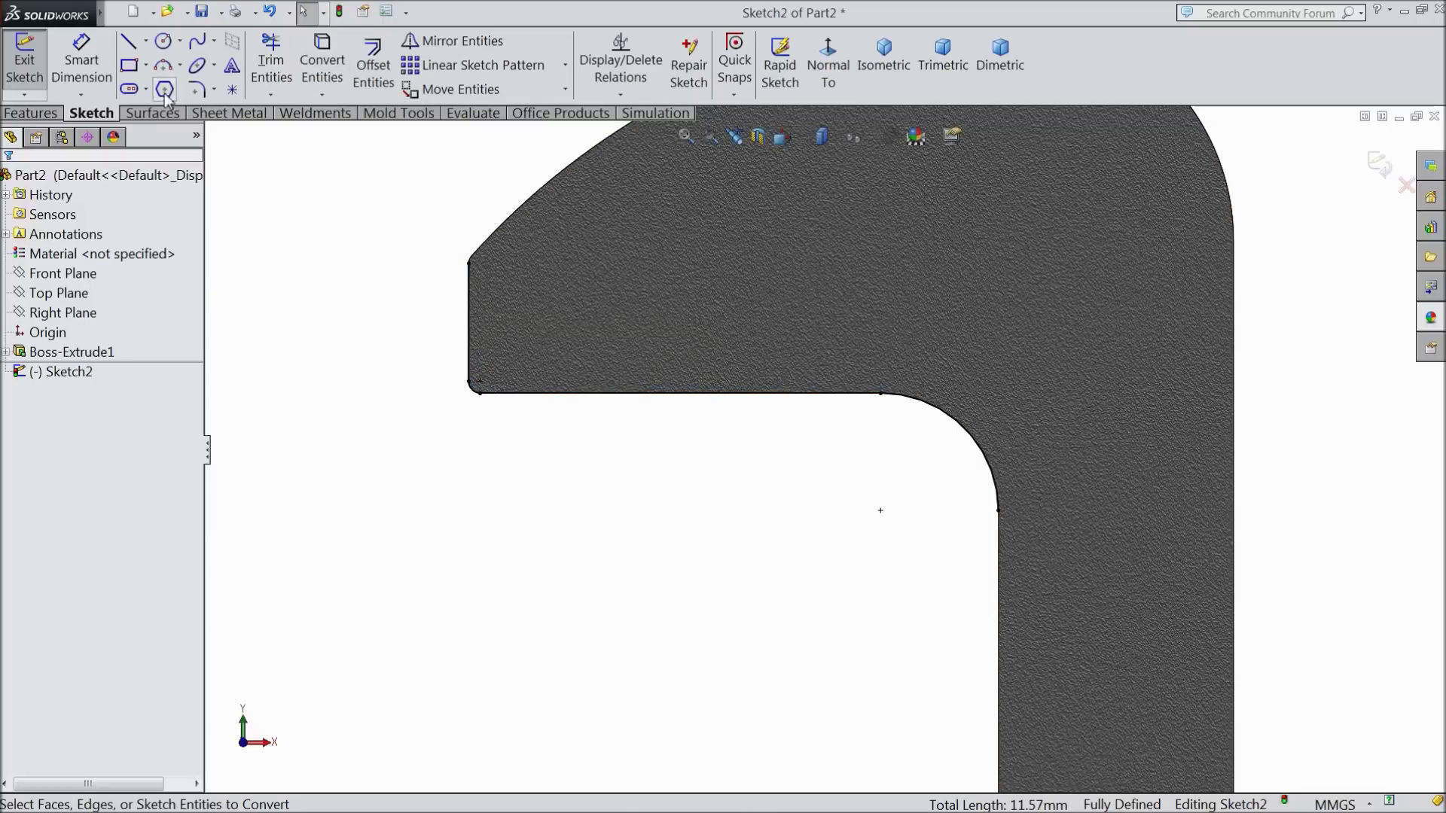
# - From the vertical tip edge, sketch a horizontal line about 45 mm long, a tangent arc of about 10.6 mm radius, a short slanted line and a small closing arc
pyautogui.click(128, 43)
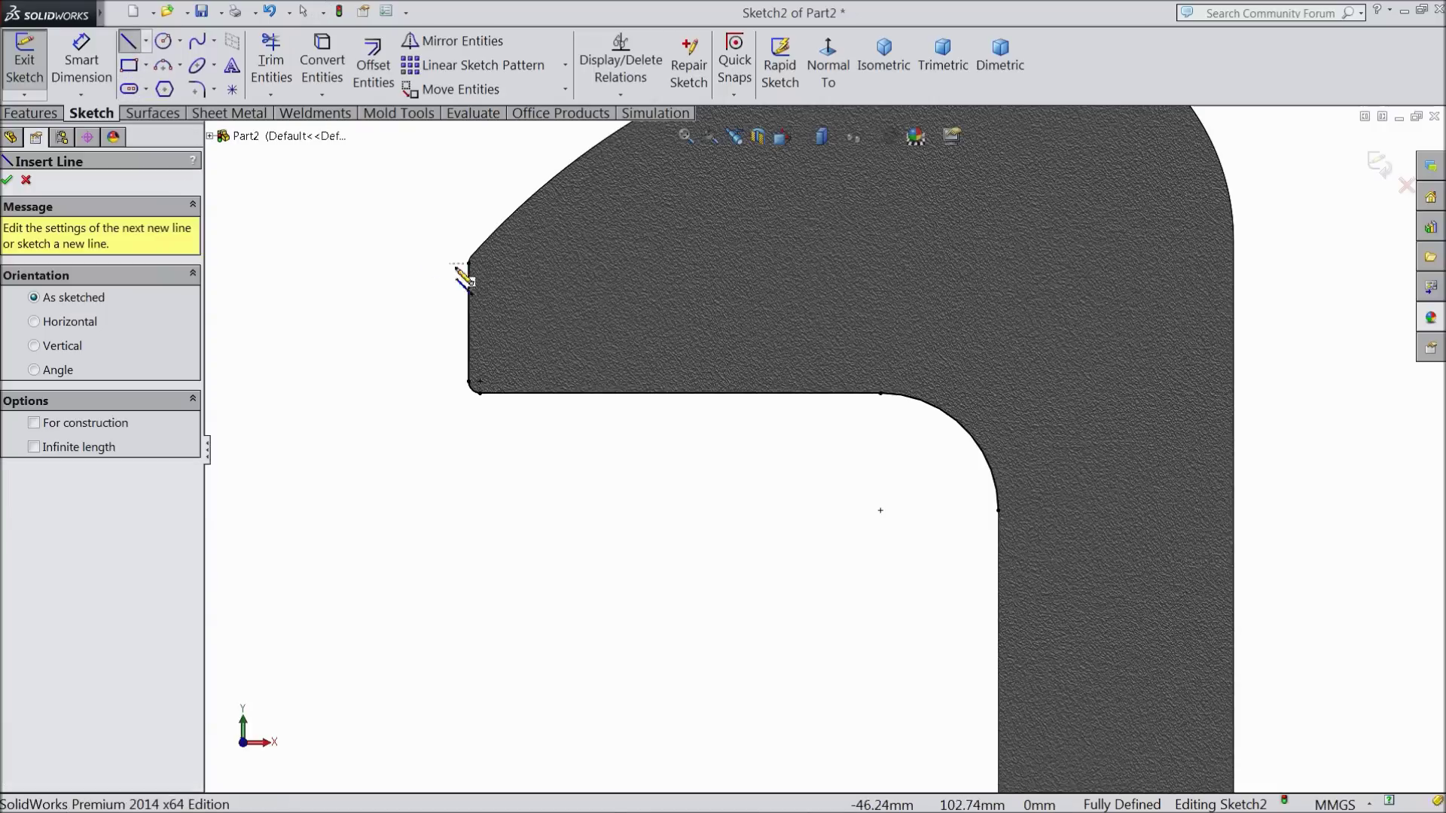
pyautogui.click(469, 321)
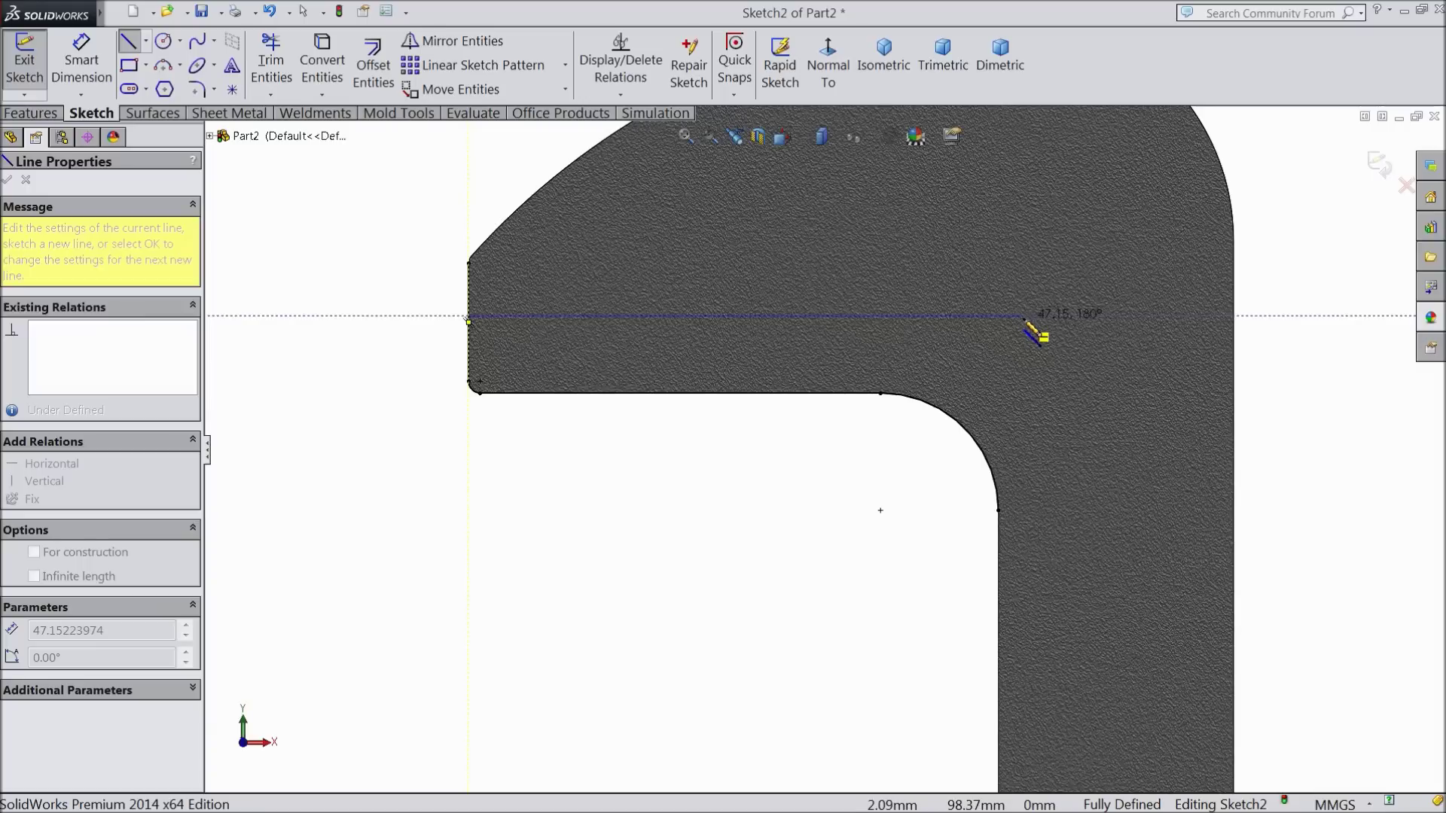
pyautogui.click(1000, 316)
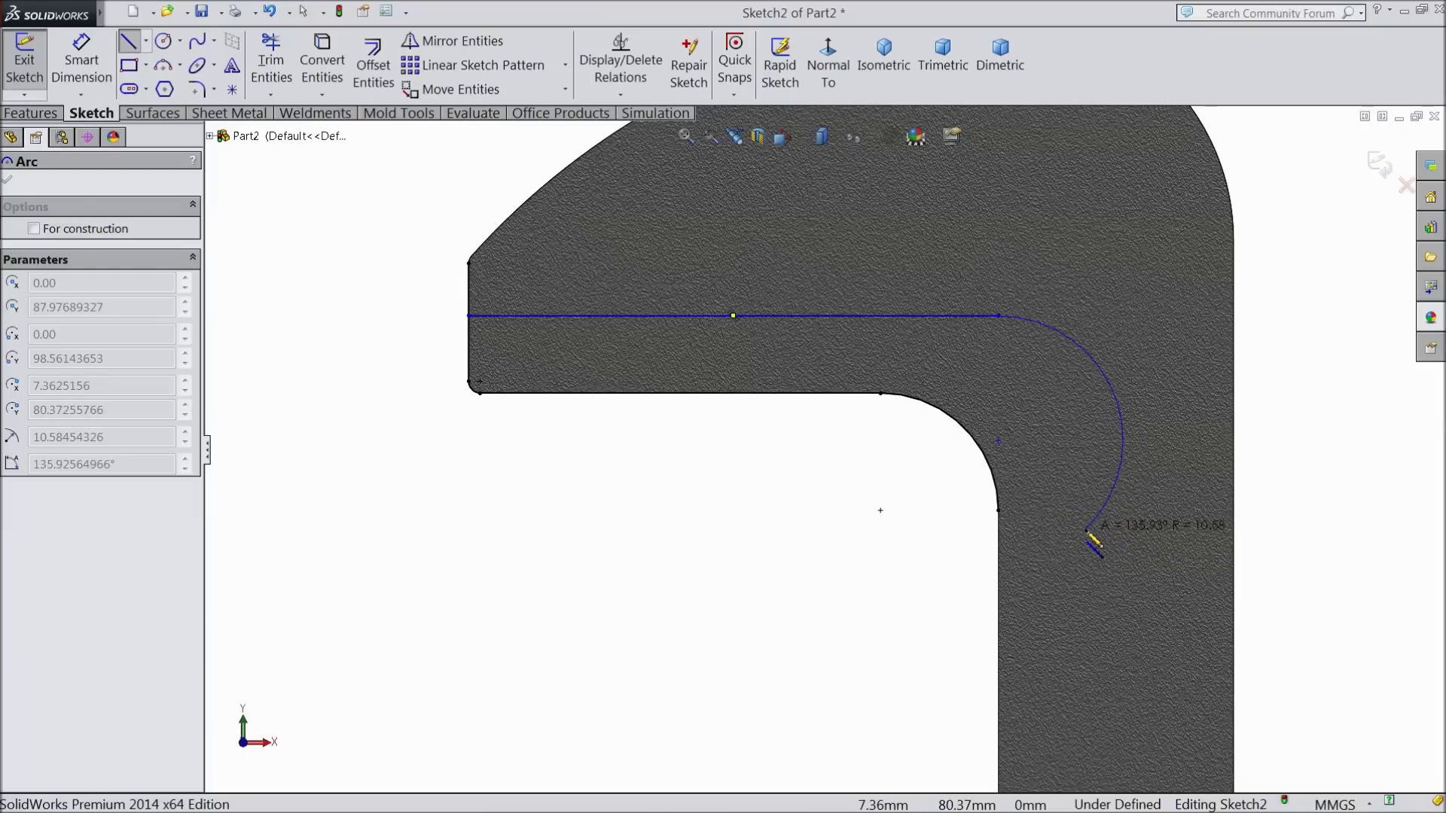
pyautogui.click(1087, 530)
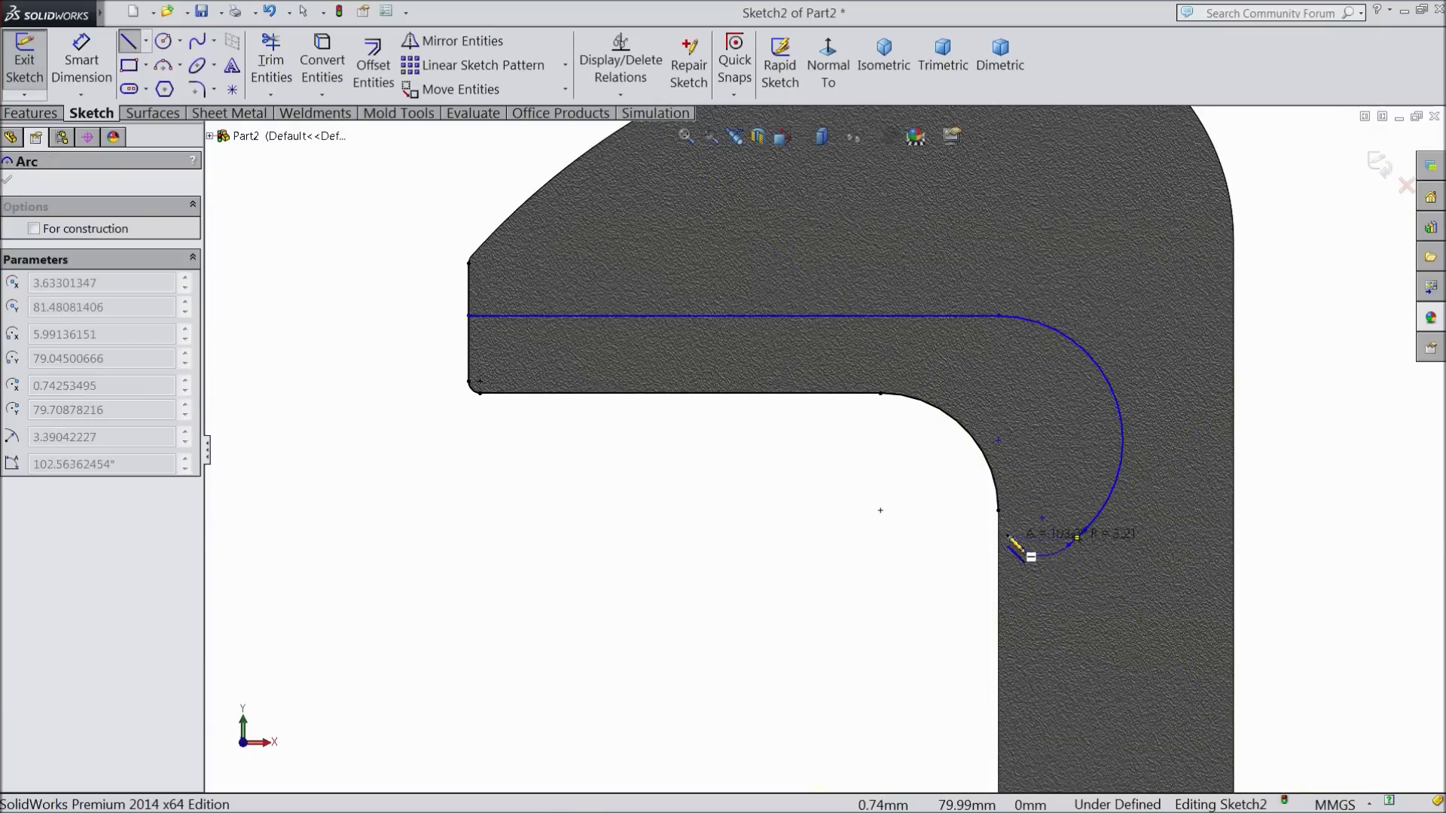
pyautogui.click(999, 514)
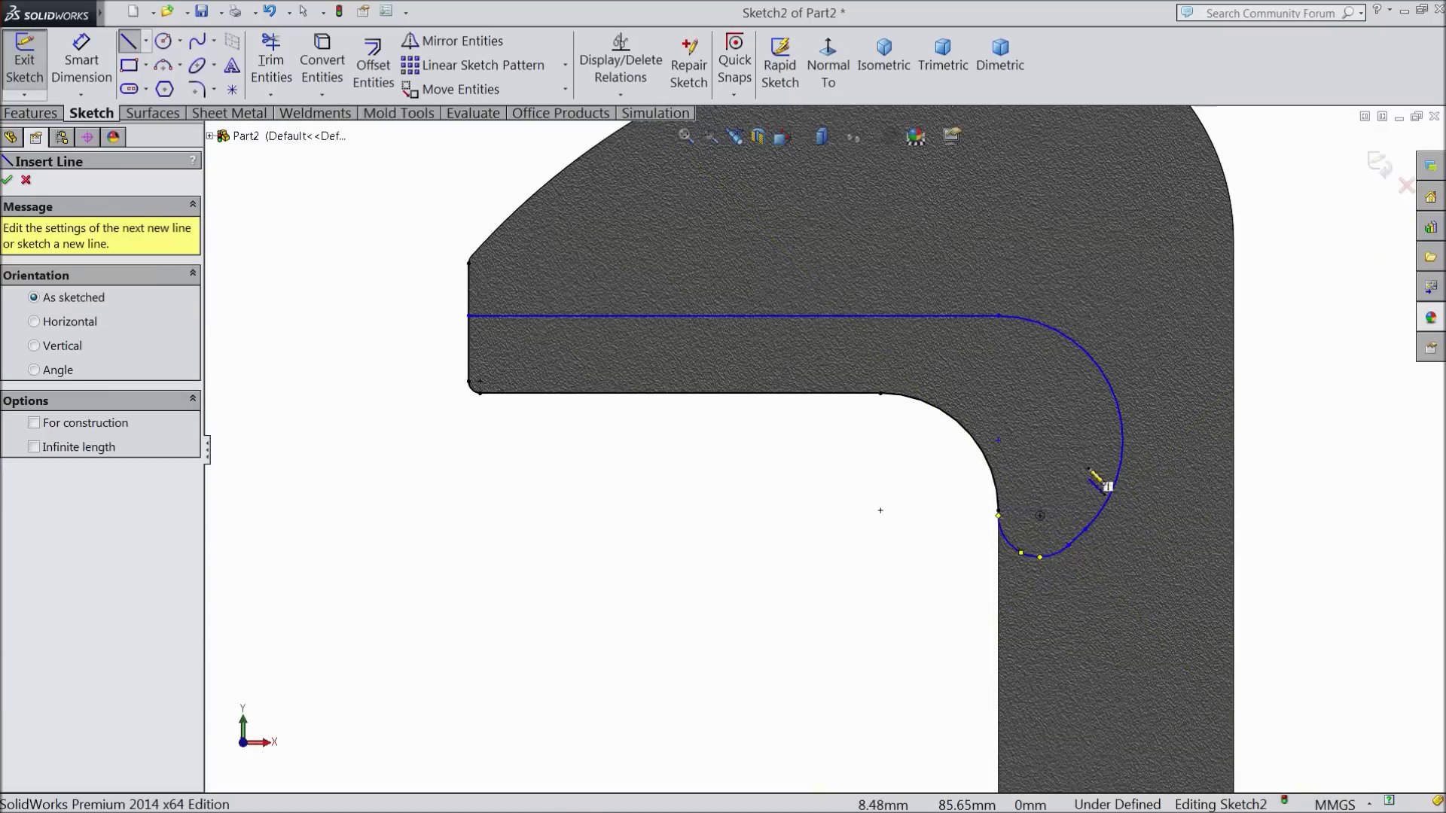
# - Make the small closing arc tangent to the converted inner fillet arc
pyautogui.scroll(-3, 1104, 530)
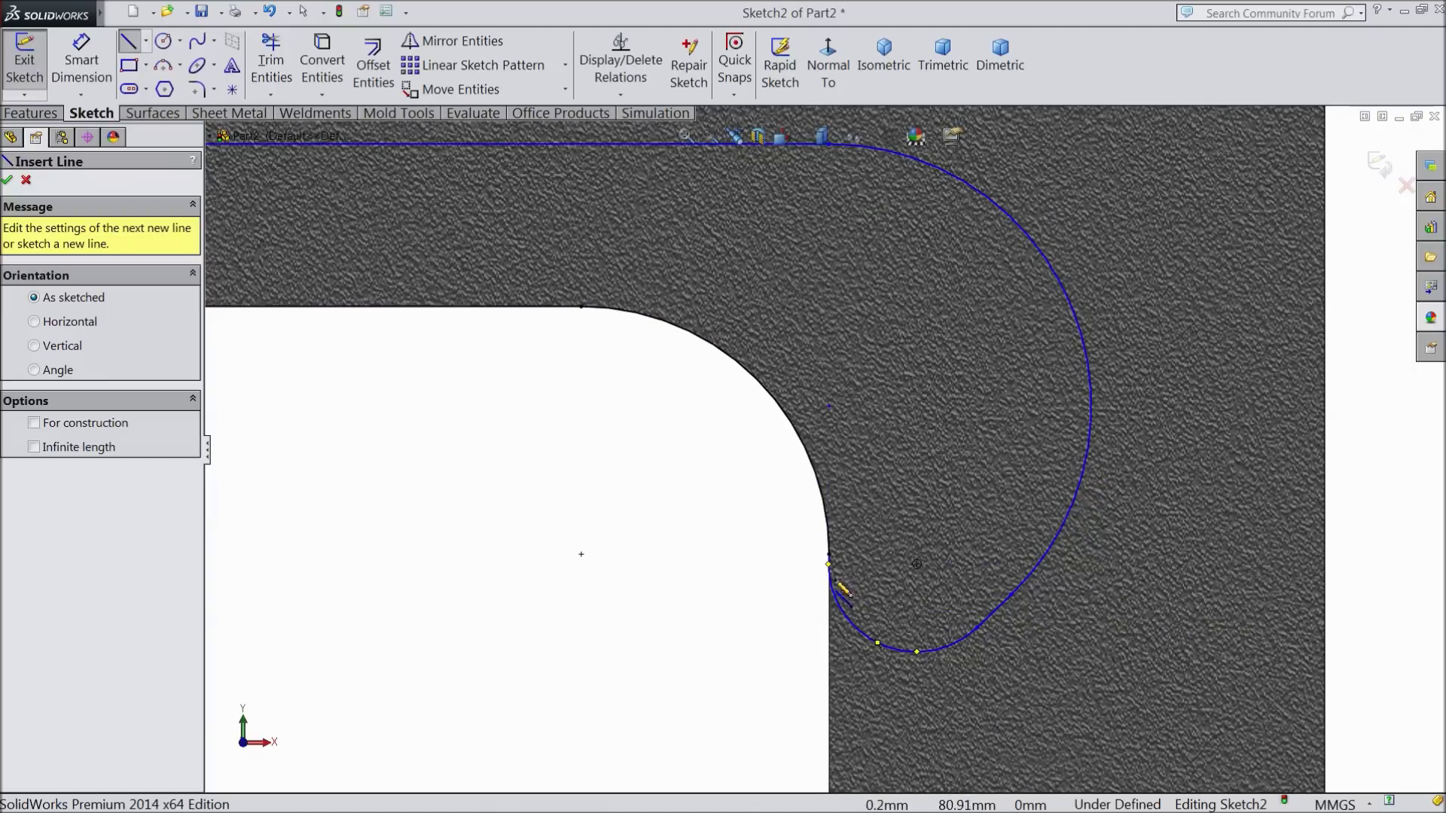
pyautogui.scroll(-5, 848, 589)
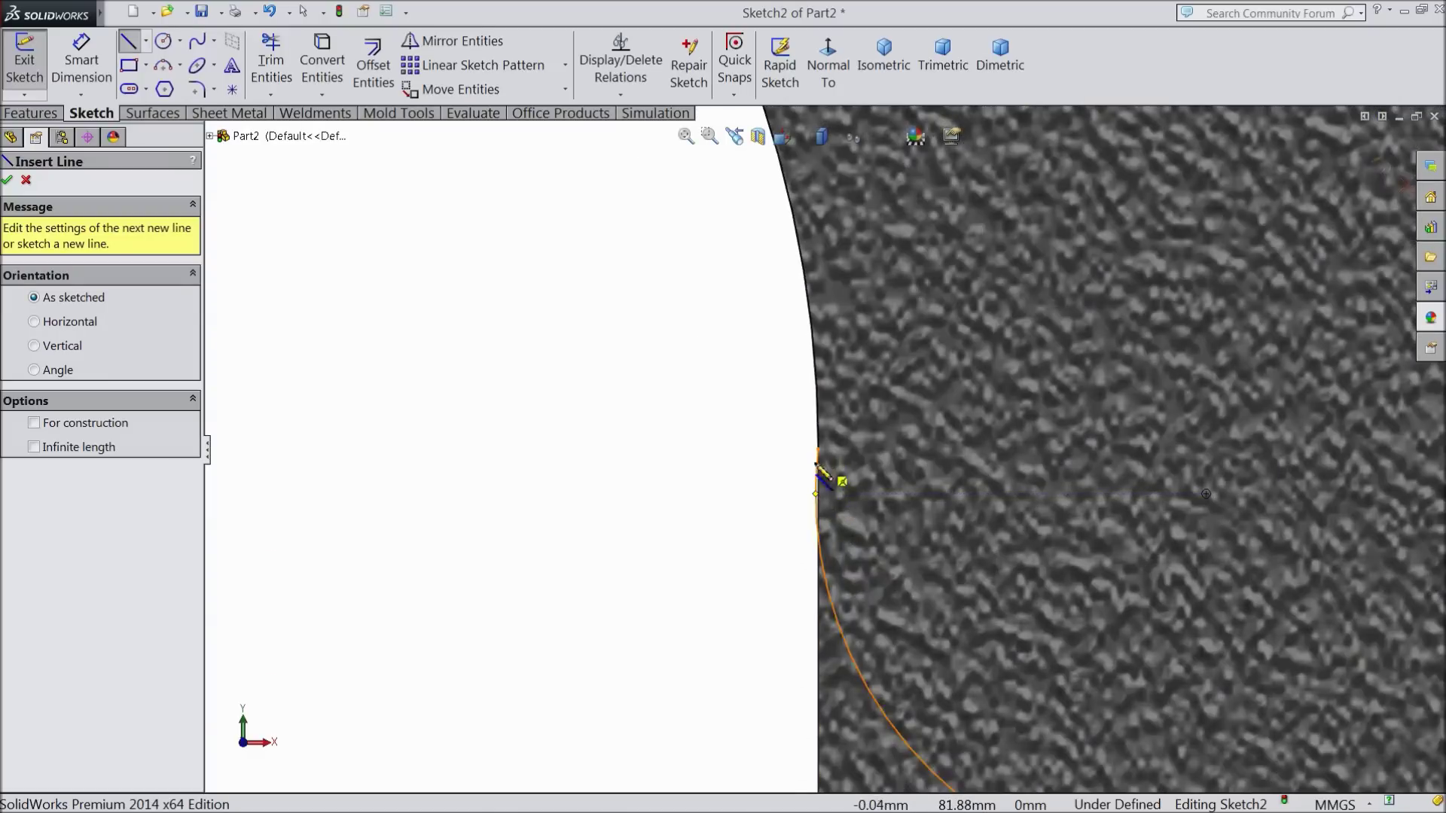
pyautogui.scroll(3, 828, 482)
pyautogui.rightClick(582, 384)
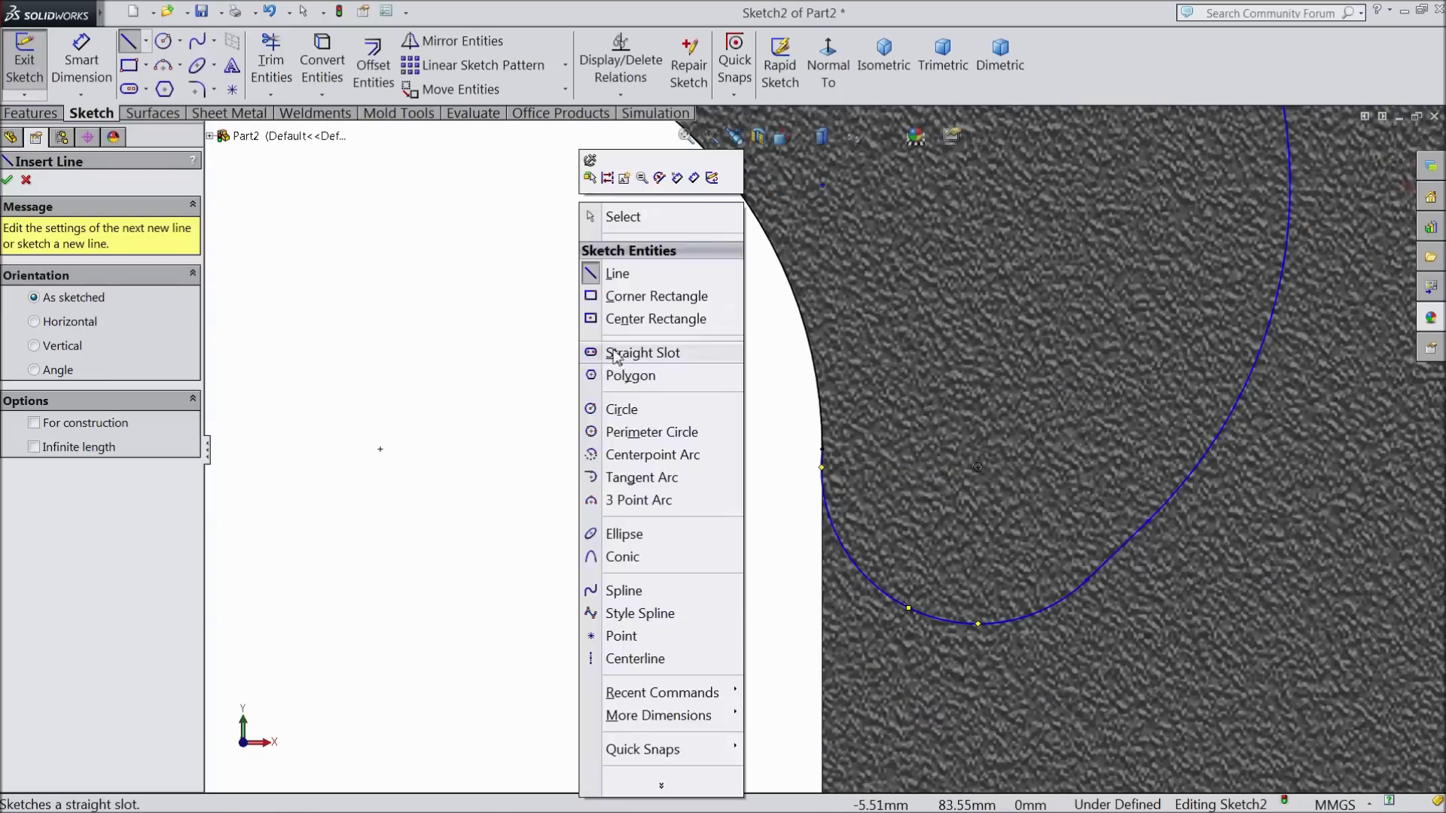
pyautogui.click(619, 217)
pyautogui.scroll(-2, 844, 482)
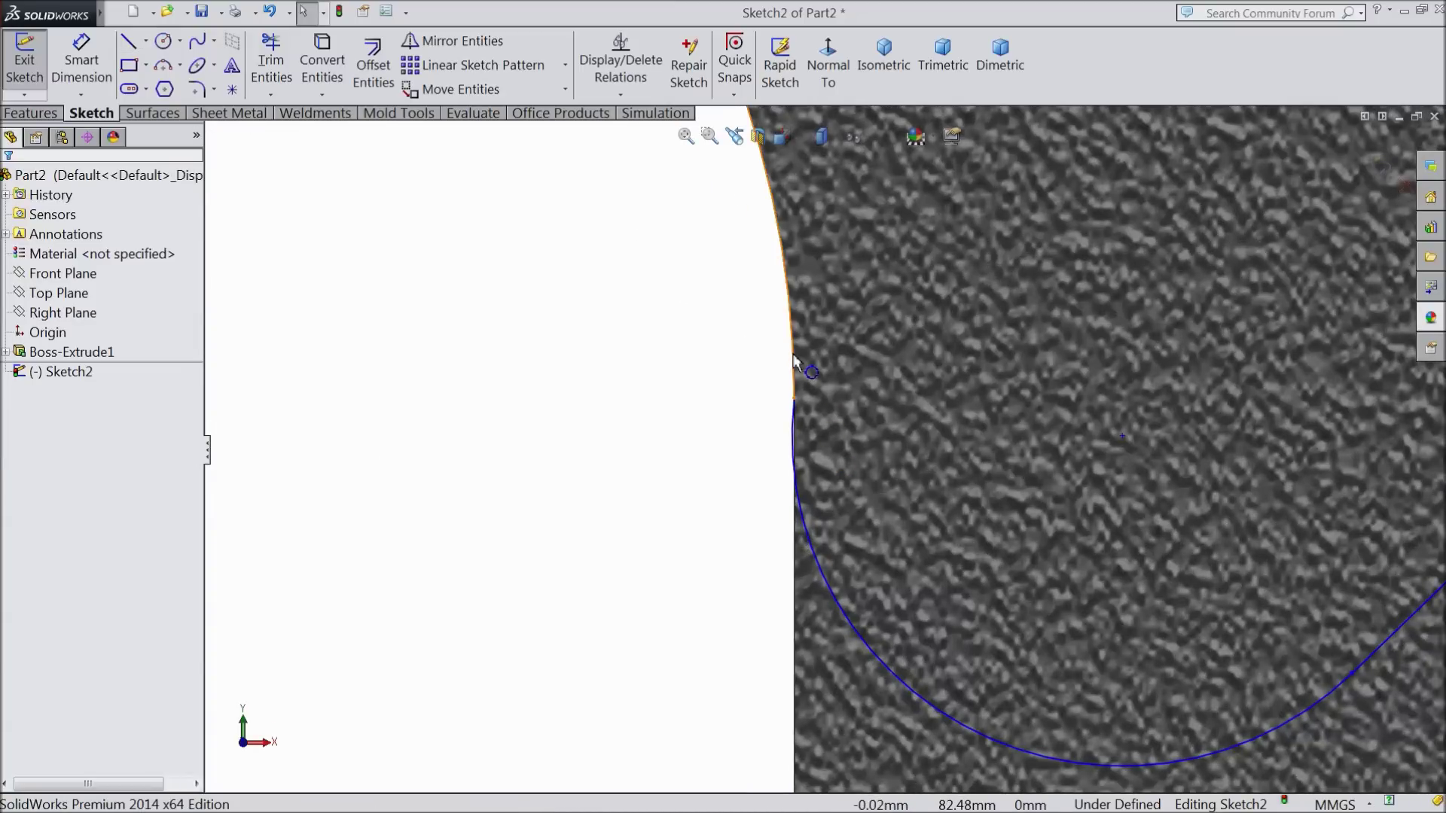
pyautogui.click(793, 481)
pyautogui.keyDown('ctrl'); pyautogui.click(799, 503); pyautogui.keyUp('ctrl')
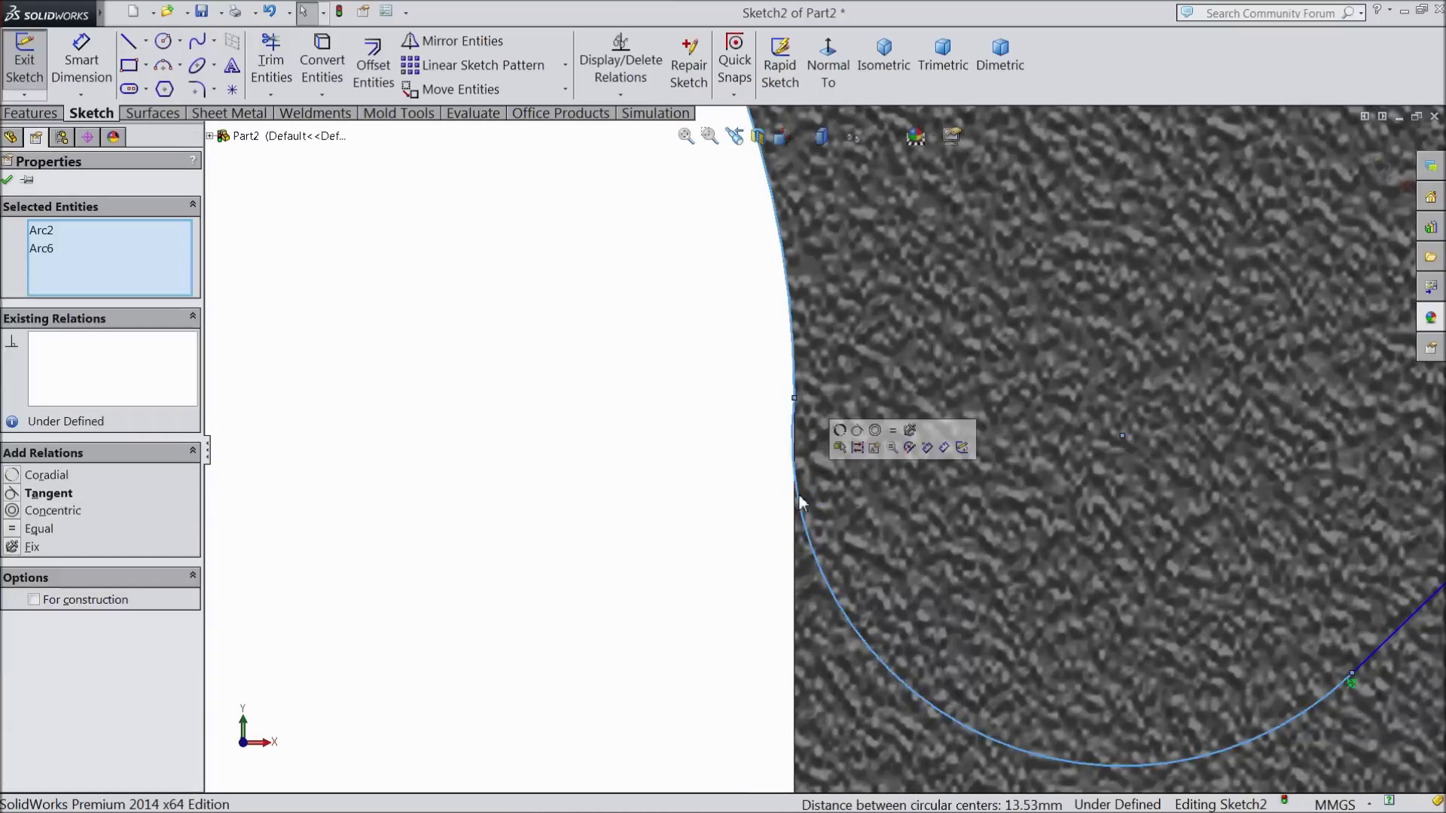
pyautogui.click(857, 433)
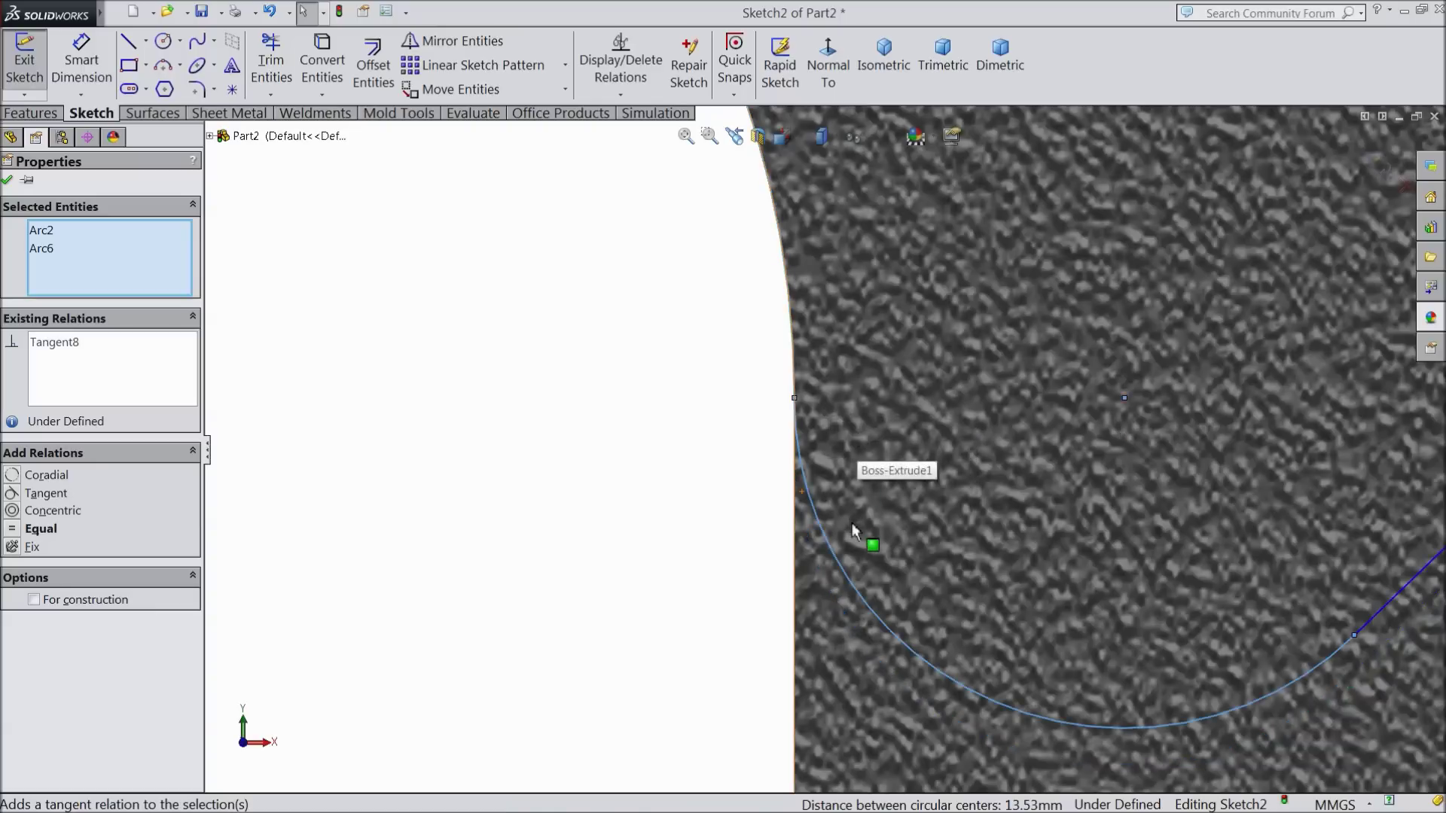
# - Examine the existing relations of the short slanted line and the large arc in the profile
pyautogui.scroll(3, 980, 512)
pyautogui.scroll(-3, 1024, 513)
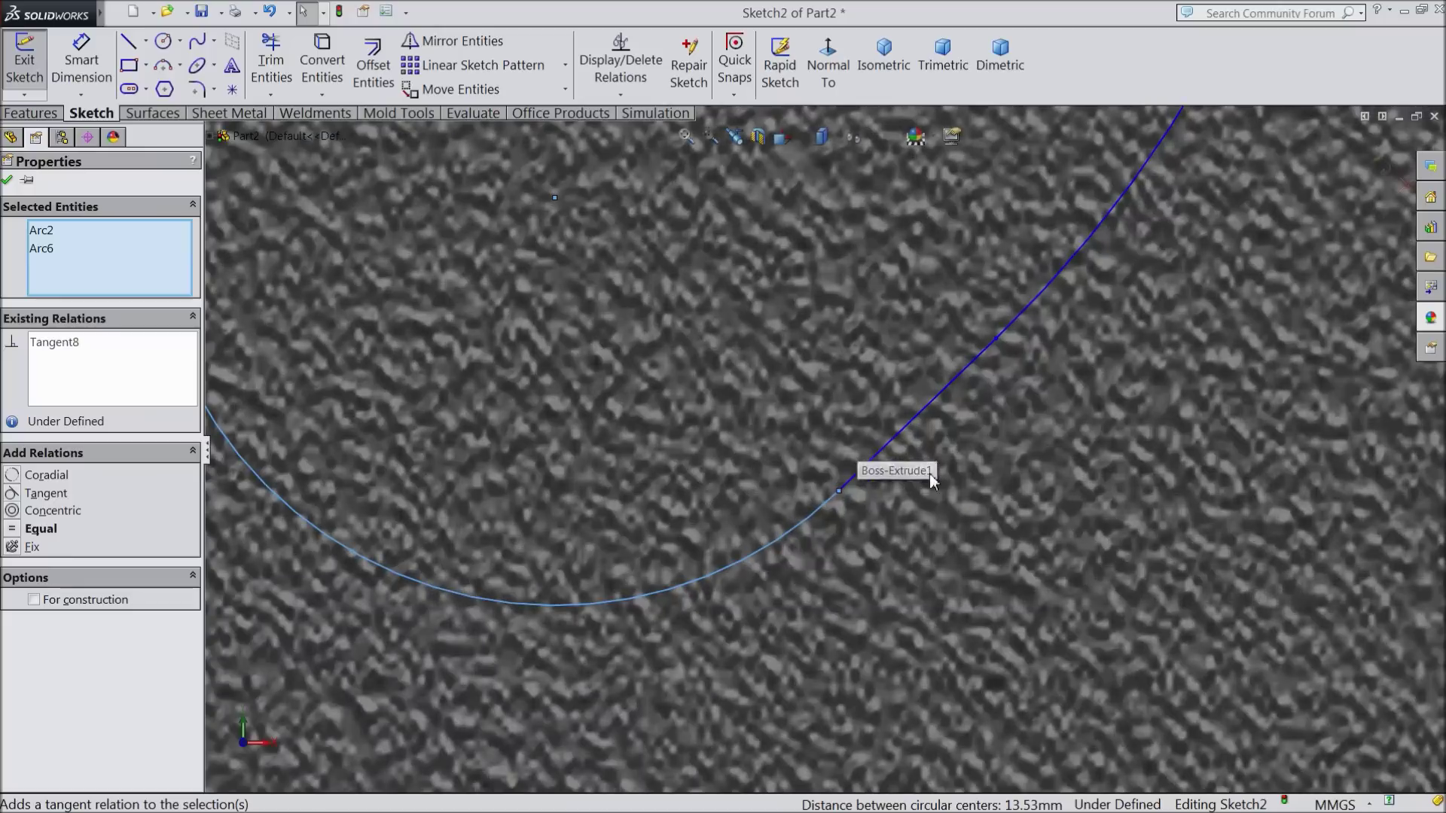
pyautogui.click(871, 468)
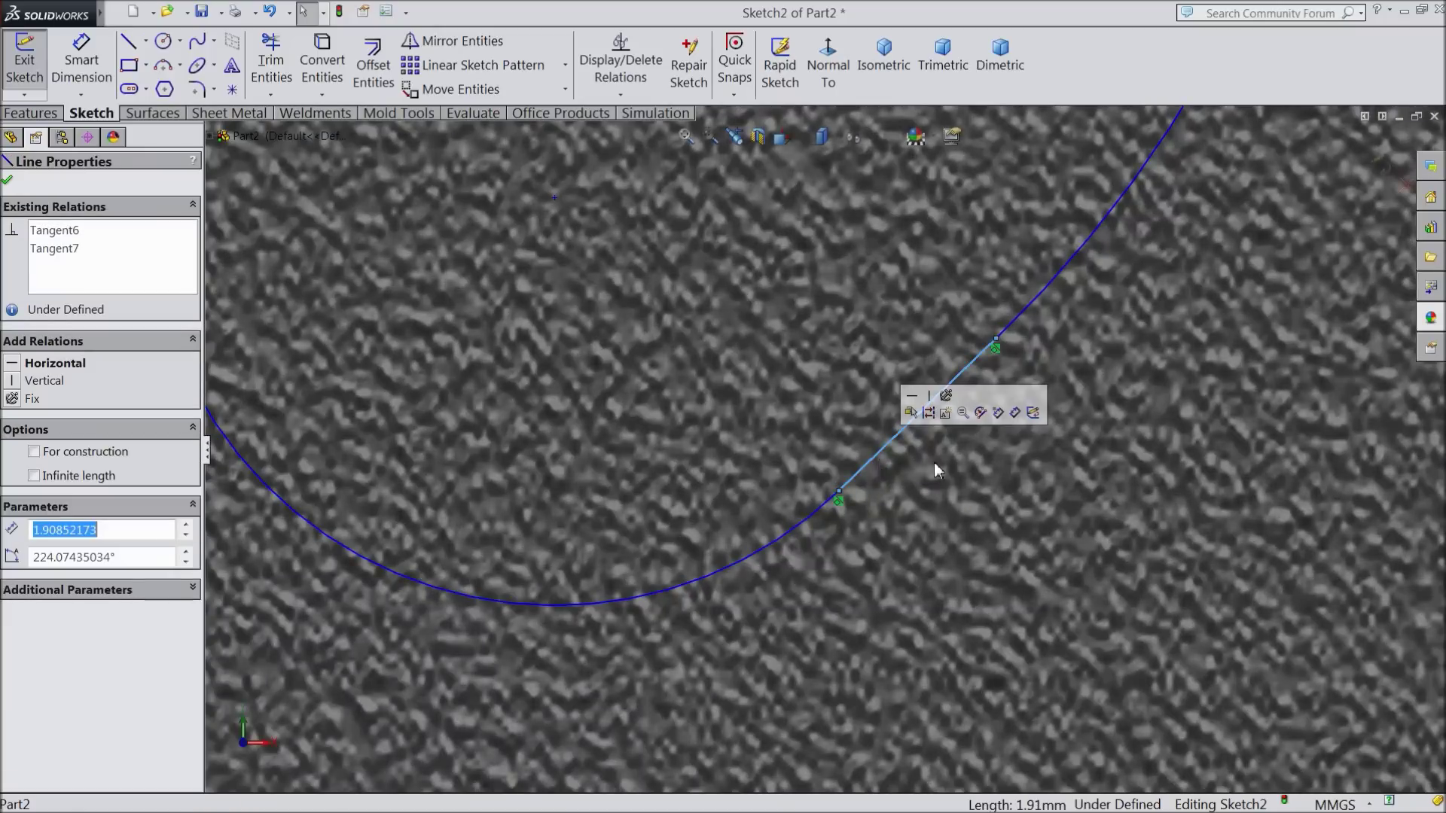
pyautogui.scroll(2, 938, 452)
pyautogui.scroll(2, 873, 435)
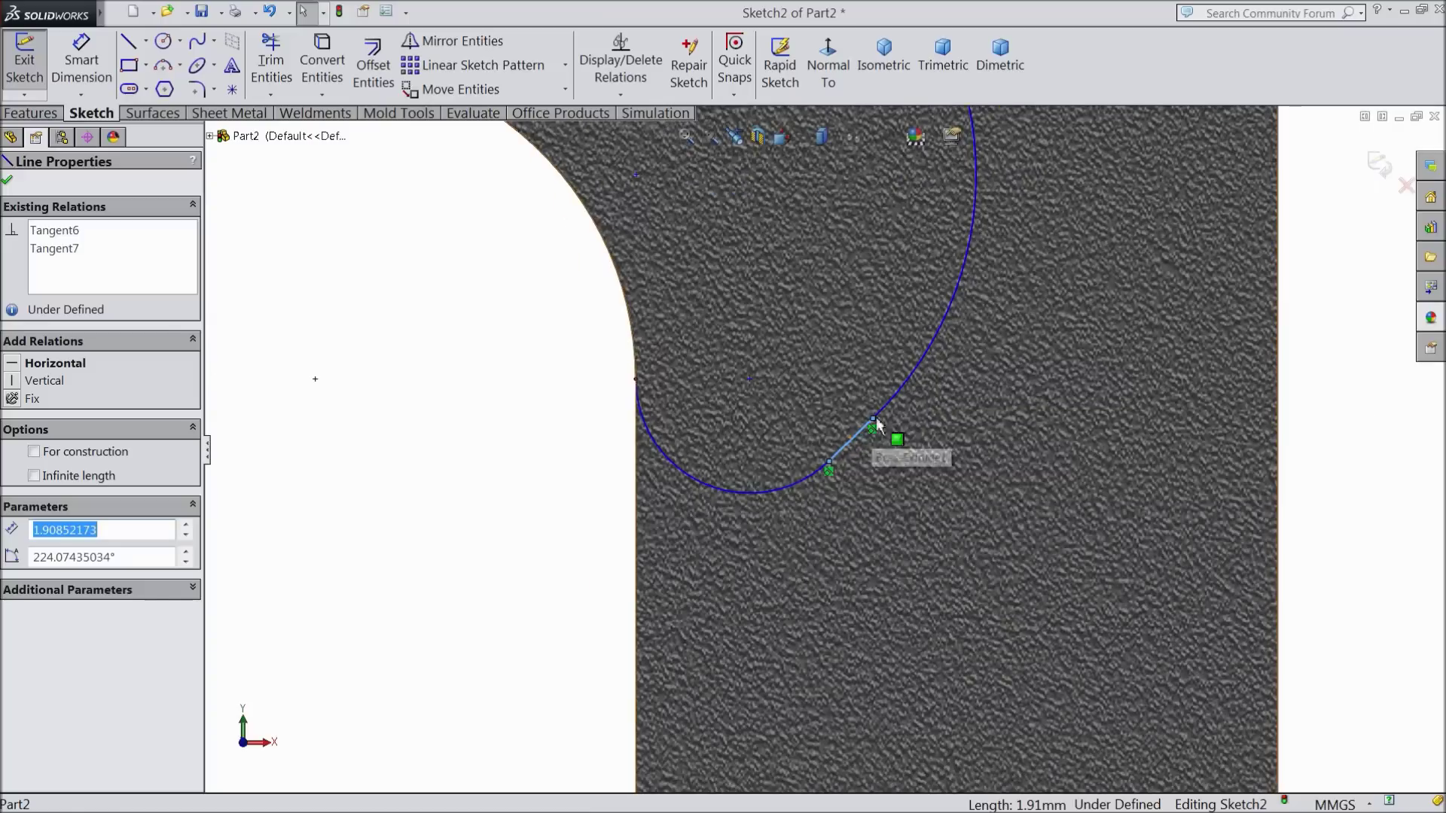
pyautogui.scroll(1, 892, 381)
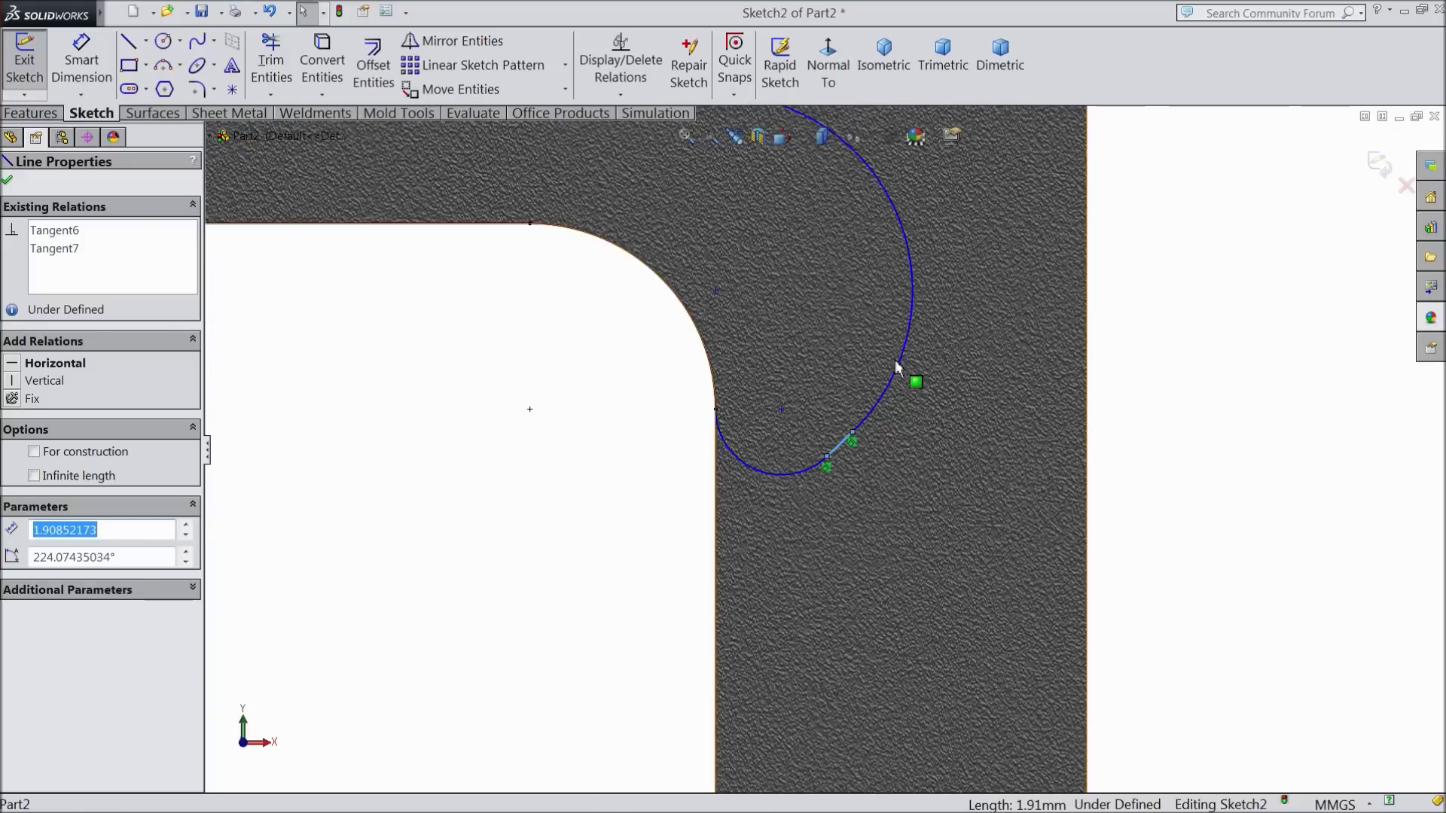
pyautogui.scroll(1, 873, 343)
pyautogui.scroll(1, 813, 294)
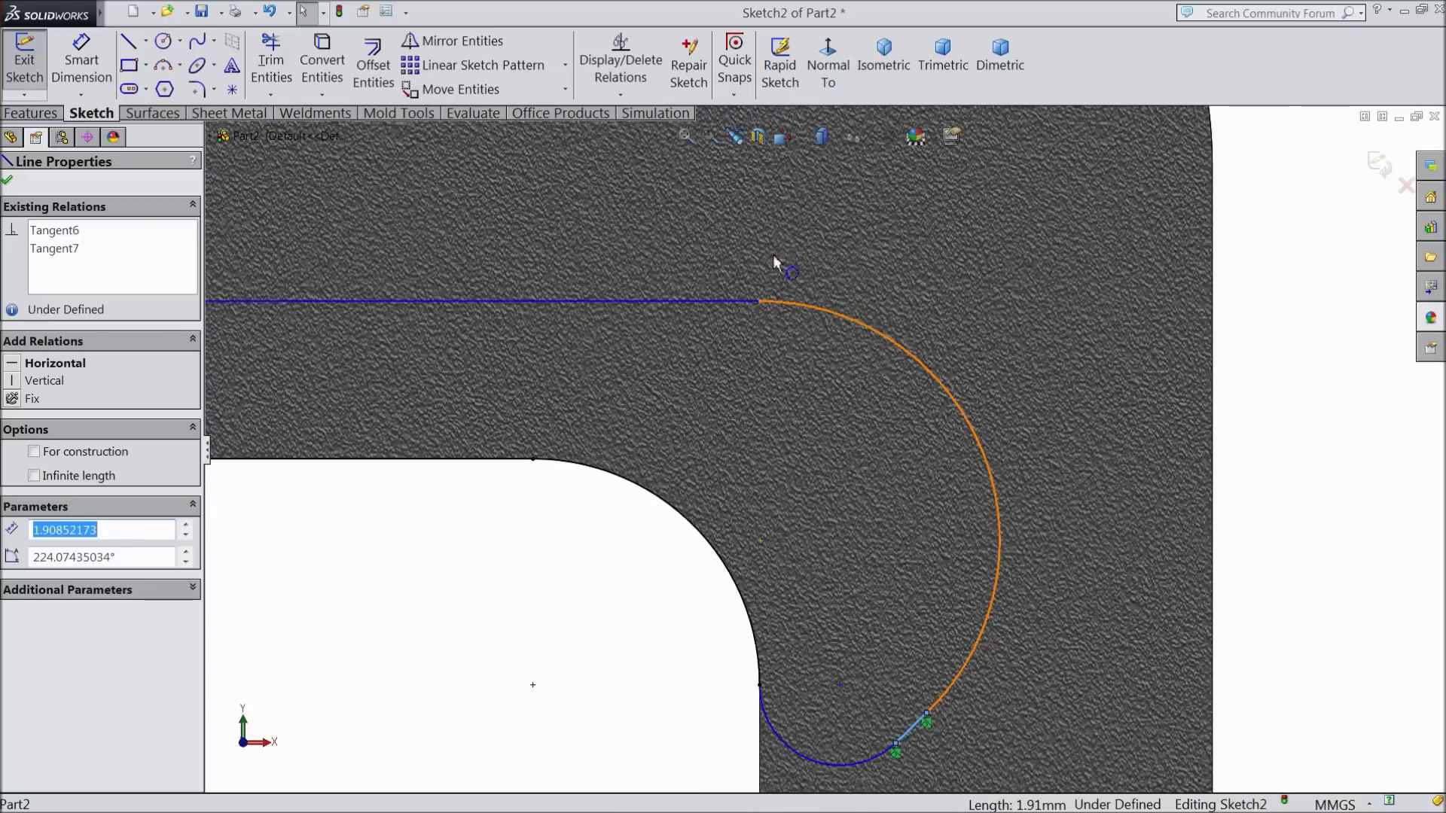
pyautogui.click(783, 310)
pyautogui.scroll(3, 765, 313)
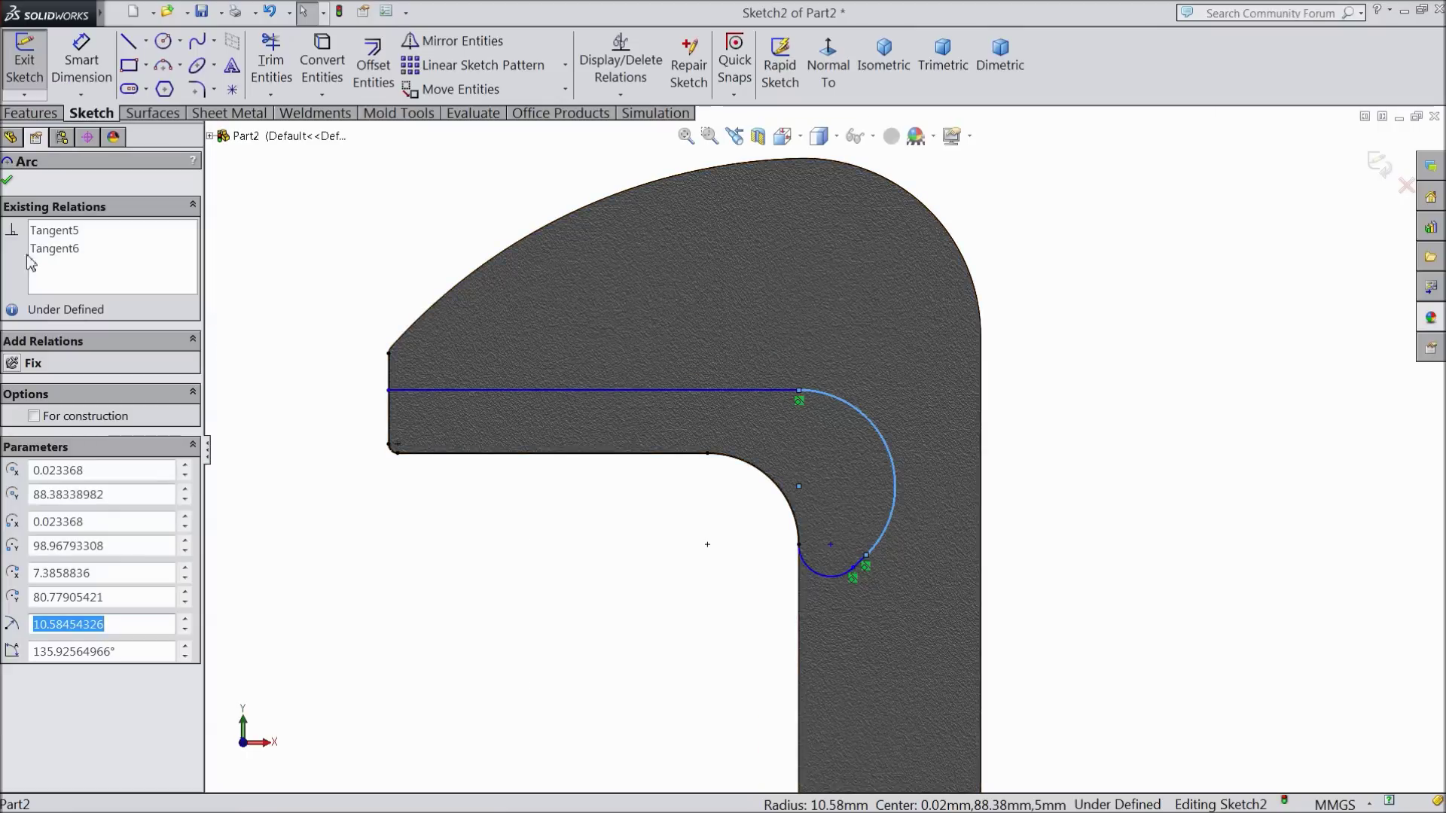
pyautogui.click(7, 181)
# - Dimension the distance between the upper horizontal line and the jaw's lower horizontal edge as 9 mm
pyautogui.click(81, 61)
pyautogui.scroll(-3, 535, 404)
pyautogui.click(561, 360)
pyautogui.click(549, 487)
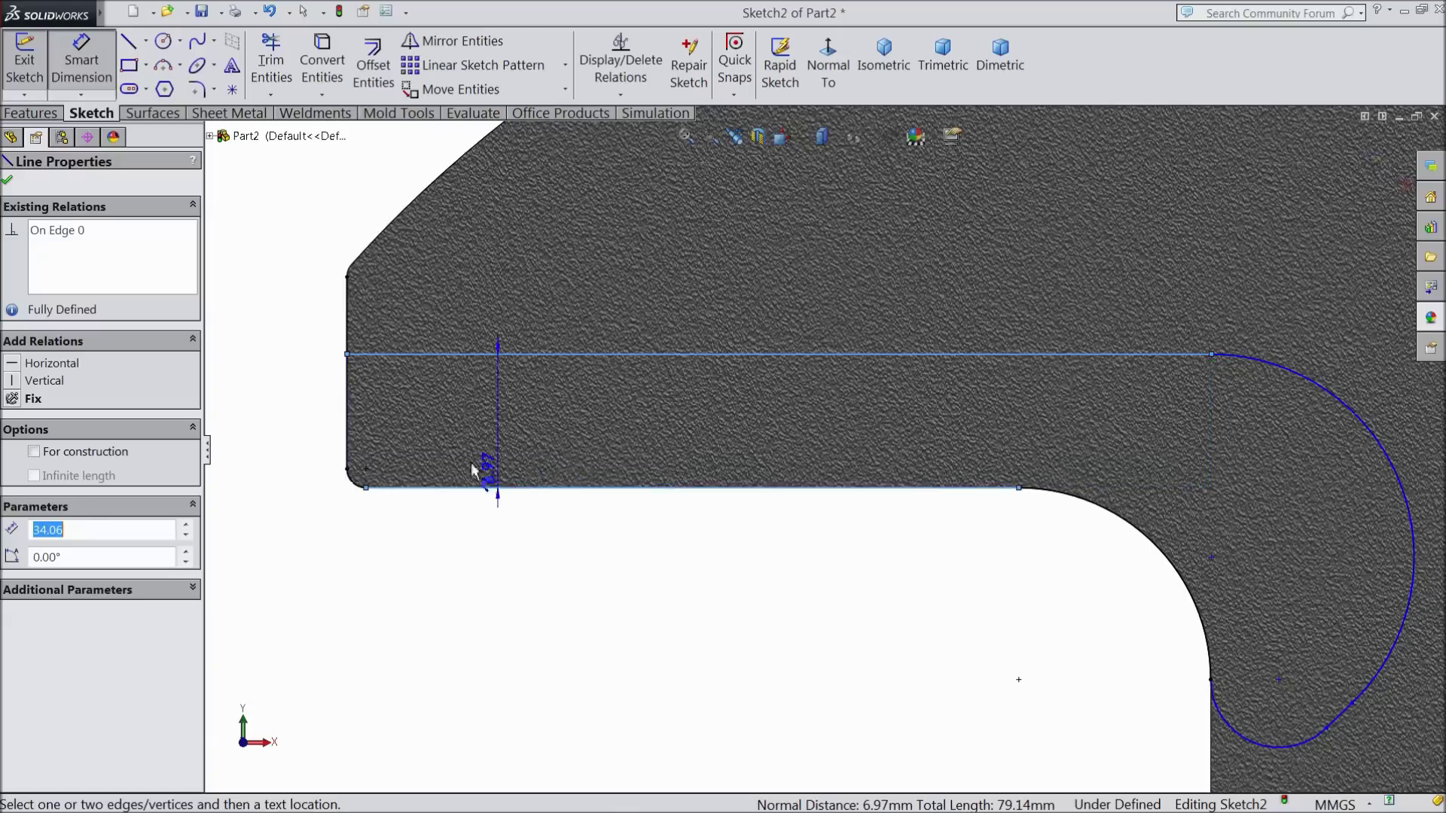
pyautogui.click(300, 431)
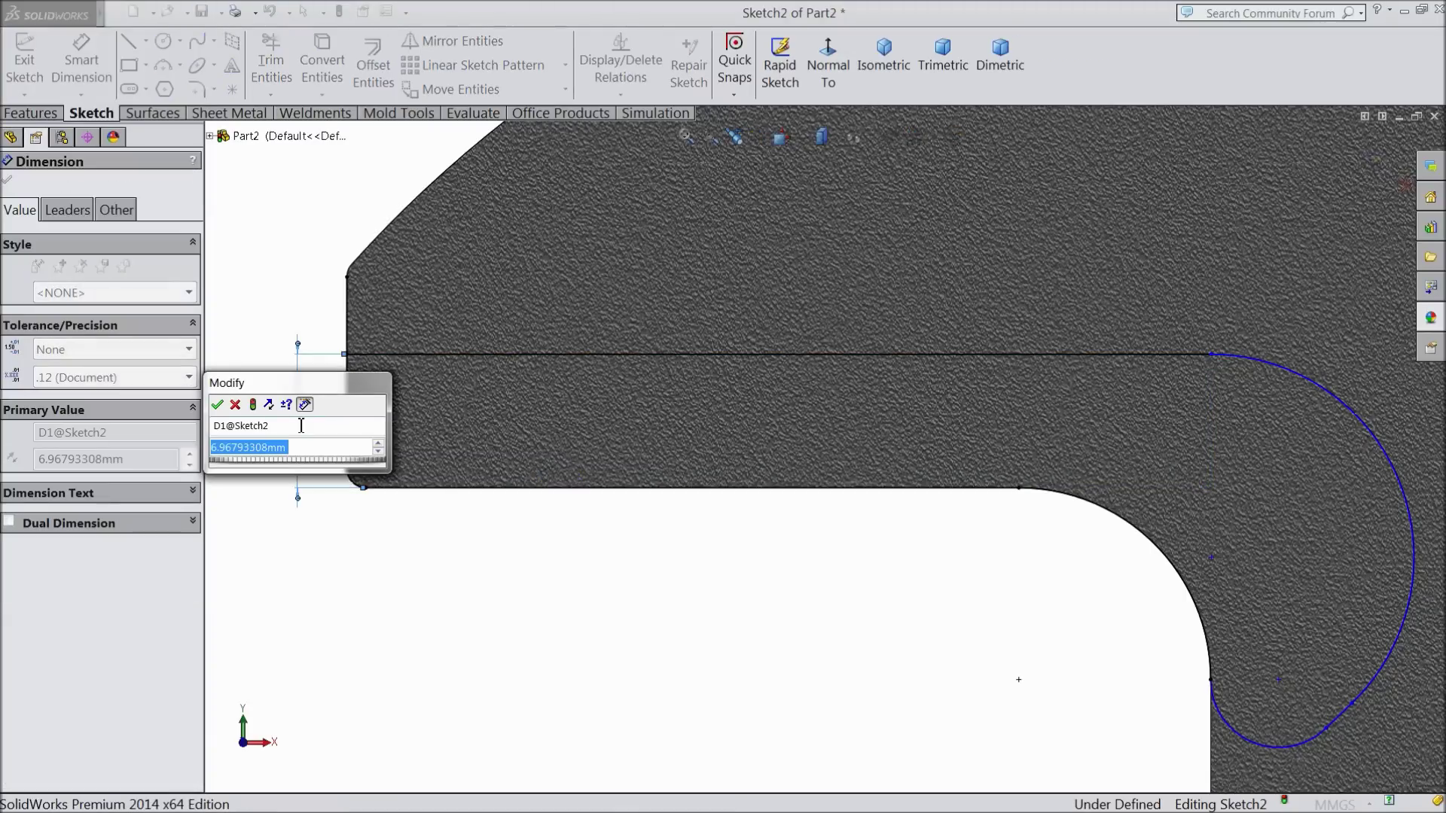
pyautogui.write('9')
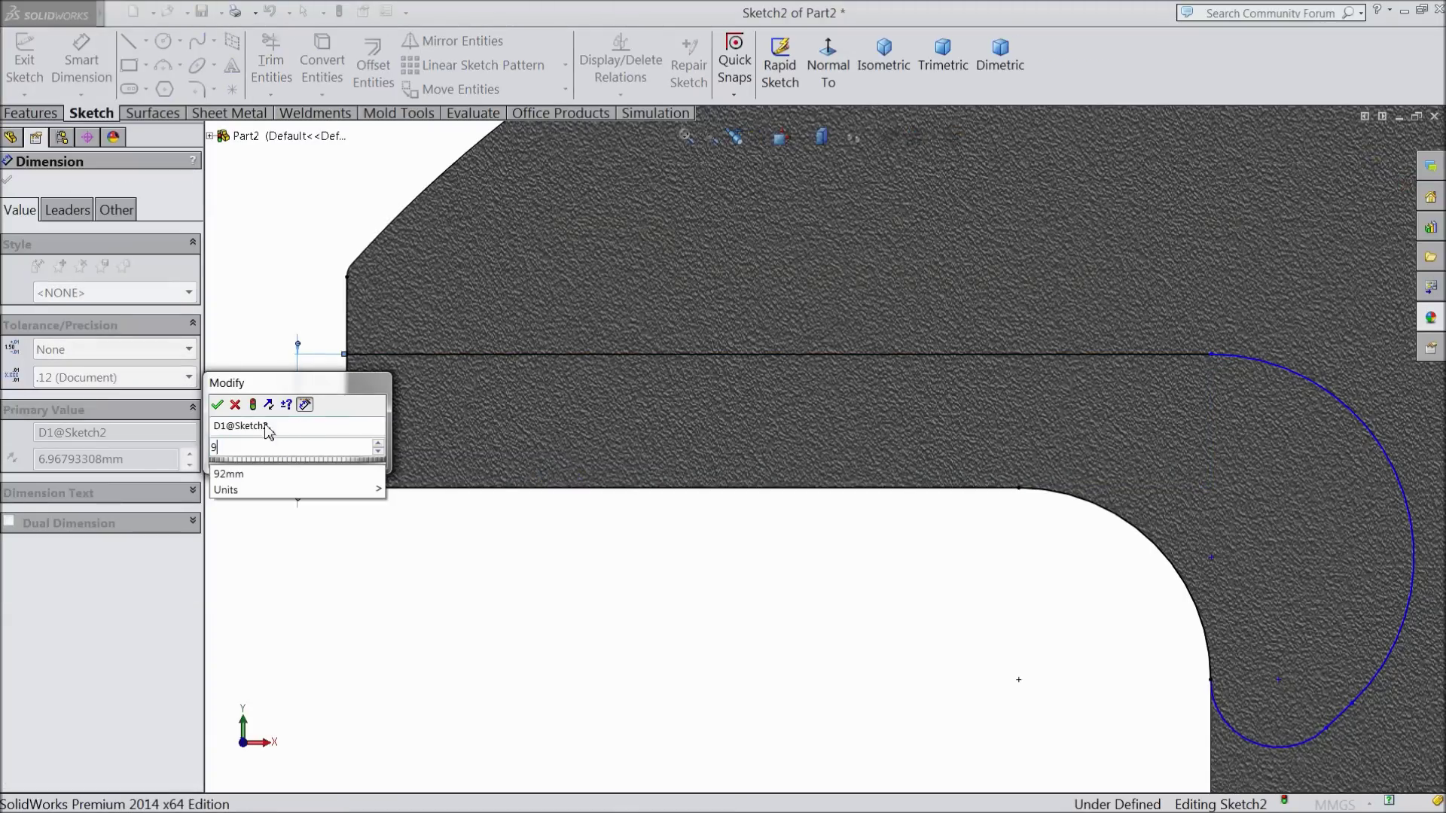
pyautogui.click(217, 405)
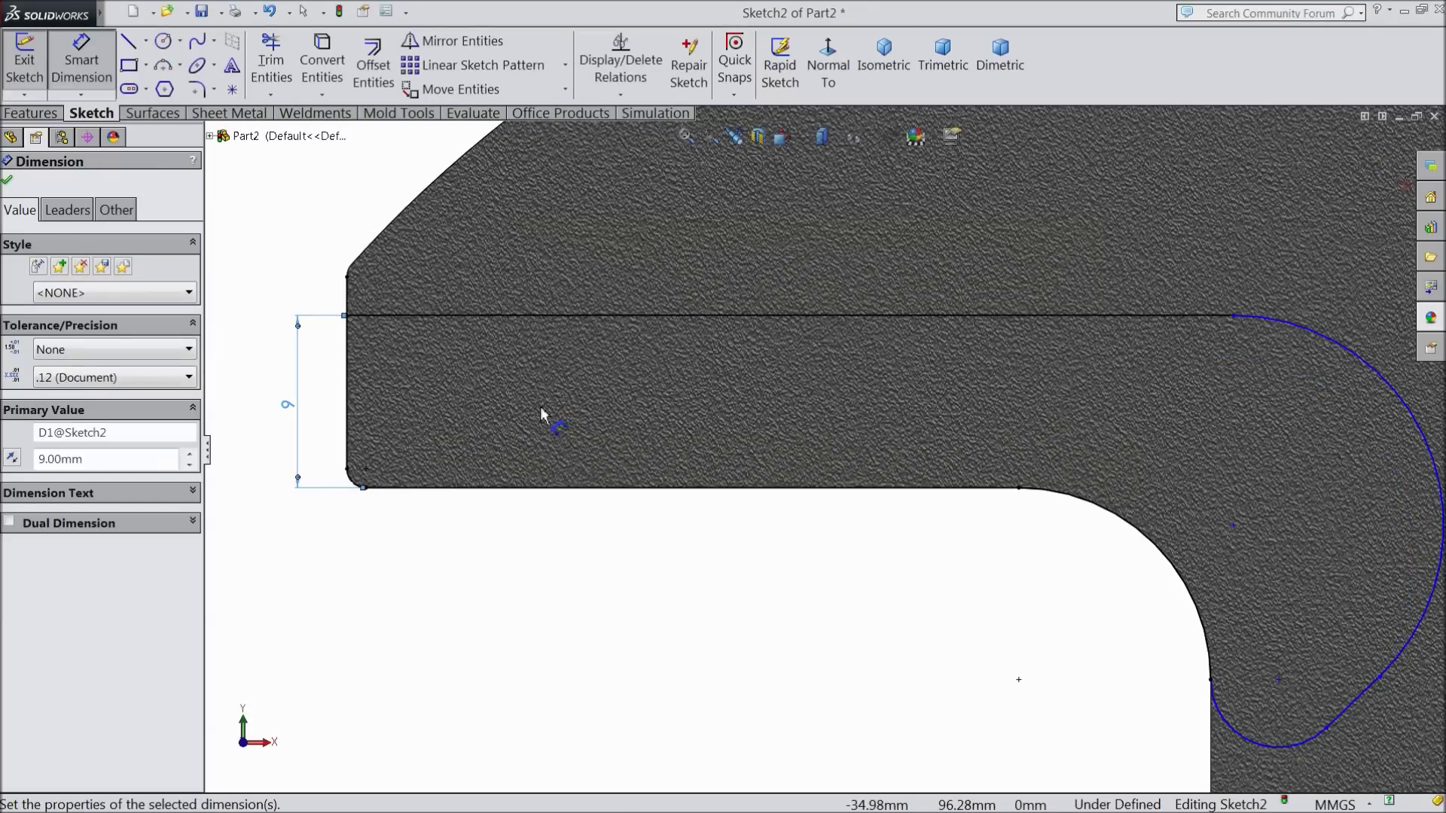
pyautogui.scroll(1, 542, 409)
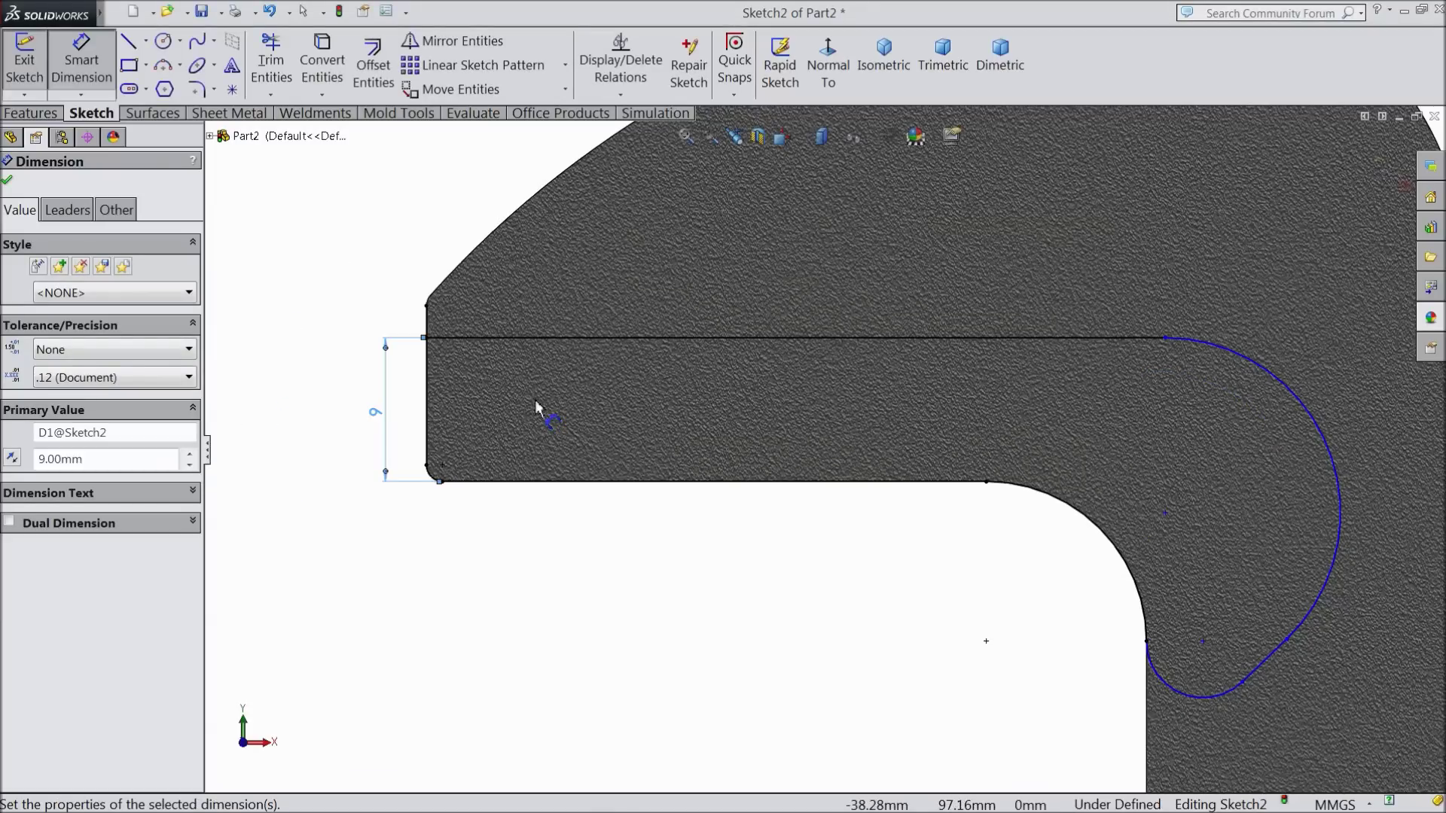
pyautogui.click(9, 180)
# - Trim the converted vertical tip line back to the upper horizontal line
pyautogui.click(271, 64)
pyautogui.scroll(-5, 463, 335)
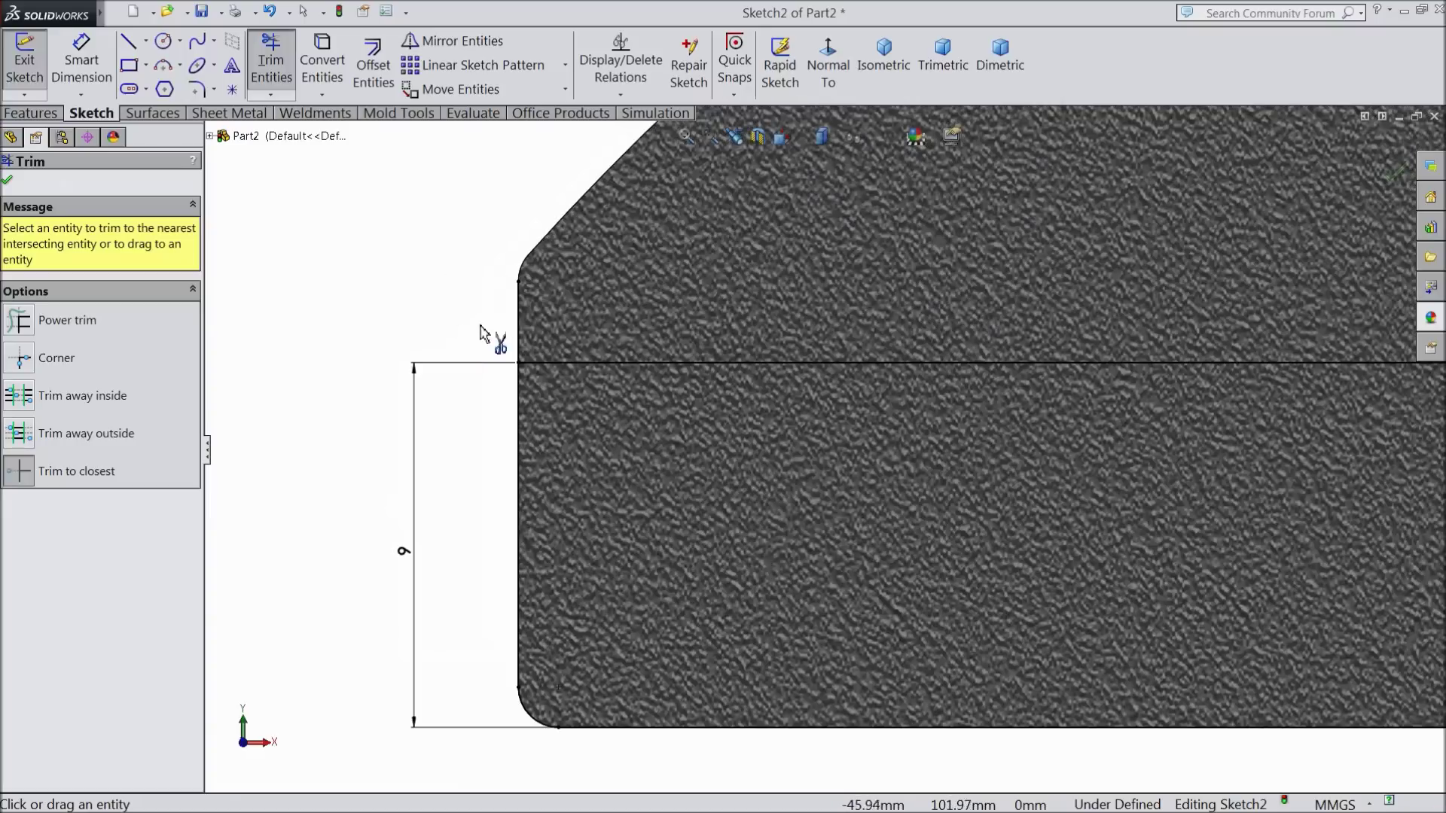
pyautogui.click(9, 180)
# - Round the corner between the vertical tip line and the upper horizontal line with a 1 mm sketch fillet
pyautogui.click(197, 89)
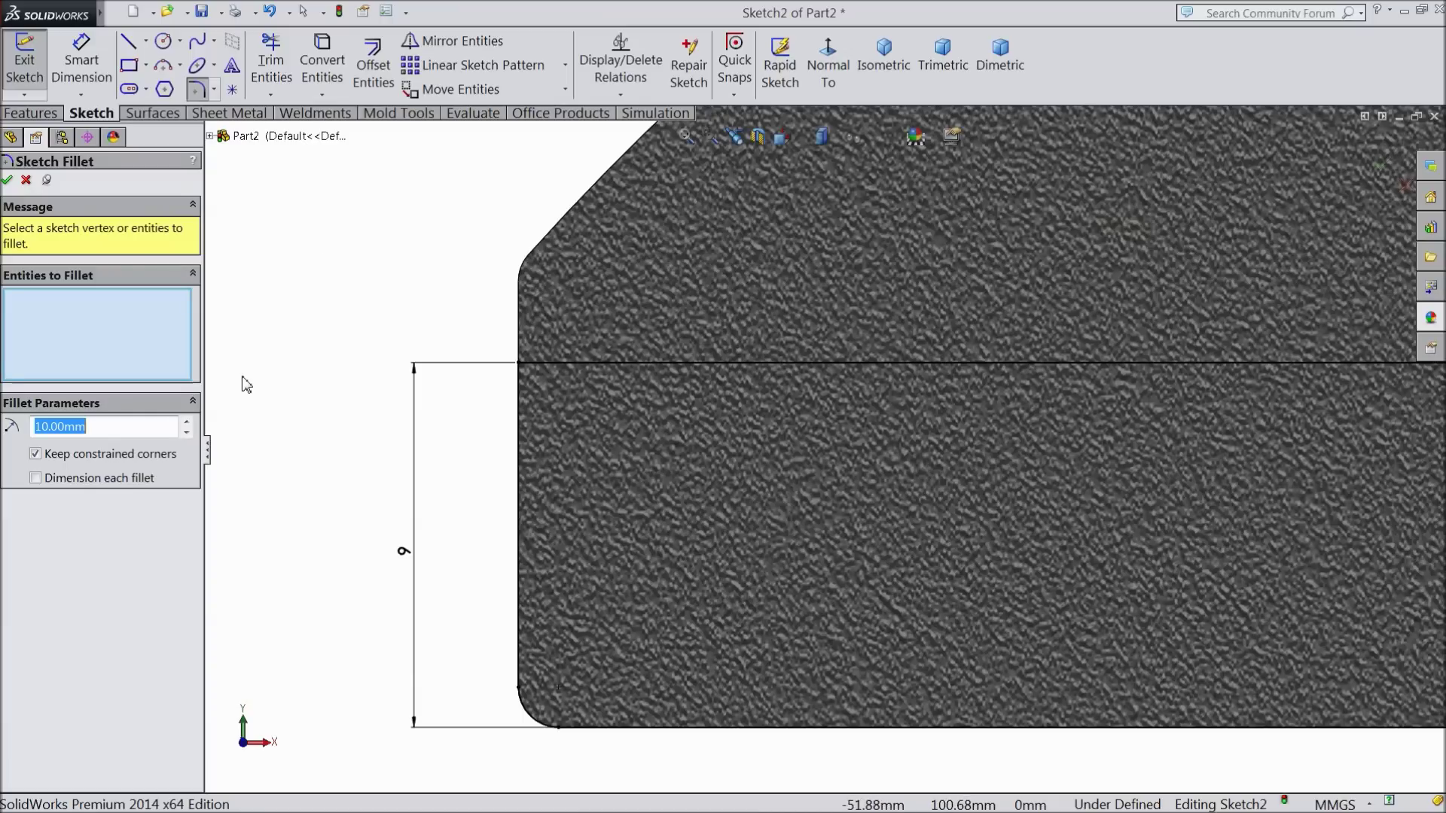
pyautogui.click(526, 377)
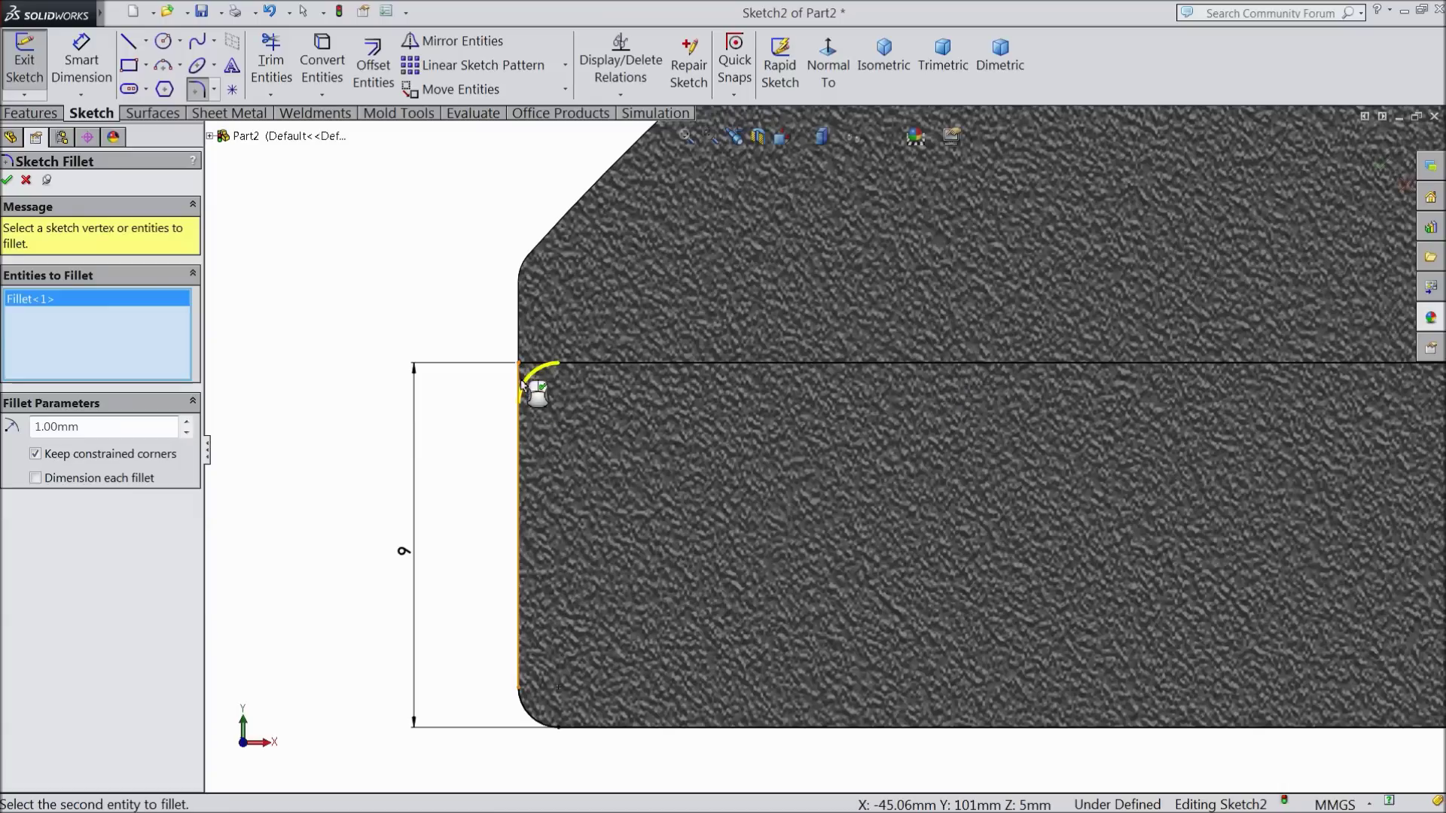
pyautogui.click(8, 181)
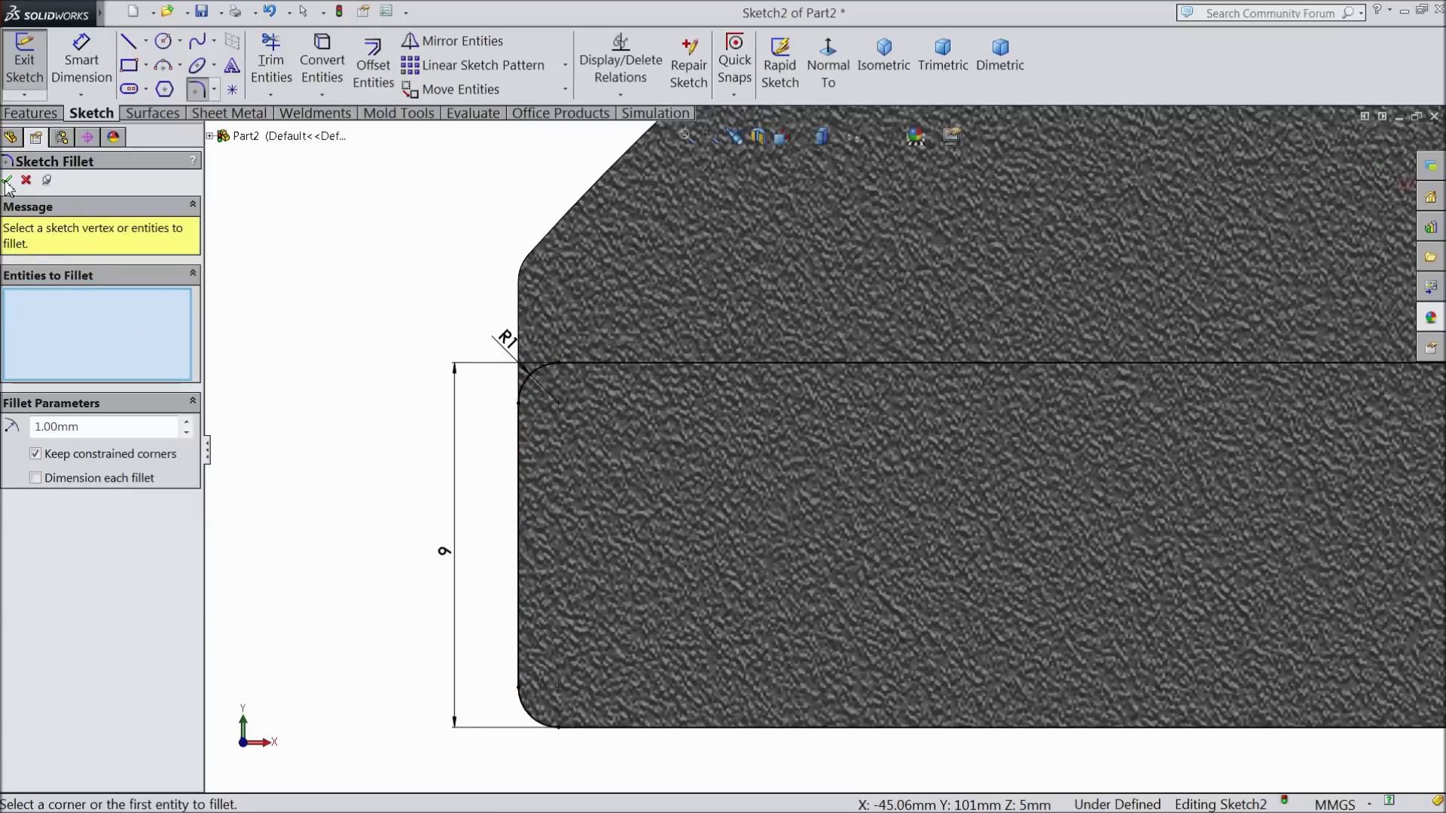
pyautogui.click(8, 181)
# - Dimension the horizontal distance from the vertical tip line to the lower end of the short slanted line as 50 mm
pyautogui.press('f')
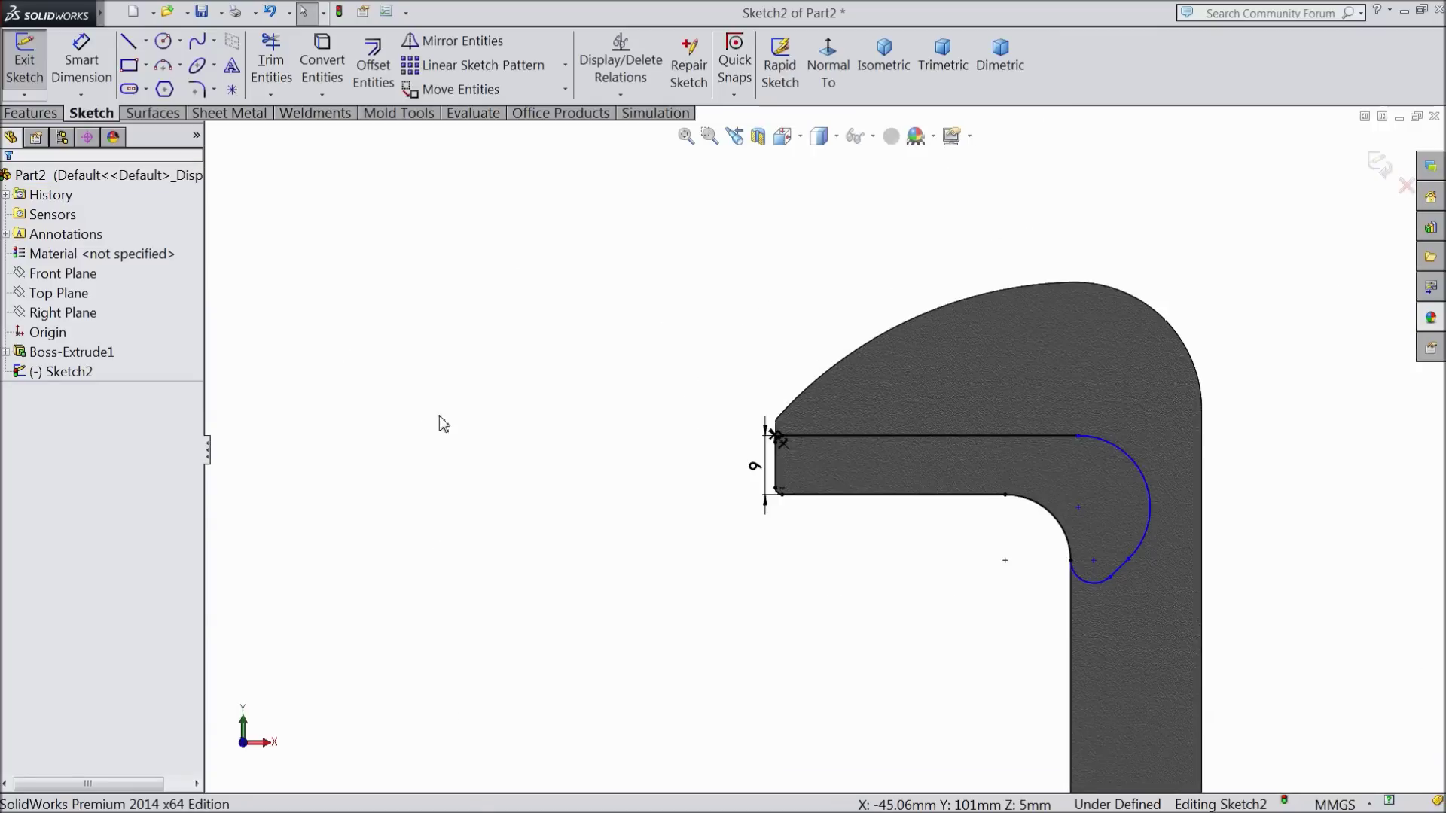
pyautogui.scroll(-3, 1145, 614)
pyautogui.scroll(-2, 935, 445)
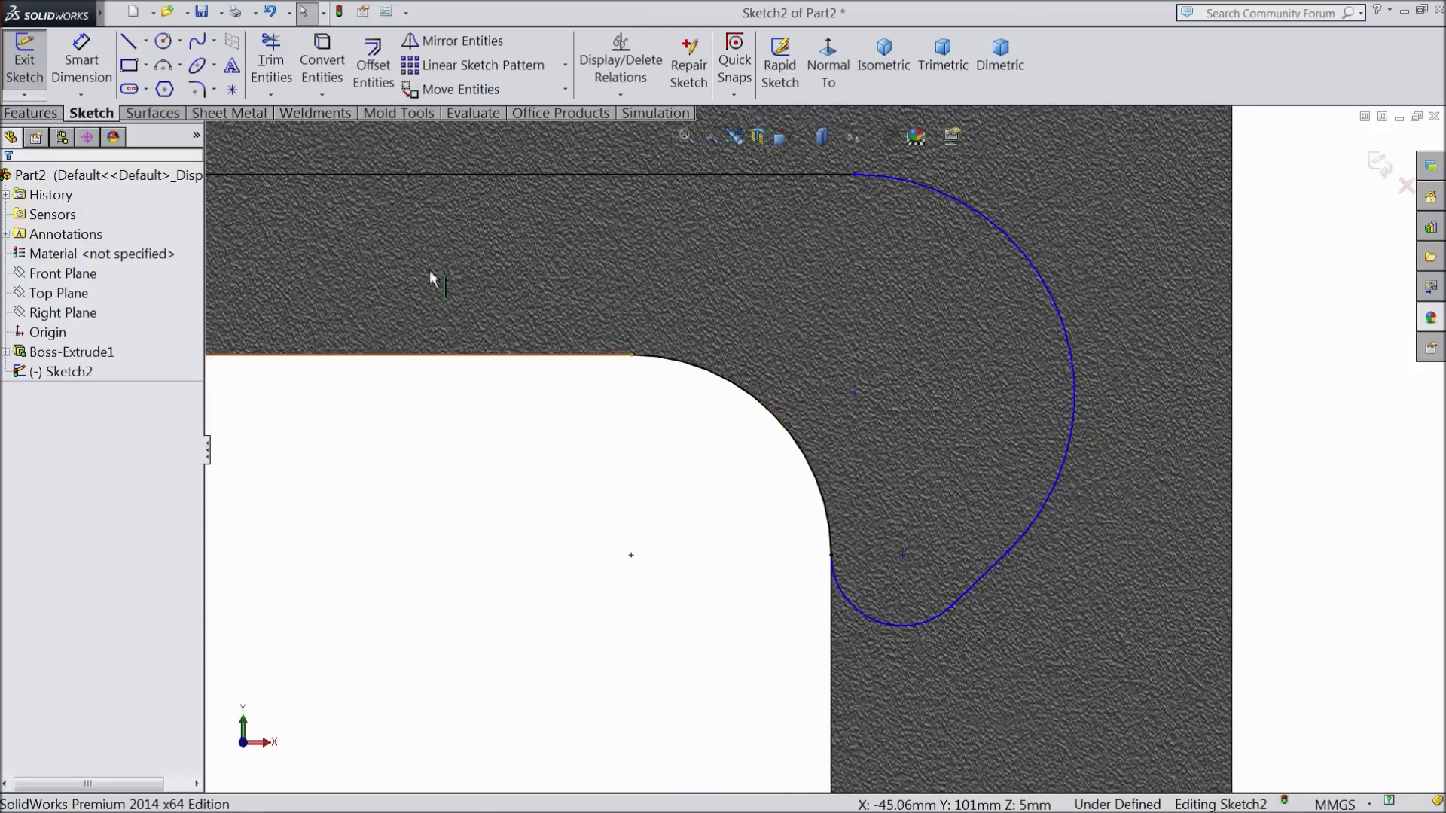
pyautogui.click(85, 73)
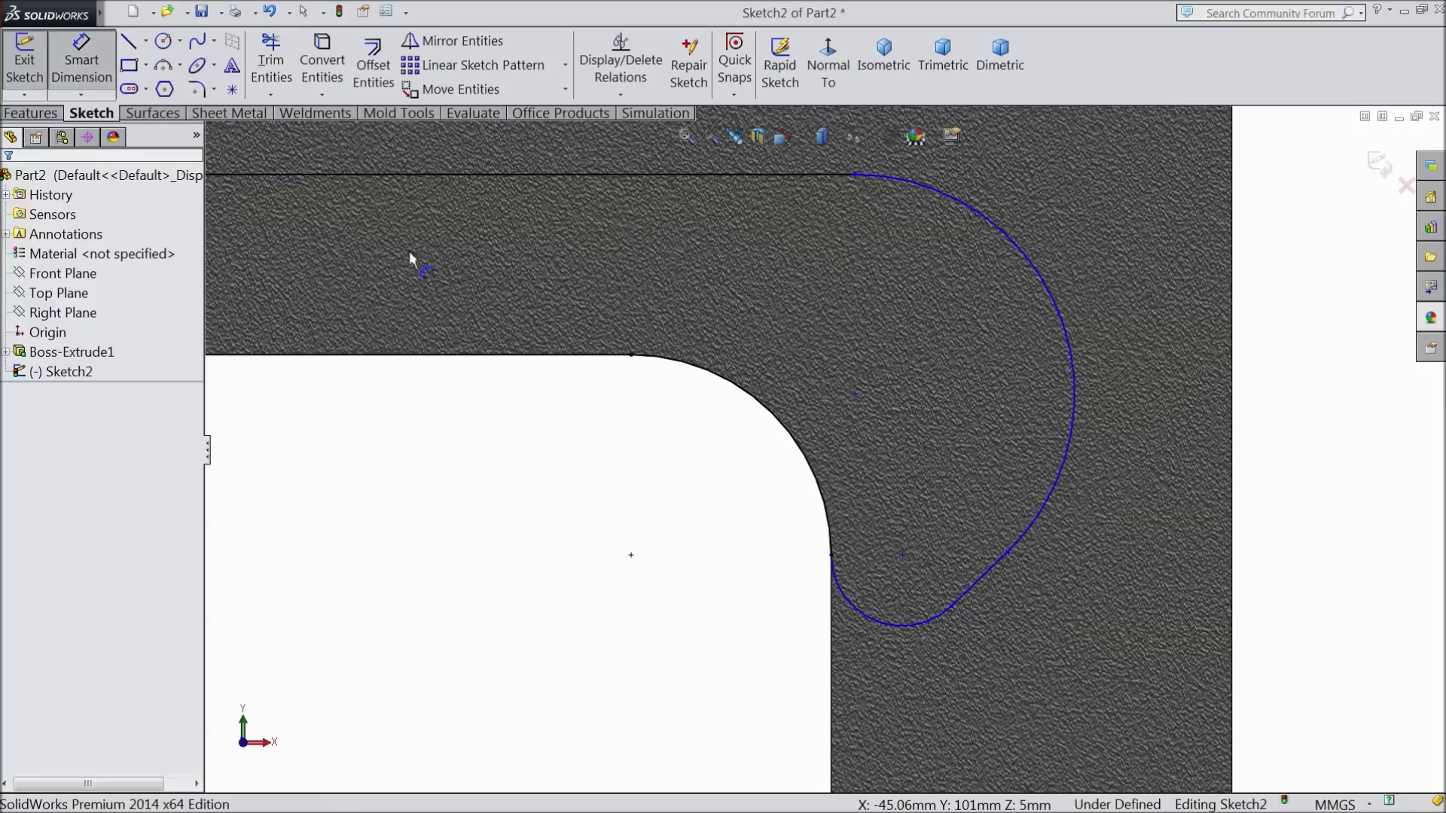
pyautogui.scroll(3, 742, 517)
pyautogui.scroll(-2, 900, 570)
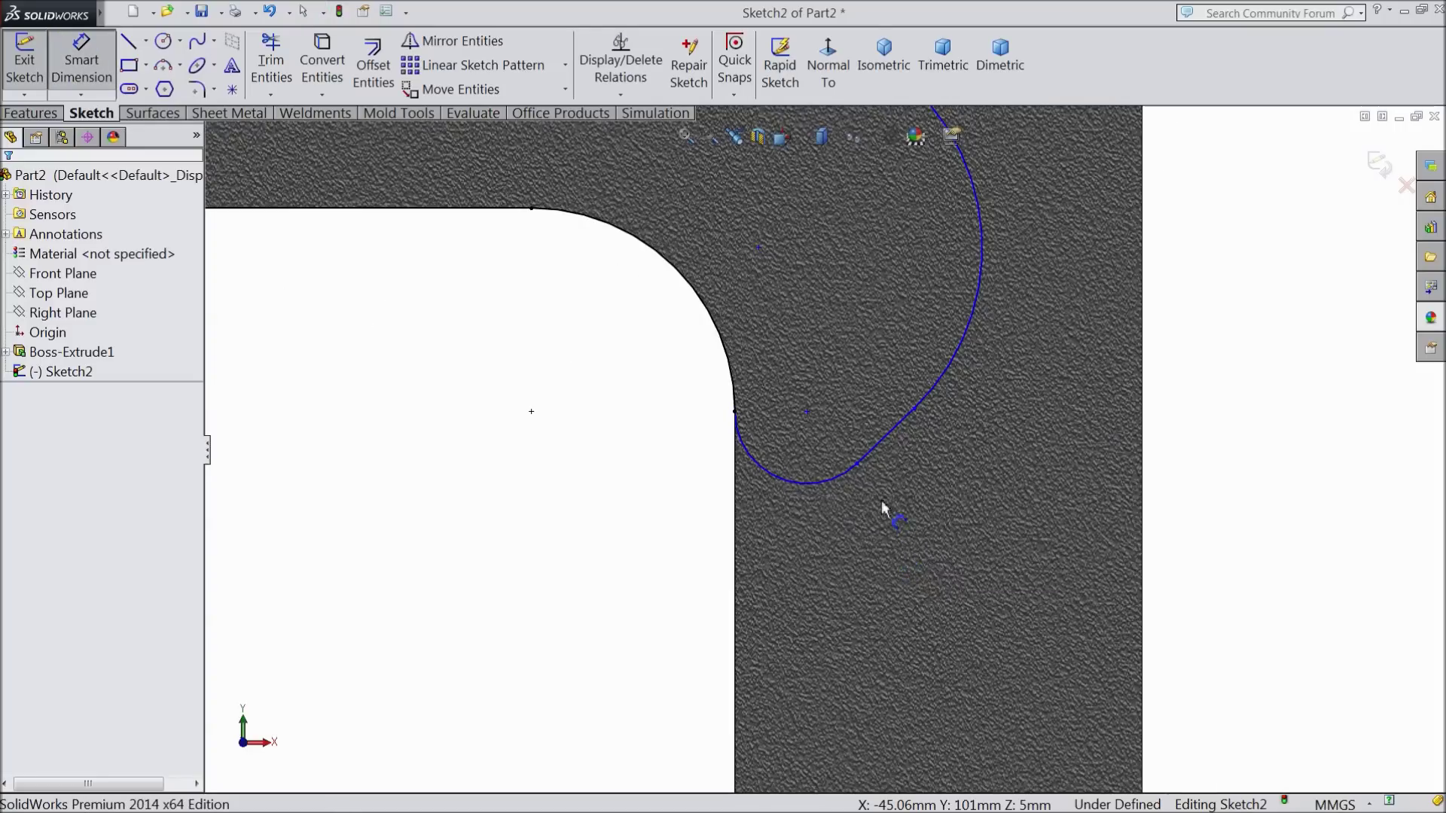
pyautogui.click(857, 463)
pyautogui.scroll(3, 843, 459)
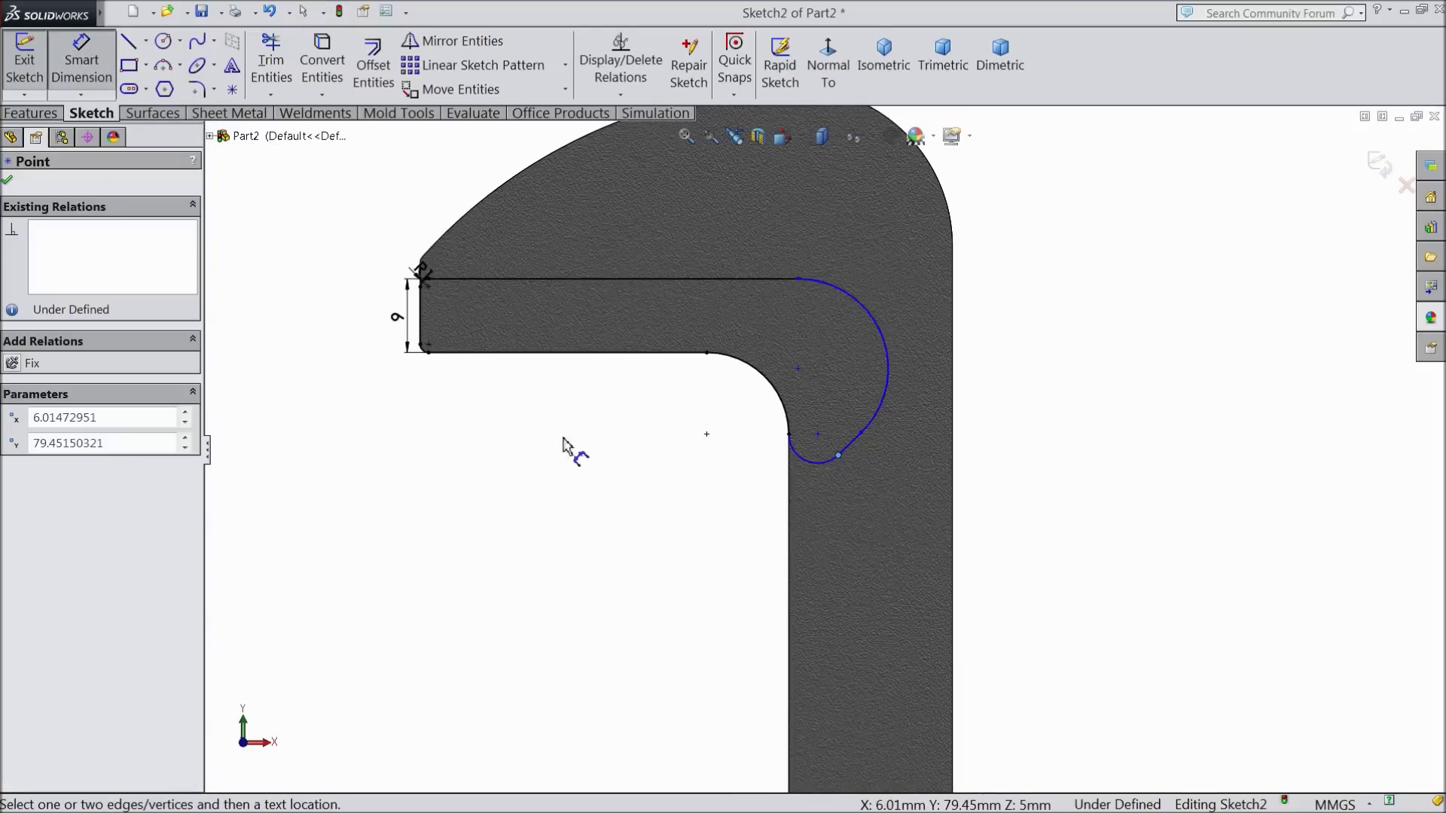
pyautogui.click(422, 322)
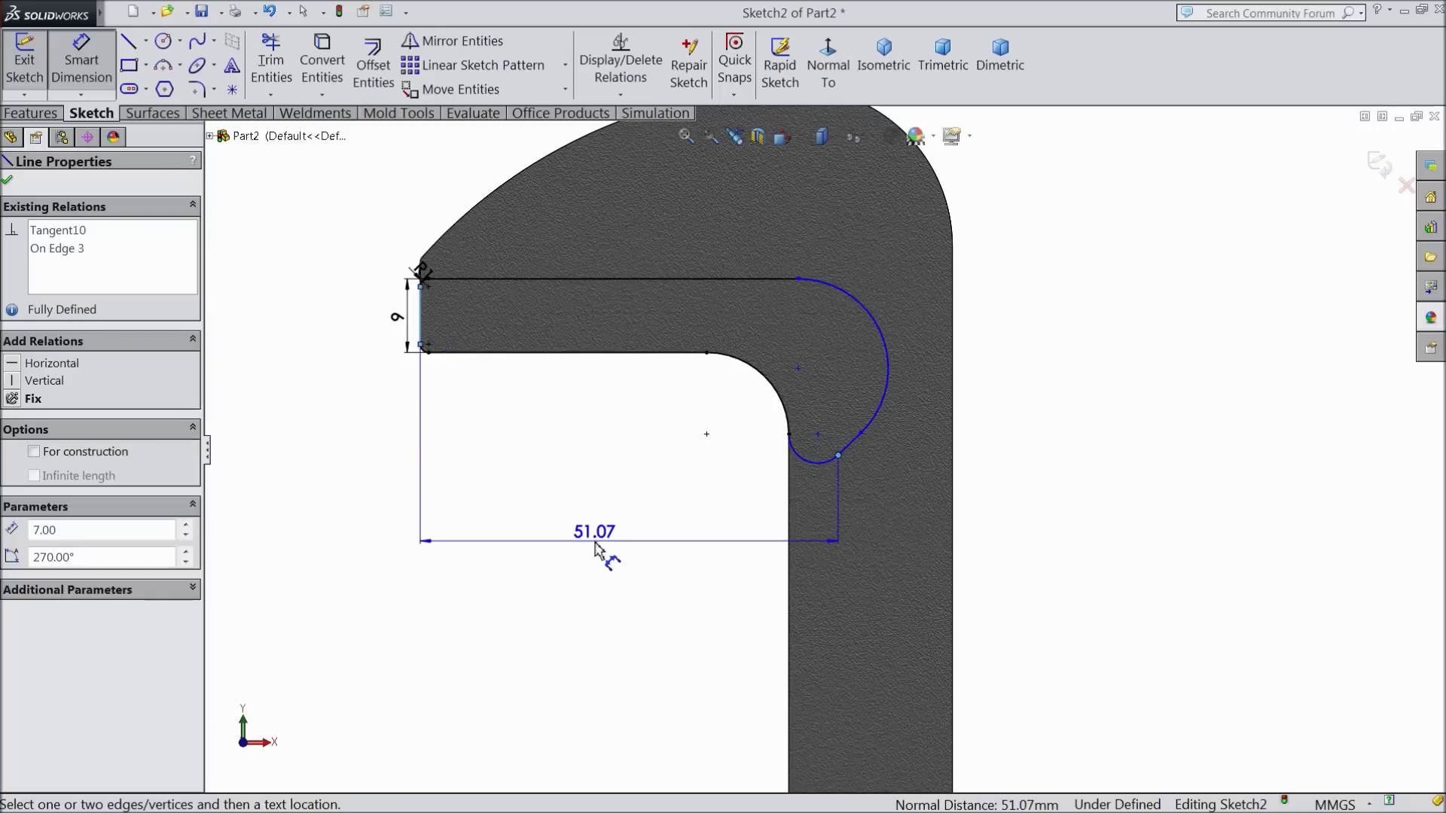
pyautogui.click(597, 542)
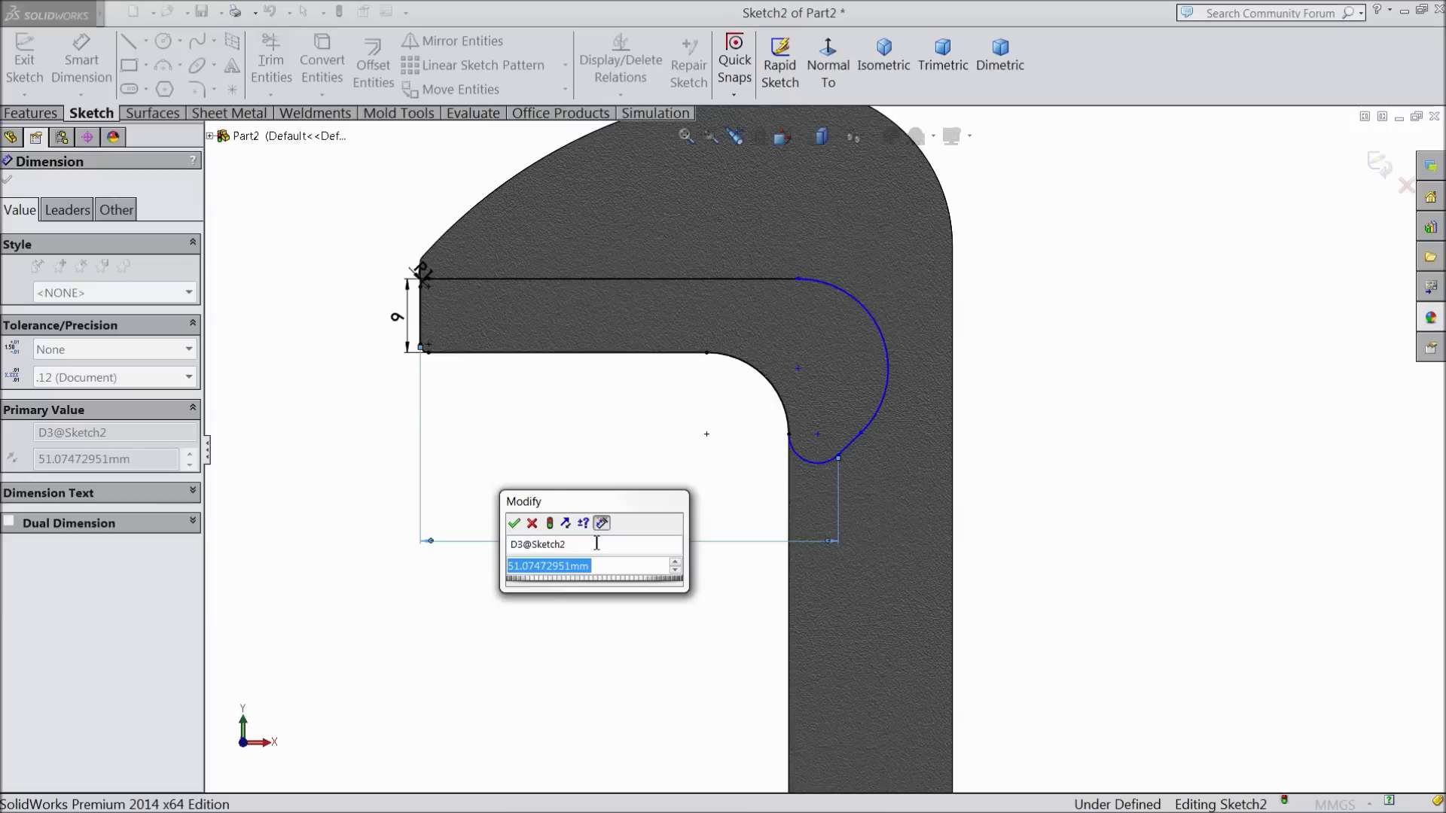
pyautogui.write('50')
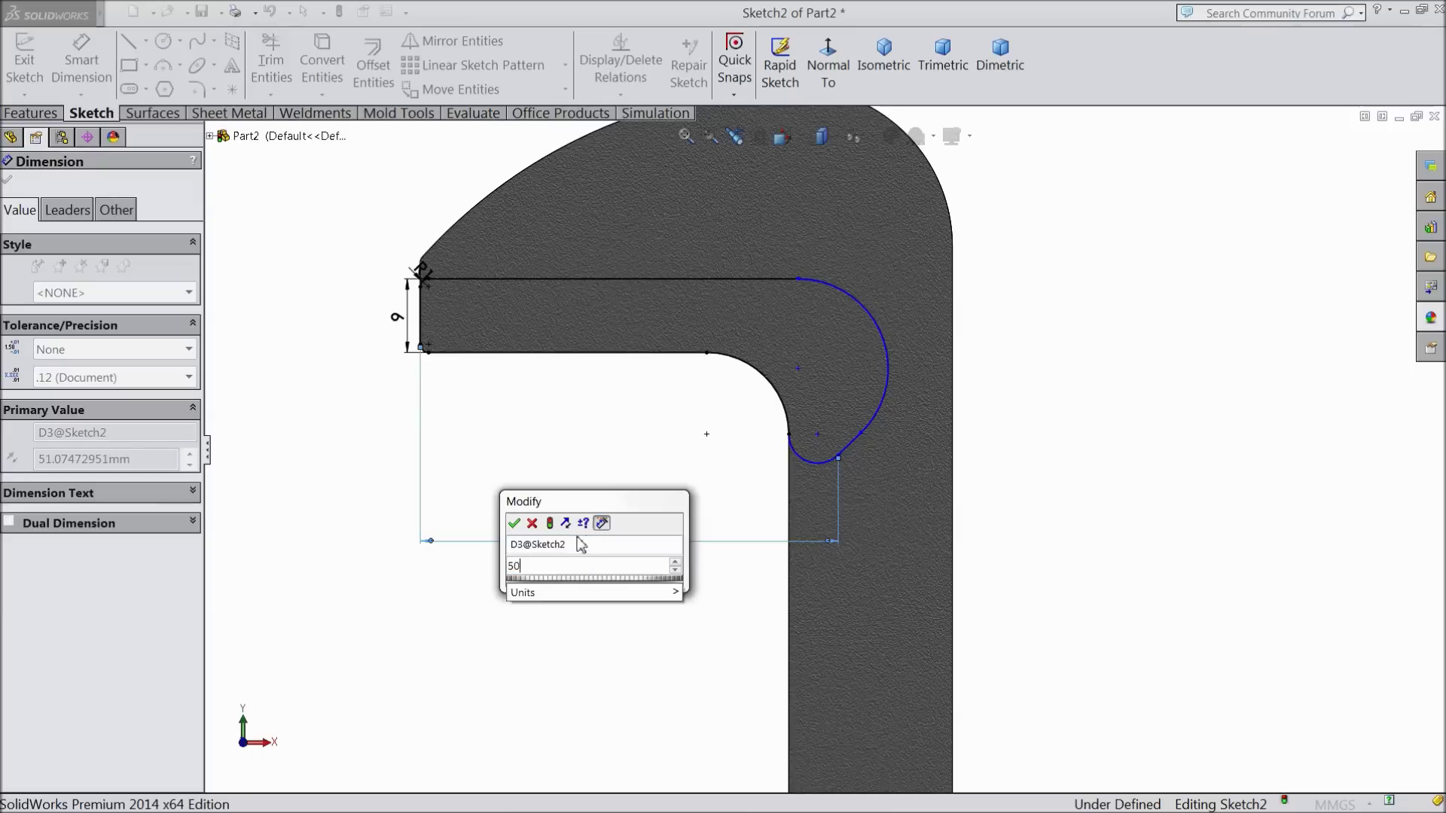
pyautogui.click(514, 524)
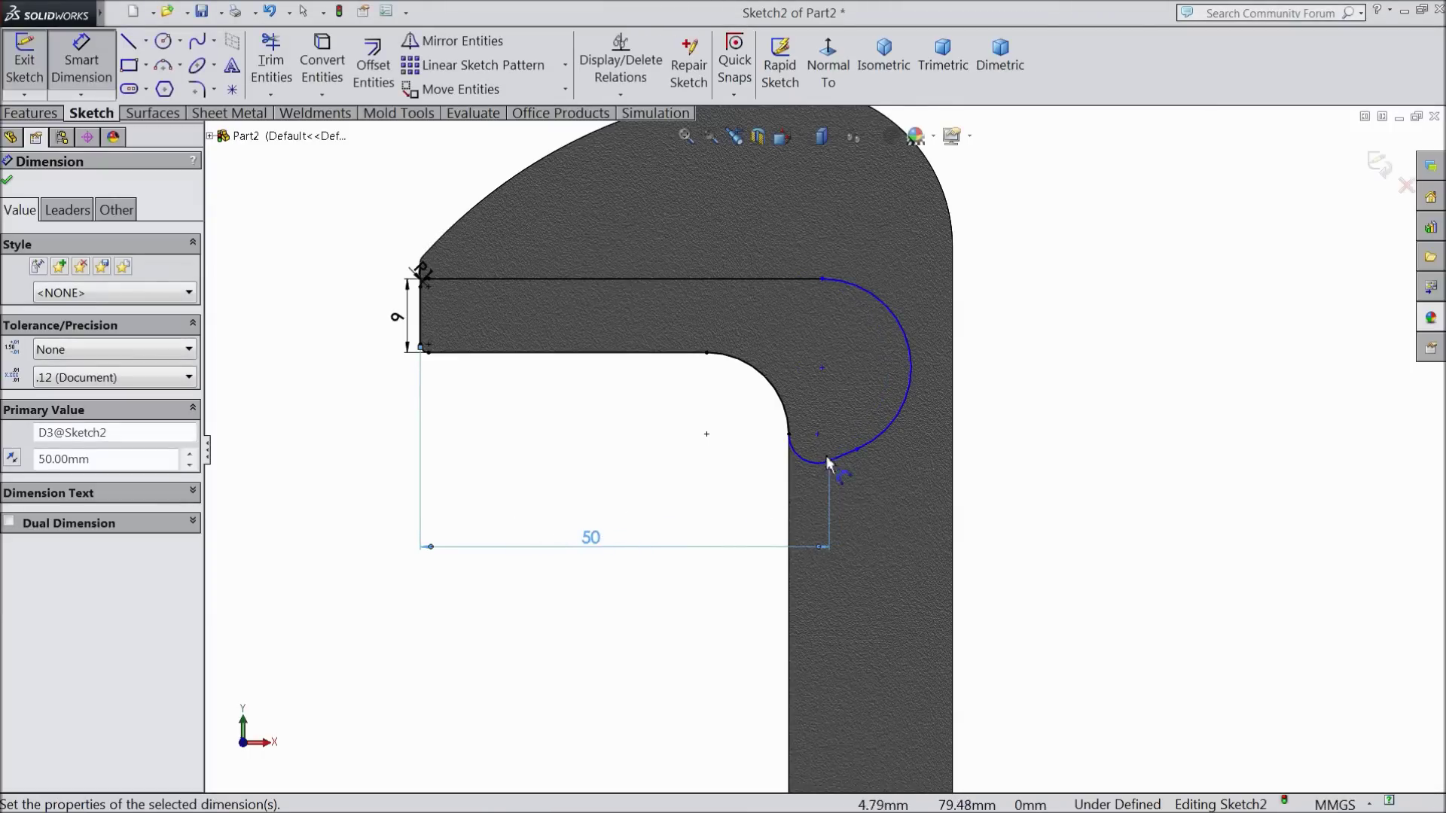
# - Dimension the radius of the large arc at the profile's inner end as 12 mm
pyautogui.scroll(-3, 882, 364)
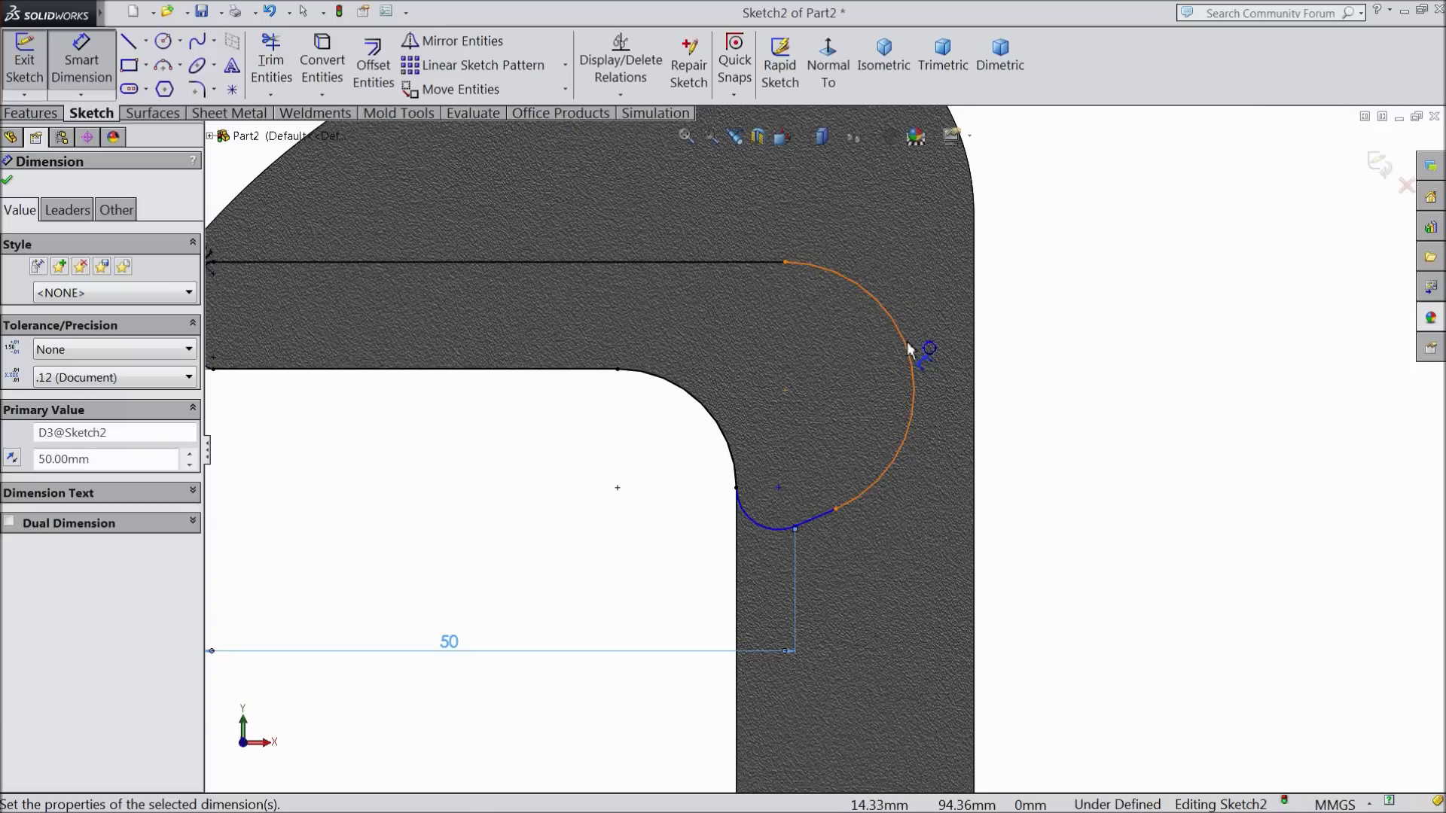
pyautogui.click(906, 349)
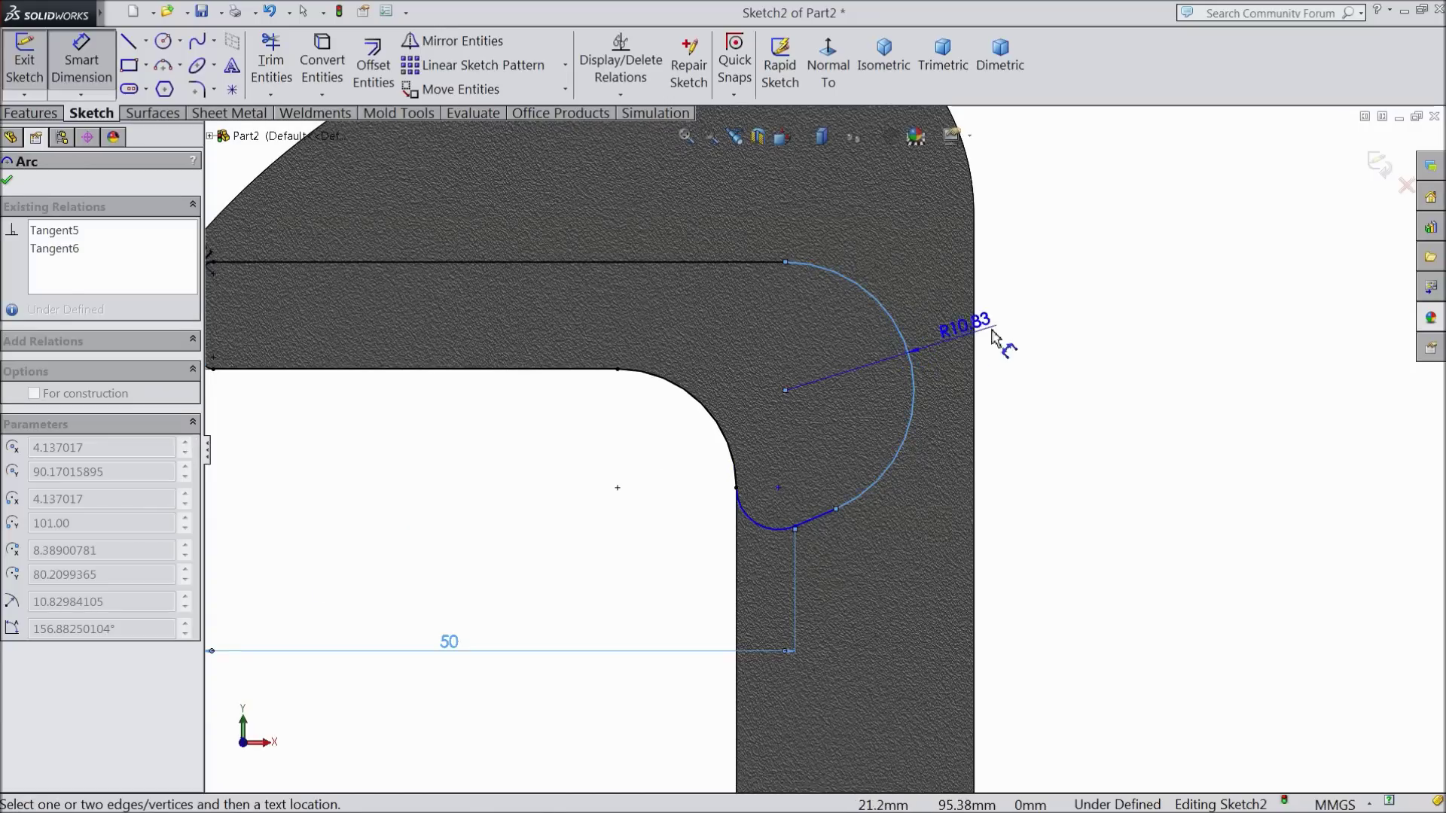
pyautogui.click(1017, 325)
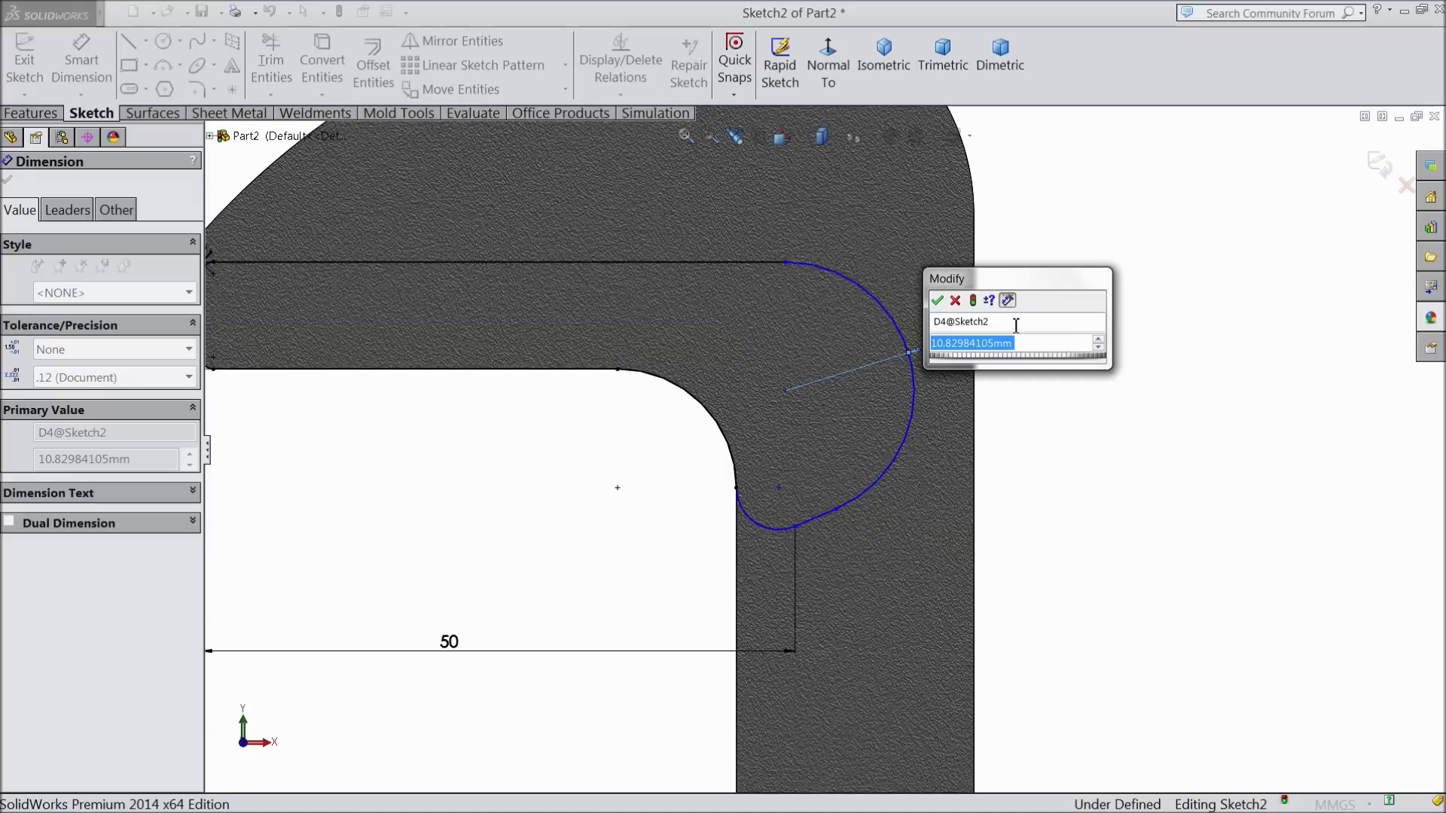
pyautogui.write('12')
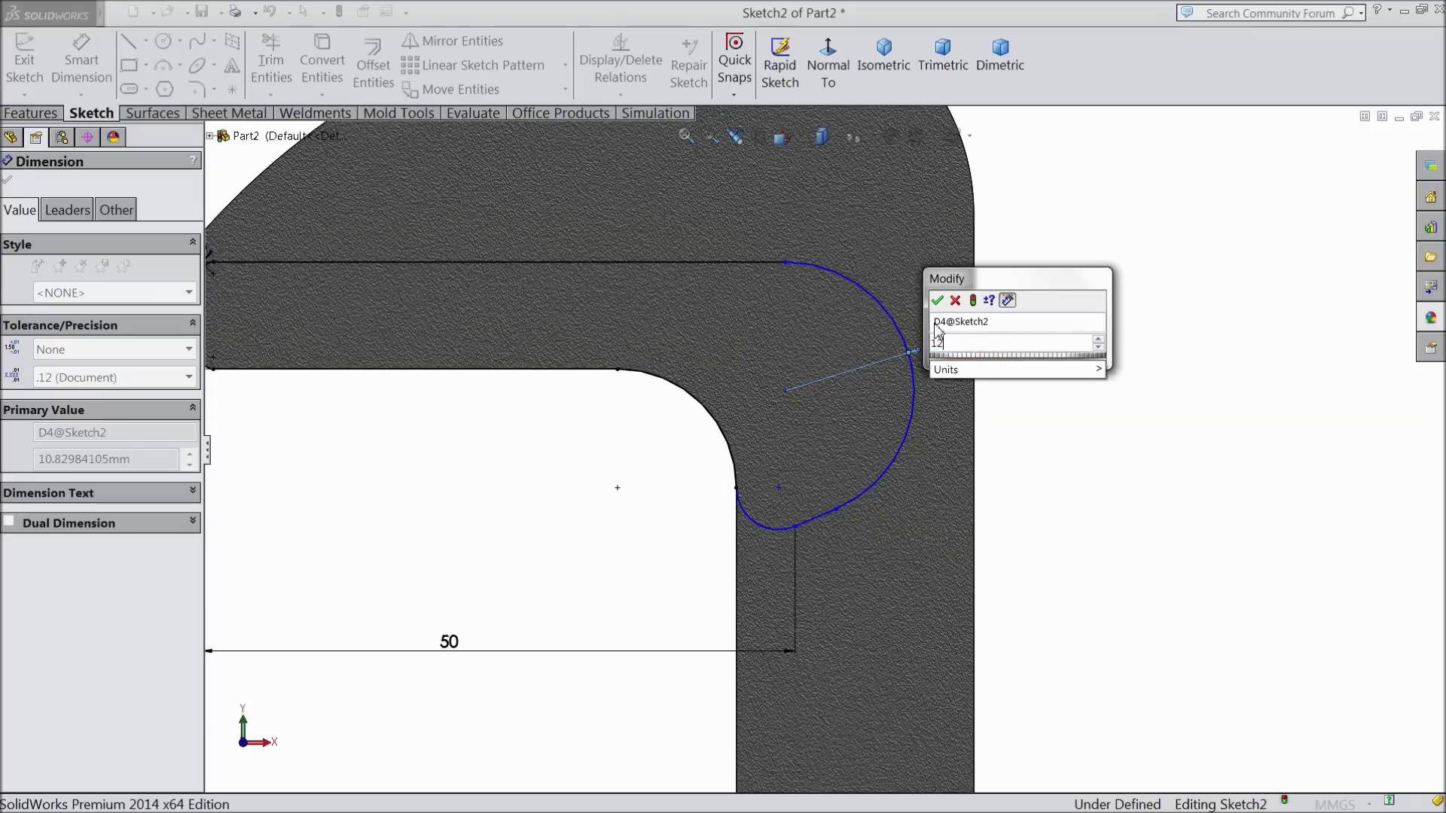
pyautogui.press('Return')
pyautogui.scroll(-5, 801, 533)
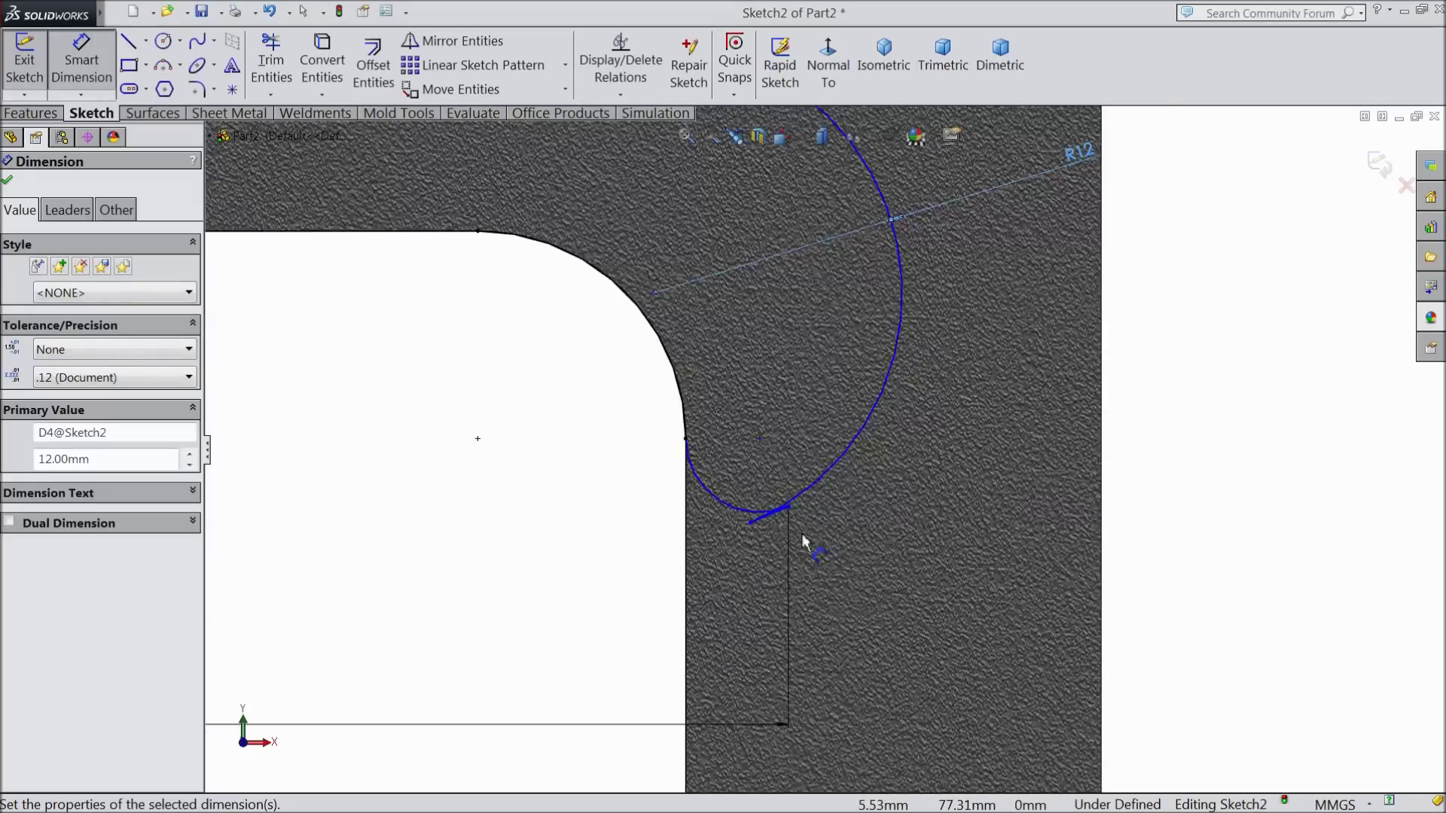
pyautogui.click(7, 179)
# - Reposition the large arc's lower endpoint up past the small arc so the short connecting line no longer folds back
pyautogui.scroll(-4, 891, 490)
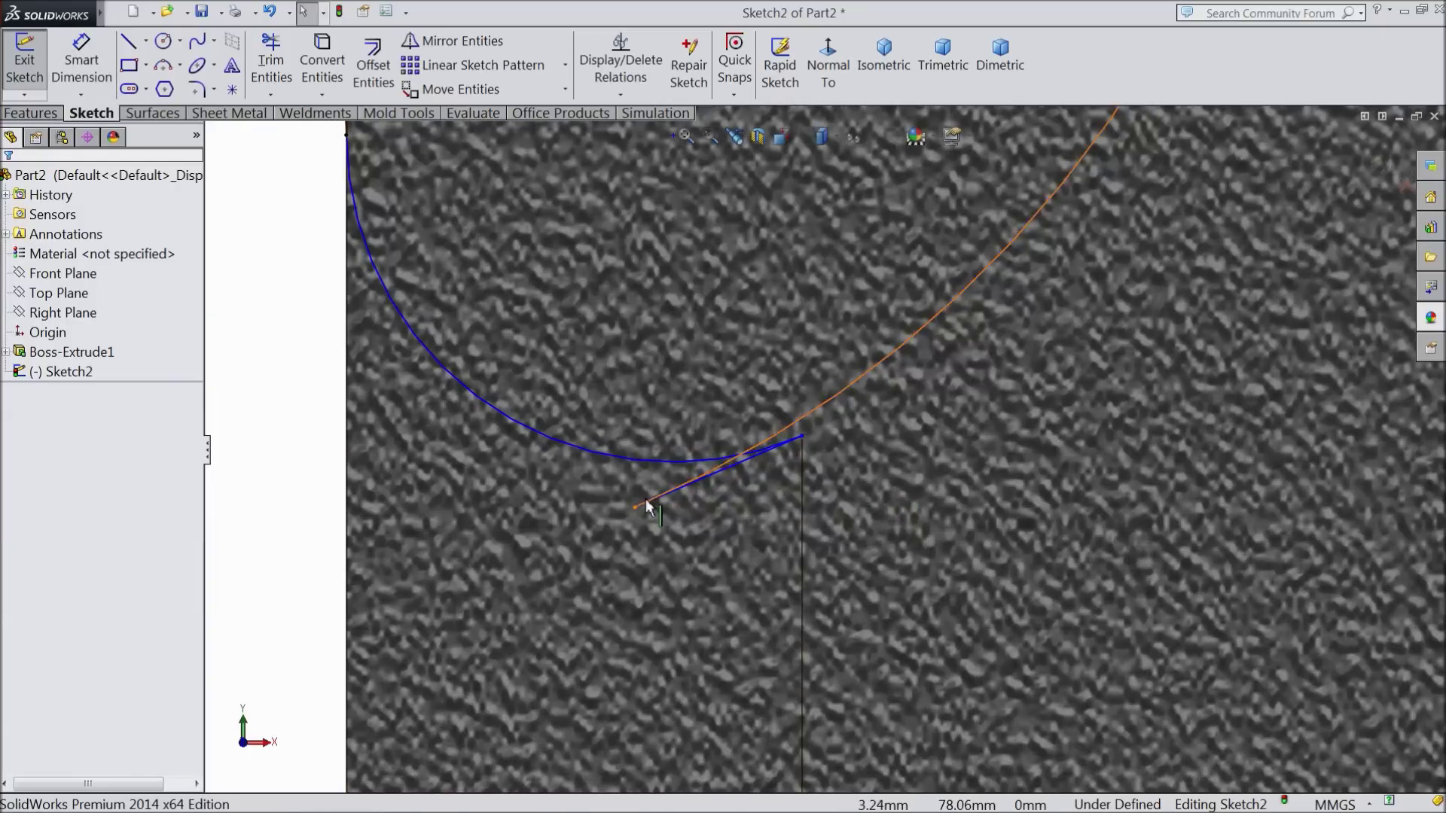
pyautogui.moveTo(635, 506); pyautogui.dragTo(1037, 439)
pyautogui.scroll(3, 860, 368)
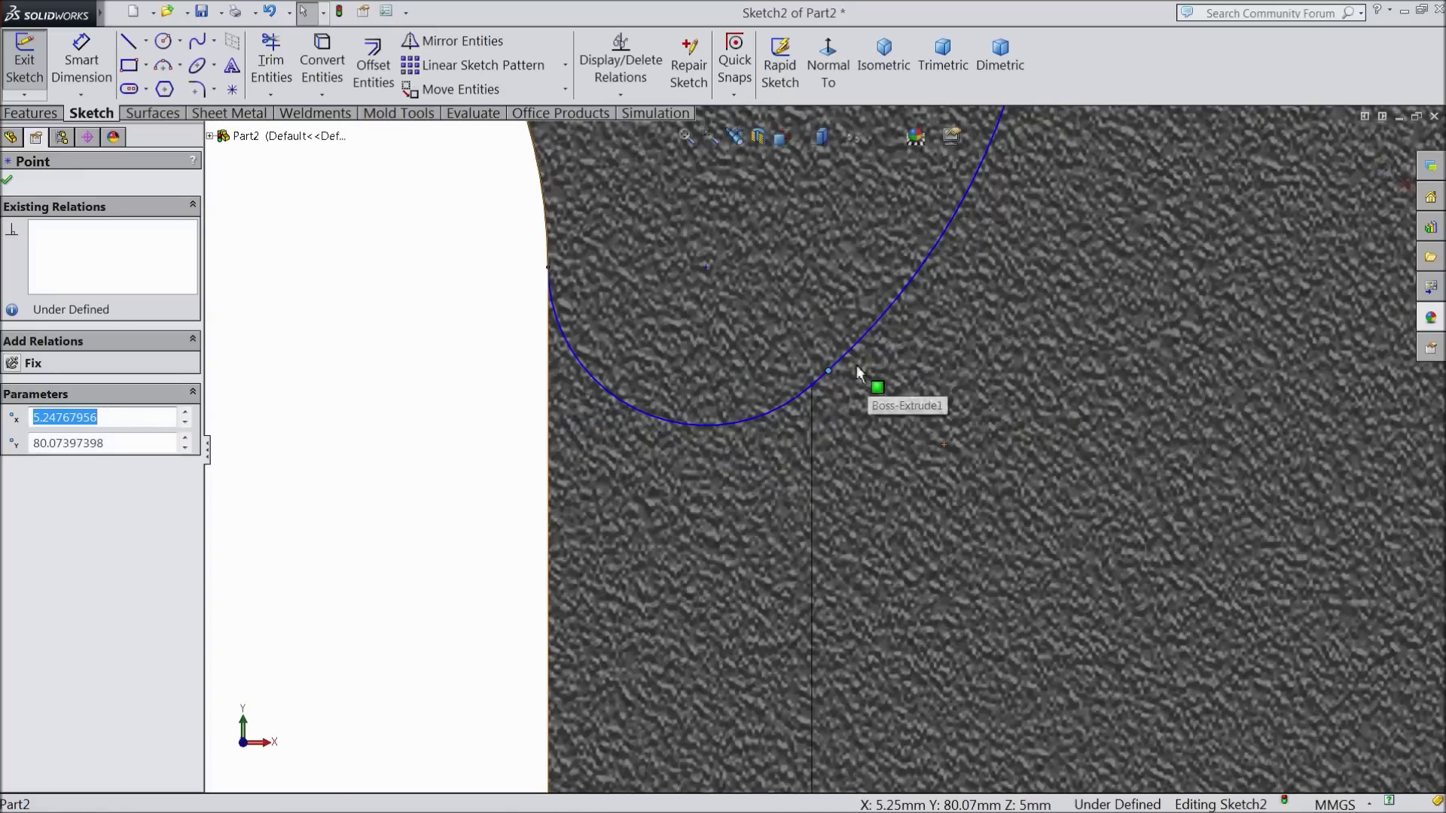
pyautogui.scroll(2, 828, 355)
pyautogui.scroll(-3, 839, 455)
pyautogui.moveTo(847, 491)
pyautogui.mouseDown()
pyautogui.moveTo(908, 451)
pyautogui.moveTo(960, 494)
pyautogui.mouseUp()
pyautogui.scroll(2, 826, 497)
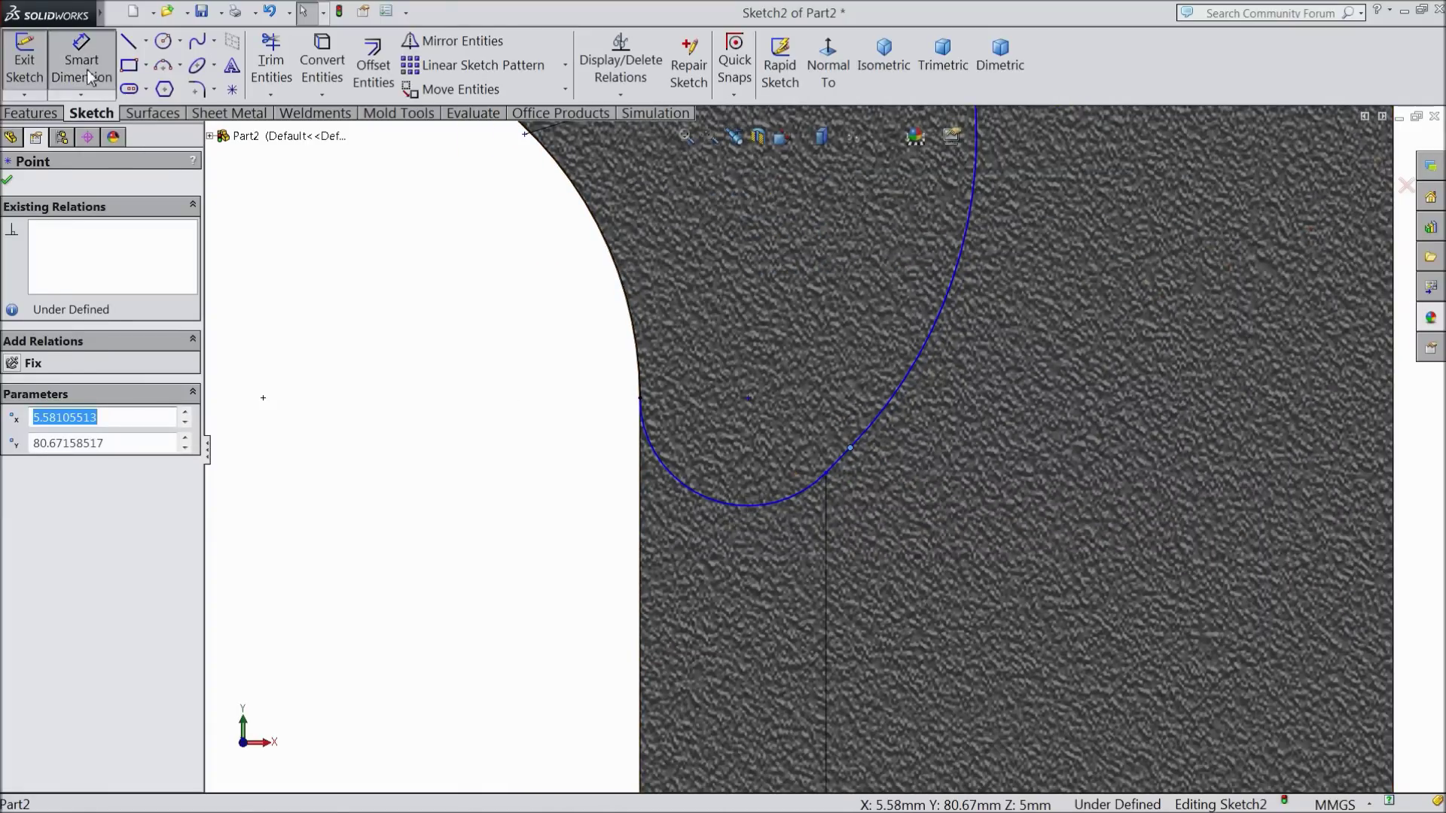
# - Dimension the radius of the small arc at the profile's lower end as 3 mm
pyautogui.click(88, 77)
pyautogui.click(704, 497)
pyautogui.click(579, 567)
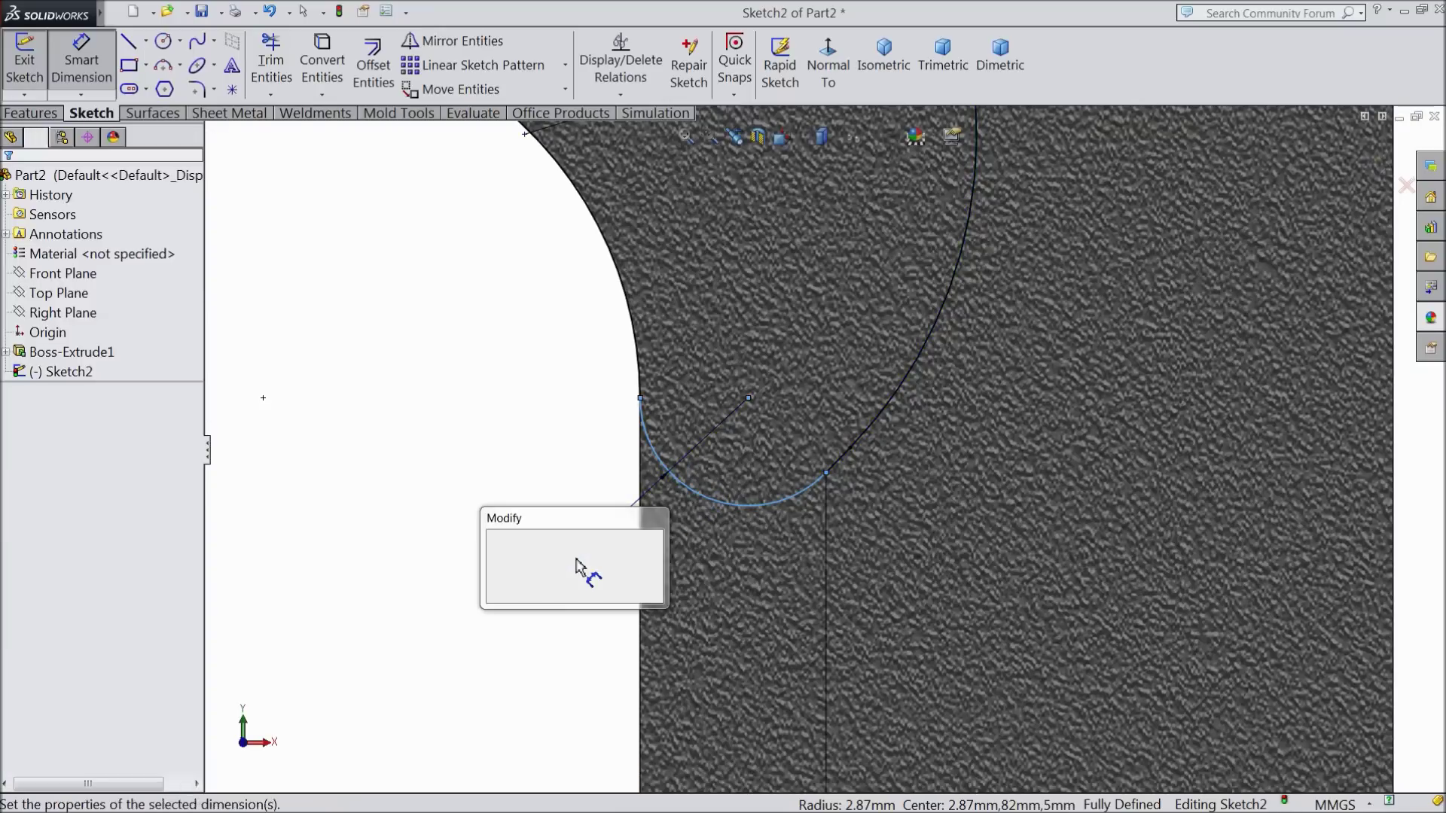
pyautogui.write('3')
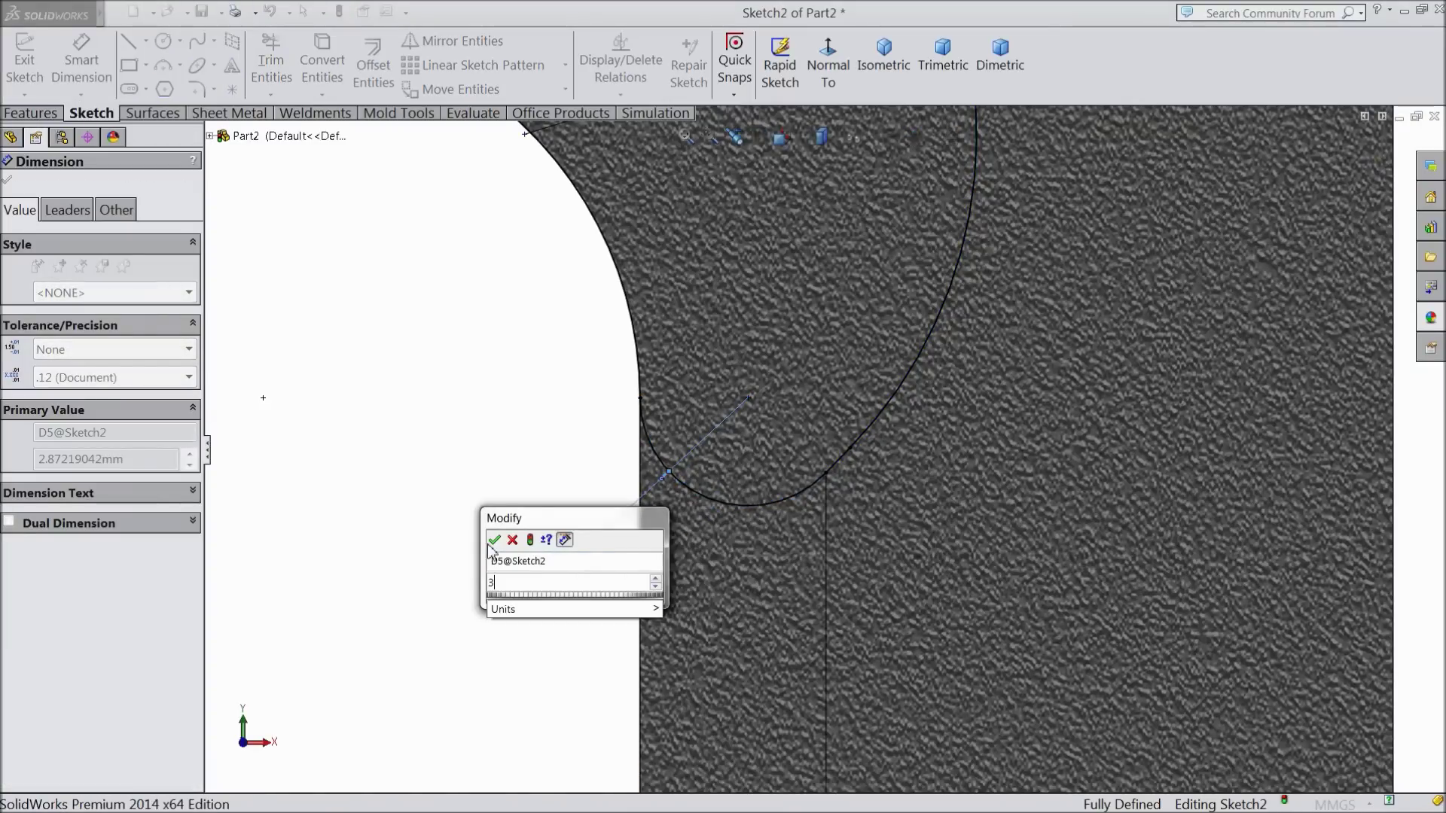
pyautogui.click(499, 539)
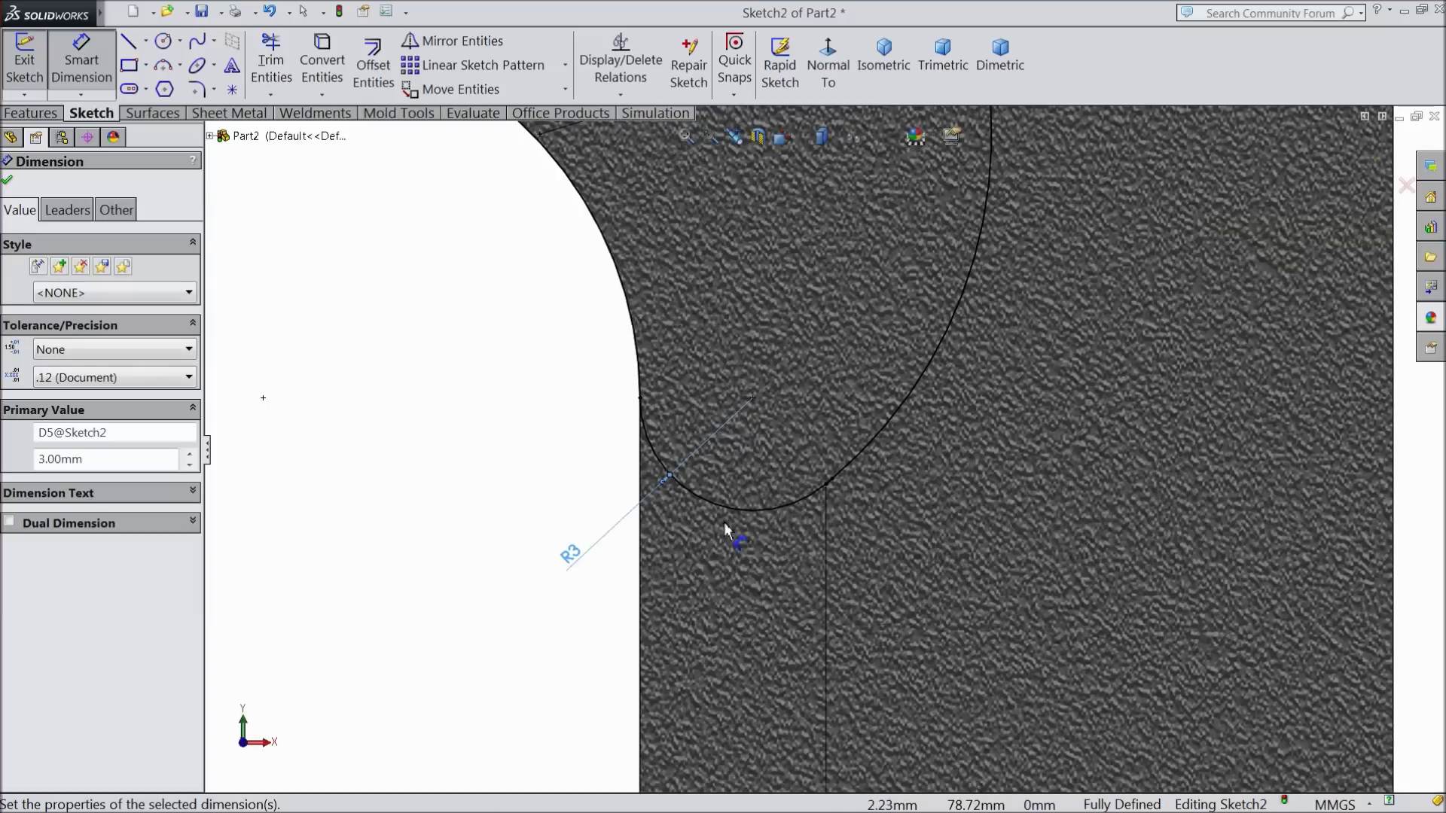
# - Examine the short line joining the R12 and R3 arcs and its relations, then review the whole profile
pyautogui.scroll(-5, 725, 522)
pyautogui.scroll(1, 725, 457)
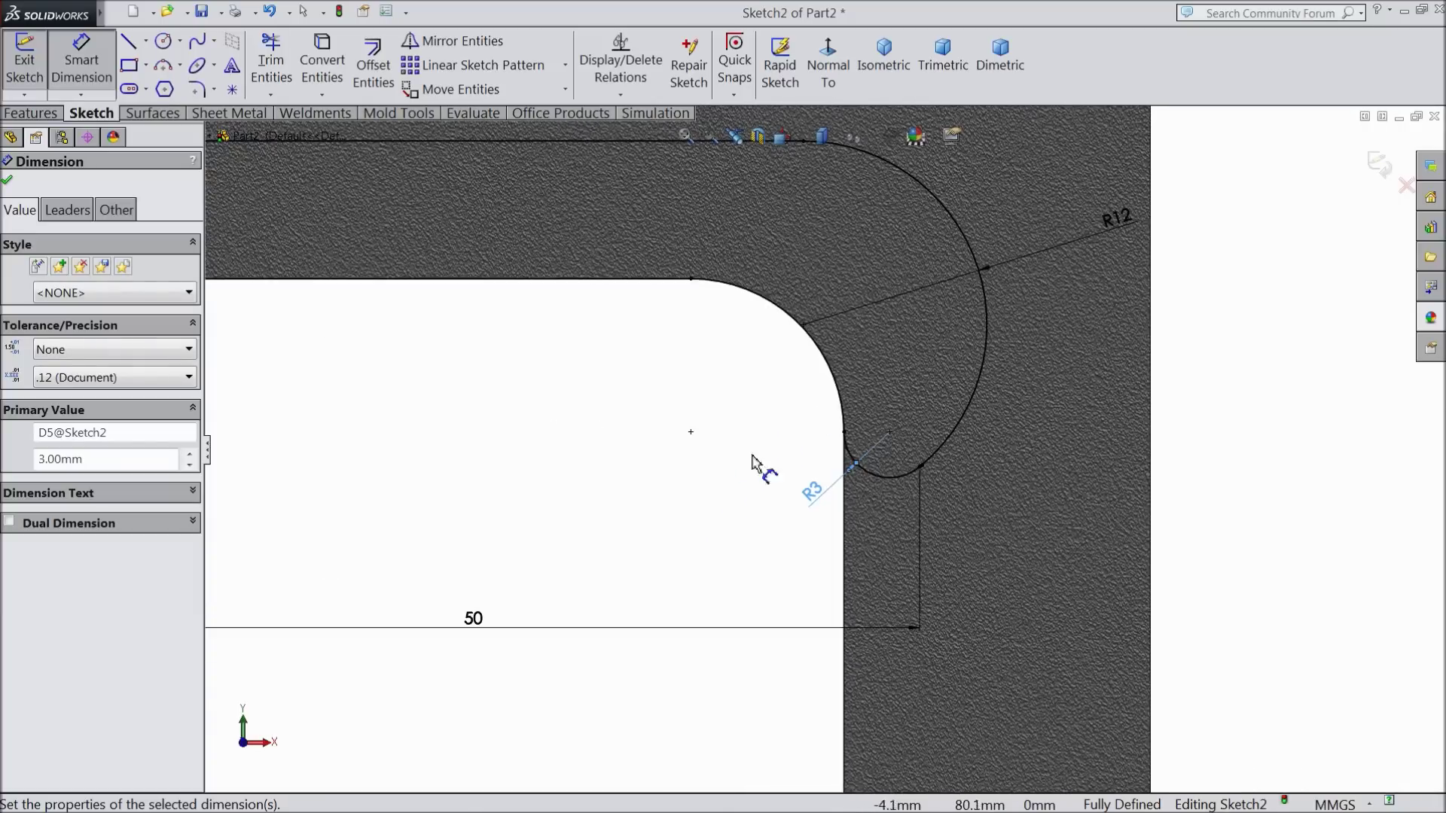
pyautogui.scroll(-12, 725, 457)
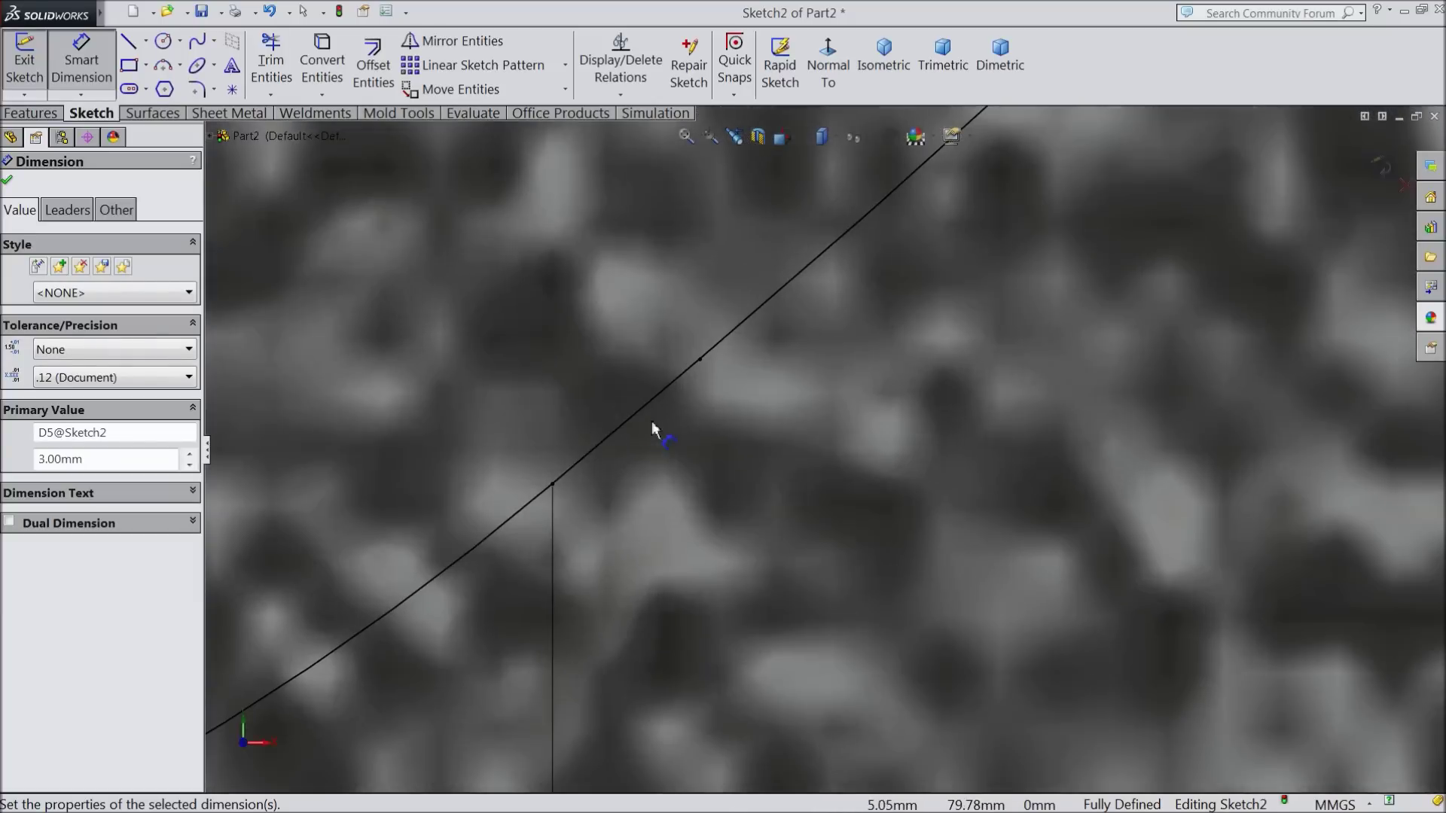
pyautogui.scroll(-4, 653, 420)
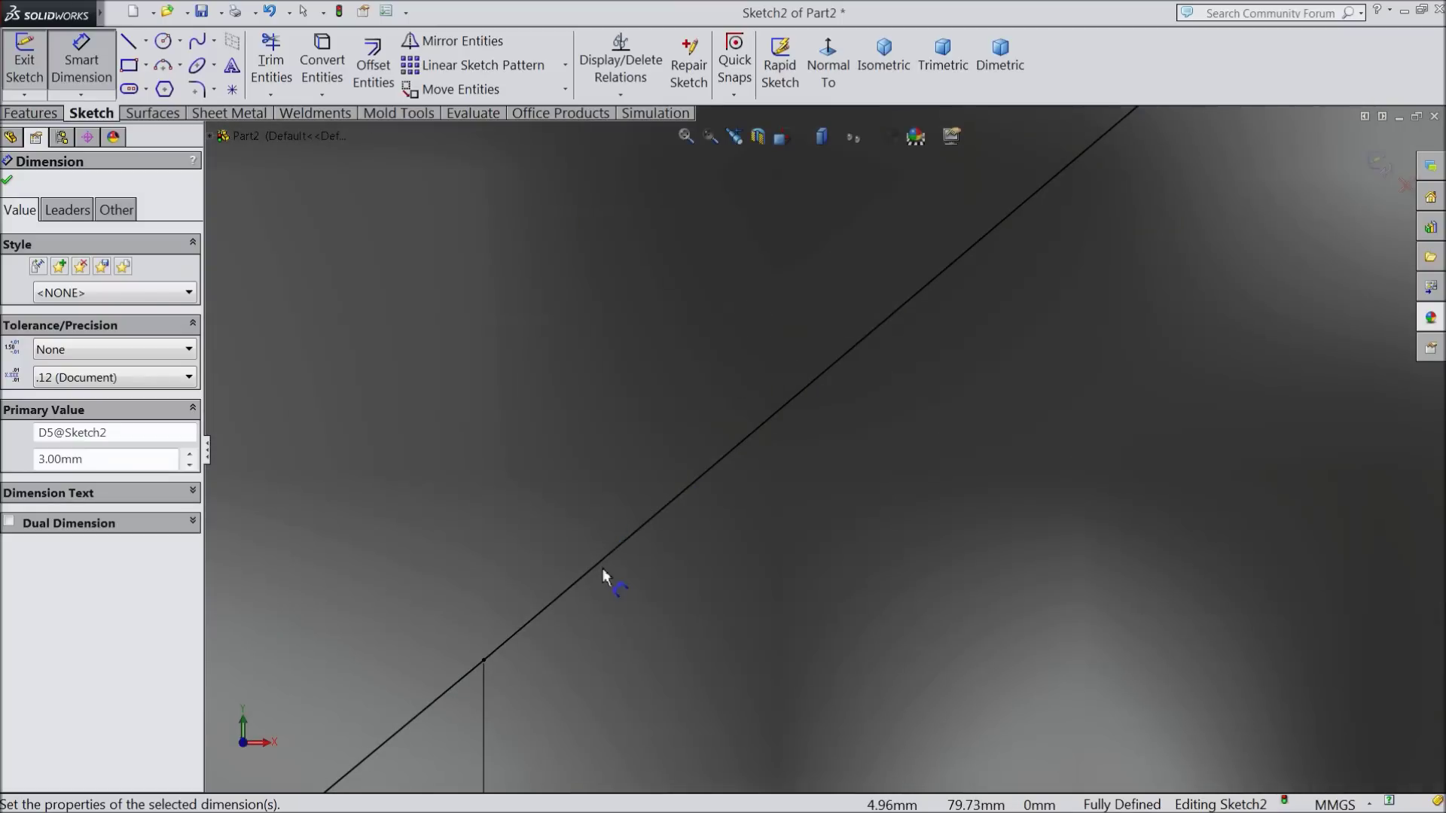
pyautogui.click(6, 182)
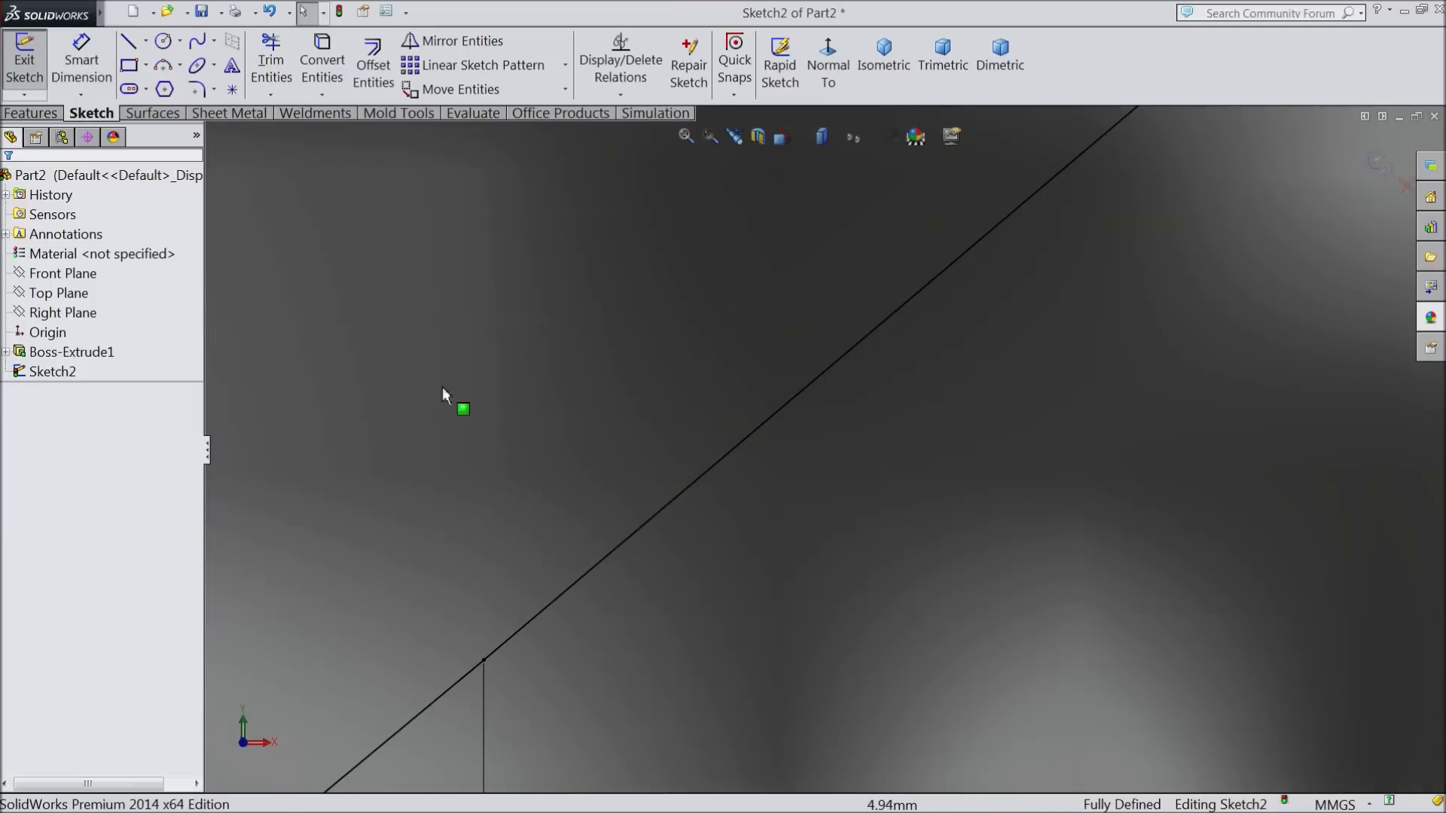
pyautogui.click(658, 515)
pyautogui.scroll(5, 768, 497)
pyautogui.scroll(10, 776, 491)
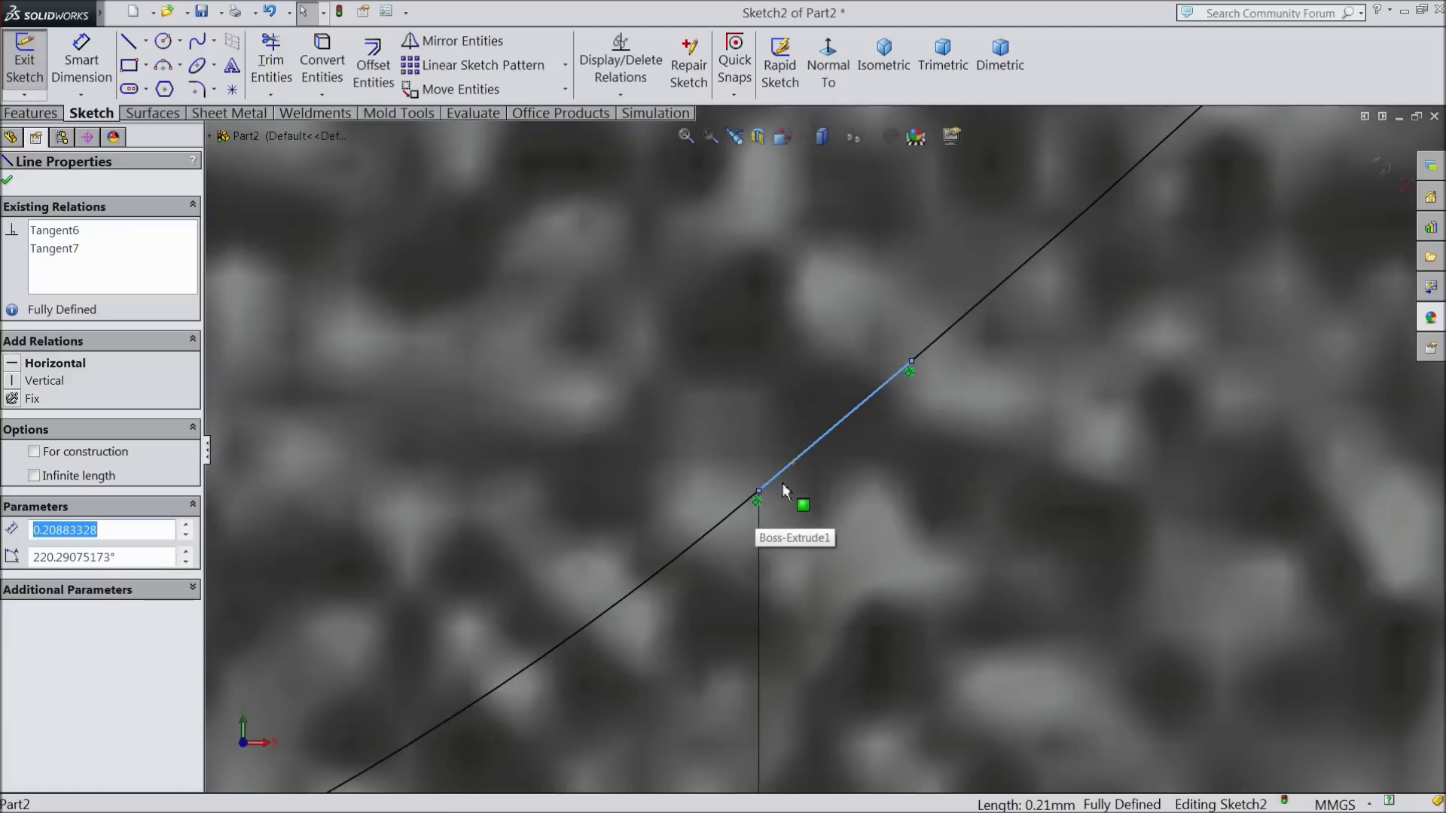
pyautogui.scroll(6, 776, 486)
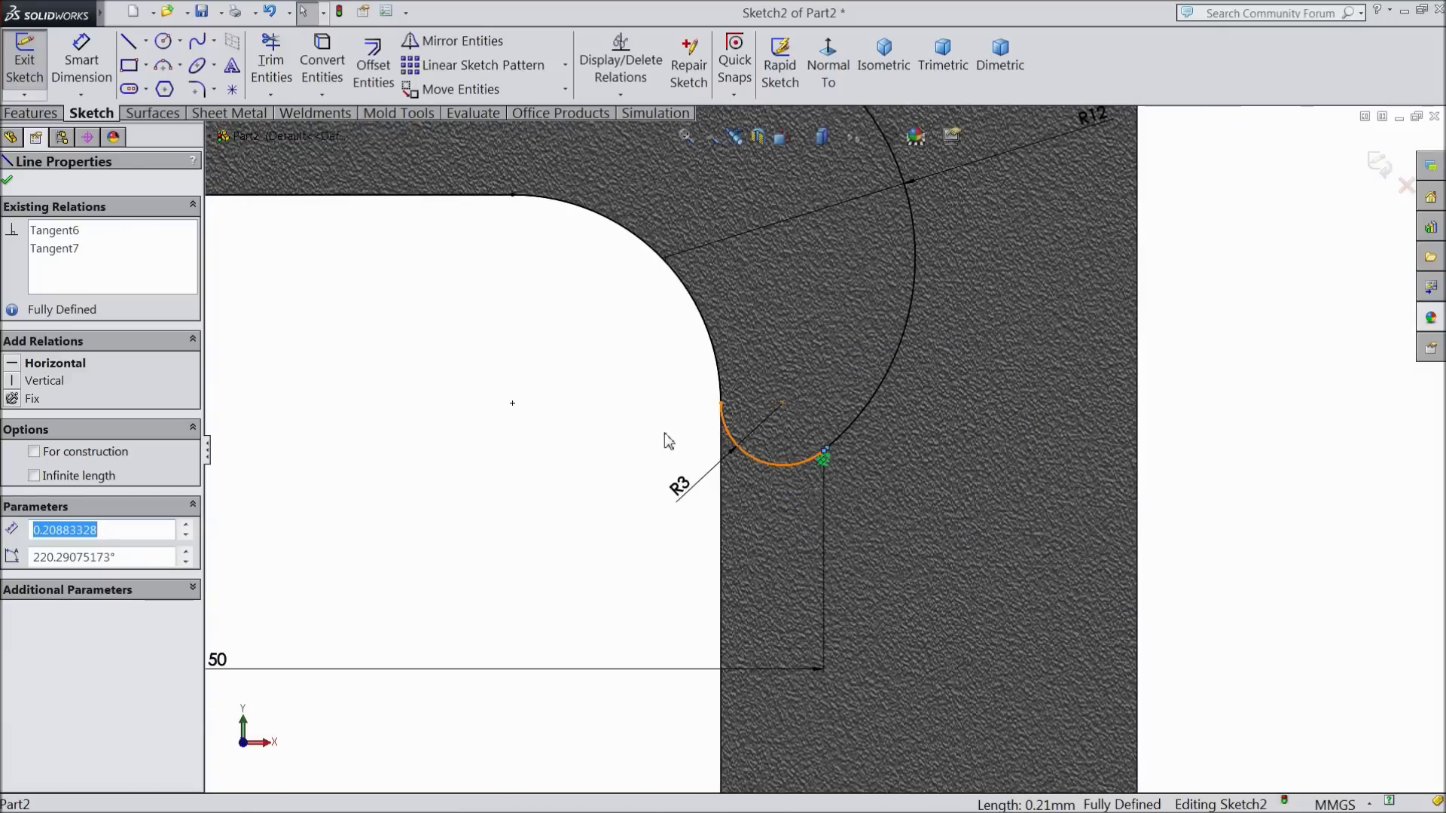
pyautogui.click(577, 394)
pyautogui.scroll(3, 575, 394)
pyautogui.scroll(1, 772, 298)
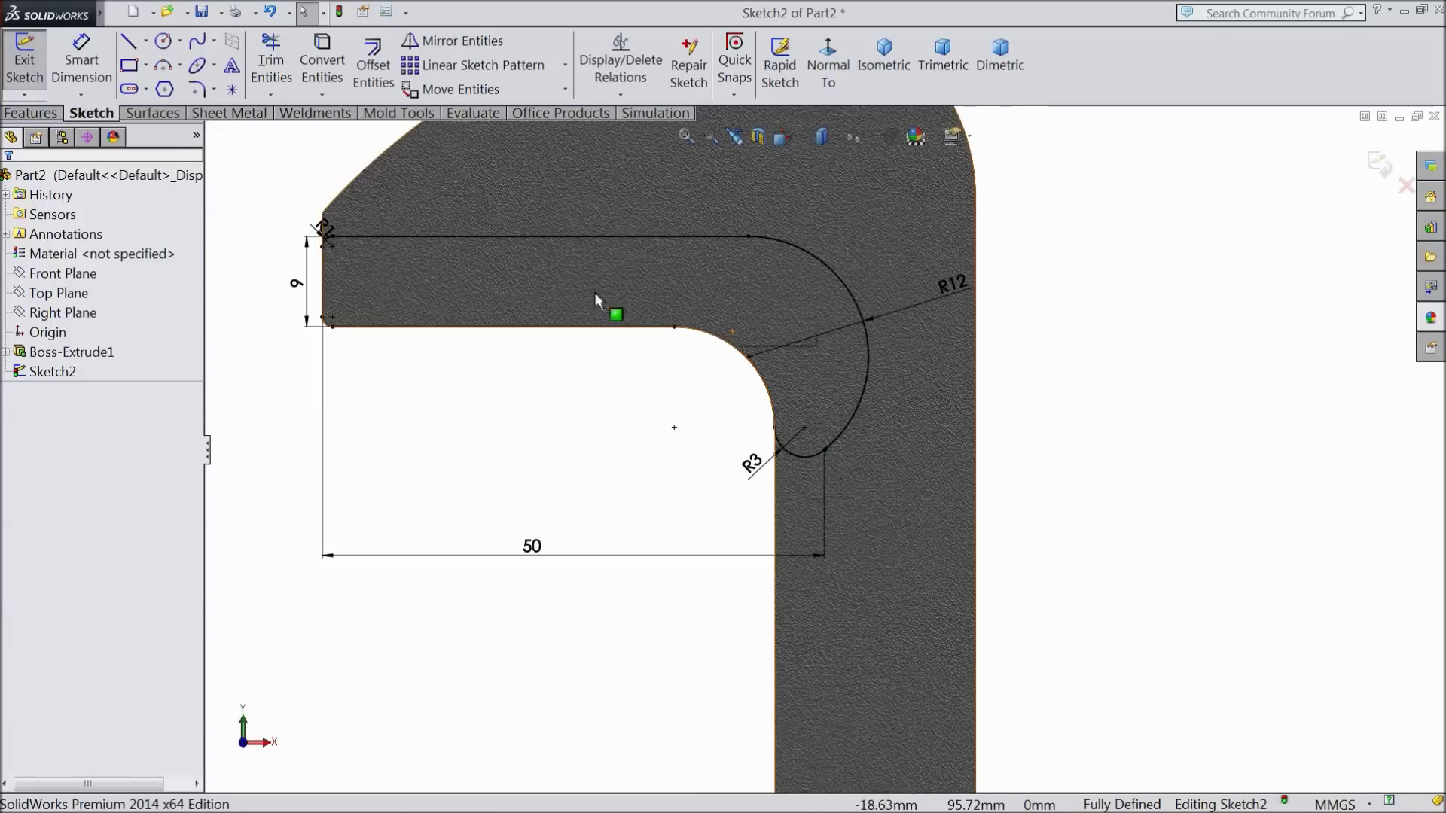
# - Extrude the closed profile outward from the jaw face as a 4.5 mm blind boss merged with the body
pyautogui.click(27, 114)
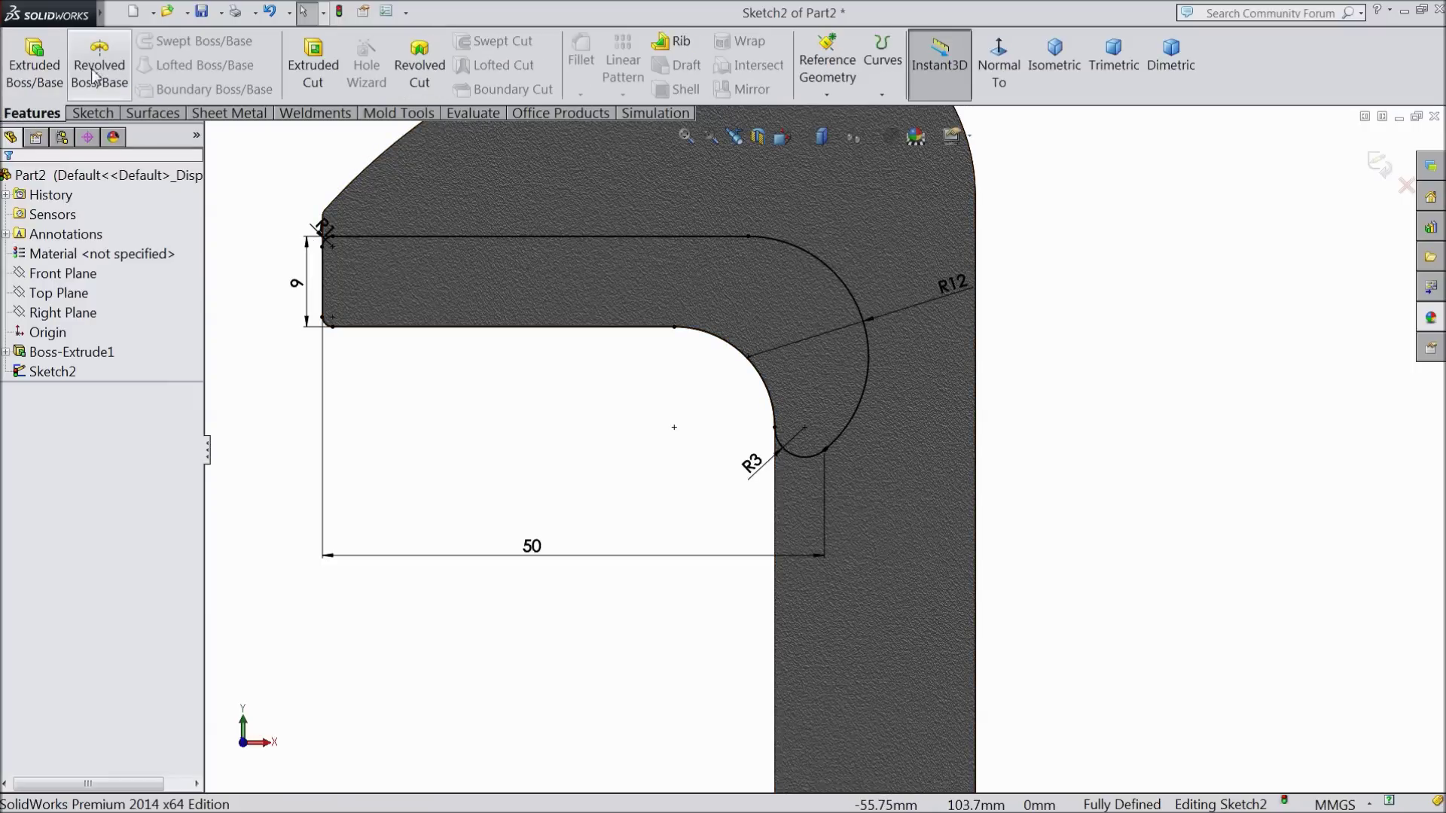
pyautogui.click(30, 72)
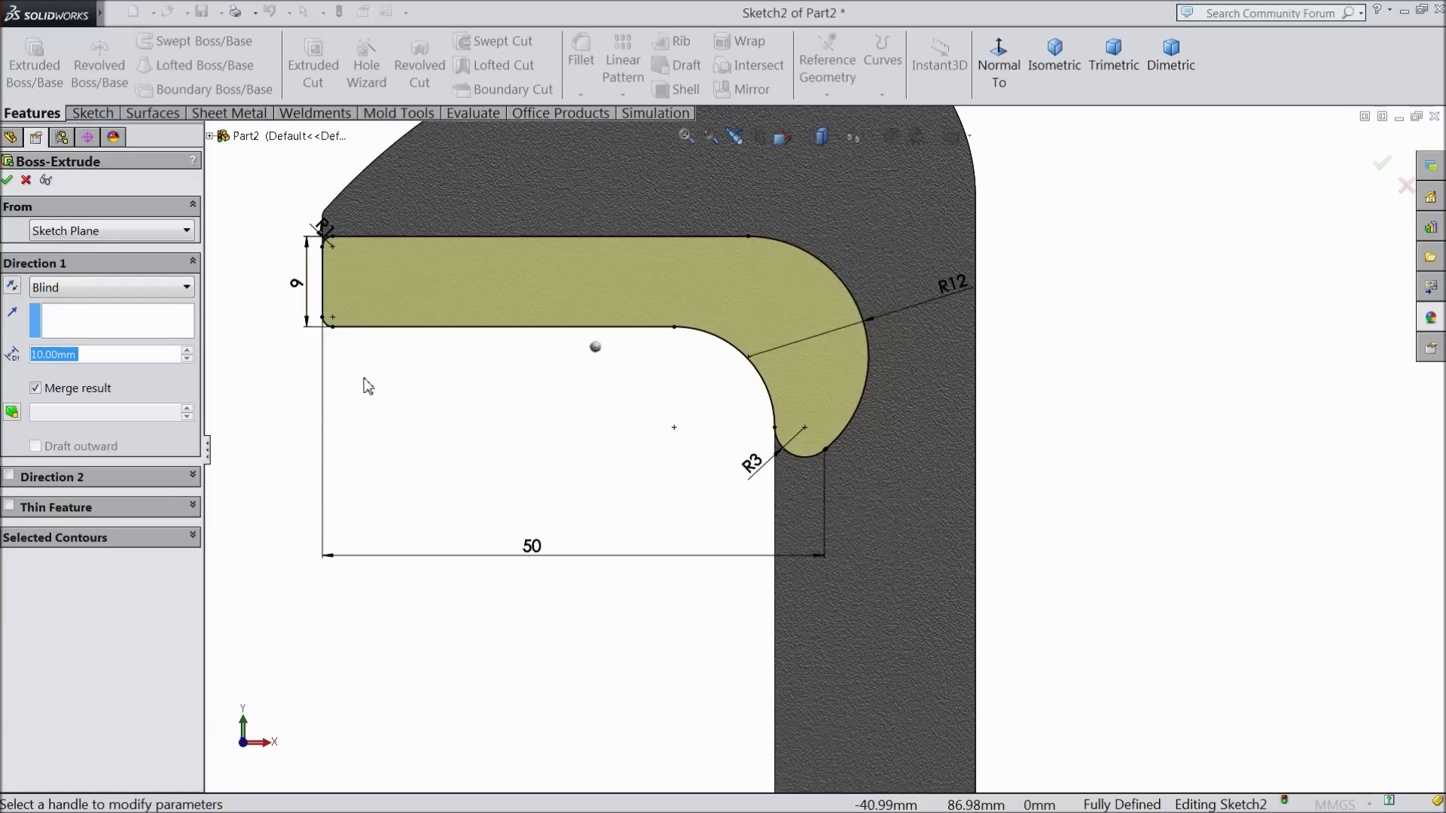
pyautogui.write('4.5')
pyautogui.moveTo(522, 429)
pyautogui.mouseDown(button='middle')
pyautogui.moveTo(449, 320)
pyautogui.moveTo(490, 400)
pyautogui.mouseUp(button='middle')
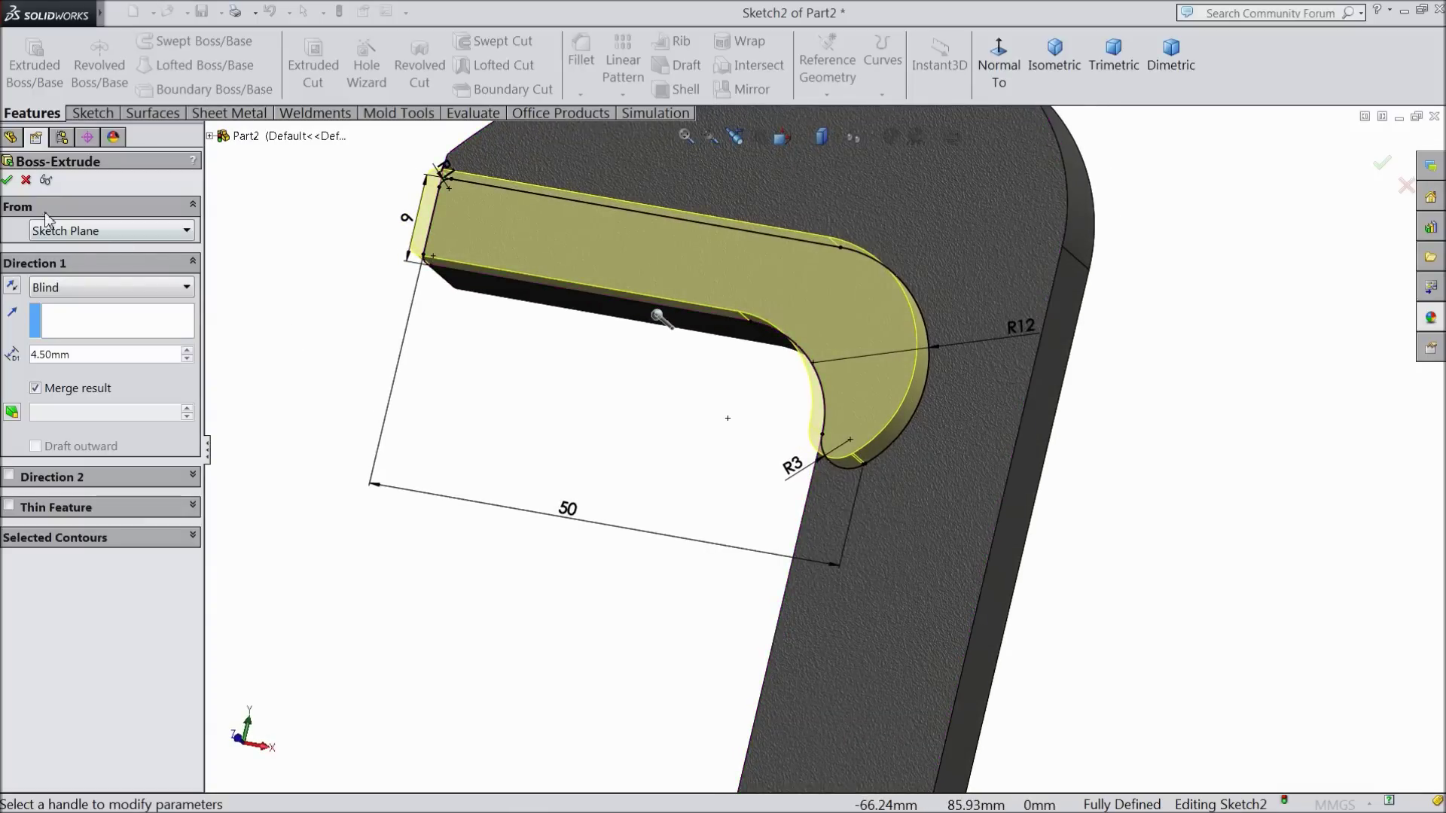
pyautogui.click(8, 181)
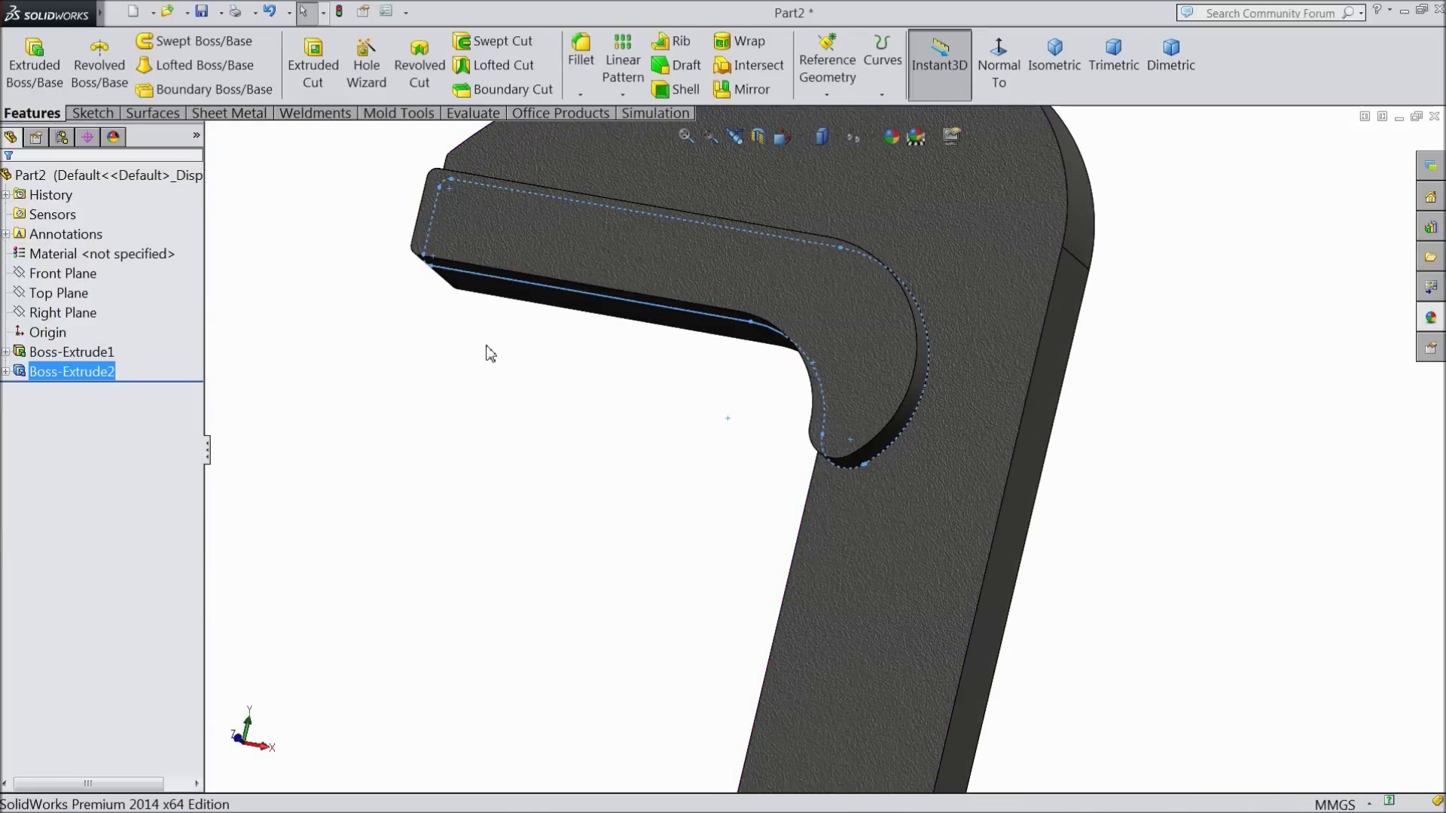
# - Apply a white colour to the front face of the new raised boss
pyautogui.click(708, 280)
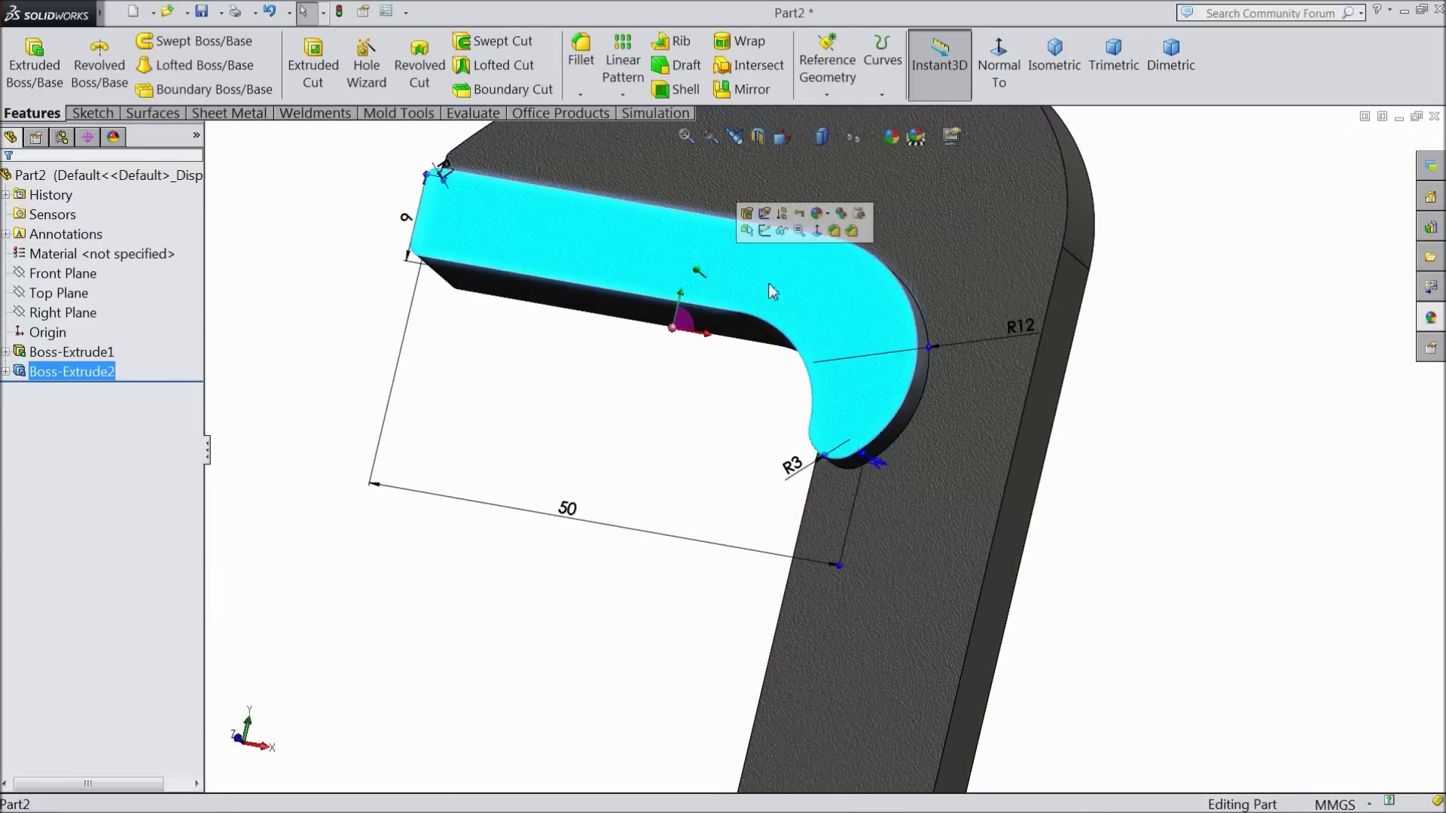
pyautogui.click(891, 136)
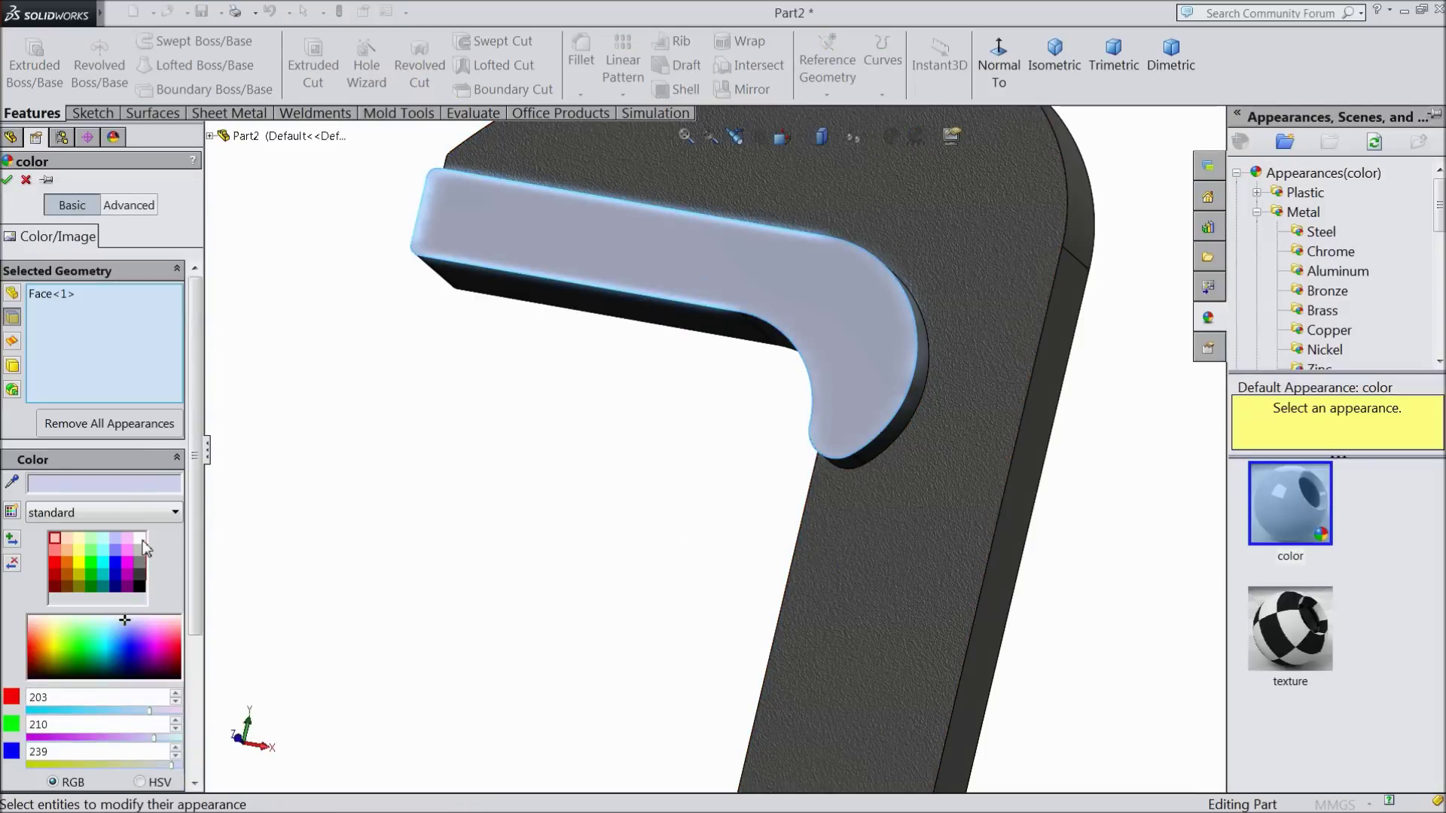
pyautogui.click(140, 539)
pyautogui.click(9, 180)
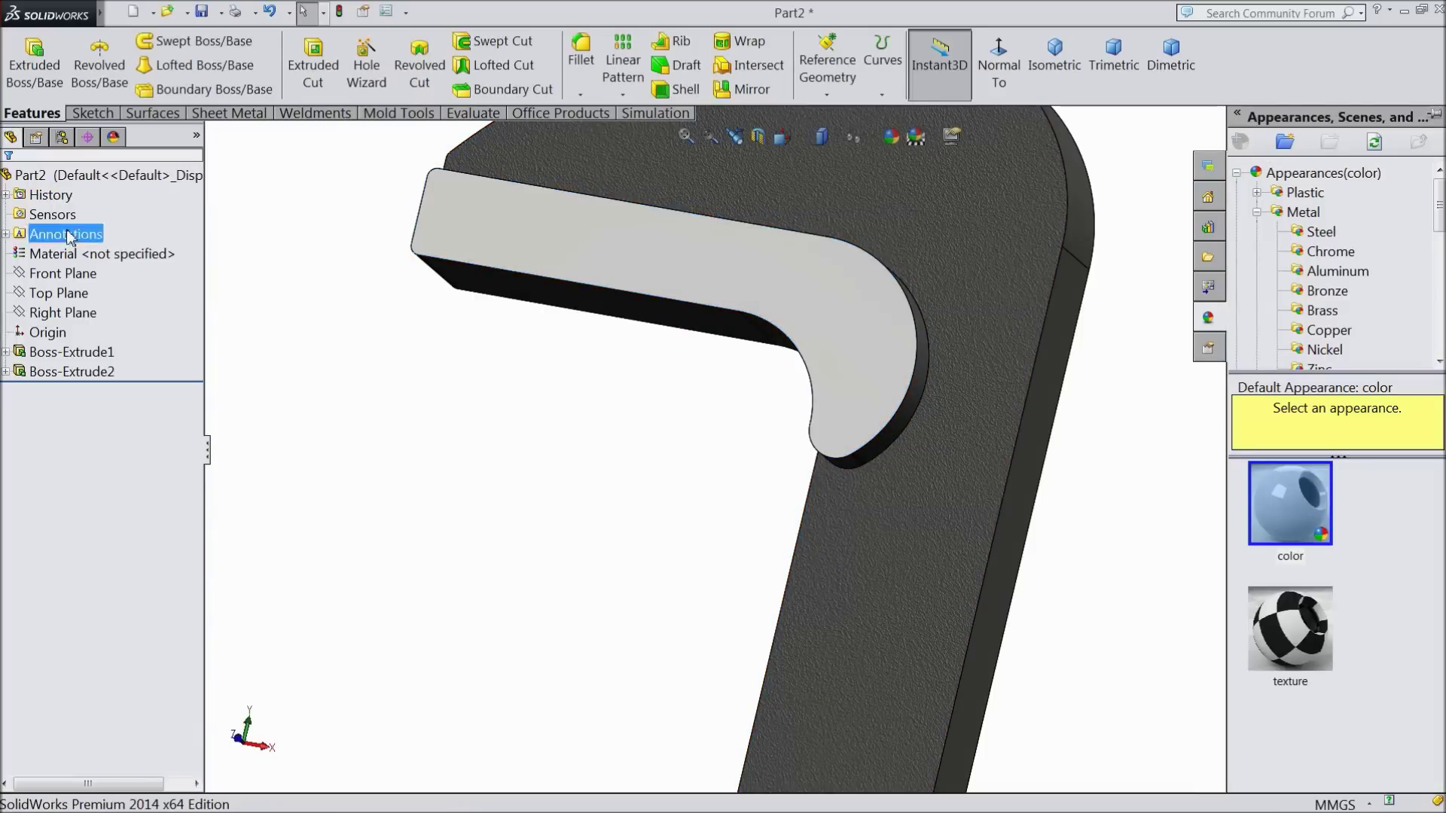
pyautogui.moveTo(540, 466); pyautogui.dragTo(527, 500, button='middle')
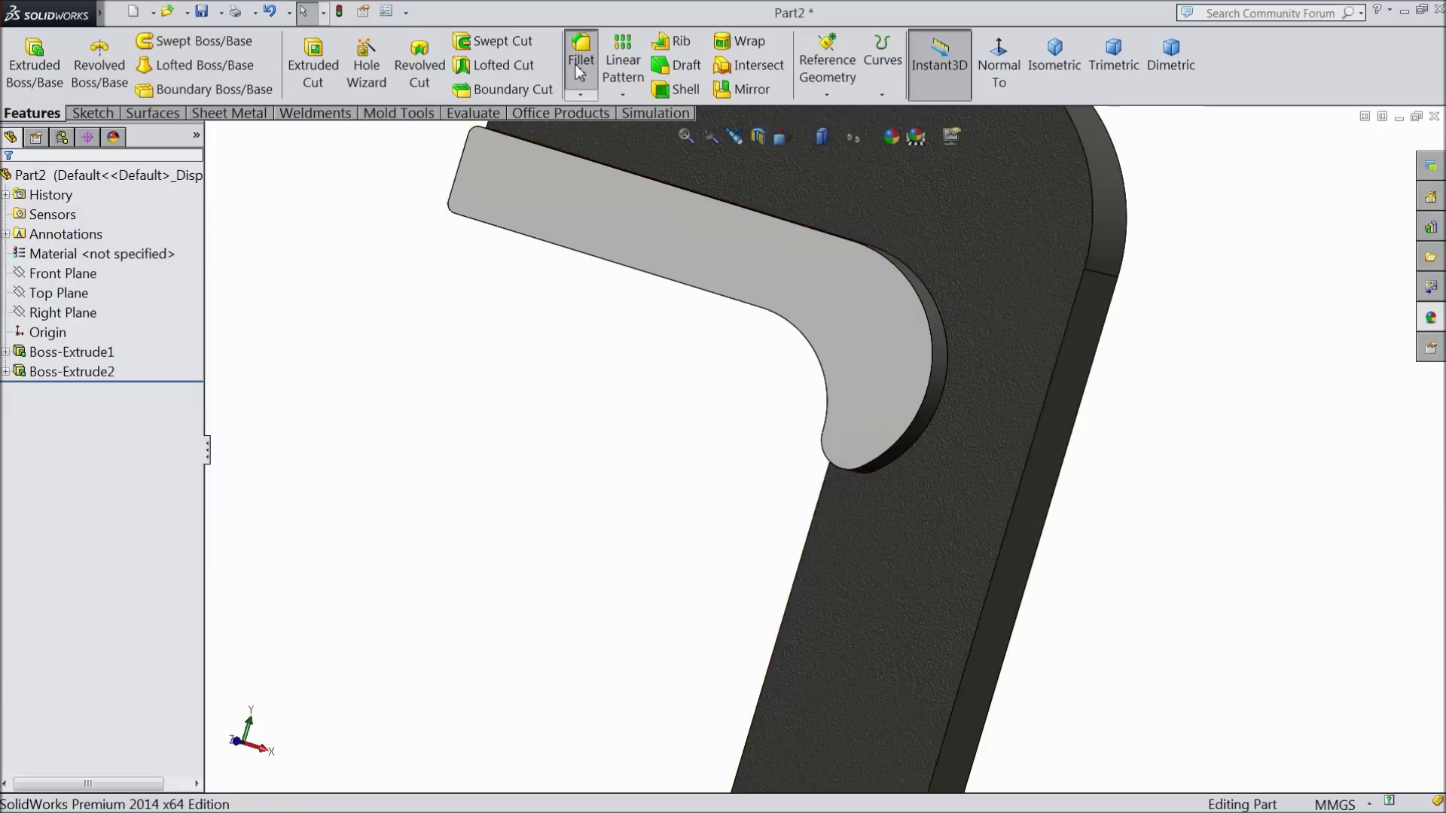
# - Fillet the outer edge where the hook-shaped boss meets the plate with a 7 mm constant-size radius
pyautogui.click(581, 53)
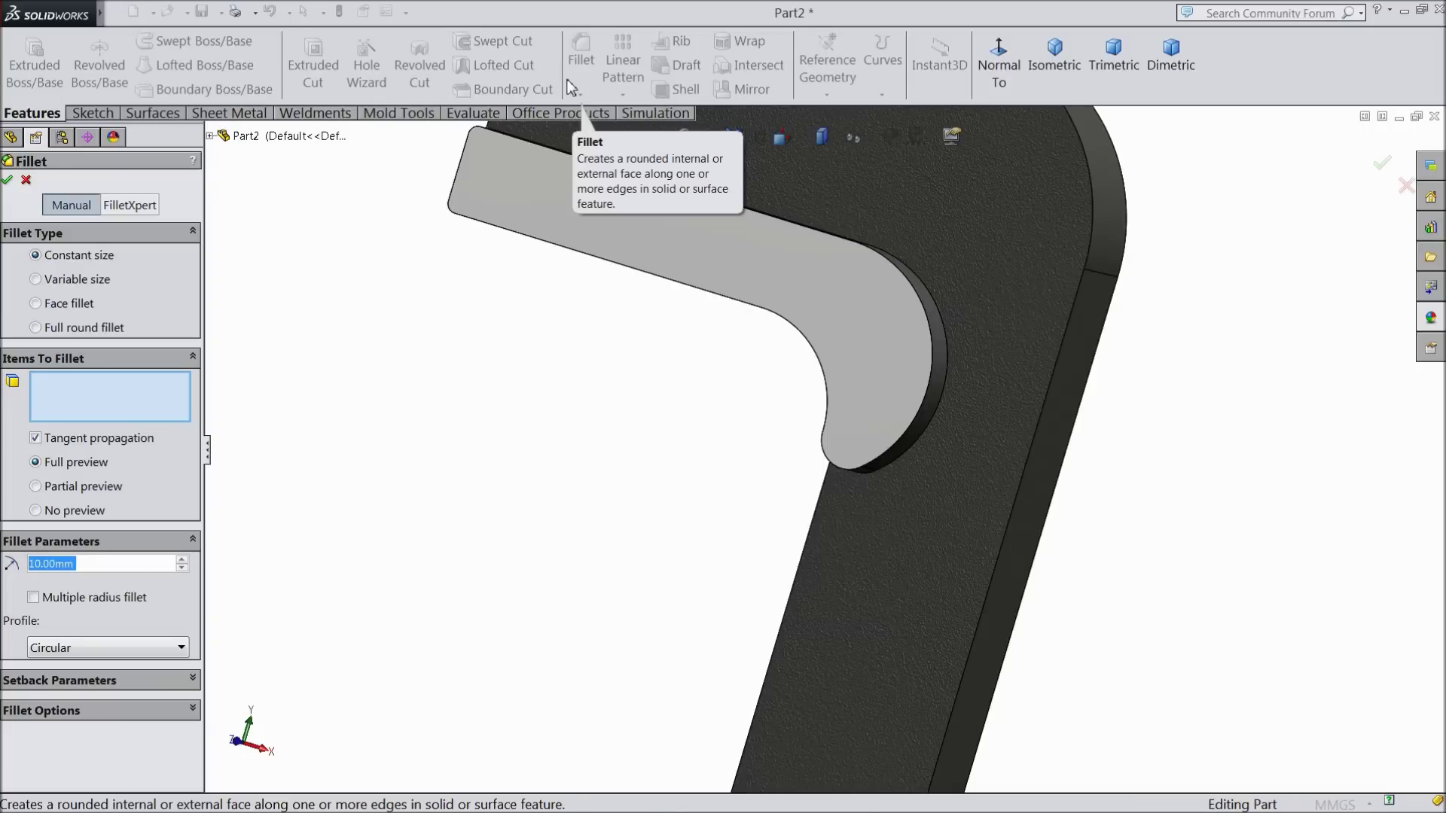
pyautogui.write('7')
pyautogui.moveTo(610, 369); pyautogui.dragTo(594, 422, button='middle')
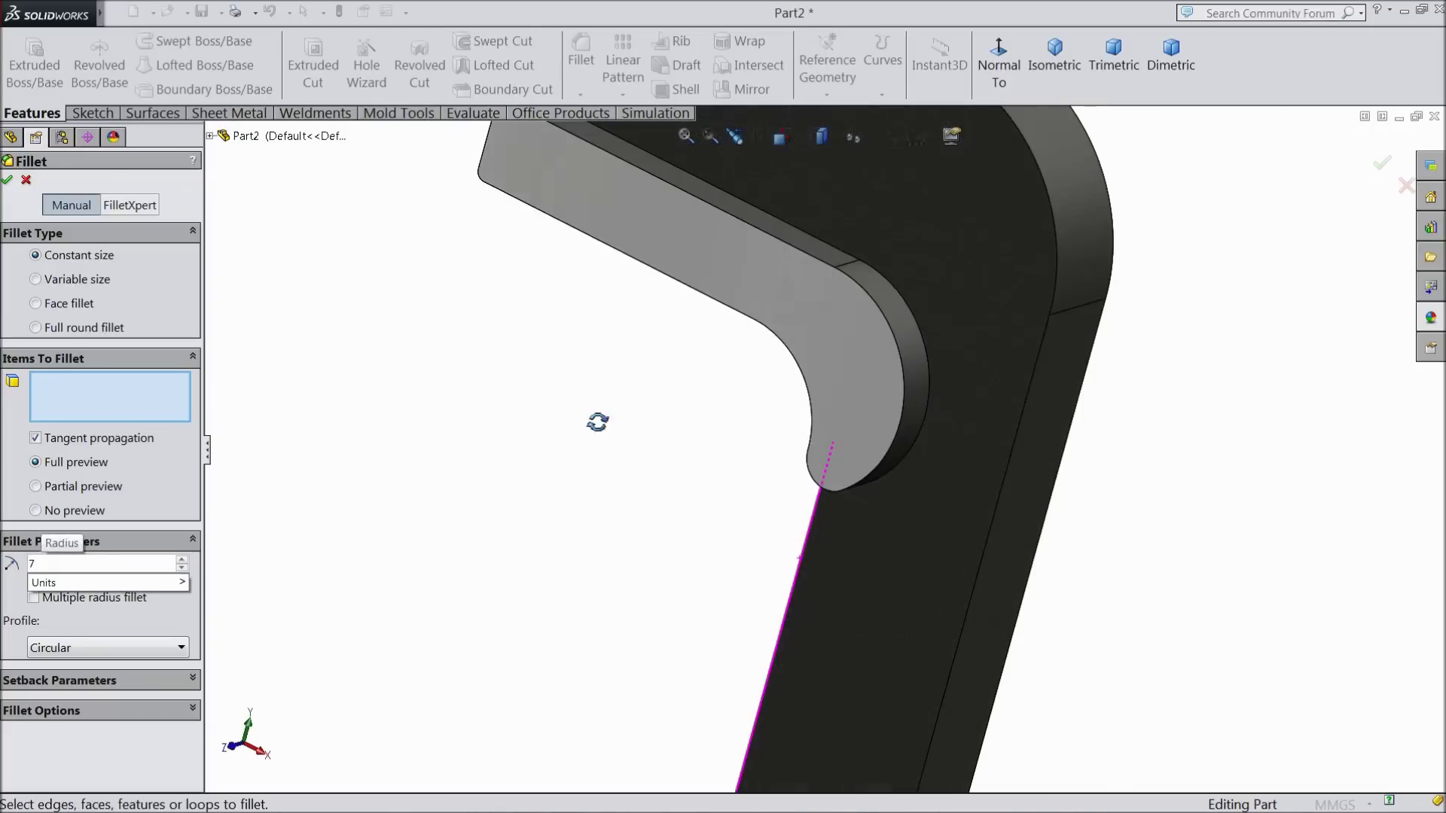
pyautogui.click(846, 255)
pyautogui.scroll(3, 756, 430)
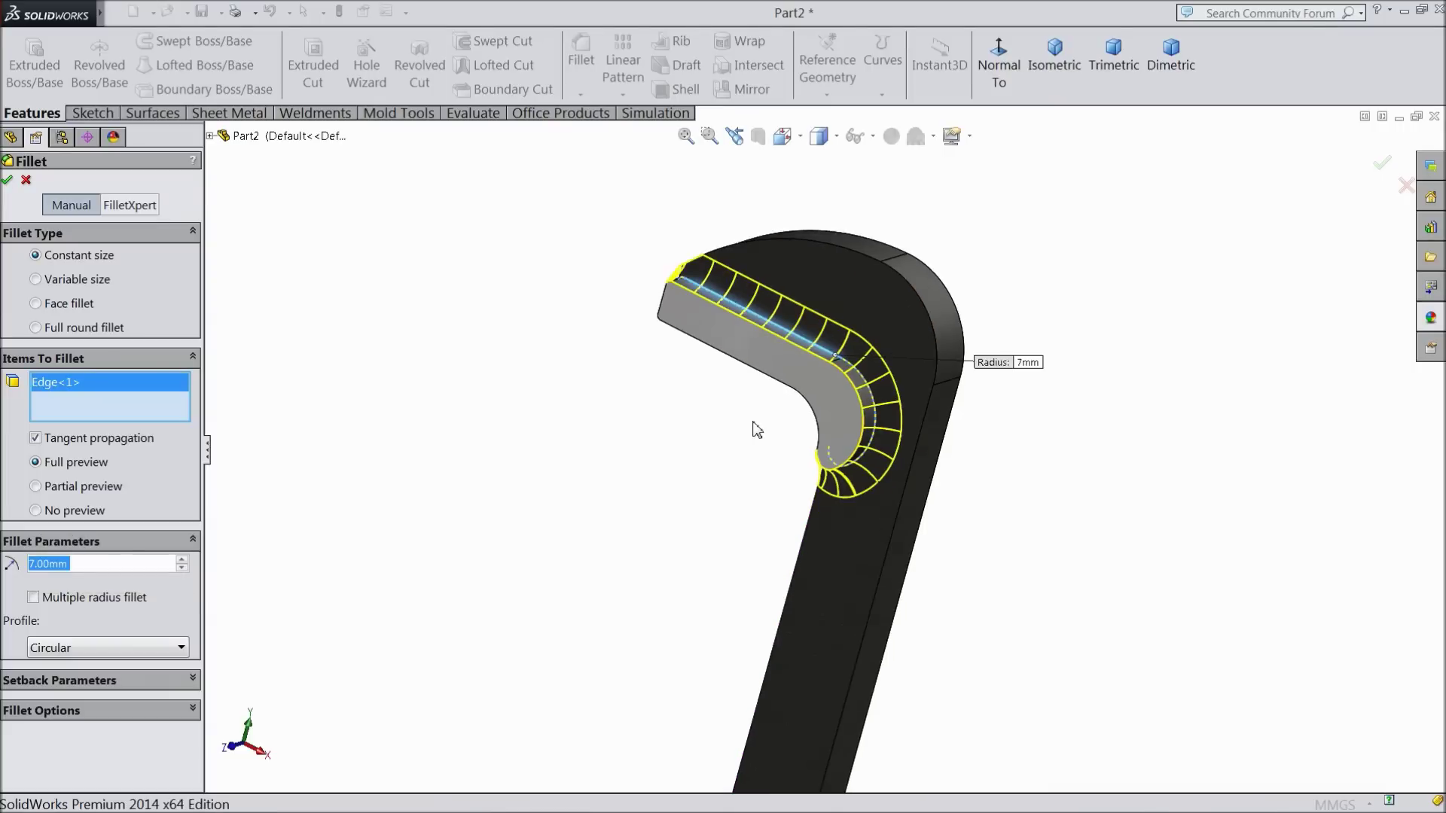
pyautogui.click(9, 179)
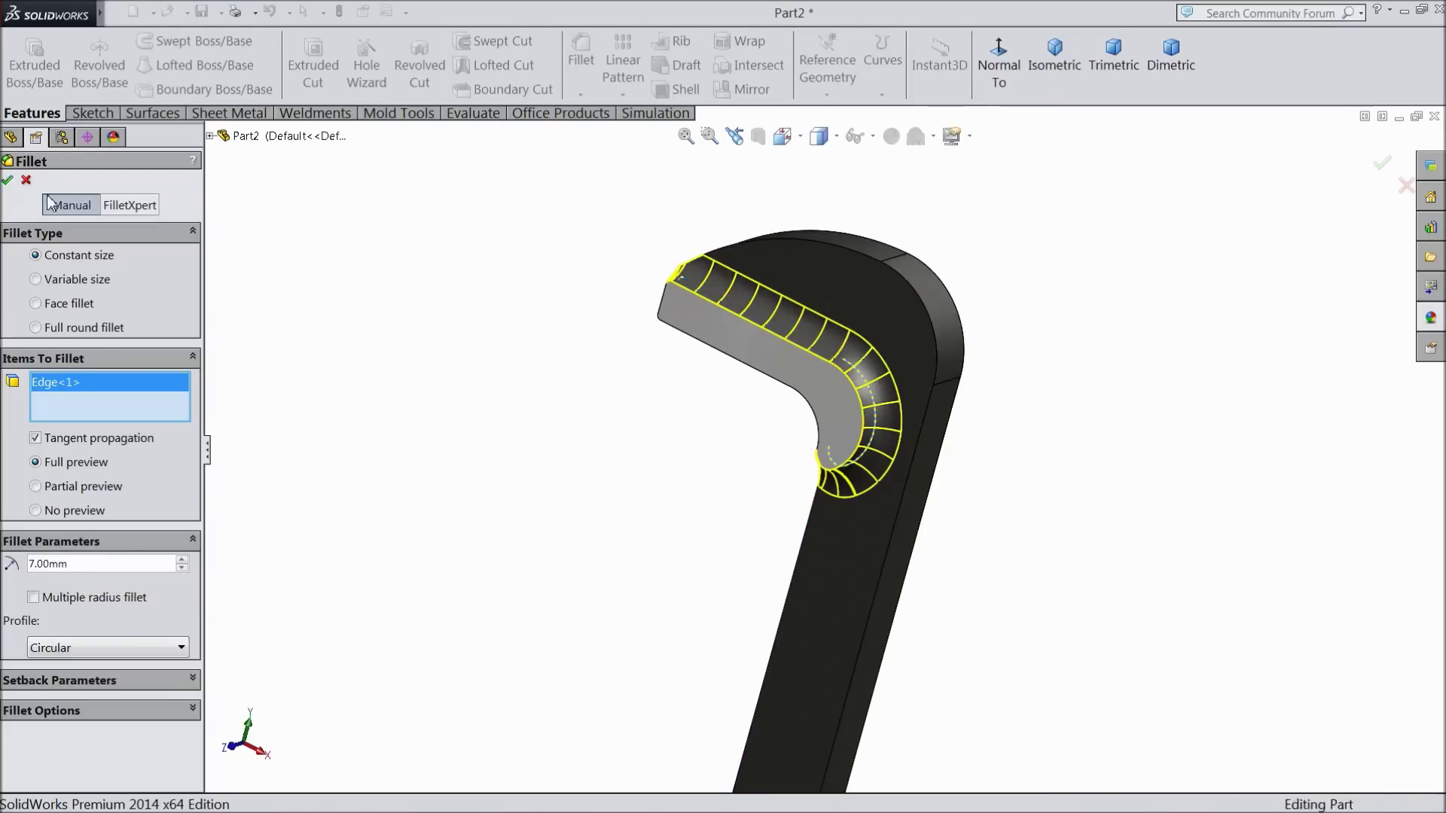
# - Try to mirror Boss-Extrude2 and Fillet1 about the Front Plane
pyautogui.moveTo(662, 391)
pyautogui.mouseDown(button='middle')
pyautogui.moveTo(675, 409)
pyautogui.moveTo(645, 398)
pyautogui.mouseUp(button='middle')
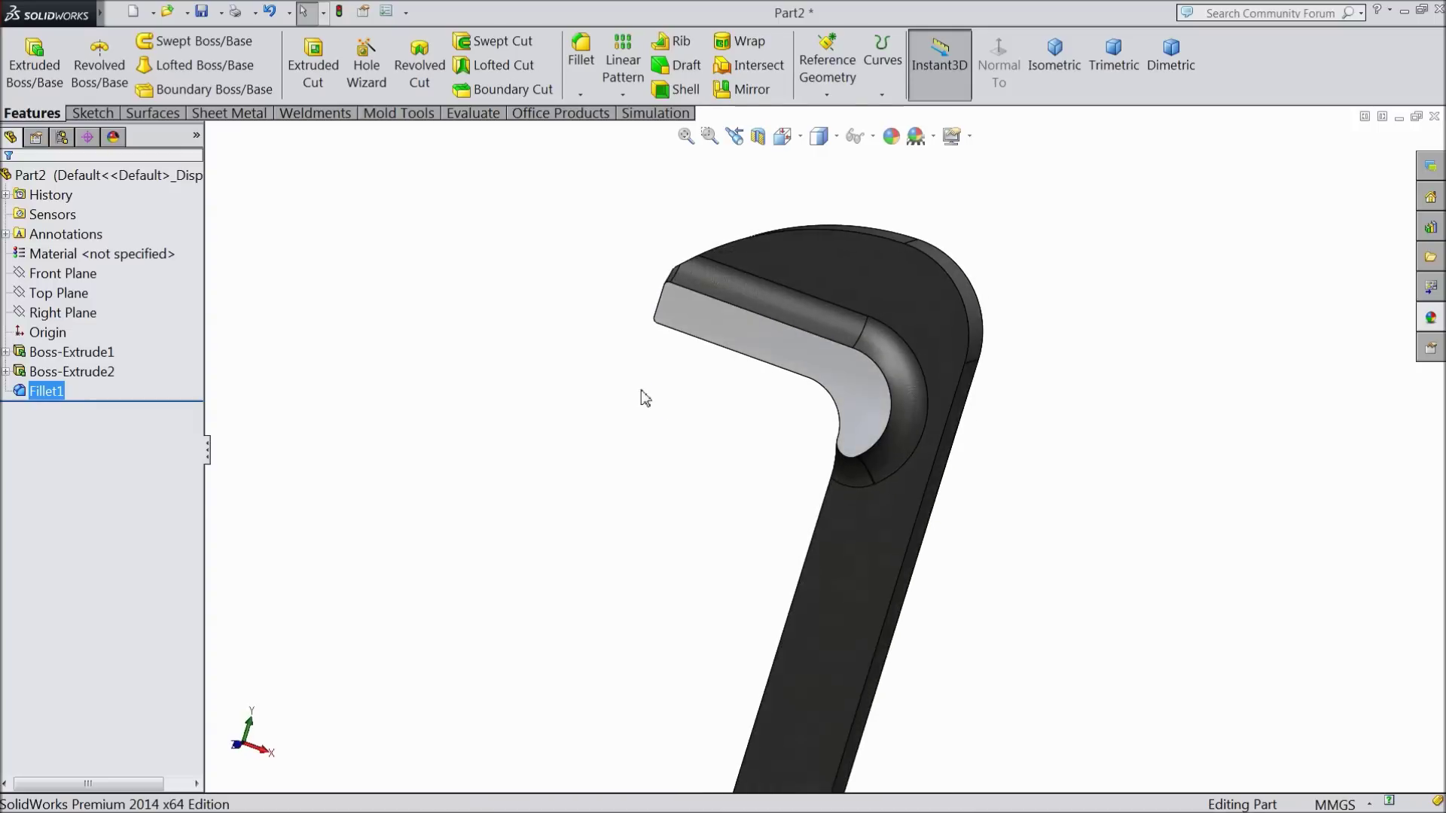
pyautogui.click(62, 273)
pyautogui.moveTo(354, 387)
pyautogui.mouseDown(button='middle')
pyautogui.moveTo(219, 336)
pyautogui.moveTo(336, 381)
pyautogui.mouseUp(button='middle')
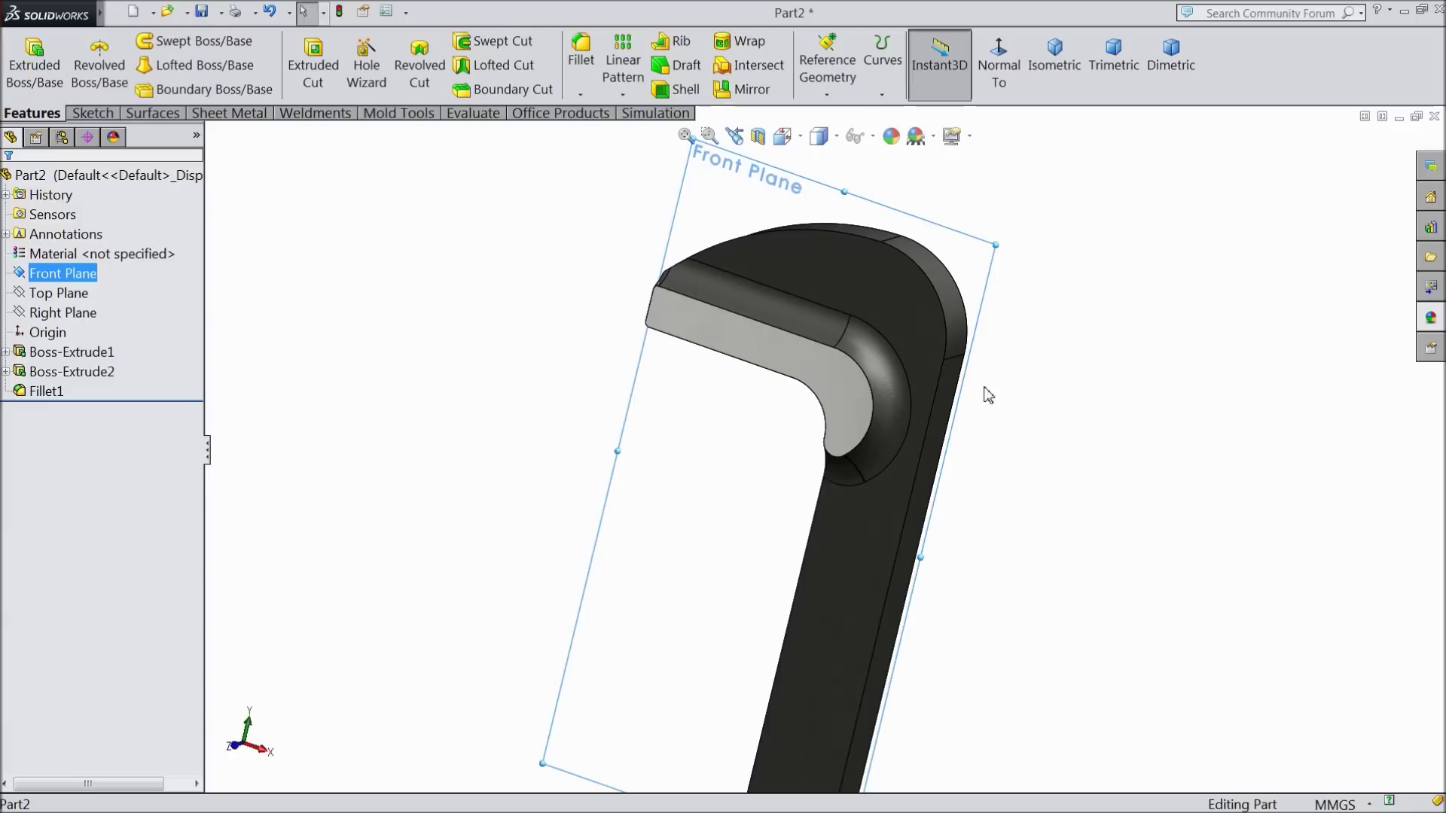
pyautogui.scroll(-4, 845, 408)
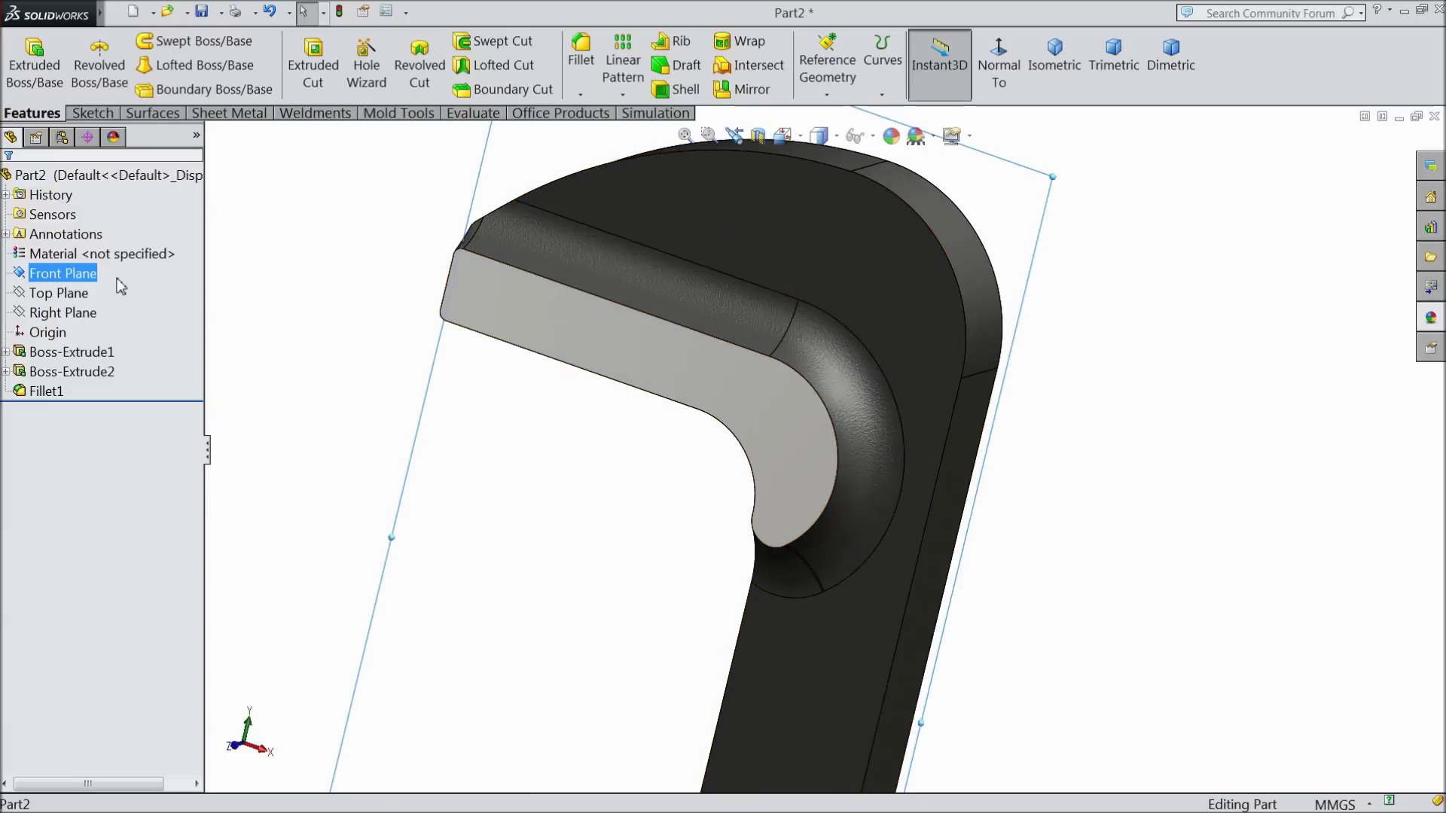
pyautogui.click(742, 89)
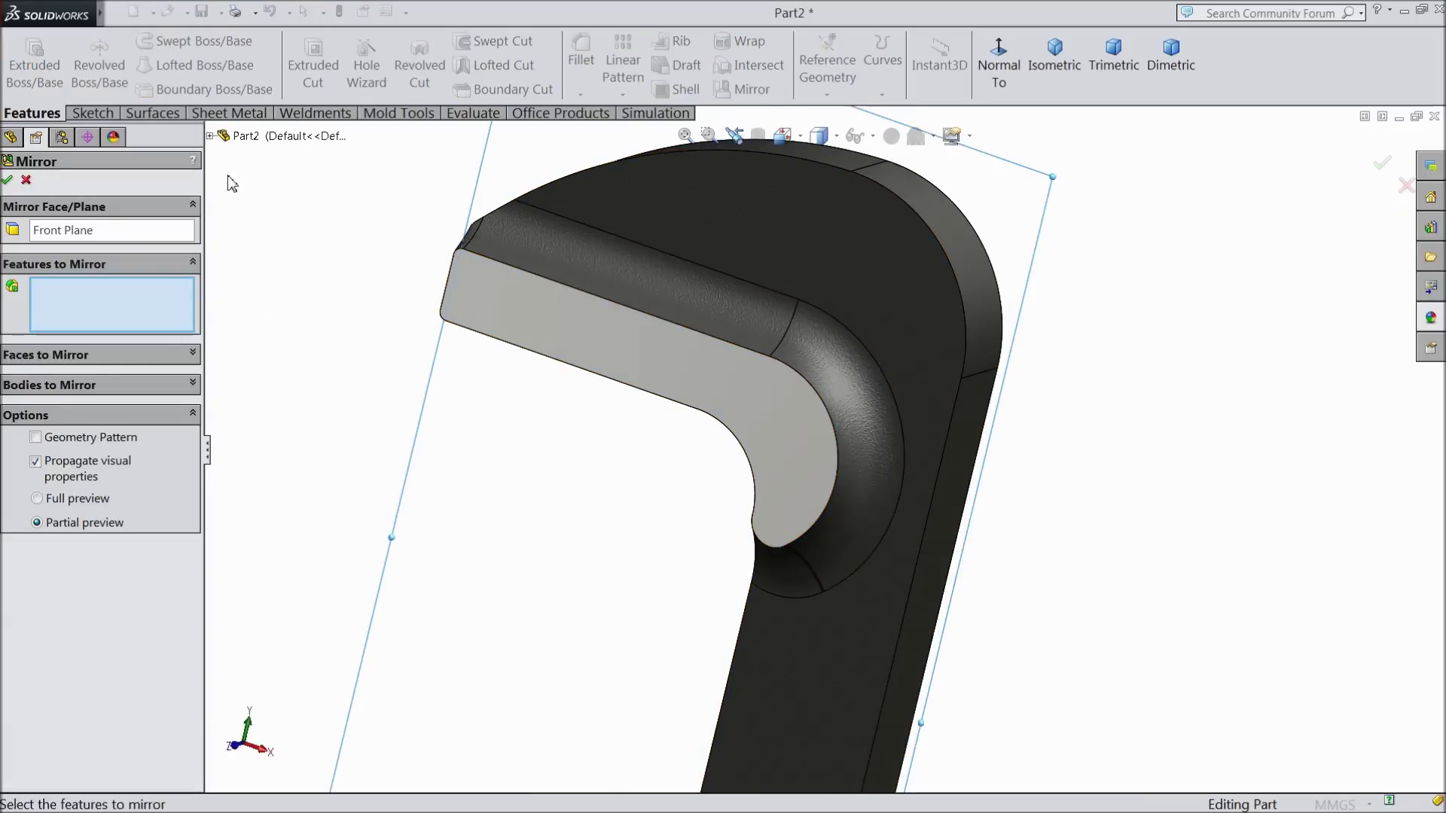
pyautogui.click(210, 137)
pyautogui.click(280, 333)
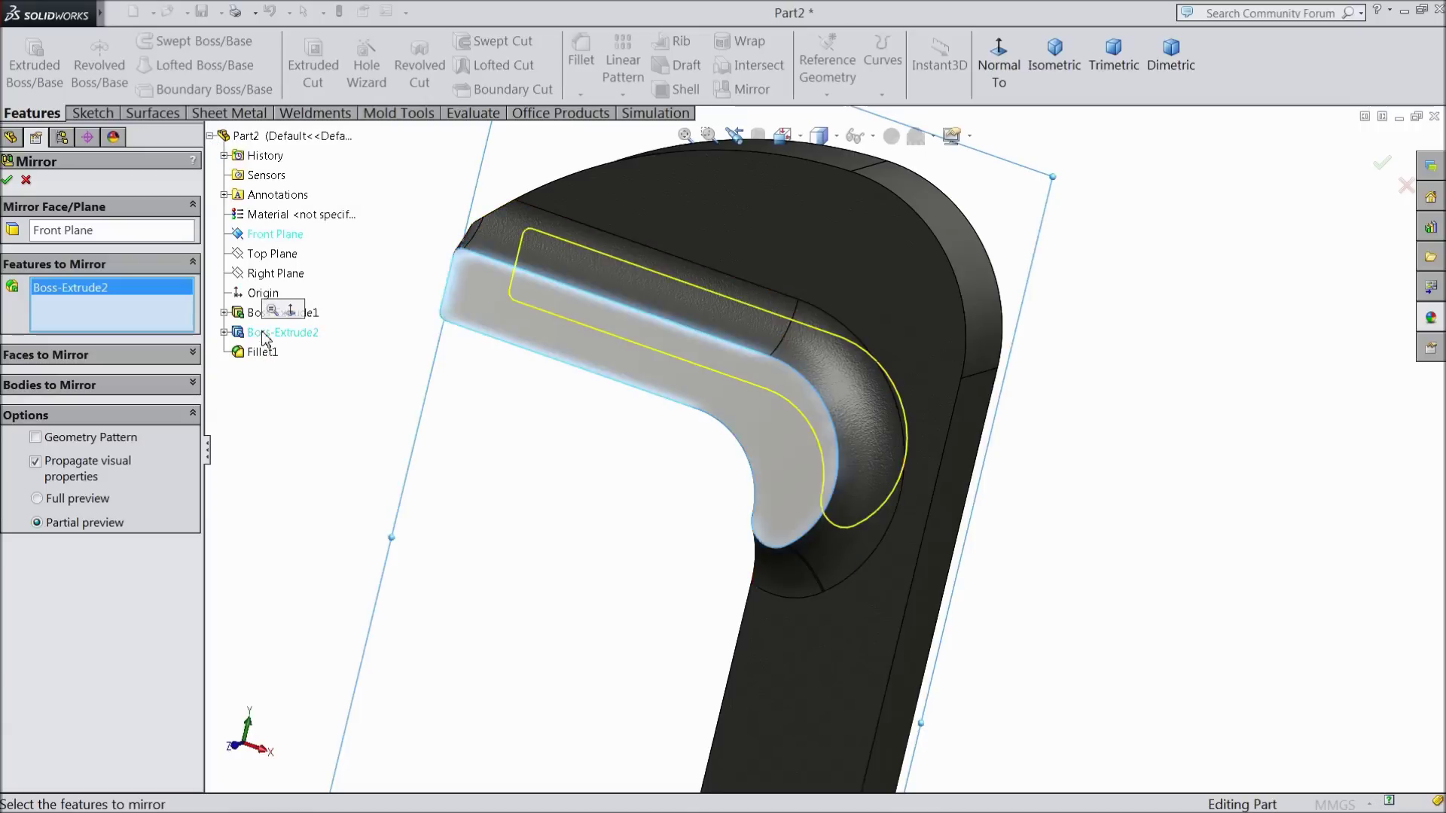
pyautogui.click(261, 353)
pyautogui.moveTo(524, 525); pyautogui.dragTo(329, 477, button='middle')
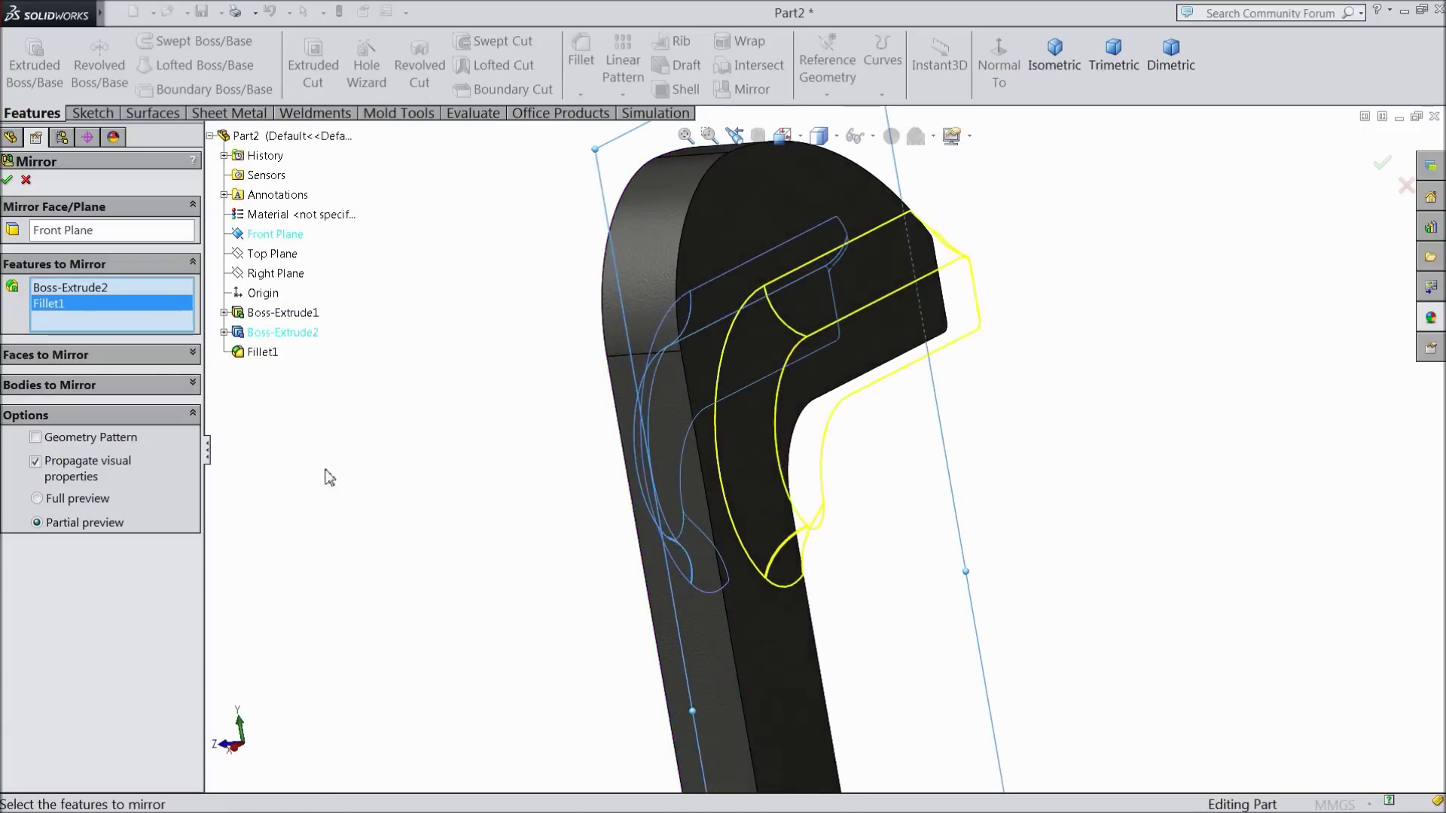
pyautogui.click(8, 182)
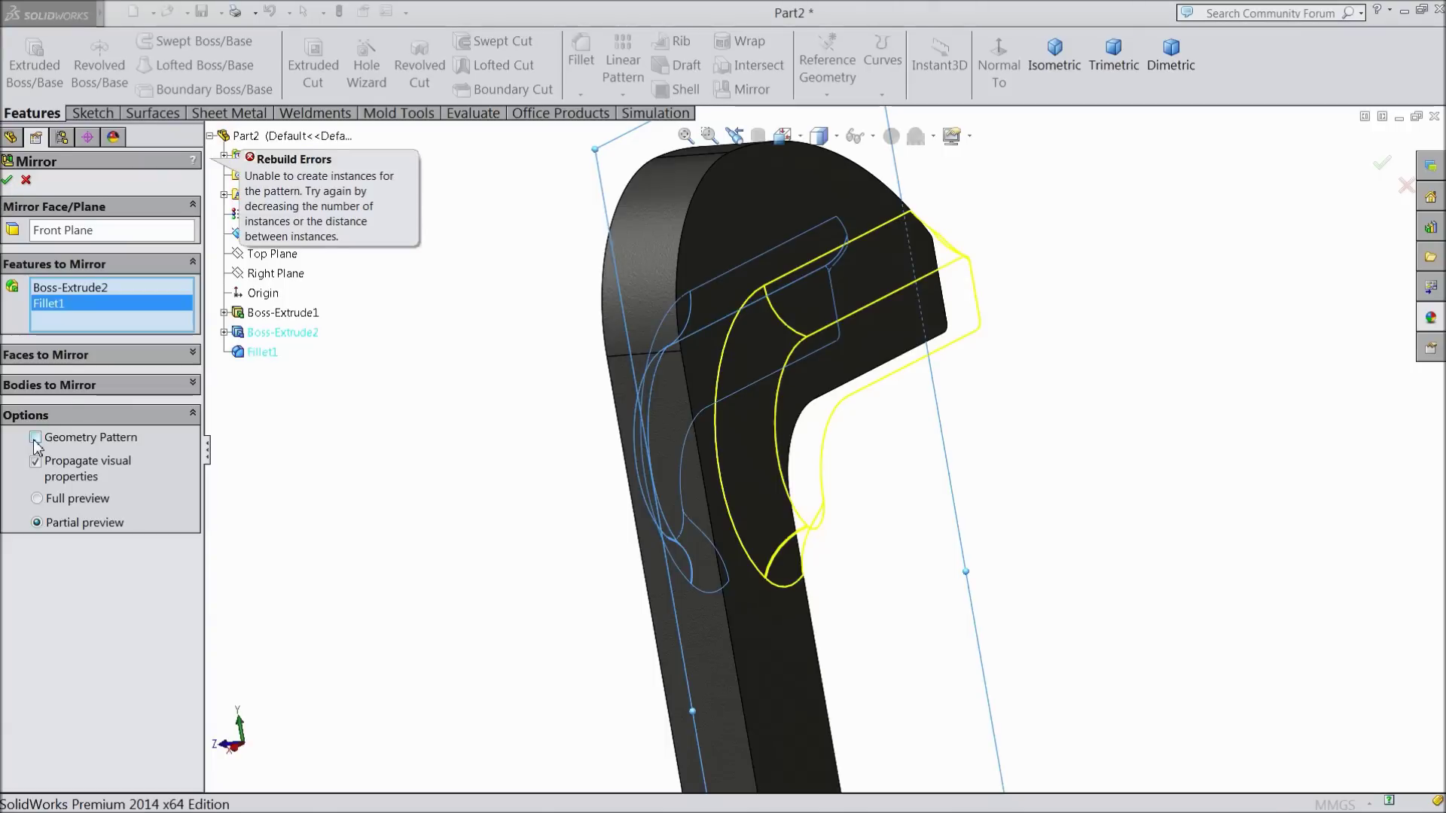
# - Try the same mirror with Geometry Pattern enabled, and abandon it
pyautogui.click(35, 438)
pyautogui.click(8, 182)
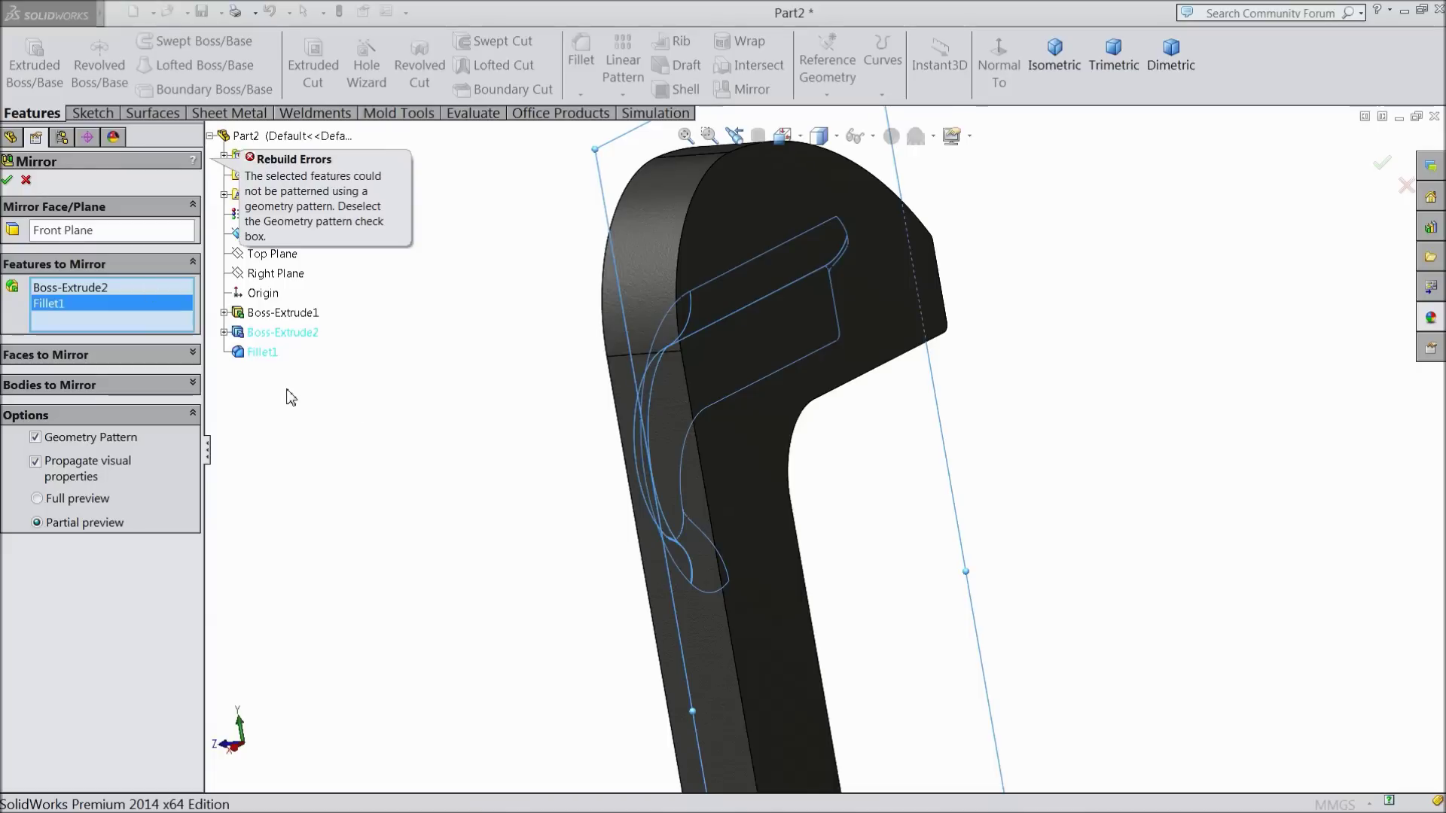
pyautogui.click(25, 183)
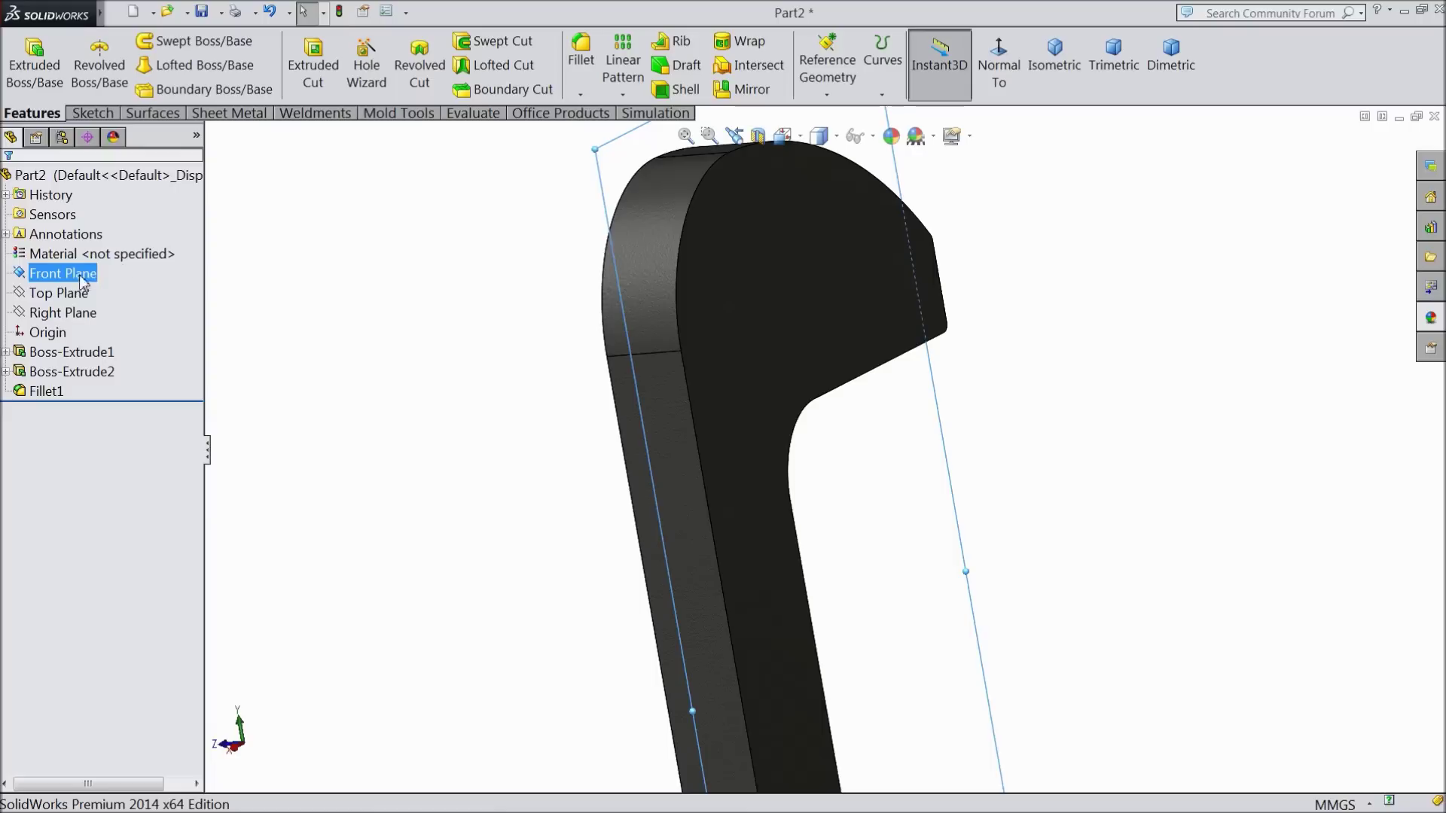
# - Mirror only Boss-Extrude2 about the Front Plane to the opposite side of the plate
pyautogui.click(756, 92)
pyautogui.moveTo(474, 365); pyautogui.dragTo(521, 357, button='middle')
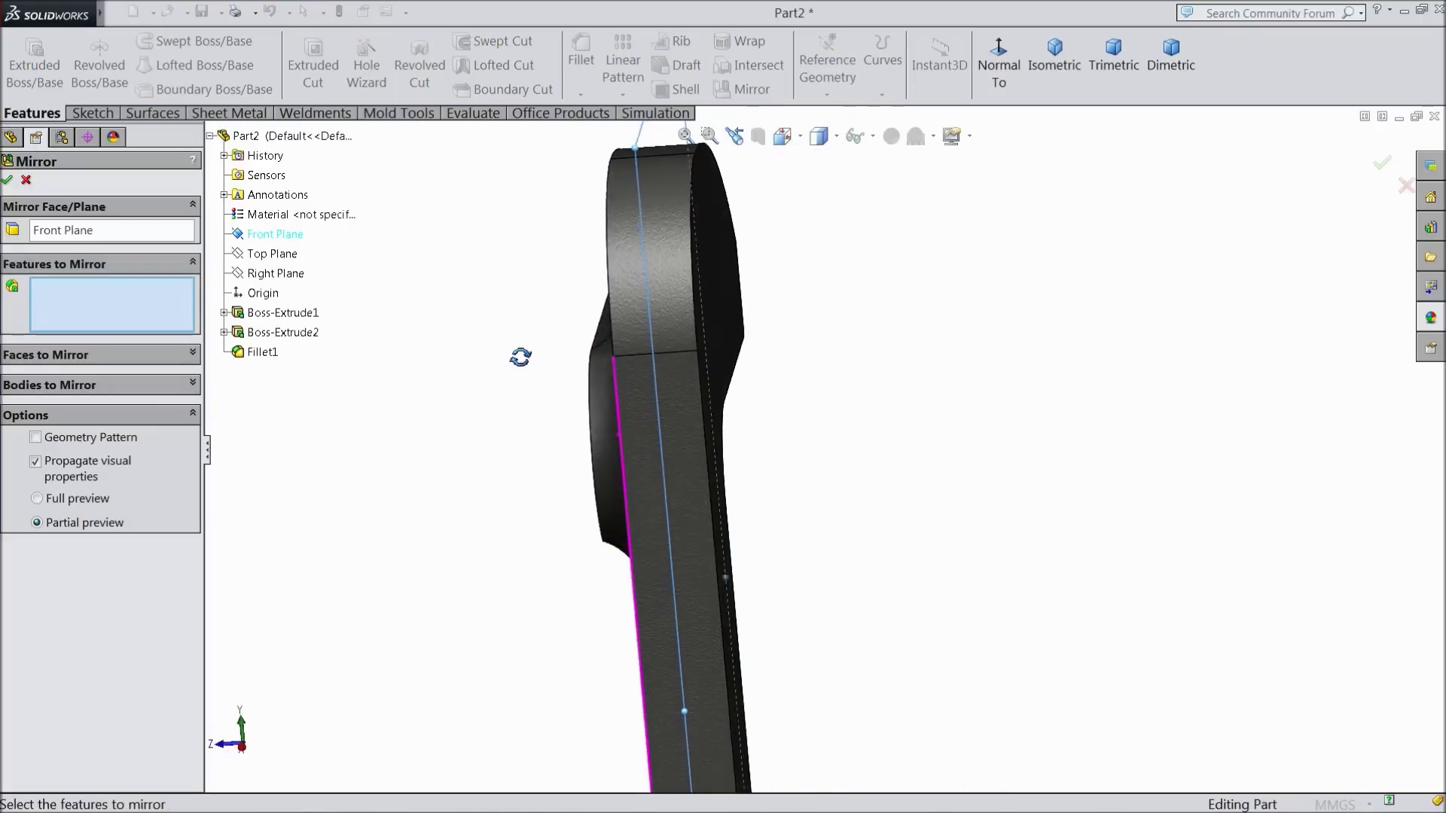
pyautogui.click(287, 335)
pyautogui.click(7, 180)
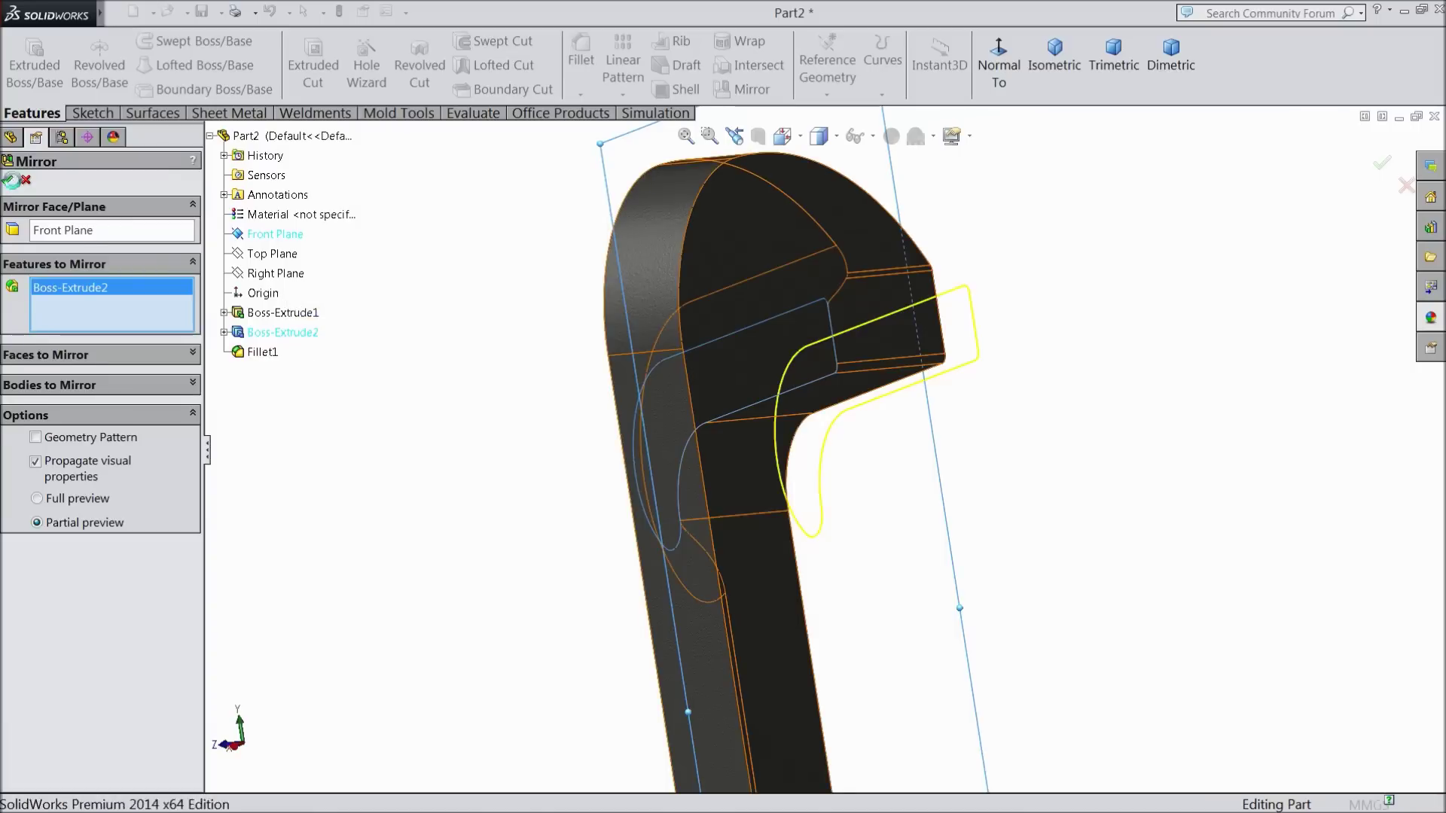
# - Check the settings of Fillet1 on the original boss without changing them
pyautogui.moveTo(471, 381); pyautogui.dragTo(346, 394, button='middle')
pyautogui.keyDown('ctrl'); pyautogui.click(49, 395); pyautogui.keyUp('ctrl')
pyautogui.click(49, 391)
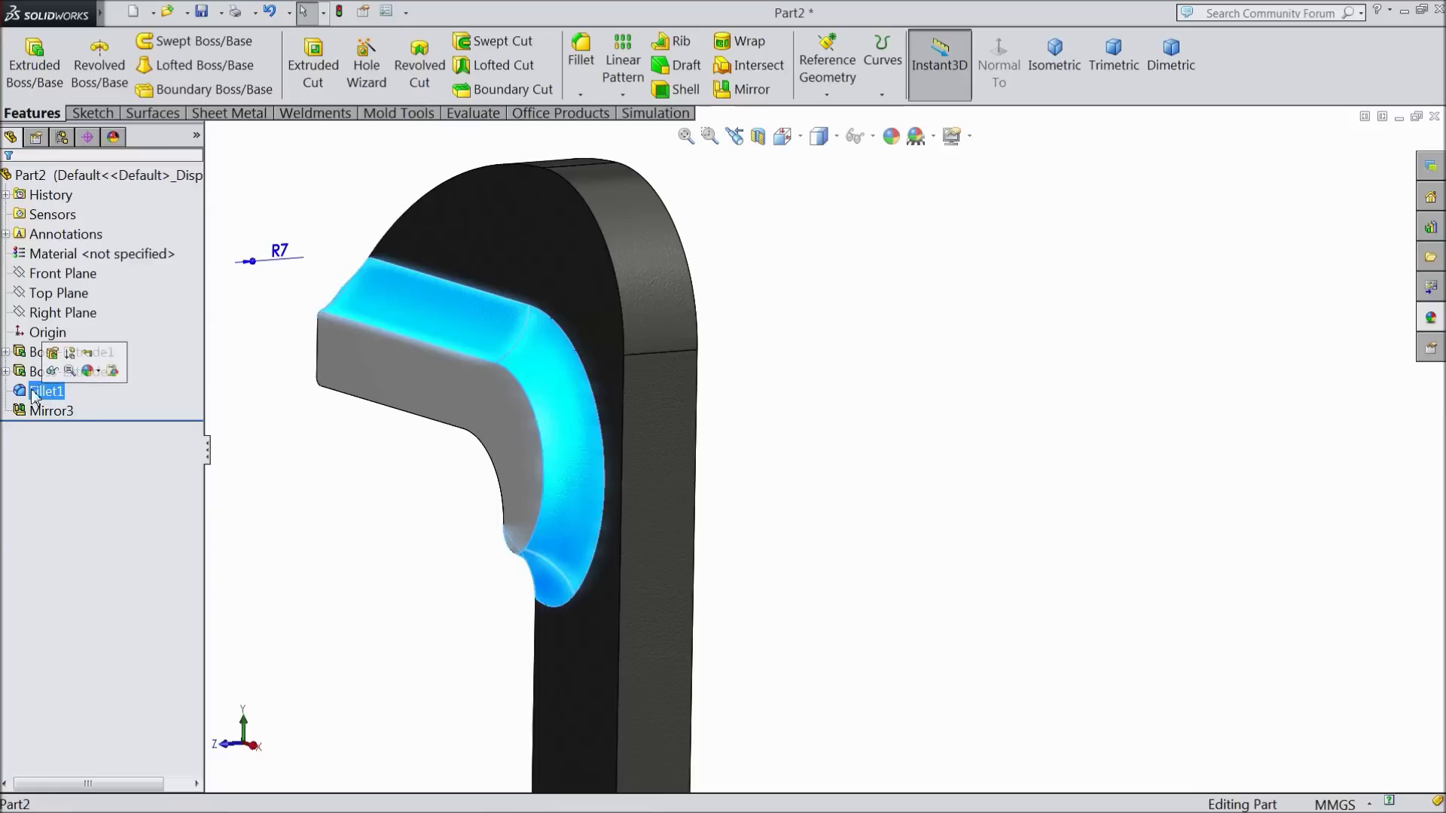
pyautogui.click(53, 354)
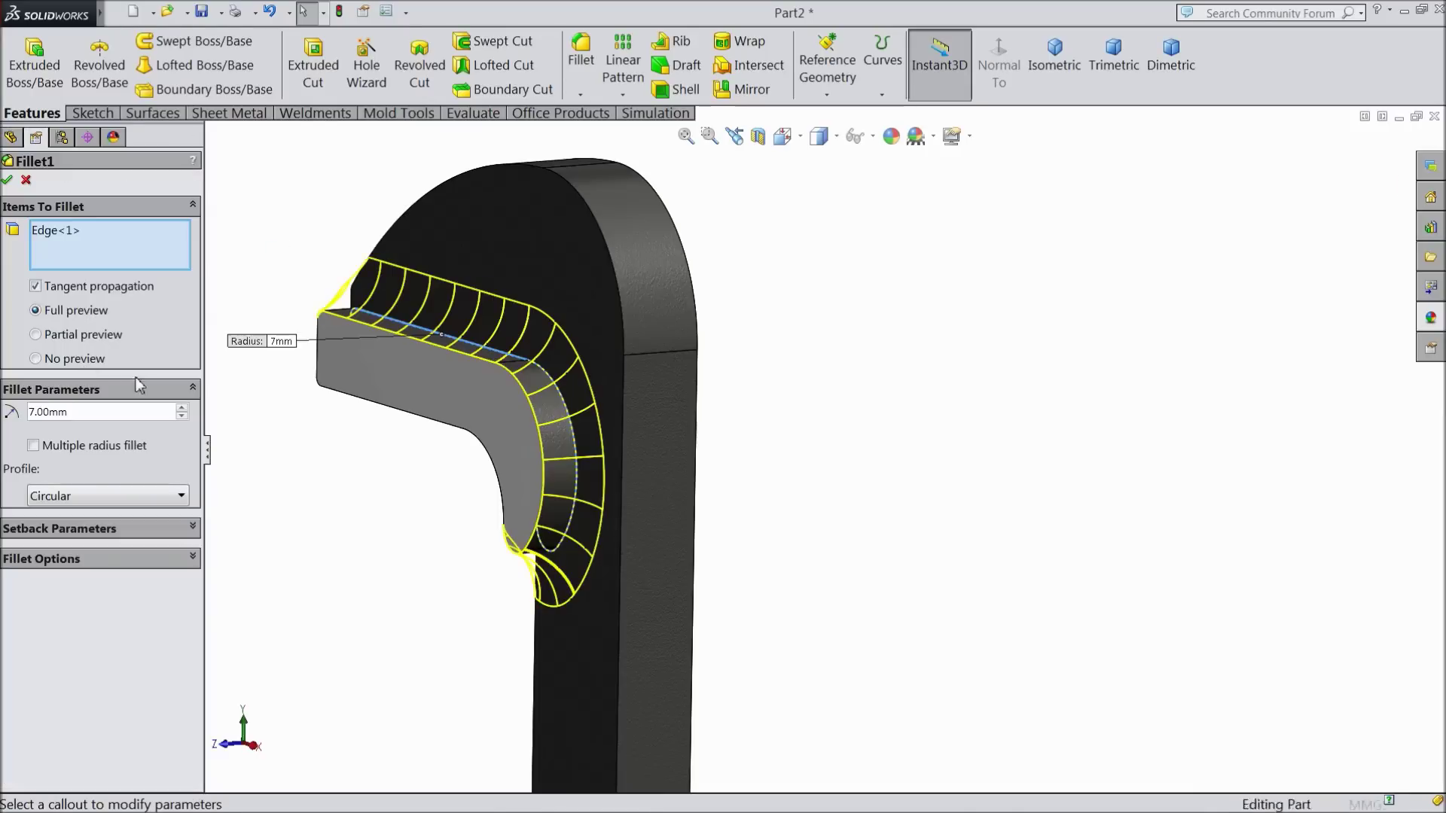
pyautogui.moveTo(468, 502); pyautogui.dragTo(441, 516, button='middle')
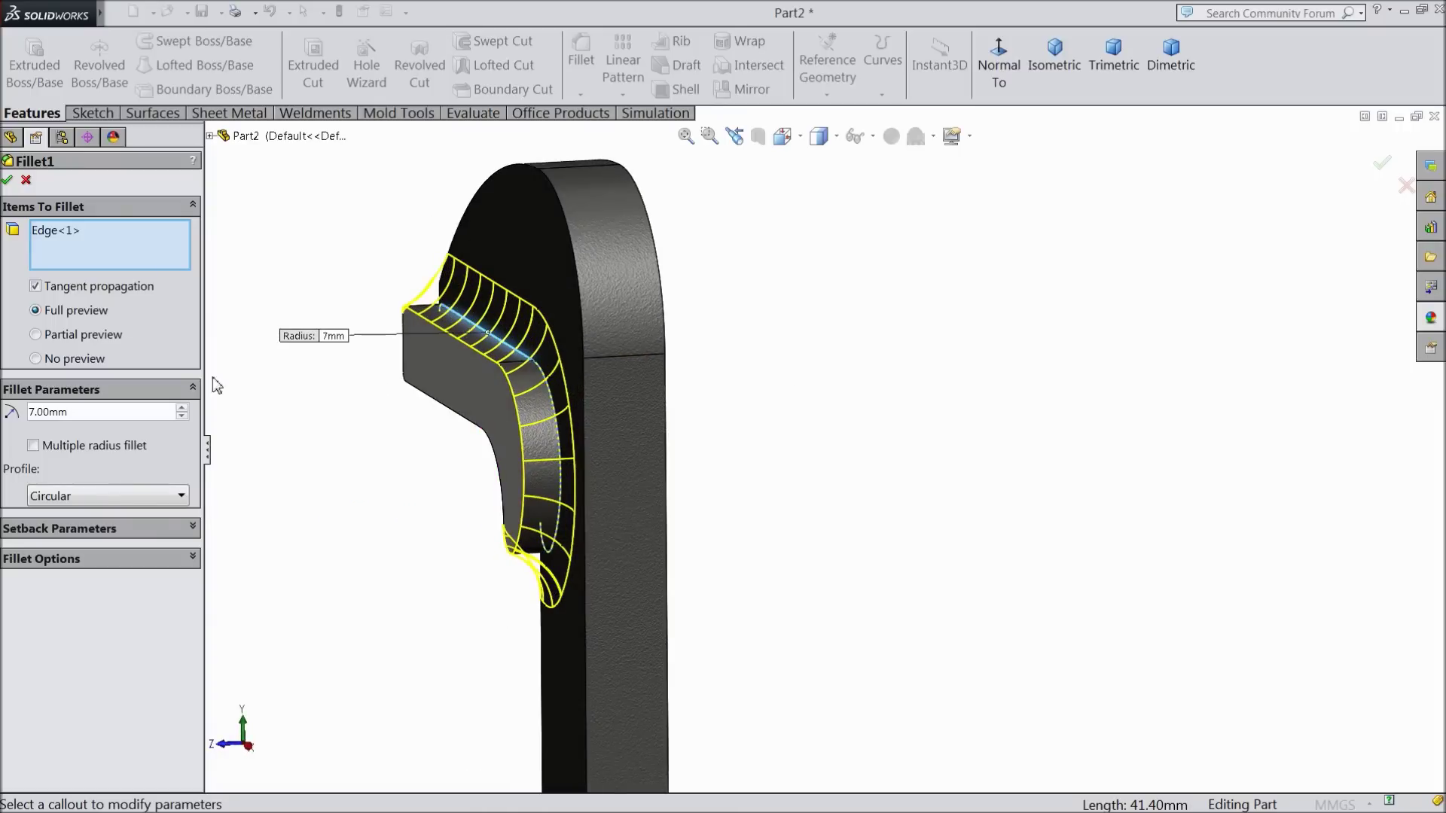
pyautogui.click(25, 181)
# - Fillet the outer edge where the mirrored boss meets the plate with a 7 mm radius
pyautogui.click(582, 61)
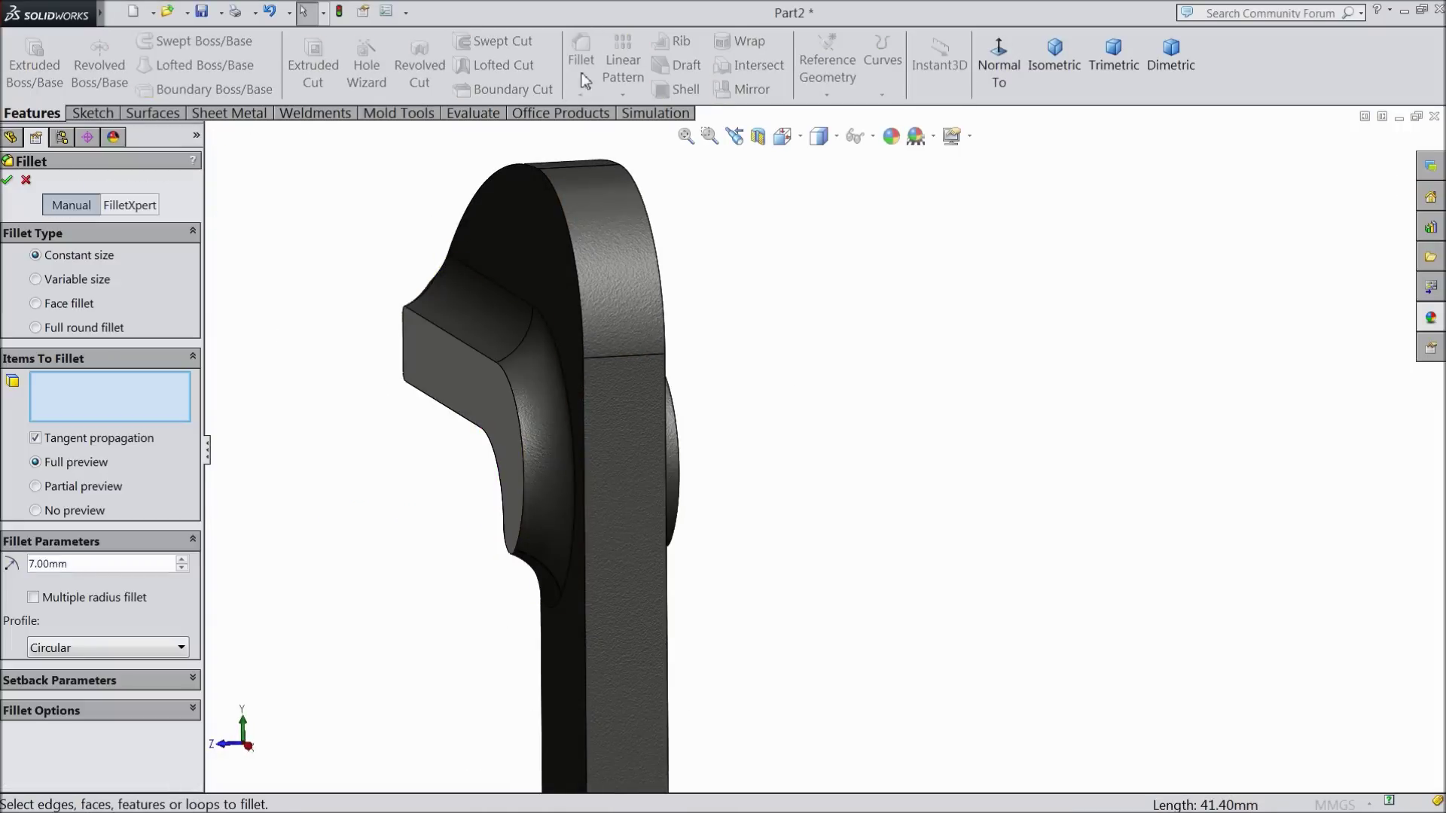
pyautogui.moveTo(226, 501); pyautogui.dragTo(364, 474, button='middle')
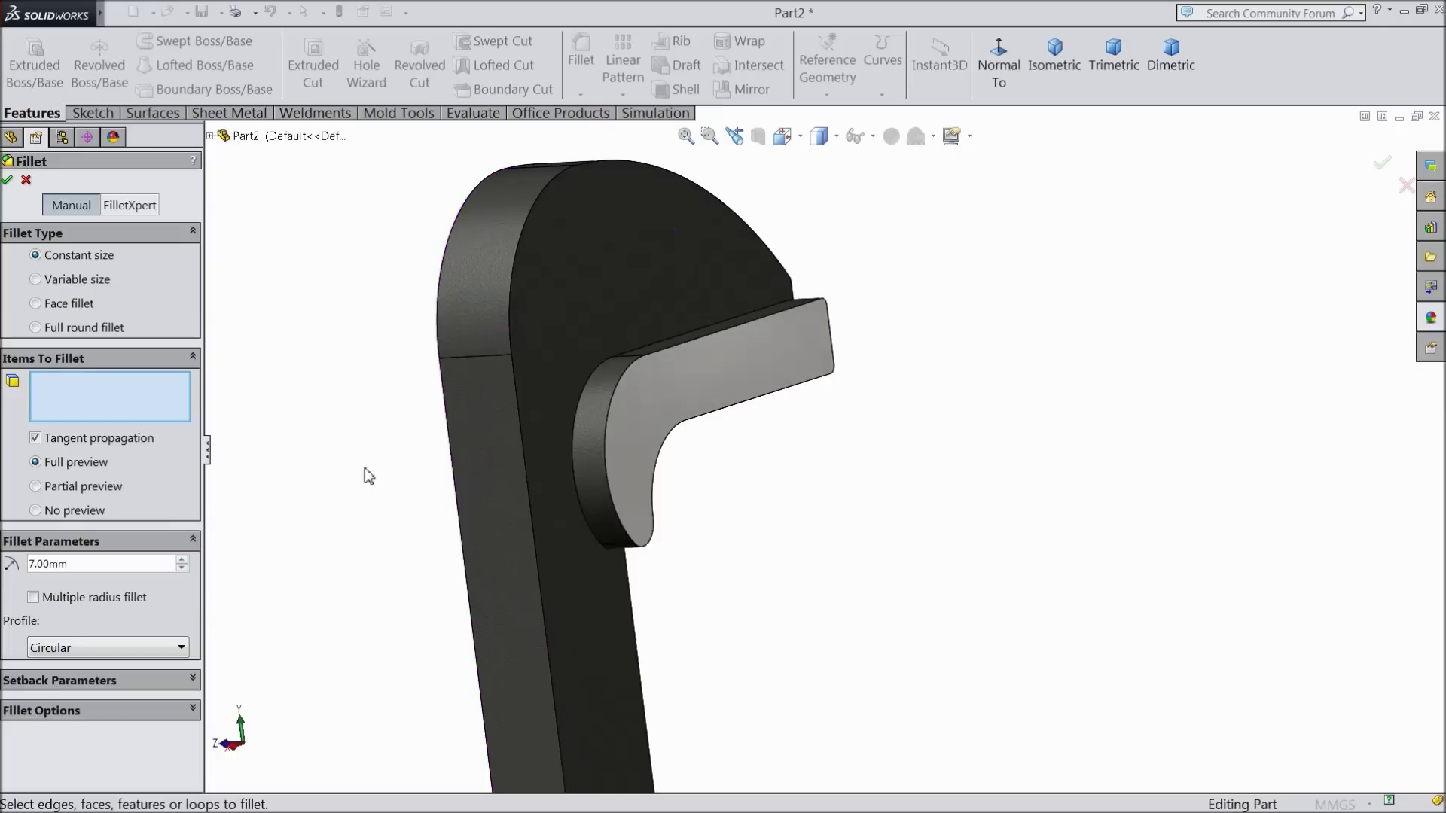
pyautogui.click(669, 338)
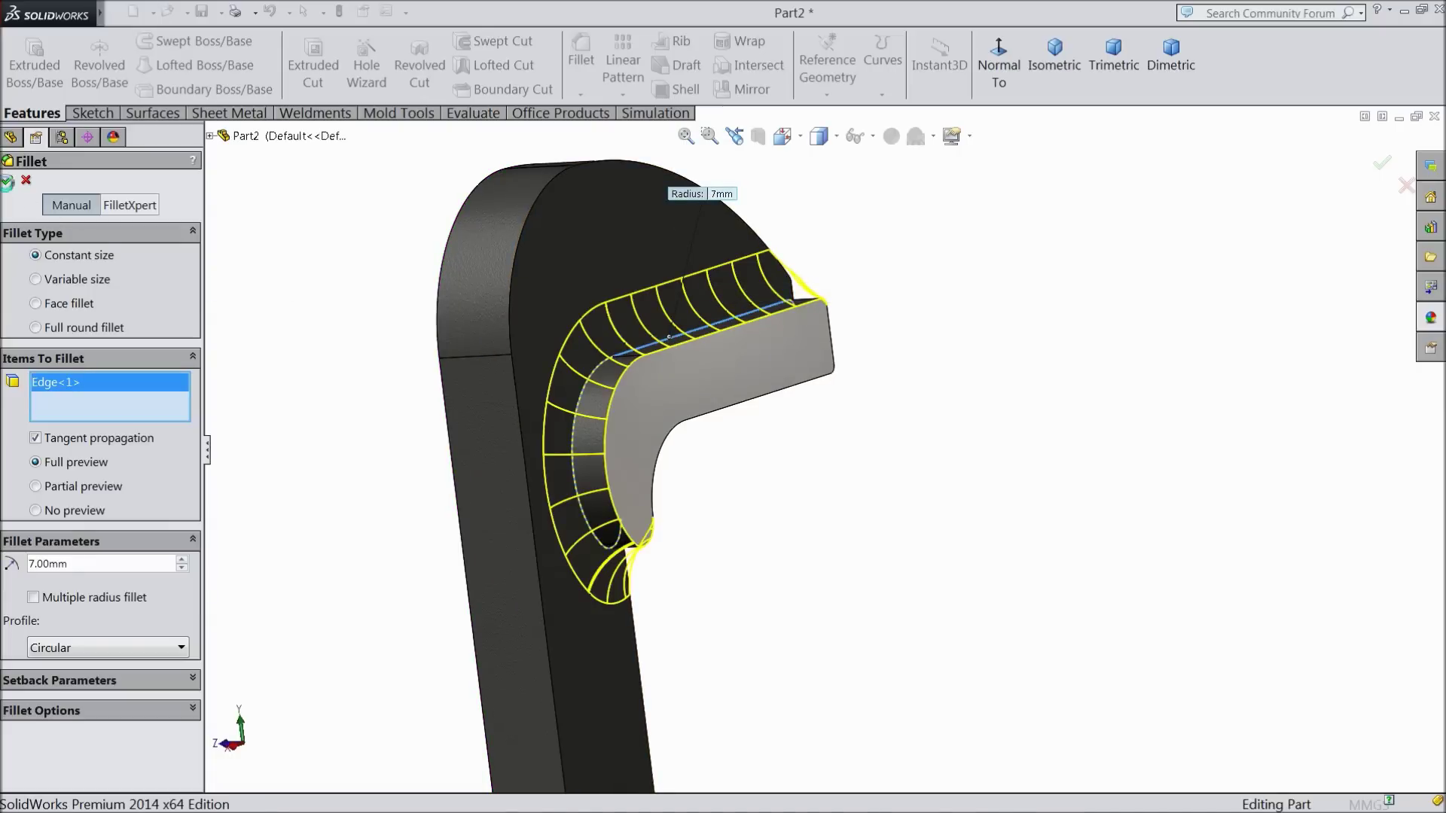
pyautogui.press('Return')
# - Start a new sketch on the flat outer face of Boss-Extrude2
pyautogui.moveTo(333, 336); pyautogui.dragTo(662, 399, button='middle')
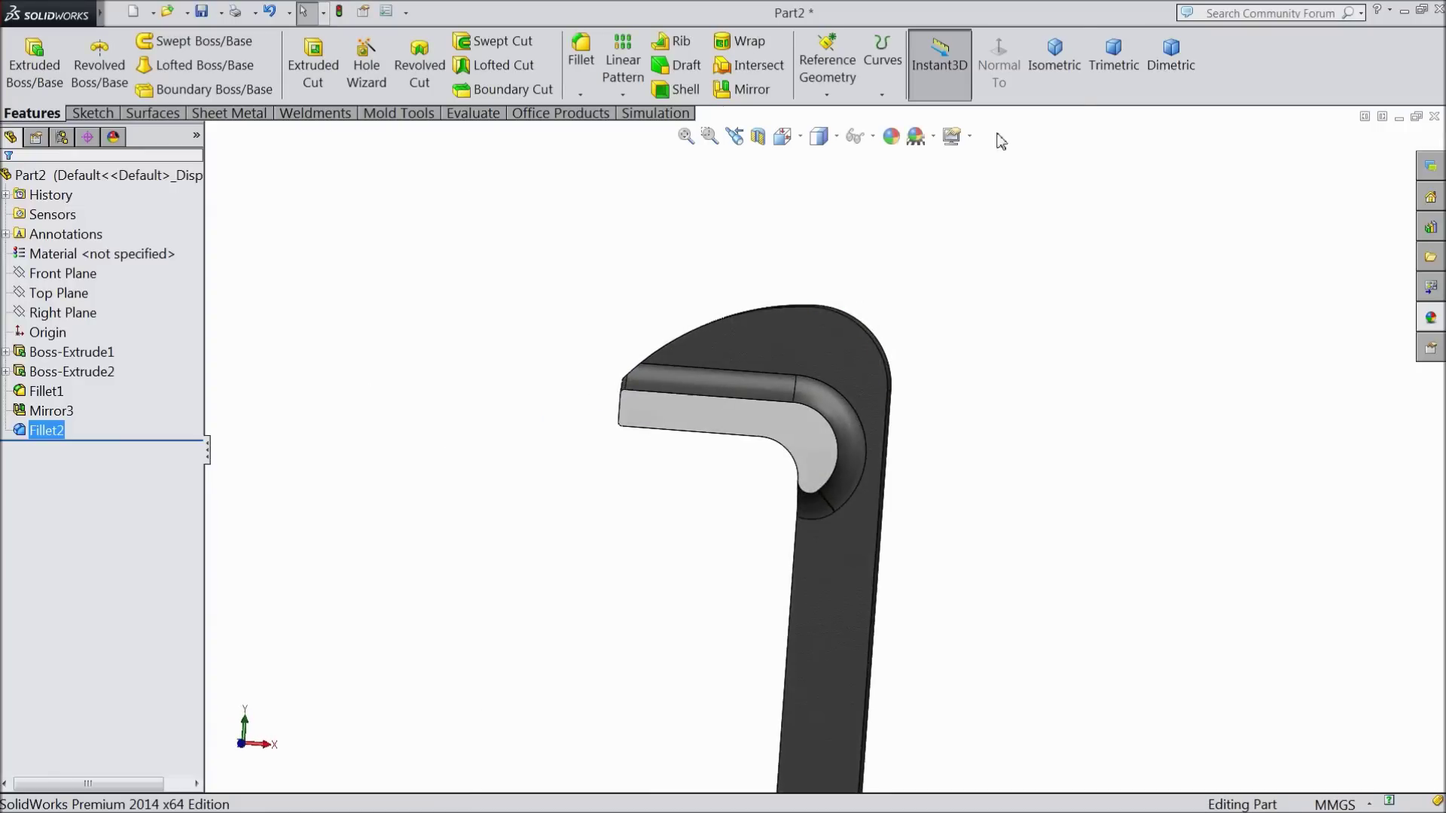
pyautogui.click(1051, 71)
pyautogui.moveTo(992, 415); pyautogui.dragTo(1052, 342, button='middle')
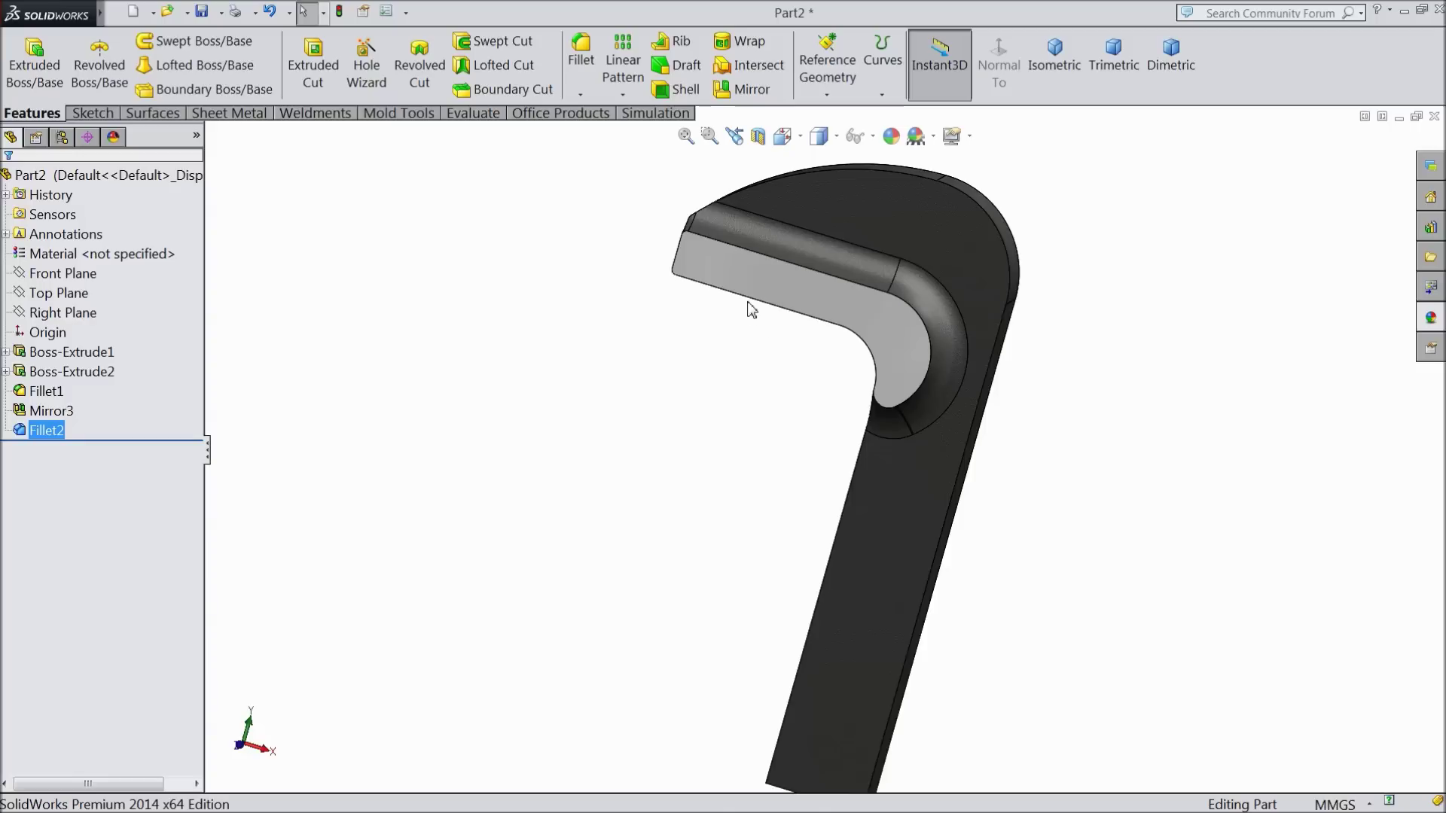
pyautogui.scroll(-2, 748, 307)
pyautogui.click(1053, 68)
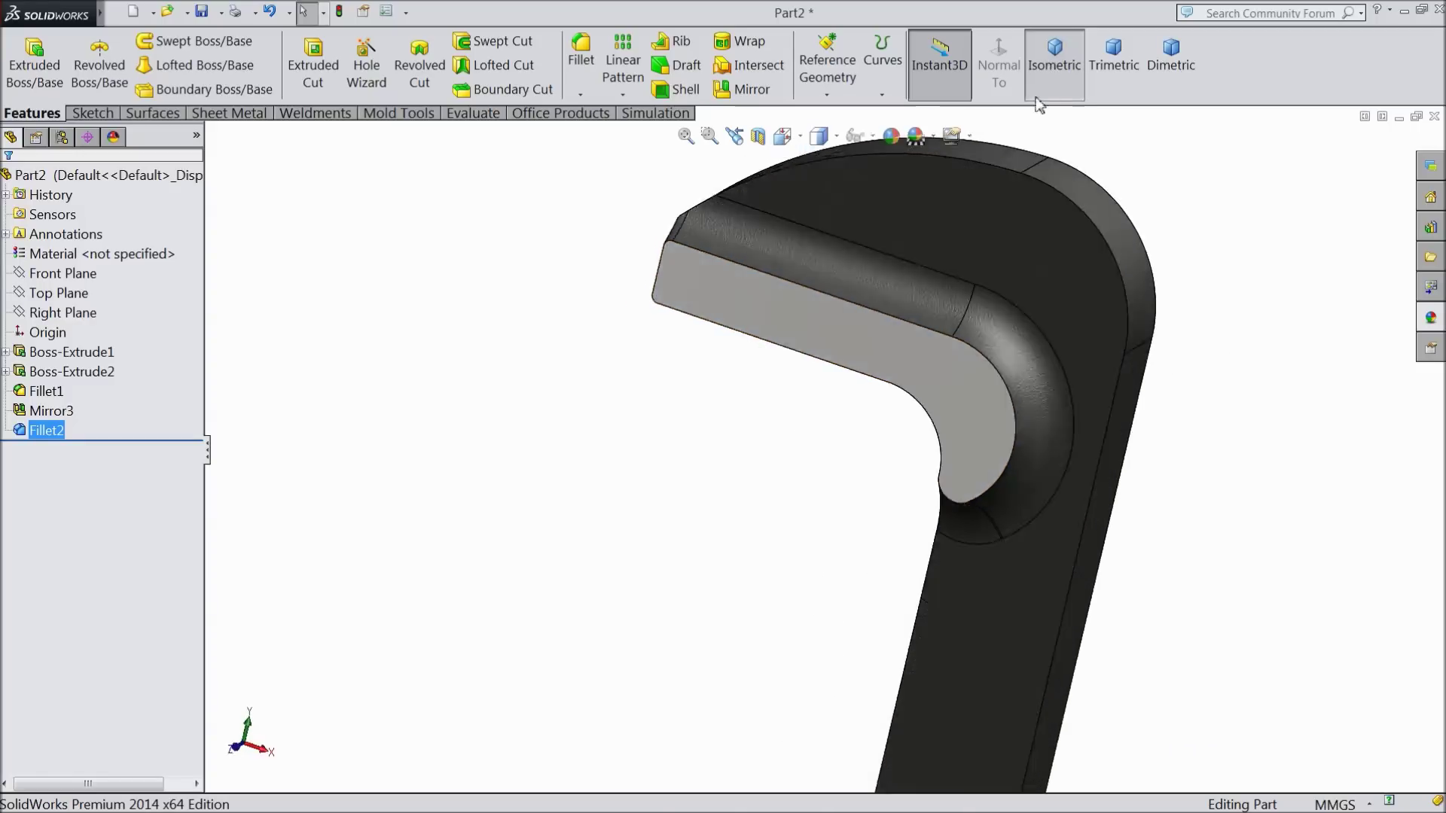
pyautogui.click(750, 323)
pyautogui.click(809, 285)
pyautogui.click(1014, 82)
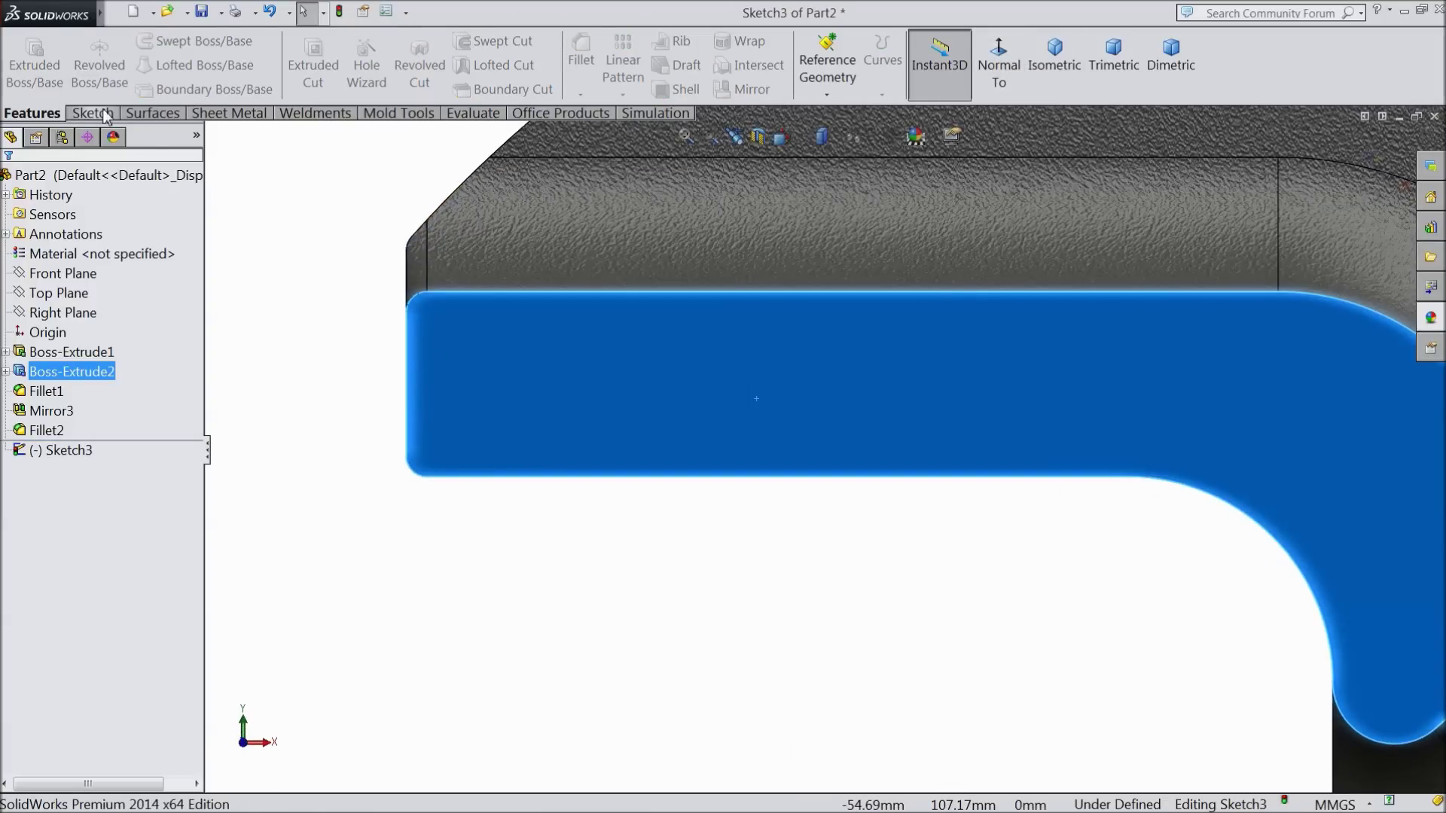
# - Sketch a closed triangle near the arm's free end, its base about 5.1 mm long on the face's lower edge
pyautogui.click(91, 113)
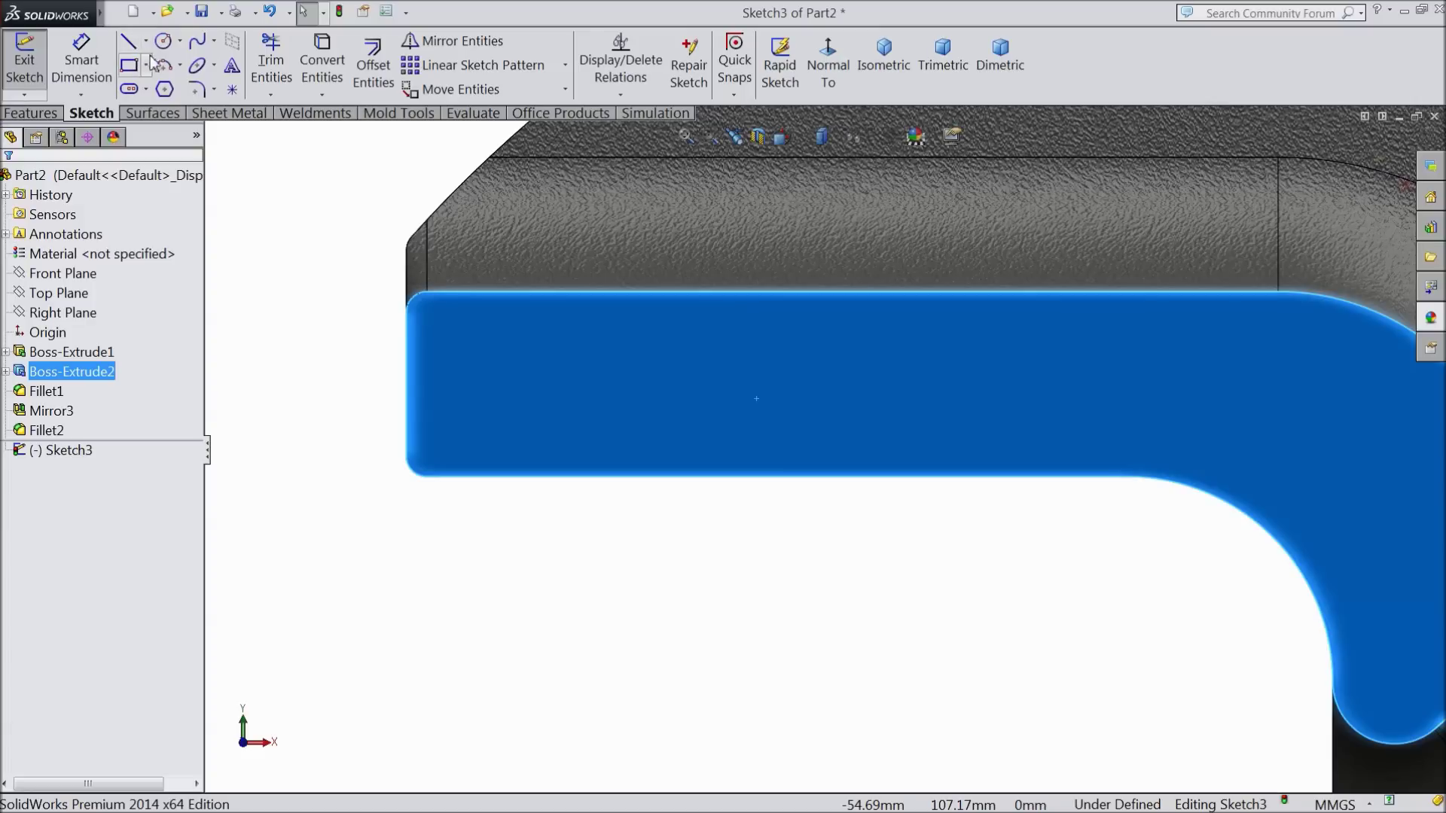
pyautogui.click(130, 47)
pyautogui.scroll(-3, 459, 361)
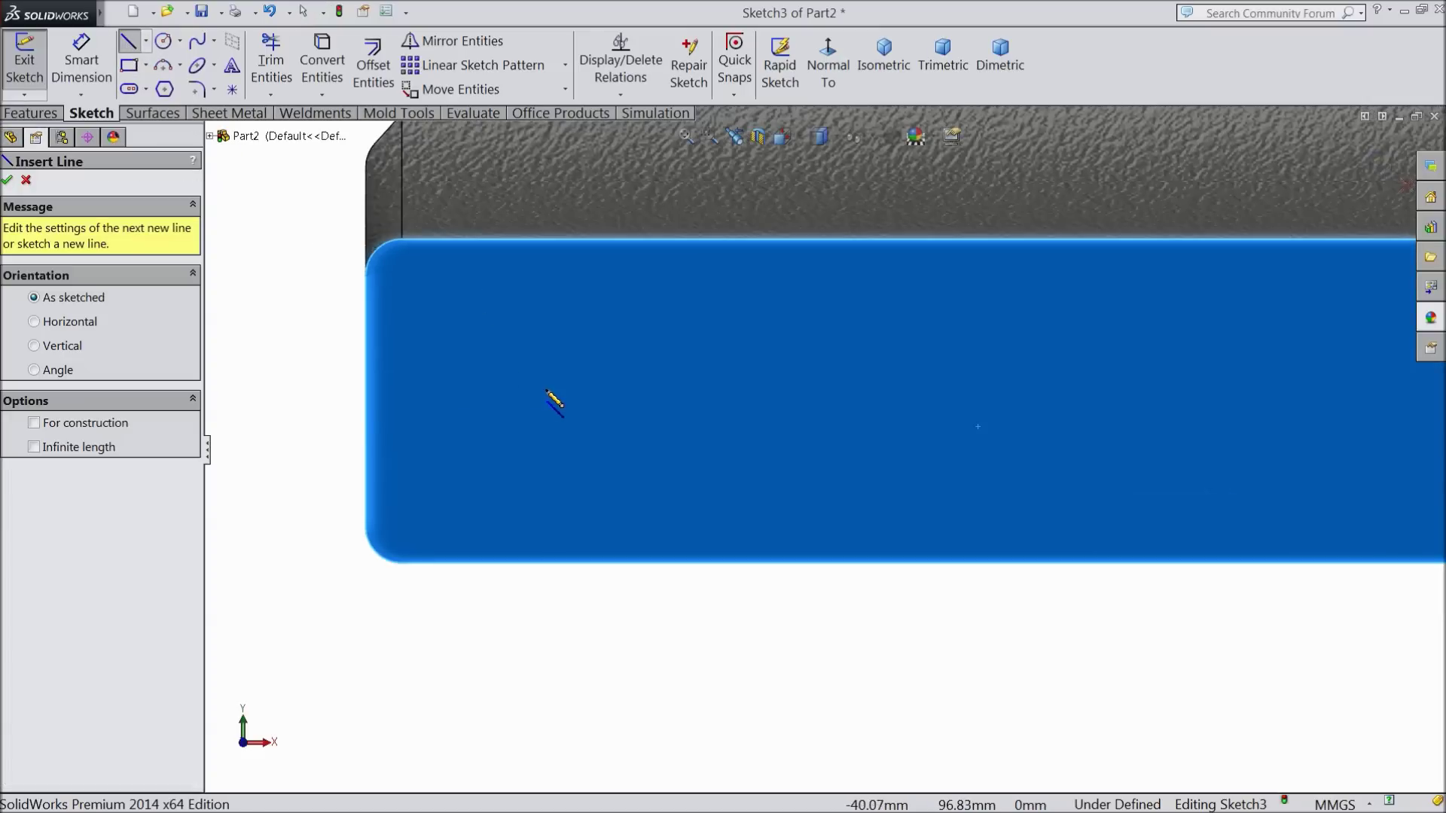
pyautogui.click(600, 562)
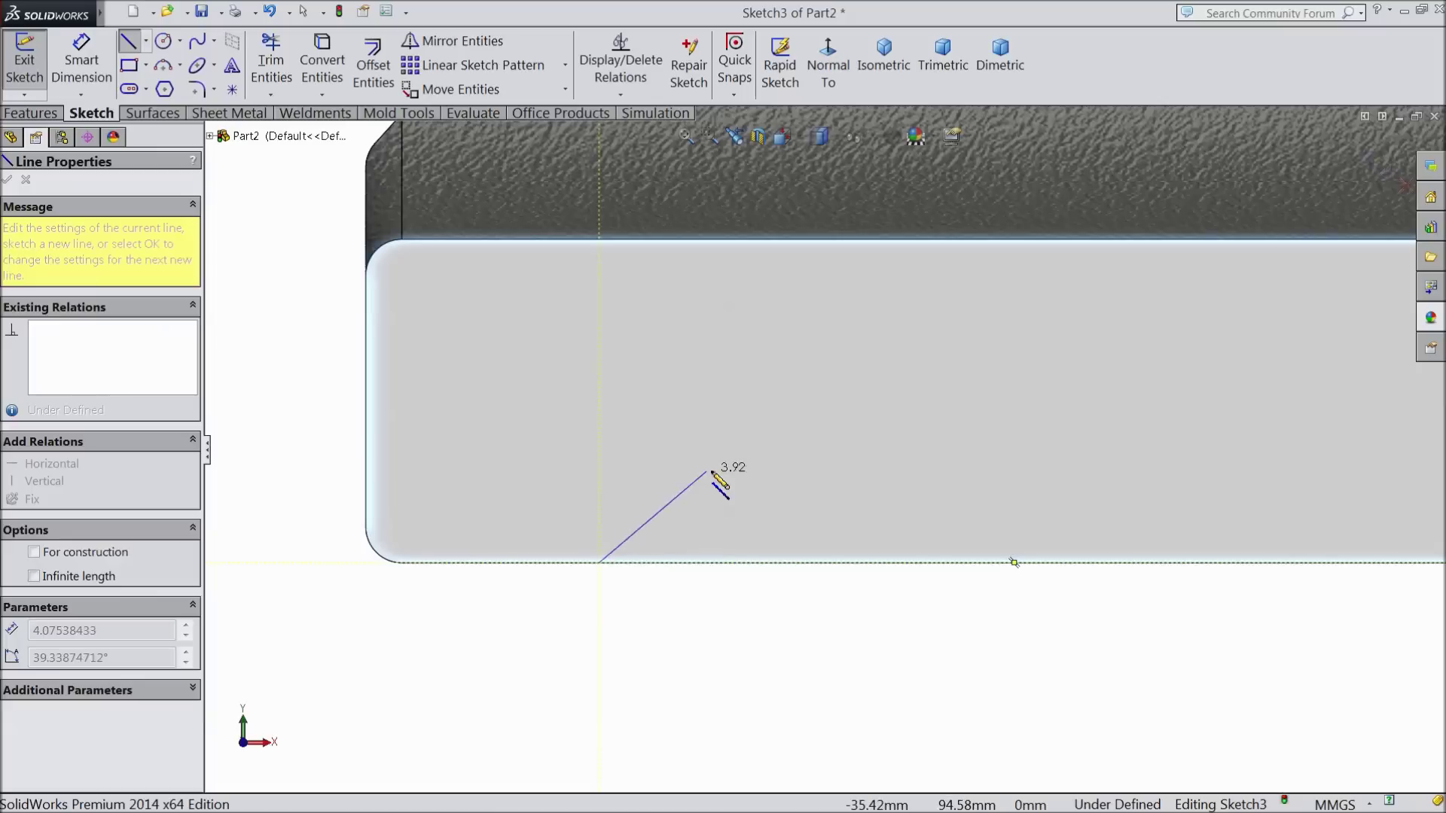
pyautogui.click(652, 479)
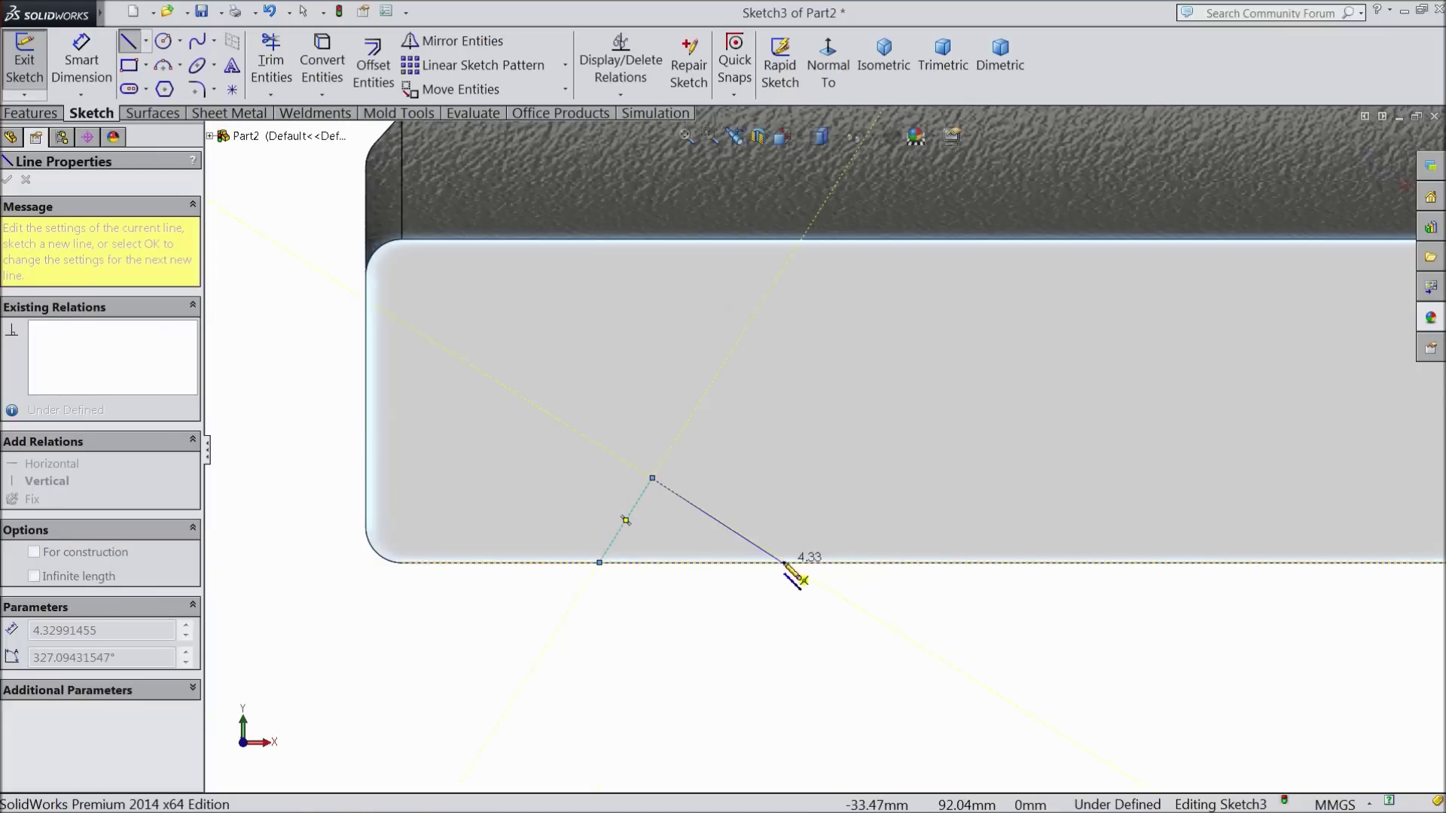
pyautogui.click(783, 563)
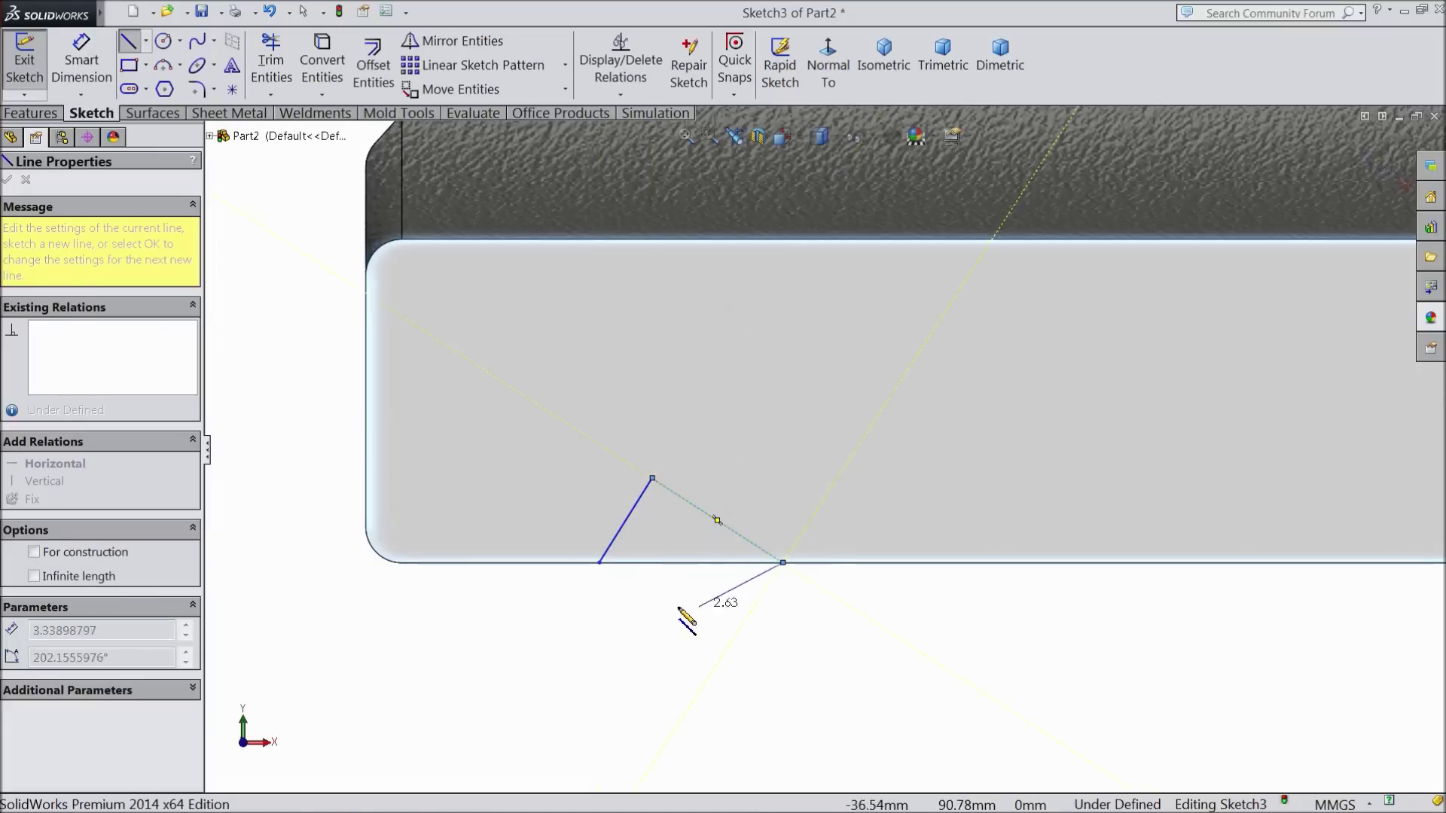
pyautogui.click(600, 564)
pyautogui.rightClick(602, 574)
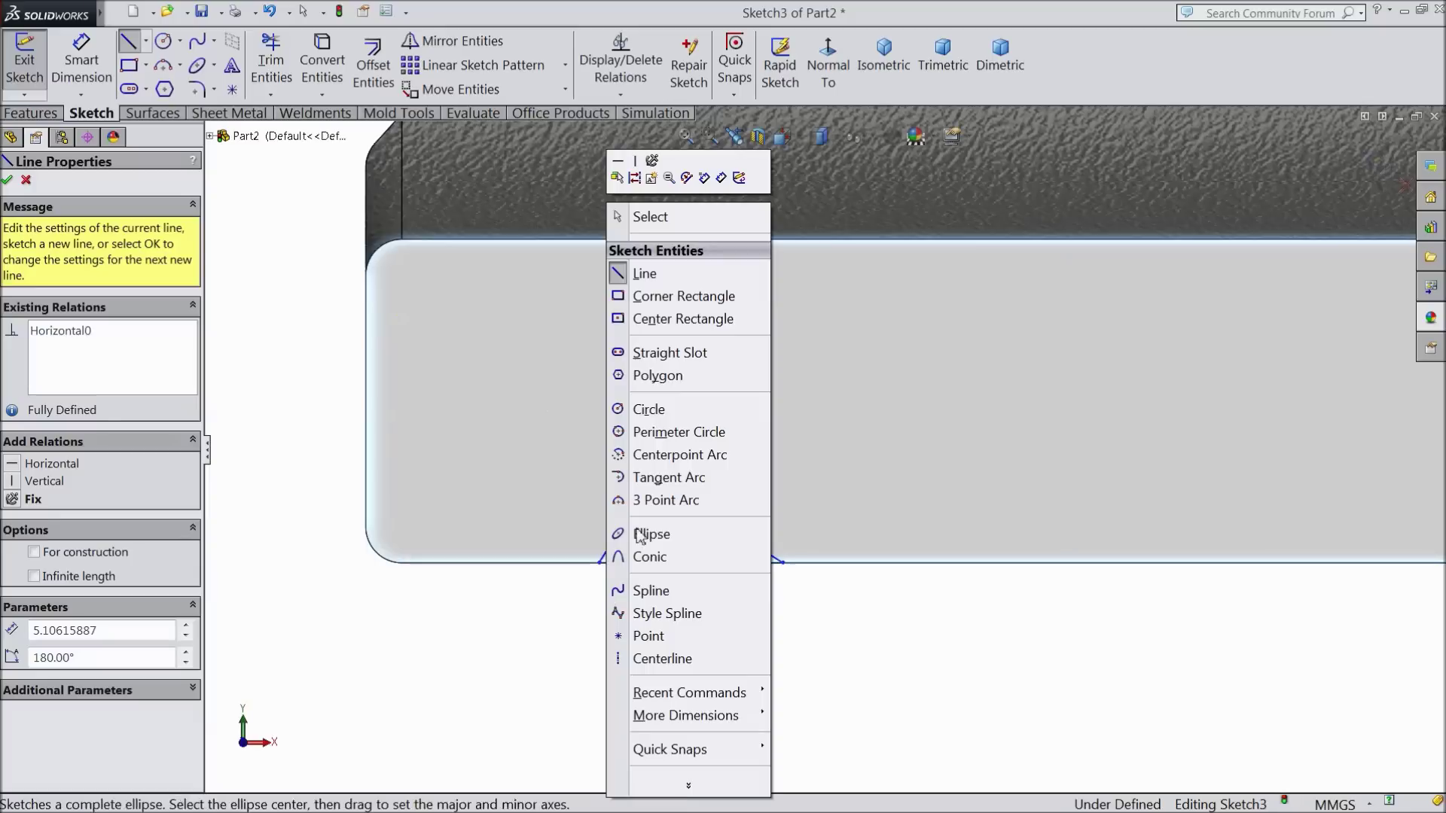
pyautogui.click(649, 217)
# - Dimension the triangle's base between its two corner points on the lower edge and set it to 3.25 mm
pyautogui.click(69, 60)
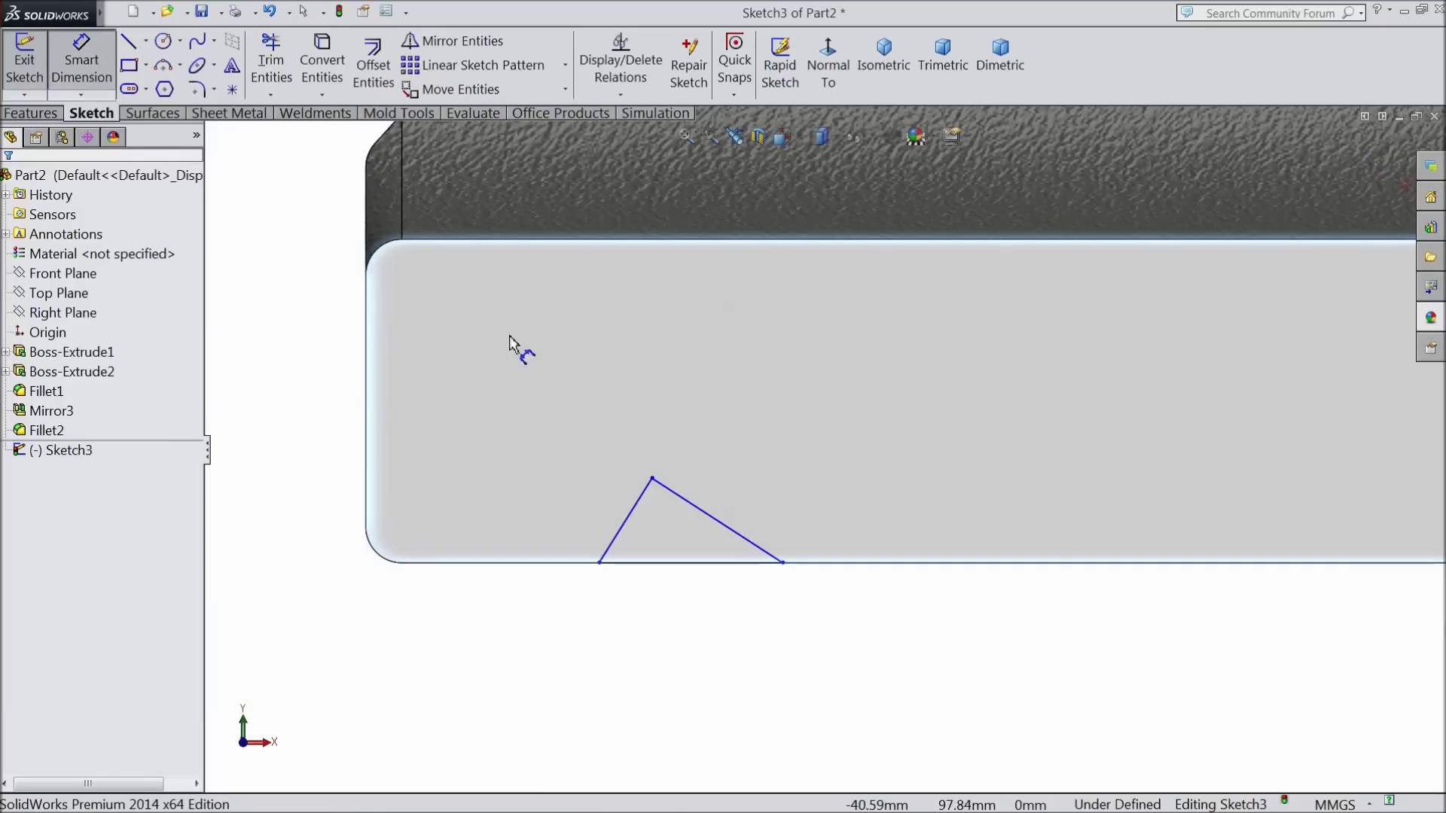
pyautogui.scroll(1, 660, 534)
pyautogui.scroll(-1, 646, 560)
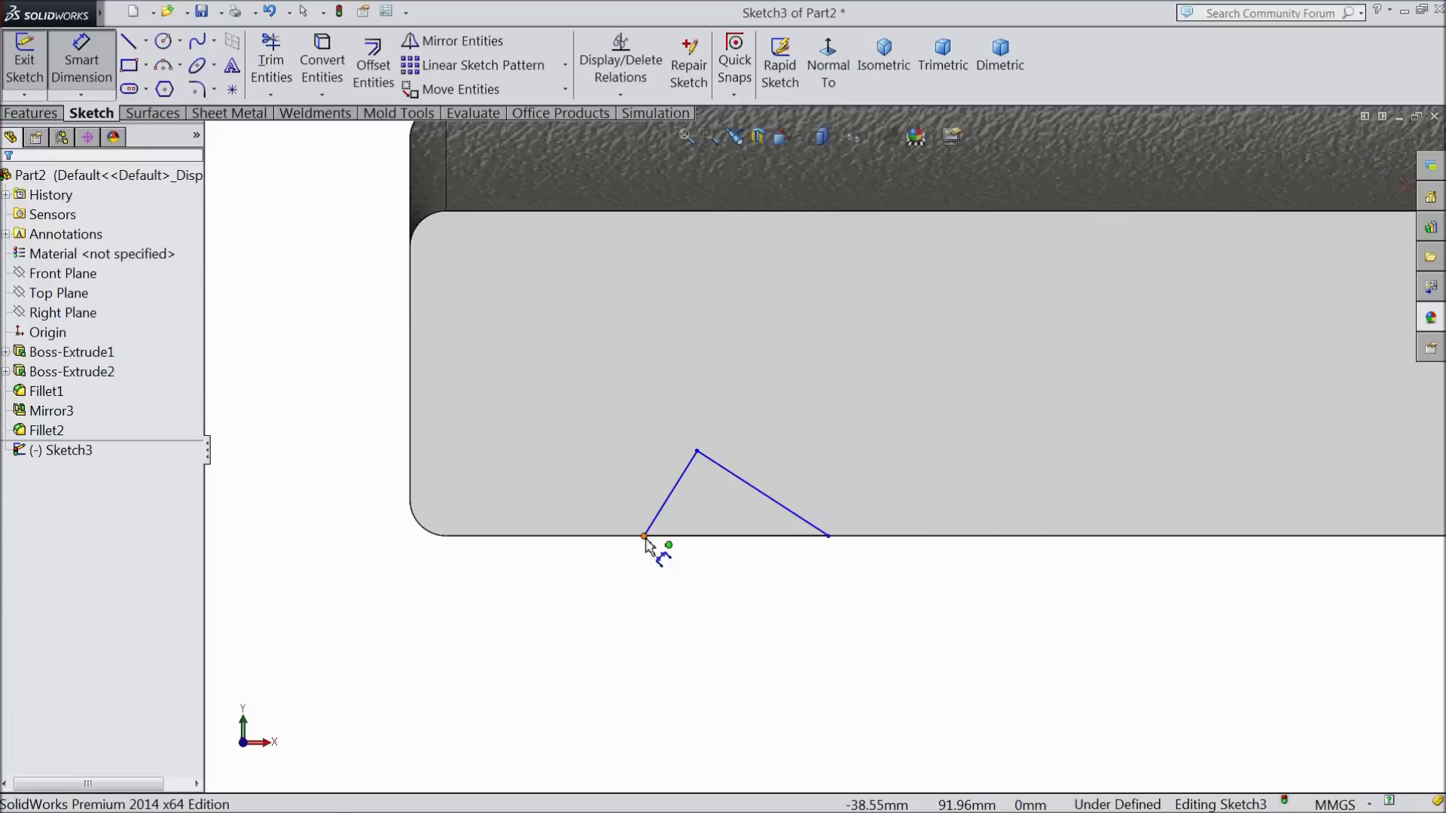
pyautogui.click(645, 537)
pyautogui.click(829, 537)
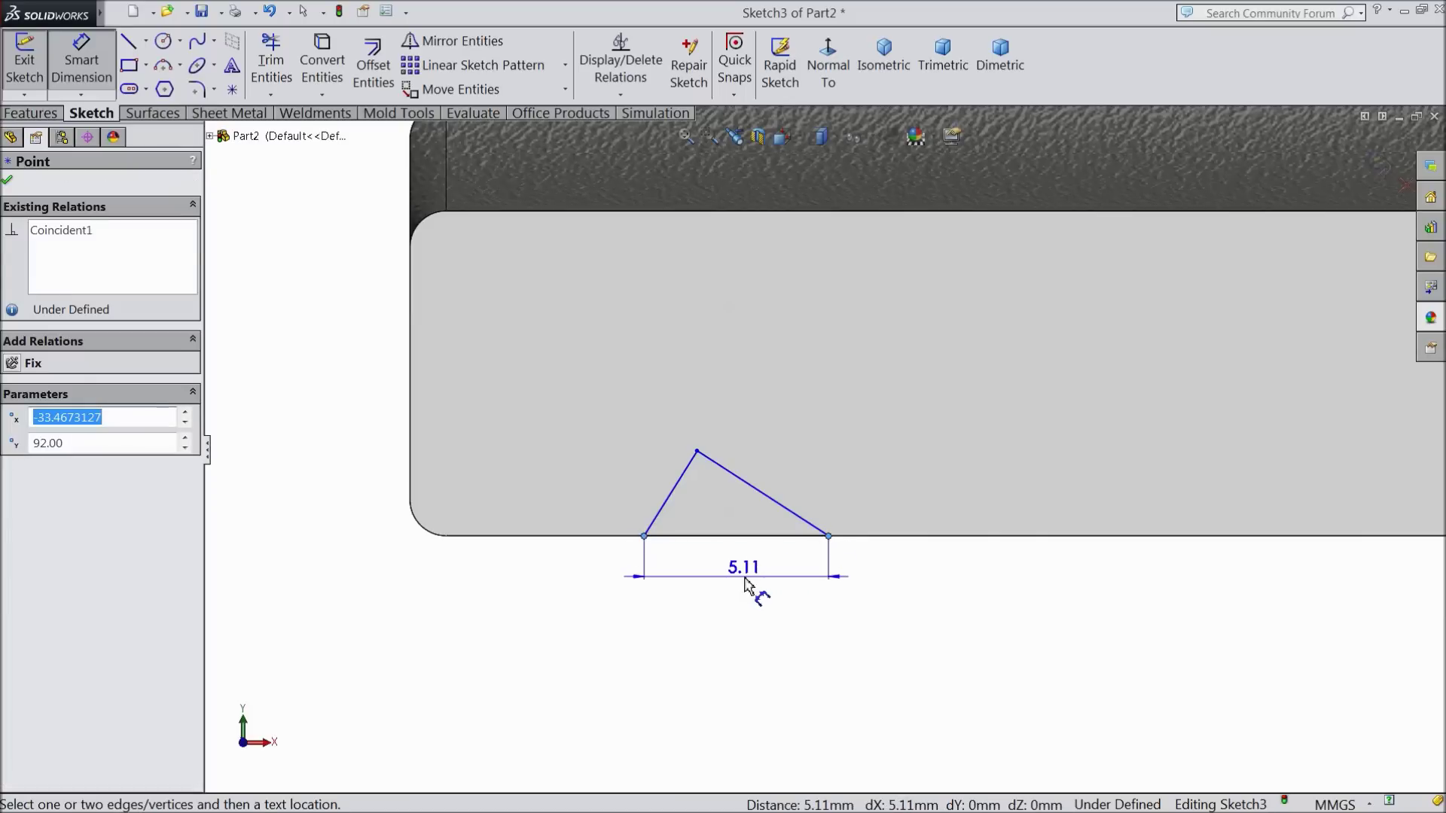
pyautogui.click(748, 581)
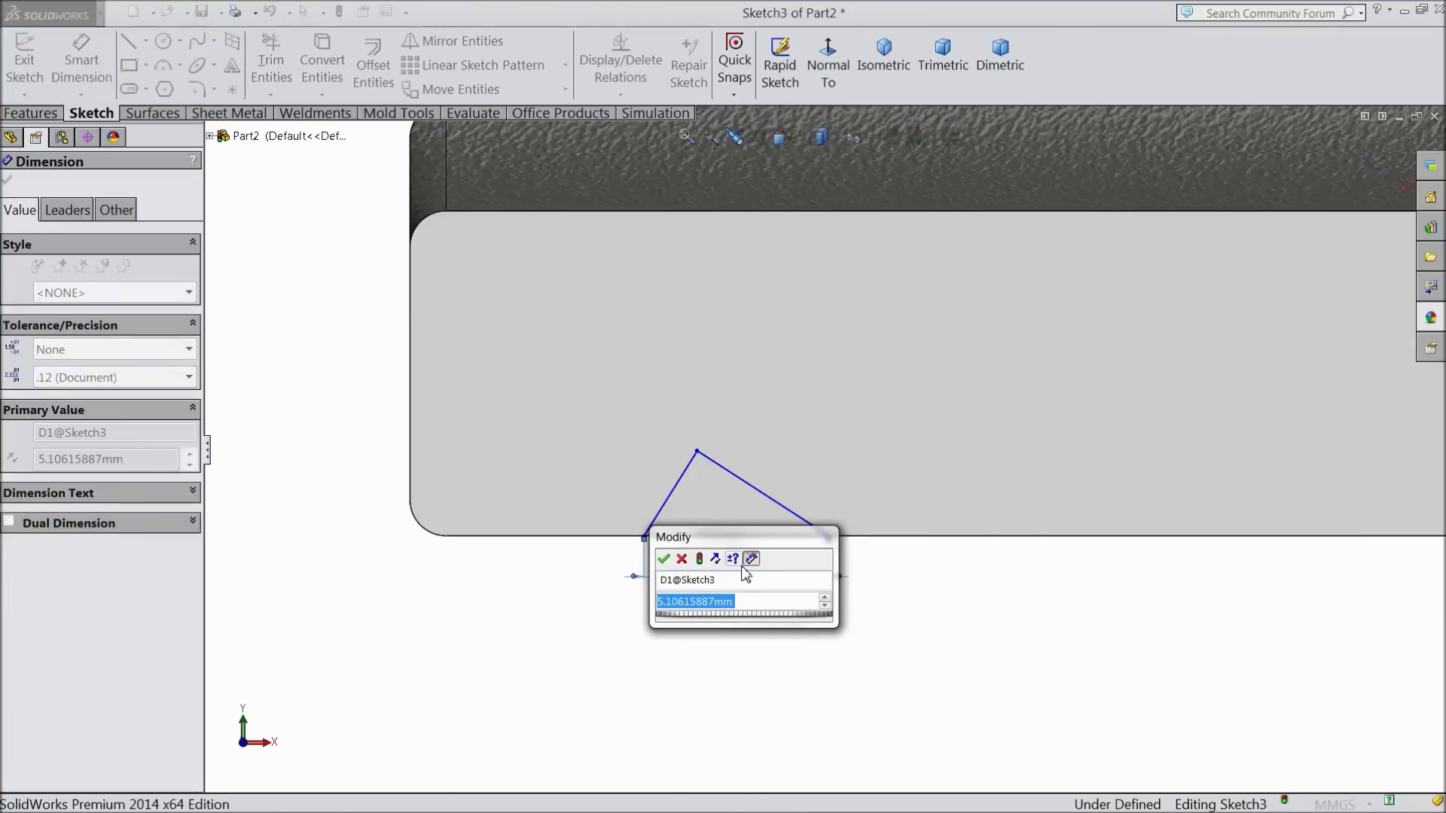
pyautogui.write('3.25')
pyautogui.click(663, 558)
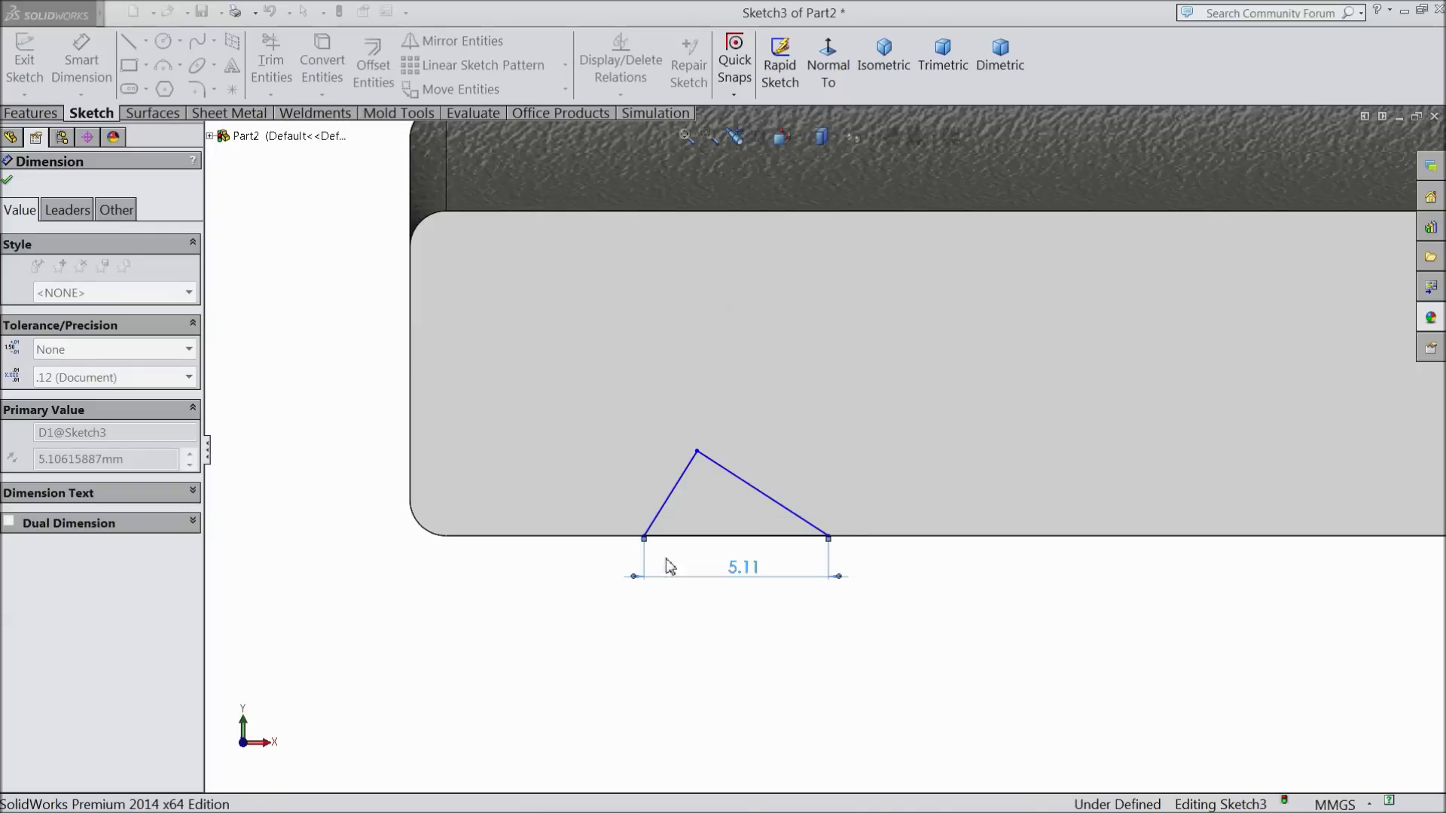
# - Dimension the triangle's height from its apex to the base line and set it to 1.5 mm
pyautogui.click(697, 452)
pyautogui.click(736, 537)
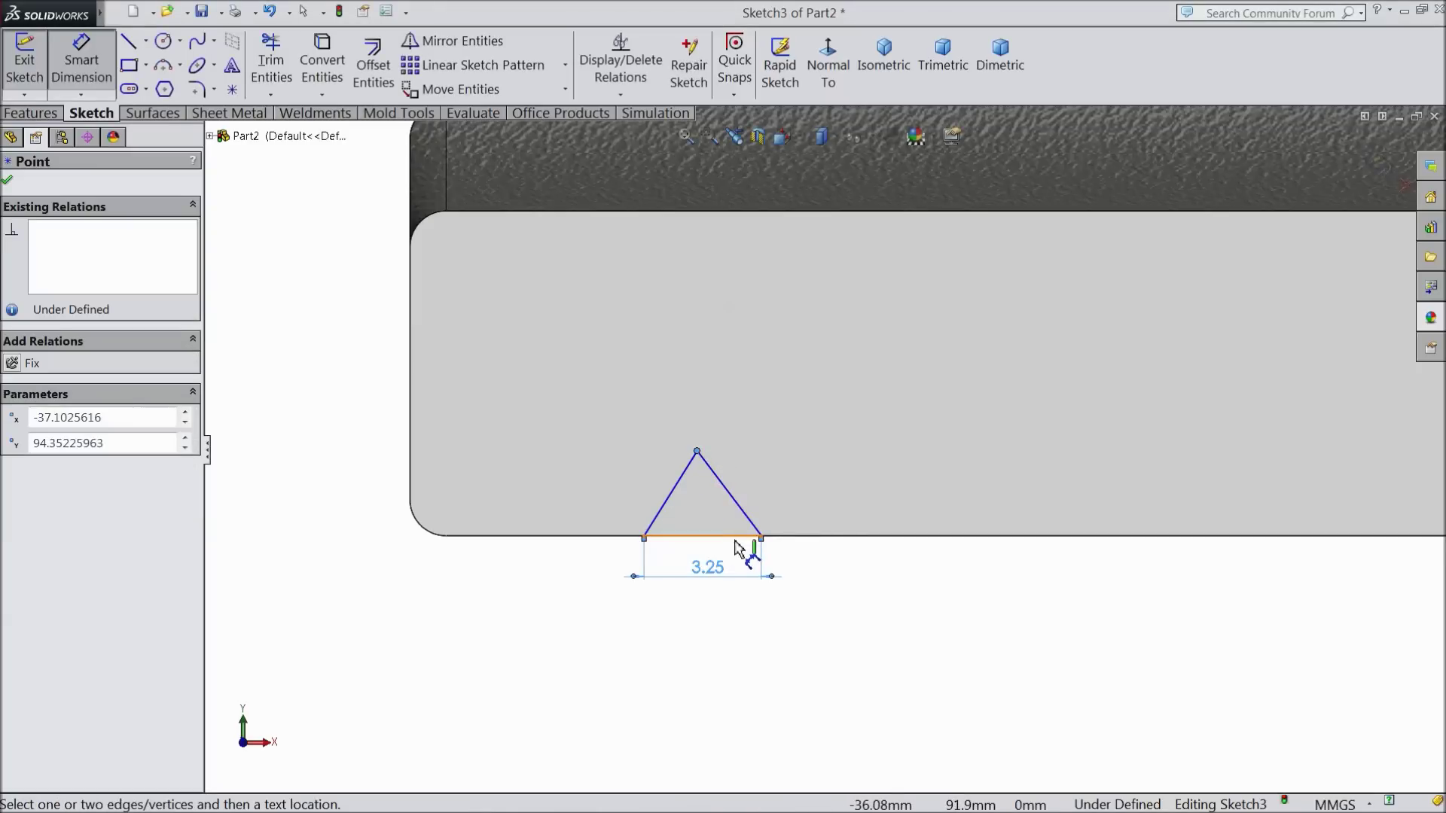
pyautogui.click(831, 503)
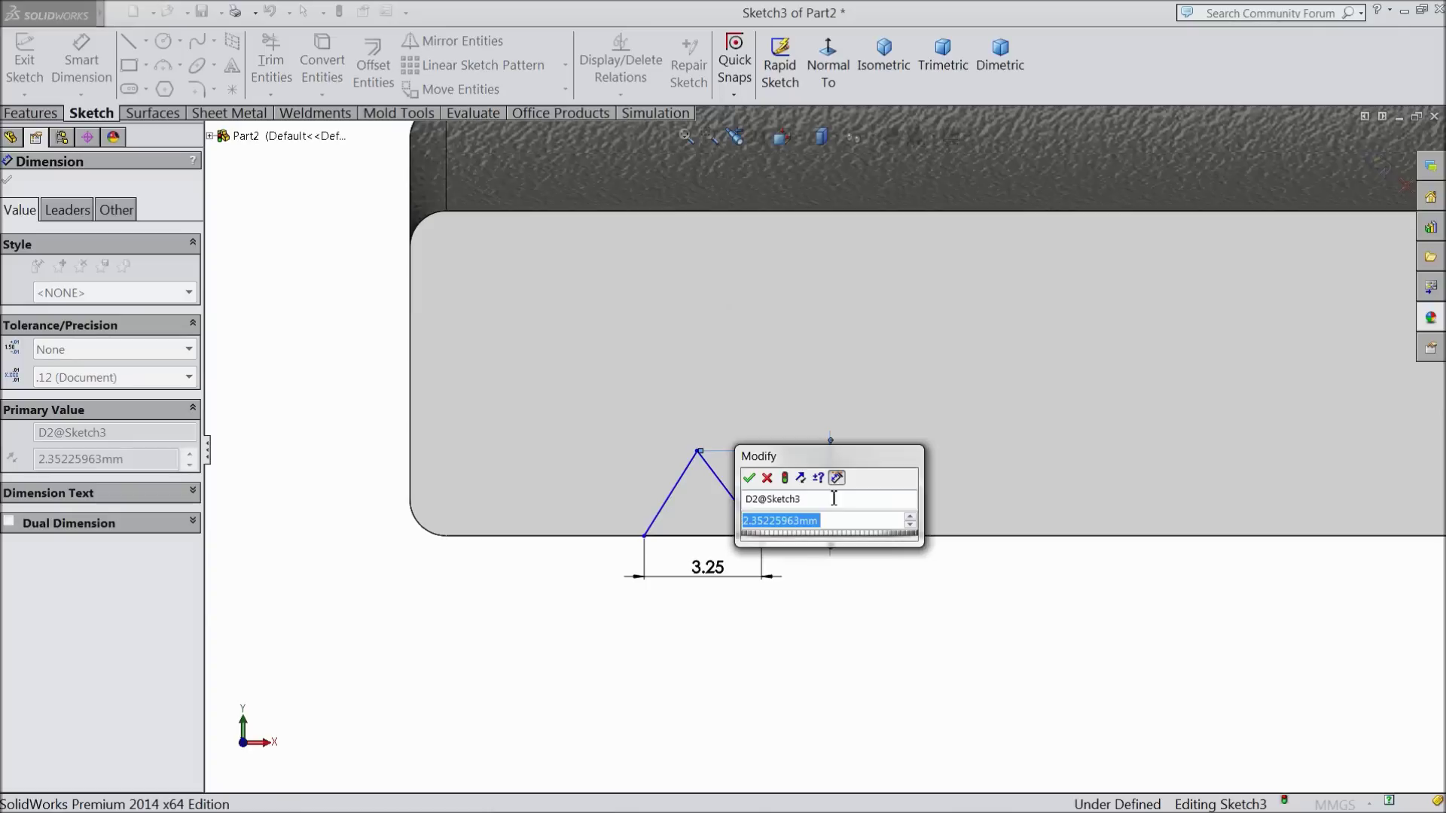
pyautogui.write('1.5')
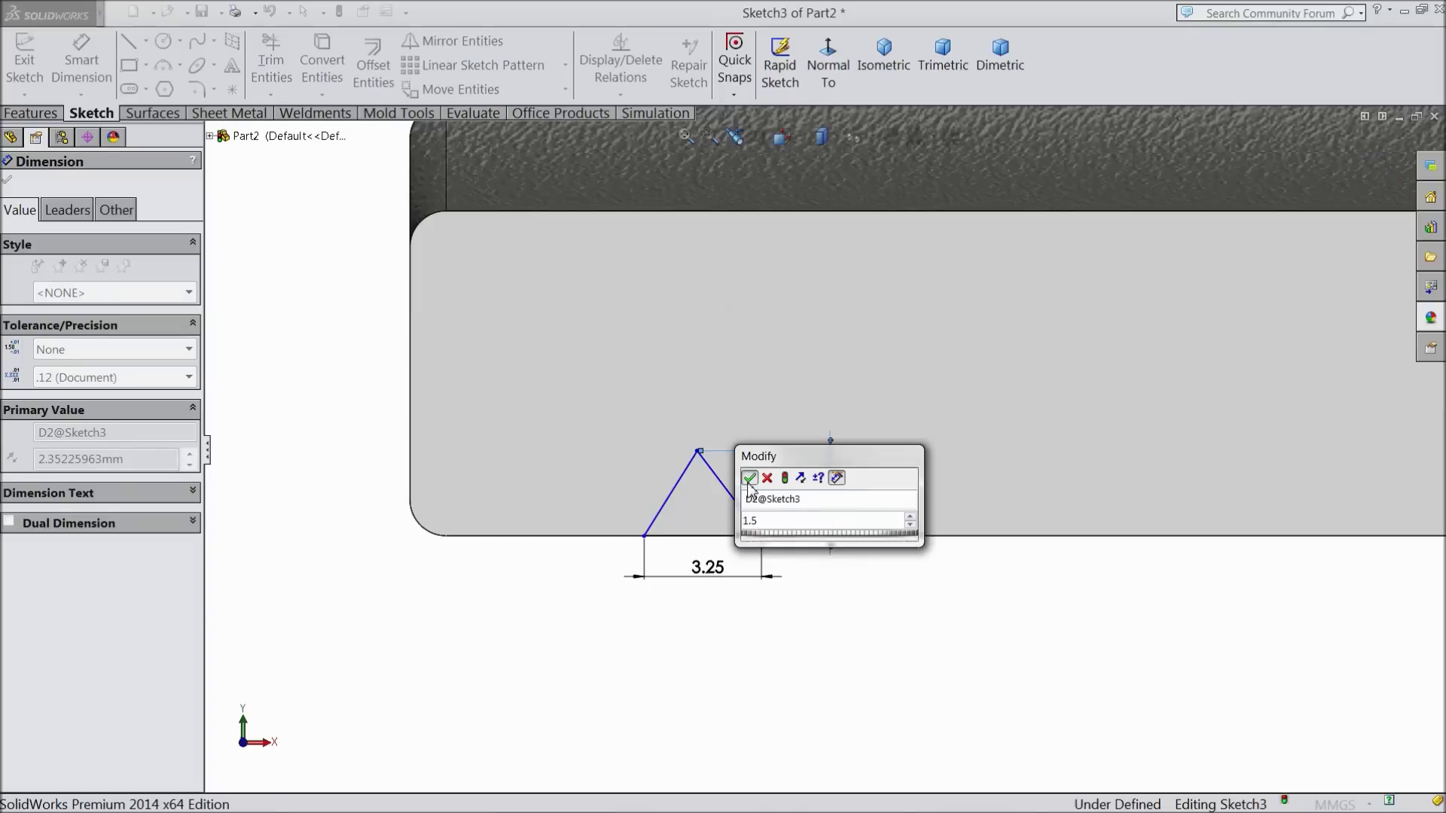
pyautogui.press('Return')
# - Set the horizontal distance between the triangle's apex and its base corner nearest the arm's free end to 1 mm
pyautogui.scroll(-2, 697, 552)
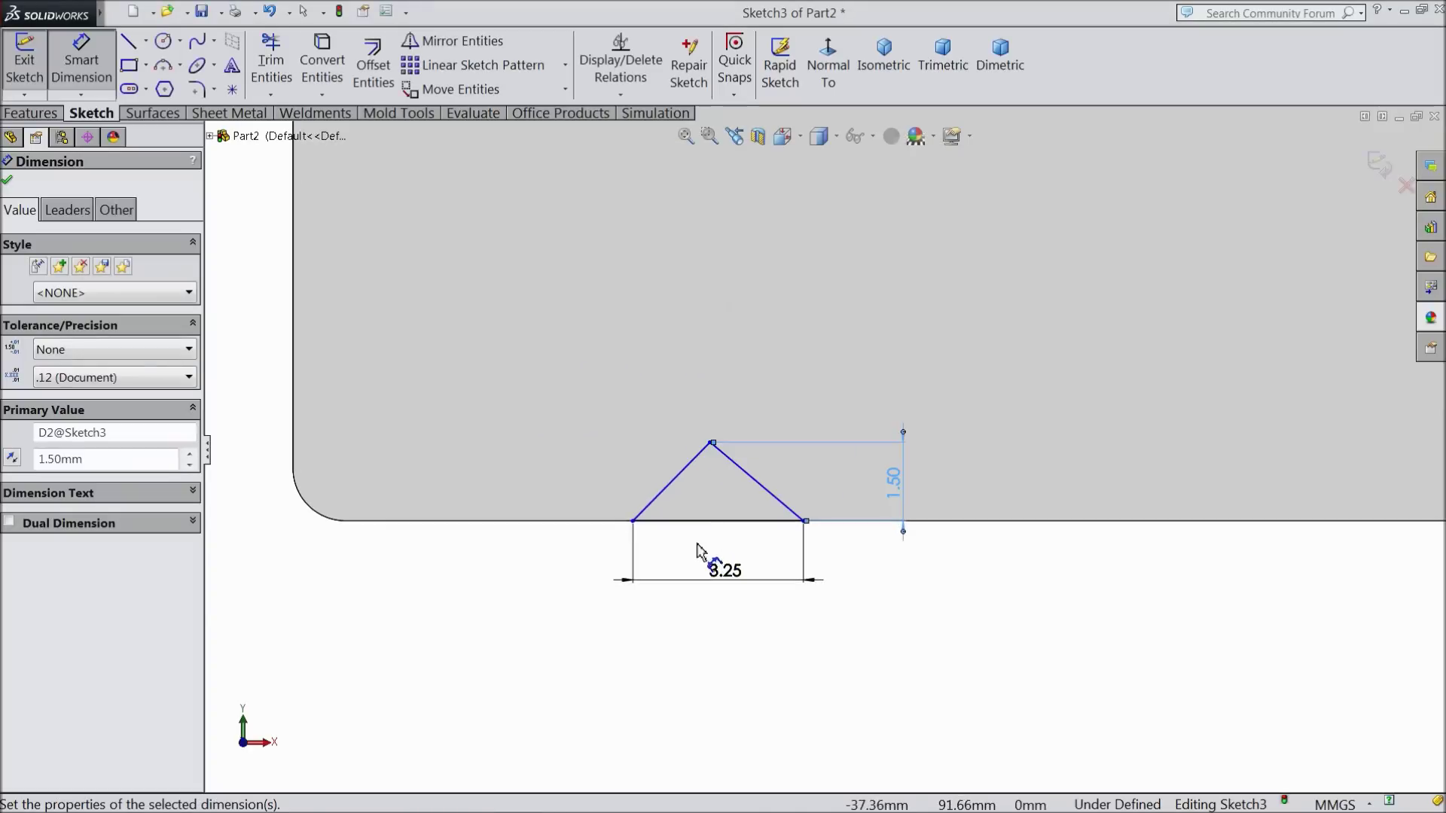
pyautogui.click(711, 444)
pyautogui.click(633, 521)
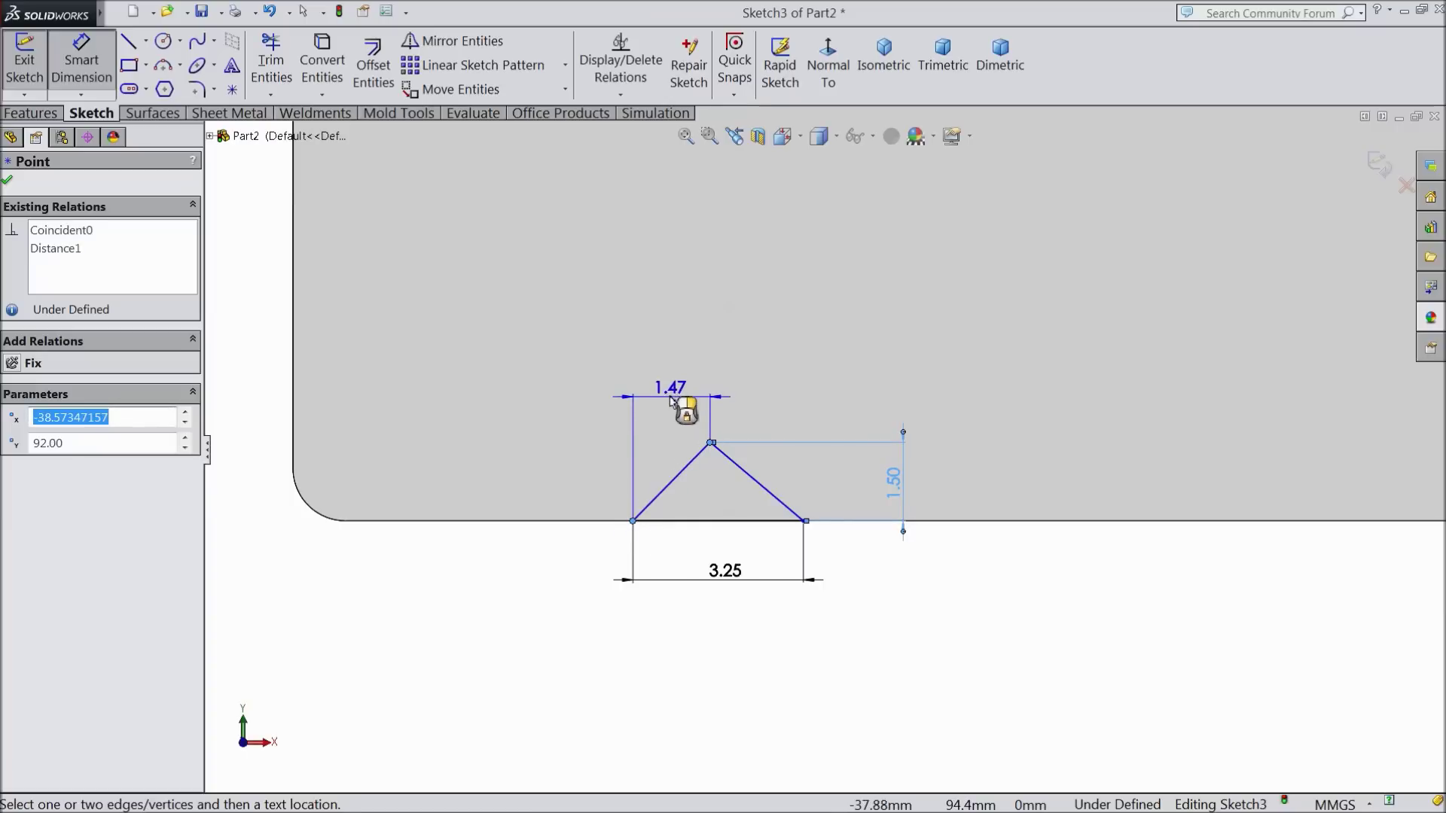
pyautogui.click(668, 398)
pyautogui.write('1')
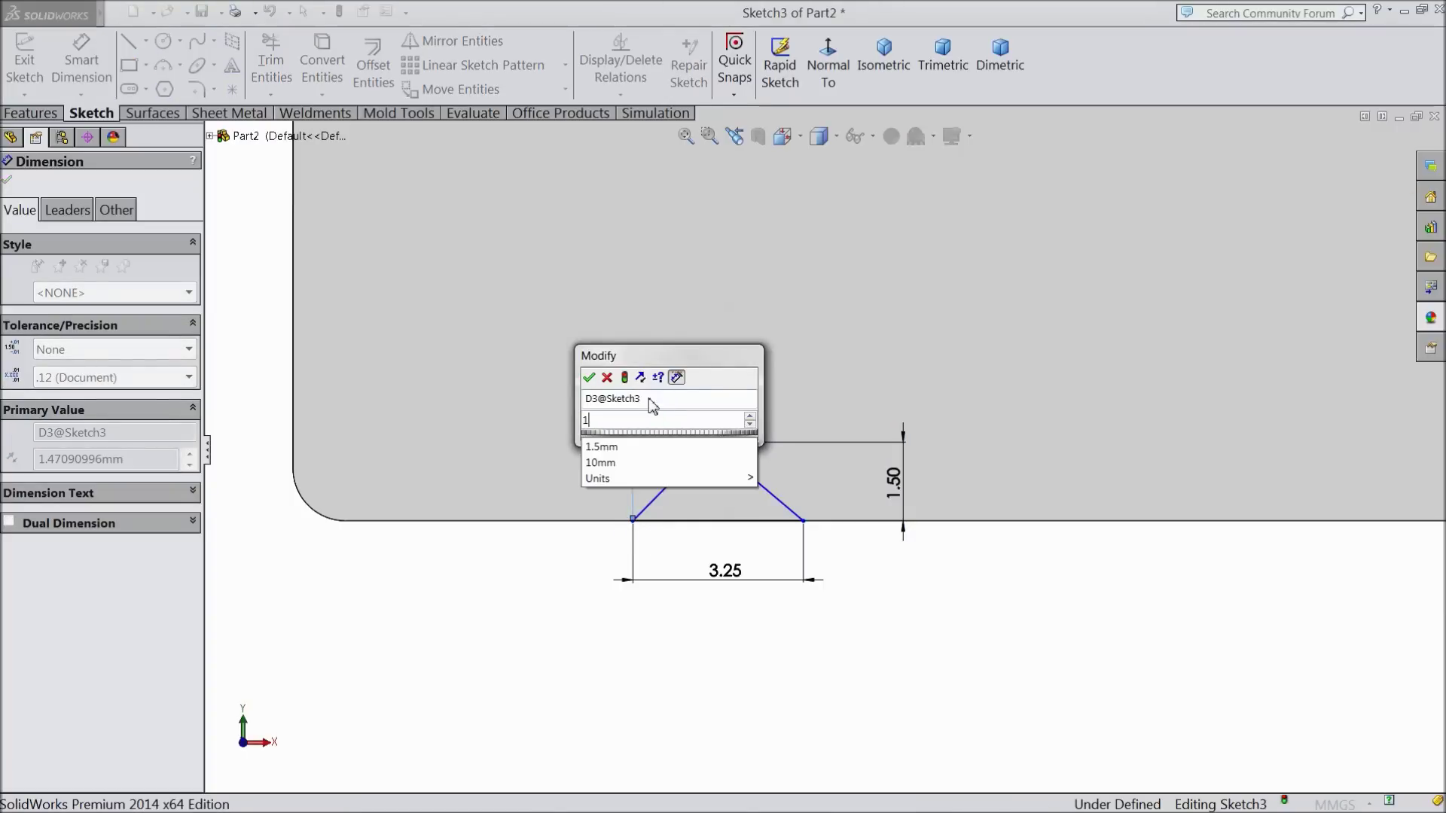
pyautogui.click(589, 378)
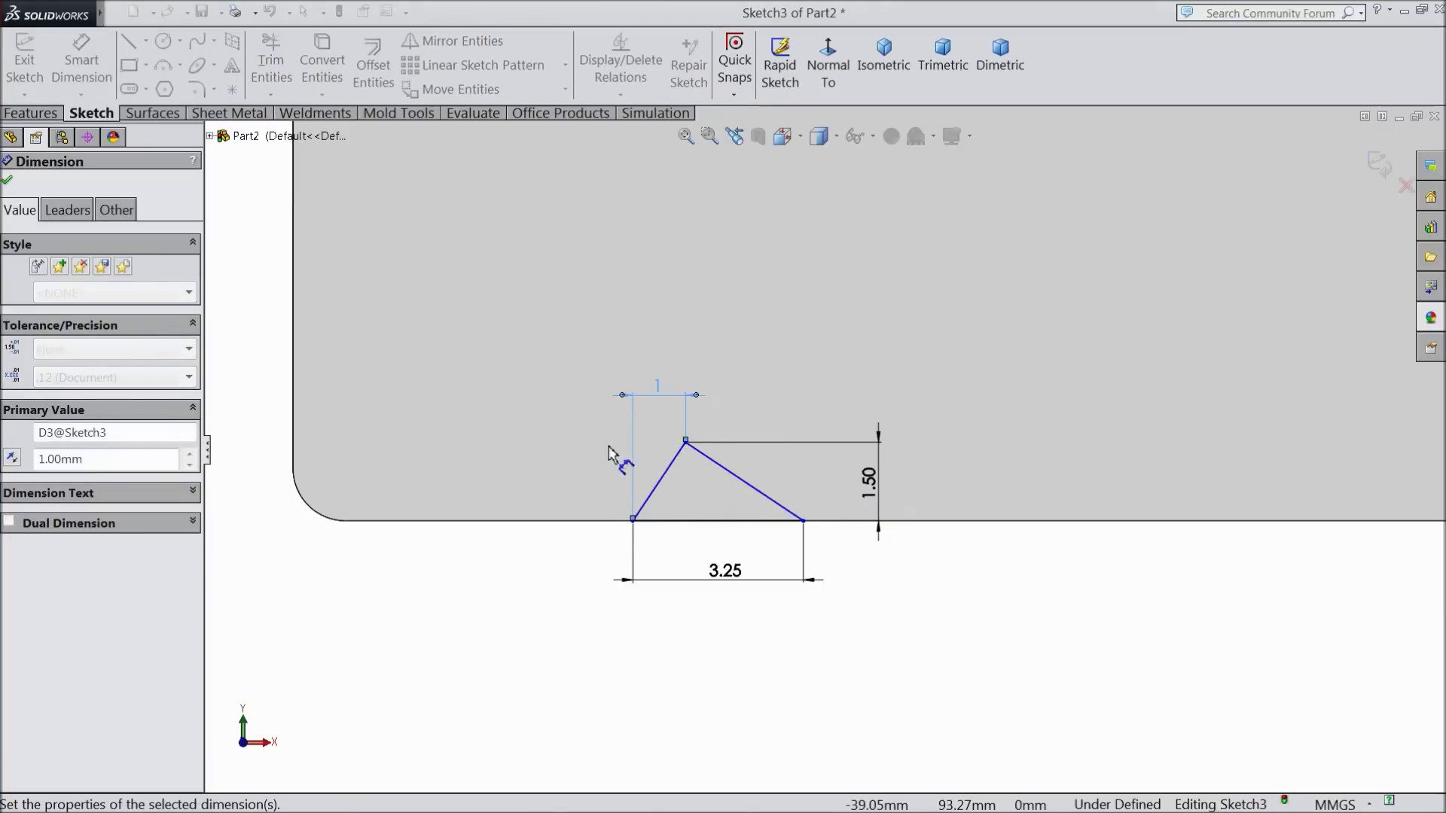
# - Set the distance from the arm's vertical end edge to the triangle's nearest base corner to 5 mm and finish dimensioning
pyautogui.click(632, 520)
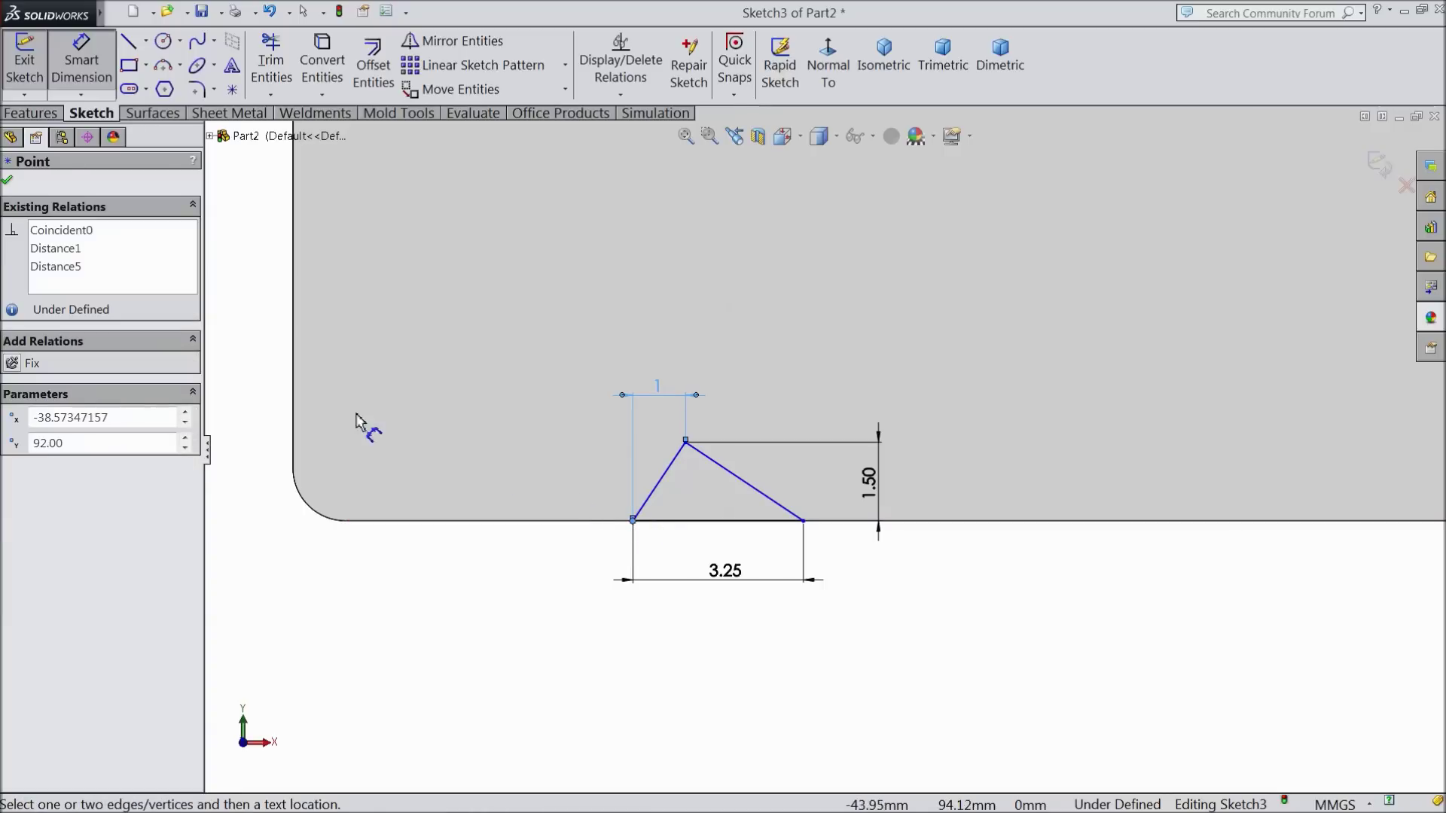
pyautogui.click(294, 395)
pyautogui.click(443, 587)
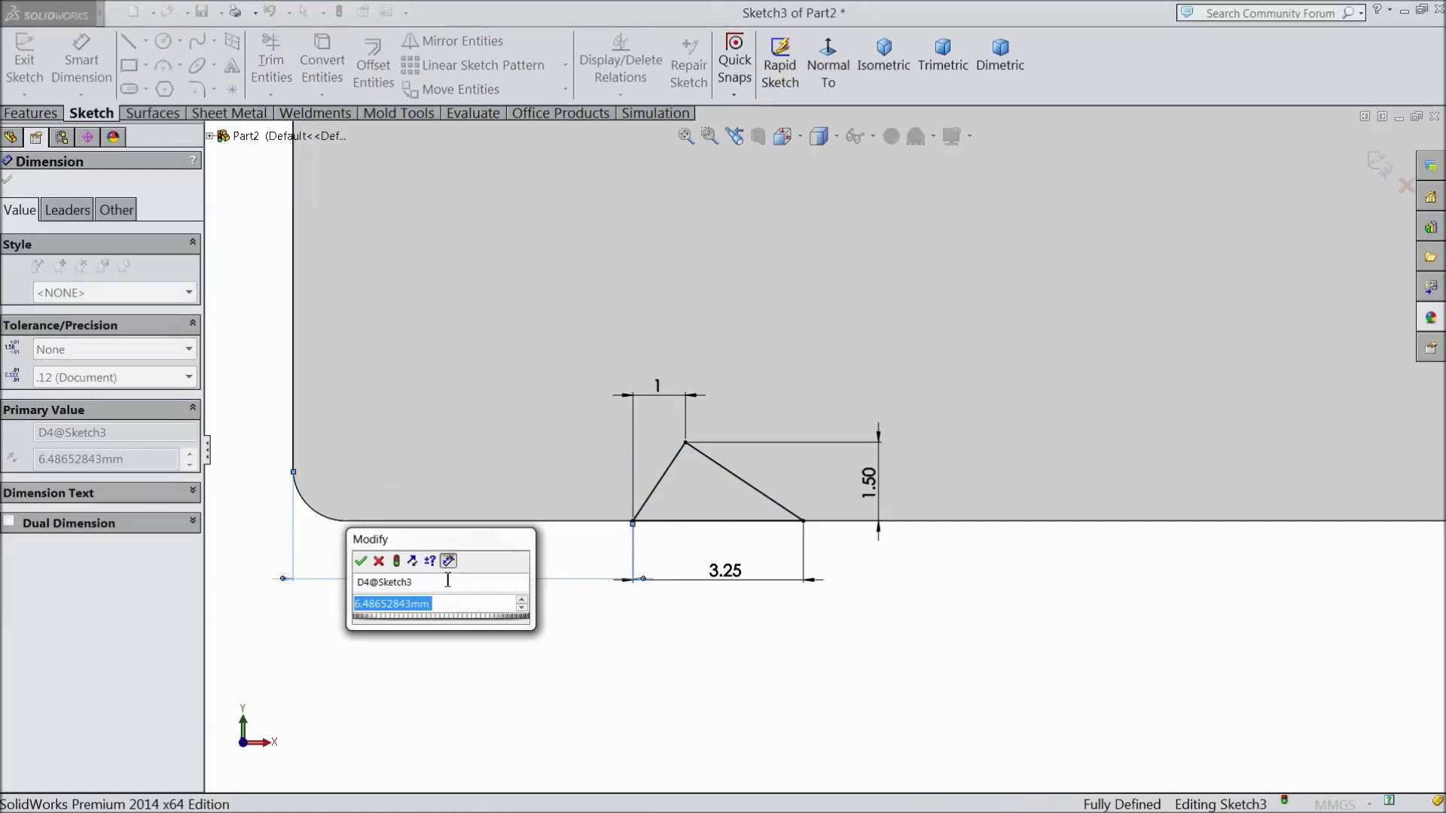
pyautogui.write('5')
pyautogui.click(361, 561)
pyautogui.scroll(2, 486, 536)
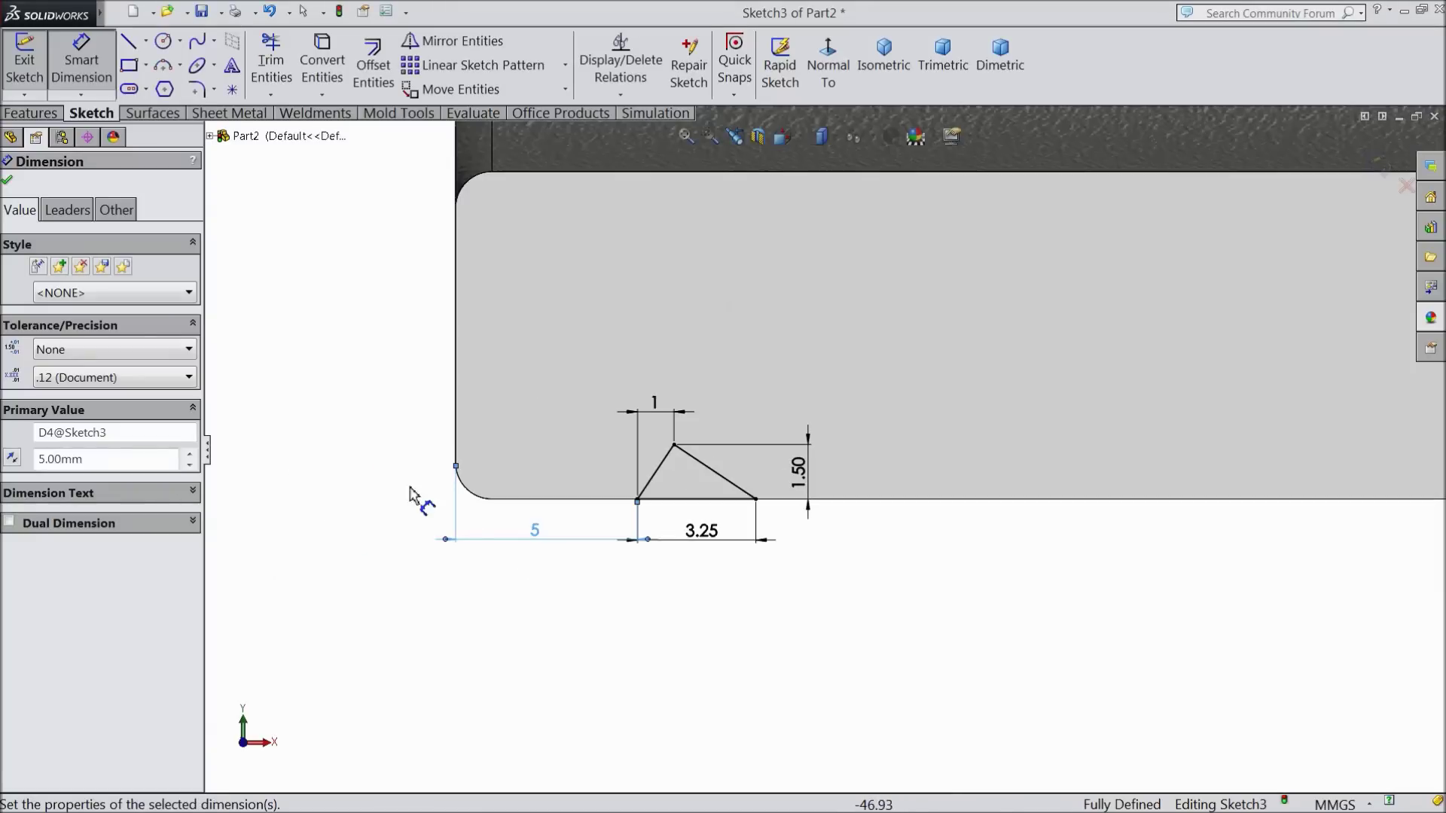
pyautogui.click(7, 179)
# - Make an extruded cut of the triangular sketch with the Through All end condition
pyautogui.click(31, 113)
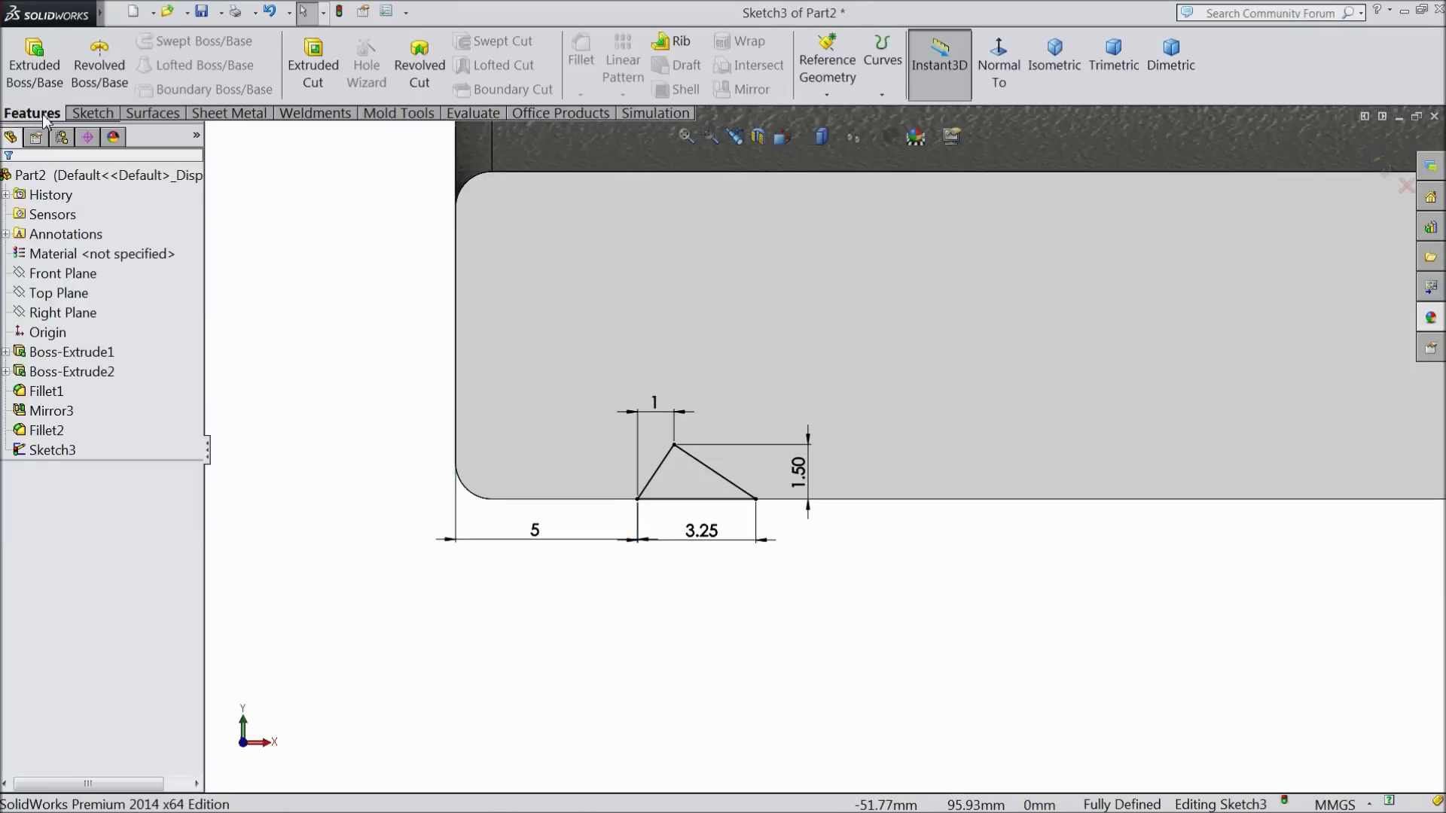
pyautogui.click(295, 95)
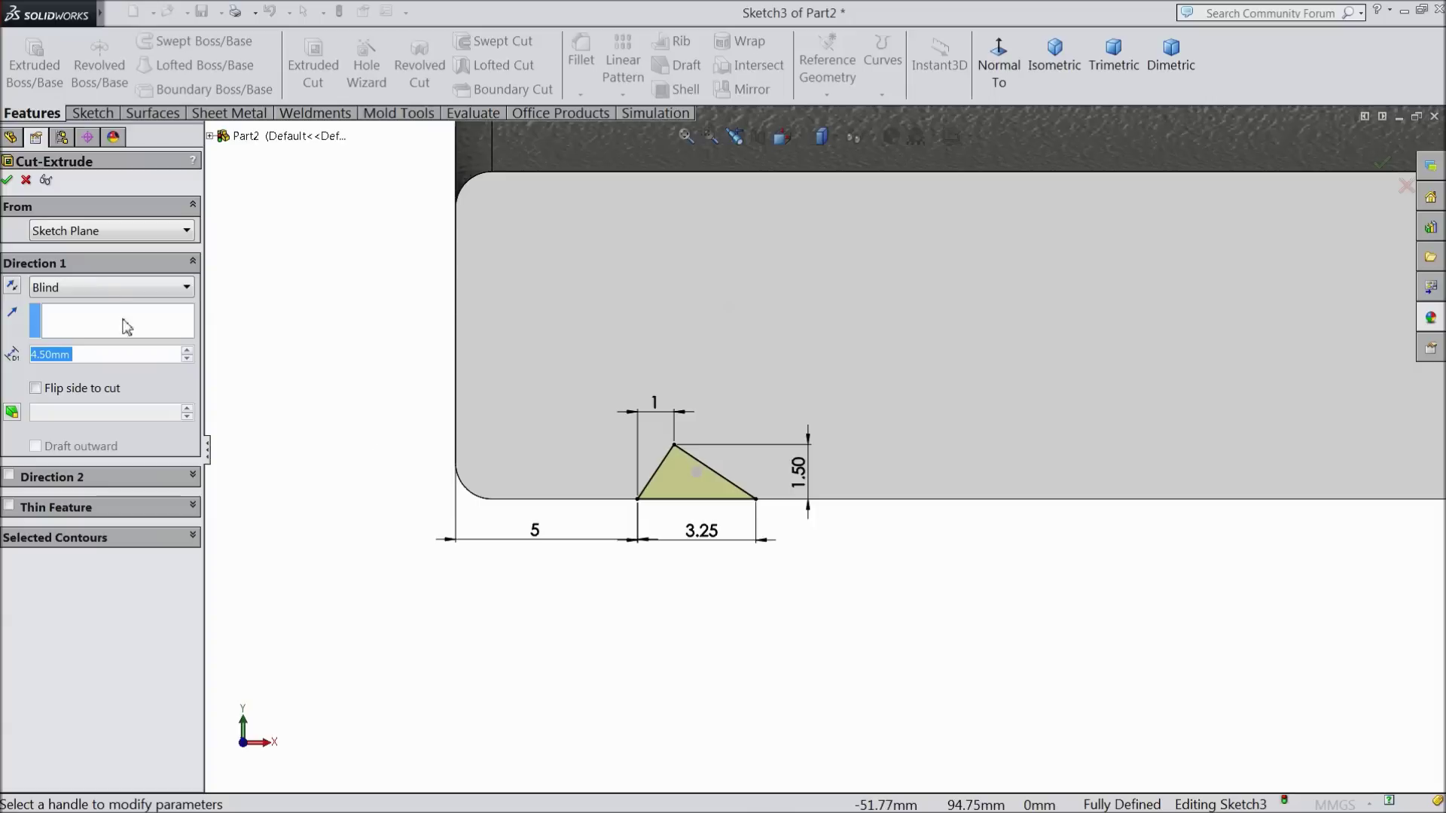
pyautogui.click(106, 287)
pyautogui.click(120, 324)
pyautogui.moveTo(264, 403); pyautogui.dragTo(420, 467, button='middle')
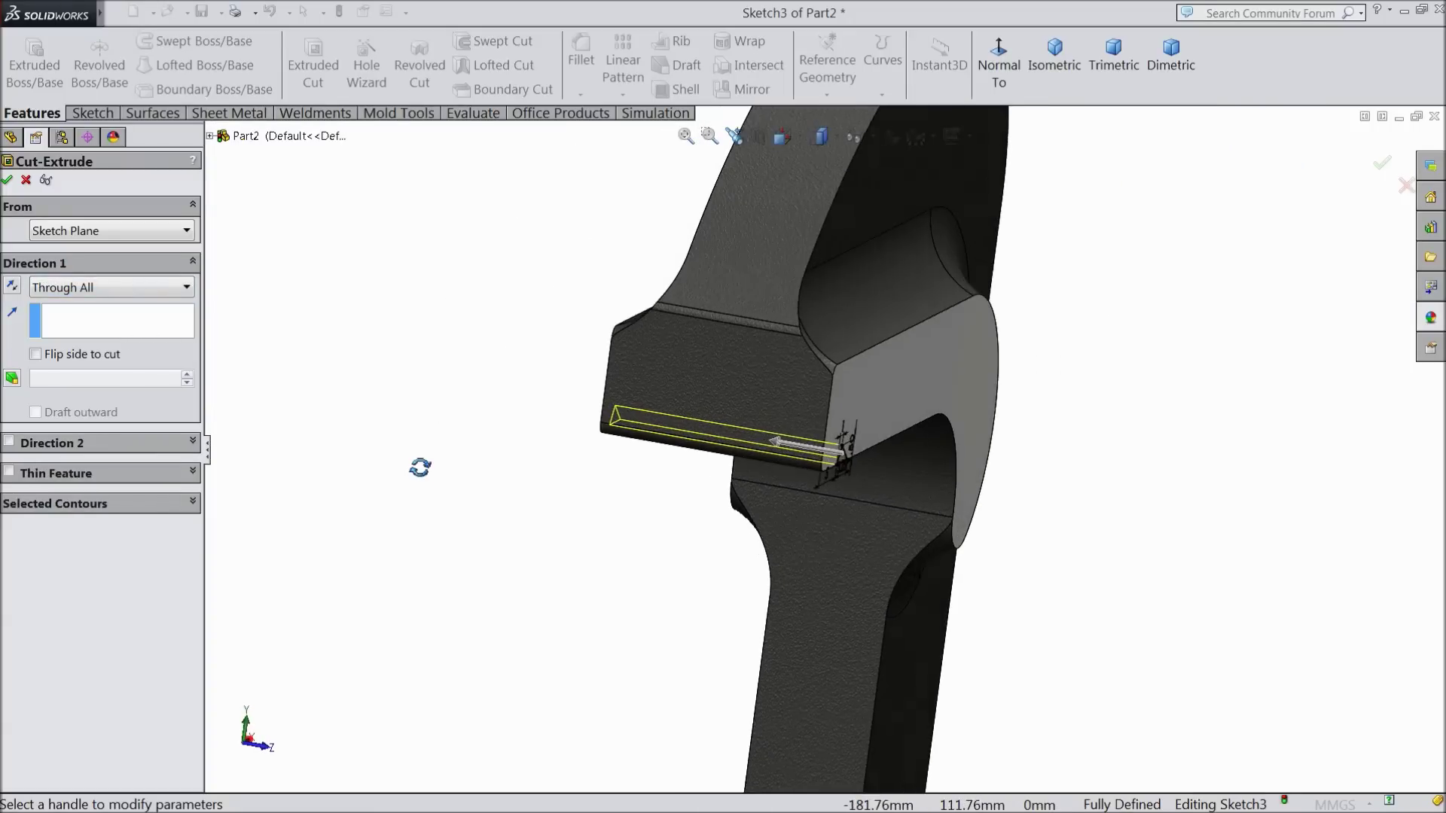
pyautogui.click(7, 181)
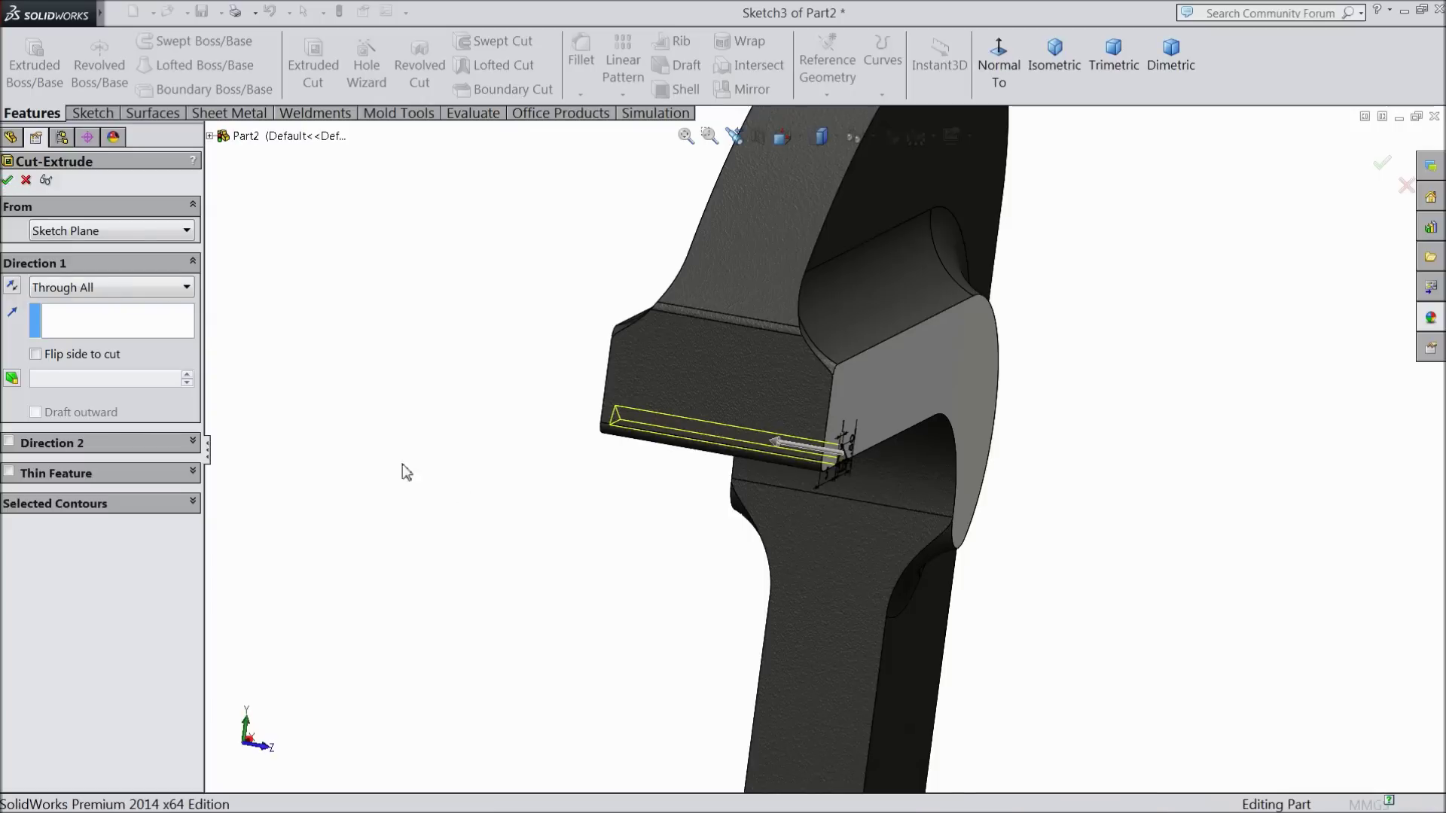
# - Set up a linear pattern of Cut-Extrude1 with the boss's straight lower edge as its direction
pyautogui.moveTo(546, 500); pyautogui.dragTo(497, 504, button='middle')
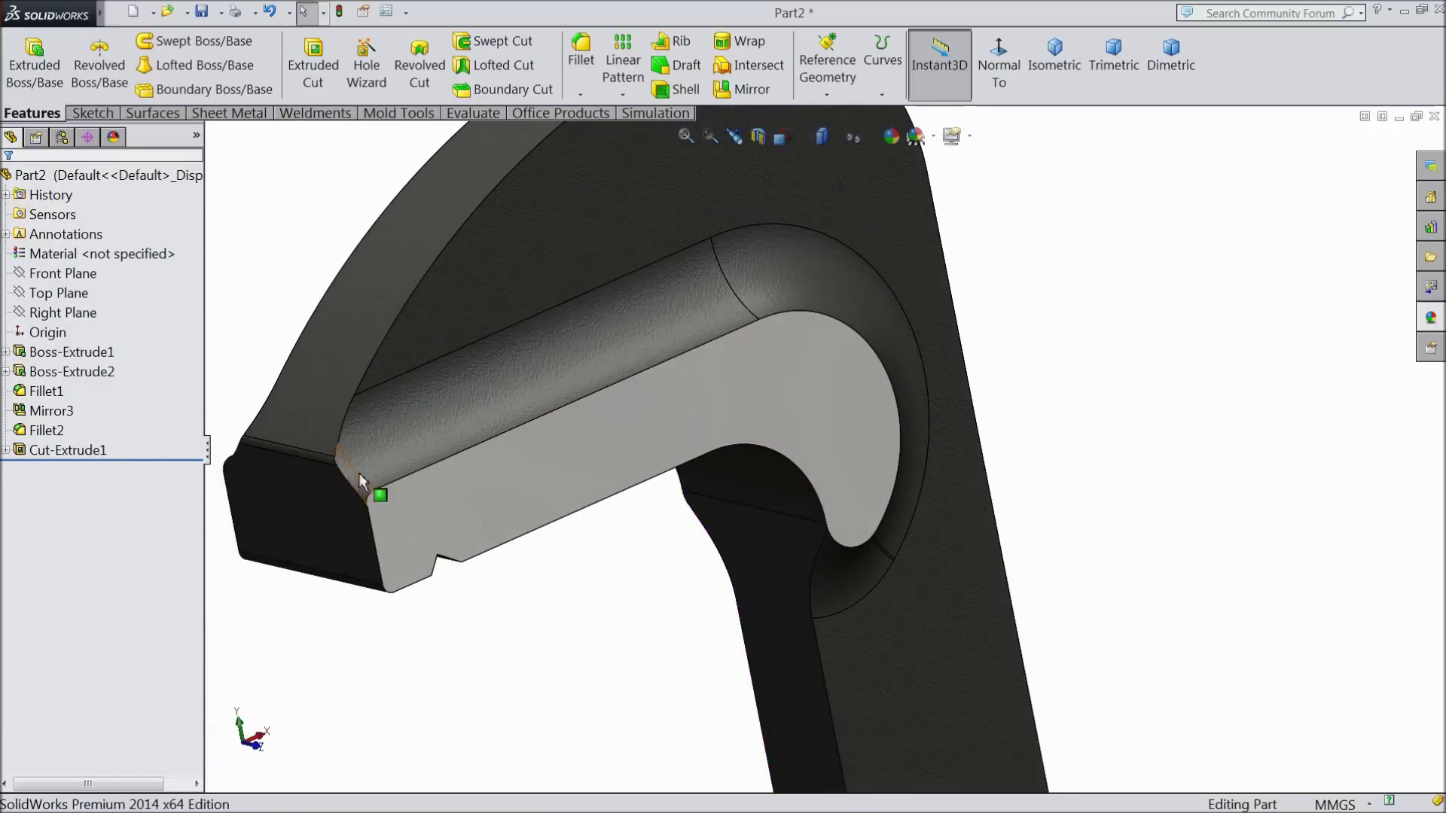
pyautogui.click(622, 72)
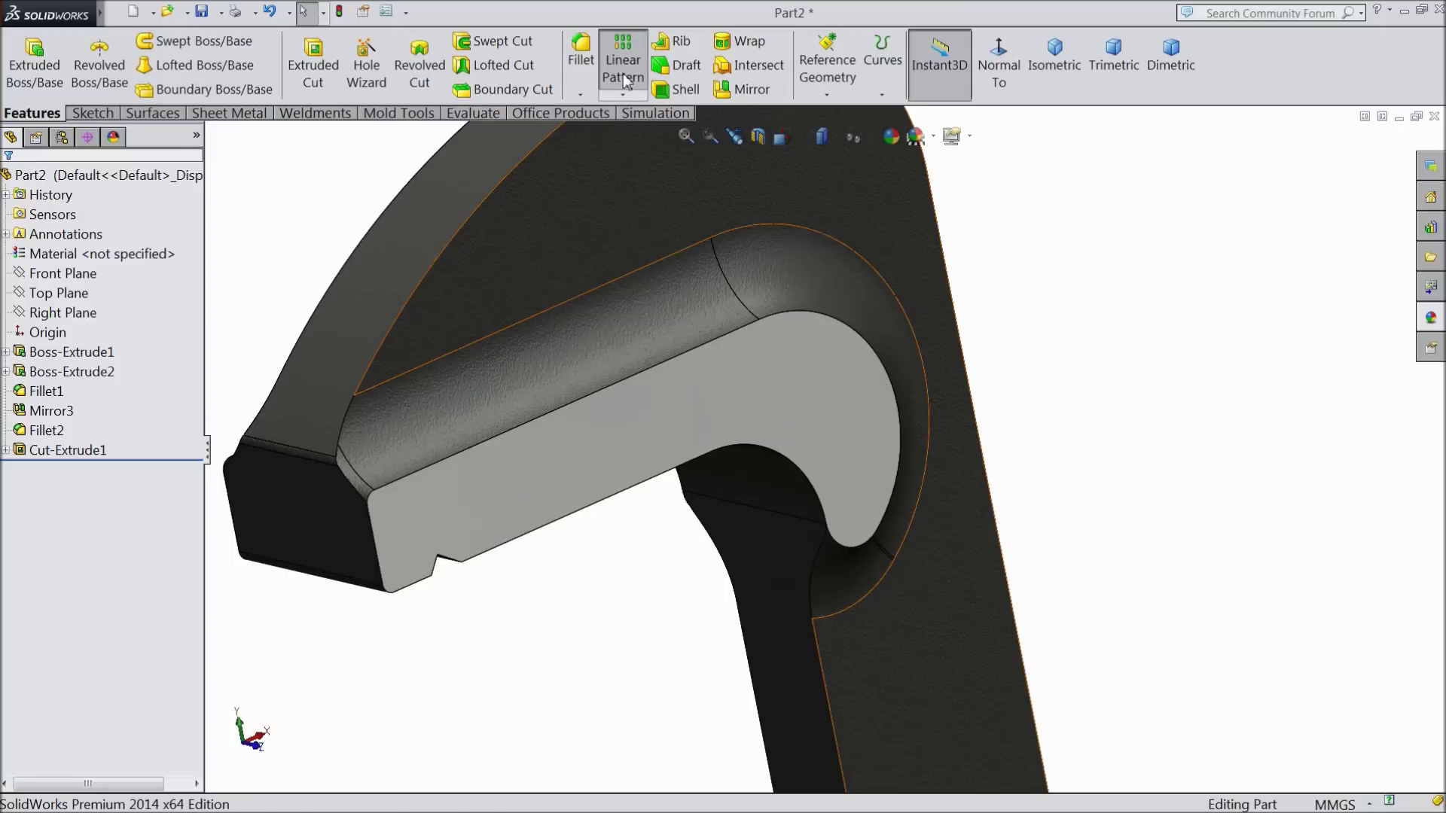
pyautogui.scroll(-5, 631, 254)
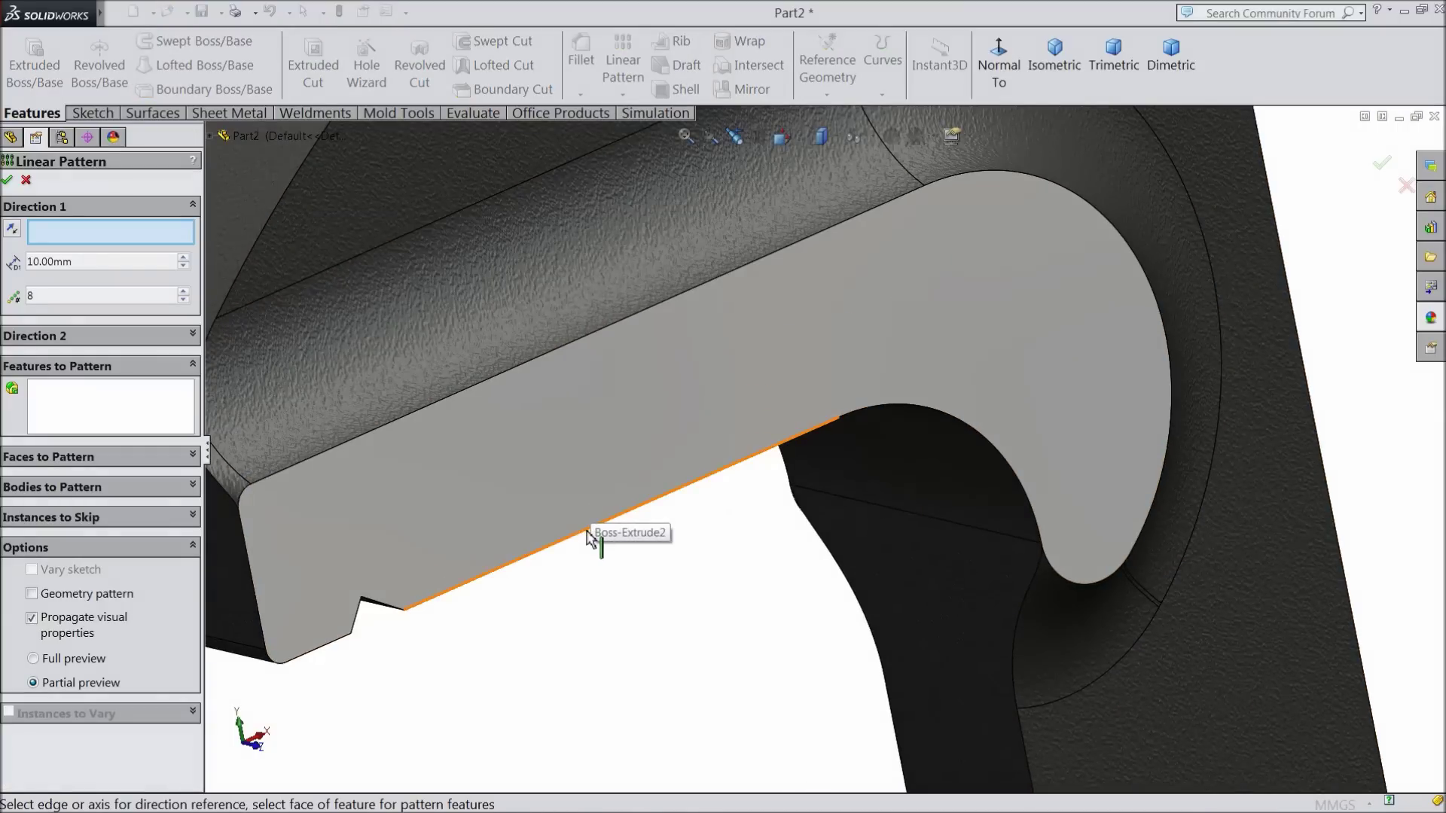
pyautogui.click(588, 537)
pyautogui.scroll(2, 723, 490)
pyautogui.scroll(3, 305, 418)
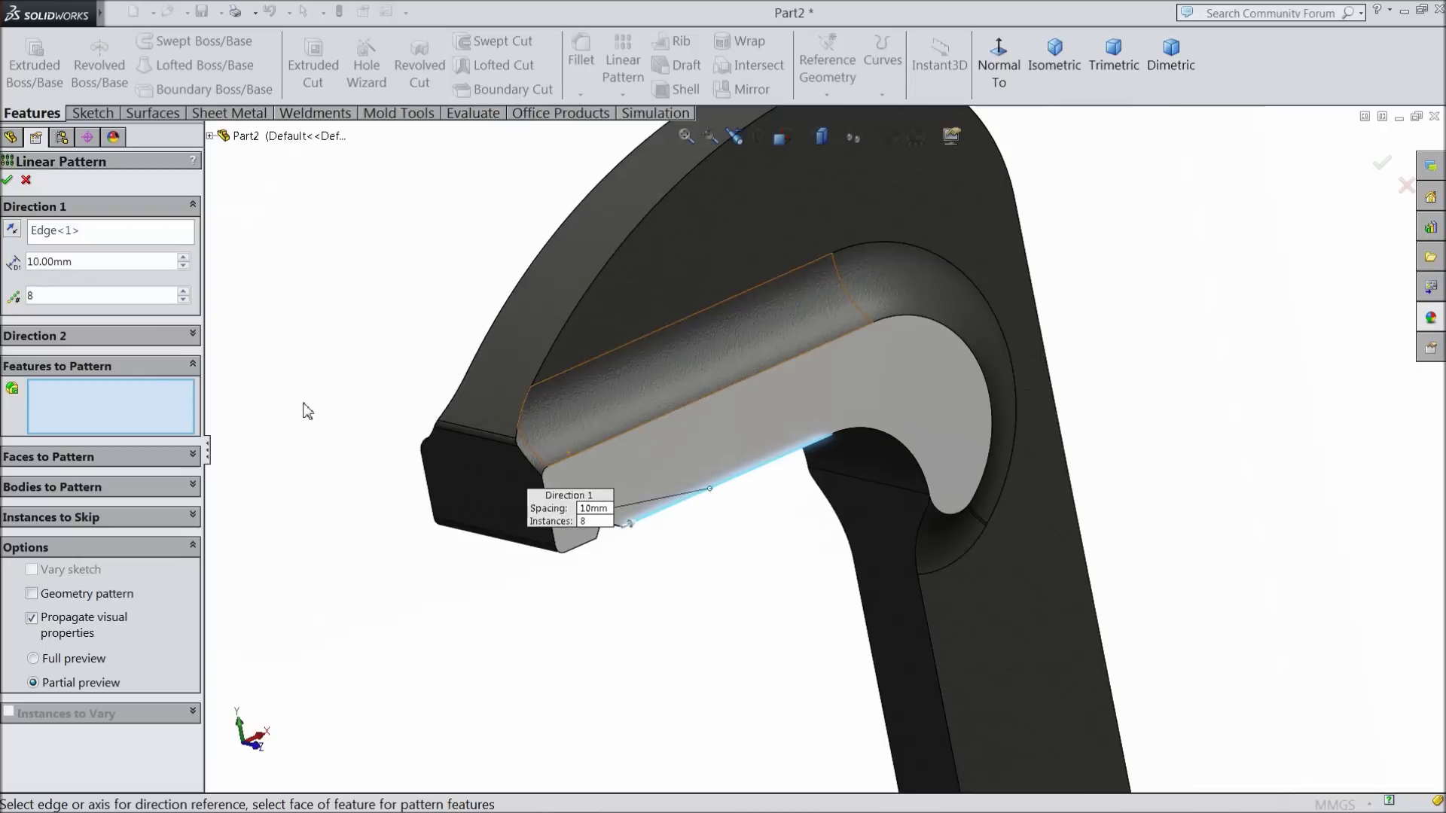
pyautogui.click(210, 135)
pyautogui.click(286, 411)
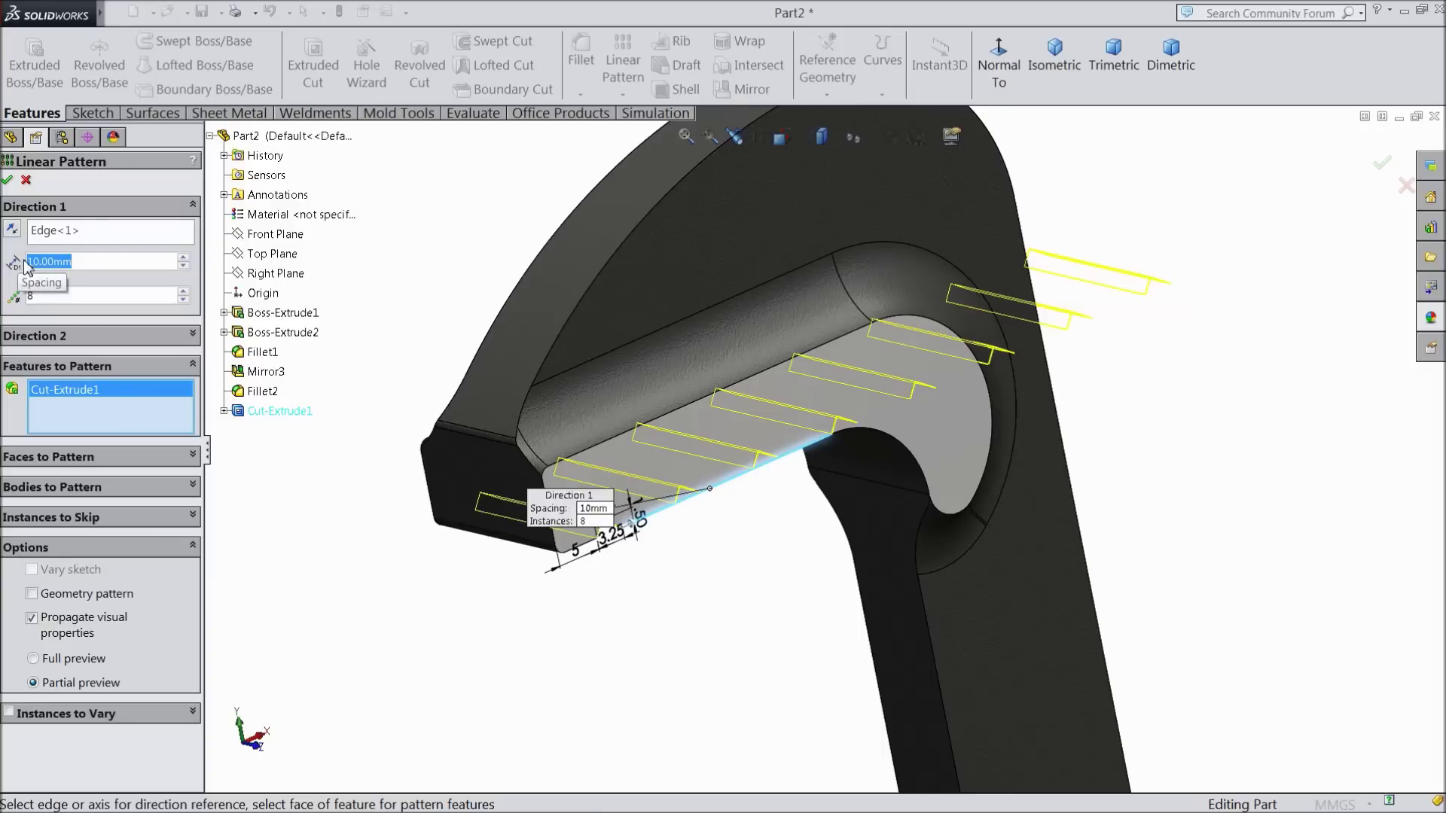
# - Set the pattern spacing to 3.25 mm with 9 instances and create the row of teeth
pyautogui.write('3.25')
pyautogui.press('Return')
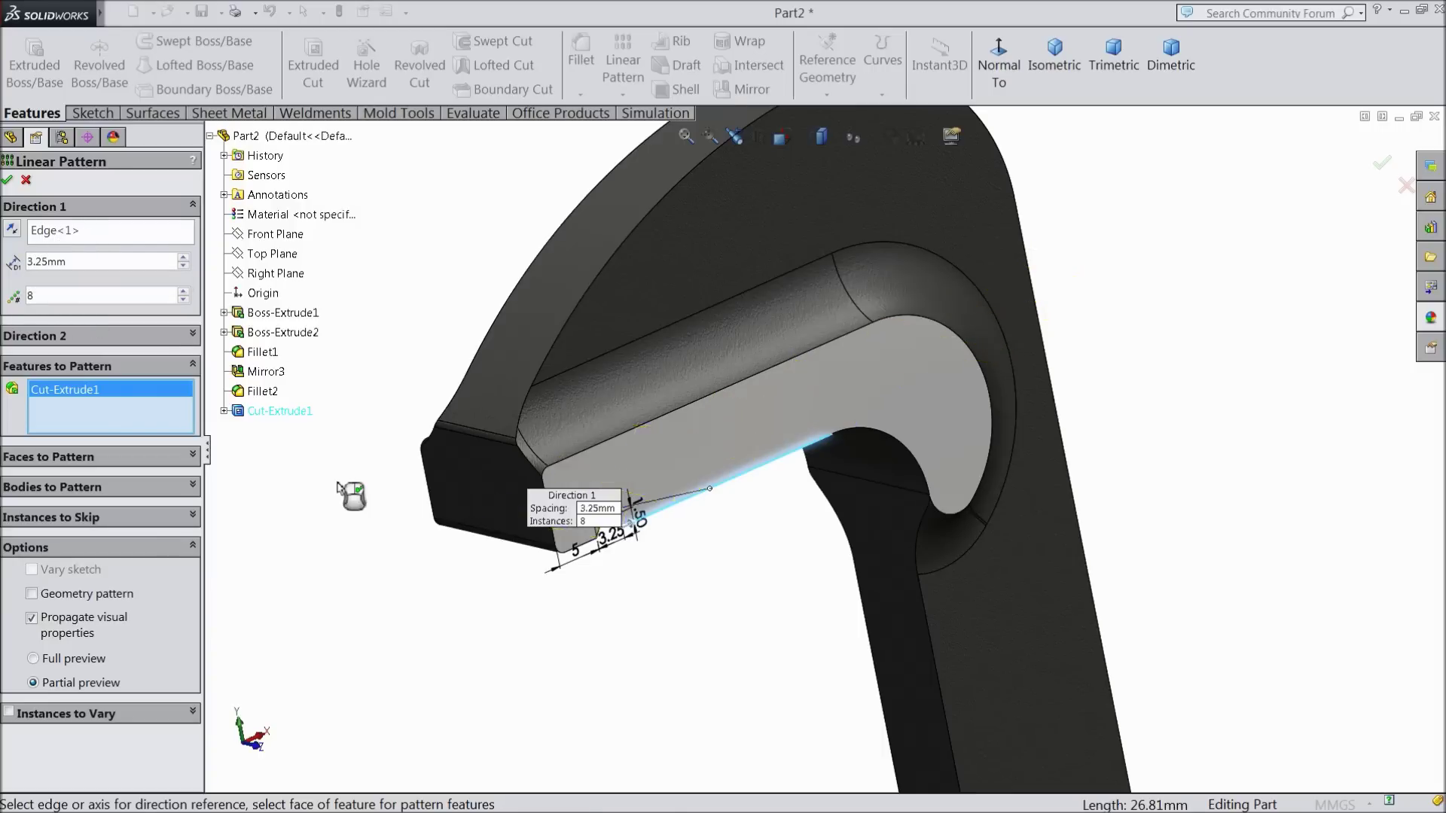
pyautogui.write('9')
pyautogui.moveTo(362, 622); pyautogui.dragTo(332, 571, button='middle')
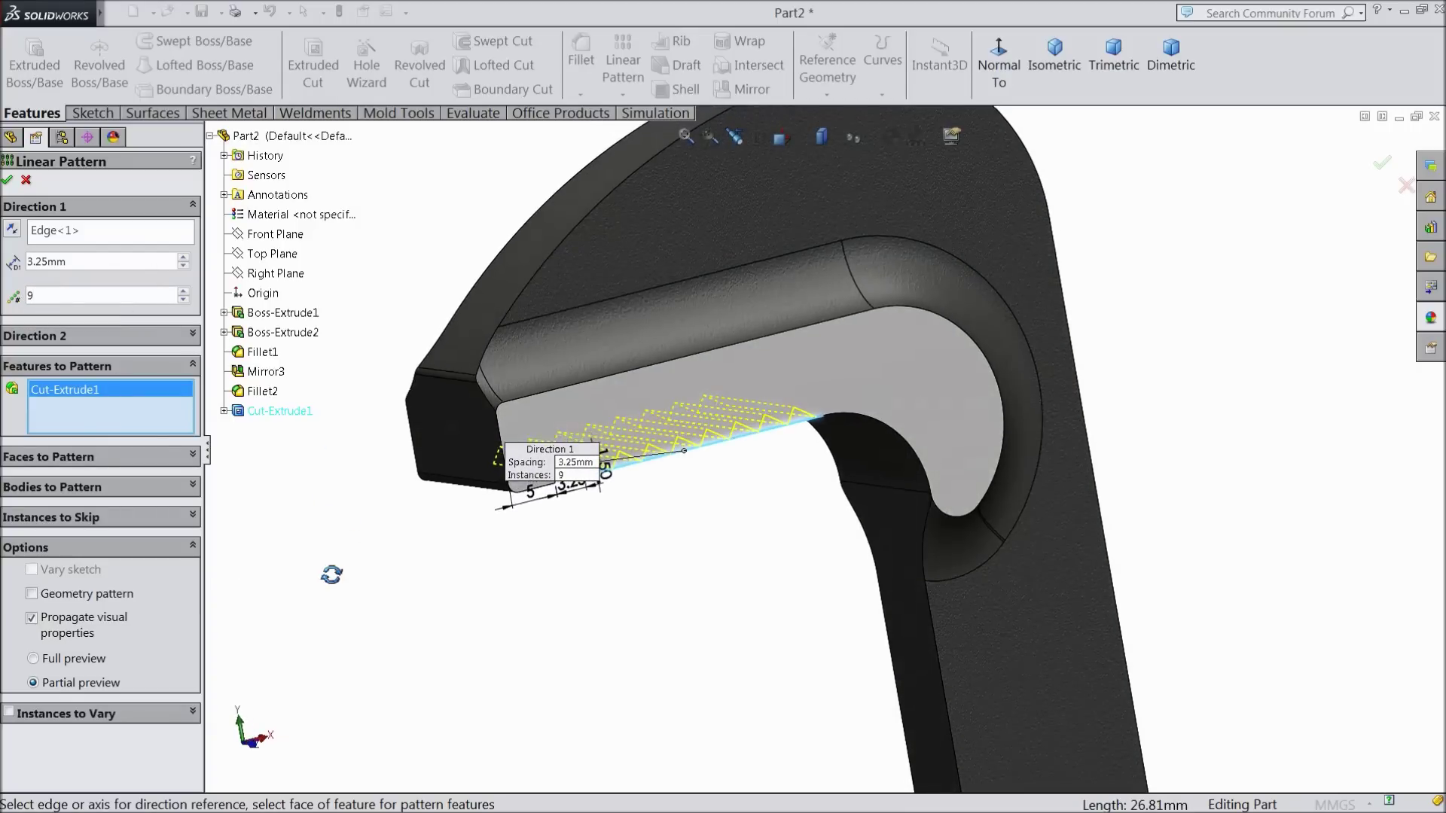
pyautogui.click(9, 183)
# - Apply a white colour appearance (RGB 255, 255, 255) to both LPattern1 and Cut-Extrude1
pyautogui.moveTo(420, 581); pyautogui.dragTo(410, 390, button='middle')
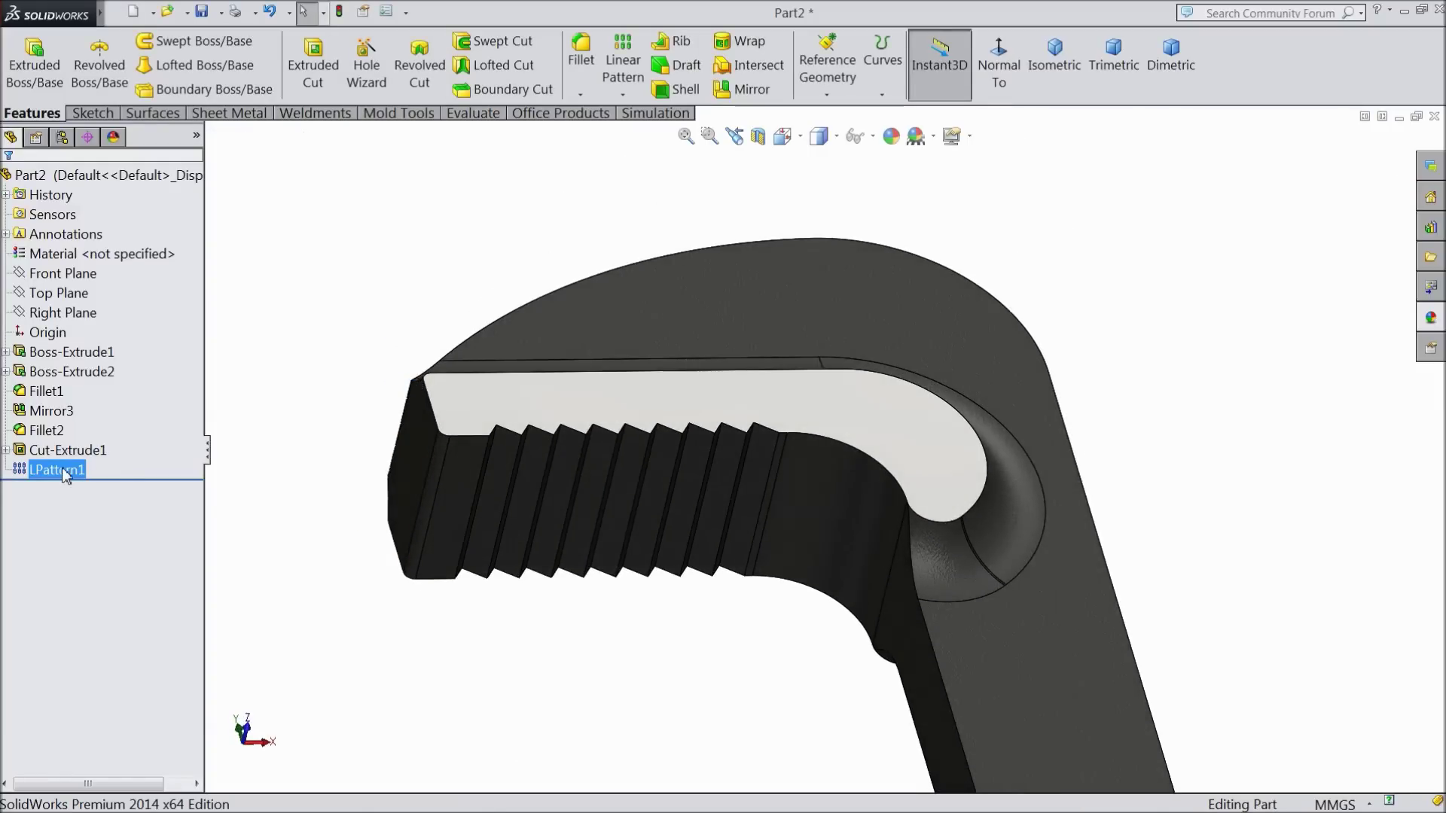
pyautogui.moveTo(64, 476)
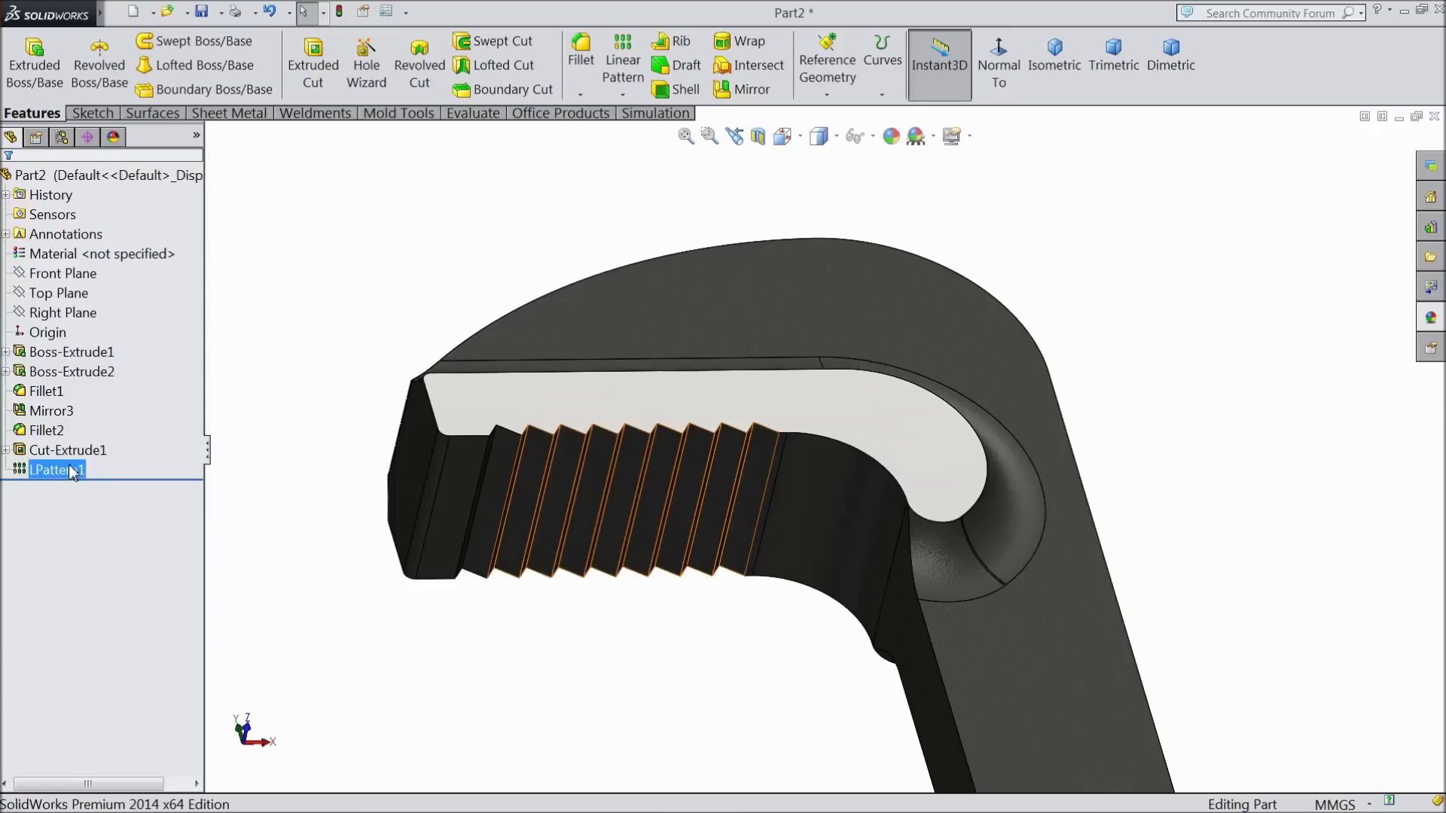
pyautogui.click(61, 471)
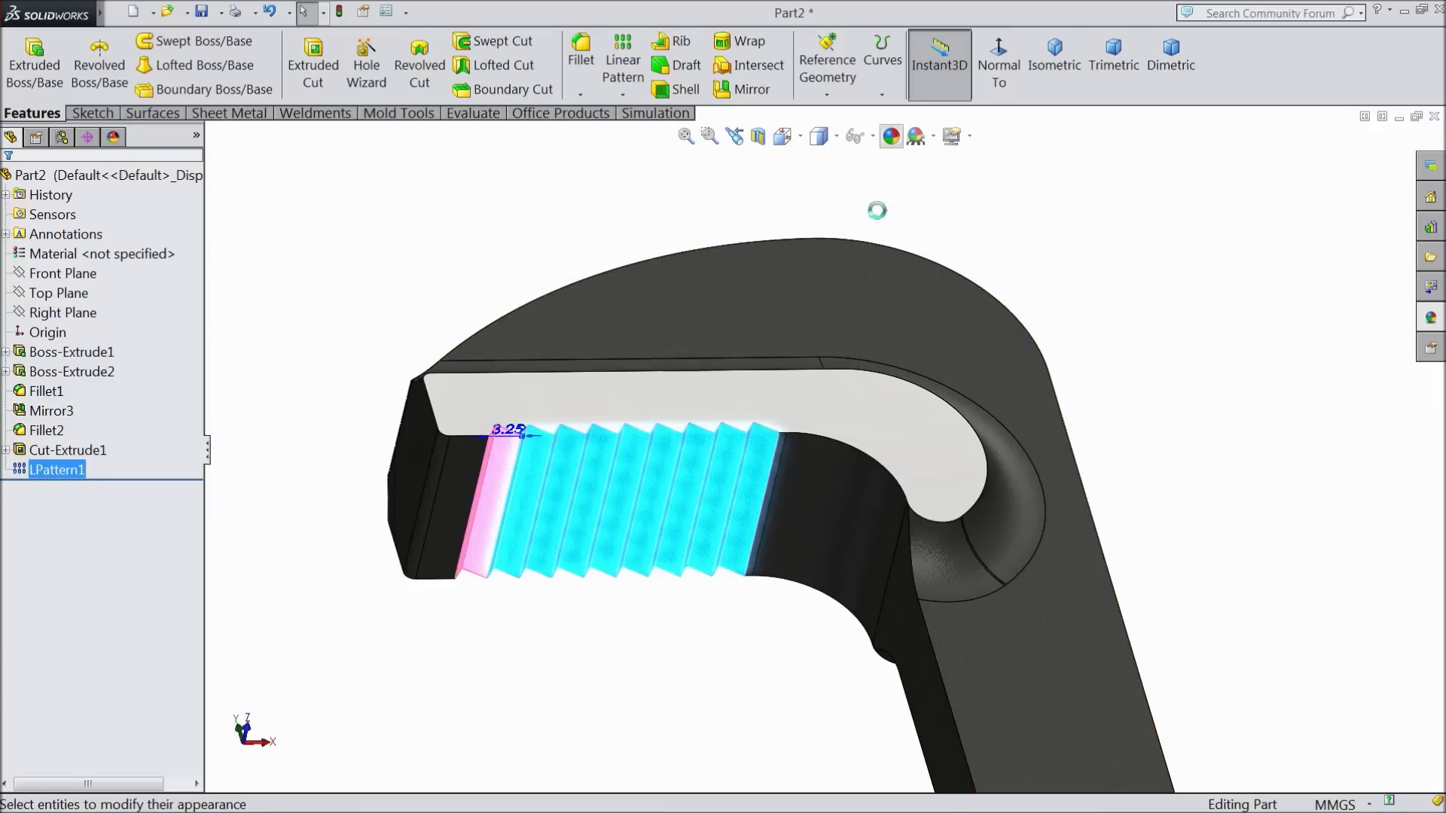
pyautogui.click(142, 541)
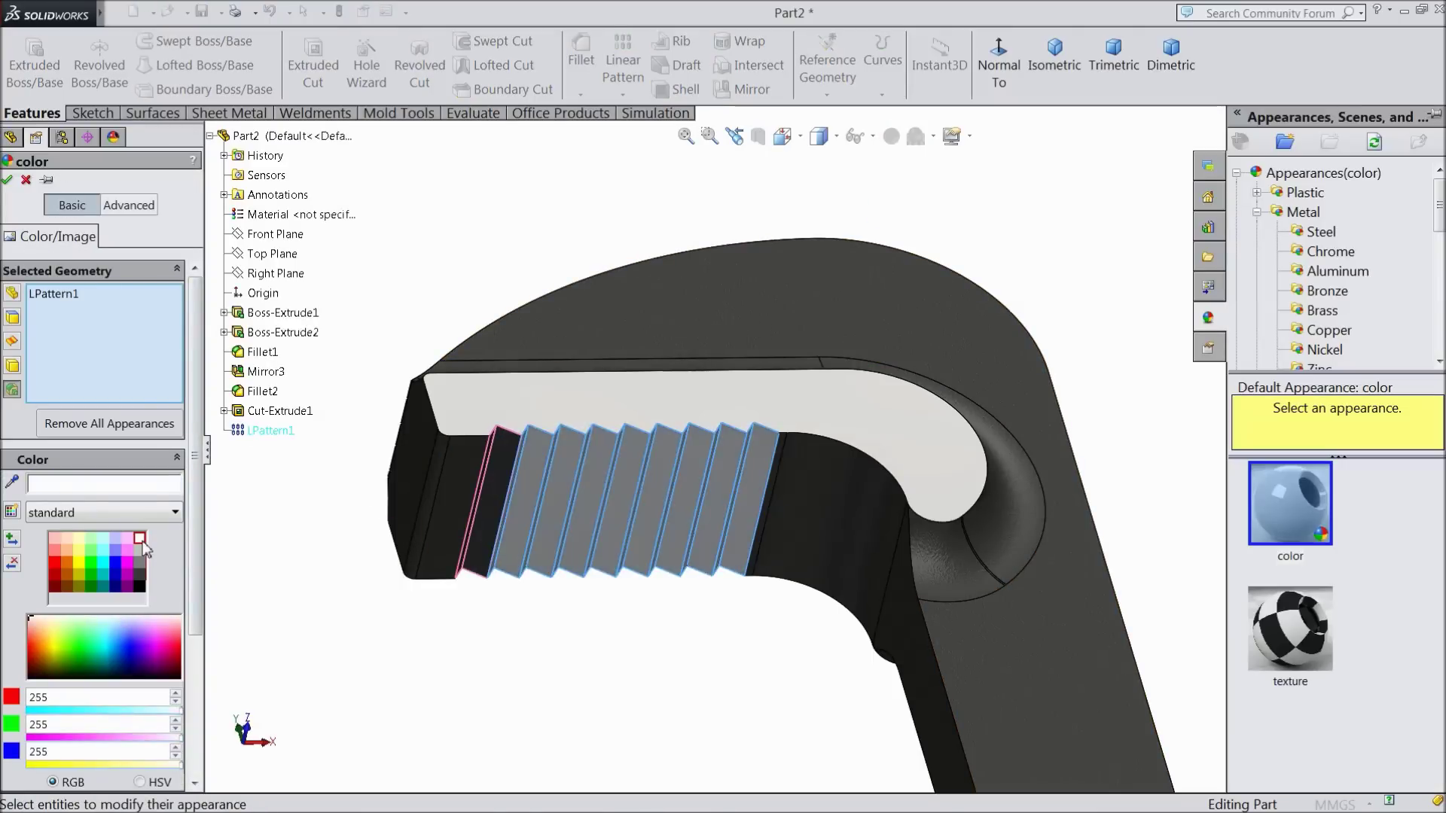
pyautogui.click(504, 472)
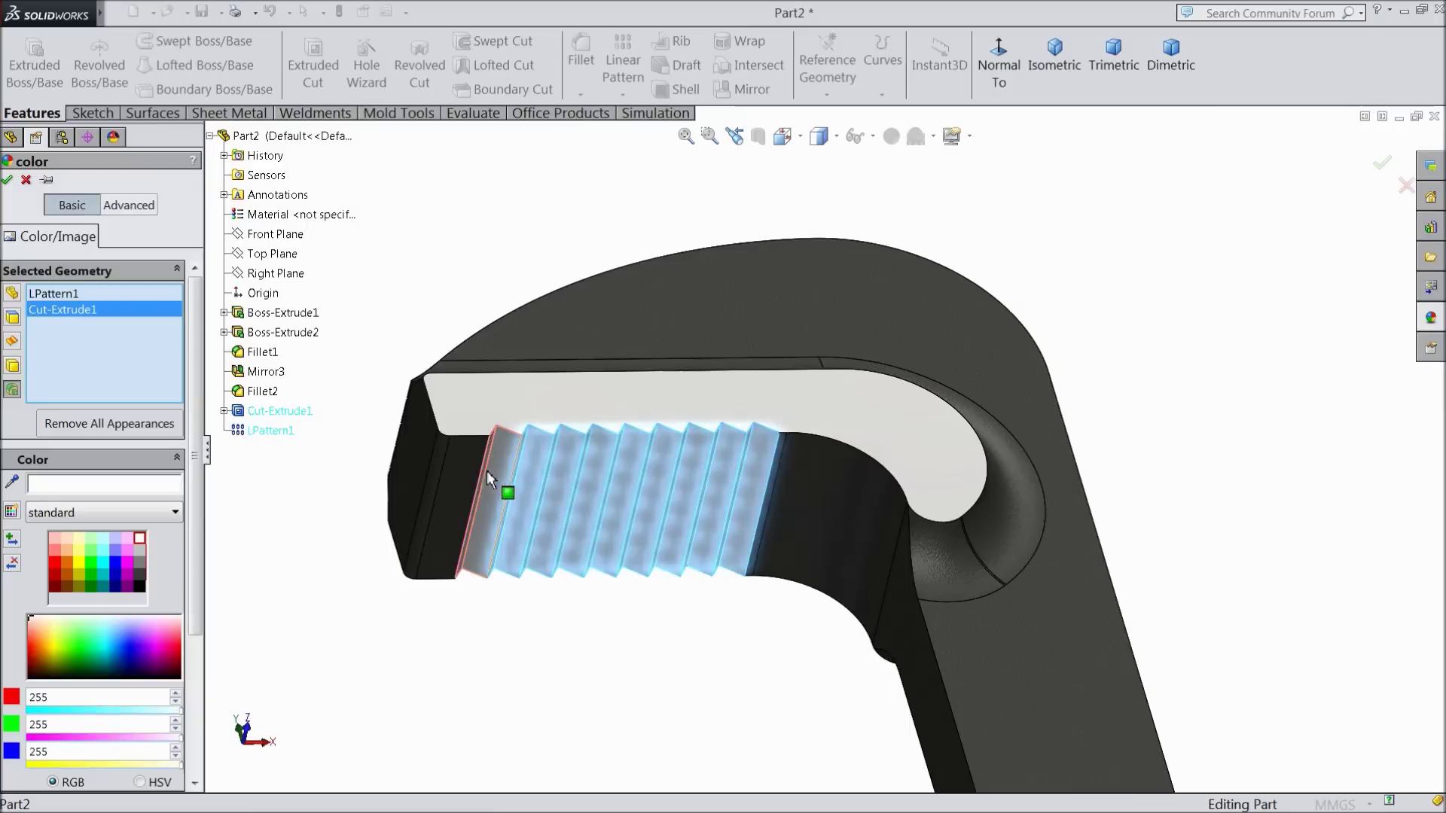
pyautogui.moveTo(440, 450); pyautogui.dragTo(378, 447, button='middle')
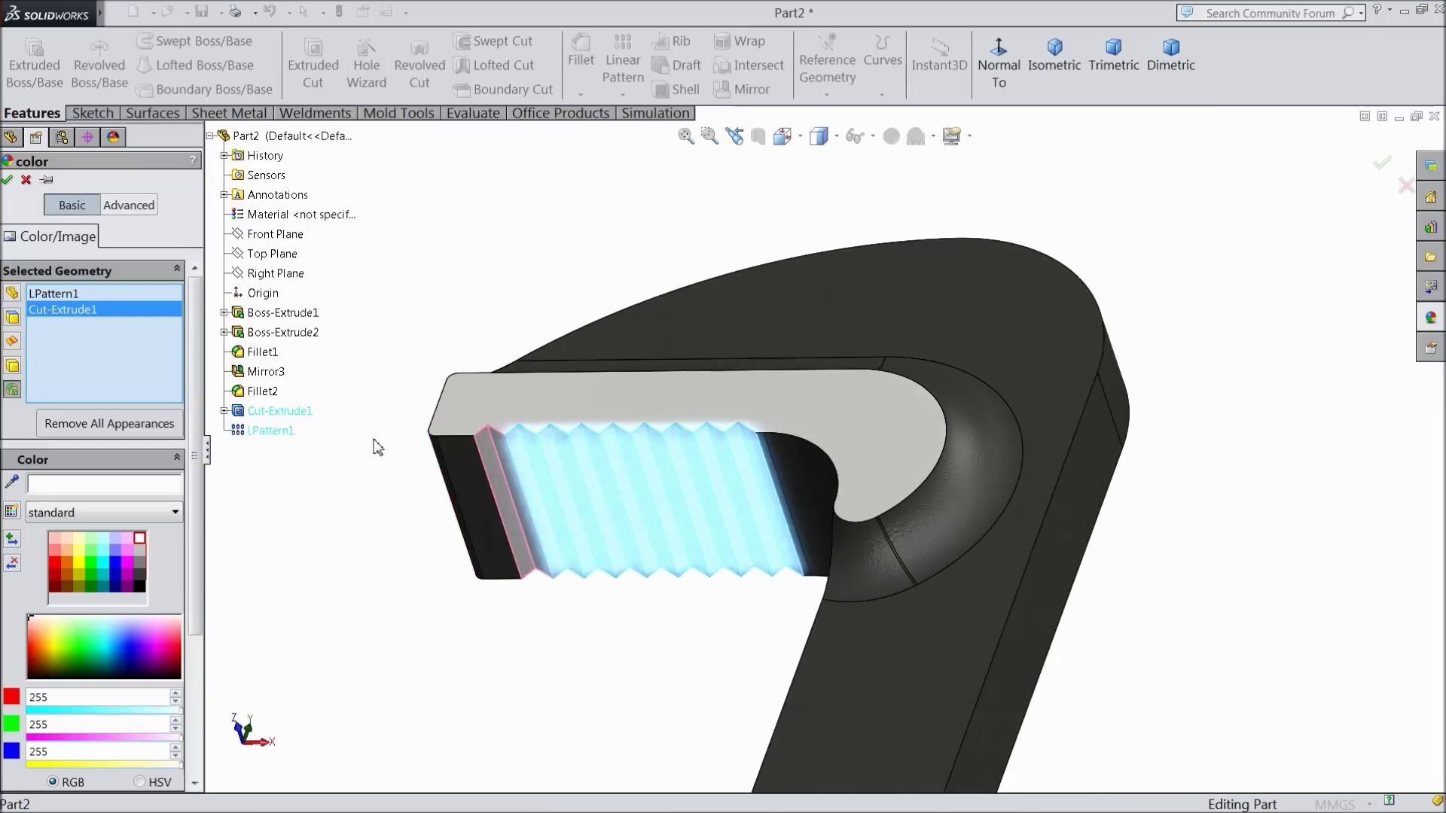
pyautogui.click(10, 185)
# - View the toothed hook face-on and in isometric orientation
pyautogui.moveTo(229, 390); pyautogui.dragTo(465, 577, button='middle')
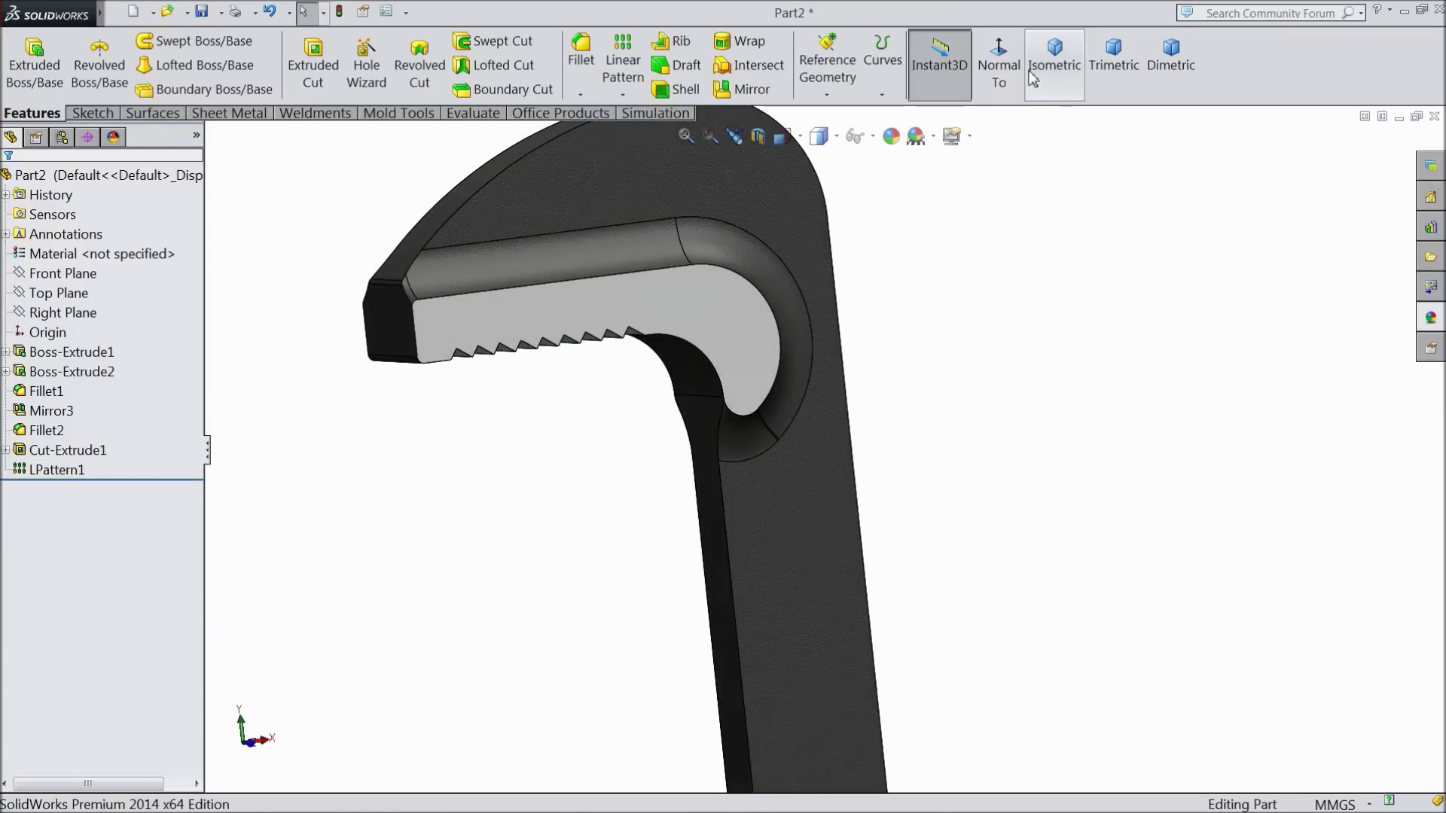
pyautogui.click(1002, 74)
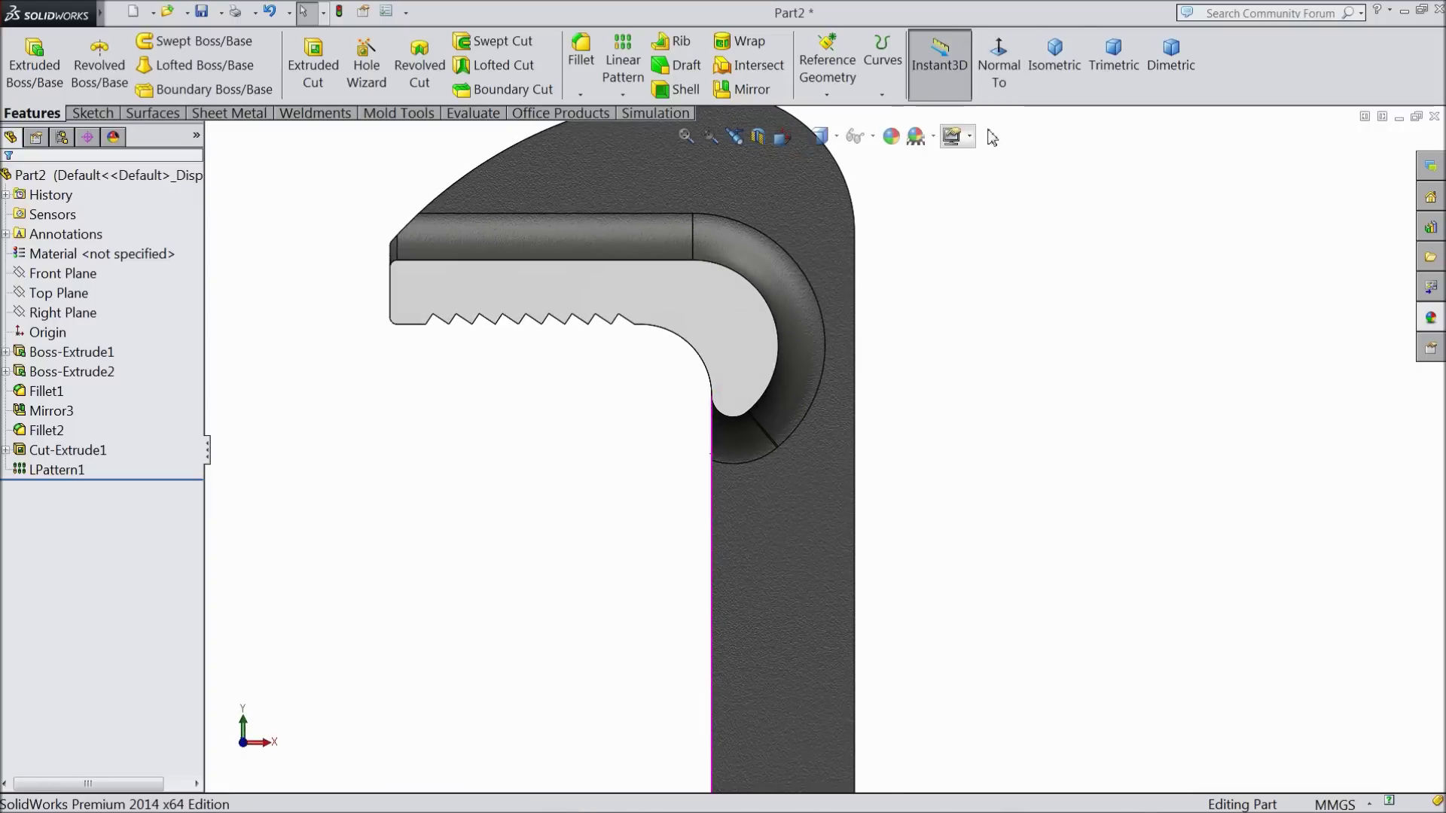
pyautogui.click(1050, 65)
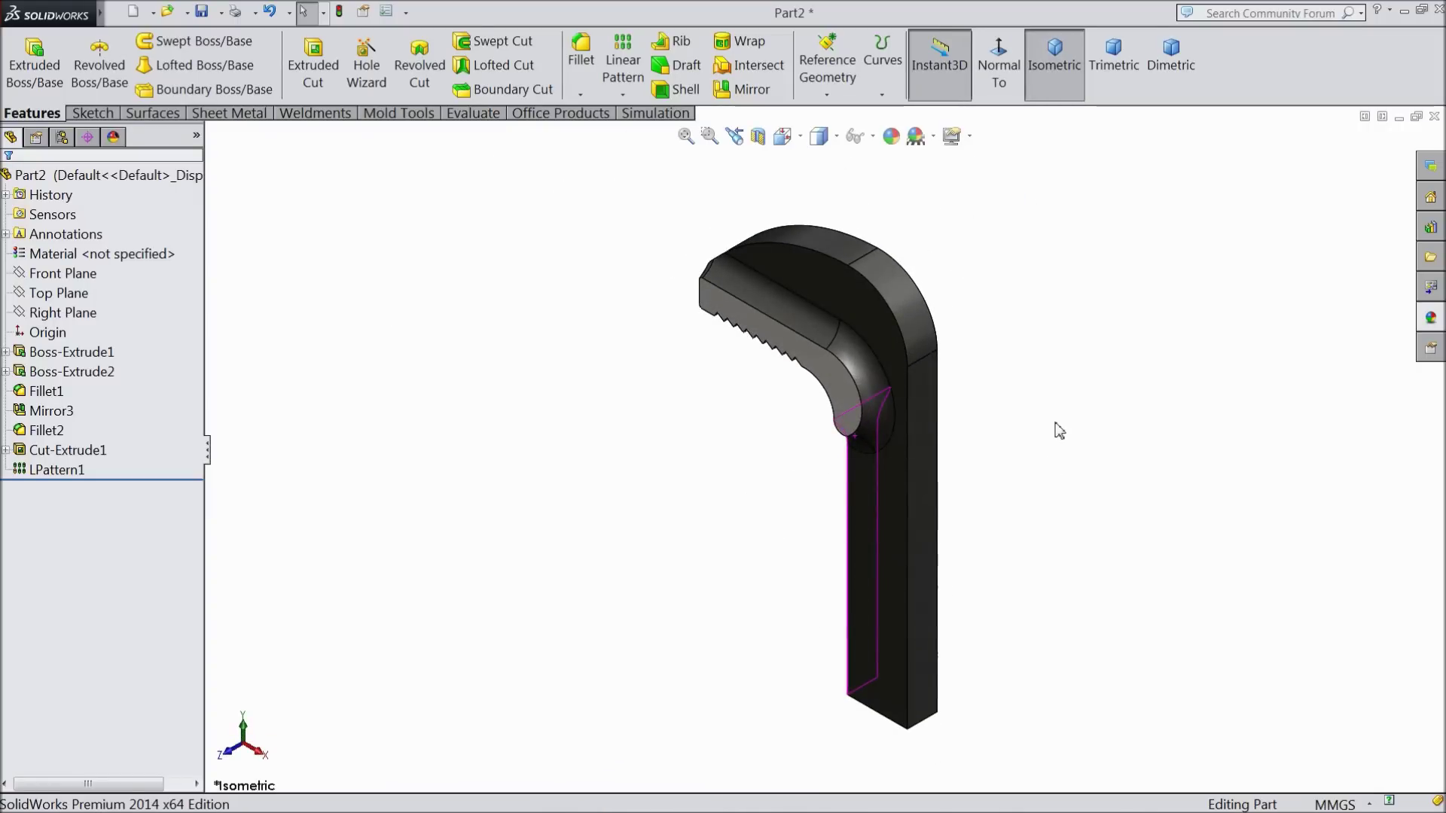
# - Start a sketch on the shank's flat front face and draw a rectangle from its lower-left corner, 20 mm wide and about 60.77 mm high
pyautogui.scroll(-2, 1054, 431)
pyautogui.click(93, 113)
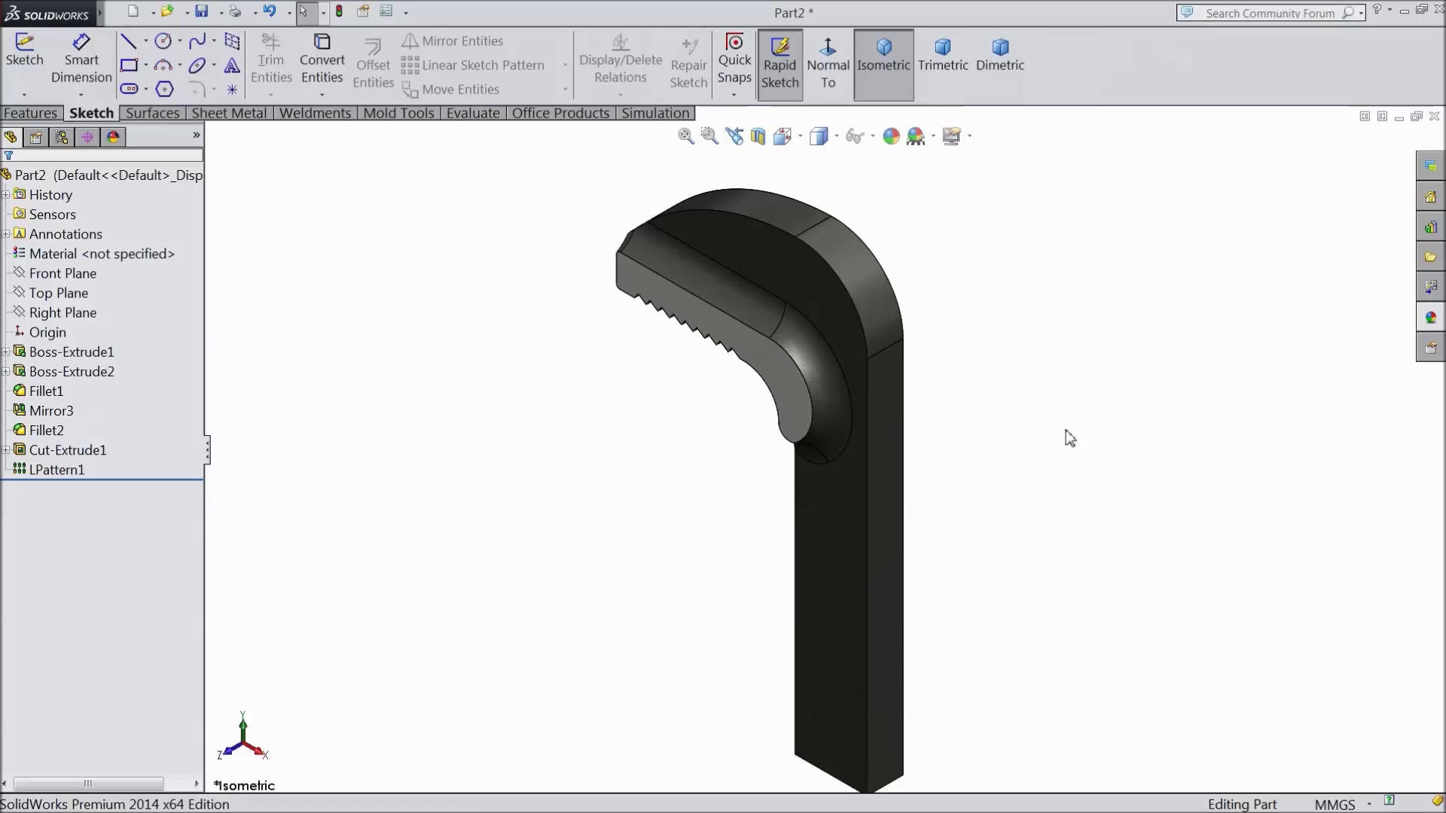
pyautogui.scroll(2, 1009, 488)
pyautogui.scroll(-3, 928, 539)
pyautogui.click(770, 519)
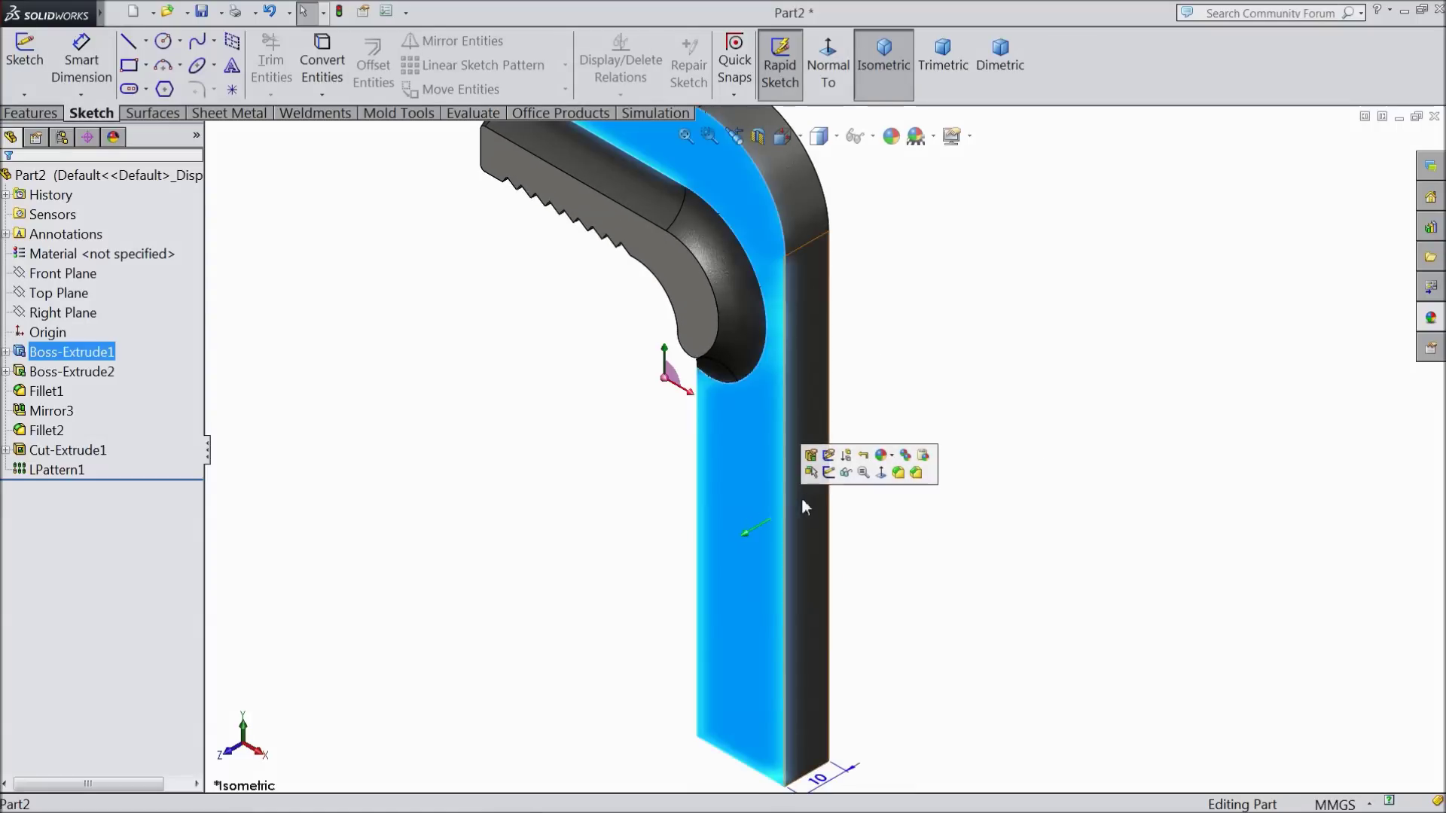
pyautogui.click(829, 473)
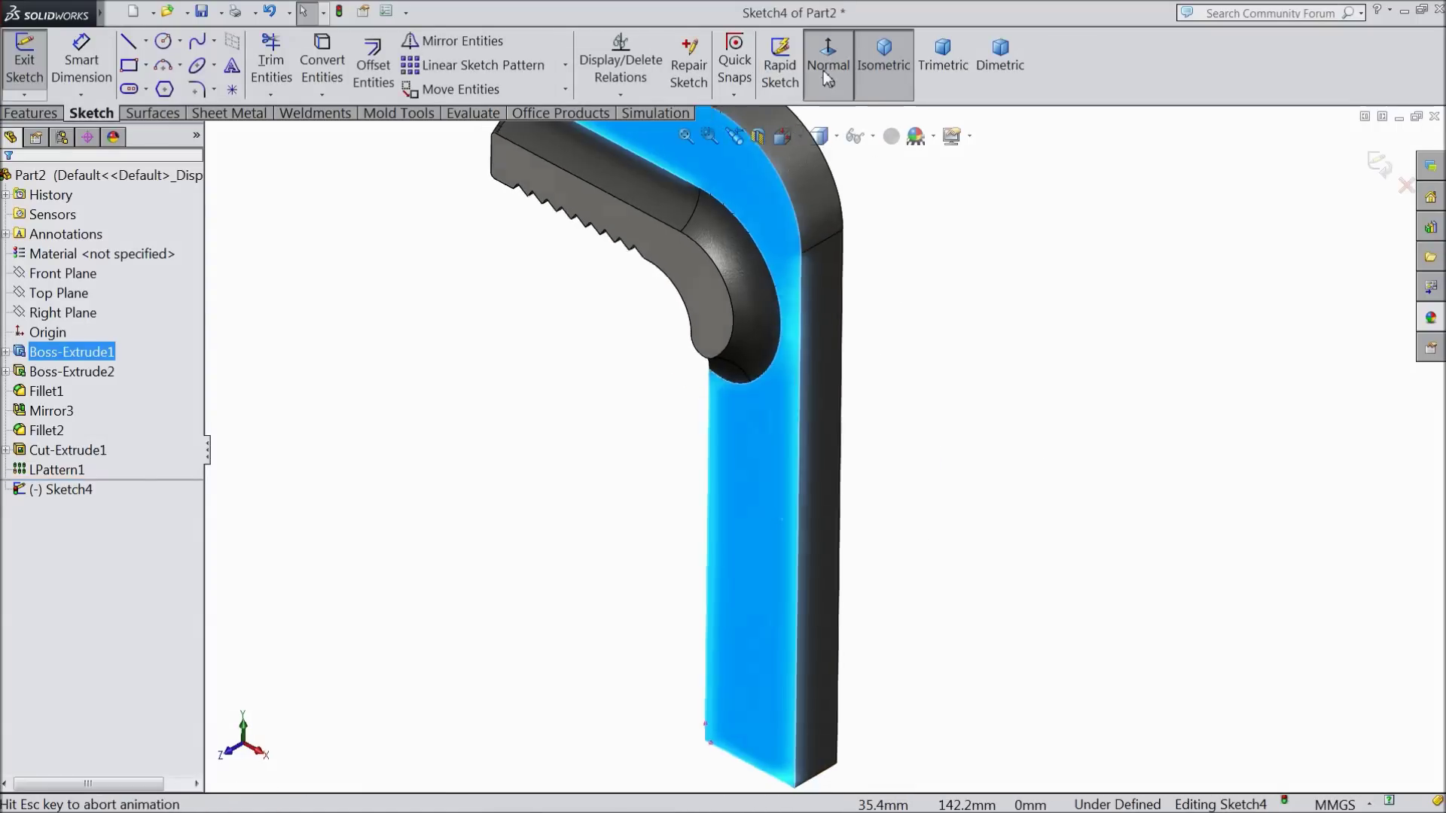
pyautogui.click(127, 67)
pyautogui.scroll(1, 765, 526)
pyautogui.scroll(-3, 799, 681)
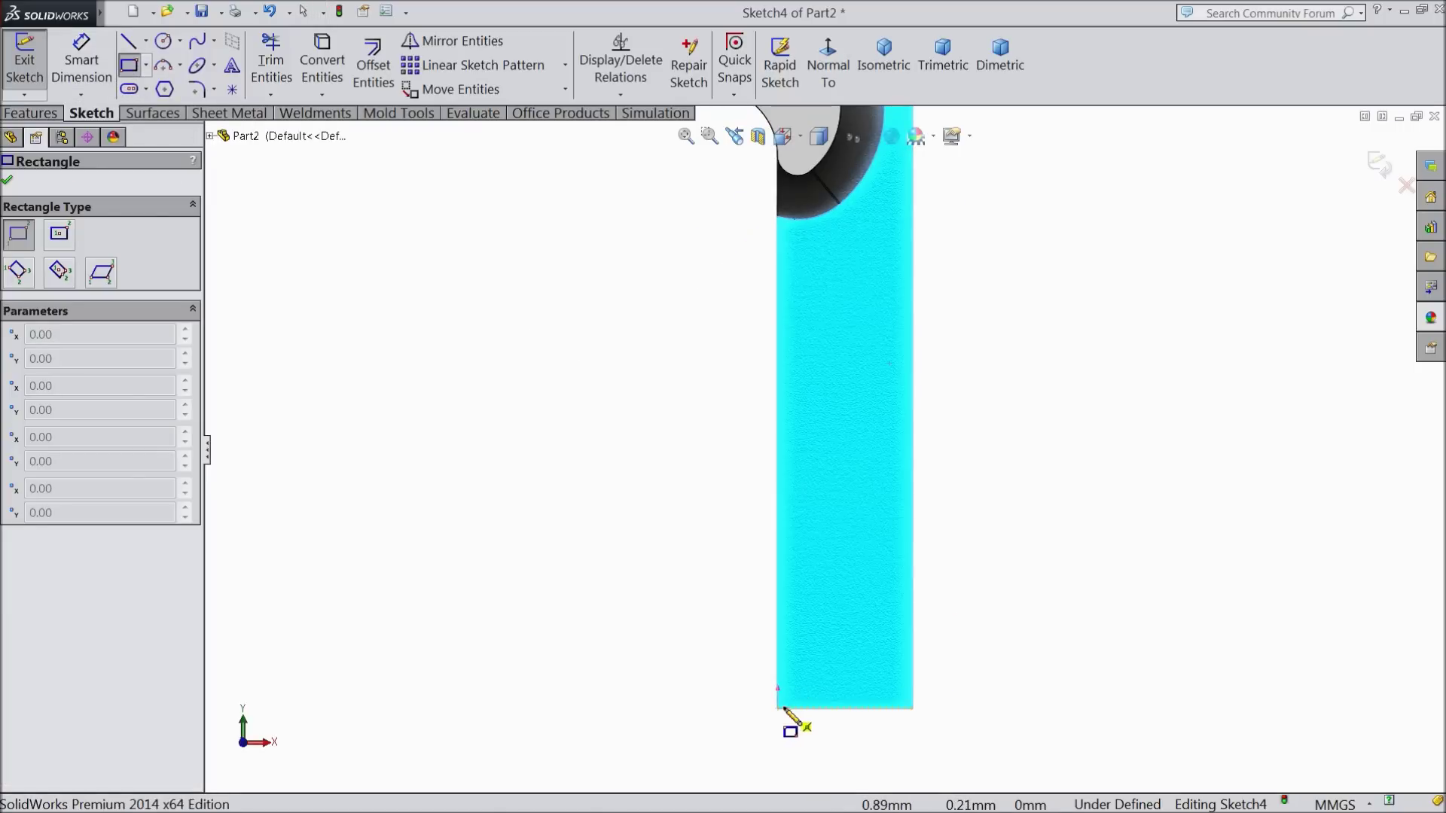
pyautogui.click(778, 709)
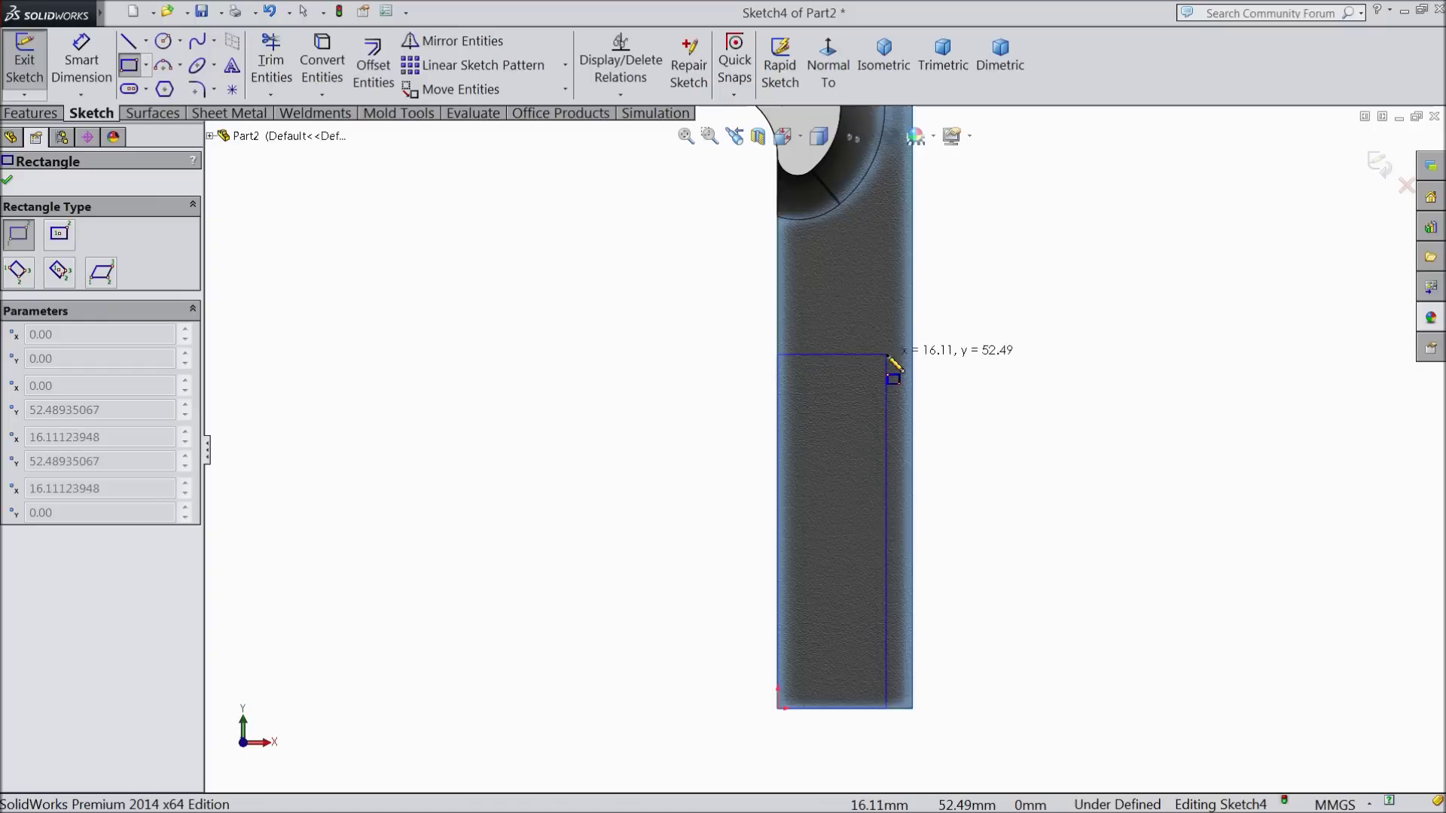
pyautogui.click(914, 299)
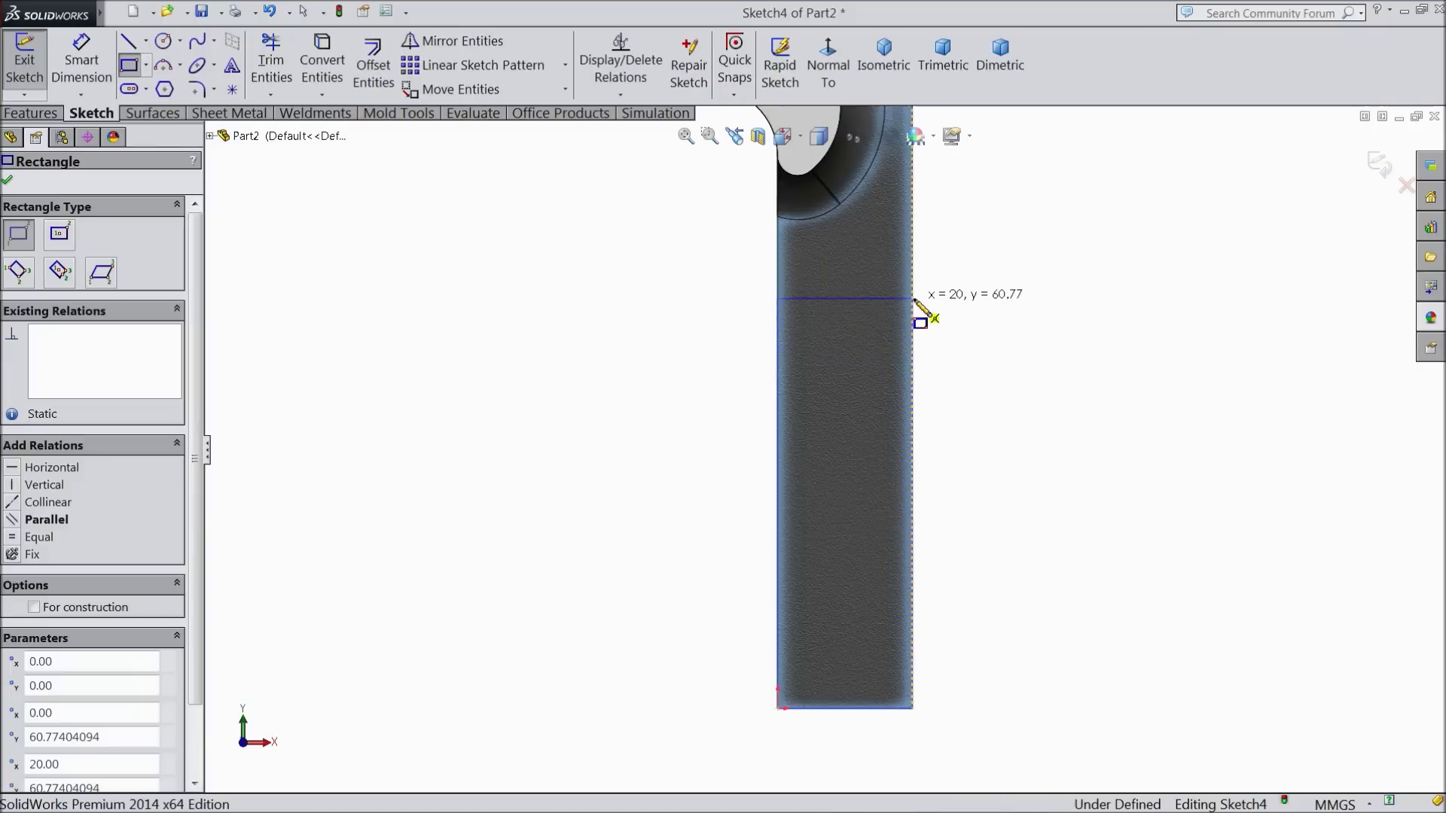
# - Draw a second, narrower rectangle about 9.85 mm wide inside the first one on the shank
pyautogui.click(810, 662)
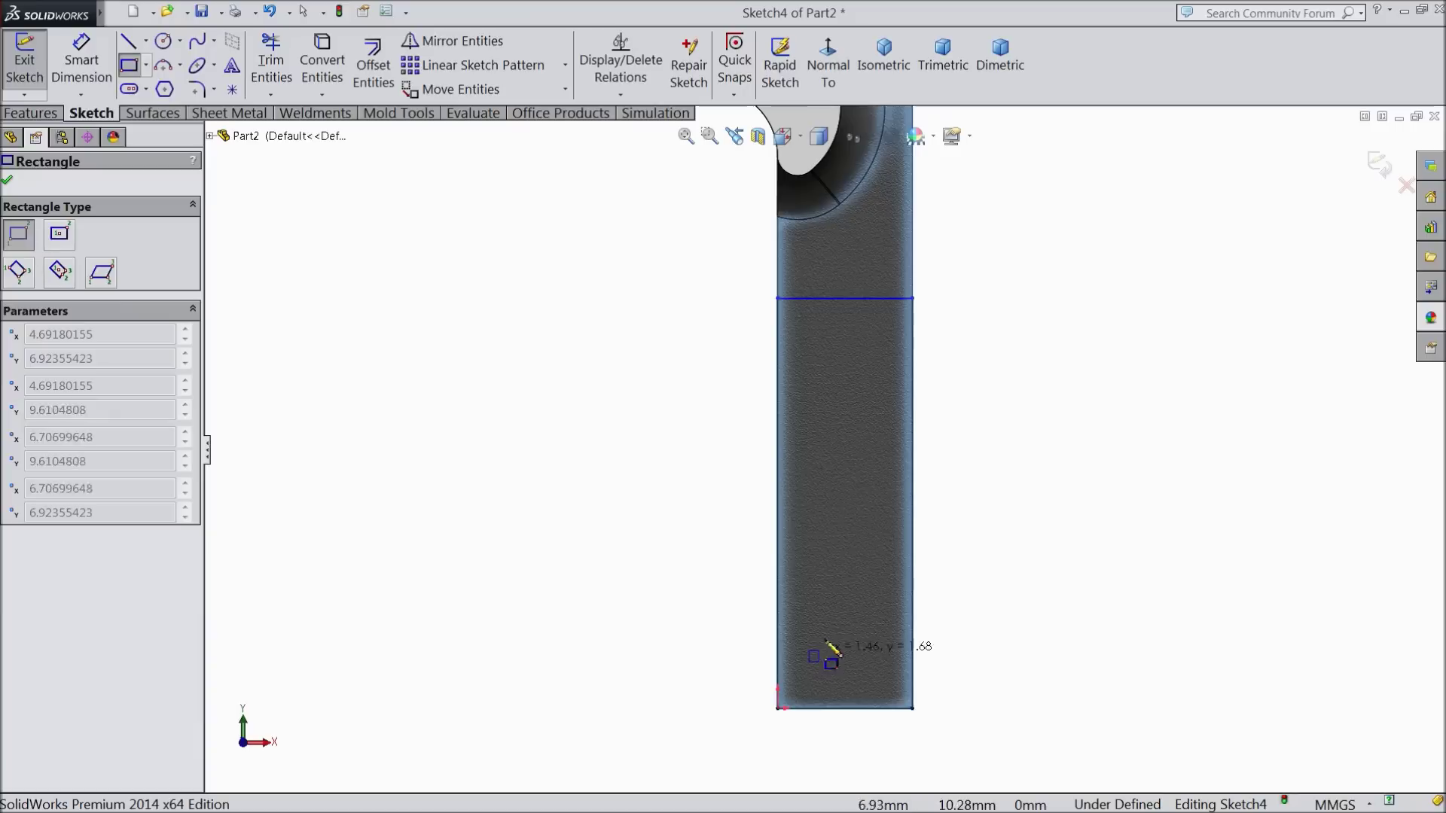
pyautogui.click(875, 340)
pyautogui.rightClick(939, 339)
pyautogui.click(968, 188)
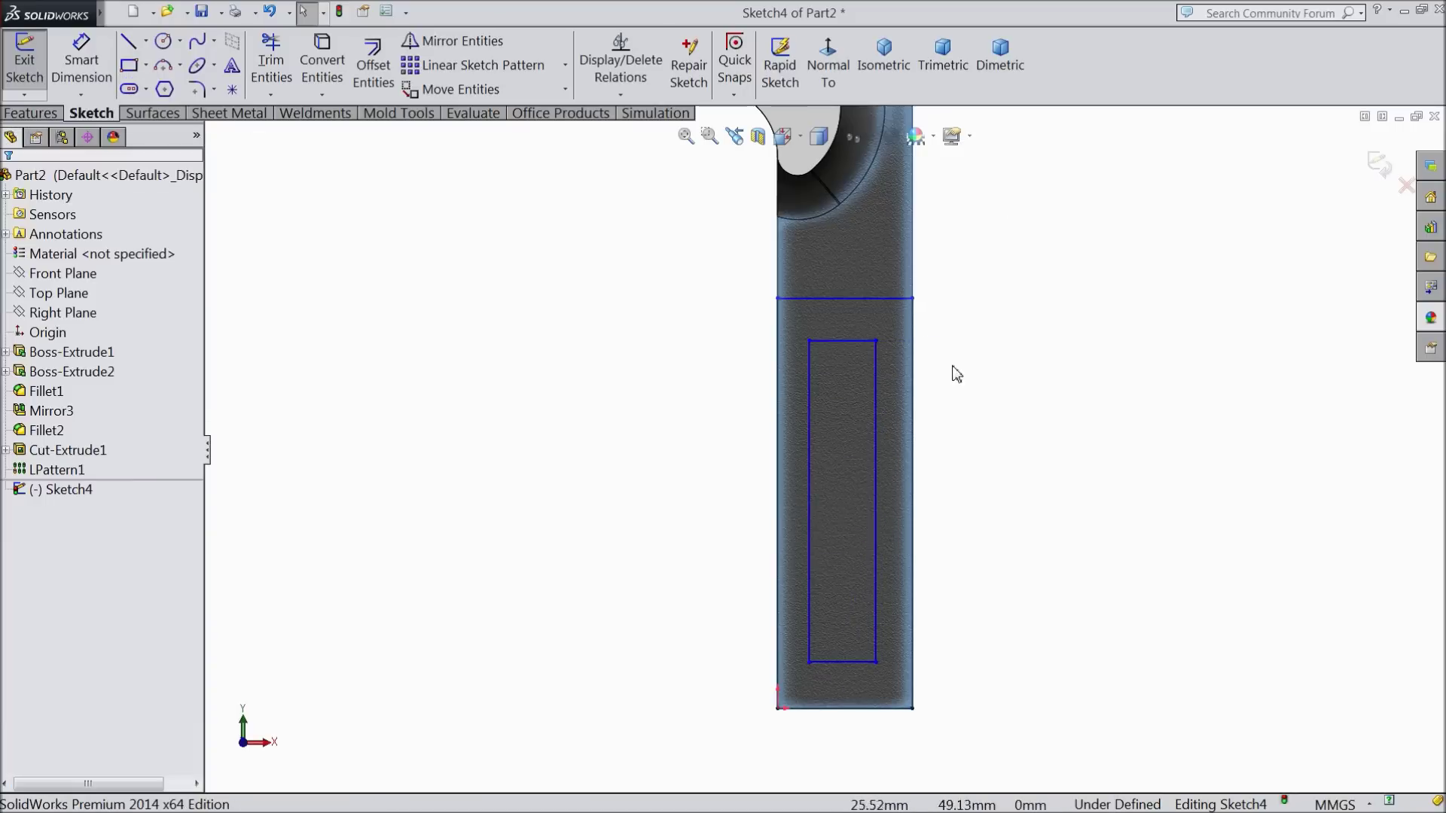
# - Dimension the gap between the upper edges of the outer and inner rectangles as 7 mm
pyautogui.scroll(-2, 911, 561)
pyautogui.click(77, 62)
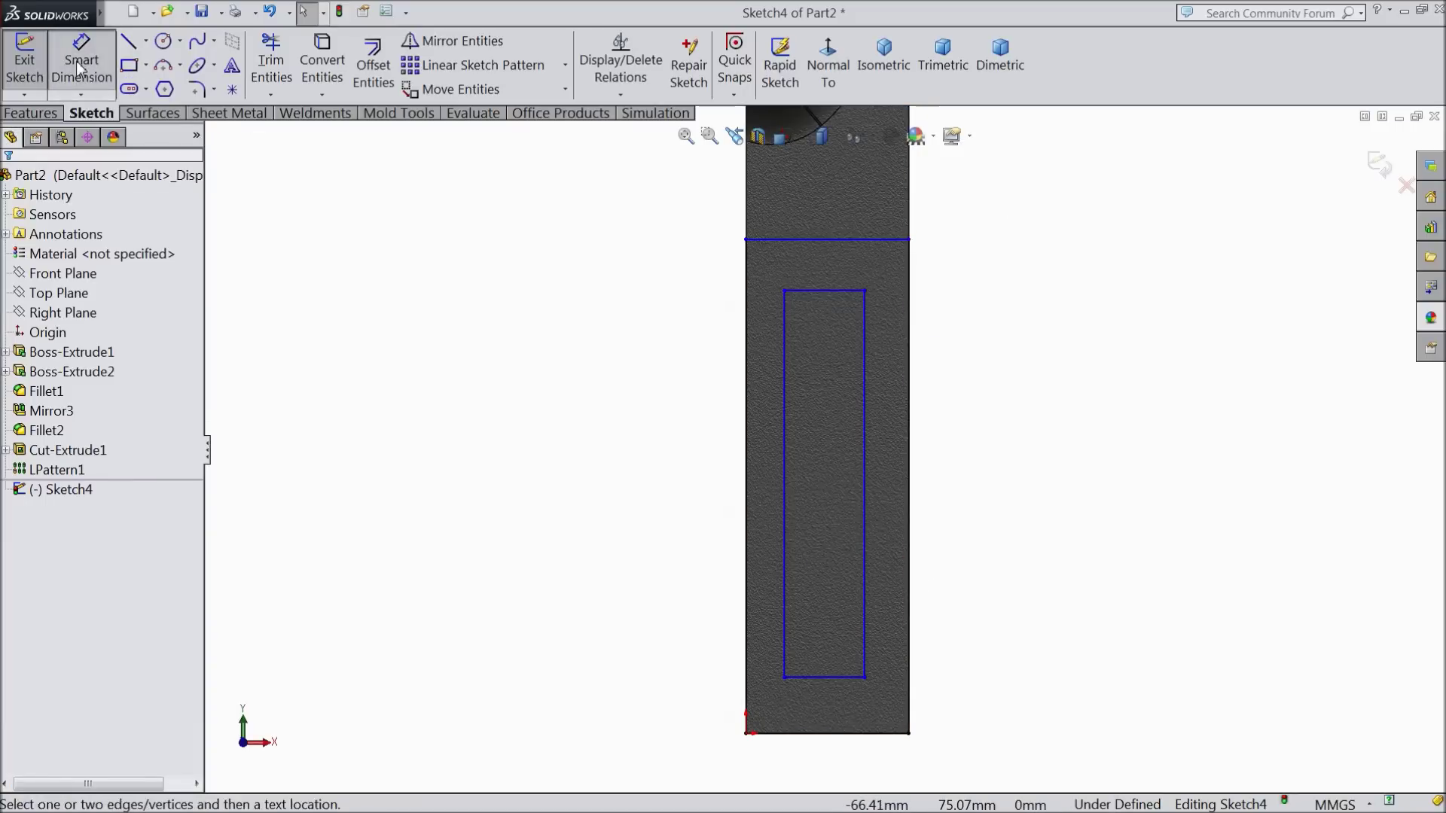
pyautogui.click(841, 241)
pyautogui.click(834, 289)
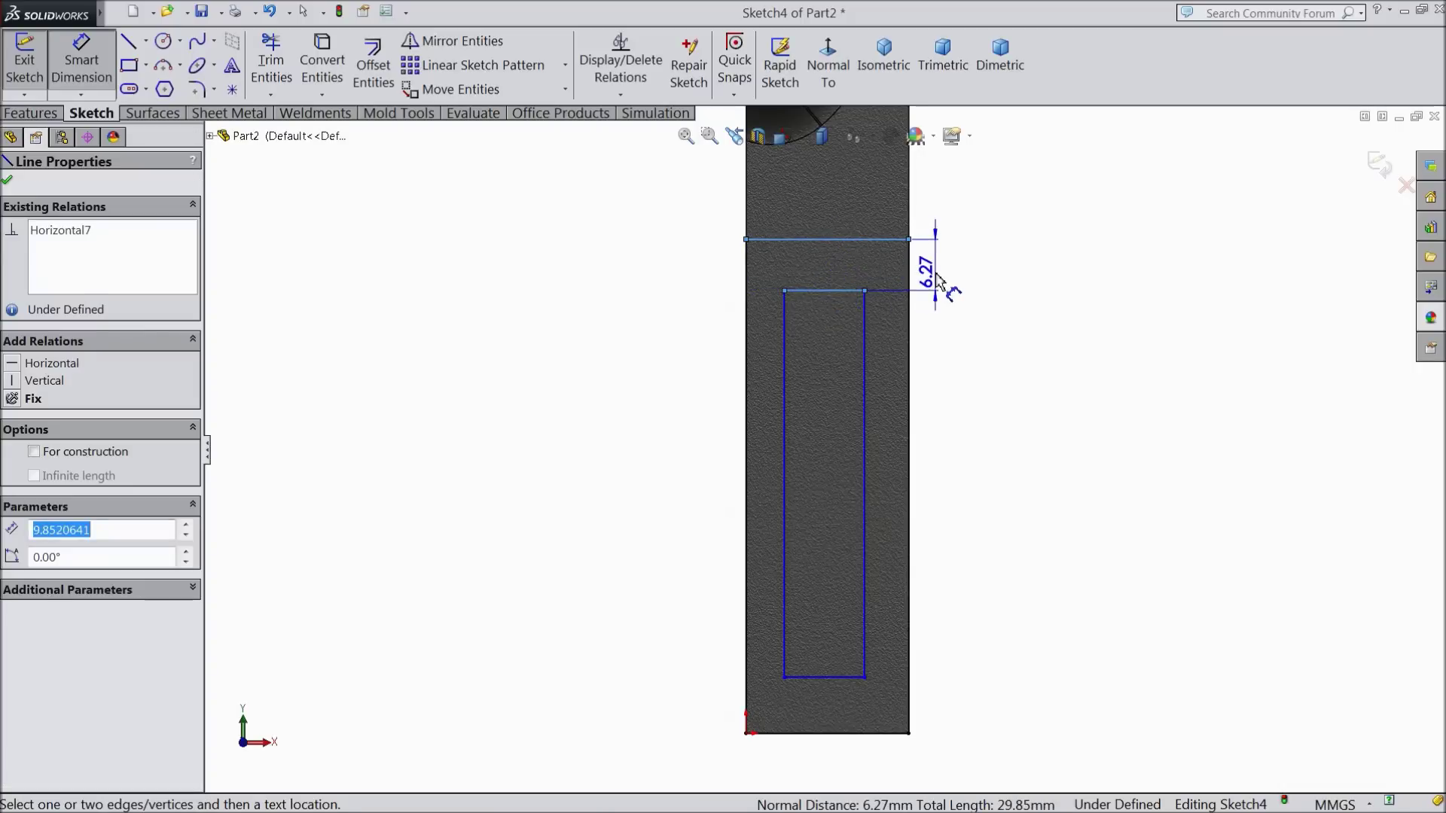
pyautogui.click(939, 278)
pyautogui.write('7')
pyautogui.press('Return')
# - Dimension the gap between the inner rectangle's lower edge and the shank's bottom edge as 11 mm
pyautogui.click(835, 686)
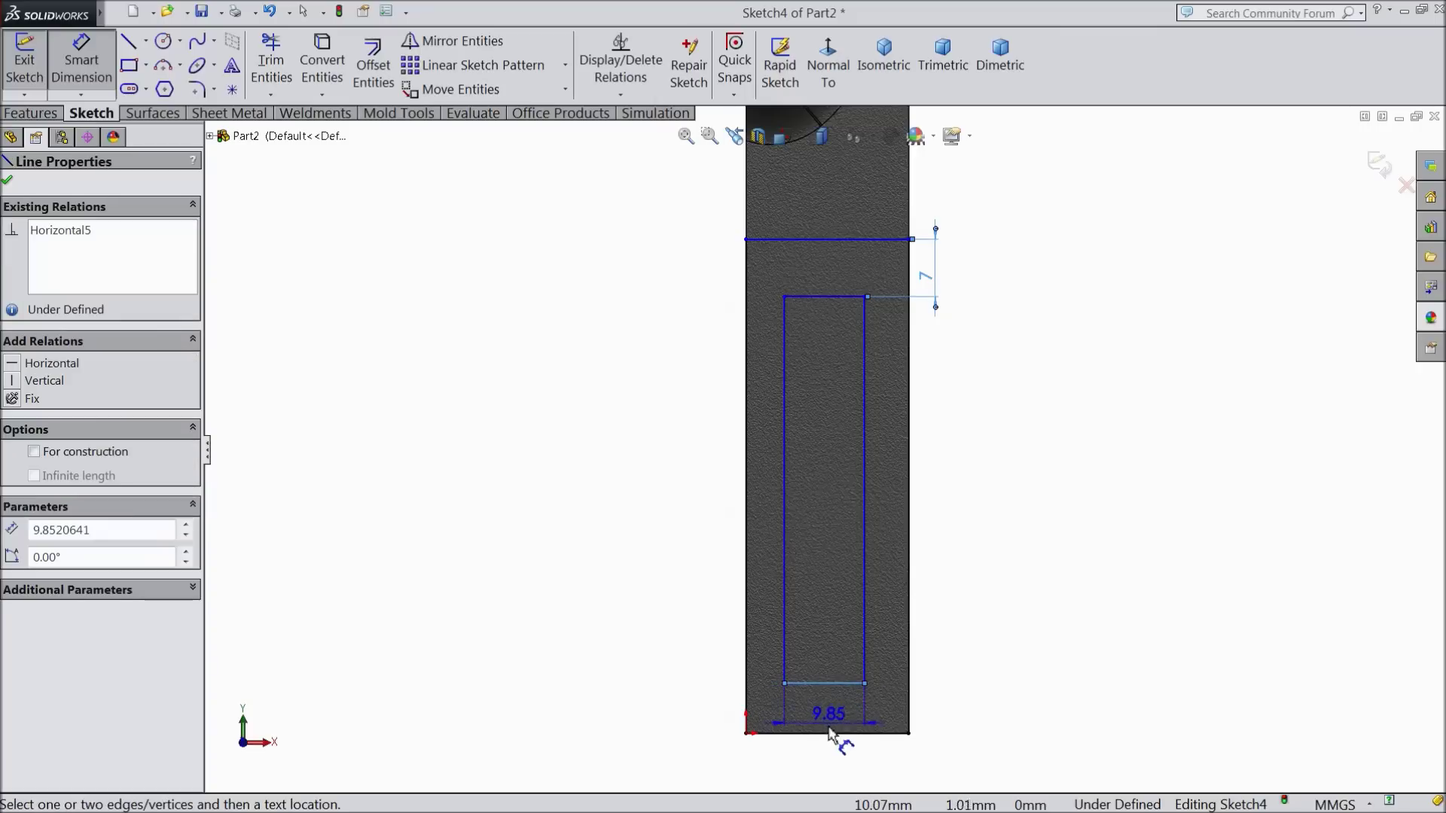
pyautogui.click(829, 735)
pyautogui.click(961, 716)
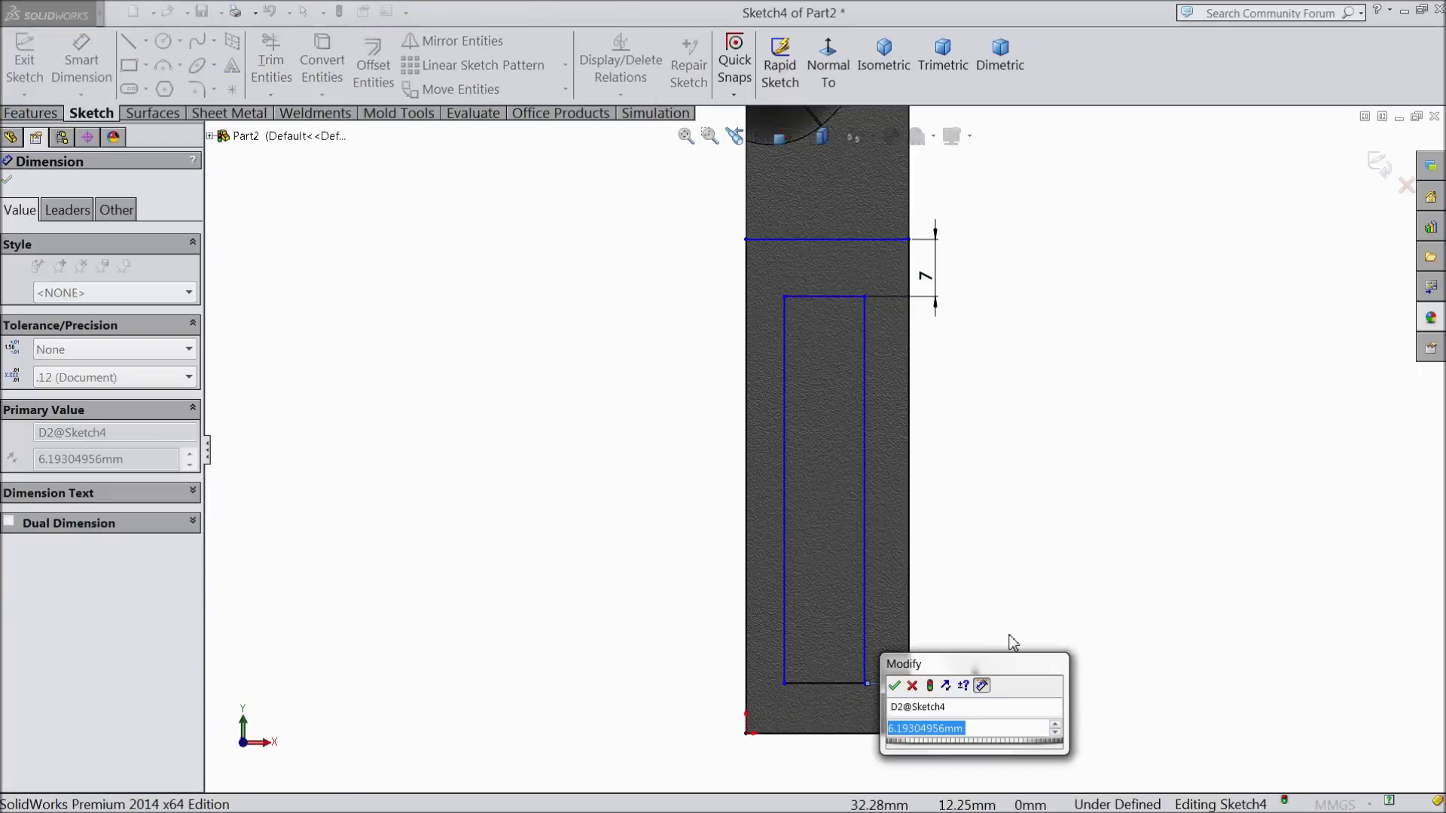
pyautogui.write('11')
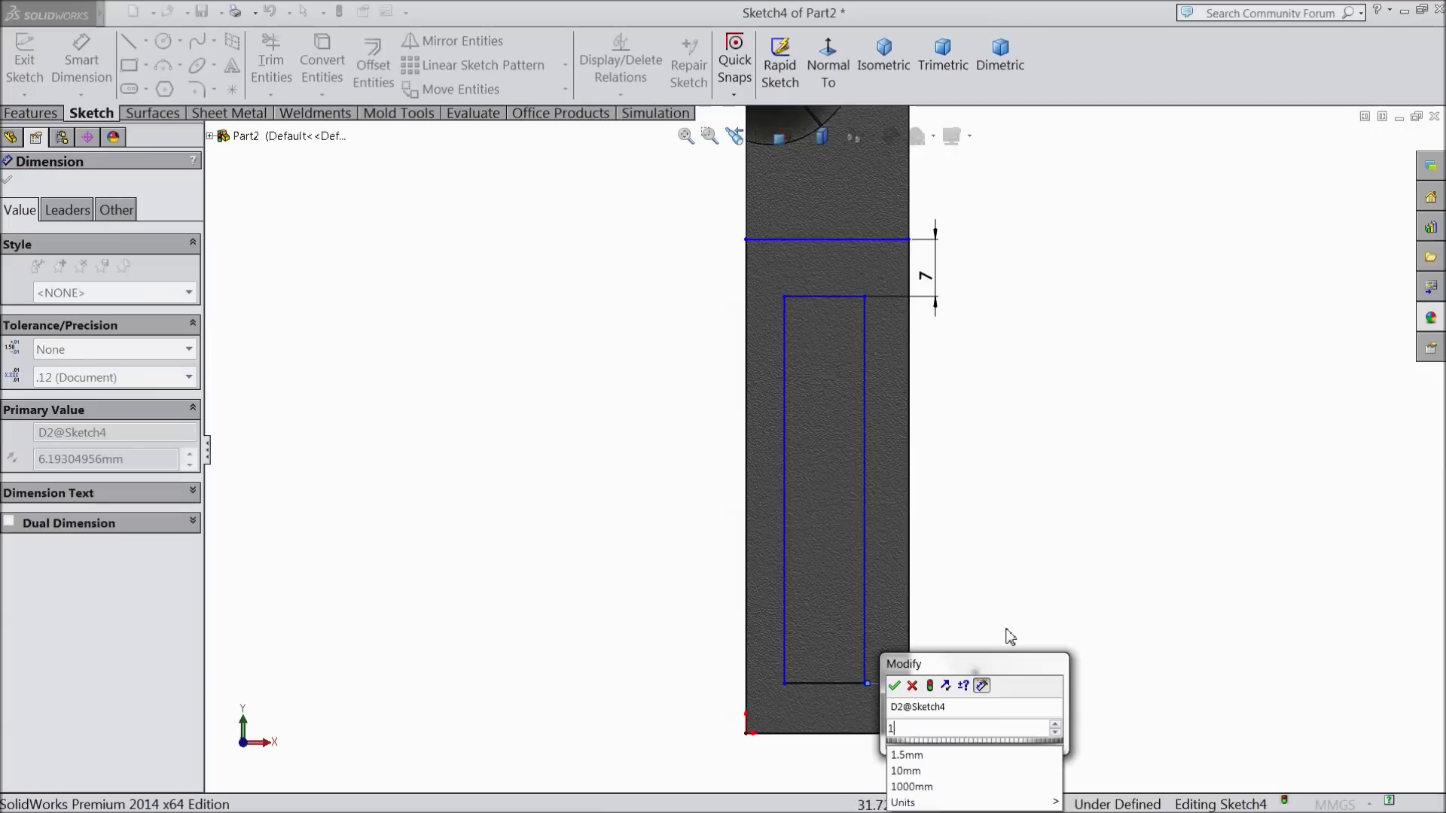
pyautogui.click(894, 685)
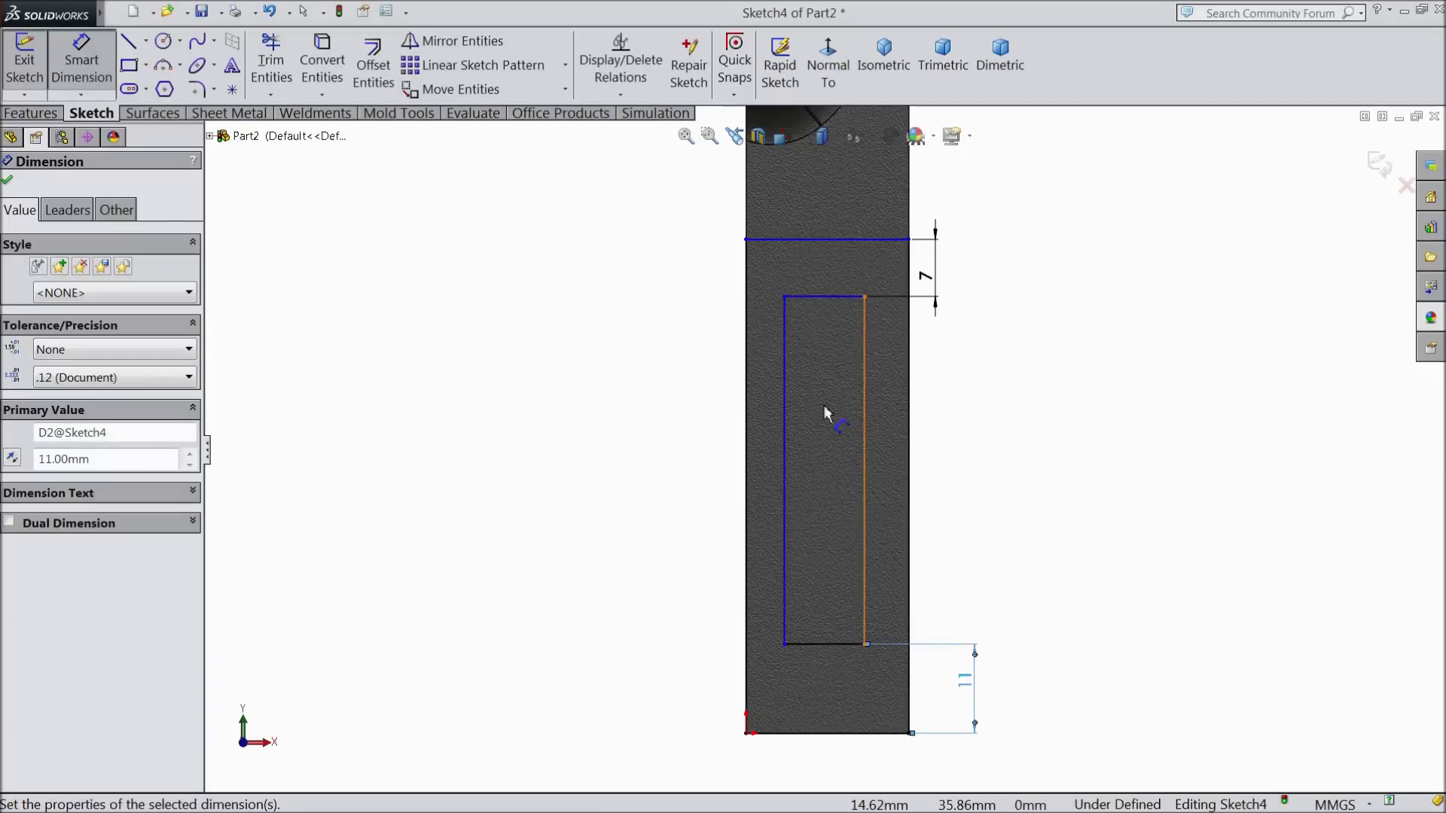
# - Dimension the distance from the outer rectangle's left edge to the inner rectangle's left edge as 5.5 mm
pyautogui.click(784, 388)
pyautogui.click(746, 382)
pyautogui.click(714, 422)
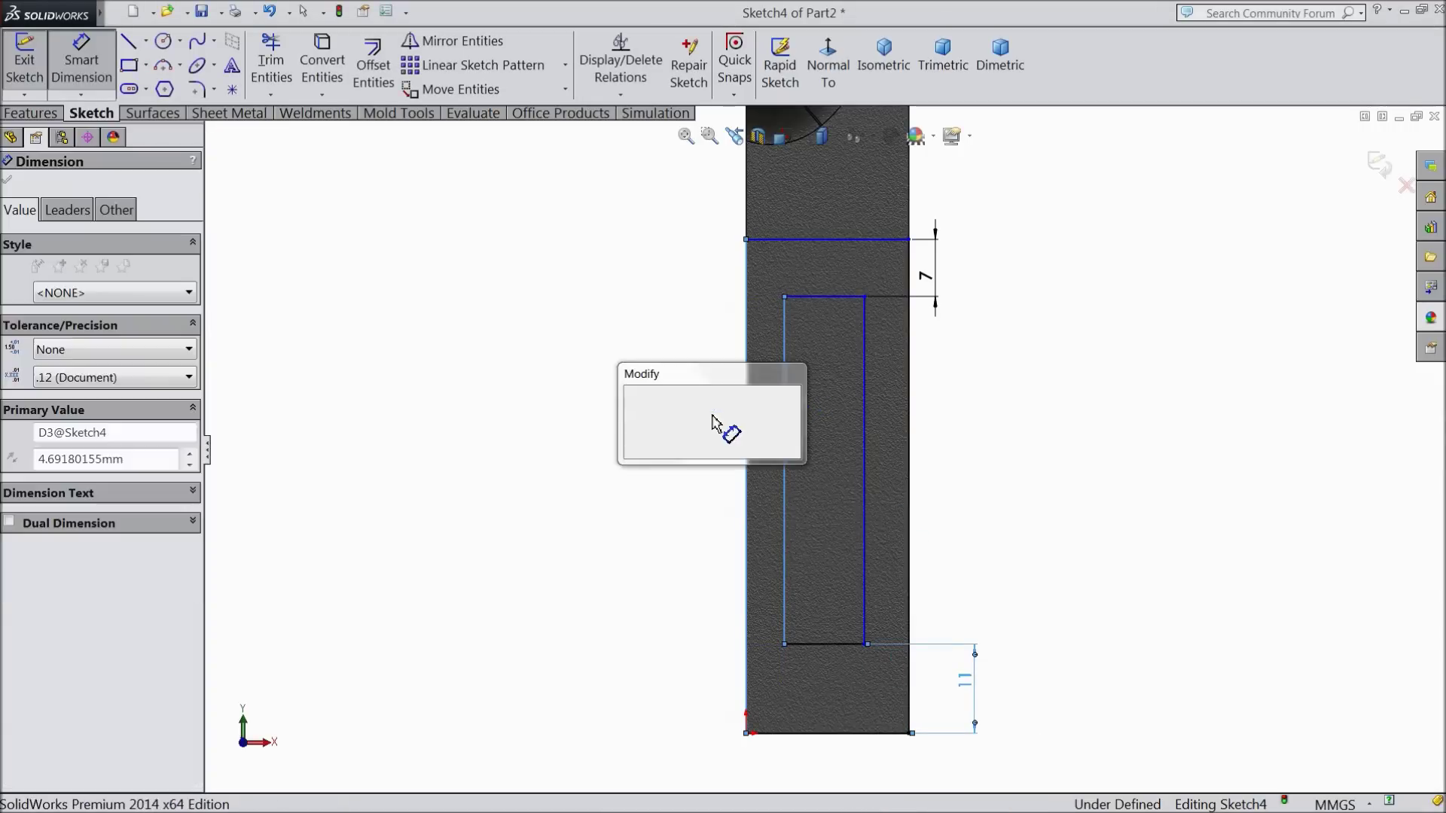
pyautogui.write('5.5')
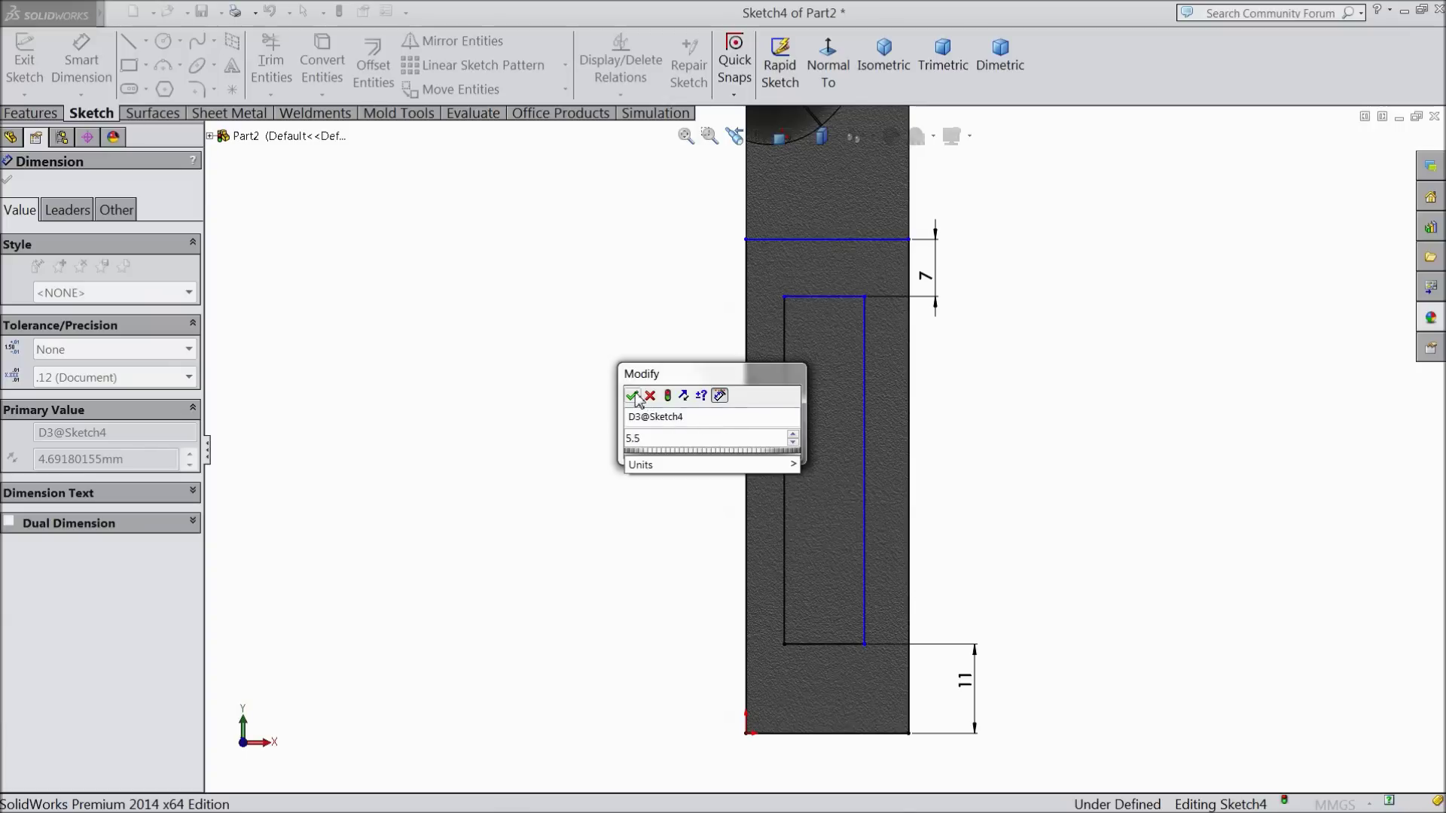
pyautogui.click(634, 396)
# - Dimension the inner rectangle's width as 9 mm
pyautogui.click(790, 461)
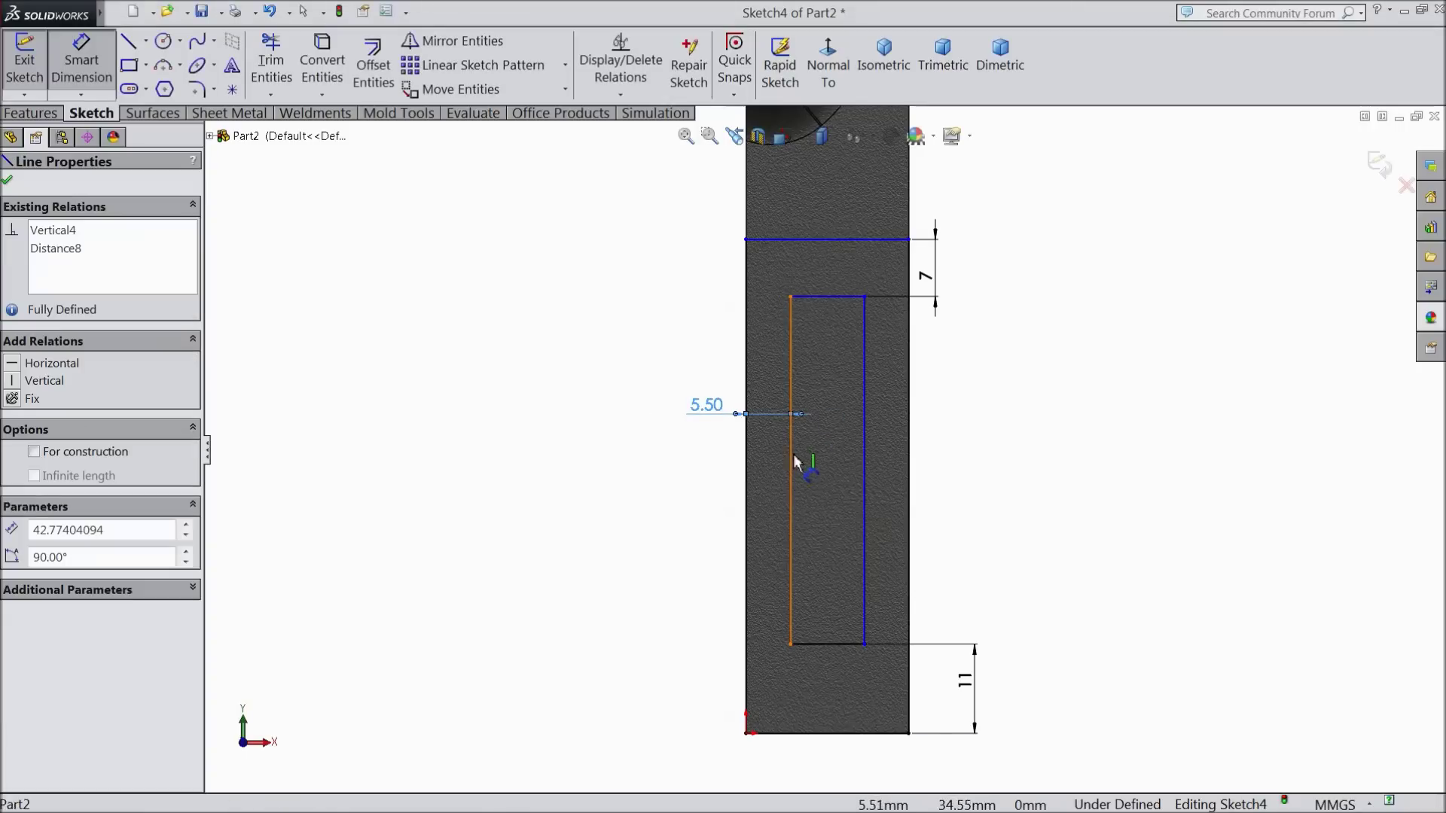
pyautogui.click(864, 473)
pyautogui.click(988, 468)
pyautogui.write('9')
pyautogui.click(912, 440)
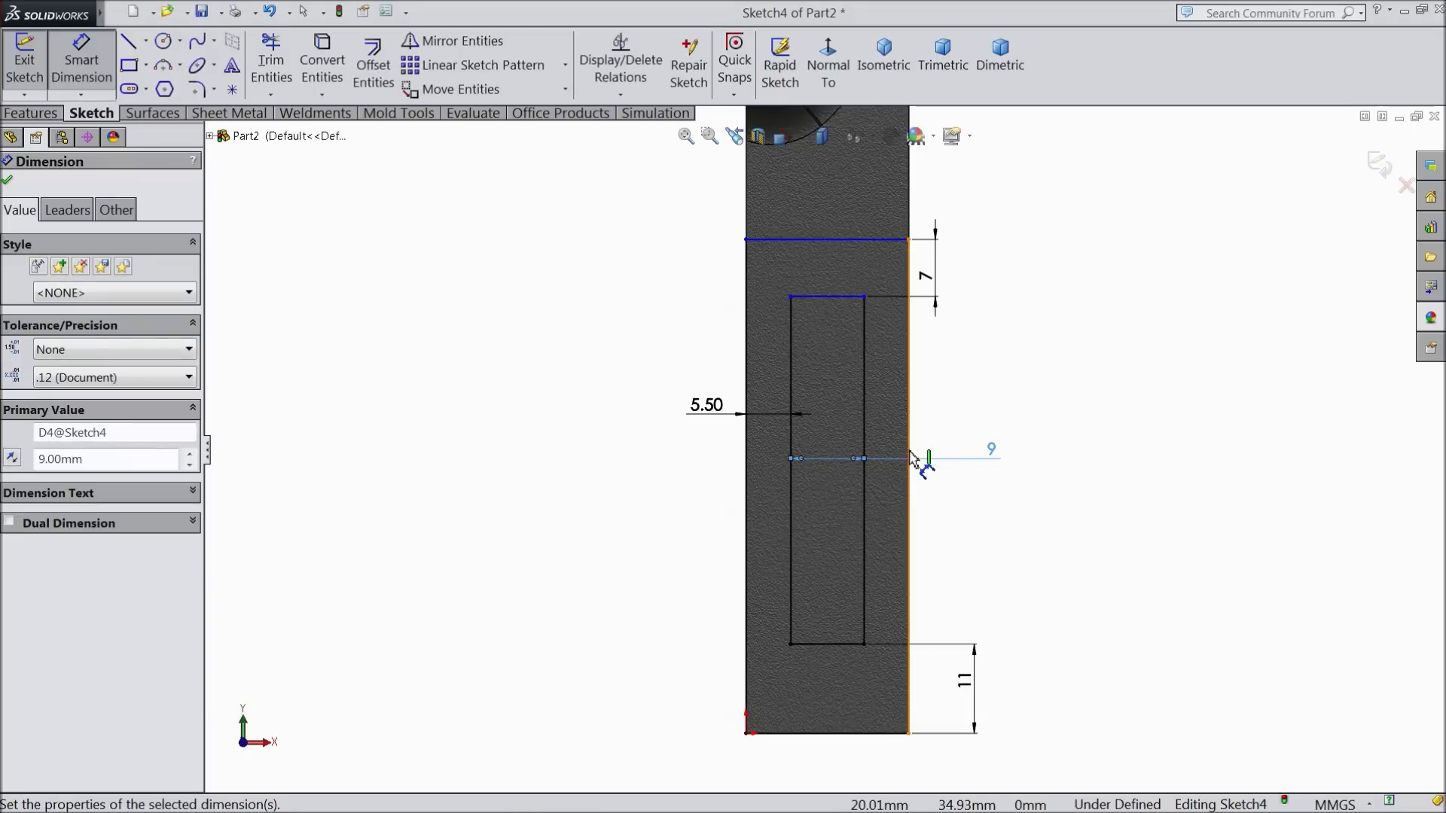
# - Dimension the outer rectangle's overall height as 70 mm
pyautogui.click(787, 239)
pyautogui.click(783, 738)
pyautogui.click(662, 490)
pyautogui.write('70')
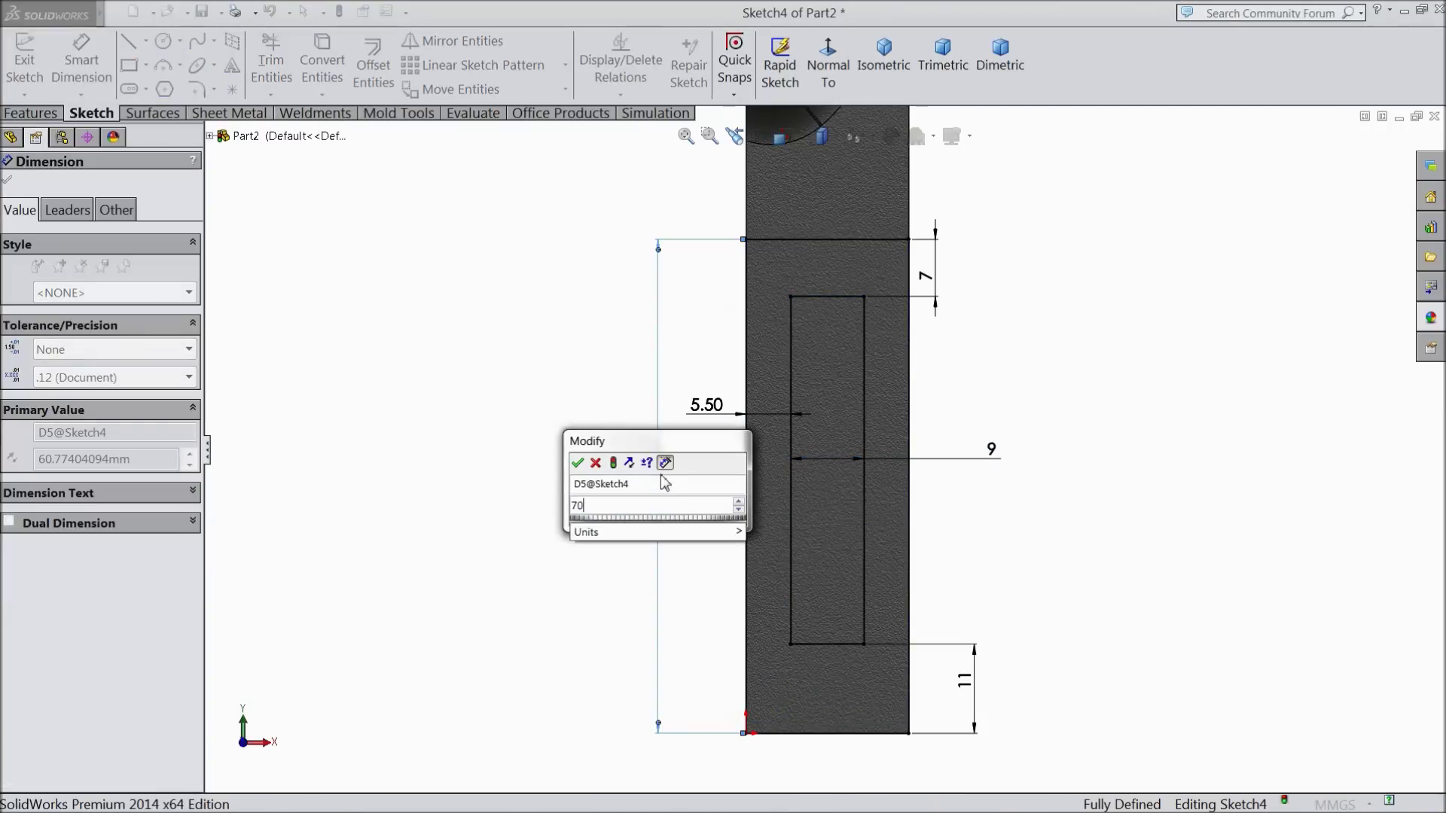
pyautogui.click(578, 463)
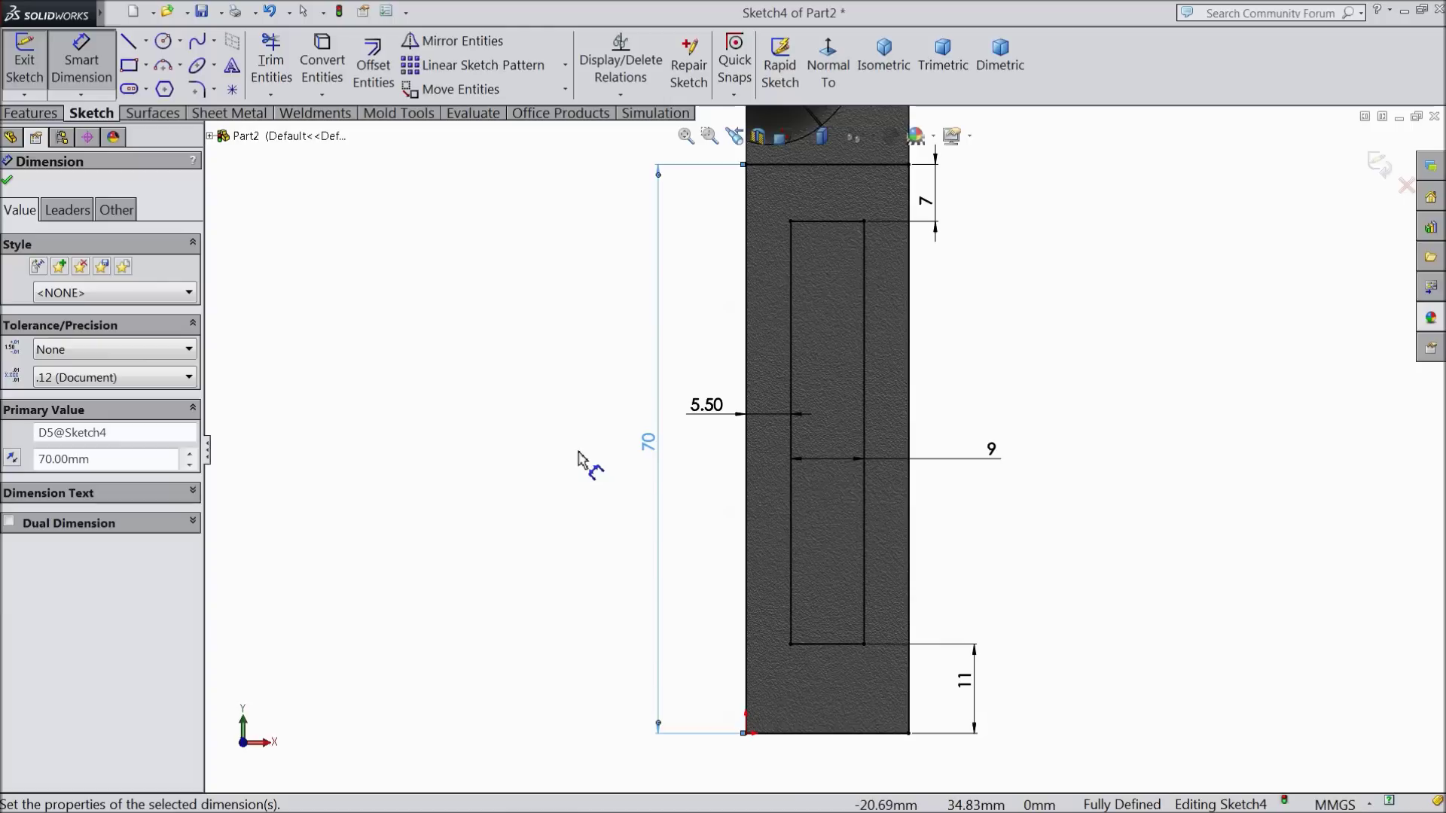
pyautogui.click(7, 182)
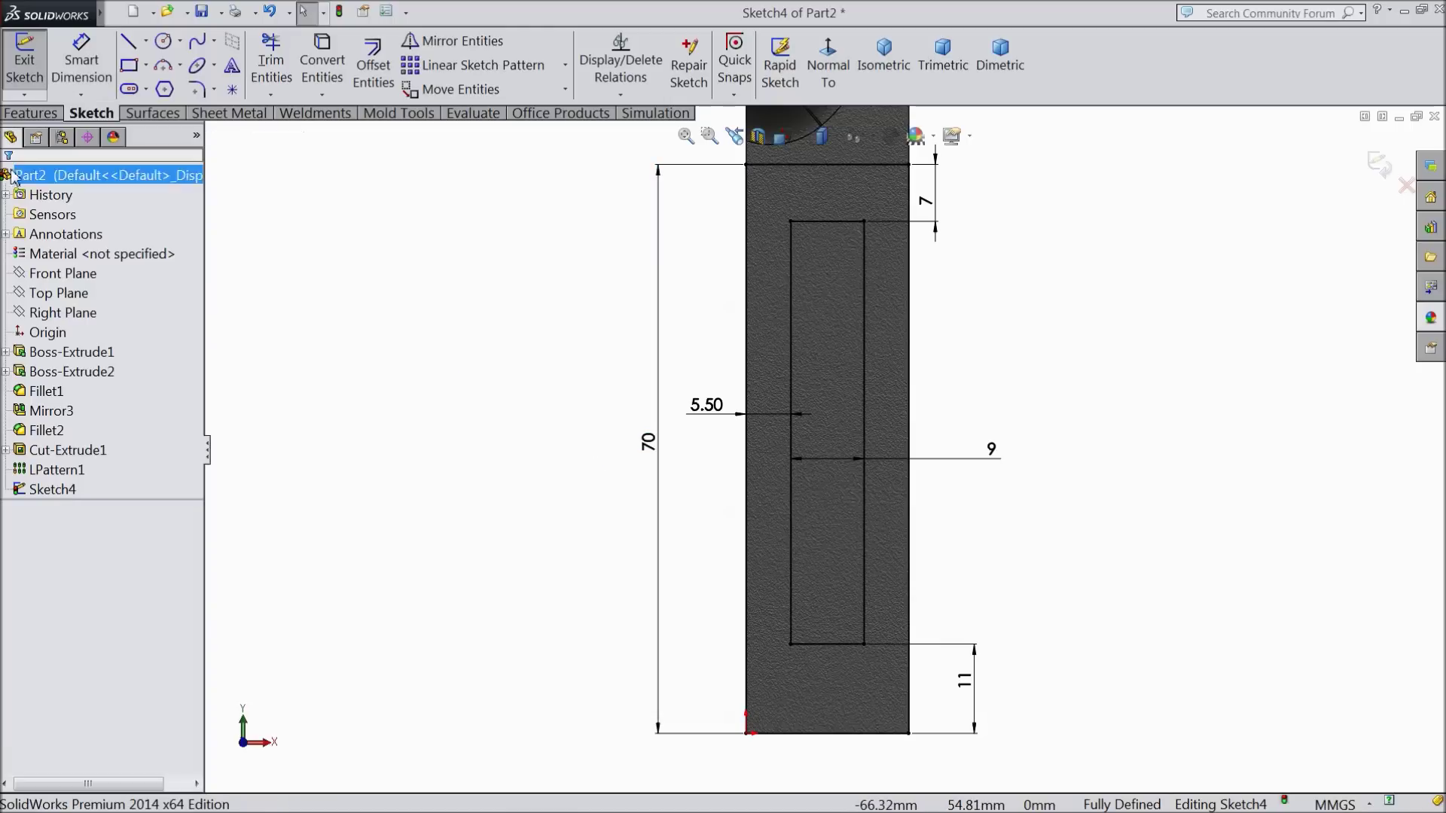
# - Extrude the frame profile as a blind boss 1.5 mm deep, merged with the shank
pyautogui.click(32, 115)
pyautogui.click(35, 74)
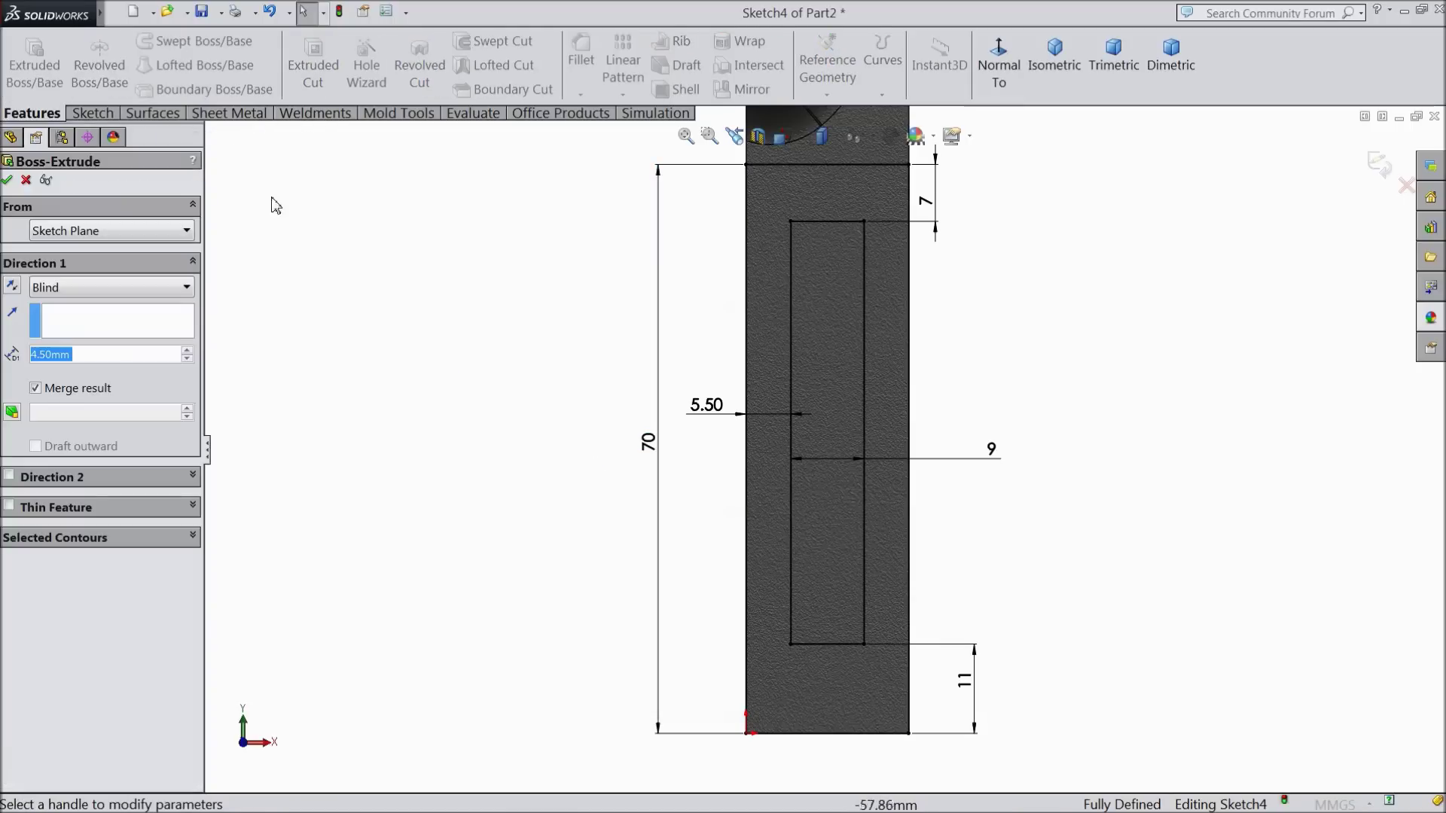
pyautogui.write('1')
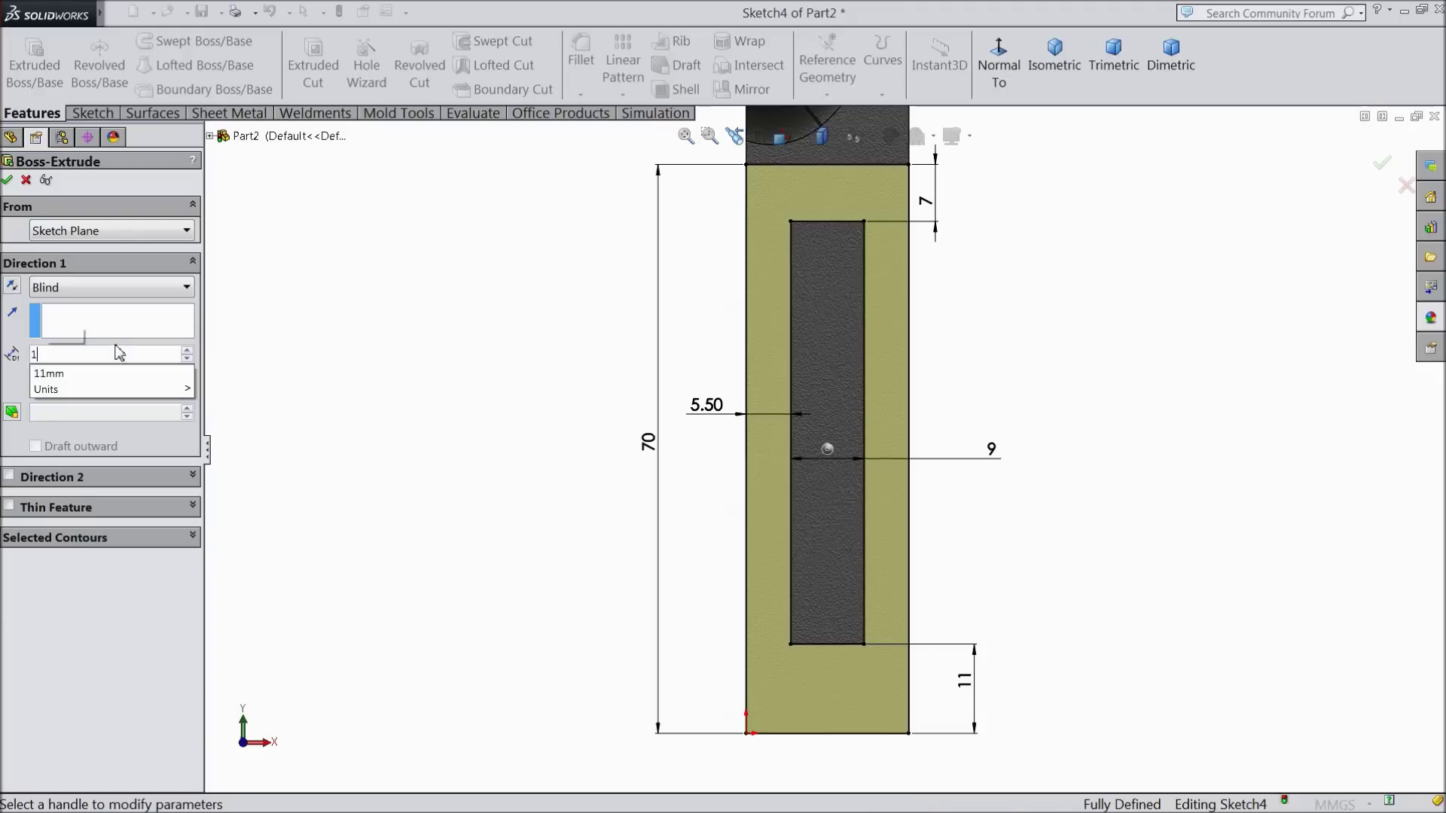
pyautogui.write('.50mm')
pyautogui.moveTo(454, 379); pyautogui.dragTo(398, 421, button='middle')
pyautogui.scroll(-2, 841, 450)
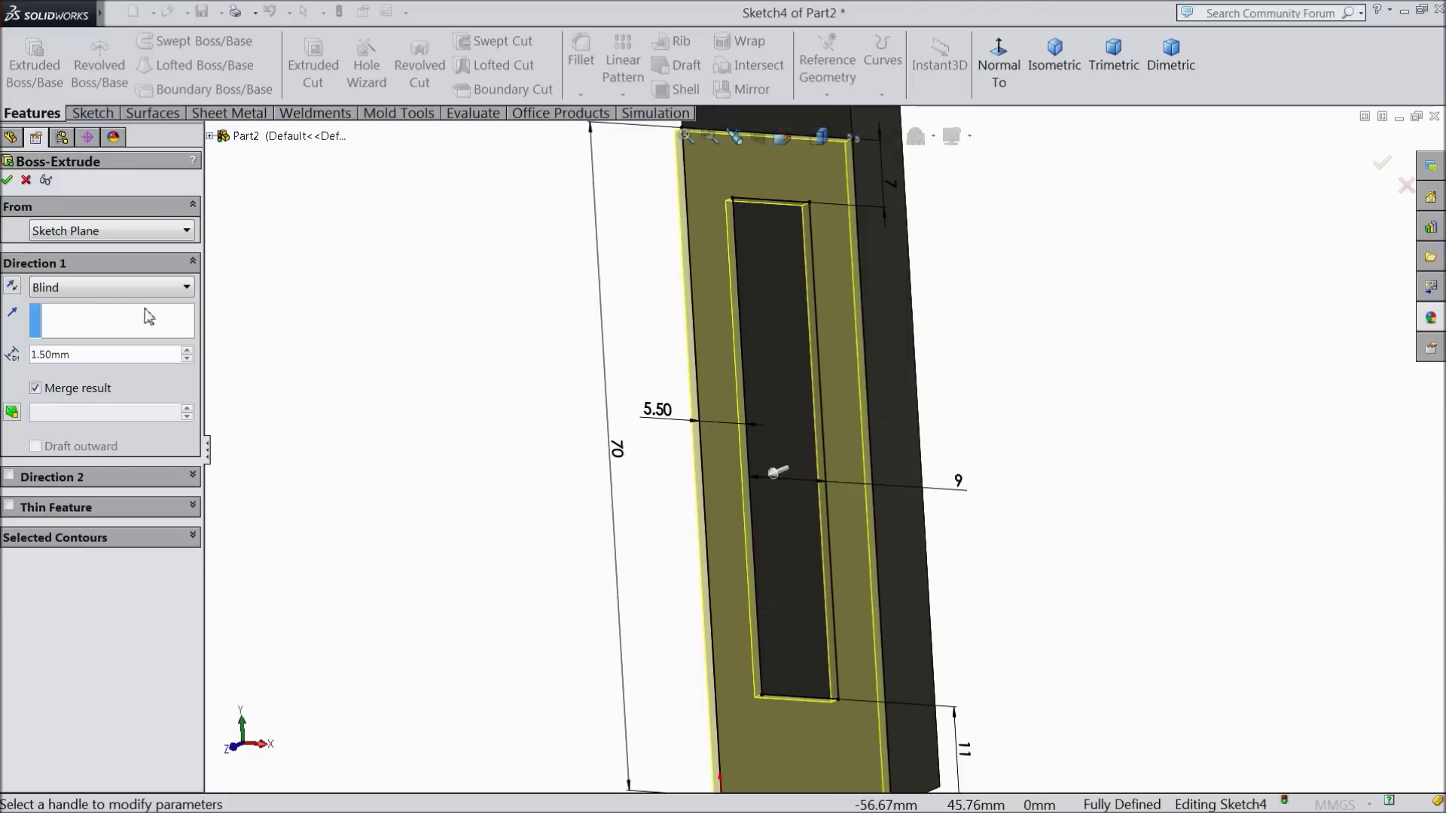
pyautogui.click(8, 181)
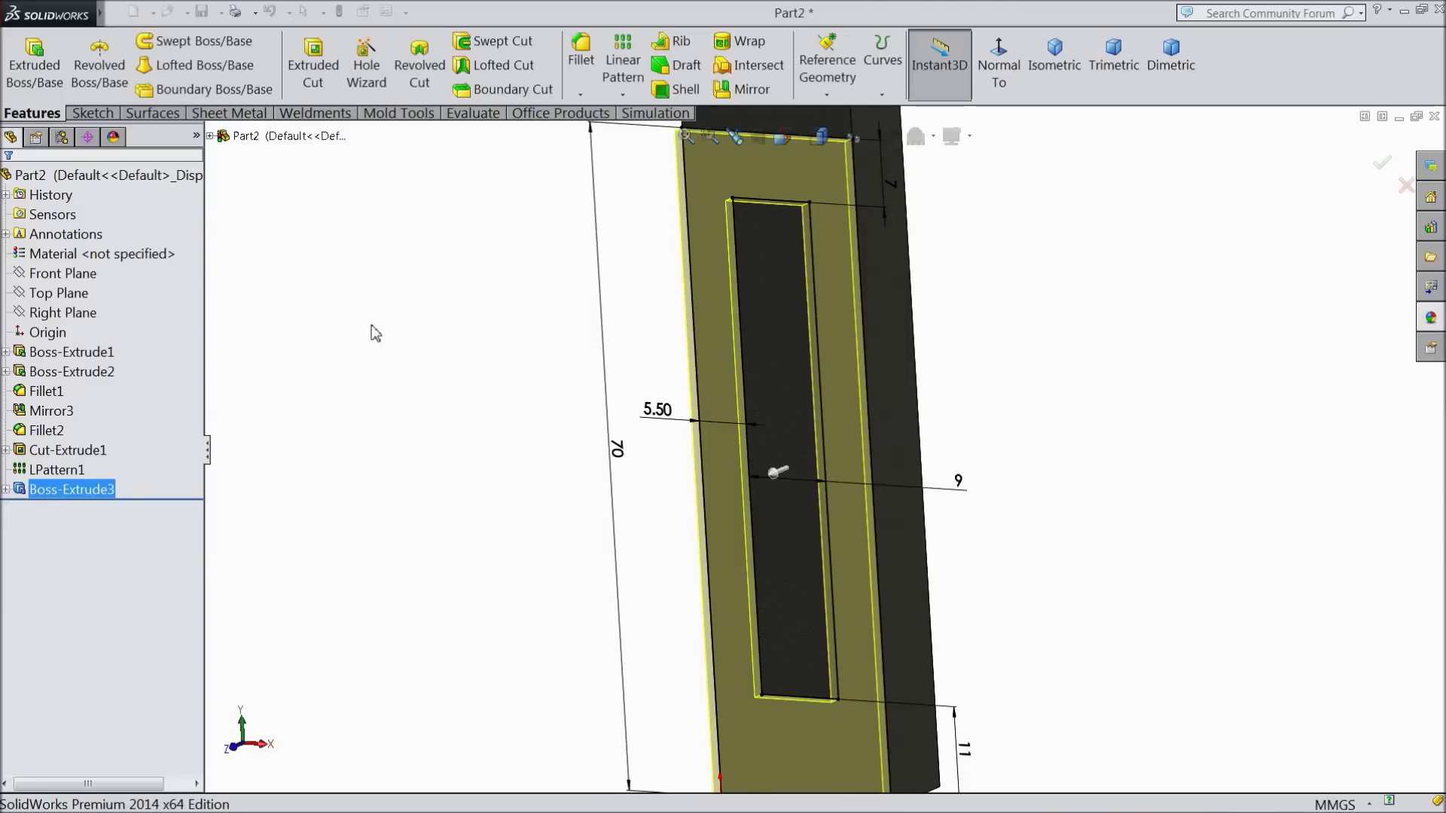
# - Apply a white colour appearance (RGB 255, 255, 255) to the front face of the raised frame
pyautogui.click(716, 437)
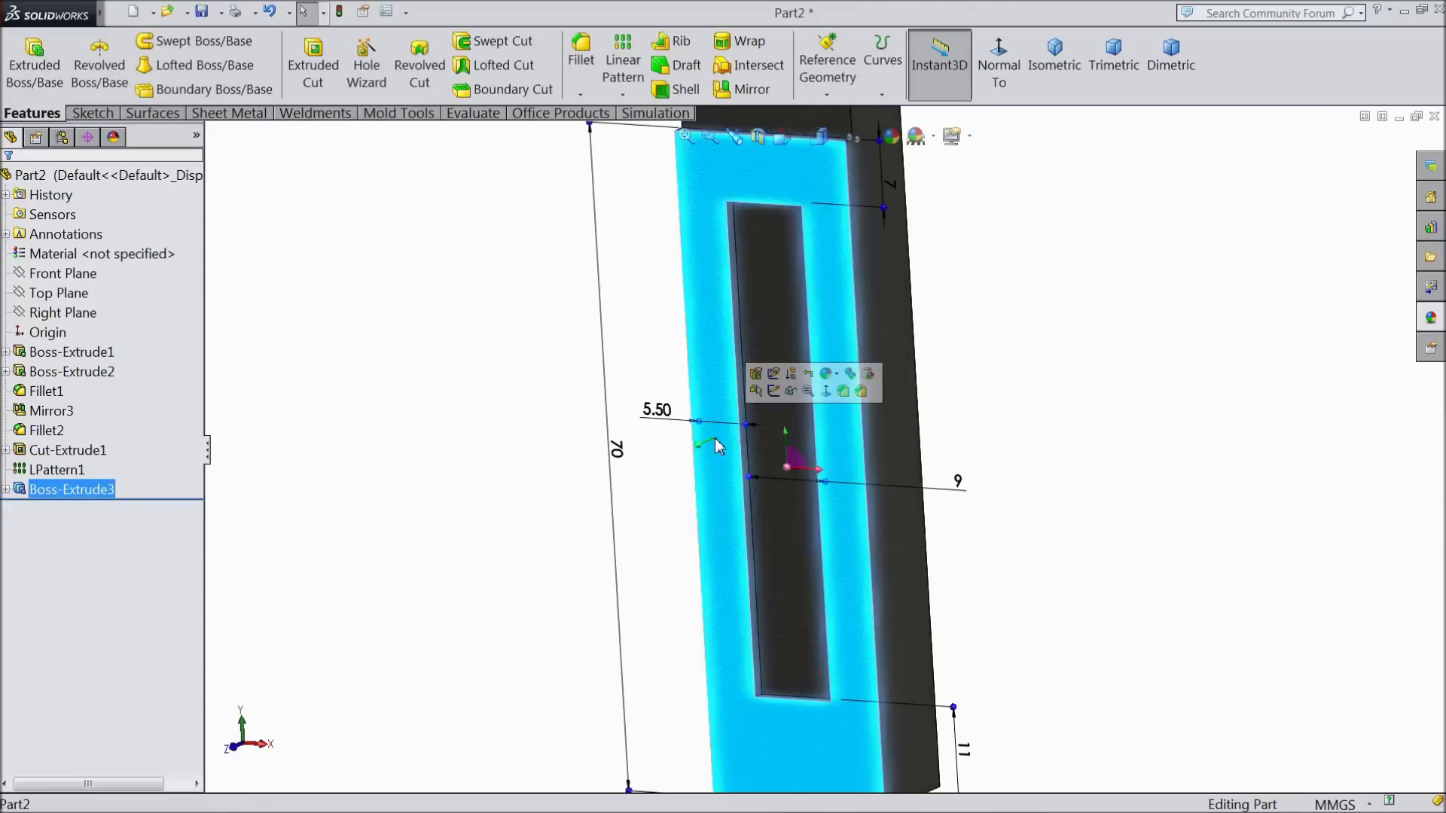
pyautogui.click(889, 136)
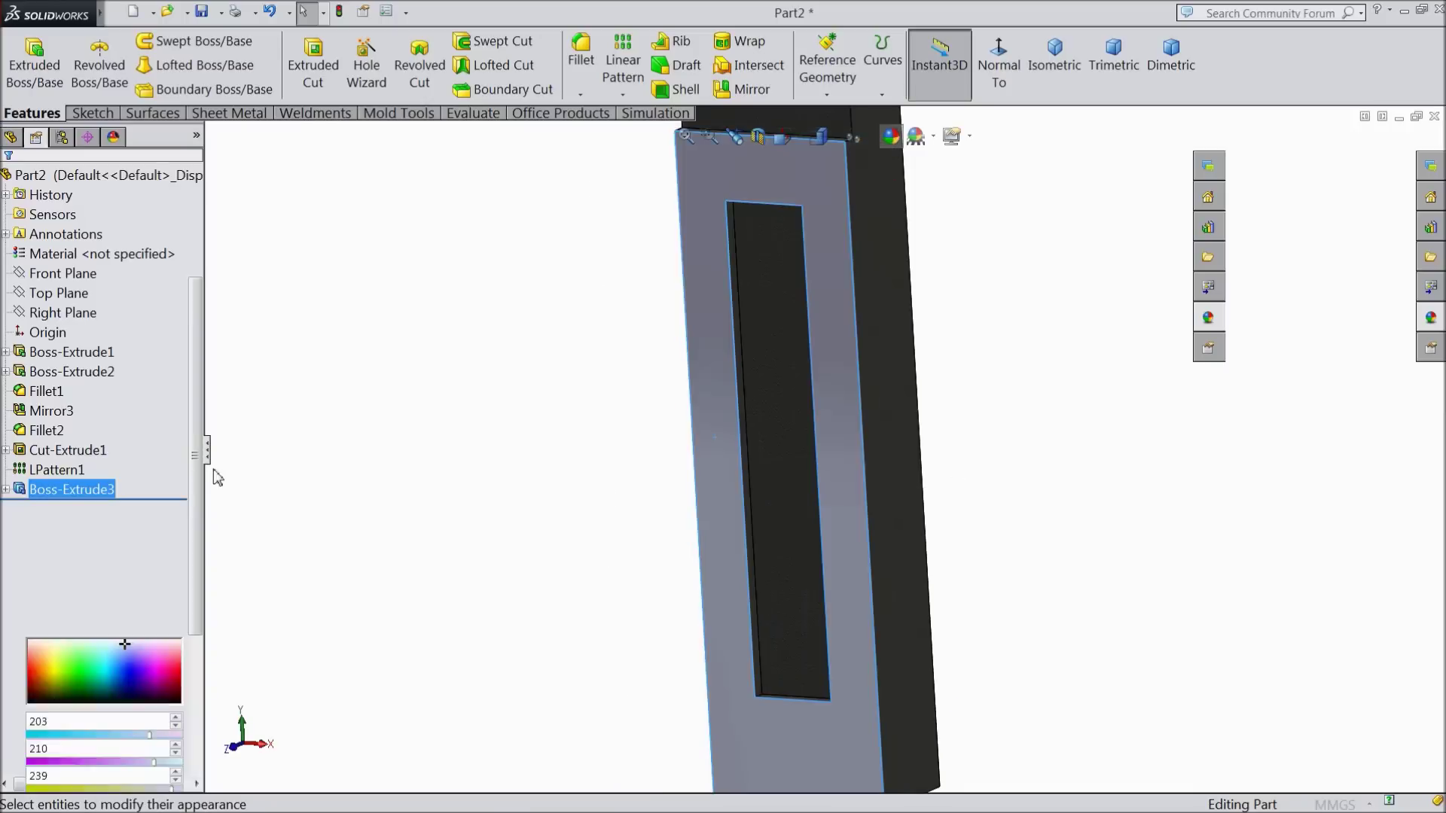
pyautogui.click(140, 539)
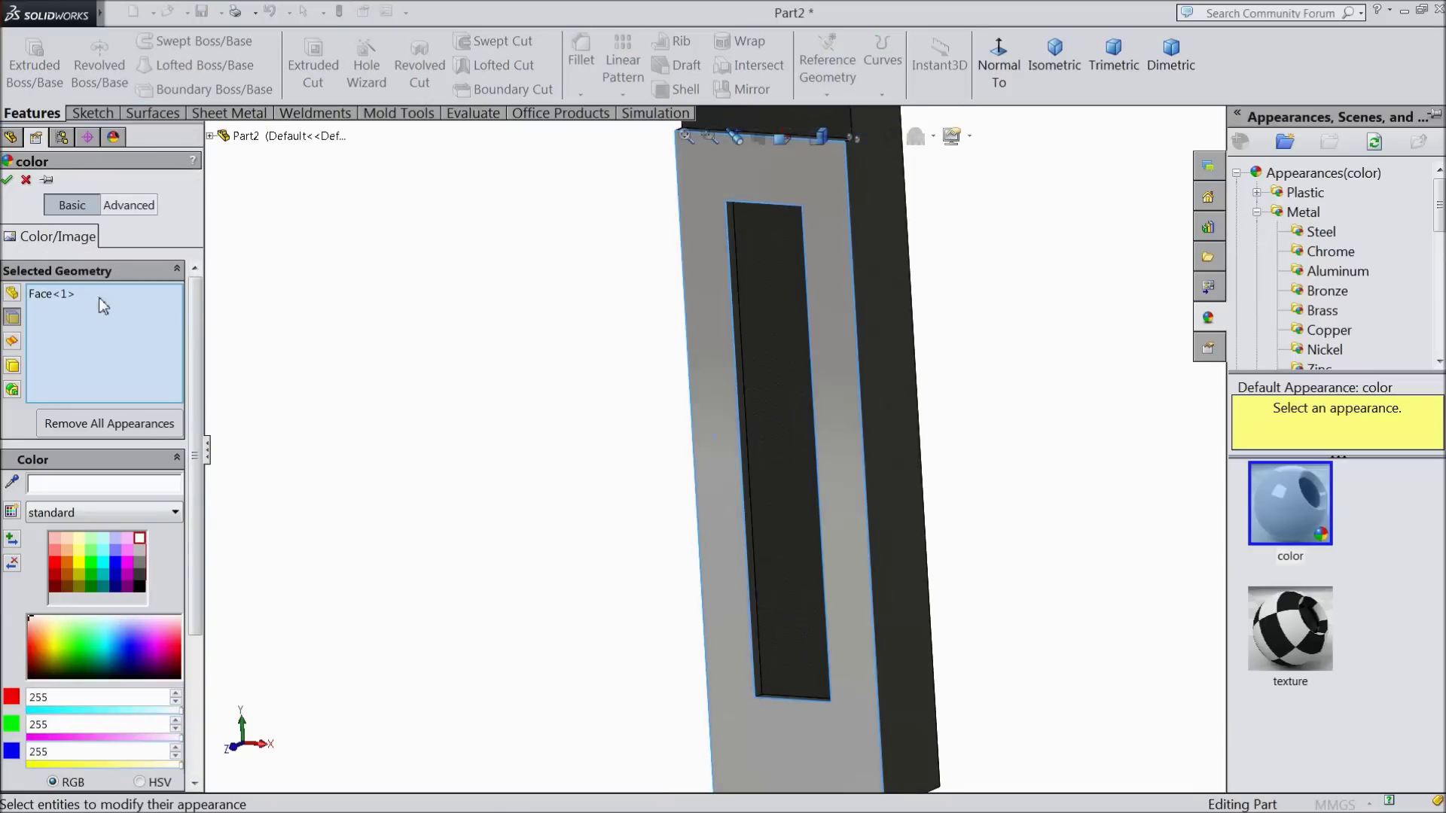
pyautogui.click(6, 179)
# - Mirror Boss-Extrude3 about the Front Plane to put the raised frame on the shank's opposite side
pyautogui.moveTo(484, 329); pyautogui.dragTo(571, 442, button='middle')
pyautogui.scroll(-1, 791, 405)
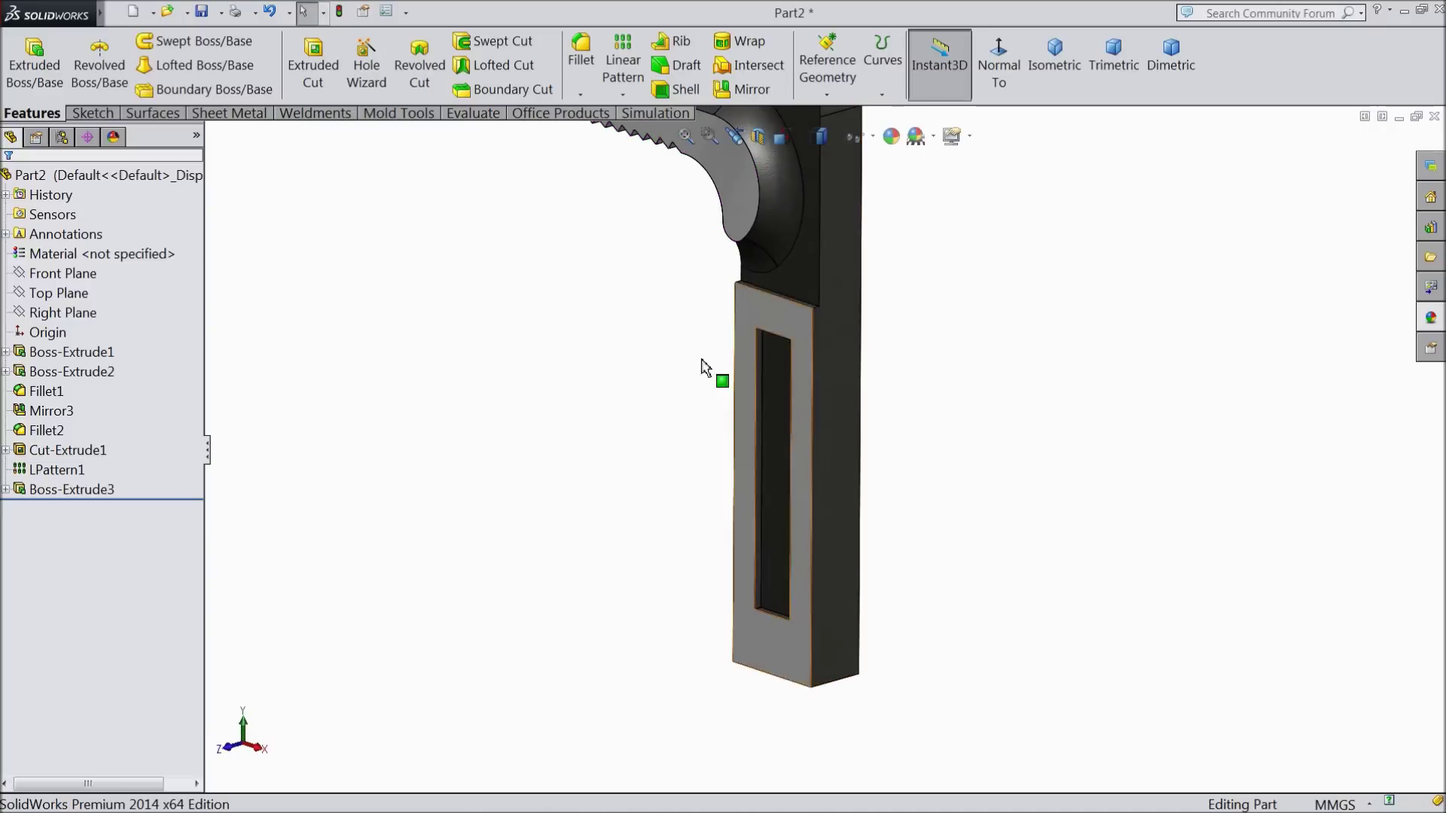
pyautogui.click(65, 276)
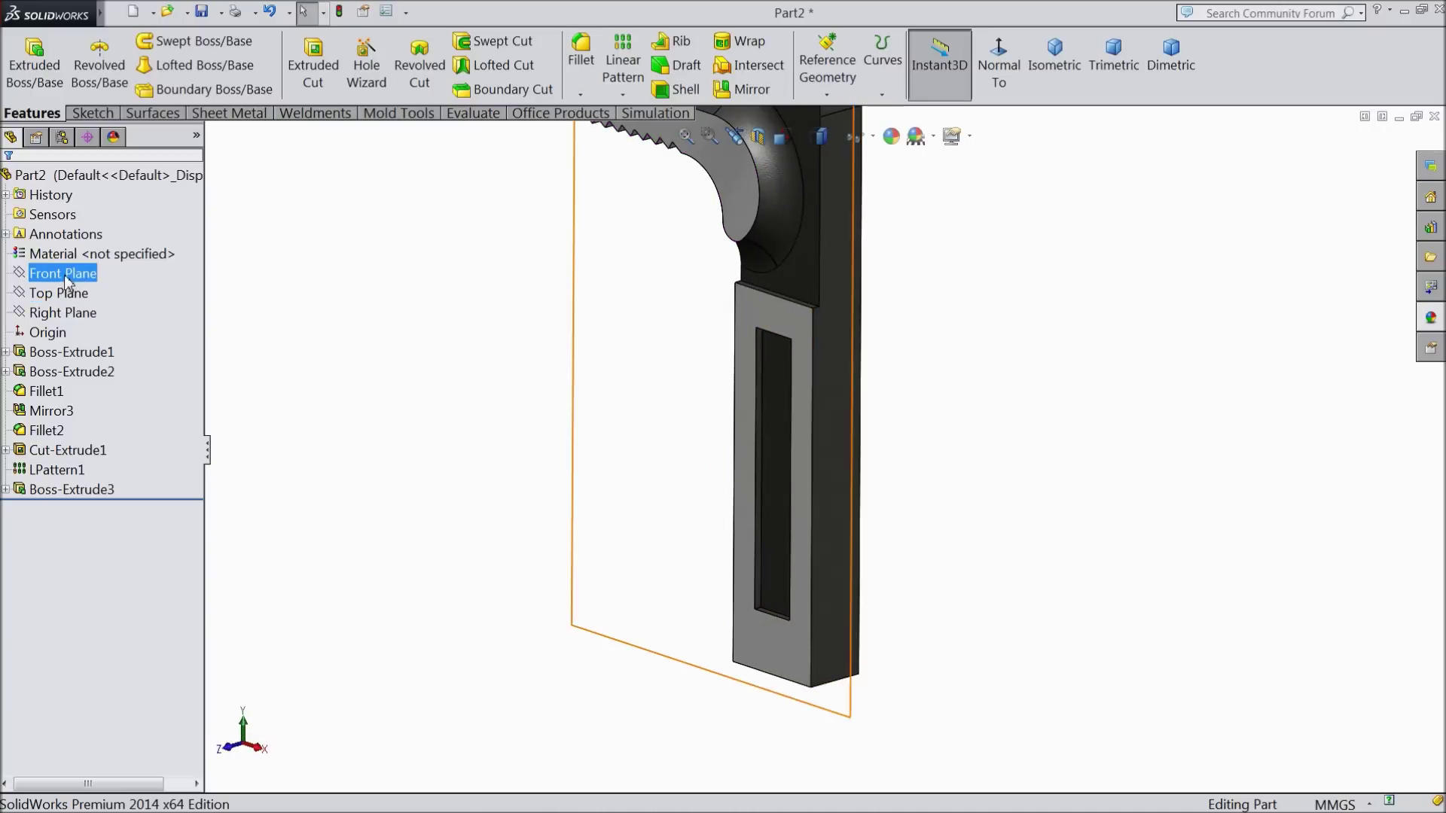
pyautogui.click(742, 88)
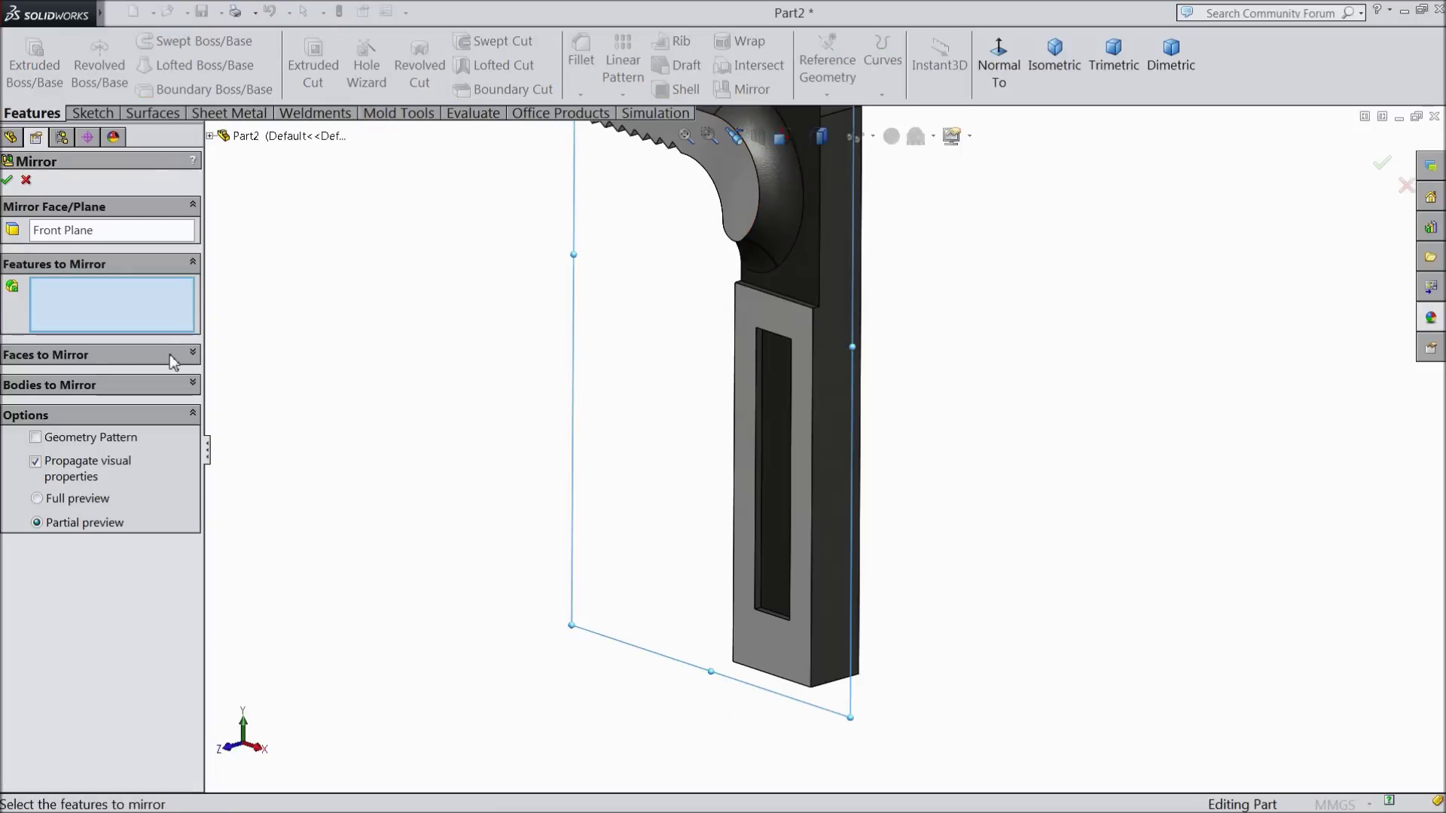
pyautogui.click(210, 137)
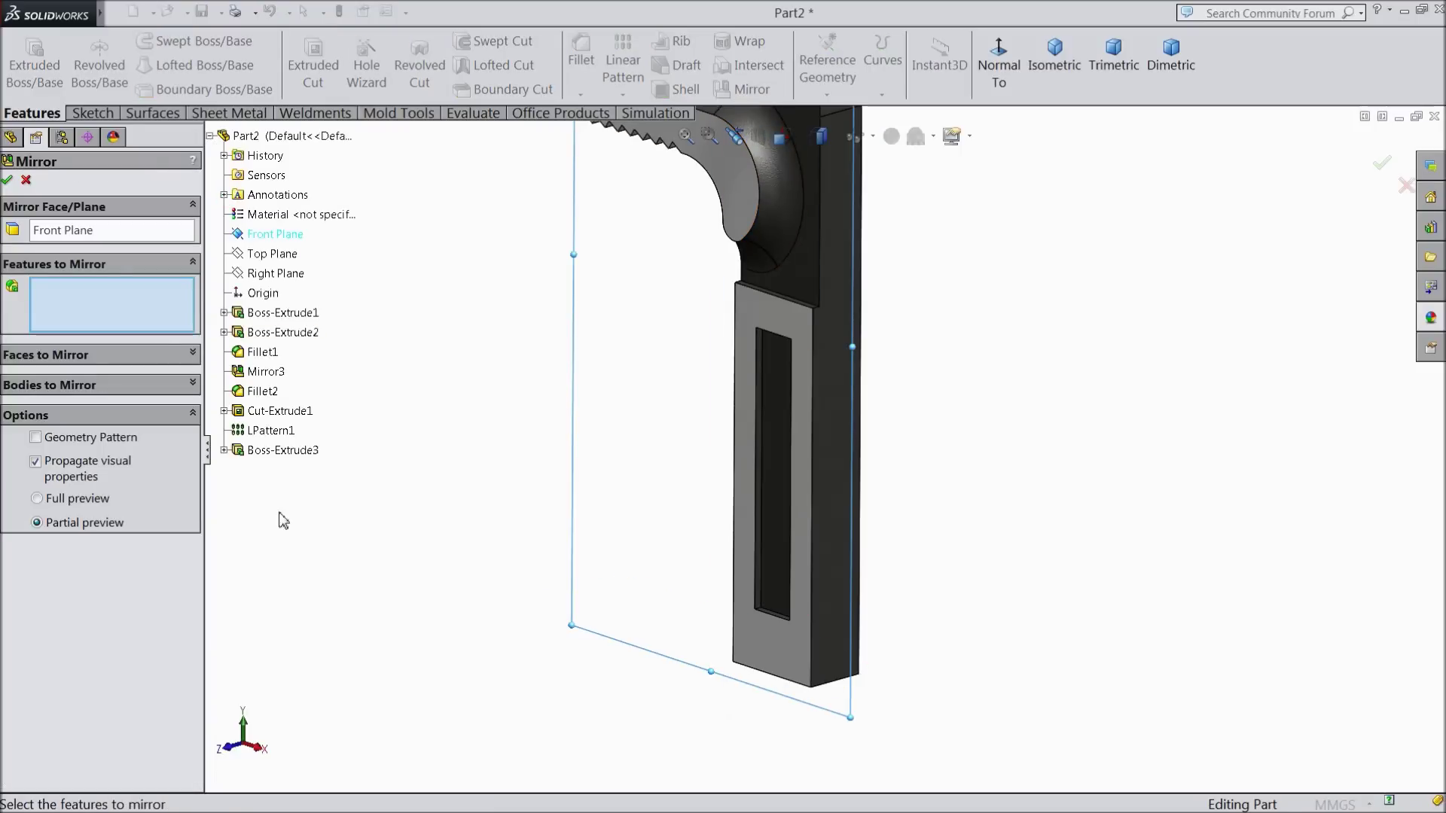
pyautogui.click(284, 450)
pyautogui.moveTo(362, 494); pyautogui.dragTo(219, 479, button='middle')
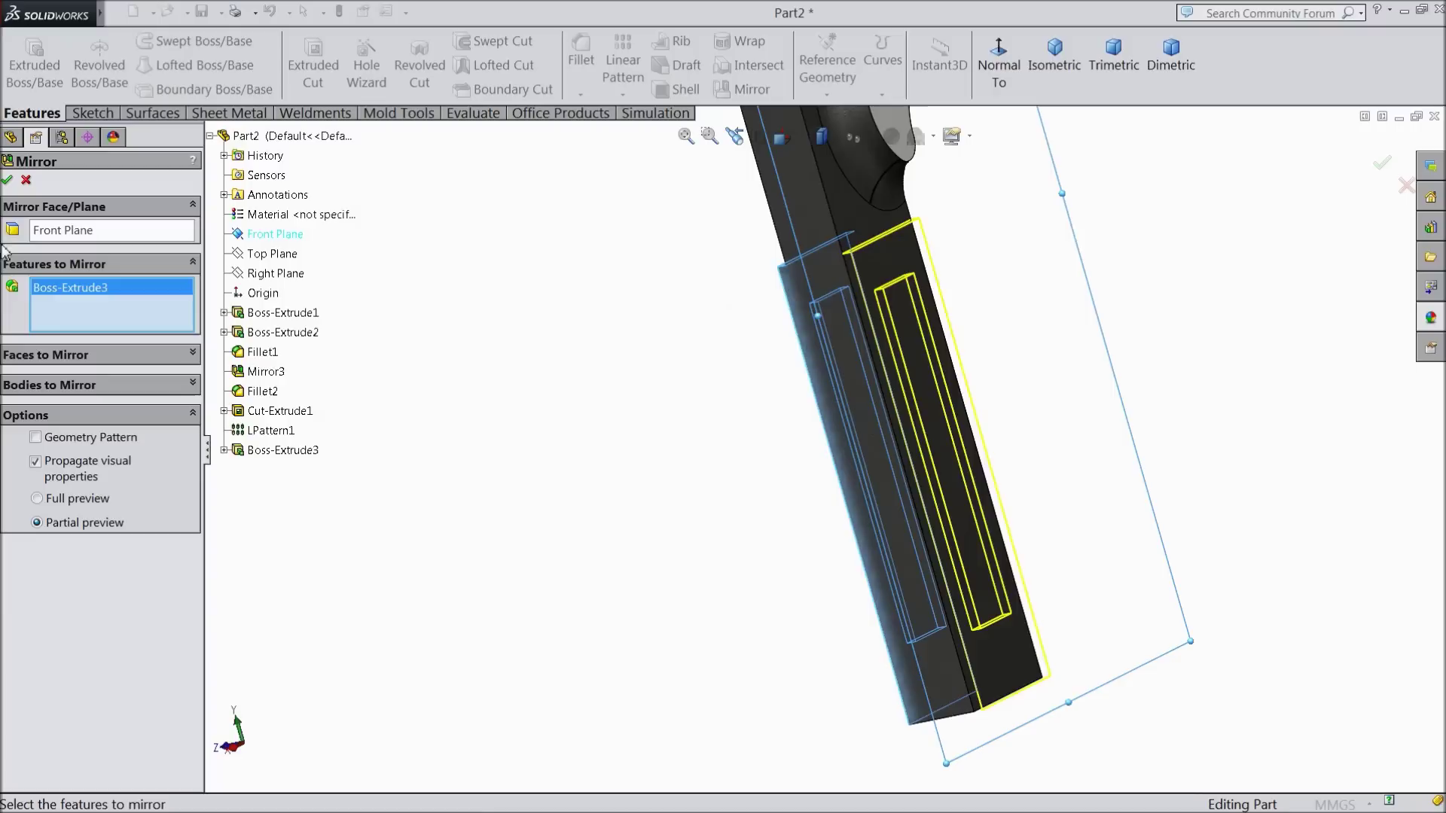
# - Start a sketch on the bottom end face of the shank
pyautogui.moveTo(623, 506); pyautogui.dragTo(710, 539, button='middle')
pyautogui.scroll(3, 612, 614)
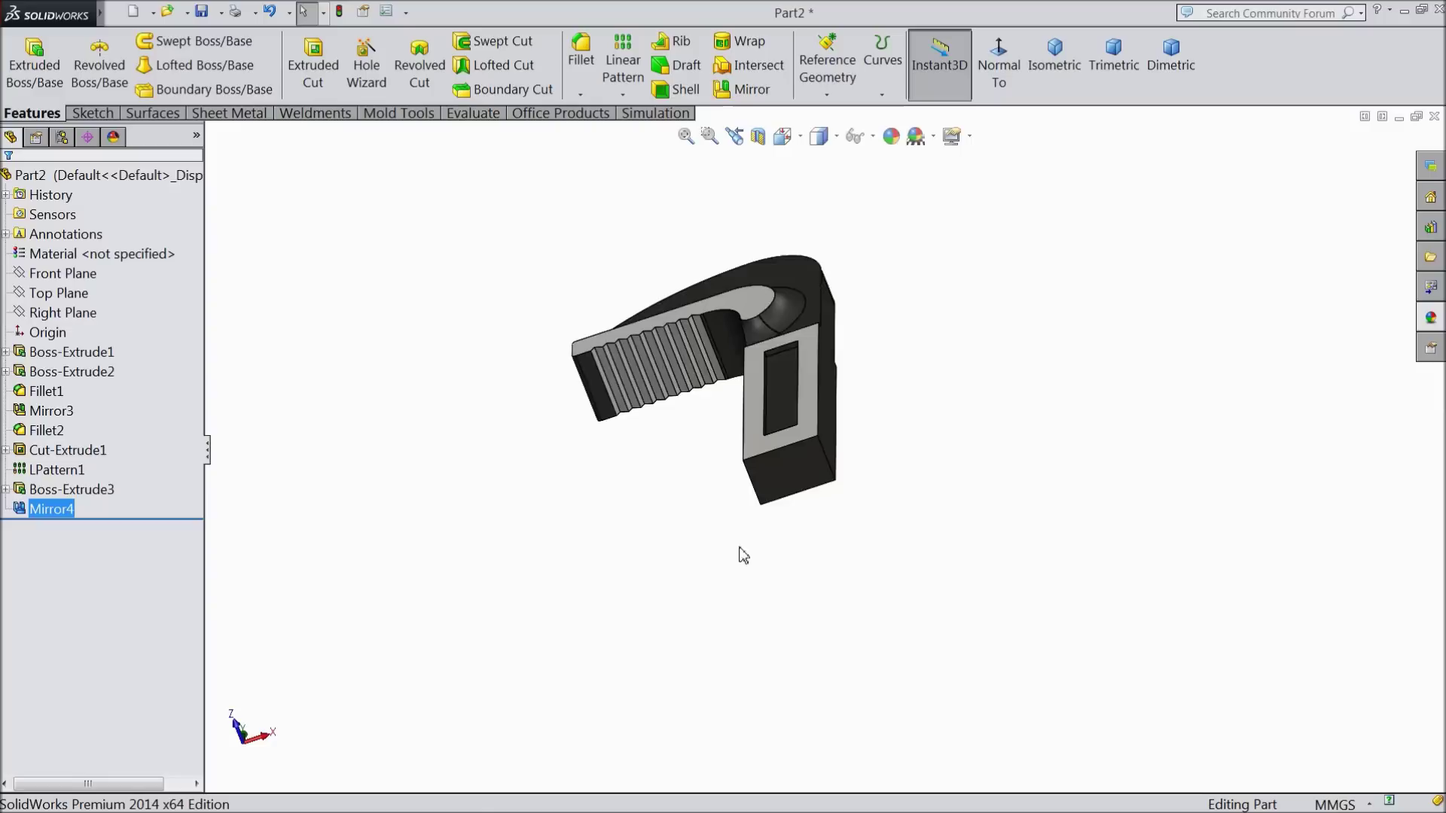
pyautogui.scroll(-4, 776, 561)
pyautogui.click(749, 378)
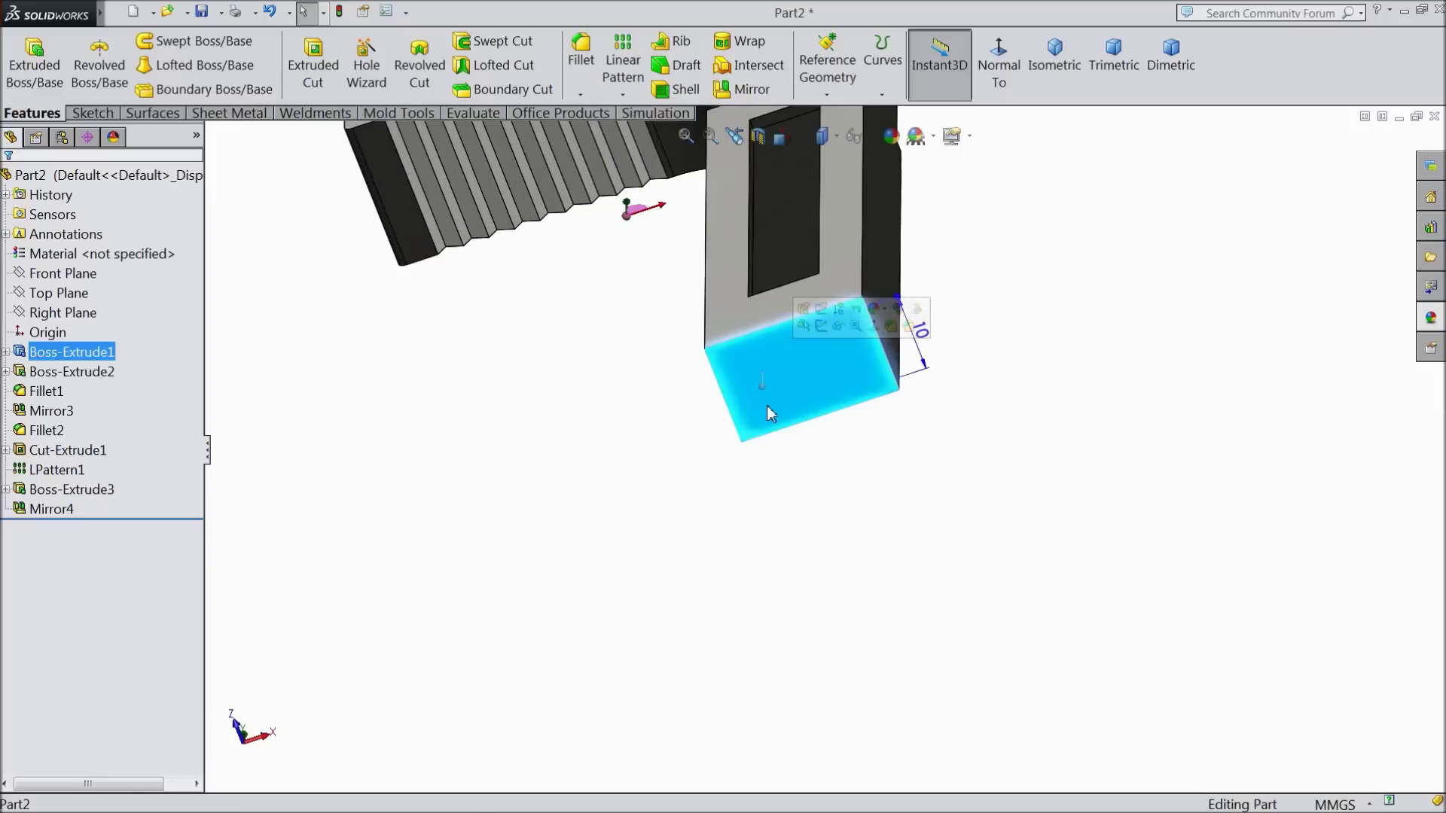
pyautogui.click(821, 327)
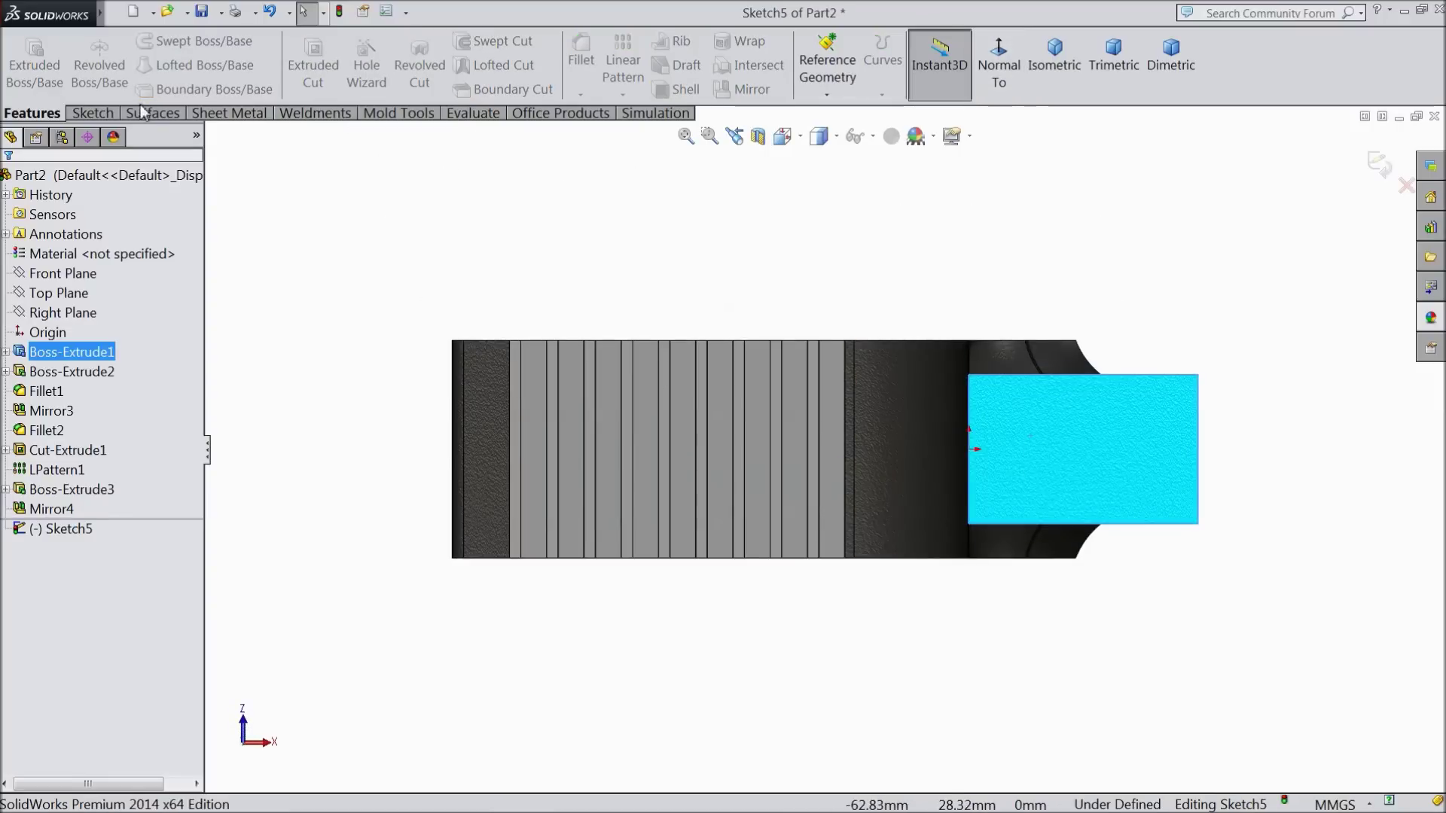
# - Draw a vertical centerline across the end face, joining the midpoints of its two long edges
pyautogui.click(93, 113)
pyautogui.click(145, 41)
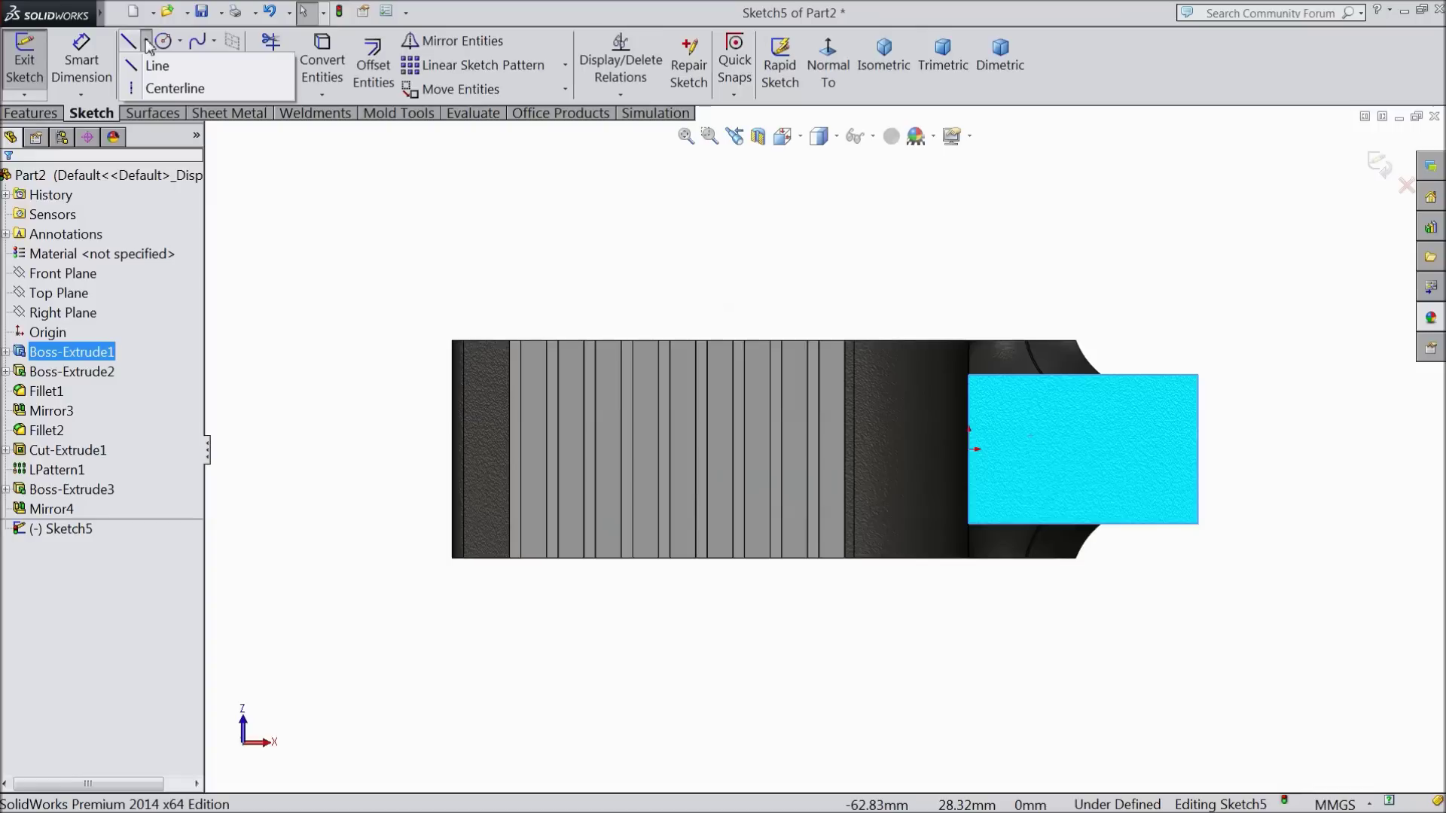
pyautogui.click(173, 88)
pyautogui.scroll(-3, 1280, 474)
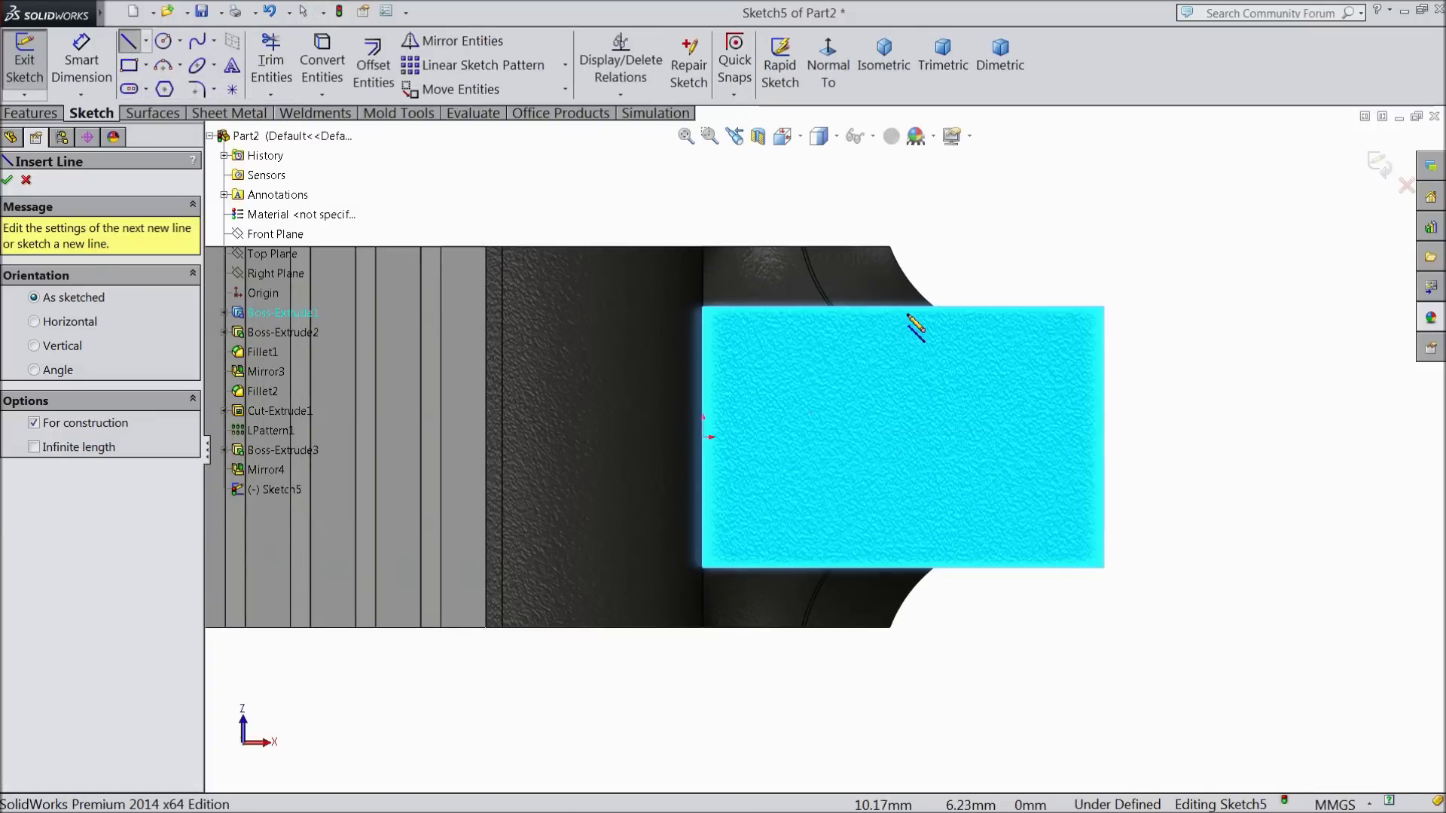
pyautogui.click(903, 307)
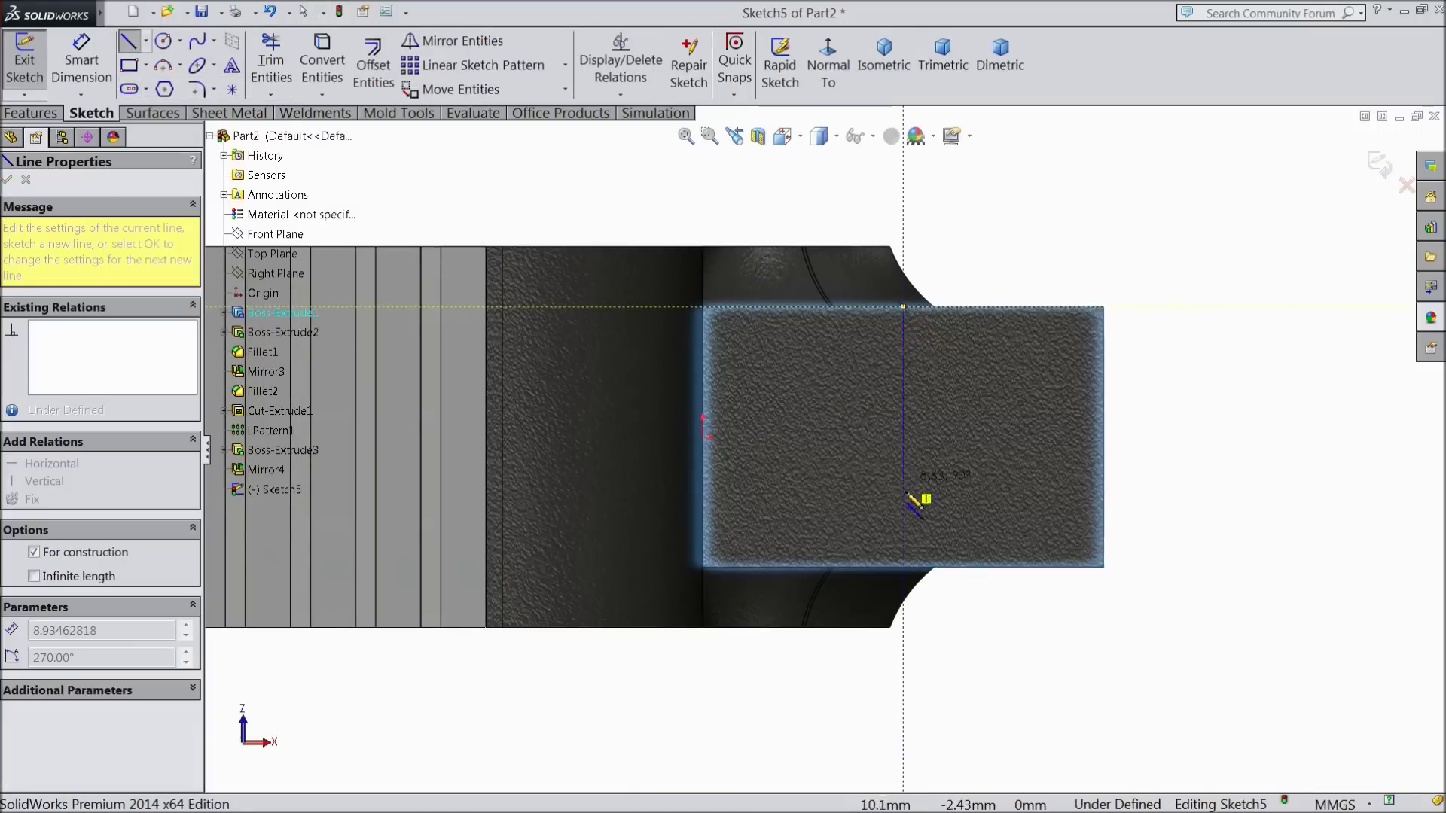
pyautogui.click(911, 579)
pyautogui.rightClick(971, 587)
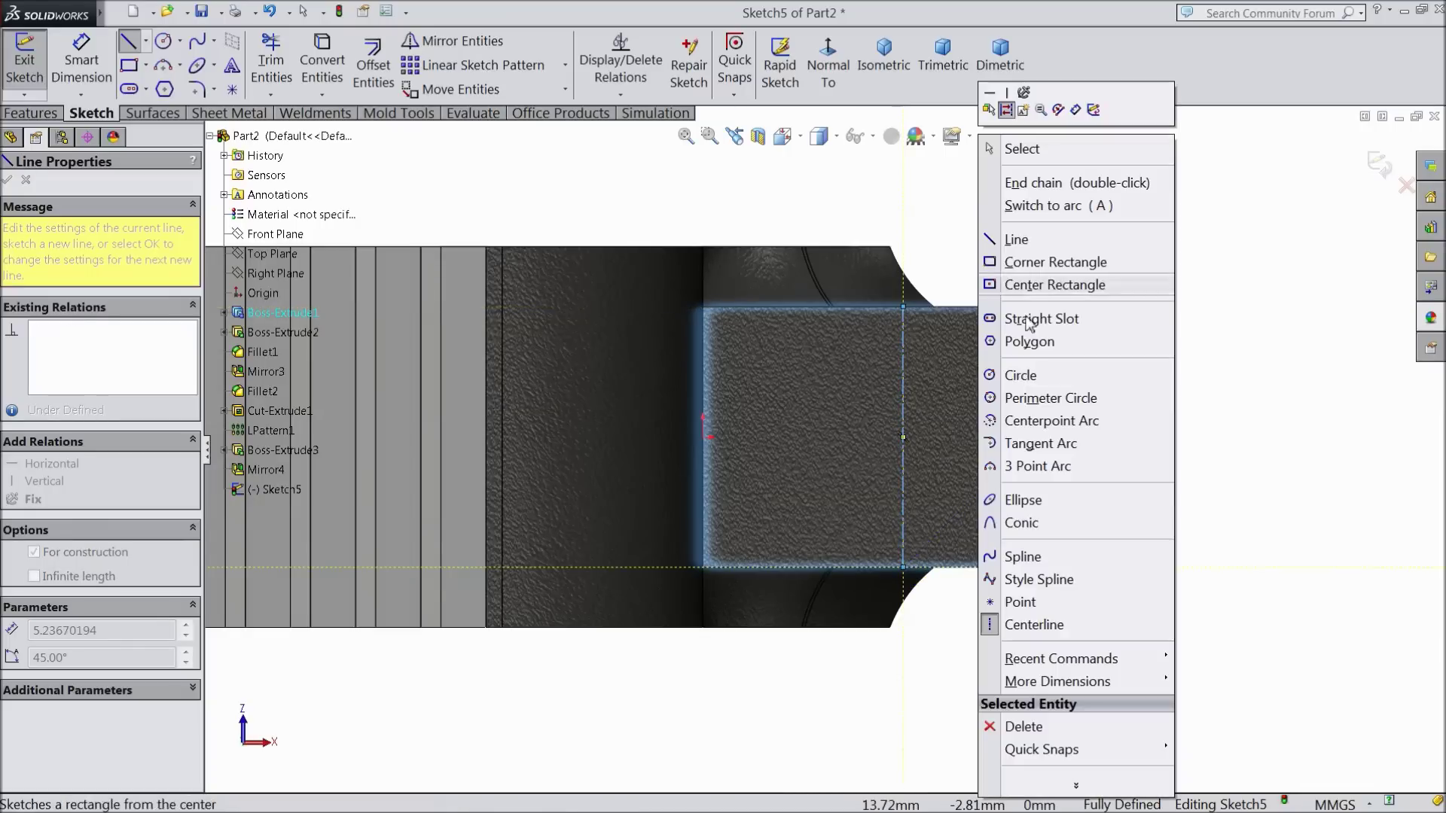
pyautogui.click(1069, 156)
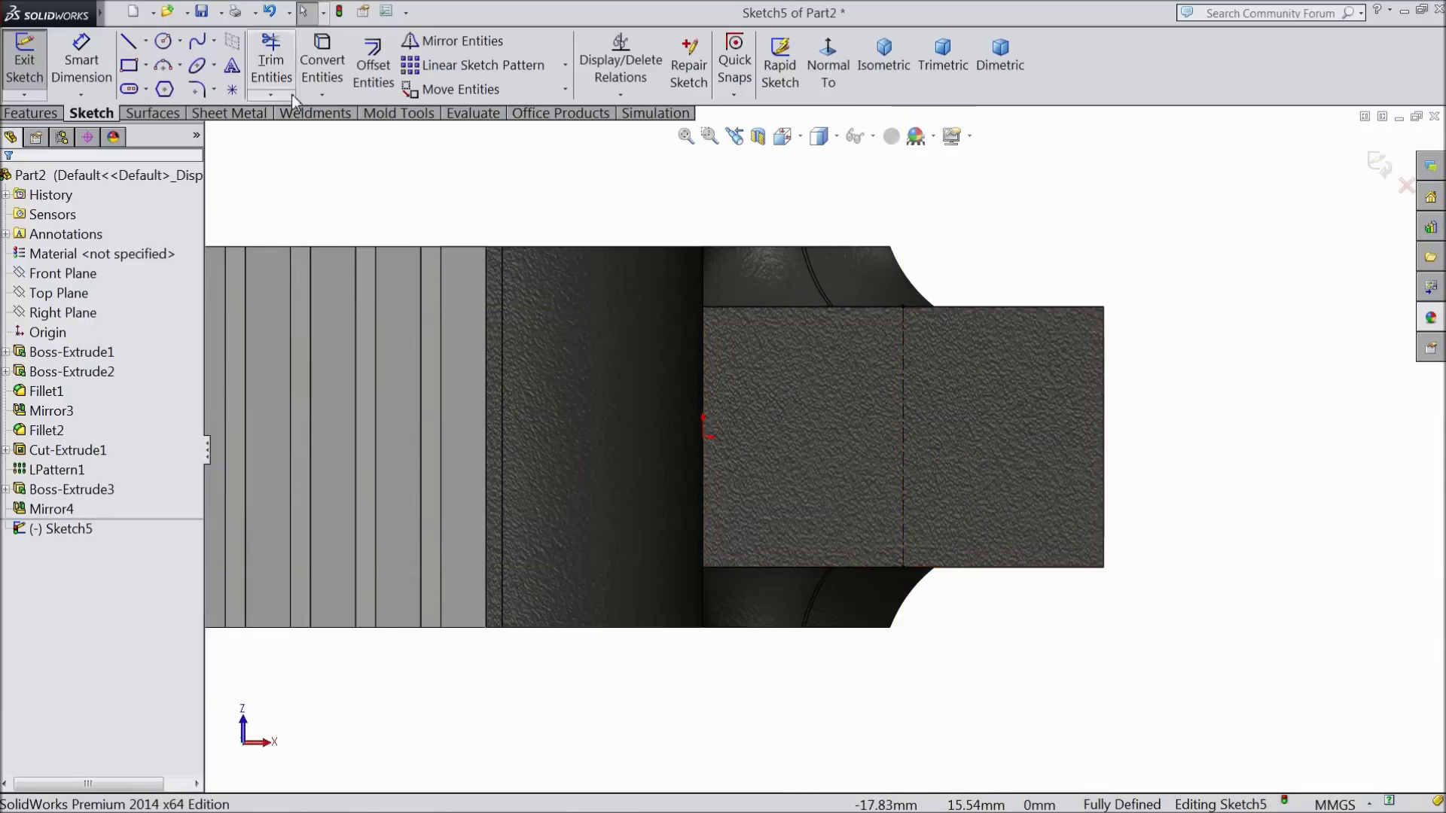
# - Draw a horizontal centerline across the end face from the outer short edge's midpoint to the origin
pyautogui.click(145, 41)
pyautogui.click(132, 87)
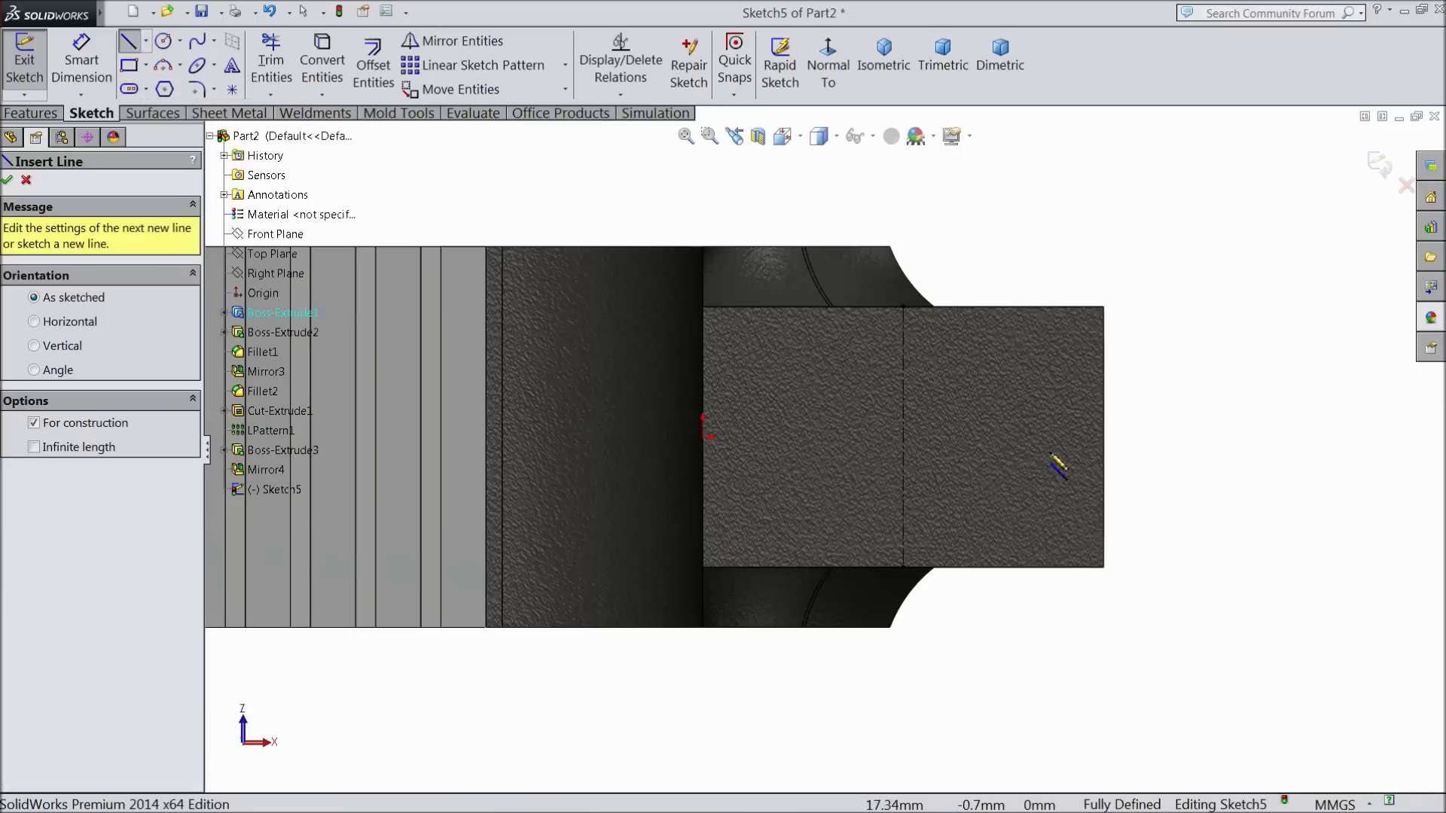
pyautogui.click(1105, 438)
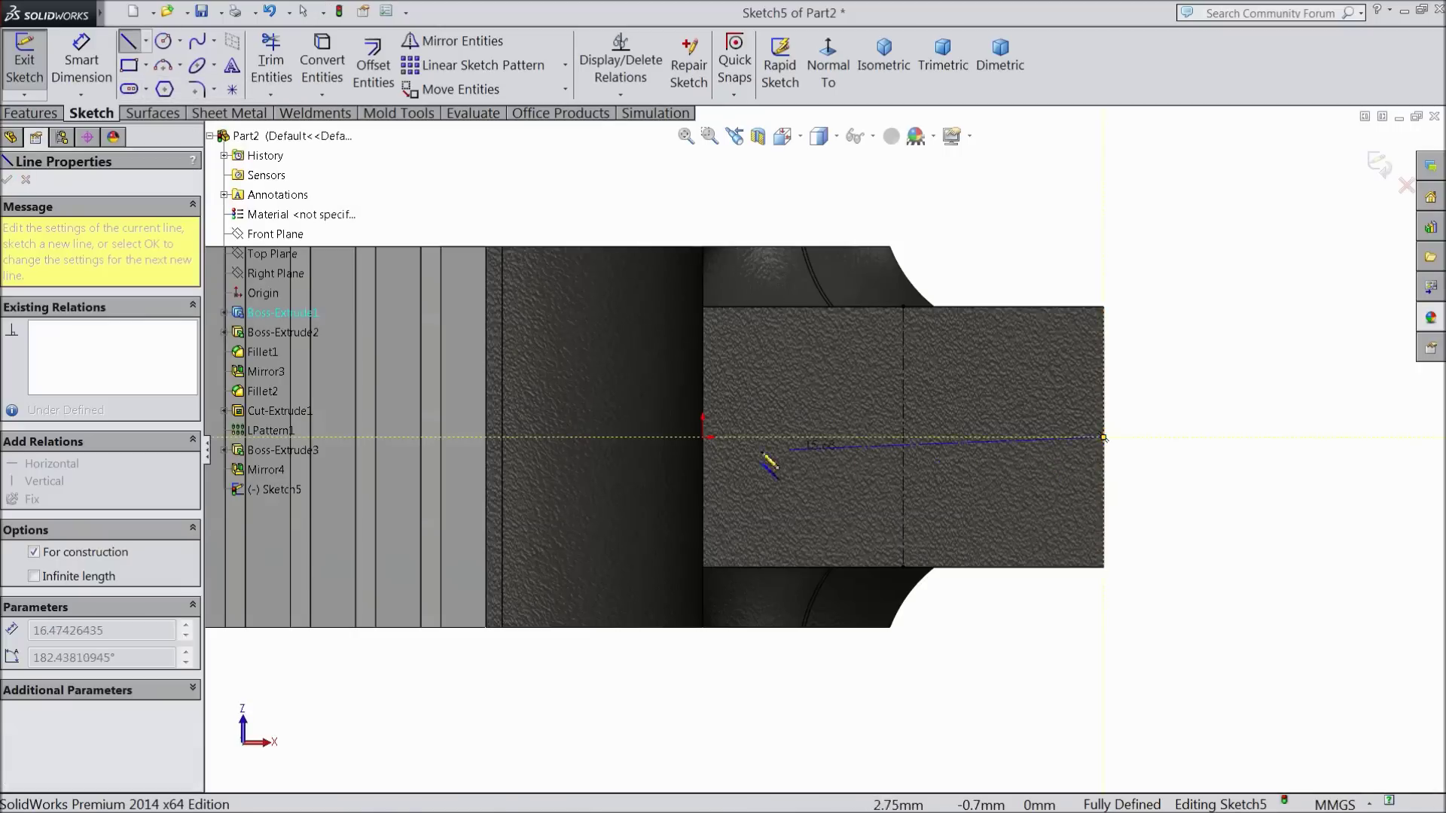
pyautogui.click(704, 438)
pyautogui.rightClick(928, 155)
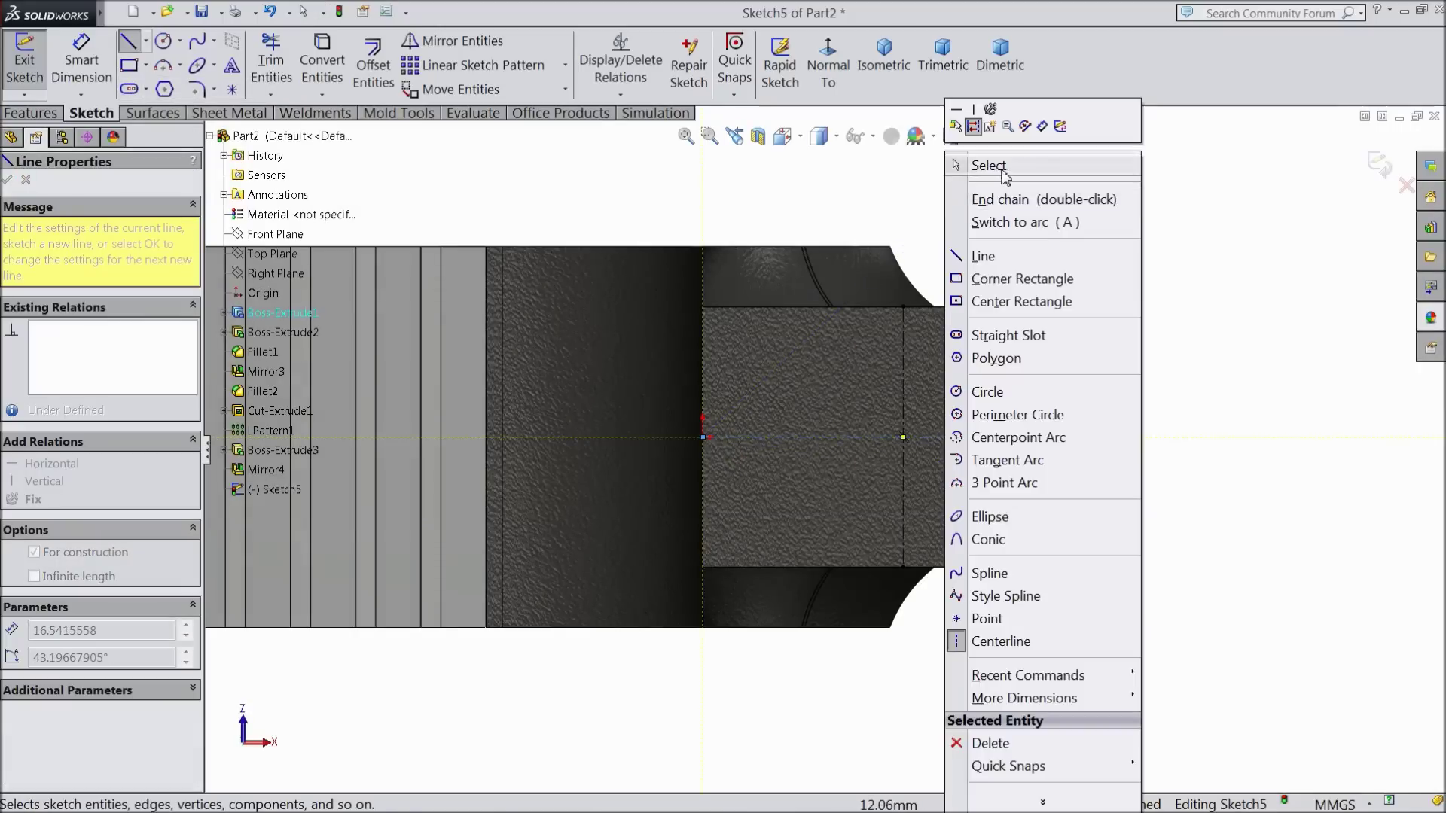
pyautogui.click(980, 164)
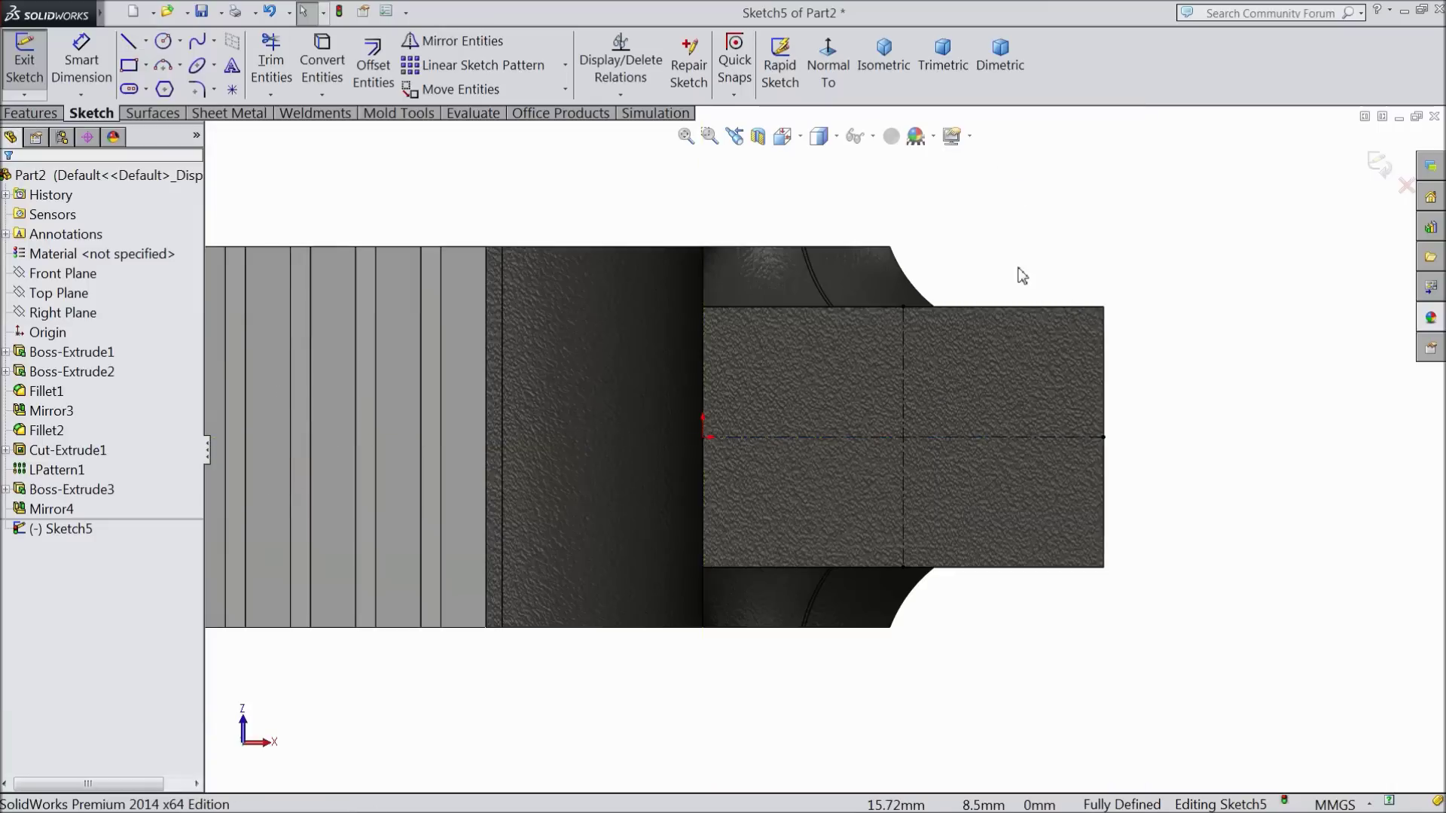
# - Draw a centerpoint arc of about 11.9 mm radius from the centerlines' intersection, joining the corners of the face's outer short edge
pyautogui.click(183, 66)
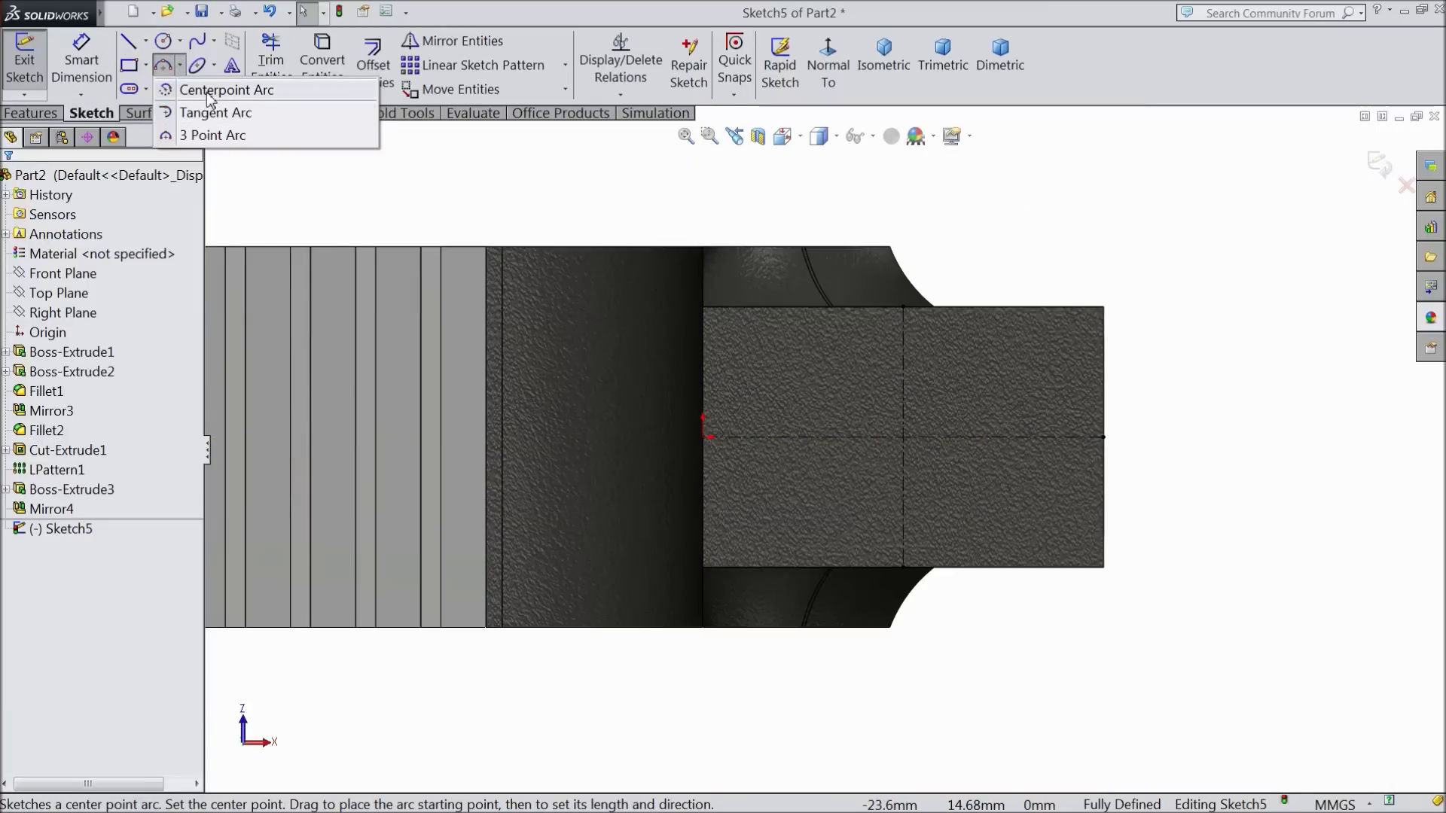
pyautogui.click(211, 92)
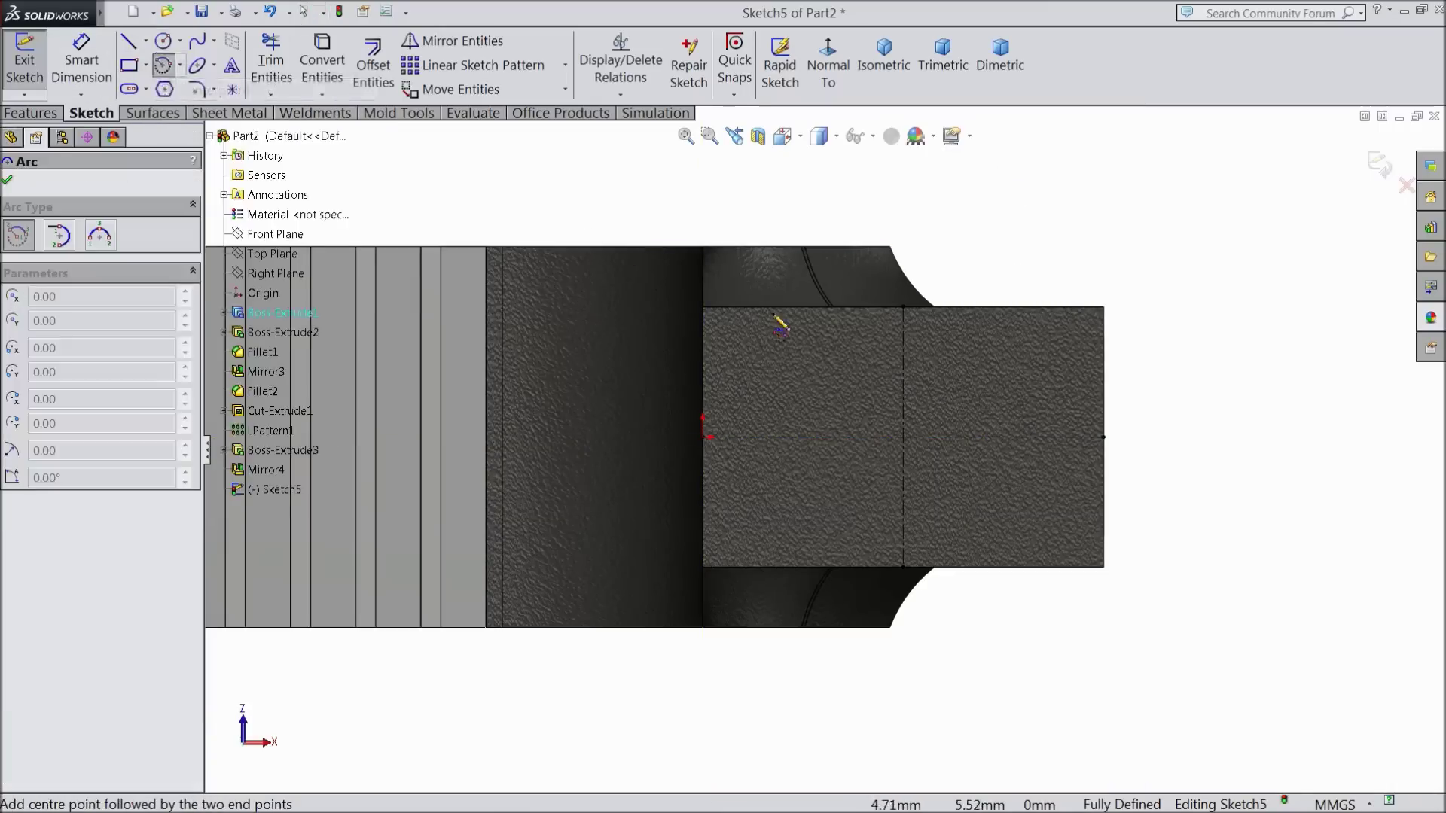
pyautogui.click(904, 438)
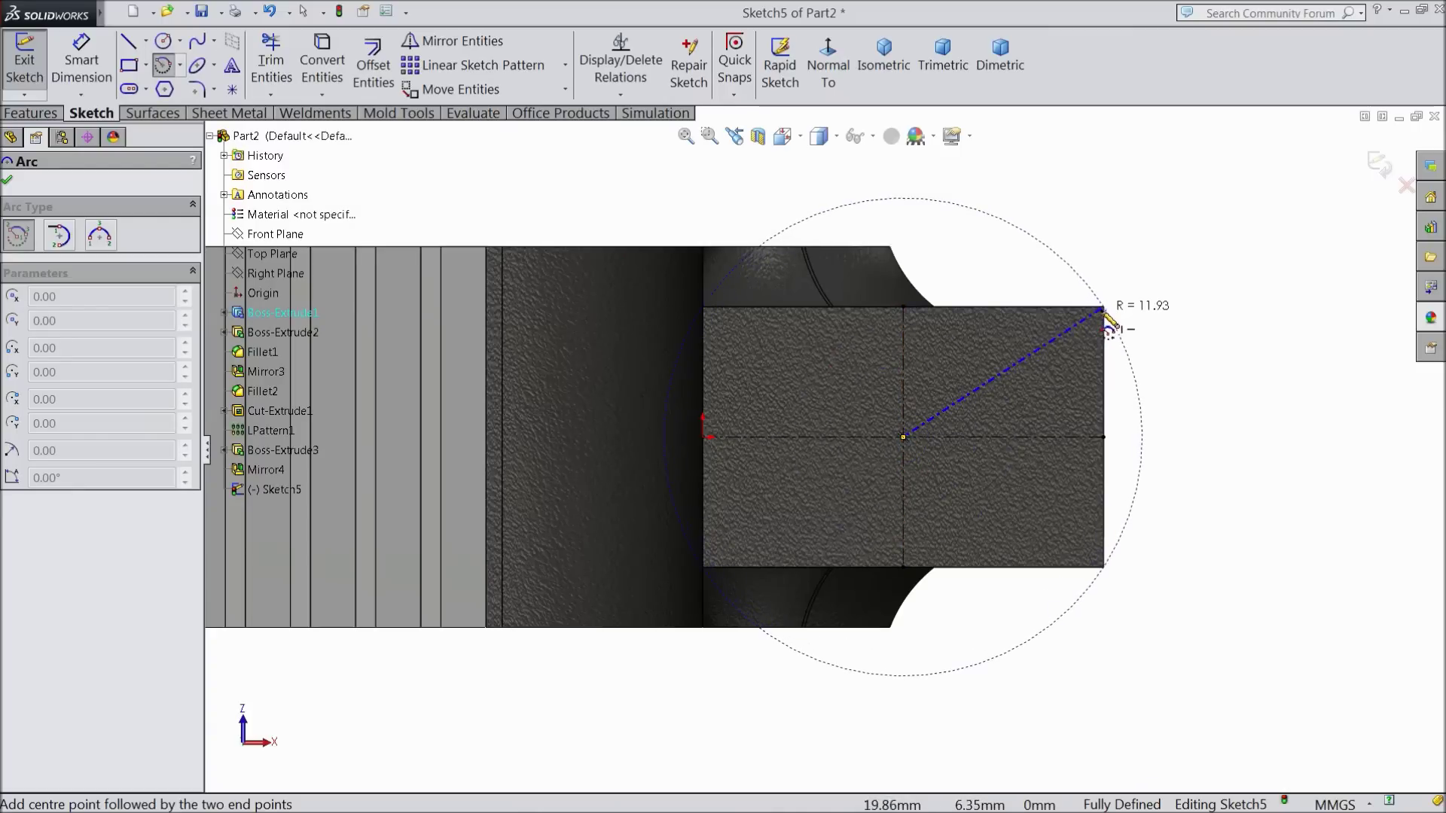
pyautogui.click(1104, 308)
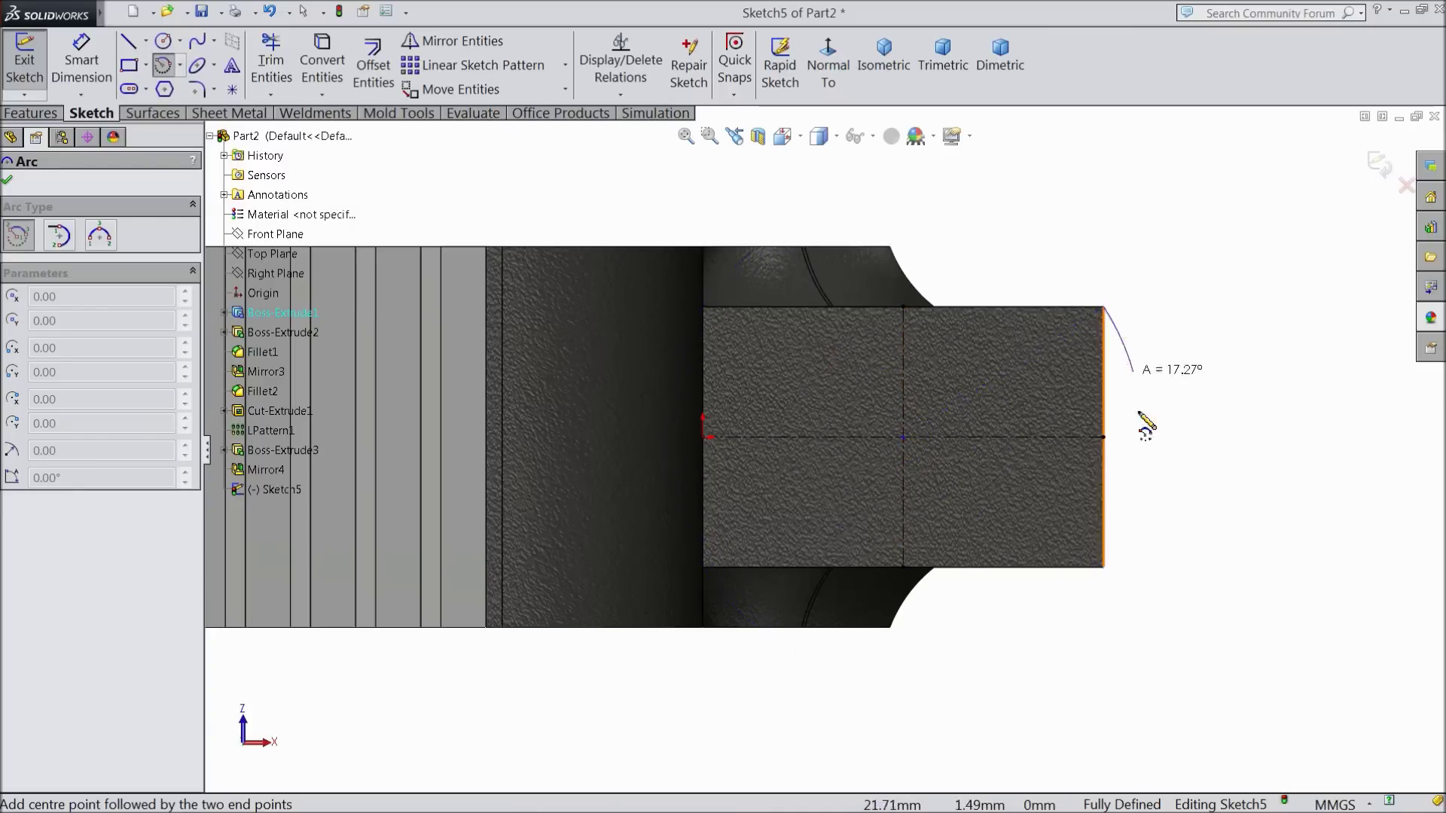
pyautogui.click(1104, 568)
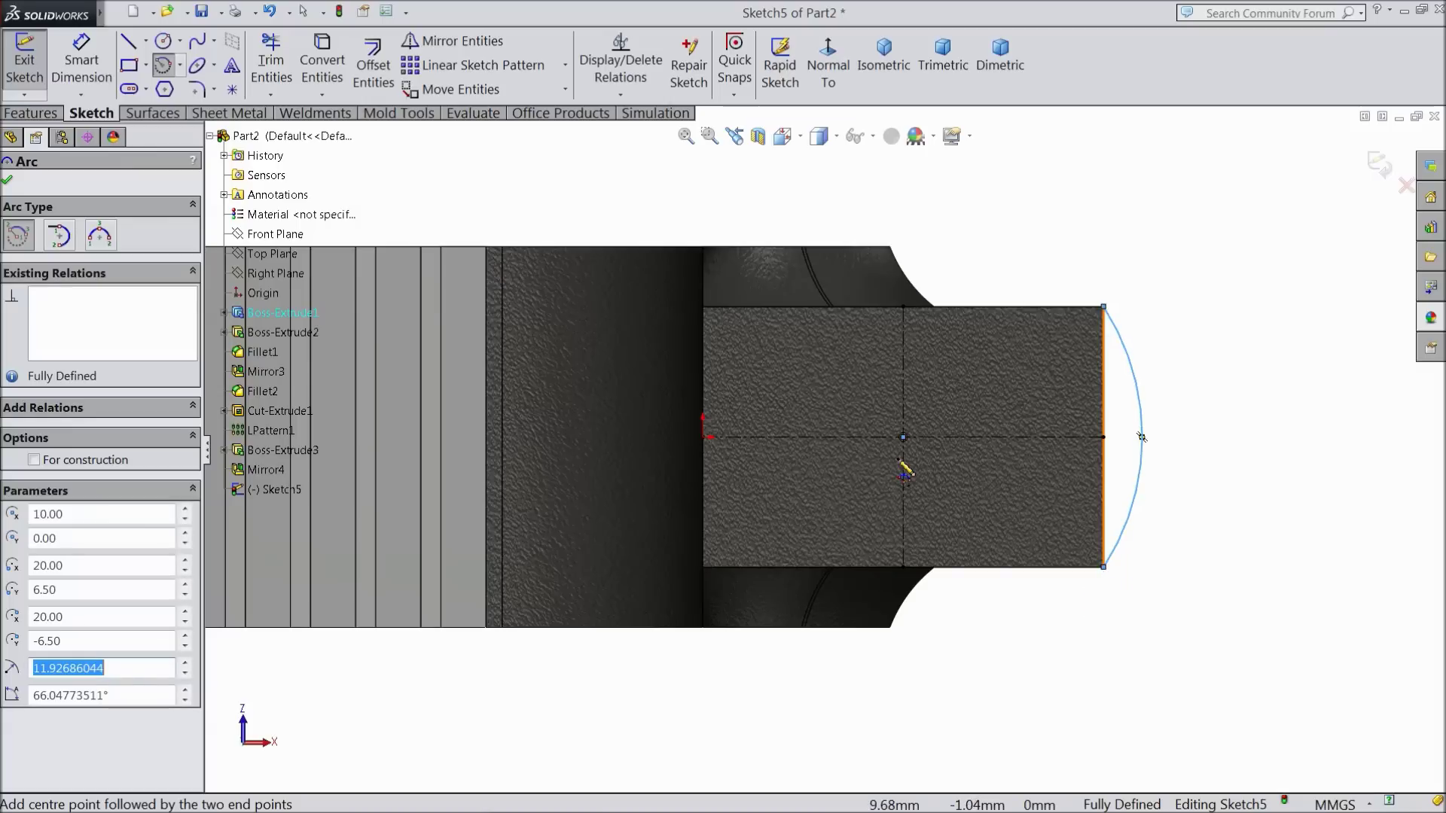
# - Draw a matching centerpoint arc of about 11.9 mm radius joining the corners of the end face's short edge at the origin
pyautogui.click(904, 439)
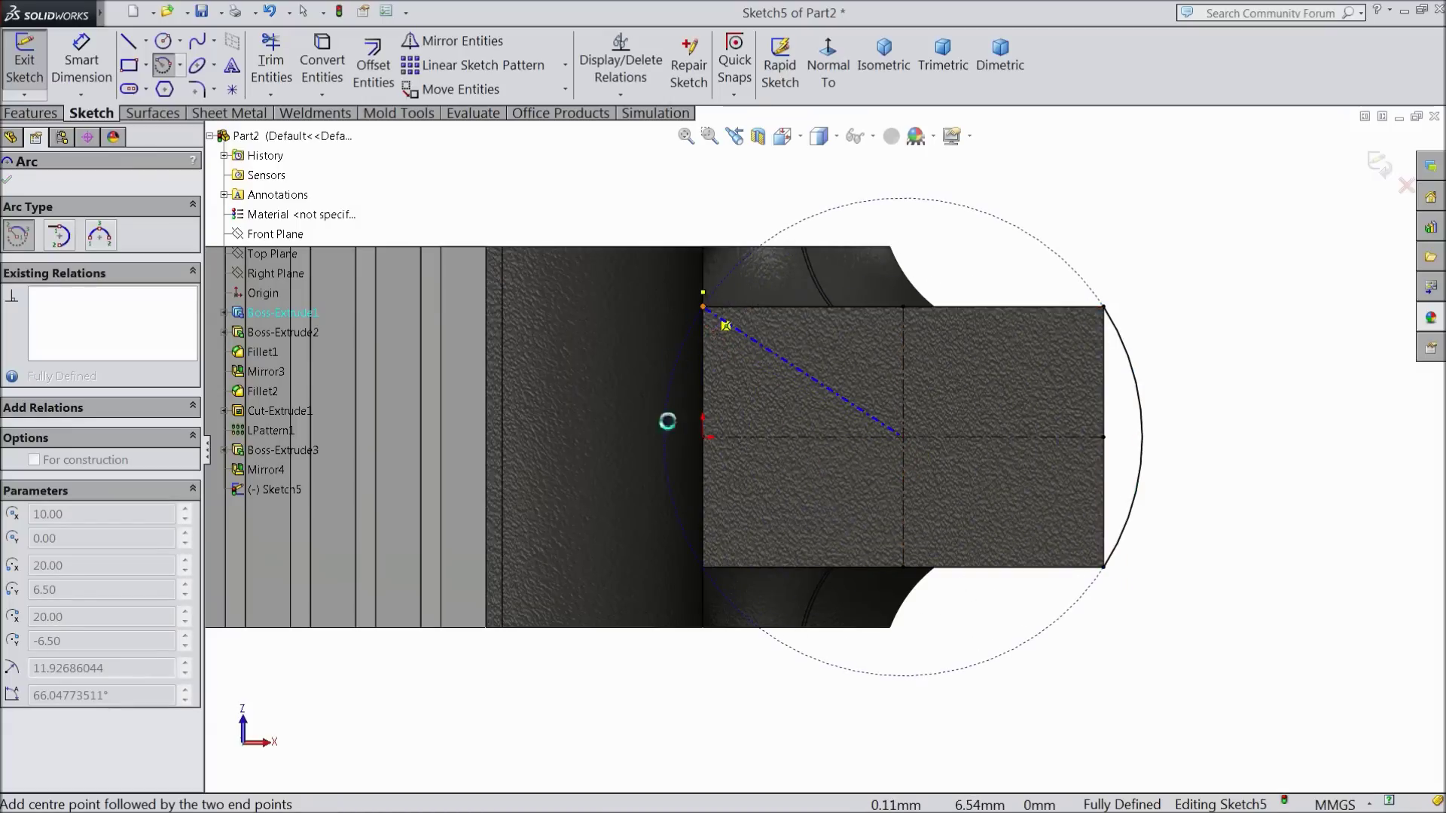
pyautogui.click(704, 306)
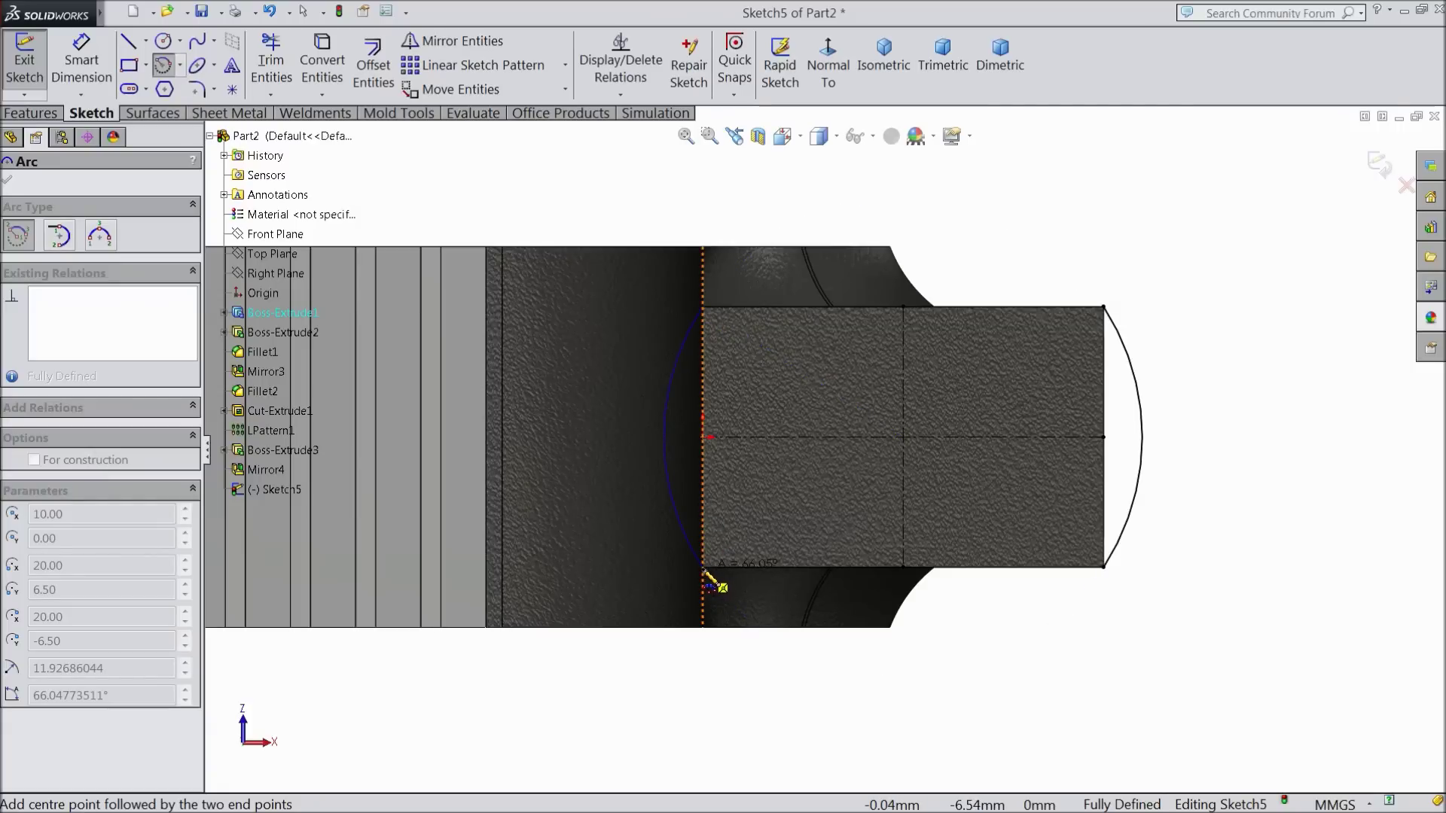
pyautogui.click(708, 581)
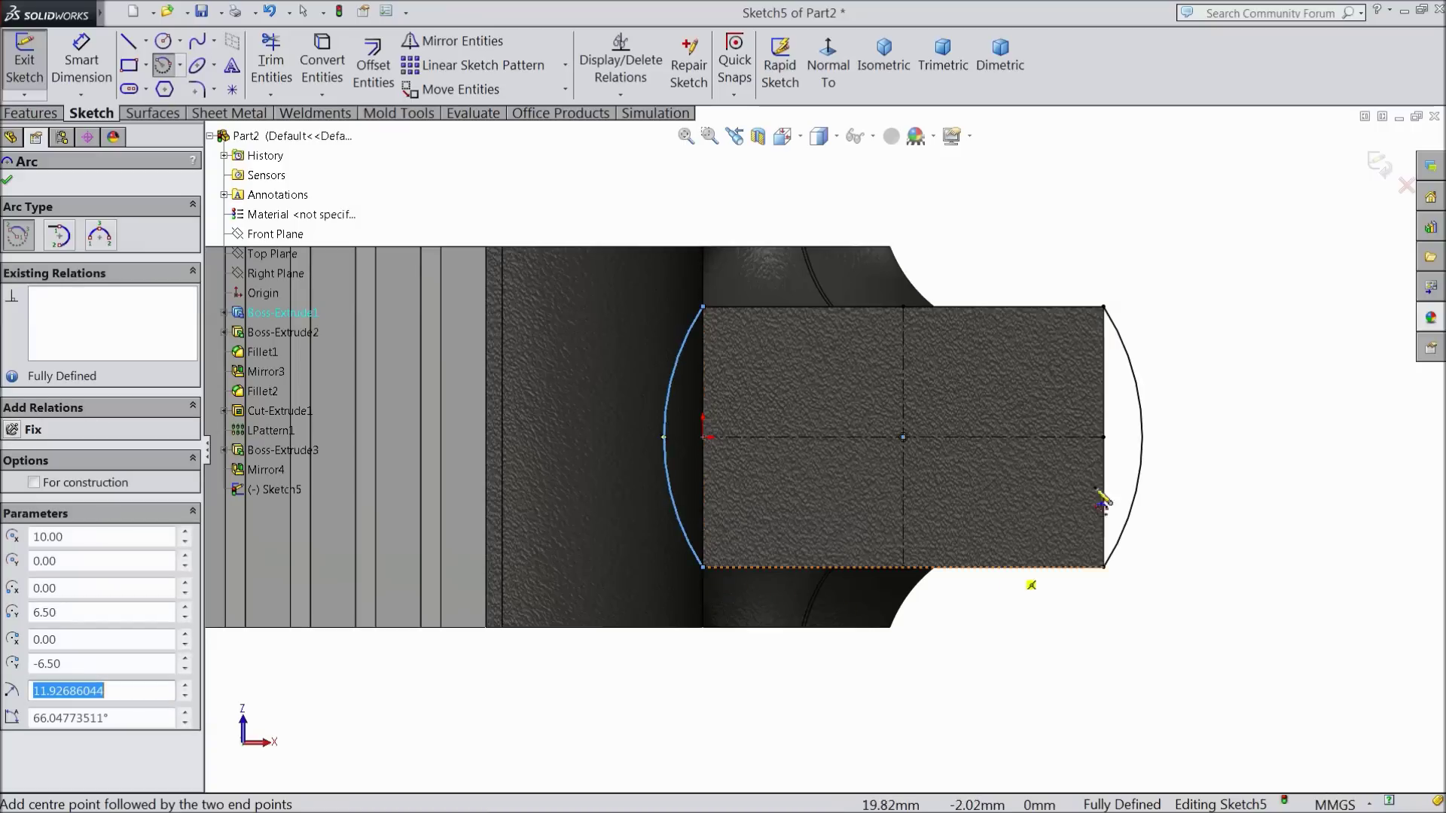
pyautogui.rightClick(1164, 247)
pyautogui.click(1205, 188)
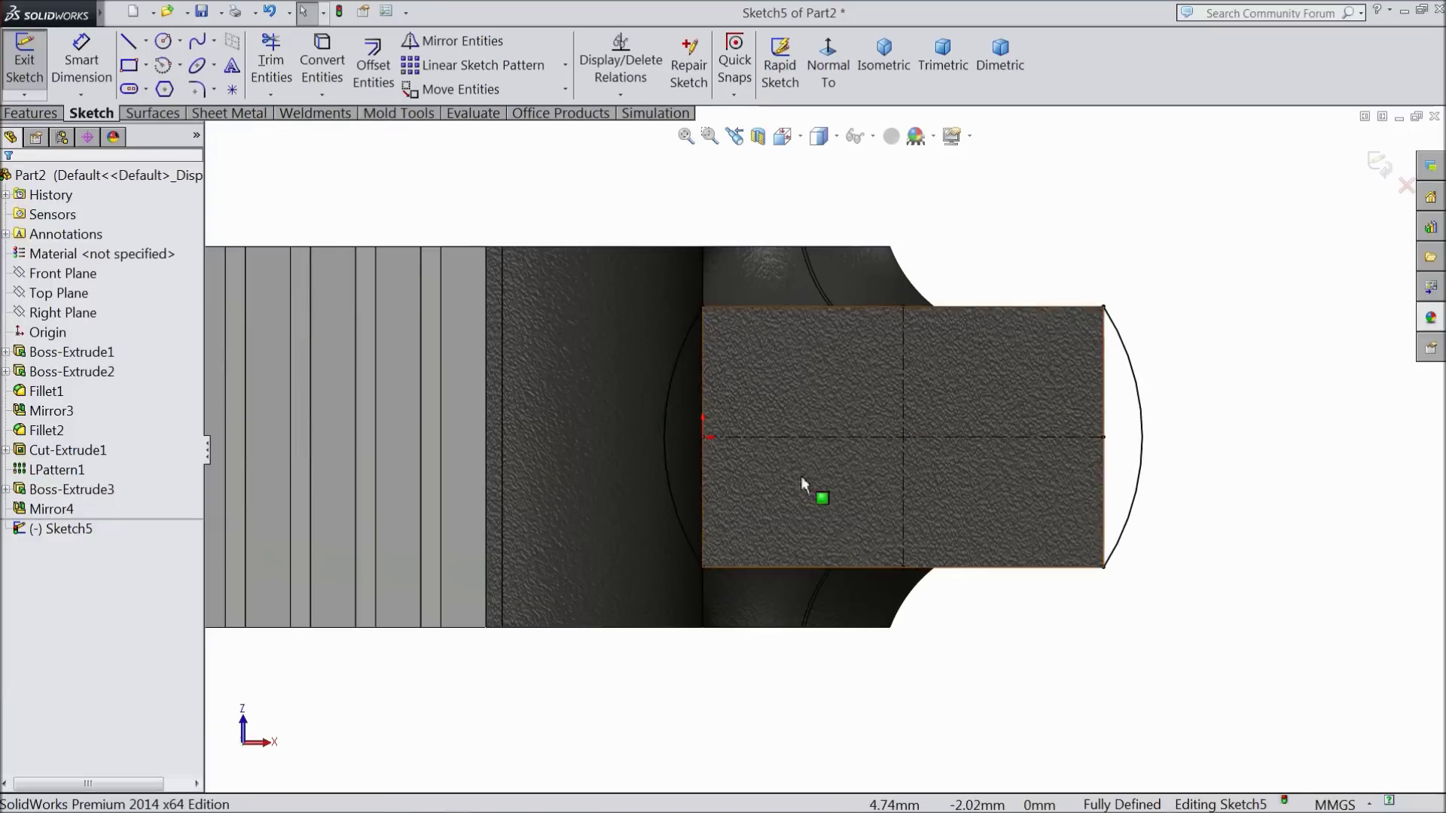
# - Examine the lower endpoint of the arc on the origin side and its existing relations
pyautogui.scroll(-3, 801, 476)
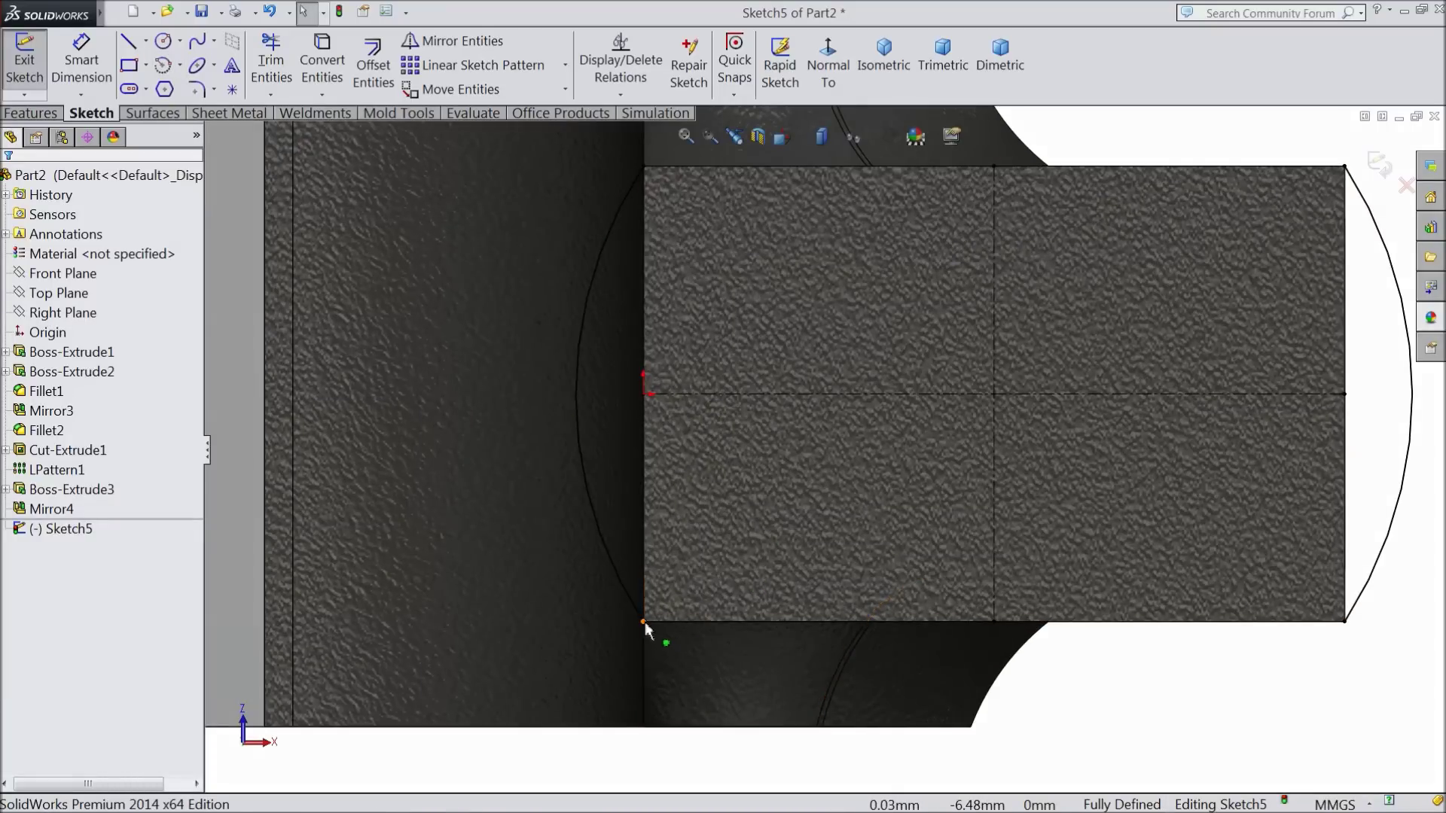
pyautogui.scroll(-10, 644, 622)
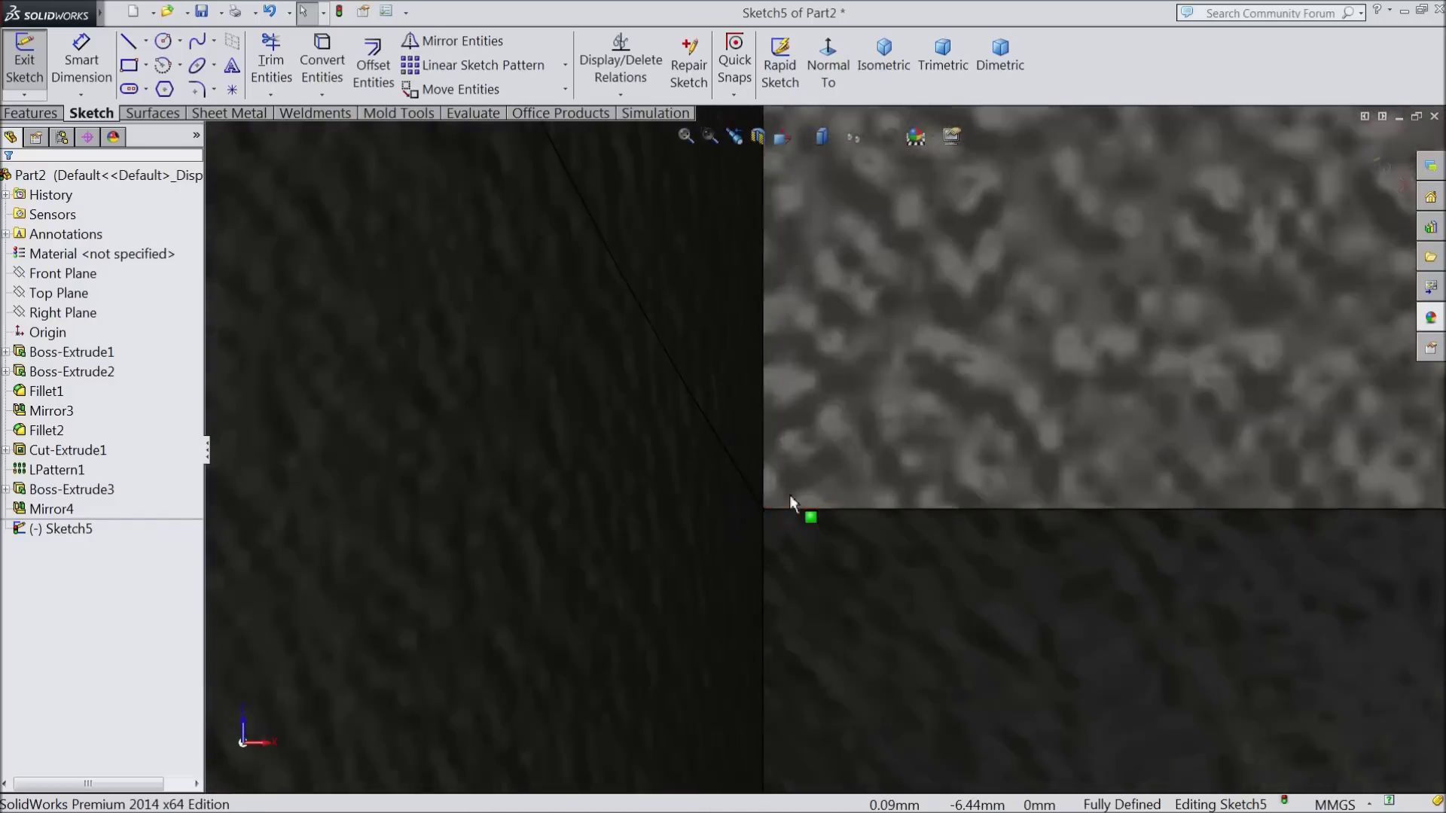
pyautogui.click(745, 510)
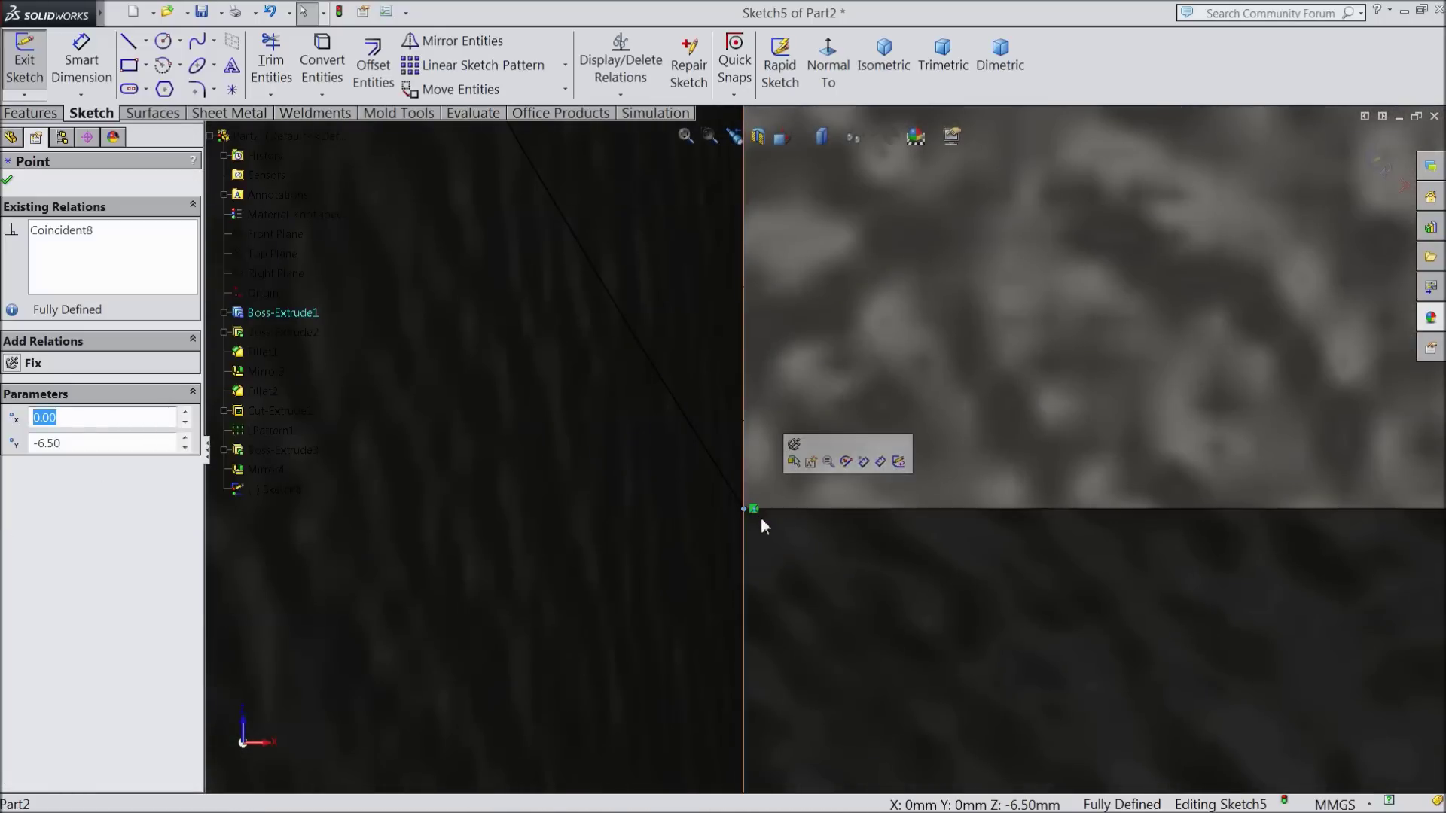
pyautogui.scroll(1, 762, 512)
pyautogui.scroll(10, 774, 480)
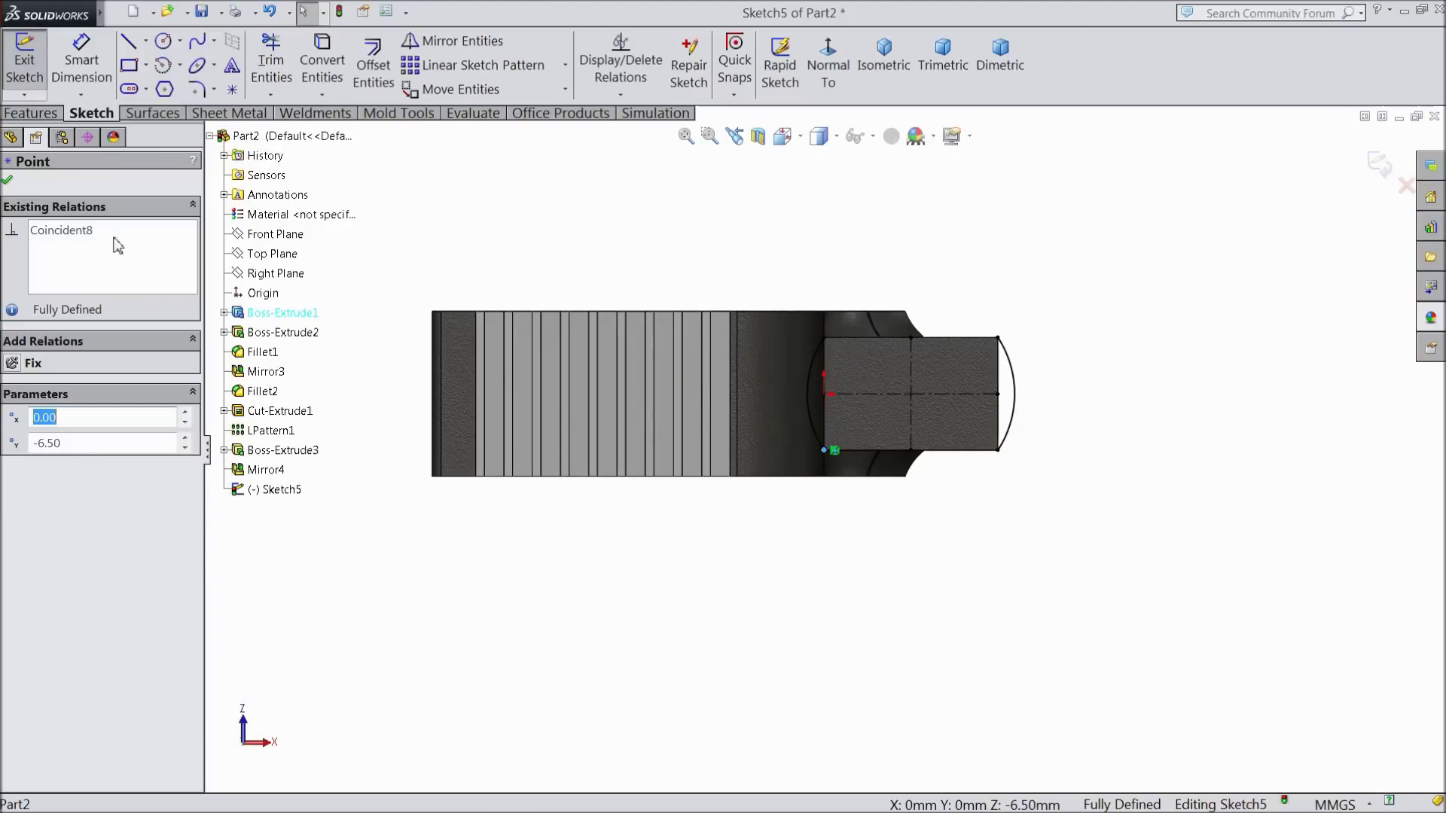
pyautogui.click(8, 180)
pyautogui.click(31, 113)
pyautogui.click(34, 66)
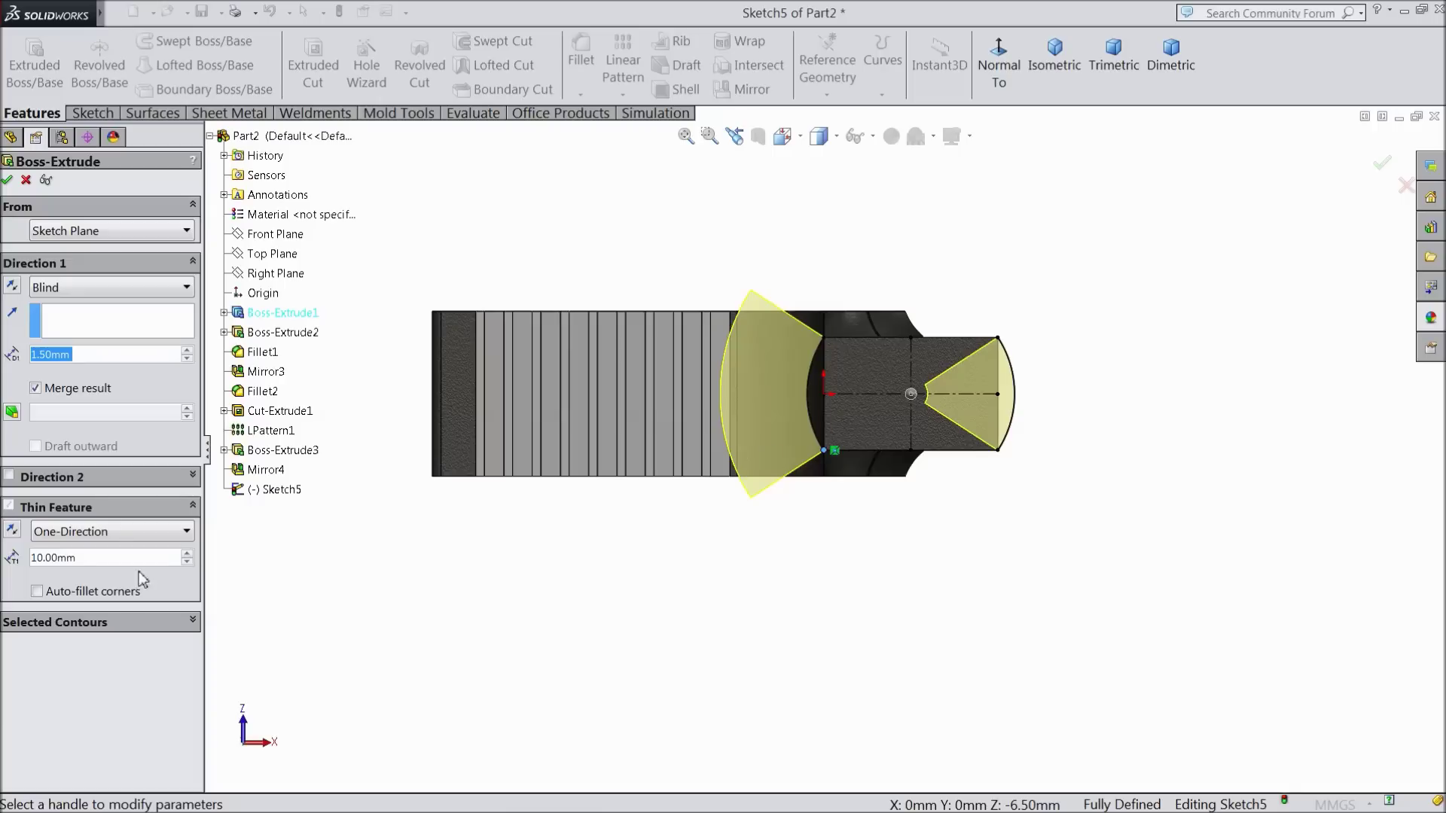
pyautogui.click(25, 181)
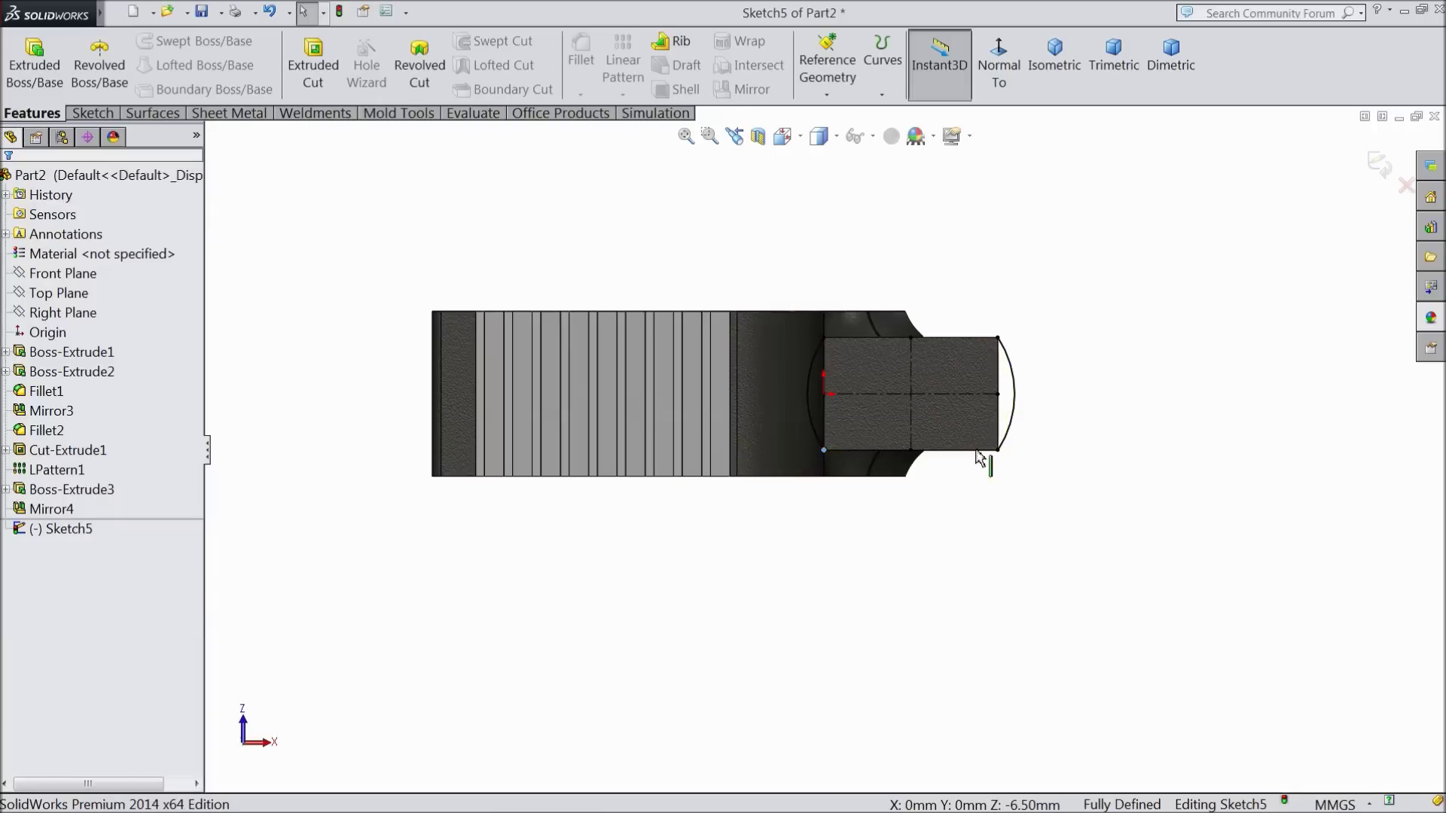
# - Examine both arcs' properties, their common centre and how their endpoints meet the end face's corners
pyautogui.scroll(5, 978, 461)
pyautogui.scroll(3, 934, 256)
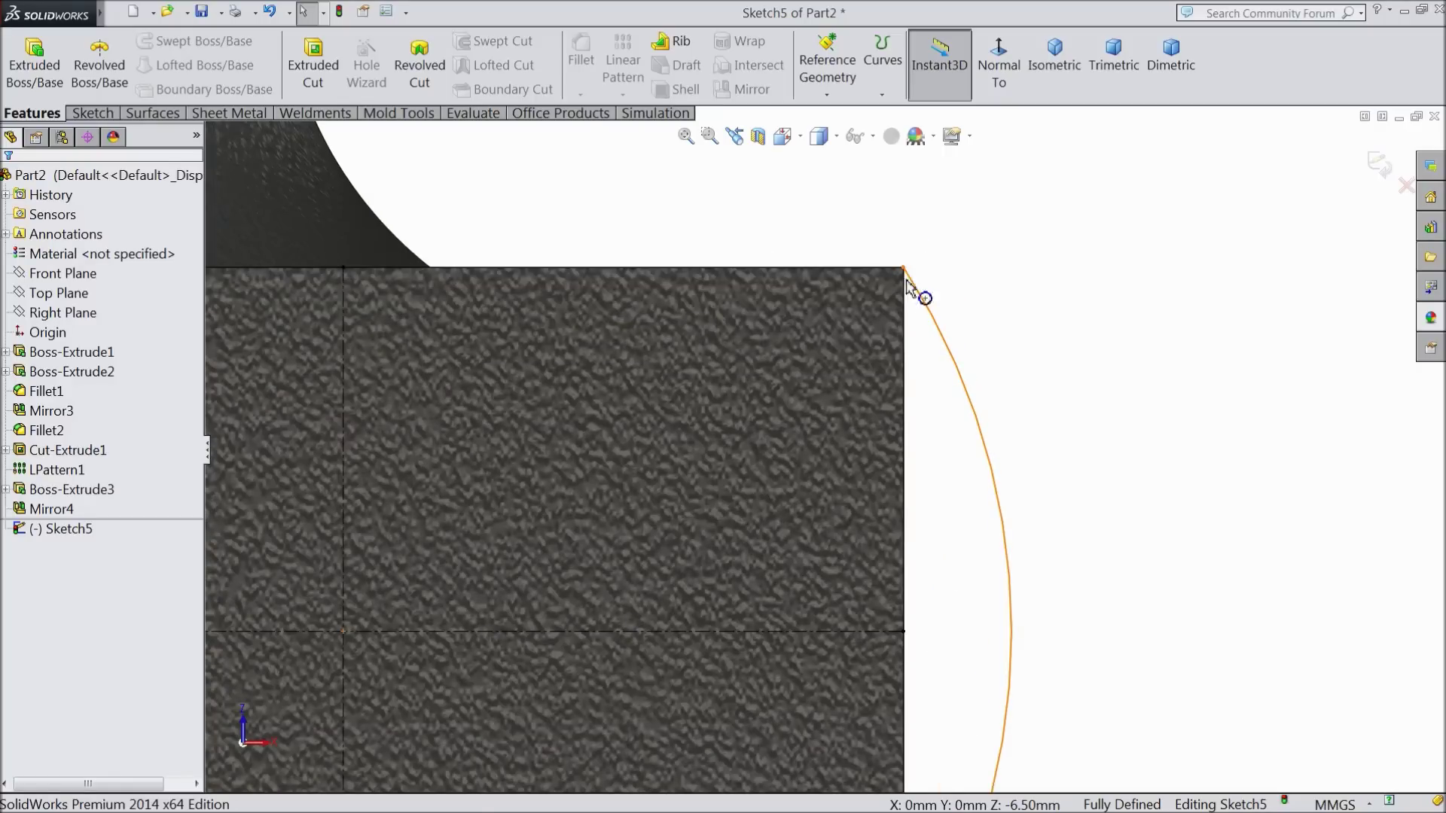
pyautogui.scroll(-5, 898, 509)
pyautogui.scroll(2, 863, 523)
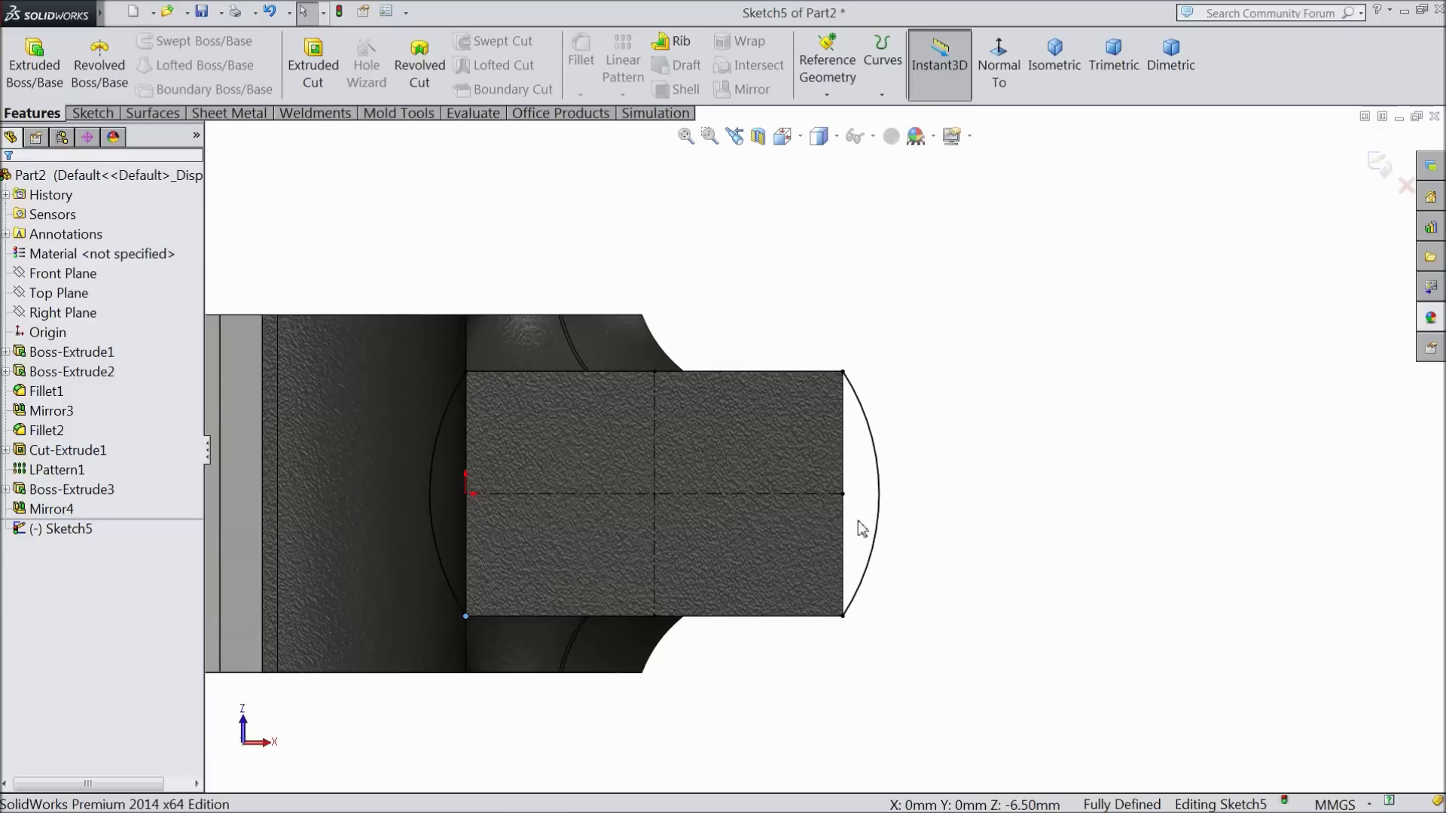
pyautogui.click(655, 495)
pyautogui.click(878, 488)
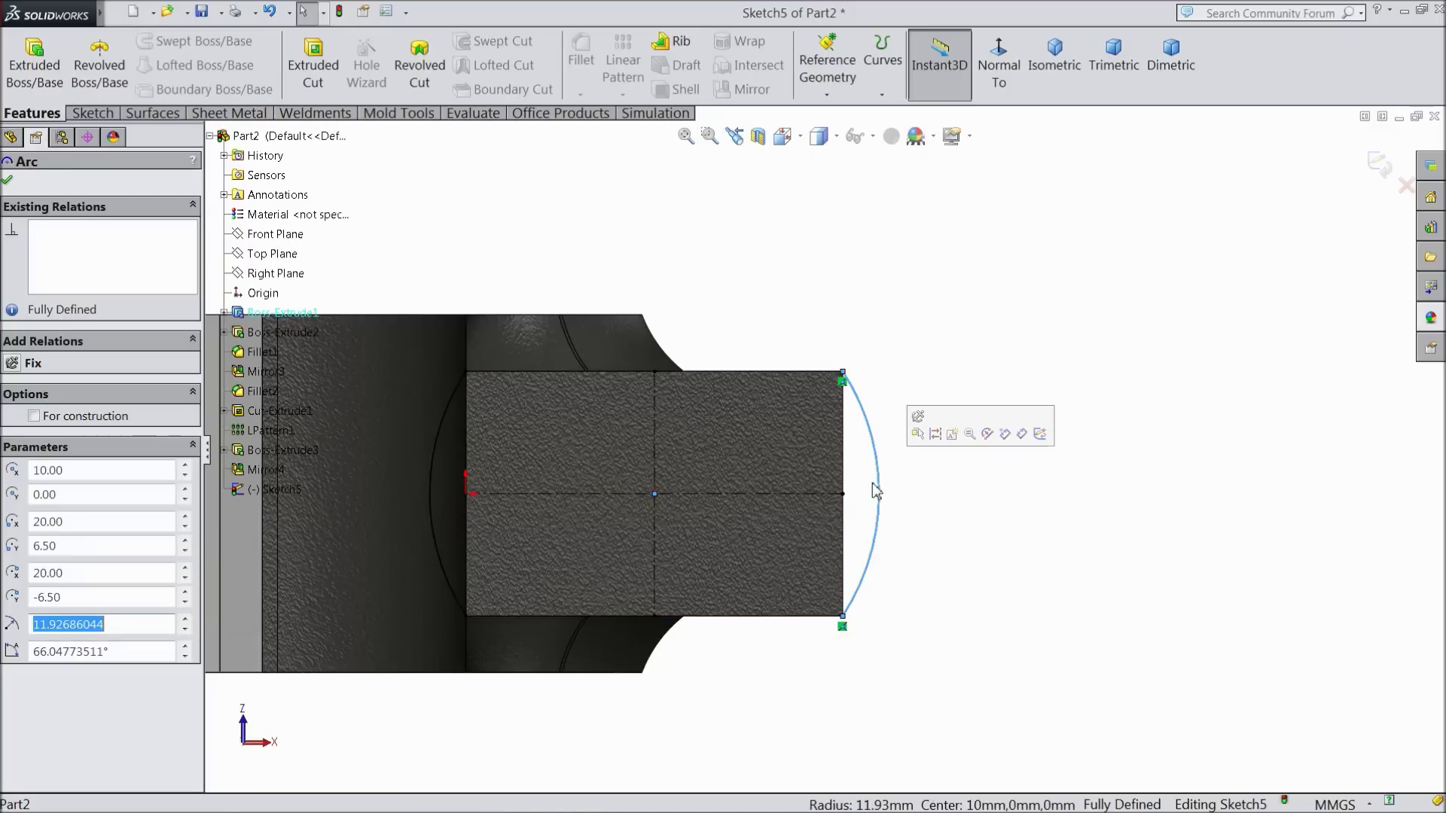
pyautogui.click(432, 467)
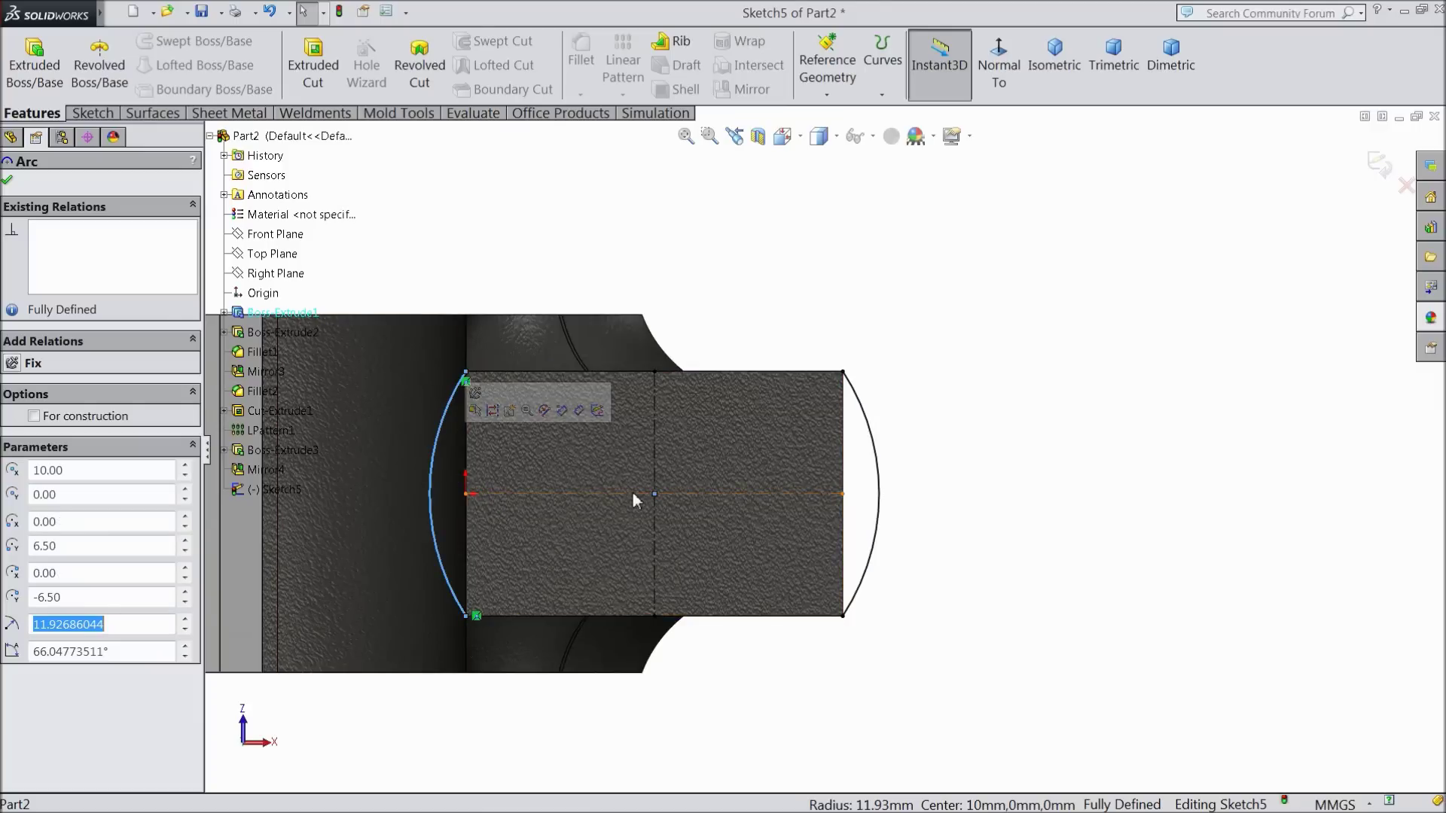
pyautogui.scroll(1, 633, 495)
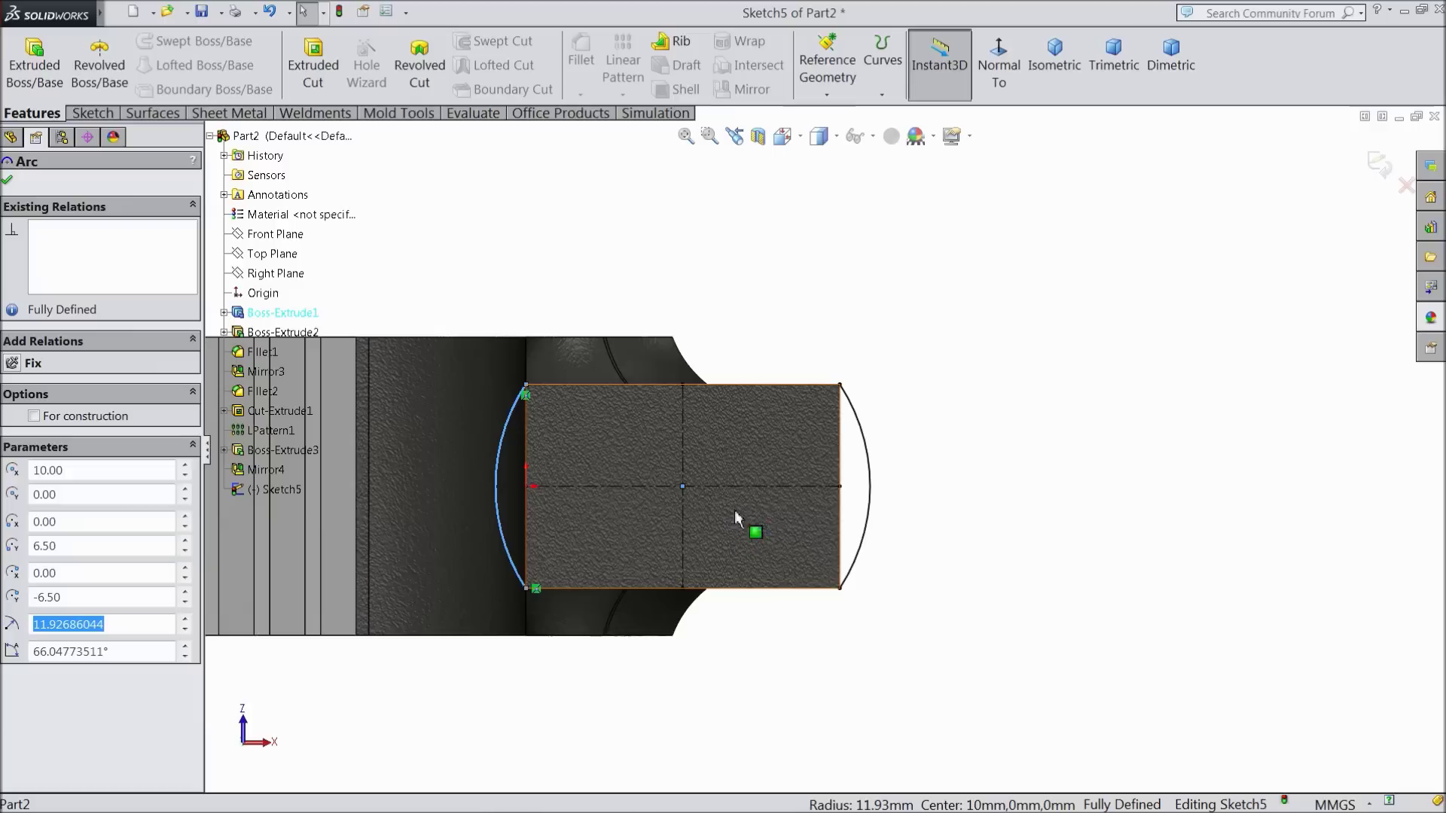
pyautogui.scroll(-5, 842, 591)
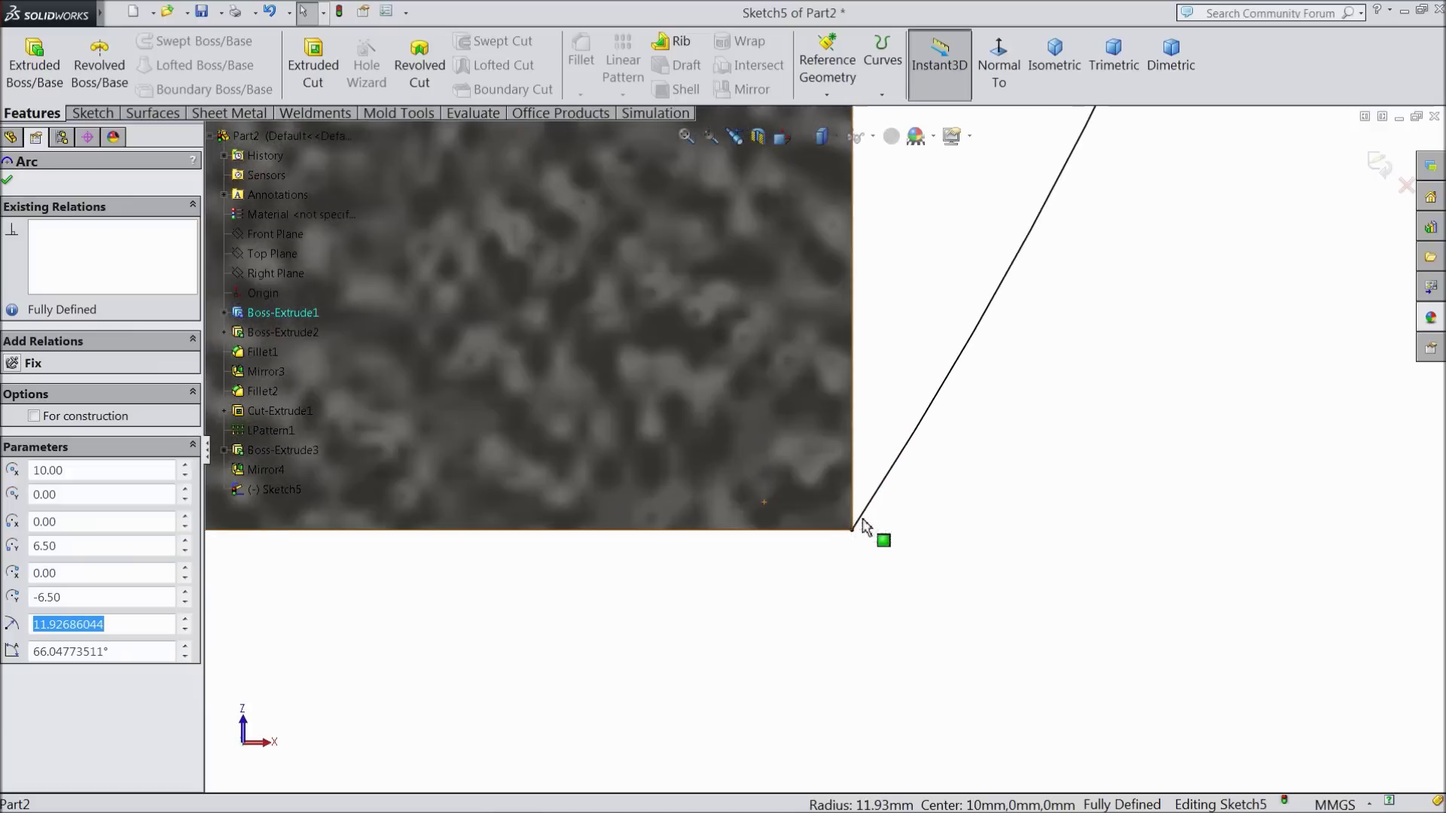
pyautogui.scroll(-8, 863, 515)
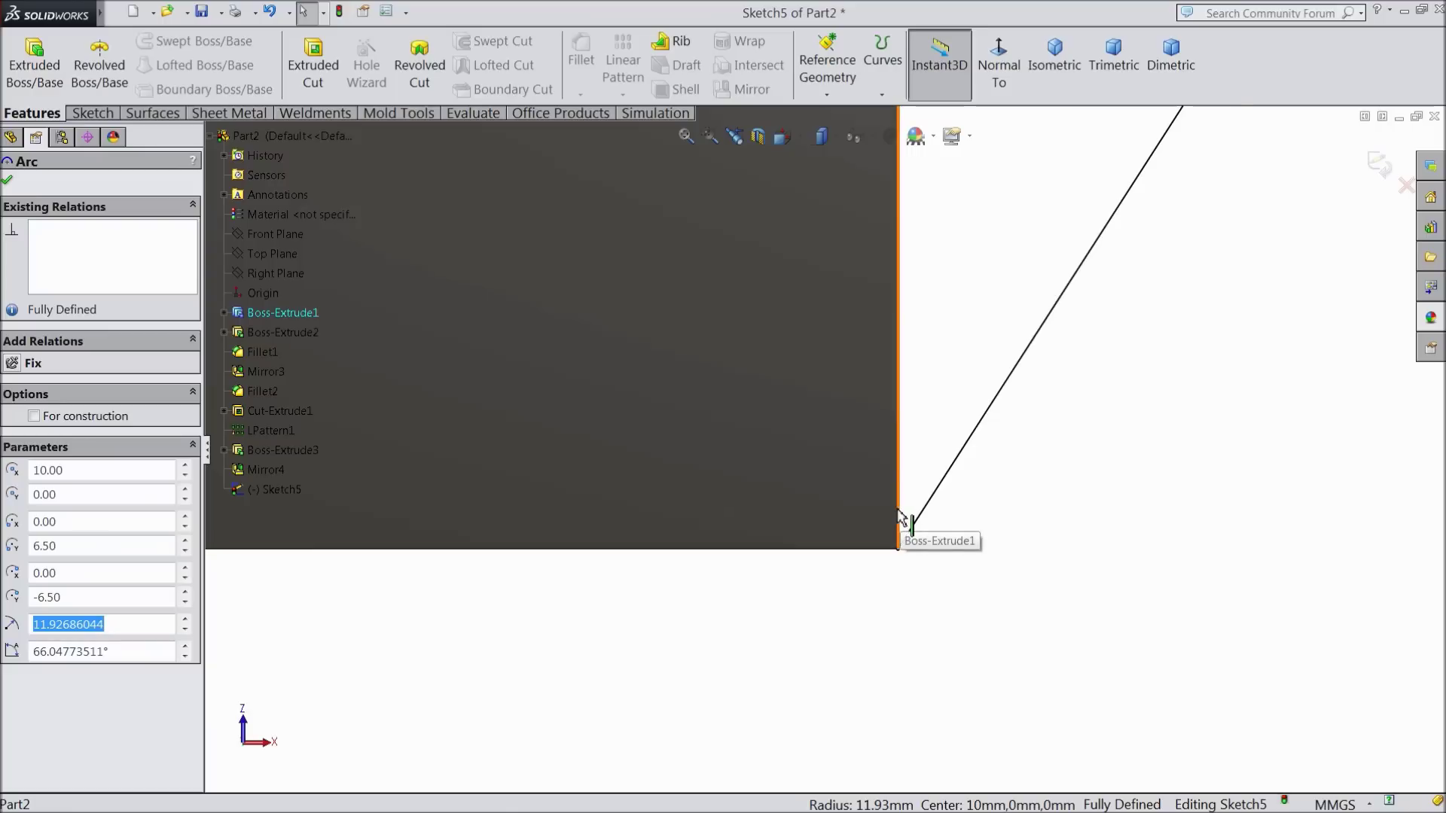
pyautogui.scroll(6, 907, 505)
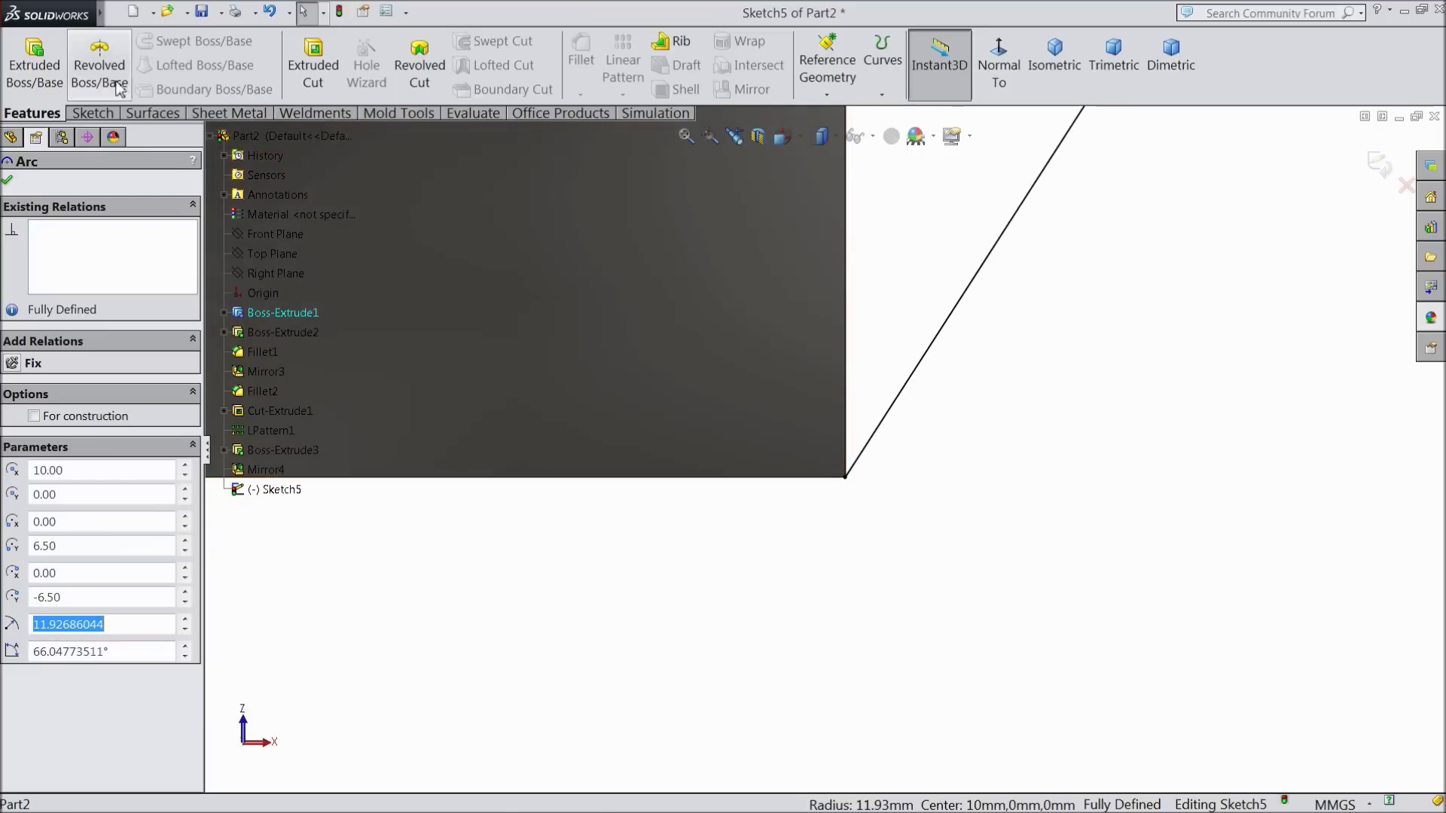
# - Draw a 13 mm vertical line joining the endpoints of the outer arc along the end face's short edge
pyautogui.click(91, 115)
pyautogui.click(129, 41)
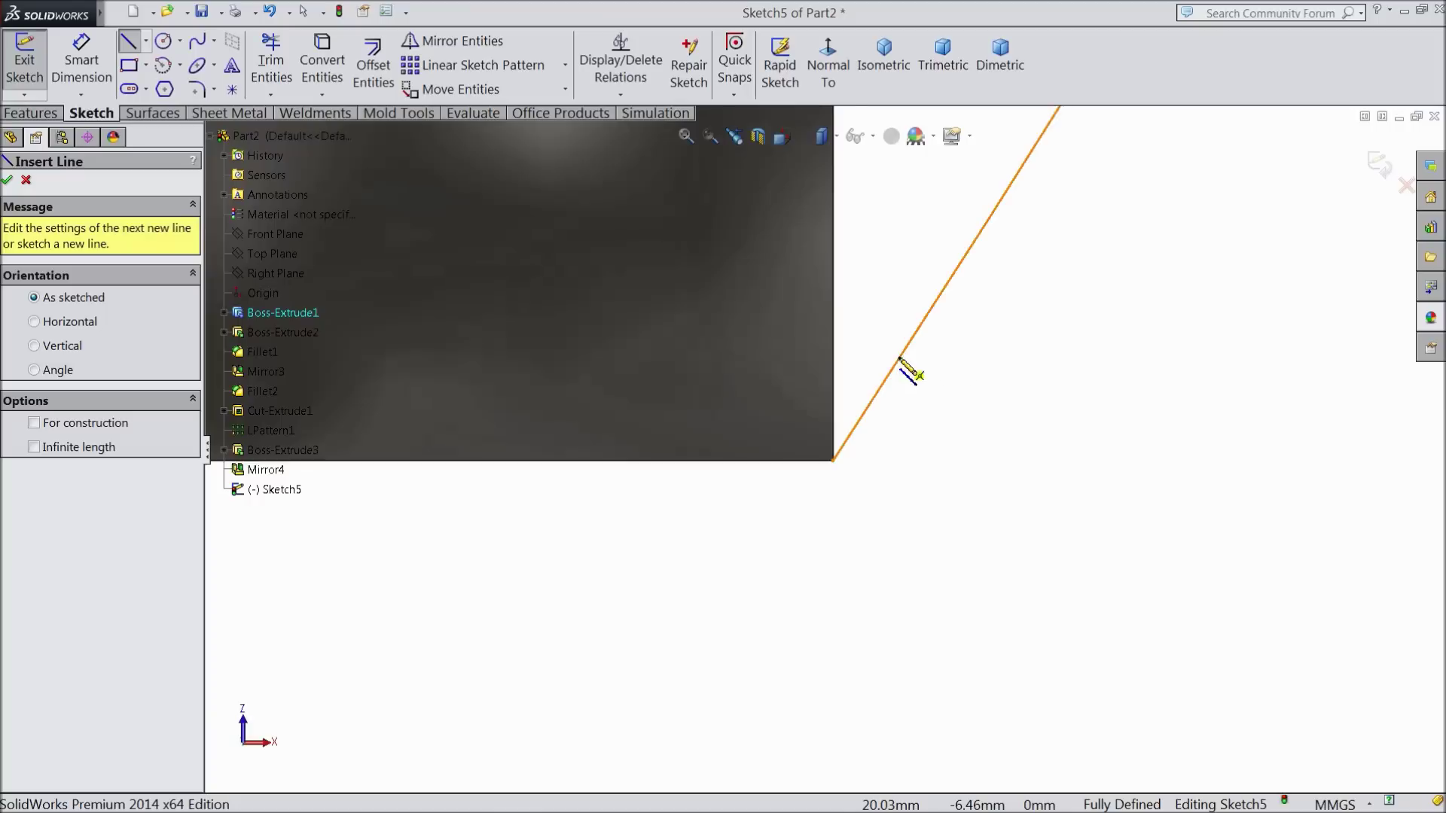
pyautogui.scroll(8, 890, 359)
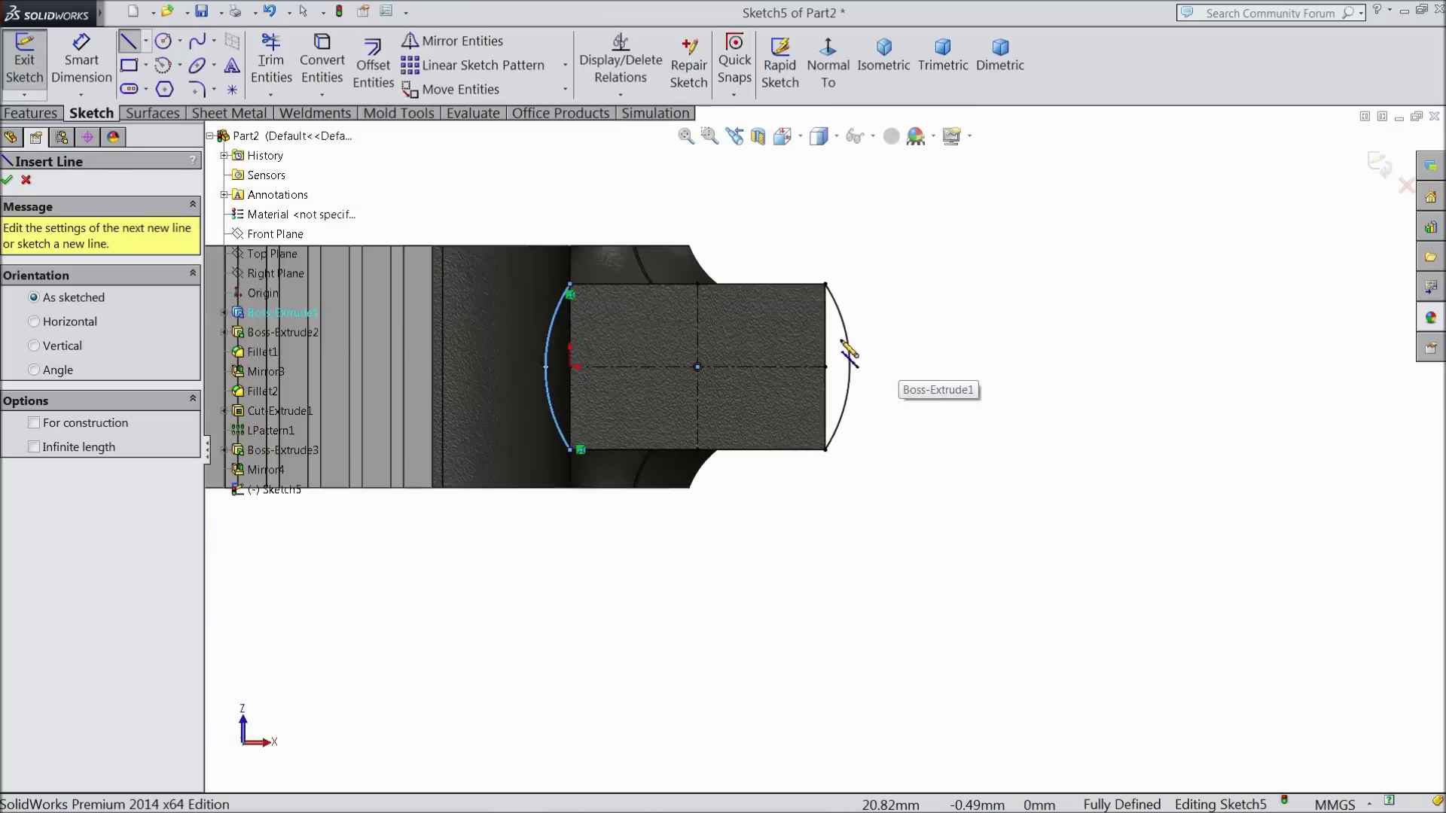
pyautogui.click(810, 272)
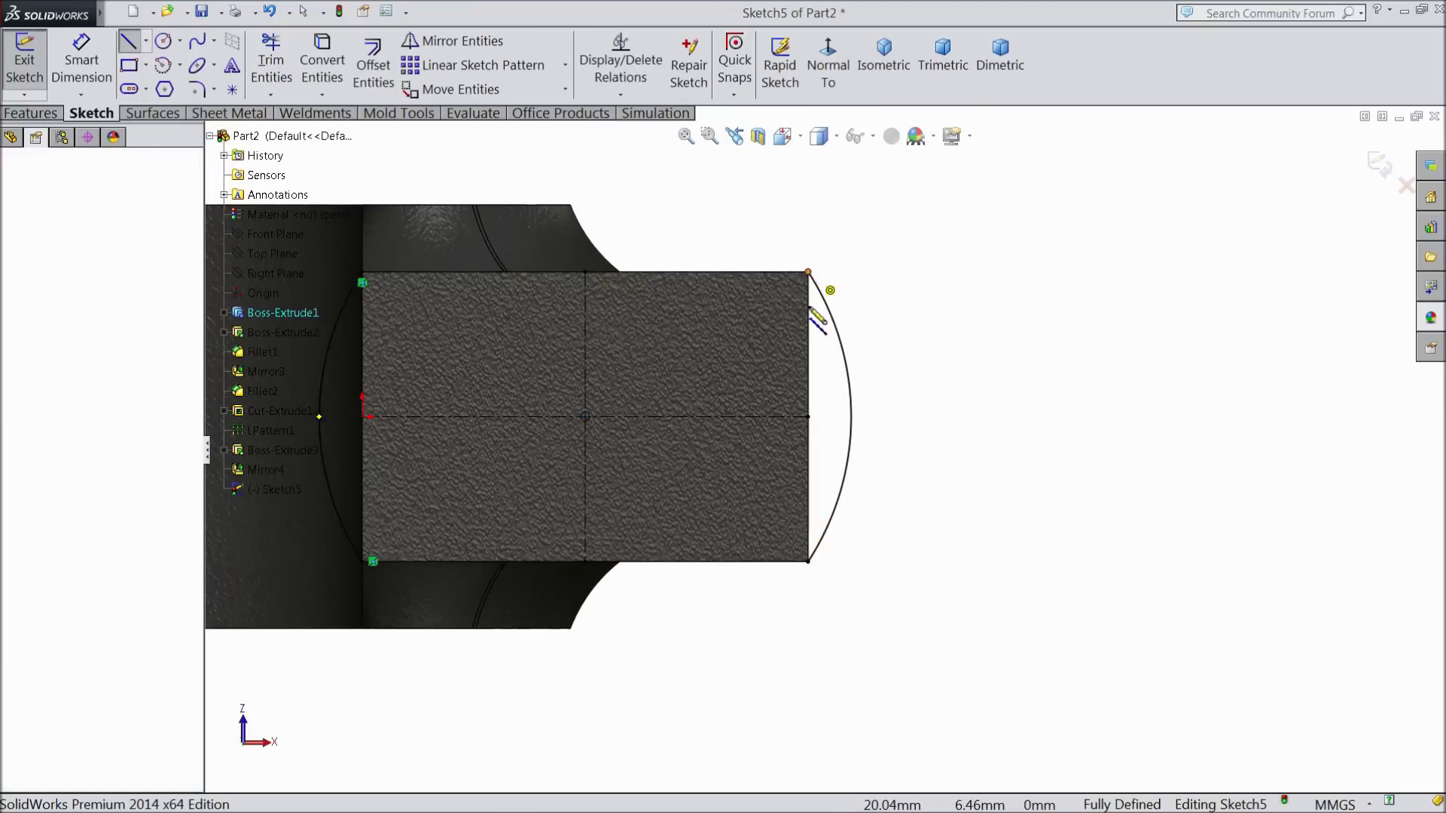
pyautogui.click(809, 561)
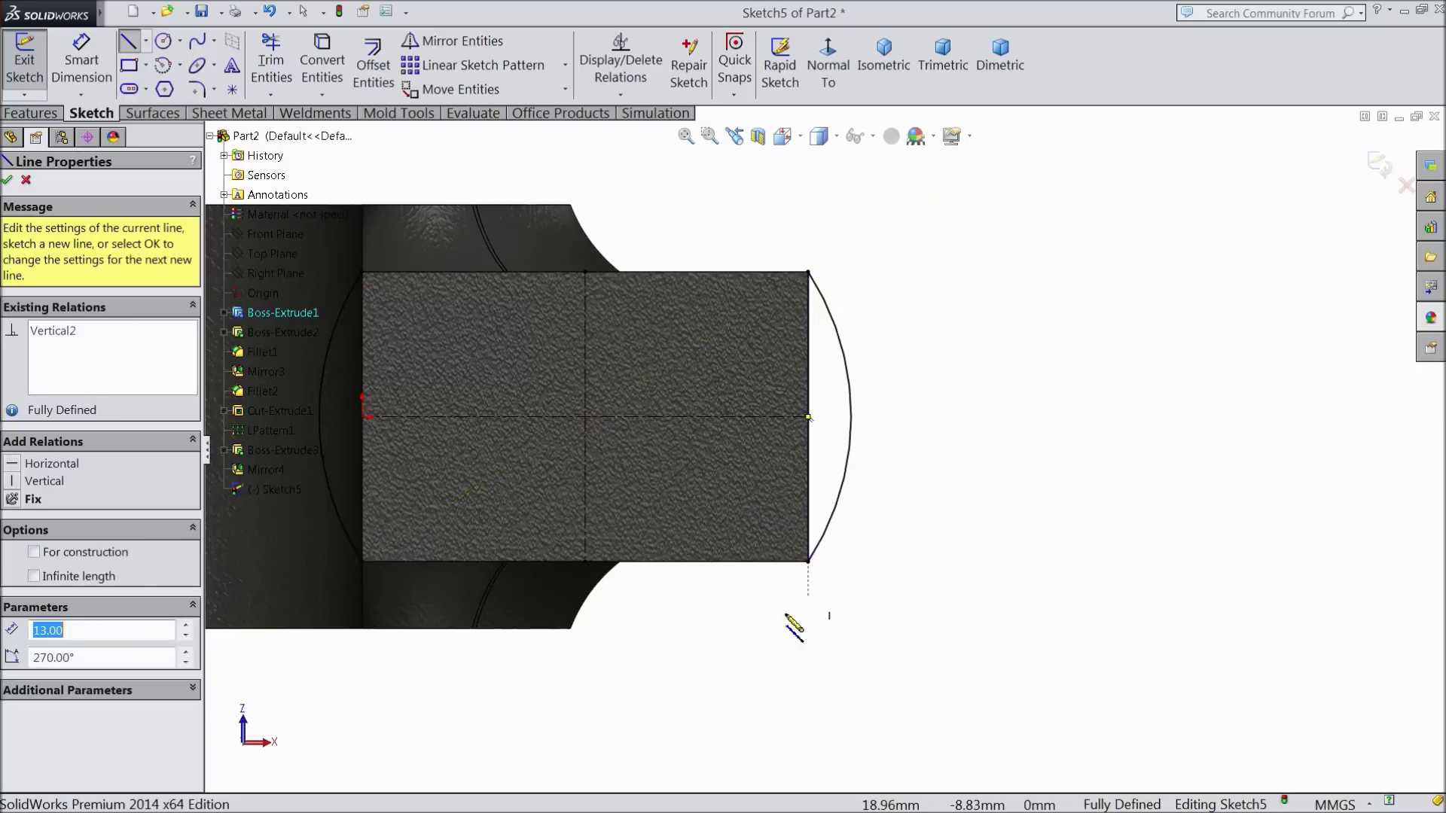
# - Close the origin-side arc with a 13 mm vertical line between its two endpoints and finish the Line command
pyautogui.scroll(-3, 533, 384)
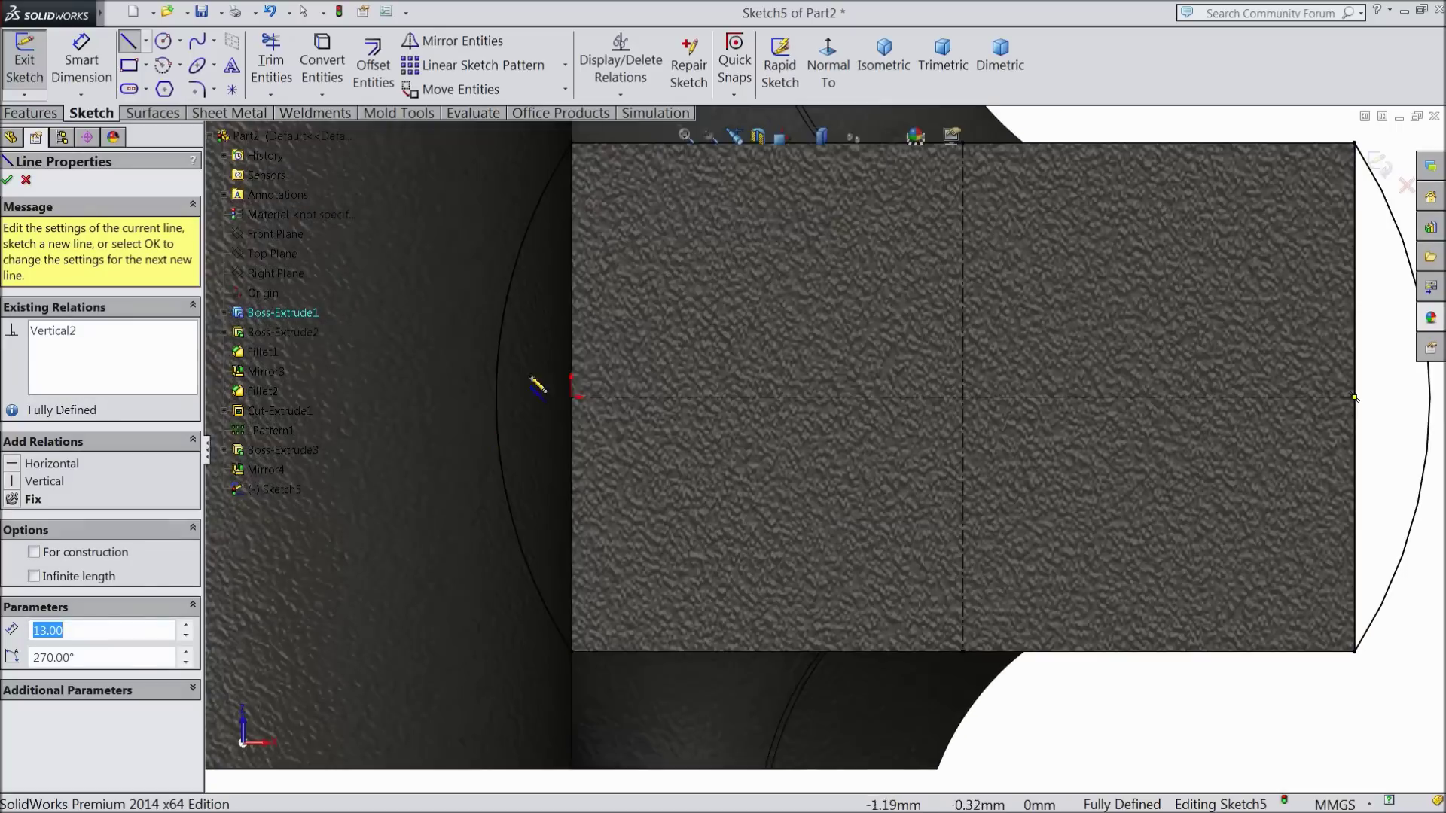
pyautogui.click(572, 144)
pyautogui.click(572, 649)
pyautogui.click(573, 653)
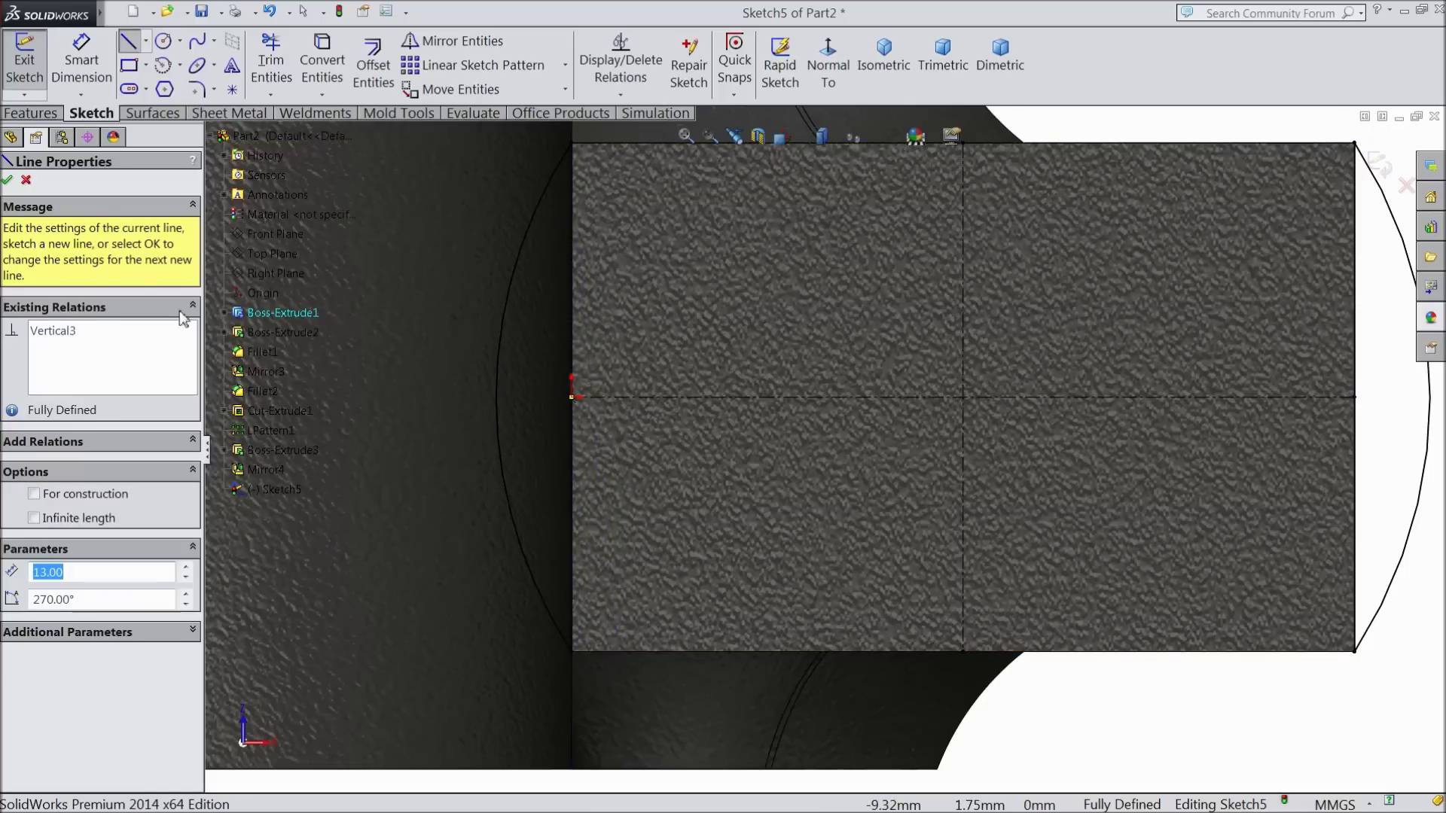
pyautogui.click(10, 183)
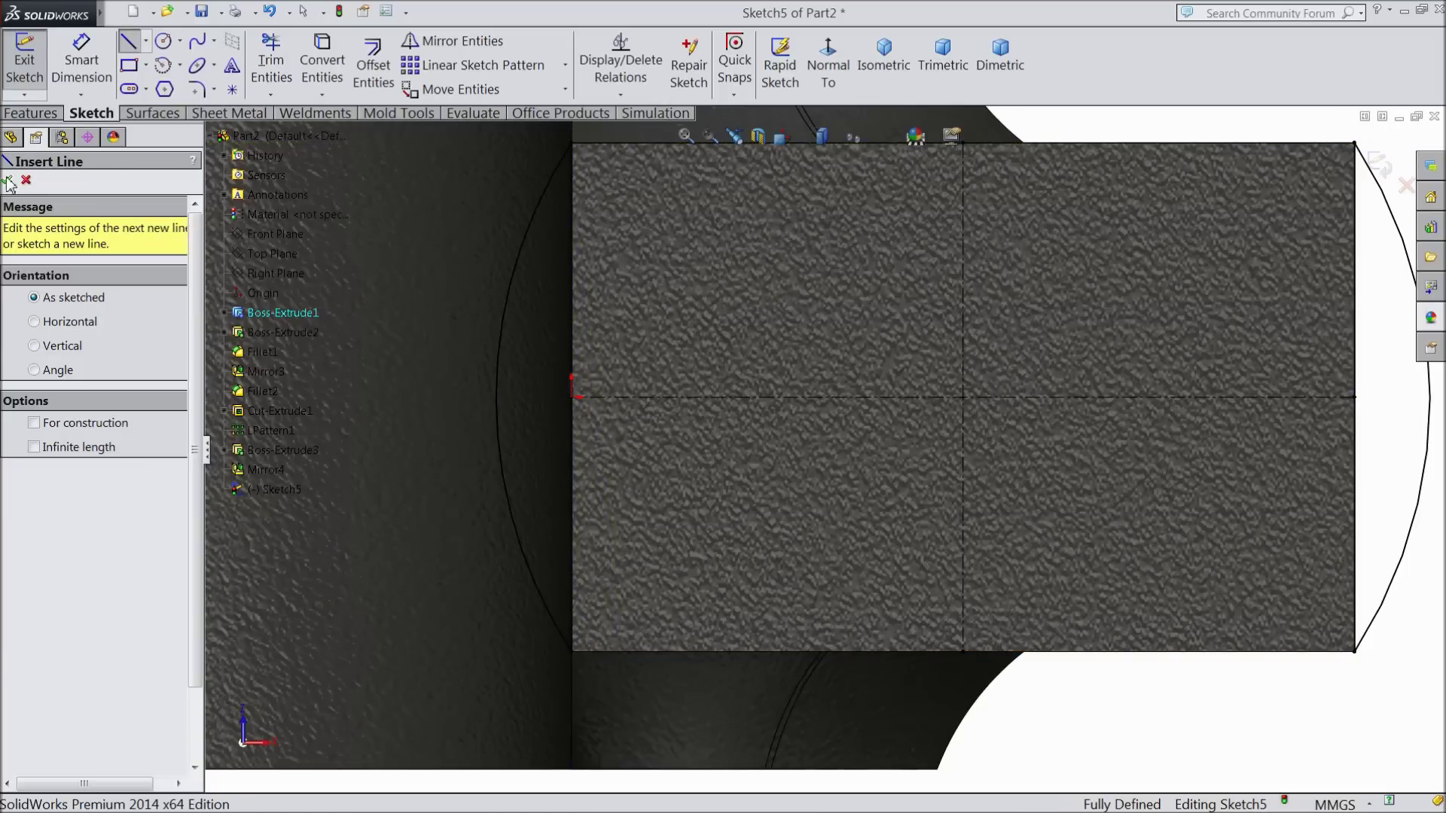
pyautogui.click(11, 180)
# - Extrude both arc segments along the shank as a merged boss, Up To Vertex, ending at the white frame's hook-side edge
pyautogui.click(31, 113)
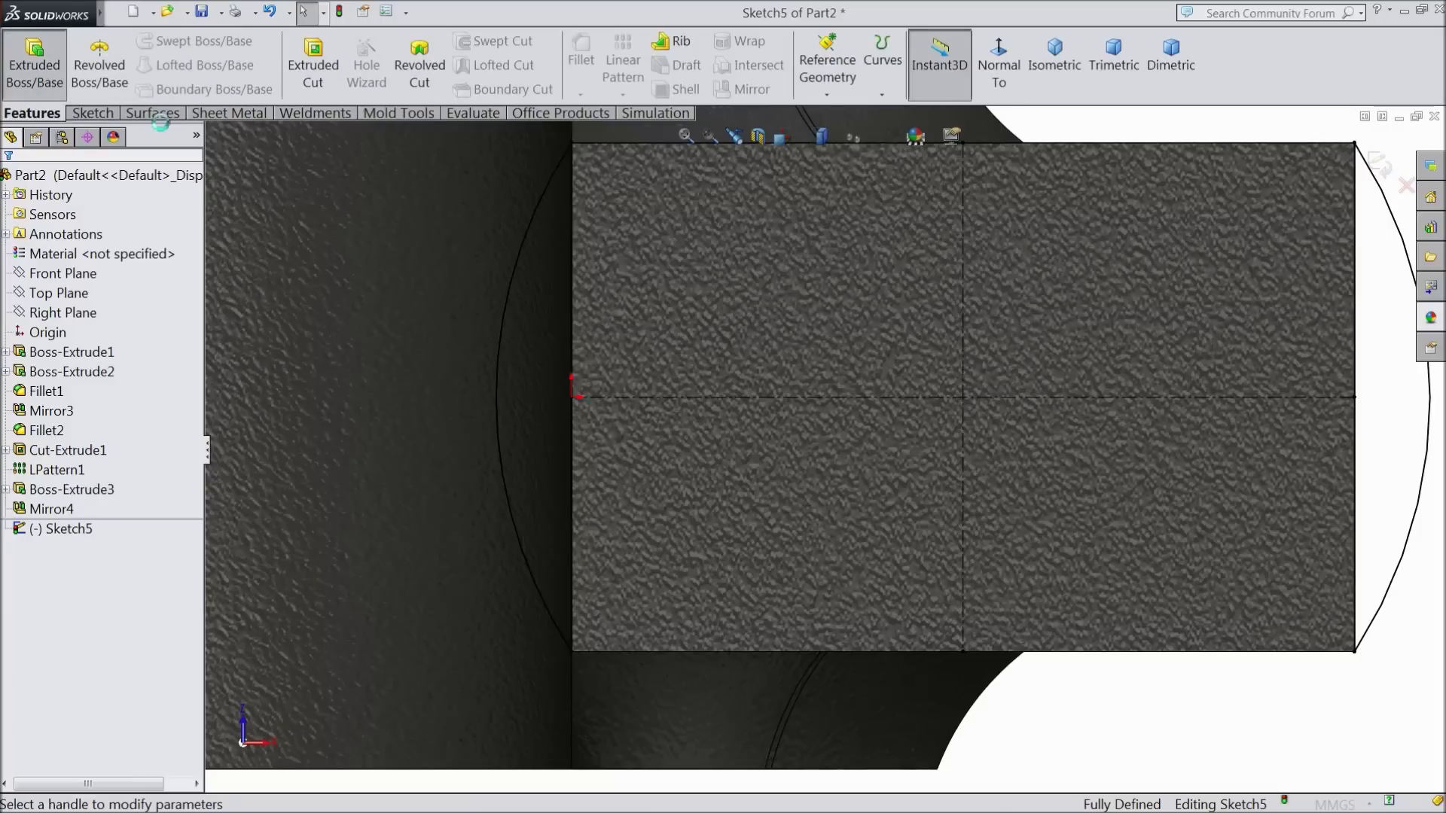
pyautogui.scroll(-6, 814, 429)
pyautogui.moveTo(817, 287); pyautogui.dragTo(840, 433, button='middle')
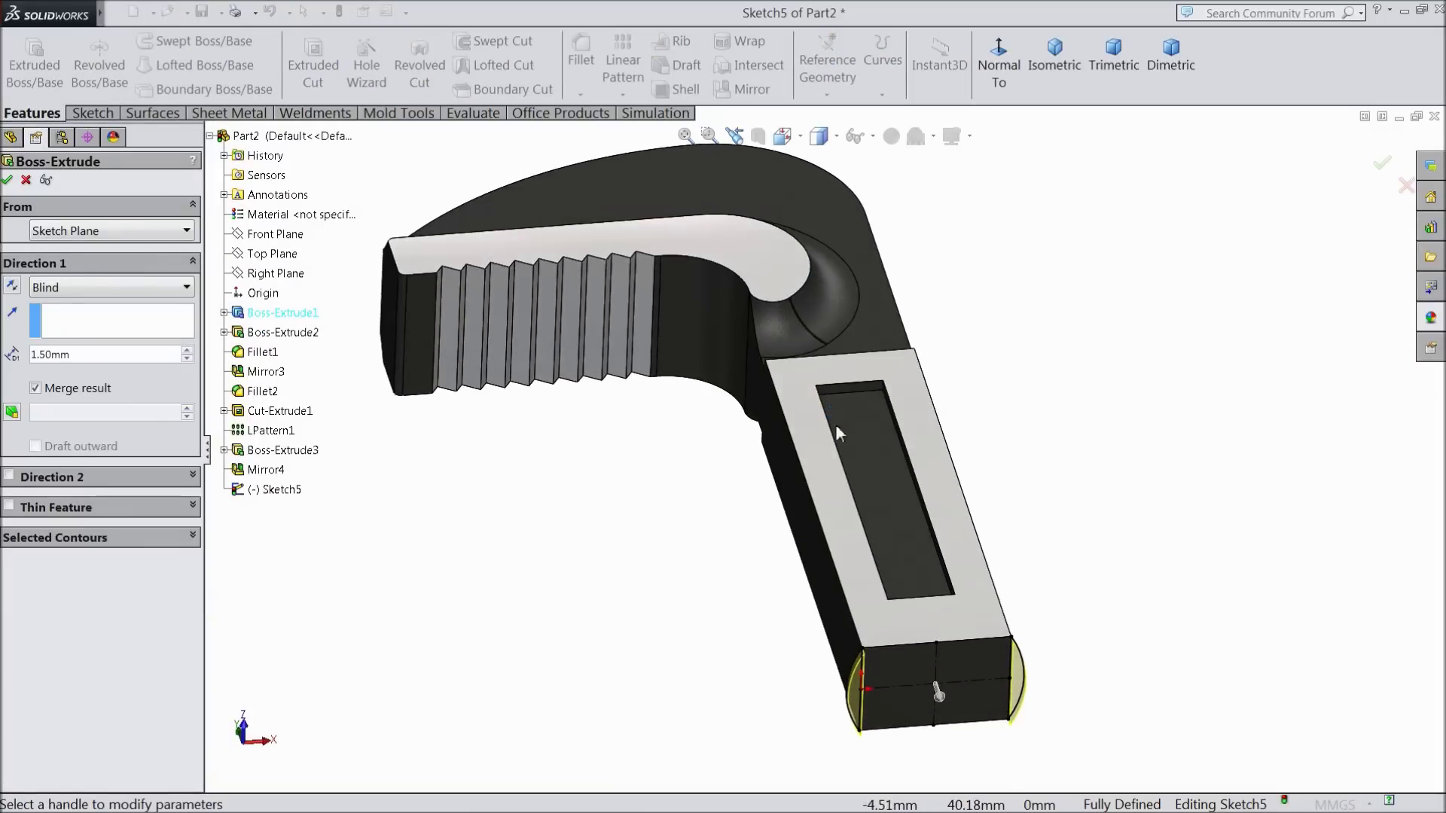
pyautogui.click(122, 286)
pyautogui.click(105, 340)
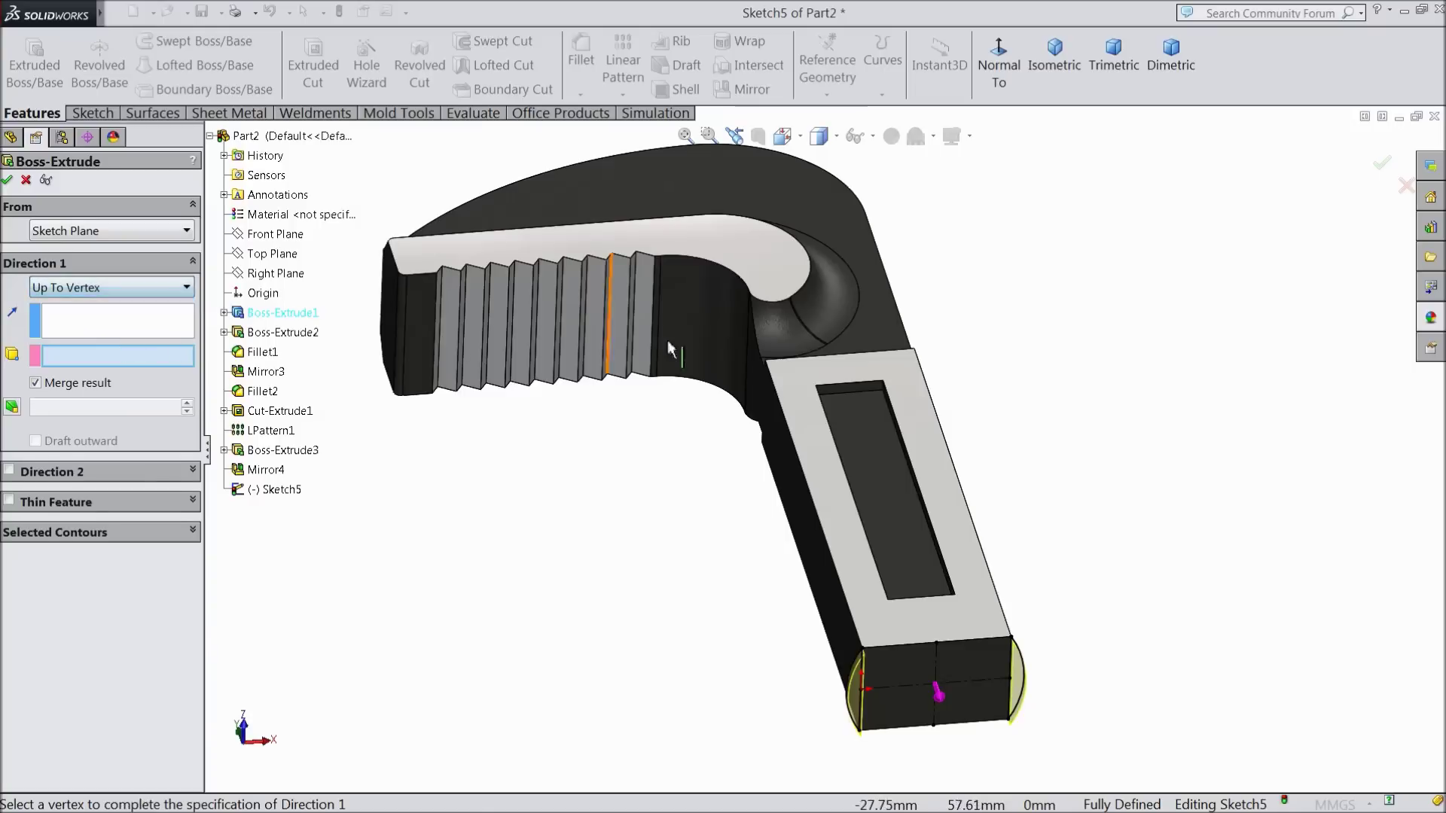
pyautogui.click(847, 364)
pyautogui.moveTo(930, 342); pyautogui.dragTo(976, 507, button='middle')
pyautogui.scroll(-6, 845, 407)
pyautogui.moveTo(826, 420); pyautogui.dragTo(803, 522, button='middle')
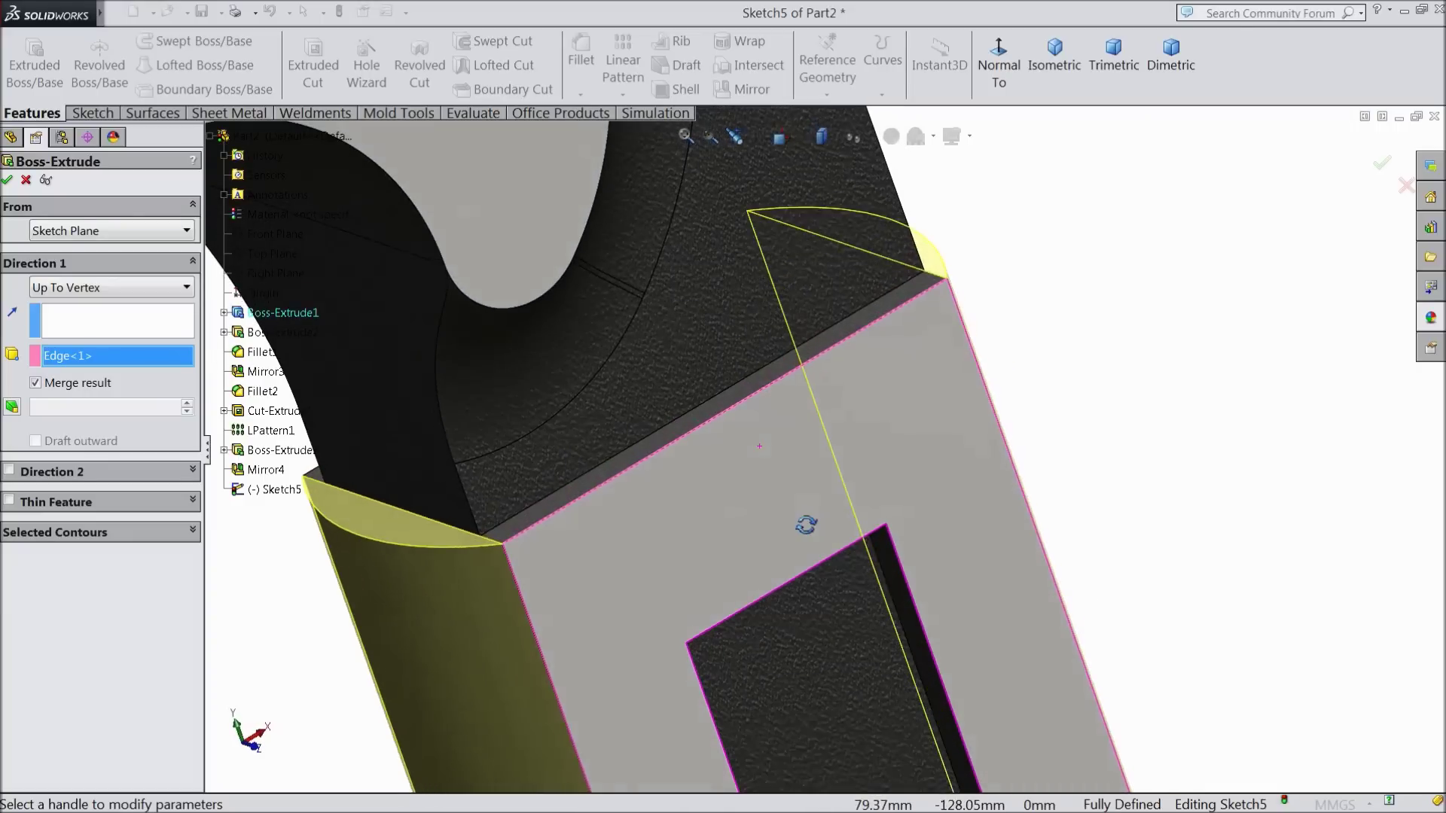
pyautogui.click(6, 182)
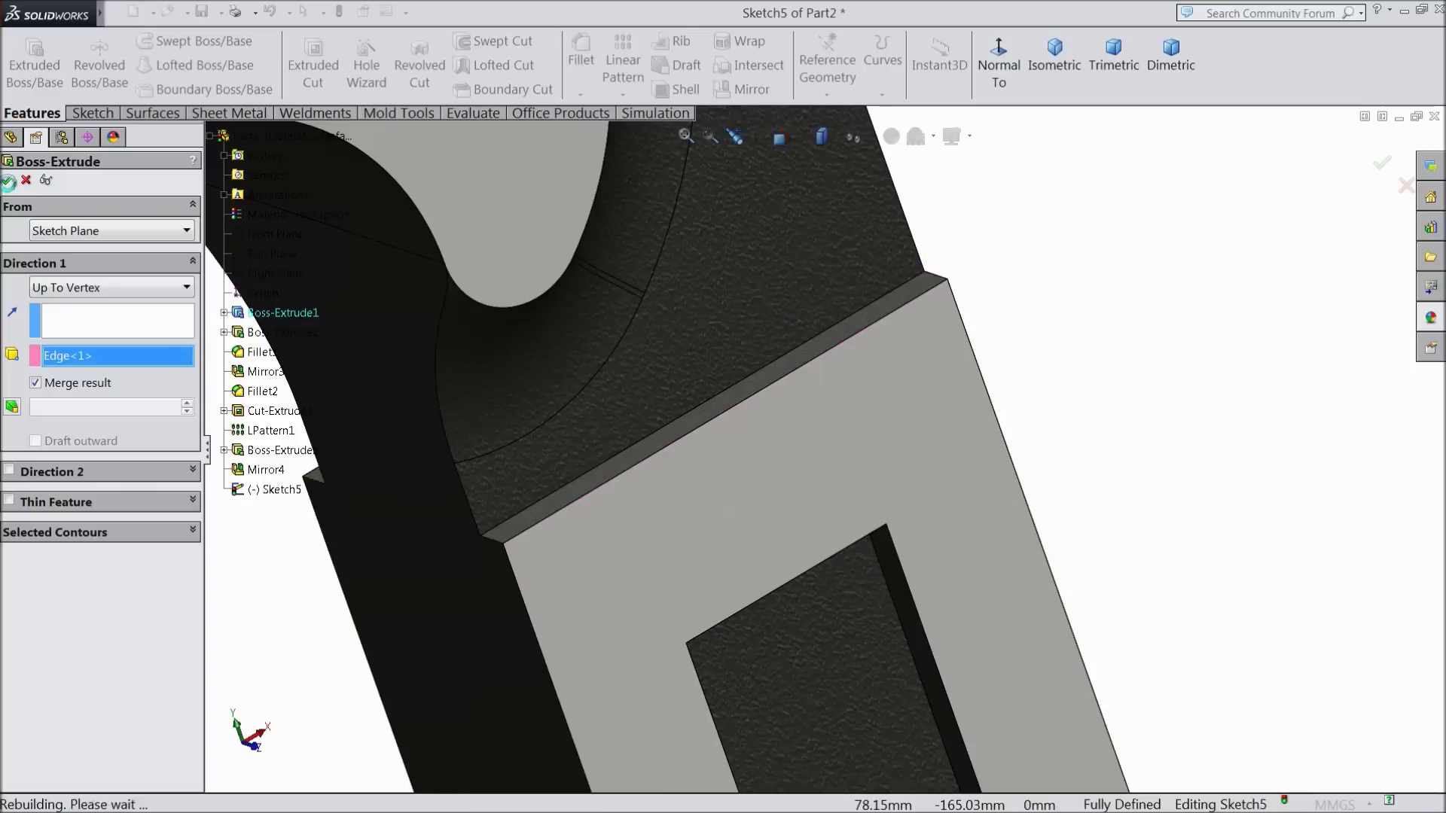
# - Fillet the edges of both white frame faces on opposite sides of the shank with a 0.50 mm constant radius
pyautogui.scroll(10, 682, 446)
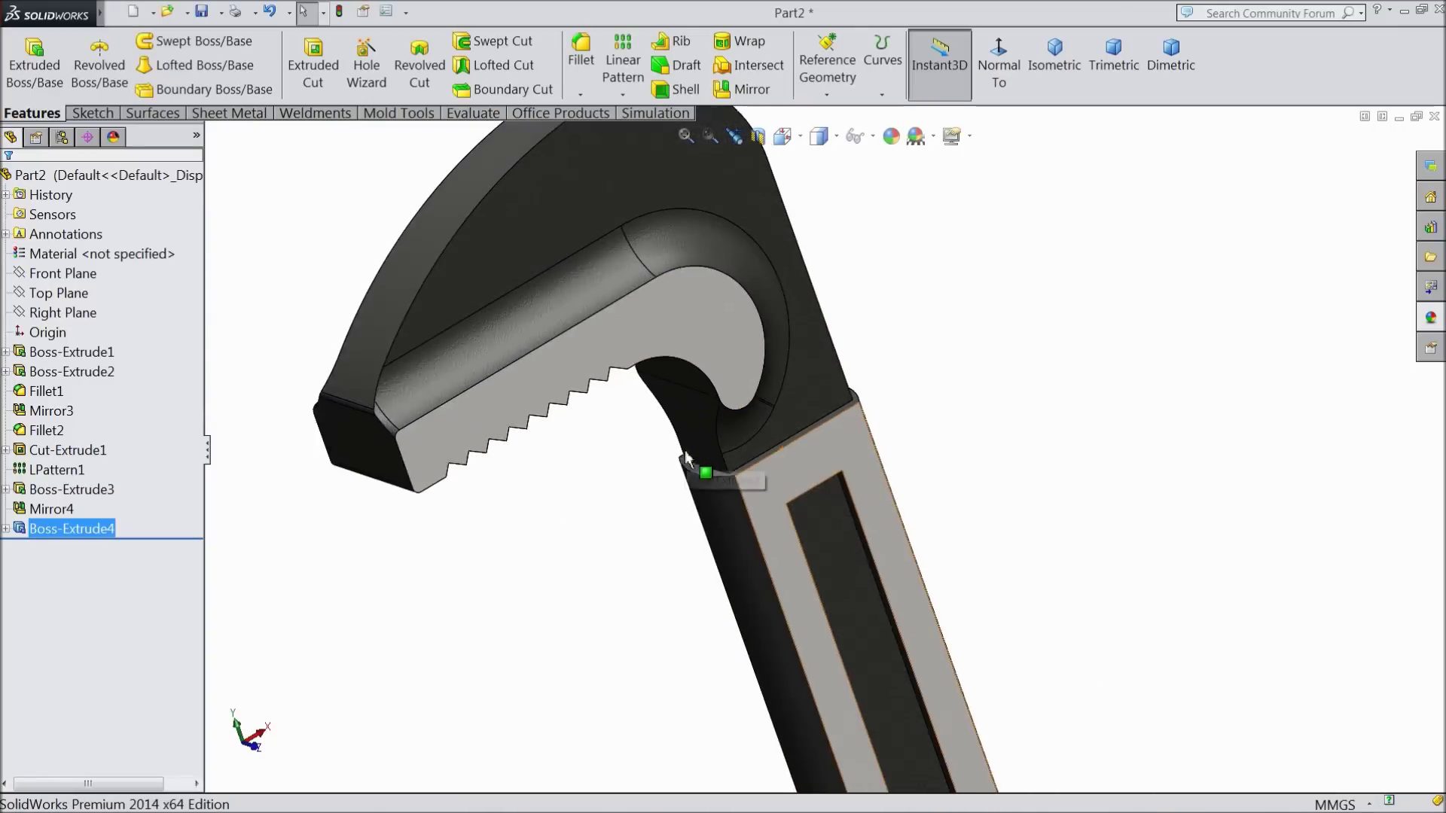
pyautogui.scroll(-4, 633, 532)
pyautogui.scroll(-3, 866, 541)
pyautogui.moveTo(866, 541); pyautogui.dragTo(839, 602, button='middle')
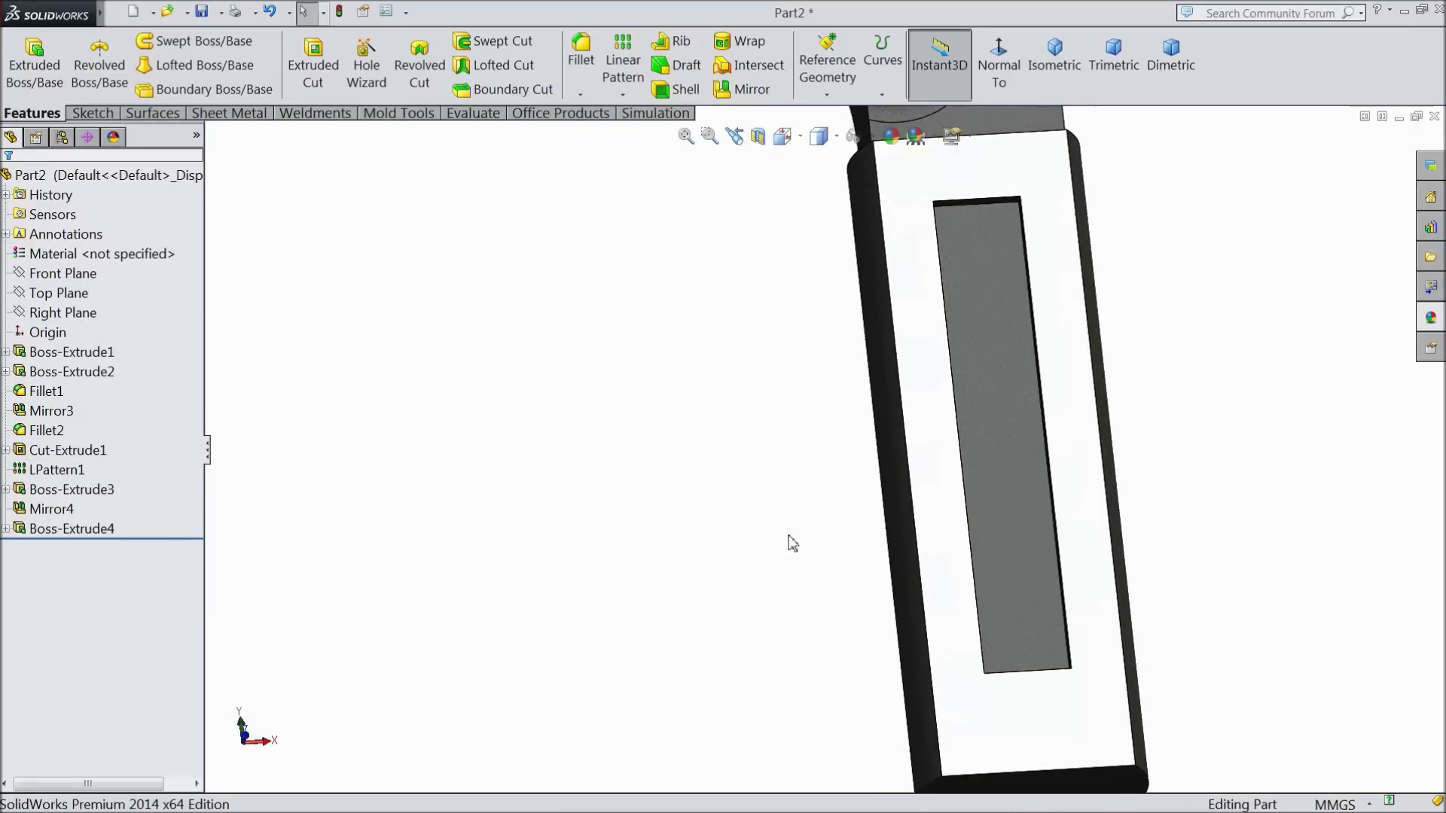
pyautogui.click(579, 60)
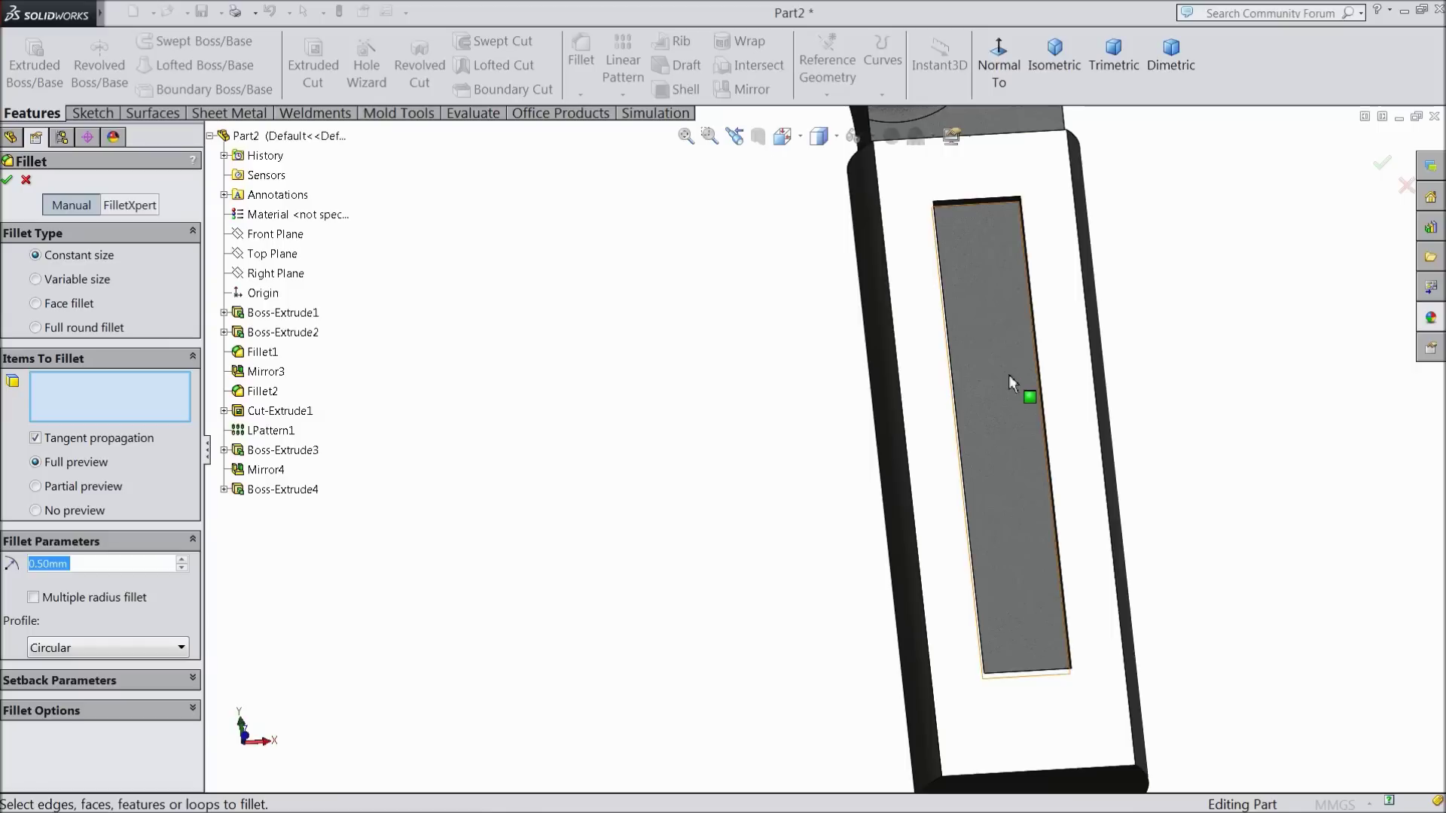
pyautogui.click(921, 346)
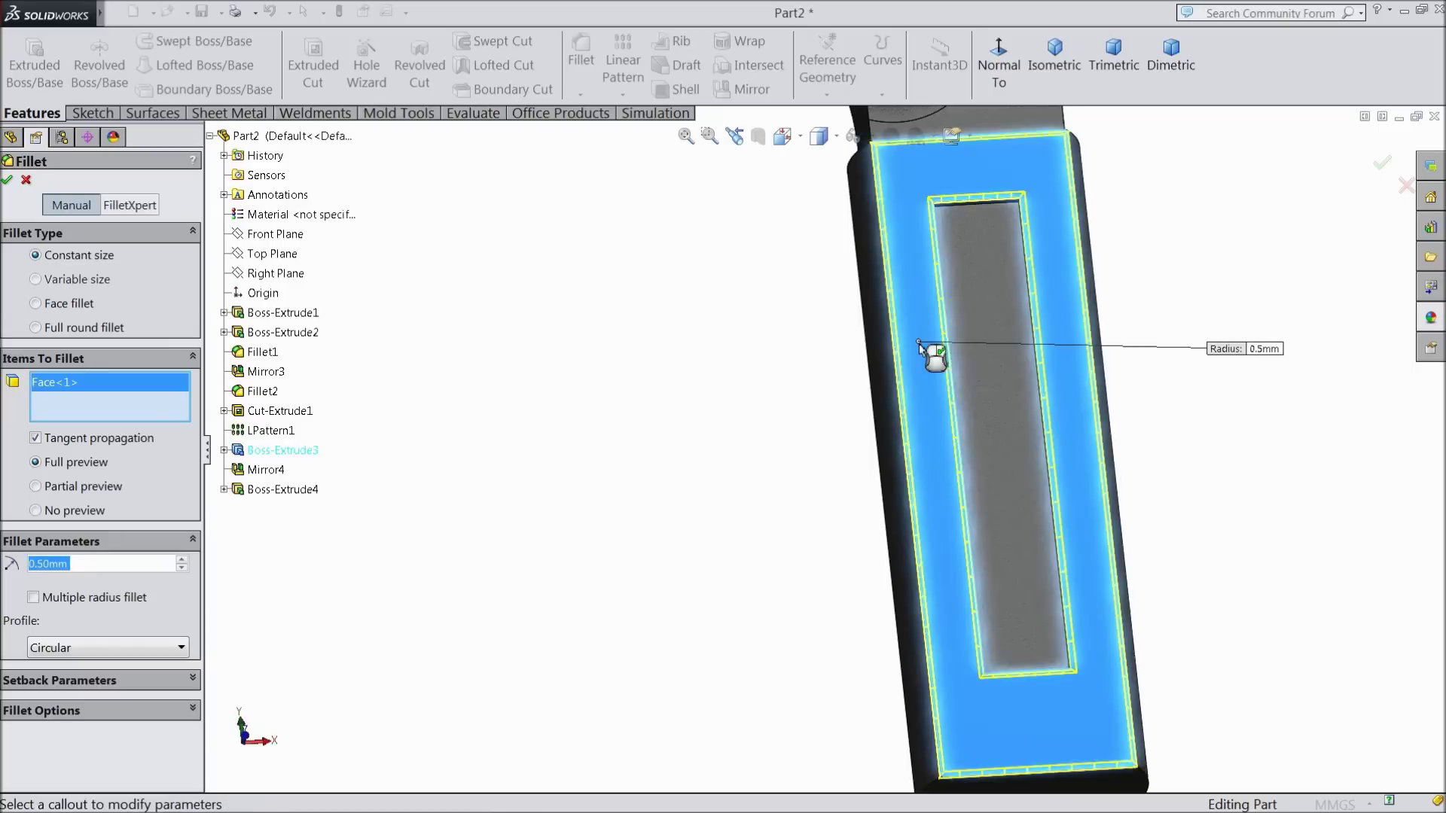
pyautogui.scroll(2, 828, 392)
pyautogui.moveTo(781, 404); pyautogui.dragTo(734, 319, button='middle')
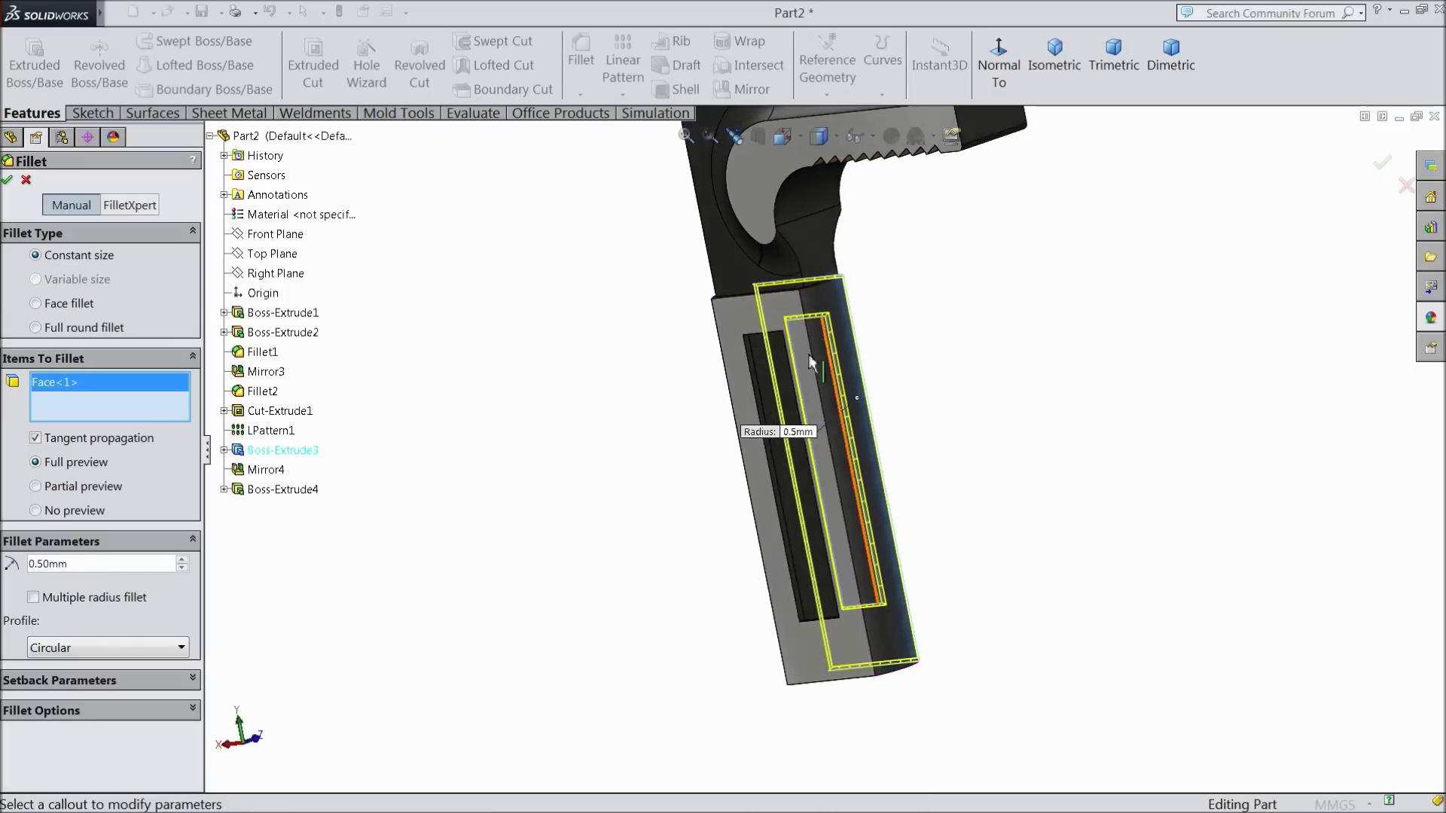
pyautogui.click(730, 316)
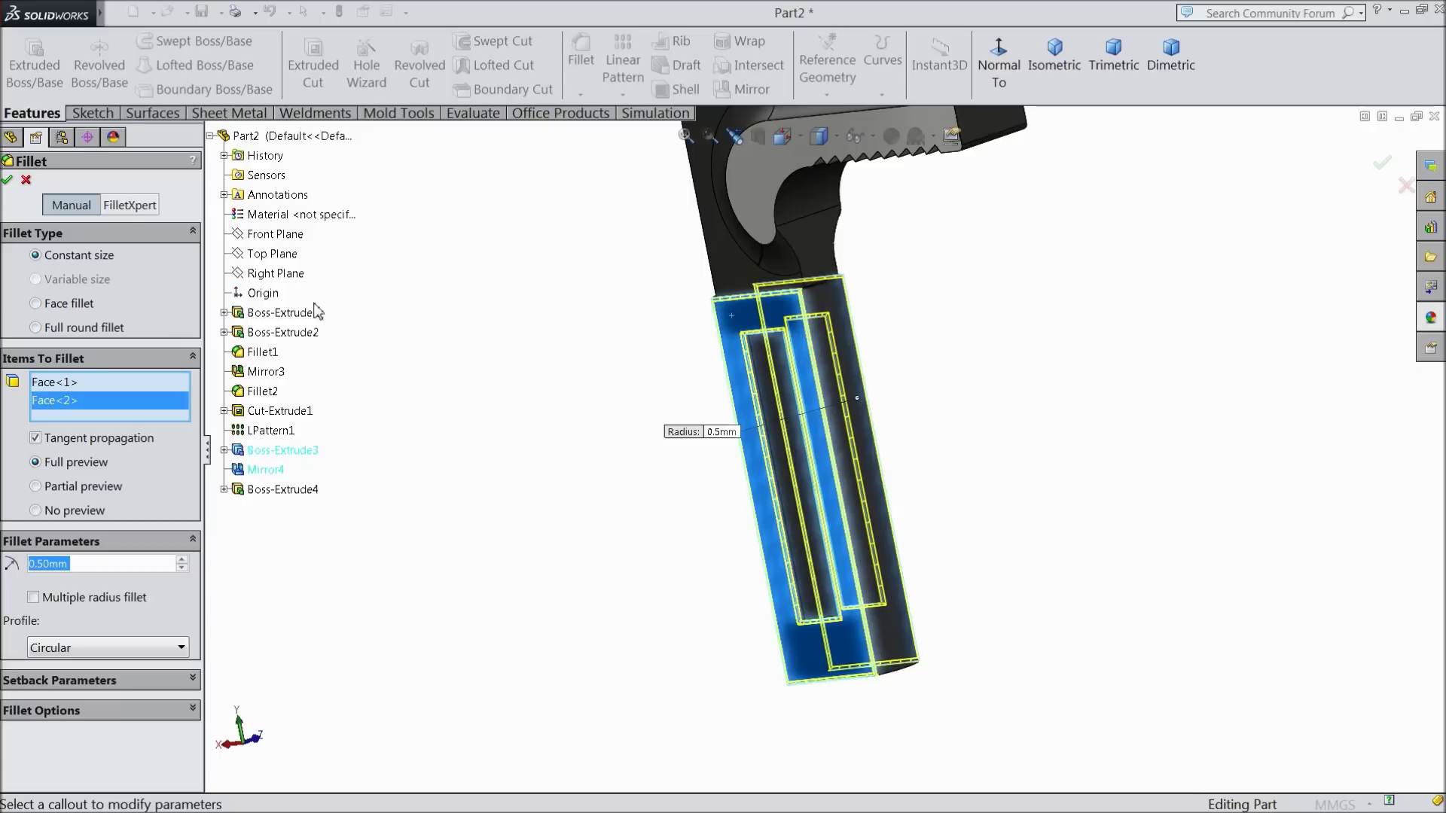
pyautogui.click(9, 181)
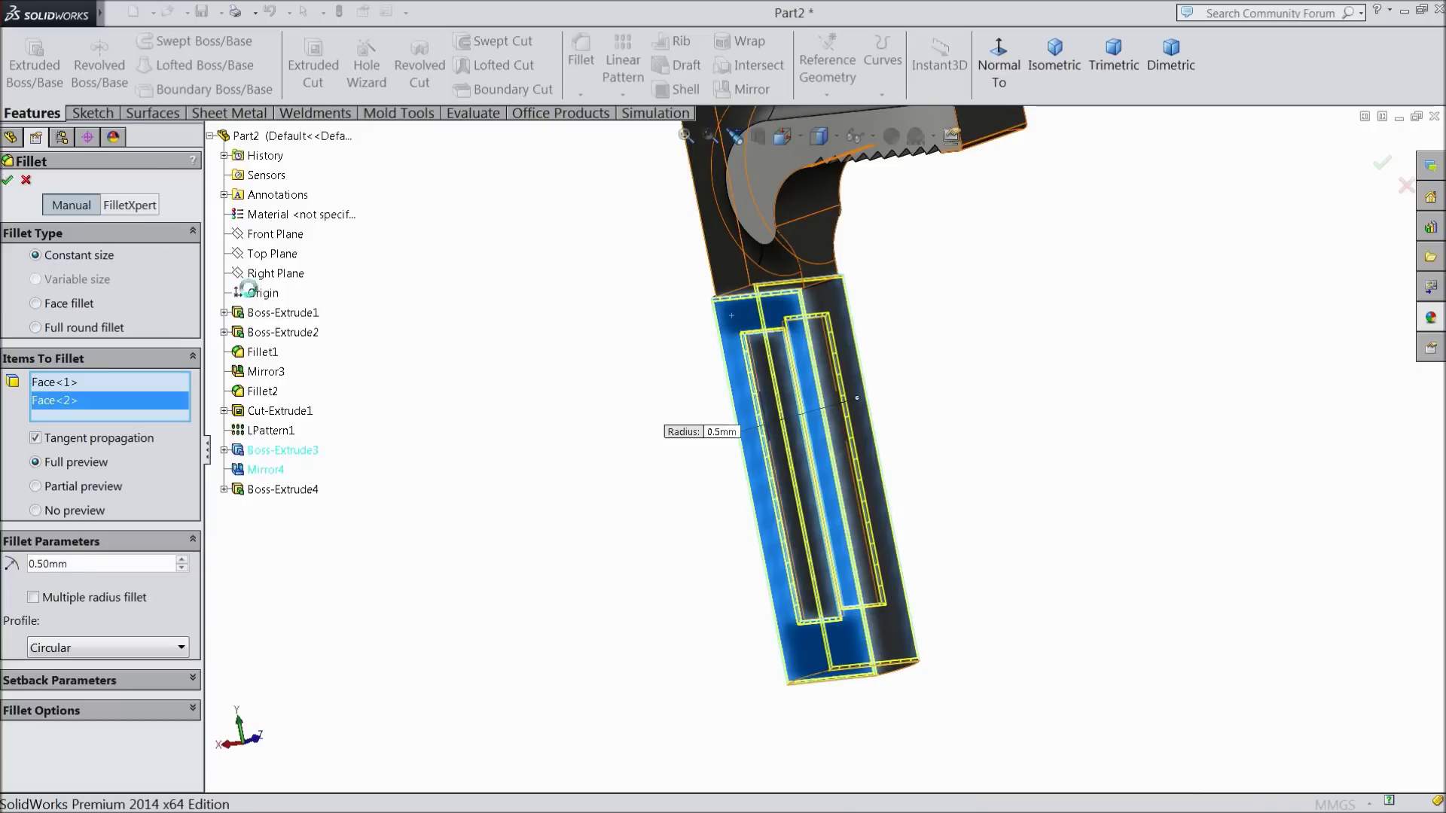
# - Start a new sketch on the shank's bottom end face and view it face-on
pyautogui.moveTo(678, 449); pyautogui.dragTo(477, 423, button='middle')
pyautogui.scroll(-3, 864, 409)
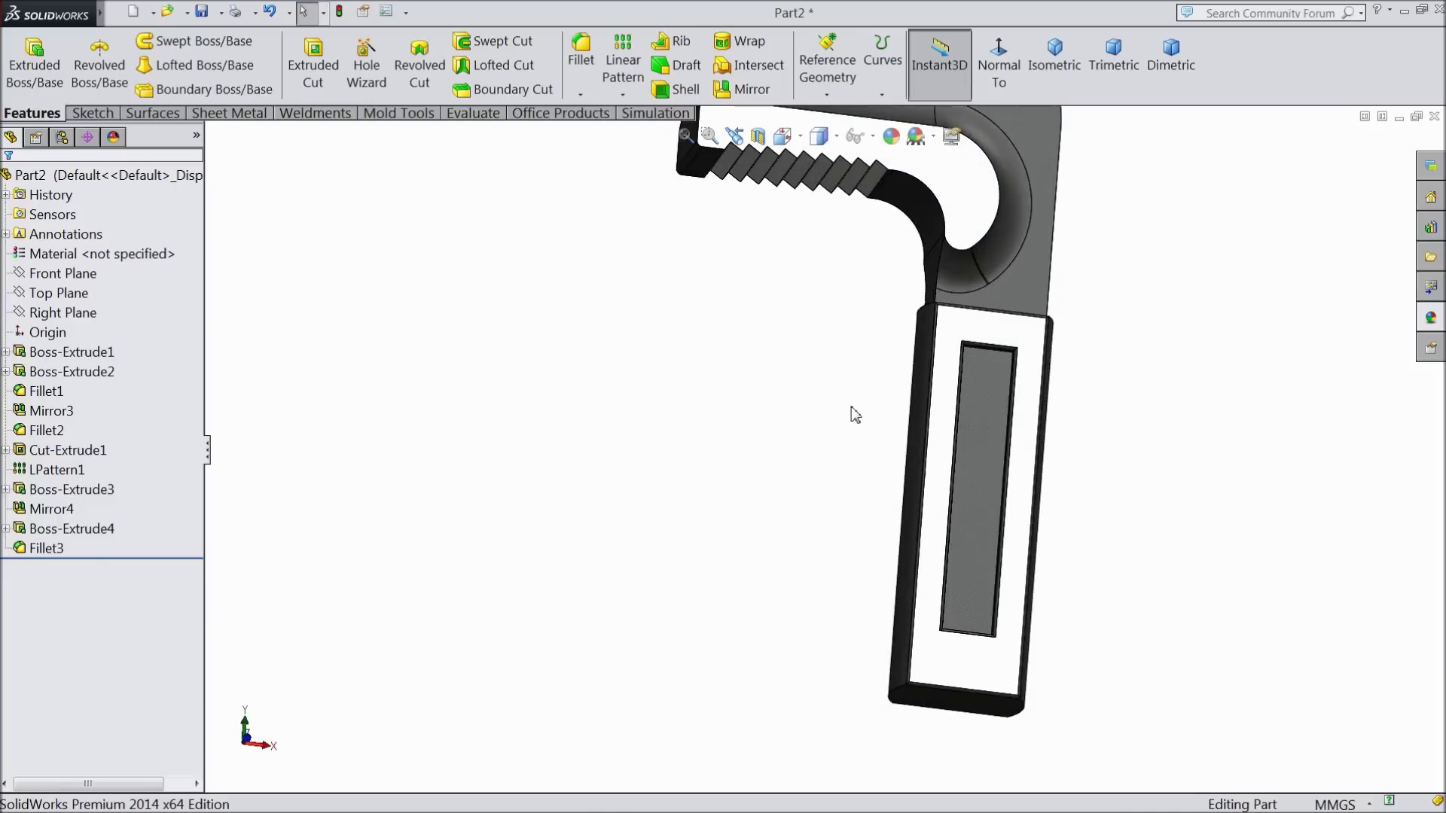
pyautogui.scroll(3, 854, 437)
pyautogui.moveTo(878, 510); pyautogui.dragTo(953, 388, button='middle')
pyautogui.scroll(-3, 947, 437)
pyautogui.scroll(-3, 784, 443)
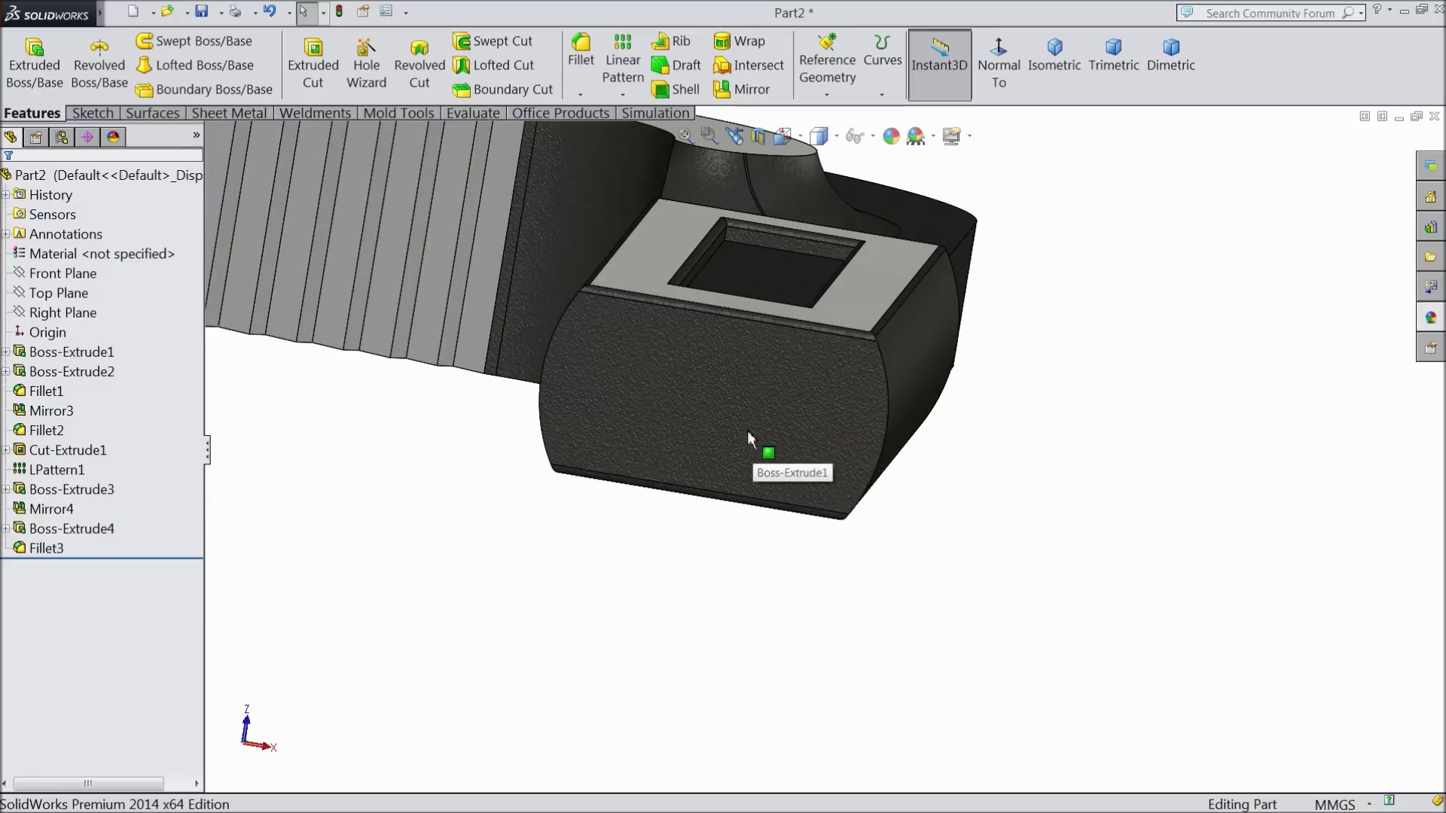
pyautogui.click(747, 431)
pyautogui.click(806, 387)
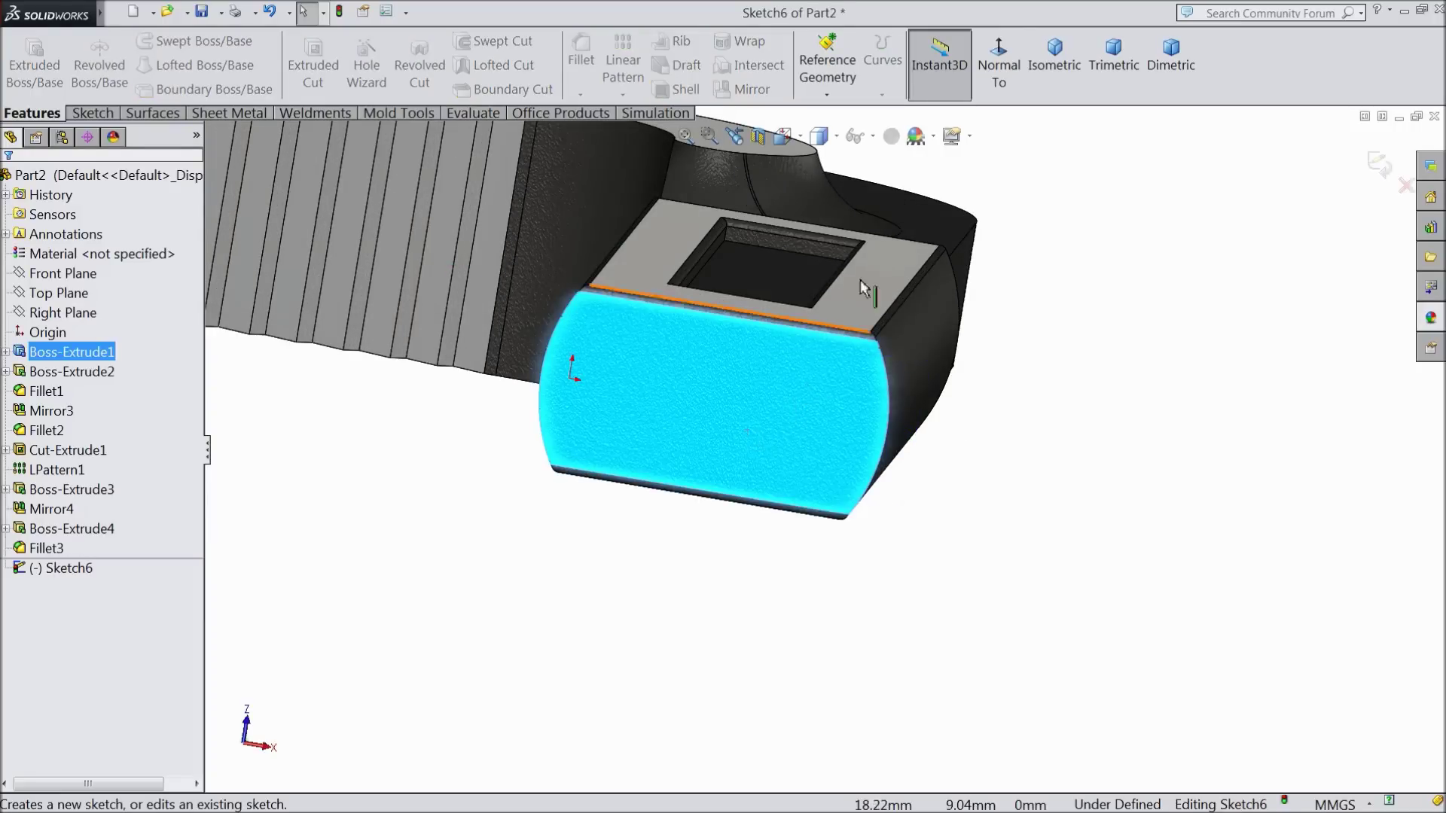
pyautogui.click(998, 72)
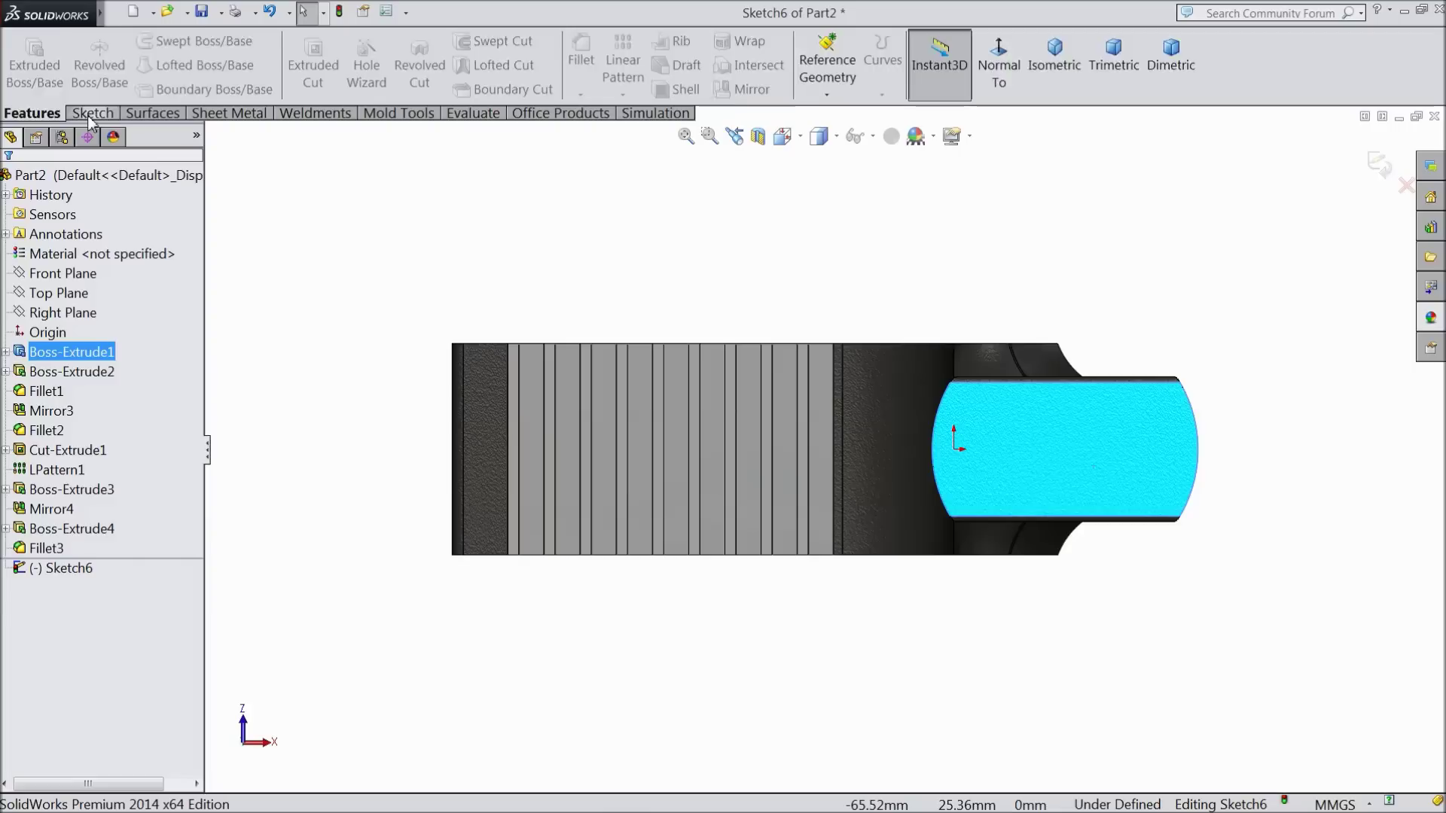
# - Draw a 12 mm vertical centerline between the midpoints of the end face's two long edges
pyautogui.click(92, 114)
pyautogui.click(145, 42)
pyautogui.click(155, 87)
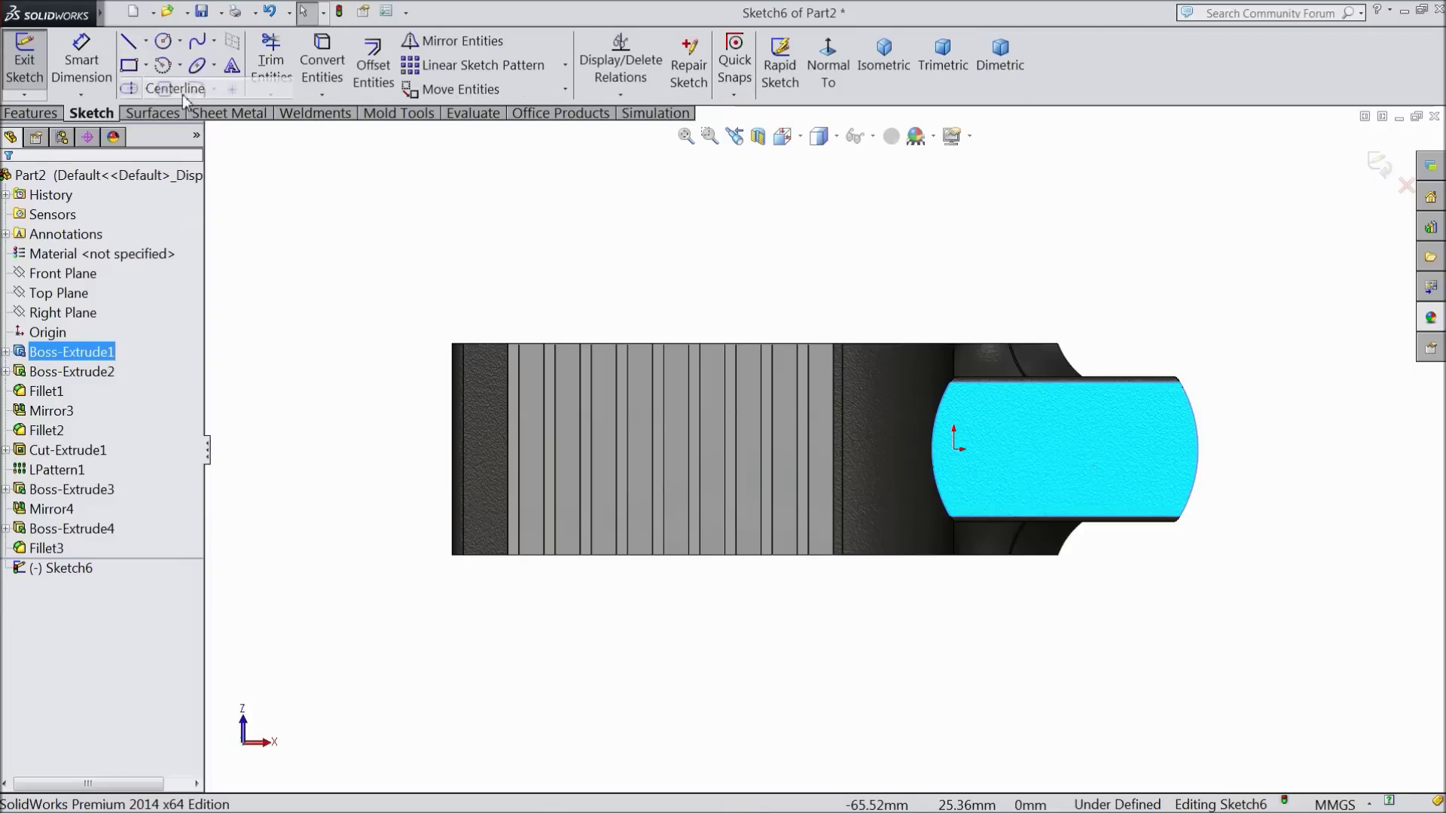
pyautogui.scroll(-3, 1130, 527)
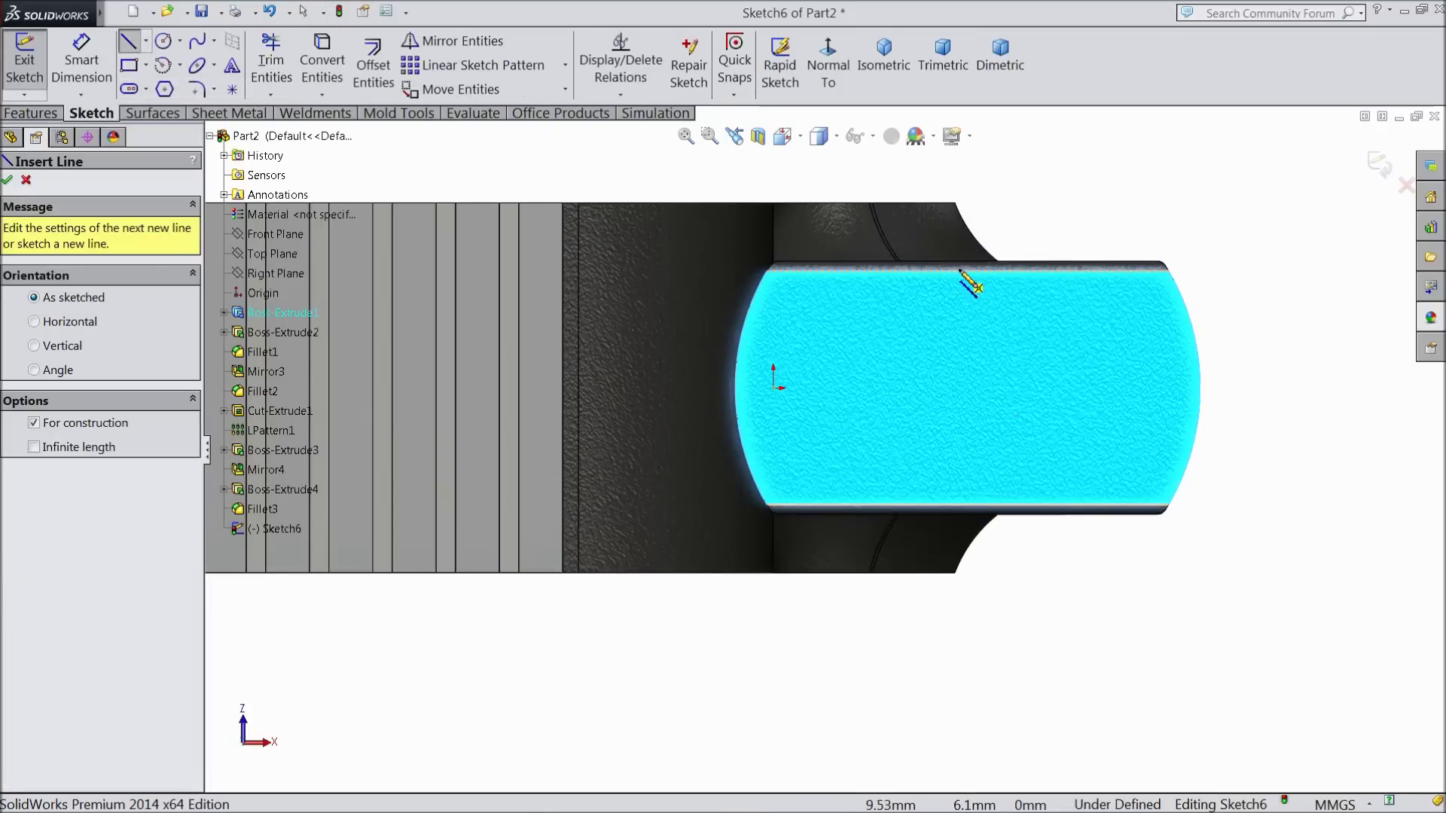
pyautogui.click(967, 270)
pyautogui.click(968, 505)
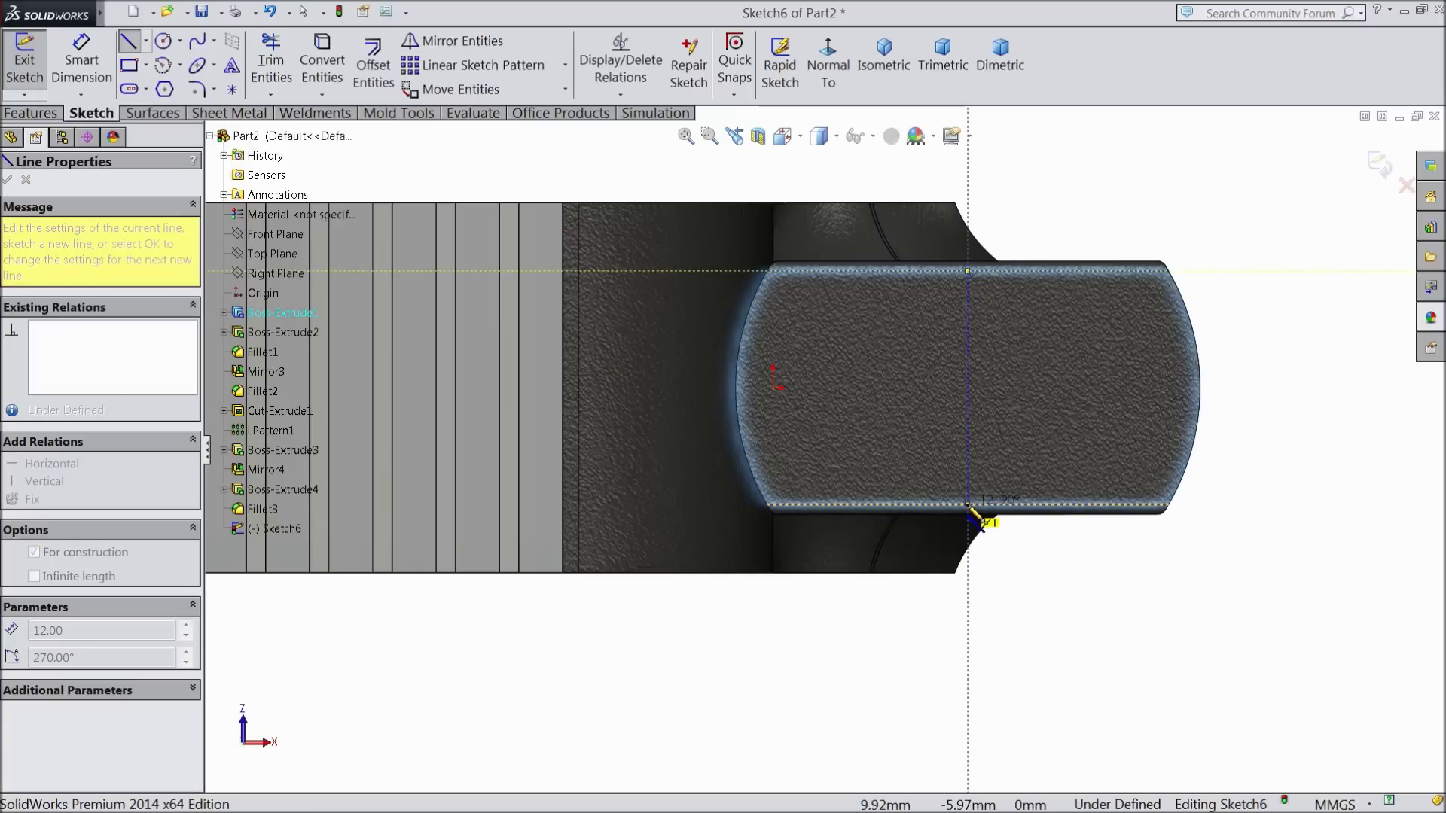
pyautogui.rightClick(1088, 572)
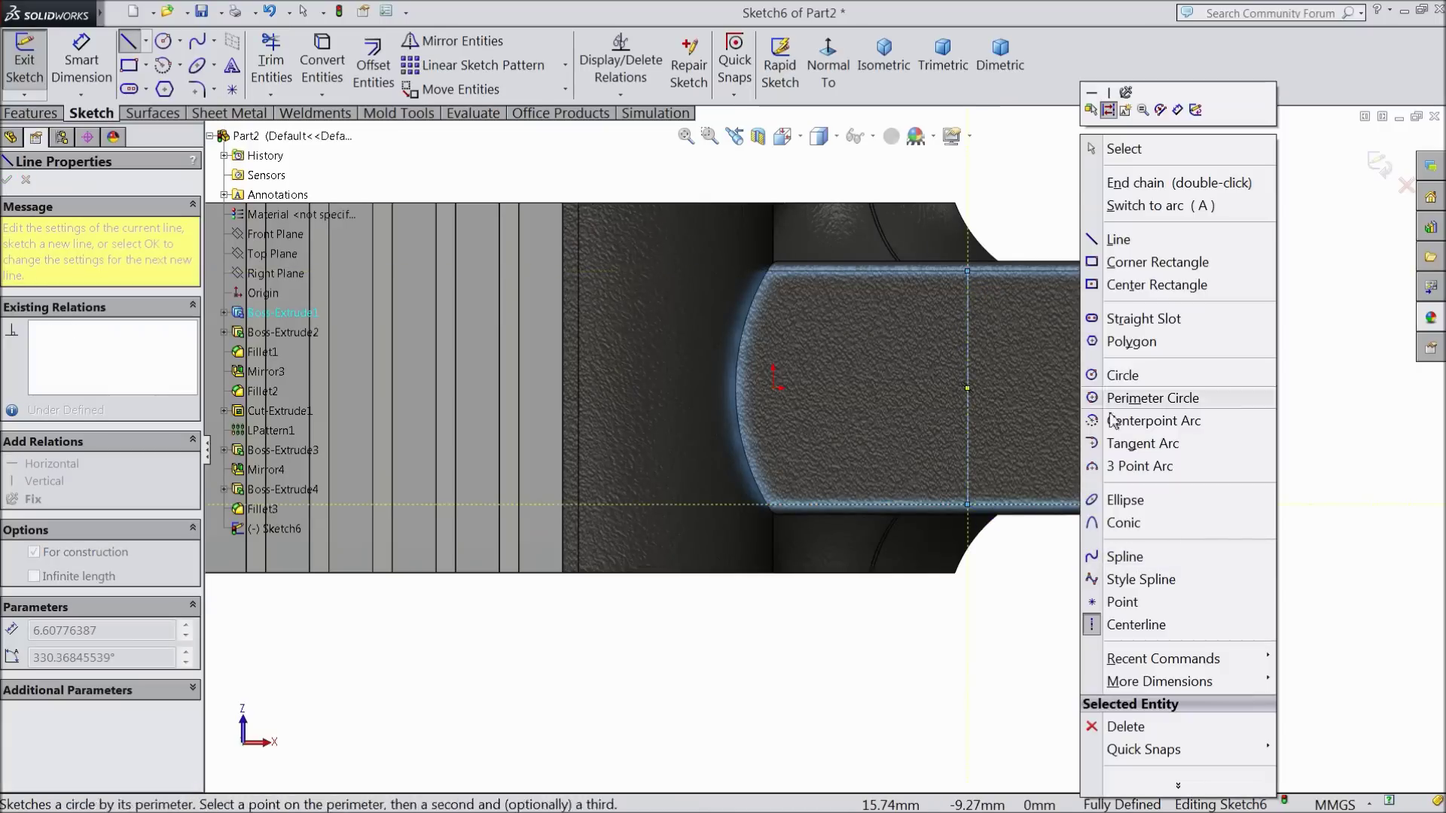
pyautogui.click(1129, 150)
# - Draw a circle of about 11.9 mm radius centred on the centerline's midpoint, reaching the end face's curved side
pyautogui.click(162, 43)
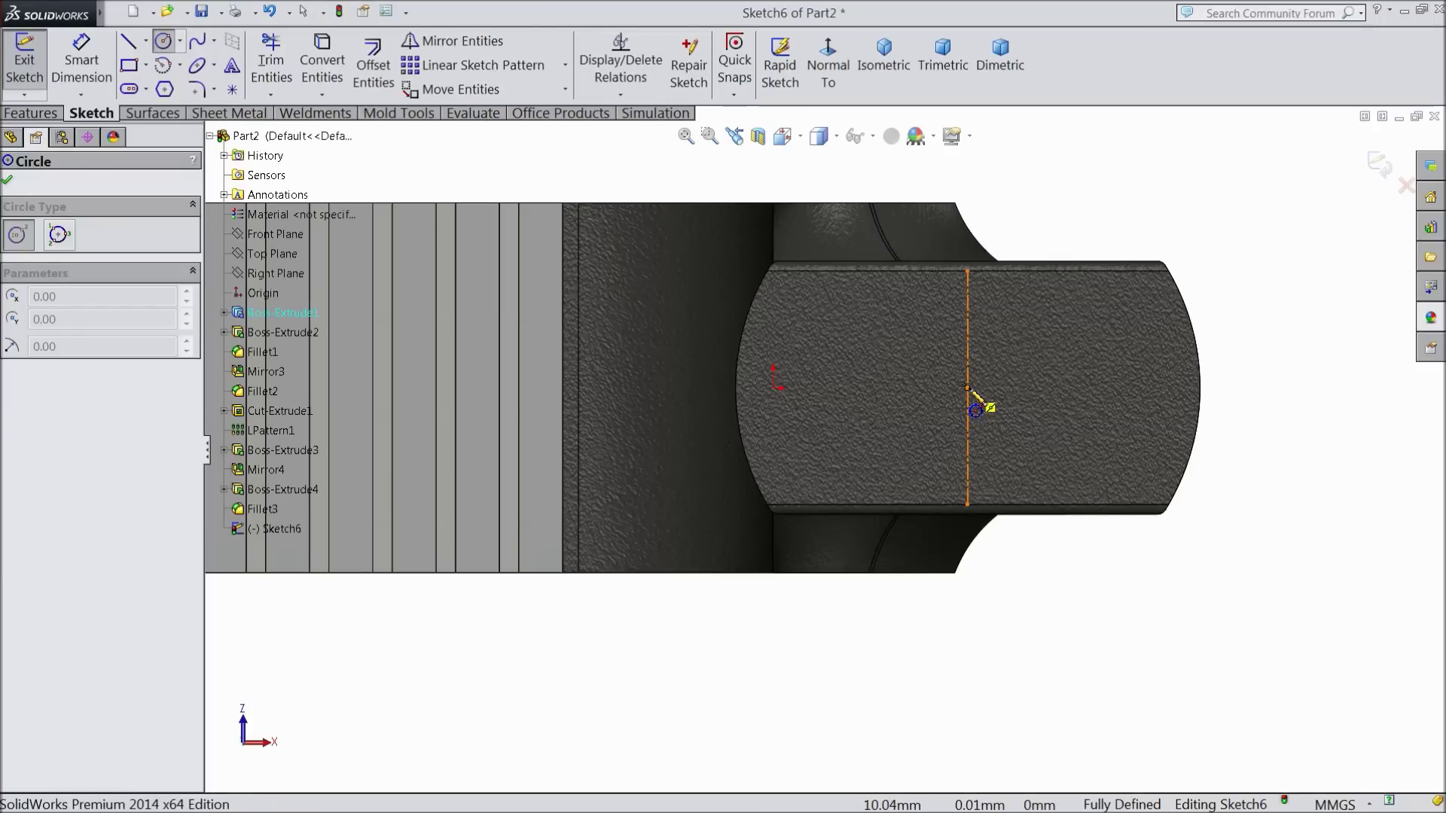
pyautogui.click(967, 389)
pyautogui.moveTo(1179, 372); pyautogui.dragTo(1202, 384)
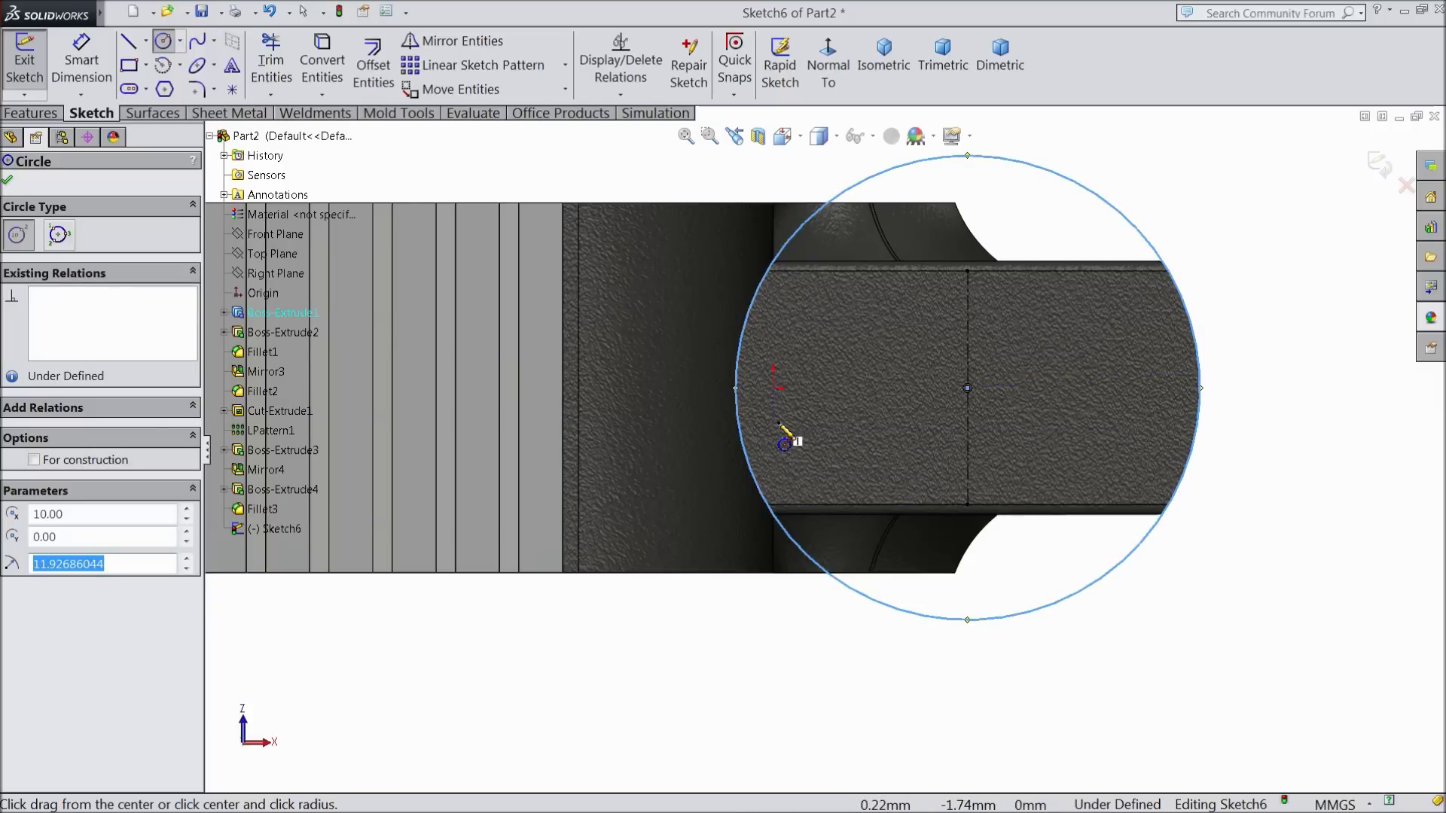
pyautogui.click(8, 182)
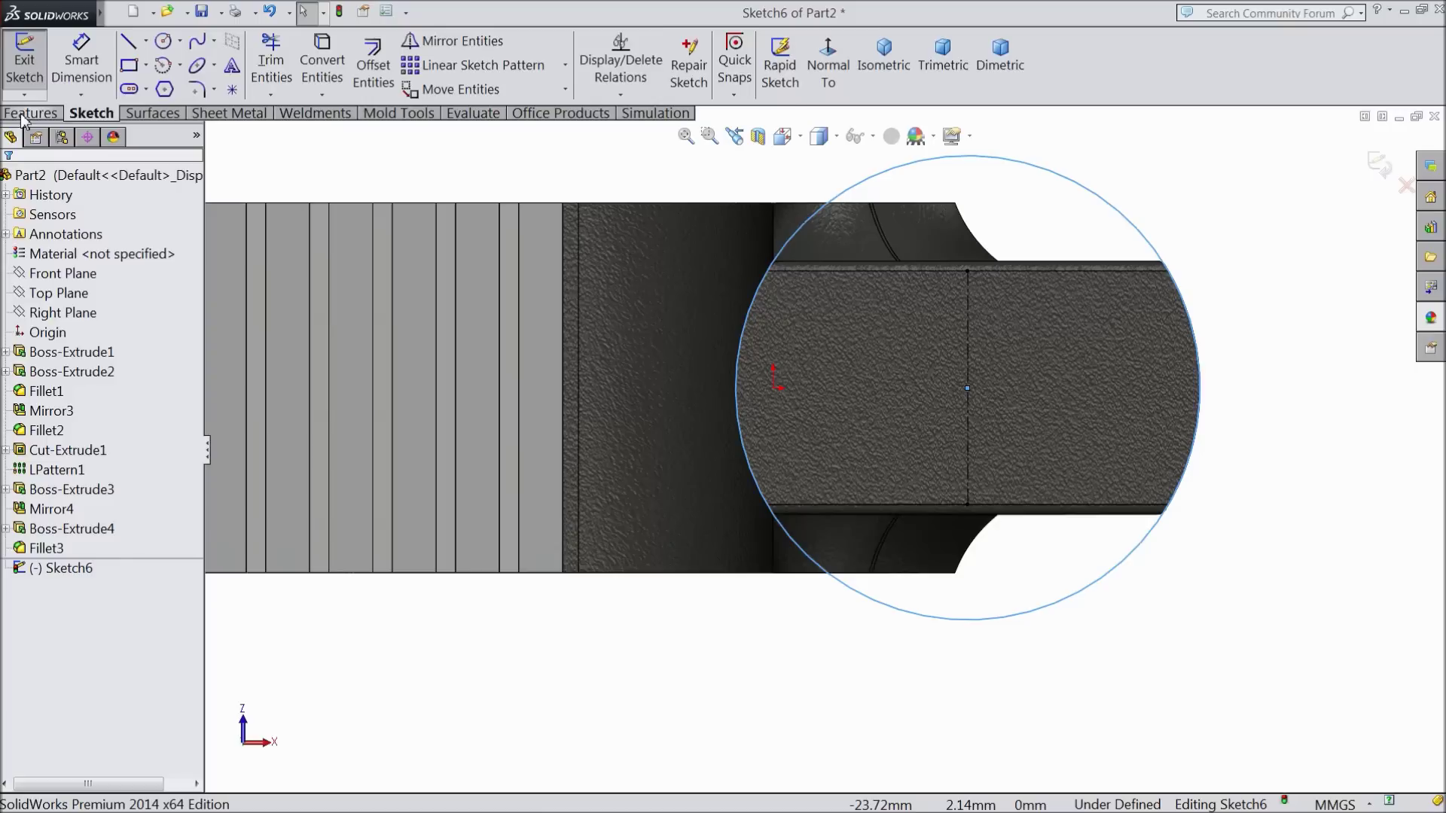
# - Create a clockwise helix from the circle along the shank with 5 mm constant pitch, 13.5 revolutions, reversed direction and 0° start angle
pyautogui.click(31, 113)
pyautogui.click(882, 95)
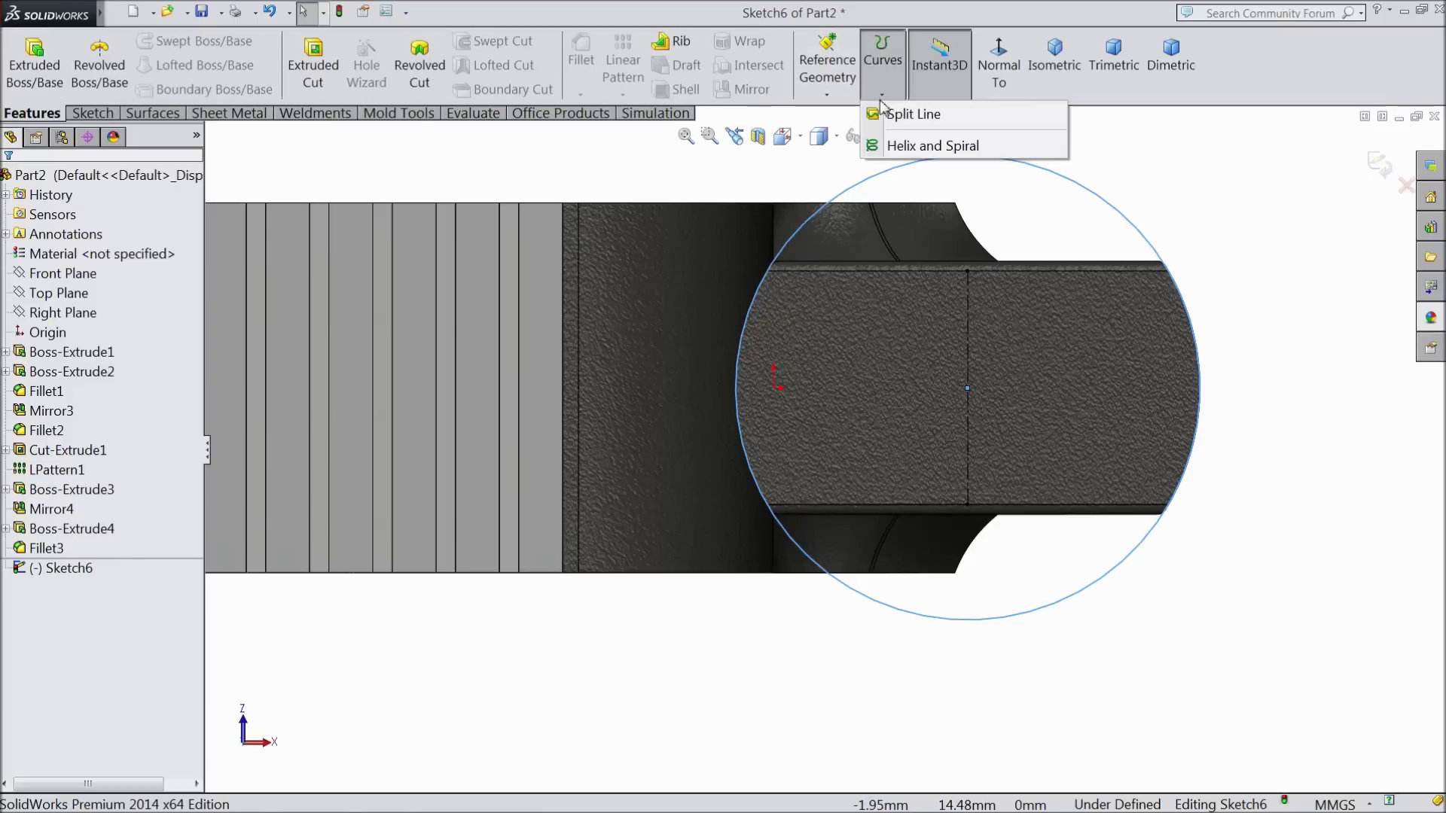
pyautogui.click(933, 146)
pyautogui.scroll(5, 900, 336)
pyautogui.moveTo(896, 329); pyautogui.dragTo(883, 467, button='middle')
pyautogui.scroll(-2, 882, 473)
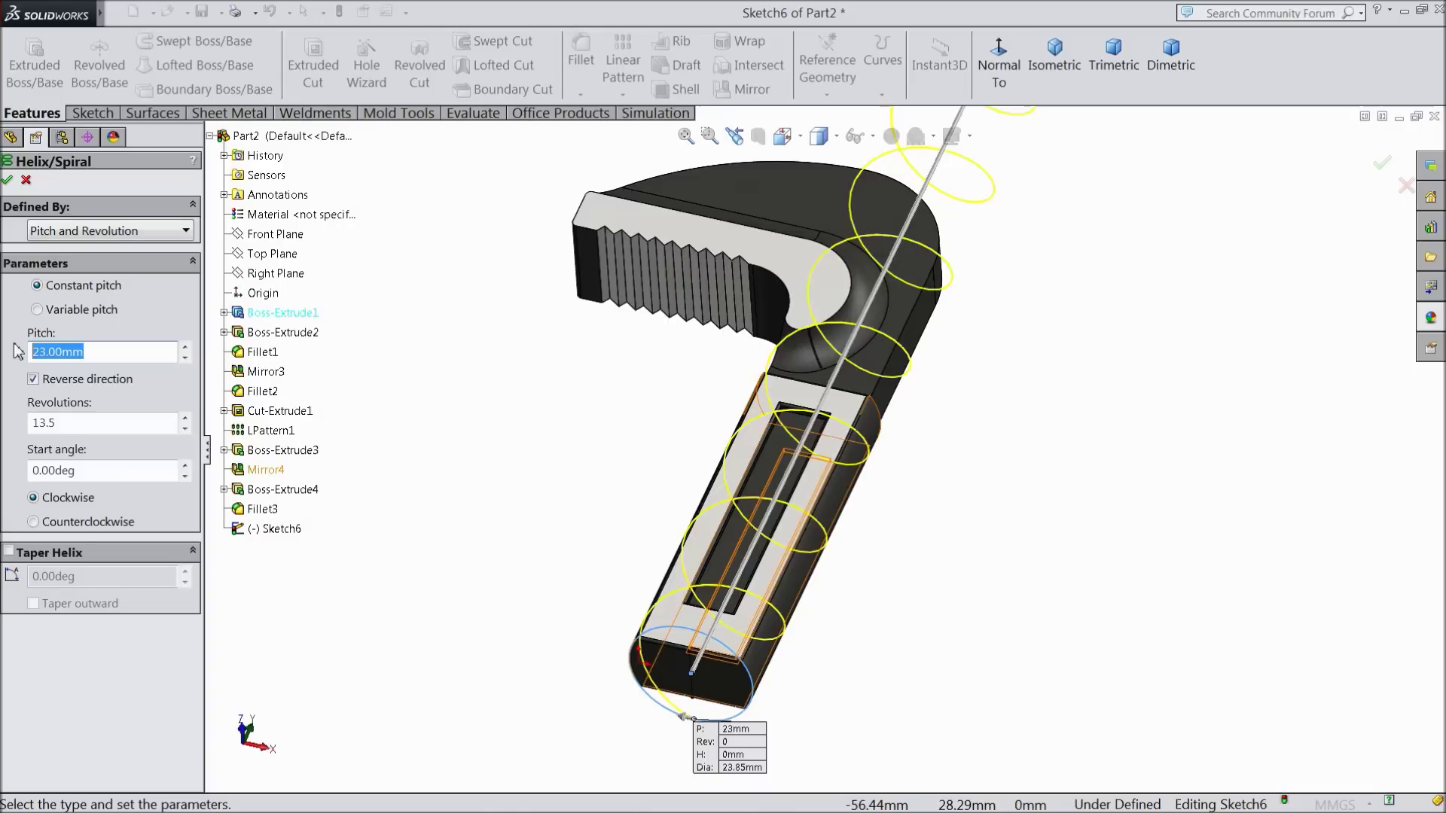
pyautogui.press('Return')
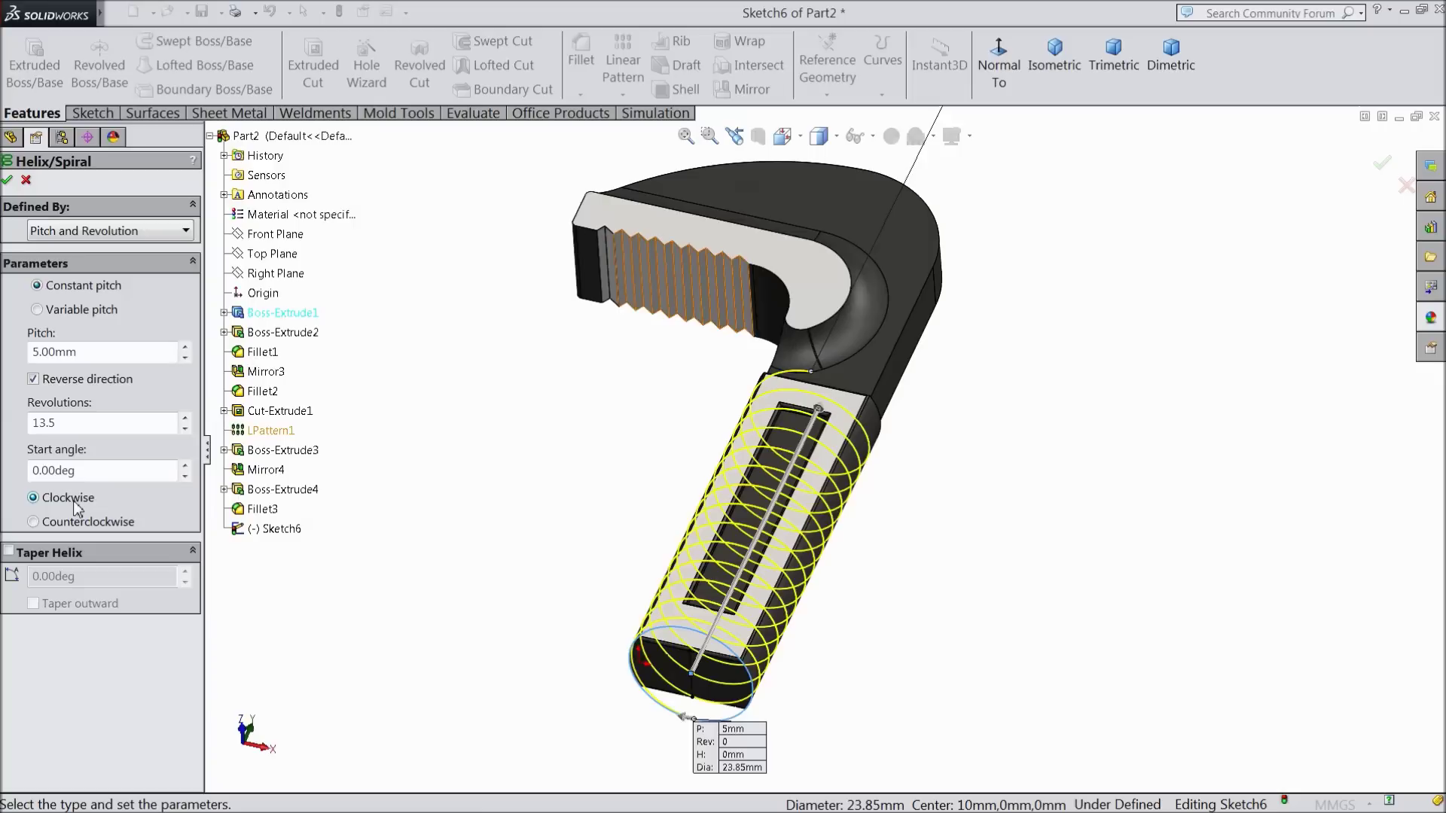
pyautogui.click(9, 180)
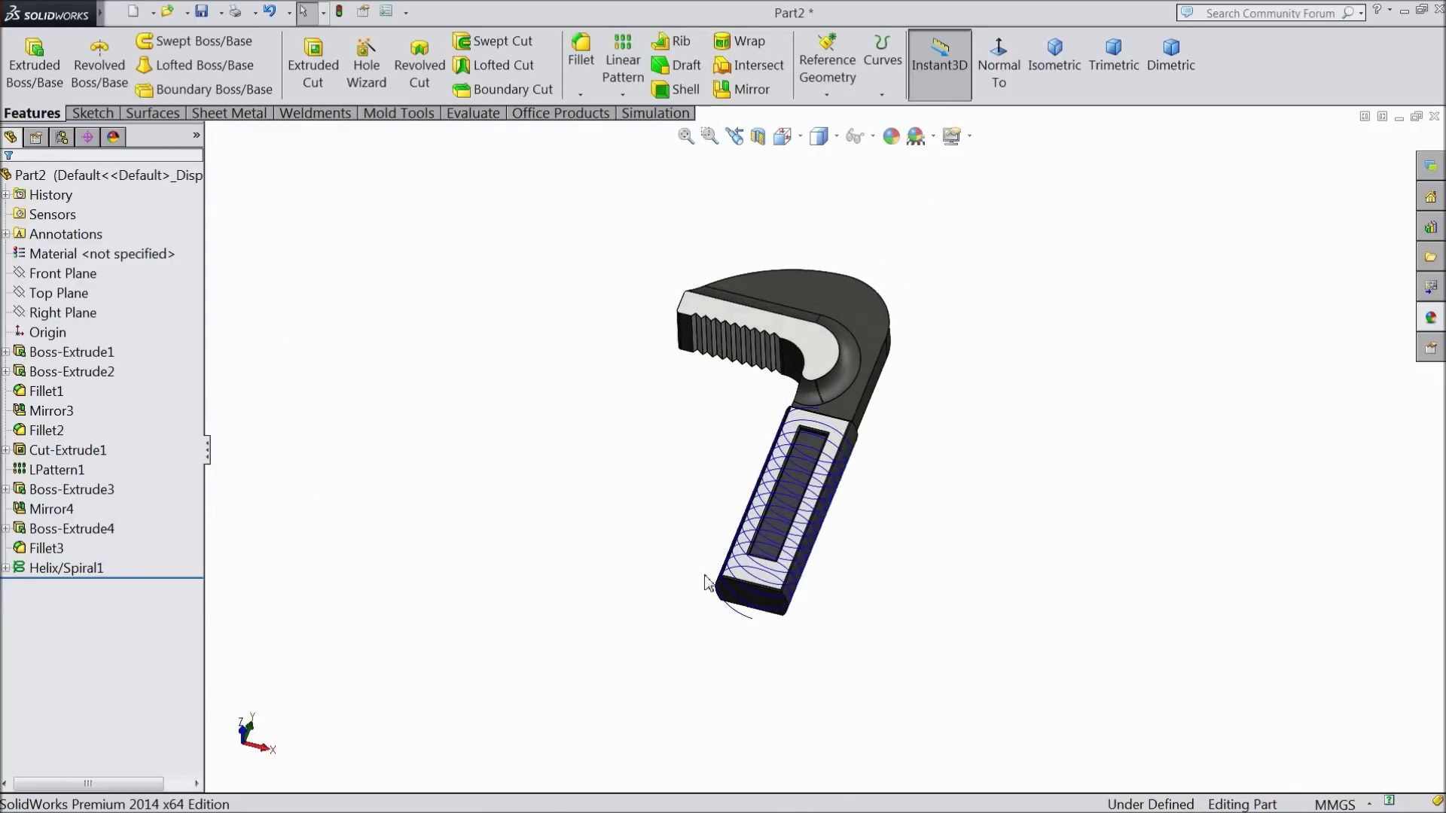
# - Create a reference plane offset 10 mm from the Right Plane, running through the middle of the shank
pyautogui.scroll(-5, 833, 584)
pyautogui.click(71, 315)
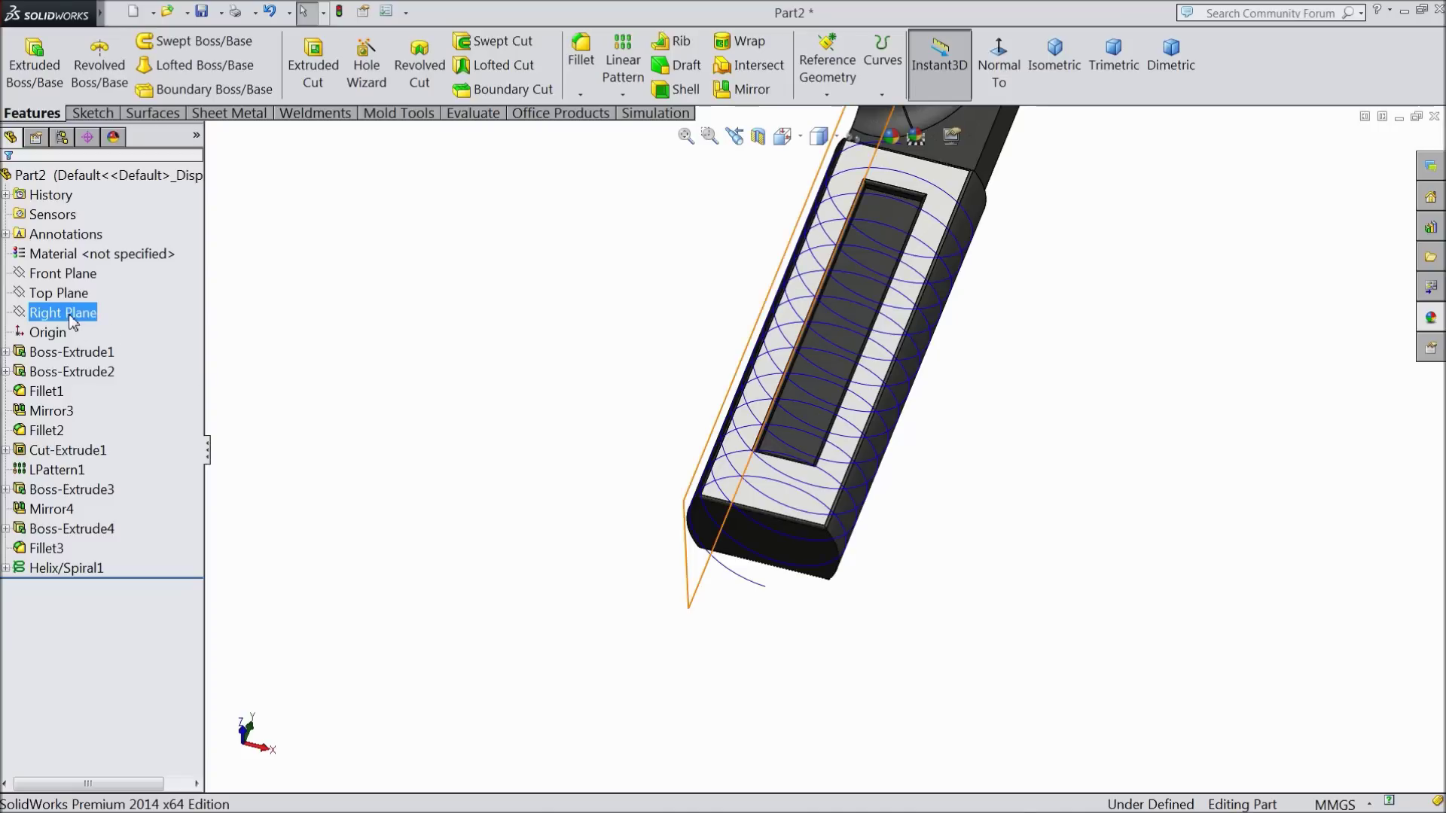
pyautogui.moveTo(422, 422)
pyautogui.mouseDown(button='middle')
pyautogui.moveTo(447, 425)
pyautogui.moveTo(434, 429)
pyautogui.mouseUp(button='middle')
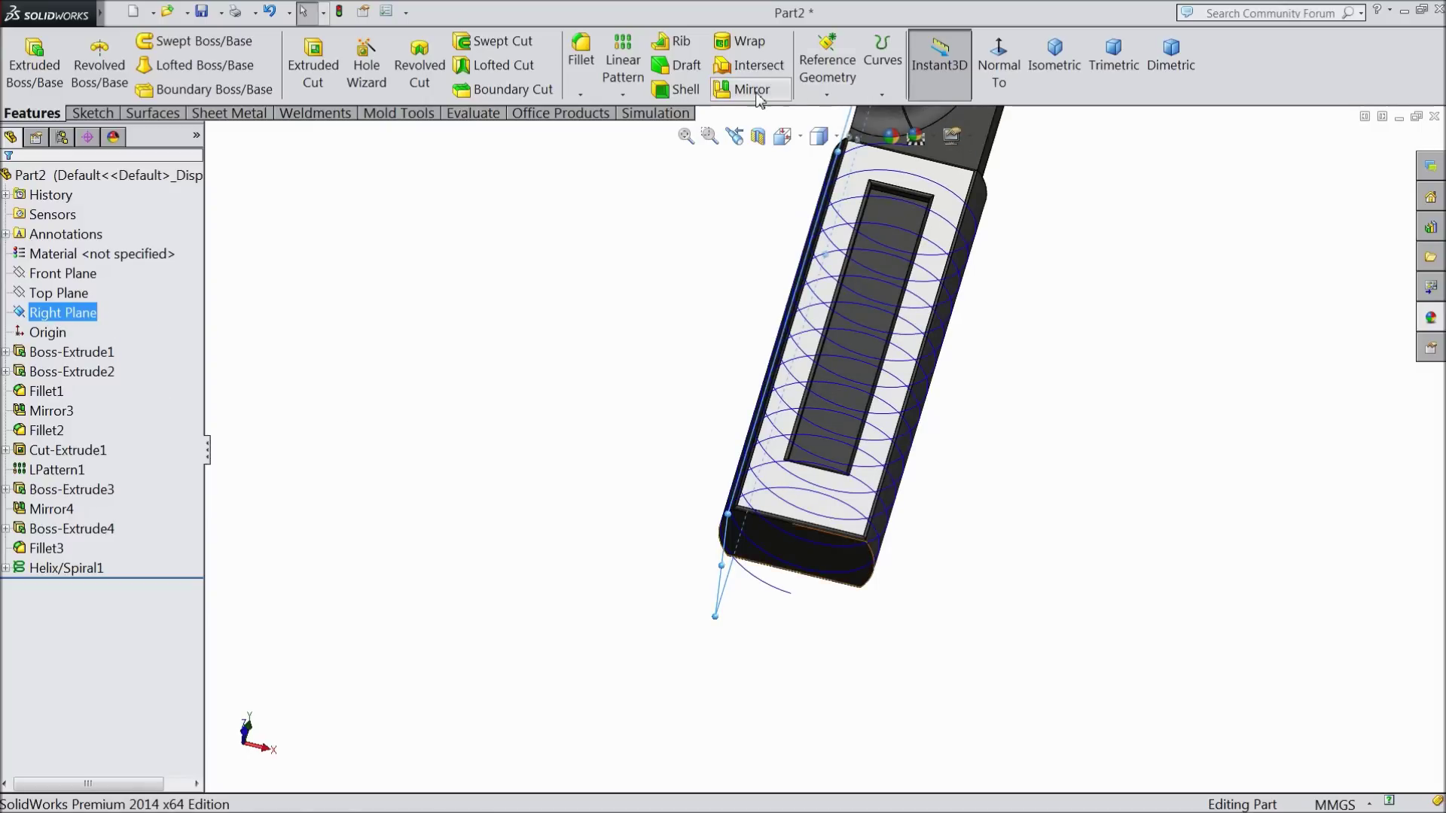
pyautogui.click(827, 76)
pyautogui.click(844, 113)
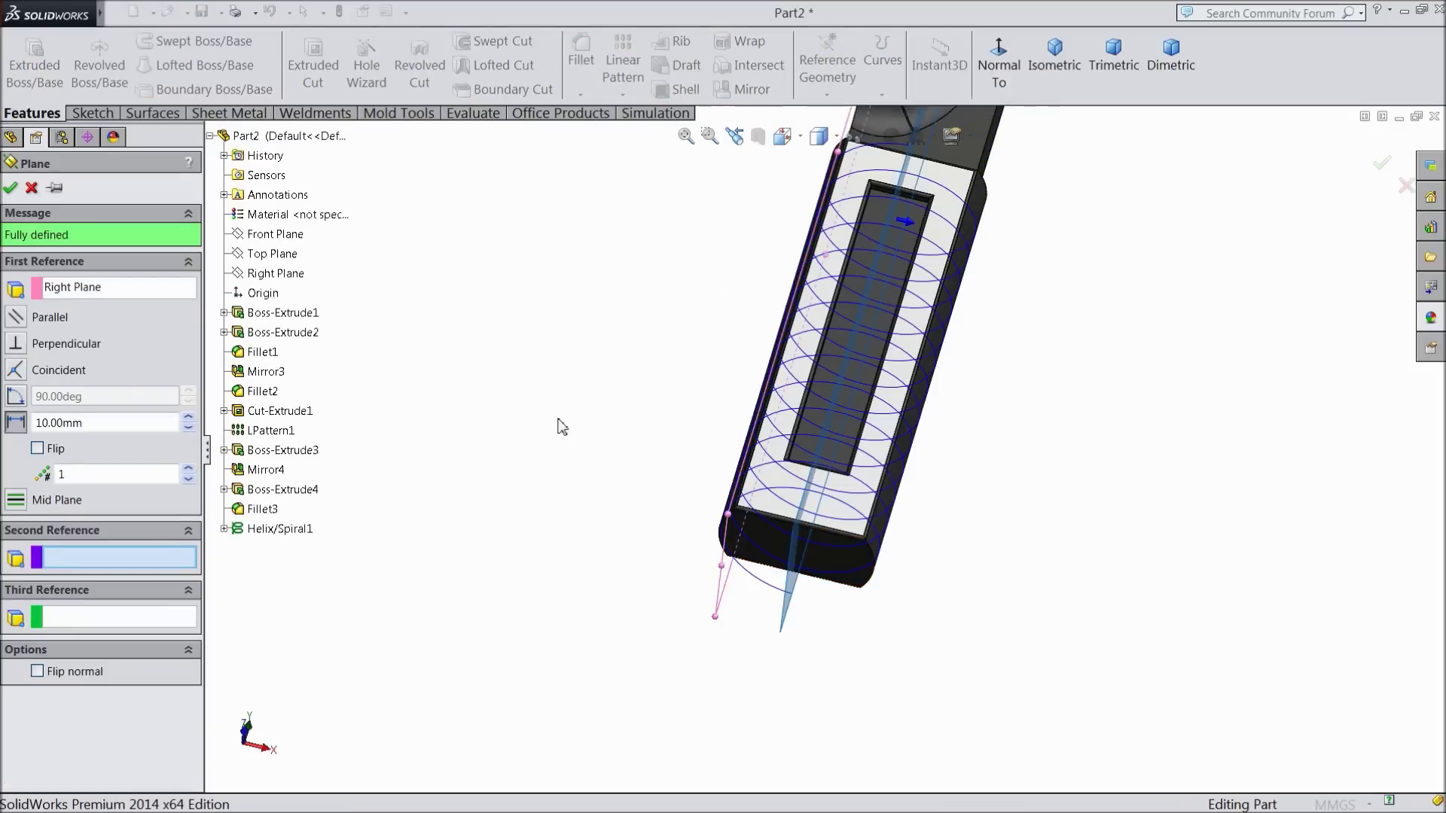
pyautogui.moveTo(523, 485); pyautogui.dragTo(523, 481, button='middle')
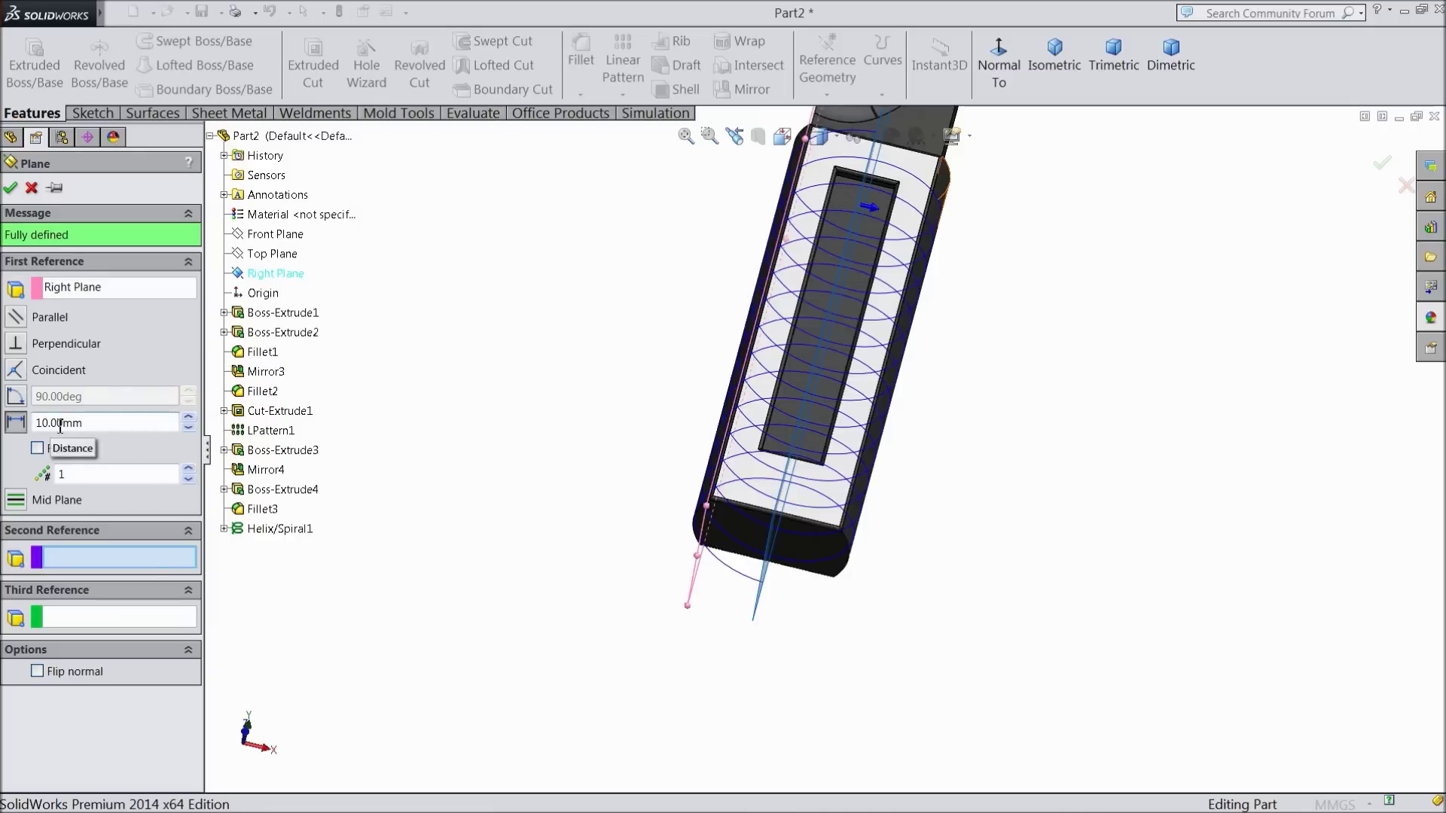
pyautogui.click(13, 187)
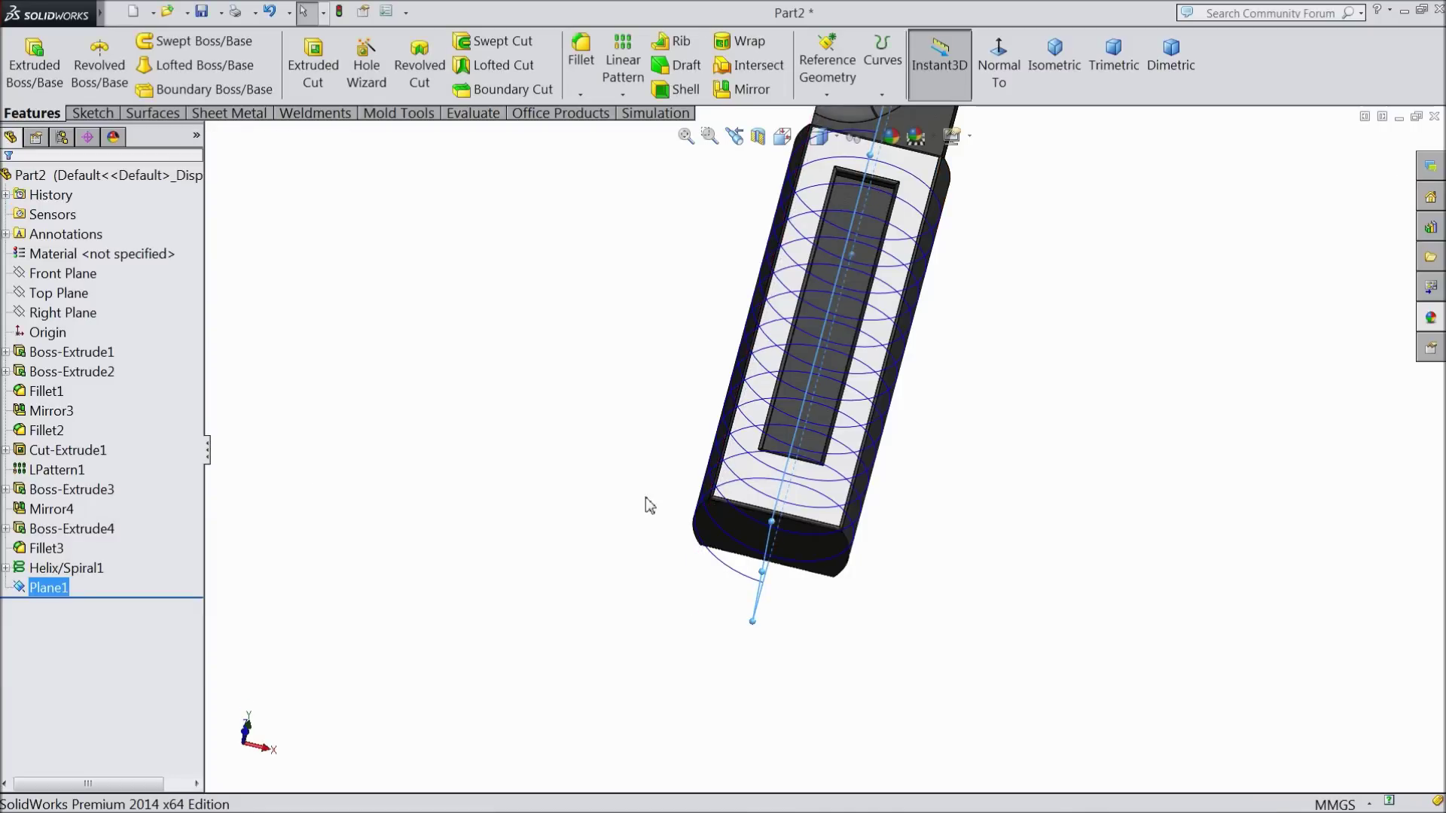
# - Start a new sketch on the offset plane and view it face-on
pyautogui.moveTo(571, 471); pyautogui.dragTo(552, 466, button='middle')
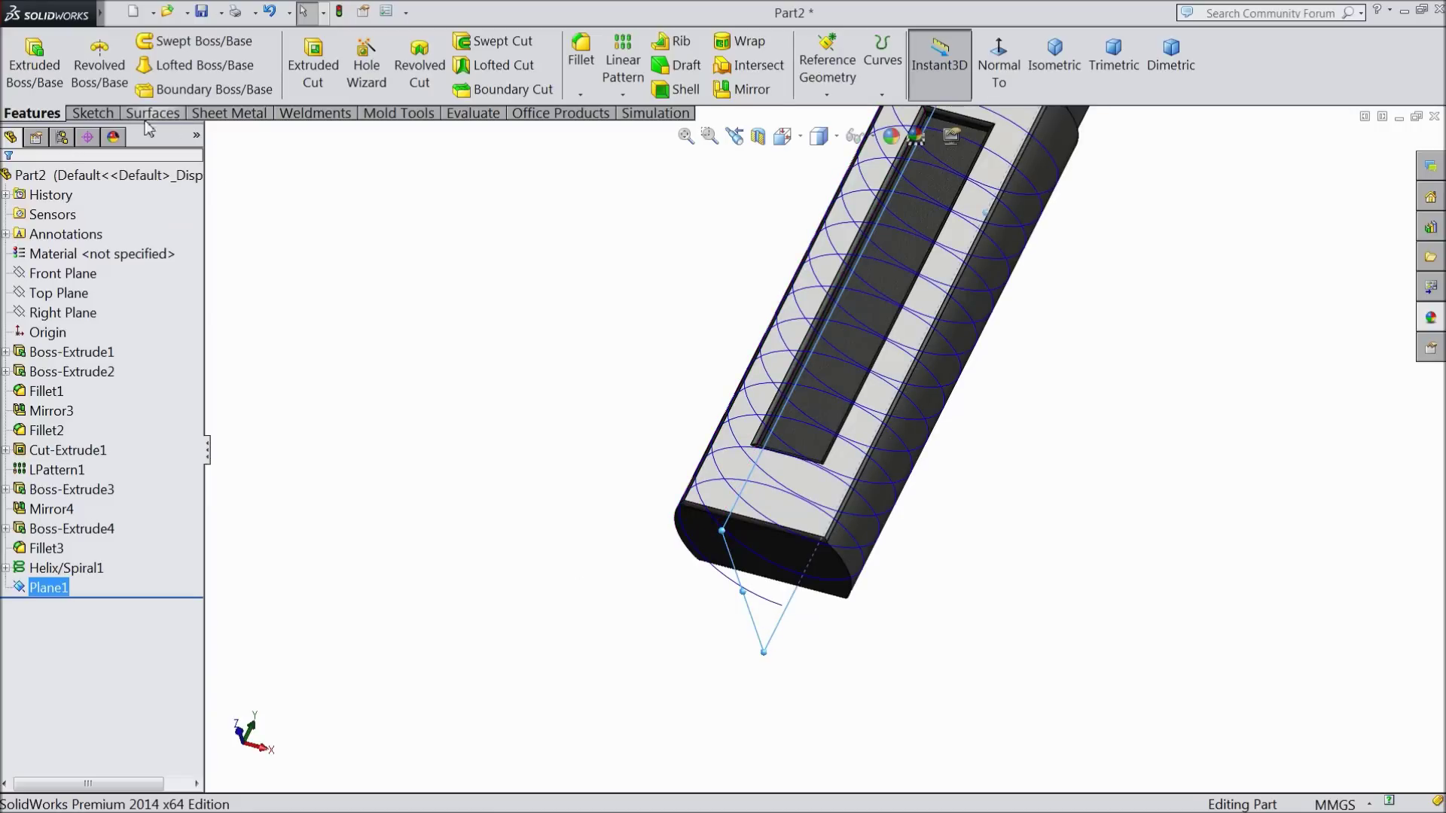
pyautogui.click(91, 113)
pyautogui.click(25, 64)
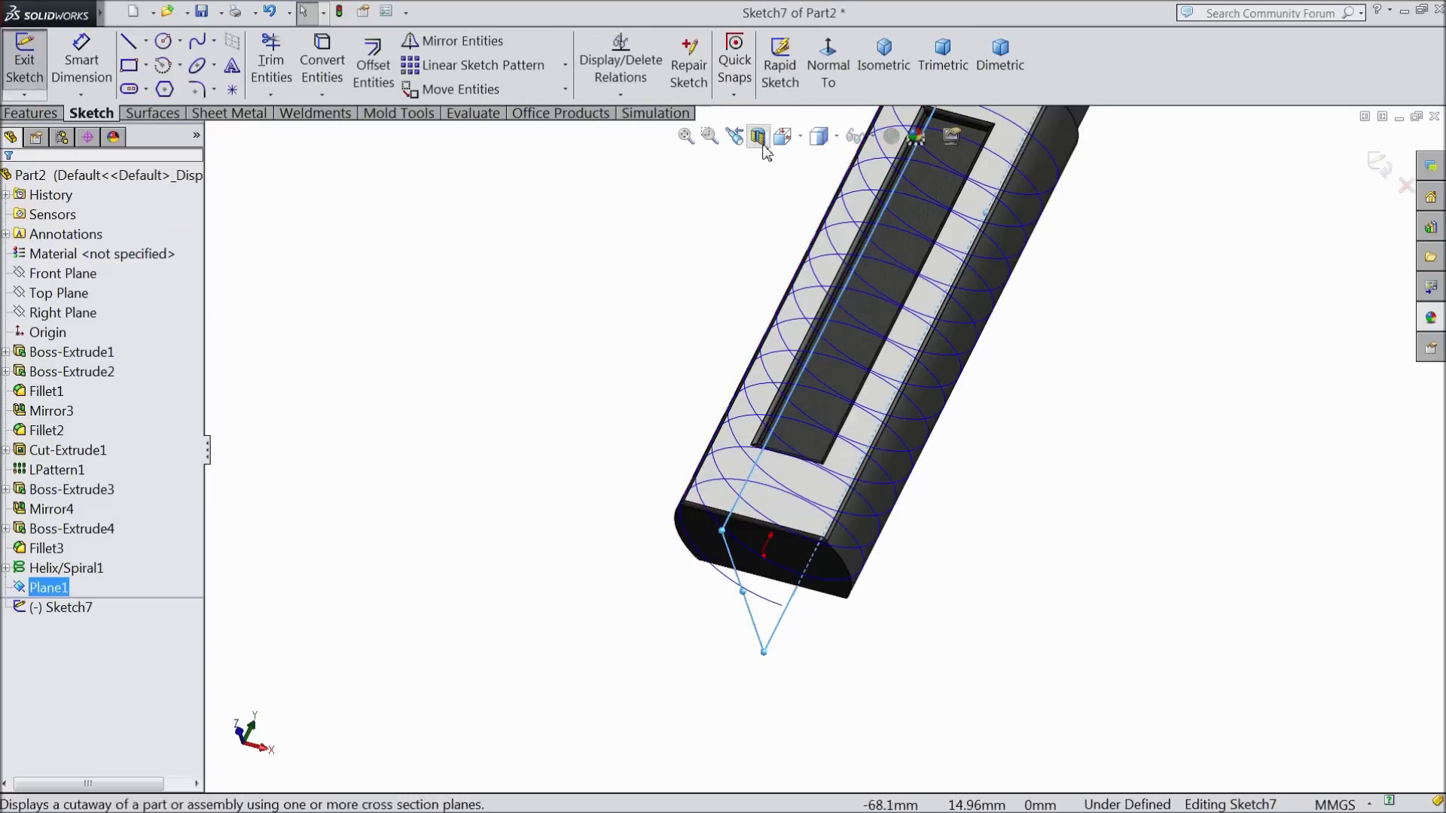
pyautogui.click(828, 67)
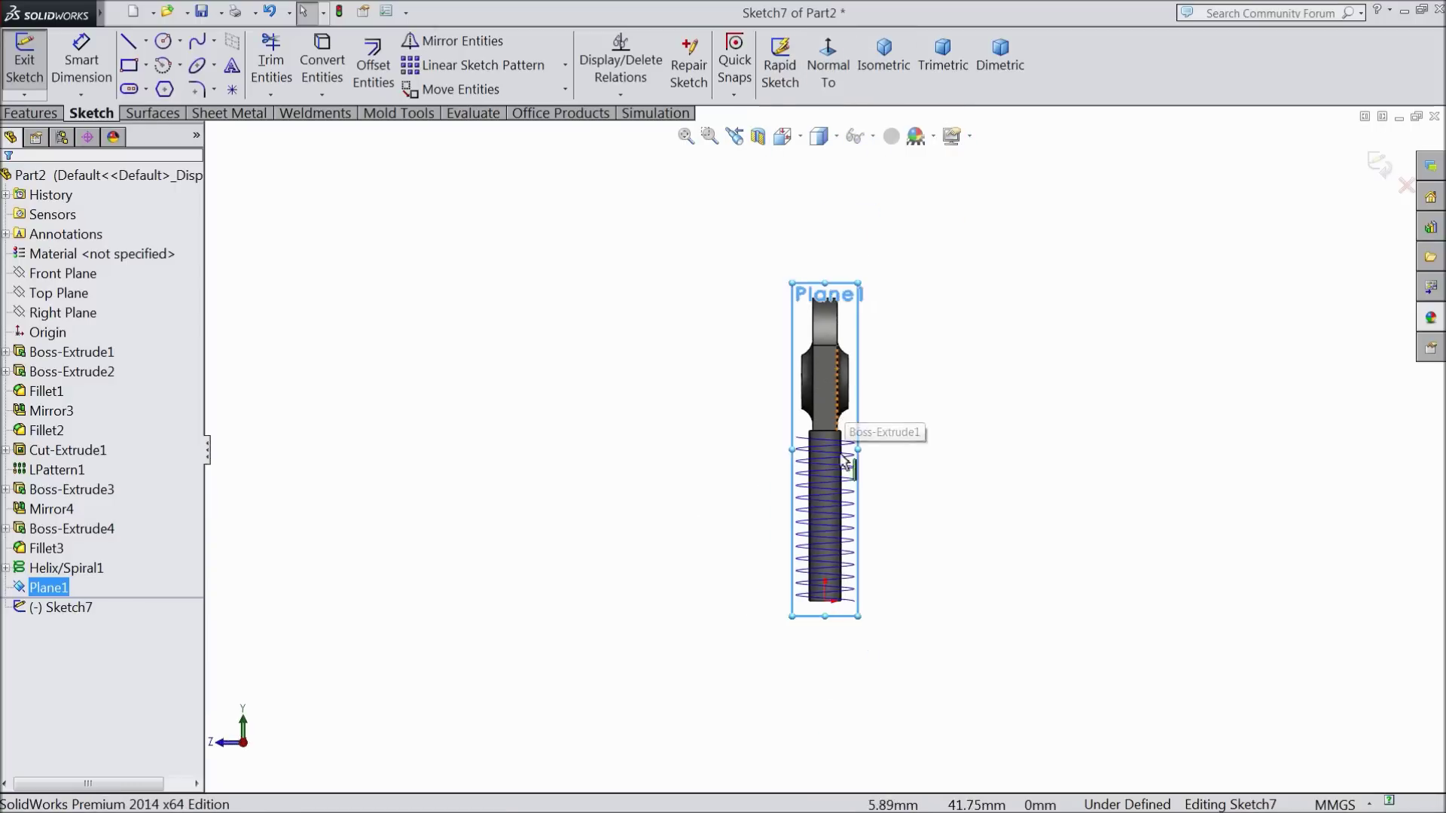
# - Draw a closed, tilted four-sided profile around the helix's lower end, about 2.7 mm on its inner side and 4.4 mm on its outer side
pyautogui.scroll(-10, 843, 458)
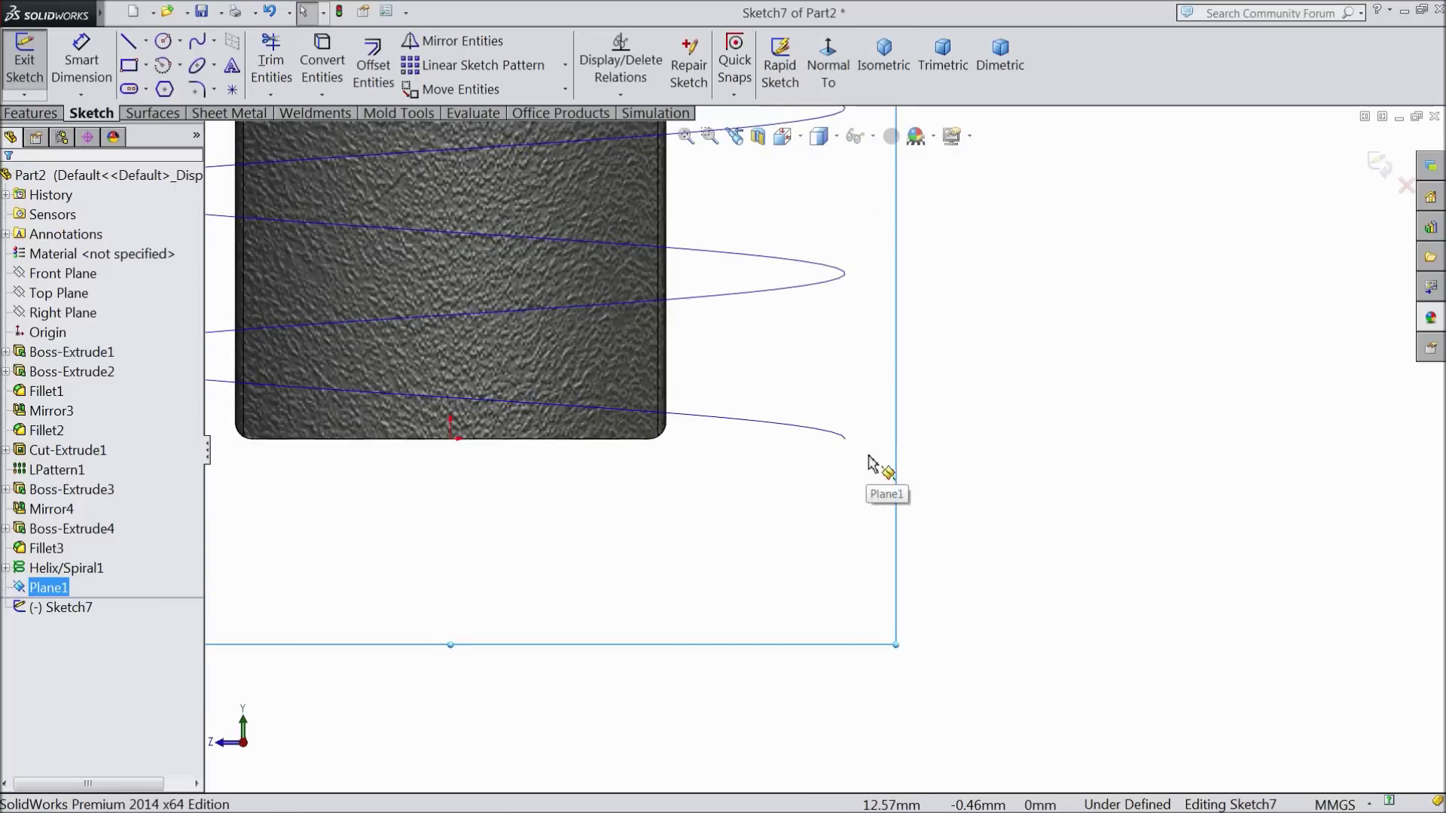
pyautogui.click(129, 47)
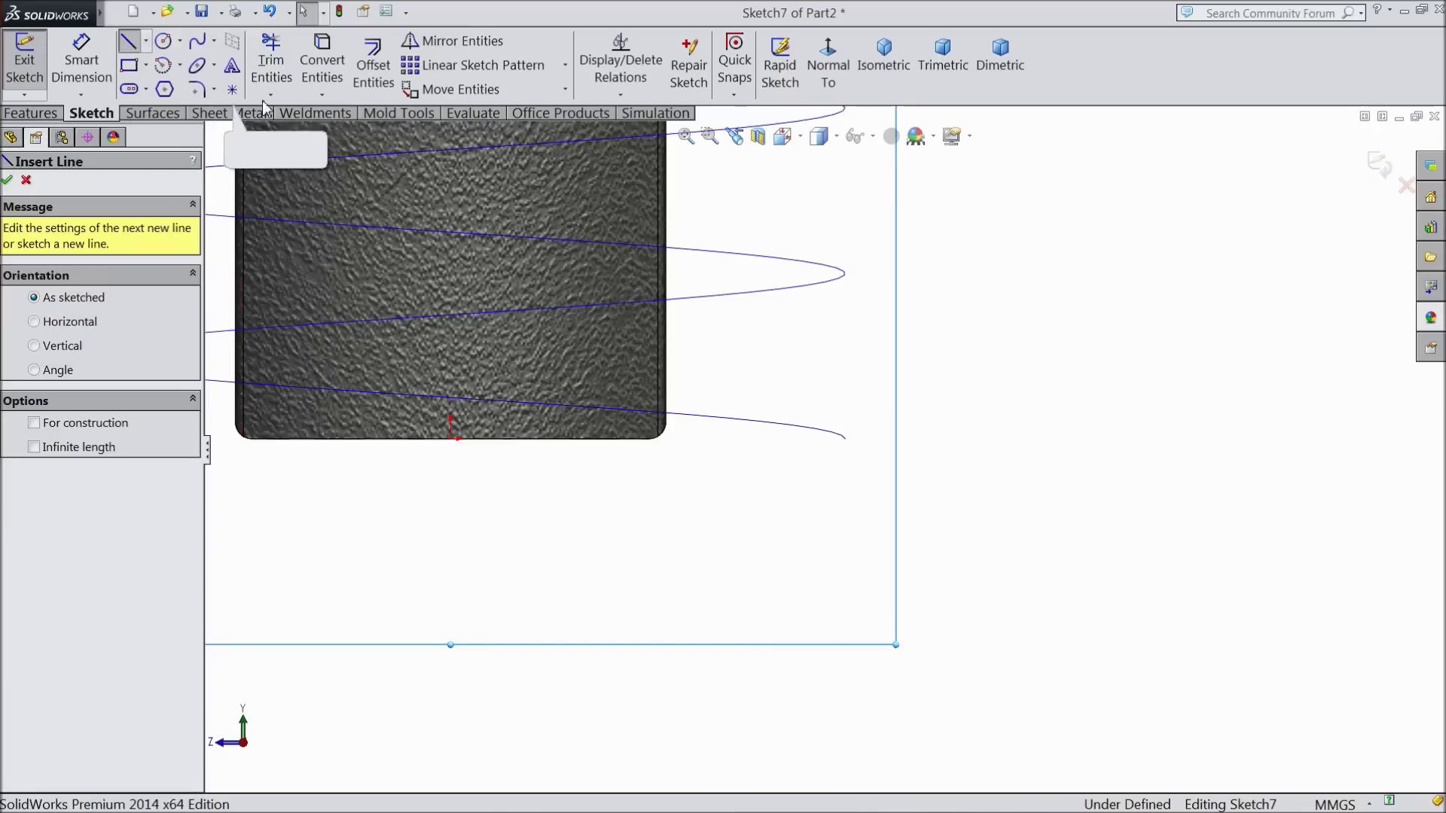
pyautogui.click(834, 374)
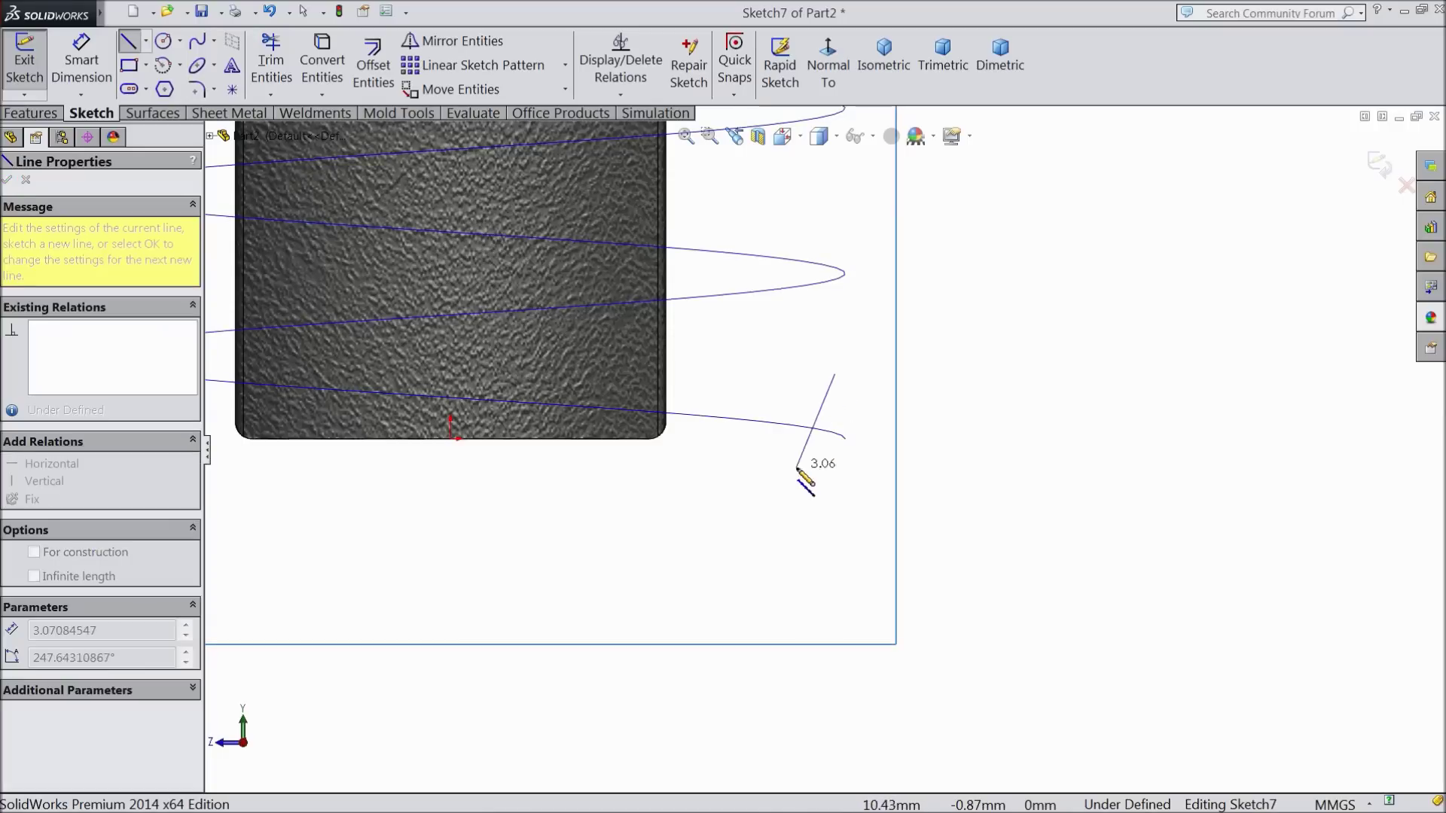
pyautogui.click(801, 455)
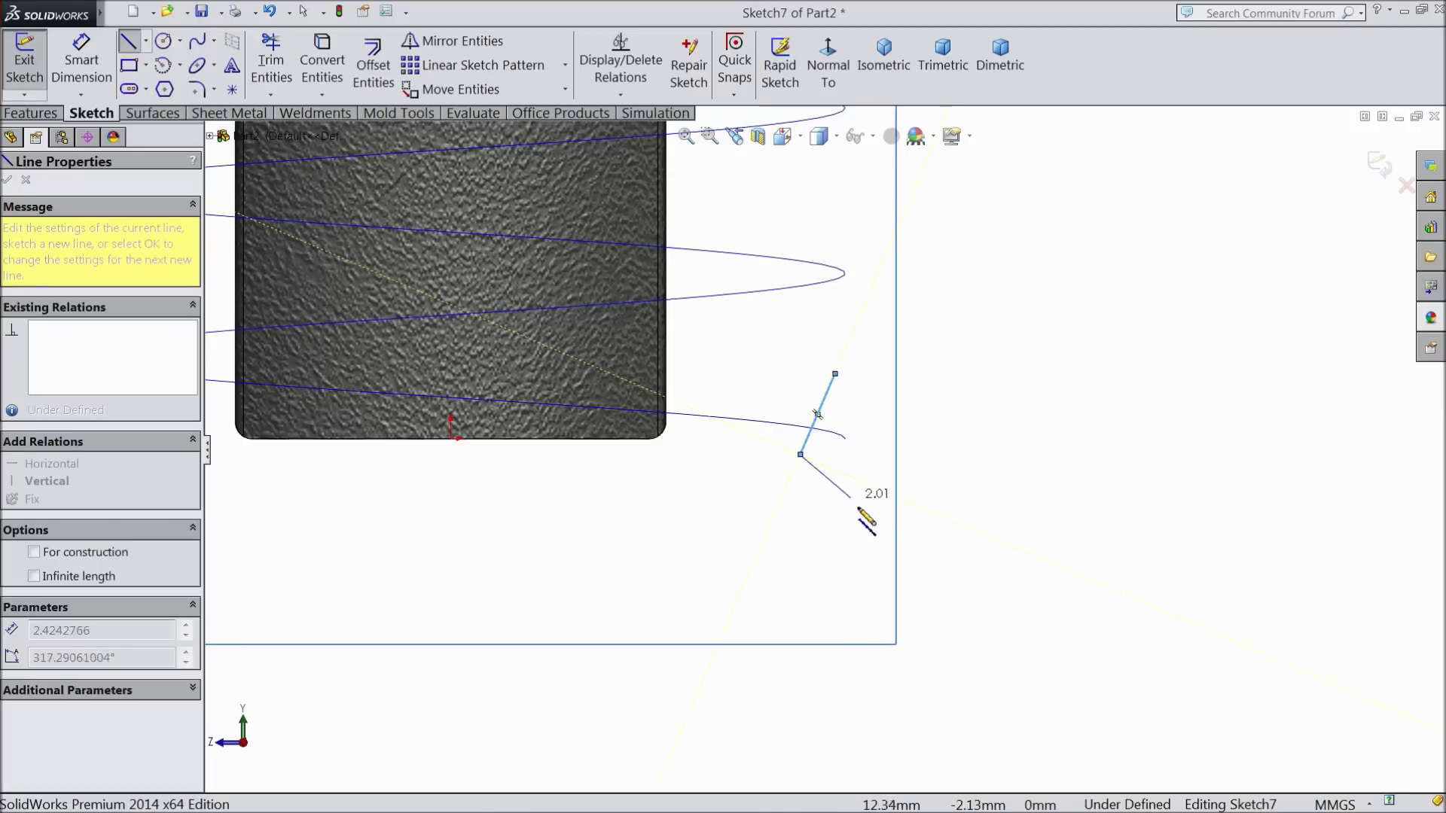
pyautogui.click(910, 538)
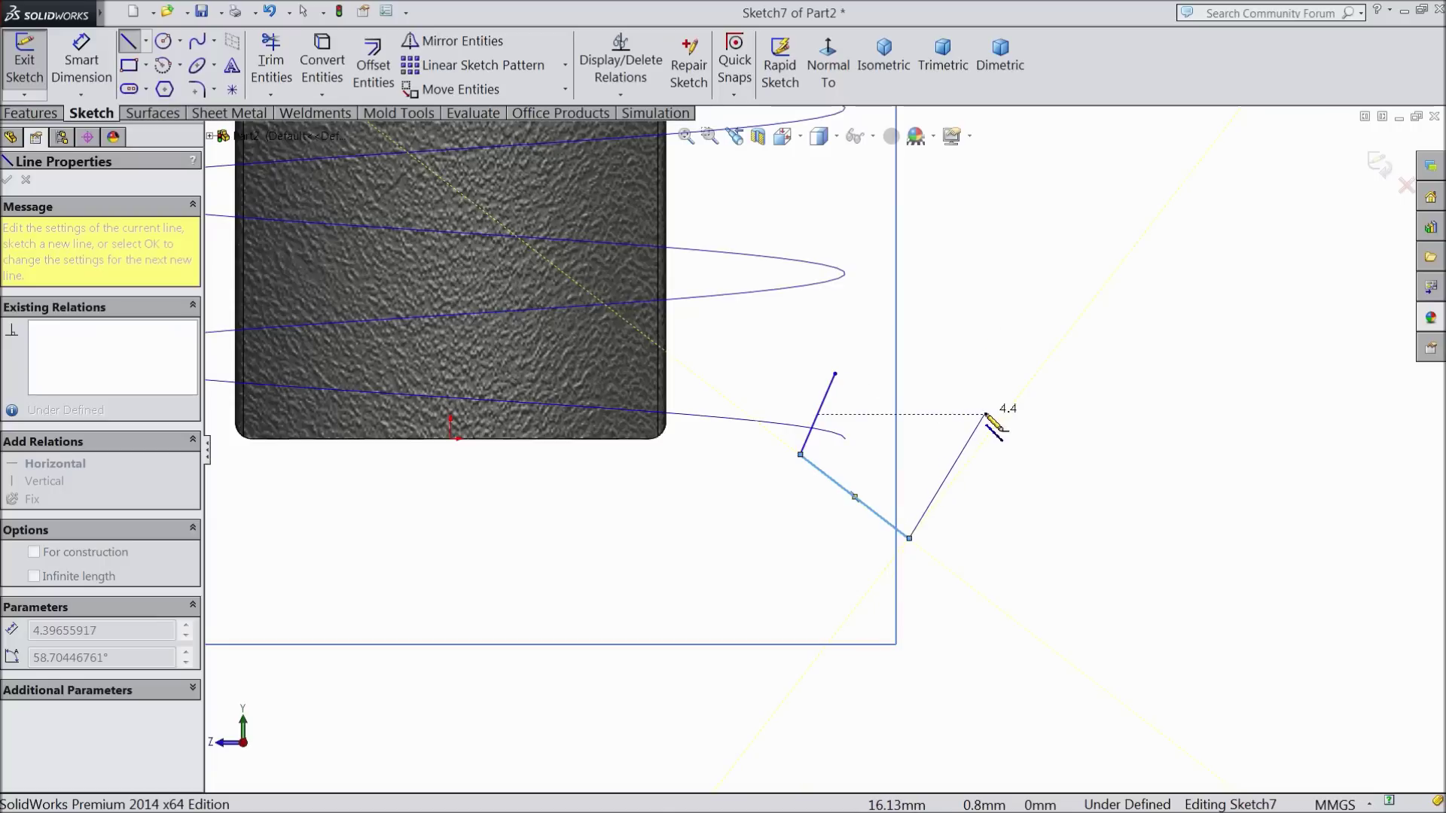
pyautogui.click(985, 414)
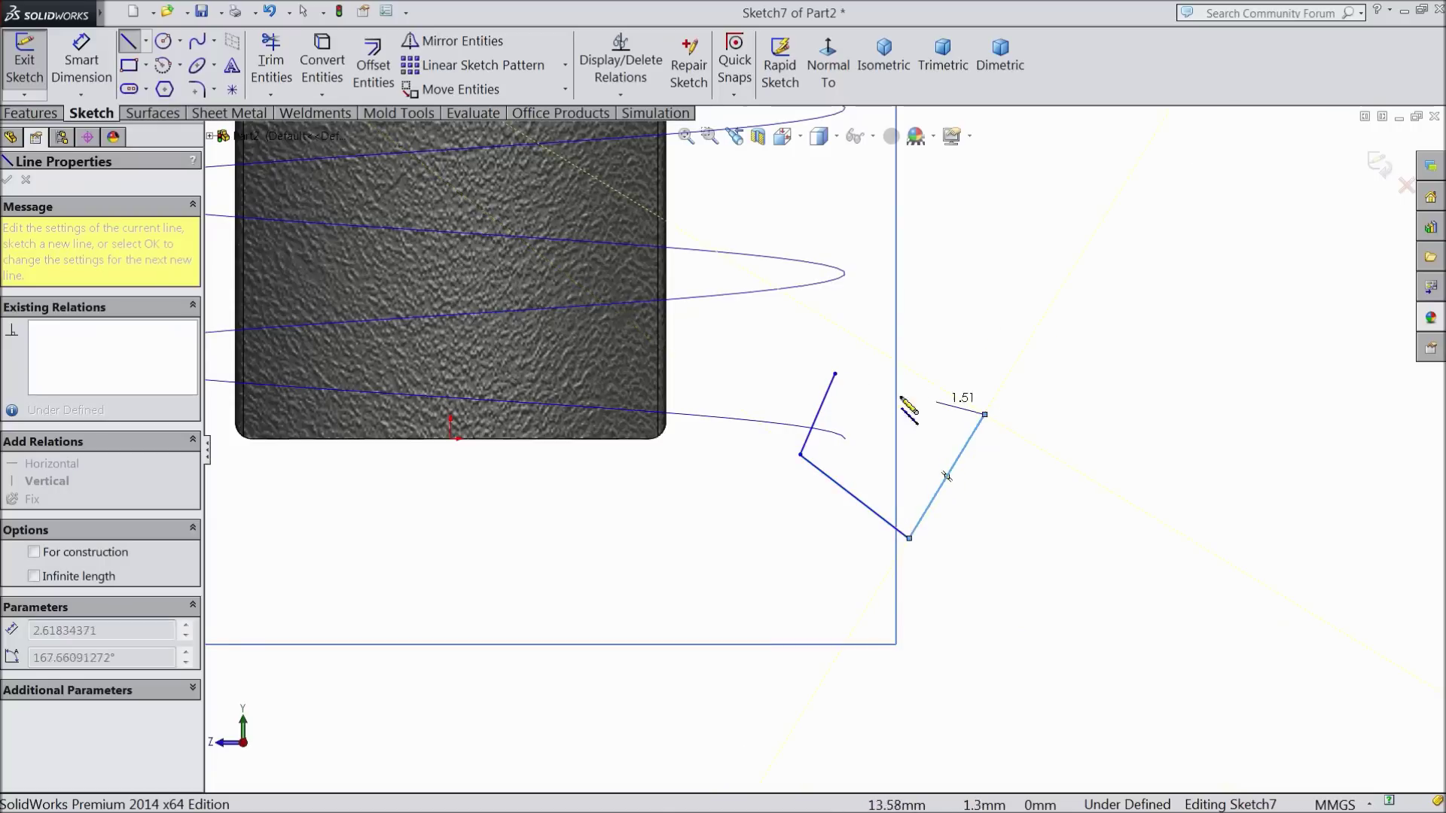
pyautogui.click(834, 374)
pyautogui.rightClick(943, 346)
pyautogui.click(977, 216)
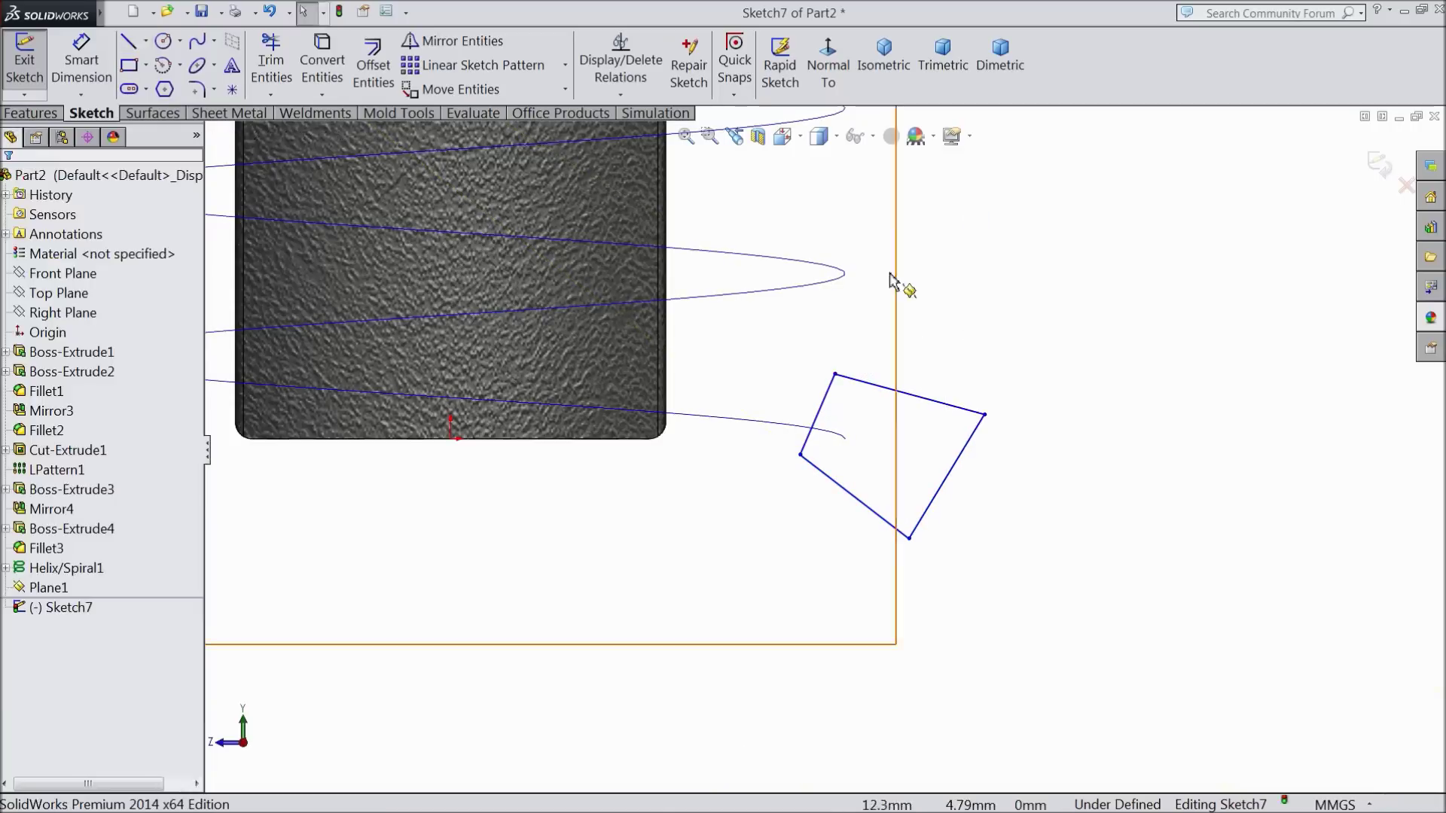
# - Draw a centerline between the midpoints of the profile's inner and outer sides
pyautogui.click(147, 43)
pyautogui.click(160, 84)
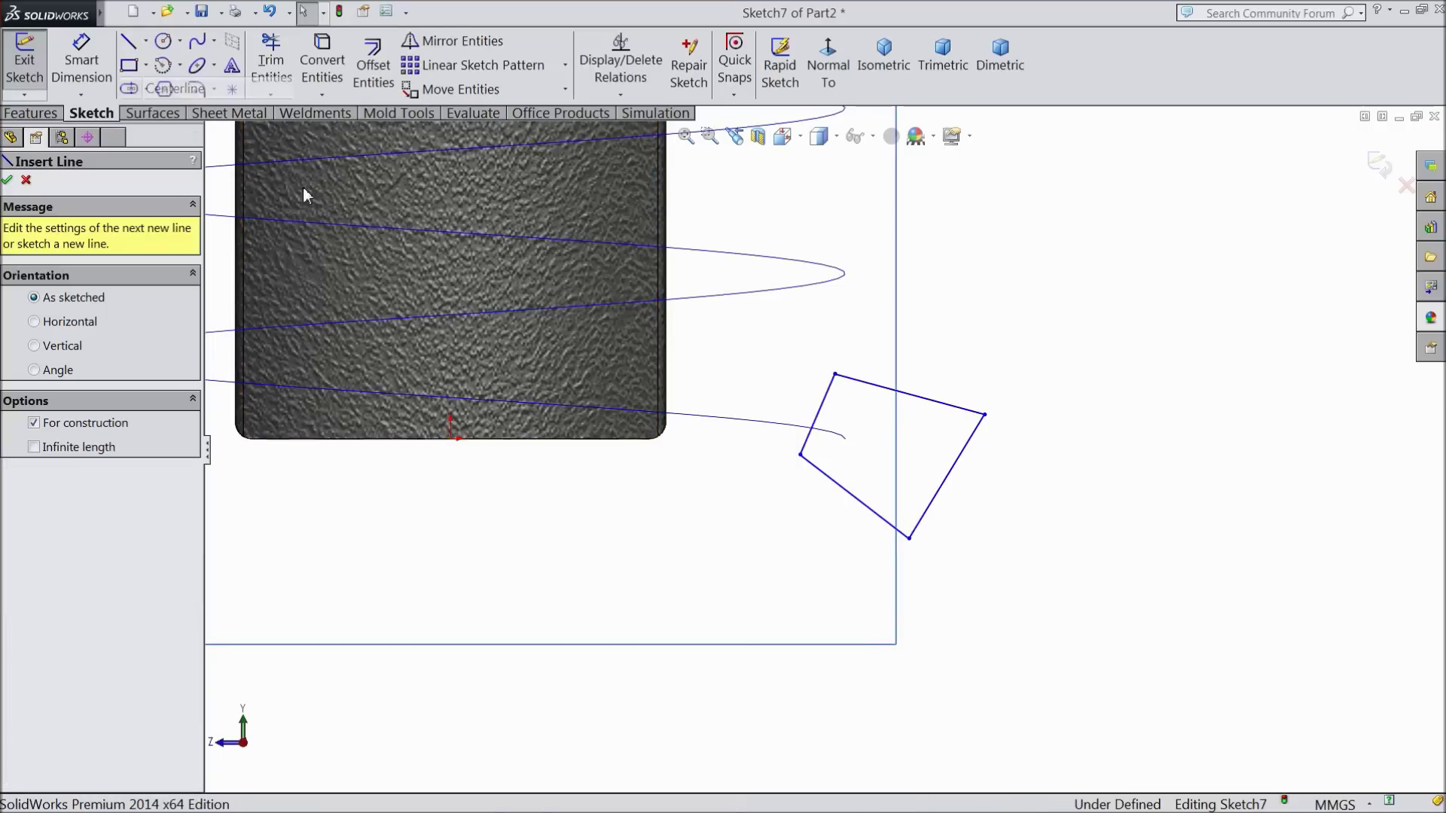
pyautogui.click(818, 414)
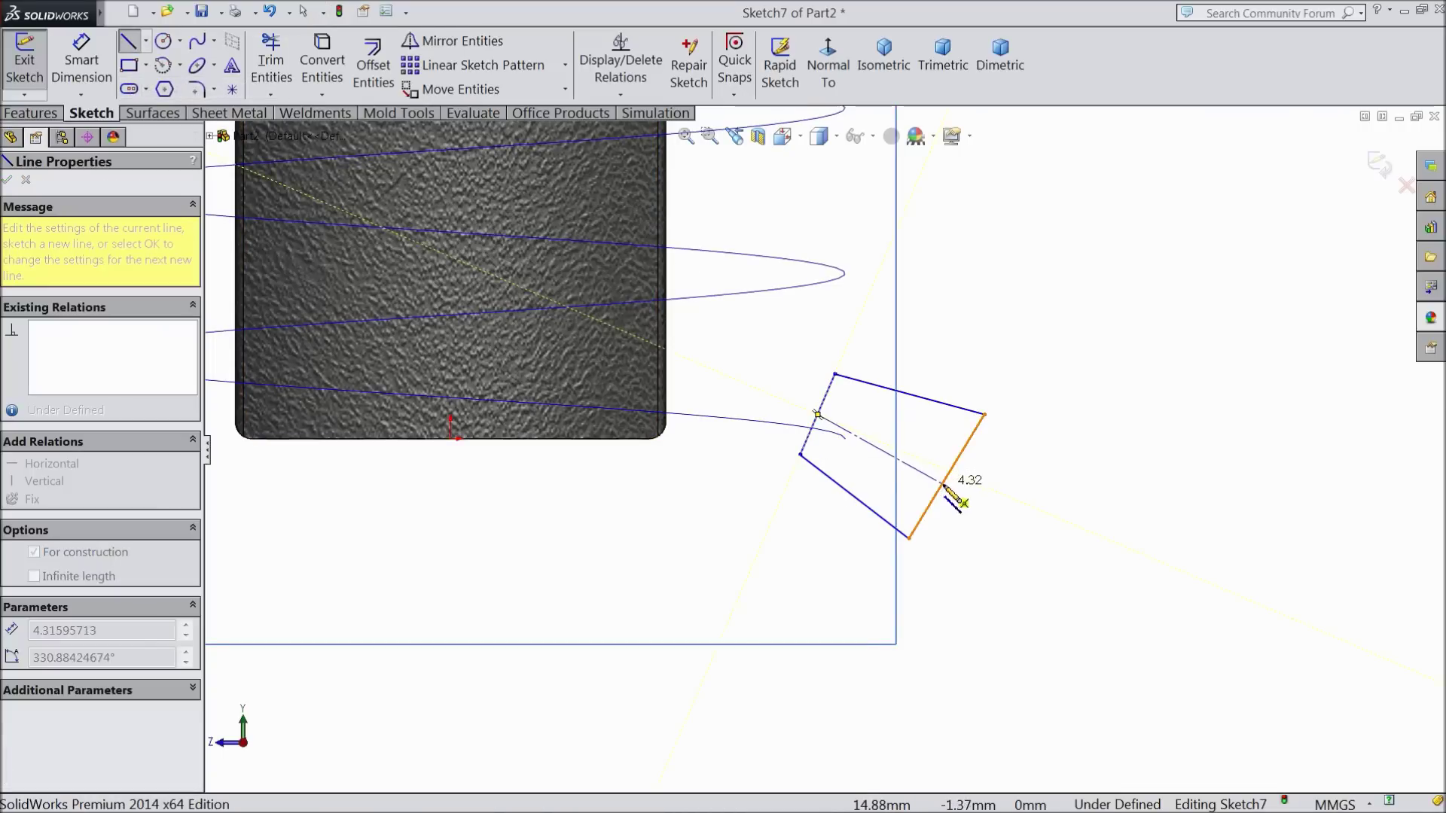
pyautogui.click(946, 476)
pyautogui.rightClick(1009, 364)
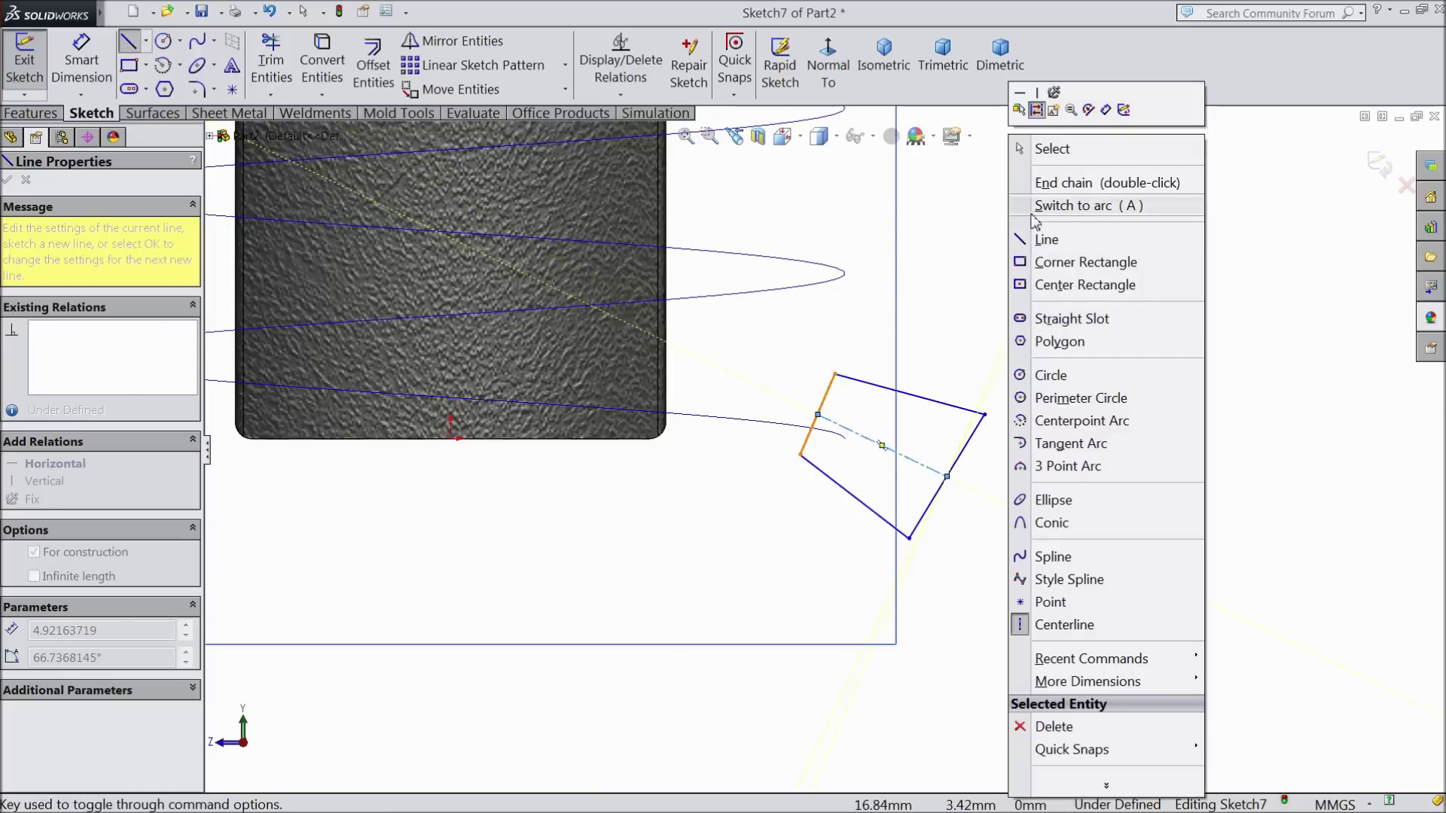
pyautogui.click(1052, 145)
# - Dimension the profile's short inner side, nearest the shank, to 2.3 mm
pyautogui.scroll(-2, 902, 499)
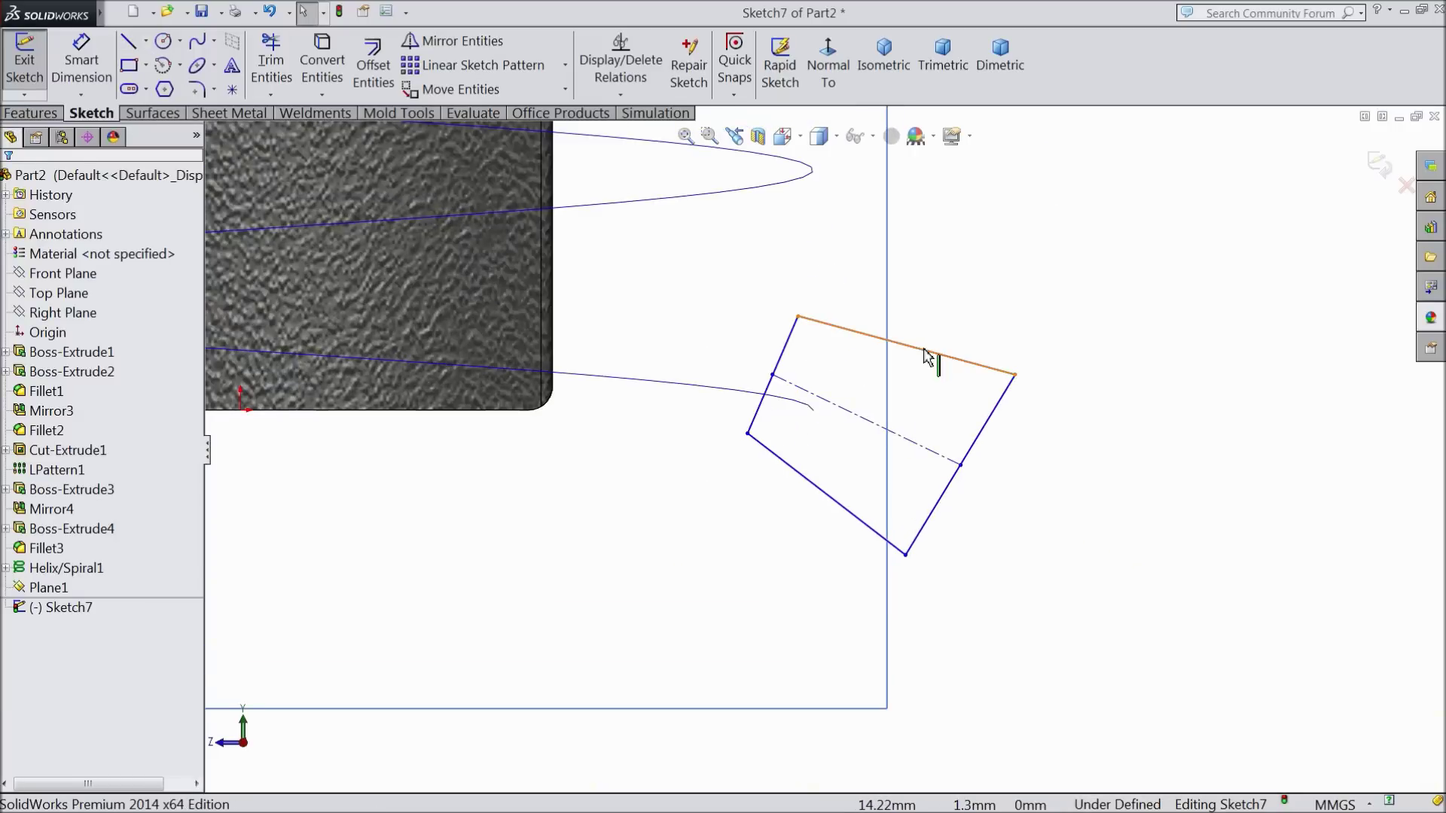
pyautogui.click(929, 352)
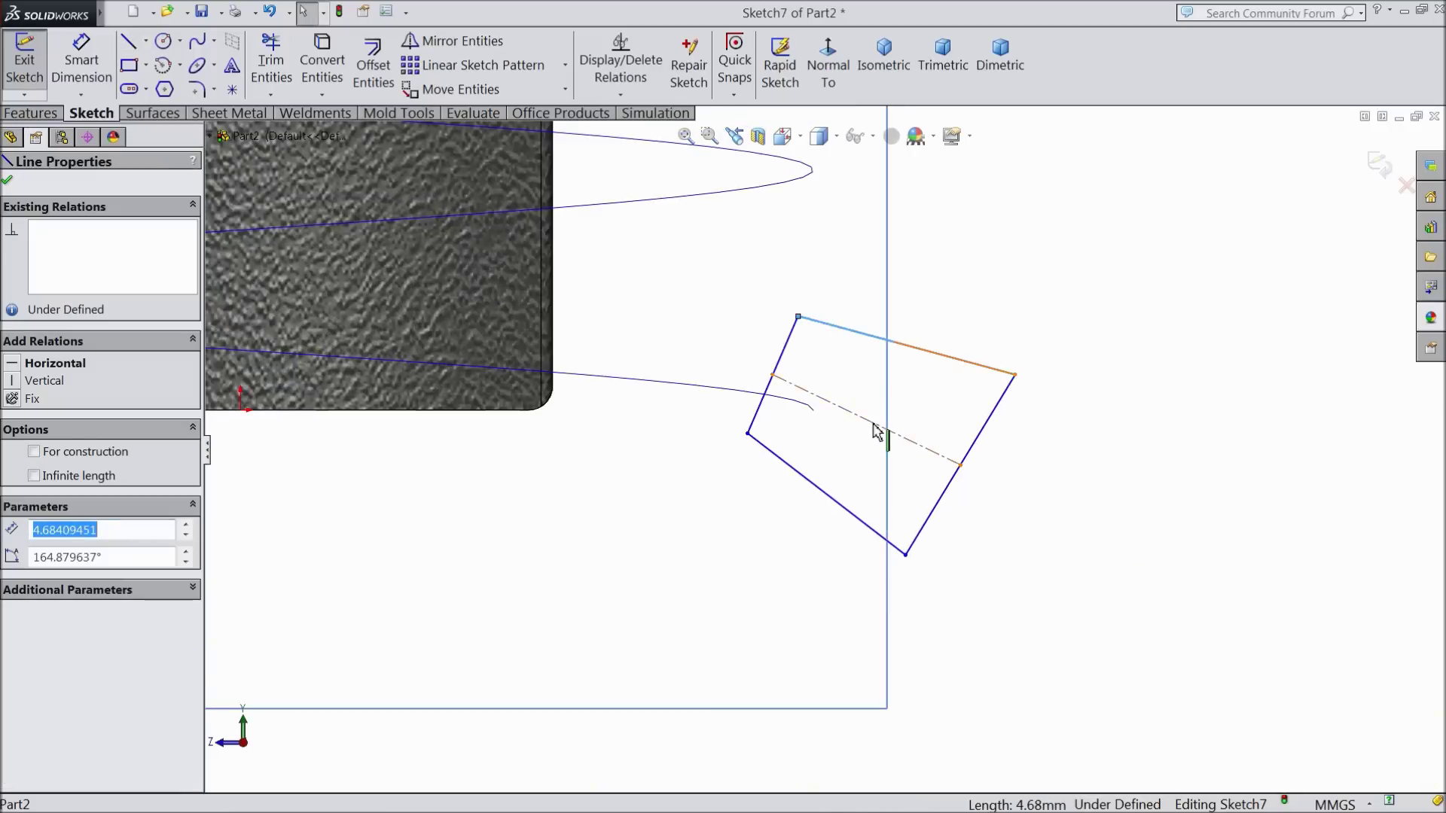
pyautogui.click(82, 60)
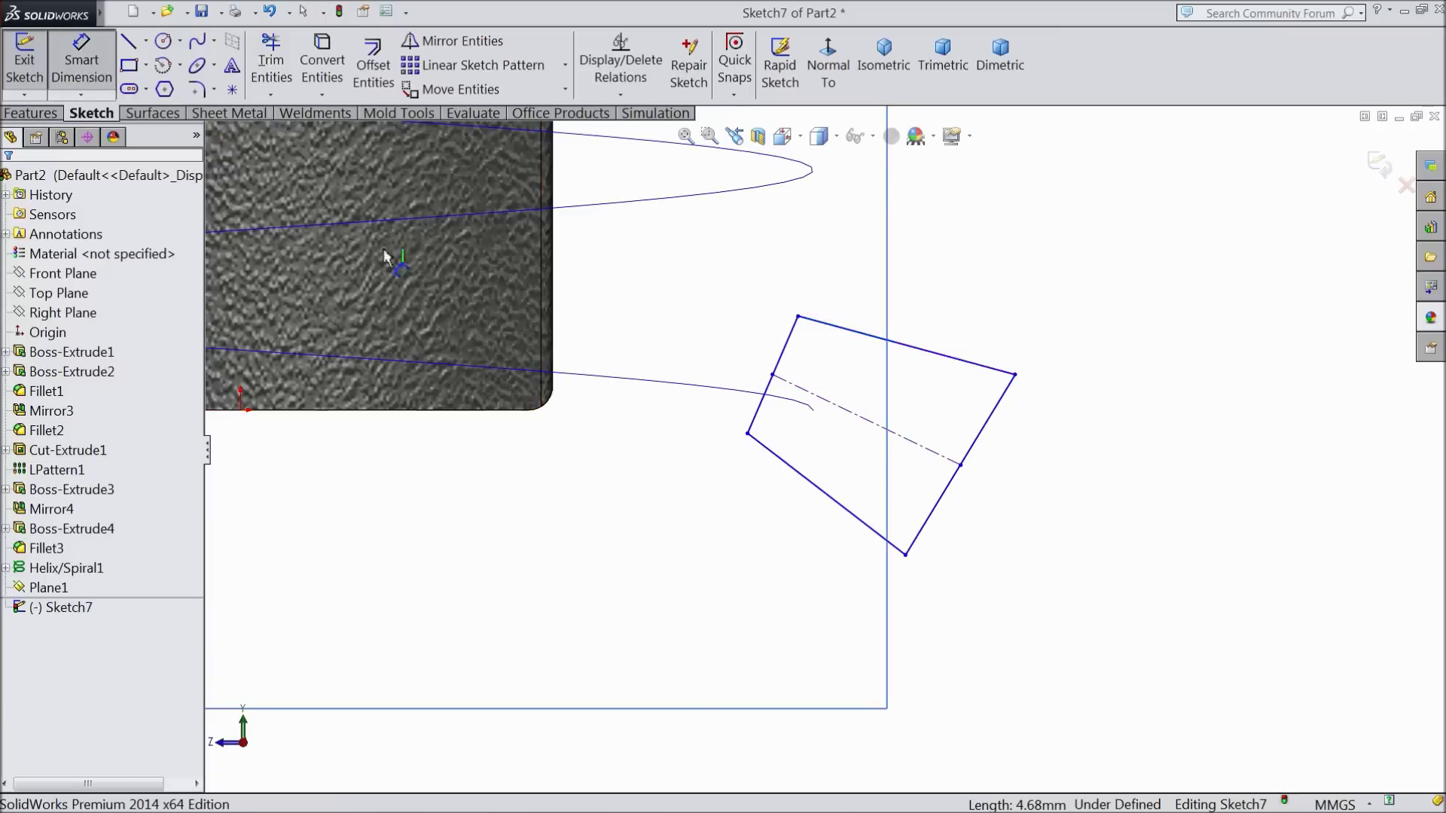
pyautogui.click(786, 352)
pyautogui.click(761, 360)
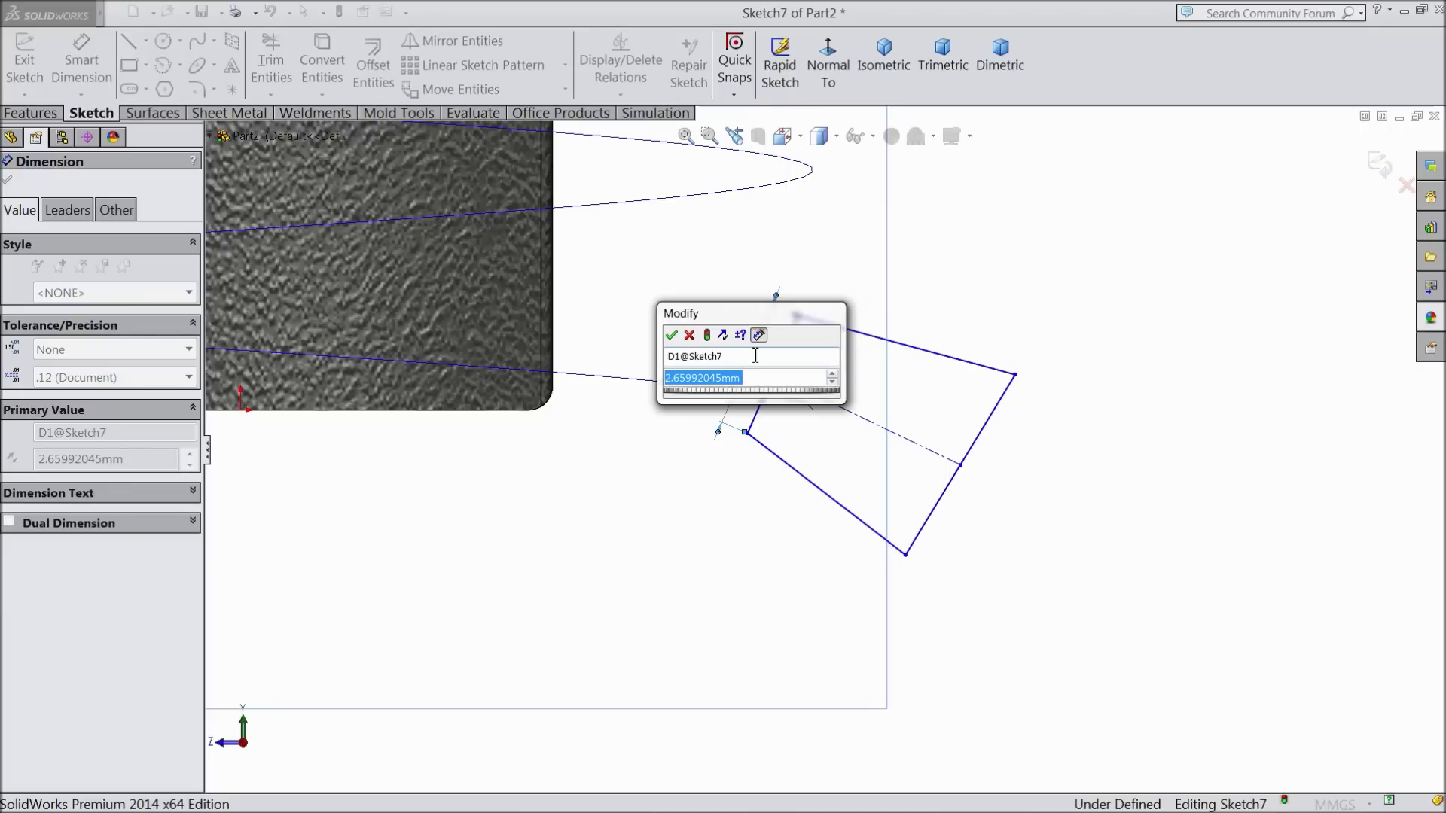
pyautogui.write('2.3')
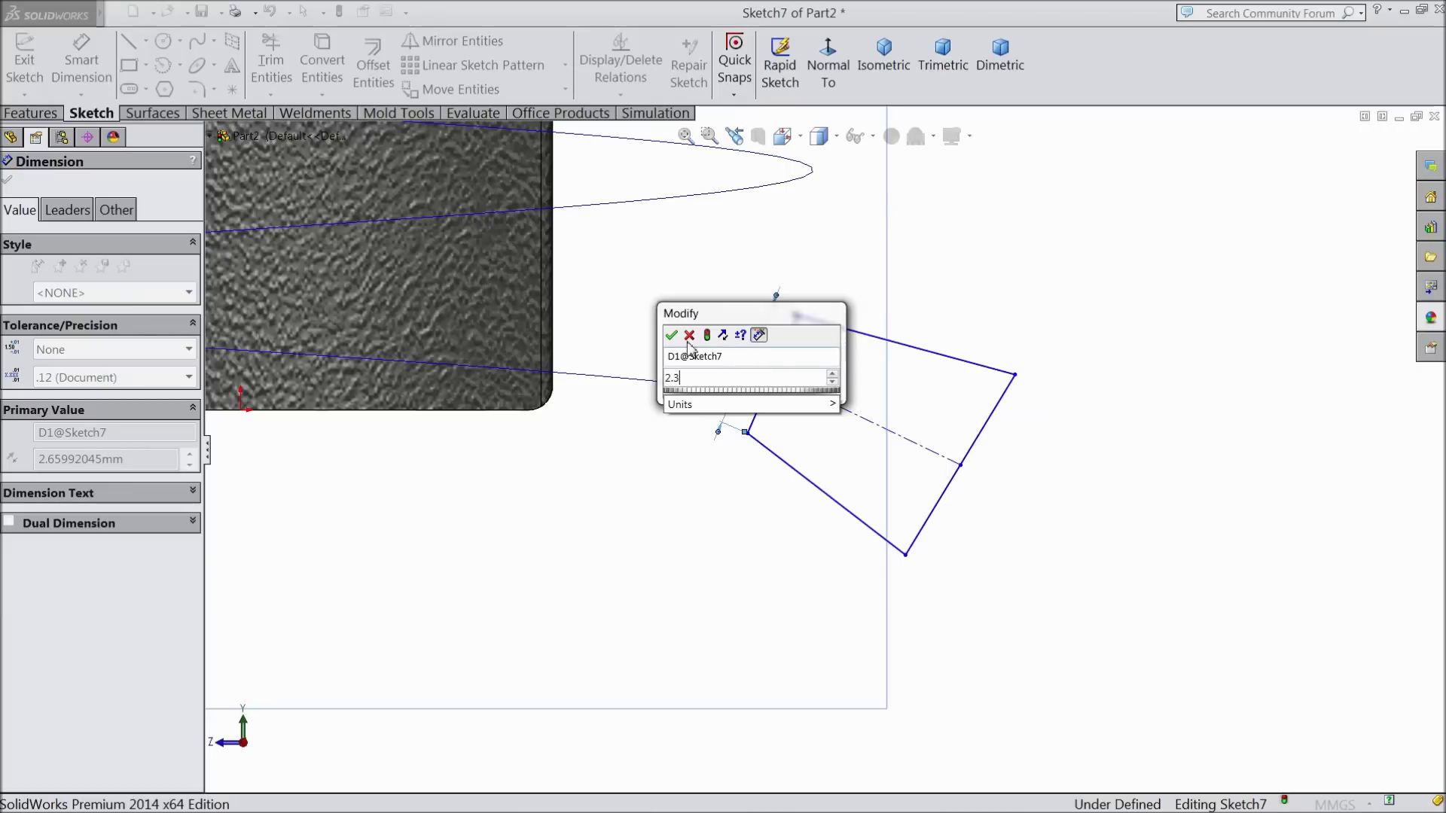
pyautogui.click(671, 335)
# - Dimension the profile's outer side to 3 mm
pyautogui.click(963, 461)
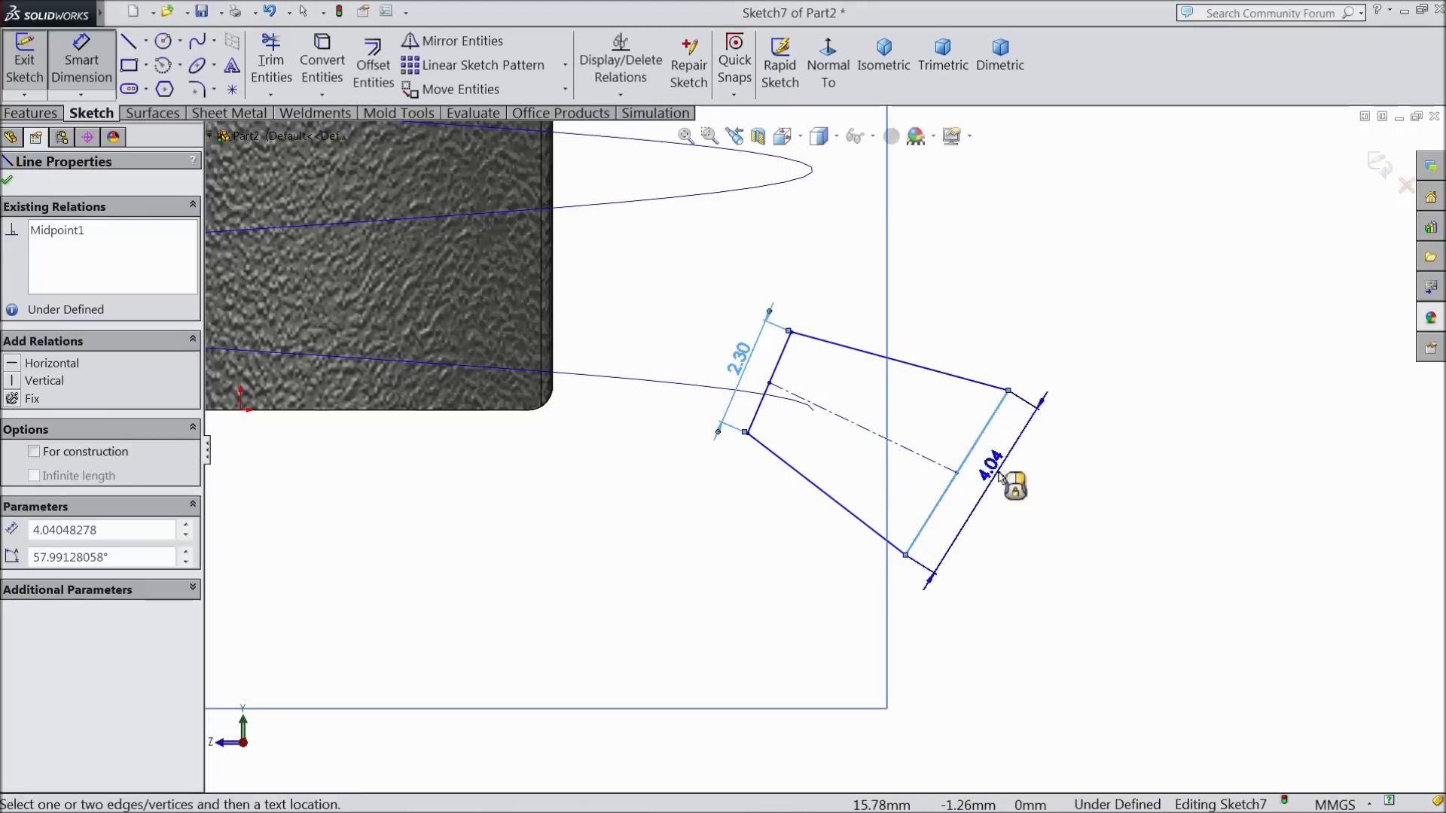
pyautogui.click(1000, 478)
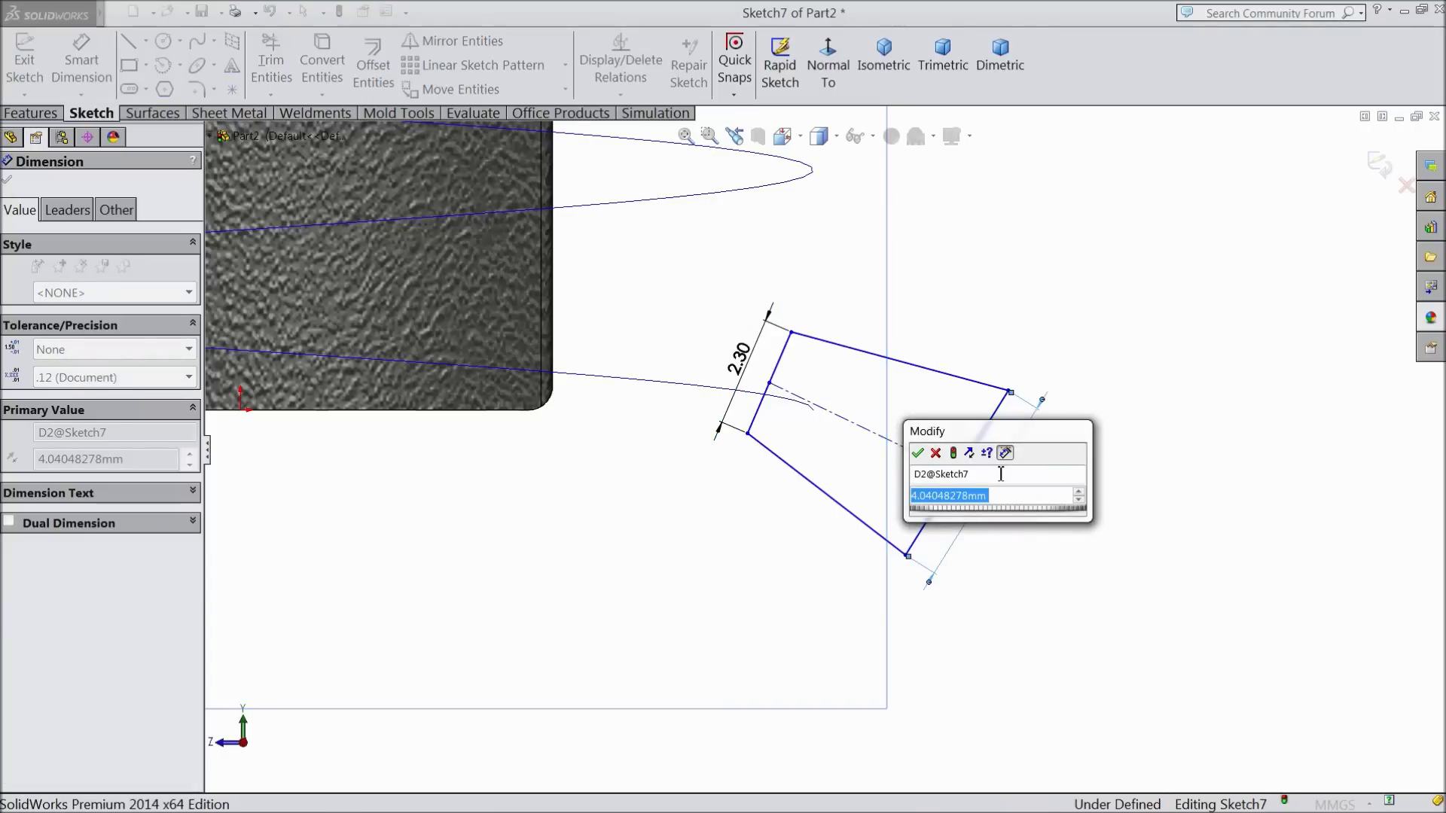
pyautogui.write('3')
pyautogui.press('Return')
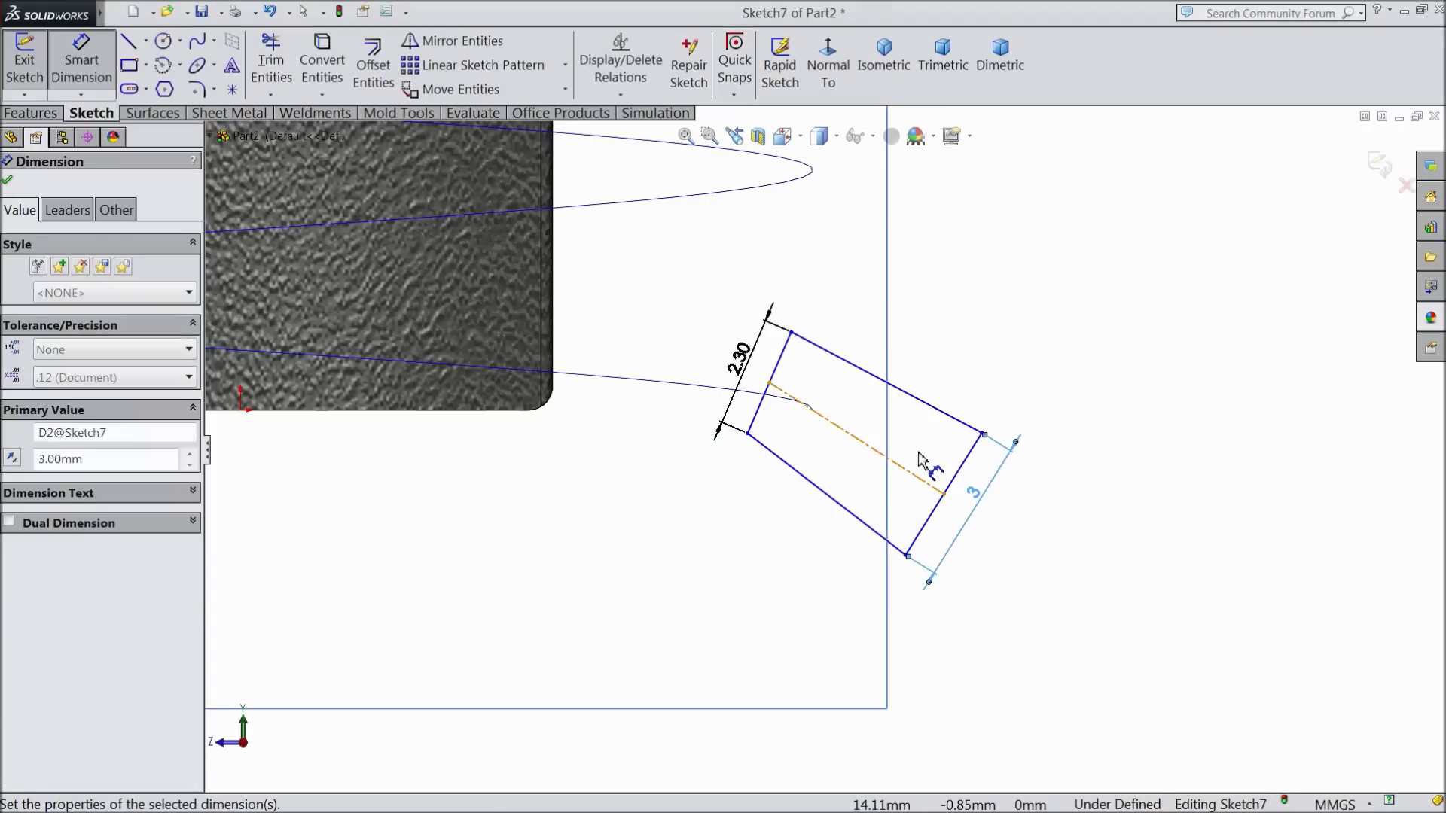
pyautogui.click(8, 182)
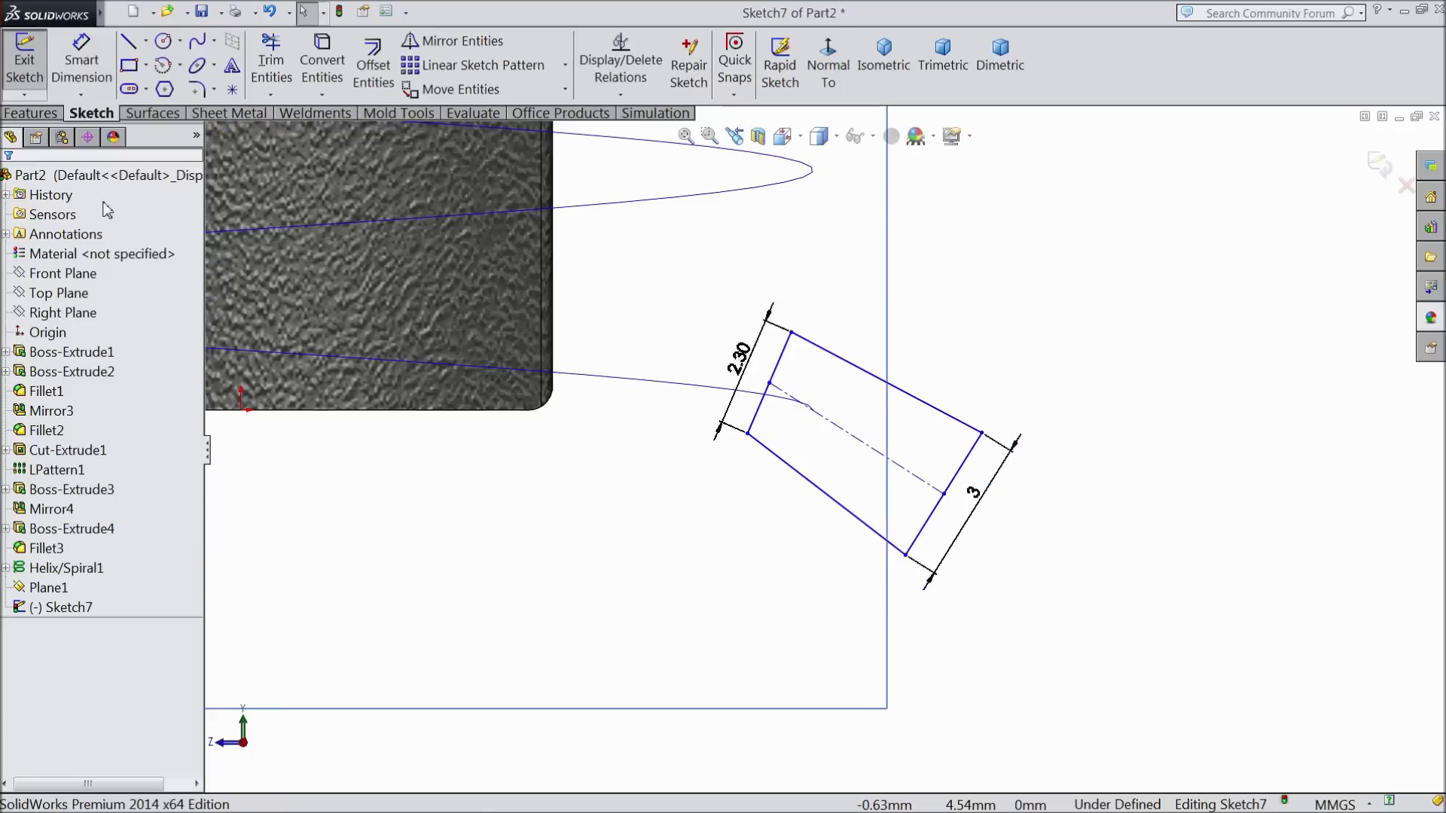
# - Make the profile's upper and lower slanted sides symmetric about the centerline
pyautogui.click(844, 369)
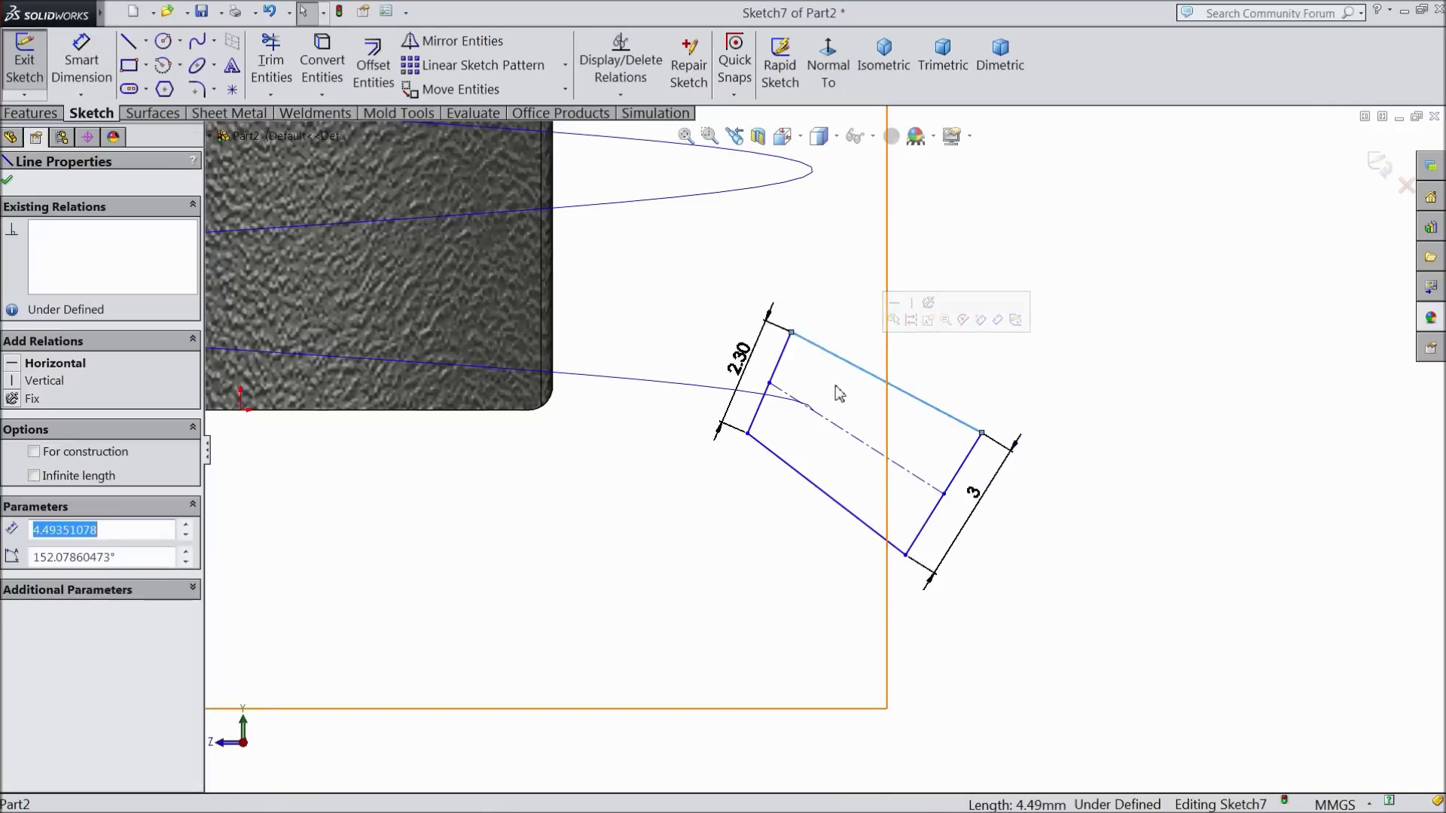
pyautogui.keyDown('ctrl'); pyautogui.click(832, 427); pyautogui.keyUp('ctrl')
pyautogui.keyDown('ctrl'); pyautogui.click(806, 477); pyautogui.keyUp('ctrl')
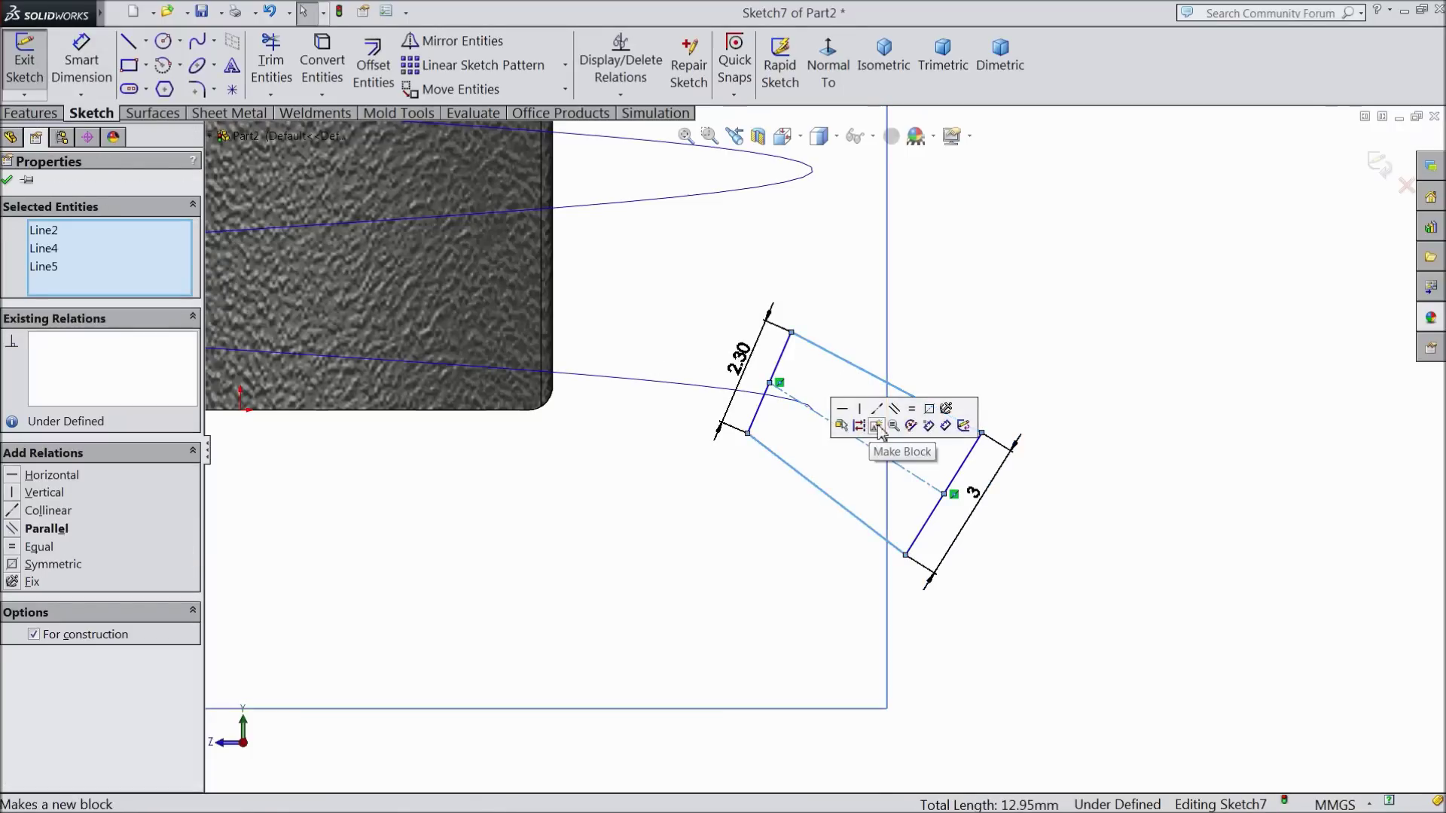
pyautogui.click(929, 409)
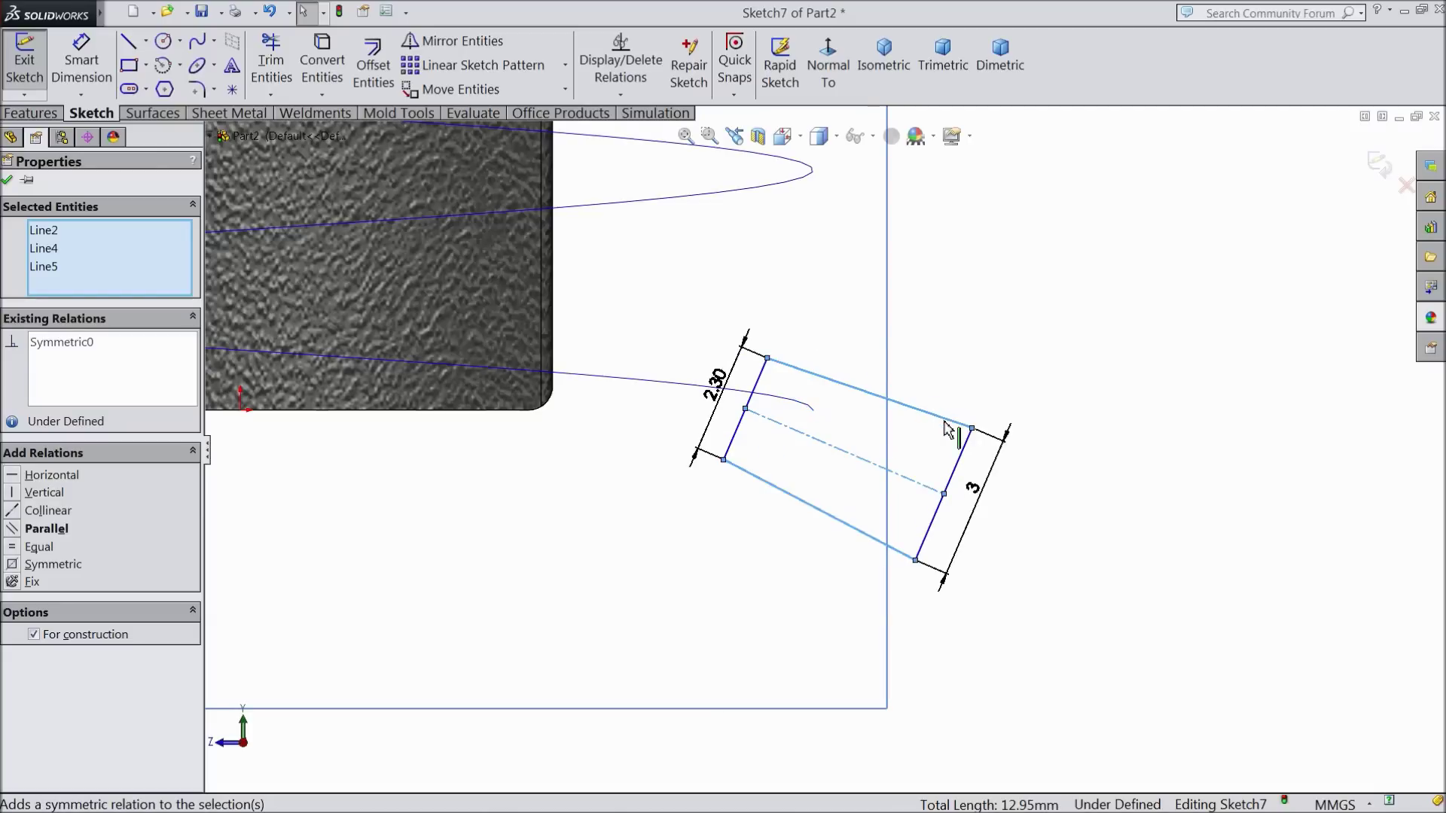
pyautogui.click(8, 181)
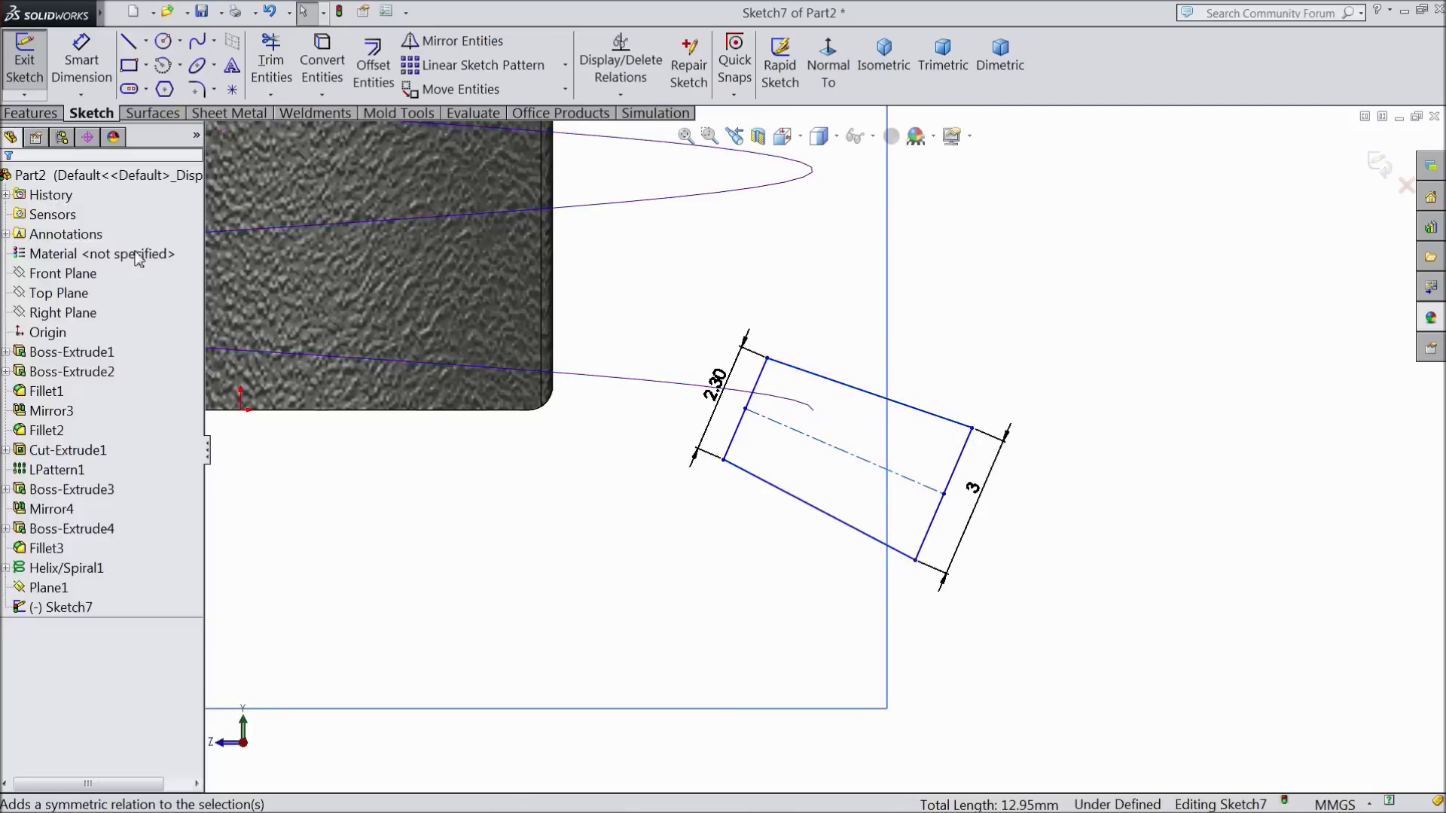
# - Draw a second centerline from the midpoint of the profile's centerline up to the midpoint of its upper slanted side
pyautogui.click(858, 466)
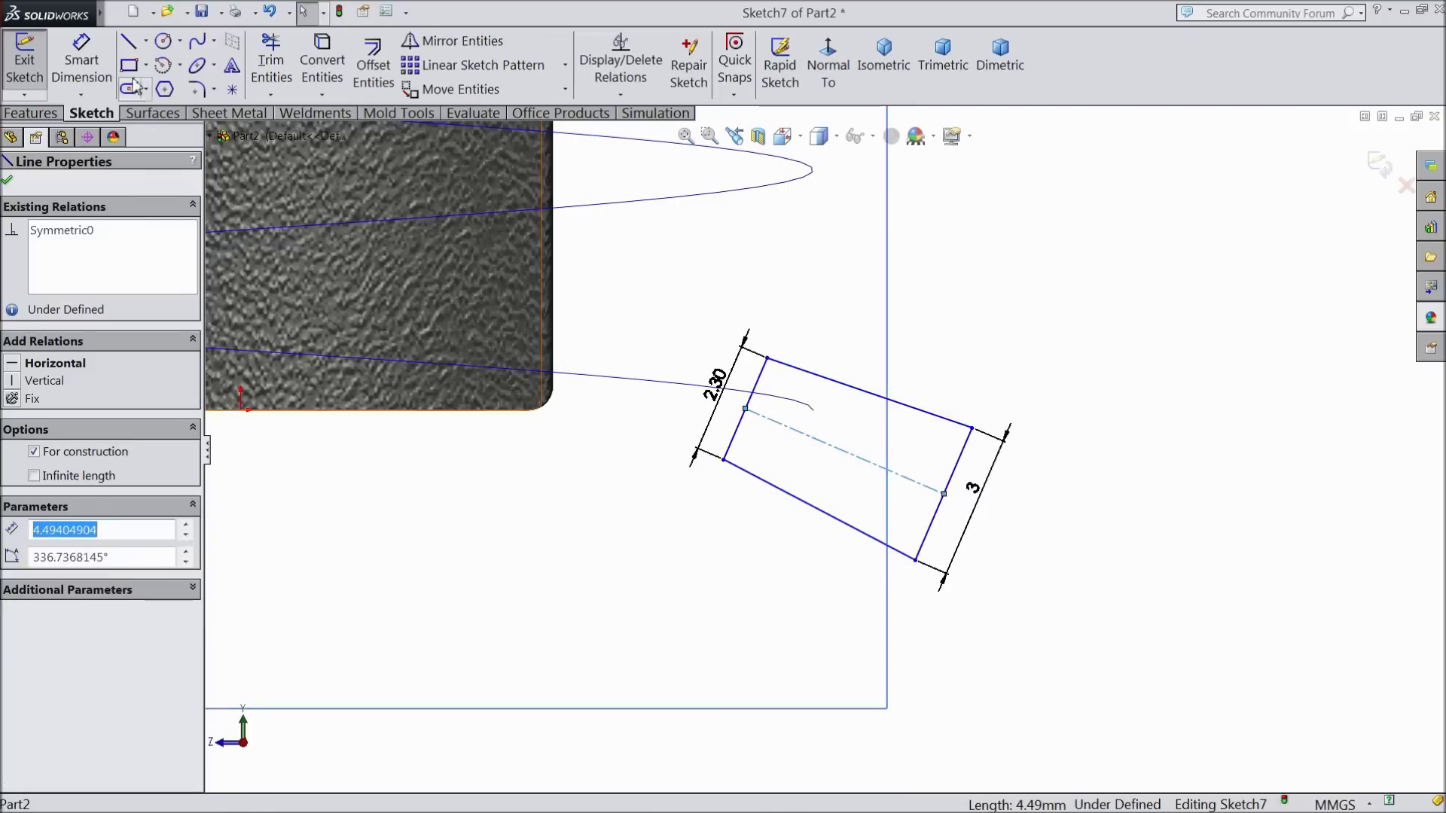
pyautogui.click(145, 44)
pyautogui.click(173, 89)
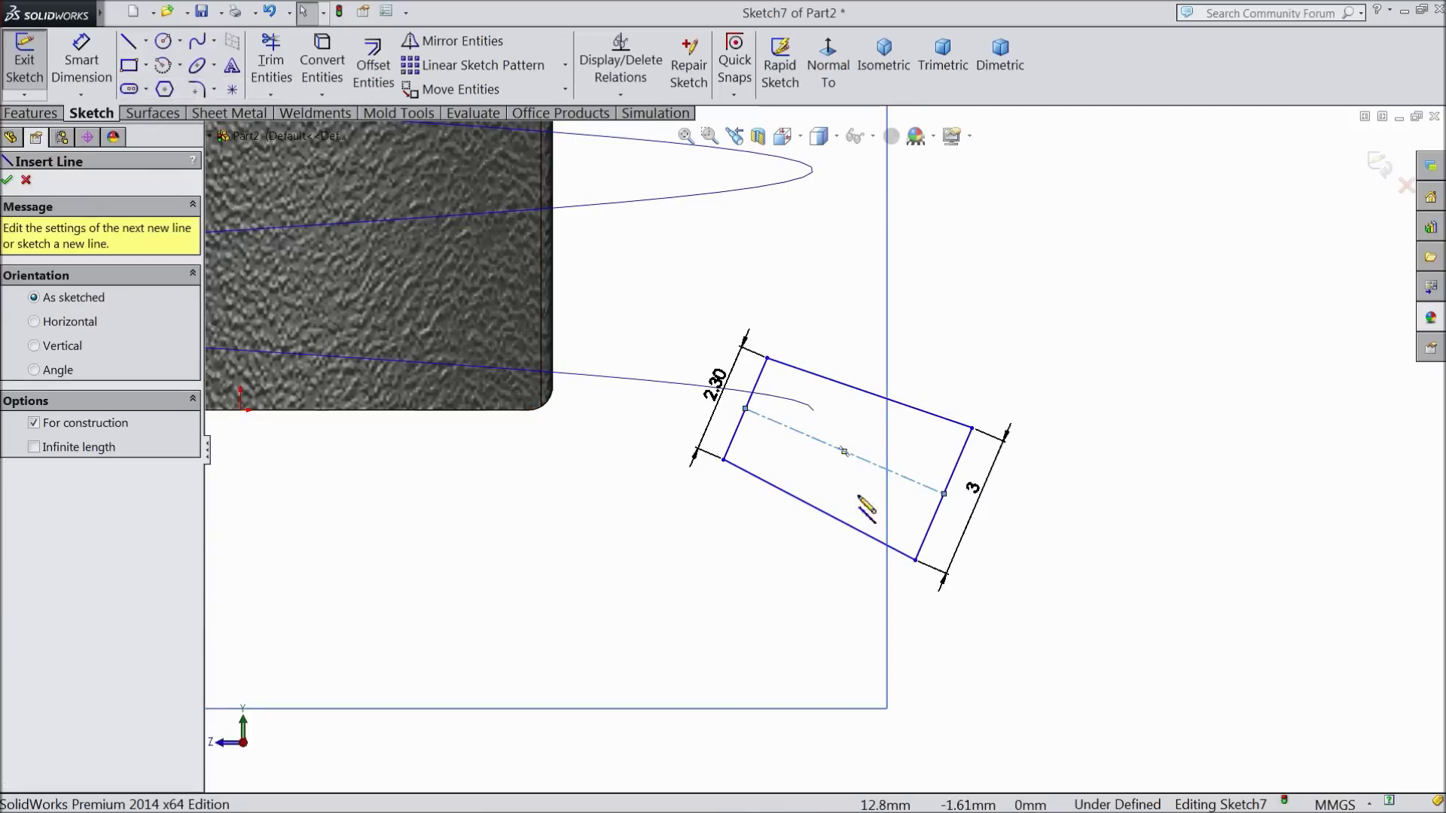
pyautogui.click(844, 452)
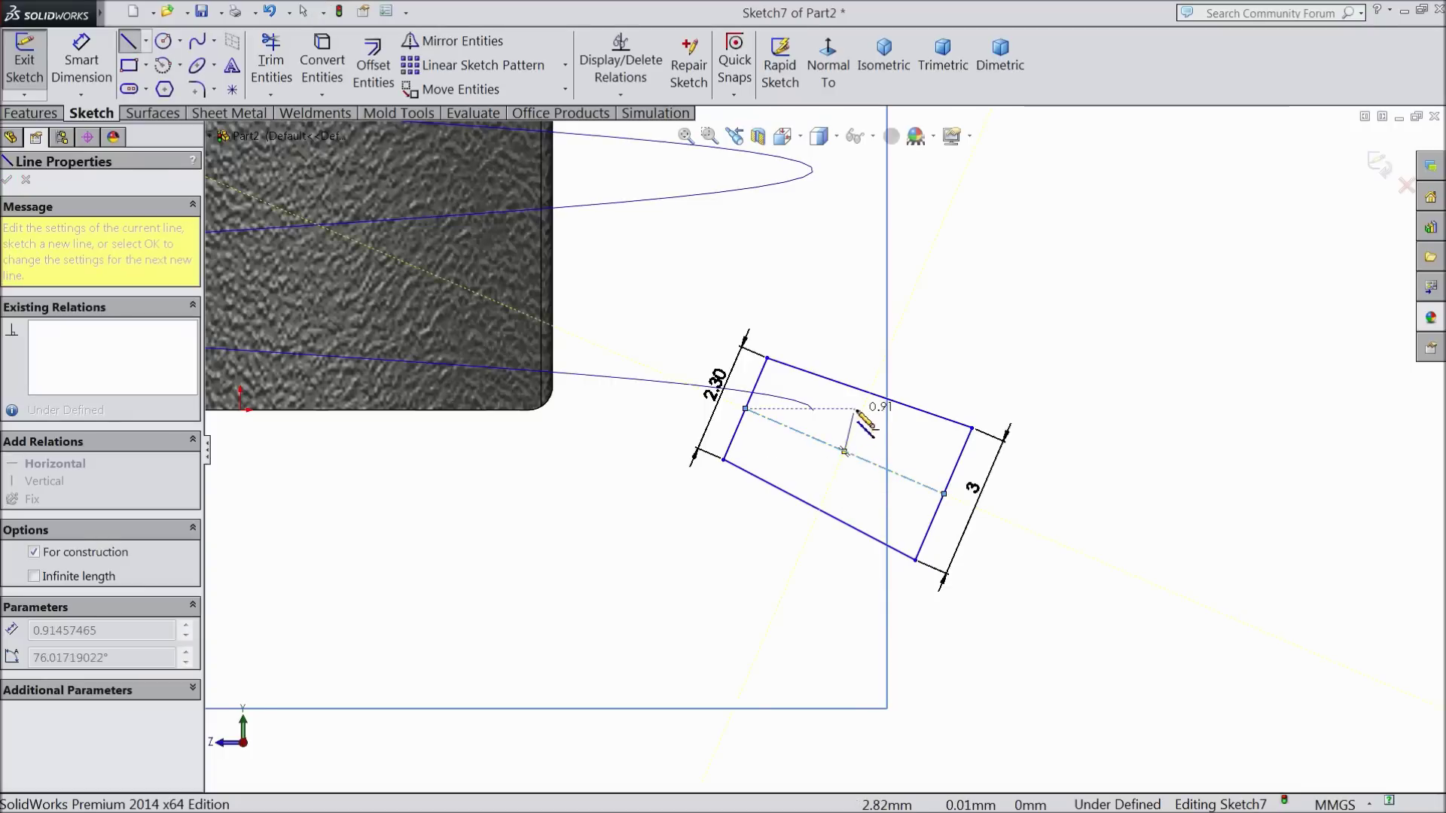
pyautogui.click(870, 393)
pyautogui.rightClick(949, 335)
pyautogui.click(973, 184)
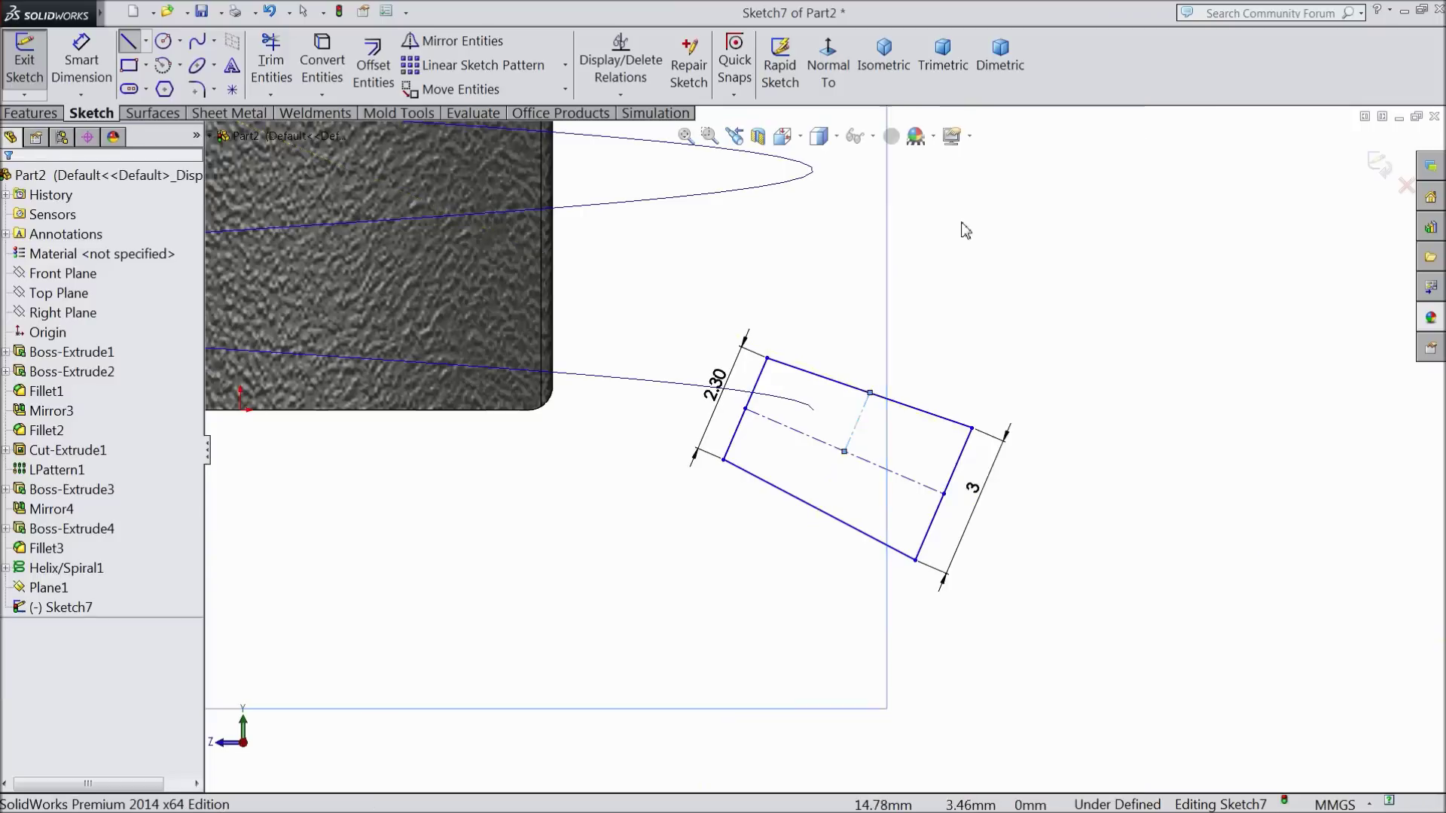
# - Add a pierce relation between the midpoint of the profile's centerline and the helix curve
pyautogui.click(814, 413)
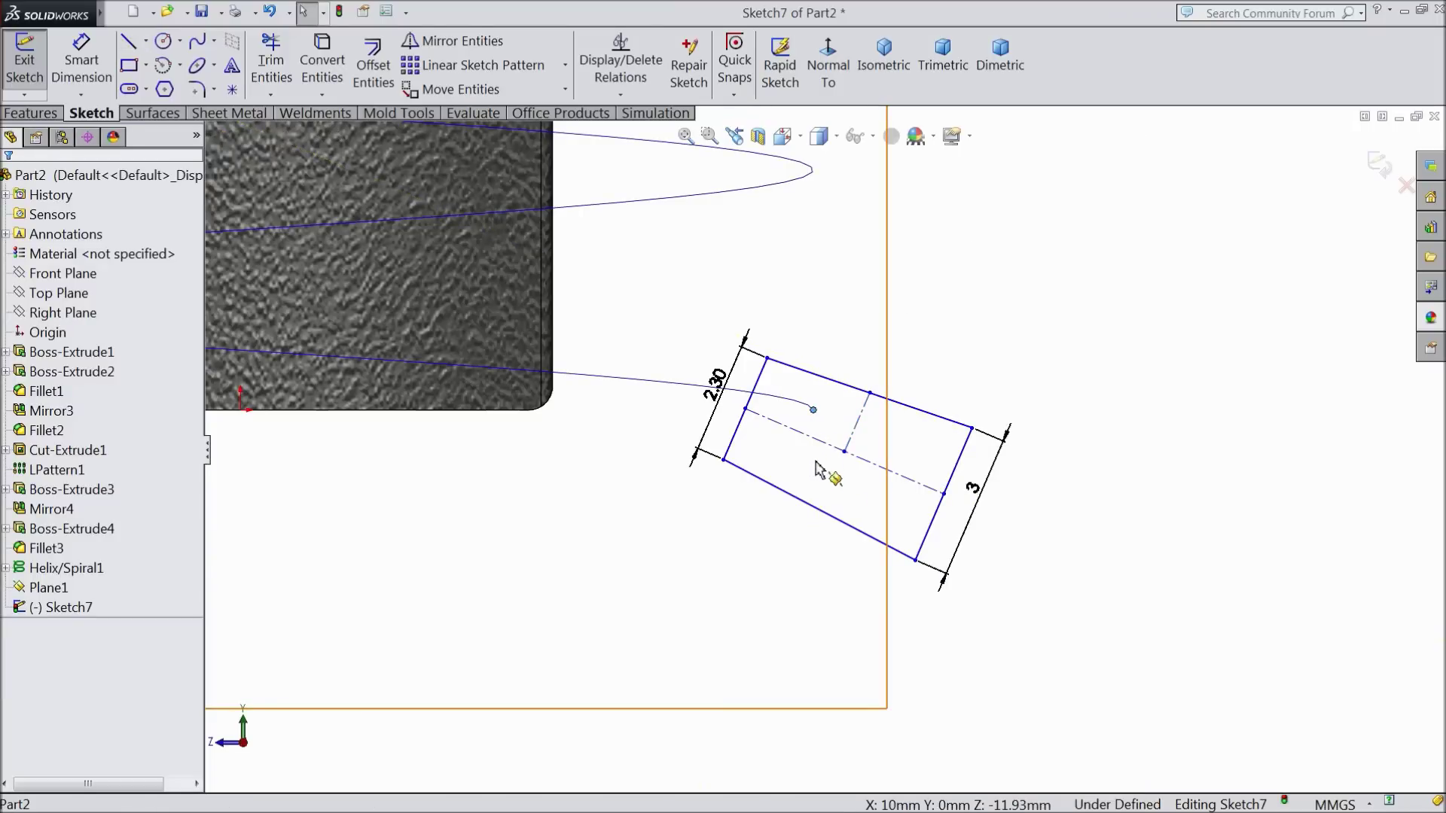
pyautogui.click(845, 452)
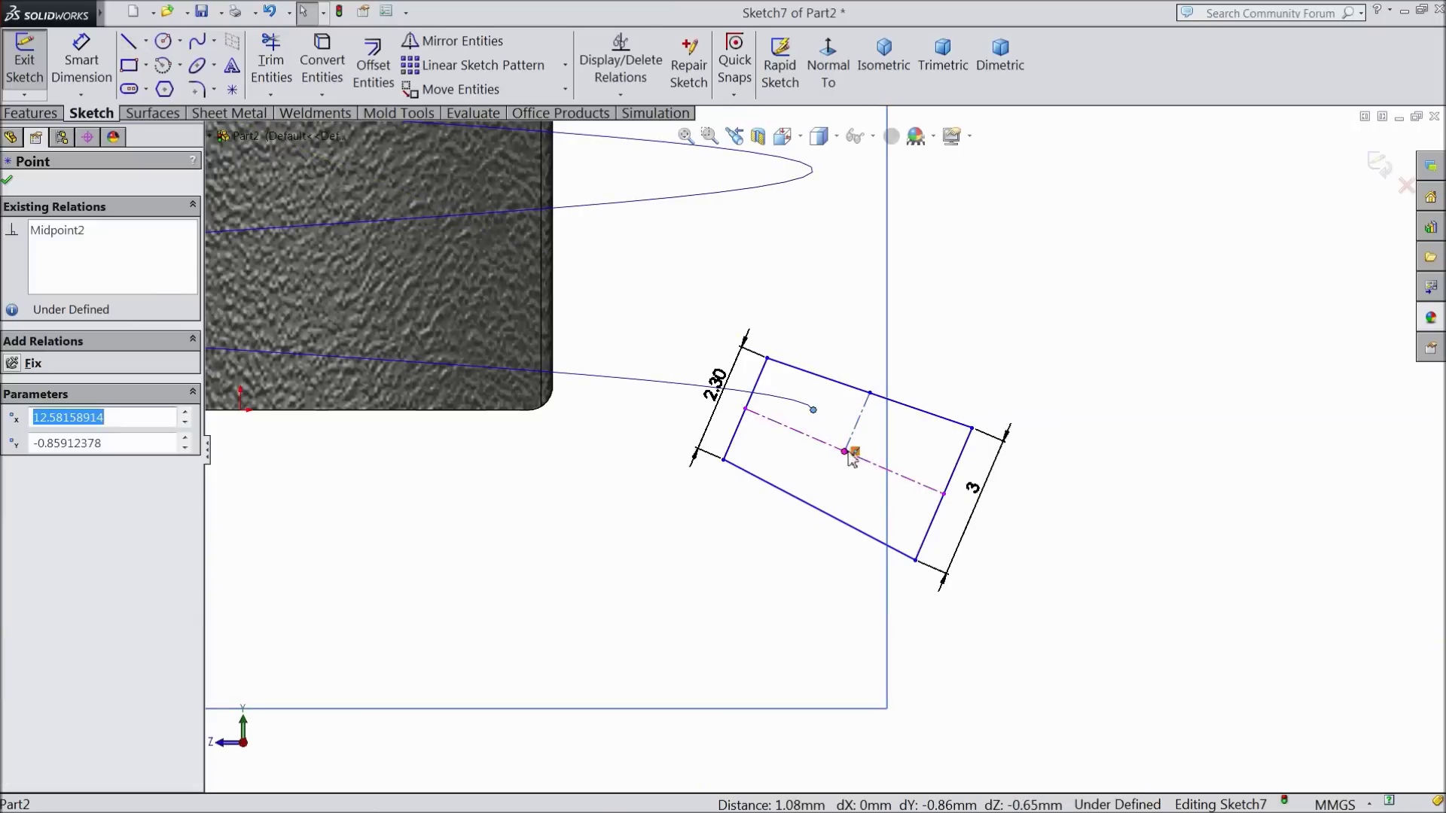
pyautogui.click(1000, 323)
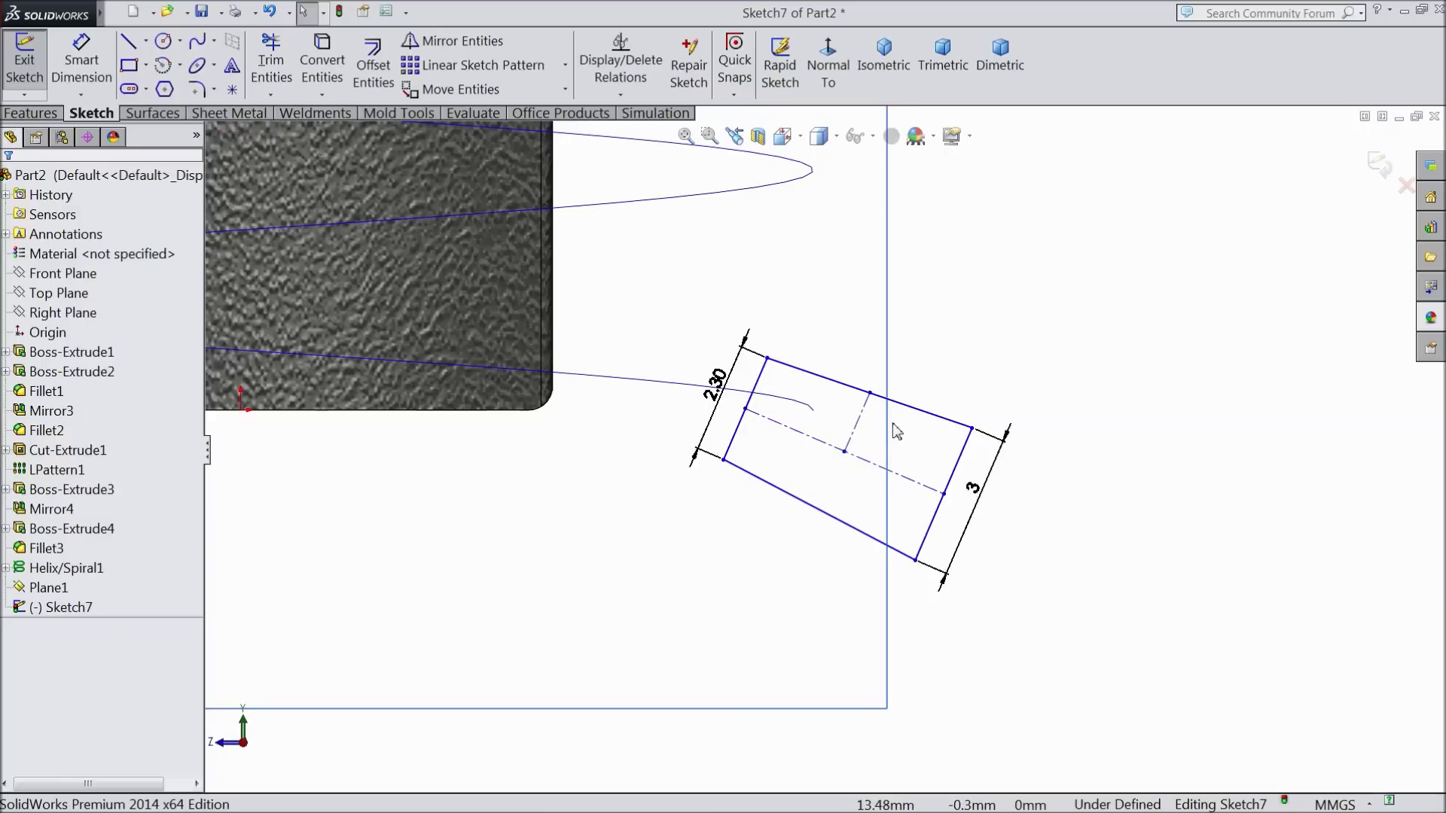
pyautogui.click(844, 452)
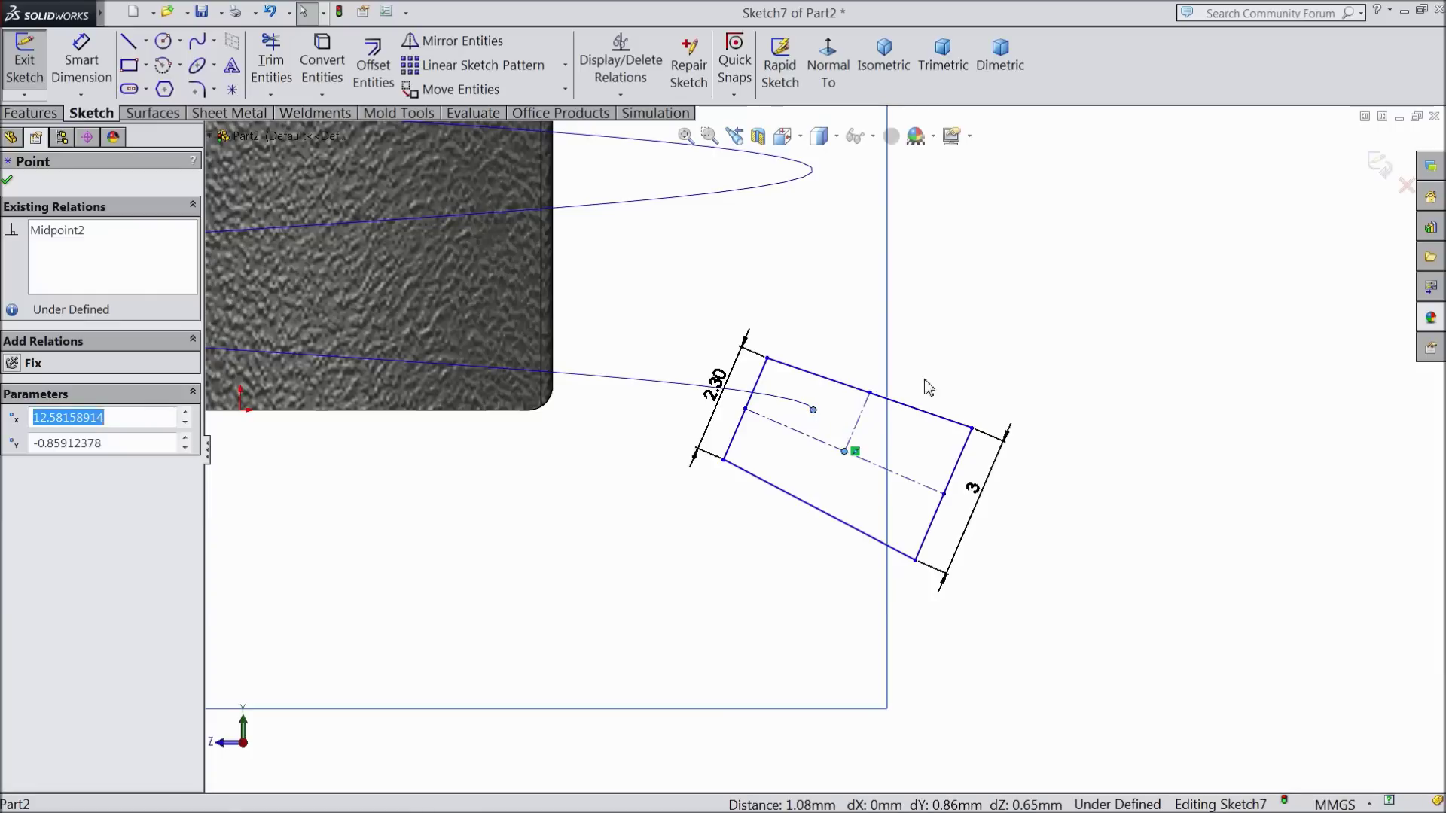
pyautogui.click(975, 366)
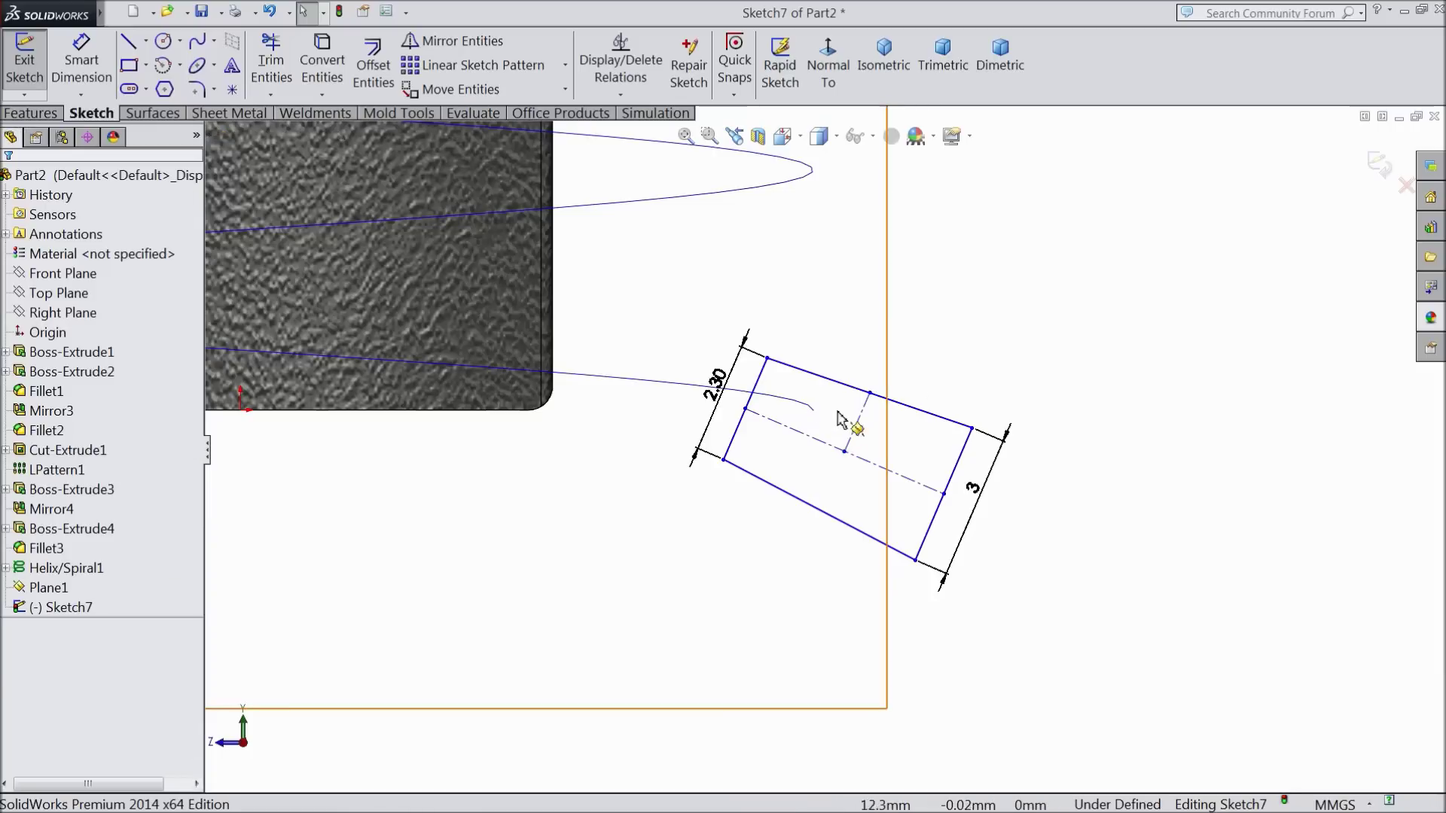
pyautogui.keyDown('ctrl'); pyautogui.click(845, 453); pyautogui.keyUp('ctrl')
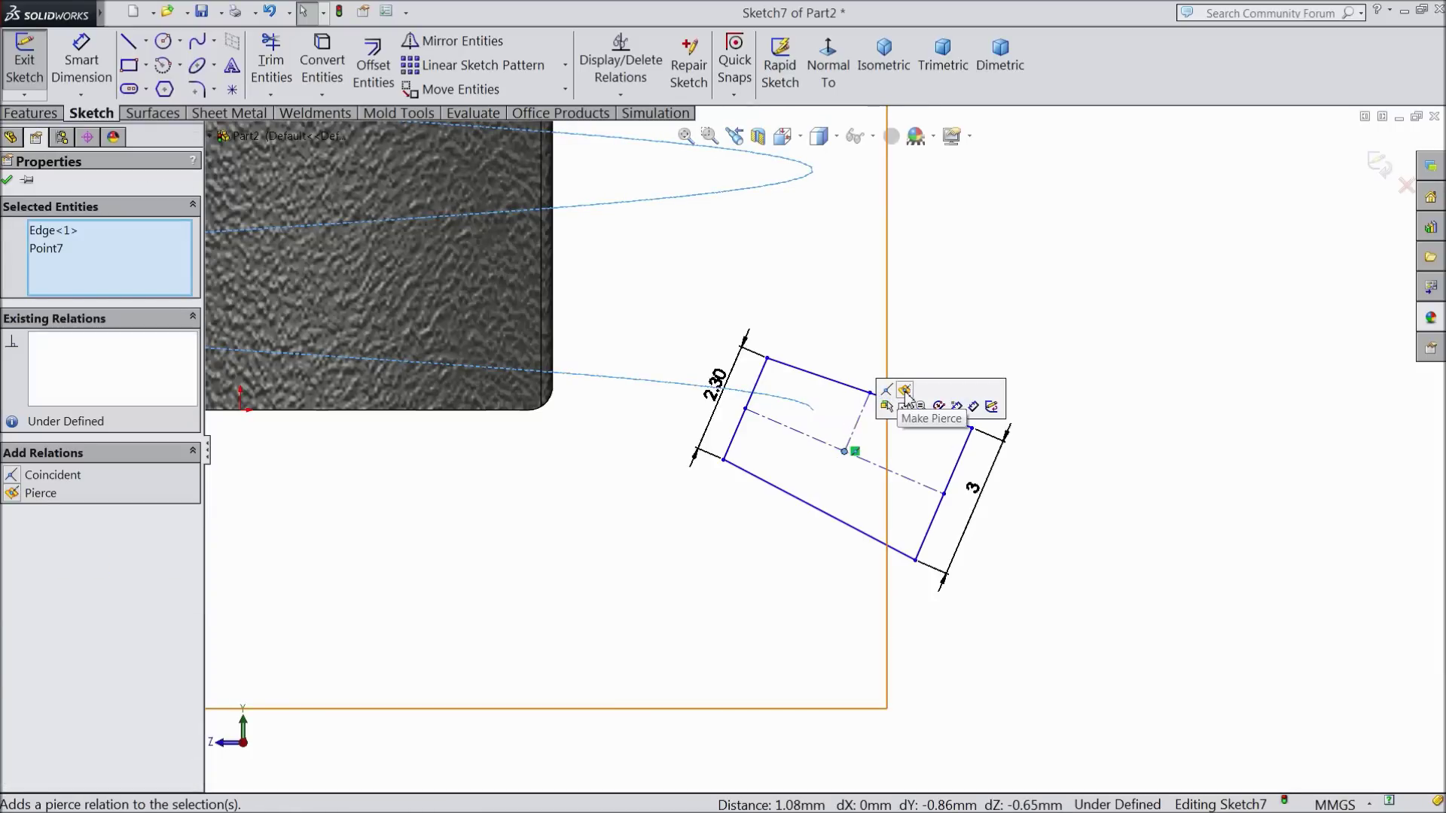
pyautogui.click(904, 391)
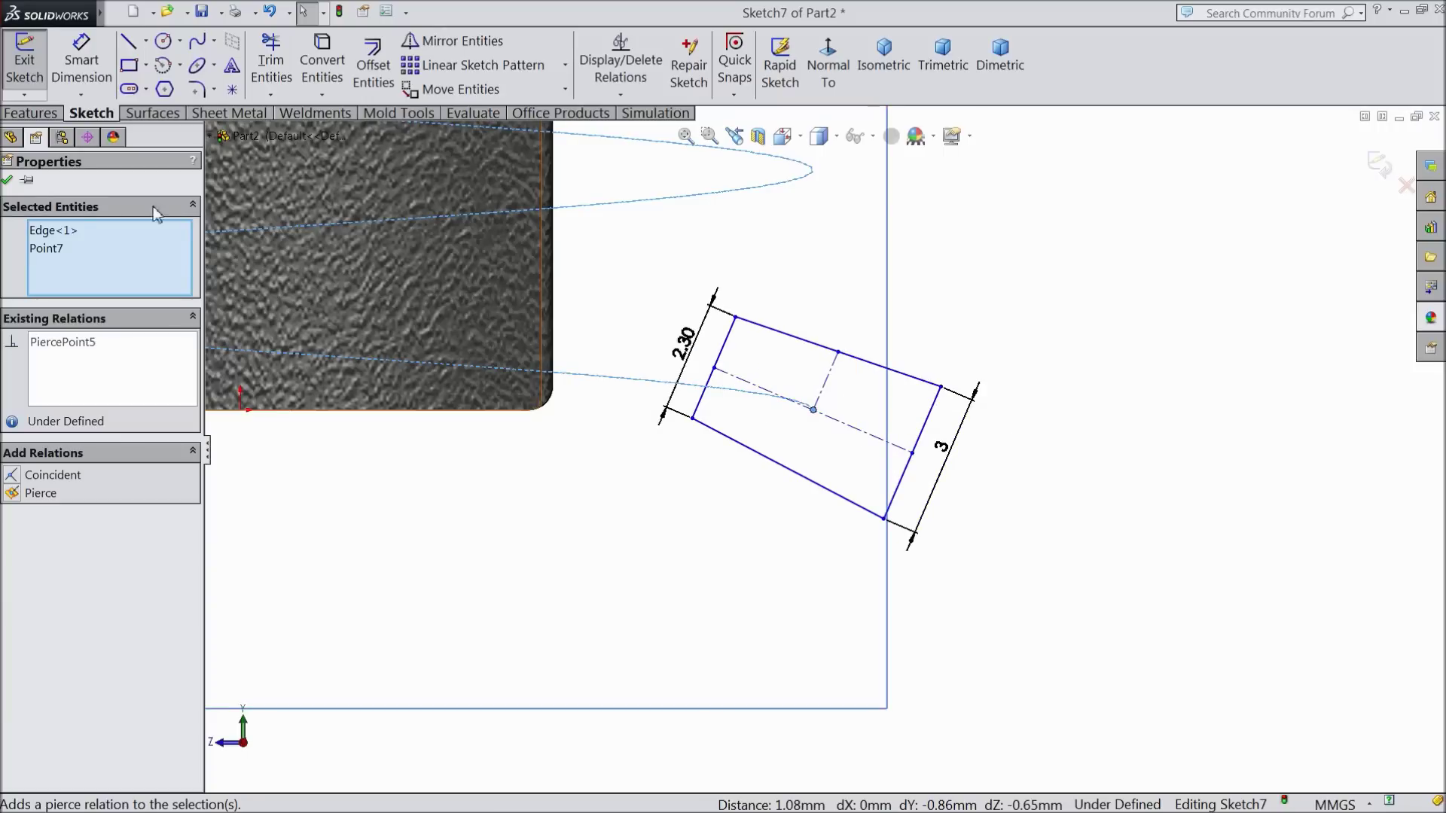
pyautogui.click(11, 183)
# - Dimension the distance between the profile's inner and outer parallel sides to 3.5 mm
pyautogui.click(81, 60)
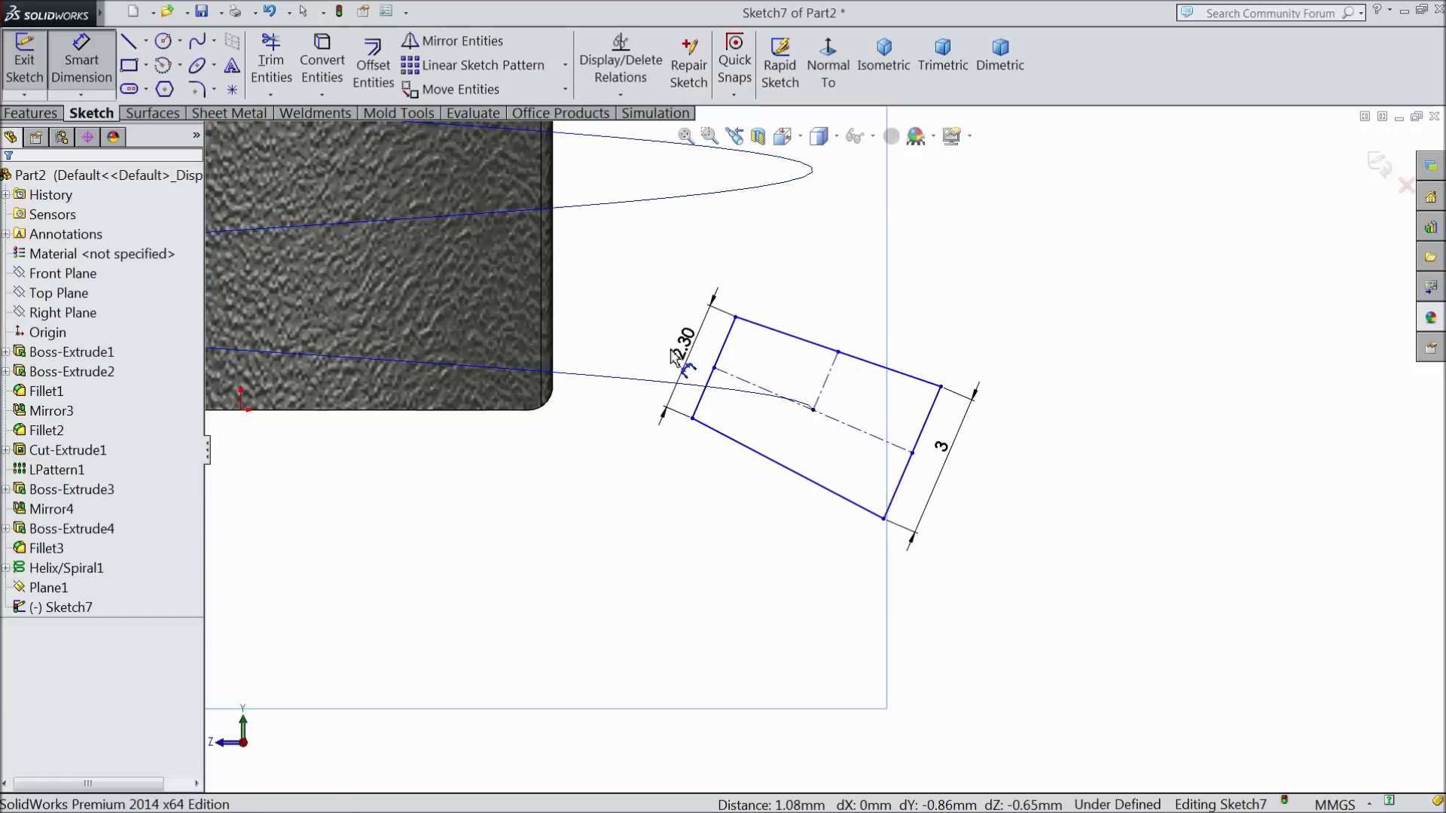
pyautogui.click(724, 351)
pyautogui.click(932, 407)
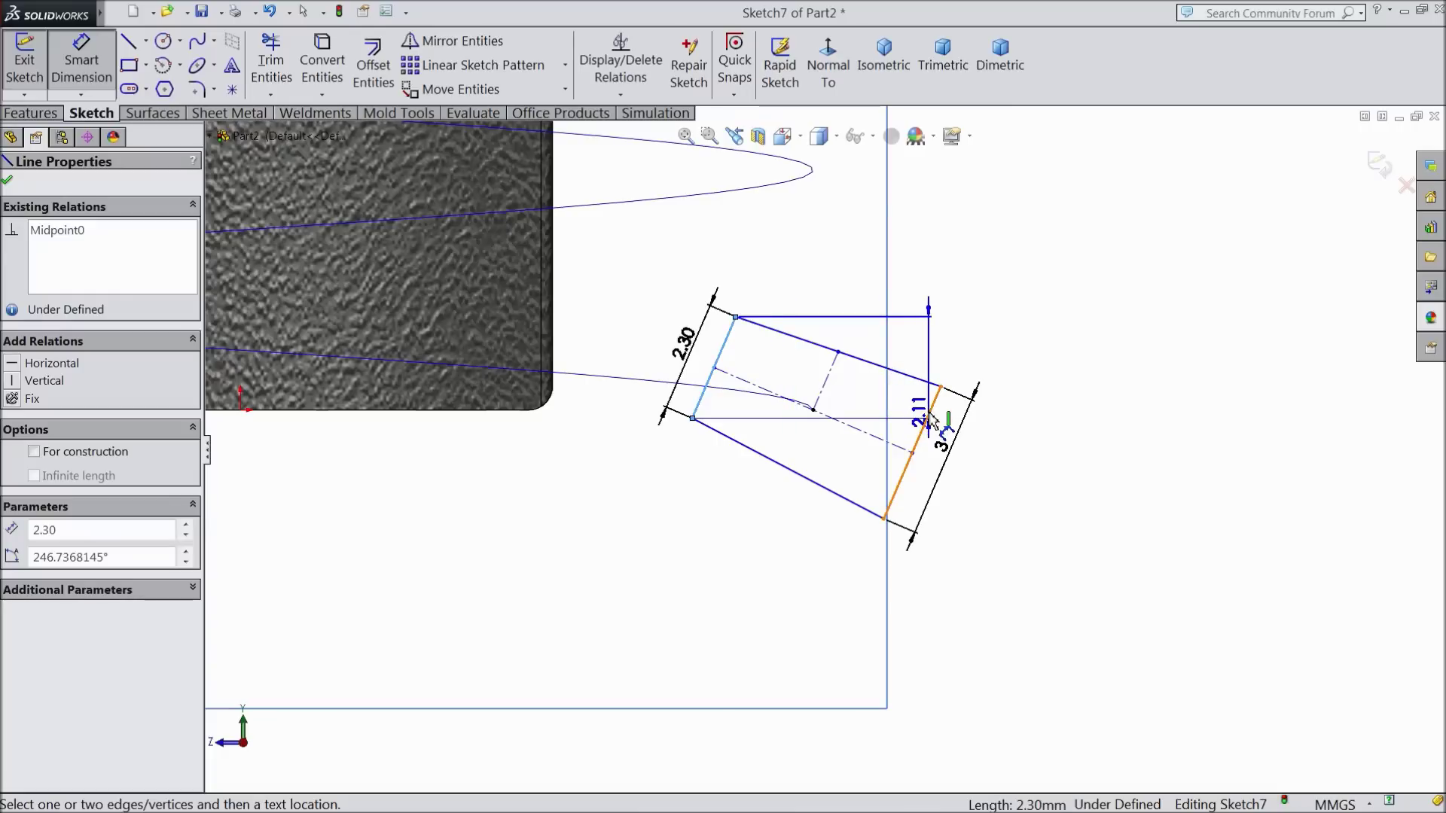
pyautogui.click(862, 318)
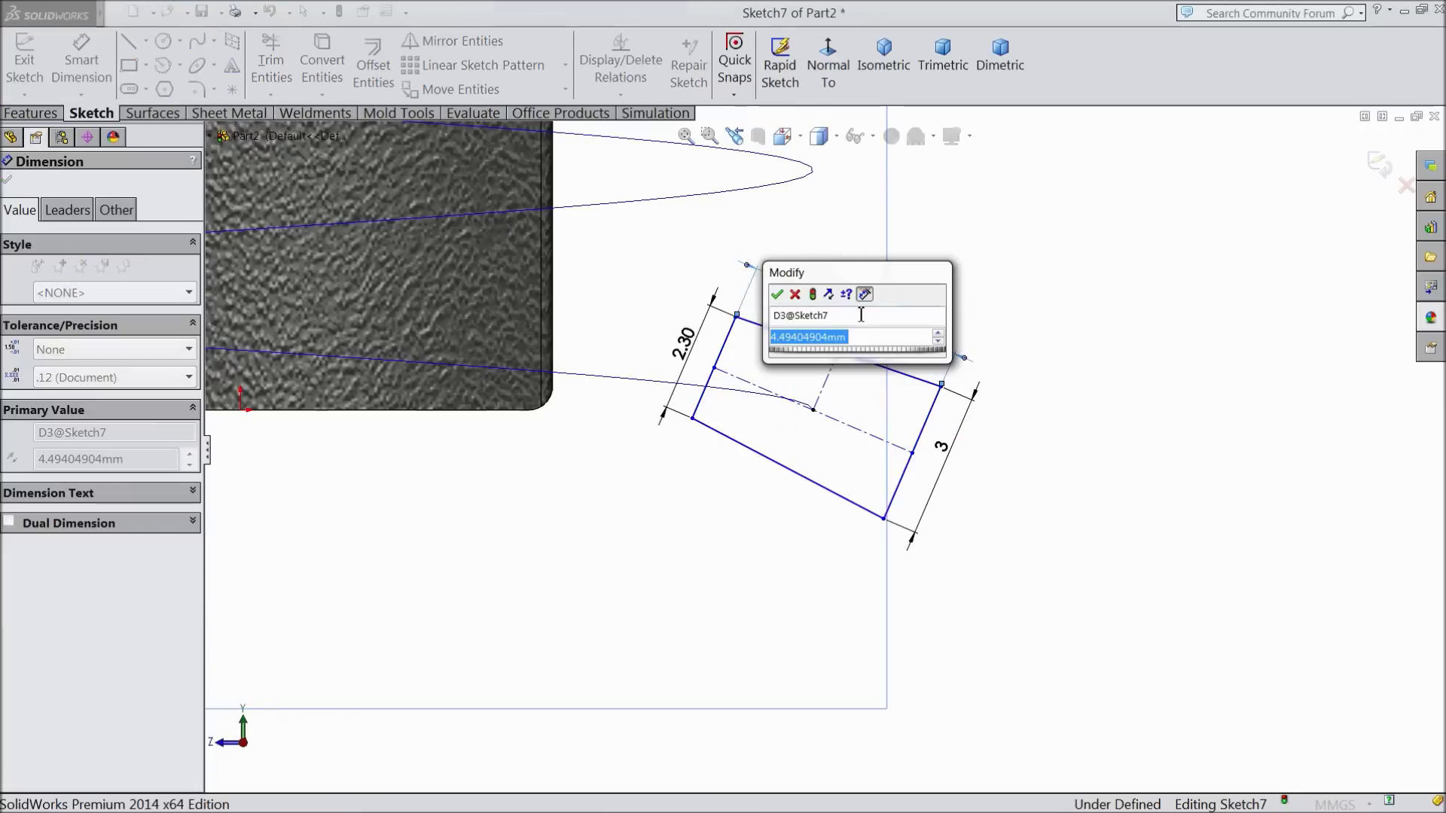
pyautogui.write('3.5')
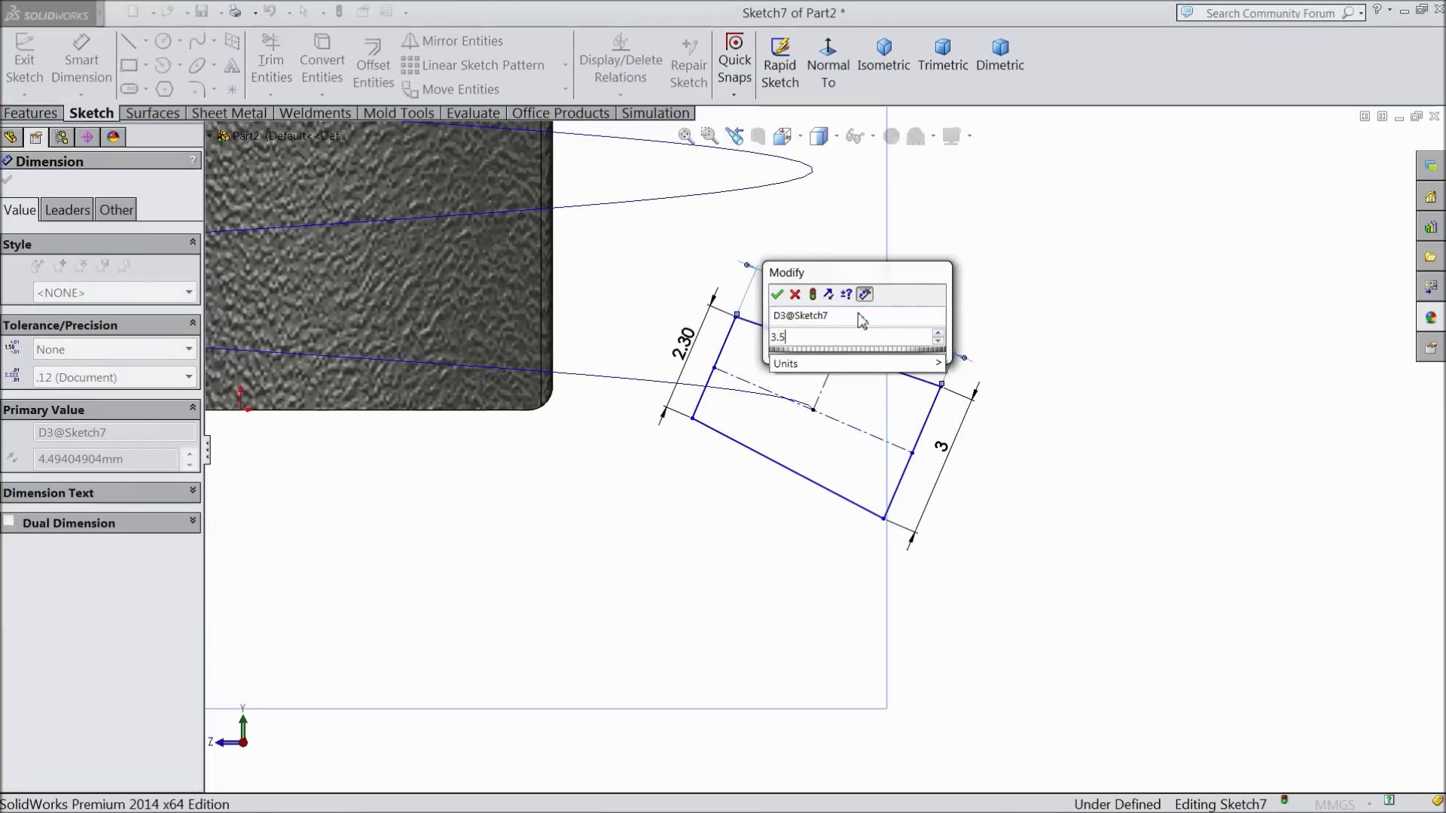
pyautogui.click(779, 295)
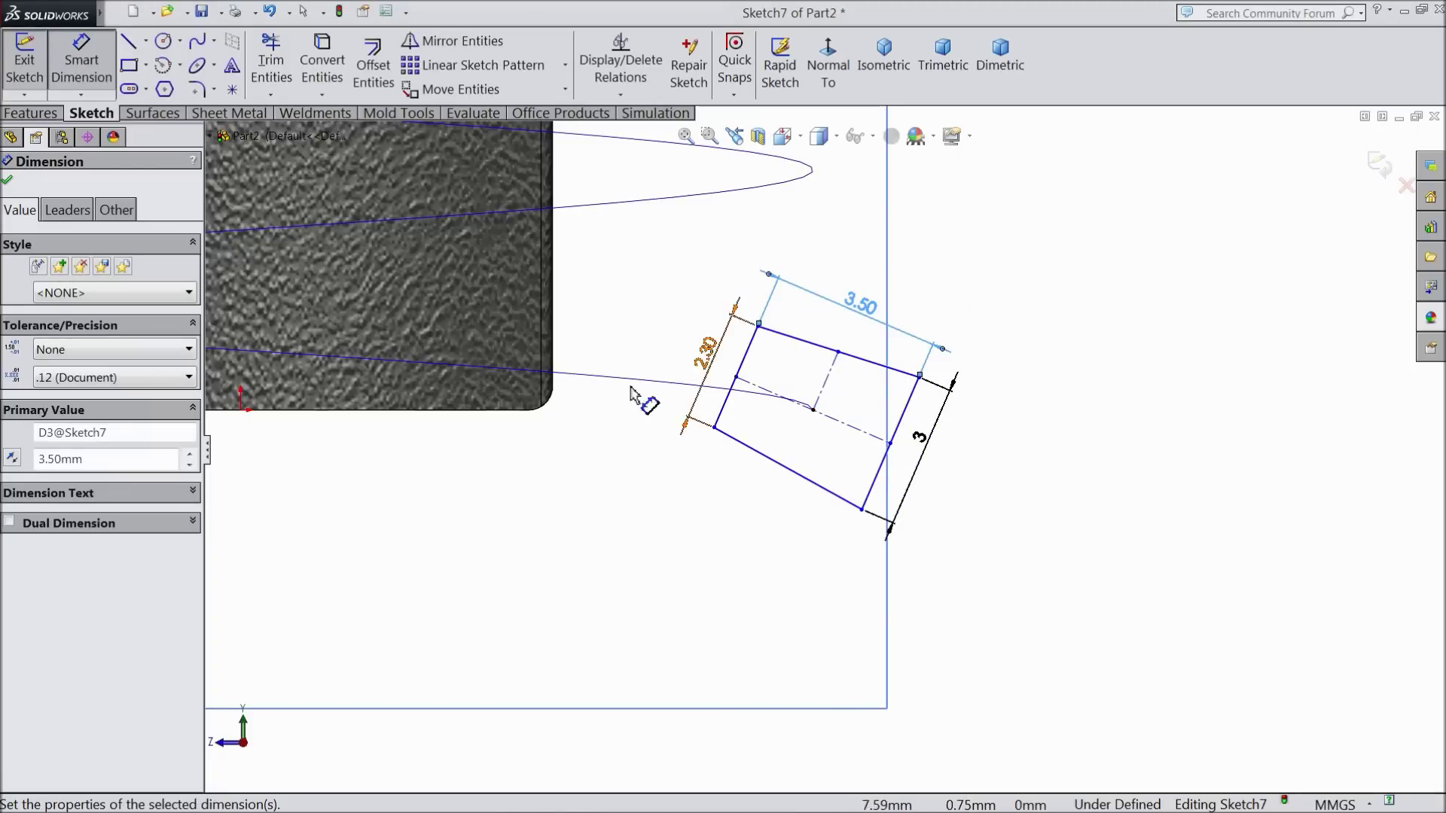
# - Try to fillet all four corners of the profile with a 0.3 mm radius, then undo the fillets
pyautogui.click(198, 90)
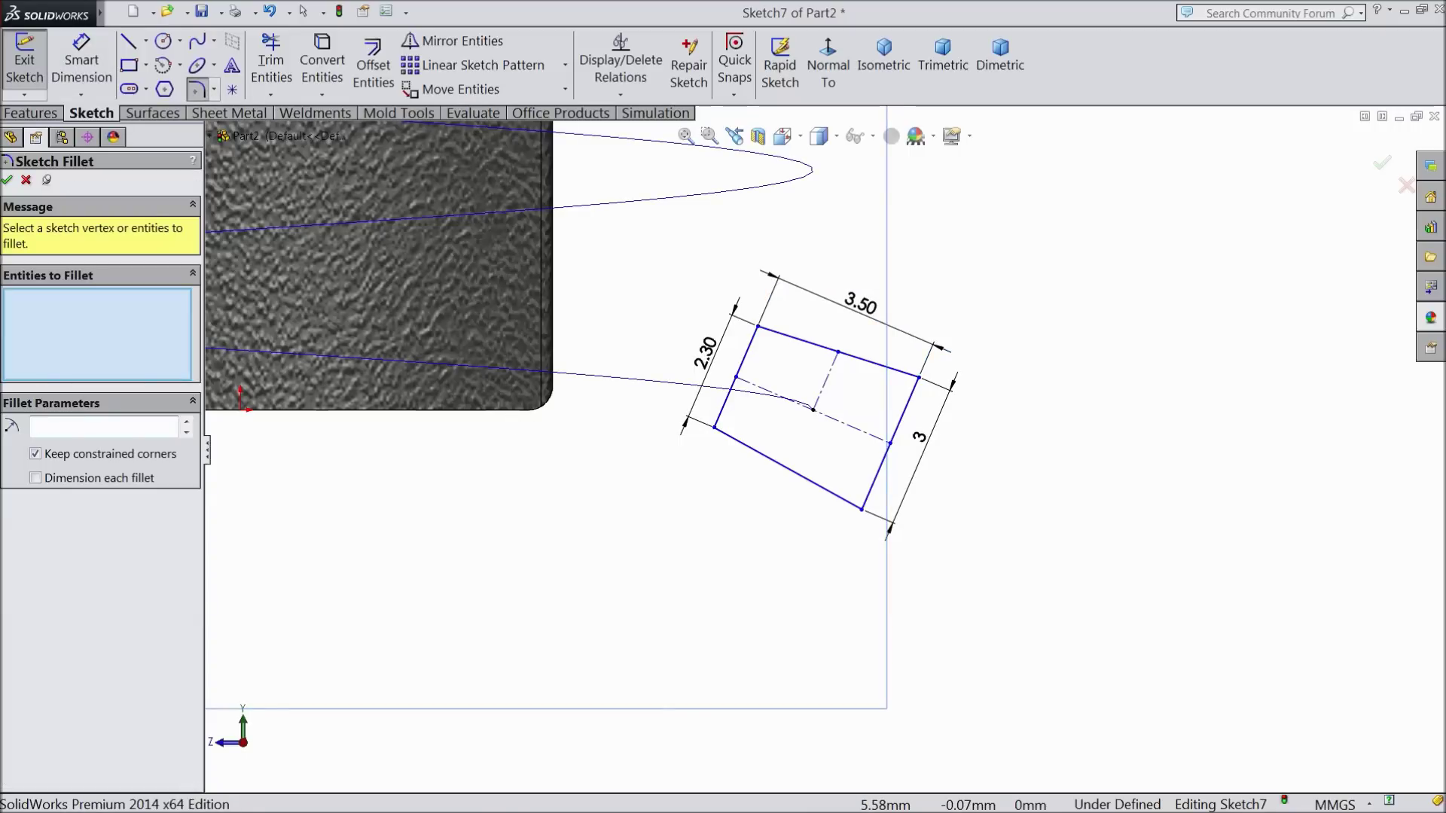
pyautogui.scroll(-2, 784, 444)
pyautogui.moveTo(624, 203)
pyautogui.mouseDown()
pyautogui.moveTo(743, 490)
pyautogui.moveTo(1157, 579)
pyautogui.mouseUp()
pyautogui.click(788, 439)
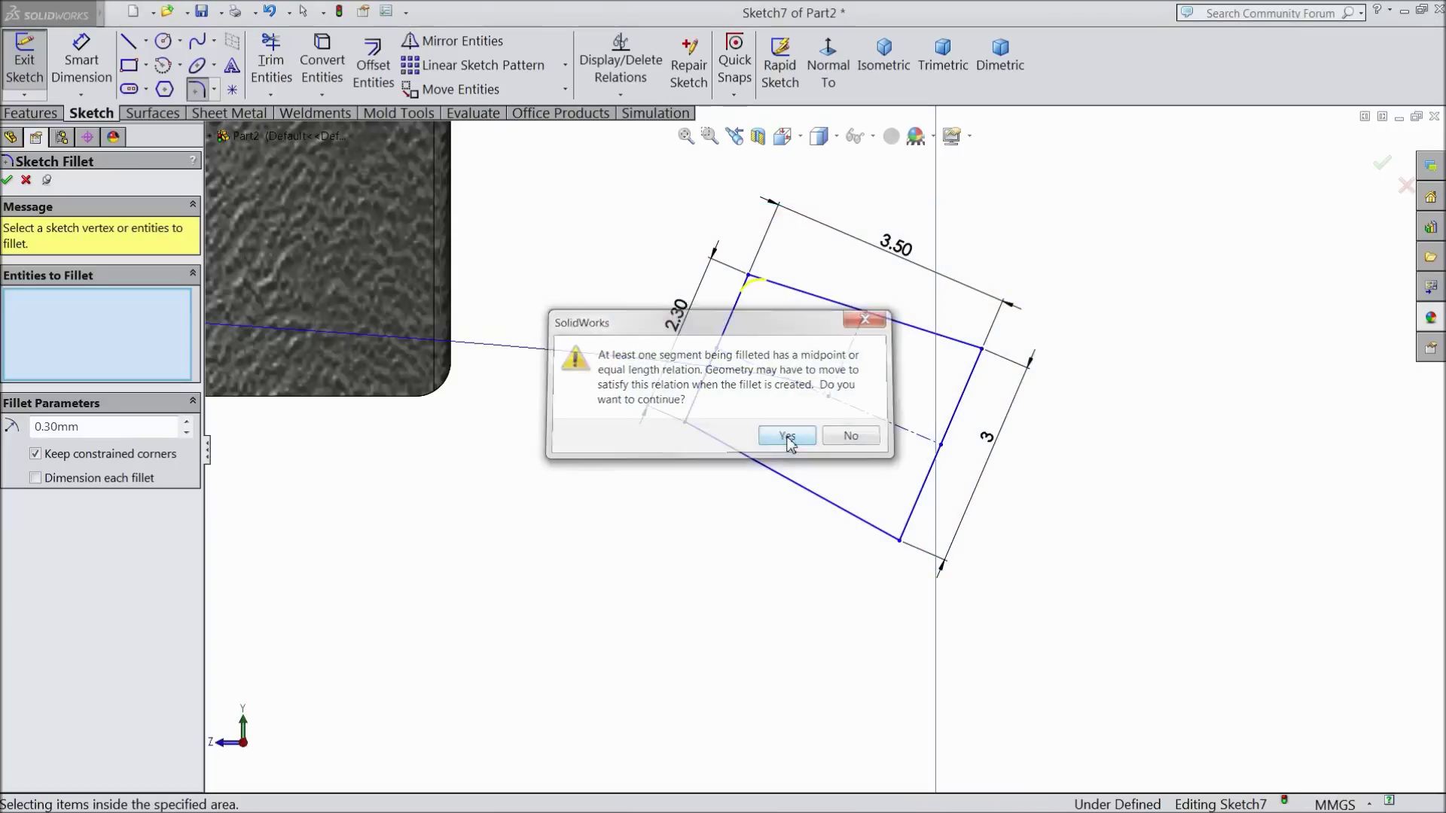
pyautogui.click(788, 437)
pyautogui.click(789, 438)
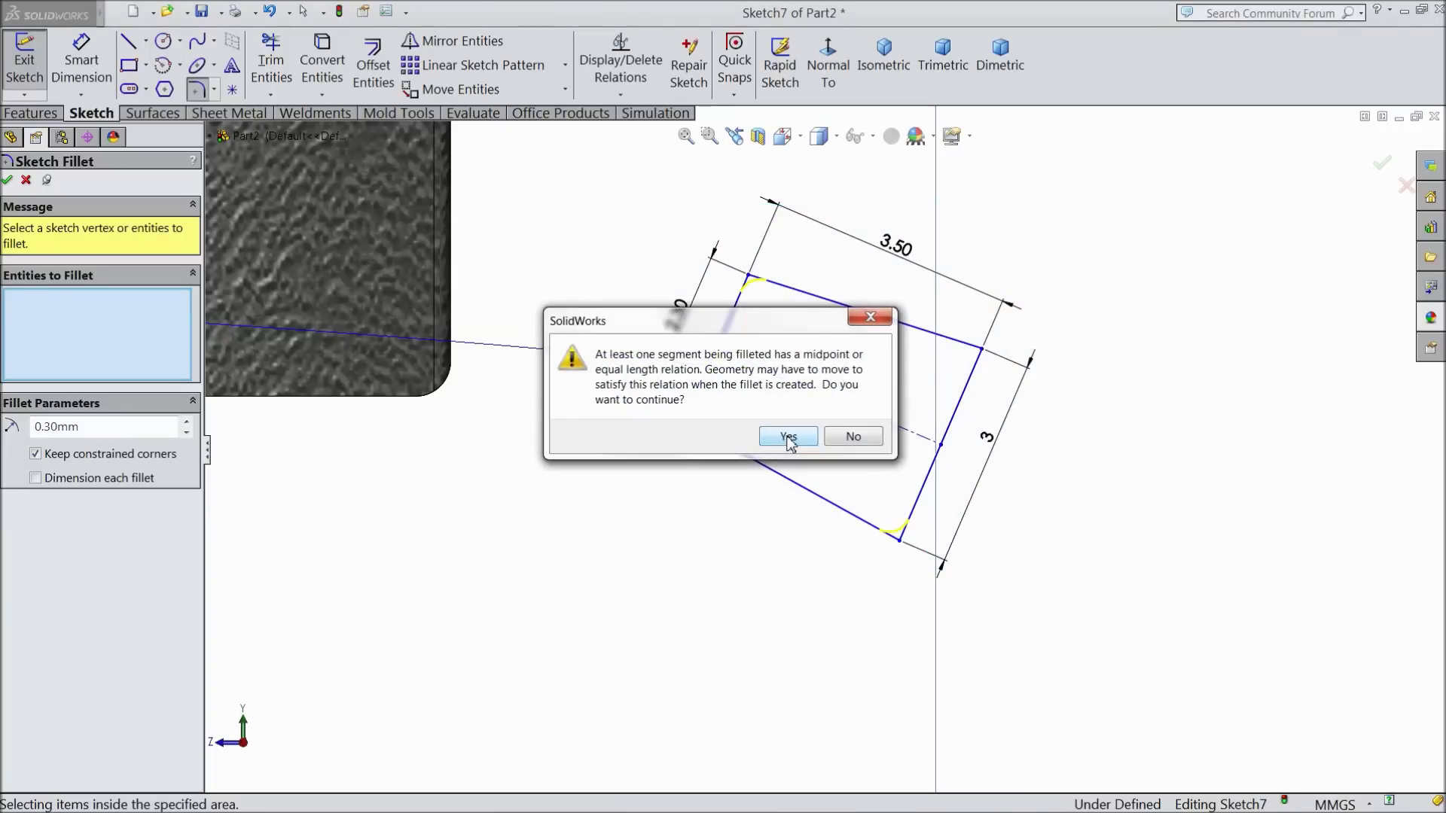
pyautogui.click(789, 438)
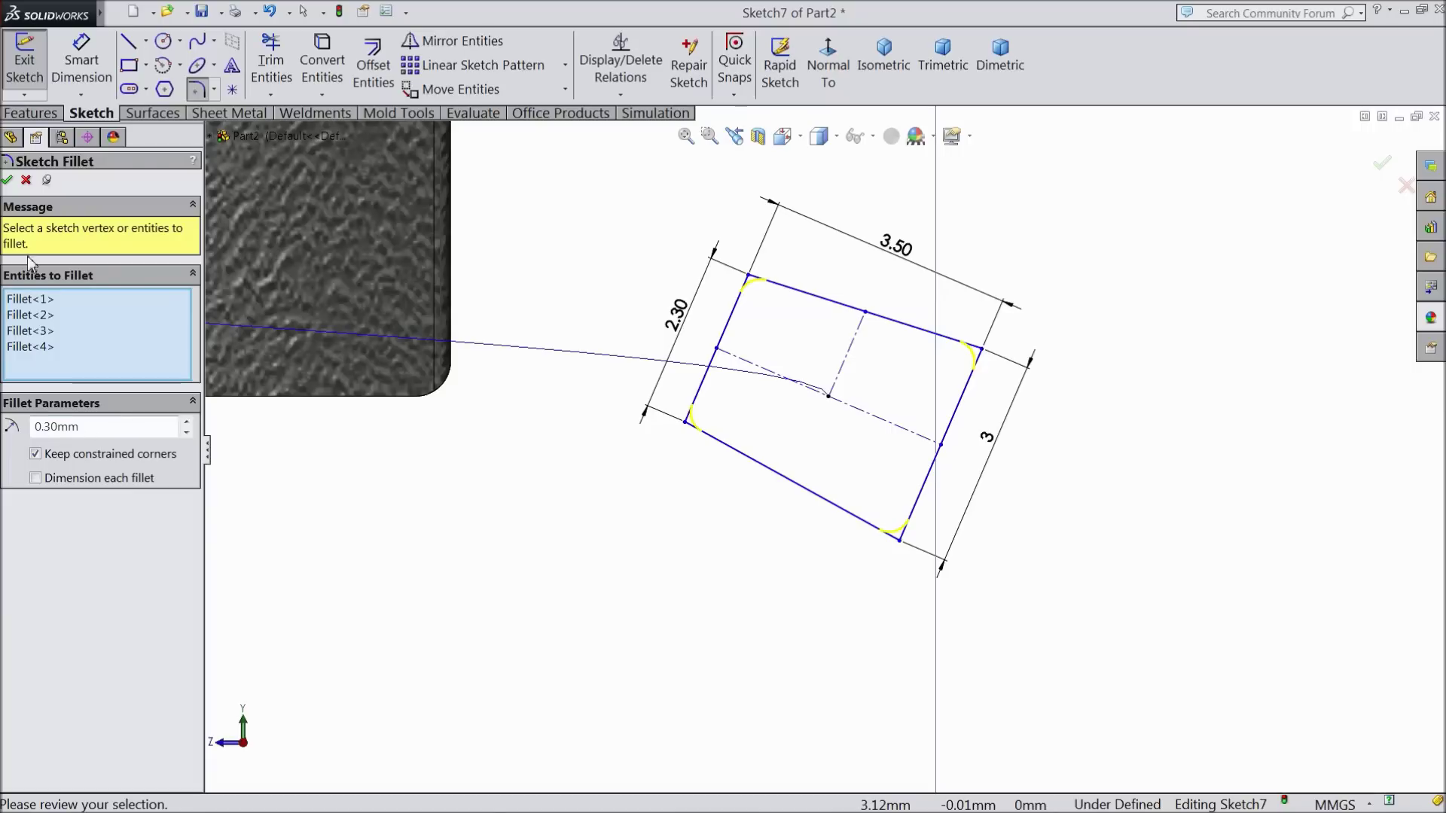
pyautogui.click(8, 181)
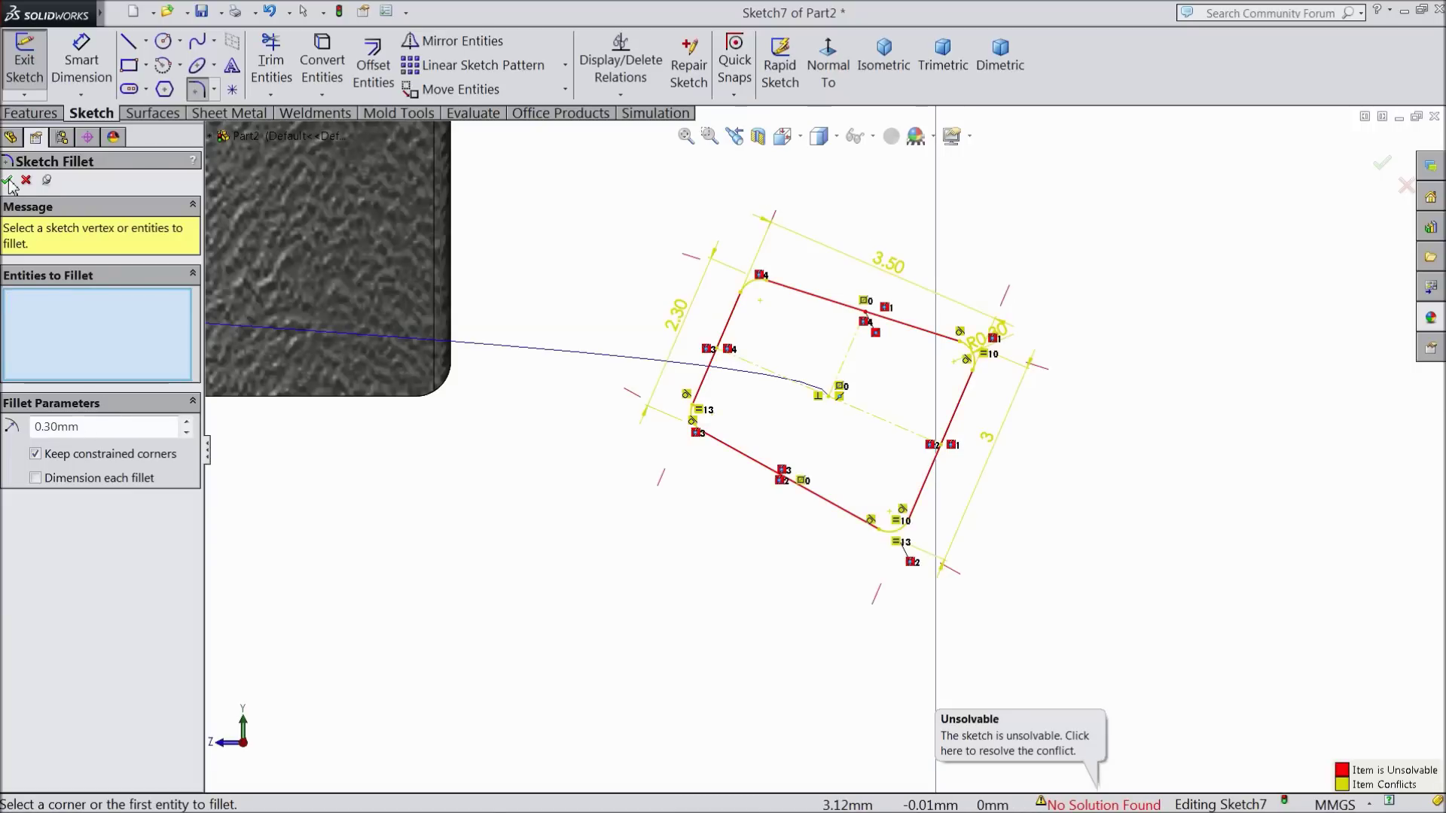
pyautogui.click(27, 181)
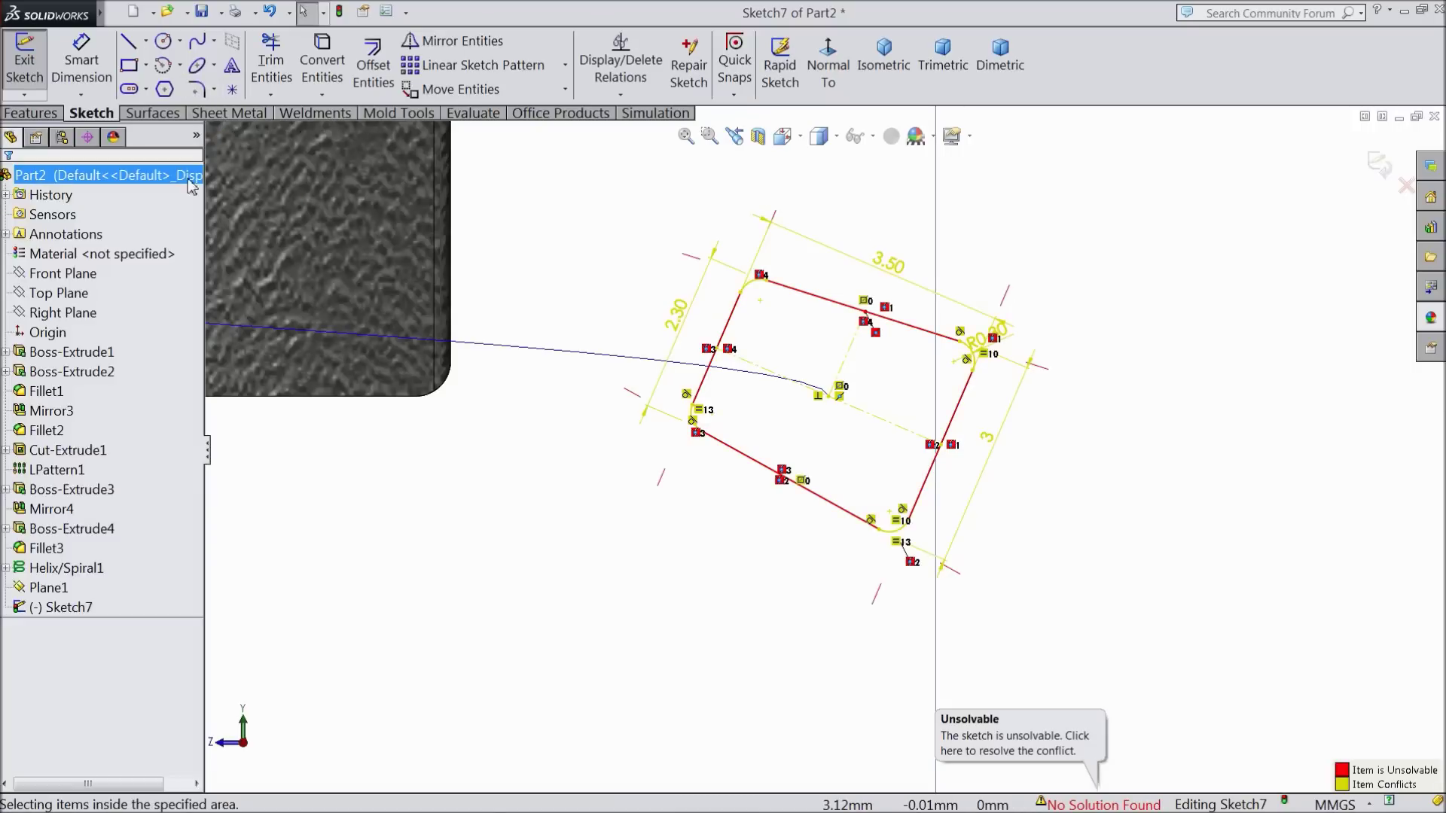
pyautogui.click(271, 12)
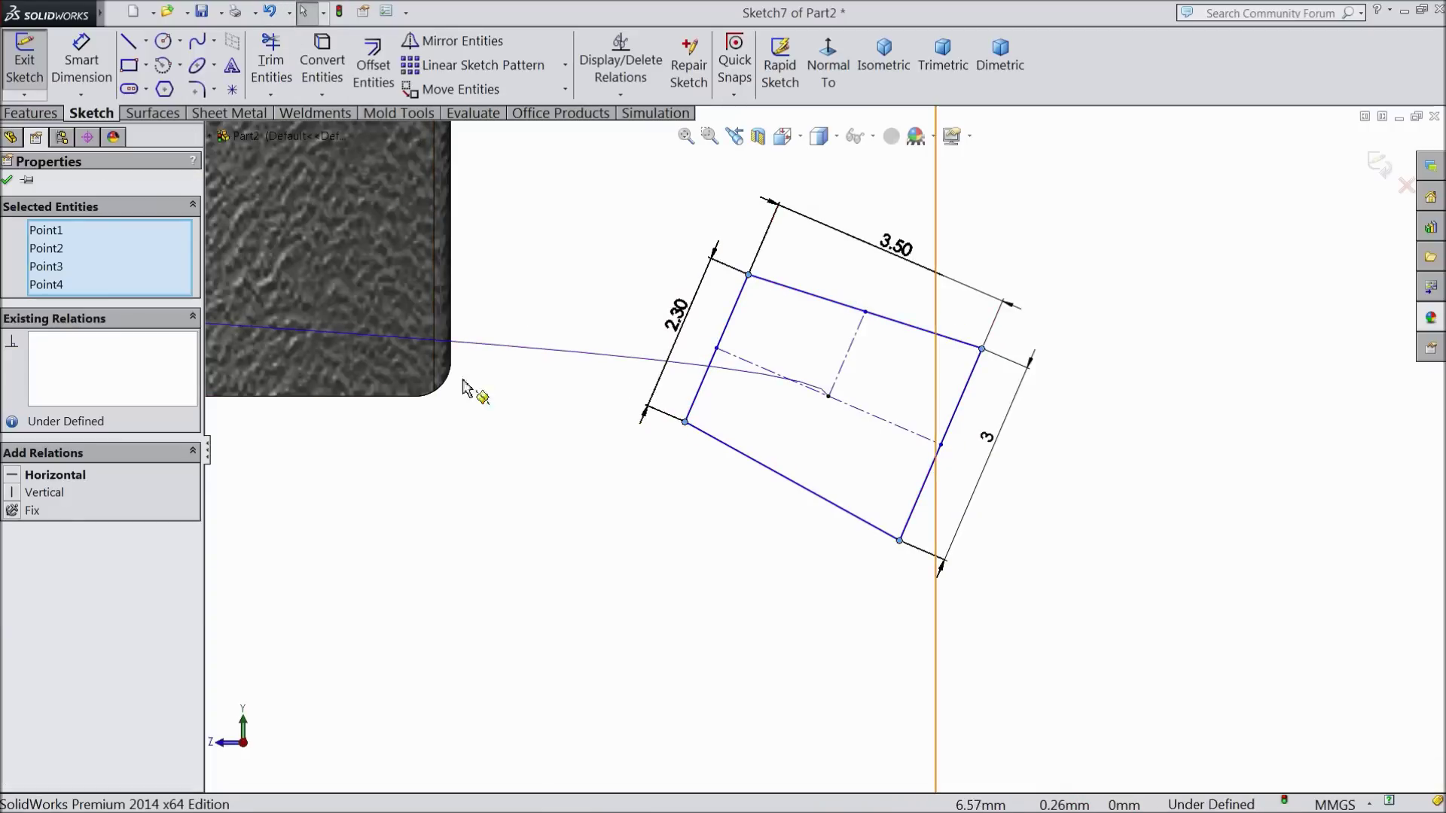
pyautogui.click(416, 519)
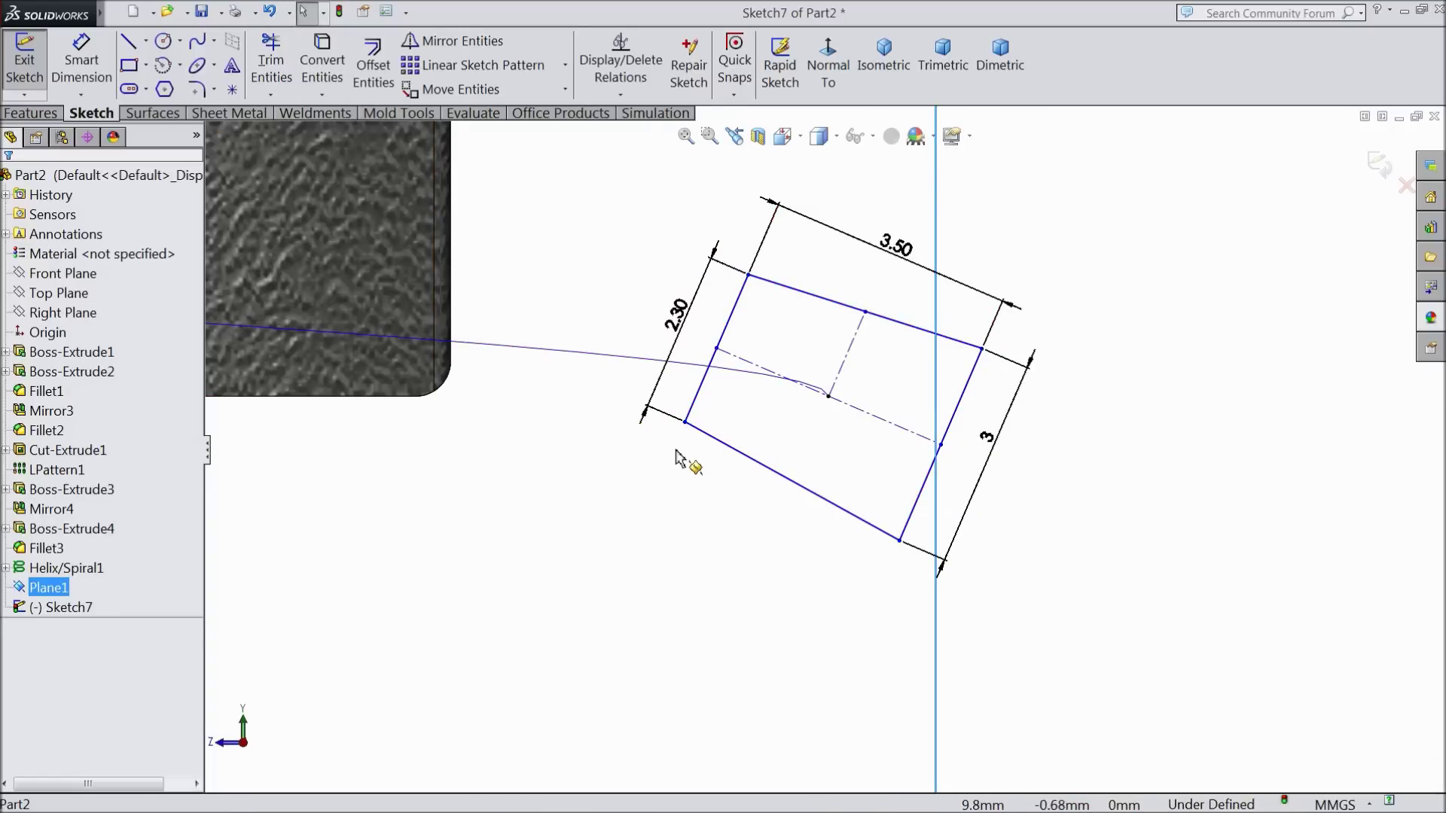
# - Try a 0.3 mm sketch fillet on only the profile's lower inner corner, then undo it
pyautogui.click(198, 90)
pyautogui.click(685, 422)
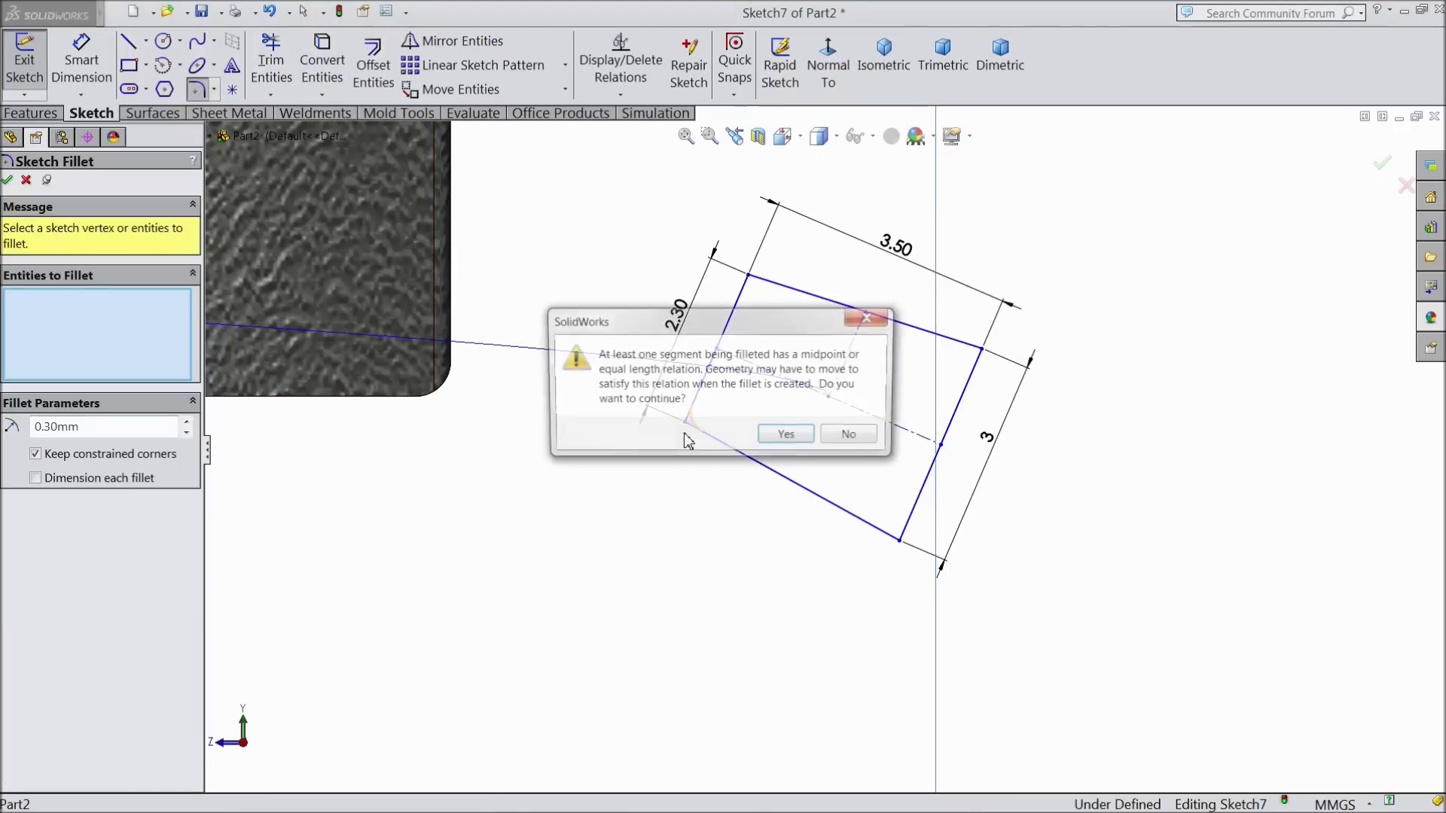
pyautogui.click(786, 440)
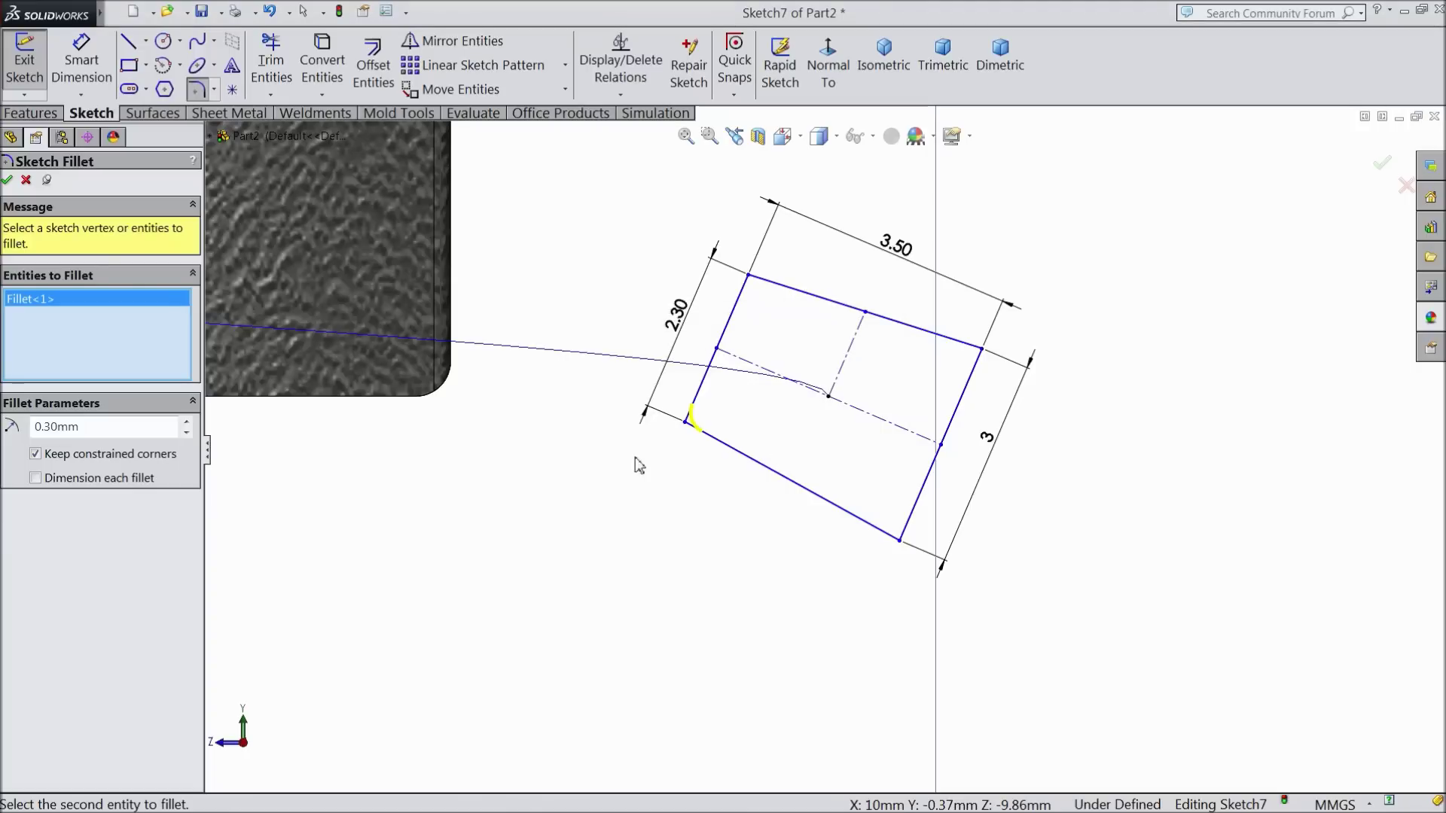
pyautogui.click(9, 180)
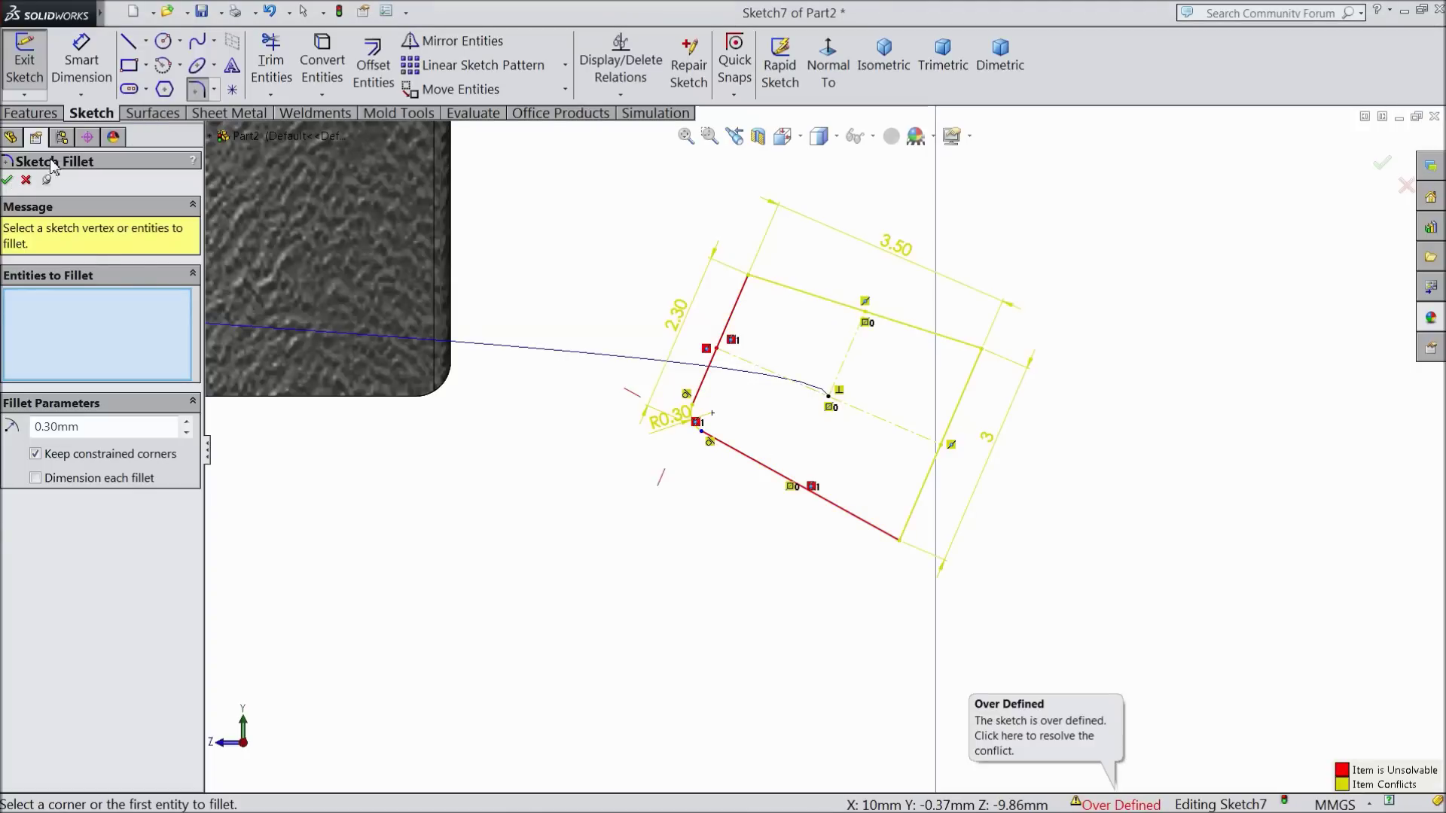
pyautogui.click(269, 11)
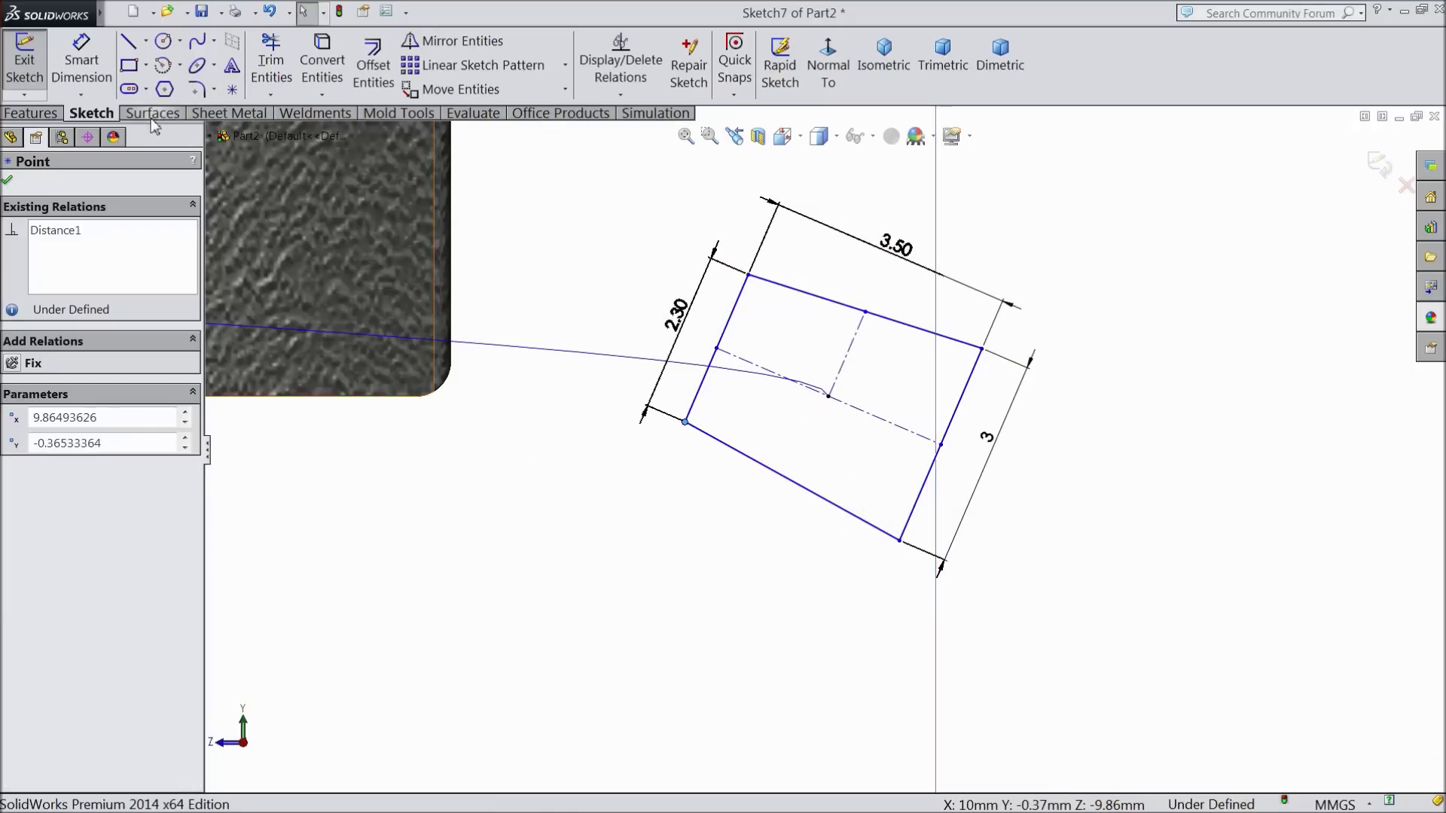
# - Draw a horizontal centerline about 3.62 mm long from the pierced midpoint of the profile toward the shank
pyautogui.click(145, 42)
pyautogui.click(170, 89)
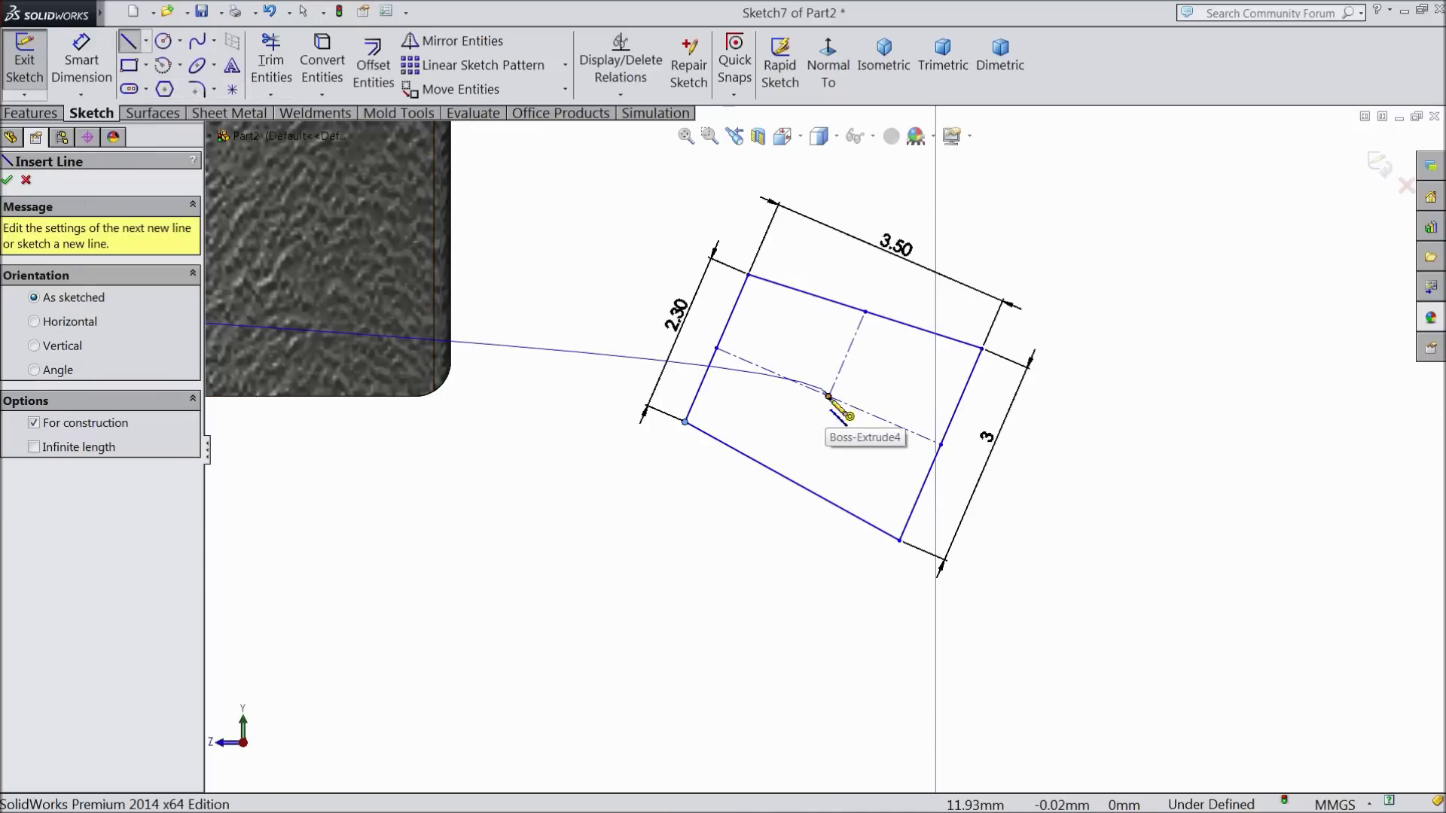
pyautogui.click(829, 396)
pyautogui.click(577, 396)
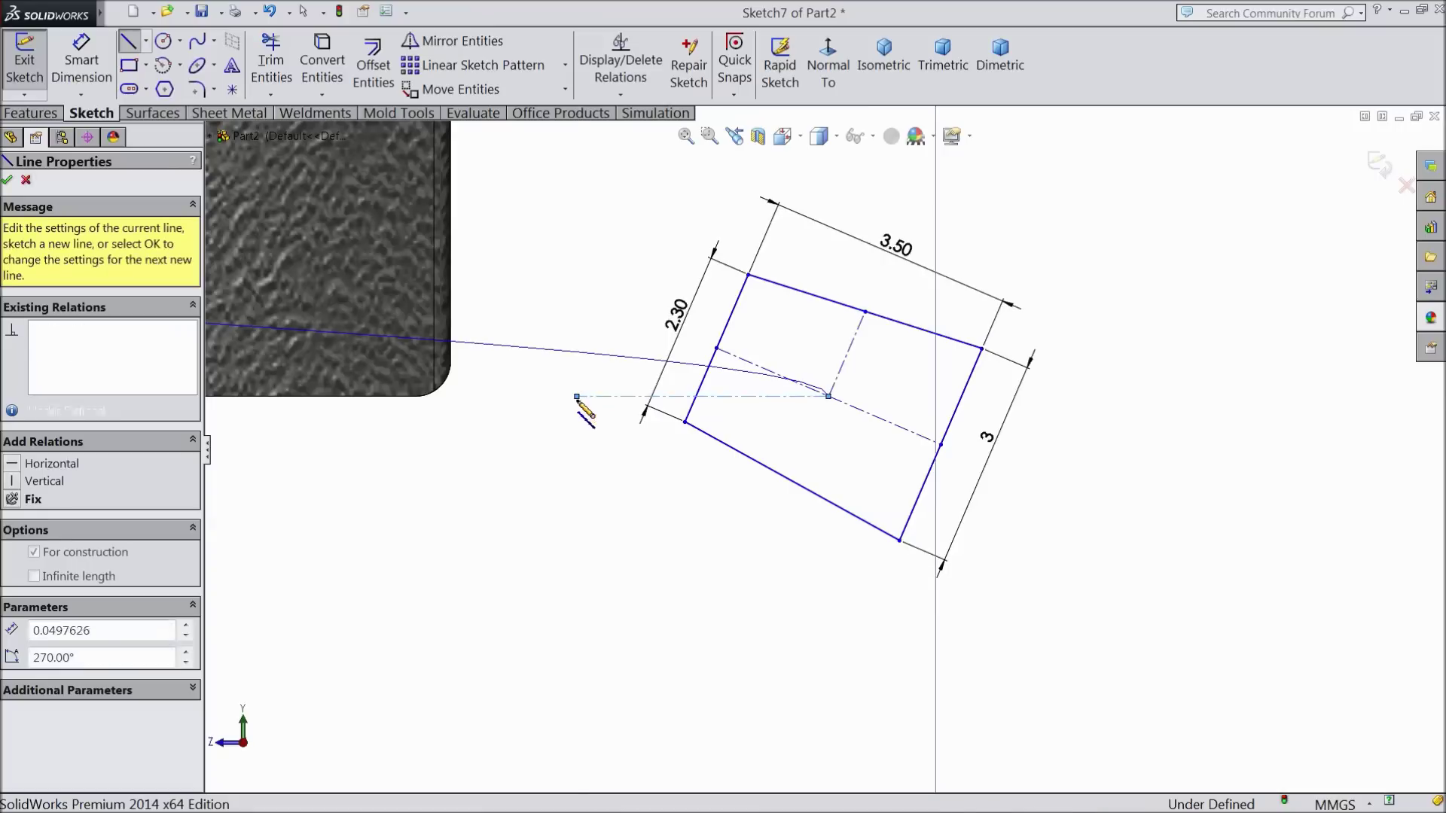
pyautogui.rightClick(576, 399)
pyautogui.click(611, 148)
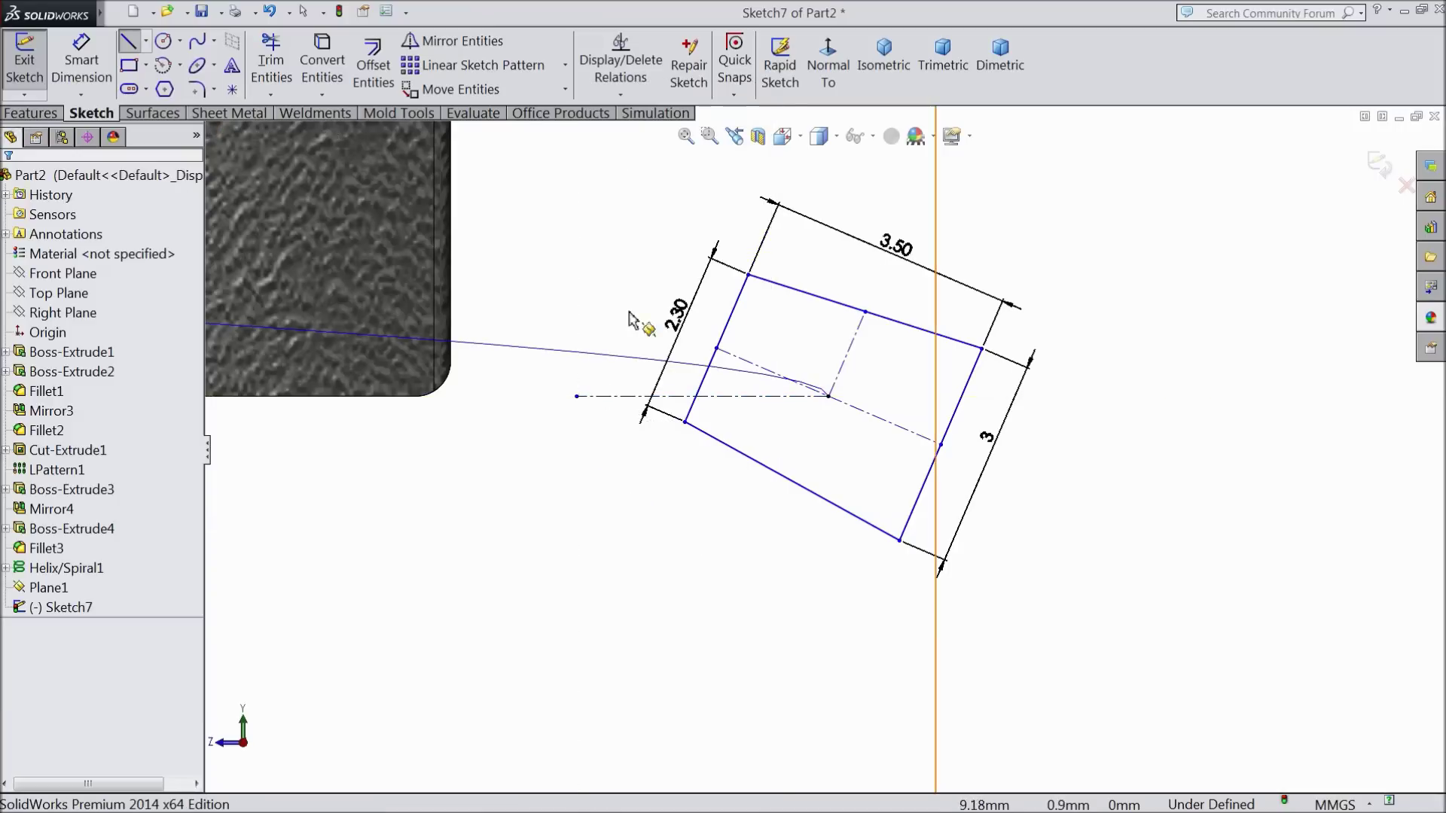
# - Make the horizontal centerline collinear with the shank's bottom edge
pyautogui.click(631, 397)
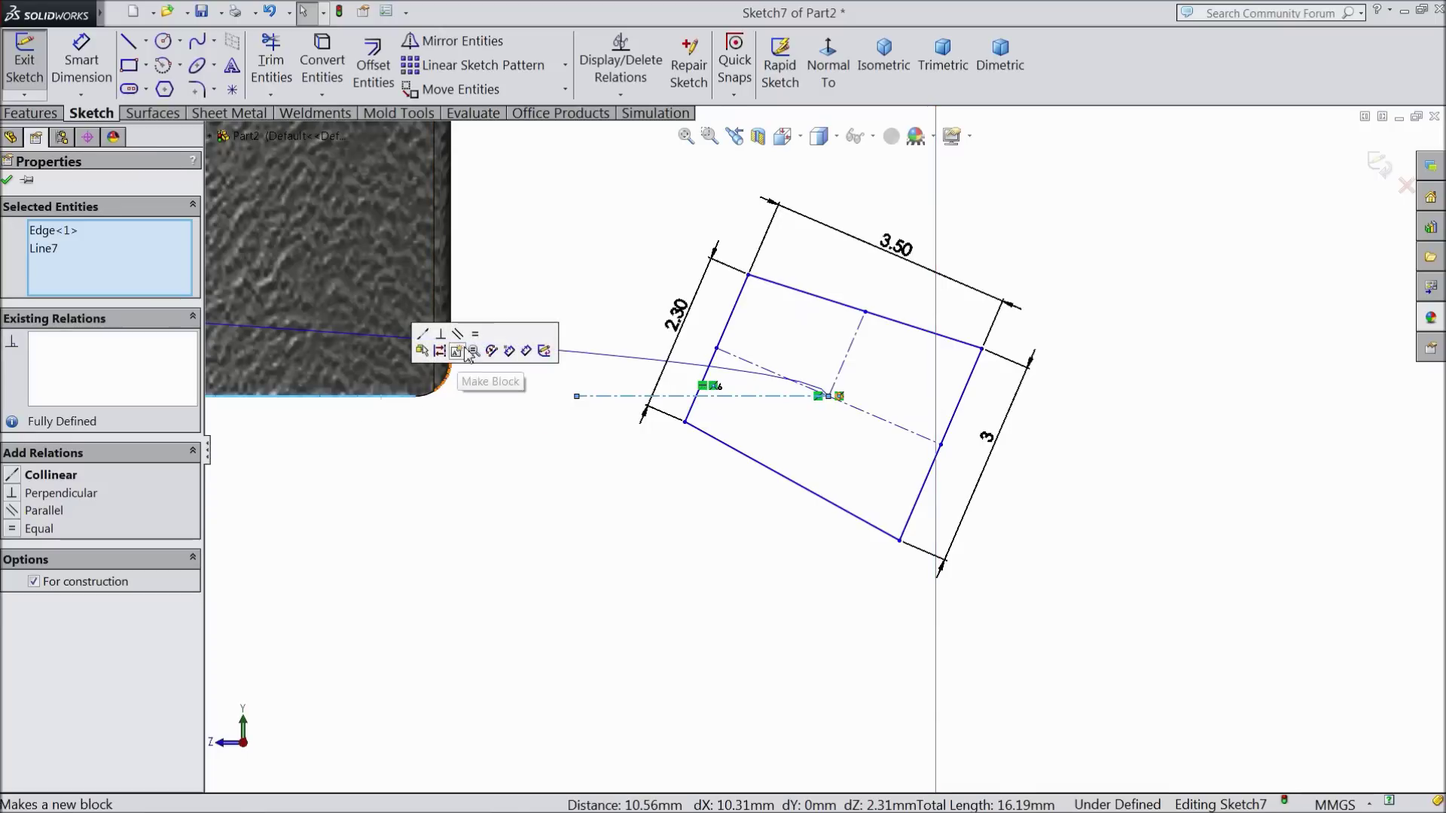
pyautogui.click(423, 335)
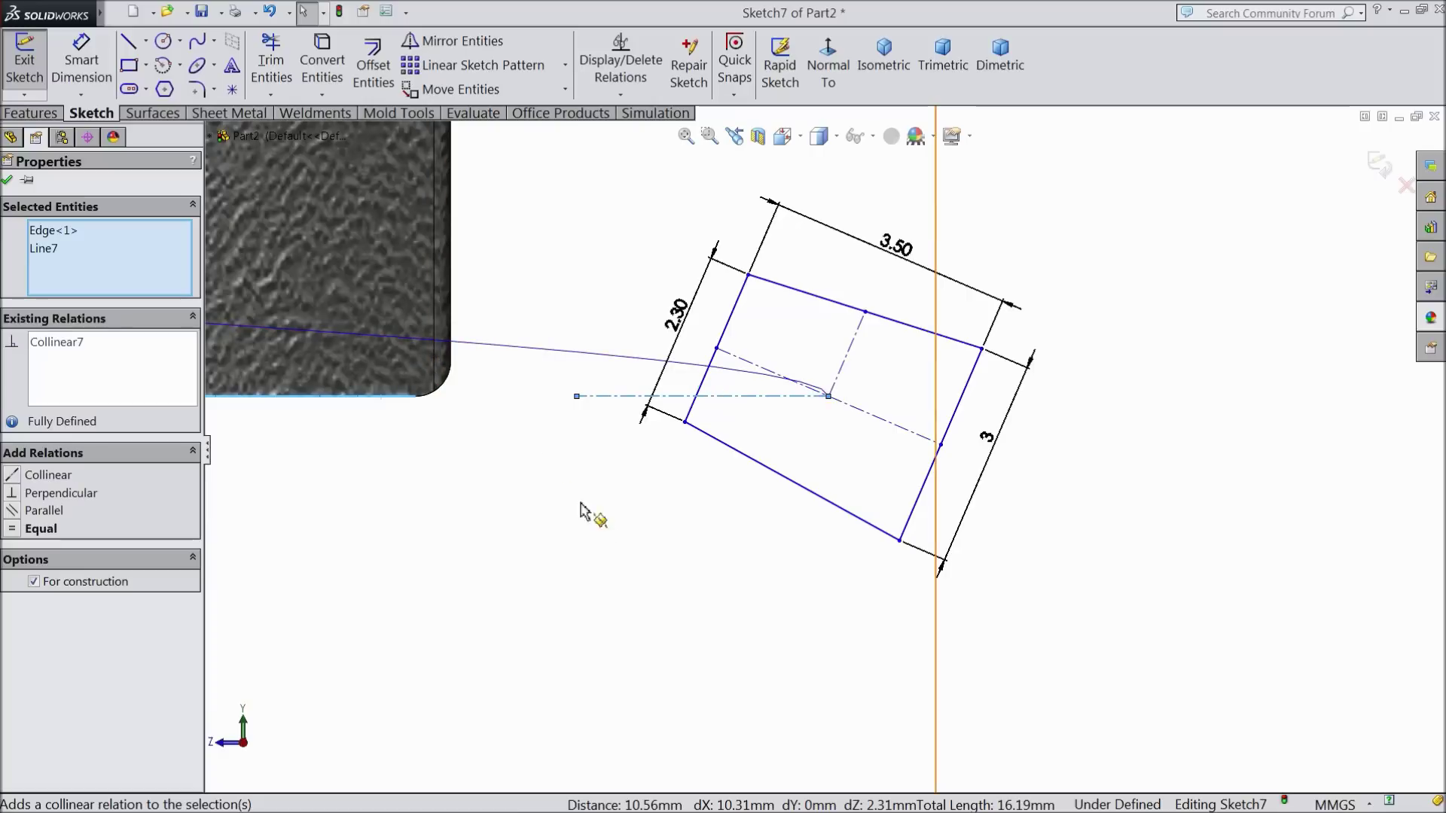
pyautogui.click(10, 182)
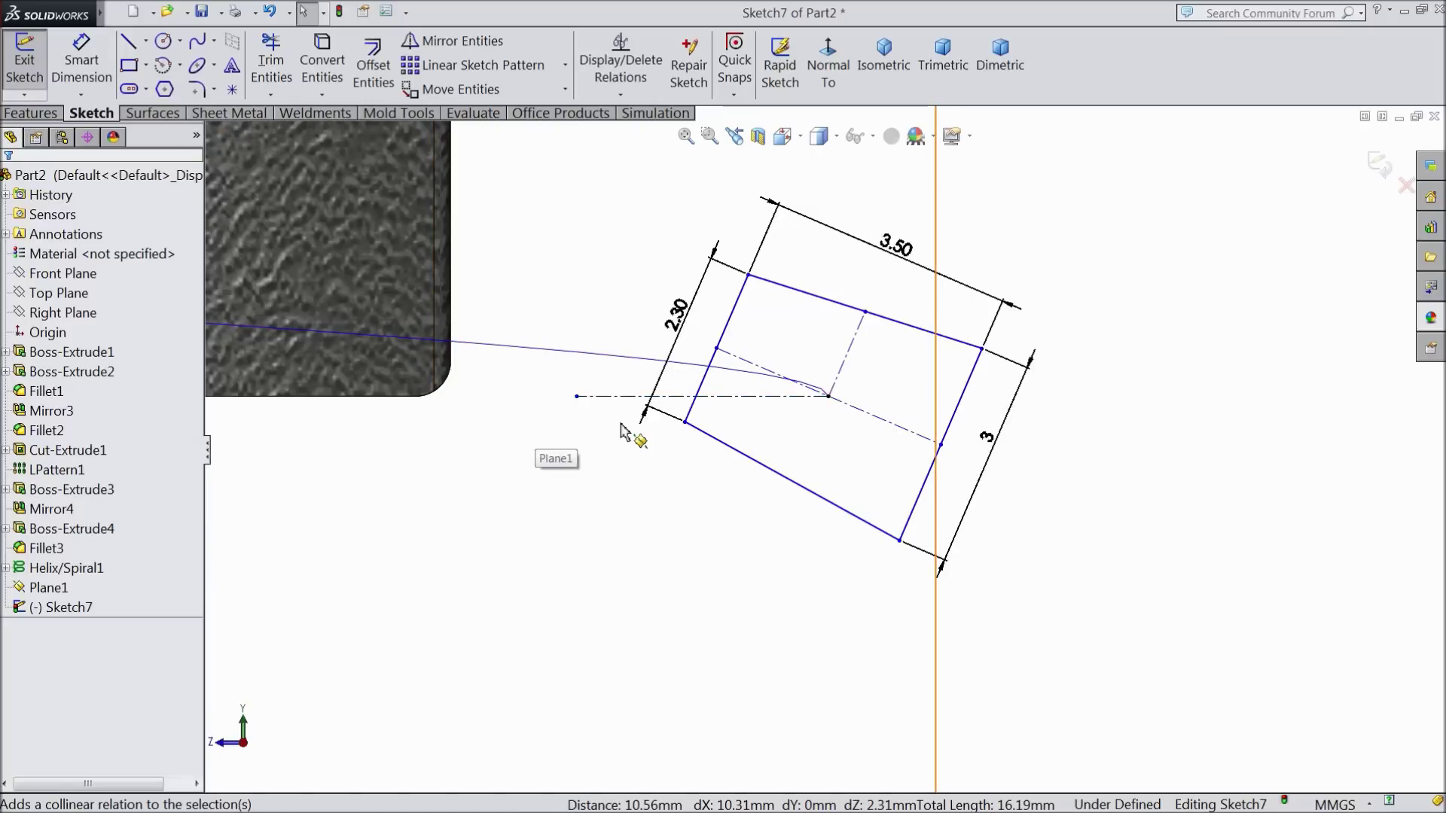
# - Dimension the angle between the profile's lengthwise centerline and the horizontal centerline to 26.7 degrees
pyautogui.click(81, 59)
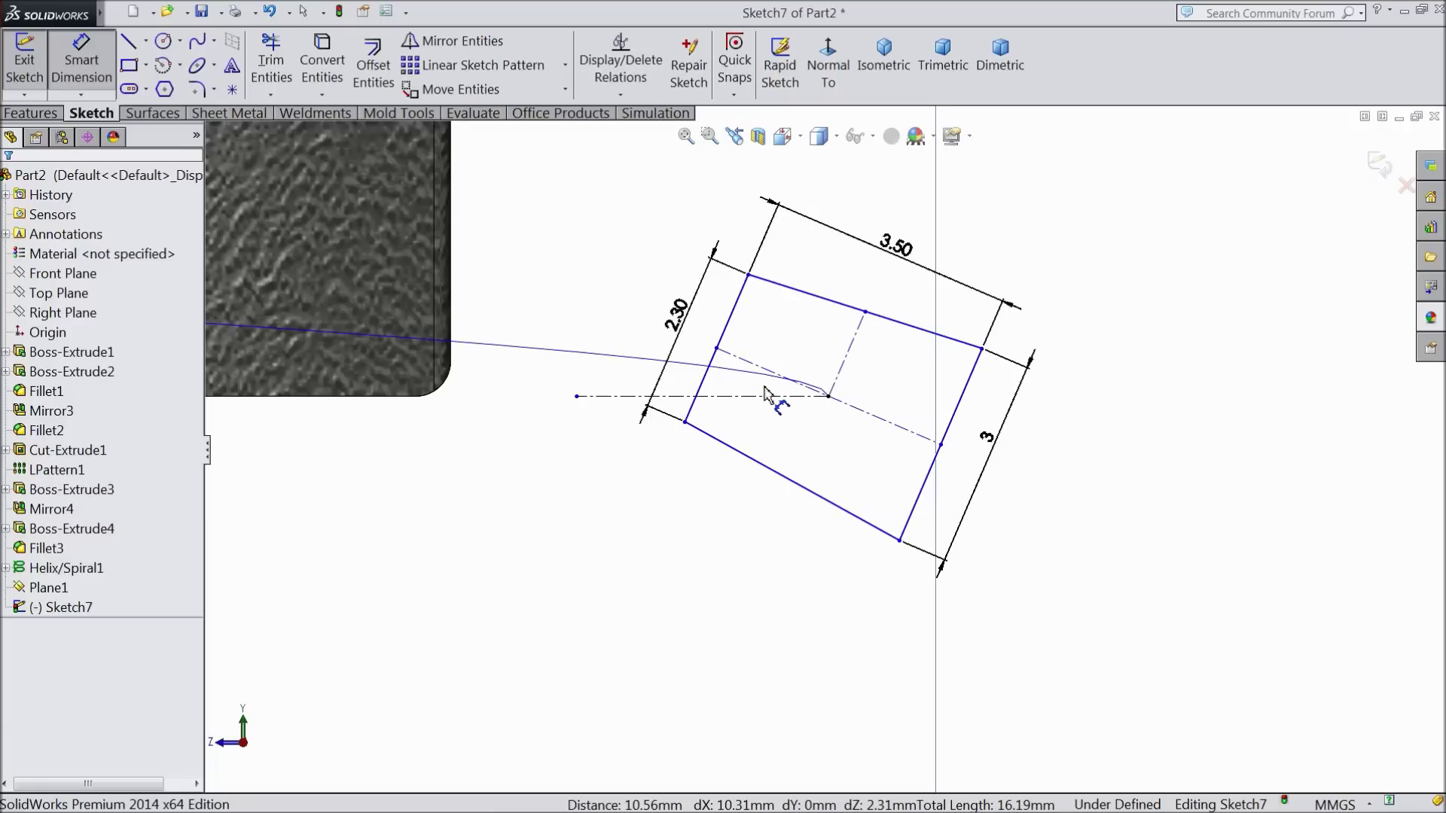
pyautogui.click(749, 369)
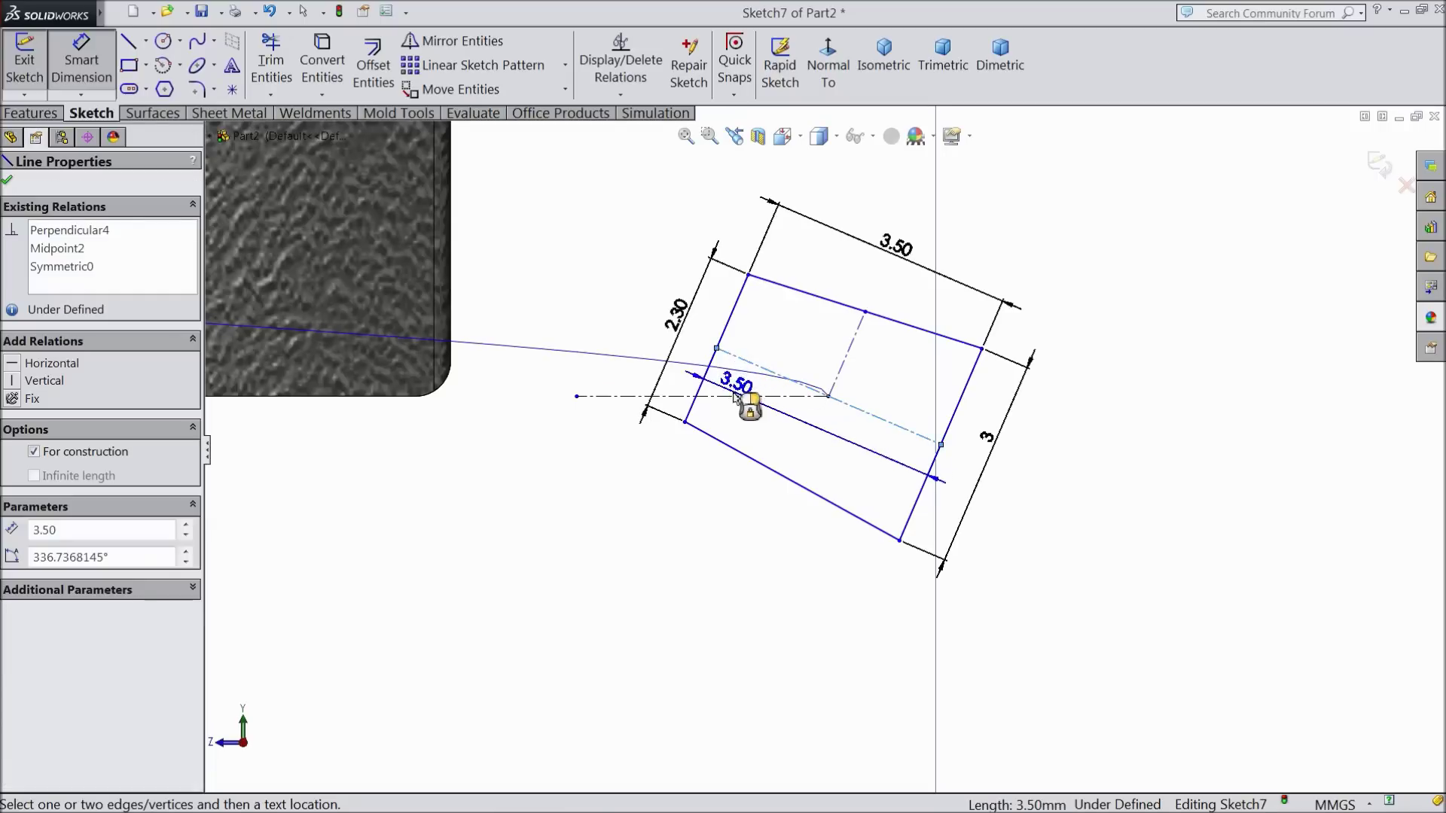
pyautogui.click(735, 396)
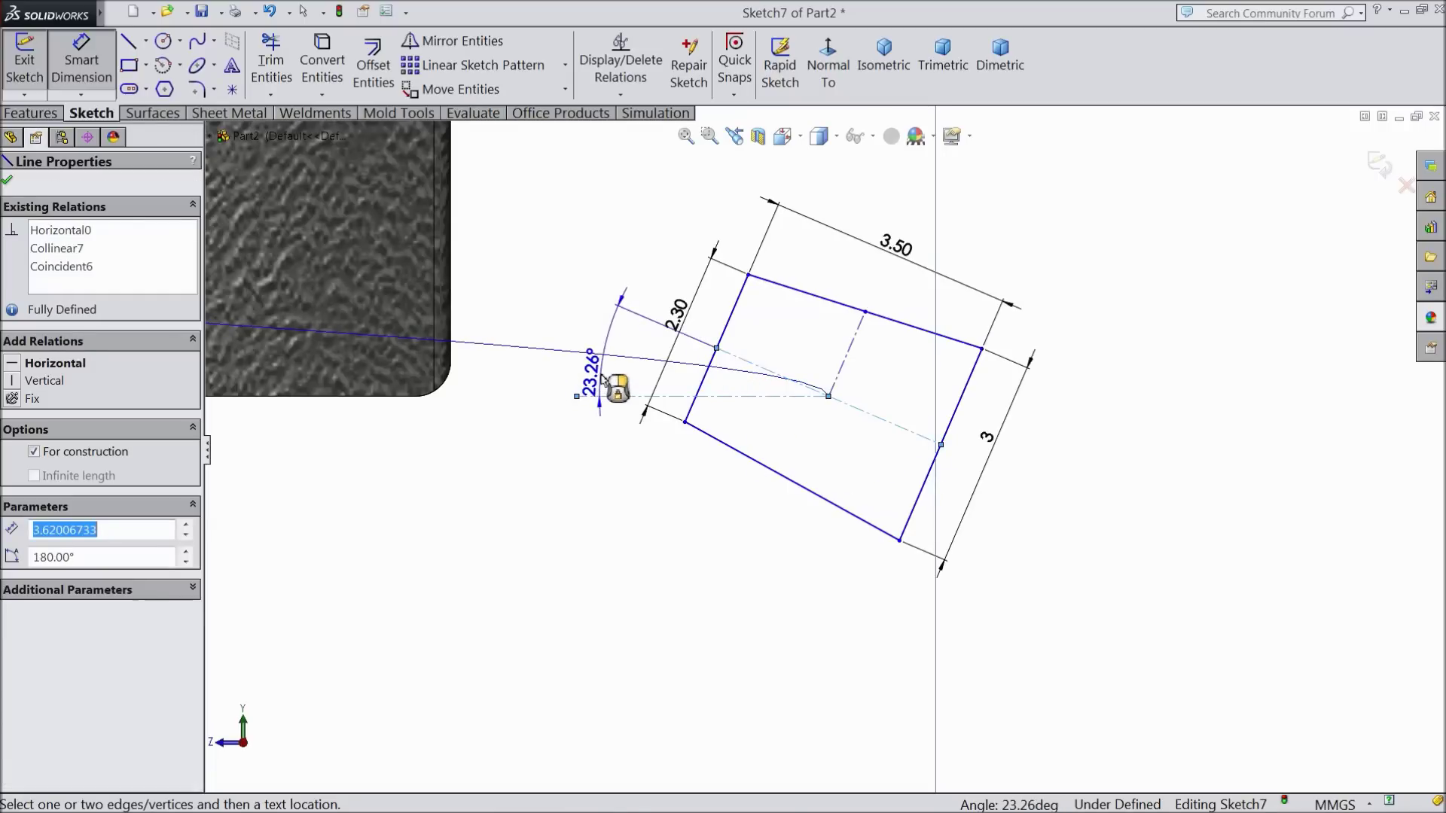
pyautogui.click(599, 380)
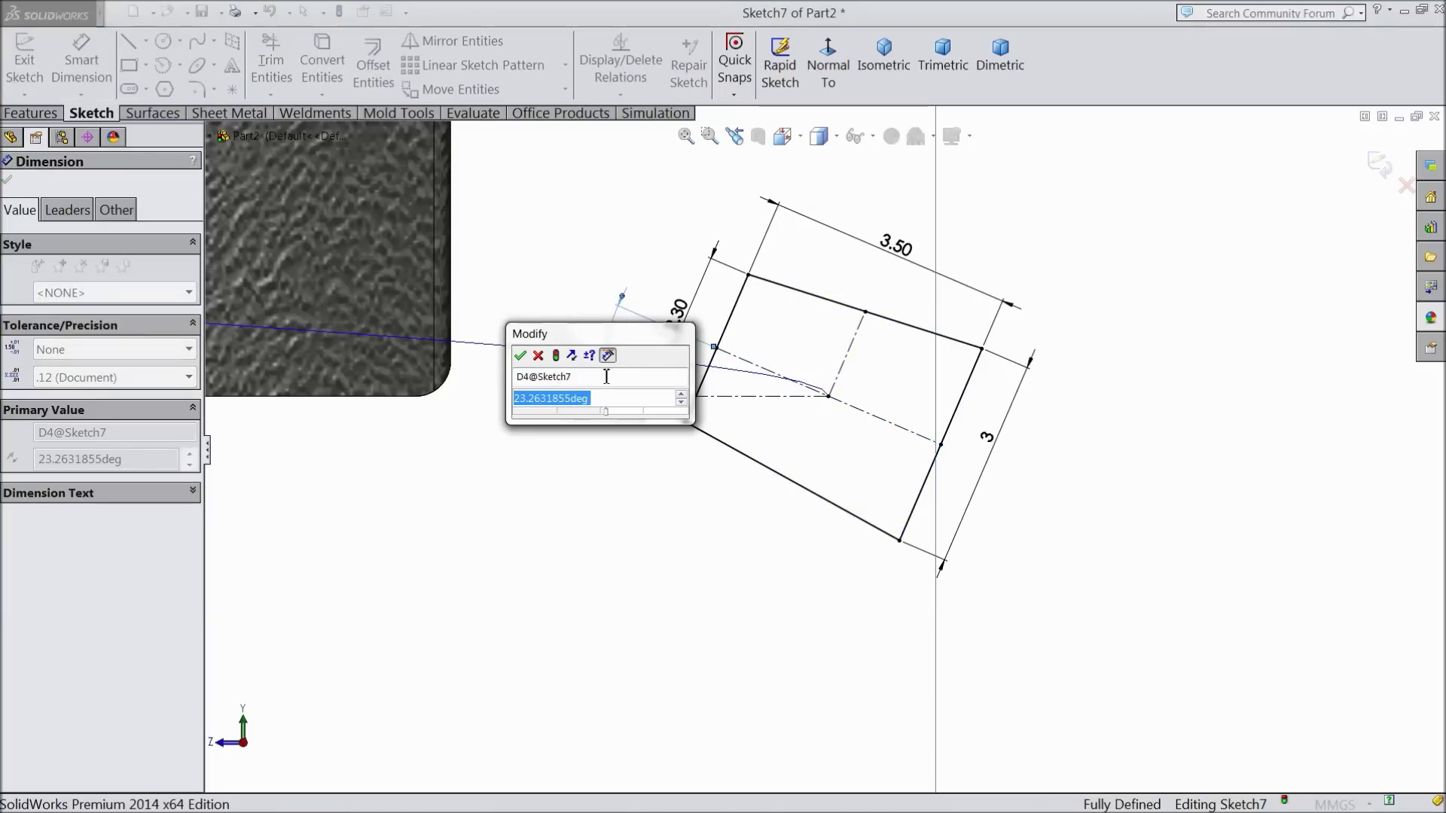
pyautogui.write('26.7')
pyautogui.click(520, 356)
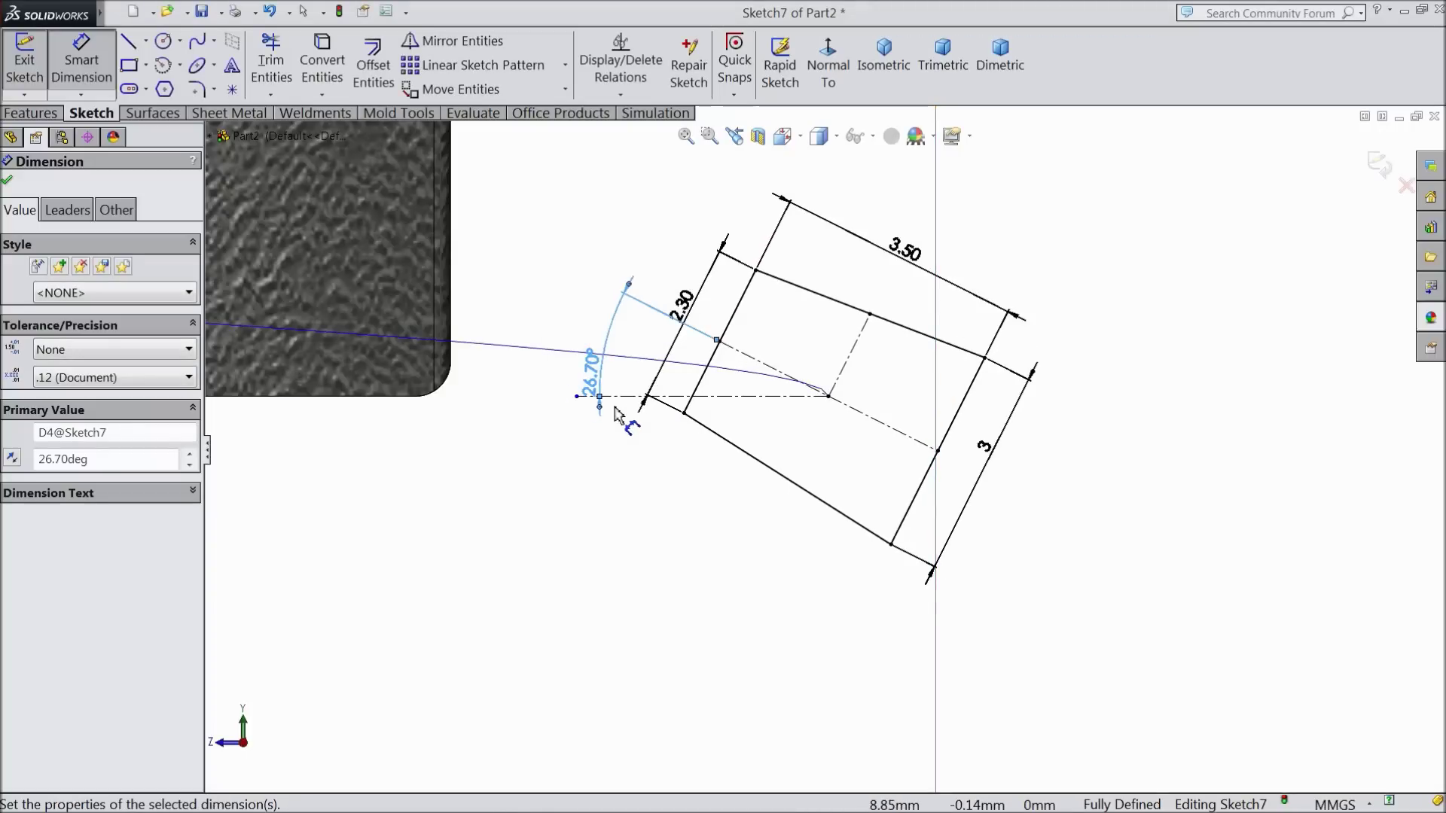
# - Try a 0.3 mm sketch fillet on the profile's lower outer corner, then undo it
pyautogui.click(9, 183)
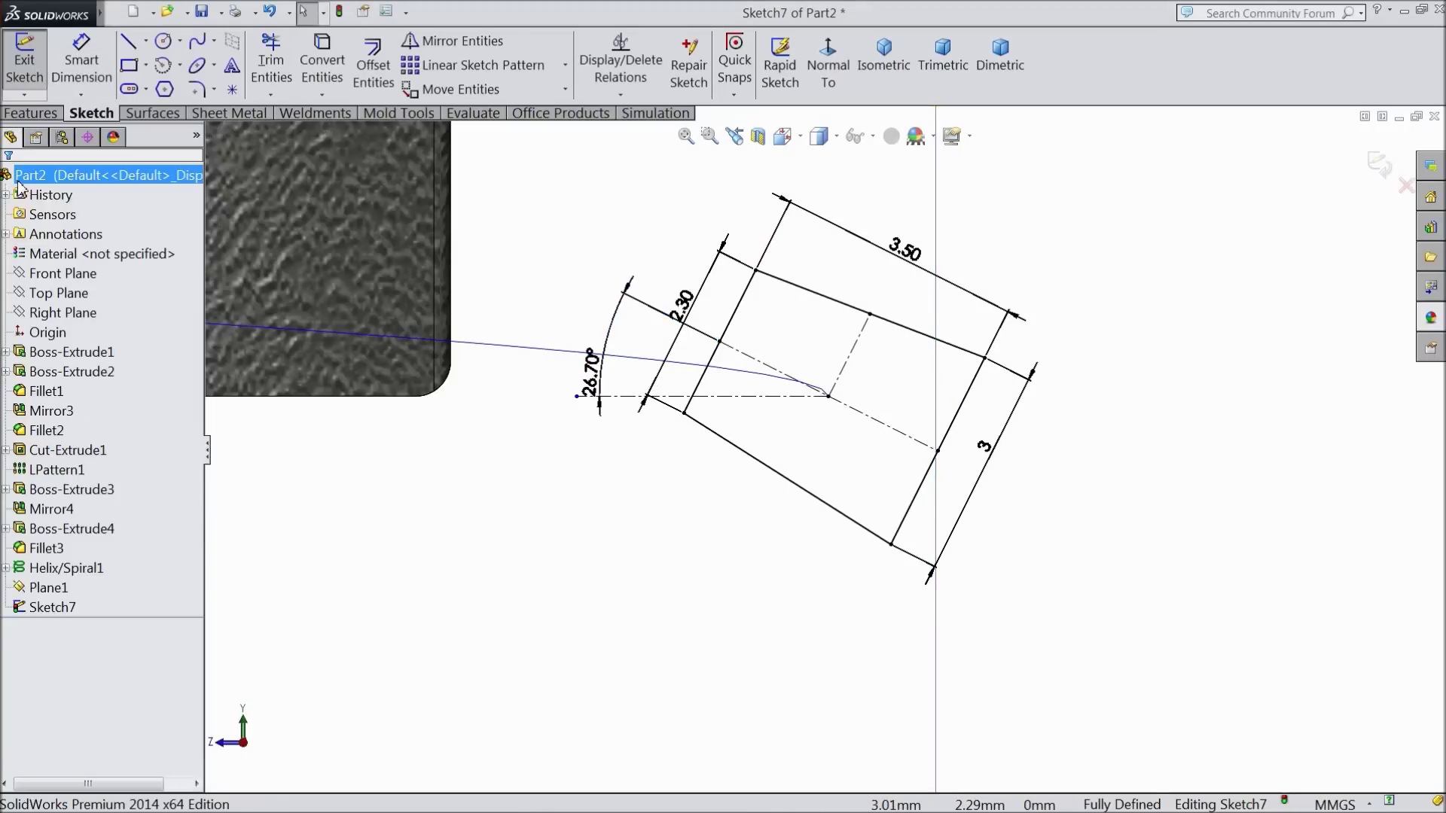
pyautogui.click(197, 89)
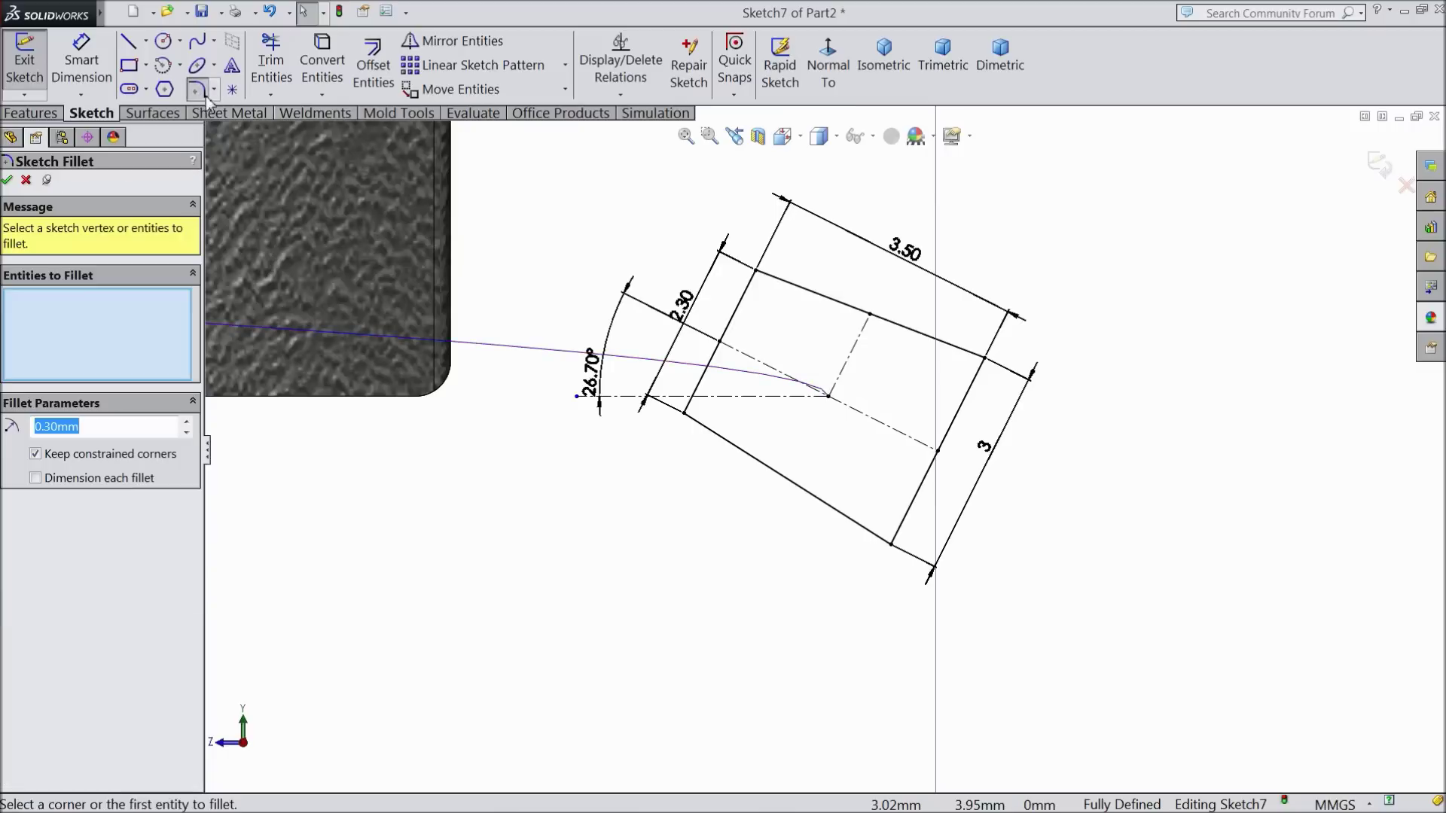
pyautogui.click(892, 546)
pyautogui.click(784, 436)
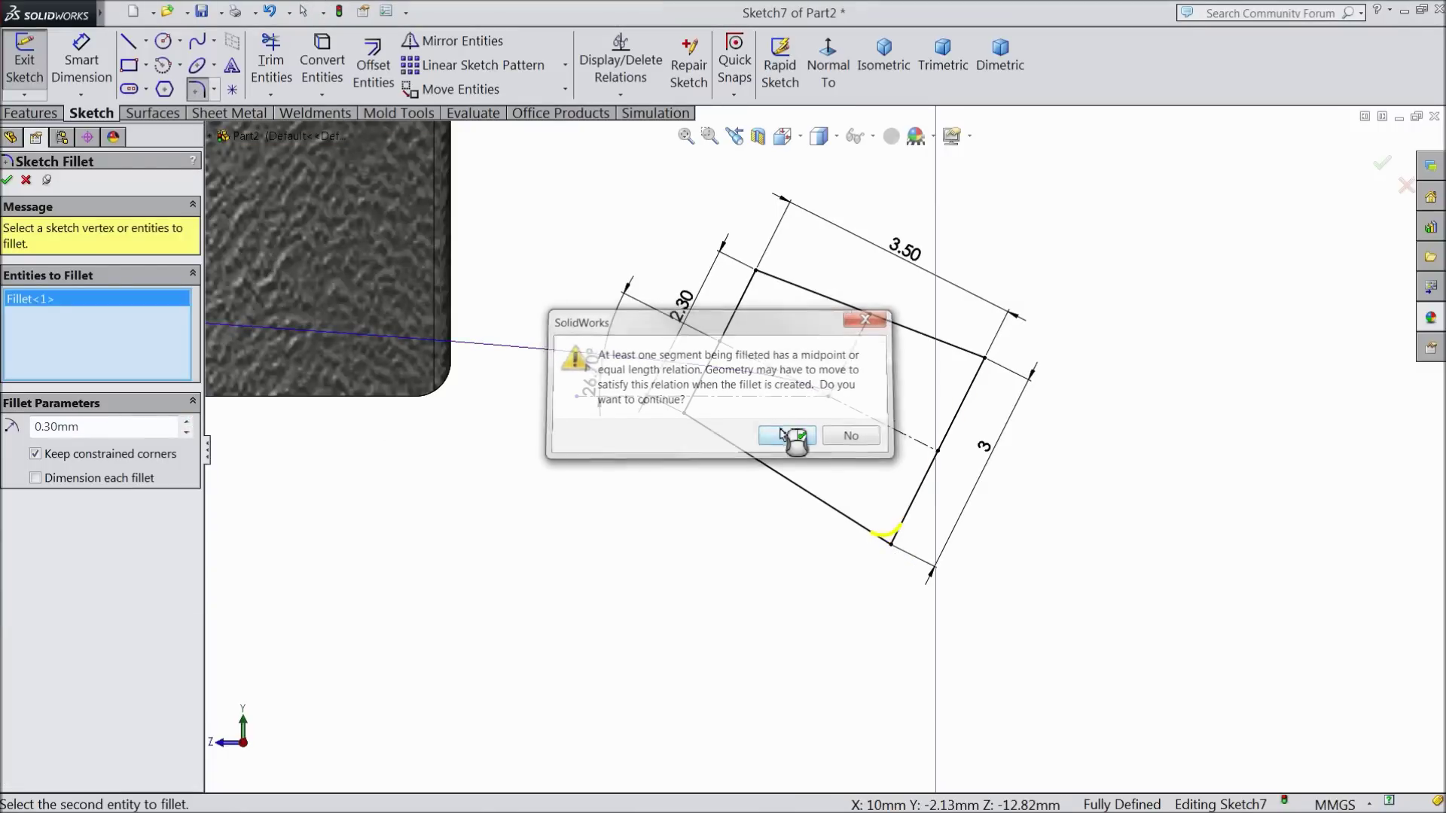
pyautogui.click(7, 182)
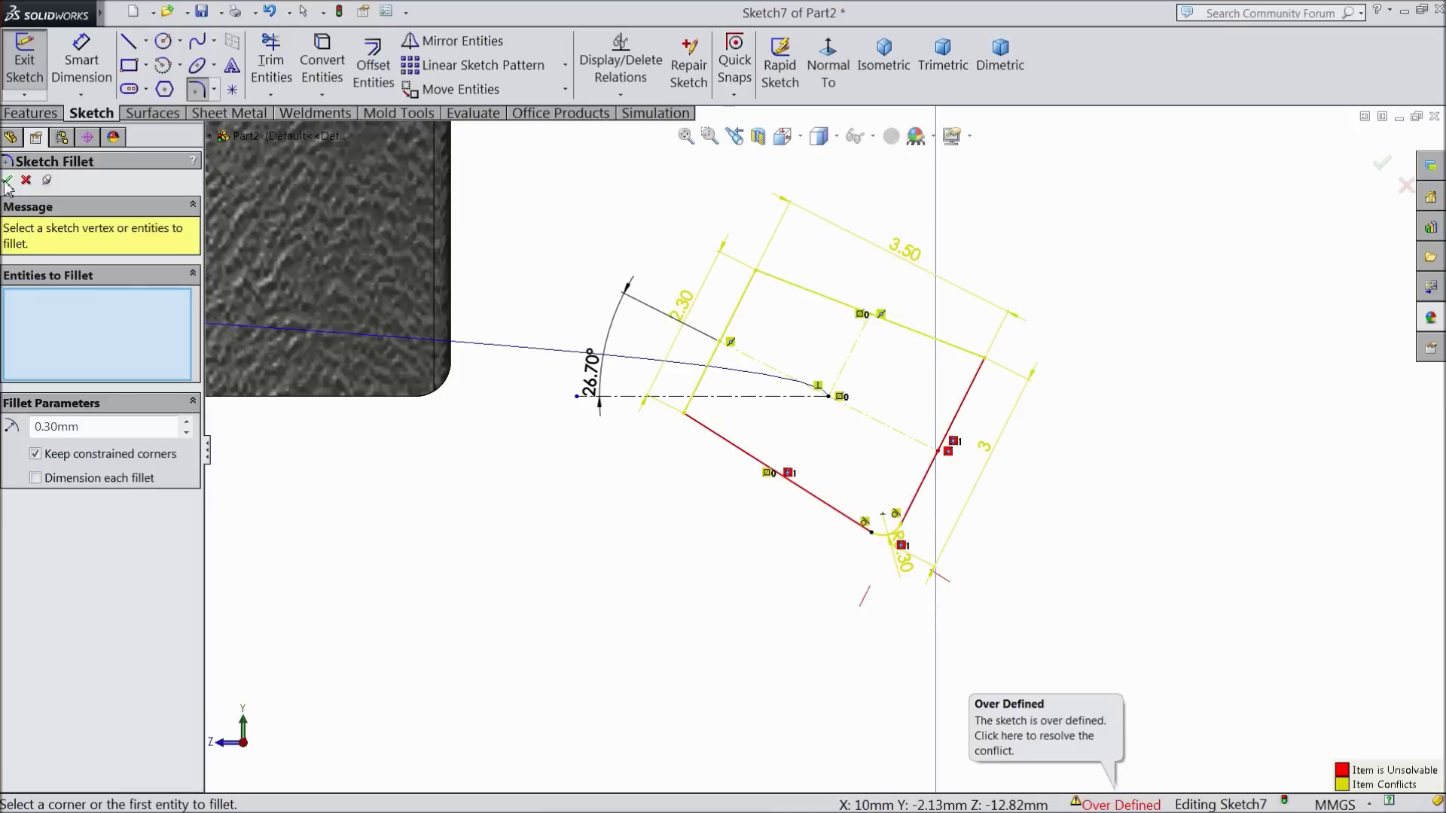
pyautogui.click(269, 14)
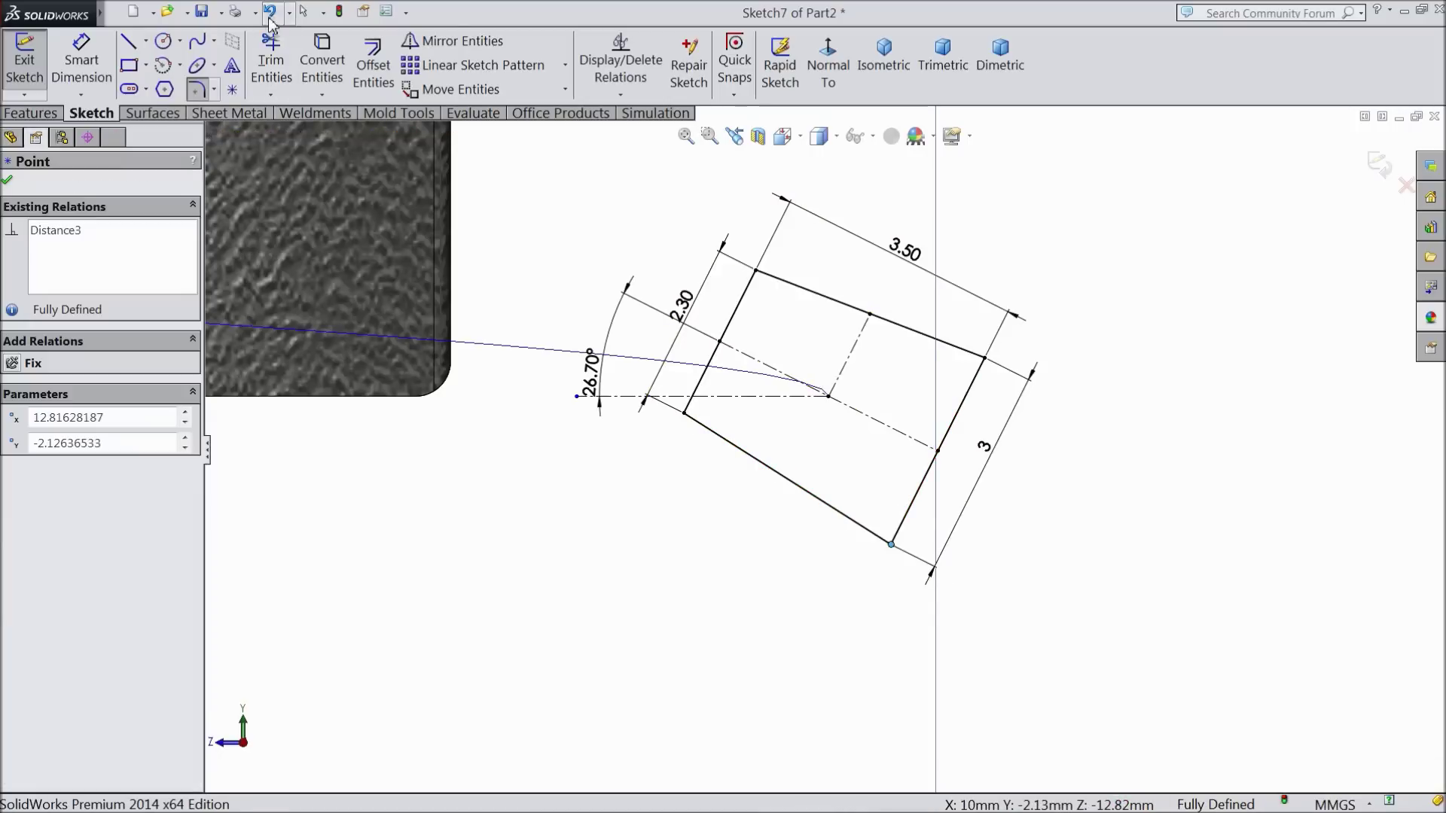
# - Try a 0.2 mm sketch fillet on the profile's lower outer corner, then cancel it
pyautogui.click(458, 581)
pyautogui.click(209, 90)
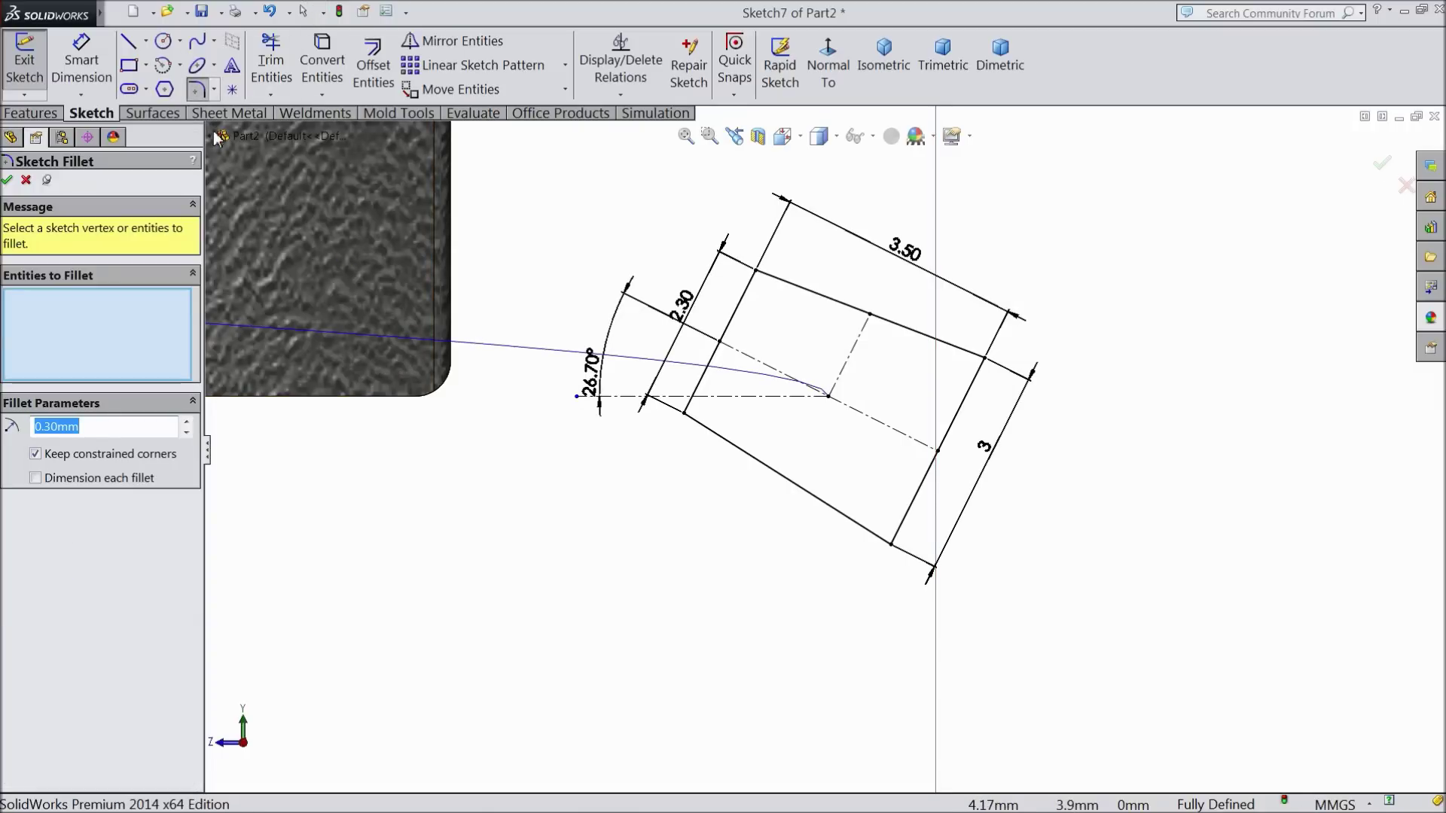
pyautogui.write('0.2')
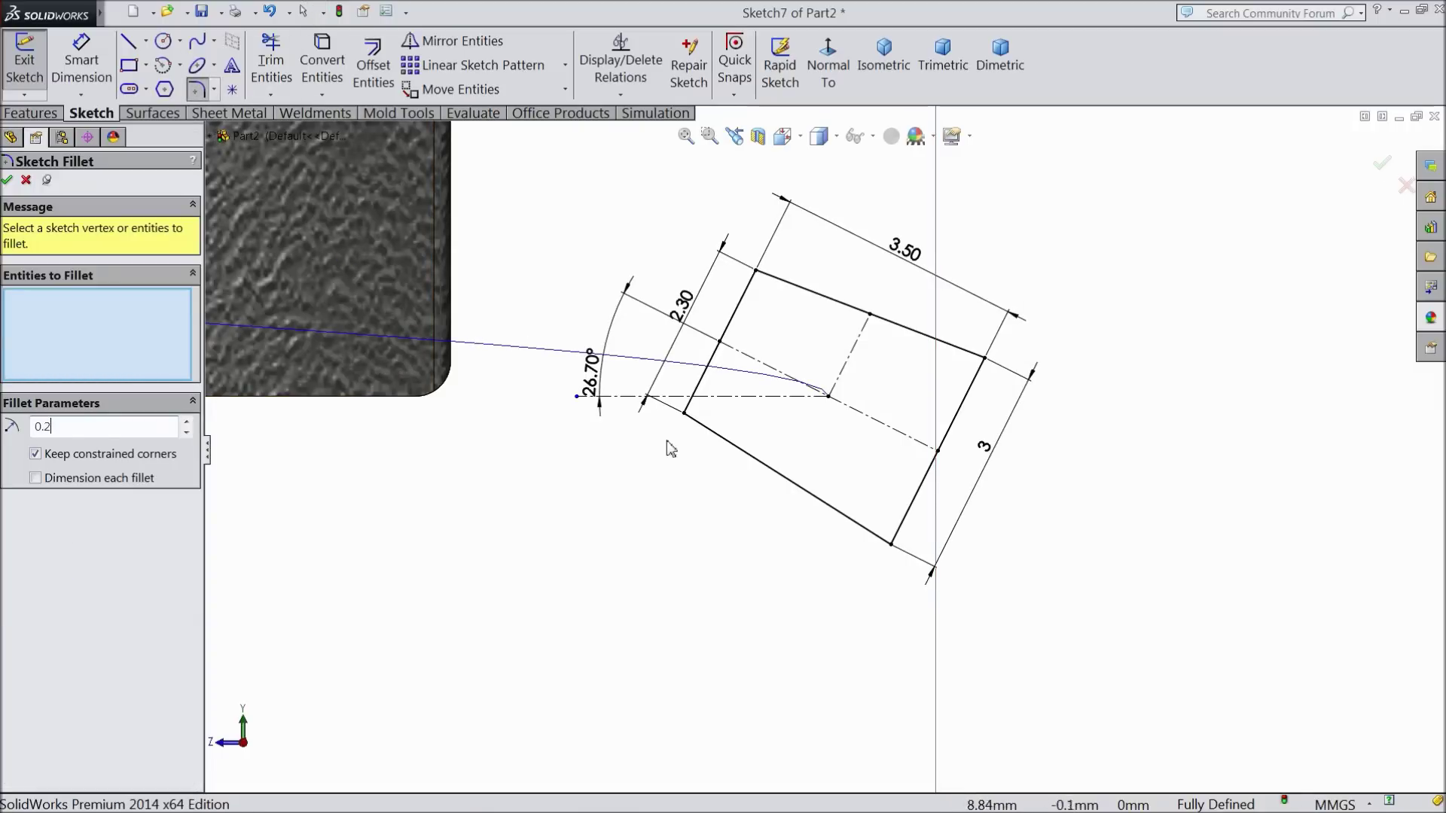
pyautogui.click(891, 543)
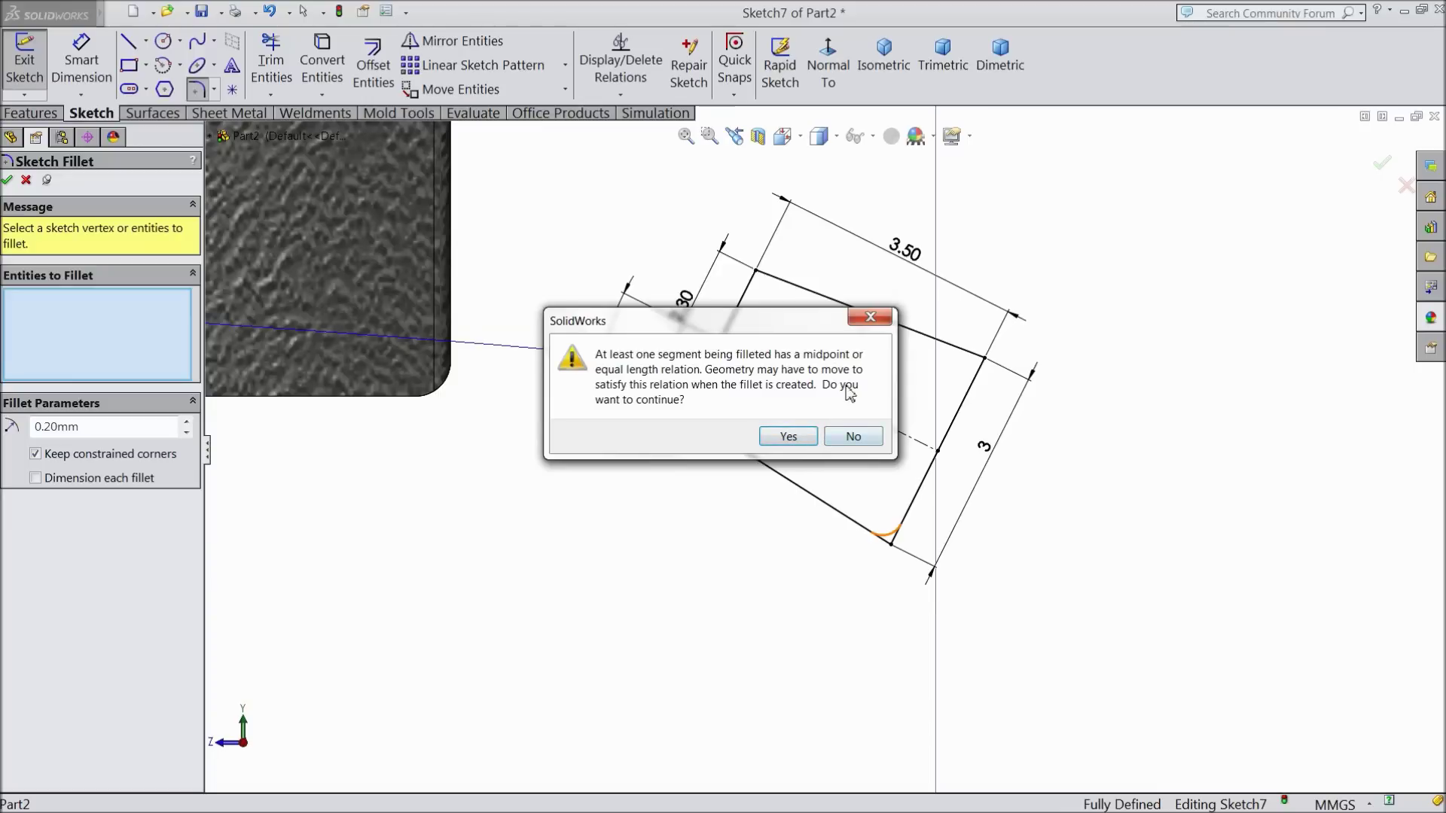
pyautogui.click(865, 320)
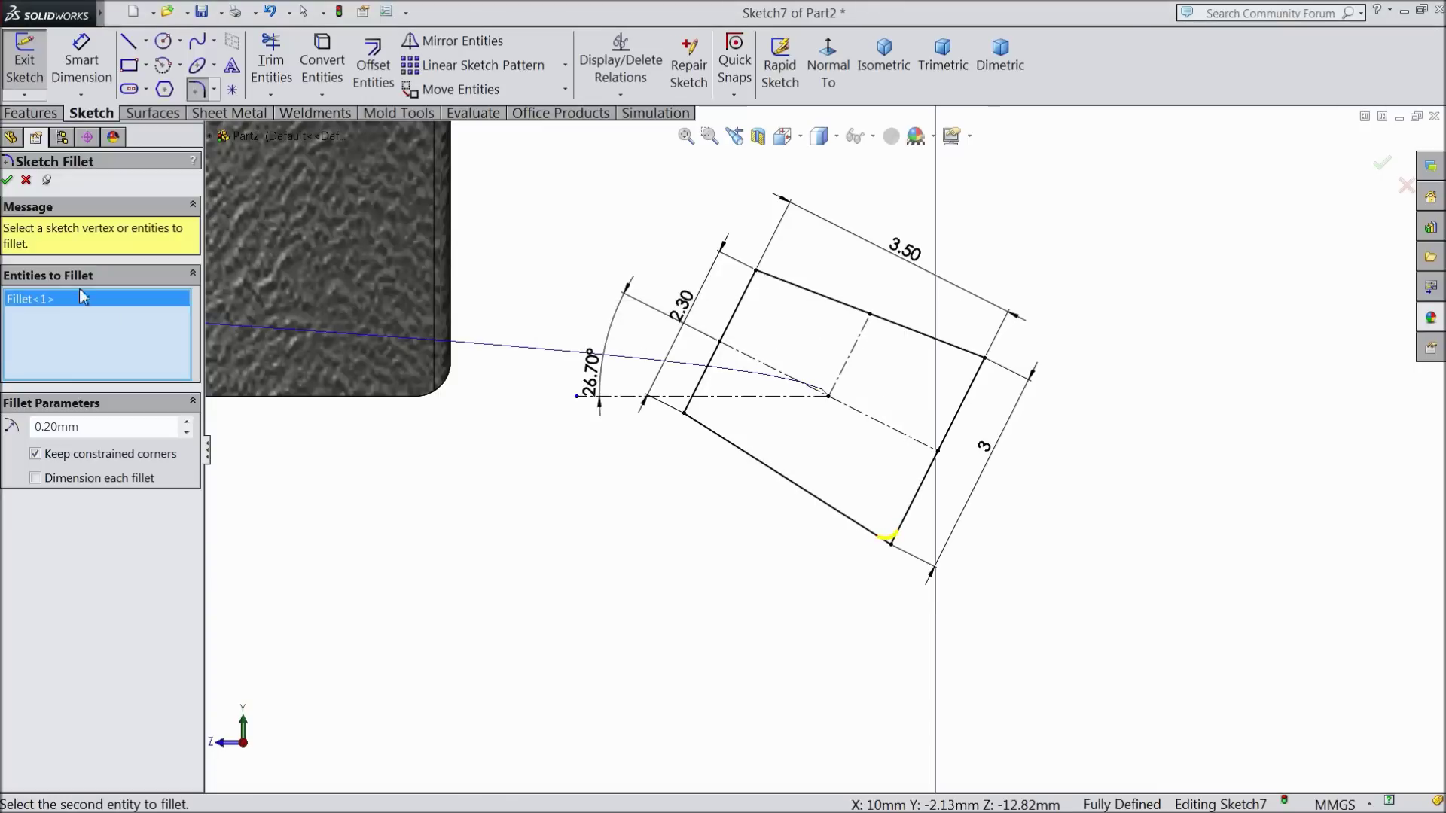
pyautogui.click(26, 180)
# - Finish the trapezoidal profile sketch and cut the shank's thread by sweeping the profile along the helix
pyautogui.scroll(2, 749, 510)
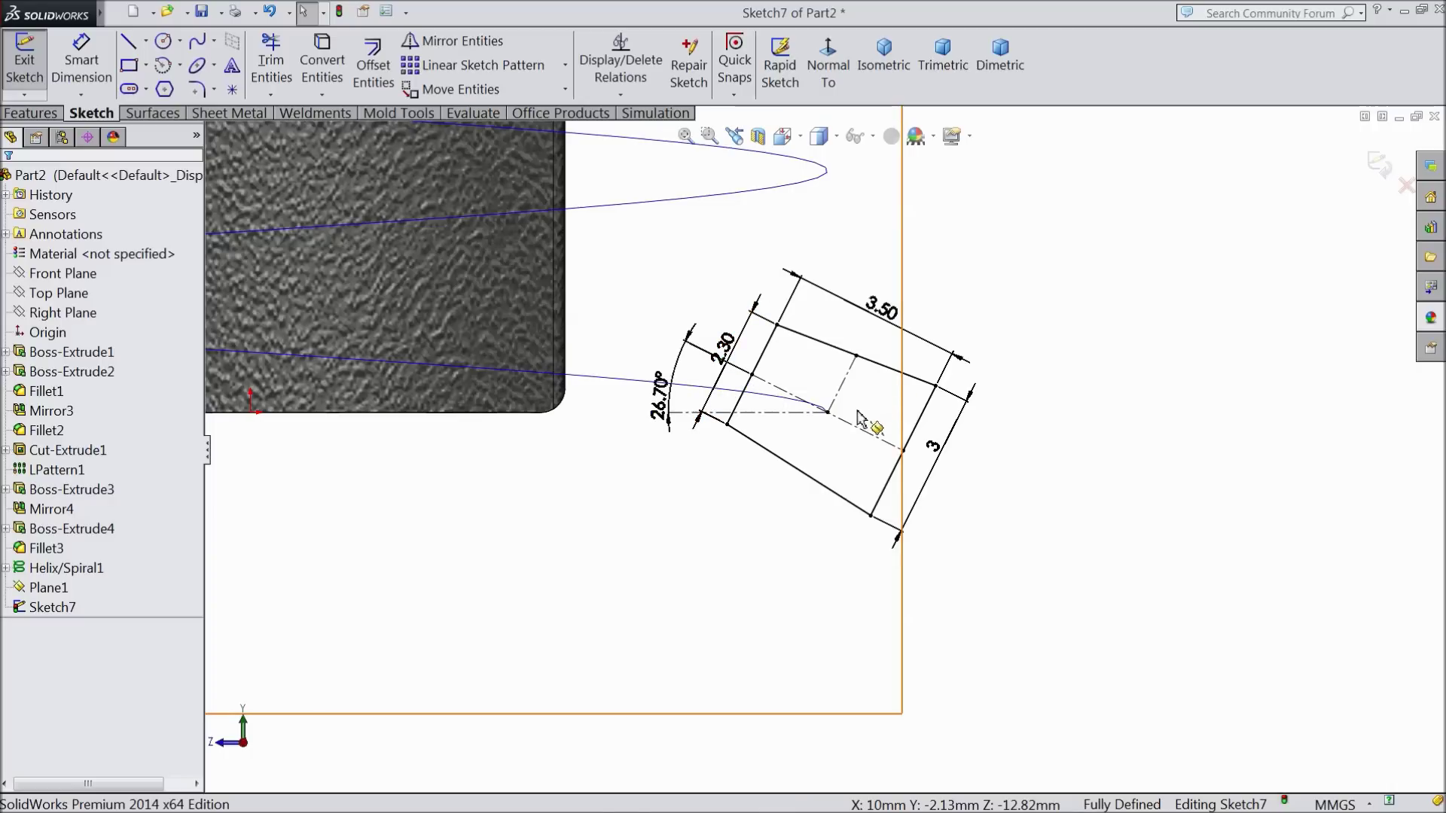
pyautogui.scroll(2, 836, 421)
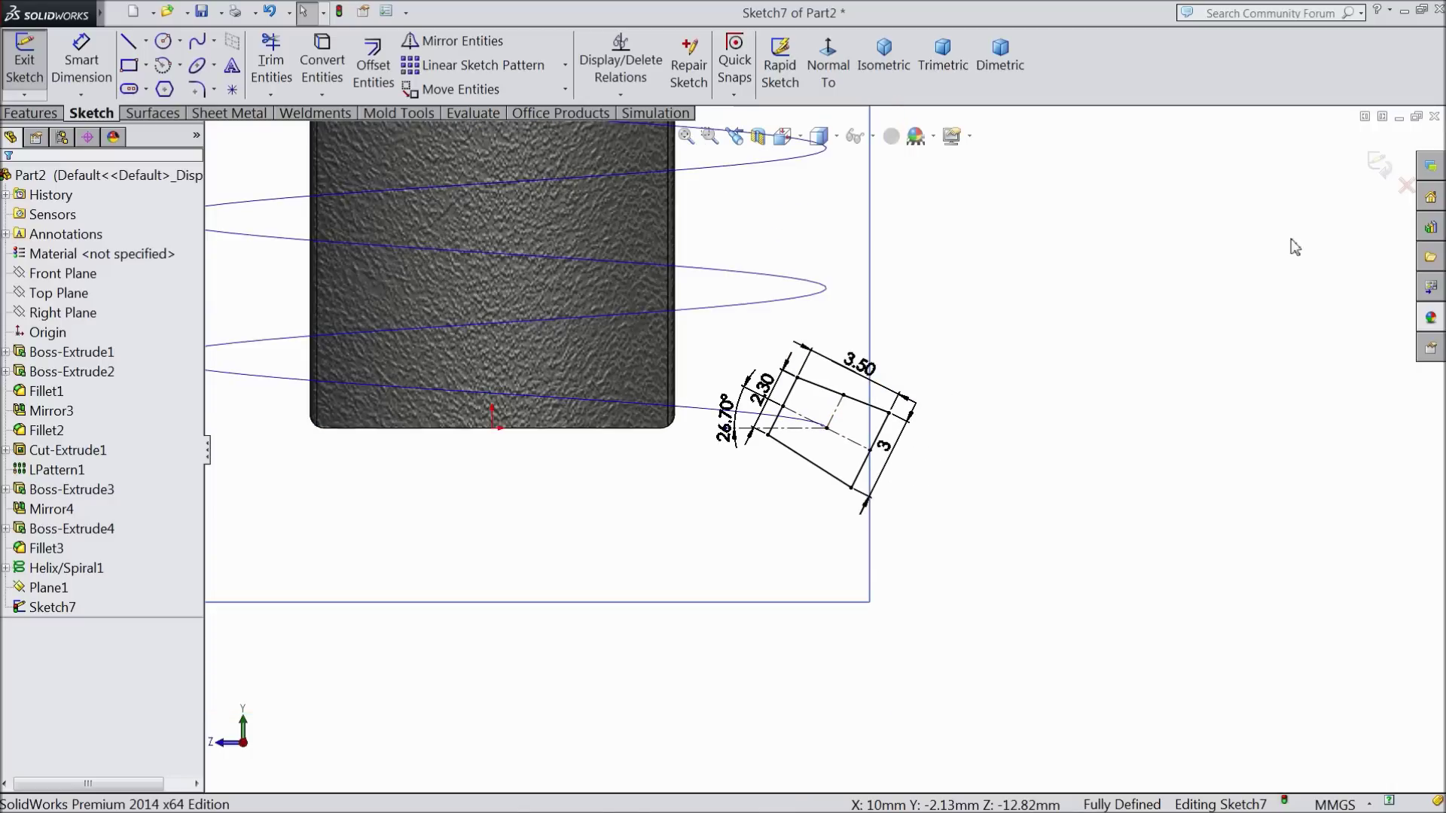
pyautogui.click(1380, 168)
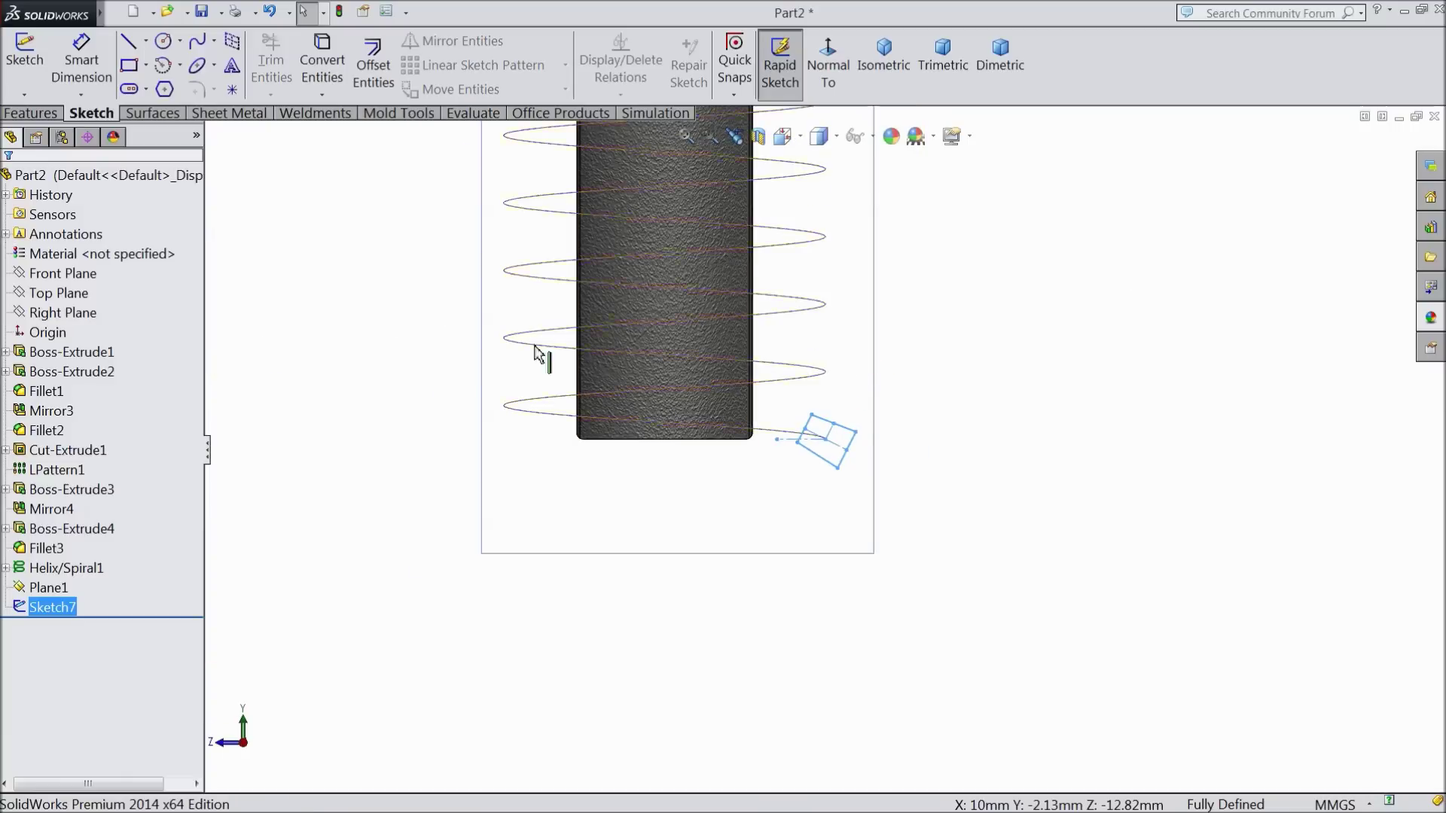
pyautogui.click(30, 113)
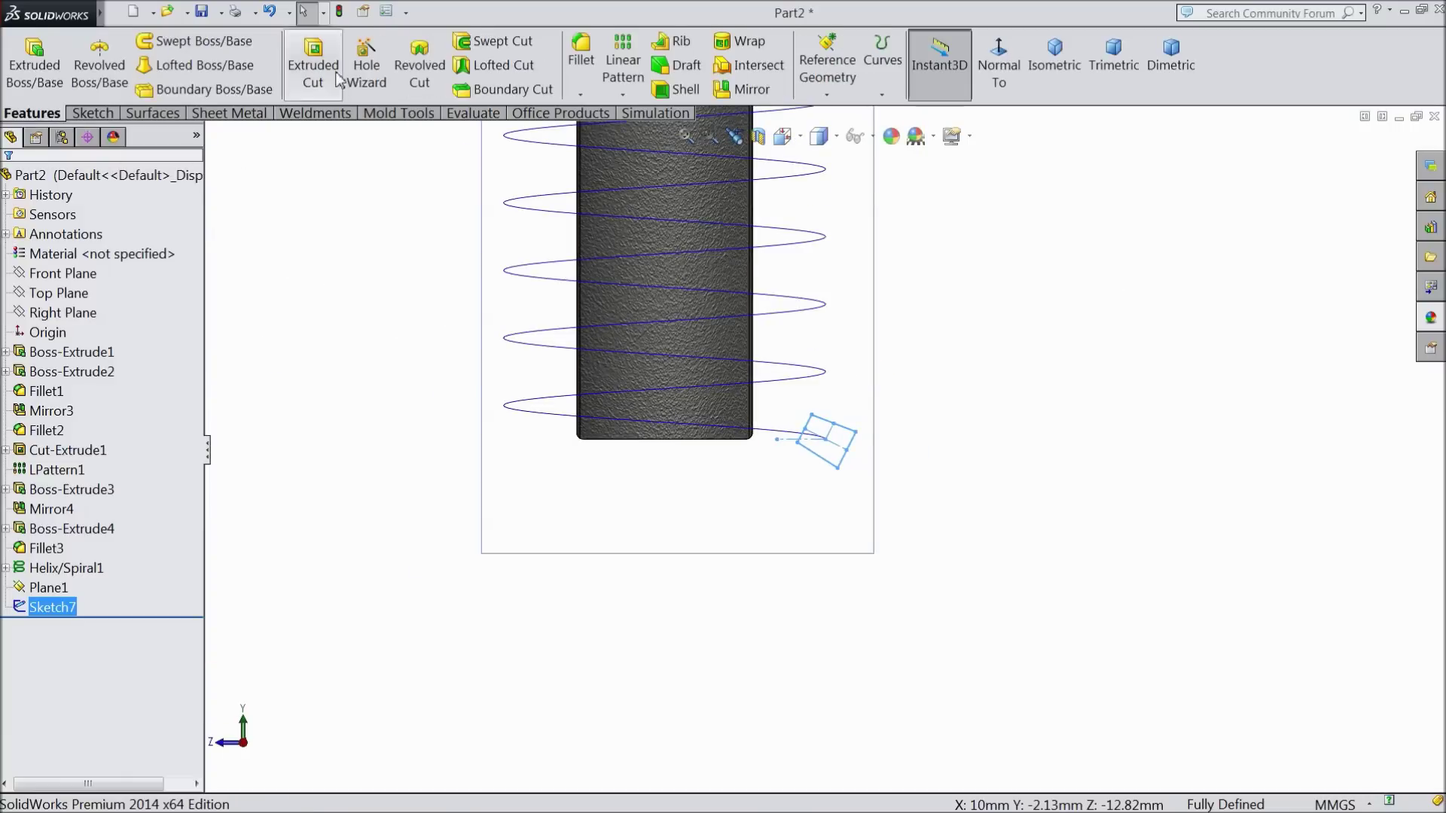
pyautogui.click(497, 45)
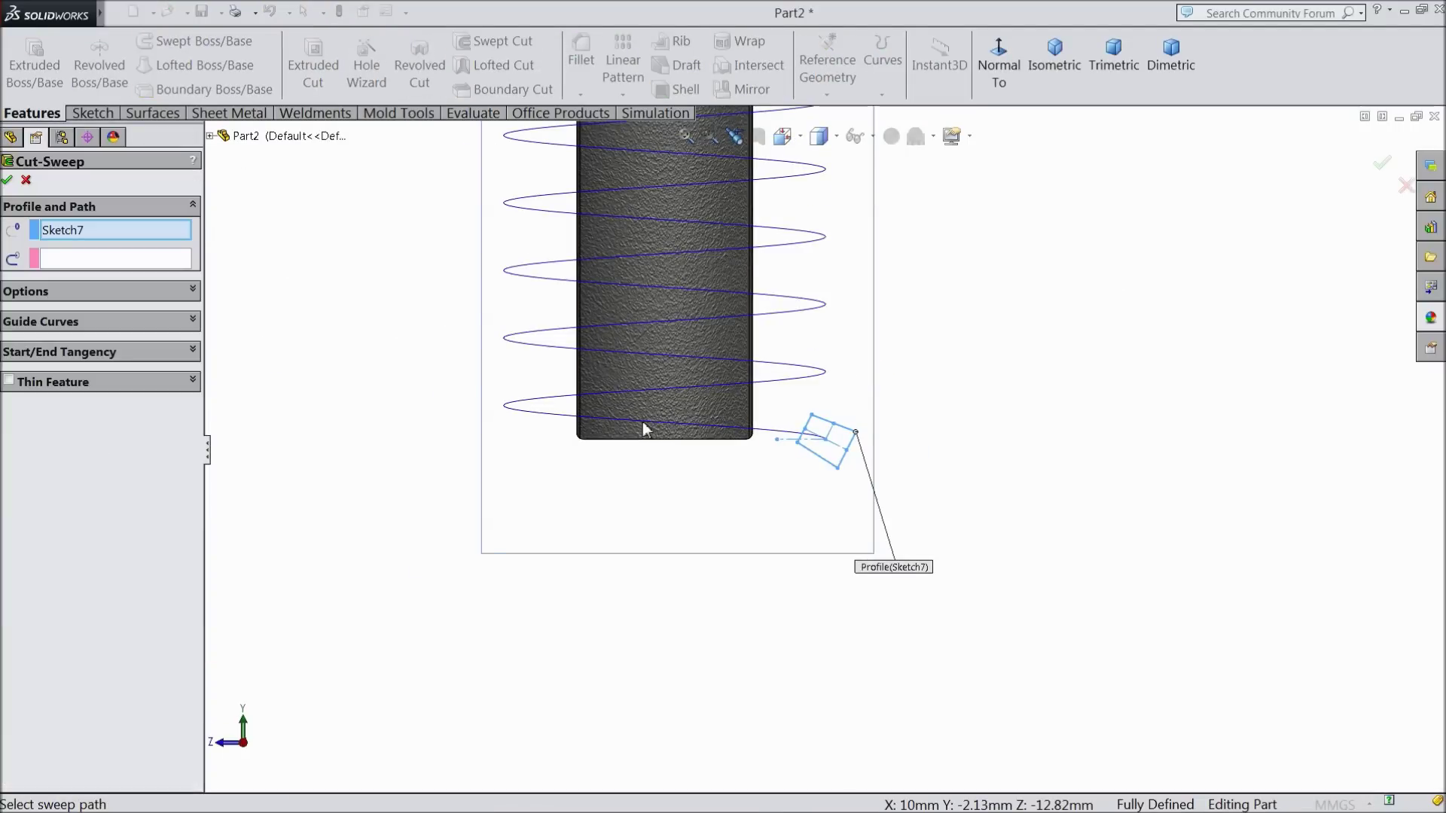
pyautogui.click(103, 262)
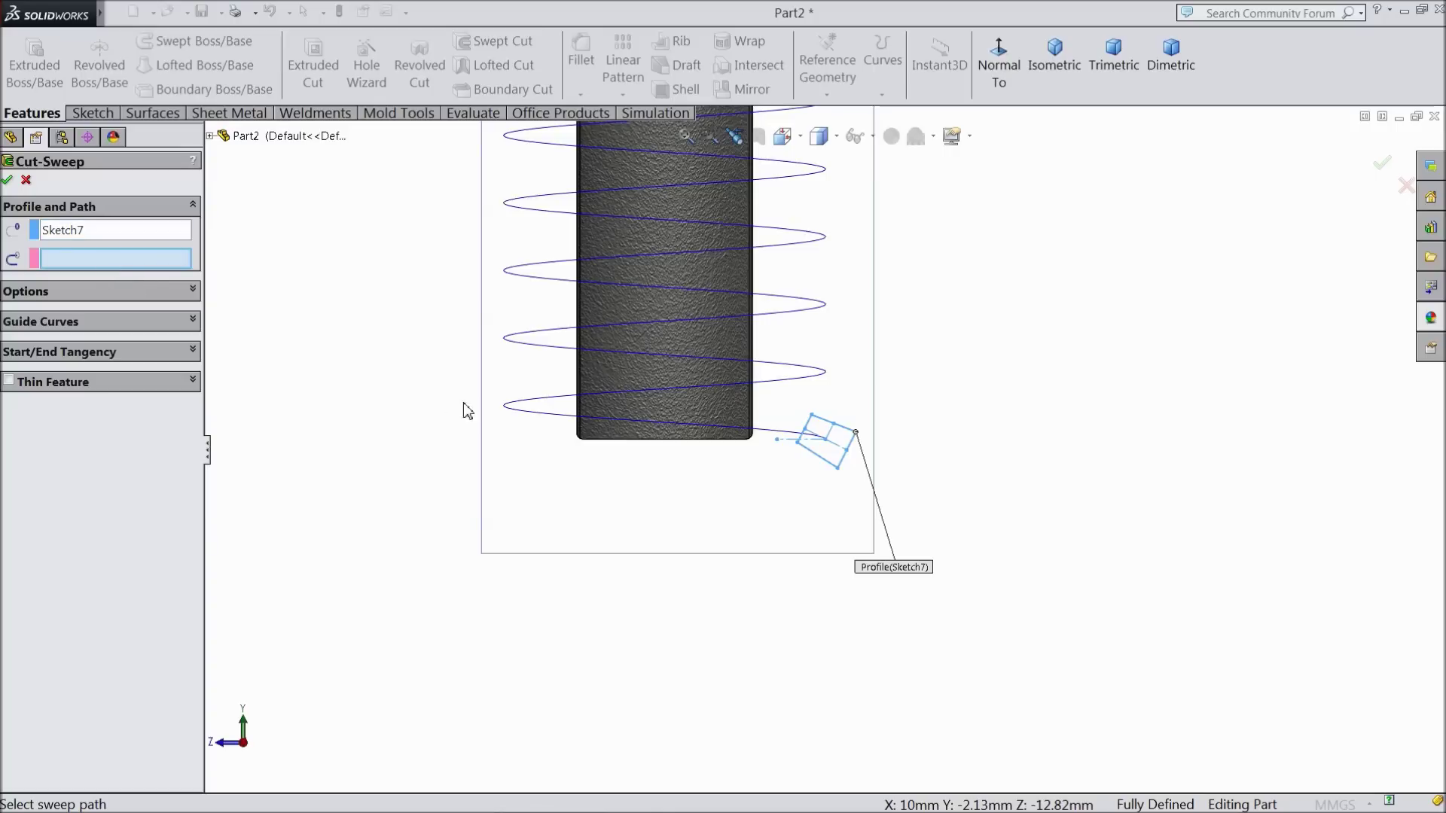
pyautogui.click(513, 416)
pyautogui.press('f')
pyautogui.scroll(-5, 781, 300)
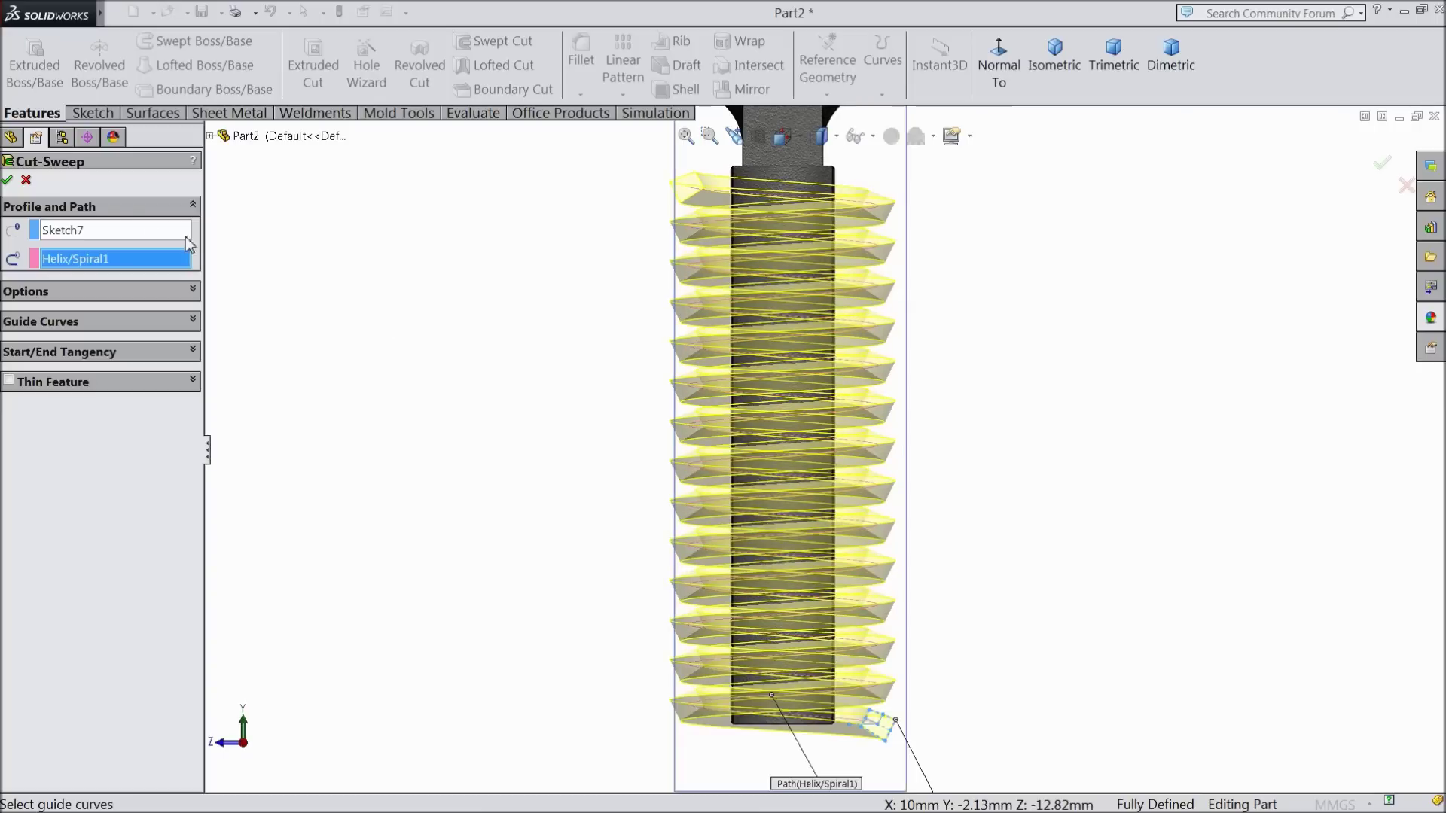
pyautogui.click(7, 181)
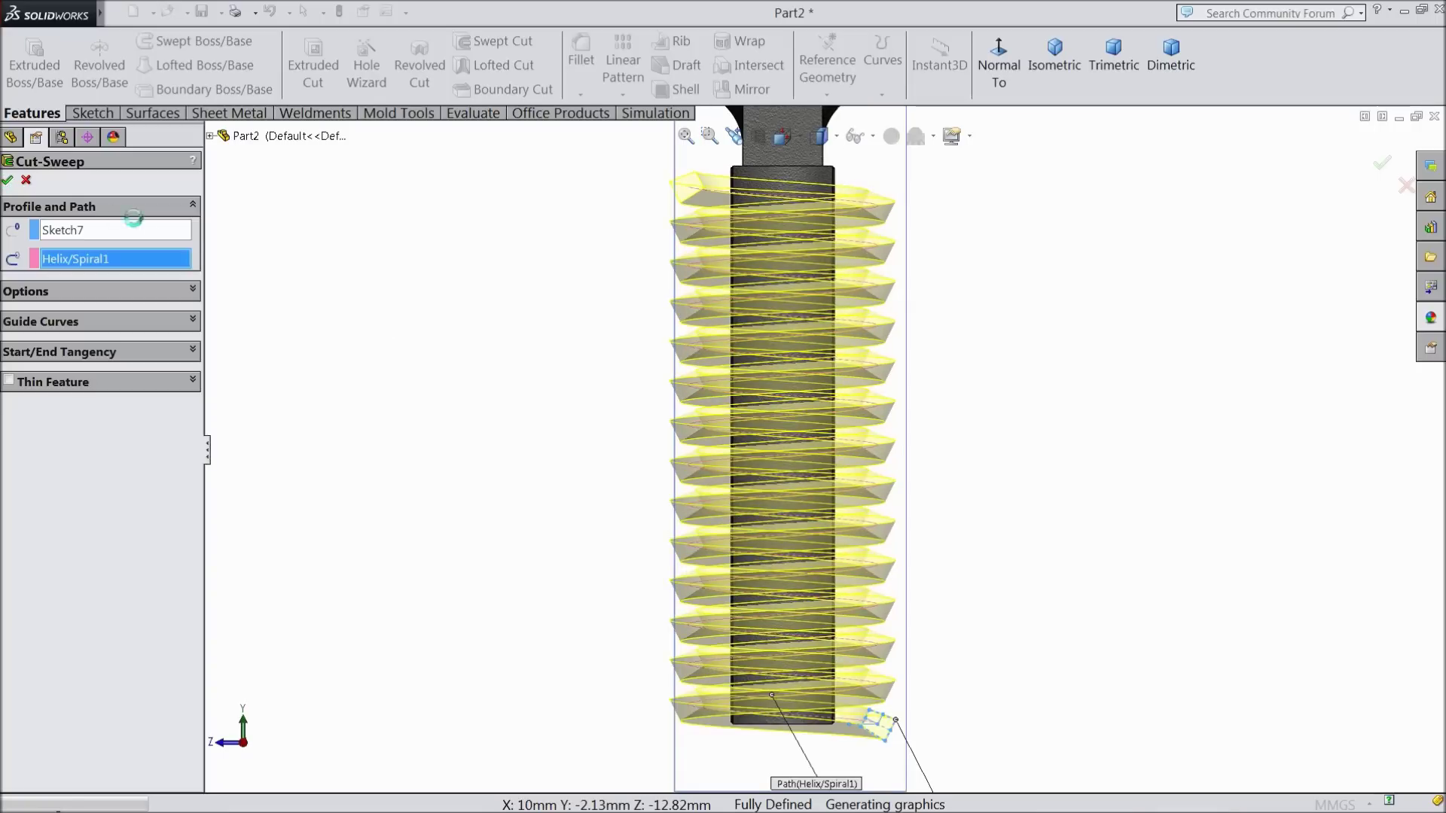
pyautogui.click(525, 381)
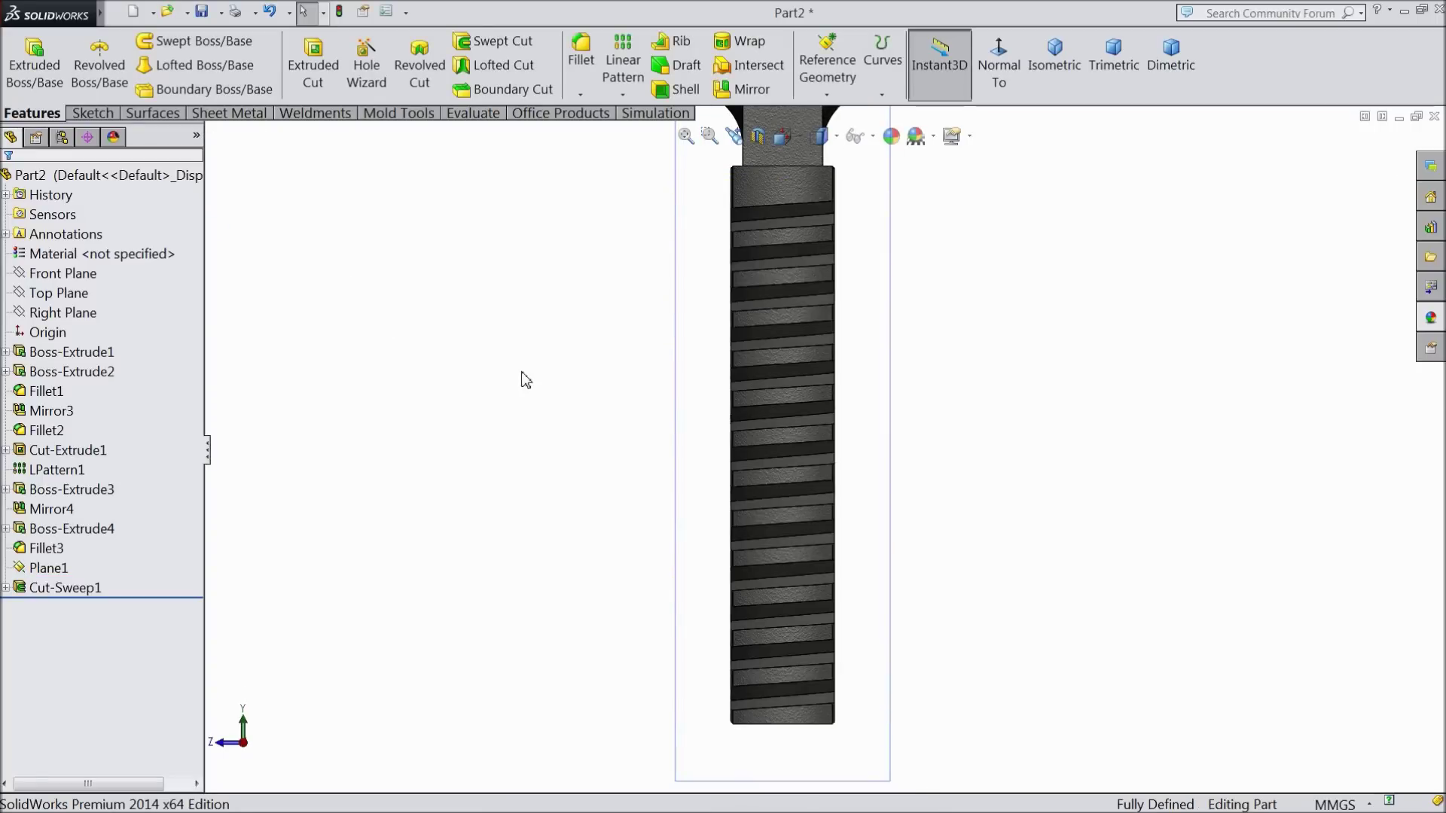
# - Hide the reference plane that carries the thread profile
pyautogui.moveTo(595, 497); pyautogui.dragTo(690, 497, button='middle')
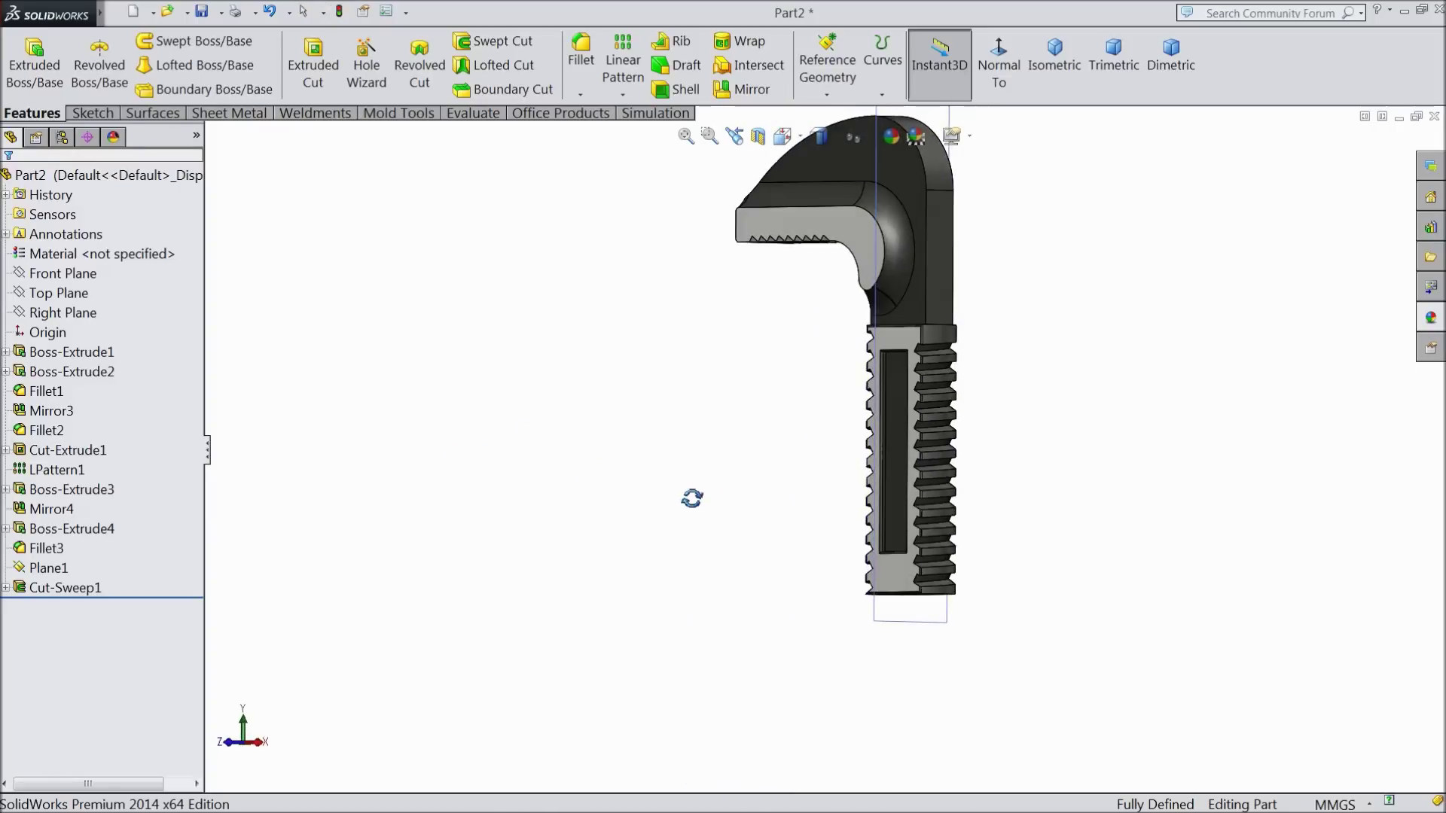
pyautogui.click(941, 622)
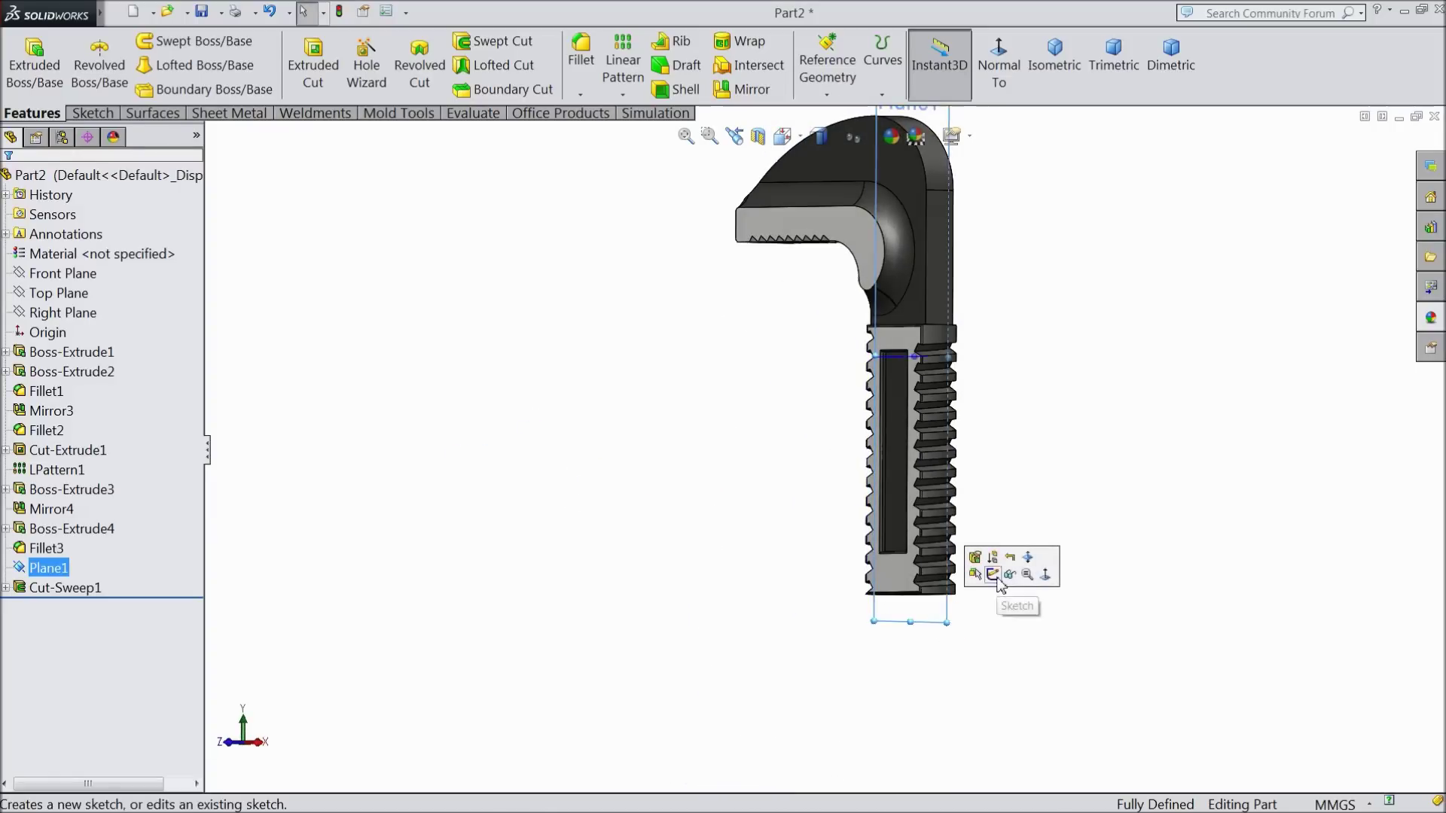
pyautogui.click(992, 574)
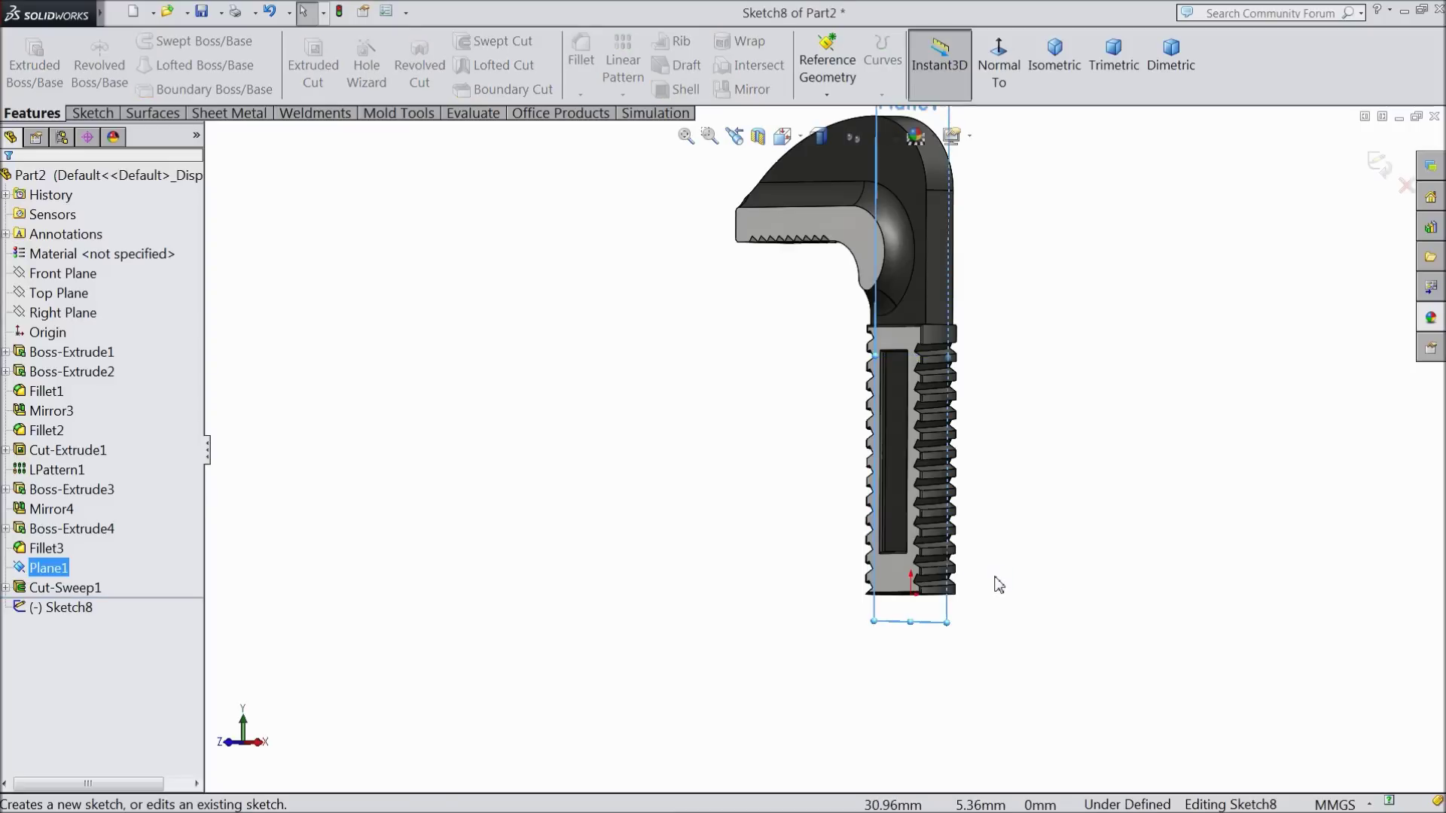
pyautogui.click(1381, 164)
pyautogui.click(910, 620)
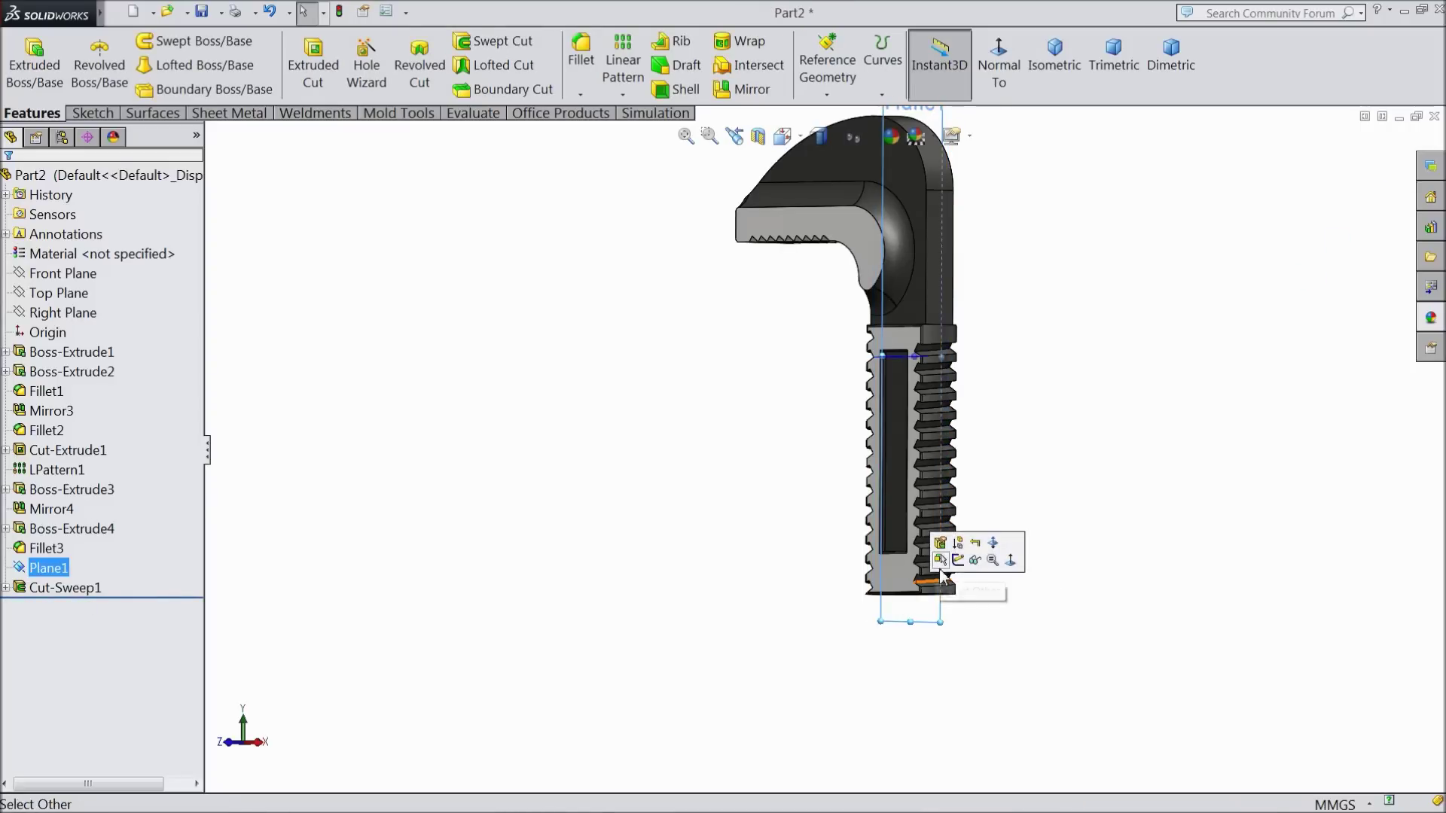
pyautogui.click(975, 561)
# - Fillet the two curved outer edges of the hook's back with a 0.5 mm radius and tangent propagation
pyautogui.click(594, 87)
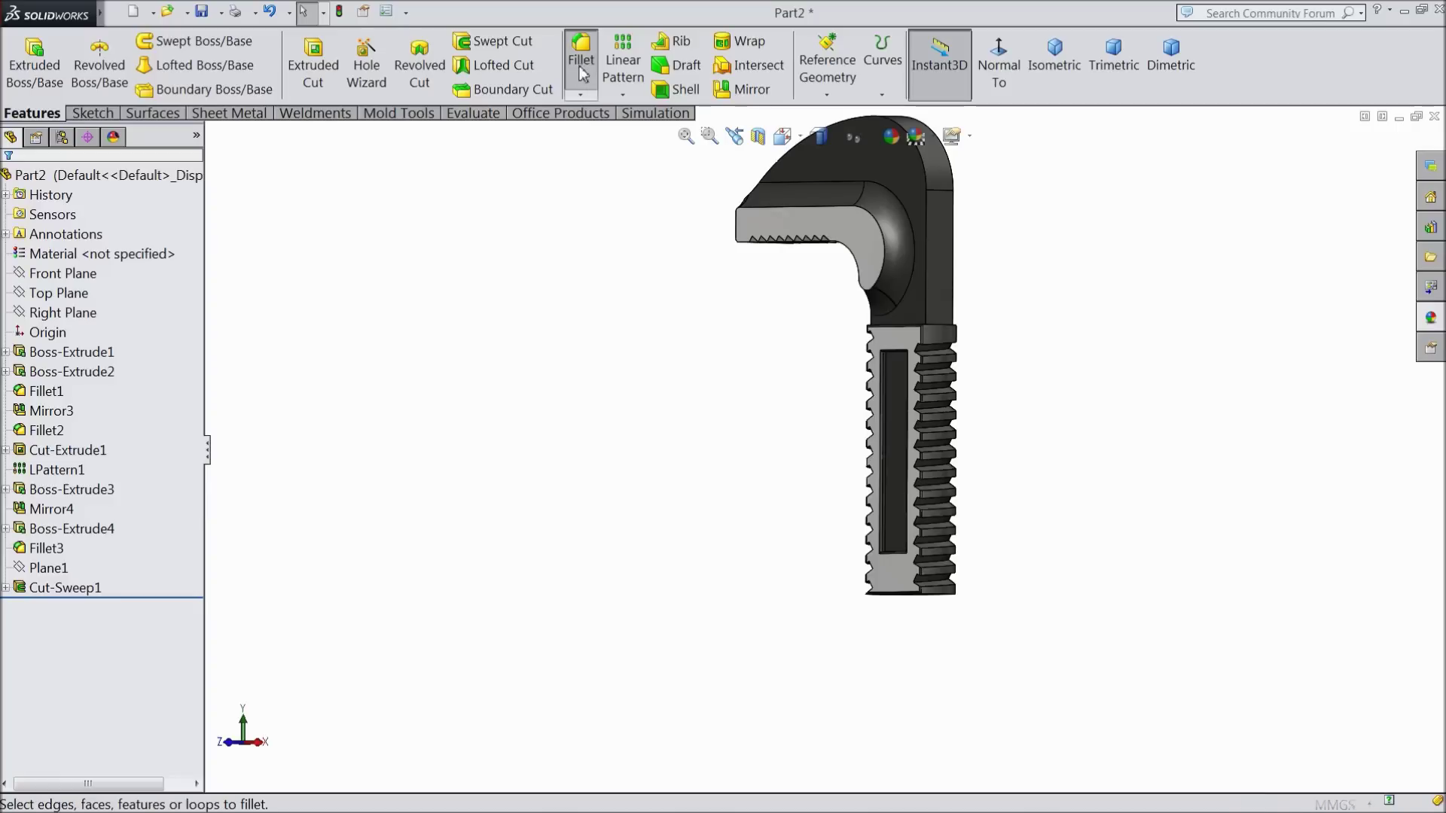
pyautogui.scroll(-4, 954, 178)
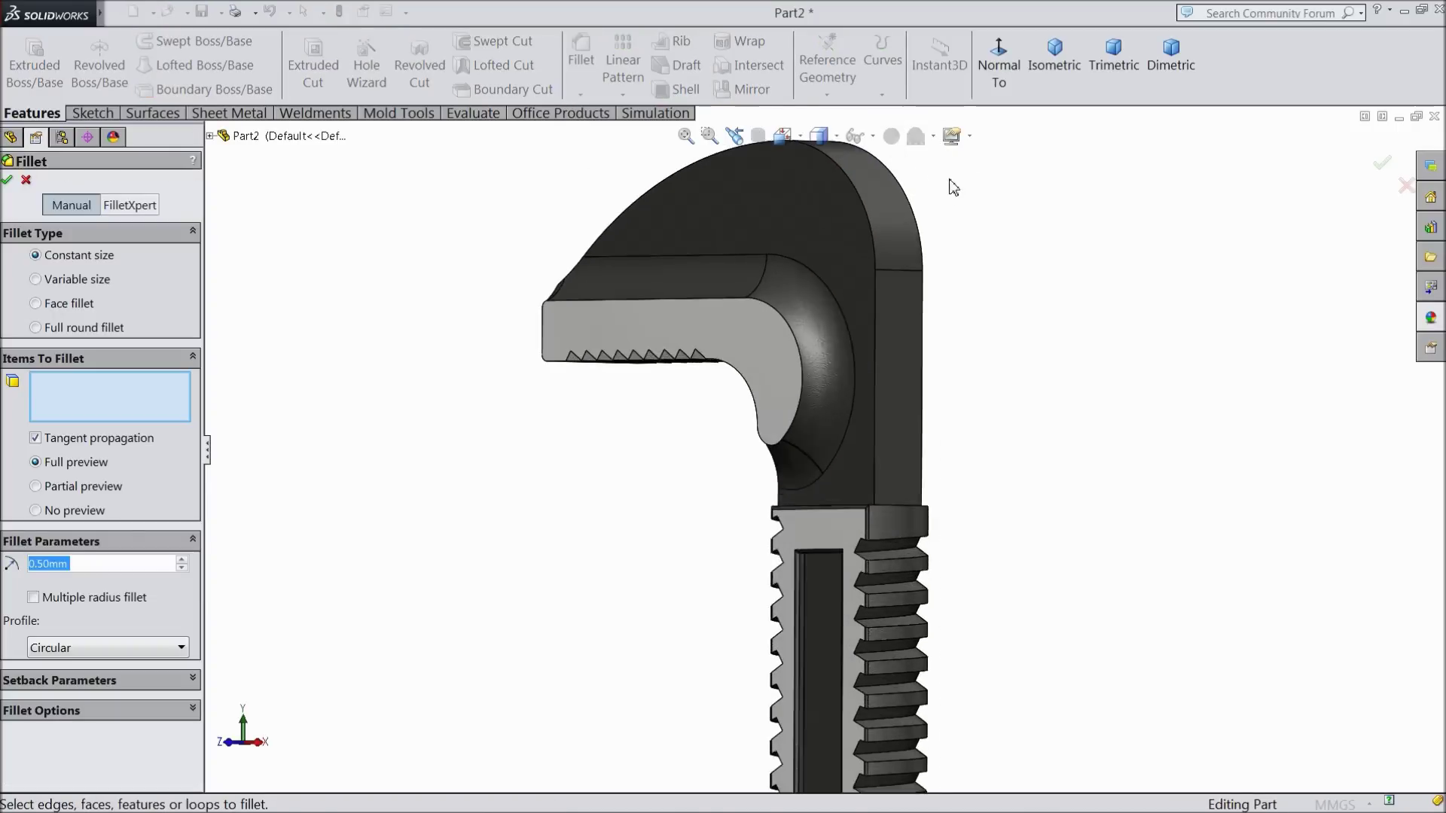
pyautogui.click(855, 250)
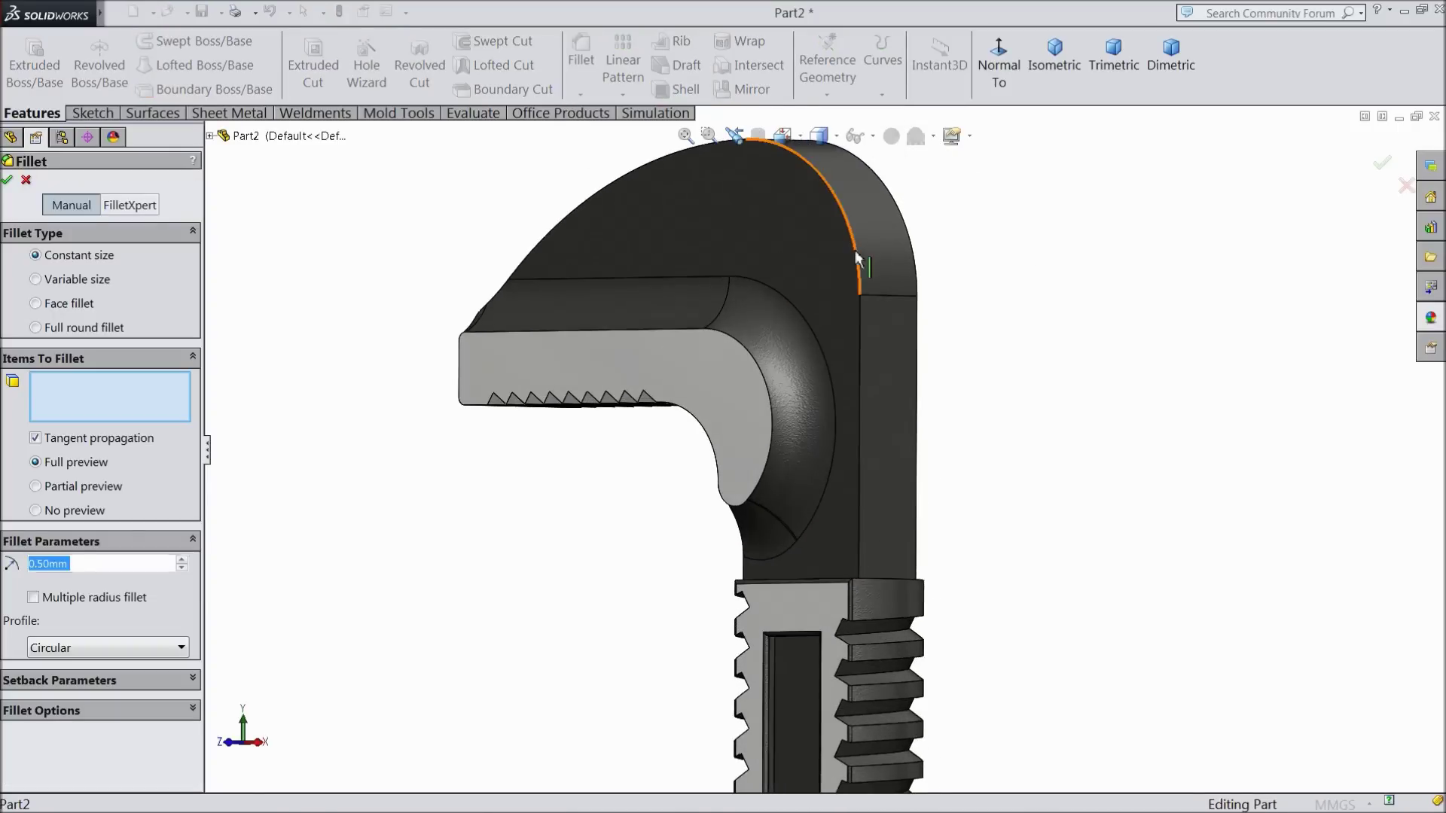
pyautogui.click(915, 259)
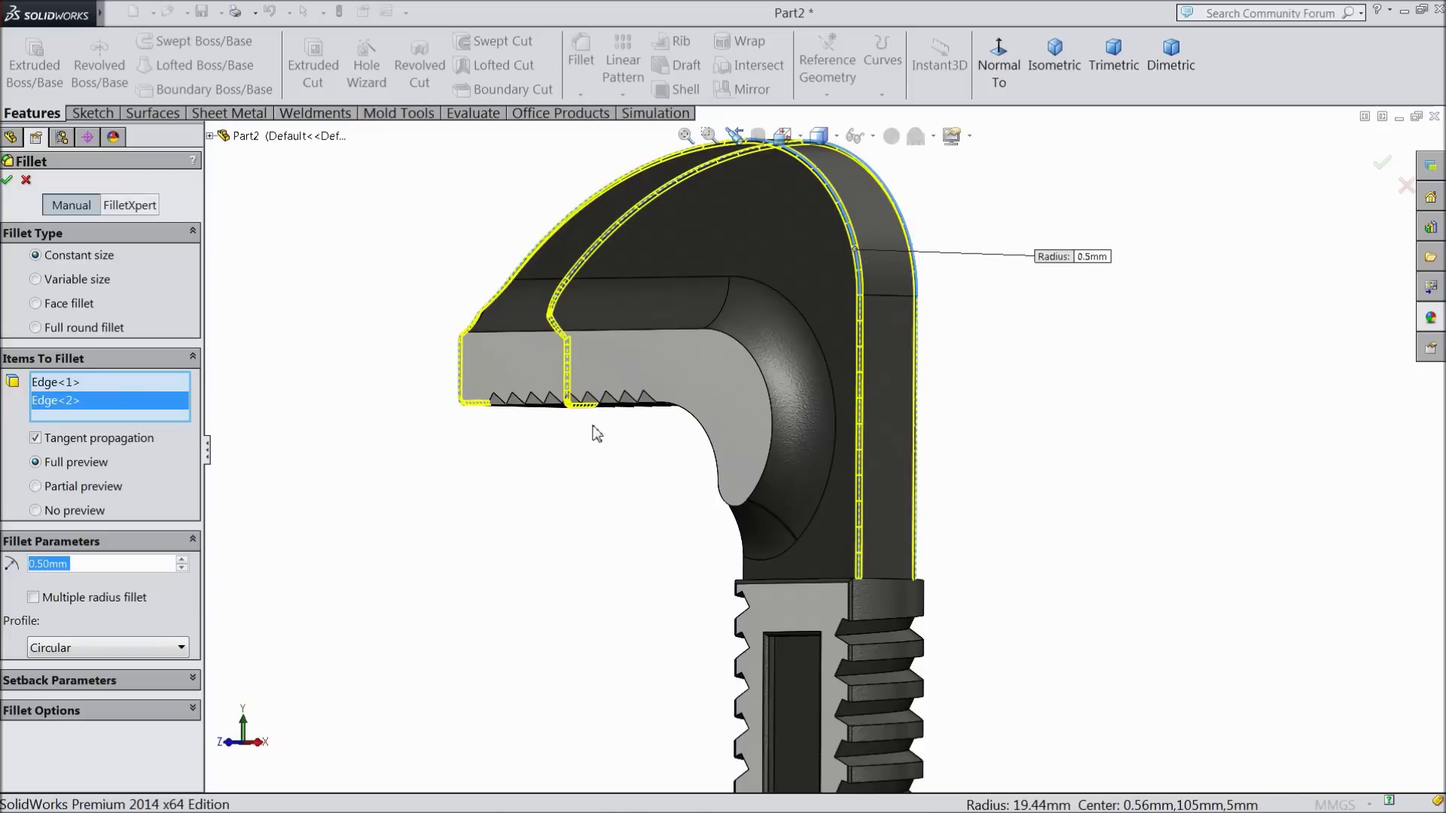
pyautogui.click(5, 181)
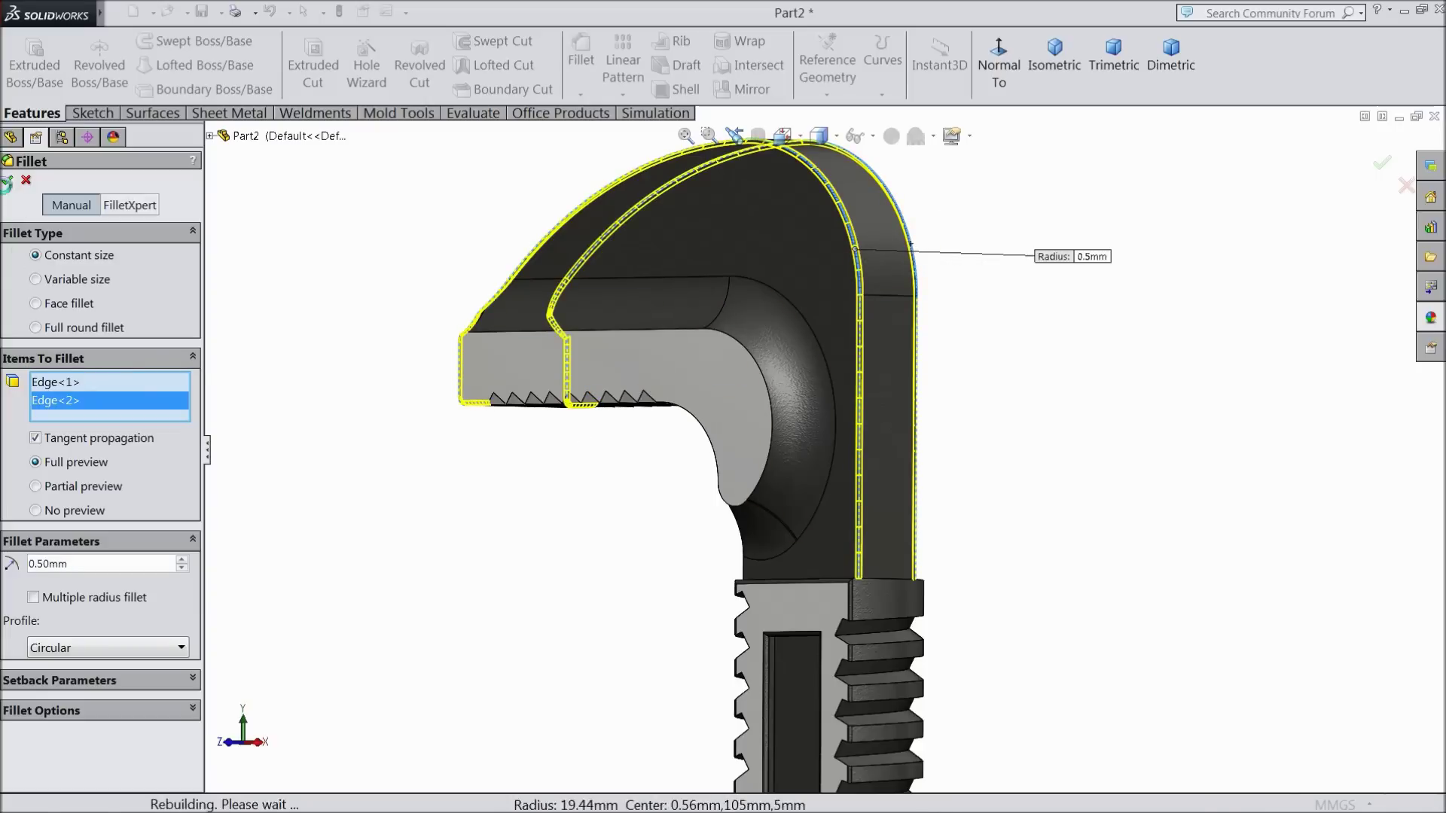
# - Examine the hook, its filleted outer edges and the threaded shank from several angles, including the isometric view
pyautogui.scroll(6, 497, 437)
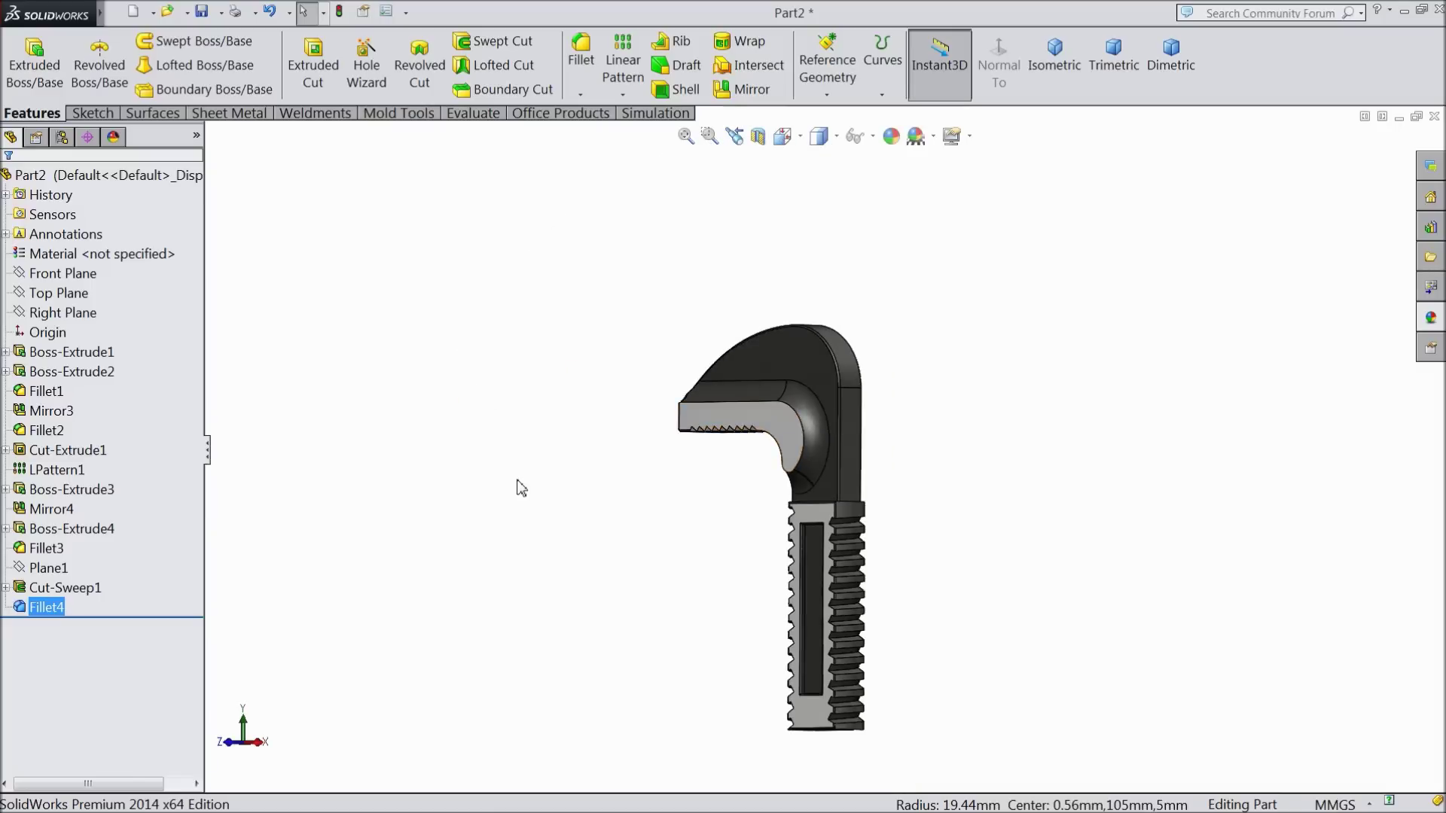
pyautogui.moveTo(623, 549); pyautogui.dragTo(786, 570, button='middle')
pyautogui.scroll(-3, 910, 584)
pyautogui.moveTo(910, 584); pyautogui.dragTo(856, 515, button='middle')
pyautogui.scroll(-3, 893, 451)
pyautogui.moveTo(892, 452); pyautogui.dragTo(936, 240, button='middle')
pyautogui.click(1047, 70)
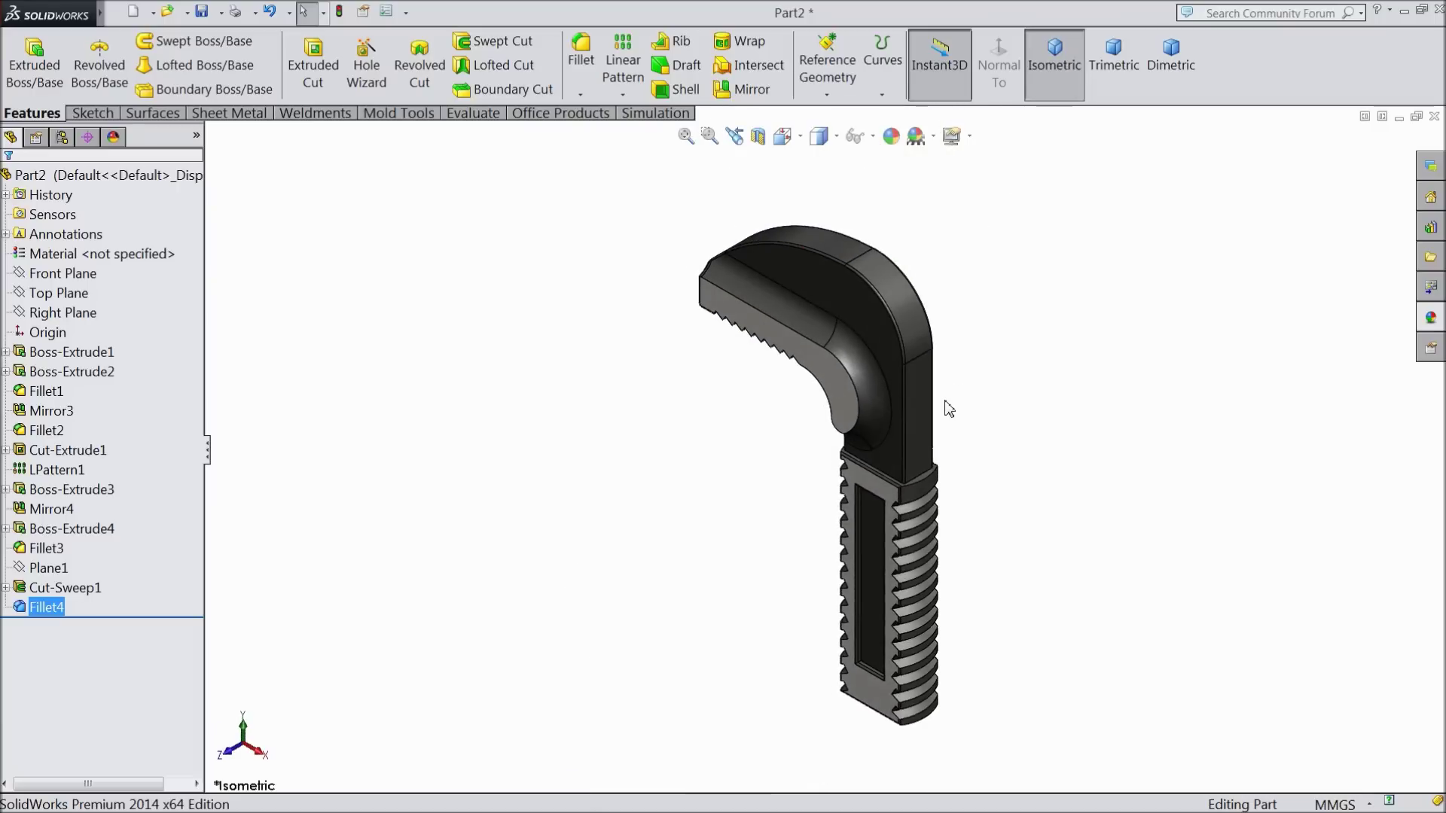
pyautogui.moveTo(979, 485); pyautogui.dragTo(918, 512, button='middle')
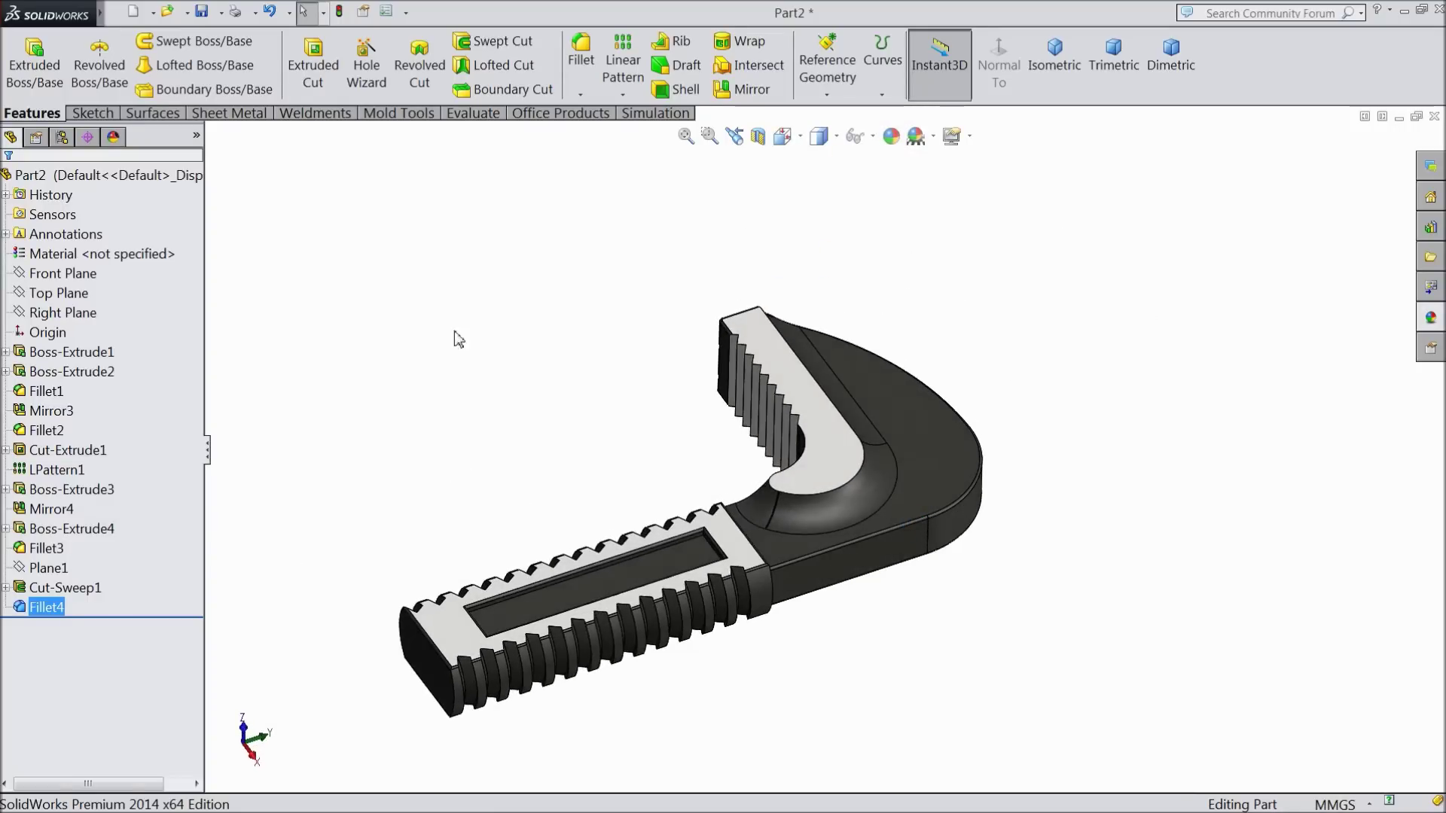
# - Save the part as "3.Movable jaw" in the Pipe Wrench folder
pyautogui.click(204, 13)
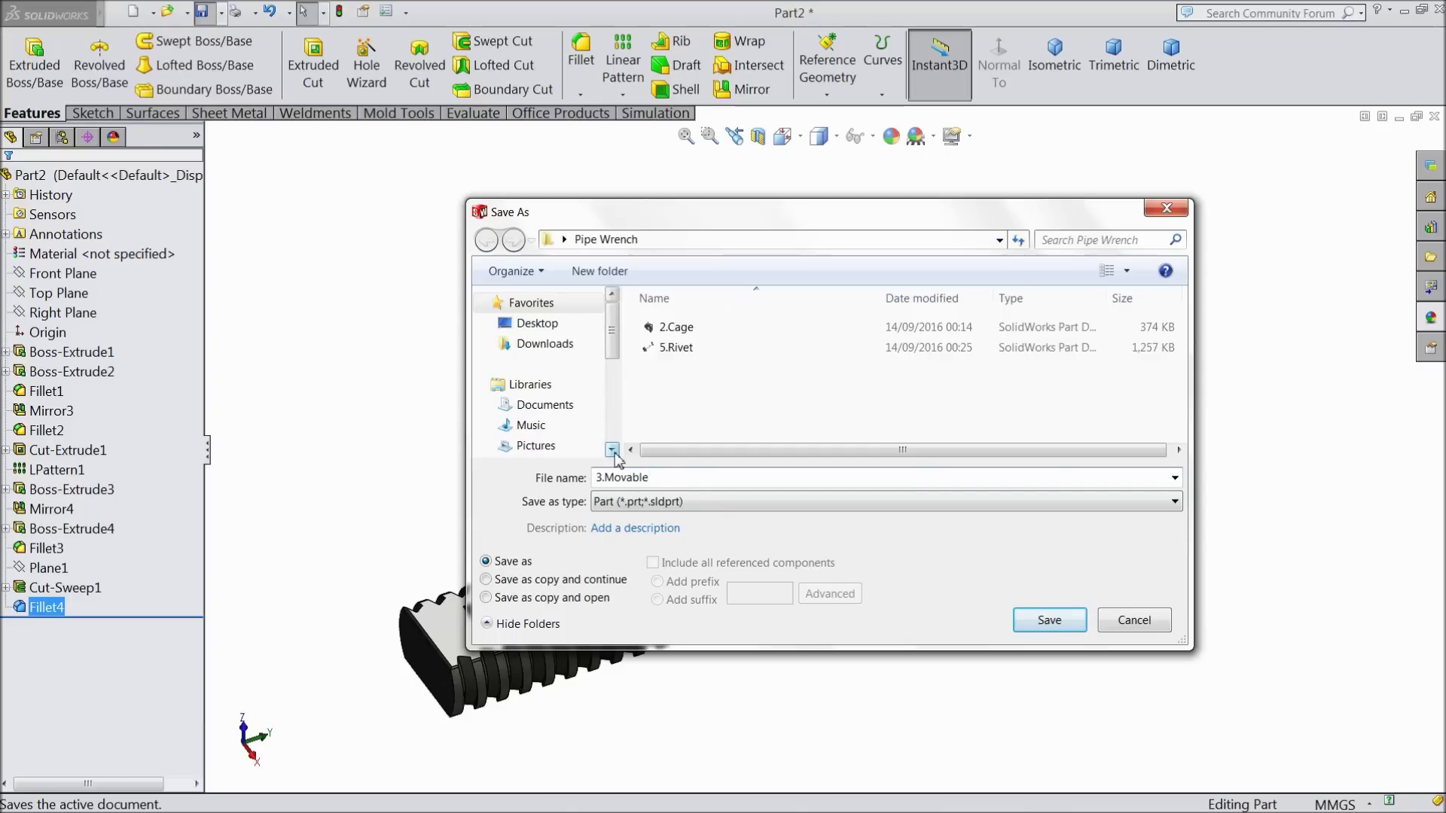
pyautogui.click(1047, 620)
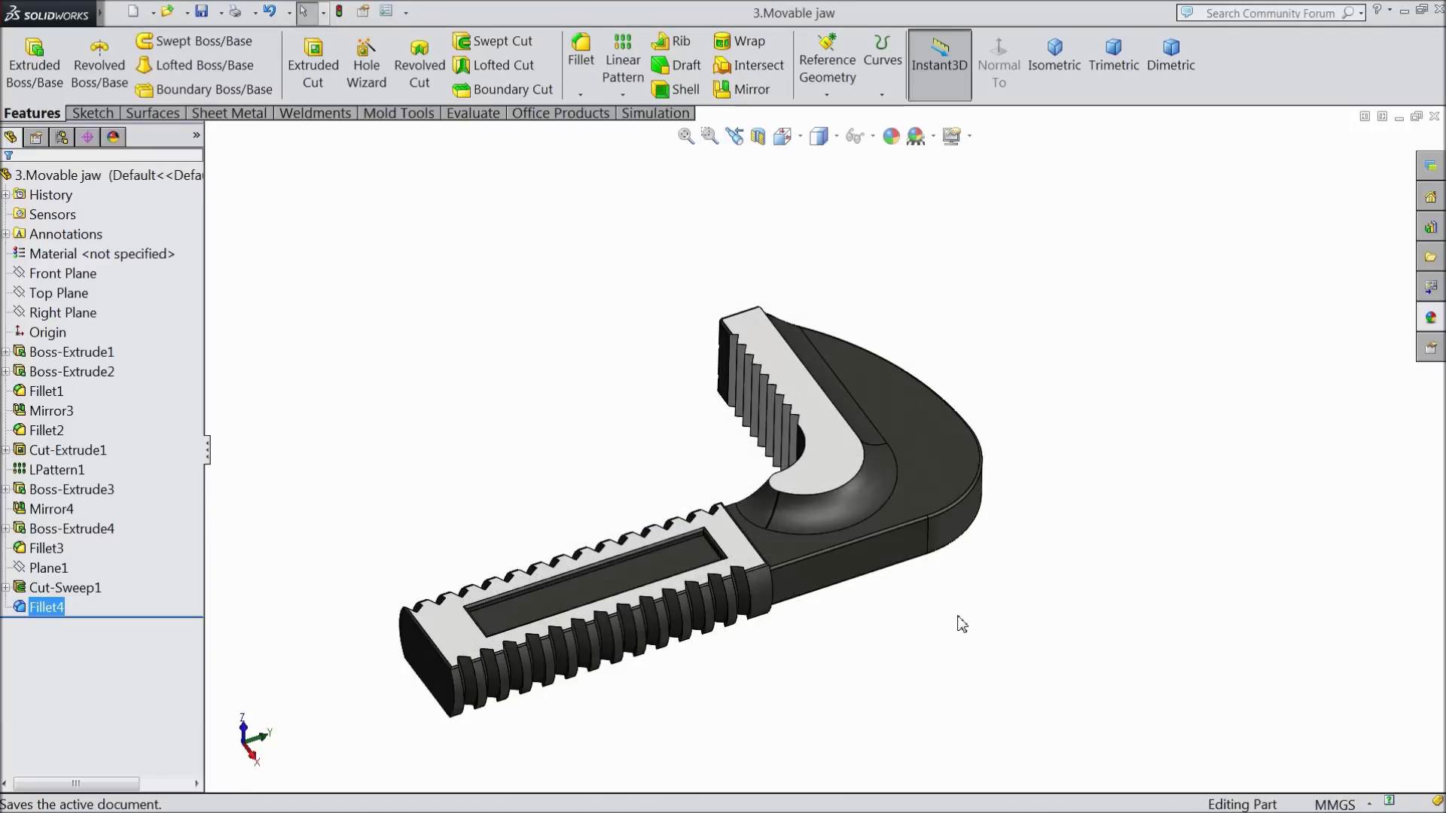
# - Inspect the saved jaw's cut thread, recessed shank frame and toothed gripping face up close
pyautogui.scroll(1, 962, 624)
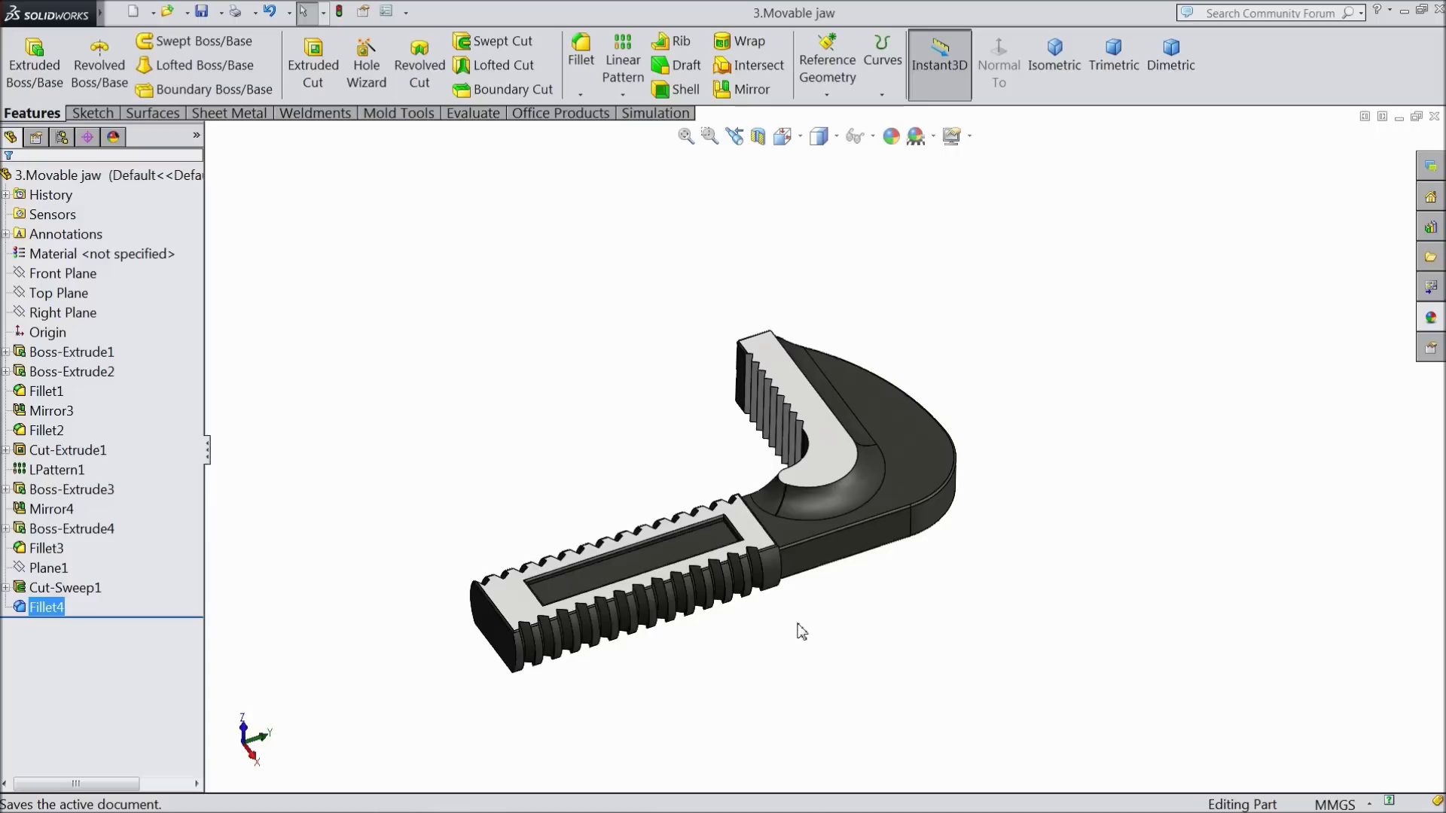
pyautogui.click(830, 627)
pyautogui.moveTo(831, 627); pyautogui.dragTo(842, 600, button='middle')
pyautogui.scroll(2, 816, 607)
pyautogui.scroll(-2, 760, 558)
pyautogui.moveTo(756, 575)
pyautogui.mouseDown(button='middle')
pyautogui.moveTo(778, 642)
pyautogui.moveTo(771, 587)
pyautogui.mouseUp(button='middle')
pyautogui.scroll(-1, 784, 475)
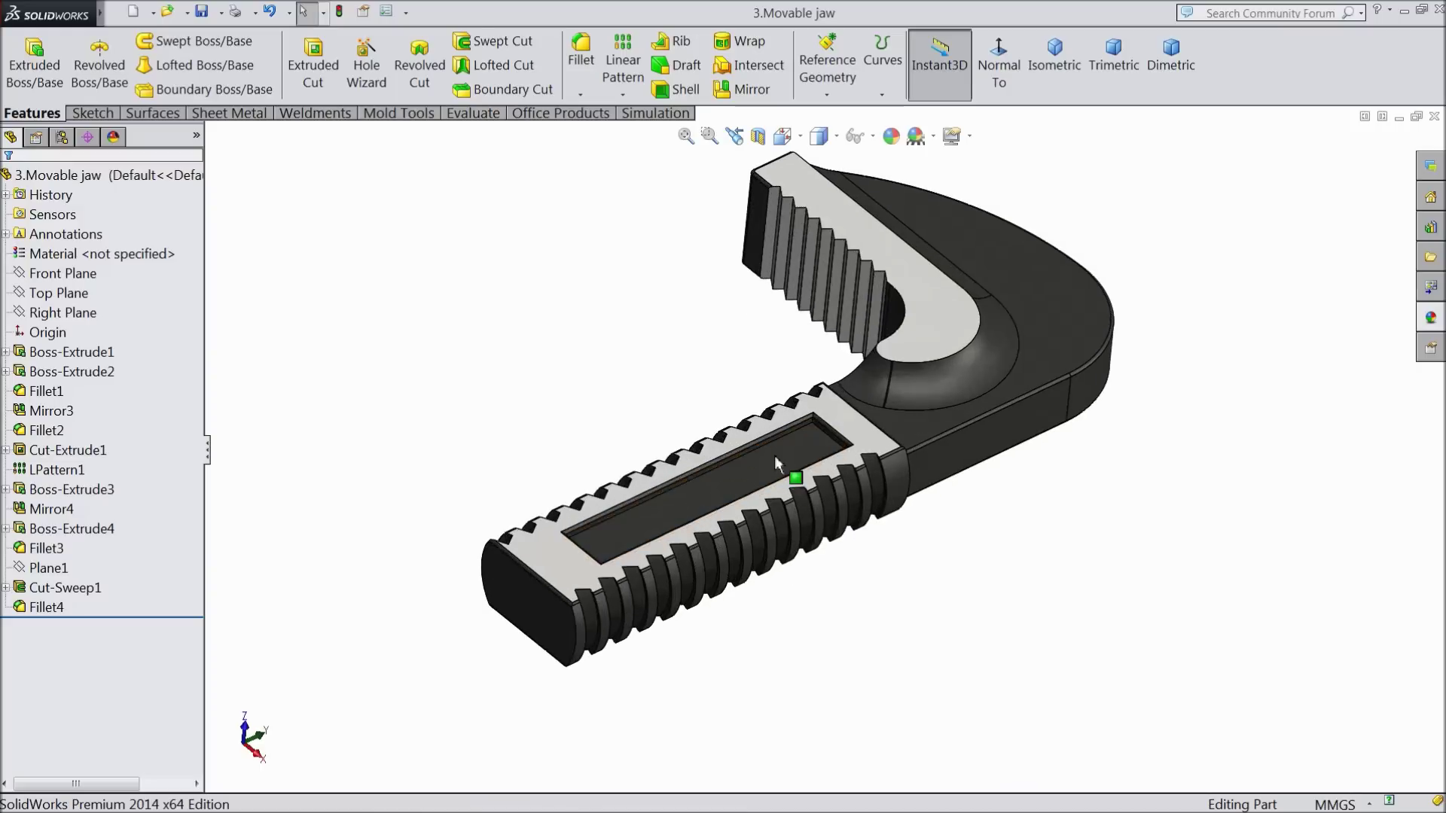
pyautogui.scroll(-2, 858, 444)
pyautogui.moveTo(664, 727); pyautogui.dragTo(634, 700, button='middle')
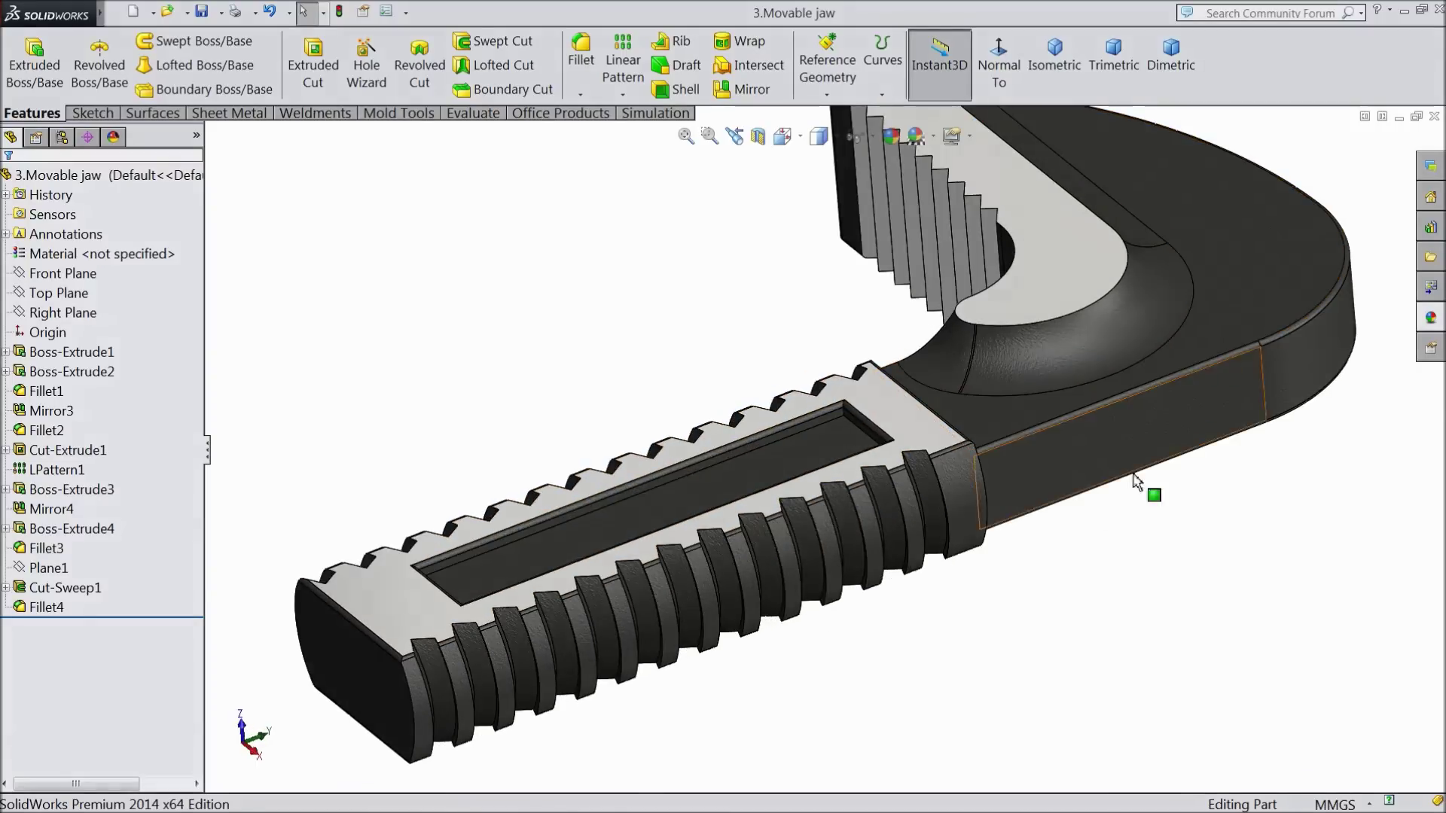
# - Color the swept-cut thread on the shank white and save the part
pyautogui.click(24, 570)
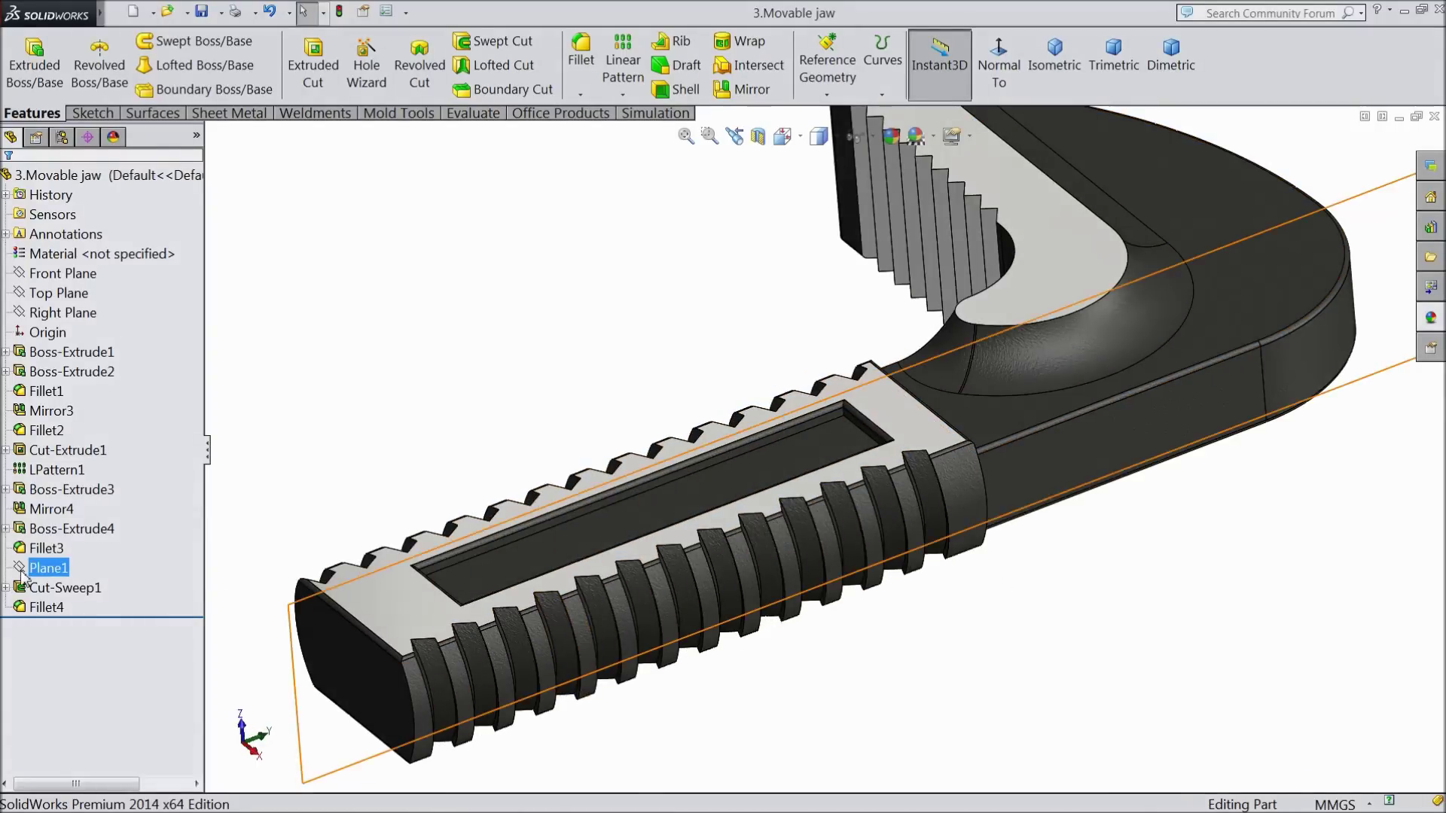
pyautogui.click(41, 589)
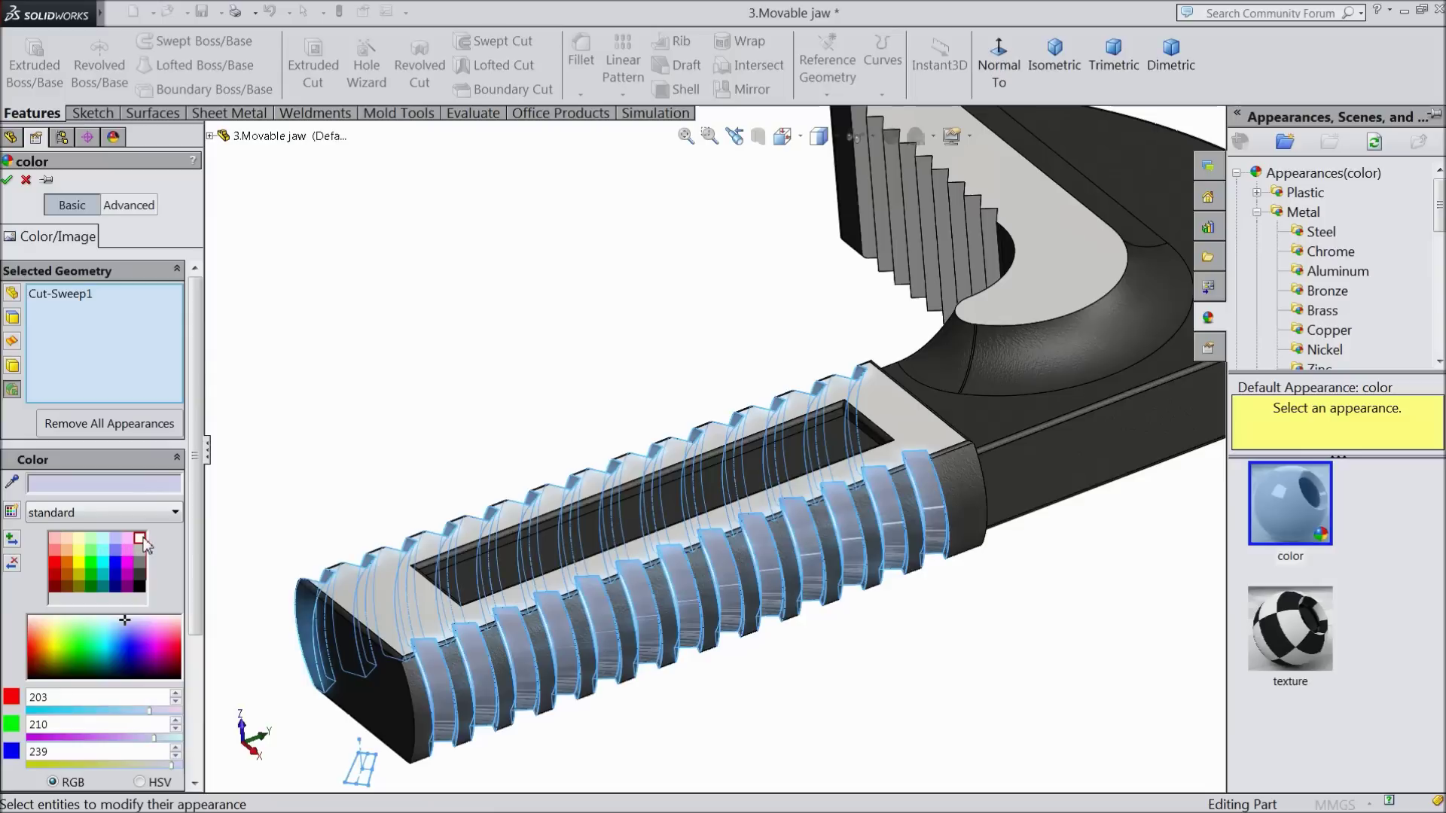
pyautogui.click(141, 538)
pyautogui.click(8, 181)
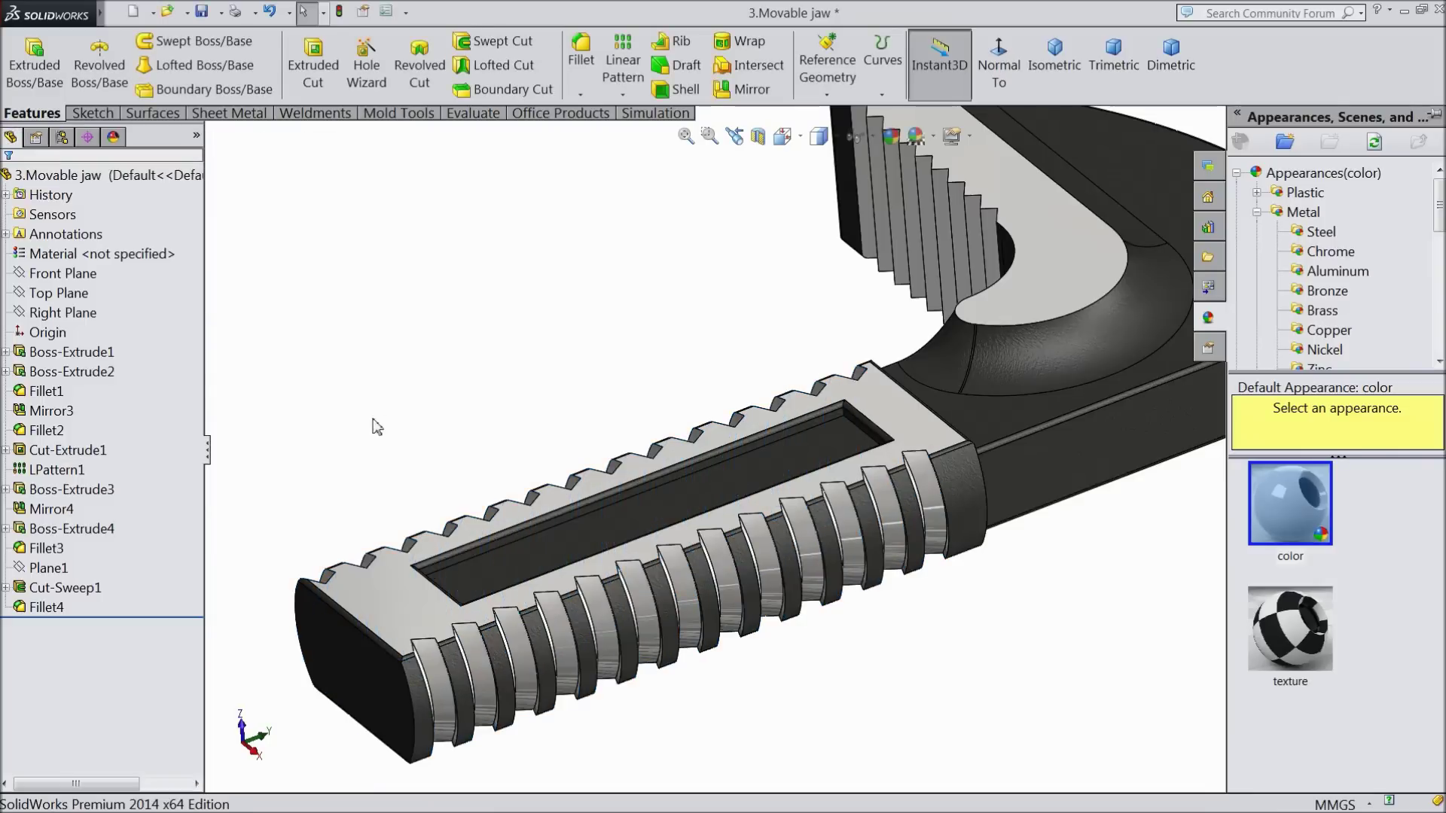
pyautogui.moveTo(433, 397)
pyautogui.mouseDown(button='middle')
pyautogui.moveTo(472, 439)
pyautogui.moveTo(500, 431)
pyautogui.moveTo(569, 451)
pyautogui.moveTo(472, 495)
pyautogui.moveTo(419, 381)
pyautogui.moveTo(406, 400)
pyautogui.moveTo(477, 449)
pyautogui.moveTo(449, 407)
pyautogui.moveTo(455, 419)
pyautogui.moveTo(467, 407)
pyautogui.moveTo(422, 381)
pyautogui.moveTo(468, 422)
pyautogui.mouseUp(button='middle')
pyautogui.scroll(-3, 653, 429)
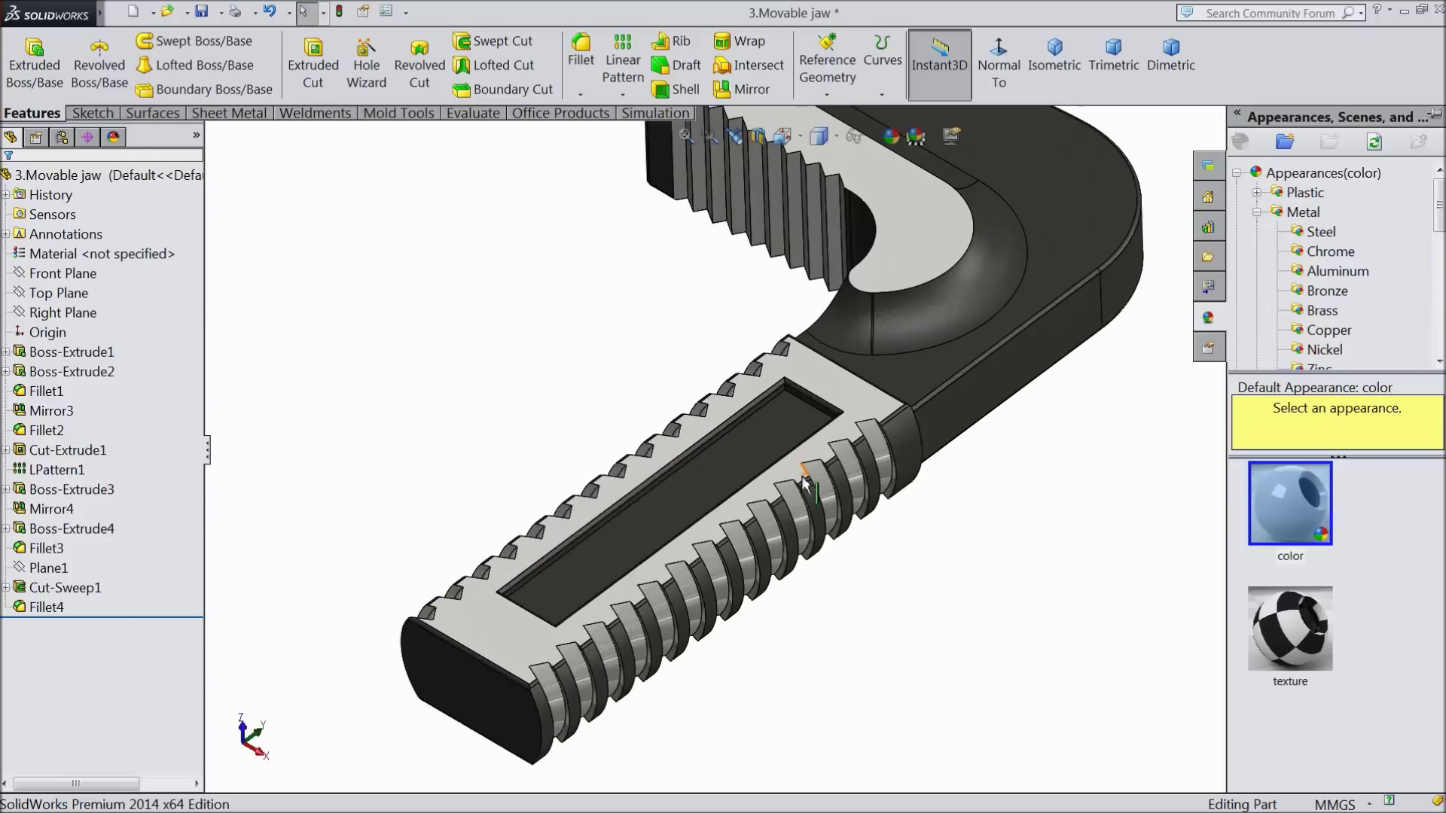
pyautogui.click(202, 12)
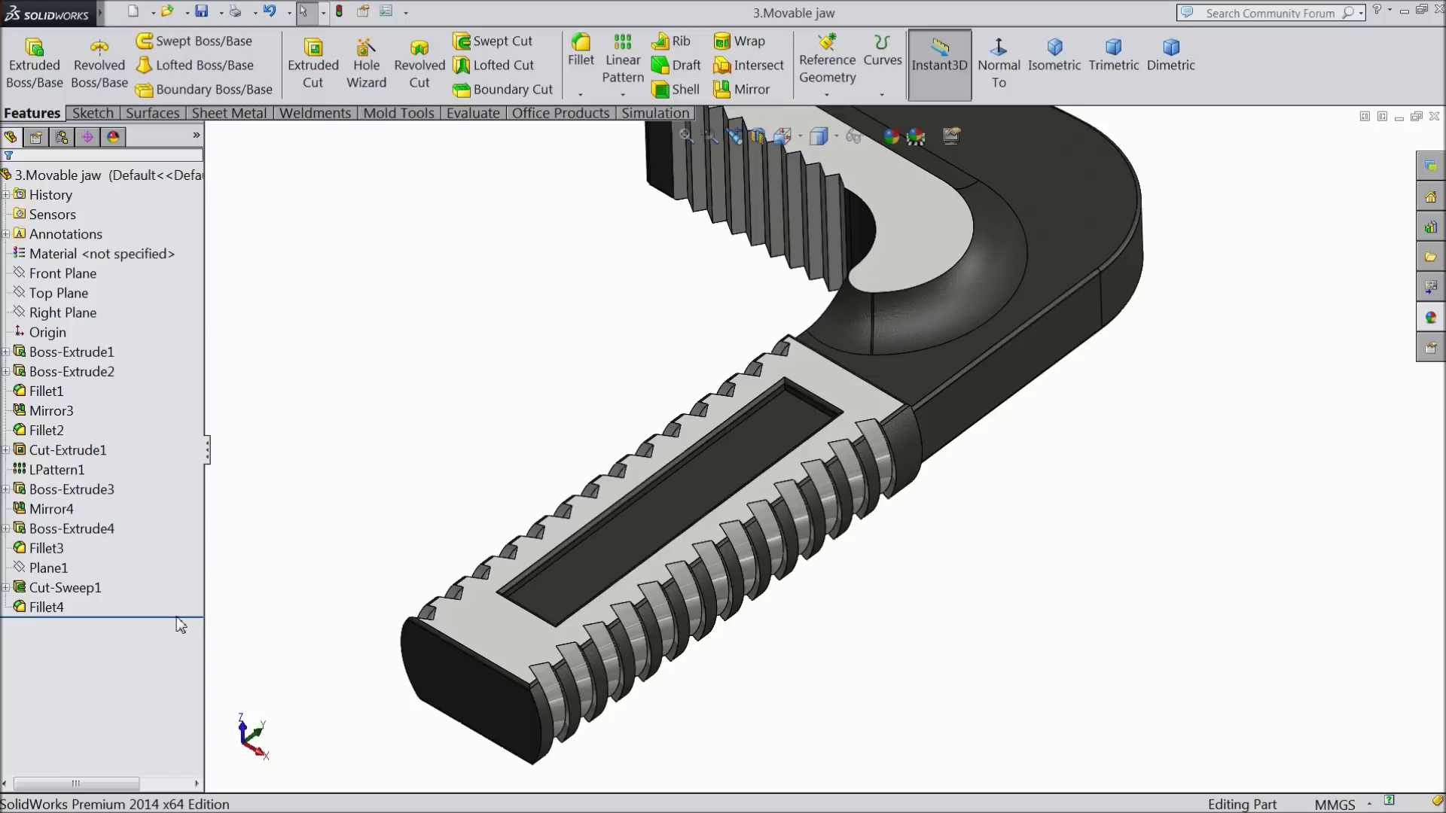
# - Roll the model history back to before the swept cut and open a sketch on the shank's end face, viewed straight on
pyautogui.moveTo(181, 618); pyautogui.dragTo(182, 591)
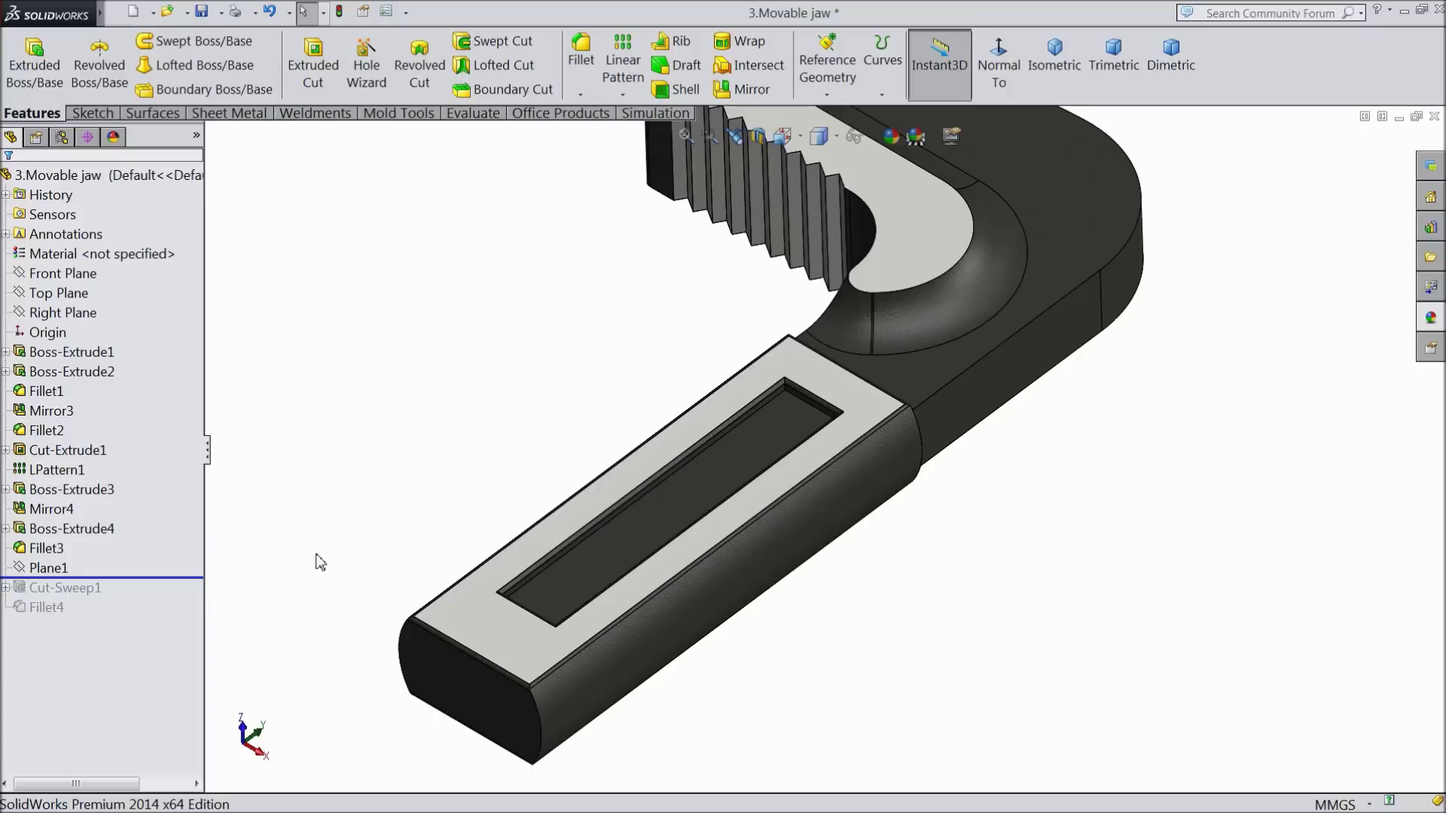
pyautogui.scroll(-5, 595, 640)
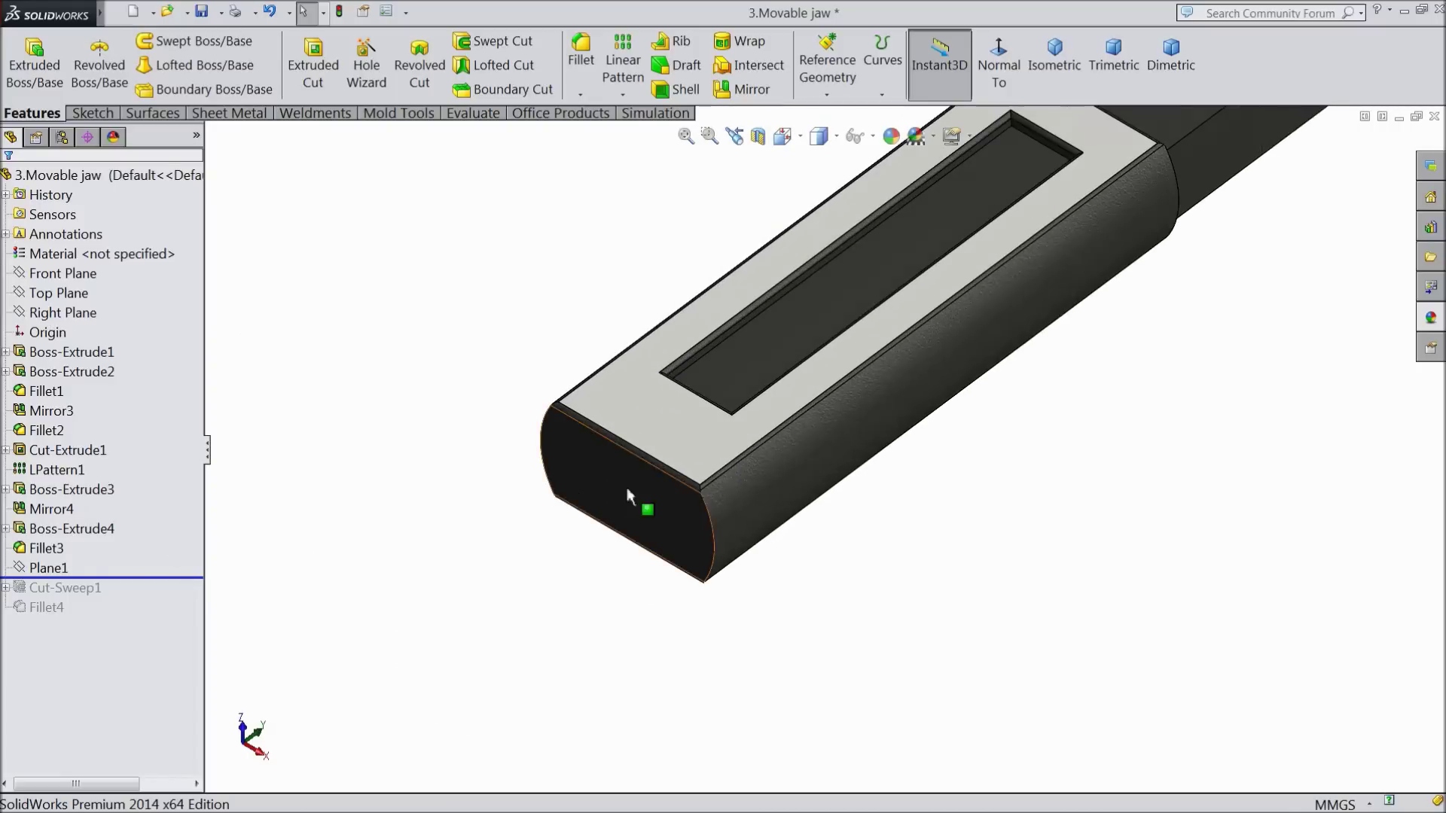
pyautogui.click(625, 481)
pyautogui.click(683, 433)
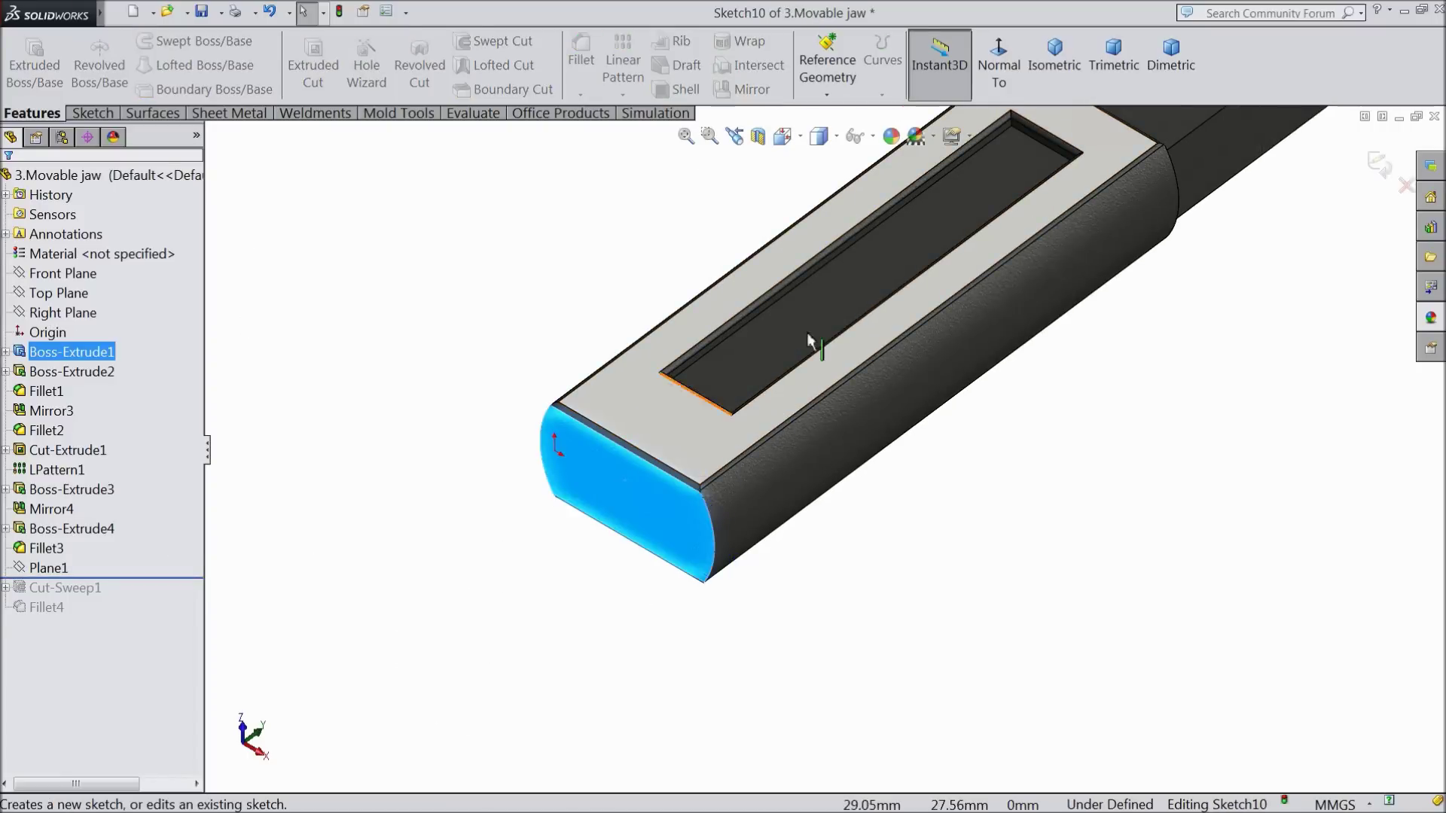
pyautogui.click(994, 76)
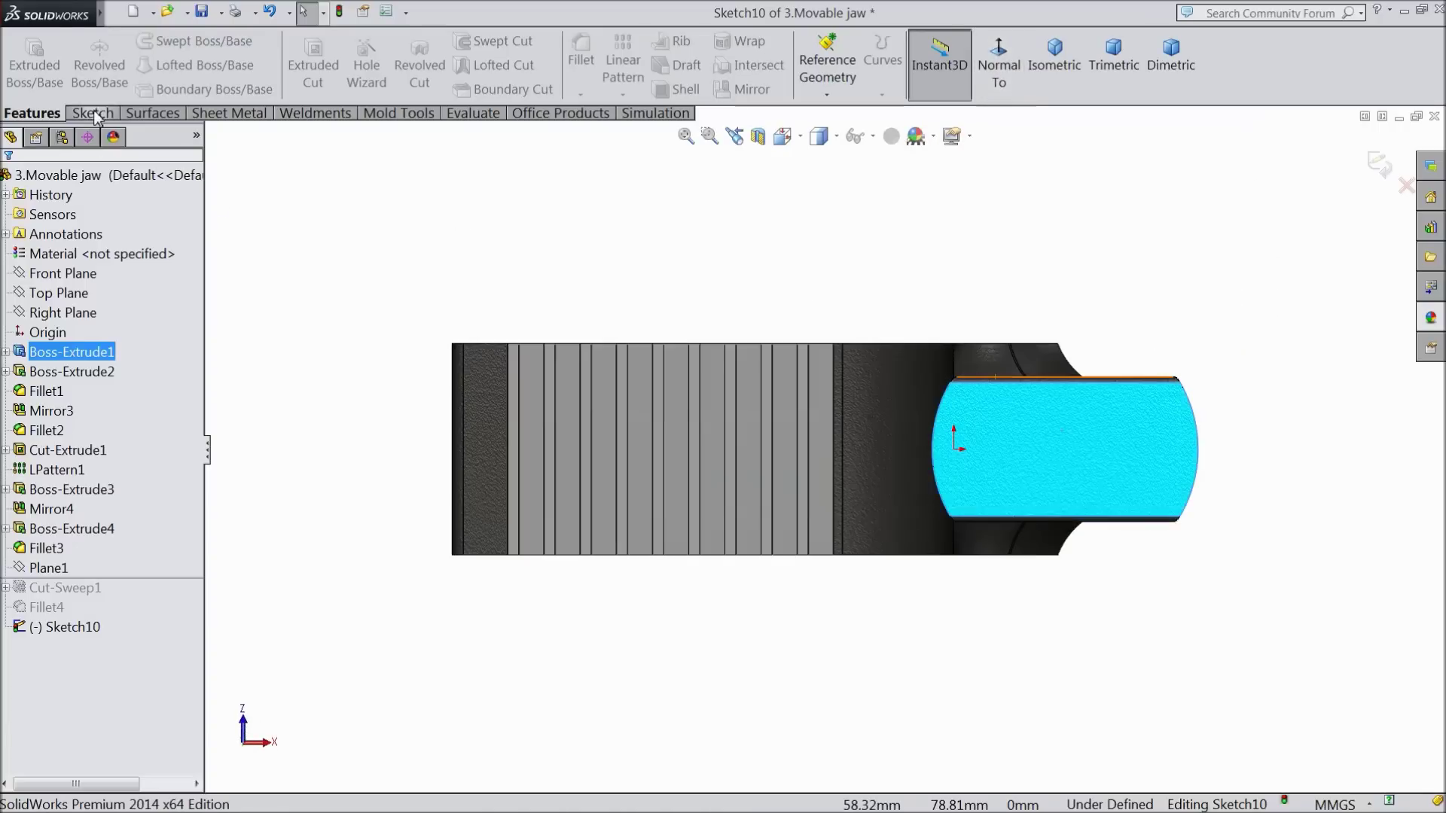
# - Draw a vertical construction line across the shank's end face between the midpoints of its two straight edges
pyautogui.click(91, 113)
pyautogui.click(145, 41)
pyautogui.click(147, 81)
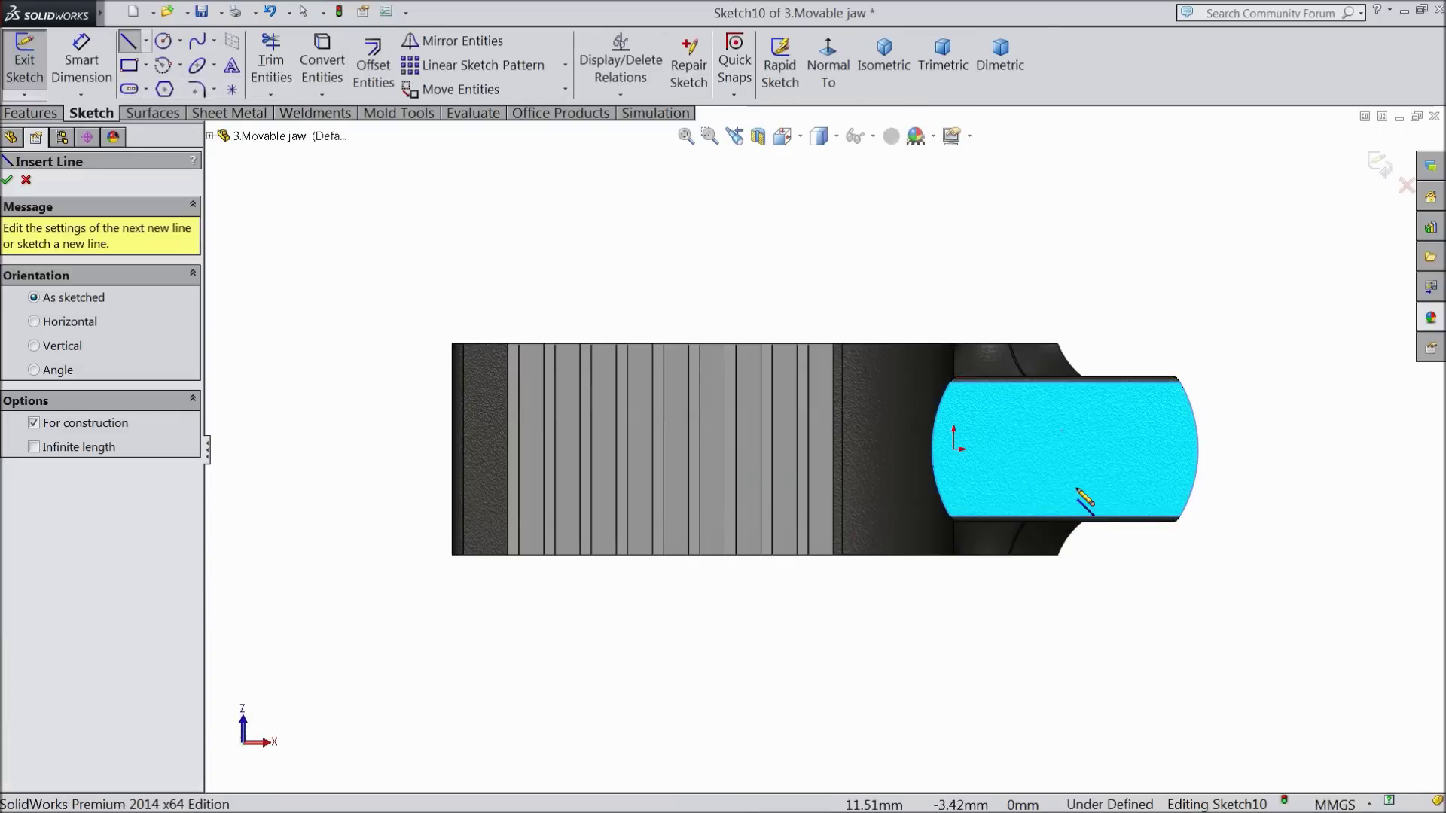
pyautogui.scroll(-4, 1079, 491)
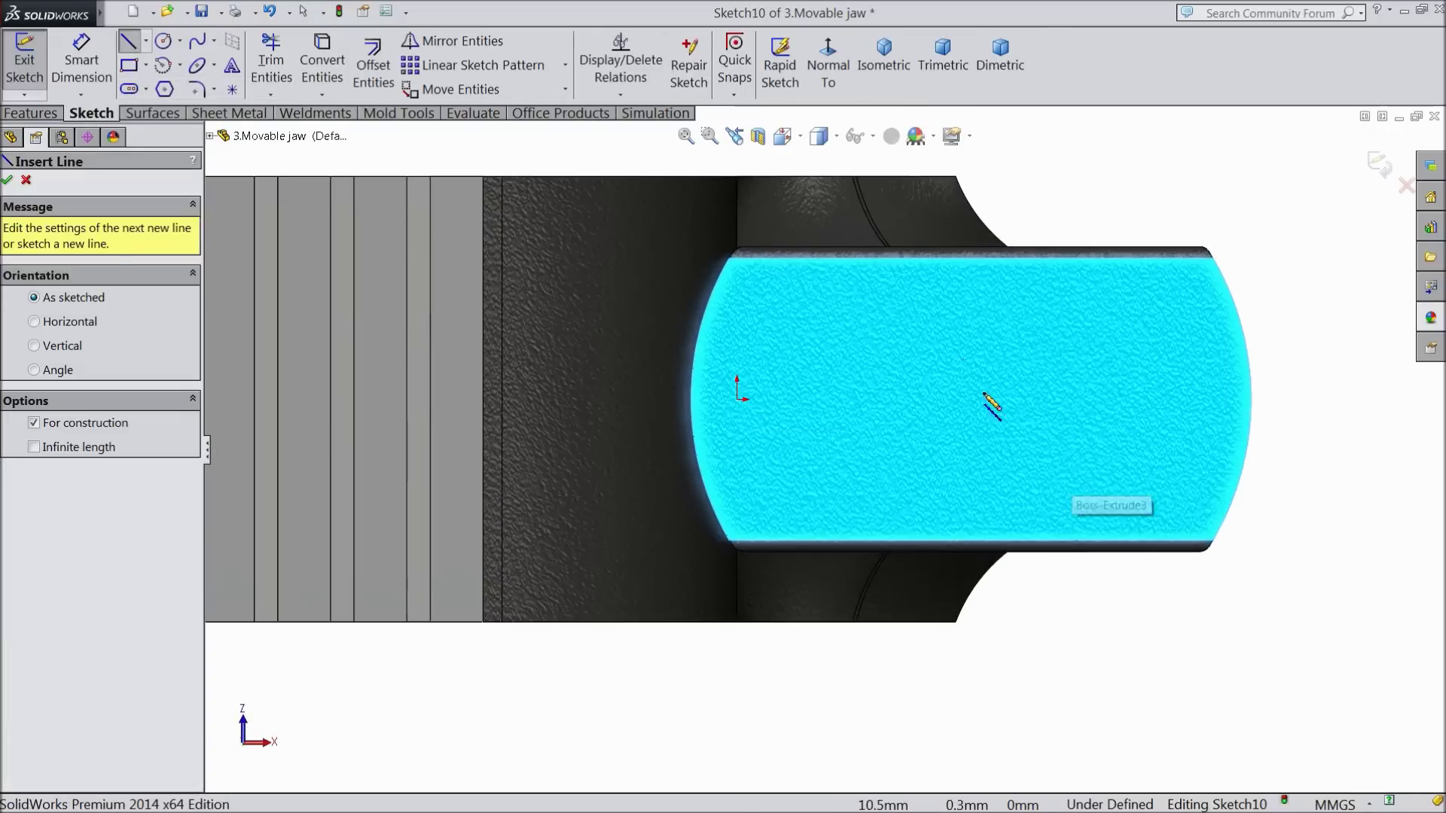
pyautogui.click(969, 257)
pyautogui.click(972, 540)
pyautogui.rightClick(1049, 404)
pyautogui.click(1091, 153)
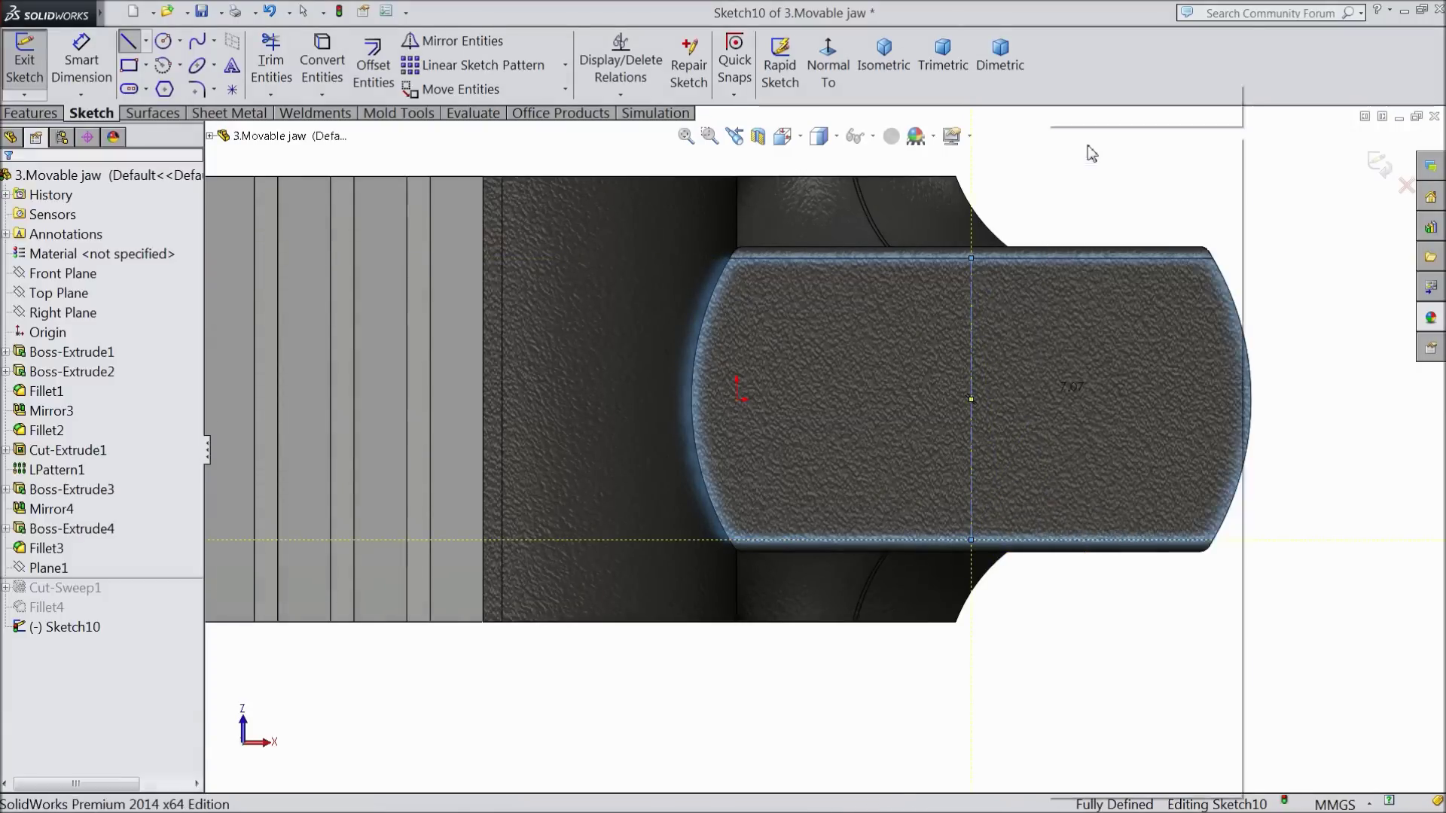
# - Sketch a circle of about 11.93 mm radius centred on the construction line's midpoint, reaching the end face's curved edges
pyautogui.click(164, 42)
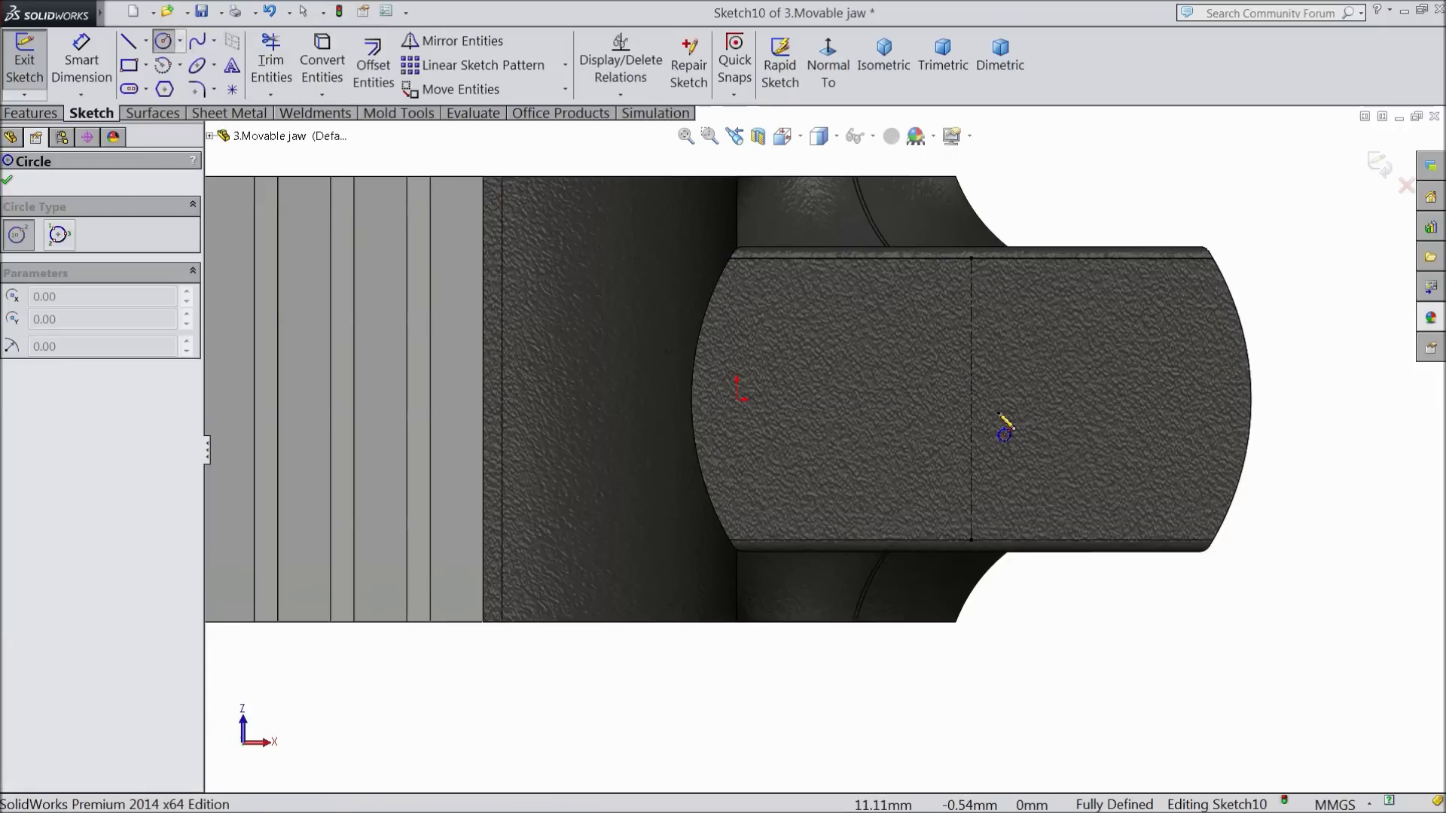
pyautogui.click(971, 399)
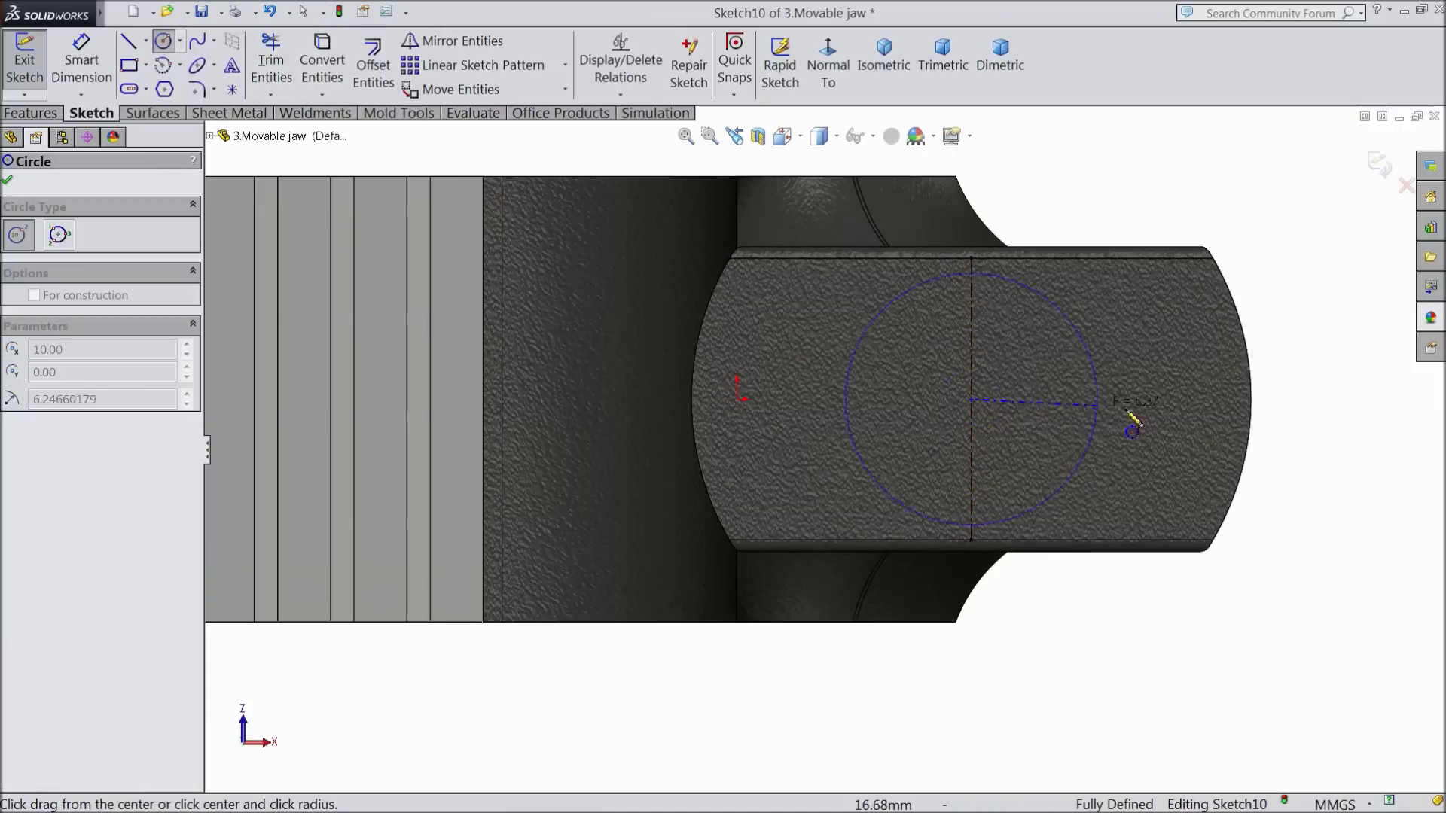
pyautogui.click(1254, 423)
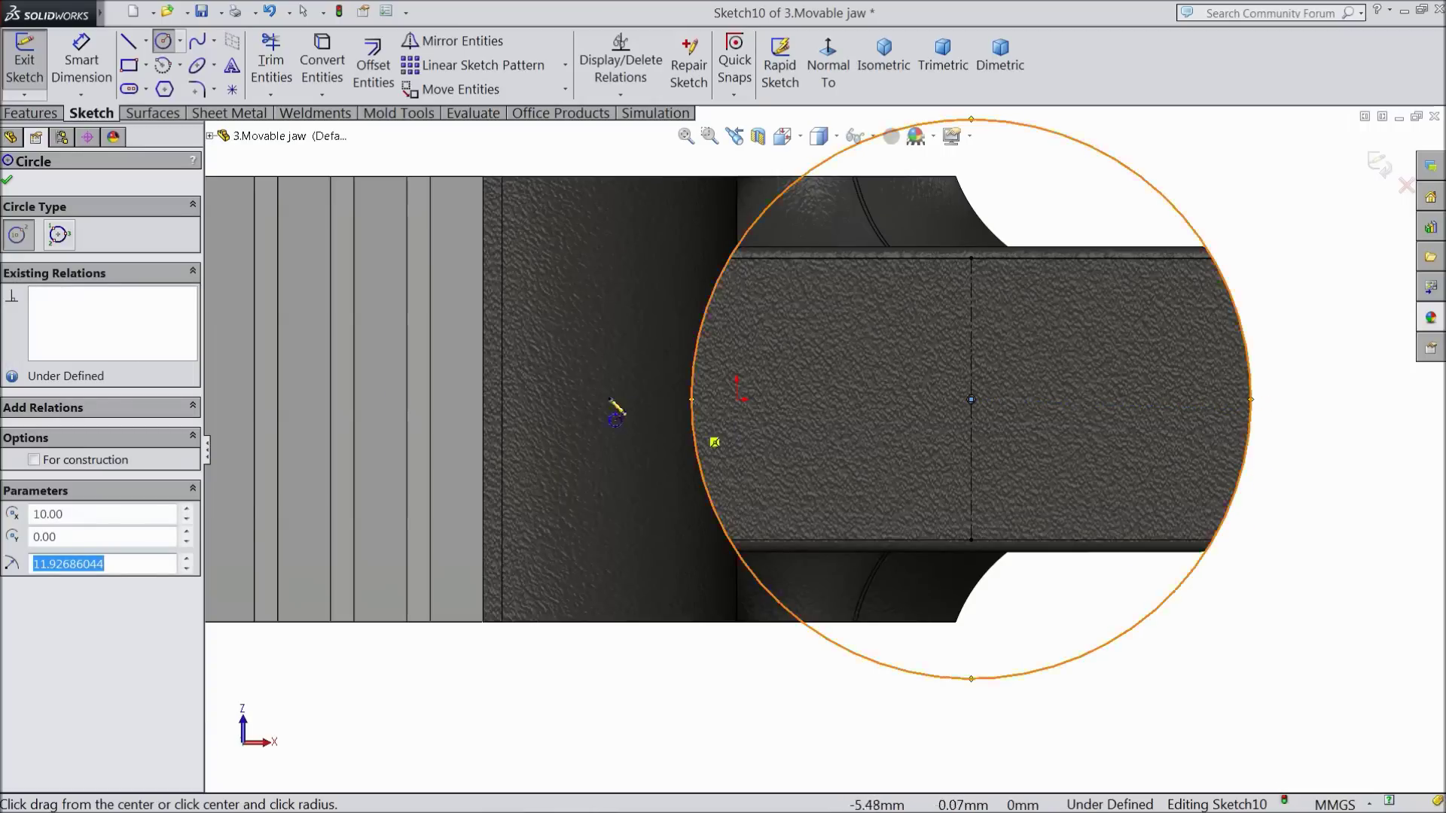
pyautogui.click(7, 183)
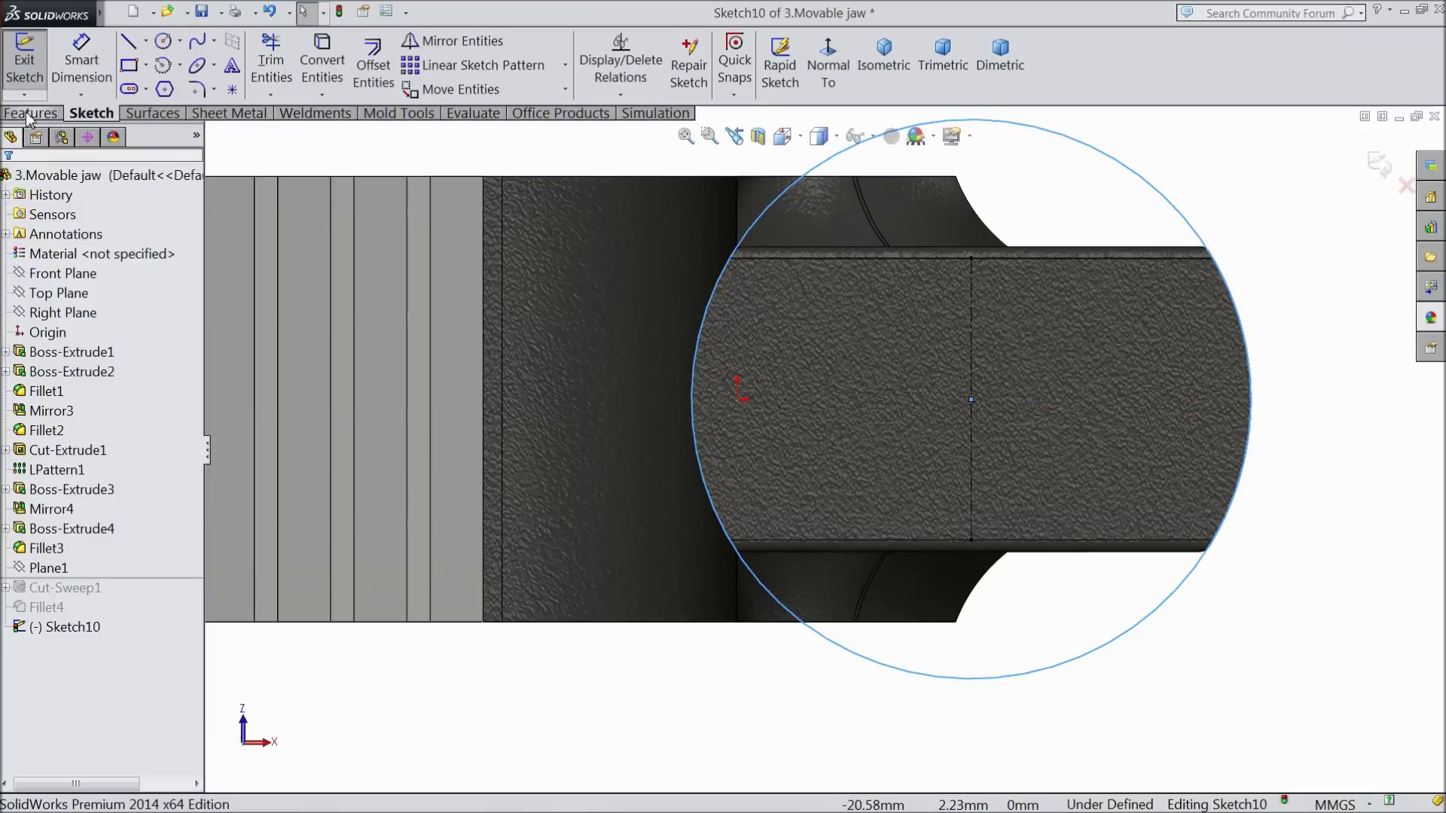
# - Extrude the circle as a merged boss with the Up To Vertex condition, ending at the shank's edge beside the hook
pyautogui.click(30, 113)
pyautogui.click(34, 60)
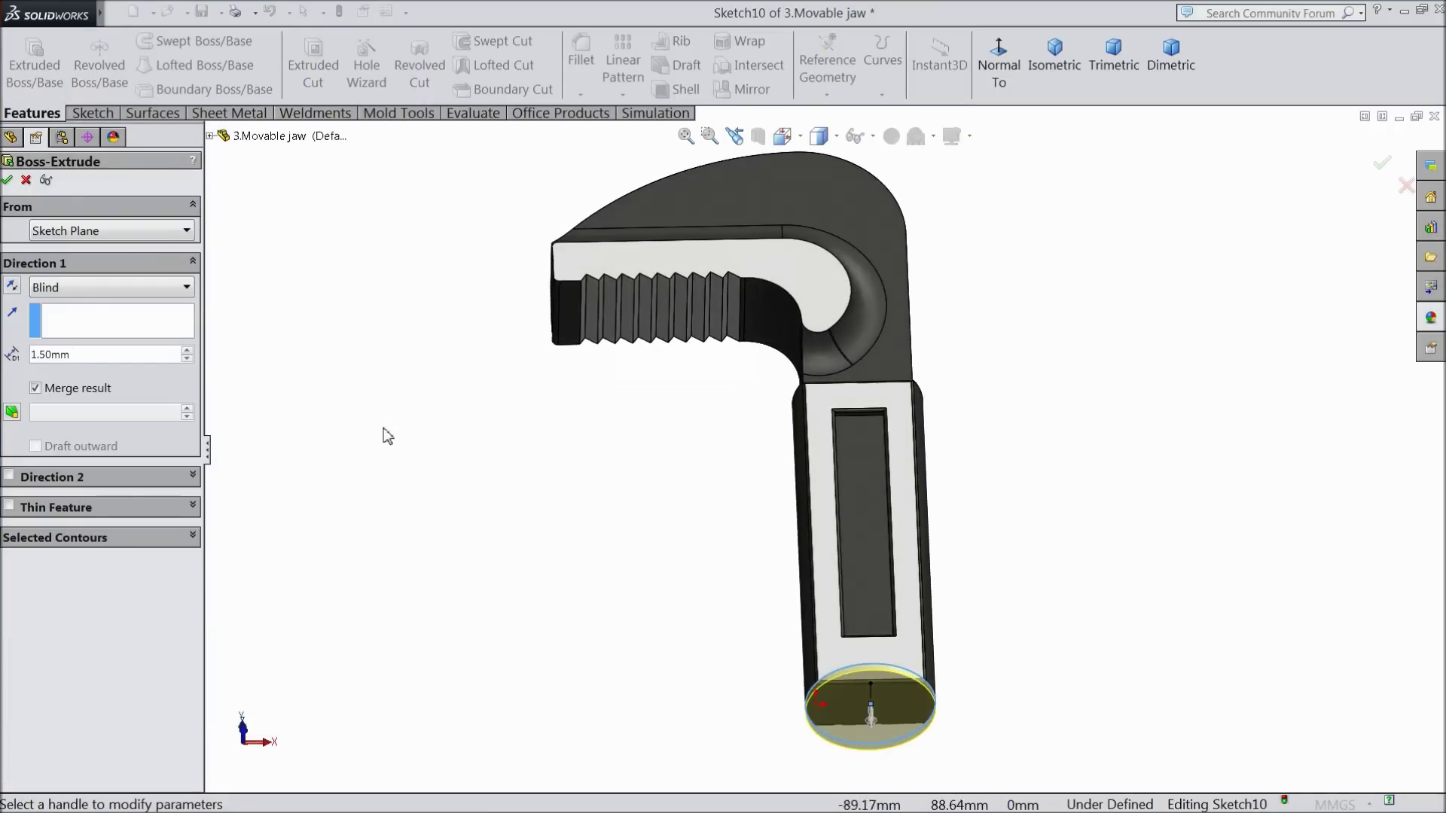
pyautogui.click(79, 290)
pyautogui.click(79, 340)
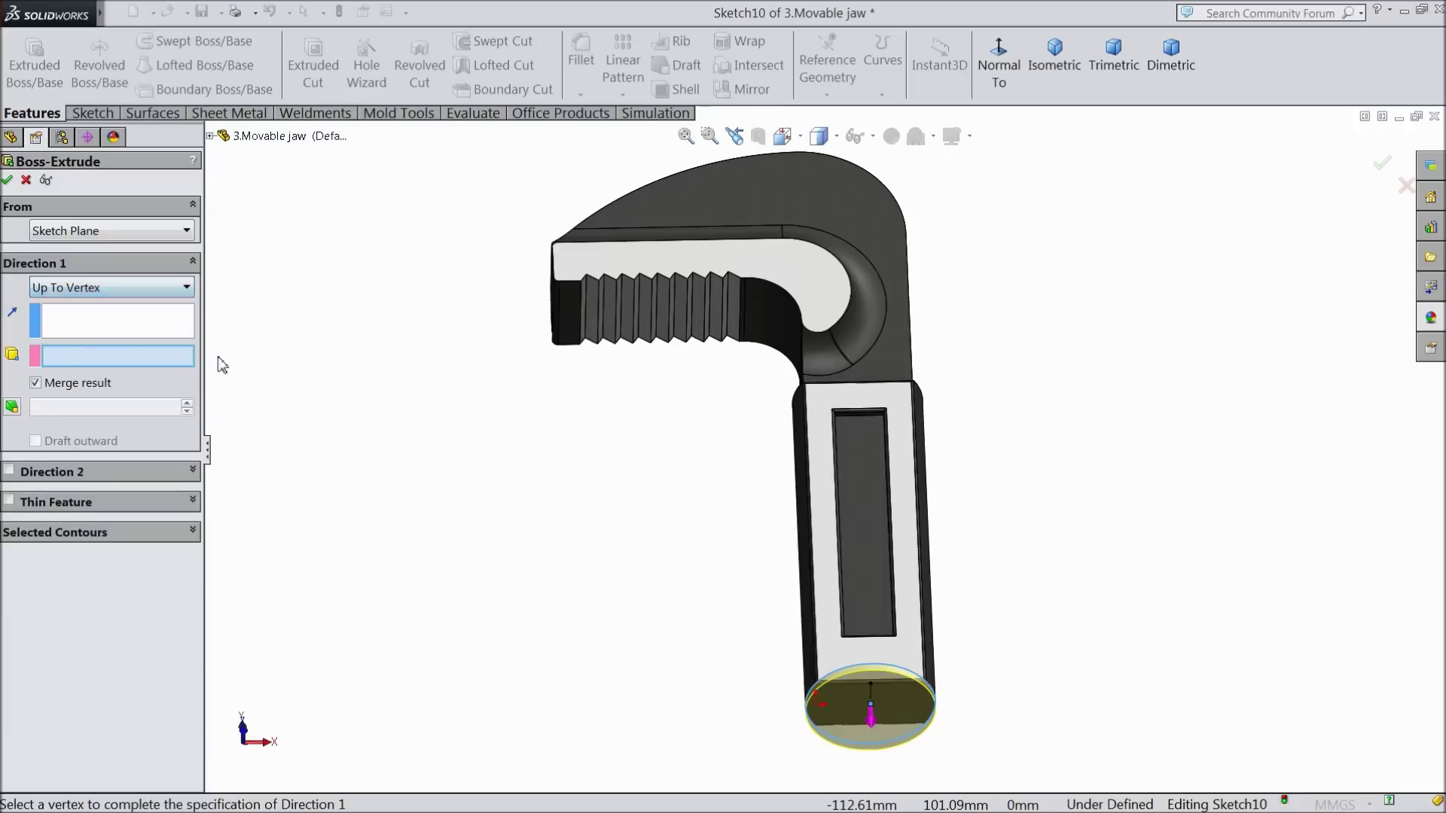
pyautogui.scroll(-10, 836, 369)
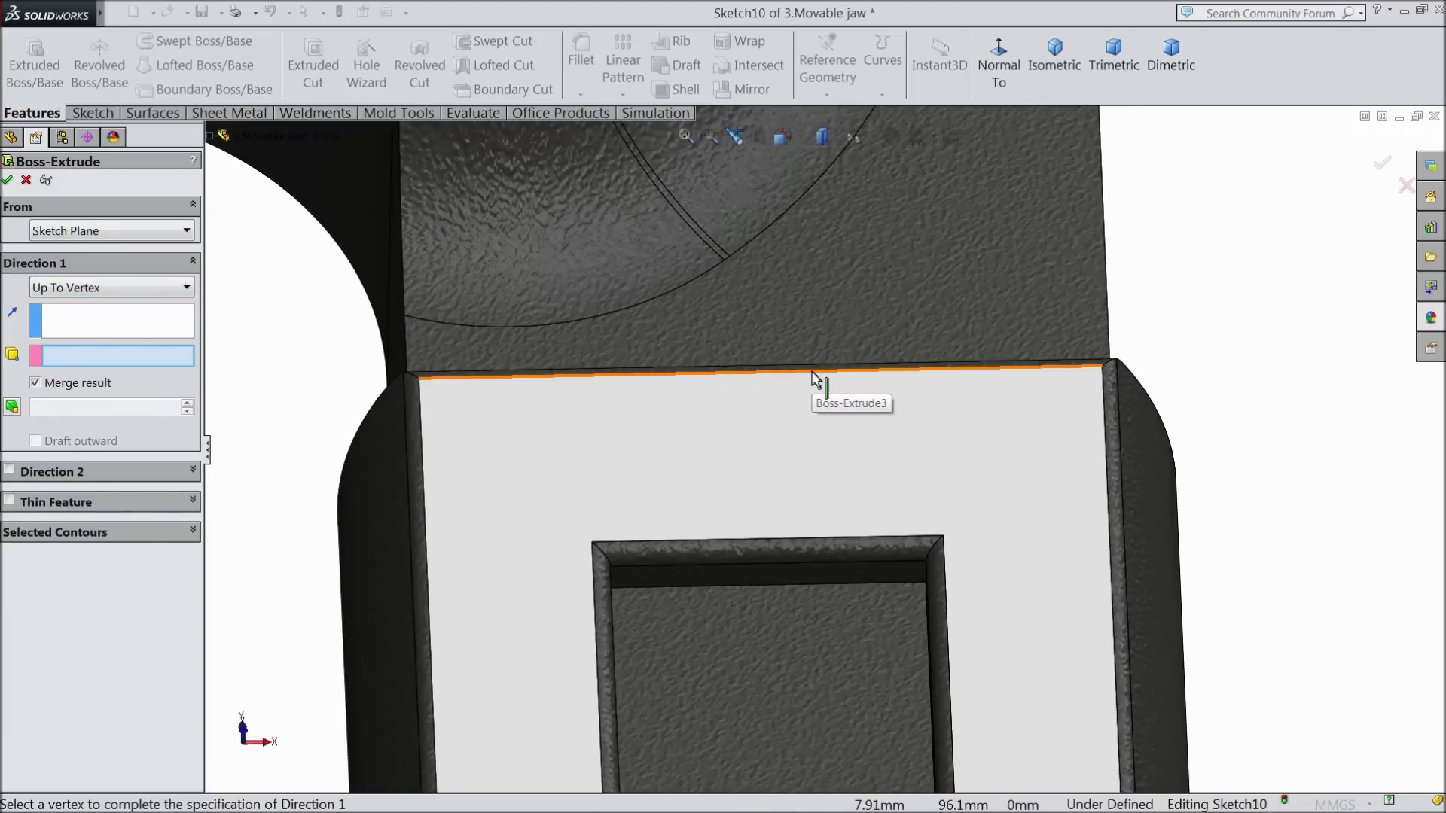
pyautogui.moveTo(813, 374); pyautogui.dragTo(826, 618, button='middle')
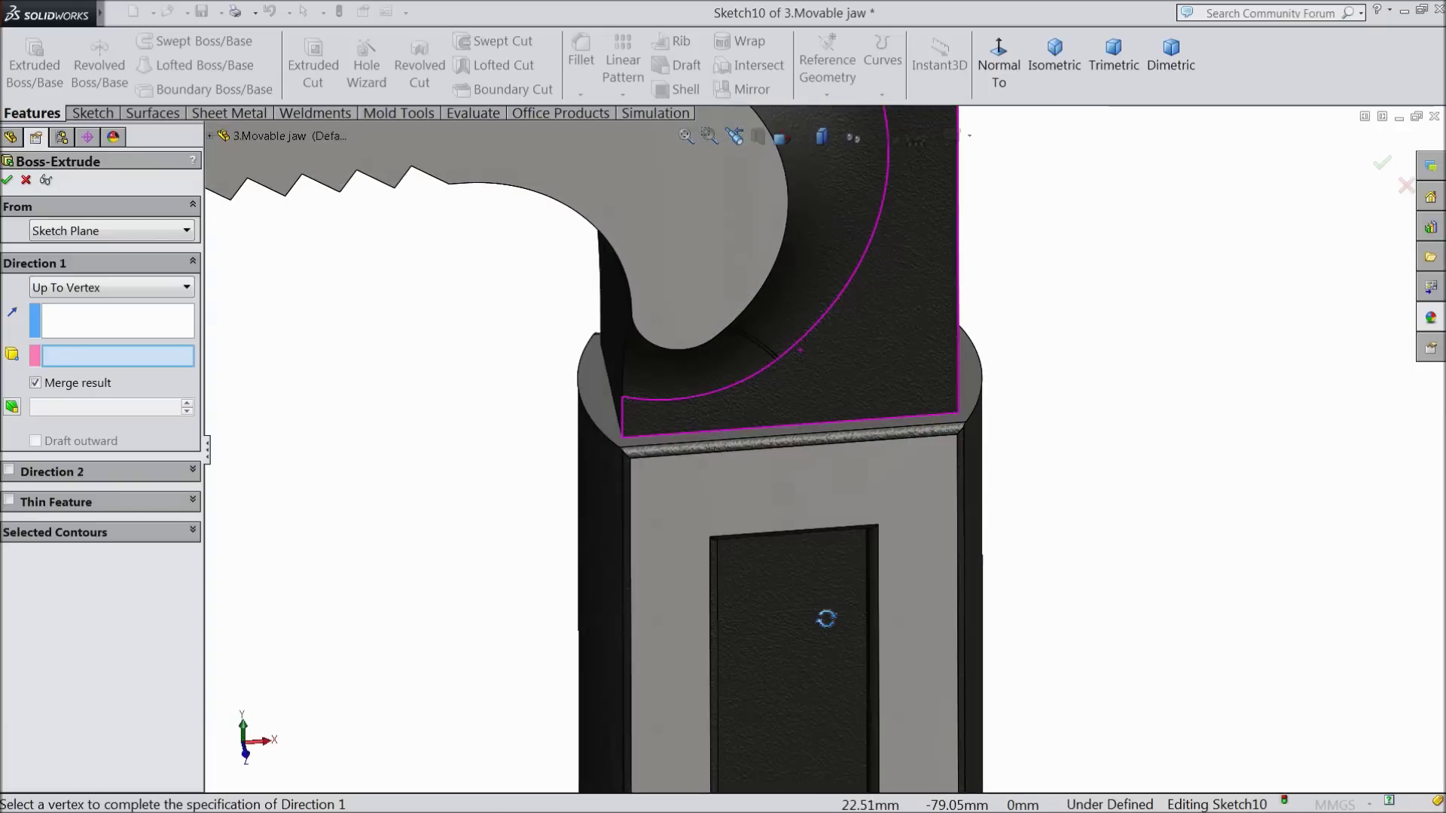
pyautogui.scroll(-4, 648, 445)
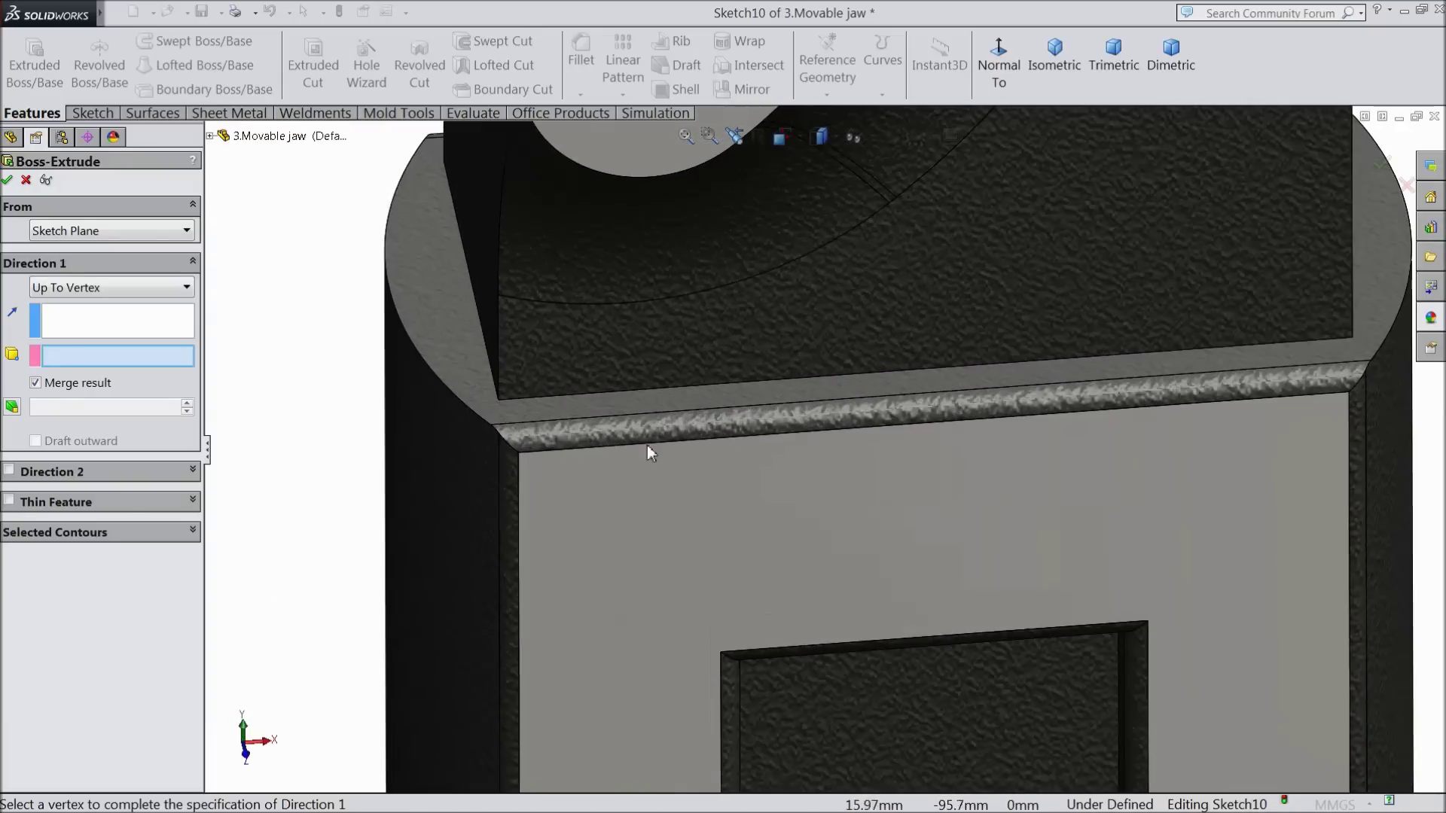
pyautogui.click(545, 424)
pyautogui.scroll(5, 572, 438)
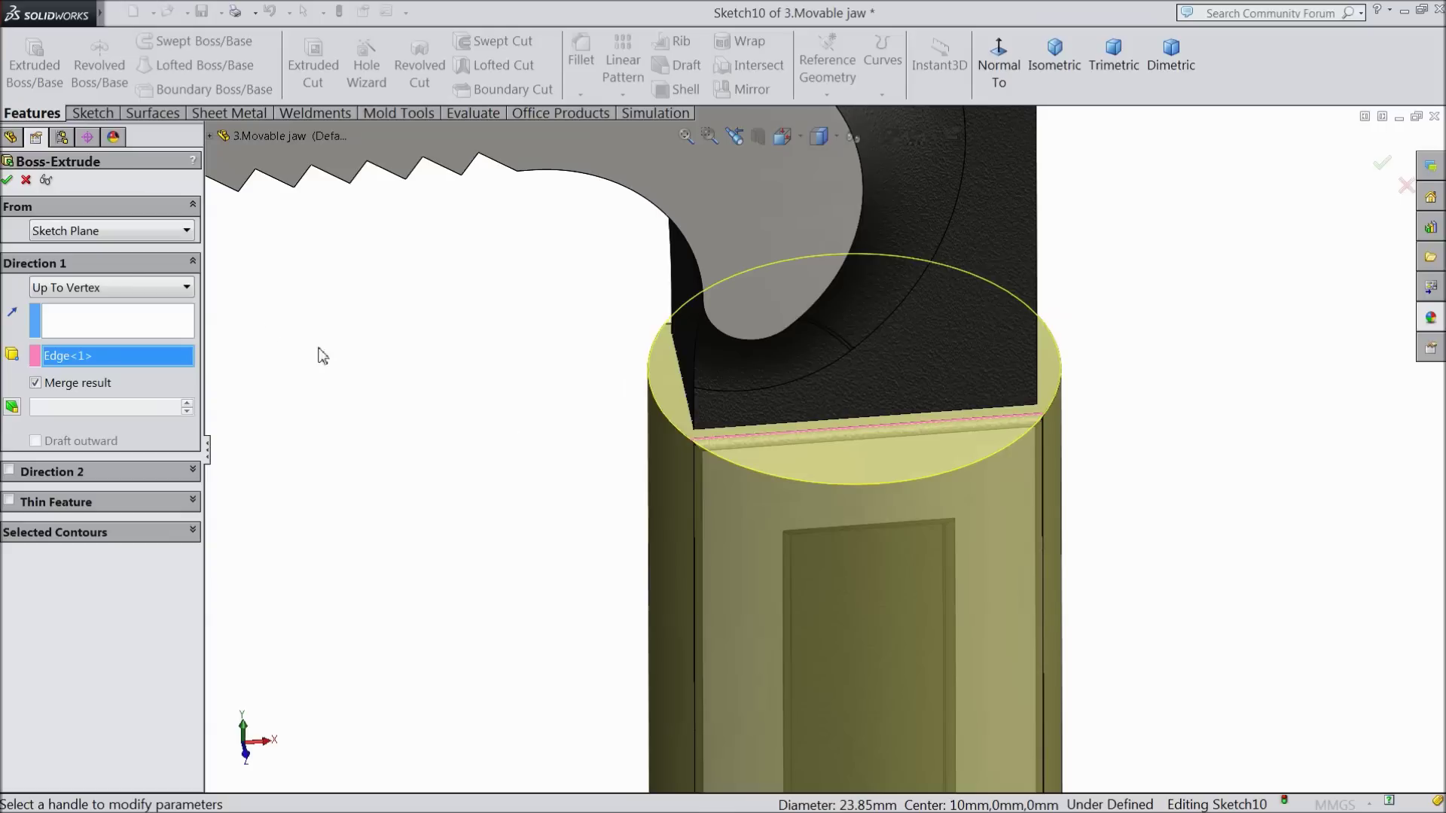
pyautogui.click(8, 182)
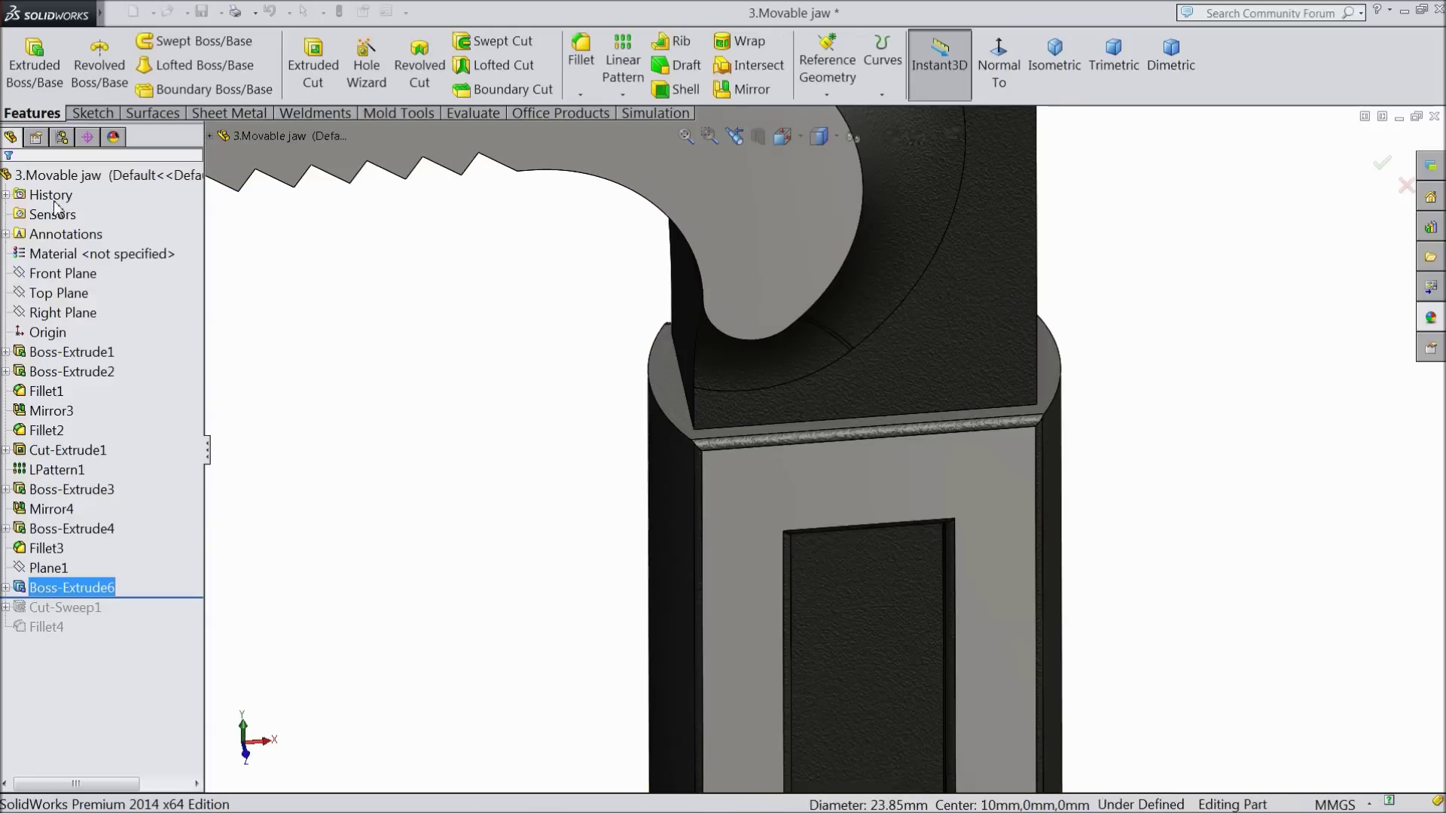
# - Roll the model history forward past the swept cut and final fillet, and inspect the thread on the round shank
pyautogui.scroll(5, 584, 414)
pyautogui.scroll(5, 580, 410)
pyautogui.moveTo(665, 550); pyautogui.dragTo(513, 242, button='middle')
pyautogui.scroll(-3, 782, 499)
pyautogui.scroll(-1, 780, 499)
pyautogui.click(536, 483)
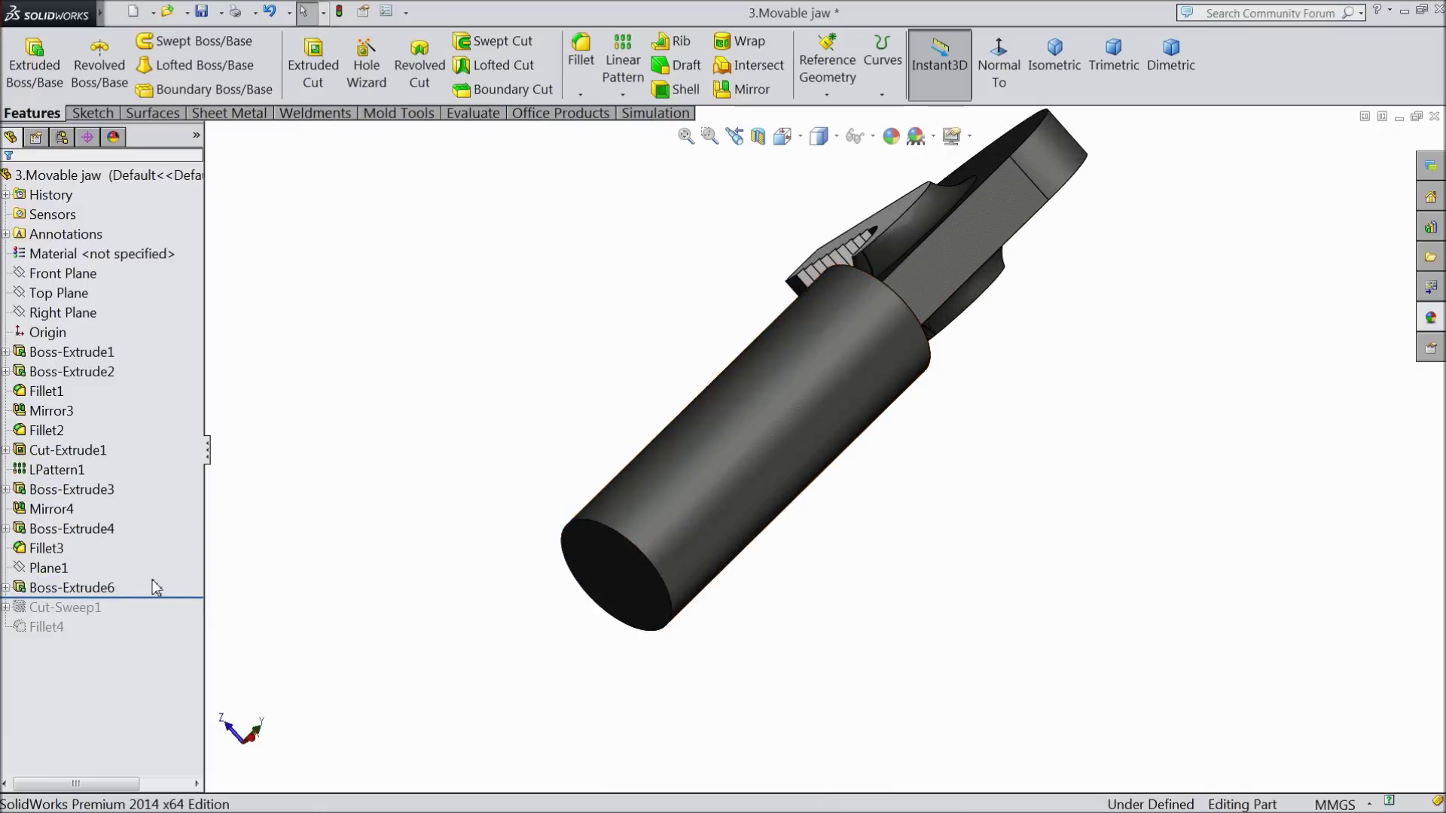
pyautogui.moveTo(152, 597); pyautogui.dragTo(163, 642)
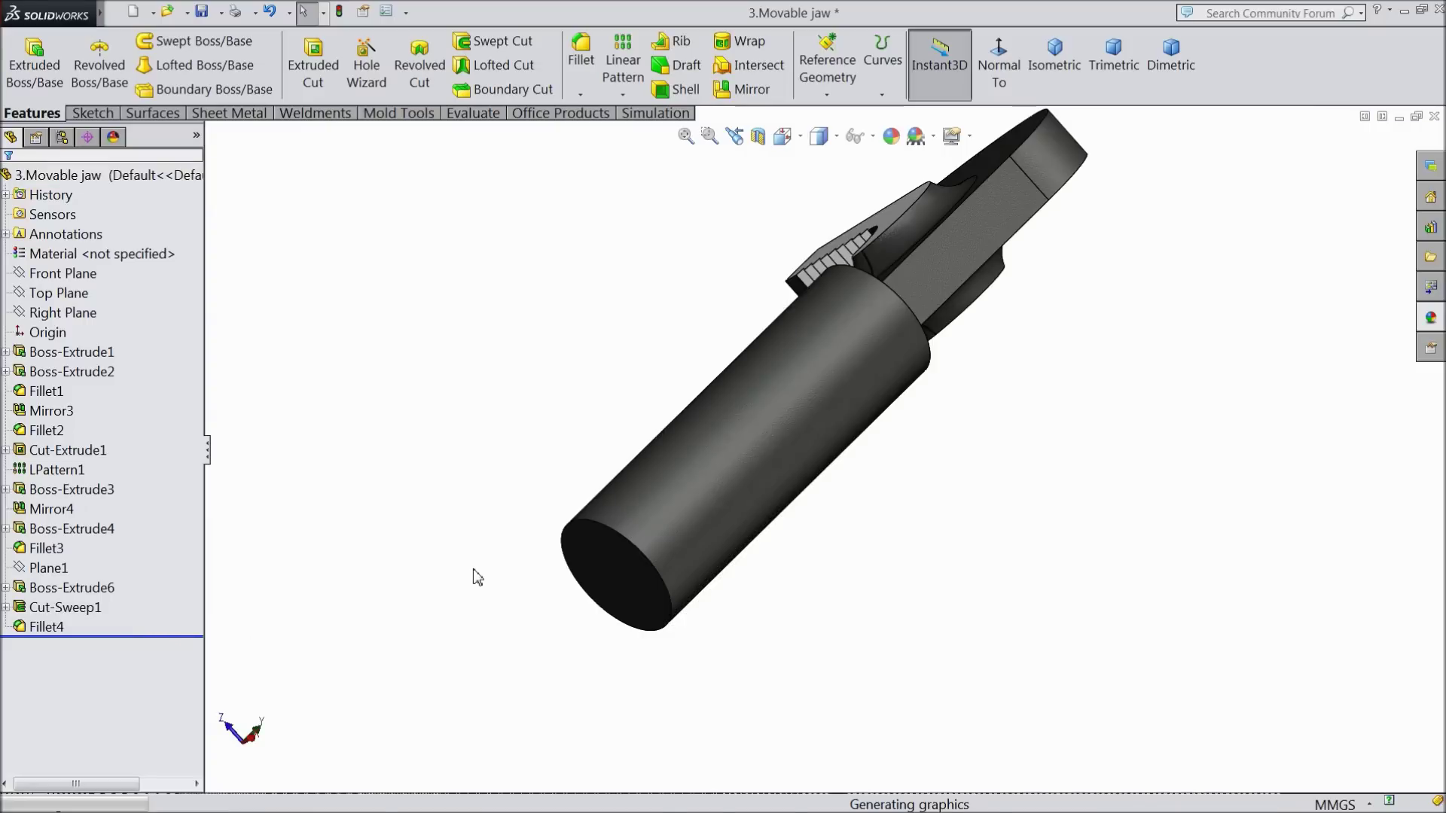
pyautogui.moveTo(536, 490); pyautogui.dragTo(676, 488, button='middle')
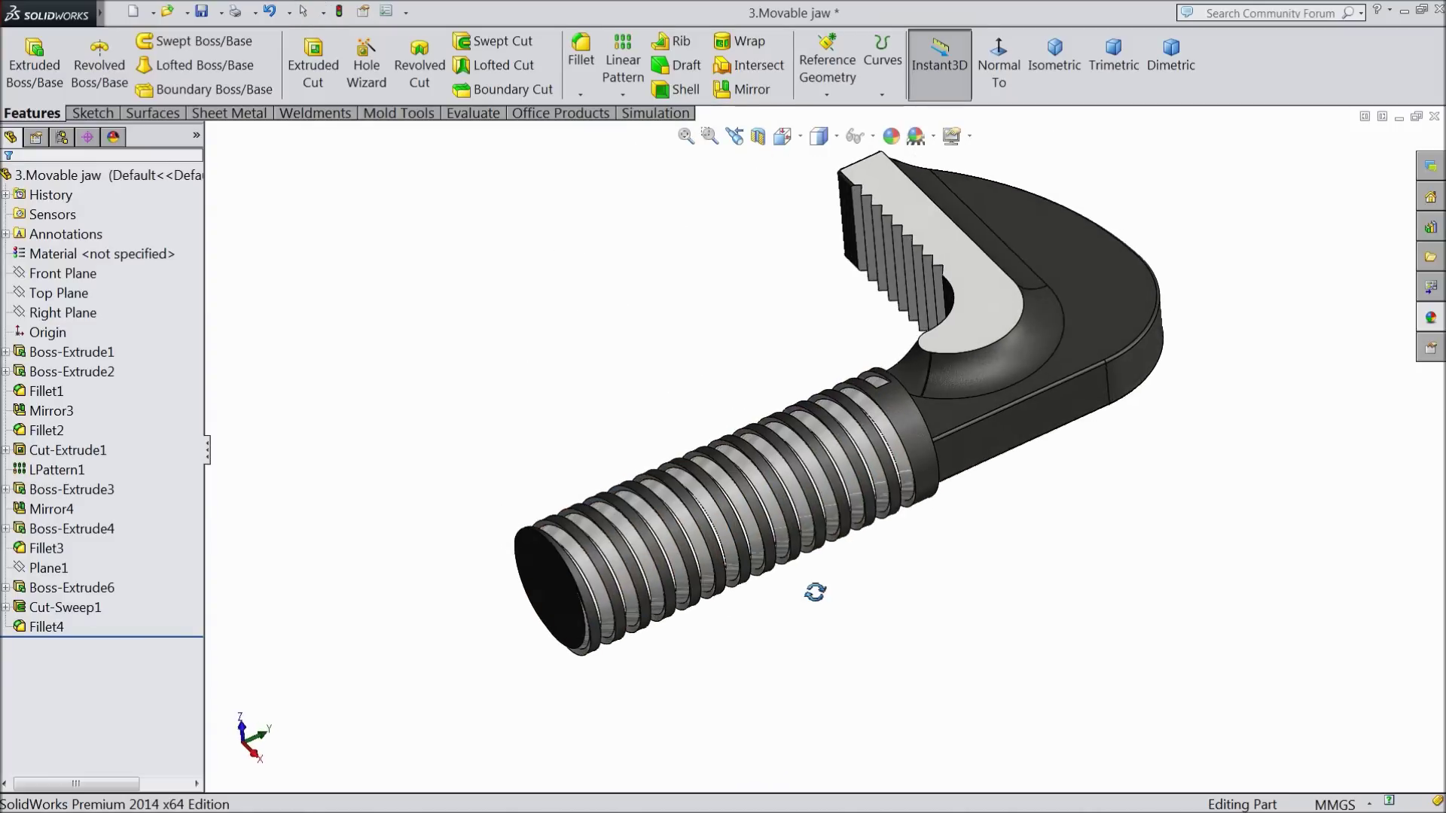
pyautogui.scroll(-3, 878, 494)
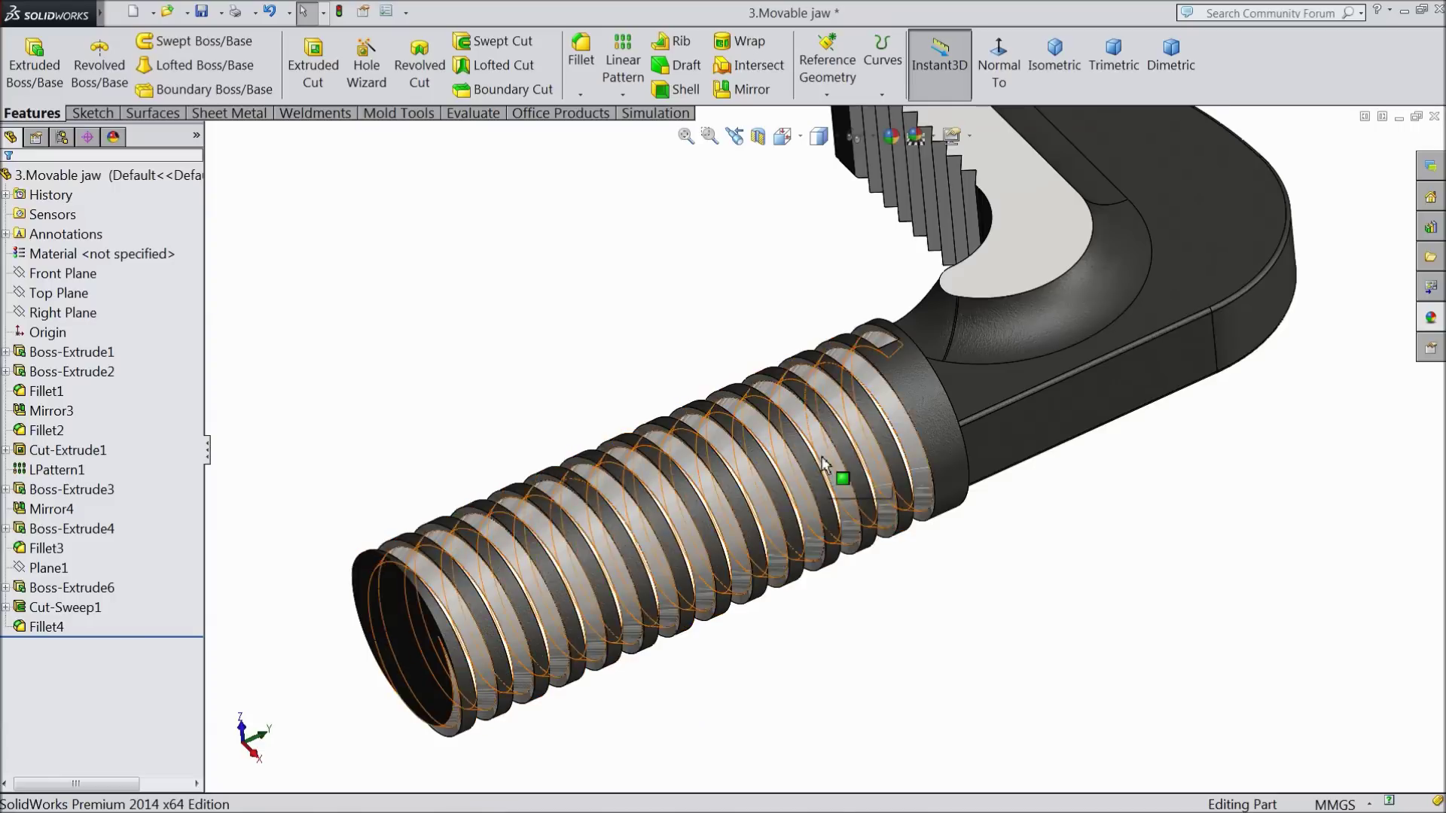
pyautogui.moveTo(952, 485); pyautogui.dragTo(616, 407, button='middle')
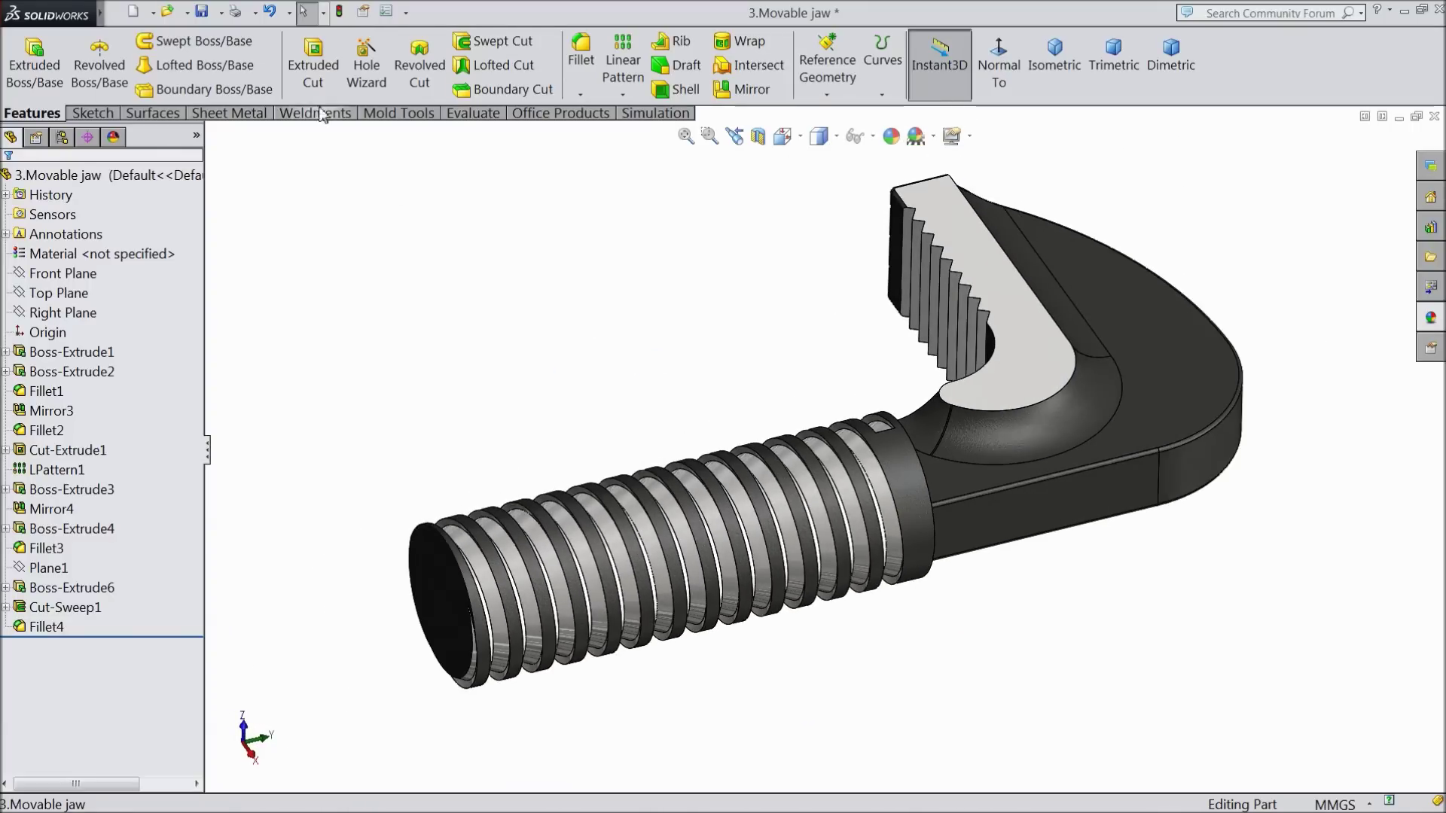
# - Save the round-shank version as a separate part named "3.Movable jaw1" in the Pipe Wrench folder
pyautogui.click(222, 12)
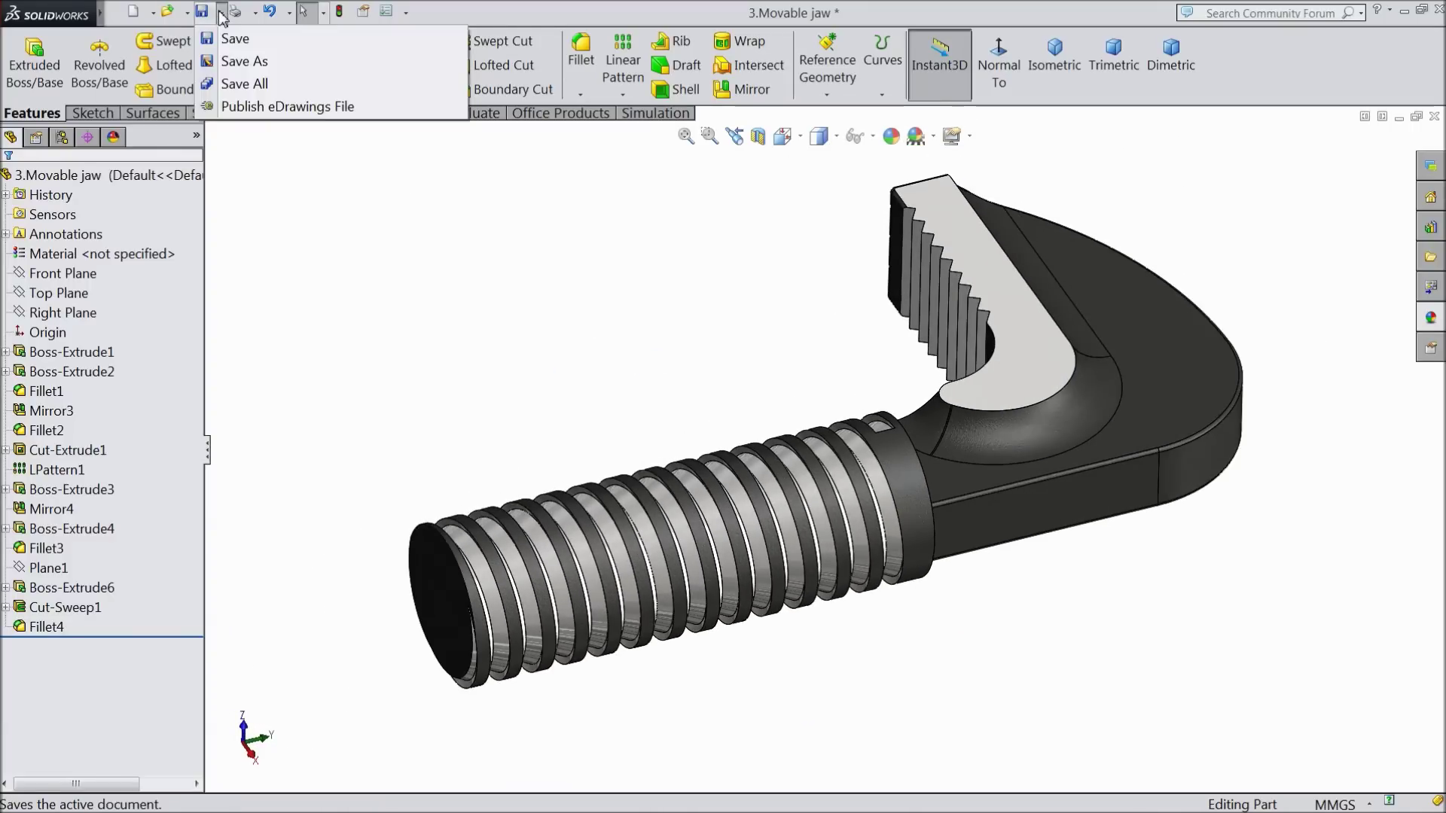
pyautogui.click(242, 61)
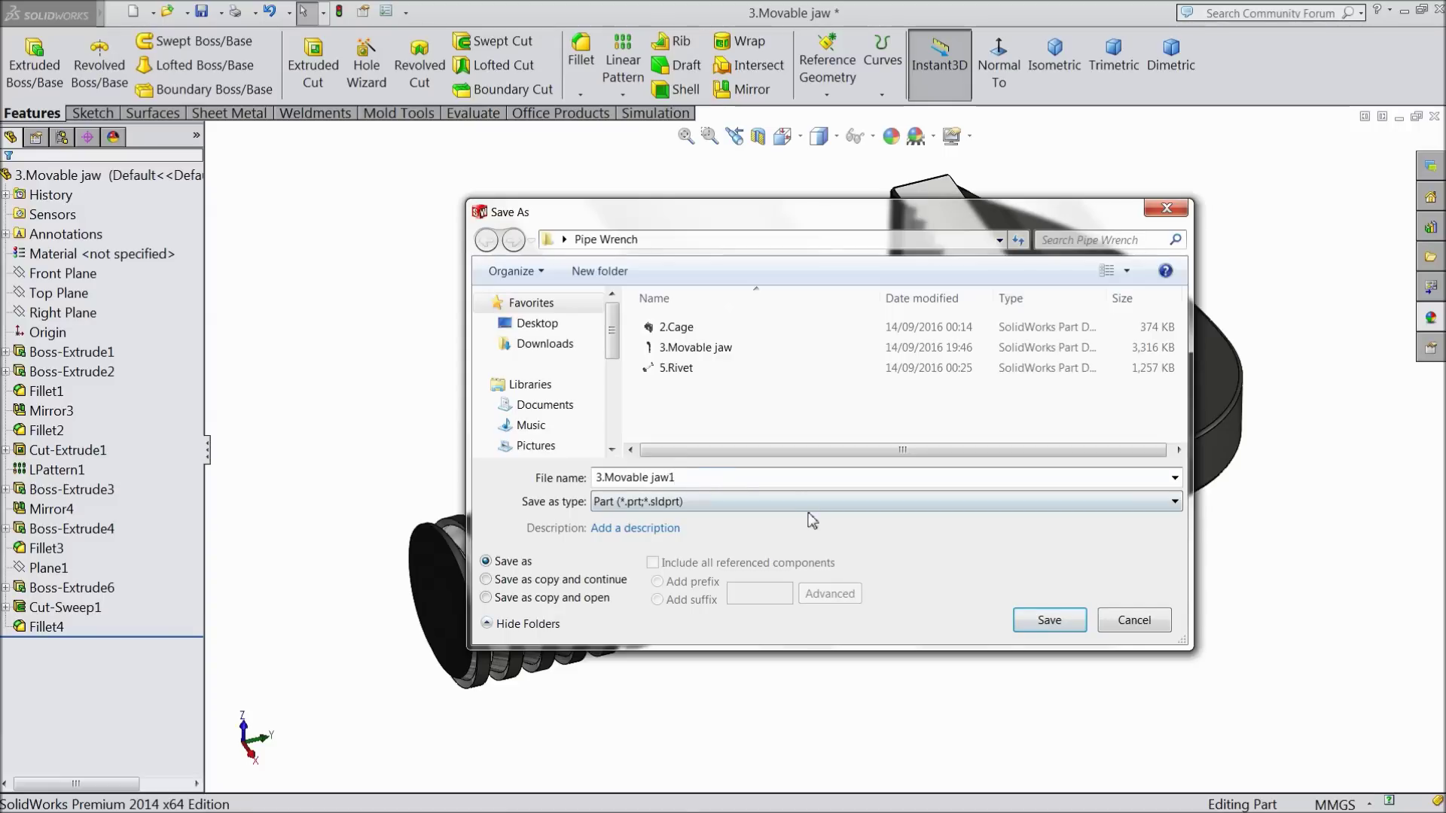
pyautogui.click(1047, 621)
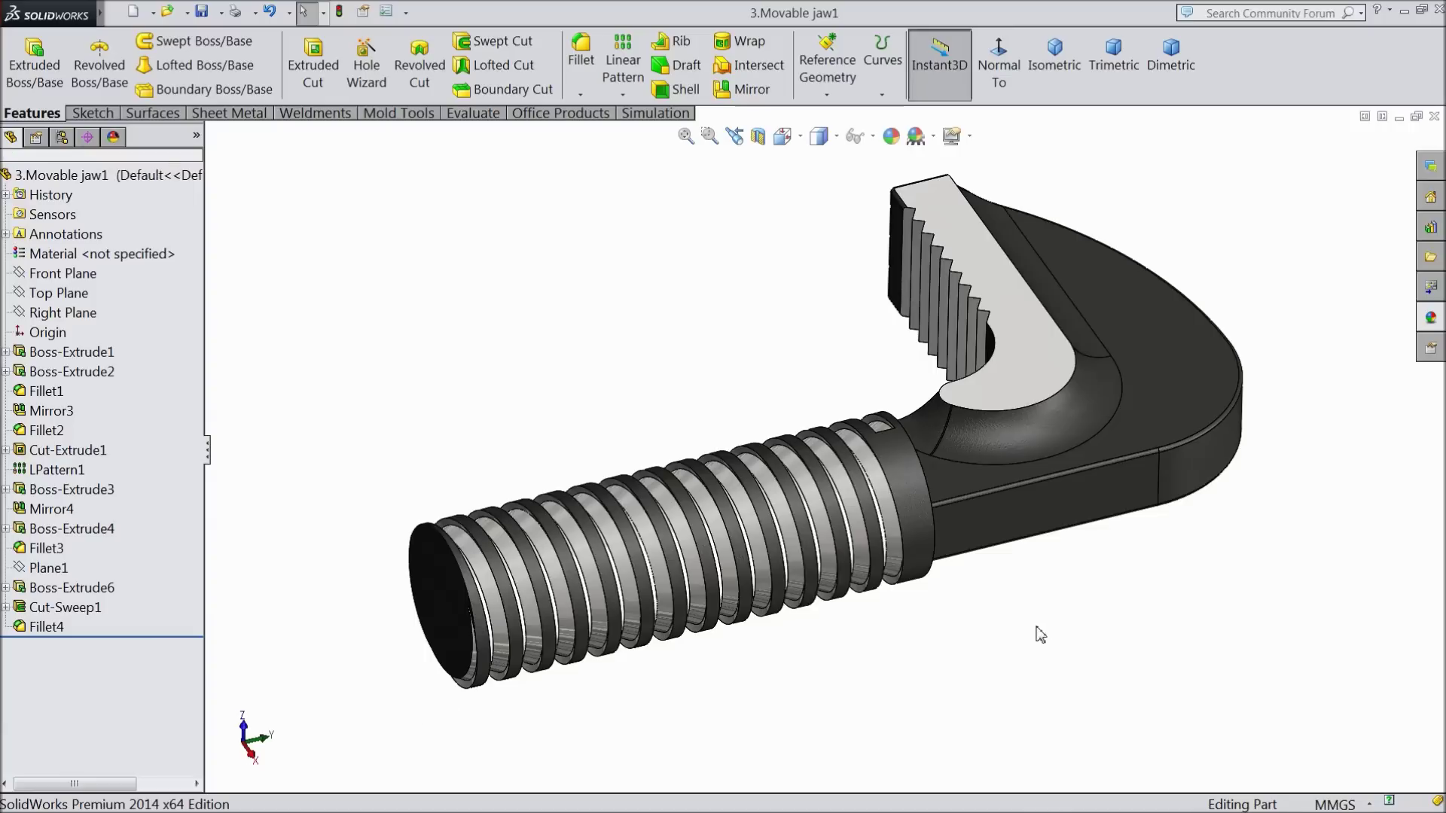
pyautogui.moveTo(1001, 632)
pyautogui.mouseDown(button='middle')
pyautogui.moveTo(982, 426)
pyautogui.moveTo(972, 575)
pyautogui.moveTo(985, 549)
pyautogui.moveTo(984, 580)
pyautogui.mouseUp(button='middle')
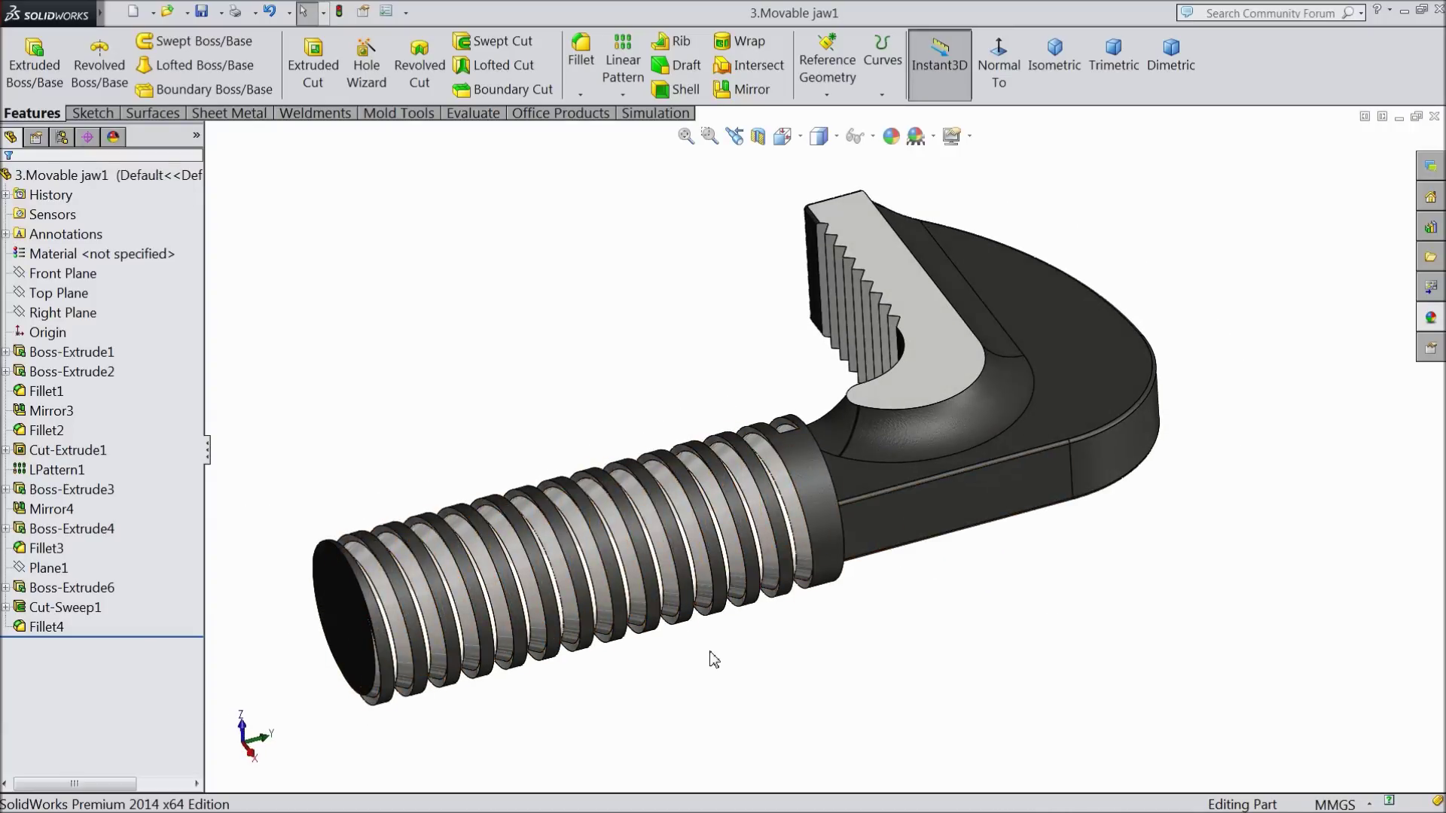
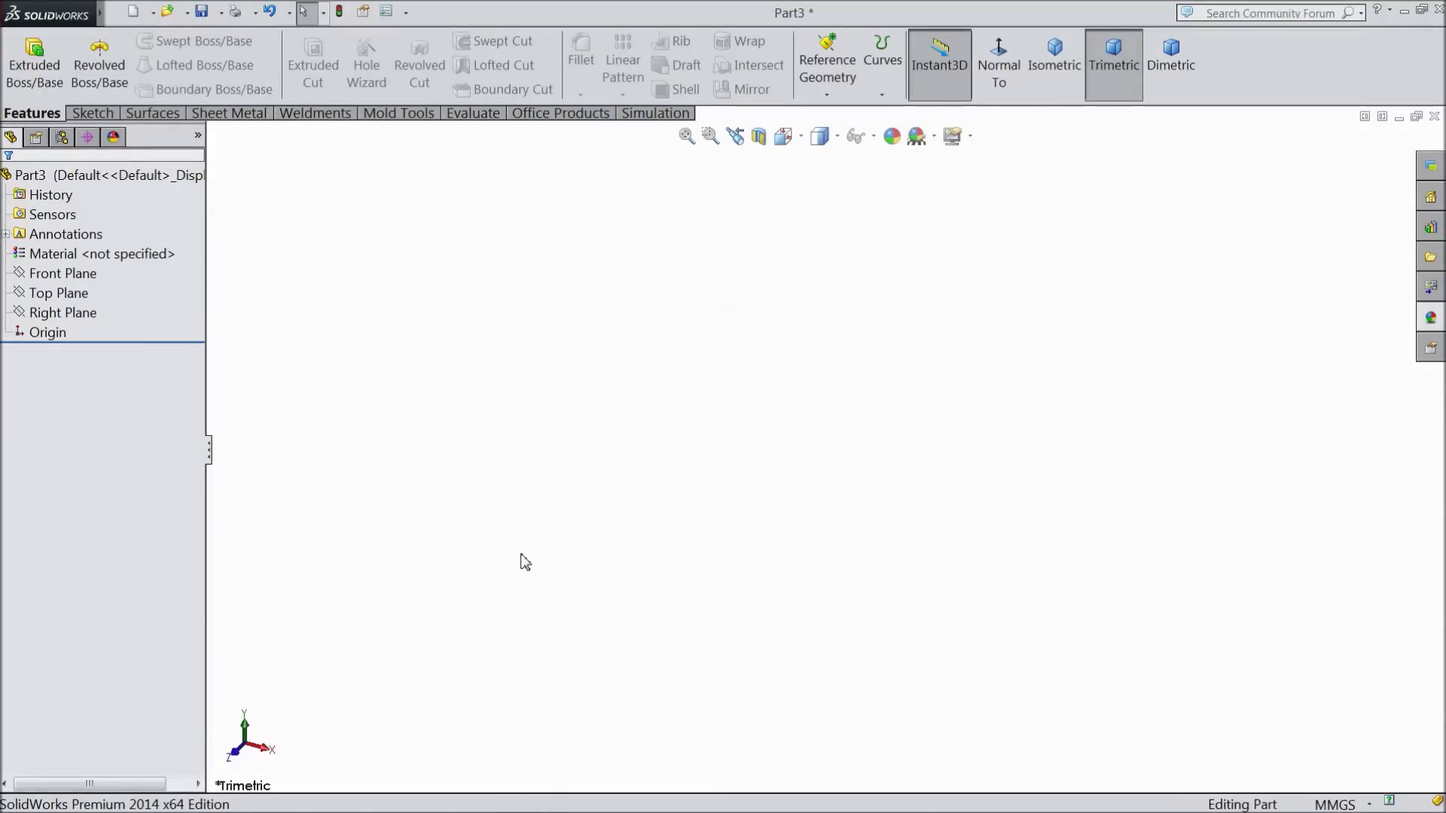
# - Sketch two concentric circles on the Top Plane, centred on the origin, about 131 mm and 88 mm in diameter
pyautogui.click(54, 295)
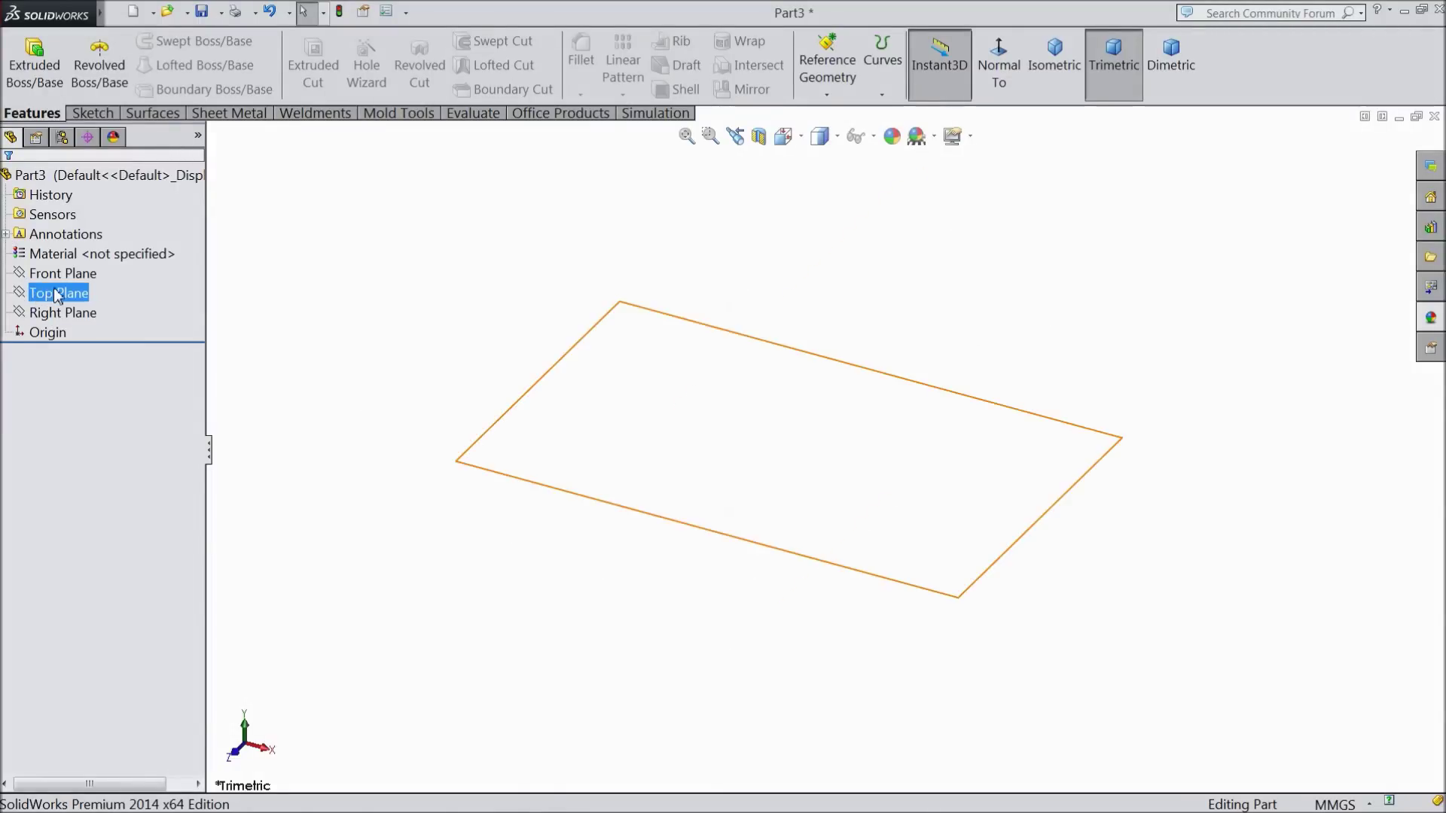
pyautogui.click(72, 269)
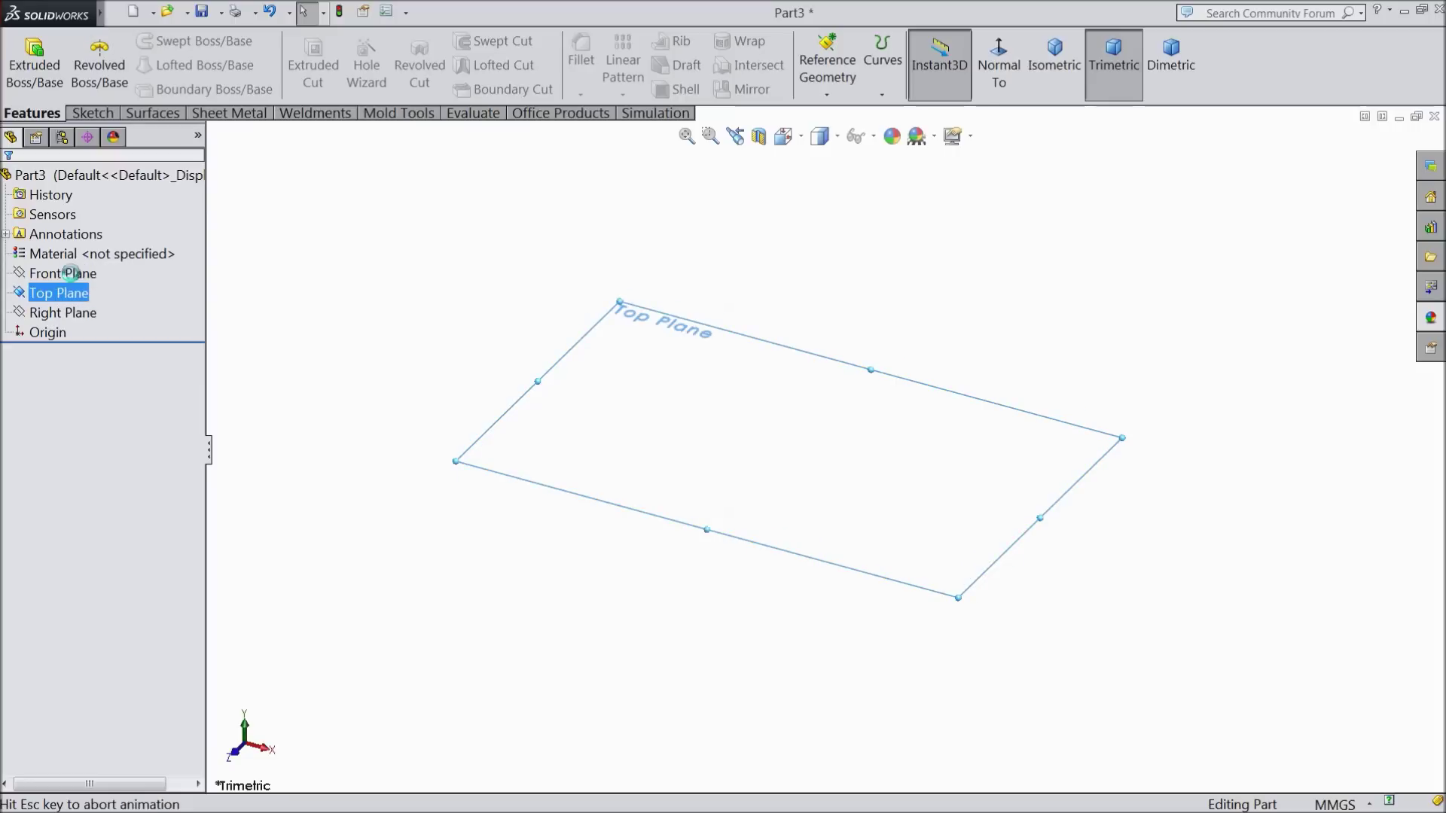
pyautogui.click(93, 114)
pyautogui.click(164, 42)
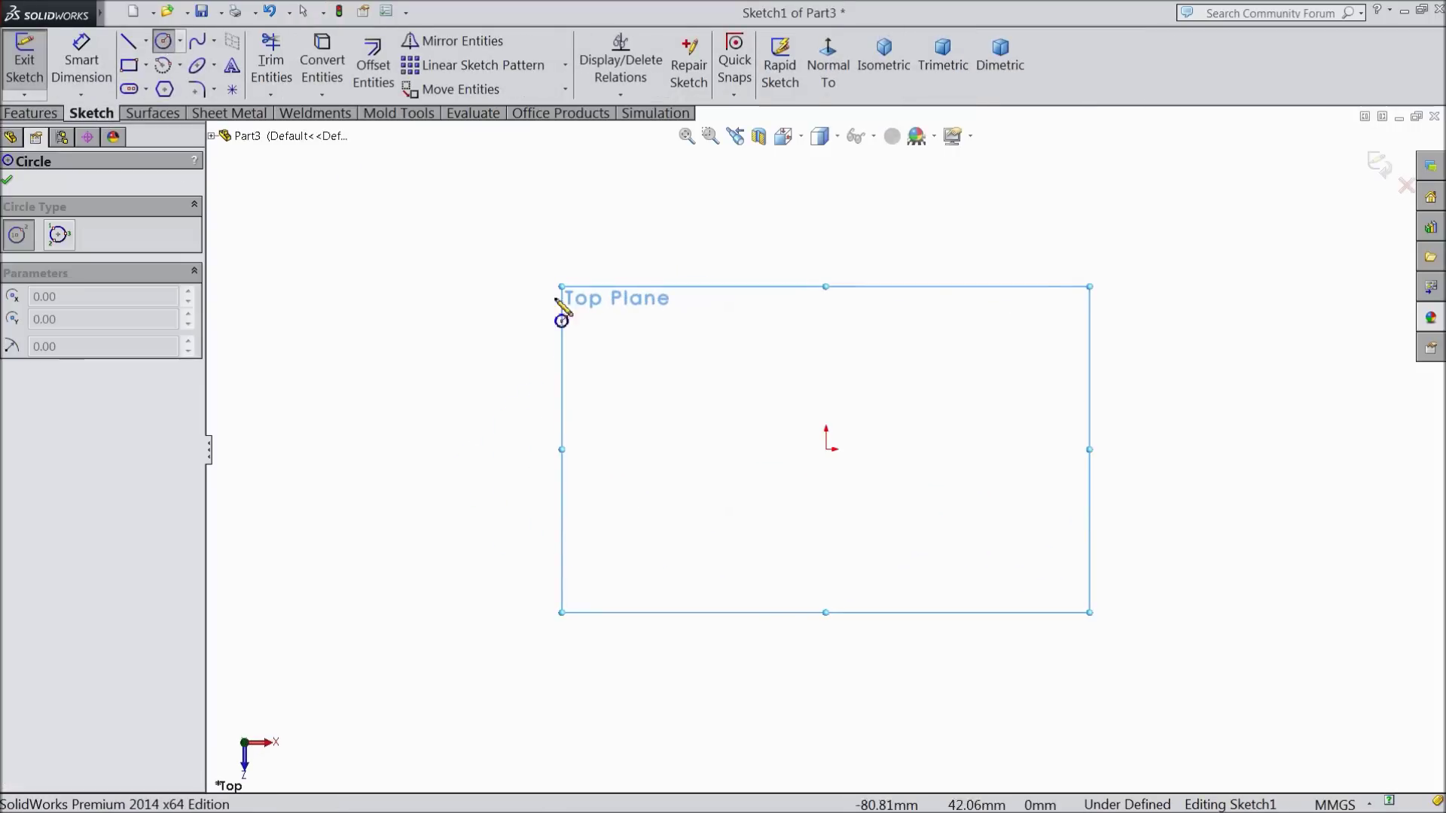
pyautogui.click(826, 450)
pyautogui.click(635, 415)
pyautogui.click(826, 449)
pyautogui.click(698, 433)
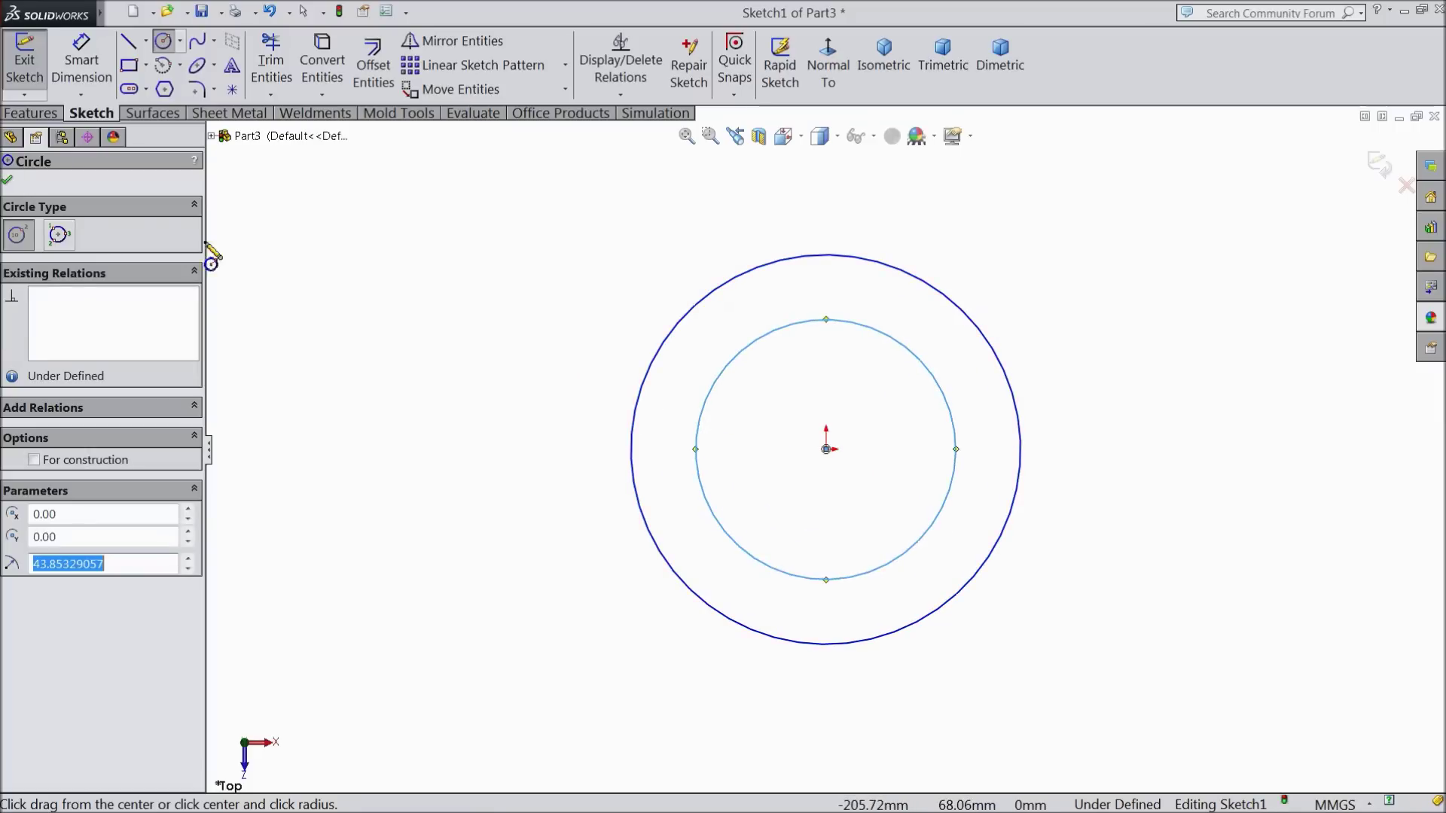
# - Dimension the outer circle's diameter as 30 mm
pyautogui.click(81, 64)
pyautogui.scroll(-2, 832, 430)
pyautogui.click(544, 420)
pyautogui.click(431, 449)
pyautogui.write('30')
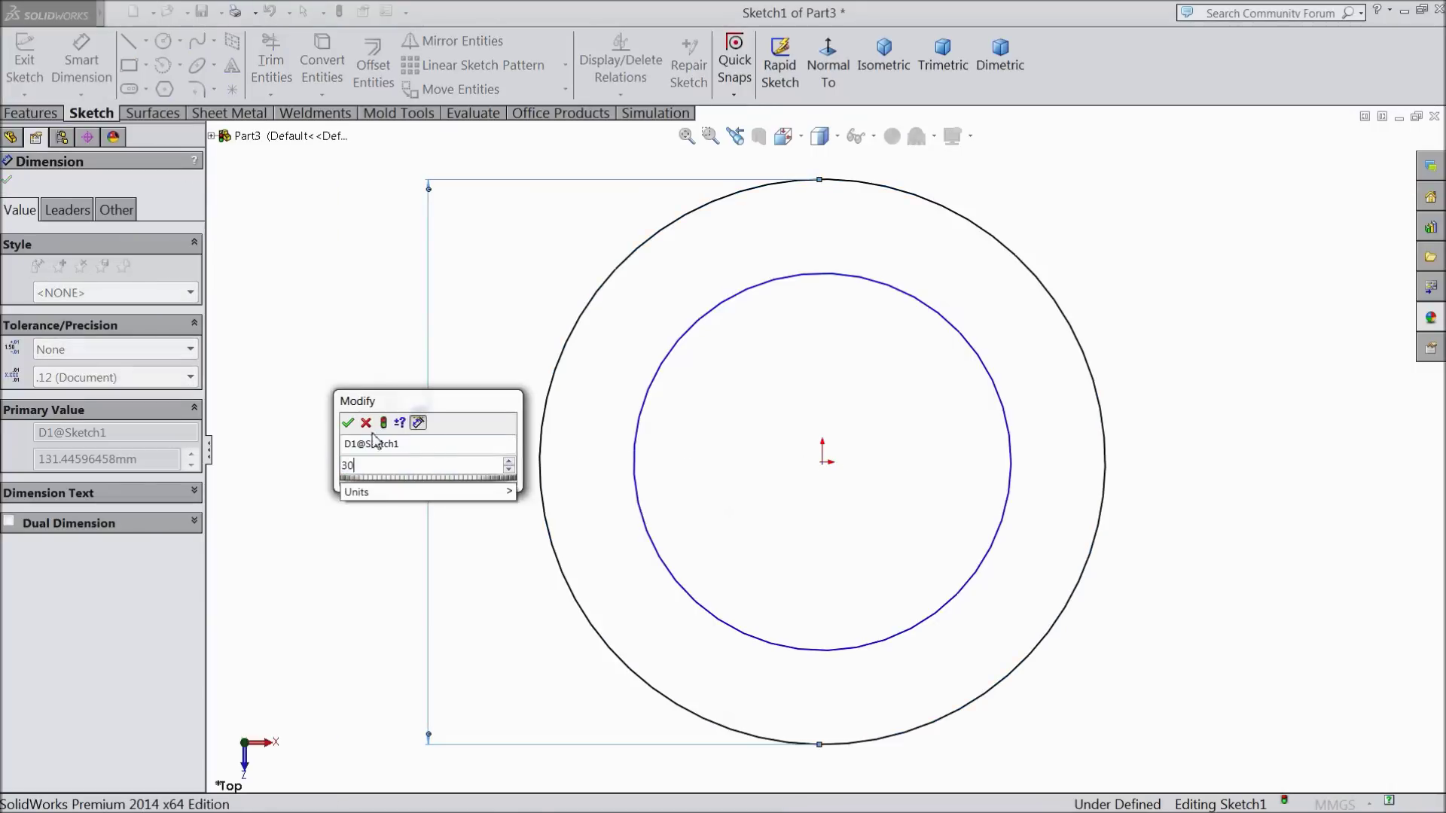
pyautogui.click(348, 422)
# - Dimension the inner circle's diameter as 22.5 mm and finish dimensioning
pyautogui.click(640, 451)
pyautogui.click(482, 456)
pyautogui.write('22')
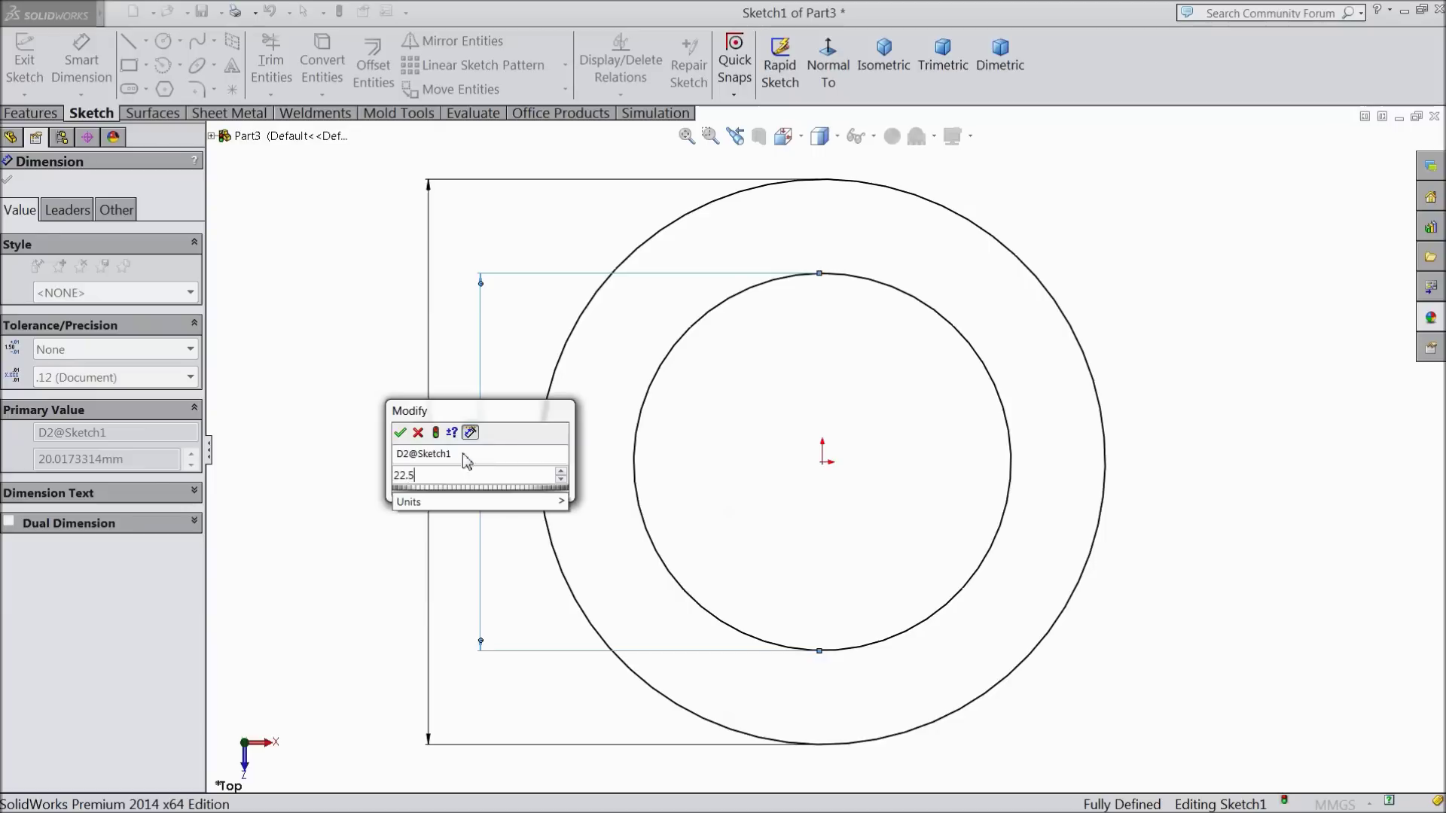
pyautogui.write('.5')
pyautogui.click(400, 433)
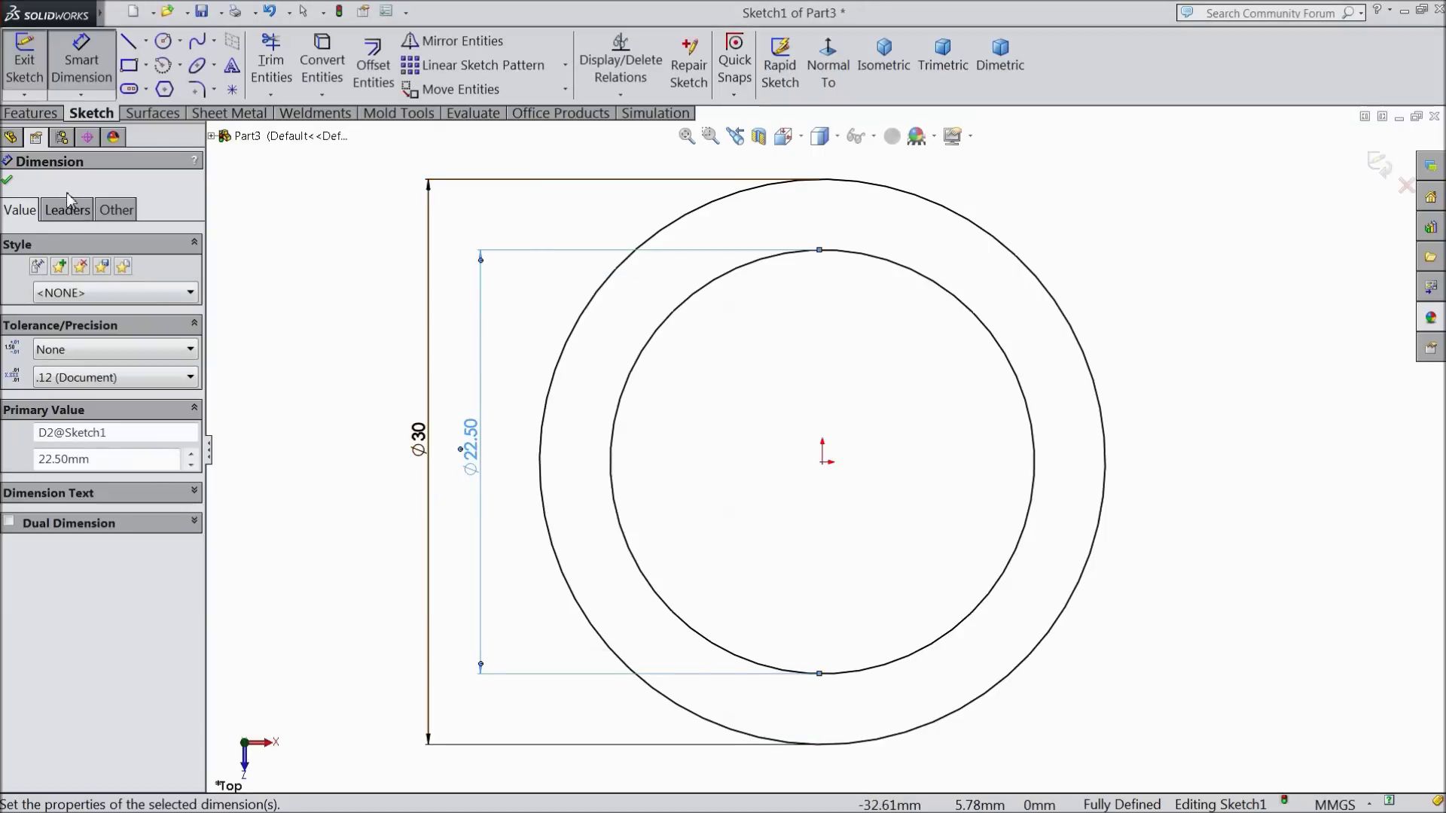
pyautogui.click(7, 181)
# - Extrude the ring profile upward from the sketch plane as a Blind boss 15 mm deep
pyautogui.click(31, 113)
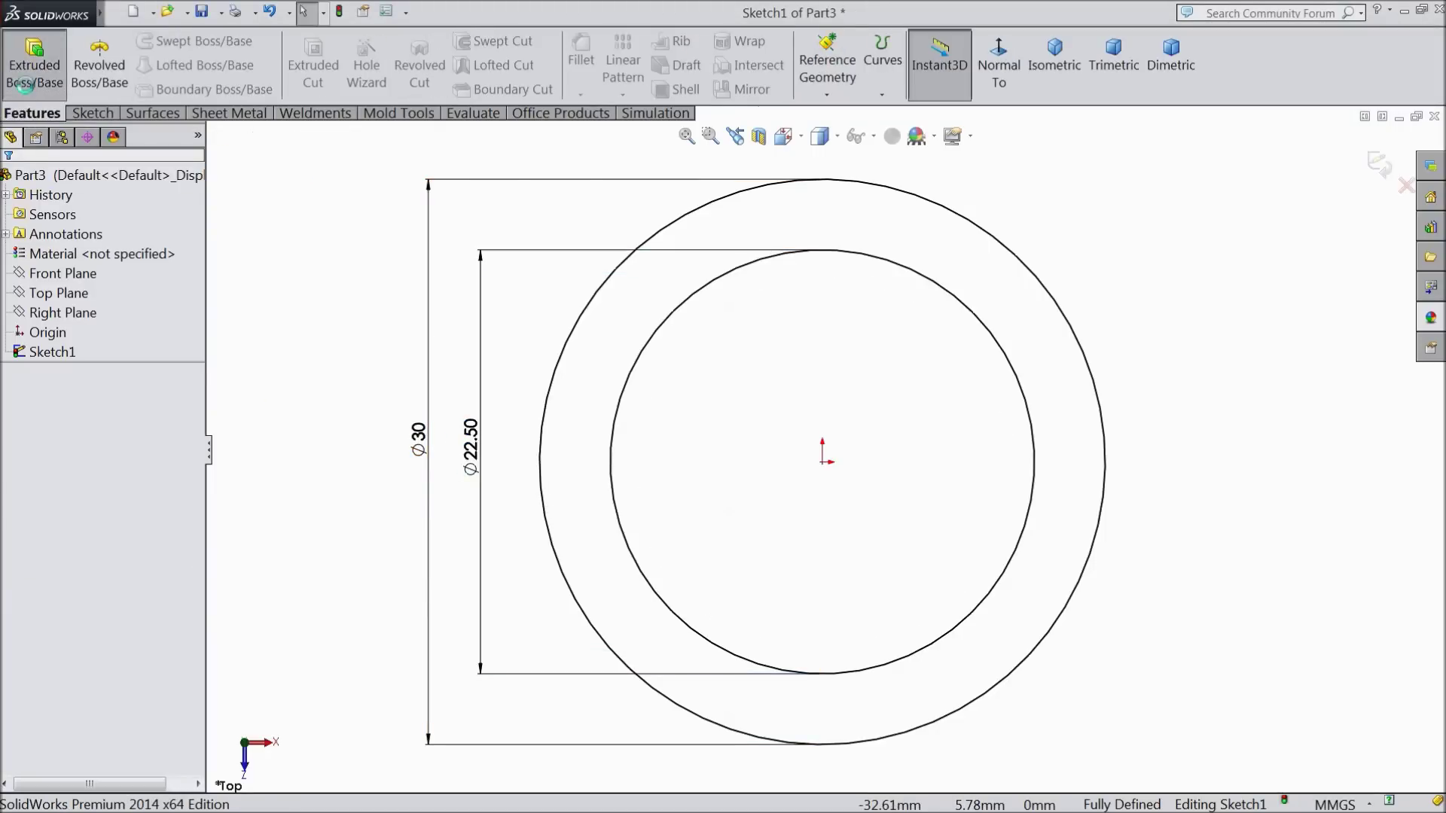
pyautogui.click(30, 72)
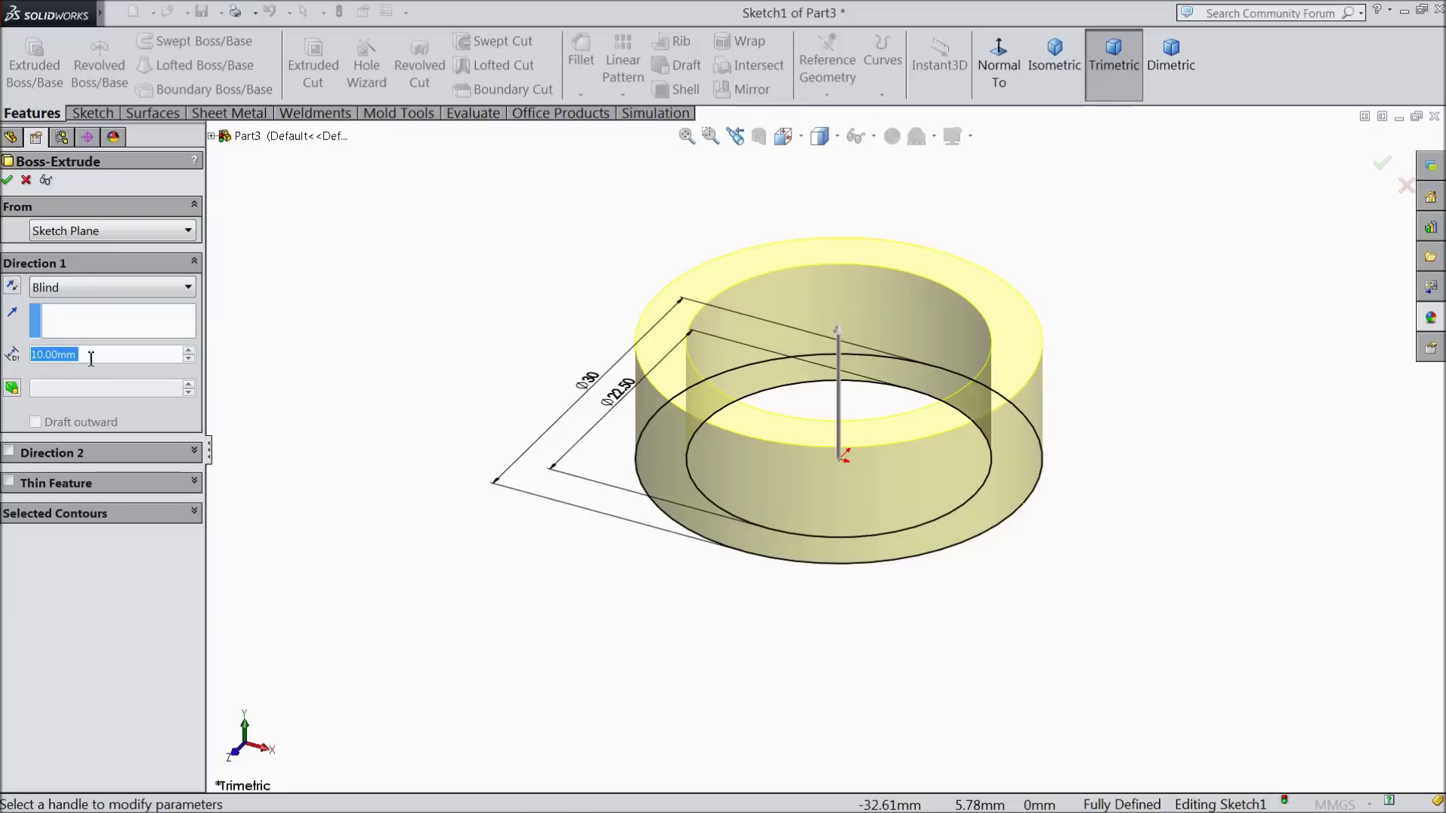
pyautogui.write('15')
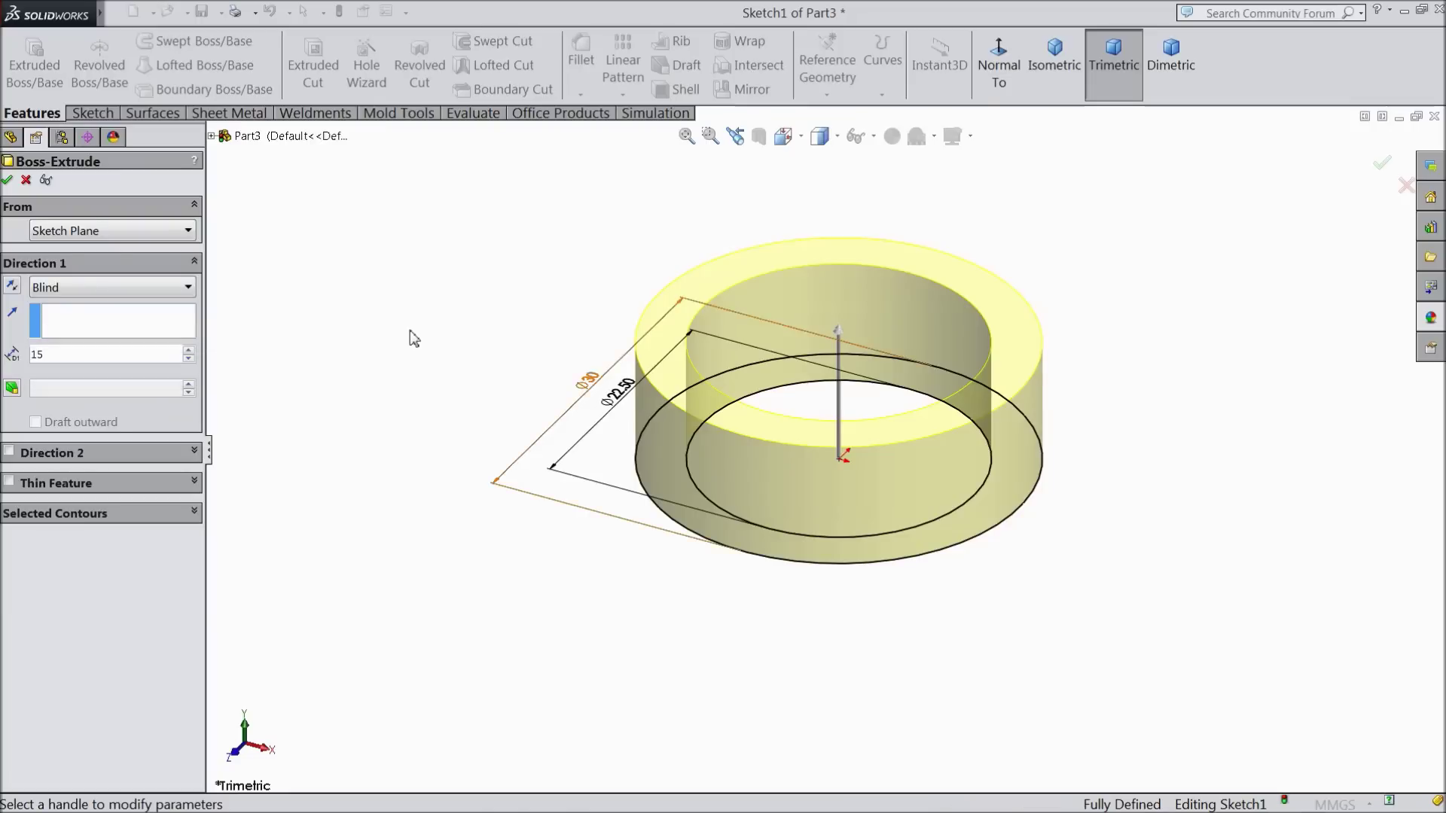
pyautogui.click(410, 329)
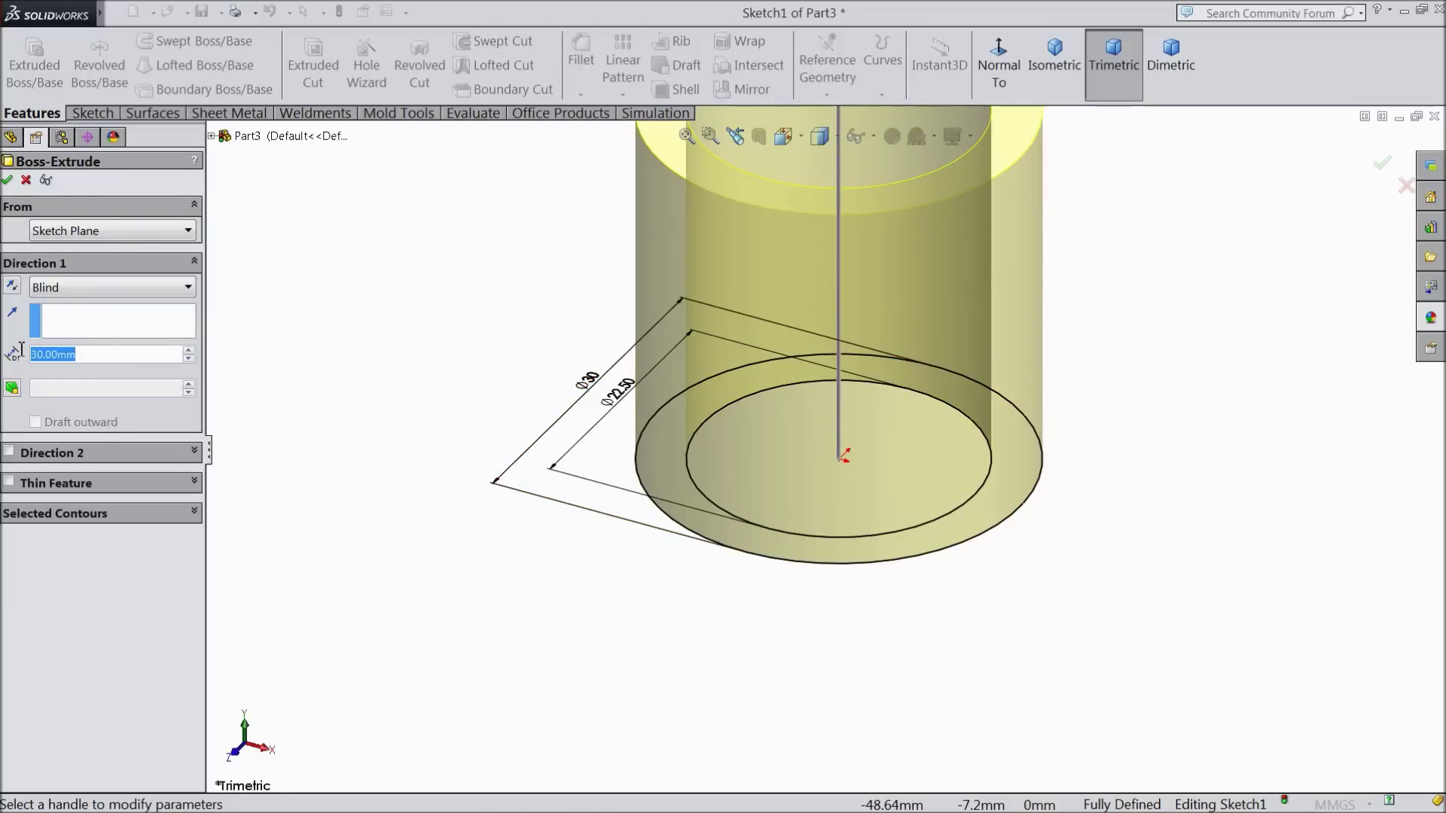
pyautogui.write('15')
pyautogui.press('Return')
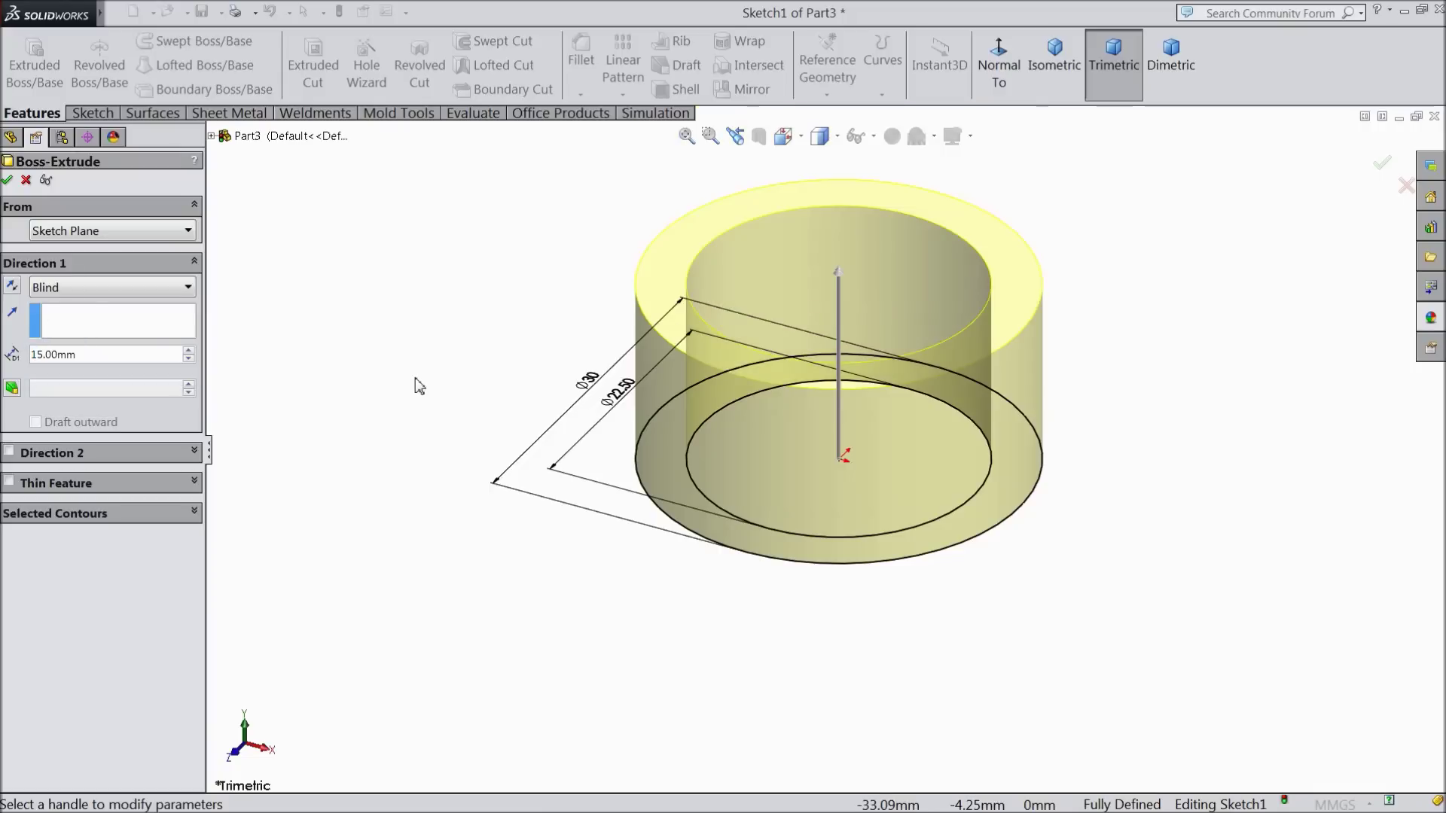
pyautogui.moveTo(419, 386); pyautogui.dragTo(377, 295, button='middle')
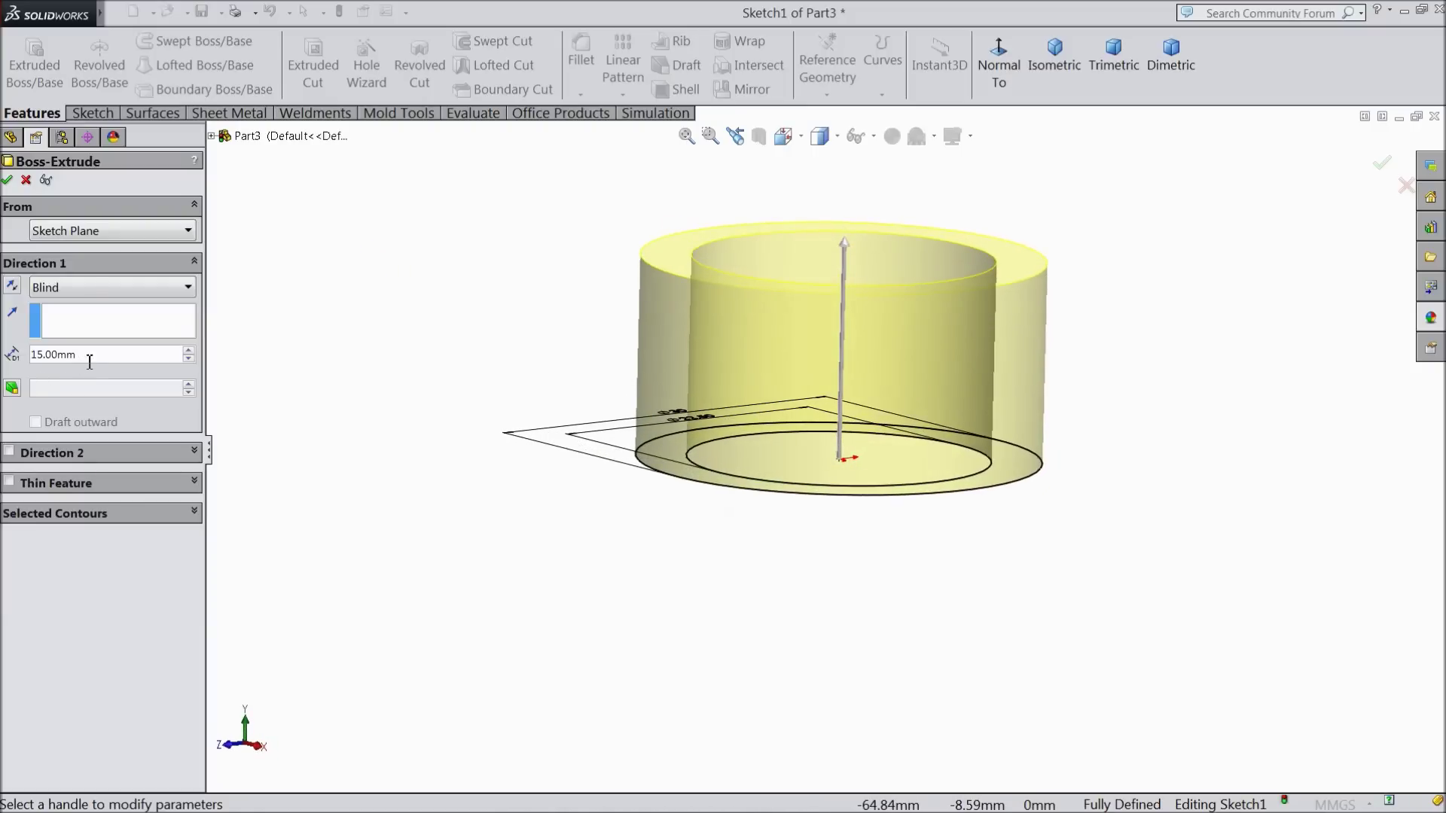
pyautogui.moveTo(396, 406); pyautogui.dragTo(392, 481, button='middle')
pyautogui.click(8, 181)
# - Examine the extruded ring's top face, bore and outer wall from several angles
pyautogui.moveTo(410, 284); pyautogui.dragTo(407, 422, button='middle')
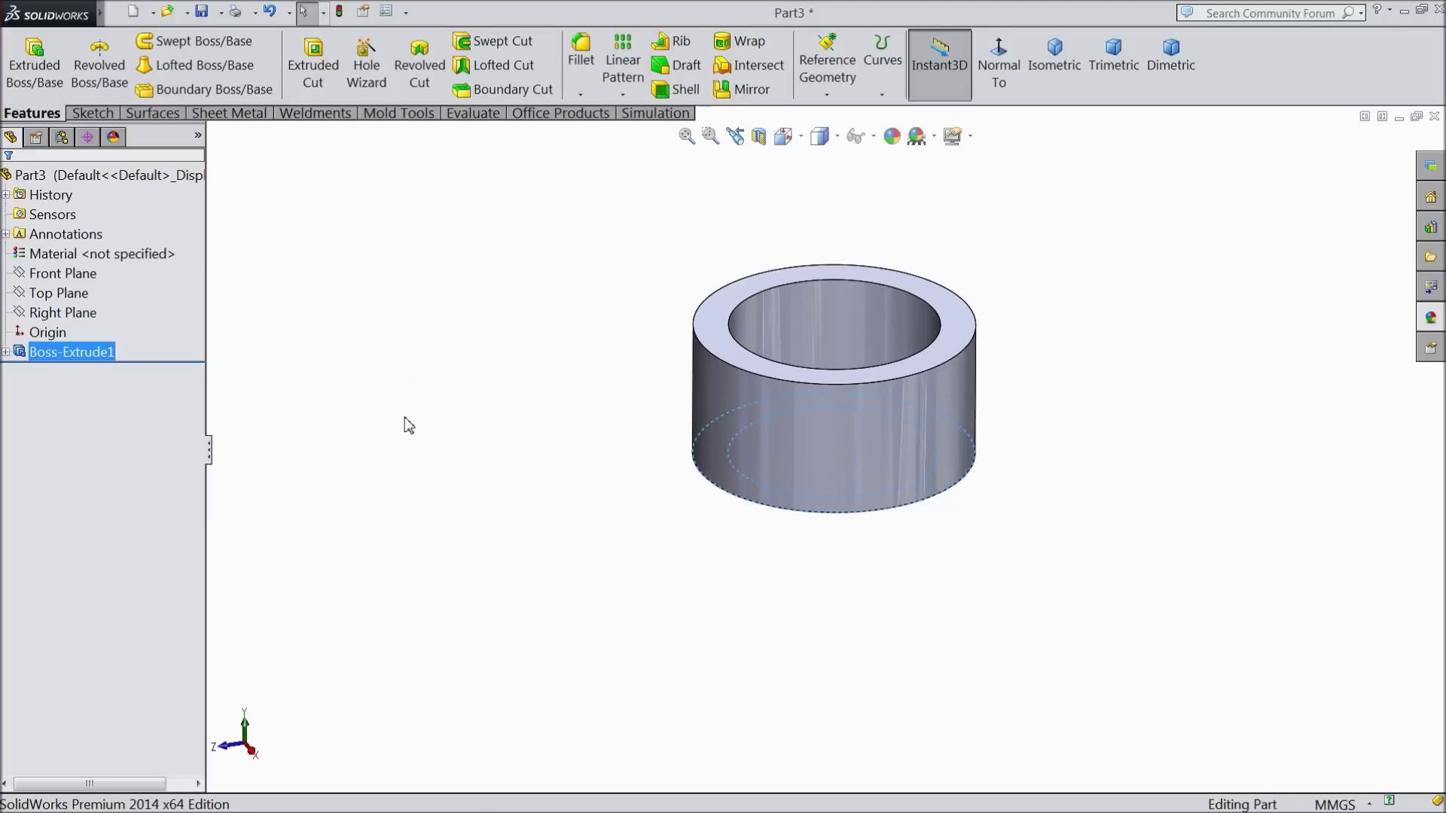
pyautogui.scroll(-3, 1052, 326)
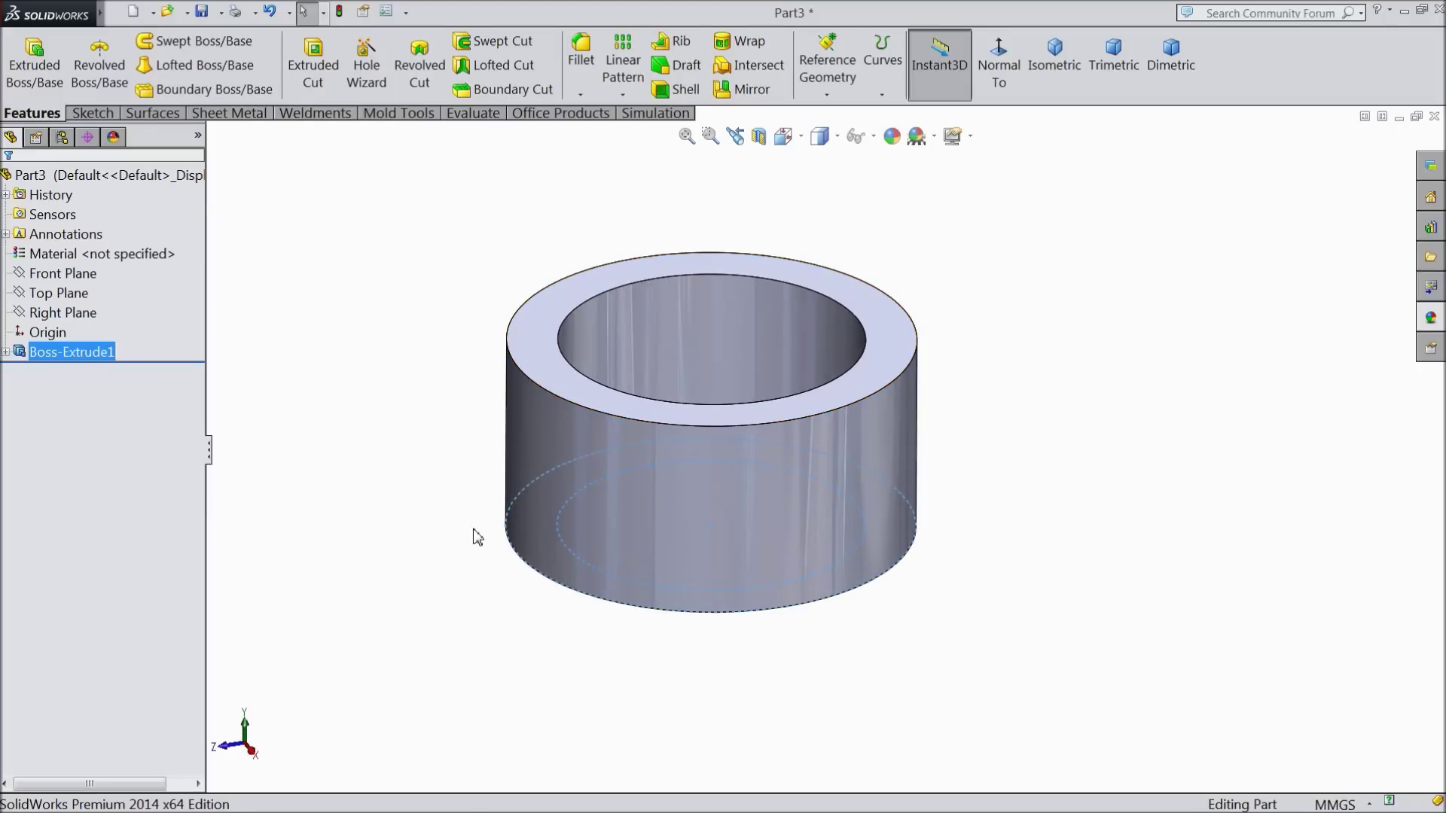
pyautogui.moveTo(690, 381); pyautogui.dragTo(683, 484, button='middle')
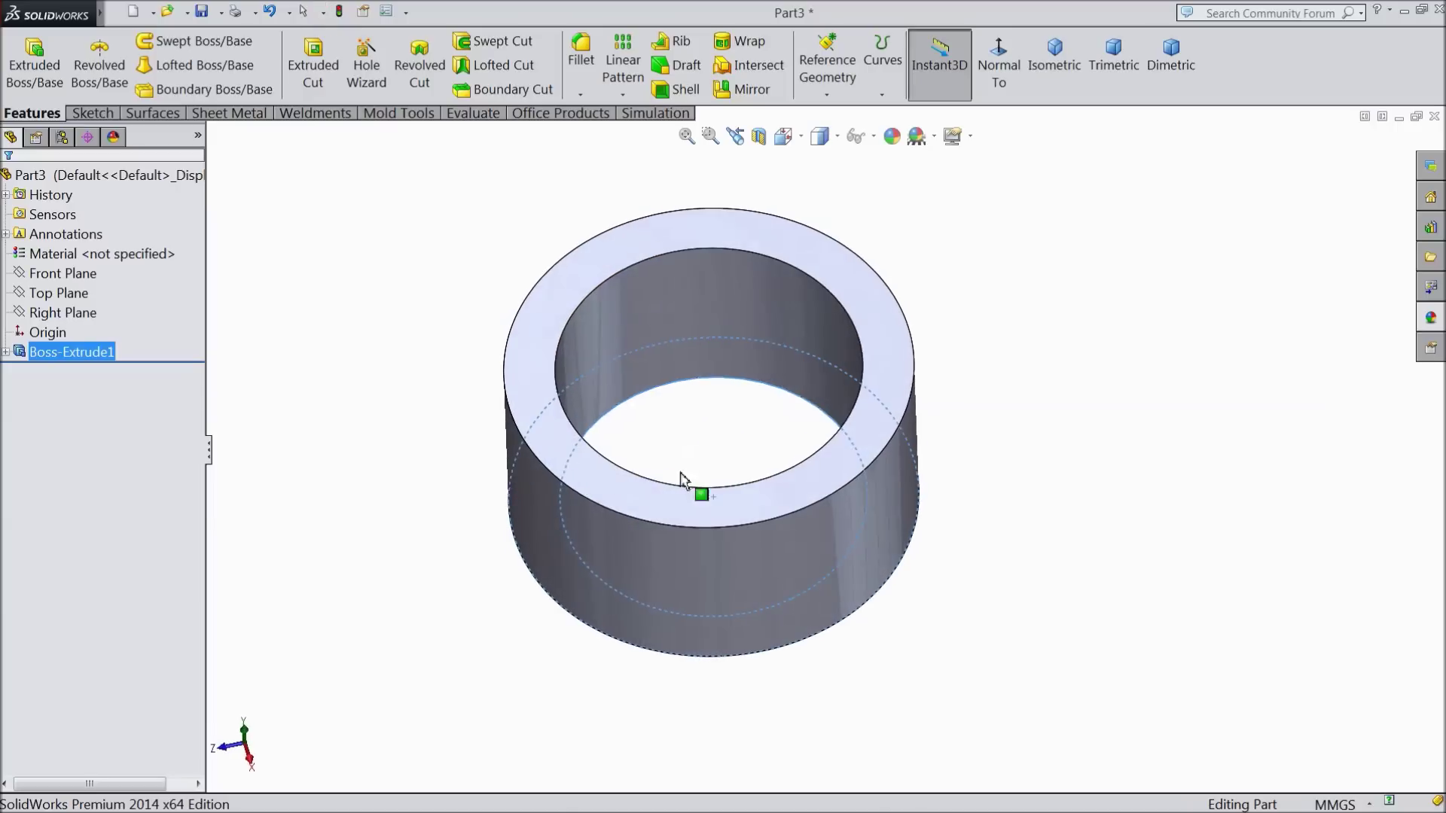
pyautogui.click(420, 425)
pyautogui.moveTo(411, 411); pyautogui.dragTo(405, 376, button='middle')
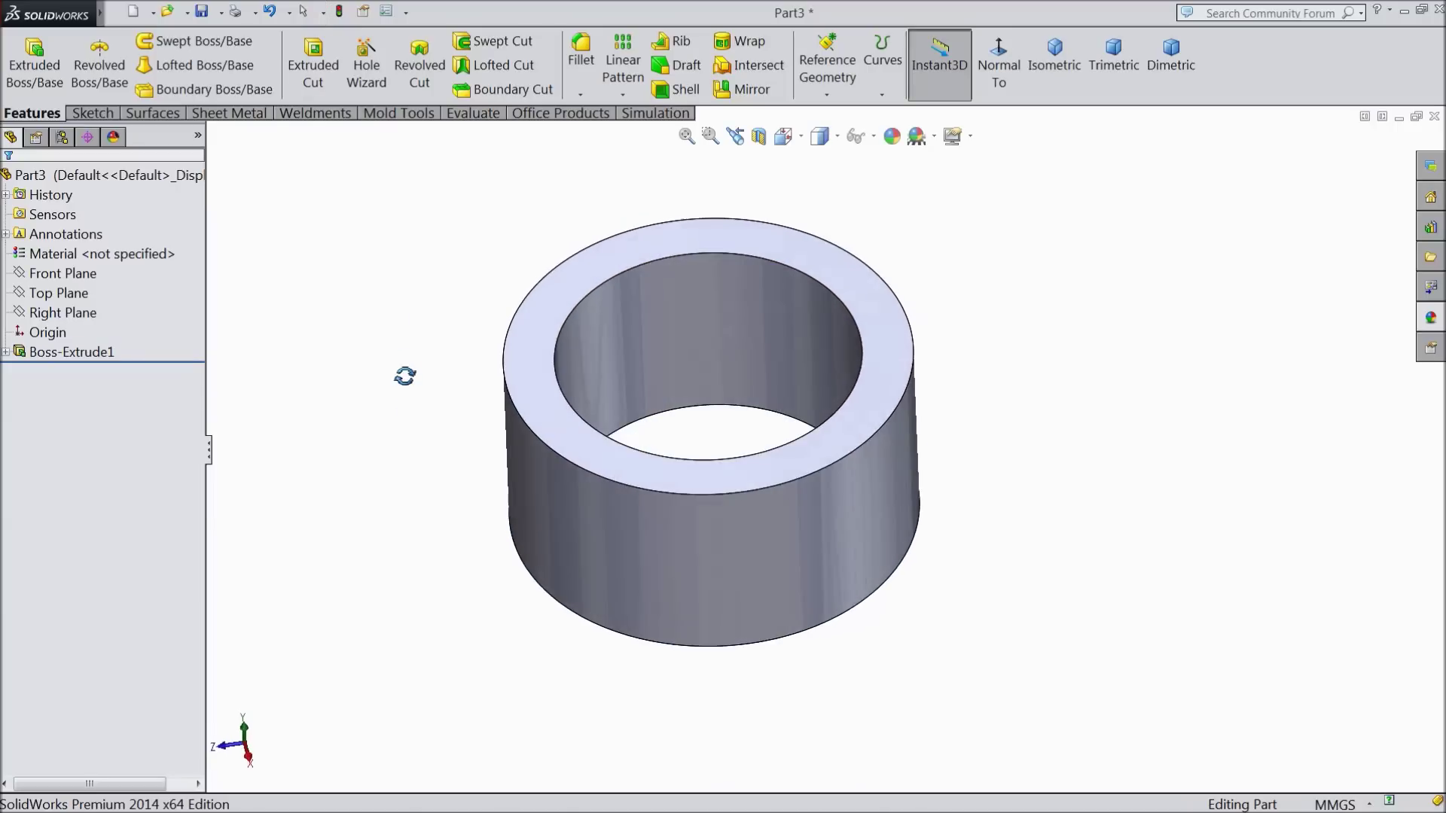
pyautogui.scroll(-2, 775, 391)
pyautogui.scroll(3, 742, 346)
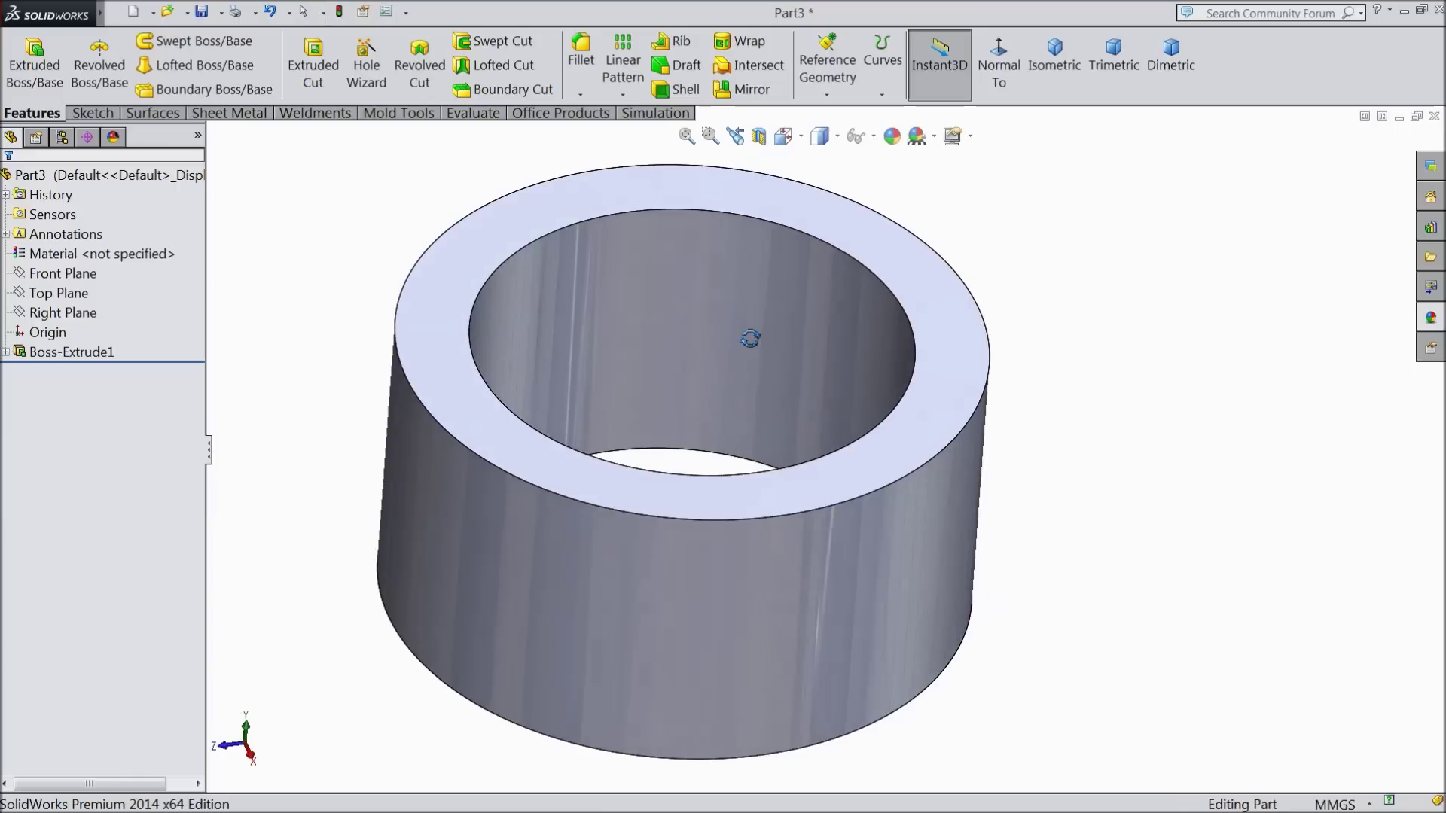
# - Chamfer the ring's upper and lower inner circular edges with a 2.5 mm distance at 45 degrees
pyautogui.moveTo(738, 372); pyautogui.dragTo(500, 351, button='middle')
pyautogui.click(582, 96)
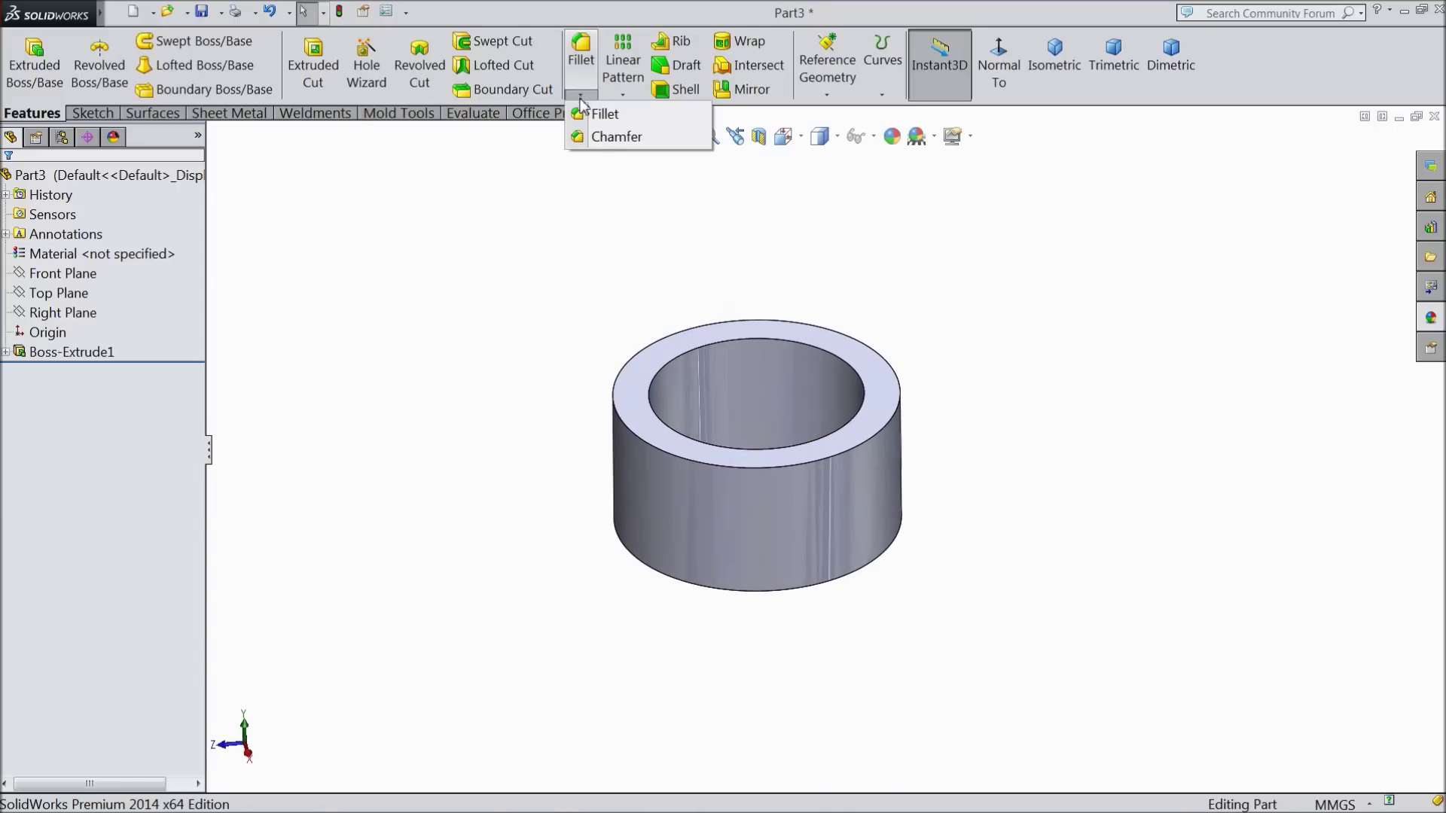
pyautogui.click(607, 136)
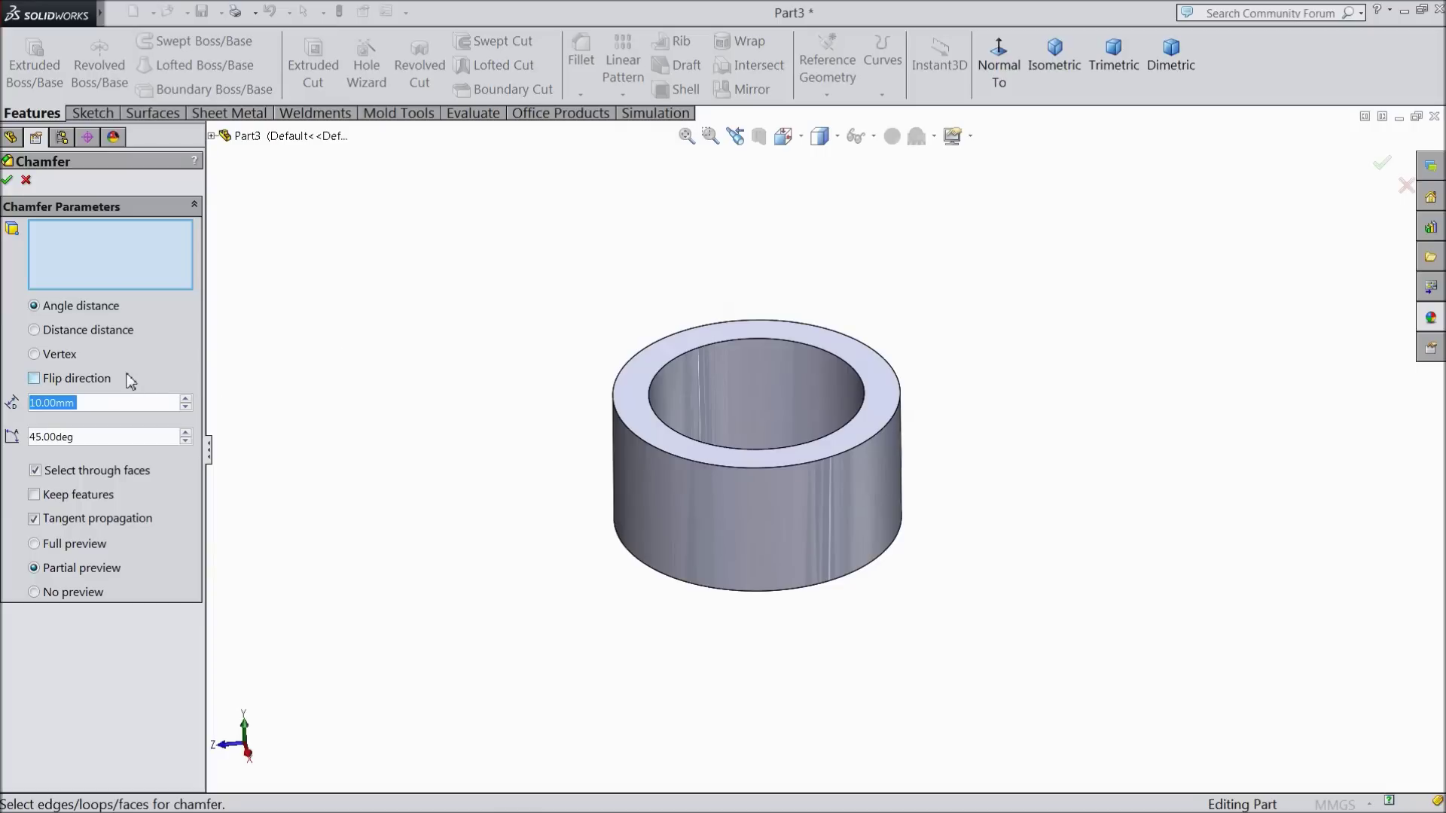
pyautogui.write('2.5')
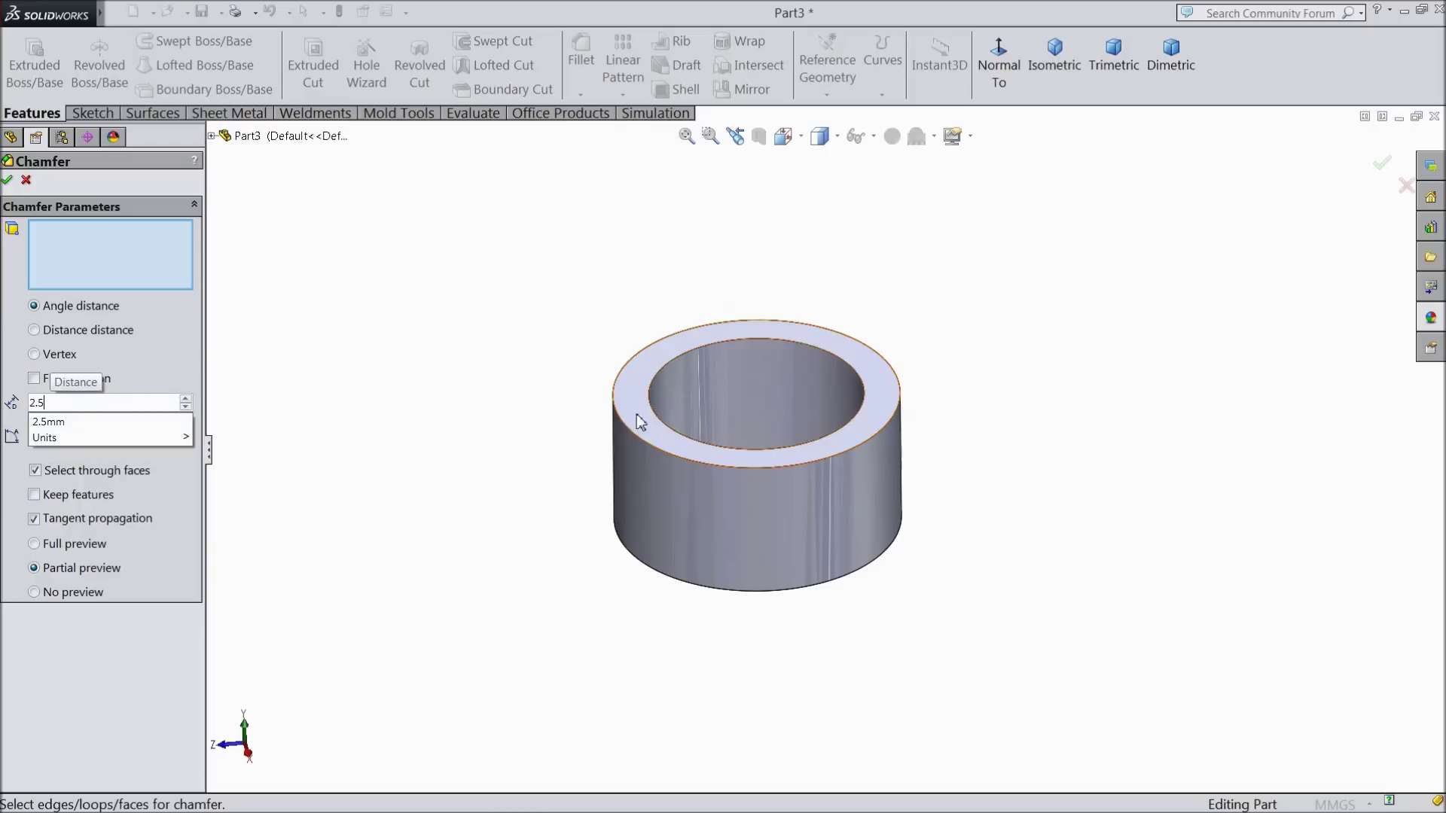
pyautogui.click(656, 419)
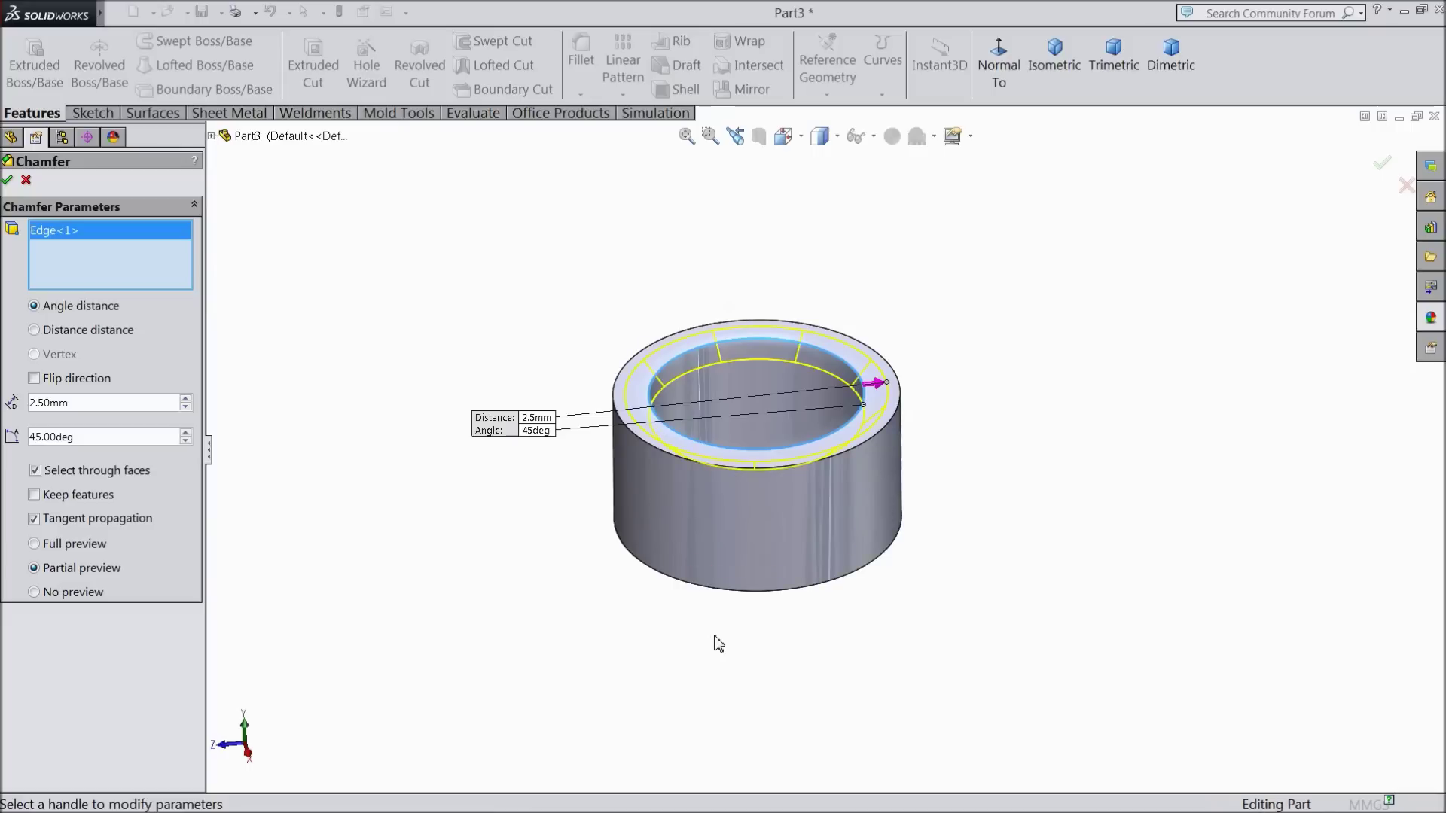
pyautogui.moveTo(710, 639); pyautogui.dragTo(721, 435, button='middle')
pyautogui.click(609, 512)
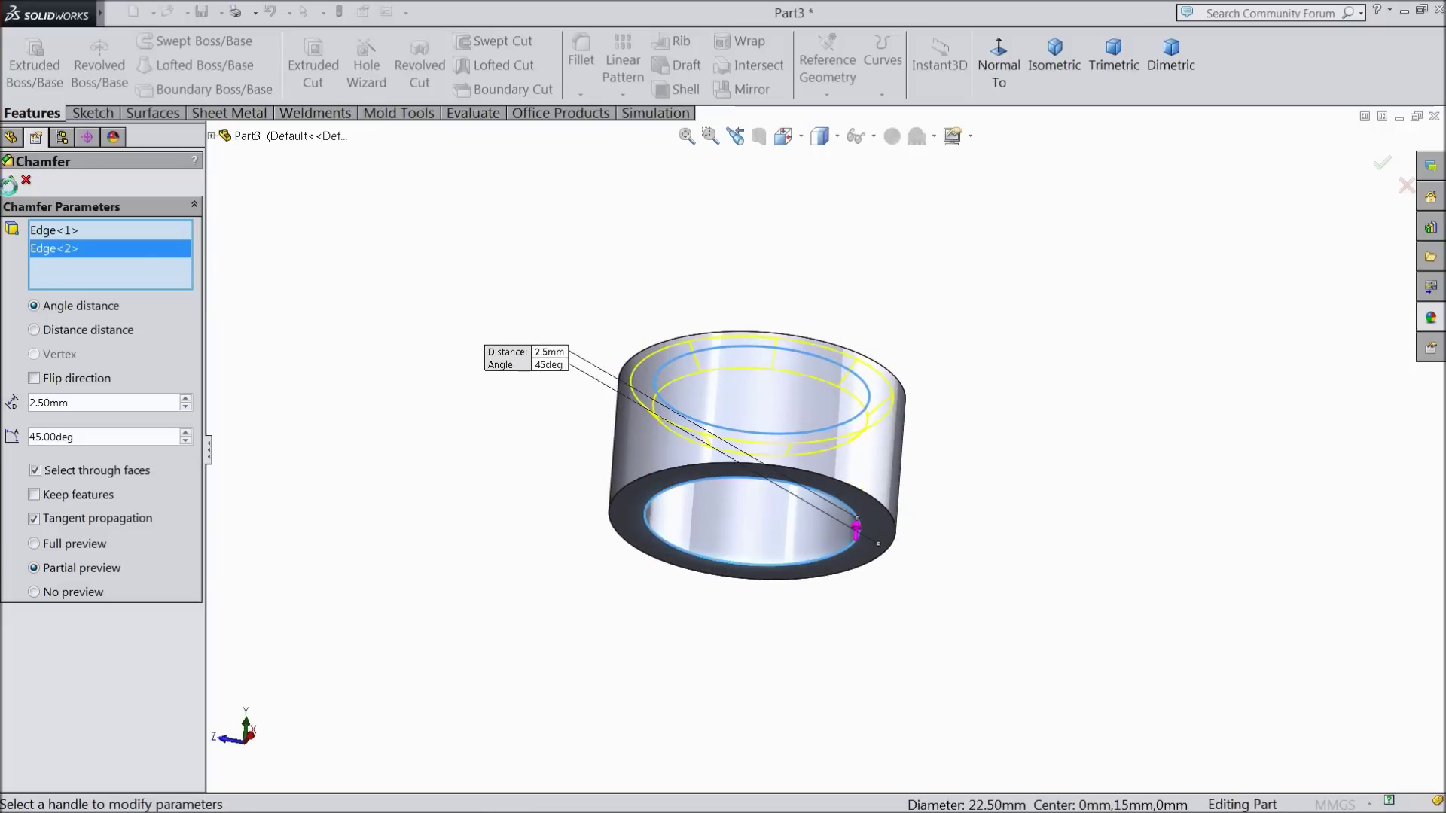
pyautogui.click(7, 180)
# - Insert the part file 3.Movable jaw1 at the origin of the ring part
pyautogui.moveTo(548, 271); pyautogui.dragTo(540, 517, button='middle')
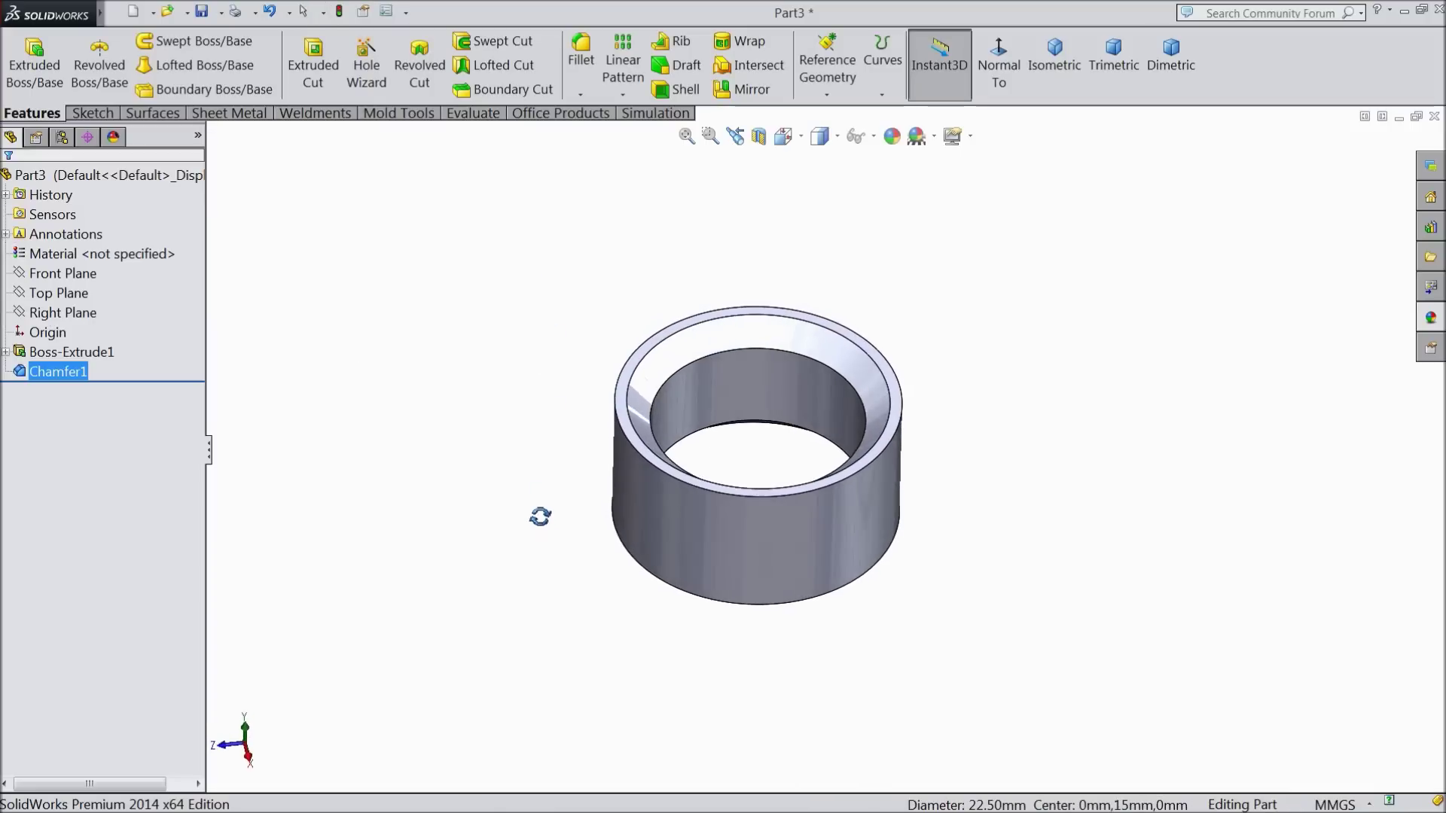
pyautogui.scroll(-2, 979, 444)
pyautogui.scroll(-1, 647, 450)
pyautogui.scroll(2, 648, 450)
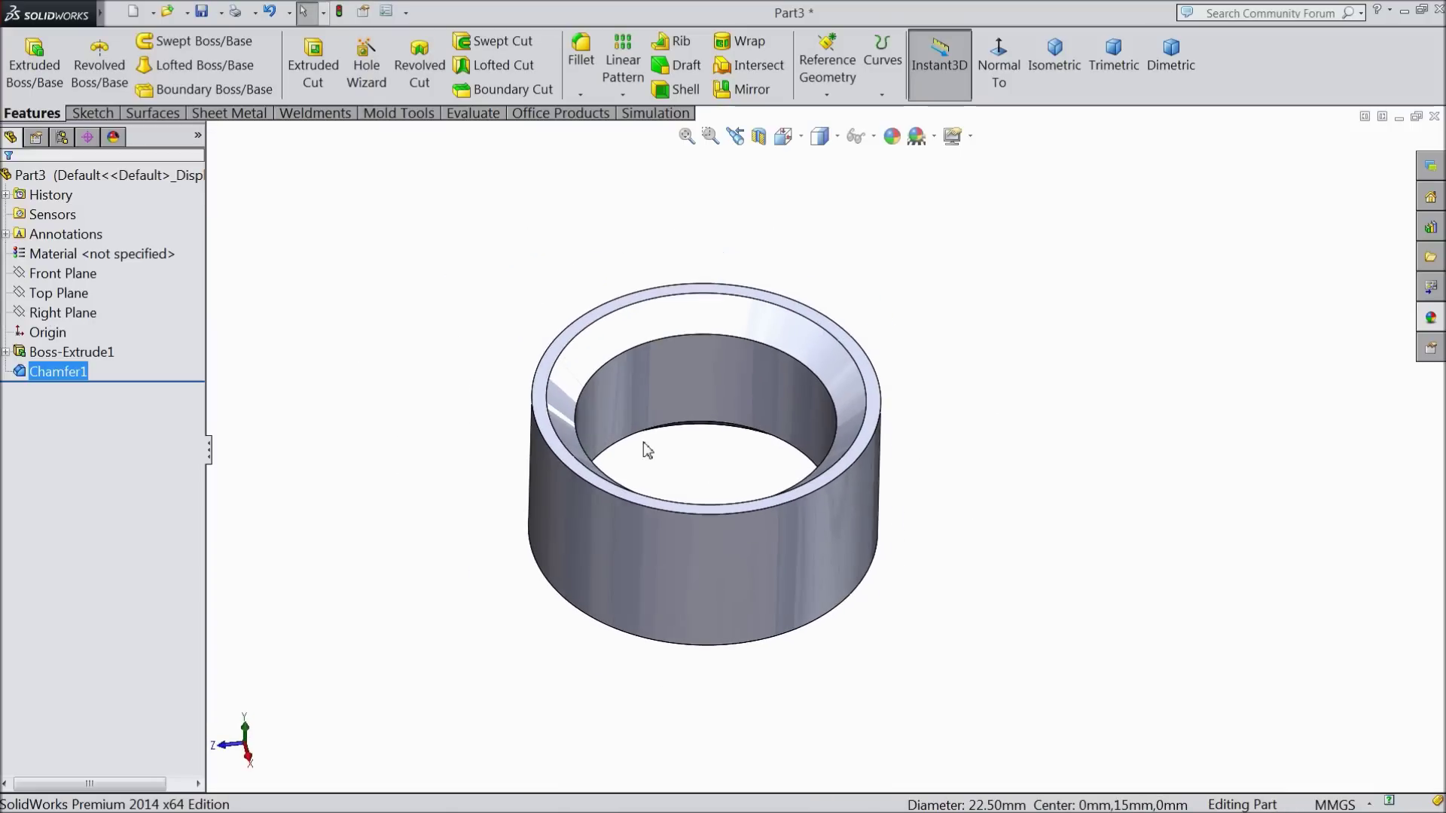
pyautogui.moveTo(104, 20)
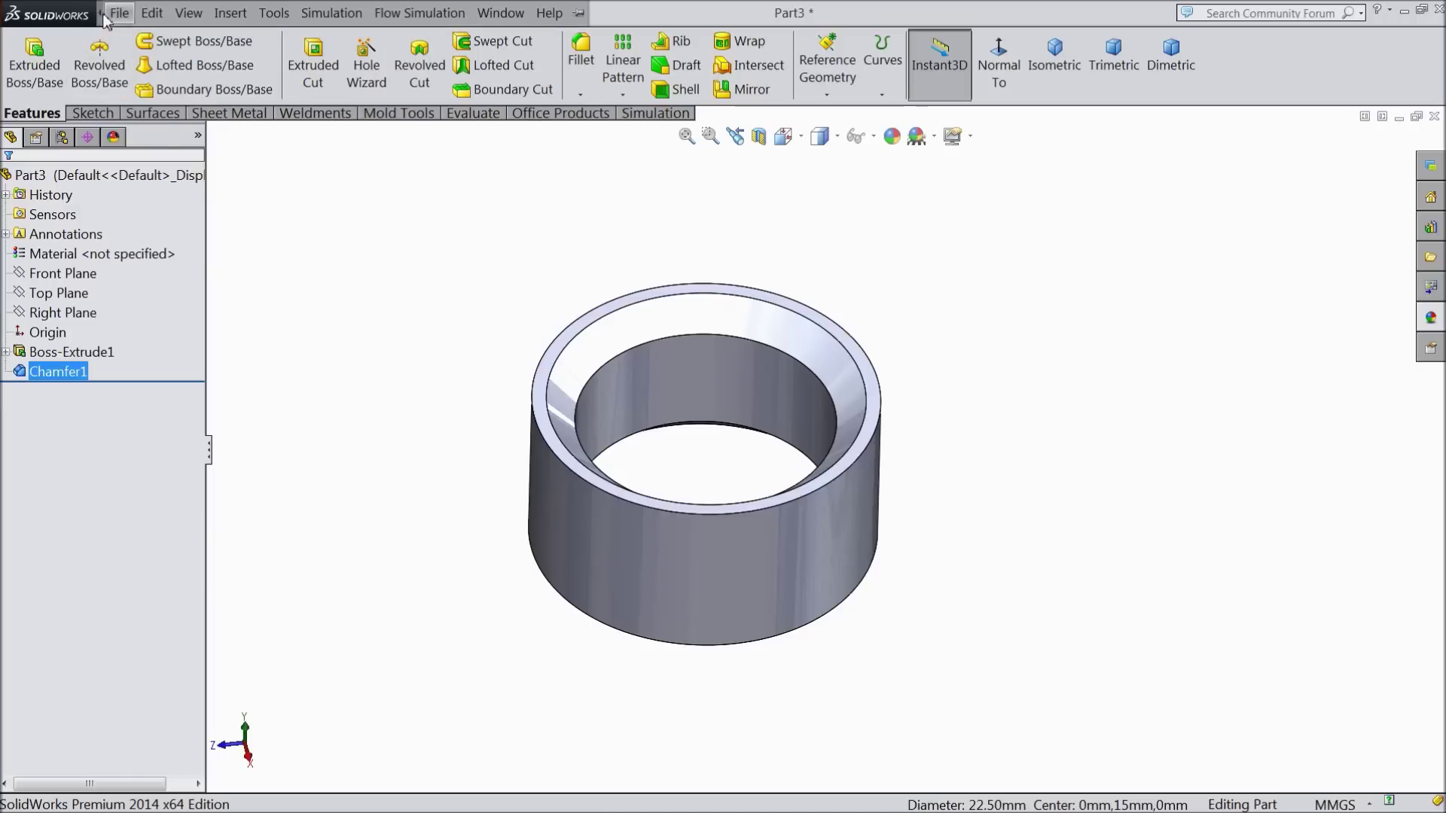
pyautogui.click(188, 12)
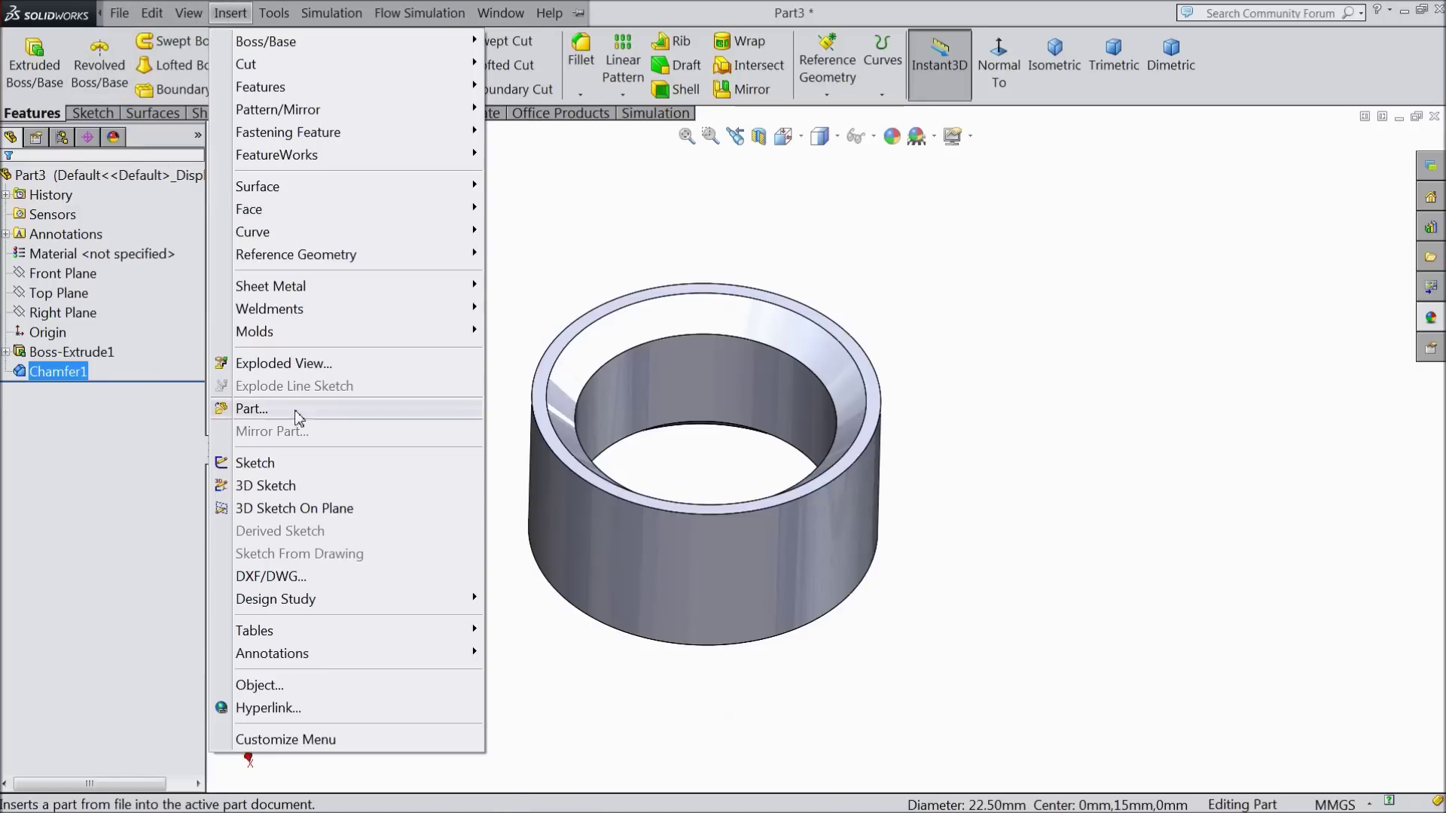
pyautogui.click(252, 411)
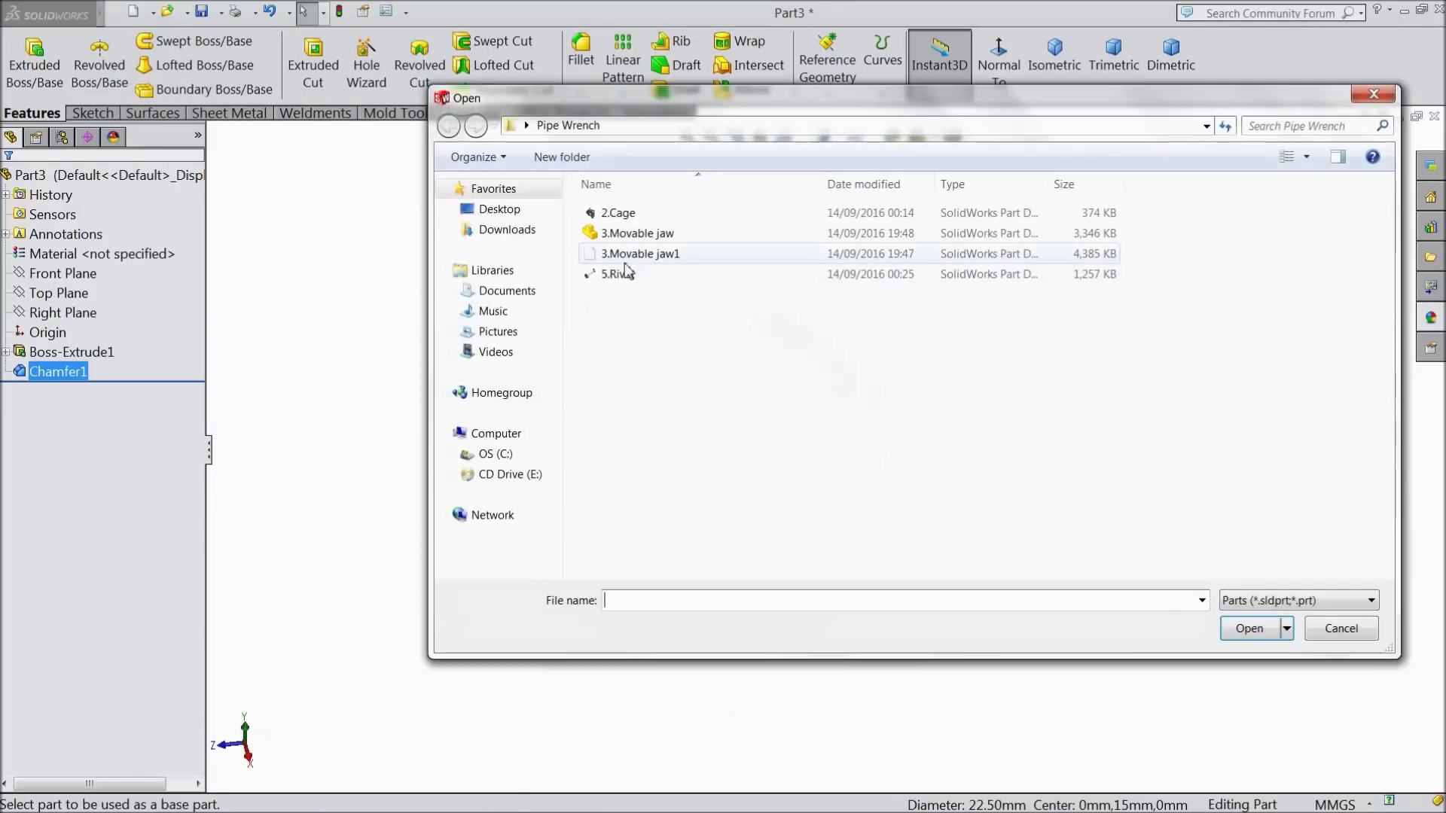
pyautogui.click(646, 260)
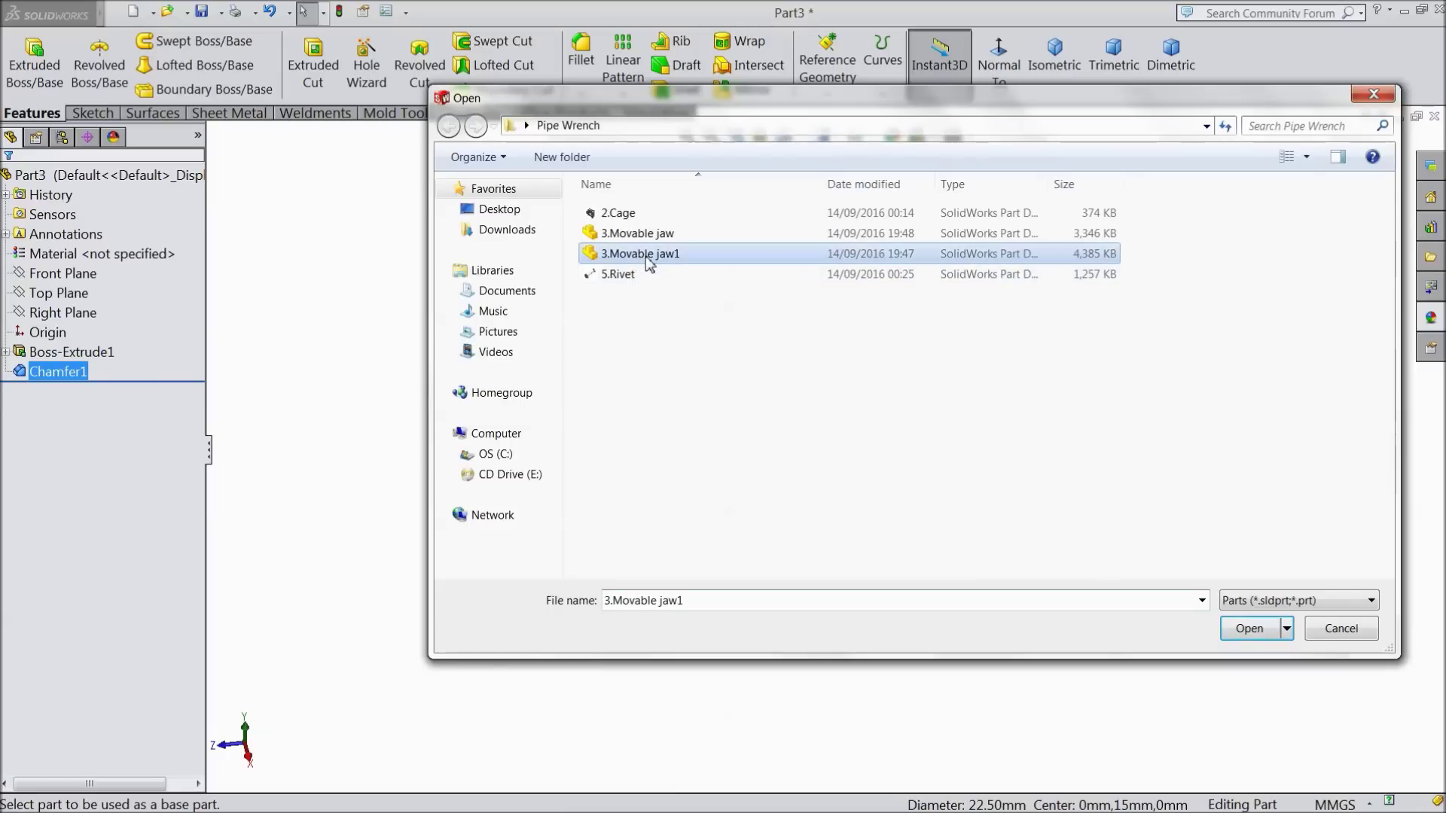
pyautogui.click(1249, 631)
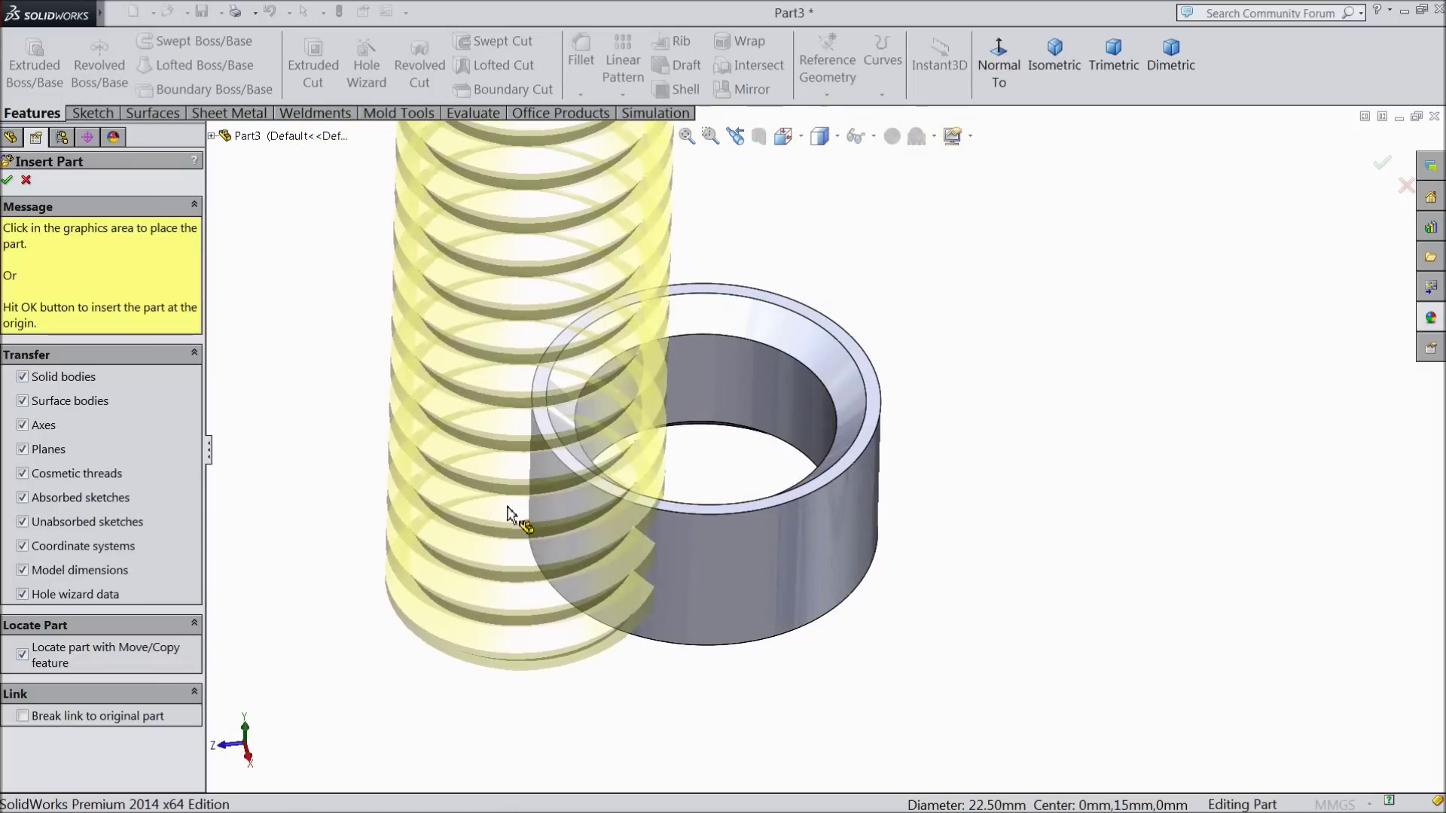
pyautogui.click(8, 181)
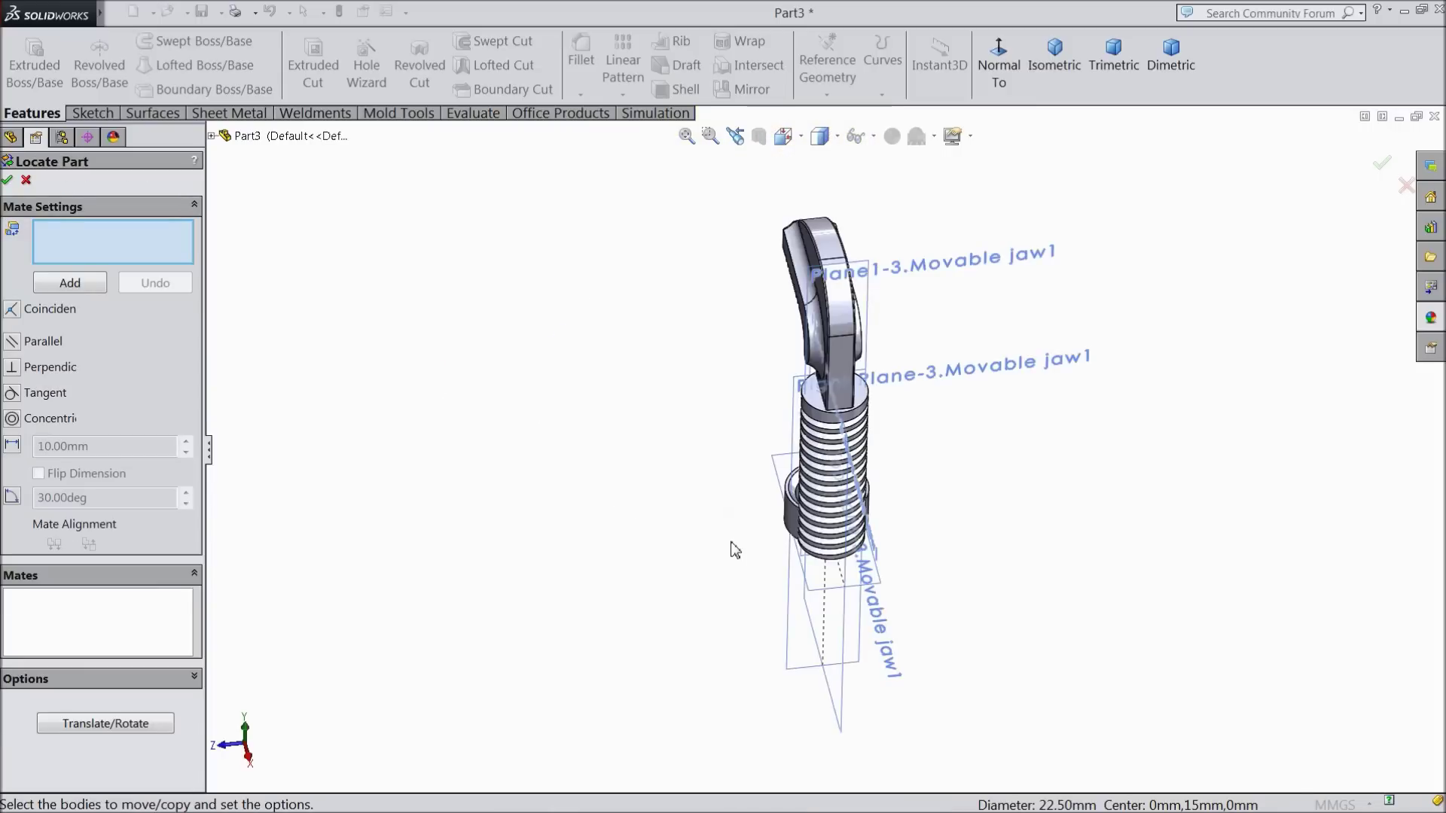
# - Add a concentric mate between the ring's inner cylindrical face and the outer thread face of the movable jaw
pyautogui.moveTo(734, 544); pyautogui.dragTo(816, 509, button='middle')
pyautogui.scroll(-10, 816, 509)
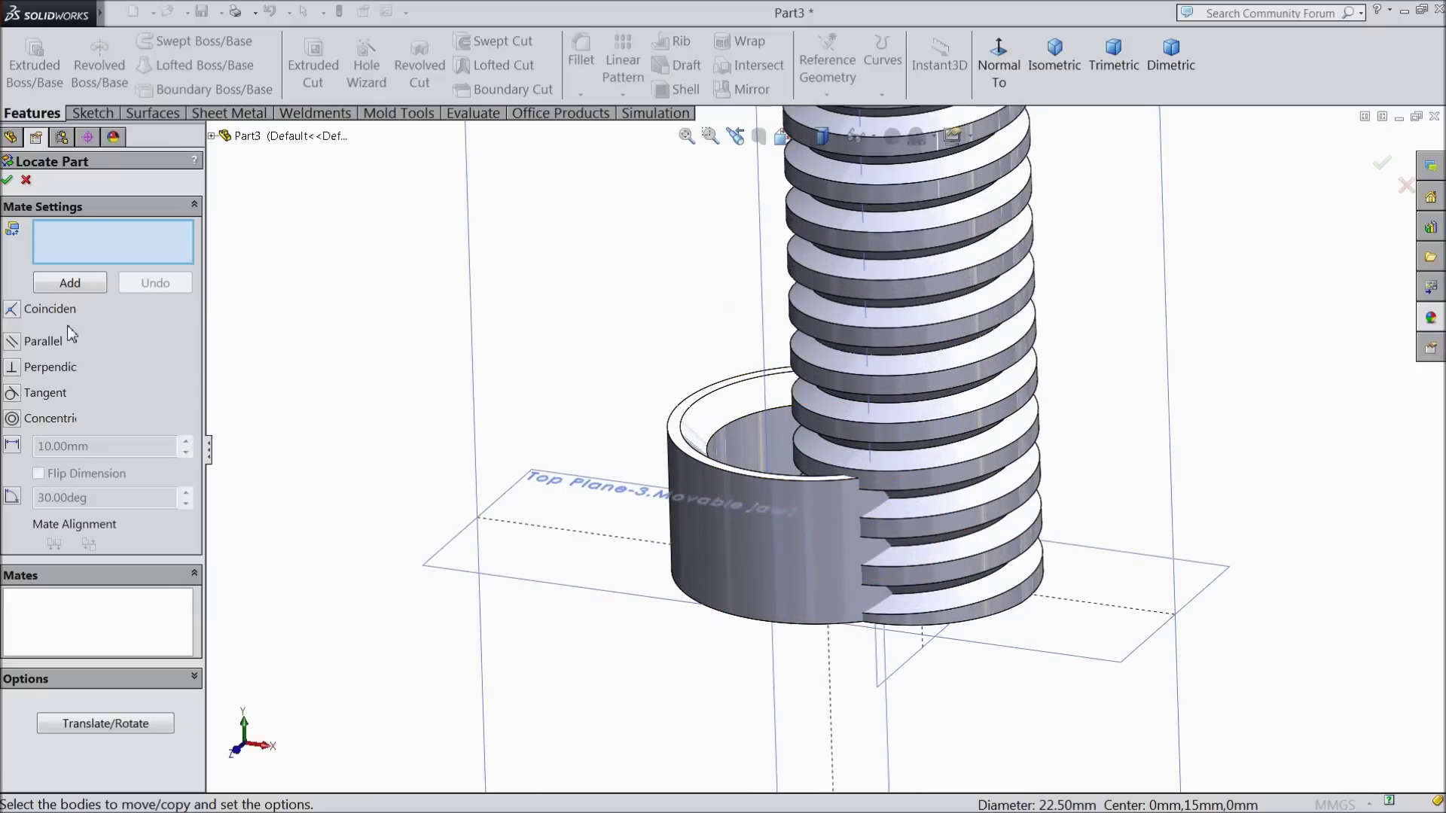
pyautogui.click(722, 436)
pyautogui.scroll(3, 768, 433)
pyautogui.scroll(-5, 838, 316)
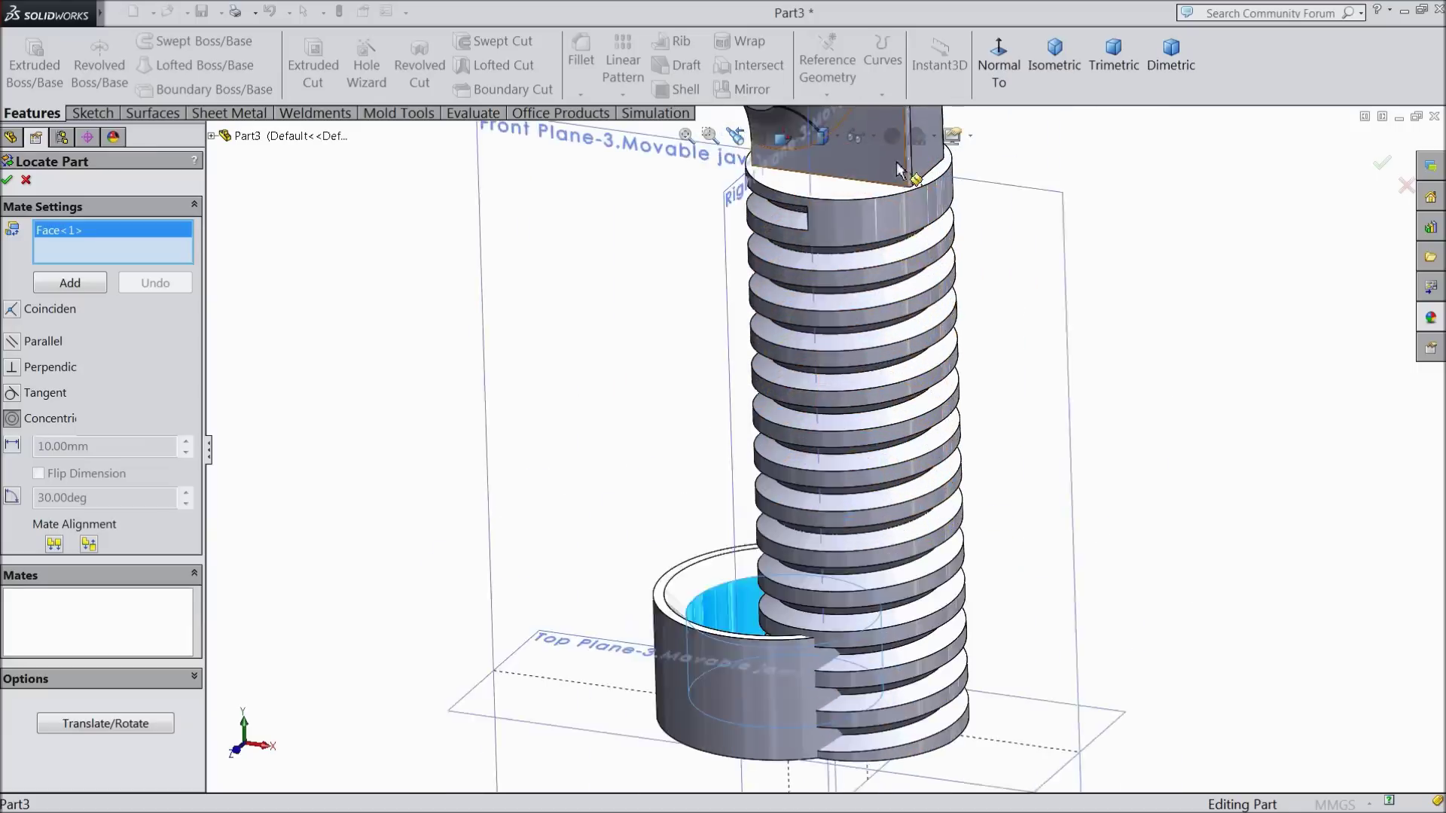
pyautogui.click(847, 261)
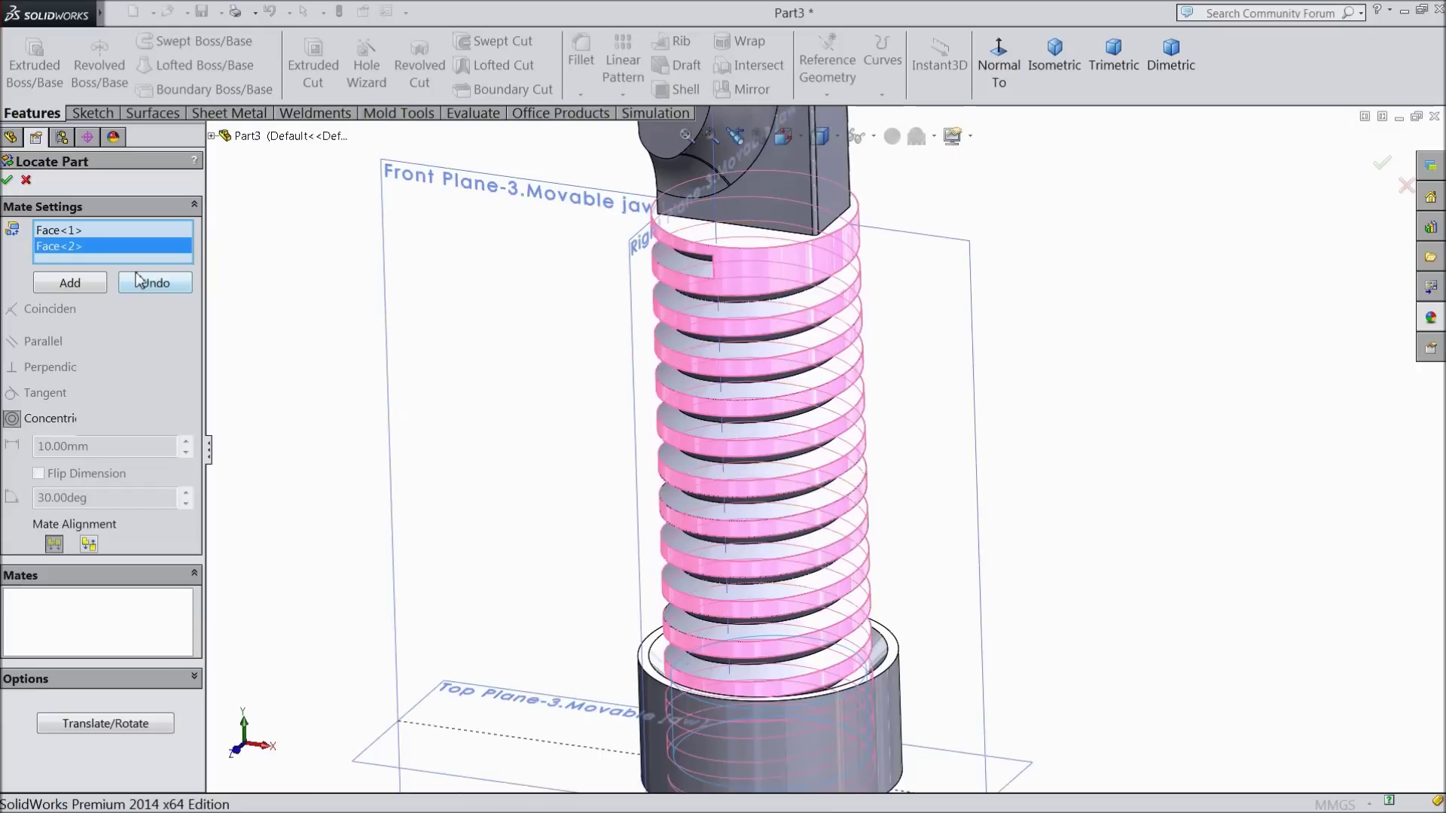
pyautogui.scroll(3, 753, 640)
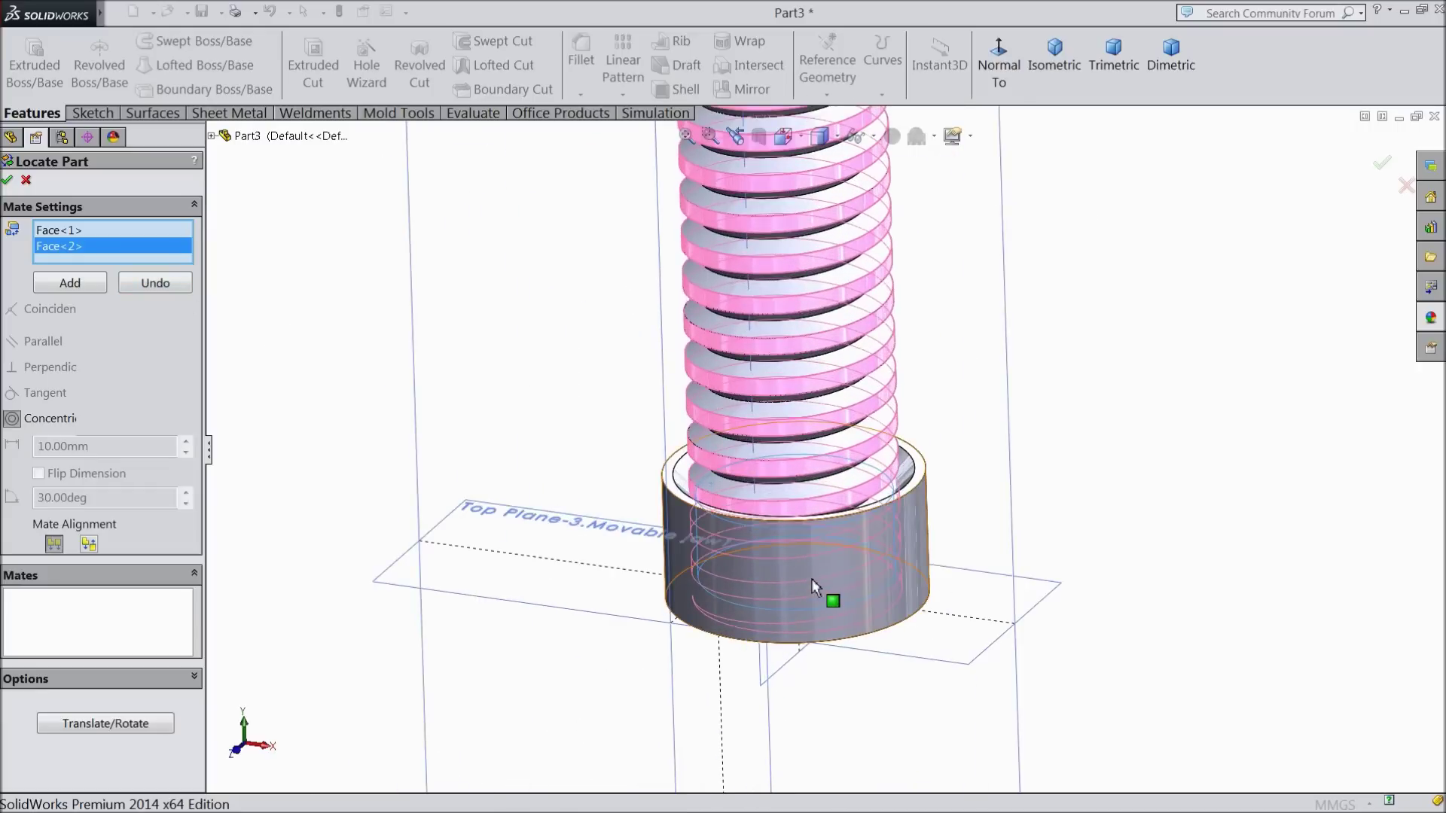
pyautogui.click(70, 283)
pyautogui.scroll(5, 828, 517)
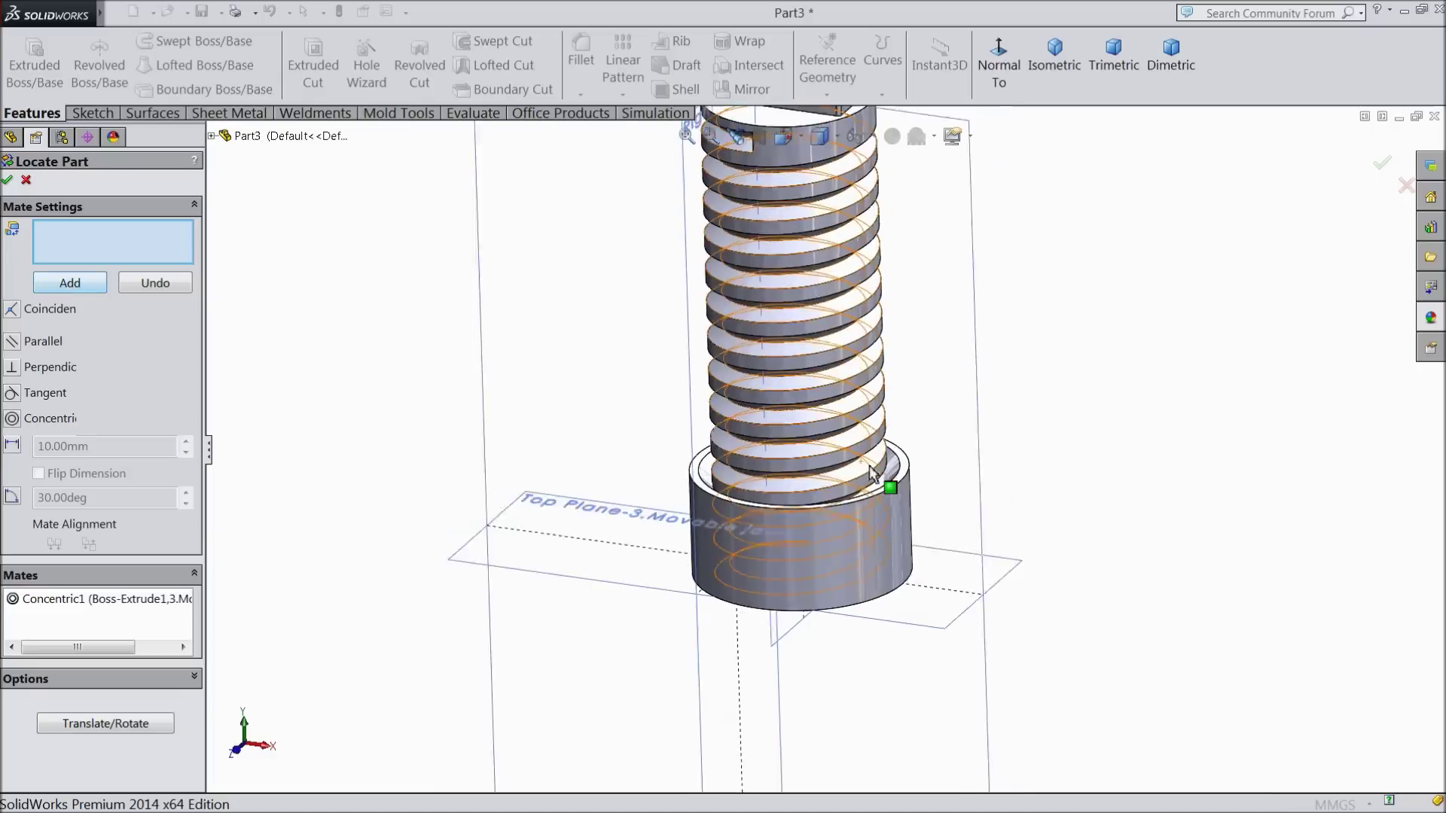
pyautogui.click(804, 518)
pyautogui.moveTo(691, 563); pyautogui.dragTo(676, 529, button='middle')
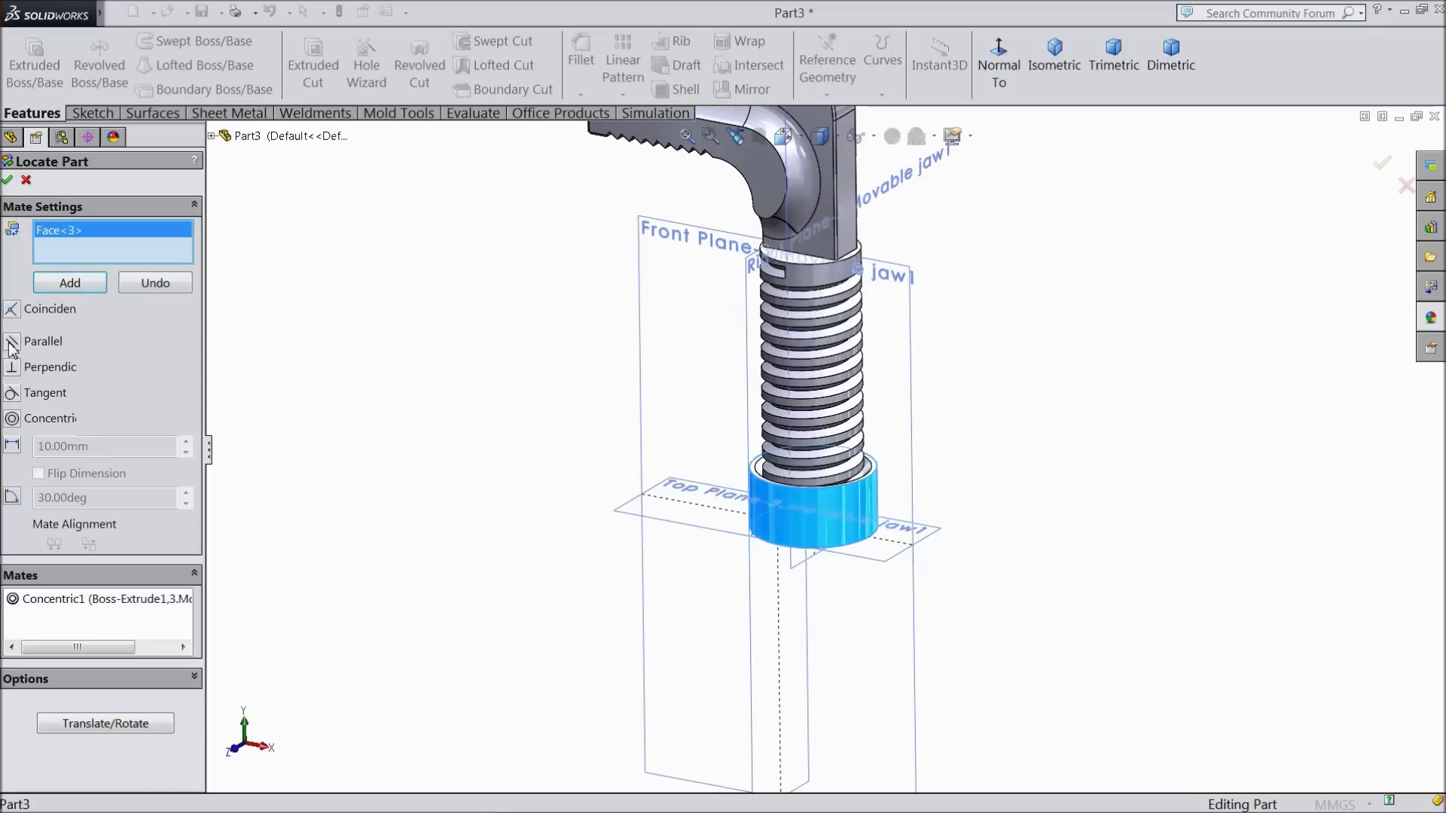
pyautogui.click(12, 312)
pyautogui.rightClick(85, 241)
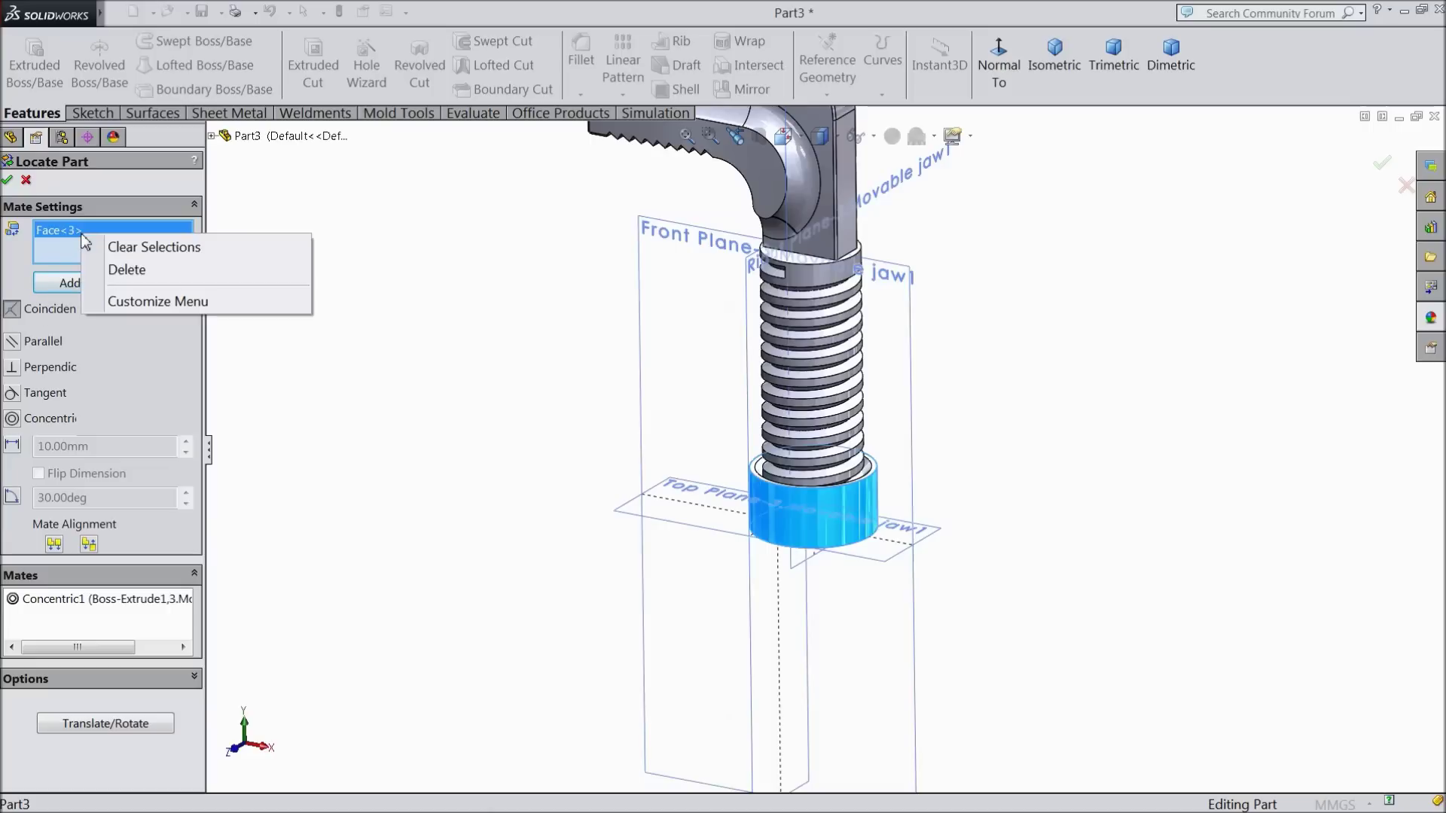
pyautogui.click(197, 249)
# - Locate the jaw with a flipped 20 mm distance mate between the flat shoulder above its thread and the ring's top face
pyautogui.scroll(-3, 832, 343)
pyautogui.scroll(-2, 832, 342)
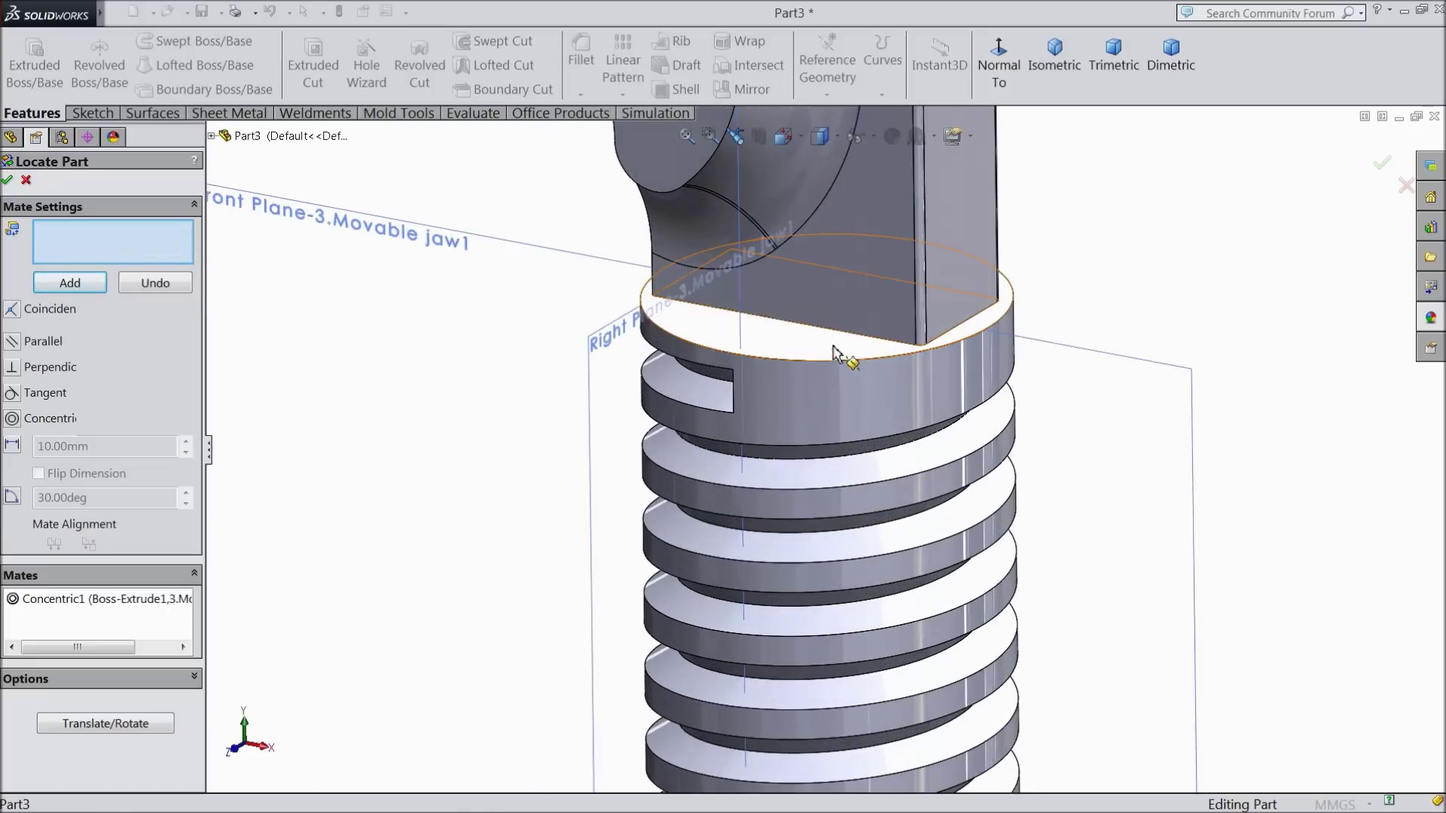
pyautogui.click(783, 353)
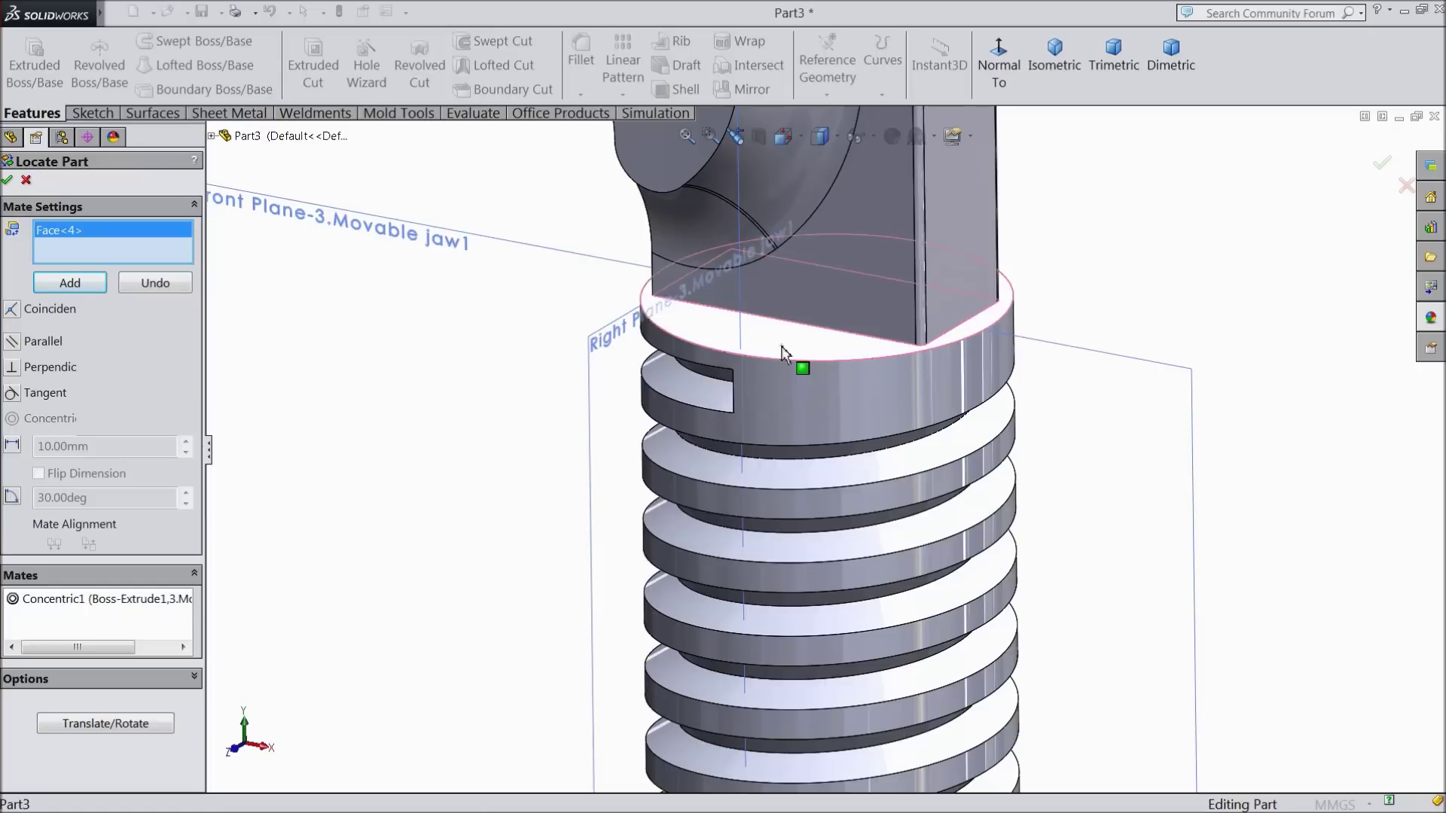
pyautogui.scroll(4, 749, 407)
pyautogui.scroll(-3, 789, 689)
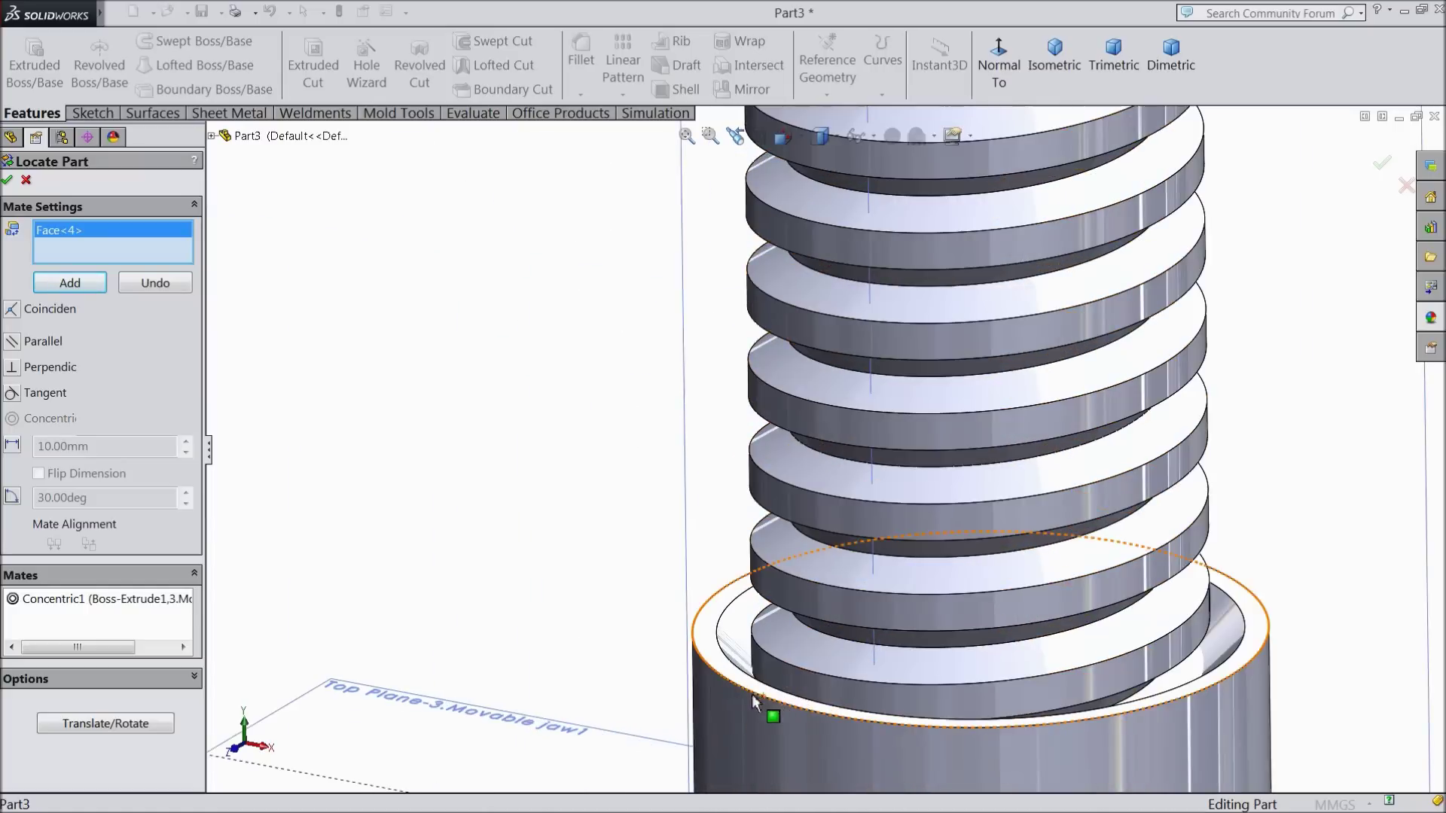
pyautogui.click(715, 655)
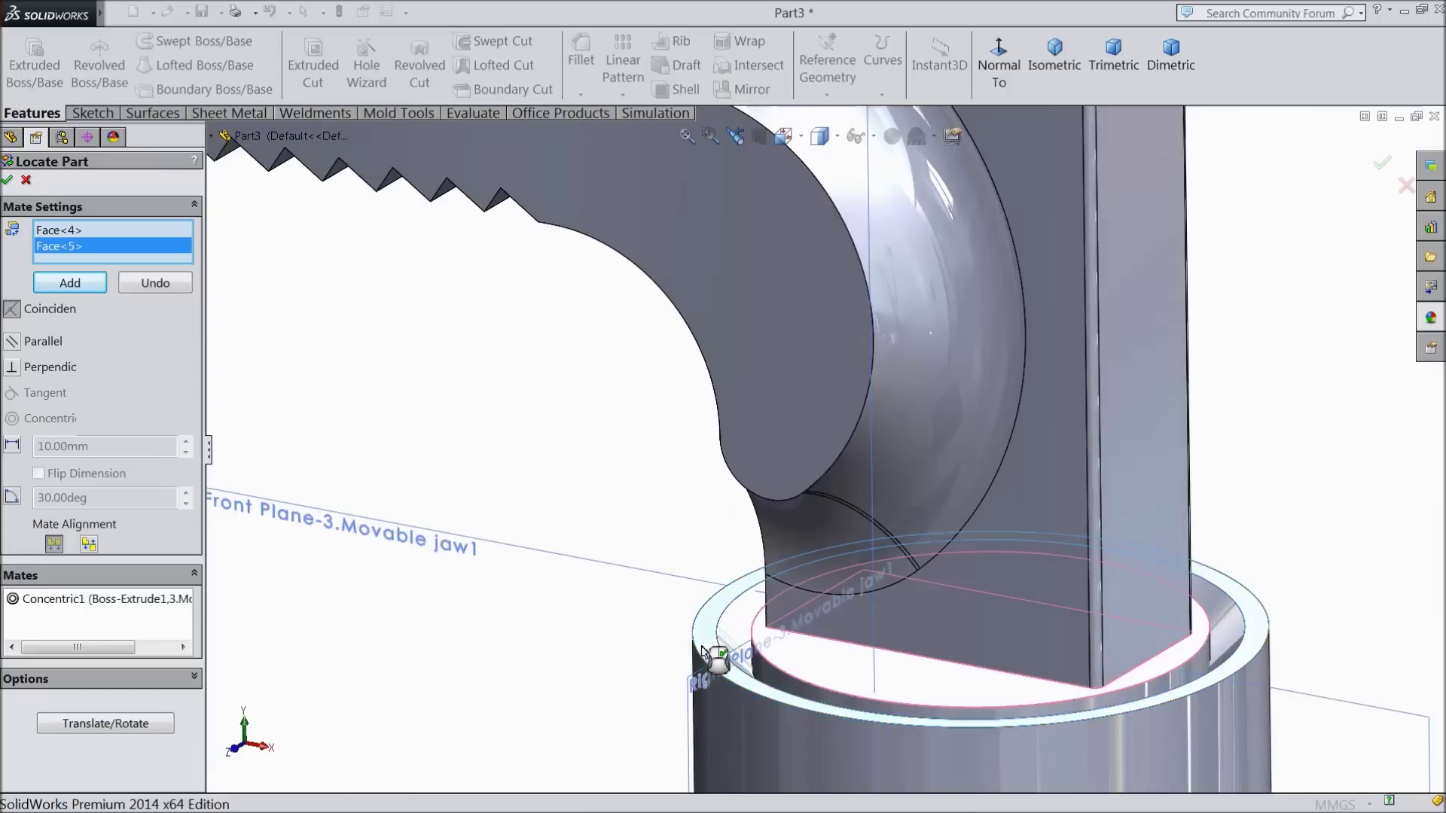
pyautogui.scroll(3, 666, 619)
pyautogui.scroll(1, 665, 623)
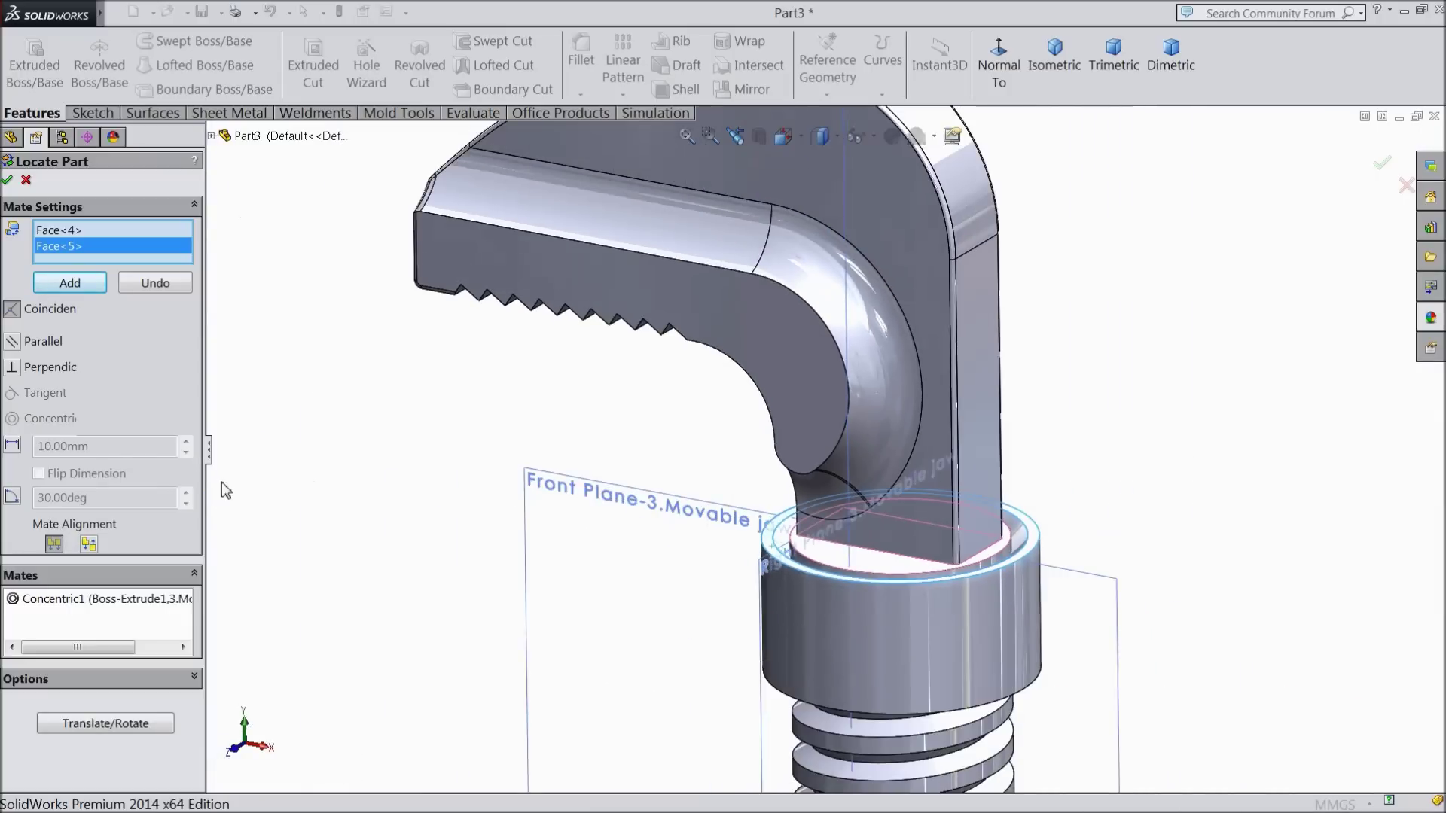
pyautogui.click(15, 447)
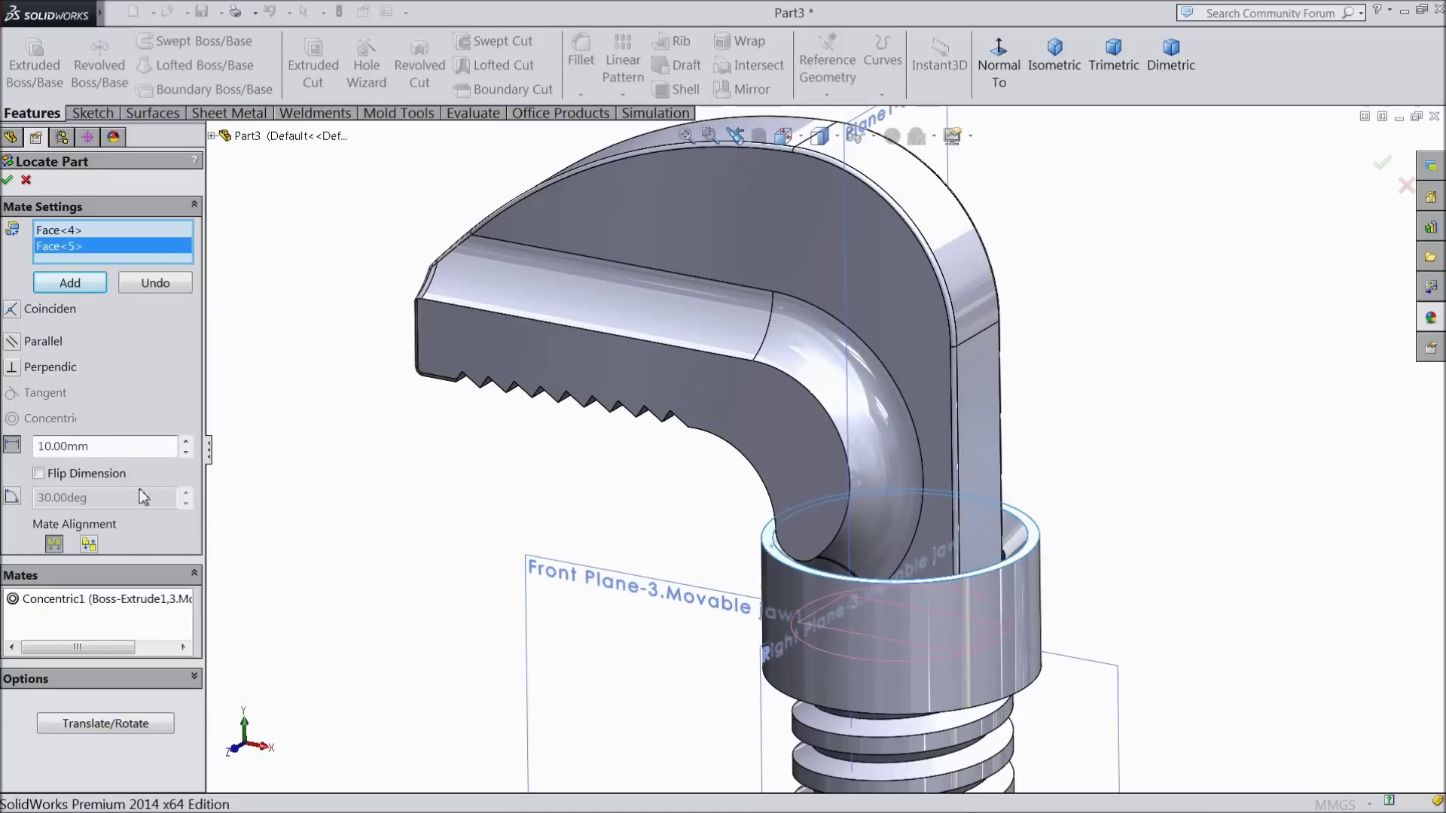
pyautogui.click(37, 475)
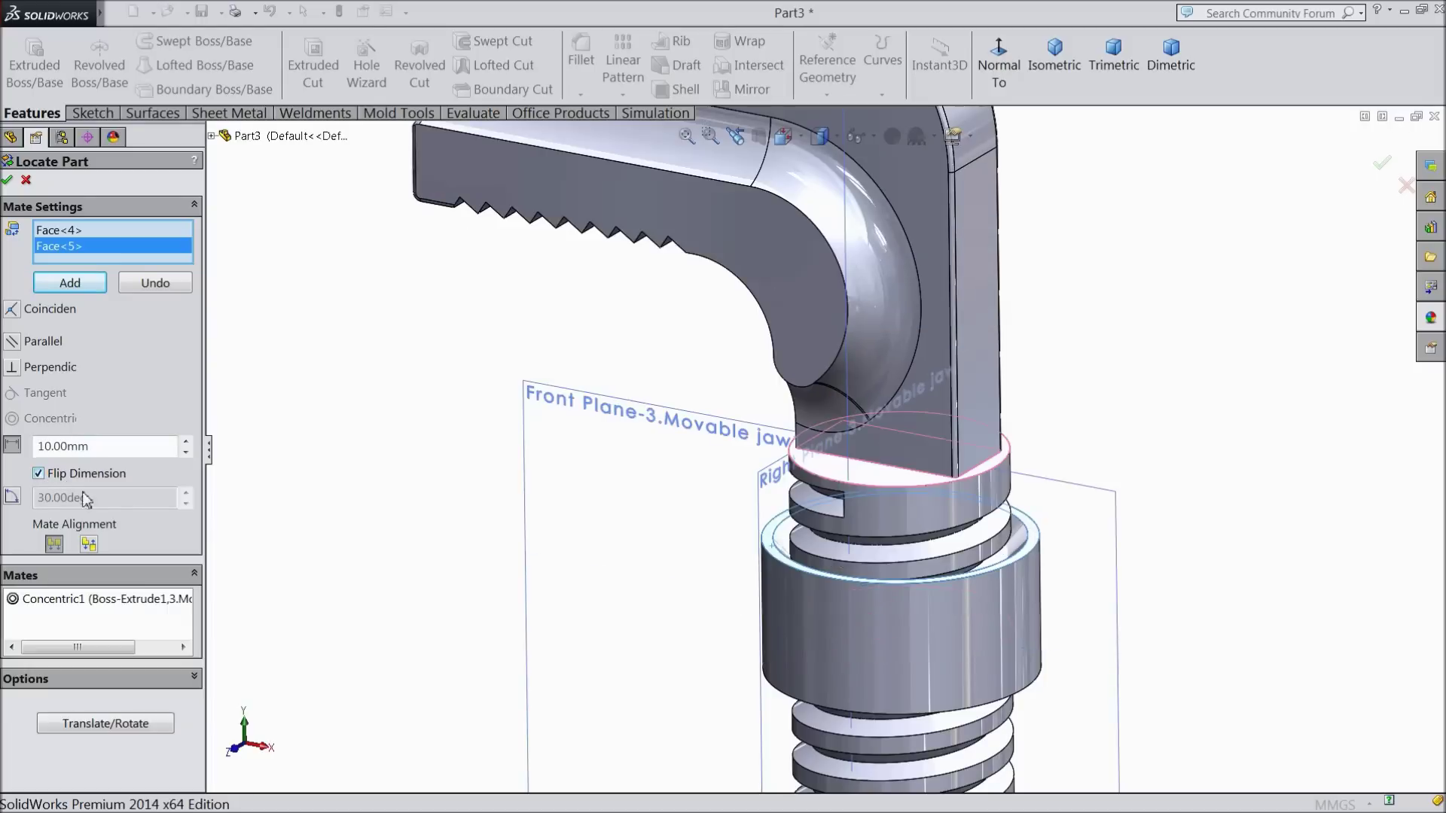
pyautogui.scroll(2, 520, 599)
pyautogui.scroll(-4, 911, 640)
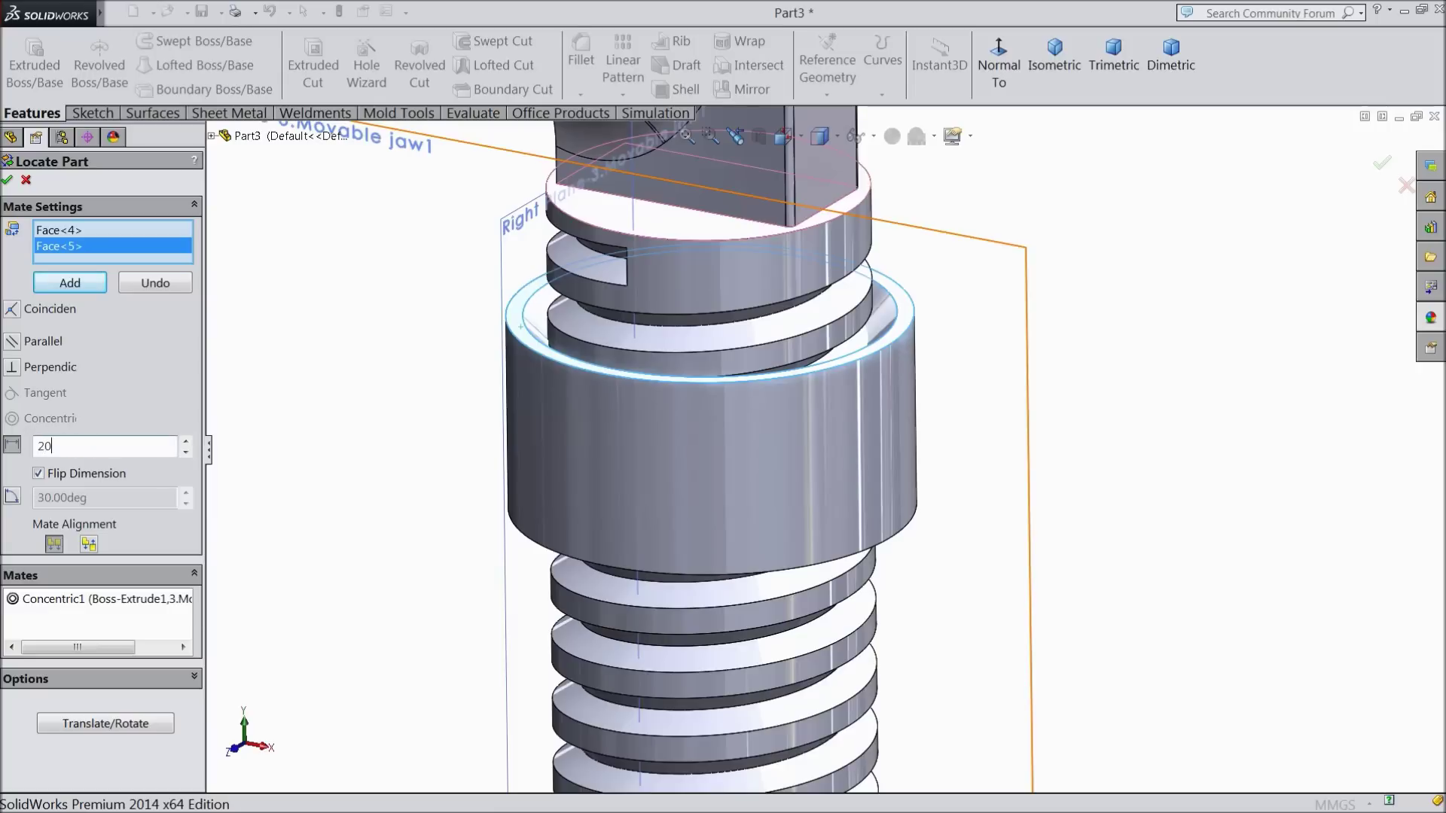
pyautogui.press('Return')
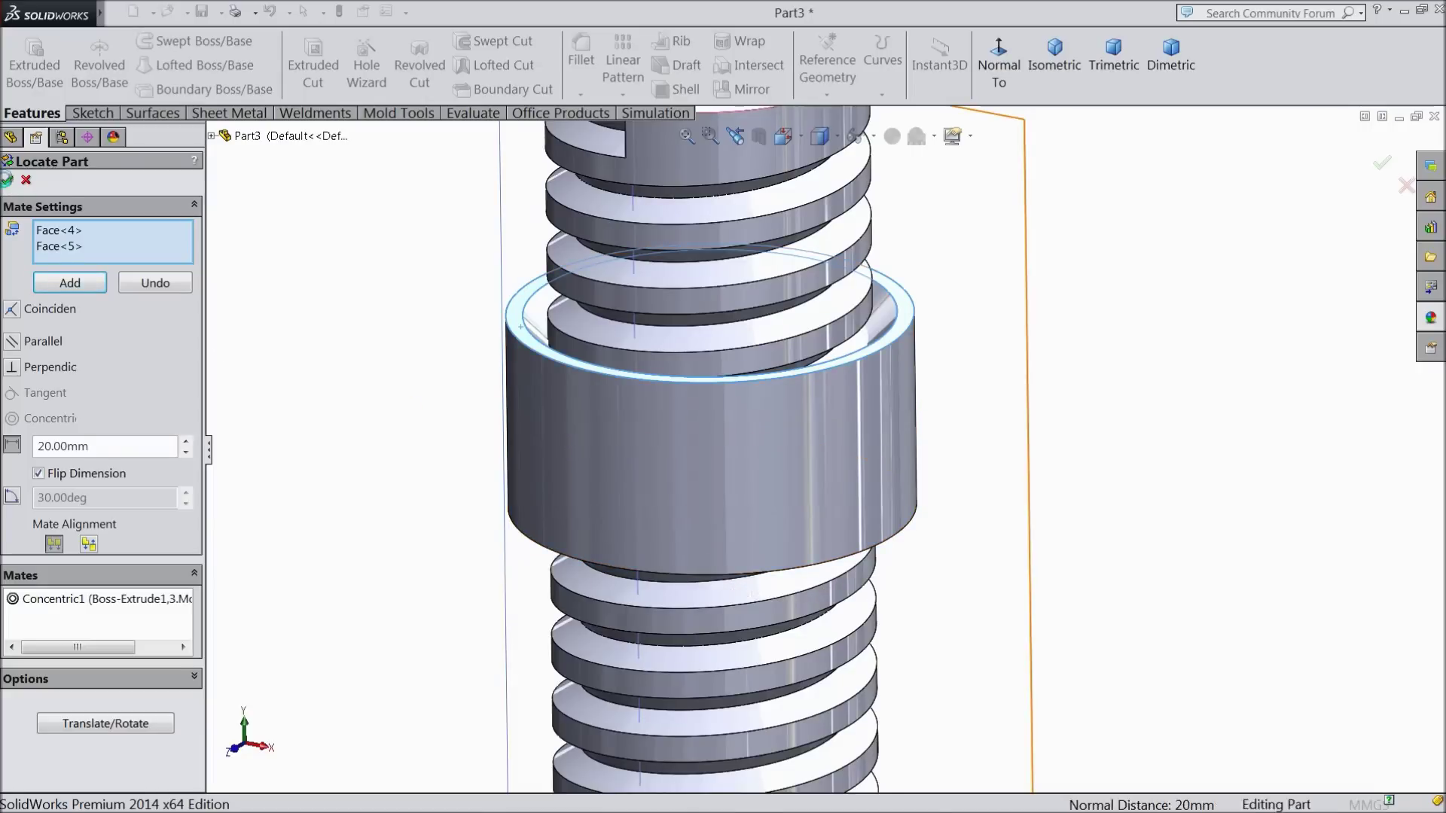
pyautogui.click(7, 181)
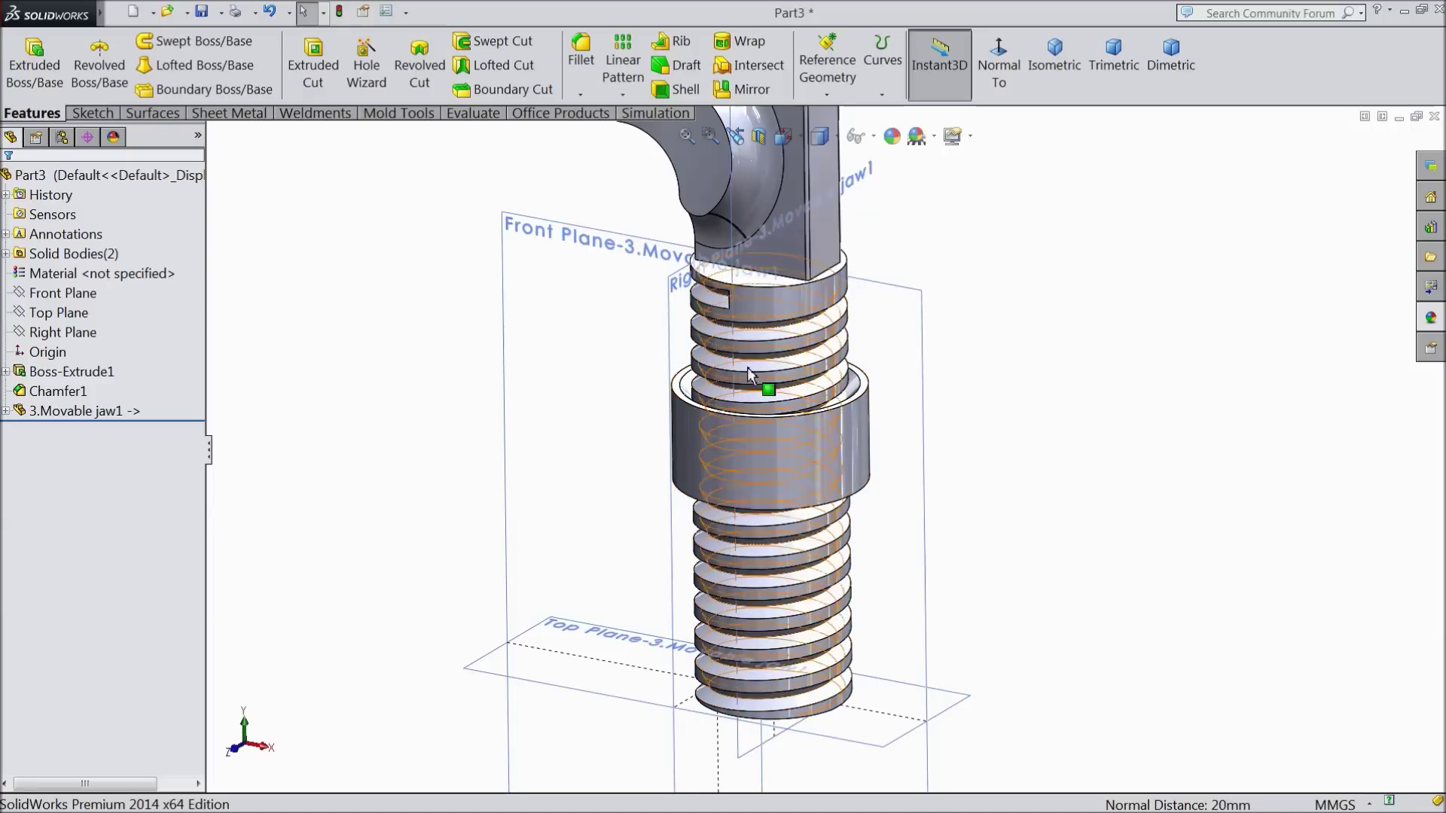
# - Subtract the movable jaw body from the chamfered ring body with the Combine feature
pyautogui.moveTo(101, 13)
pyautogui.click(188, 12)
pyautogui.moveTo(233, 14)
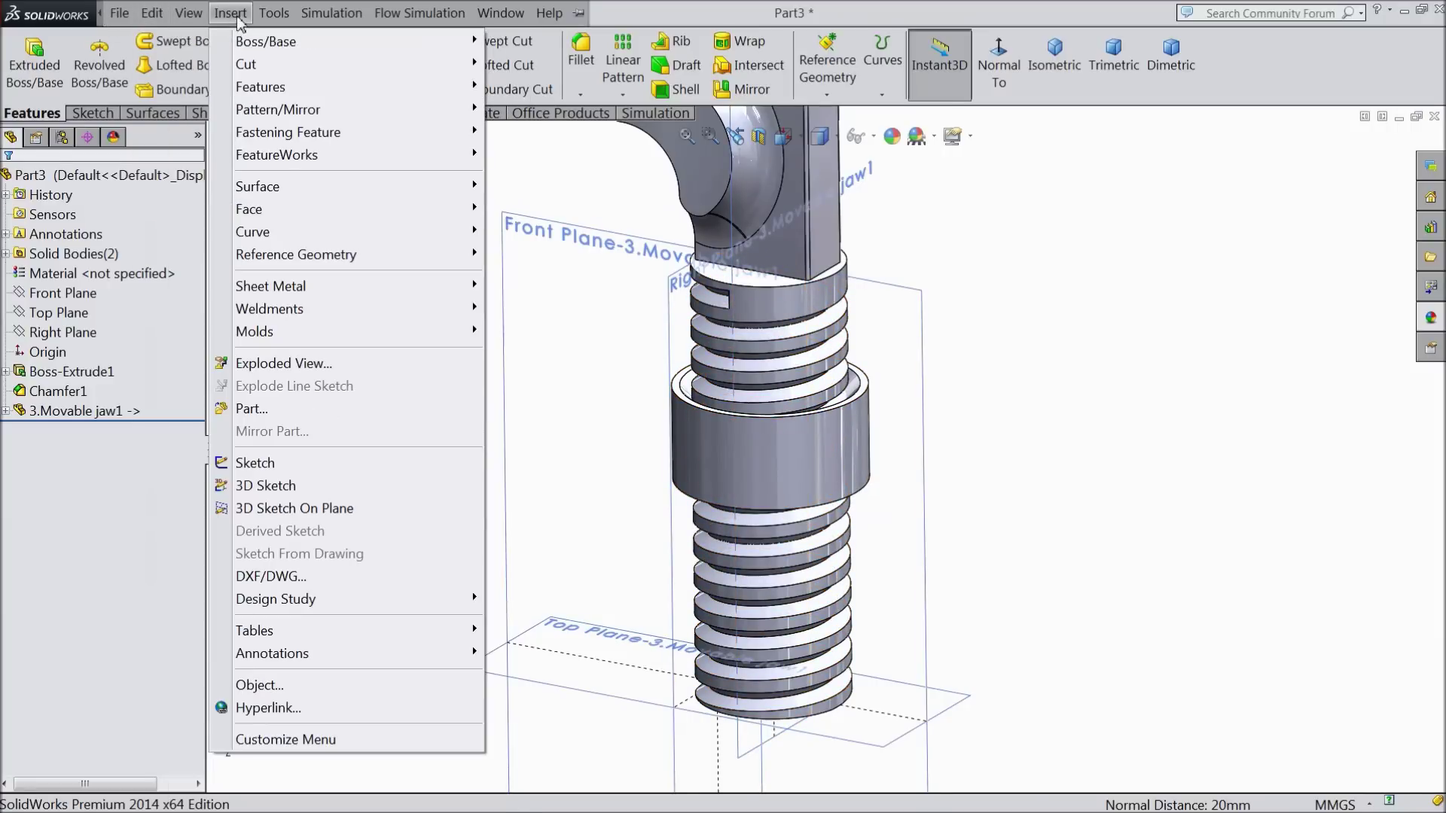
pyautogui.moveTo(282, 90)
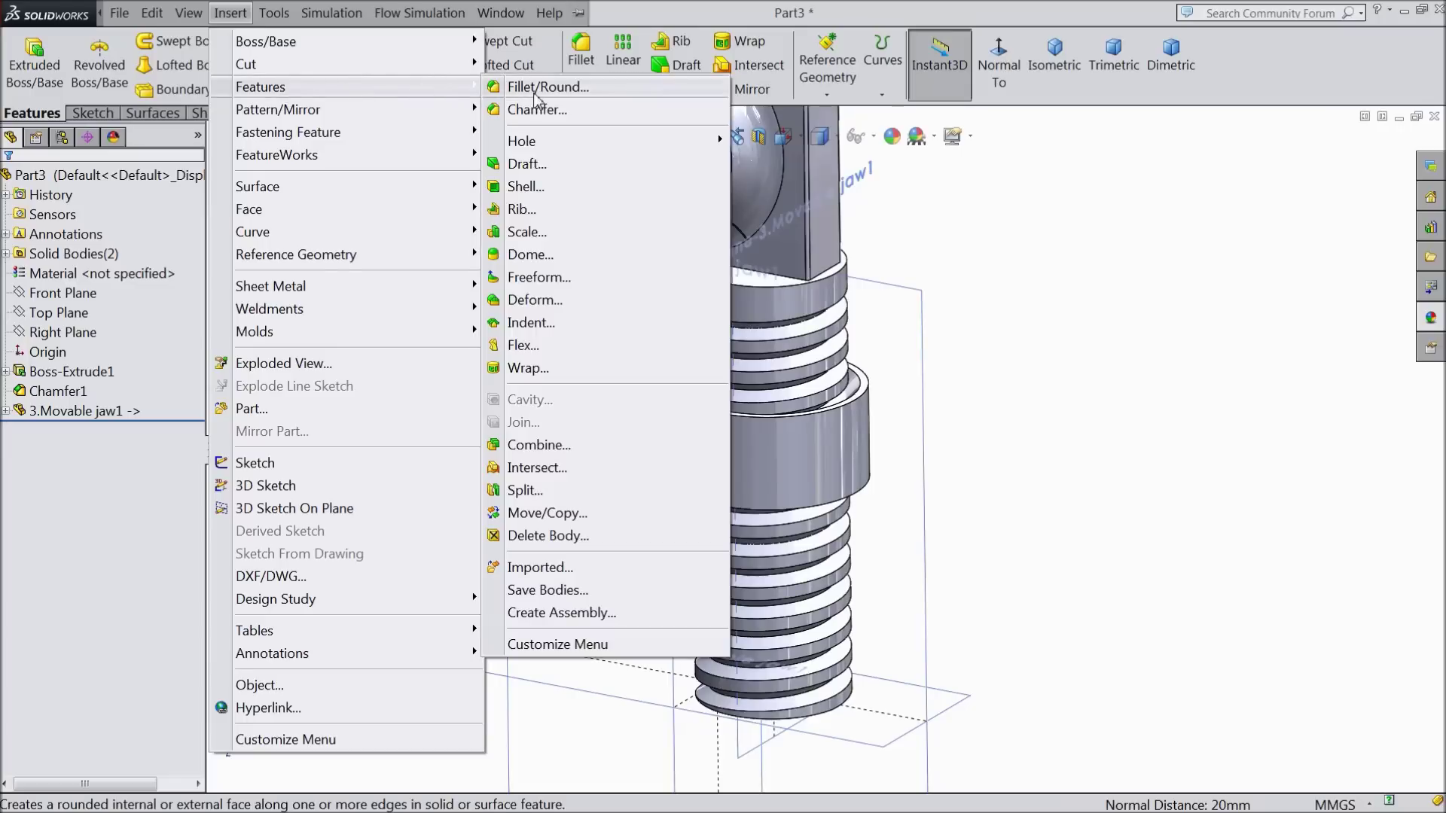
pyautogui.click(539, 445)
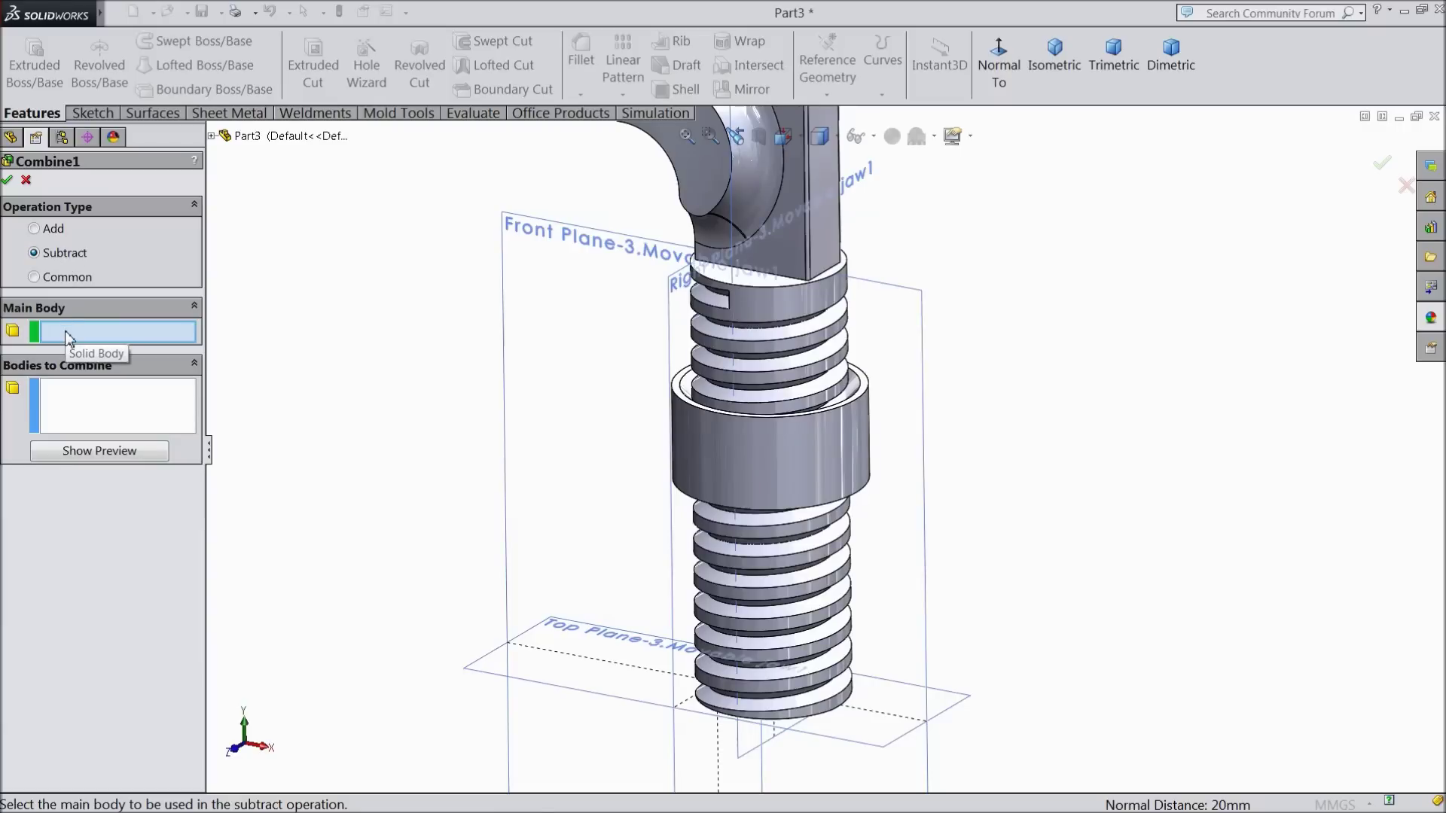
pyautogui.click(743, 460)
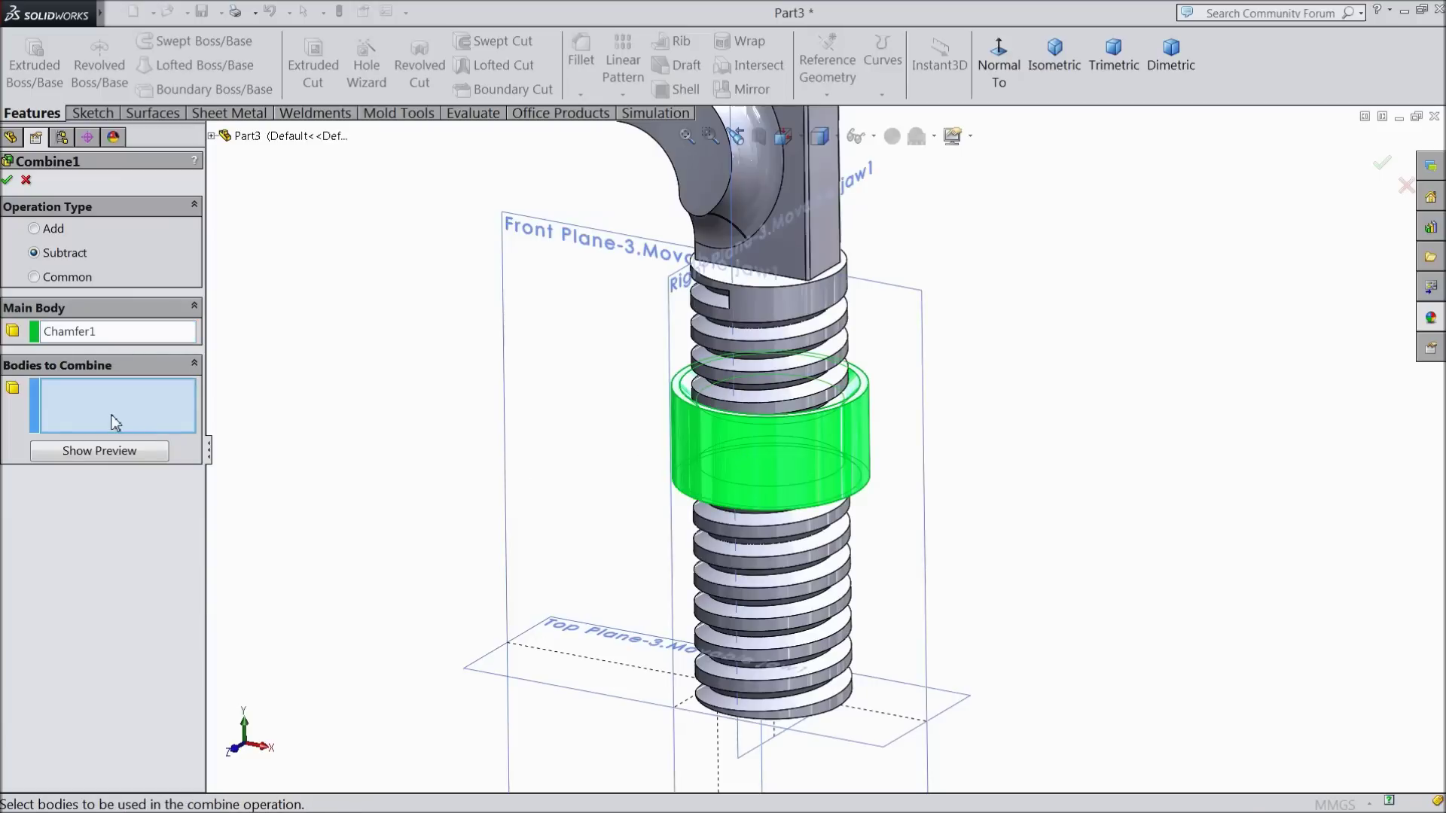
pyautogui.click(797, 260)
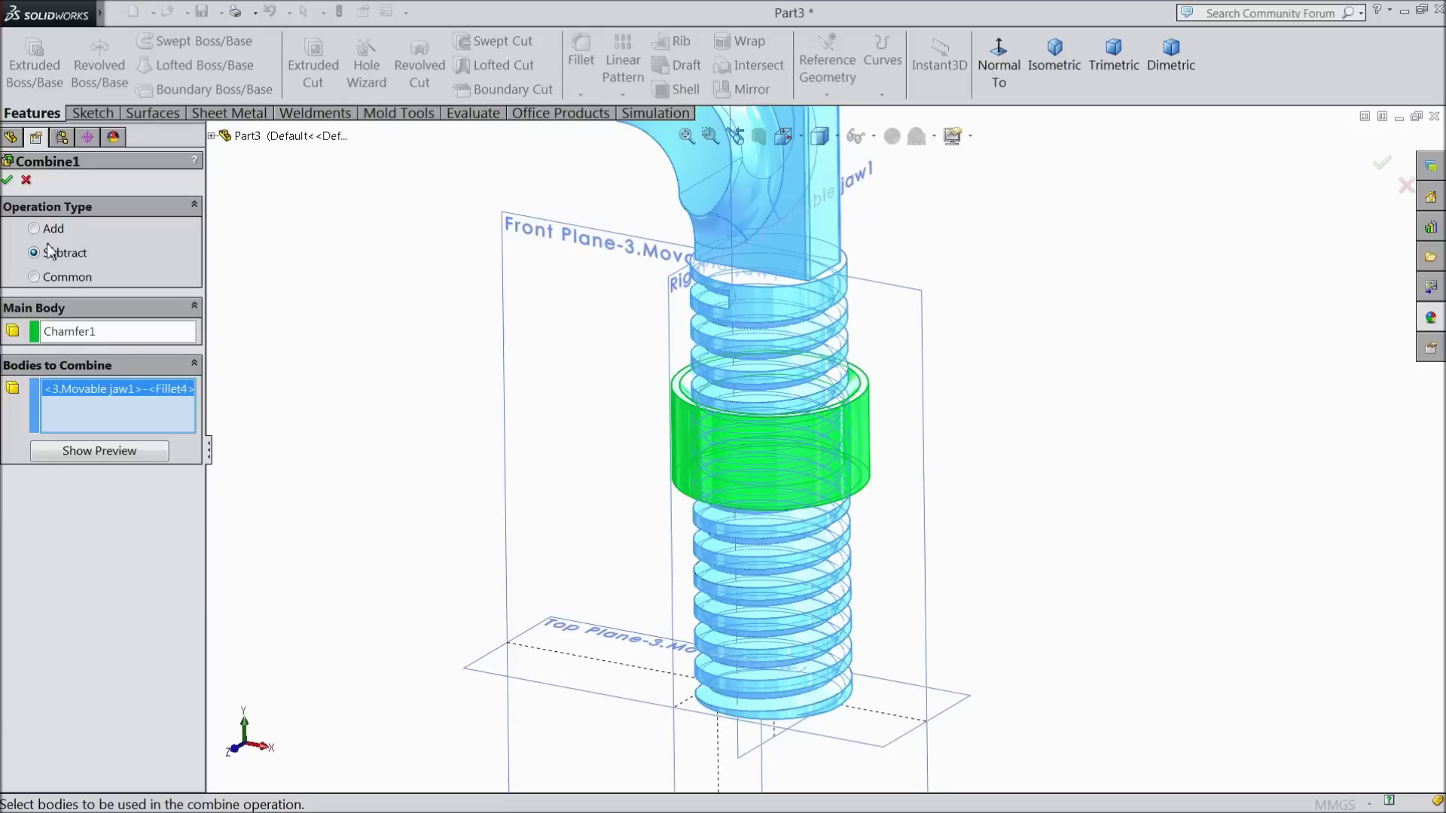
pyautogui.click(7, 181)
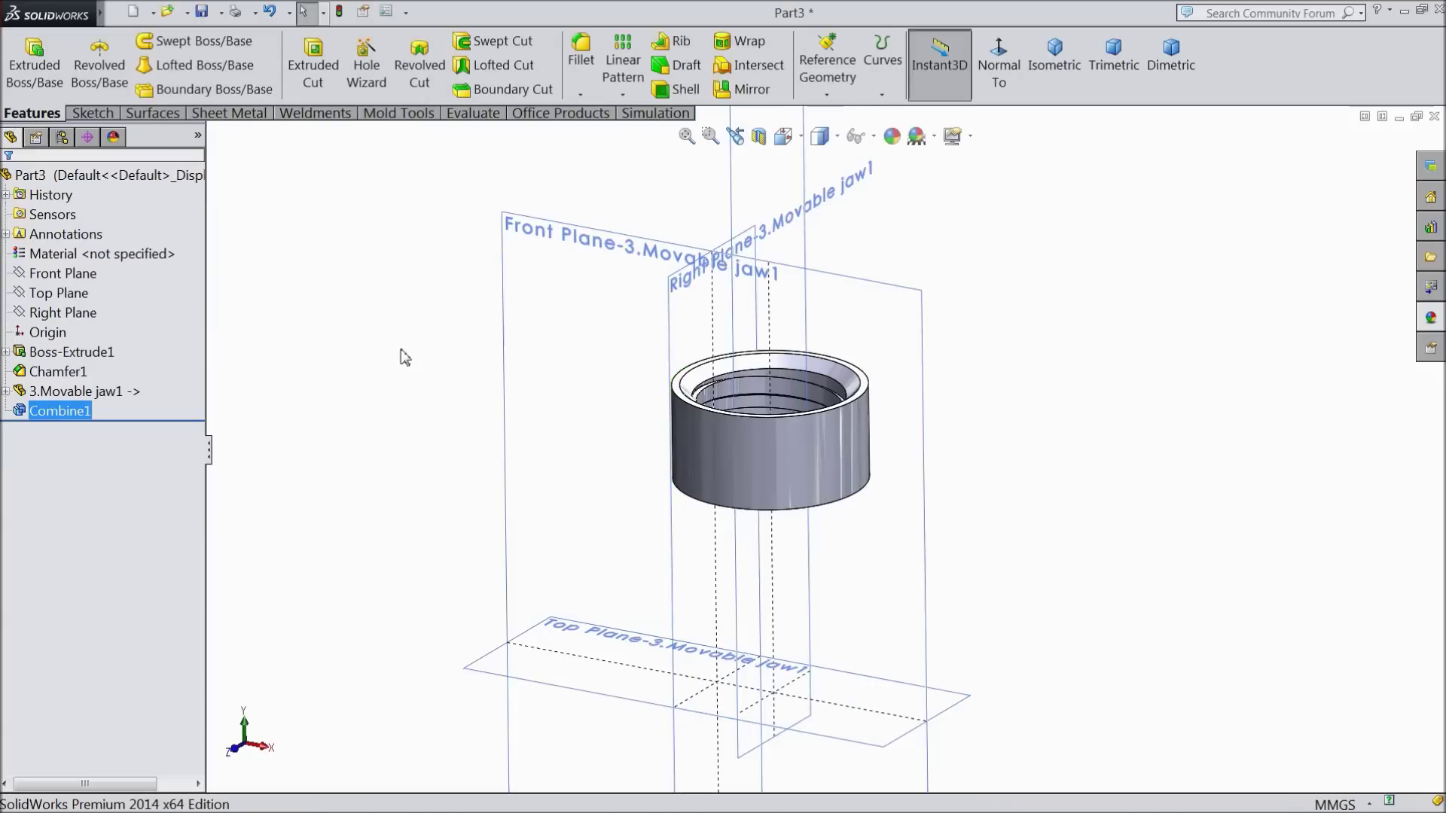
# - Hide the movable jaw's front, right and top reference planes and its remaining vertical plane
pyautogui.click(603, 307)
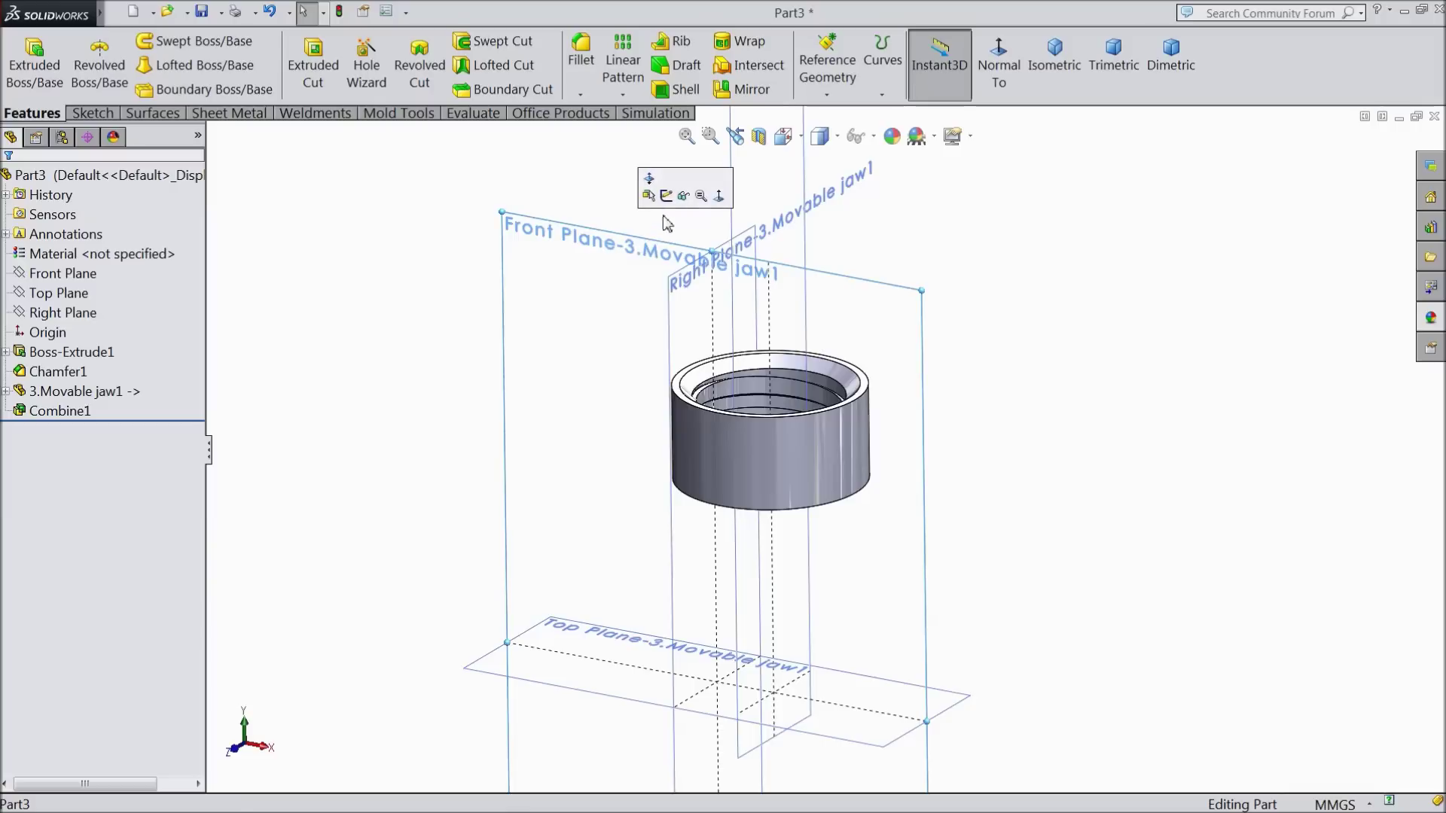
pyautogui.click(684, 198)
pyautogui.click(746, 239)
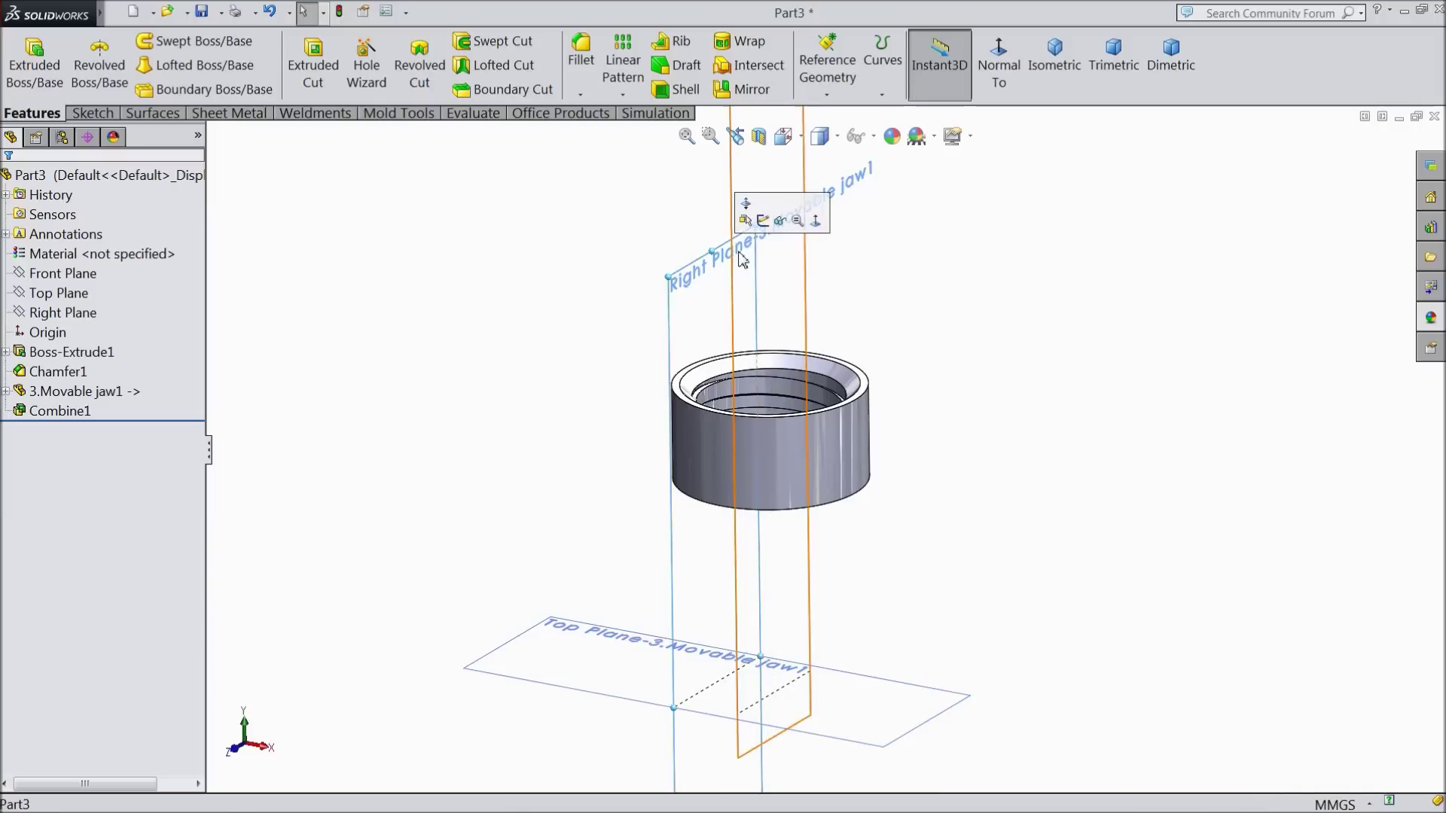
pyautogui.click(783, 224)
pyautogui.click(760, 233)
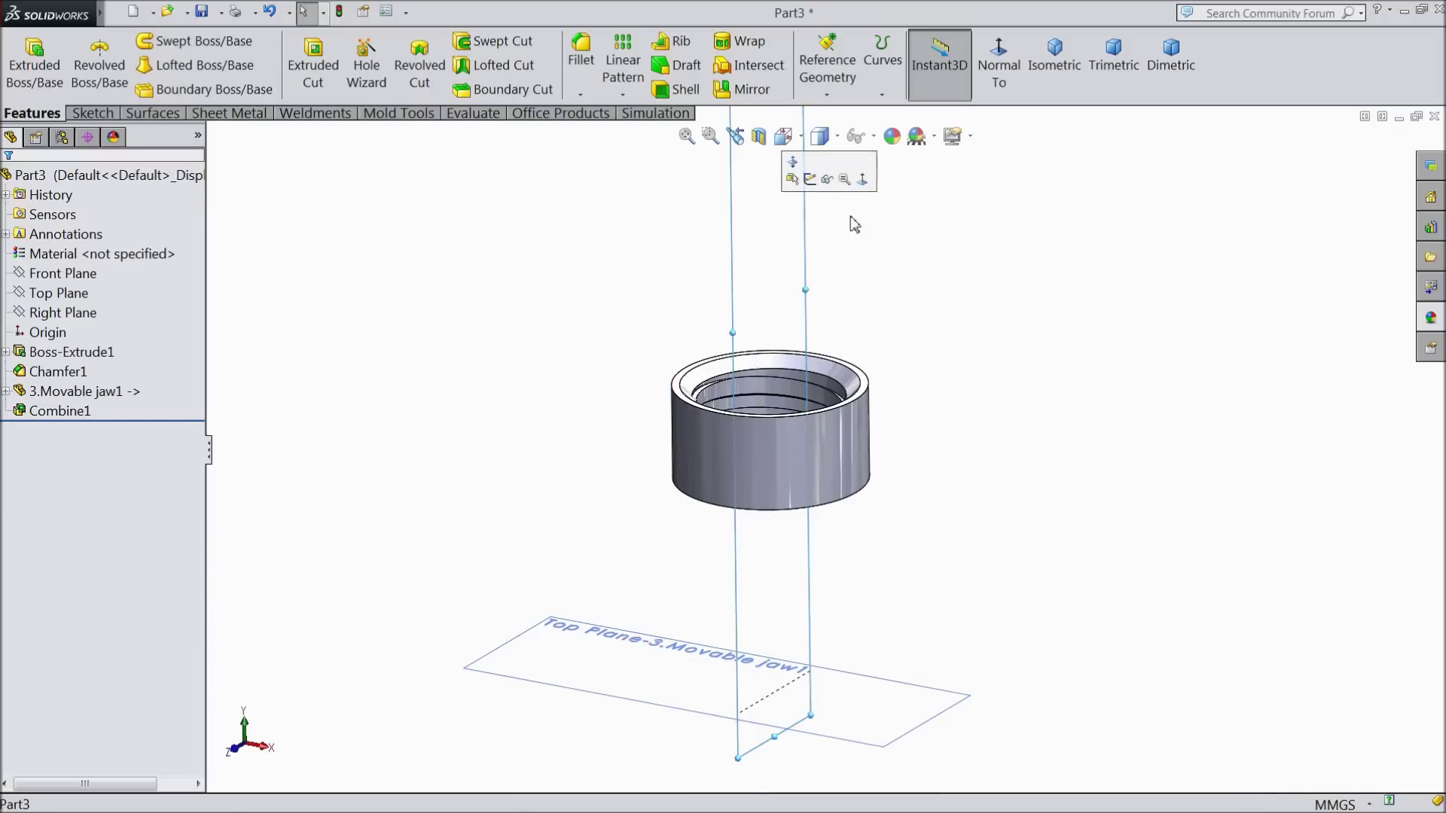
pyautogui.click(827, 184)
pyautogui.click(601, 660)
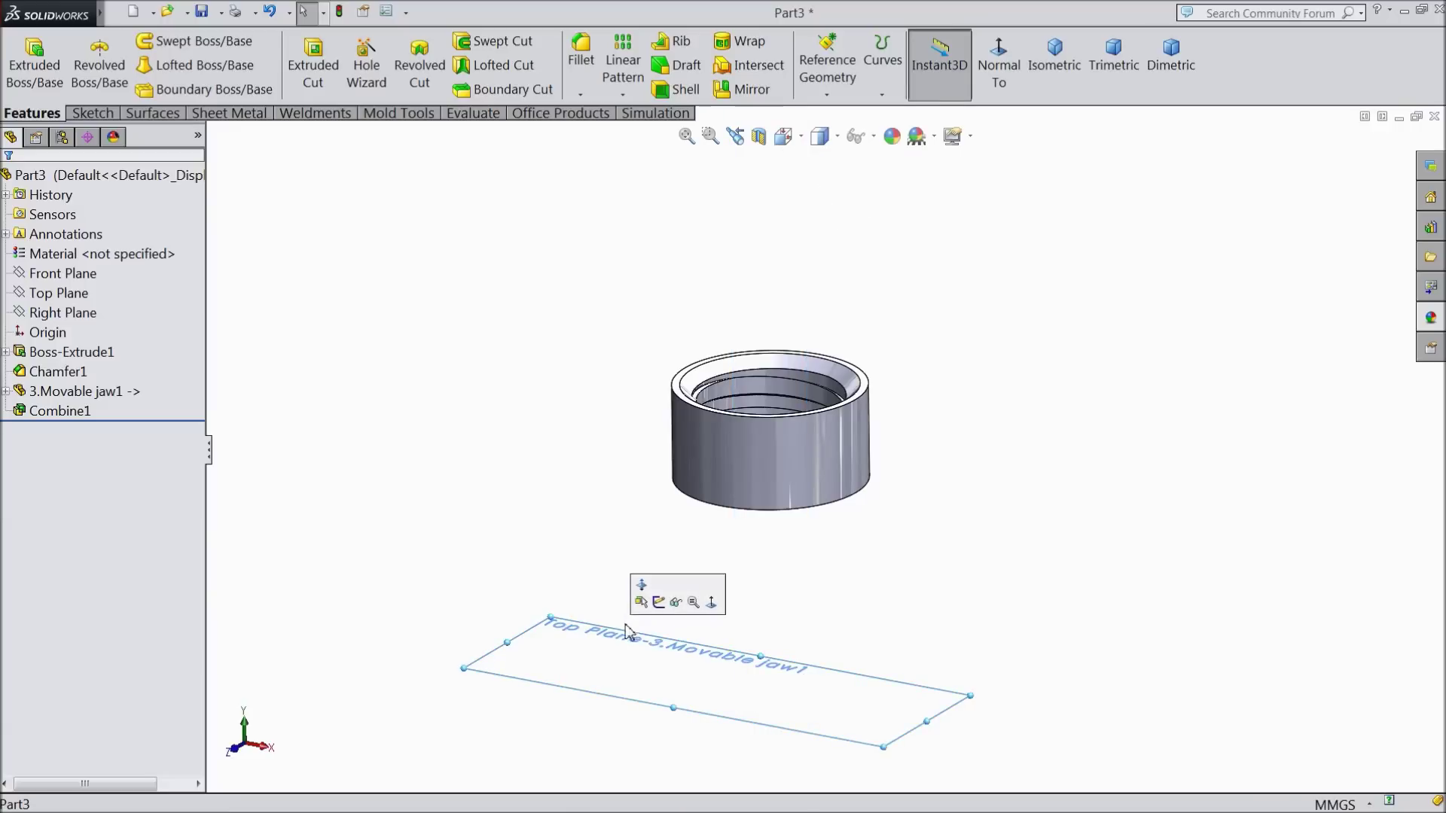
pyautogui.click(676, 604)
# - Apply the satin finish stainless steel appearance to the threaded ring
pyautogui.moveTo(555, 487); pyautogui.dragTo(558, 558, button='middle')
pyautogui.scroll(-4, 726, 459)
pyautogui.moveTo(758, 480); pyautogui.dragTo(617, 431, button='middle')
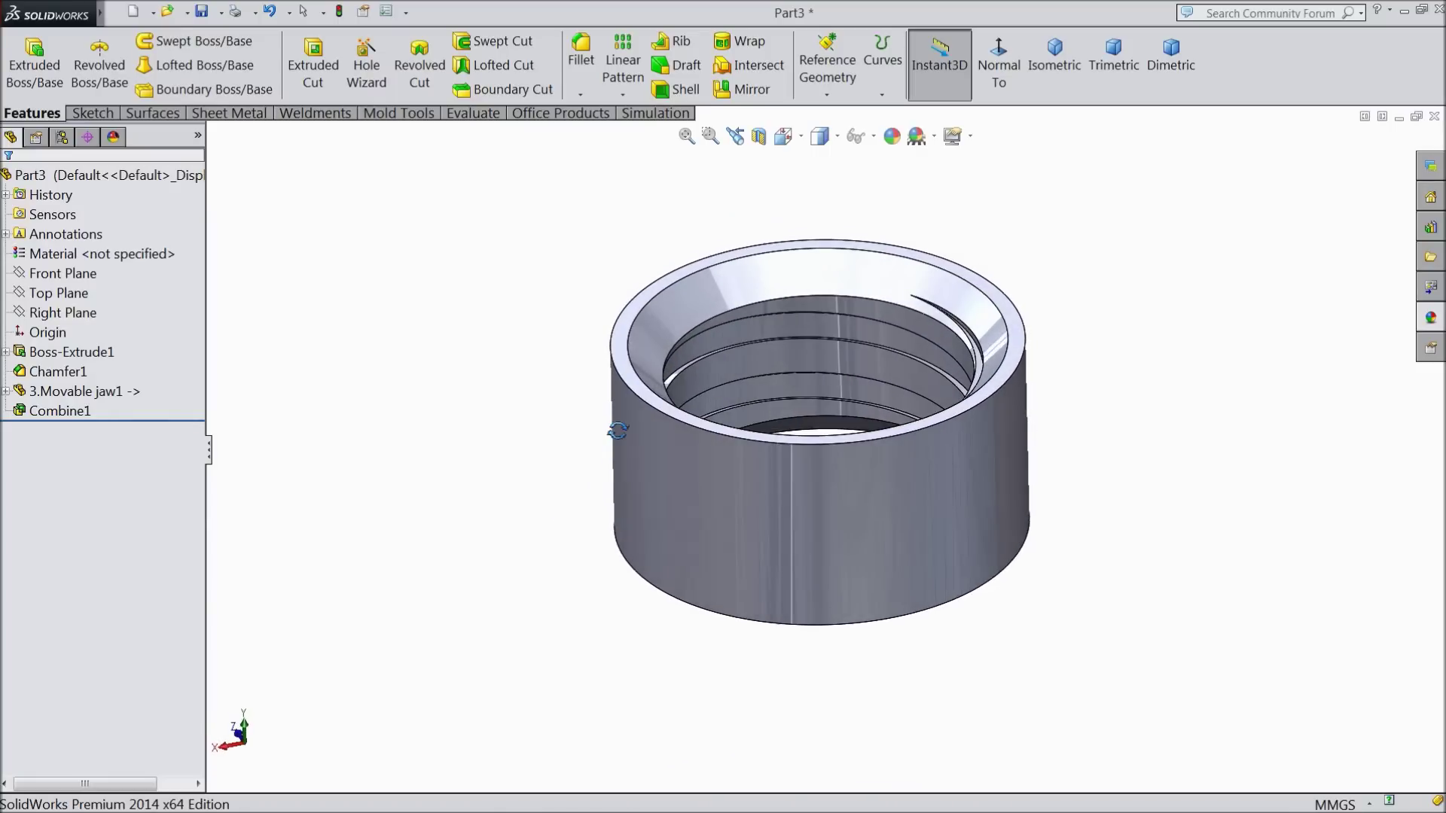
pyautogui.click(1432, 317)
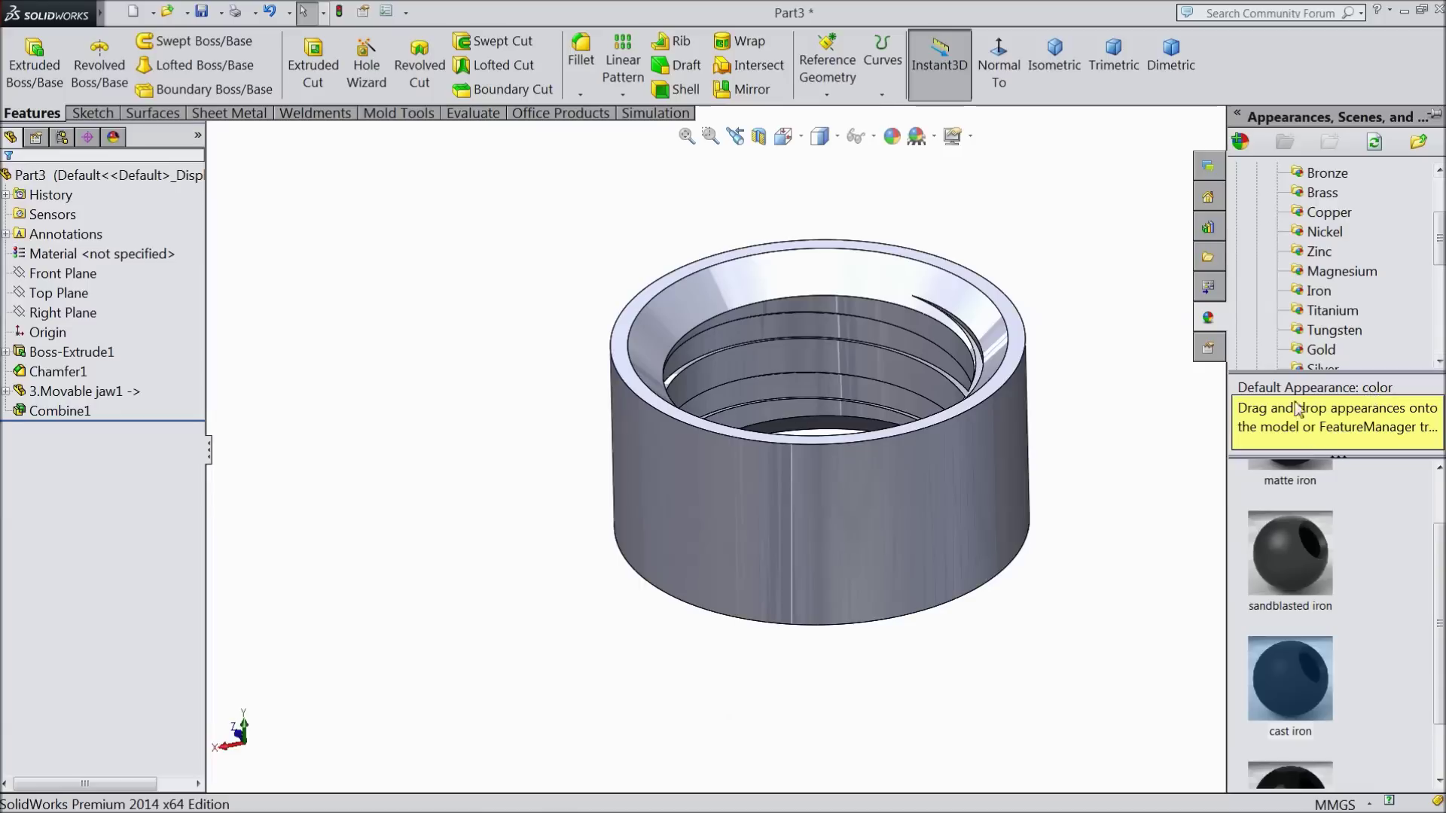
pyautogui.scroll(2, 1305, 240)
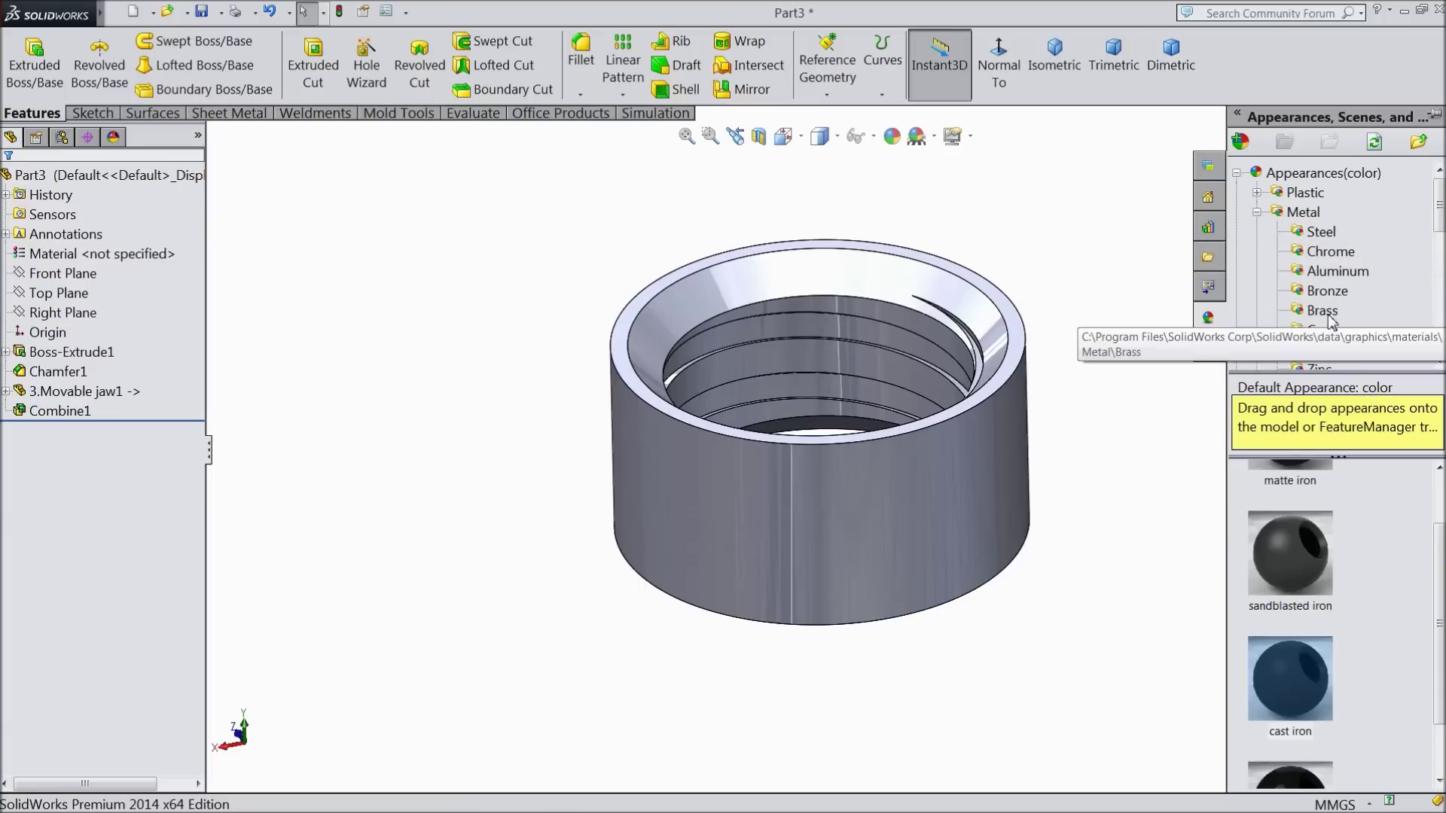
pyautogui.click(1322, 235)
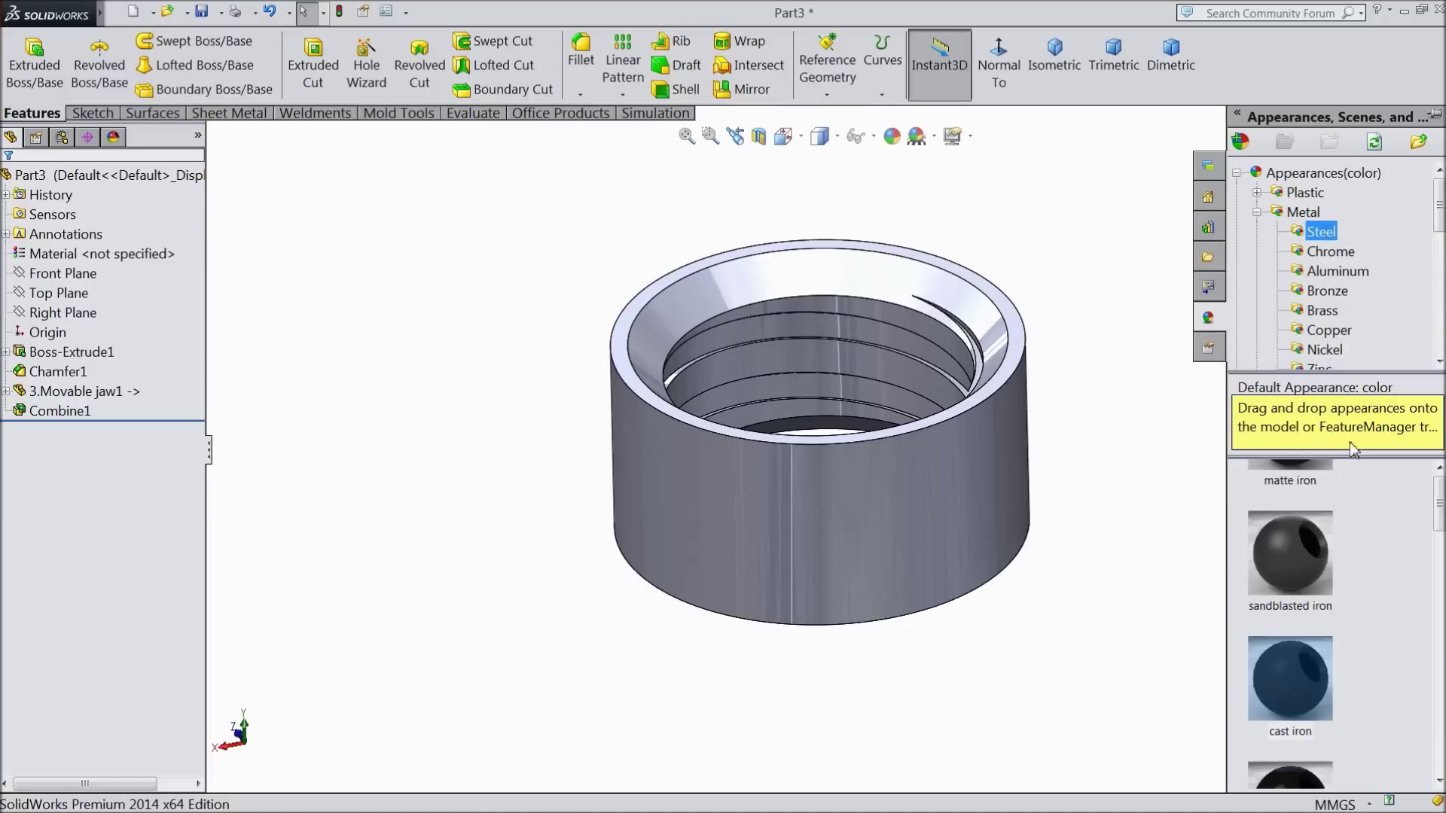
pyautogui.scroll(-2, 1310, 633)
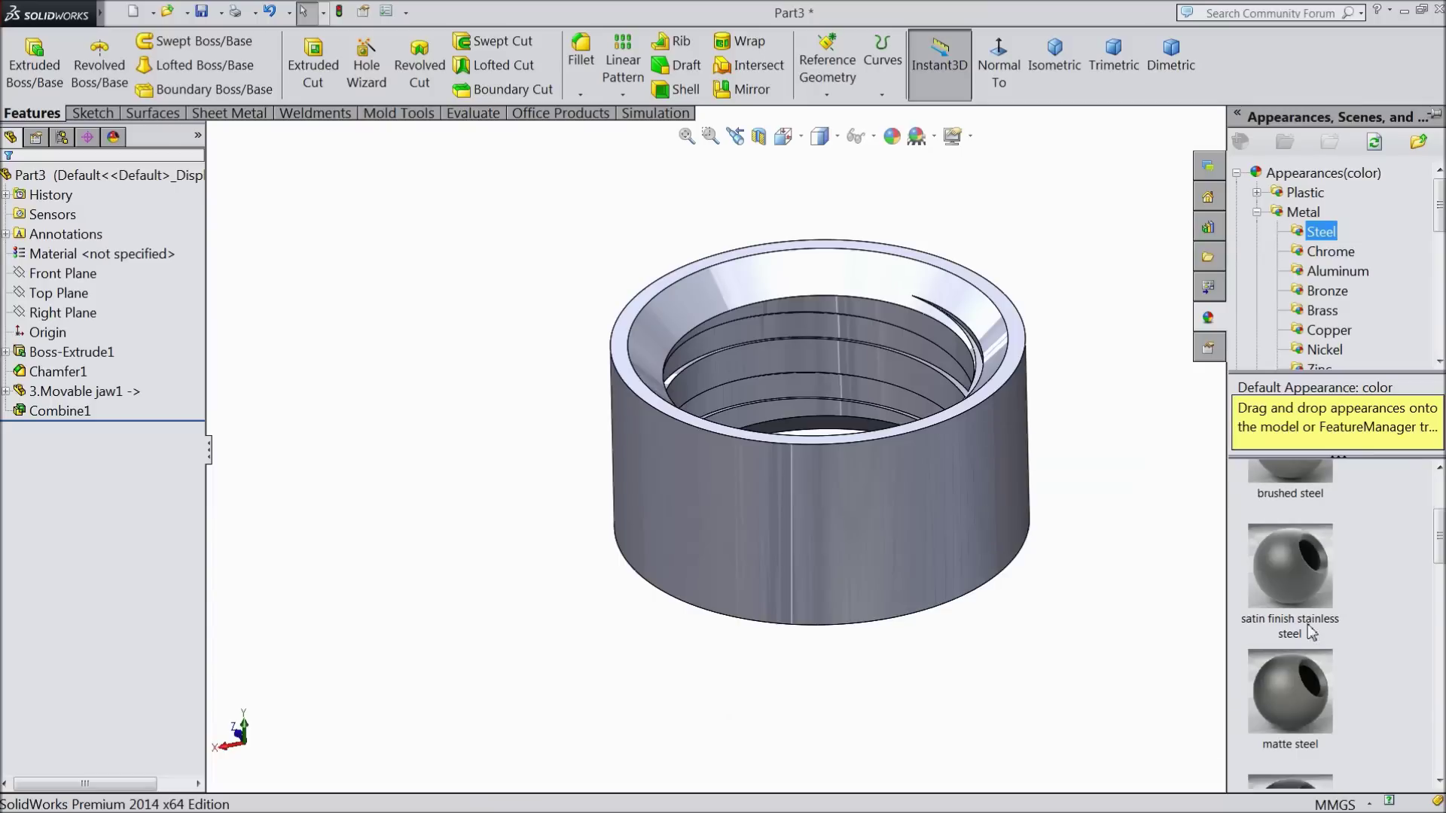
pyautogui.doubleClick(1311, 632)
pyautogui.moveTo(1136, 585); pyautogui.dragTo(1197, 633, button='middle')
pyautogui.click(1395, 693)
pyautogui.moveTo(1055, 600); pyautogui.dragTo(903, 720, button='middle')
pyautogui.click(559, 606)
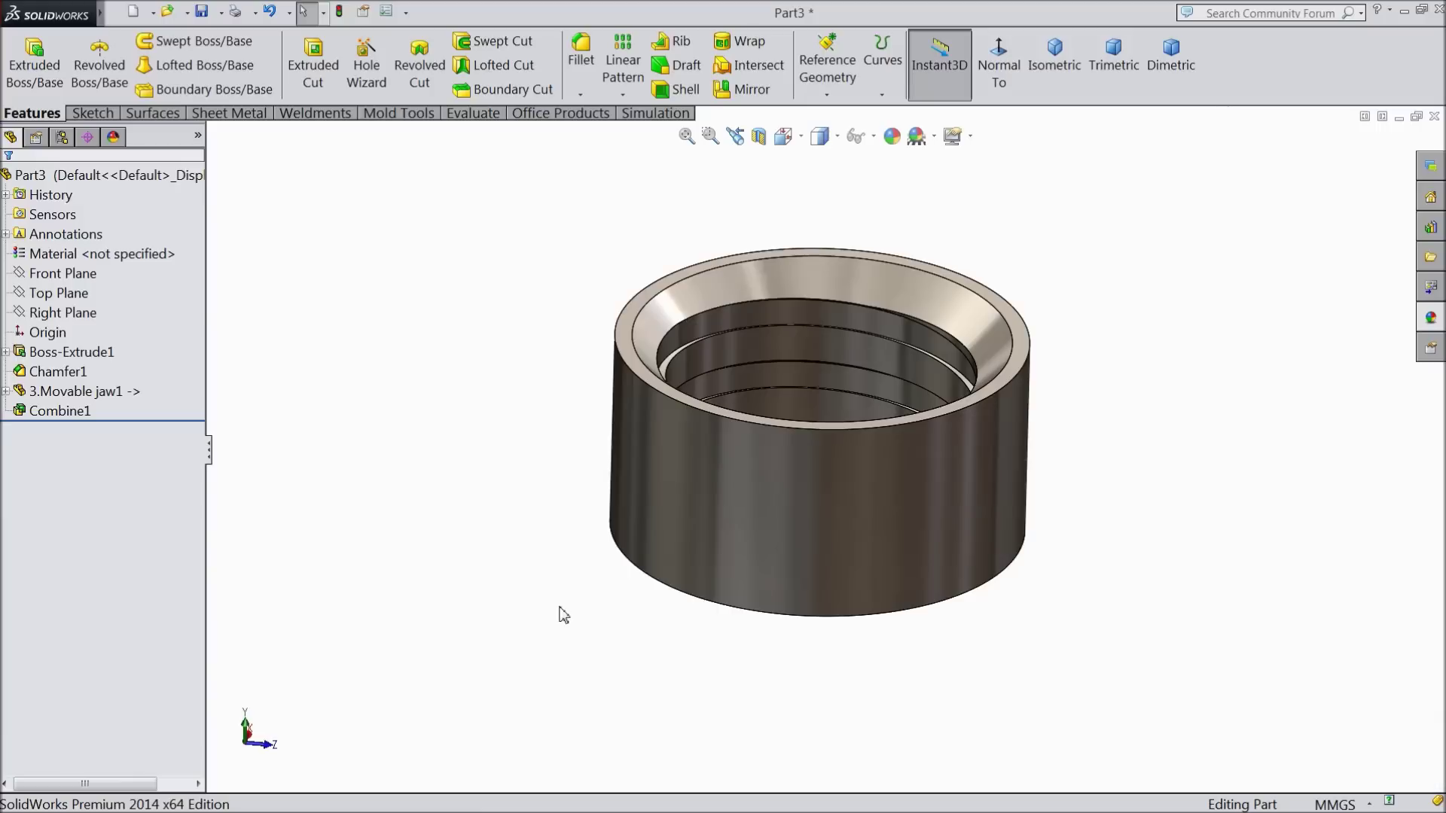
pyautogui.click(81, 417)
pyautogui.click(414, 378)
pyautogui.moveTo(413, 378); pyautogui.dragTo(409, 480, button='middle')
pyautogui.click(58, 293)
pyautogui.click(60, 273)
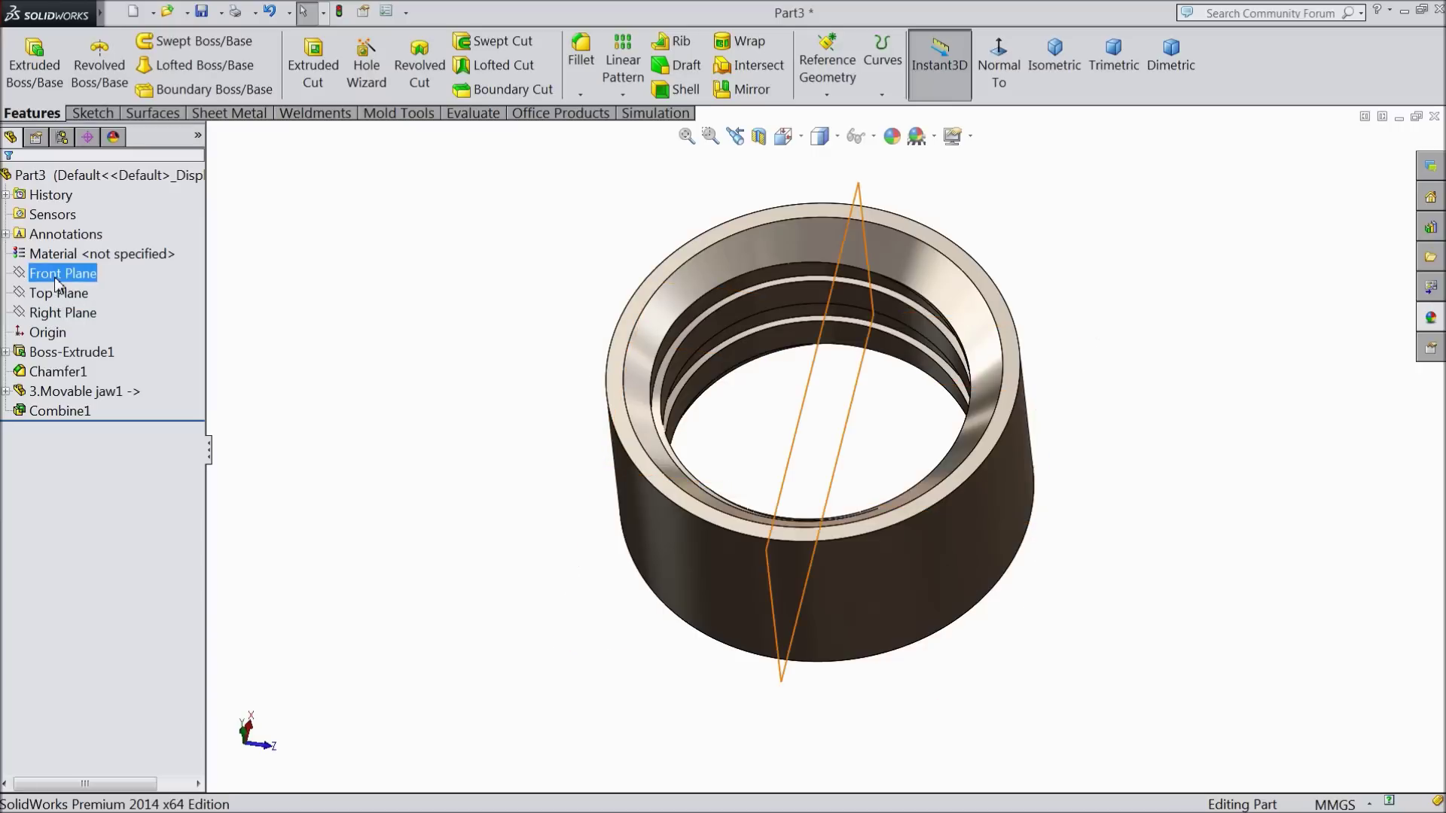
pyautogui.moveTo(354, 286); pyautogui.dragTo(481, 422, button='middle')
pyautogui.click(826, 94)
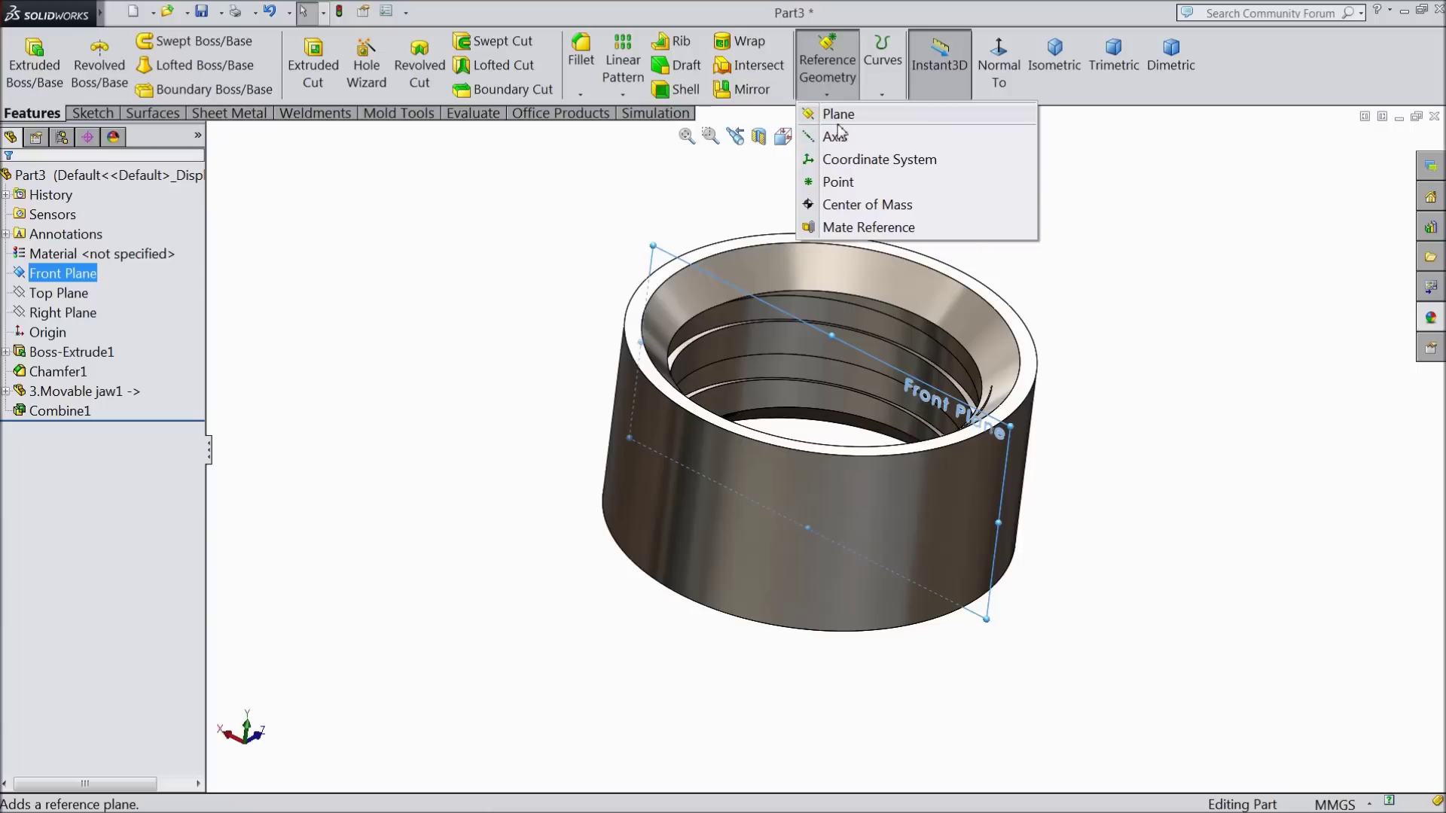
pyautogui.click(835, 116)
pyautogui.moveTo(526, 391); pyautogui.dragTo(297, 478, button='middle')
pyautogui.click(21, 429)
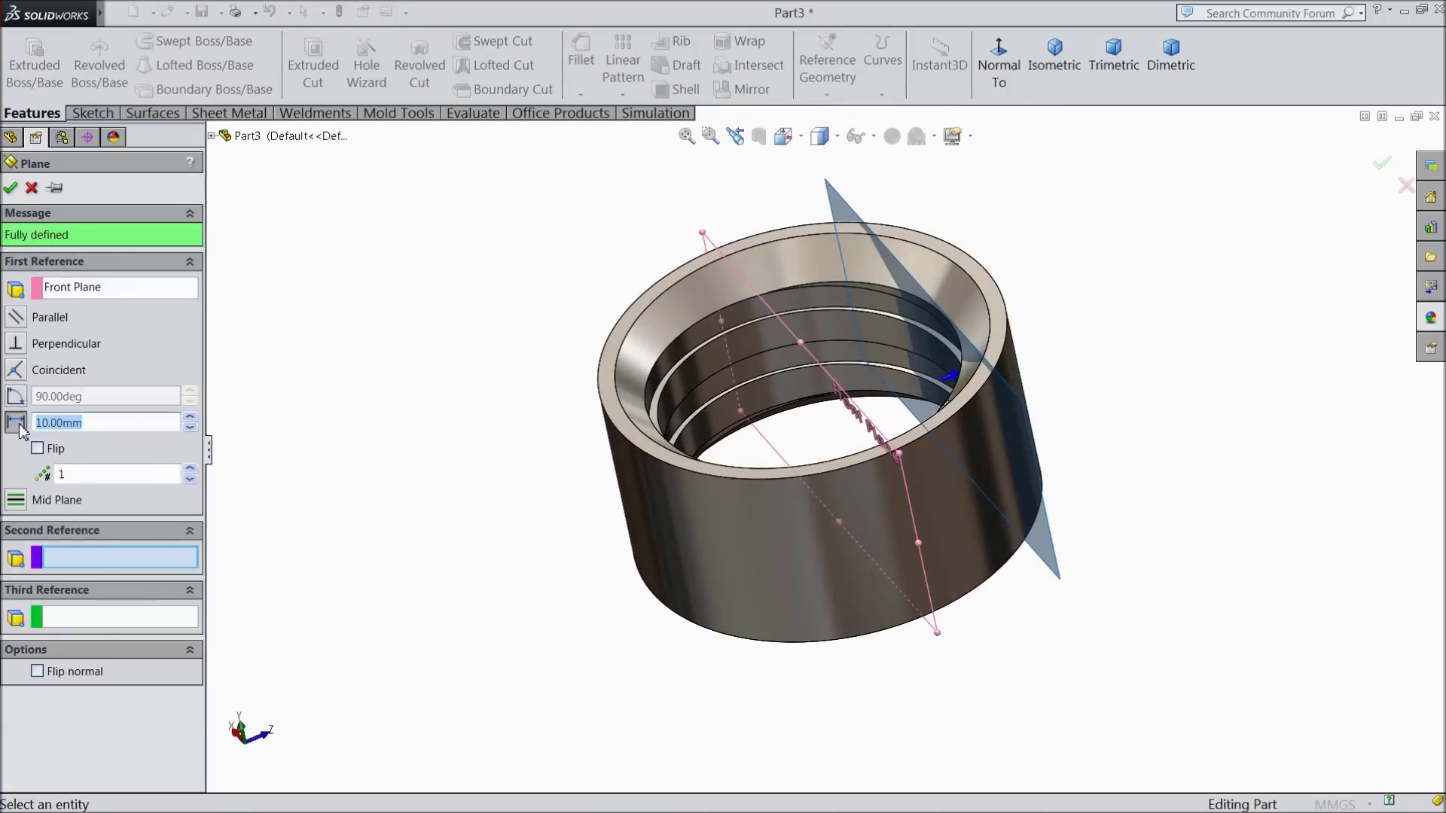
pyautogui.write('15')
pyautogui.press('Return')
pyautogui.moveTo(467, 394); pyautogui.dragTo(471, 553, button='middle')
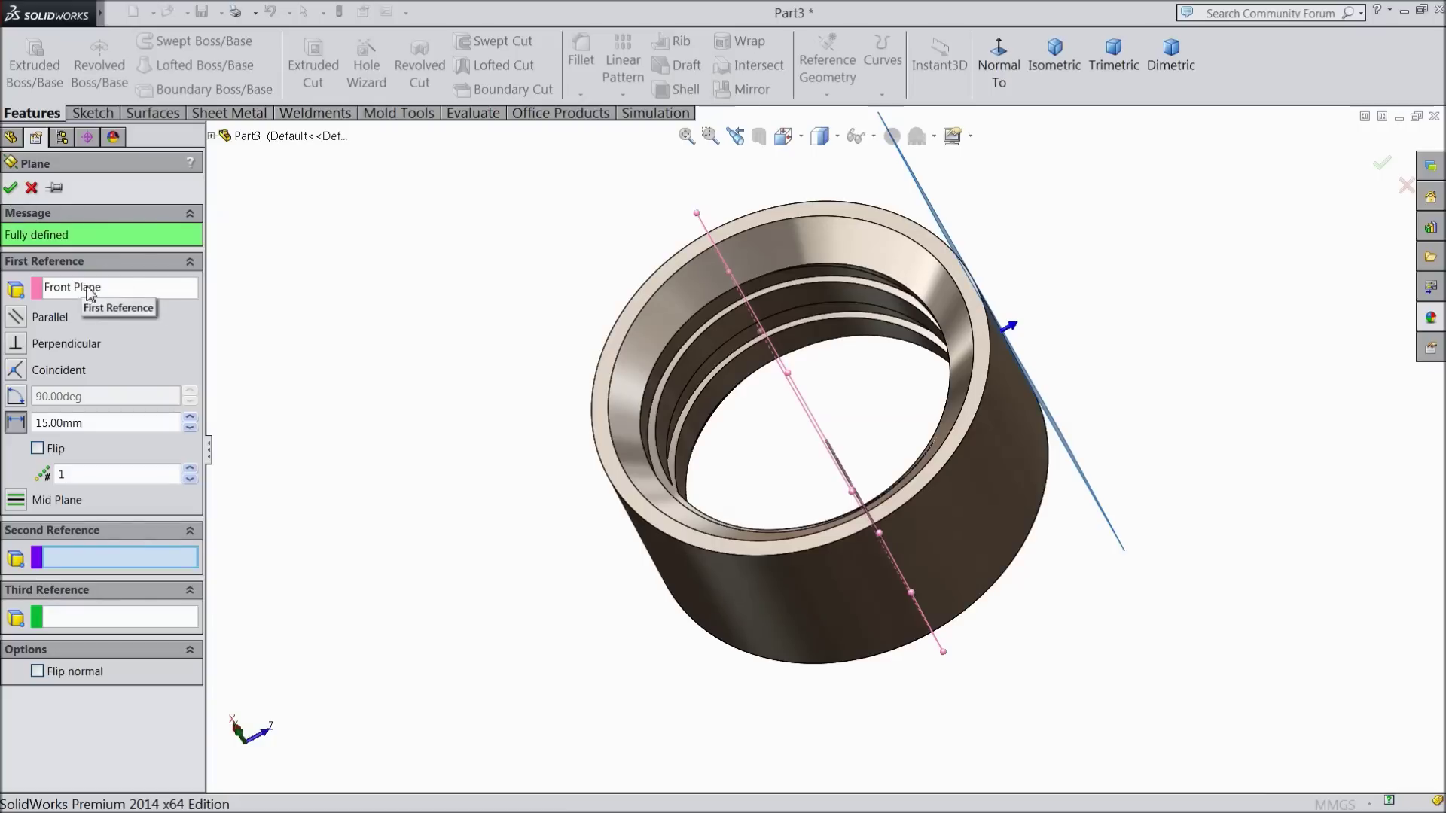
pyautogui.click(31, 187)
# - Start a sketch on the ring's flat annular end face and draw a vertical centerline from the origin to the outer edge
pyautogui.moveTo(348, 366); pyautogui.dragTo(420, 422, button='middle')
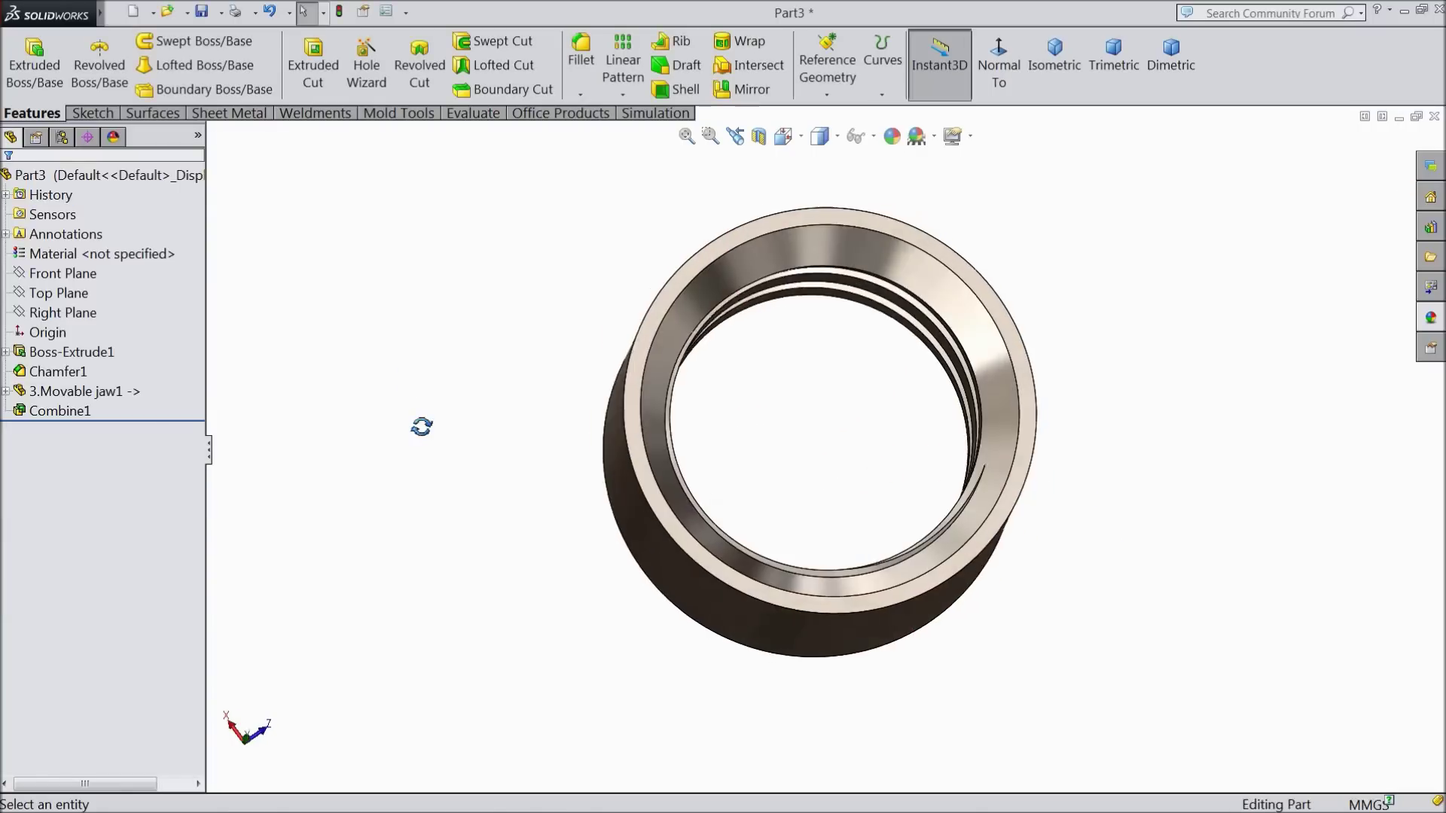
pyautogui.scroll(-5, 647, 441)
pyautogui.click(657, 418)
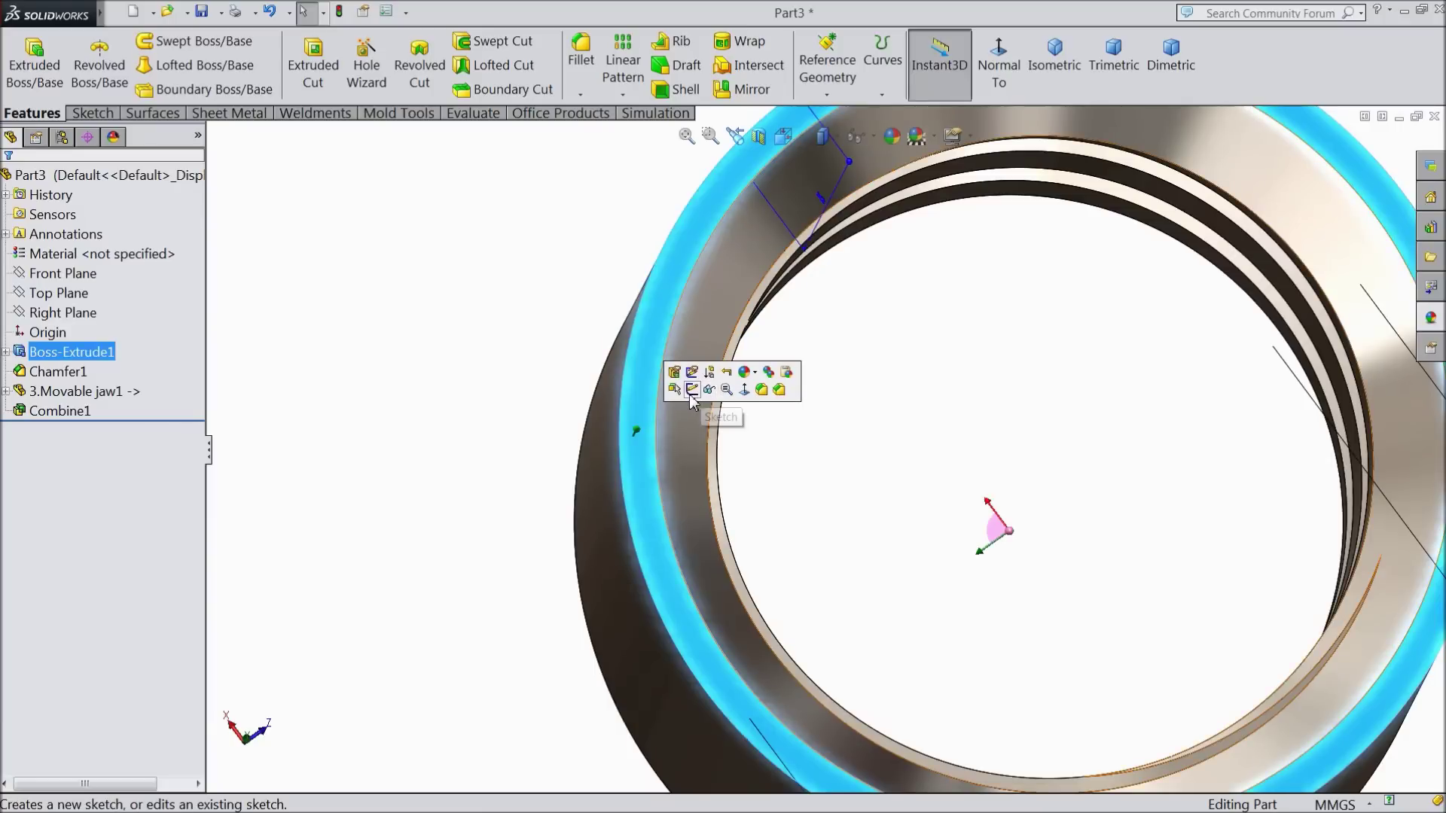
pyautogui.click(692, 390)
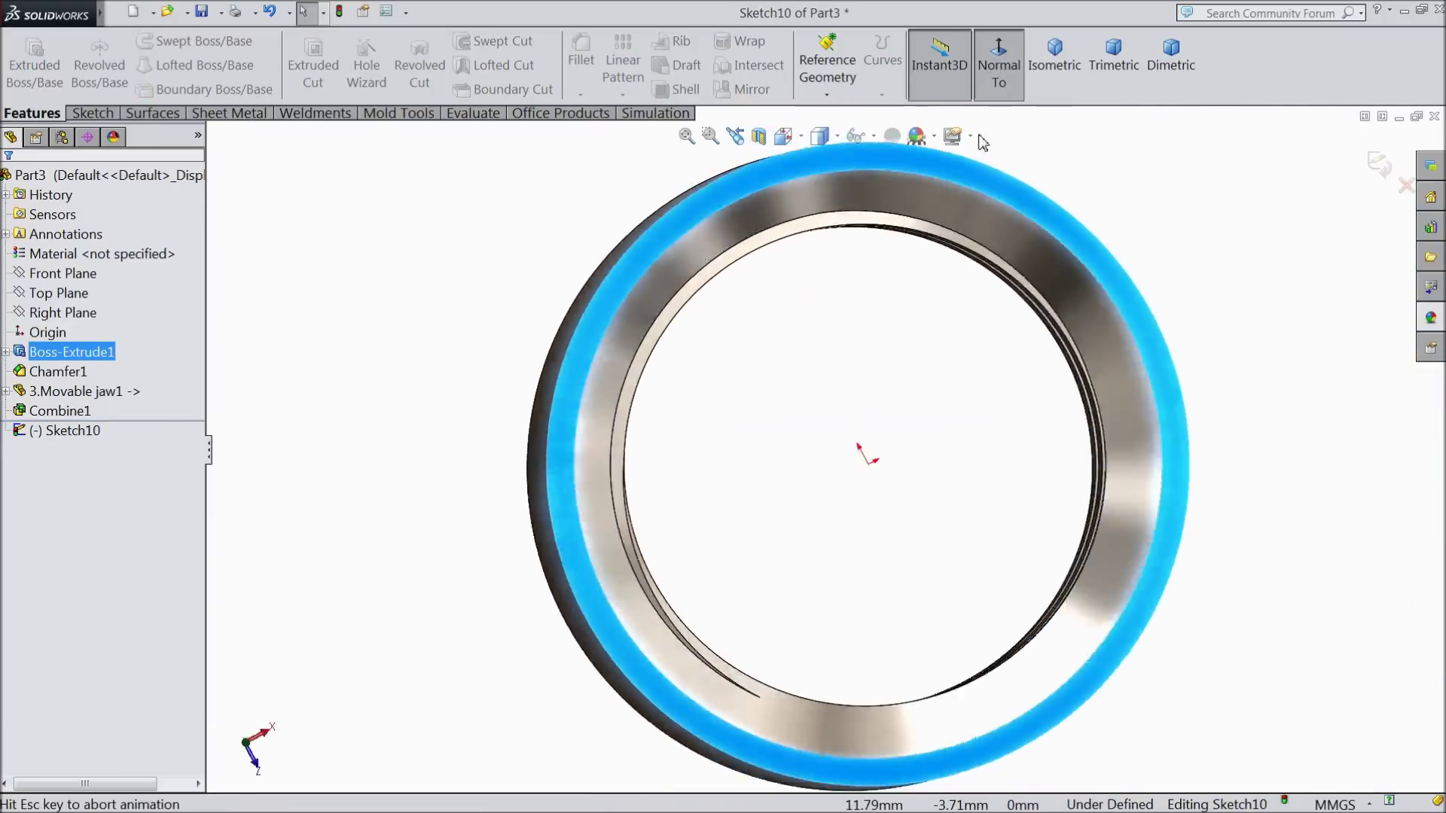
pyautogui.click(95, 111)
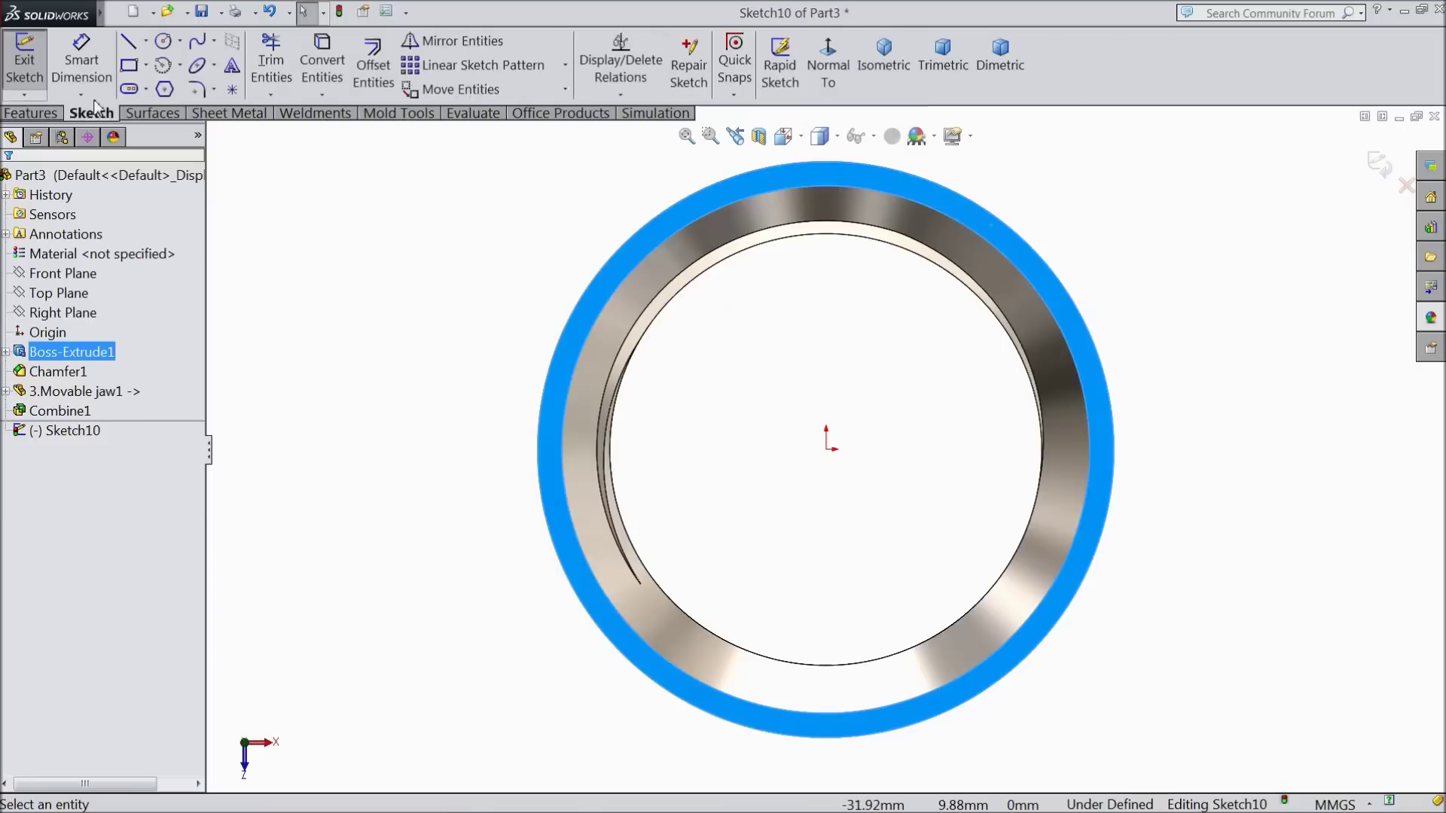
pyautogui.click(149, 41)
pyautogui.click(155, 85)
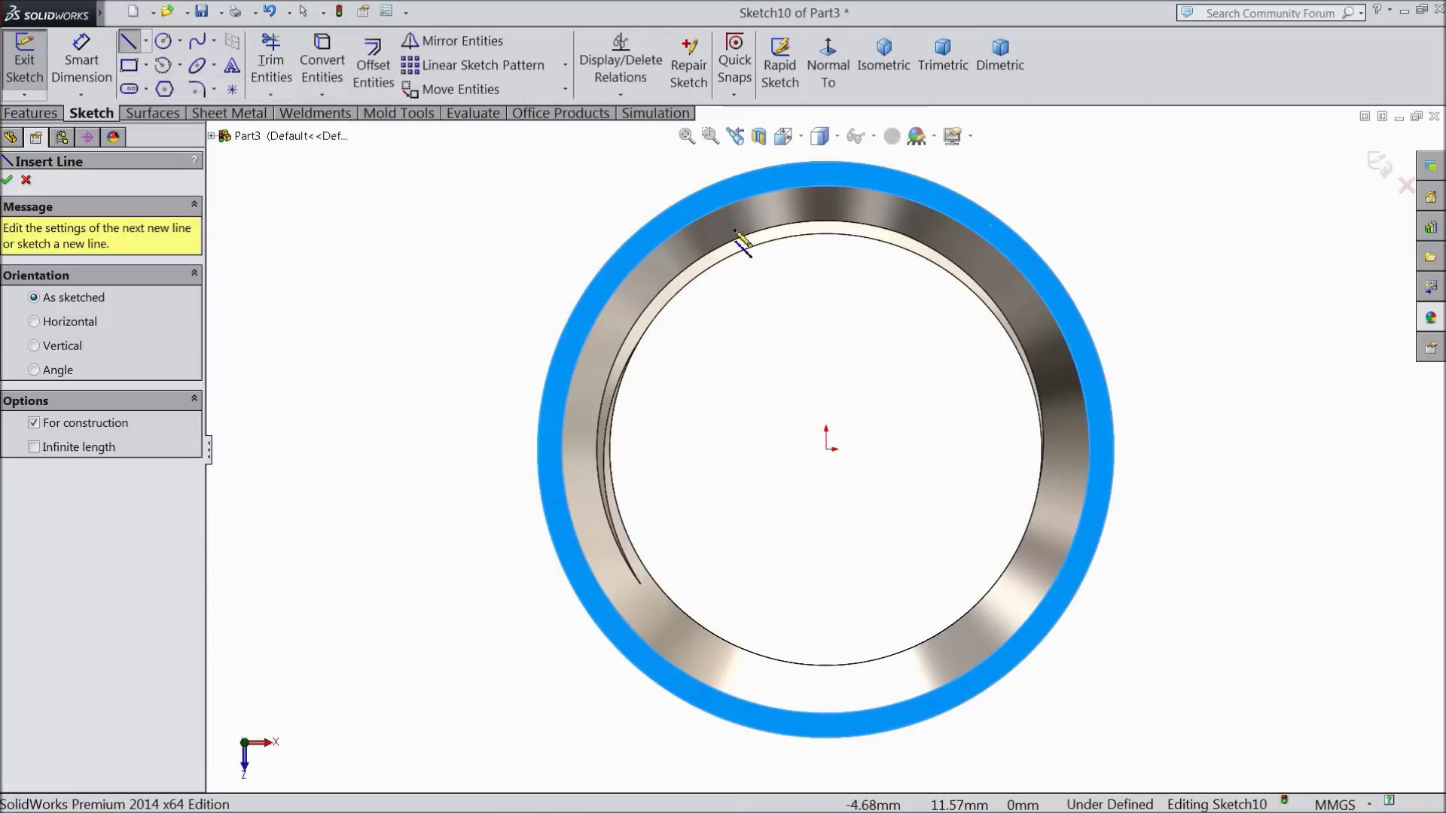
pyautogui.click(826, 449)
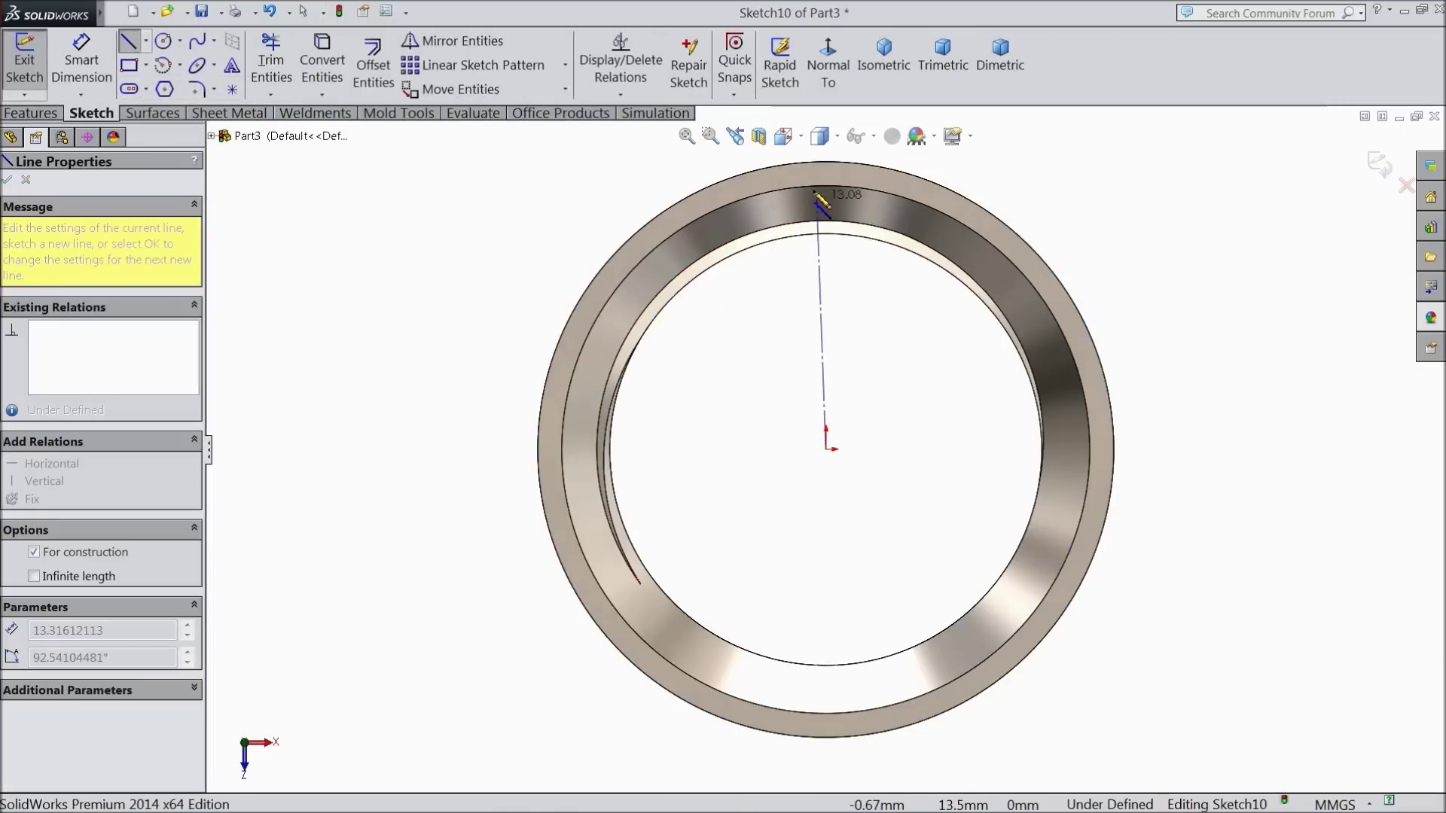
pyautogui.click(826, 162)
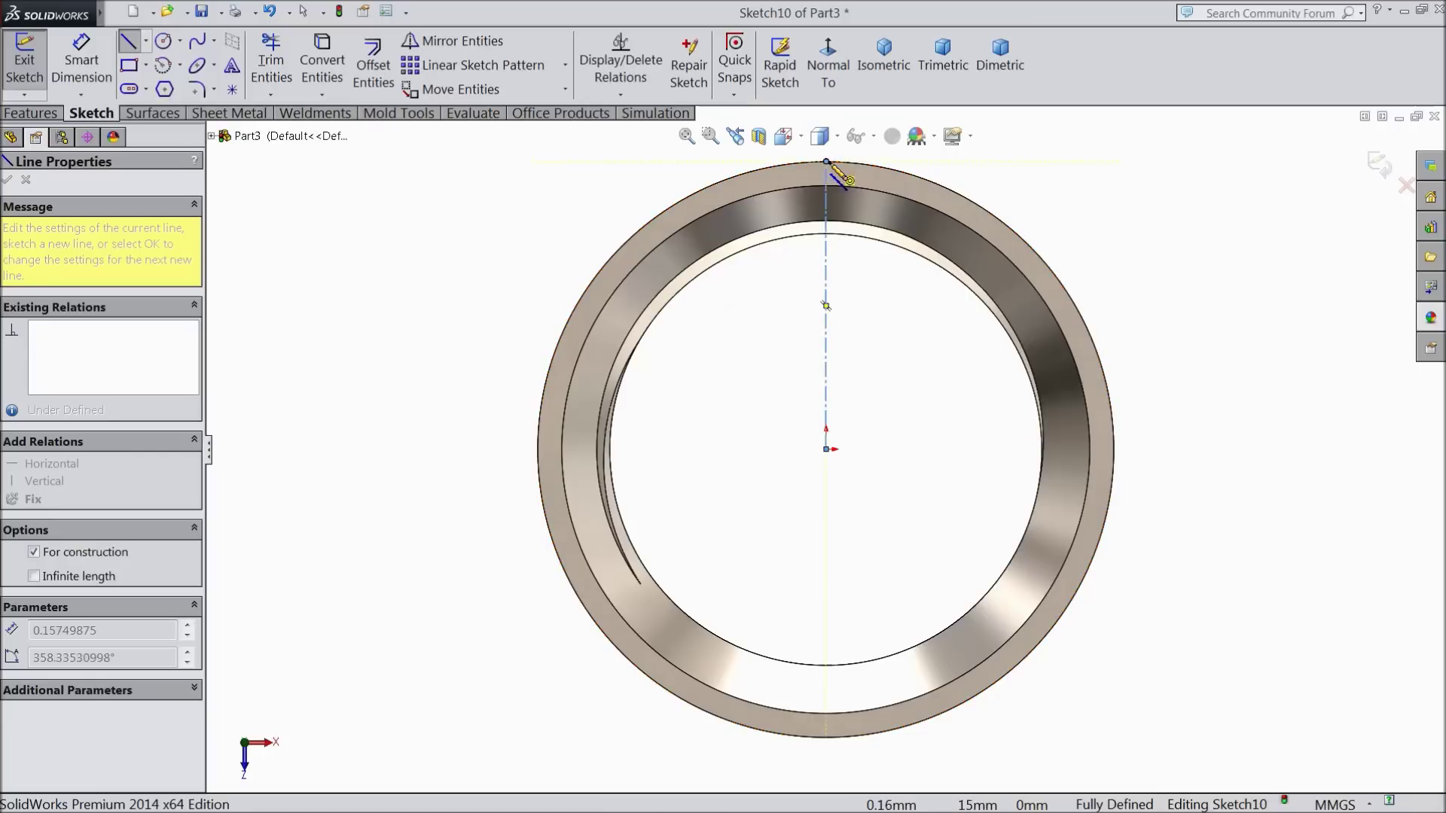
pyautogui.rightClick(622, 148)
pyautogui.click(663, 160)
# - Sketch a closed triangle about 1.04 mm wide and 0.89 mm high across the ring's outer edge, with its lower tip on the centerline
pyautogui.scroll(-10, 829, 219)
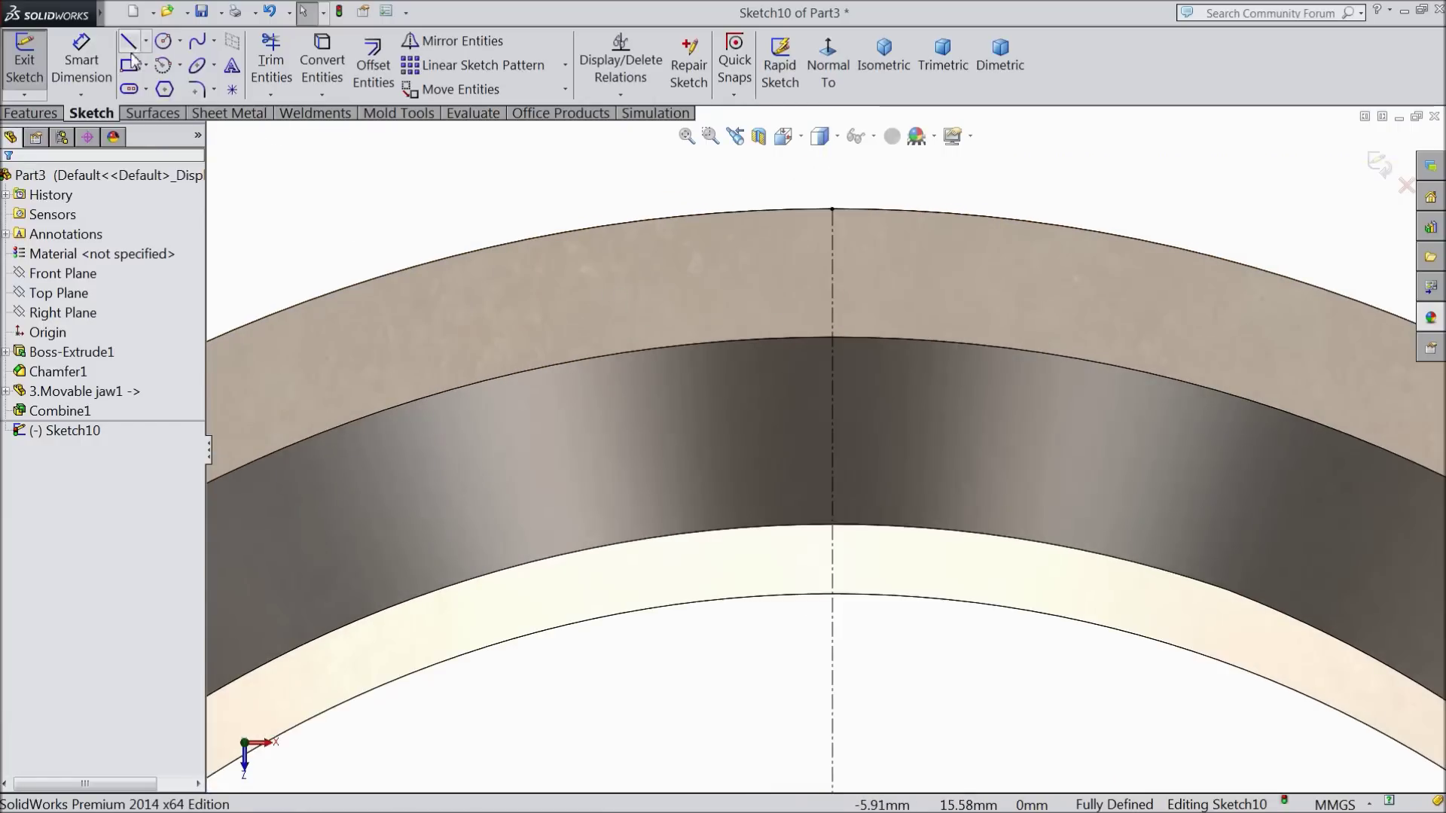
pyautogui.click(128, 42)
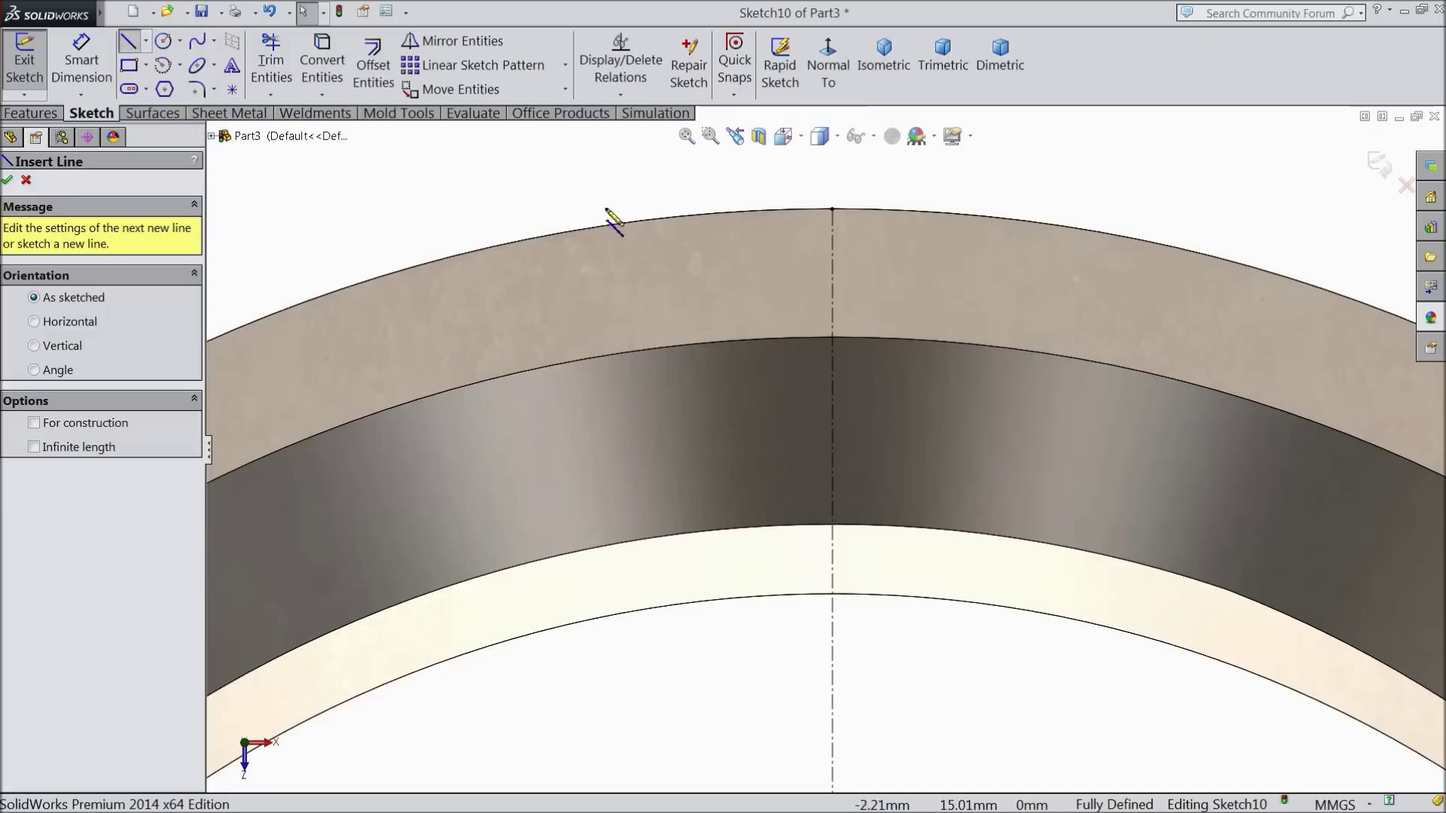
pyautogui.scroll(-3, 952, 301)
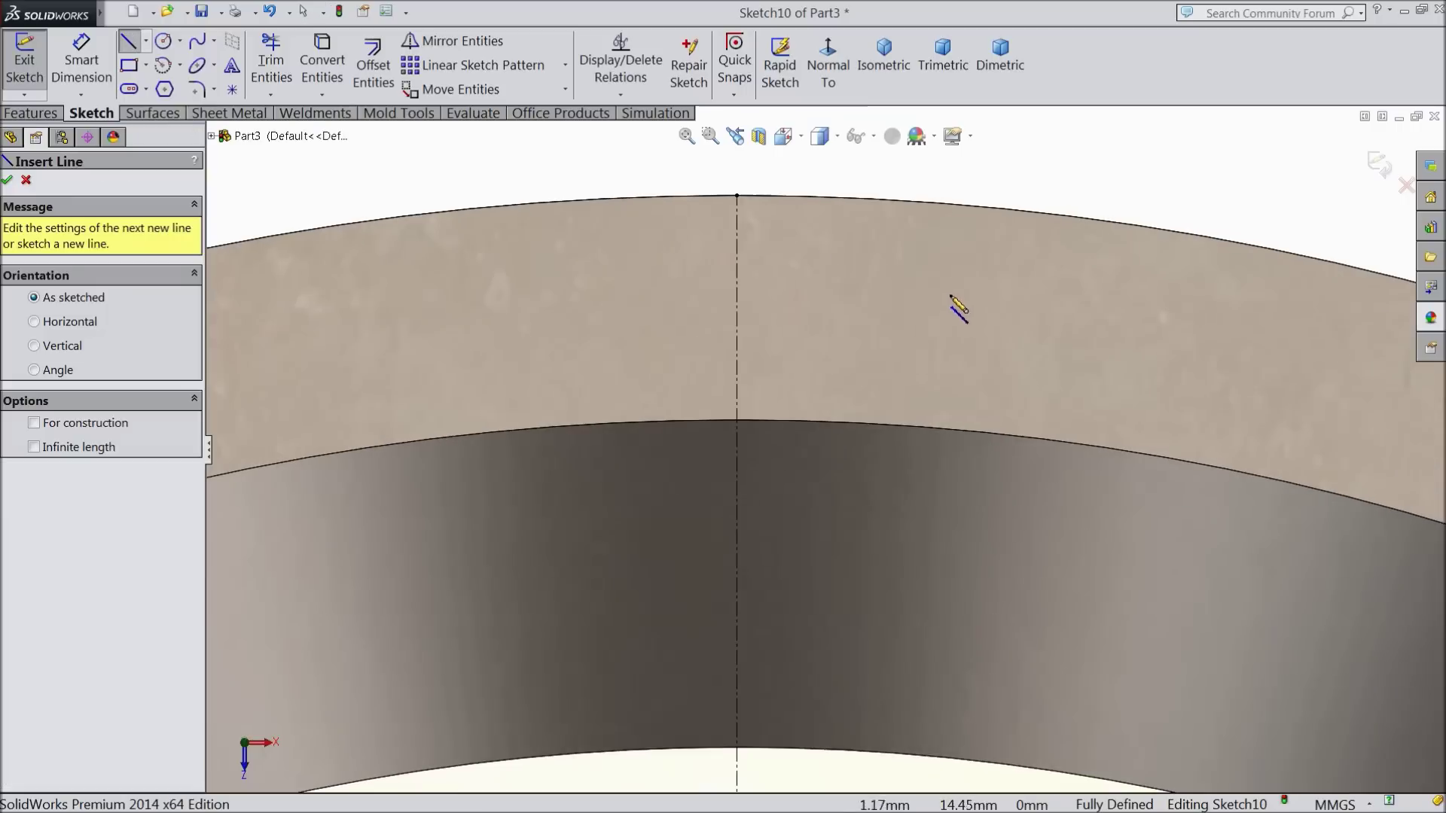
pyautogui.click(638, 160)
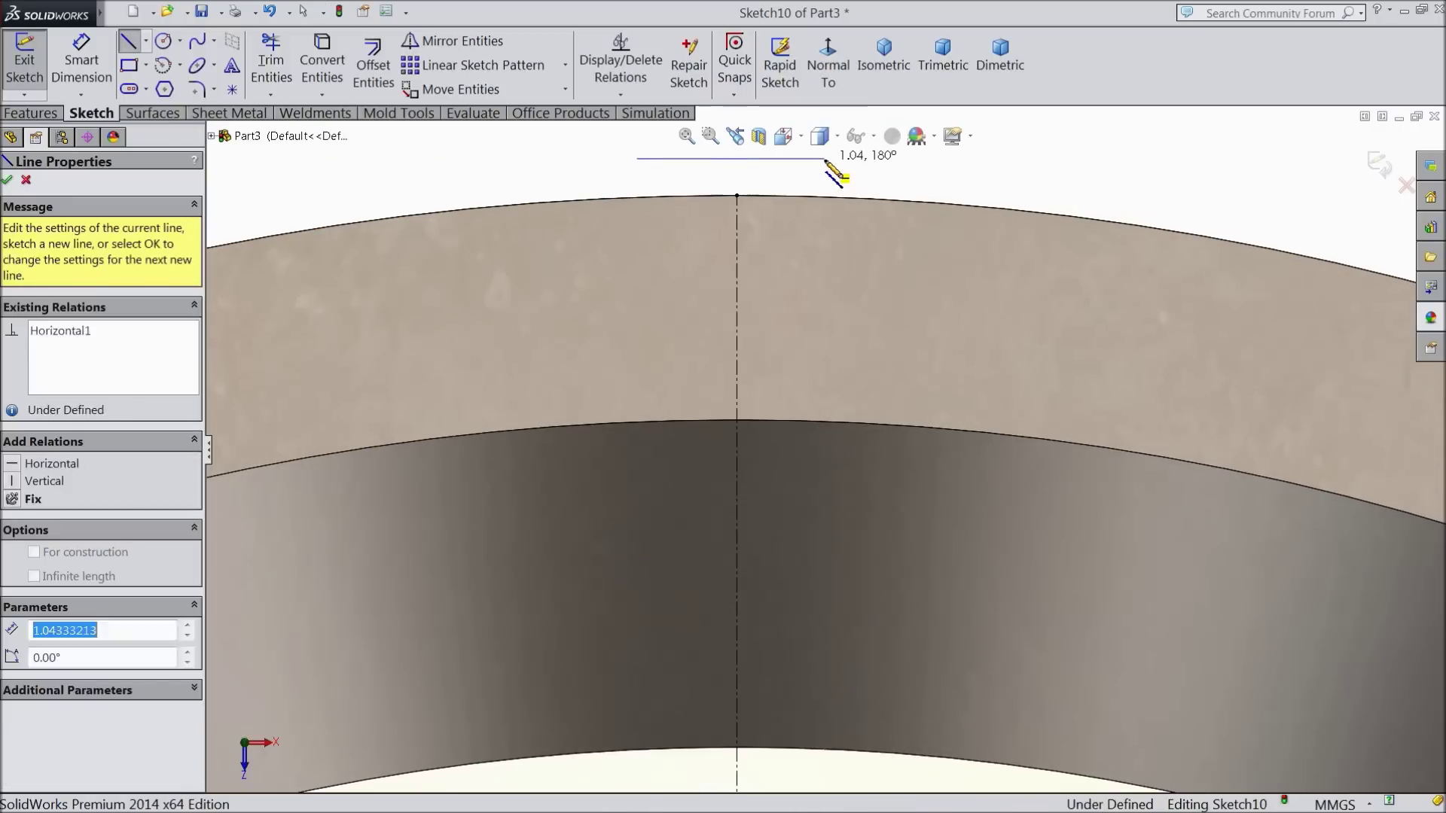
pyautogui.click(824, 159)
pyautogui.click(737, 318)
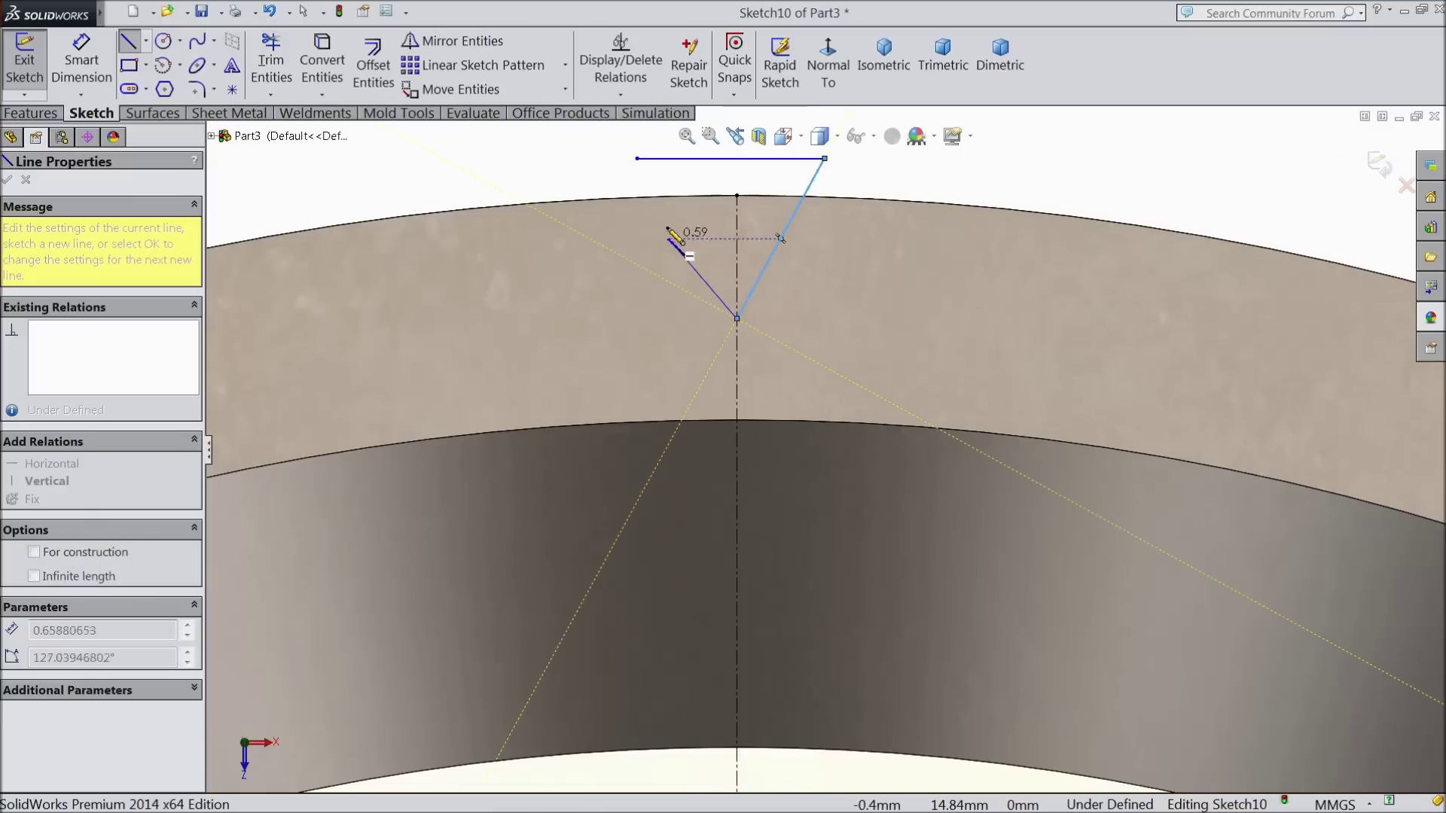
pyautogui.click(638, 159)
pyautogui.rightClick(543, 168)
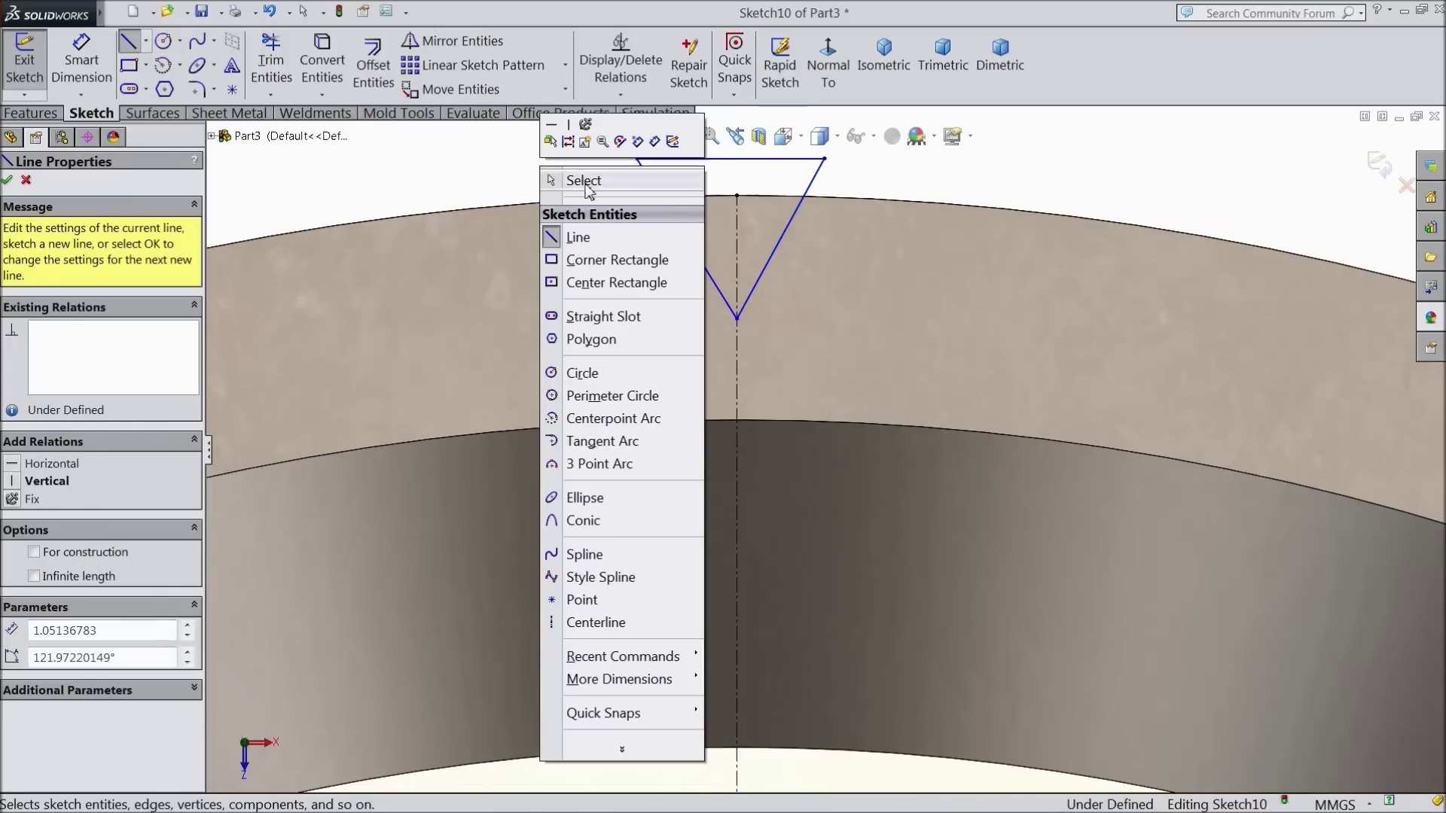
pyautogui.click(587, 182)
# - Dimension the angle between the triangle's two slanted sides and set it to 45°
pyautogui.press('d')
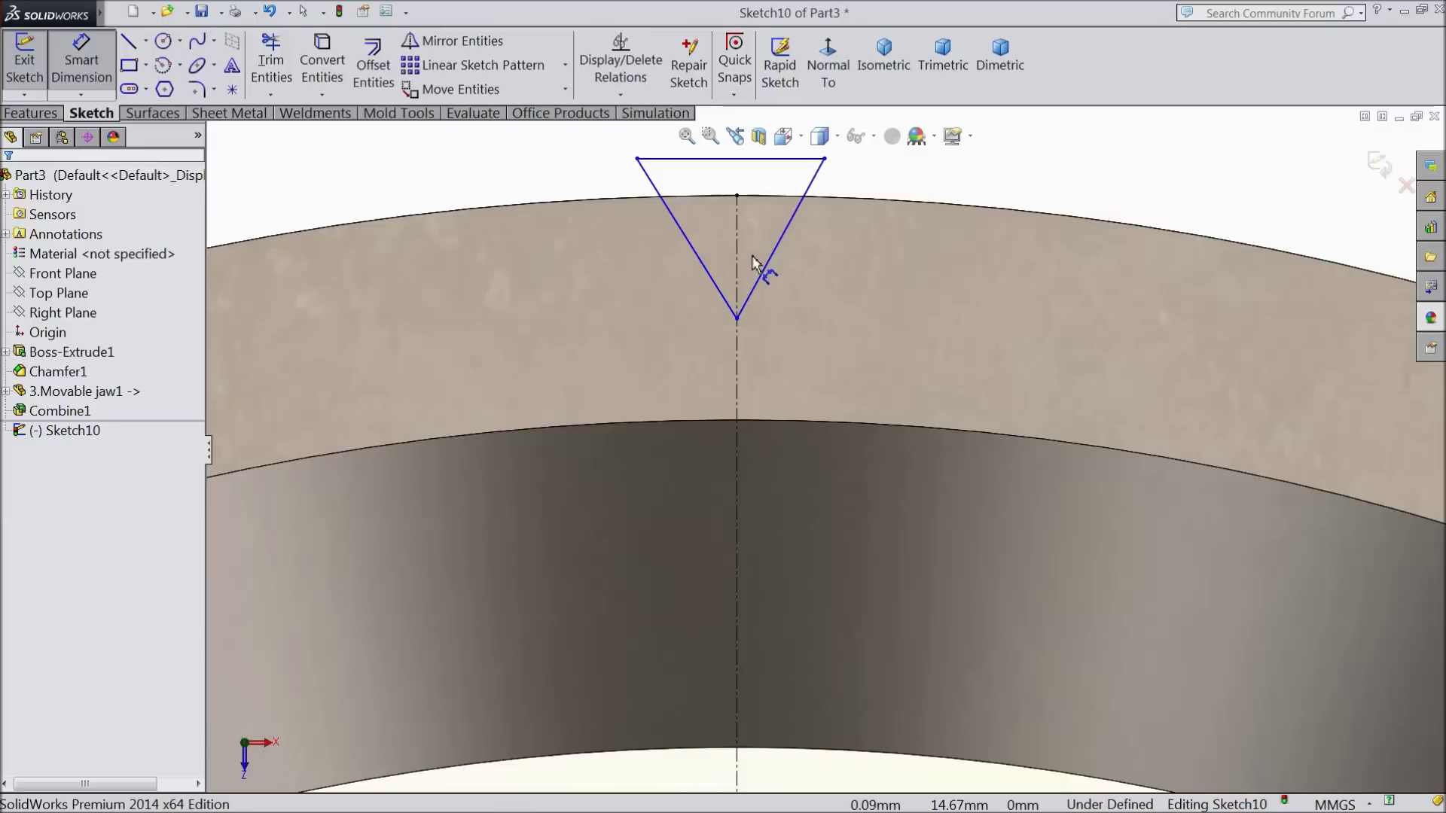
pyautogui.click(772, 267)
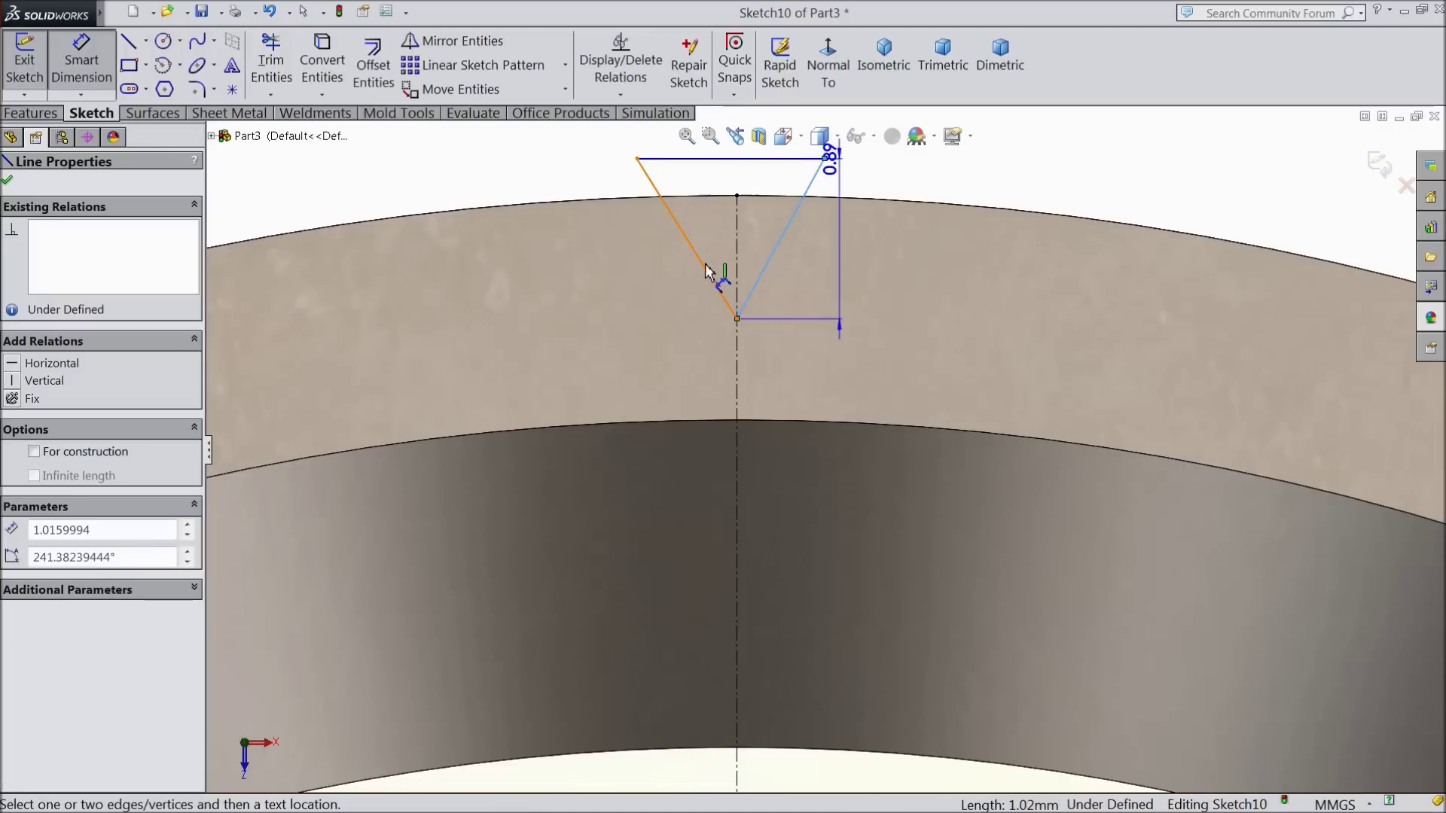
pyautogui.click(703, 261)
pyautogui.scroll(3, 734, 262)
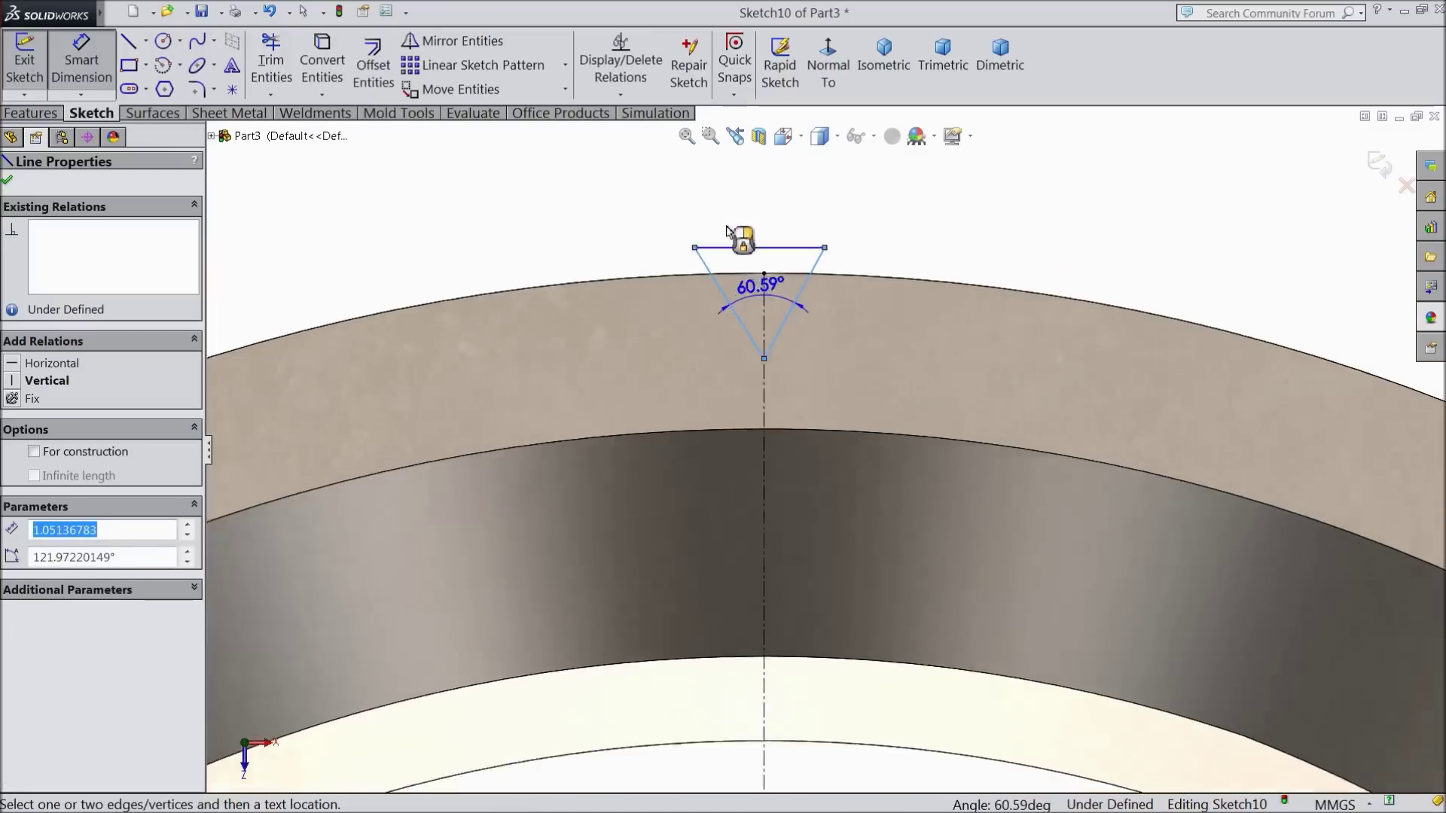
pyautogui.click(750, 221)
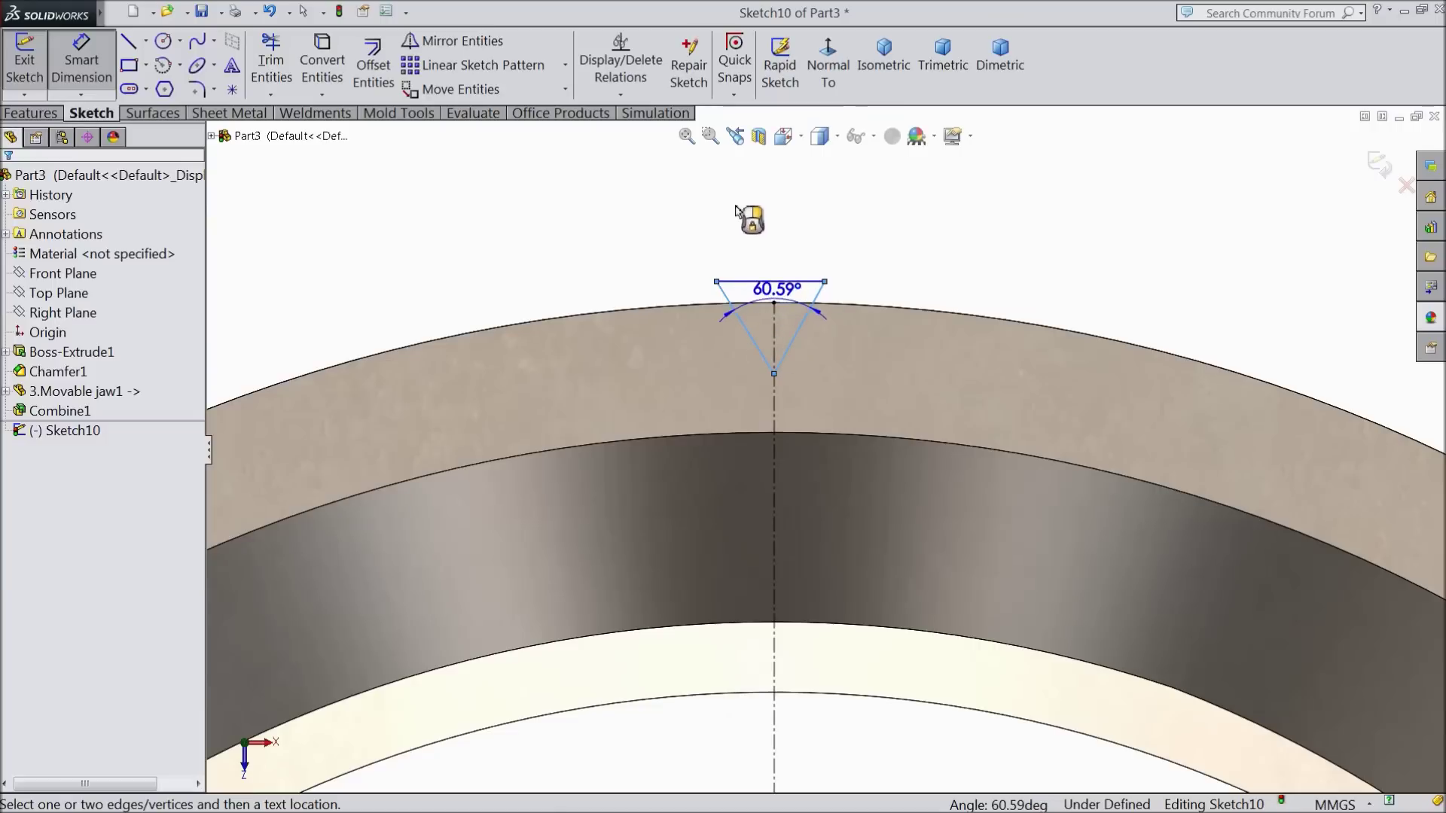
pyautogui.write('45')
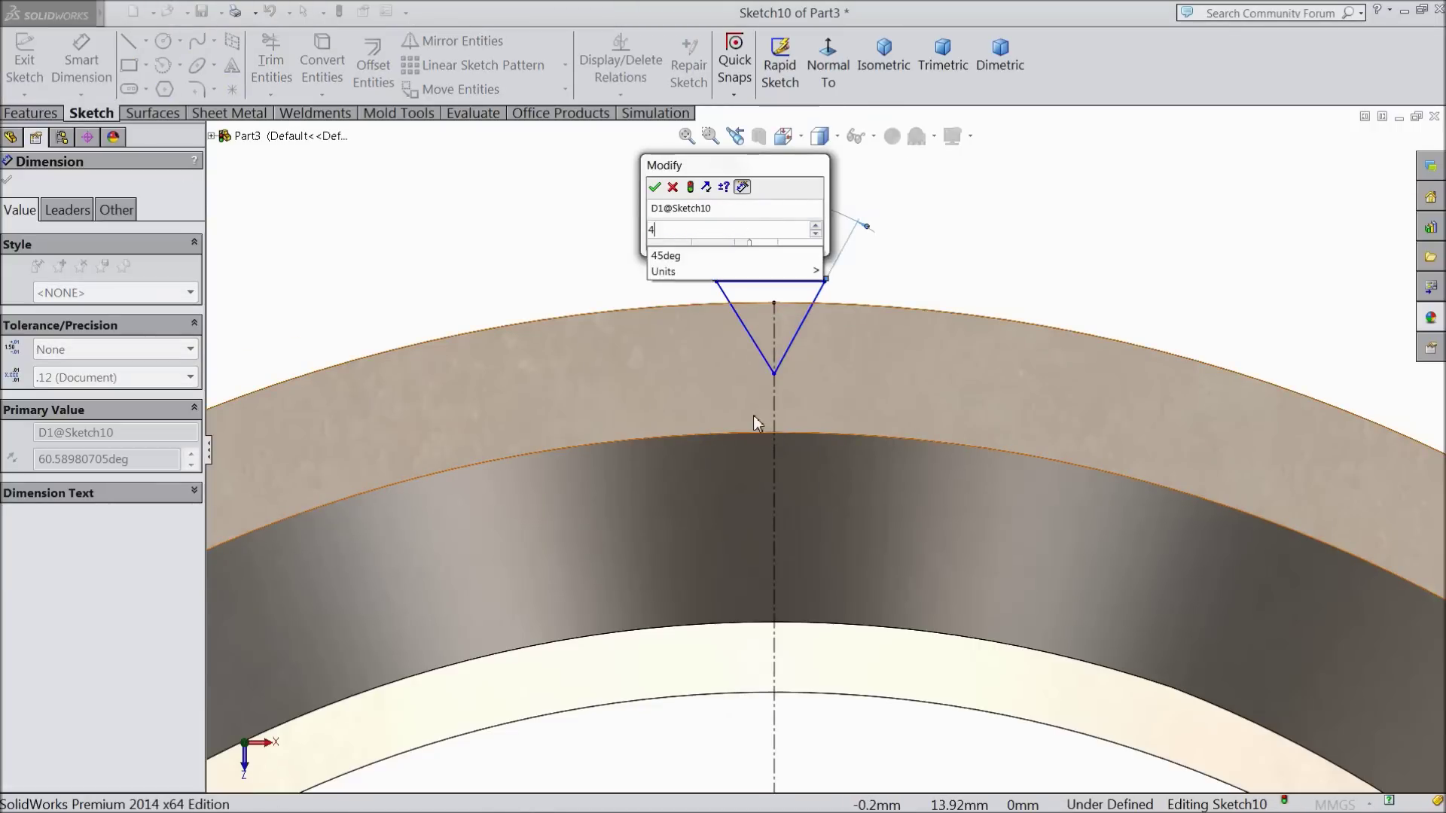
pyautogui.click(655, 190)
pyautogui.scroll(-5, 816, 477)
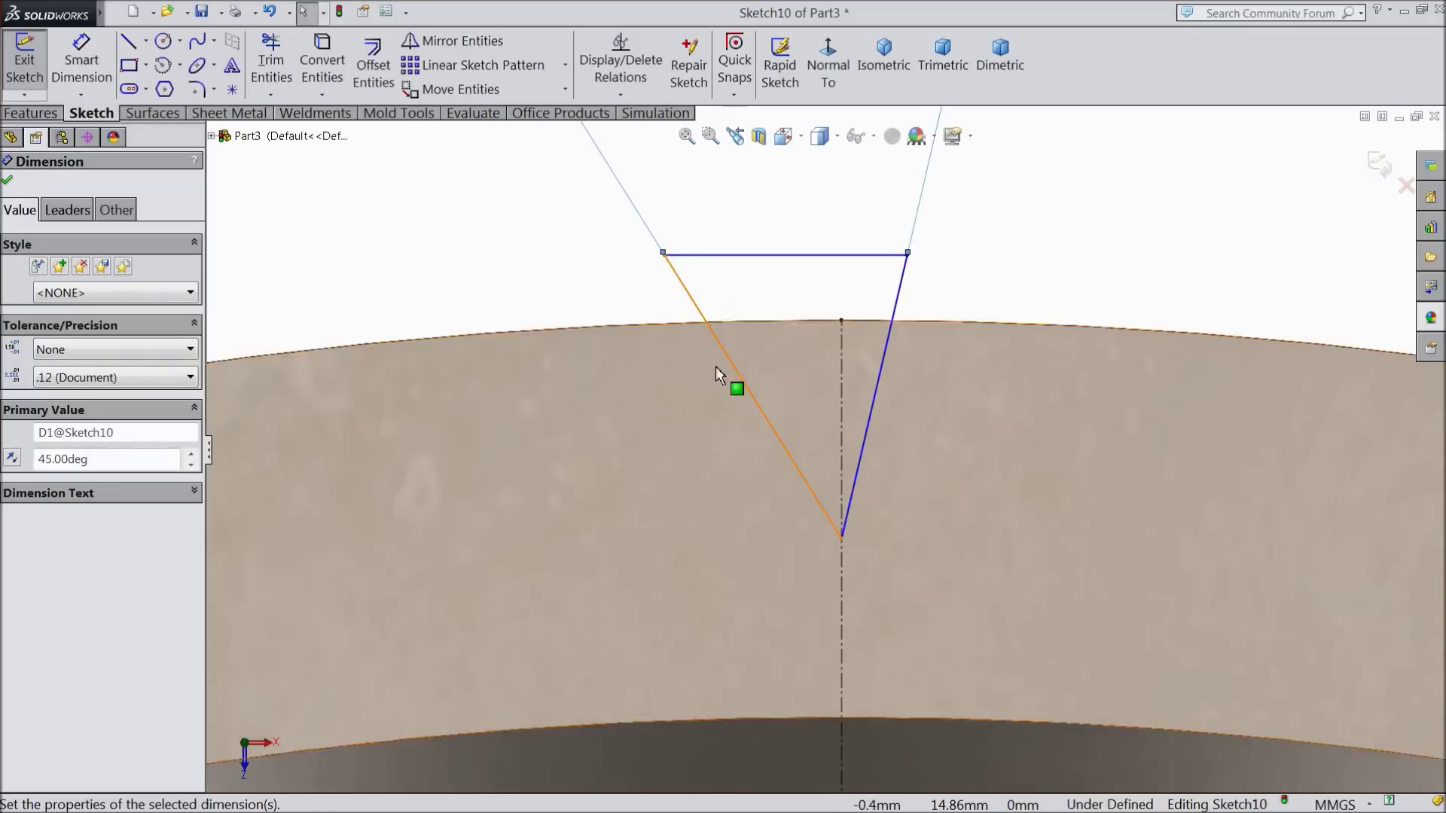
pyautogui.scroll(-2, 708, 361)
pyautogui.moveTo(1024, 428); pyautogui.dragTo(727, 524)
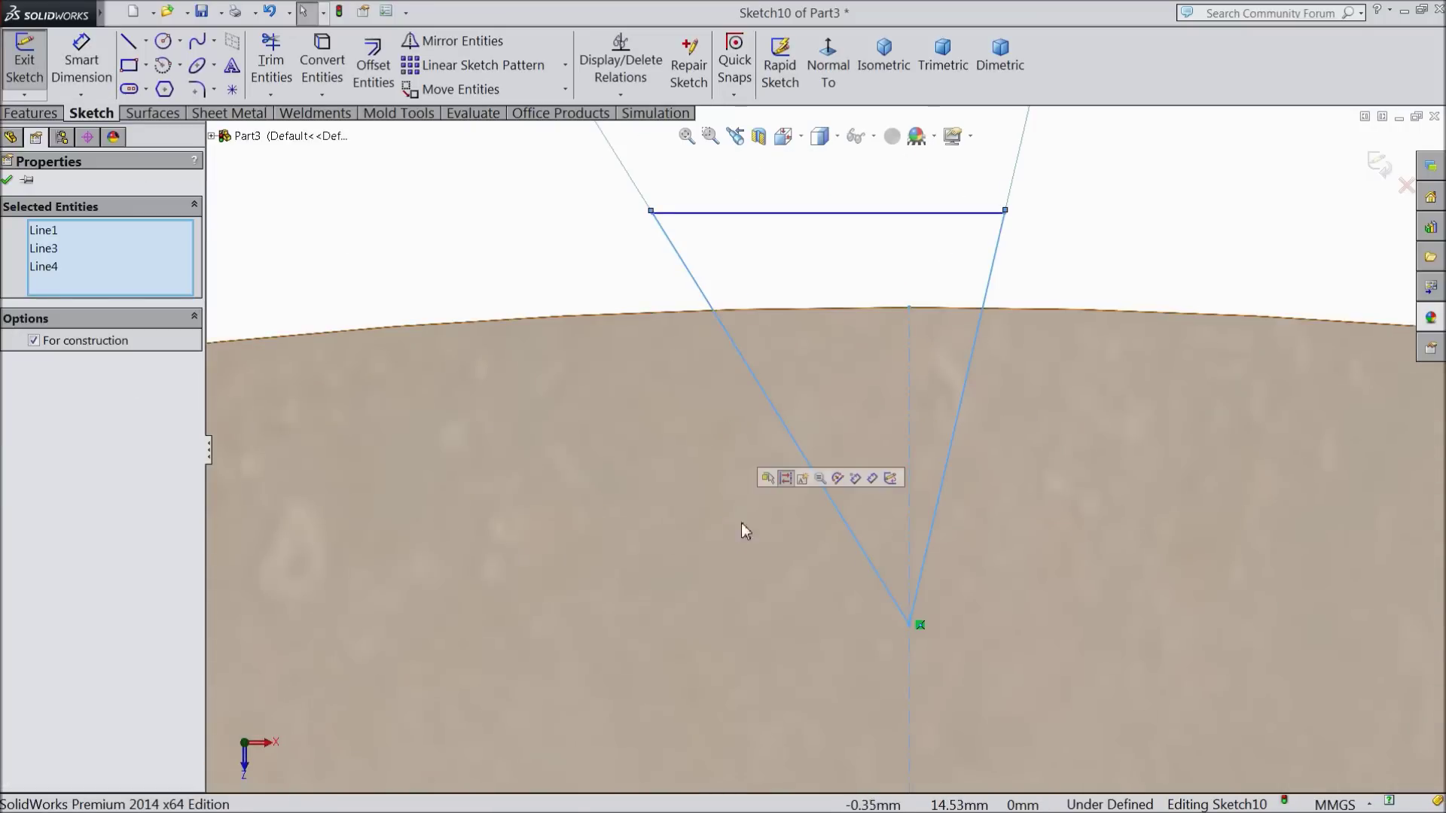
pyautogui.click(440, 258)
pyautogui.moveTo(999, 381); pyautogui.dragTo(729, 476)
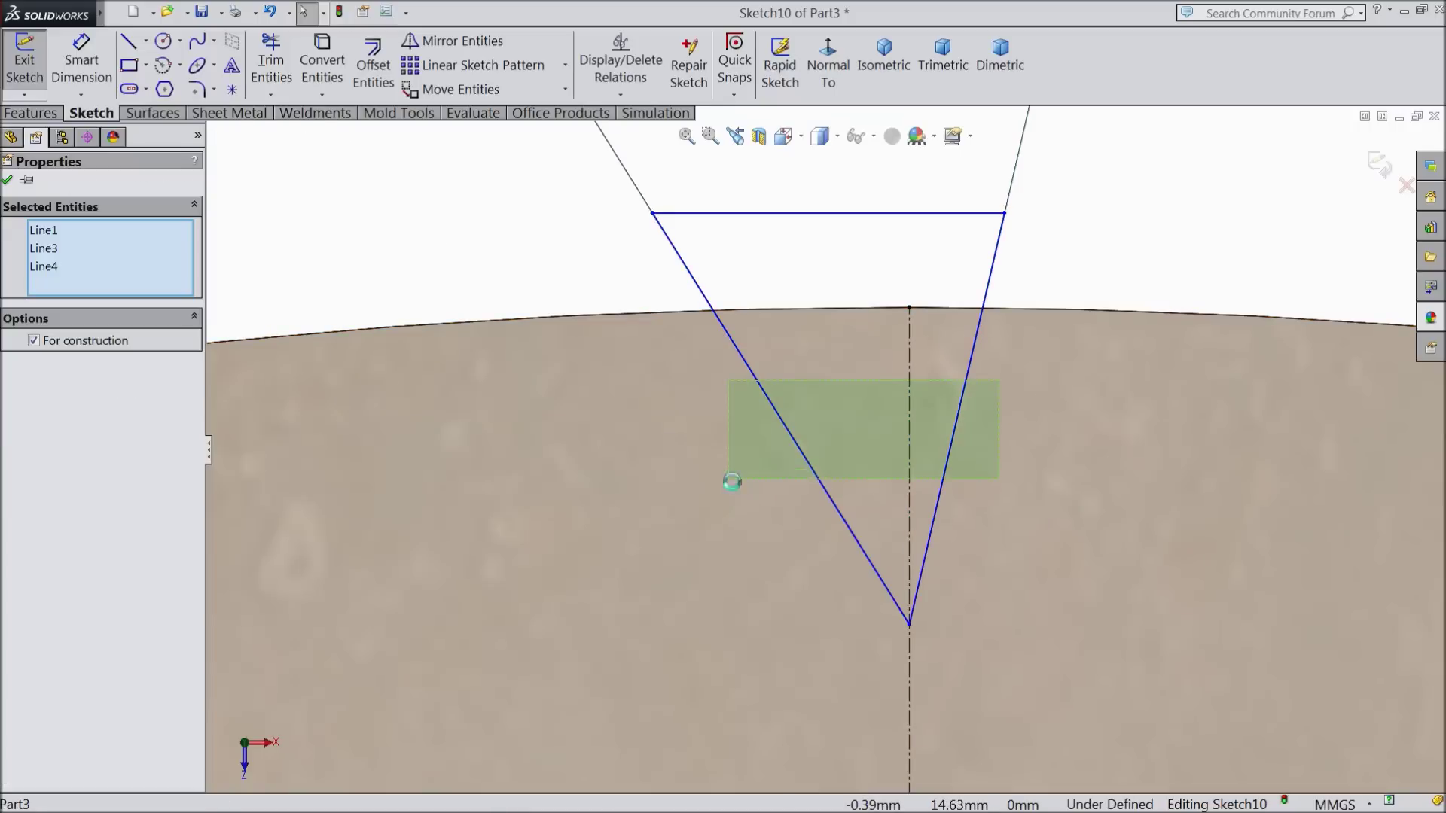
pyautogui.click(607, 299)
# - Dimension the angle between the triangle's right slanted side and the vertical centerline as 22.5°
pyautogui.click(85, 66)
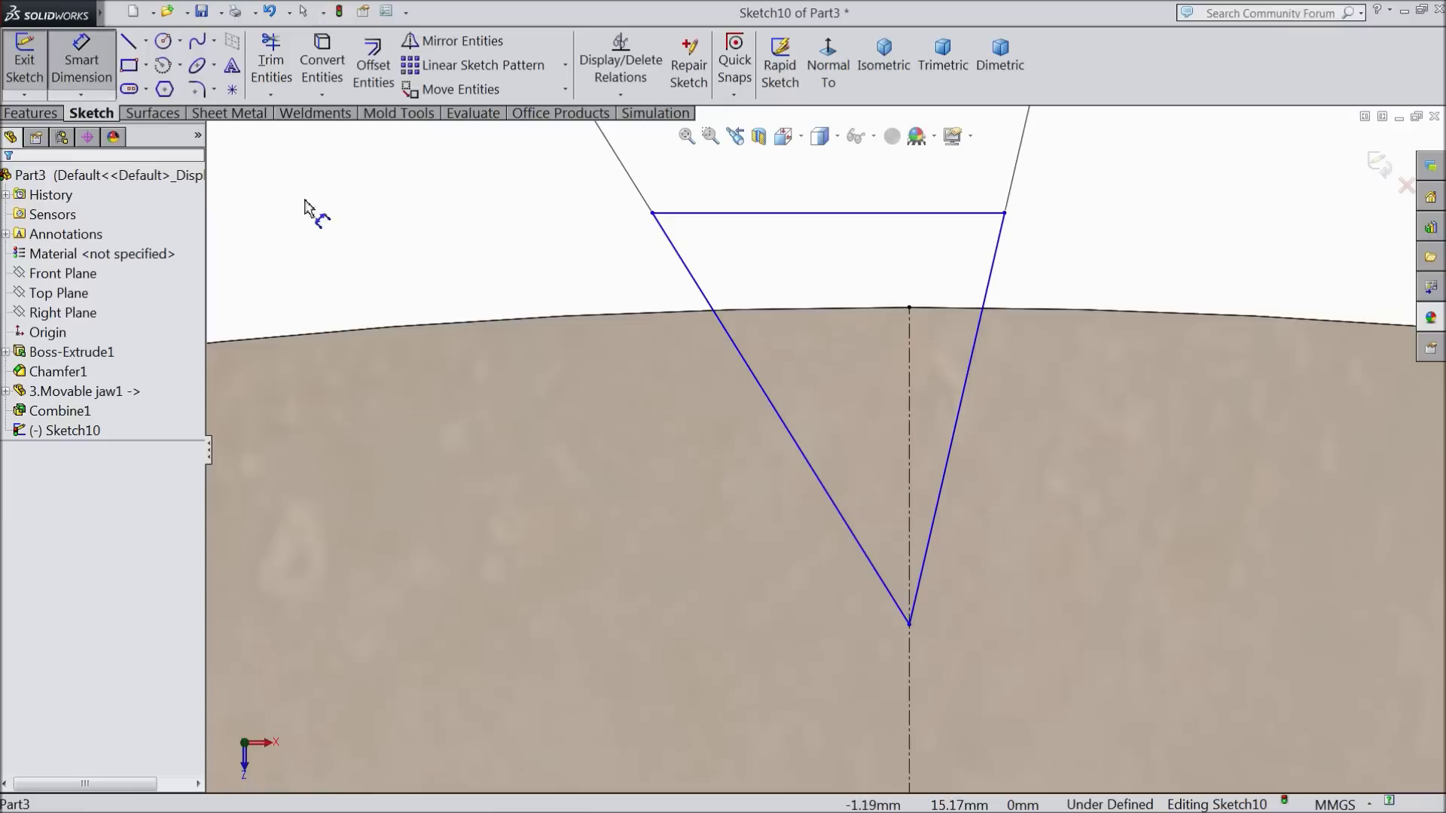
pyautogui.click(953, 441)
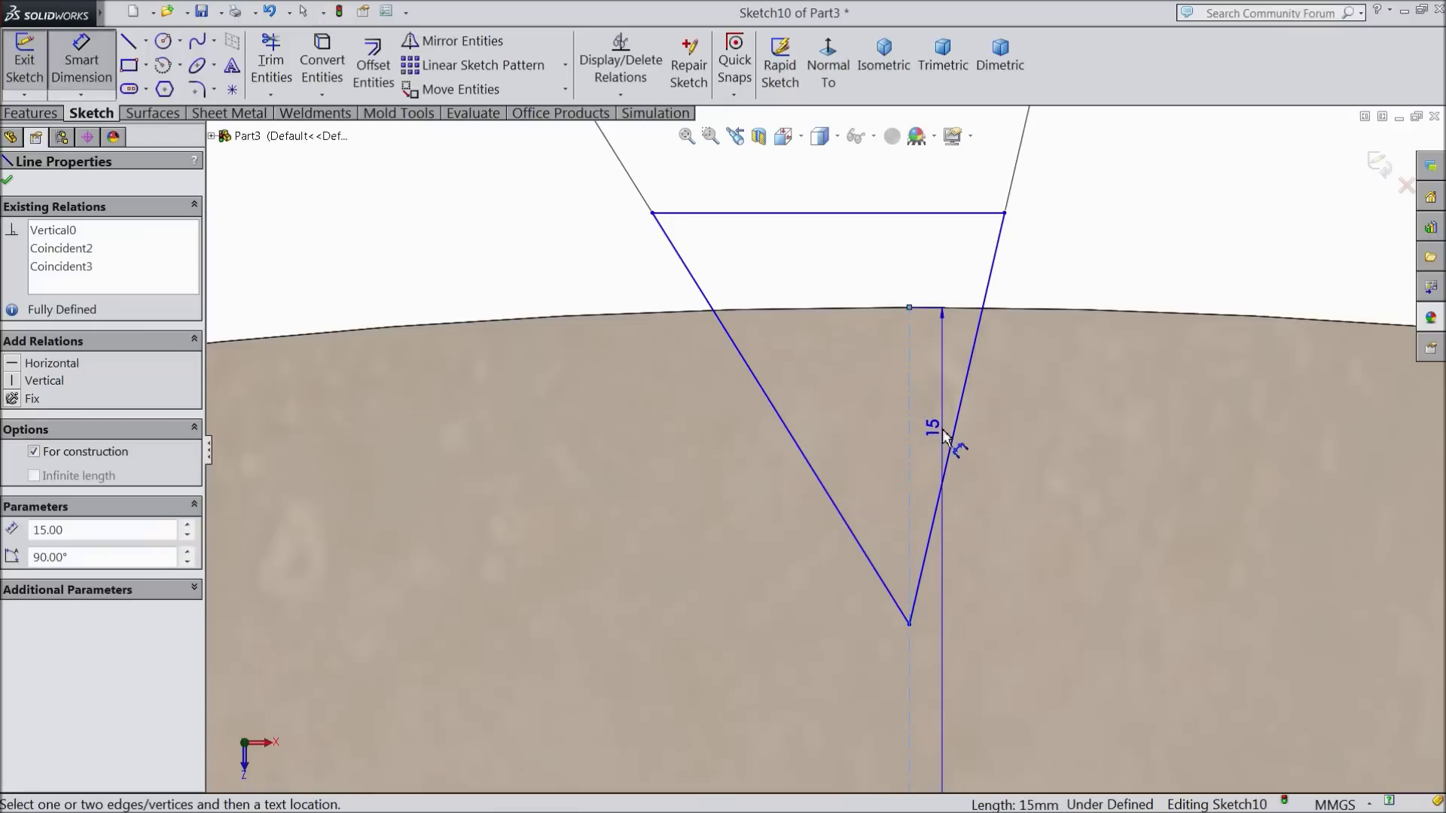
pyautogui.click(910, 422)
pyautogui.click(952, 413)
pyautogui.write('22.5')
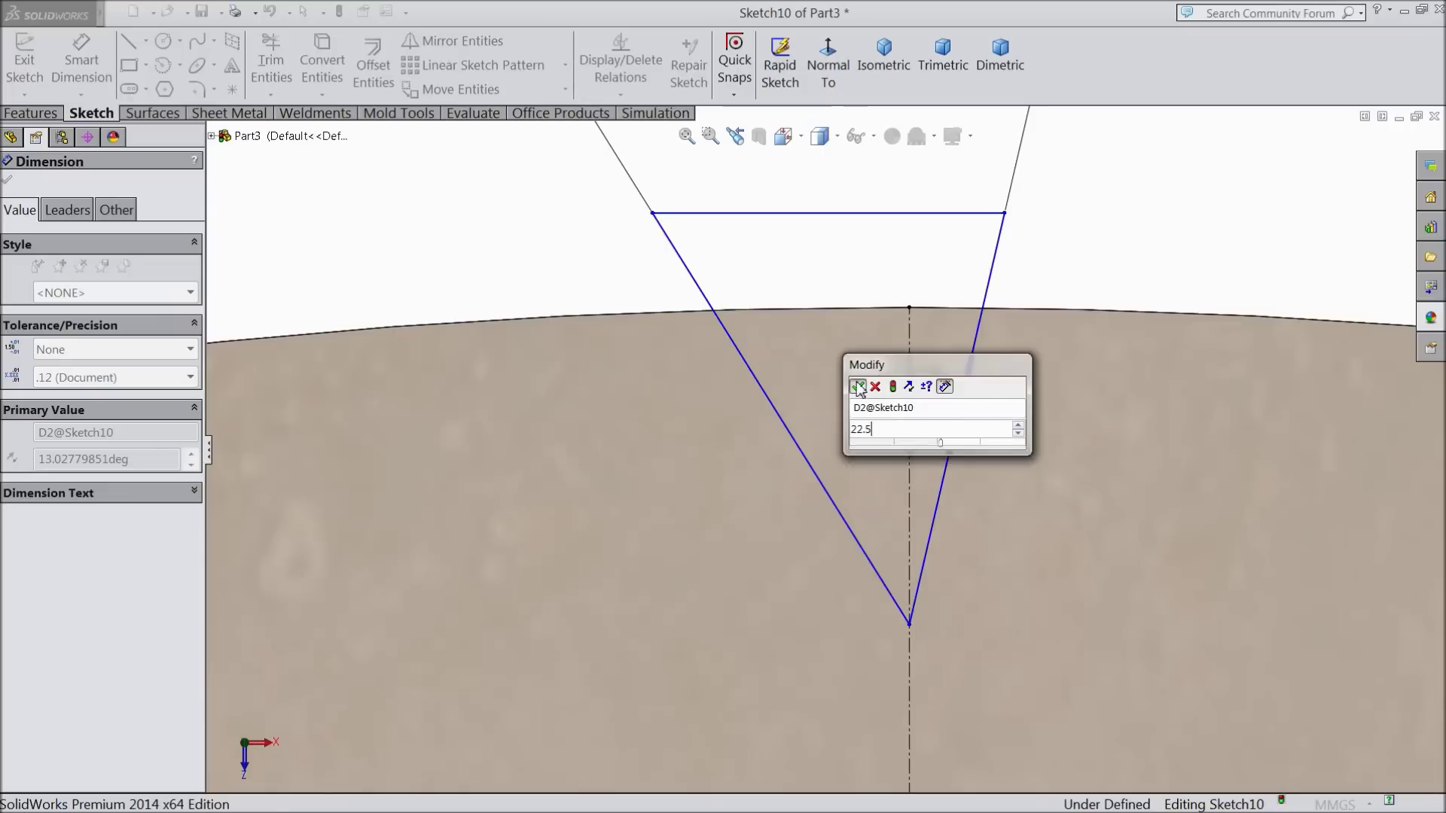
pyautogui.click(857, 387)
pyautogui.scroll(2, 982, 420)
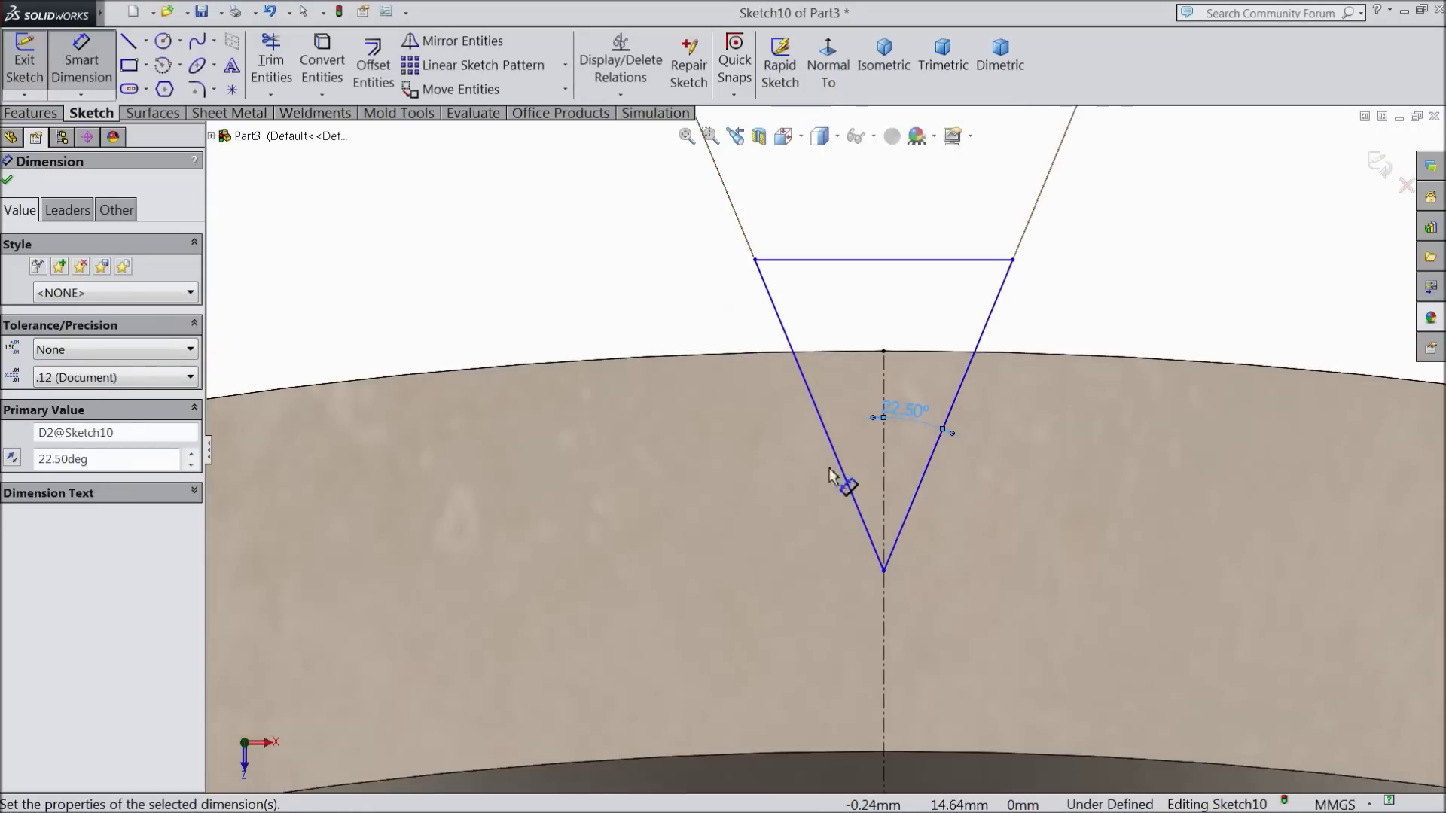
pyautogui.click(9, 182)
# - Dimension the vertical distance from the origin to the triangle's lower tip as 14.25 mm
pyautogui.scroll(4, 783, 377)
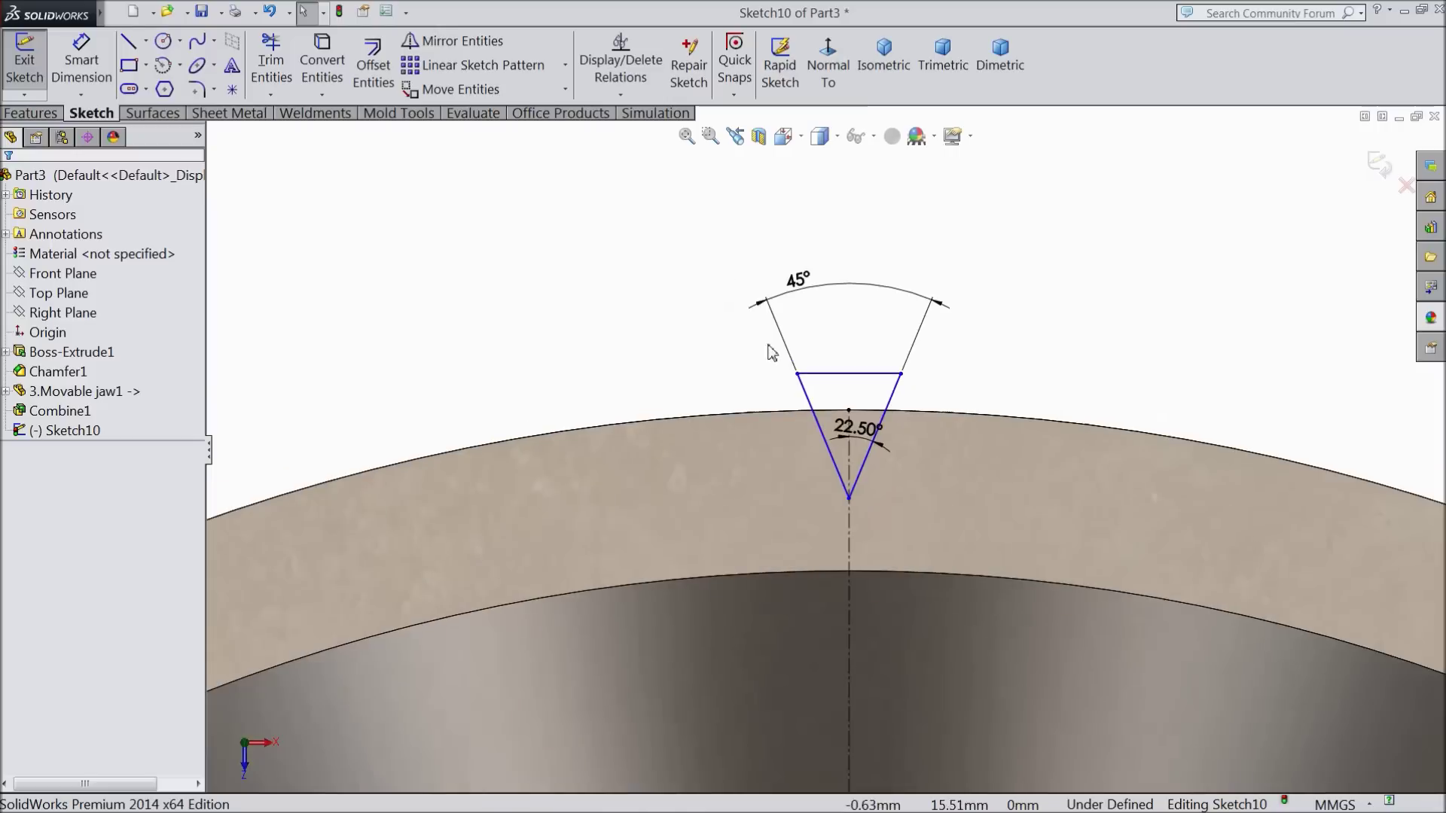
pyautogui.click(81, 61)
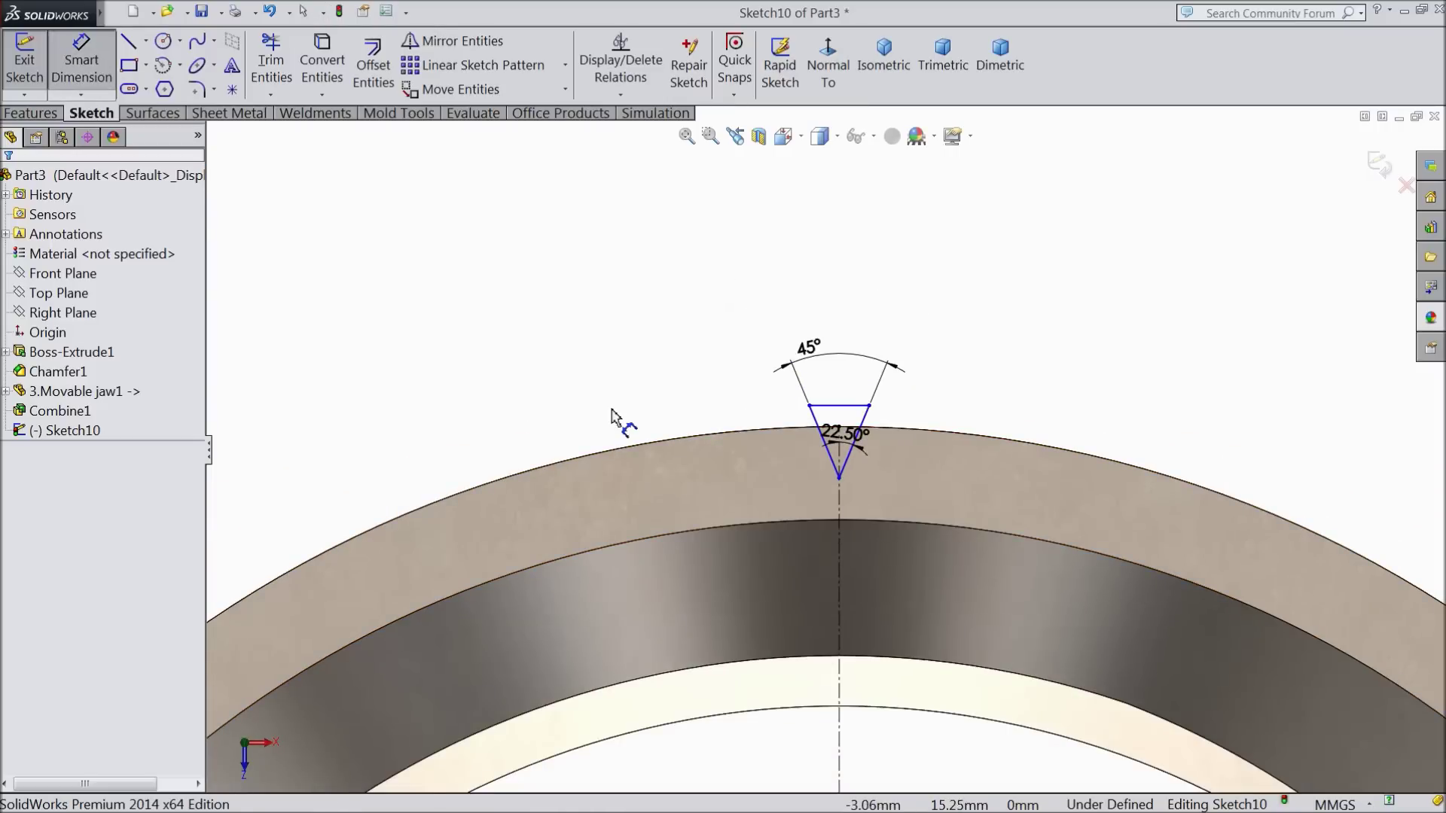
pyautogui.scroll(5, 678, 442)
pyautogui.scroll(-3, 838, 477)
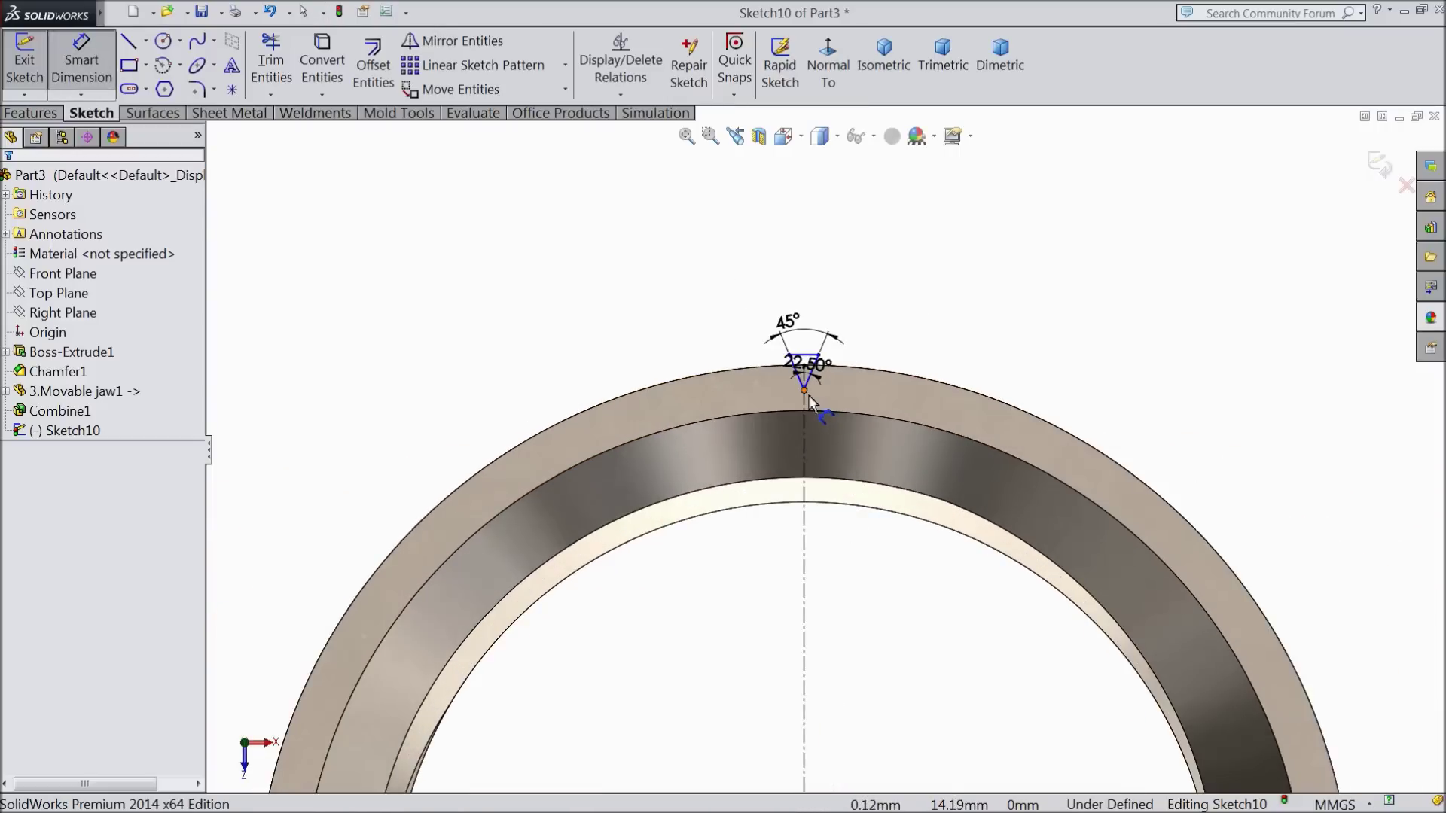
pyautogui.click(804, 391)
pyautogui.scroll(3, 821, 512)
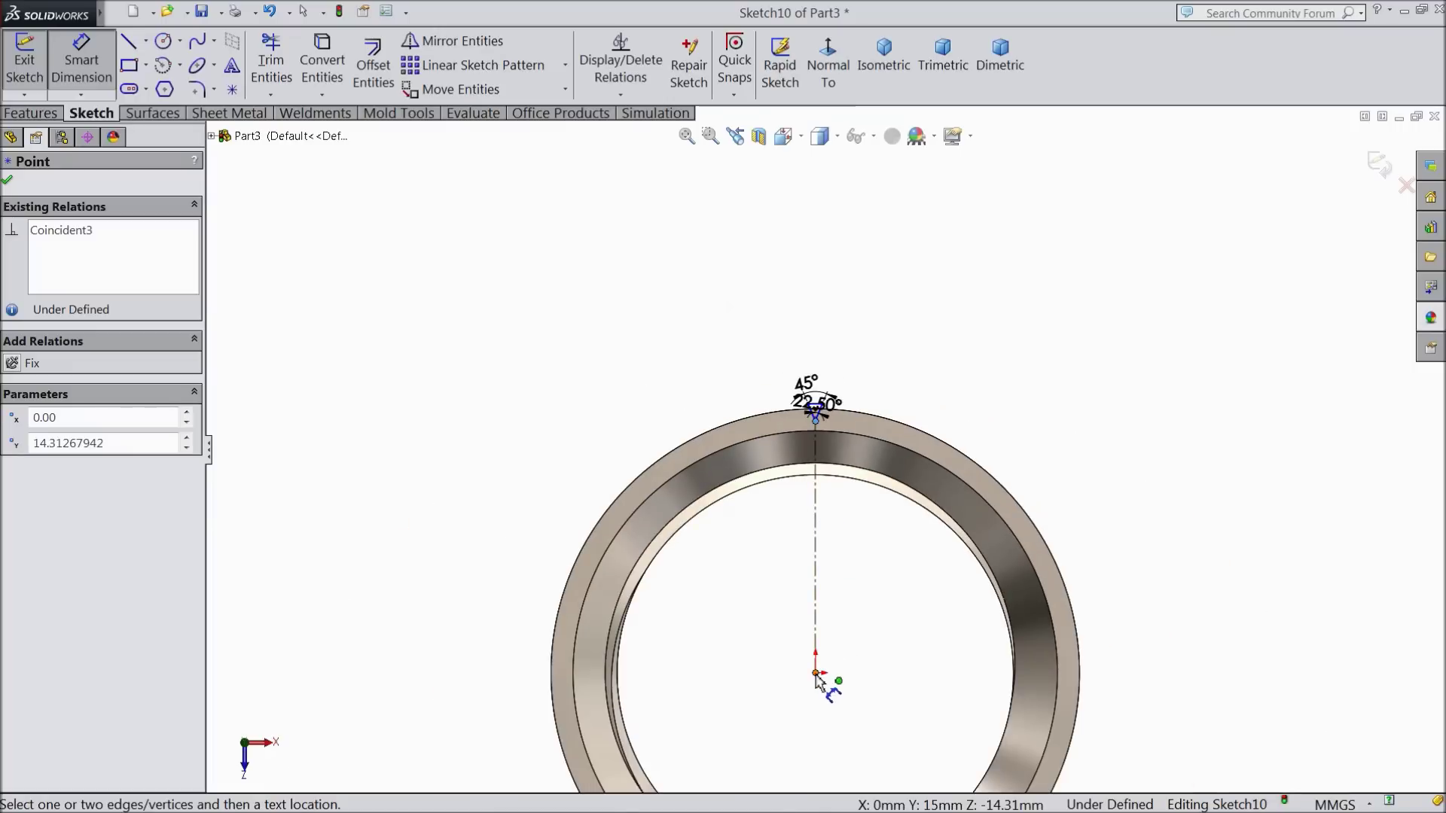
pyautogui.click(815, 674)
pyautogui.scroll(-2, 870, 591)
pyautogui.click(1268, 499)
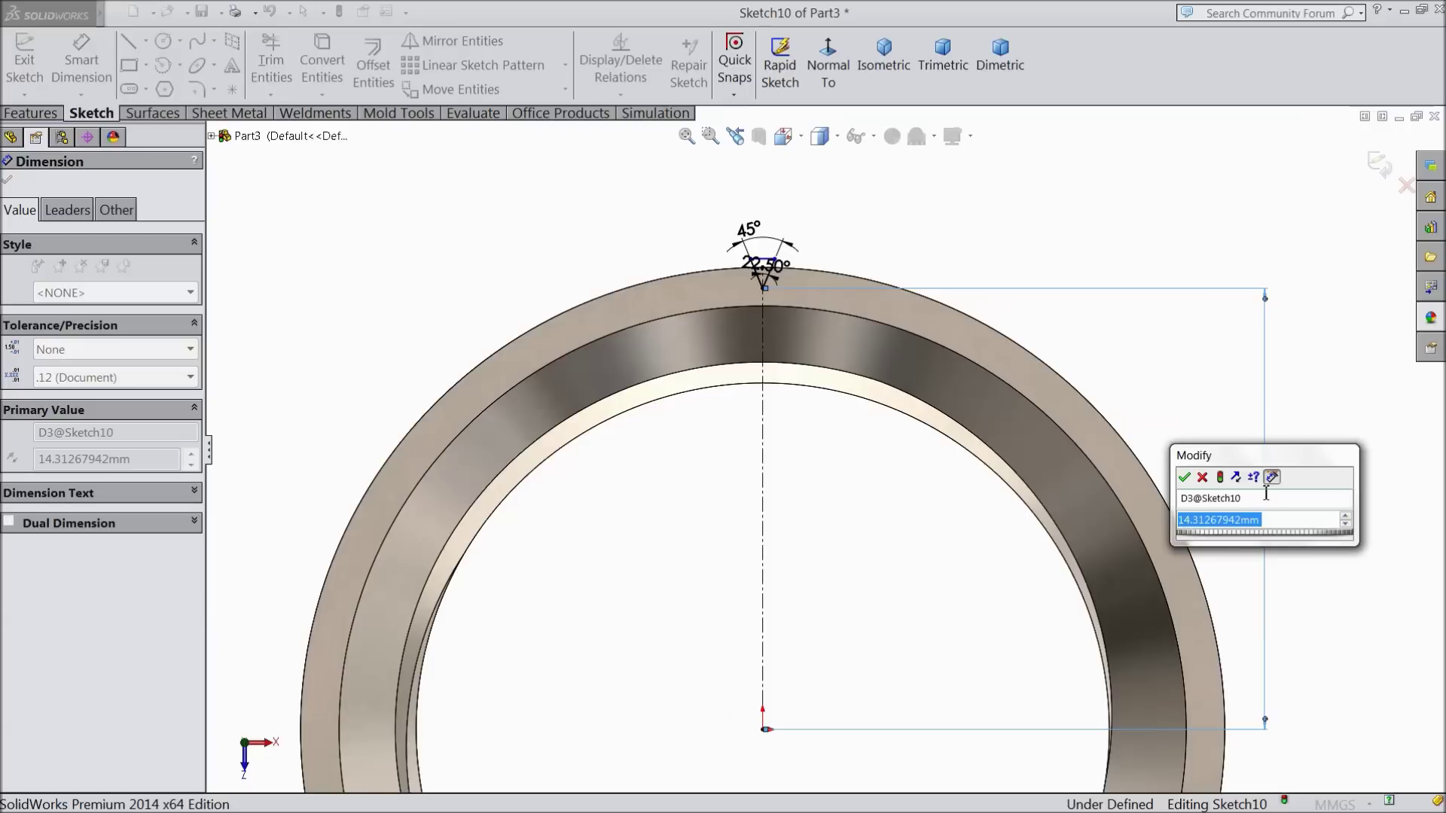
pyautogui.write('14.25')
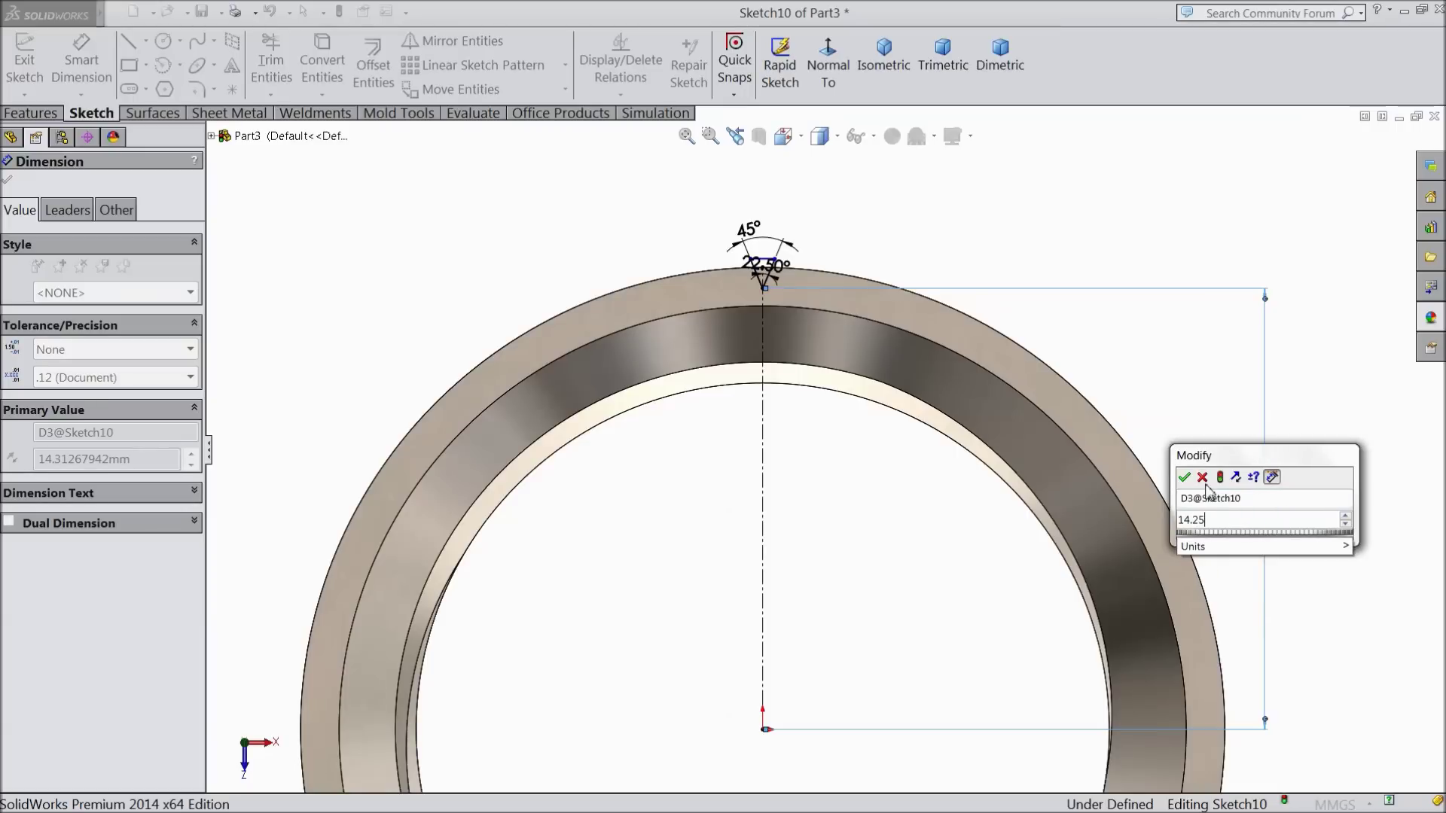
pyautogui.click(1184, 477)
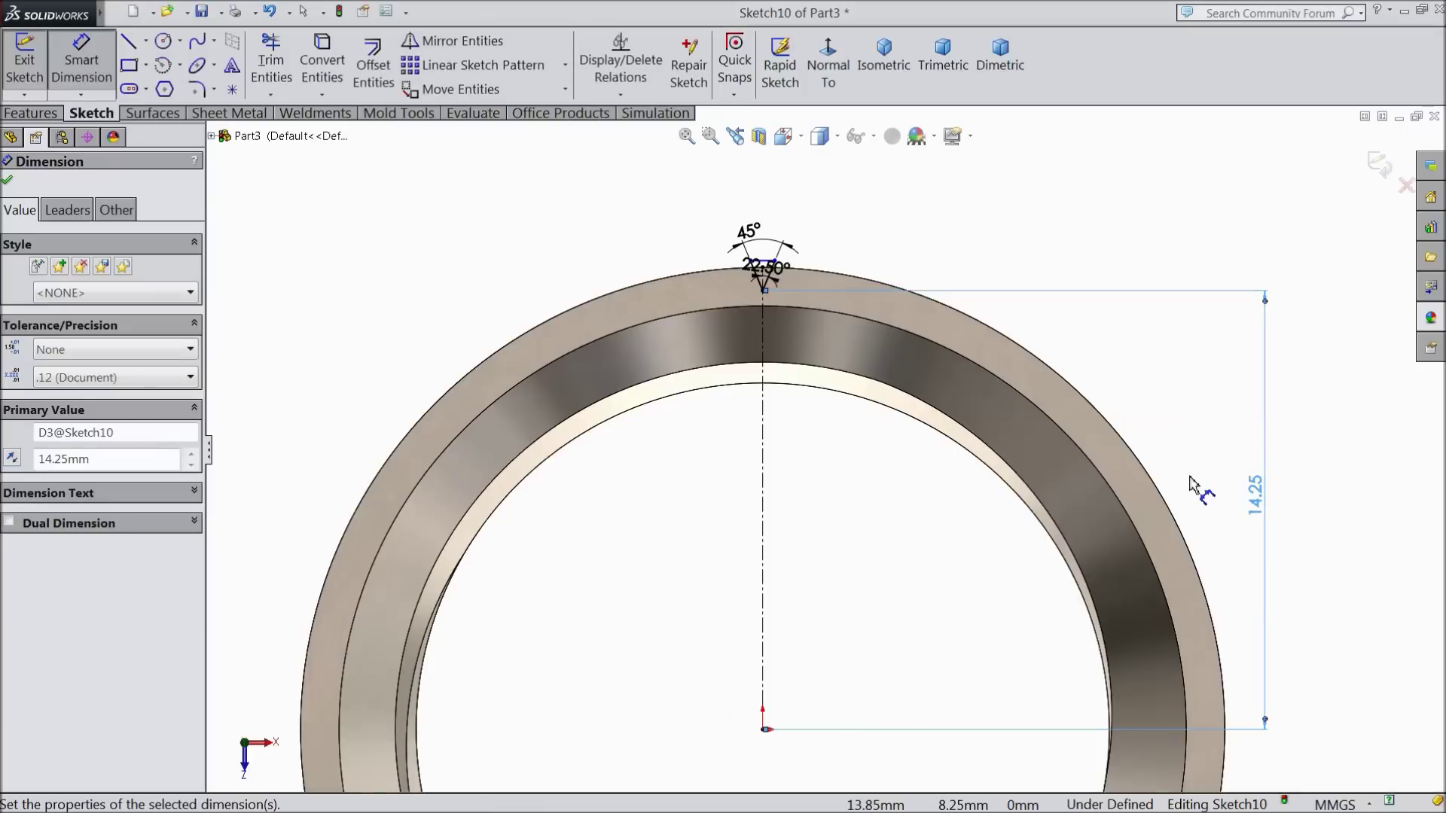
pyautogui.click(7, 180)
# - Cut the triangular profile through the whole length of the ring with an Extruded Cut set to Through All
pyautogui.scroll(-10, 783, 249)
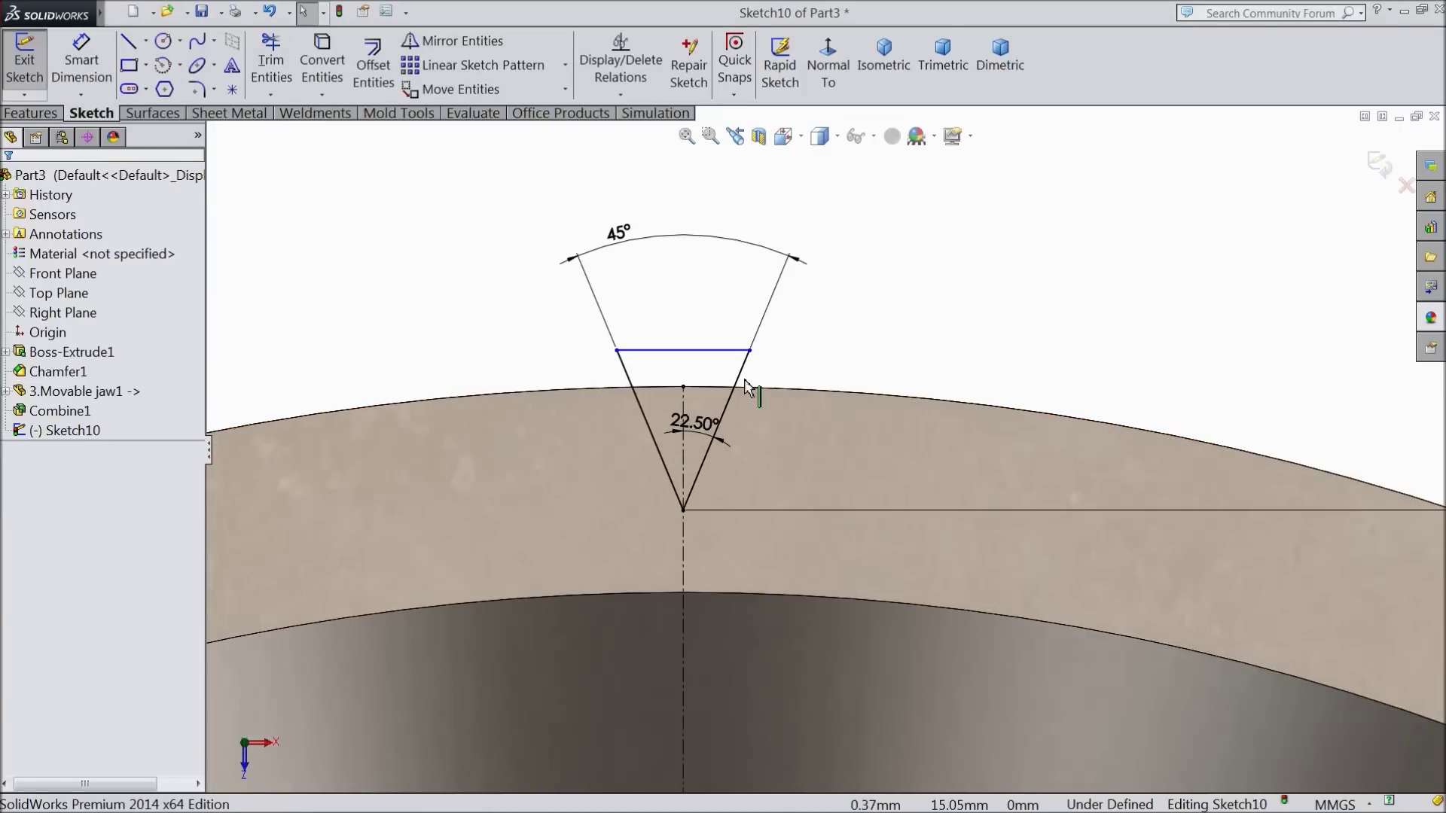
pyautogui.click(29, 114)
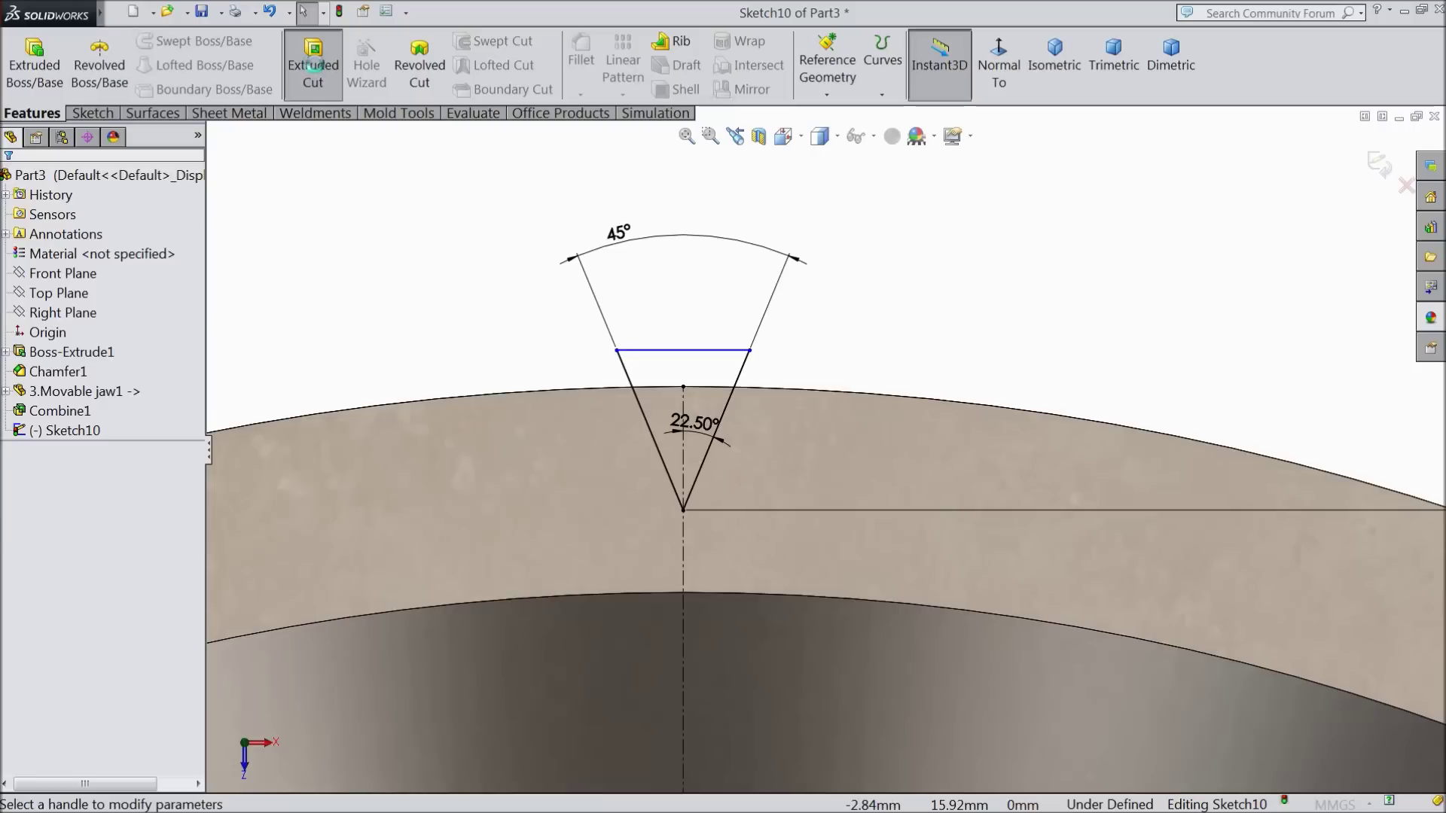
pyautogui.click(313, 66)
pyautogui.scroll(10, 657, 313)
pyautogui.moveTo(572, 345)
pyautogui.mouseDown(button='middle')
pyautogui.moveTo(622, 364)
pyautogui.moveTo(657, 455)
pyautogui.mouseUp(button='middle')
pyautogui.scroll(-3, 658, 355)
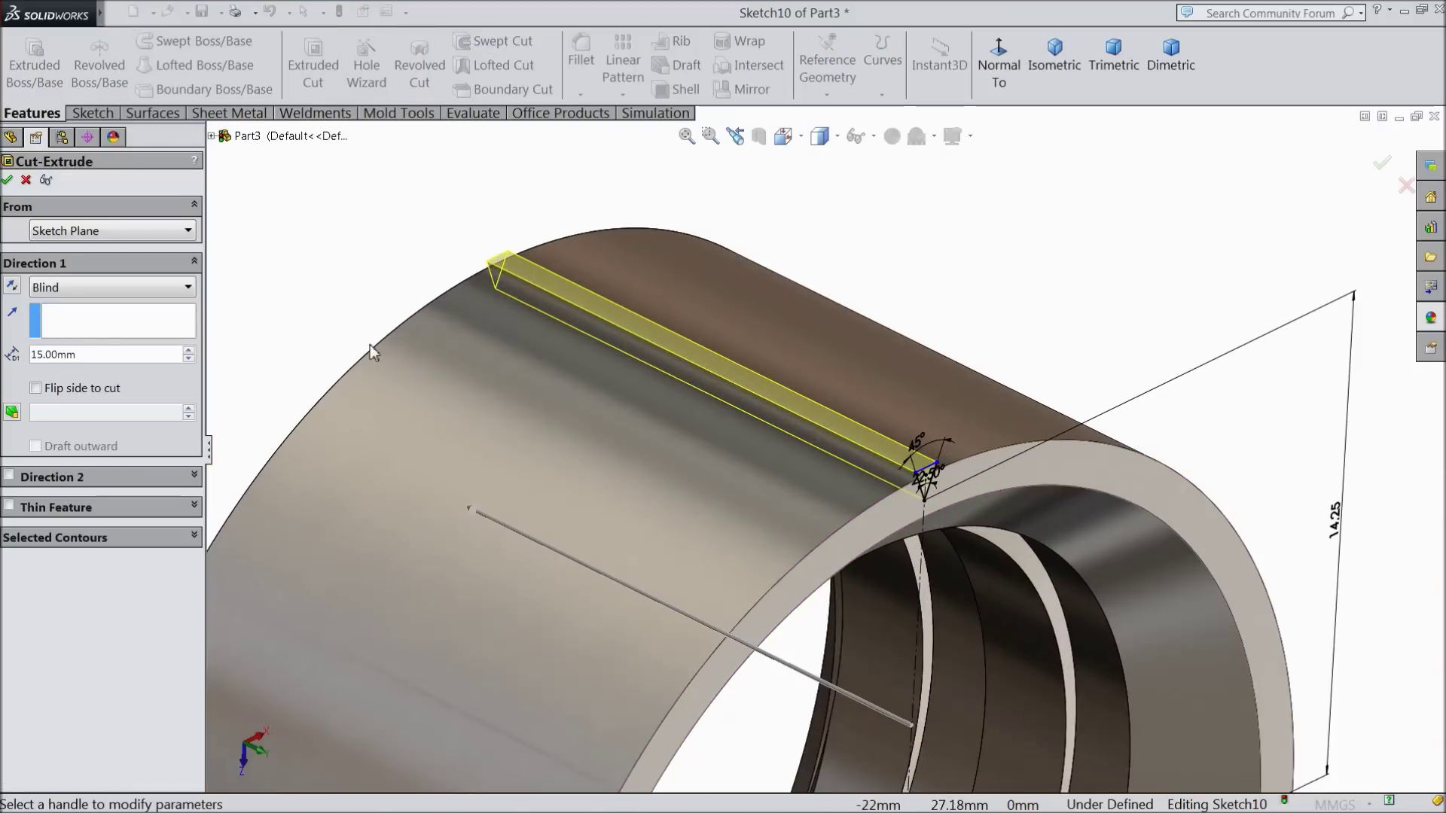
pyautogui.click(98, 287)
pyautogui.click(89, 321)
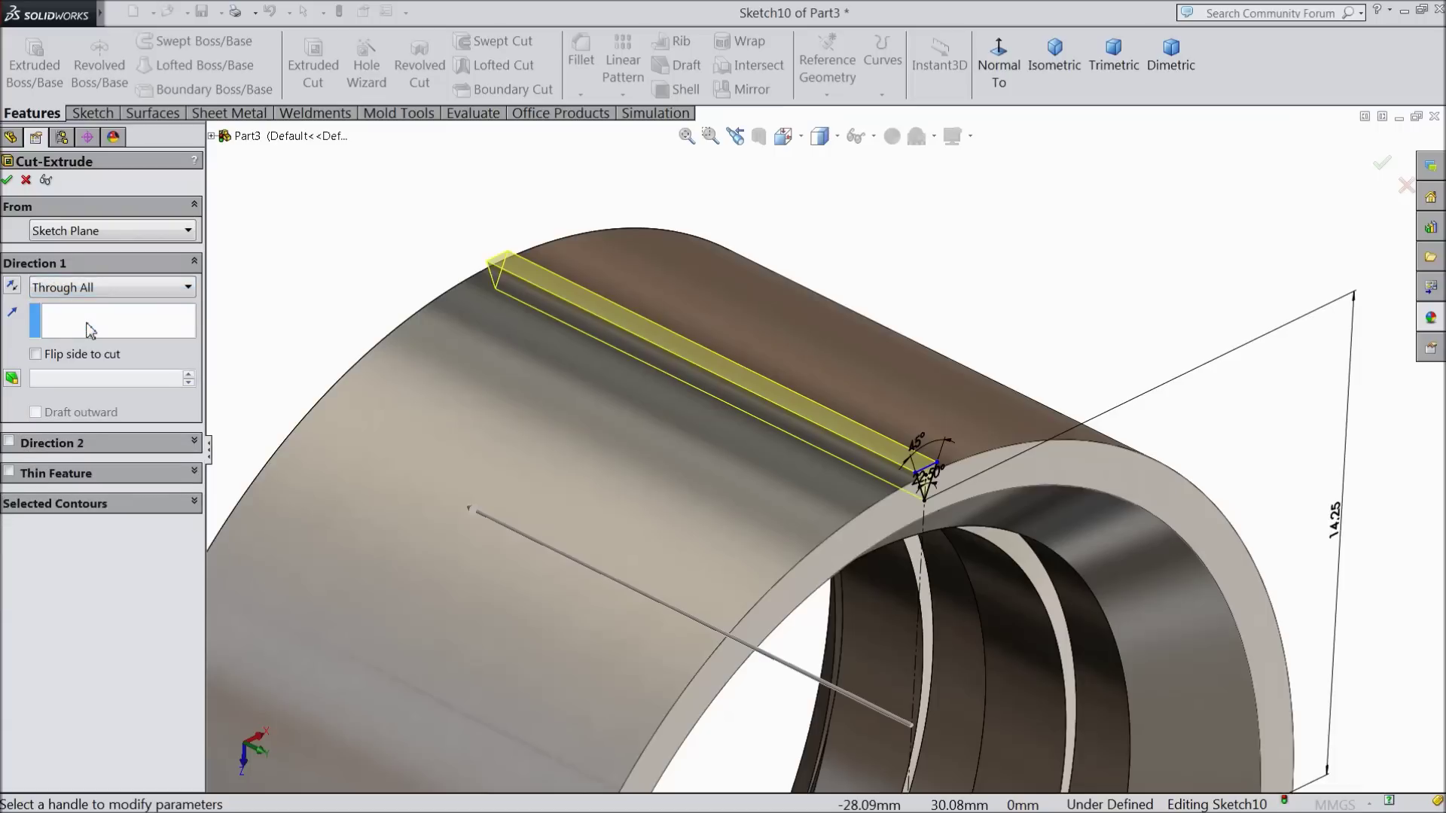
pyautogui.click(7, 180)
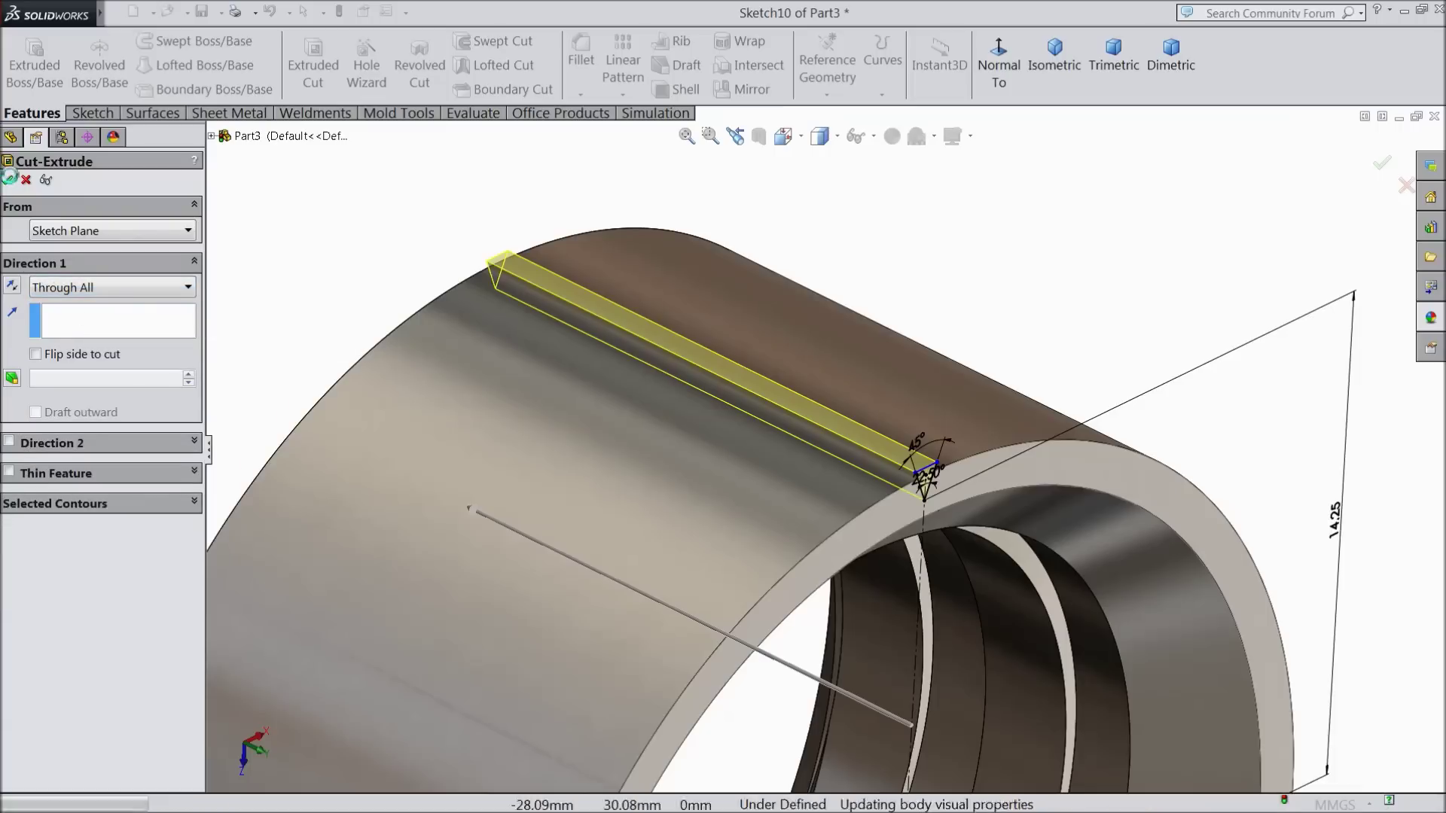
pyautogui.scroll(3, 369, 367)
pyautogui.click(407, 310)
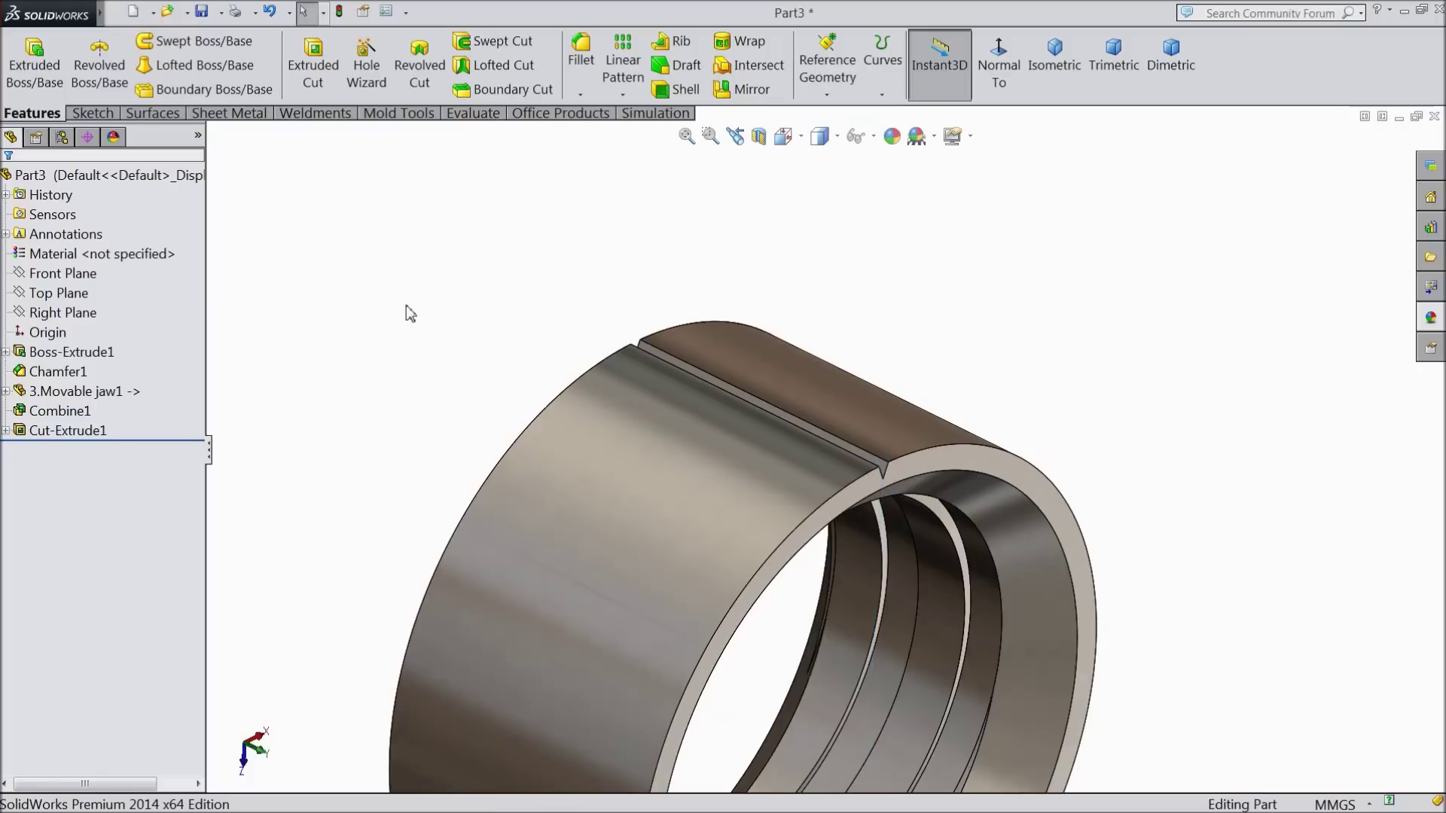
# - Fillet the ring's two outer circular edges, front and back, with a constant 0.5 mm radius
pyautogui.click(576, 86)
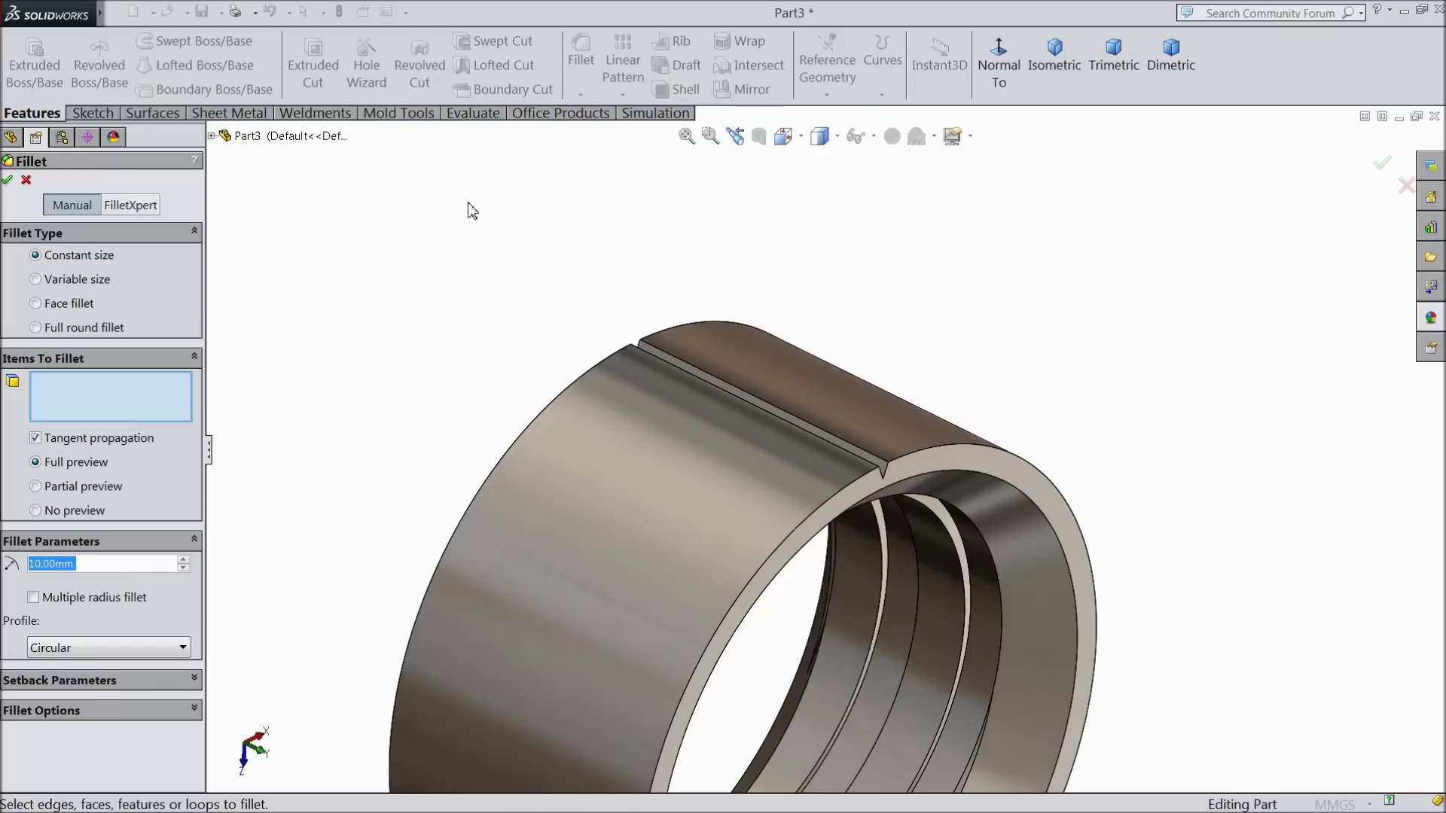
pyautogui.write('0.5')
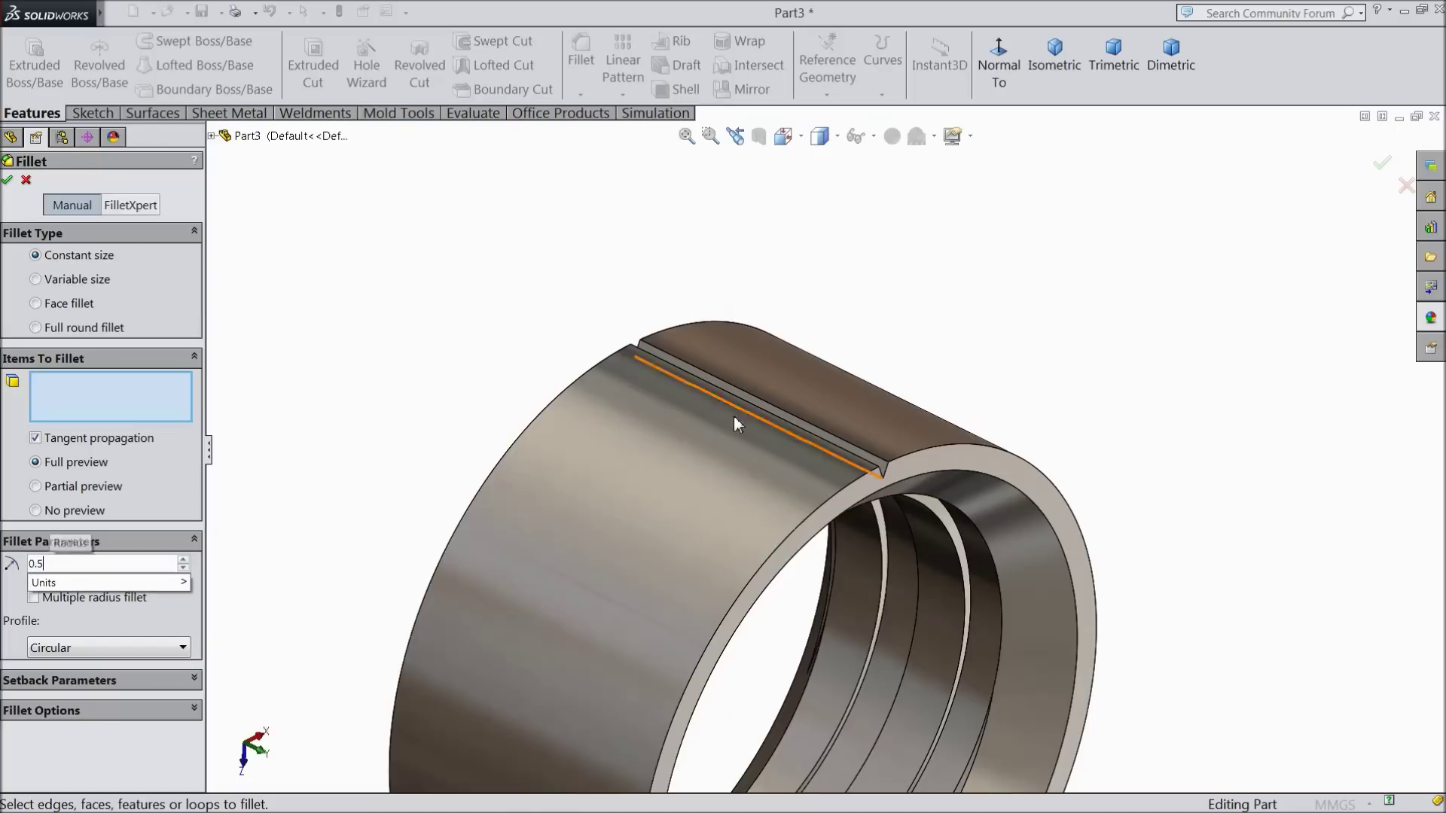
pyautogui.click(808, 531)
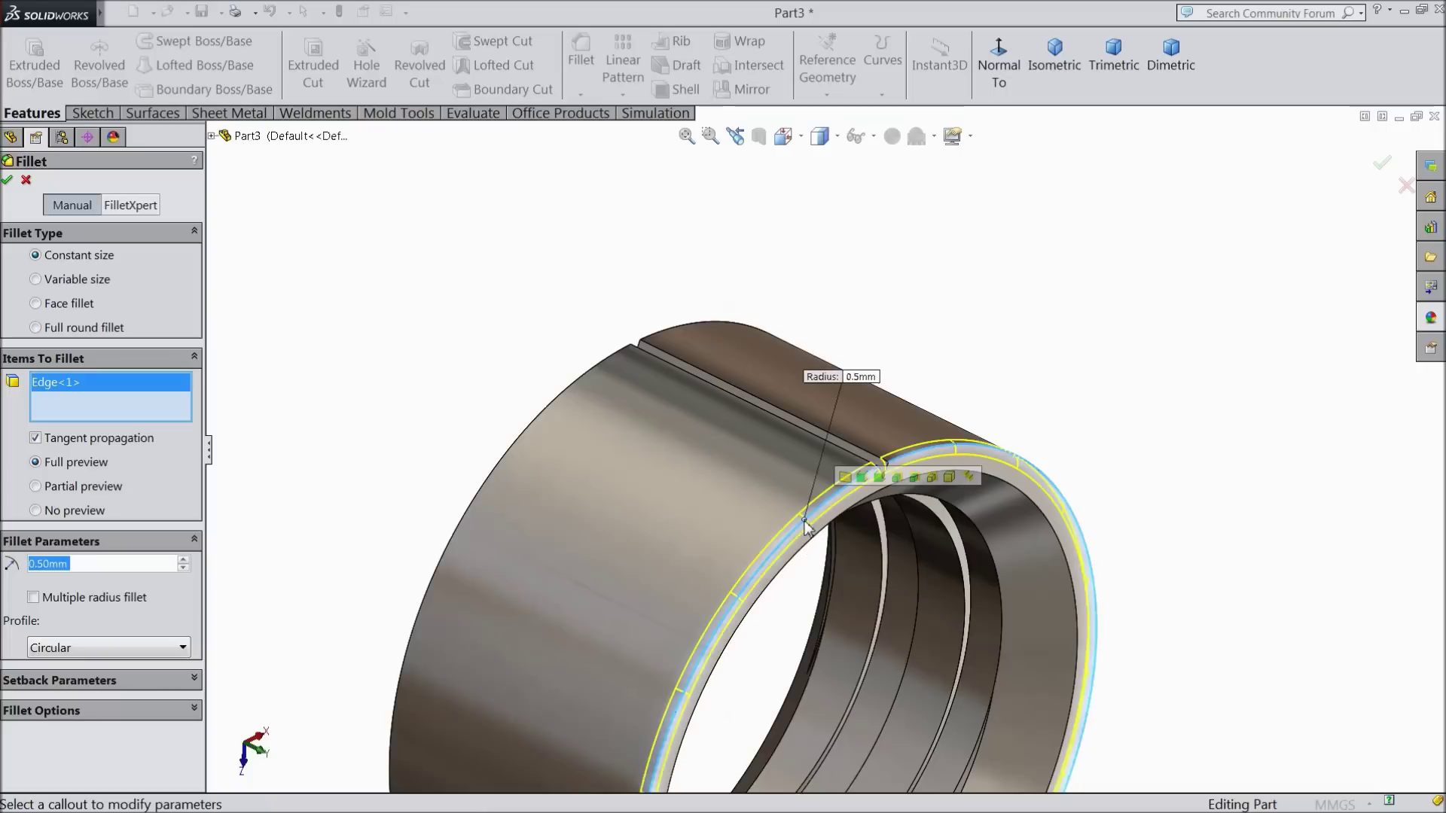
pyautogui.click(540, 416)
pyautogui.click(6, 181)
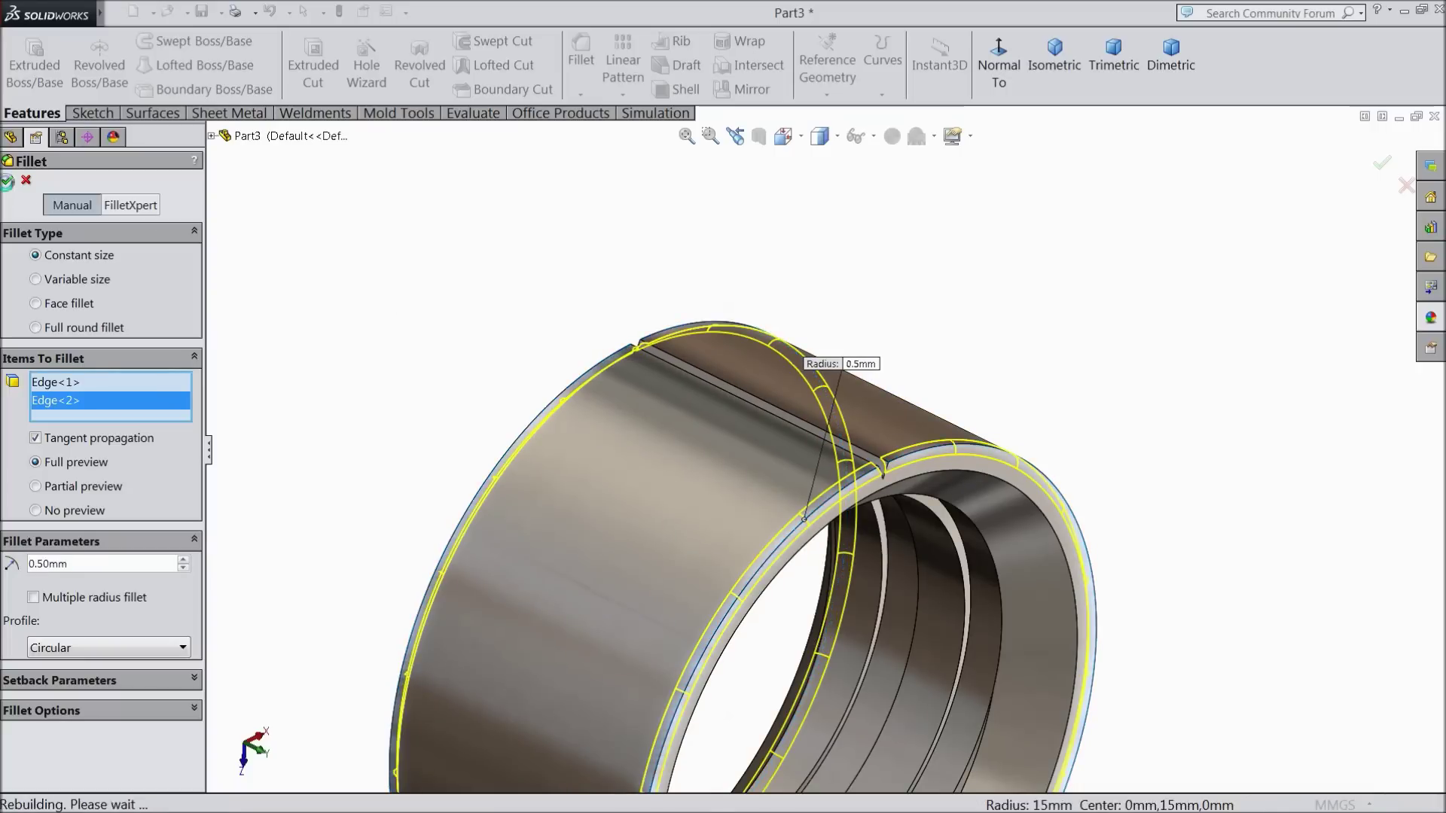
# - Set up a 360° equally spaced circular pattern of the groove cut about the ring's outer cylindrical face, raising the instances to 70
pyautogui.scroll(5, 438, 354)
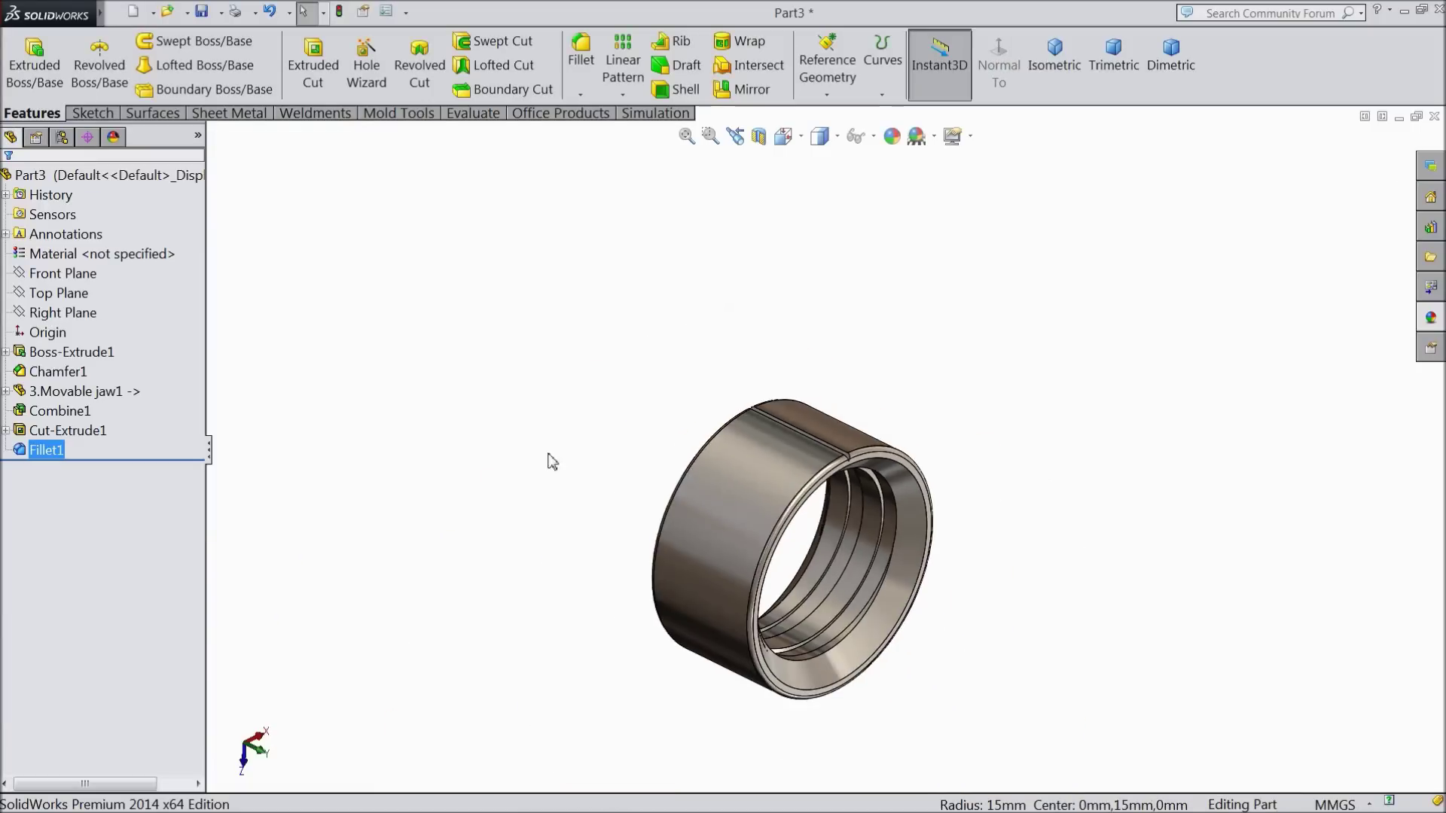
pyautogui.scroll(-2, 843, 580)
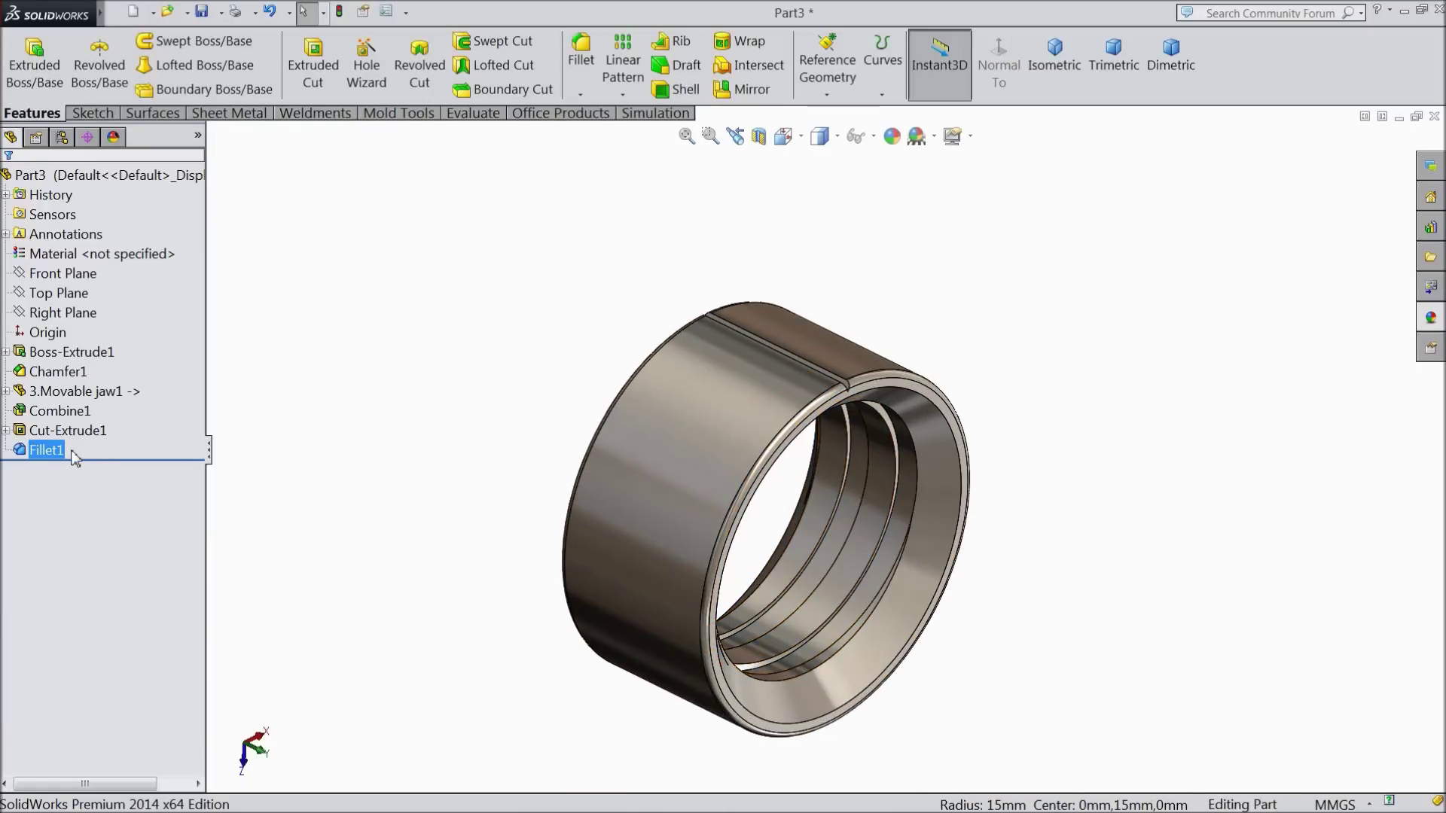
pyautogui.keyDown('ctrl'); pyautogui.click(43, 438); pyautogui.keyUp('ctrl')
pyautogui.click(44, 434)
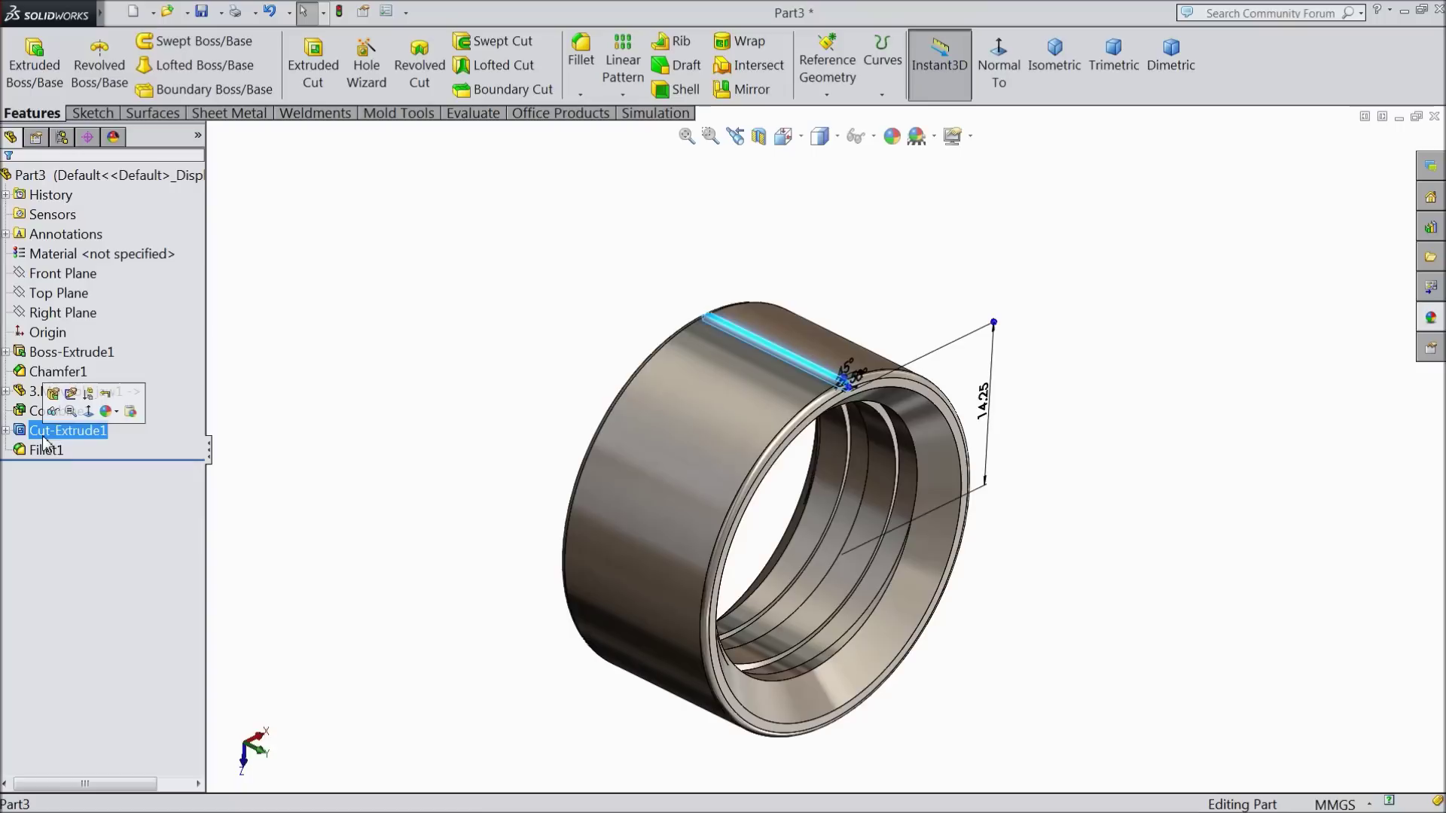
pyautogui.click(622, 94)
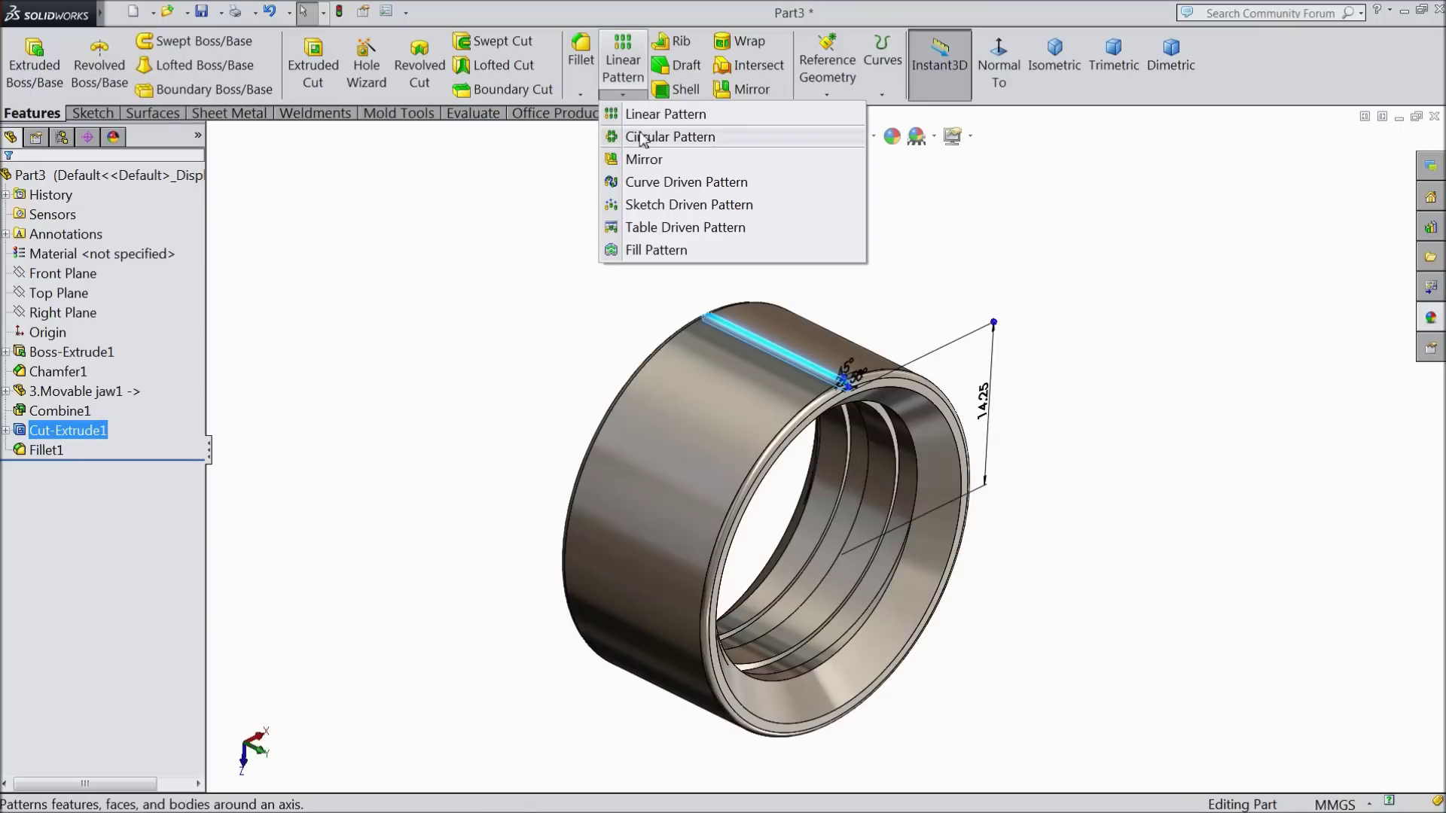
pyautogui.click(648, 136)
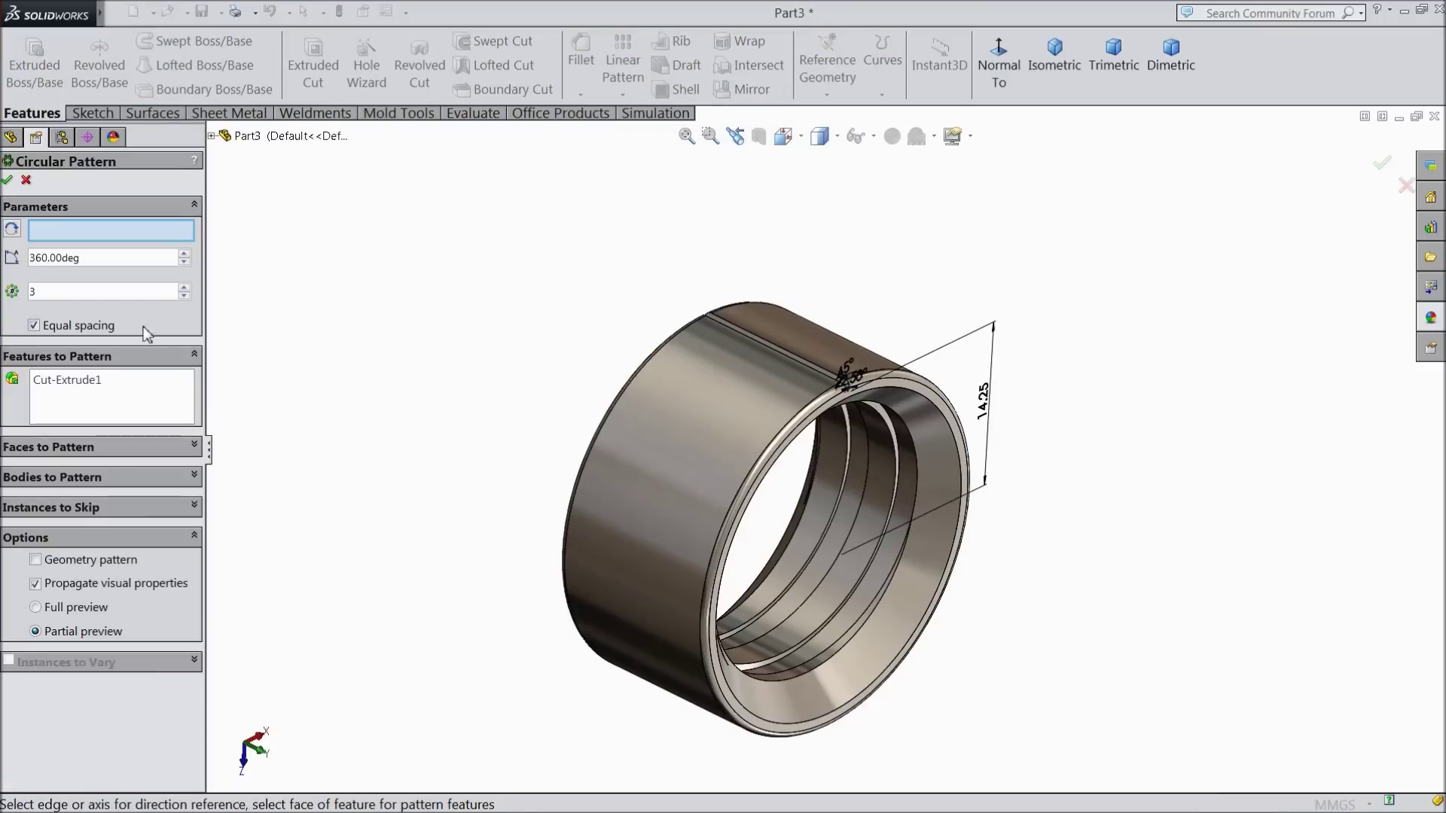
pyautogui.click(668, 479)
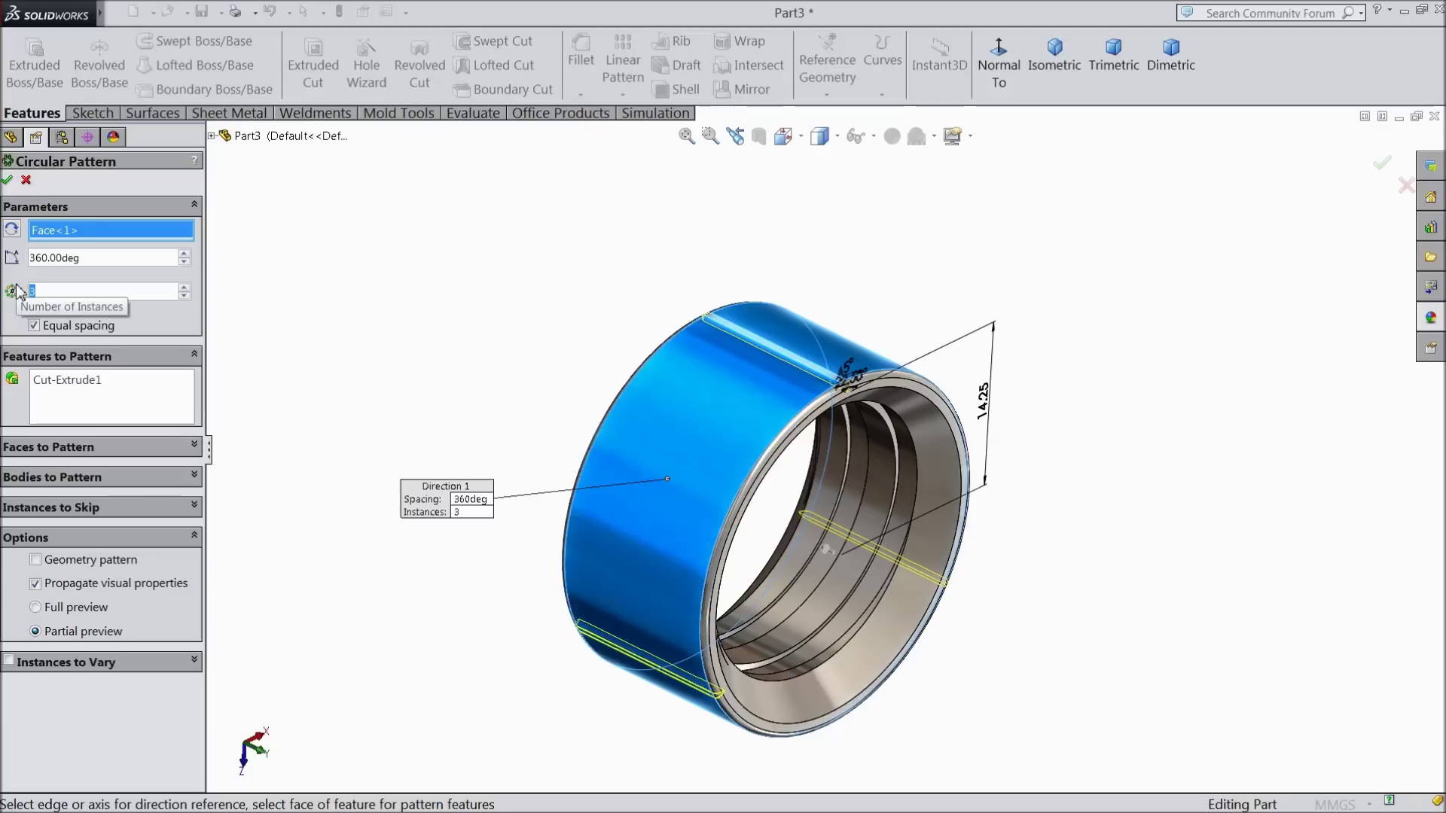
pyautogui.write('40')
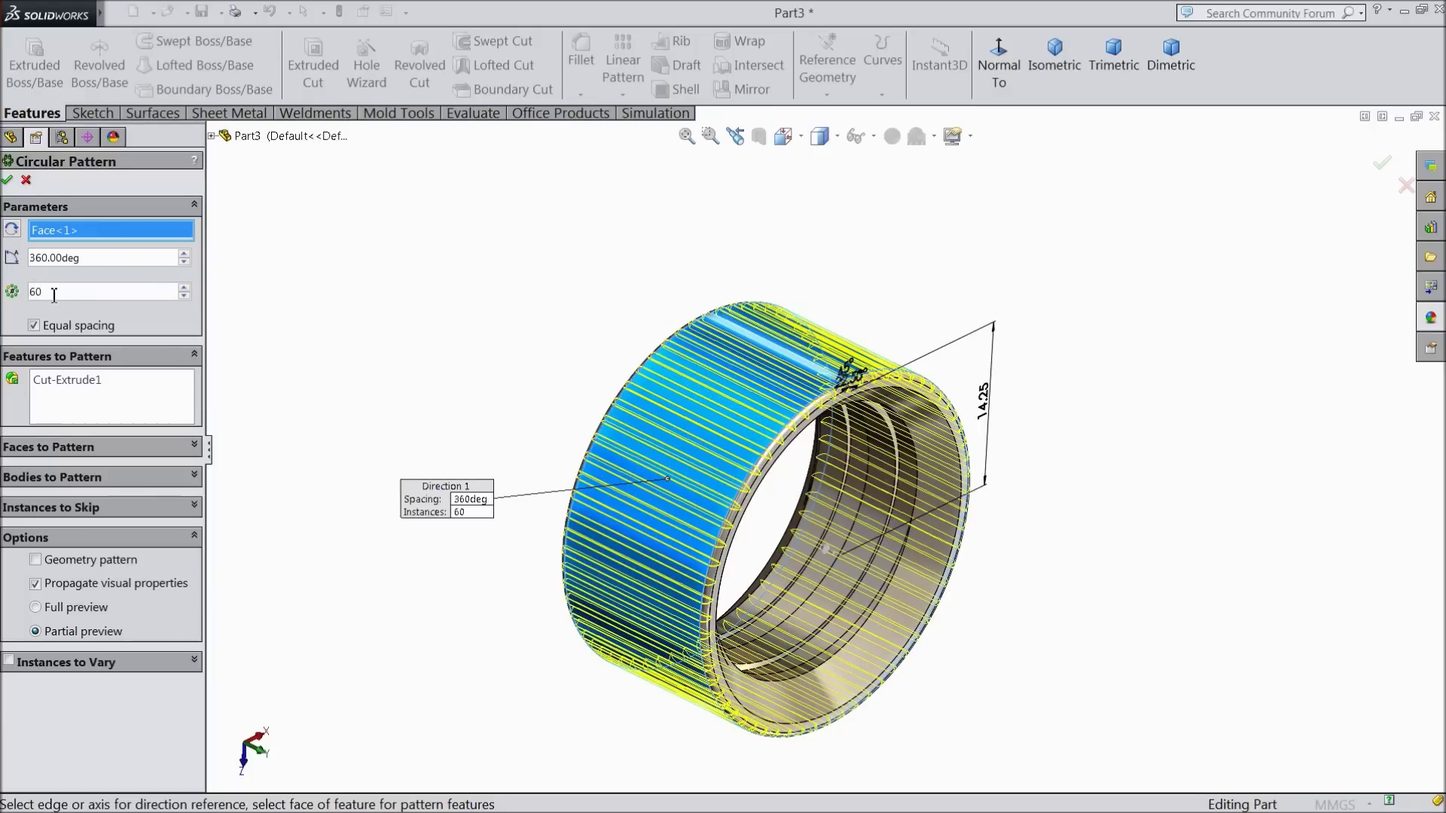
pyautogui.write('0')
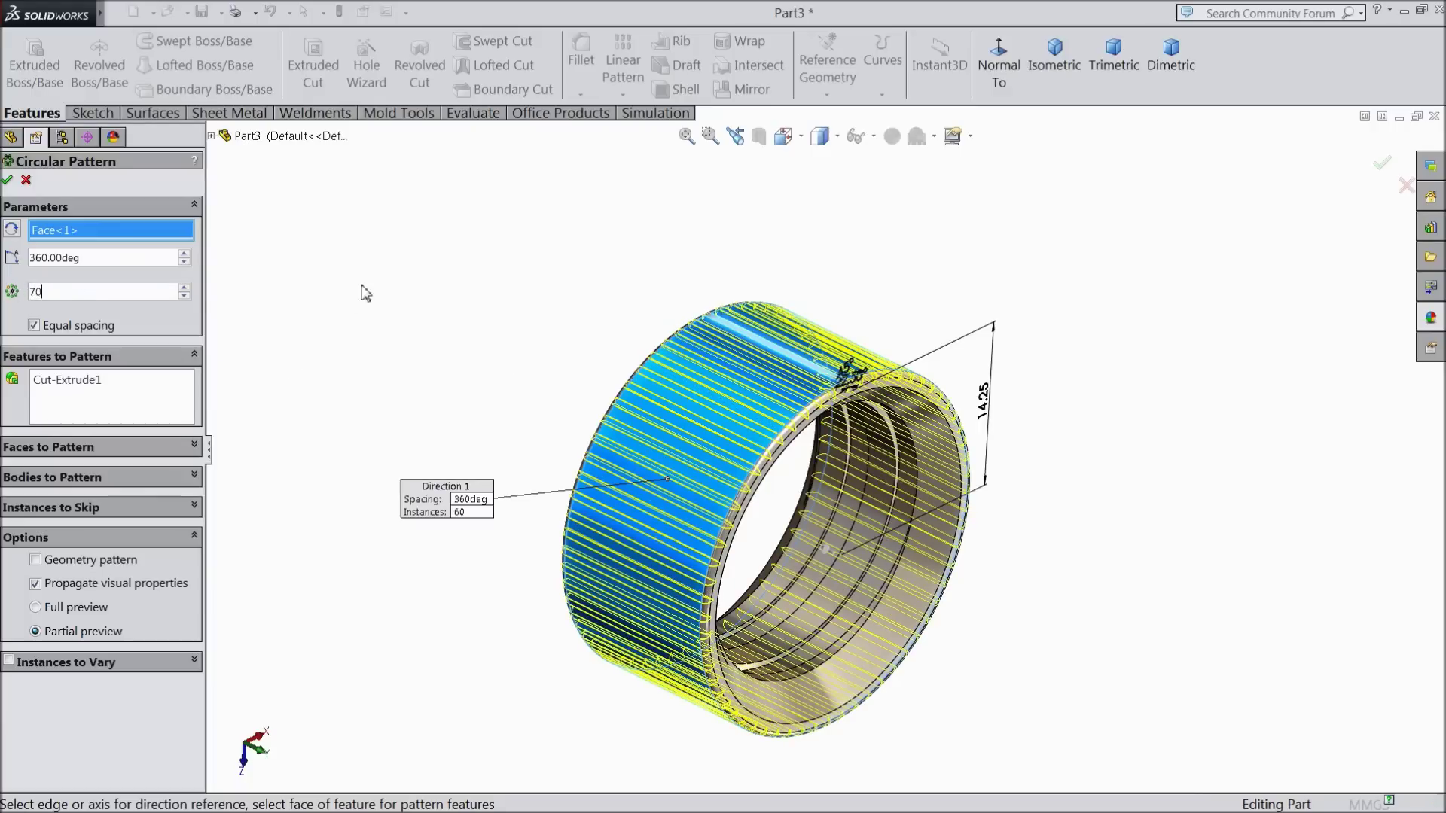
# - Increase the groove pattern's number of instances to 90 and complete the circular pattern
pyautogui.scroll(-5, 920, 500)
pyautogui.moveTo(923, 555); pyautogui.dragTo(765, 481, button='middle')
pyautogui.scroll(5, 640, 473)
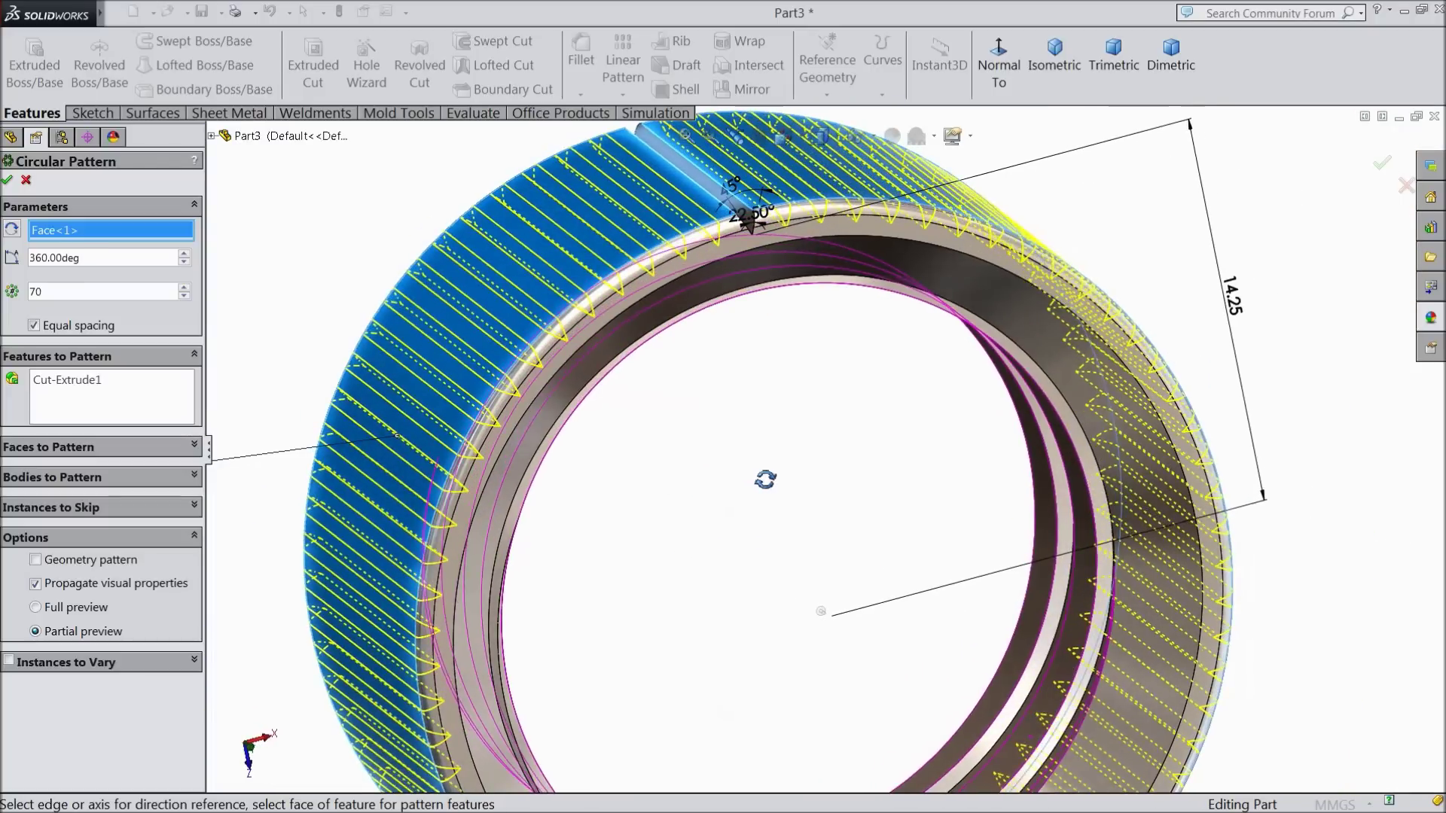
pyautogui.scroll(-4, 521, 414)
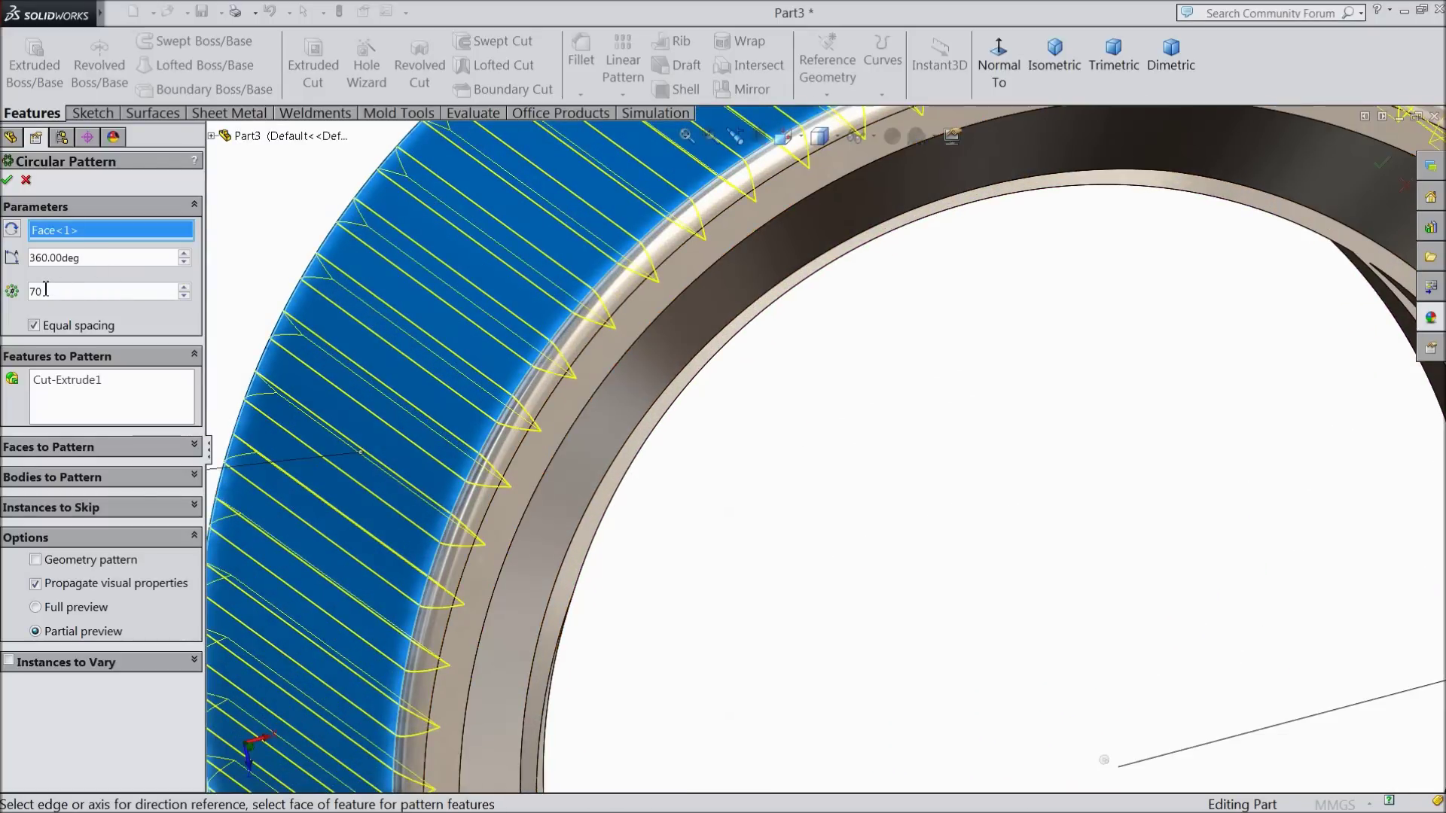
pyautogui.write('0')
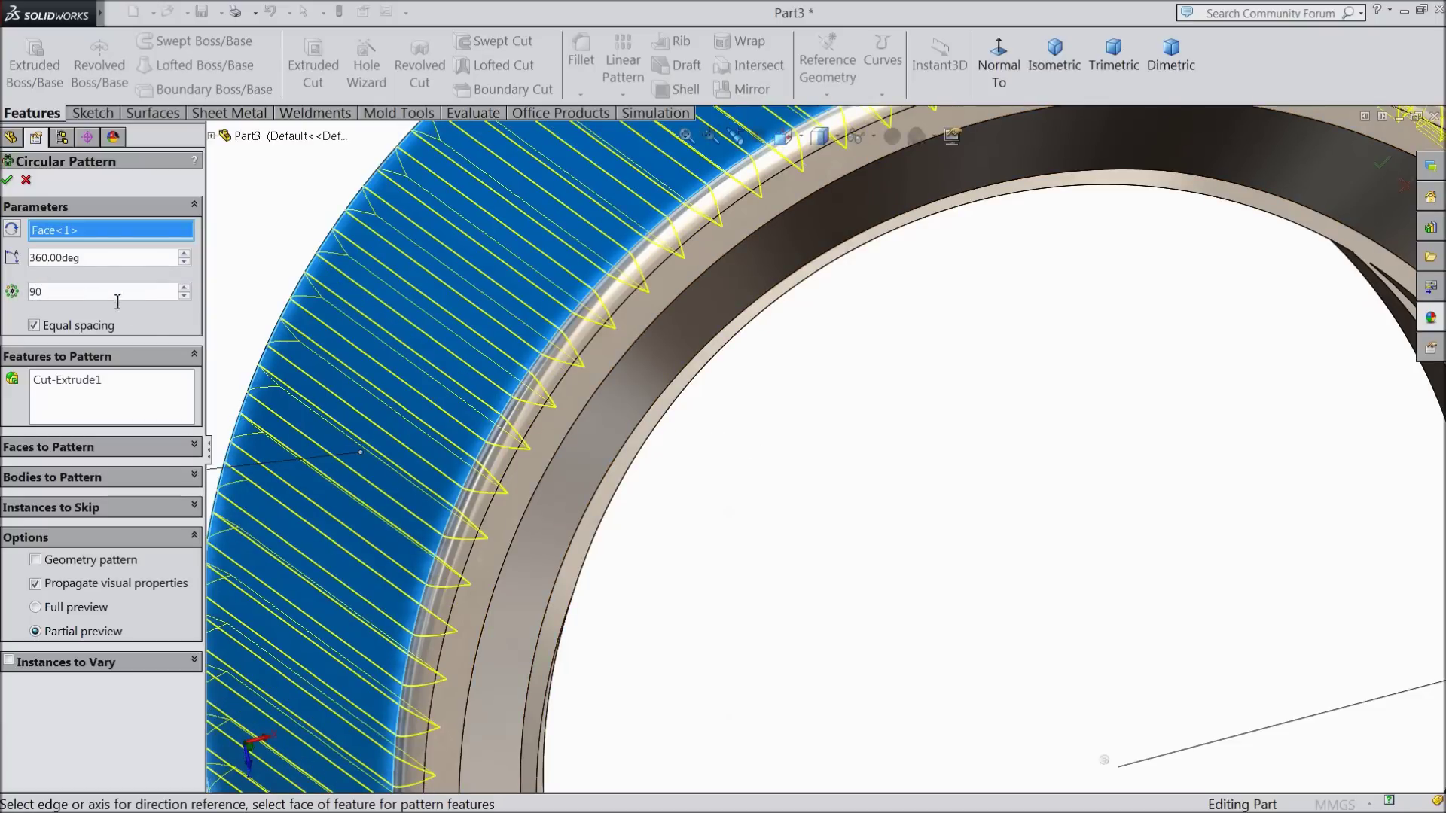
pyautogui.scroll(5, 404, 313)
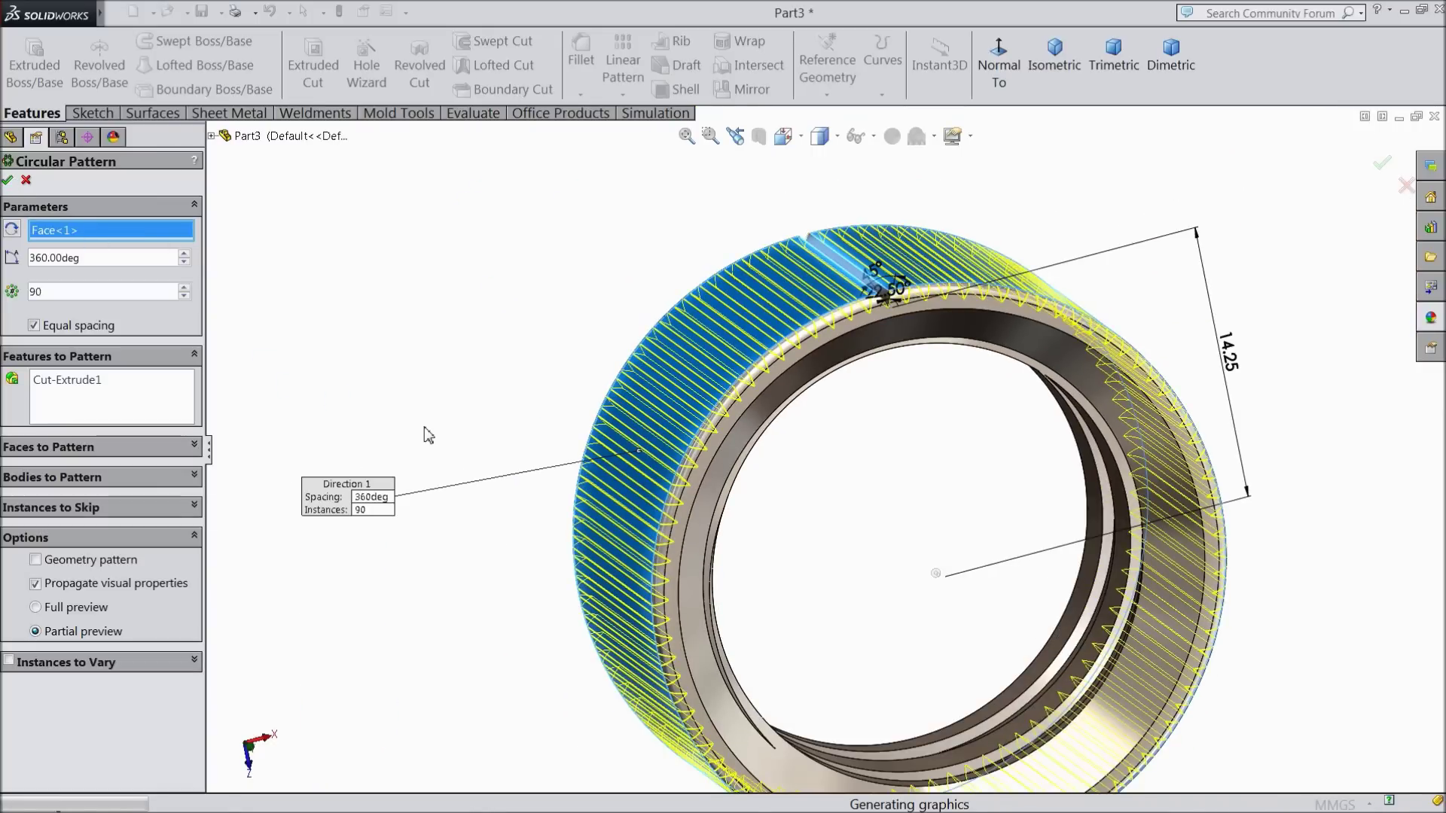
pyautogui.moveTo(484, 417); pyautogui.dragTo(514, 525, button='middle')
pyautogui.scroll(5, 502, 506)
pyautogui.click(1064, 74)
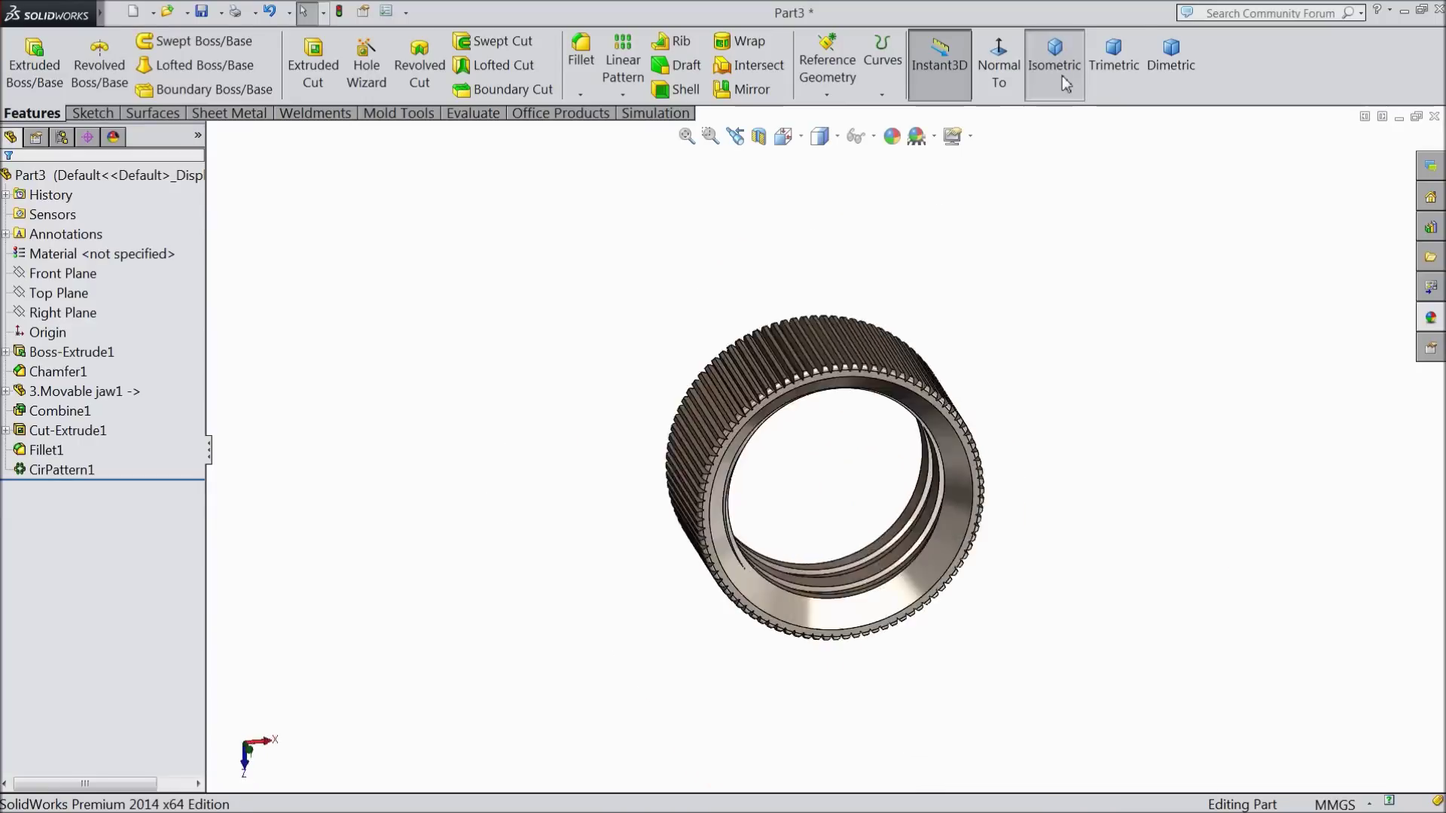
pyautogui.moveTo(918, 474)
pyautogui.mouseDown(button='middle')
pyautogui.moveTo(915, 496)
pyautogui.moveTo(926, 478)
pyautogui.moveTo(894, 471)
pyautogui.mouseUp(button='middle')
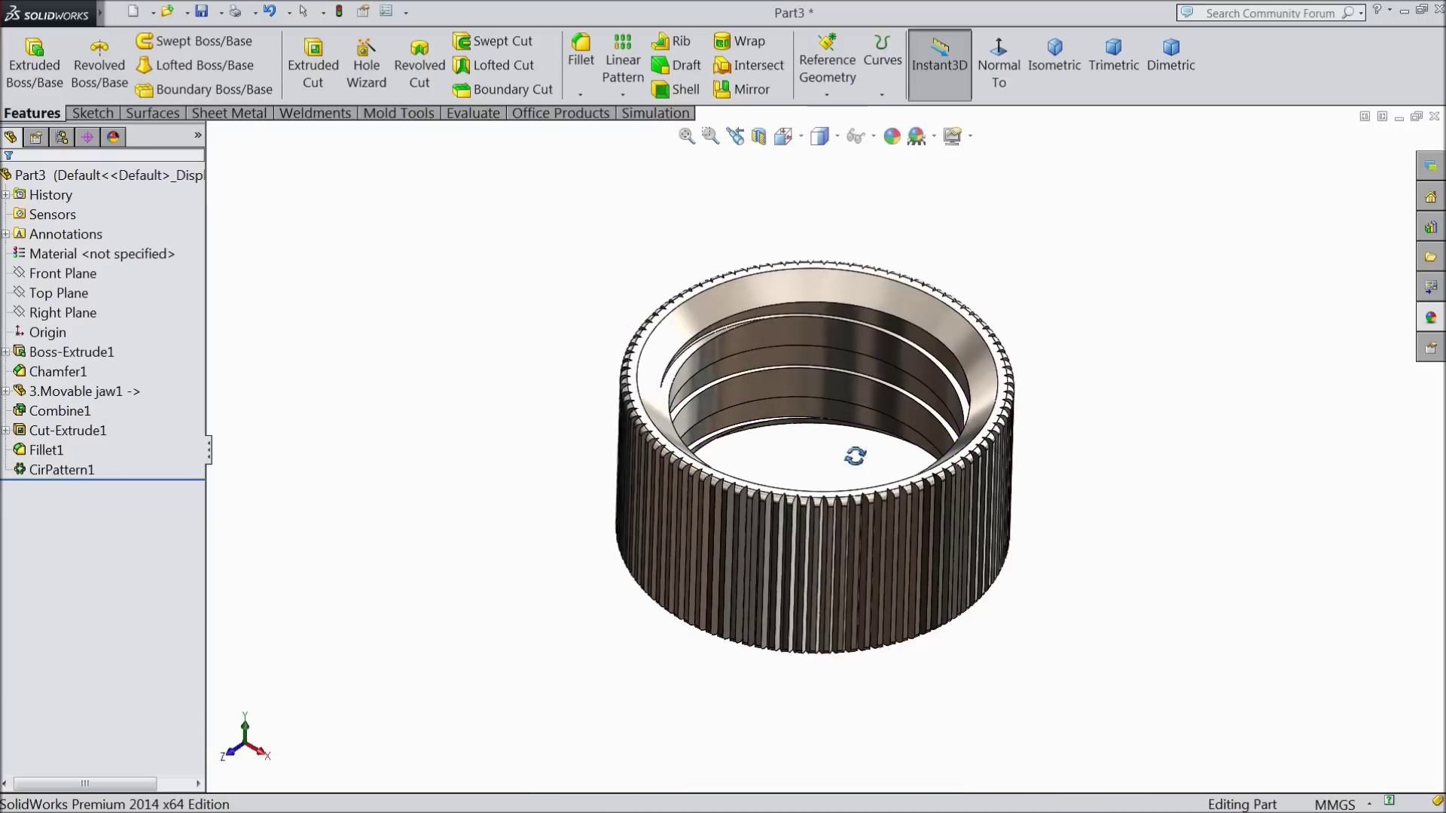
pyautogui.scroll(3, 855, 462)
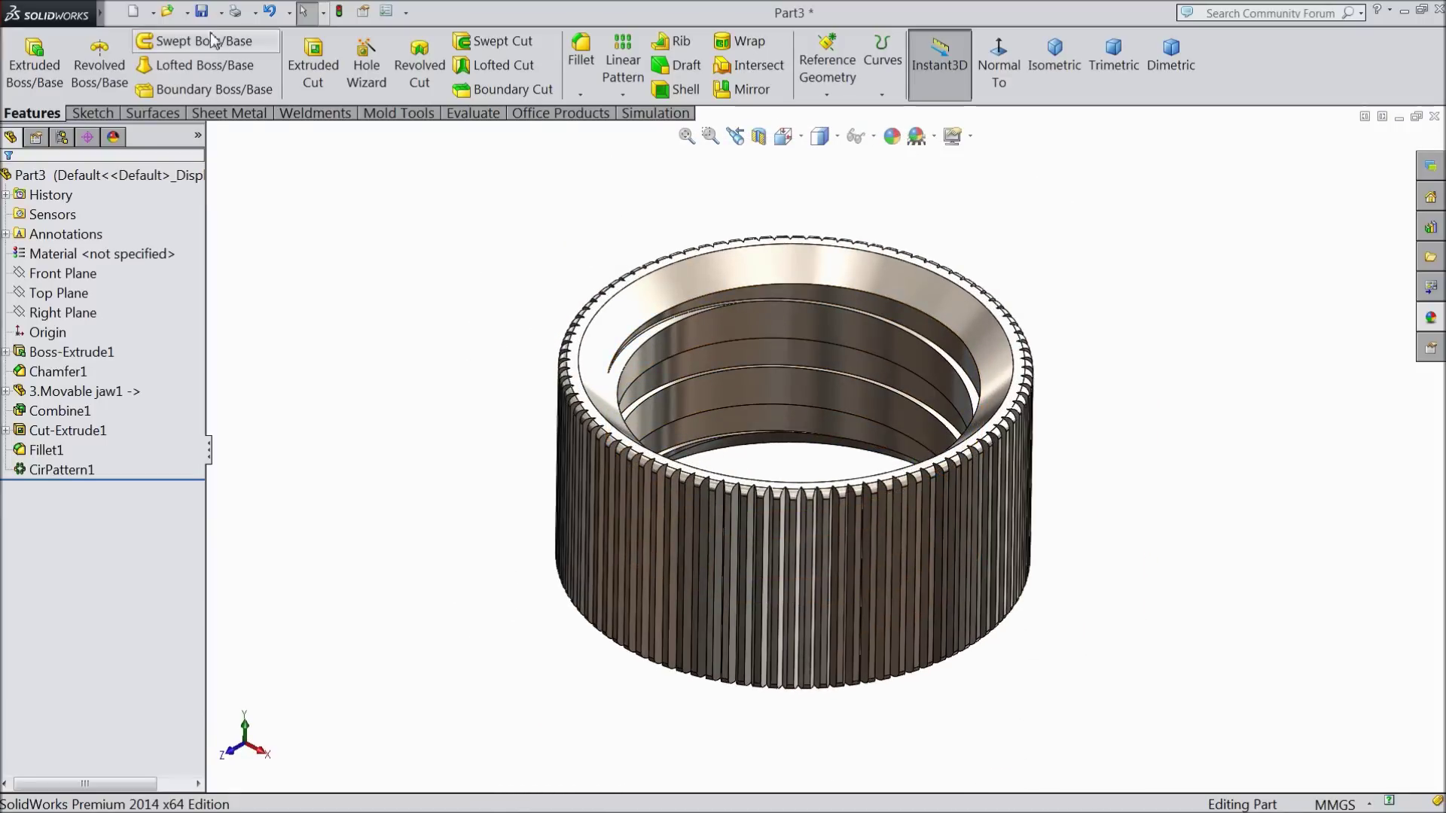
# - Save the part as "4.Adjustment Nut" in the Pipe Wrench folder
pyautogui.click(201, 12)
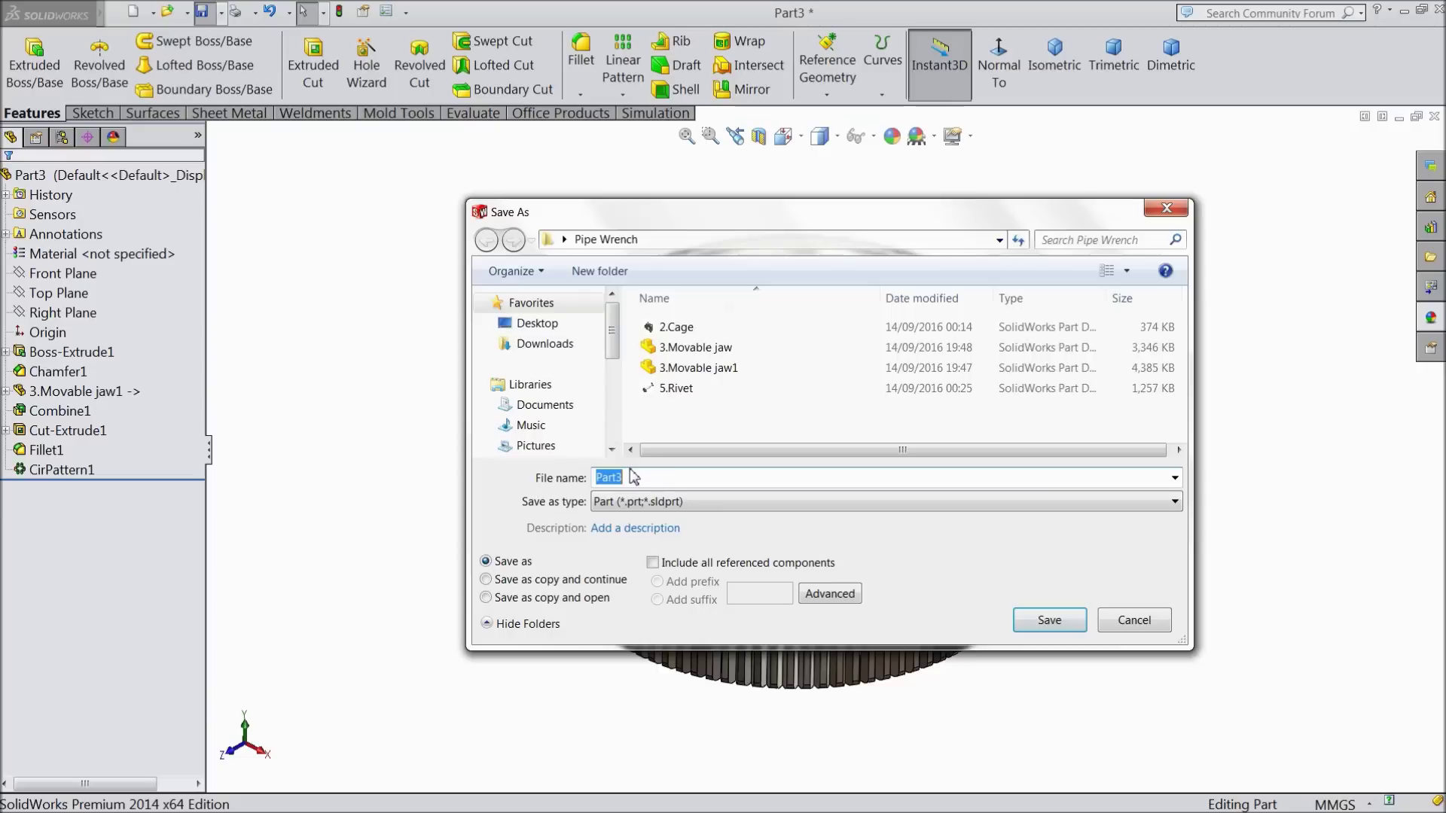
pyautogui.write('4.Adjusta')
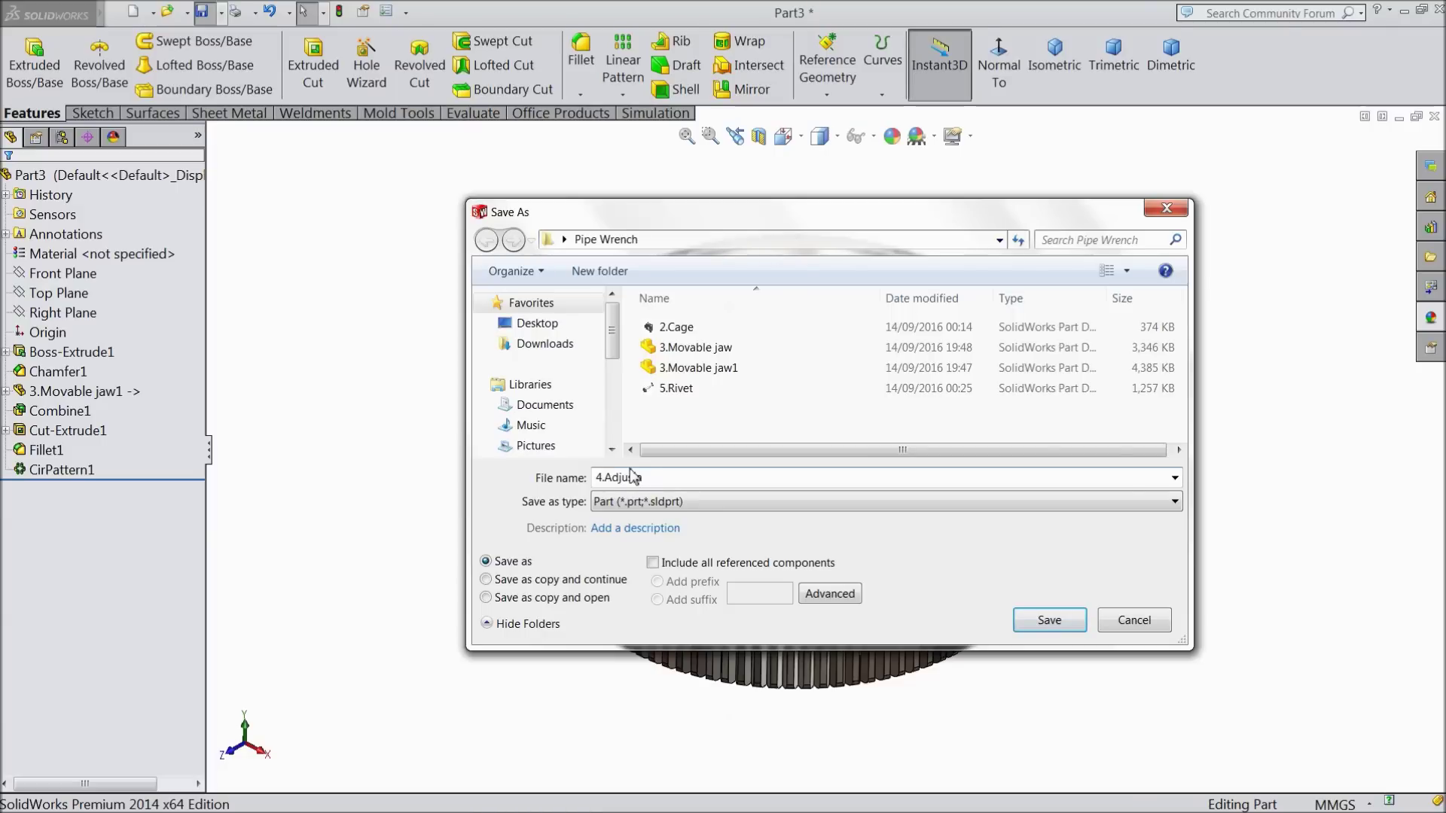
pyautogui.press('BackSpace')
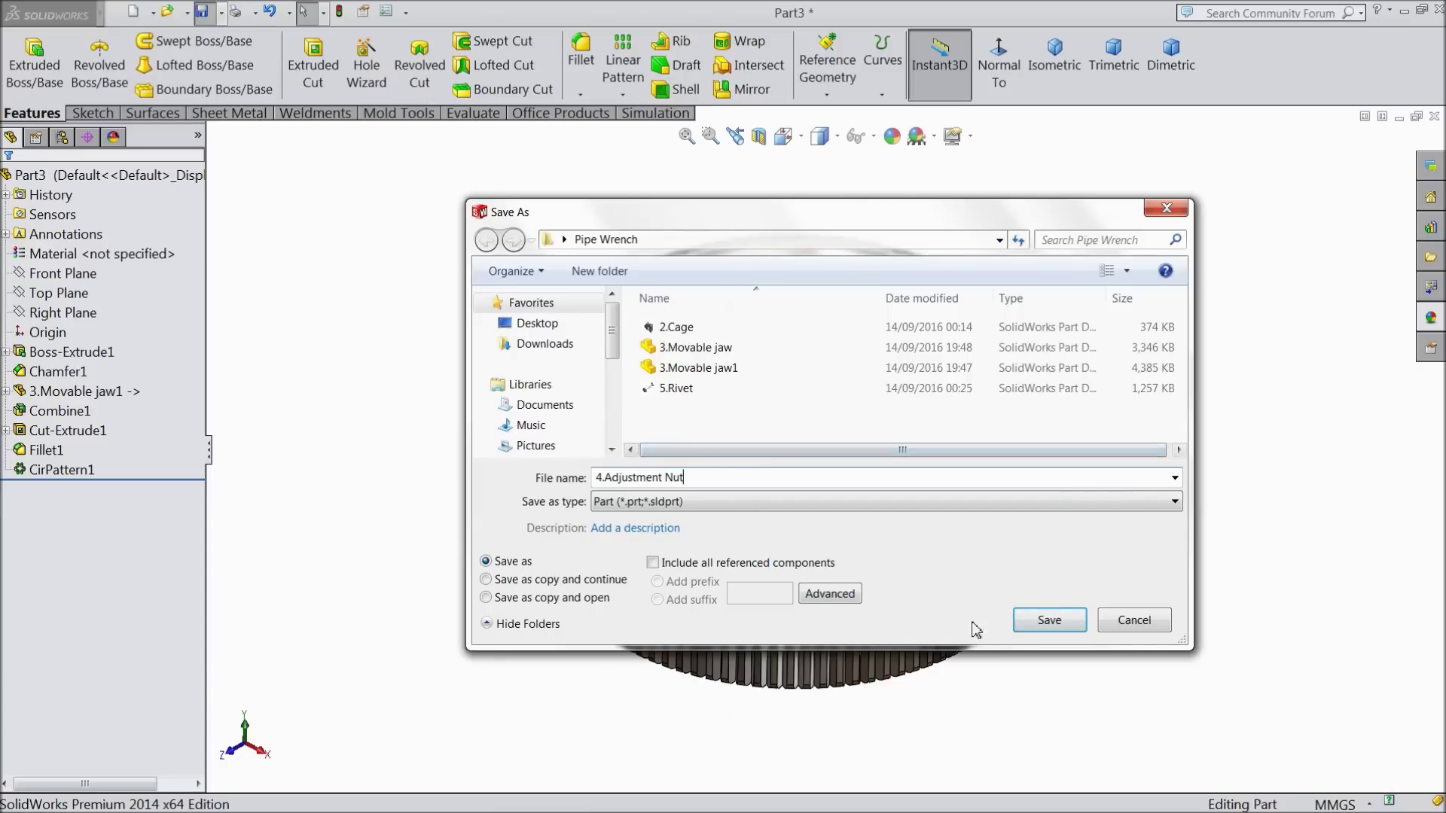
pyautogui.click(1048, 620)
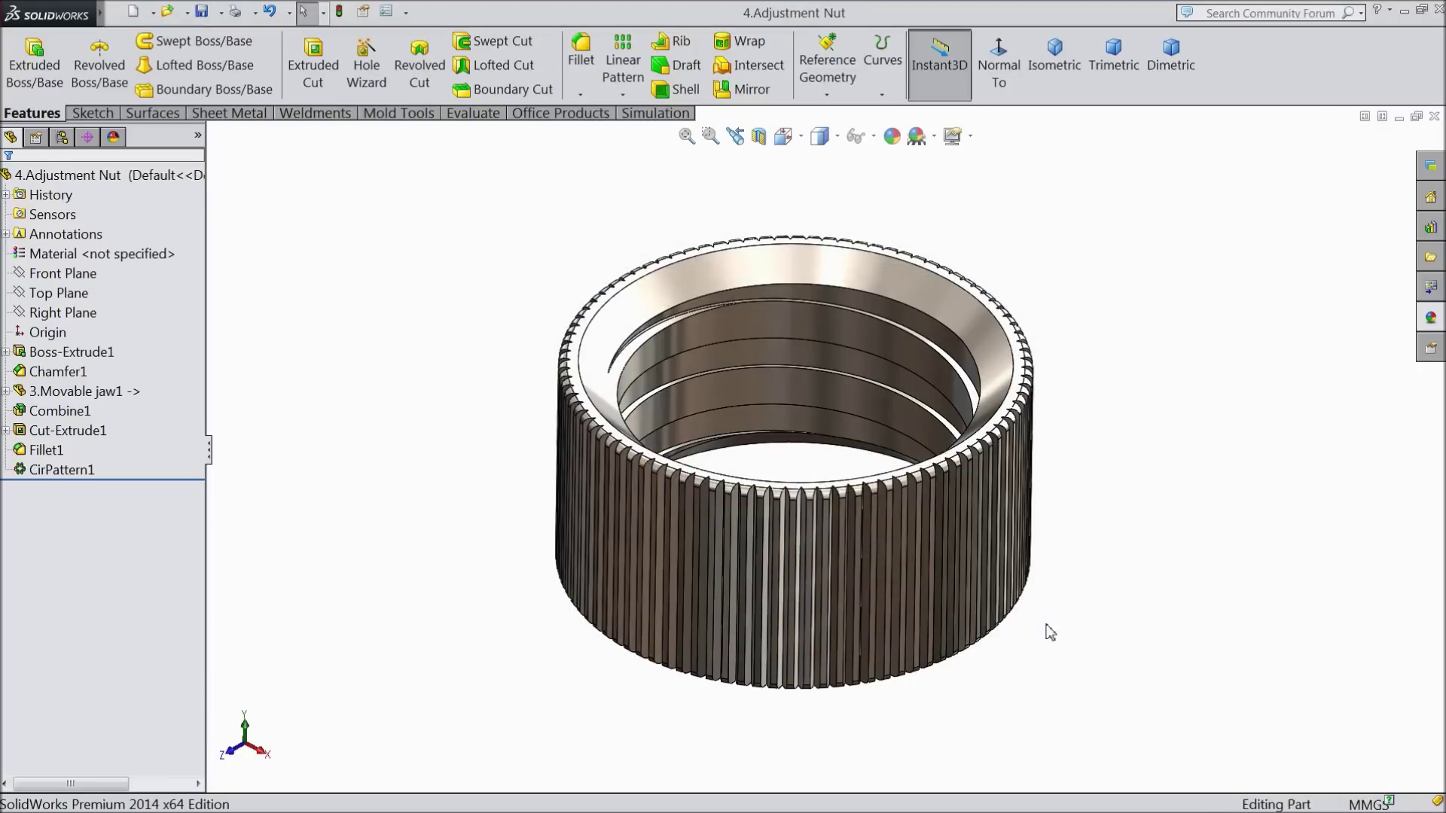
pyautogui.scroll(-2, 1025, 520)
pyautogui.moveTo(1089, 532)
pyautogui.mouseDown(button='middle')
pyautogui.moveTo(1091, 397)
pyautogui.moveTo(1097, 510)
pyautogui.moveTo(1126, 565)
pyautogui.moveTo(1107, 507)
pyautogui.moveTo(1085, 543)
pyautogui.mouseUp(button='middle')
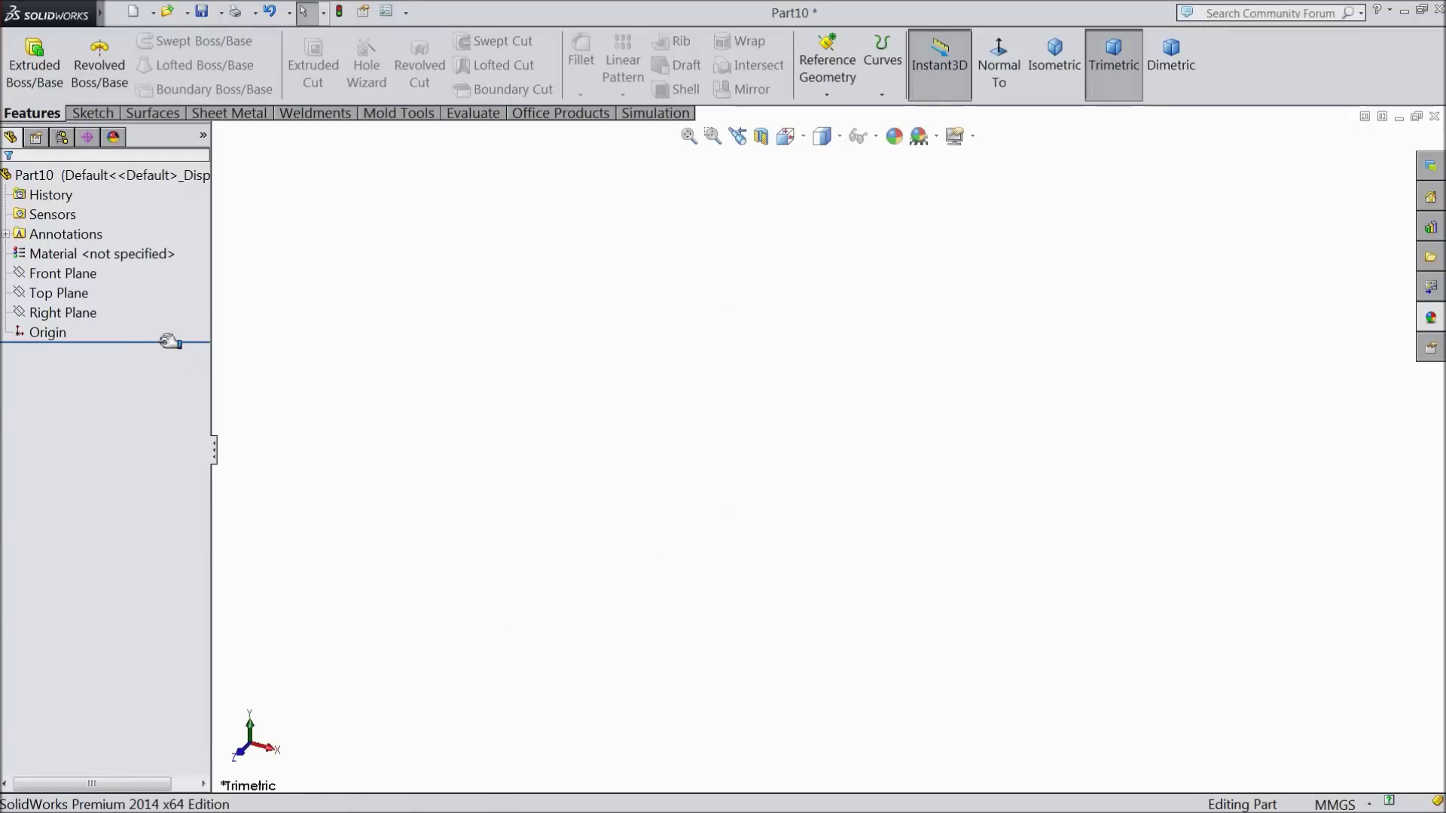
# - Start a sketch on the Top Plane of the new part and draw a horizontal line about 25.5 mm long leftward from the origin
pyautogui.click(58, 293)
pyautogui.click(89, 276)
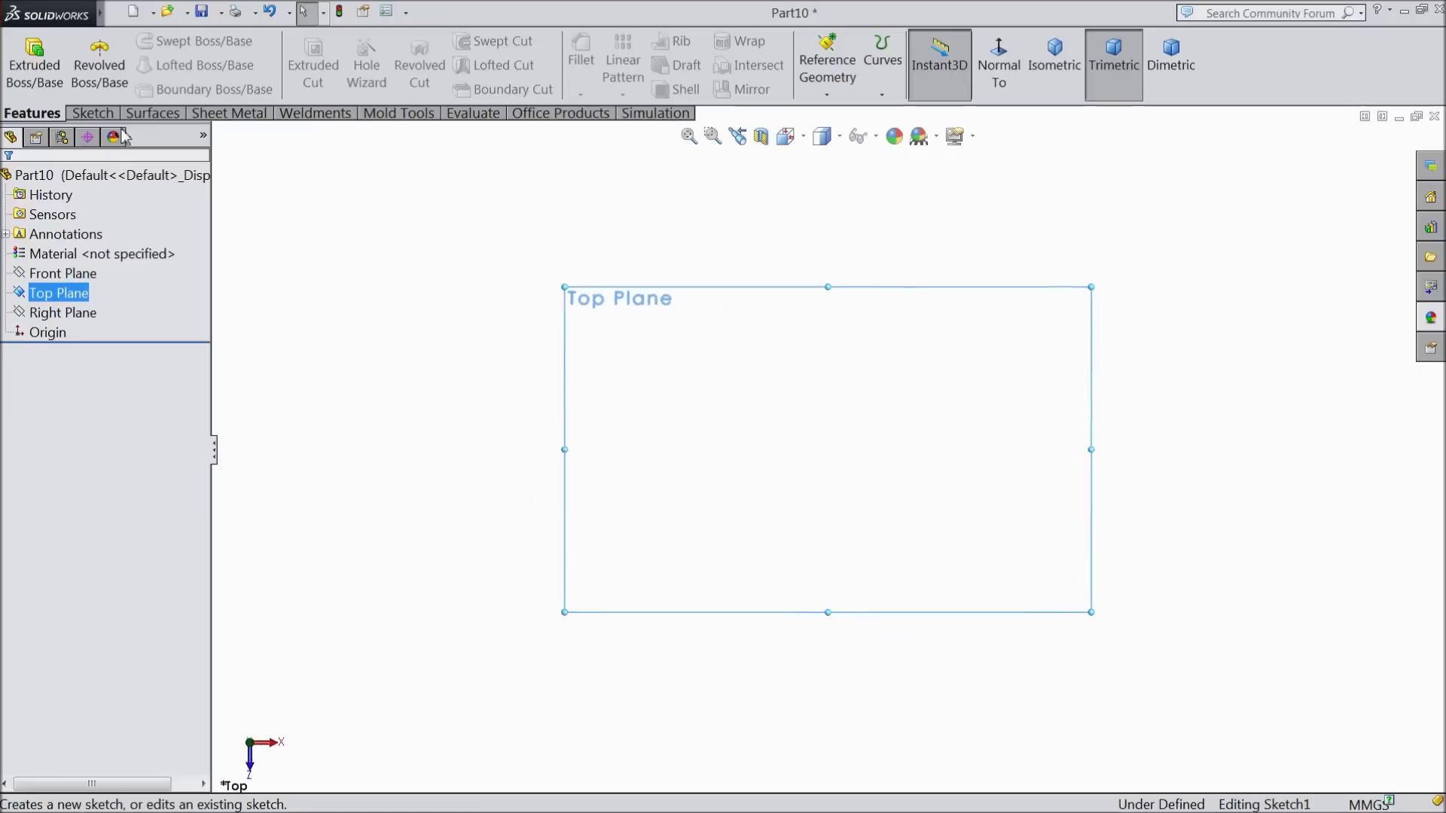
pyautogui.click(93, 114)
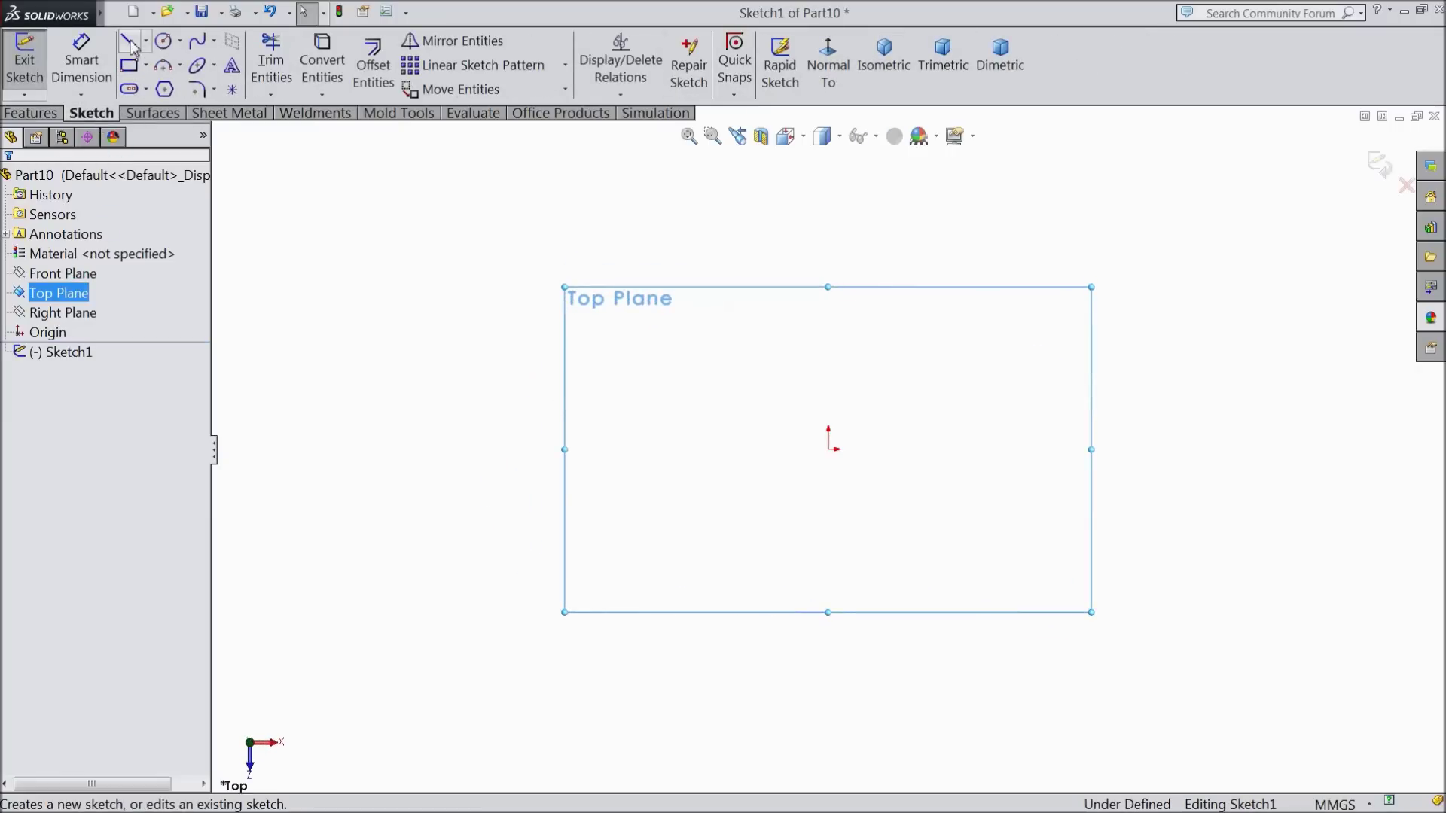
pyautogui.click(129, 41)
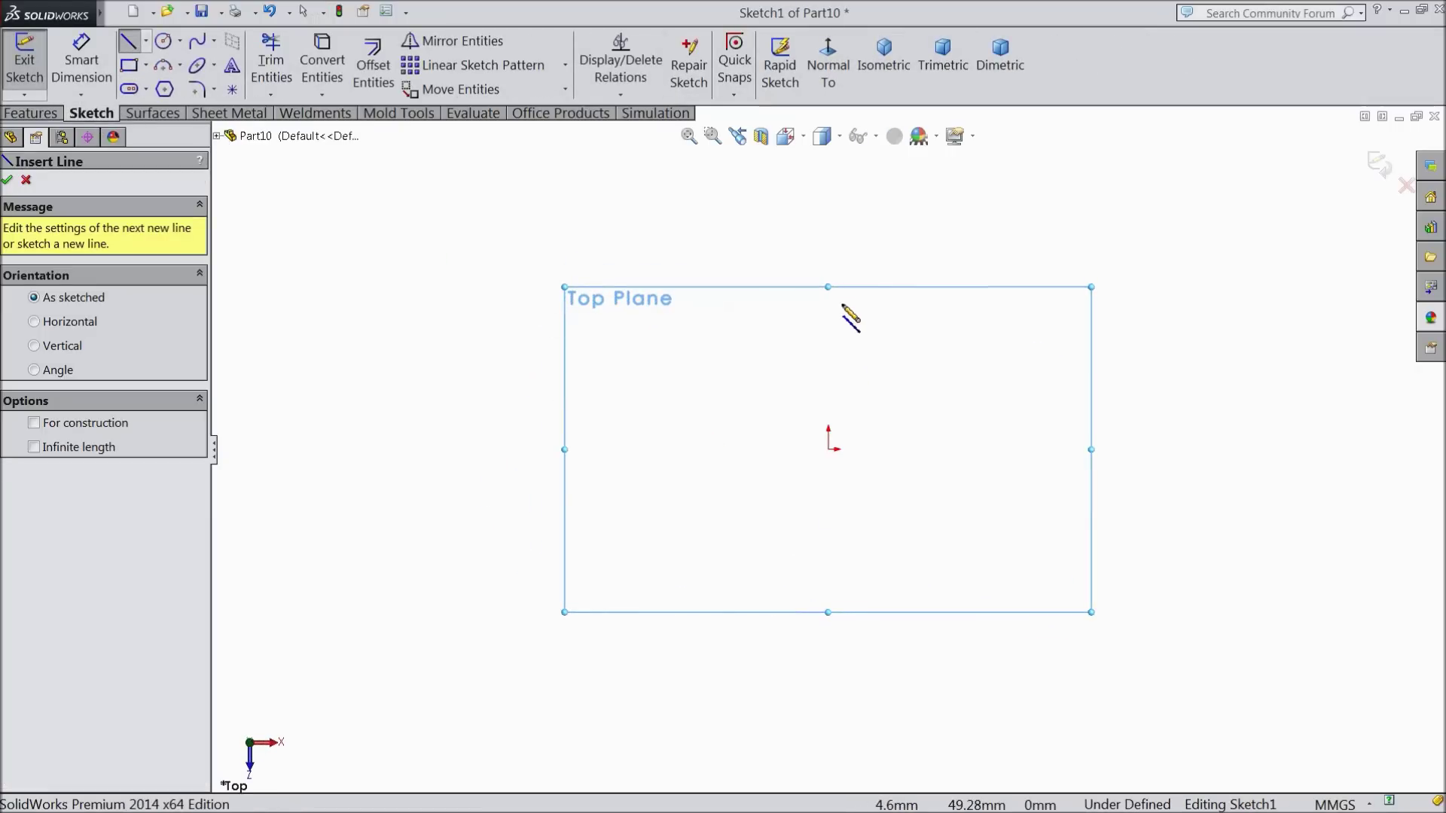
pyautogui.scroll(-2, 844, 305)
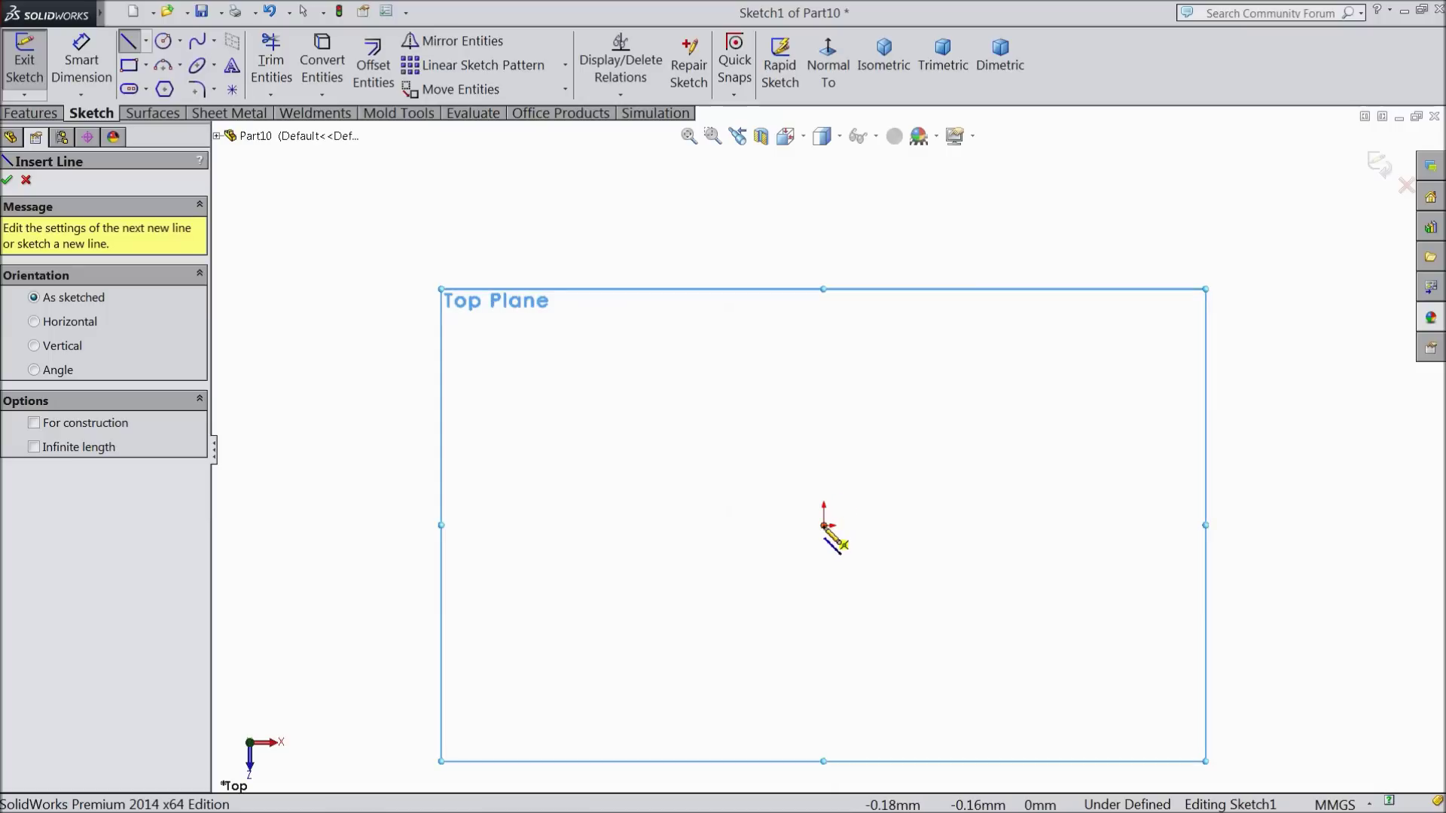
pyautogui.click(824, 525)
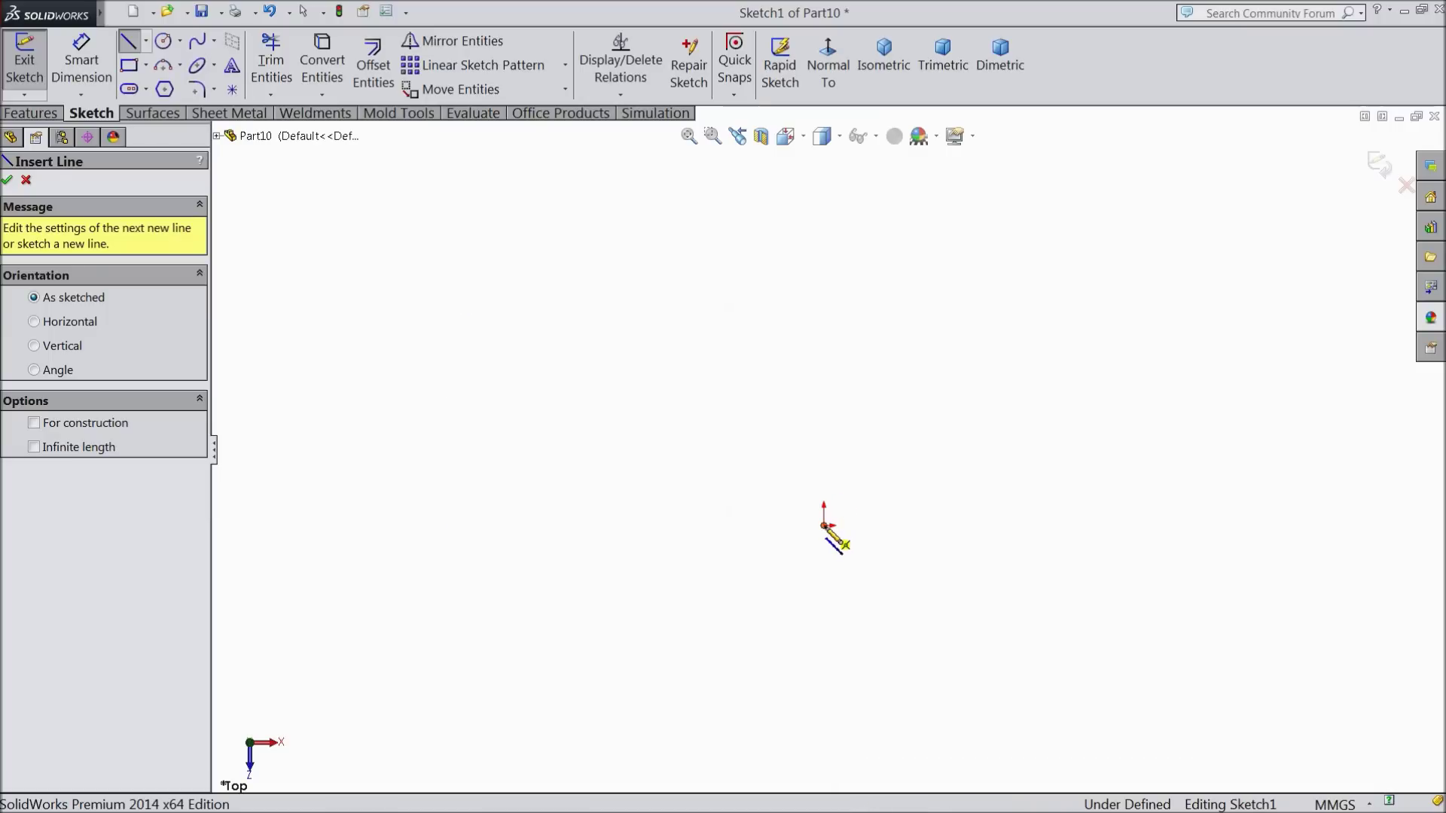
pyautogui.click(715, 526)
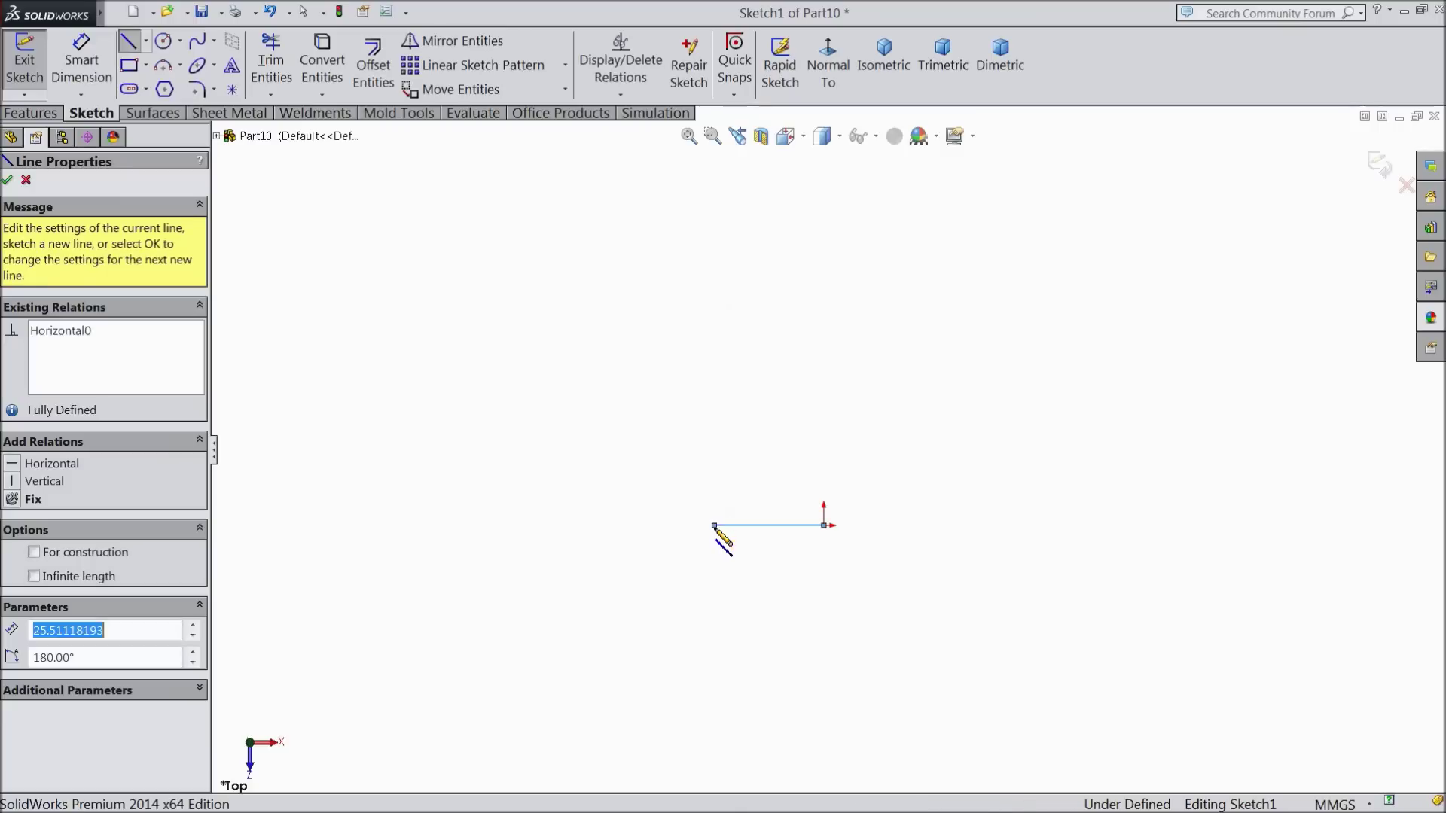
# - Continue the stepped profile with a short rise, an inward step, a long vertical, a short outward step and a rise of about 5 mm
pyautogui.click(714, 483)
pyautogui.click(775, 483)
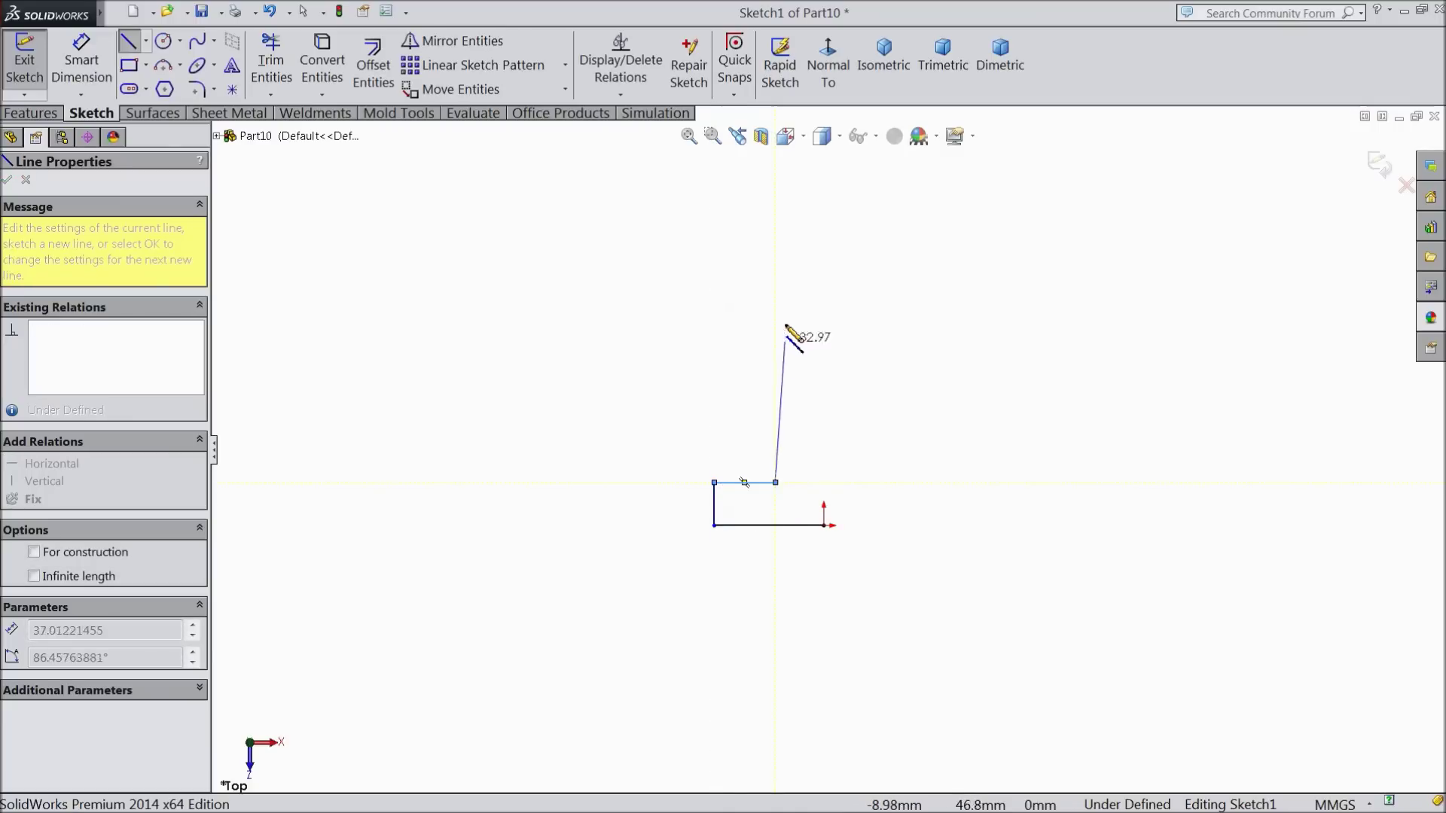
pyautogui.click(775, 190)
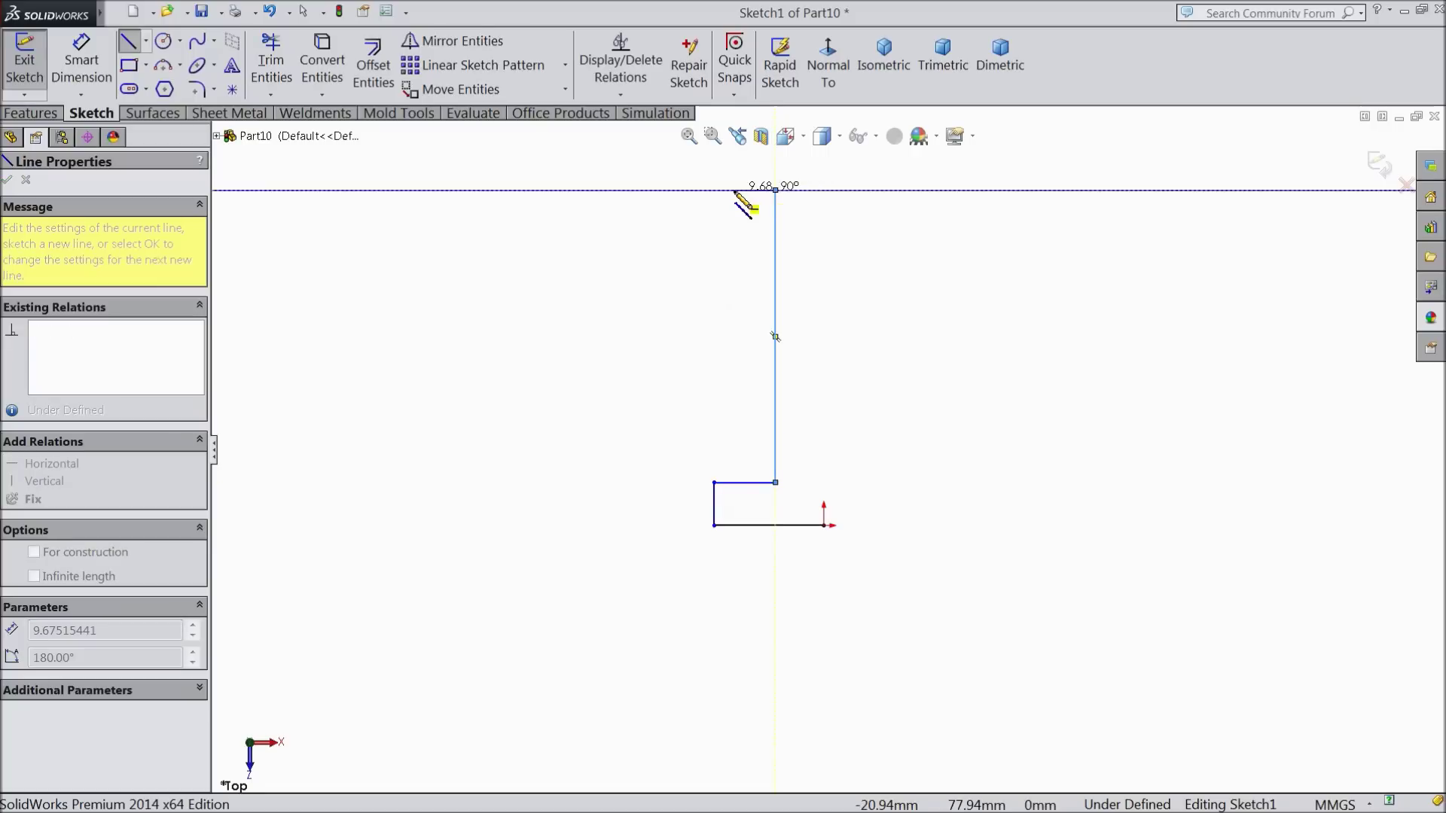
pyautogui.click(745, 189)
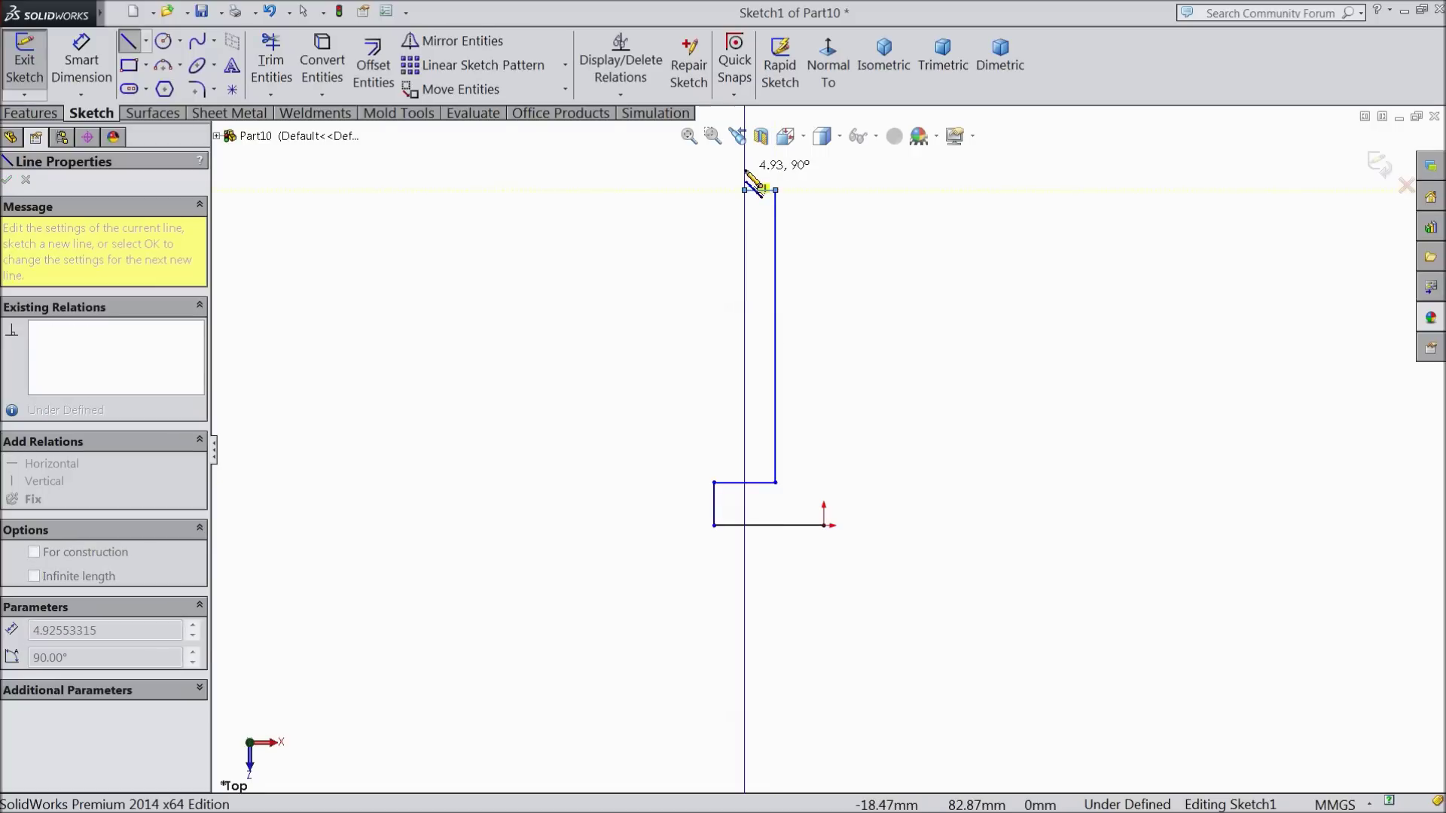
pyautogui.click(745, 171)
pyautogui.scroll(2, 745, 172)
pyautogui.scroll(-4, 761, 224)
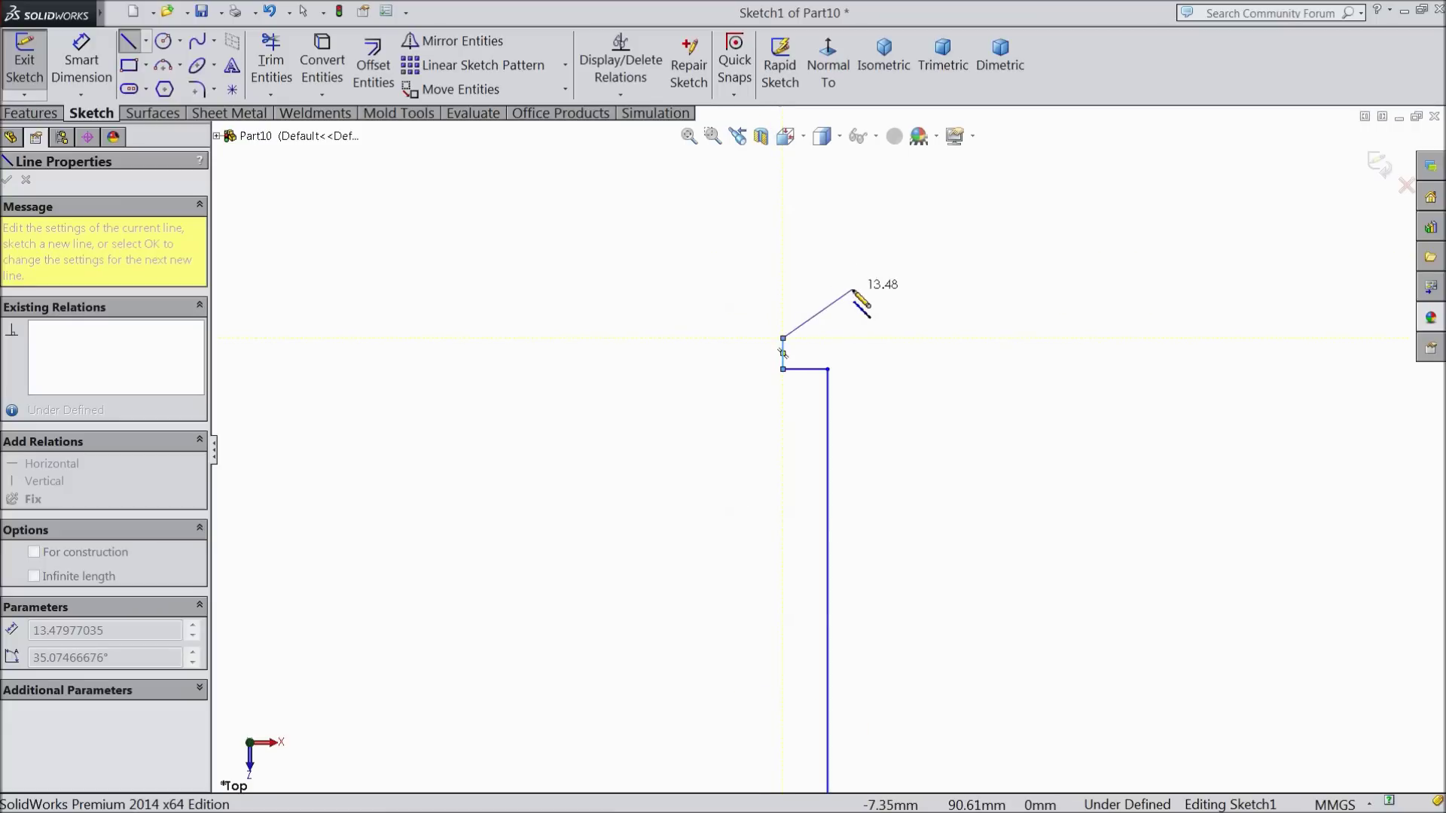
pyautogui.press('Escape')
pyautogui.press('Escape')
# - Sketch a vertical line upward from the origin, ending slightly higher than the stepped profile
pyautogui.scroll(3, 849, 336)
pyautogui.scroll(-1, 882, 656)
pyautogui.press('l')
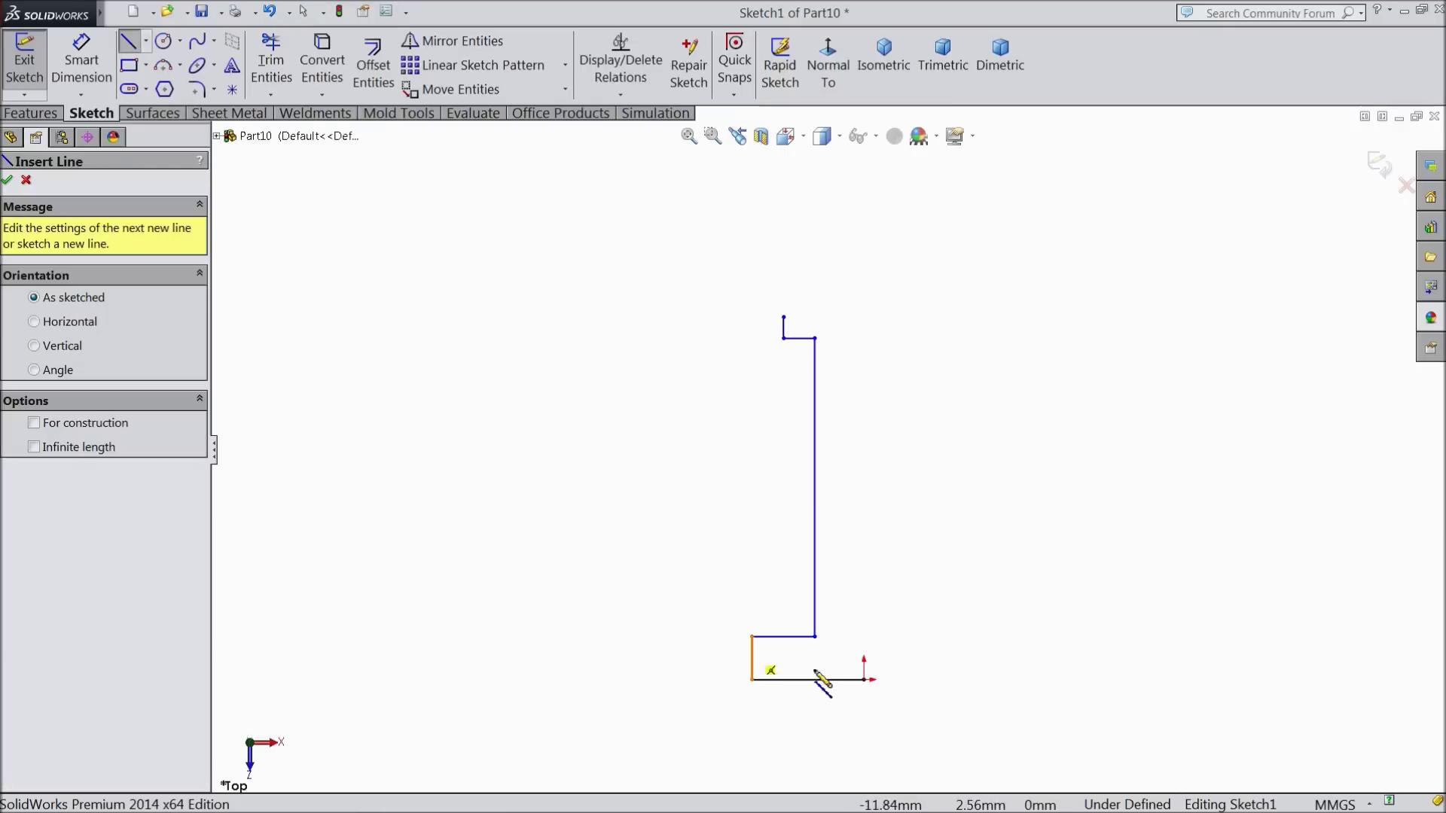
pyautogui.click(864, 679)
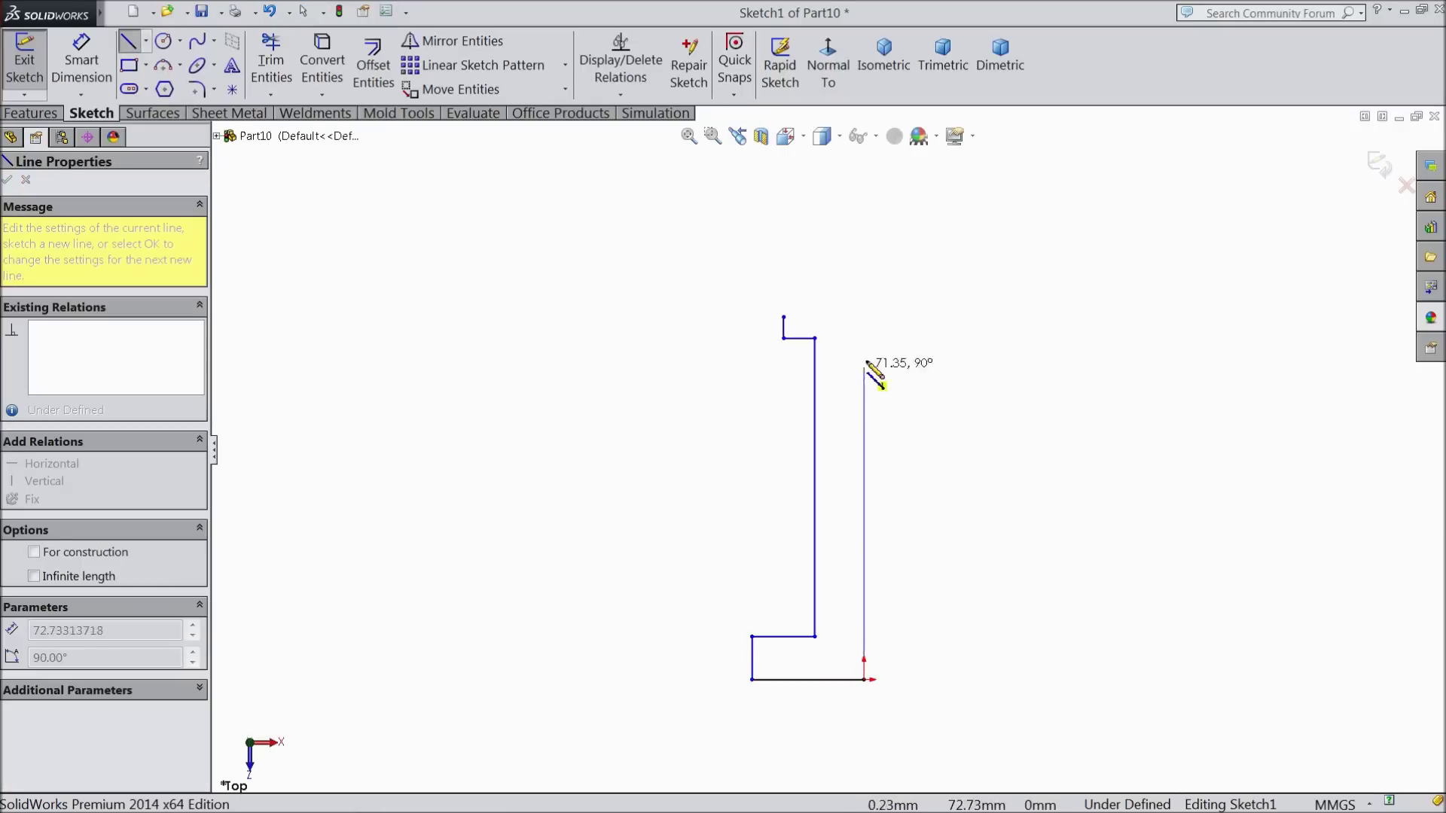
pyautogui.click(864, 286)
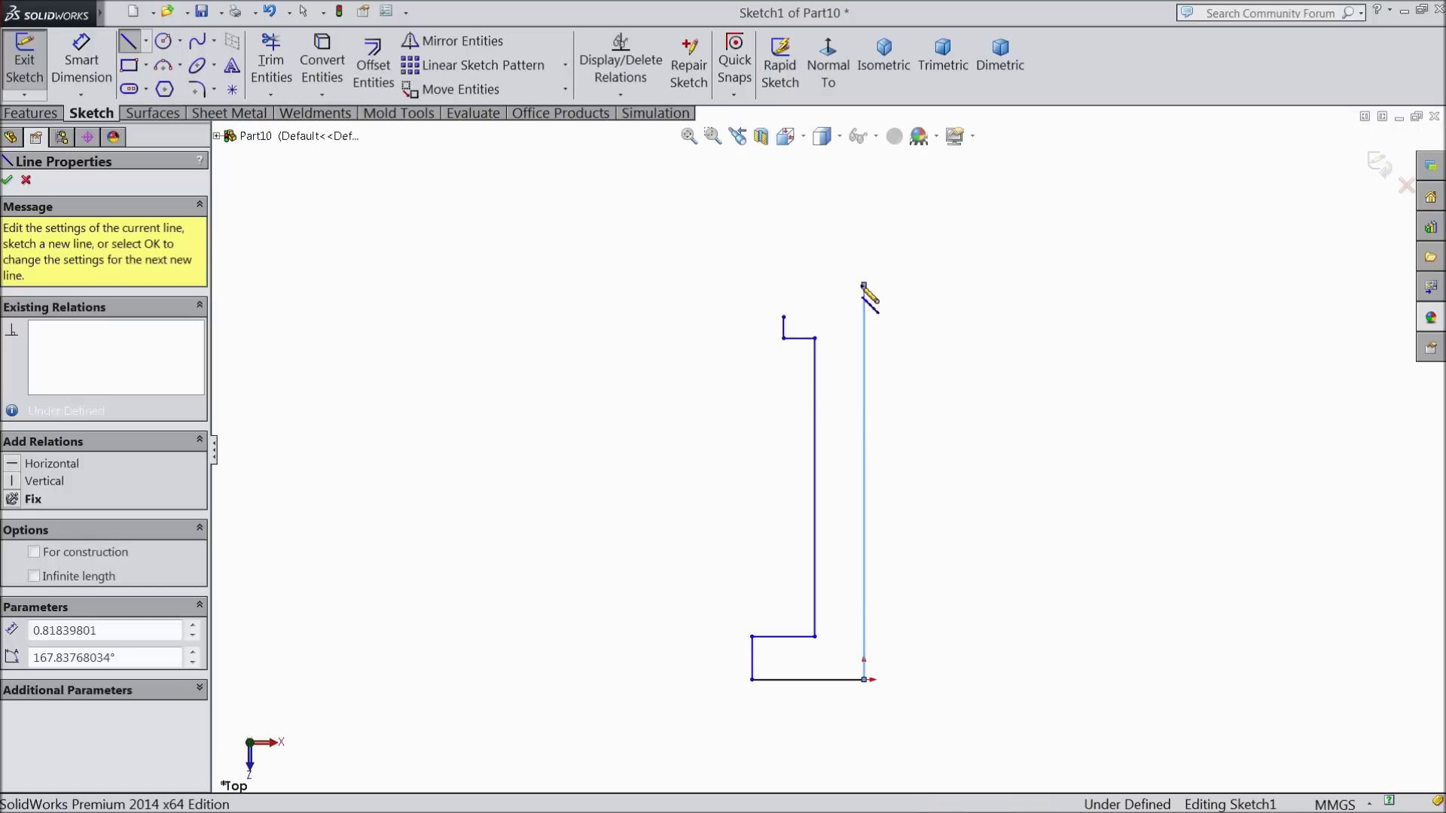
pyautogui.rightClick(864, 305)
pyautogui.click(874, 136)
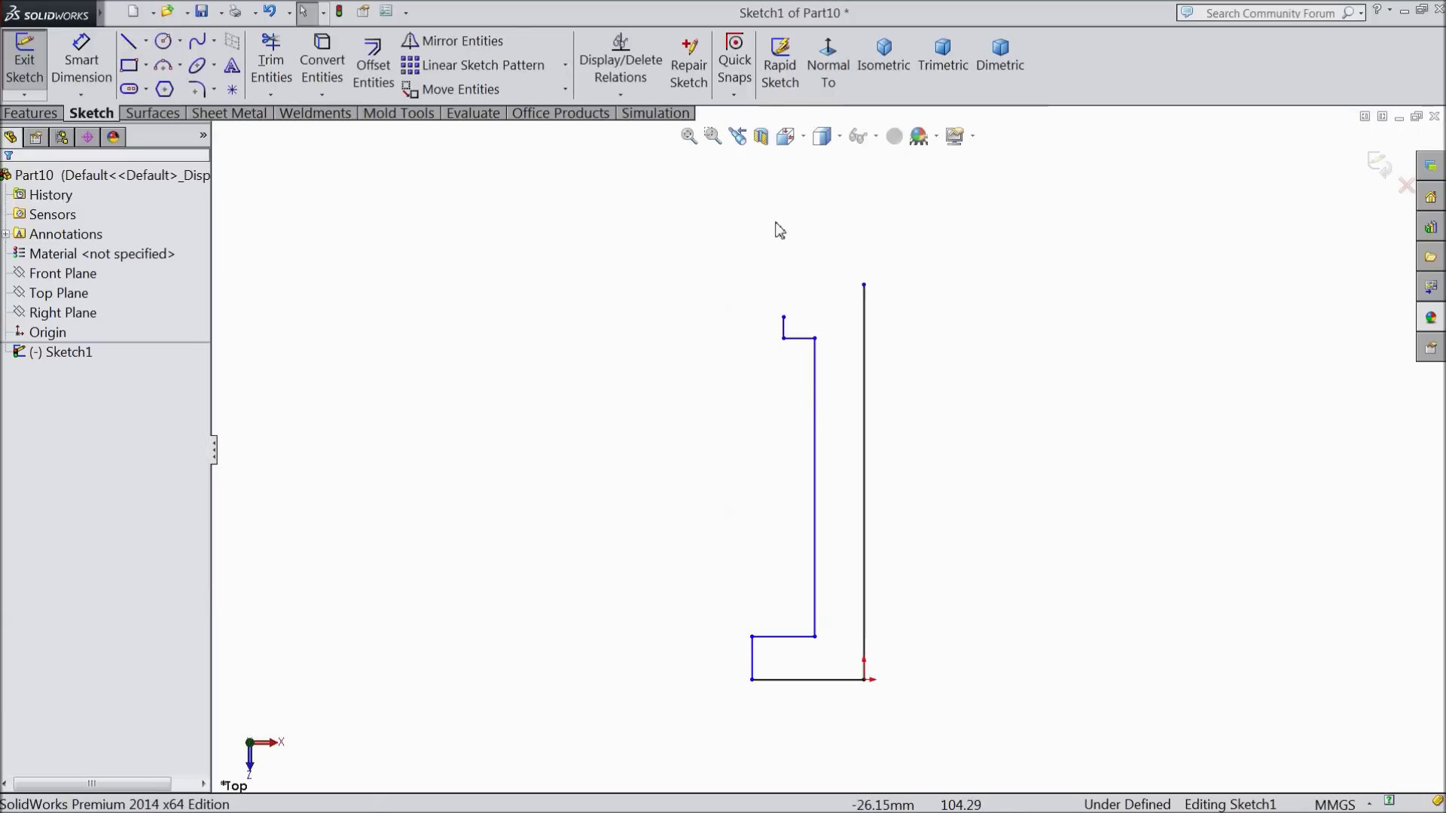
# - Draw a three-point arc of about 23 mm radius from the vertical line's upper end to the stepped profile's open end
pyautogui.click(164, 68)
pyautogui.scroll(-1, 899, 385)
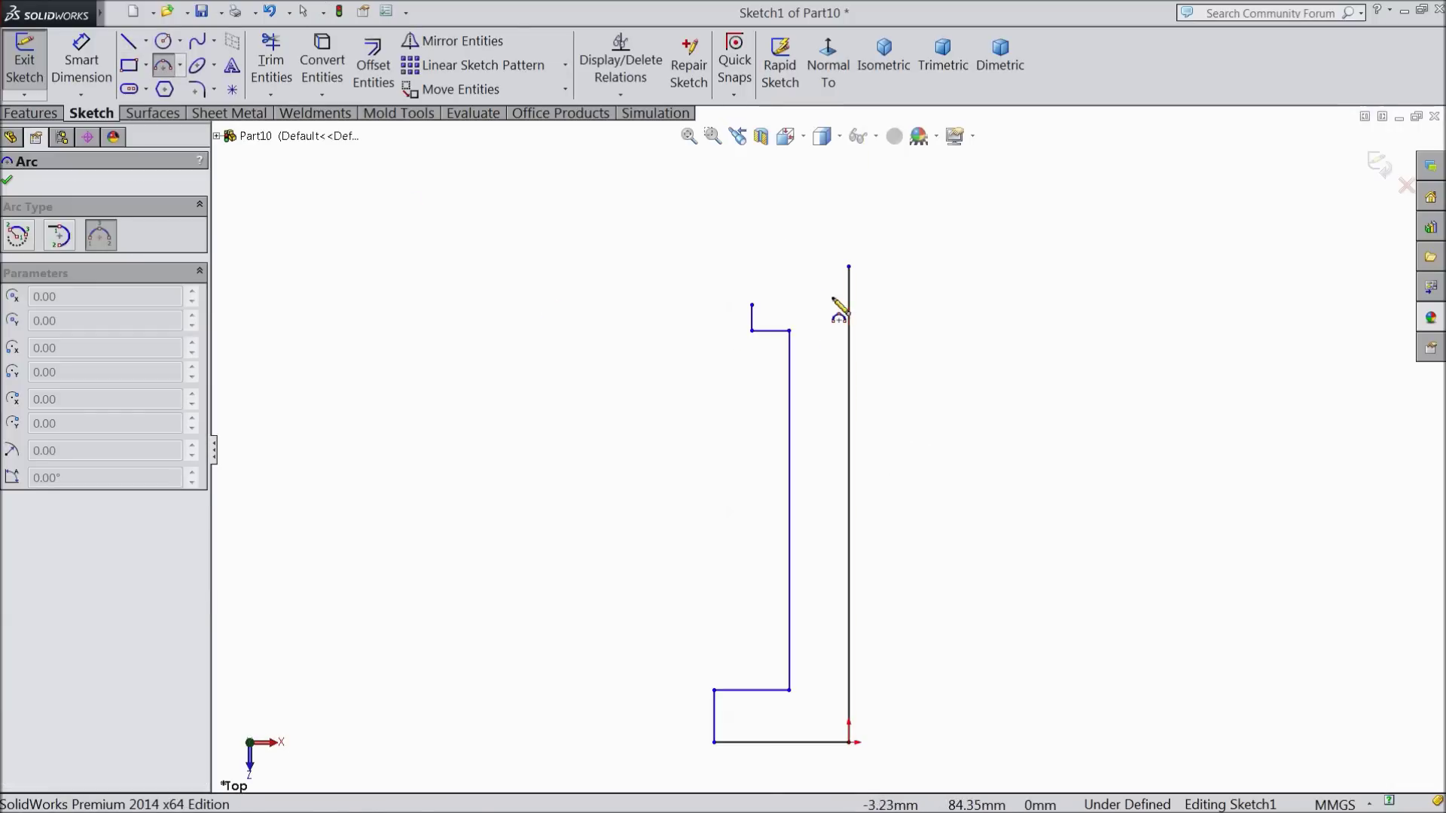
pyautogui.scroll(-3, 839, 309)
pyautogui.click(866, 274)
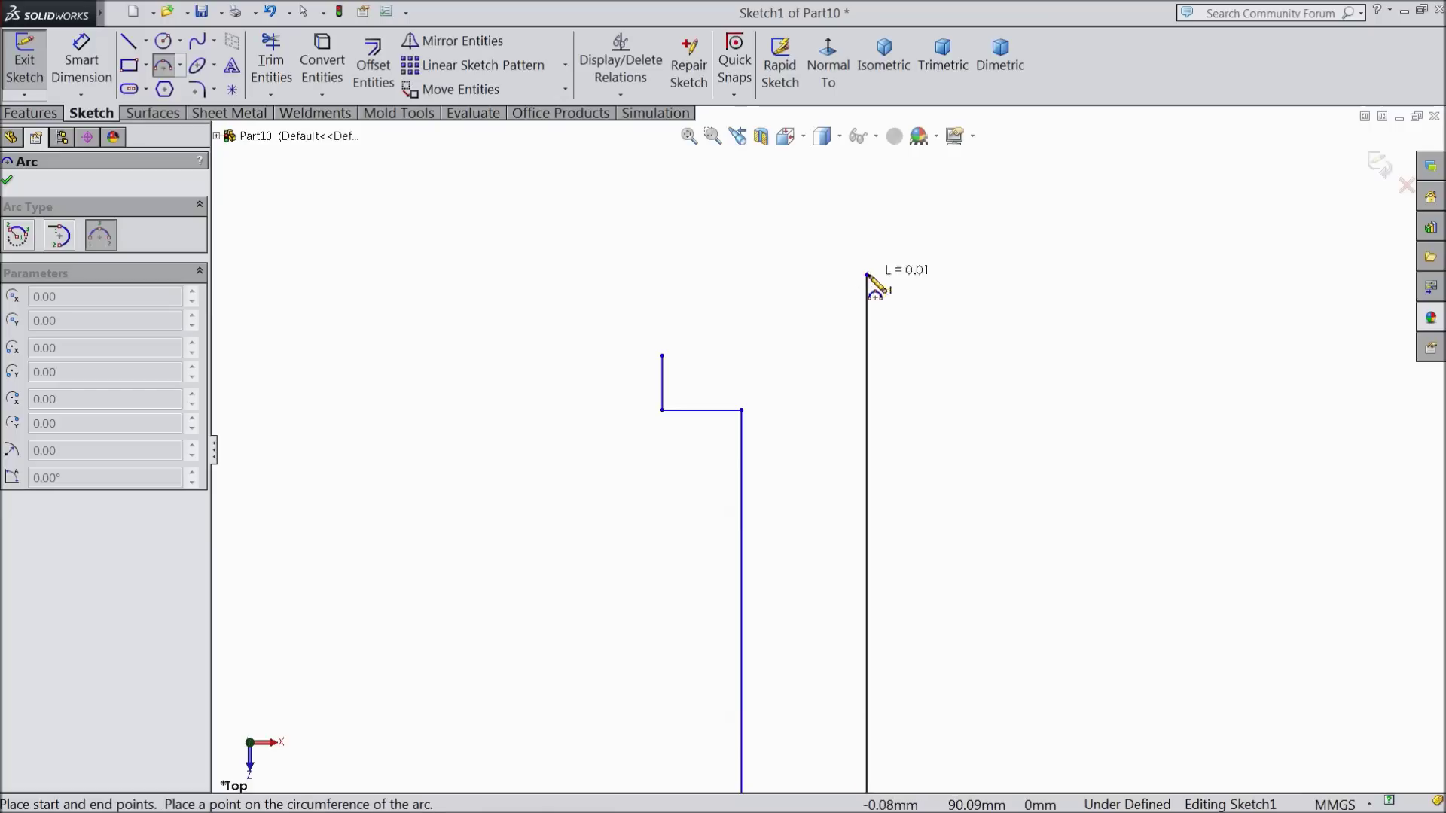
pyautogui.click(663, 355)
pyautogui.click(755, 291)
pyautogui.rightClick(652, 269)
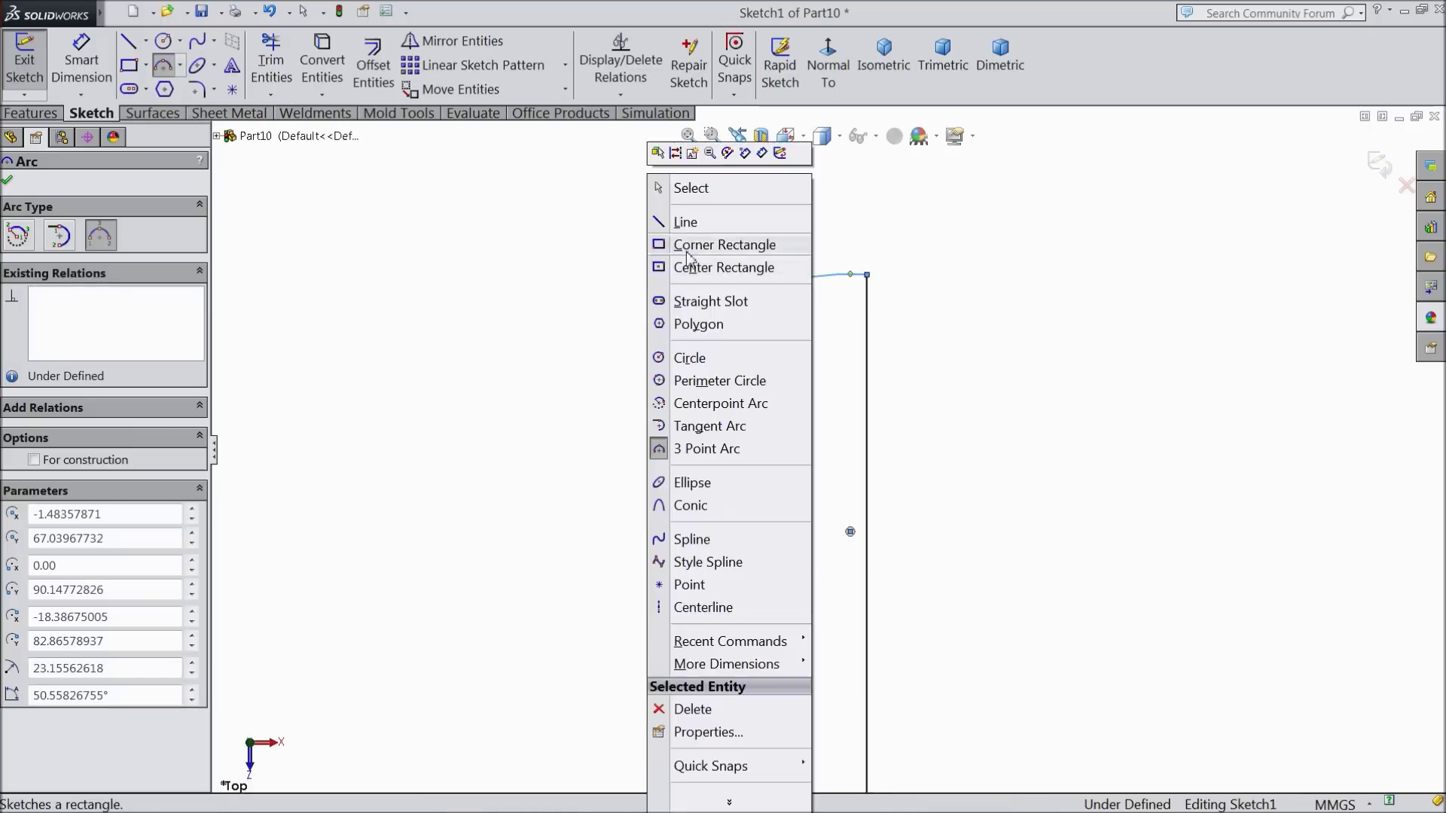
pyautogui.click(678, 187)
# - Make the arc's center point coincident with the long vertical line through the origin
pyautogui.click(851, 532)
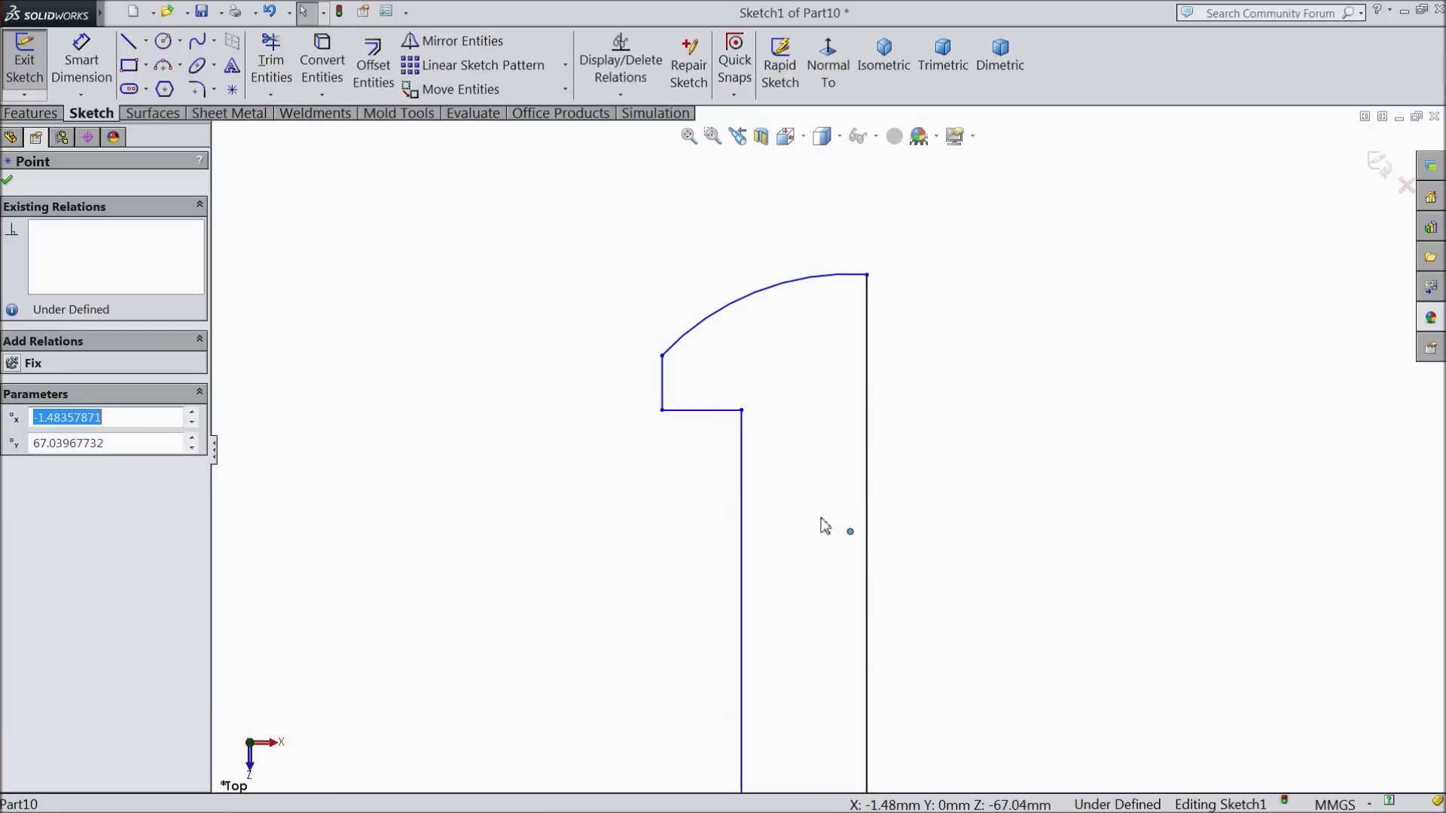
pyautogui.keyDown('ctrl'); pyautogui.click(867, 481); pyautogui.keyUp('ctrl')
pyautogui.click(927, 407)
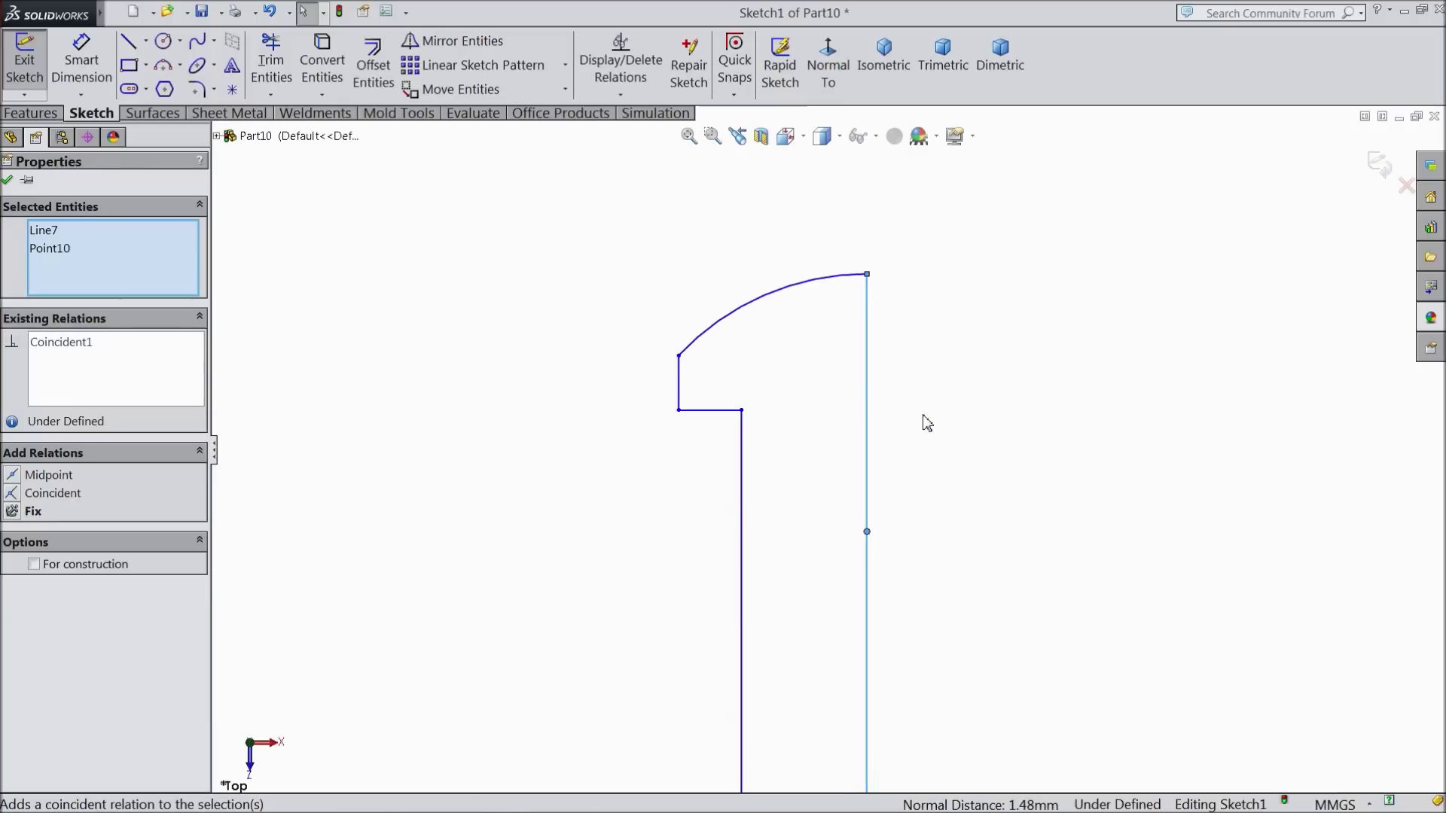
# - Dimension the distance between the profile's long inner vertical and the vertical line through the origin as 1.5 mm
pyautogui.scroll(5, 866, 527)
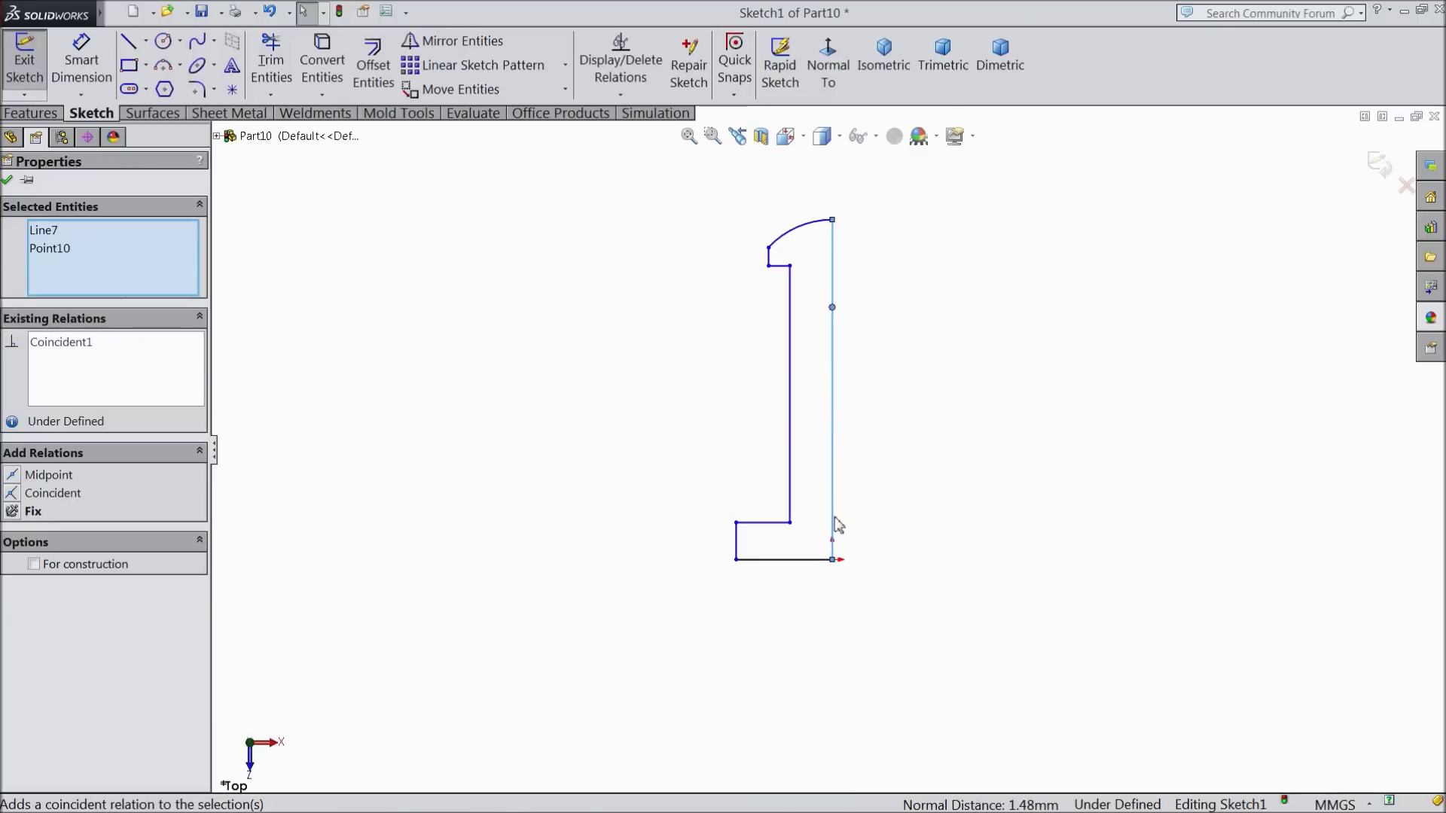
pyautogui.click(77, 79)
pyautogui.scroll(-3, 753, 518)
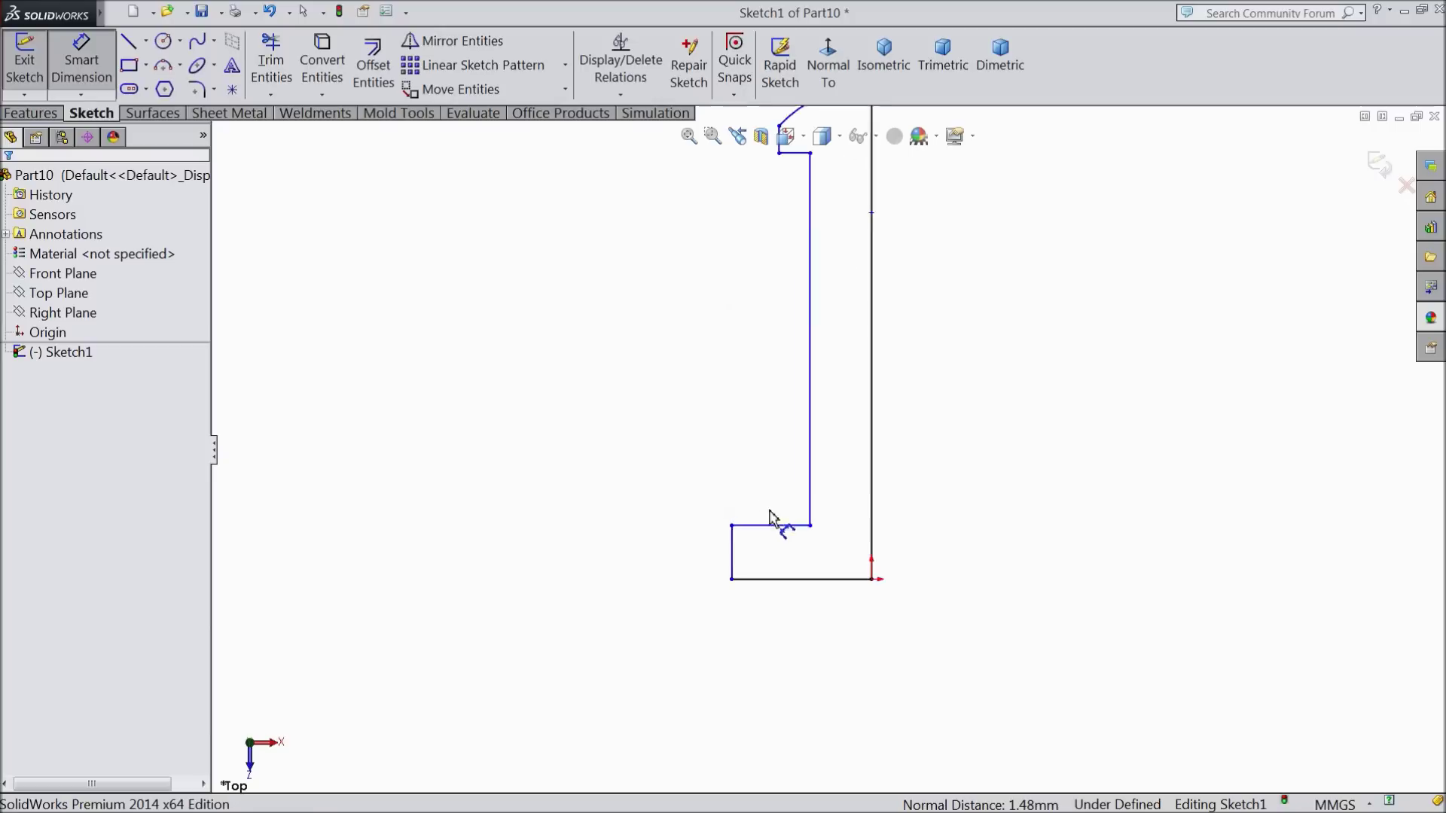
pyautogui.click(822, 461)
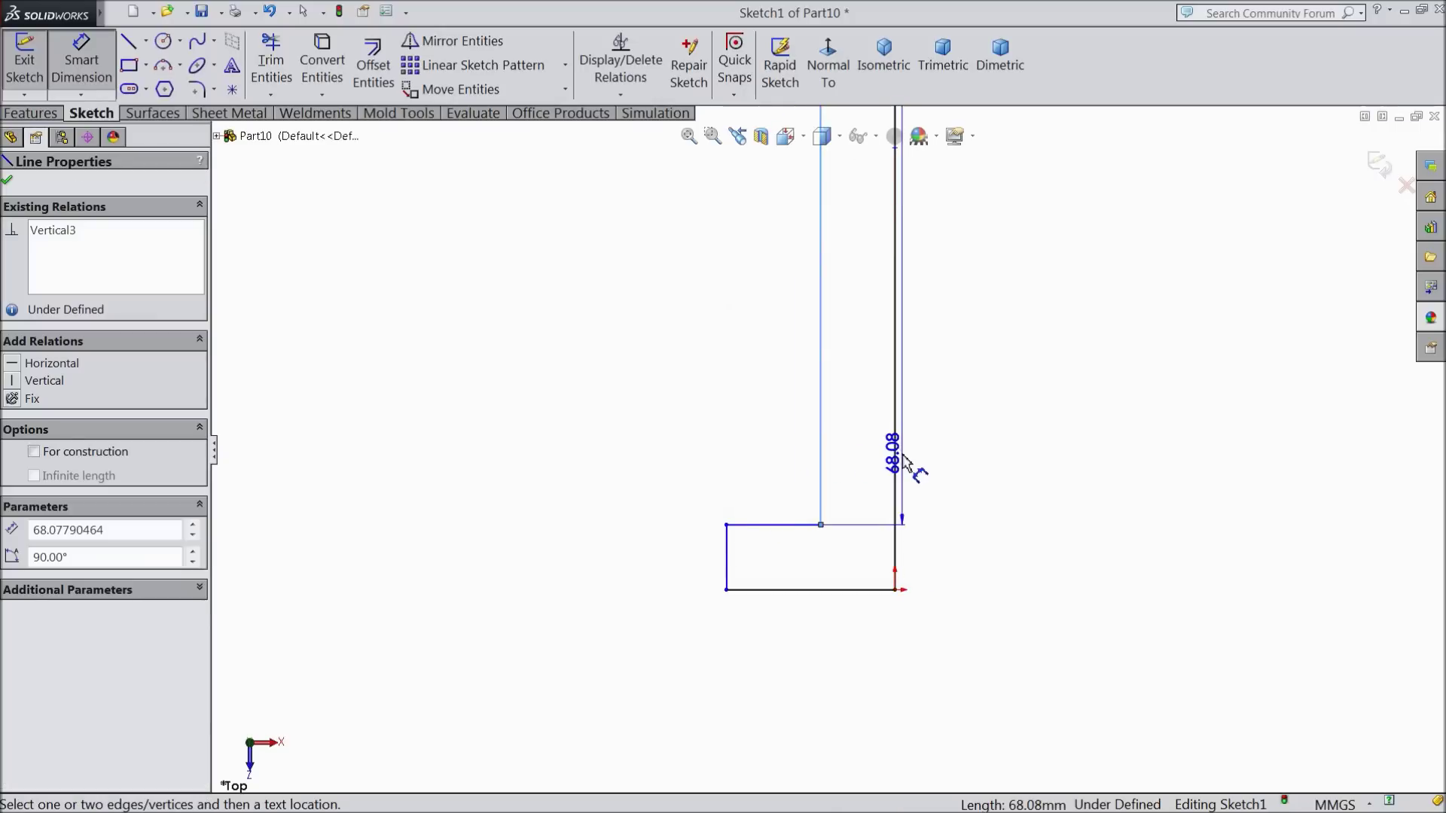
pyautogui.click(895, 475)
pyautogui.click(866, 670)
pyautogui.write('1.5')
pyautogui.click(786, 644)
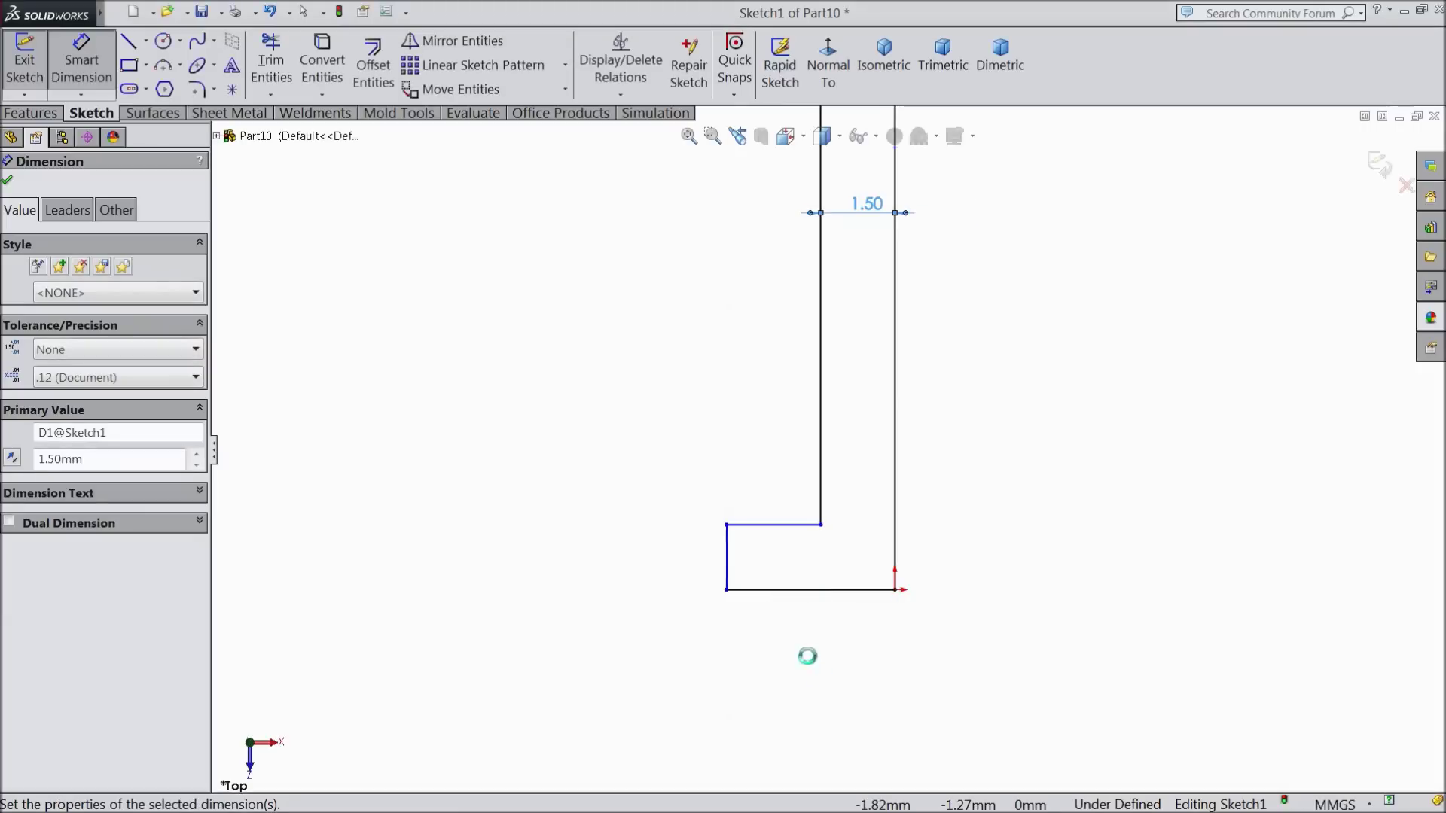
# - Dimension the profile's base step with a width of 4 mm and a height of 1.84 mm
pyautogui.click(728, 570)
pyautogui.click(895, 575)
pyautogui.click(802, 663)
pyautogui.write('4')
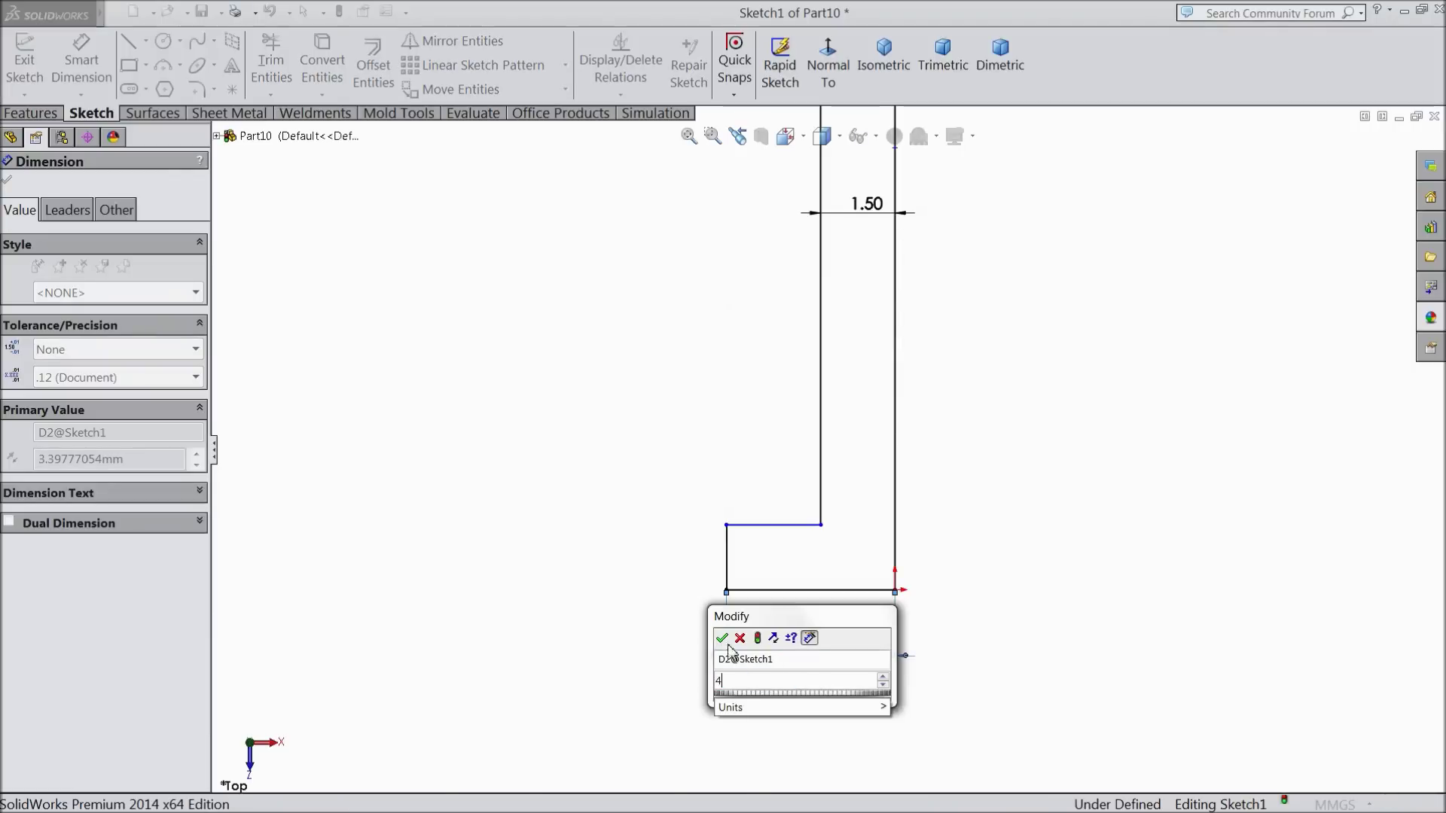
pyautogui.press('Return')
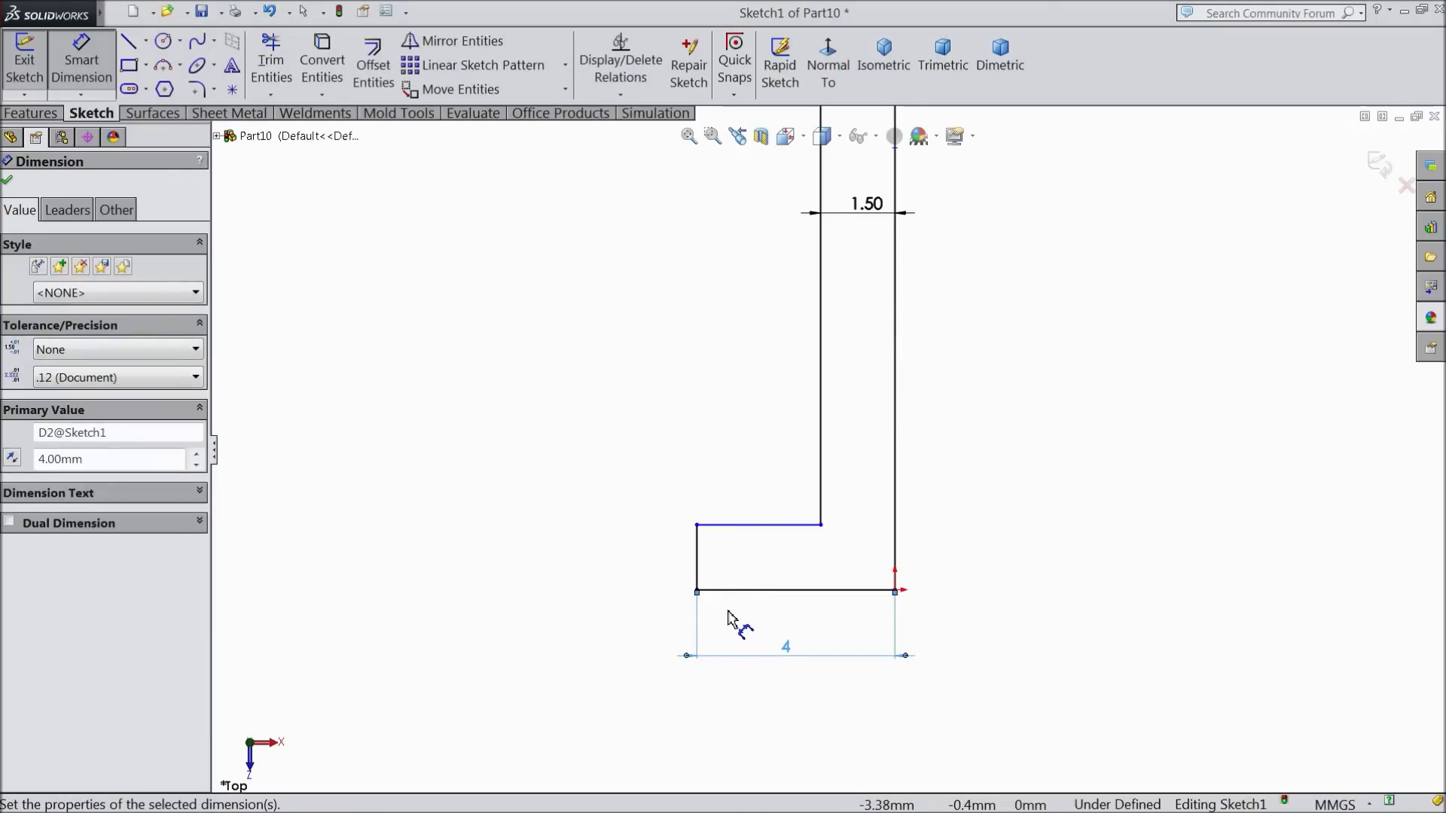
pyautogui.click(697, 578)
pyautogui.click(634, 561)
pyautogui.write('1.84')
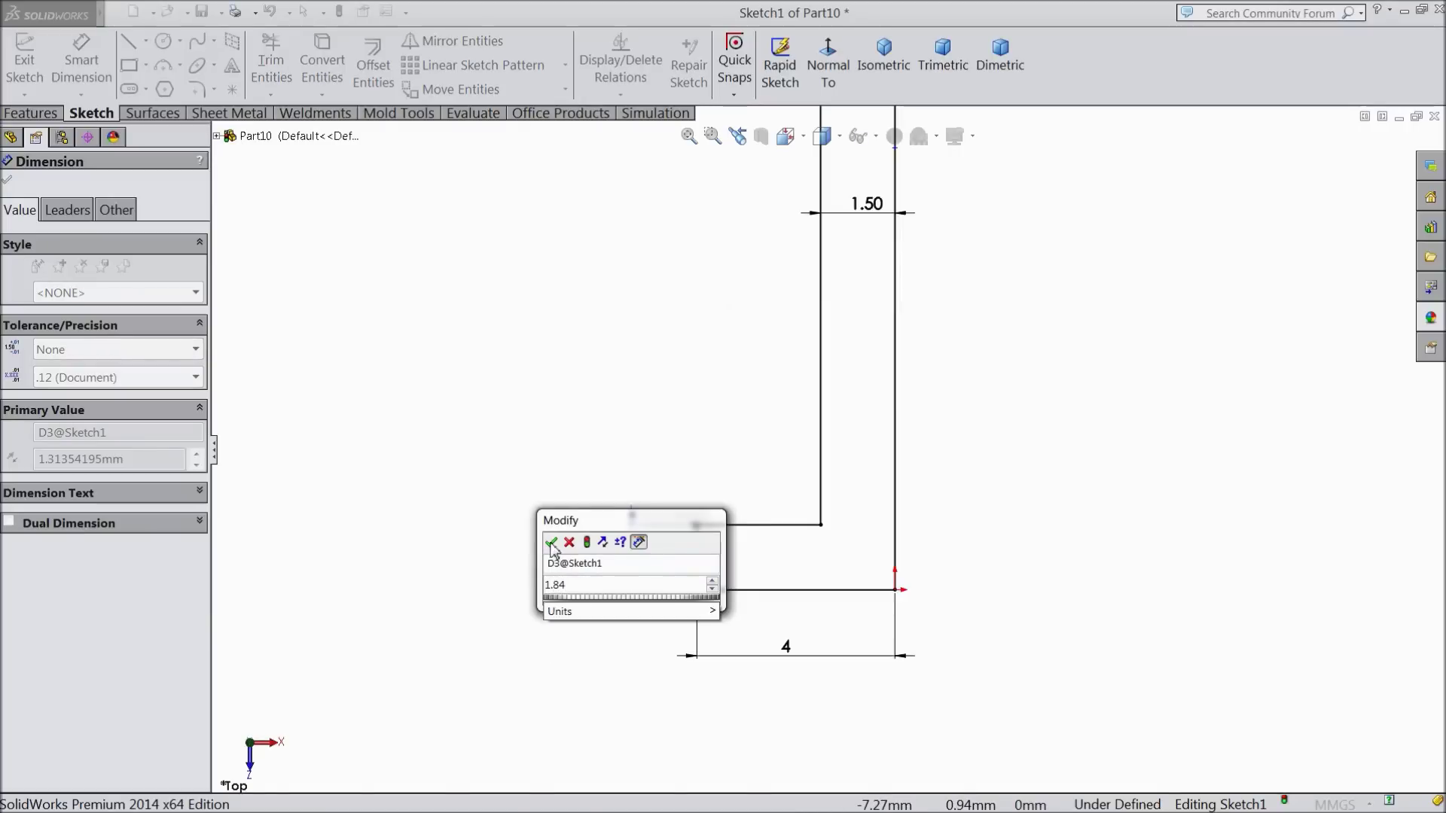
pyautogui.press('Return')
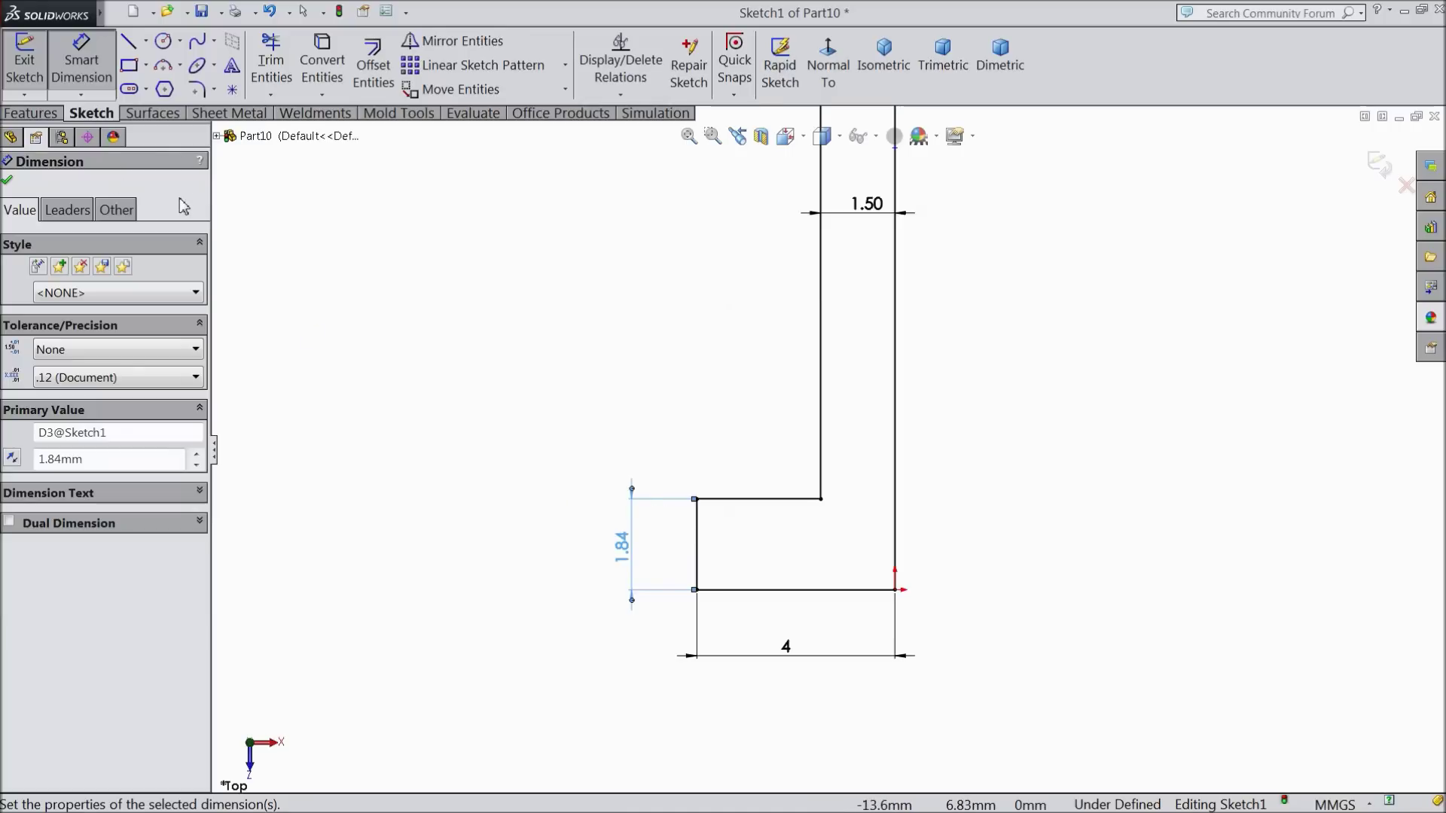
# - Dimension the vertical distance between the lower and upper horizontal shoulders as 20 mm
pyautogui.scroll(3, 775, 506)
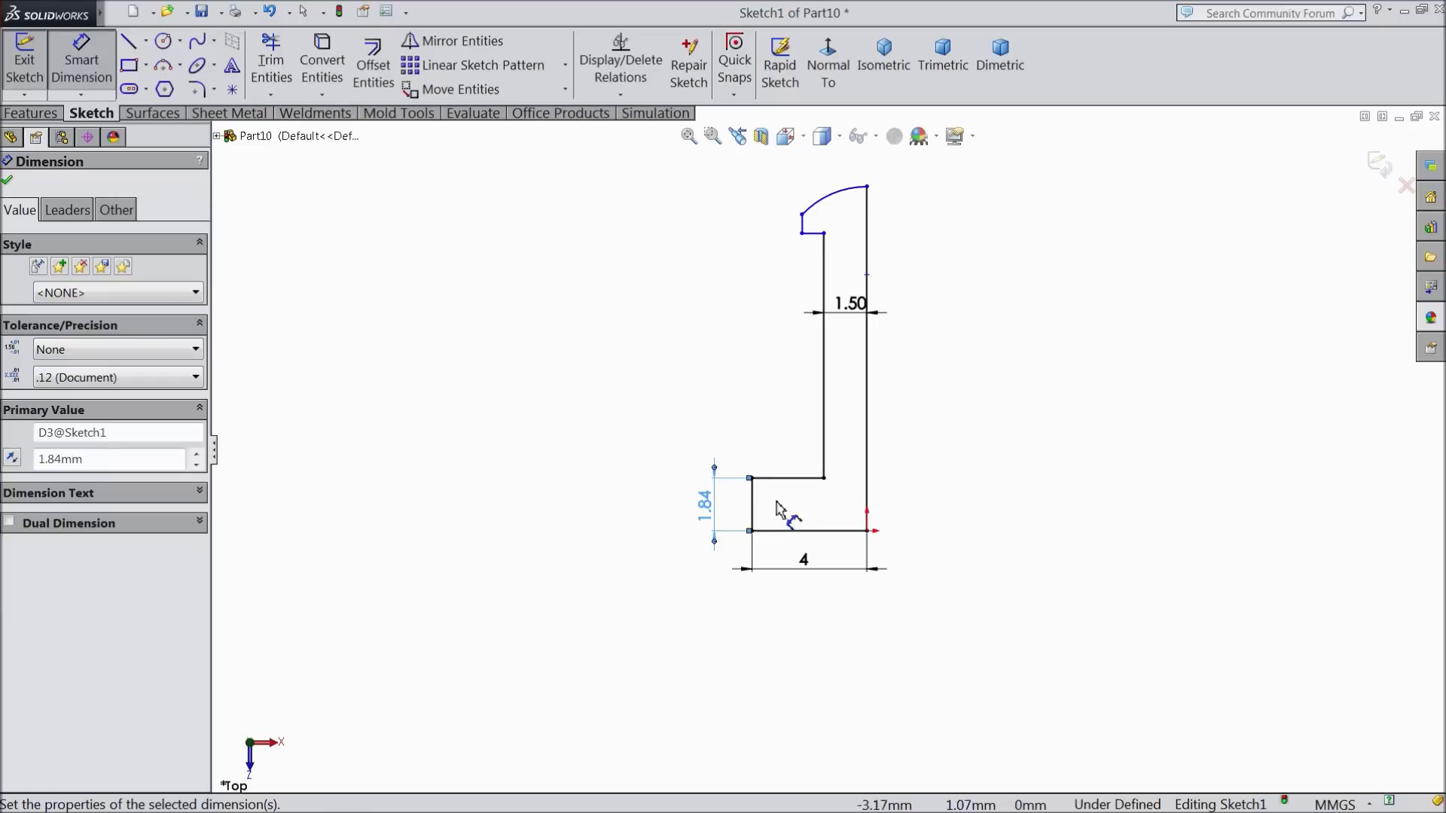
pyautogui.scroll(-2, 840, 346)
pyautogui.click(800, 199)
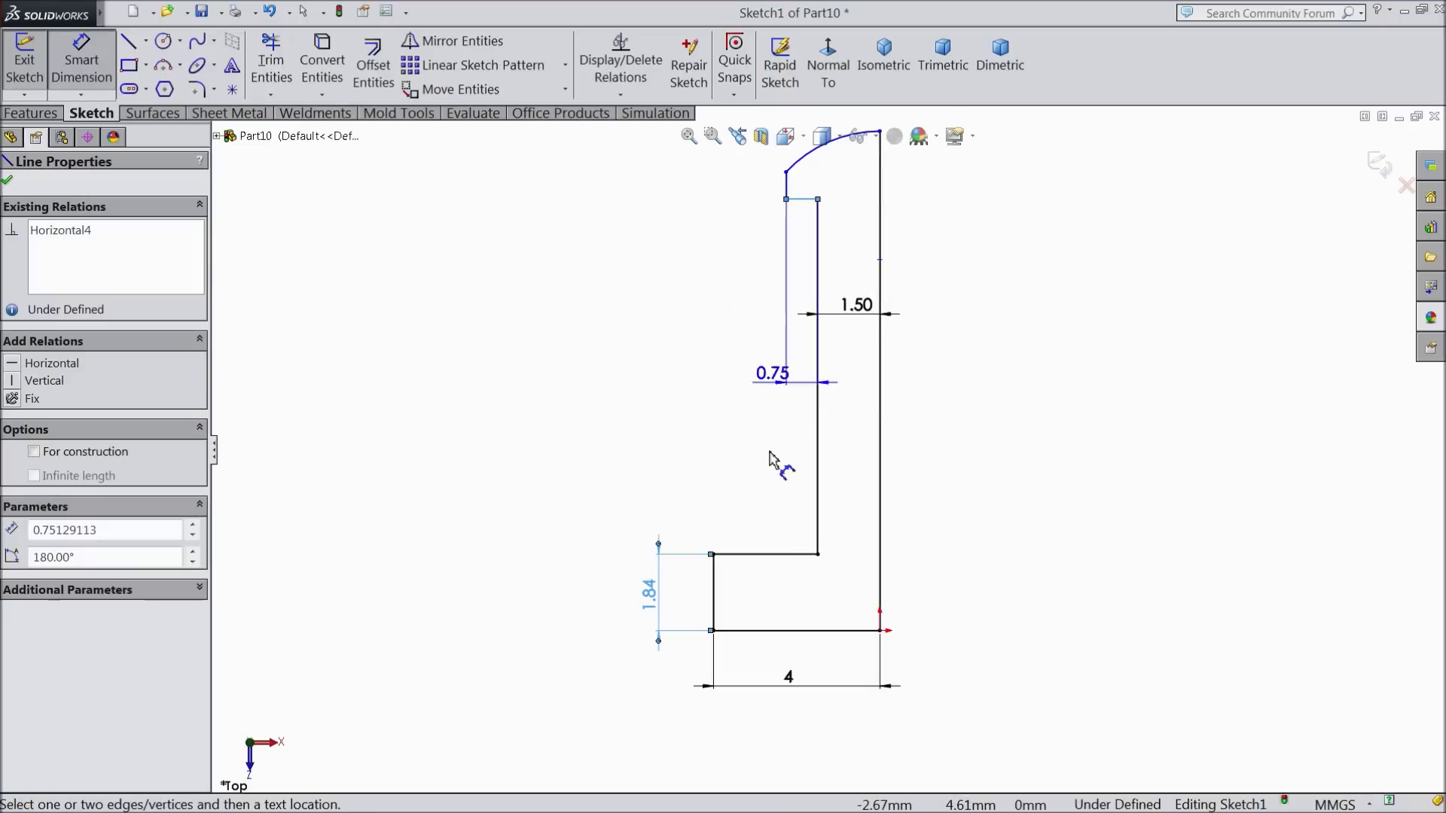
pyautogui.click(775, 554)
pyautogui.click(614, 420)
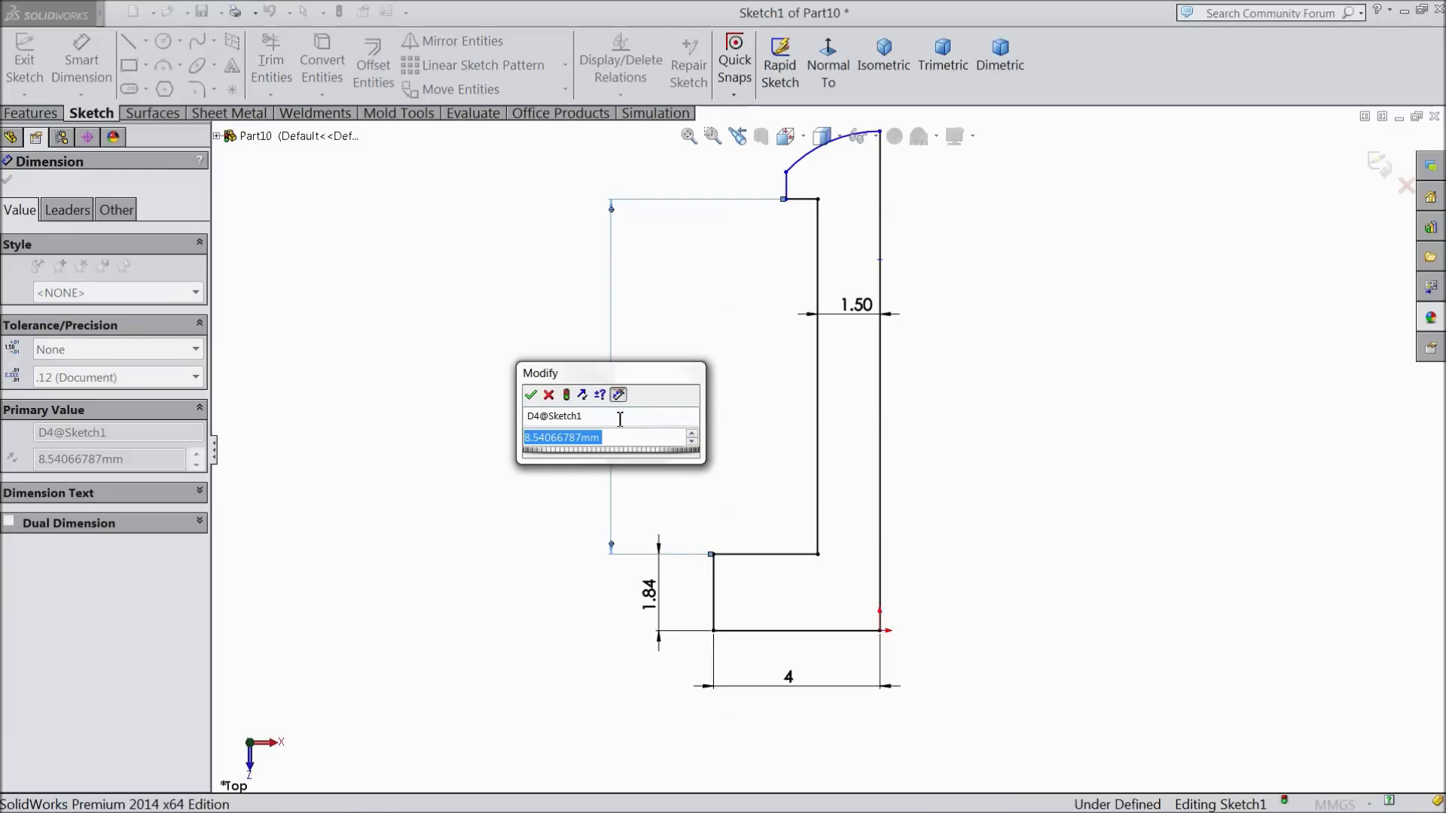
pyautogui.write('20')
pyautogui.press('Return')
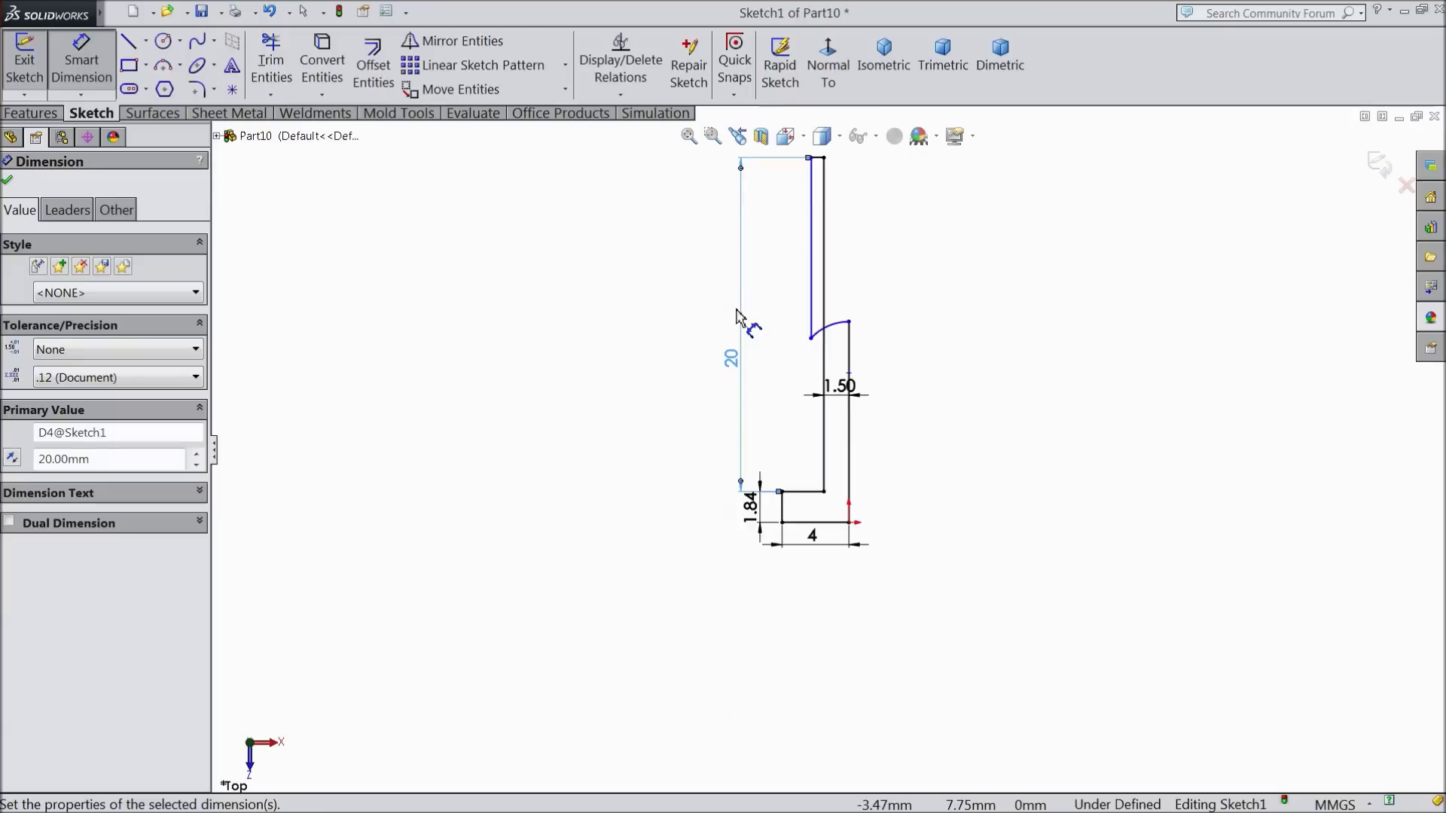
# - Move the arc's end on the vertical line to about 24.3 mm above the origin and its outer end to about 24 mm
pyautogui.scroll(1, 769, 259)
pyautogui.scroll(-2, 826, 252)
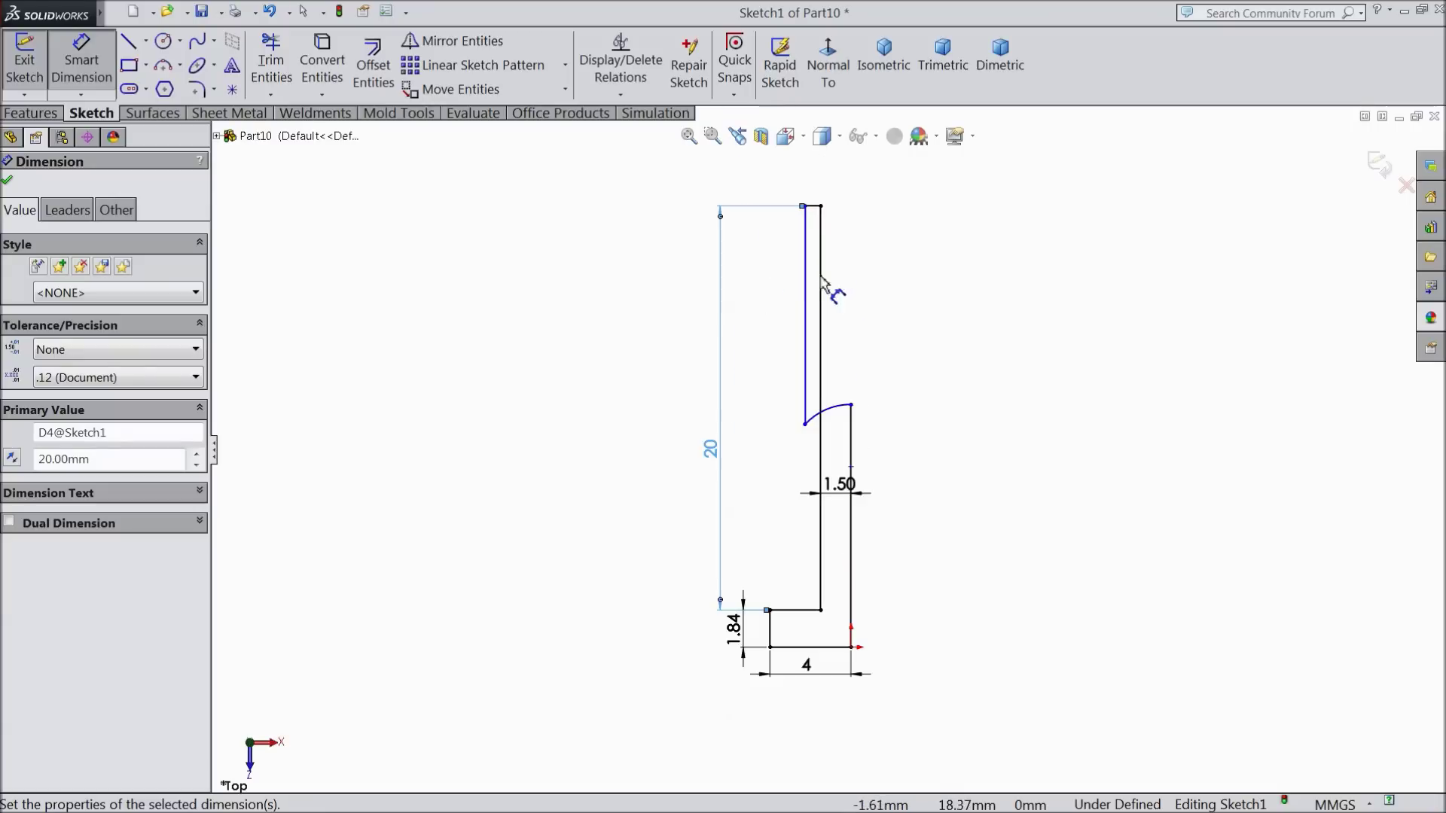
pyautogui.press('Escape')
pyautogui.moveTo(852, 409); pyautogui.dragTo(859, 160)
pyautogui.scroll(-2, 817, 217)
pyautogui.keyDown('ctrl'); pyautogui.moveTo(813, 210); pyautogui.dragTo(805, 353, button='middle'); pyautogui.keyUp('ctrl')
pyautogui.scroll(-2, 803, 353)
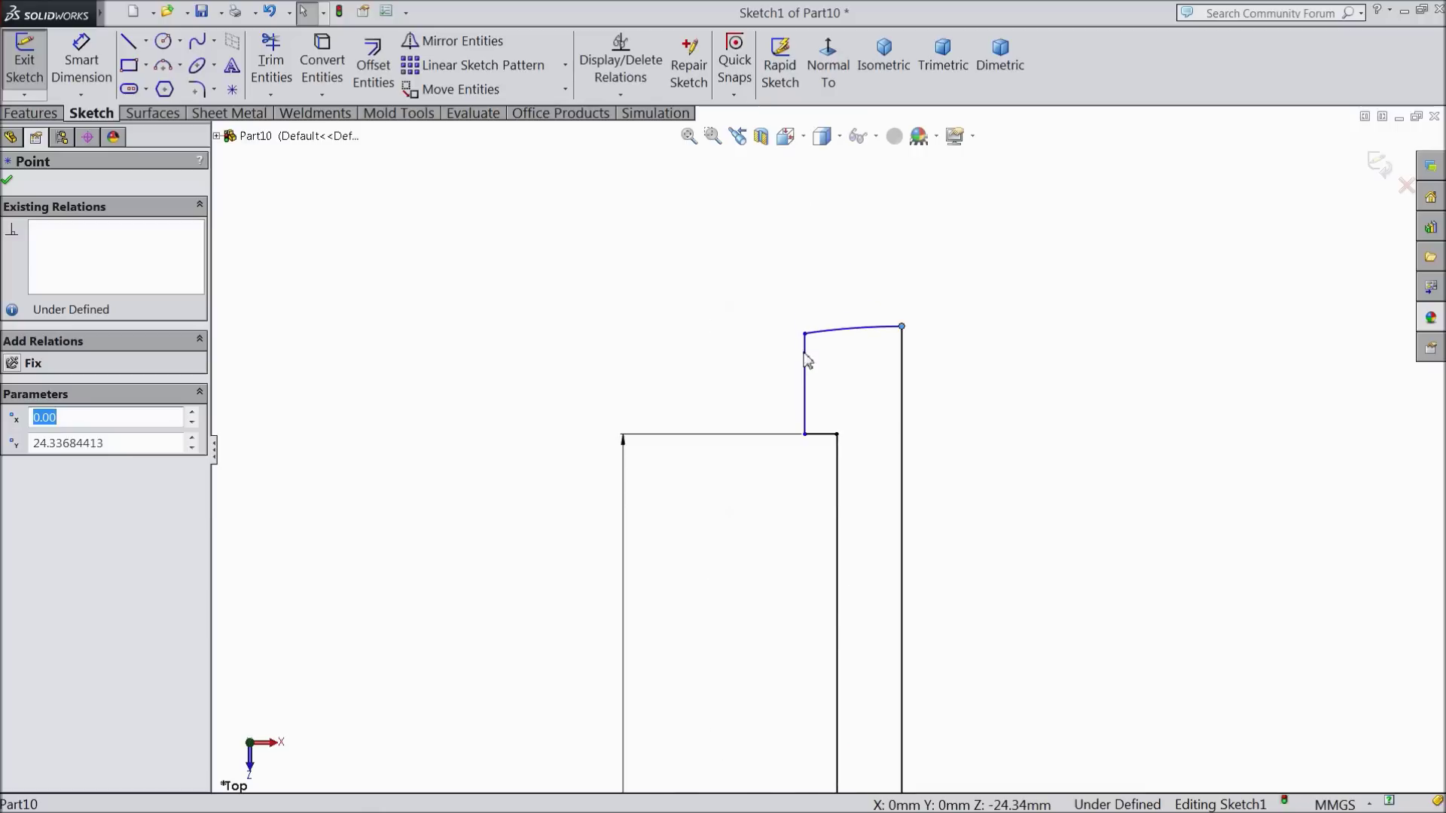
pyautogui.moveTo(805, 336); pyautogui.dragTo(803, 345)
pyautogui.scroll(5, 815, 414)
pyautogui.scroll(3, 815, 415)
pyautogui.scroll(-3, 861, 537)
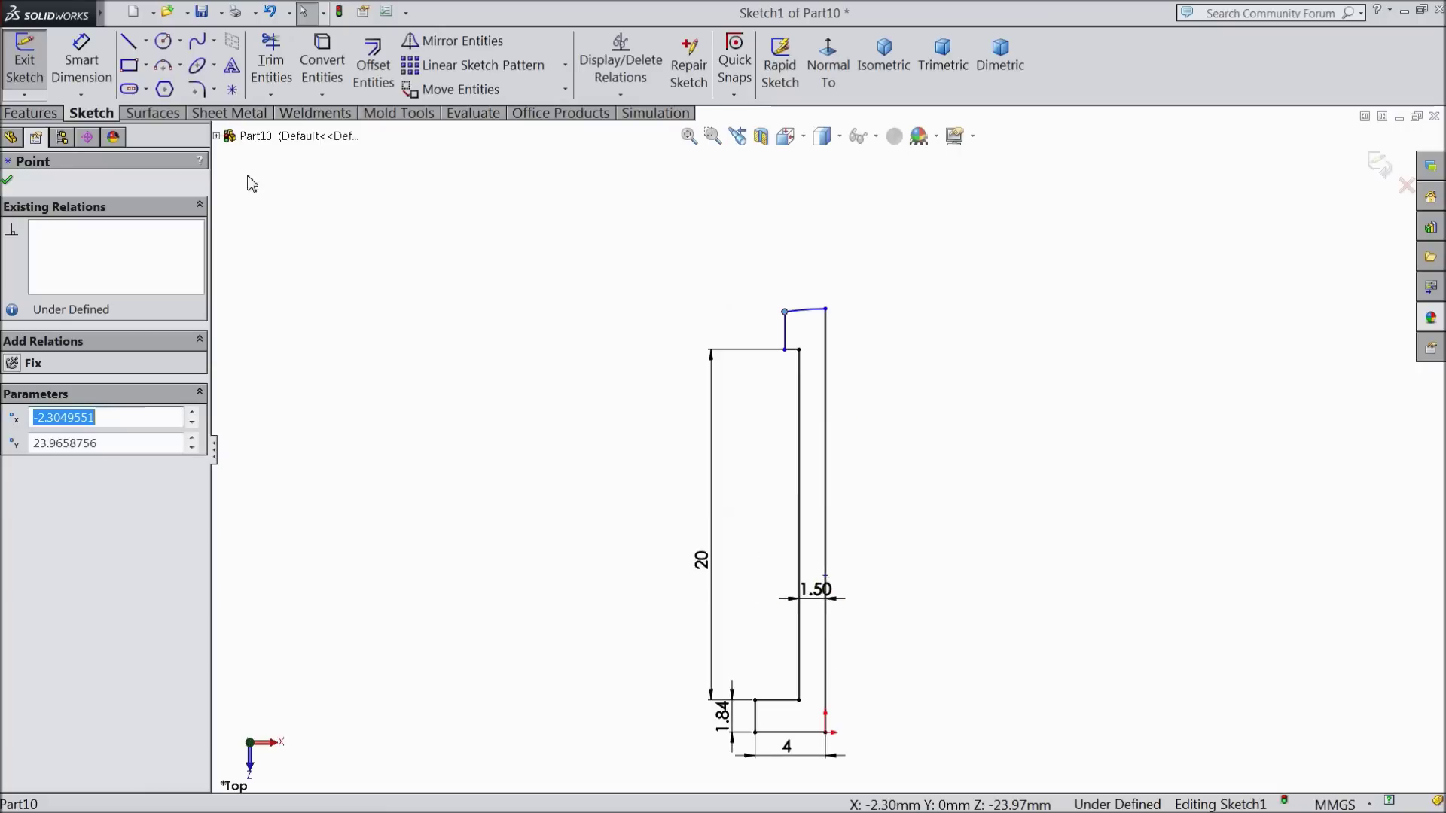
# - Dimension the head's width from its outer vertical edge to the vertical line through the origin as 3 mm
pyautogui.click(81, 72)
pyautogui.scroll(-4, 726, 394)
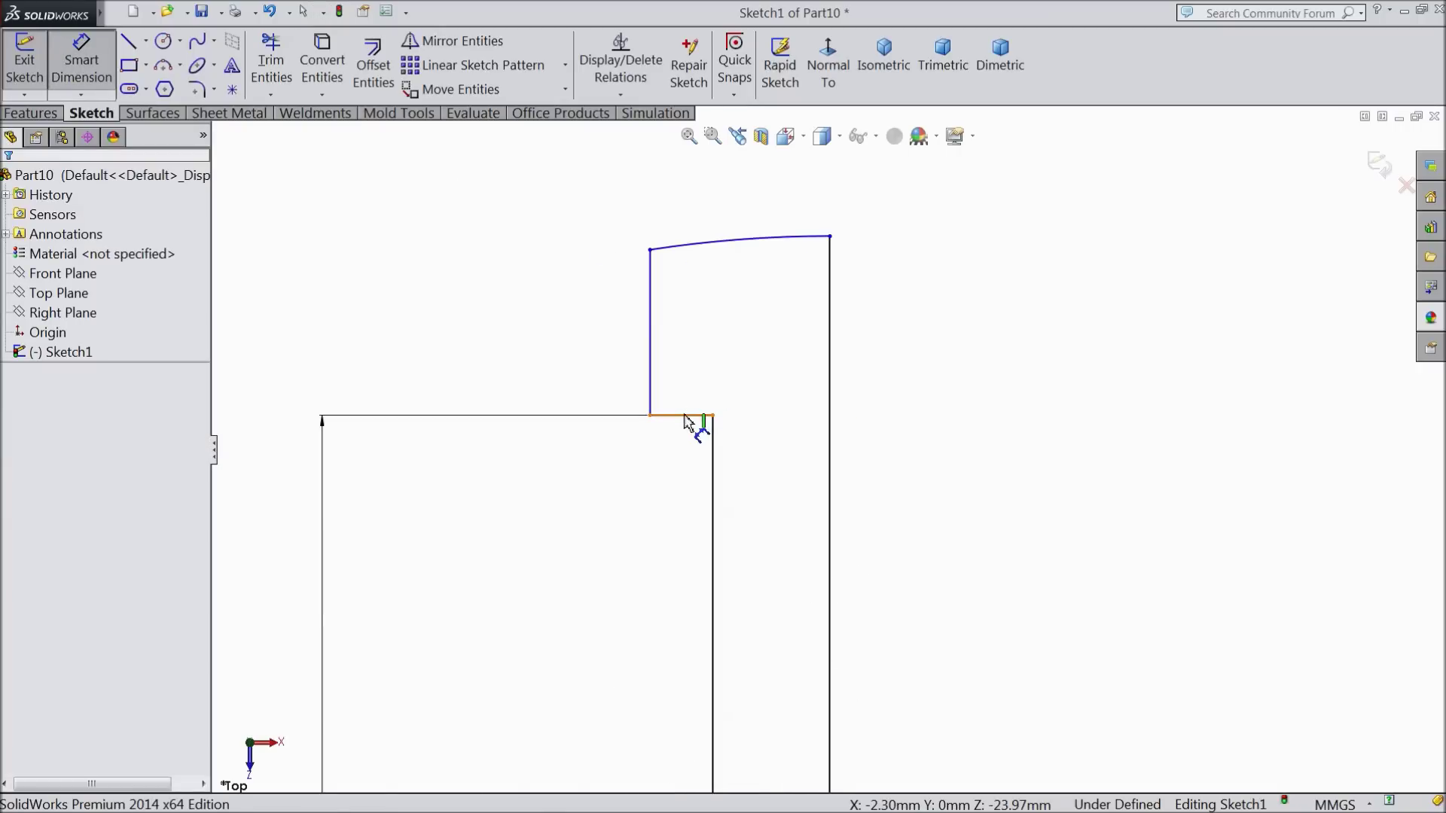
pyautogui.click(653, 393)
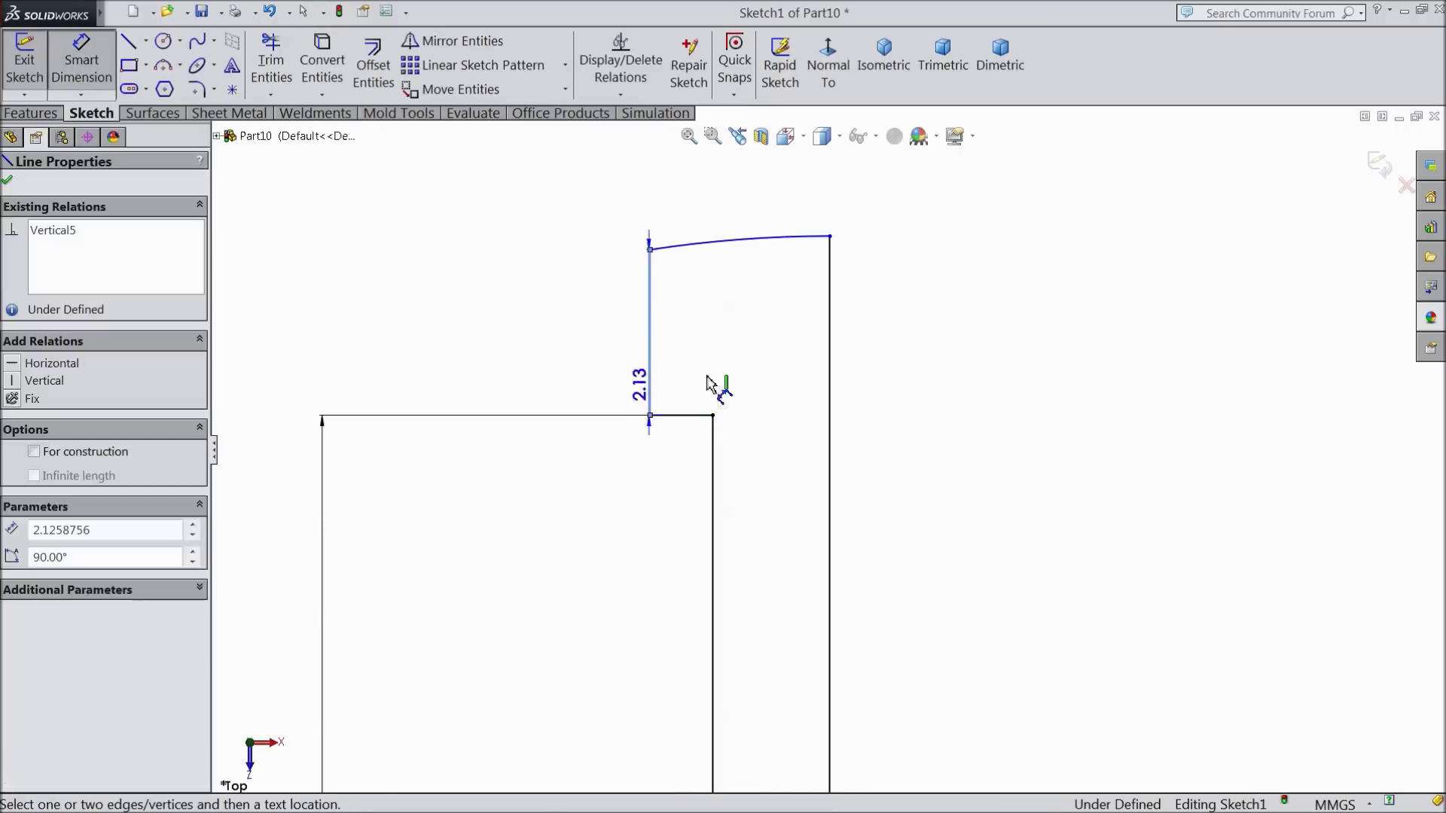
pyautogui.click(831, 339)
pyautogui.click(735, 198)
pyautogui.write('3')
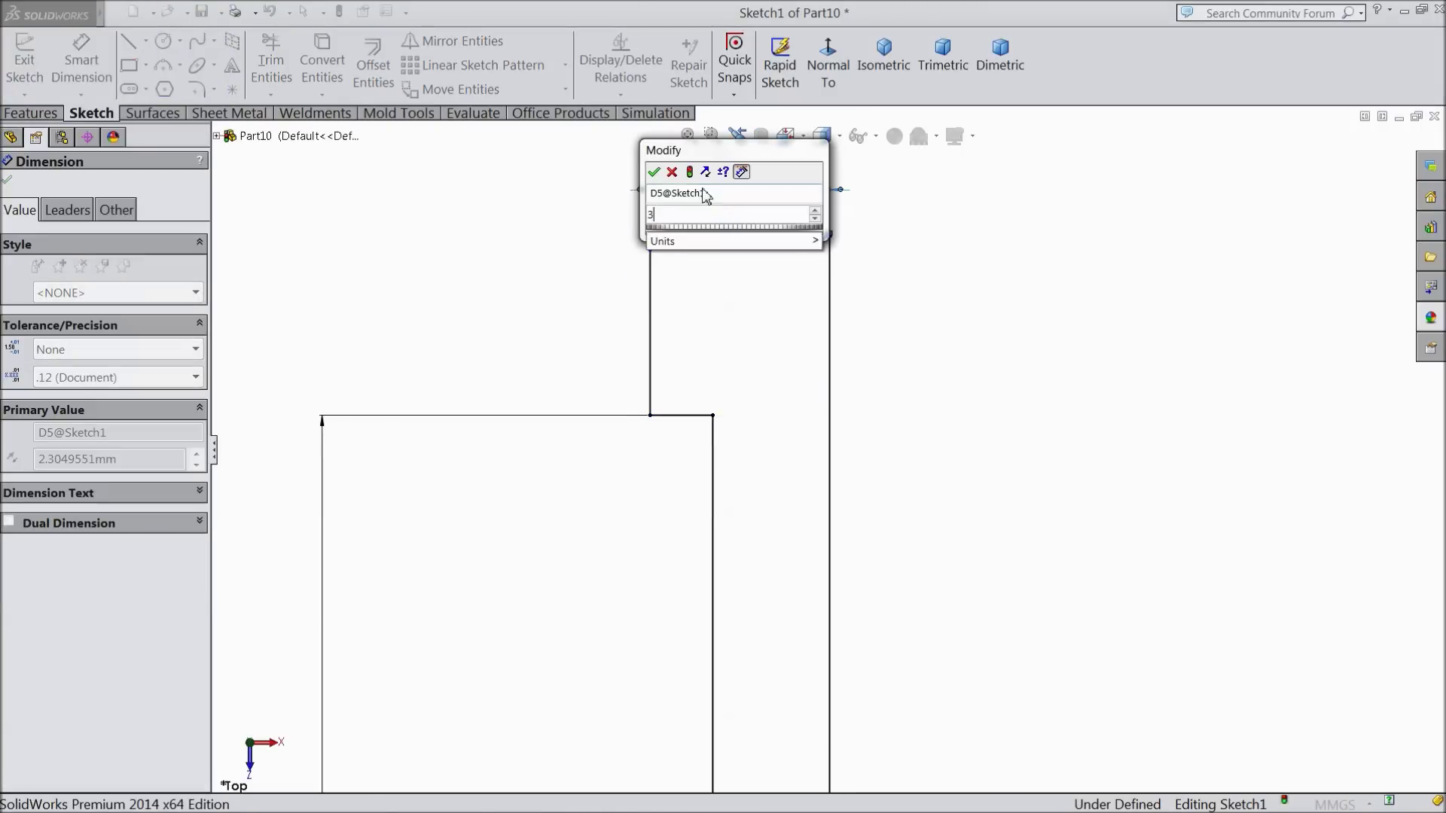
pyautogui.press('Return')
# - Dimension the radius of the arc closing the head as 6 mm
pyautogui.scroll(3, 726, 365)
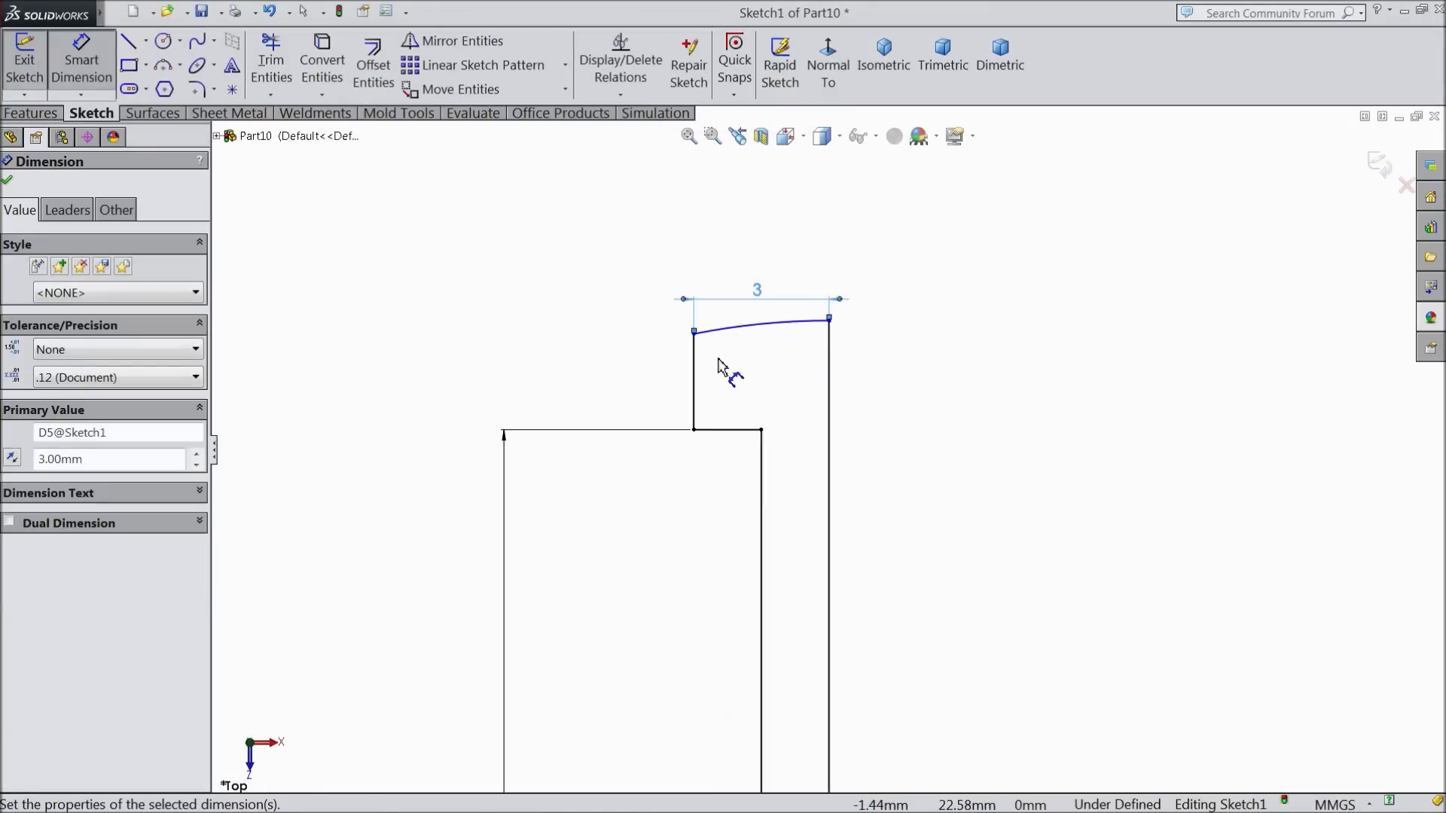
pyautogui.click(766, 355)
pyautogui.click(742, 271)
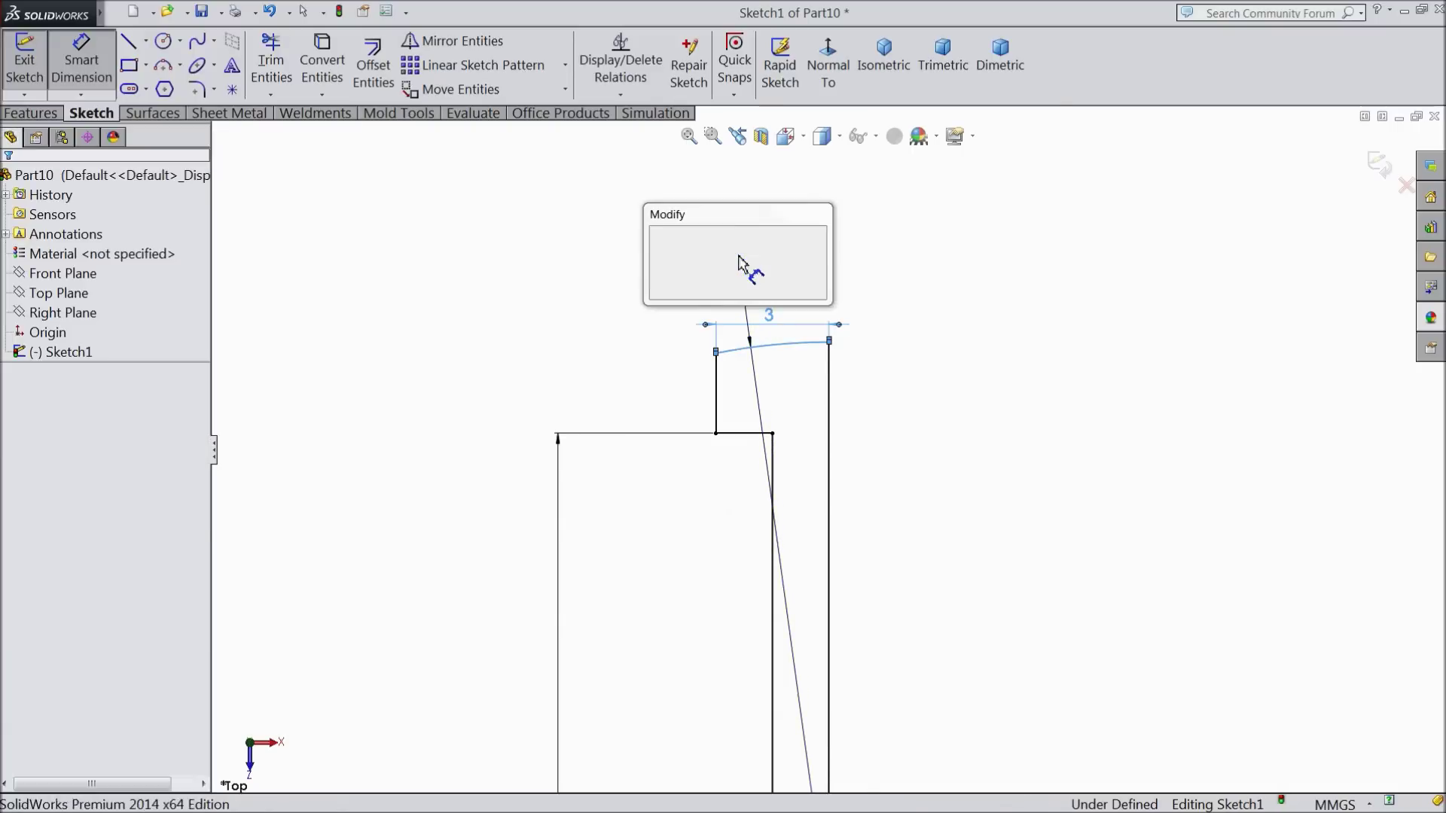
pyautogui.write('6')
pyautogui.click(657, 237)
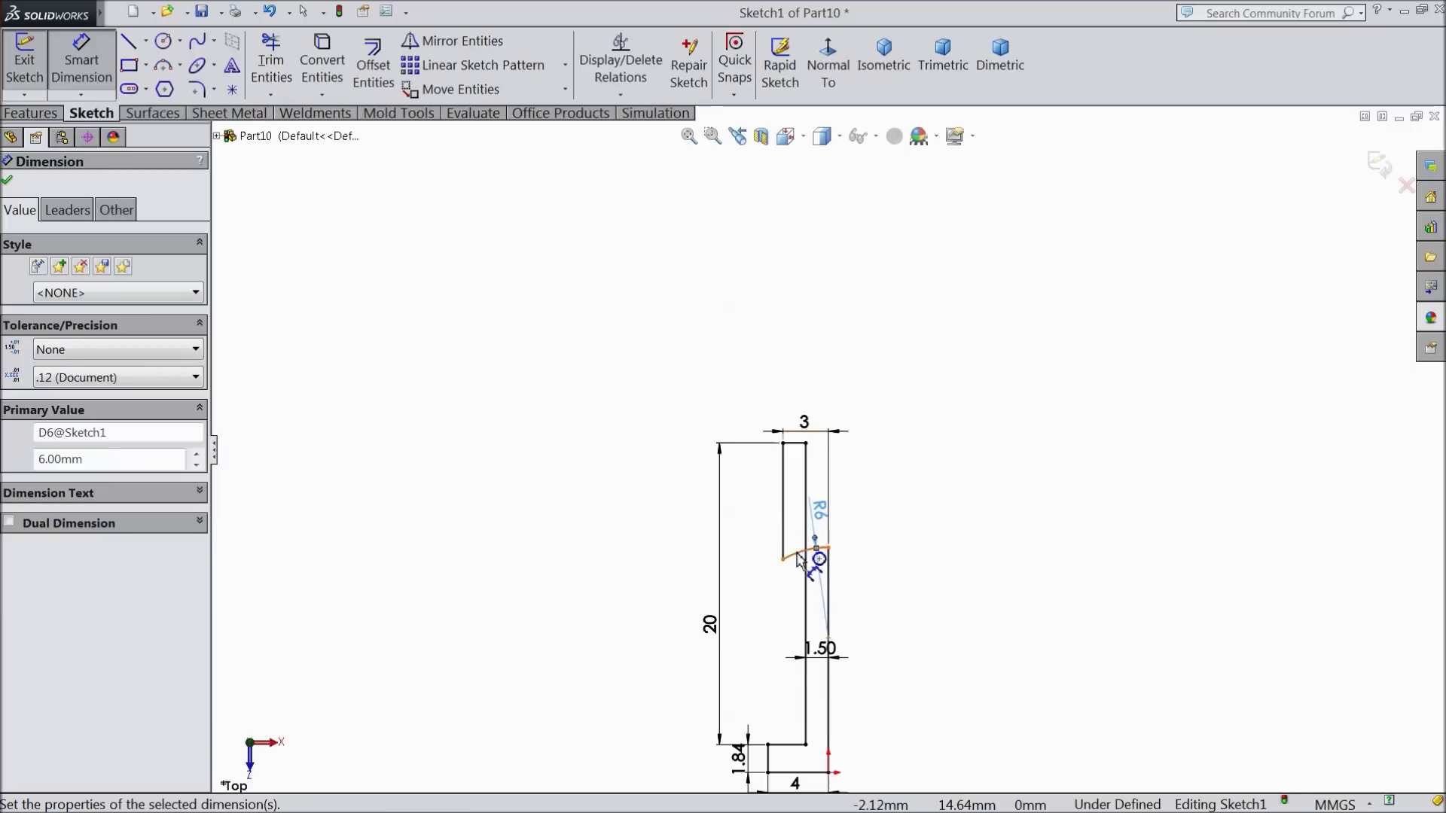
# - Move the arc's center up along the vertical line to about 18.6 mm above the origin, placing the arc above the shoulder
pyautogui.scroll(-3, 792, 558)
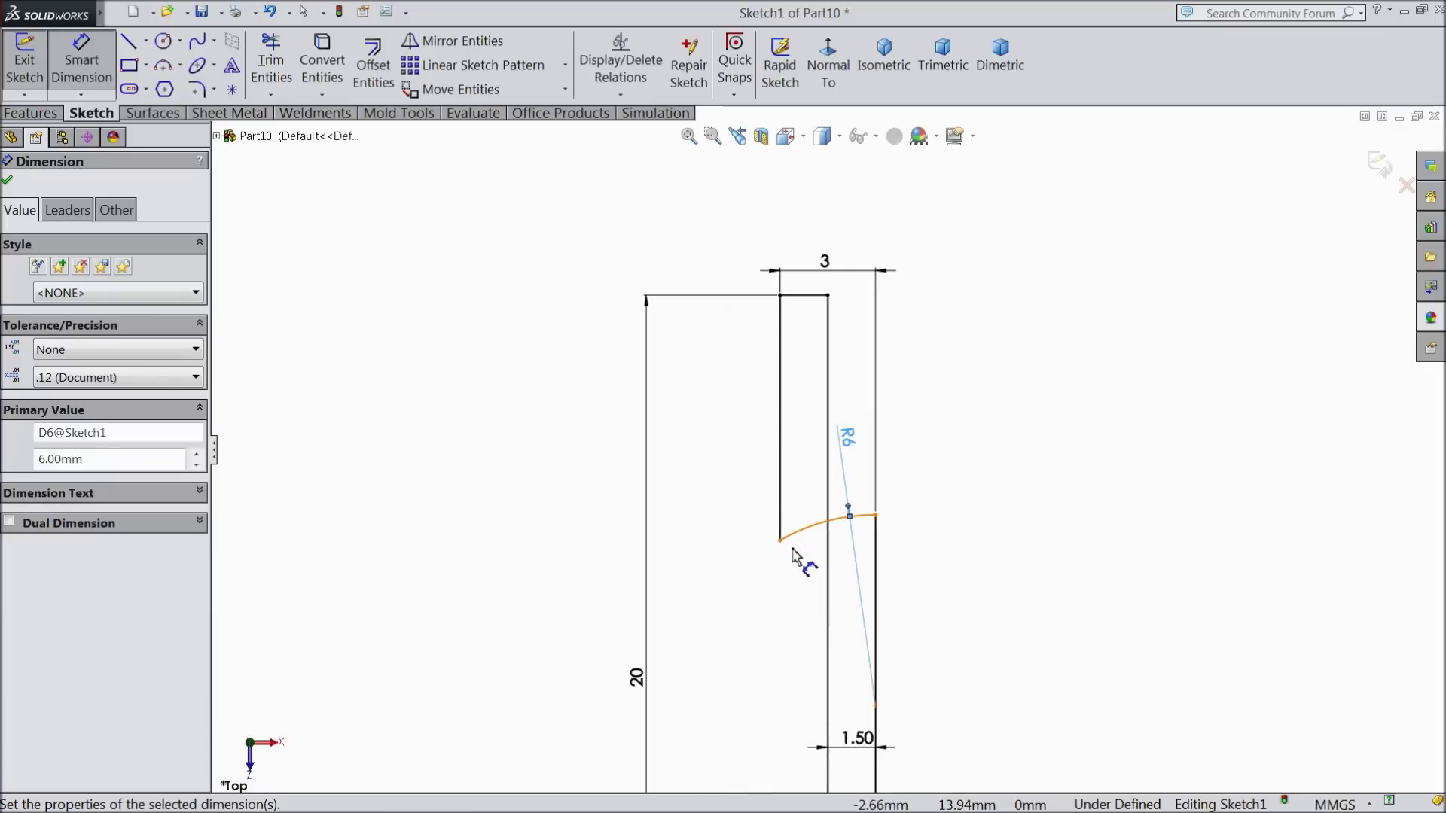
pyautogui.click(8, 183)
pyautogui.click(875, 707)
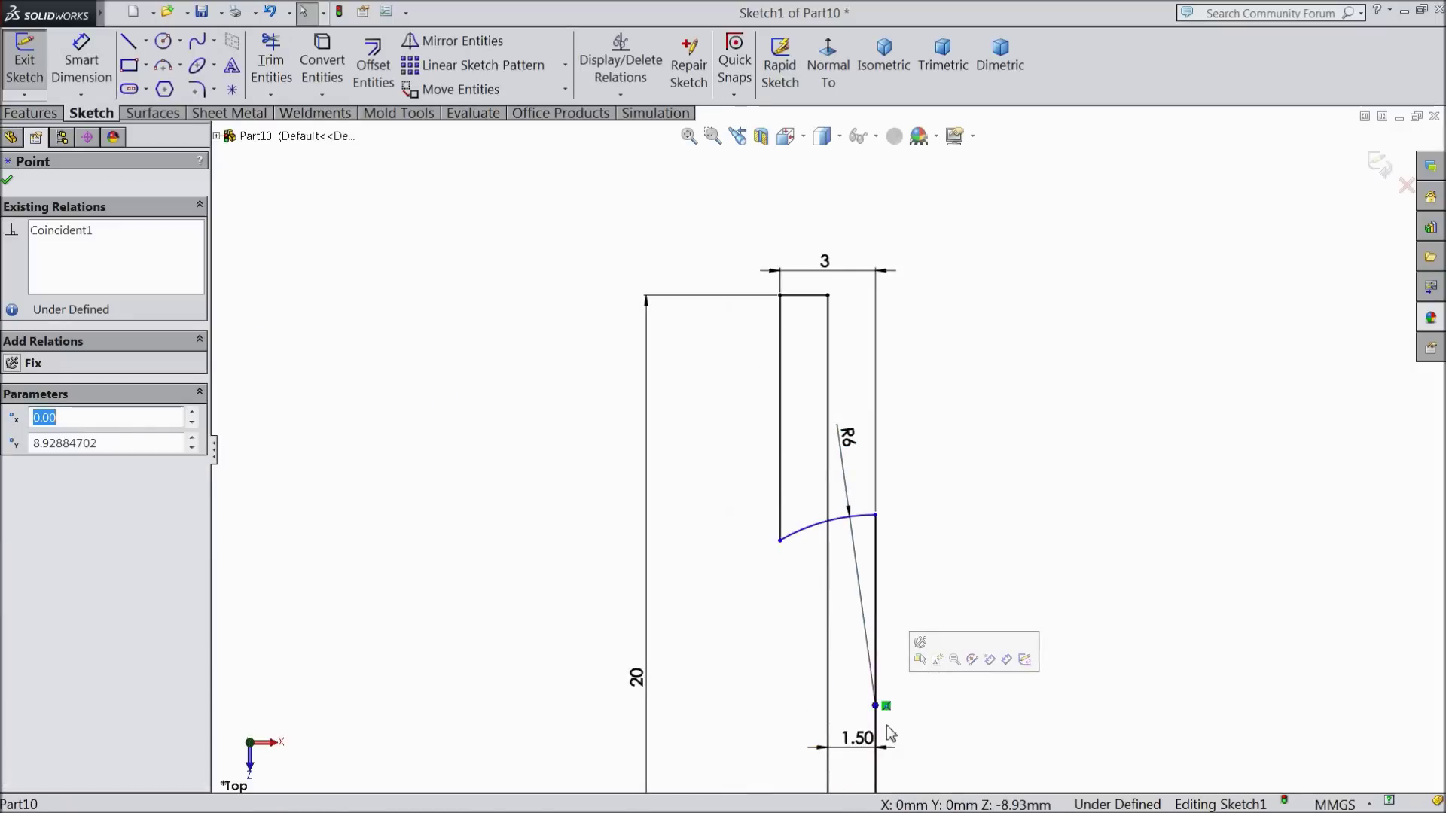
pyautogui.moveTo(880, 710); pyautogui.dragTo(875, 399)
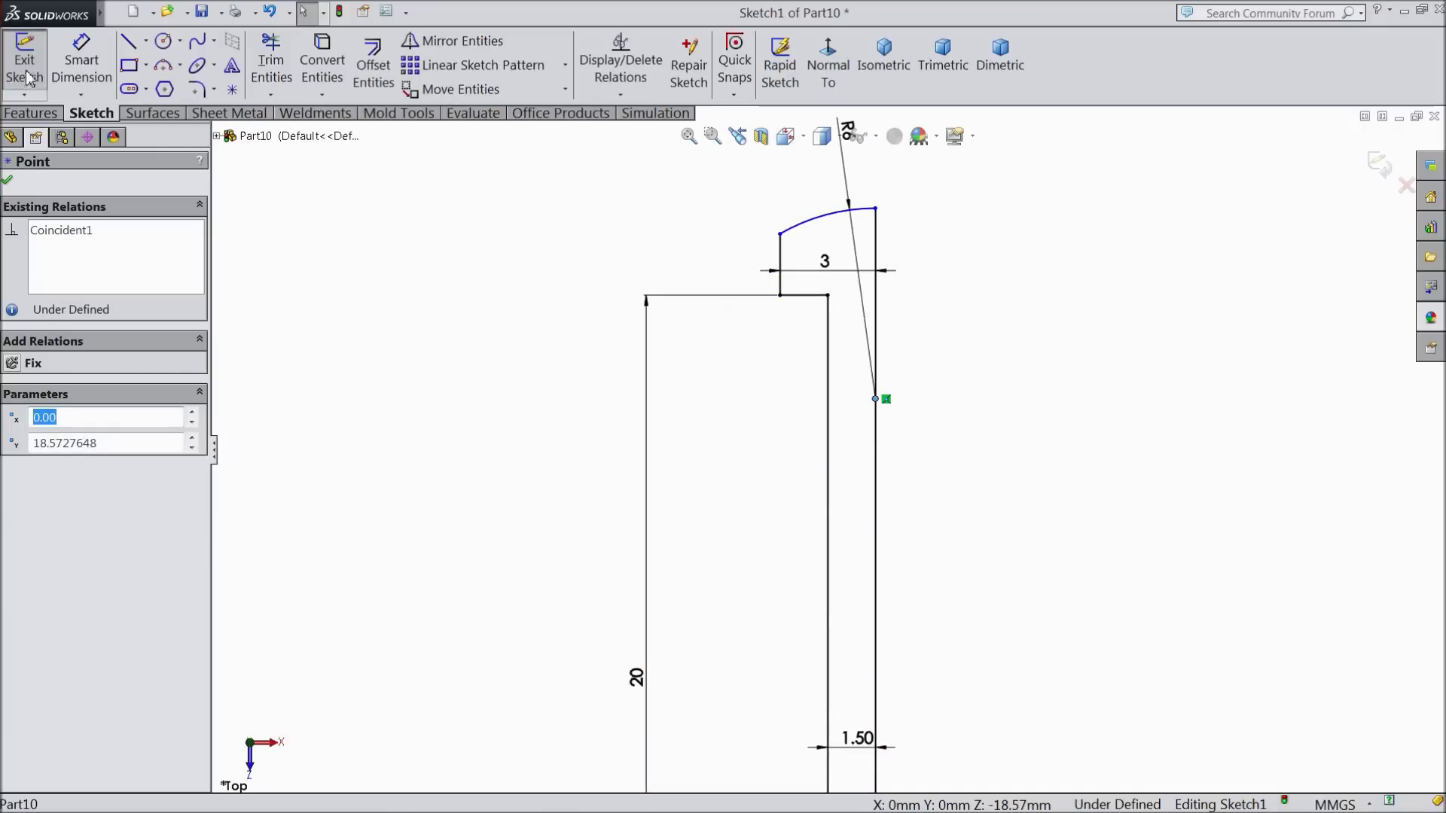
pyautogui.click(82, 64)
pyautogui.scroll(-3, 858, 283)
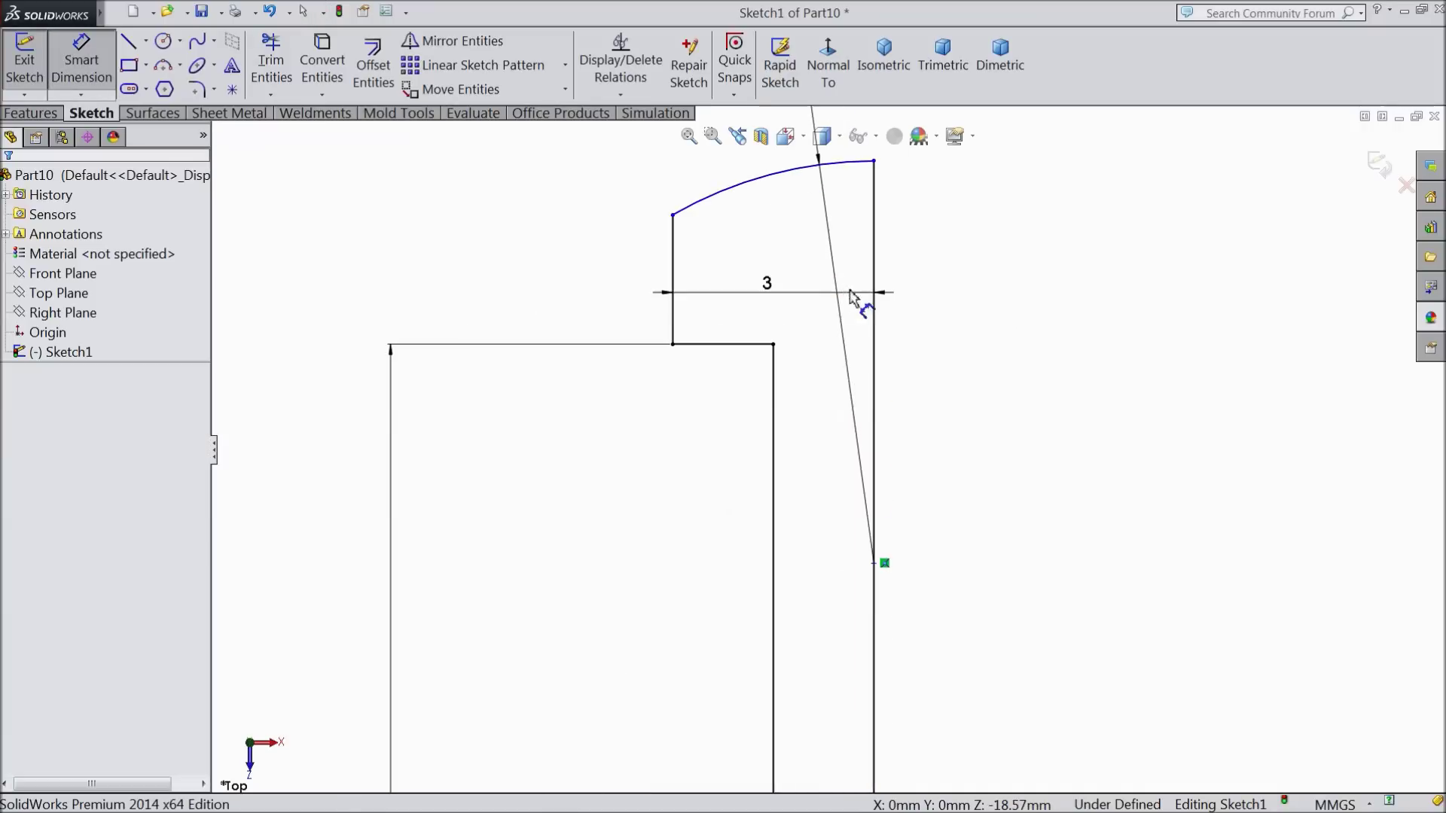
pyautogui.click(712, 351)
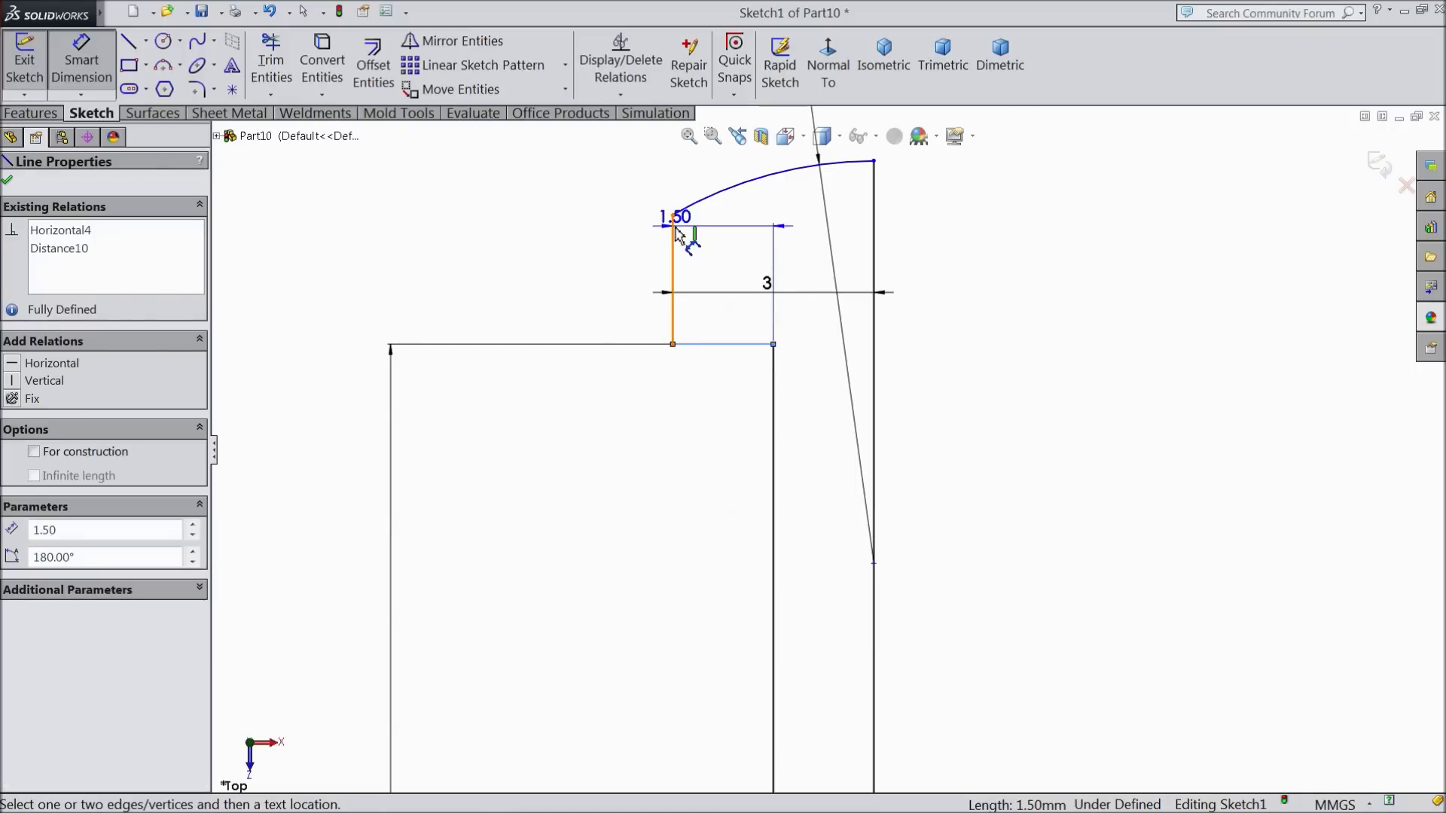
pyautogui.press('Escape')
pyautogui.press('z')
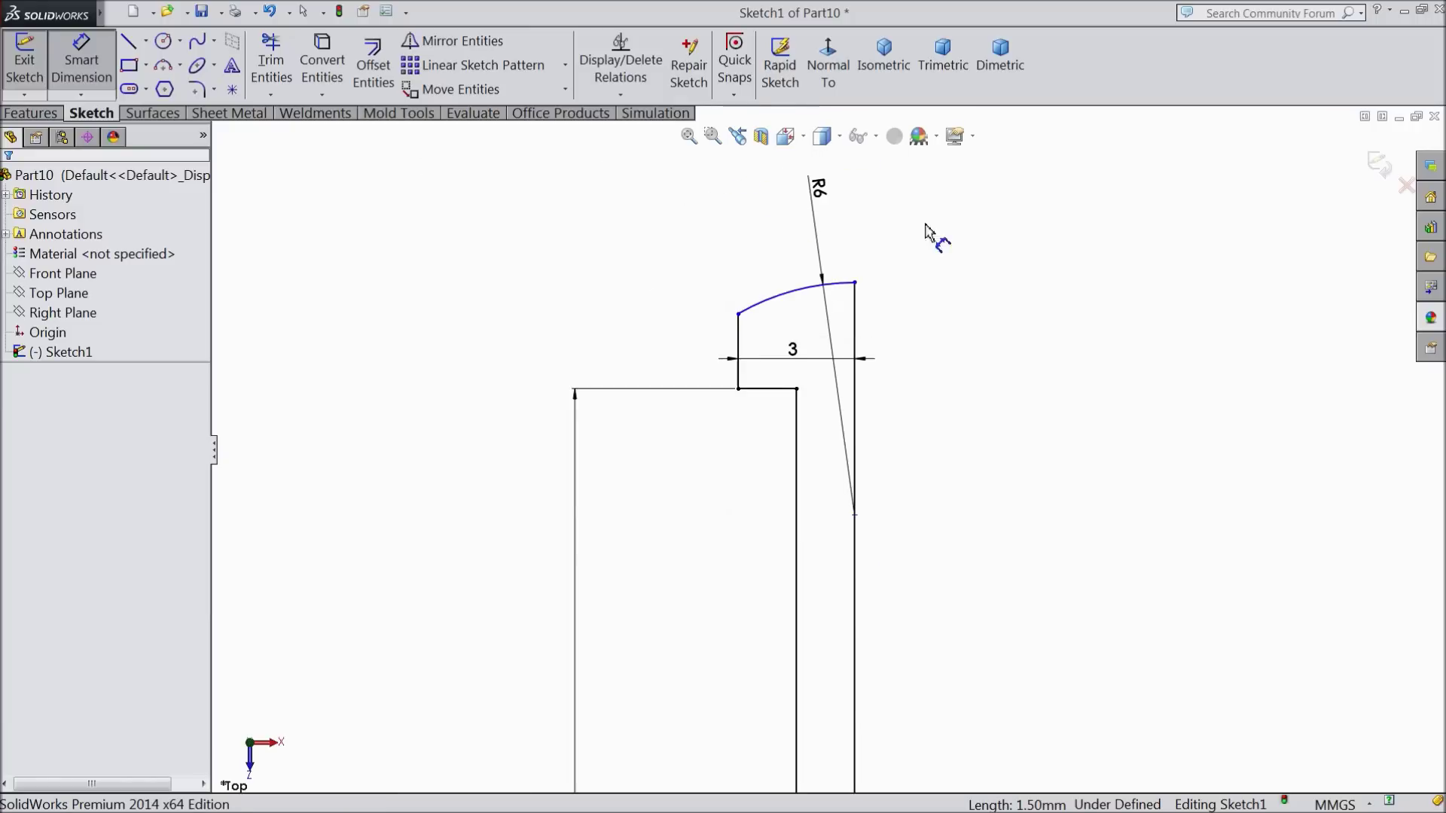
# - Dimension the profile's overall height from the arc's end on the vertical line down to the origin as 24-2.8 mm
pyautogui.click(855, 283)
pyautogui.scroll(8, 919, 328)
pyautogui.scroll(-5, 880, 626)
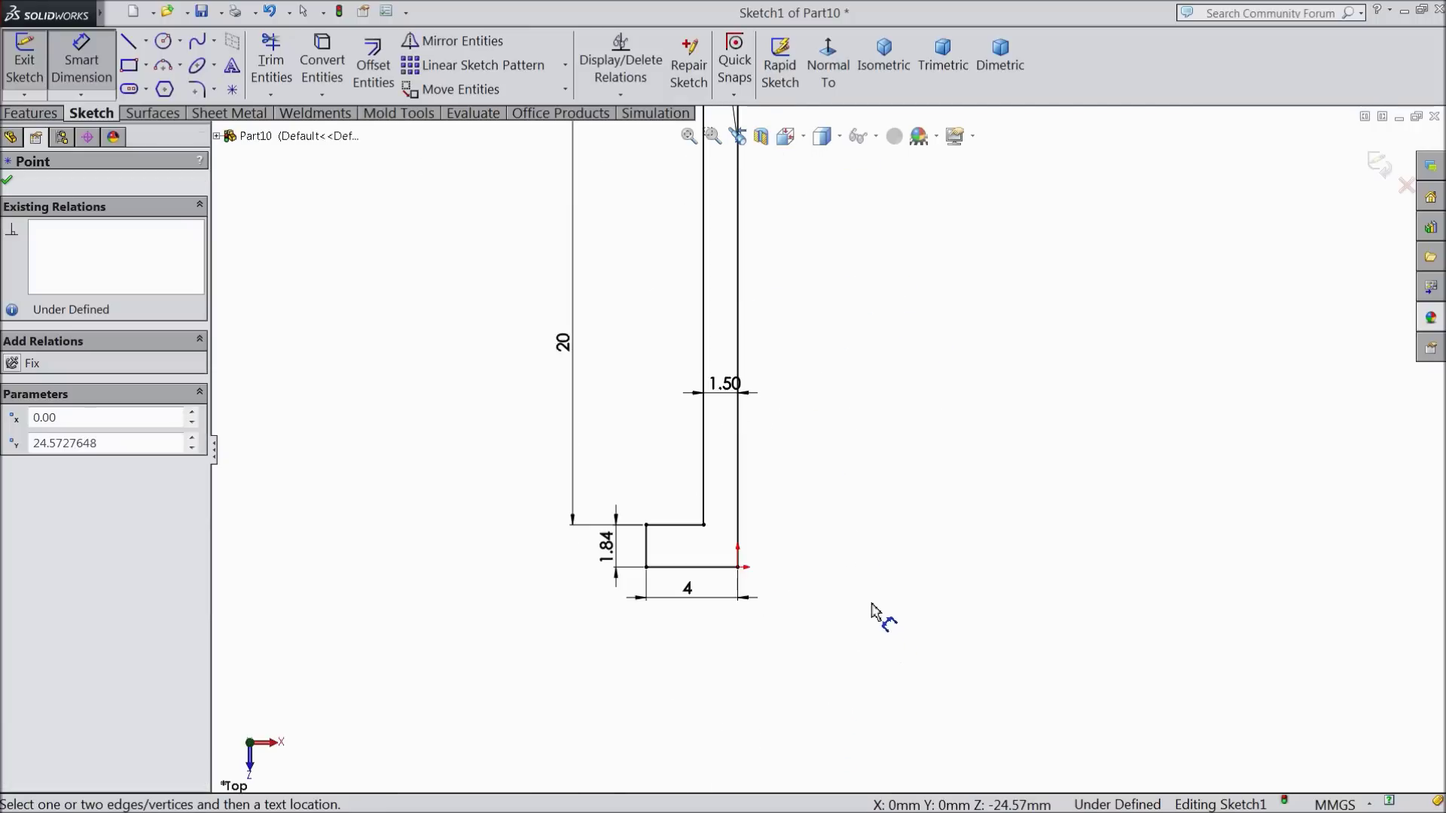
pyautogui.click(744, 569)
pyautogui.scroll(3, 858, 376)
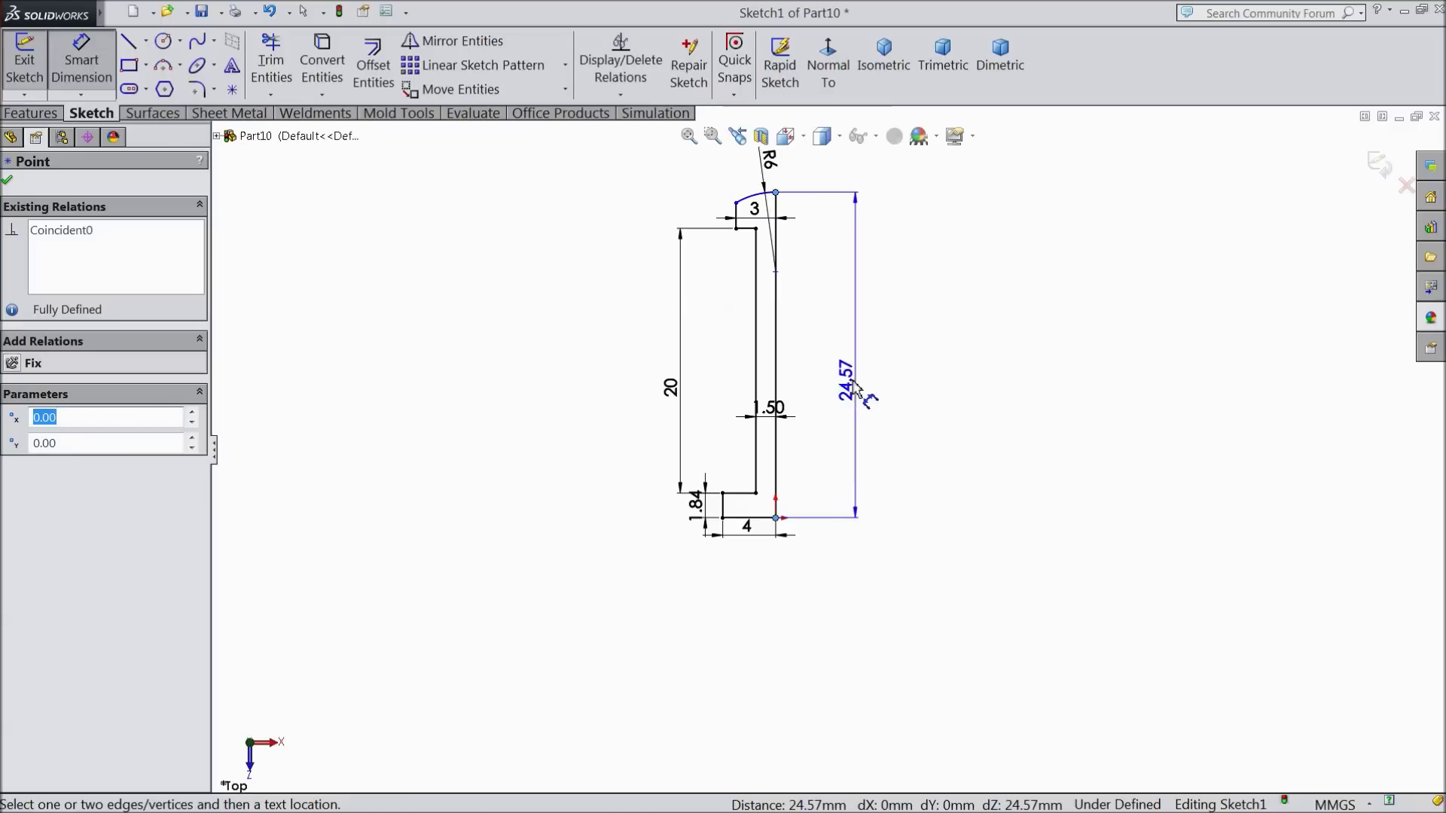
pyautogui.click(841, 370)
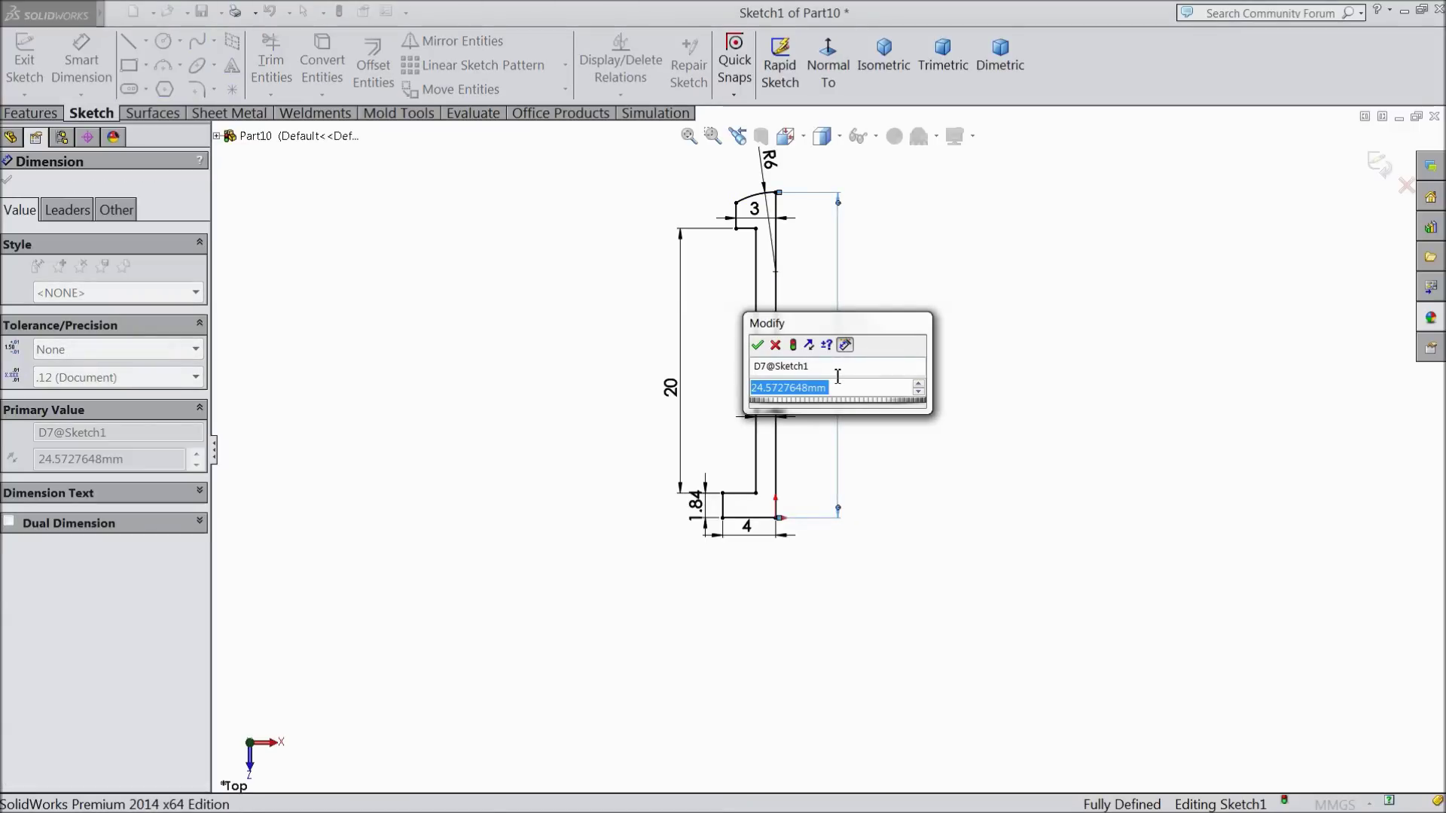
pyautogui.write('24')
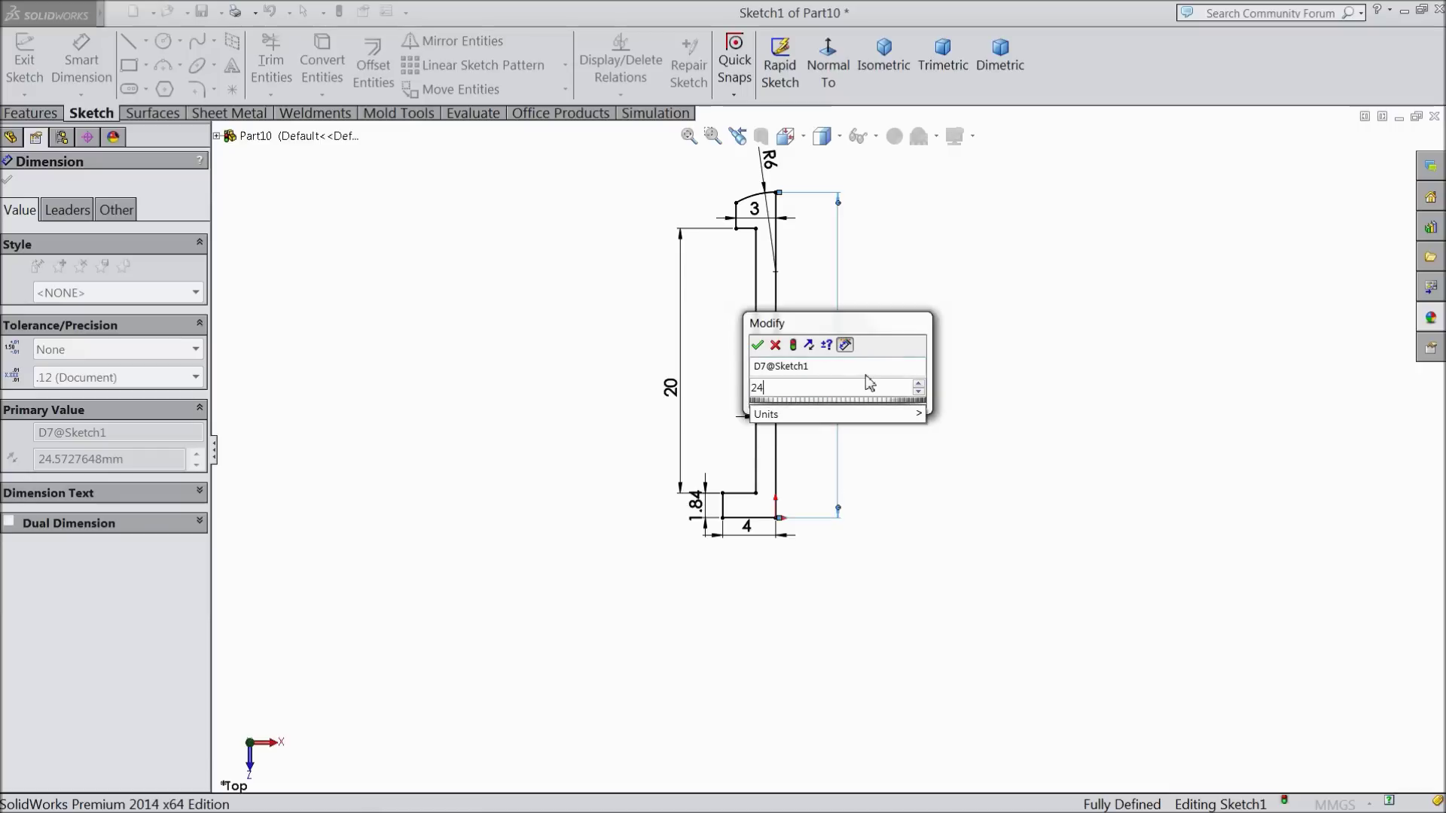
pyautogui.write('-')
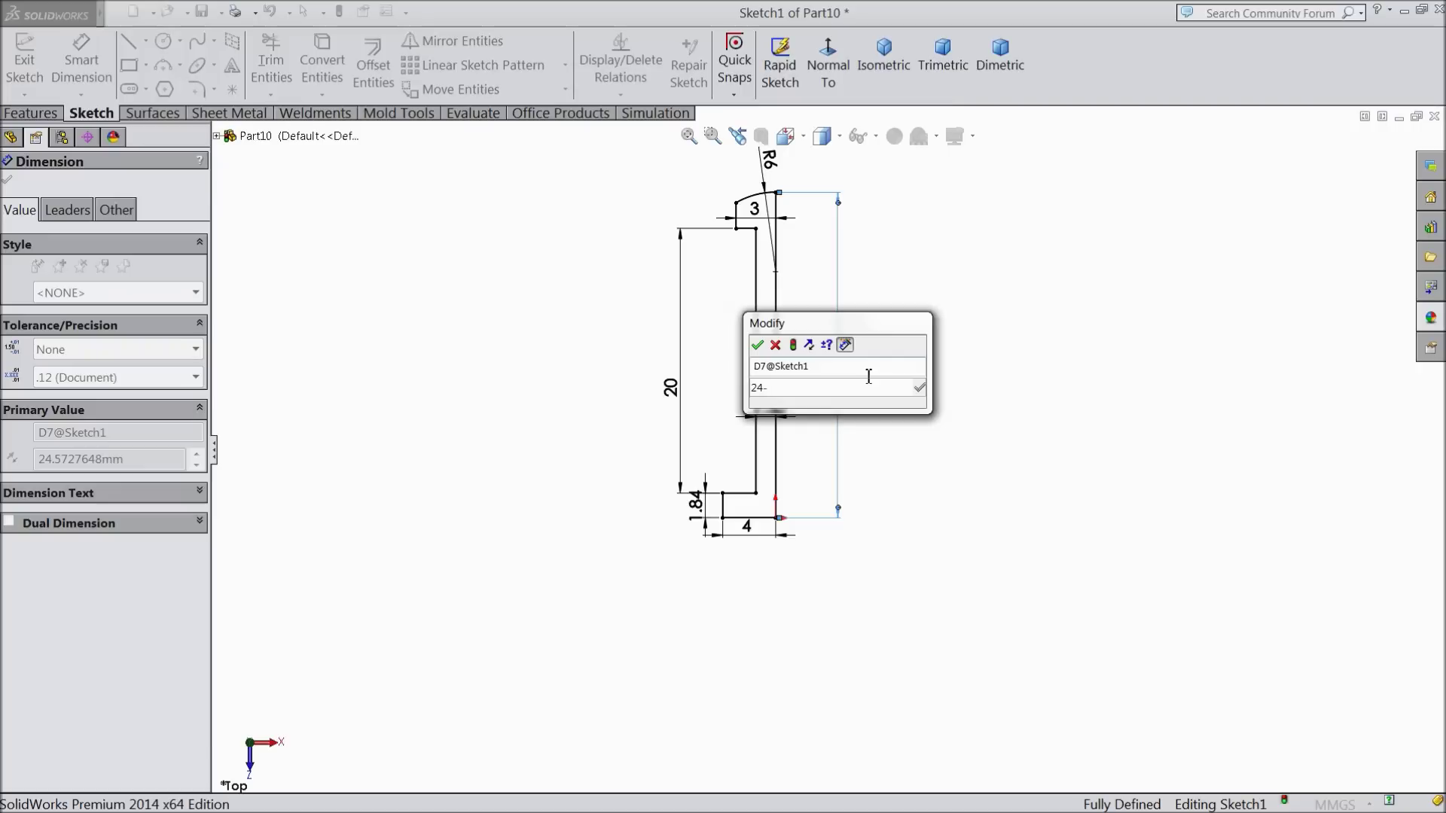
pyautogui.write('1.')
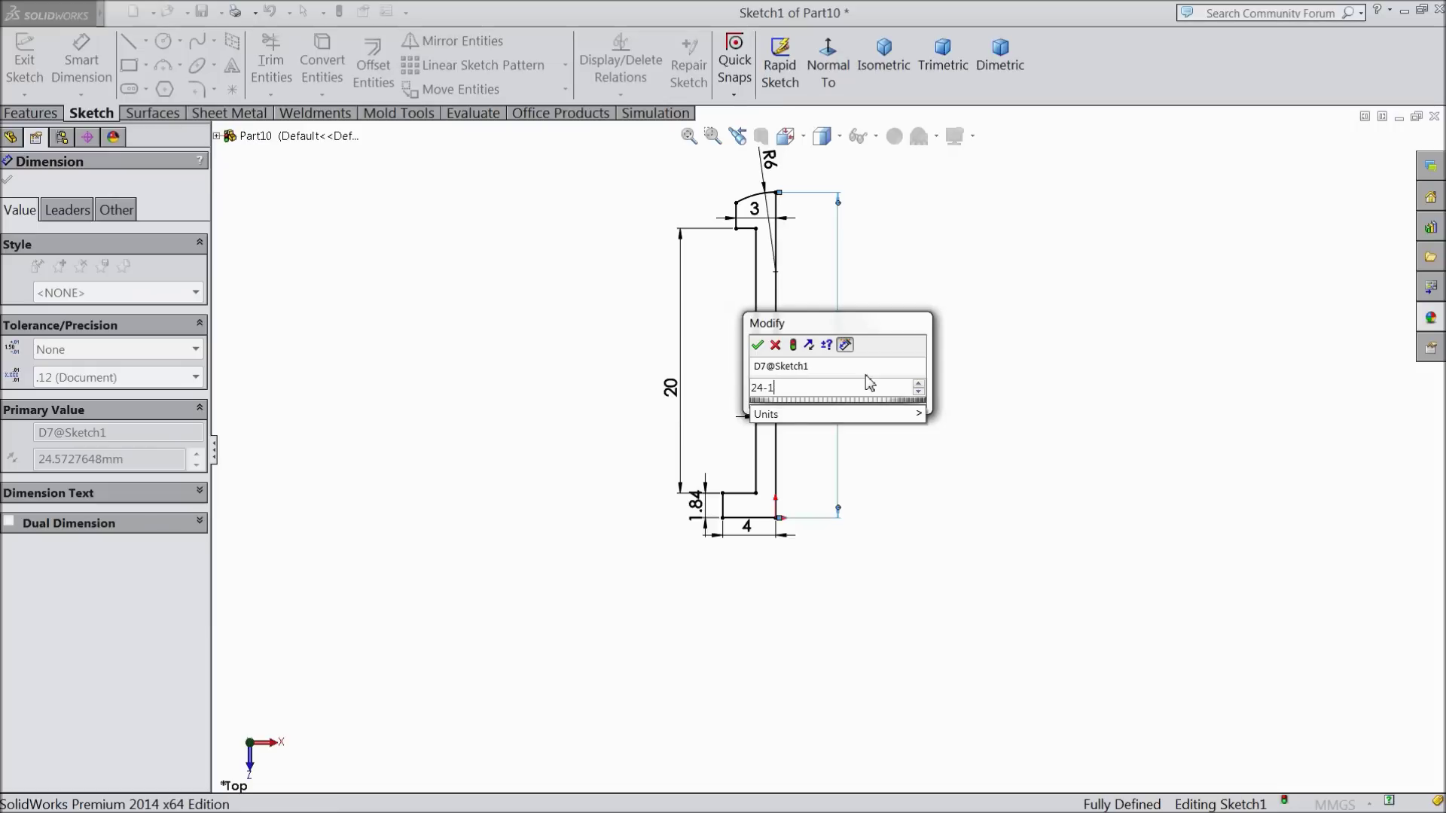
pyautogui.press('BackSpace')
pyautogui.write('2.8')
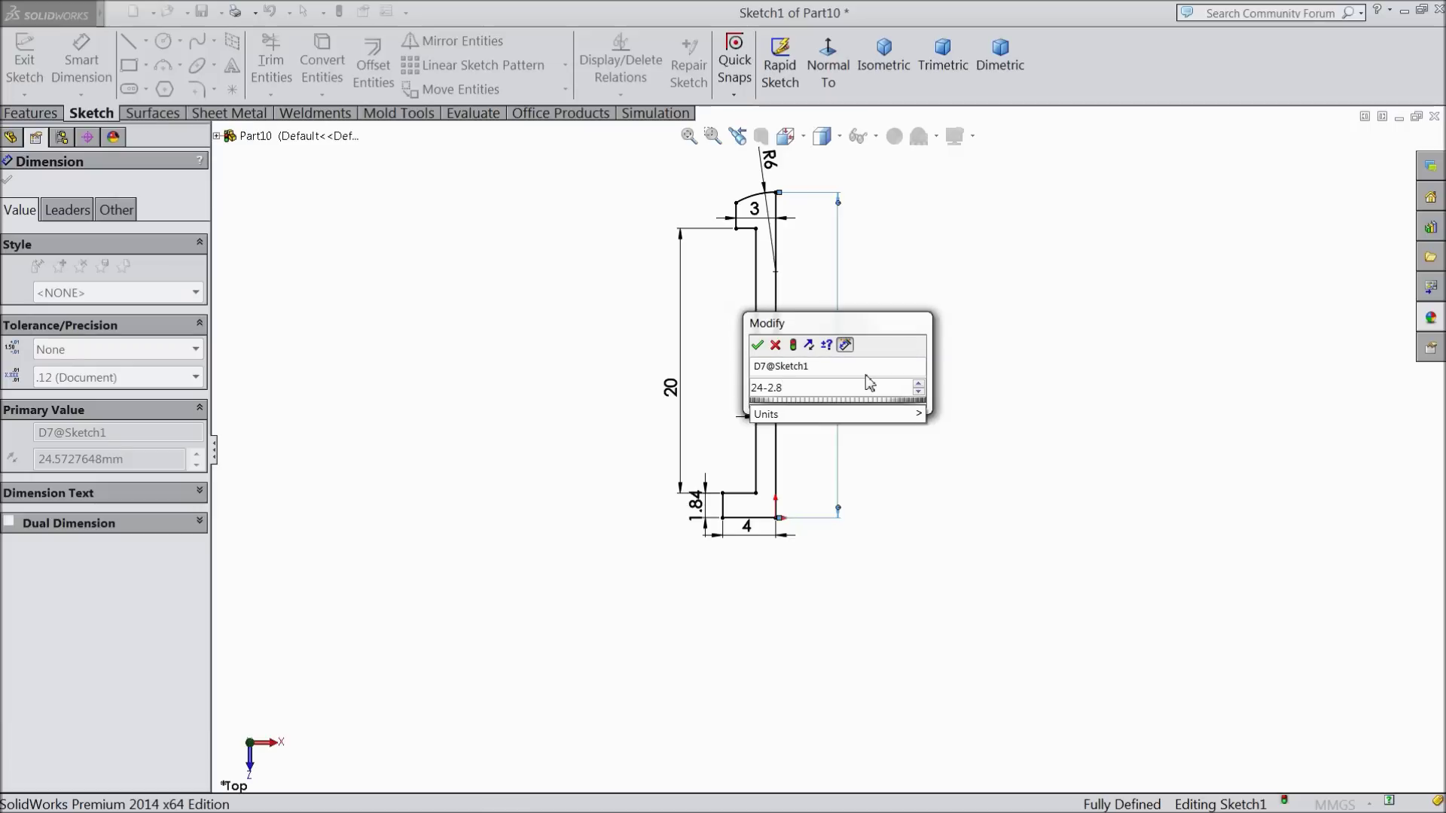
pyautogui.press('Return')
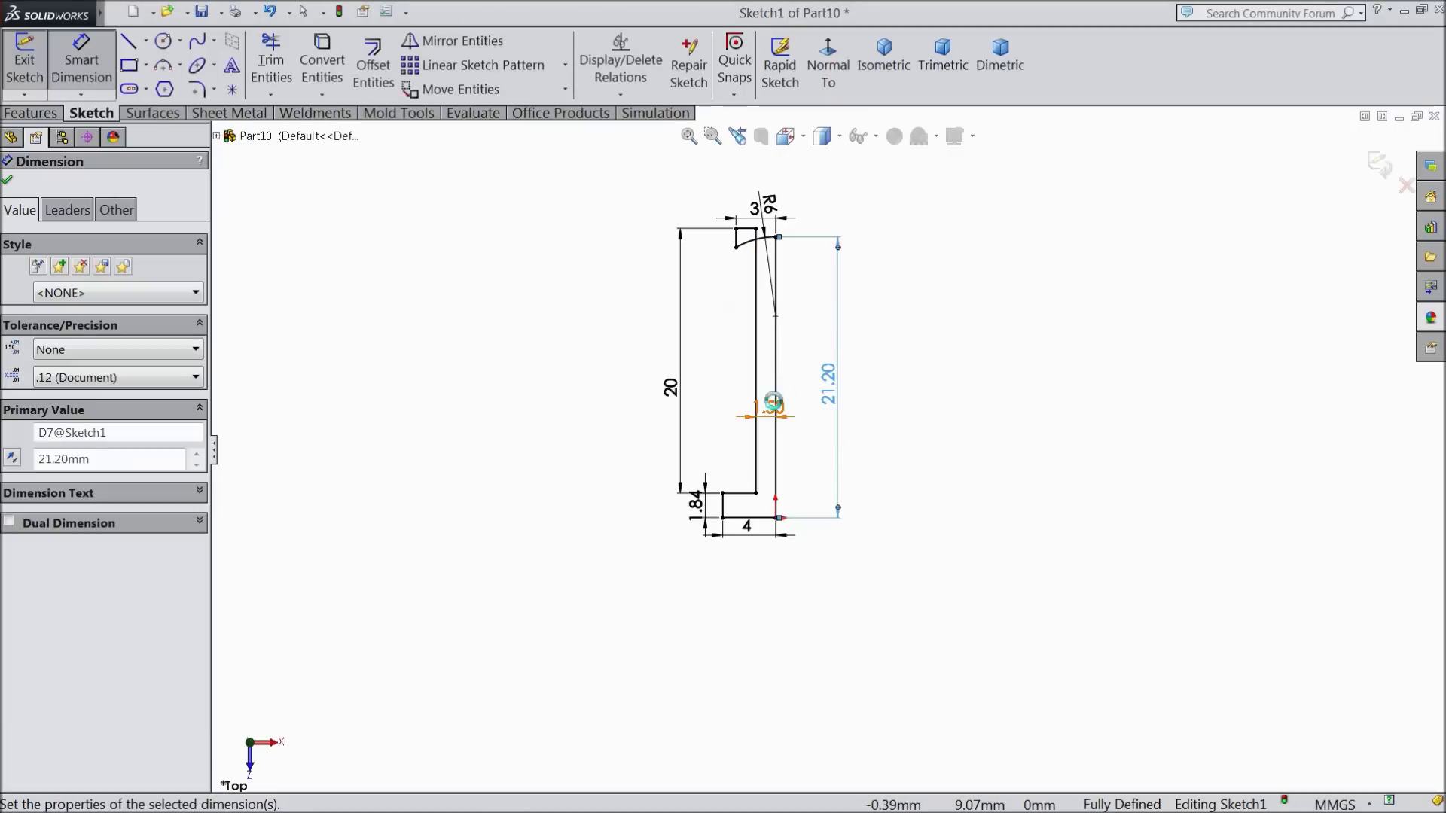
# - Increase the profile's overall height dimension by 1.84 mm to 23.04 mm and finish dimensioning
pyautogui.scroll(-2, 750, 262)
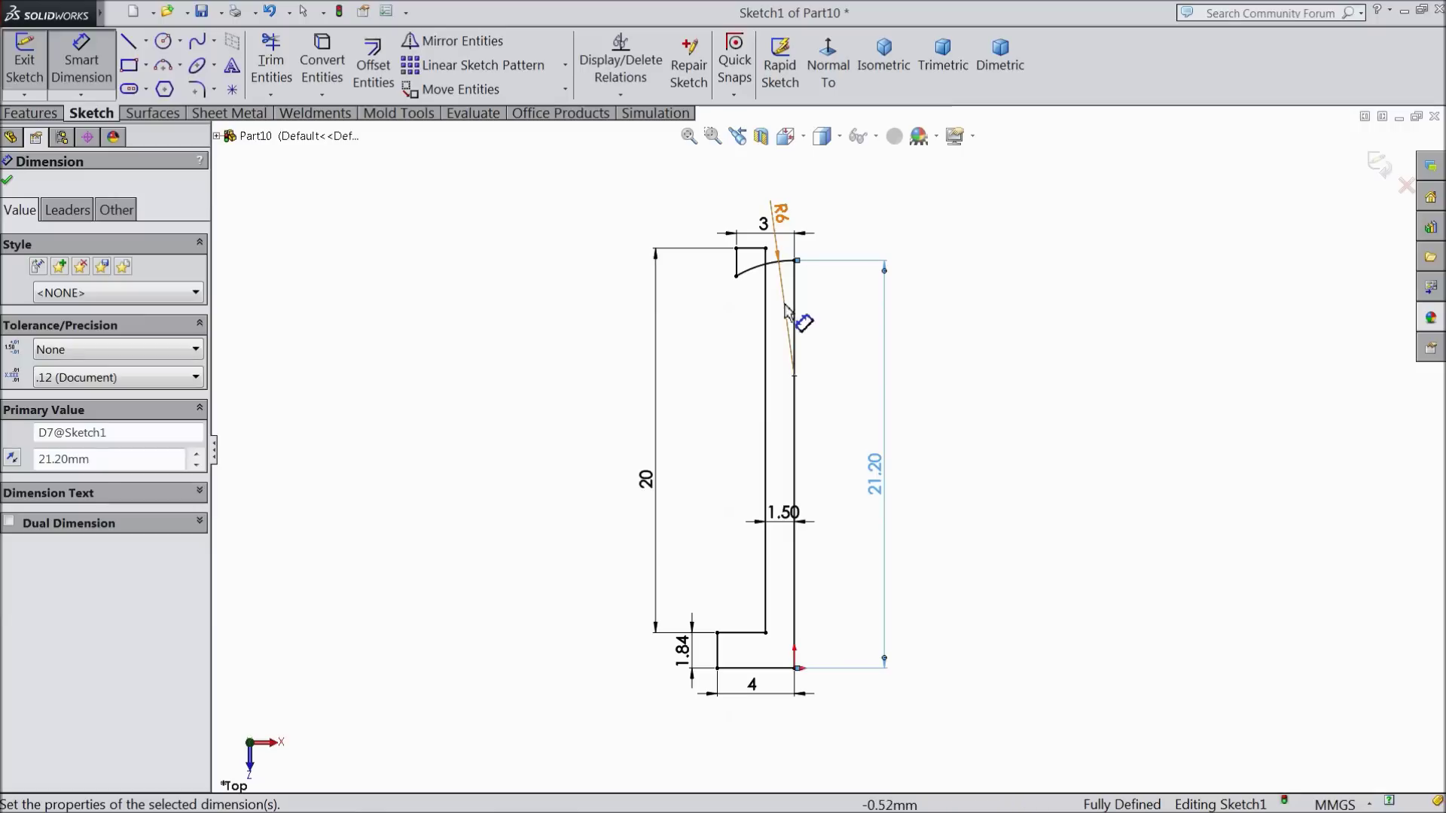
pyautogui.doubleClick(875, 469)
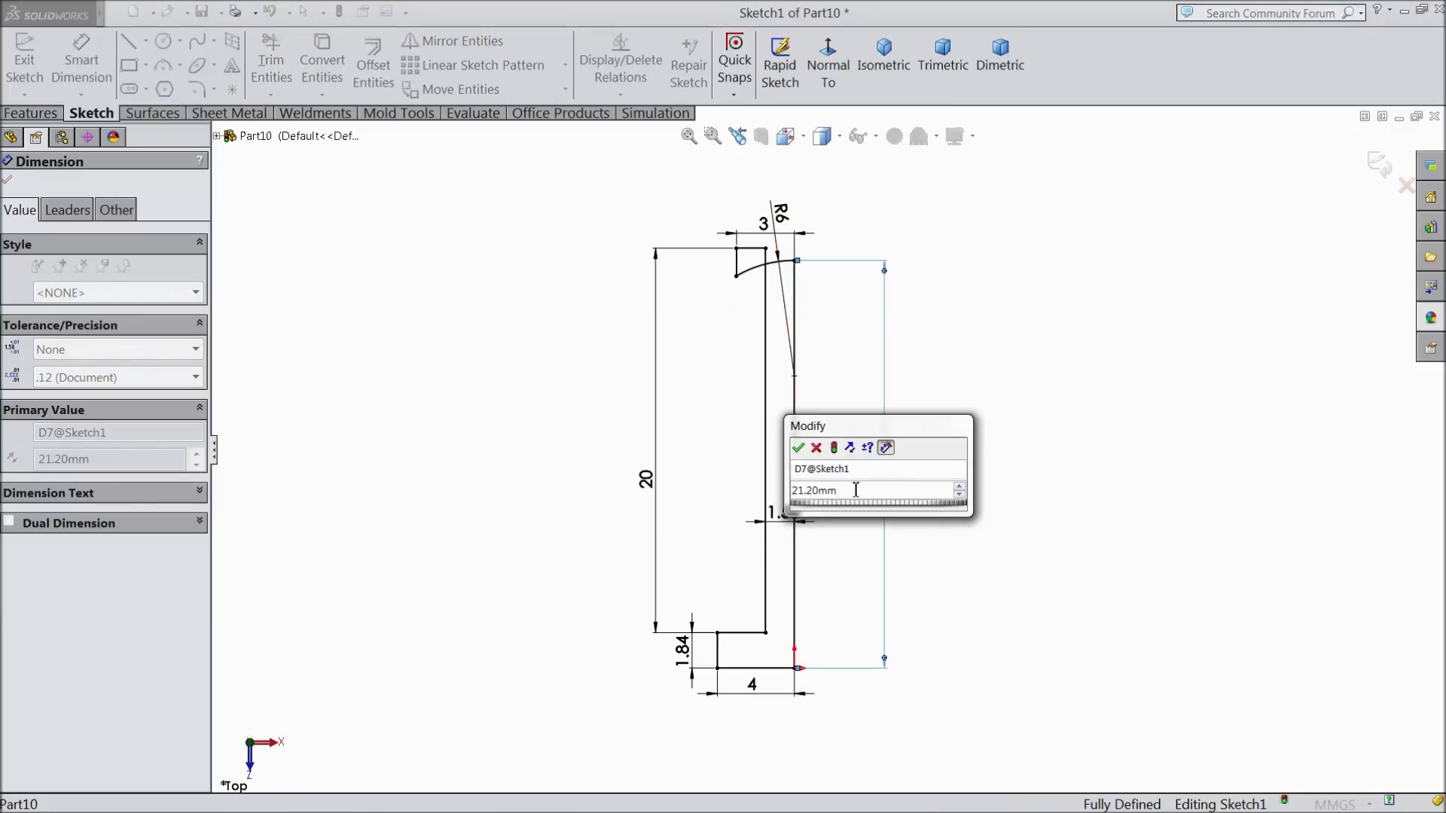
pyautogui.write('+')
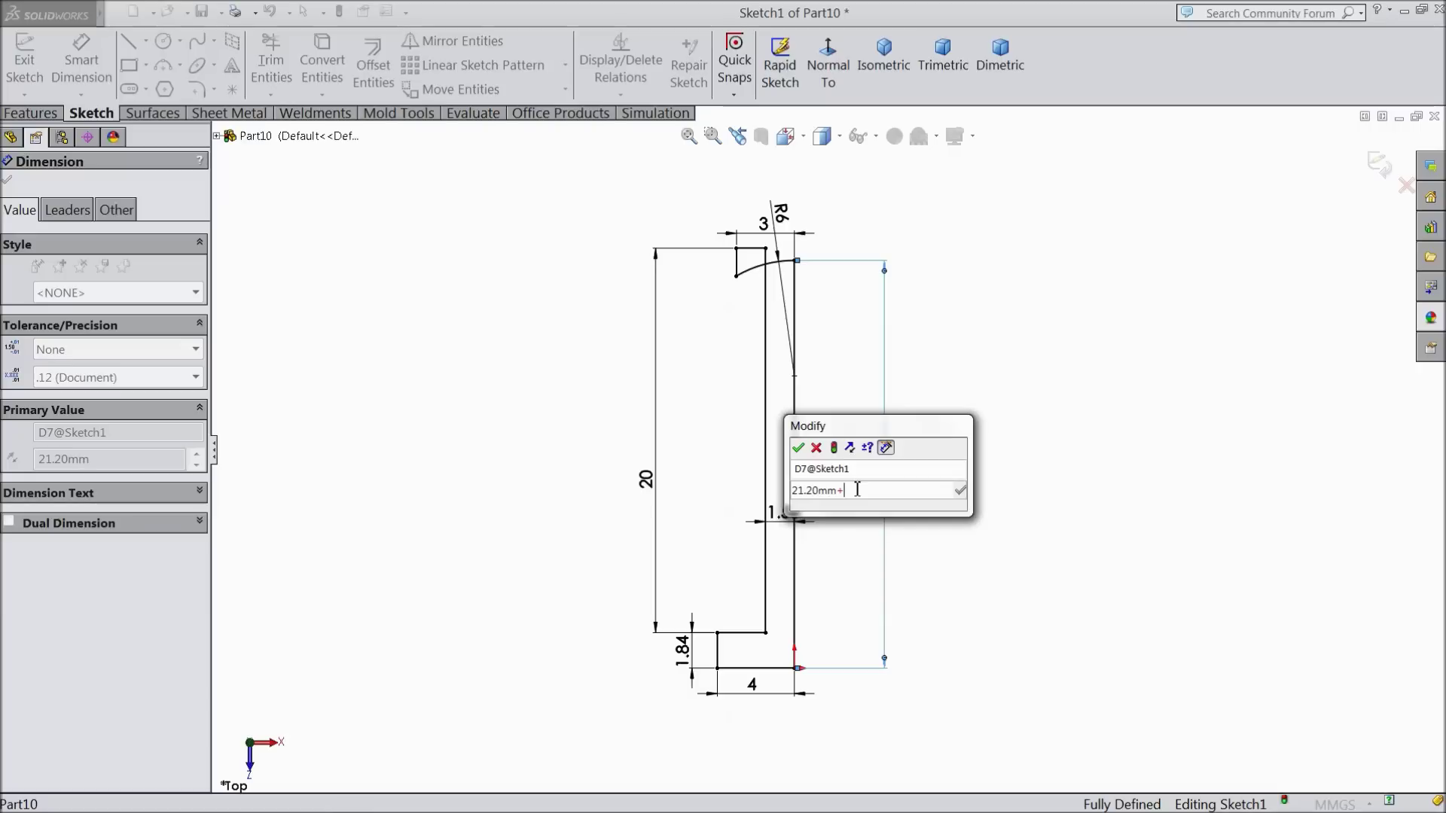
pyautogui.write('1.84')
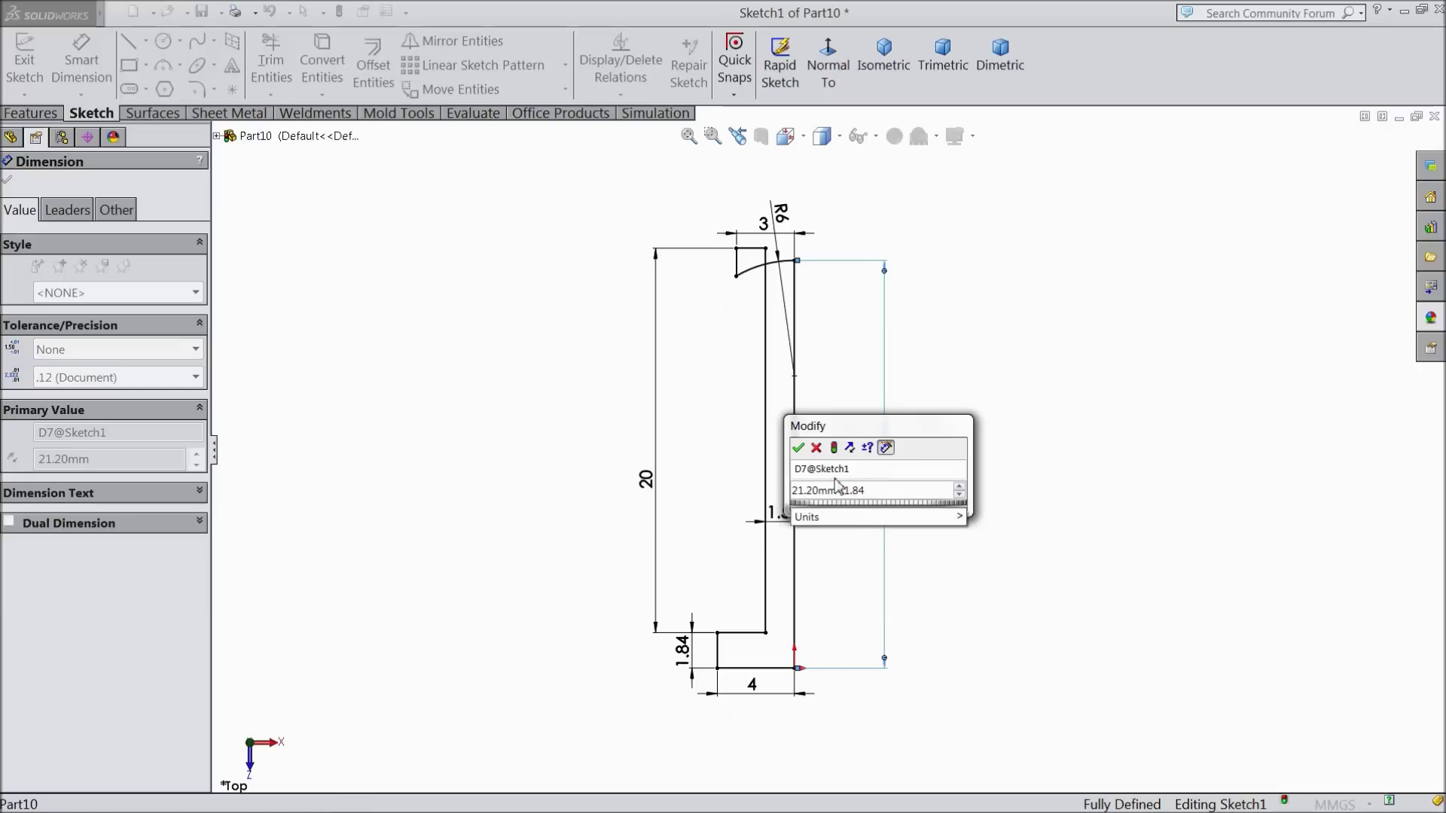
pyautogui.click(797, 448)
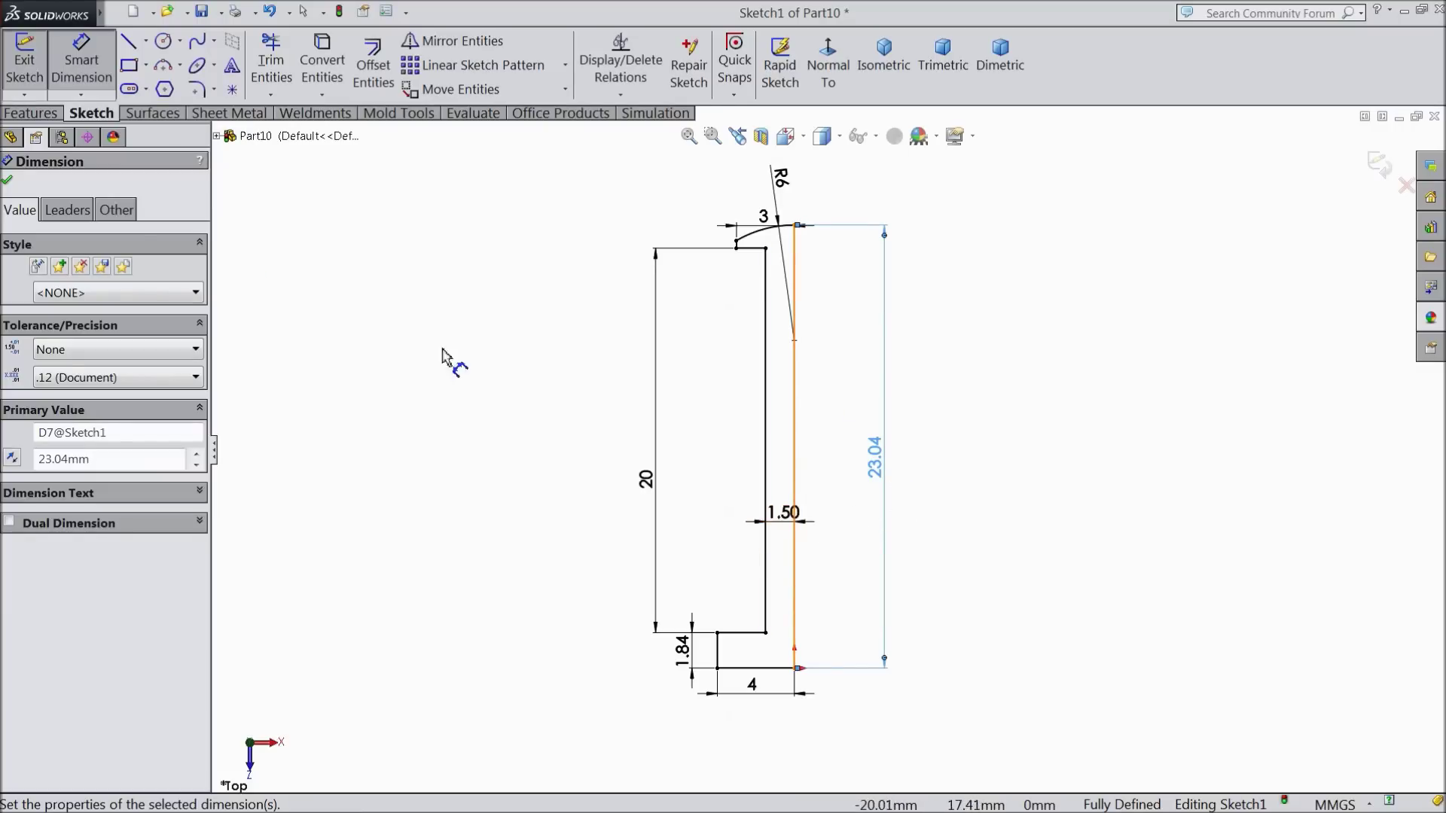
pyautogui.click(7, 180)
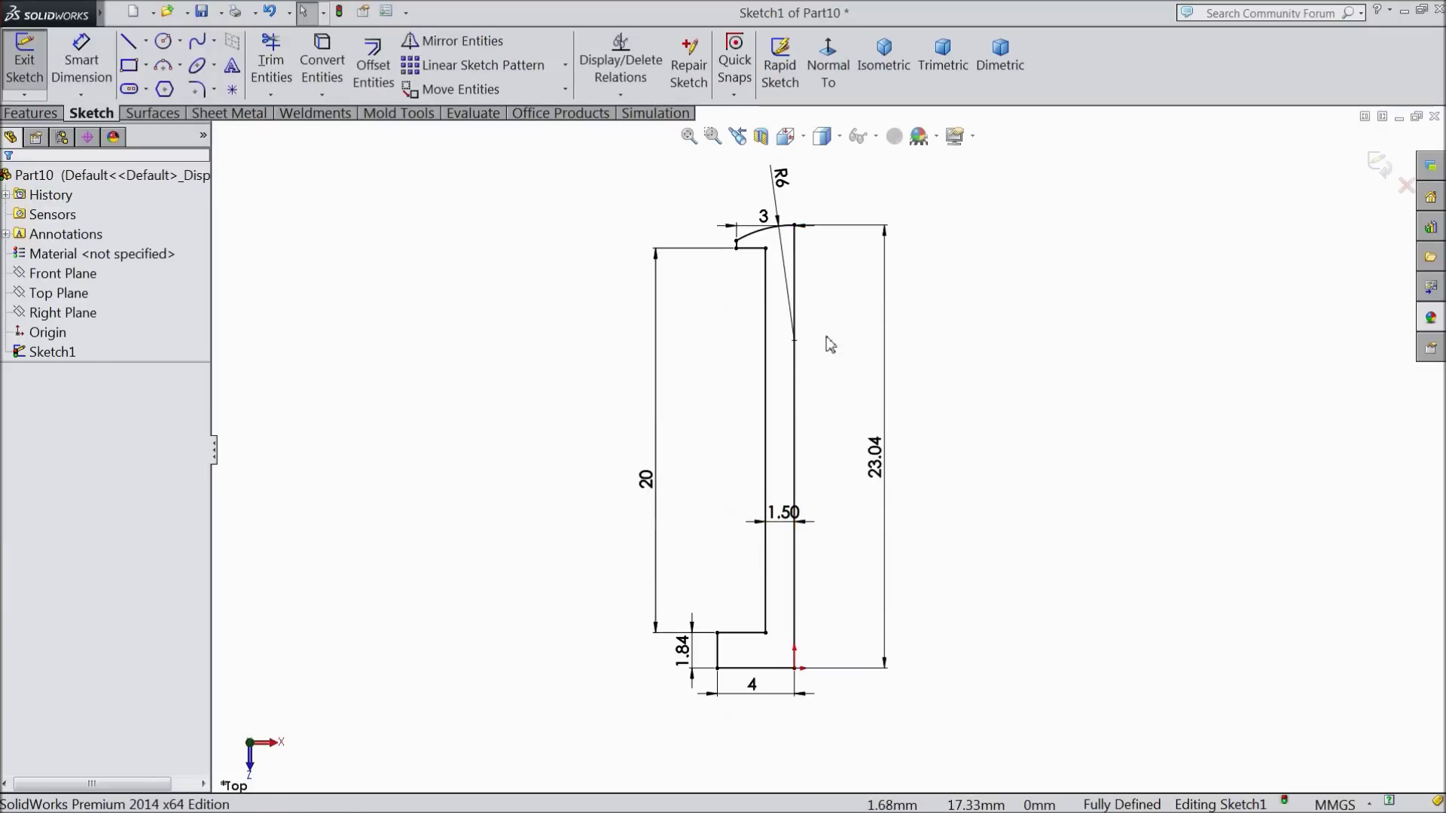
# - Add 0.2 mm sketch fillets where the arc meets the head's outer edge and at the base's upper outer corner
pyautogui.scroll(-4, 757, 241)
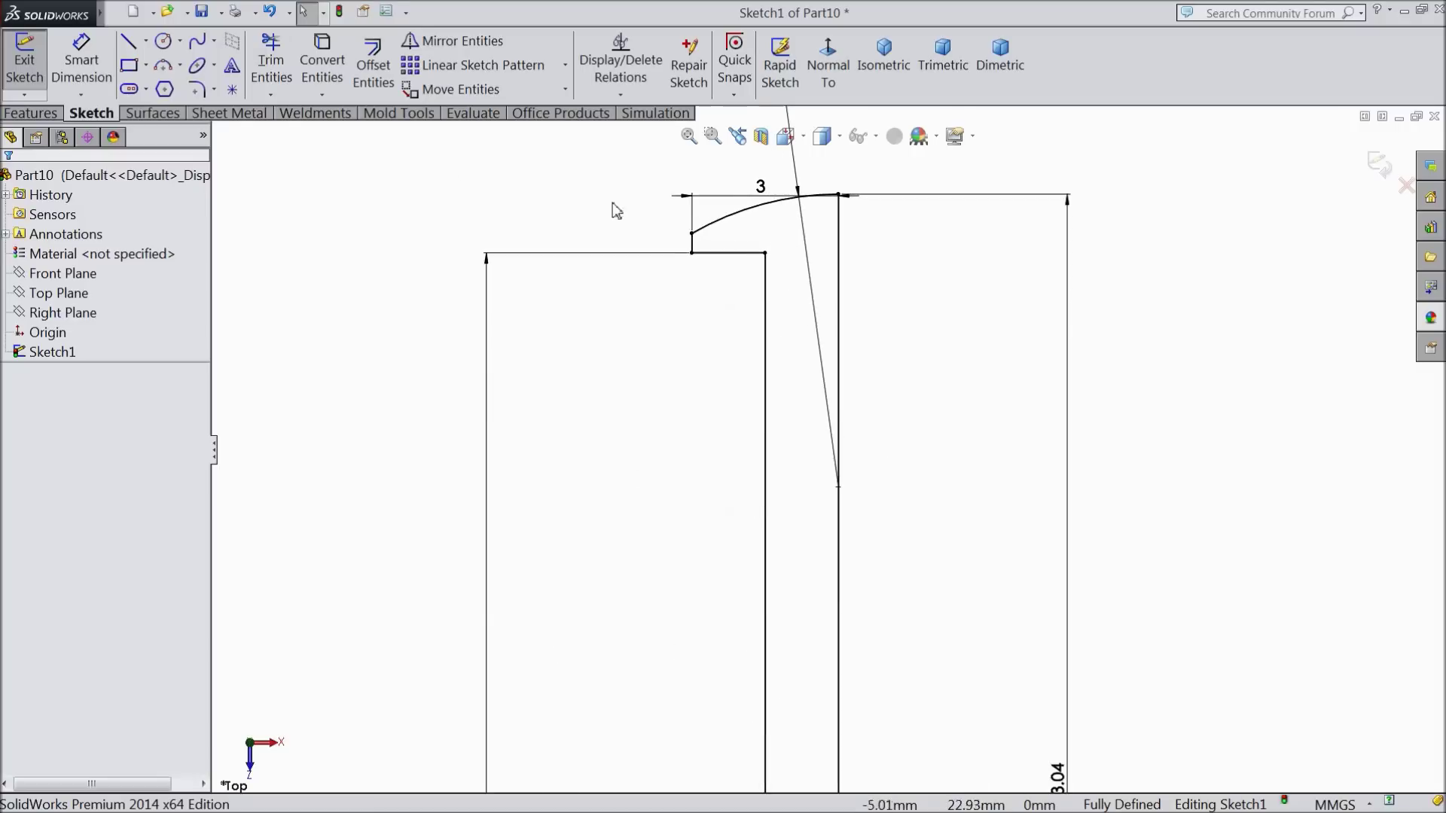
pyautogui.click(200, 91)
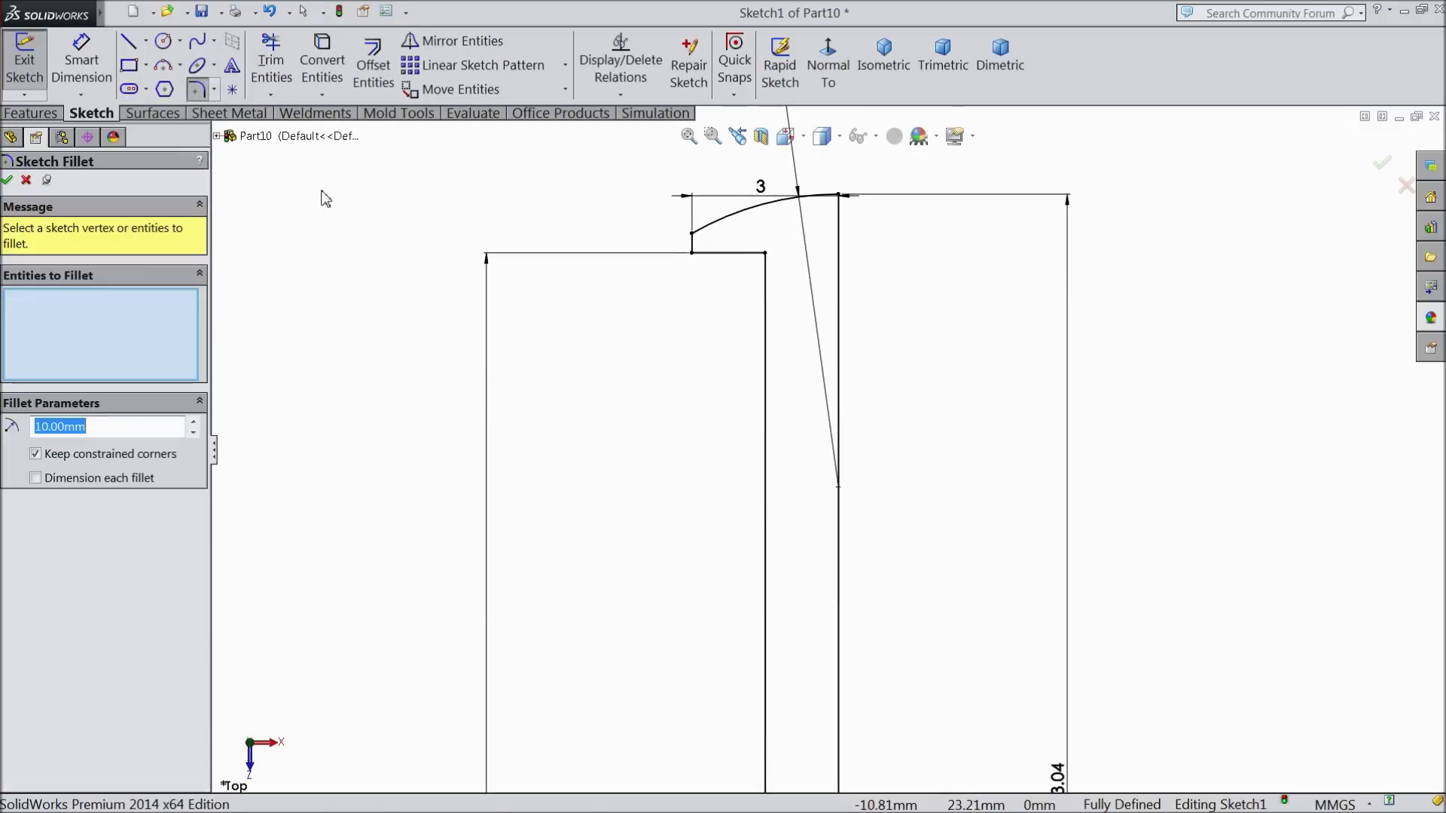
pyautogui.scroll(-3, 673, 320)
pyautogui.click(735, 210)
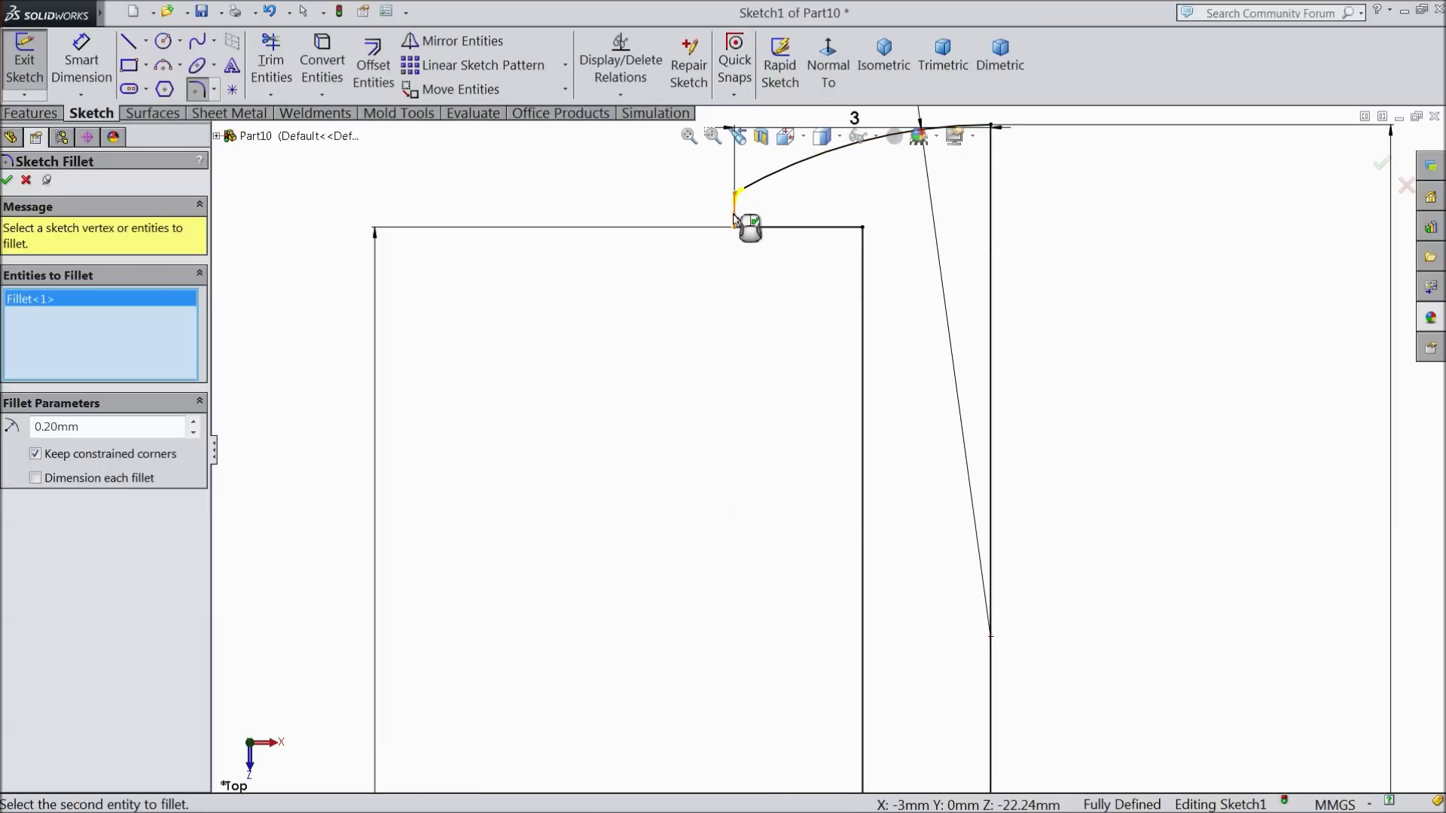
pyautogui.scroll(3, 558, 394)
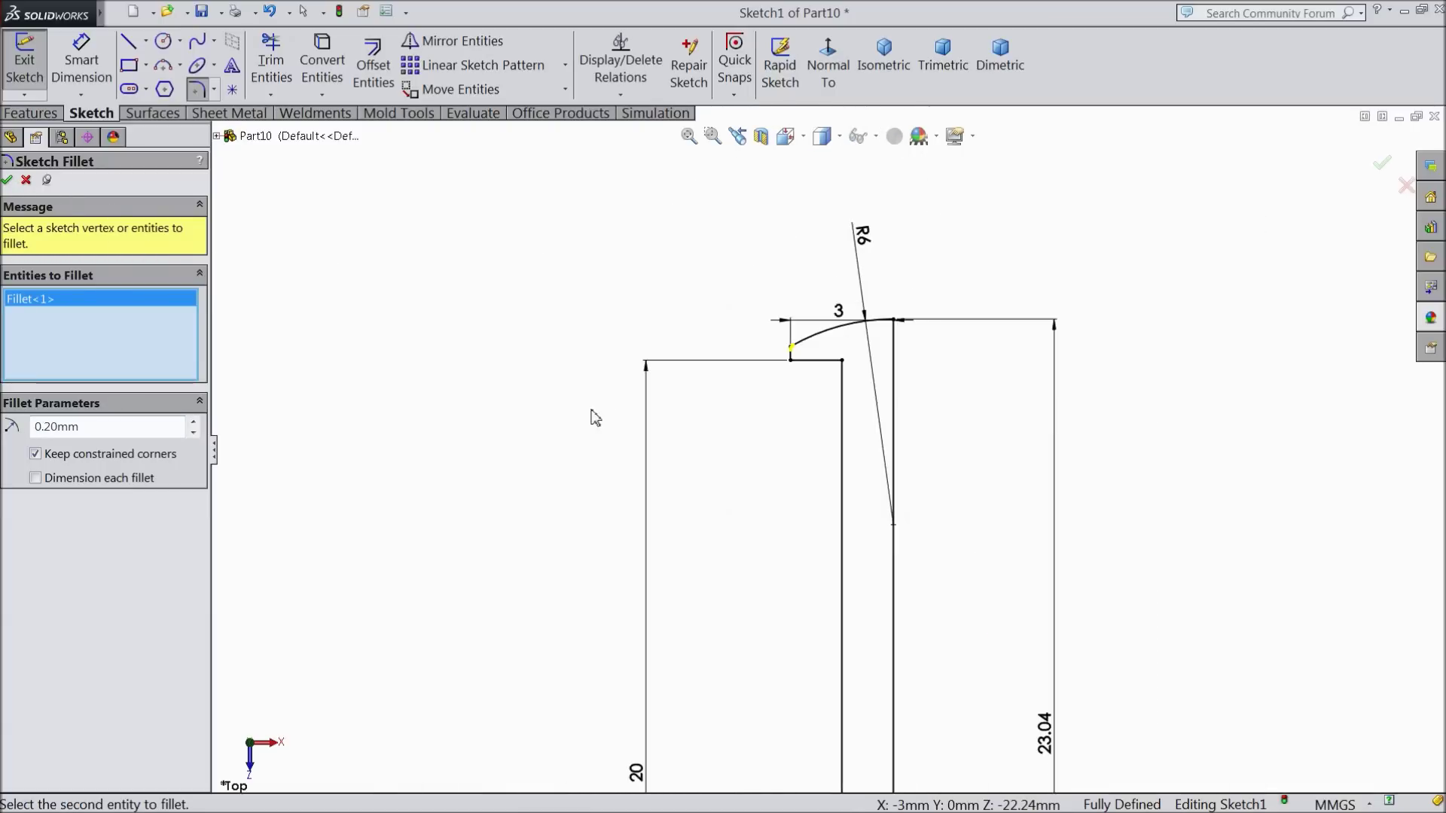
pyautogui.scroll(2, 680, 477)
pyautogui.scroll(-4, 819, 755)
pyautogui.scroll(-1, 820, 755)
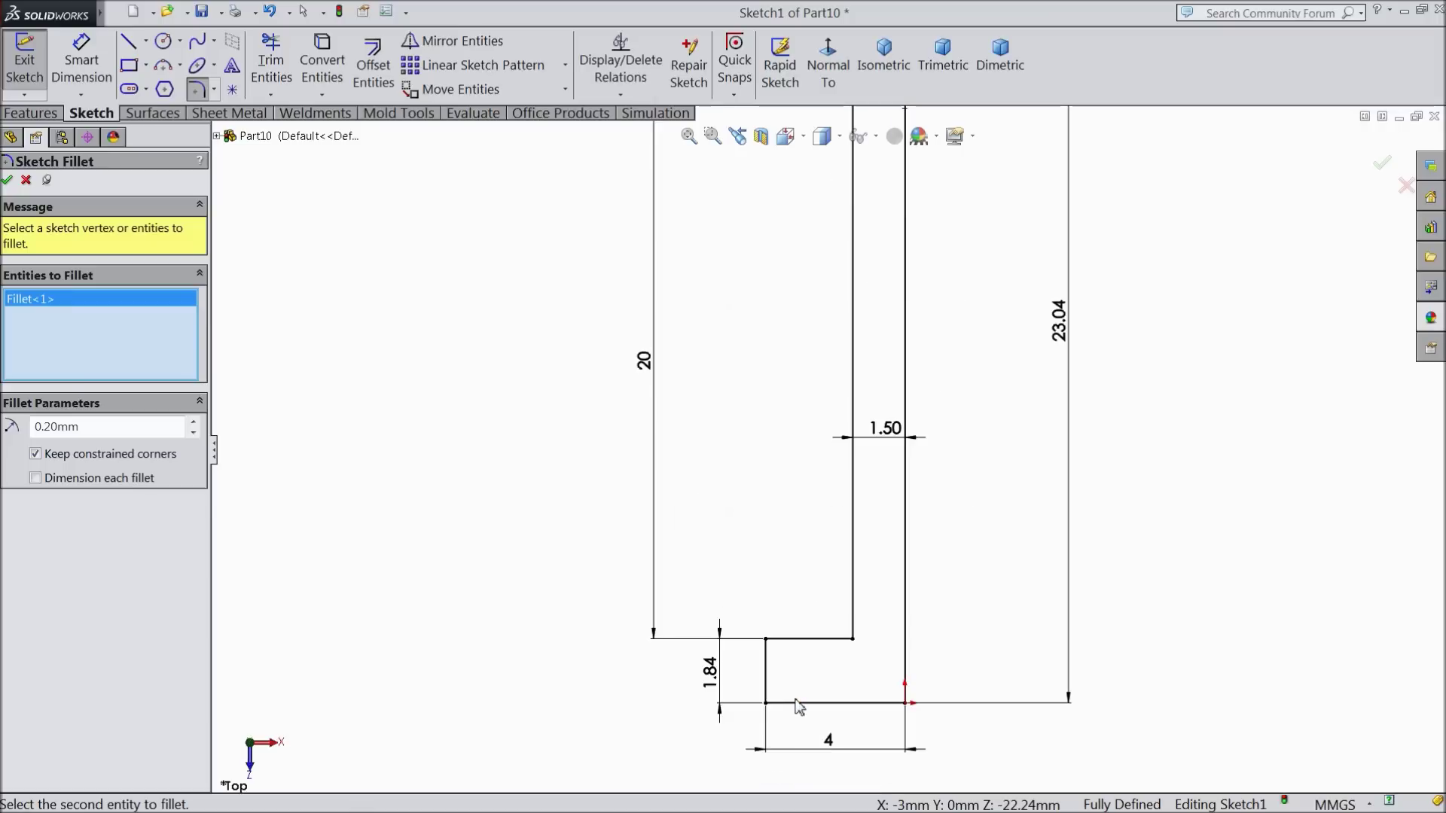
pyautogui.scroll(-3, 798, 704)
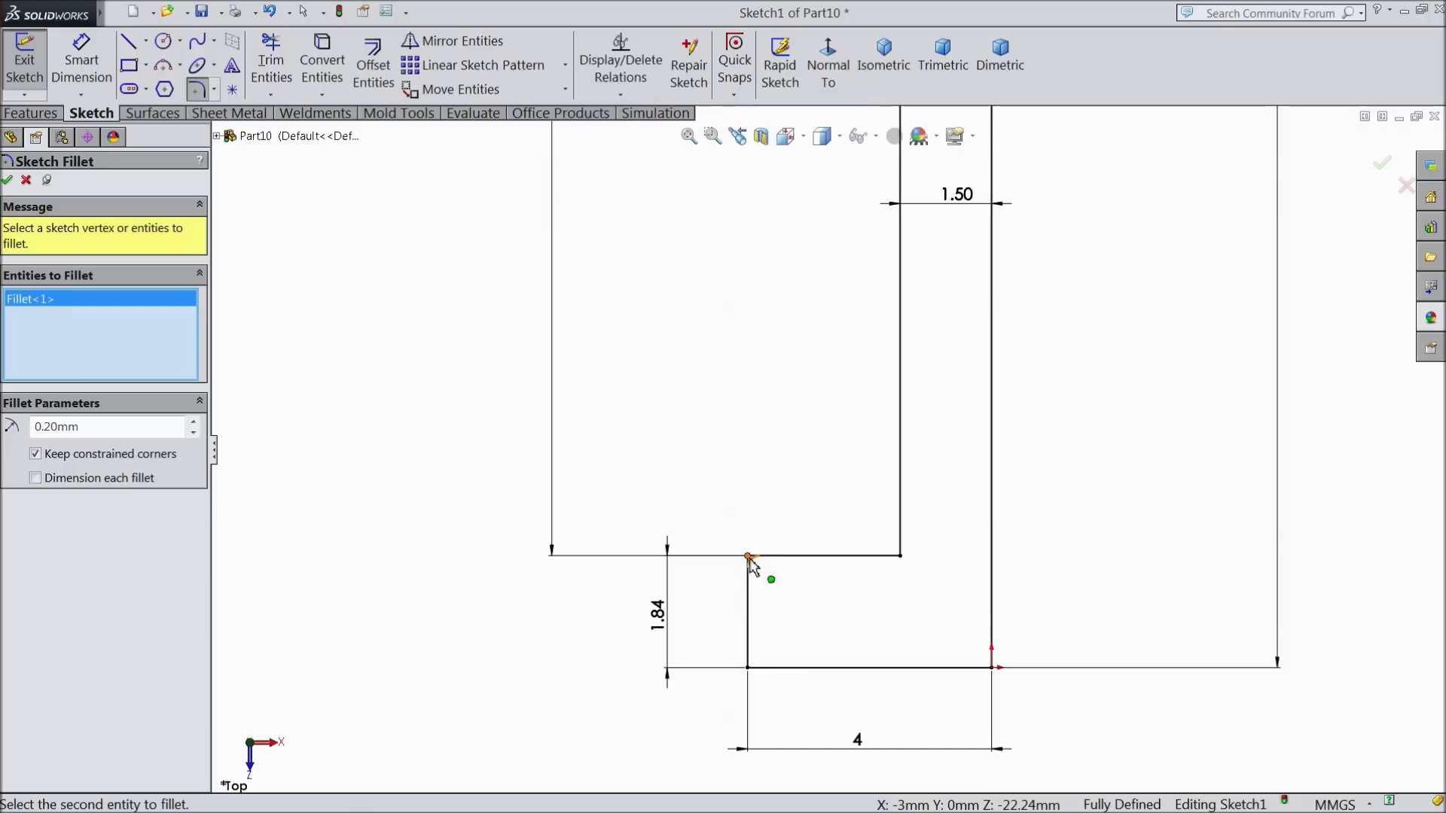
pyautogui.click(748, 556)
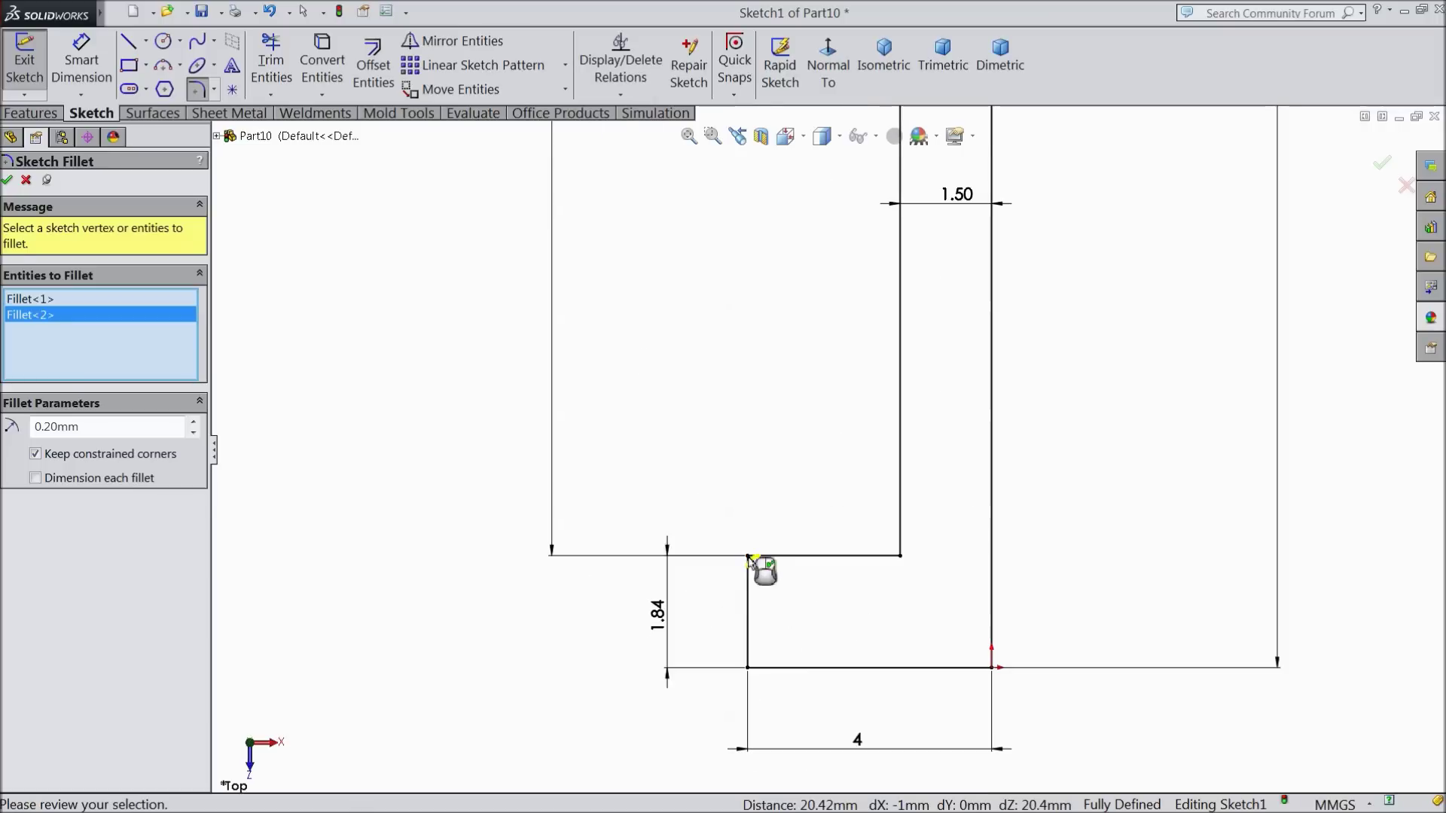
pyautogui.click(6, 181)
pyautogui.click(6, 182)
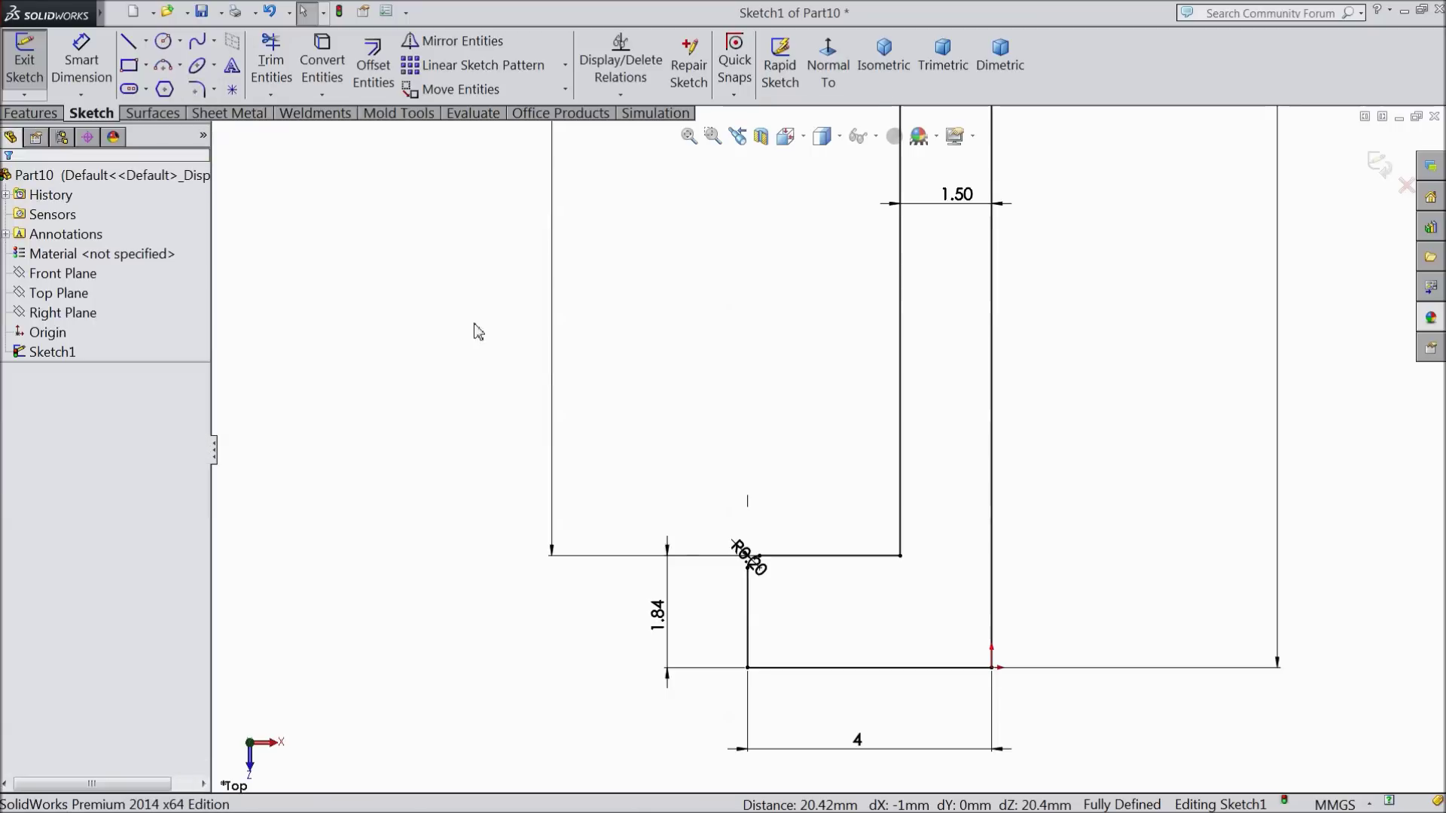
# - Revolve the profile 360 degrees about the vertical line through the origin to form the solid pin
pyautogui.press('z')
pyautogui.press('z')
pyautogui.press('z')
pyautogui.scroll(-3, 843, 301)
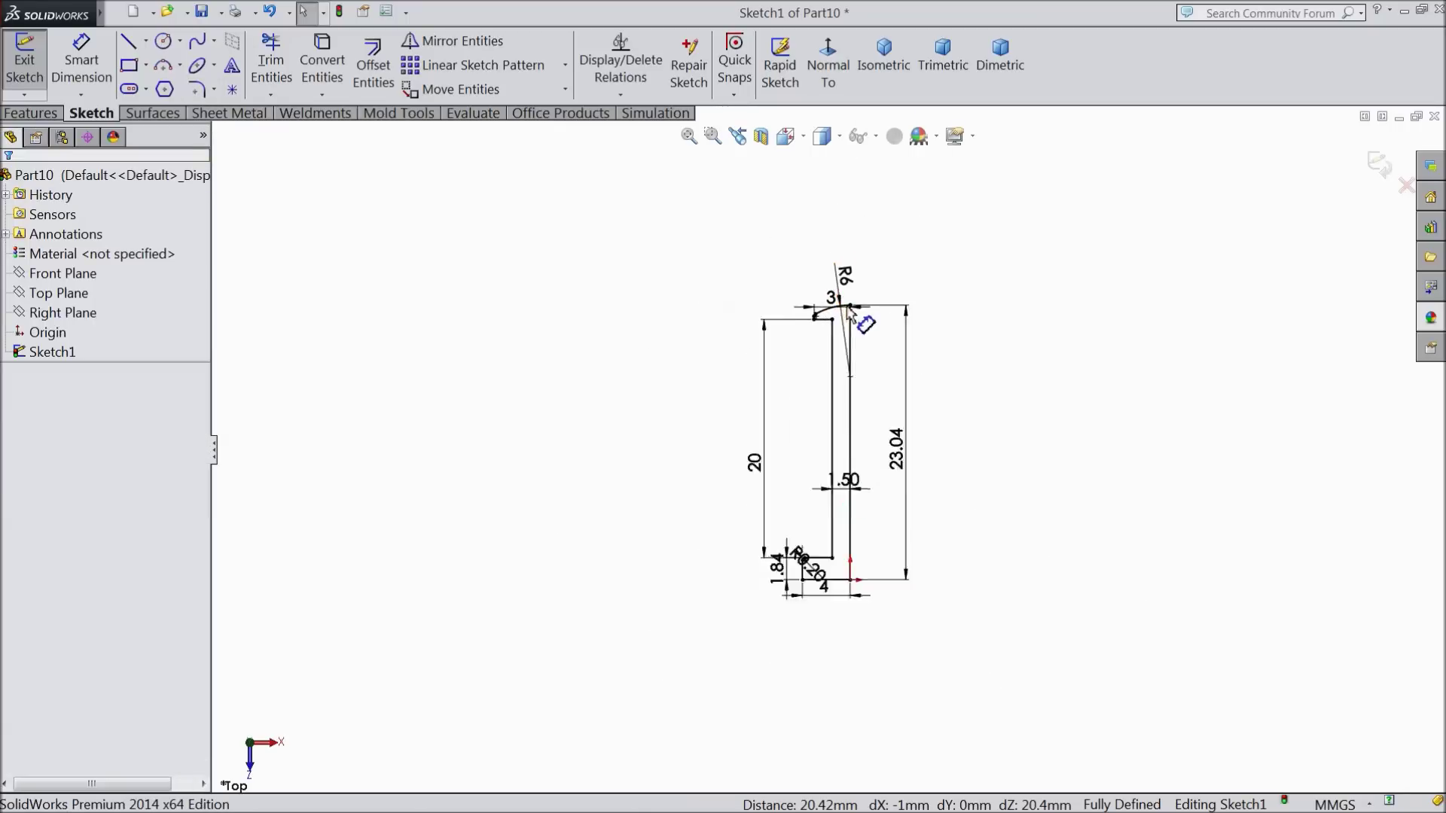
pyautogui.click(34, 113)
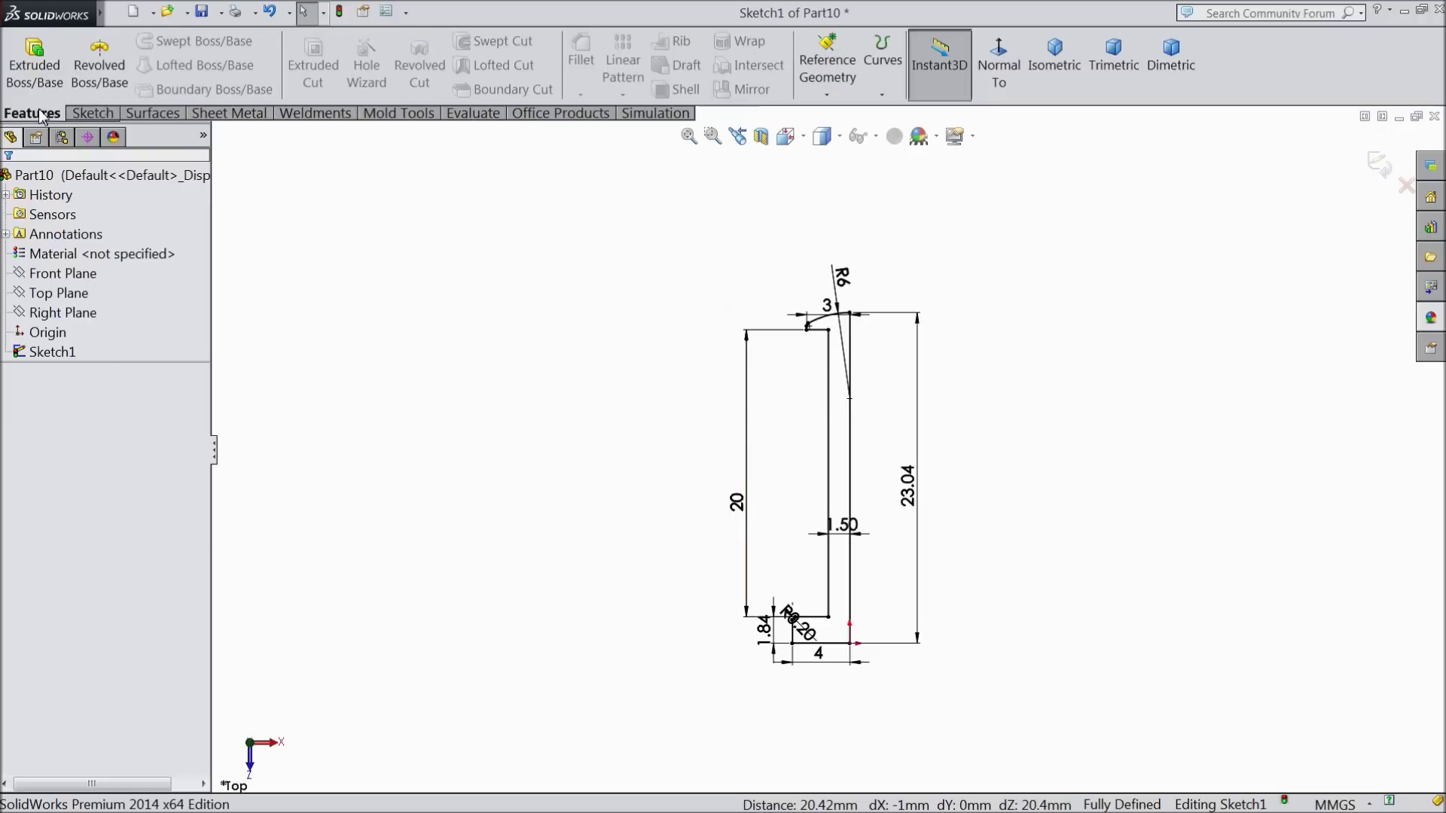
pyautogui.click(98, 64)
pyautogui.click(828, 470)
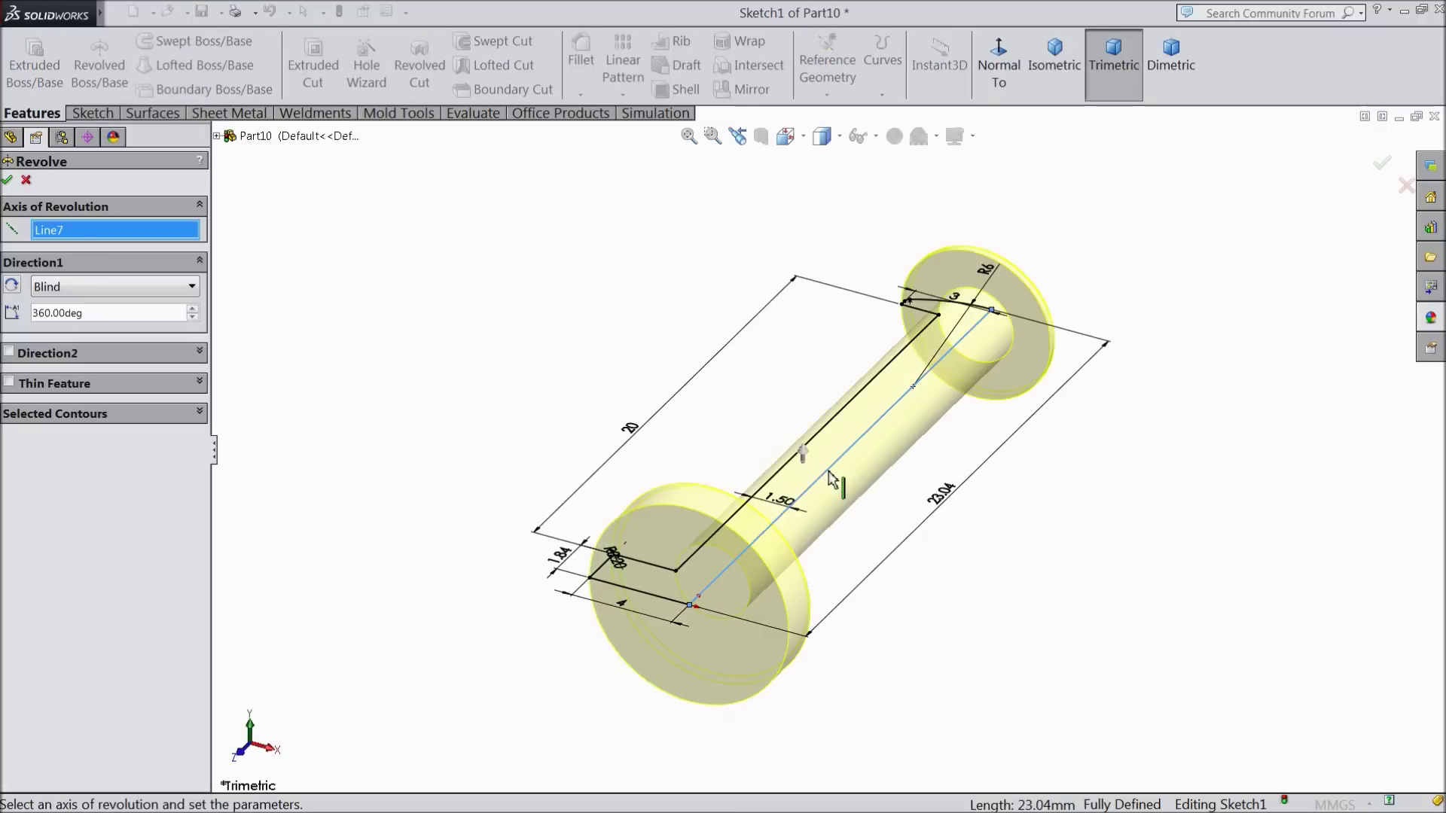
pyautogui.click(9, 180)
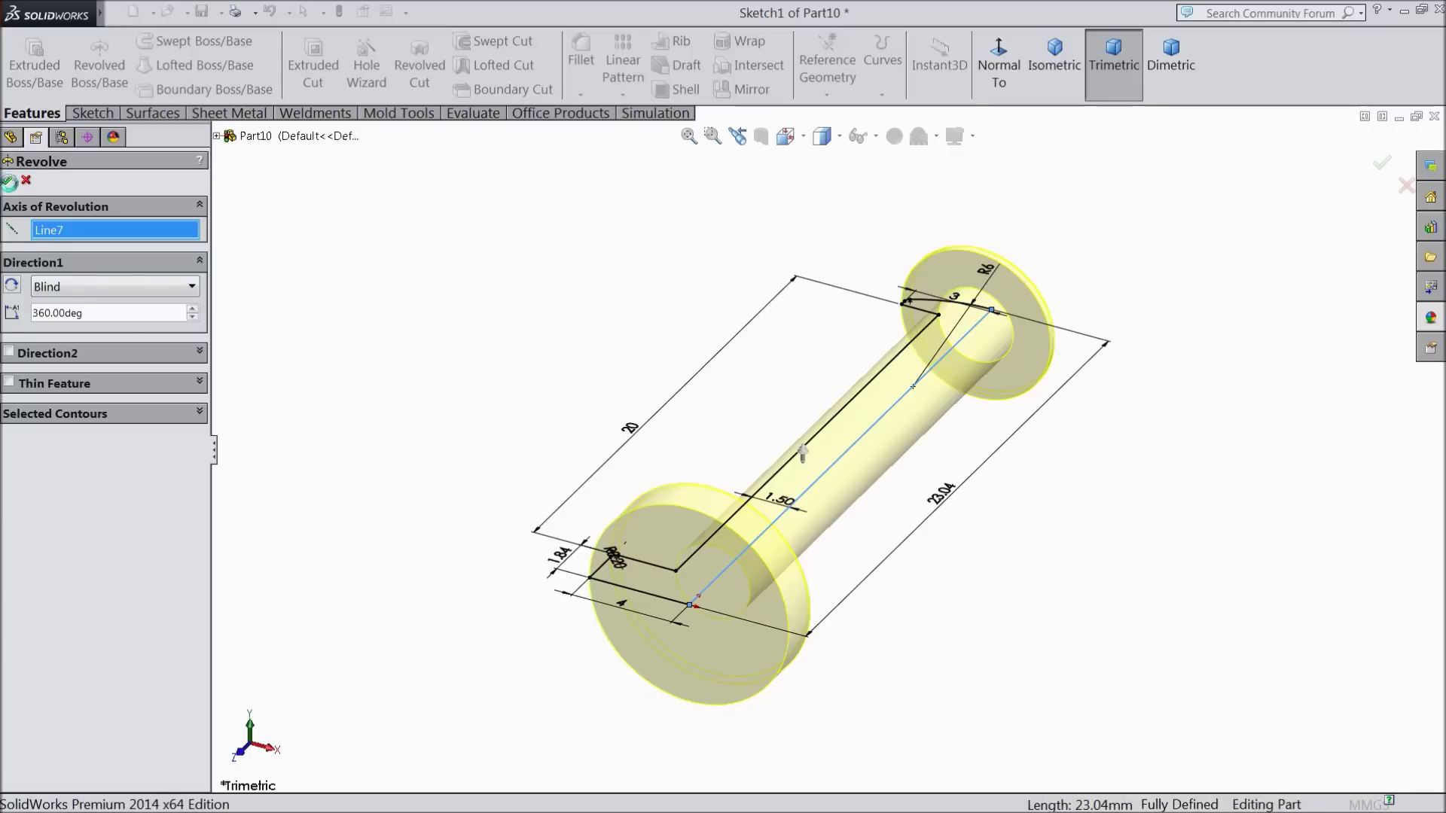
# - Fillet the outer circular edge of the larger disc's flat end face with a 0.3 mm radius
pyautogui.moveTo(320, 374)
pyautogui.mouseDown(button='middle')
pyautogui.moveTo(490, 445)
pyautogui.moveTo(450, 263)
pyautogui.moveTo(395, 451)
pyautogui.moveTo(411, 425)
pyautogui.moveTo(436, 456)
pyautogui.mouseUp(button='middle')
pyautogui.click(451, 402)
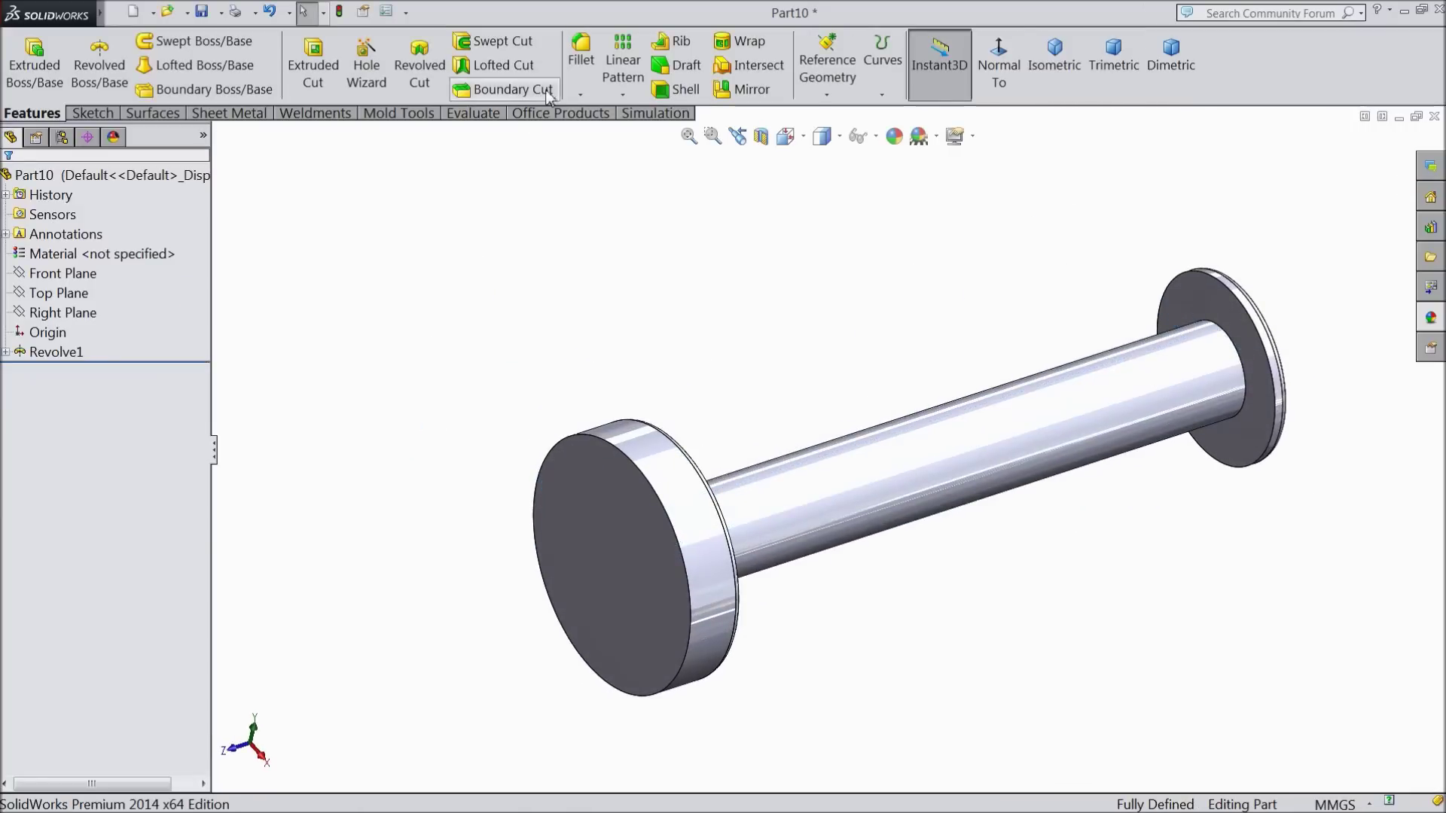
pyautogui.click(582, 69)
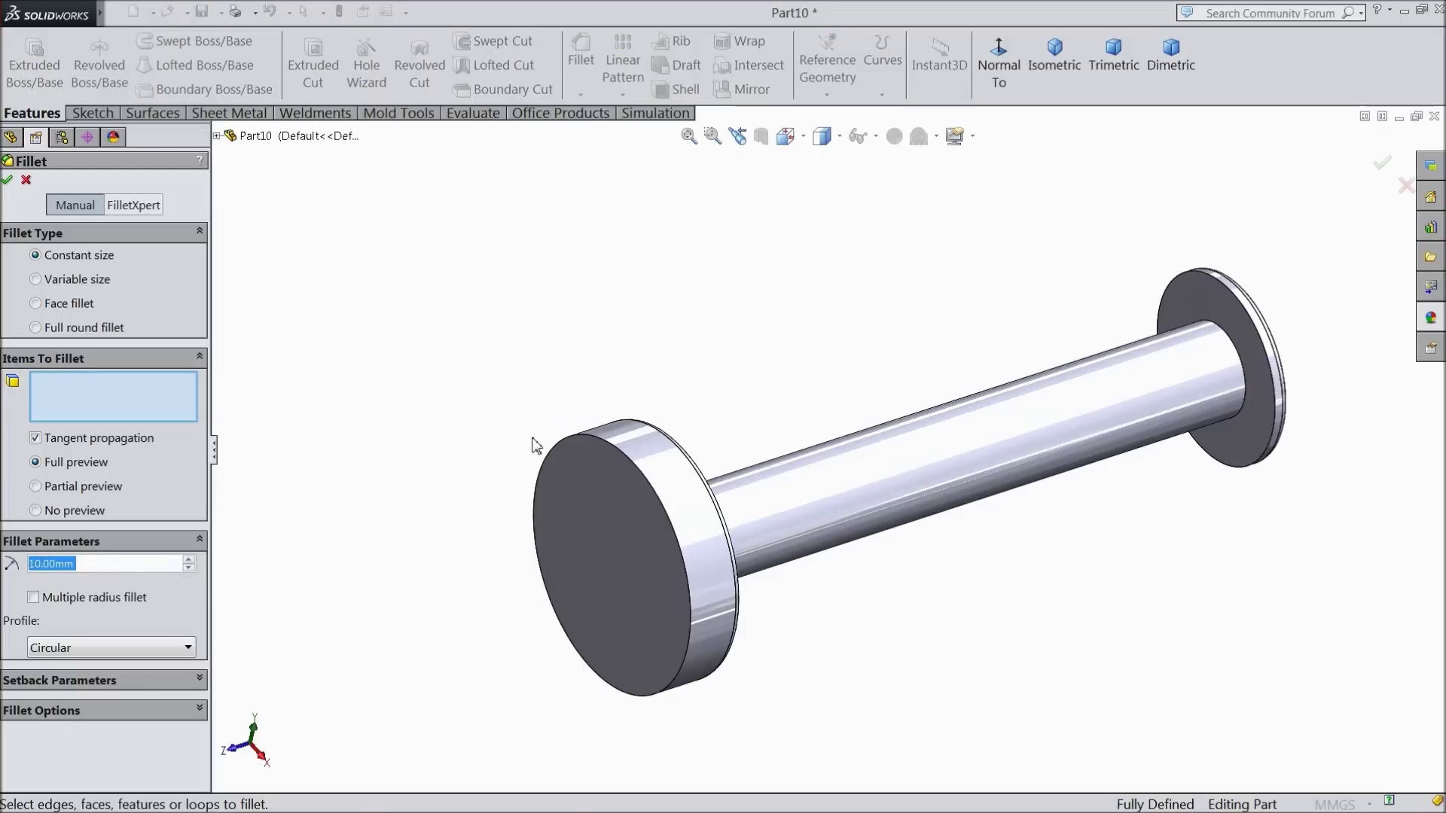
pyautogui.write('0.3')
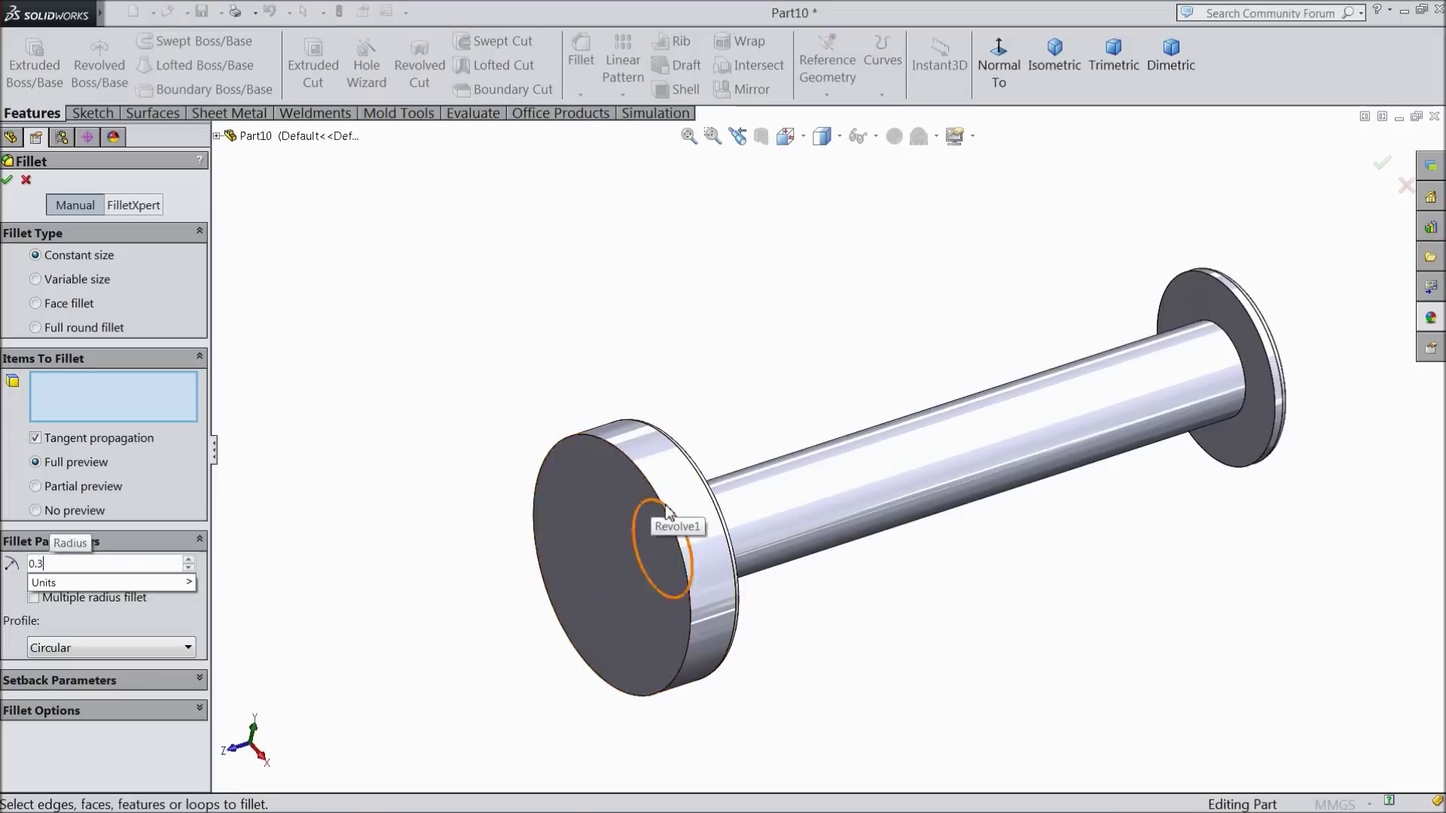
pyautogui.click(663, 508)
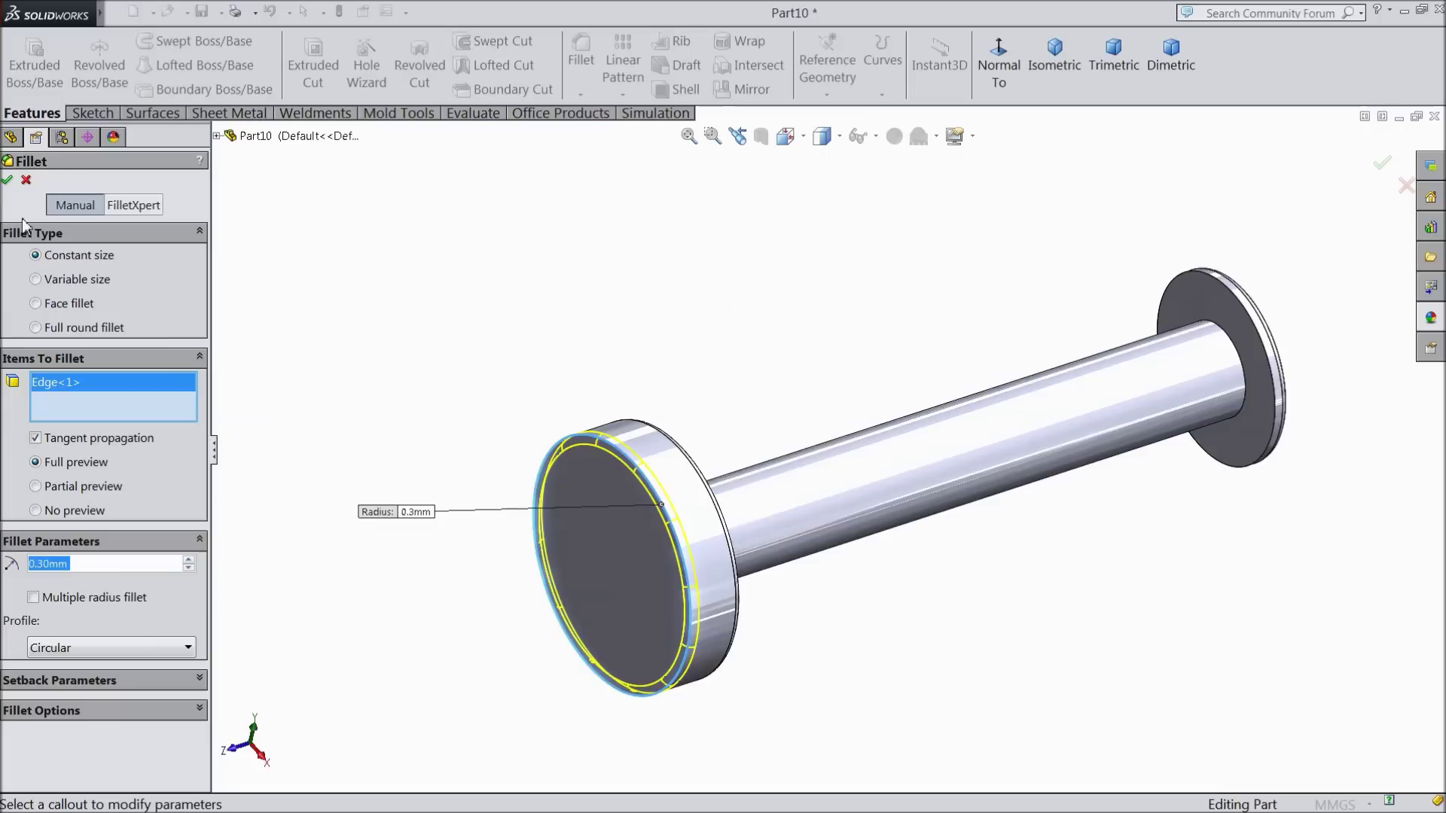
pyautogui.click(8, 182)
pyautogui.moveTo(410, 313)
pyautogui.mouseDown(button='middle')
pyautogui.moveTo(438, 370)
pyautogui.moveTo(400, 326)
pyautogui.mouseUp(button='middle')
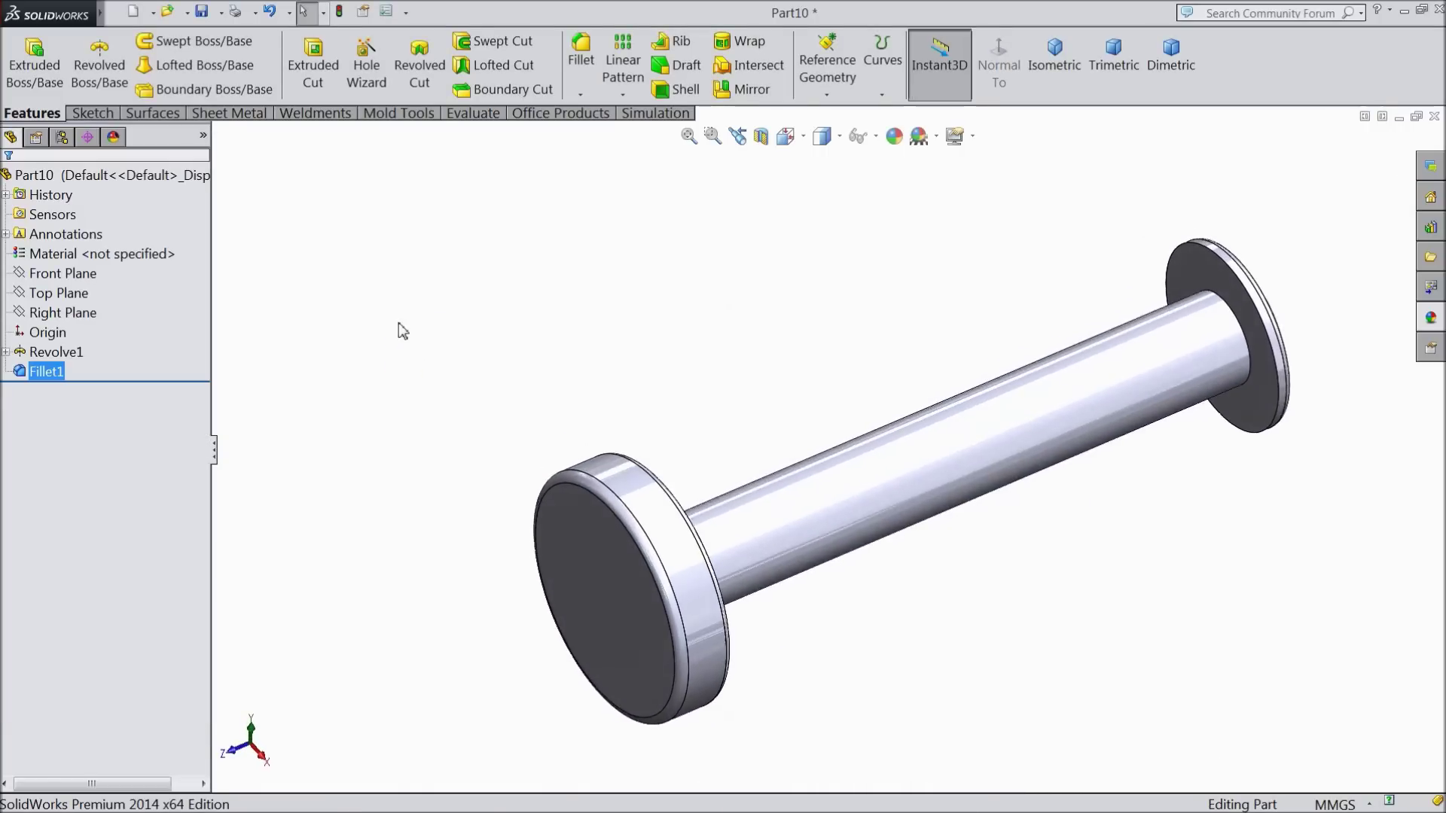
pyautogui.scroll(-2, 598, 427)
pyautogui.scroll(2, 873, 503)
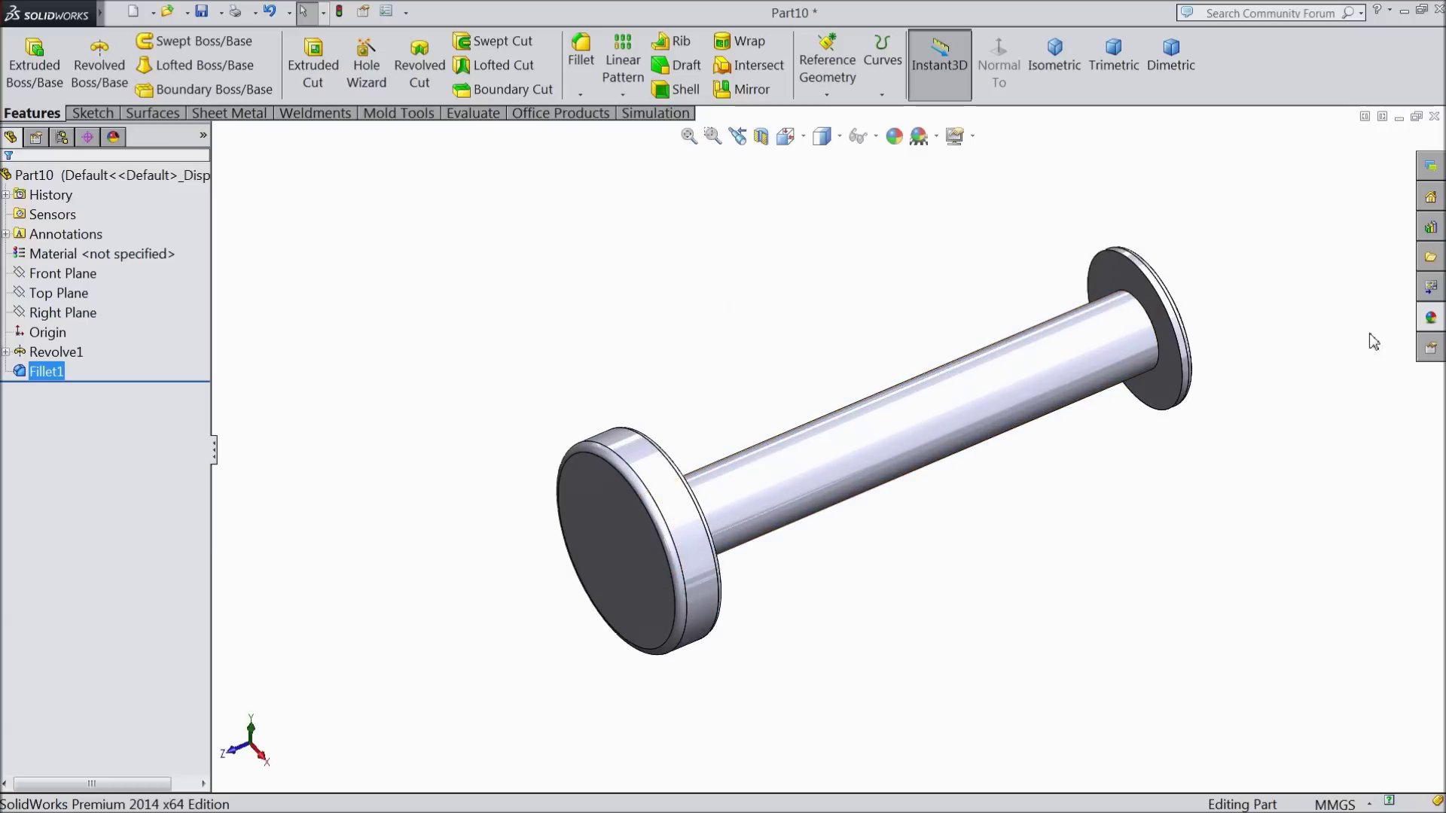
# - Apply the burnished steel appearance to the whole pin
pyautogui.click(1440, 328)
pyautogui.click(1305, 657)
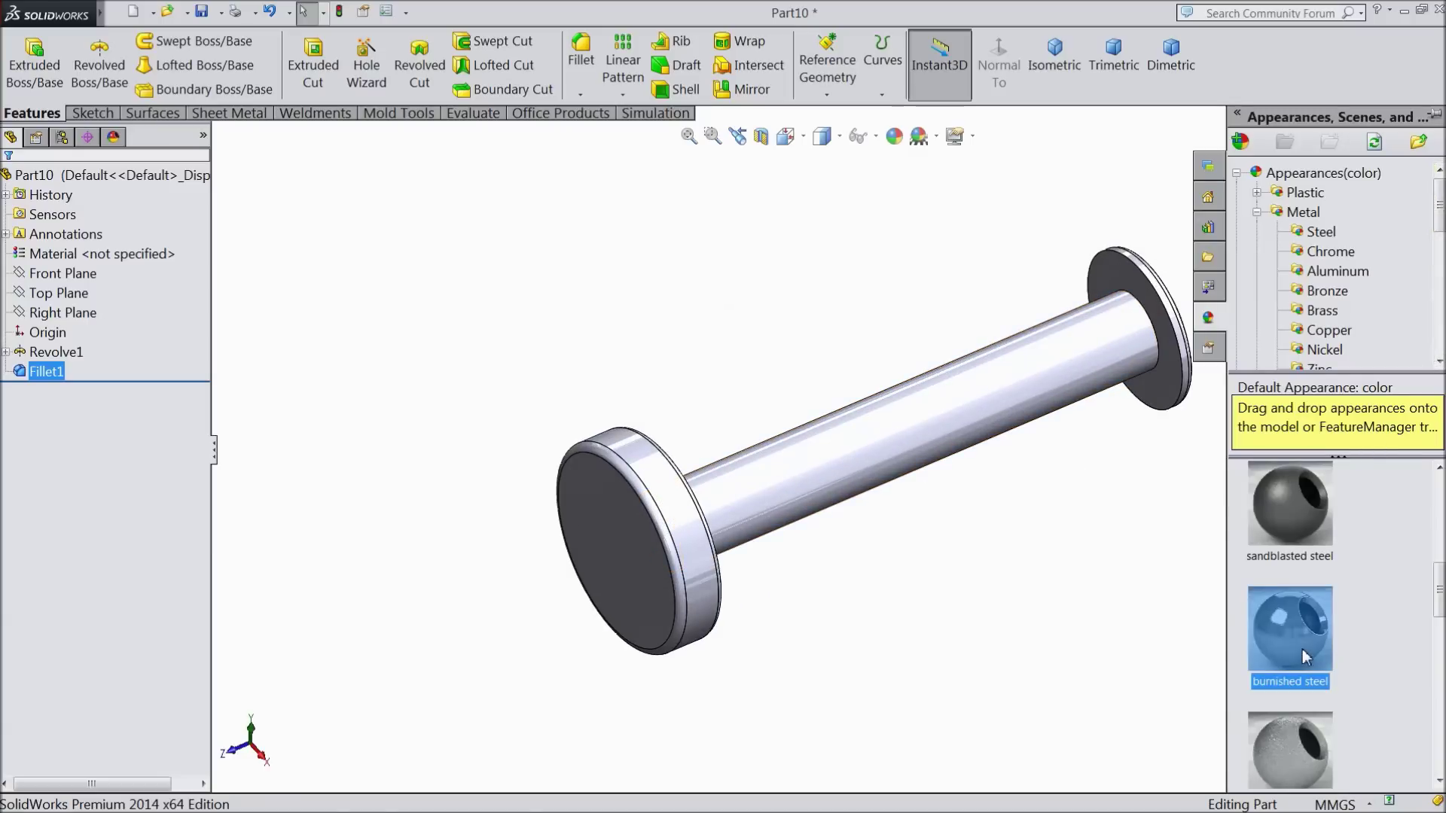
pyautogui.moveTo(1104, 593); pyautogui.dragTo(1017, 452, button='middle')
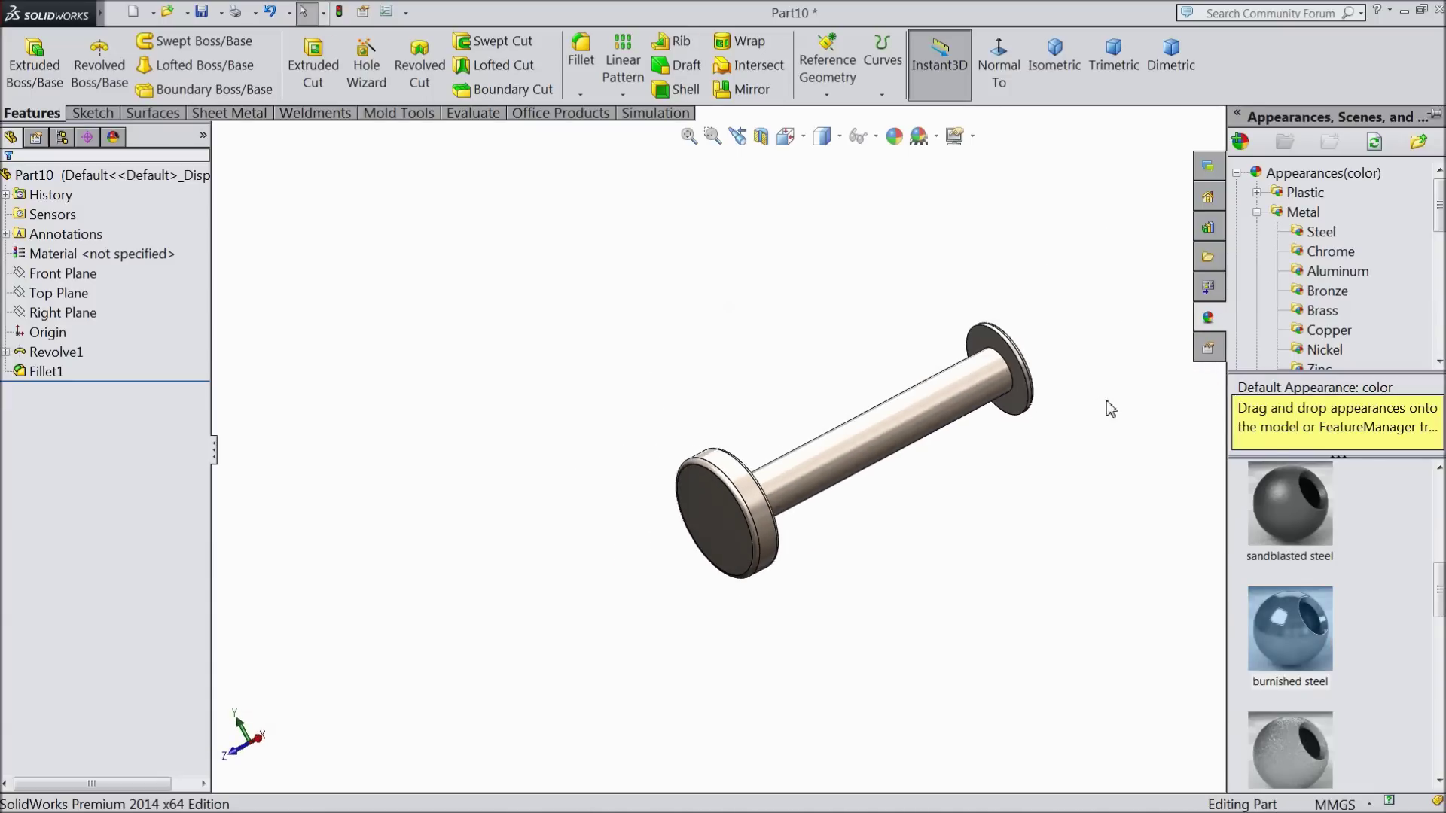
pyautogui.moveTo(856, 514)
pyautogui.mouseDown(button='middle')
pyautogui.moveTo(843, 326)
pyautogui.moveTo(829, 326)
pyautogui.moveTo(817, 378)
pyautogui.mouseUp(button='middle')
# - Save the part as 5.Rivet in the Pipe Wrench folder on the Desktop
pyautogui.click(203, 12)
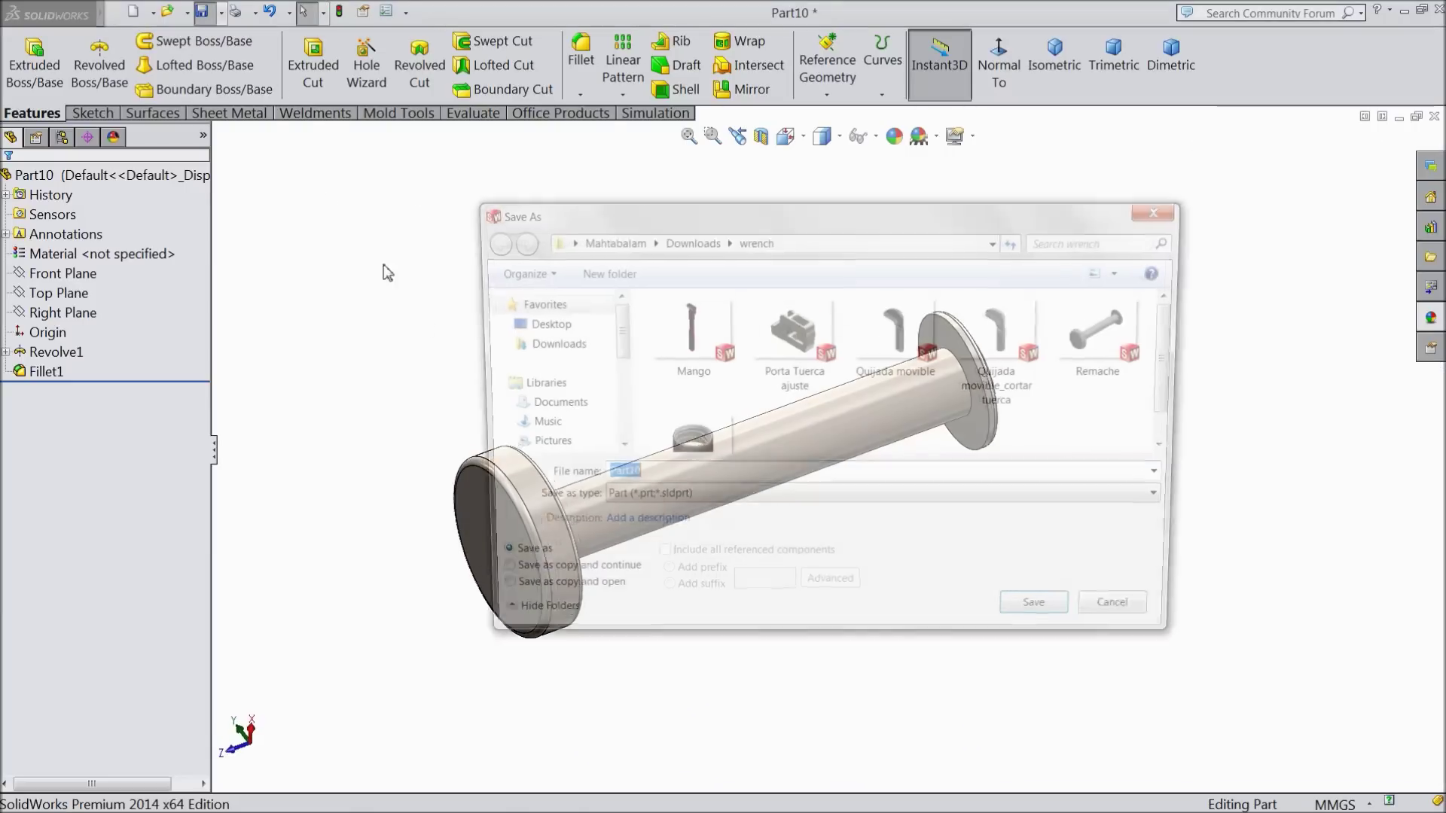
pyautogui.click(537, 323)
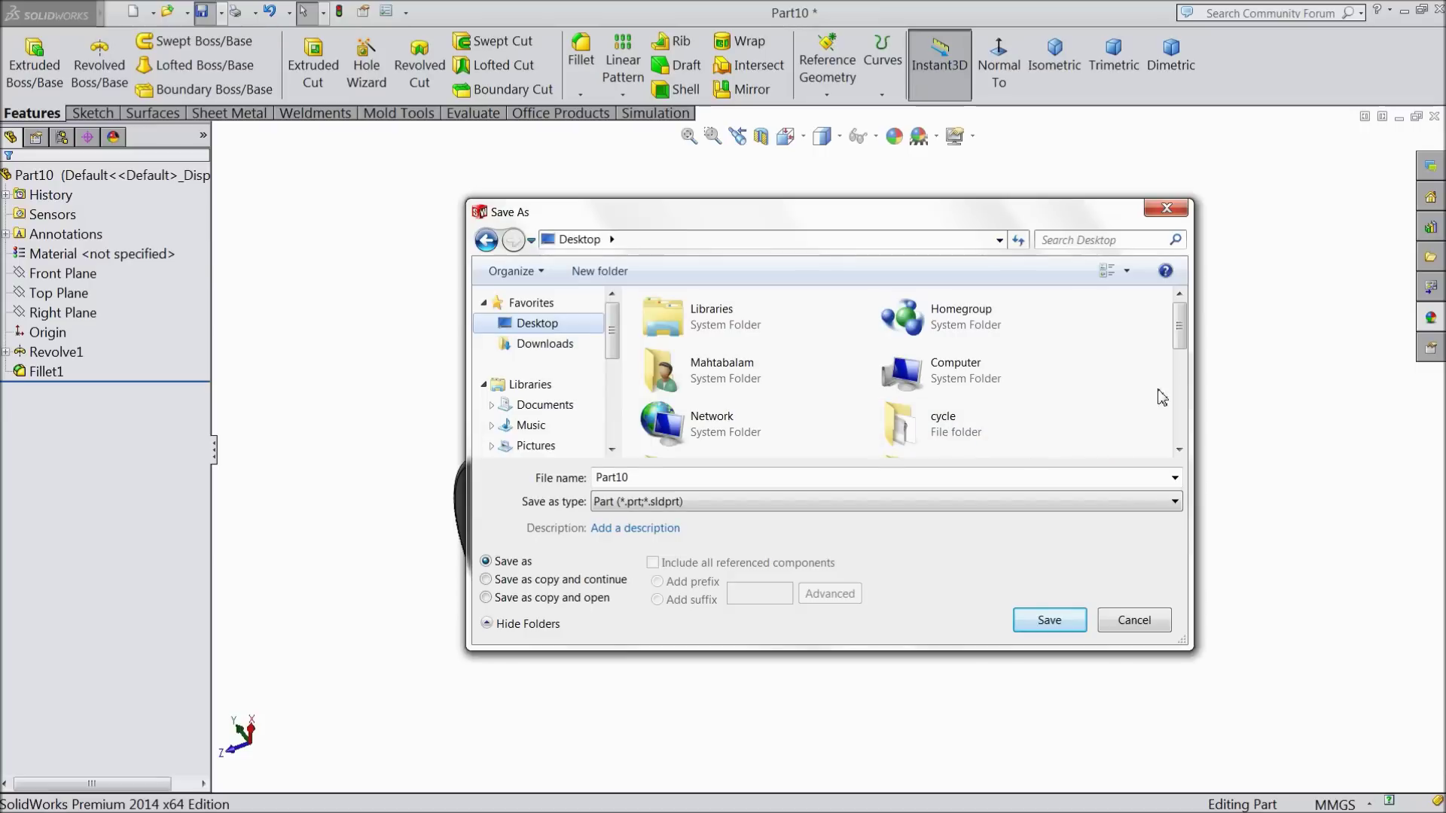
pyautogui.moveTo(1180, 339); pyautogui.dragTo(1180, 405)
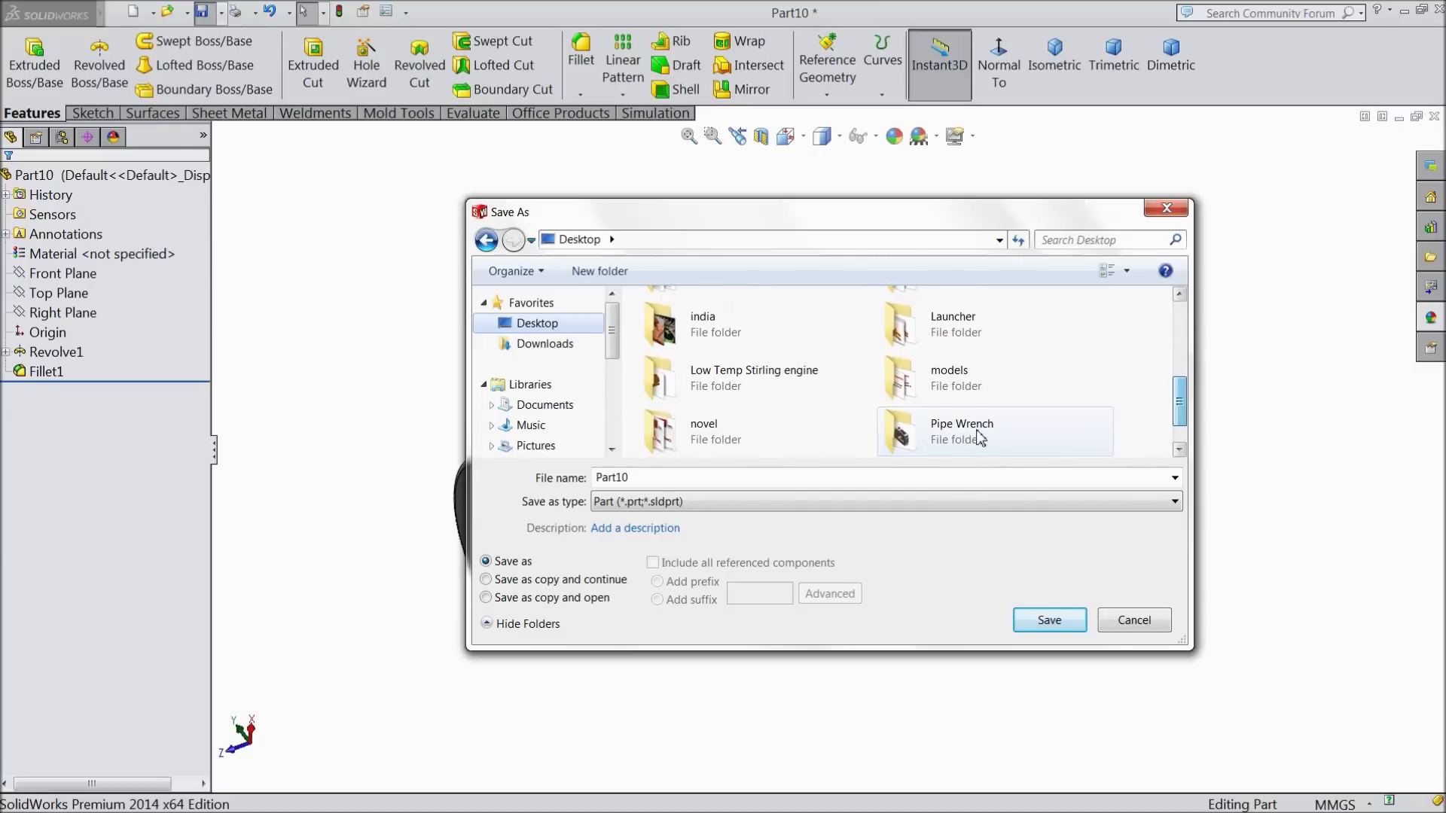
pyautogui.doubleClick(942, 436)
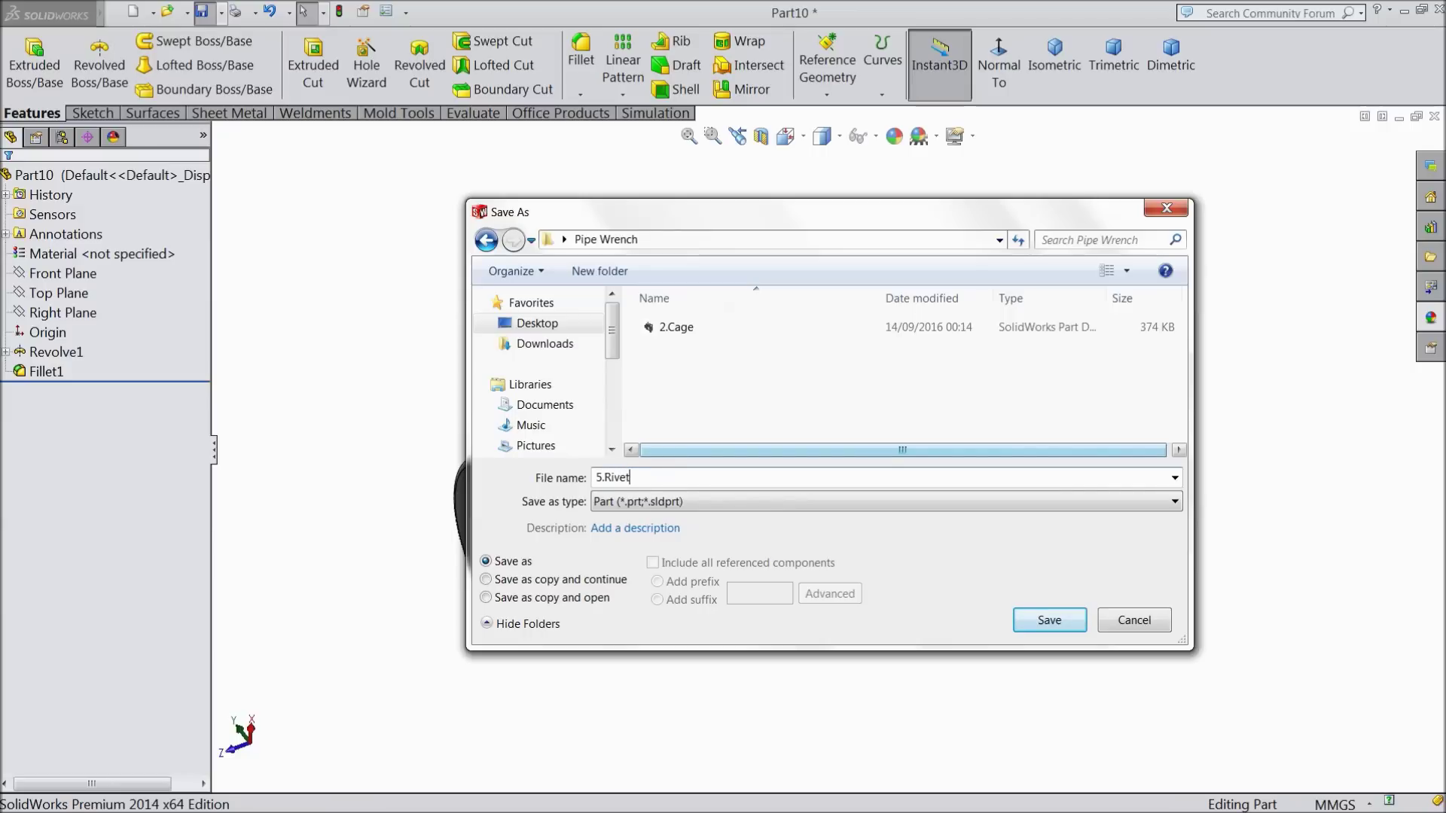
pyautogui.click(1022, 628)
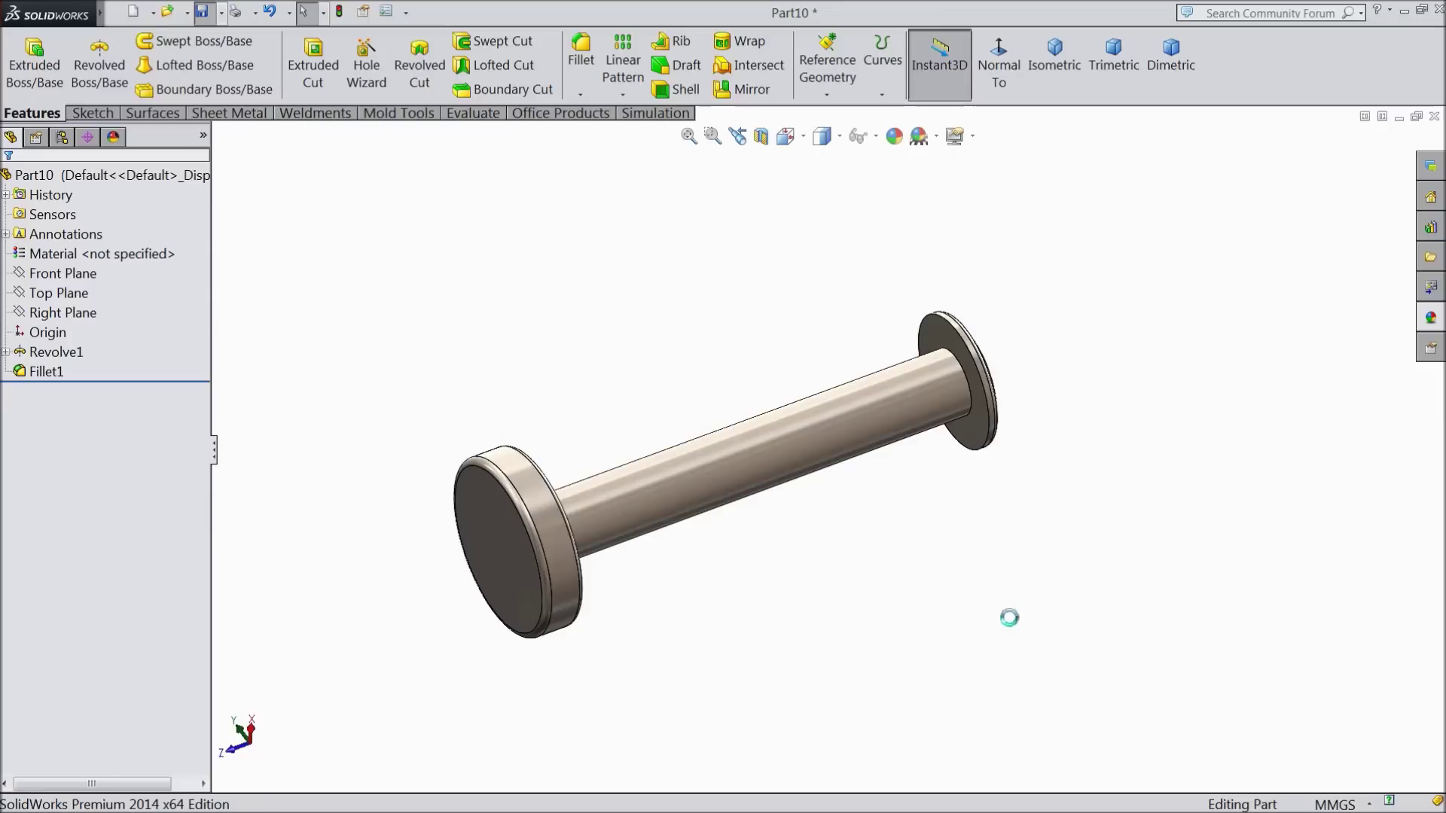
pyautogui.moveTo(813, 562); pyautogui.dragTo(809, 555, button='middle')
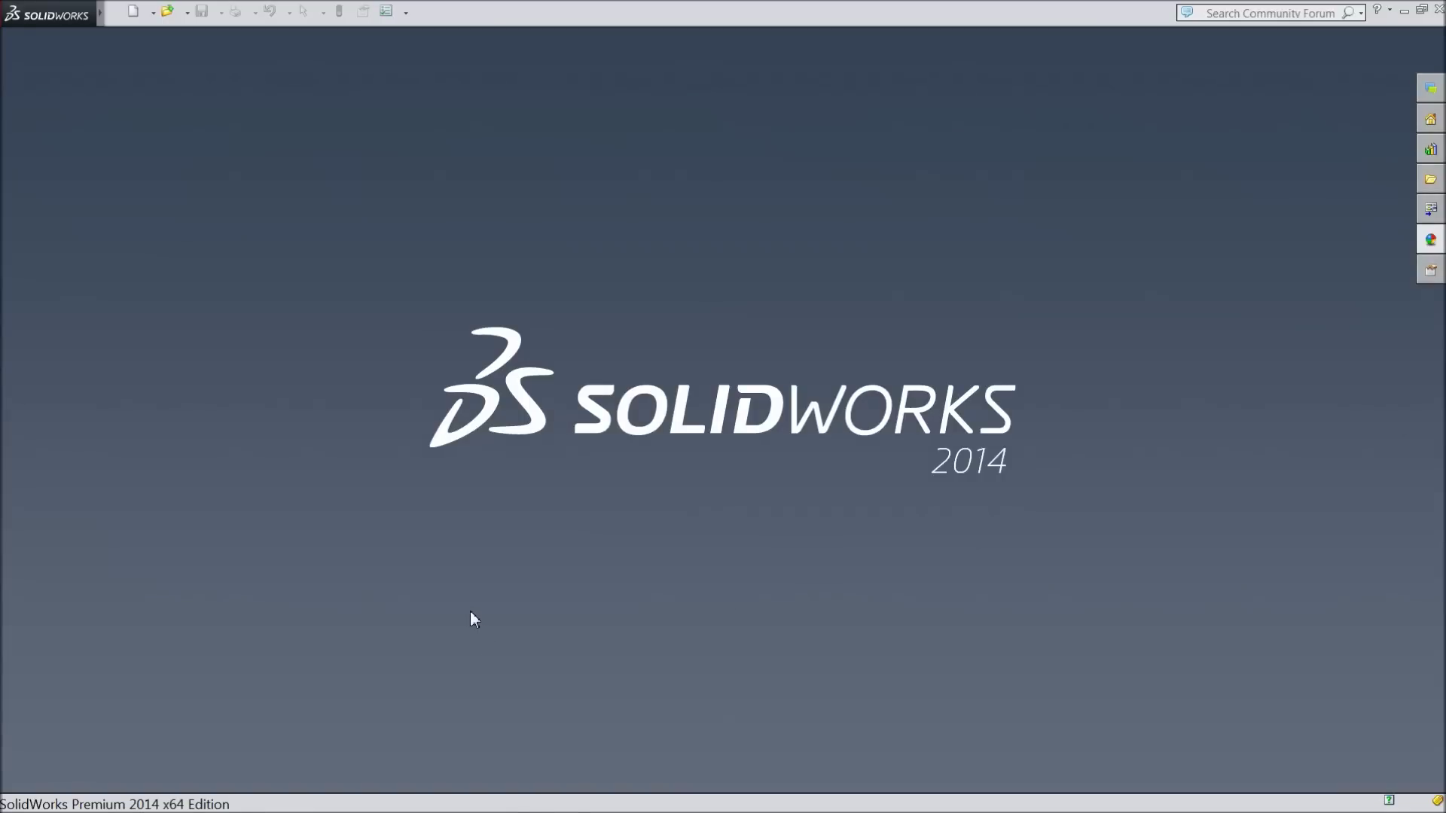
# - Create a new assembly document and widen the component insertion pane
pyautogui.click(136, 12)
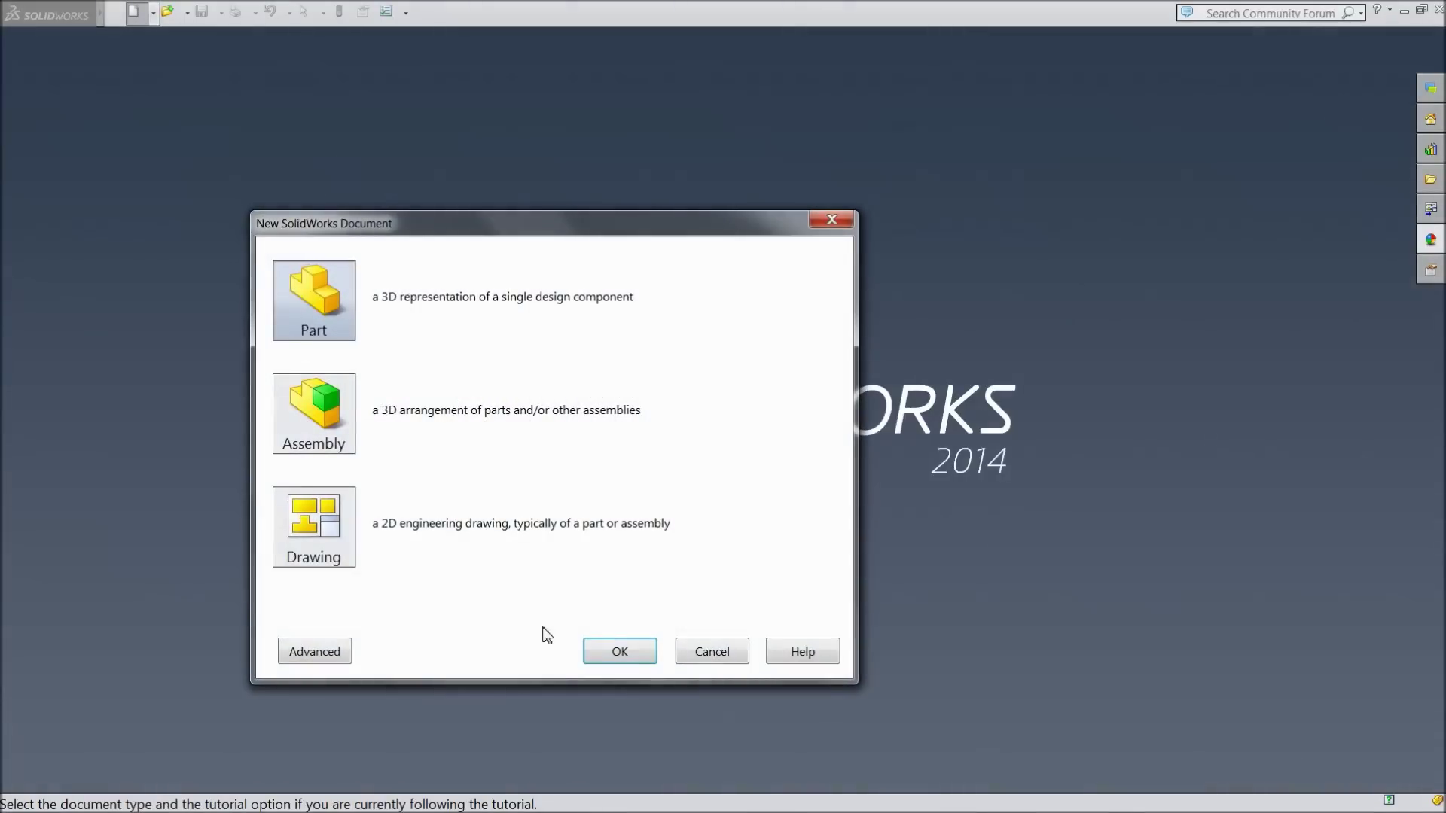
pyautogui.click(351, 451)
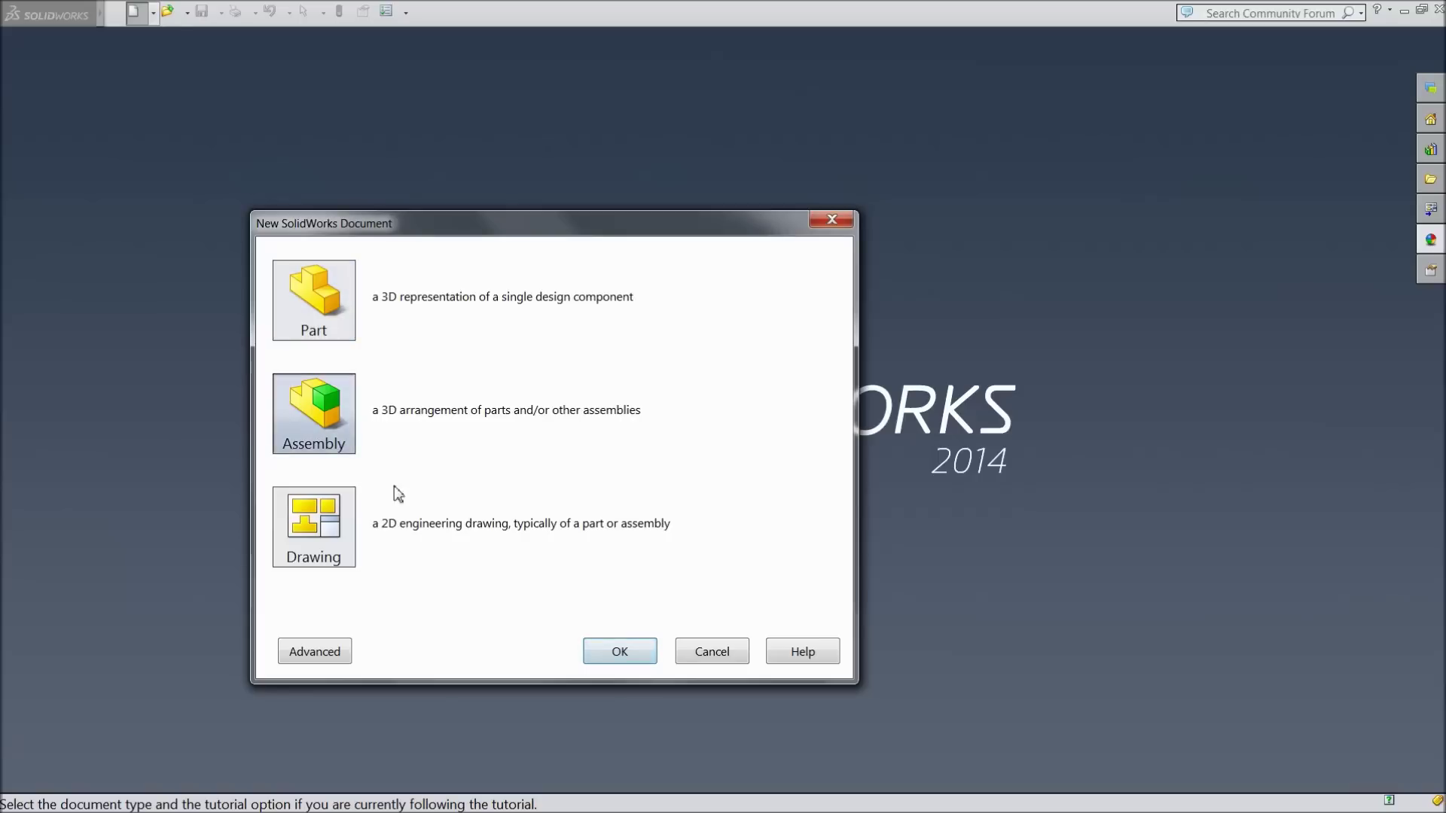
pyautogui.click(610, 650)
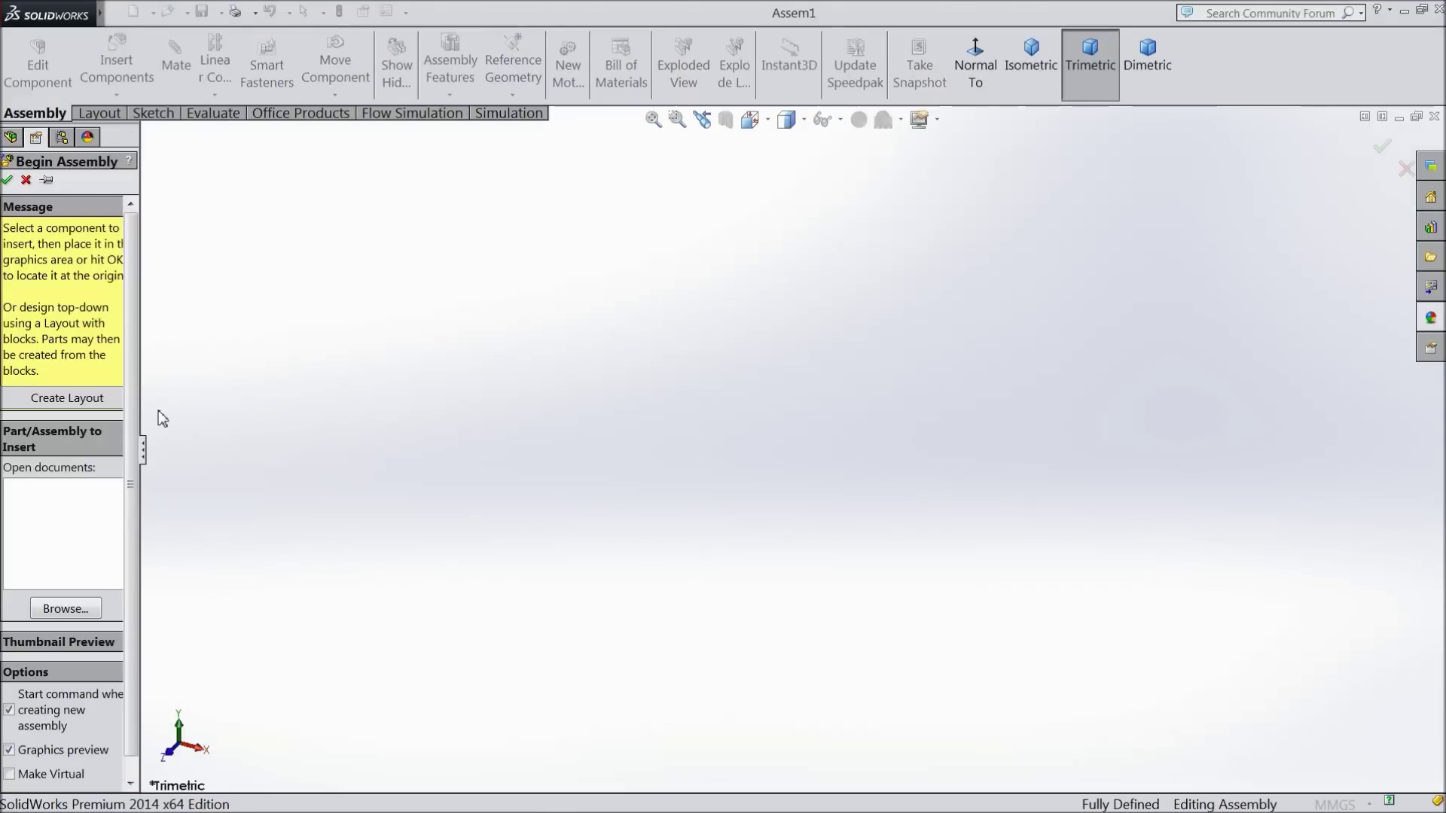
pyautogui.moveTo(143, 408); pyautogui.dragTo(189, 407)
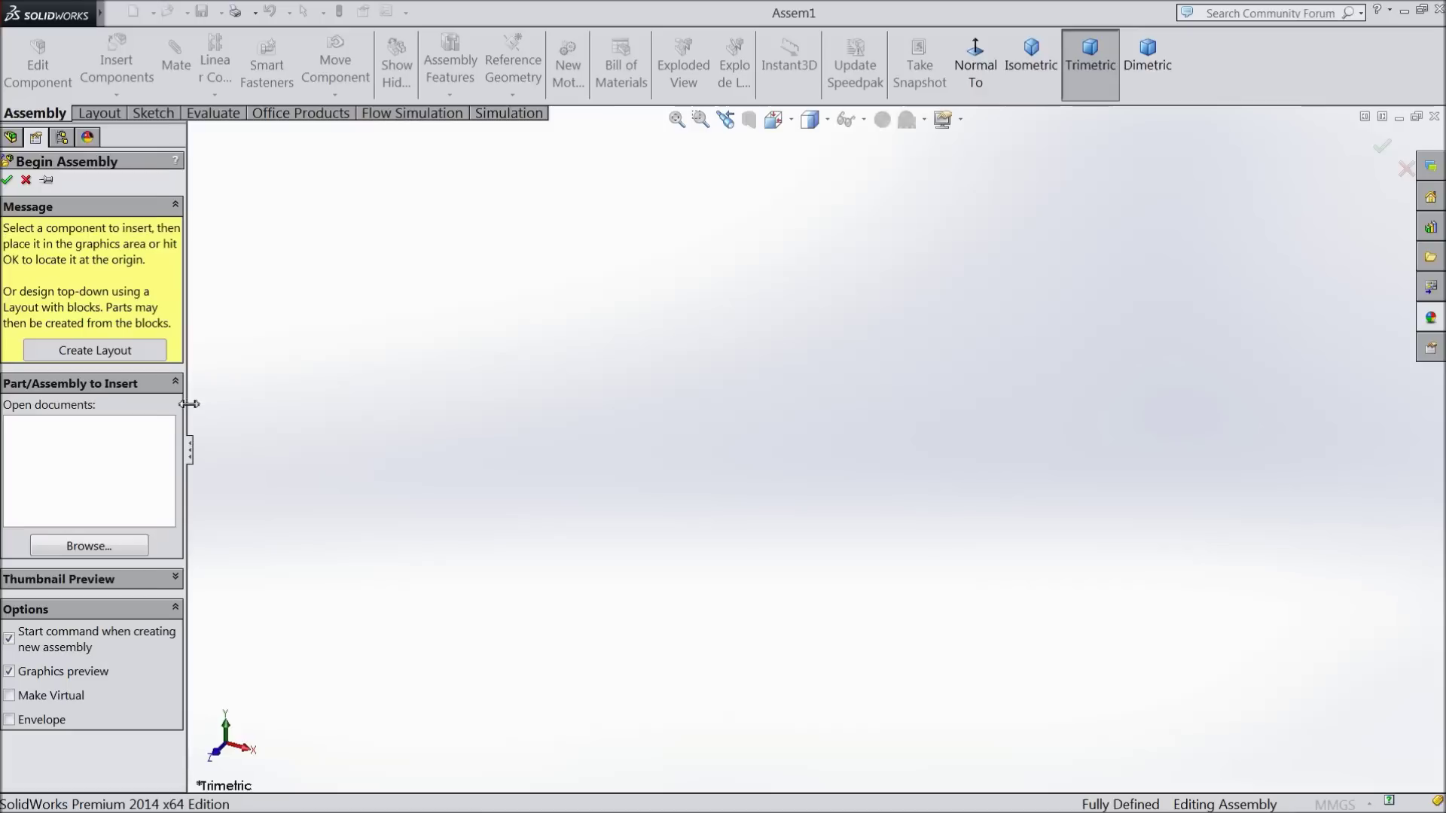
# - Show the Pipe Wrench folder's files as large icons and place 1.Fixed Jaw as the first component
pyautogui.click(90, 555)
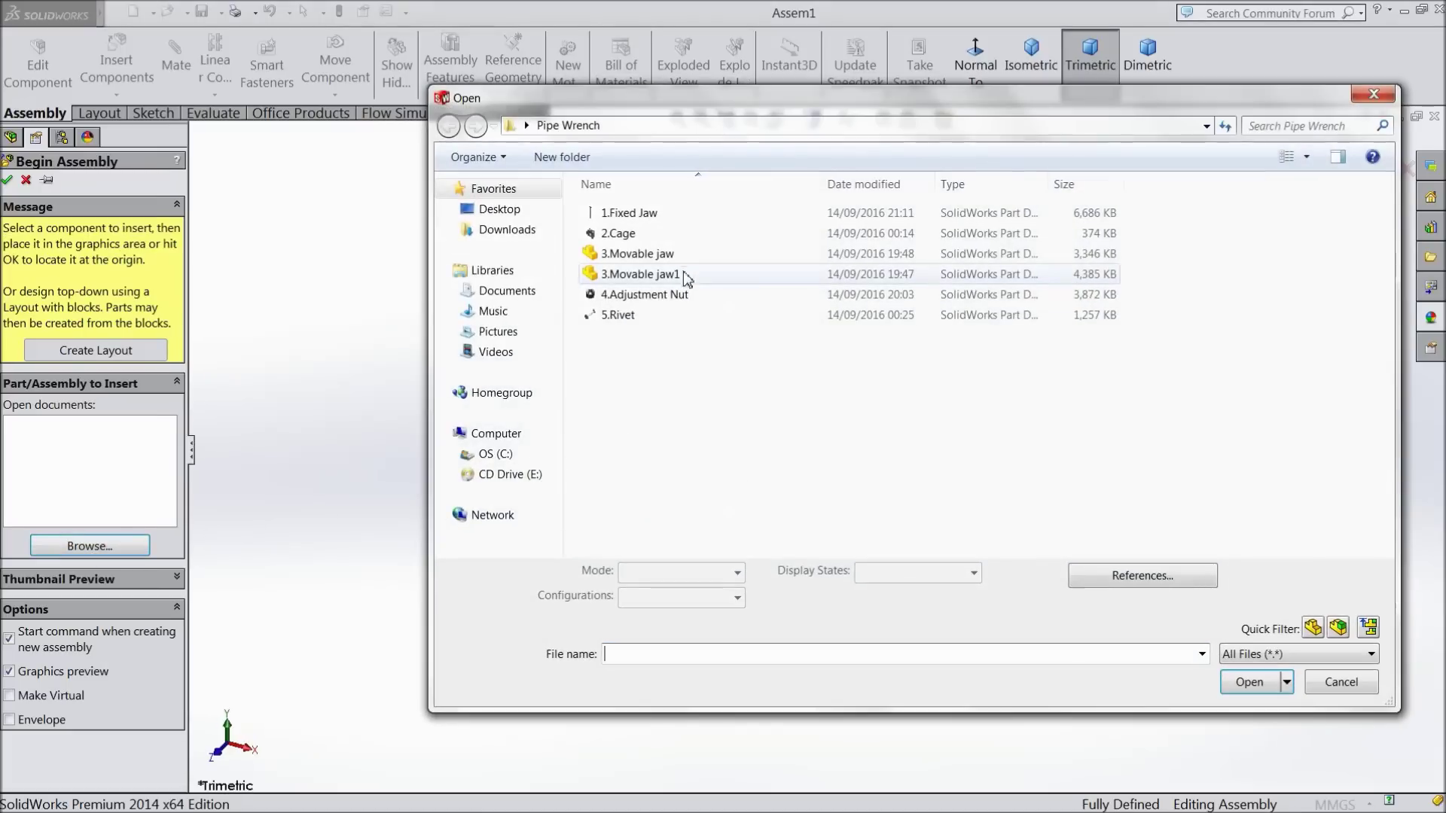
pyautogui.click(1307, 156)
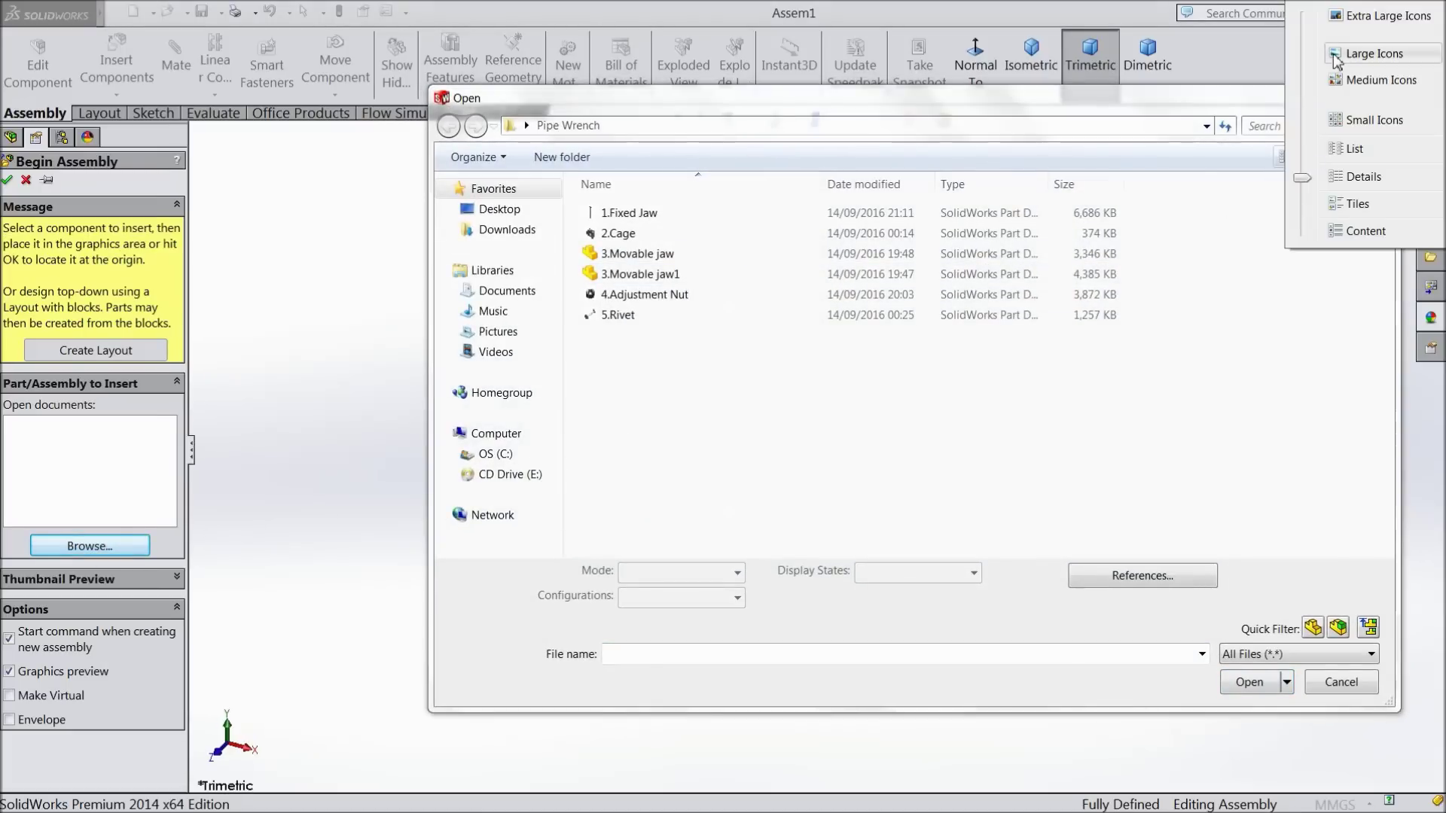
pyautogui.click(1373, 53)
pyautogui.click(627, 234)
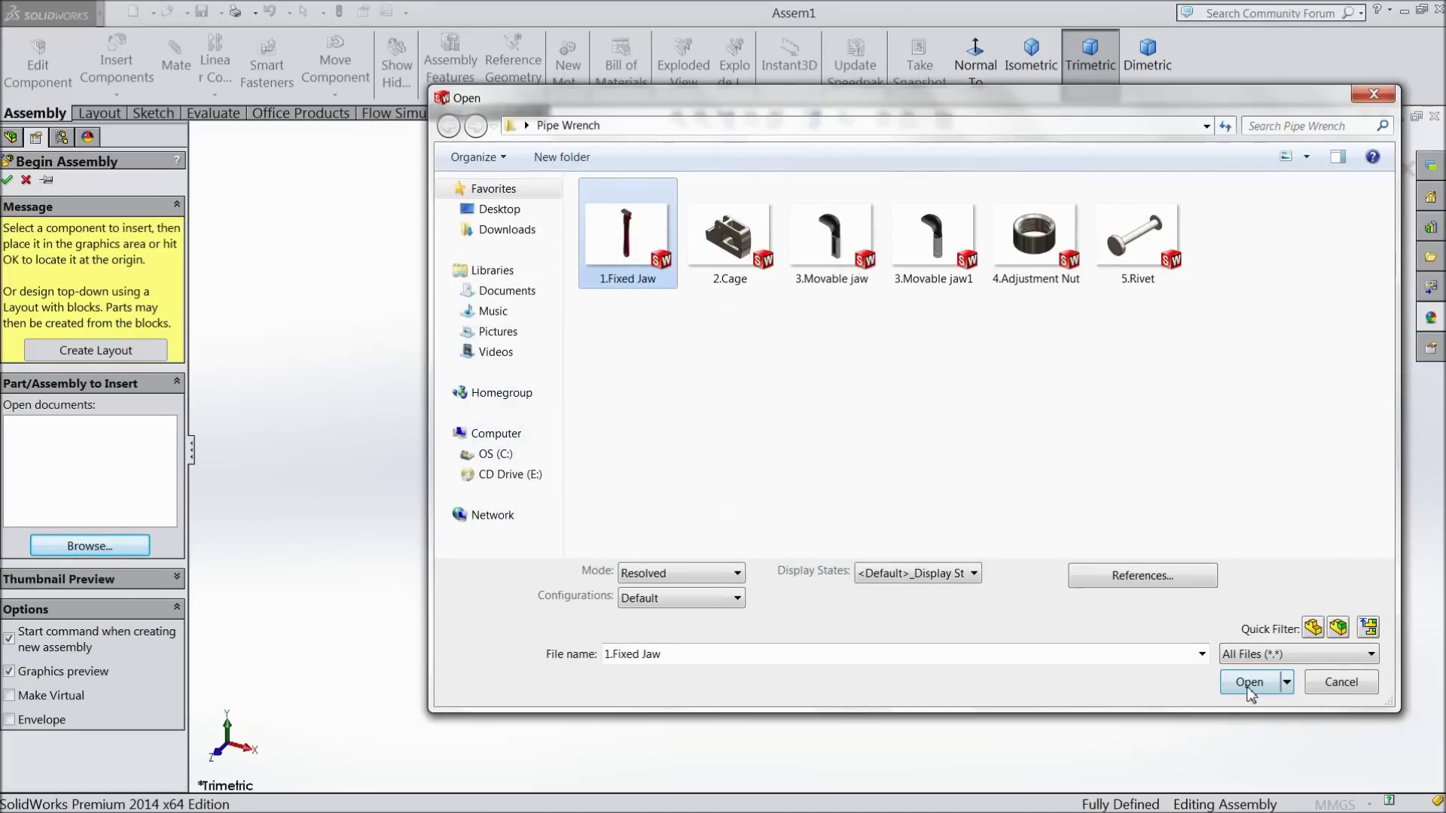
pyautogui.click(1249, 684)
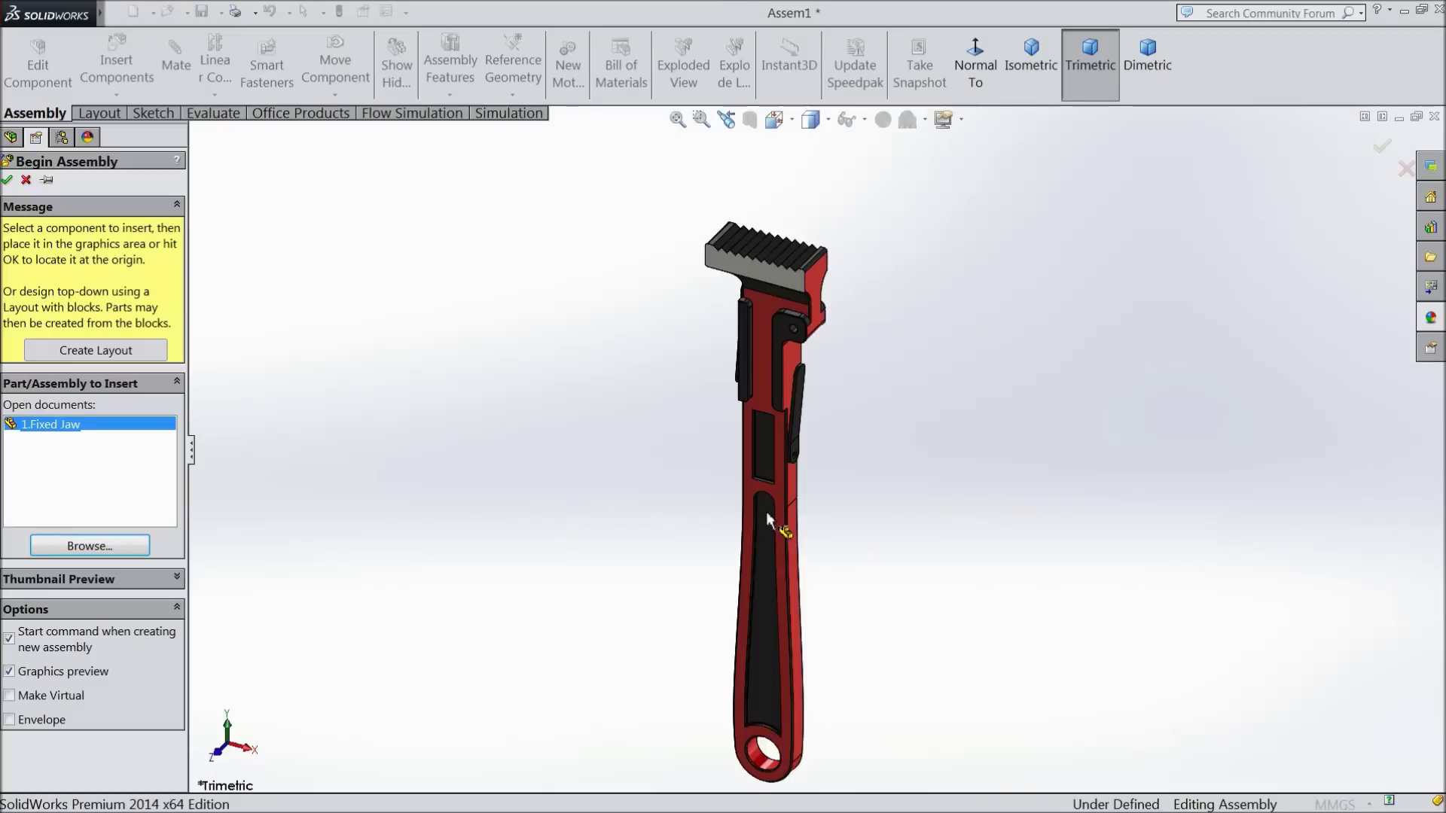
pyautogui.click(734, 503)
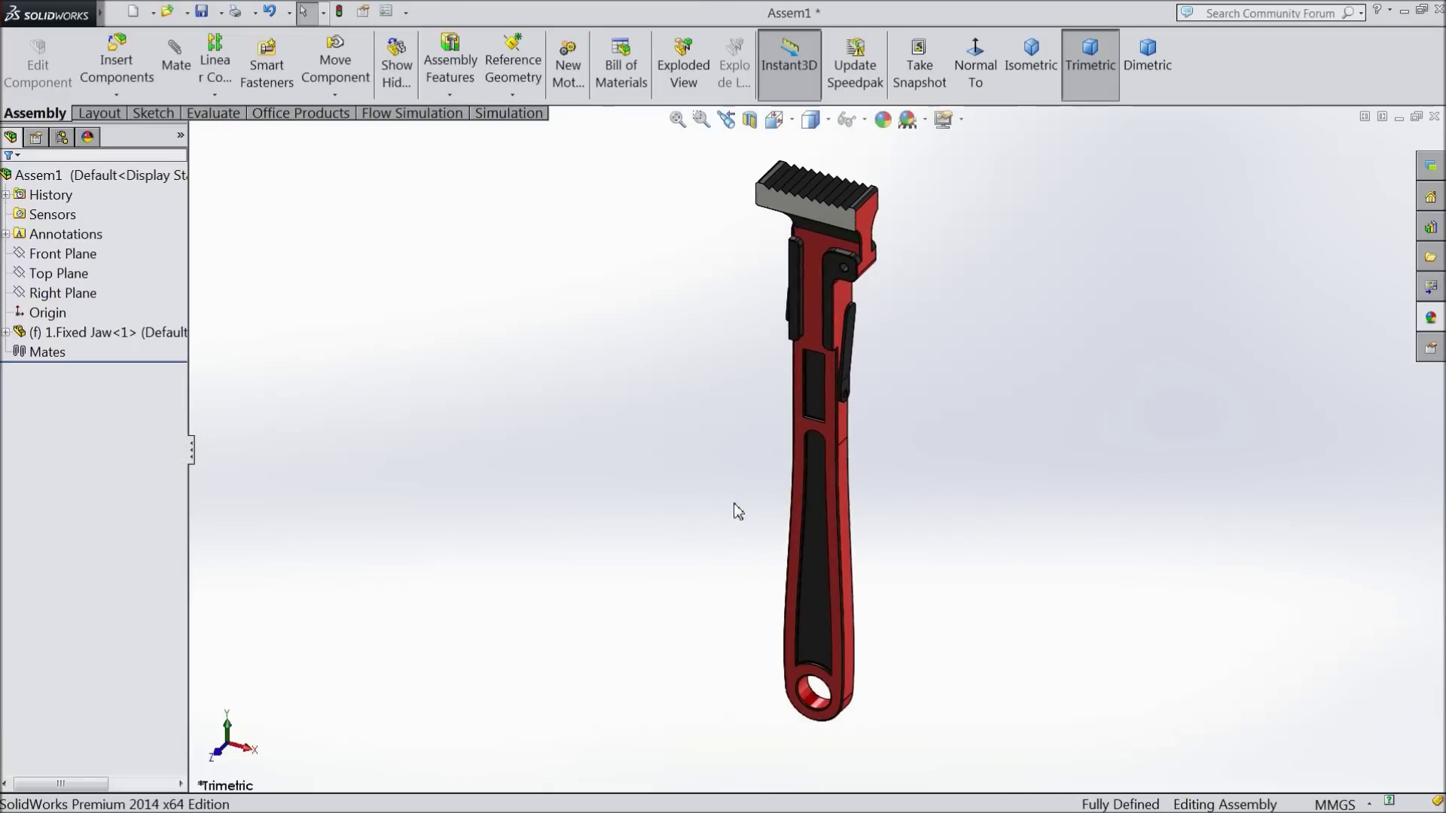
# - Apply the Plain White scene to the assembly
pyautogui.click(925, 120)
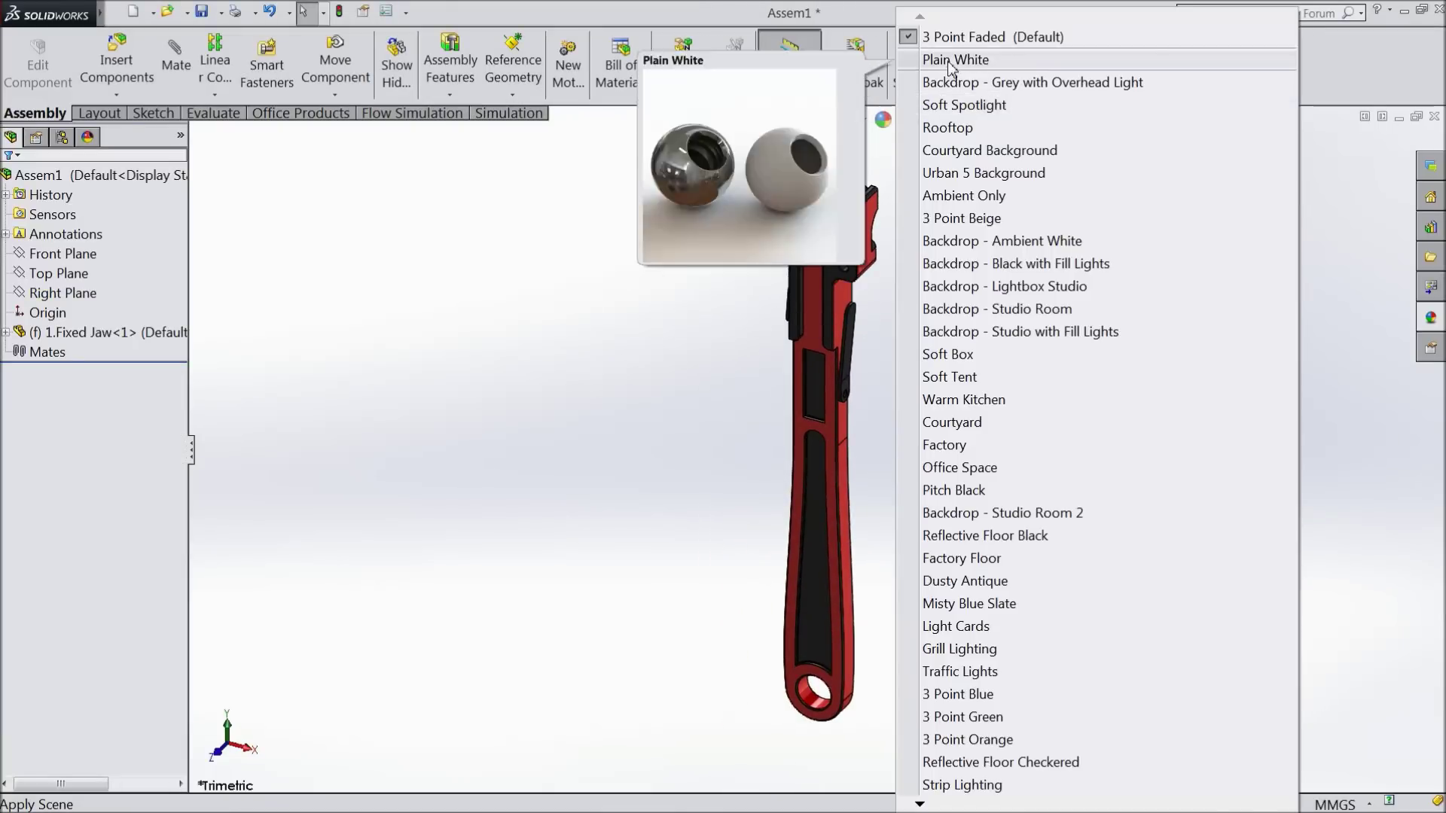
pyautogui.click(971, 55)
pyautogui.moveTo(972, 438); pyautogui.dragTo(996, 253, button='middle')
pyautogui.scroll(-3, 989, 412)
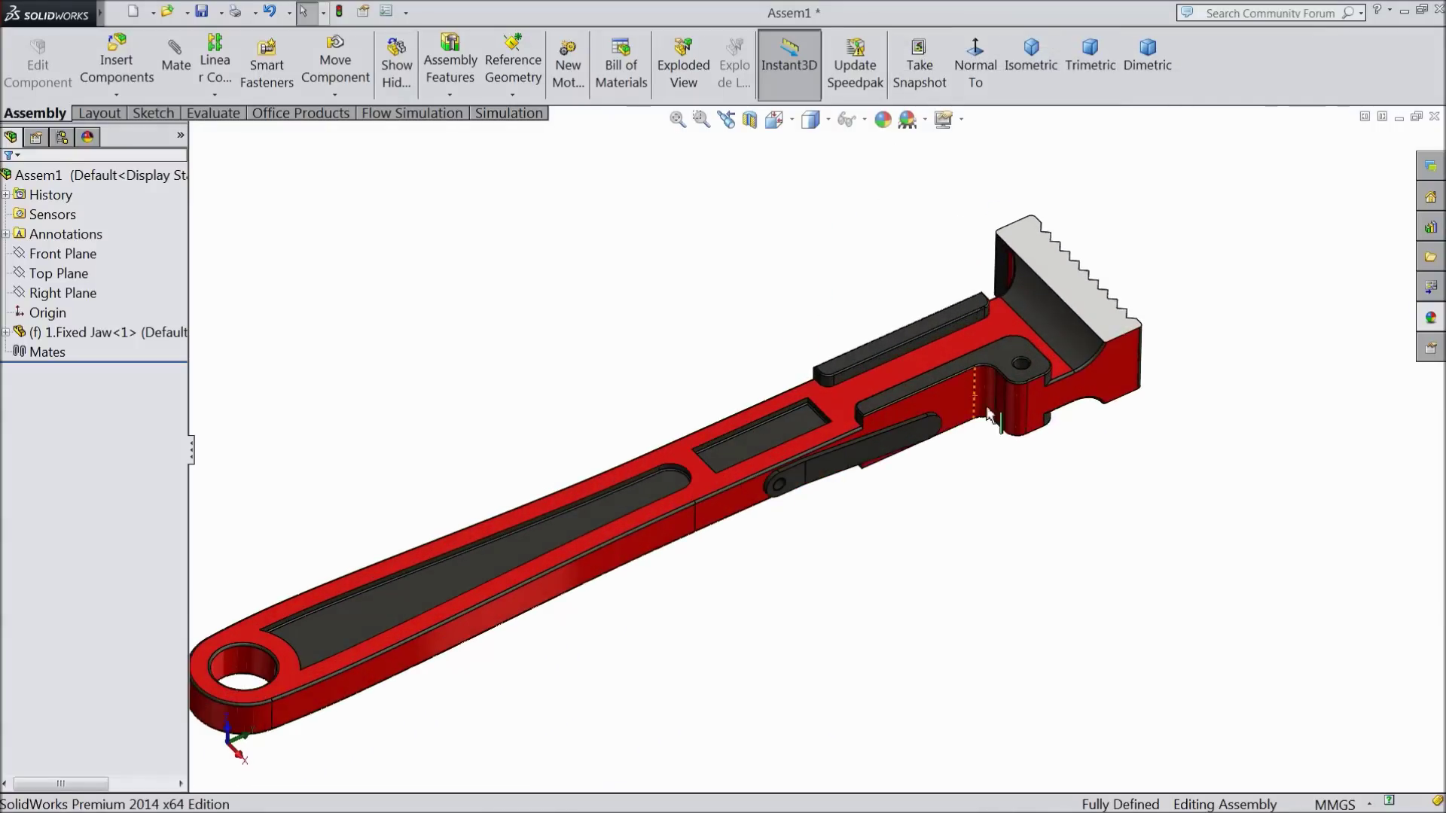
# - Insert the 2.Cage part and place it beside the fixed jaw's head
pyautogui.click(116, 62)
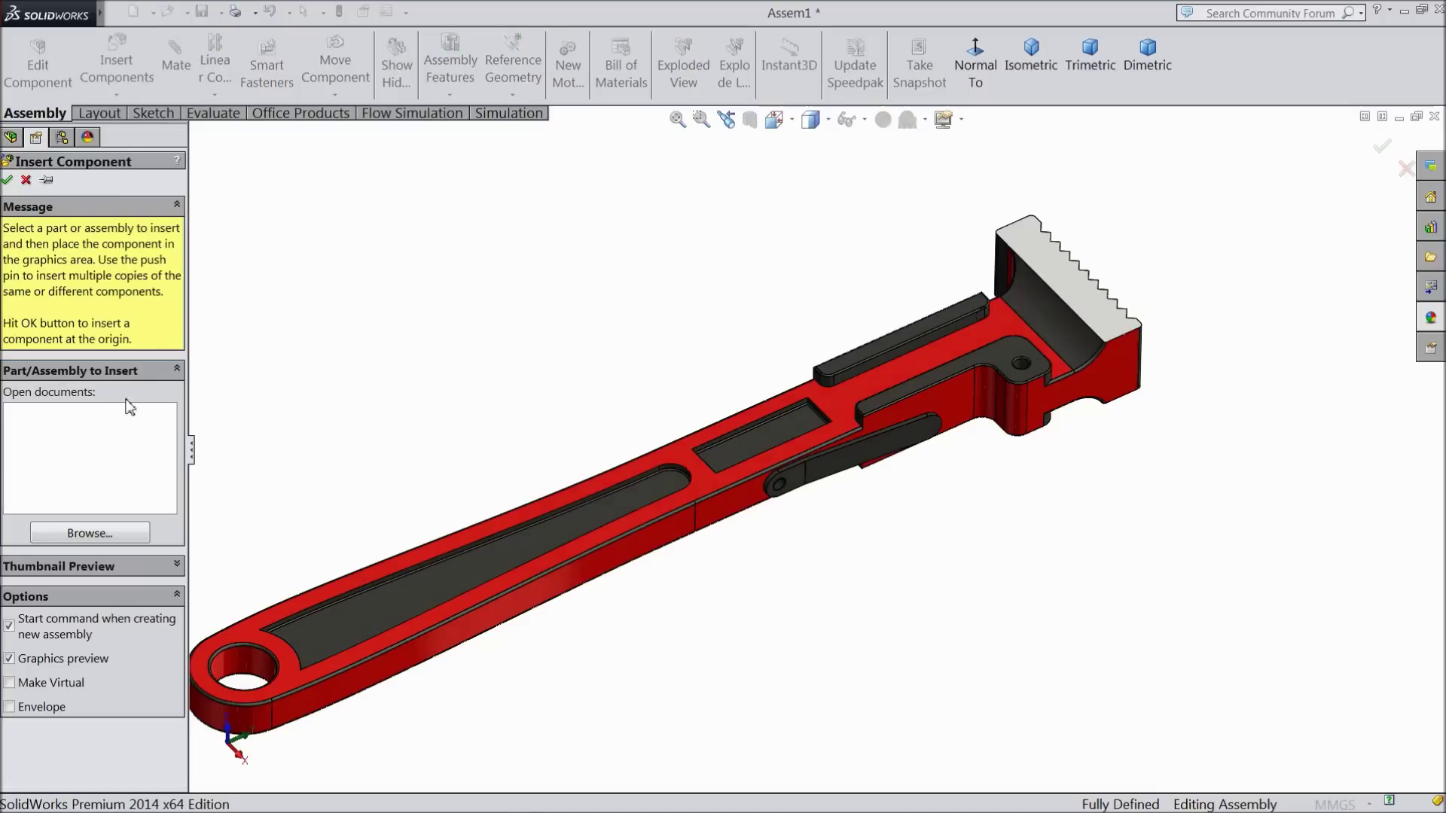
pyautogui.click(90, 533)
pyautogui.click(728, 218)
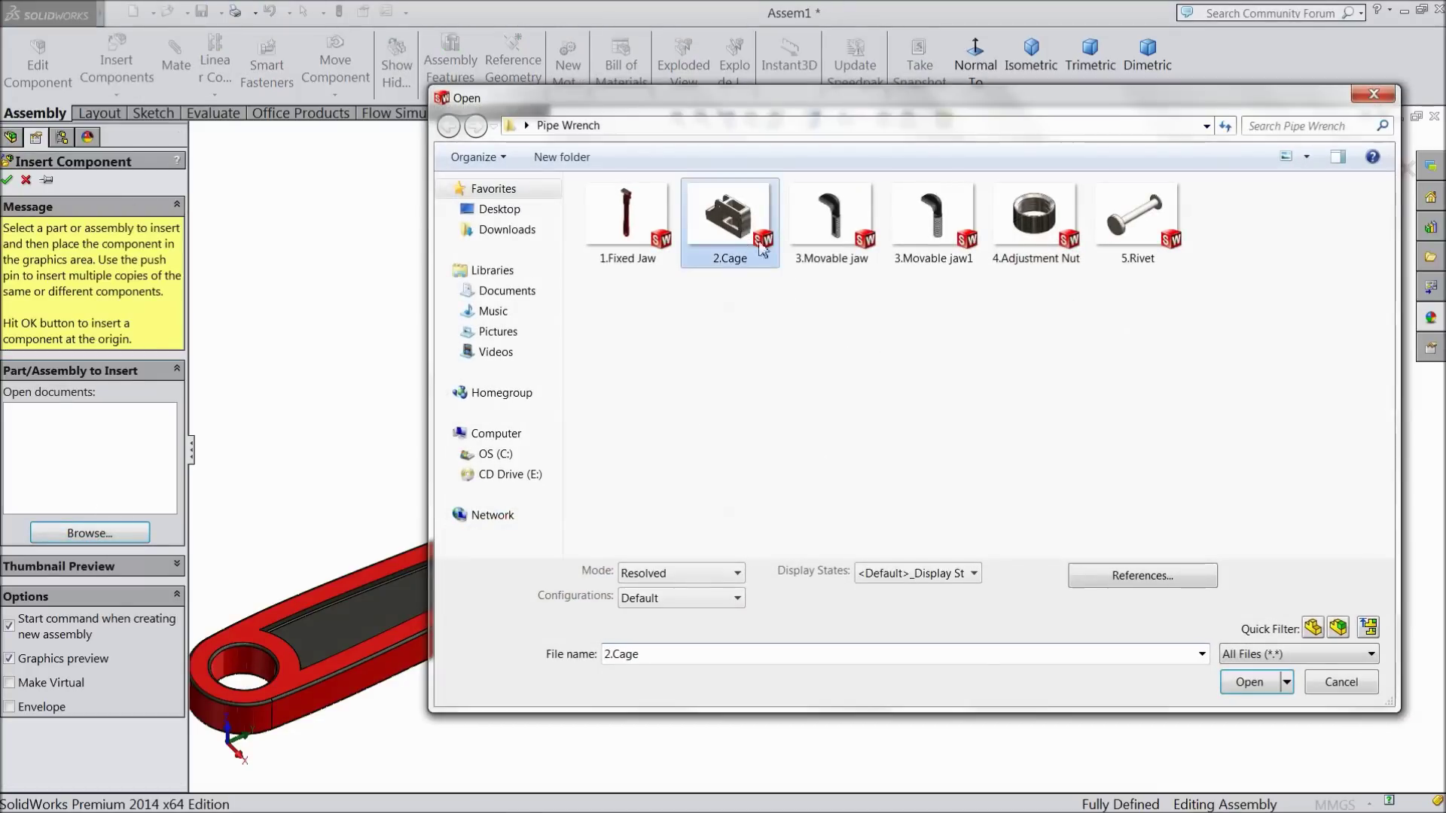
pyautogui.click(1250, 681)
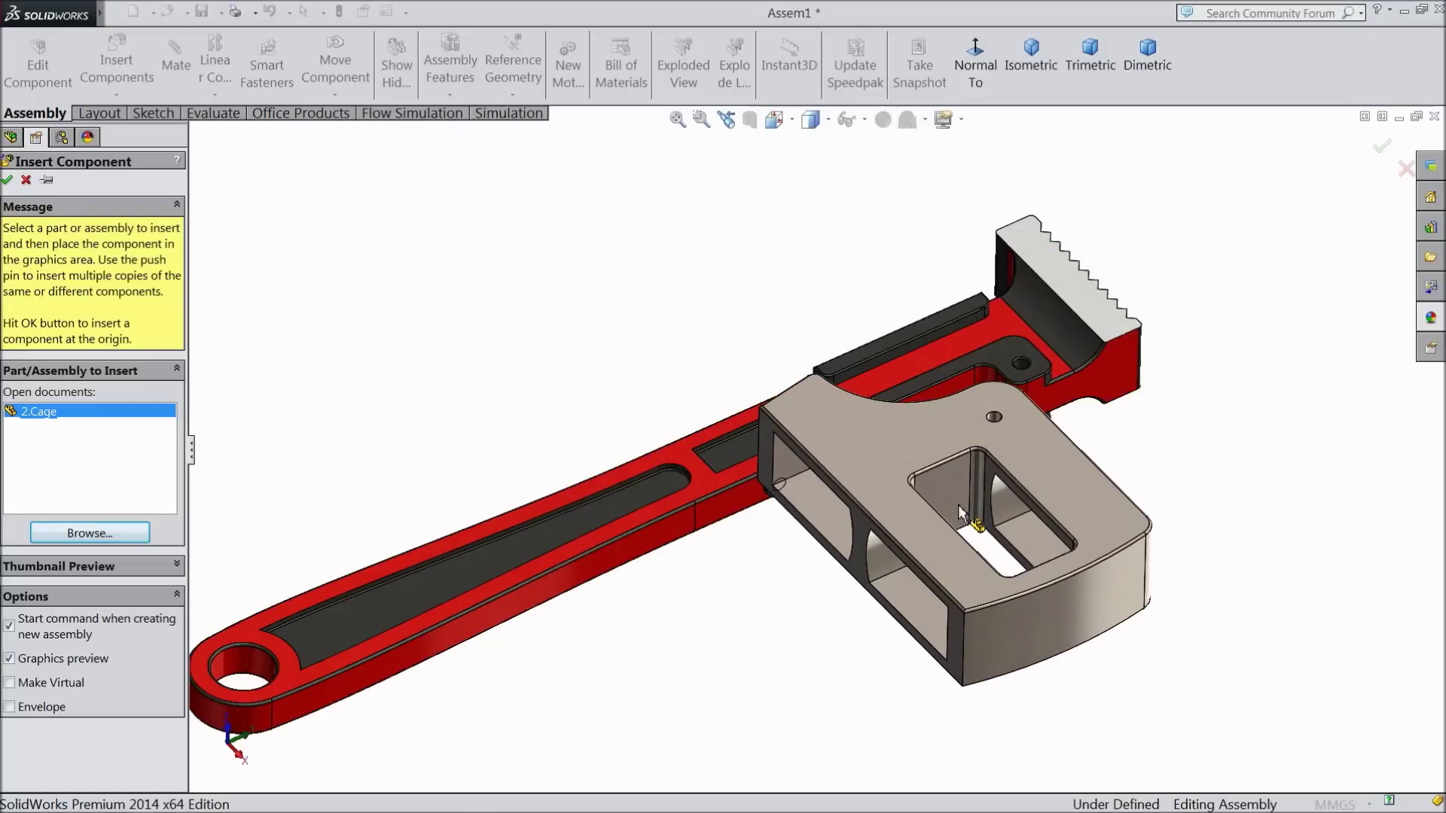
pyautogui.click(950, 542)
pyautogui.scroll(-4, 1039, 420)
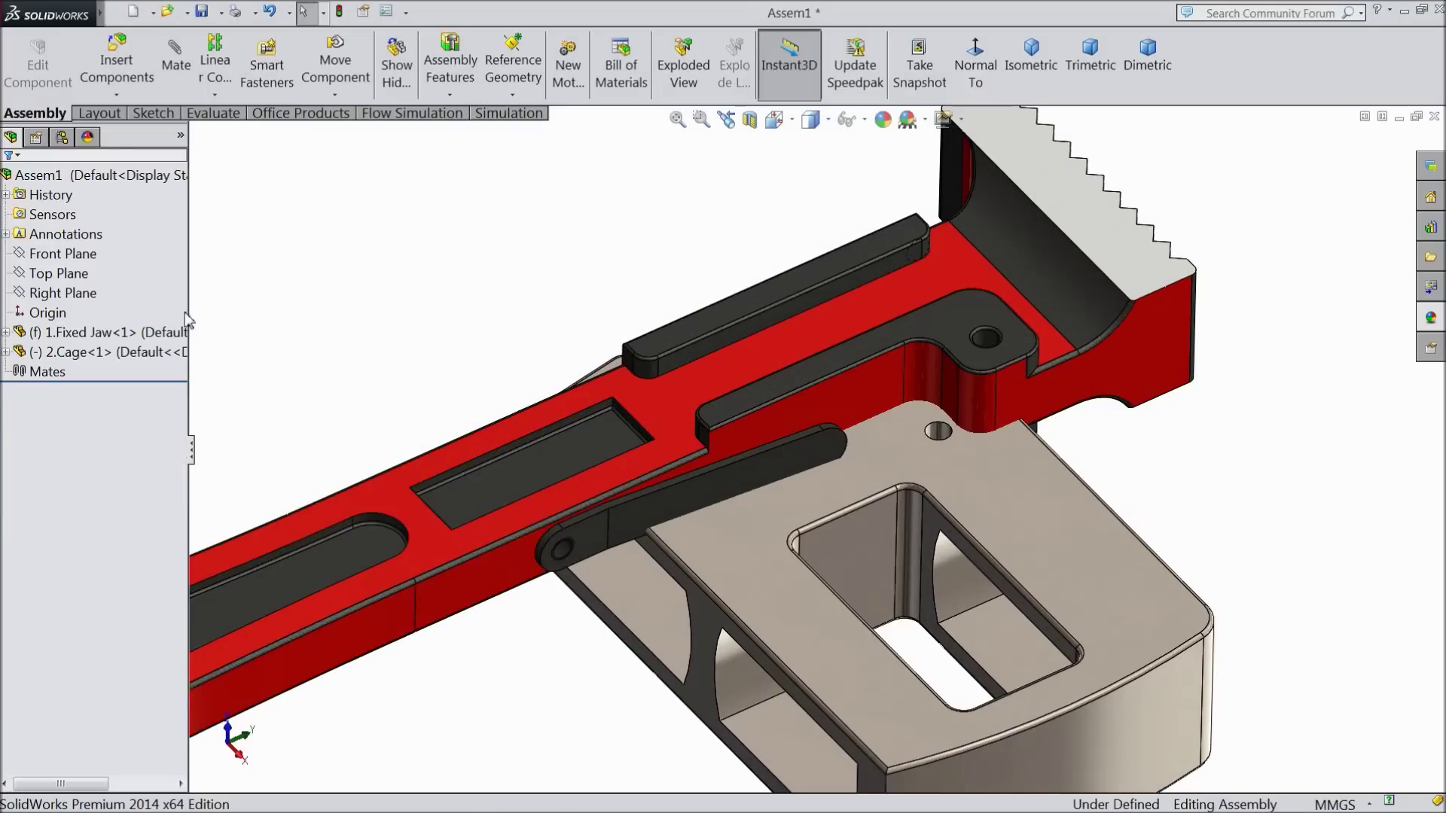
# - Mate the cage's small round hole concentric with the pivot hole in the fixed jaw
pyautogui.click(186, 70)
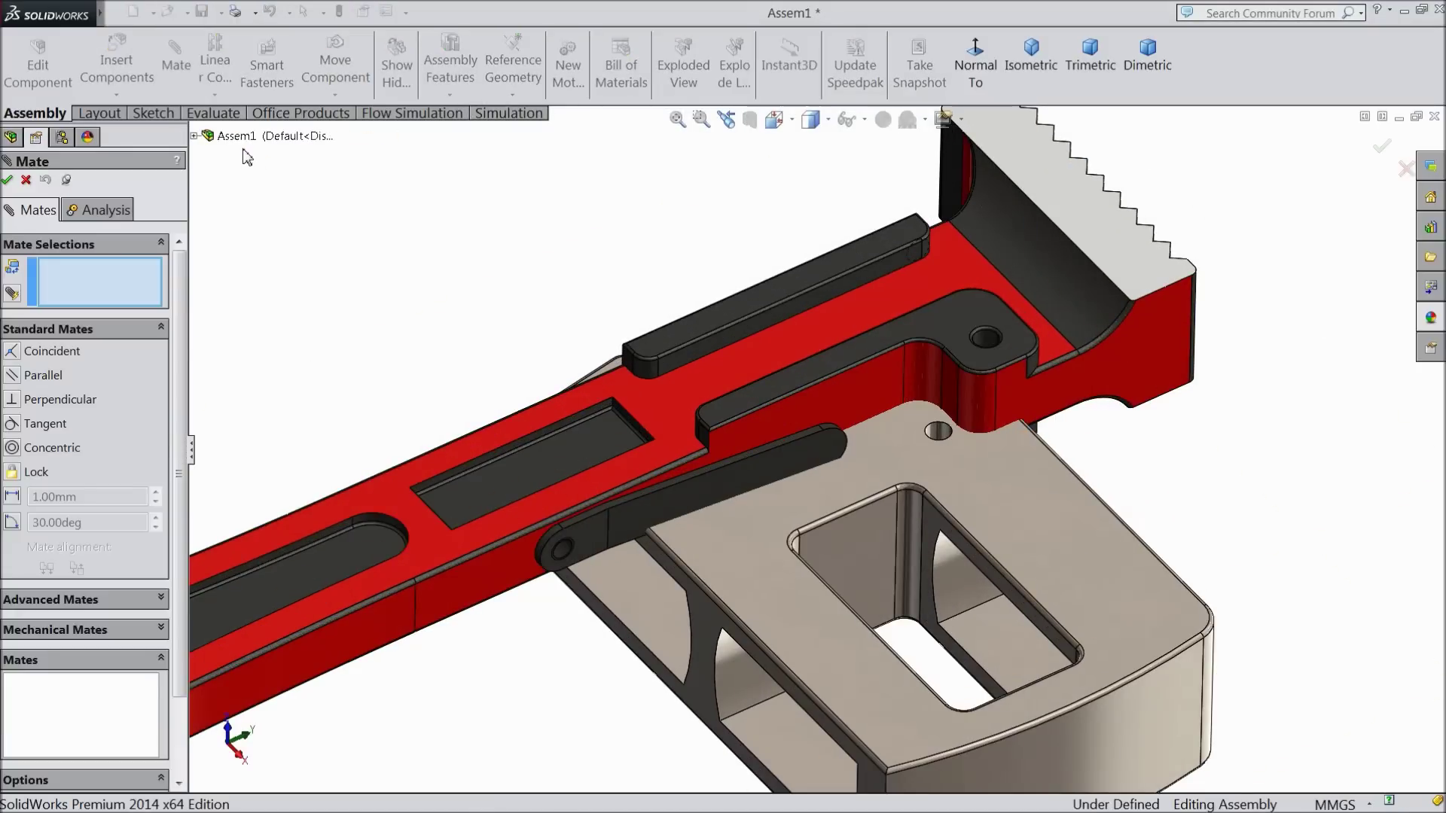
pyautogui.scroll(-3, 960, 431)
pyautogui.click(880, 453)
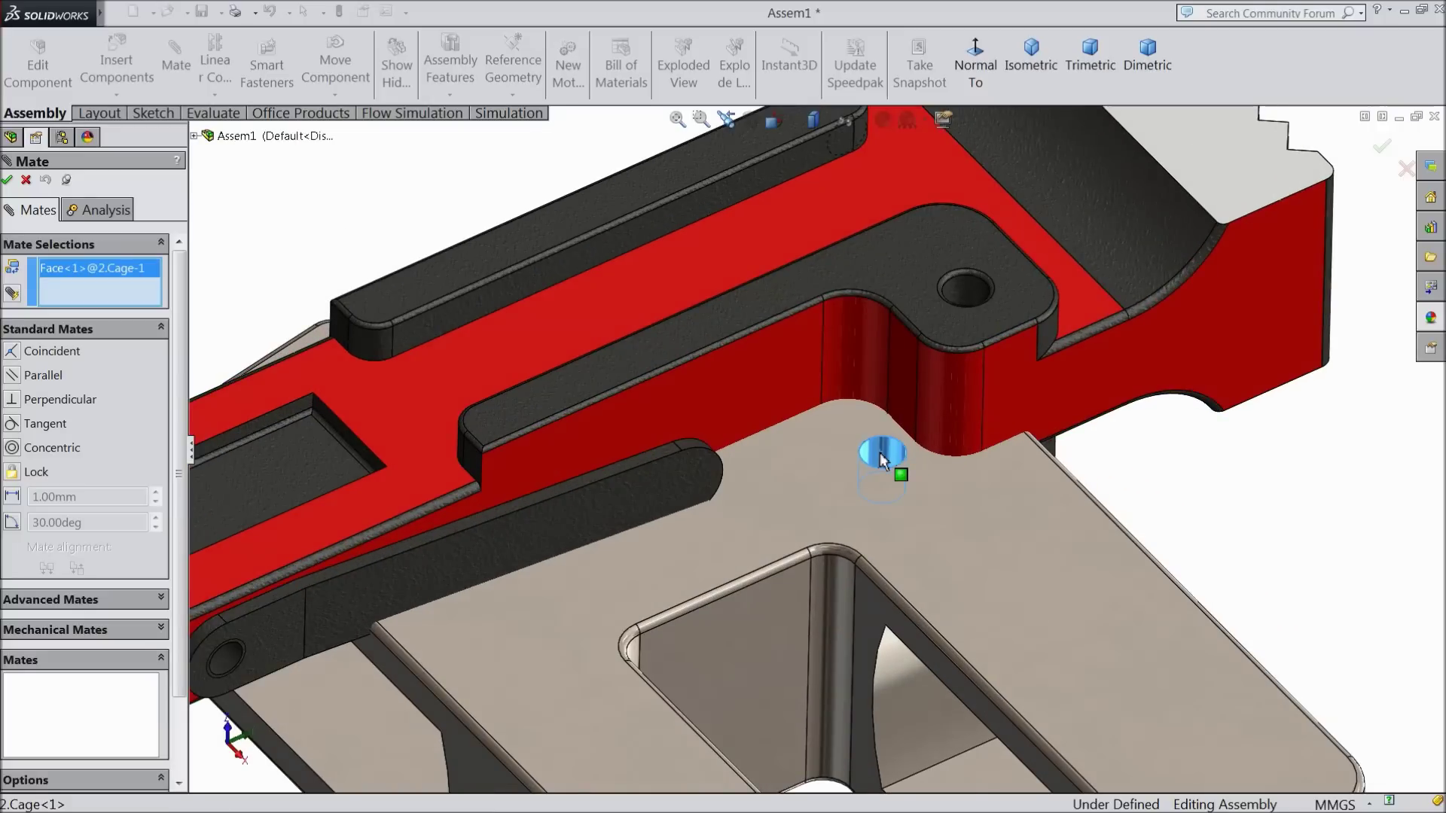
pyautogui.click(970, 291)
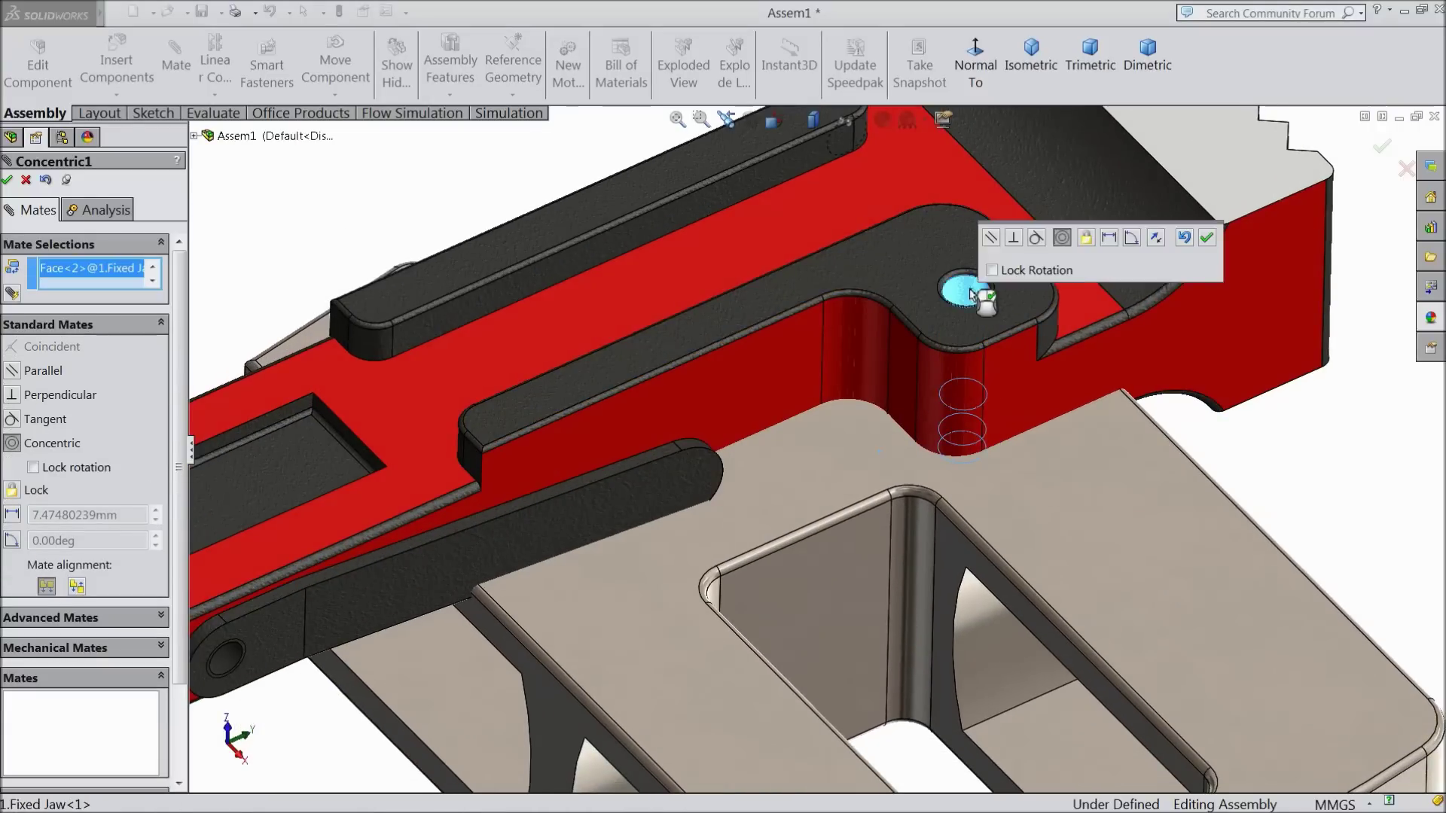
pyautogui.click(1207, 239)
# - Slide the cage upward along the shared hole axis until its upper face sits above the fixed jaw
pyautogui.click(1077, 559)
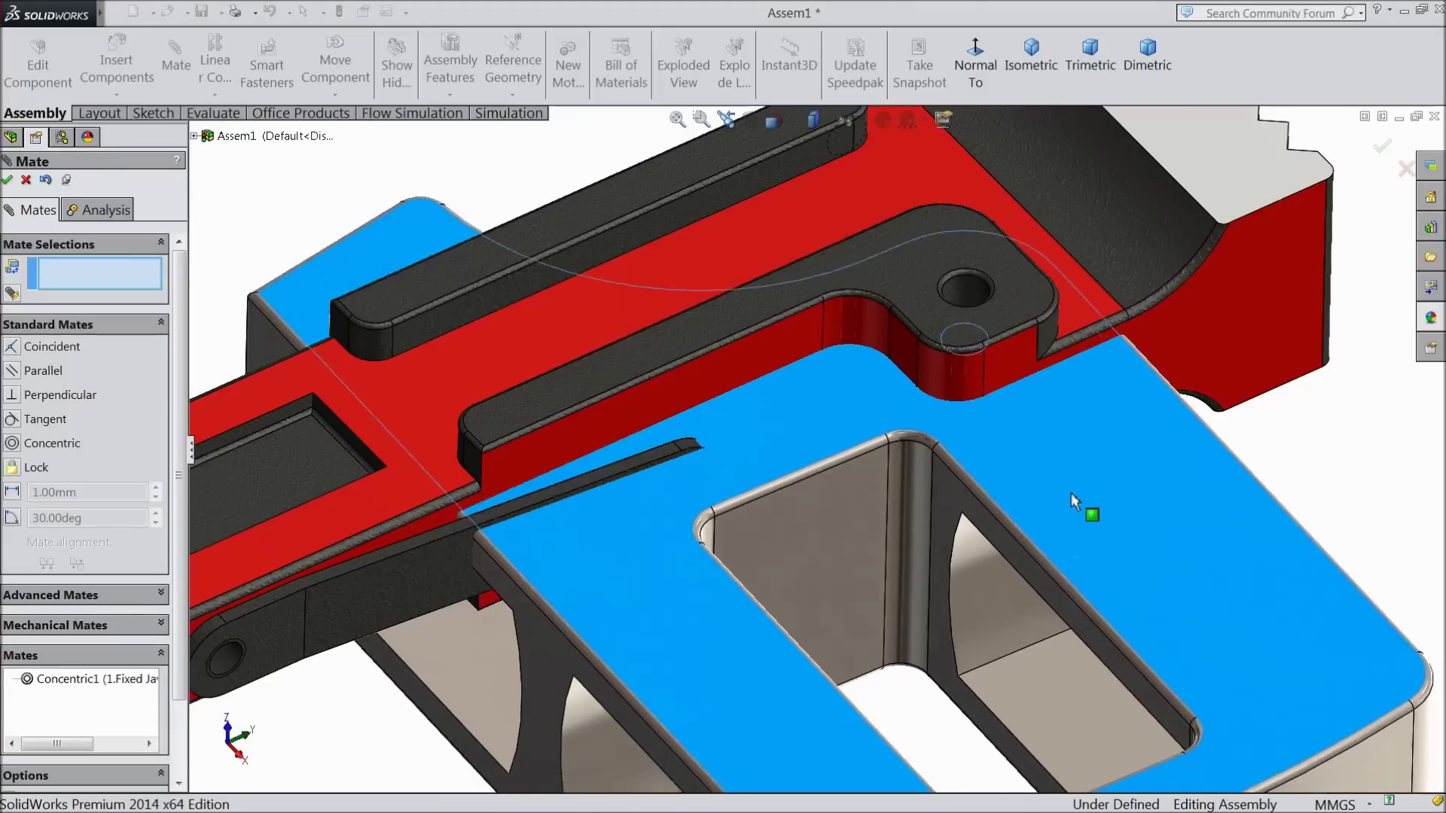
pyautogui.moveTo(1072, 431); pyautogui.dragTo(1069, 414)
pyautogui.scroll(1, 652, 549)
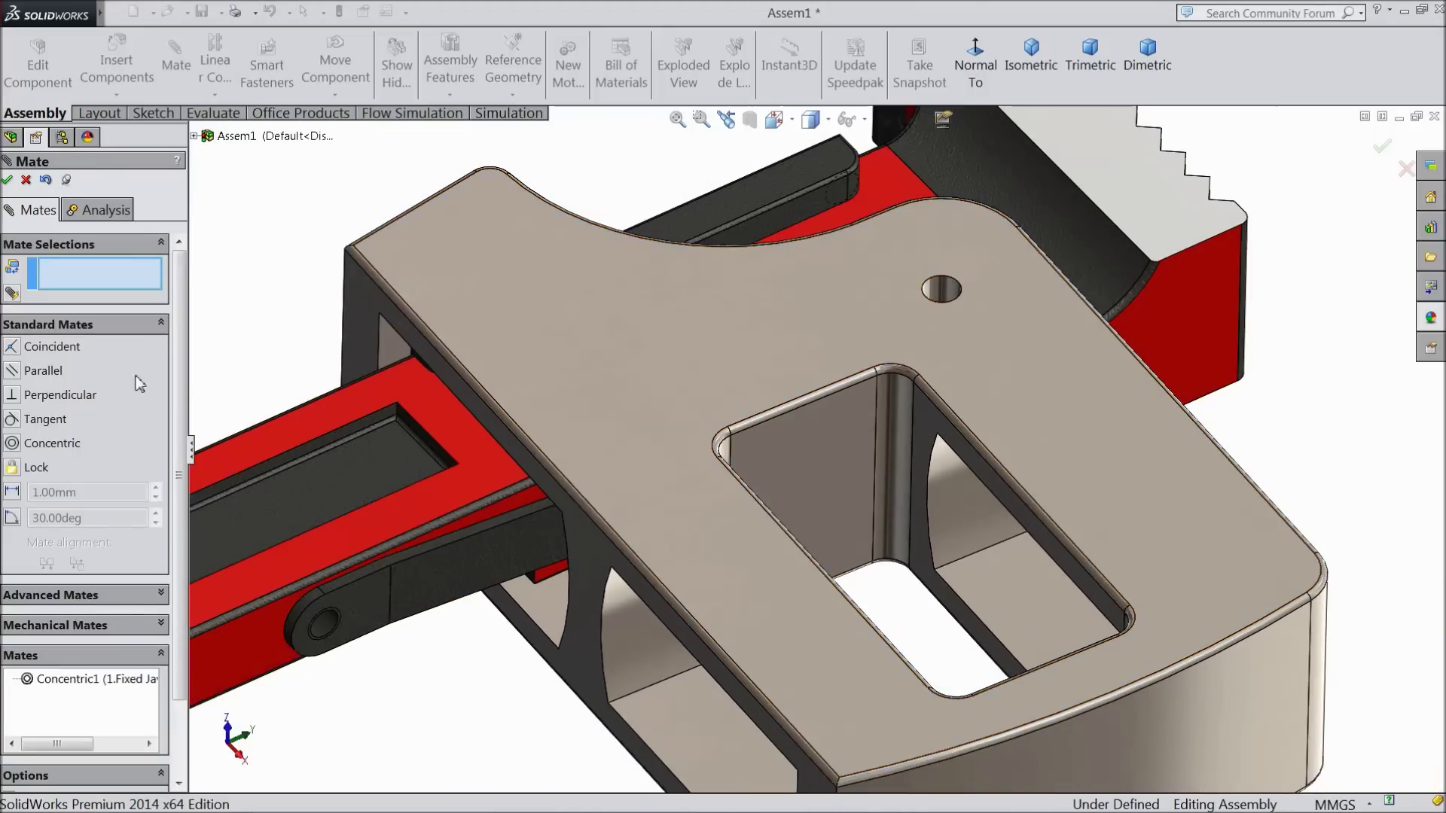
# - Start an advanced Width mate with the fixed jaw handle's two opposite flat faces as the width selections
pyautogui.click(104, 326)
pyautogui.click(53, 354)
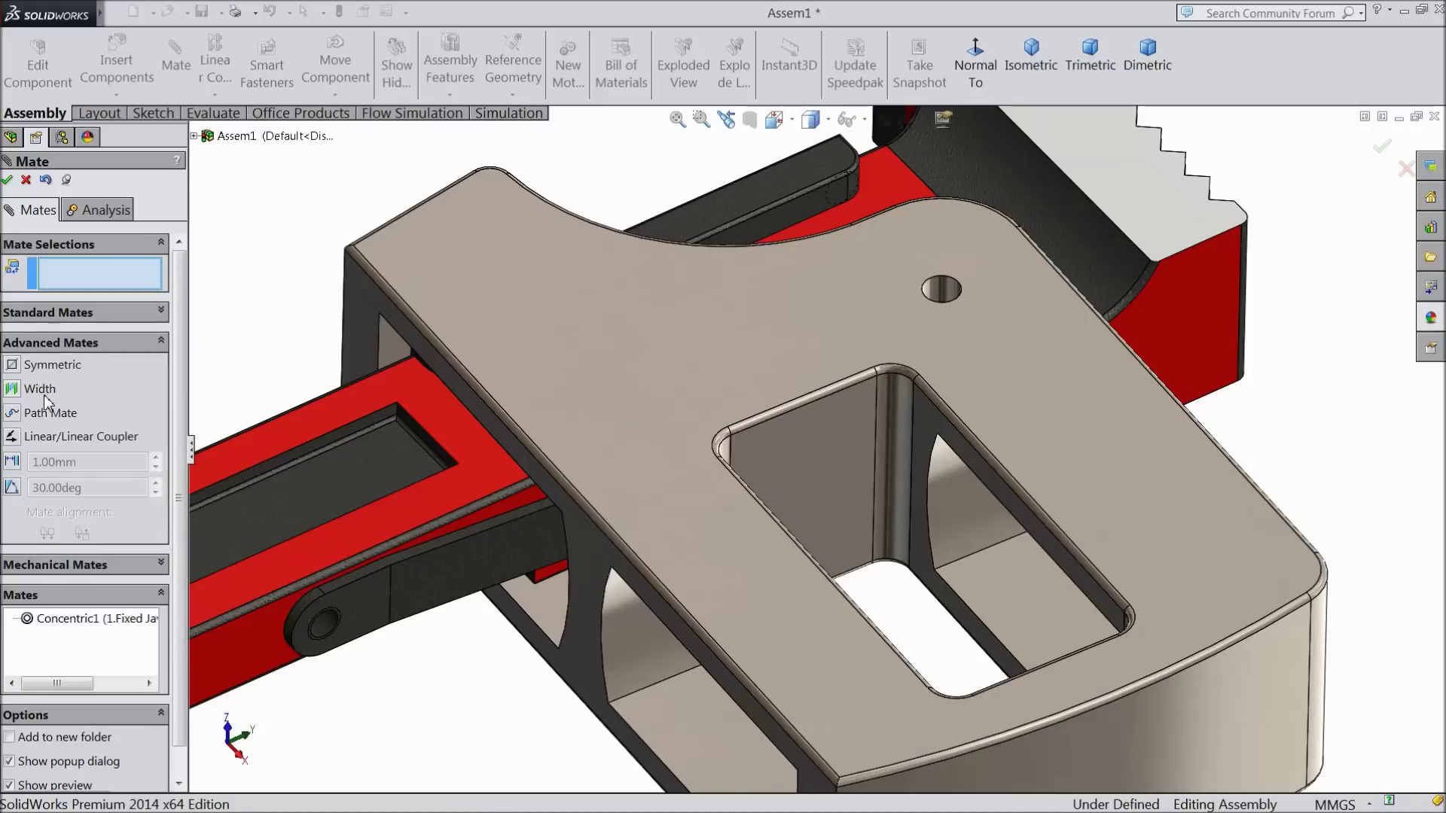
pyautogui.click(39, 389)
pyautogui.scroll(-3, 561, 513)
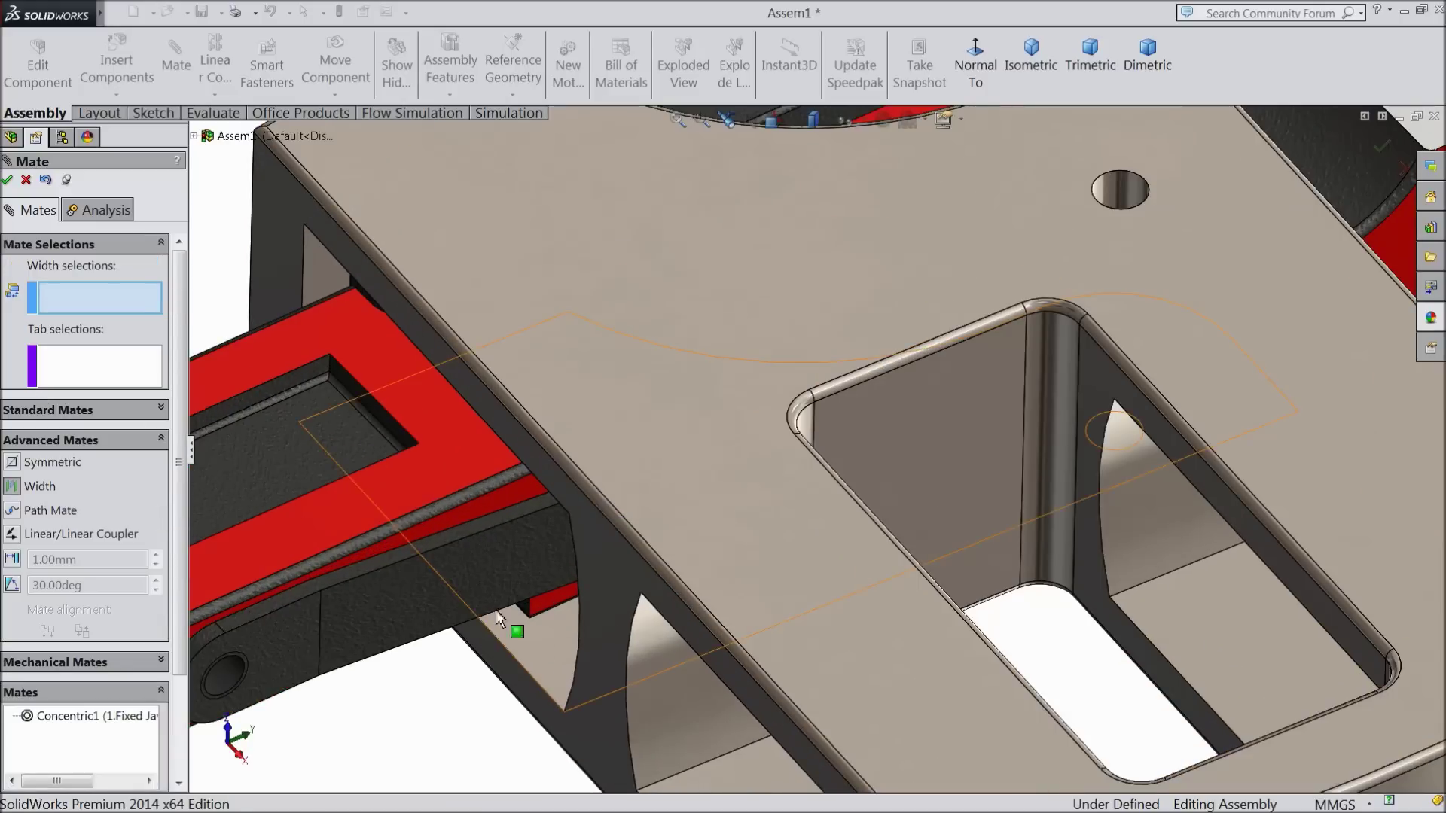
pyautogui.click(445, 467)
pyautogui.scroll(4, 440, 508)
pyautogui.moveTo(507, 623); pyautogui.dragTo(500, 375, button='middle')
pyautogui.scroll(3, 538, 501)
pyautogui.scroll(-3, 626, 608)
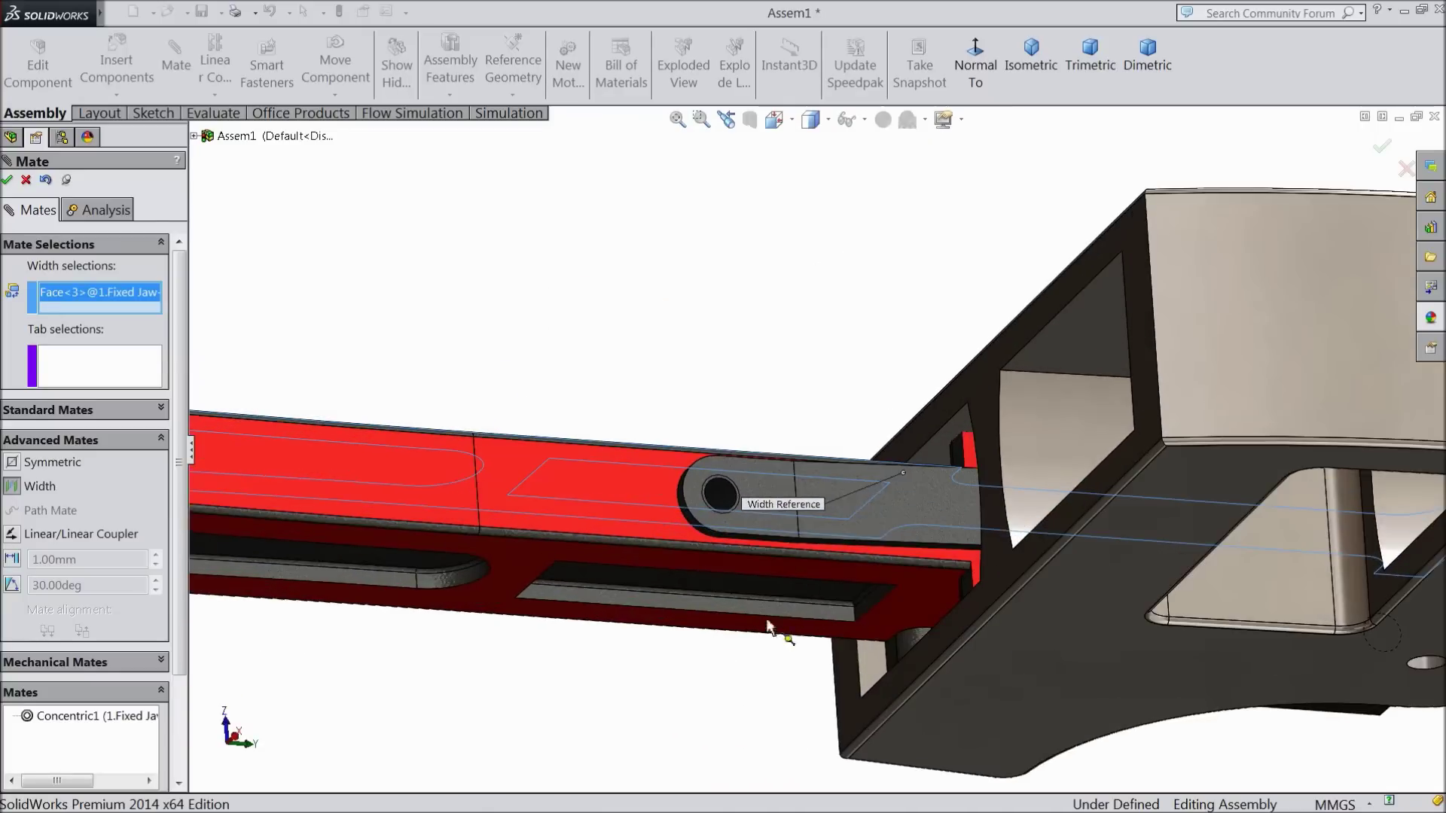
pyautogui.click(916, 586)
# - Complete the Width mate by using the cage opening's two opposite inner faces as tab selections, centring the cage on the fixed jaw
pyautogui.moveTo(823, 408); pyautogui.dragTo(857, 552, button='middle')
pyautogui.scroll(-3, 561, 399)
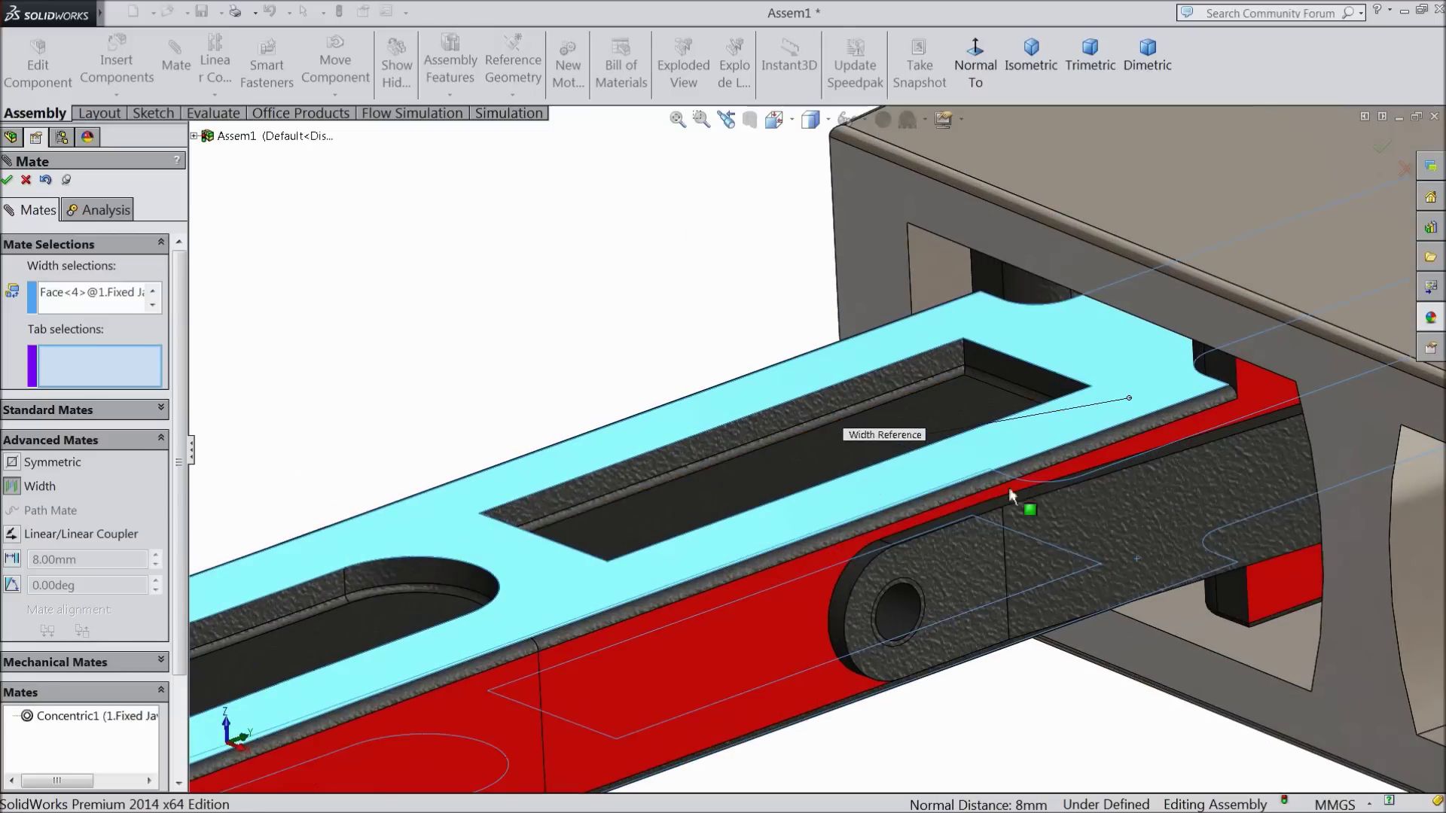
pyautogui.click(1167, 618)
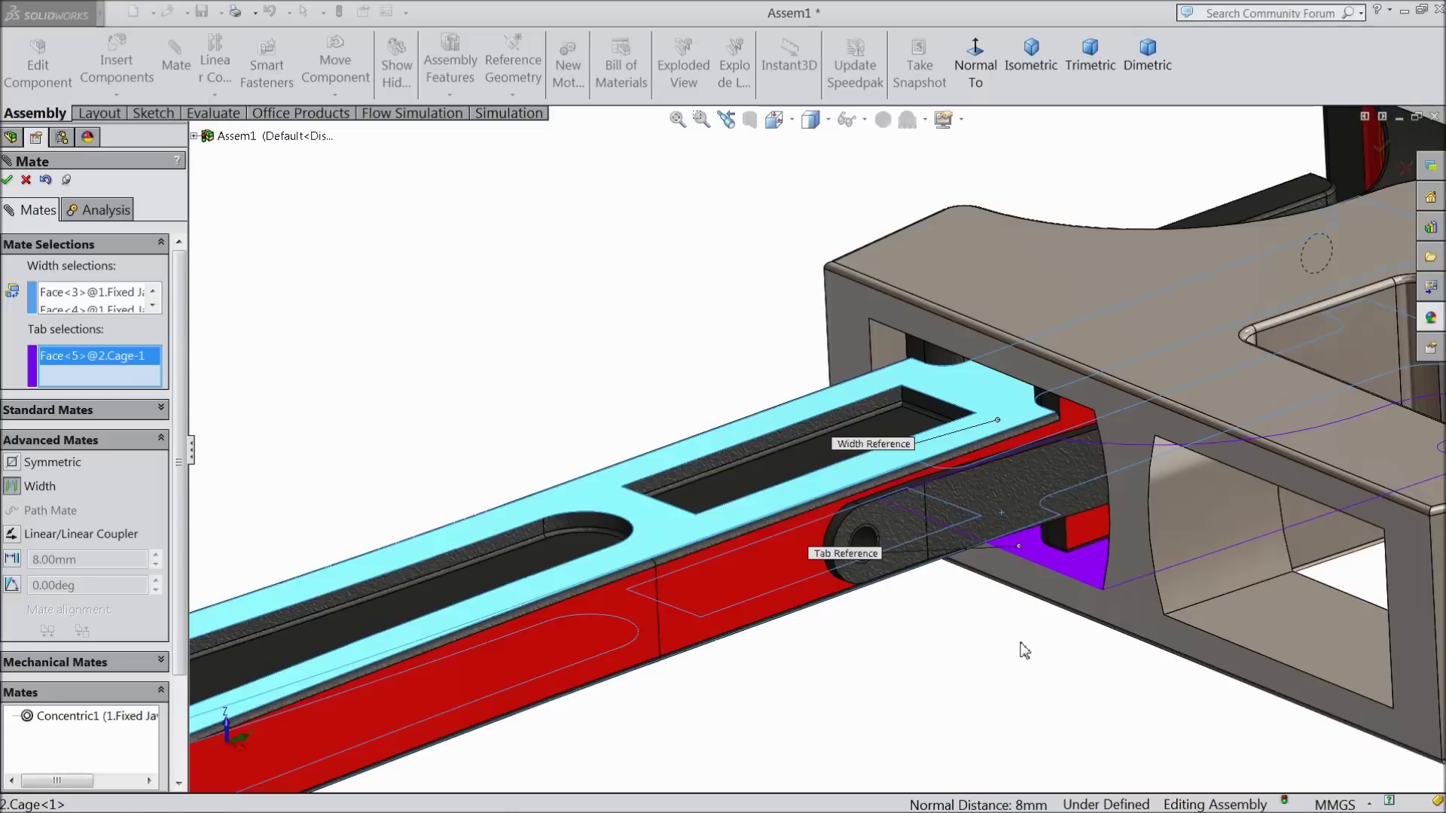
pyautogui.moveTo(1024, 650); pyautogui.dragTo(1030, 422, button='middle')
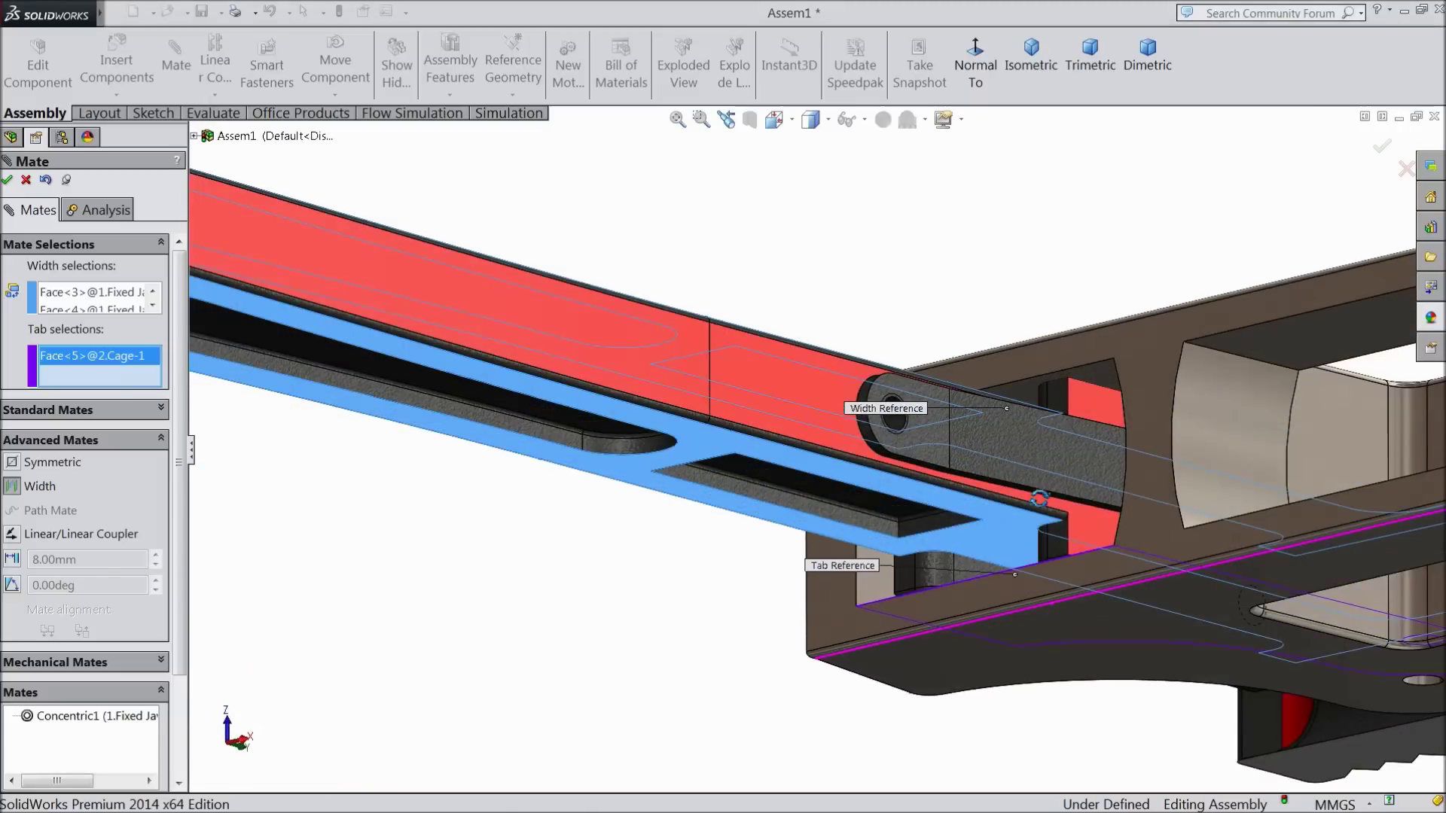
pyautogui.scroll(-3, 1001, 396)
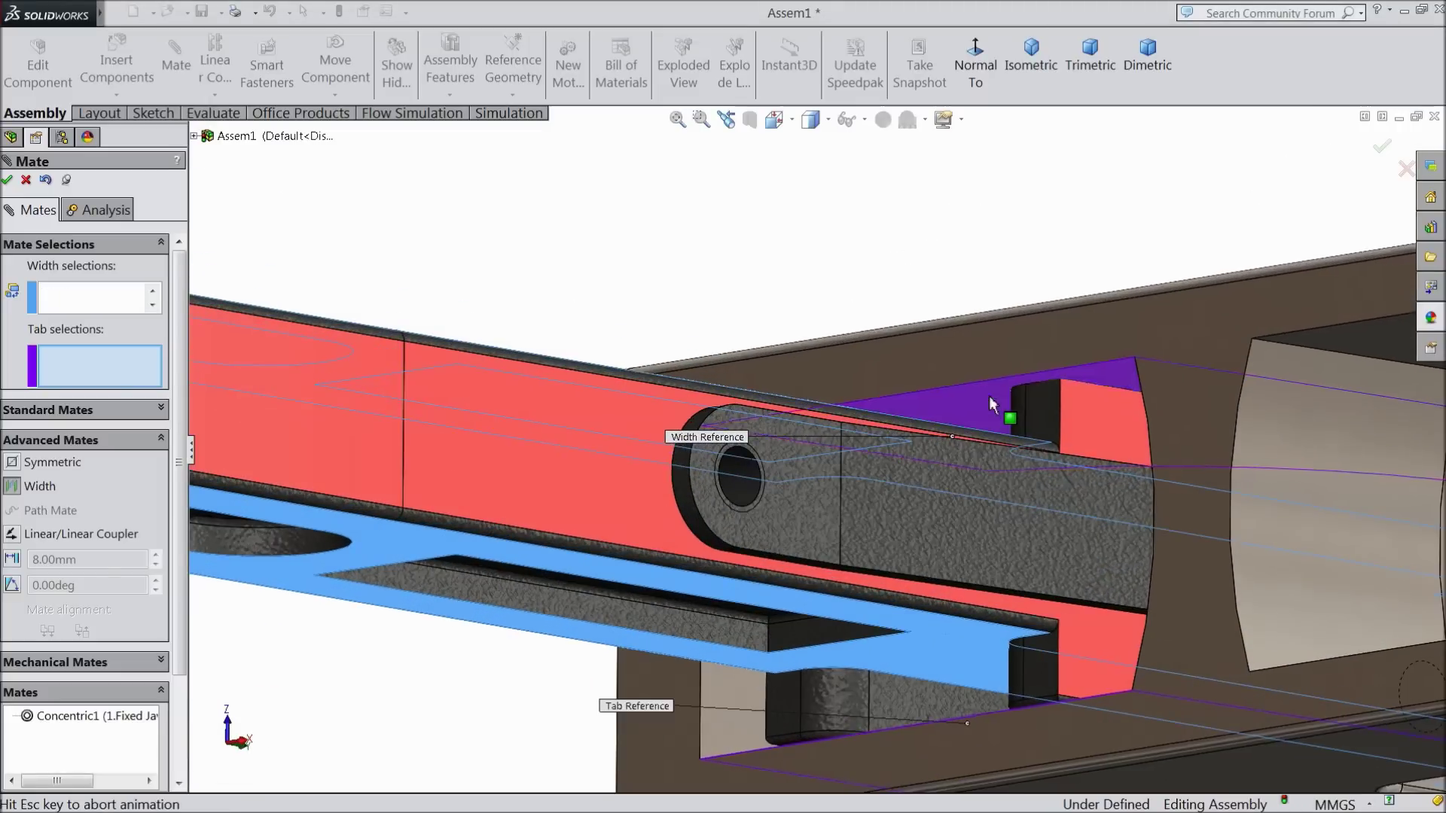
pyautogui.click(989, 397)
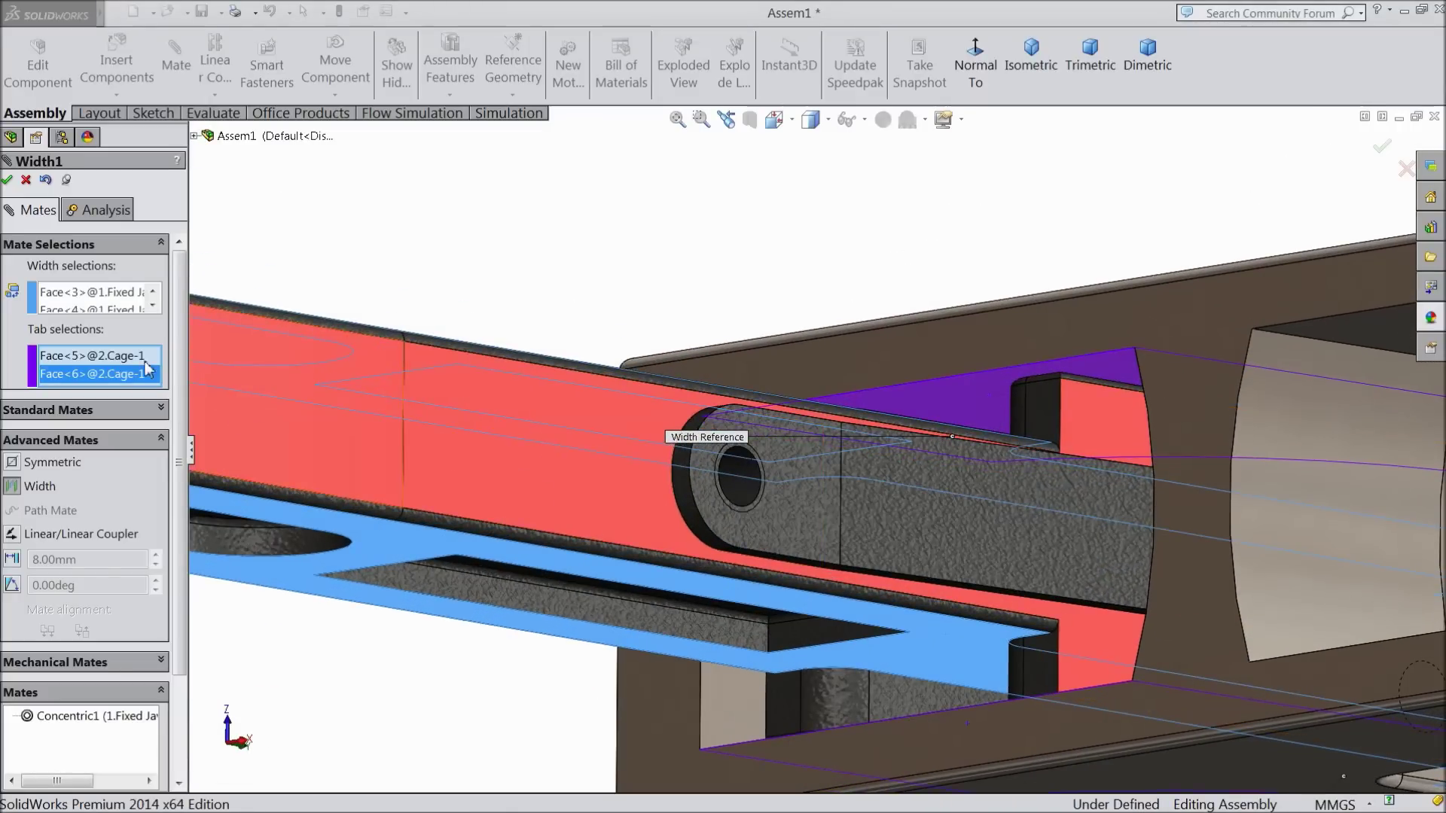
pyautogui.click(8, 180)
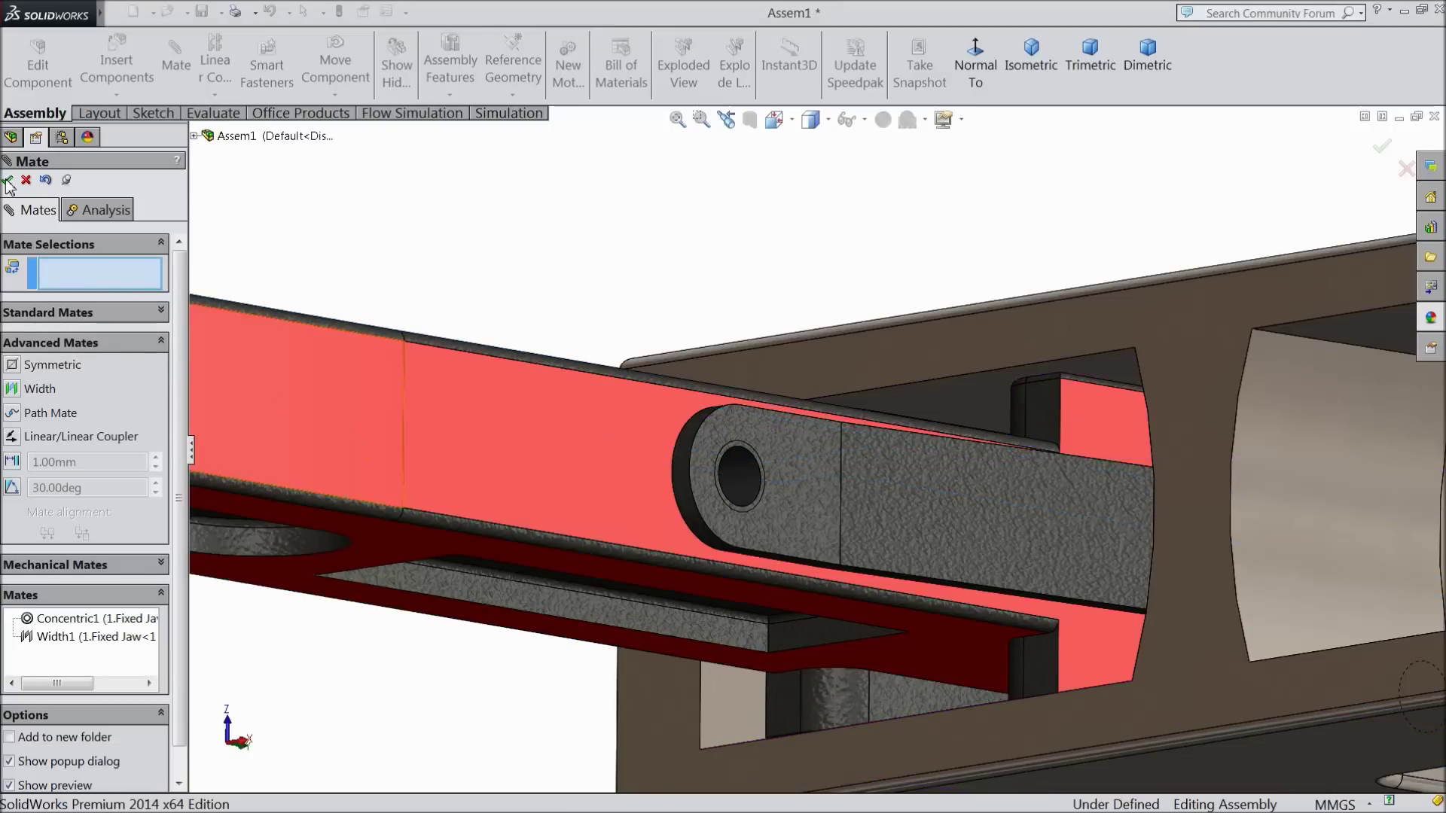
pyautogui.click(8, 182)
# - Swing the cage slightly about its pivot hole on the fixed jaw to test its remaining movement
pyautogui.scroll(6, 649, 432)
pyautogui.moveTo(662, 381); pyautogui.dragTo(714, 553, button='middle')
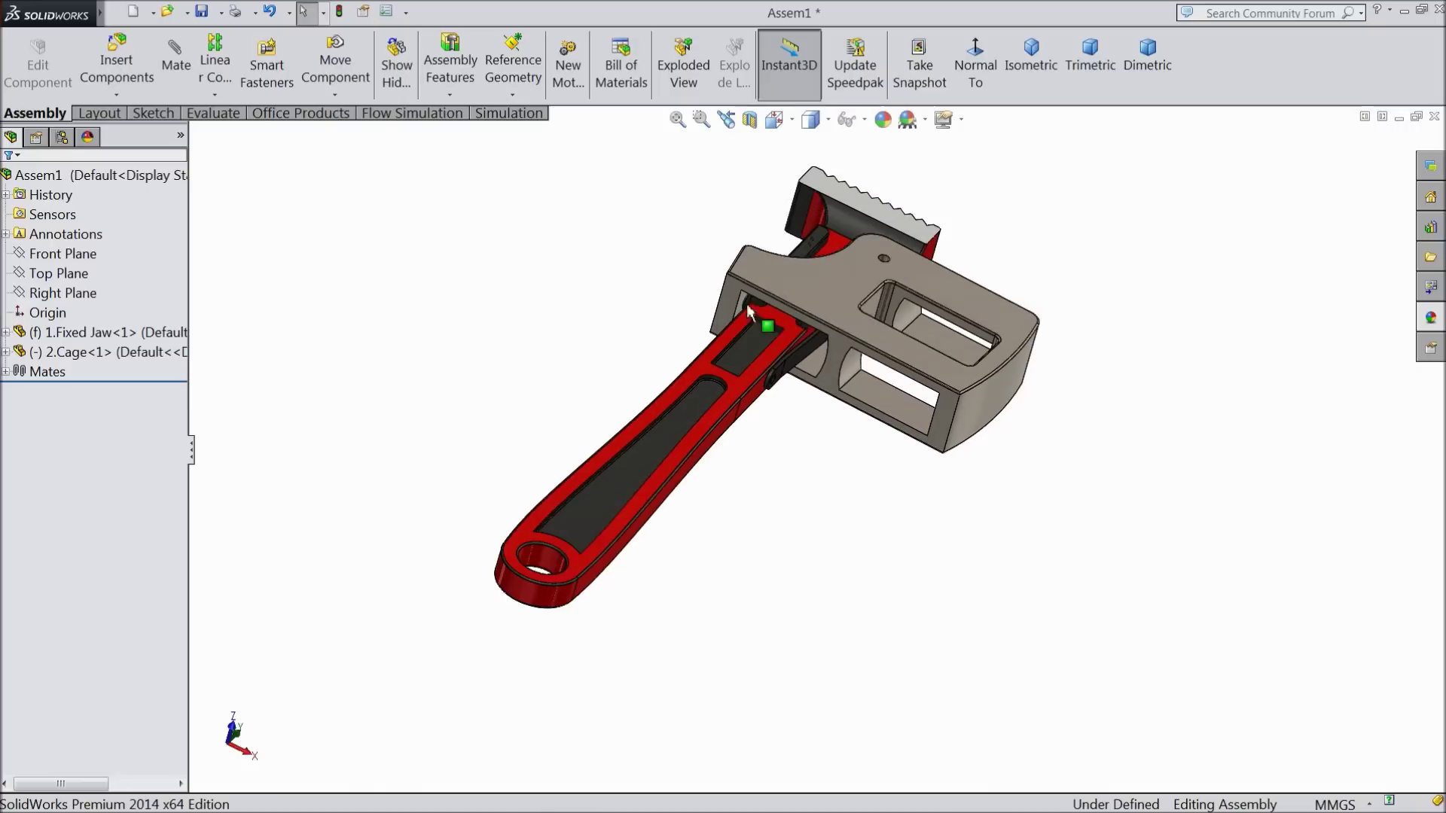
pyautogui.scroll(-8, 750, 311)
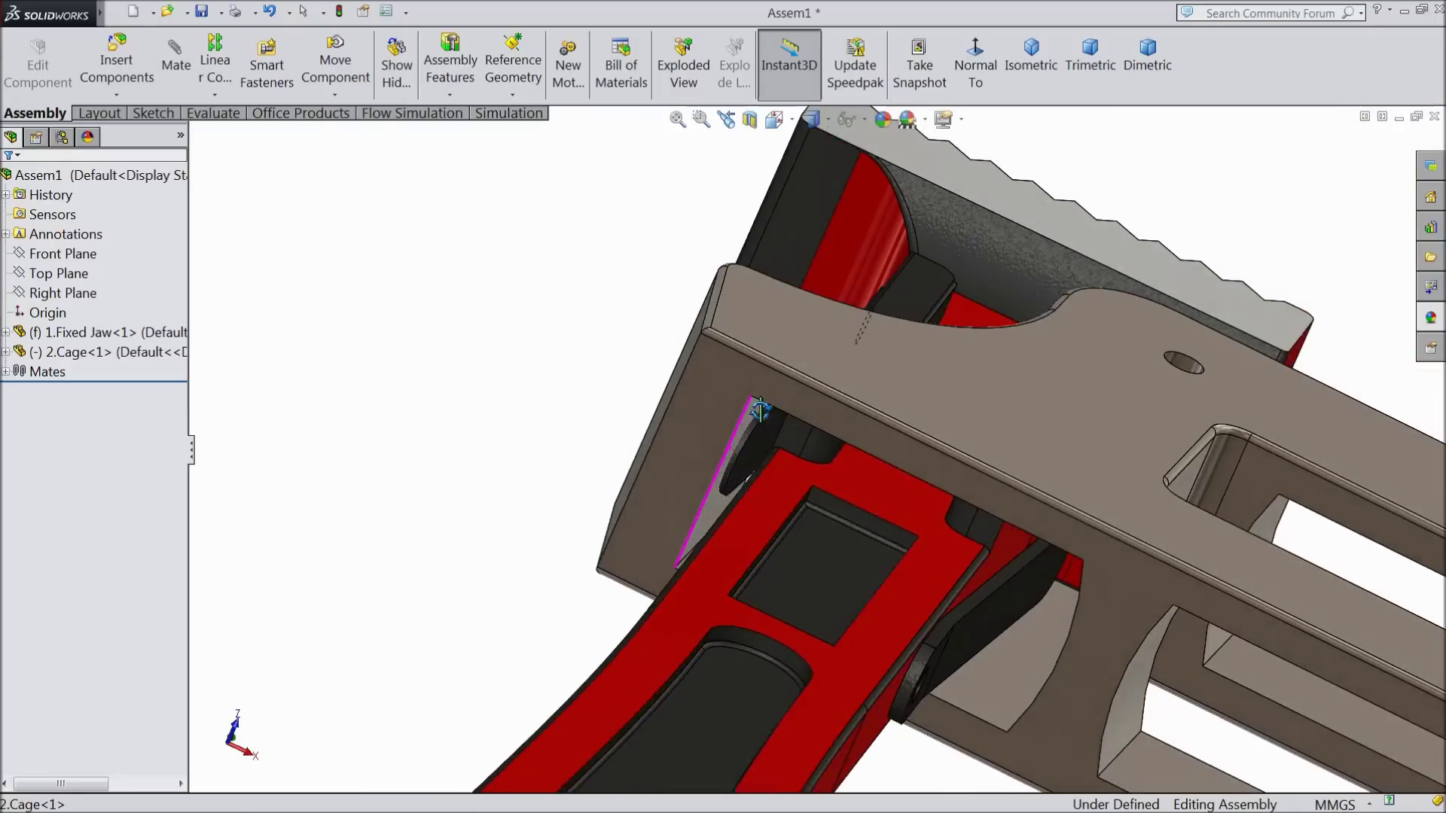
pyautogui.moveTo(760, 411); pyautogui.dragTo(962, 470, button='middle')
pyautogui.moveTo(962, 470); pyautogui.dragTo(936, 457)
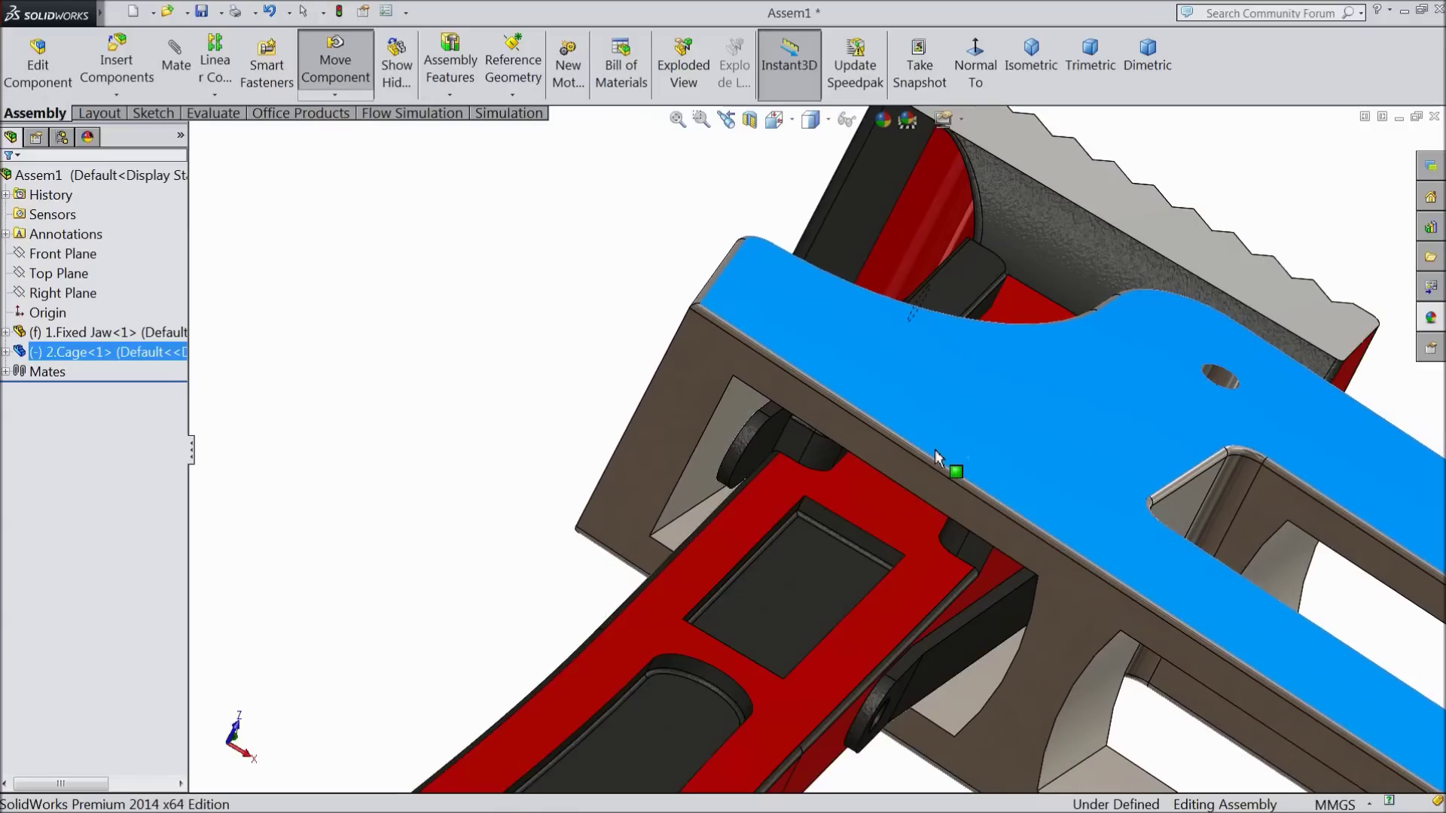
pyautogui.moveTo(806, 467); pyautogui.dragTo(828, 469, button='middle')
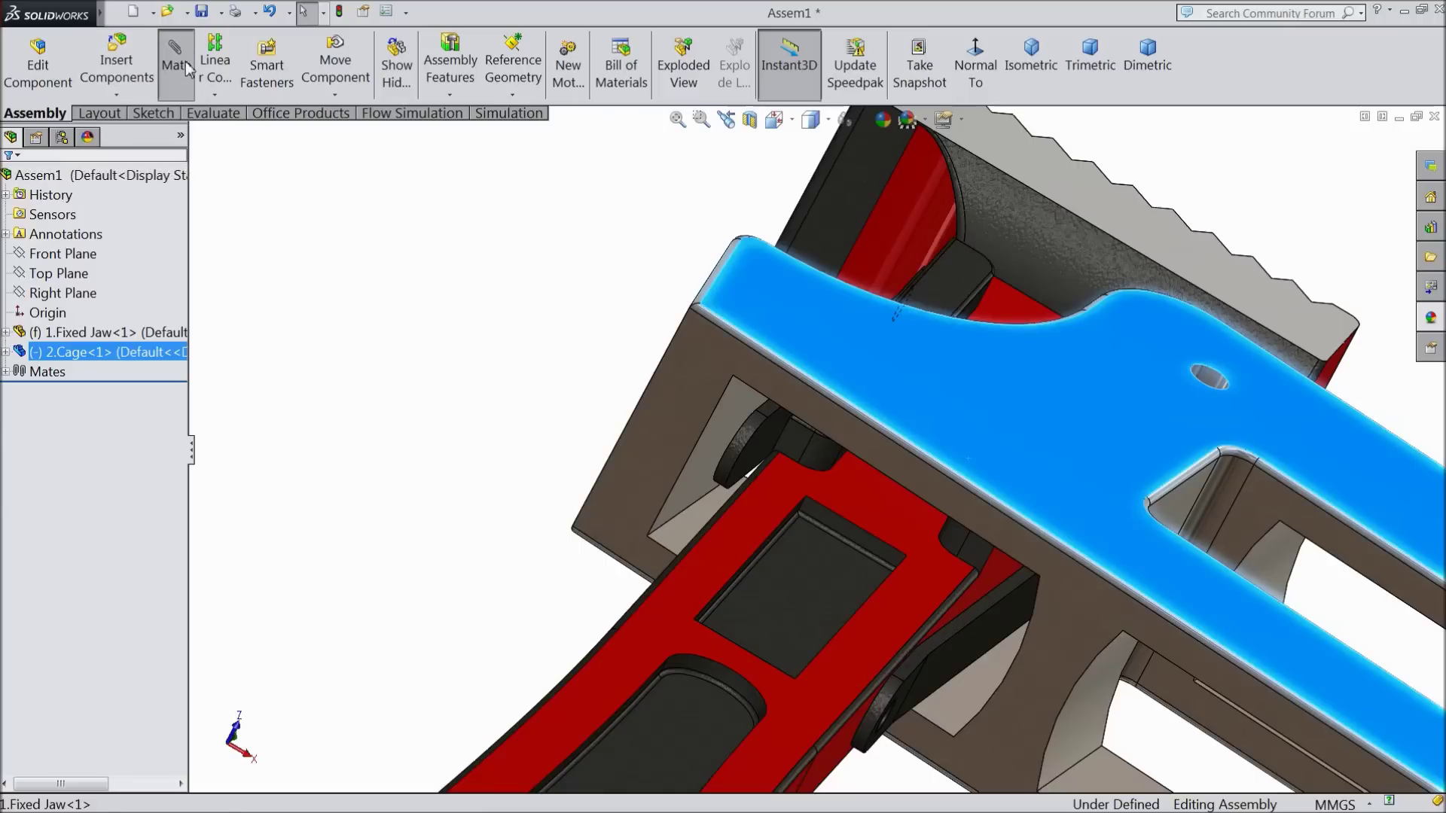
# - Add a Parallel mate between the inner end face of the cage's opening and the fixed jaw's narrow side face
pyautogui.click(186, 69)
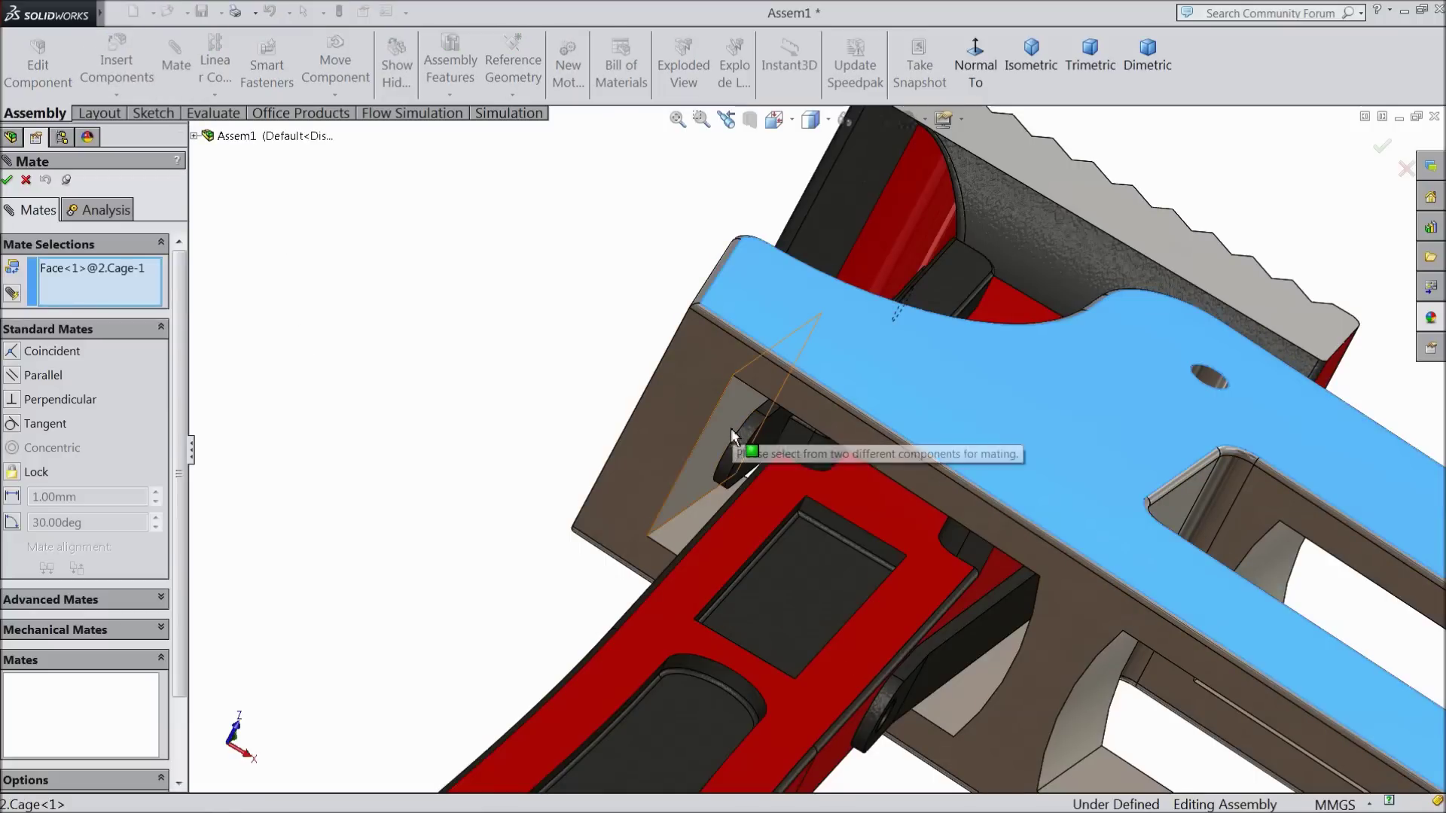
pyautogui.rightClick(98, 288)
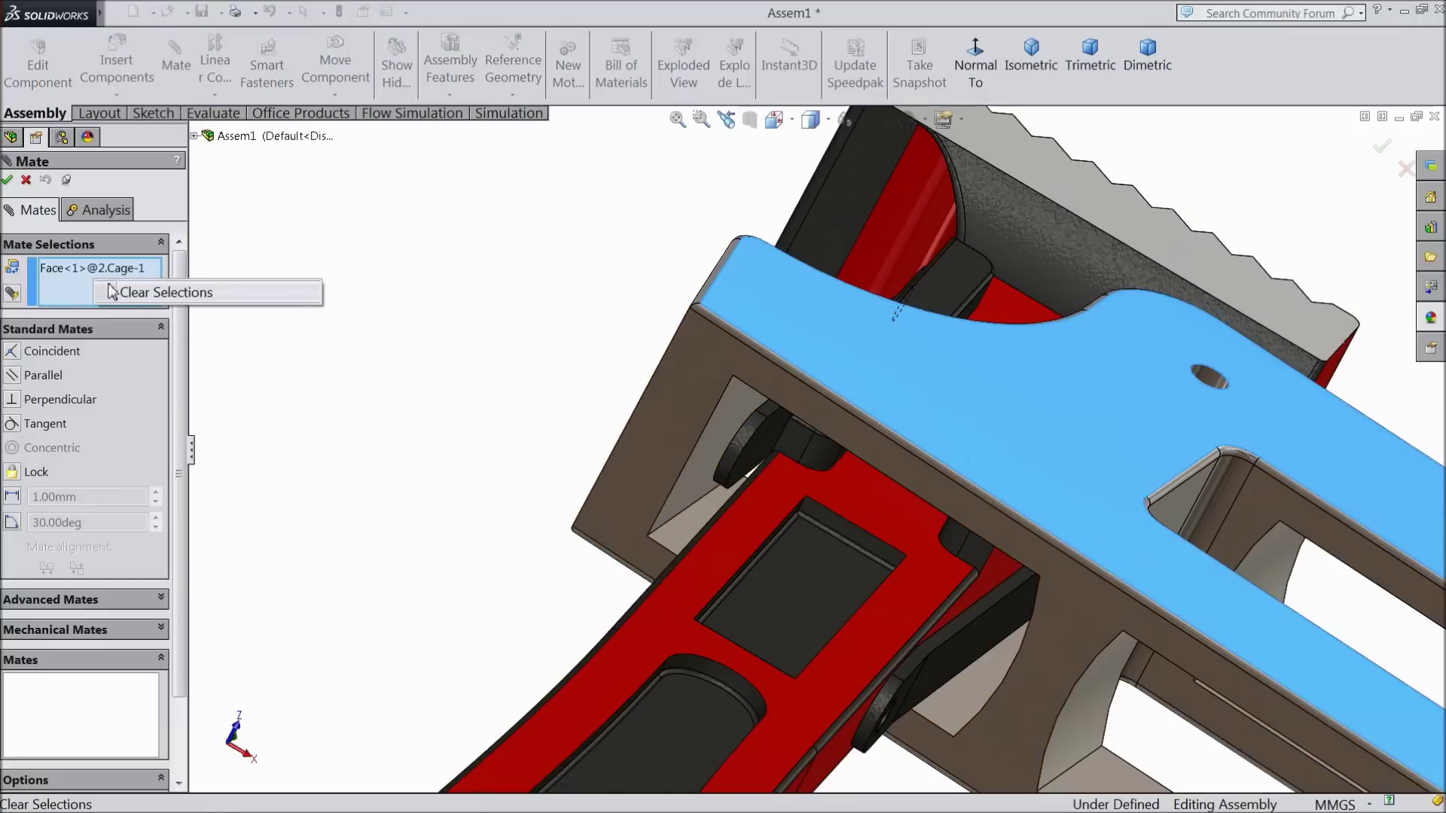
pyautogui.click(156, 293)
pyautogui.click(731, 433)
pyautogui.moveTo(727, 444); pyautogui.dragTo(683, 565, button='middle')
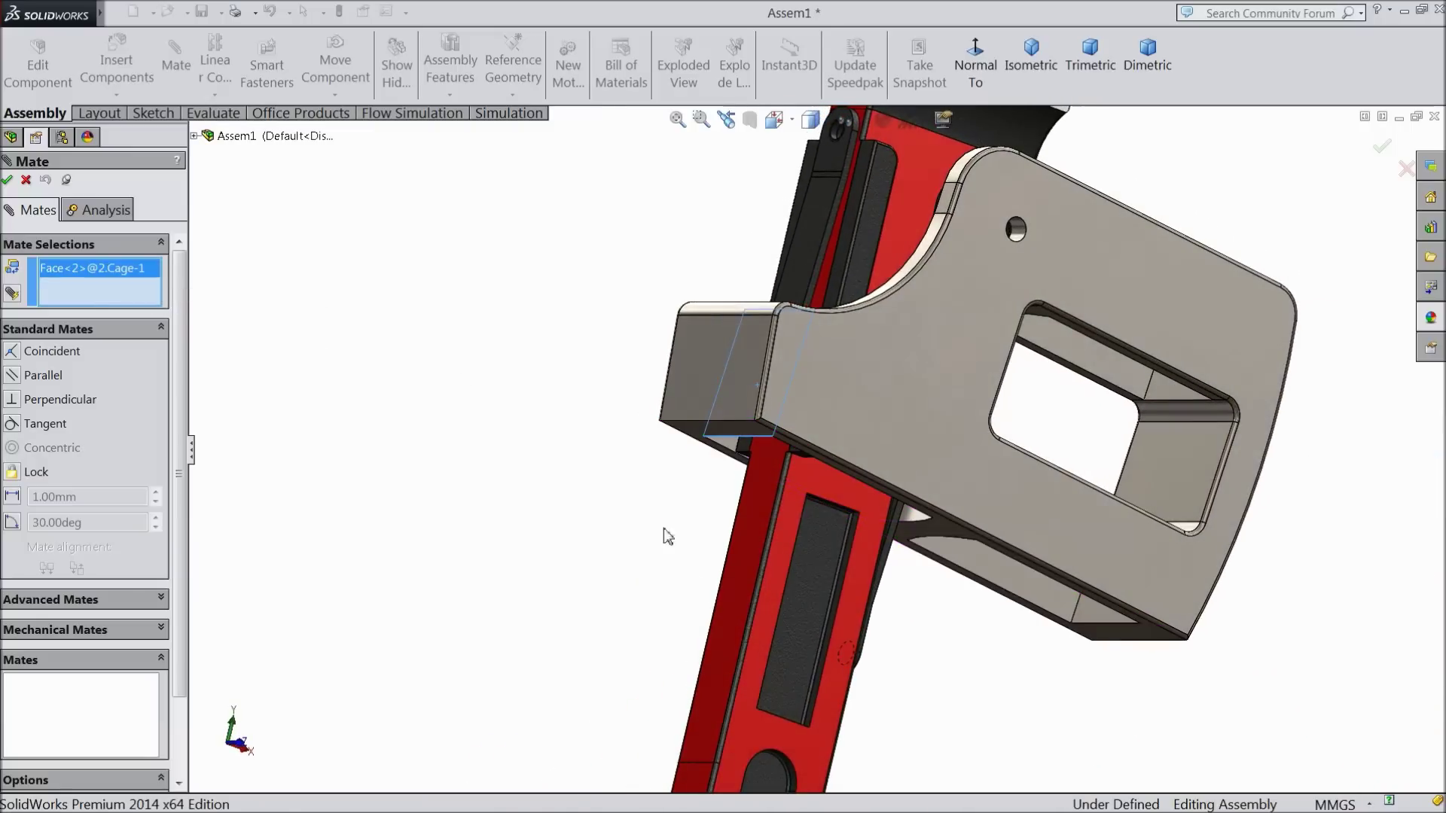
pyautogui.scroll(-2, 798, 293)
pyautogui.click(807, 298)
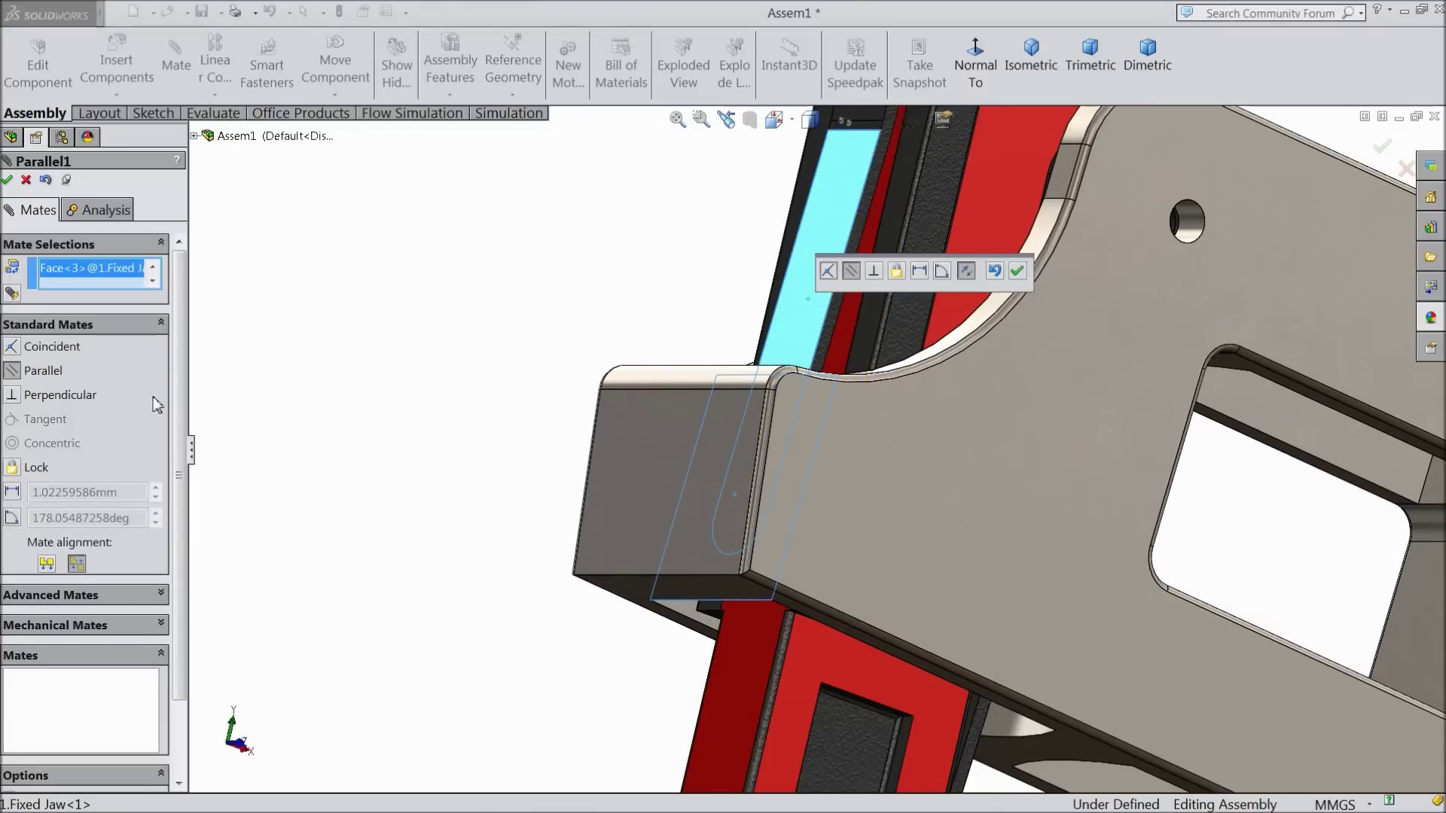
pyautogui.click(6, 183)
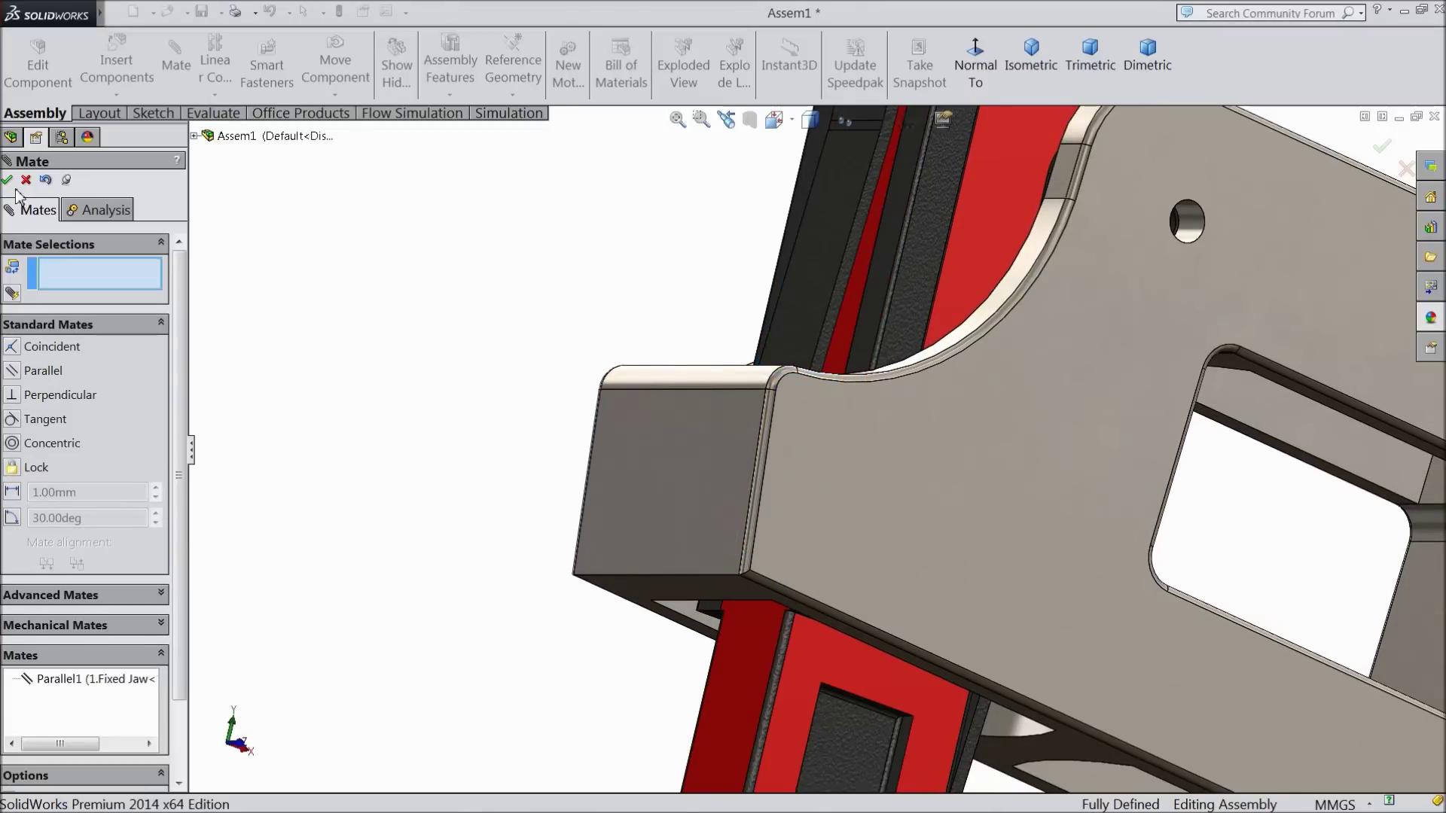
pyautogui.scroll(3, 332, 516)
pyautogui.moveTo(536, 575); pyautogui.dragTo(461, 517, button='middle')
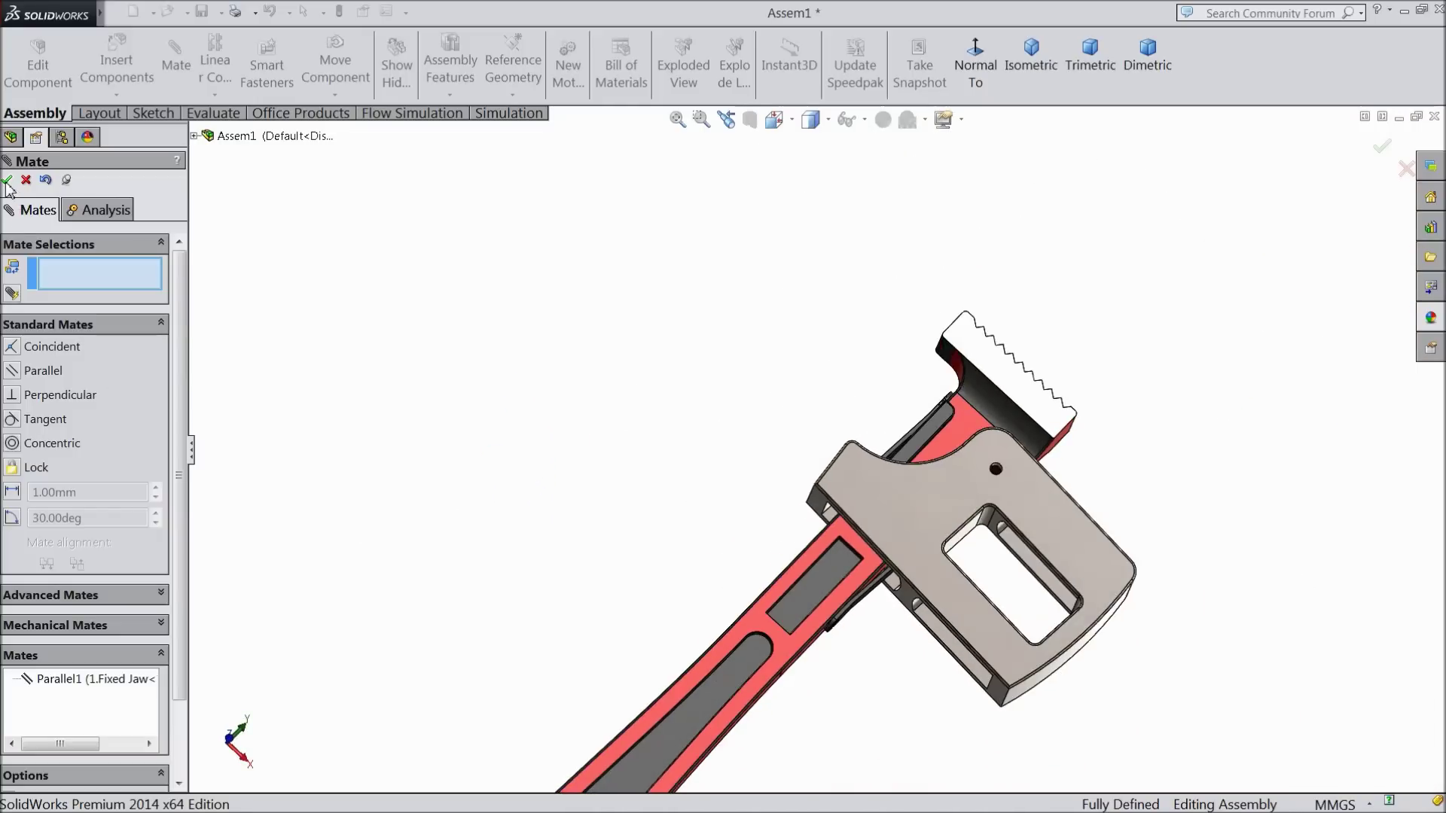
pyautogui.click(8, 181)
# - Insert the 4.Adjustment Nut part and place it in free space beyond the cage
pyautogui.click(116, 67)
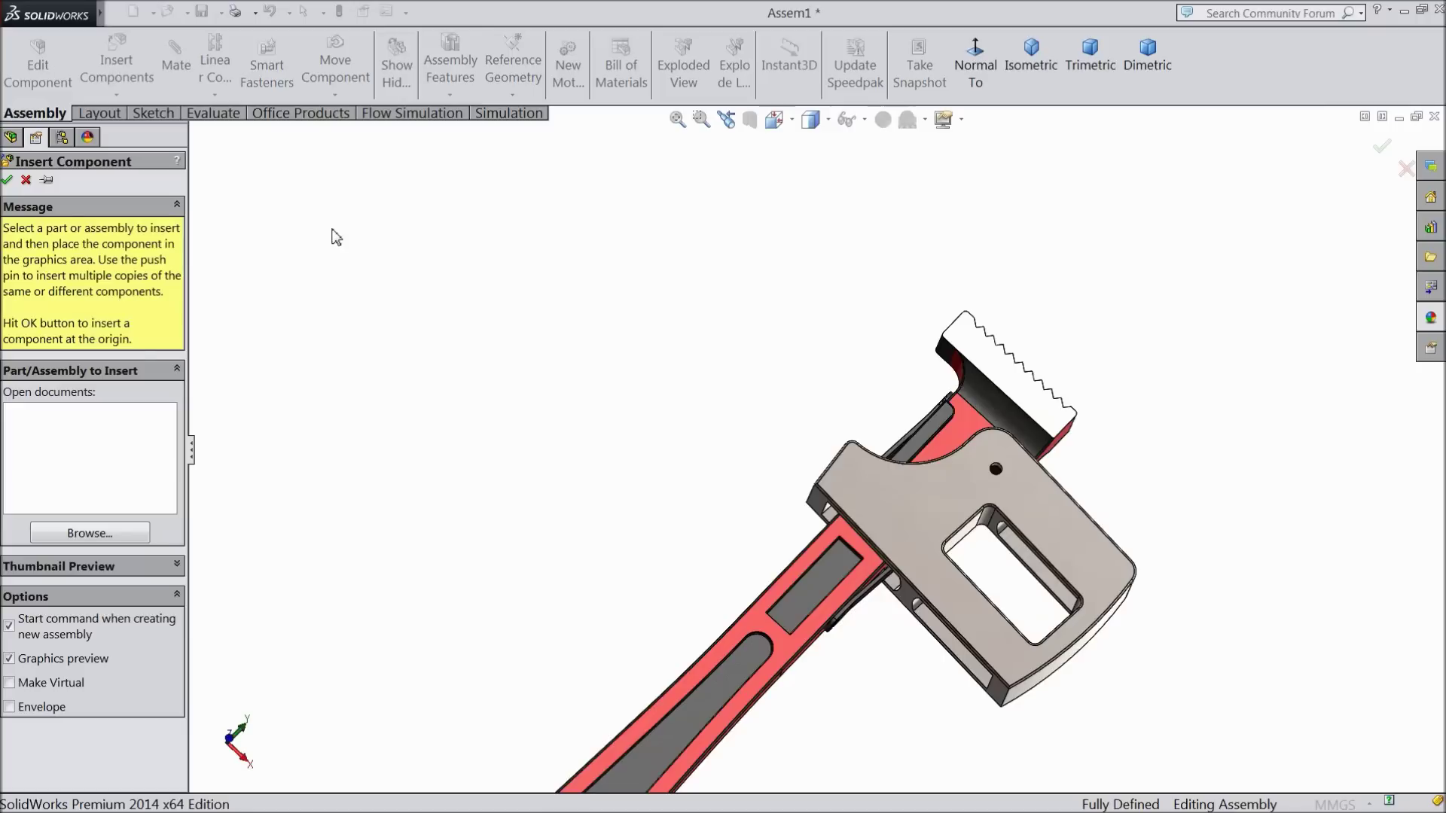
pyautogui.click(88, 533)
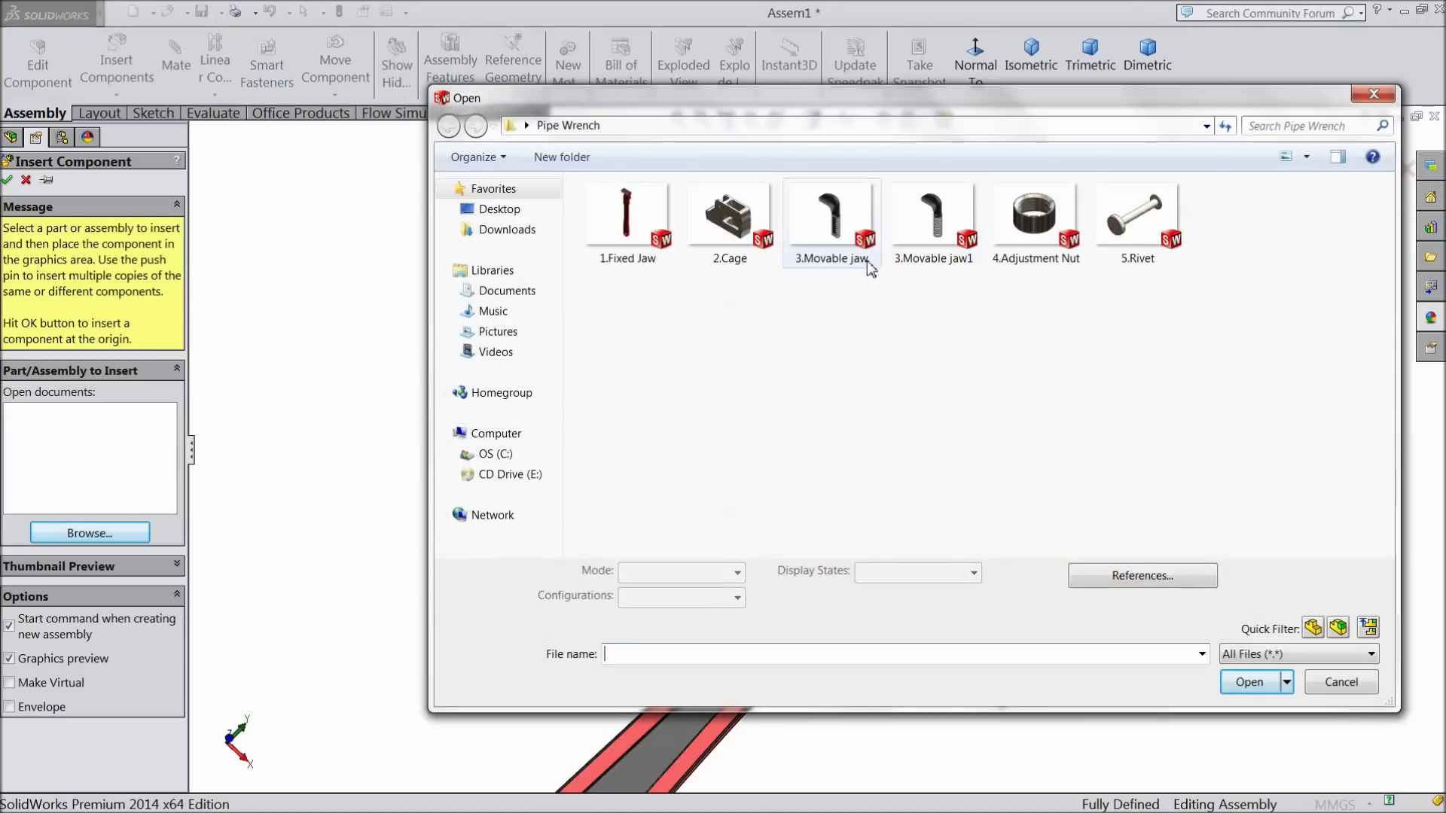
pyautogui.click(1035, 219)
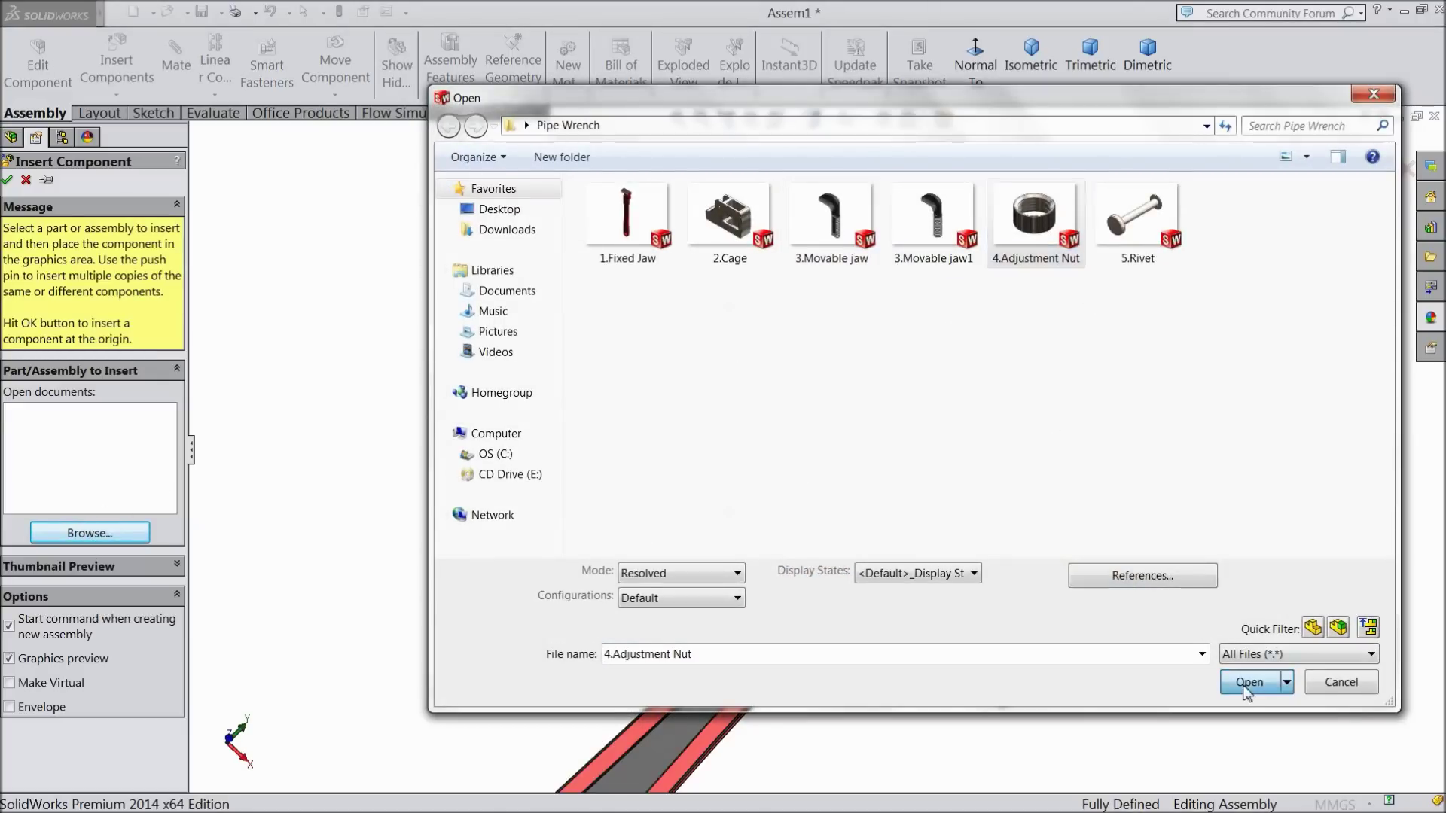
pyautogui.click(1246, 684)
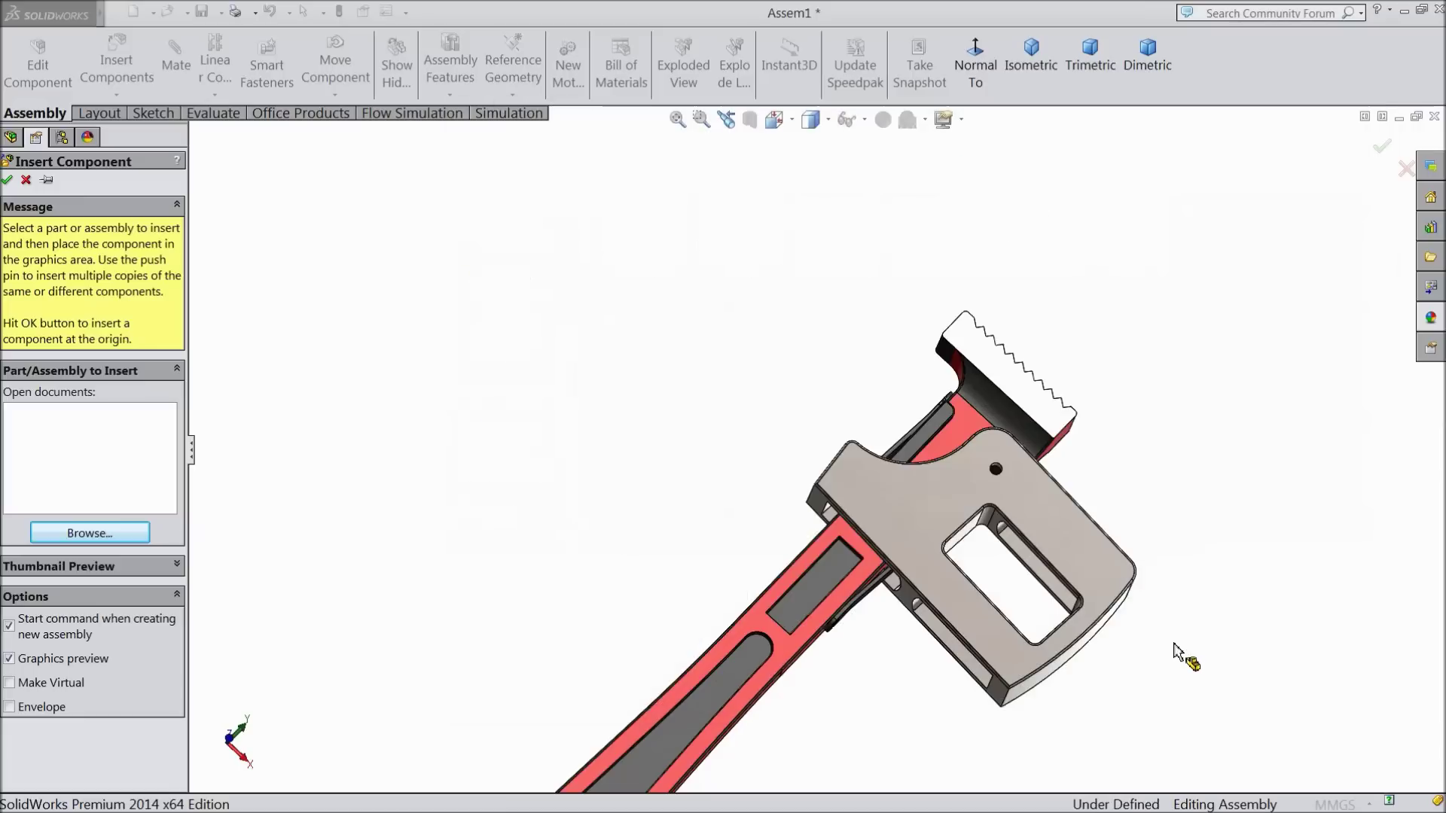
pyautogui.click(730, 456)
# - Insert the 3.Movable jaw part and place it over the cage
pyautogui.click(117, 67)
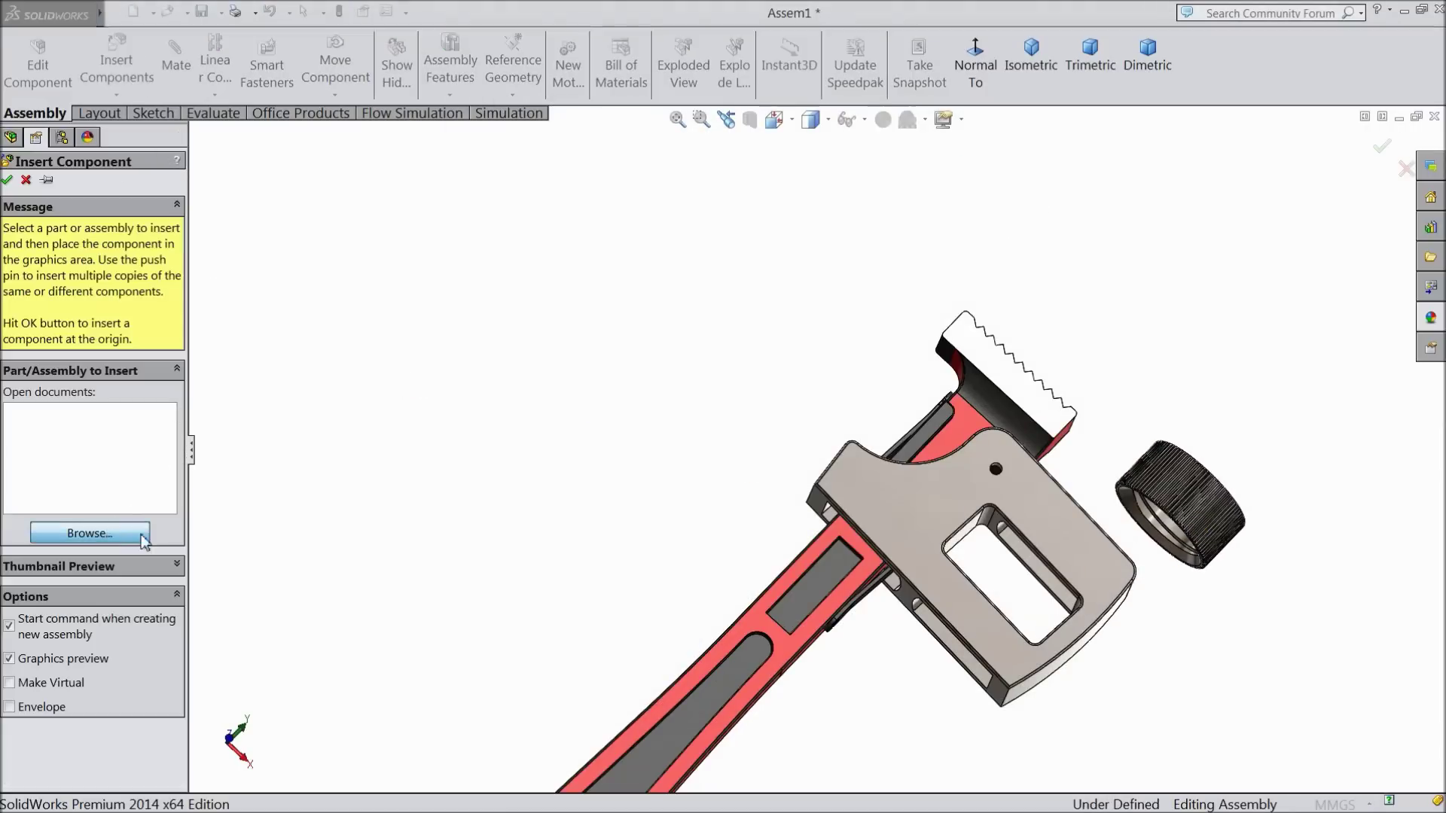
pyautogui.click(90, 532)
pyautogui.click(831, 220)
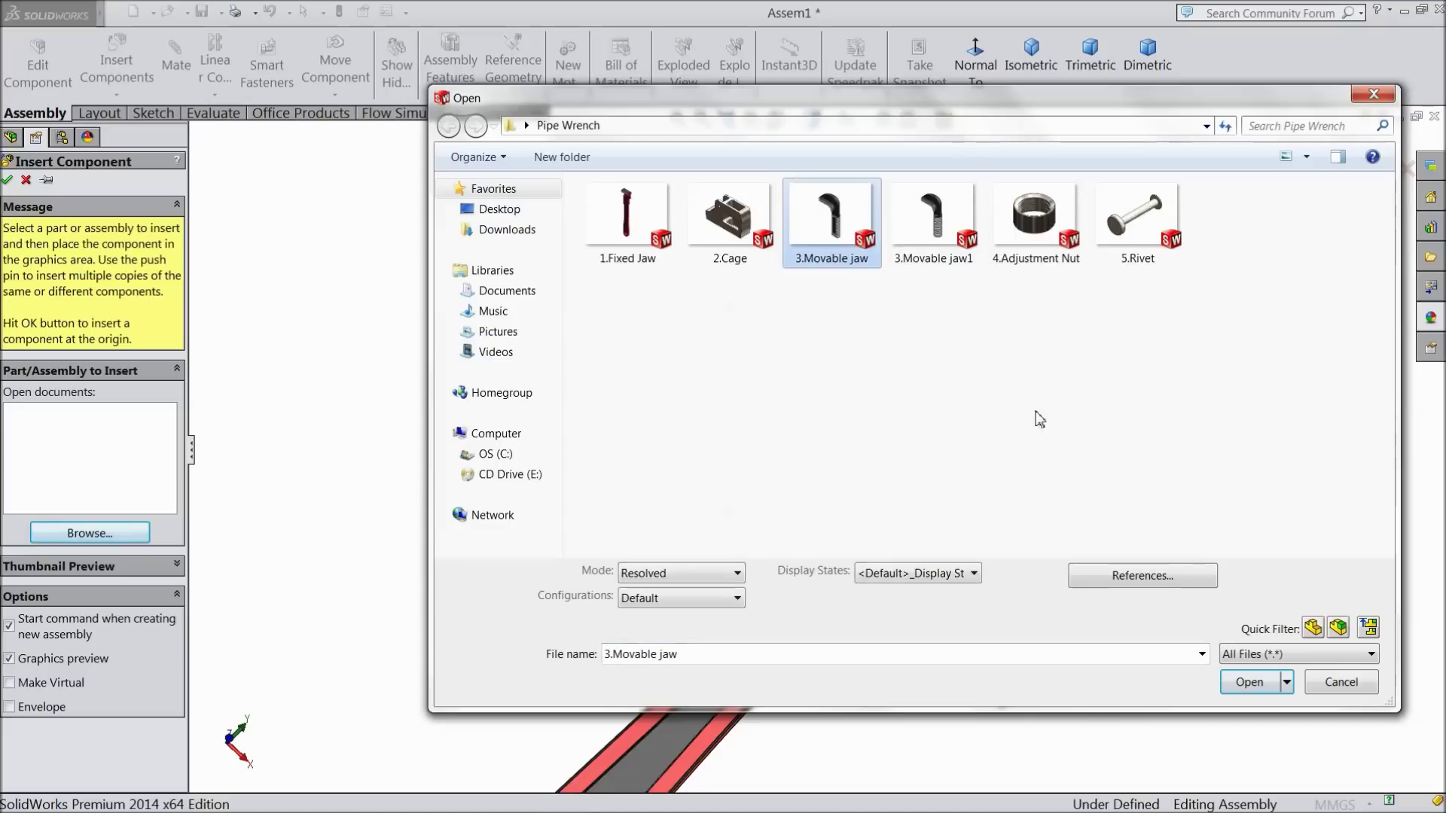
pyautogui.click(1244, 682)
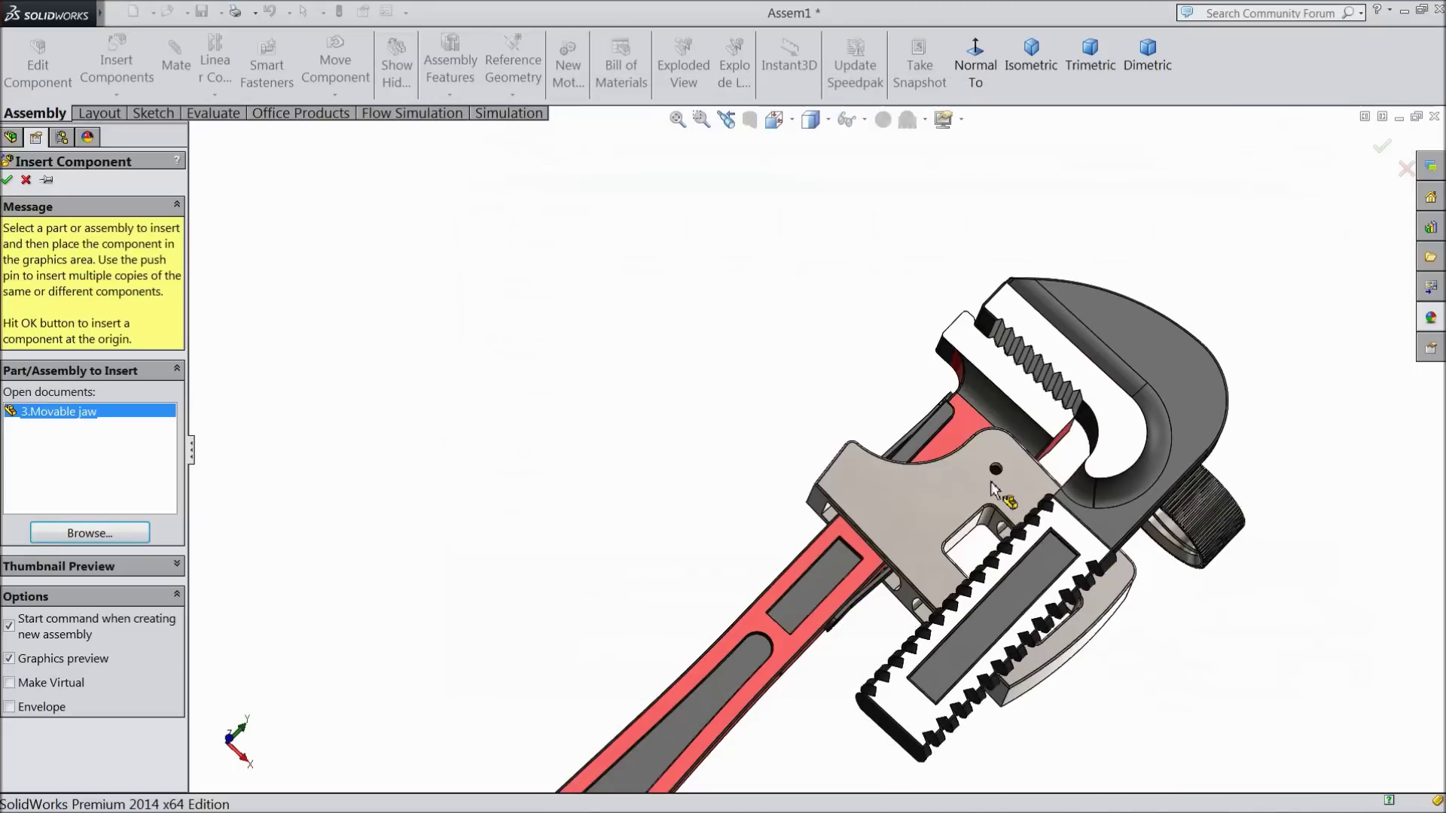
pyautogui.click(1006, 531)
# - Move the movable jaw clear of the cage so its threaded shank lies beside the cage's curved outer end
pyautogui.scroll(4, 988, 607)
pyautogui.moveTo(987, 603); pyautogui.dragTo(969, 509, button='middle')
pyautogui.scroll(-3, 969, 509)
pyautogui.moveTo(967, 437); pyautogui.dragTo(1179, 625)
pyautogui.scroll(3, 1066, 669)
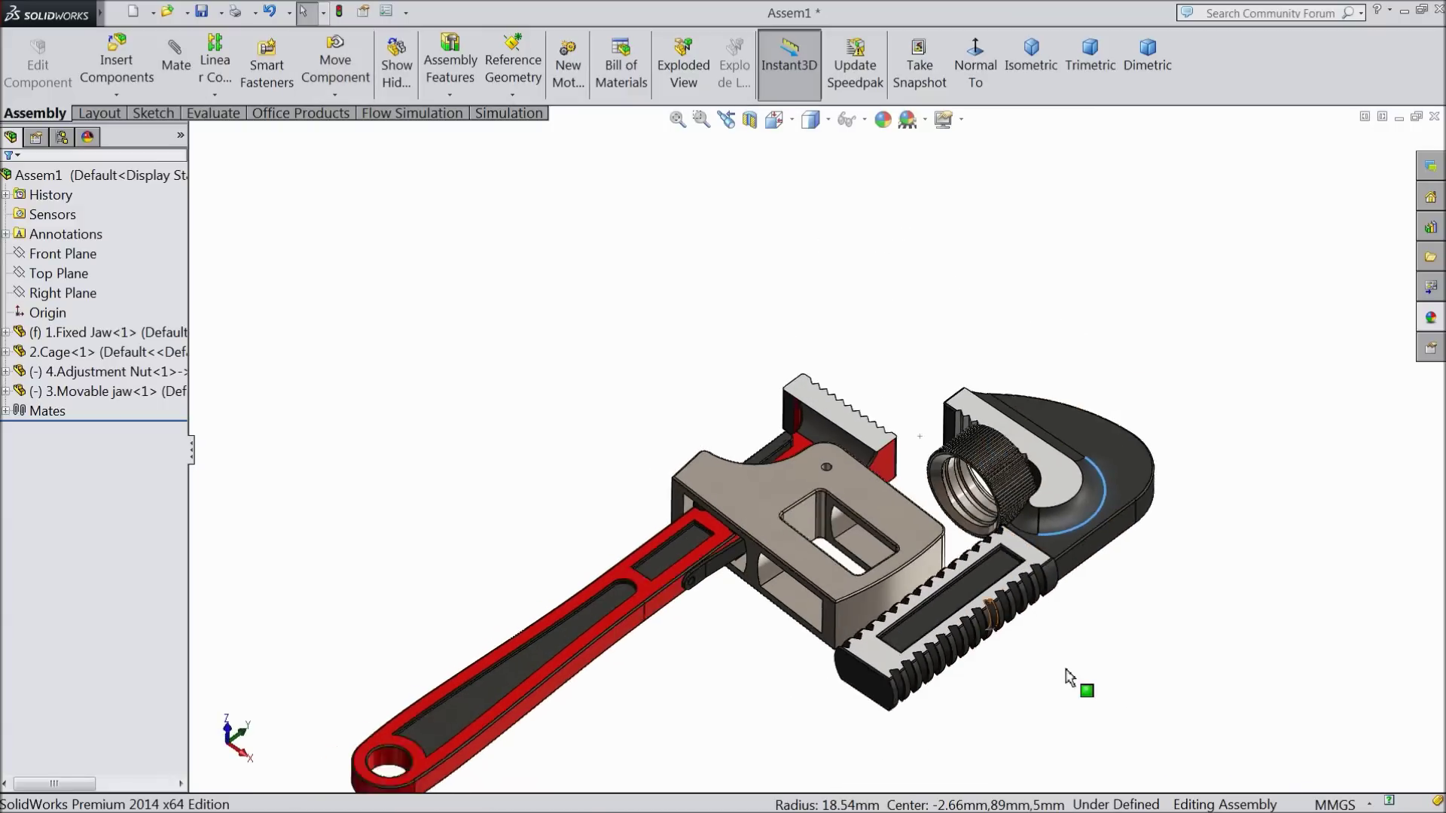
# - Replace the preselected edge with a thread face on the movable jaw's shank and mate it concentric with the adjustment nut's outer face
pyautogui.scroll(-4, 1005, 613)
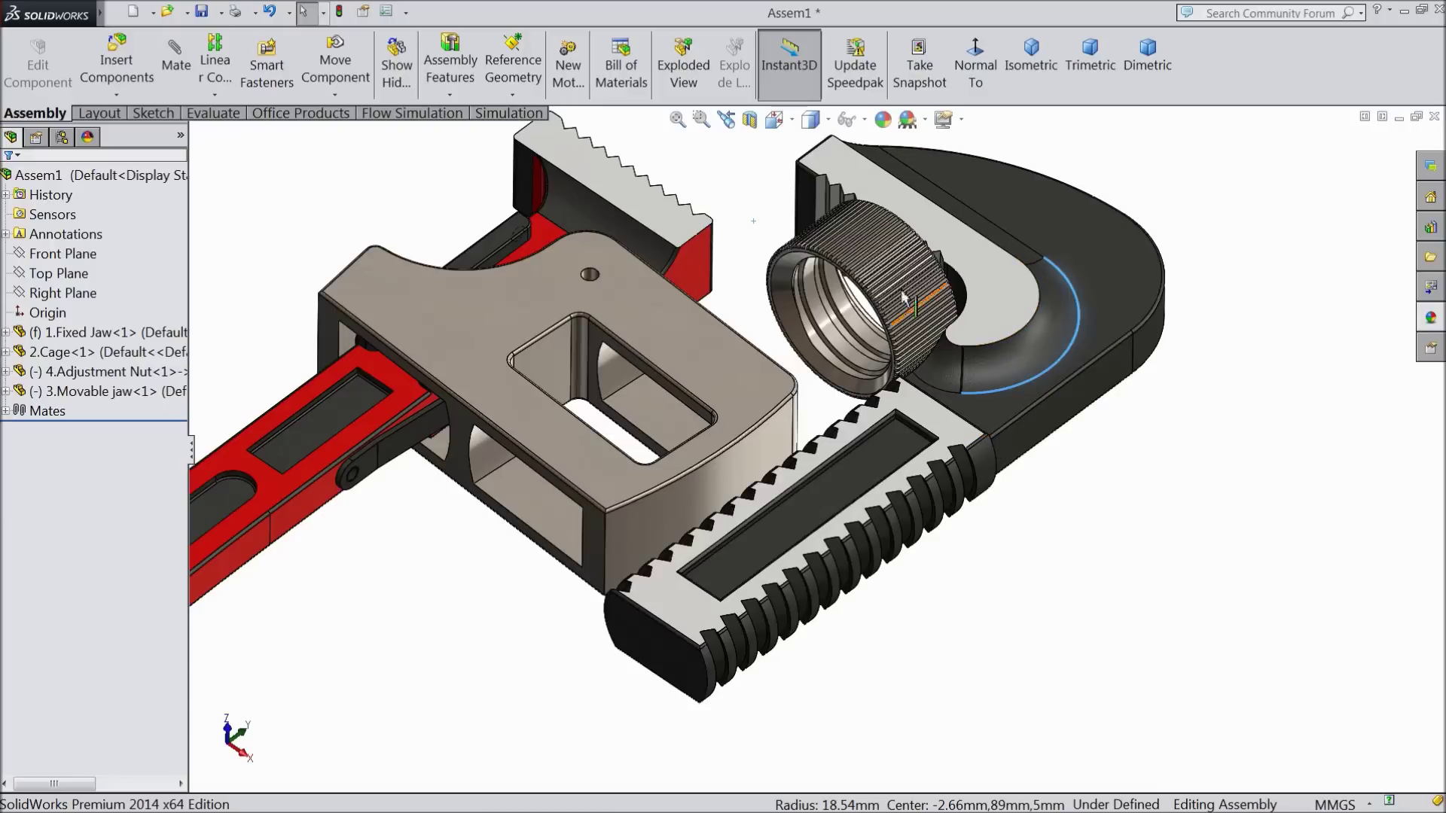
pyautogui.scroll(-2, 876, 273)
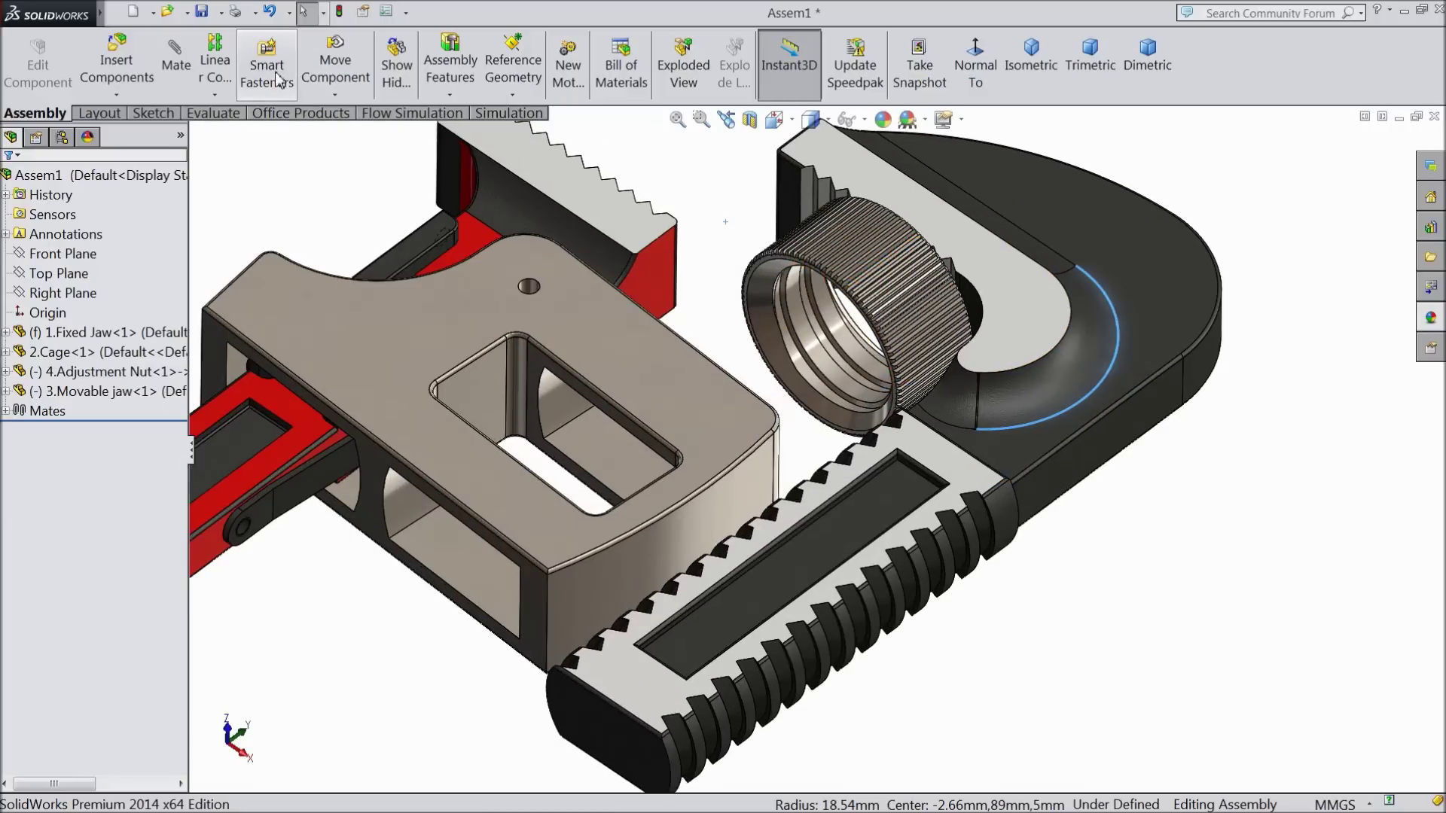
pyautogui.click(175, 65)
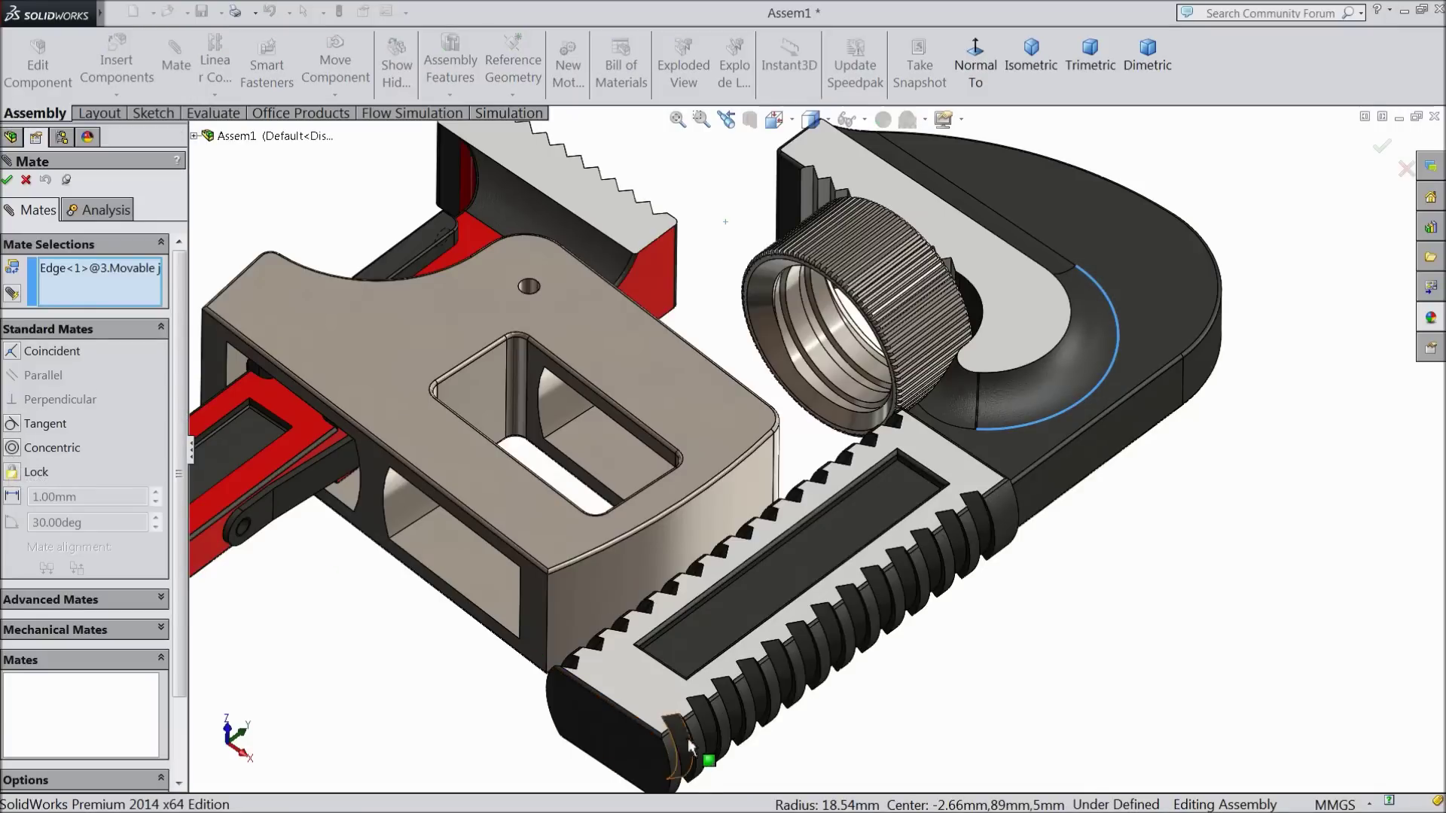
pyautogui.click(725, 727)
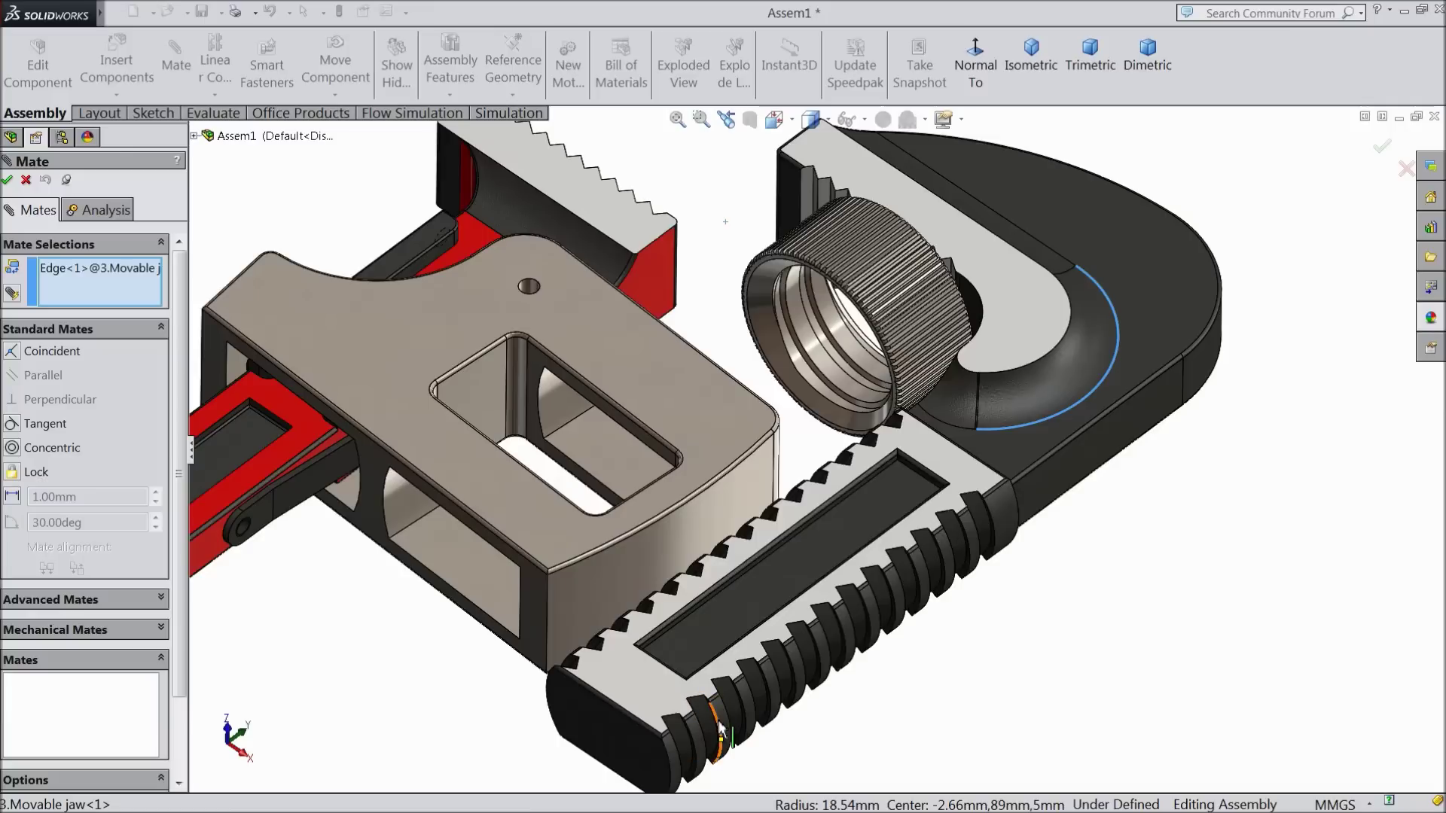
pyautogui.click(724, 728)
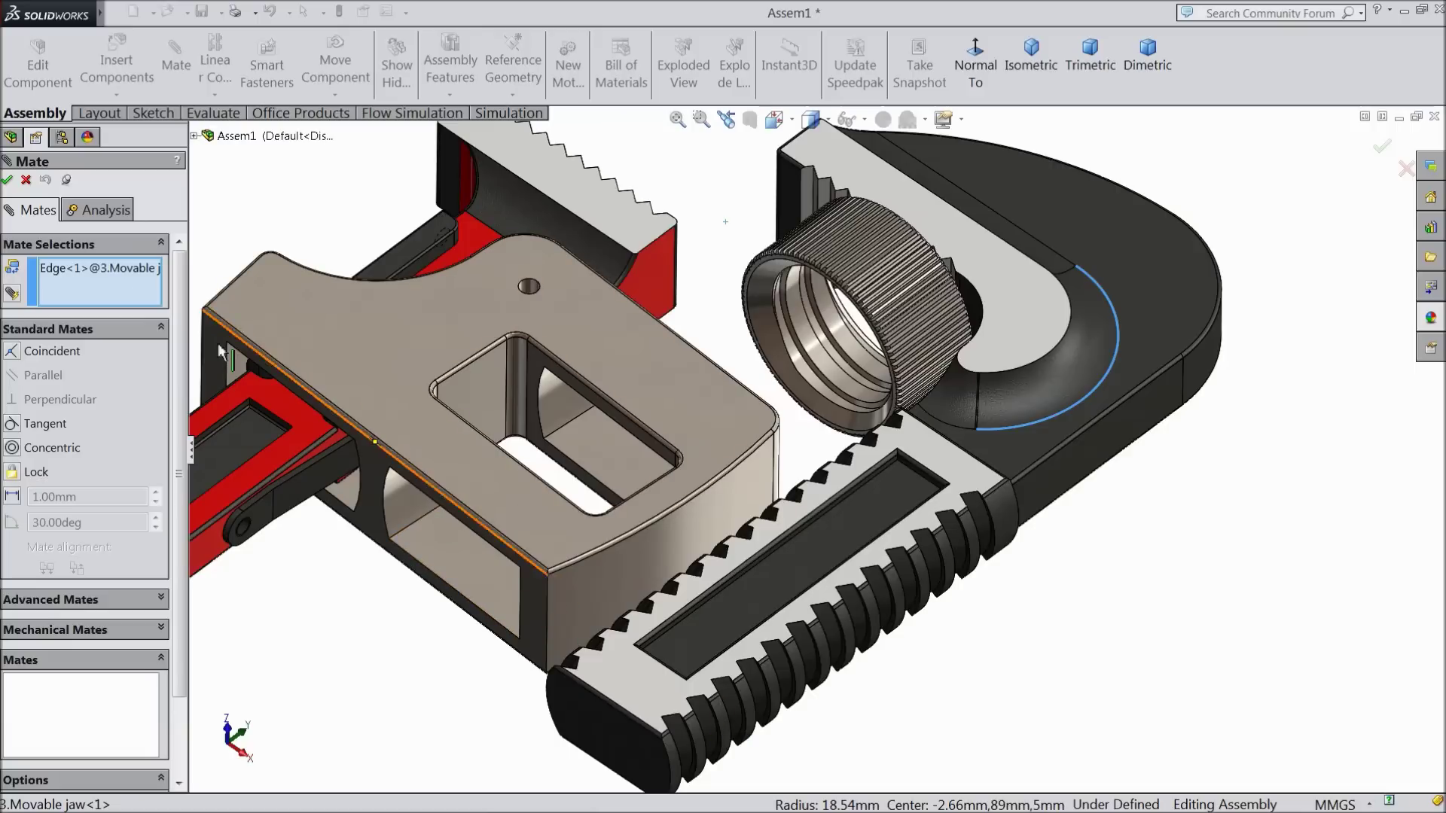
pyautogui.rightClick(117, 279)
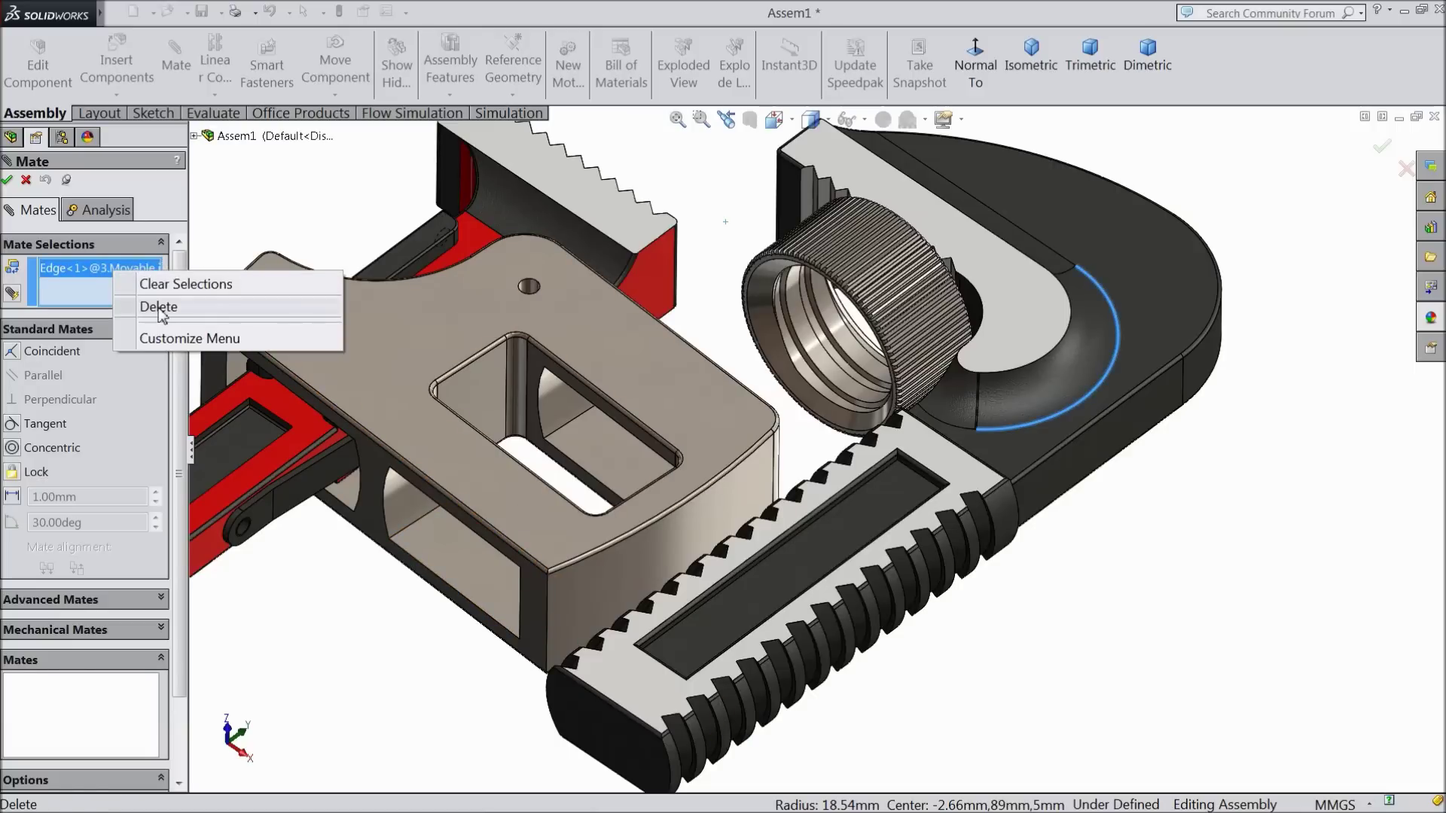
pyautogui.click(162, 308)
pyautogui.click(727, 729)
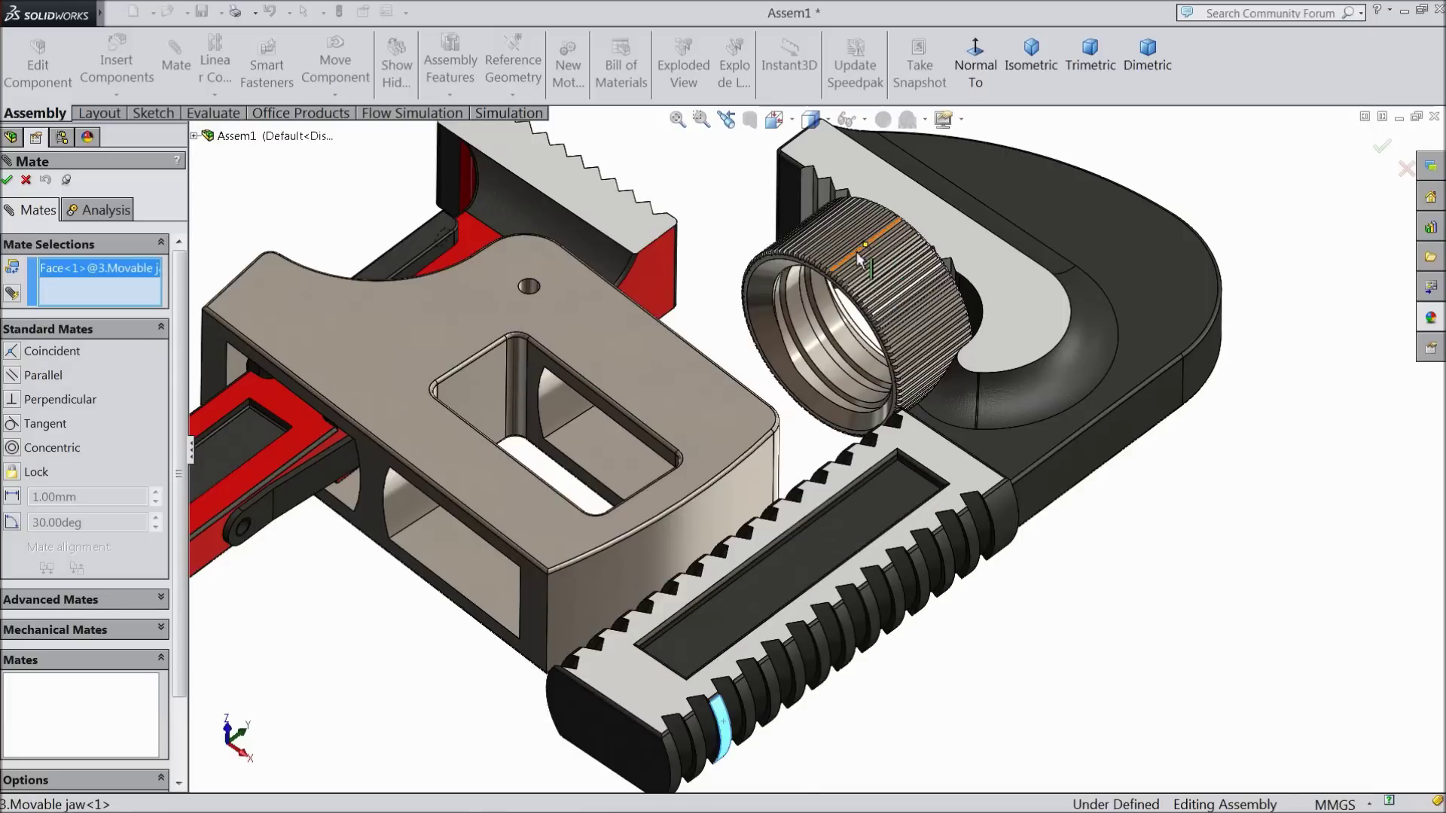
pyautogui.scroll(-5, 858, 258)
pyautogui.click(829, 324)
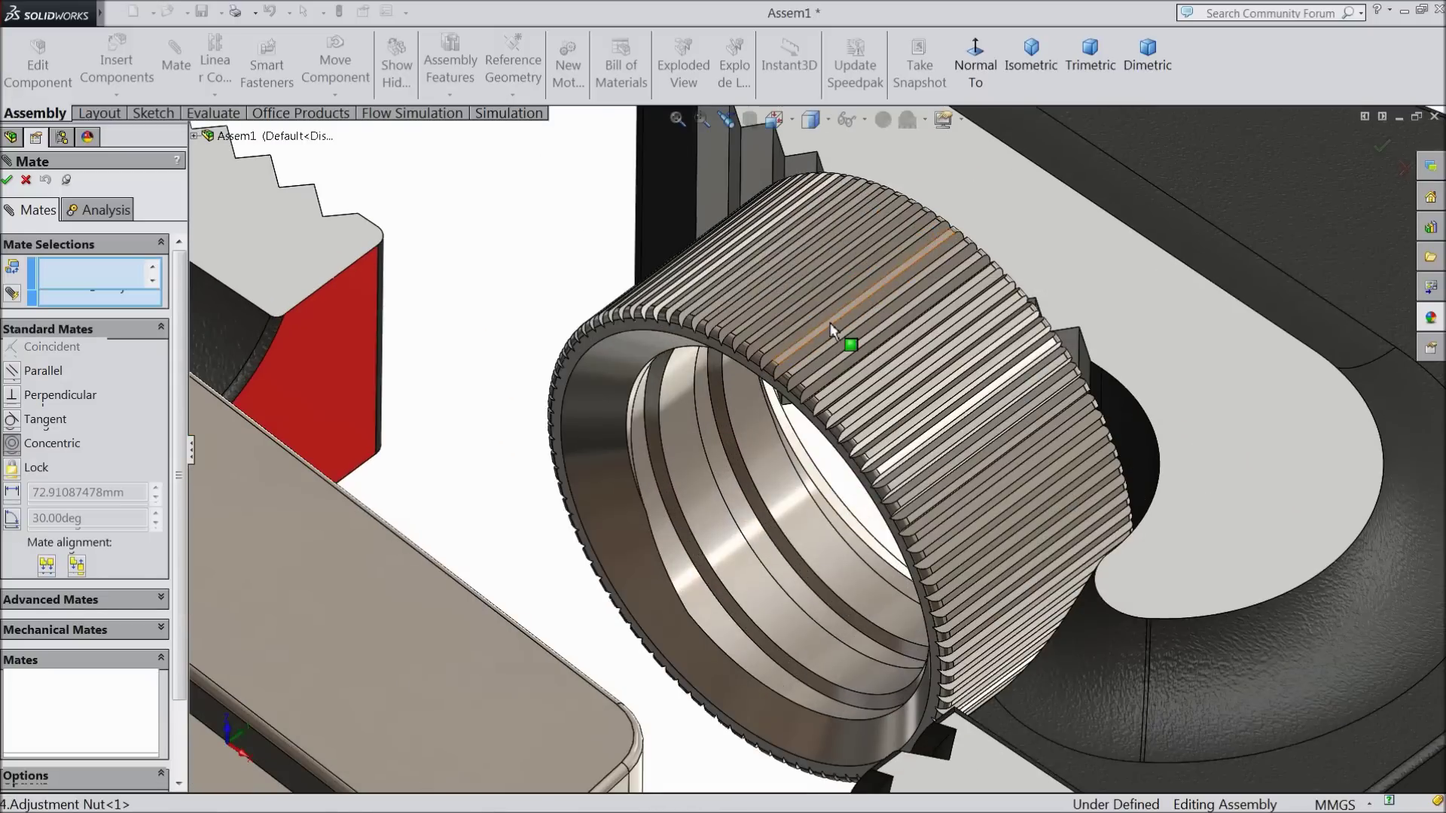
pyautogui.scroll(5, 911, 289)
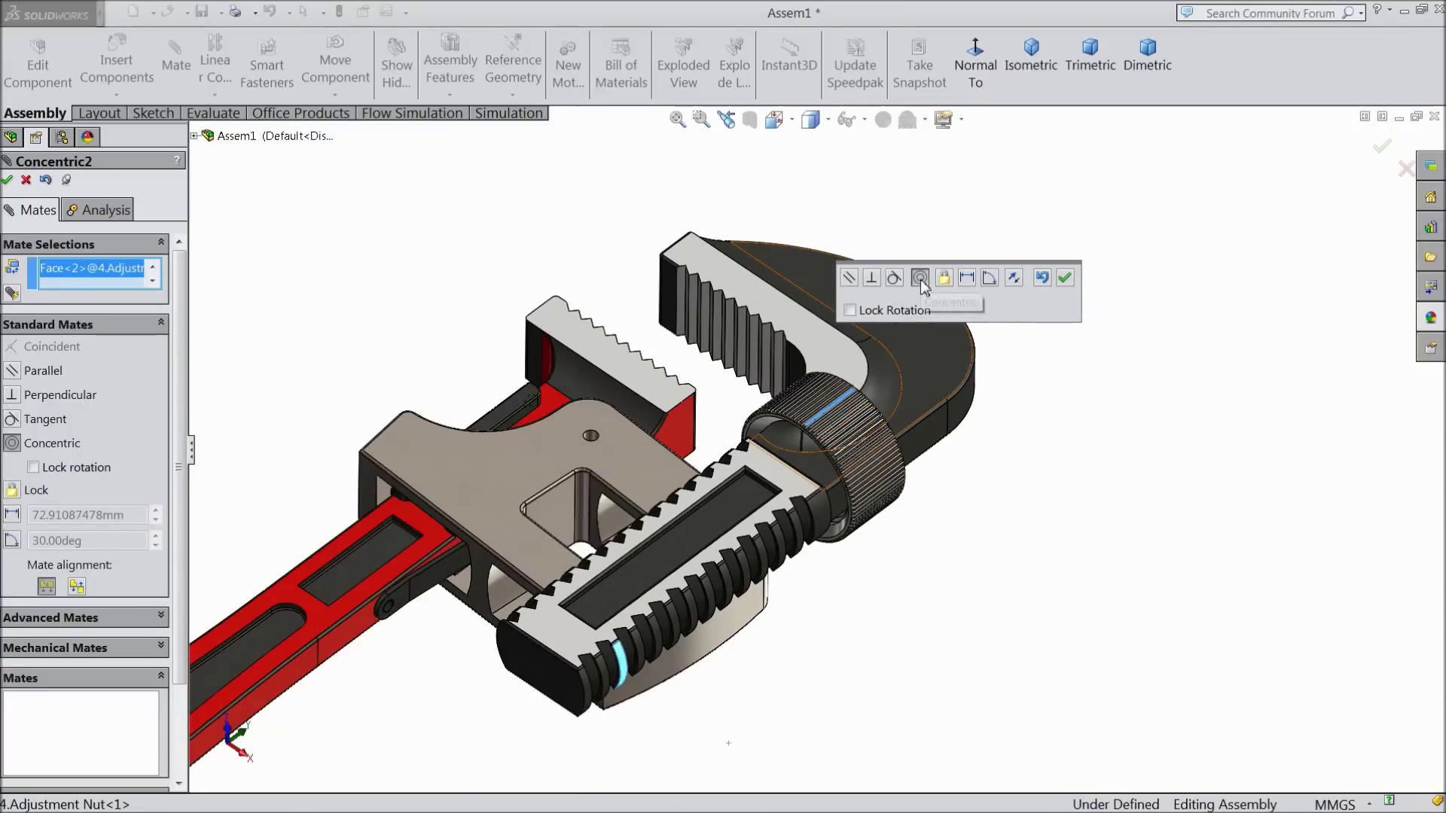
pyautogui.click(1066, 279)
# - Set up a Width mate using the two opposite flat faces of the movable jaw's threaded shank as the width selections
pyautogui.scroll(-3, 848, 450)
pyautogui.scroll(2, 849, 461)
pyautogui.scroll(-2, 760, 565)
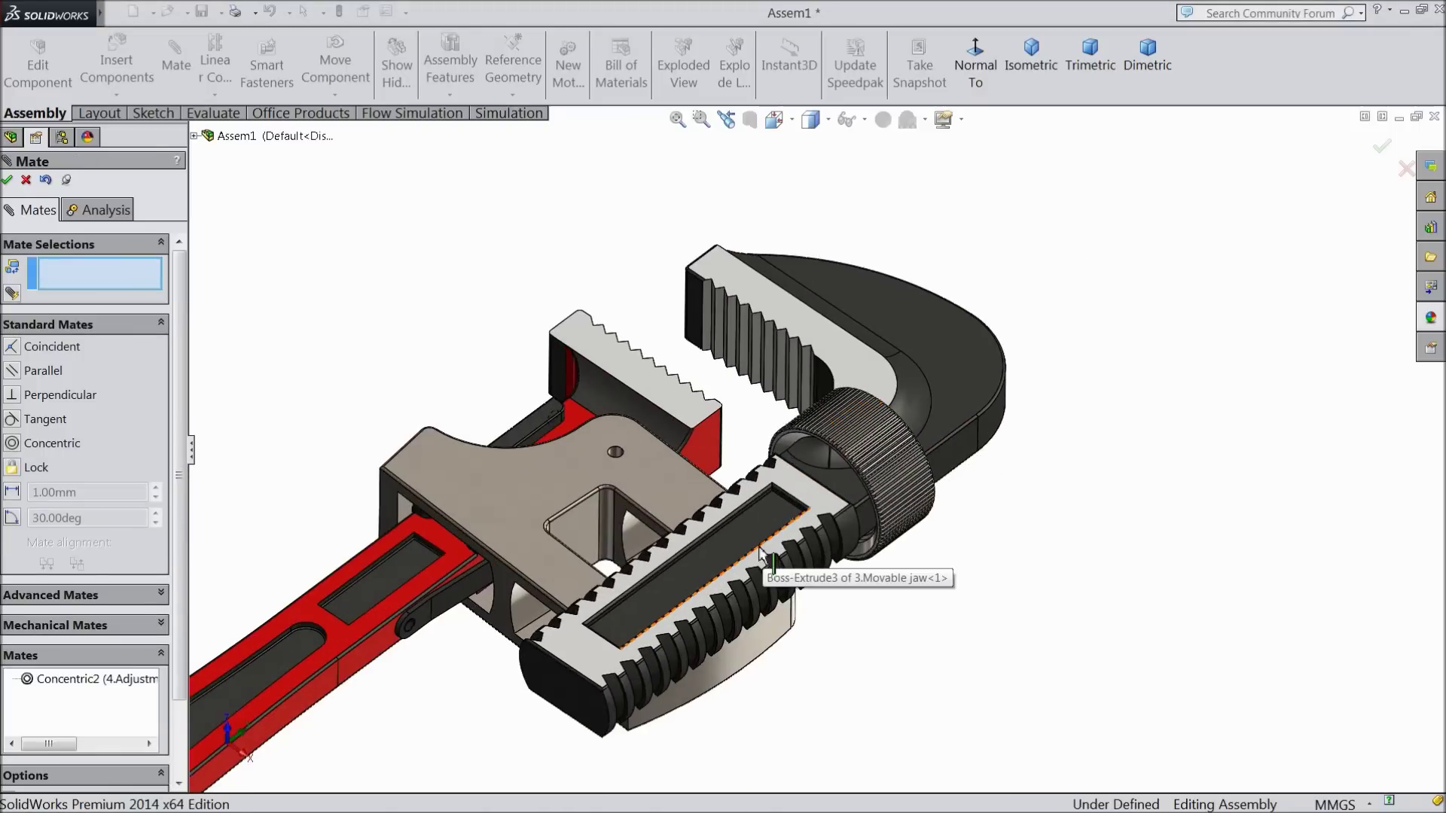
pyautogui.scroll(-4, 558, 645)
pyautogui.click(729, 642)
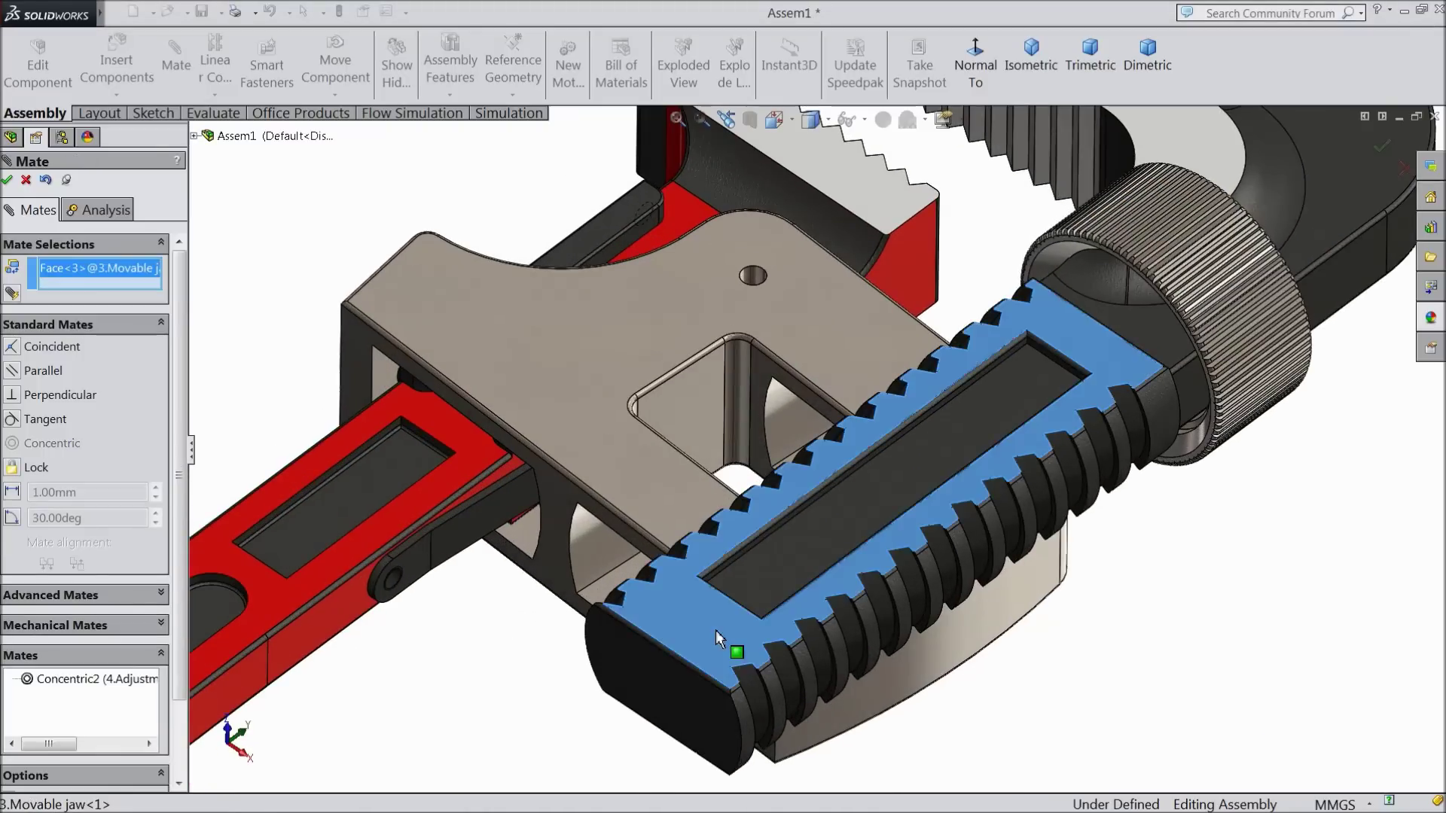
pyautogui.scroll(3, 688, 663)
pyautogui.moveTo(689, 646); pyautogui.dragTo(760, 410, button='middle')
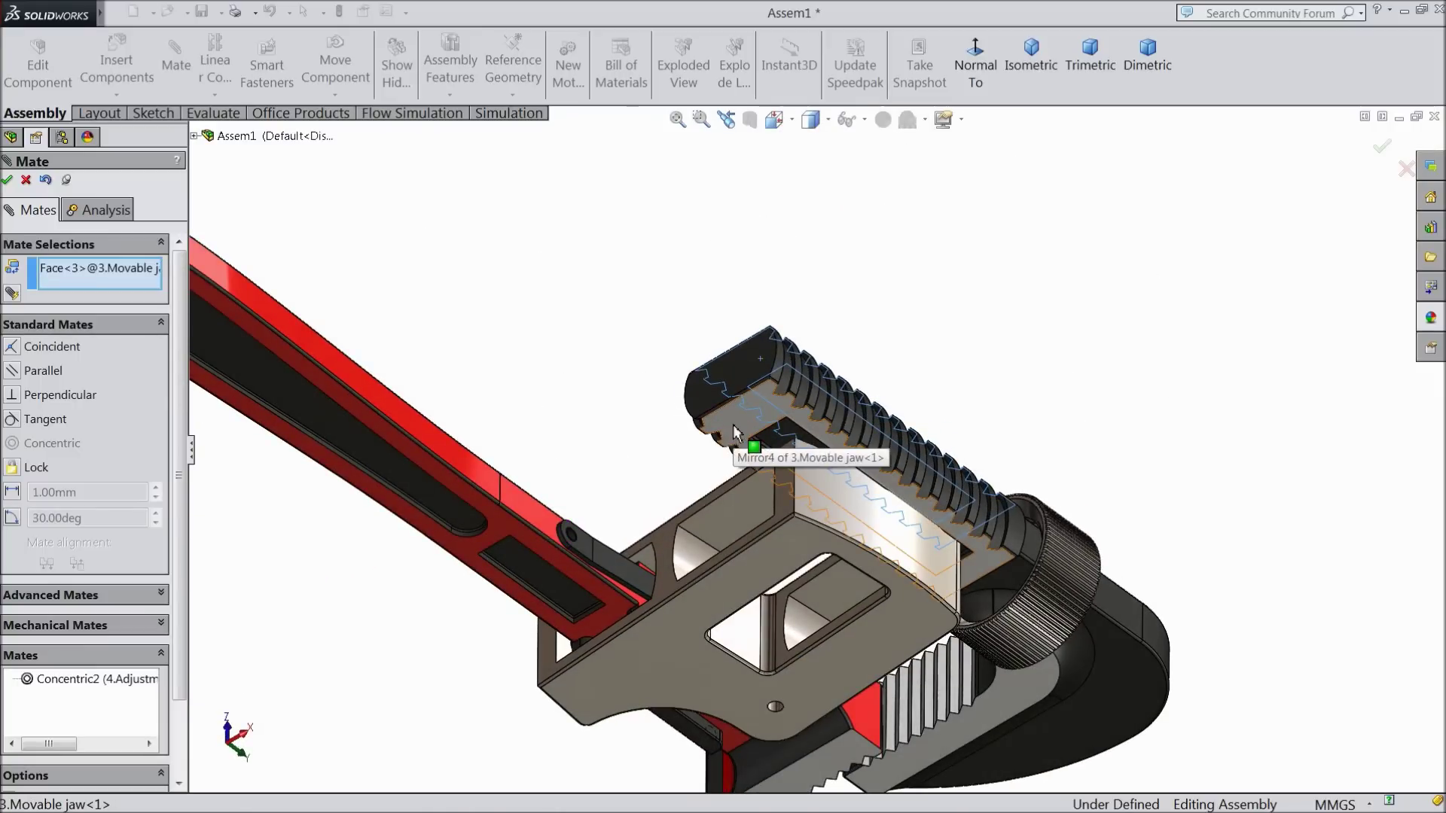
pyautogui.click(51, 595)
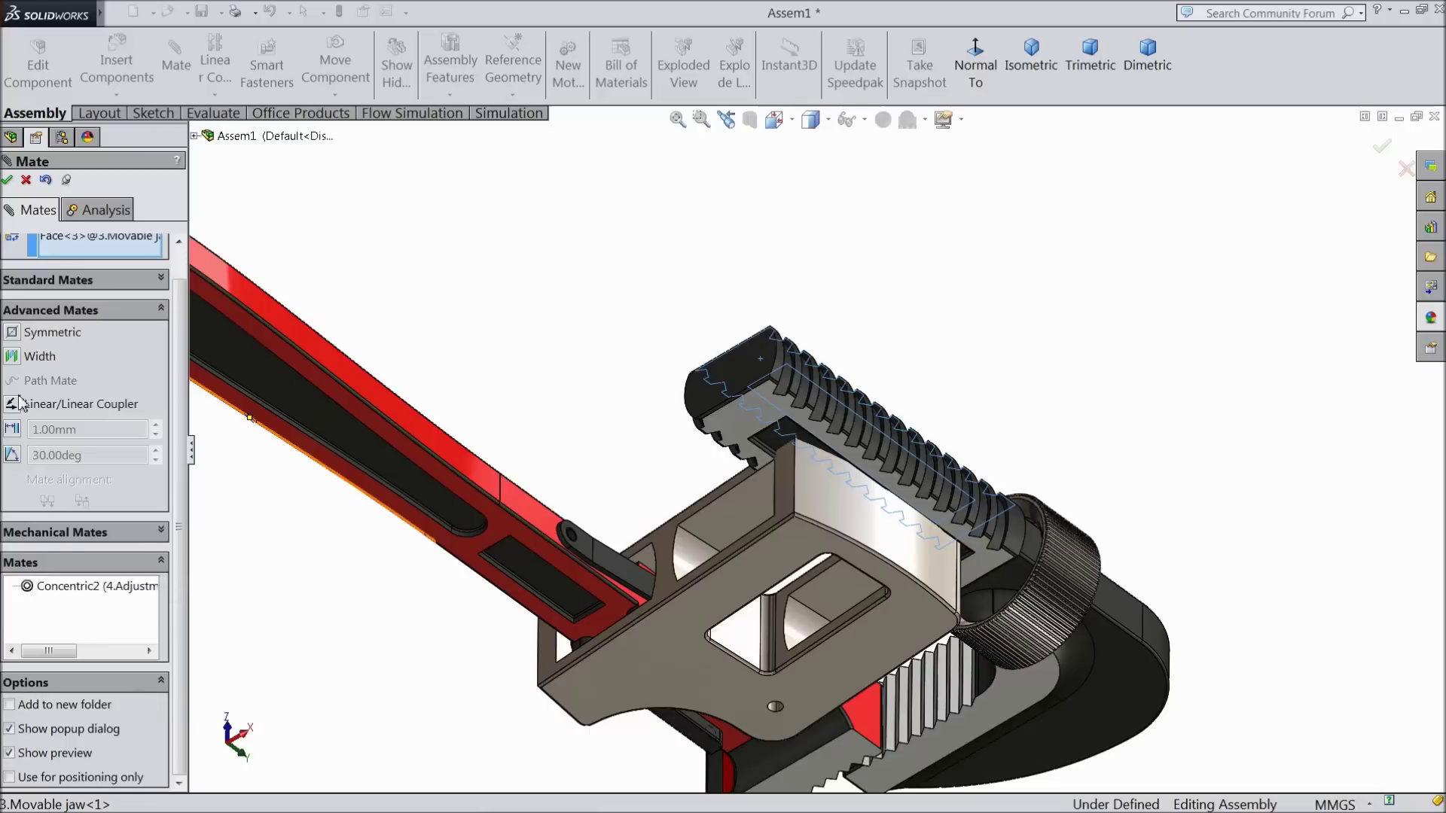
pyautogui.click(37, 360)
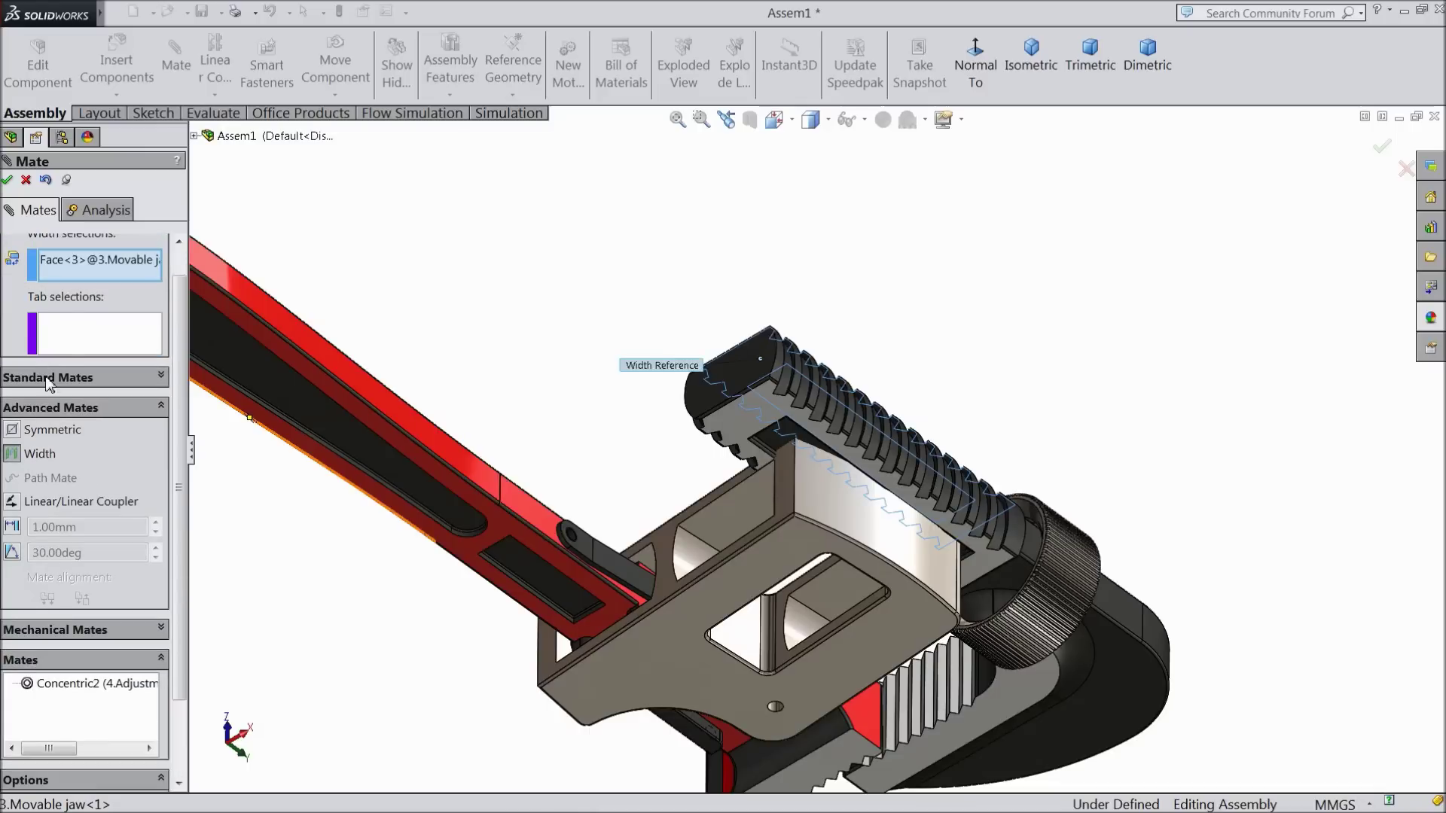
pyautogui.moveTo(444, 286); pyautogui.dragTo(463, 520, button='middle')
pyautogui.moveTo(703, 655); pyautogui.dragTo(707, 381, button='middle')
pyautogui.click(710, 377)
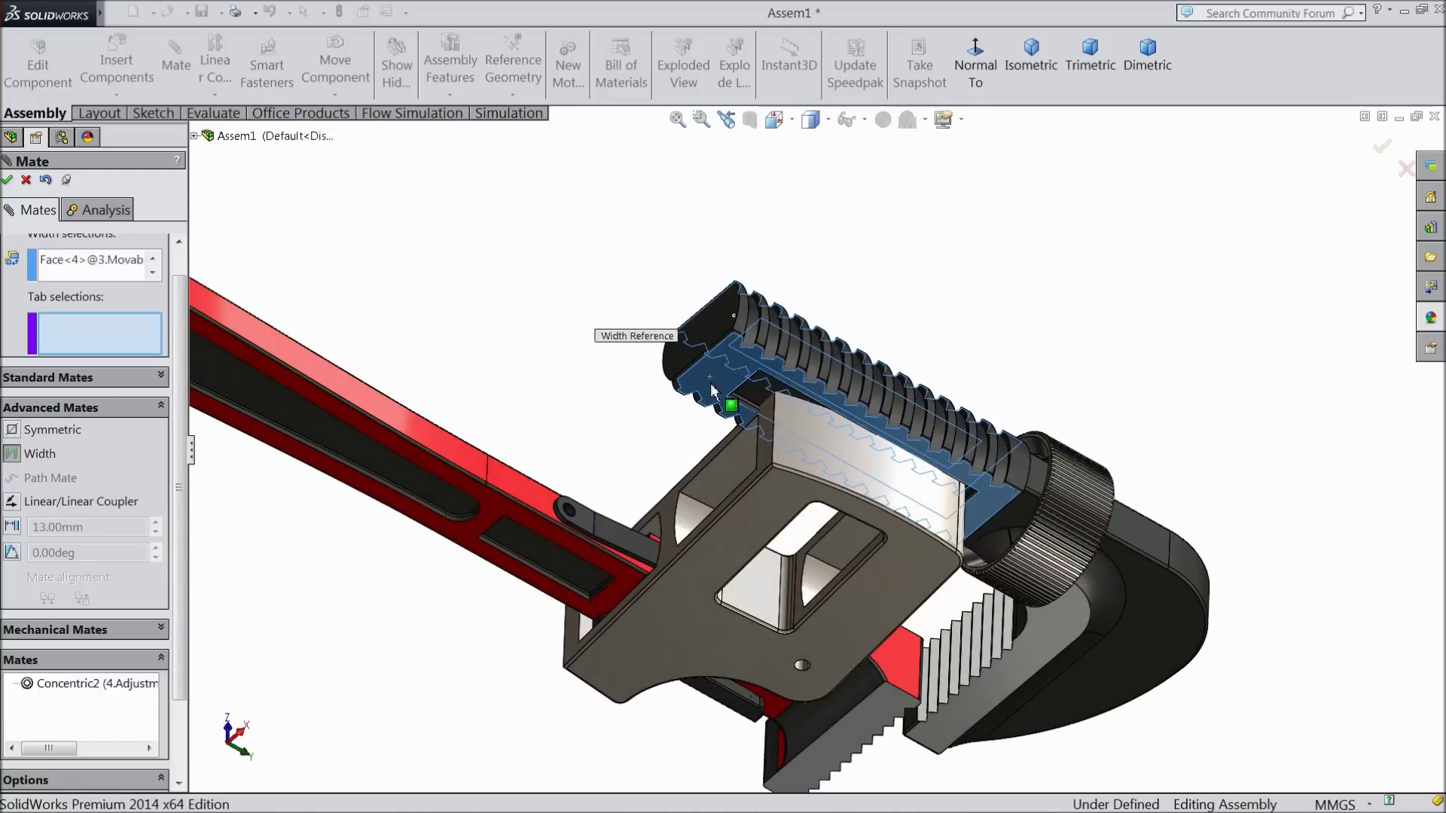
# - Use the cage's two facing inner surfaces as the tab selections and accept the Width mate with the movable jaw
pyautogui.moveTo(678, 393); pyautogui.dragTo(684, 461, button='middle')
pyautogui.scroll(-5, 752, 456)
pyautogui.click(788, 418)
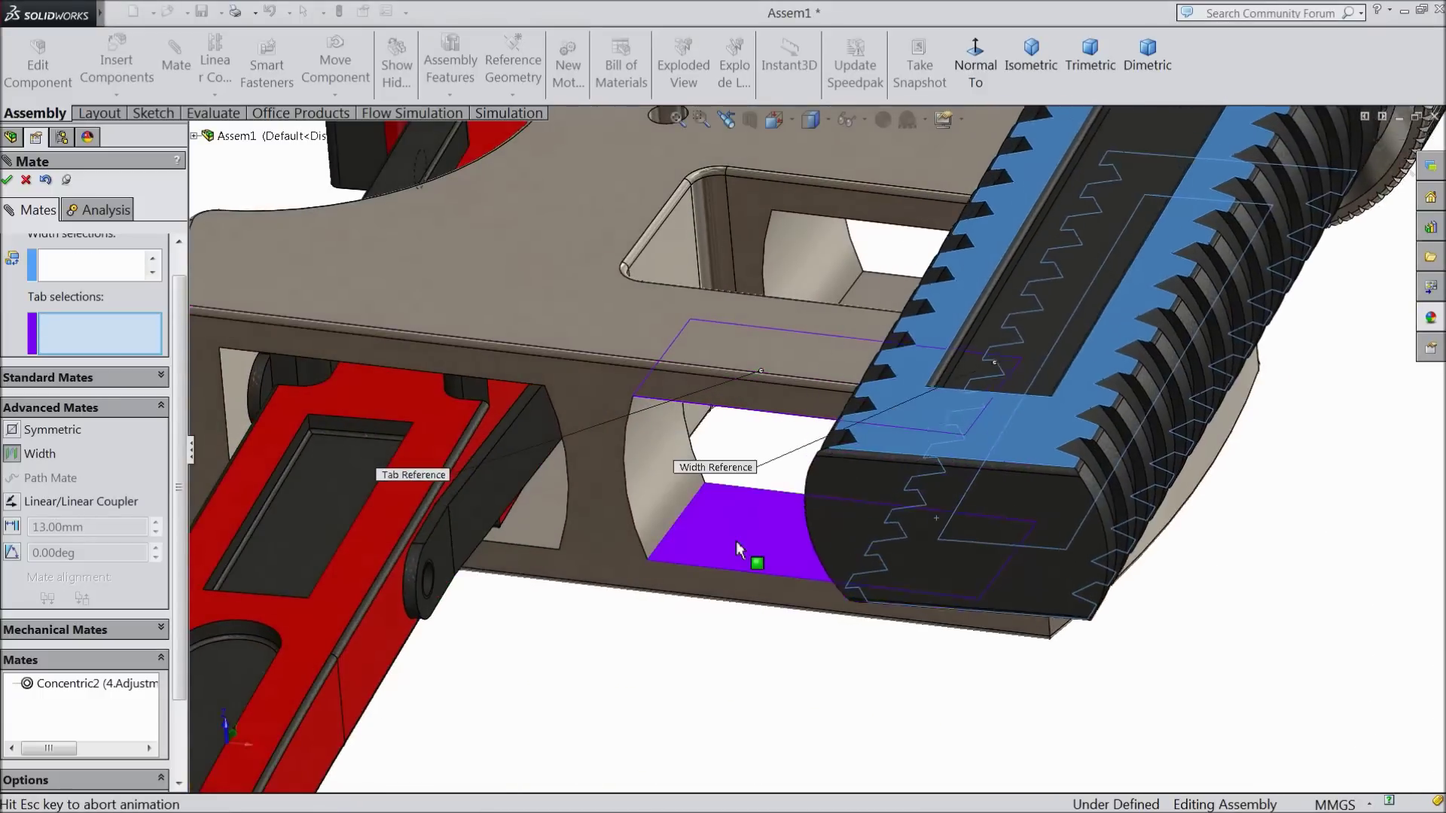
pyautogui.moveTo(741, 572); pyautogui.dragTo(660, 594, button='middle')
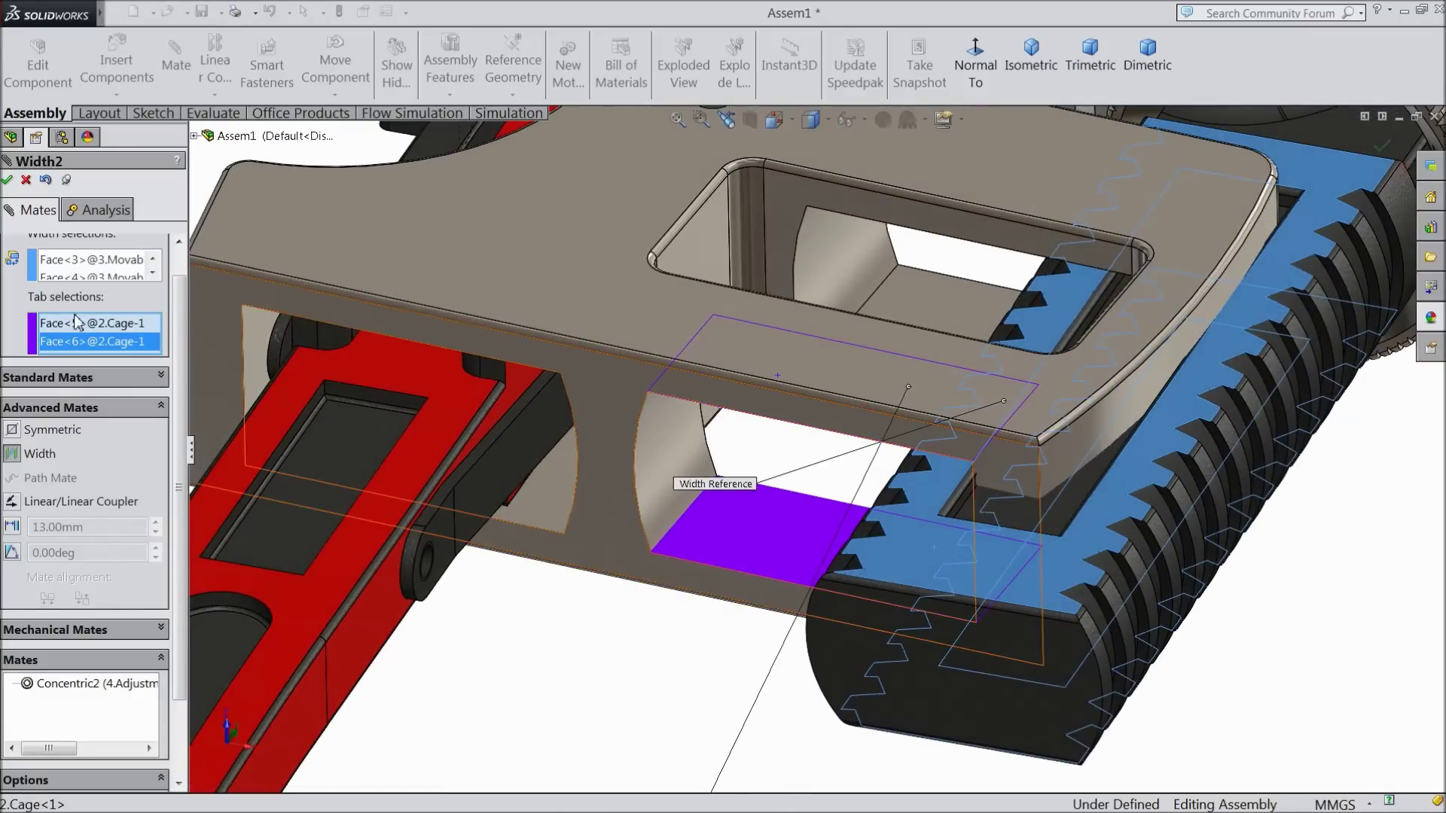
pyautogui.click(7, 180)
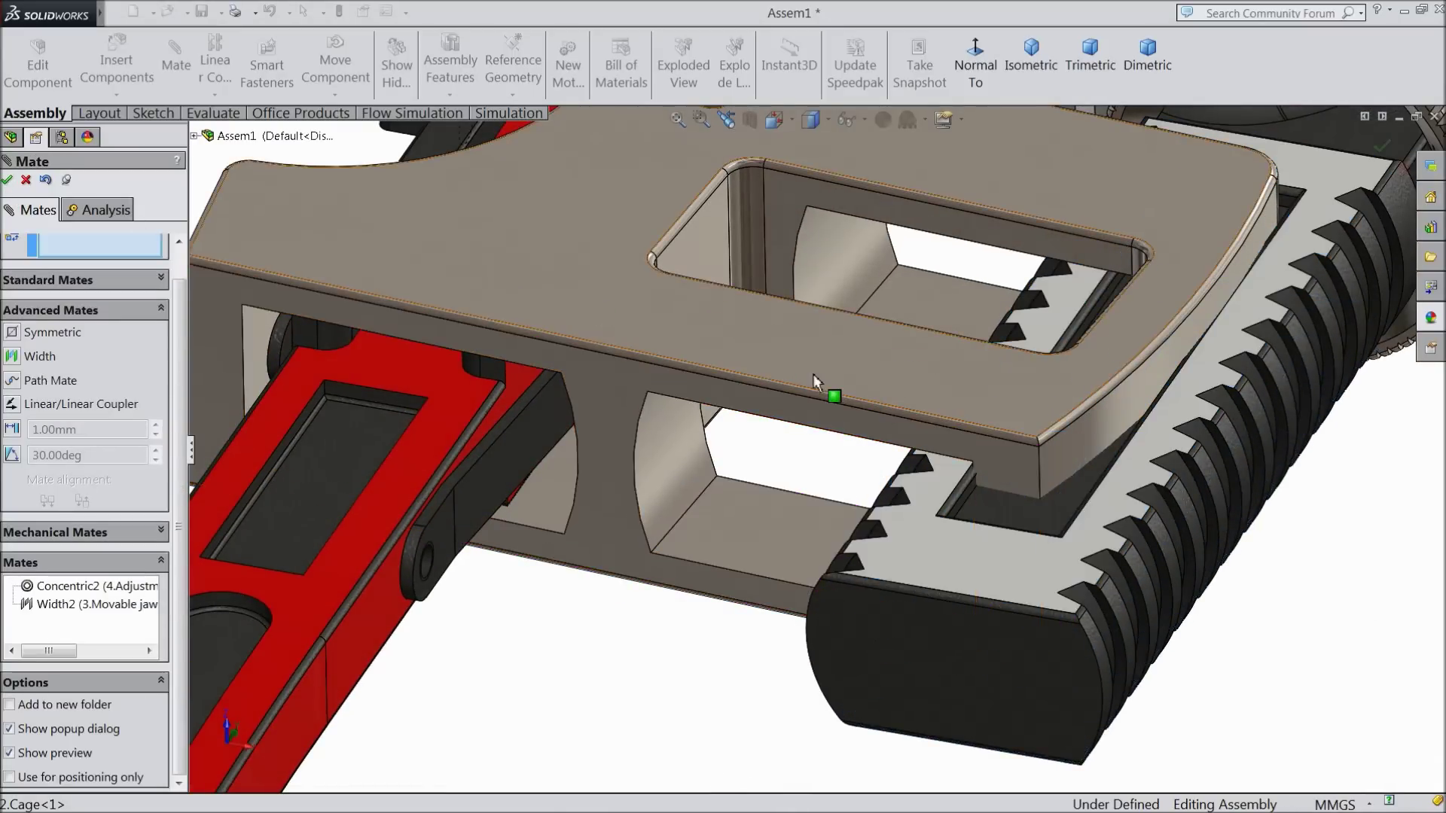
# - Set up a second Width mate with the two opposing long side faces of the cage's rectangular window as width selections
pyautogui.scroll(5, 812, 374)
pyautogui.scroll(-3, 1005, 309)
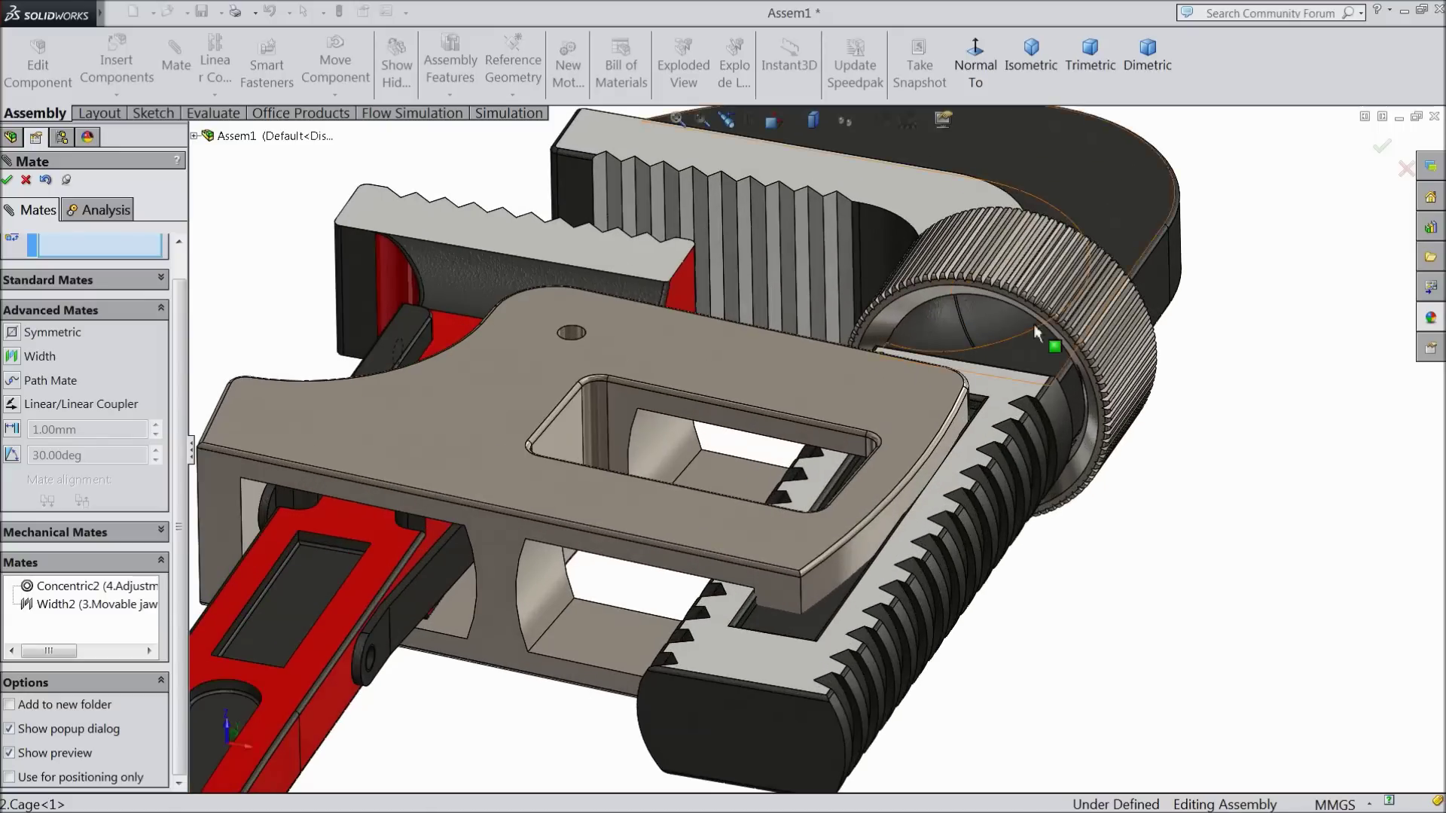
pyautogui.click(758, 430)
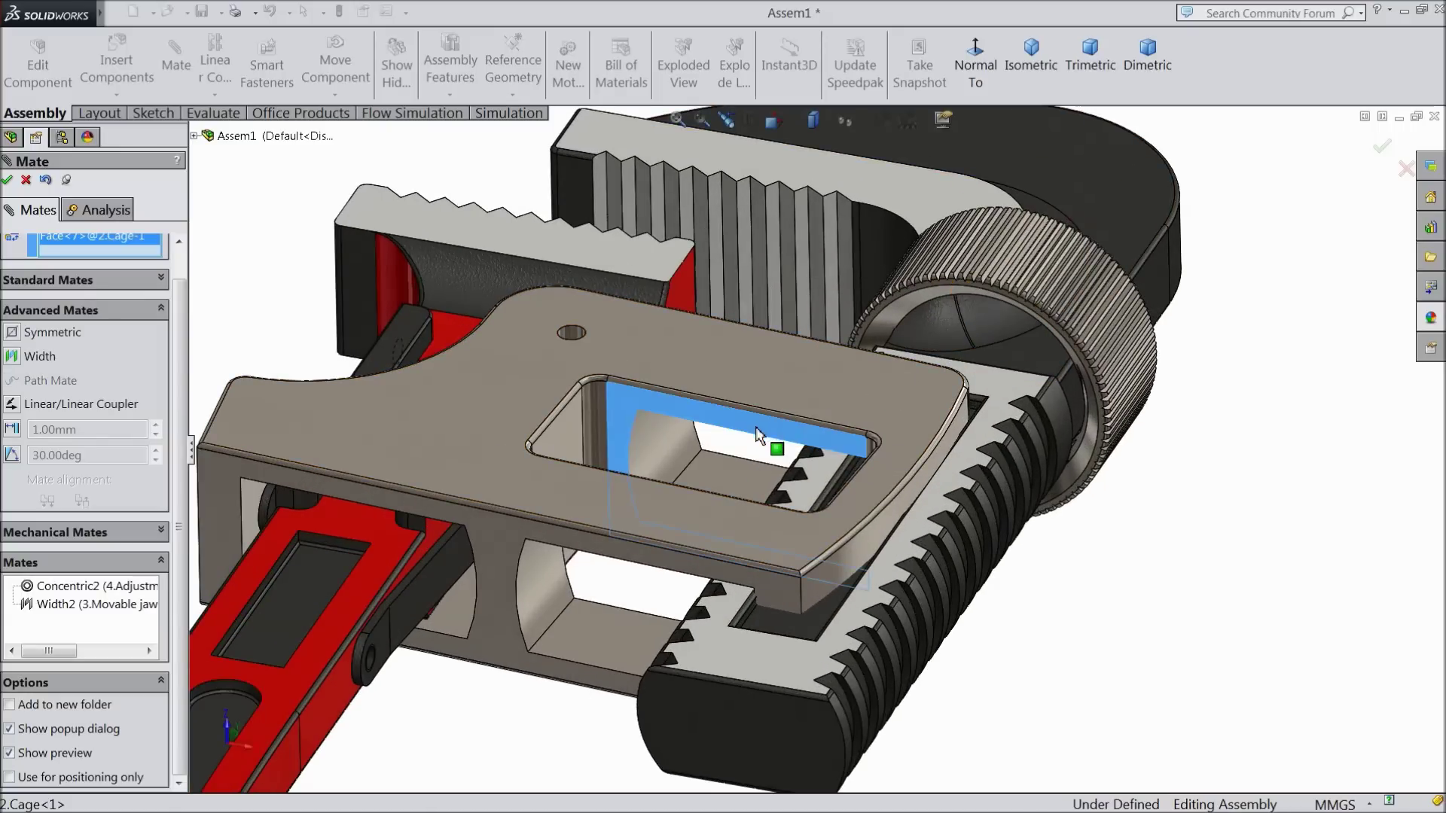
pyautogui.click(19, 358)
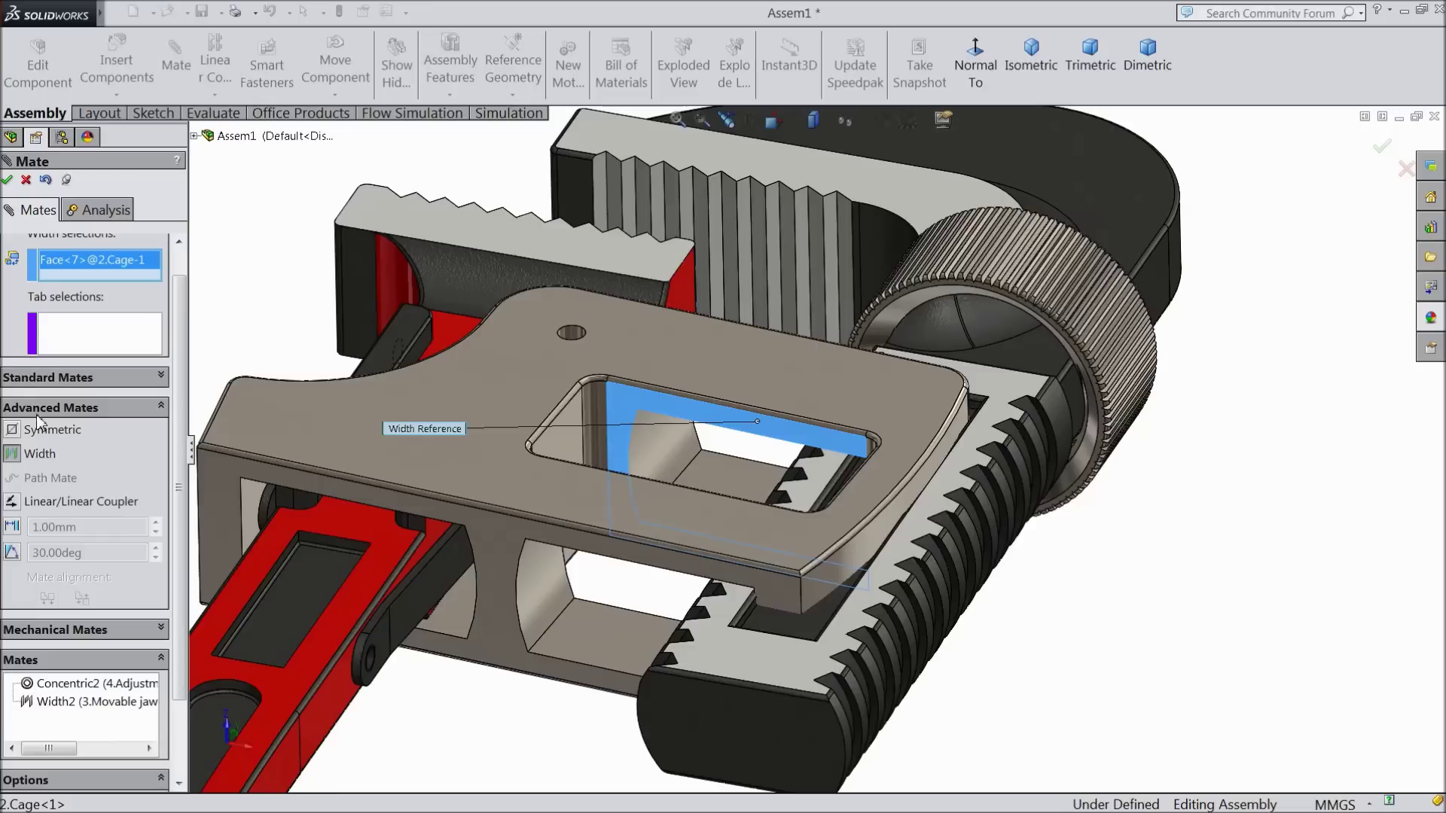
pyautogui.moveTo(758, 431); pyautogui.dragTo(683, 416, button='middle')
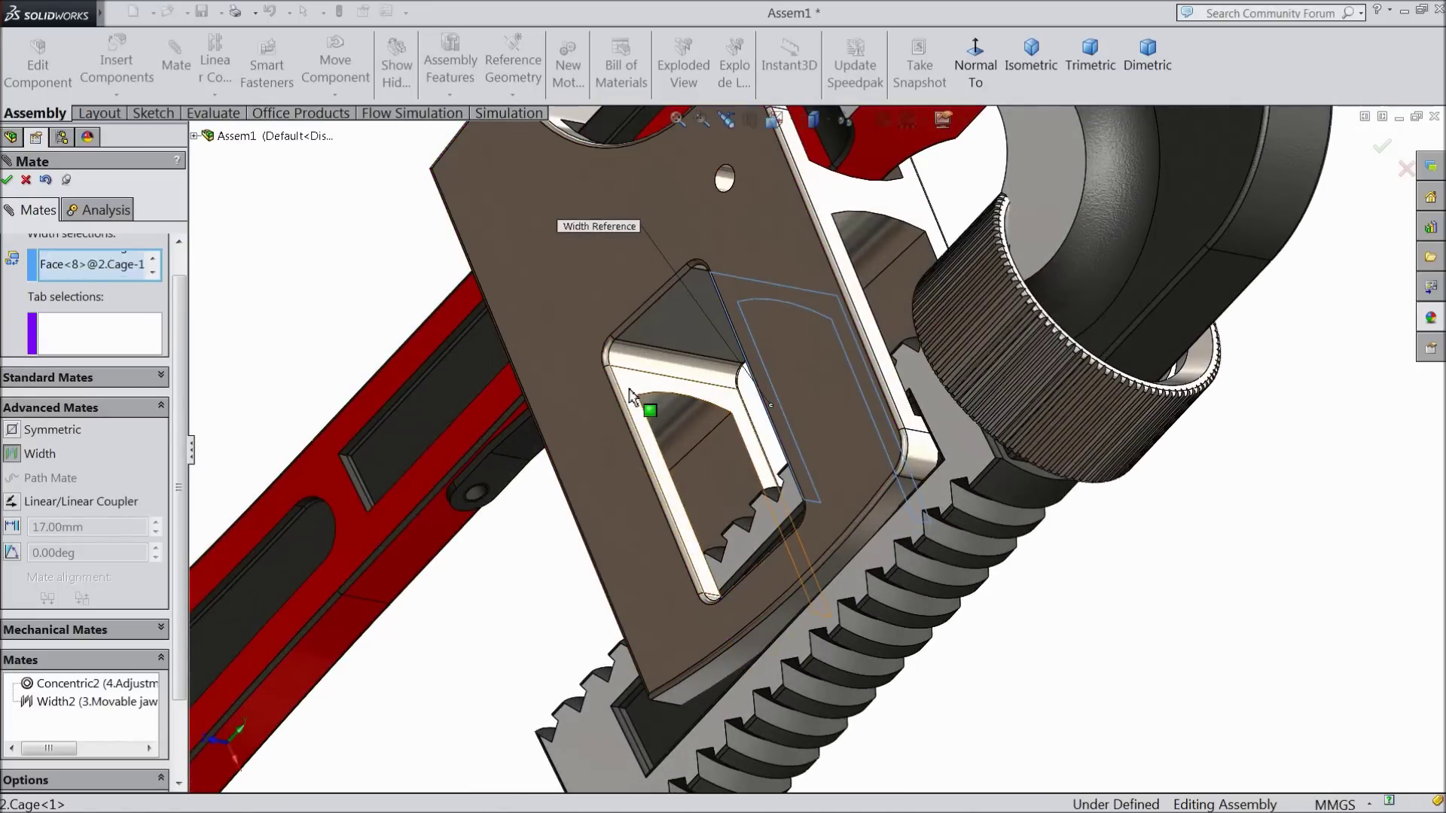
pyautogui.scroll(-2, 1054, 316)
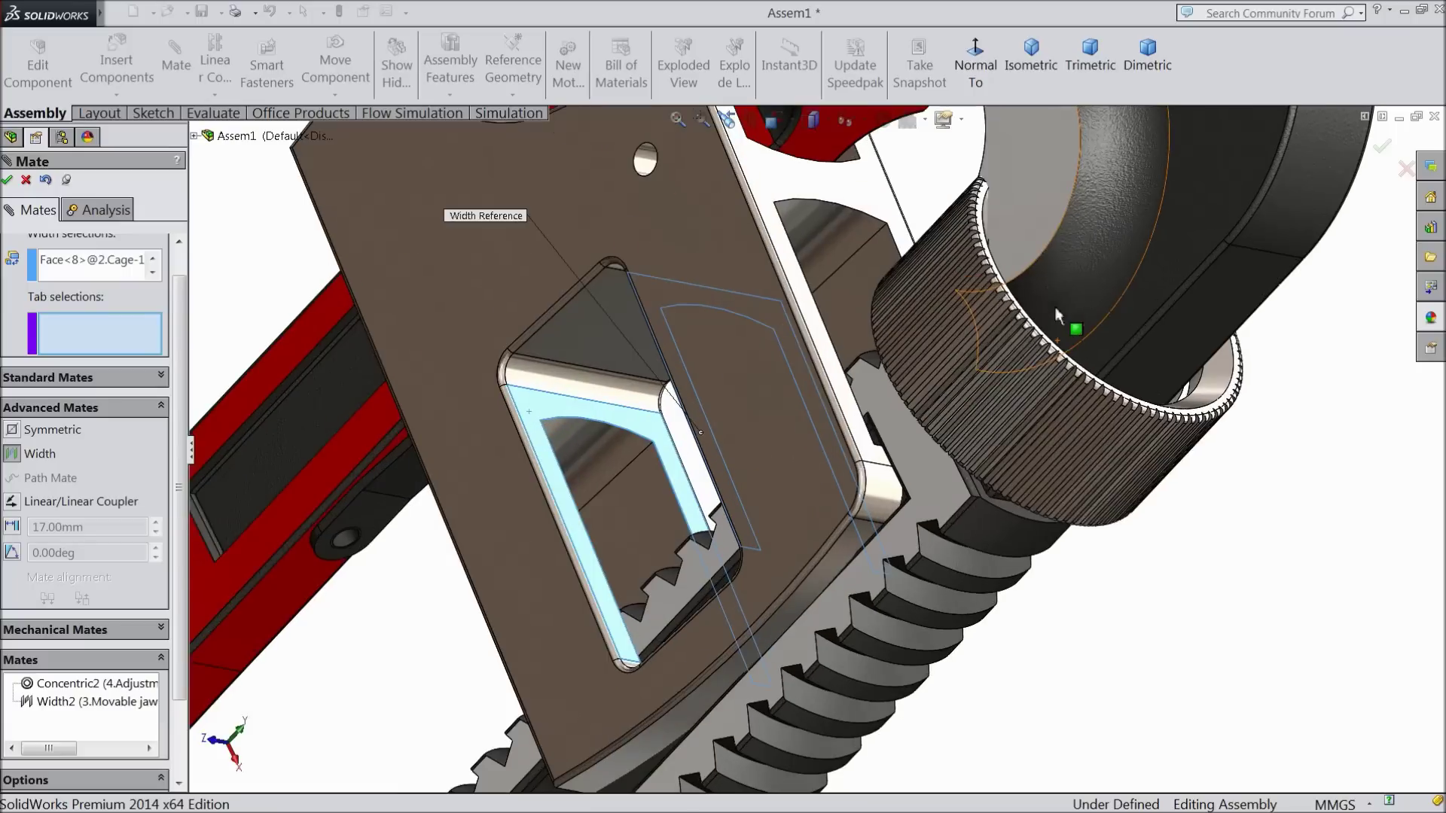
pyautogui.scroll(-3, 1014, 332)
pyautogui.click(925, 341)
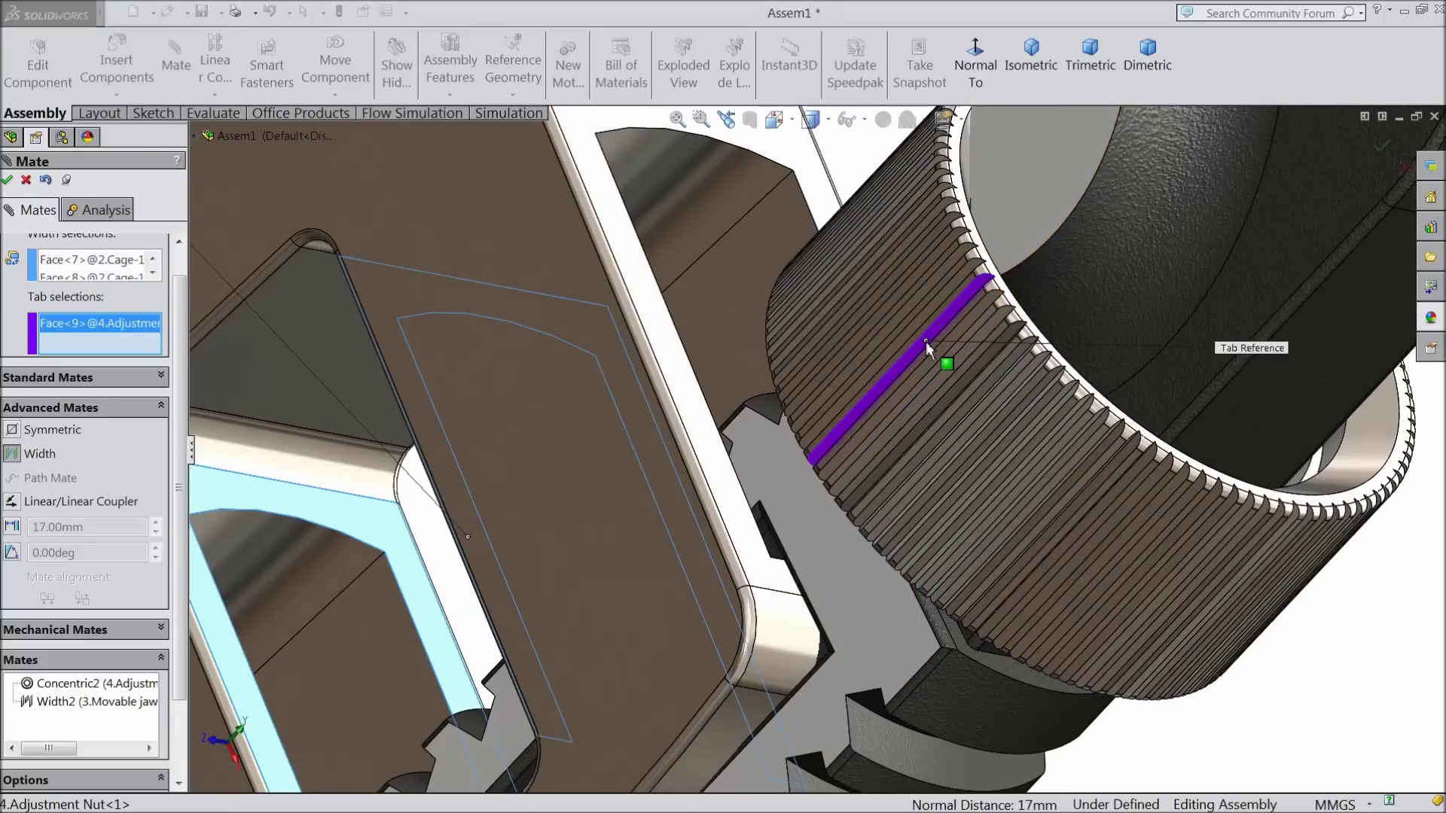
pyautogui.scroll(4, 843, 403)
pyautogui.scroll(-1, 910, 463)
pyautogui.moveTo(966, 442); pyautogui.dragTo(982, 416, button='middle')
pyautogui.rightClick(123, 334)
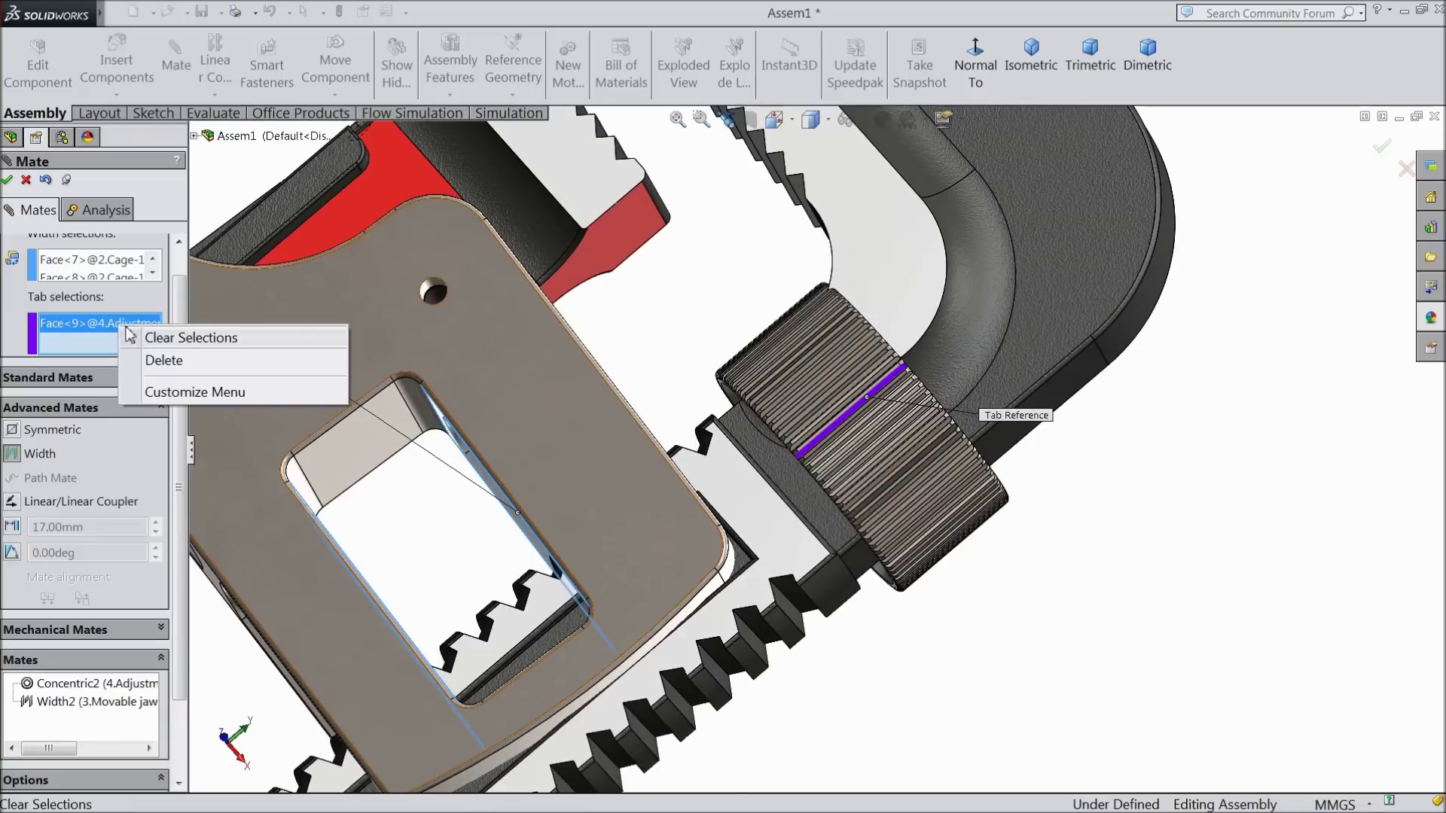
pyautogui.click(158, 343)
# - Use both ring-shaped end faces of the adjustment nut as tab selections and accept the Width mate with the cage window
pyautogui.moveTo(783, 405); pyautogui.dragTo(825, 347, button='middle')
pyautogui.scroll(-3, 749, 427)
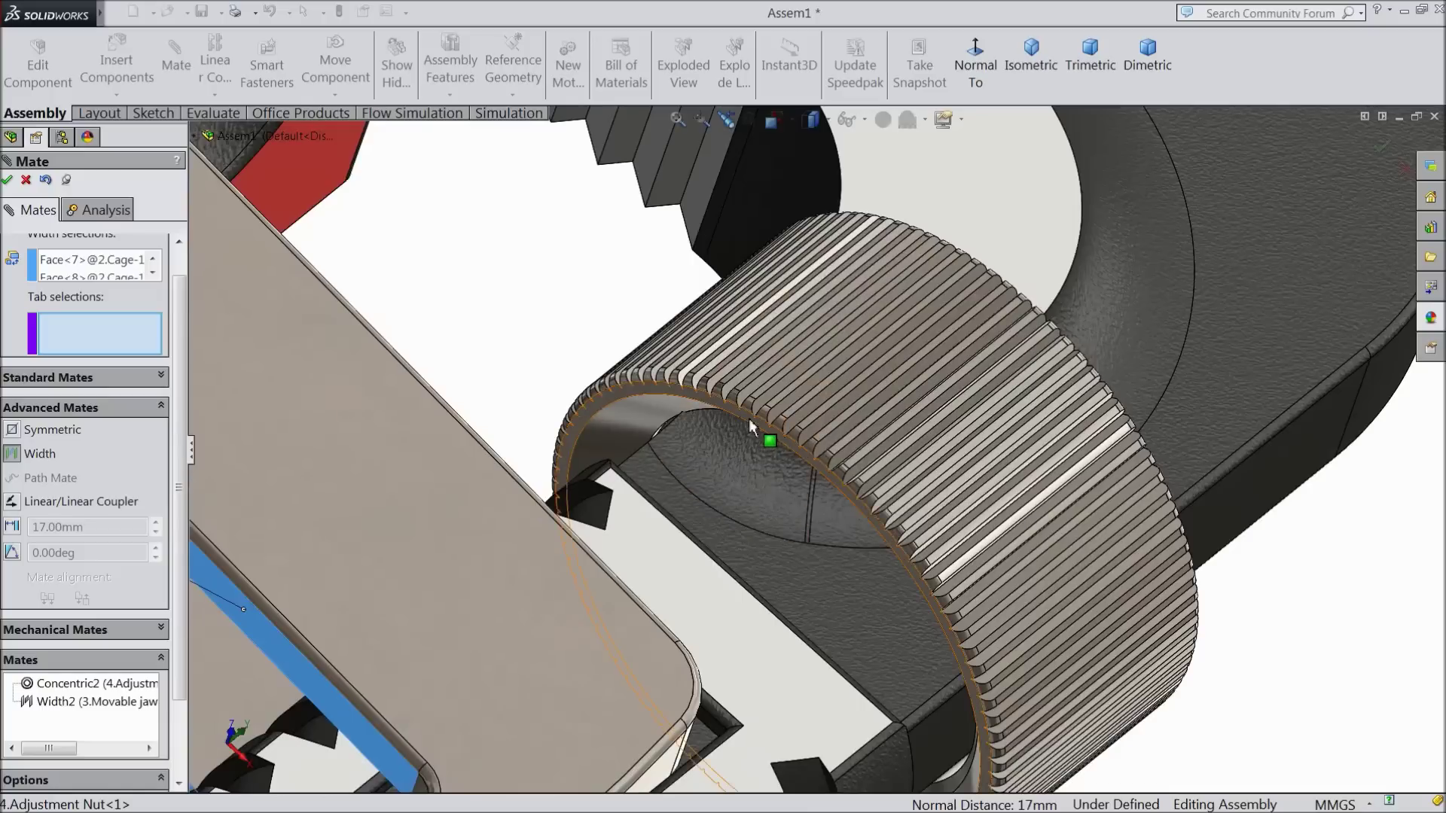
pyautogui.click(752, 425)
pyautogui.scroll(3, 768, 452)
pyautogui.moveTo(924, 423); pyautogui.dragTo(792, 482, button='middle')
pyautogui.scroll(-3, 1006, 417)
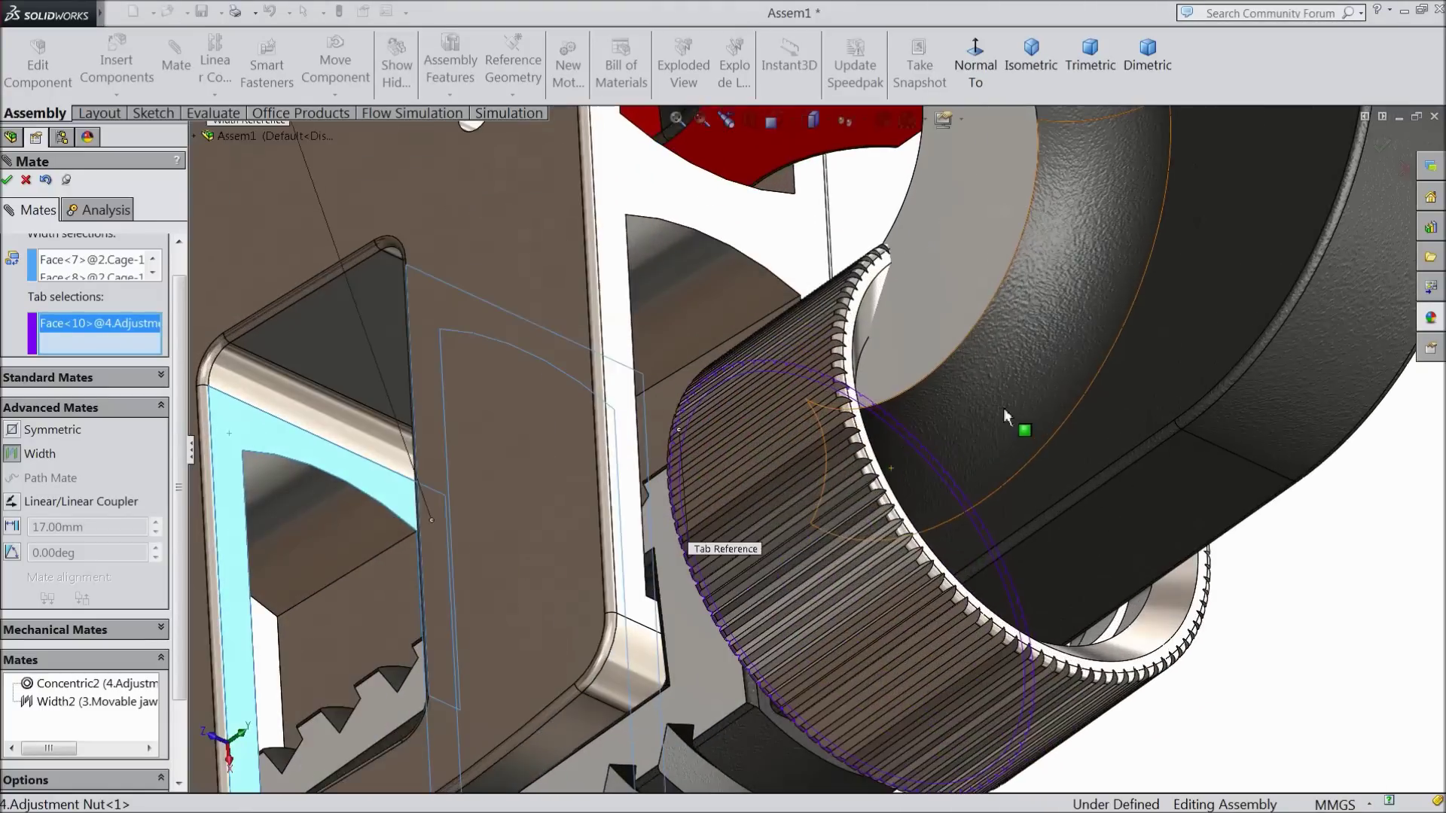
pyautogui.click(848, 352)
pyautogui.scroll(5, 785, 450)
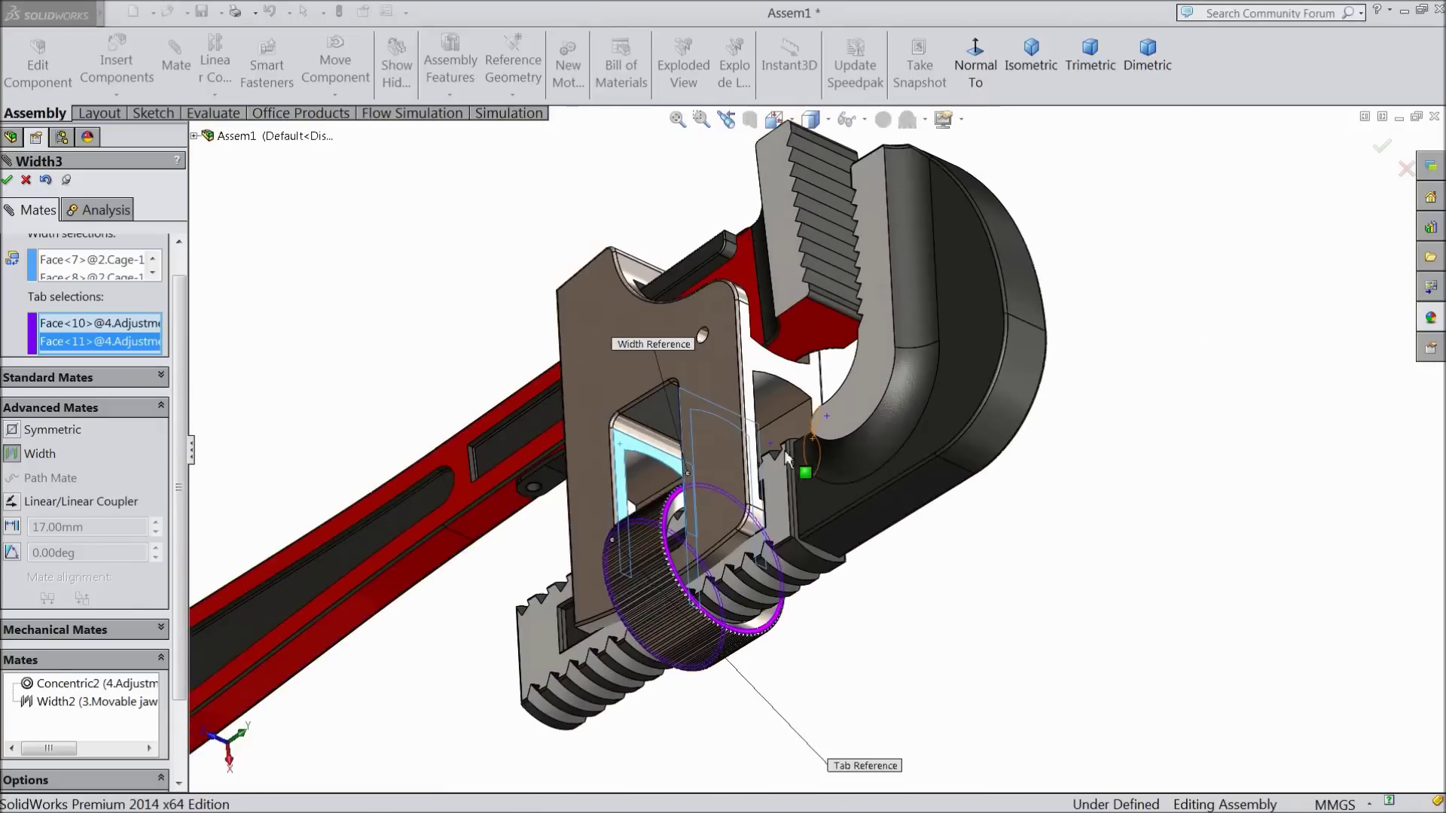
pyautogui.moveTo(851, 569); pyautogui.dragTo(807, 582, button='middle')
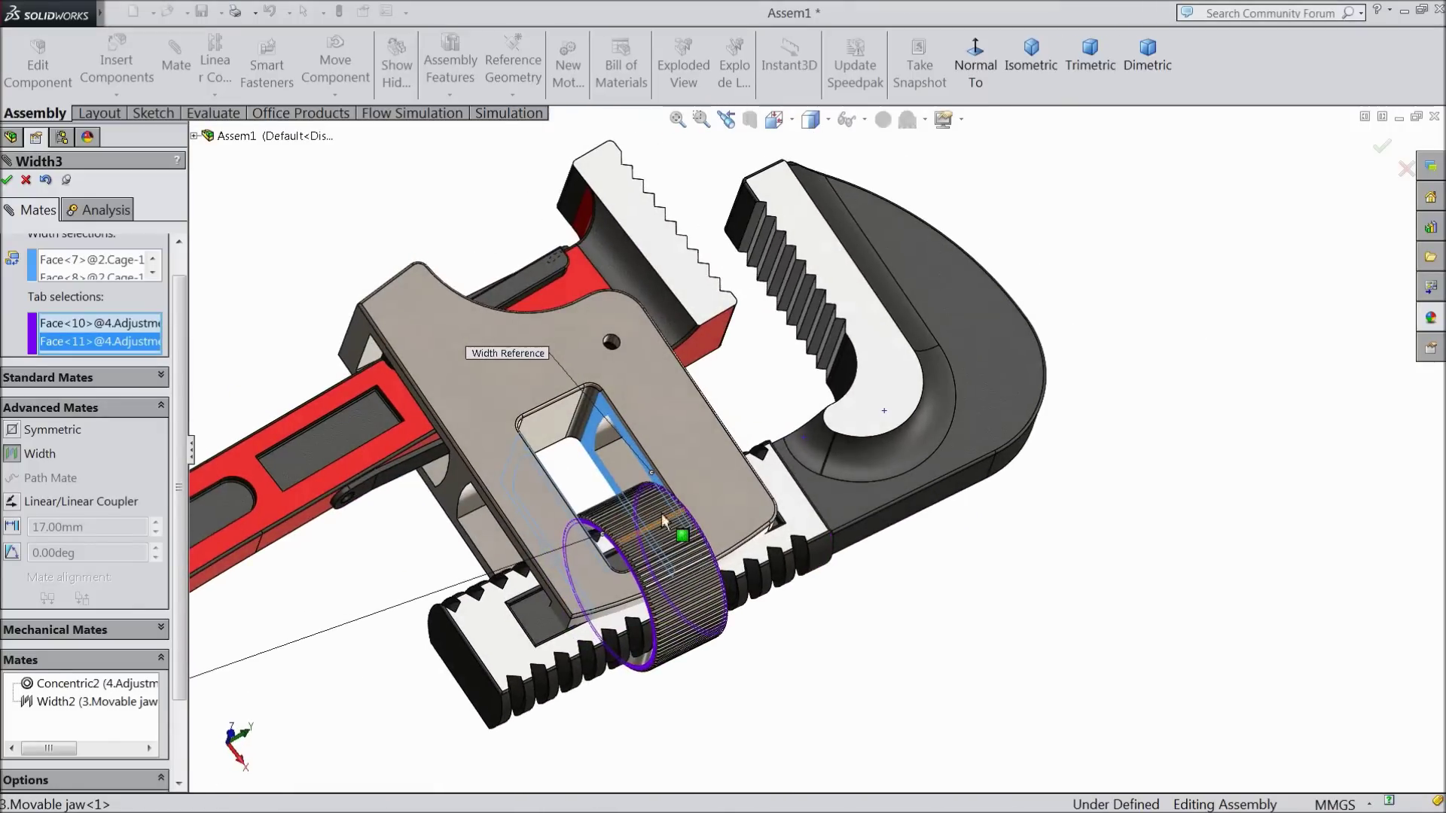
pyautogui.click(7, 180)
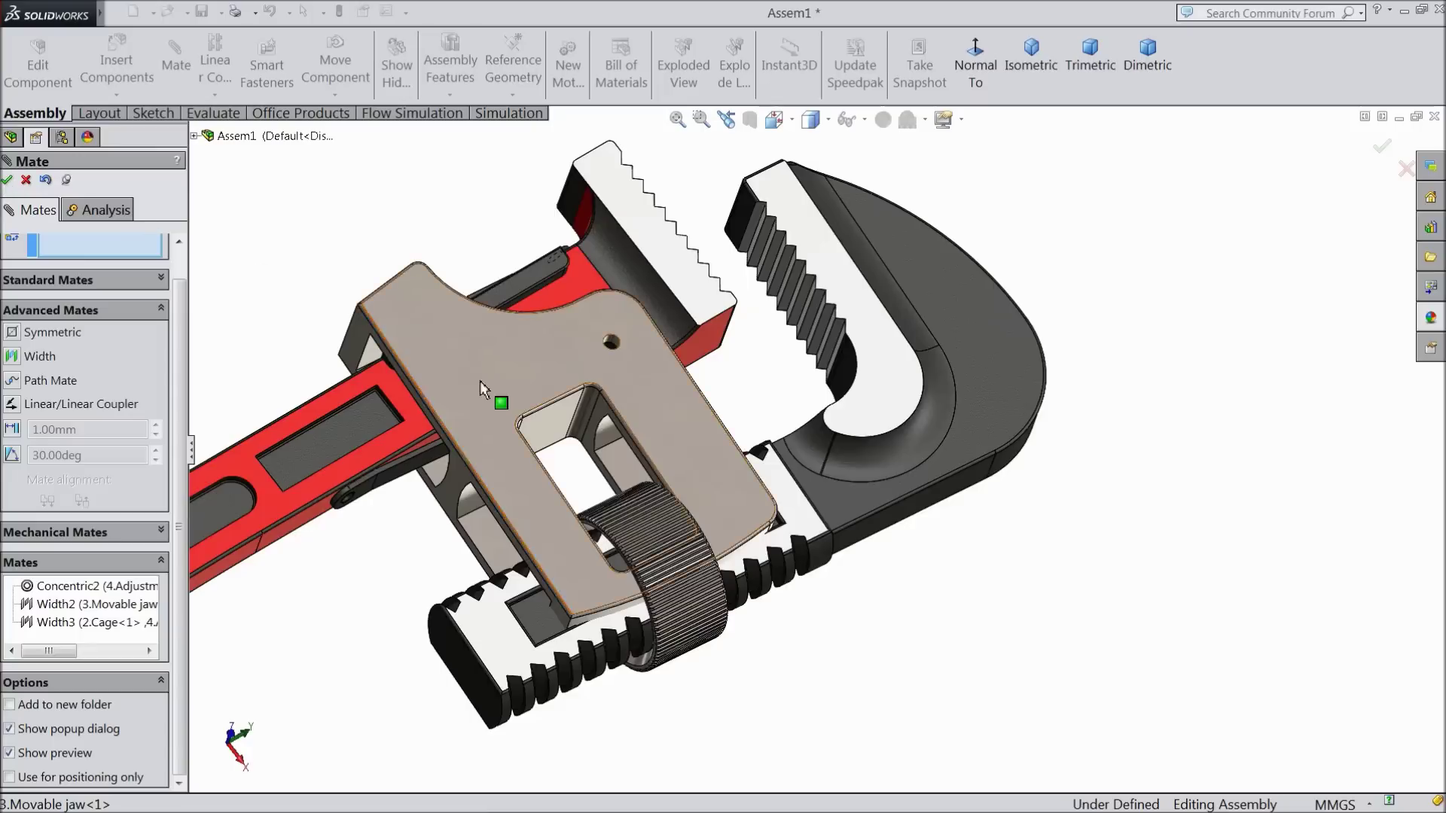
pyautogui.scroll(-3, 572, 456)
pyautogui.moveTo(597, 472); pyautogui.dragTo(575, 465, button='middle')
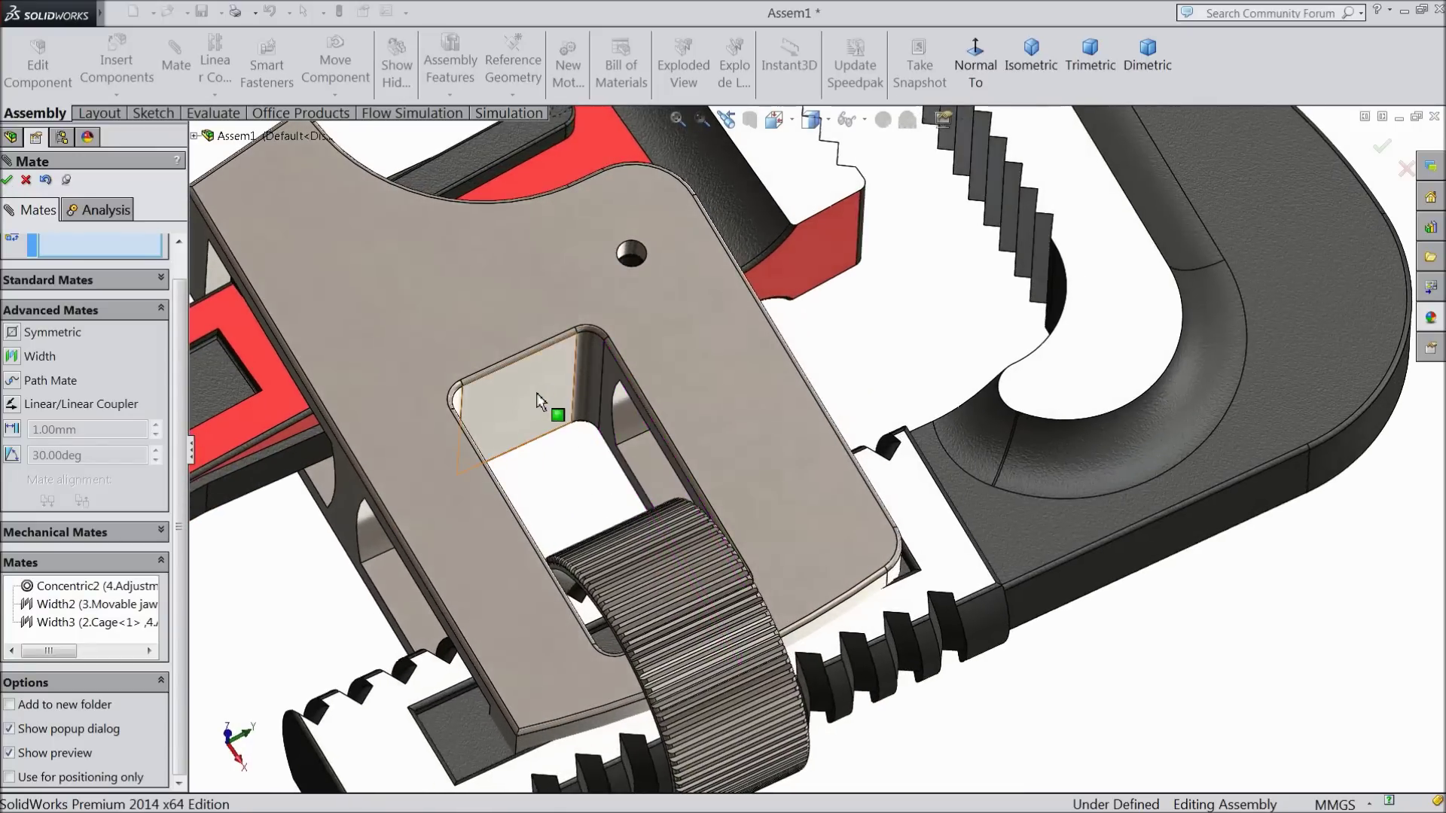
pyautogui.scroll(2, 19, 367)
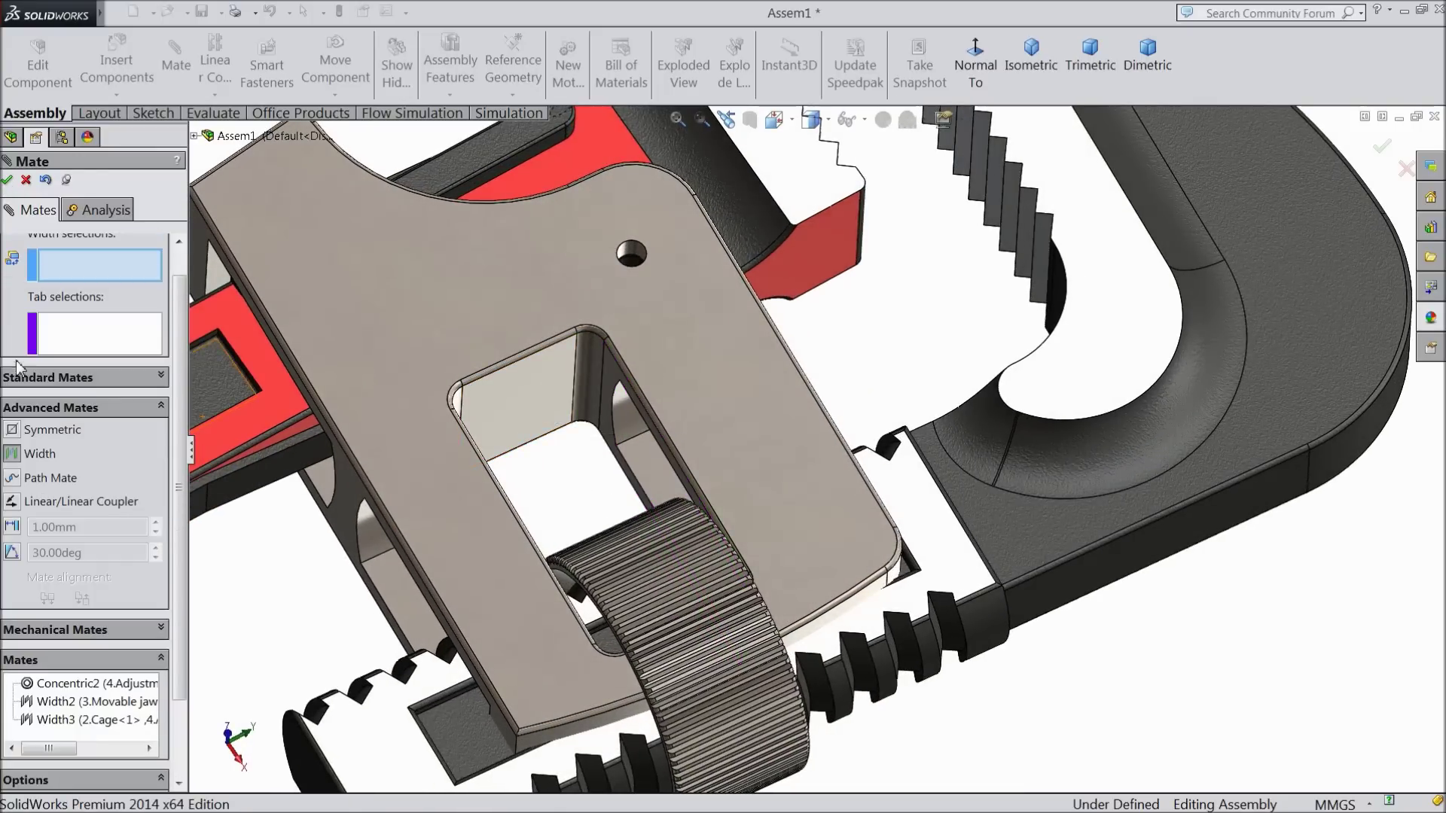
pyautogui.click(513, 429)
pyautogui.moveTo(566, 435)
pyautogui.mouseDown(button='middle')
pyautogui.moveTo(580, 443)
pyautogui.moveTo(555, 419)
pyautogui.mouseUp(button='middle')
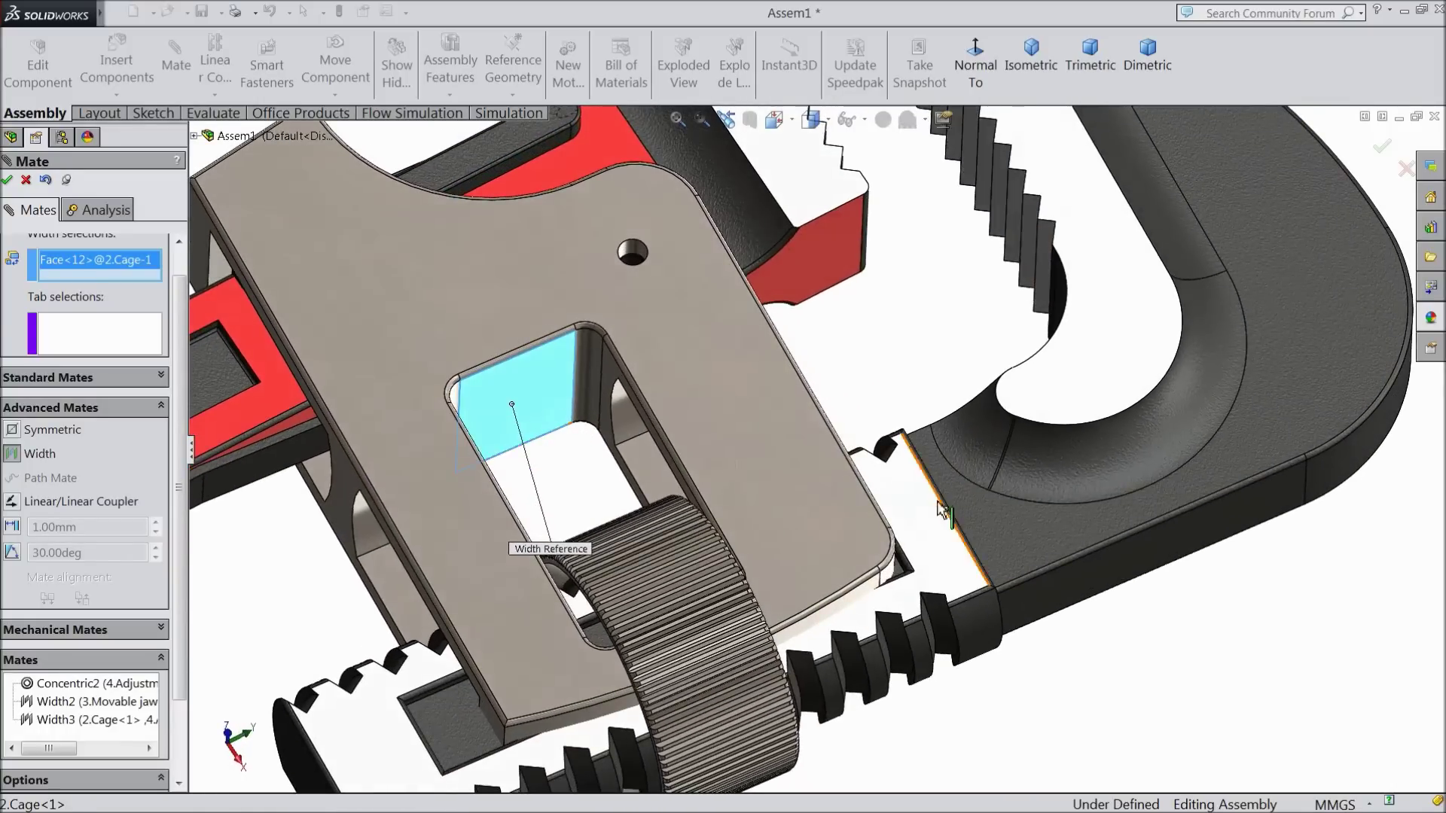
pyautogui.click(904, 413)
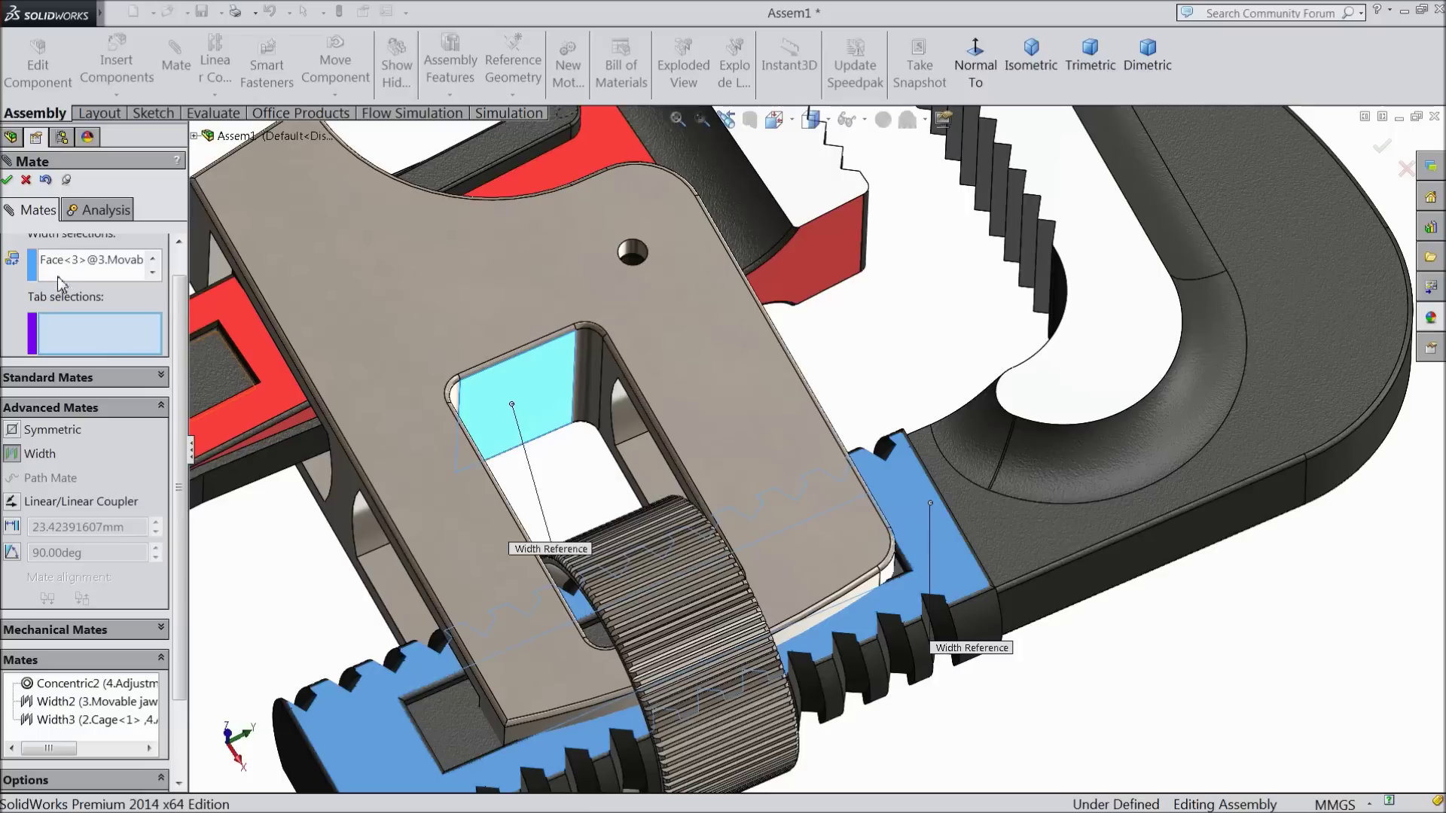
pyautogui.click(27, 180)
# - Move the movable jaw until the nut sits inside the cage window, and set the window's two short end faces as Width mate selections
pyautogui.moveTo(920, 527); pyautogui.dragTo(857, 360)
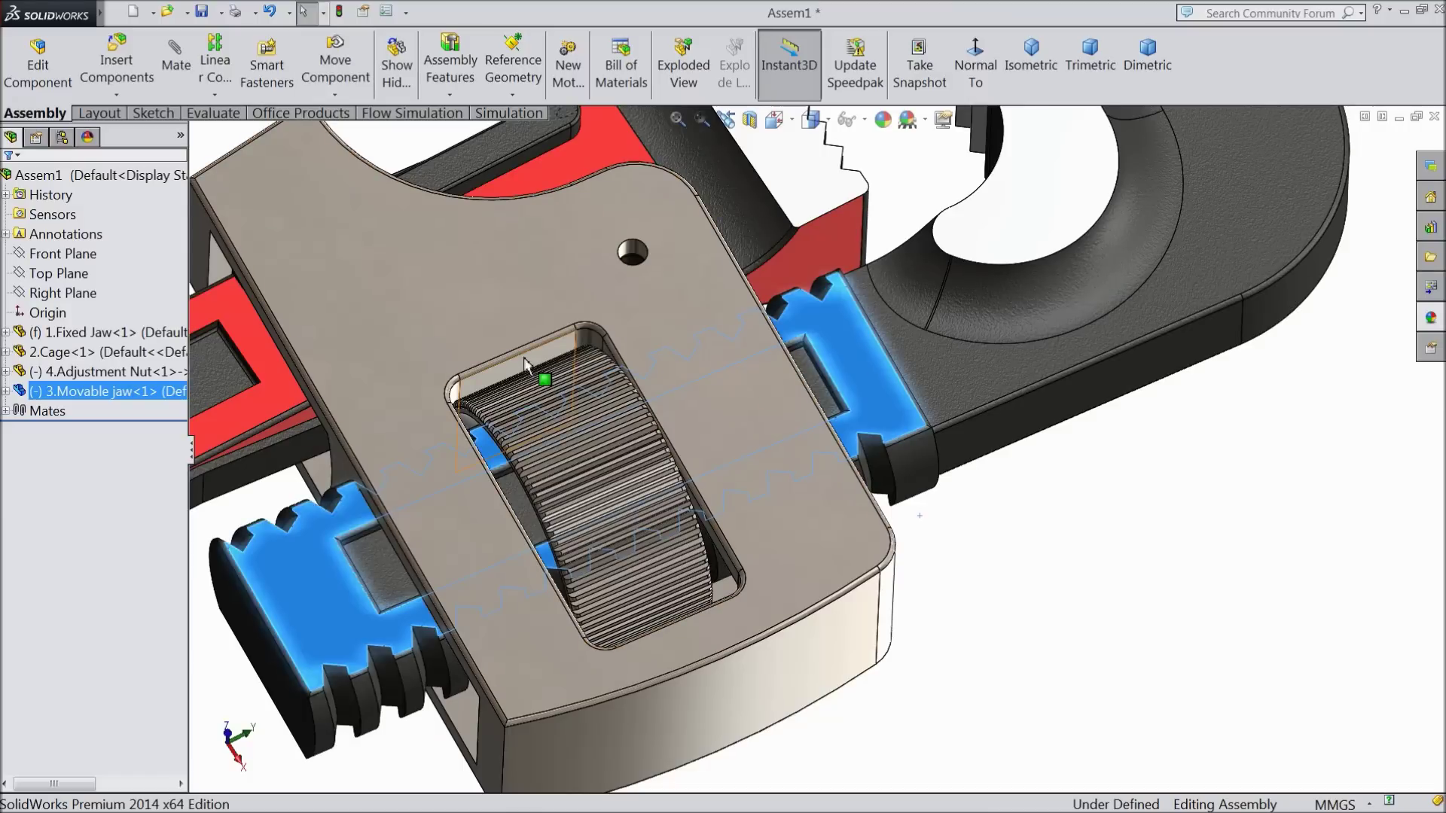
pyautogui.click(1123, 539)
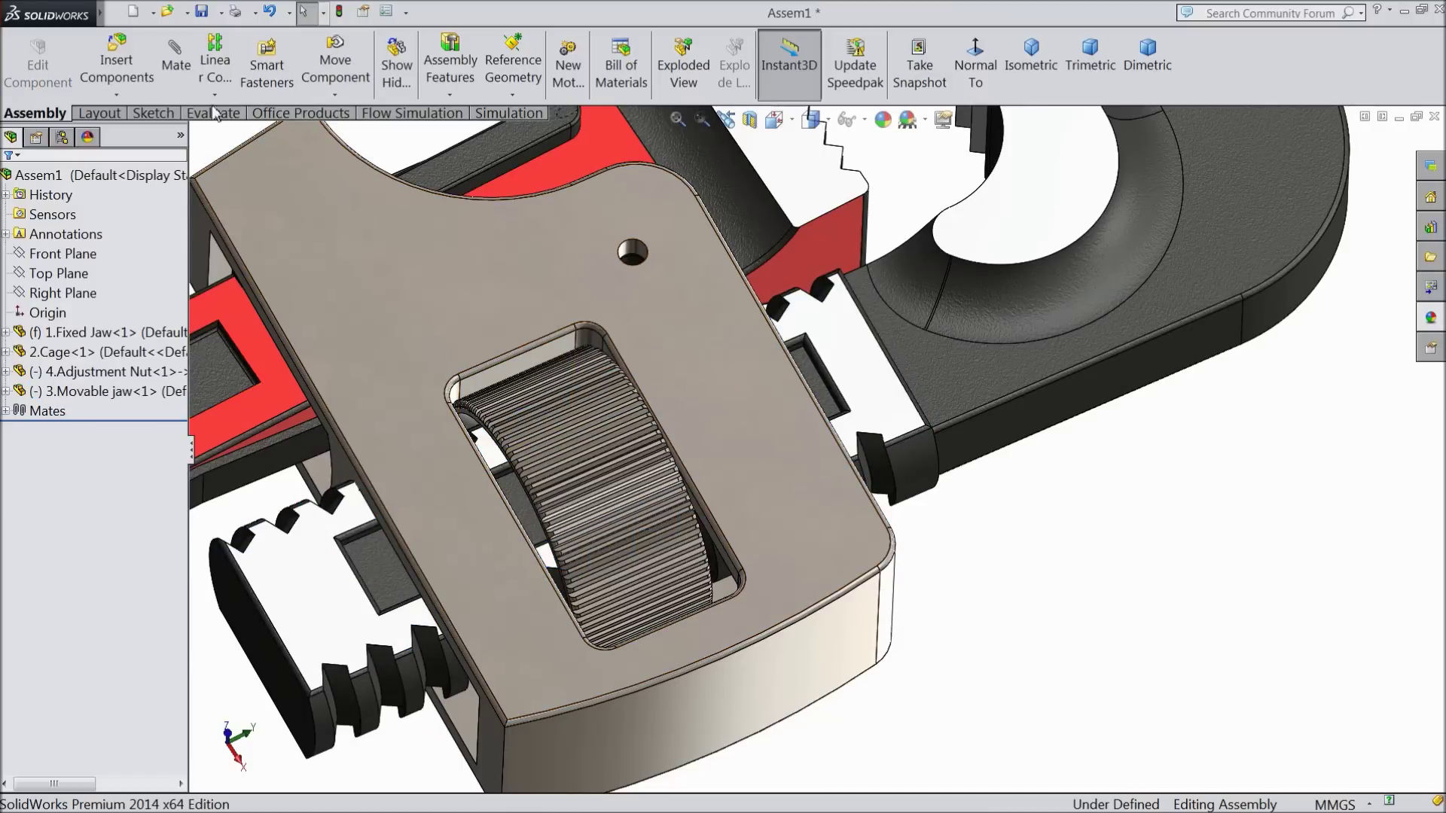
pyautogui.click(168, 96)
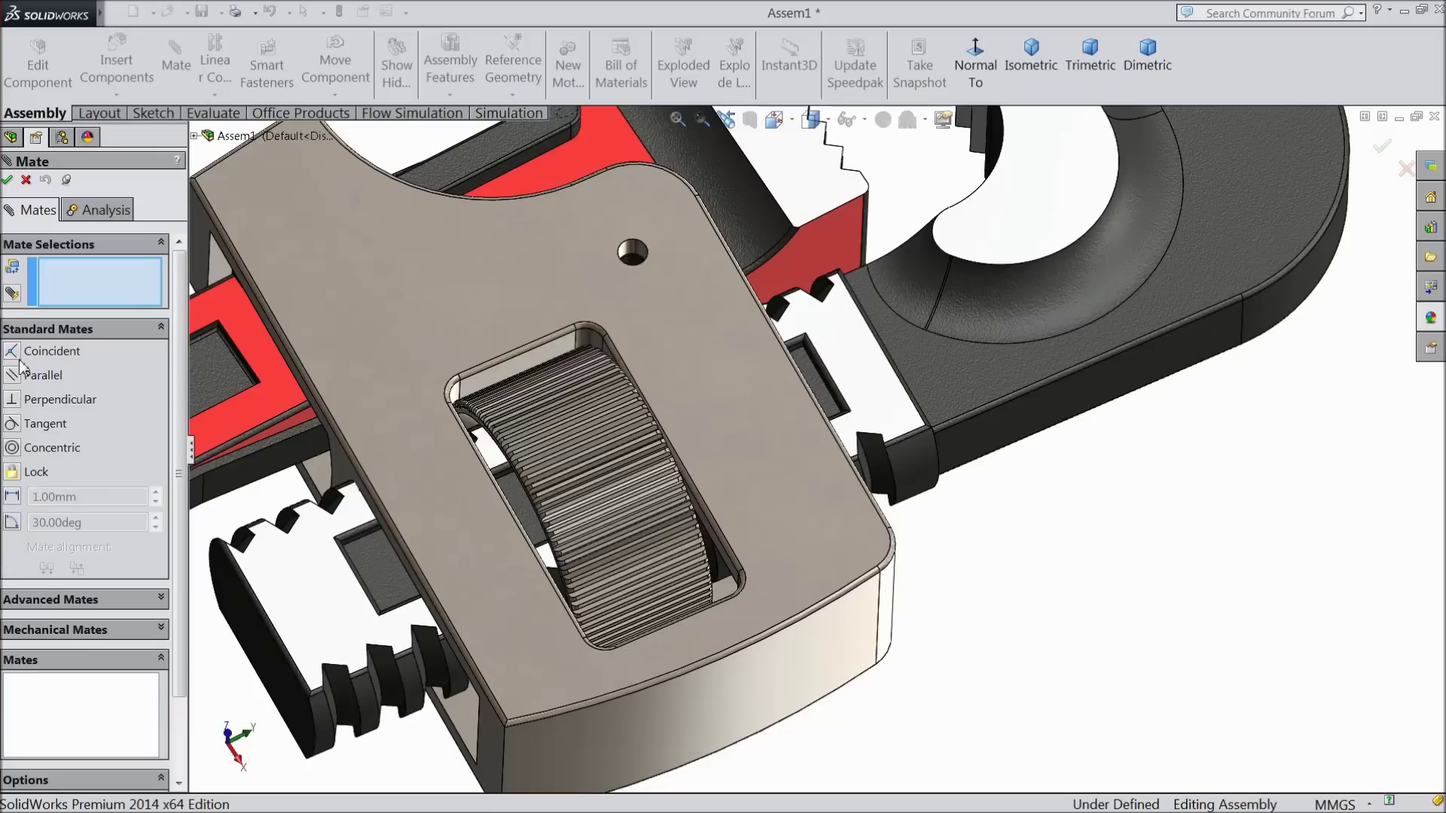
pyautogui.click(73, 599)
pyautogui.click(40, 356)
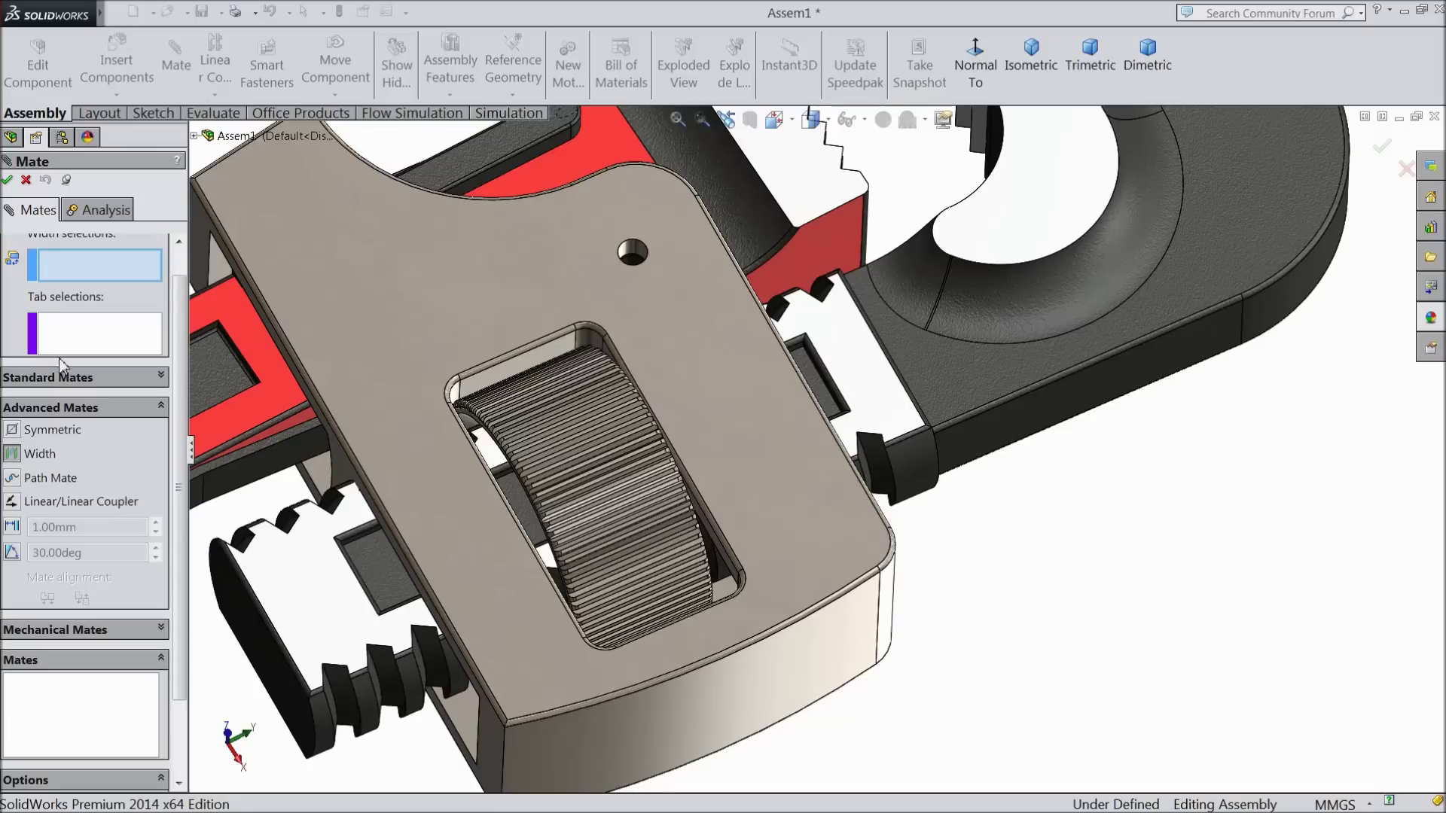
pyautogui.click(505, 369)
pyautogui.moveTo(560, 418); pyautogui.dragTo(798, 591, button='middle')
pyautogui.click(670, 646)
pyautogui.moveTo(711, 649); pyautogui.dragTo(643, 543, button='middle')
pyautogui.scroll(-3, 643, 544)
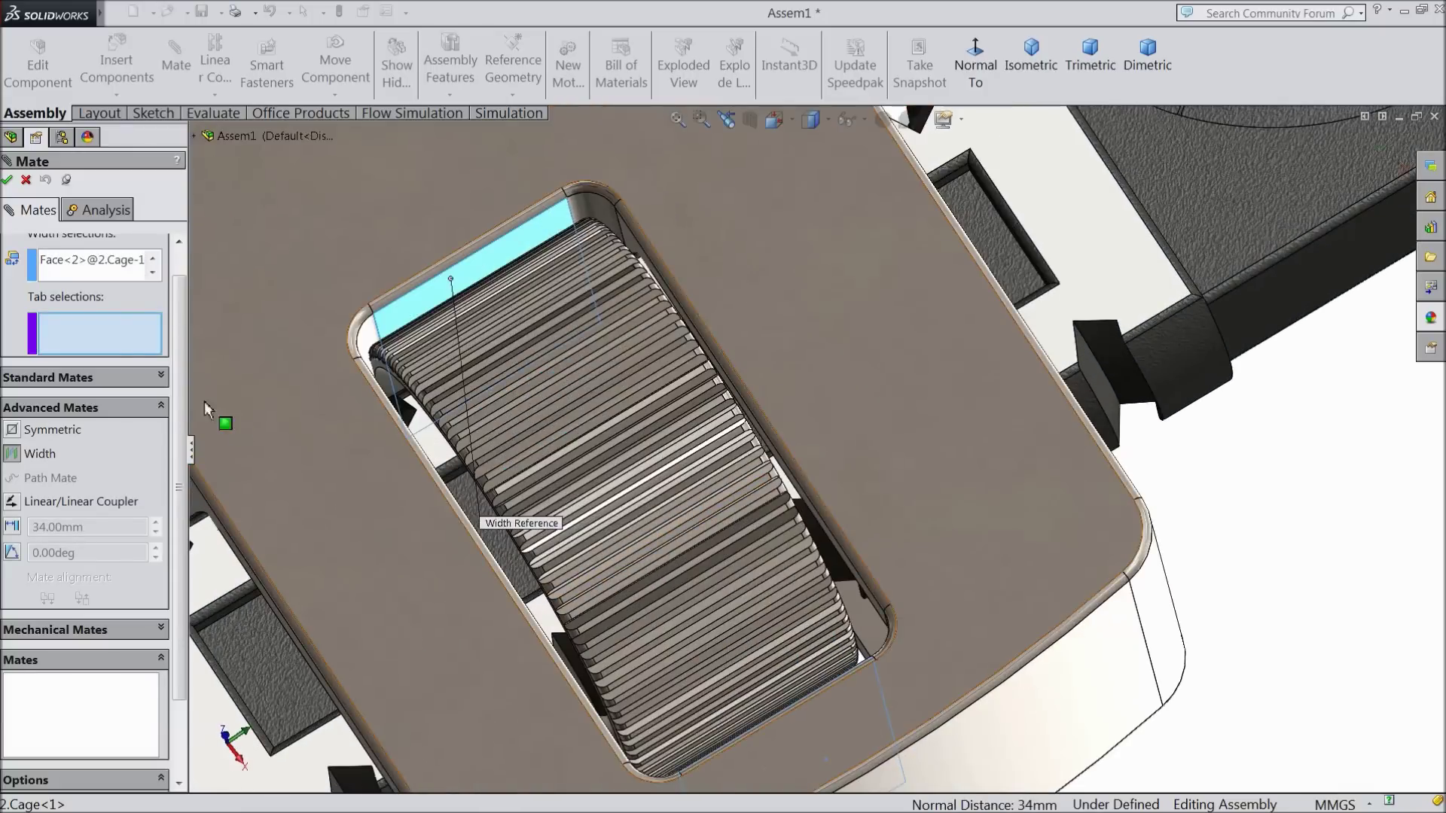
# - Use a knurl face on the adjustment nut's outer surface as the tab selection and accept the Width mate with the cage
pyautogui.click(552, 460)
pyautogui.scroll(5, 670, 497)
pyautogui.moveTo(688, 549); pyautogui.dragTo(693, 607, button='middle')
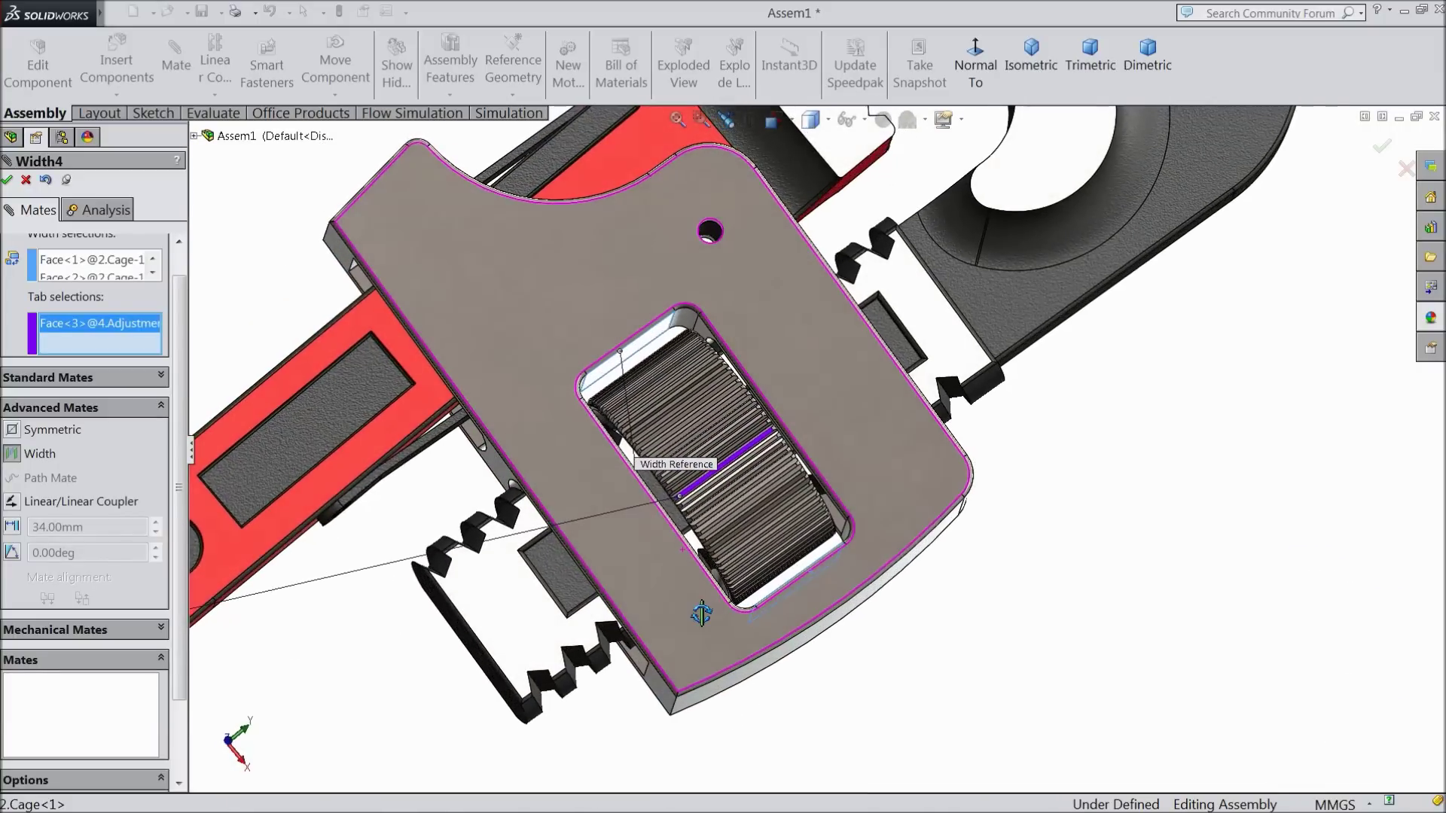
pyautogui.scroll(-3, 764, 561)
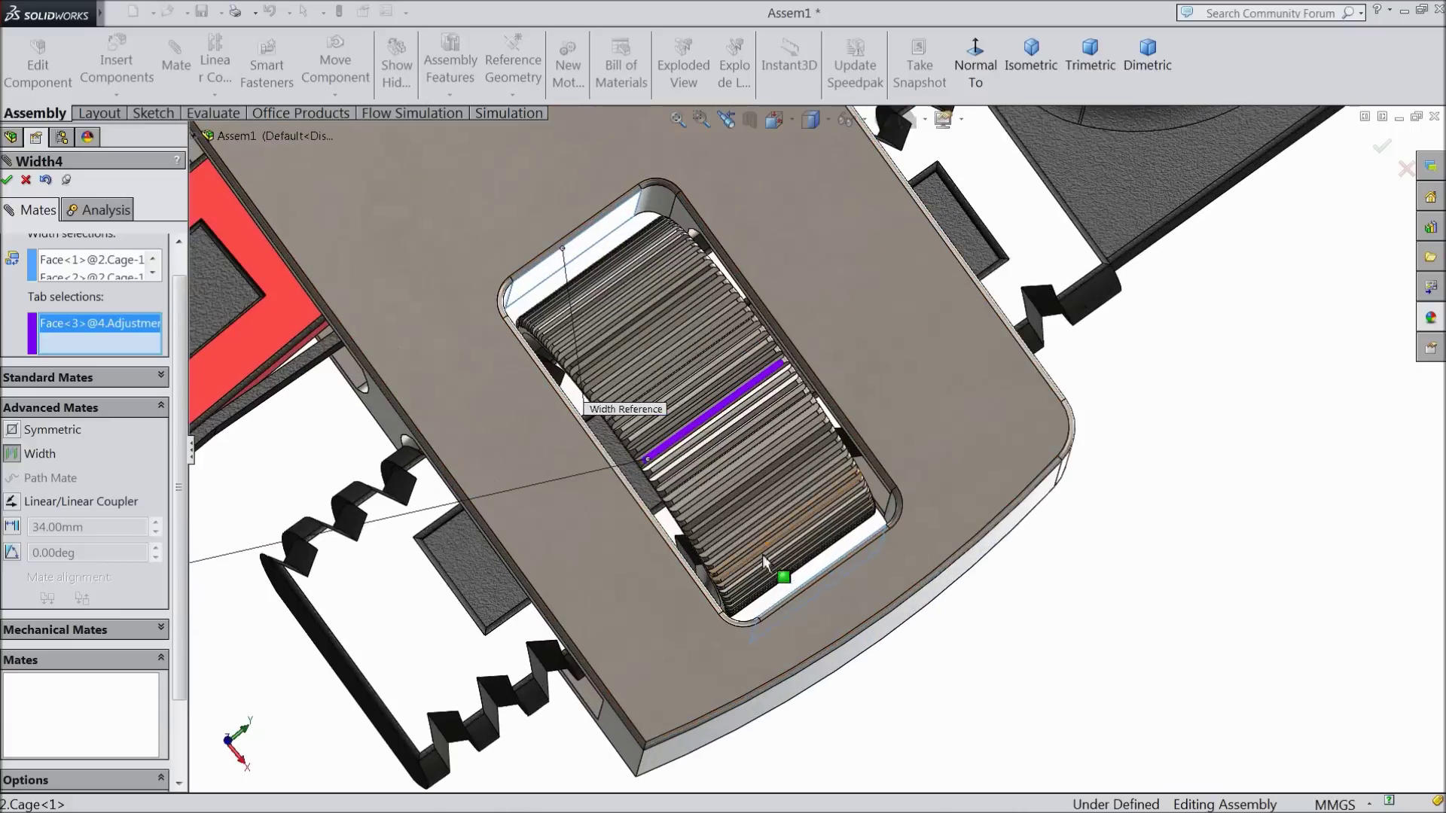
pyautogui.click(7, 182)
# - Inspect the movable jaw and adjustment nut within the assembled wrench, and end mating
pyautogui.scroll(4, 699, 517)
pyautogui.moveTo(760, 580); pyautogui.dragTo(751, 452, button='middle')
pyautogui.scroll(-3, 872, 401)
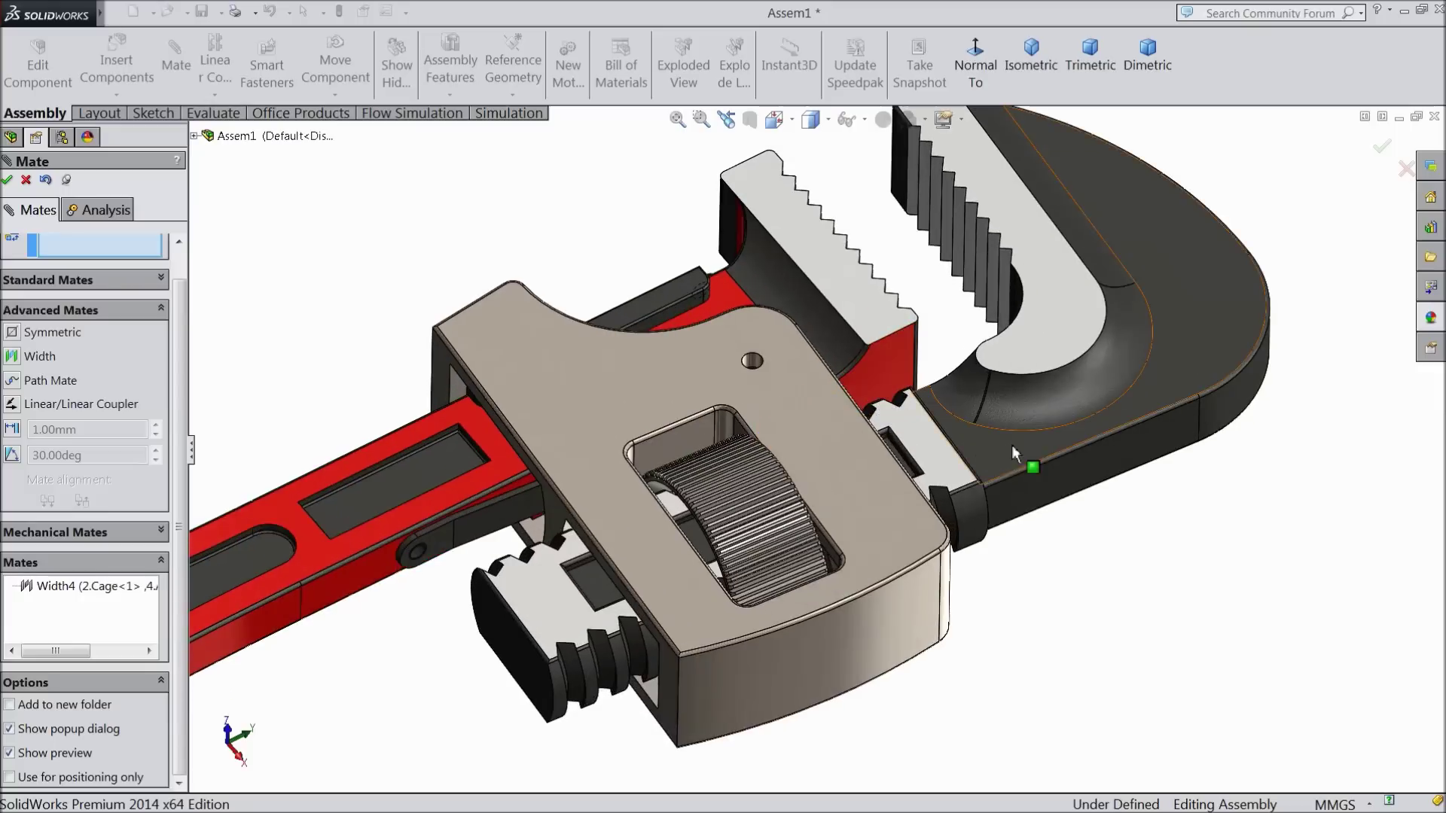
pyautogui.moveTo(1041, 367)
pyautogui.mouseDown()
pyautogui.moveTo(987, 378)
pyautogui.moveTo(1109, 345)
pyautogui.moveTo(1016, 378)
pyautogui.moveTo(1046, 366)
pyautogui.mouseUp()
pyautogui.scroll(4, 946, 371)
pyautogui.moveTo(806, 319); pyautogui.dragTo(800, 383, button='middle')
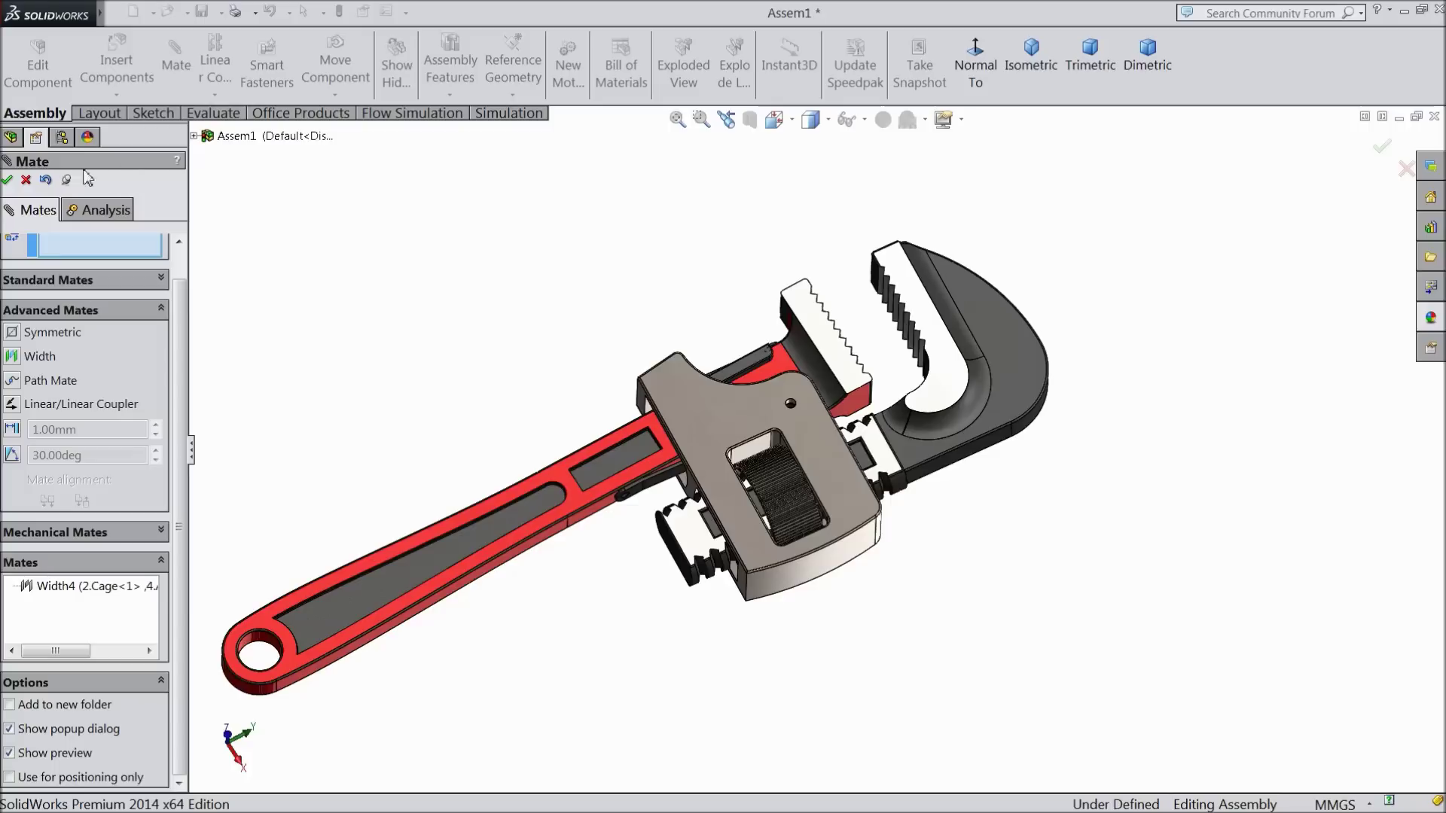
pyautogui.click(26, 180)
# - Insert the 5.Rivet part from the Pipe Wrench folder and place it near the small hole in the cage
pyautogui.click(117, 68)
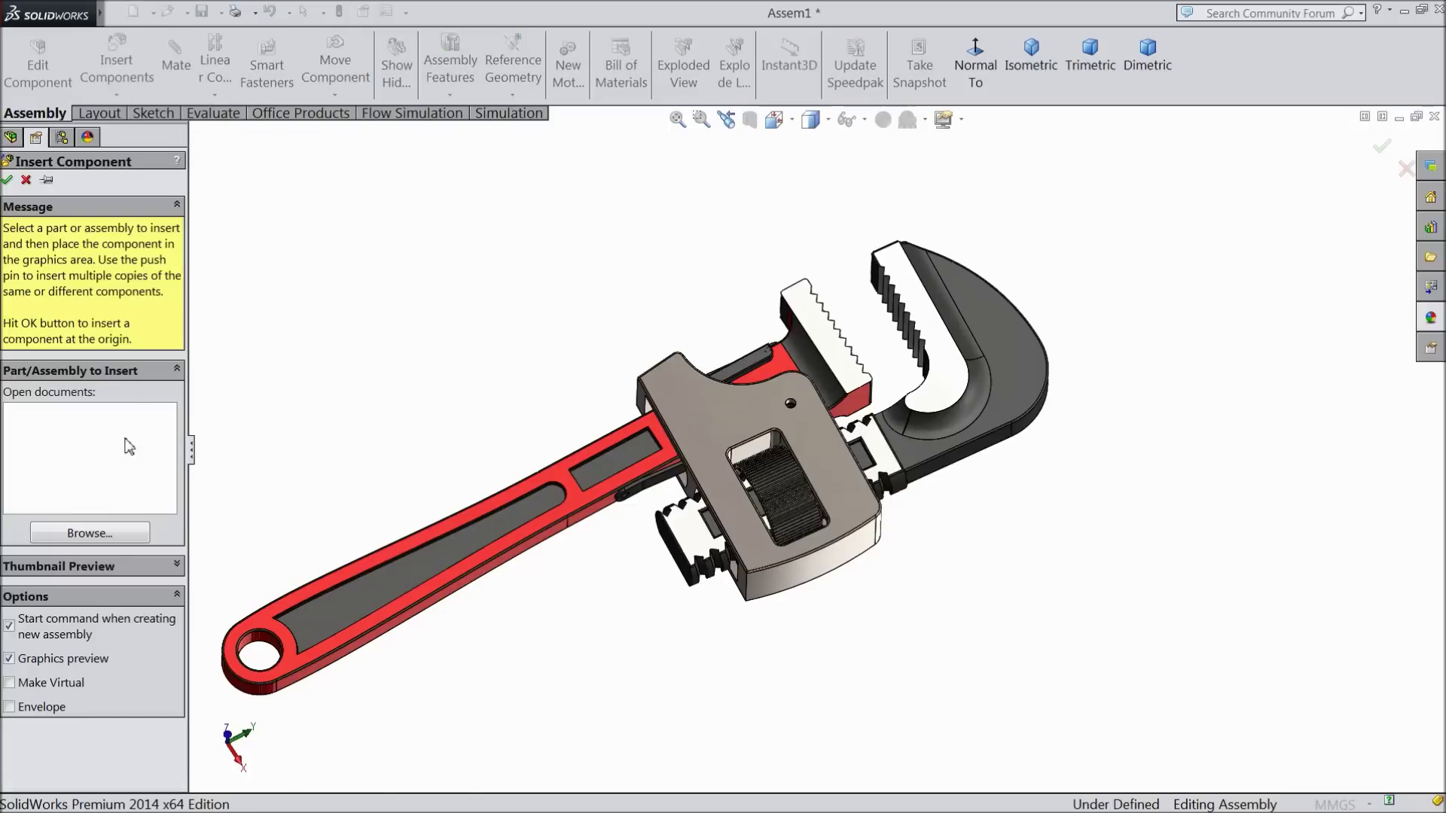
pyautogui.click(106, 538)
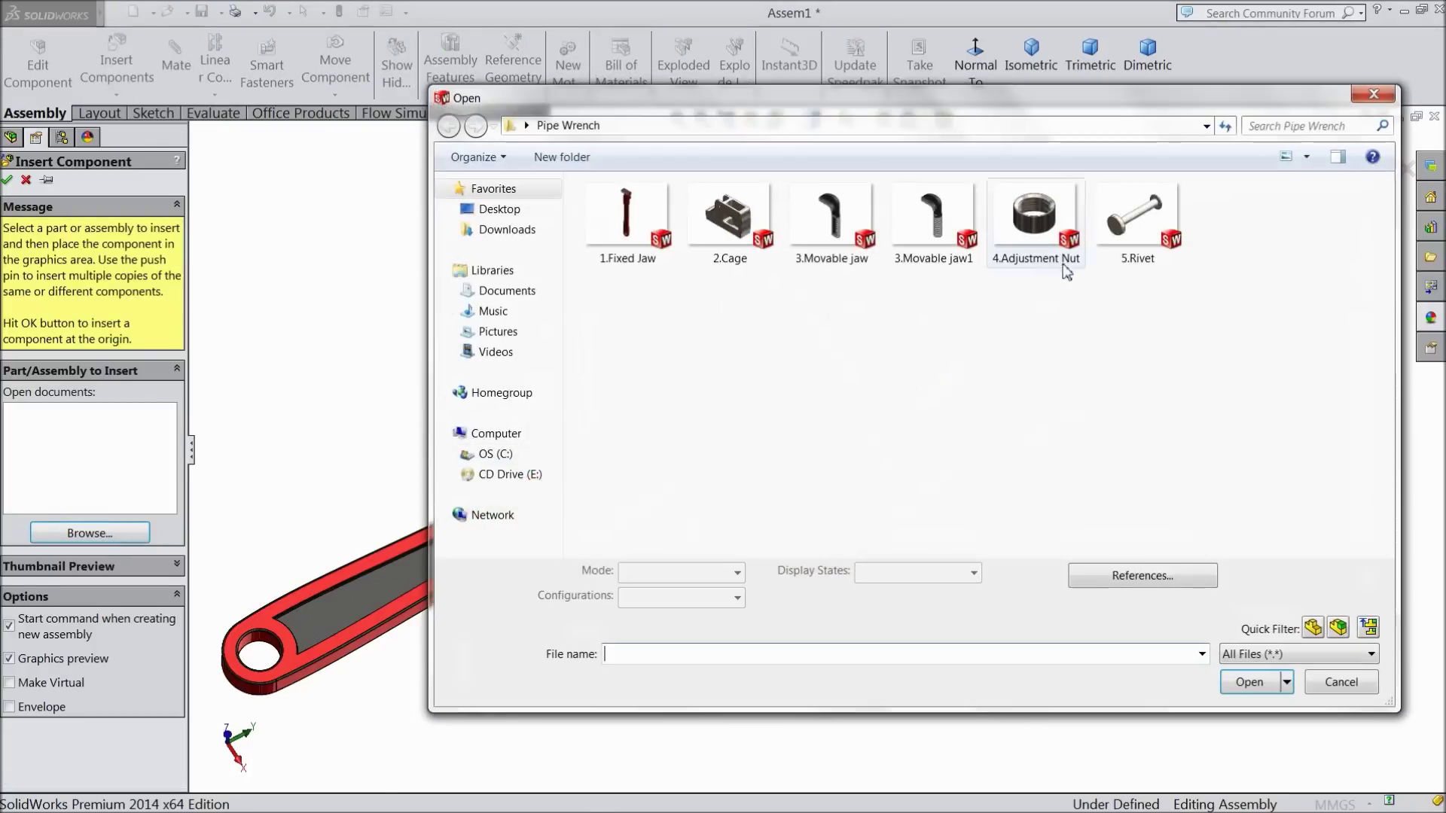
pyautogui.click(1137, 218)
pyautogui.click(1249, 681)
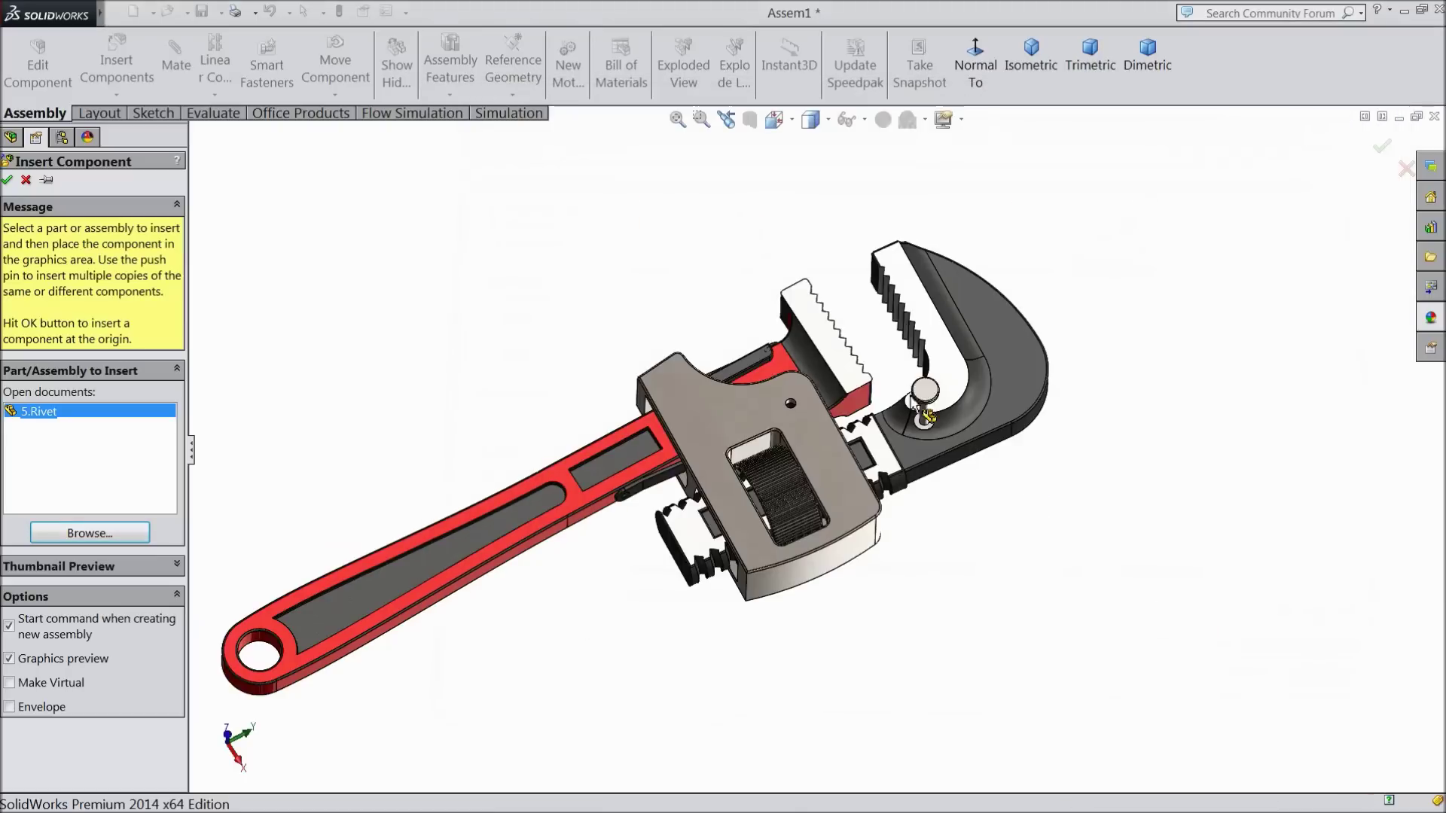
pyautogui.click(796, 377)
pyautogui.scroll(-10, 795, 452)
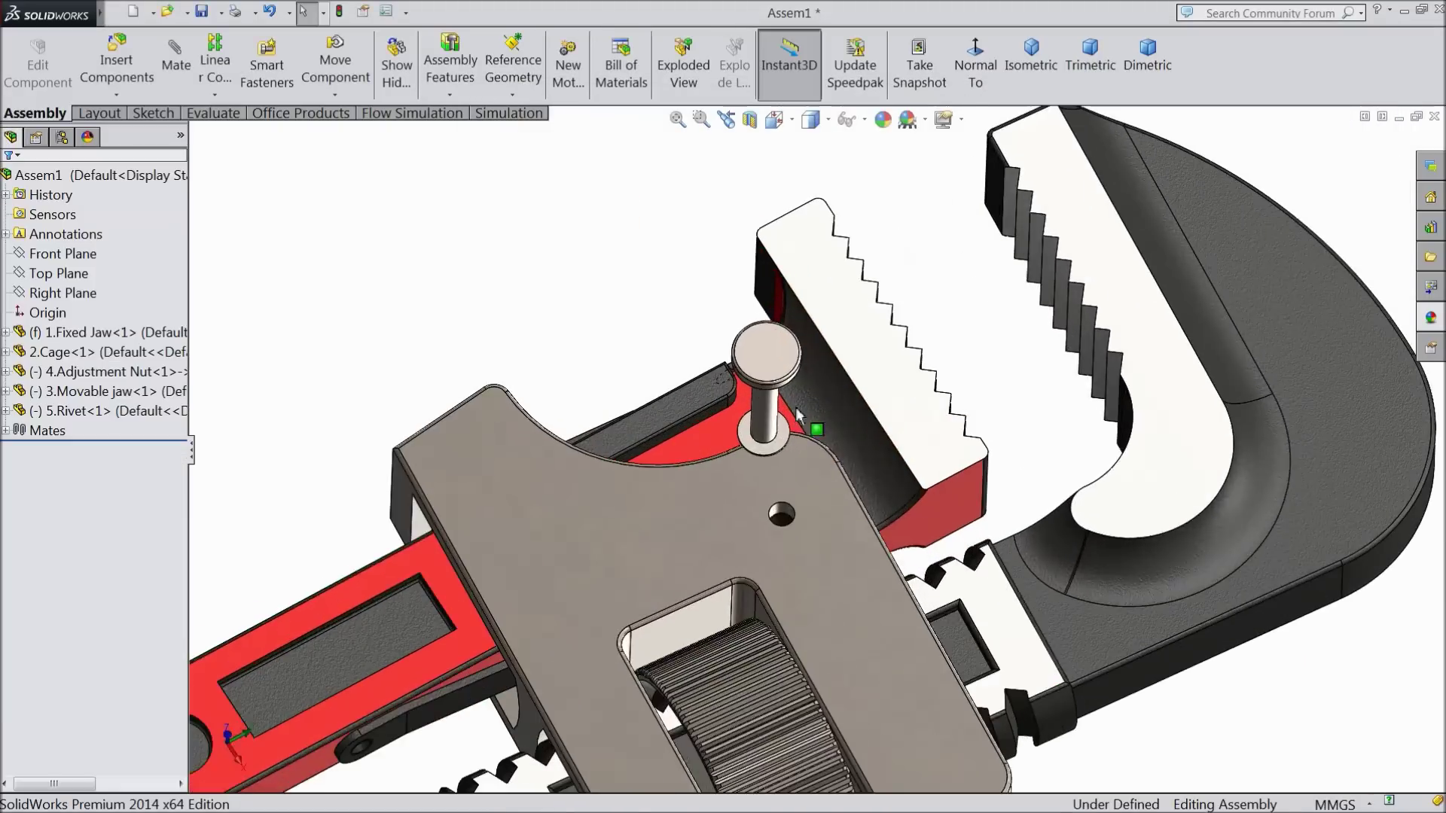
# - Add a Concentric mate between the rivet's cylindrical shank and the small hole in the cage
pyautogui.click(171, 66)
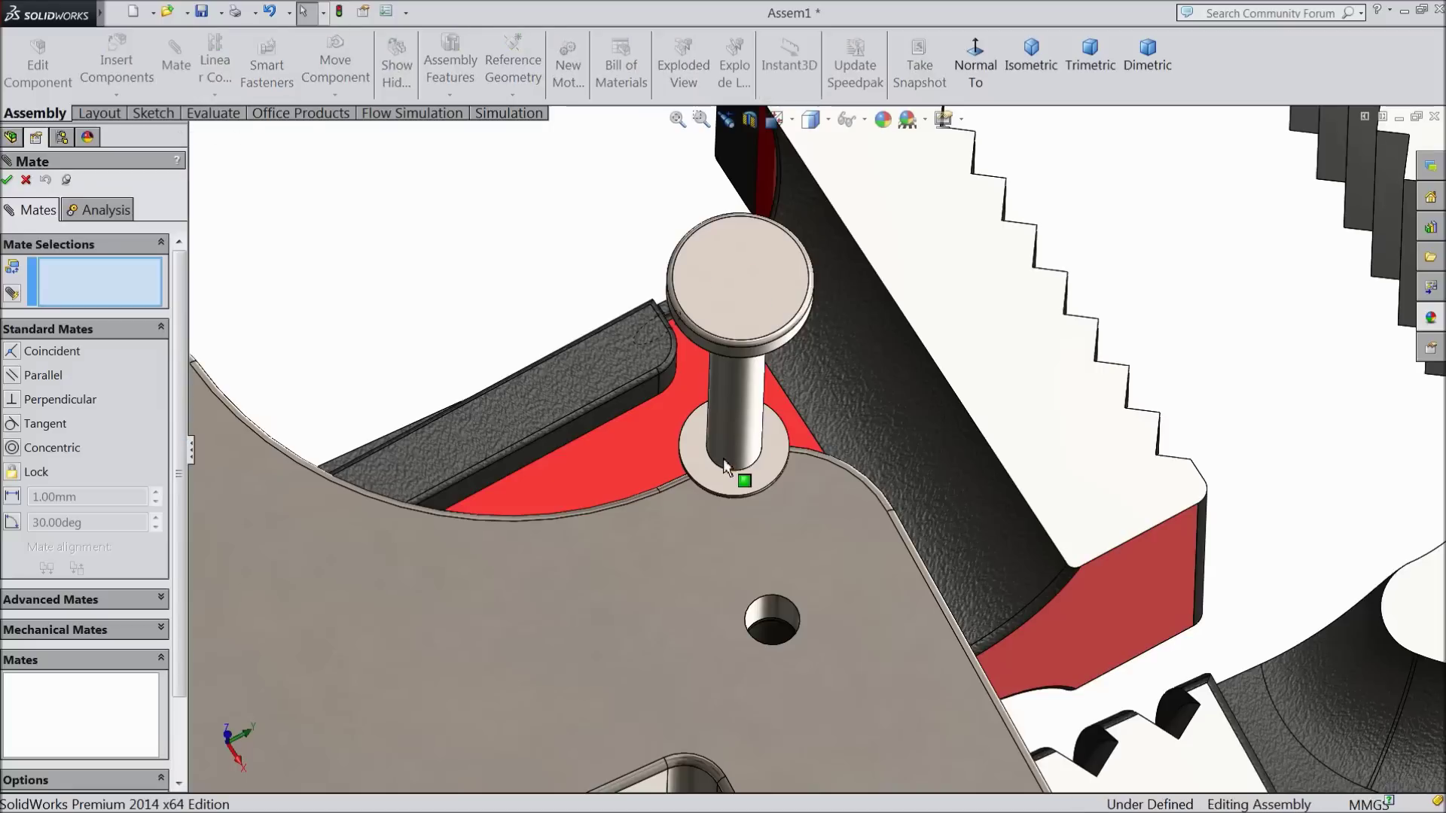
pyautogui.click(747, 422)
pyautogui.click(759, 612)
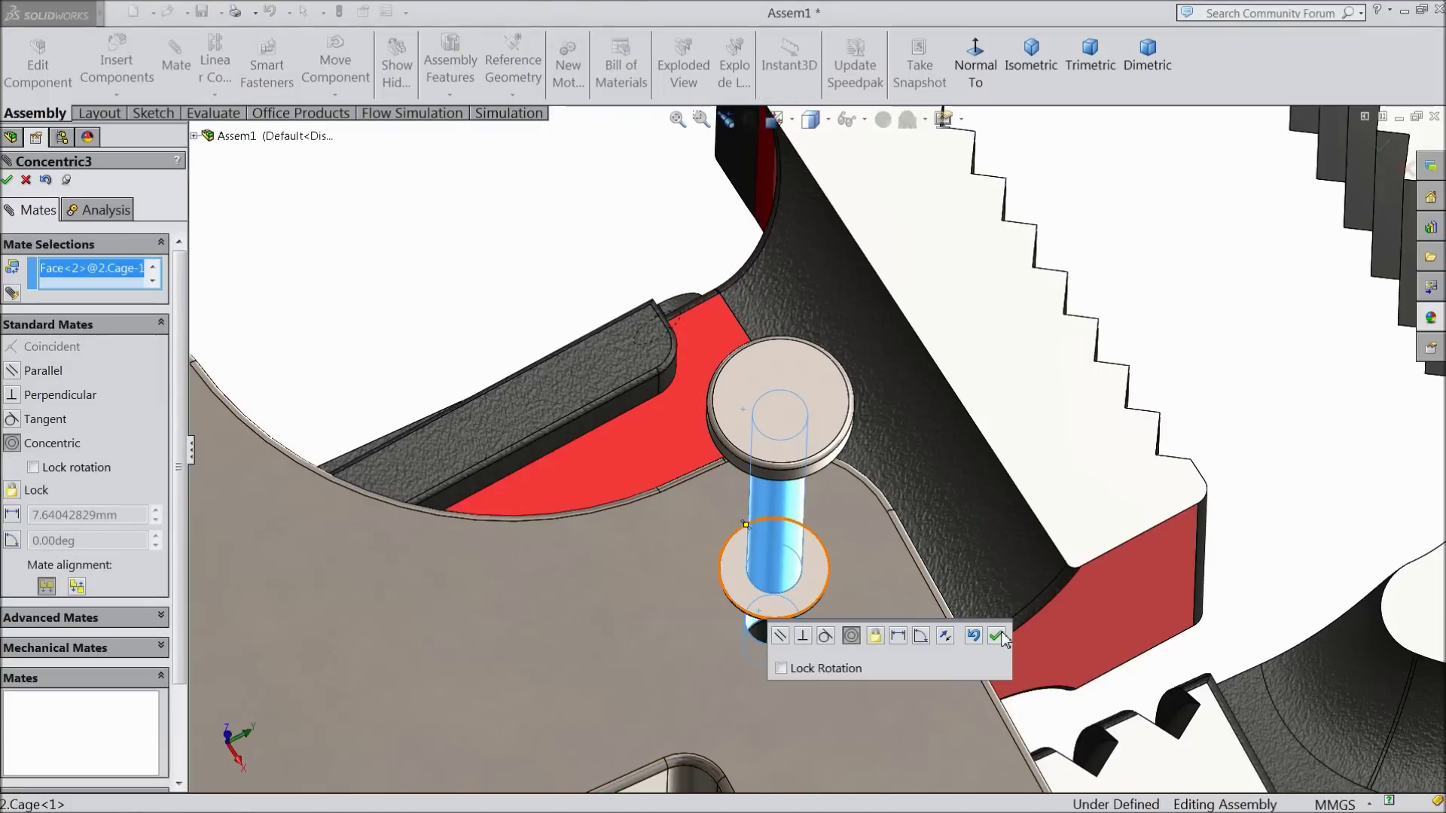
pyautogui.click(997, 637)
# - Add a Coincident mate between the cage's flat outer face and the underside of the rivet head
pyautogui.click(852, 653)
pyautogui.moveTo(853, 653); pyautogui.dragTo(783, 286, button='middle')
pyautogui.click(762, 217)
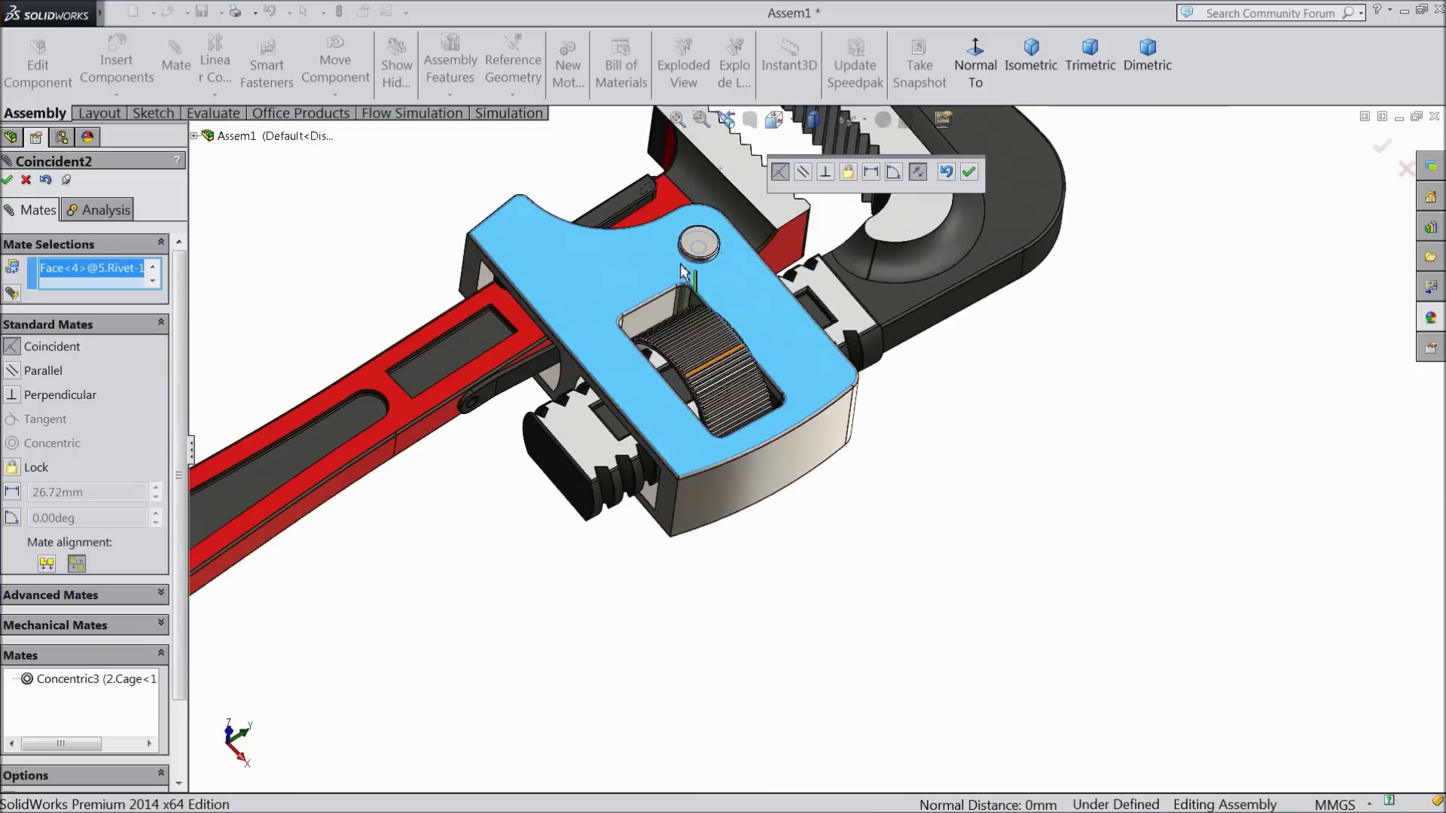
pyautogui.scroll(5, 682, 271)
pyautogui.click(968, 172)
pyautogui.scroll(-5, 911, 323)
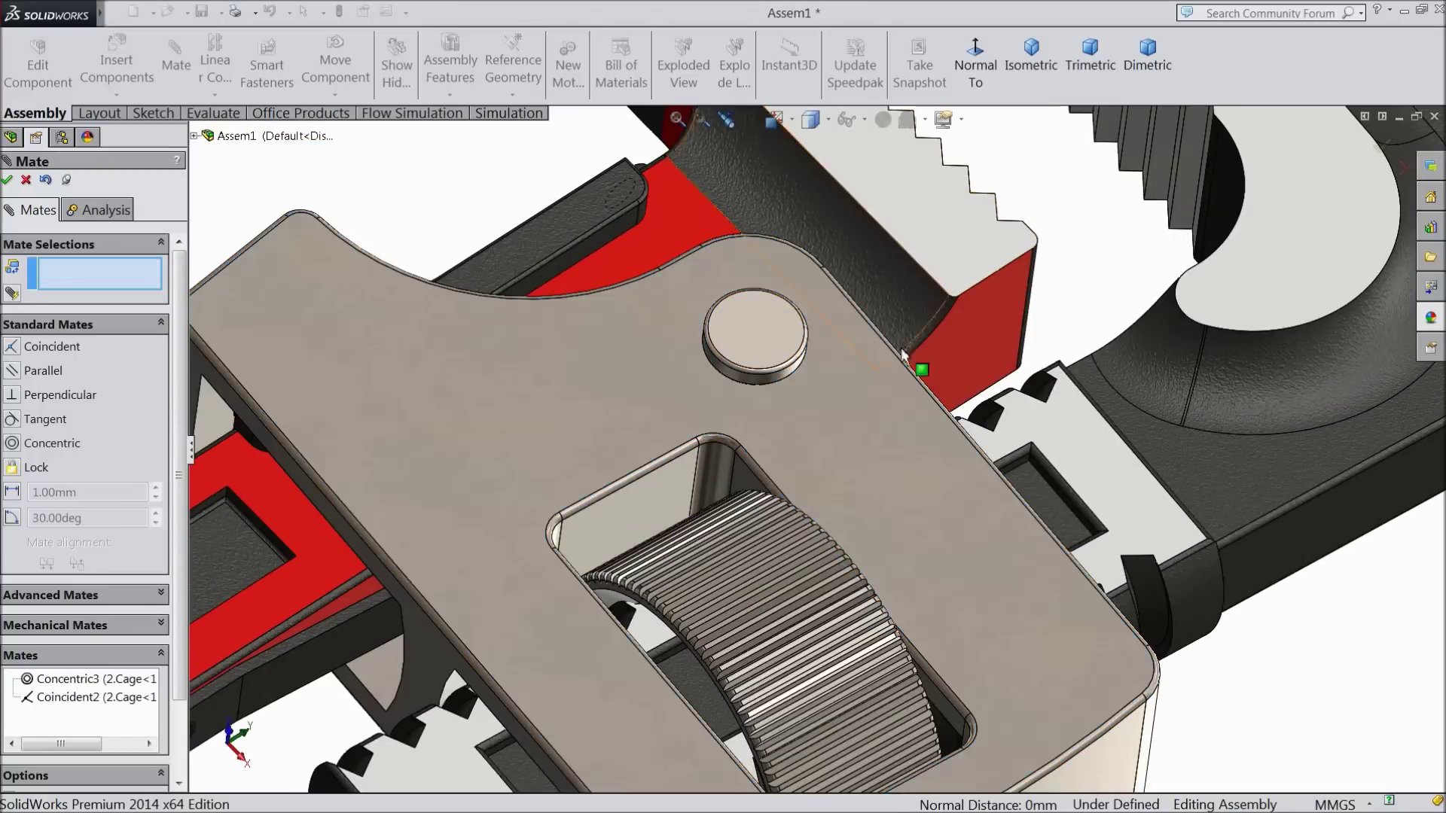
# - Add a reversed mechanical Screw mate of 1 revolution/mm between the movable jaw's thread and the adjustment nut, and end mating
pyautogui.moveTo(866, 491); pyautogui.dragTo(862, 531, button='middle')
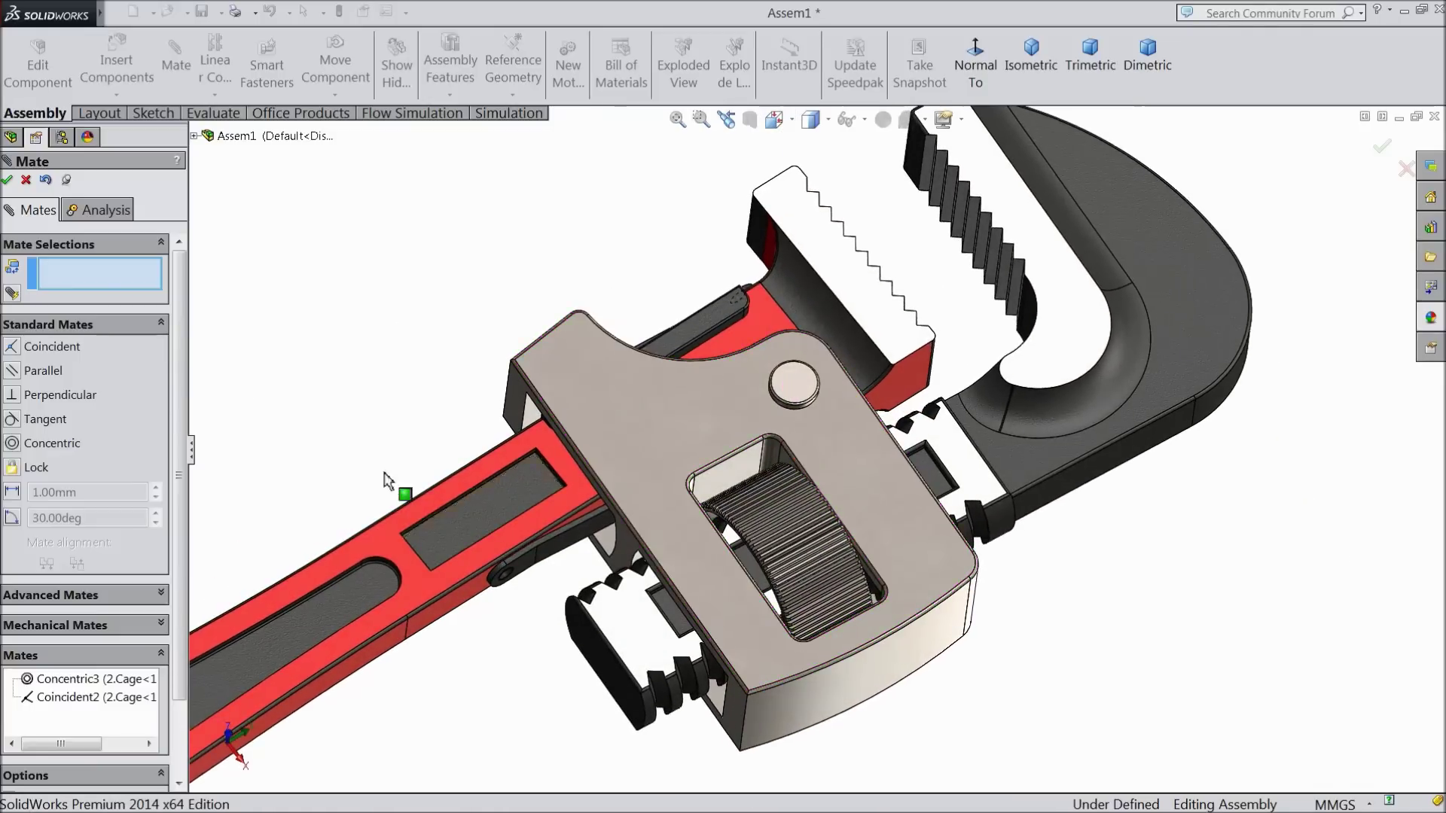
pyautogui.click(69, 625)
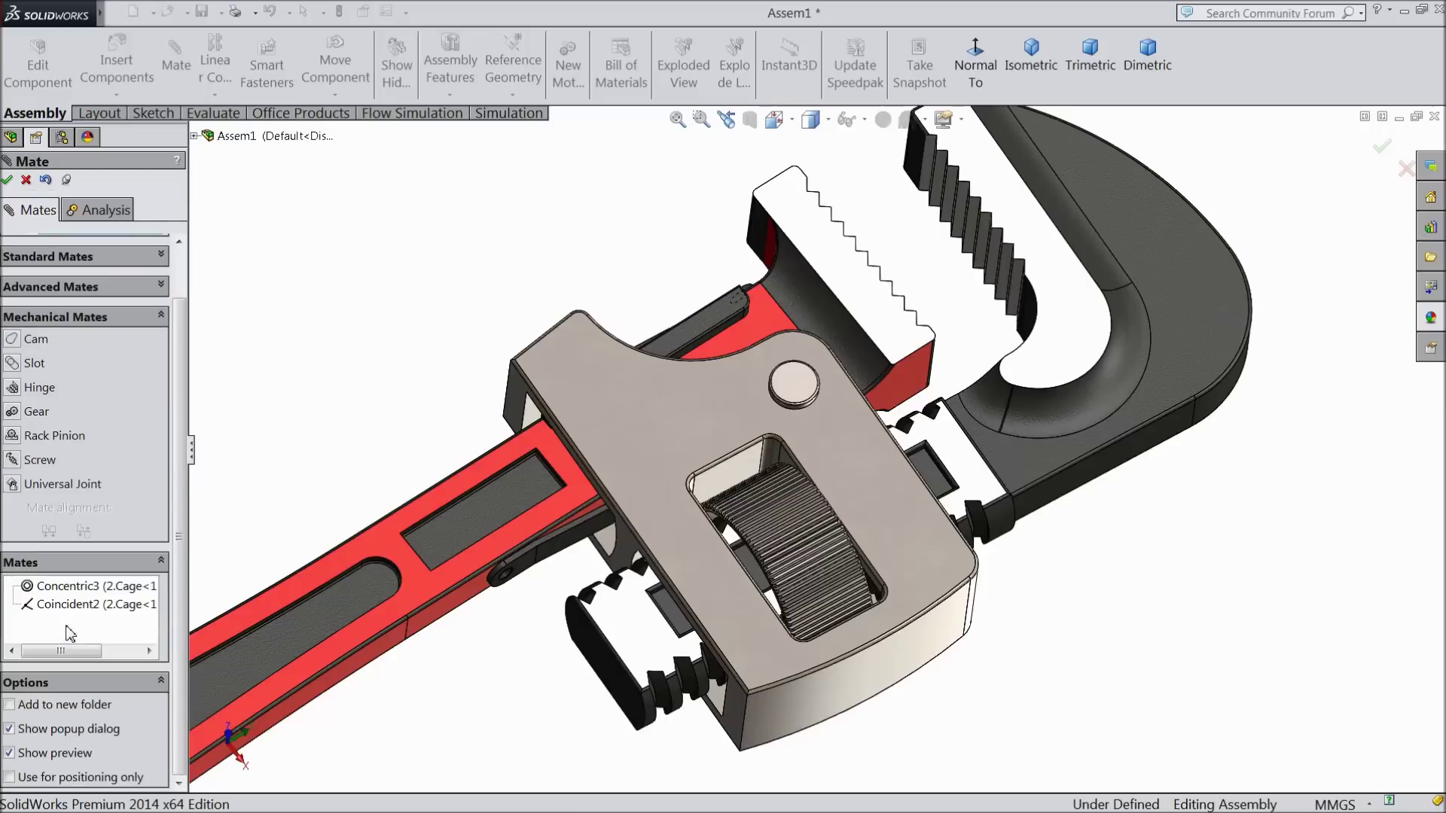
pyautogui.click(16, 461)
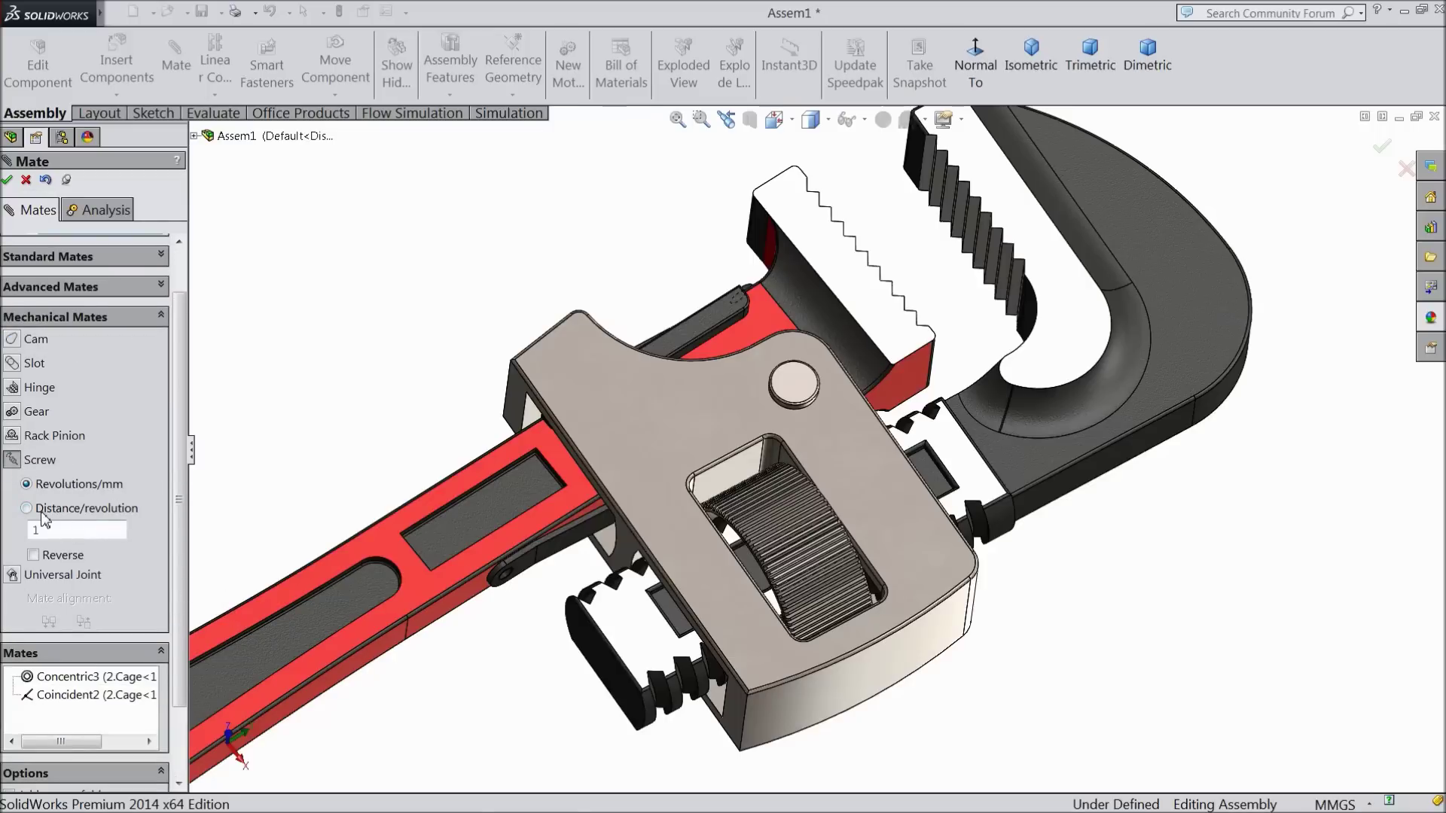
pyautogui.scroll(-3, 742, 596)
pyautogui.click(683, 699)
pyautogui.click(867, 530)
pyautogui.moveTo(867, 530); pyautogui.dragTo(774, 455, button='middle')
pyautogui.scroll(-3, 911, 490)
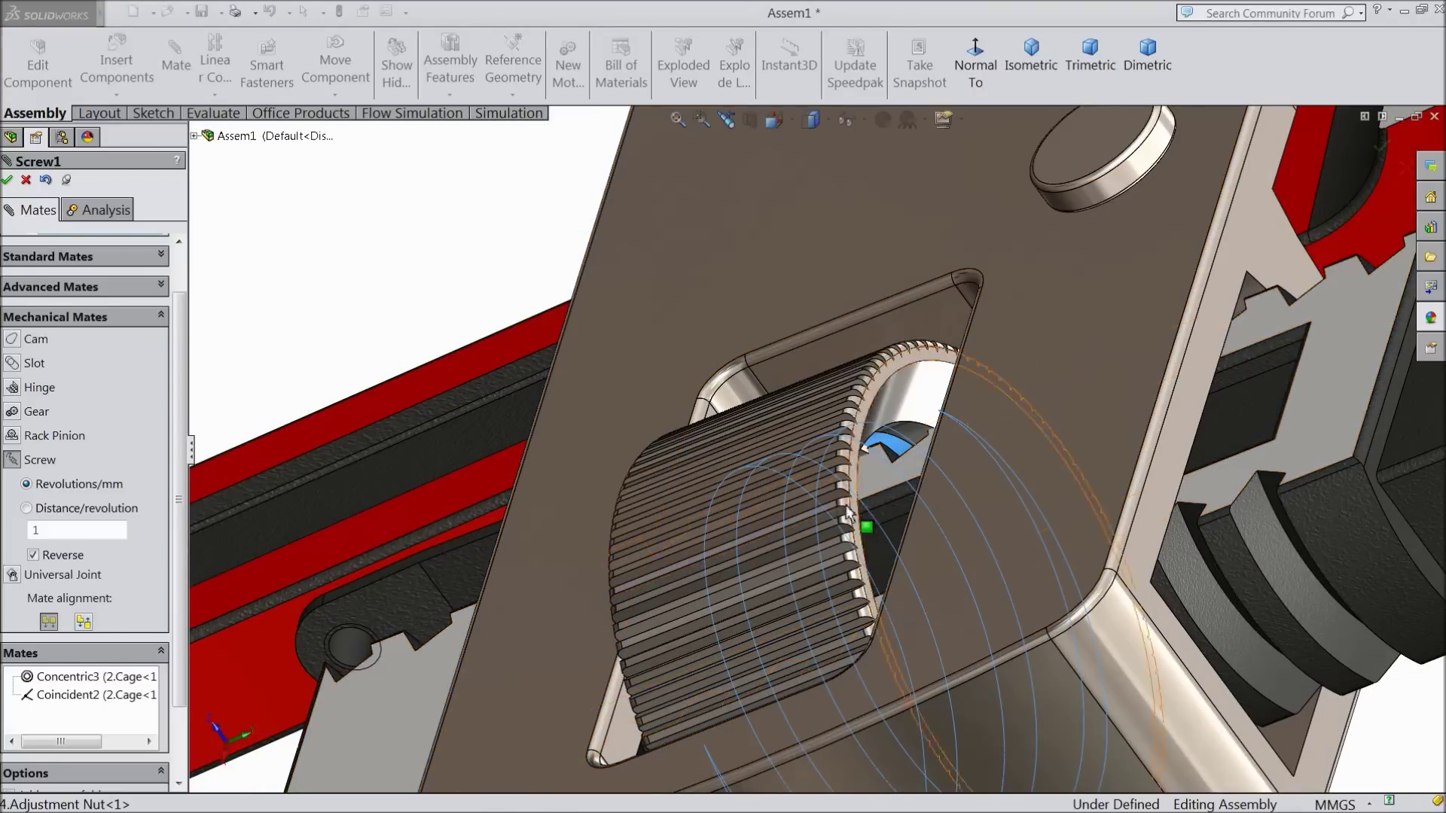
pyautogui.scroll(5, 901, 461)
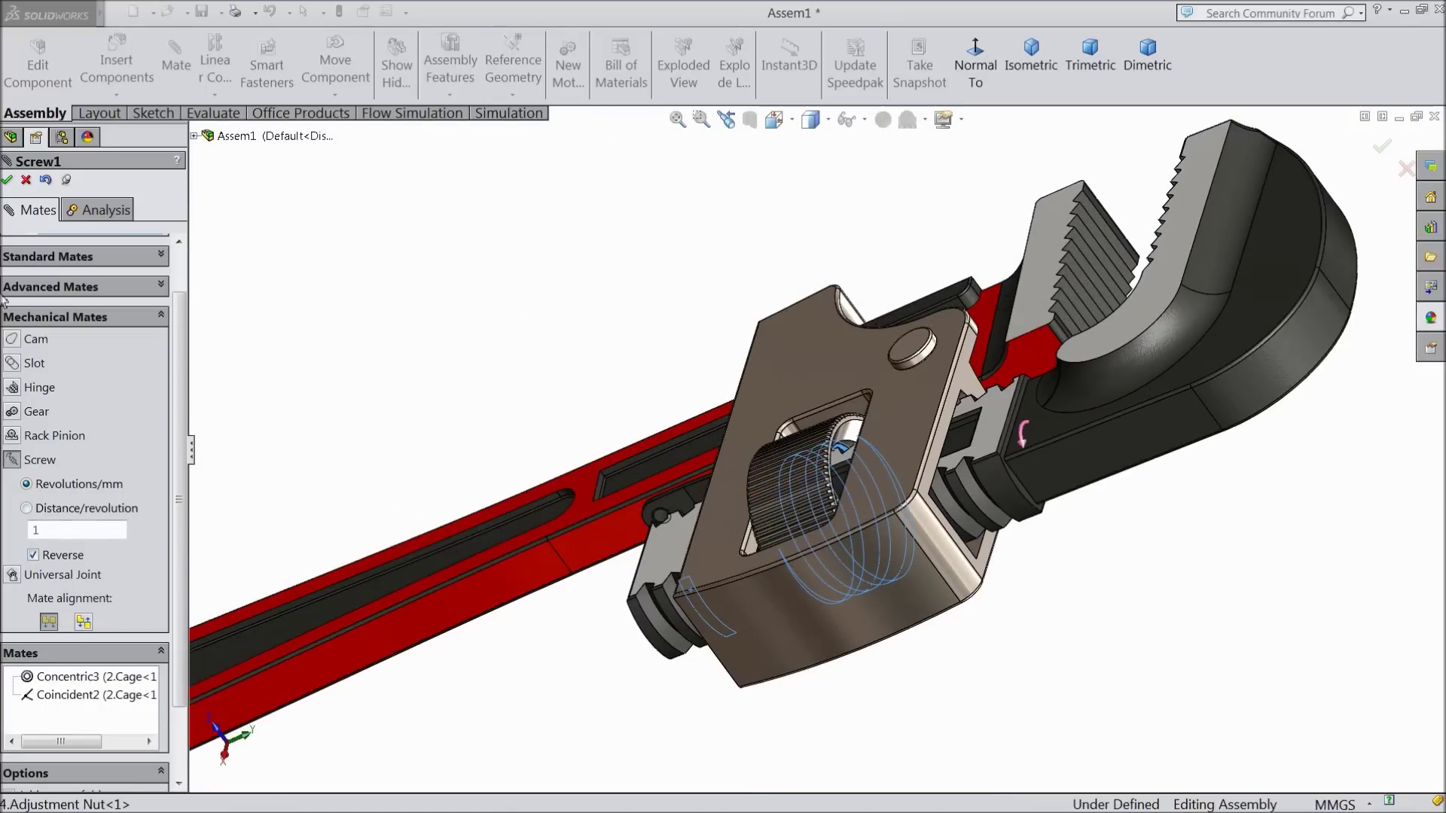
pyautogui.click(8, 180)
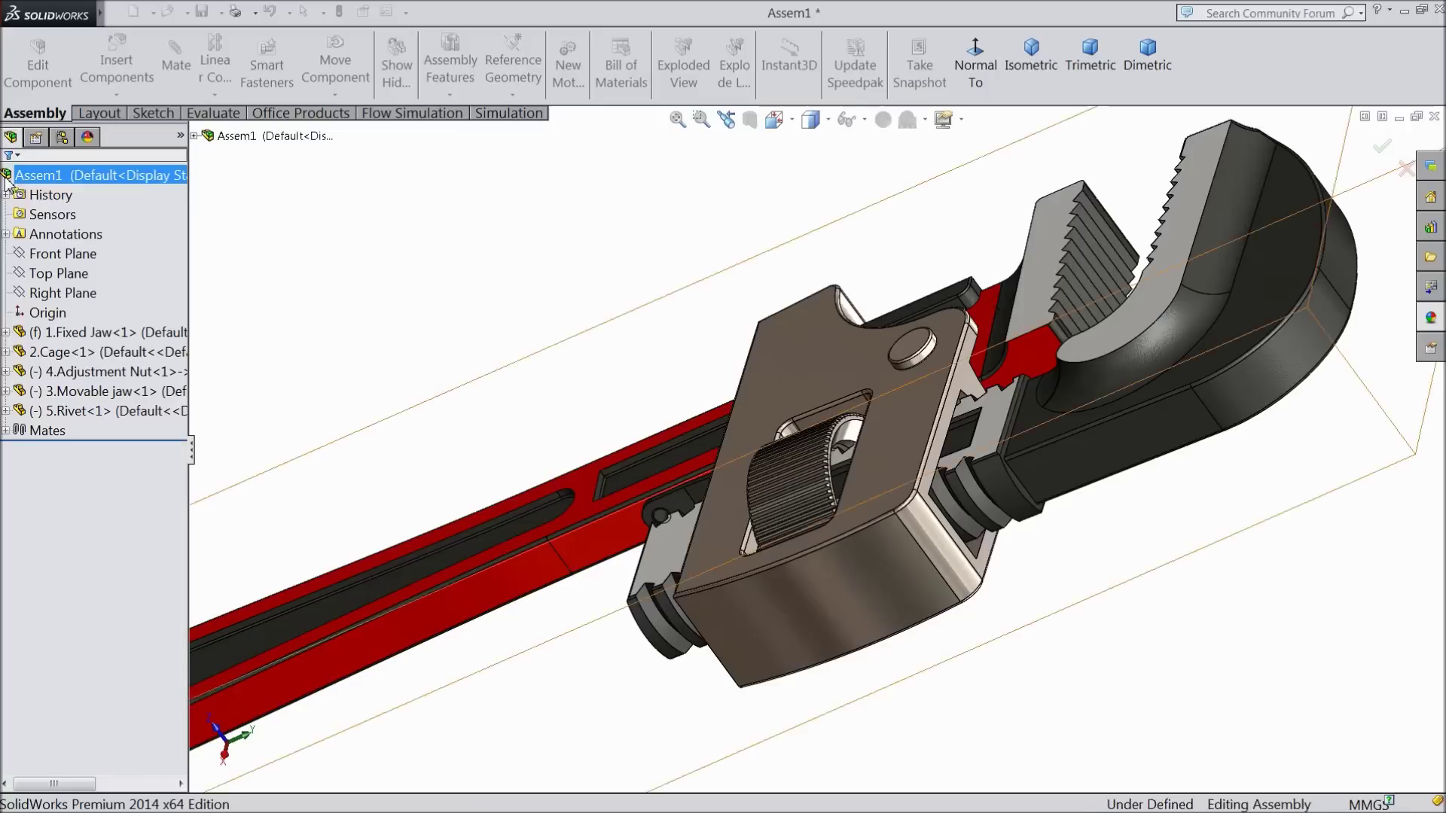
# - Slide the movable jaw in and out through the cage to check its motion with the adjustment nut
pyautogui.moveTo(375, 371); pyautogui.dragTo(468, 406, button='middle')
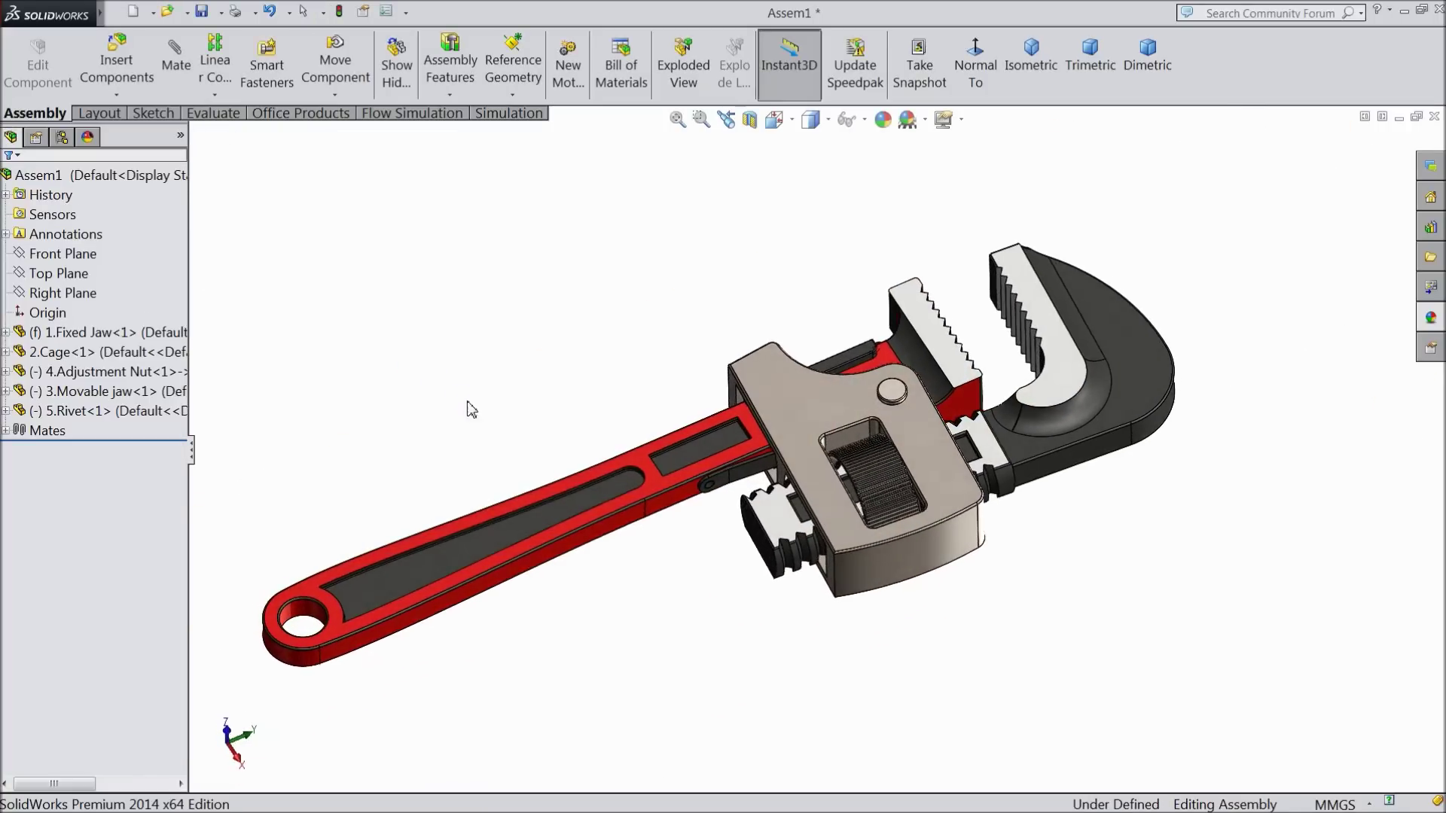
pyautogui.scroll(-4, 969, 483)
pyautogui.moveTo(1105, 324); pyautogui.dragTo(1067, 333)
pyautogui.scroll(-3, 800, 403)
pyautogui.scroll(2, 776, 500)
pyautogui.moveTo(1205, 274); pyautogui.dragTo(1123, 296)
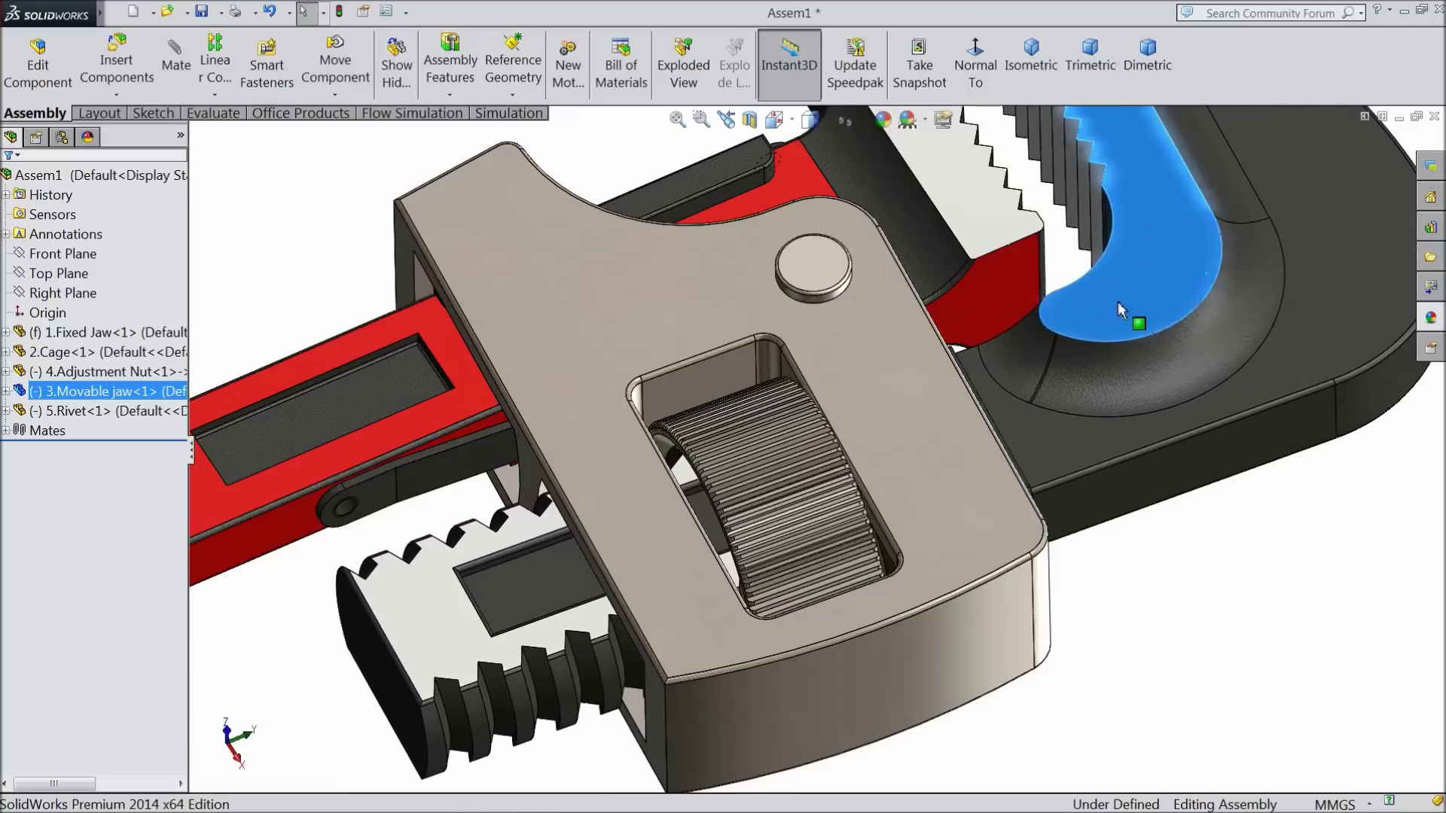
pyautogui.scroll(3, 1122, 305)
pyautogui.moveTo(983, 350); pyautogui.dragTo(1060, 340)
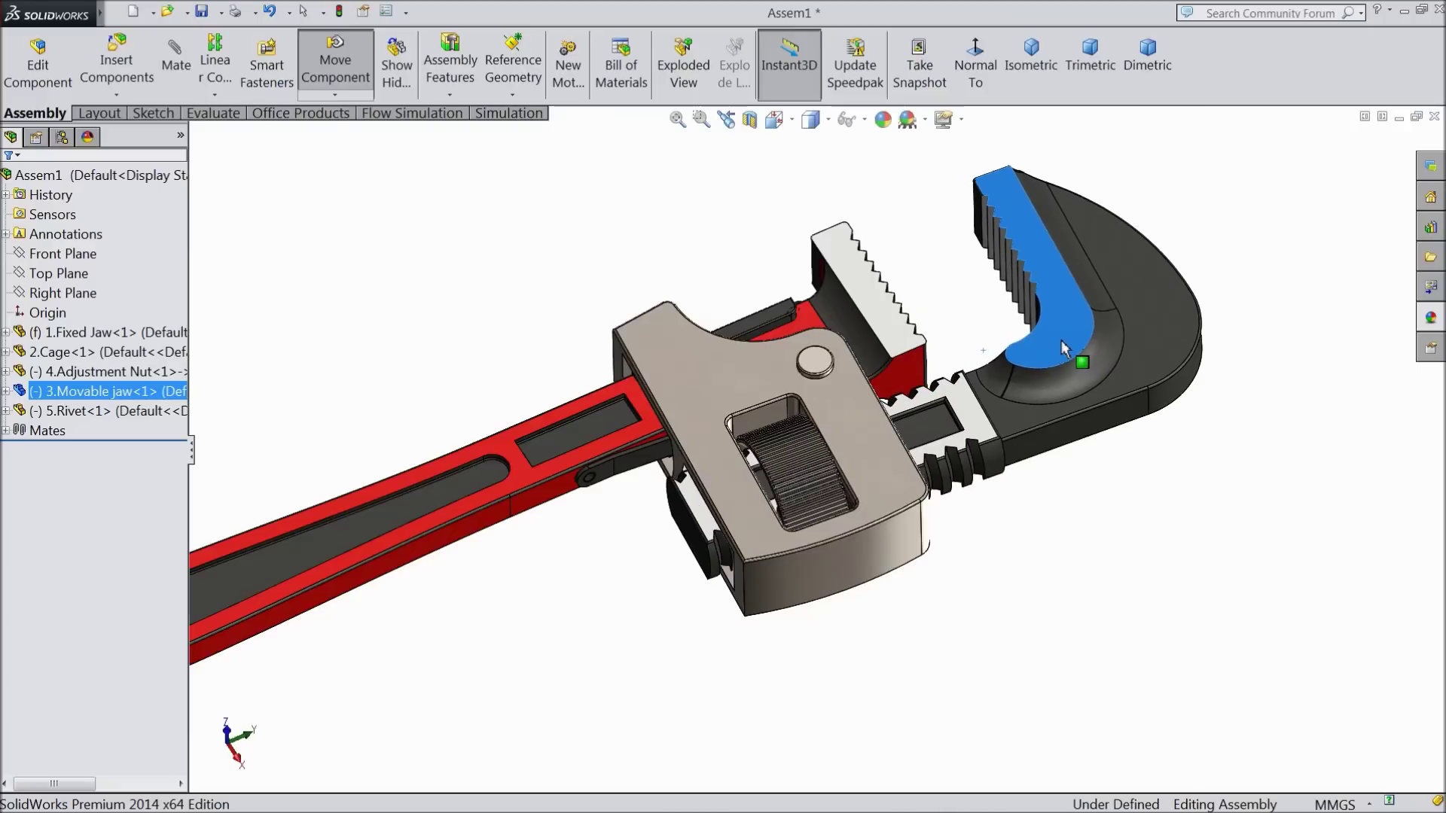
pyautogui.click(520, 347)
# - Add an advanced limit Distance mate between the movable jaw's flat end face and the cage's side face: 0 mm, maximum 30 mm, minimum 0 mm
pyautogui.moveTo(516, 332); pyautogui.dragTo(557, 309, button='middle')
pyautogui.scroll(-3, 728, 506)
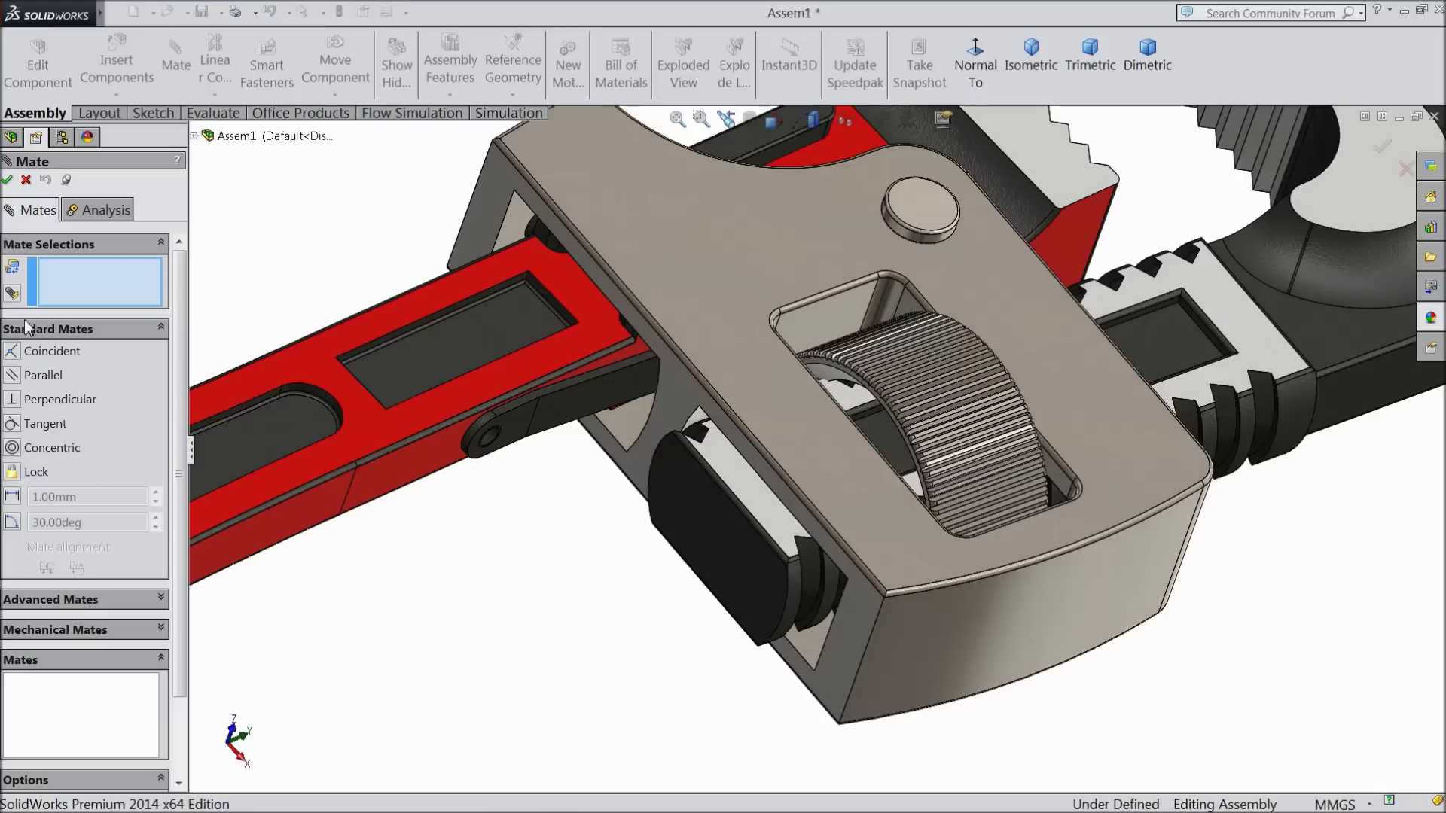
pyautogui.click(25, 321)
pyautogui.click(27, 356)
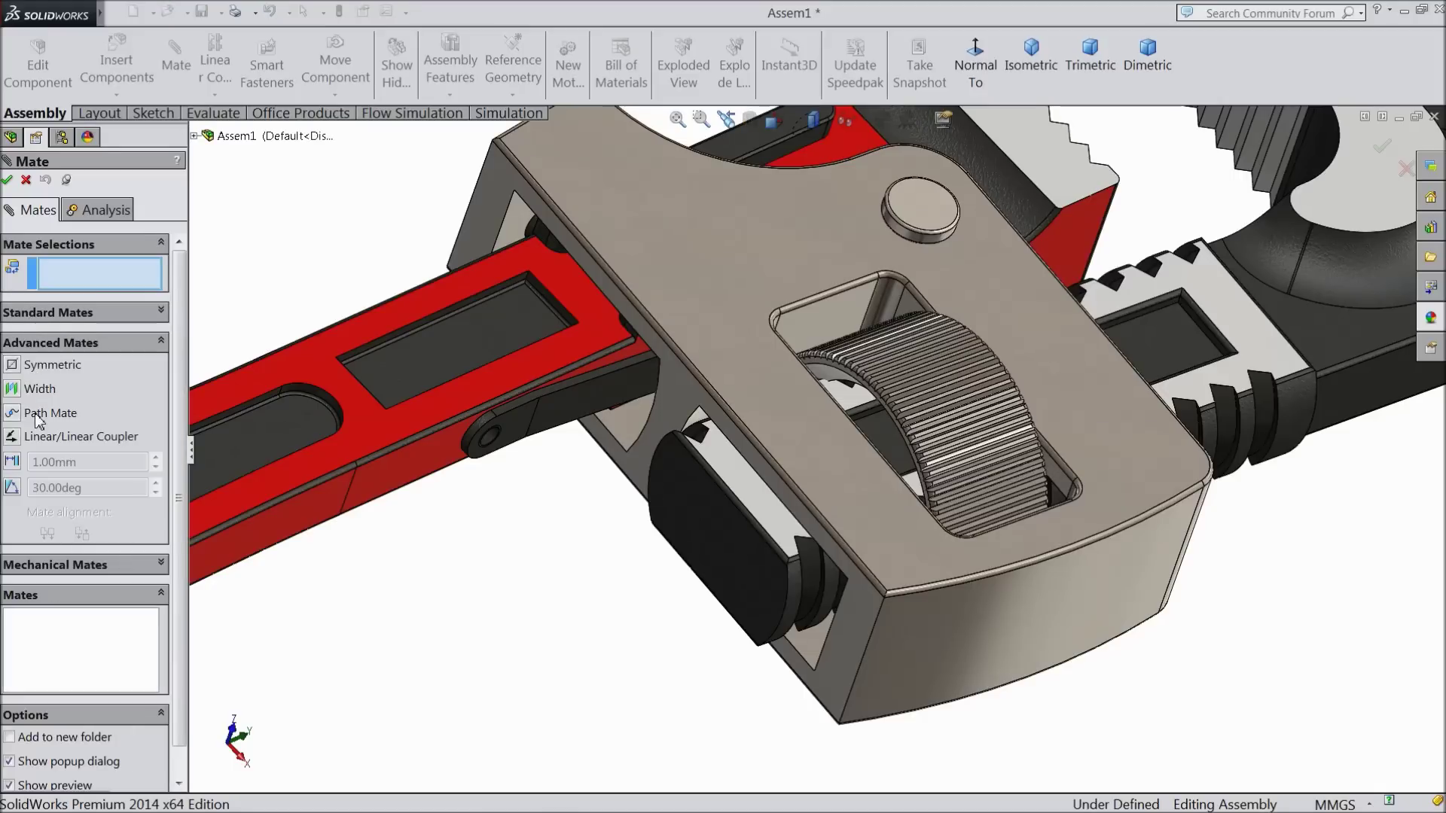
pyautogui.click(12, 462)
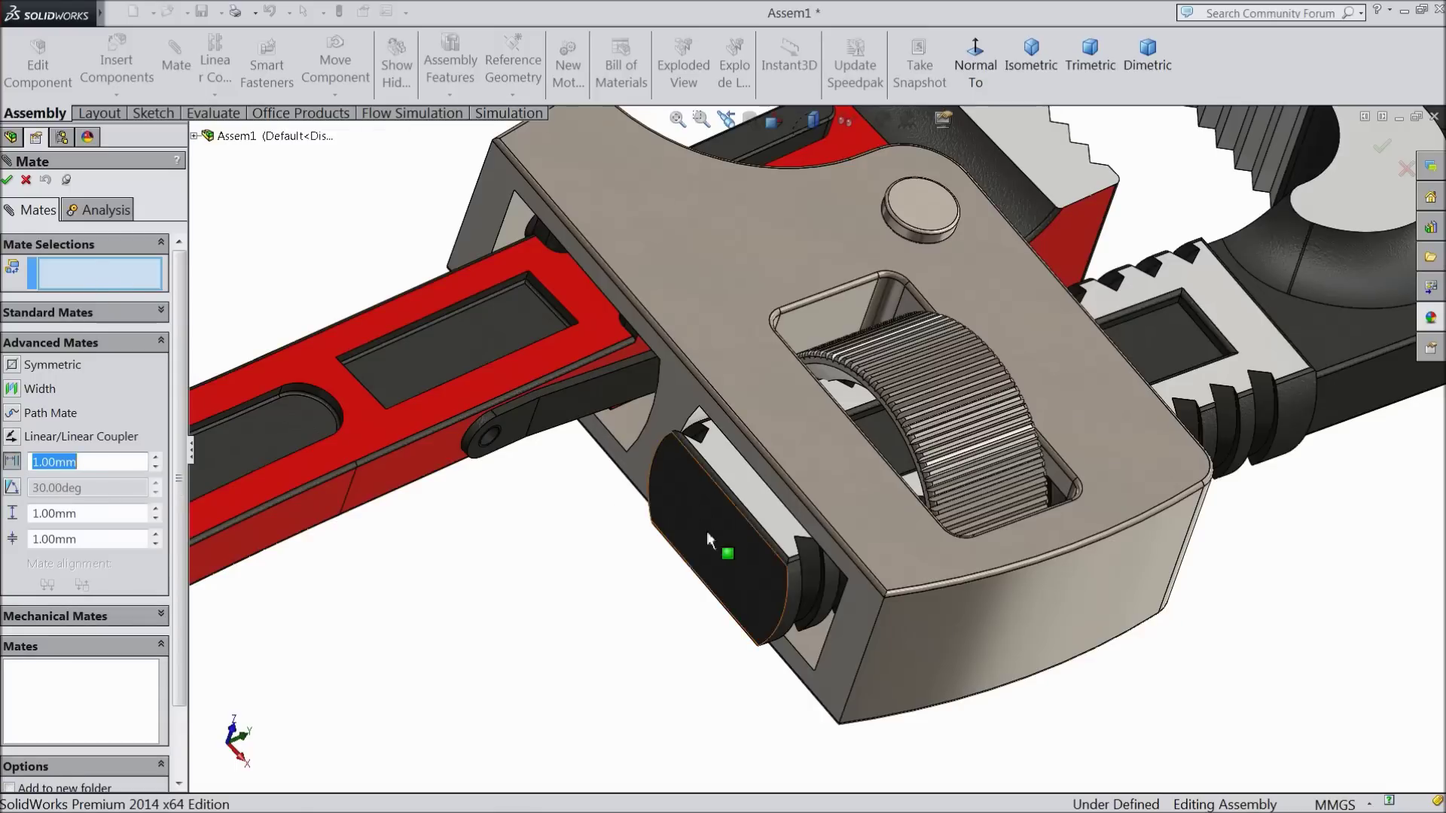
pyautogui.scroll(-3, 706, 531)
pyautogui.click(725, 526)
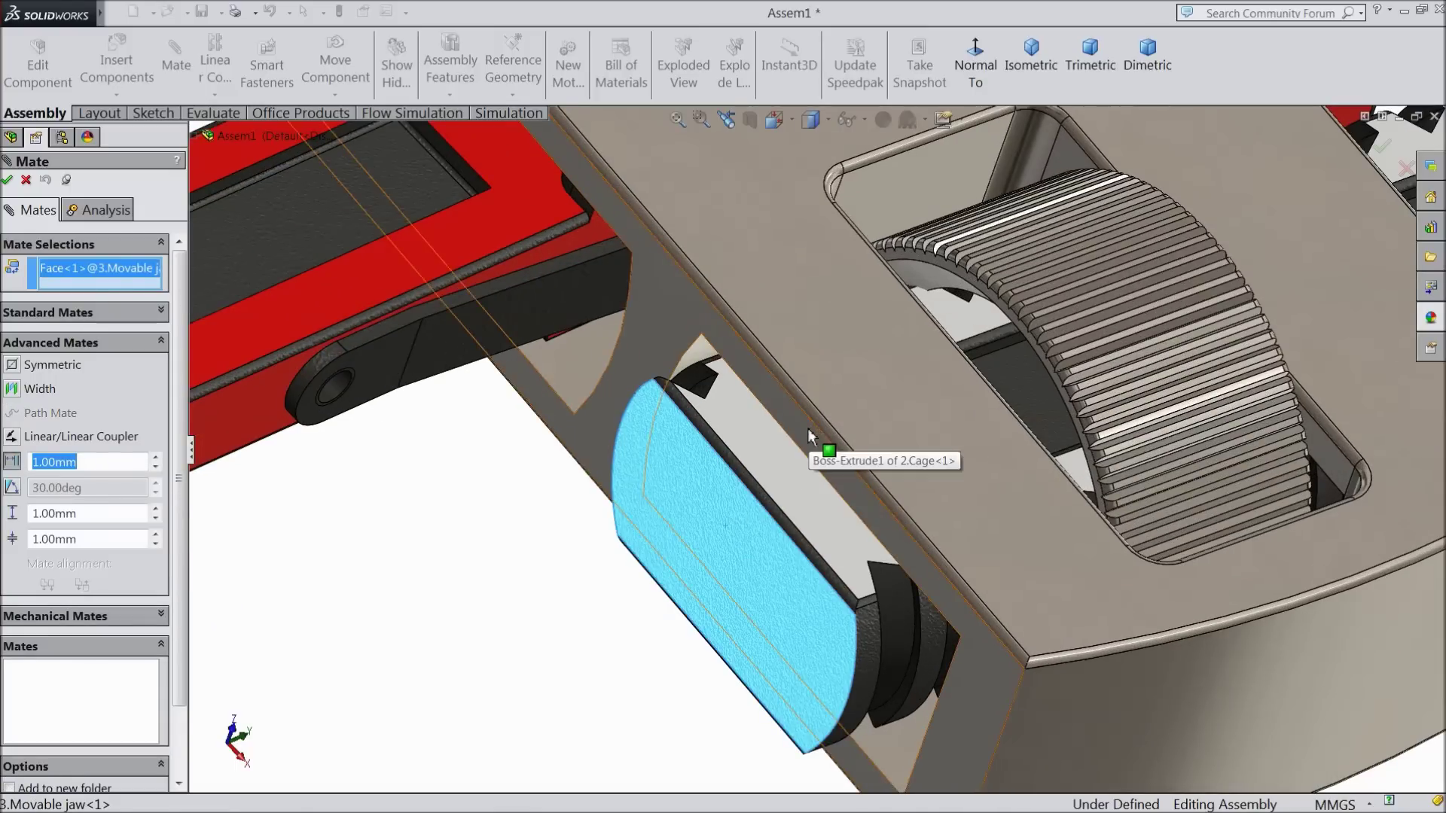
pyautogui.click(807, 427)
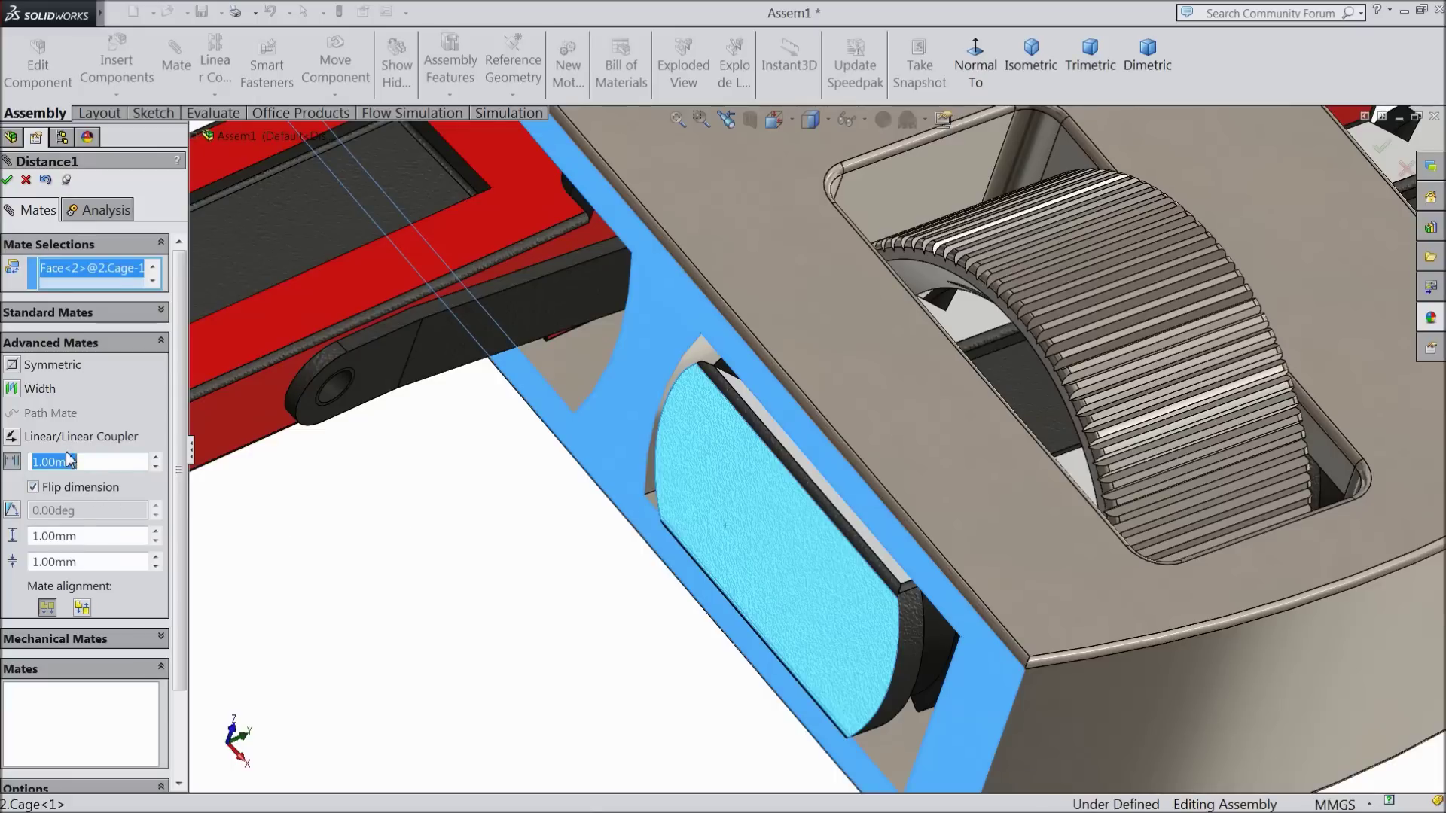
pyautogui.press('Return')
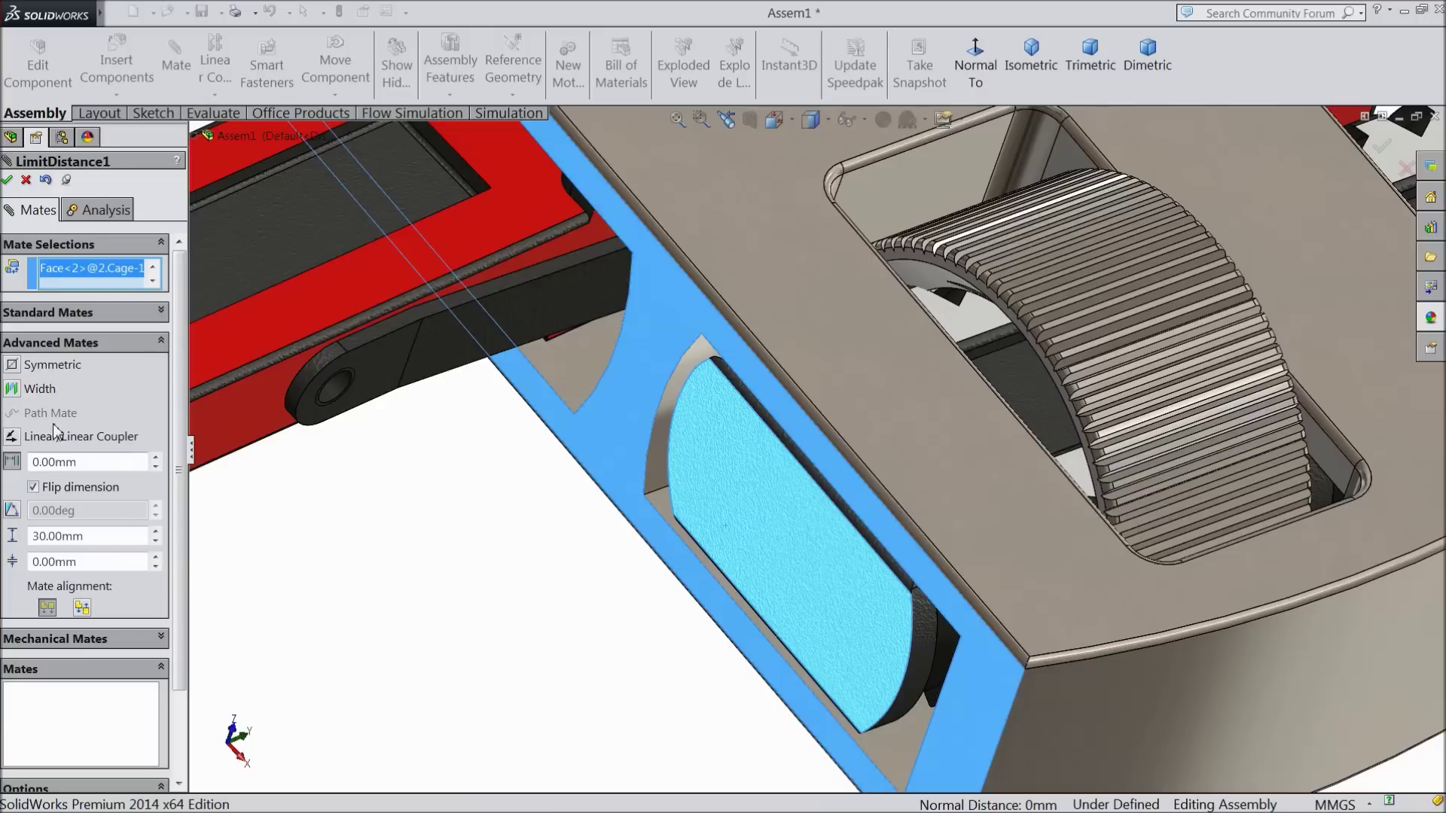
pyautogui.click(8, 180)
pyautogui.click(7, 180)
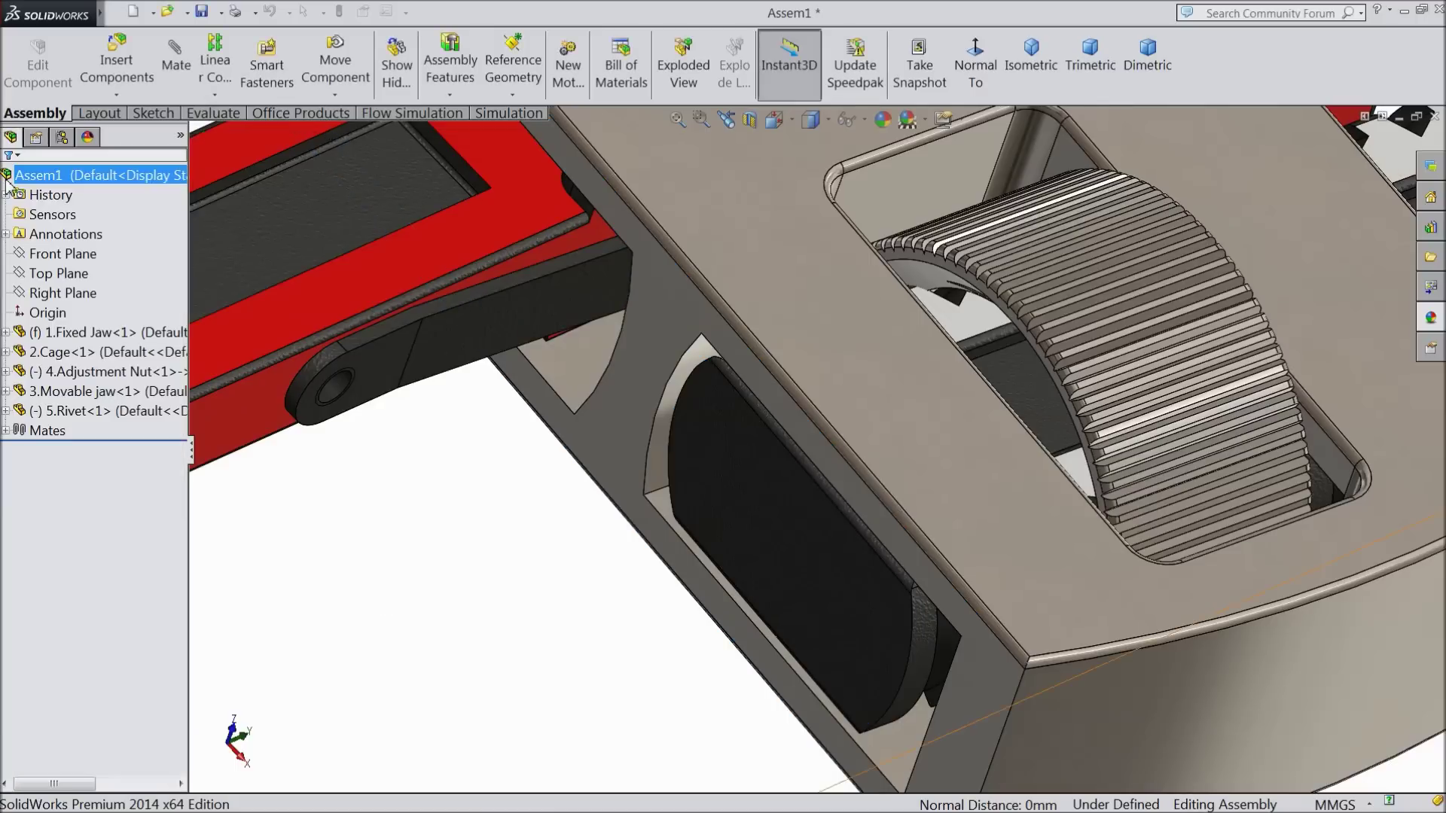
# - Move the movable jaw toward the fixed jaw to test its travel limits, and inspect the closed wrench
pyautogui.press('f')
pyautogui.moveTo(287, 435); pyautogui.dragTo(406, 452, button='middle')
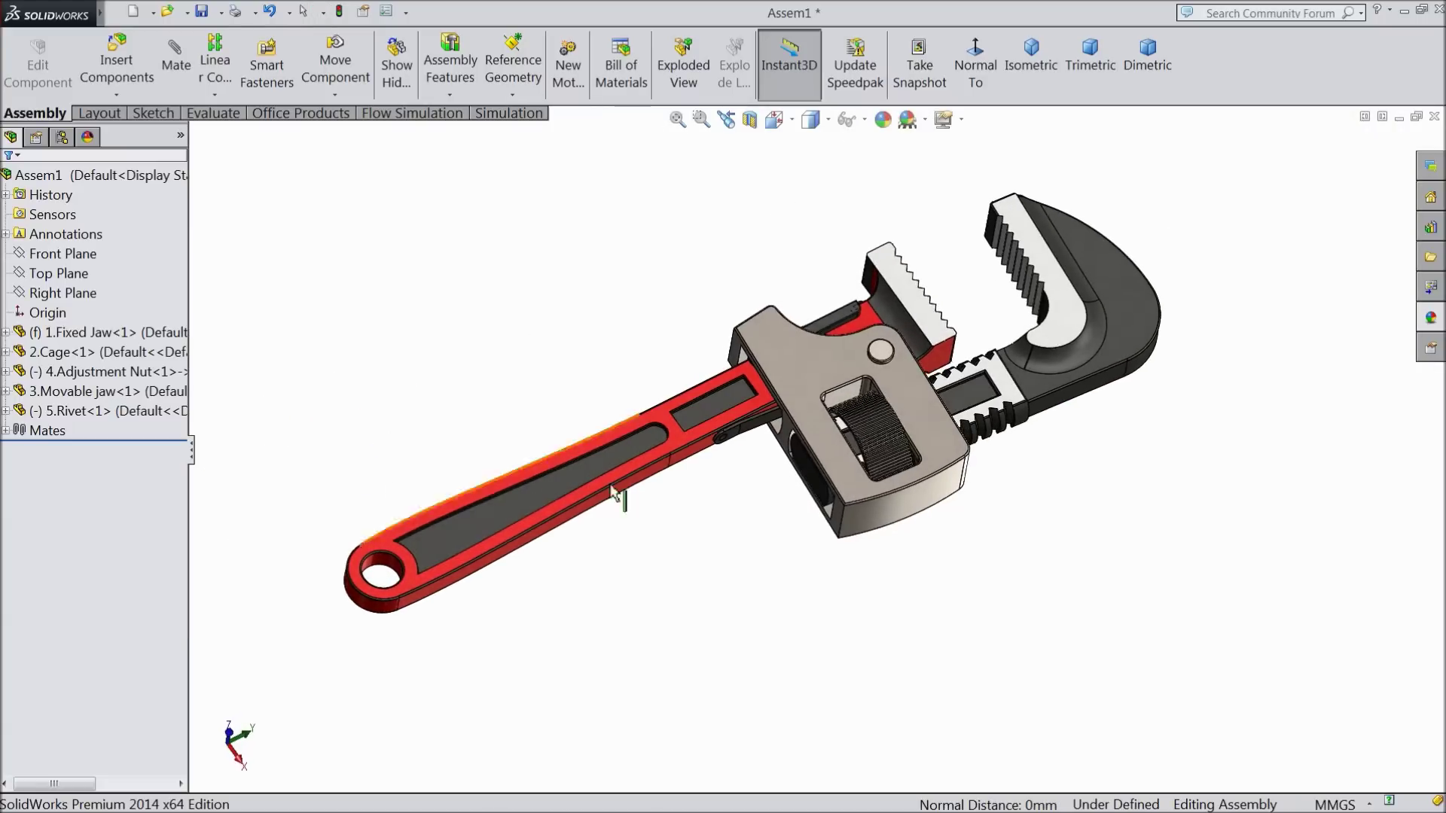
pyautogui.scroll(-5, 1110, 355)
pyautogui.moveTo(1006, 341); pyautogui.dragTo(840, 419)
pyautogui.moveTo(841, 421)
pyautogui.mouseDown(button='middle')
pyautogui.moveTo(794, 481)
pyautogui.moveTo(833, 512)
pyautogui.moveTo(842, 419)
pyautogui.mouseUp(button='middle')
pyautogui.scroll(5, 842, 419)
pyautogui.moveTo(791, 467); pyautogui.dragTo(749, 455, button='middle')
pyautogui.scroll(-5, 749, 454)
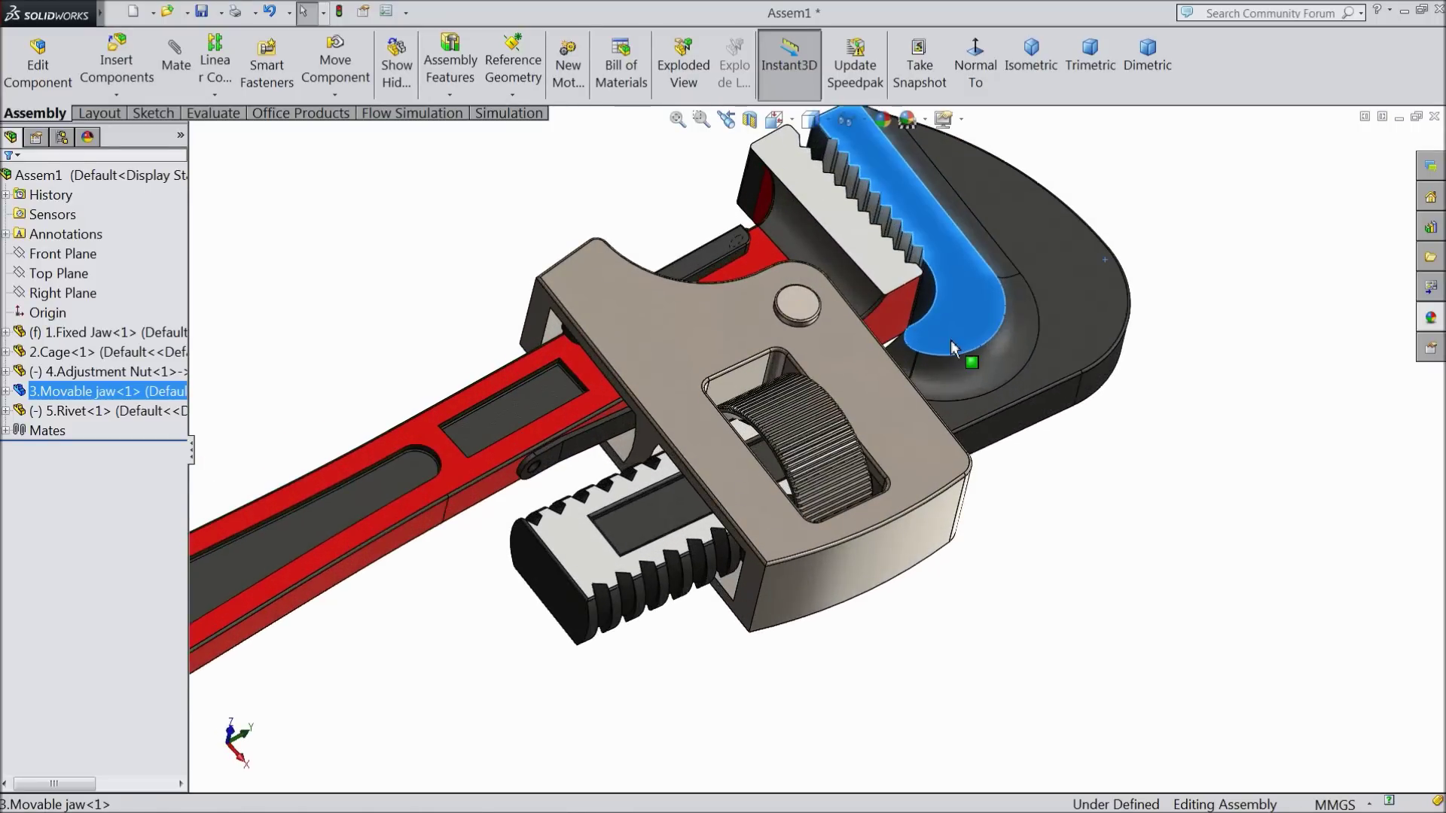
pyautogui.moveTo(1173, 229); pyautogui.dragTo(773, 424)
pyautogui.moveTo(932, 357)
pyautogui.mouseDown()
pyautogui.moveTo(1126, 255)
pyautogui.moveTo(936, 345)
pyautogui.moveTo(1117, 277)
pyautogui.moveTo(1081, 310)
pyautogui.moveTo(852, 352)
pyautogui.moveTo(937, 346)
pyautogui.mouseUp()
pyautogui.press('Escape')
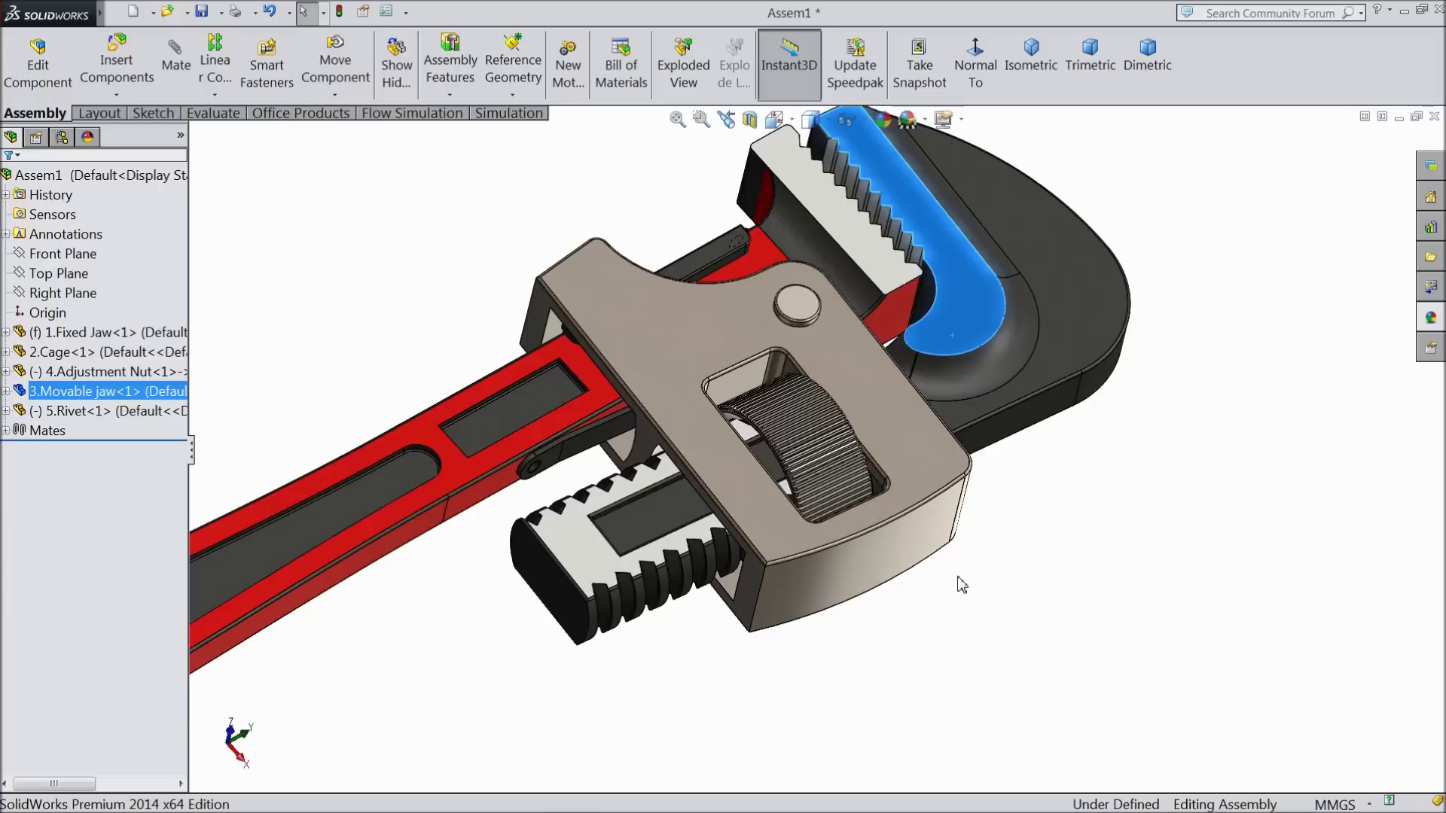
pyautogui.click(961, 585)
pyautogui.scroll(5, 961, 588)
pyautogui.moveTo(961, 591); pyautogui.dragTo(969, 593, button='middle')
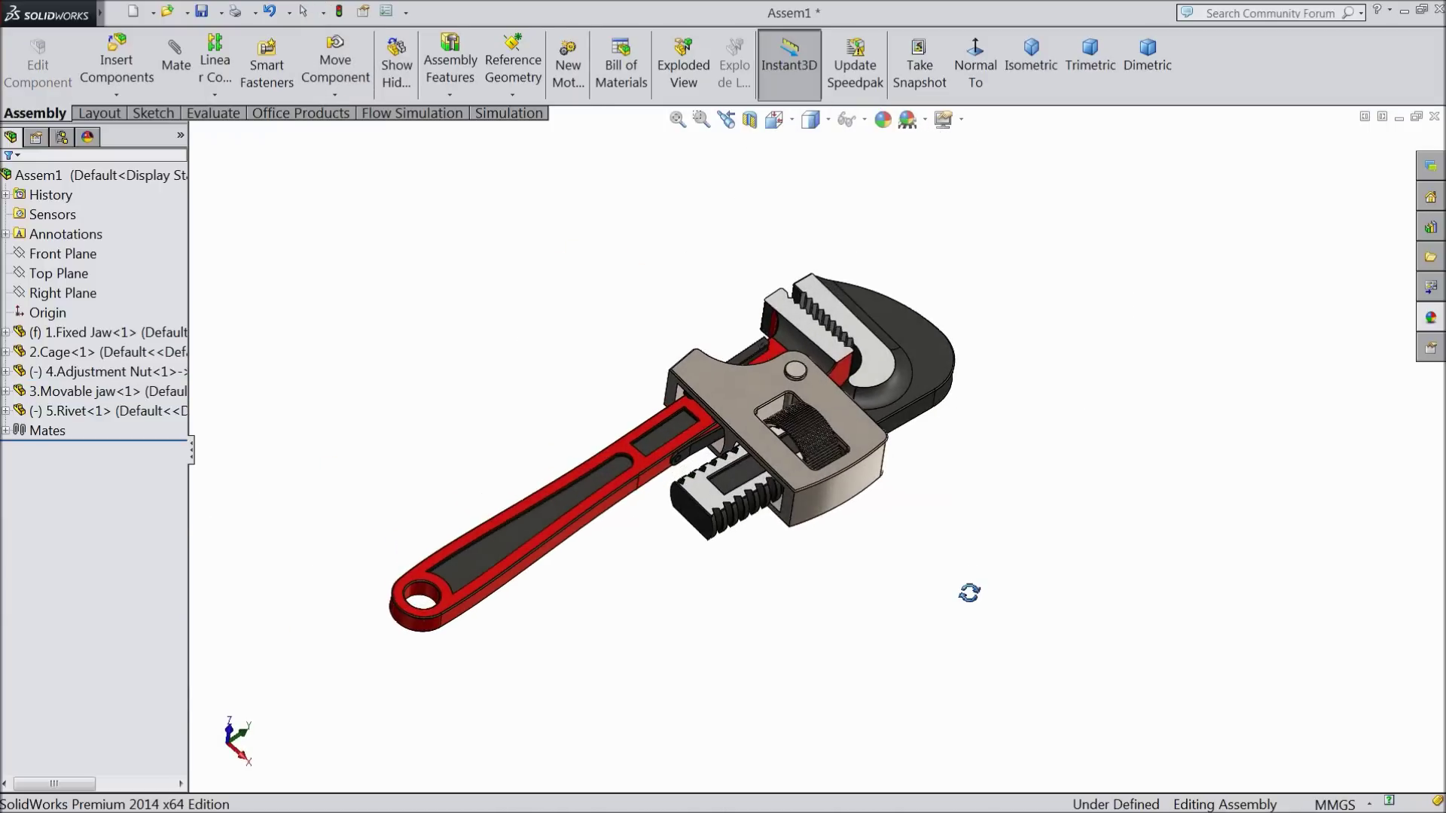
pyautogui.scroll(-3, 706, 461)
pyautogui.moveTo(714, 573); pyautogui.dragTo(833, 422, button='middle')
pyautogui.scroll(-2, 830, 470)
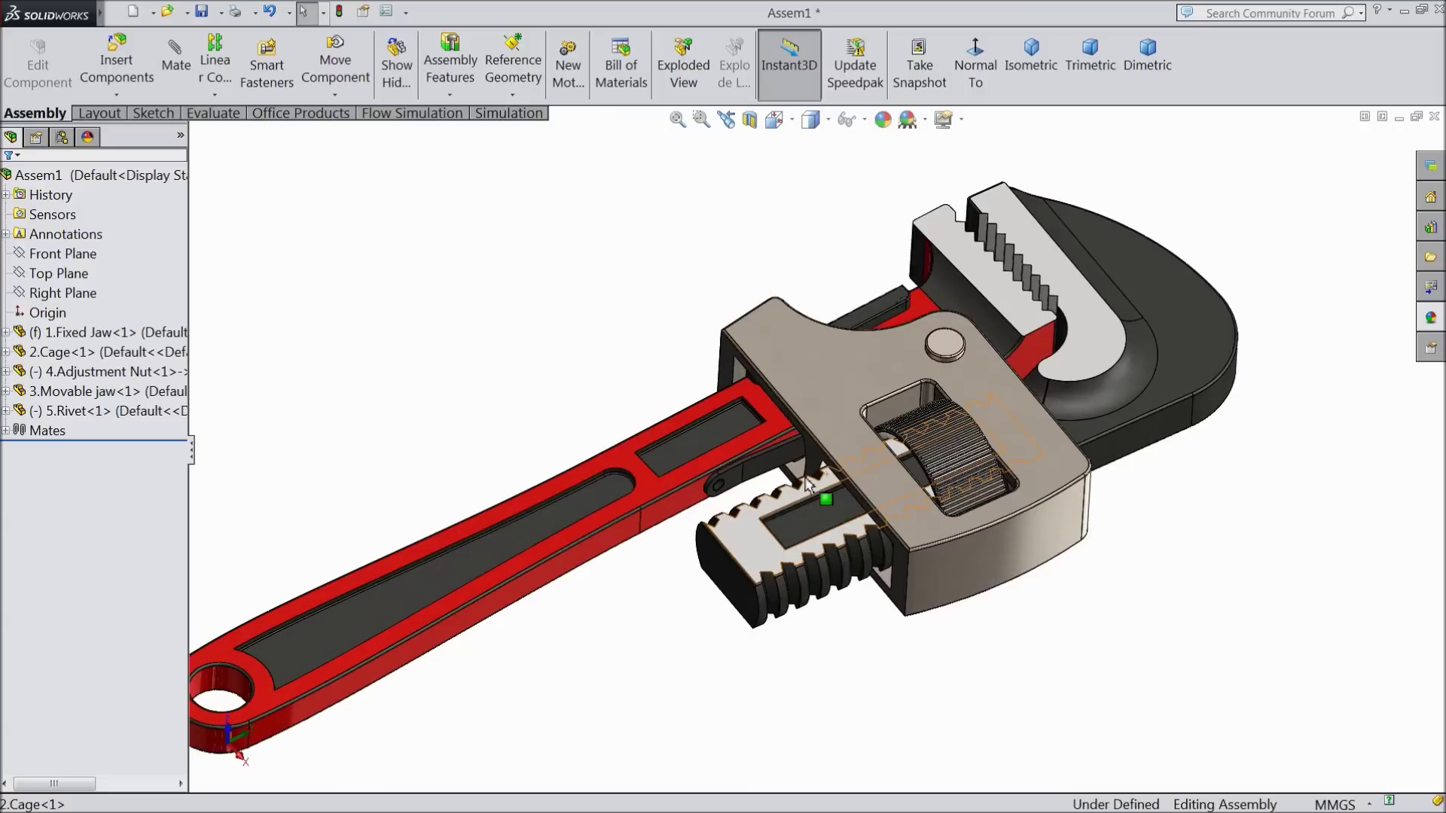
# - Rebuild and save the assembly as Pipe Wrench Assembly in the Pipe Wrench folder
pyautogui.click(203, 12)
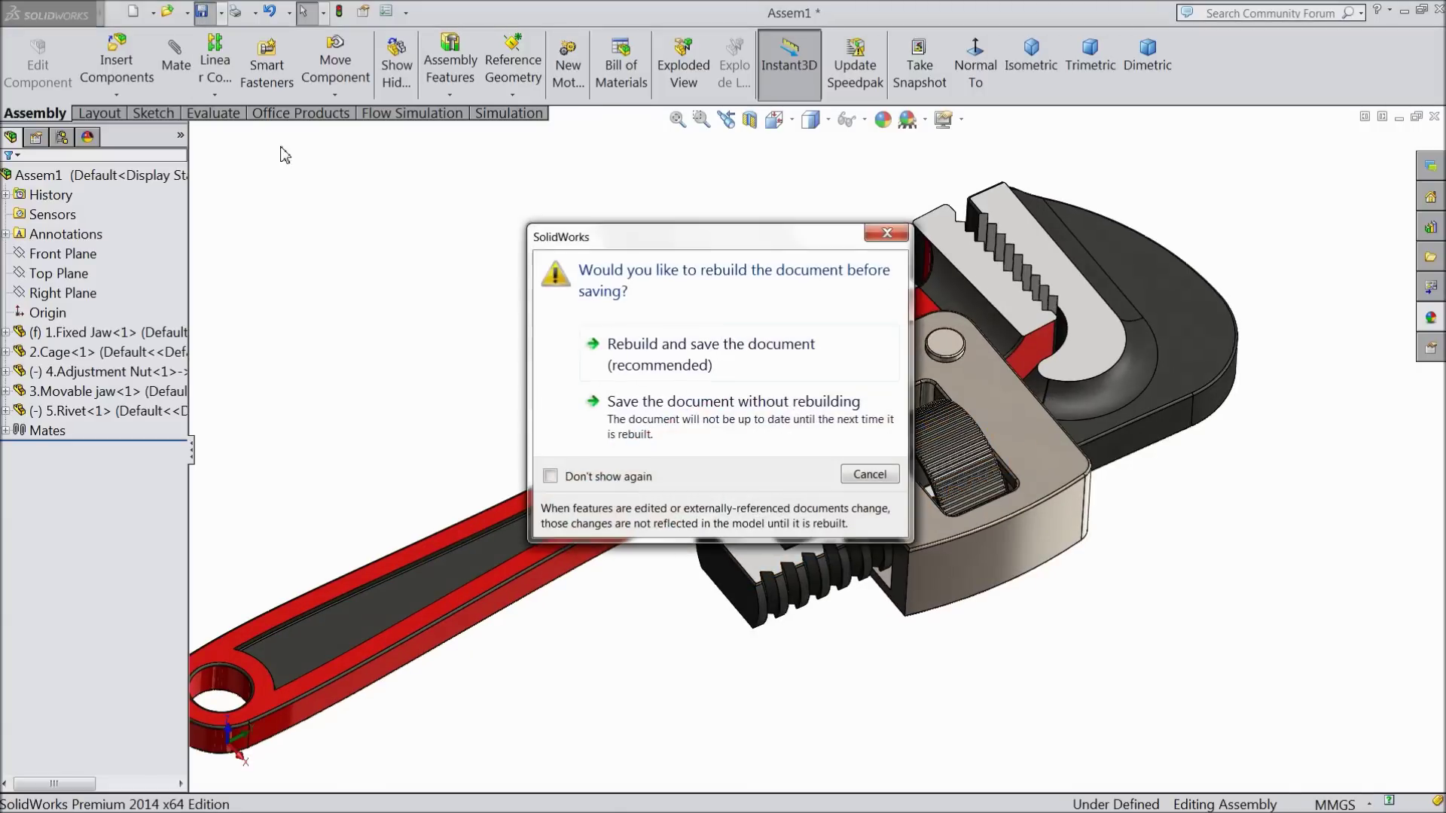
pyautogui.click(611, 343)
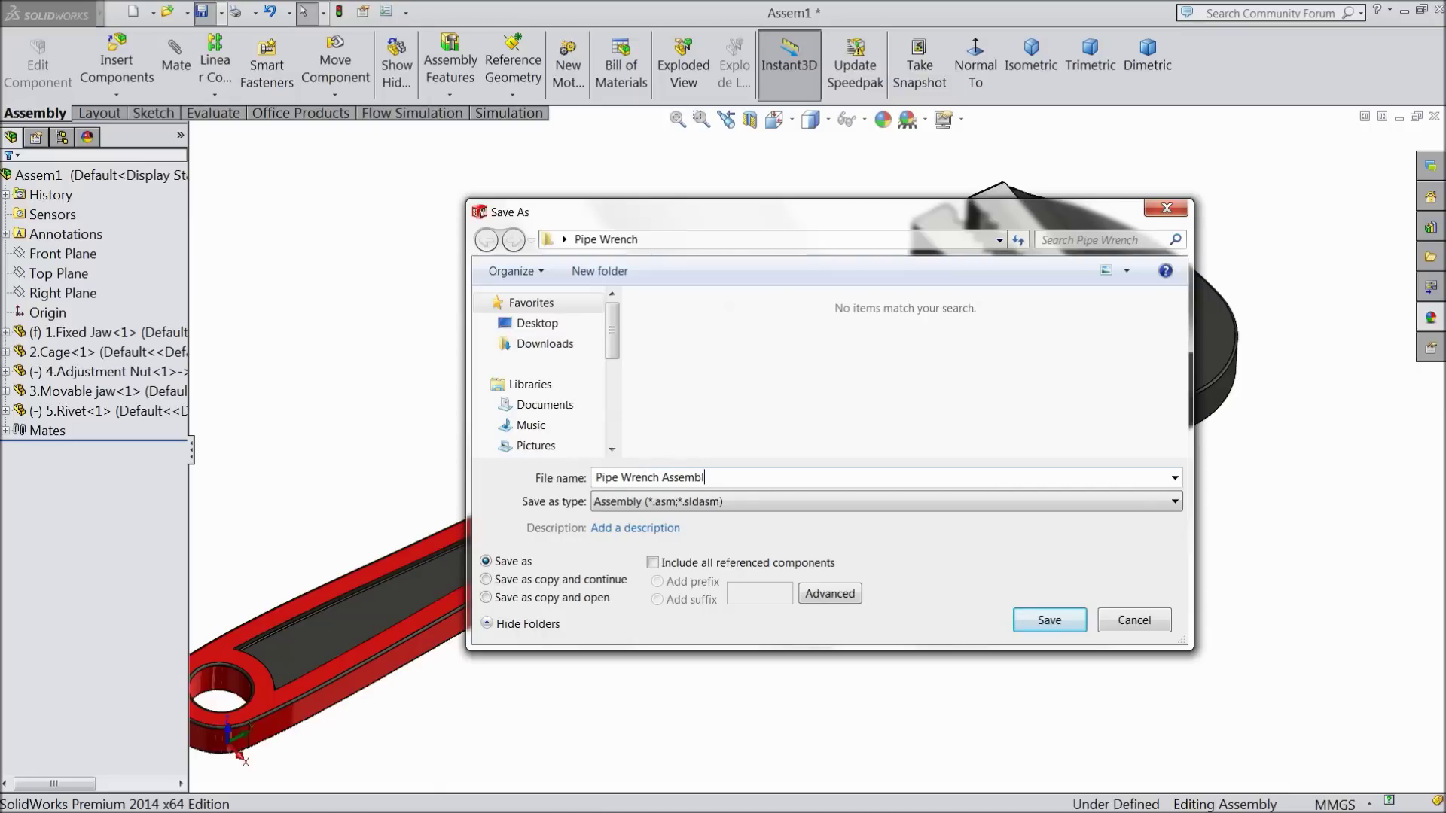
pyautogui.click(1052, 622)
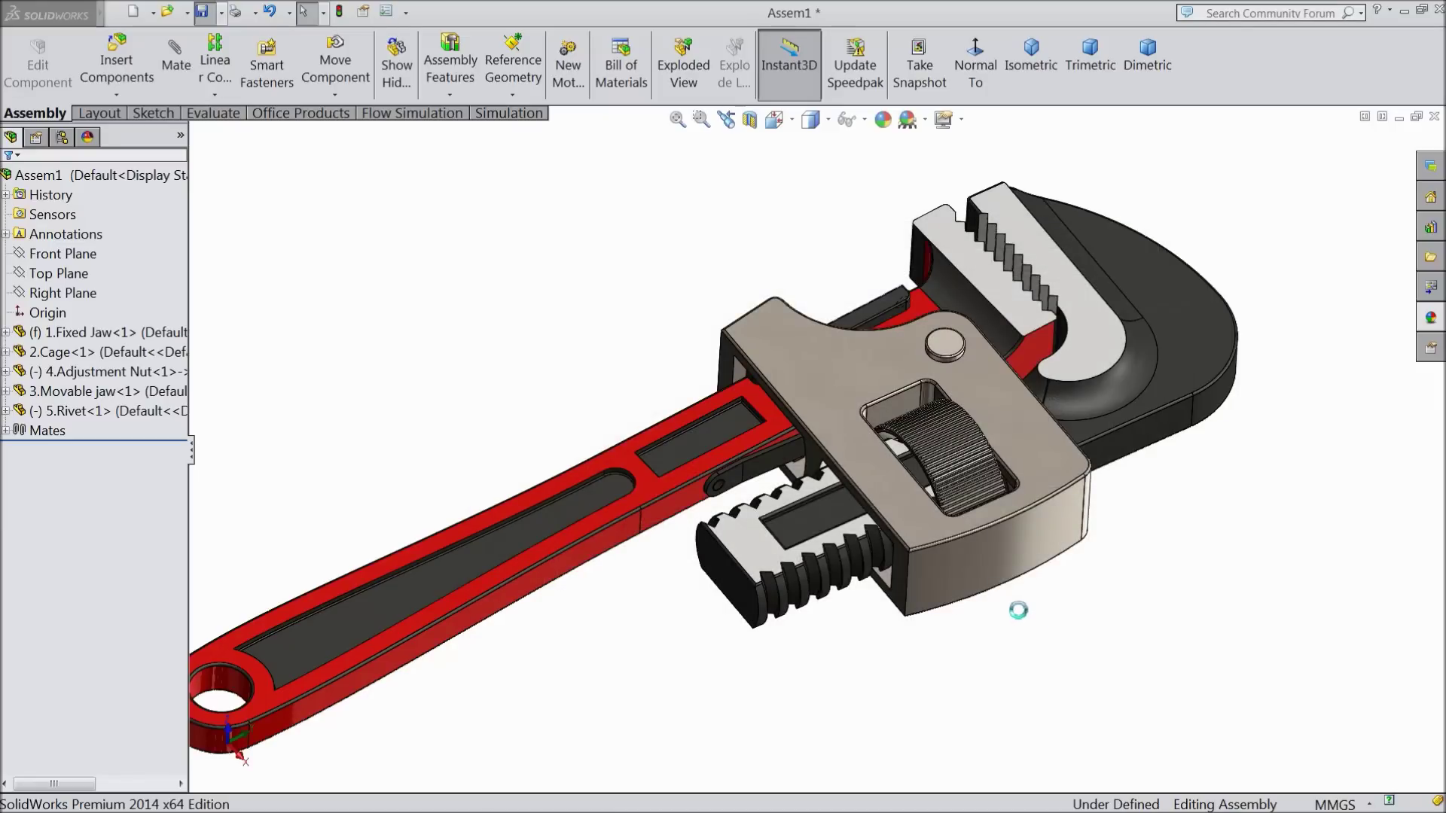
pyautogui.press('f')
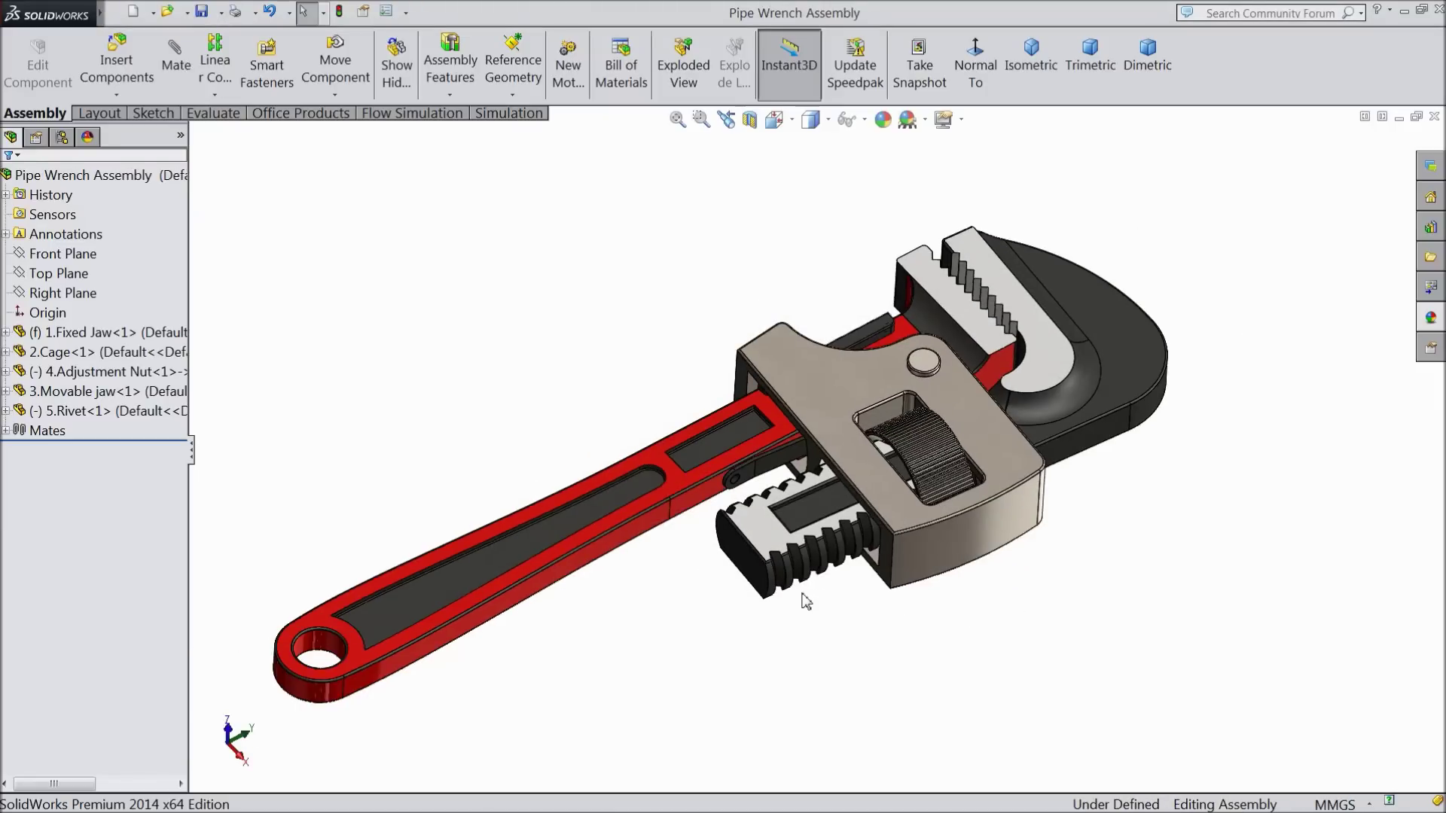
# - Open the movable jaw away from the fixed jaw and examine the saved assembly's range of motion
pyautogui.scroll(-2, 805, 600)
pyautogui.moveTo(893, 553); pyautogui.dragTo(823, 628, button='middle')
pyautogui.moveTo(791, 506); pyautogui.dragTo(755, 360, button='middle')
pyautogui.moveTo(1042, 367); pyautogui.dragTo(1045, 340)
pyautogui.scroll(-3, 1043, 352)
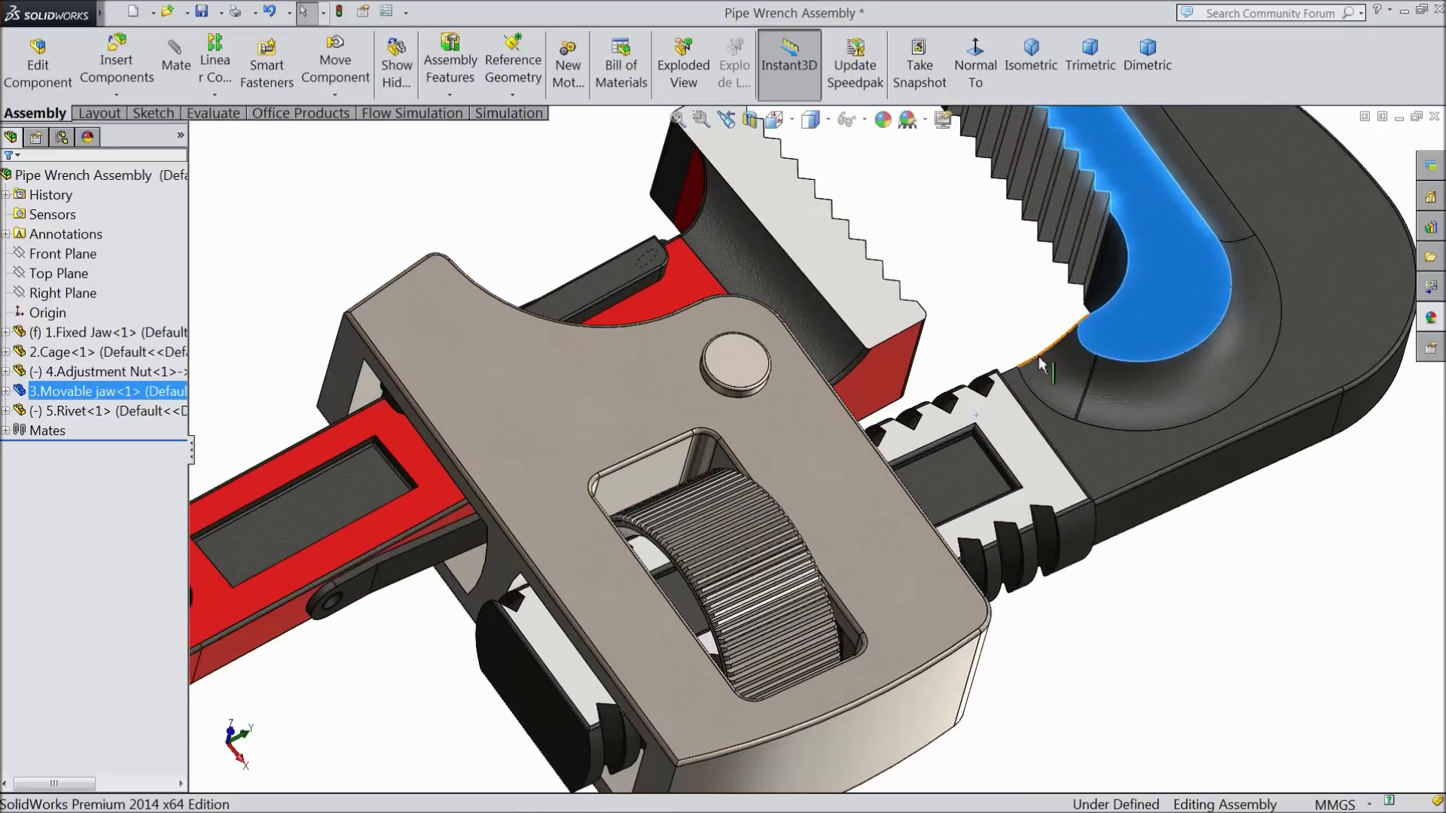
pyautogui.moveTo(1172, 296); pyautogui.dragTo(1276, 305)
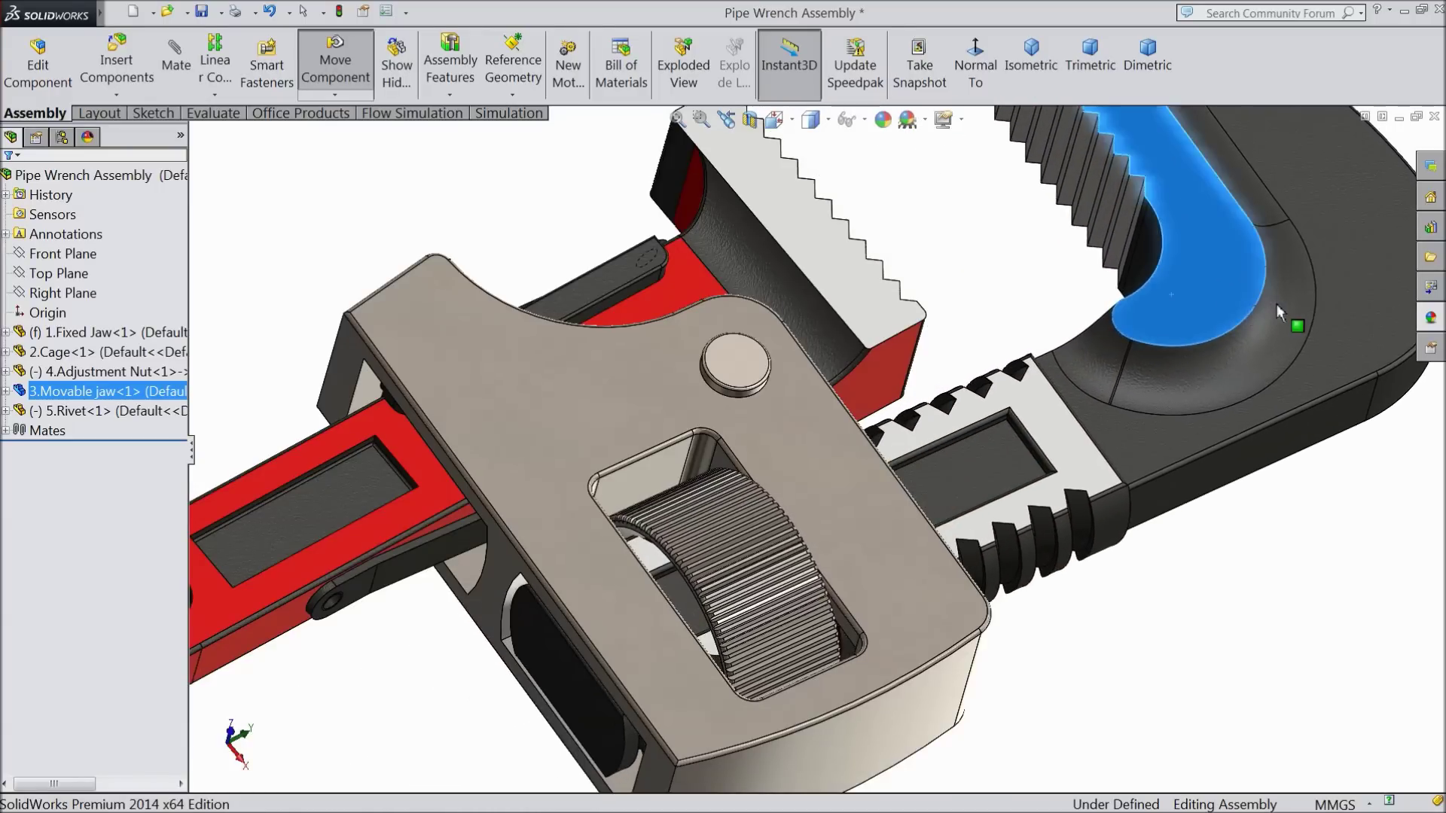
pyautogui.press('Escape')
pyautogui.scroll(3, 983, 371)
pyautogui.scroll(3, 982, 372)
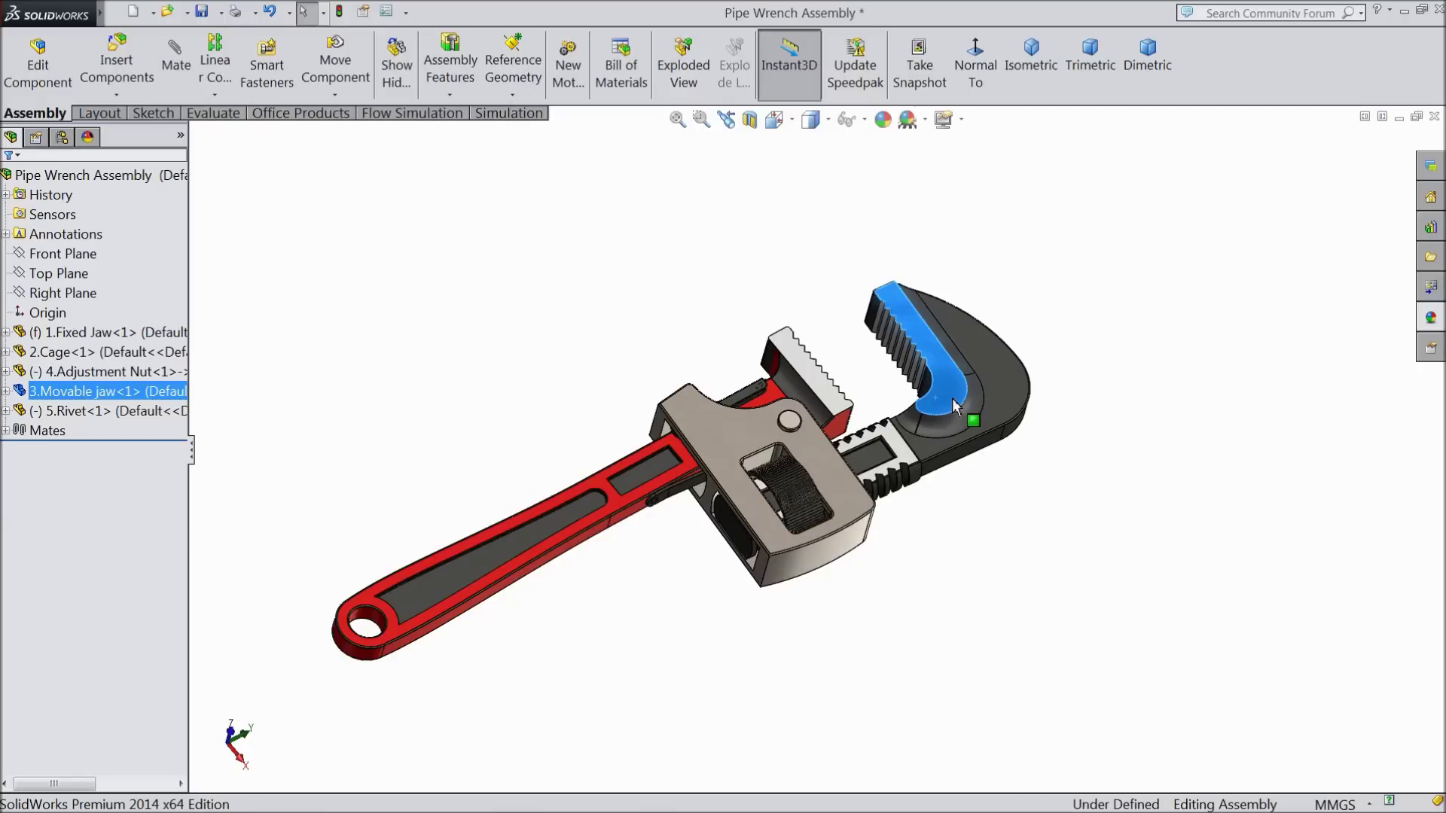
pyautogui.scroll(-3, 747, 508)
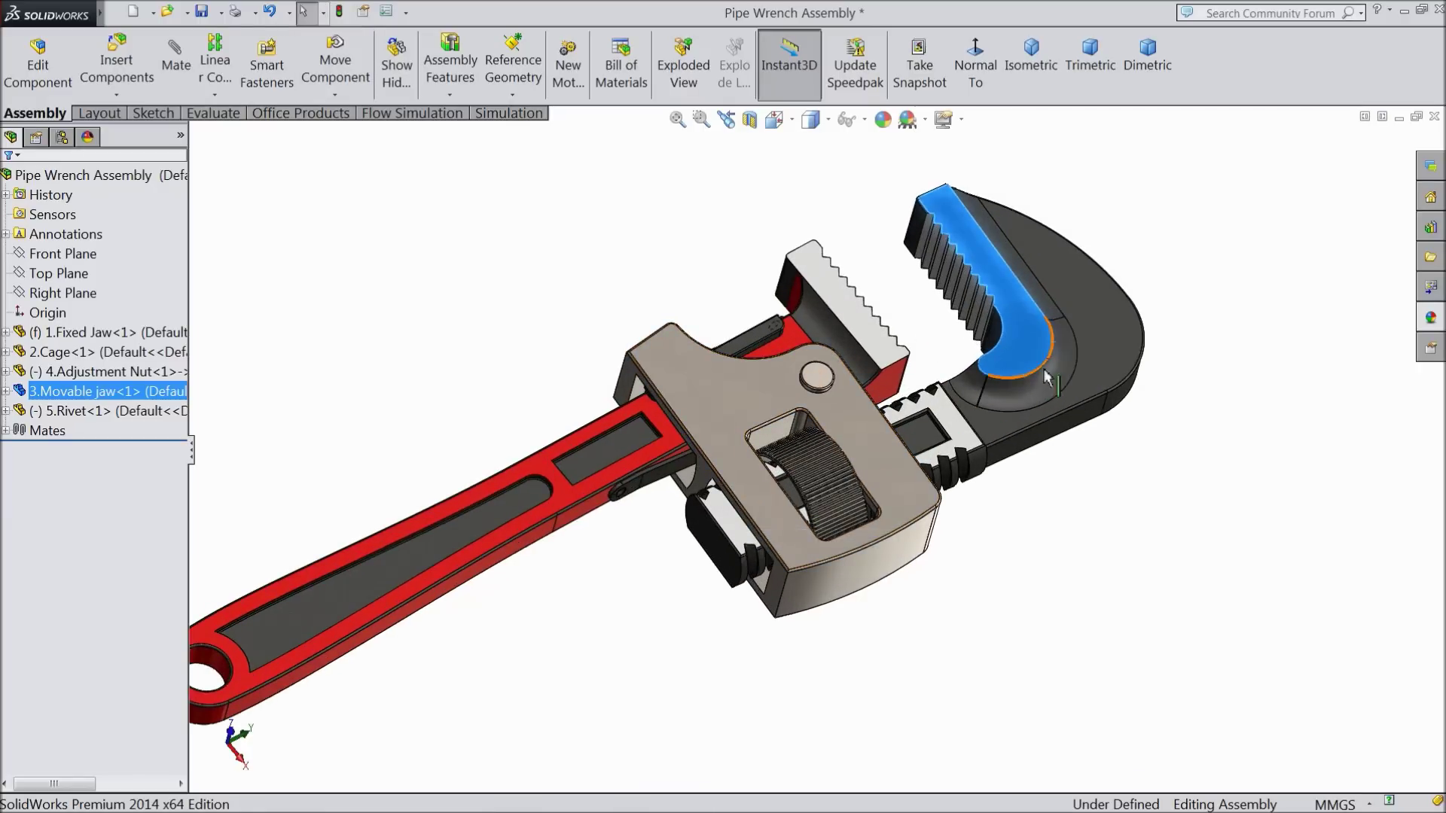